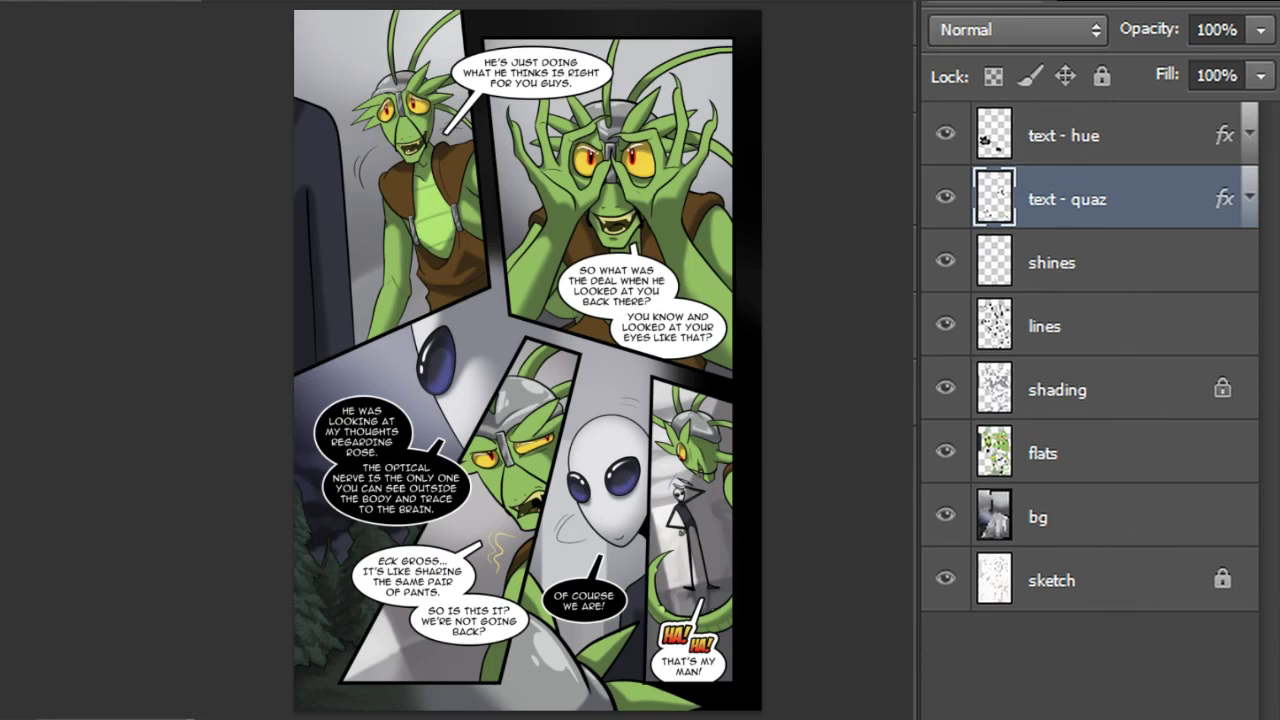
Crop the comic page at its canvas edges
{"action": "key", "text": "ctrl+t"}
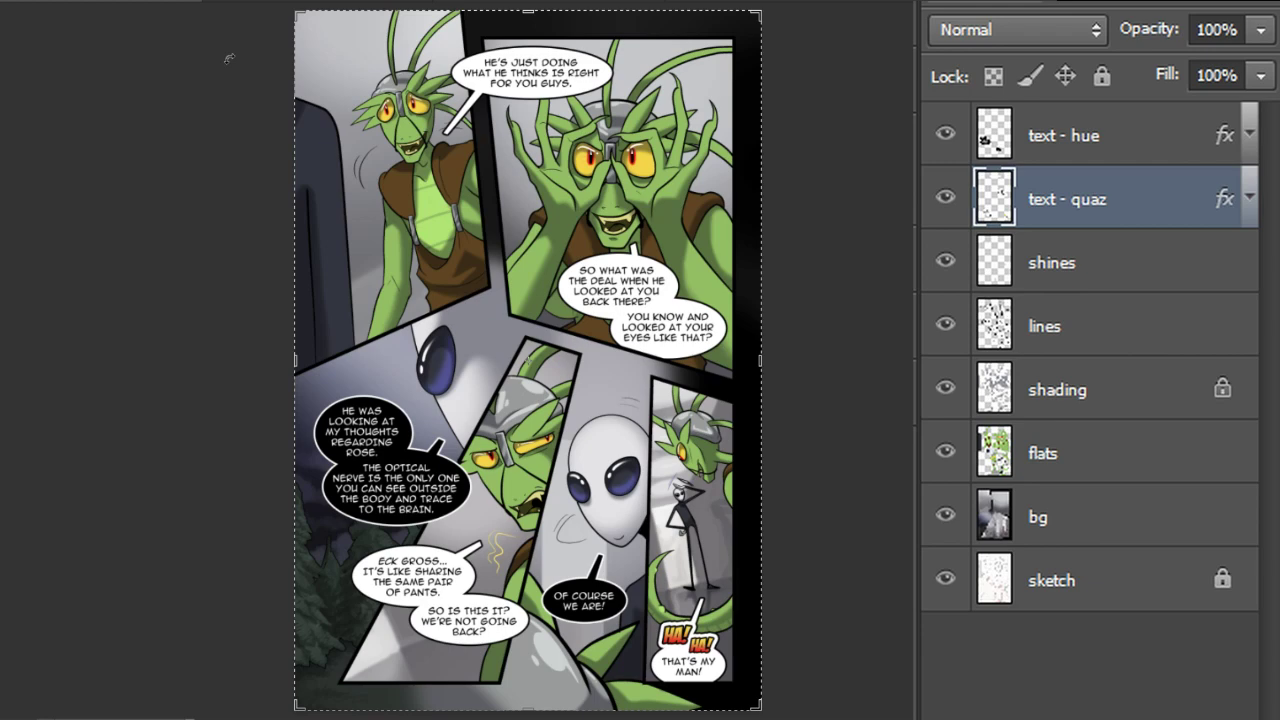
{"action": "key", "text": "Return"}
{"action": "key", "text": "Return"}
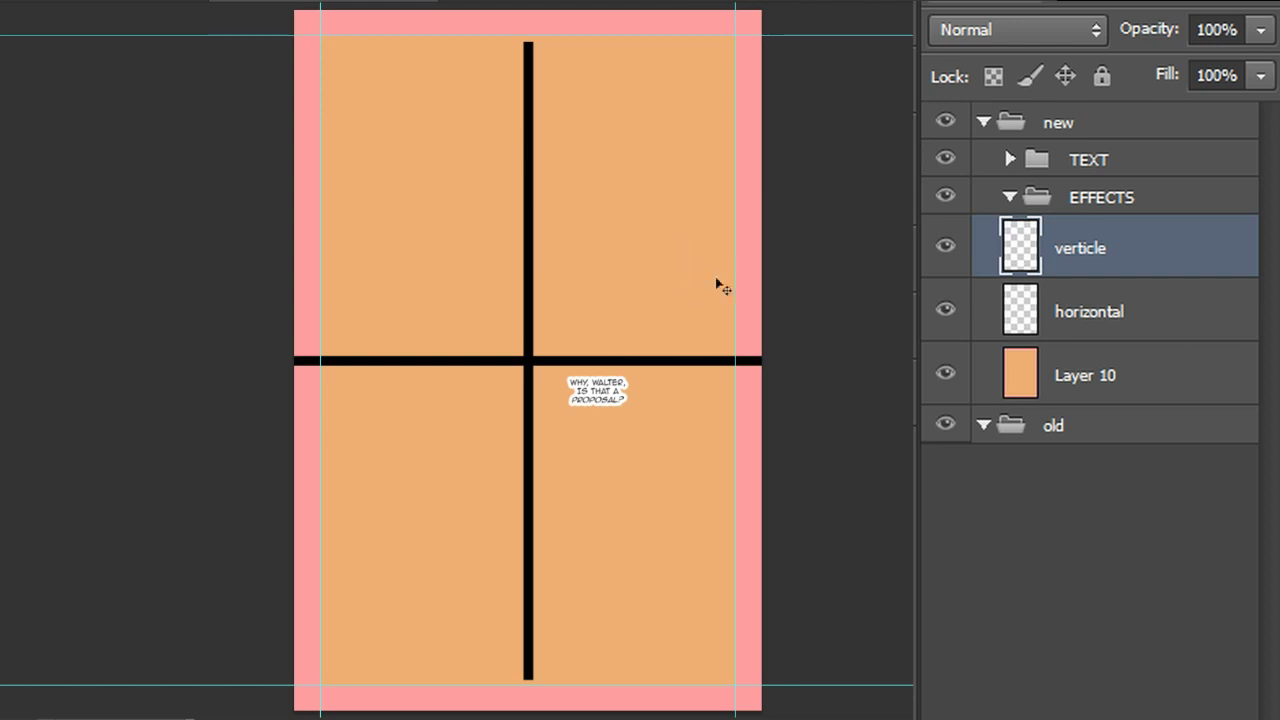
Examine the template's layer structure: the new group with its TEXT and EFFECTS subgroups, the verticle, horizontal and Layer 10 layers, and the old group
{"action": "left_click", "coordinate": [1112, 126]}
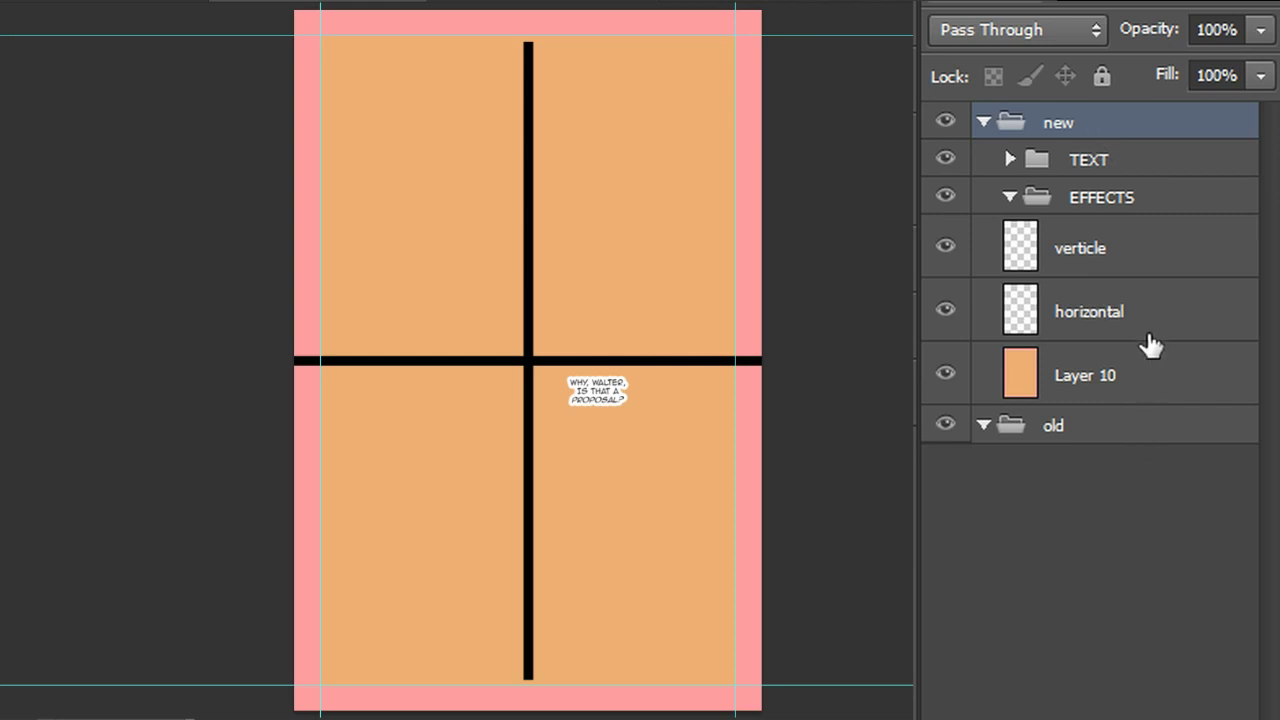
{"action": "left_click", "coordinate": [1008, 160]}
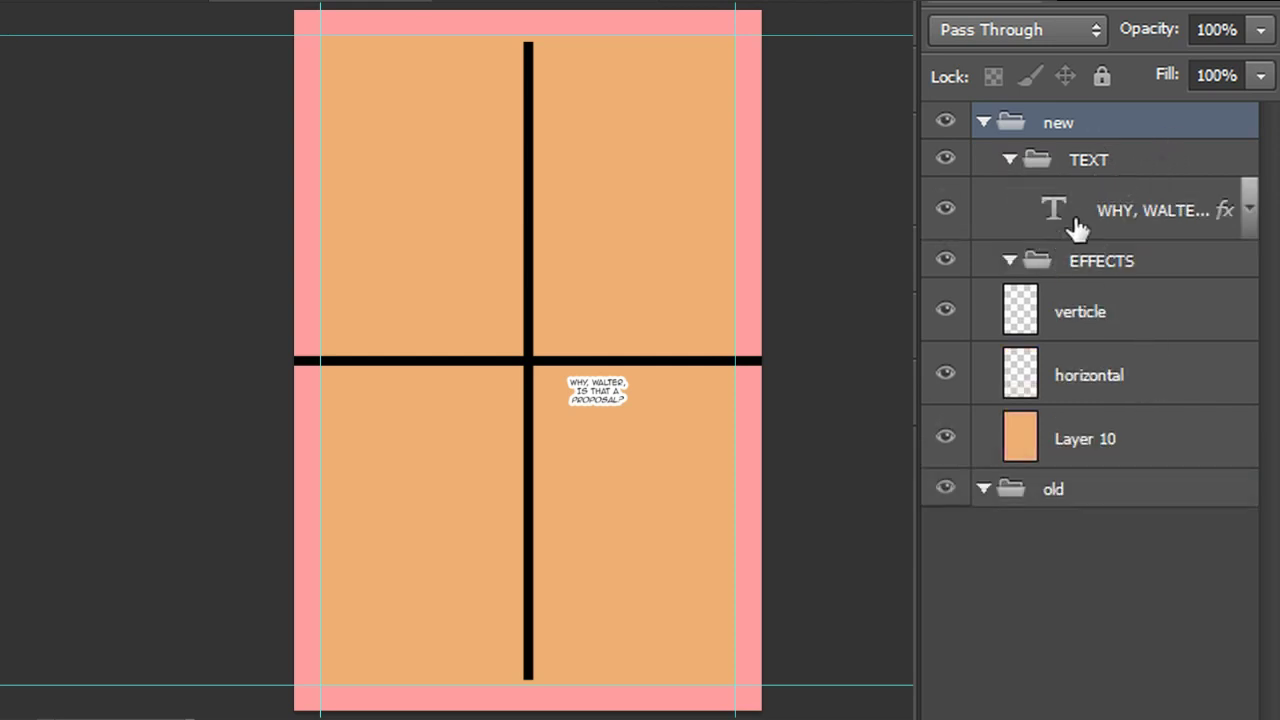
{"action": "left_click", "coordinate": [1066, 228]}
{"action": "left_click", "coordinate": [946, 210]}
{"action": "left_click", "coordinate": [948, 212]}
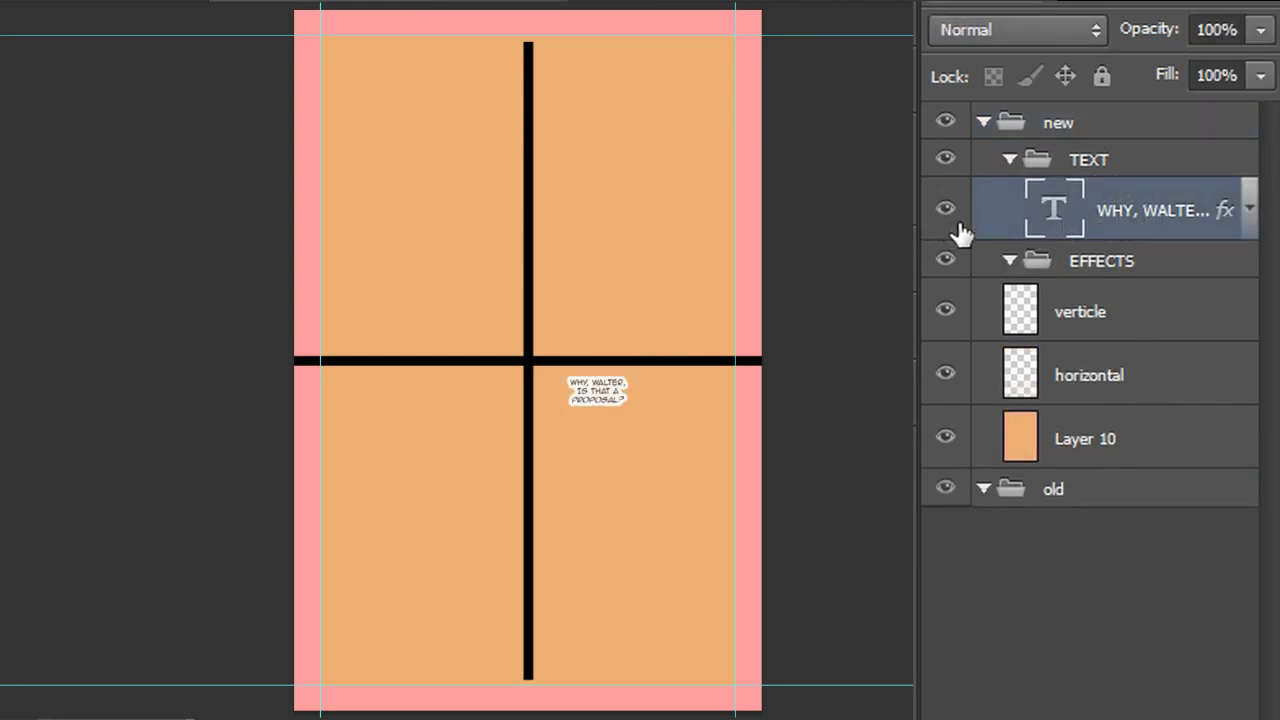
{"action": "left_click", "coordinate": [1120, 264]}
{"action": "left_click", "coordinate": [1010, 260]}
{"action": "left_click", "coordinate": [1010, 261]}
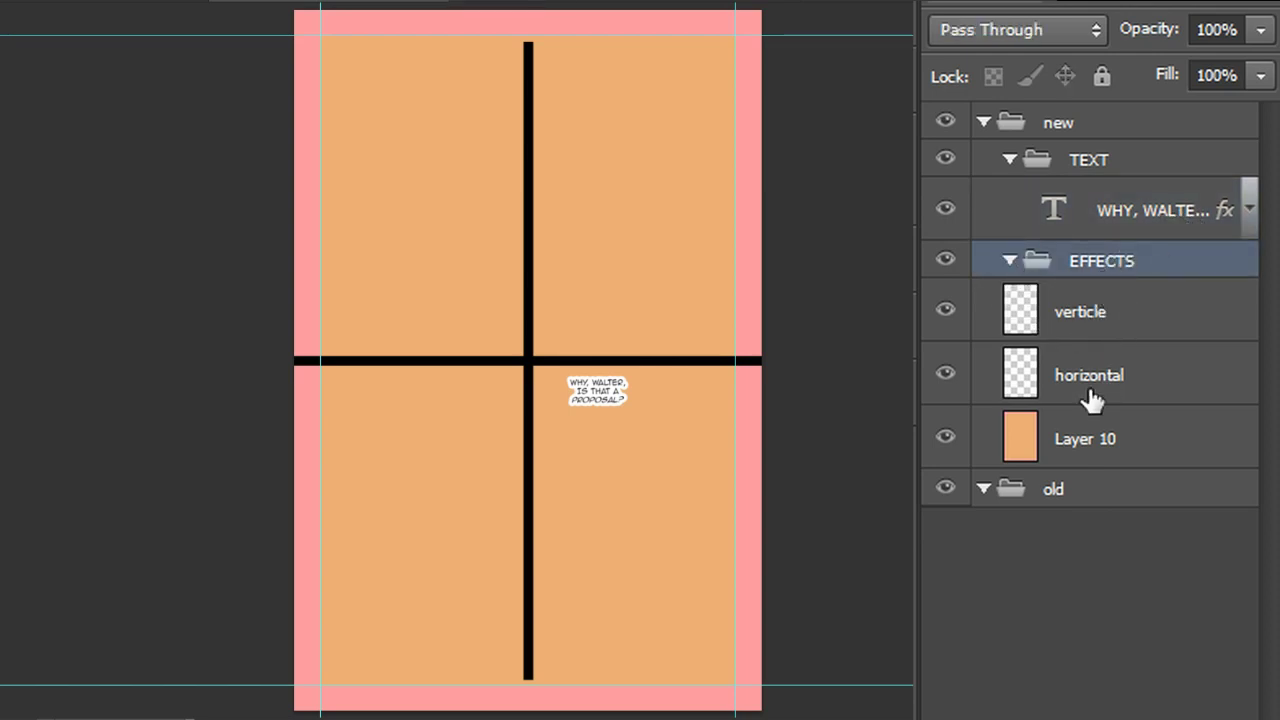
{"action": "left_click", "coordinate": [1090, 311]}
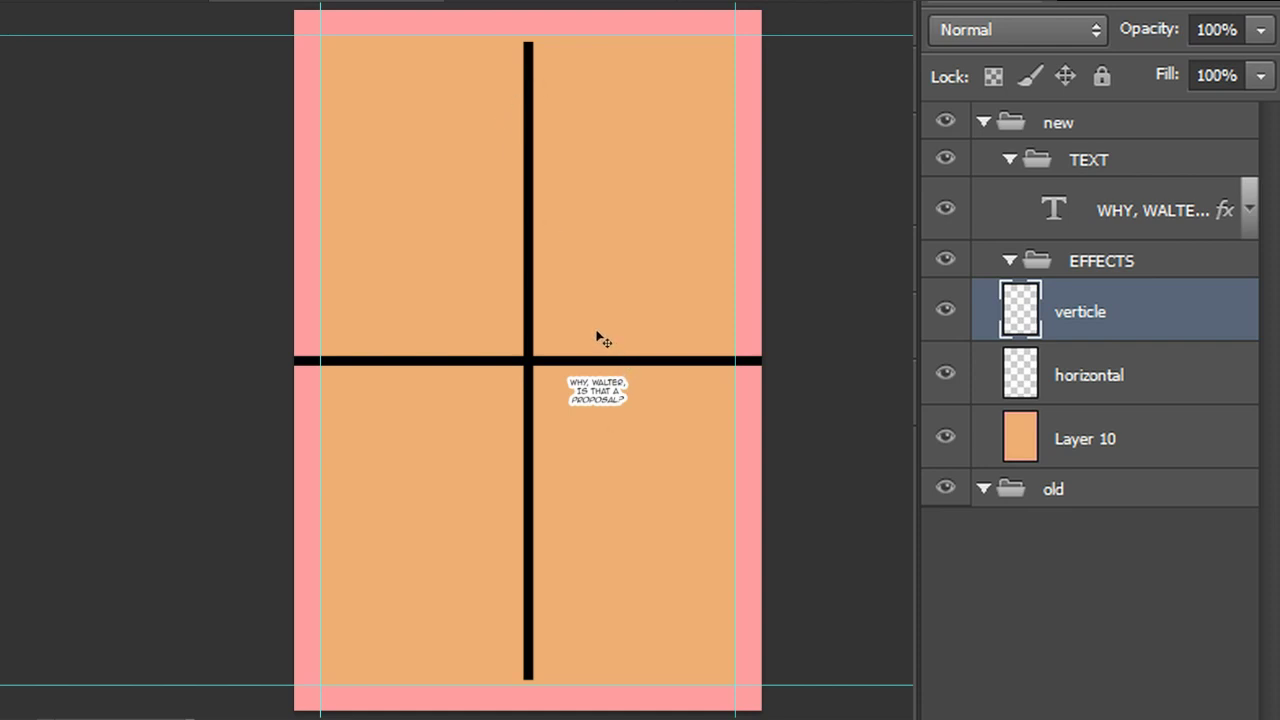
{"action": "left_click", "coordinate": [1140, 380]}
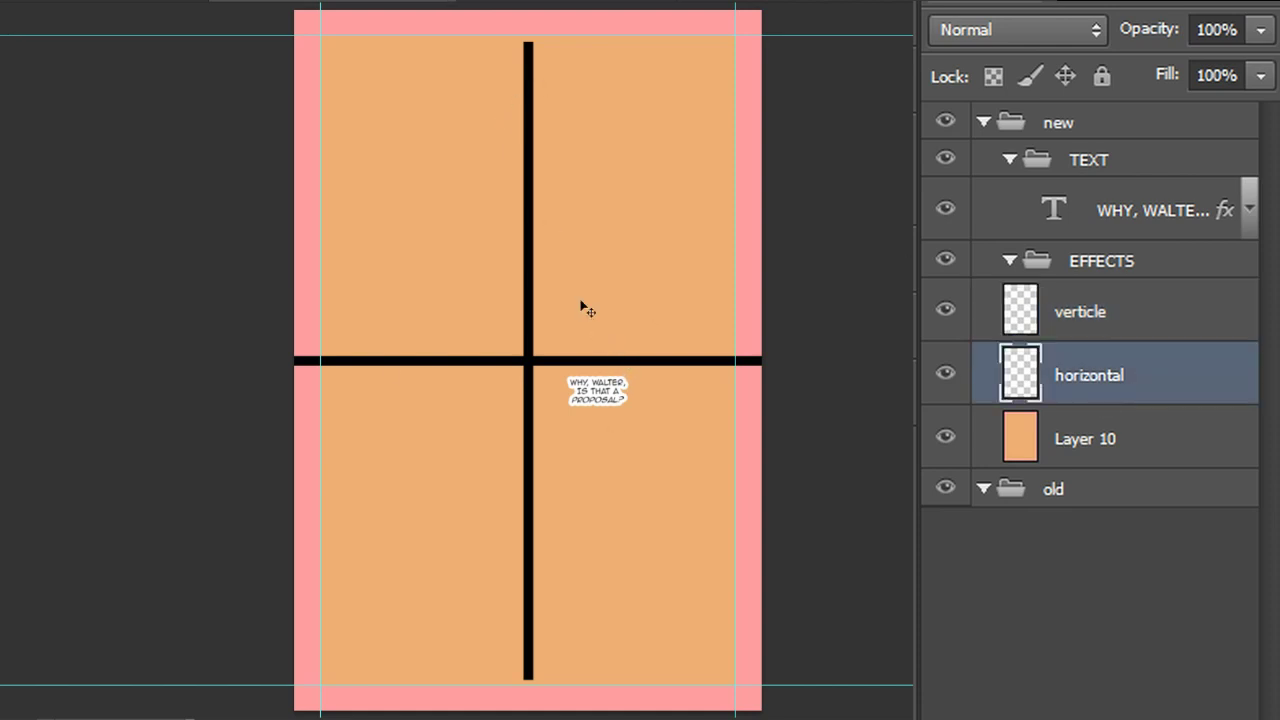
{"action": "left_click", "coordinate": [1128, 438]}
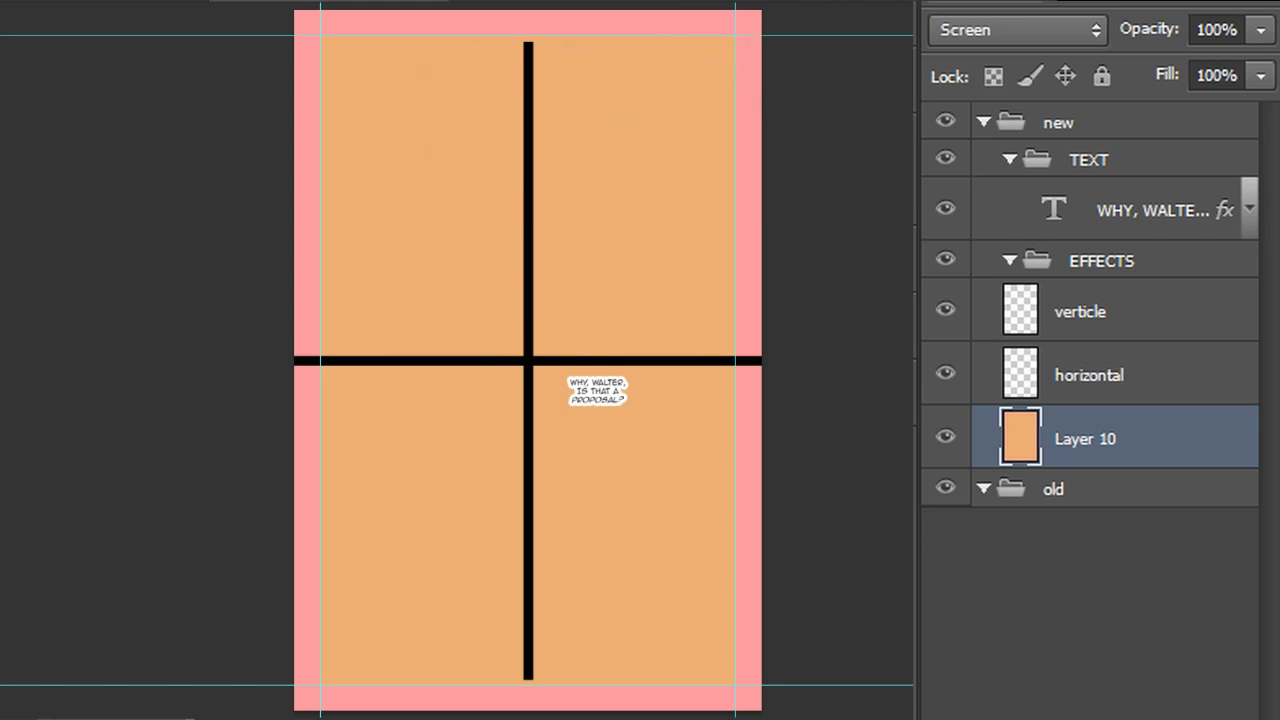
{"action": "left_click", "coordinate": [1143, 492]}
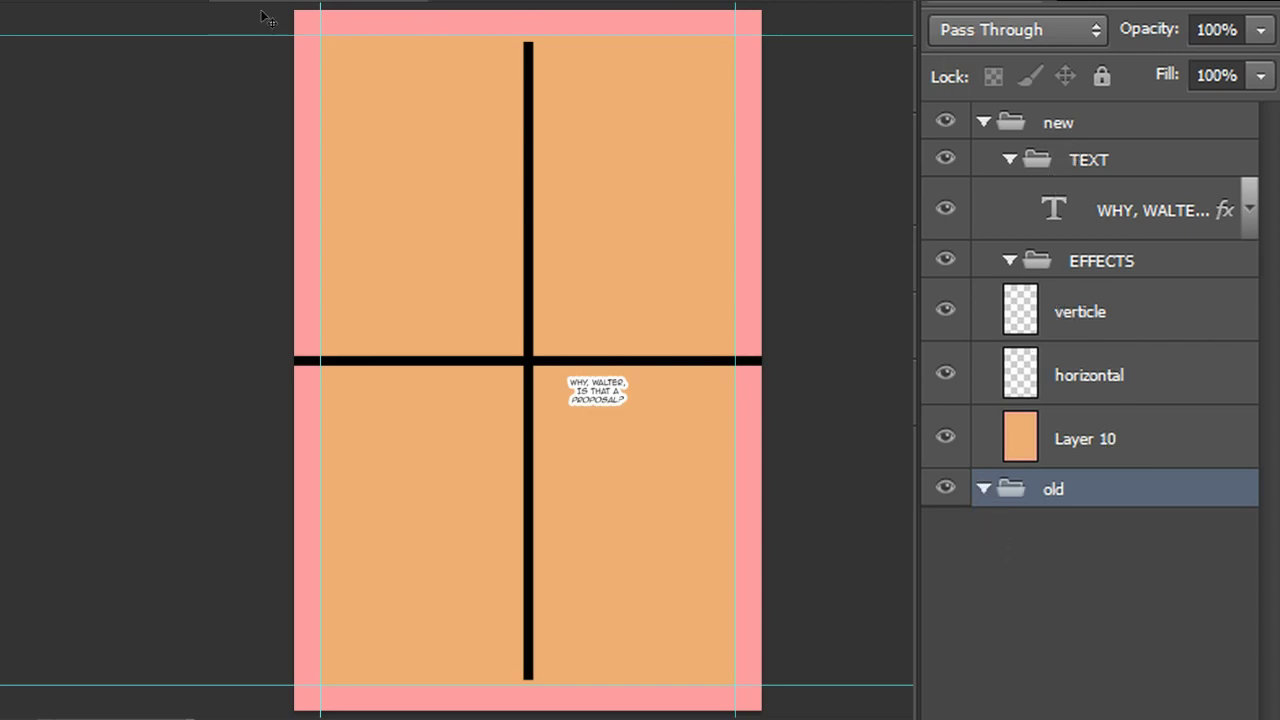
Float the redotemplate_nofilter.psd window beside the comic page and copy all its layers and groups, from new to old, into the comic page
{"action": "left_click_drag", "start_coordinate": [287, 5], "coordinate": [305, 72]}
{"action": "left_click_drag", "start_coordinate": [421, 73], "coordinate": [275, 21]}
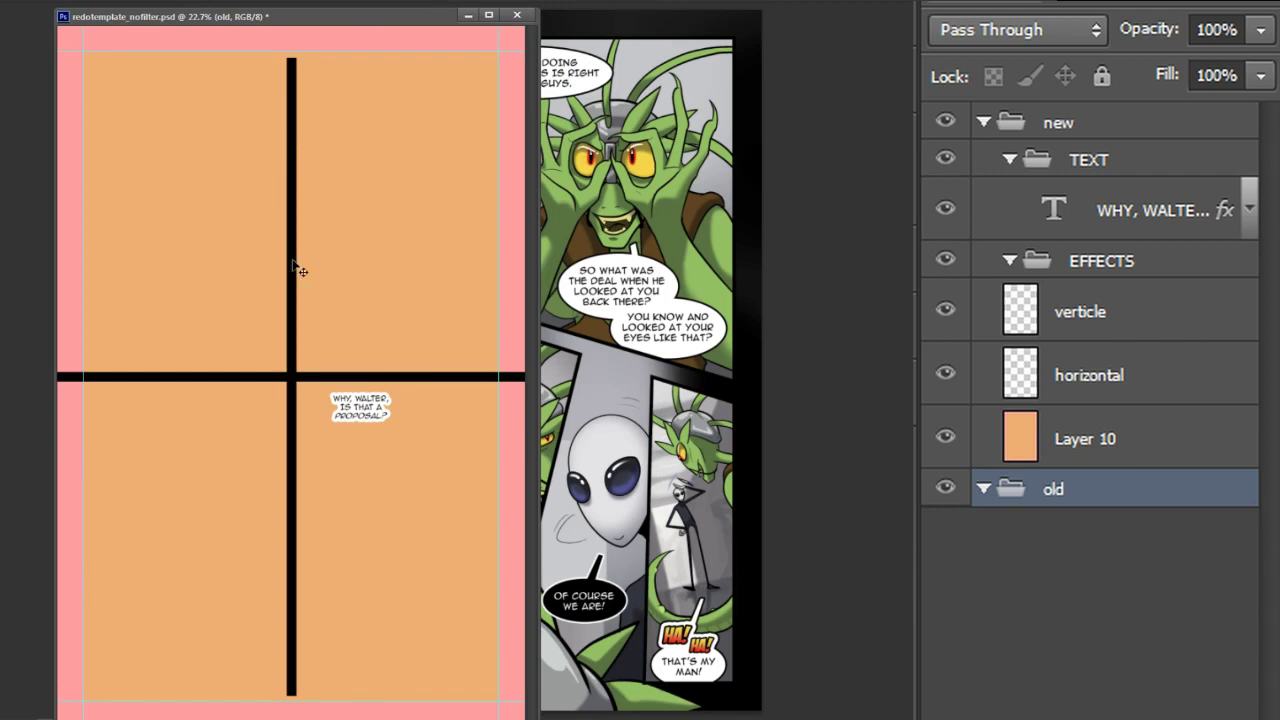
{"action": "left_click", "coordinate": [662, 170]}
{"action": "left_click", "coordinate": [1120, 135]}
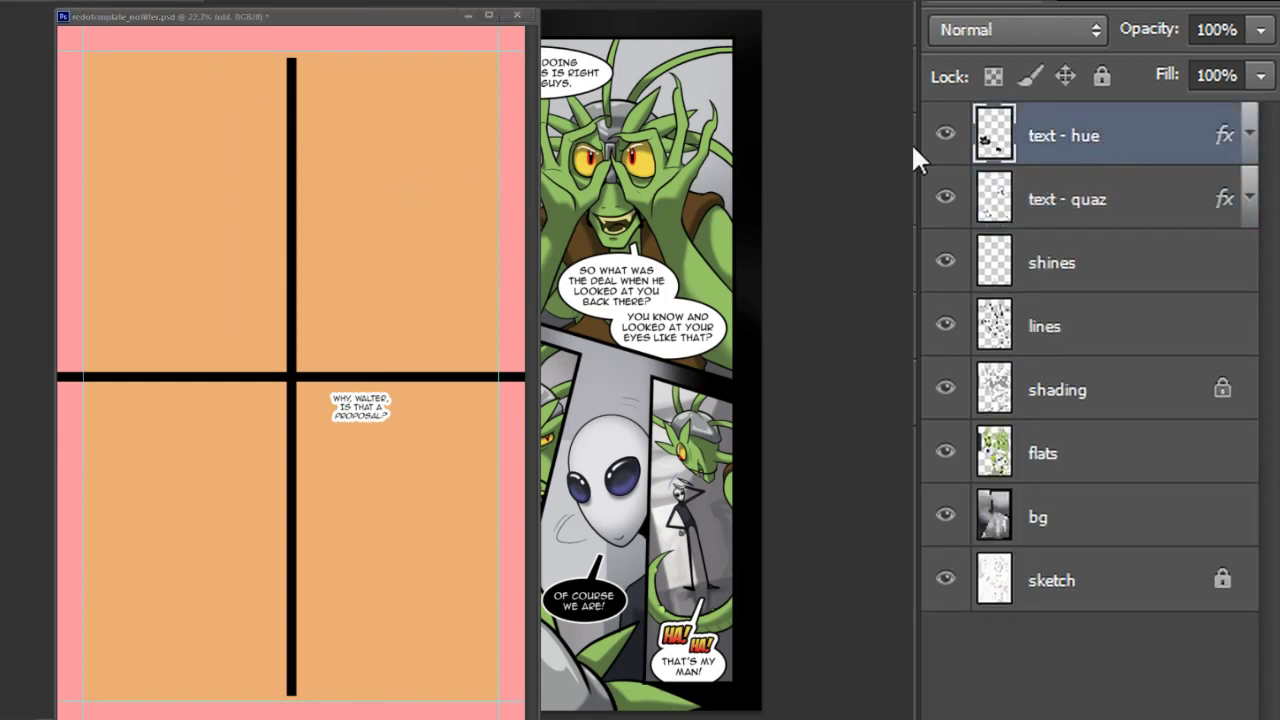
{"action": "left_click_drag", "start_coordinate": [1180, 150], "coordinate": [1083, 175]}
{"action": "left_click", "coordinate": [455, 140]}
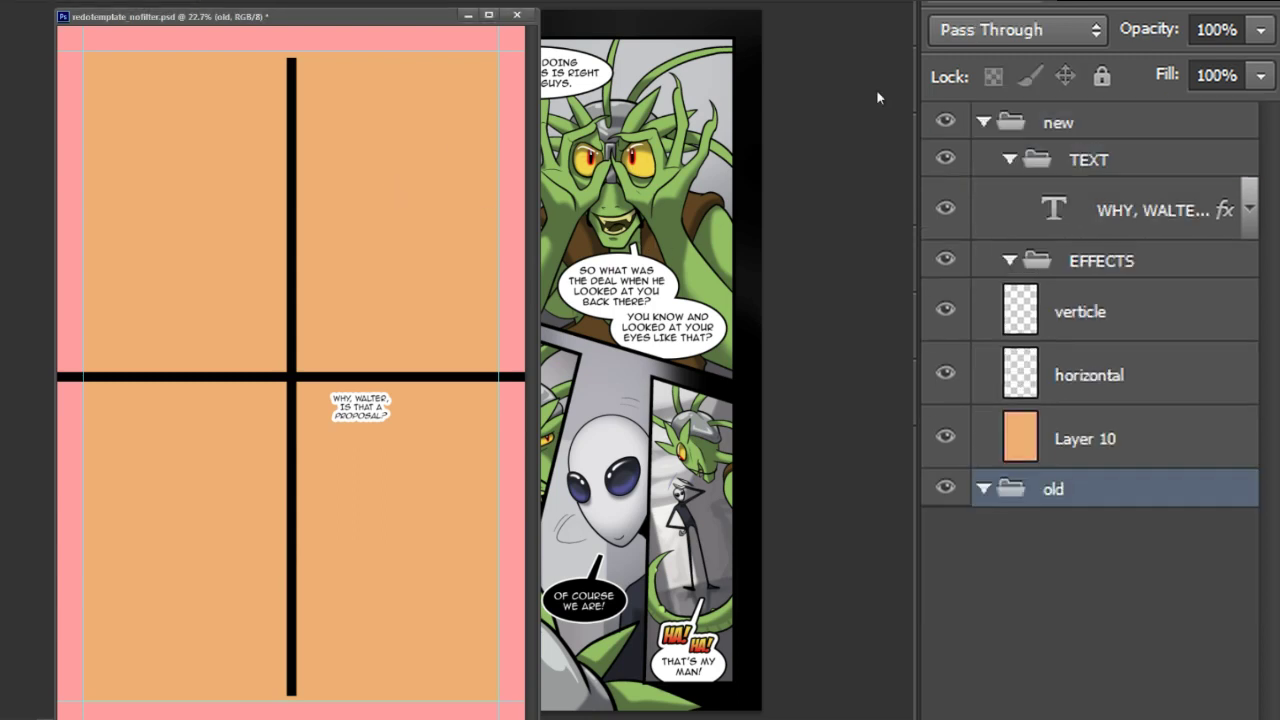
{"action": "left_click", "coordinate": [1100, 127], "text": "shift"}
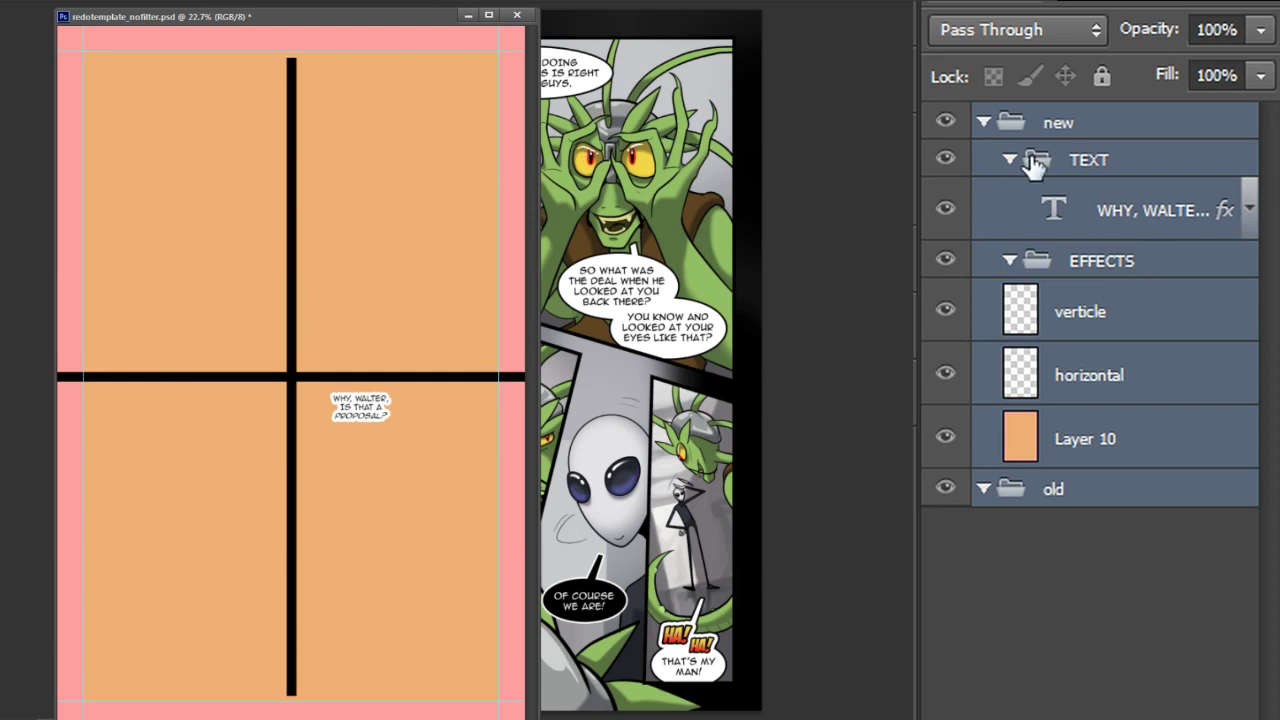
{"action": "left_click_drag", "start_coordinate": [1110, 130], "coordinate": [671, 197]}
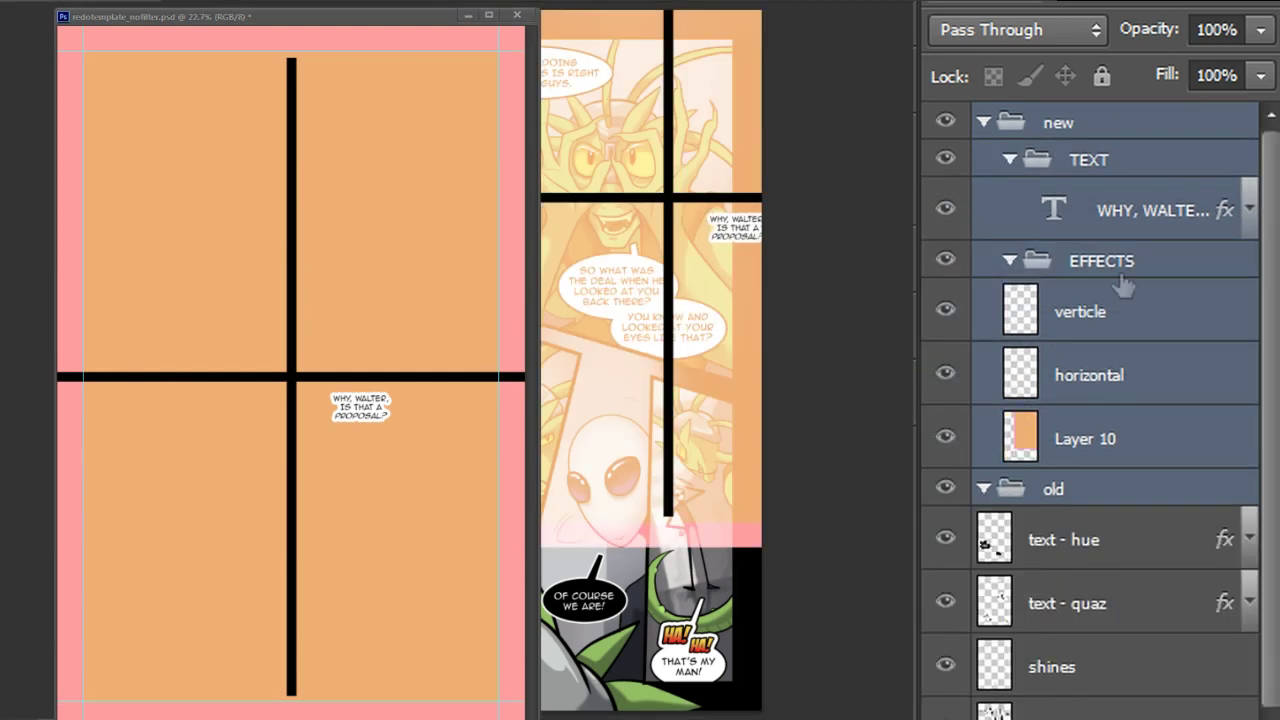
Move the original page layers, from text - hue down to sketch, into the old group, and close the template document without saving
{"action": "left_click", "coordinate": [1100, 545]}
{"action": "scroll", "coordinate": [1272, 530], "scroll_direction": "down", "scroll_amount": 3}
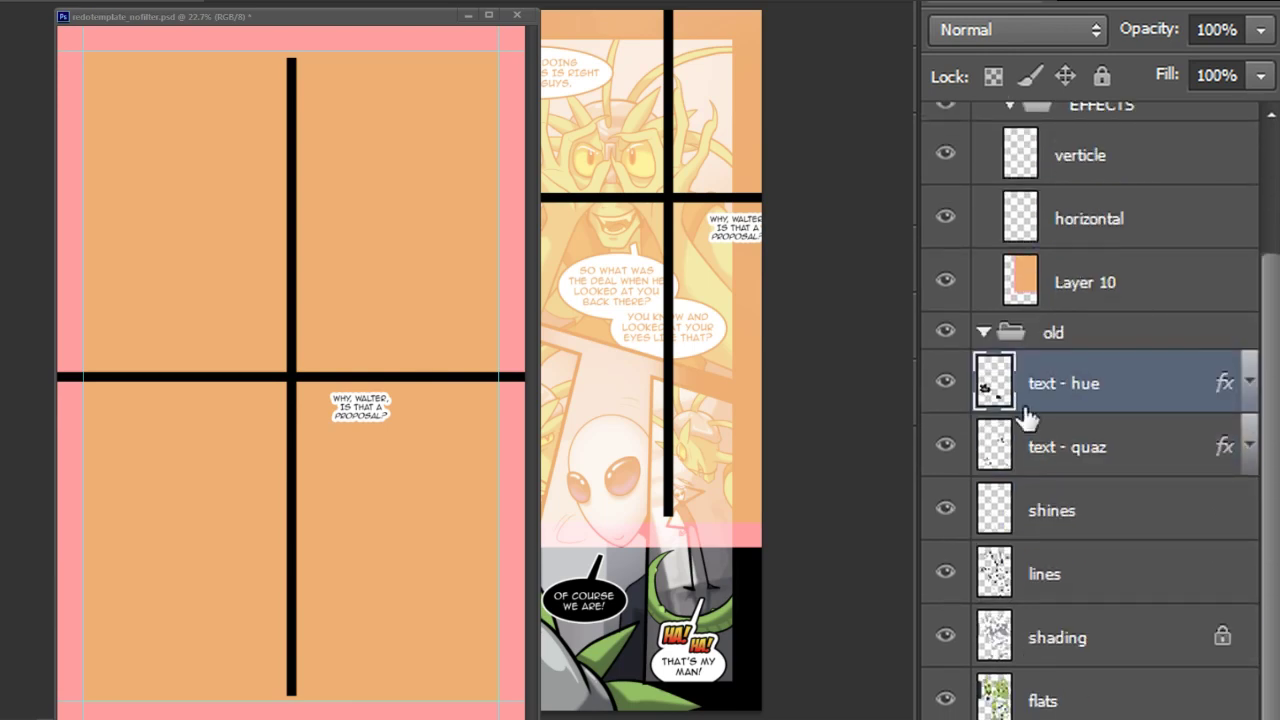
{"action": "left_click", "coordinate": [1060, 712], "text": "shift"}
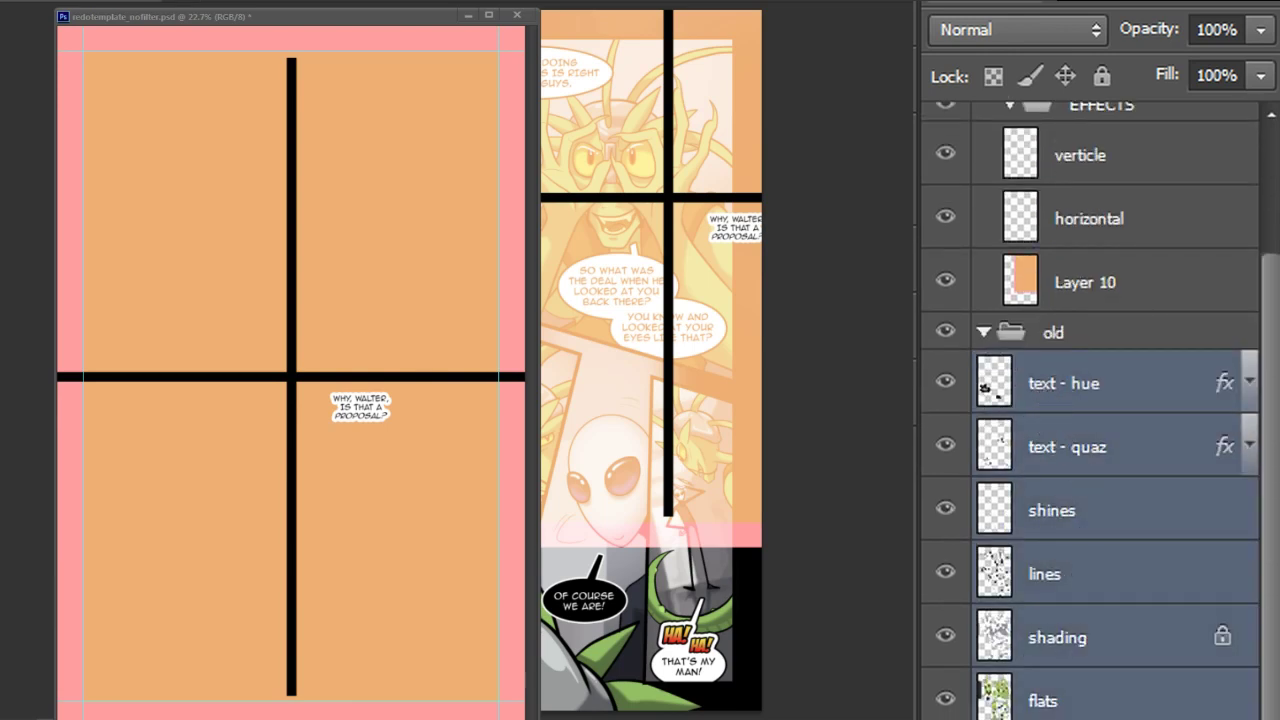
{"action": "left_click_drag", "start_coordinate": [1100, 408], "coordinate": [1065, 338]}
{"action": "left_click", "coordinate": [985, 333]}
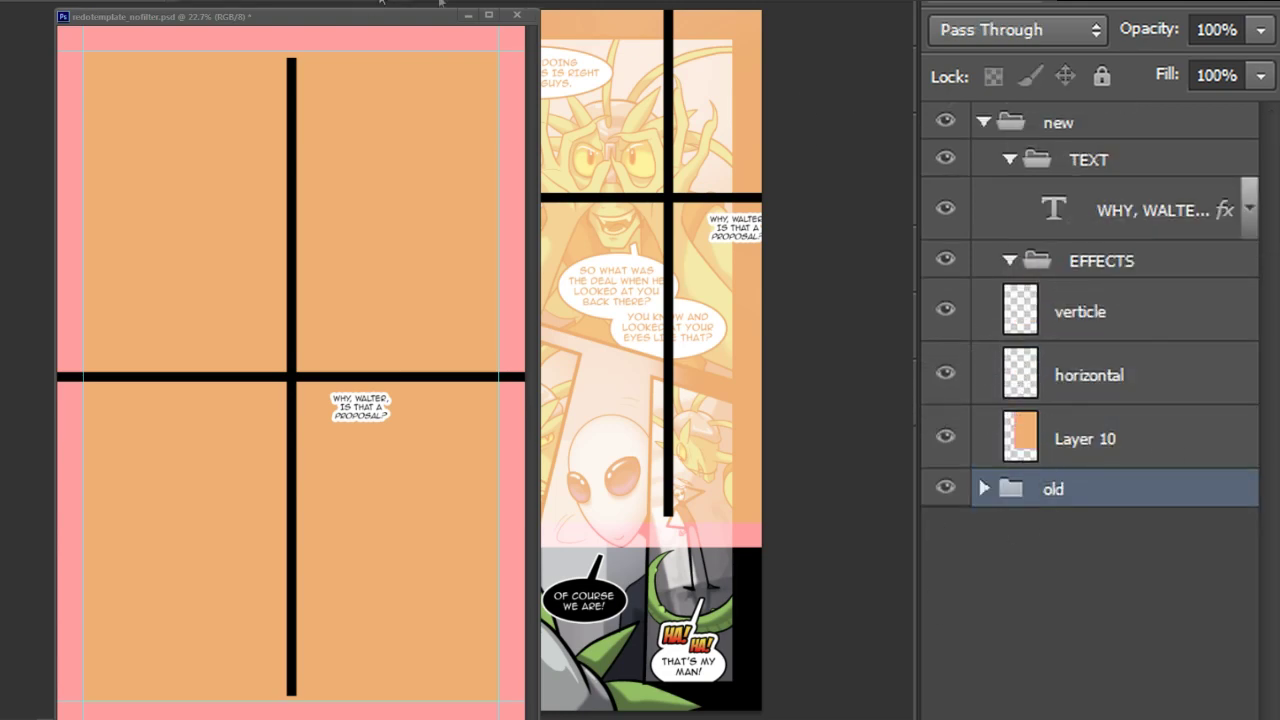
{"action": "left_click", "coordinate": [516, 14]}
{"action": "left_click", "coordinate": [722, 243]}
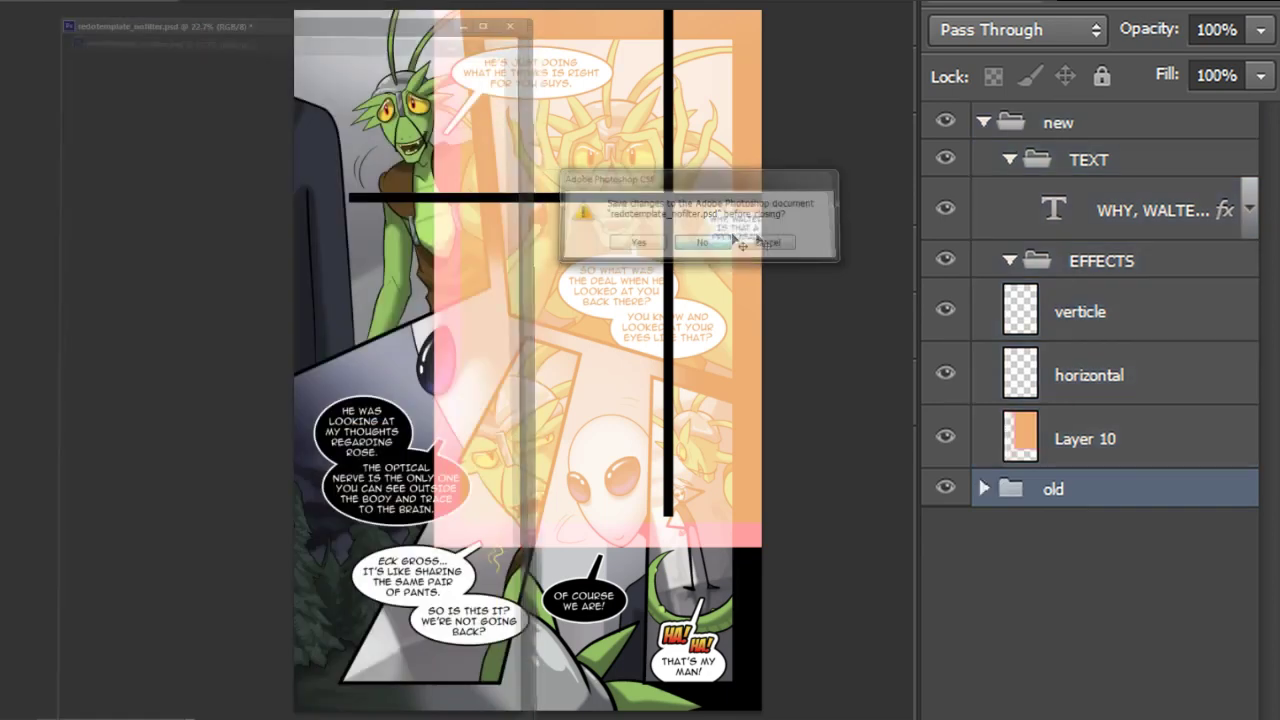
Transform the orange and pink Layer 10 overlay so that it covers the comic page exactly, edge to edge
{"action": "left_click", "coordinate": [1094, 415]}
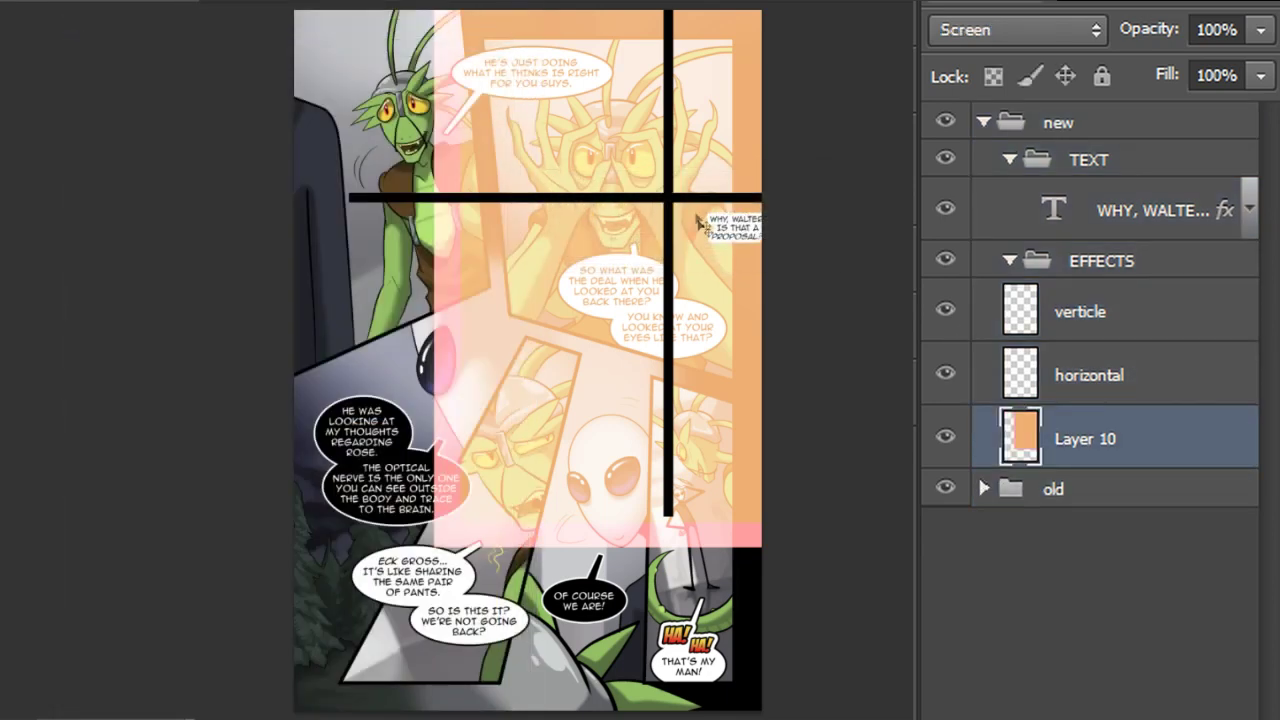
{"action": "key", "text": "ctrl+t"}
{"action": "left_click_drag", "start_coordinate": [592, 362], "coordinate": [441, 537]}
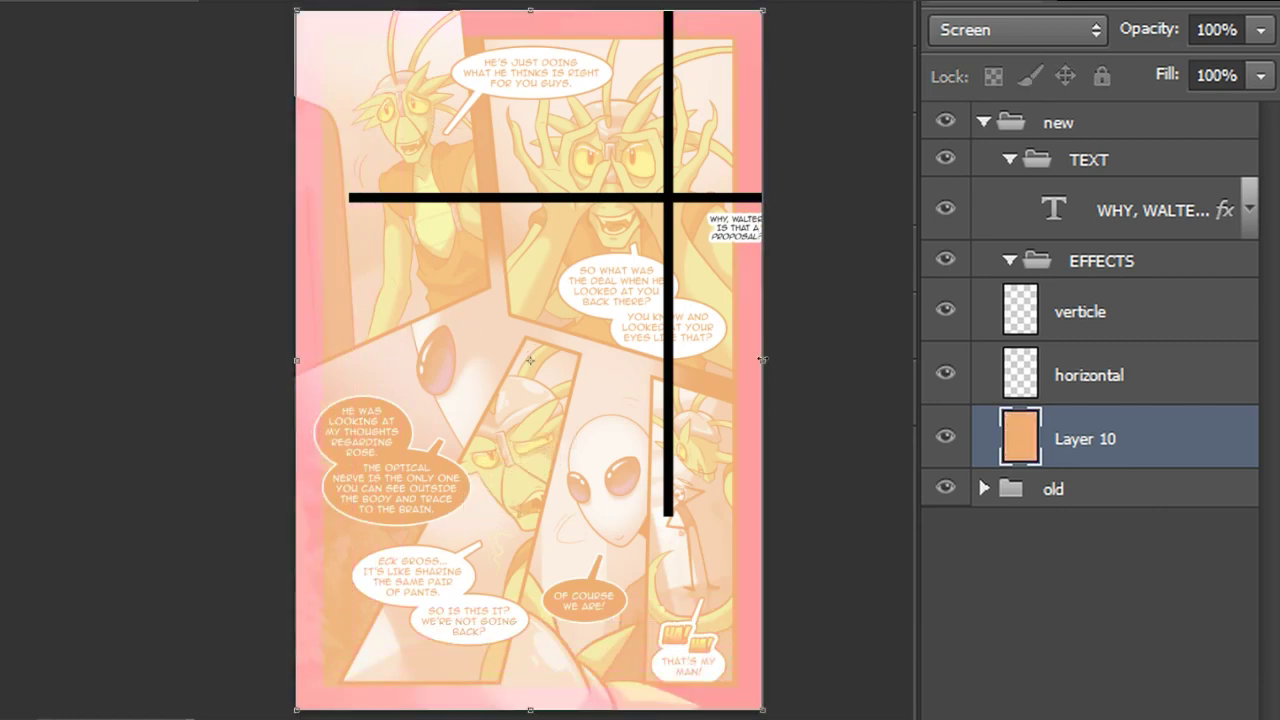
{"action": "left_click_drag", "start_coordinate": [760, 360], "coordinate": [758, 360]}
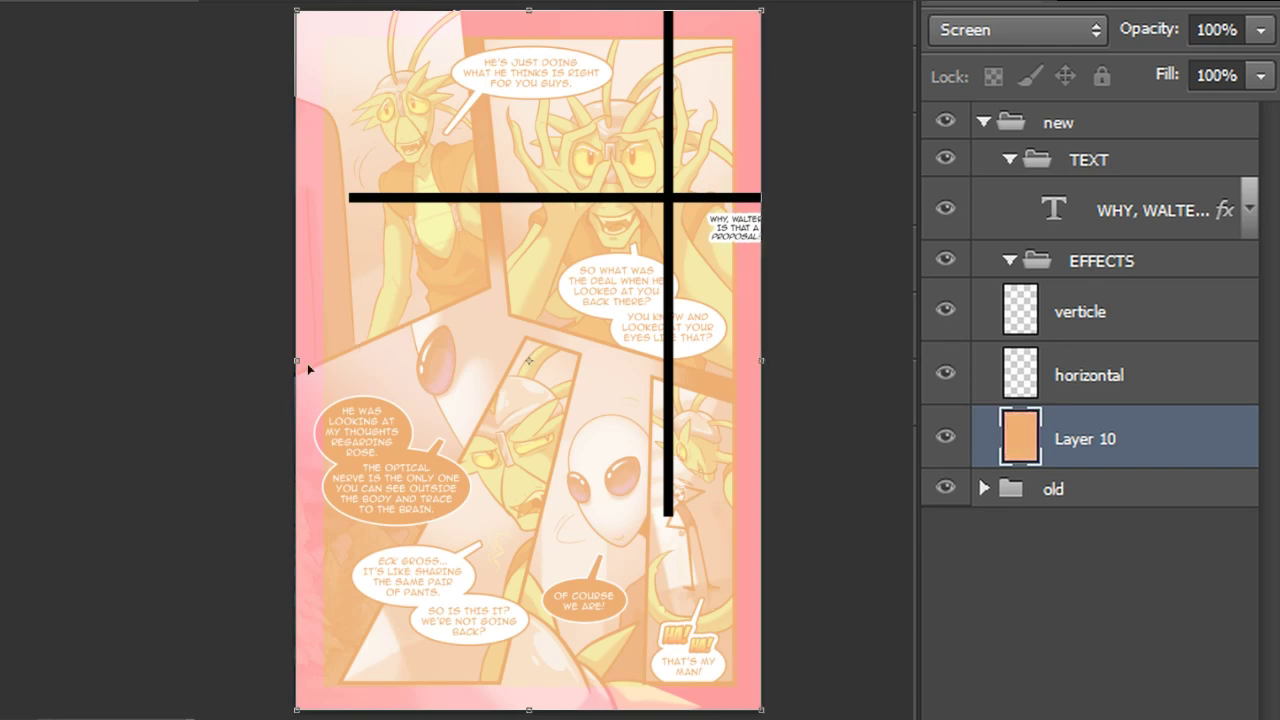
{"action": "left_click_drag", "start_coordinate": [292, 360], "coordinate": [286, 361]}
{"action": "left_click_drag", "start_coordinate": [527, 710], "coordinate": [527, 708]}
{"action": "left_click_drag", "start_coordinate": [528, 10], "coordinate": [528, 9]}
{"action": "key", "text": "Return"}
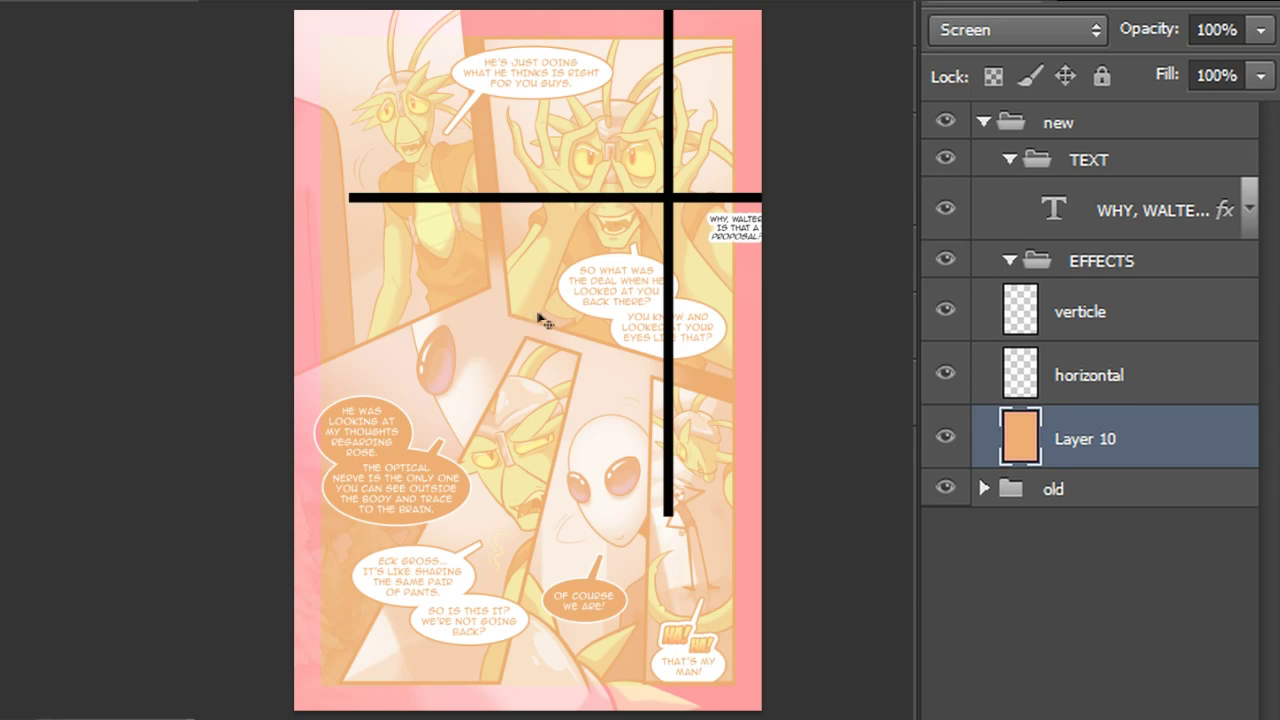
Show the guides and move the horizontal bar below the top panels and the verticle bar onto the gutter between those two panels
{"action": "key", "text": "ctrl+semicolon"}
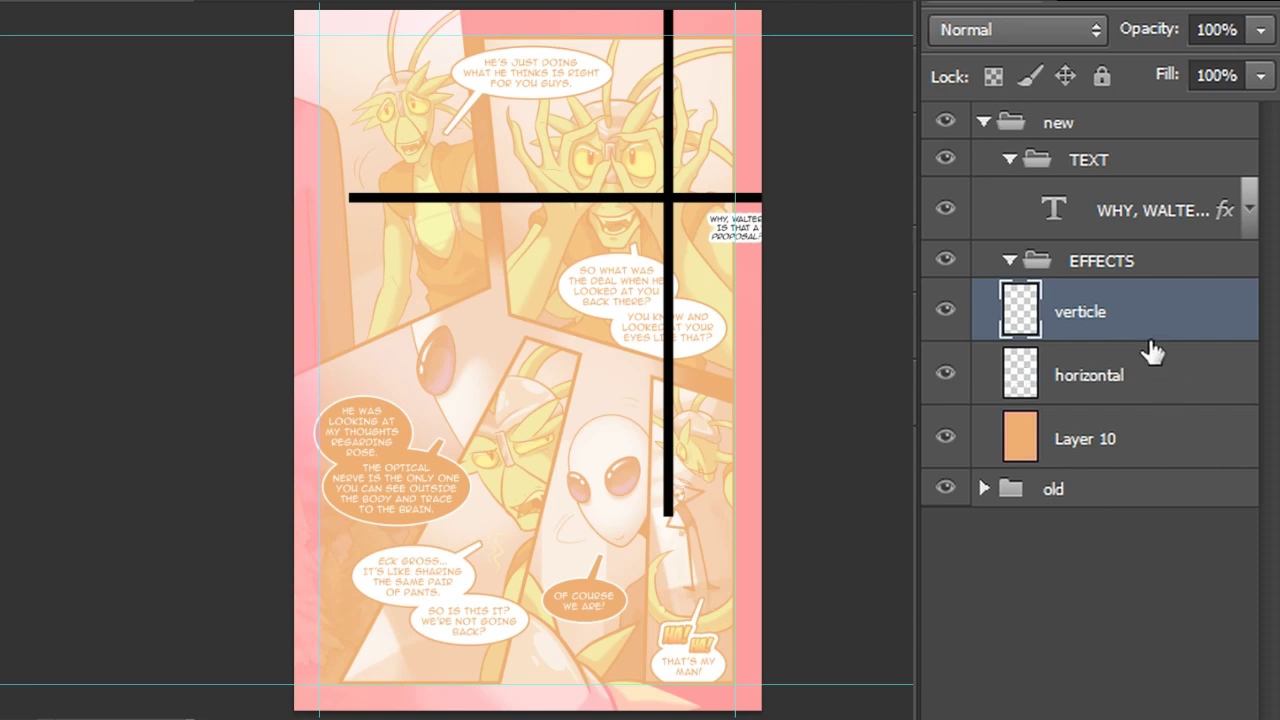
{"action": "left_click", "coordinate": [1130, 372]}
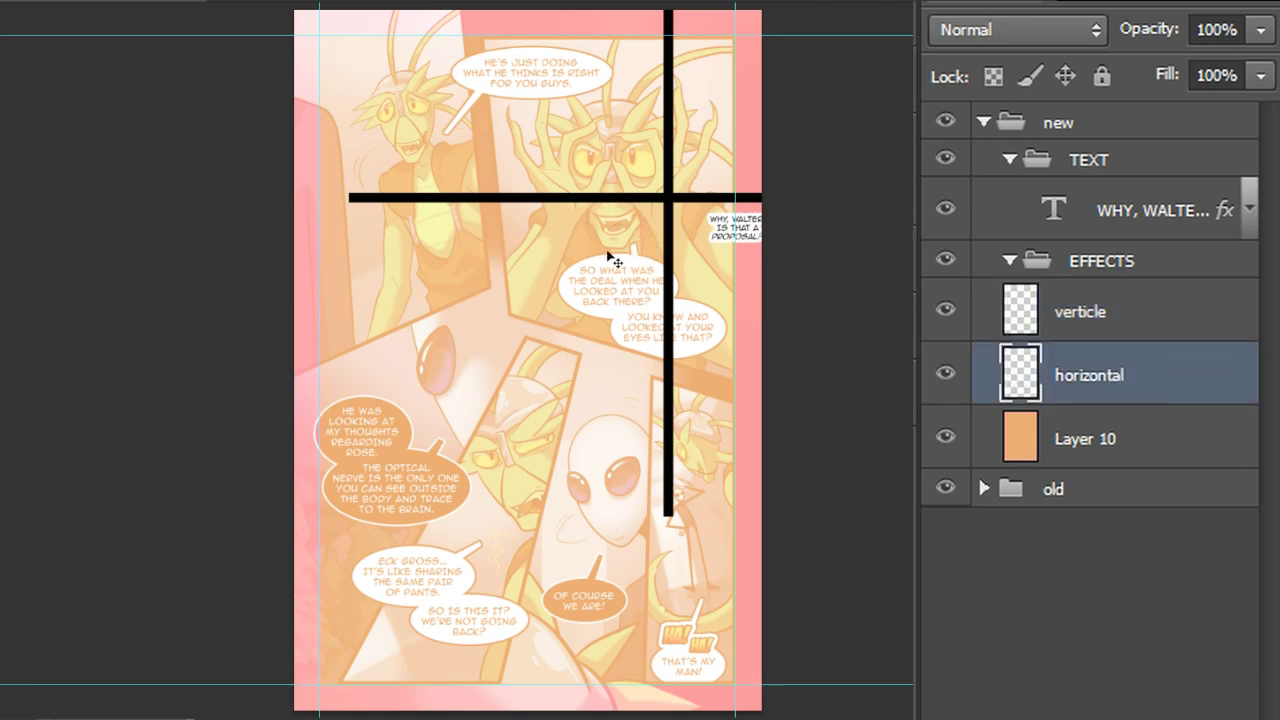
{"action": "left_click_drag", "start_coordinate": [620, 245], "coordinate": [610, 350]}
{"action": "left_click", "coordinate": [1163, 318]}
{"action": "left_click_drag", "start_coordinate": [797, 581], "coordinate": [645, 243]}
{"action": "left_click_drag", "start_coordinate": [533, 170], "coordinate": [542, 222]}
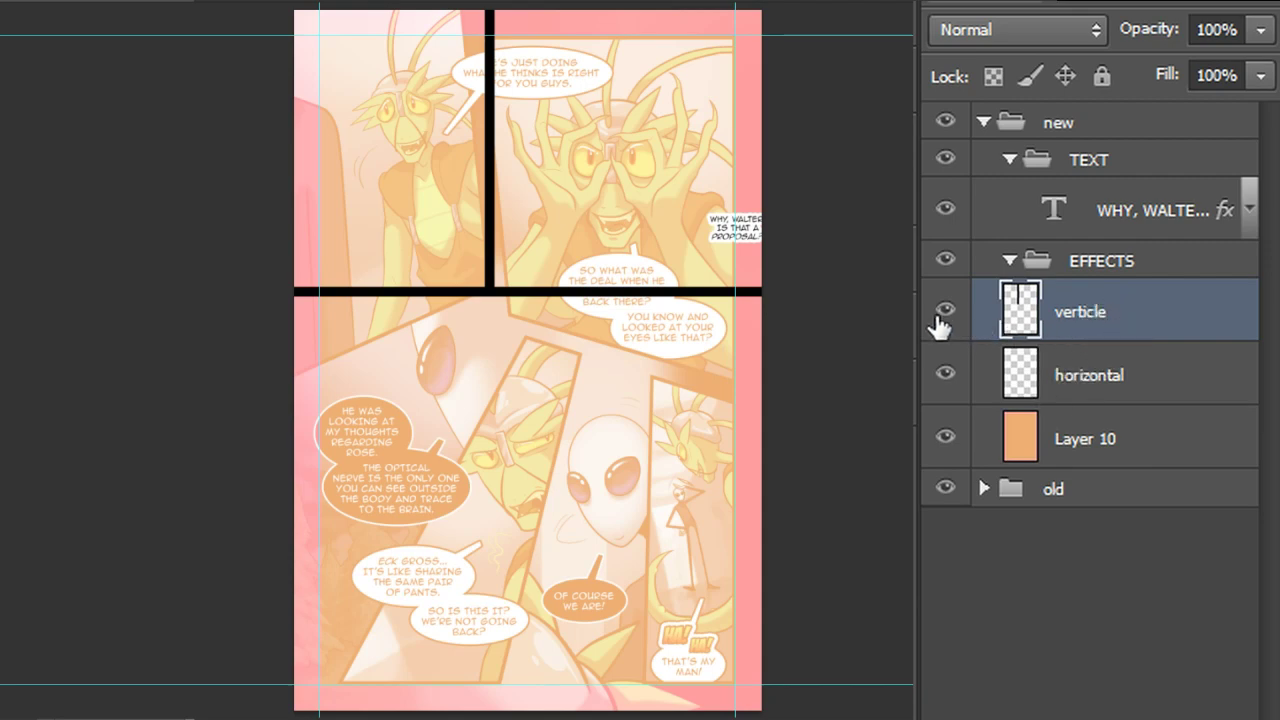
Hide the verticle and horizontal layers and duplicate the verticle layer
{"action": "left_click", "coordinate": [945, 311]}
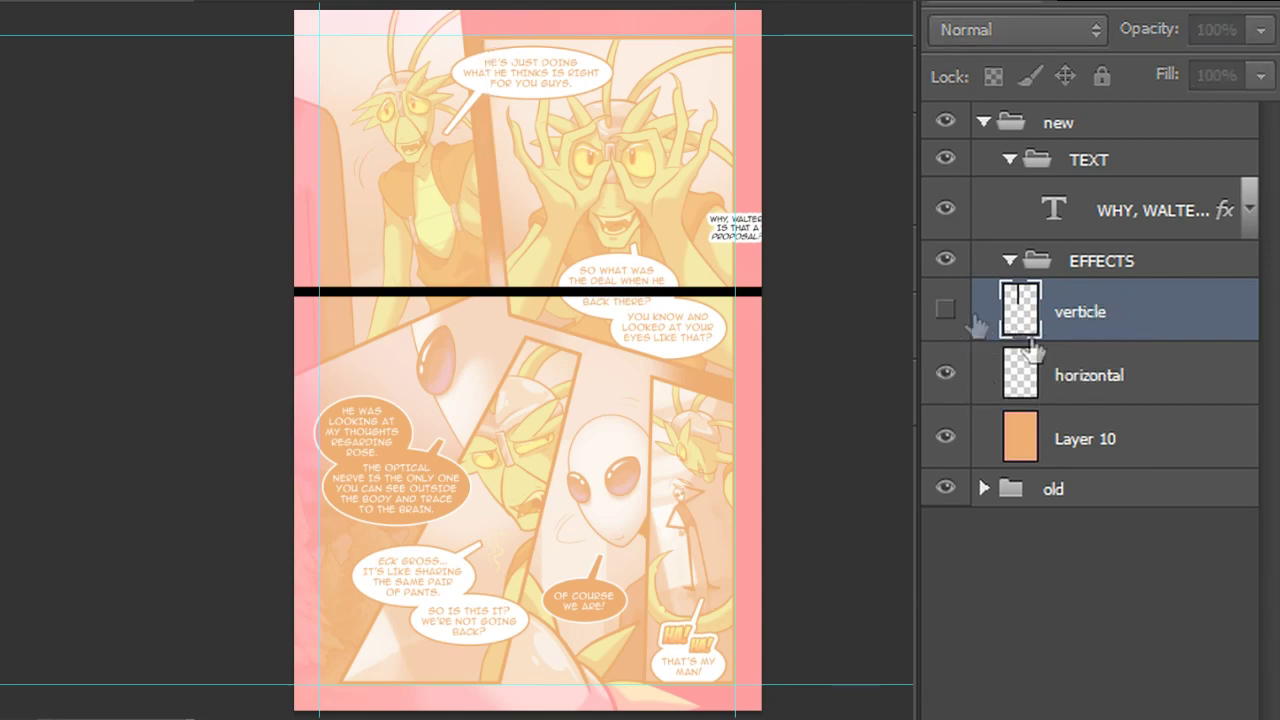
{"action": "left_click", "coordinate": [945, 375]}
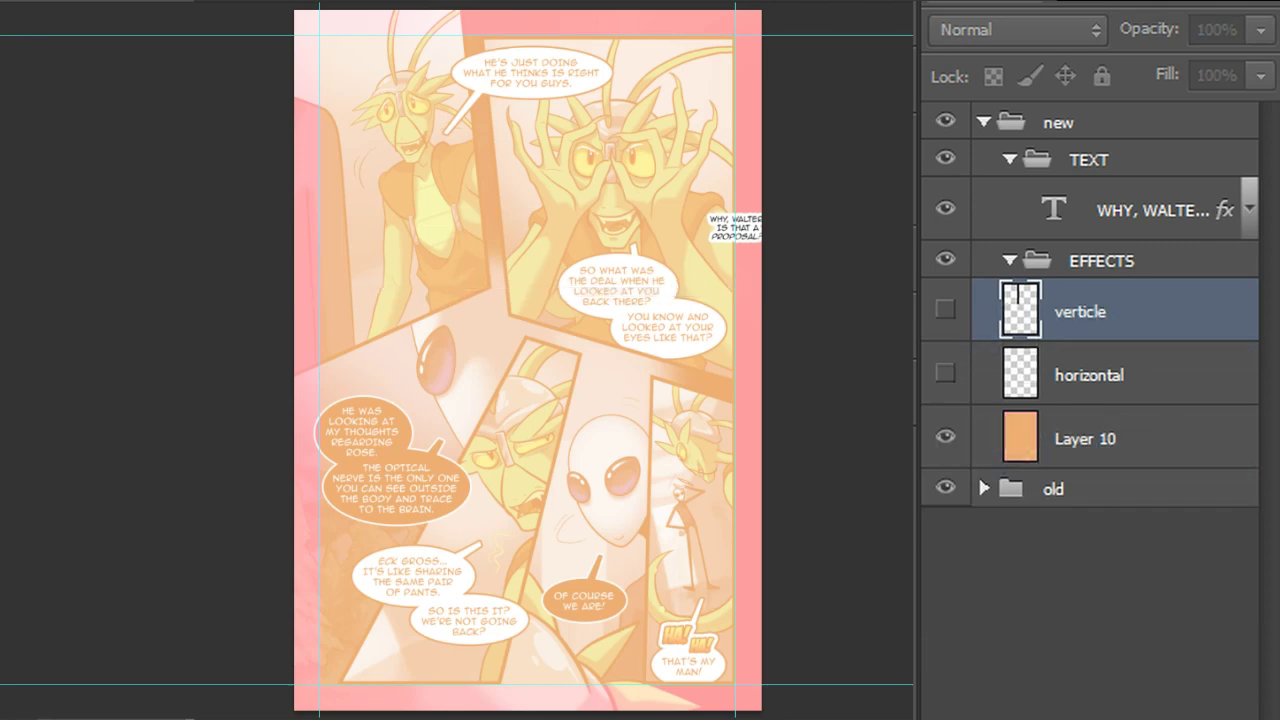
{"action": "key", "text": "ctrl+j"}
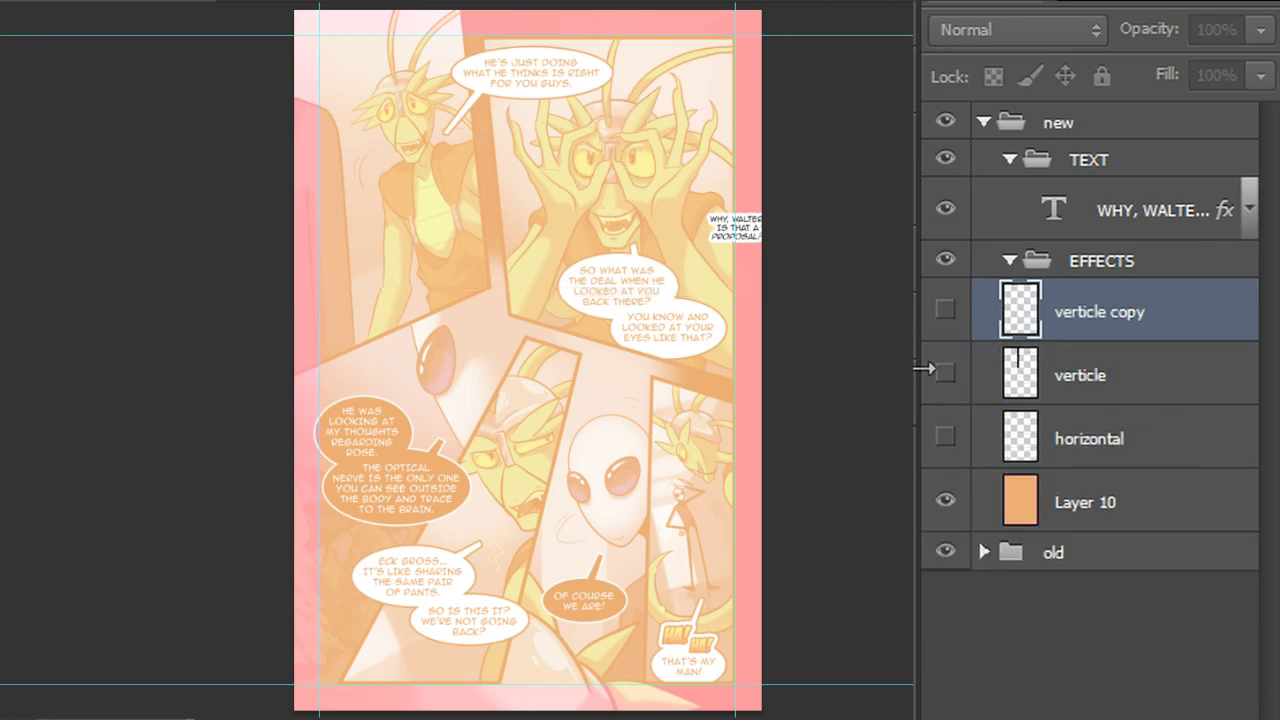
Show the verticle copy bar and shorten, rotate and position it over the slanted gutter between the two top panels
{"action": "left_click", "coordinate": [945, 311]}
{"action": "left_click_drag", "start_coordinate": [606, 250], "coordinate": [614, 434]}
{"action": "key", "text": "ctrl+t"}
{"action": "left_click_drag", "start_coordinate": [569, 598], "coordinate": [495, 504]}
{"action": "left_click_drag", "start_coordinate": [522, 452], "coordinate": [495, 259]}
{"action": "left_click_drag", "start_coordinate": [570, 353], "coordinate": [562, 358]}
{"action": "left_click_drag", "start_coordinate": [479, 153], "coordinate": [488, 156]}
{"action": "left_click_drag", "start_coordinate": [596, 392], "coordinate": [611, 404]}
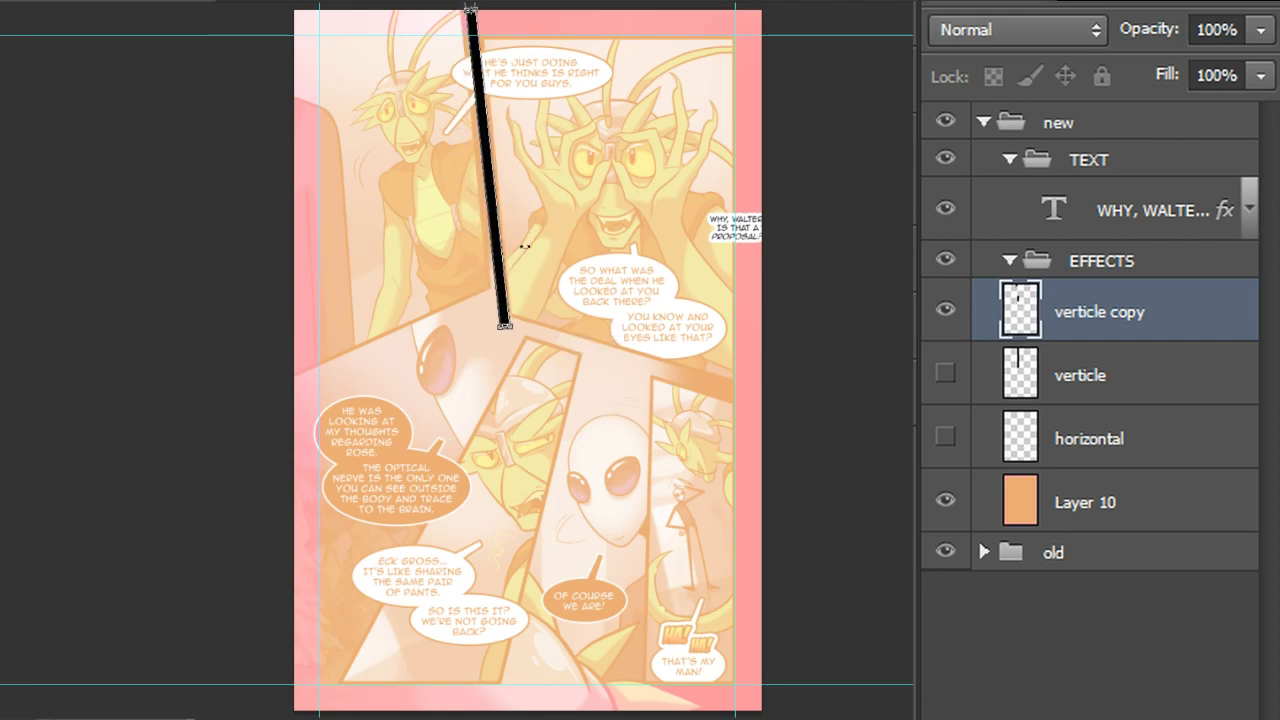
{"action": "left_click_drag", "start_coordinate": [487, 168], "coordinate": [487, 168]}
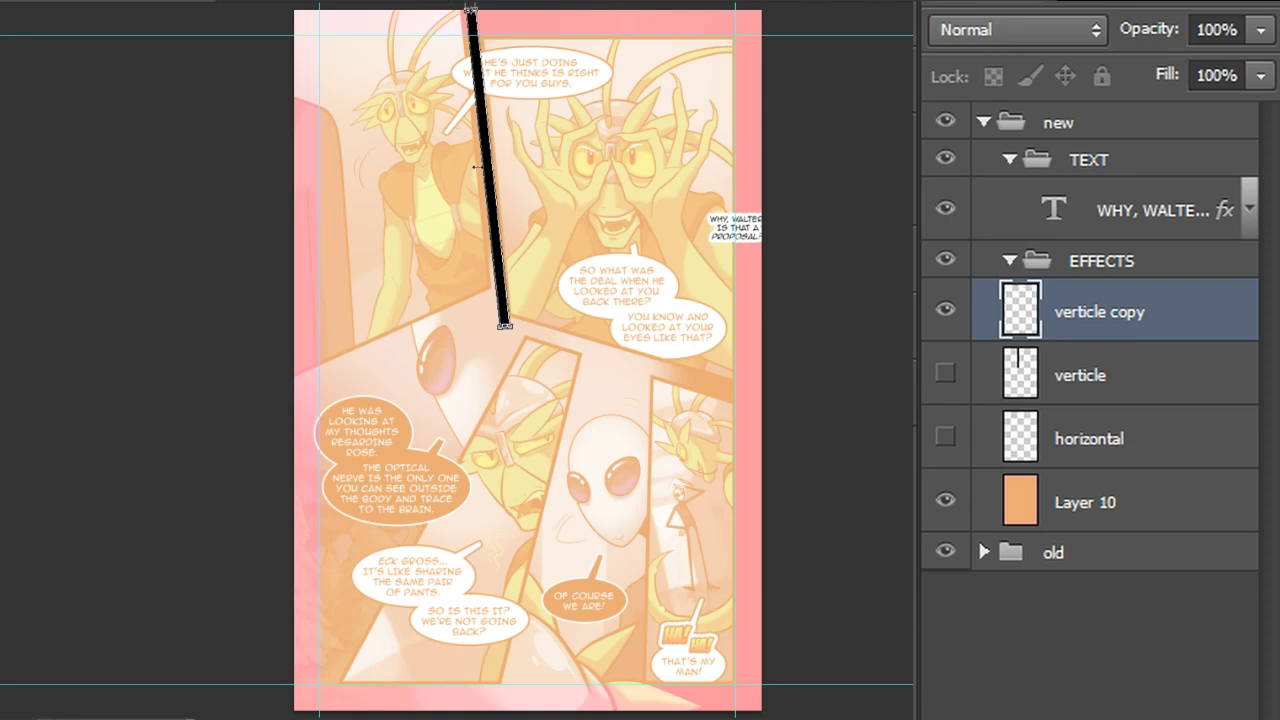
{"action": "key", "text": "Return"}
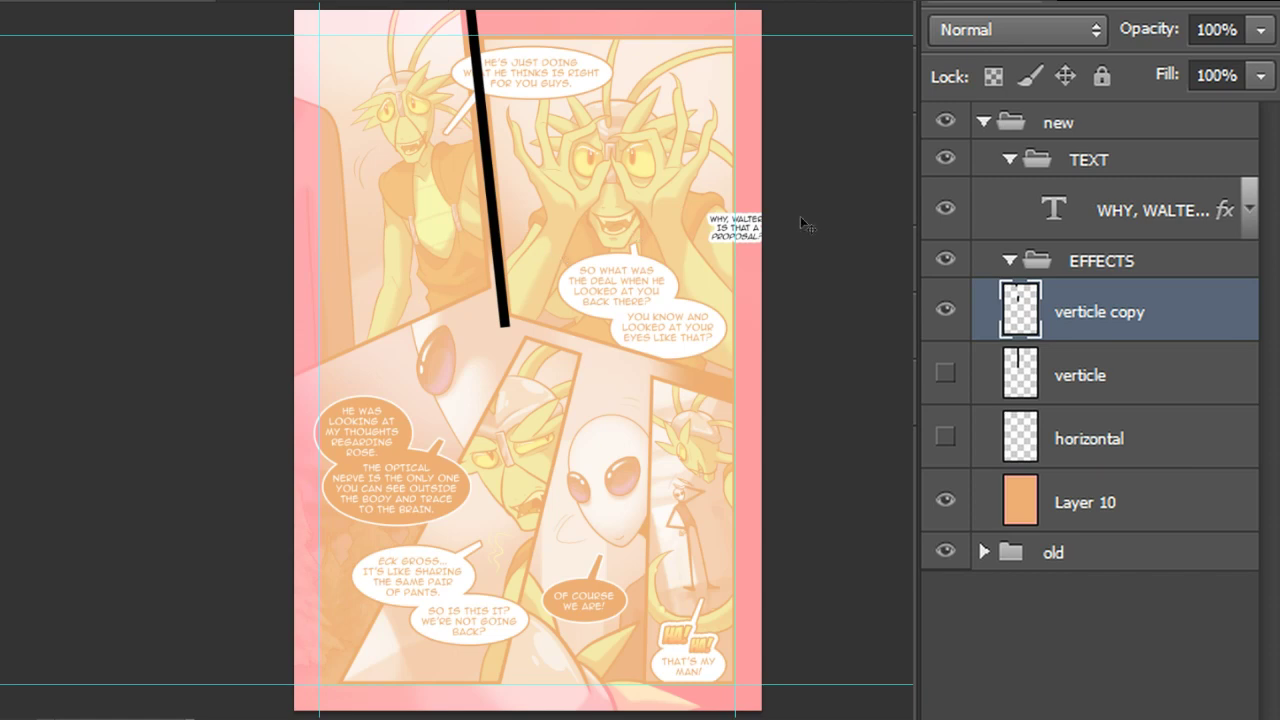
Duplicate the slanted bar and rotate and position the copy along the sloping gutter beneath the top-right panel, out past the page edge
{"action": "left_click", "coordinate": [1158, 368]}
{"action": "left_click_drag", "start_coordinate": [1181, 293], "coordinate": [1194, 306]}
{"action": "key", "text": "ctrl+j"}
{"action": "key", "text": "ctrl+t"}
{"action": "left_click_drag", "start_coordinate": [659, 498], "coordinate": [658, 152]}
{"action": "left_click_drag", "start_coordinate": [700, 115], "coordinate": [792, 376]}
{"action": "left_click_drag", "start_coordinate": [532, 479], "coordinate": [790, 449]}
{"action": "left_click_drag", "start_coordinate": [500, 318], "coordinate": [508, 320]}
{"action": "left_click_drag", "start_coordinate": [900, 355], "coordinate": [884, 321]}
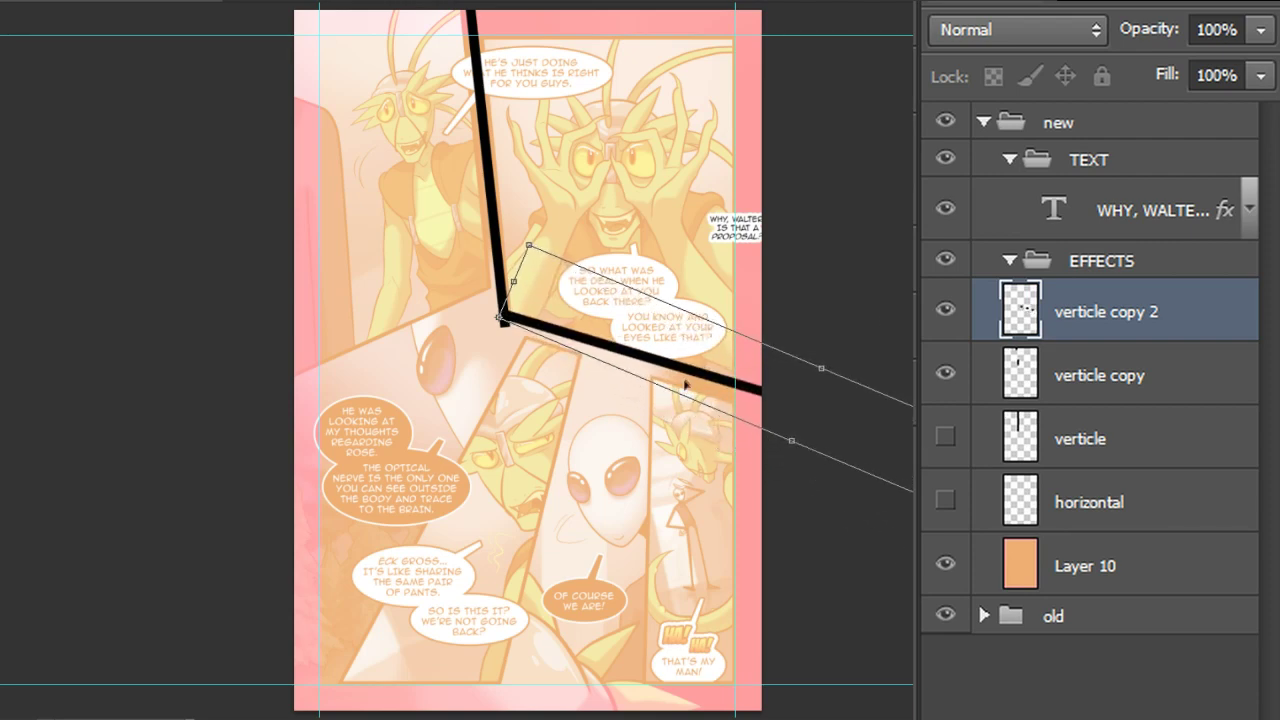
{"action": "key", "text": "Return"}
Duplicate the right sloping bar and angle and position the copy along the gutter beneath the top-left panel
{"action": "left_click_drag", "start_coordinate": [1172, 313], "coordinate": [1205, 717]}
{"action": "key", "text": "ctrl+j"}
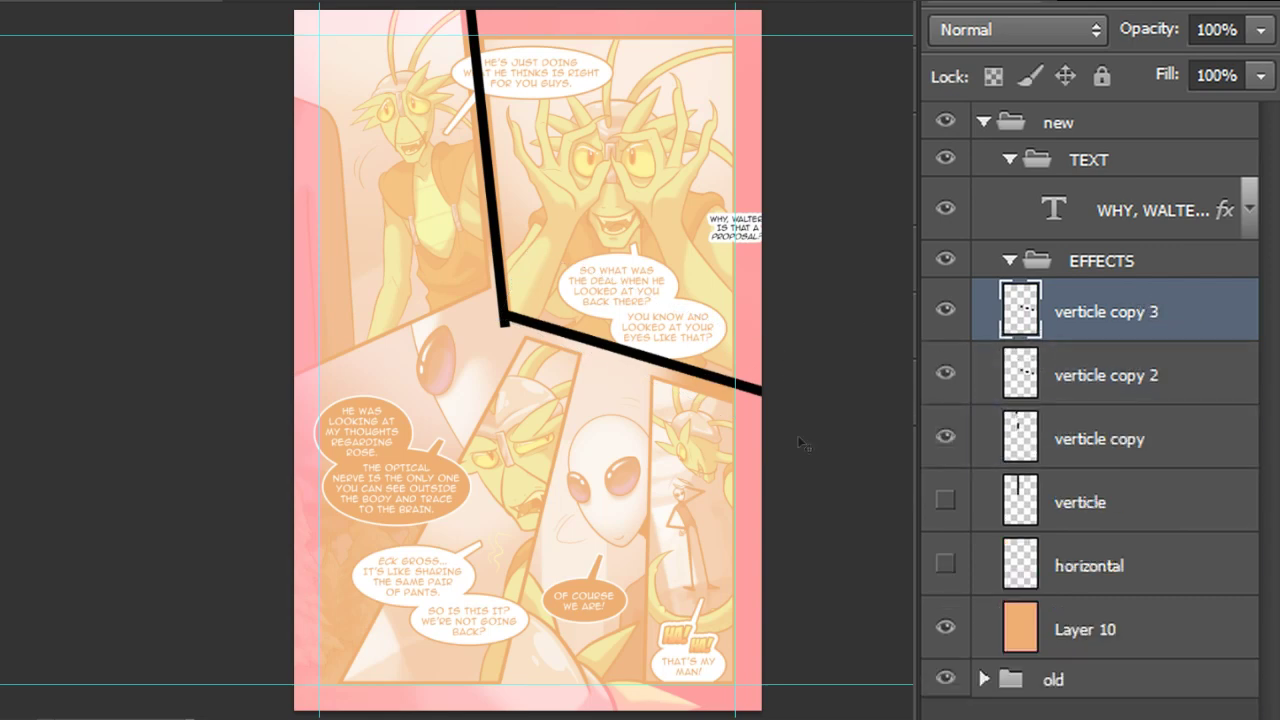
{"action": "key", "text": "ctrl+t"}
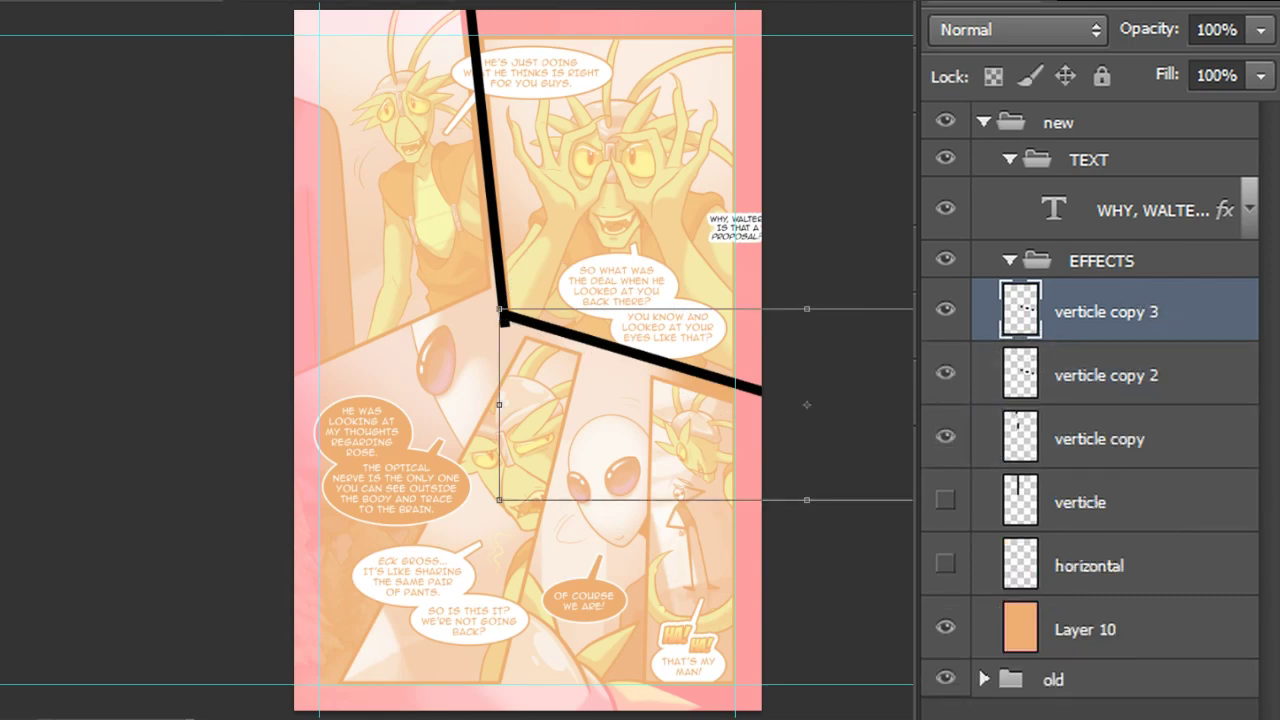
{"action": "left_click_drag", "start_coordinate": [689, 449], "coordinate": [440, 268]}
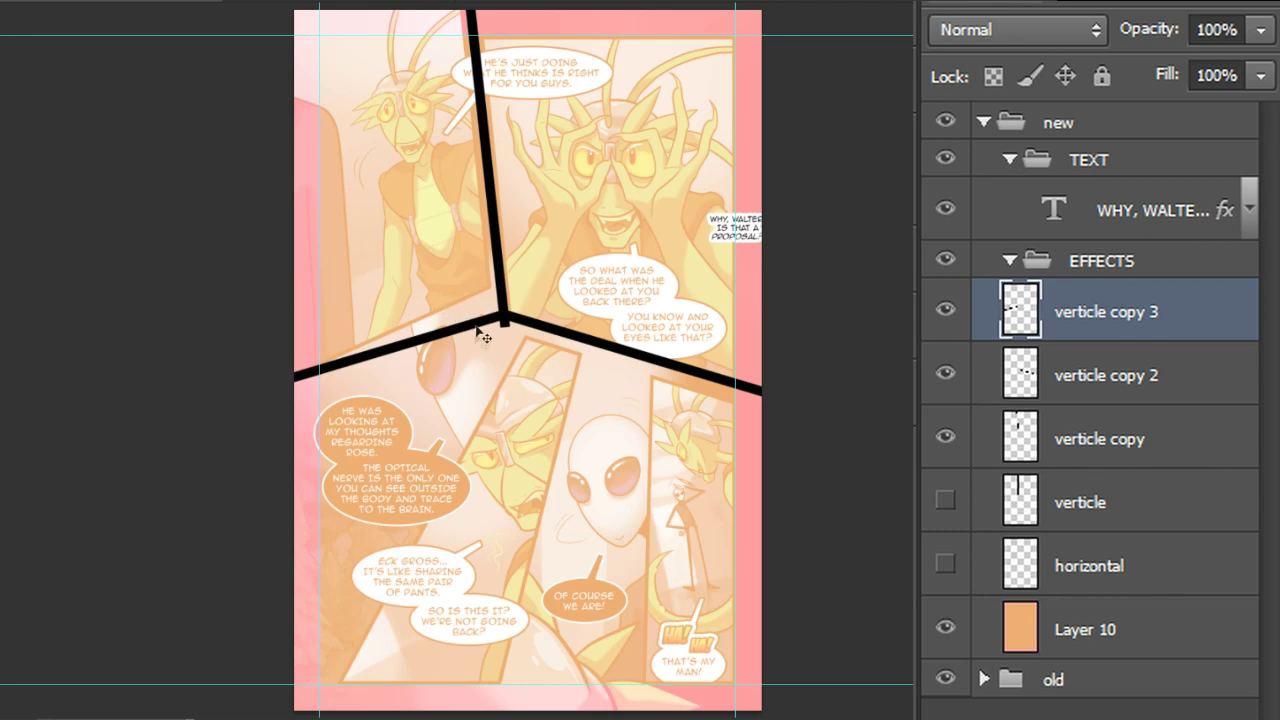
Raise the left sloping bar so it meets the divider higher than the right sloping bar does
{"action": "left_click_drag", "start_coordinate": [481, 336], "coordinate": [470, 302]}
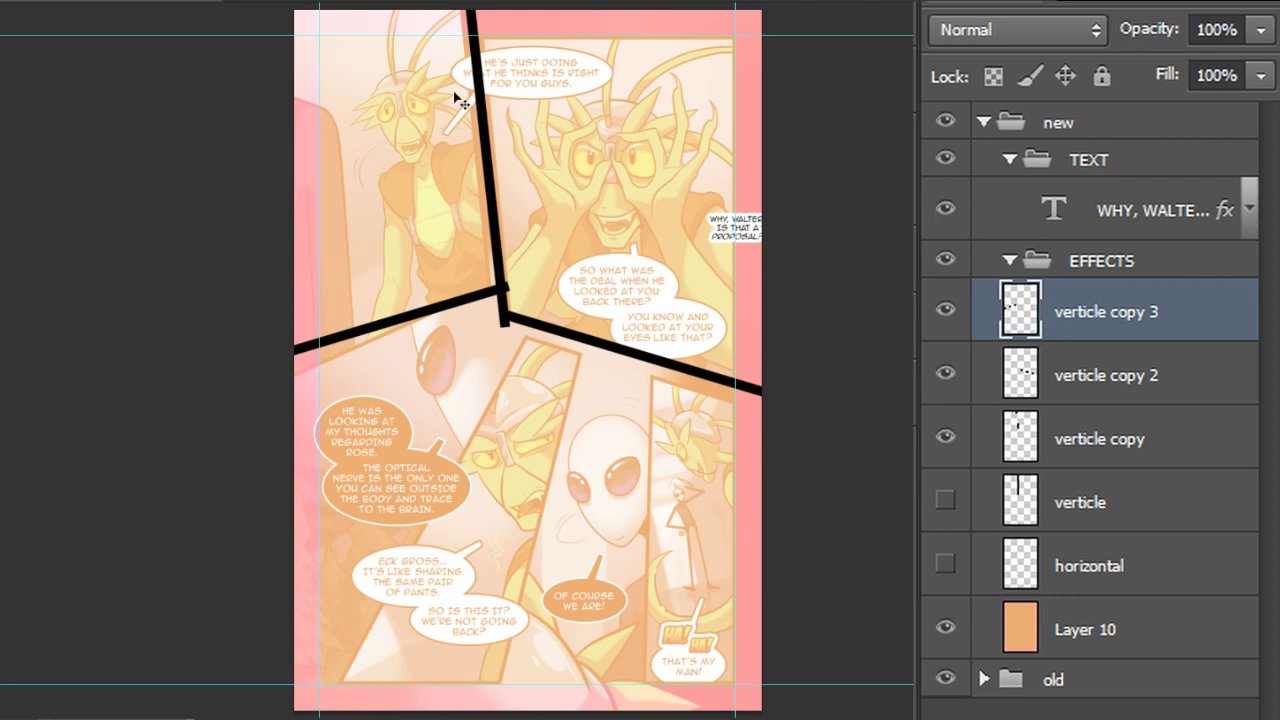
{"action": "mouse_move", "coordinate": [456, 298]}
{"action": "left_mouse_down"}
{"action": "mouse_move", "coordinate": [443, 326]}
{"action": "mouse_move", "coordinate": [445, 305]}
{"action": "left_mouse_up"}
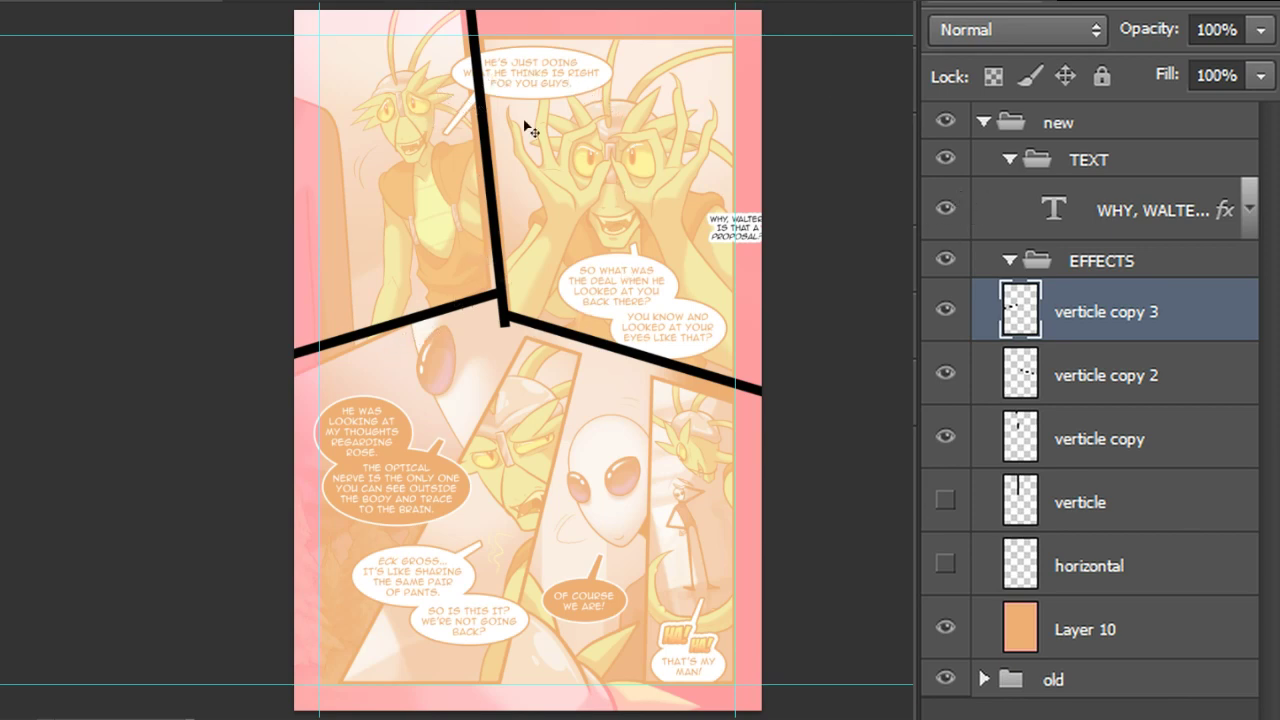
Try the WHY, WALTER text at the upper corner of the top-left panel and over the HE'S JUST DOING balloon
{"action": "left_click", "coordinate": [1114, 221]}
{"action": "left_click_drag", "start_coordinate": [902, 298], "coordinate": [682, 160]}
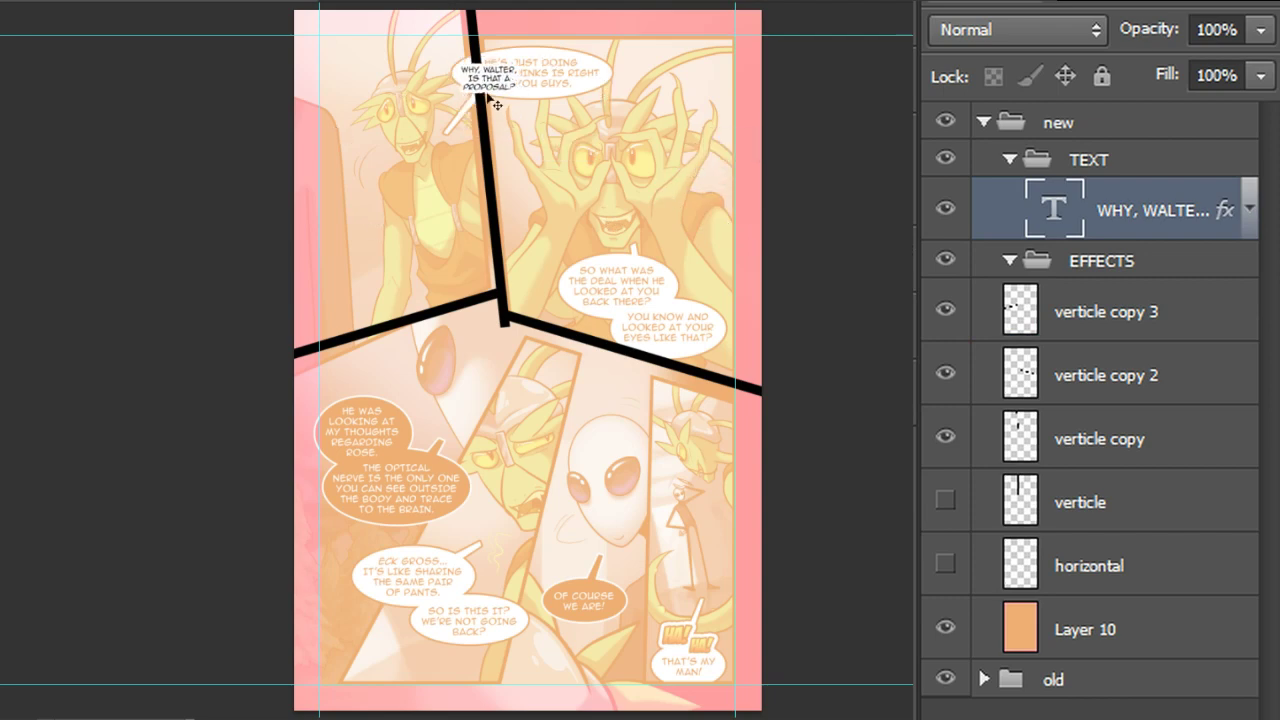
{"action": "left_click_drag", "start_coordinate": [482, 80], "coordinate": [355, 50]}
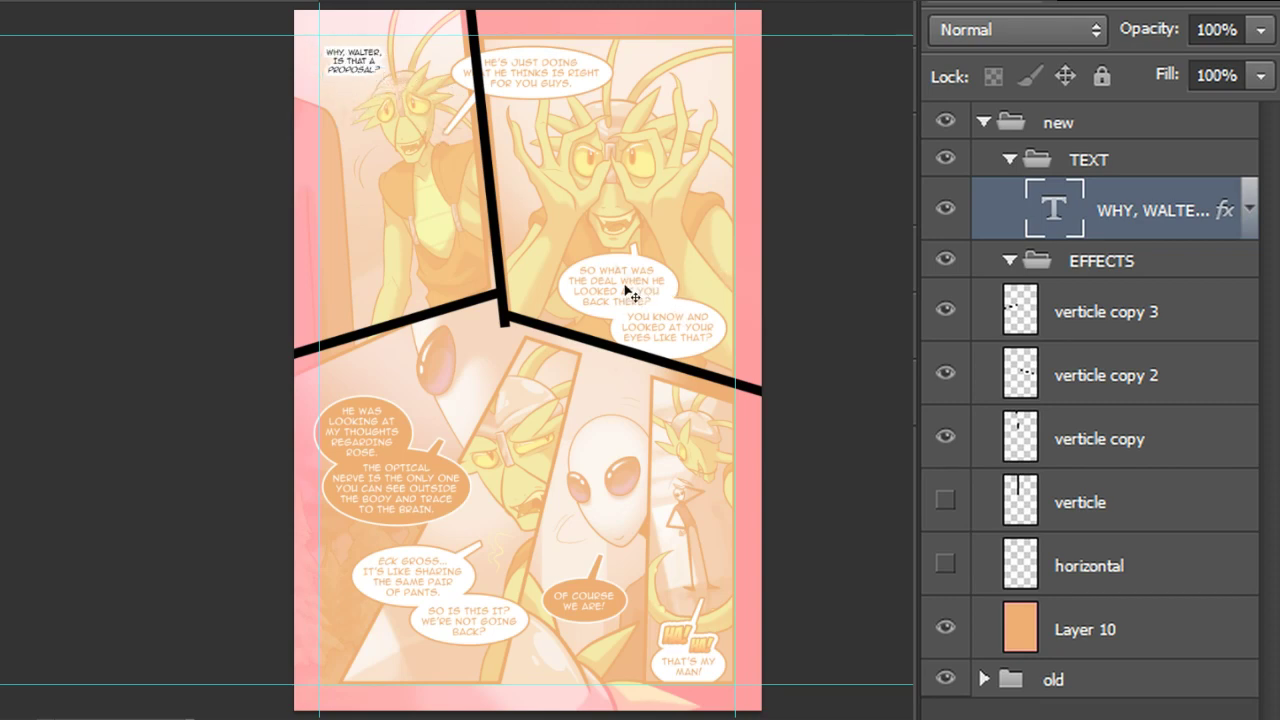
{"action": "left_click_drag", "start_coordinate": [371, 71], "coordinate": [543, 76]}
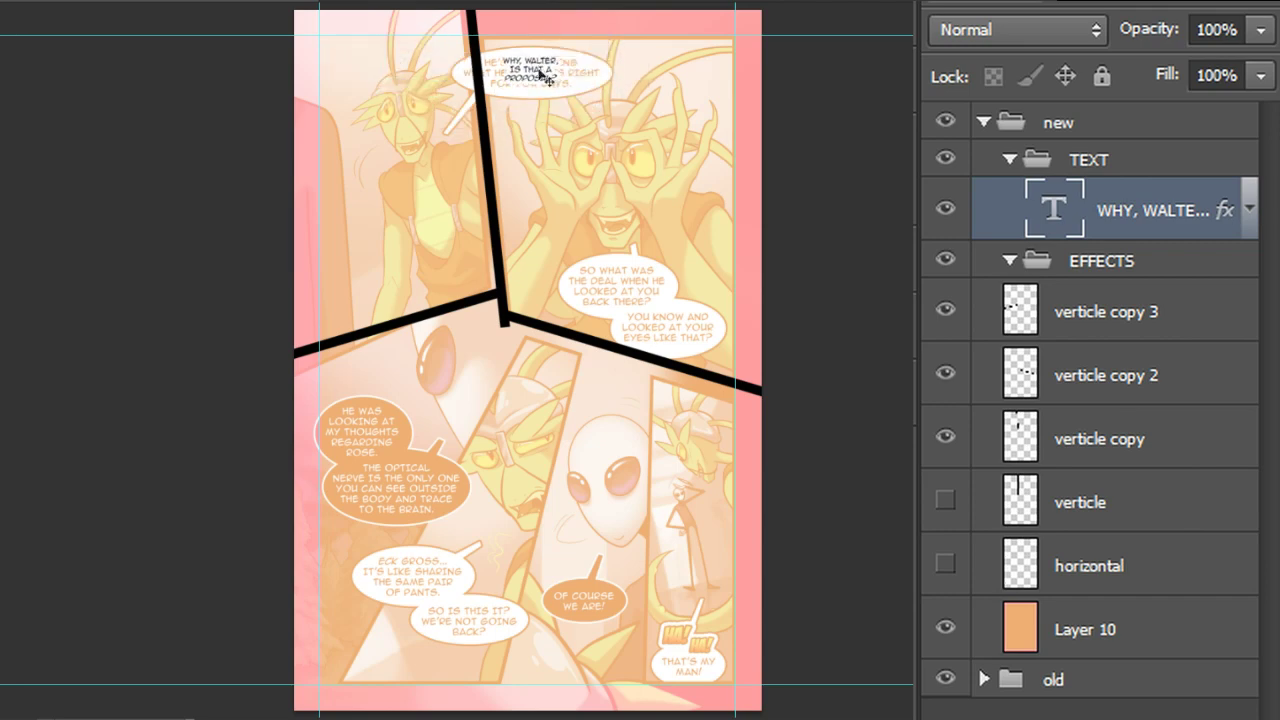
Place the WHY, WALTER text in the top-left panel again, then move it over the lower part of the HE'S JUST DOING balloon
{"action": "right_click", "coordinate": [649, 355]}
{"action": "left_click", "coordinate": [627, 304]}
{"action": "left_click_drag", "start_coordinate": [343, 51], "coordinate": [354, 65]}
{"action": "left_click_drag", "start_coordinate": [584, 130], "coordinate": [398, 106]}
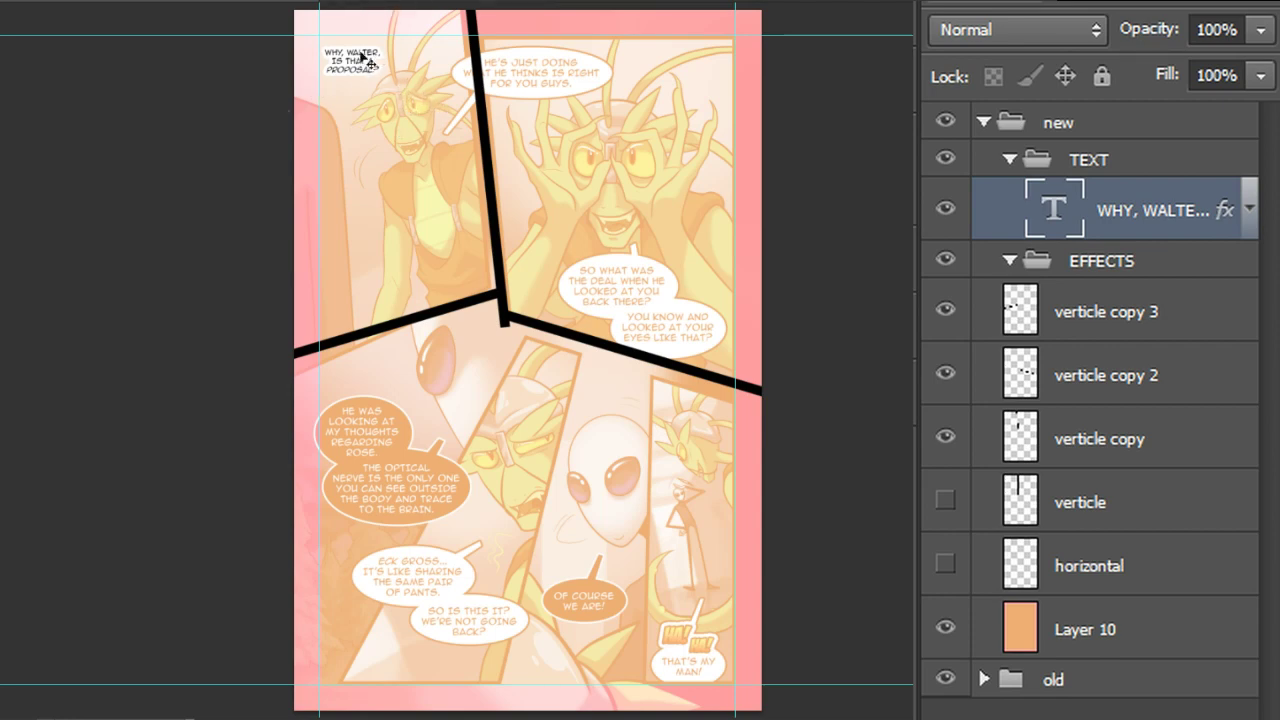
{"action": "mouse_move", "coordinate": [365, 57]}
{"action": "left_mouse_down"}
{"action": "mouse_move", "coordinate": [420, 55]}
{"action": "mouse_move", "coordinate": [367, 66]}
{"action": "left_mouse_up"}
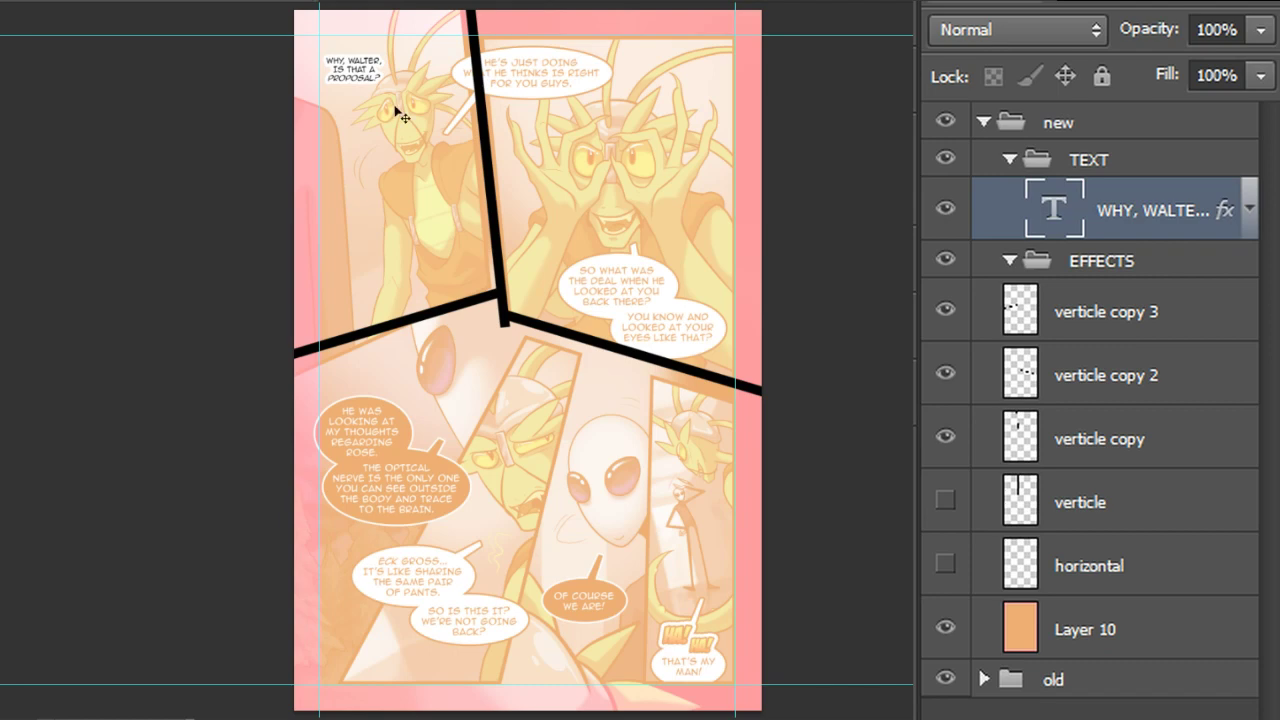
{"action": "left_click_drag", "start_coordinate": [362, 70], "coordinate": [572, 72]}
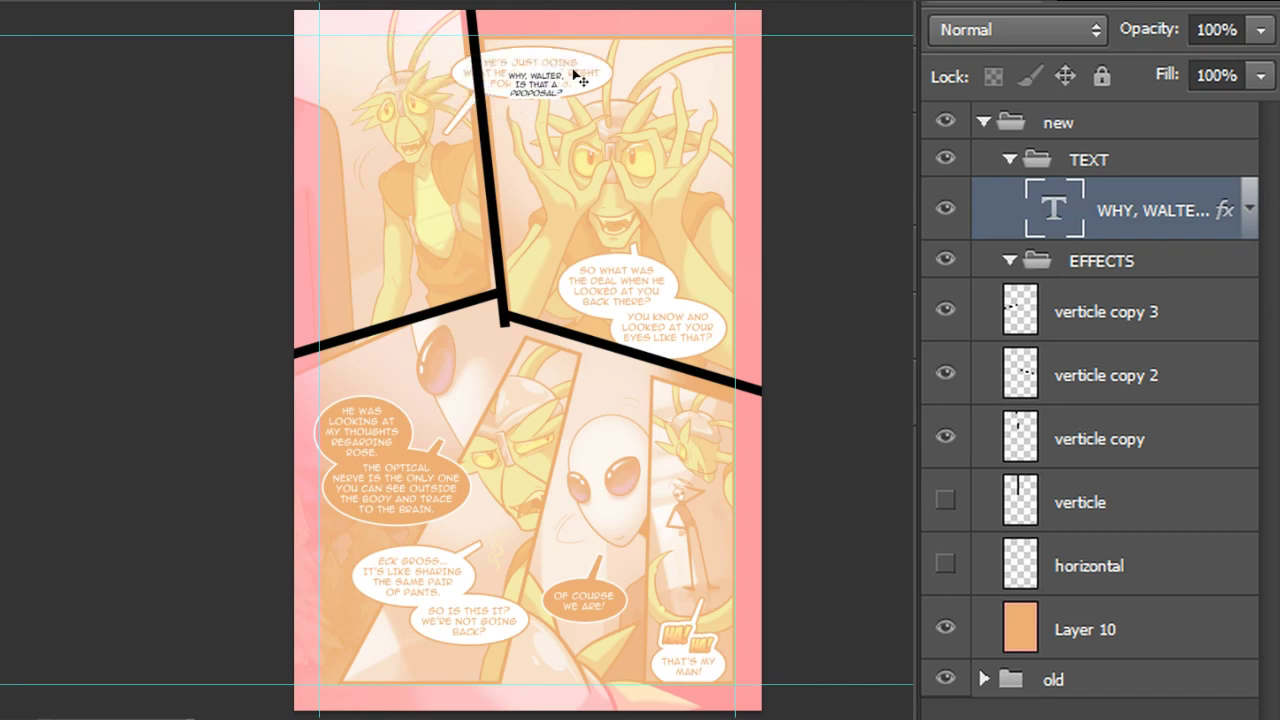
Hide the WHY, WALTER text layer and lower the left sloping bar to meet the right one at the divider's foot
{"action": "left_click", "coordinate": [945, 208]}
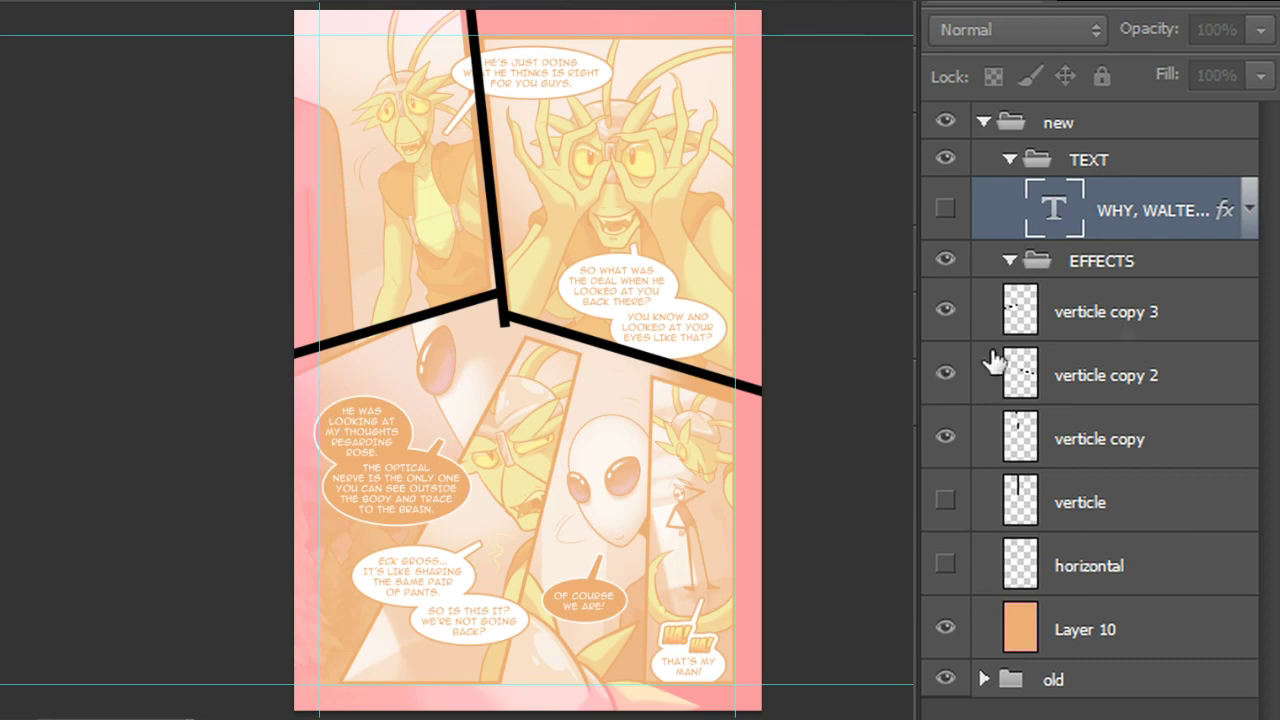
{"action": "left_click", "coordinate": [1160, 325]}
{"action": "left_click_drag", "start_coordinate": [686, 360], "coordinate": [635, 359]}
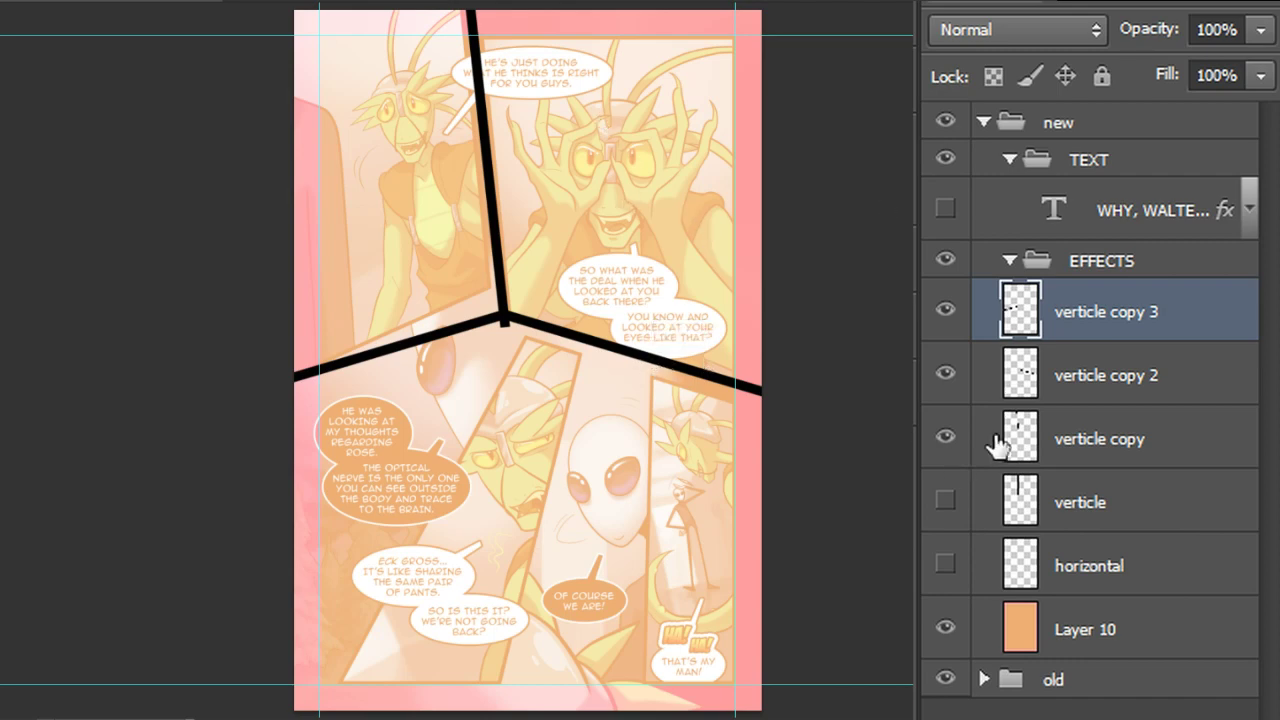
Merge the three positioned bar layers into one locked layer and show the verticle layer
{"action": "left_click", "coordinate": [1065, 440]}
{"action": "left_click", "coordinate": [1072, 310]}
{"action": "left_click", "coordinate": [1070, 455], "text": "shift"}
{"action": "key", "text": "ctrl+e"}
{"action": "left_click", "coordinate": [946, 373]}
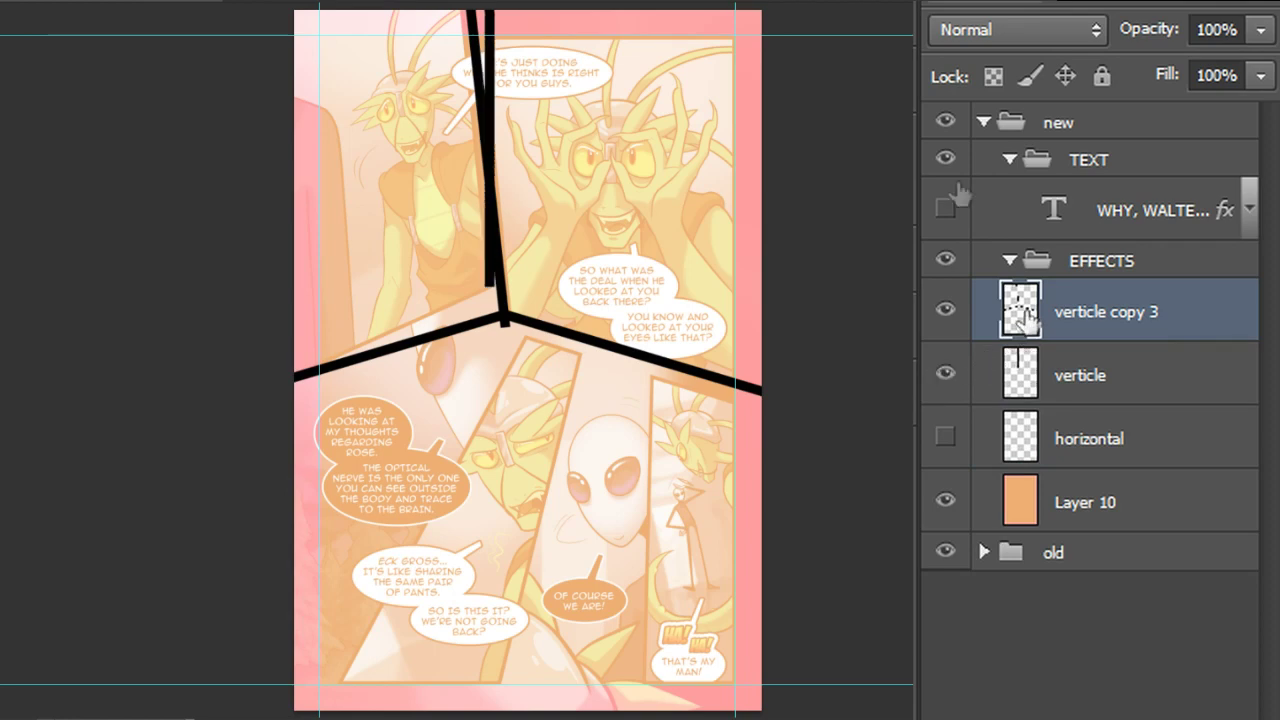
{"action": "left_click", "coordinate": [1102, 77]}
Move the verticle bar down into the lower panels and tilt it toward the slant of the lower-left gutter
{"action": "left_click", "coordinate": [1116, 366]}
{"action": "left_click_drag", "start_coordinate": [889, 229], "coordinate": [780, 345]}
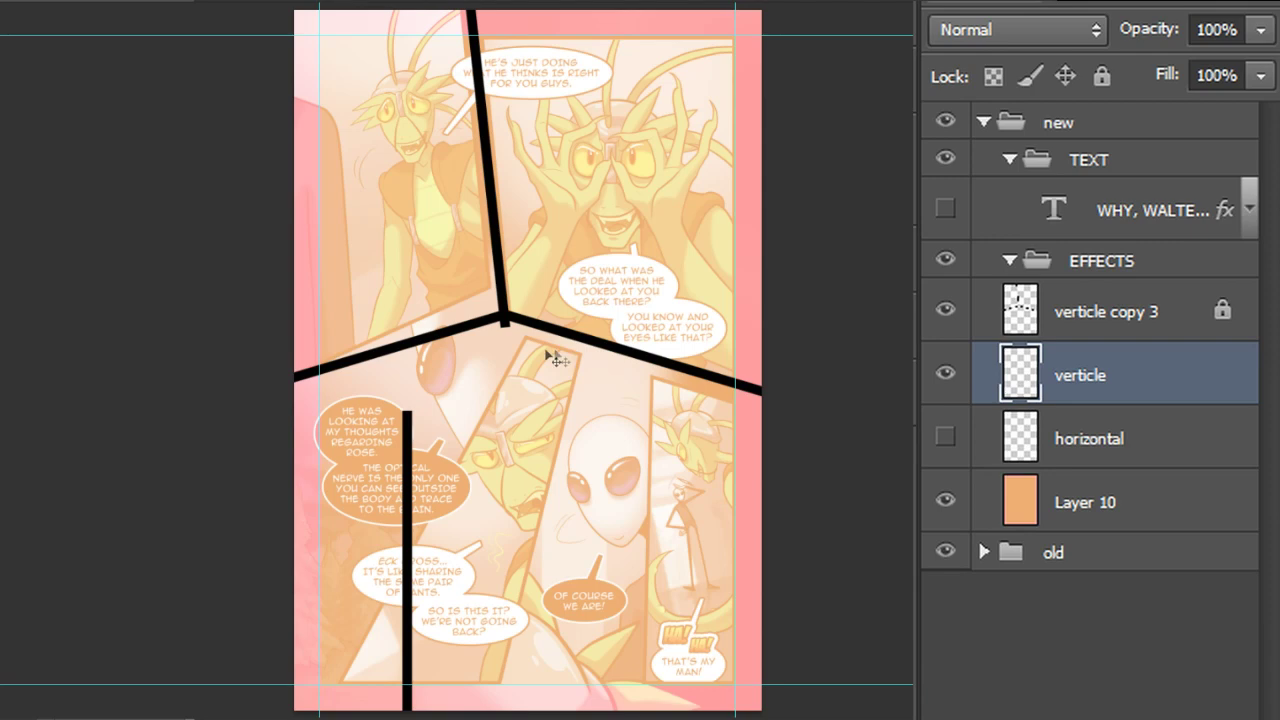
{"action": "key", "text": "ctrl+t"}
{"action": "left_click_drag", "start_coordinate": [795, 560], "coordinate": [840, 712]}
{"action": "key", "text": "Return"}
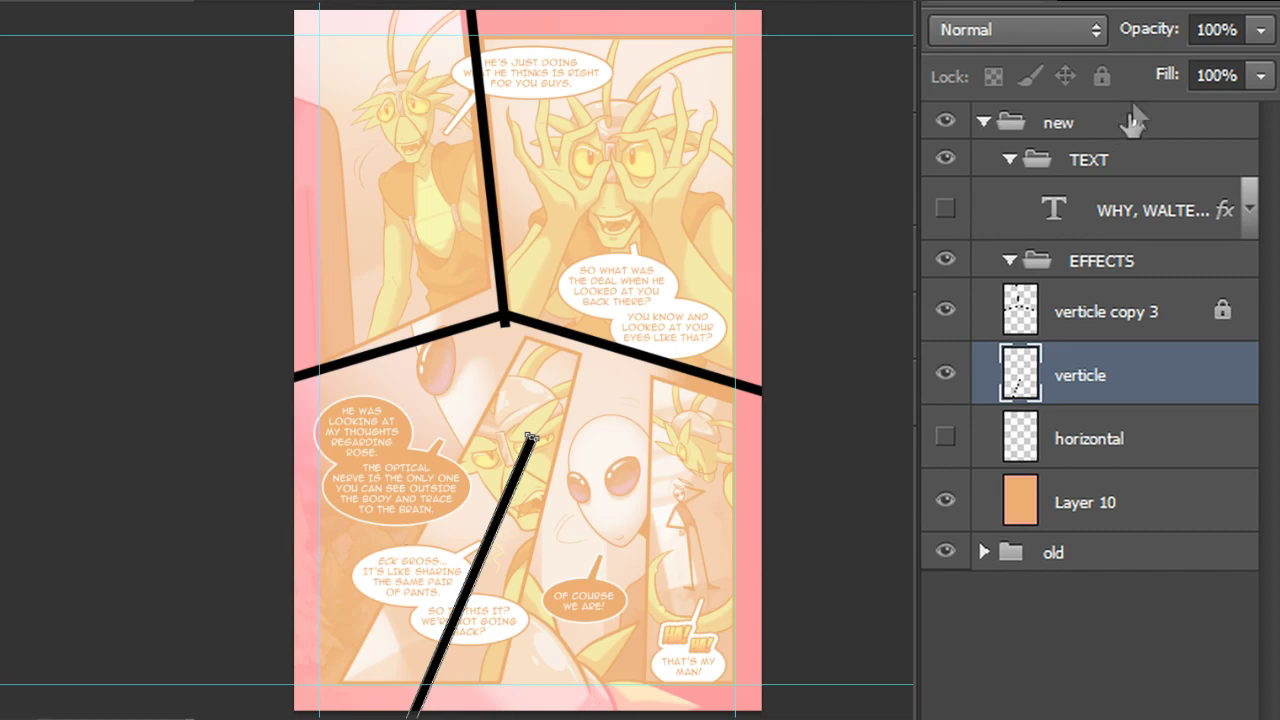
{"action": "key", "text": "Return"}
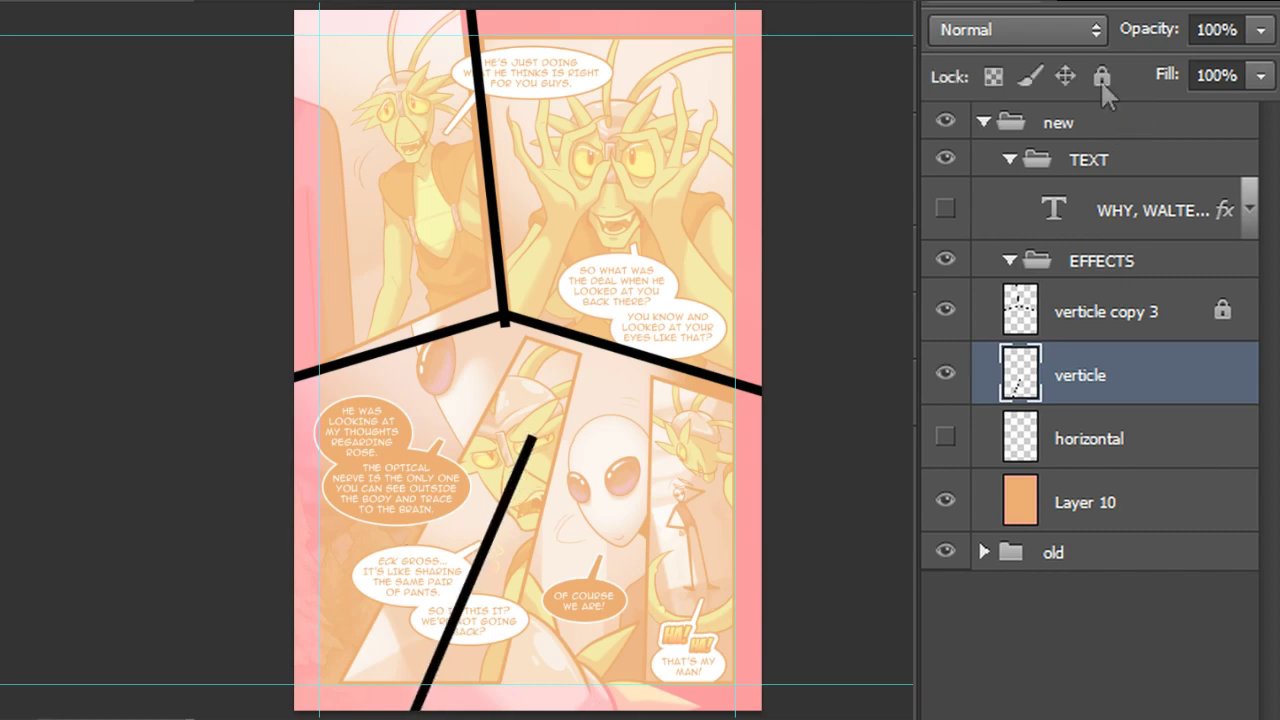
View the original page art with the new group, old text layers and guides hidden, then restore the group and text
{"action": "left_click", "coordinate": [946, 121]}
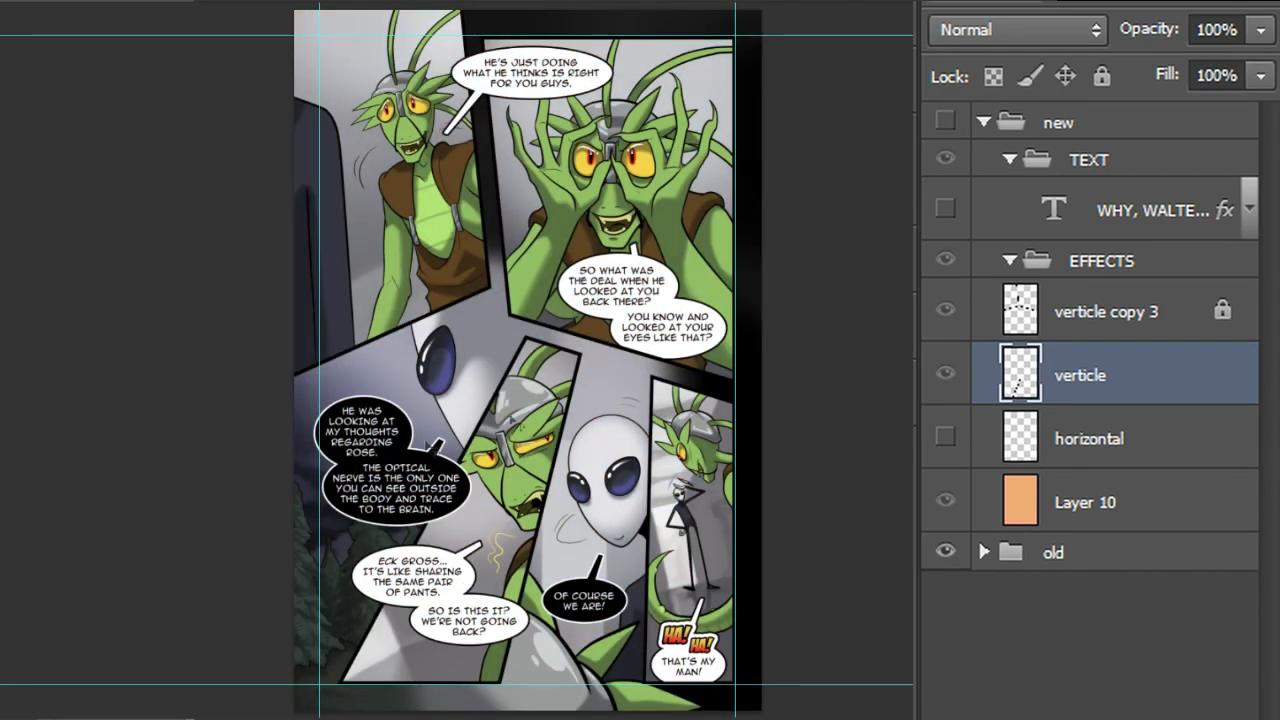
{"action": "left_click", "coordinate": [985, 552]}
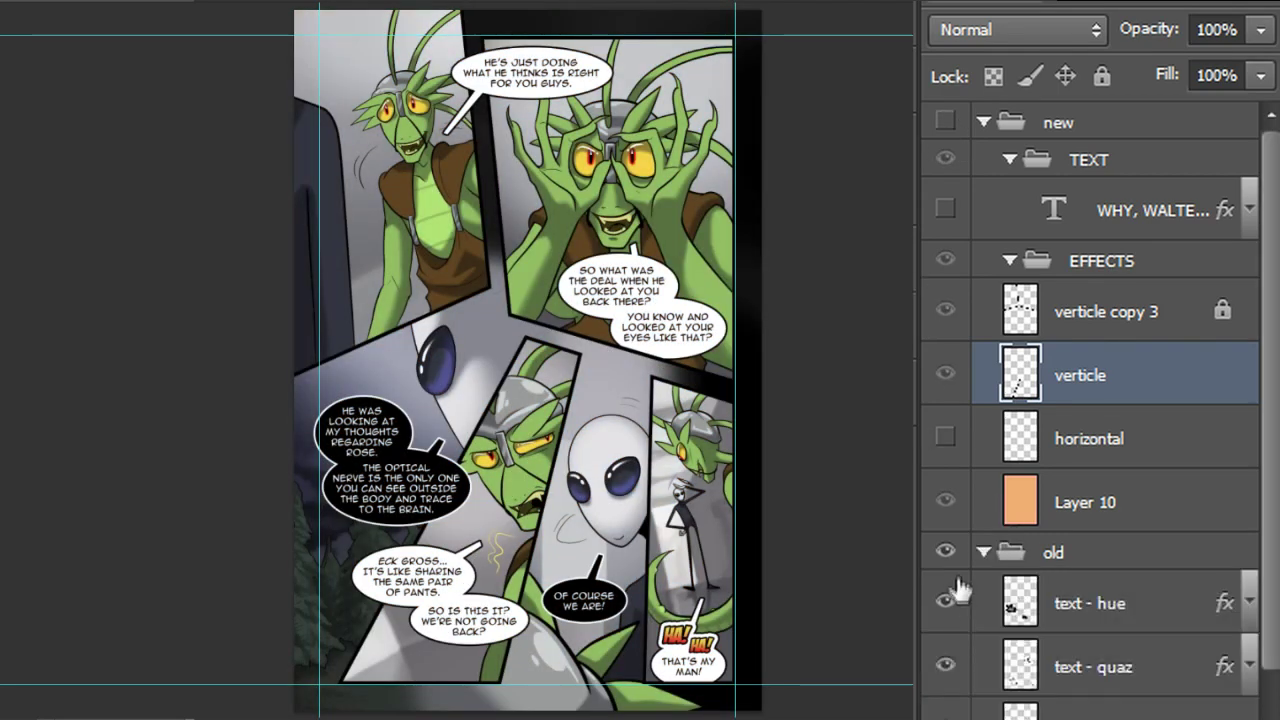
{"action": "left_click", "coordinate": [945, 667]}
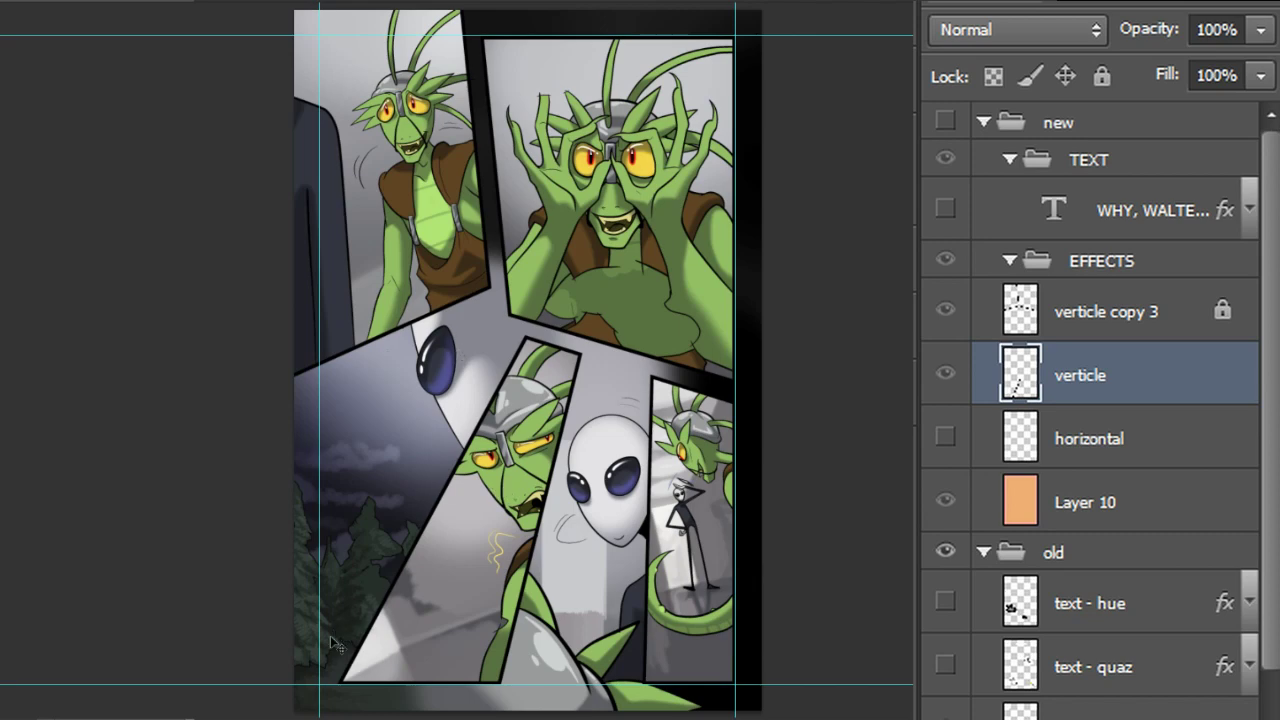
{"action": "key", "text": "ctrl+semicolon"}
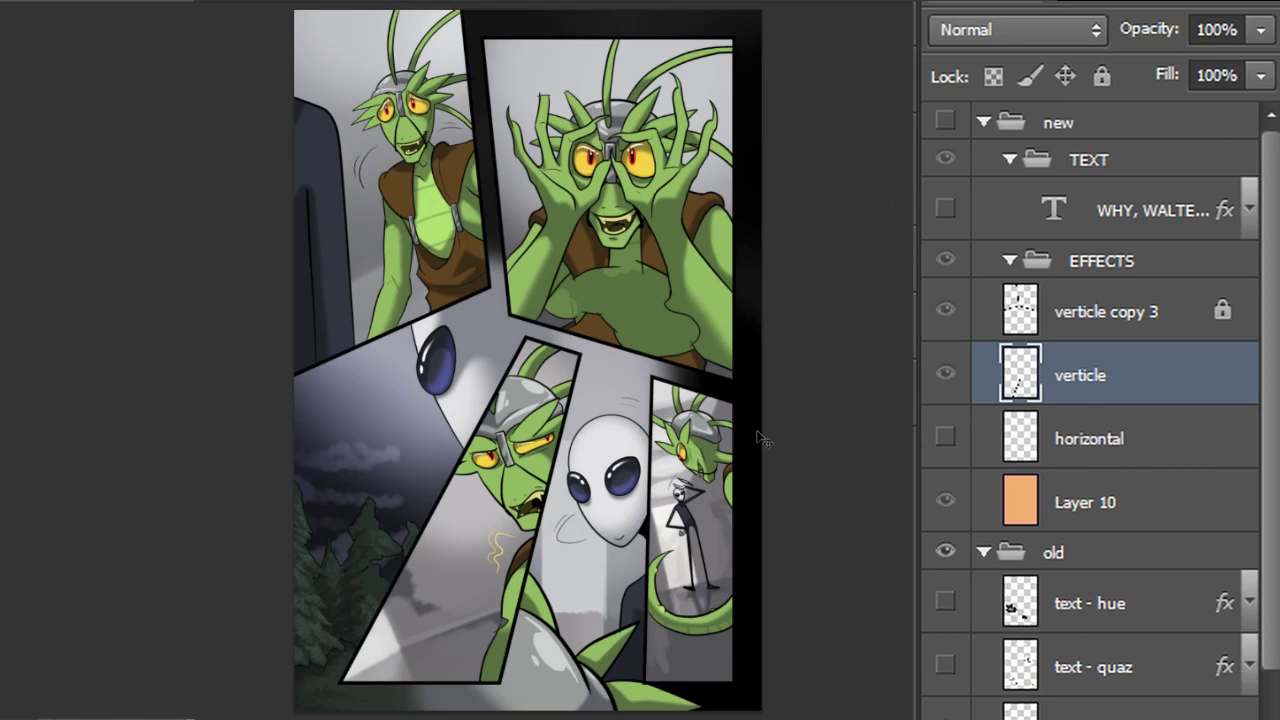
{"action": "left_click", "coordinate": [945, 603]}
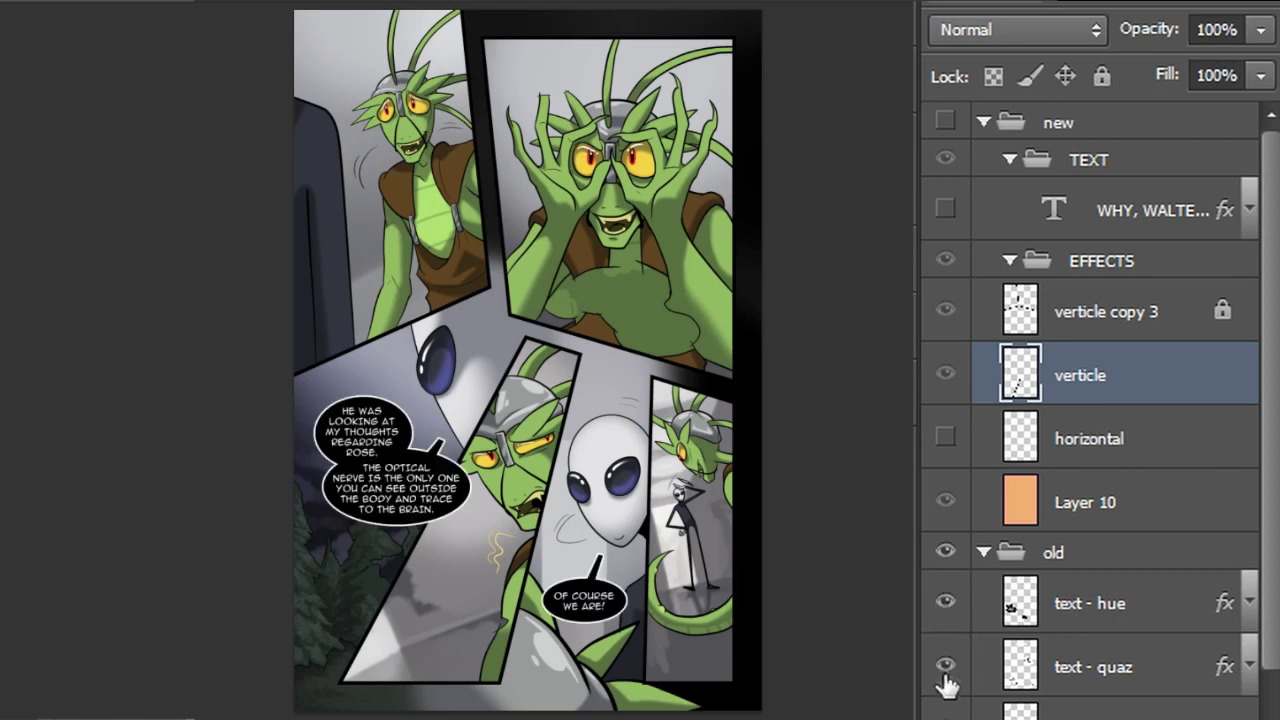
{"action": "left_click", "coordinate": [945, 666]}
{"action": "left_click", "coordinate": [986, 553]}
Show the horizontal layer and angle the verticle bar along the slanted gutter from the central junction to the page's lower-left edge
{"action": "left_click", "coordinate": [945, 438]}
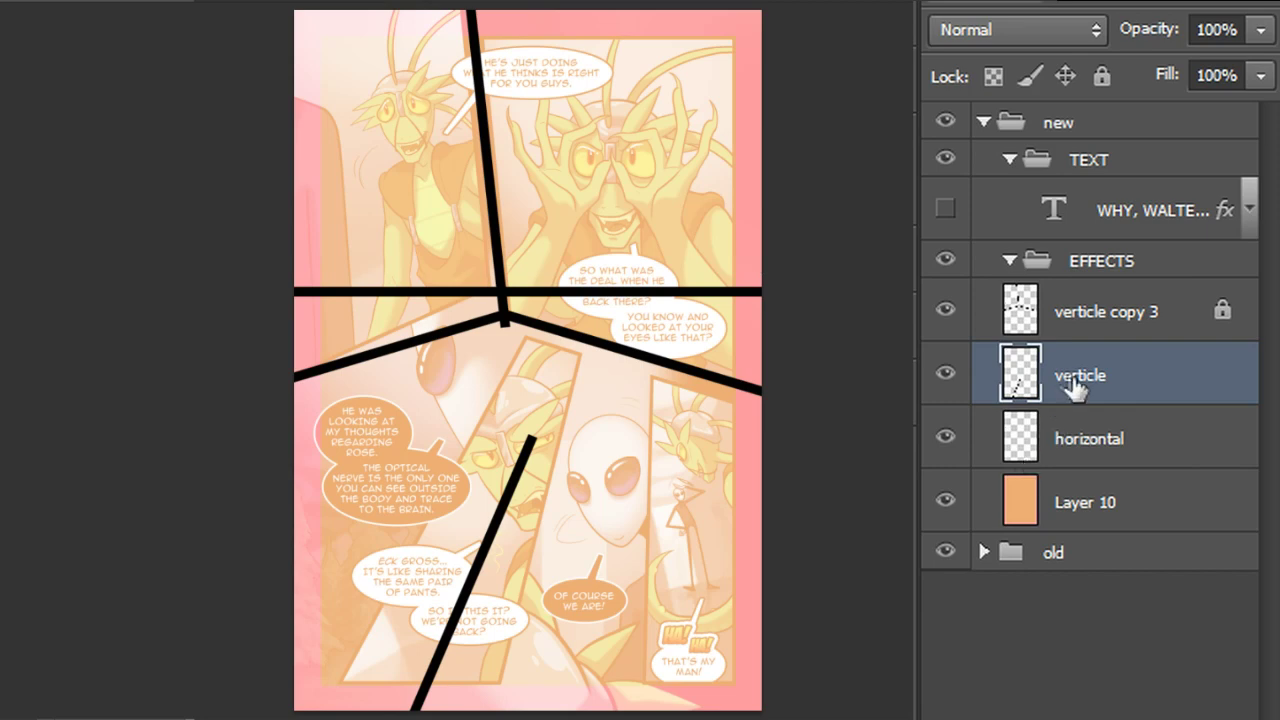
{"action": "left_click_drag", "start_coordinate": [643, 546], "coordinate": [656, 421]}
{"action": "key", "text": "ctrl+t"}
{"action": "left_click_drag", "start_coordinate": [795, 565], "coordinate": [792, 582]}
{"action": "left_click_drag", "start_coordinate": [515, 423], "coordinate": [491, 410]}
{"action": "left_click_drag", "start_coordinate": [391, 607], "coordinate": [531, 321]}
{"action": "left_click_drag", "start_coordinate": [653, 478], "coordinate": [651, 480]}
{"action": "key", "text": "Return"}
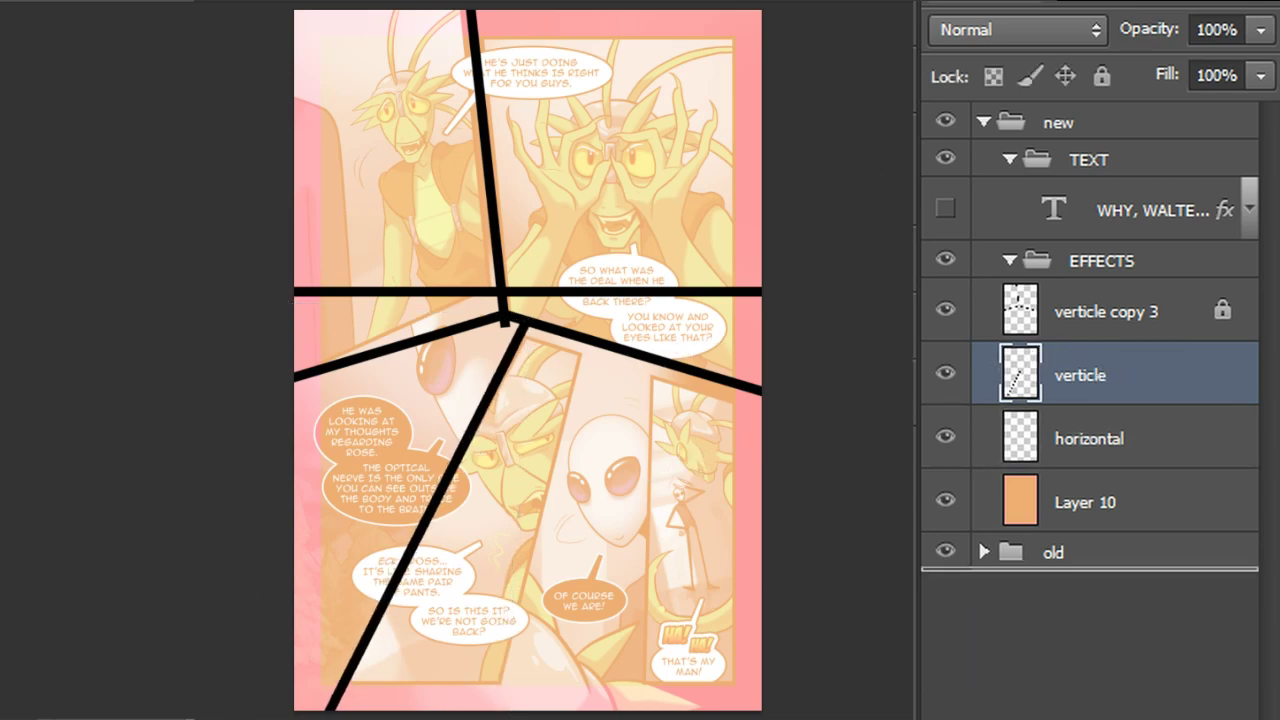
Duplicate the verticle bar and pivot the copy along the gutter between the green alien's close-up and the white alien's panel
{"action": "key", "text": "ctrl+j"}
{"action": "key", "text": "ctrl+t"}
{"action": "left_click_drag", "start_coordinate": [647, 590], "coordinate": [688, 560]}
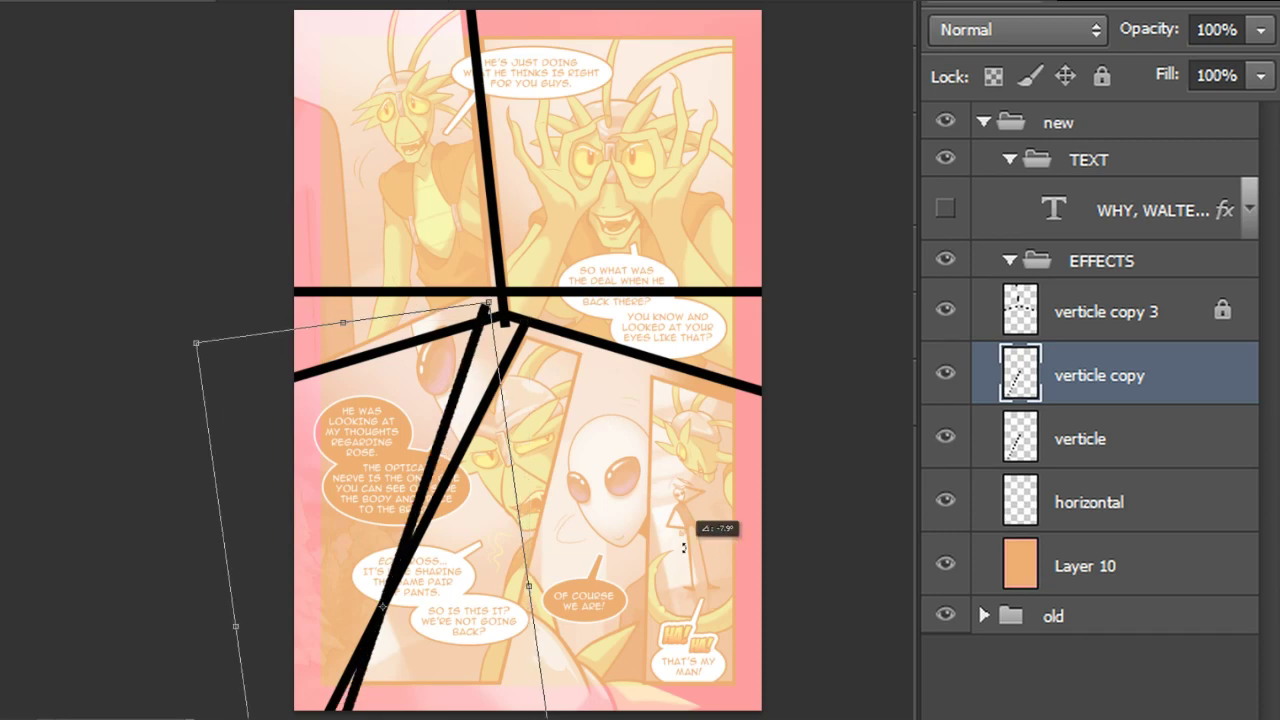
{"action": "left_click_drag", "start_coordinate": [445, 425], "coordinate": [546, 463]}
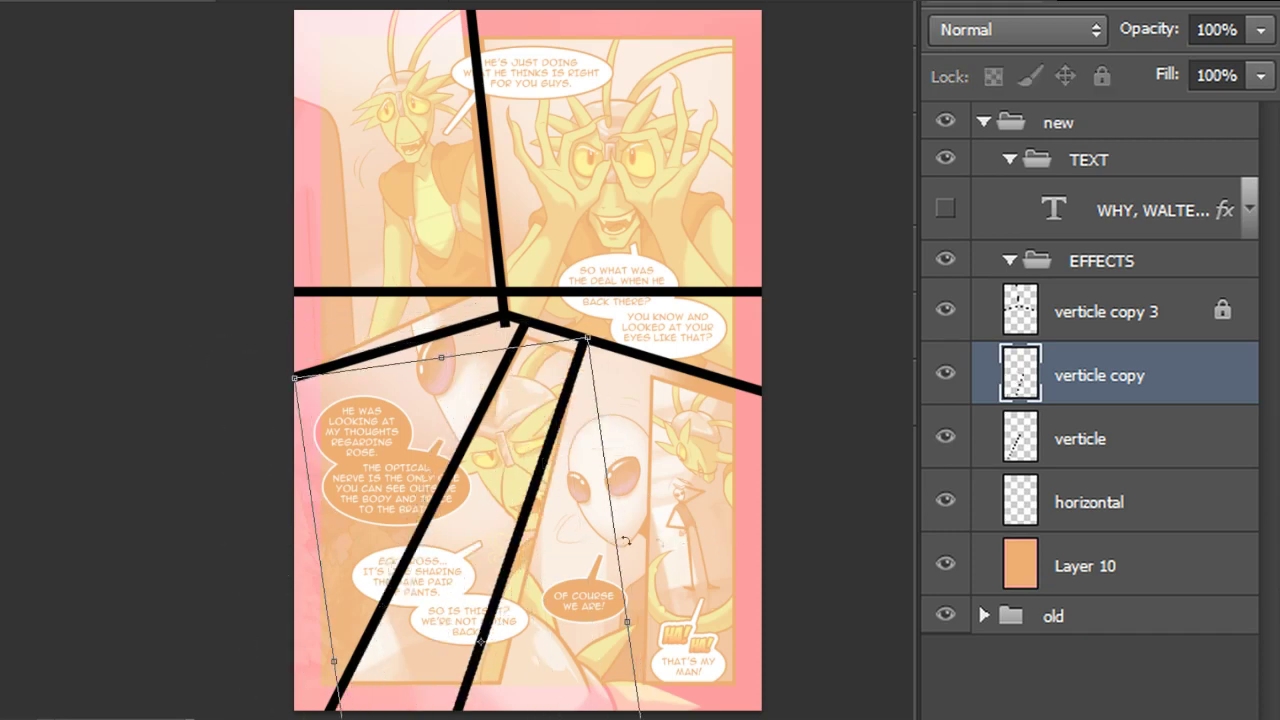
{"action": "left_click_drag", "start_coordinate": [482, 642], "coordinate": [588, 338]}
{"action": "mouse_move", "coordinate": [731, 529]}
{"action": "left_mouse_down"}
{"action": "mouse_move", "coordinate": [749, 500]}
{"action": "mouse_move", "coordinate": [745, 514]}
{"action": "left_mouse_up"}
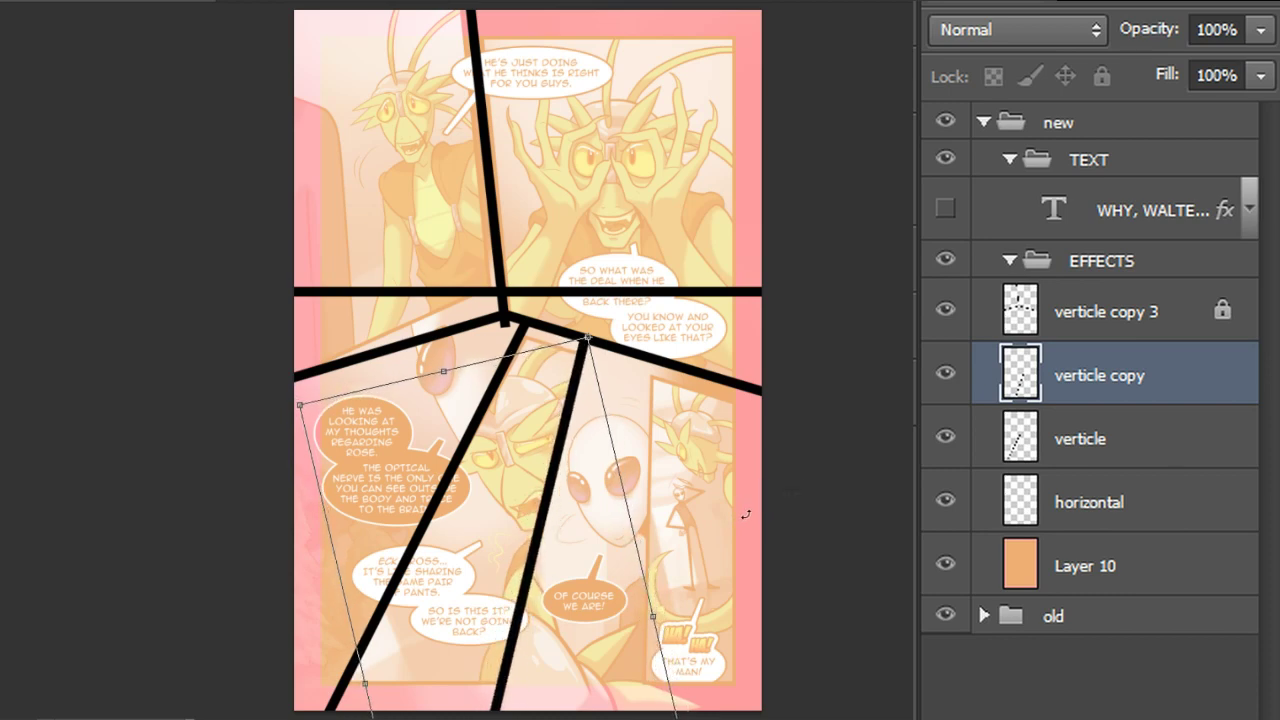
{"action": "key", "text": "Return"}
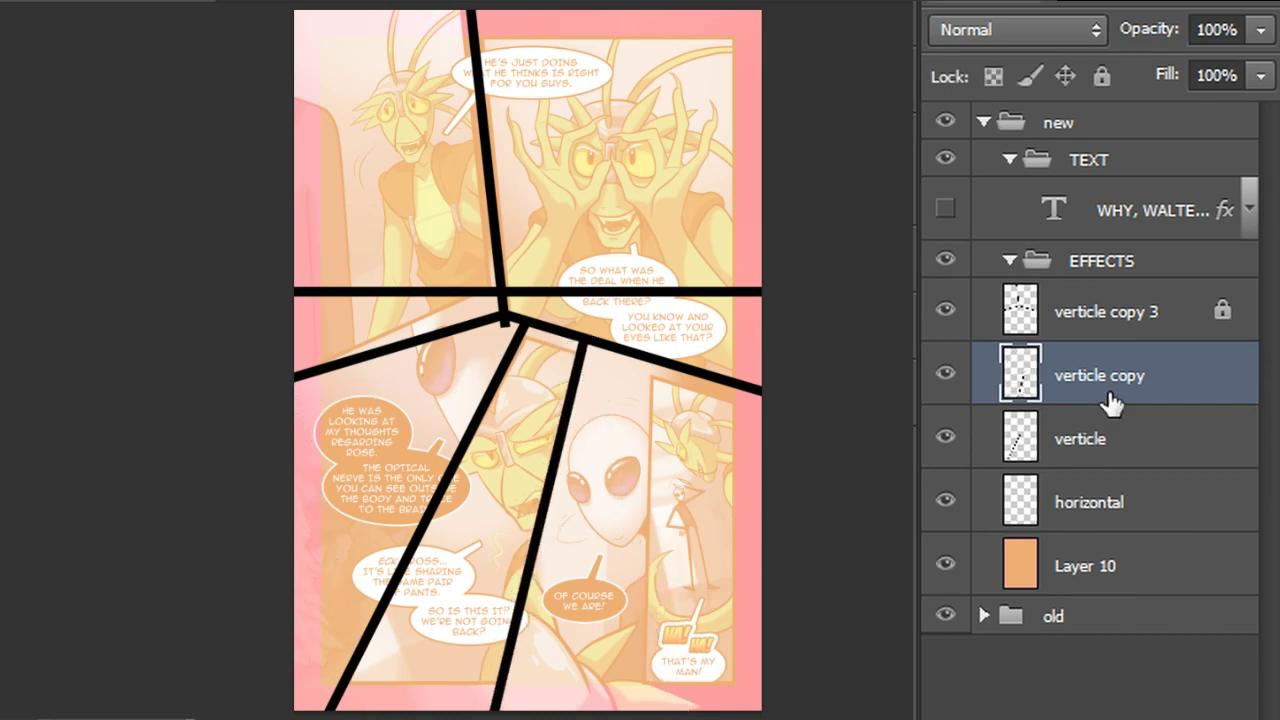
{"action": "key", "text": "ctrl+j"}
{"action": "left_click_drag", "start_coordinate": [623, 409], "coordinate": [769, 478]}
{"action": "key", "text": "ctrl+t"}
{"action": "left_click_drag", "start_coordinate": [858, 607], "coordinate": [826, 514]}
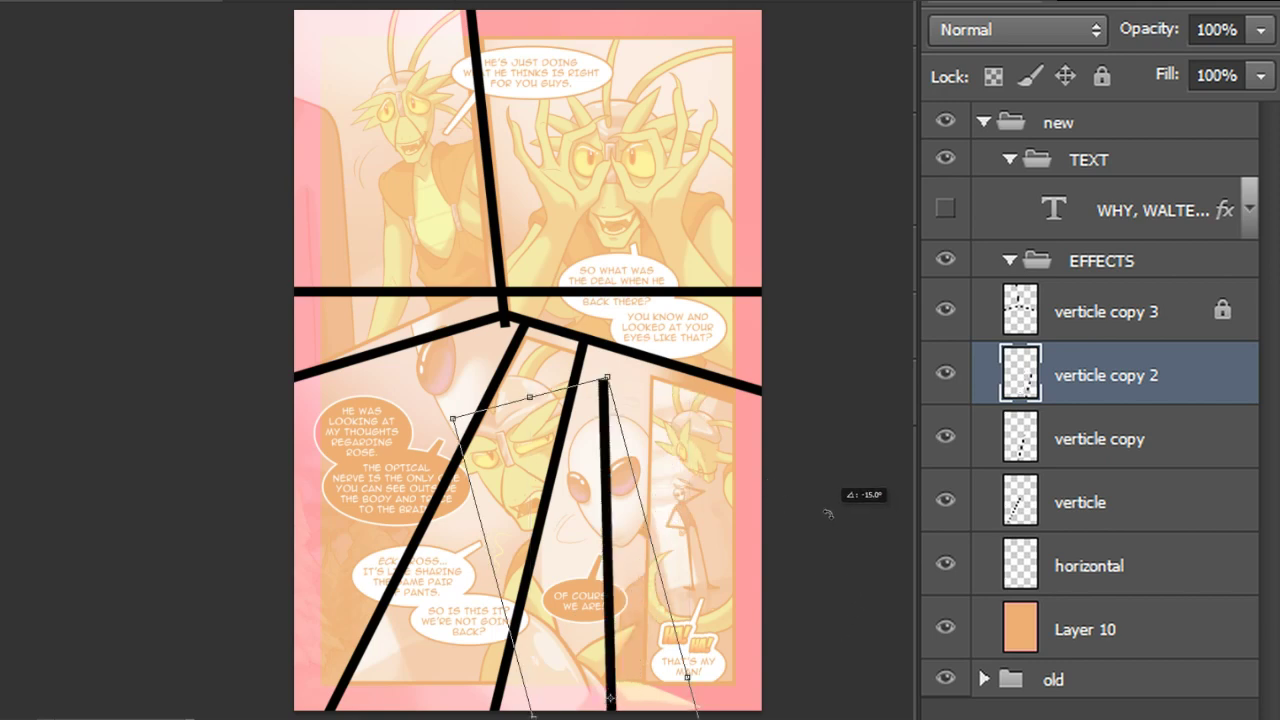
{"action": "double_click", "coordinate": [614, 530]}
{"action": "left_click_drag", "start_coordinate": [1112, 372], "coordinate": [1245, 719]}
Duplicate the horizontal bar, turn the copy upright and align it with the border left of the last lower panel, below the sloping bar
{"action": "left_click", "coordinate": [1120, 500]}
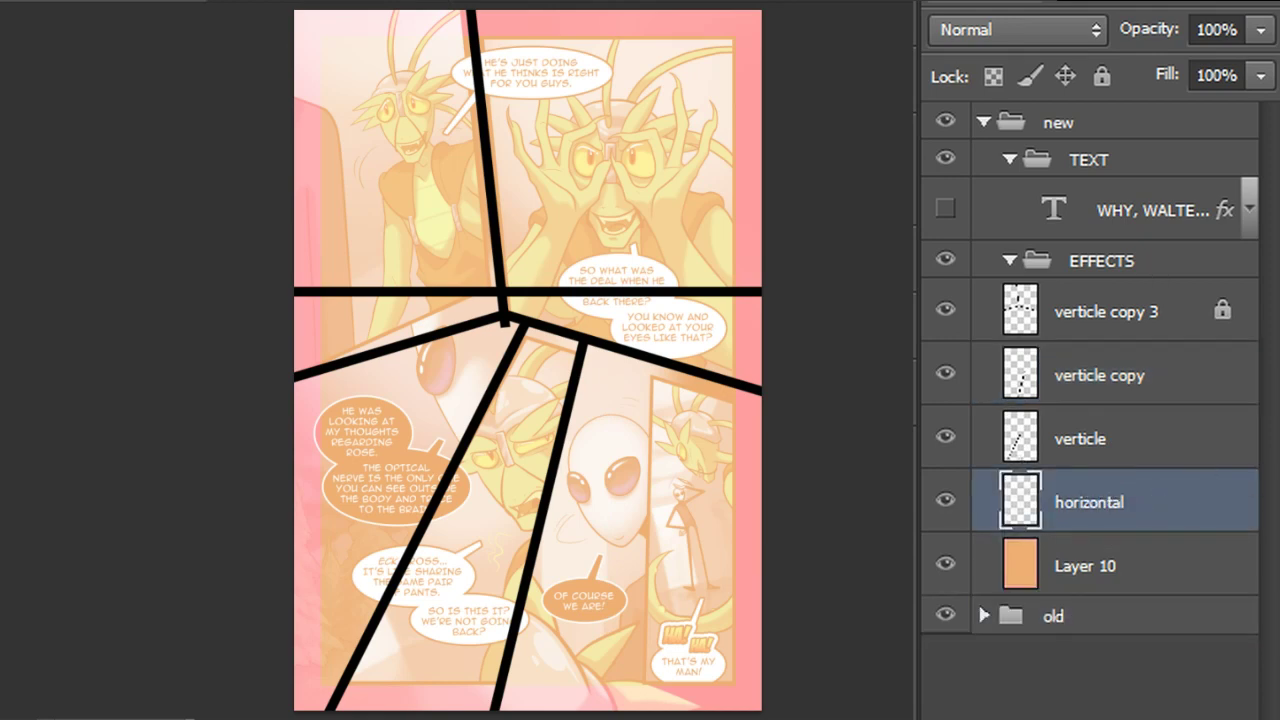
{"action": "key", "text": "ctrl+j"}
{"action": "key", "text": "ctrl+t"}
{"action": "left_click_drag", "start_coordinate": [871, 357], "coordinate": [655, 491]}
{"action": "key", "text": "Return"}
{"action": "key", "text": "Left"}
{"action": "key", "text": "Left"}
{"action": "key", "text": "Left"}
{"action": "key", "text": "Left"}
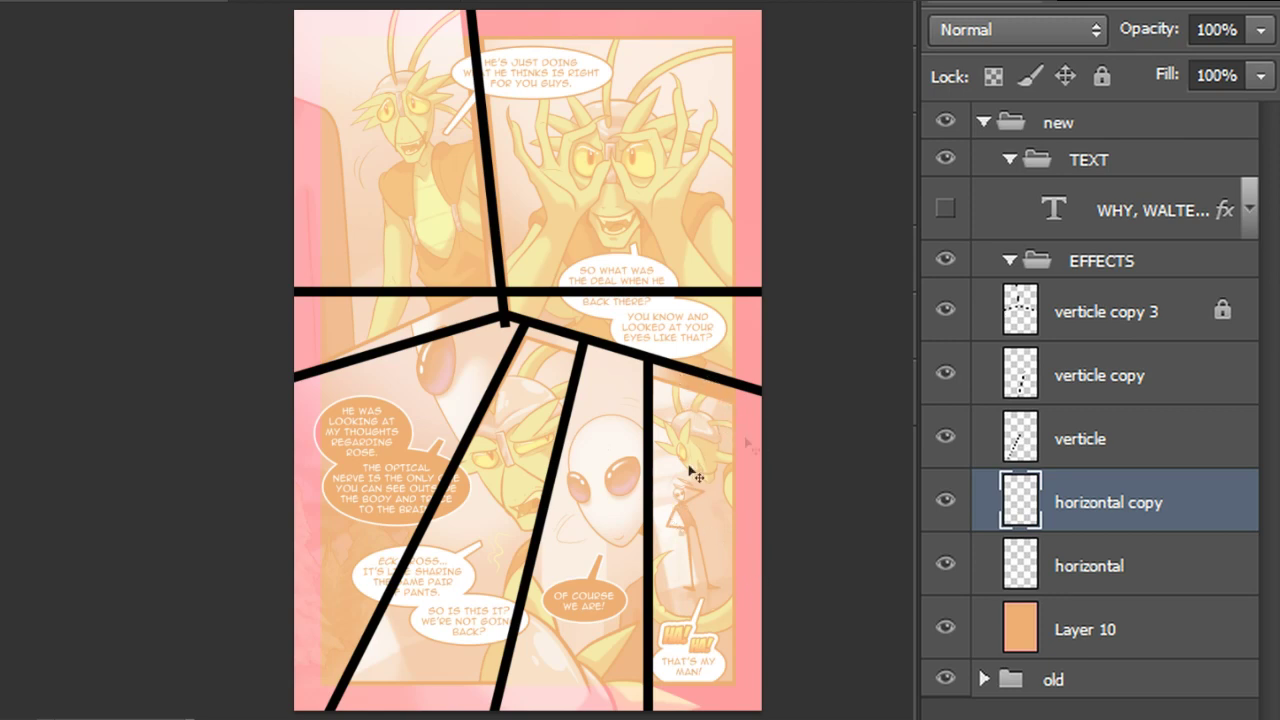
{"action": "key", "text": "Left"}
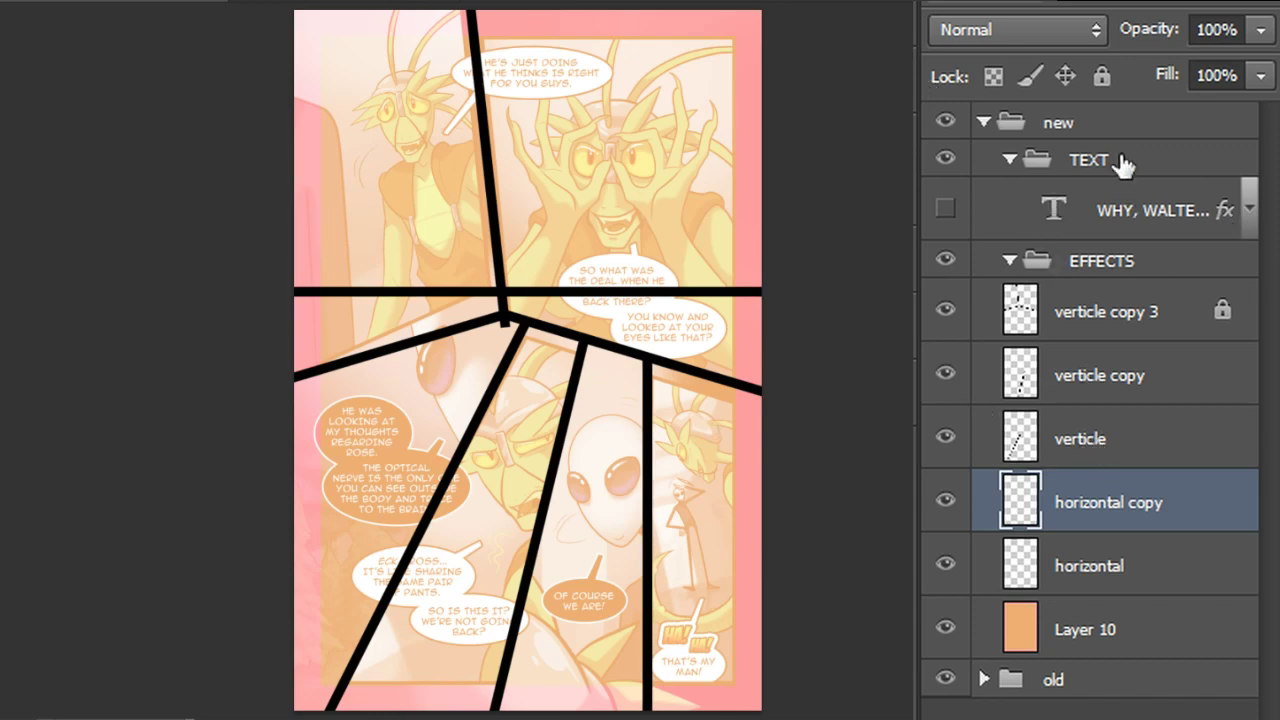
Delete the original horizontal layer and merge all remaining gutter bars into one layer
{"action": "left_click_drag", "start_coordinate": [1182, 577], "coordinate": [1240, 719]}
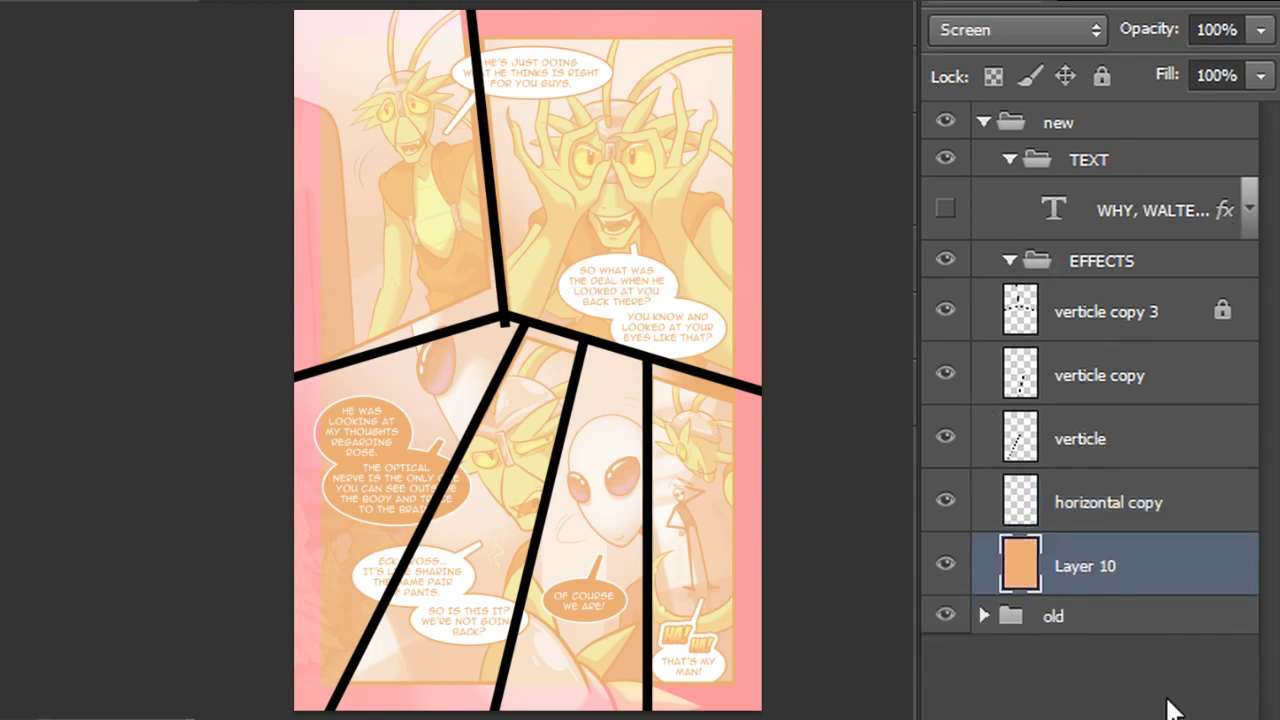
{"action": "left_click", "coordinate": [1088, 338]}
{"action": "left_click", "coordinate": [1115, 510], "text": "shift"}
{"action": "key", "text": "ctrl+e"}
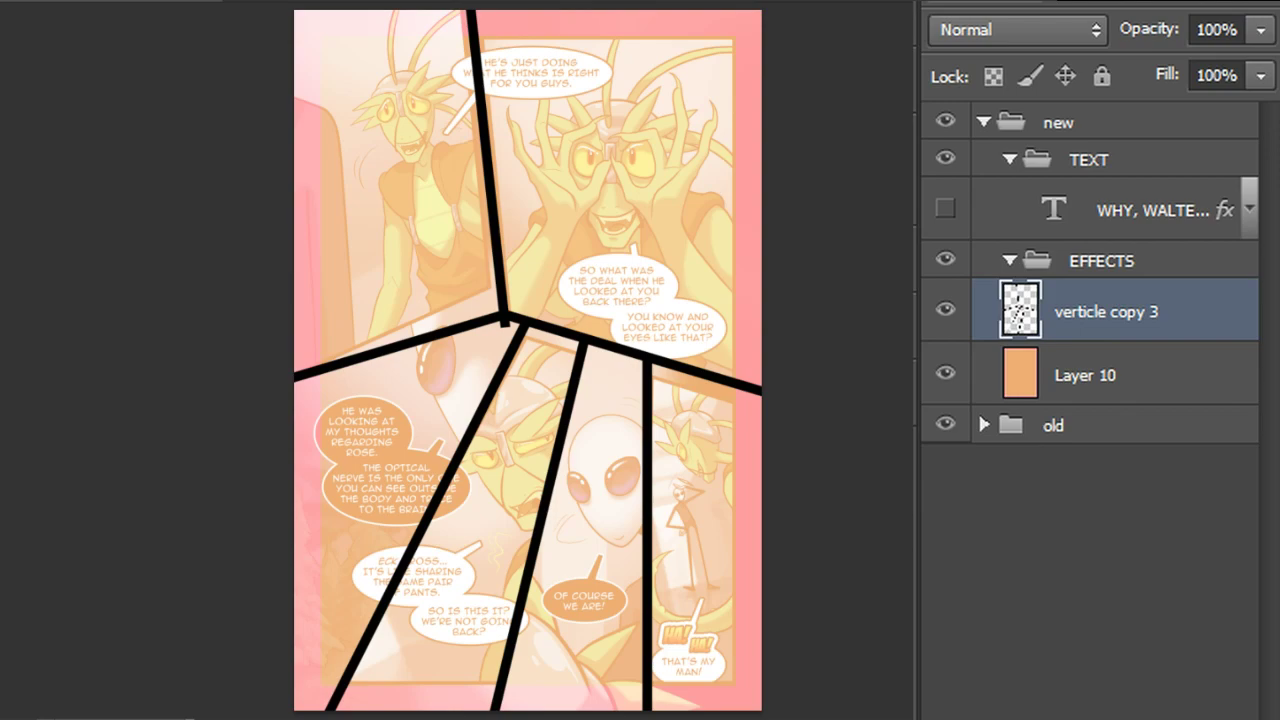
Outline the bar stub jutting below the central junction with the Polygonal Lasso, delete it, and deselect
{"action": "key", "text": "ctrl+plus"}
{"action": "key", "text": "ctrl+plus"}
{"action": "key", "text": "ctrl+plus"}
{"action": "key", "text": "ctrl+plus"}
{"action": "key", "text": "ctrl+plus"}
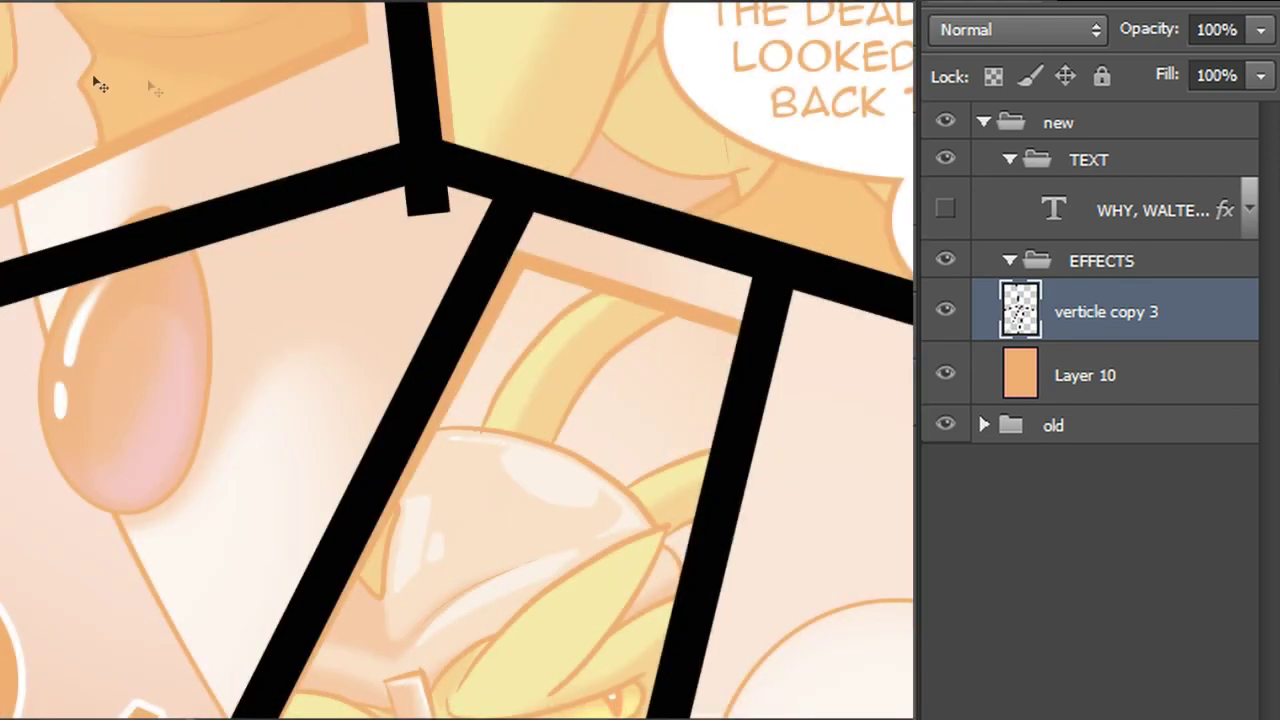
{"action": "right_click", "coordinate": [1, 66]}
{"action": "left_click", "coordinate": [30, 70]}
{"action": "left_click", "coordinate": [281, 226]}
{"action": "left_click", "coordinate": [420, 184]}
{"action": "left_click", "coordinate": [491, 199]}
{"action": "left_click", "coordinate": [399, 384]}
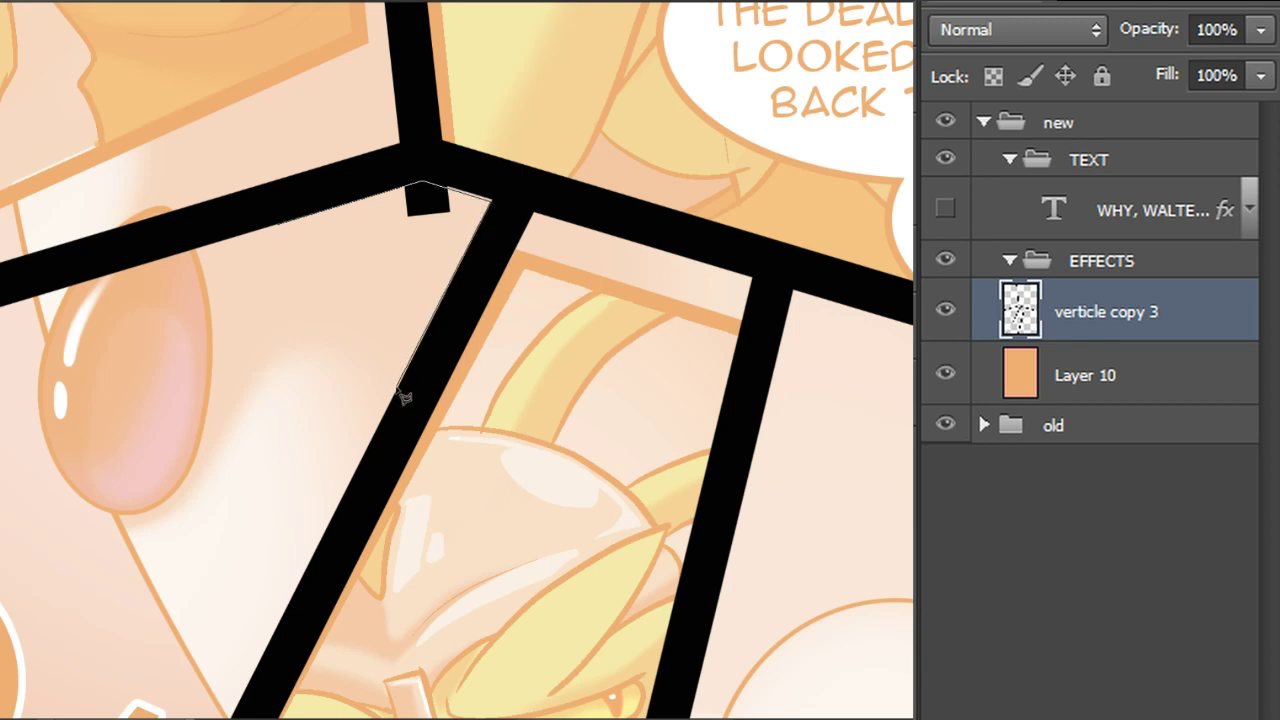
{"action": "left_click", "coordinate": [226, 315]}
{"action": "left_click", "coordinate": [262, 238]}
{"action": "key", "text": "ctrl+d"}
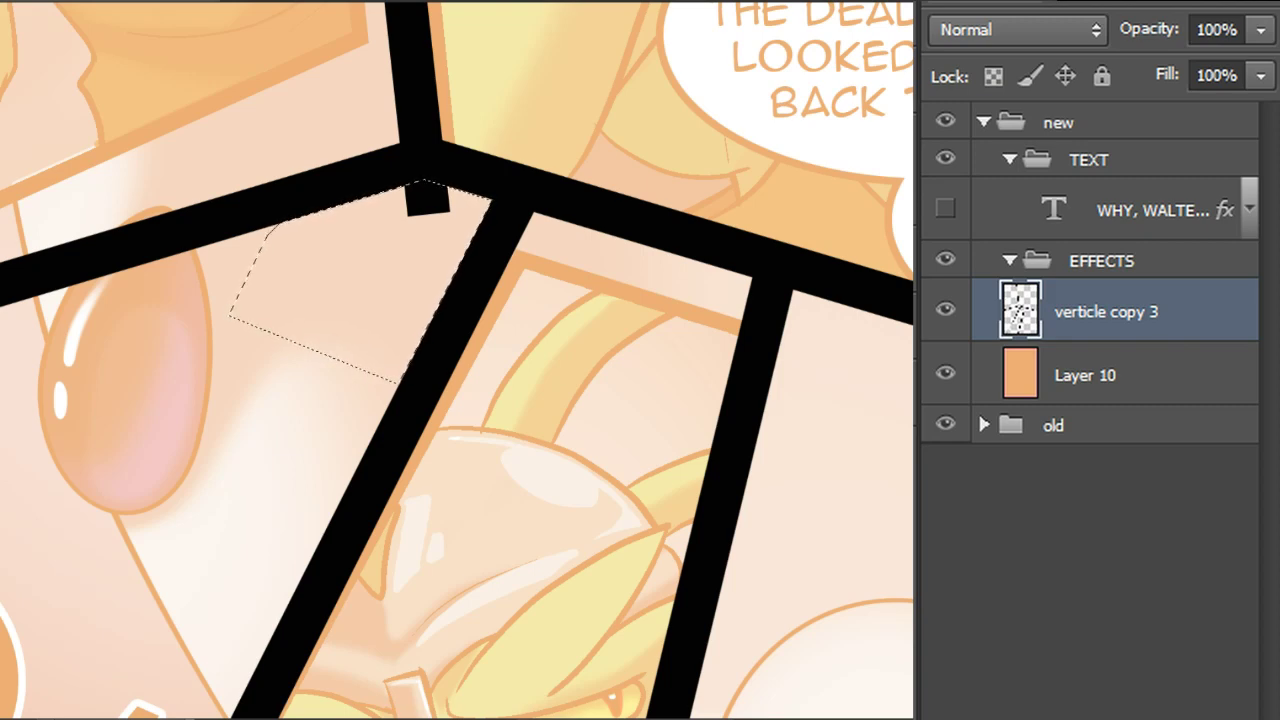
{"action": "key", "text": "Delete"}
{"action": "key", "text": "ctrl+d"}
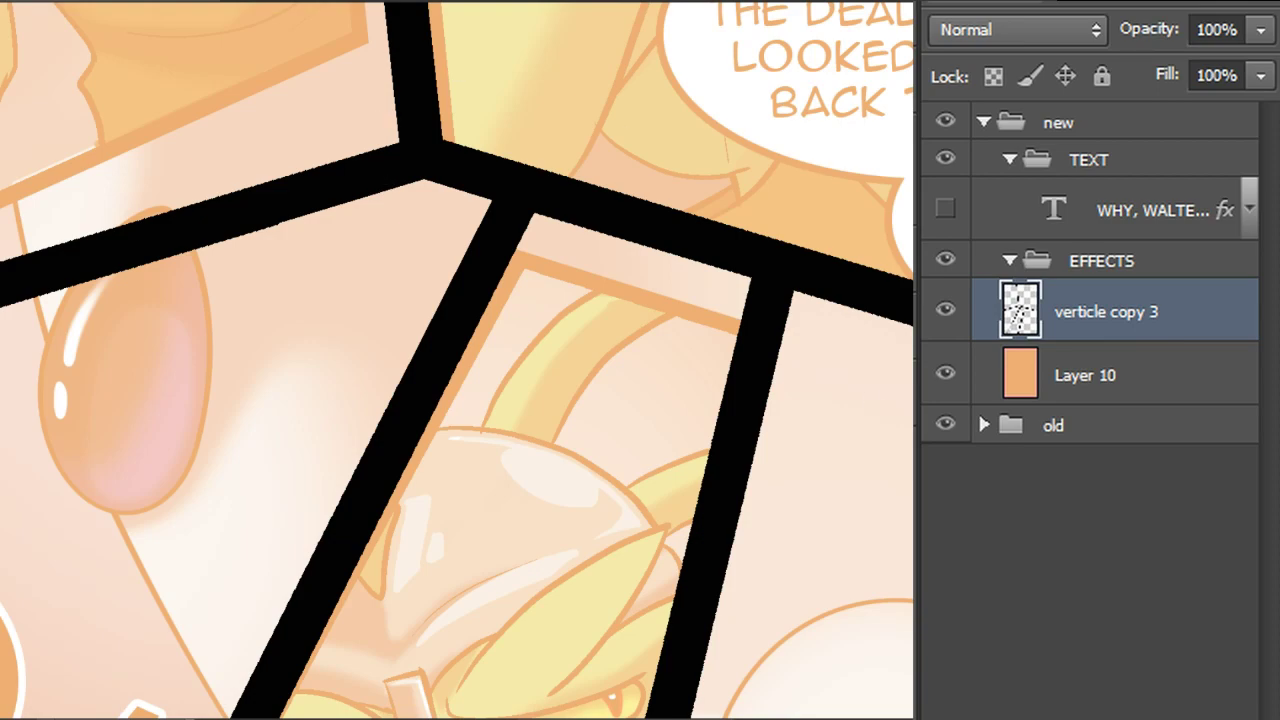
Show the guides, add a new layer, and fill the margin strip left of the upper-left panel with black
{"action": "key", "text": "ctrl+0"}
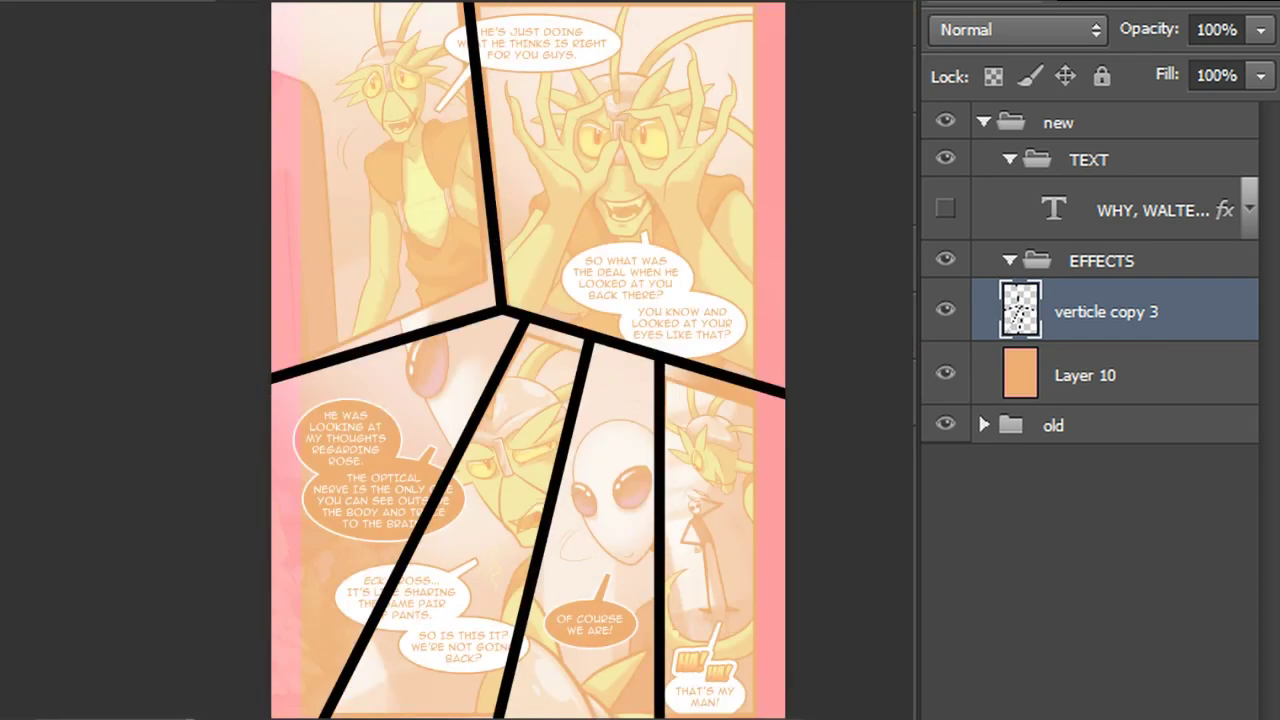
{"action": "key", "text": "ctrl+;"}
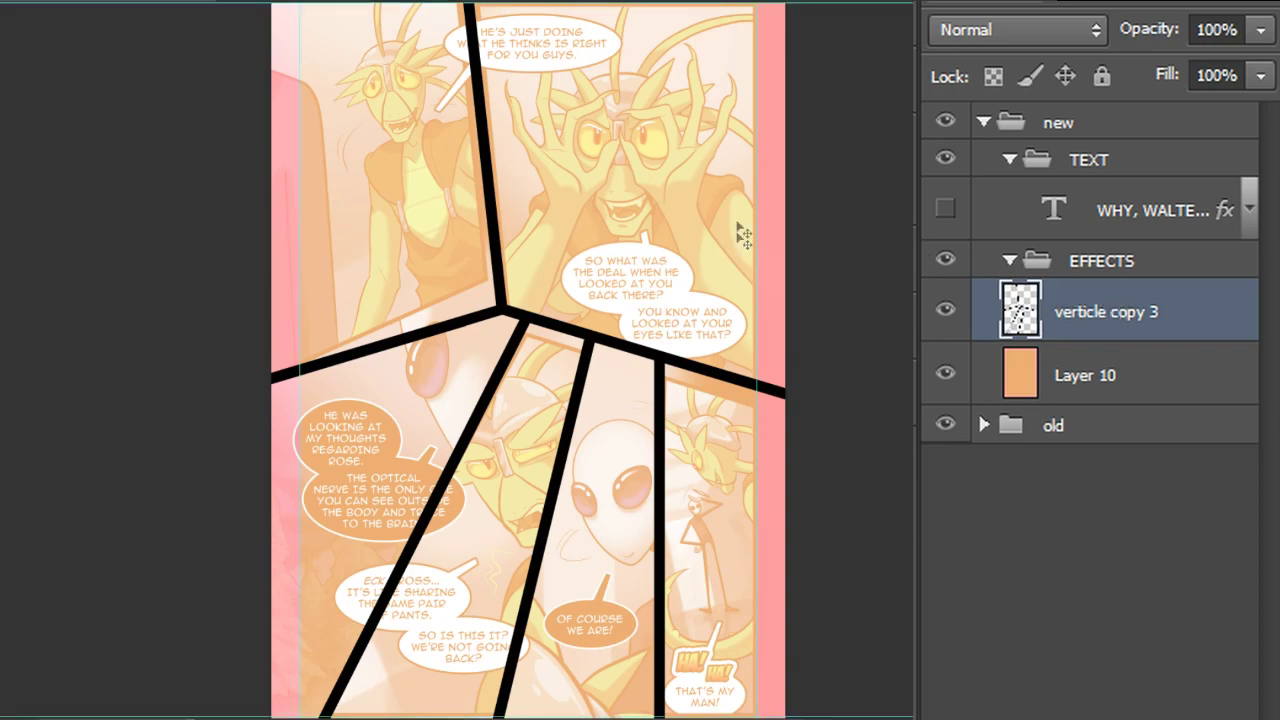
{"action": "left_click_drag", "start_coordinate": [804, 383], "coordinate": [782, 355]}
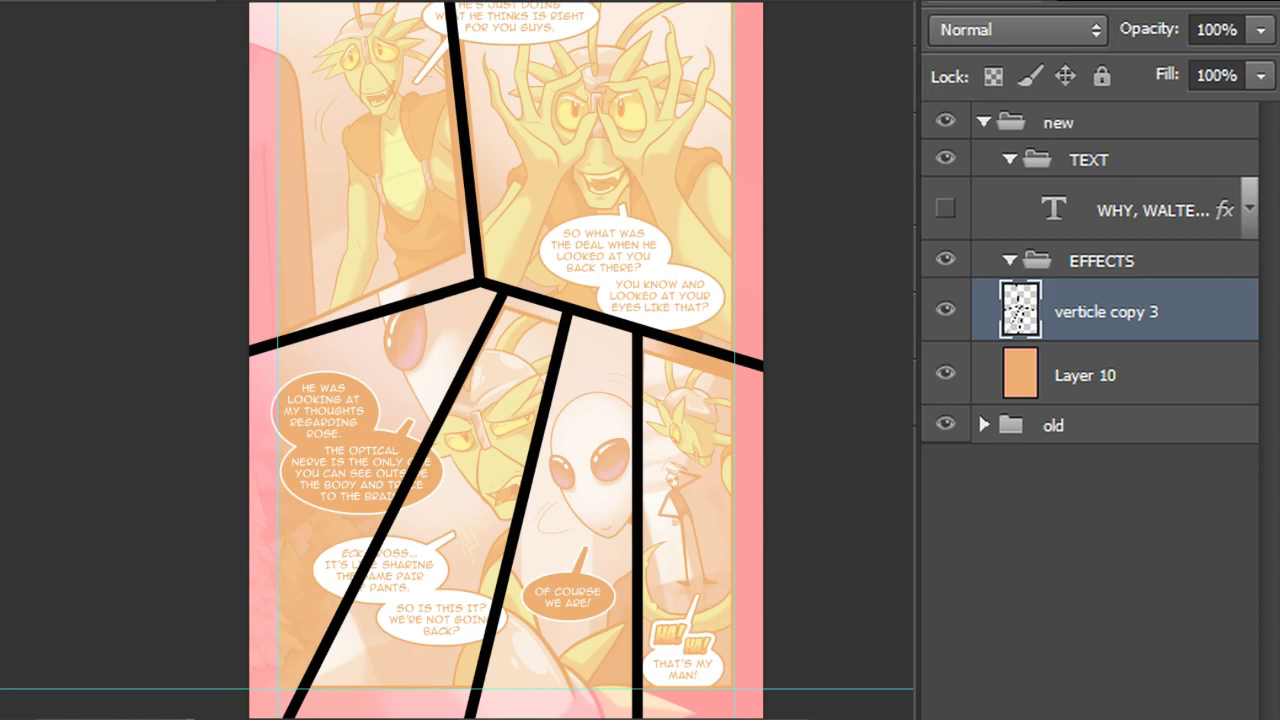
{"action": "key", "text": "ctrl+shift+alt+n"}
{"action": "left_click_drag", "start_coordinate": [480, 400], "coordinate": [497, 456]}
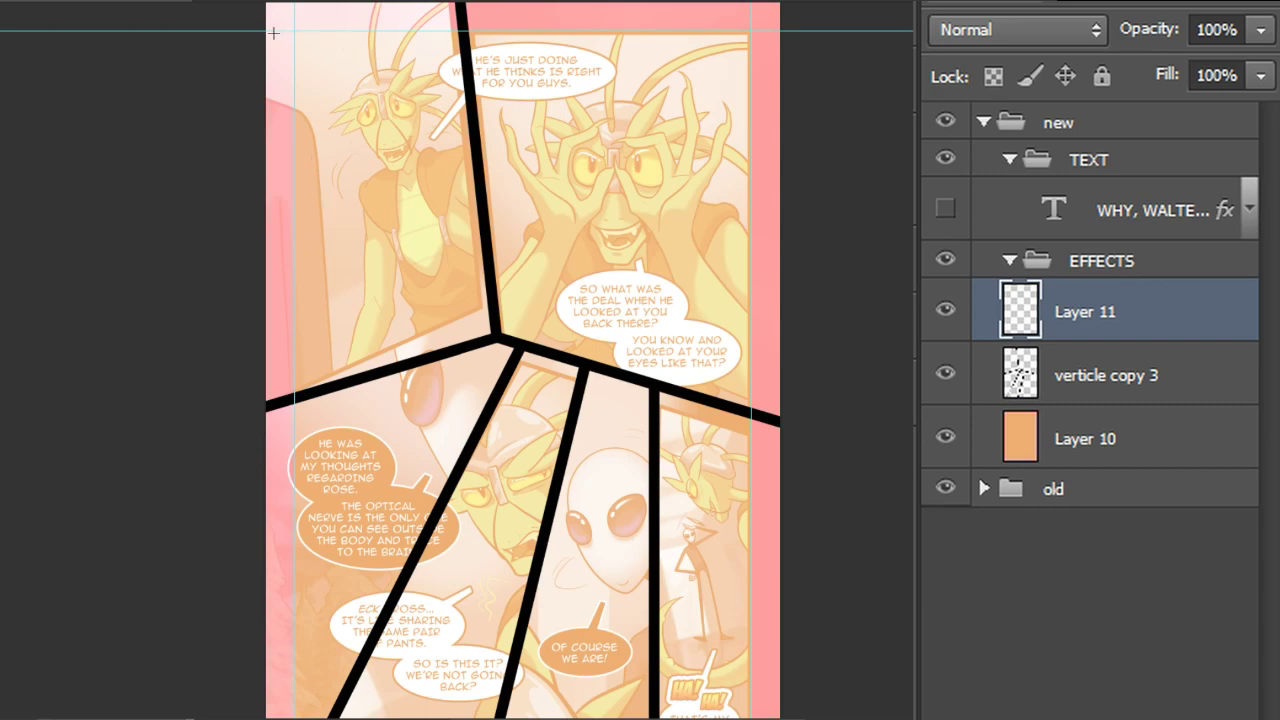
{"action": "left_click_drag", "start_coordinate": [265, 5], "coordinate": [134, 29]}
{"action": "key", "text": "ctrl+d"}
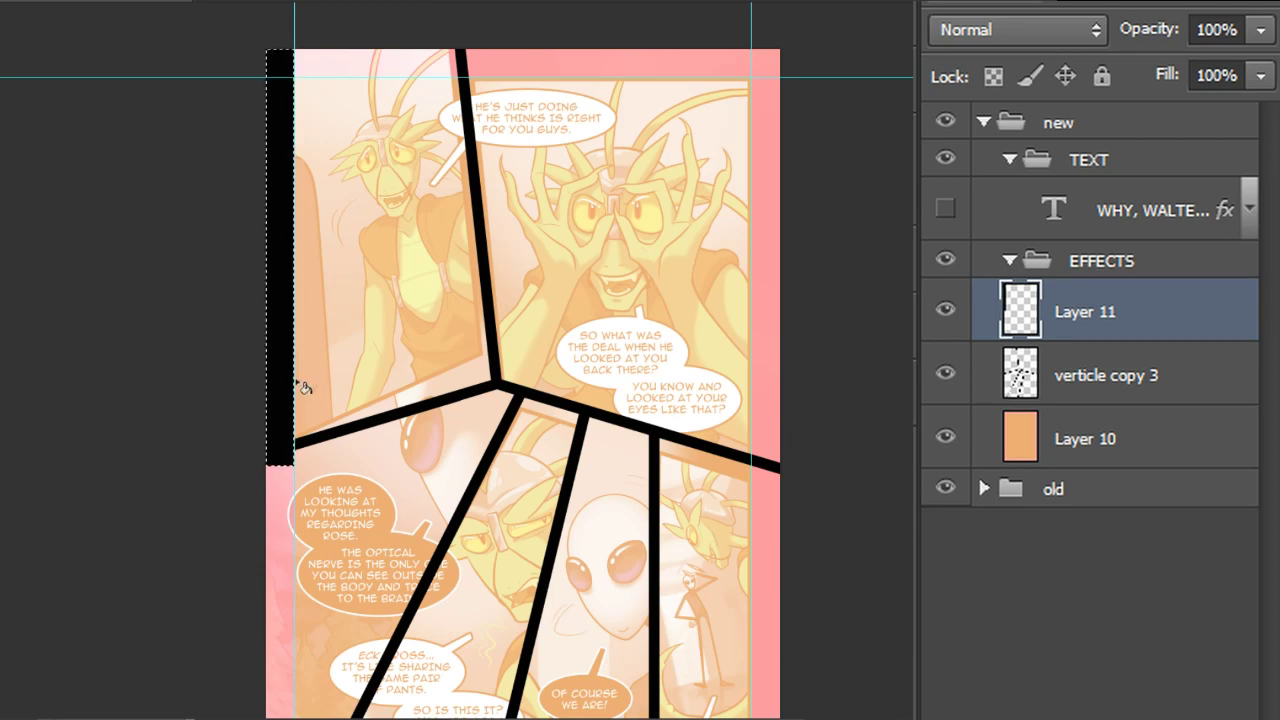
Merge Layer 11 with the verticle copy 3 gutter layer
{"action": "left_click", "coordinate": [1143, 386]}
{"action": "left_click", "coordinate": [1137, 320], "text": "ctrl"}
{"action": "key", "text": "ctrl+e"}
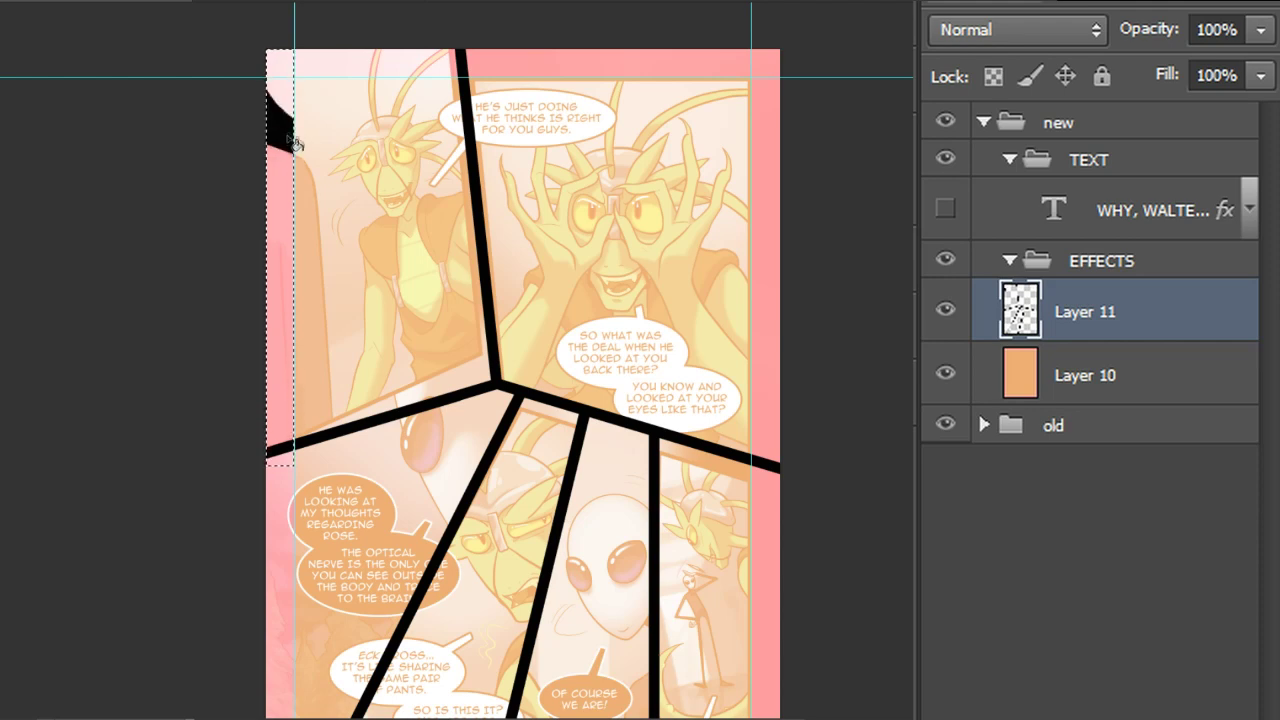
Fill the upper-left panel's left margin down to the sloping gutter, plus the upper-right panel's top and right margins, with black
{"action": "left_click", "coordinate": [282, 176]}
{"action": "key", "text": "ctrl+d"}
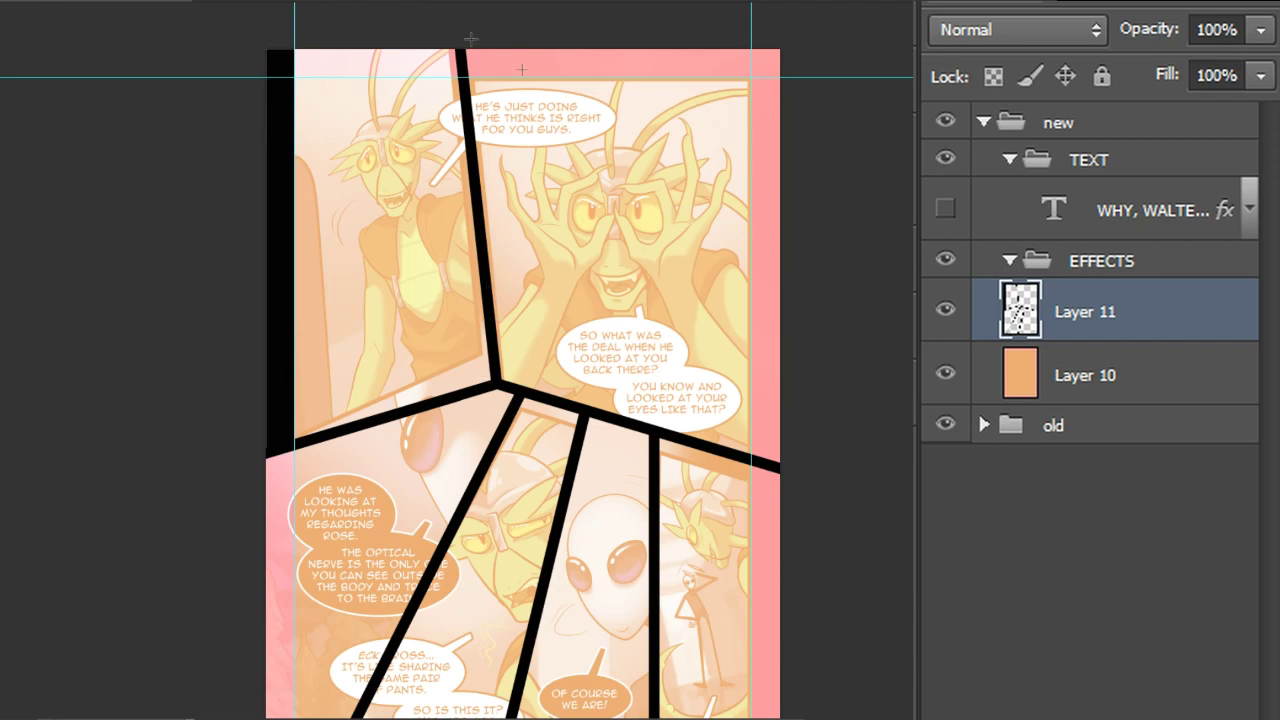
{"action": "left_click_drag", "start_coordinate": [458, 40], "coordinate": [843, 465]}
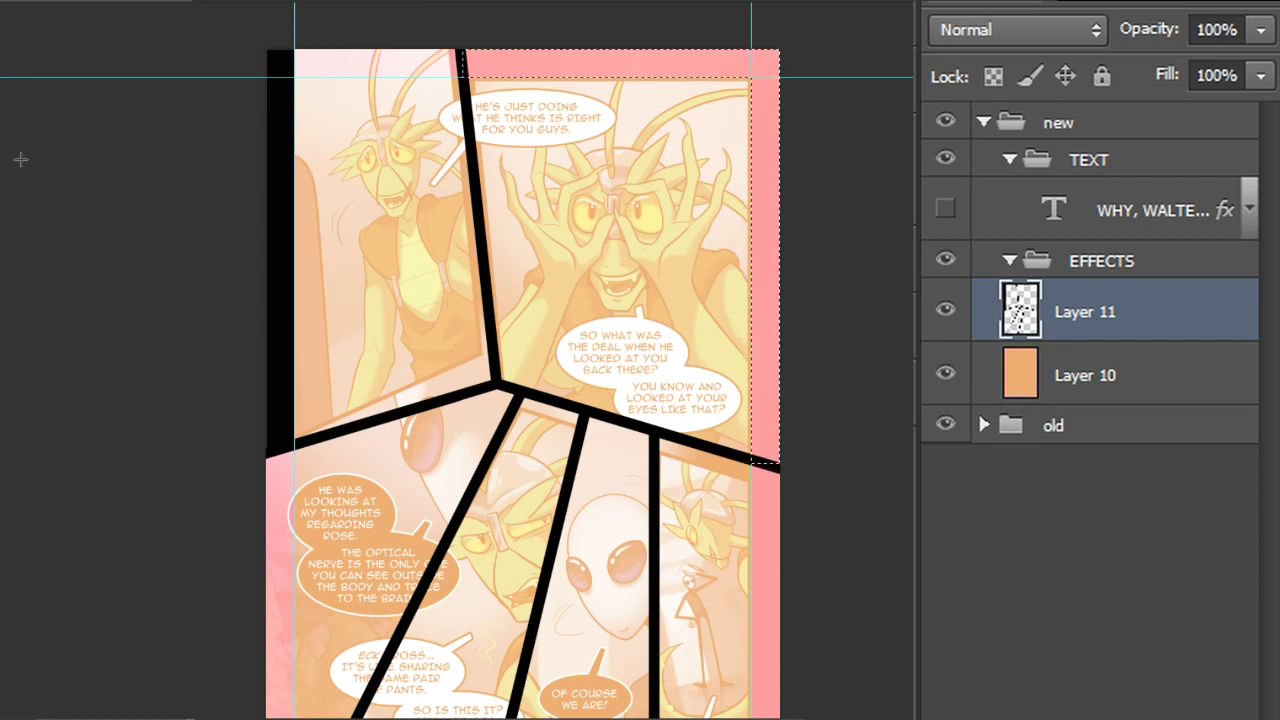
{"action": "key", "text": "Delete"}
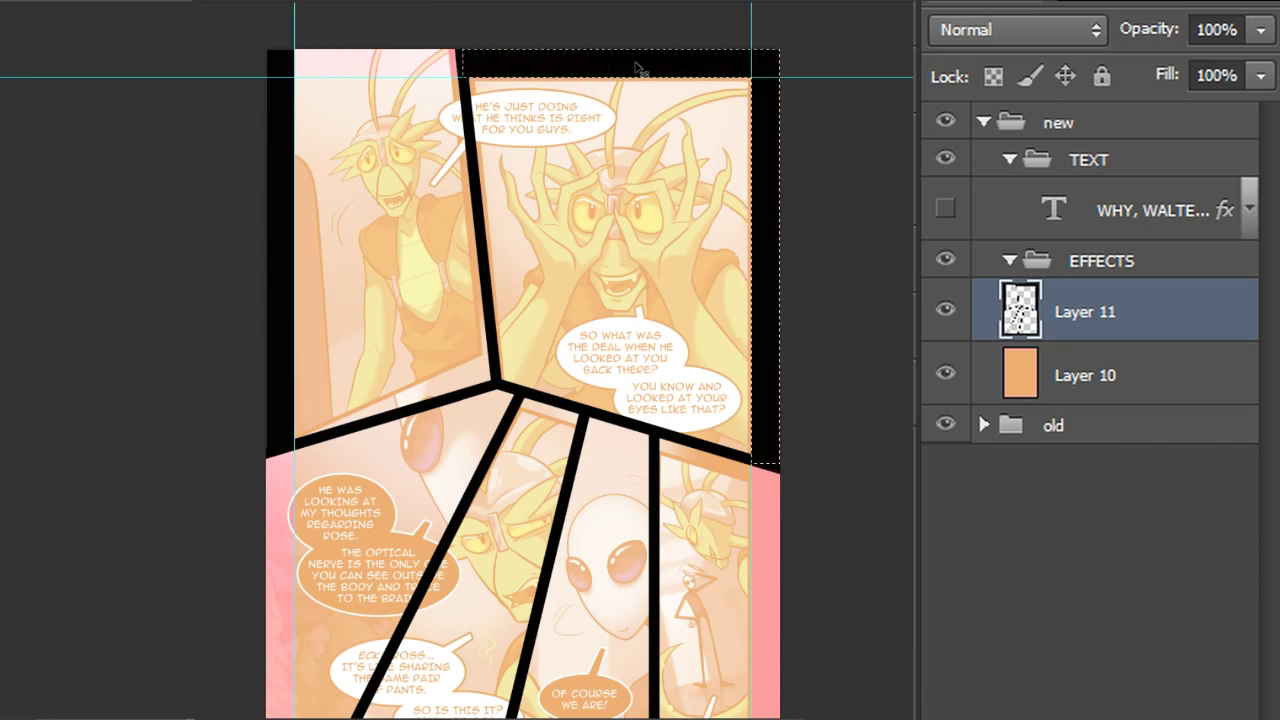
Select the page's bottom margin below the guide up to the last vertical gutter, fill it black between the gutters, and deselect
{"action": "scroll", "coordinate": [634, 66], "scroll_direction": "down", "scroll_amount": 2}
{"action": "left_click_drag", "start_coordinate": [454, 190], "coordinate": [430, 190]}
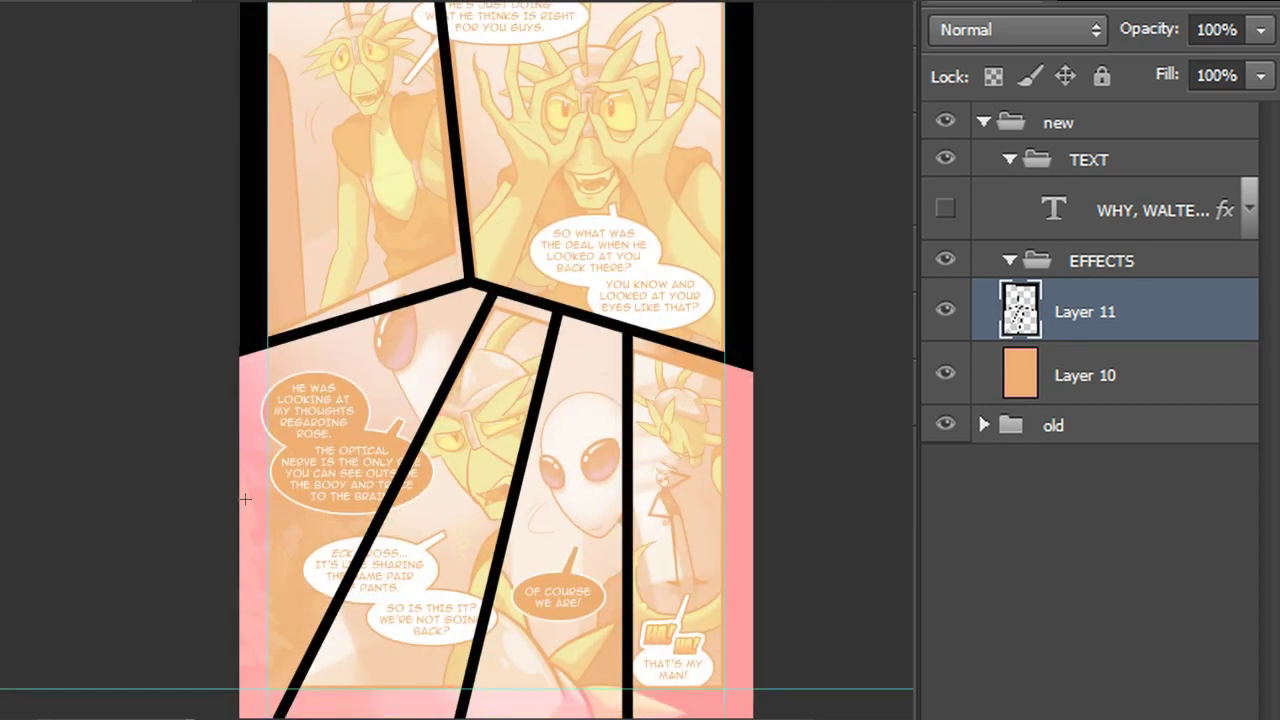
{"action": "left_click_drag", "start_coordinate": [550, 576], "coordinate": [565, 576]}
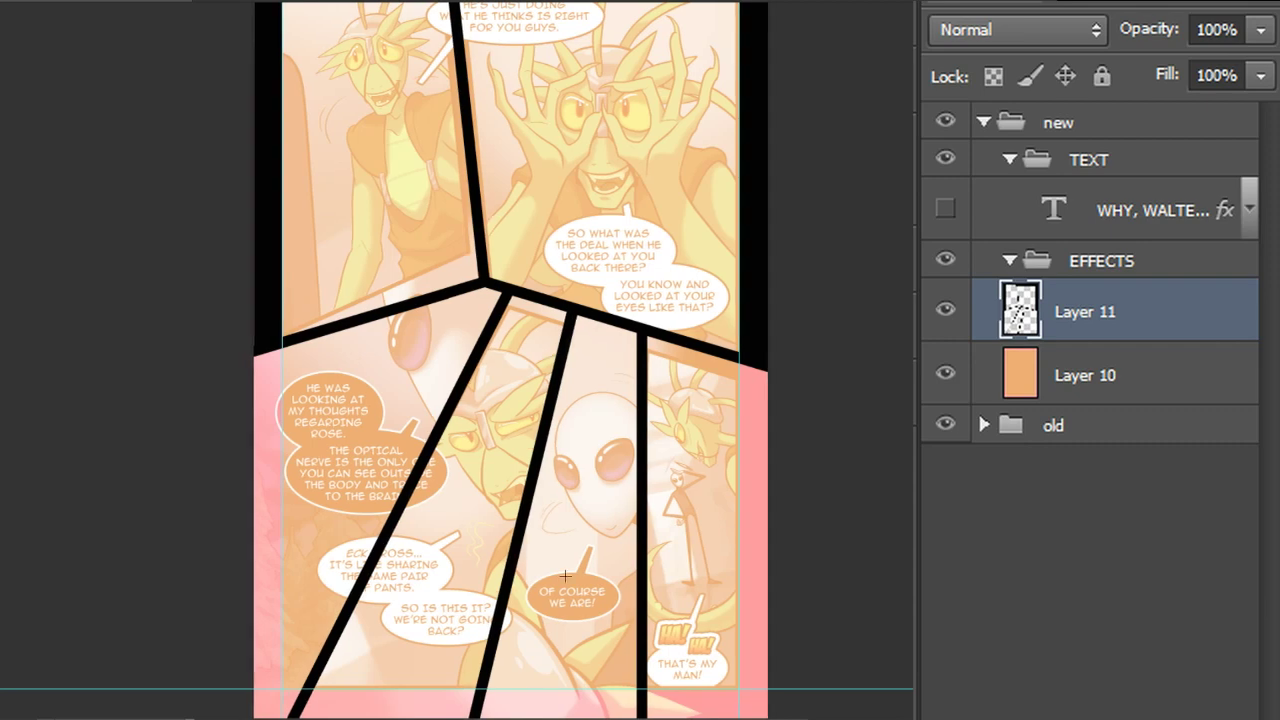
{"action": "scroll", "coordinate": [305, 690], "scroll_direction": "down", "scroll_amount": 4}
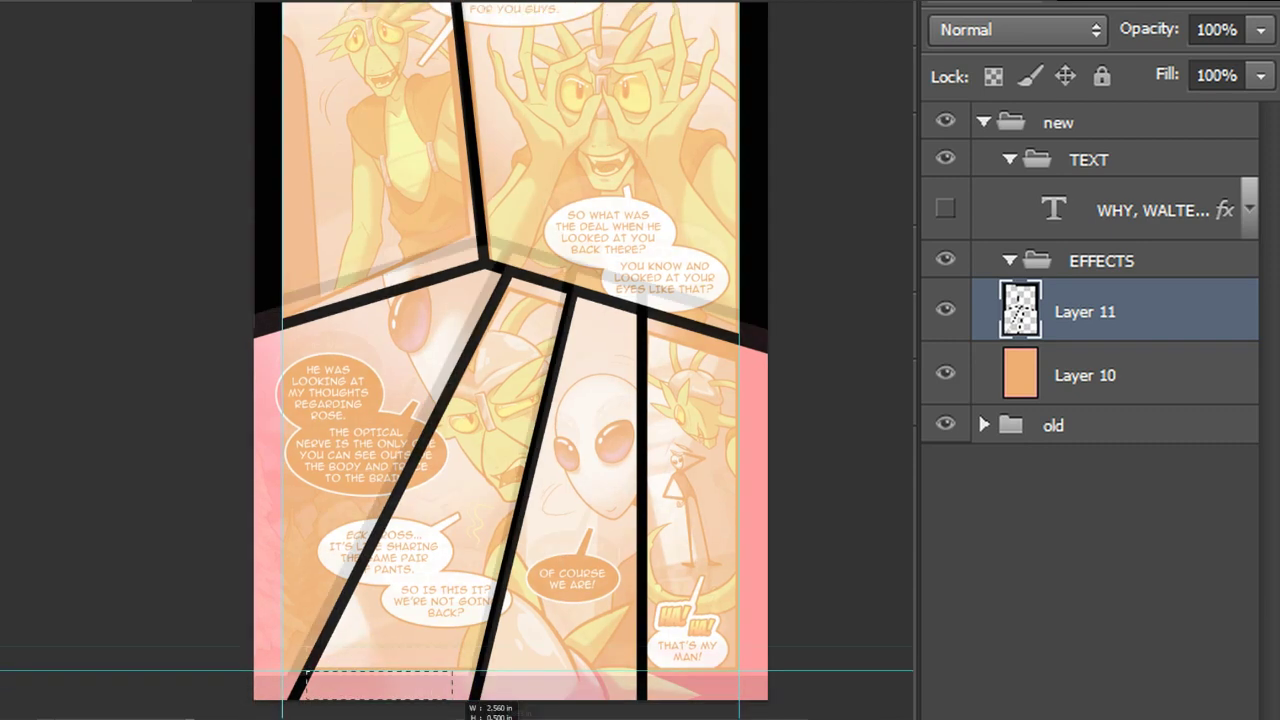
{"action": "left_click_drag", "start_coordinate": [263, 510], "coordinate": [645, 622]}
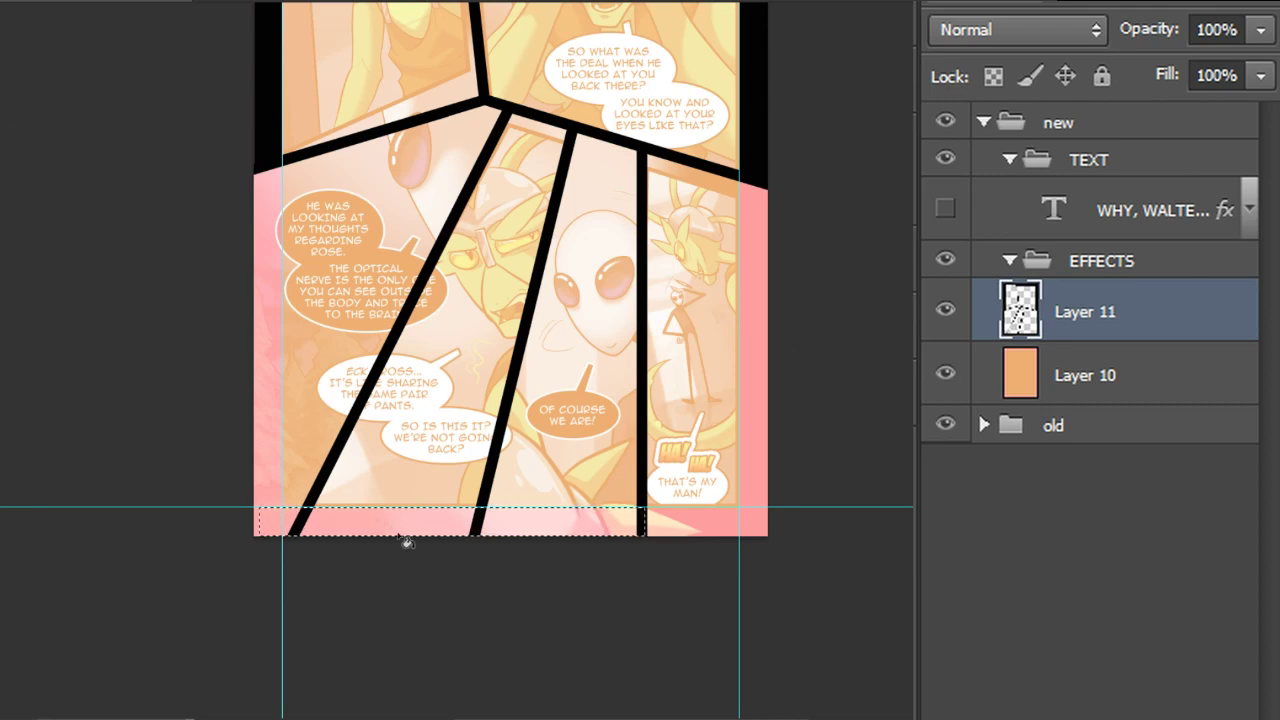
{"action": "left_click", "coordinate": [423, 531]}
{"action": "left_click", "coordinate": [540, 527]}
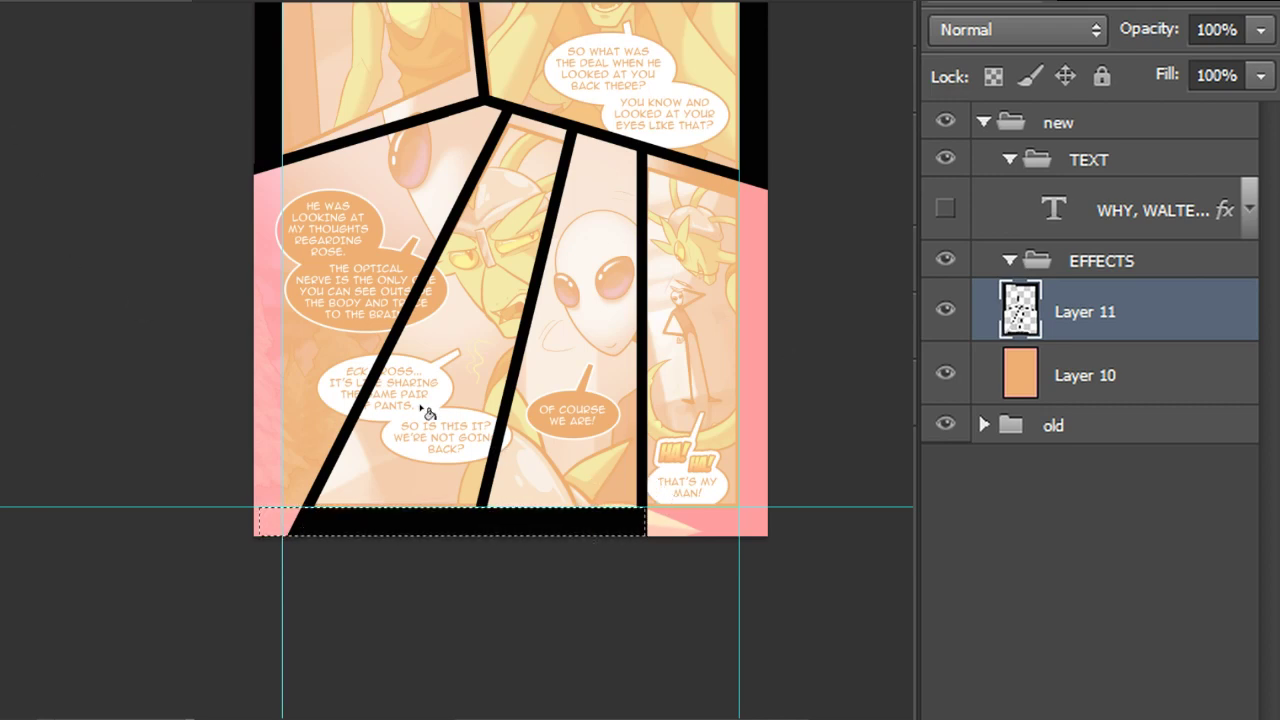
{"action": "key", "text": "ctrl+d"}
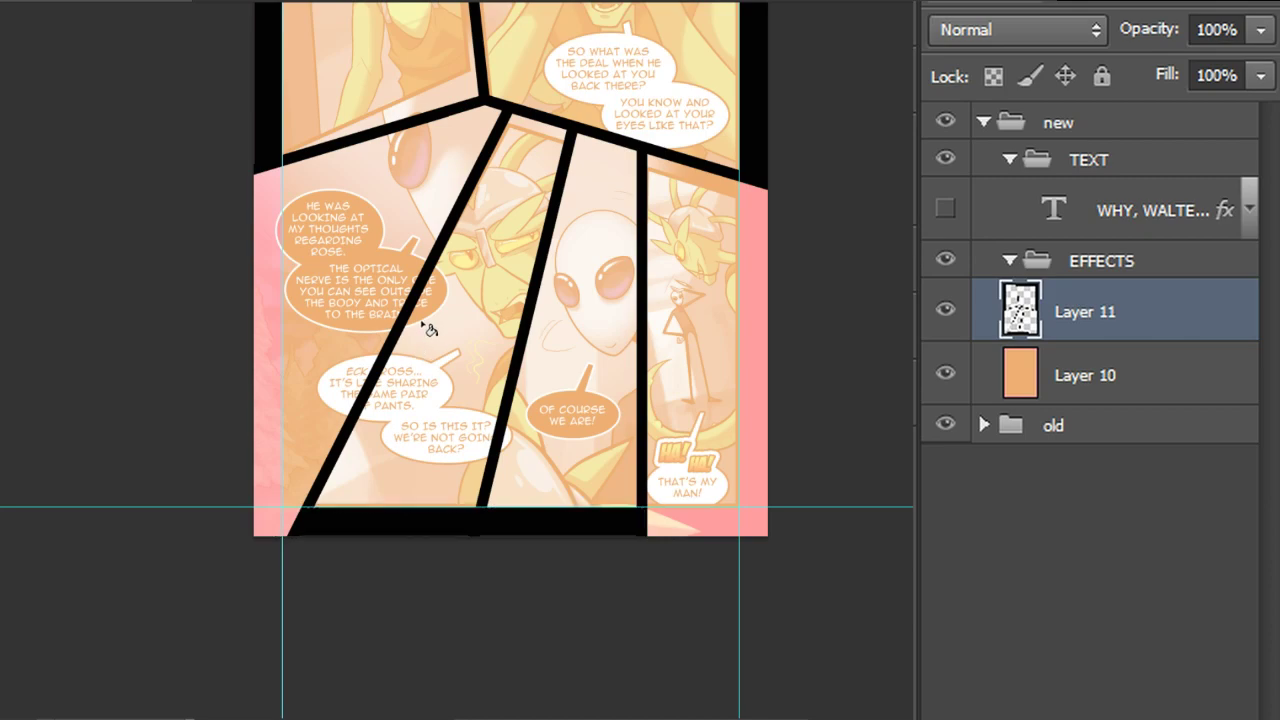
{"action": "key", "text": "c"}
{"action": "left_click", "coordinate": [511, 150]}
{"action": "left_click_drag", "start_coordinate": [144, 0], "coordinate": [161, 158]}
{"action": "scroll", "coordinate": [840, 470], "scroll_direction": "up", "scroll_amount": 1}
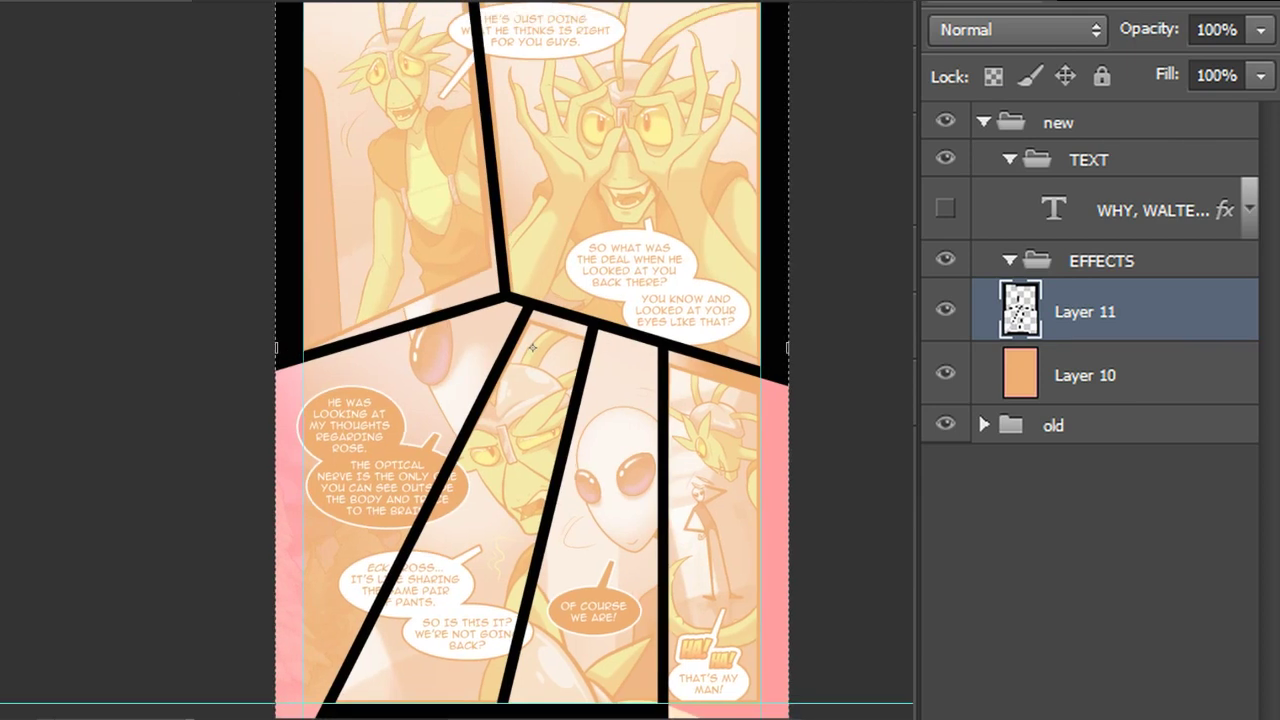
{"action": "key", "text": "Escape"}
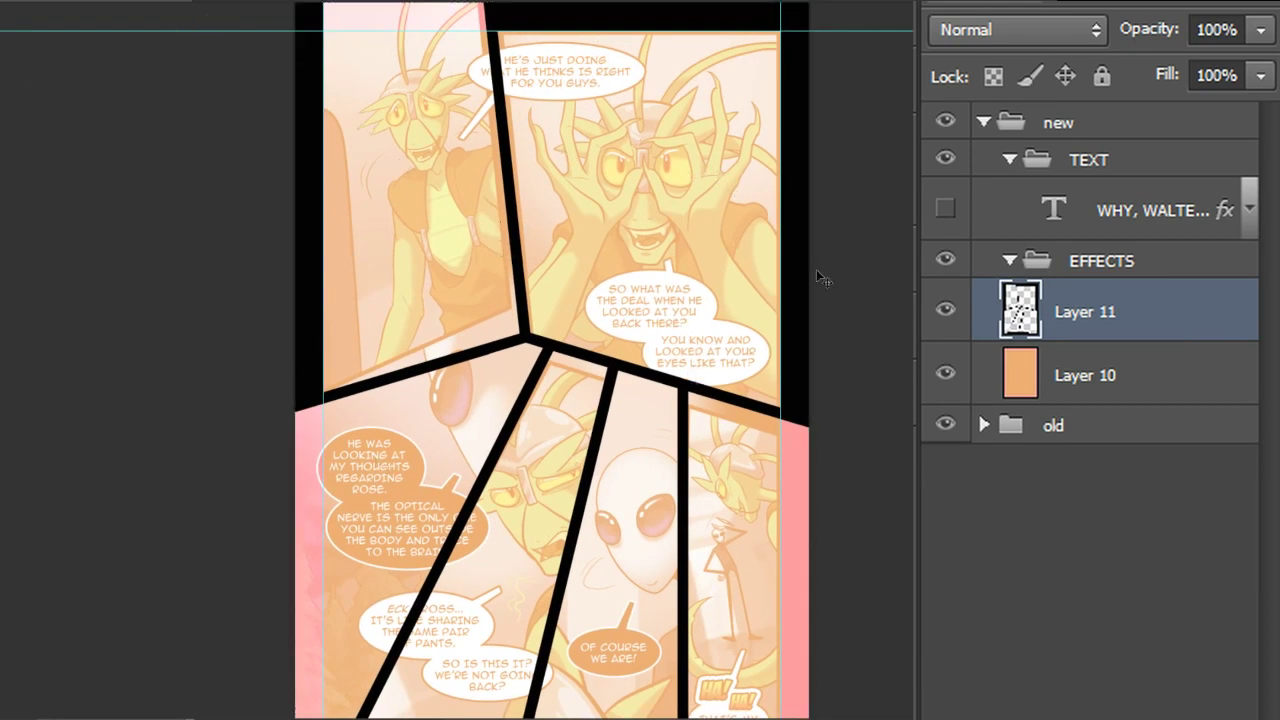
Rename Layer 11 as frames
{"action": "double_click", "coordinate": [1090, 315]}
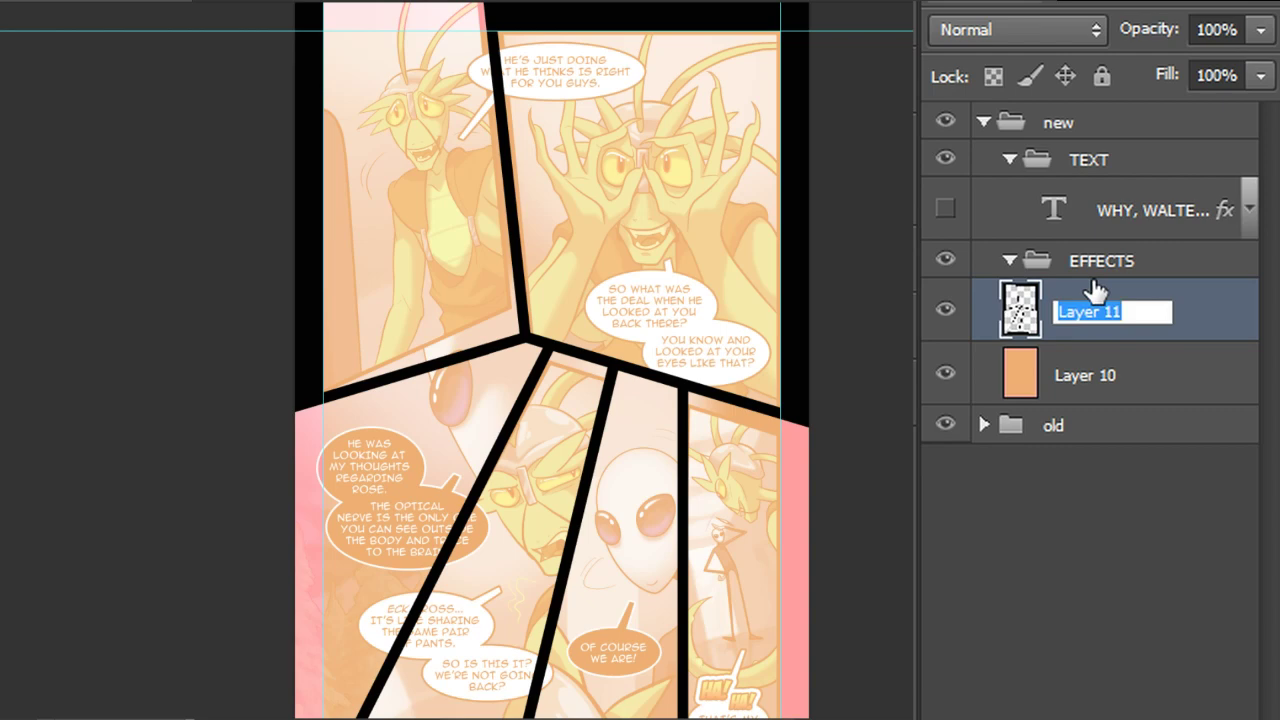
{"action": "type", "text": "f"}
{"action": "key", "text": "Return"}
Duplicate the frames layer, name the copy empty, and move it into the EFFECTS group
{"action": "left_click_drag", "start_coordinate": [1176, 309], "coordinate": [1218, 717]}
{"action": "key", "text": "ctrl+j"}
{"action": "double_click", "coordinate": [1100, 312]}
{"action": "type", "text": "empty"}
{"action": "key", "text": "Return"}
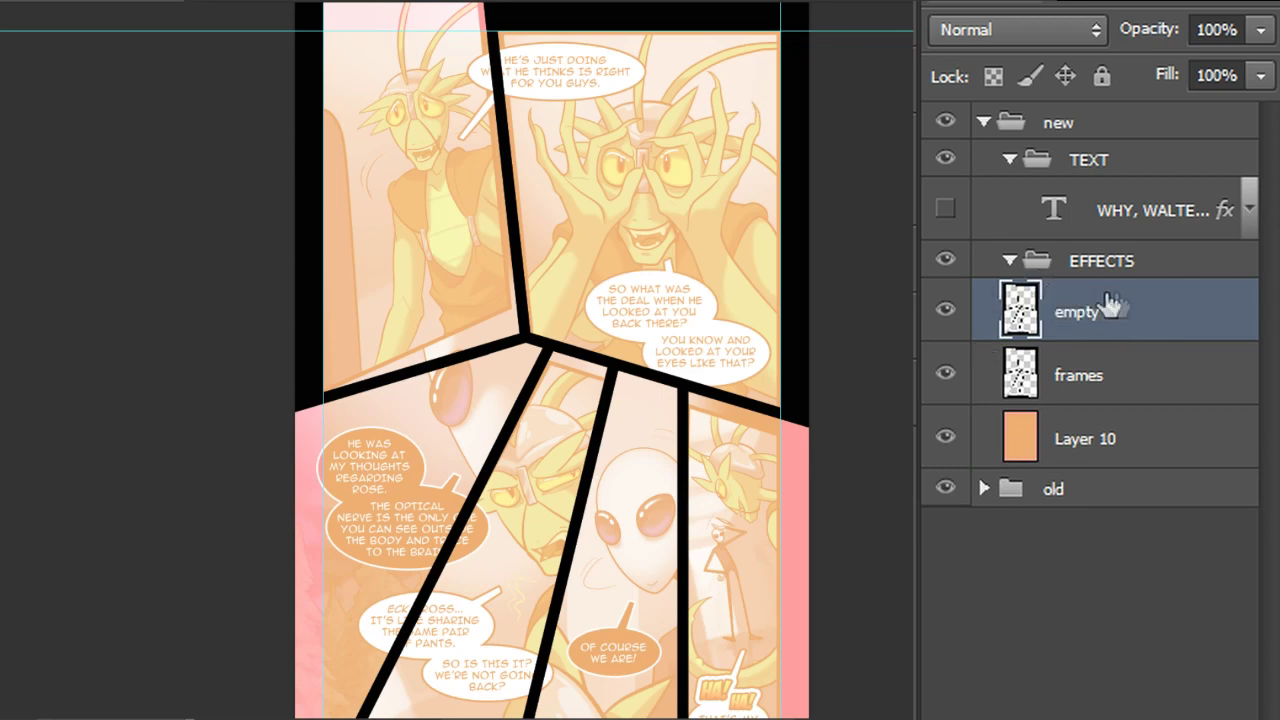
{"action": "key", "text": "ctrl+alt+g"}
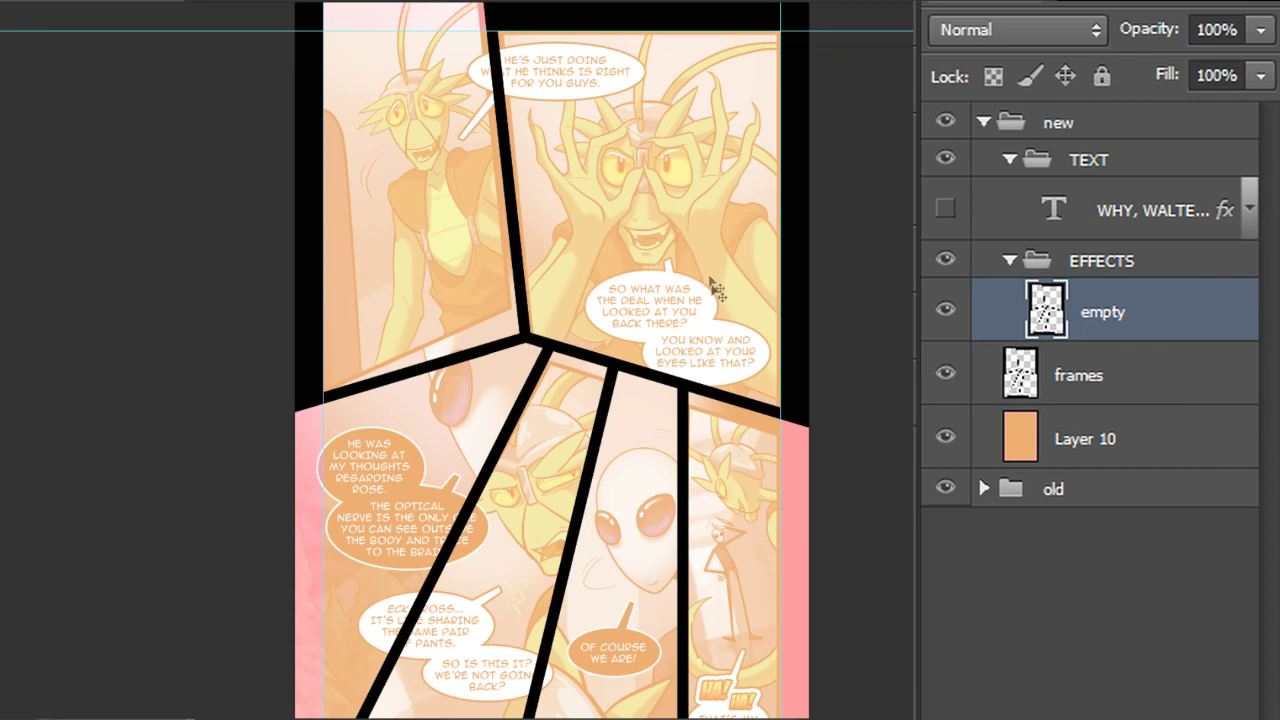
Try selecting the interior of the upper-right panel from the empty layer, and also with the Polygonal Lasso Tool
{"action": "left_click", "coordinate": [1160, 310], "text": "ctrl"}
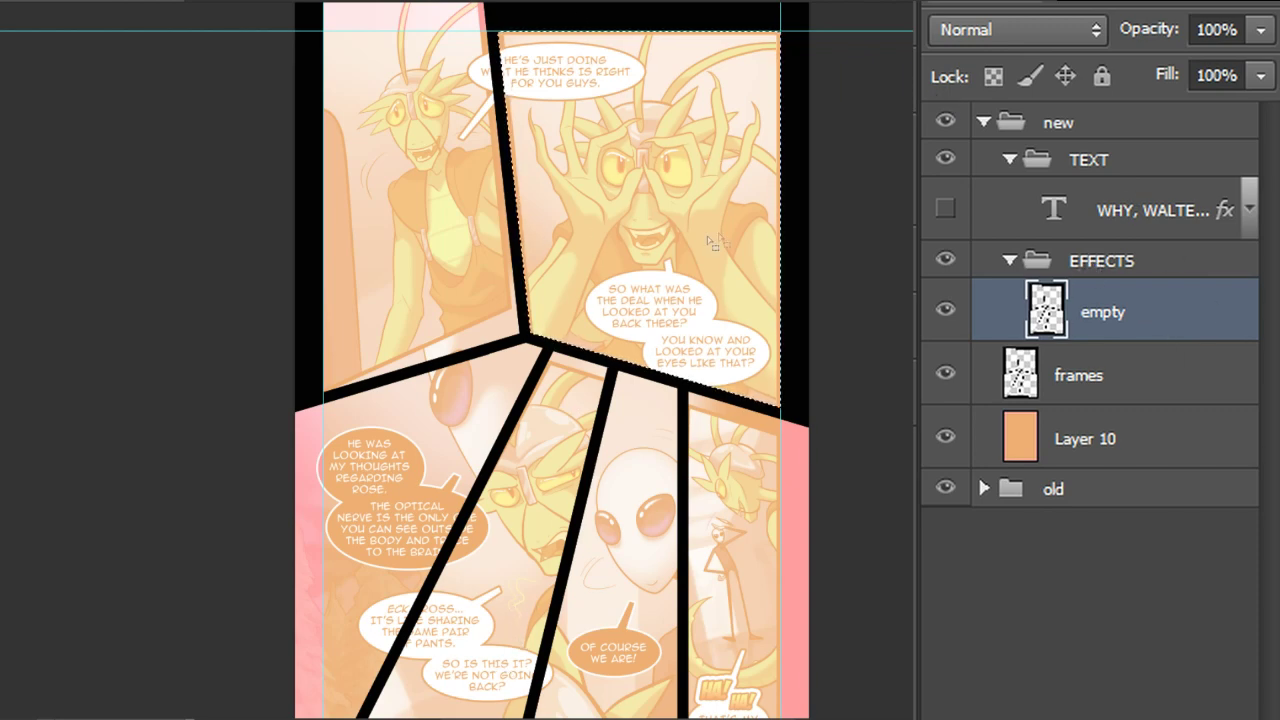
{"action": "key", "text": "ctrl+d"}
{"action": "right_click", "coordinate": [0, 56]}
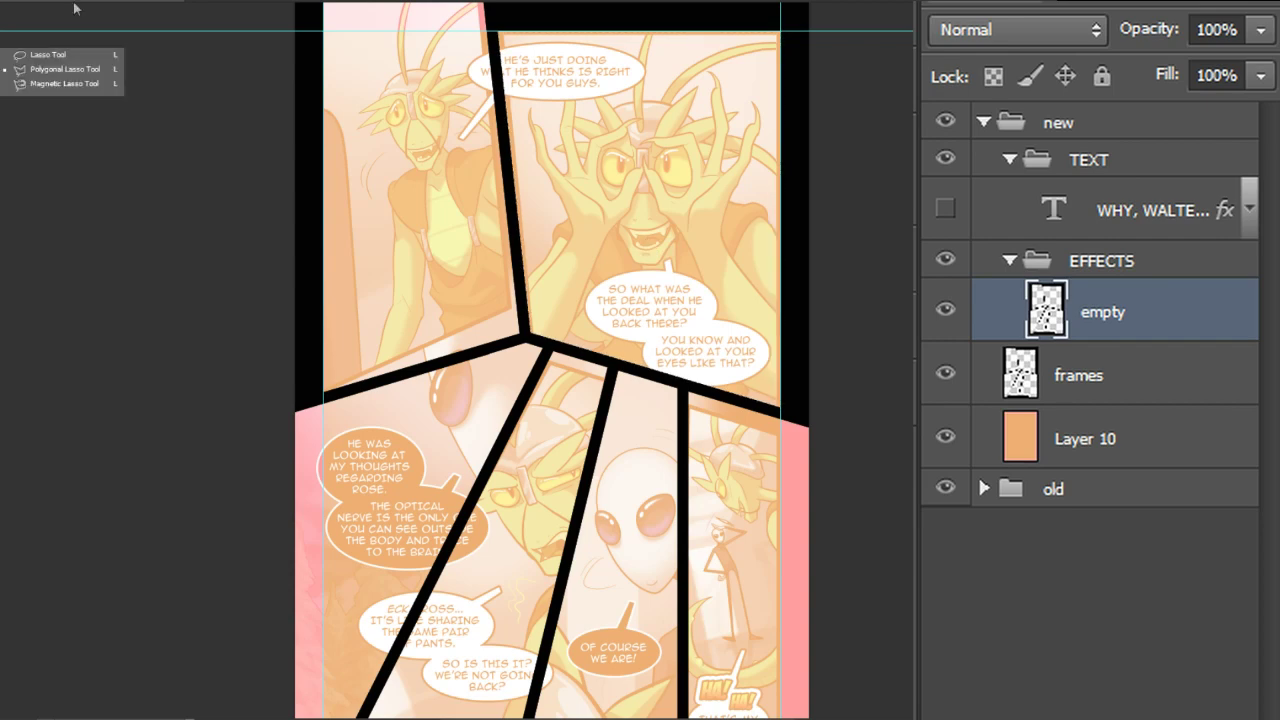
{"action": "left_click", "coordinate": [64, 69]}
{"action": "left_click_drag", "start_coordinate": [541, 54], "coordinate": [752, 345]}
{"action": "left_click", "coordinate": [645, 360]}
Hide the EFFECTS group, lock the frames layer completely, and collapse the EFFECTS and TEXT groups
{"action": "left_click", "coordinate": [1010, 261]}
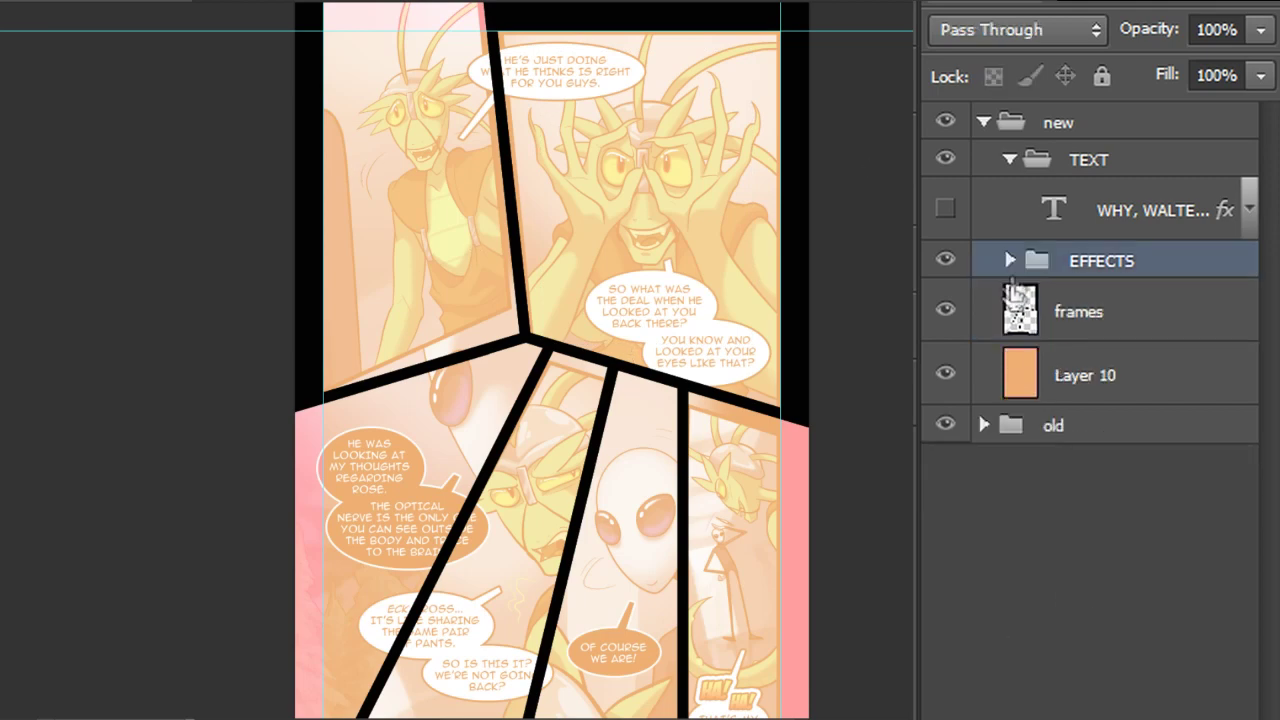
{"action": "left_click", "coordinate": [946, 260]}
{"action": "left_click", "coordinate": [1079, 312]}
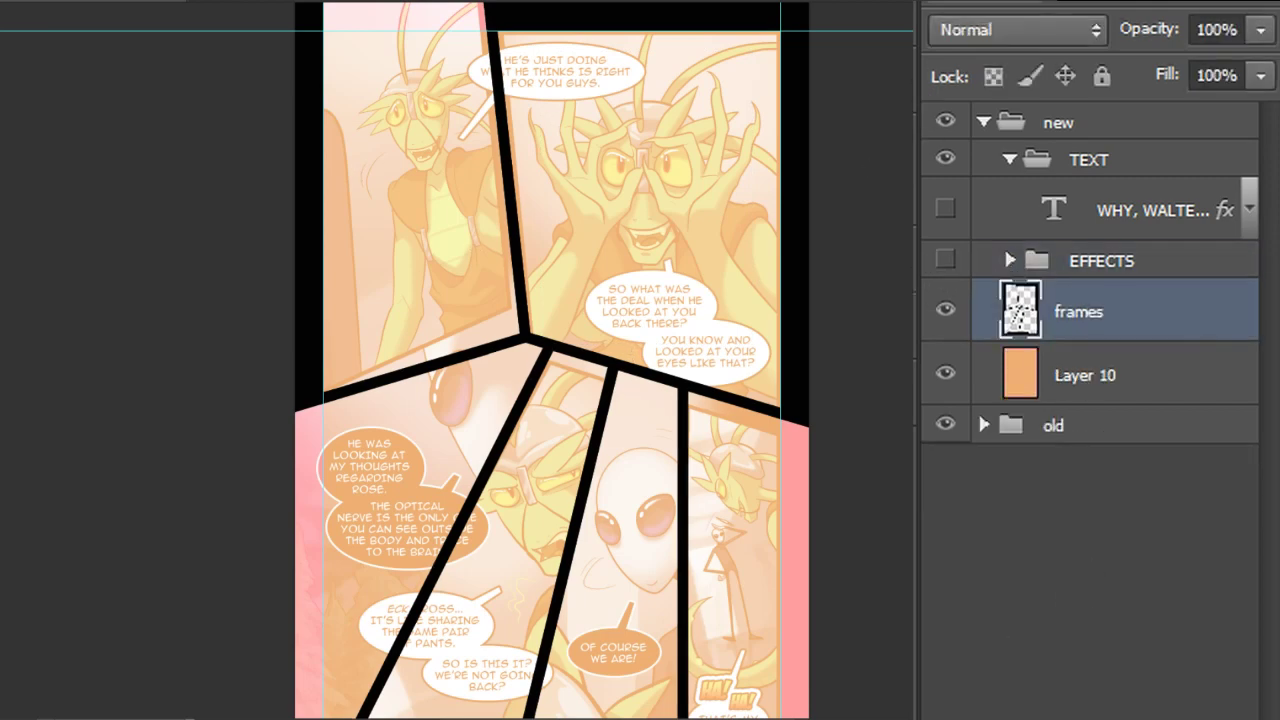
{"action": "left_click", "coordinate": [1101, 76]}
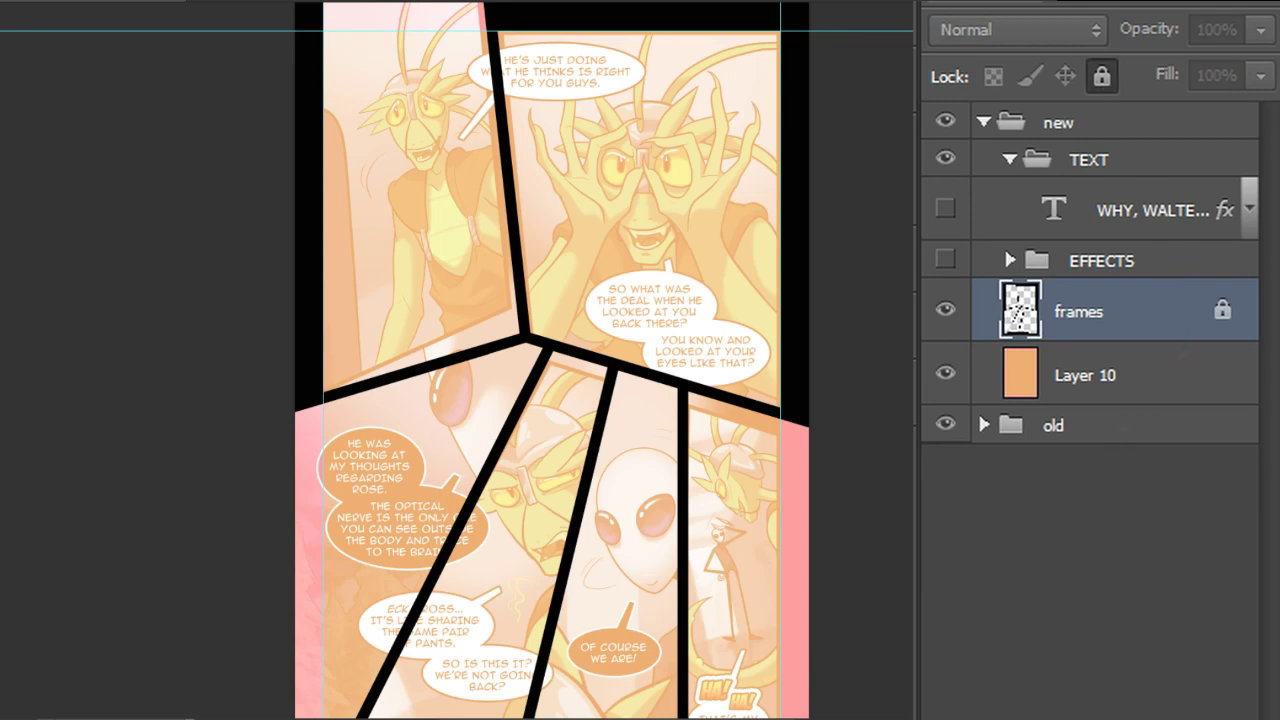
{"action": "left_click", "coordinate": [1010, 160]}
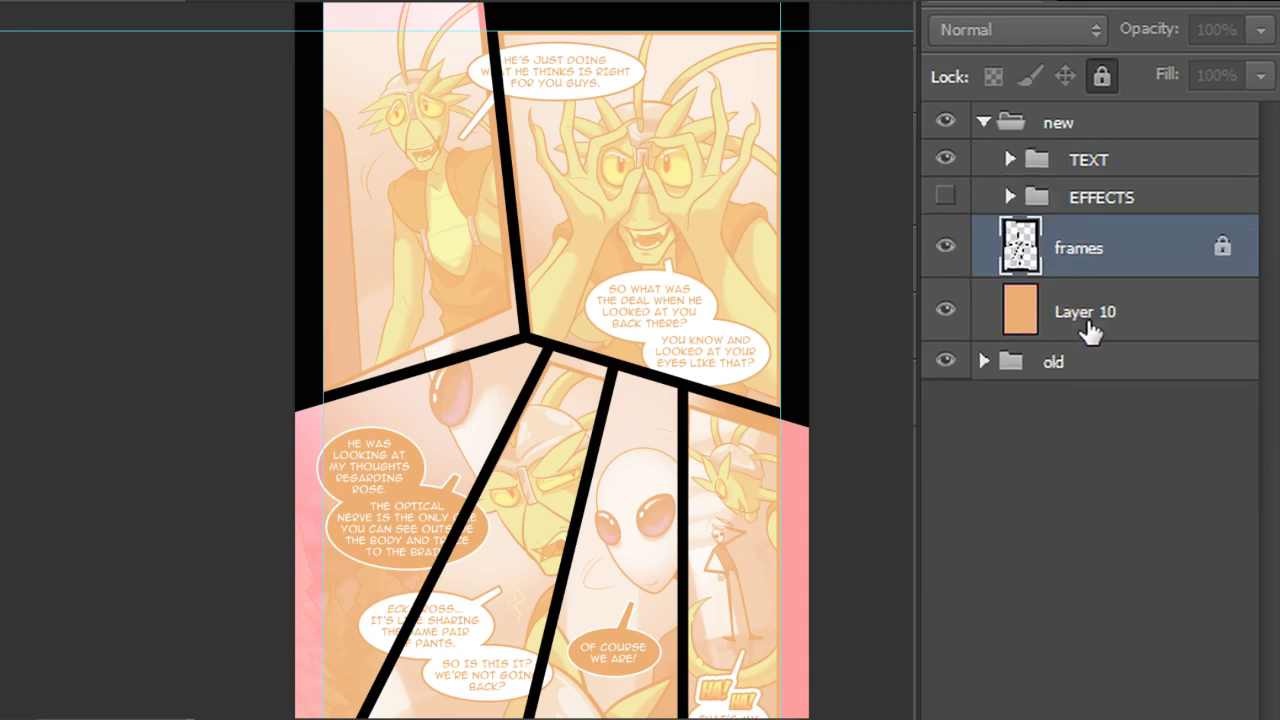
Duplicate the old group's lines layer, place the copy between frames and Layer 10, and collapse the old group
{"action": "left_click", "coordinate": [1088, 330]}
{"action": "left_click", "coordinate": [984, 364]}
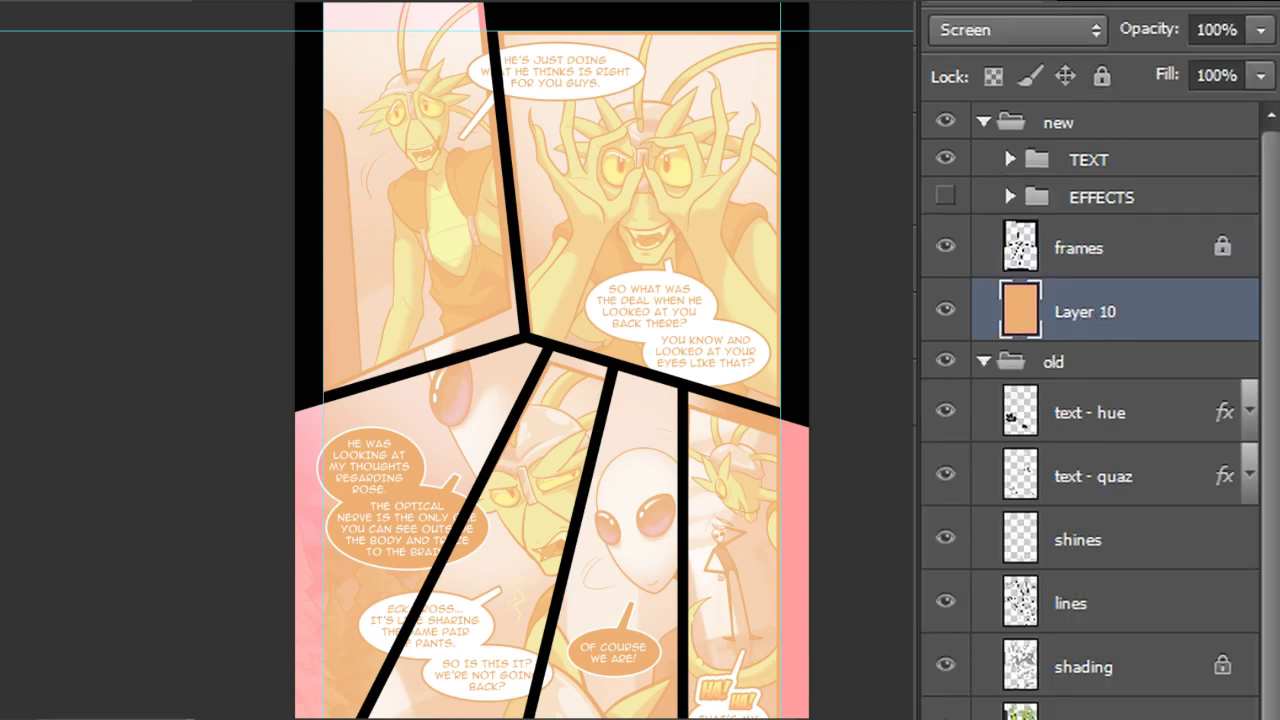
{"action": "scroll", "coordinate": [1270, 398], "scroll_direction": "down", "scroll_amount": 1}
{"action": "left_click", "coordinate": [1120, 586]}
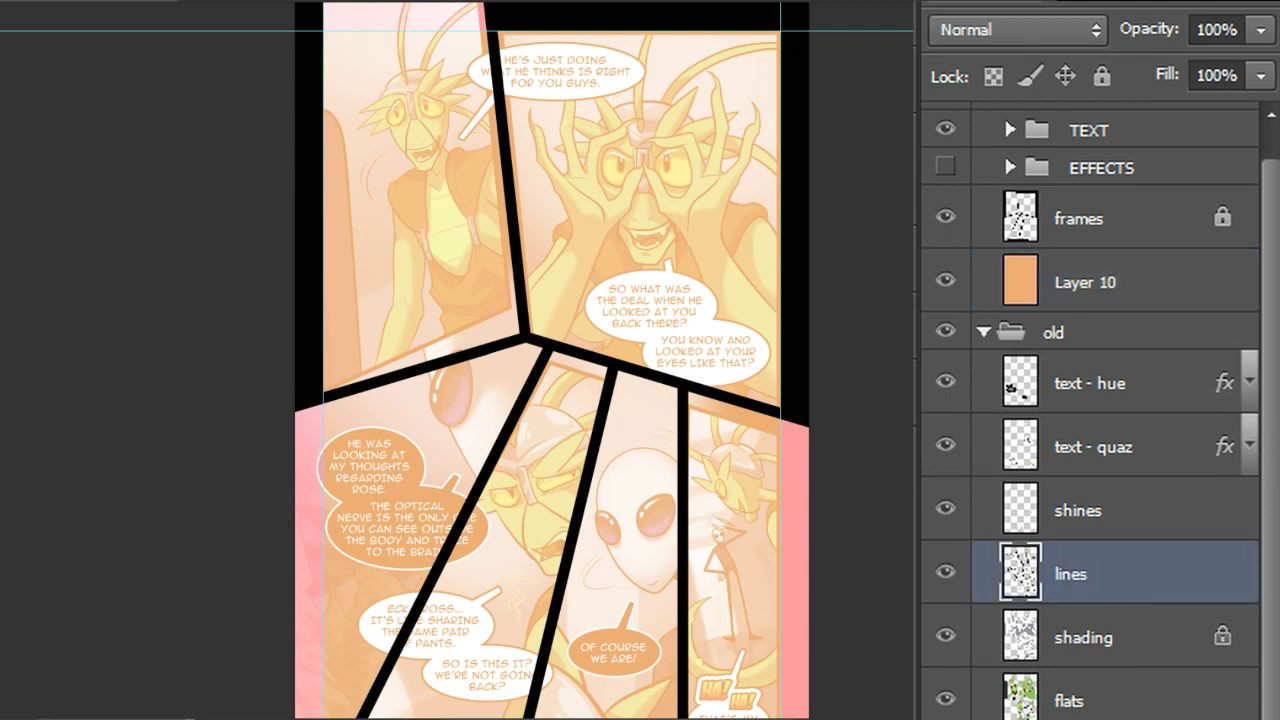
{"action": "key", "text": "ctrl+j"}
{"action": "left_click_drag", "start_coordinate": [1114, 594], "coordinate": [1148, 244]}
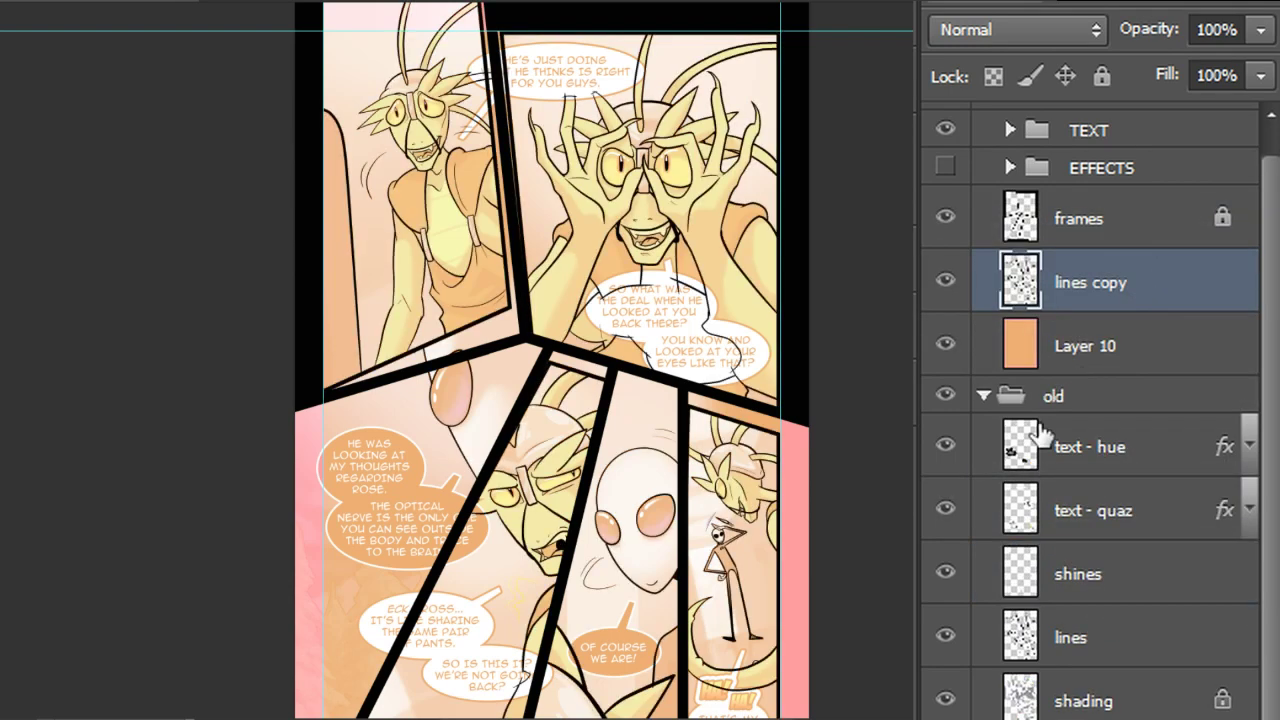
{"action": "left_click", "coordinate": [986, 394]}
Rename Layer 10 as block
{"action": "left_click", "coordinate": [1078, 375]}
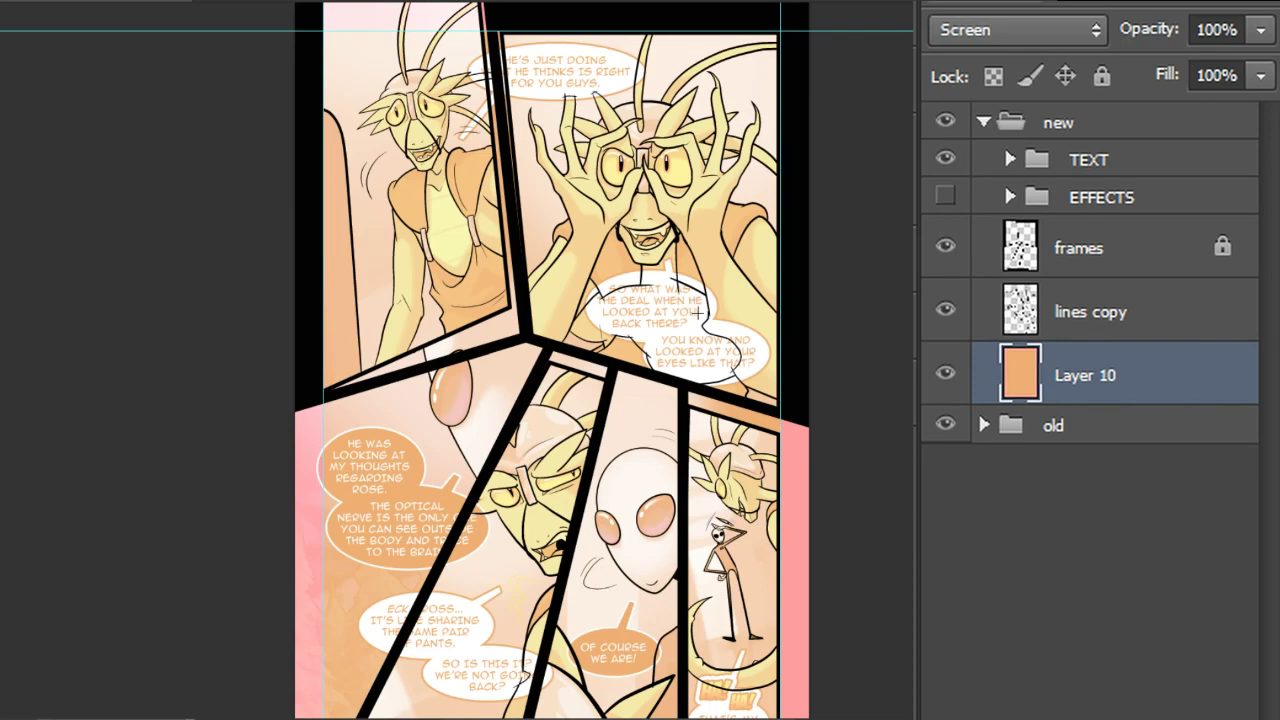
{"action": "double_click", "coordinate": [1074, 378]}
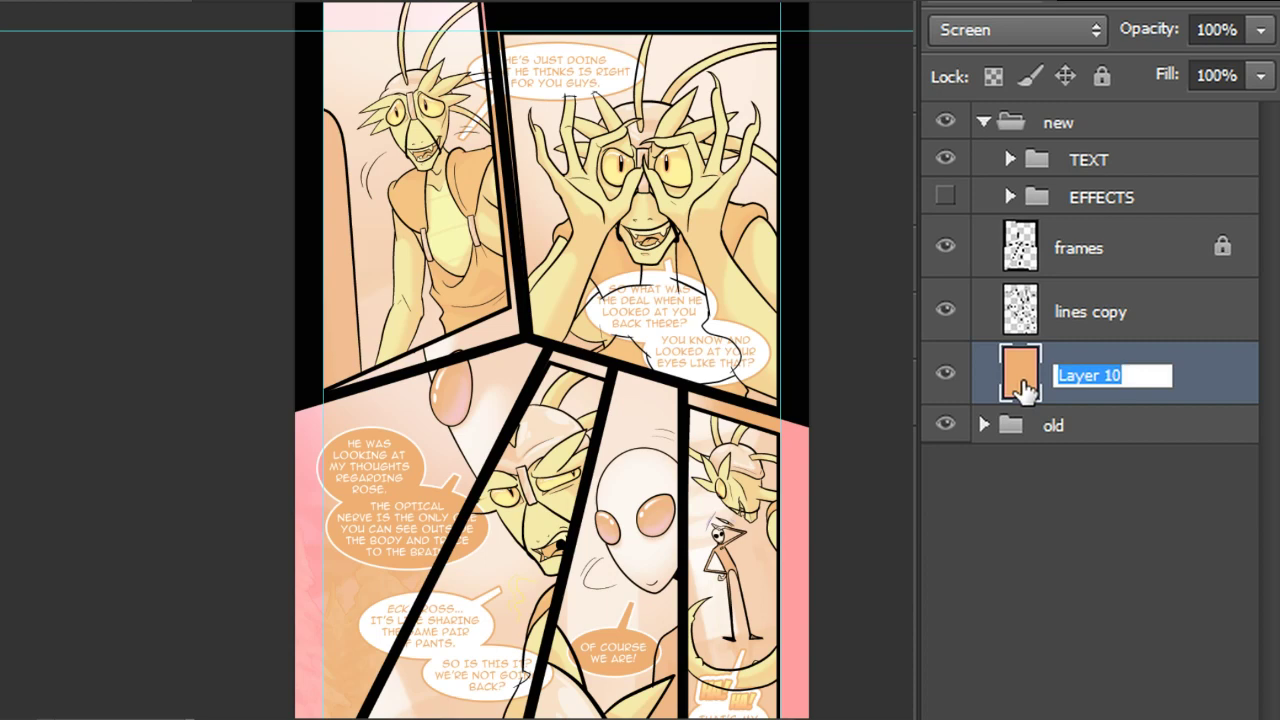
{"action": "type", "text": "block"}
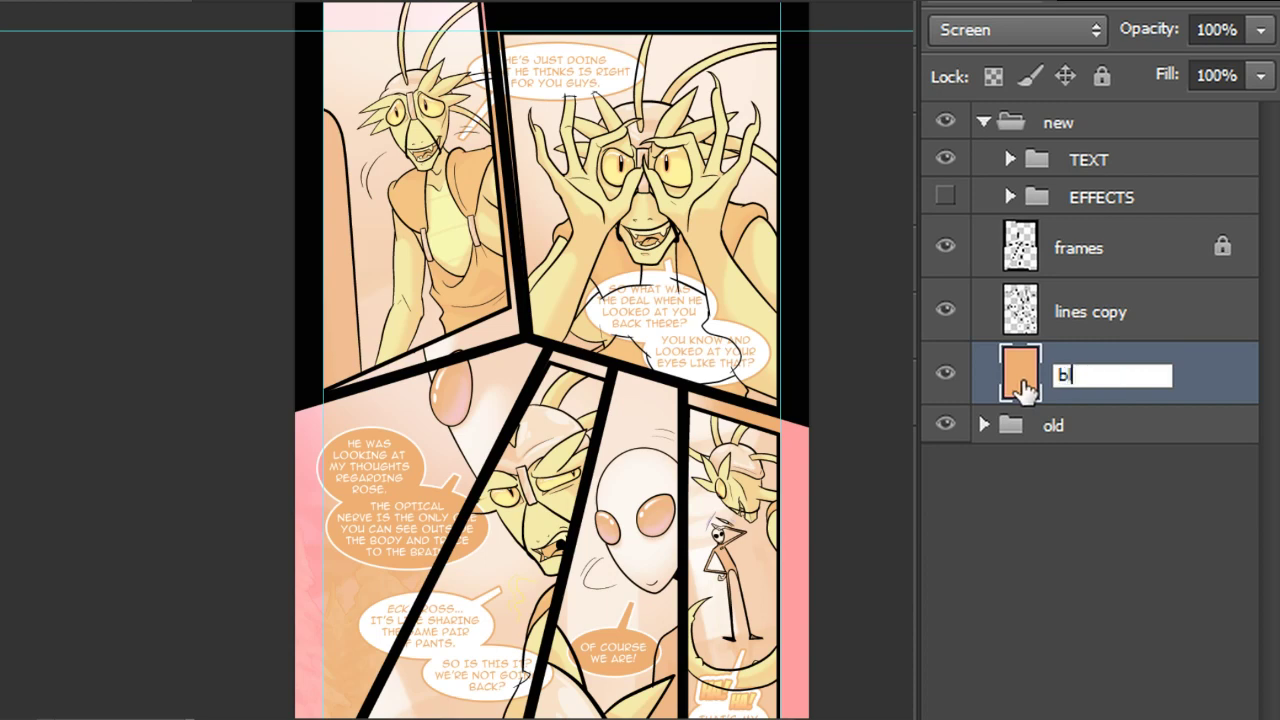
{"action": "key", "text": "Return"}
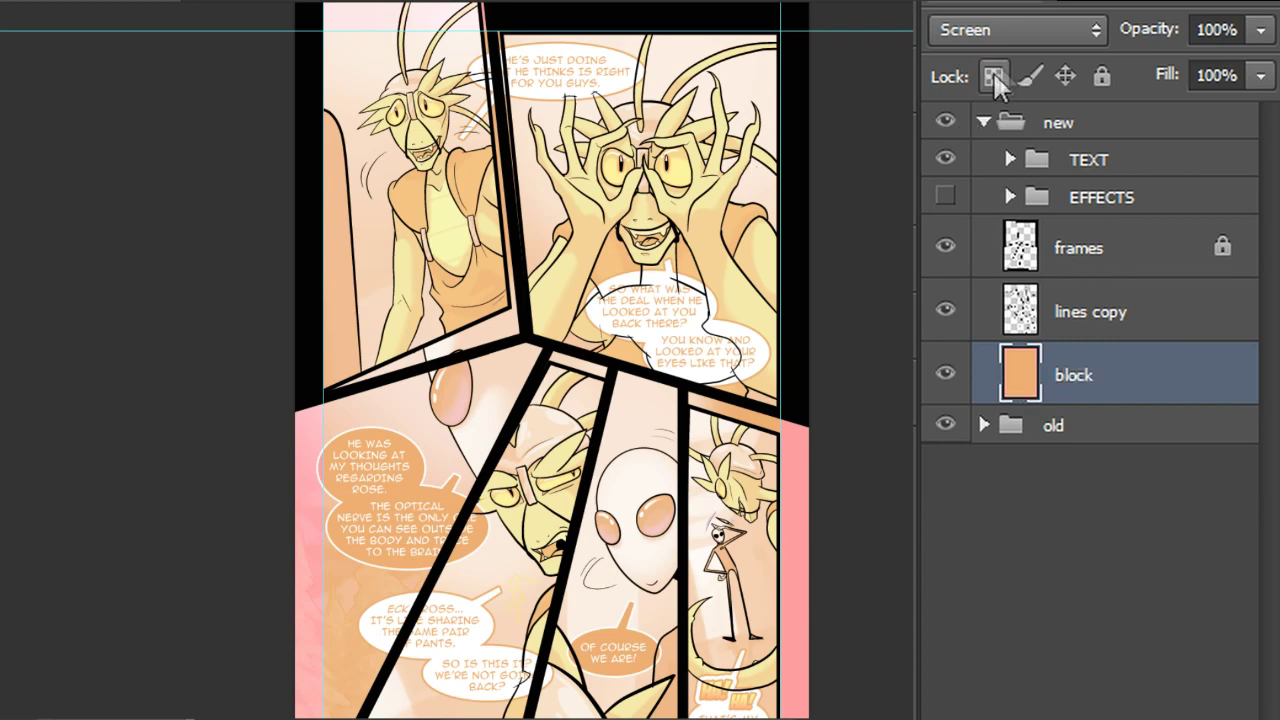
Set the block layer's blending mode to Normal and lock the layer completely
{"action": "left_click", "coordinate": [1000, 30]}
{"action": "left_click", "coordinate": [994, 86]}
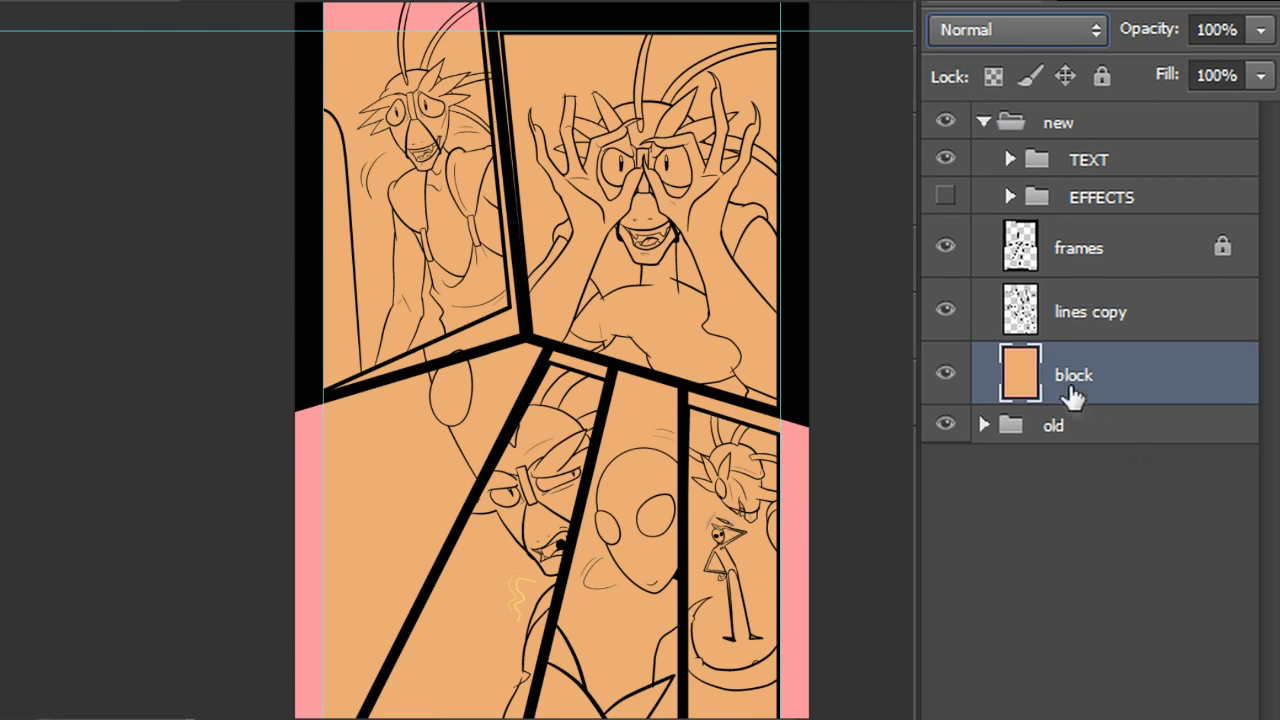
{"action": "left_click", "coordinate": [1100, 72]}
Add a new layer above lines copy, filled with pink and clipped to the line art
{"action": "left_click", "coordinate": [1129, 337]}
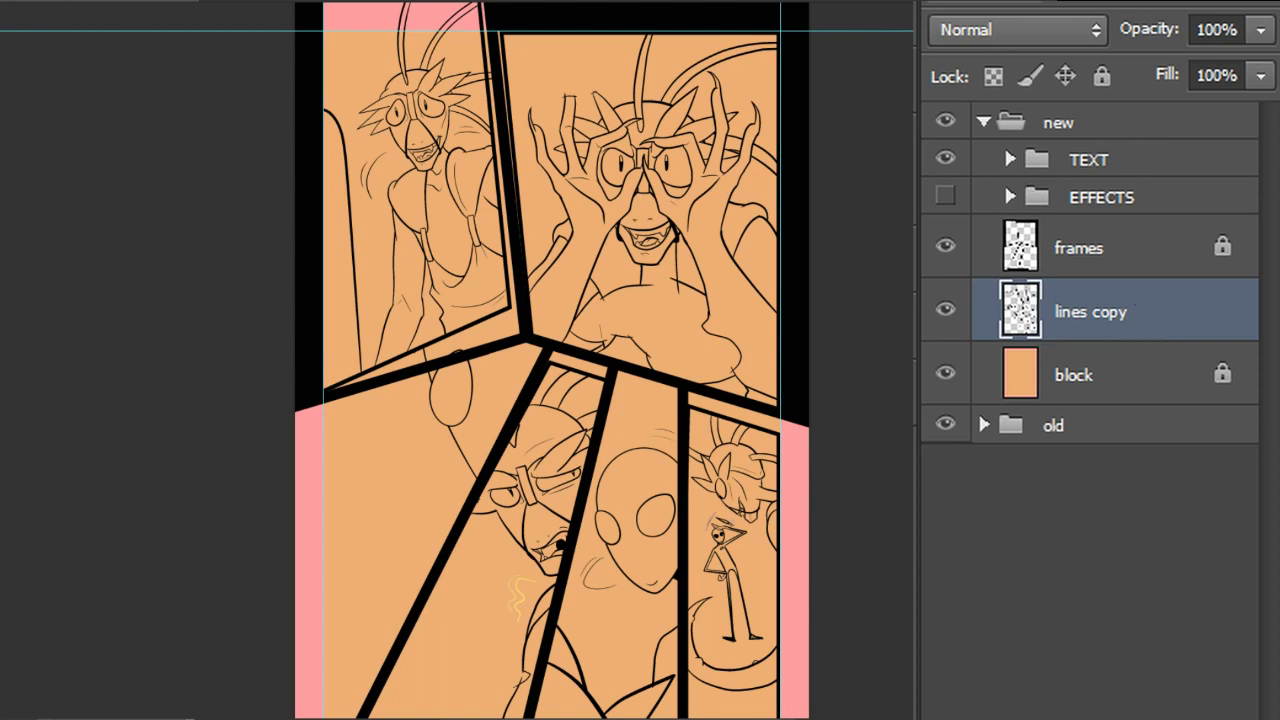
{"action": "left_click", "coordinate": [1204, 717]}
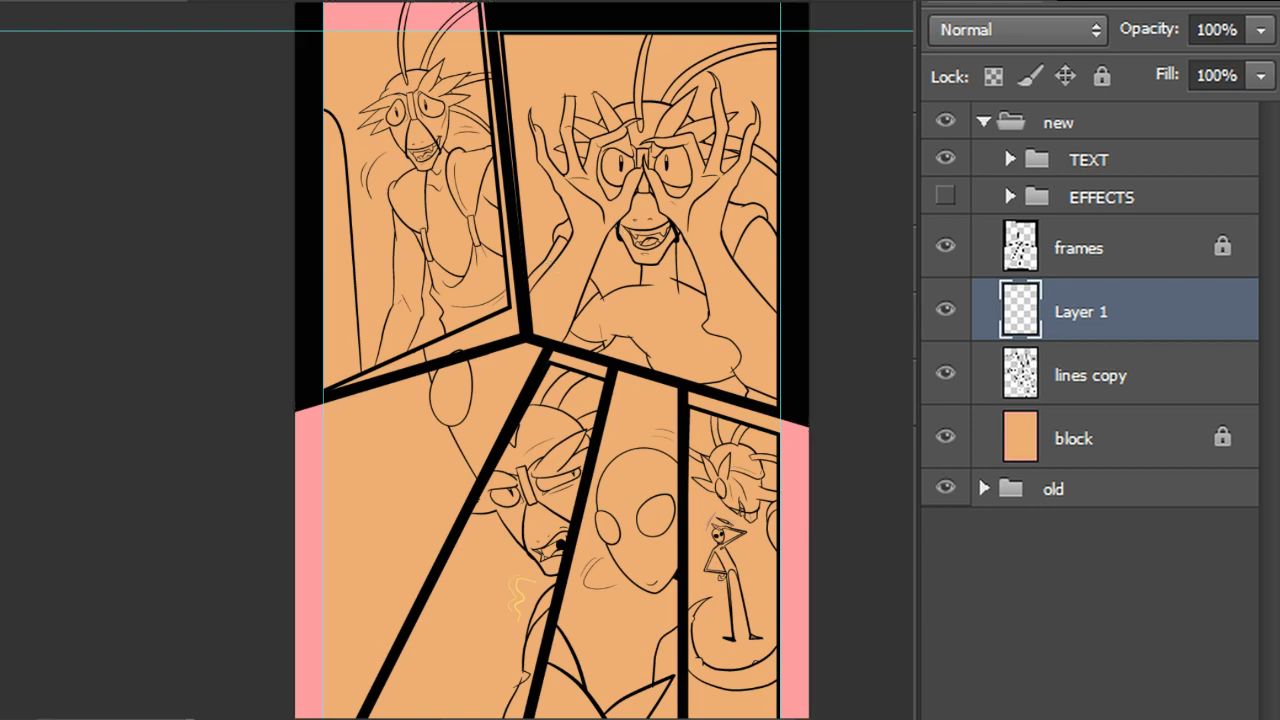
{"action": "key", "text": "alt+BackSpace"}
{"action": "right_click", "coordinate": [1108, 331]}
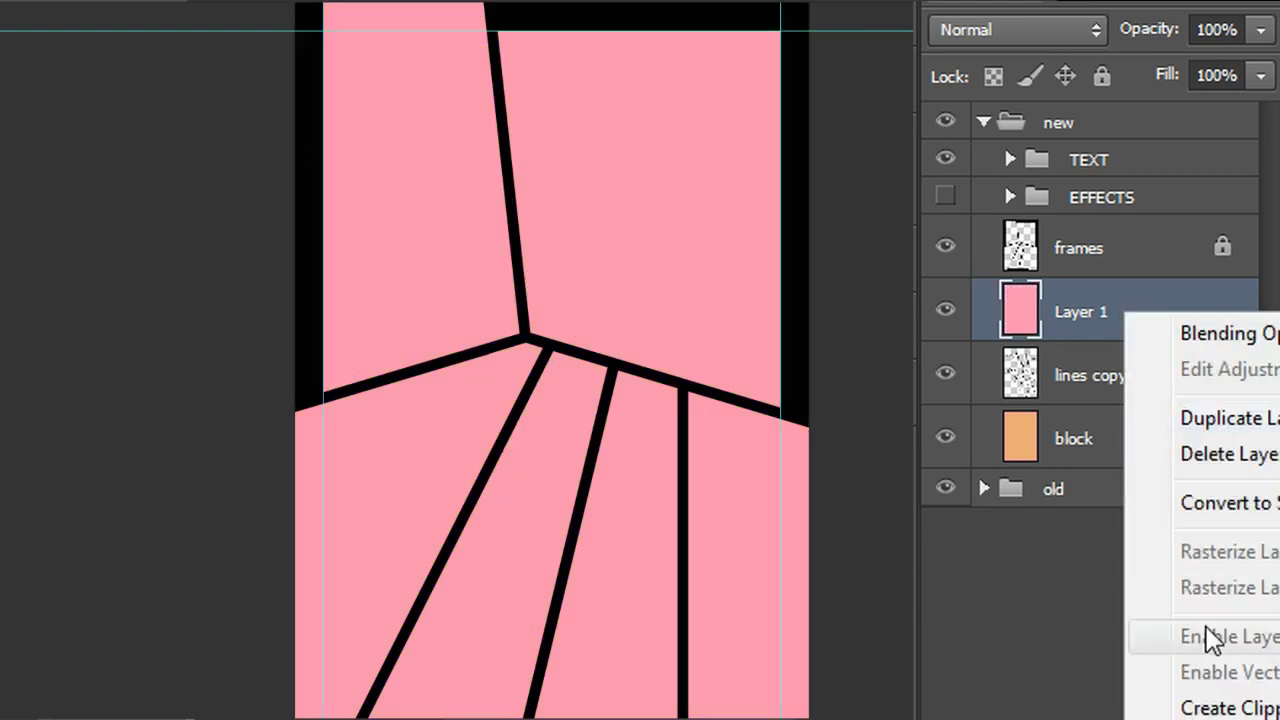
{"action": "left_click", "coordinate": [1245, 706]}
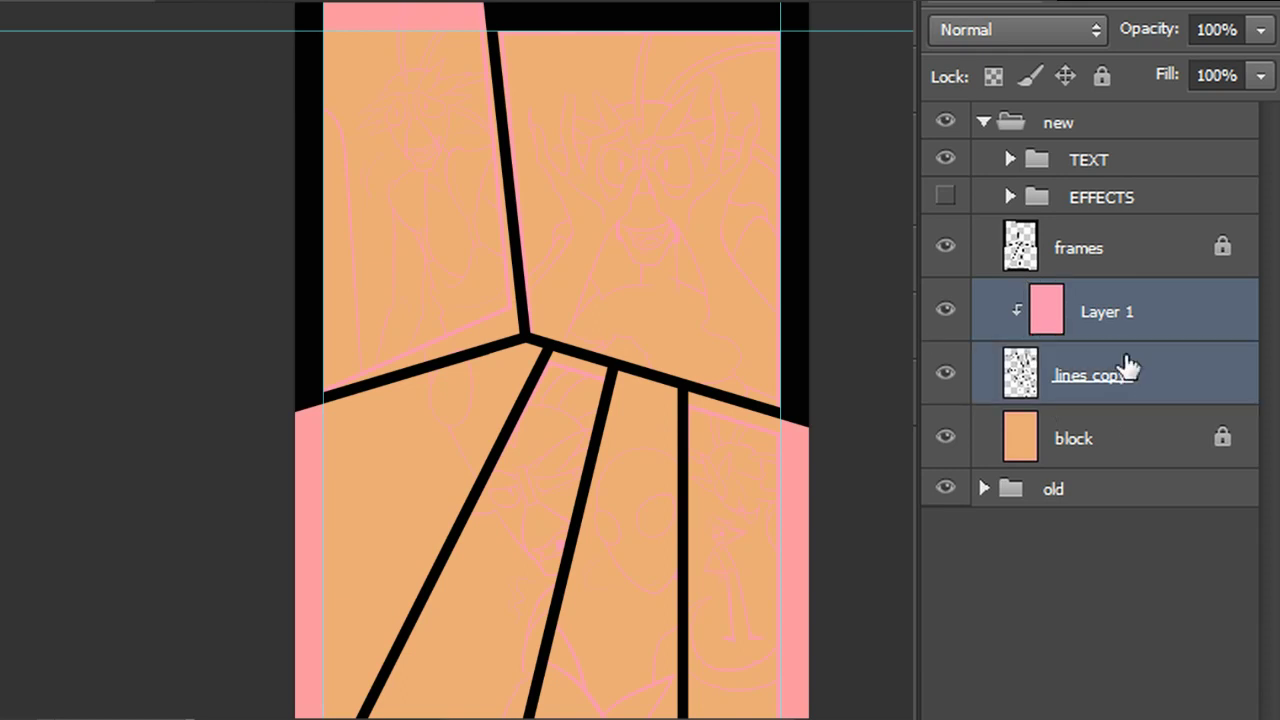
Merge the clipped pink layer with lines copy and set the merged layer's blending mode to Multiply
{"action": "key", "text": "ctrl+e"}
{"action": "left_click", "coordinate": [988, 32]}
{"action": "left_click", "coordinate": [943, 169]}
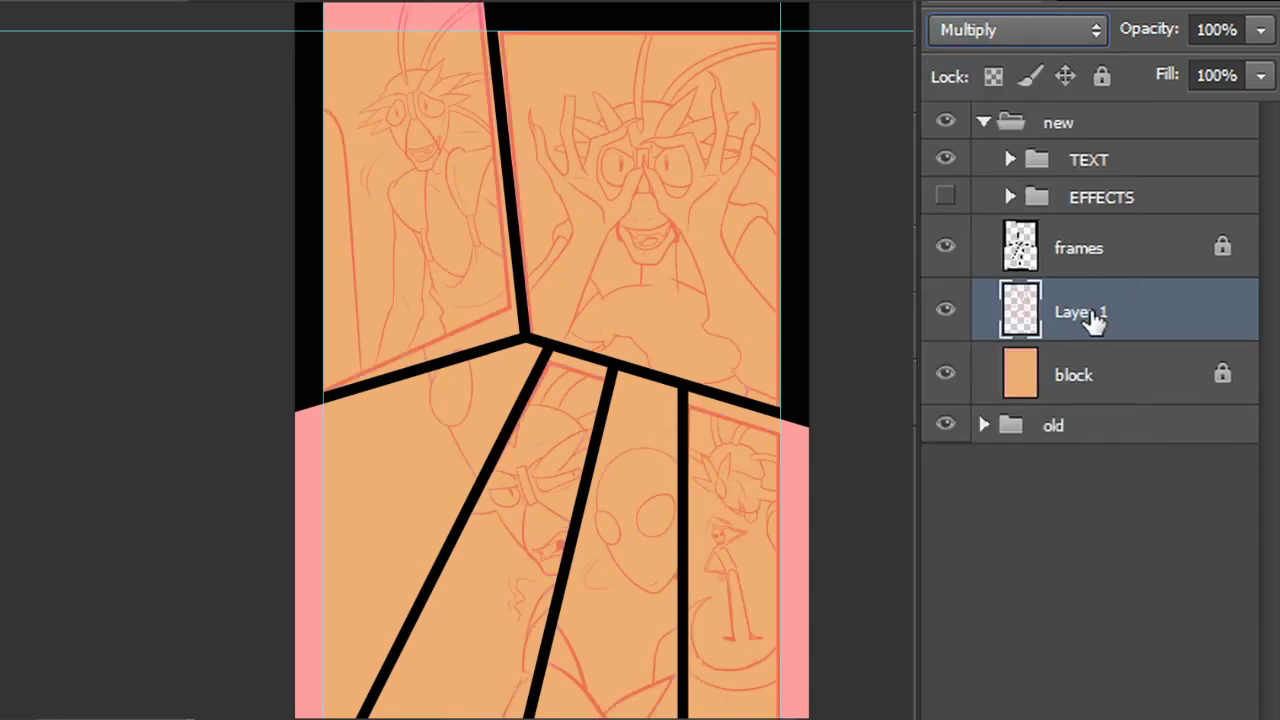
Rename the merged pink line layer as sketch
{"action": "double_click", "coordinate": [1090, 314]}
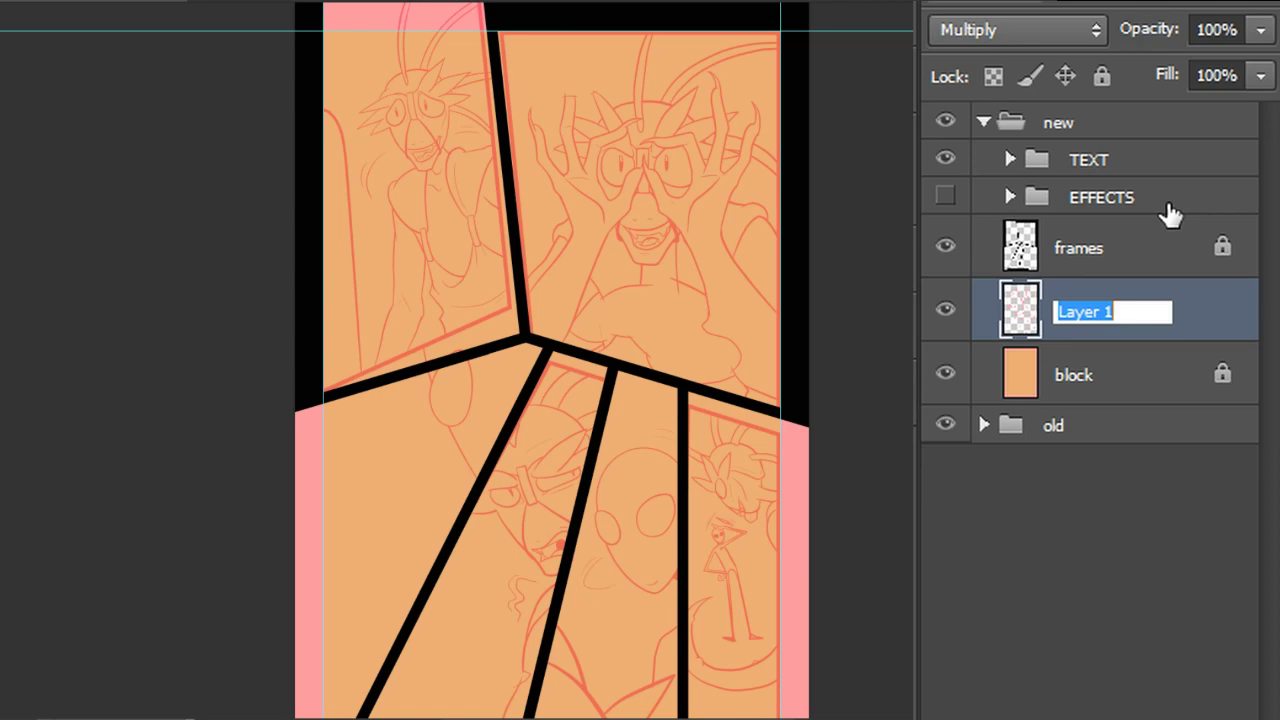
{"action": "type", "text": "sketch"}
{"action": "key", "text": "Return"}
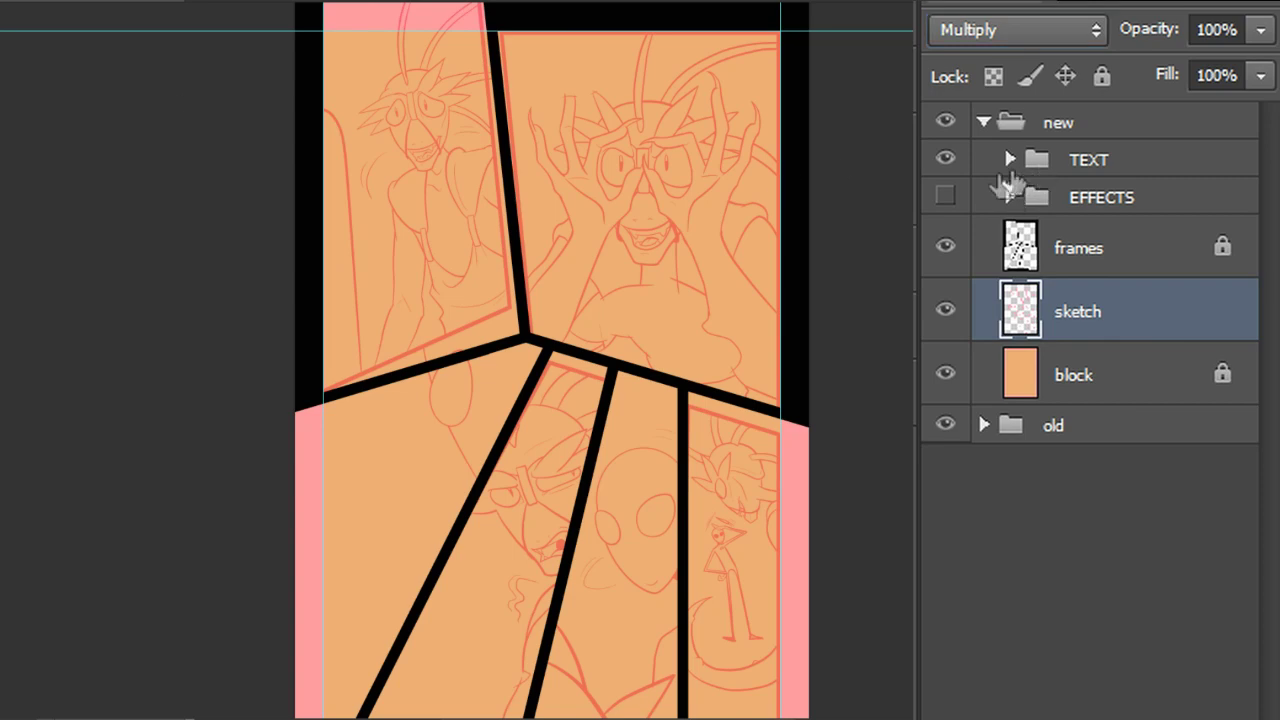
Hide the frames layer and erase the old panel borders on the sketch layer within a selection of the gutter area
{"action": "left_click", "coordinate": [945, 247]}
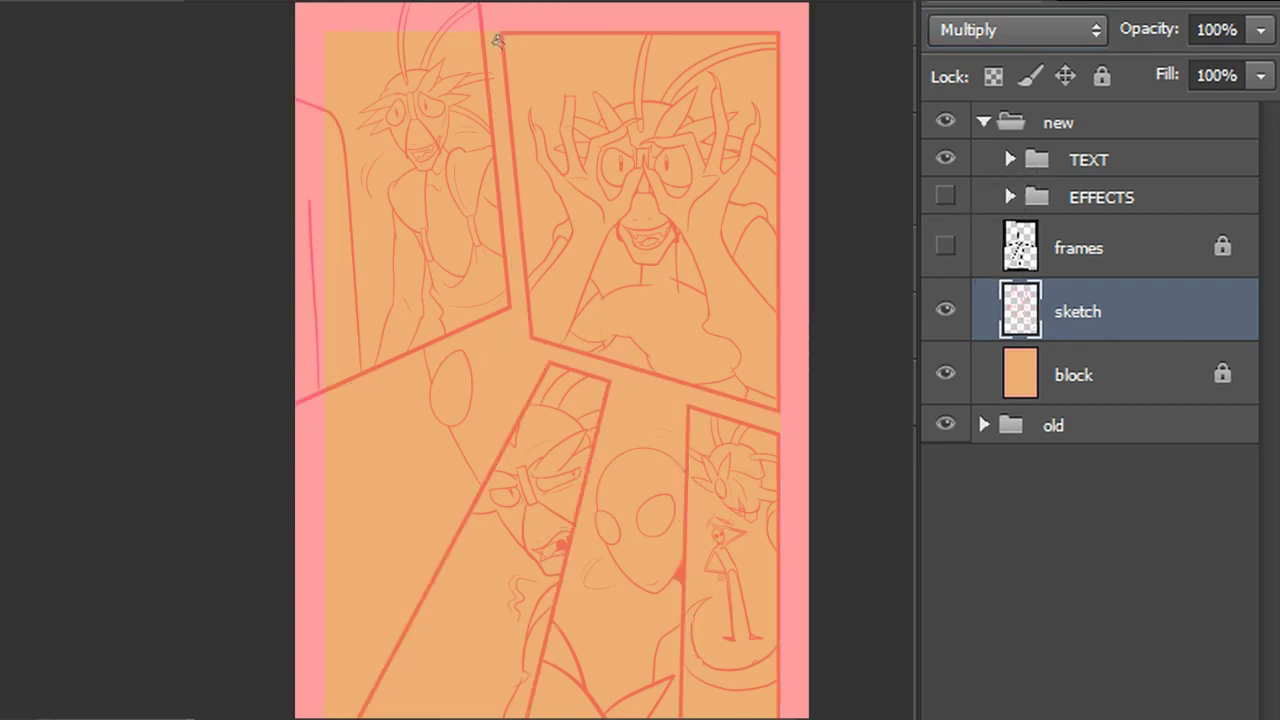
{"action": "left_click", "coordinate": [785, 423]}
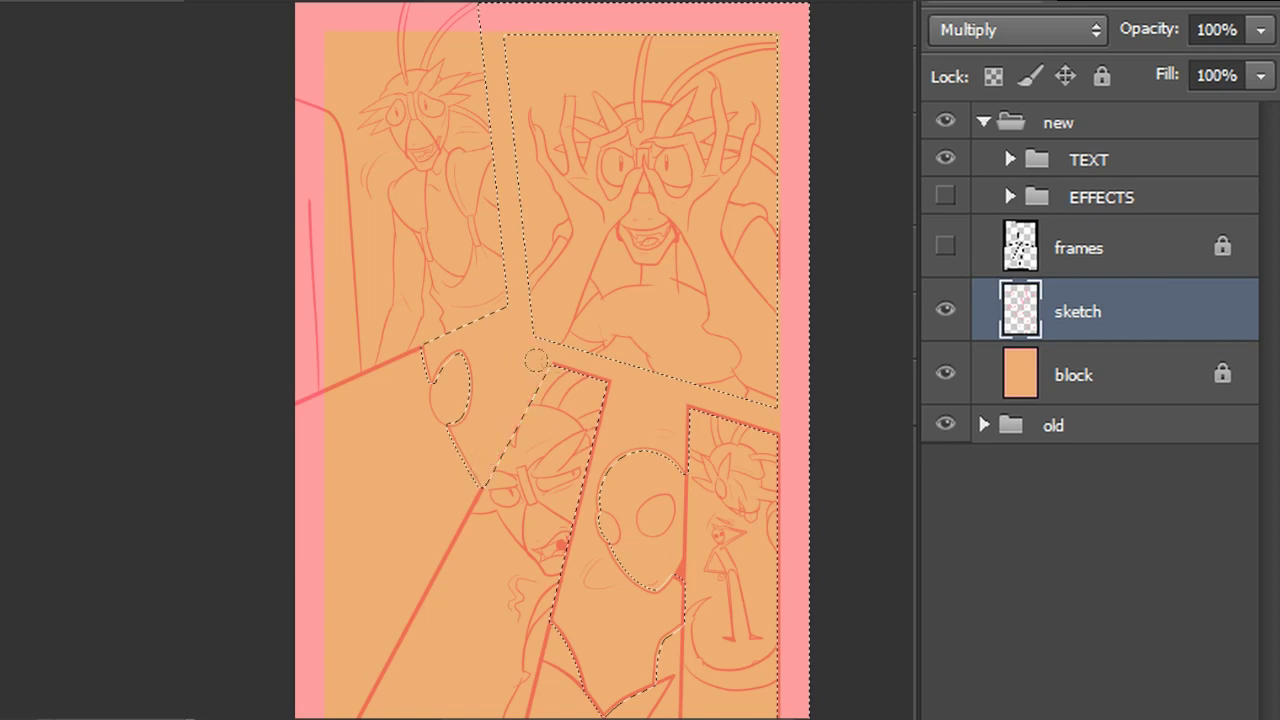
{"action": "left_click_drag", "start_coordinate": [655, 515], "coordinate": [647, 460]}
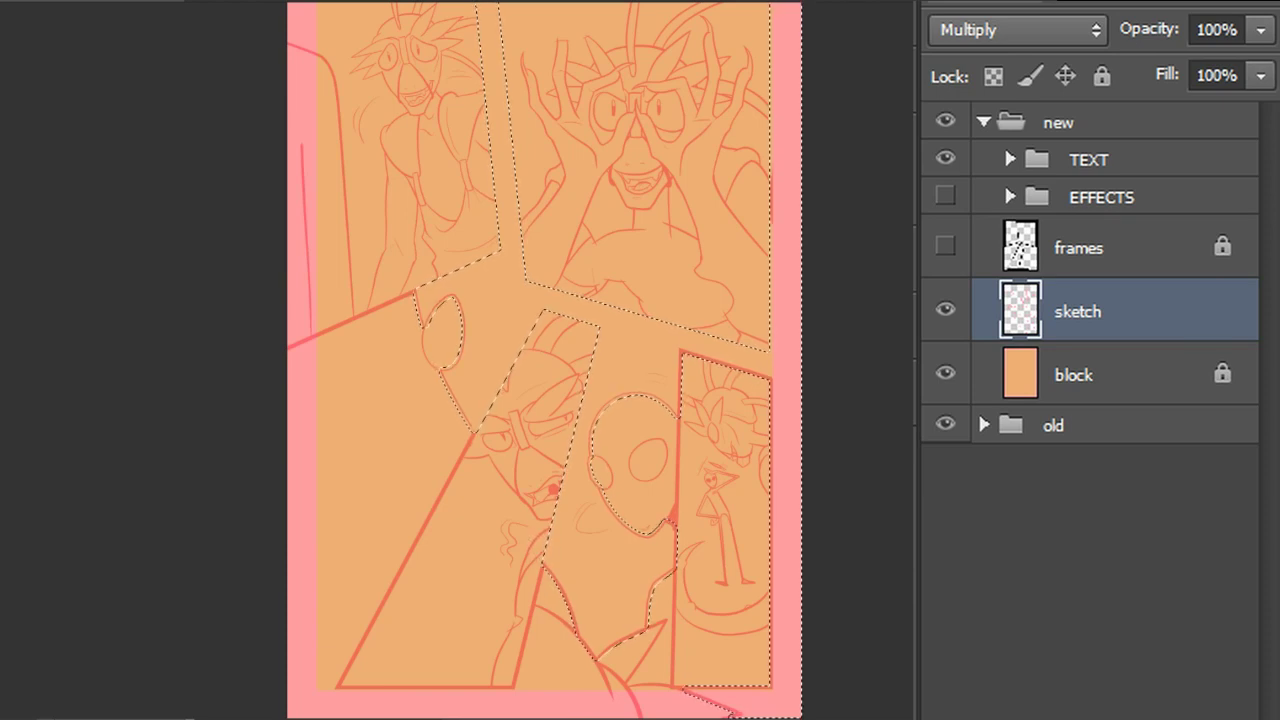
{"action": "mouse_move", "coordinate": [712, 348]}
{"action": "left_mouse_down"}
{"action": "mouse_move", "coordinate": [771, 505]}
{"action": "mouse_move", "coordinate": [762, 680]}
{"action": "left_mouse_up"}
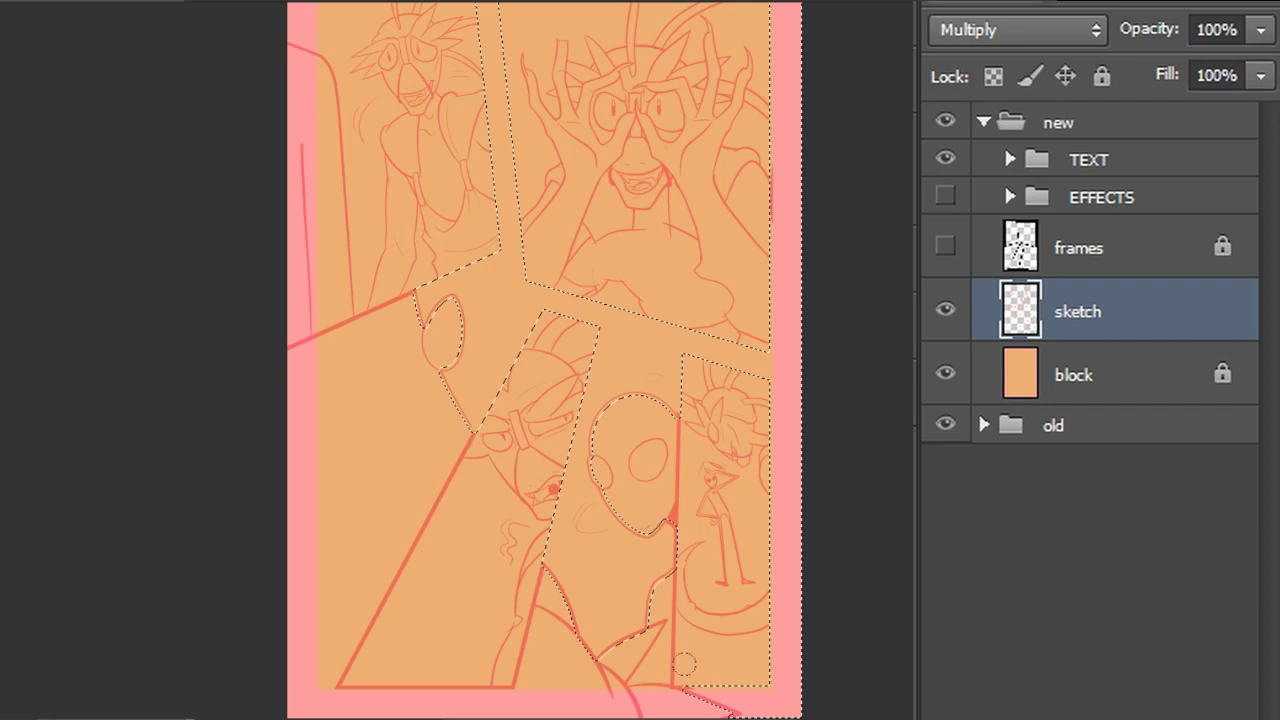
{"action": "key", "text": "ctrl+d"}
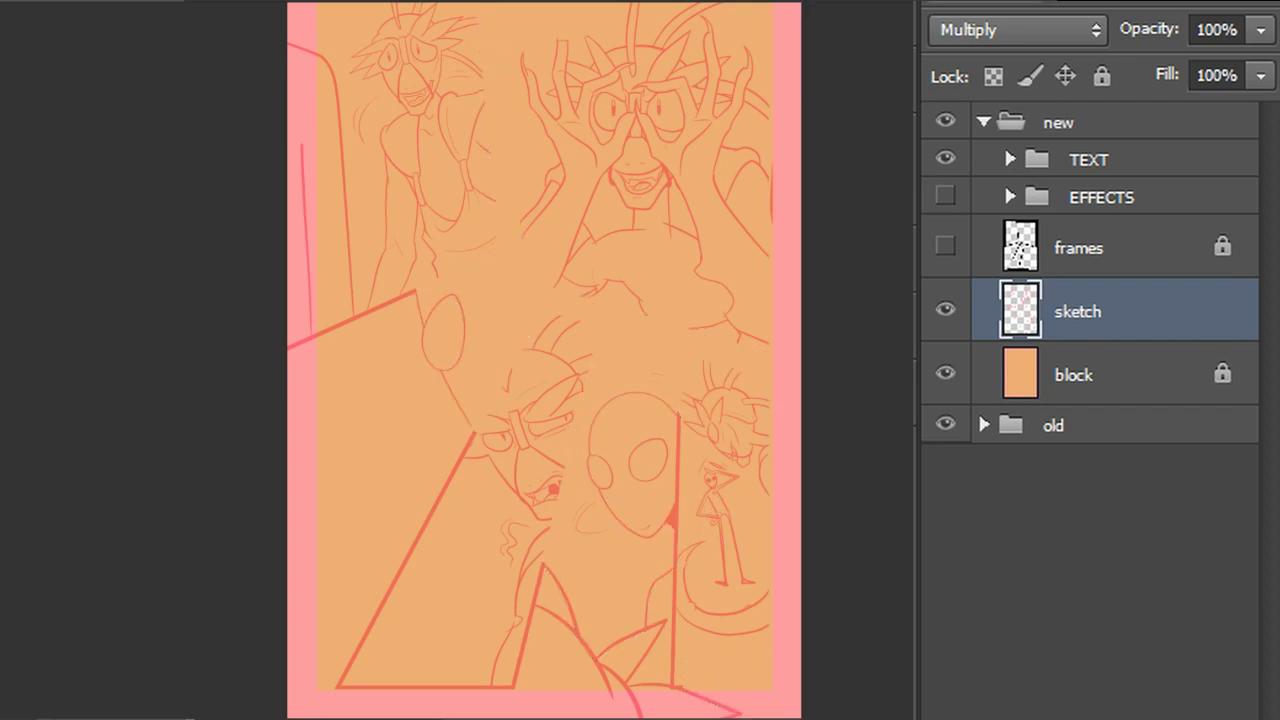
Erase the leftover border lines around the lower panels and beneath the upper-left panel on the sketch layer
{"action": "left_click_drag", "start_coordinate": [687, 417], "coordinate": [703, 639]}
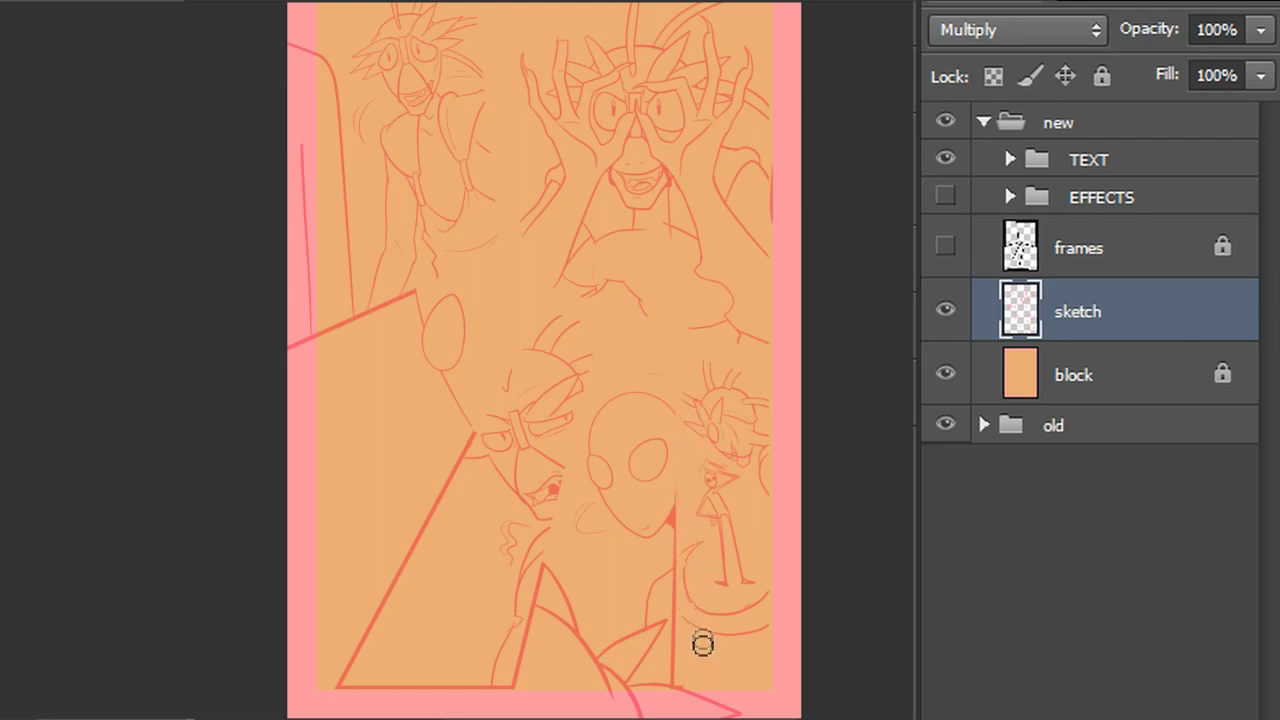
{"action": "key", "text": "ctrl+z"}
{"action": "mouse_move", "coordinate": [683, 423]}
{"action": "left_mouse_down"}
{"action": "mouse_move", "coordinate": [681, 688]}
{"action": "mouse_move", "coordinate": [693, 474]}
{"action": "left_mouse_up"}
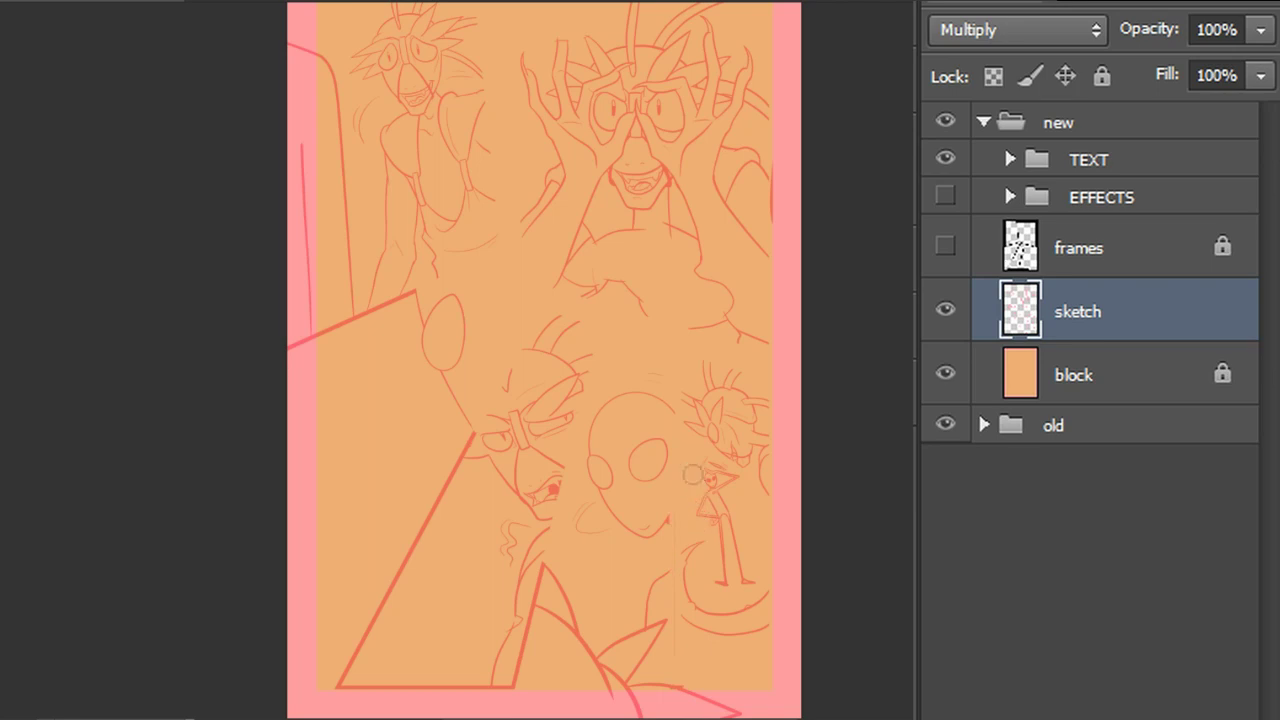
{"action": "mouse_move", "coordinate": [476, 440]}
{"action": "left_mouse_down"}
{"action": "mouse_move", "coordinate": [419, 578]}
{"action": "mouse_move", "coordinate": [443, 522]}
{"action": "mouse_move", "coordinate": [388, 597]}
{"action": "mouse_move", "coordinate": [356, 699]}
{"action": "mouse_move", "coordinate": [410, 578]}
{"action": "mouse_move", "coordinate": [340, 692]}
{"action": "mouse_move", "coordinate": [449, 689]}
{"action": "mouse_move", "coordinate": [365, 703]}
{"action": "mouse_move", "coordinate": [525, 695]}
{"action": "mouse_move", "coordinate": [553, 581]}
{"action": "mouse_move", "coordinate": [532, 662]}
{"action": "left_mouse_up"}
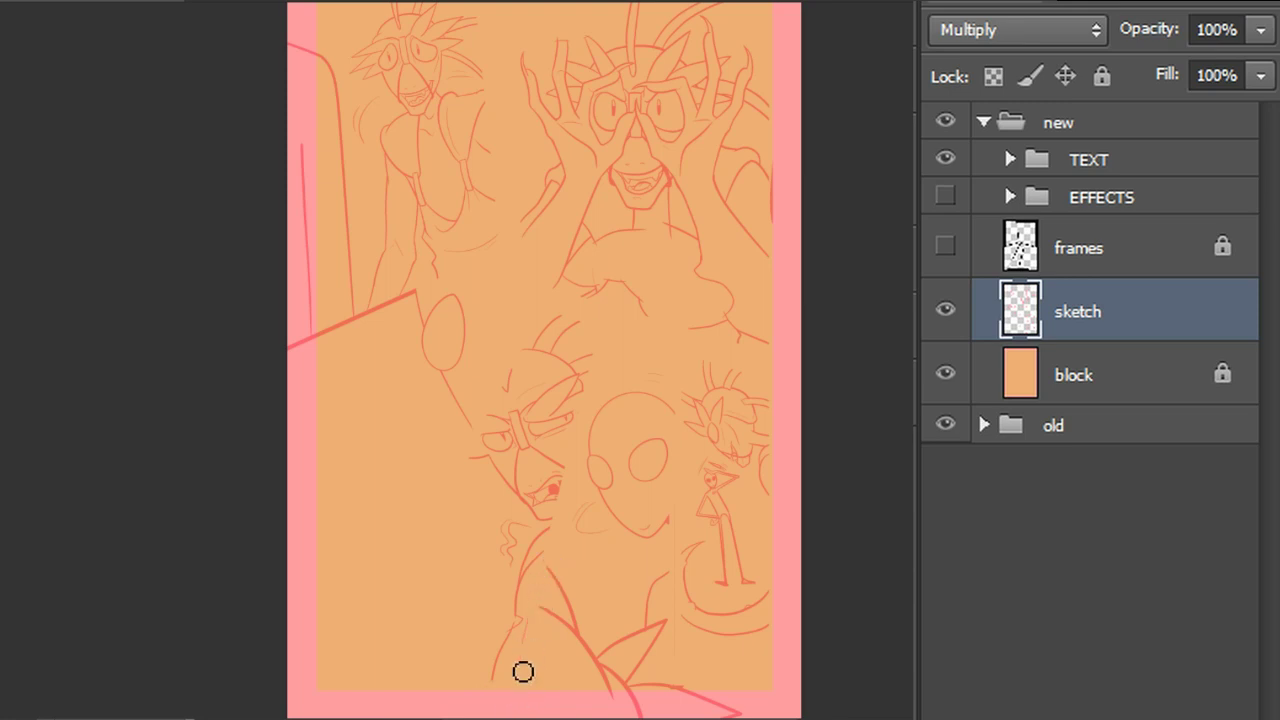
{"action": "left_click_drag", "start_coordinate": [423, 294], "coordinate": [257, 363]}
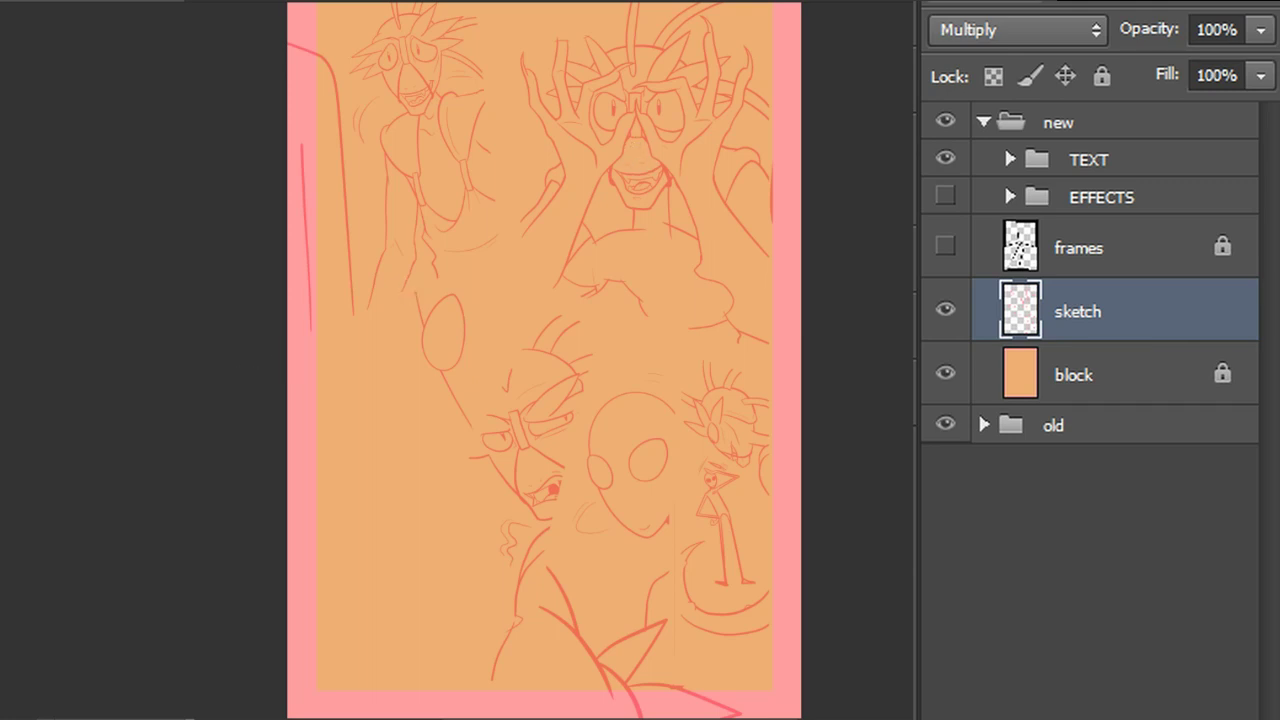
Try freehand marks around the upper-right figure, comparing with the old artwork by briefly hiding the new group
{"action": "left_click_drag", "start_coordinate": [292, 196], "coordinate": [300, 252]}
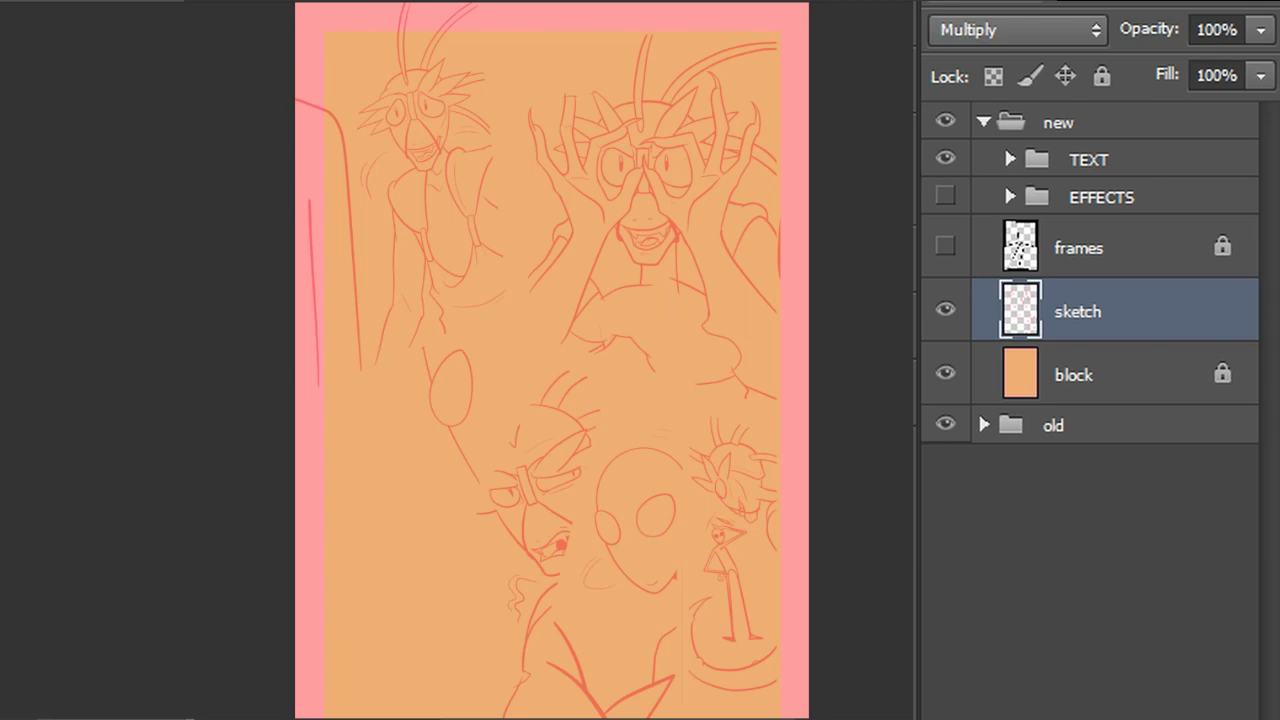
{"action": "mouse_move", "coordinate": [680, 289]}
{"action": "left_mouse_down"}
{"action": "mouse_move", "coordinate": [579, 336]}
{"action": "mouse_move", "coordinate": [720, 314]}
{"action": "mouse_move", "coordinate": [584, 316]}
{"action": "mouse_move", "coordinate": [643, 286]}
{"action": "left_mouse_up"}
{"action": "key", "text": "ctrl+z"}
{"action": "key", "text": "ctrl+z"}
{"action": "mouse_move", "coordinate": [684, 332]}
{"action": "left_mouse_down"}
{"action": "mouse_move", "coordinate": [723, 403]}
{"action": "mouse_move", "coordinate": [690, 326]}
{"action": "left_mouse_up"}
{"action": "key", "text": "ctrl+z"}
{"action": "left_click", "coordinate": [947, 124]}
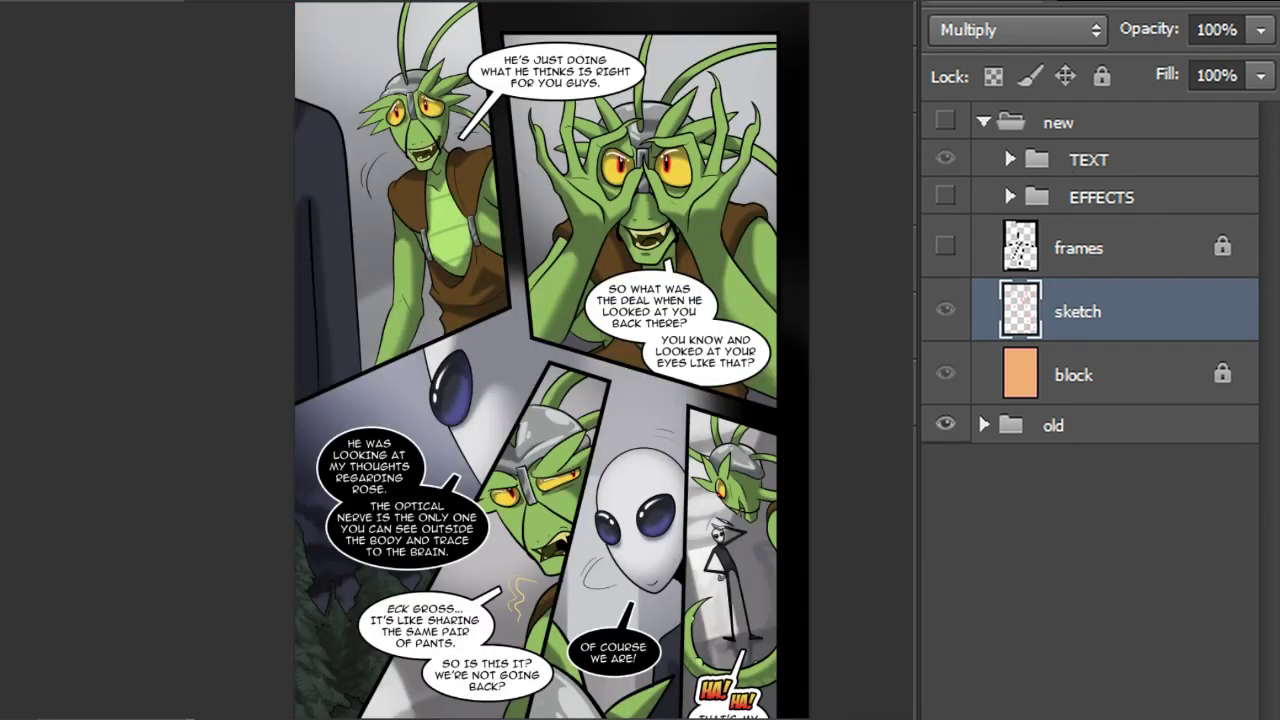
{"action": "left_click", "coordinate": [944, 122]}
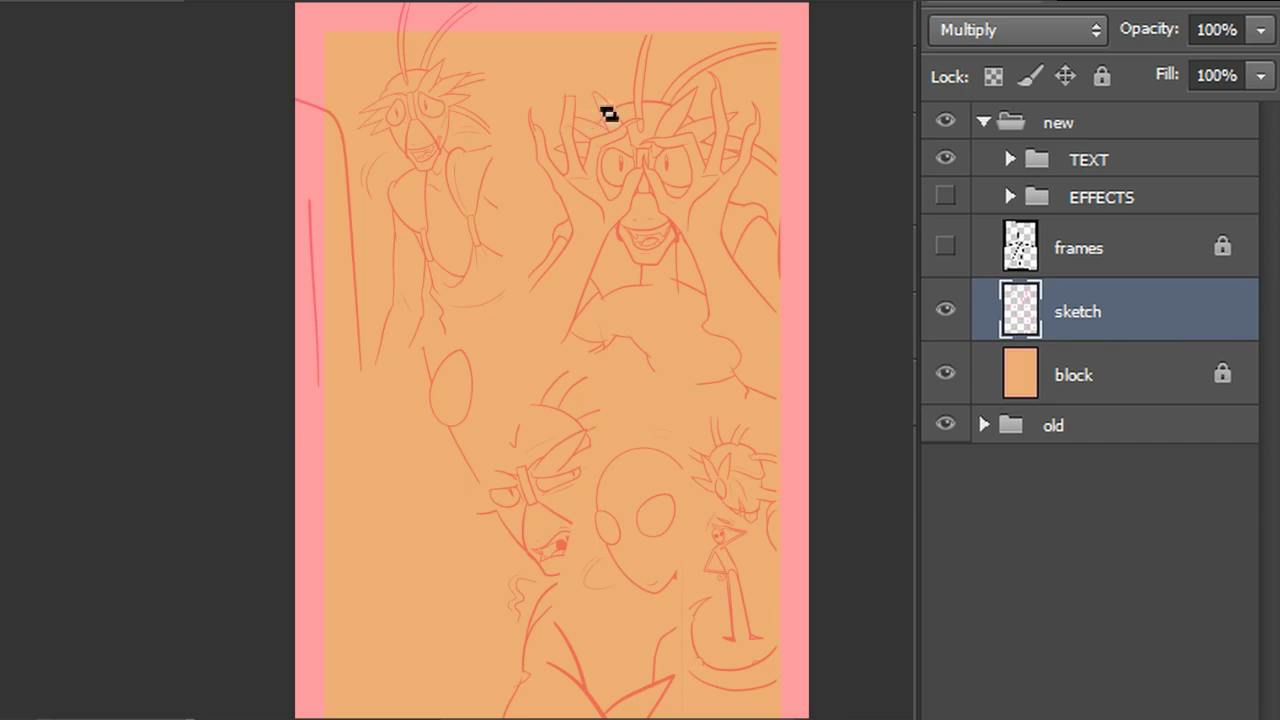
{"action": "mouse_move", "coordinate": [608, 101]}
{"action": "left_mouse_down"}
{"action": "mouse_move", "coordinate": [557, 123]}
{"action": "mouse_move", "coordinate": [601, 117]}
{"action": "mouse_move", "coordinate": [583, 134]}
{"action": "left_mouse_up"}
{"action": "key", "text": "ctrl+z"}
{"action": "left_click_drag", "start_coordinate": [594, 84], "coordinate": [614, 142]}
{"action": "key", "text": "ctrl+alt+z"}
{"action": "key", "text": "ctrl+alt+z"}
Darken the sketch layer's lines with Hue/Saturation and show the frames layer again
{"action": "key", "text": "ctrl+u"}
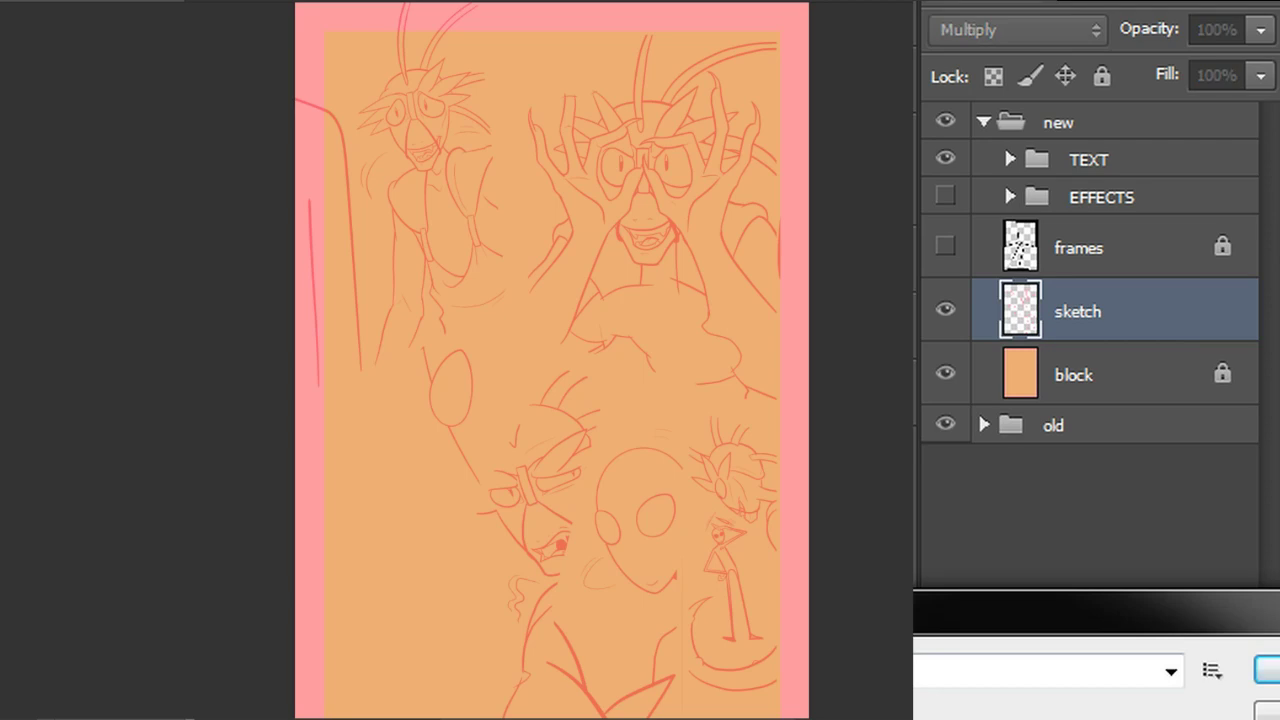
{"action": "left_click", "coordinate": [1272, 670]}
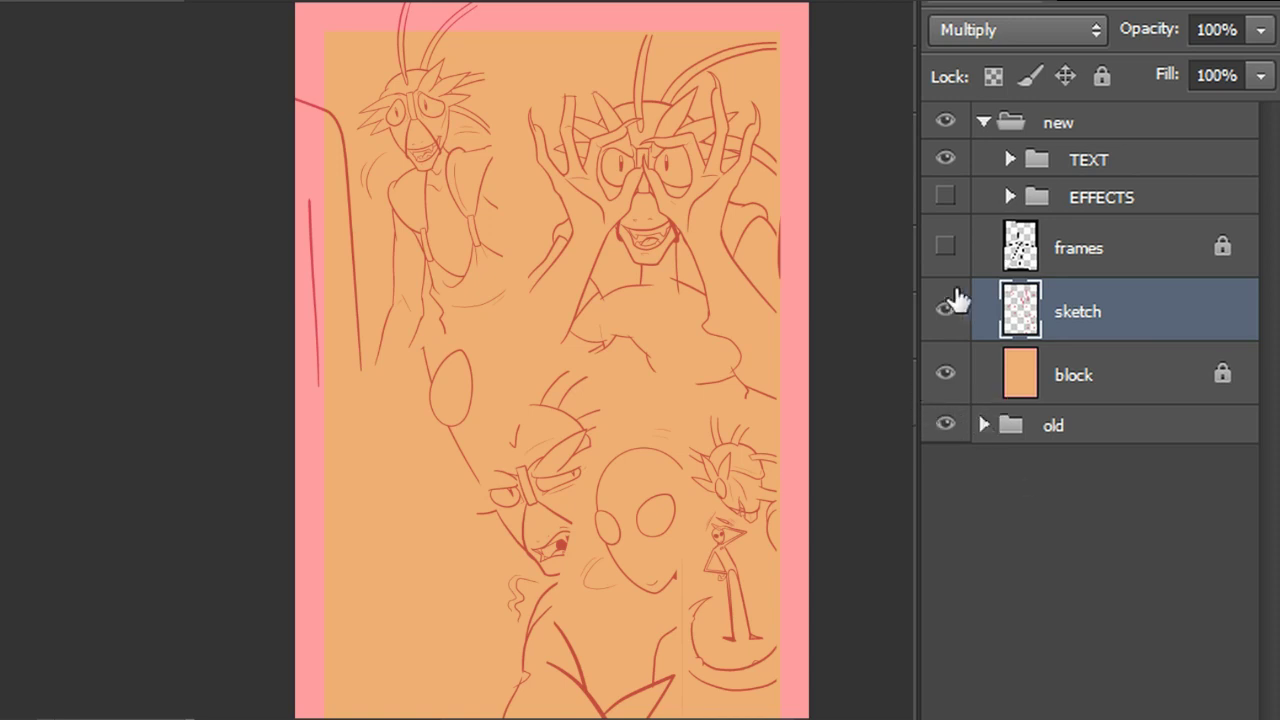
{"action": "left_click", "coordinate": [945, 247]}
Lasso the alien's eye and face outline in the lower-left panel and move them down and left inside the new frame
{"action": "right_click", "coordinate": [0, 62]}
{"action": "left_click", "coordinate": [9, 59]}
{"action": "mouse_move", "coordinate": [424, 364]}
{"action": "left_mouse_down"}
{"action": "mouse_move", "coordinate": [446, 345]}
{"action": "mouse_move", "coordinate": [498, 366]}
{"action": "mouse_move", "coordinate": [489, 466]}
{"action": "mouse_move", "coordinate": [449, 499]}
{"action": "mouse_move", "coordinate": [412, 352]}
{"action": "left_mouse_up"}
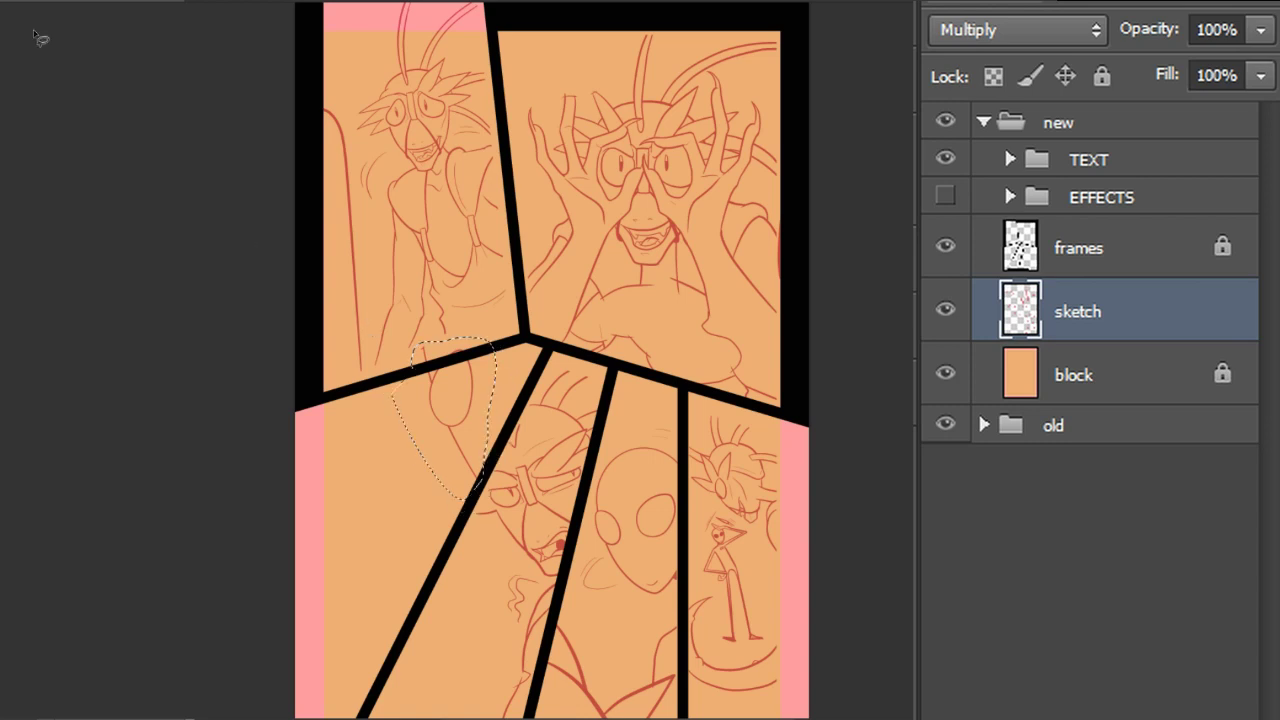
{"action": "mouse_move", "coordinate": [483, 410]}
{"action": "left_mouse_down"}
{"action": "mouse_move", "coordinate": [473, 441]}
{"action": "mouse_move", "coordinate": [435, 441]}
{"action": "mouse_move", "coordinate": [486, 400]}
{"action": "mouse_move", "coordinate": [434, 452]}
{"action": "mouse_move", "coordinate": [449, 444]}
{"action": "left_mouse_up"}
{"action": "key", "text": "ctrl+d"}
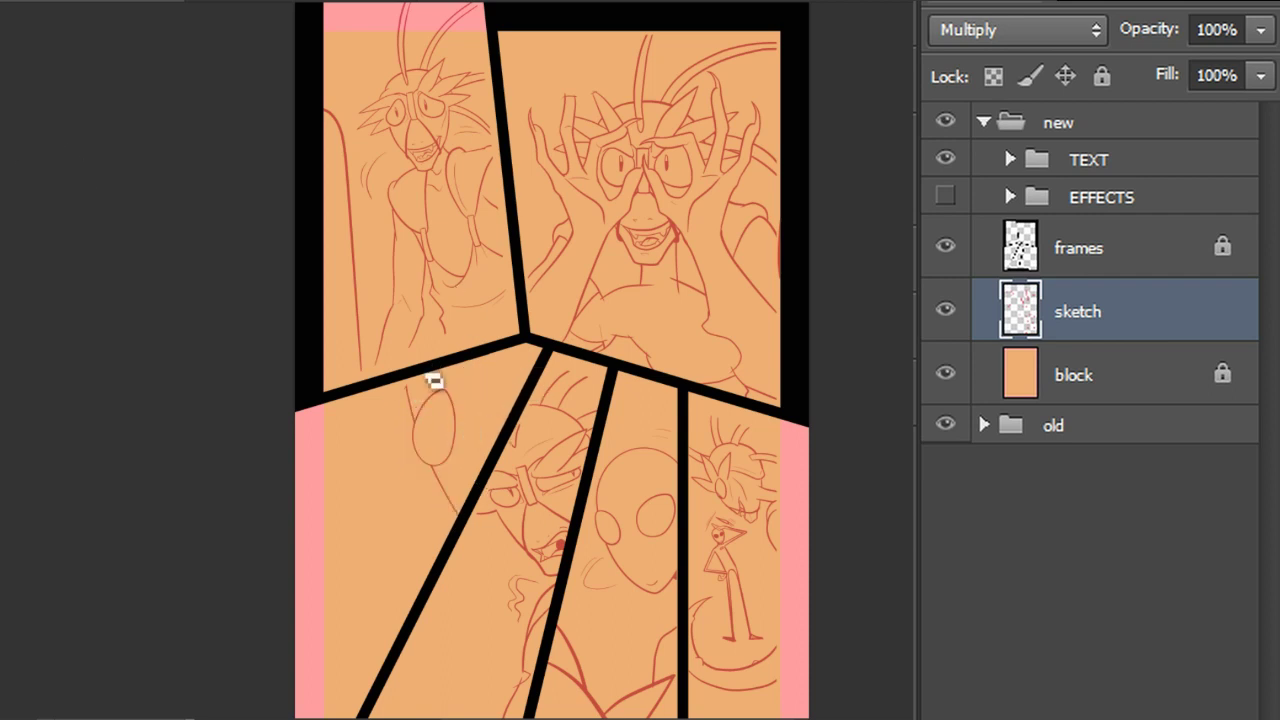
Try freehand strokes in the lower-left panel, including a long face curve and a zigzag across its width
{"action": "left_click_drag", "start_coordinate": [448, 368], "coordinate": [456, 421]}
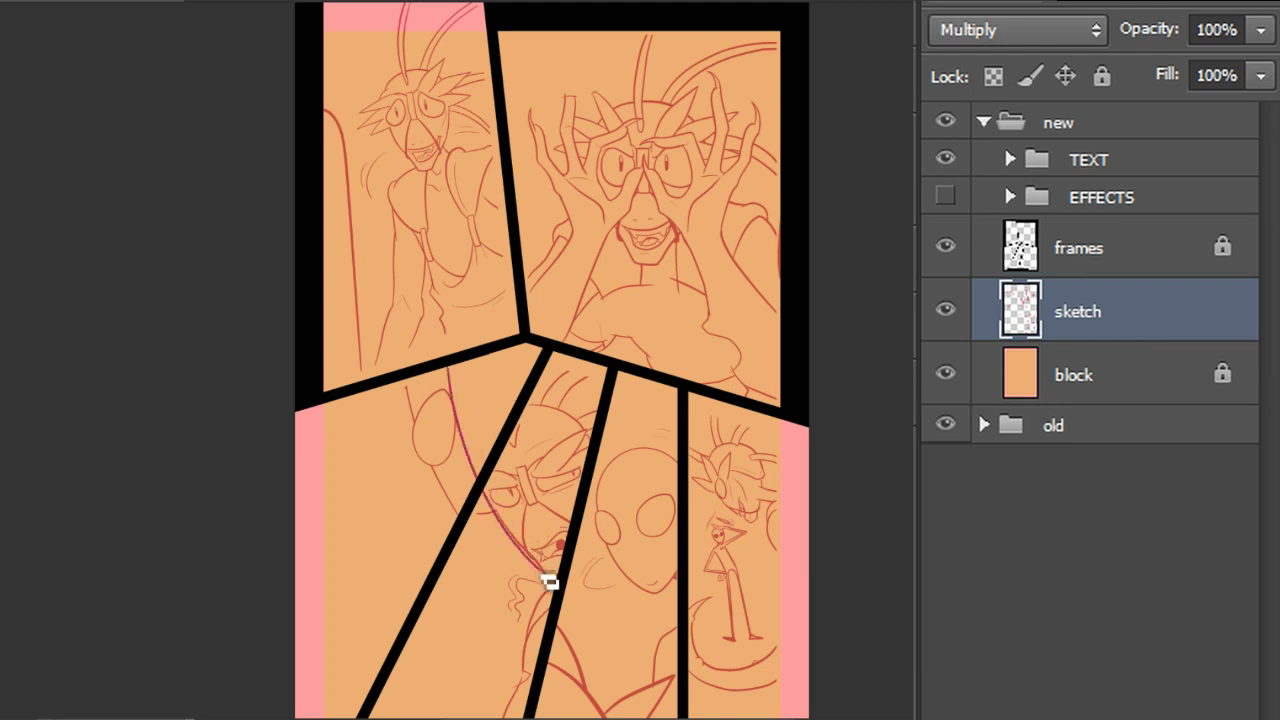
{"action": "key", "text": "ctrl+z"}
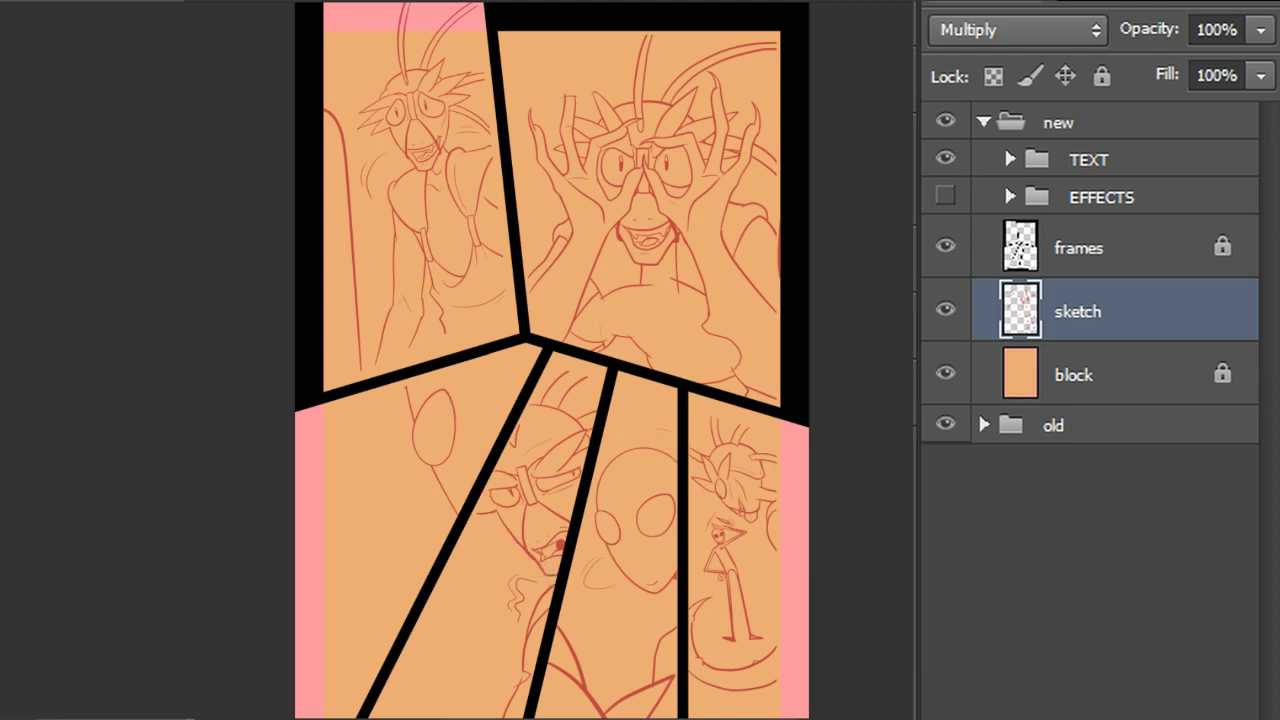
{"action": "left_click_drag", "start_coordinate": [404, 384], "coordinate": [408, 410]}
{"action": "key", "text": "ctrl+z"}
{"action": "left_click_drag", "start_coordinate": [530, 430], "coordinate": [552, 374]}
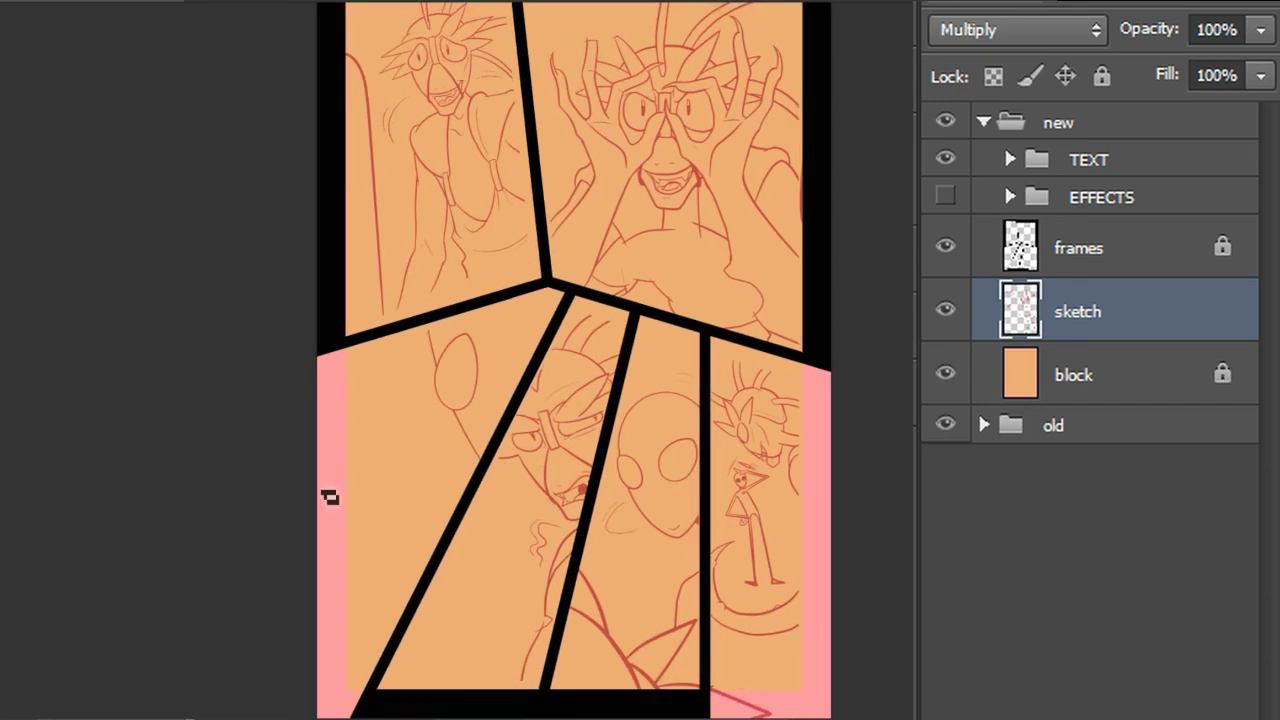
{"action": "mouse_move", "coordinate": [324, 555]}
{"action": "left_mouse_down"}
{"action": "mouse_move", "coordinate": [351, 407]}
{"action": "mouse_move", "coordinate": [375, 508]}
{"action": "mouse_move", "coordinate": [424, 558]}
{"action": "mouse_move", "coordinate": [461, 535]}
{"action": "left_mouse_up"}
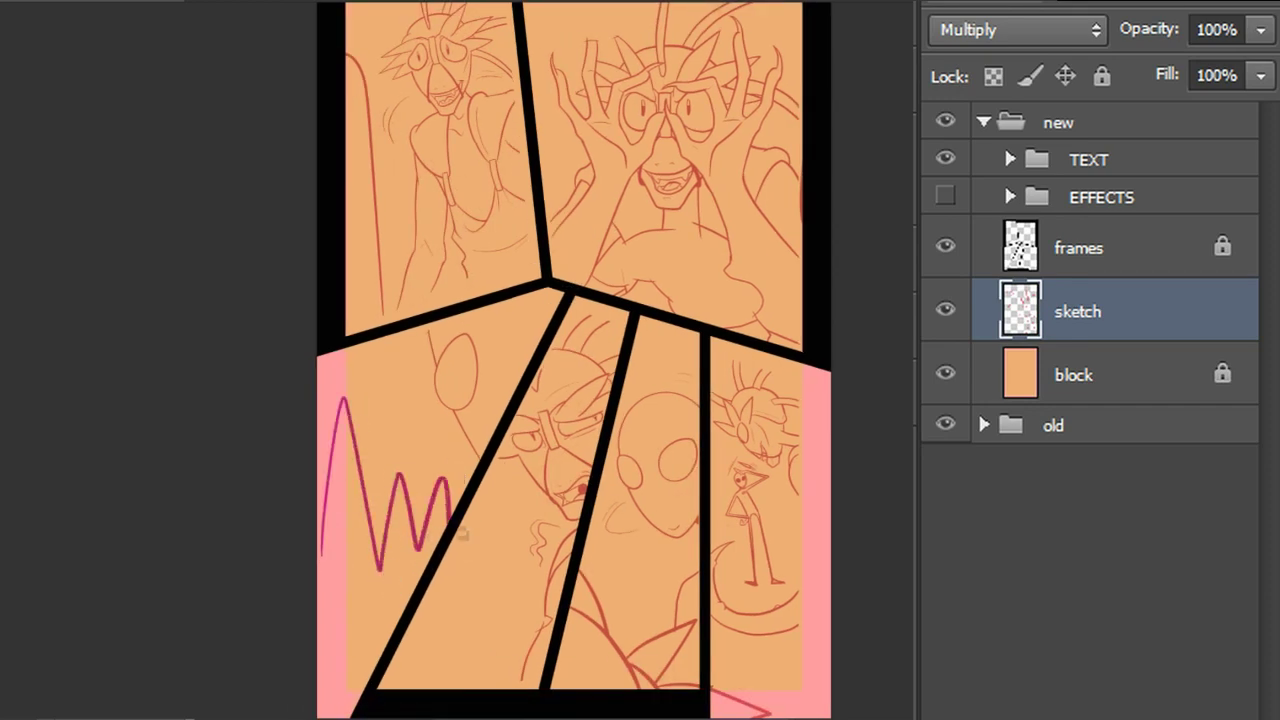
{"action": "key", "text": "ctrl+z"}
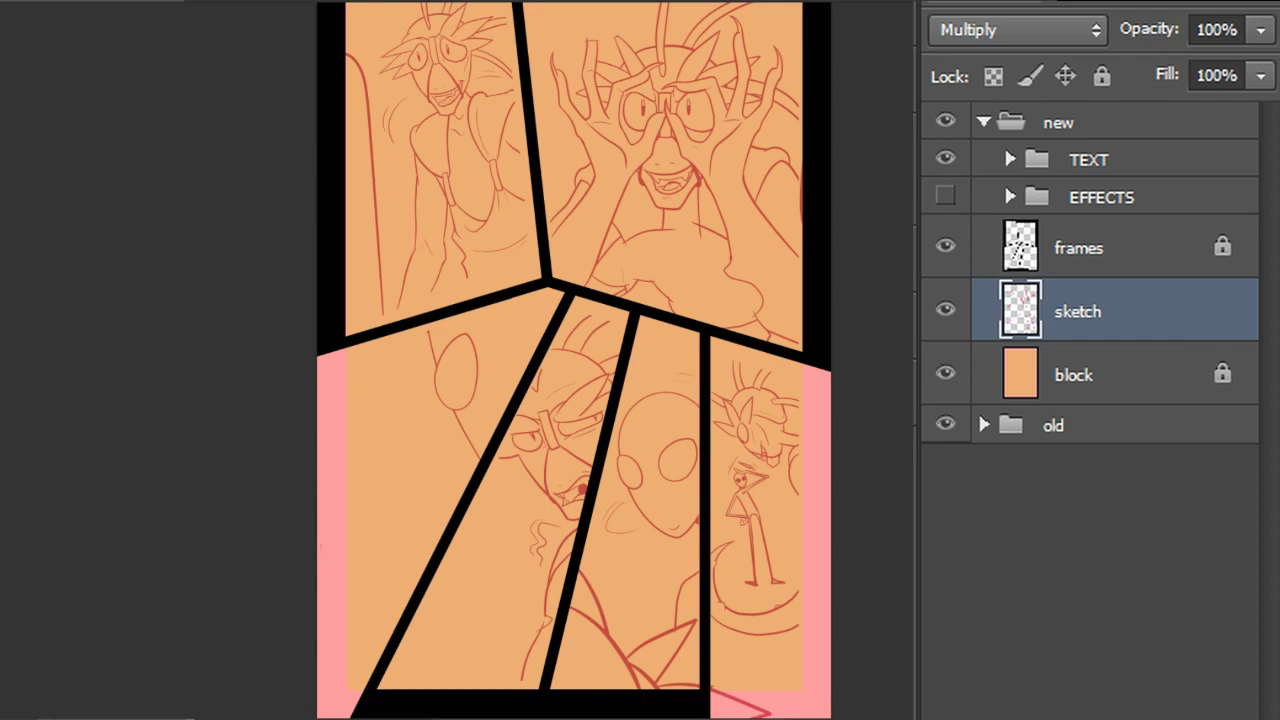
Try several freehand strokes below the snarling face in the second lower panel, undoing each one
{"action": "left_click_drag", "start_coordinate": [574, 400], "coordinate": [562, 400]}
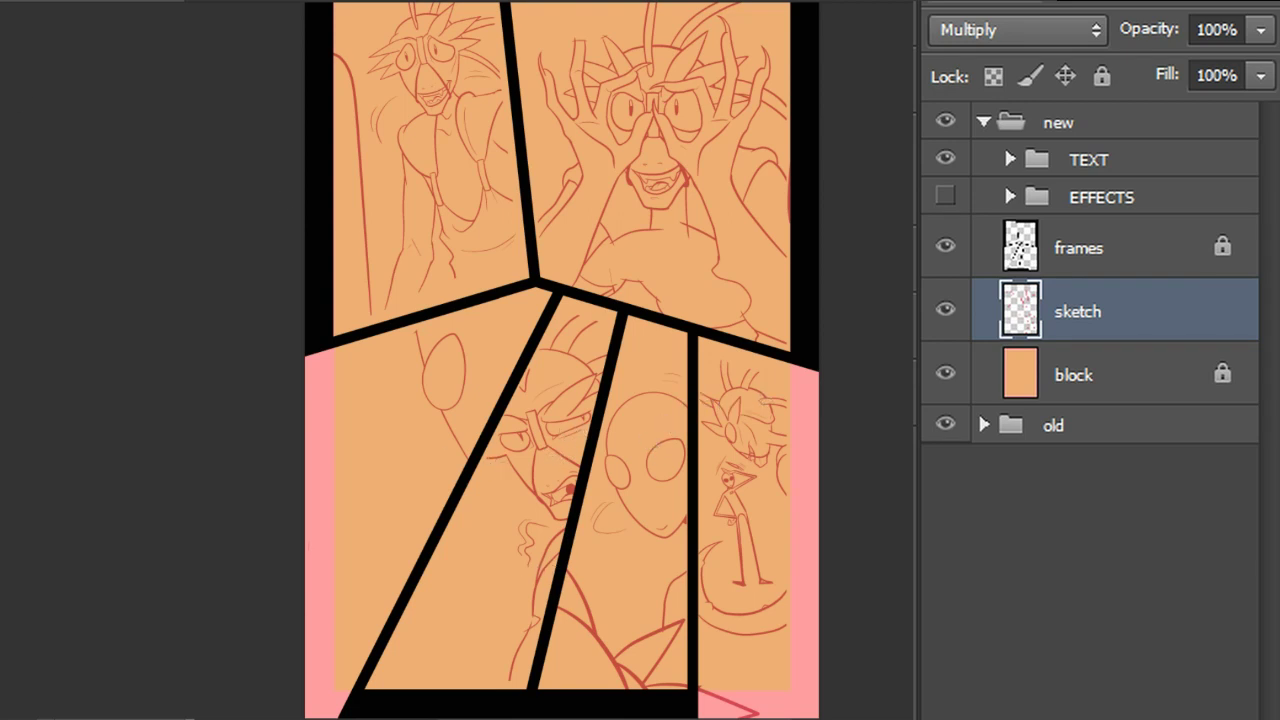
{"action": "left_click_drag", "start_coordinate": [460, 528], "coordinate": [458, 643]}
{"action": "key", "text": "ctrl+z"}
{"action": "left_click_drag", "start_coordinate": [460, 512], "coordinate": [438, 652]}
{"action": "key", "text": "ctrl+z"}
{"action": "mouse_move", "coordinate": [496, 490]}
{"action": "left_mouse_down"}
{"action": "mouse_move", "coordinate": [467, 535]}
{"action": "mouse_move", "coordinate": [553, 526]}
{"action": "mouse_move", "coordinate": [521, 527]}
{"action": "left_mouse_up"}
{"action": "key", "text": "ctrl+z"}
{"action": "left_click_drag", "start_coordinate": [514, 511], "coordinate": [543, 537]}
{"action": "key", "text": "ctrl+z"}
{"action": "left_click_drag", "start_coordinate": [537, 509], "coordinate": [514, 585]}
{"action": "key", "text": "ctrl+z"}
Sketch a curve under the snarling face and bold shoulder and arm lines running down the second lower panel
{"action": "mouse_move", "coordinate": [480, 489]}
{"action": "left_mouse_down"}
{"action": "mouse_move", "coordinate": [471, 522]}
{"action": "mouse_move", "coordinate": [528, 531]}
{"action": "left_mouse_up"}
{"action": "mouse_move", "coordinate": [606, 407]}
{"action": "left_mouse_down"}
{"action": "mouse_move", "coordinate": [597, 487]}
{"action": "mouse_move", "coordinate": [640, 531]}
{"action": "mouse_move", "coordinate": [530, 555]}
{"action": "mouse_move", "coordinate": [513, 634]}
{"action": "left_mouse_up"}
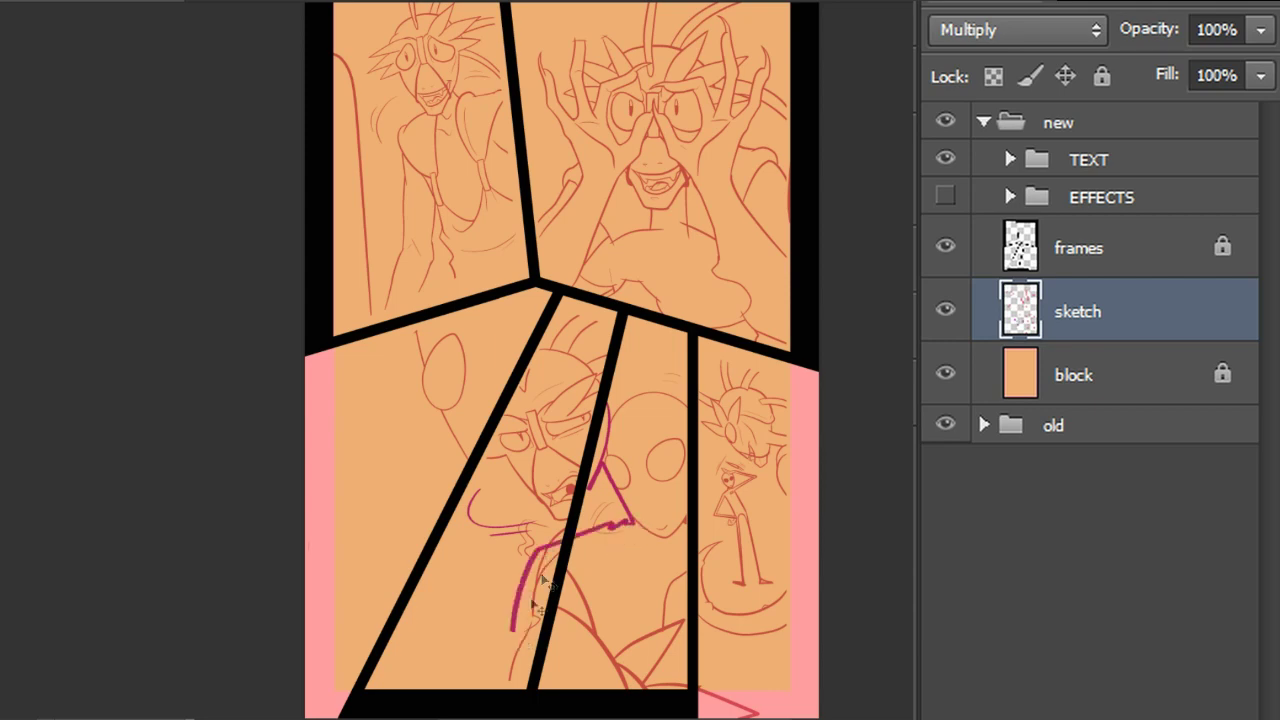
{"action": "key", "text": "ctrl+alt+z"}
{"action": "key", "text": "ctrl+alt+z"}
{"action": "mouse_move", "coordinate": [564, 536]}
{"action": "left_mouse_down"}
{"action": "mouse_move", "coordinate": [517, 587]}
{"action": "mouse_move", "coordinate": [500, 655]}
{"action": "left_mouse_up"}
{"action": "key", "text": "ctrl+alt+z"}
{"action": "left_click_drag", "start_coordinate": [558, 538], "coordinate": [484, 690]}
{"action": "mouse_move", "coordinate": [555, 543]}
{"action": "left_mouse_down"}
{"action": "mouse_move", "coordinate": [497, 684]}
{"action": "mouse_move", "coordinate": [502, 656]}
{"action": "left_mouse_up"}
{"action": "left_click_drag", "start_coordinate": [584, 643], "coordinate": [571, 663]}
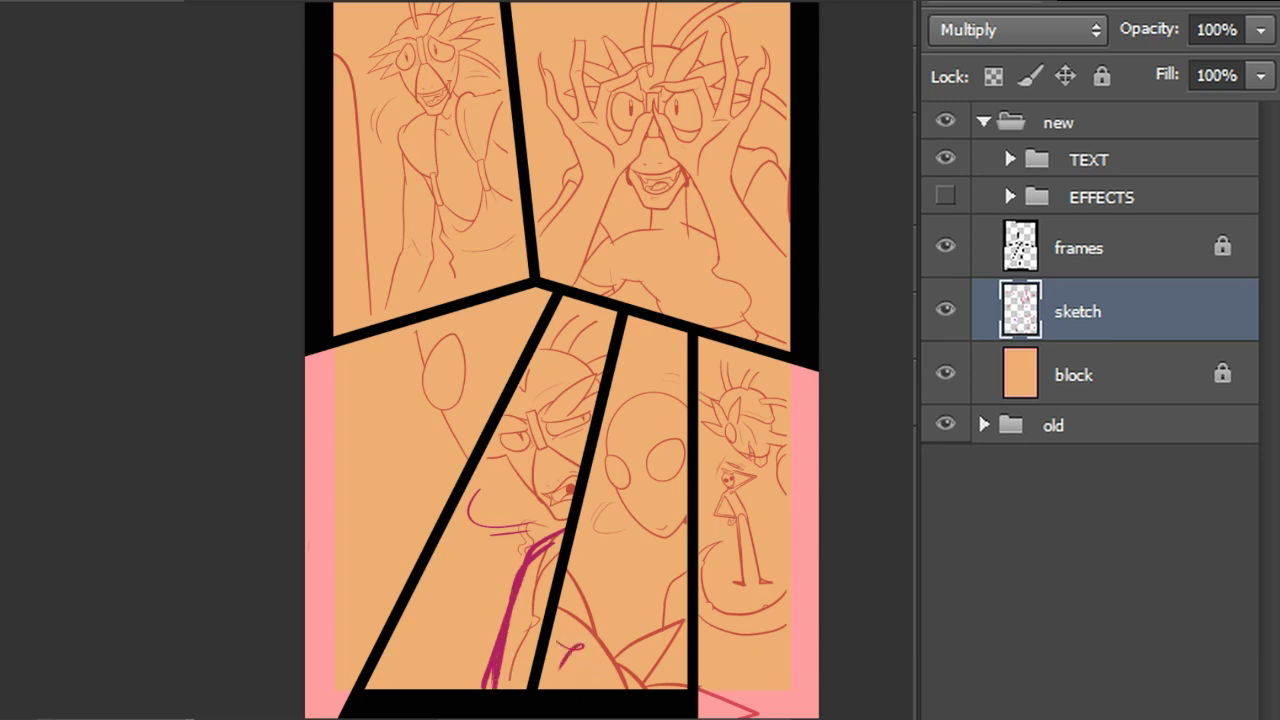
Lasso the alien's eyes in the third lower panel, then shrink and slightly rotate them with Free Transform
{"action": "scroll", "coordinate": [580, 653], "scroll_direction": "right", "scroll_amount": 2}
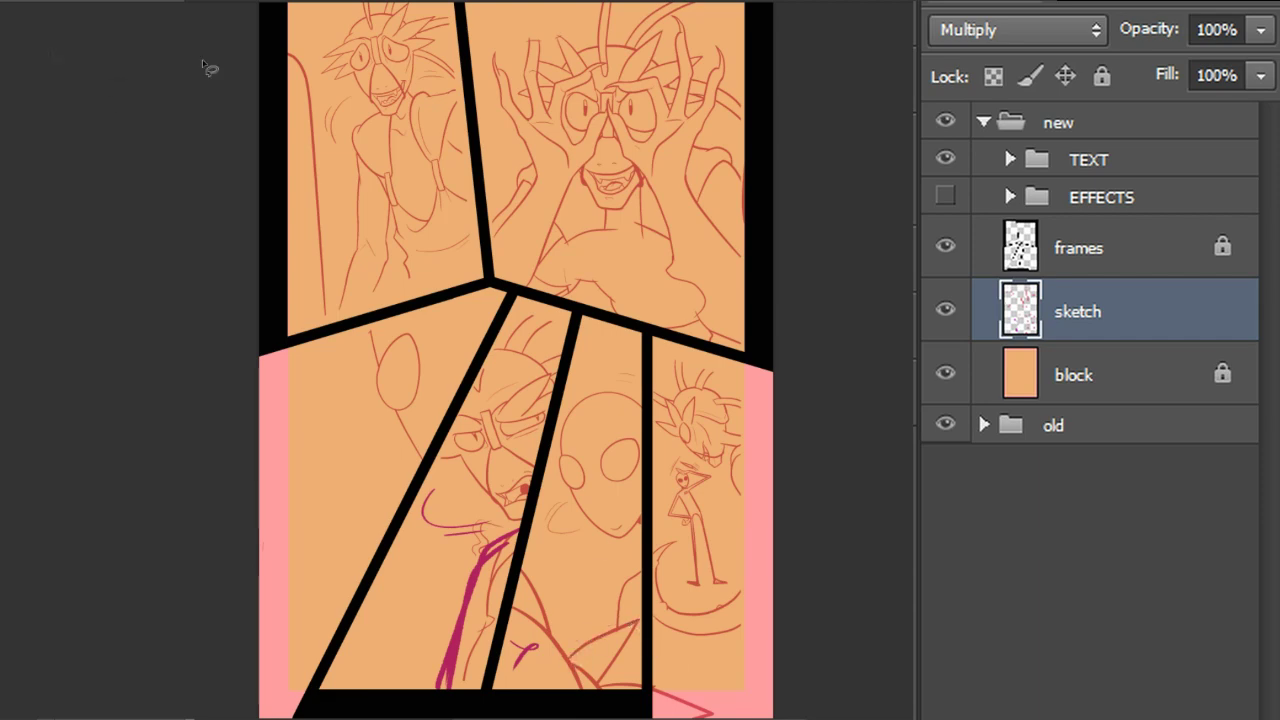
{"action": "mouse_move", "coordinate": [556, 448]}
{"action": "left_mouse_down"}
{"action": "mouse_move", "coordinate": [615, 362]}
{"action": "mouse_move", "coordinate": [637, 403]}
{"action": "left_mouse_up"}
{"action": "key", "text": "ctrl+d"}
{"action": "mouse_move", "coordinate": [562, 454]}
{"action": "left_mouse_down"}
{"action": "mouse_move", "coordinate": [613, 416]}
{"action": "mouse_move", "coordinate": [645, 453]}
{"action": "mouse_move", "coordinate": [634, 495]}
{"action": "mouse_move", "coordinate": [573, 500]}
{"action": "left_mouse_up"}
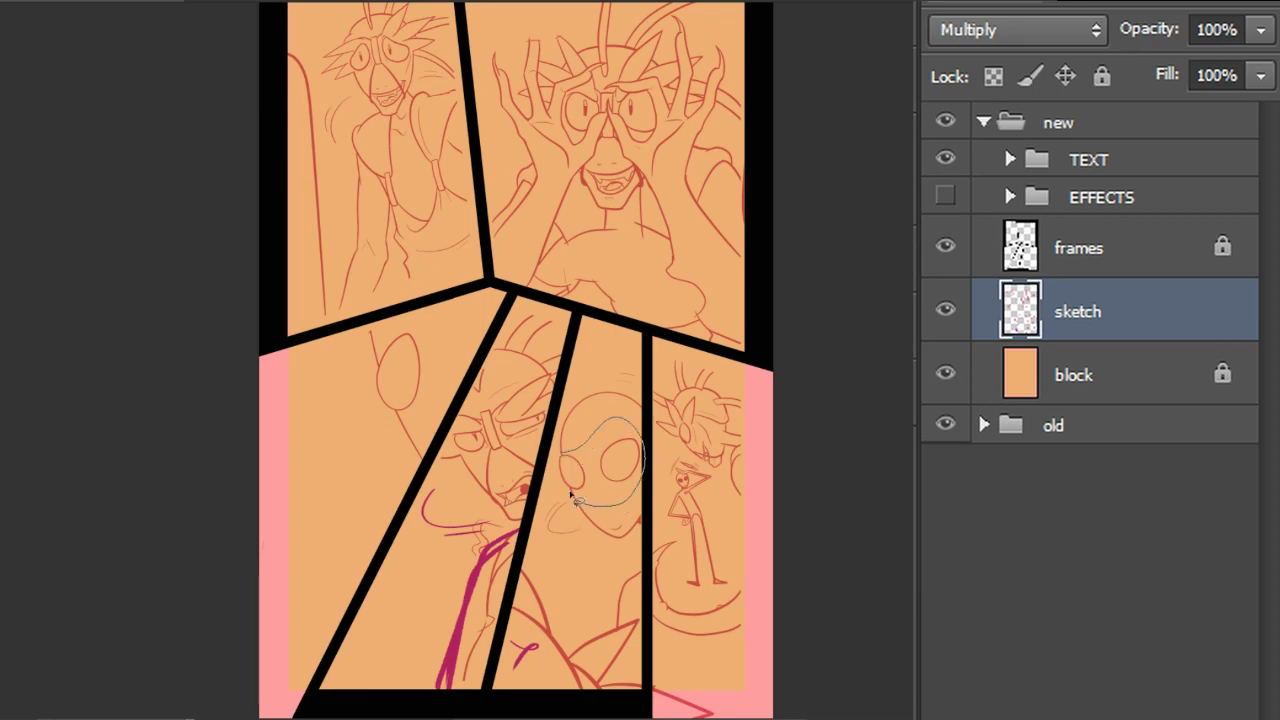
{"action": "left_click_drag", "start_coordinate": [555, 458], "coordinate": [557, 462]}
{"action": "key", "text": "ctrl+t"}
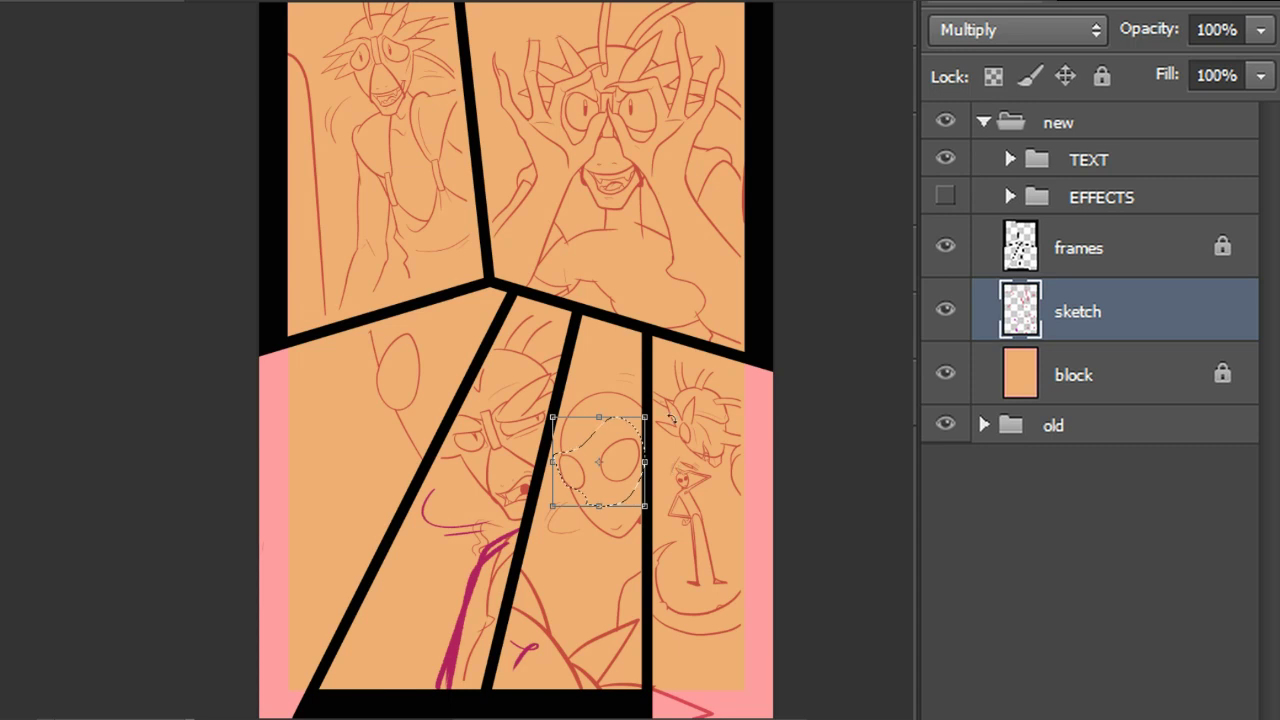
{"action": "left_click_drag", "start_coordinate": [645, 414], "coordinate": [642, 420]}
{"action": "mouse_move", "coordinate": [597, 507]}
{"action": "left_mouse_down"}
{"action": "mouse_move", "coordinate": [663, 465]}
{"action": "mouse_move", "coordinate": [642, 423]}
{"action": "left_mouse_up"}
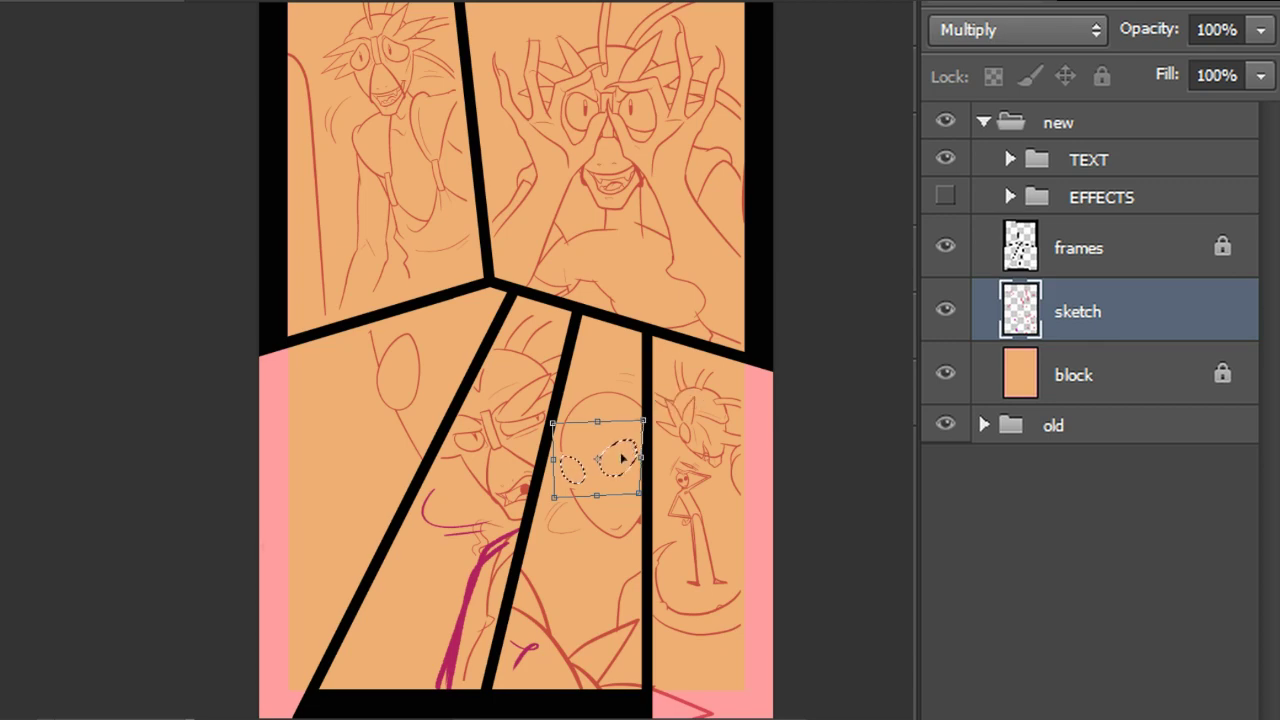
{"action": "key", "text": "Return"}
{"action": "left_click_drag", "start_coordinate": [611, 487], "coordinate": [610, 486]}
{"action": "key", "text": "ctrl+d"}
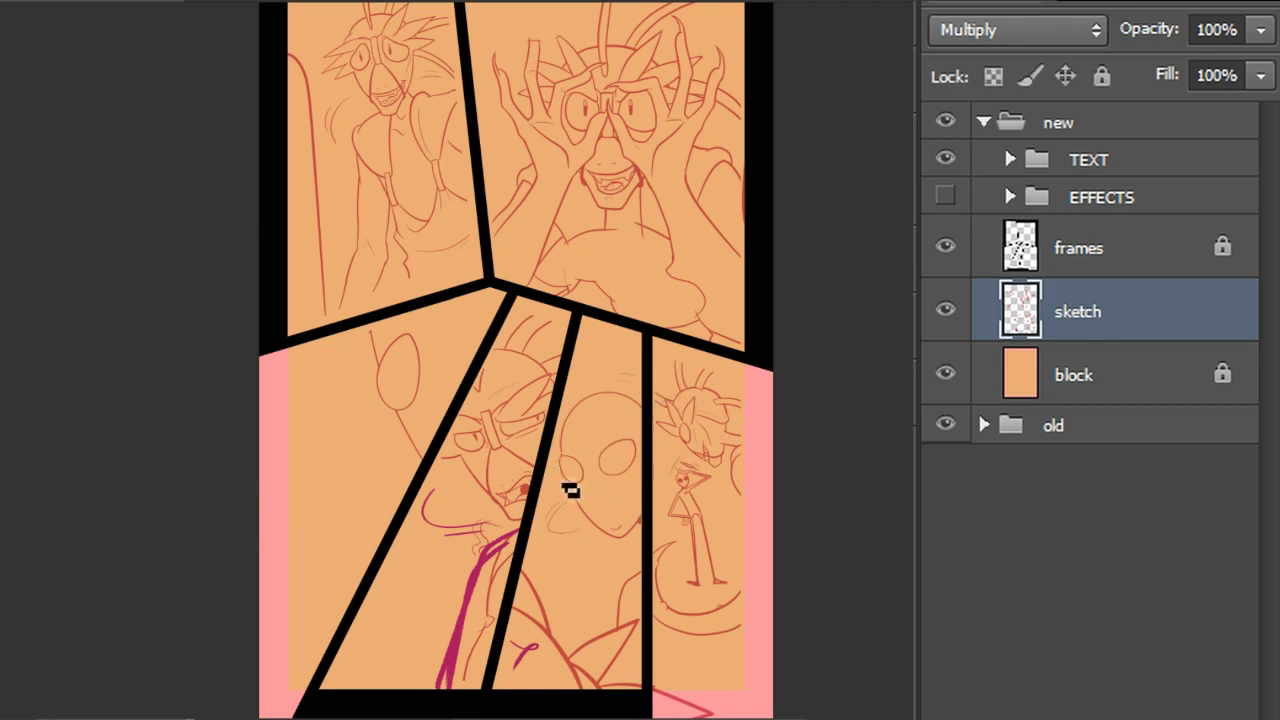
Redraw the alien's jawline in the third lower panel with bolder strokes and add short marks beside the neck
{"action": "mouse_move", "coordinate": [567, 484]}
{"action": "left_mouse_down"}
{"action": "mouse_move", "coordinate": [626, 560]}
{"action": "mouse_move", "coordinate": [645, 514]}
{"action": "left_mouse_up"}
{"action": "left_click_drag", "start_coordinate": [648, 568], "coordinate": [620, 580]}
{"action": "mouse_move", "coordinate": [577, 528]}
{"action": "left_mouse_down"}
{"action": "mouse_move", "coordinate": [557, 543]}
{"action": "mouse_move", "coordinate": [579, 543]}
{"action": "left_mouse_up"}
Erase the curve around the small figure's feet and the stray bottom lines, then lasso, rotate and reposition the spiky head in the last panel
{"action": "mouse_move", "coordinate": [666, 566]}
{"action": "left_mouse_down"}
{"action": "mouse_move", "coordinate": [668, 637]}
{"action": "mouse_move", "coordinate": [660, 621]}
{"action": "mouse_move", "coordinate": [692, 636]}
{"action": "mouse_move", "coordinate": [718, 614]}
{"action": "mouse_move", "coordinate": [689, 626]}
{"action": "mouse_move", "coordinate": [716, 618]}
{"action": "mouse_move", "coordinate": [667, 614]}
{"action": "mouse_move", "coordinate": [756, 592]}
{"action": "mouse_move", "coordinate": [674, 645]}
{"action": "mouse_move", "coordinate": [756, 643]}
{"action": "mouse_move", "coordinate": [756, 629]}
{"action": "mouse_move", "coordinate": [696, 636]}
{"action": "left_mouse_up"}
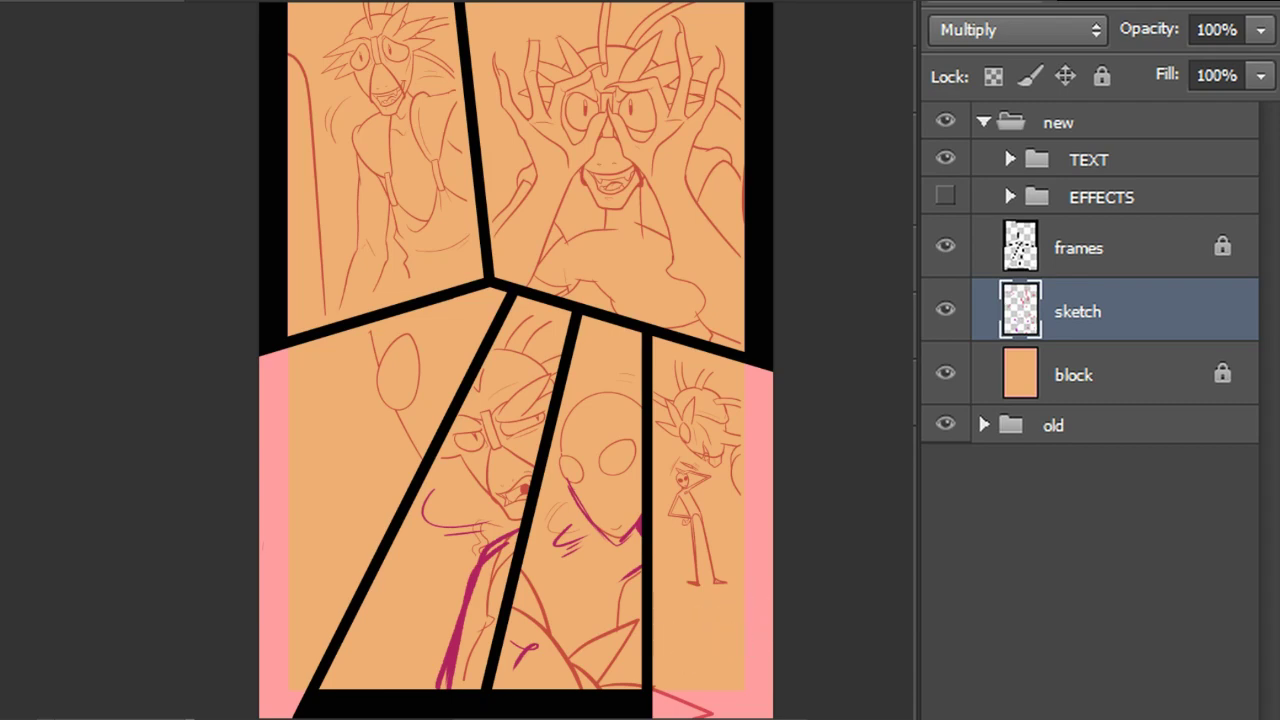
{"action": "left_click_drag", "start_coordinate": [702, 706], "coordinate": [647, 681]}
{"action": "mouse_move", "coordinate": [652, 385]}
{"action": "left_mouse_down"}
{"action": "mouse_move", "coordinate": [719, 360]}
{"action": "mouse_move", "coordinate": [771, 404]}
{"action": "mouse_move", "coordinate": [780, 530]}
{"action": "mouse_move", "coordinate": [728, 488]}
{"action": "left_mouse_up"}
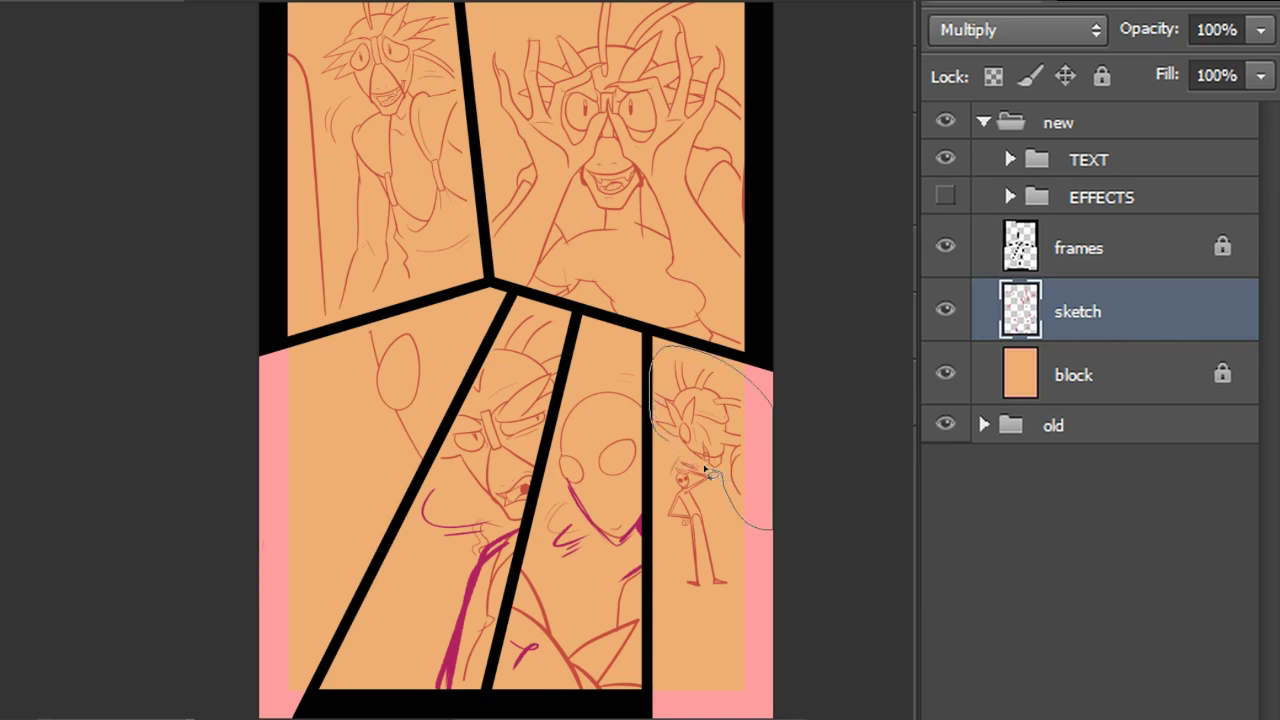
{"action": "left_click_drag", "start_coordinate": [668, 446], "coordinate": [666, 443]}
{"action": "key", "text": "ctrl+t"}
{"action": "left_click_drag", "start_coordinate": [902, 490], "coordinate": [909, 559]}
{"action": "mouse_move", "coordinate": [775, 460]}
{"action": "left_mouse_down"}
{"action": "mouse_move", "coordinate": [777, 433]}
{"action": "mouse_move", "coordinate": [766, 434]}
{"action": "left_mouse_up"}
{"action": "key", "text": "Return"}
{"action": "key", "text": "ctrl+d"}
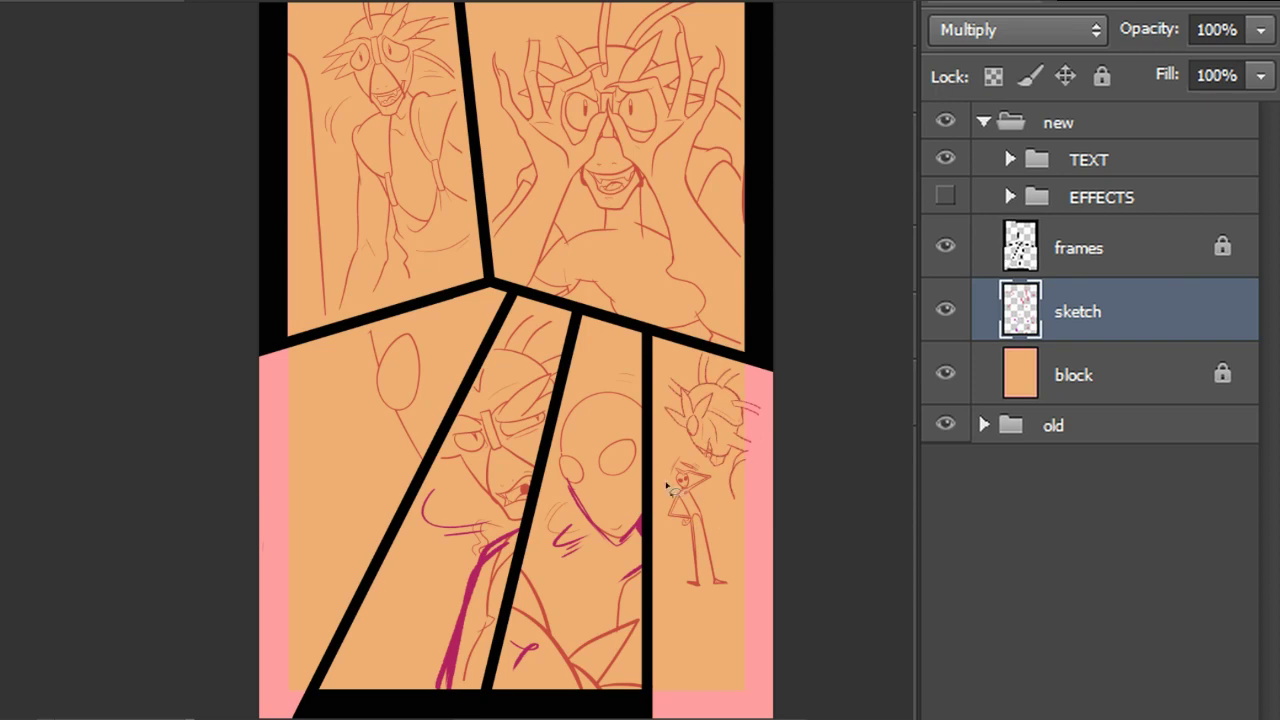
Lasso the small figure's legs in the last panel and transform them to be straighter and longer
{"action": "mouse_move", "coordinate": [731, 556]}
{"action": "left_mouse_down"}
{"action": "mouse_move", "coordinate": [676, 591]}
{"action": "mouse_move", "coordinate": [735, 558]}
{"action": "left_mouse_up"}
{"action": "key", "text": "ctrl+t"}
{"action": "left_click_drag", "start_coordinate": [716, 634], "coordinate": [712, 637]}
{"action": "key", "text": "Return"}
{"action": "key", "text": "ctrl+d"}
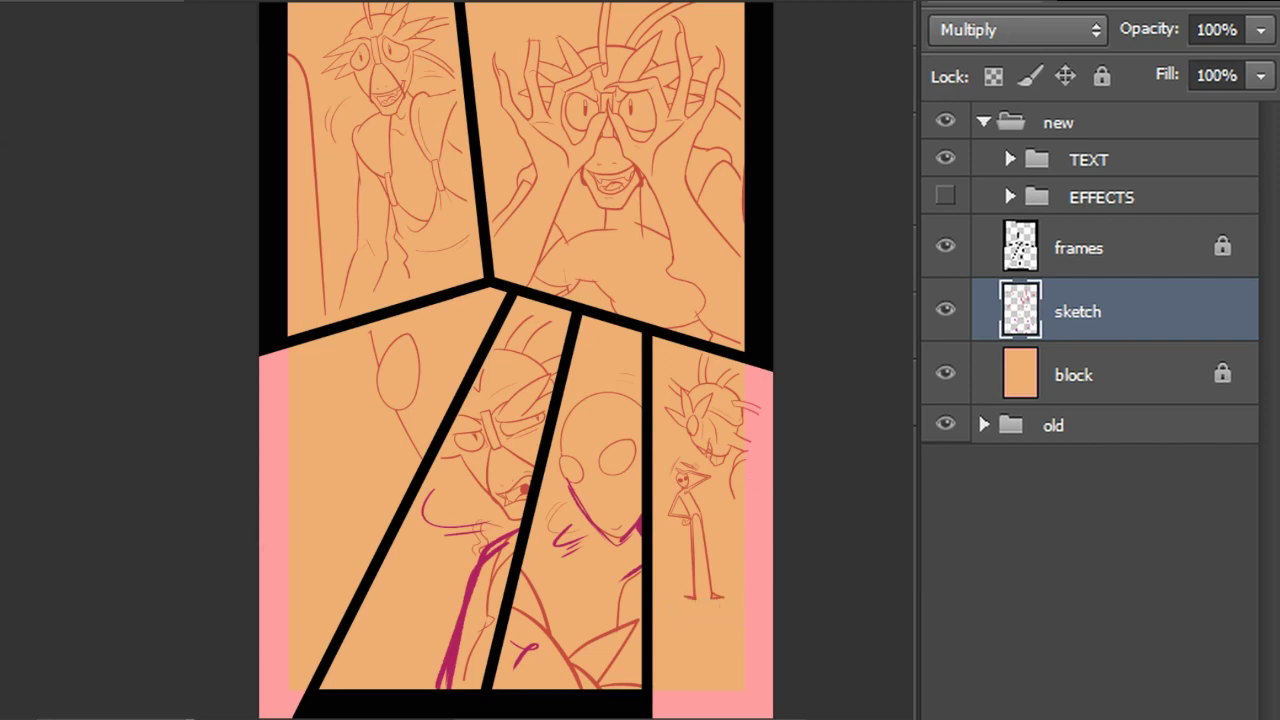
Sketch the large character's neck, body and arm lines along the last panel's outer edge, and compare them with the old page
{"action": "left_click_drag", "start_coordinate": [743, 440], "coordinate": [773, 447]}
{"action": "left_click_drag", "start_coordinate": [732, 487], "coordinate": [753, 546]}
{"action": "key", "text": "ctrl+z"}
{"action": "left_click_drag", "start_coordinate": [732, 487], "coordinate": [765, 588]}
{"action": "key", "text": "ctrl+z"}
{"action": "mouse_move", "coordinate": [738, 514]}
{"action": "left_mouse_down"}
{"action": "mouse_move", "coordinate": [769, 587]}
{"action": "mouse_move", "coordinate": [763, 564]}
{"action": "mouse_move", "coordinate": [740, 641]}
{"action": "mouse_move", "coordinate": [693, 687]}
{"action": "mouse_move", "coordinate": [755, 638]}
{"action": "mouse_move", "coordinate": [775, 575]}
{"action": "mouse_move", "coordinate": [725, 665]}
{"action": "left_mouse_up"}
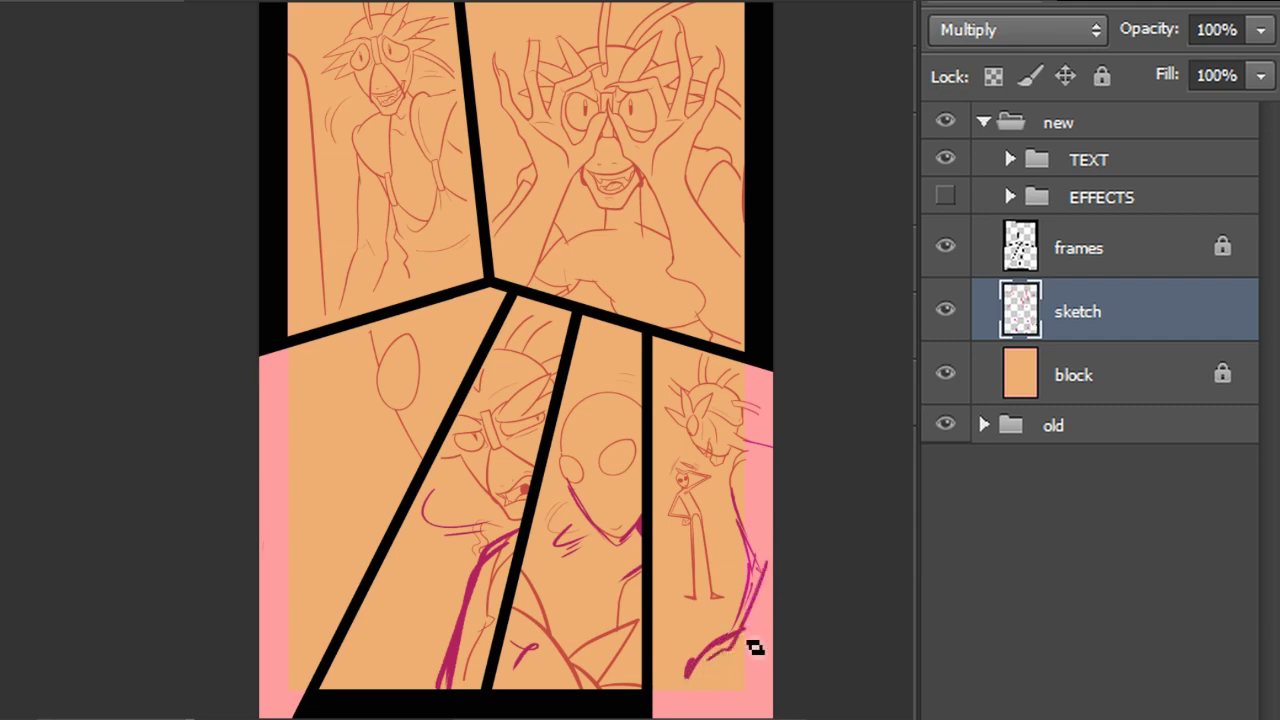
{"action": "left_click_drag", "start_coordinate": [739, 465], "coordinate": [736, 516]}
{"action": "left_click", "coordinate": [946, 123]}
{"action": "left_click", "coordinate": [946, 122]}
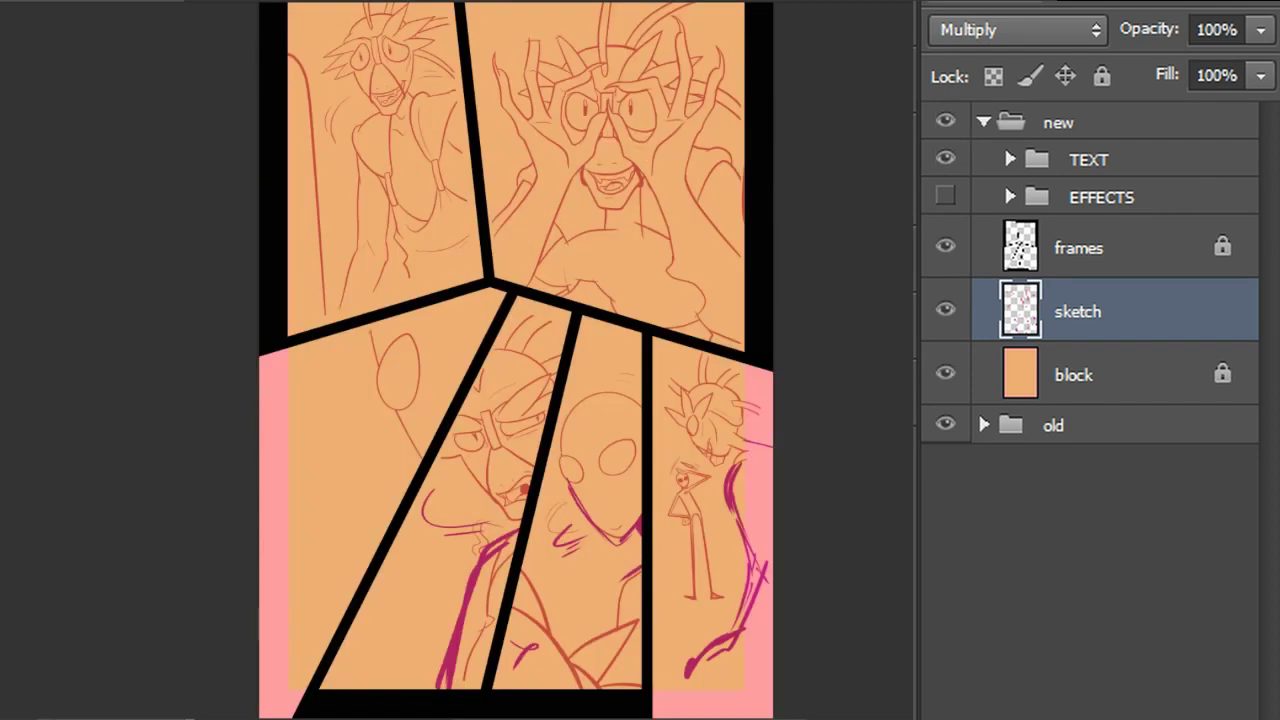
Draw a small square emblem on the large character, reinforce the arm line and add a sweeping curve in the last panel's lower corner
{"action": "mouse_move", "coordinate": [729, 529]}
{"action": "left_mouse_down"}
{"action": "mouse_move", "coordinate": [724, 560]}
{"action": "mouse_move", "coordinate": [742, 562]}
{"action": "mouse_move", "coordinate": [746, 545]}
{"action": "mouse_move", "coordinate": [737, 563]}
{"action": "left_mouse_up"}
{"action": "key", "text": "ctrl+z"}
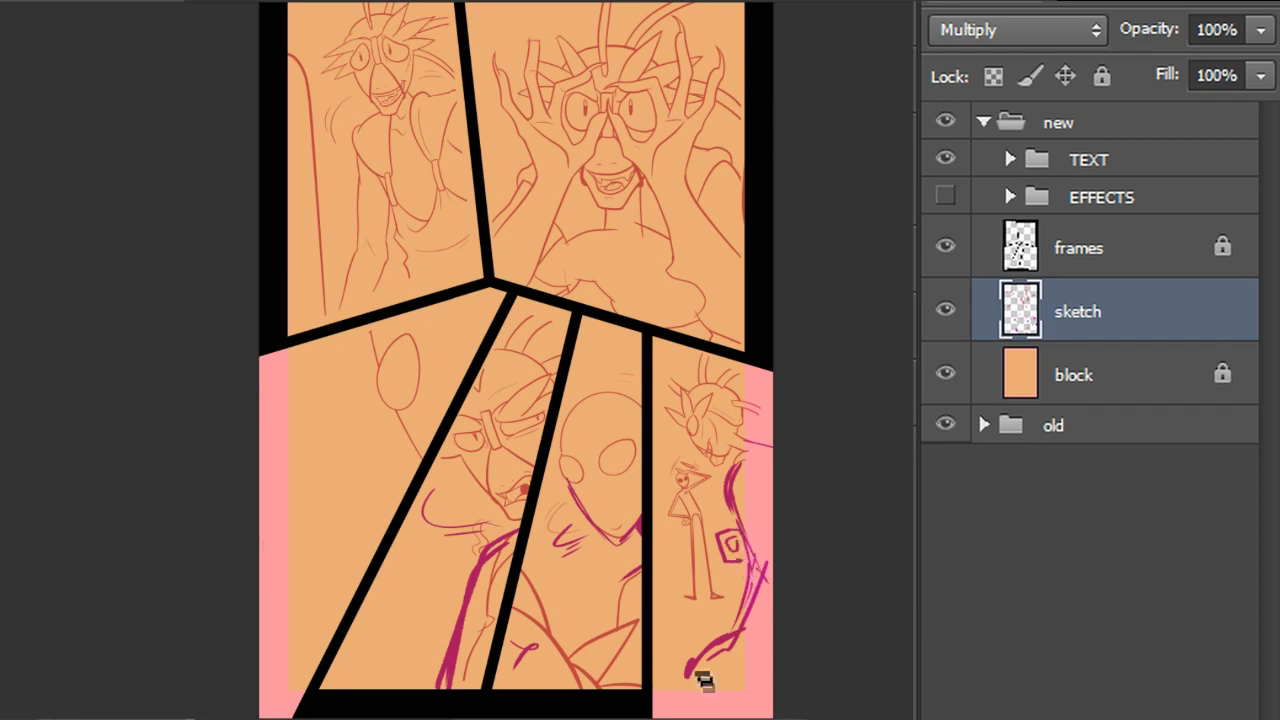
{"action": "left_click_drag", "start_coordinate": [743, 614], "coordinate": [680, 677]}
{"action": "left_click_drag", "start_coordinate": [770, 589], "coordinate": [774, 602]}
{"action": "left_click_drag", "start_coordinate": [770, 686], "coordinate": [714, 718]}
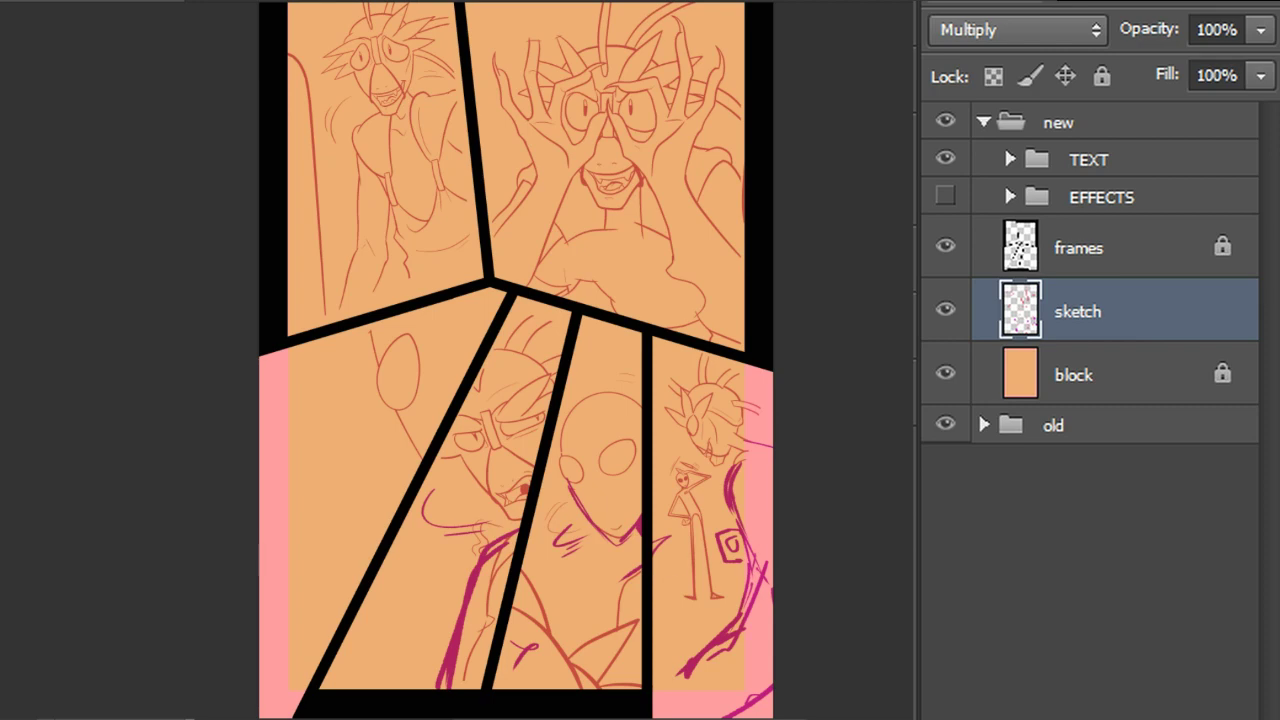
{"action": "mouse_move", "coordinate": [724, 718]}
{"action": "left_mouse_down"}
{"action": "mouse_move", "coordinate": [622, 718]}
{"action": "mouse_move", "coordinate": [711, 718]}
{"action": "left_mouse_up"}
{"action": "scroll", "coordinate": [772, 335], "scroll_direction": "down", "scroll_amount": 2}
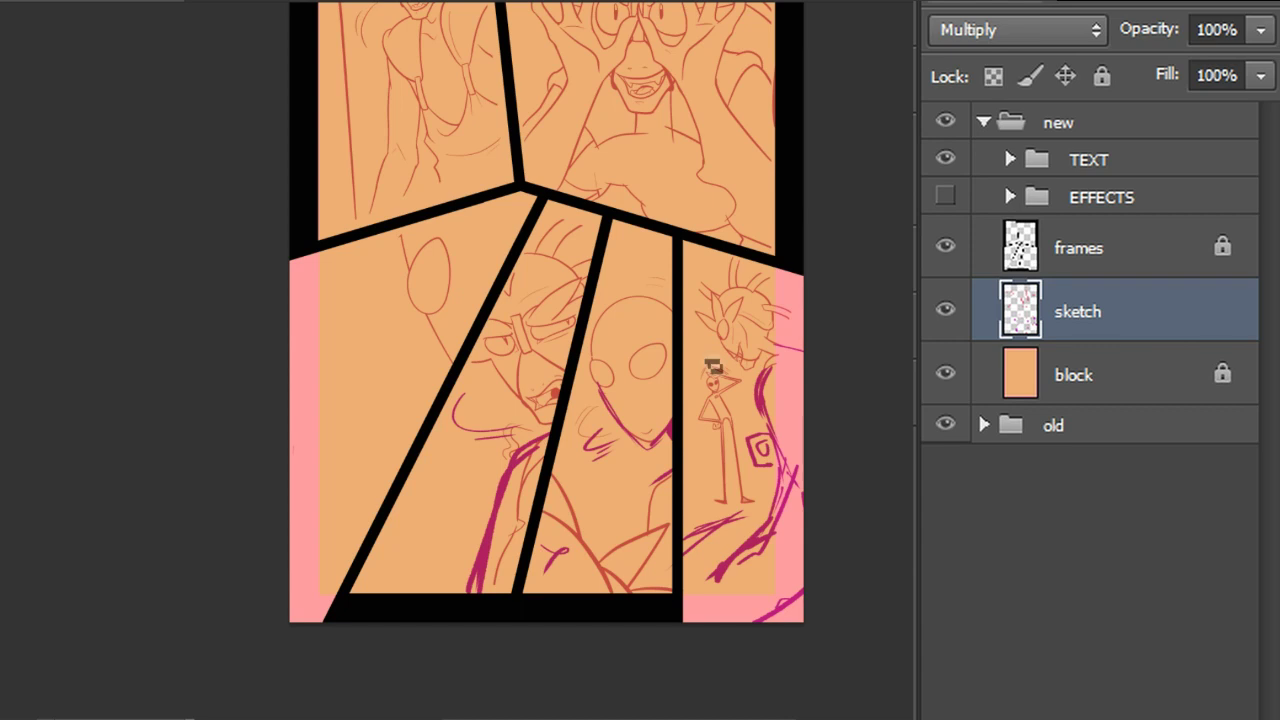
Add antenna and hair strokes around the last panel's spiky head, and draw an inner oval in the lower-left panel's eye
{"action": "left_click_drag", "start_coordinate": [700, 335], "coordinate": [706, 358]}
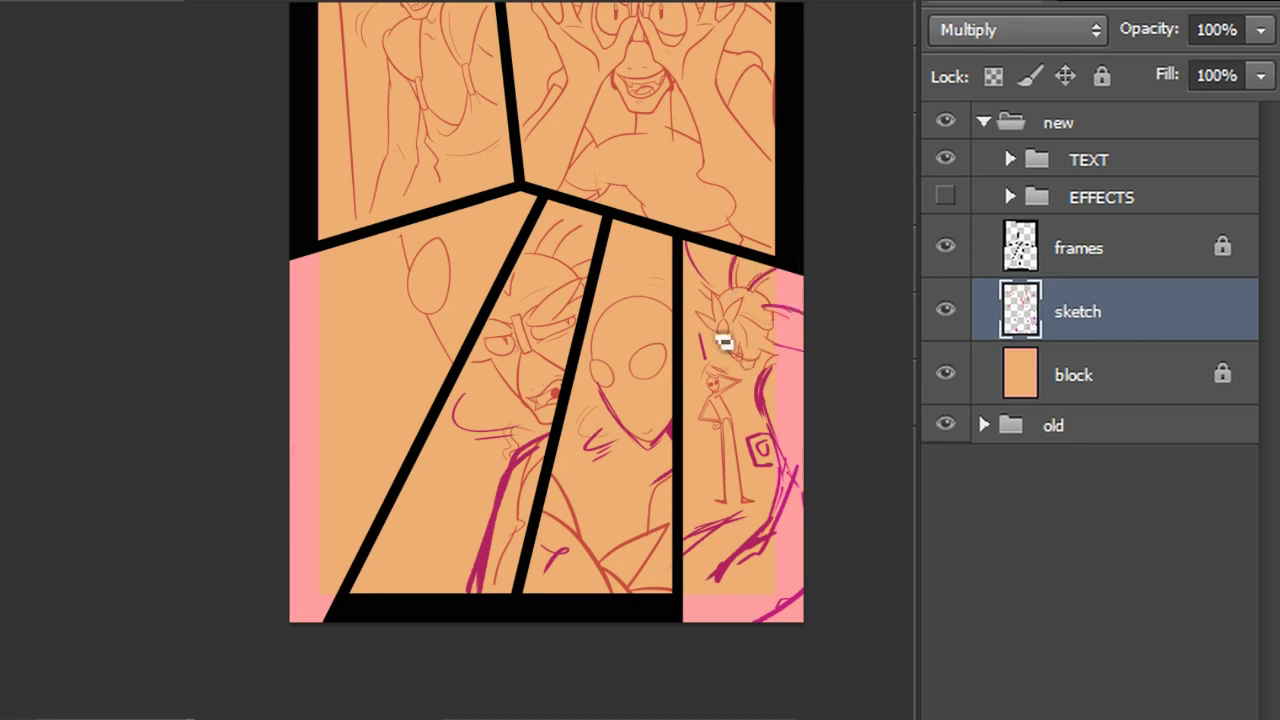
{"action": "left_click_drag", "start_coordinate": [766, 374], "coordinate": [861, 515]}
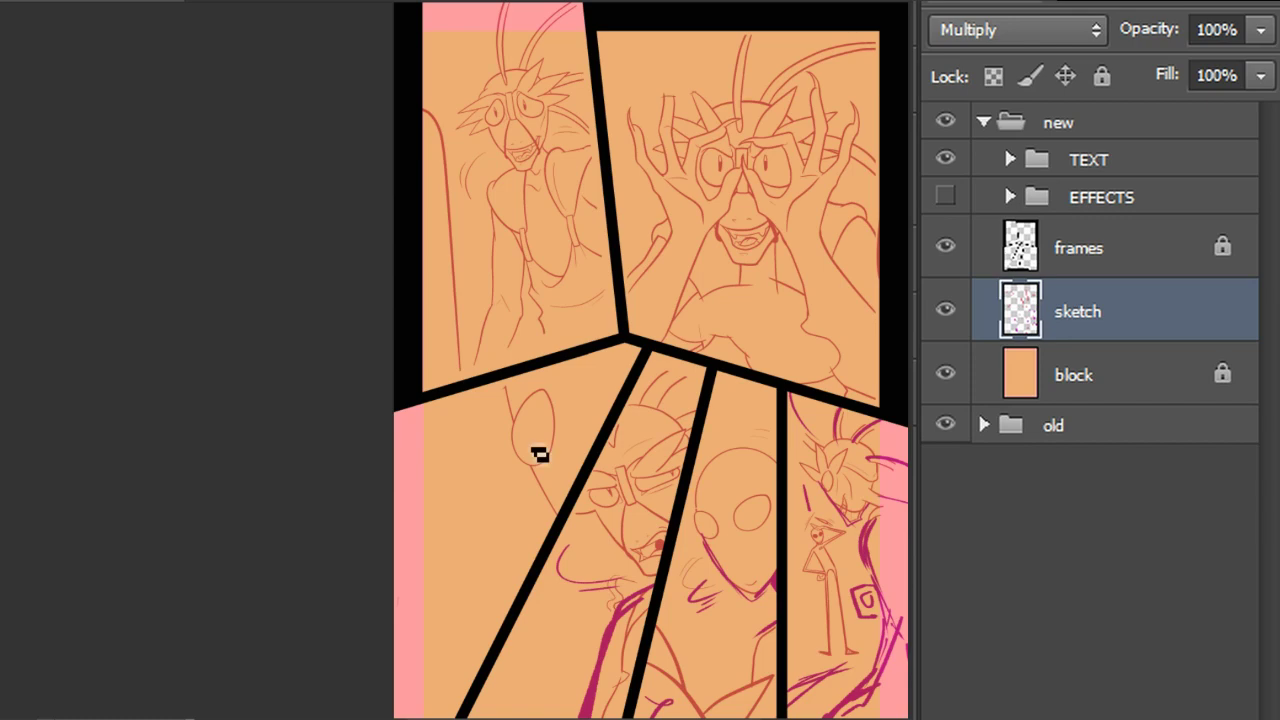
{"action": "left_click_drag", "start_coordinate": [527, 461], "coordinate": [550, 406]}
Expand the TEXT group, then select and show its hidden dialogue text layer
{"action": "scroll", "coordinate": [651, 360], "scroll_direction": "up", "scroll_amount": 2}
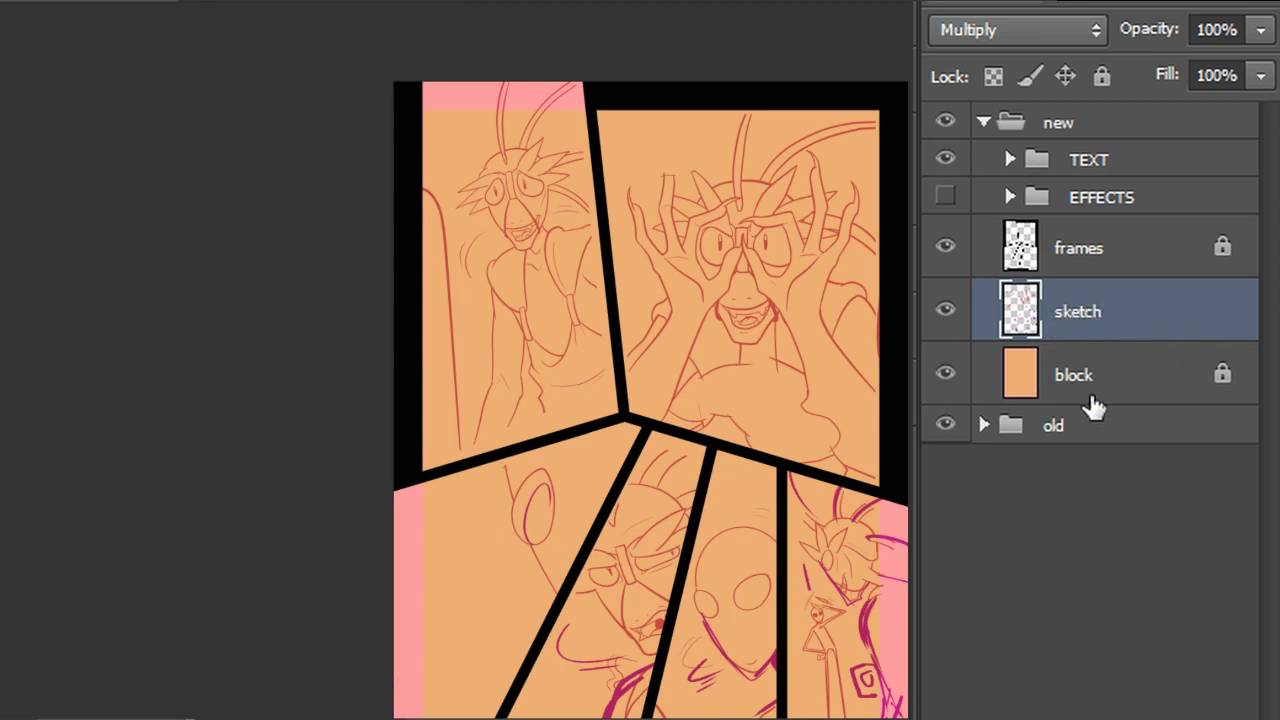
{"action": "left_click", "coordinate": [1010, 160]}
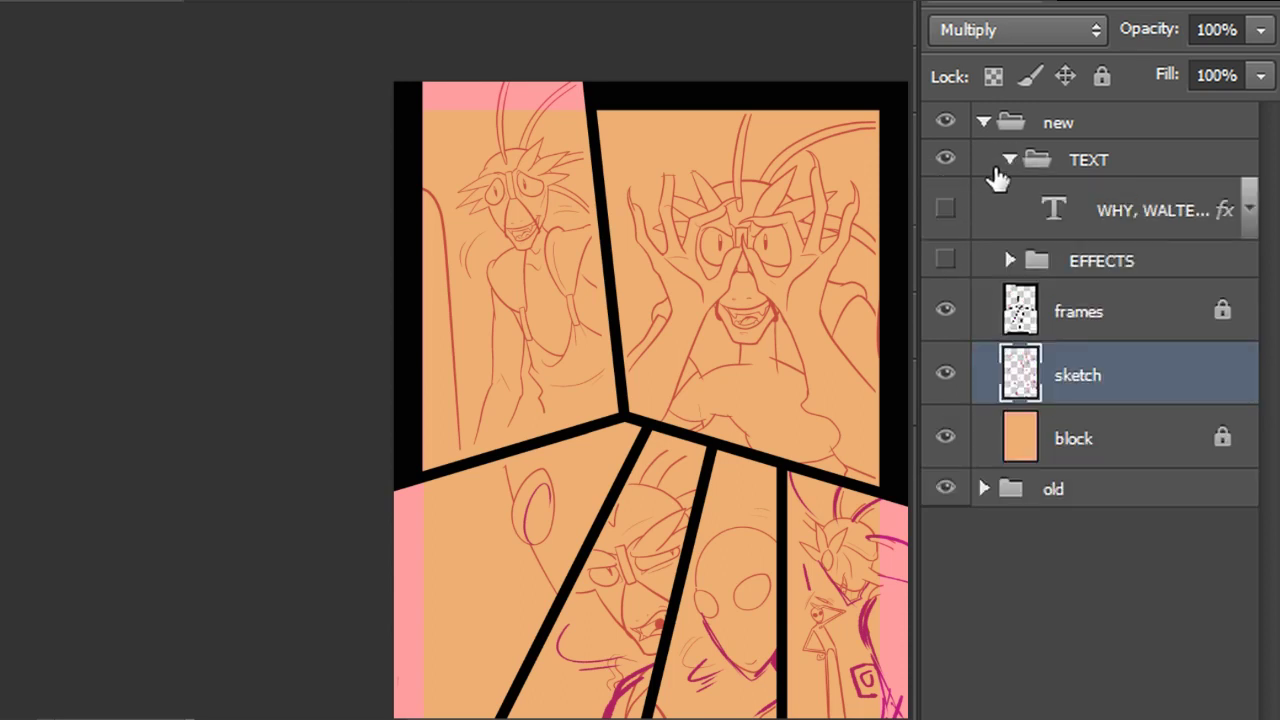
{"action": "left_click", "coordinate": [1054, 208]}
{"action": "left_click", "coordinate": [945, 208]}
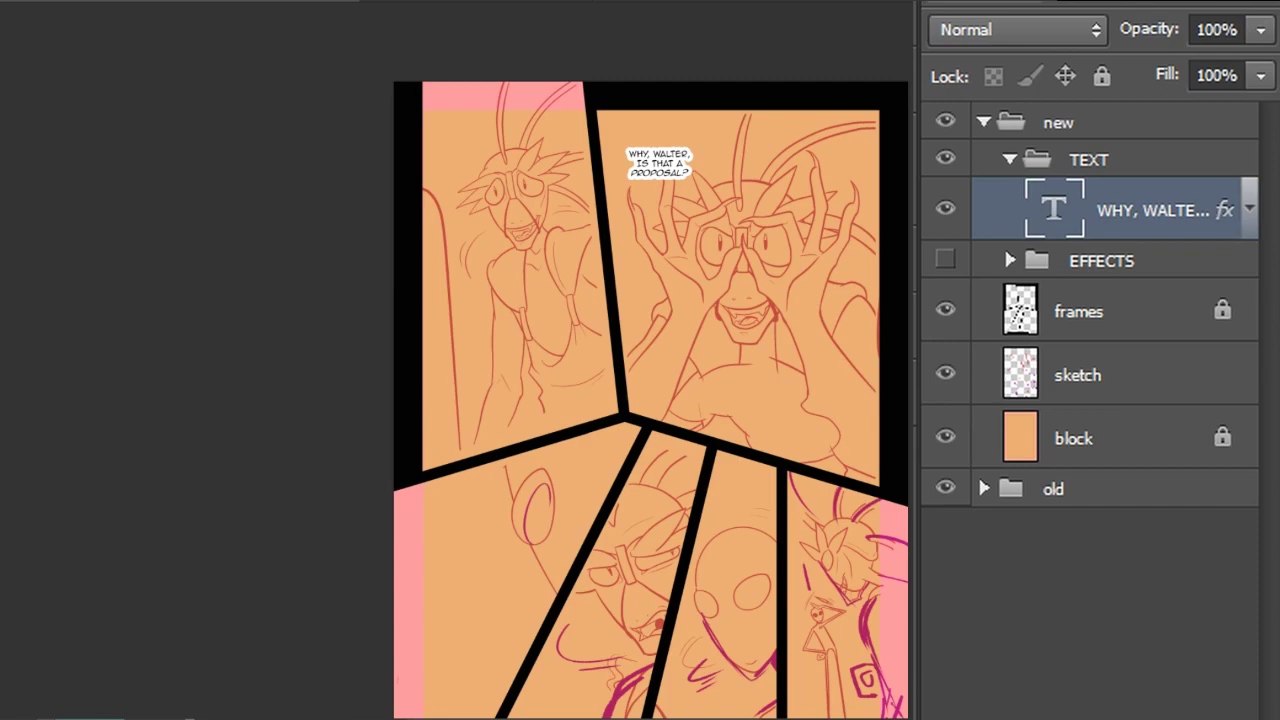
Replace the text layer's wording with LibreOffice Writer's first script line, "HE'S JUST DOING WHAT HE THINKS IS RIGHT FOR YOU GUYS. ERR... GREYS."
{"action": "left_click_drag", "start_coordinate": [1097, 147], "coordinate": [304, 108]}
{"action": "left_click_drag", "start_coordinate": [180, 272], "coordinate": [457, 273]}
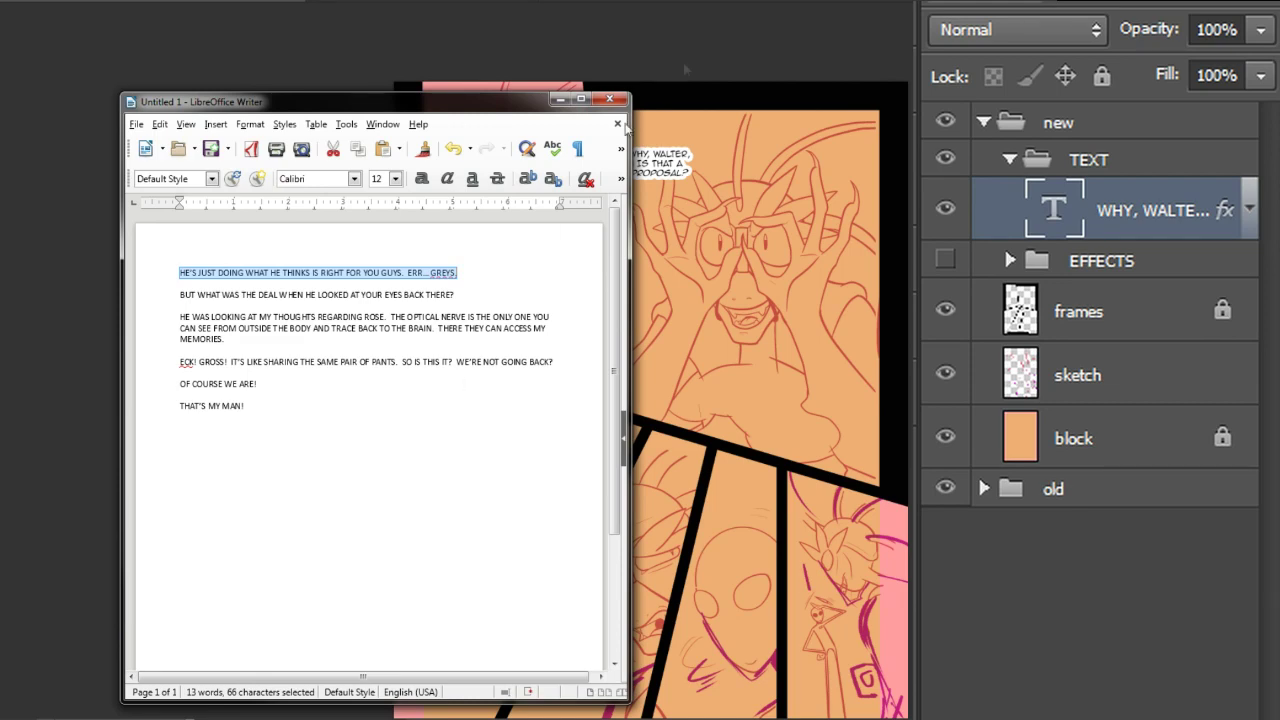
{"action": "left_click", "coordinate": [560, 100]}
{"action": "left_click", "coordinate": [687, 172]}
{"action": "key", "text": "ctrl+a"}
{"action": "type", "text": "HE'S JUST DOING WHAT HE THINKS IS RIGHT FOR YOU GUYS. ERR... GREYS."}
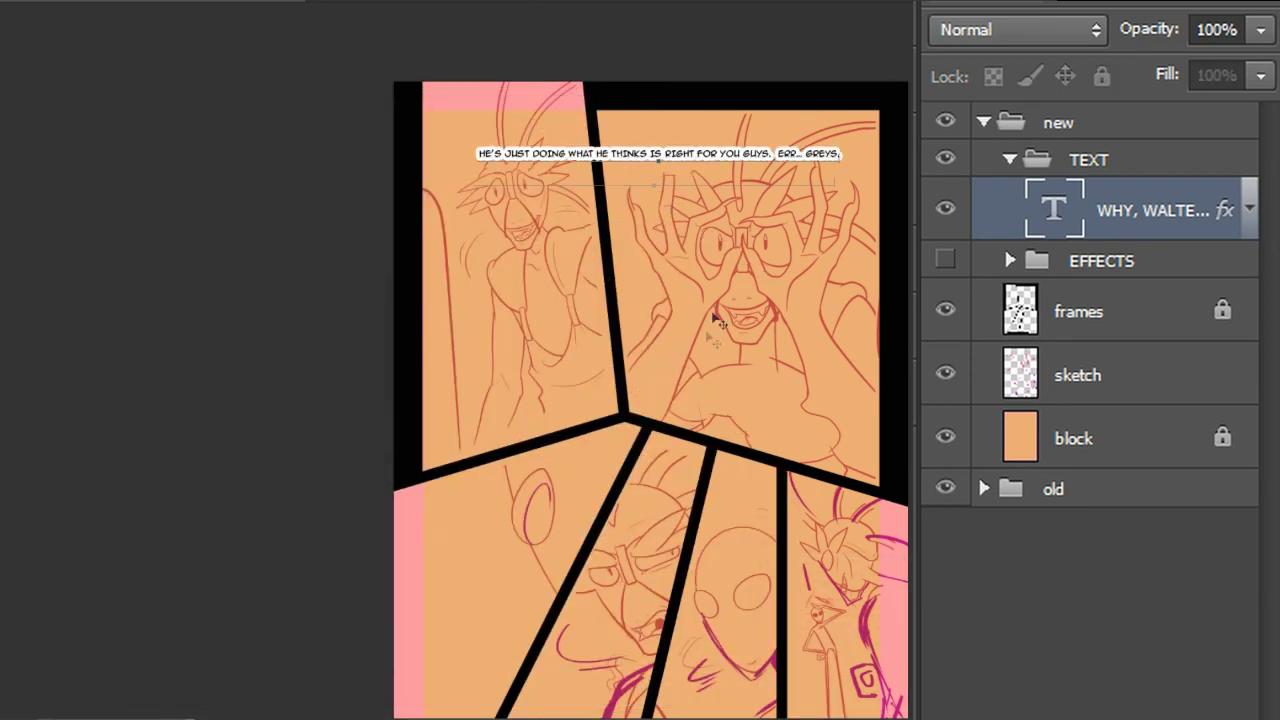
Move the dialogue down and break it into five lines after "JUST", "HE", "FOR" and "GUYS."
{"action": "left_click_drag", "start_coordinate": [715, 318], "coordinate": [703, 366]}
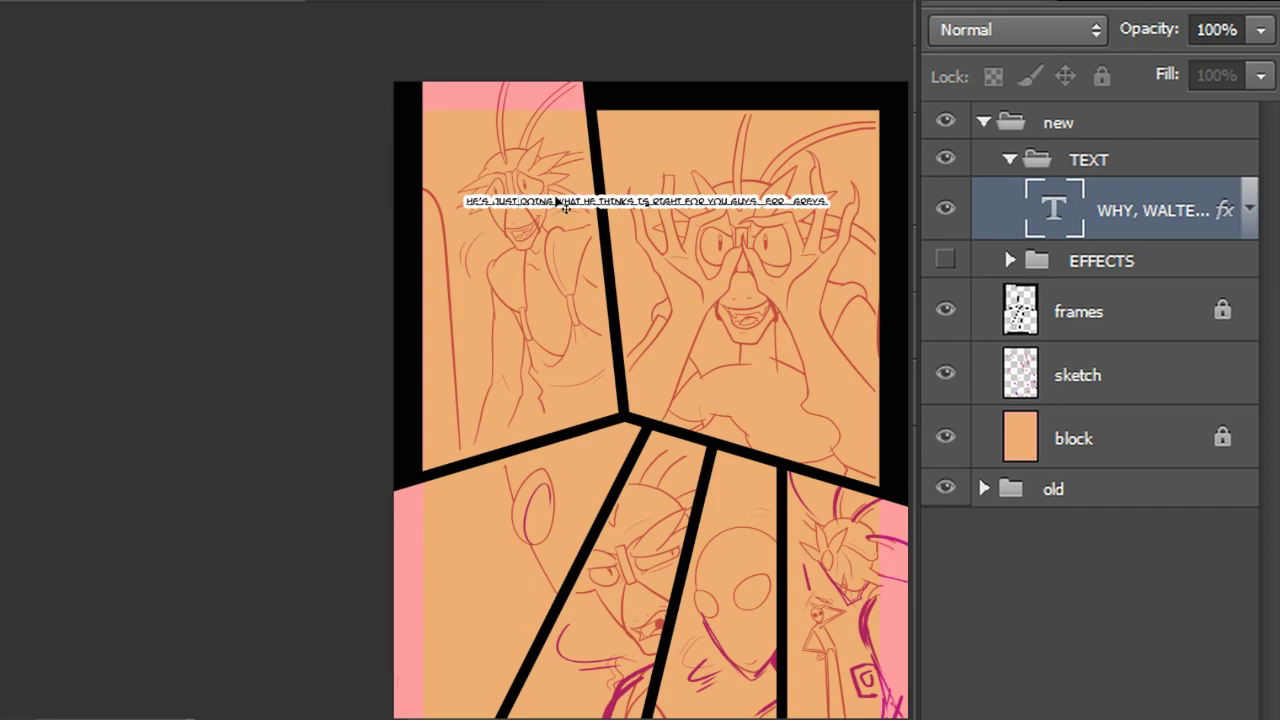
{"action": "left_click", "coordinate": [561, 204]}
{"action": "key", "text": "Return"}
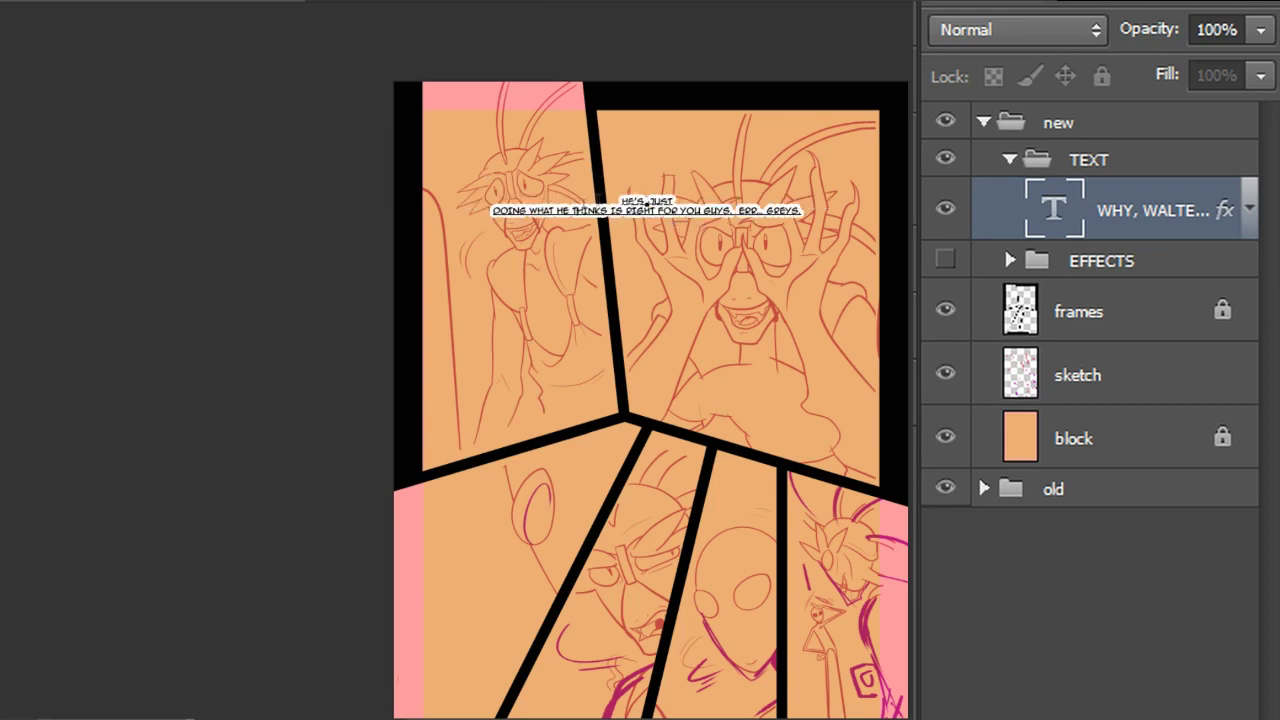
{"action": "left_click", "coordinate": [571, 211]}
{"action": "key", "text": "Return"}
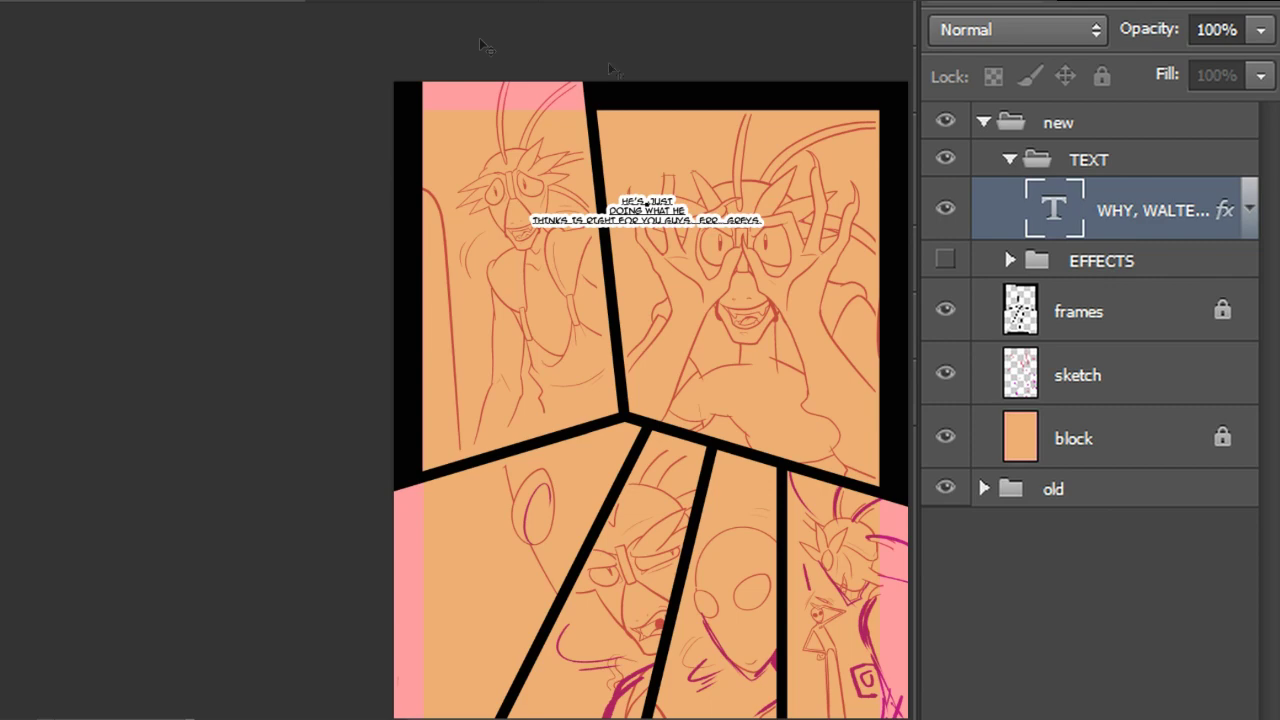
{"action": "left_click", "coordinate": [699, 220]}
{"action": "key", "text": "Return"}
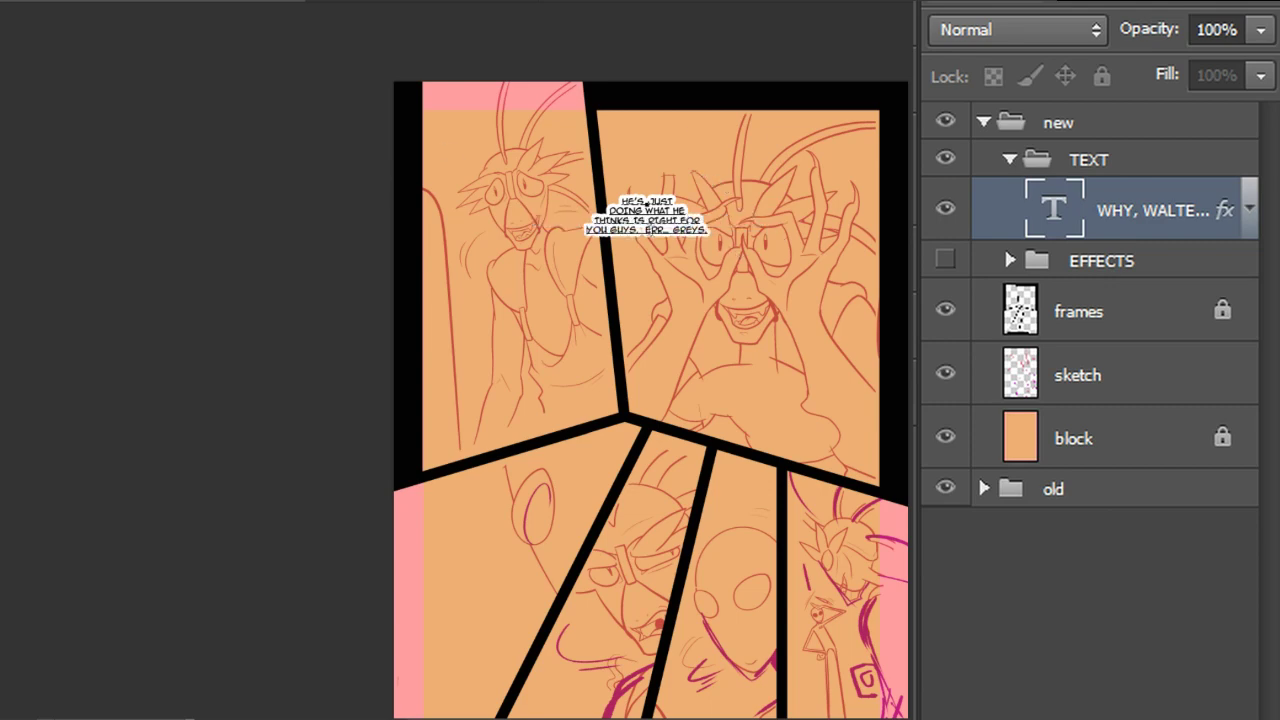
{"action": "left_click", "coordinate": [638, 229]}
{"action": "key", "text": "Return"}
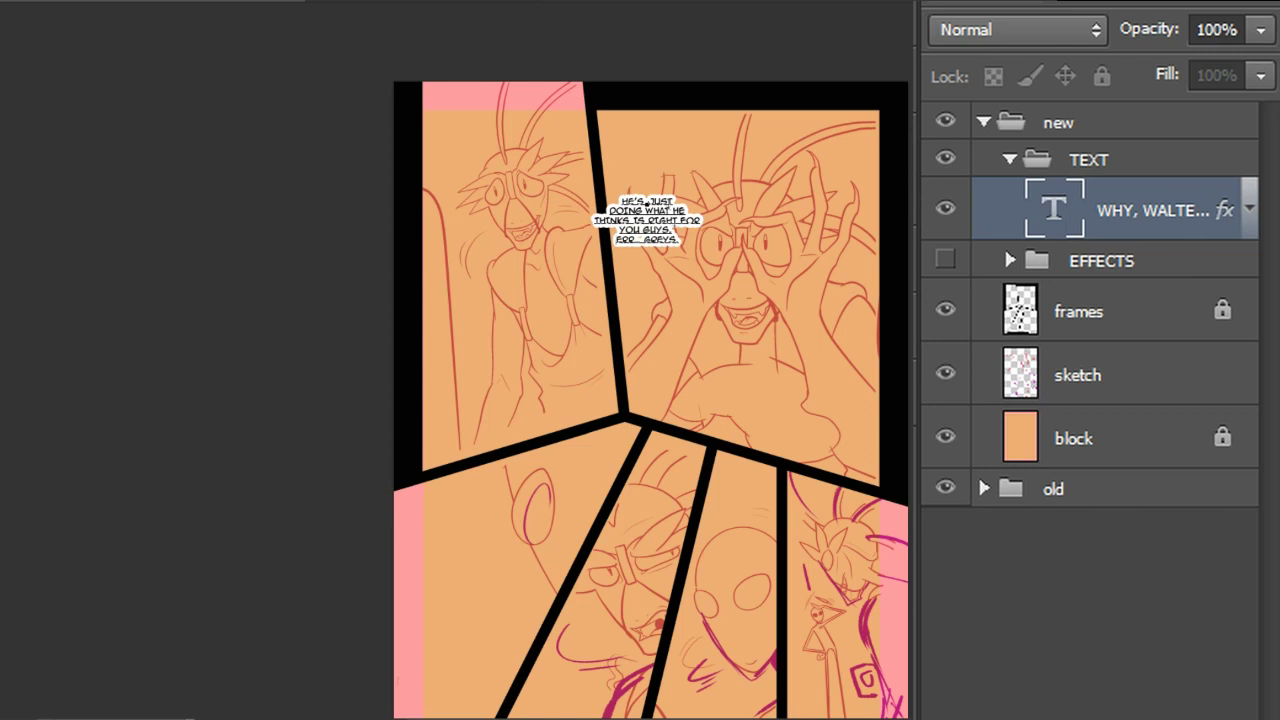
Set the word "ERR..." in the dialogue to the italic font style
{"action": "left_click_drag", "start_coordinate": [630, 240], "coordinate": [595, 244]}
{"action": "left_click", "coordinate": [232, 1]}
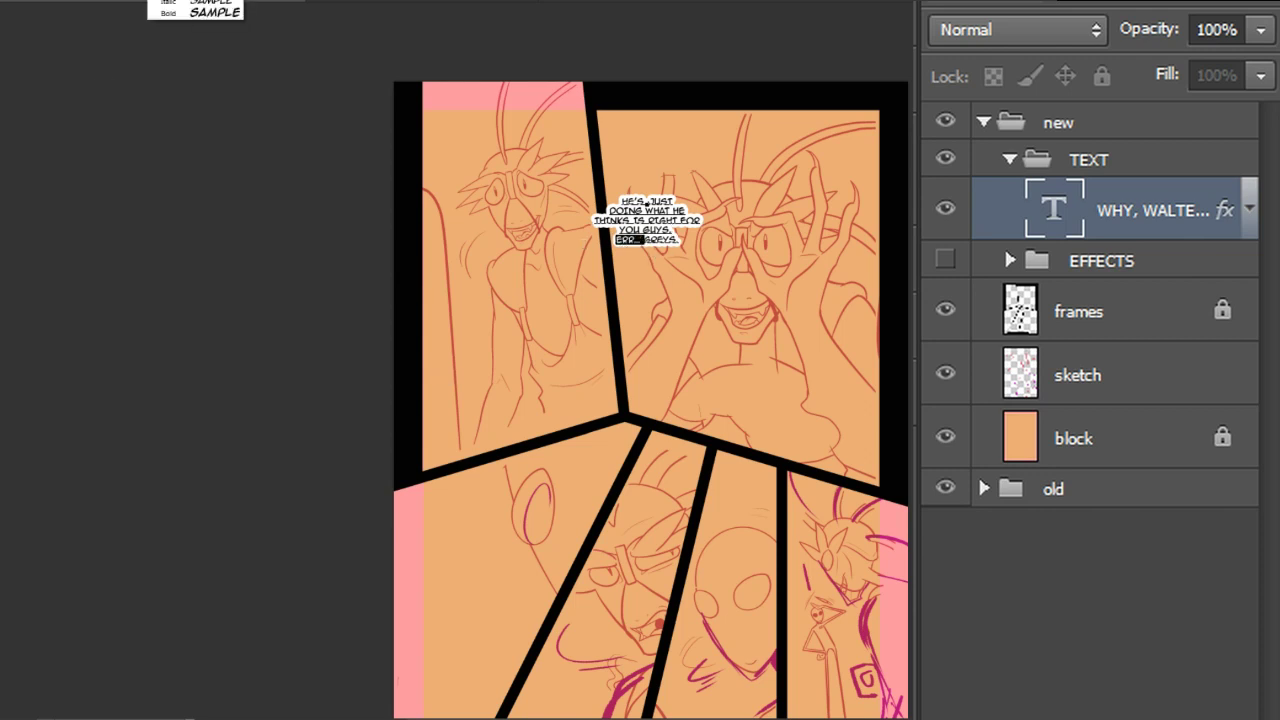
{"action": "left_click", "coordinate": [205, 12]}
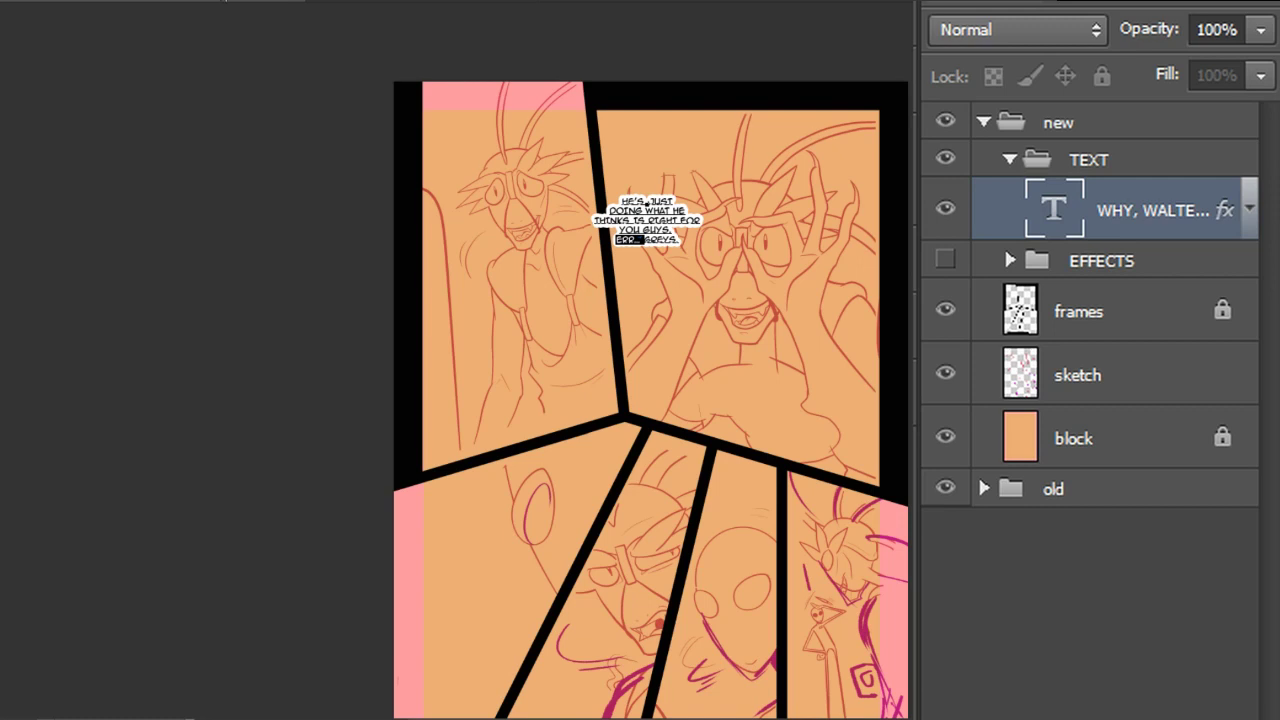
{"action": "left_click", "coordinate": [232, 1]}
{"action": "left_click", "coordinate": [205, 10]}
{"action": "left_click", "coordinate": [666, 232]}
Bring the word "FOR" down onto the "YOU GUYS." line and move the dialogue into the first panel's upper-left corner
{"action": "key", "text": "ctrl+plus"}
{"action": "key", "text": "ctrl+plus"}
{"action": "left_click_drag", "start_coordinate": [856, 20], "coordinate": [627, 195]}
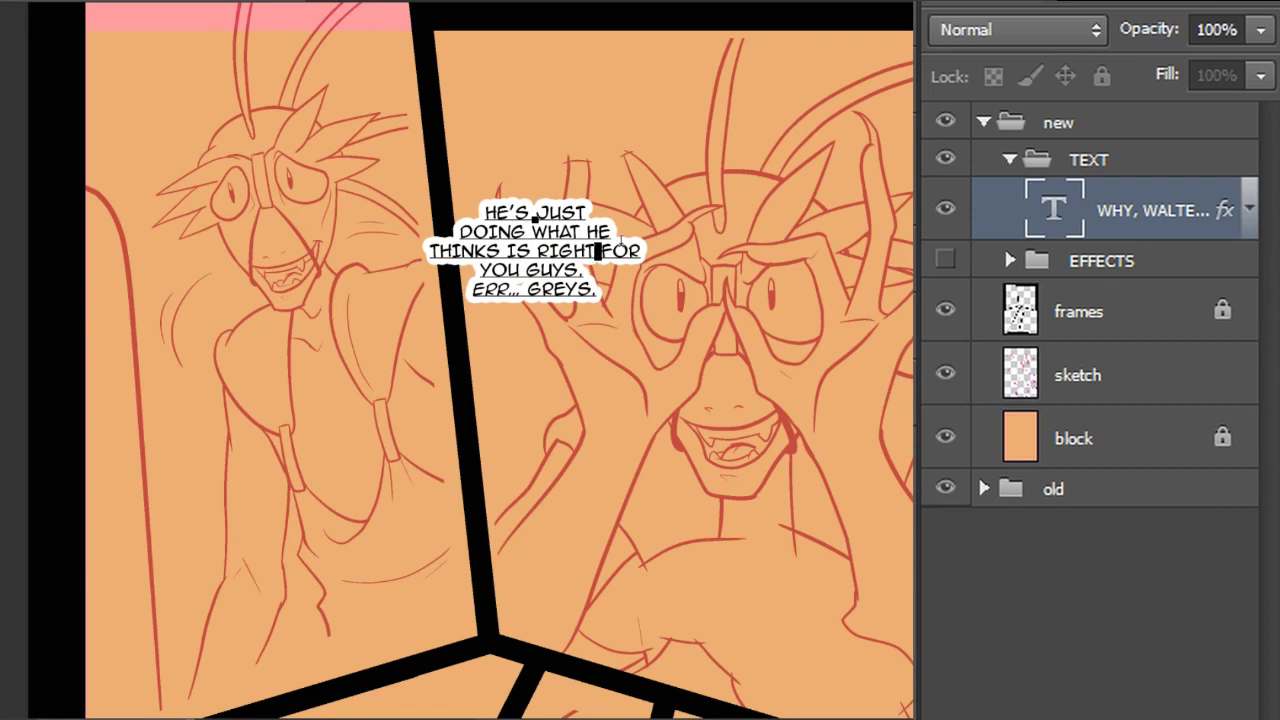
{"action": "key", "text": "Return"}
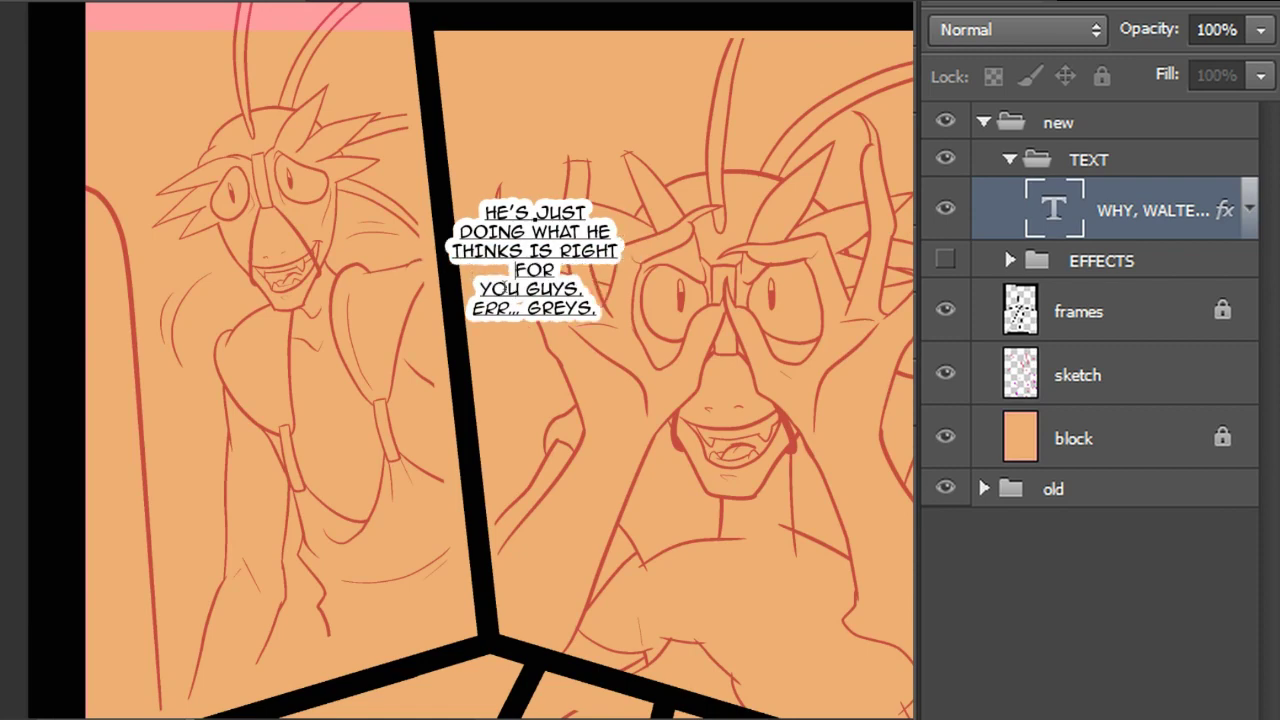
{"action": "key", "text": "BackSpace"}
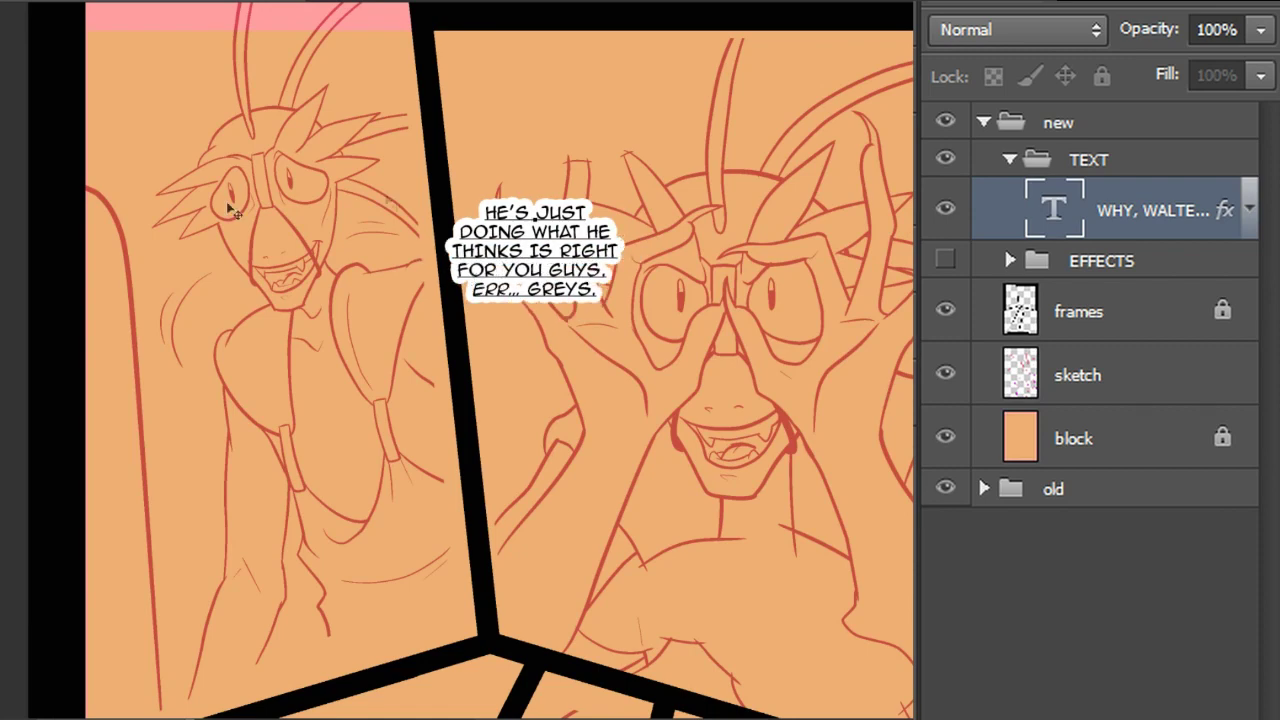
{"action": "left_click_drag", "start_coordinate": [684, 430], "coordinate": [338, 272]}
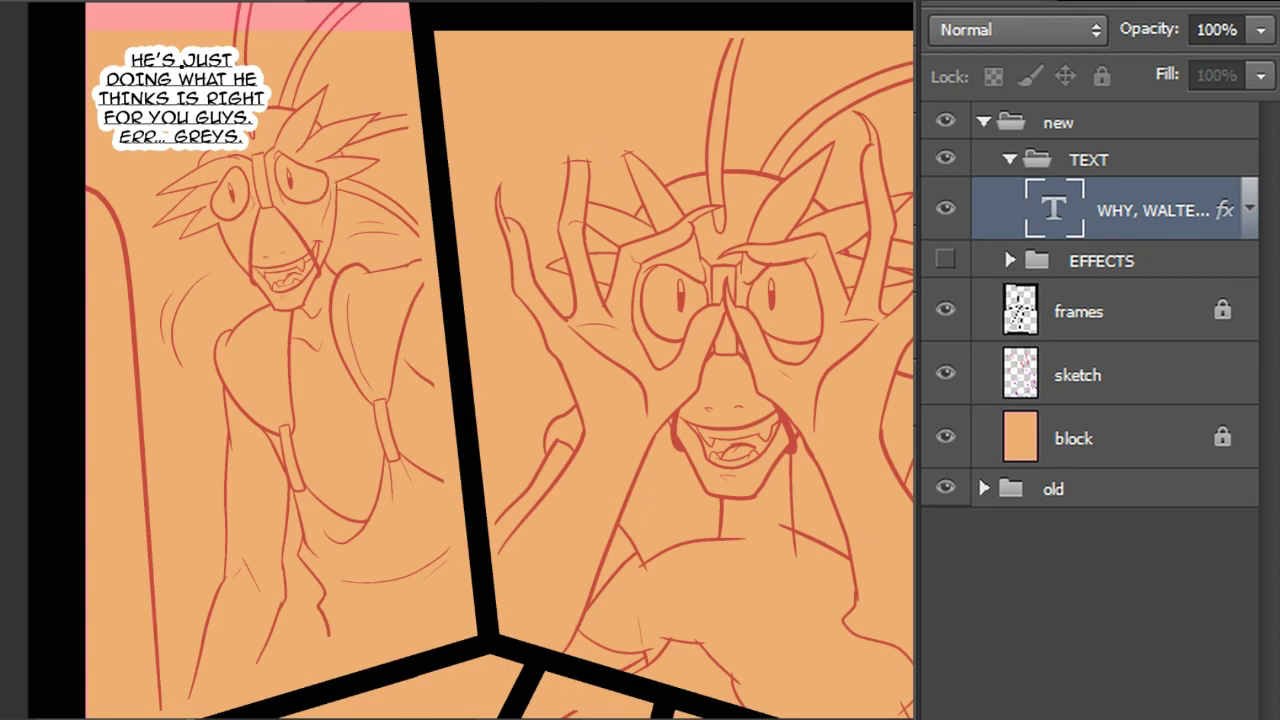
Switch to LibreOffice Writer and copy the line "BUT WHAT WAS THE DEAL WHEN HE LOOKED AT YOUR EYES BACK THERE?"
{"action": "key", "text": "alt+Tab"}
{"action": "left_click_drag", "start_coordinate": [179, 294], "coordinate": [468, 297]}
{"action": "key", "text": "ctrl+c"}
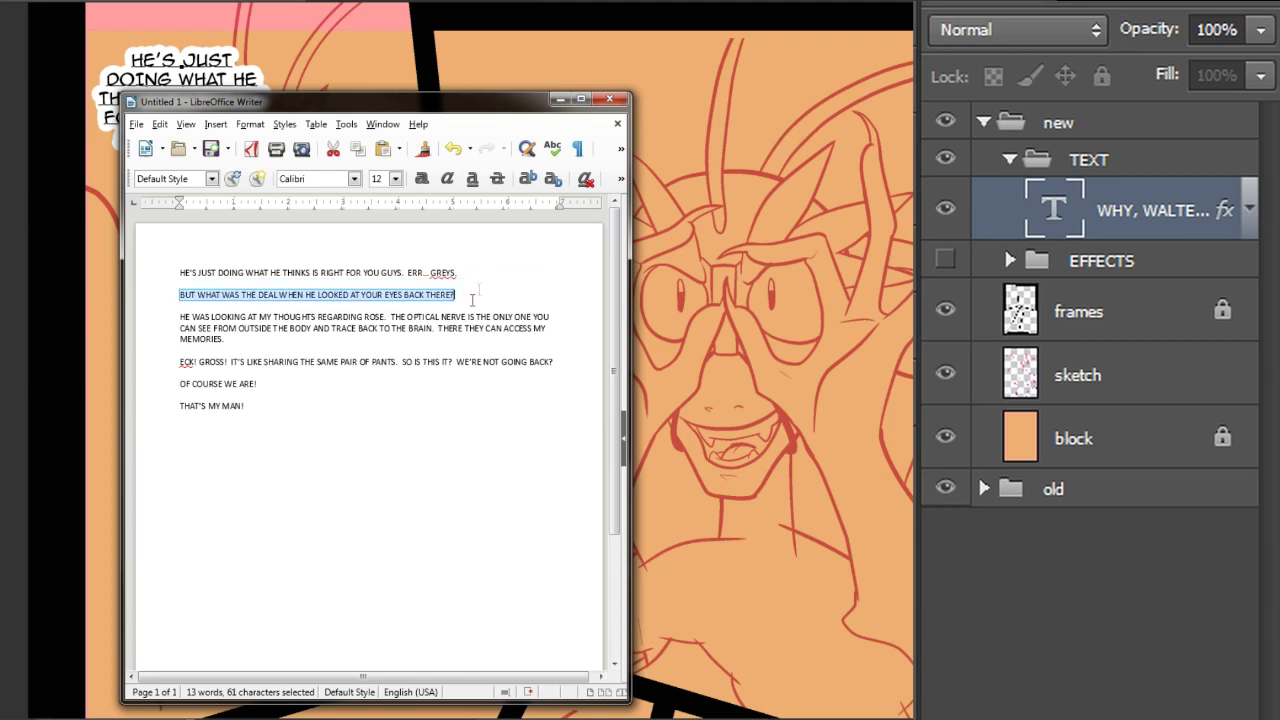
Switch back to Photoshop, finish the first dialogue and paste the copied line as new text over the second panel
{"action": "key", "text": "alt+Tab"}
{"action": "key", "text": "ctrl+Return"}
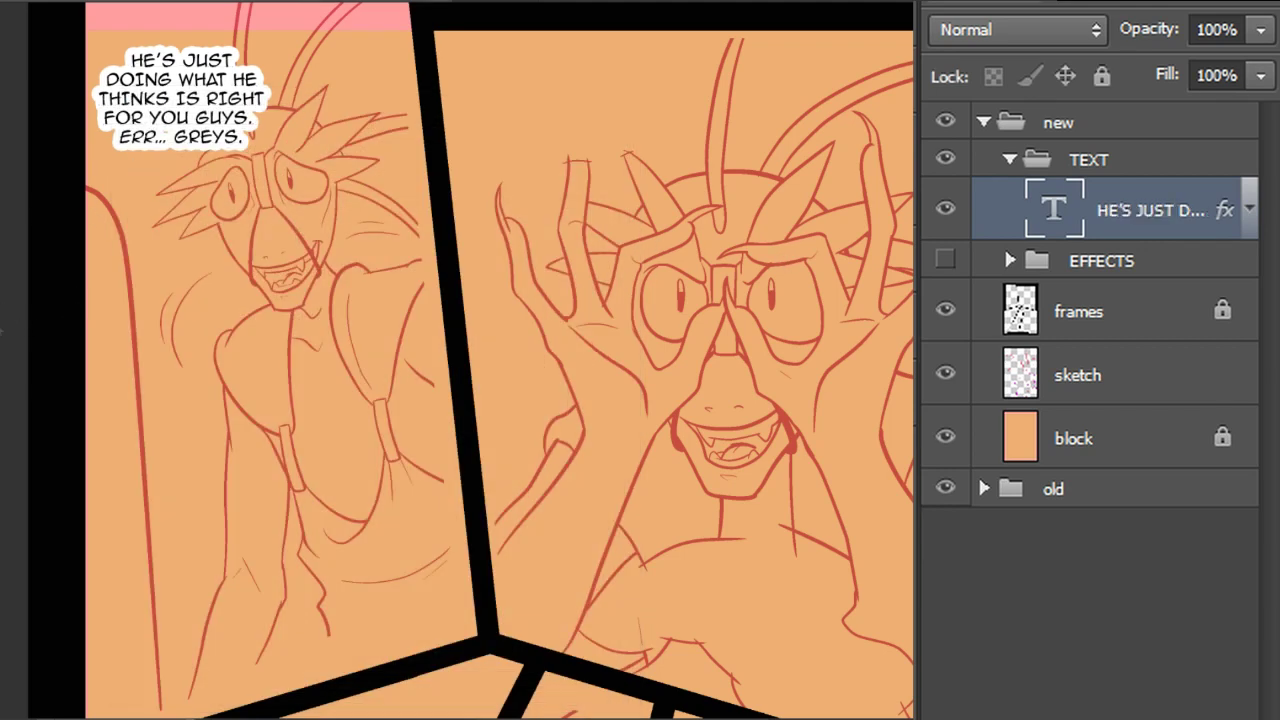
{"action": "left_click", "coordinate": [541, 352]}
{"action": "key", "text": "ctrl+v"}
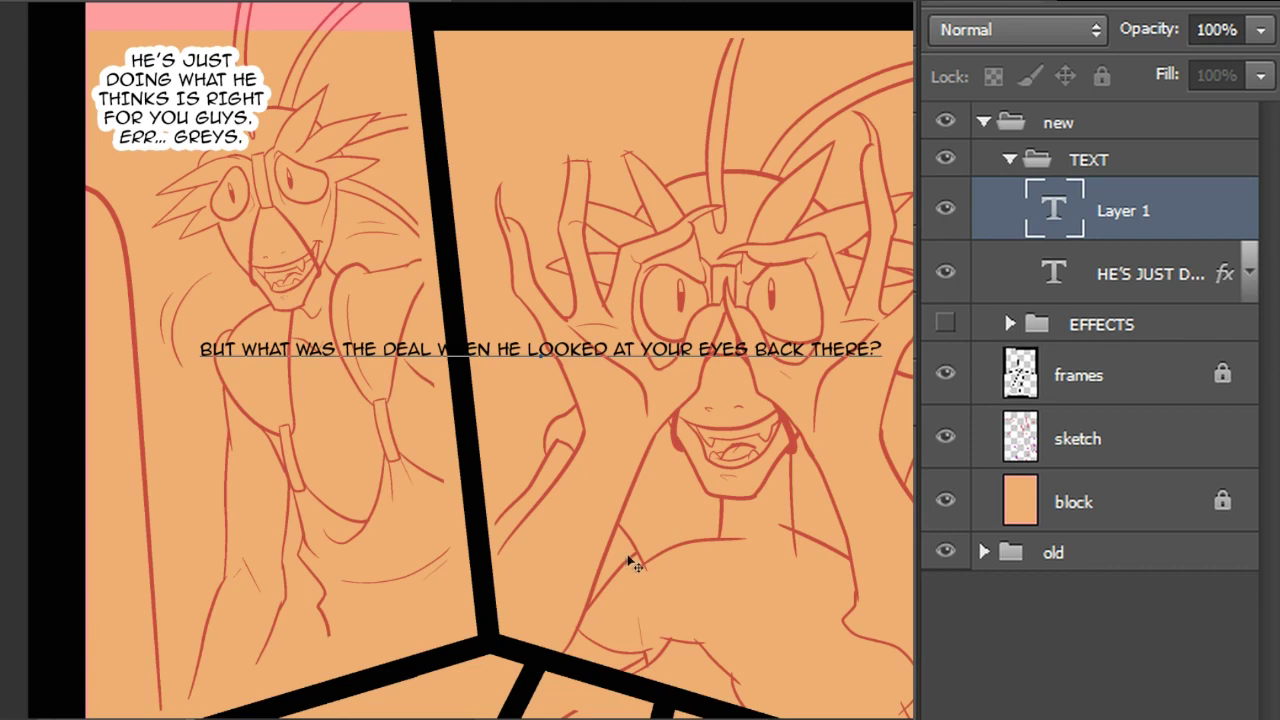
Copy the layer style from the "HE'S JUST D..." text layer to the "BUT WHAT WAS..." layer and collapse its effects list
{"action": "left_click", "coordinate": [1110, 272]}
{"action": "right_click", "coordinate": [1140, 272]}
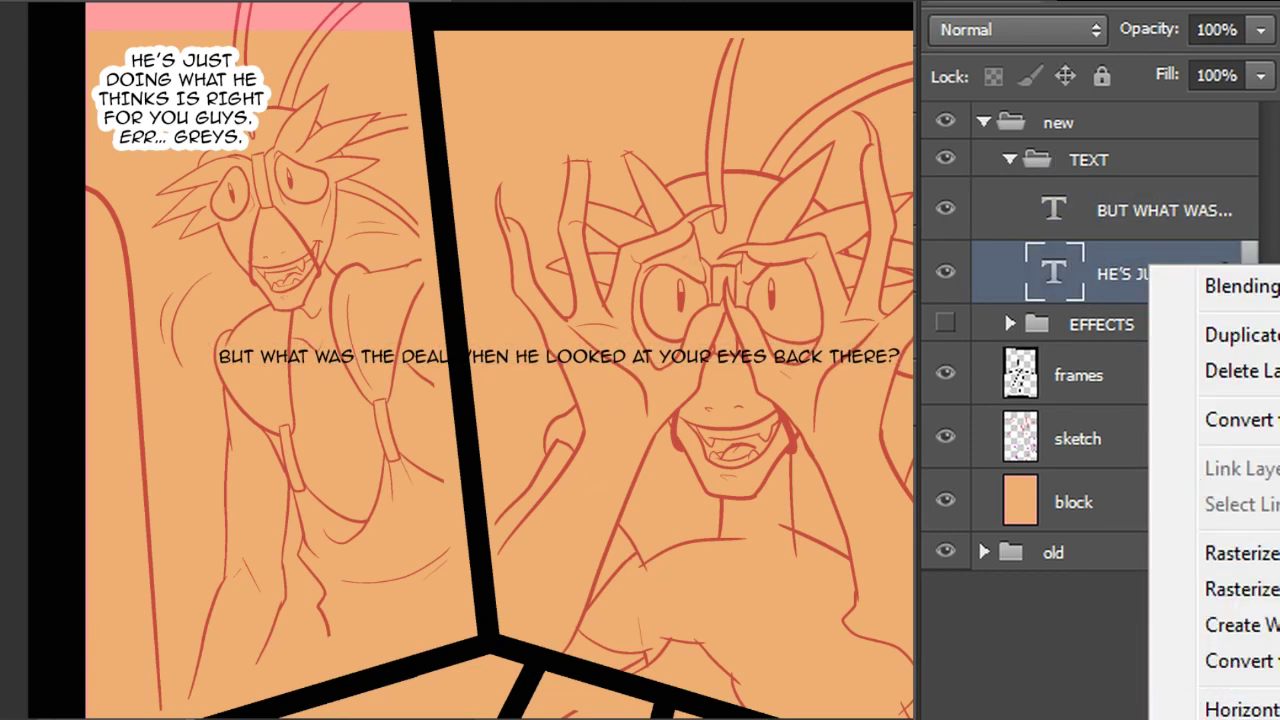
{"action": "key", "text": "Escape"}
{"action": "left_click", "coordinate": [1160, 214]}
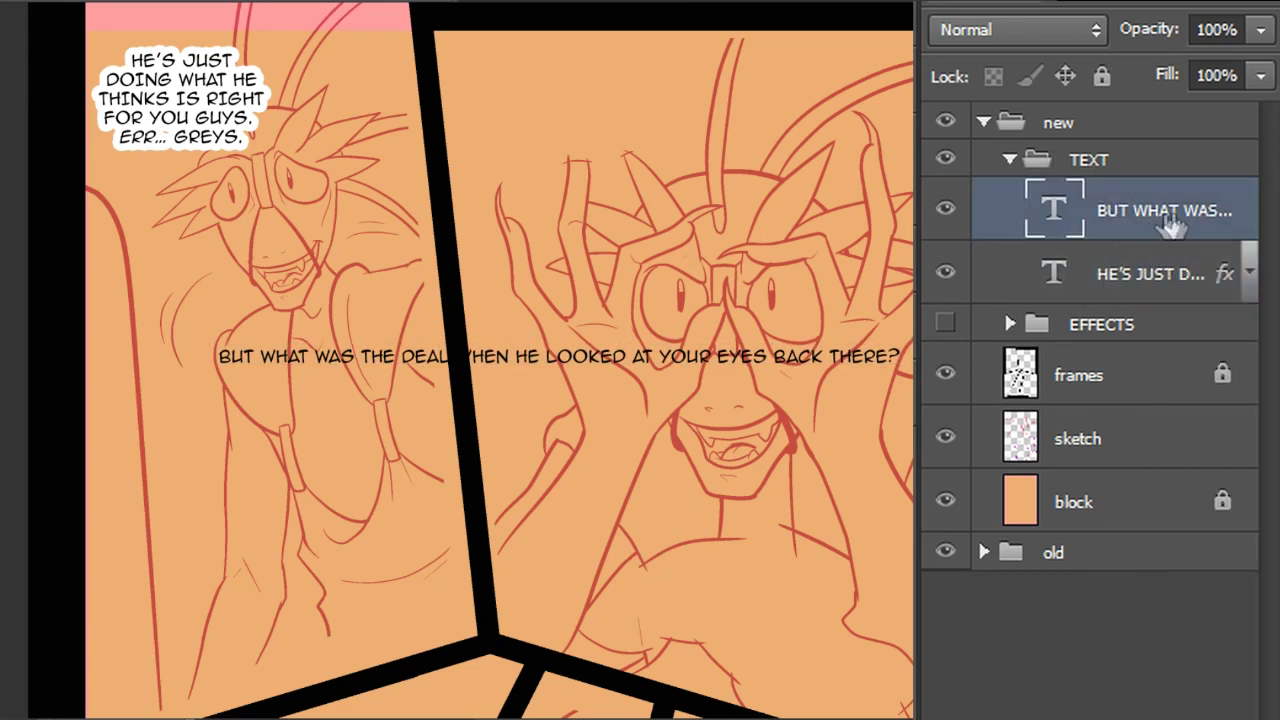
{"action": "right_click", "coordinate": [1168, 216]}
{"action": "left_click", "coordinate": [1190, 718]}
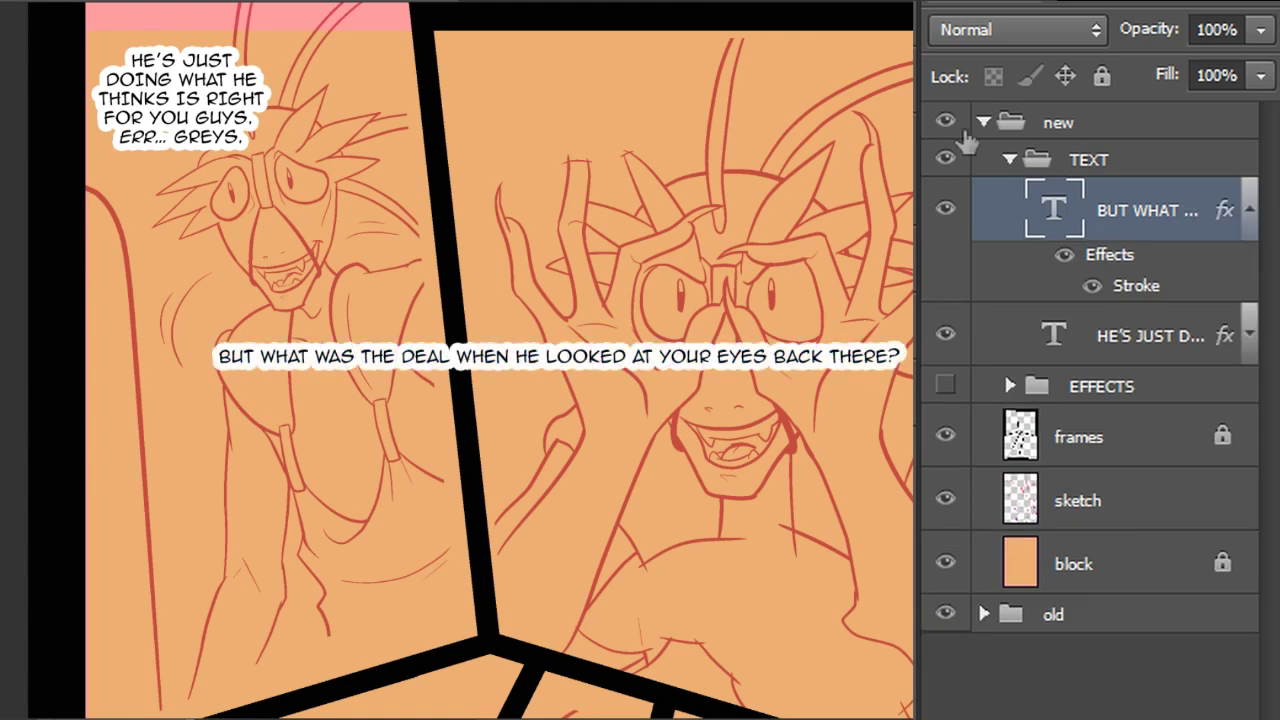
{"action": "left_click", "coordinate": [1249, 210]}
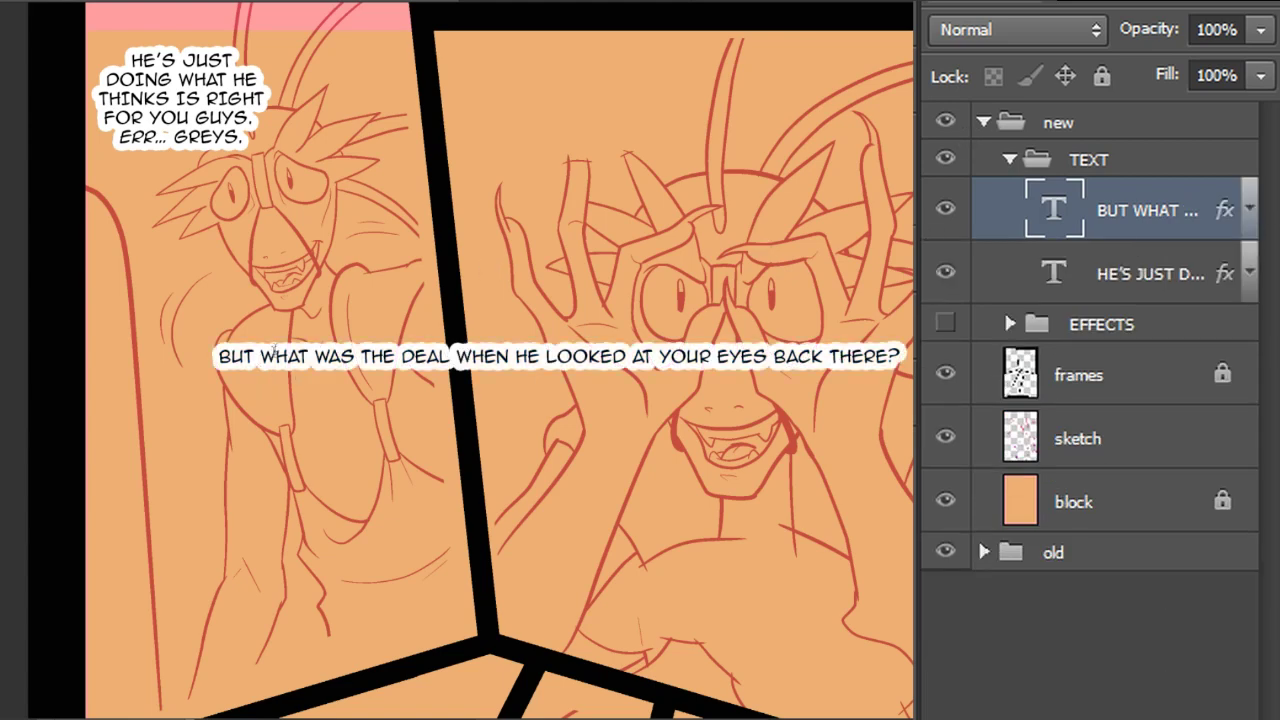
Break the new dialogue into five lines after "WHAT", "DEAL", "LOOKED" and "EYES"
{"action": "left_click", "coordinate": [320, 362]}
{"action": "key", "text": "Return"}
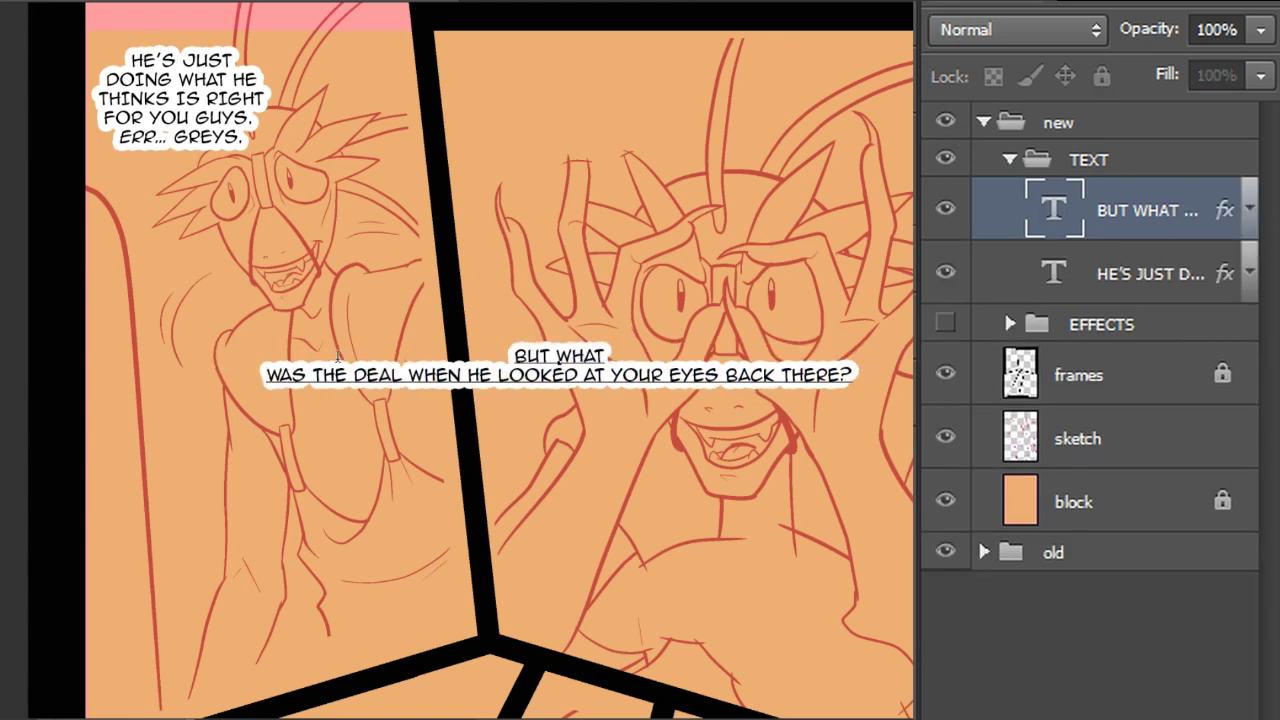
{"action": "key", "text": "Return"}
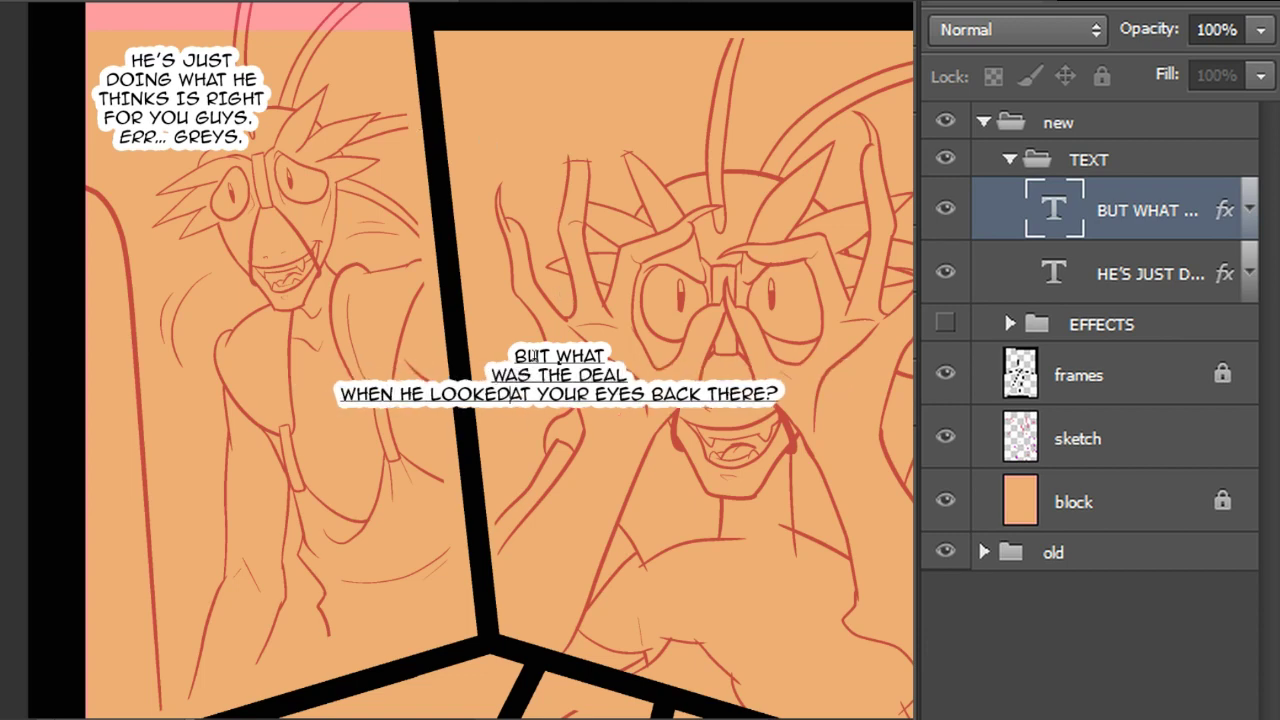
{"action": "key", "text": "Return"}
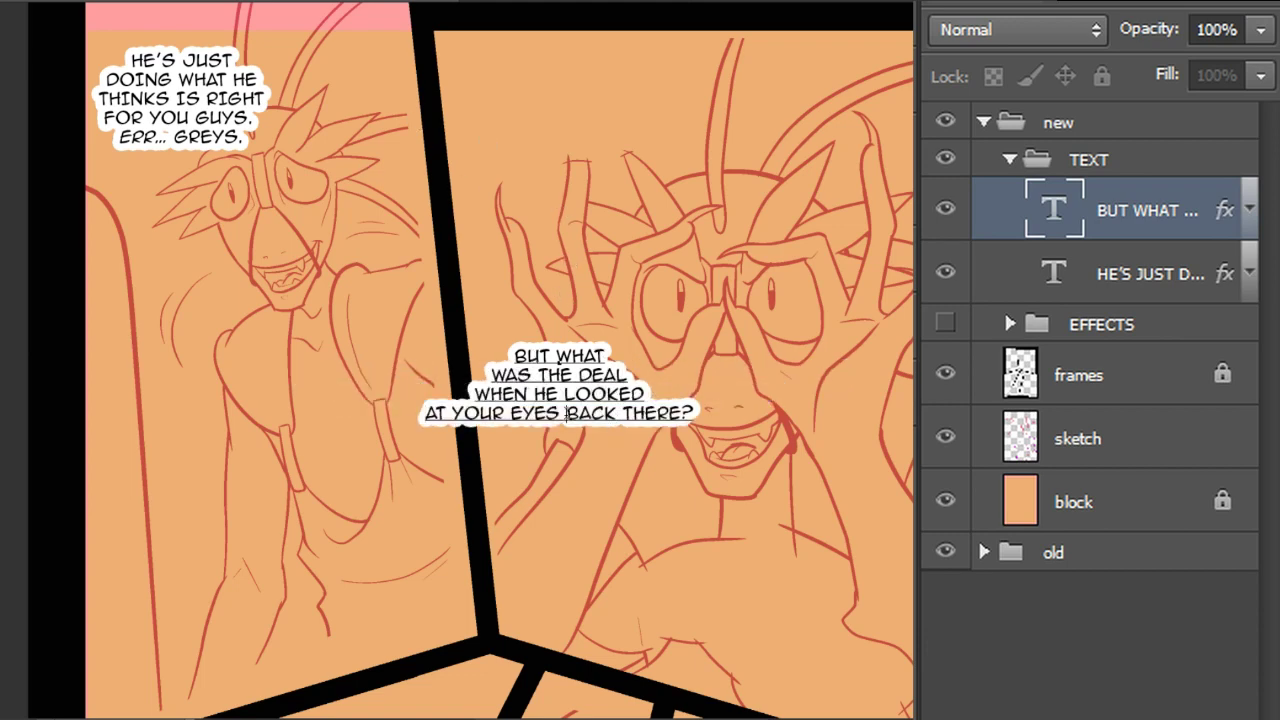
{"action": "key", "text": "Return"}
Move the five-line dialogue to the second panel's upper-left corner, overlapping the frame, and commit the text
{"action": "left_click_drag", "start_coordinate": [797, 481], "coordinate": [766, 283]}
{"action": "mouse_move", "coordinate": [797, 335]}
{"action": "left_mouse_down"}
{"action": "mouse_move", "coordinate": [834, 306]}
{"action": "mouse_move", "coordinate": [800, 320]}
{"action": "mouse_move", "coordinate": [780, 300]}
{"action": "mouse_move", "coordinate": [789, 328]}
{"action": "mouse_move", "coordinate": [800, 325]}
{"action": "left_mouse_up"}
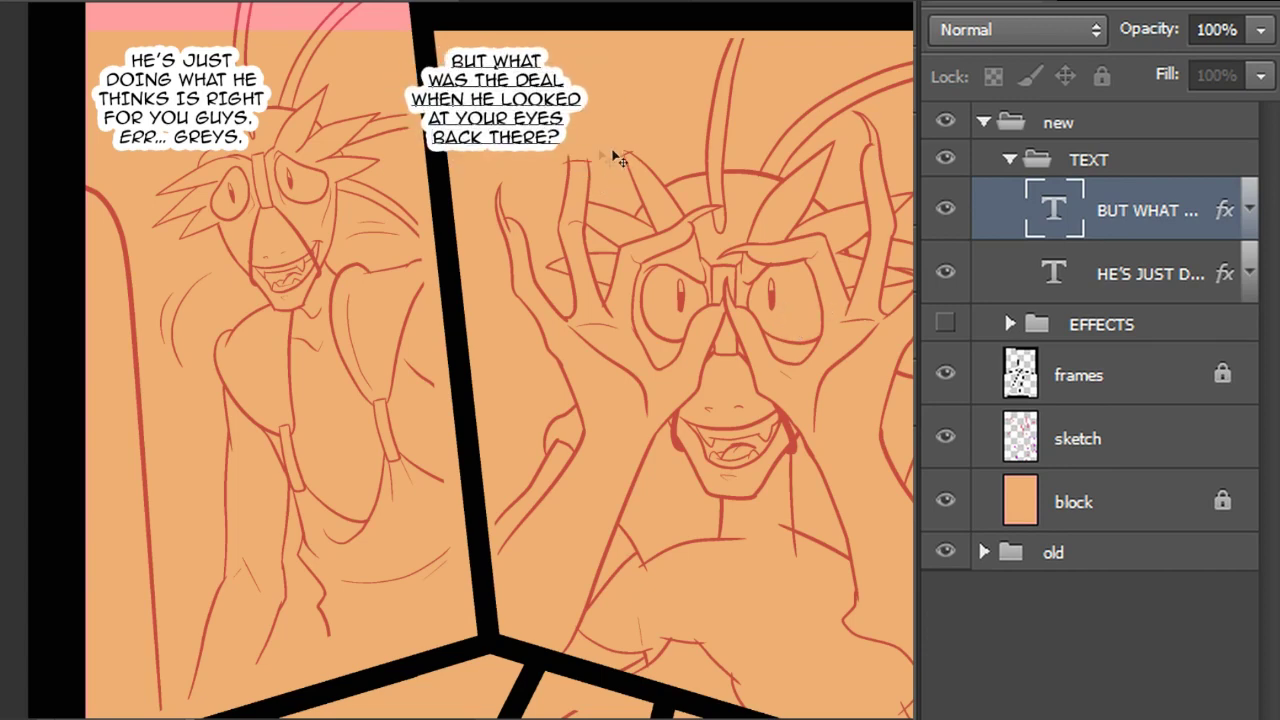
{"action": "key", "text": "ctrl+Return"}
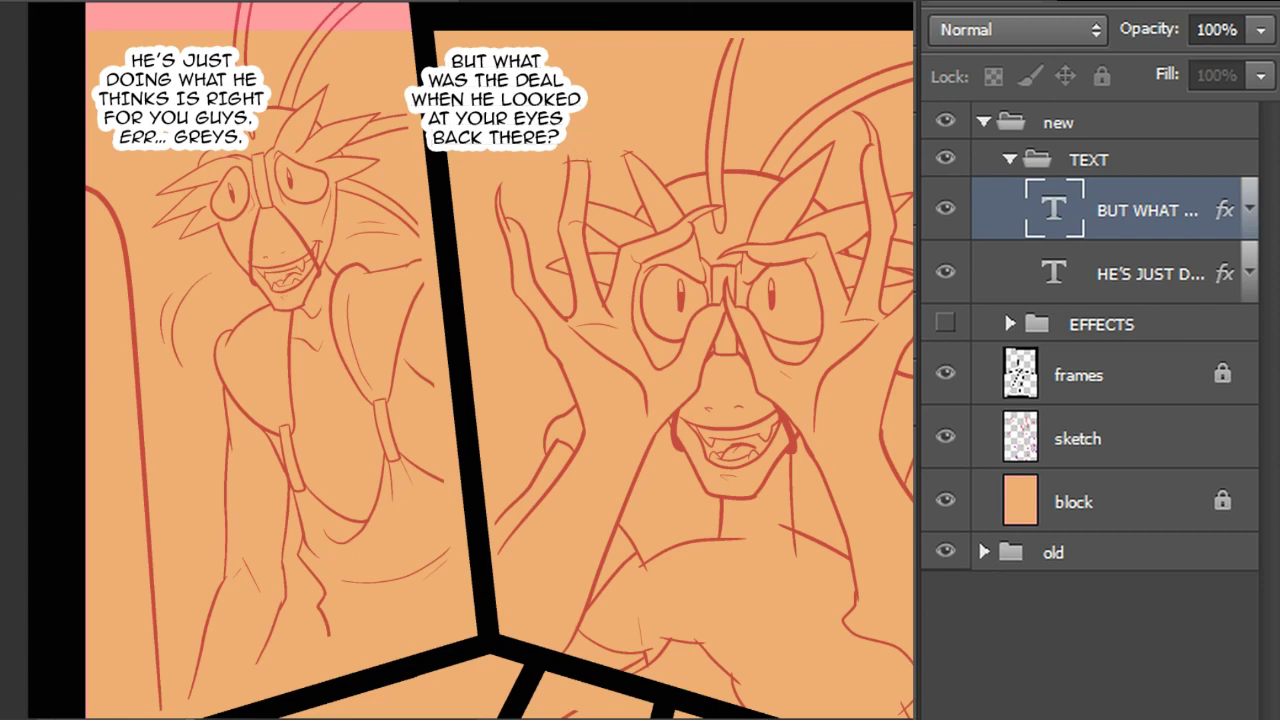
Redraw the raised fingertip beside the second panel's dialogue on the sketch layer, undoing the stray strokes around it
{"action": "left_click", "coordinate": [1066, 455]}
{"action": "mouse_move", "coordinate": [569, 165]}
{"action": "left_mouse_down"}
{"action": "mouse_move", "coordinate": [588, 141]}
{"action": "mouse_move", "coordinate": [589, 187]}
{"action": "left_mouse_up"}
{"action": "mouse_move", "coordinate": [584, 120]}
{"action": "left_mouse_down"}
{"action": "mouse_move", "coordinate": [594, 173]}
{"action": "mouse_move", "coordinate": [583, 97]}
{"action": "mouse_move", "coordinate": [595, 72]}
{"action": "mouse_move", "coordinate": [574, 176]}
{"action": "left_mouse_up"}
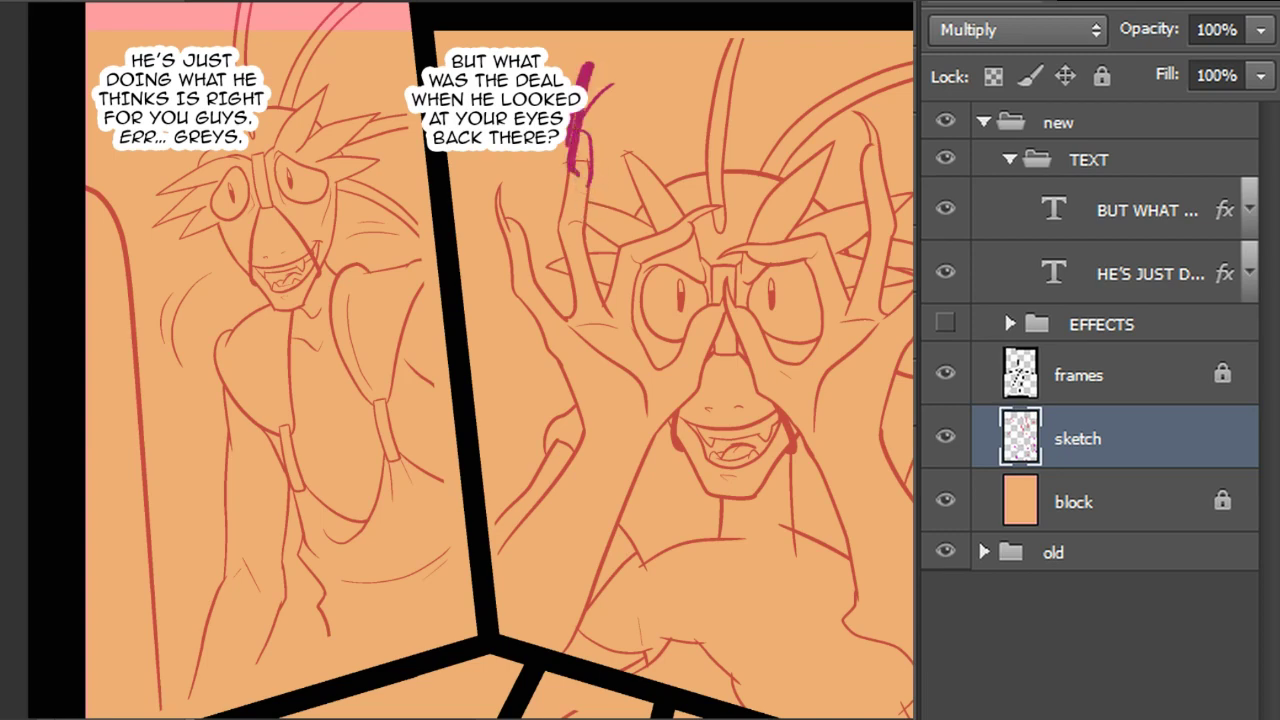
{"action": "key", "text": "ctrl+z"}
{"action": "mouse_move", "coordinate": [422, 138]}
{"action": "left_mouse_down"}
{"action": "mouse_move", "coordinate": [414, 171]}
{"action": "mouse_move", "coordinate": [560, 205]}
{"action": "mouse_move", "coordinate": [577, 146]}
{"action": "left_mouse_up"}
{"action": "key", "text": "ctrl+z"}
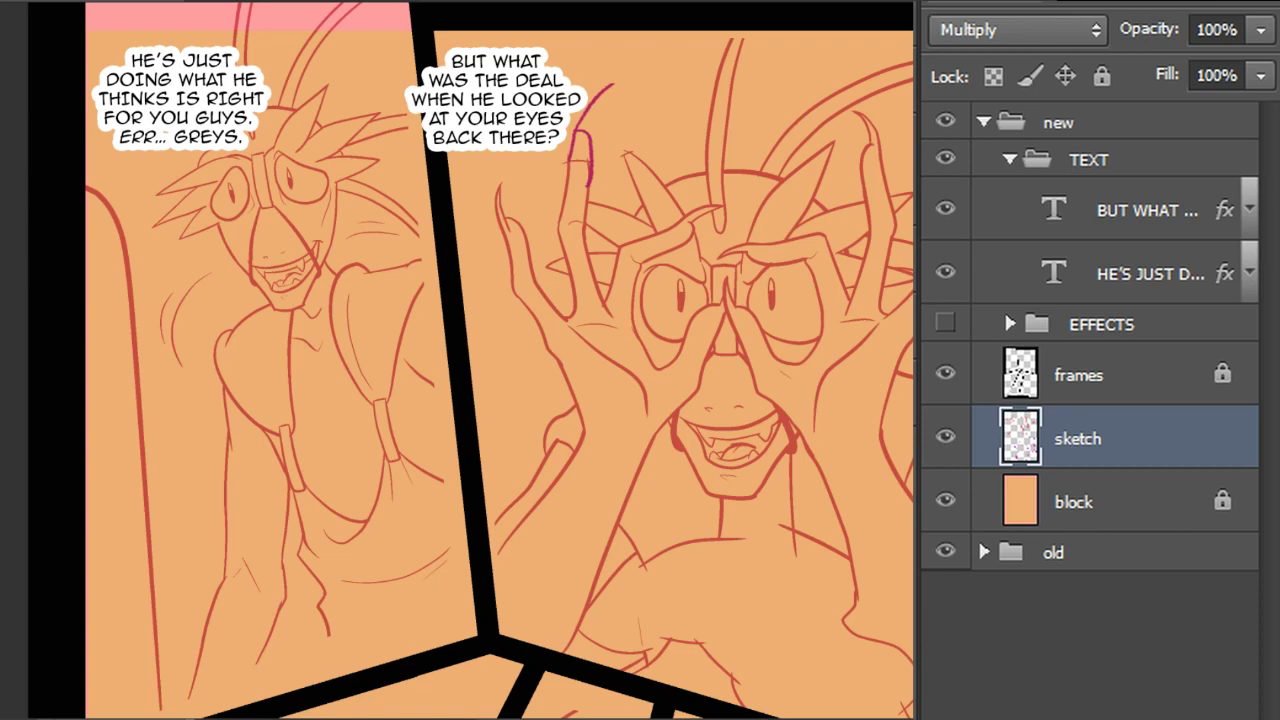
Lasso the second panel's figure on the sketch layer, reposition it with Free Transform to make room for the dialogue, and deselect
{"action": "mouse_move", "coordinate": [592, 62]}
{"action": "left_mouse_down"}
{"action": "mouse_move", "coordinate": [740, 4]}
{"action": "mouse_move", "coordinate": [560, 676]}
{"action": "mouse_move", "coordinate": [496, 570]}
{"action": "mouse_move", "coordinate": [505, 282]}
{"action": "mouse_move", "coordinate": [597, 76]}
{"action": "left_mouse_up"}
{"action": "left_click_drag", "start_coordinate": [790, 715], "coordinate": [762, 633]}
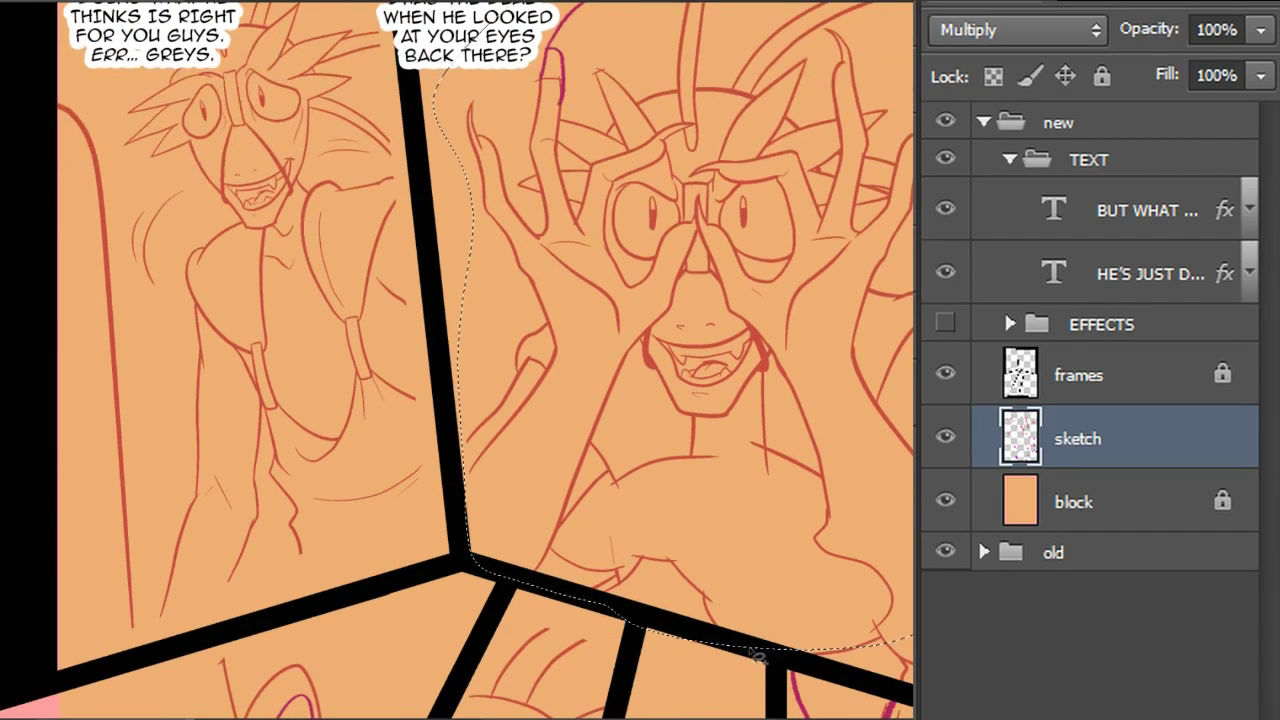
{"action": "left_click_drag", "start_coordinate": [880, 610], "coordinate": [890, 684]}
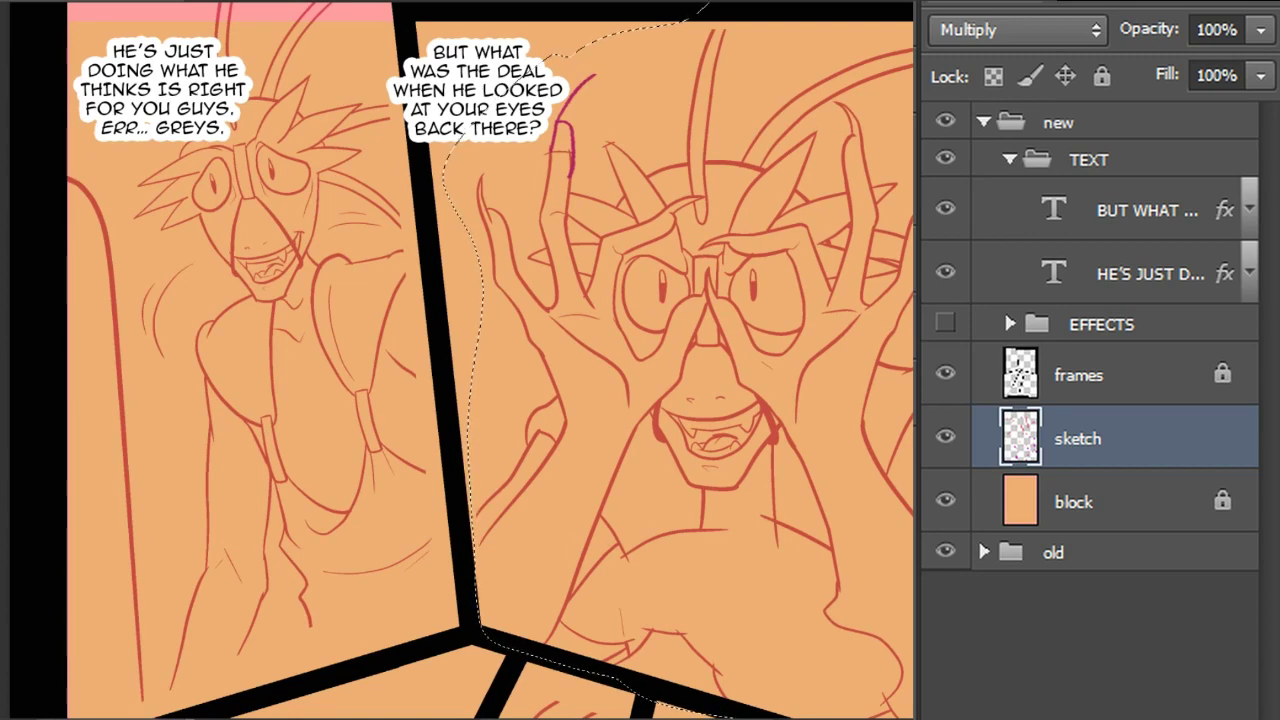
{"action": "key", "text": "ctrl+t"}
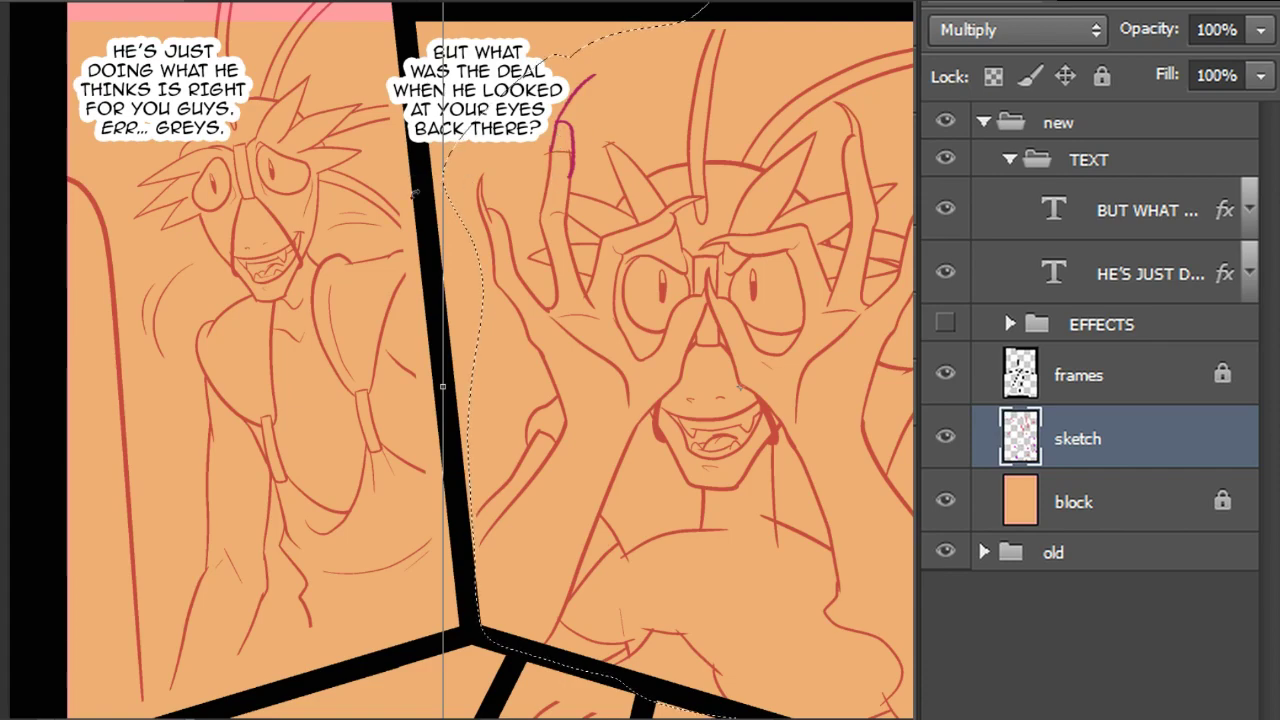
{"action": "left_click_drag", "start_coordinate": [428, 172], "coordinate": [422, 188]}
{"action": "mouse_move", "coordinate": [718, 208]}
{"action": "left_mouse_down"}
{"action": "mouse_move", "coordinate": [729, 207]}
{"action": "mouse_move", "coordinate": [718, 238]}
{"action": "left_mouse_up"}
{"action": "key", "text": "Return"}
{"action": "key", "text": "ctrl+d"}
Switch to LibreOffice Writer and copy the paragraph from "HE WAS LOOKING AT MY THOUGHTS REGARDING ROSE." to "MEMORIES."
{"action": "scroll", "coordinate": [463, 360], "scroll_direction": "down", "scroll_amount": 10}
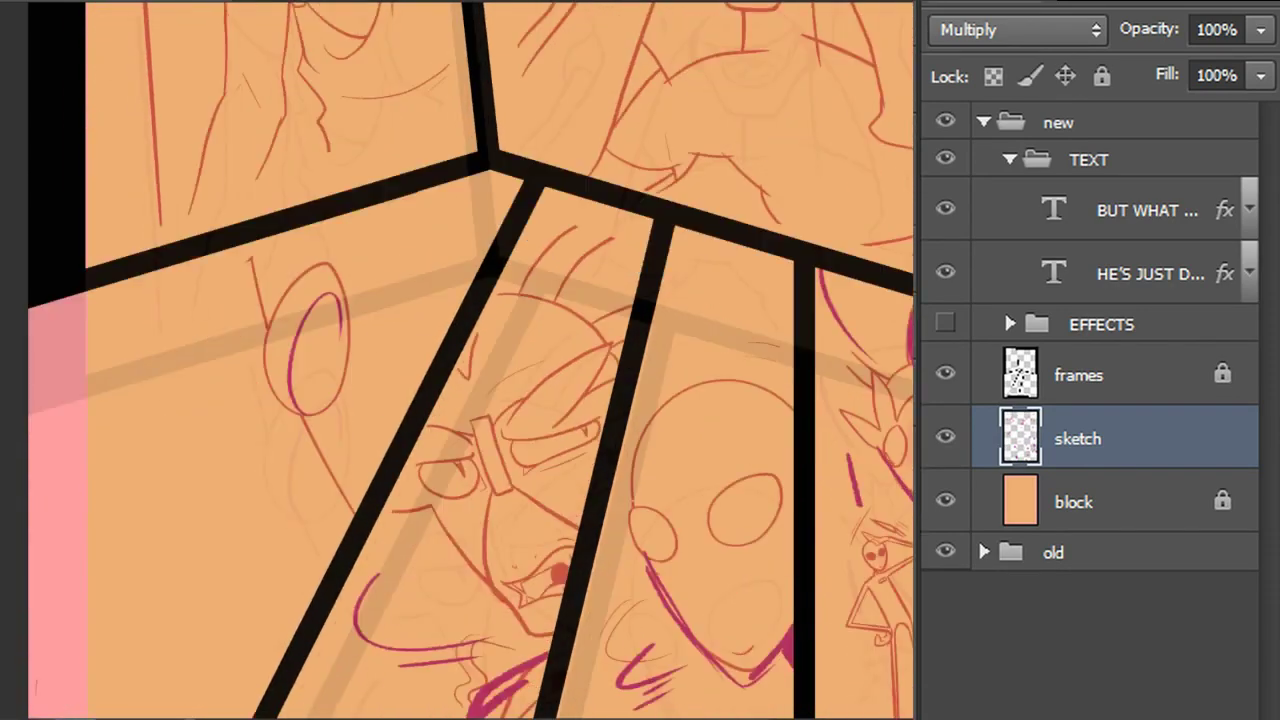
{"action": "scroll", "coordinate": [472, 360], "scroll_direction": "down", "scroll_amount": 5}
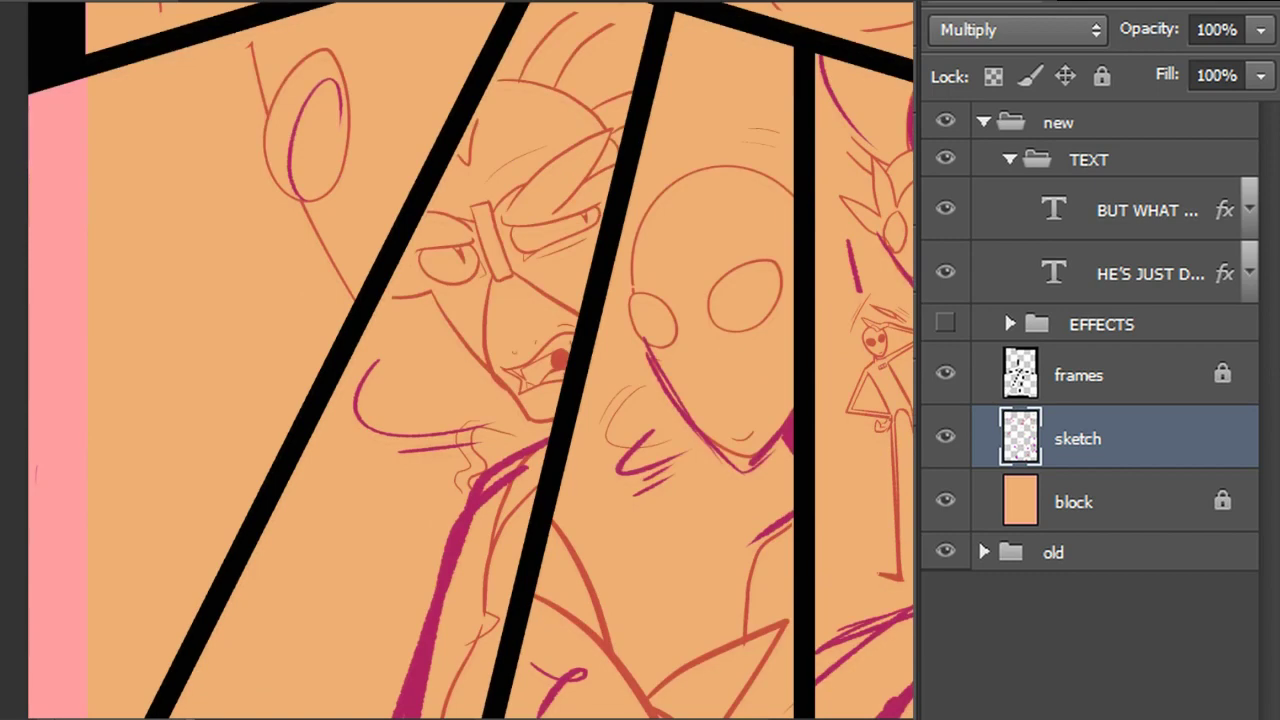
{"action": "key", "text": "alt+Tab"}
{"action": "left_click_drag", "start_coordinate": [184, 315], "coordinate": [282, 343]}
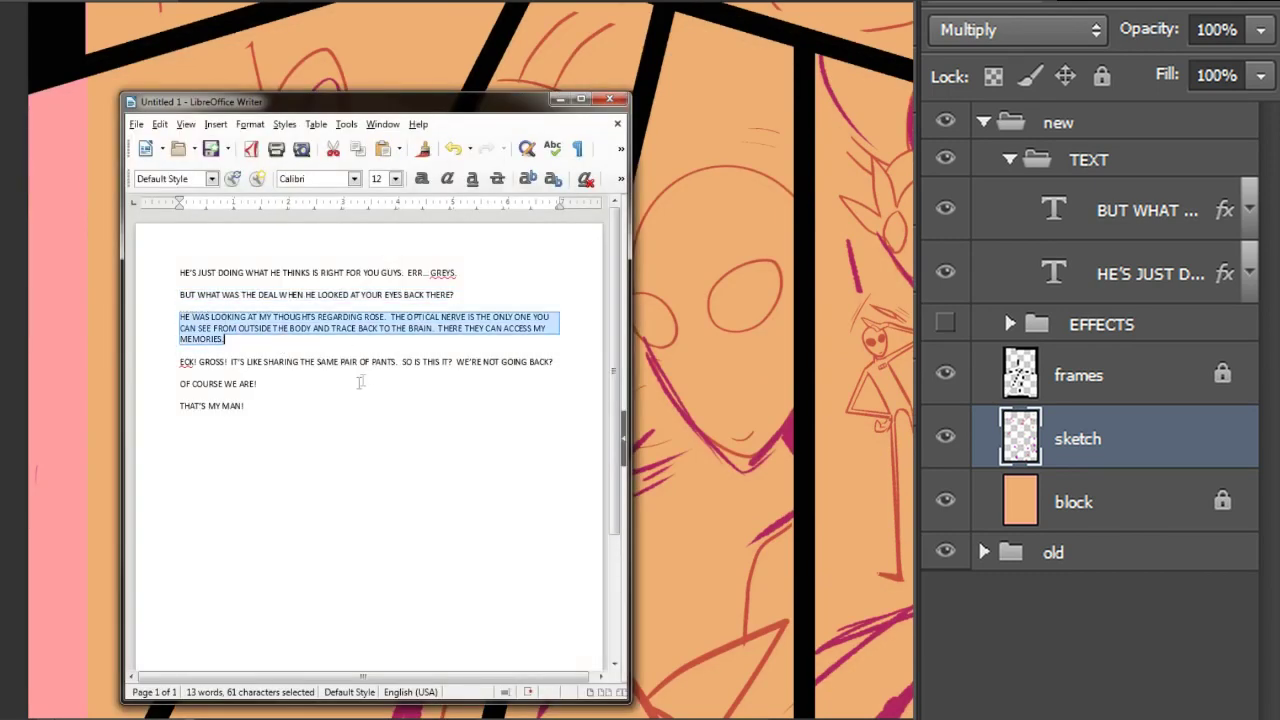
Switch back to Photoshop, paste the paragraph as new text over the lower-left panels and apply the copied stroke style to it
{"action": "left_click", "coordinate": [888, 370]}
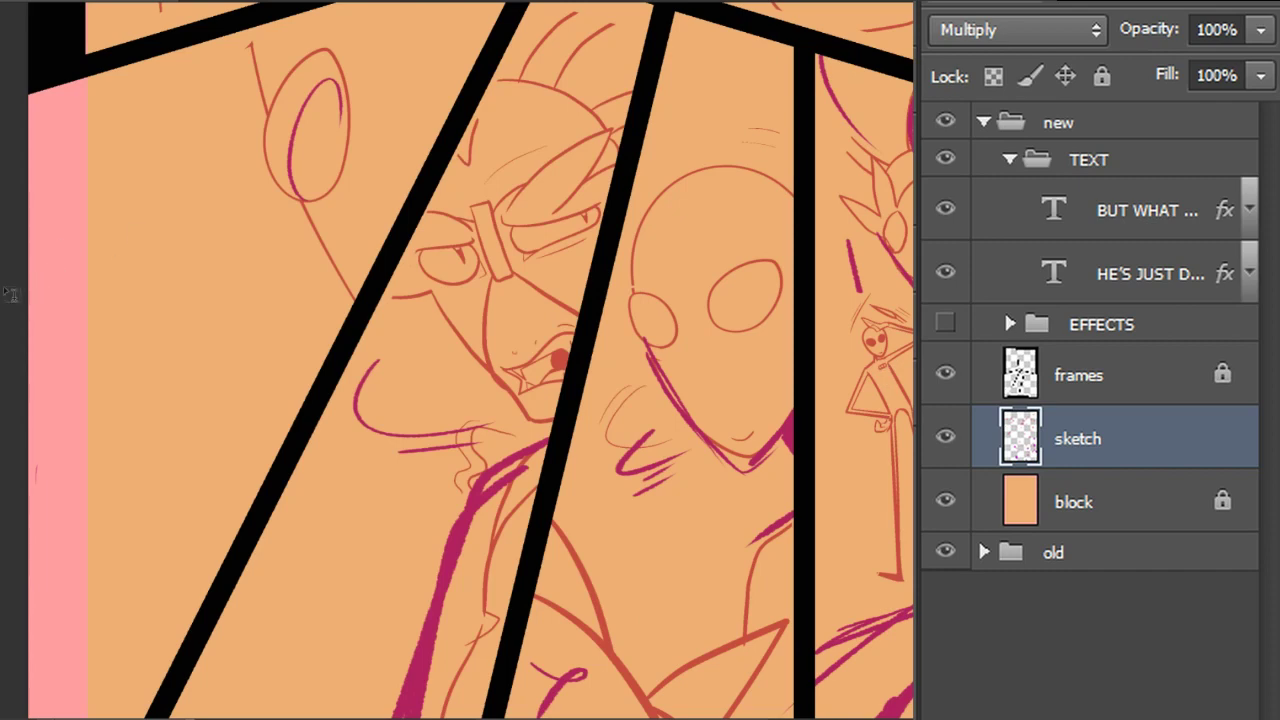
{"action": "left_click", "coordinate": [1130, 210]}
{"action": "left_click", "coordinate": [214, 295]}
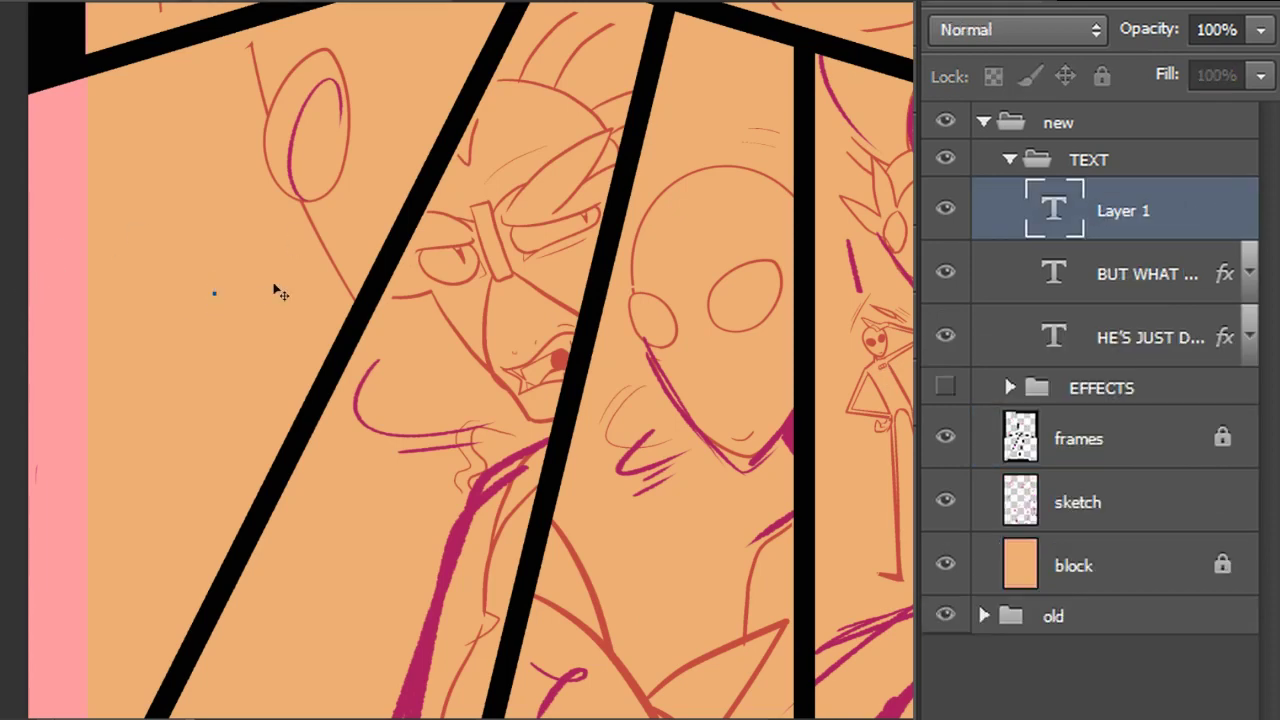
{"action": "key", "text": "ctrl+v"}
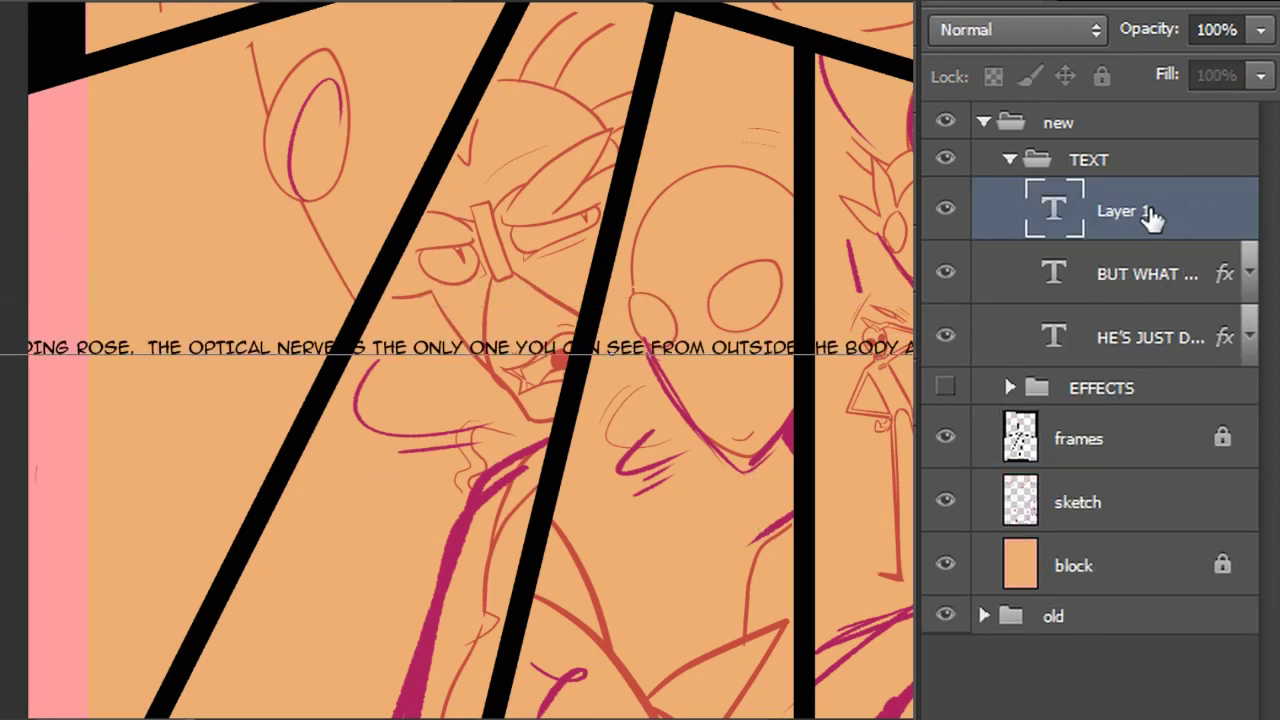
{"action": "right_click", "coordinate": [1153, 218]}
{"action": "left_click", "coordinate": [1195, 695]}
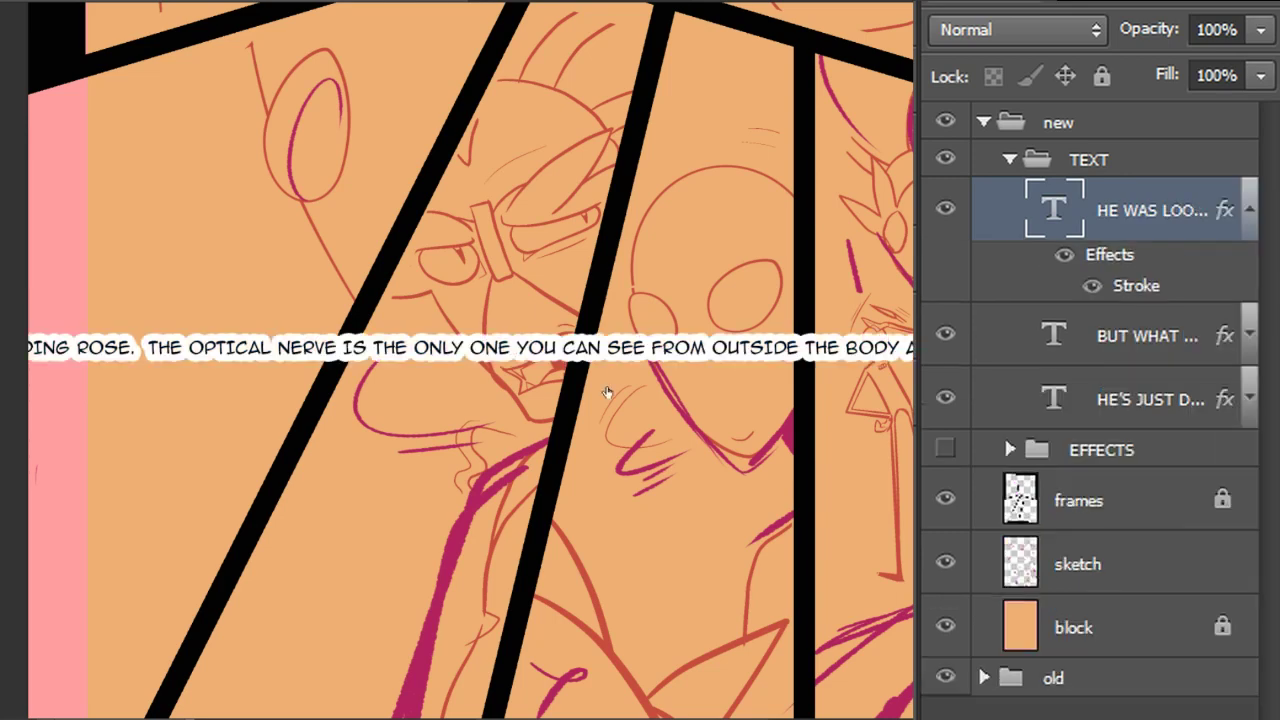
Move the pasted paragraph within view and break the line between "ROSE." and "THE OPTICAL NERVE"
{"action": "left_click", "coordinate": [385, 342]}
{"action": "left_click_drag", "start_coordinate": [377, 426], "coordinate": [489, 456]}
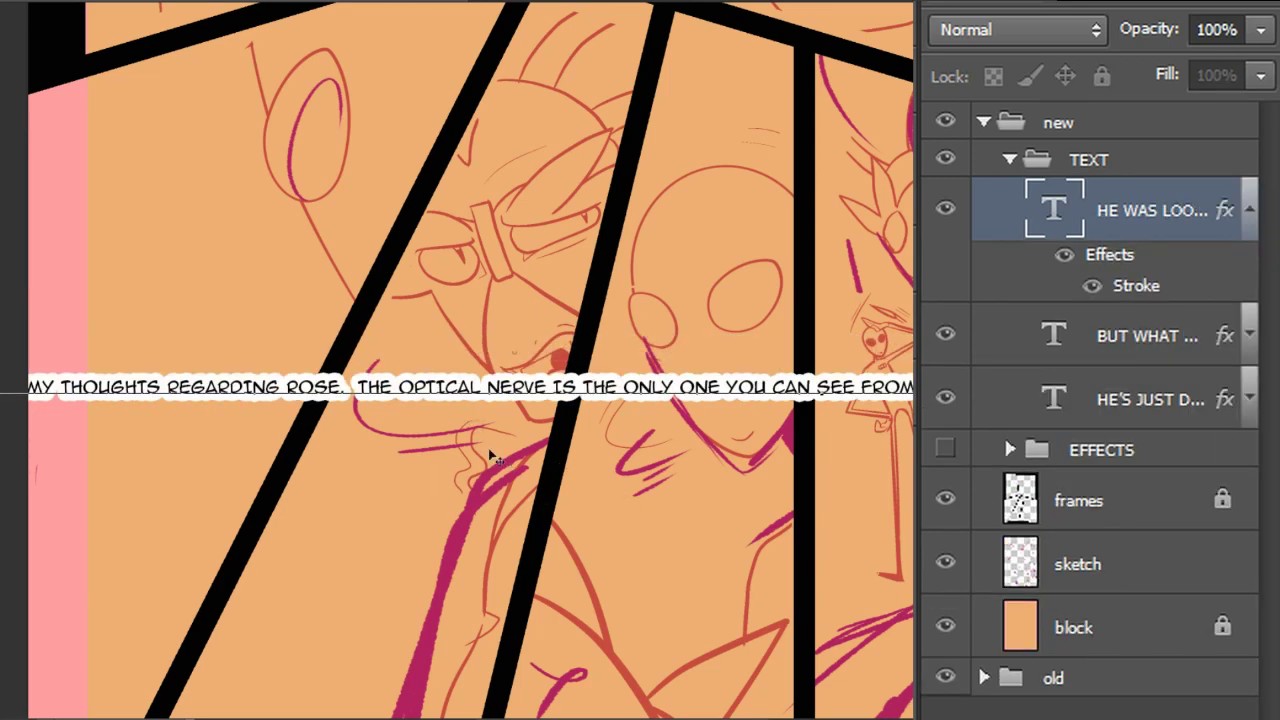
{"action": "left_click", "coordinate": [352, 387]}
{"action": "left_click_drag", "start_coordinate": [352, 387], "coordinate": [345, 387]}
{"action": "key", "text": "Return"}
Shift the paragraph sideways to reach its second sentence's end and break the line before "THERE THEY CAN ACCESS MY MEMORIES."
{"action": "left_click_drag", "start_coordinate": [766, 556], "coordinate": [708, 568]}
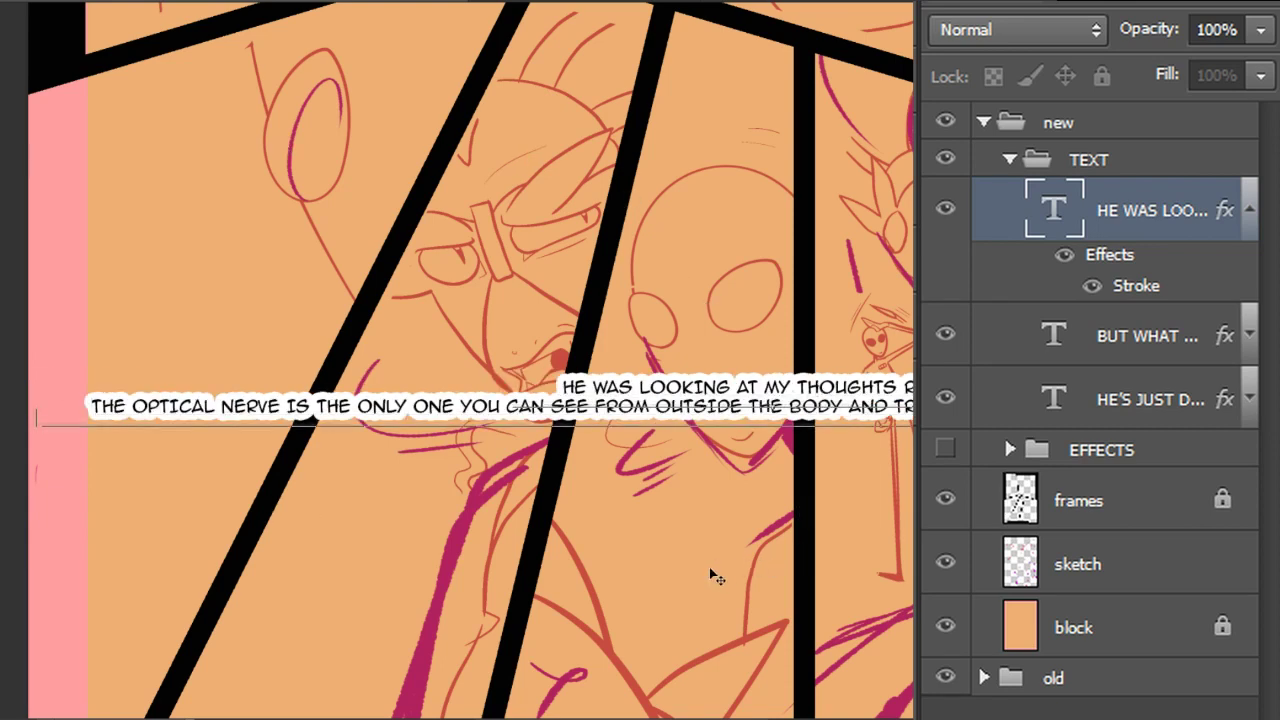
{"action": "left_click_drag", "start_coordinate": [790, 493], "coordinate": [765, 485]}
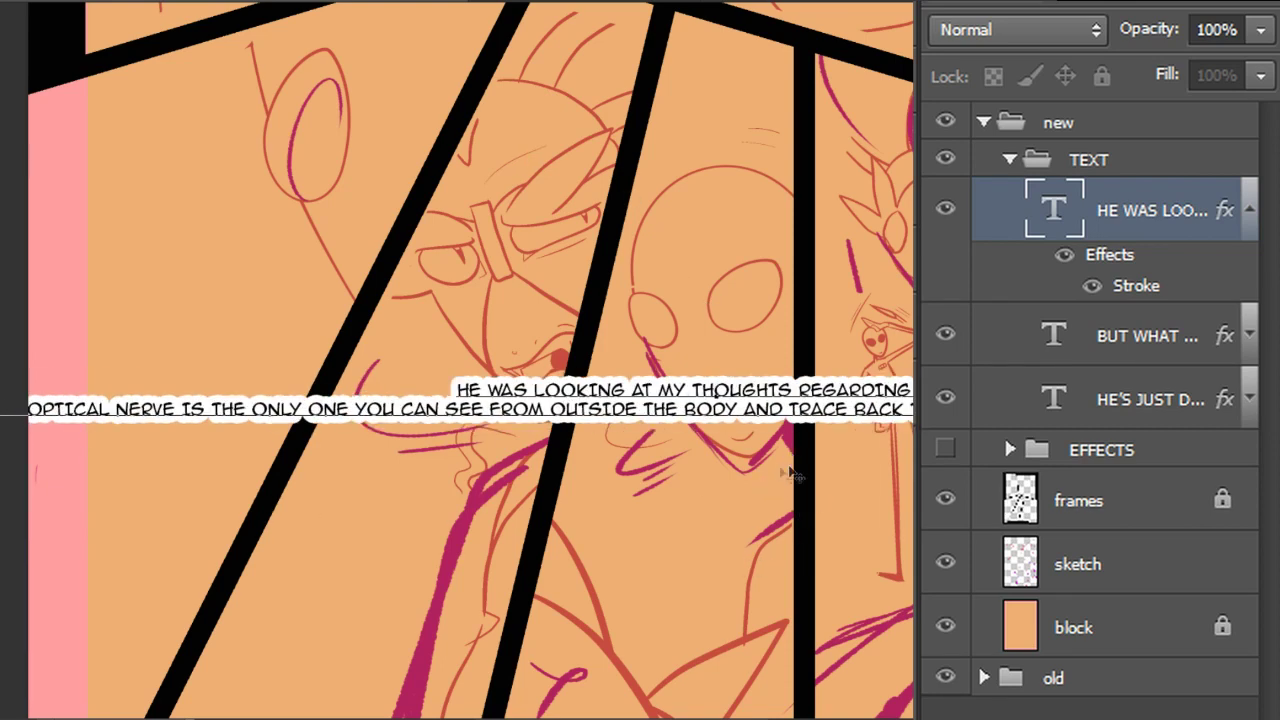
{"action": "mouse_move", "coordinate": [580, 509]}
{"action": "left_mouse_down"}
{"action": "mouse_move", "coordinate": [520, 508]}
{"action": "mouse_move", "coordinate": [763, 514]}
{"action": "mouse_move", "coordinate": [602, 503]}
{"action": "left_mouse_up"}
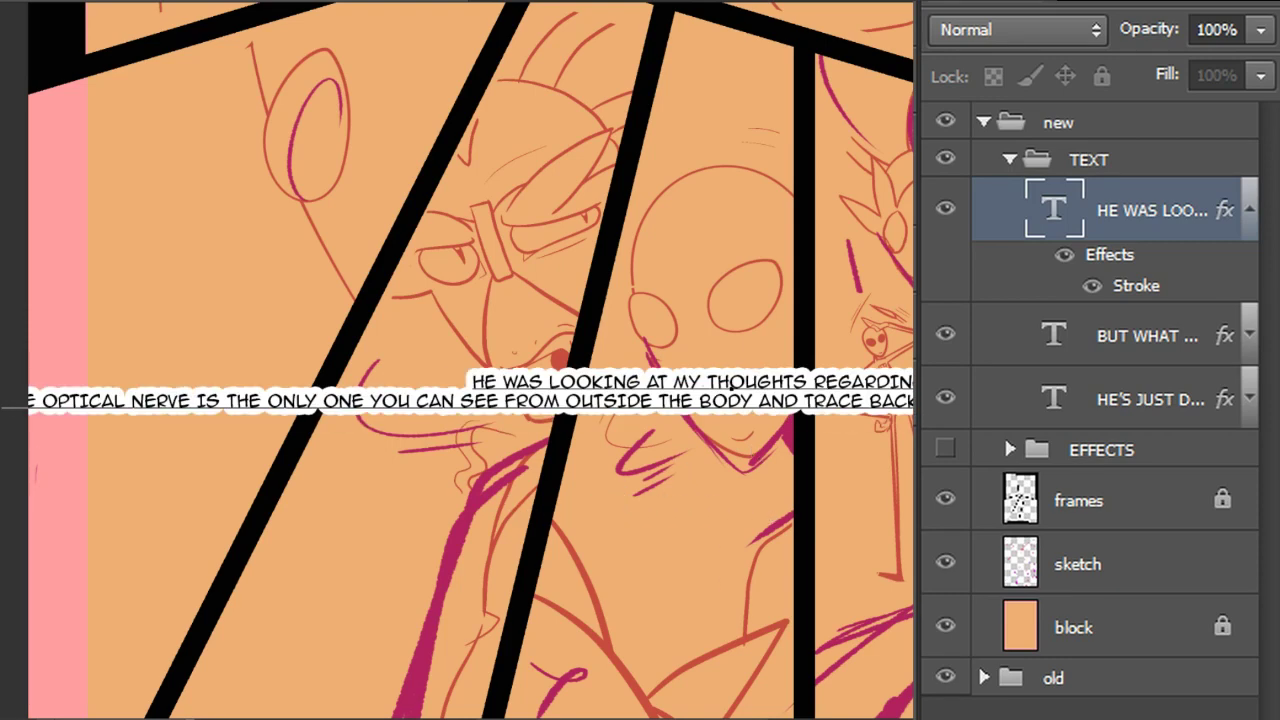
{"action": "left_click_drag", "start_coordinate": [1050, 459], "coordinate": [785, 490]}
{"action": "left_click", "coordinate": [720, 382]}
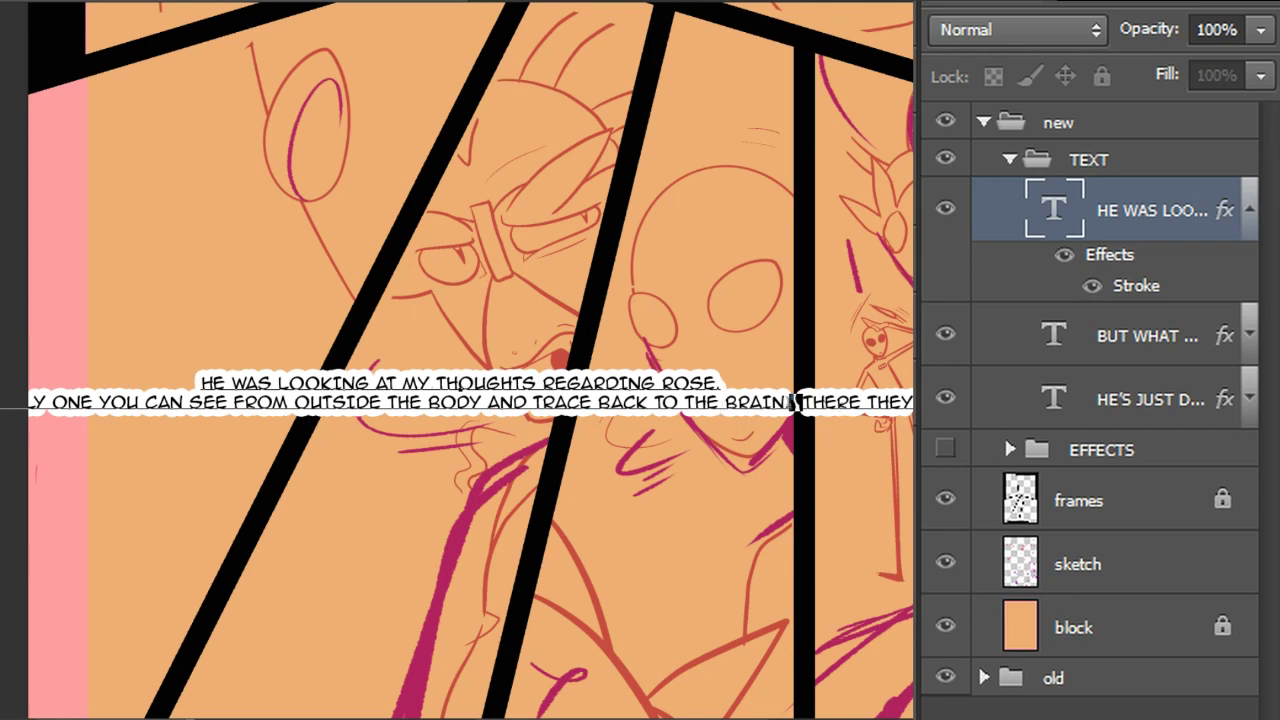
{"action": "left_click_drag", "start_coordinate": [797, 402], "coordinate": [735, 382]}
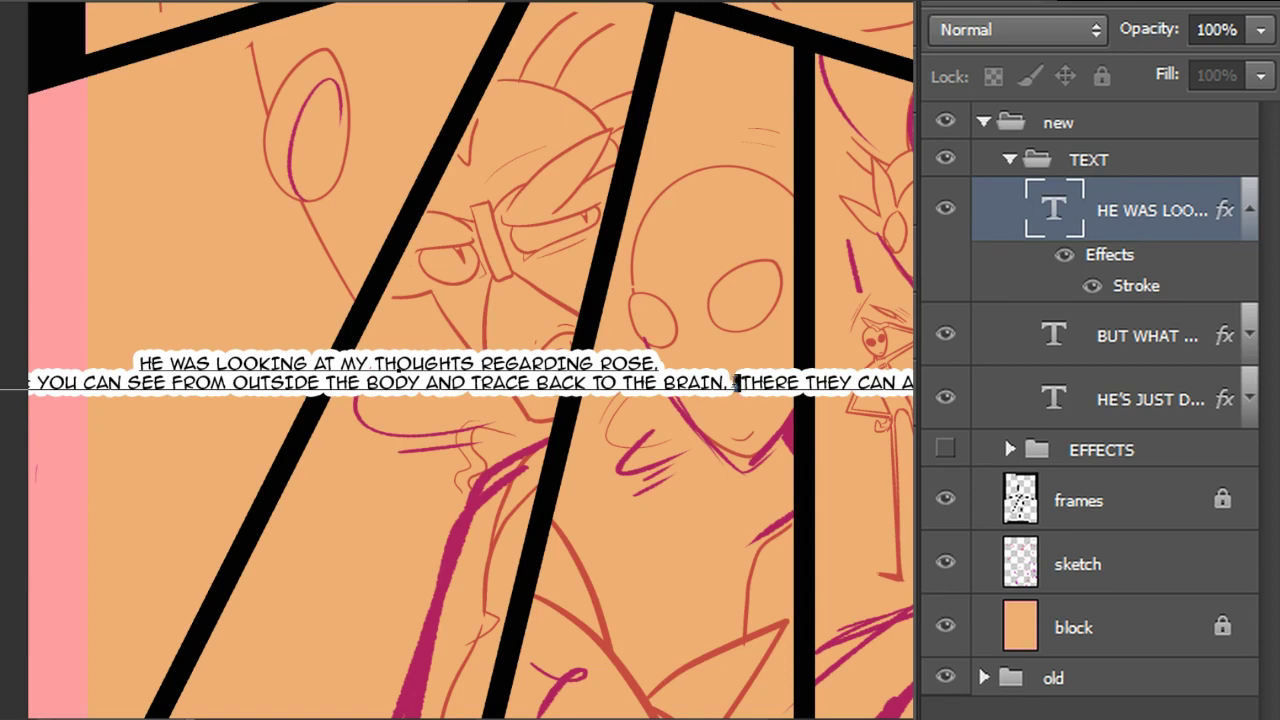
{"action": "key", "text": "Return"}
Move the paragraph back within view and break its last sentence before "CAN ACCESS MY" and "MEMORIES."
{"action": "left_click_drag", "start_coordinate": [458, 490], "coordinate": [541, 517]}
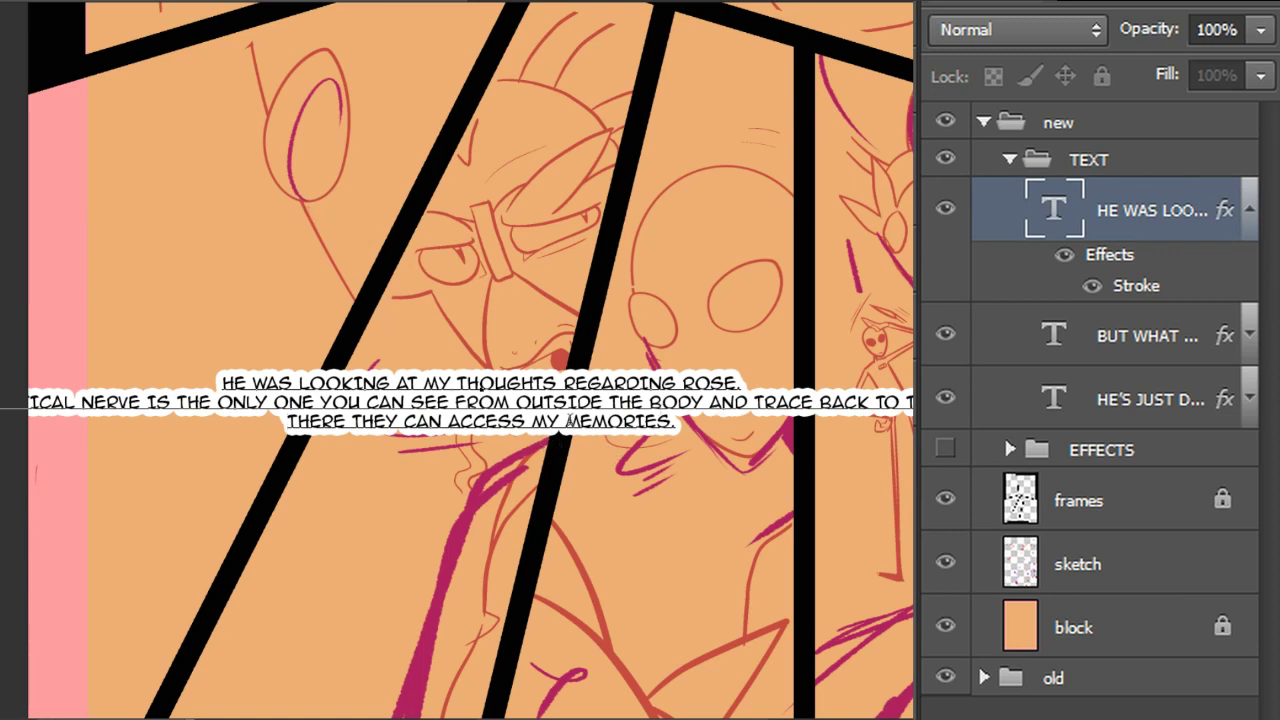
{"action": "key", "text": "BackSpace"}
{"action": "key", "text": "Return"}
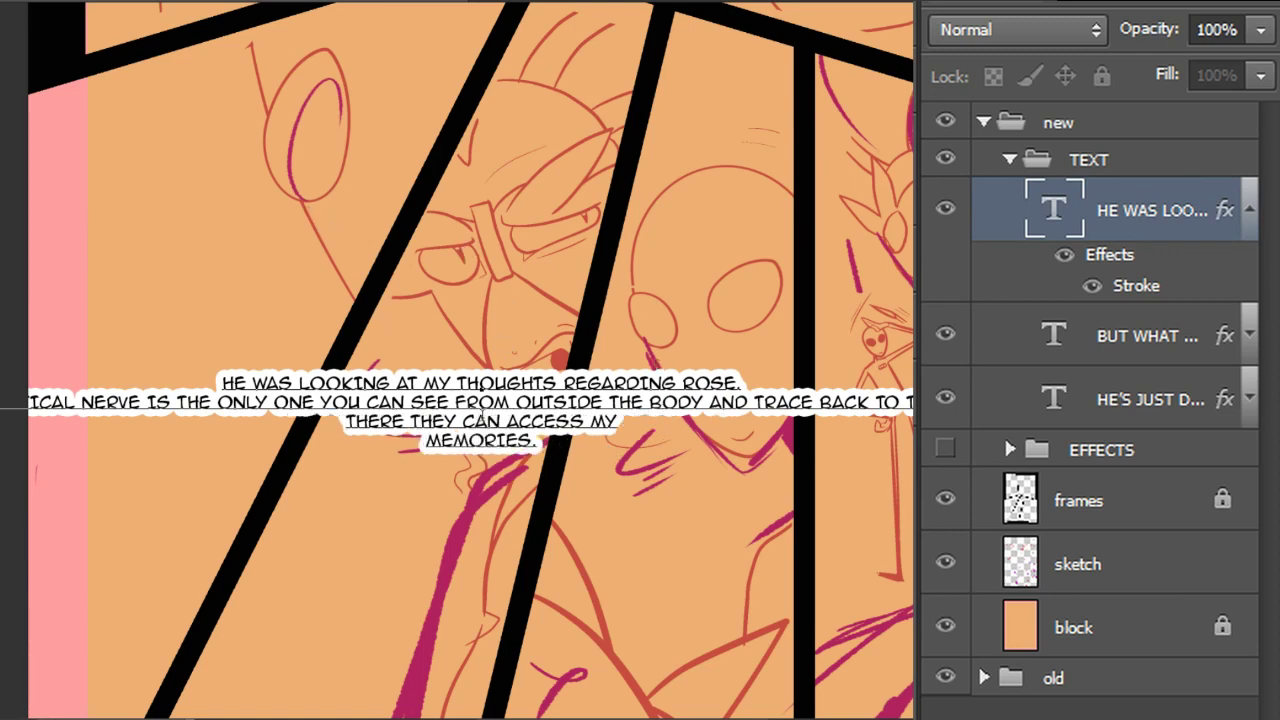
{"action": "key", "text": "BackSpace"}
{"action": "key", "text": "Return"}
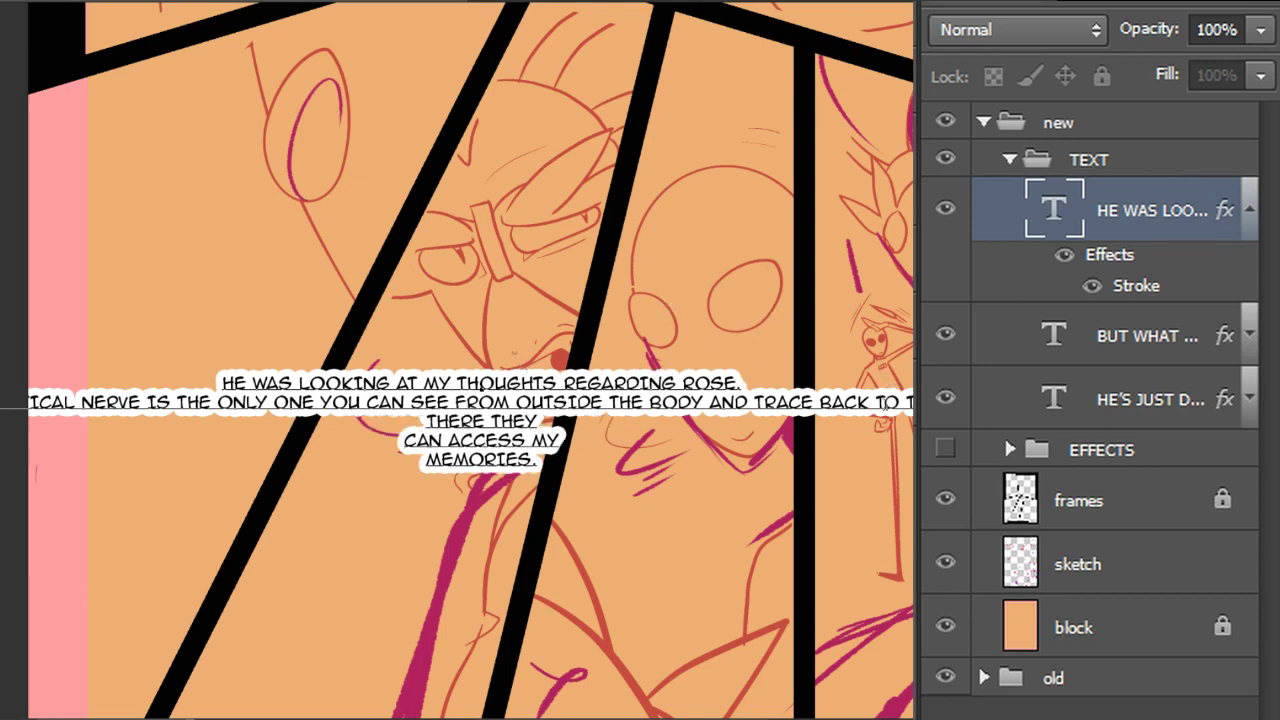
Break the end of the second sentence before "AND TRACE BACK" and "TO THE BRAIN."
{"action": "key", "text": "BackSpace"}
{"action": "key", "text": "Return"}
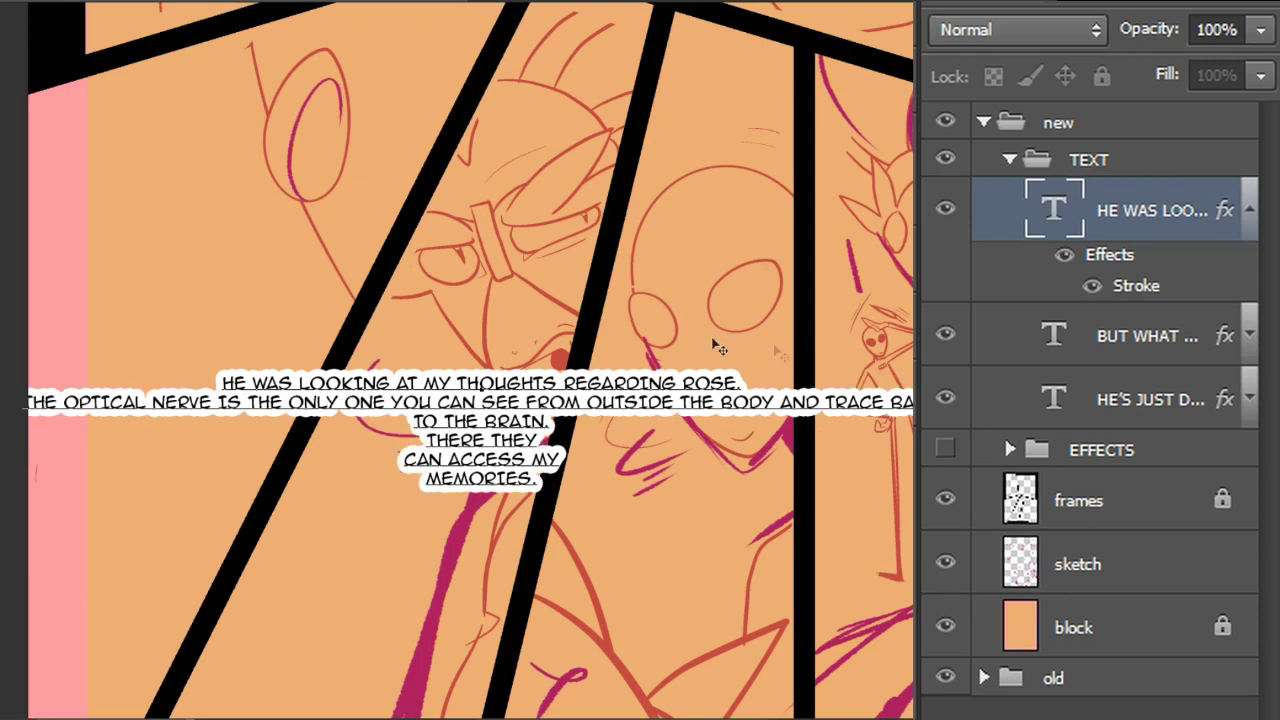
{"action": "key", "text": "BackSpace"}
{"action": "key", "text": "Return"}
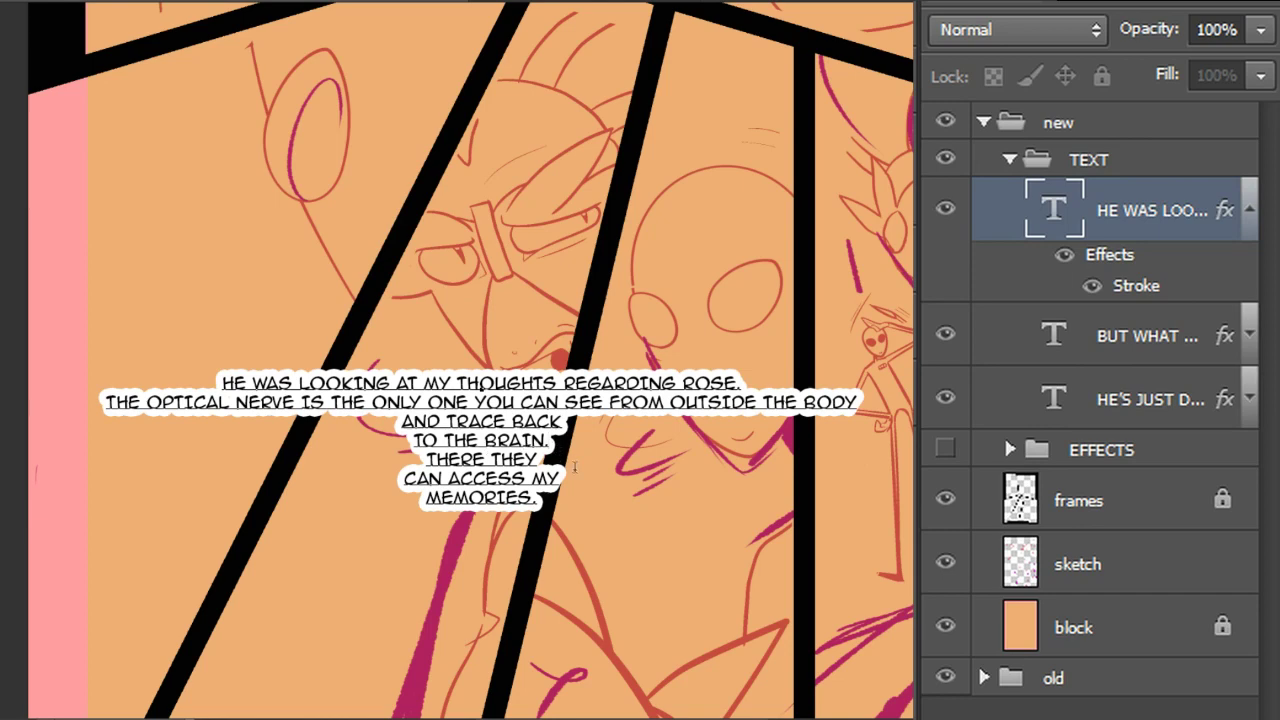
{"action": "left_click", "coordinate": [547, 440]}
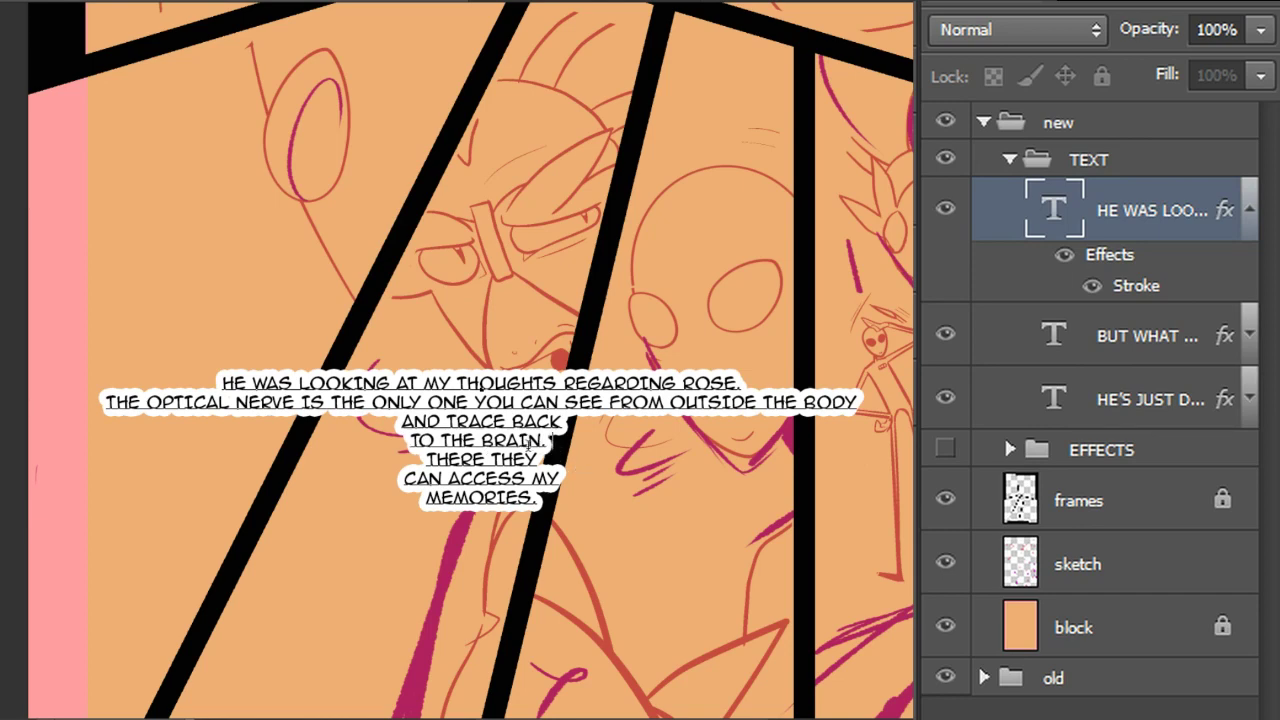
{"action": "type", "text": "THEERE"}
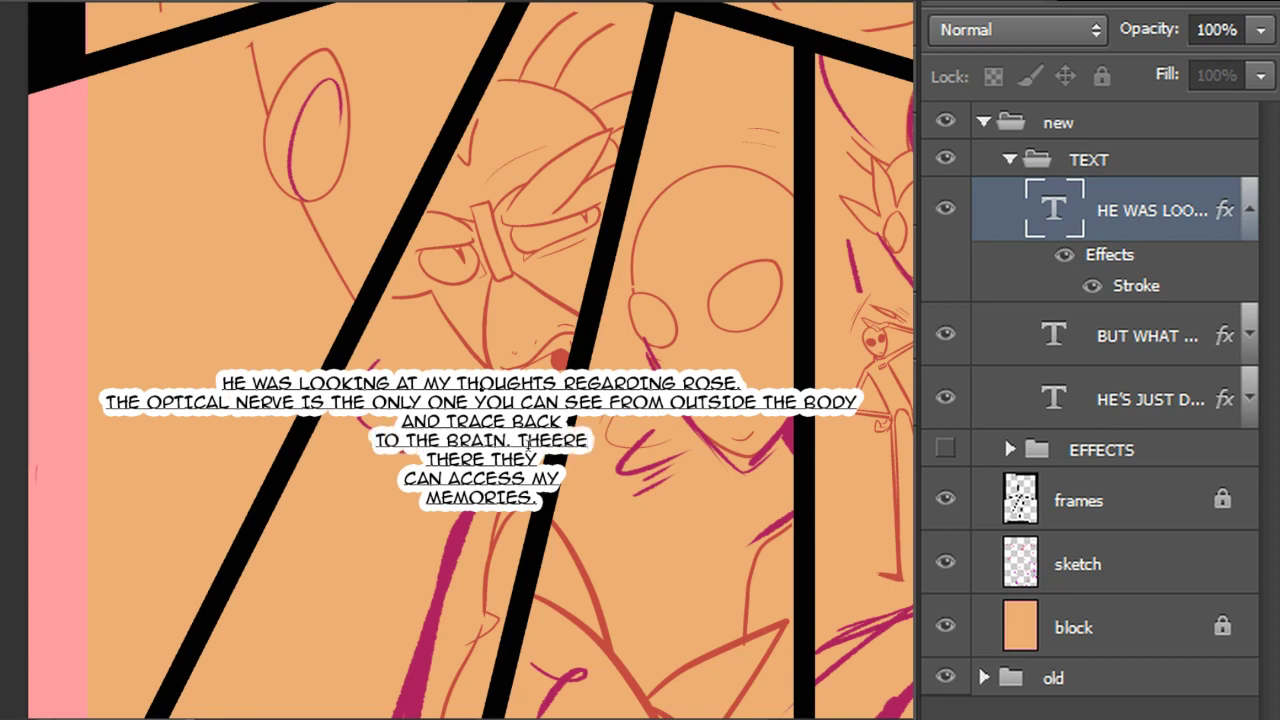
{"action": "key", "text": "BackSpace"}
{"action": "key", "text": "BackSpace"}
{"action": "key", "text": "BackSpace"}
{"action": "type", "text": "R"}
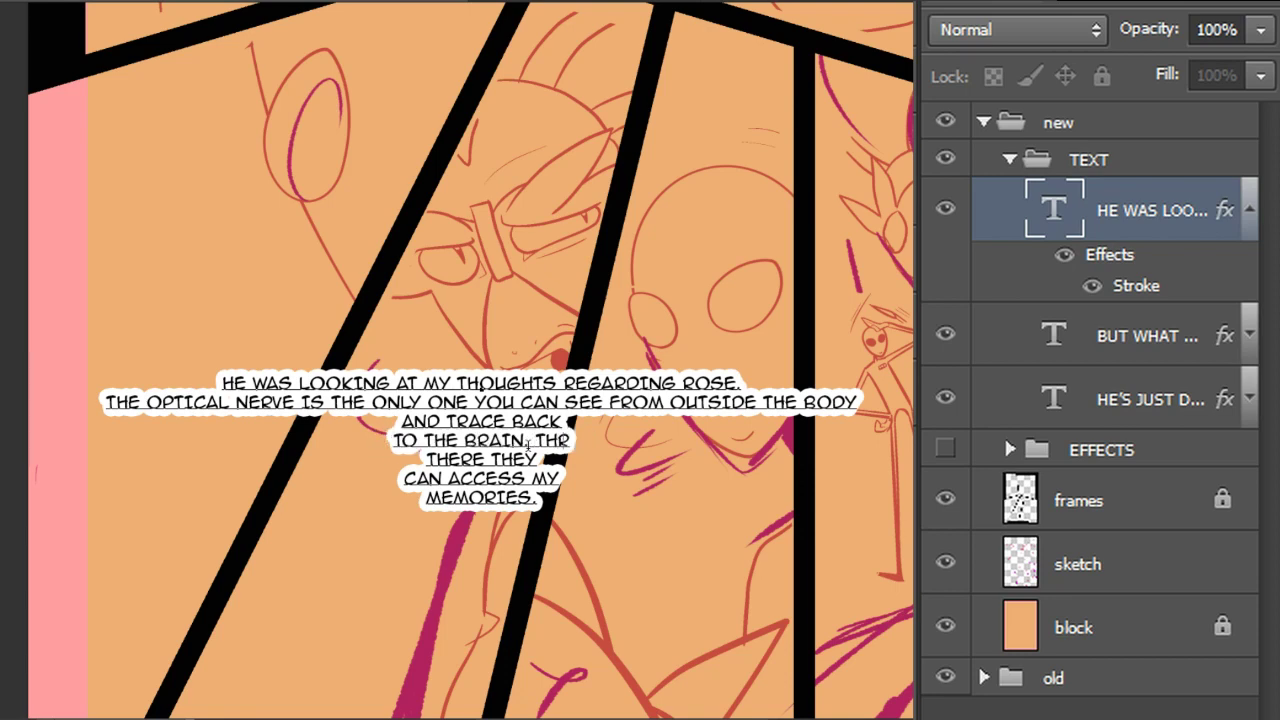
{"action": "key", "text": "BackSpace"}
{"action": "type", "text": "ERE"}
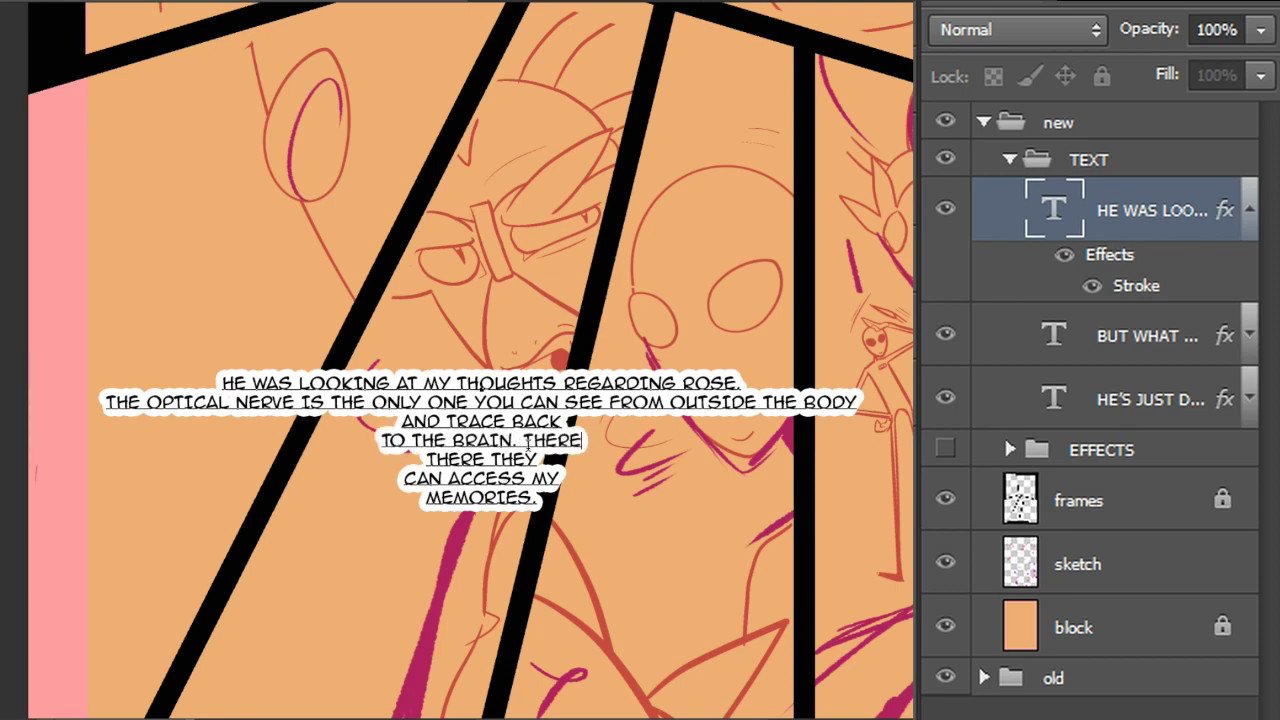
{"action": "key", "text": "BackSpace"}
{"action": "key", "text": "BackSpace"}
{"action": "key", "text": "BackSpace"}
{"action": "key", "text": "BackSpace"}
{"action": "key", "text": "BackSpace"}
{"action": "key", "text": "BackSpace"}
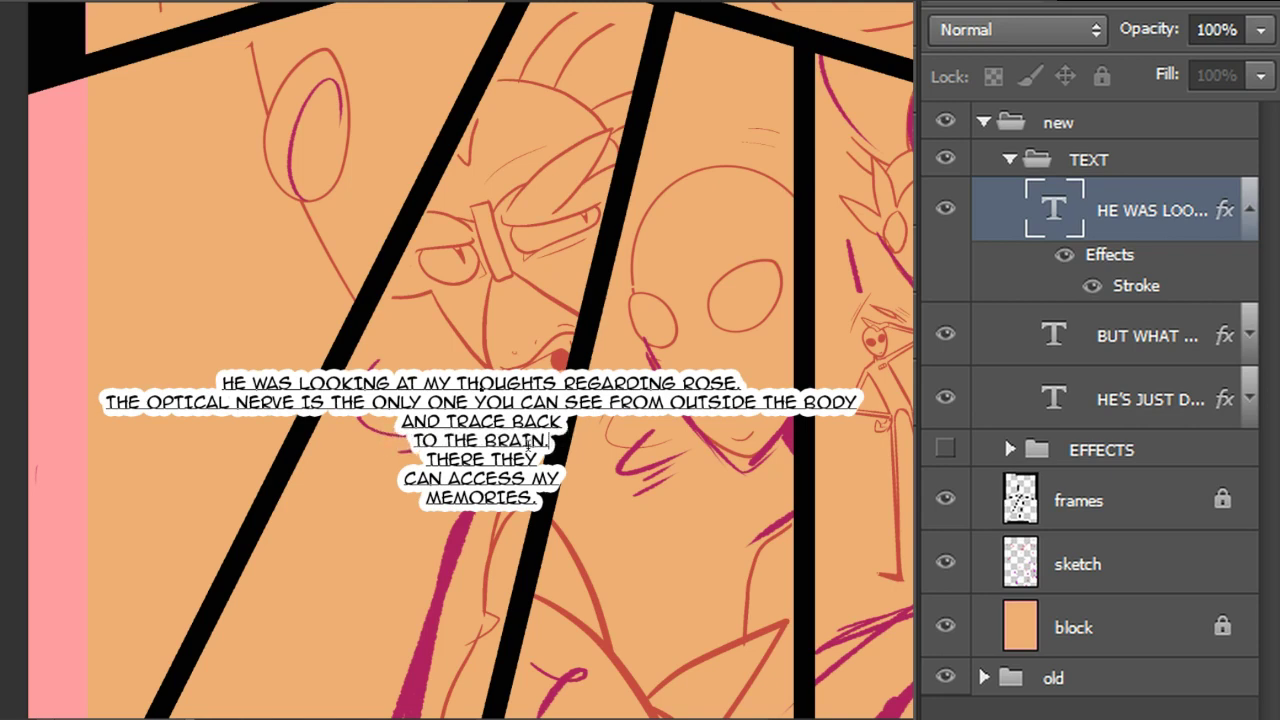
{"action": "key", "text": "ctrl+Return"}
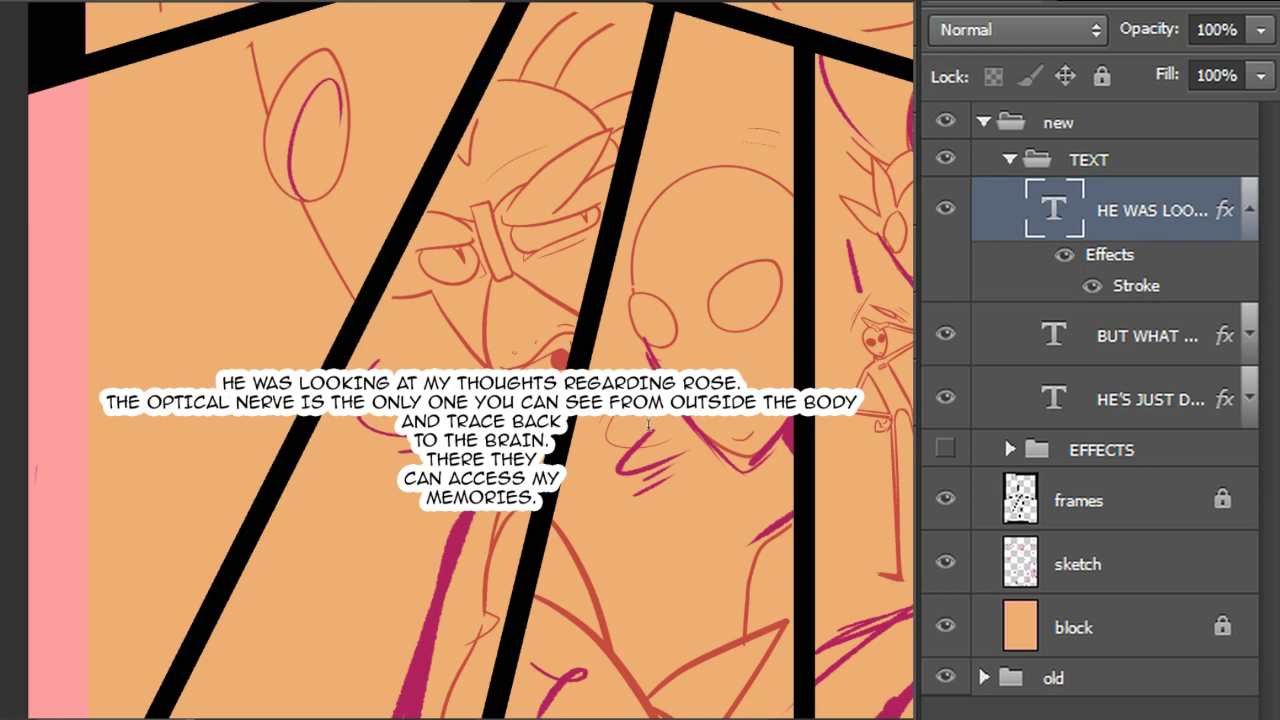
Break the second sentence before "OPTICAL NERVE", "IS THE ONLY ONE", "YOU CAN SEE FROM" and "OUTSIDE THE BODY"
{"action": "left_click", "coordinate": [676, 398]}
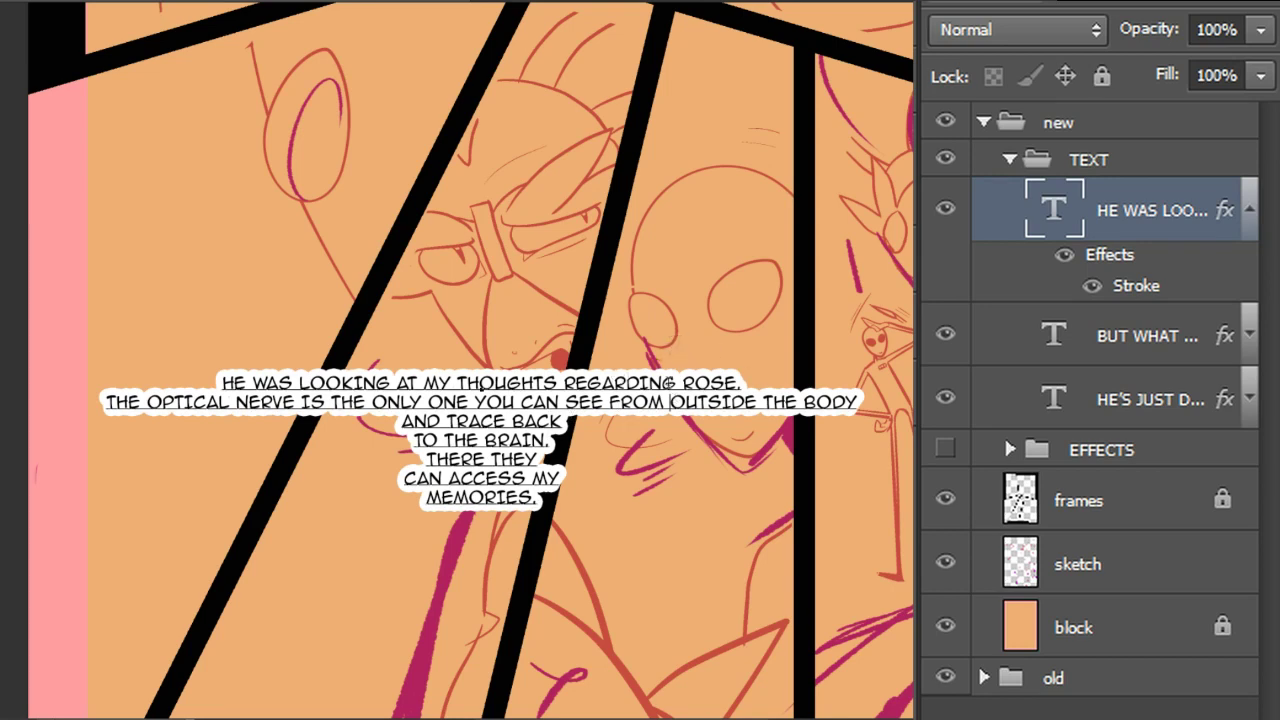
{"action": "key", "text": "Return"}
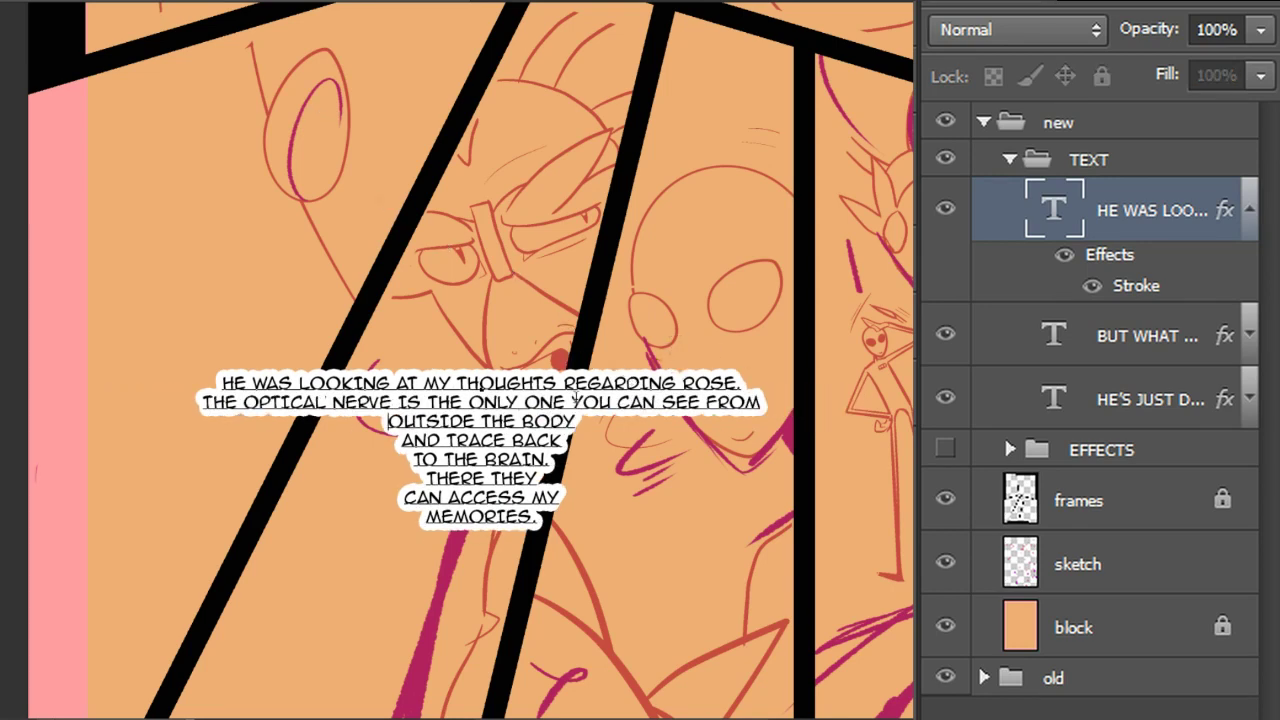
{"action": "left_click", "coordinate": [561, 416]}
{"action": "key", "text": "BackSpace"}
{"action": "key", "text": "Return"}
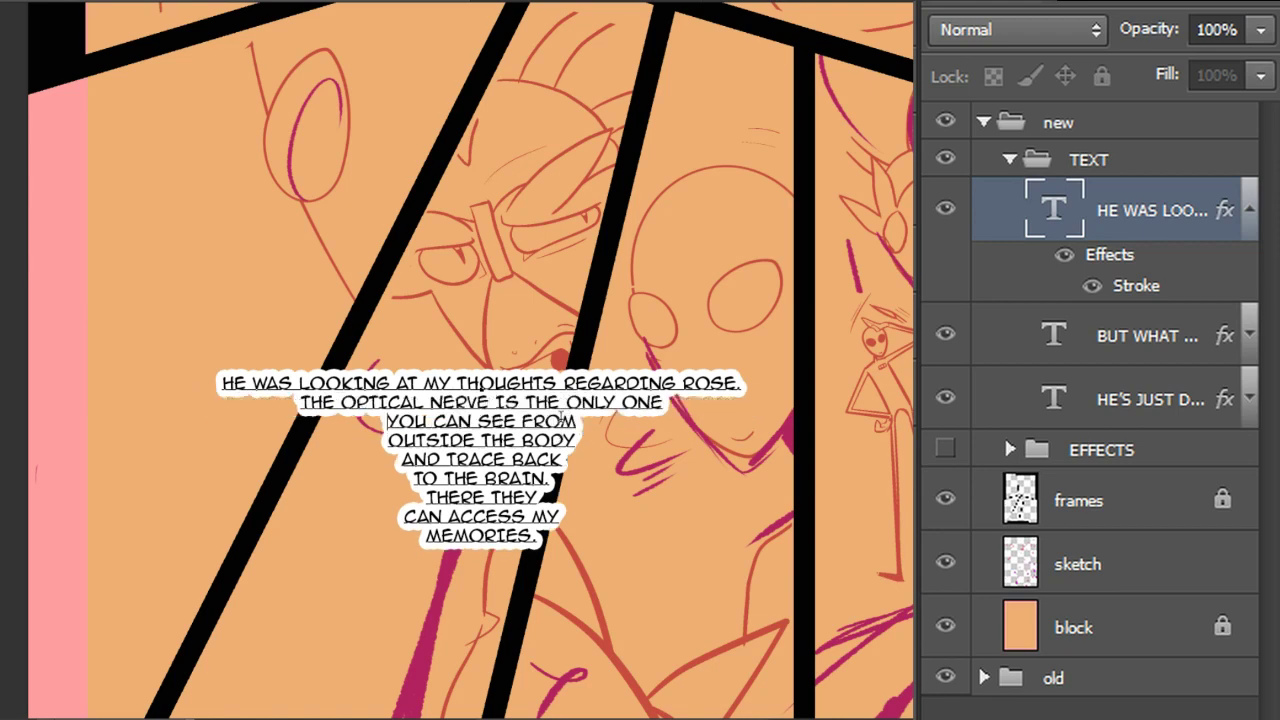
{"action": "key", "text": "BackSpace"}
{"action": "key", "text": "Return"}
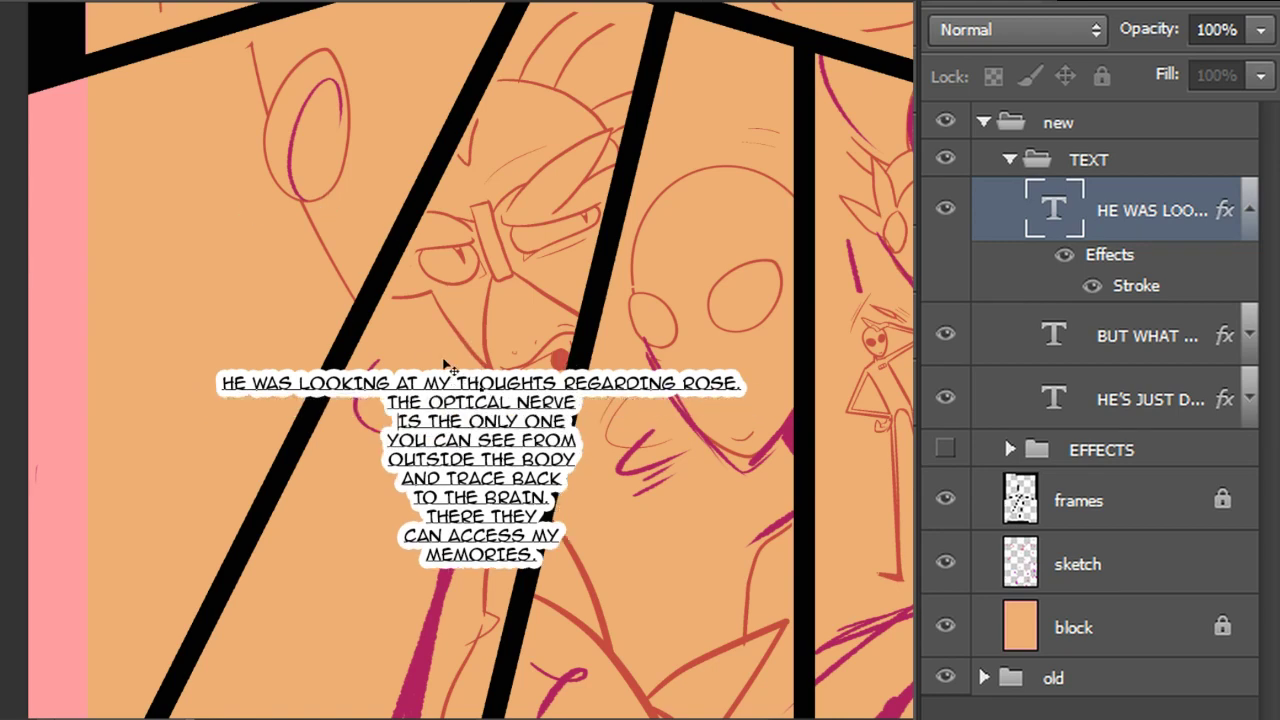
{"action": "key", "text": "BackSpace"}
{"action": "key", "text": "Return"}
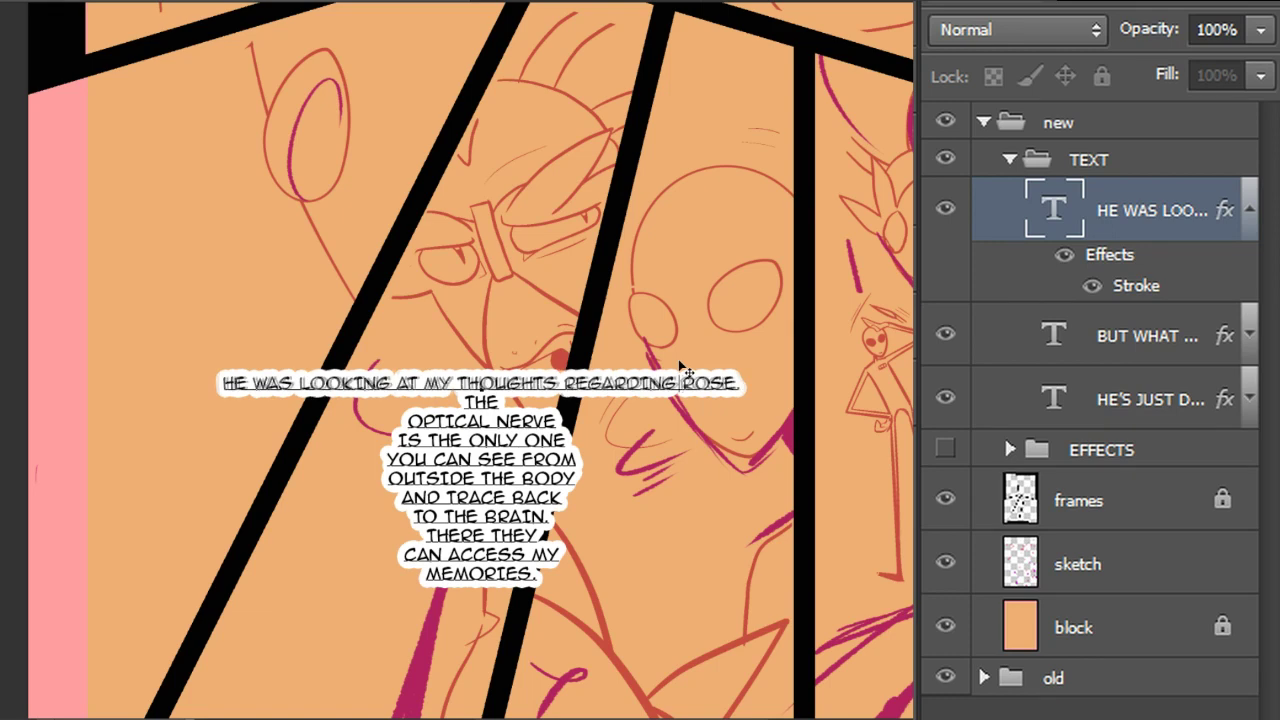
Split the first sentence into the lines "HE WAS", "LOOKING AT", "MY THOUGHTS", "REGARDING" and "ROSE."
{"action": "key", "text": "Return"}
{"action": "key", "text": "BackSpace"}
{"action": "key", "text": "Return"}
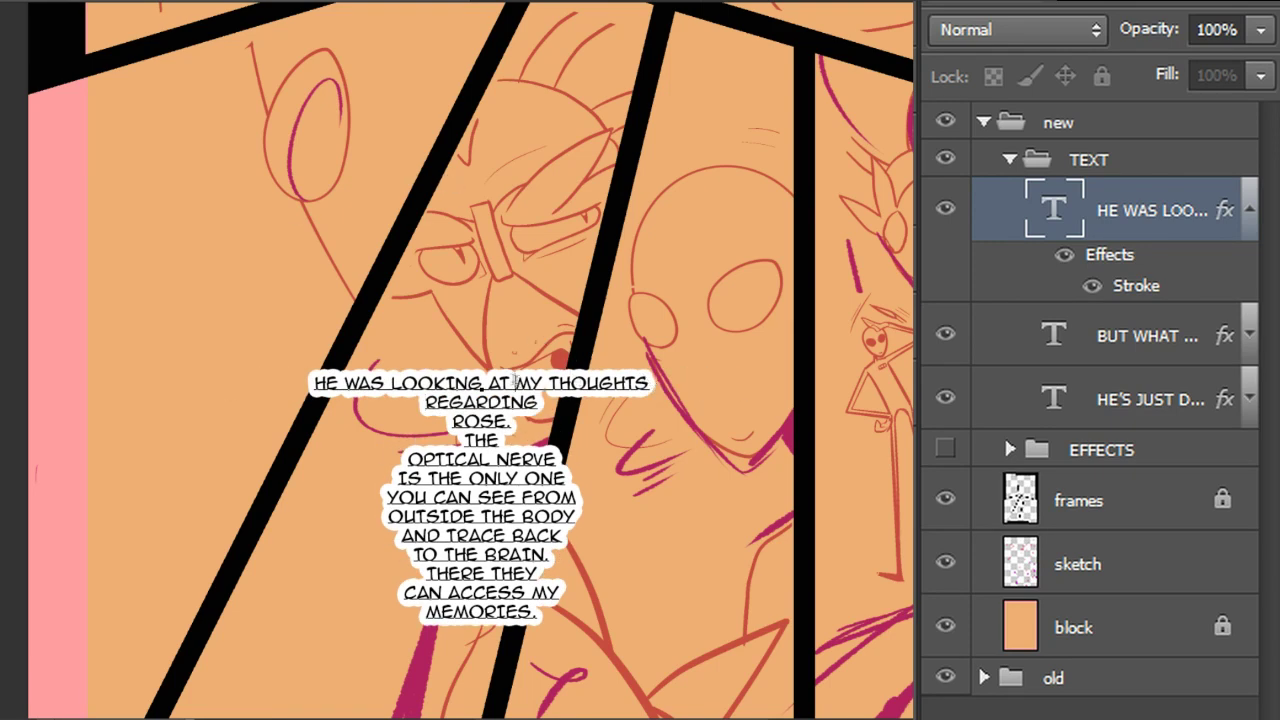
{"action": "key", "text": "BackSpace"}
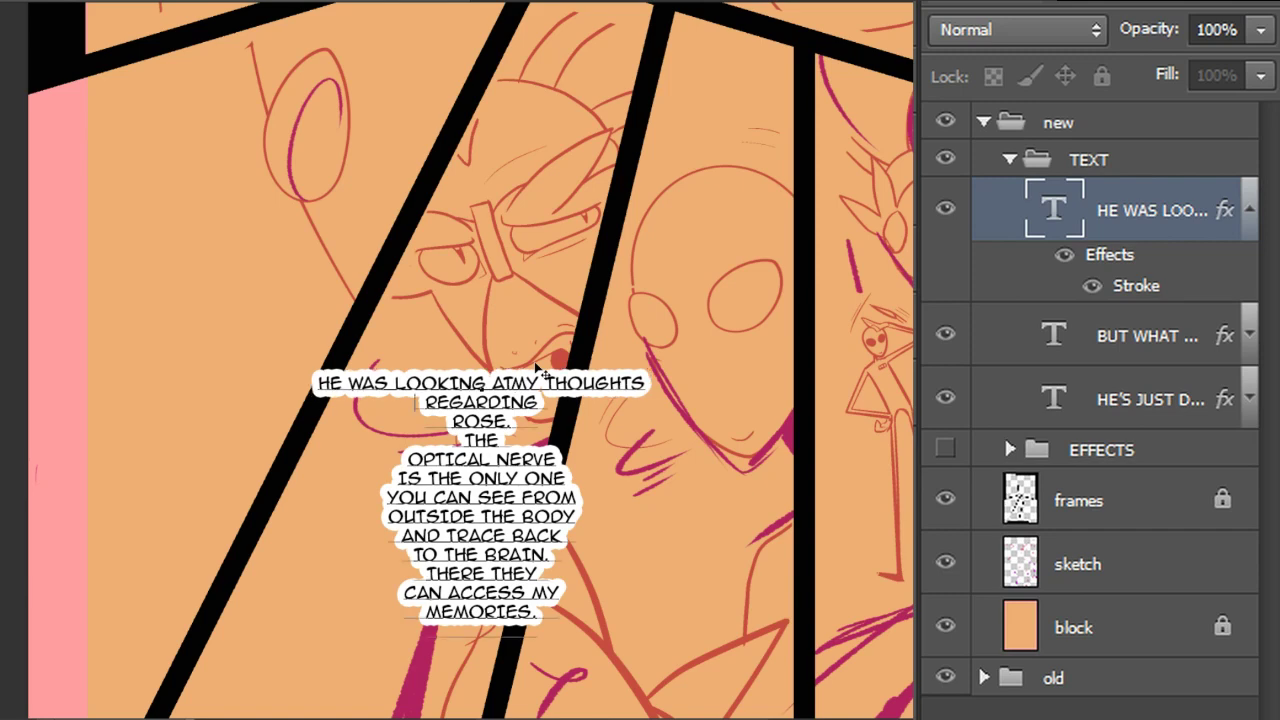
{"action": "key", "text": "Return"}
{"action": "key", "text": "BackSpace"}
{"action": "key", "text": "Return"}
Cut the first sentence, "HE WAS LOOKING AT MY THOUGHTS REGARDING ROSE.", out of the paragraph
{"action": "left_click_drag", "start_coordinate": [525, 463], "coordinate": [391, 323]}
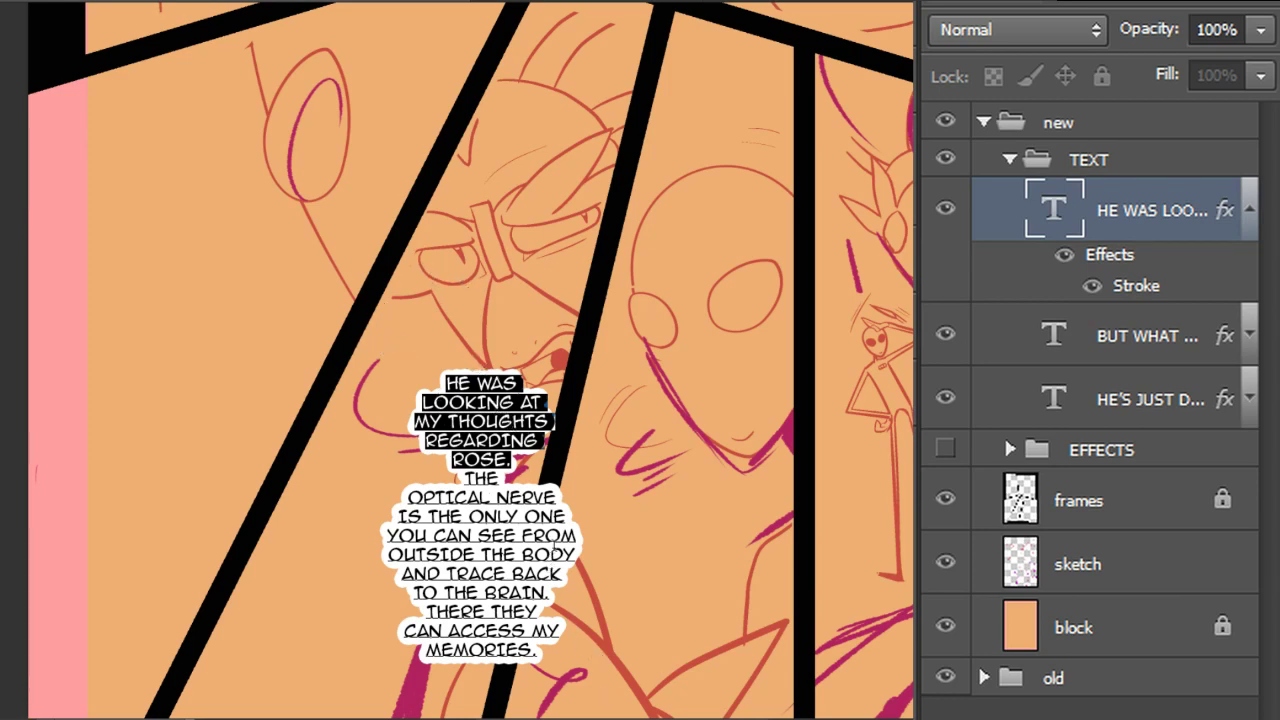
{"action": "key", "text": "ctrl+x"}
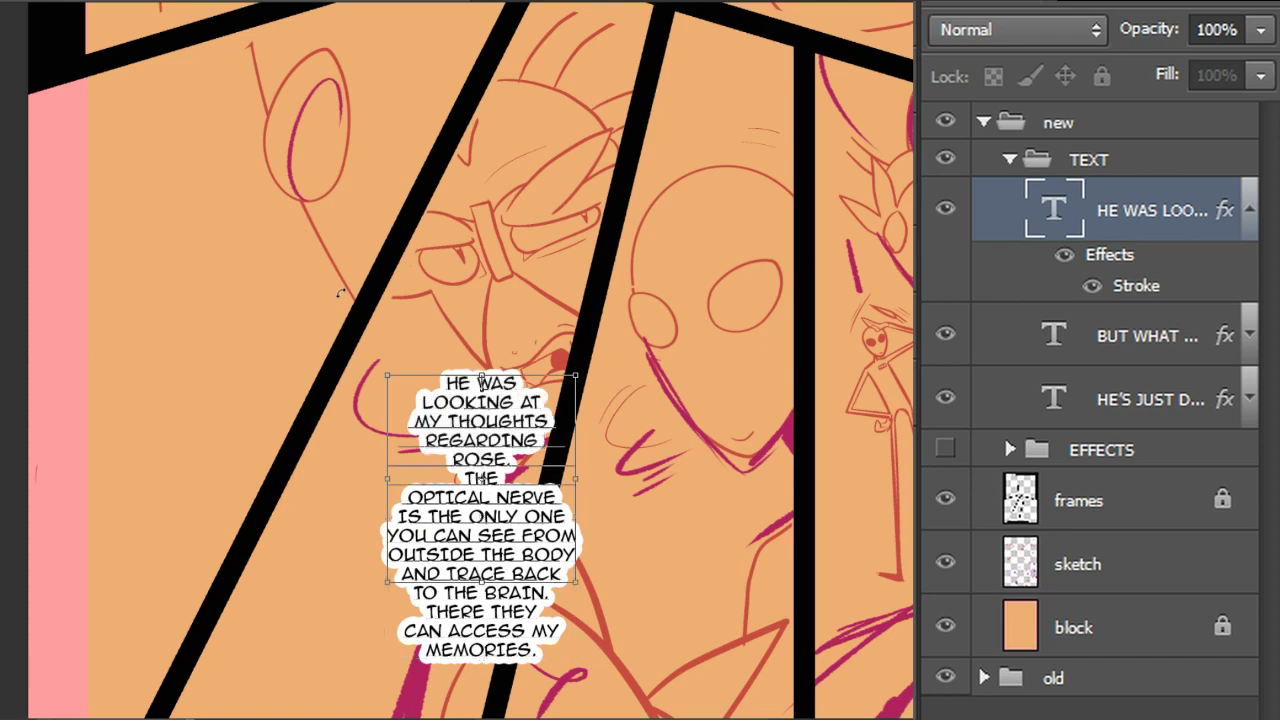
{"action": "key", "text": "BackSpace"}
{"action": "key", "text": "ctrl+Return"}
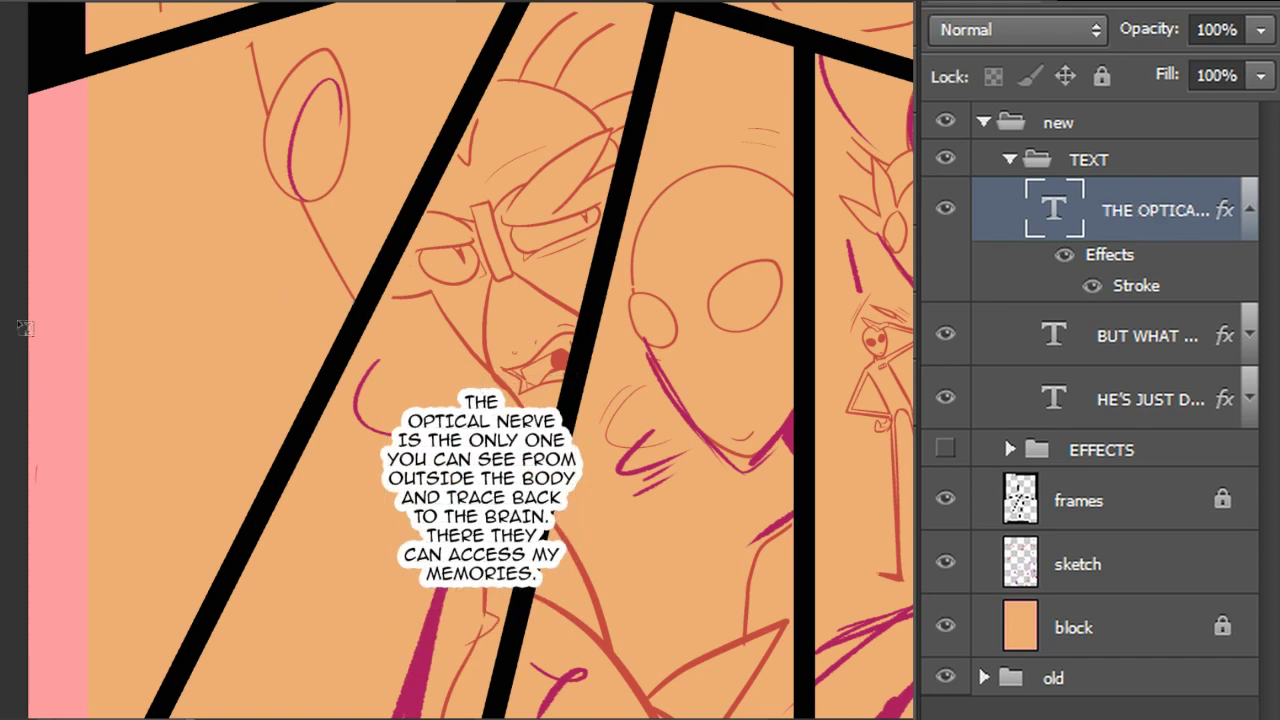
Paste the cut sentence as separate text in the upper-left corner of the leftmost panel and apply the copied stroke style
{"action": "left_click", "coordinate": [192, 298]}
{"action": "key", "text": "ctrl+v"}
{"action": "left_click_drag", "start_coordinate": [375, 510], "coordinate": [240, 205]}
{"action": "key", "text": "ctrl+Return"}
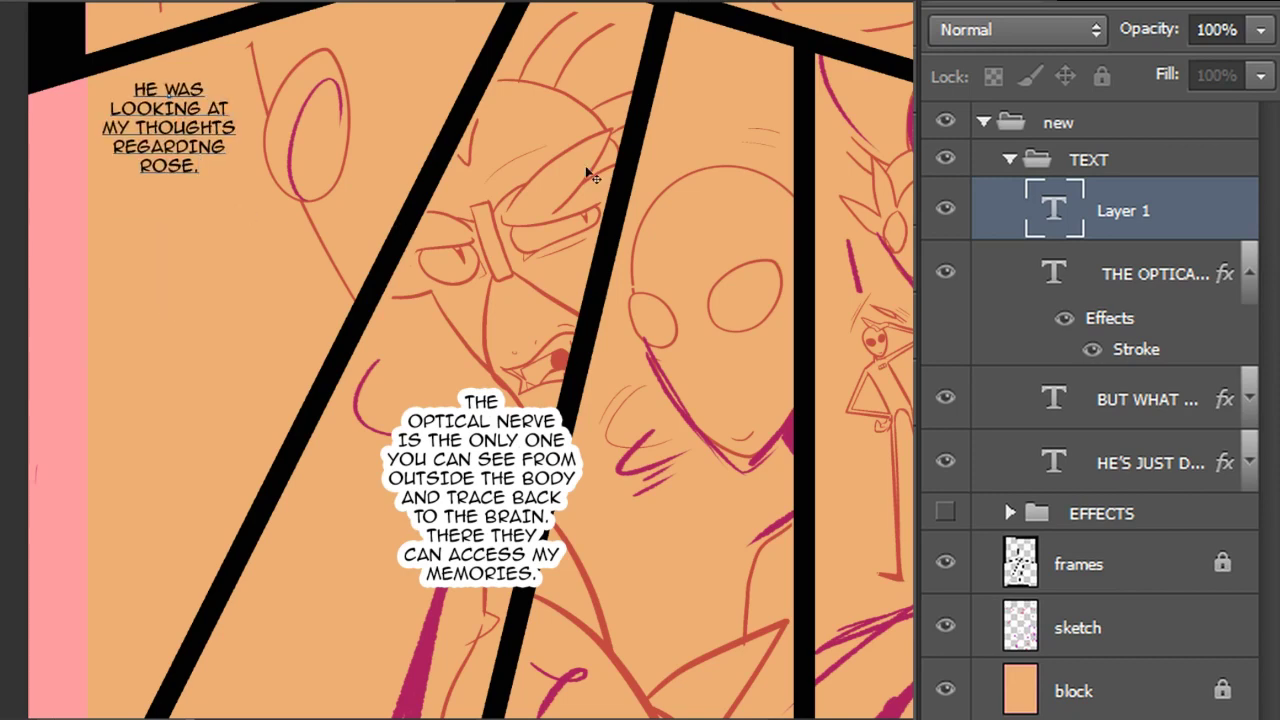
{"action": "right_click", "coordinate": [1128, 216]}
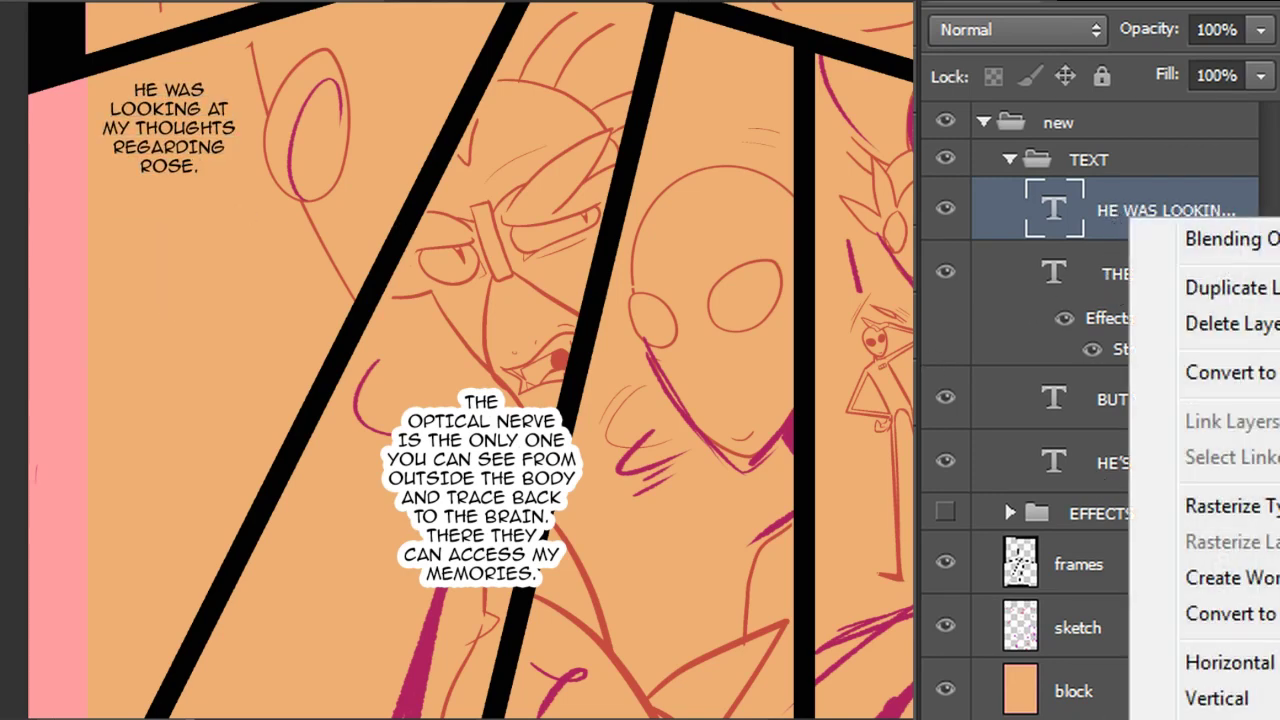
{"action": "left_click", "coordinate": [1235, 718]}
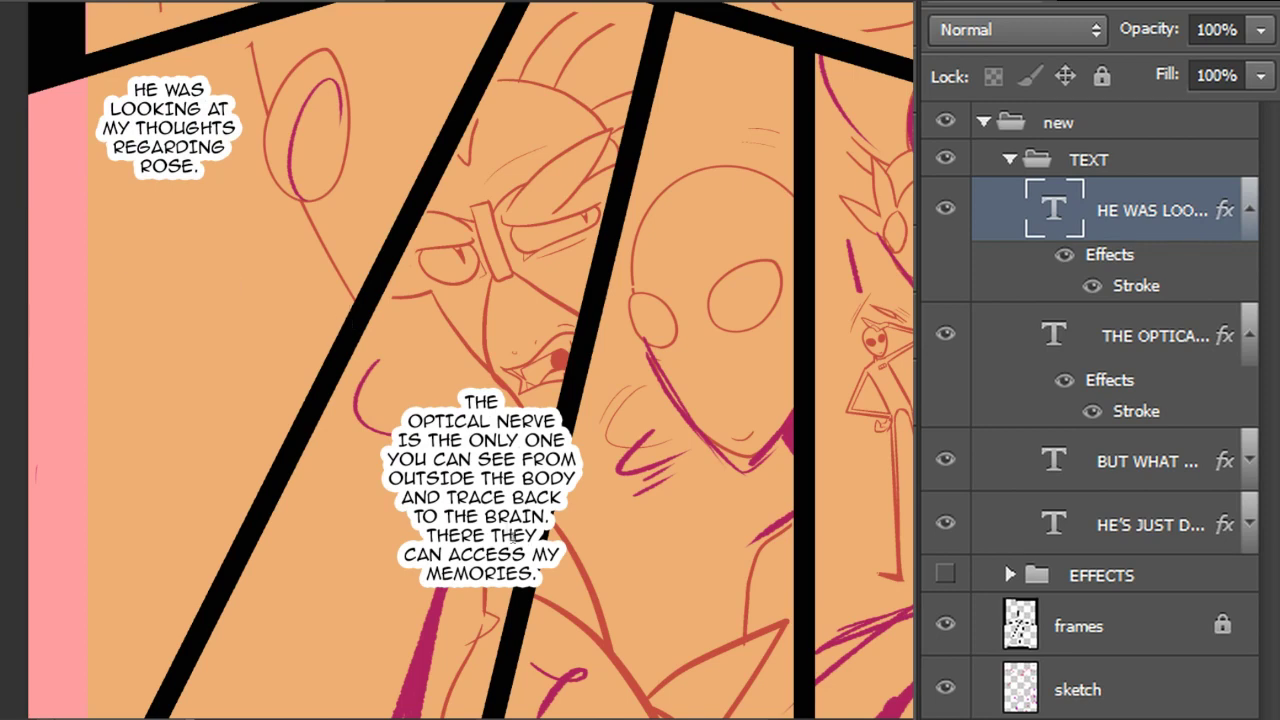
Remove a blank line above "THE OPTICAL NERVE" and cut that sentence, up to "TO THE BRAIN.", out of the paragraph
{"action": "double_click", "coordinate": [552, 515]}
{"action": "left_click", "coordinate": [461, 401]}
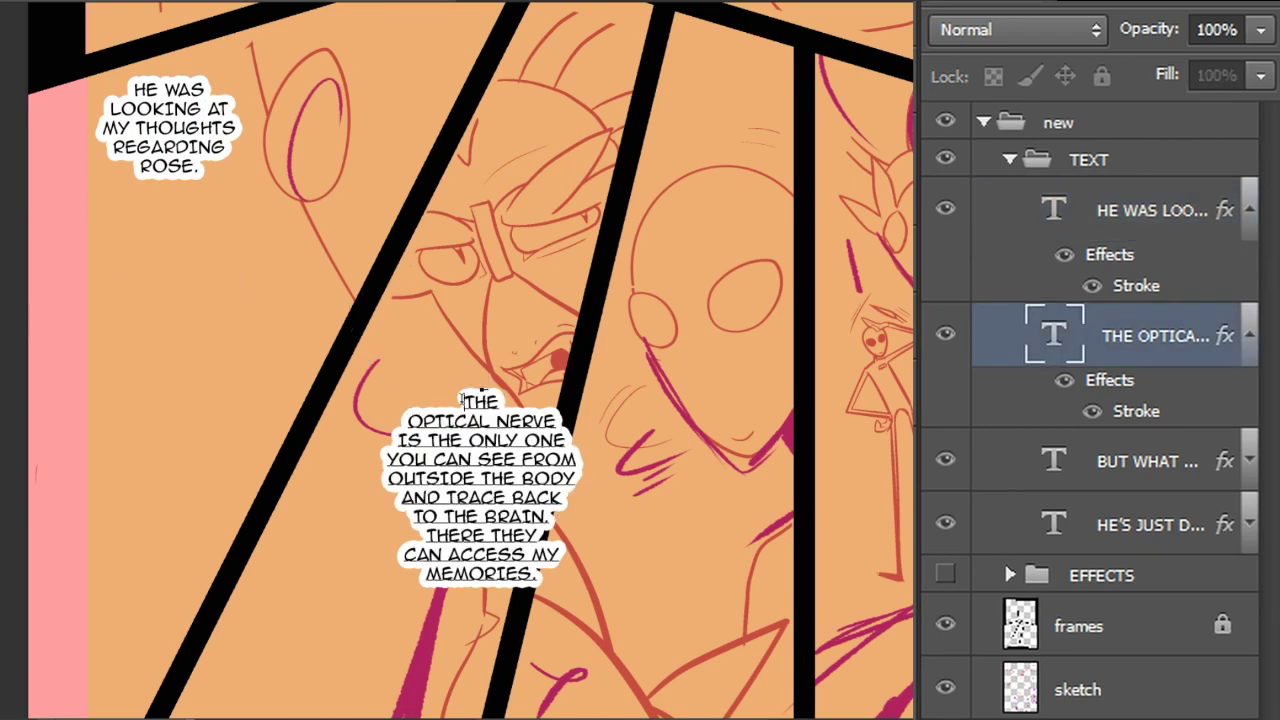
{"action": "key", "text": "BackSpace"}
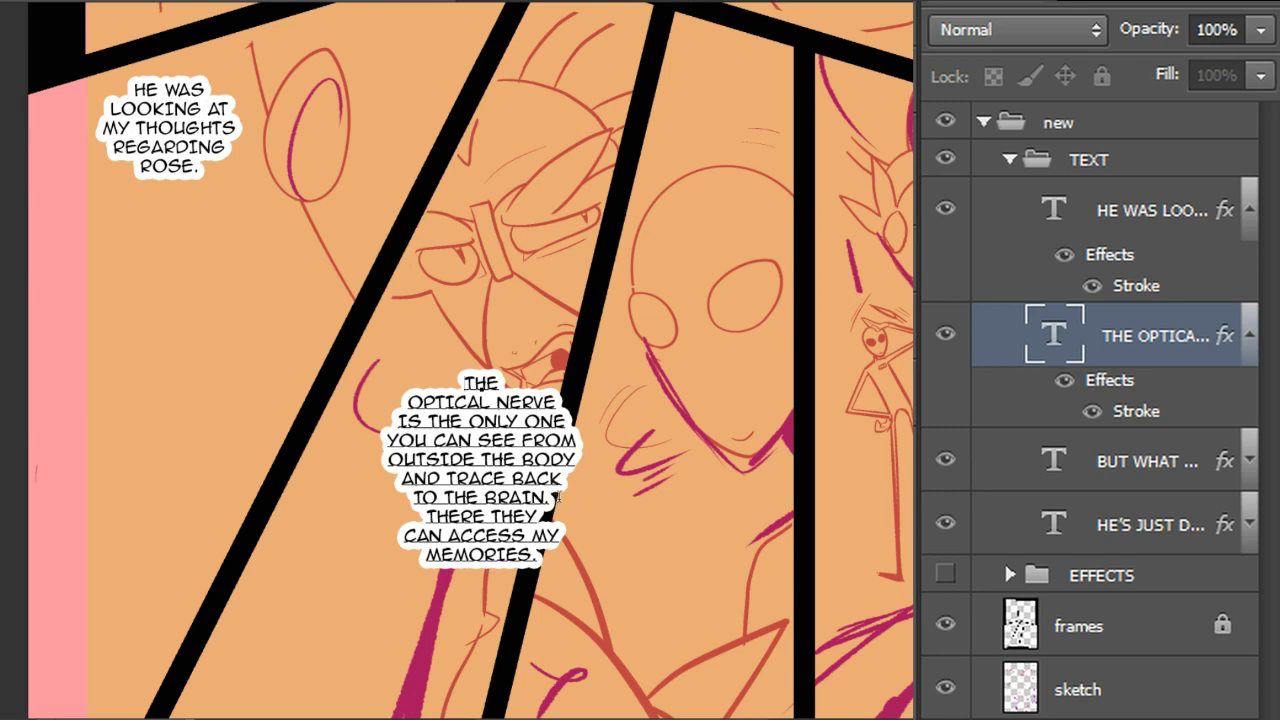
{"action": "left_click_drag", "start_coordinate": [558, 496], "coordinate": [270, 311]}
{"action": "key", "text": "BackSpace"}
{"action": "left_click", "coordinate": [190, 318]}
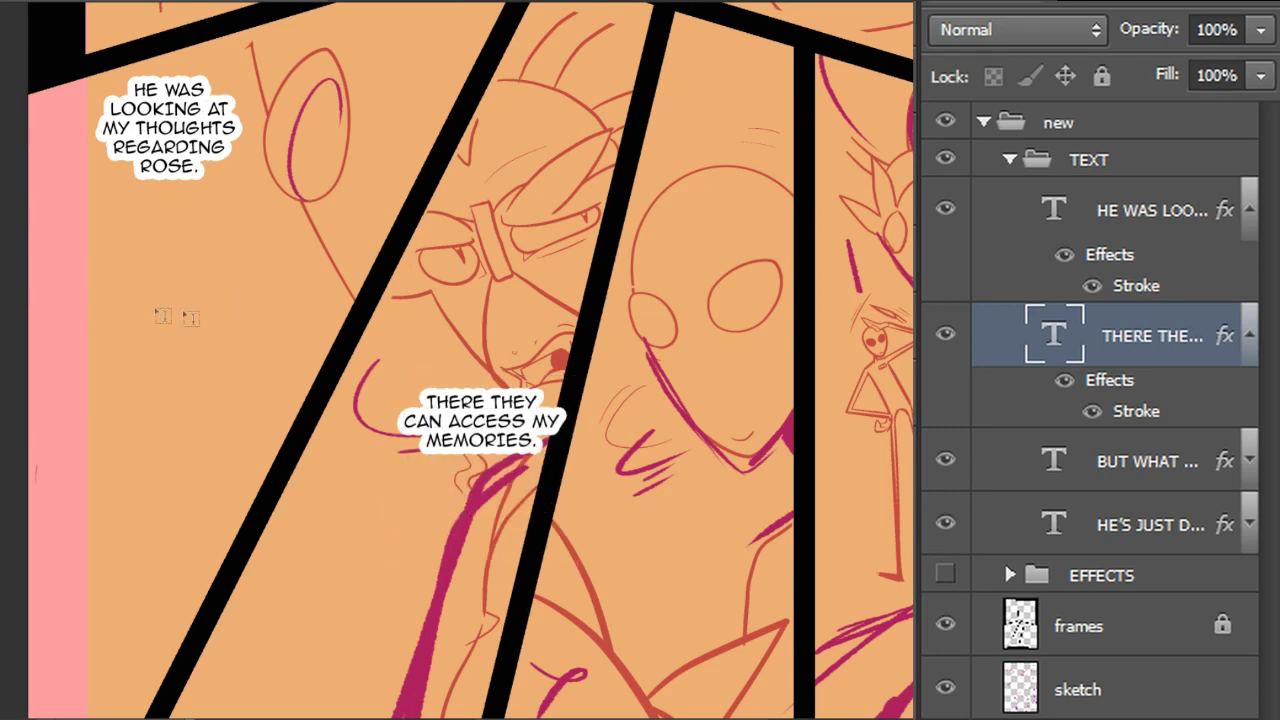
Paste the optical nerve sentence as separate text with the copied stroke style and place it just below the first sentence
{"action": "left_click", "coordinate": [157, 306]}
{"action": "key", "text": "ctrl+v"}
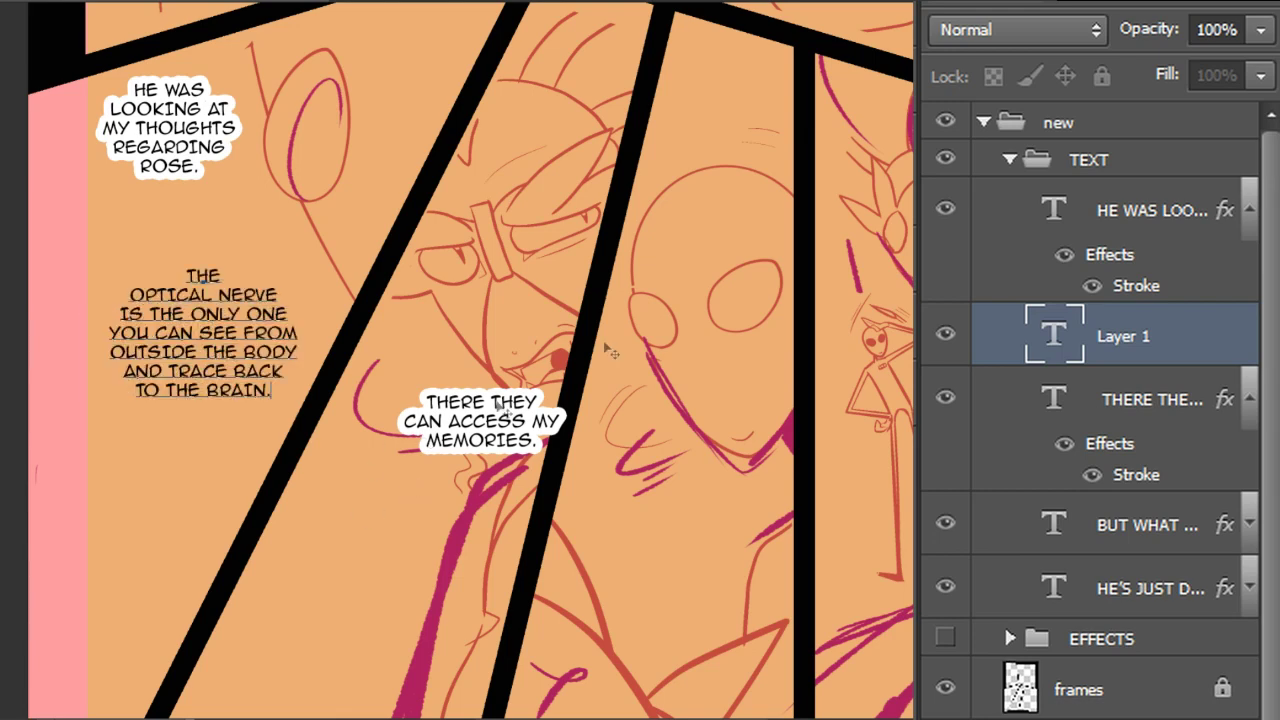
{"action": "left_click", "coordinate": [1150, 337]}
{"action": "right_click", "coordinate": [1176, 341]}
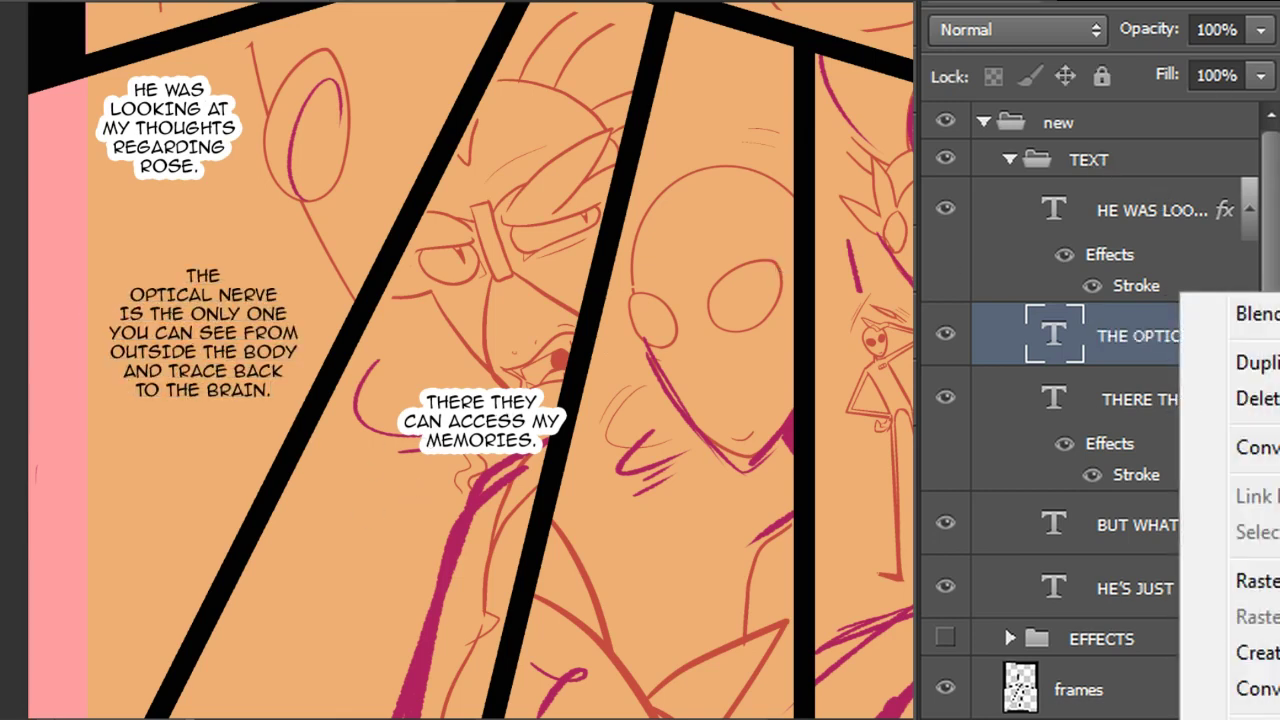
{"action": "left_click", "coordinate": [1256, 716]}
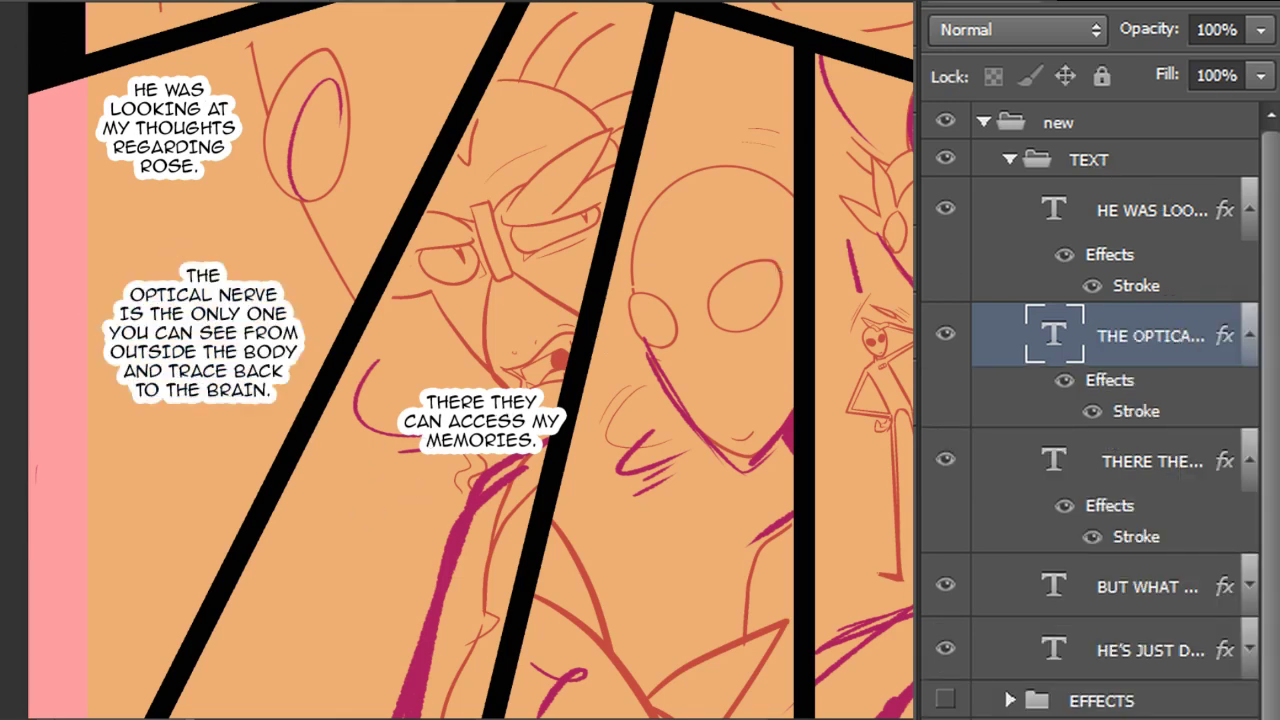
{"action": "left_click_drag", "start_coordinate": [258, 378], "coordinate": [267, 310]}
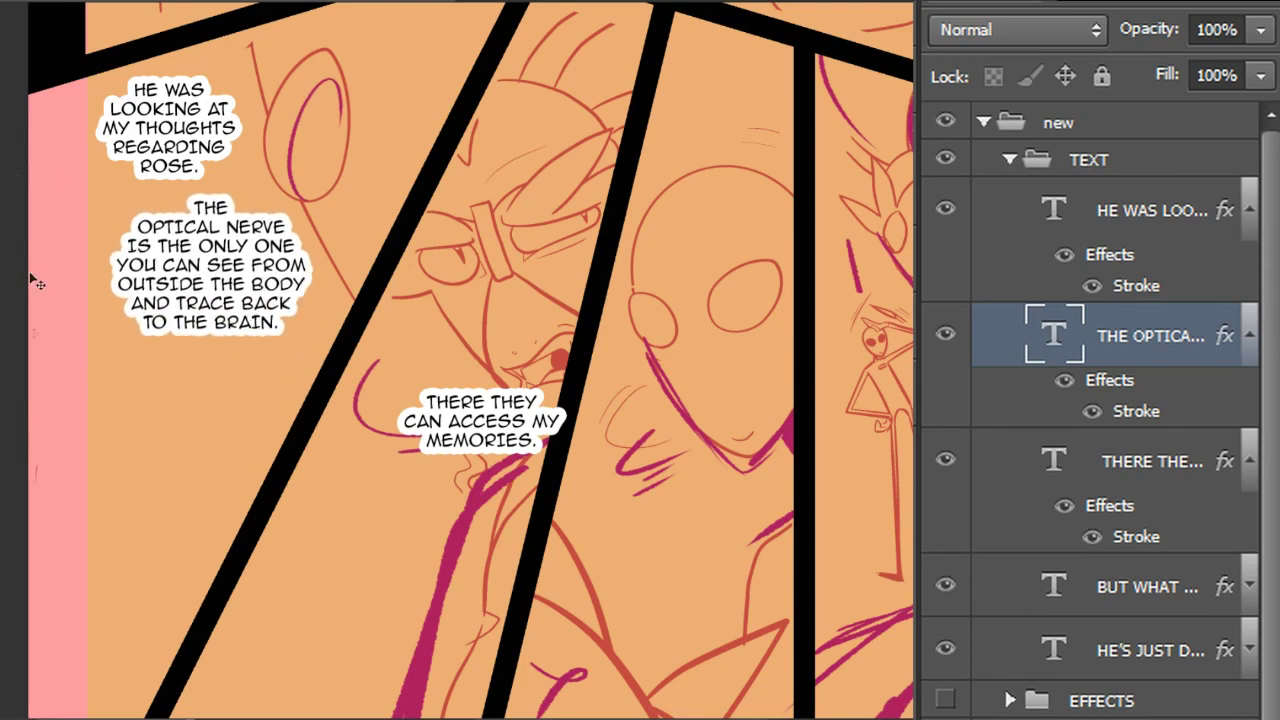
Remove a blank line above "THERE THEY CAN ACCESS MY MEMORIES." and move that text below the optical nerve sentence
{"action": "left_click", "coordinate": [488, 401]}
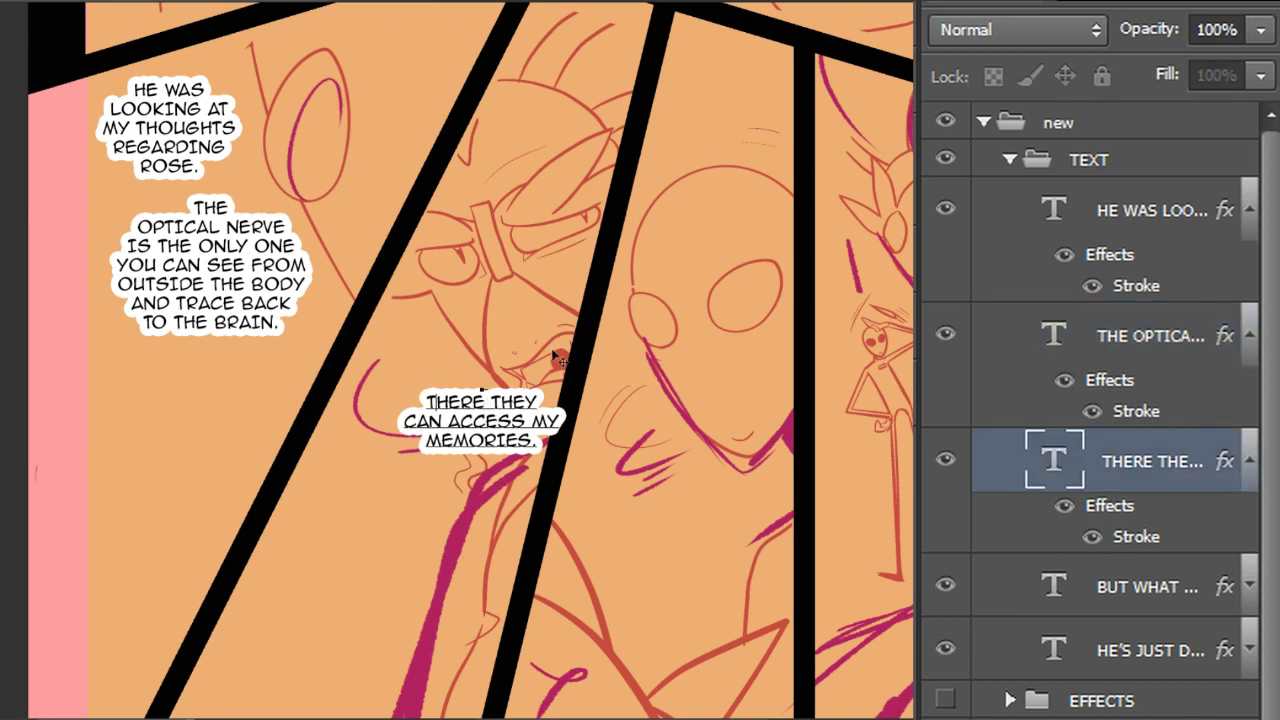
{"action": "key", "text": "BackSpace"}
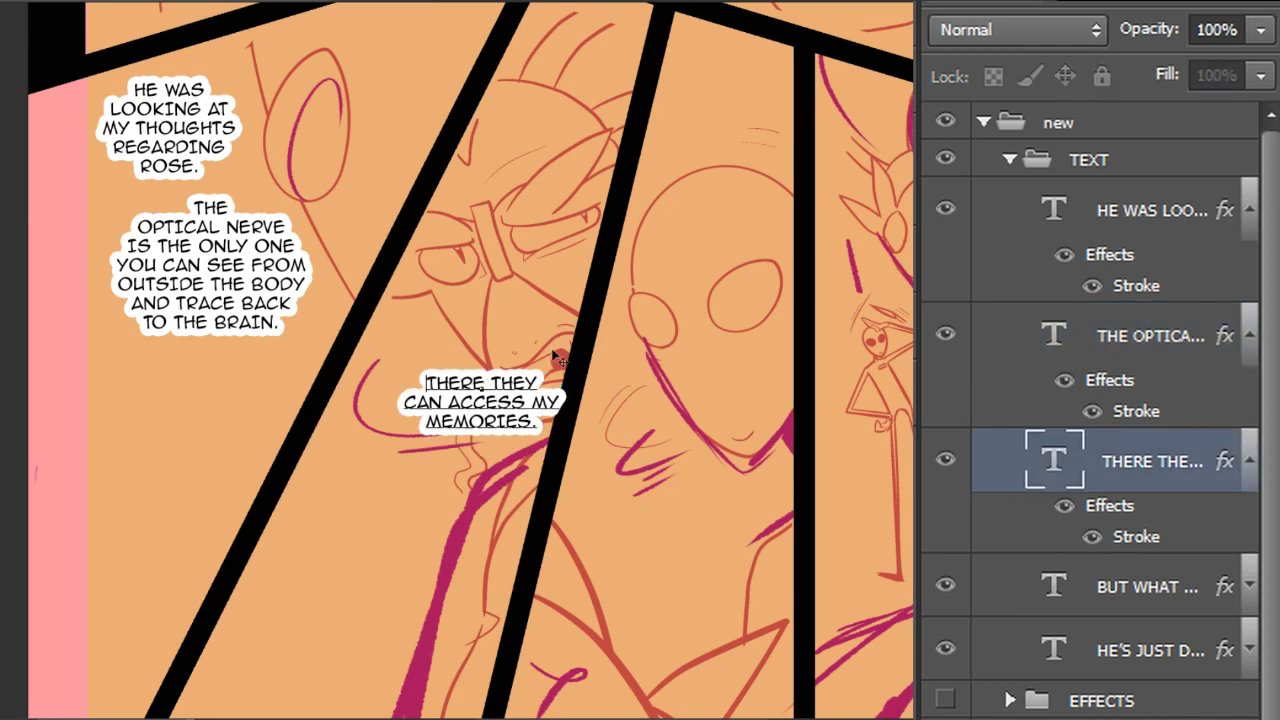
{"action": "left_click_drag", "start_coordinate": [474, 449], "coordinate": [310, 461]}
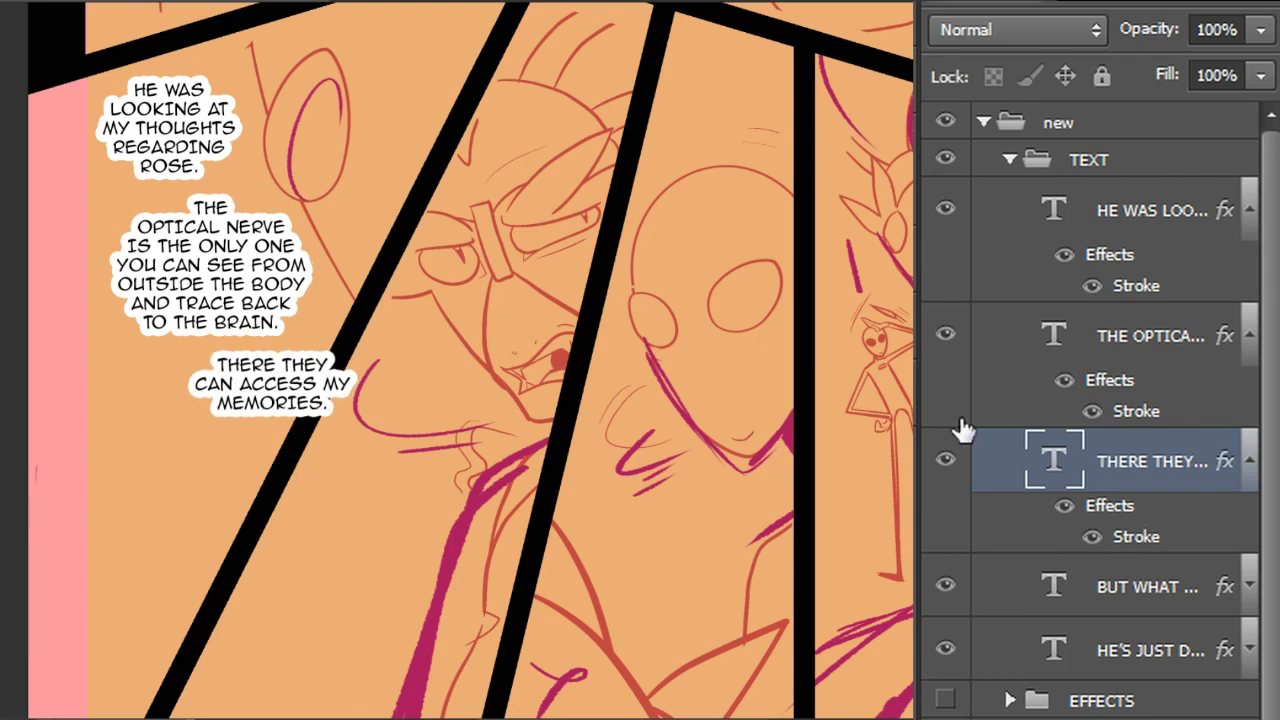
Collapse the effects lists of the three new sentence layers in the TEXT group
{"action": "left_click", "coordinate": [1249, 461]}
{"action": "left_click", "coordinate": [1249, 335]}
{"action": "left_click", "coordinate": [1249, 236]}
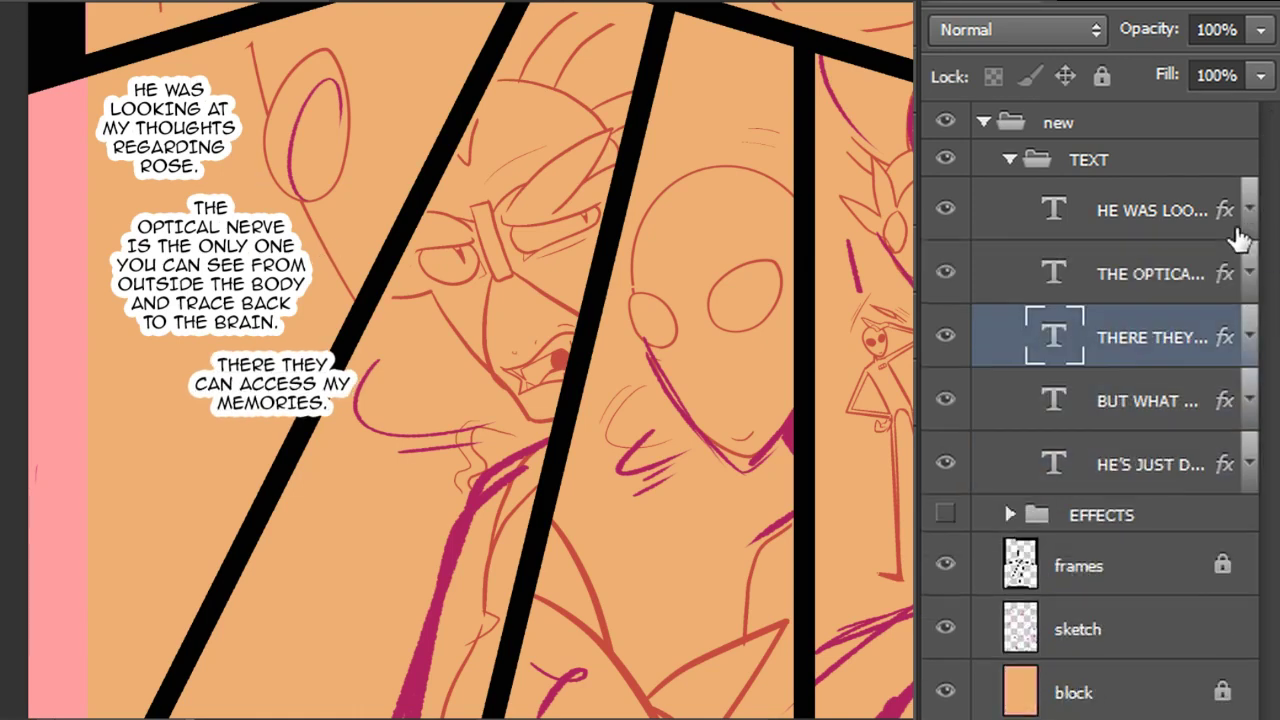
Reorder the three sentence layers with "THERE THEY" first, "THE OPTICAL" second and "HE WAS LOOKING" third, and nudge the "THERE THEY" text slightly
{"action": "left_click", "coordinate": [1160, 222]}
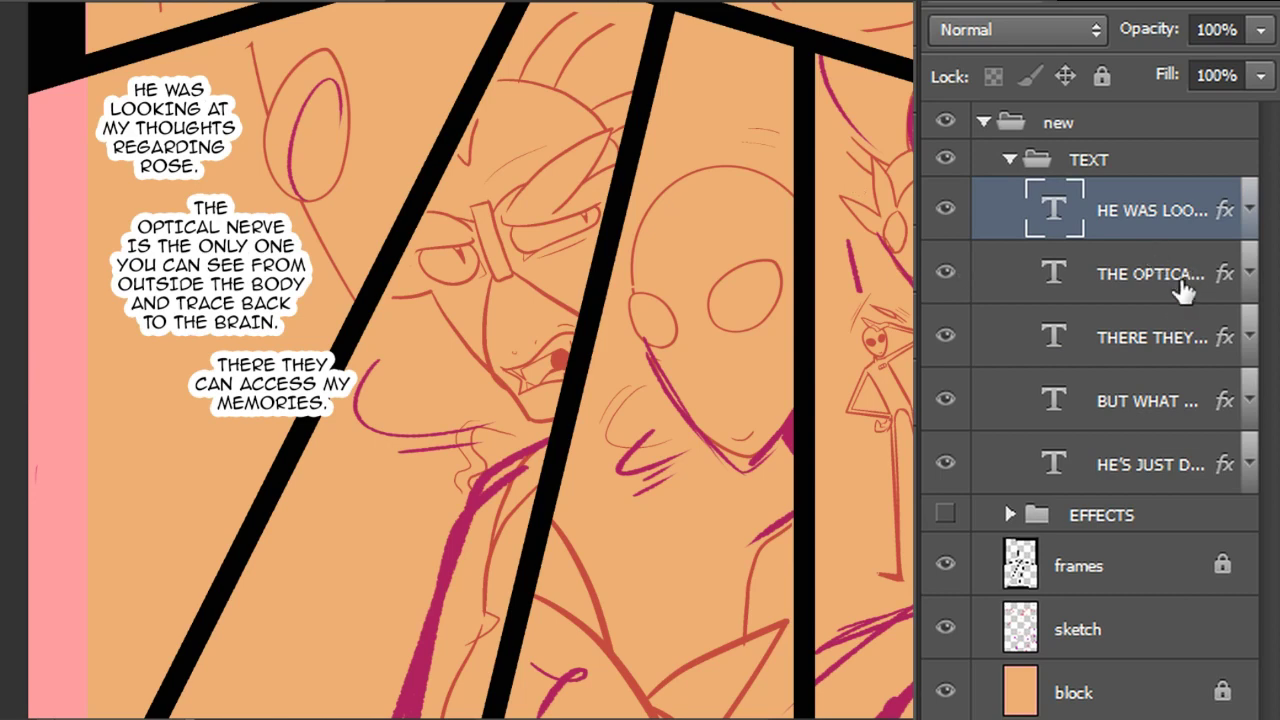
{"action": "left_click_drag", "start_coordinate": [1163, 220], "coordinate": [1170, 265]}
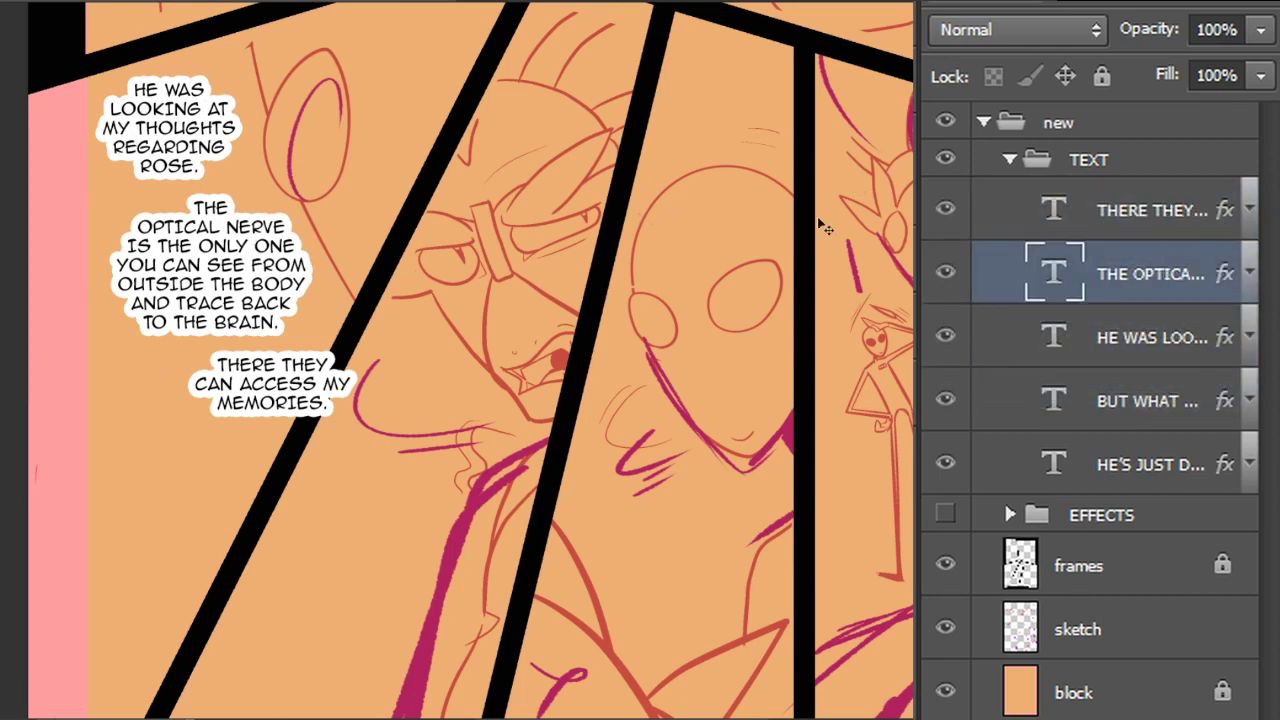
{"action": "left_click", "coordinate": [1165, 462]}
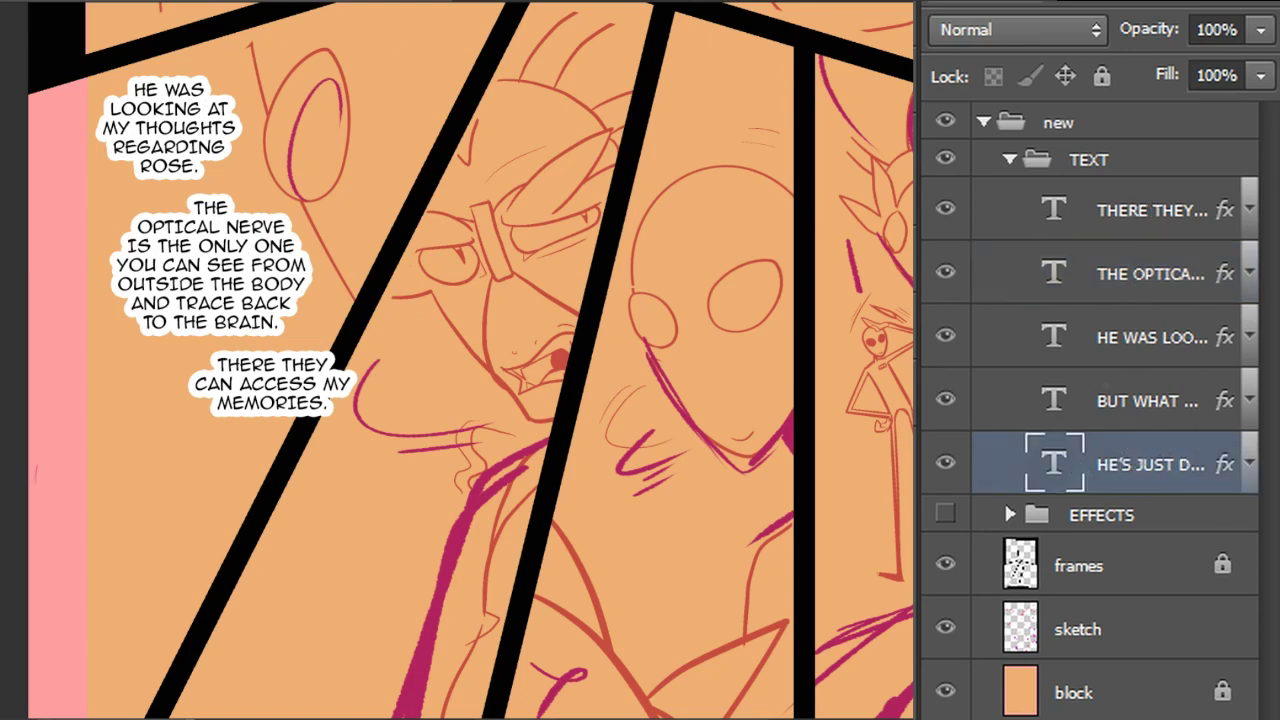
{"action": "left_click", "coordinate": [1166, 266]}
{"action": "left_click", "coordinate": [1108, 232]}
{"action": "left_click_drag", "start_coordinate": [499, 457], "coordinate": [501, 459]}
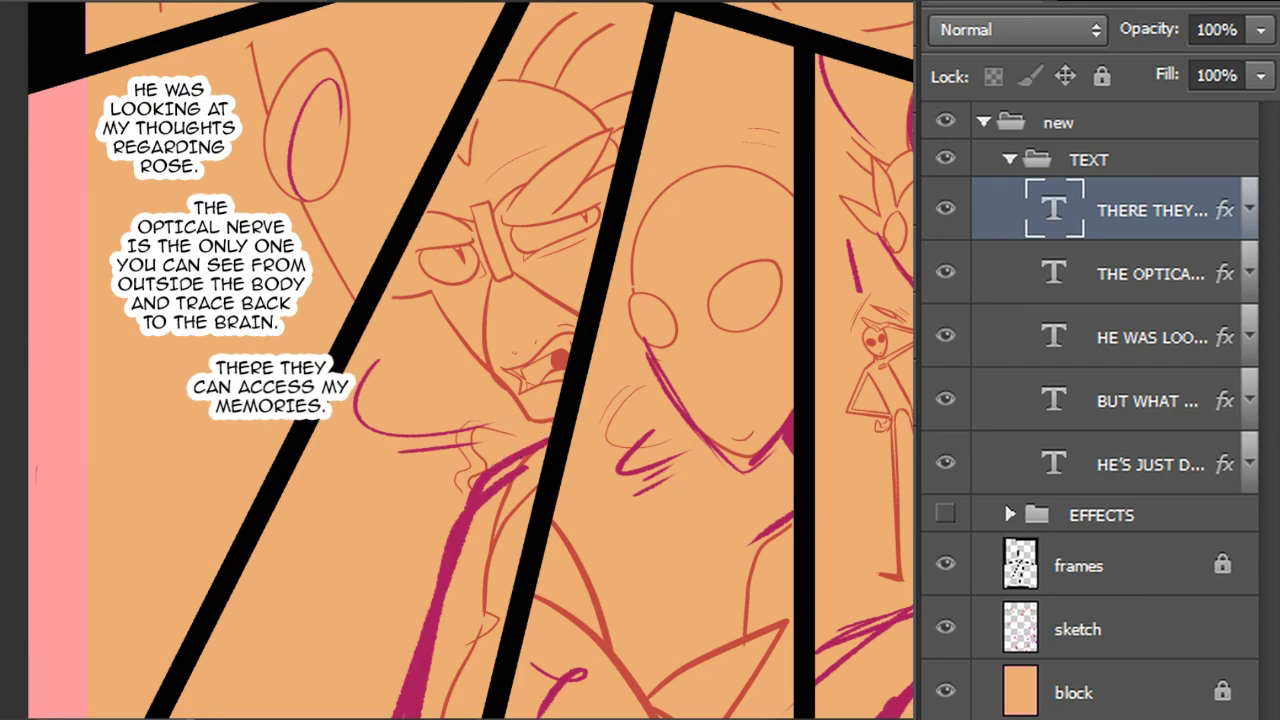
Compare the old page with the new layout in the lower panels by hiding and showing the "new" group
{"action": "left_click_drag", "start_coordinate": [908, 498], "coordinate": [880, 425]}
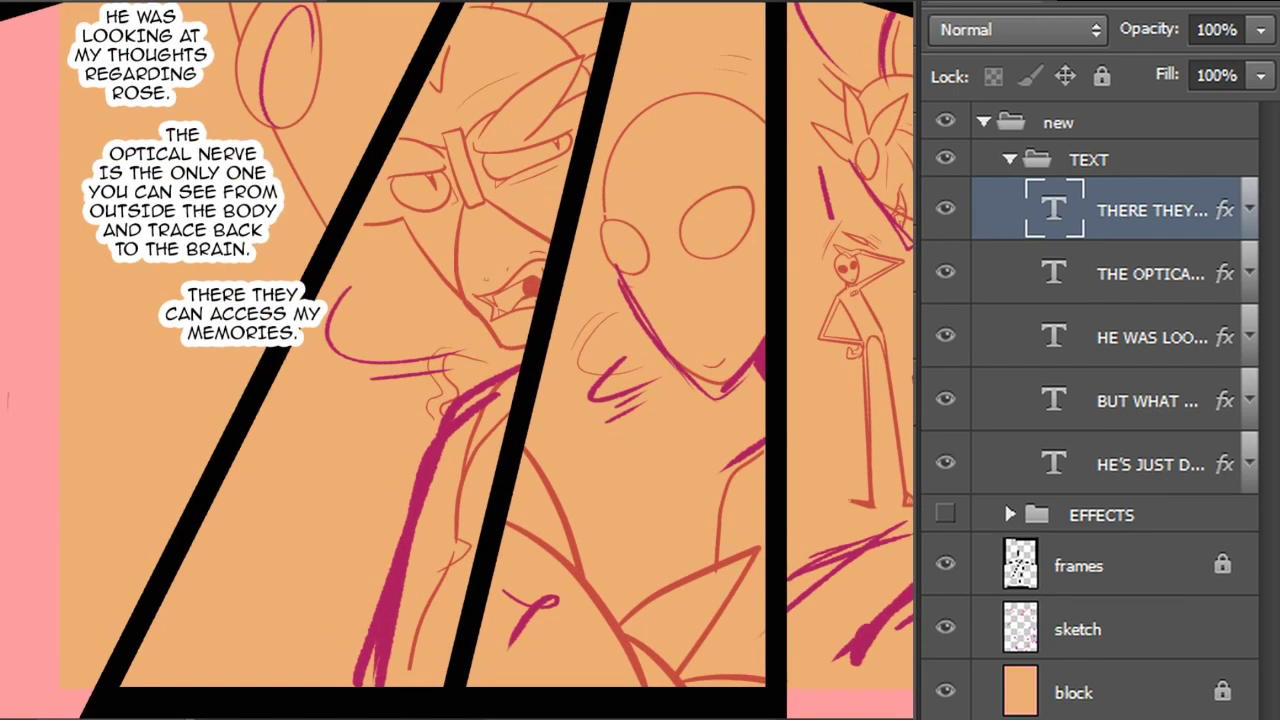
{"action": "left_click", "coordinate": [945, 122]}
{"action": "left_click", "coordinate": [945, 122]}
{"action": "left_click", "coordinate": [946, 122]}
{"action": "left_click", "coordinate": [945, 122]}
{"action": "left_click_drag", "start_coordinate": [446, 30], "coordinate": [470, 147]}
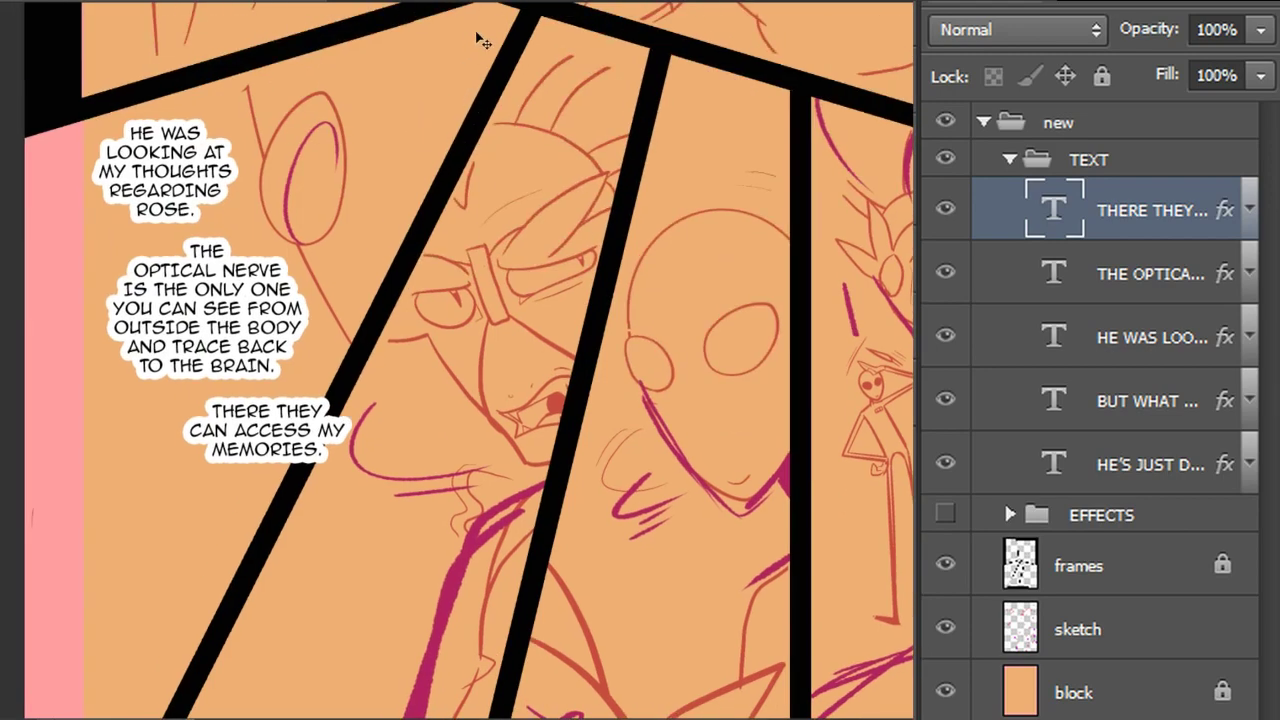
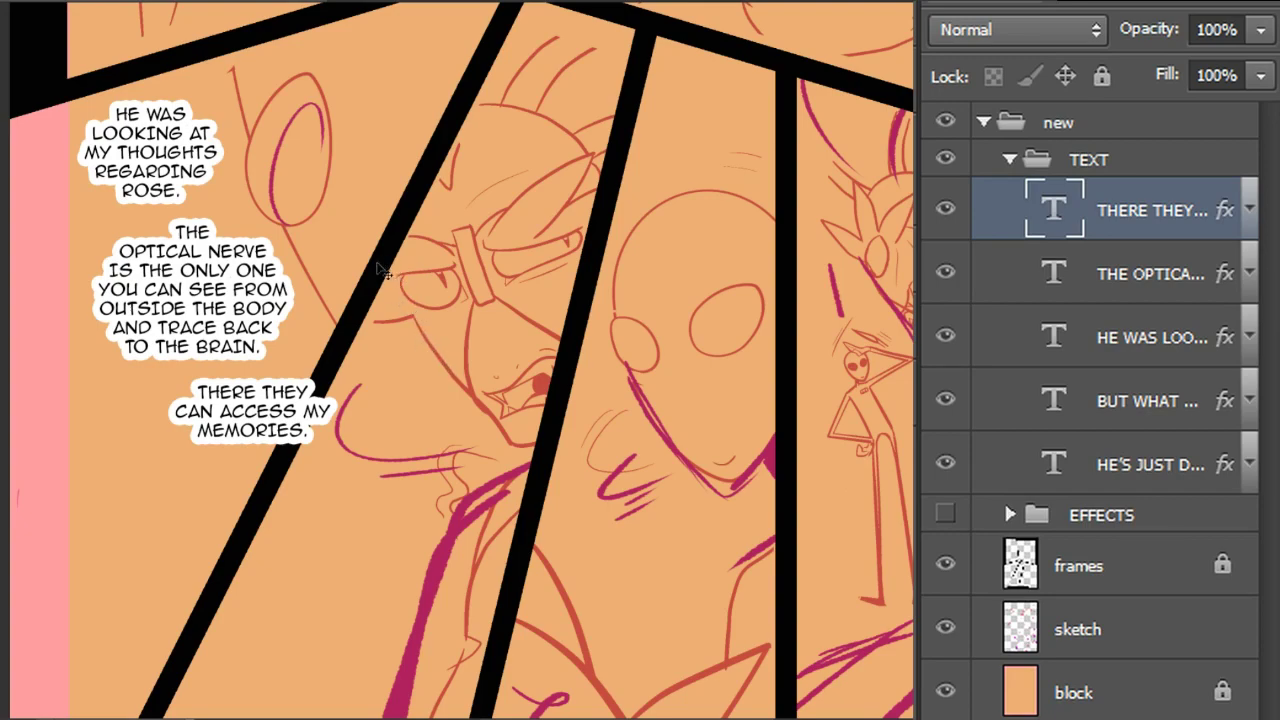
{"action": "left_click_drag", "start_coordinate": [566, 410], "coordinate": [556, 287]}
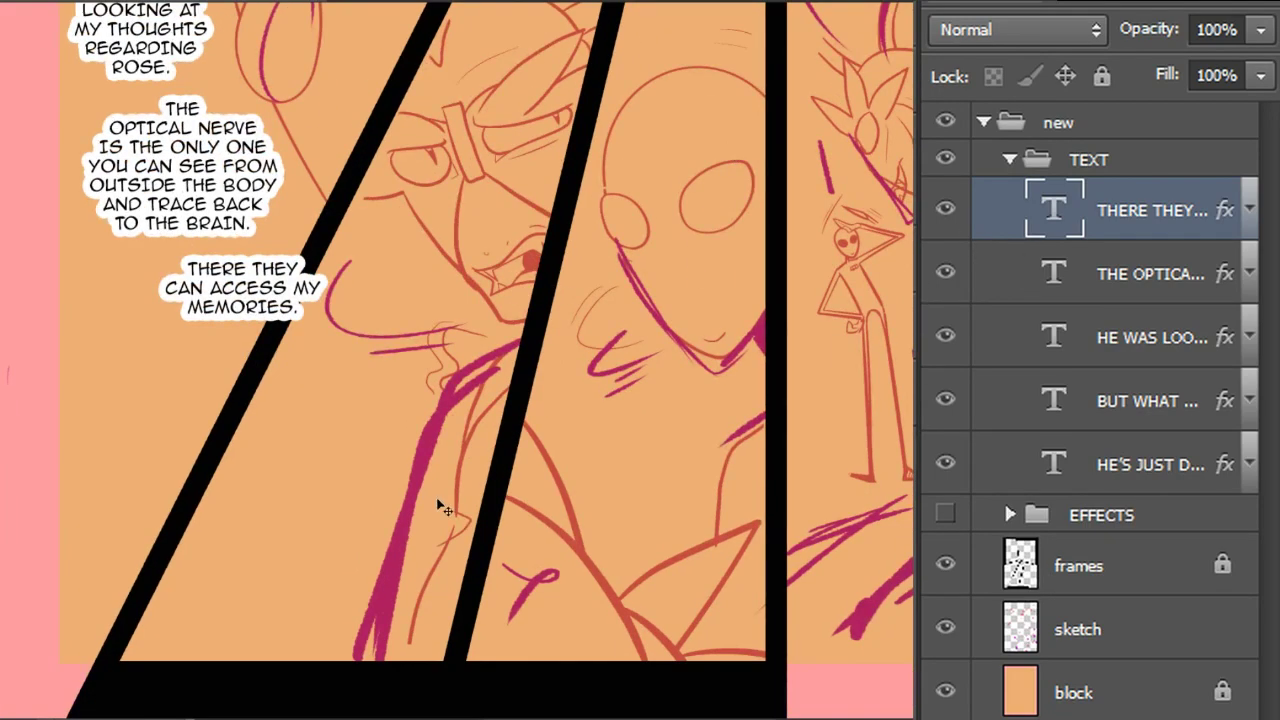
Switch to the LibreOffice Writer script and copy the paragraph from "ECK! GROSS!" to "WE'RE NOT GOING BACK?", then return to Photoshop
{"action": "key", "text": "alt+Tab"}
{"action": "left_click", "coordinate": [180, 362]}
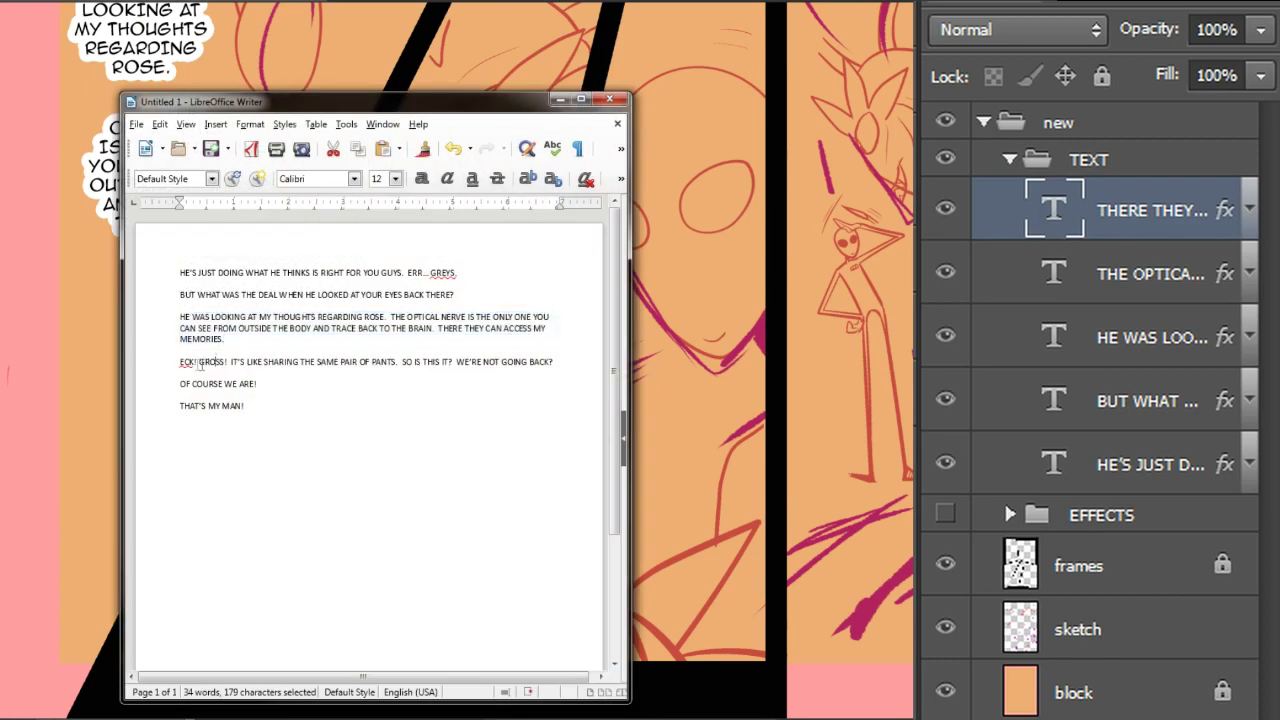
{"action": "left_click_drag", "start_coordinate": [180, 362], "coordinate": [545, 364]}
{"action": "key", "text": "ctrl+c"}
{"action": "key", "text": "alt+Tab"}
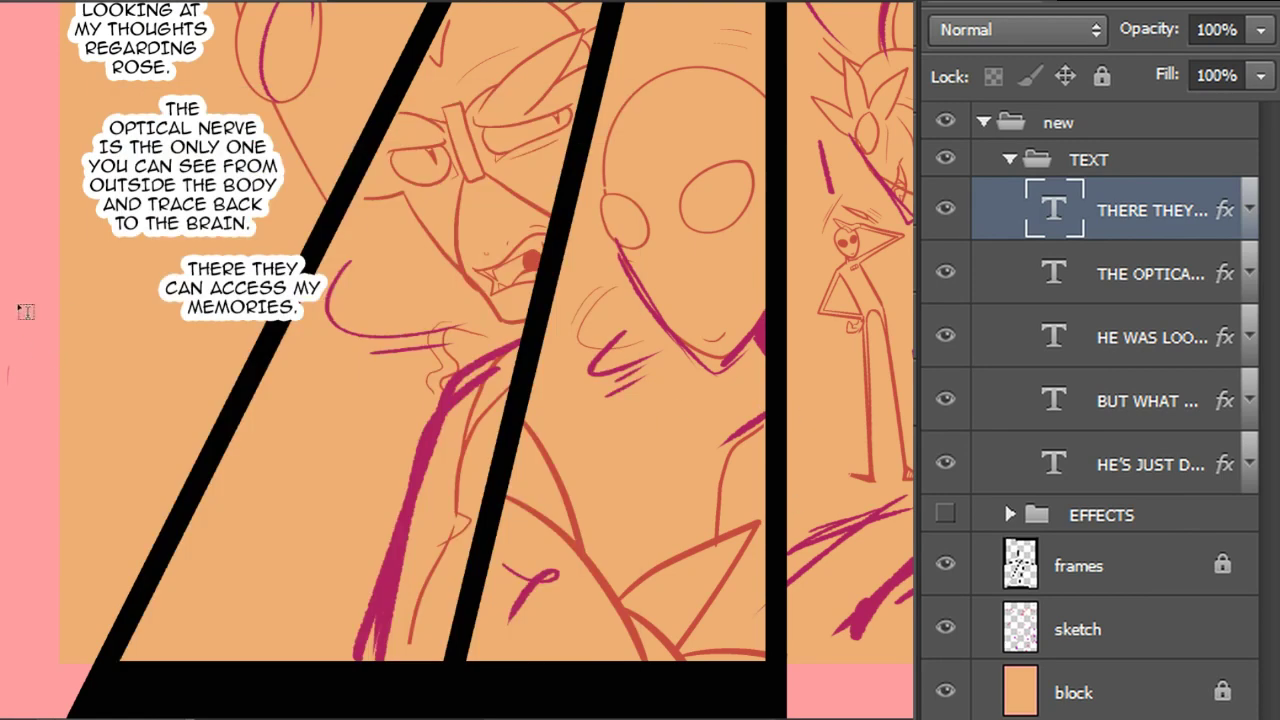
{"action": "left_click", "coordinate": [298, 474]}
{"action": "key", "text": "ctrl+v"}
{"action": "left_click", "coordinate": [1205, 218]}
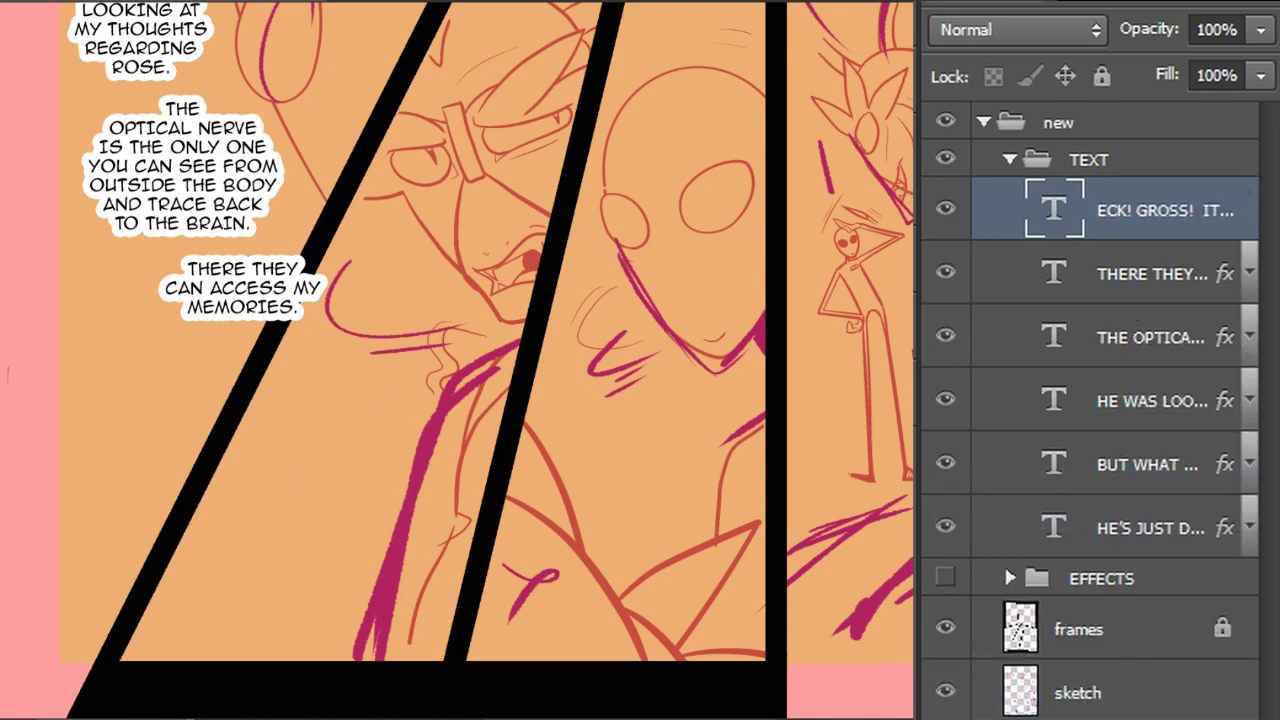
{"action": "key", "text": "ctrl+z"}
Paste the copied paragraph as new text below "THERE THEY CAN ACCESS MY MEMORIES." and apply the copied stroke style
{"action": "left_click", "coordinate": [290, 467]}
{"action": "key", "text": "ctrl+v"}
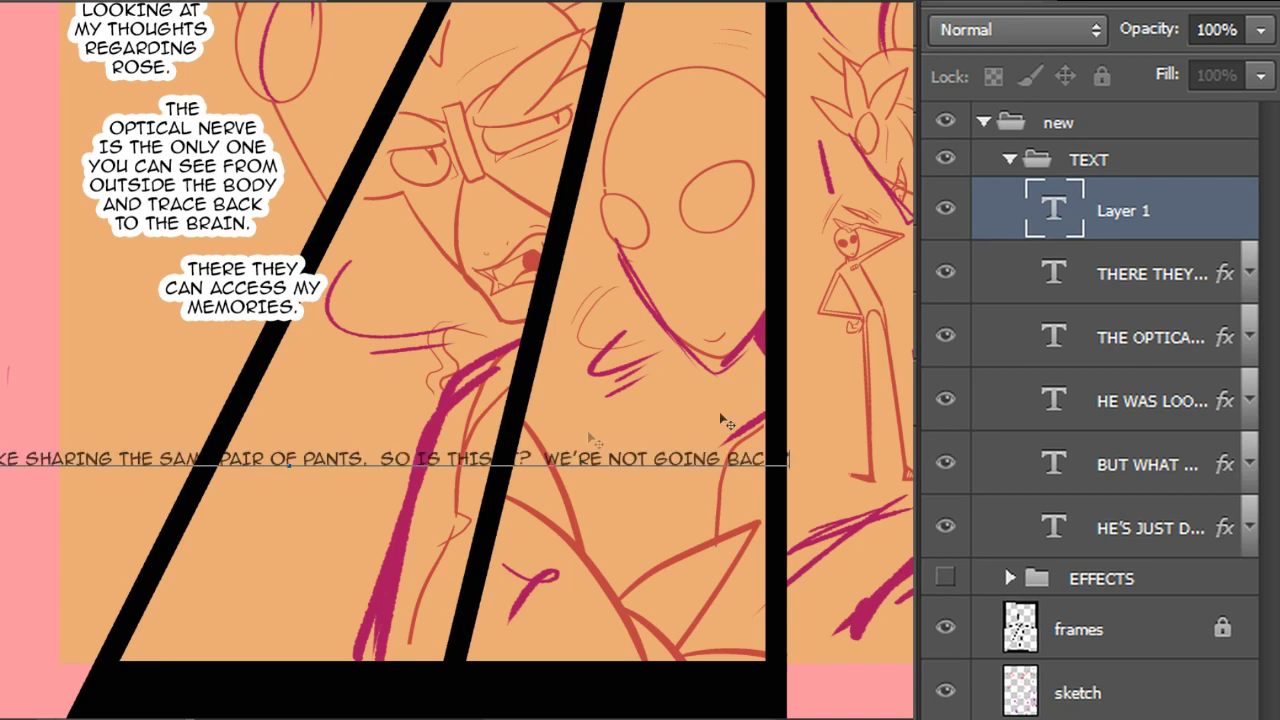
{"action": "left_click", "coordinate": [1150, 218]}
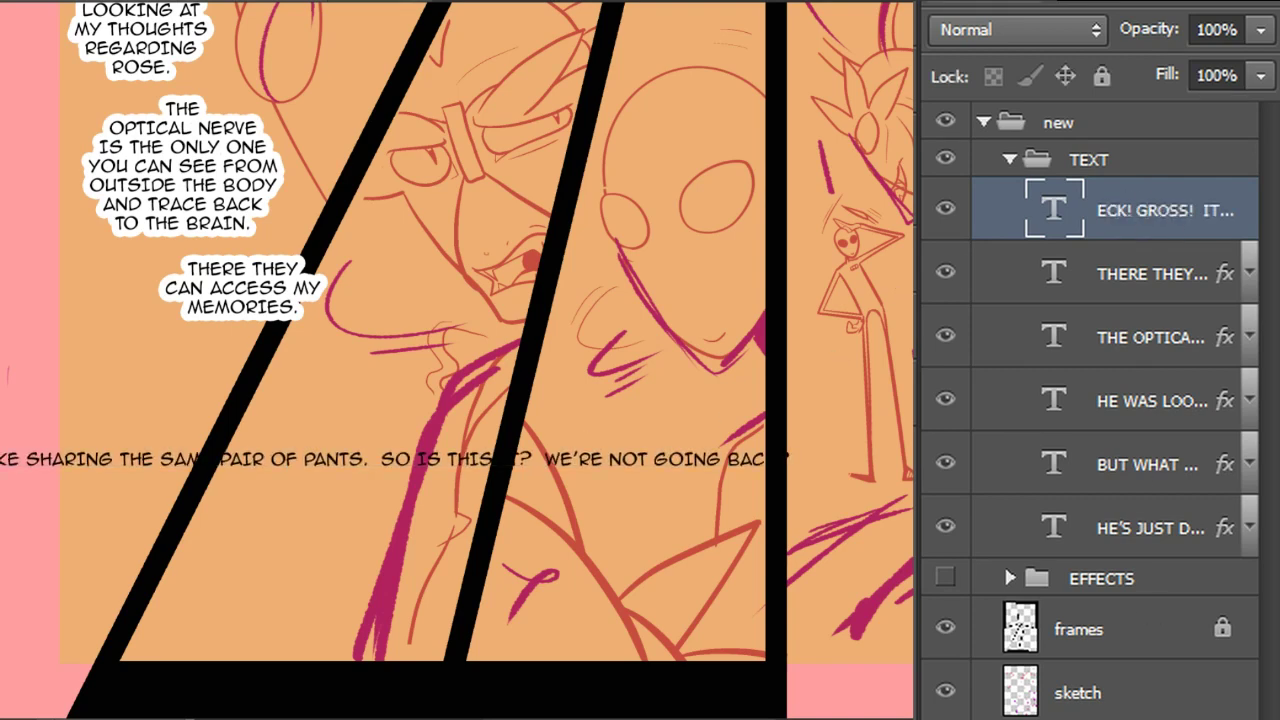
{"action": "right_click", "coordinate": [1153, 241]}
{"action": "left_click", "coordinate": [1245, 715]}
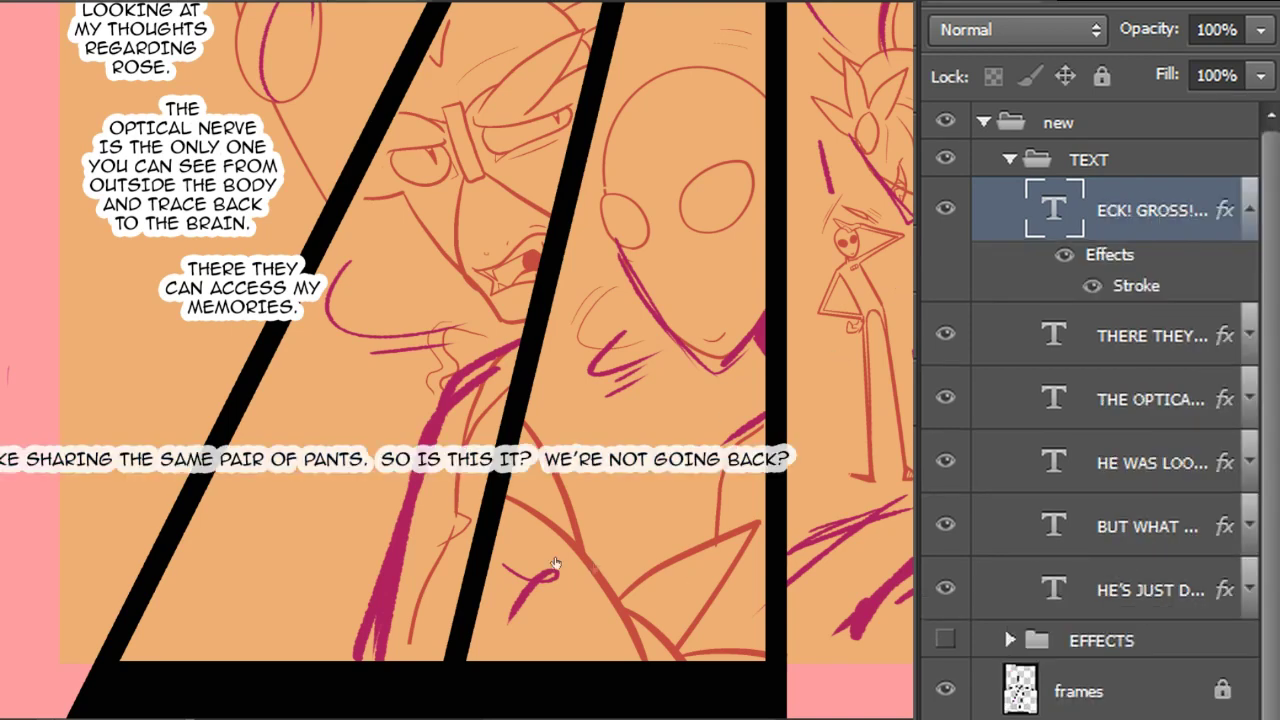
Break the paragraph into separate lines for "ECK! GROSS!", "IT'S LIKE SHARING THE SAME PAIR OF PANTS.", "SO IS THIS IT?" and "WE'RE NOT GOING BACK?"
{"action": "left_click_drag", "start_coordinate": [546, 457], "coordinate": [531, 459]}
{"action": "key", "text": "Return"}
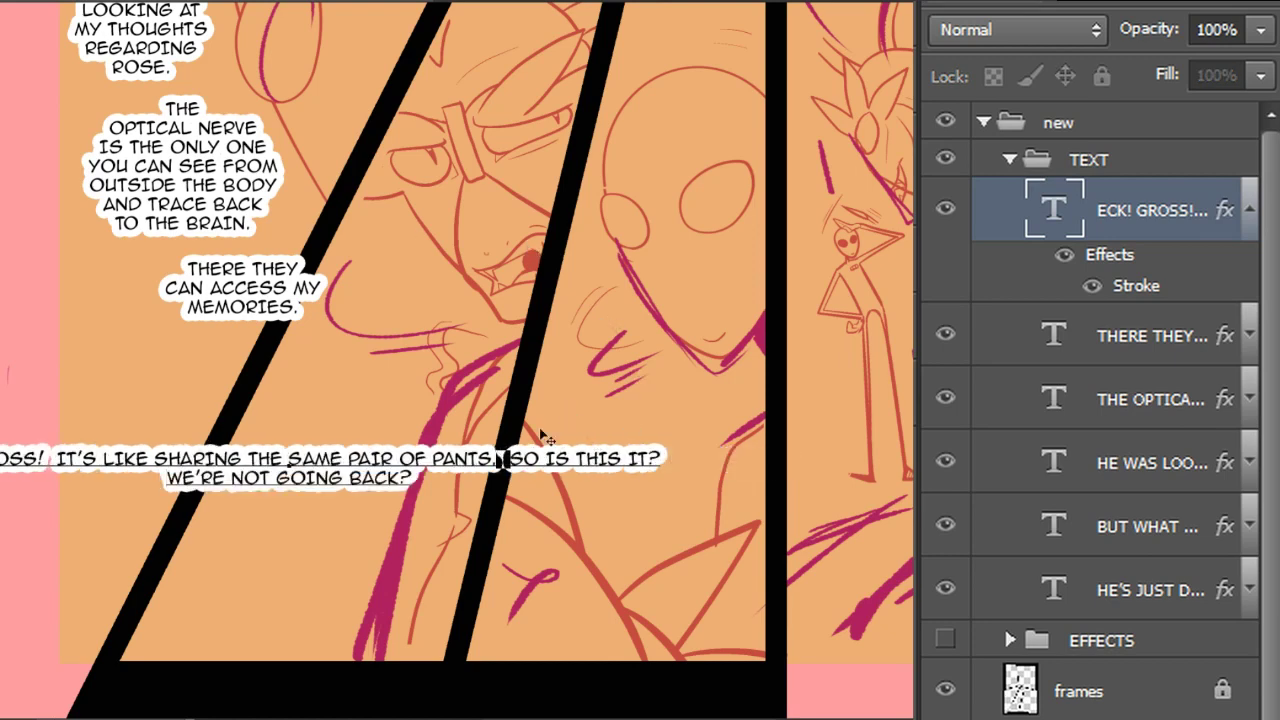
{"action": "key", "text": "Return"}
{"action": "left_click_drag", "start_coordinate": [500, 566], "coordinate": [642, 579]}
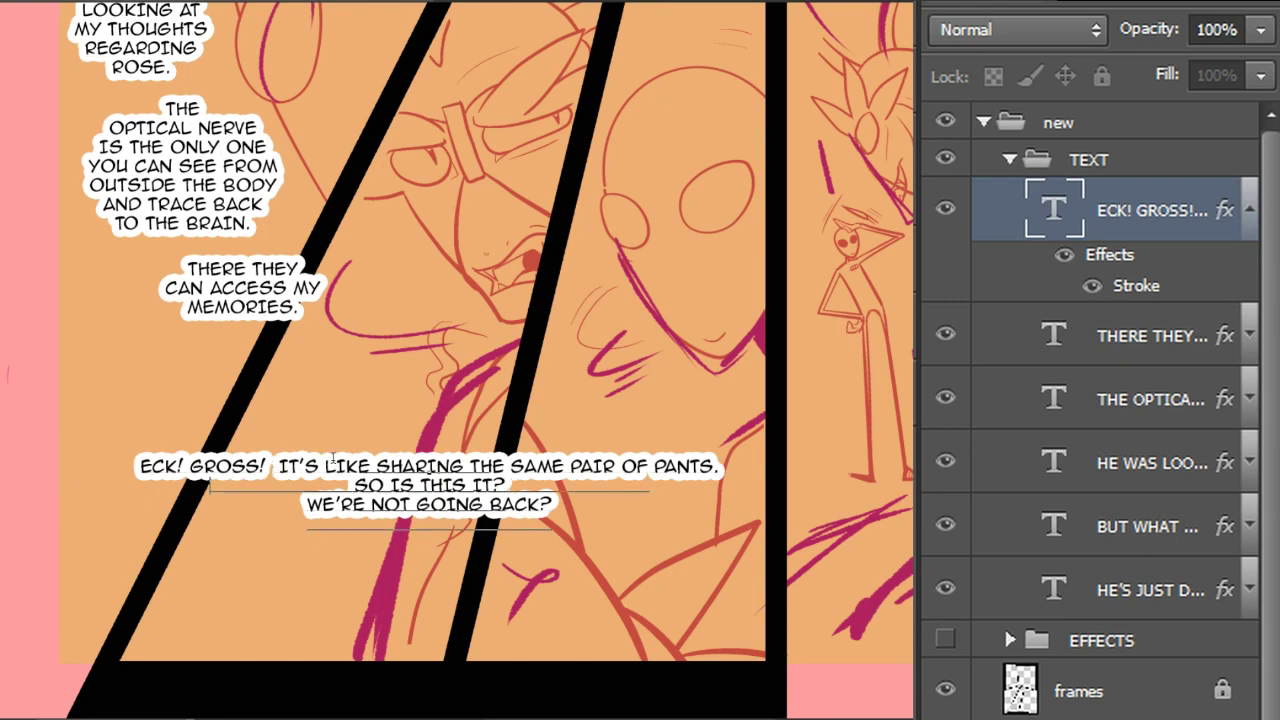
{"action": "key", "text": "Return"}
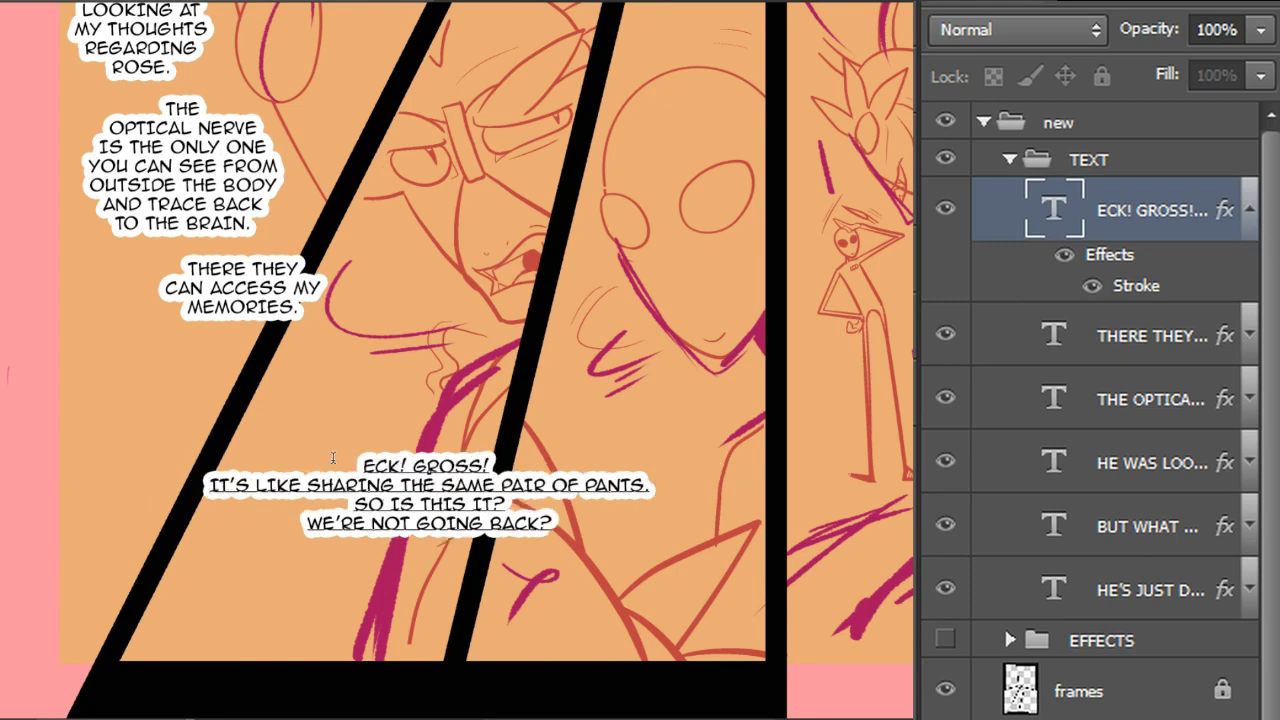
{"action": "key", "text": "BackSpace"}
Make "ECK!" bold italic and retype the first letter of "GROSS!"
{"action": "left_click_drag", "start_coordinate": [417, 466], "coordinate": [366, 466]}
{"action": "left_click", "coordinate": [238, 1]}
{"action": "left_click", "coordinate": [196, 6]}
{"action": "left_click", "coordinate": [421, 444]}
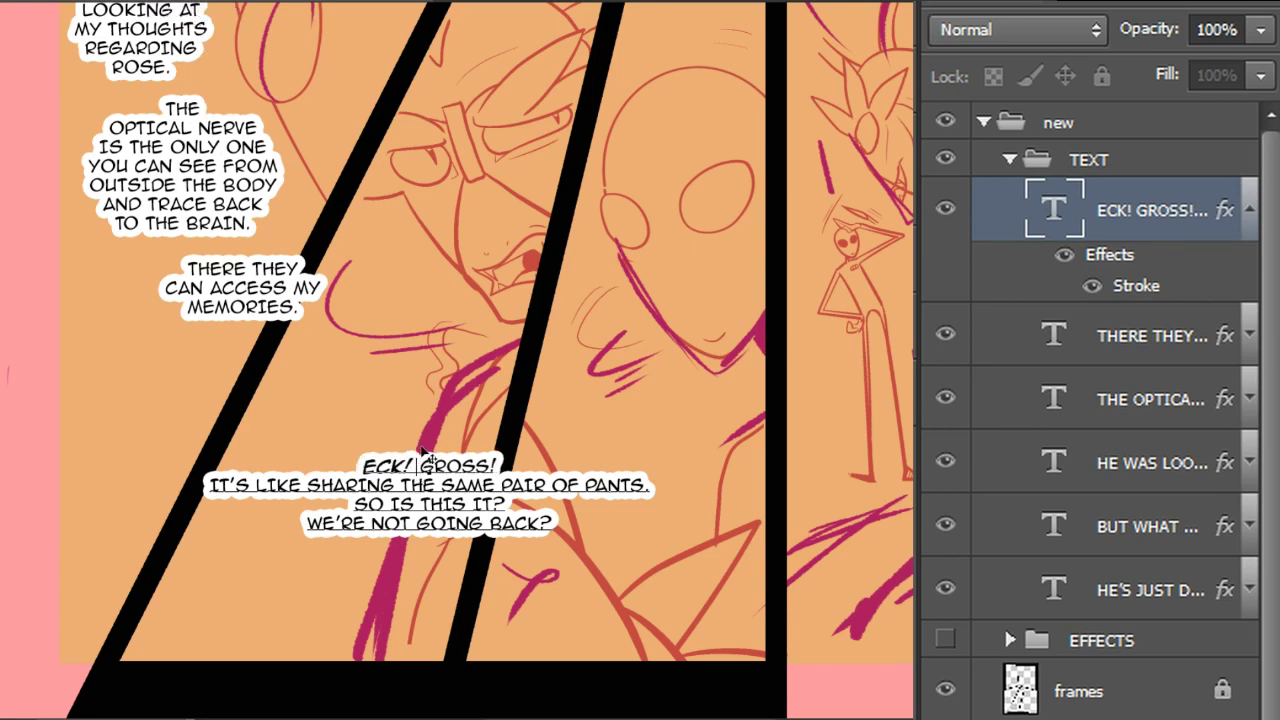
{"action": "key", "text": "BackSpace"}
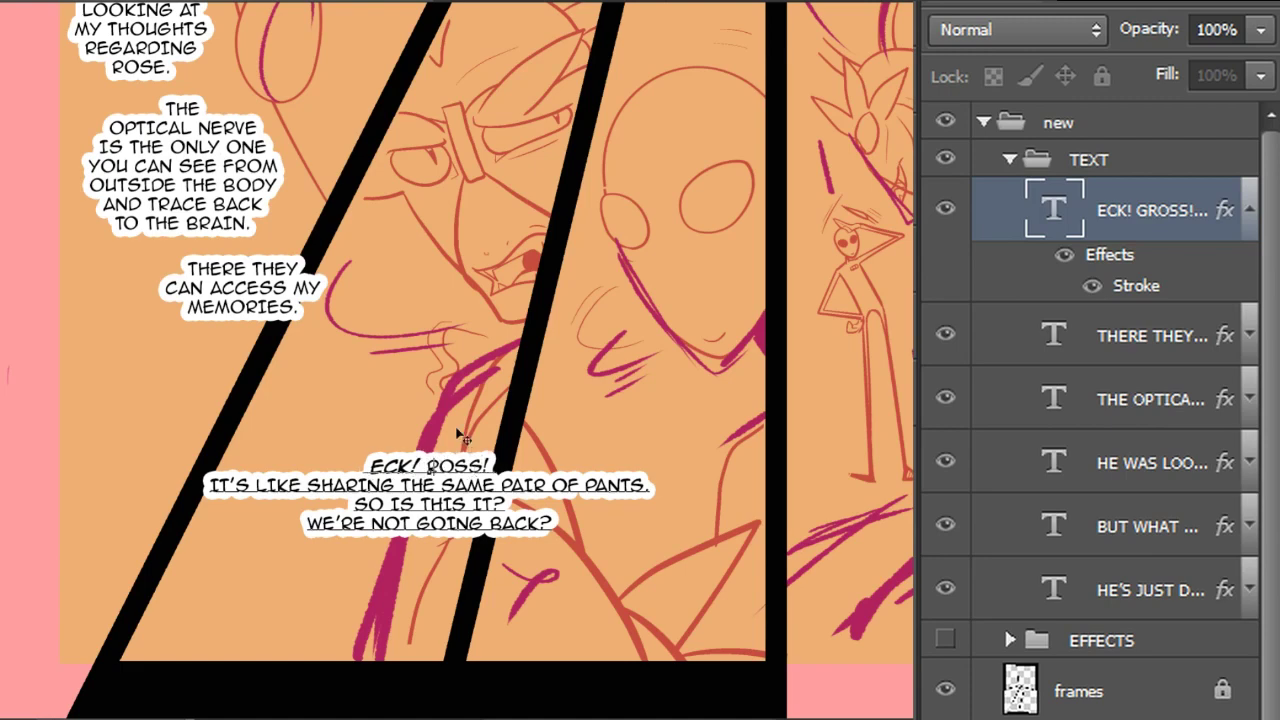
{"action": "type", "text": "G"}
Italicize the word "GROSS!" beside "ECK!"
{"action": "left_click_drag", "start_coordinate": [420, 466], "coordinate": [542, 467]}
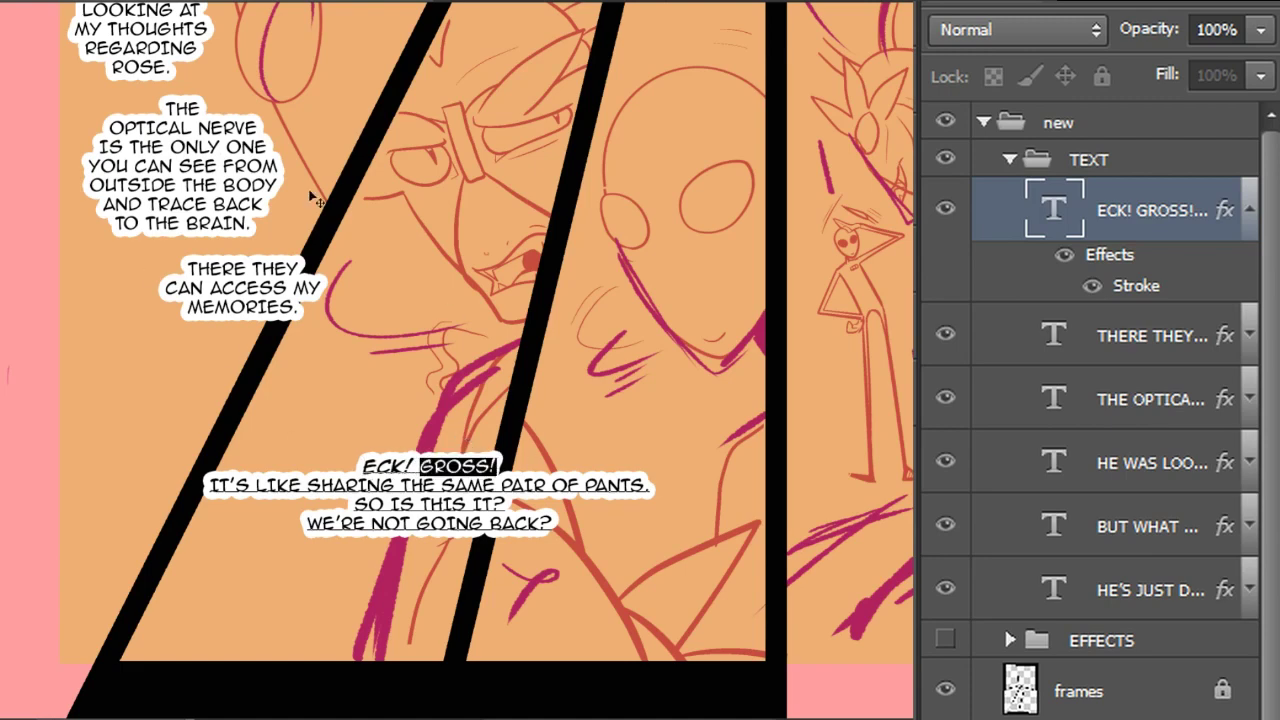
{"action": "left_click", "coordinate": [201, 1]}
{"action": "left_click", "coordinate": [190, 9]}
{"action": "key", "text": "ctrl+shift+i"}
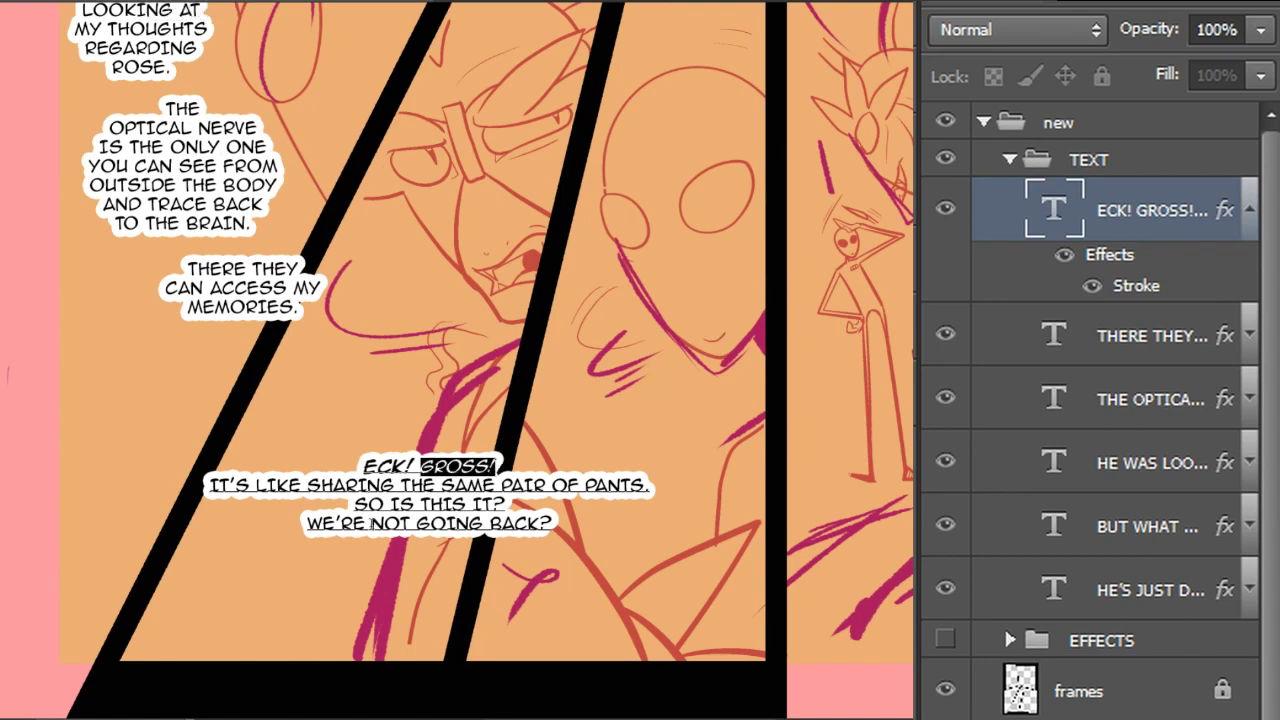
Break the pants sentence into the lines "IT'S LIKE SHARING", "THE SAME PAIR" and "OF PANTS."
{"action": "left_click", "coordinate": [399, 484]}
{"action": "key", "text": "Delete"}
{"action": "key", "text": "Return"}
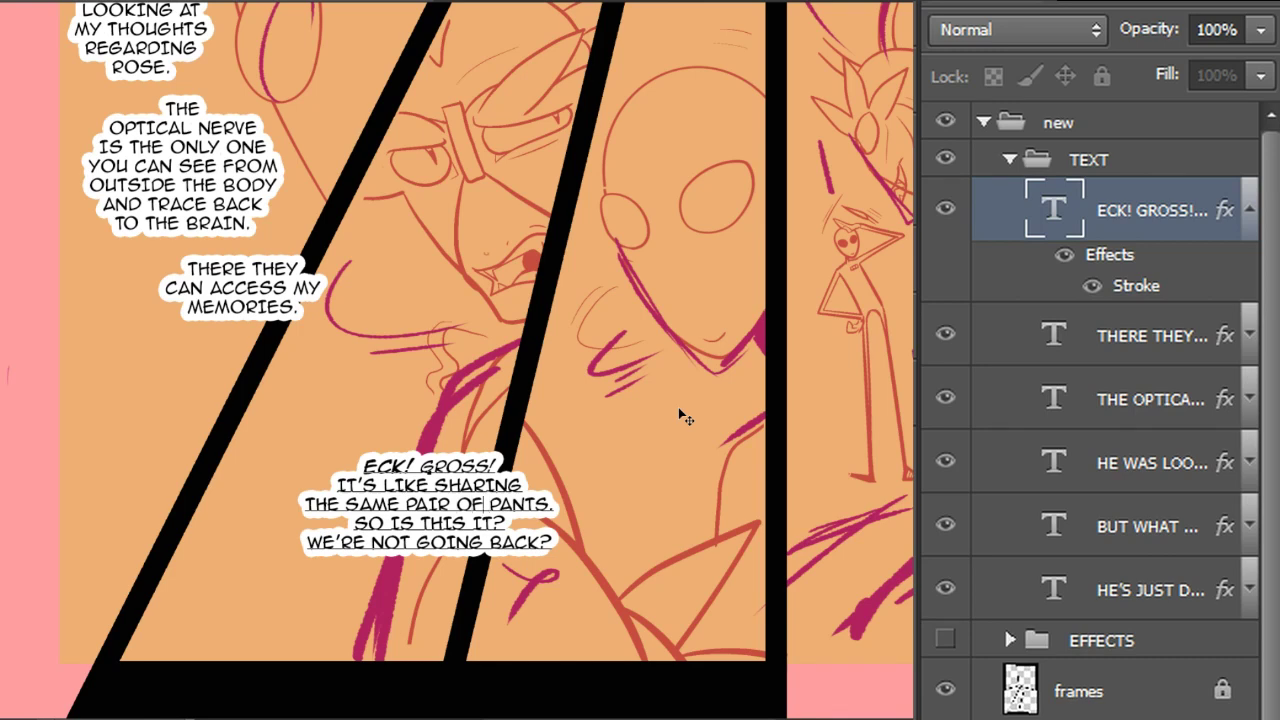
{"action": "key", "text": "Delete"}
{"action": "key", "text": "Return"}
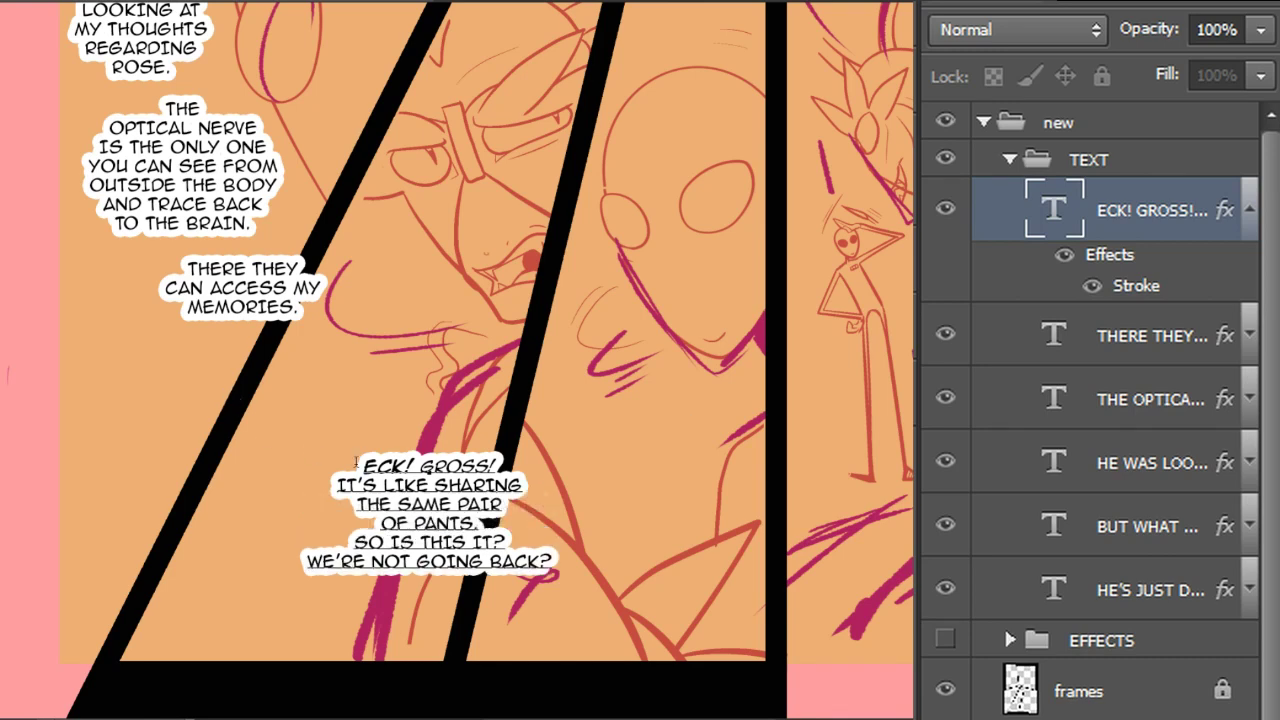
Cut everything from "ECK! GROSS!" through "OF PANTS." out of the text block
{"action": "left_click_drag", "start_coordinate": [480, 522], "coordinate": [360, 466]}
{"action": "key", "text": "ctrl+c"}
{"action": "key", "text": "BackSpace"}
{"action": "left_click", "coordinate": [1, 358]}
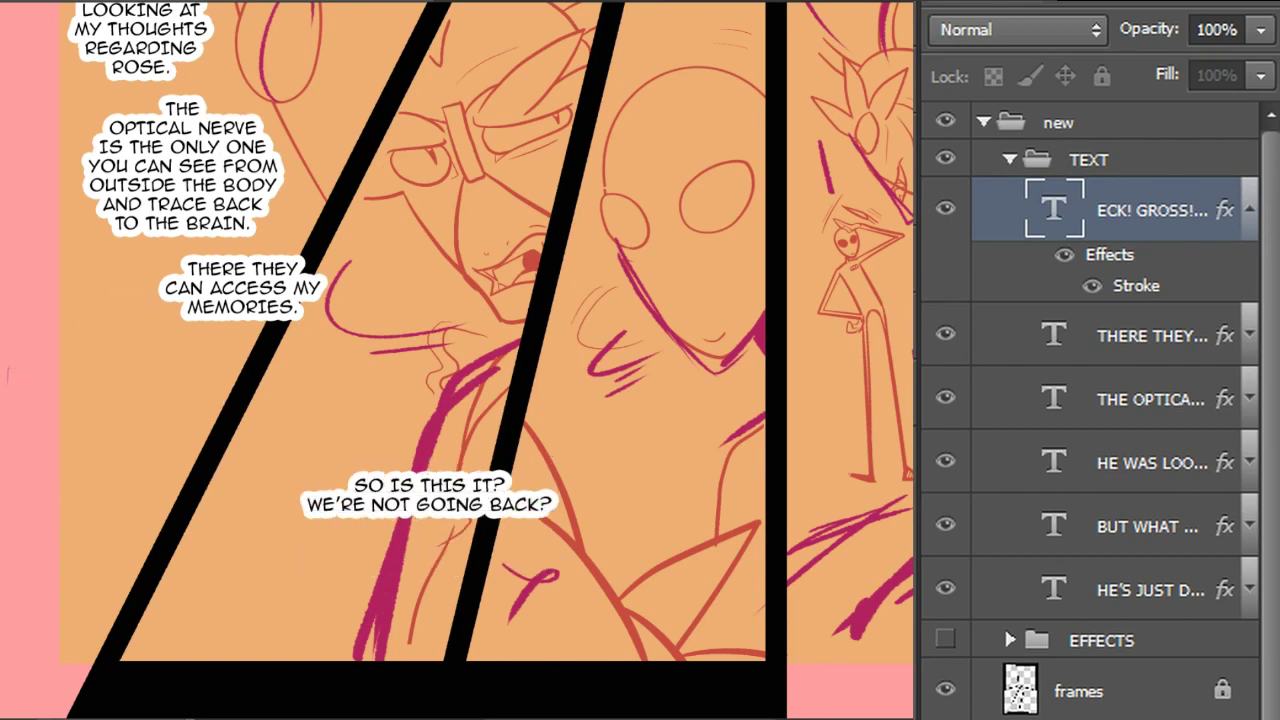
Paste the "ECK! GROSS!" lines as separate text just below "THERE THEY CAN ACCESS MY MEMORIES." and apply the copied stroke style
{"action": "left_click", "coordinate": [267, 369]}
{"action": "key", "text": "ctrl+v"}
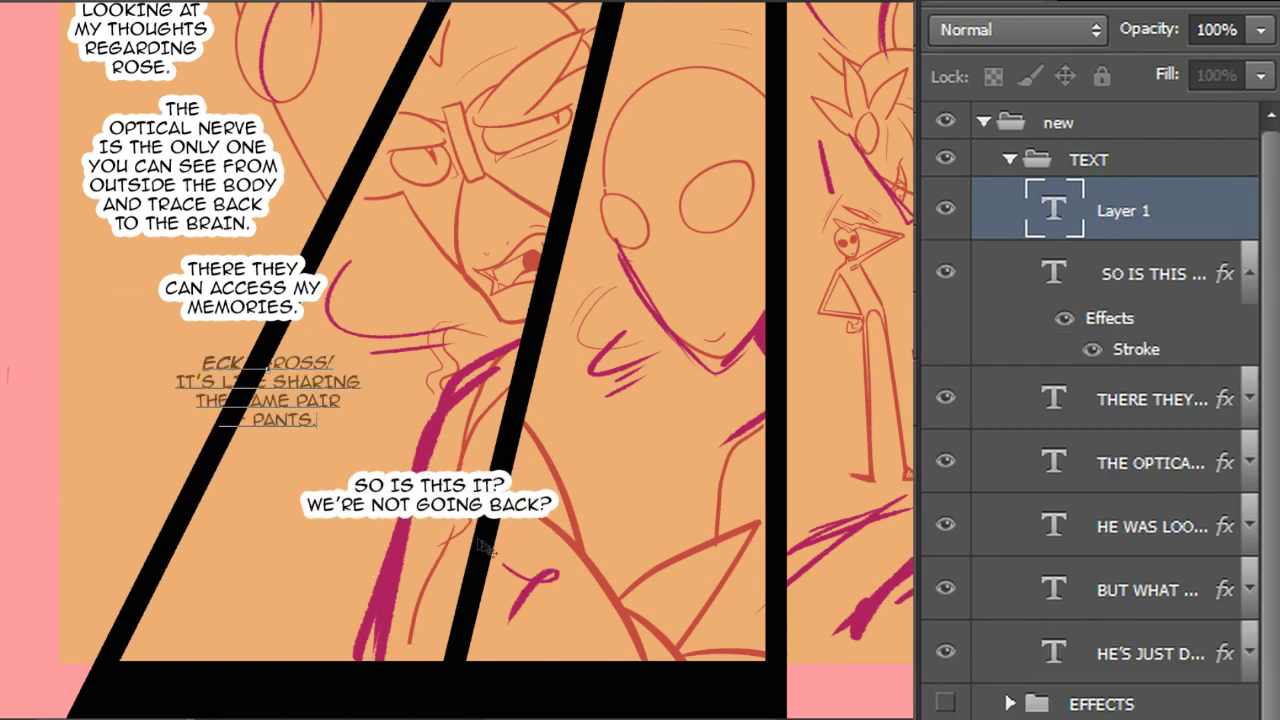
{"action": "left_click_drag", "start_coordinate": [574, 534], "coordinate": [575, 539]}
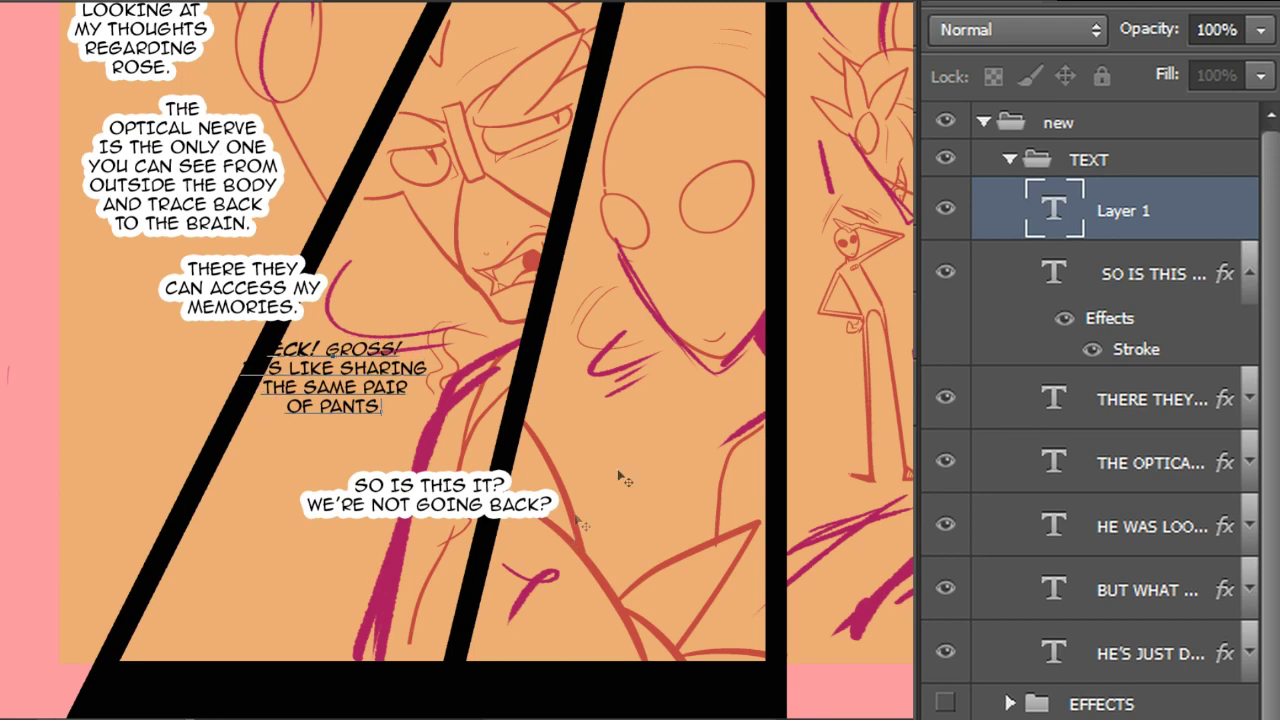
{"action": "left_click", "coordinate": [1146, 230]}
{"action": "right_click", "coordinate": [1146, 222]}
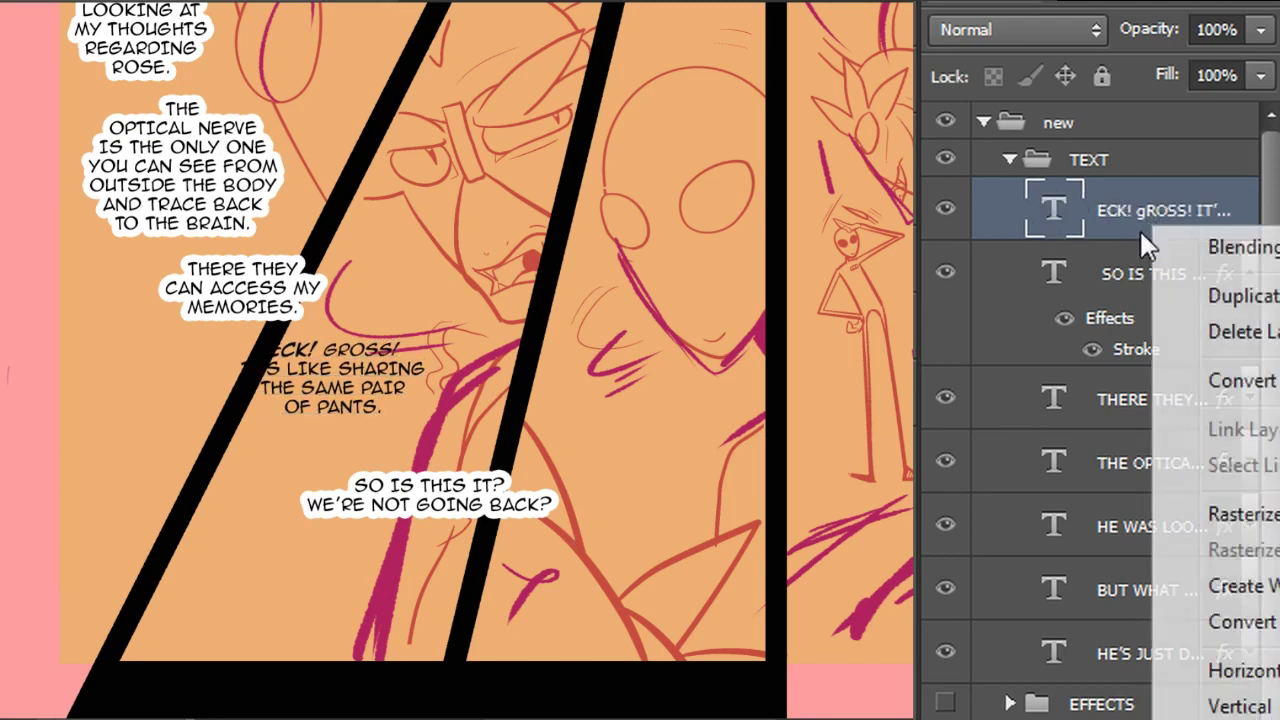
{"action": "left_click", "coordinate": [1240, 716]}
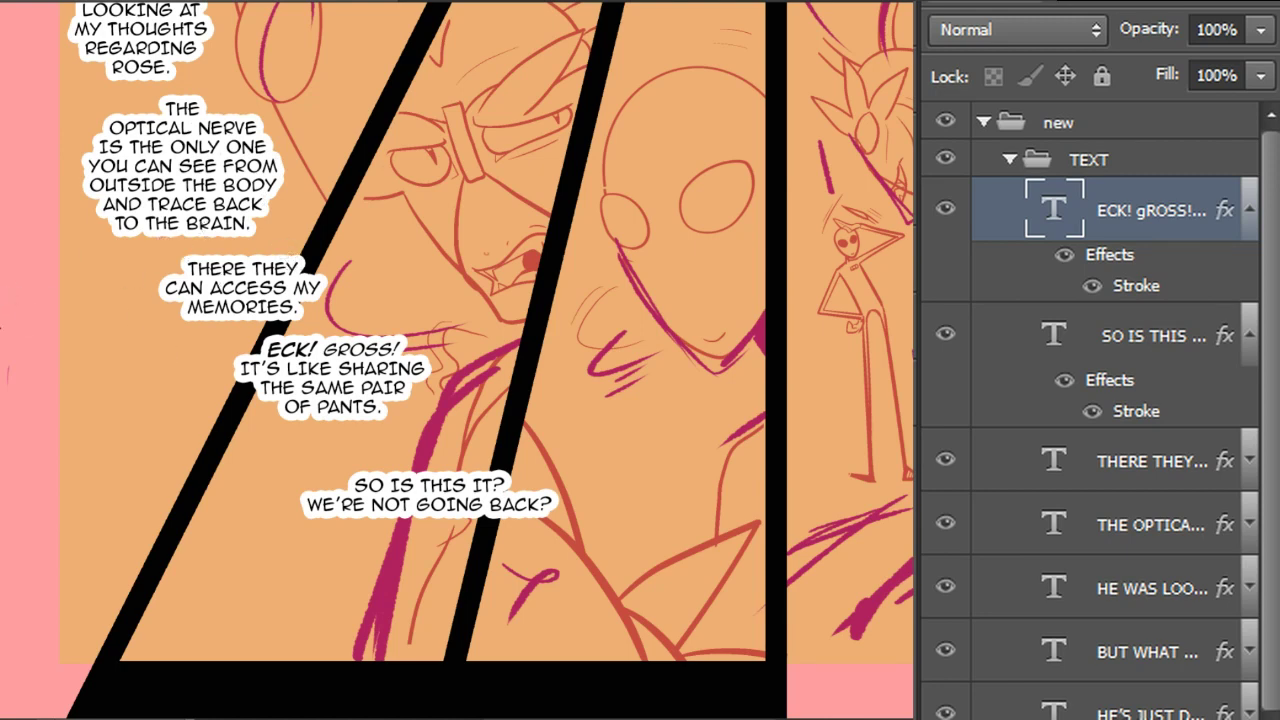
Remove the blank line above "SO IS THIS IT?", give "SO" its own line, split "WE'RE NOT" from "GOING BACK?", and move the text left
{"action": "left_click", "coordinate": [424, 485]}
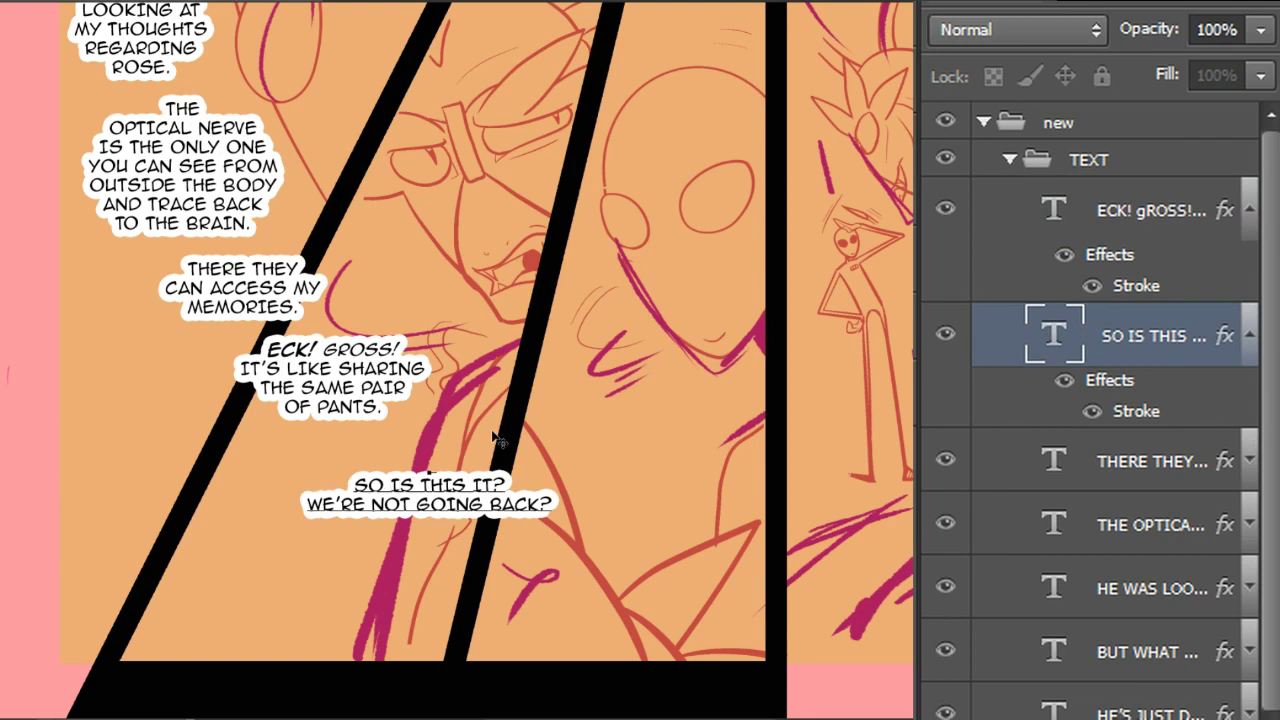
{"action": "key", "text": "BackSpace"}
{"action": "key", "text": "Return"}
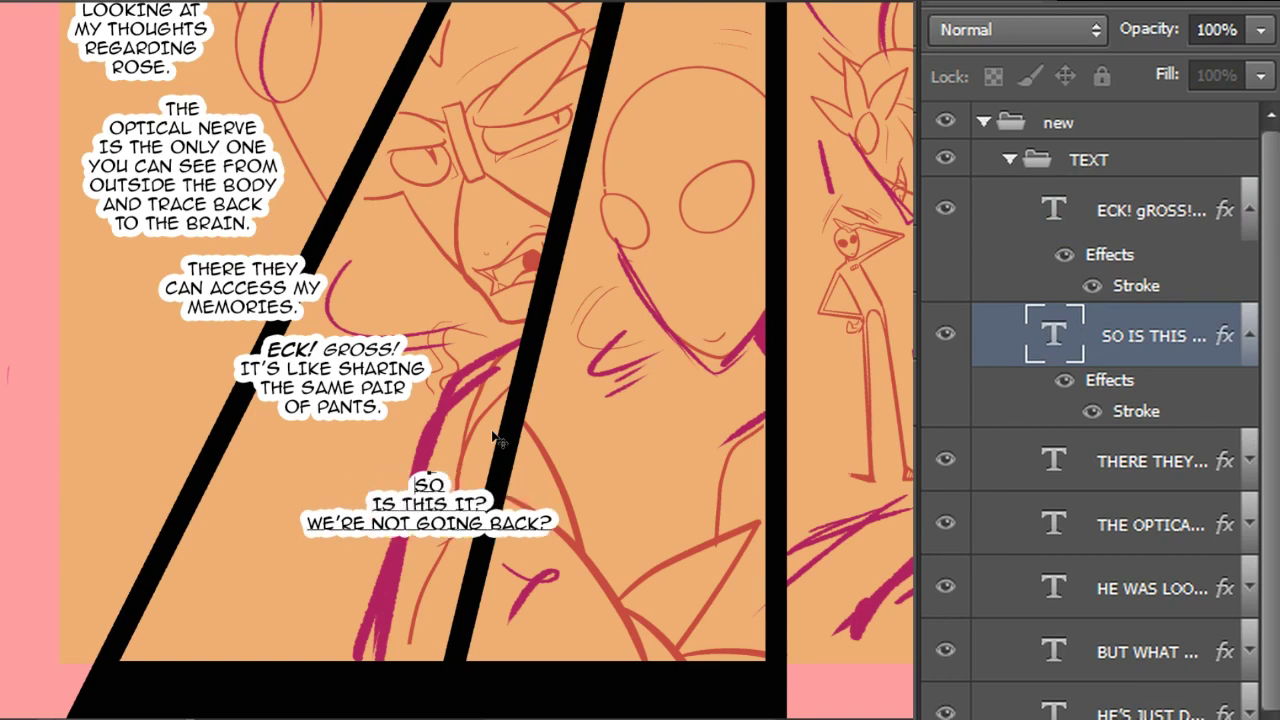
{"action": "key", "text": "BackSpace"}
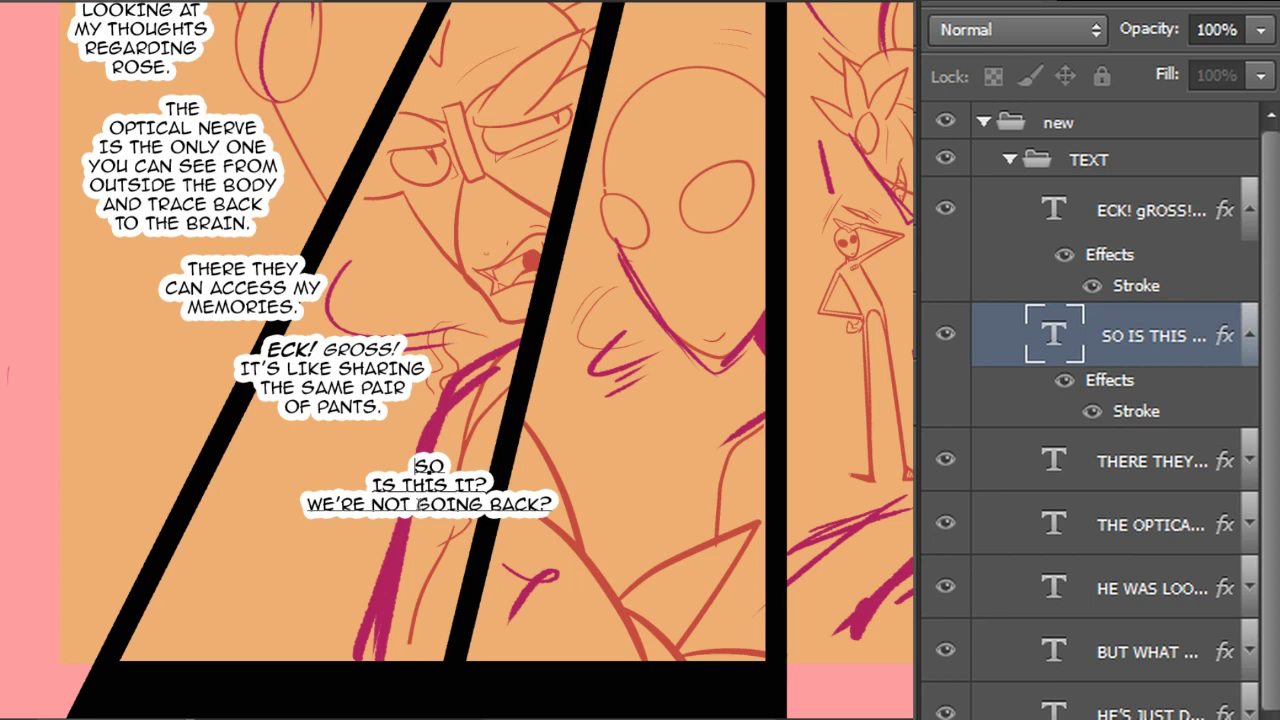
{"action": "key", "text": "Return"}
{"action": "left_click_drag", "start_coordinate": [562, 555], "coordinate": [506, 553]}
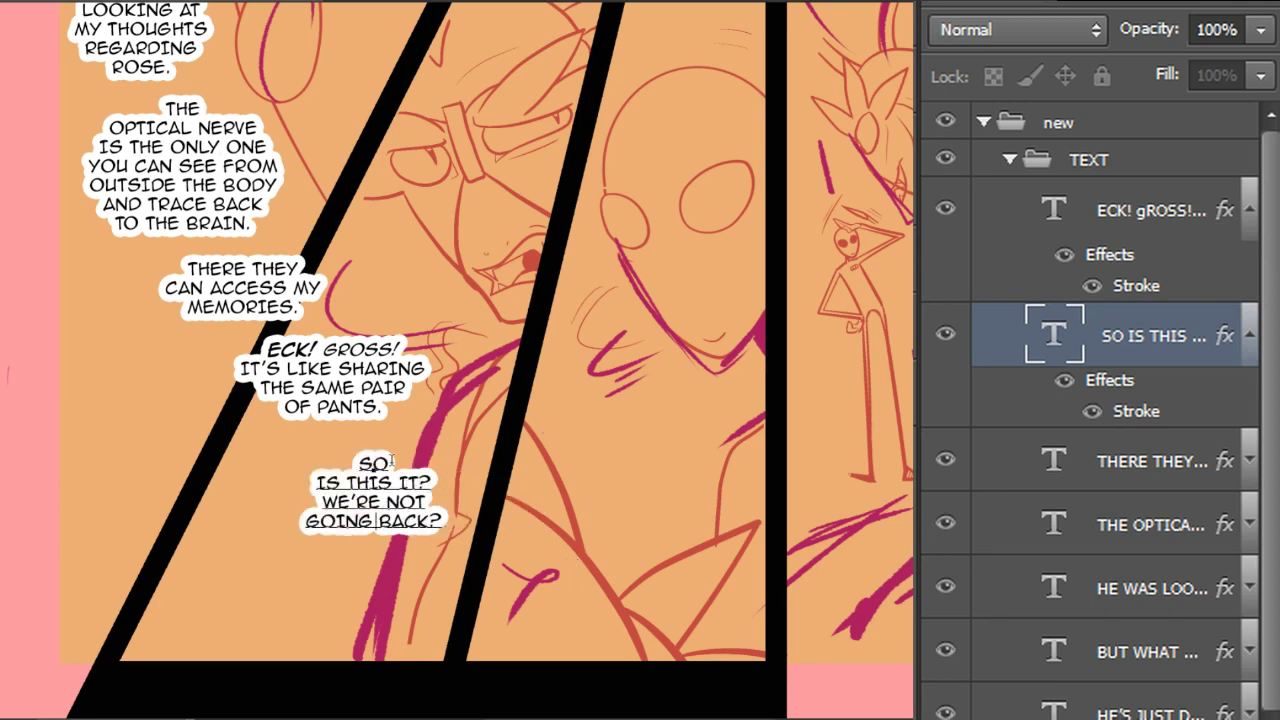
Rebreak the "SO IS THIS IT?" text into "SO IS", "THIS IT? WE'RE", "NOT GOING" and "BACK?", and move it closer below the "ECK! GROSS!" text
{"action": "key", "text": "Return"}
{"action": "key", "text": "BackSpace"}
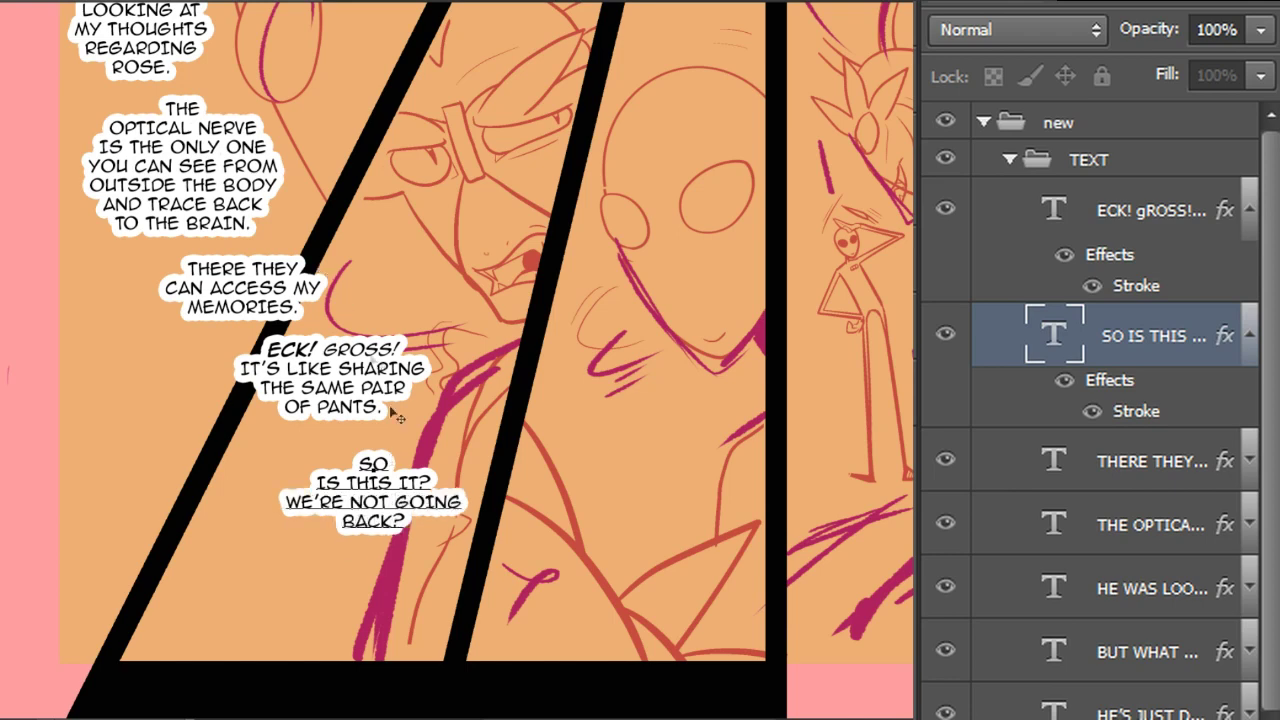
{"action": "key", "text": "Return"}
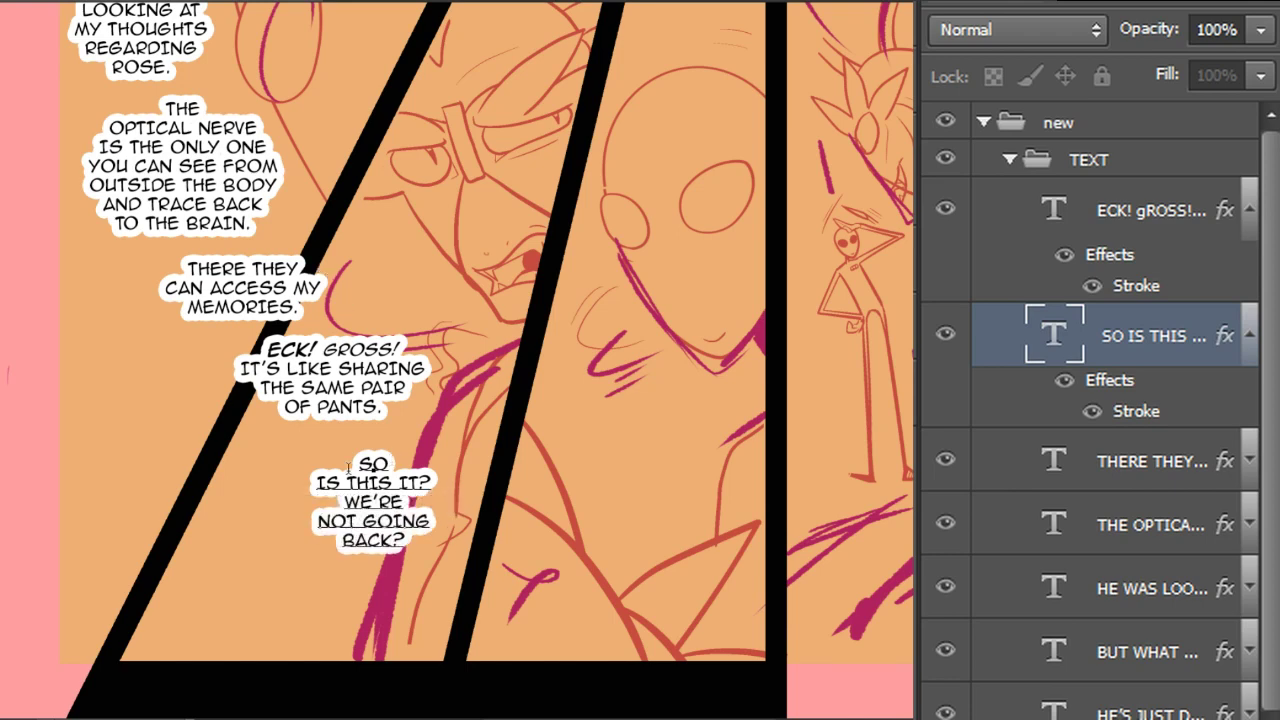
{"action": "key", "text": "BackSpace"}
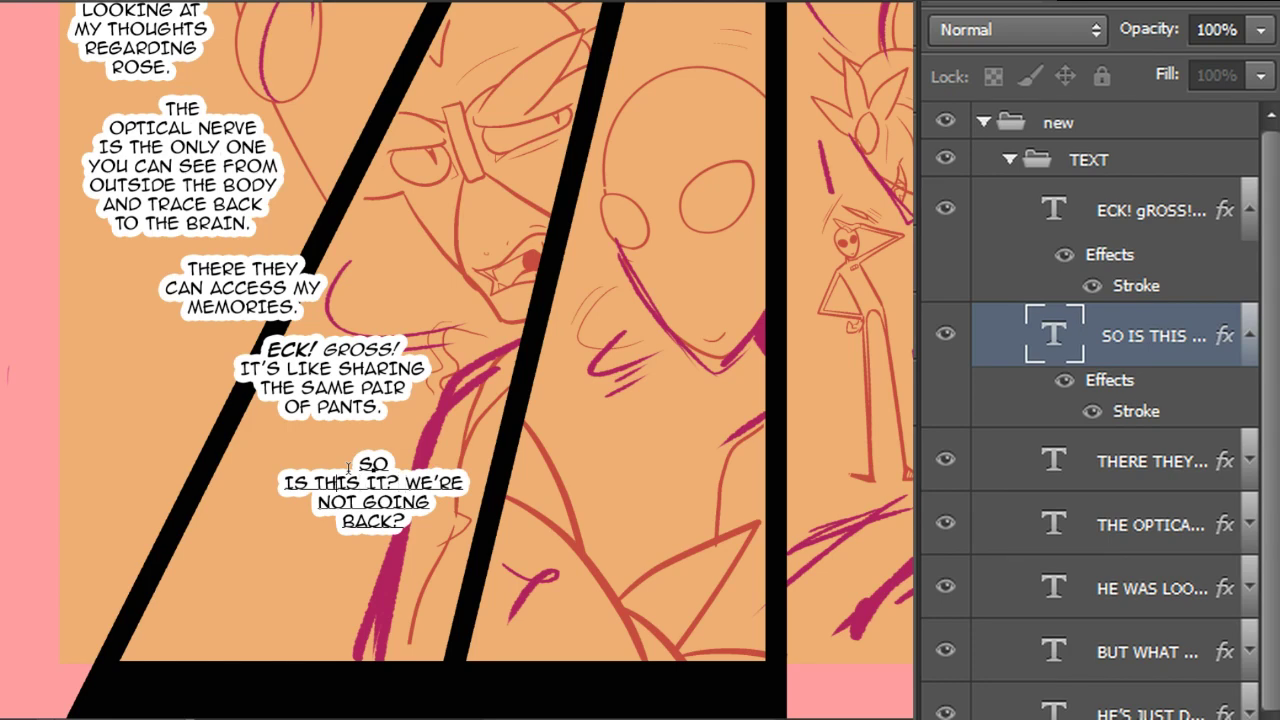
{"action": "key", "text": "BackSpace"}
{"action": "key", "text": "Return"}
{"action": "key", "text": "Up"}
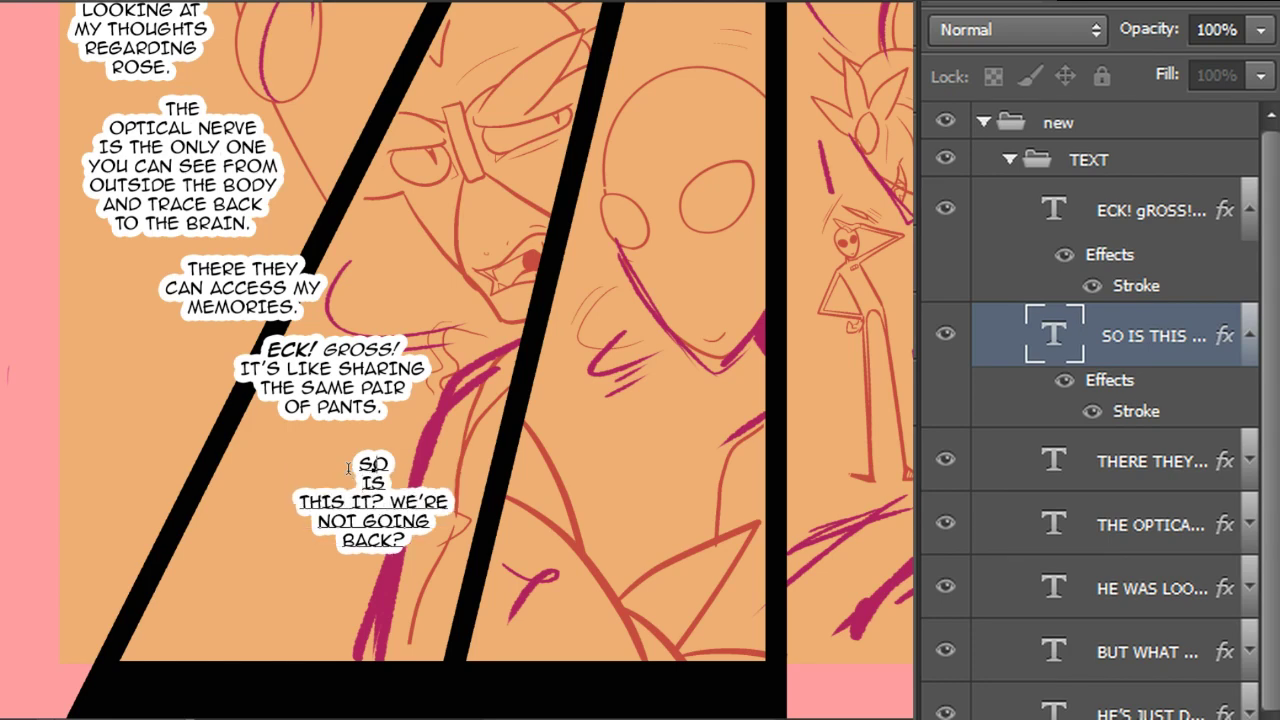
{"action": "key", "text": "BackSpace"}
{"action": "left_click", "coordinate": [2, 12]}
{"action": "left_click_drag", "start_coordinate": [424, 505], "coordinate": [440, 484]}
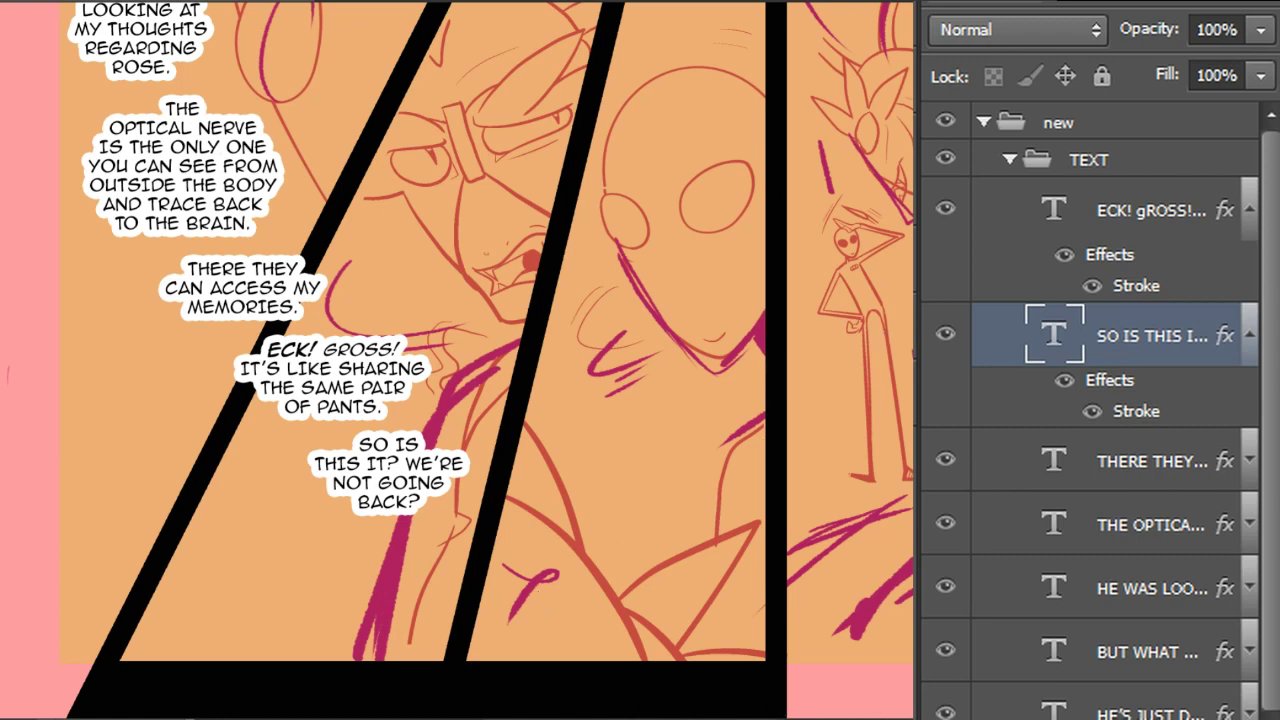
Copy the line "OF COURSE WE ARE!" from the Writer script and paste it as new text below the alien's face
{"action": "key", "text": "alt+Tab"}
{"action": "left_click_drag", "start_coordinate": [262, 385], "coordinate": [159, 381]}
{"action": "key", "text": "ctrl+c"}
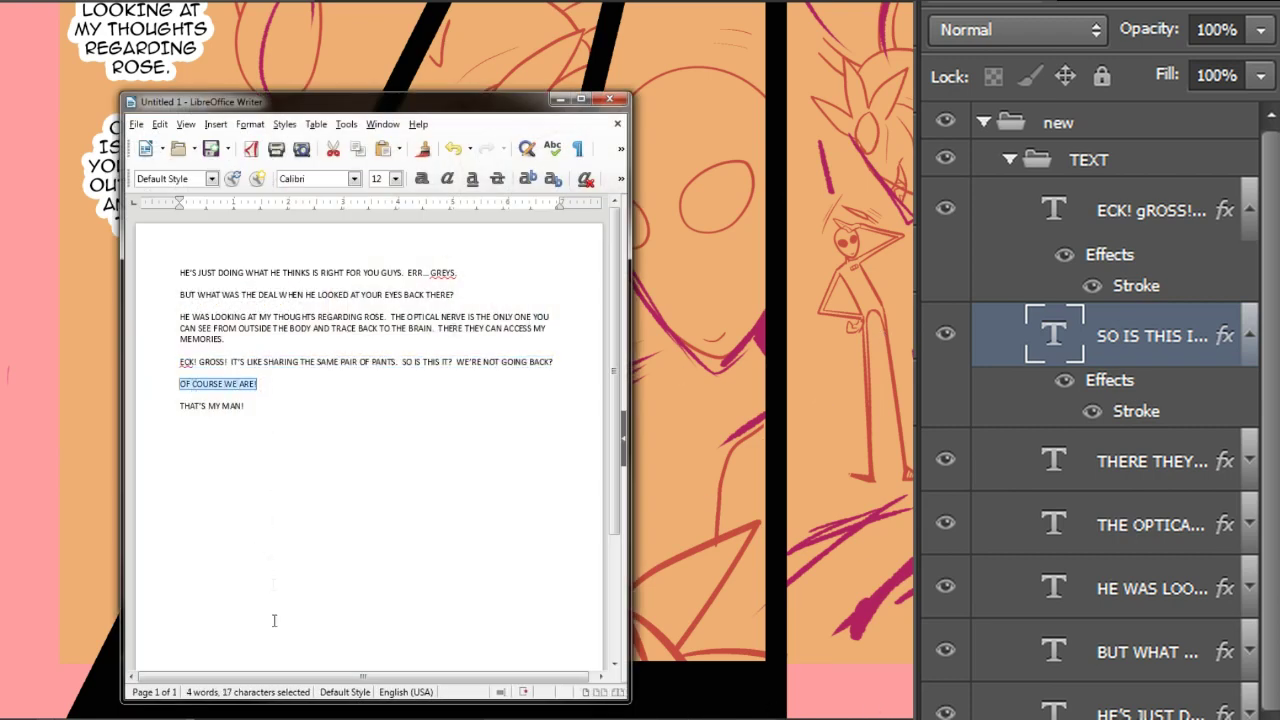
{"action": "key", "text": "alt+Tab"}
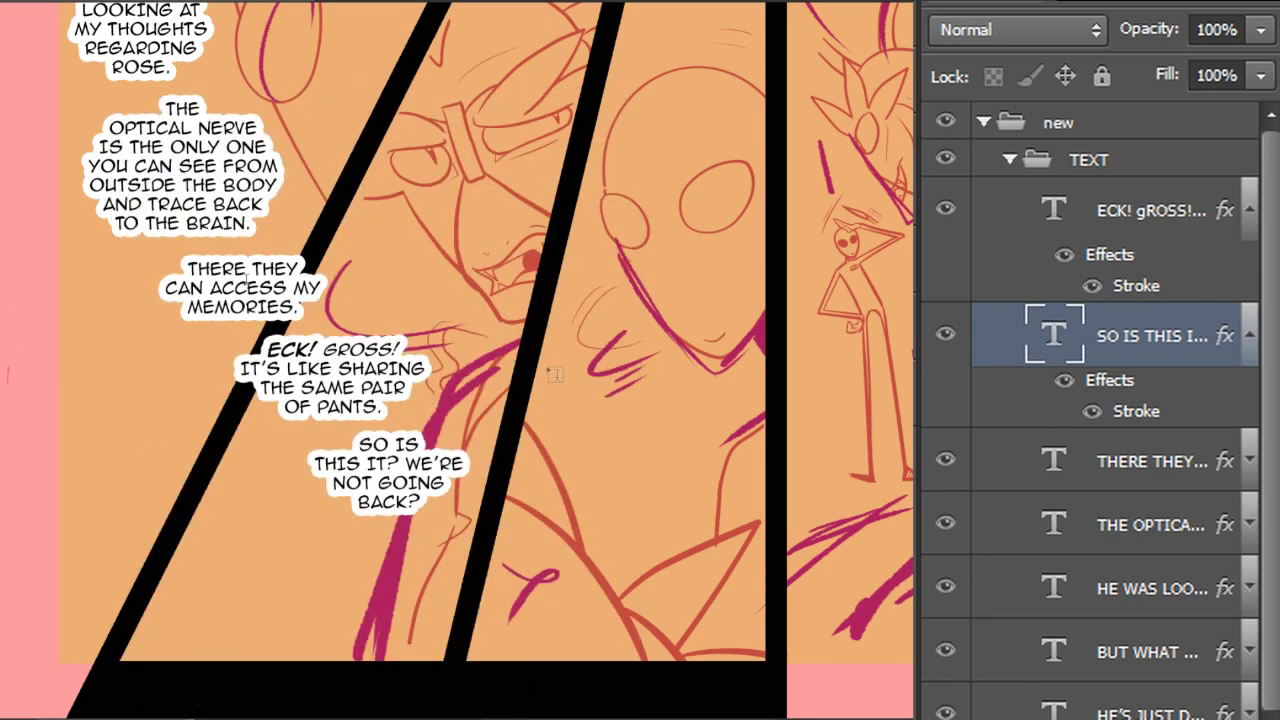
{"action": "left_click", "coordinate": [628, 458]}
{"action": "key", "text": "ctrl+v"}
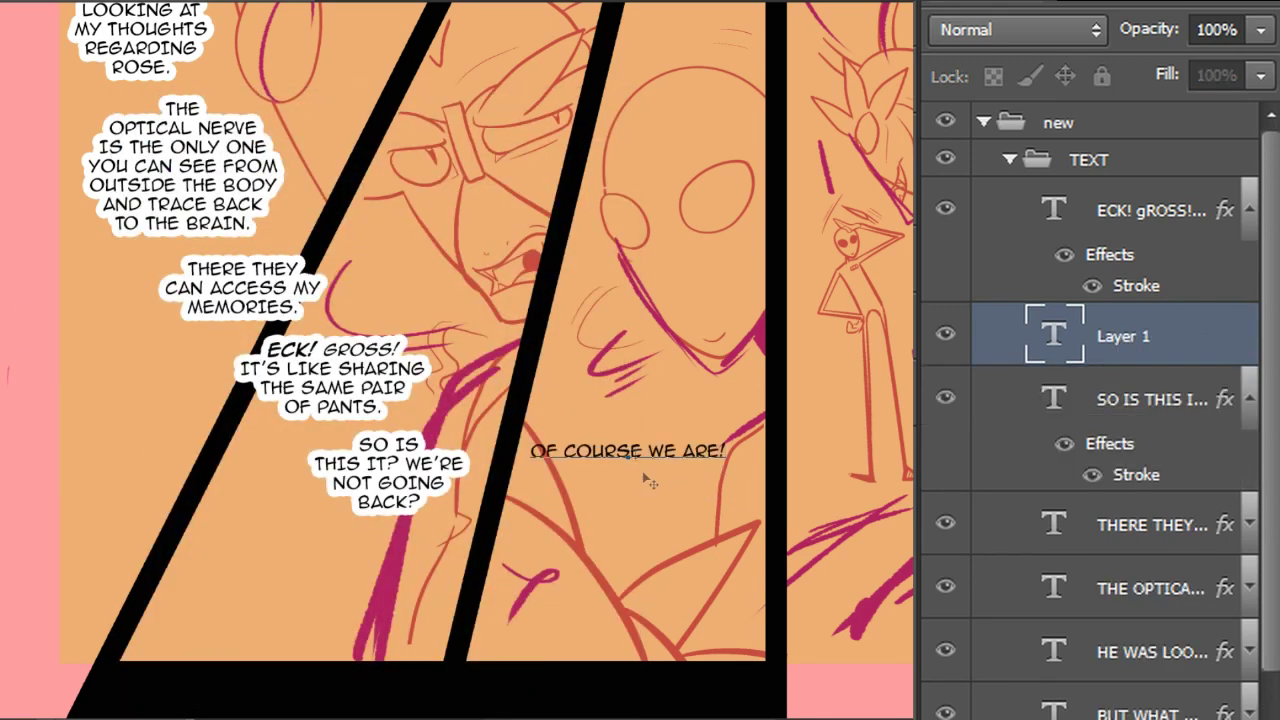
Break the pasted line into "OF", "COURSE" and "WE ARE!", and apply the copied stroke style to its layer
{"action": "key", "text": "Return"}
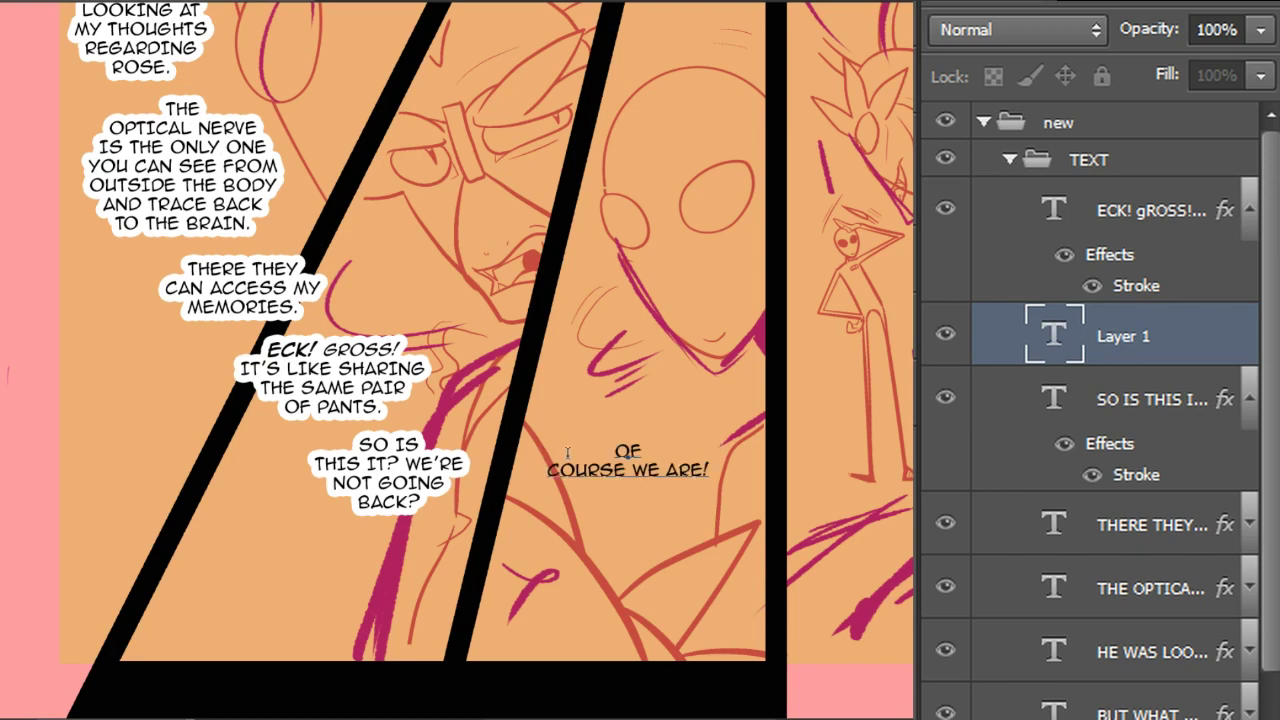
{"action": "left_click", "coordinate": [632, 466]}
{"action": "key", "text": "BackSpace"}
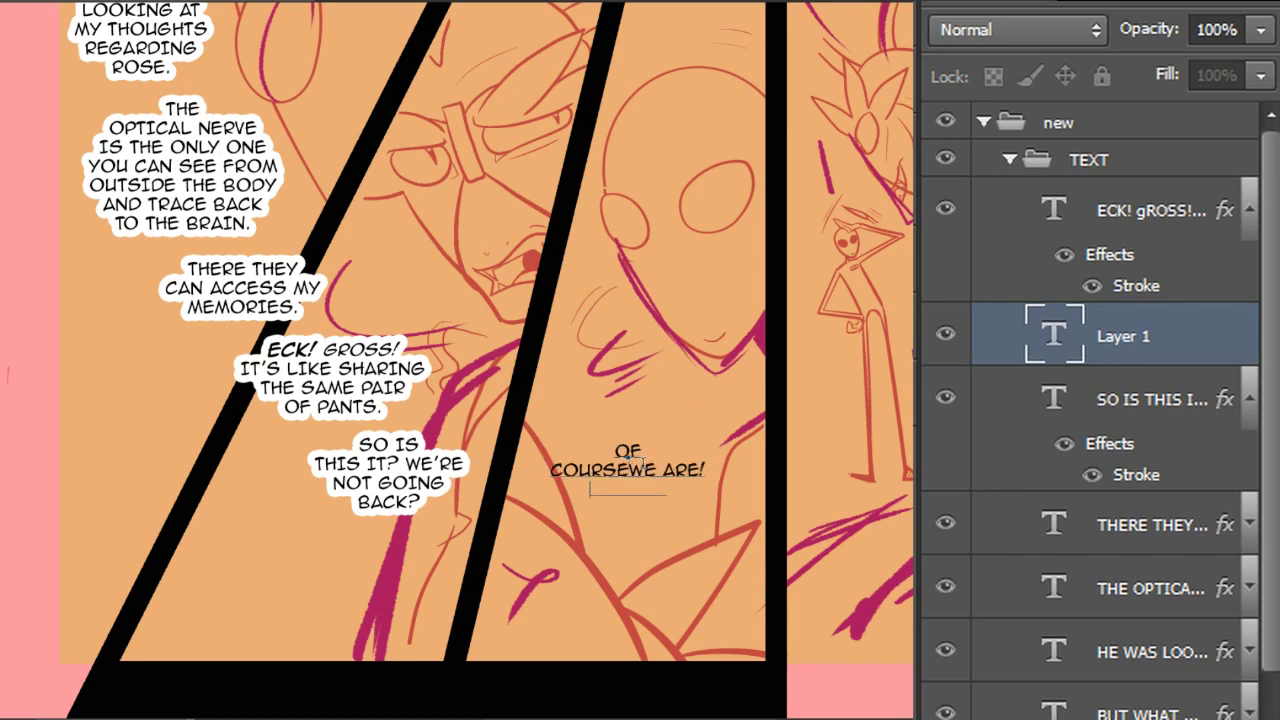
{"action": "key", "text": "Return"}
{"action": "left_click", "coordinate": [1158, 336]}
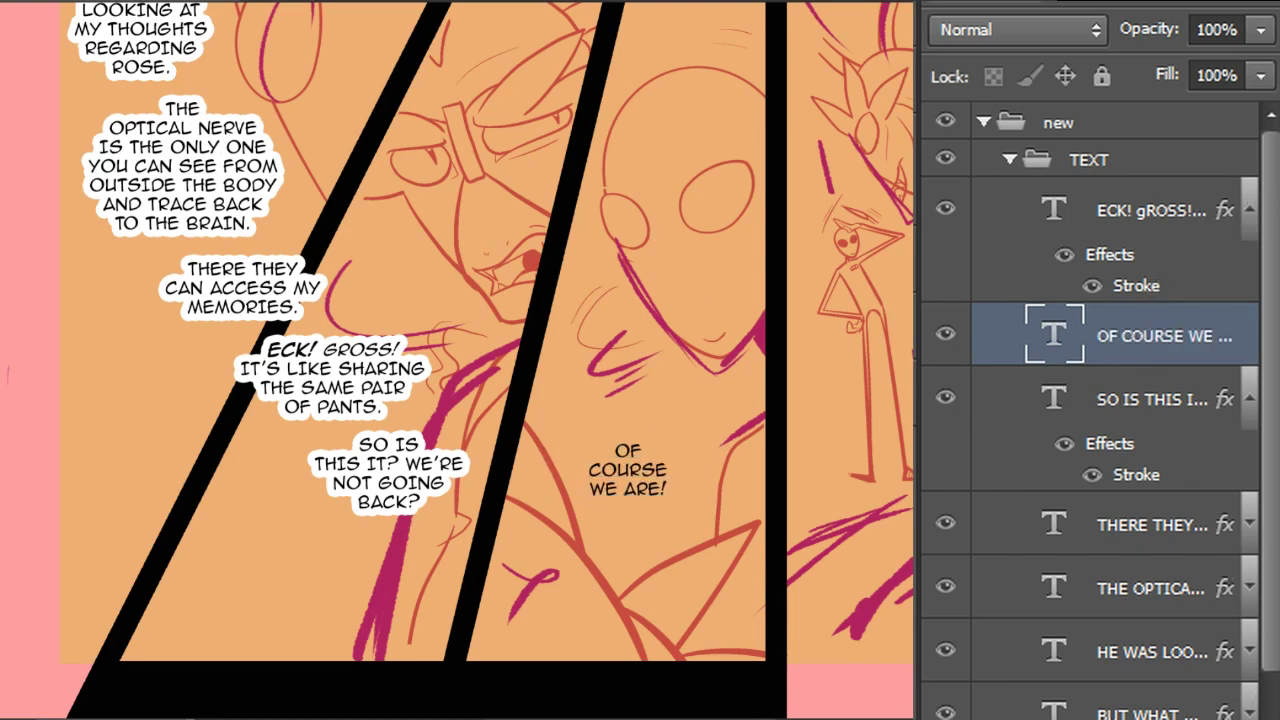
{"action": "right_click", "coordinate": [1186, 336]}
{"action": "left_click", "coordinate": [1262, 716]}
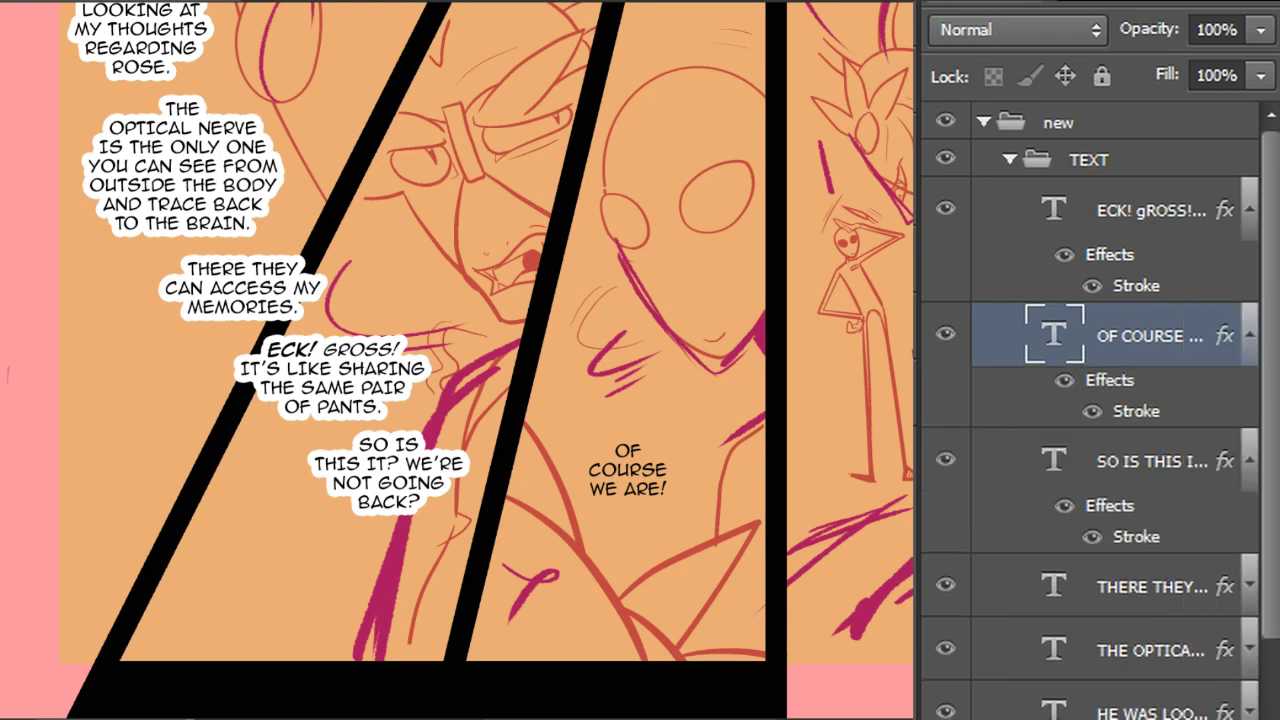
Restack the text layers in reading order with "OF COURSE WE ARE!" on top, and nudge that text up and slightly right
{"action": "left_click", "coordinate": [1250, 333]}
{"action": "left_click", "coordinate": [1249, 211]}
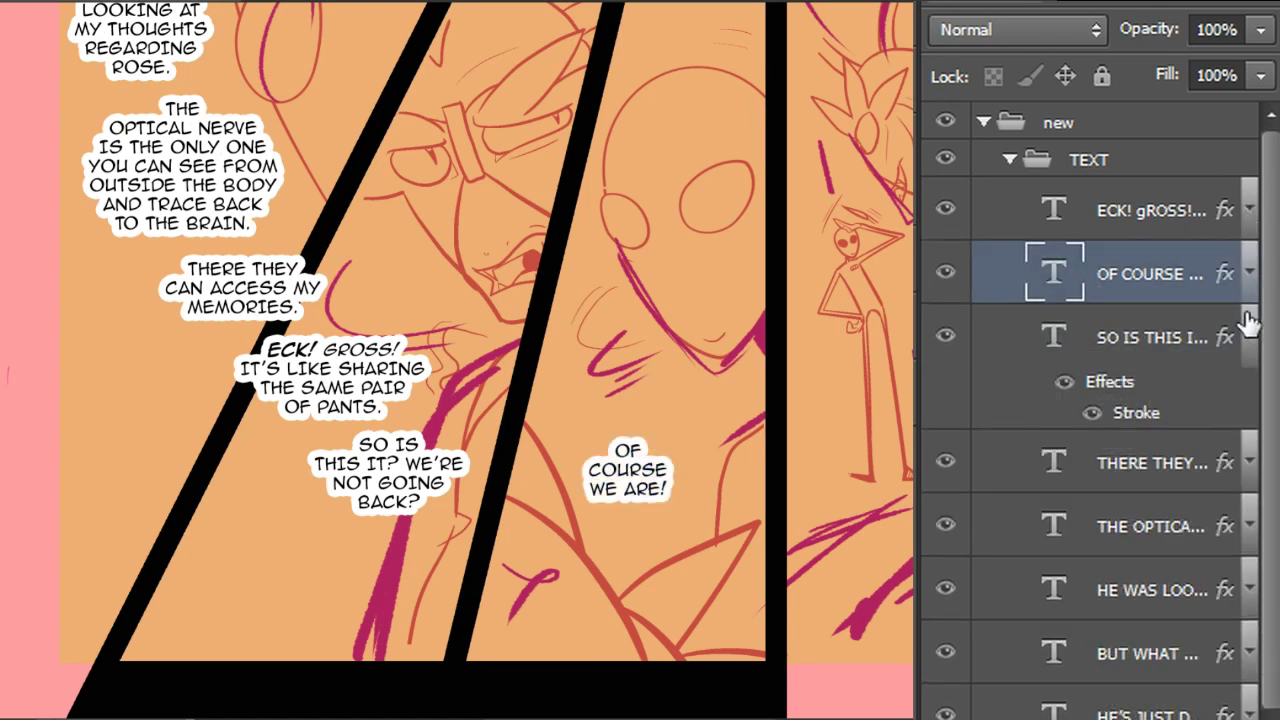
{"action": "left_click", "coordinate": [1249, 335]}
{"action": "left_click_drag", "start_coordinate": [1177, 277], "coordinate": [1206, 338]}
{"action": "left_click", "coordinate": [1152, 282]}
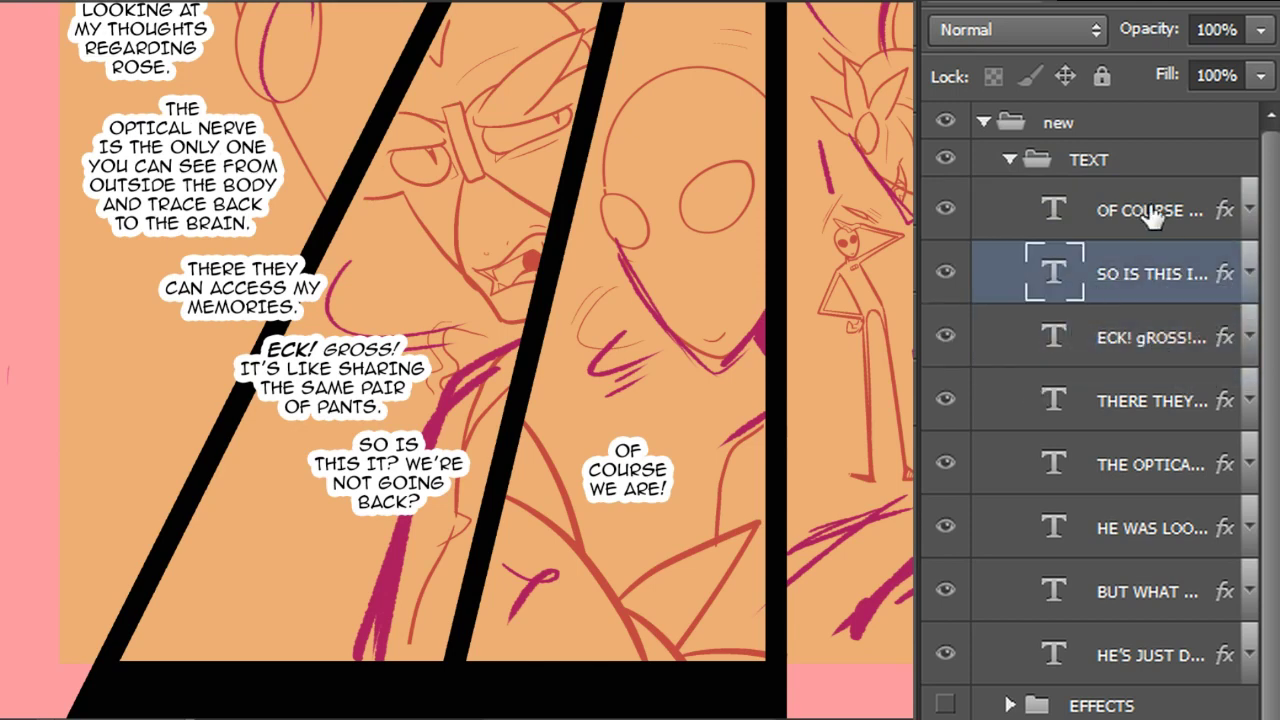
{"action": "left_click", "coordinate": [1150, 212]}
{"action": "left_click_drag", "start_coordinate": [665, 465], "coordinate": [665, 438]}
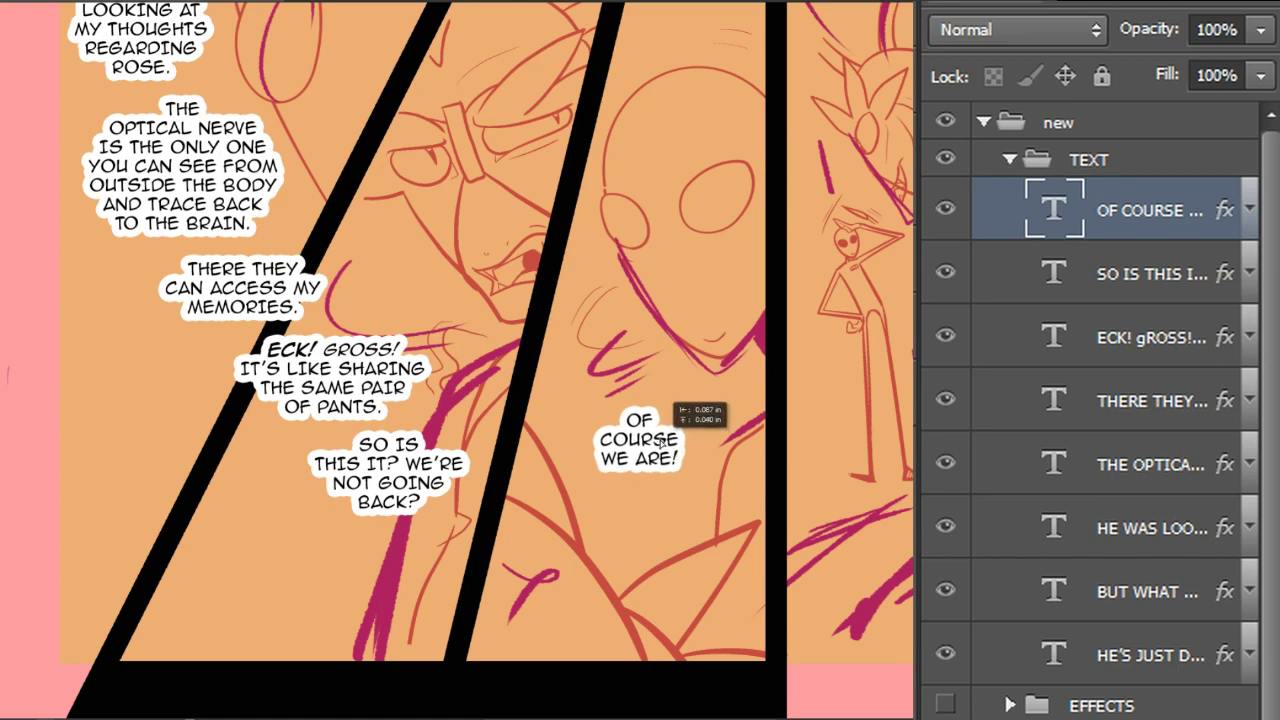
Copy the line "THAT'S MY MAN!" from the Writer script and paste it as new text beside the small full-body figure
{"action": "key", "text": "alt+Tab"}
{"action": "left_click_drag", "start_coordinate": [251, 406], "coordinate": [176, 399]}
{"action": "left_click", "coordinate": [261, 407]}
{"action": "left_click_drag", "start_coordinate": [260, 406], "coordinate": [174, 403]}
{"action": "key", "text": "ctrl+c"}
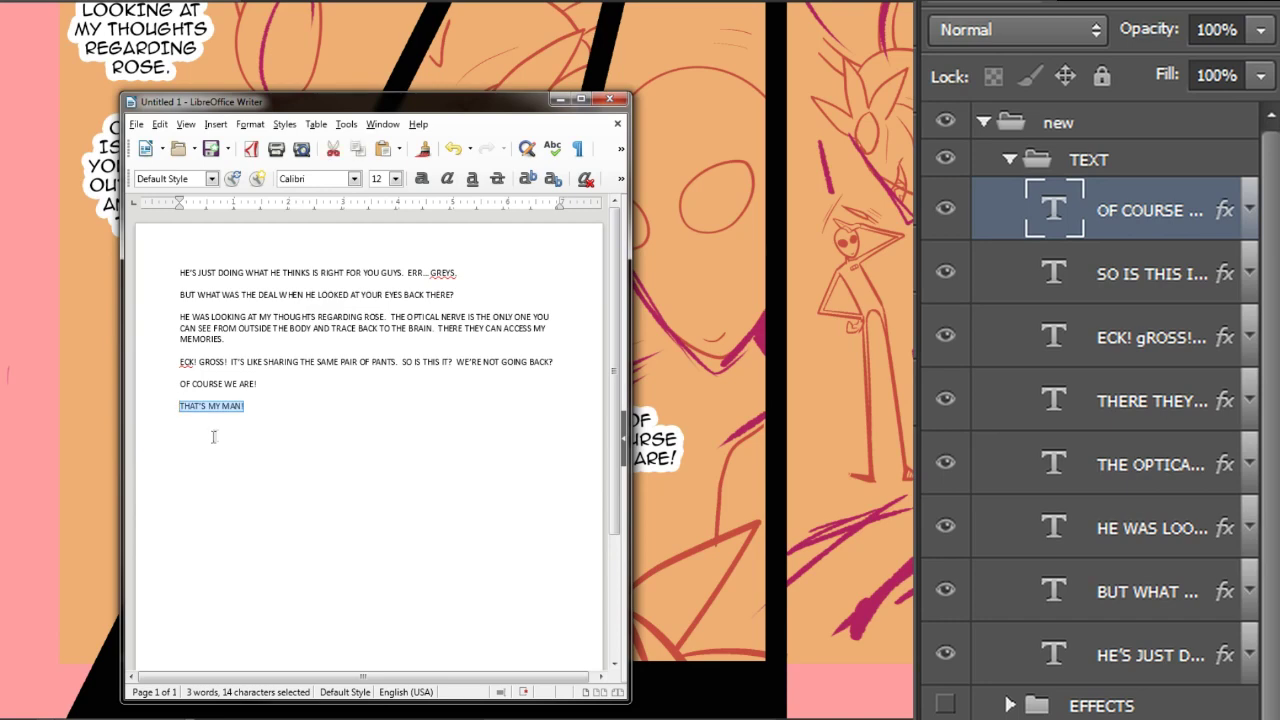
{"action": "key", "text": "alt+Tab"}
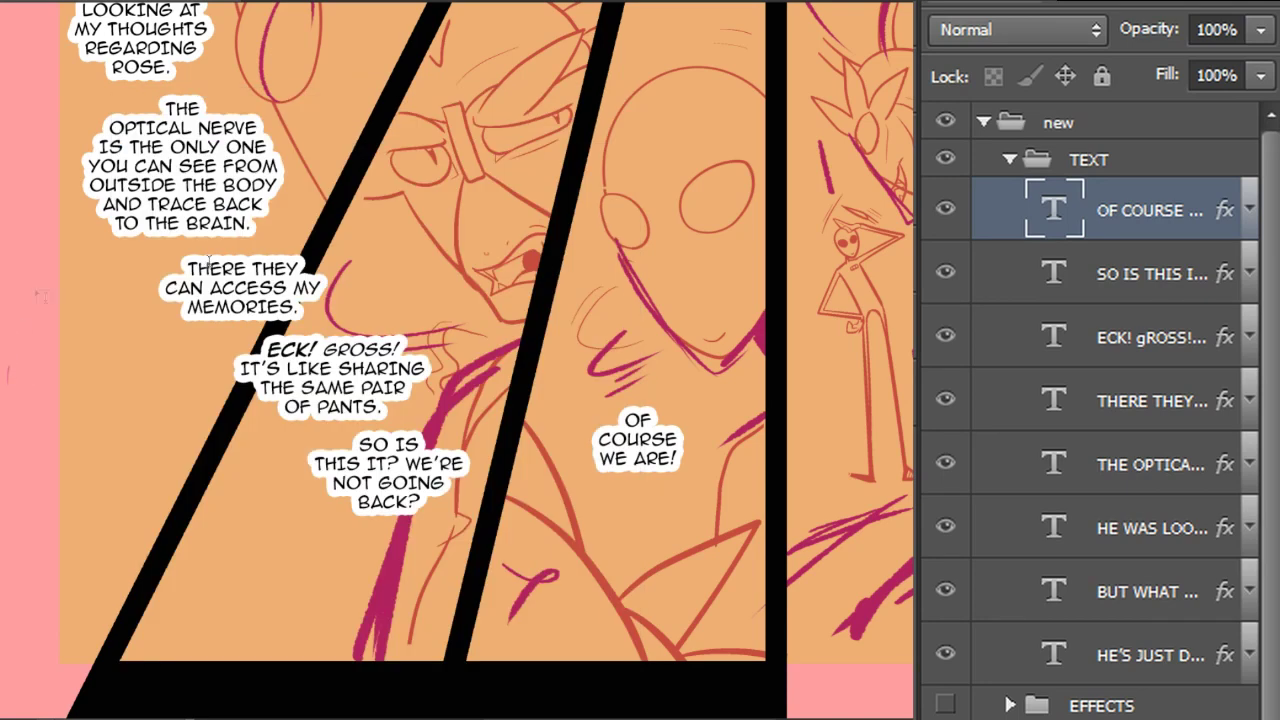
{"action": "scroll", "coordinate": [775, 412], "scroll_direction": "up", "scroll_amount": 3}
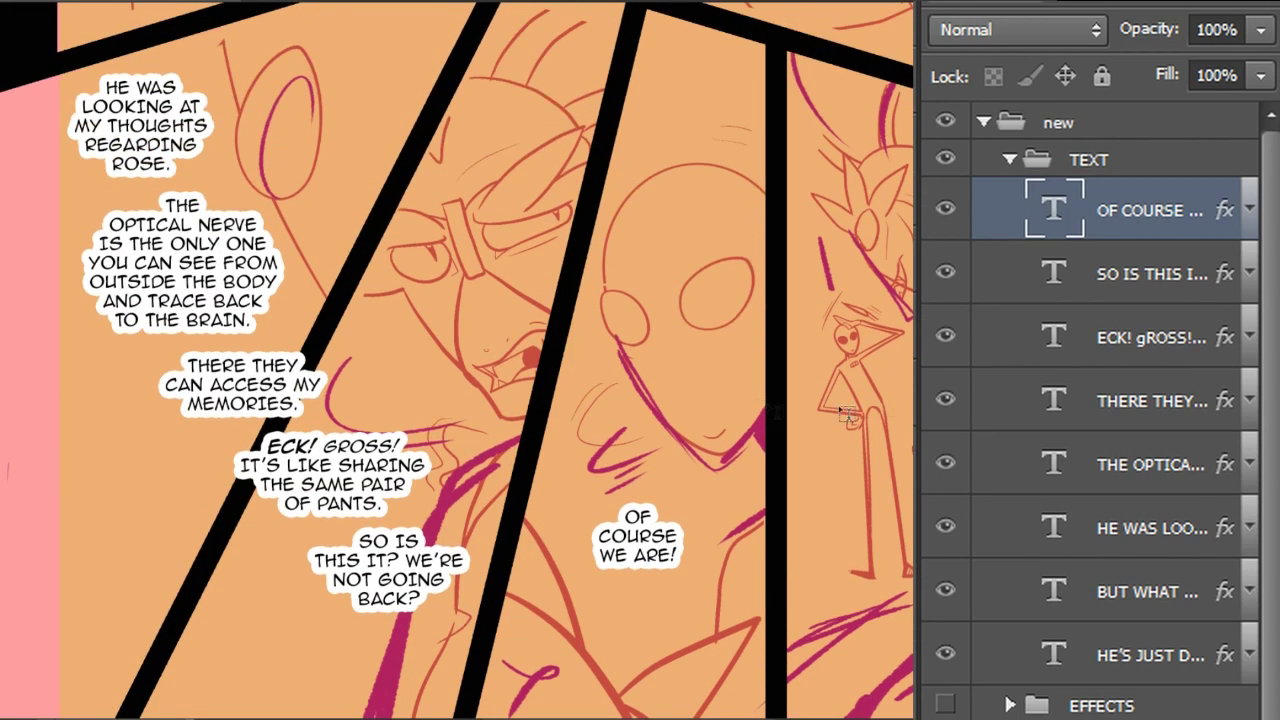
{"action": "left_click", "coordinate": [834, 500]}
{"action": "key", "text": "ctrl+v"}
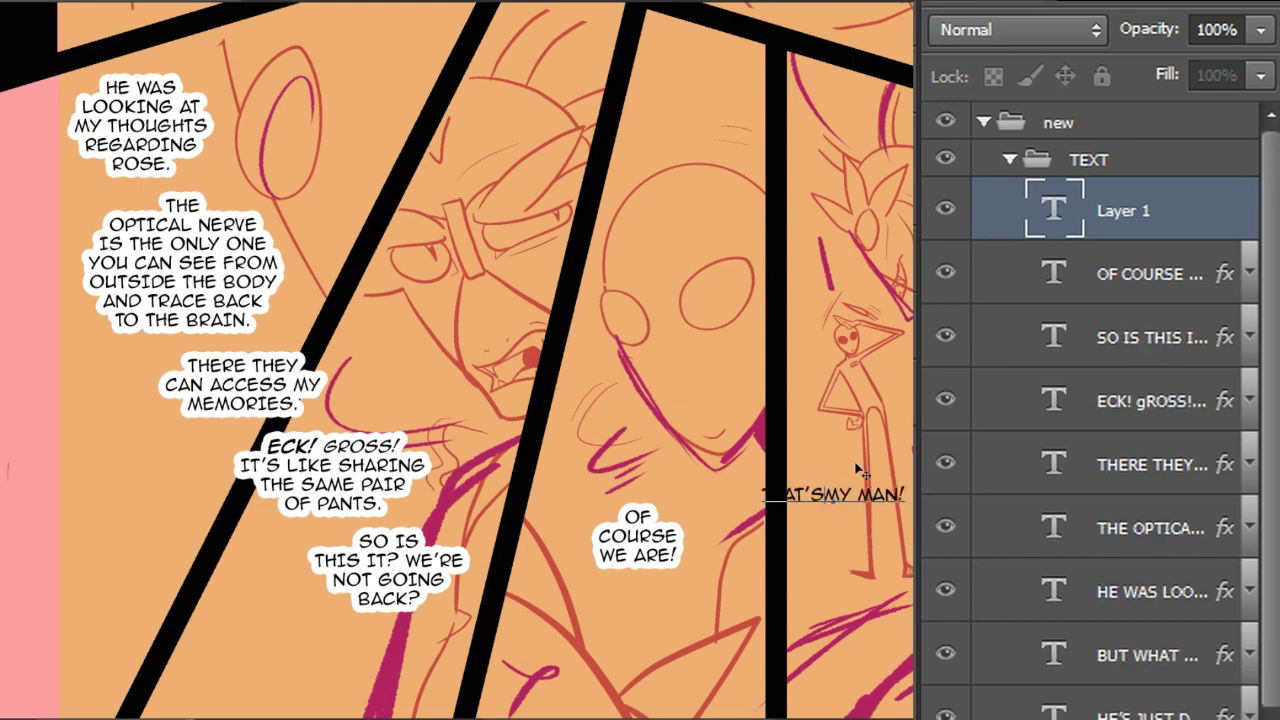
Split the pasted line into "THAT'S" and "MY MAN!", and apply the copied stroke style to its layer
{"action": "key", "text": "Return"}
{"action": "left_click", "coordinate": [1205, 212]}
{"action": "right_click", "coordinate": [1182, 212]}
{"action": "left_click", "coordinate": [1260, 718]}
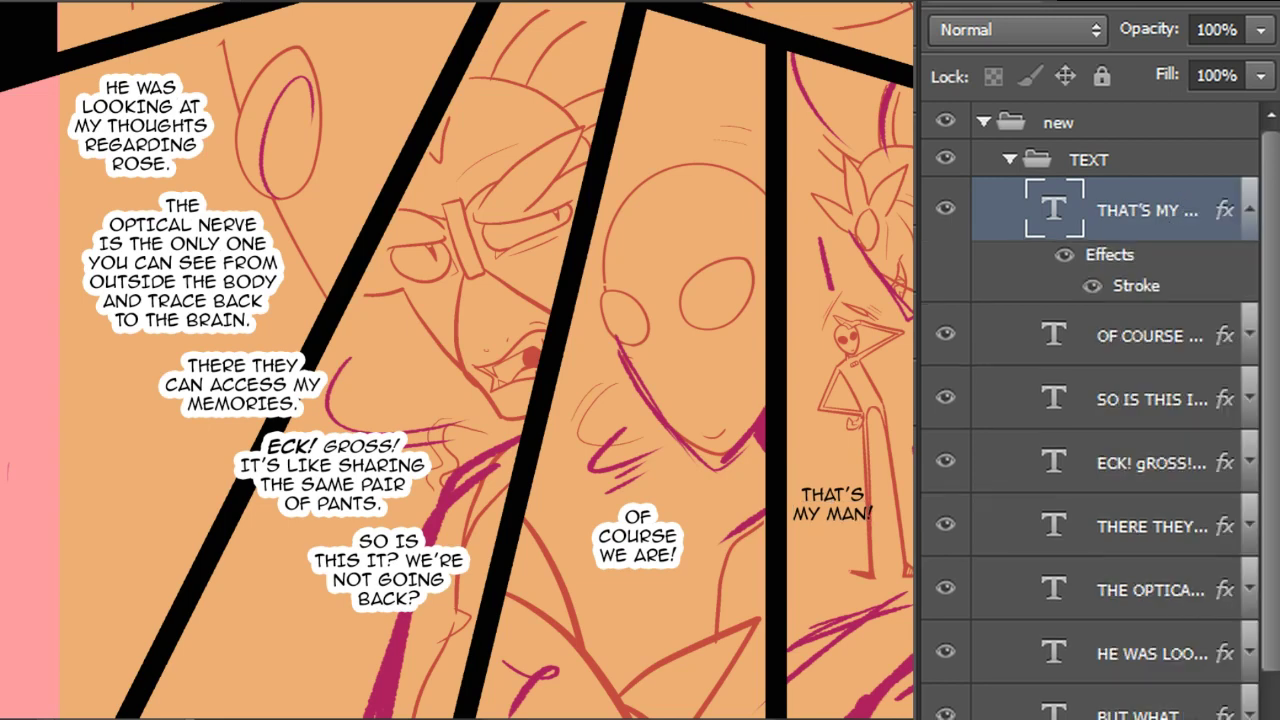
Move the "THAT'S MY MAN!" text right so it sits over the small figure's legs
{"action": "scroll", "coordinate": [457, 360], "scroll_direction": "down", "scroll_amount": 1}
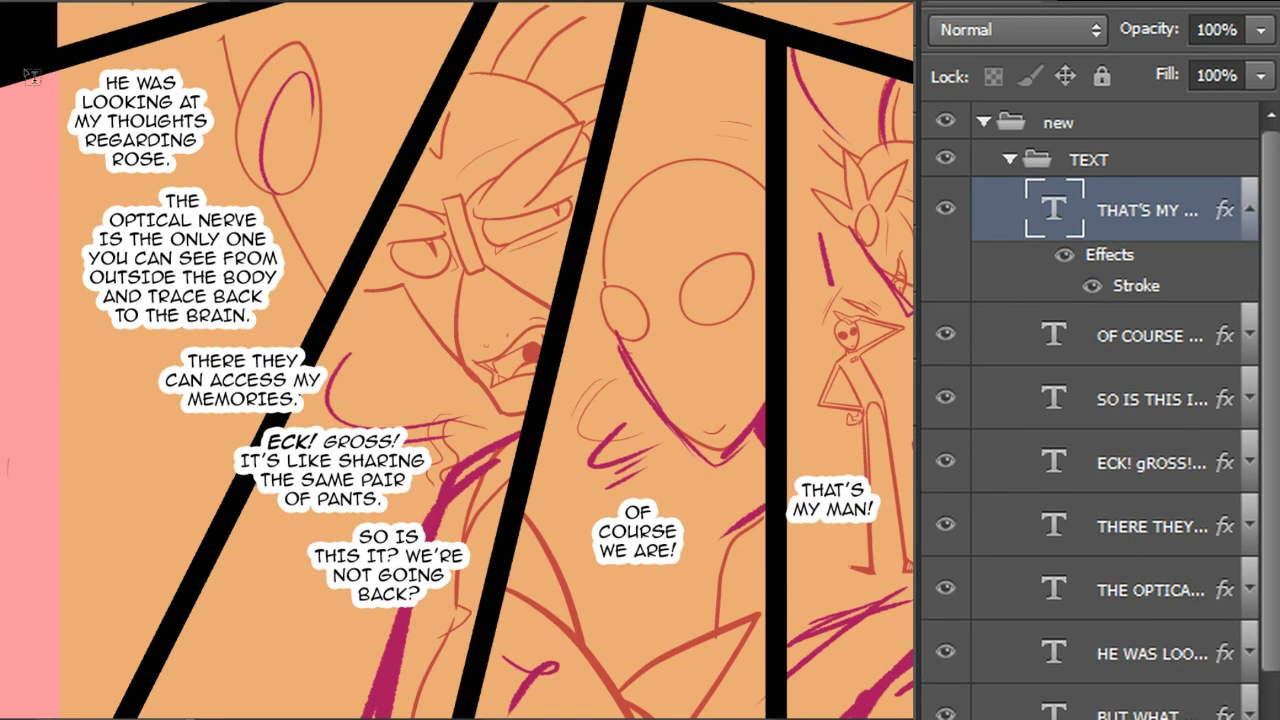
{"action": "left_click_drag", "start_coordinate": [833, 500], "coordinate": [873, 485]}
{"action": "left_click_drag", "start_coordinate": [896, 245], "coordinate": [880, 286]}
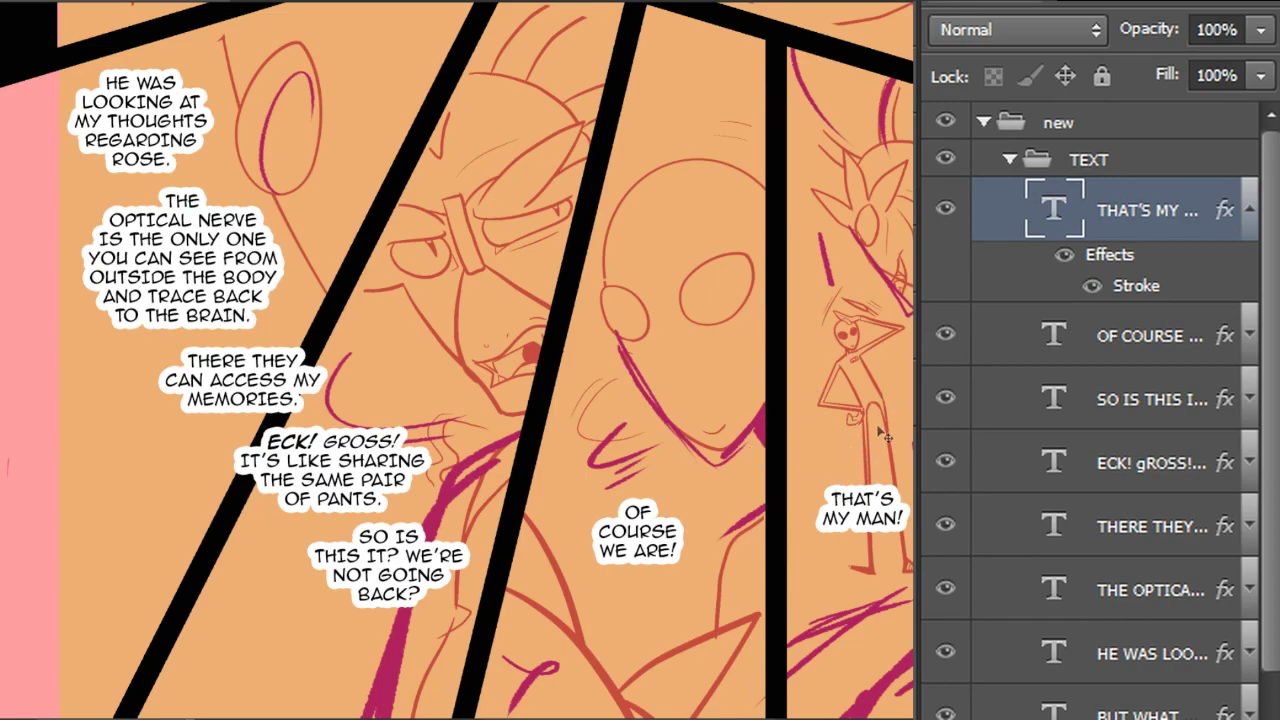
Nudge the "BUT WHAT WAS THE DEAL" text slightly up and right in the second panel, and collapse the TEXT group
{"action": "scroll", "coordinate": [457, 360], "scroll_direction": "up", "scroll_amount": 10}
{"action": "scroll", "coordinate": [457, 360], "scroll_direction": "down", "scroll_amount": 10}
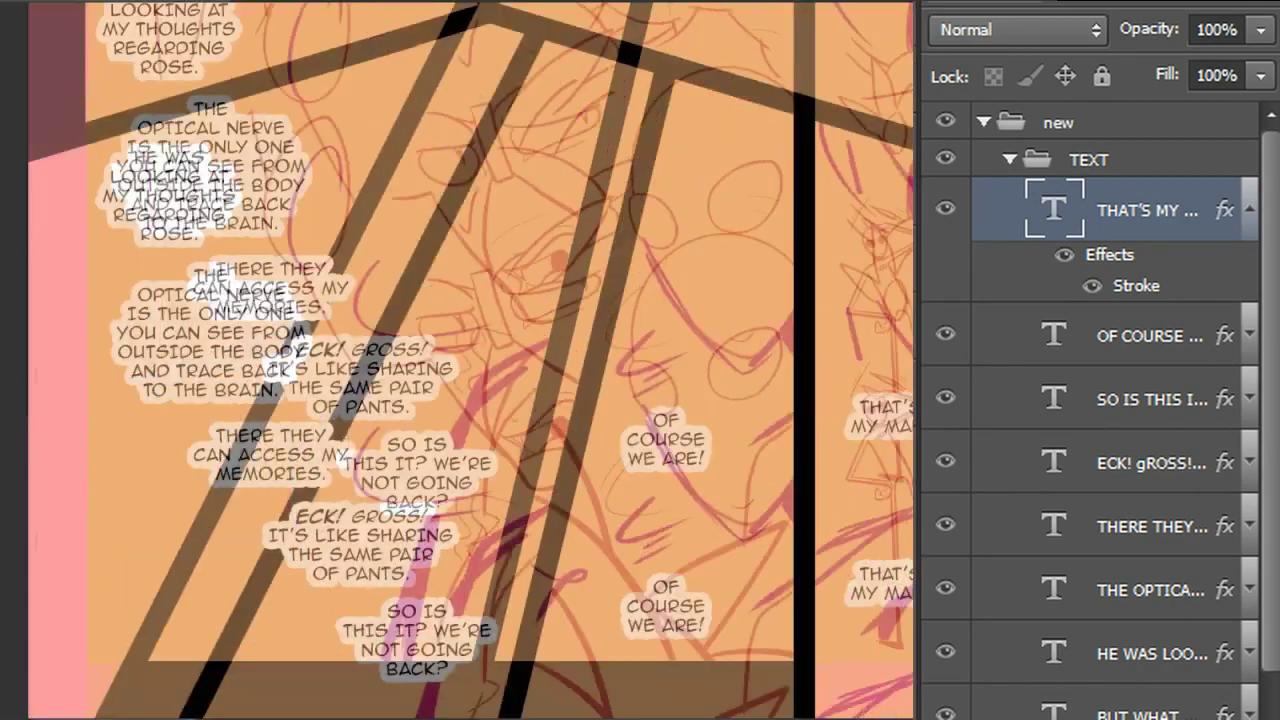
{"action": "scroll", "coordinate": [457, 360], "scroll_direction": "up", "scroll_amount": 10}
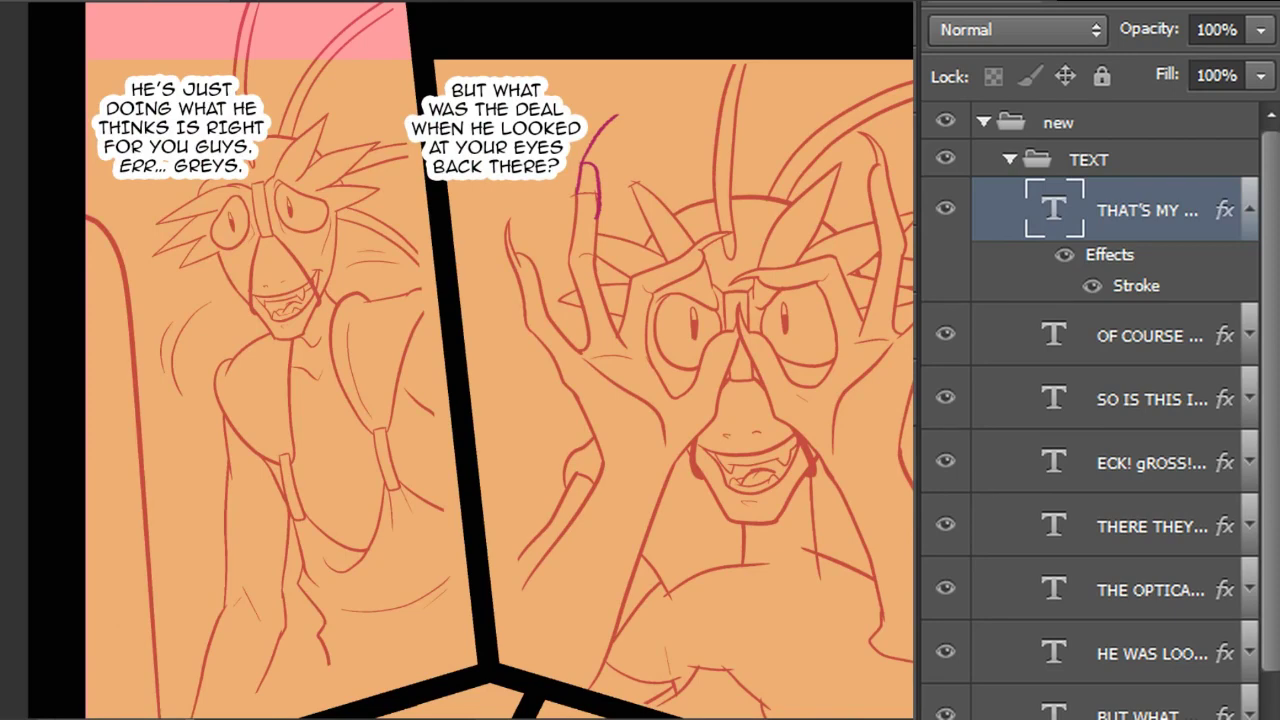
{"action": "left_click", "coordinate": [1250, 210]}
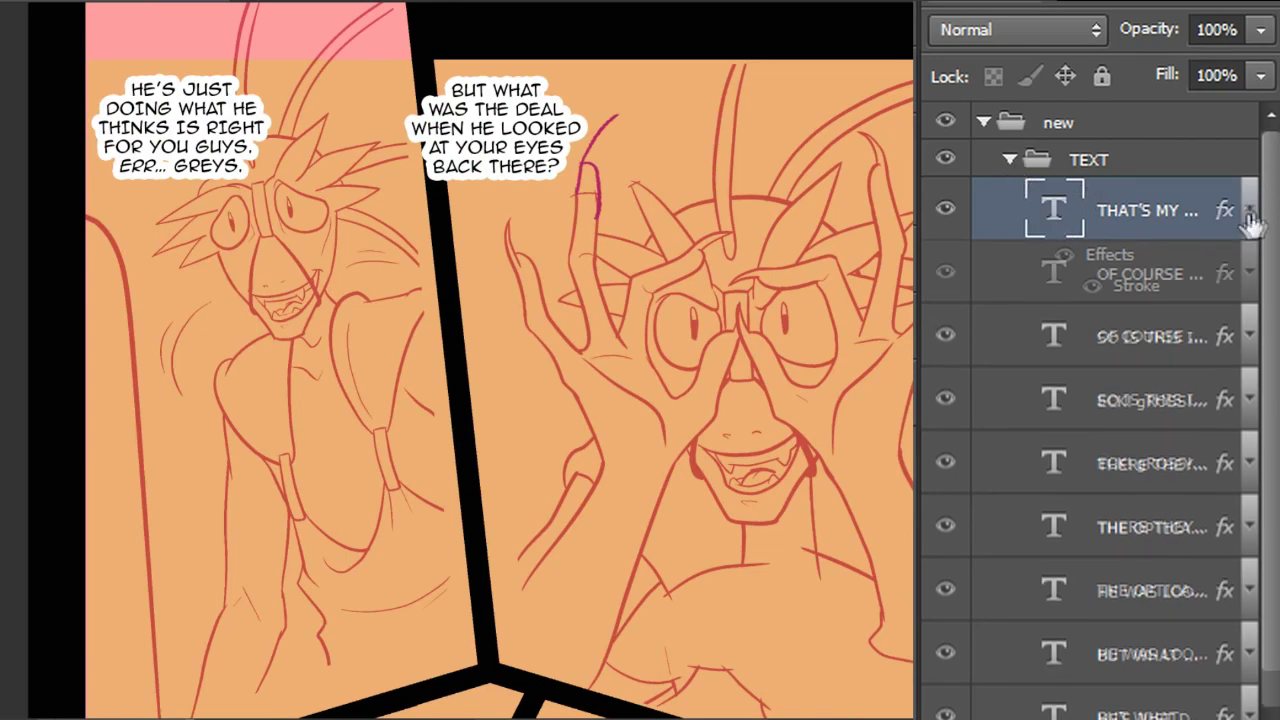
{"action": "left_click", "coordinate": [1010, 160]}
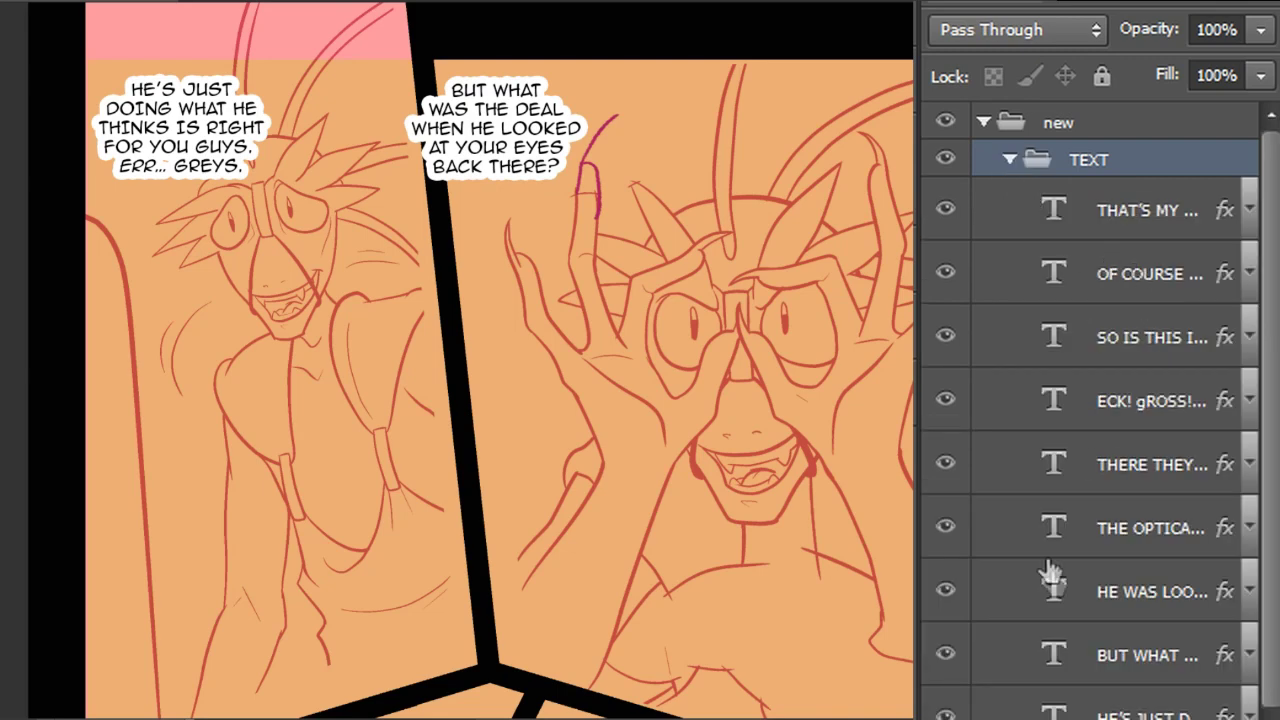
{"action": "left_click", "coordinate": [1065, 655]}
{"action": "left_click_drag", "start_coordinate": [895, 384], "coordinate": [902, 628]}
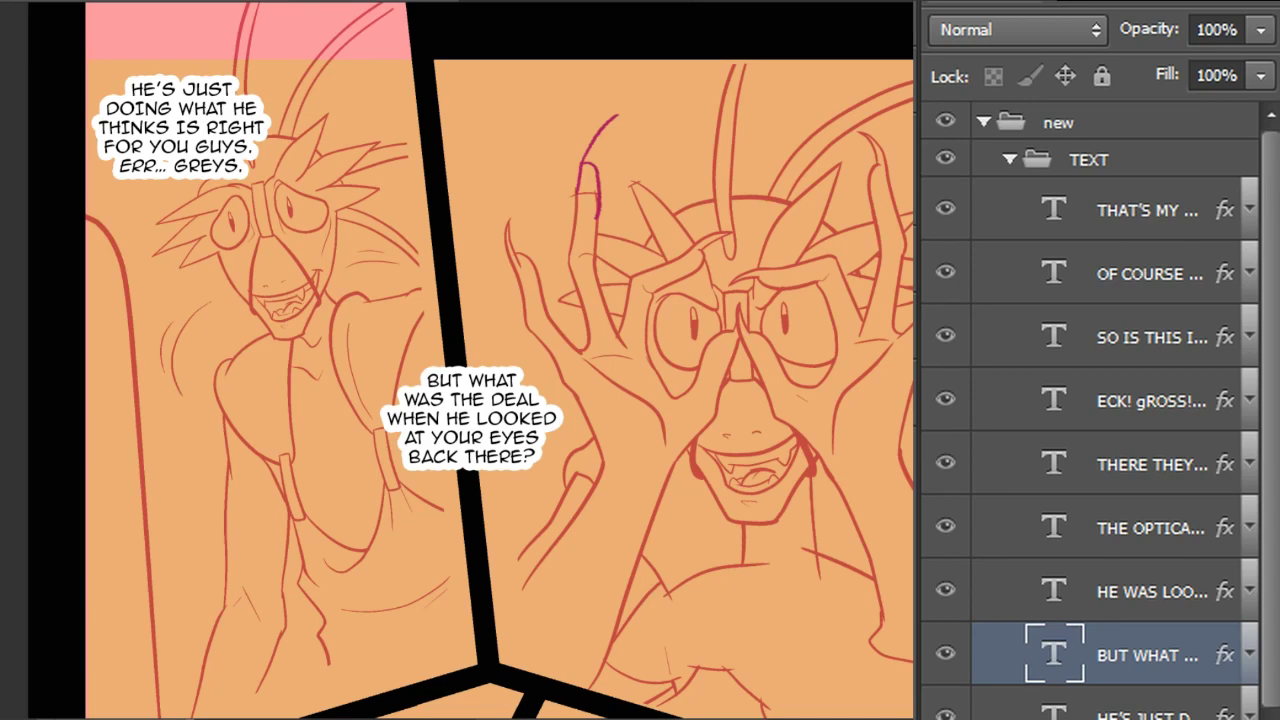
{"action": "left_click_drag", "start_coordinate": [906, 566], "coordinate": [934, 270]}
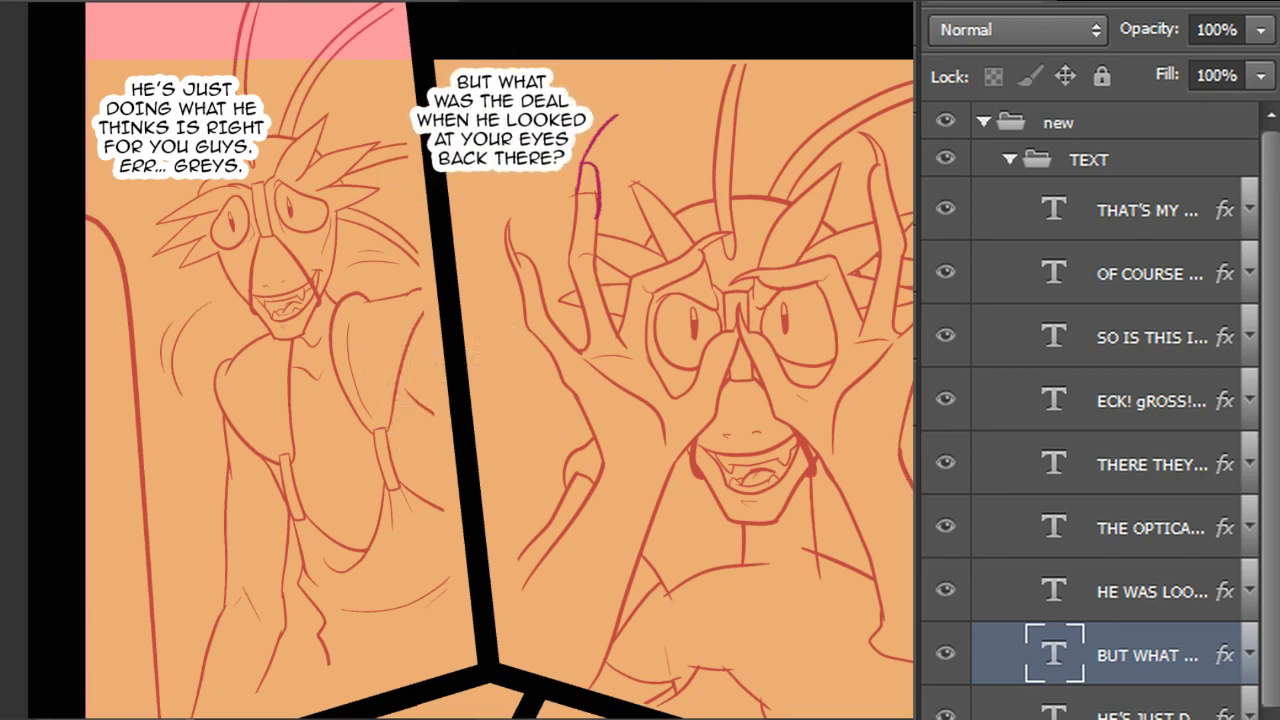
{"action": "left_click", "coordinate": [1010, 160]}
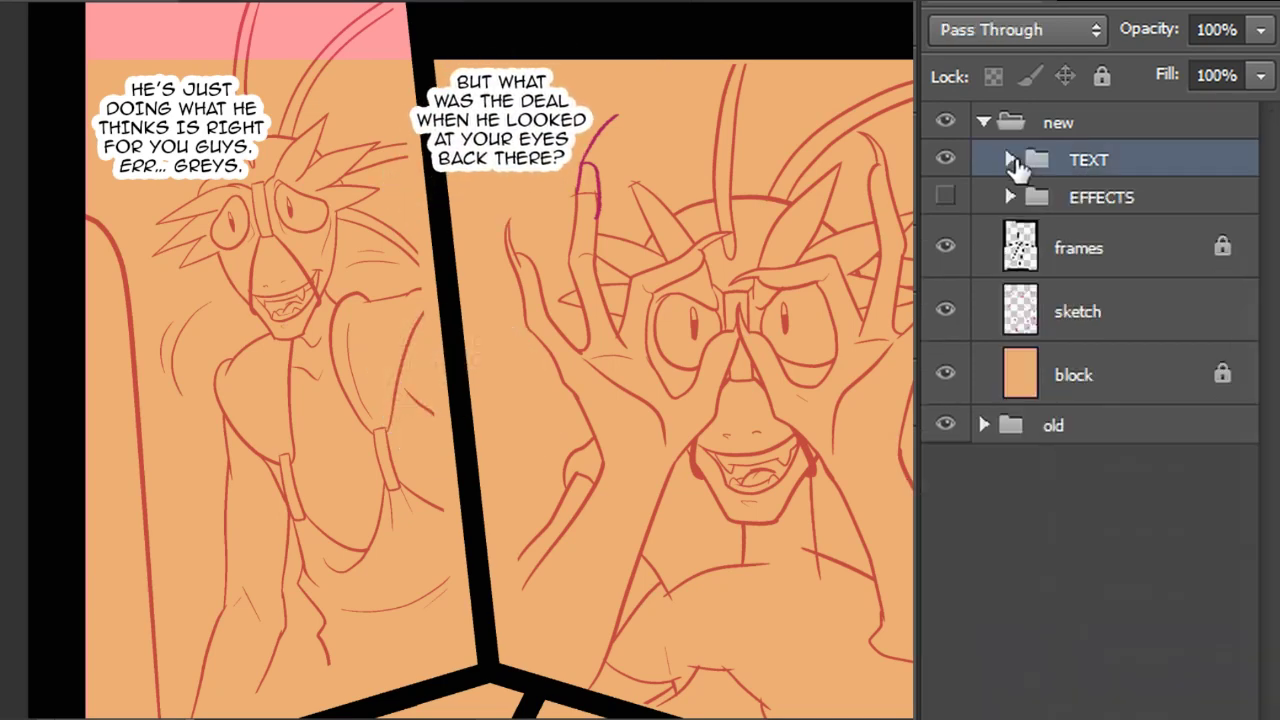
Lasso the first panel's figure on the sketch layer, move it right and down away from the dialogue, and deselect
{"action": "left_click", "coordinate": [1090, 250]}
{"action": "left_click", "coordinate": [1095, 312]}
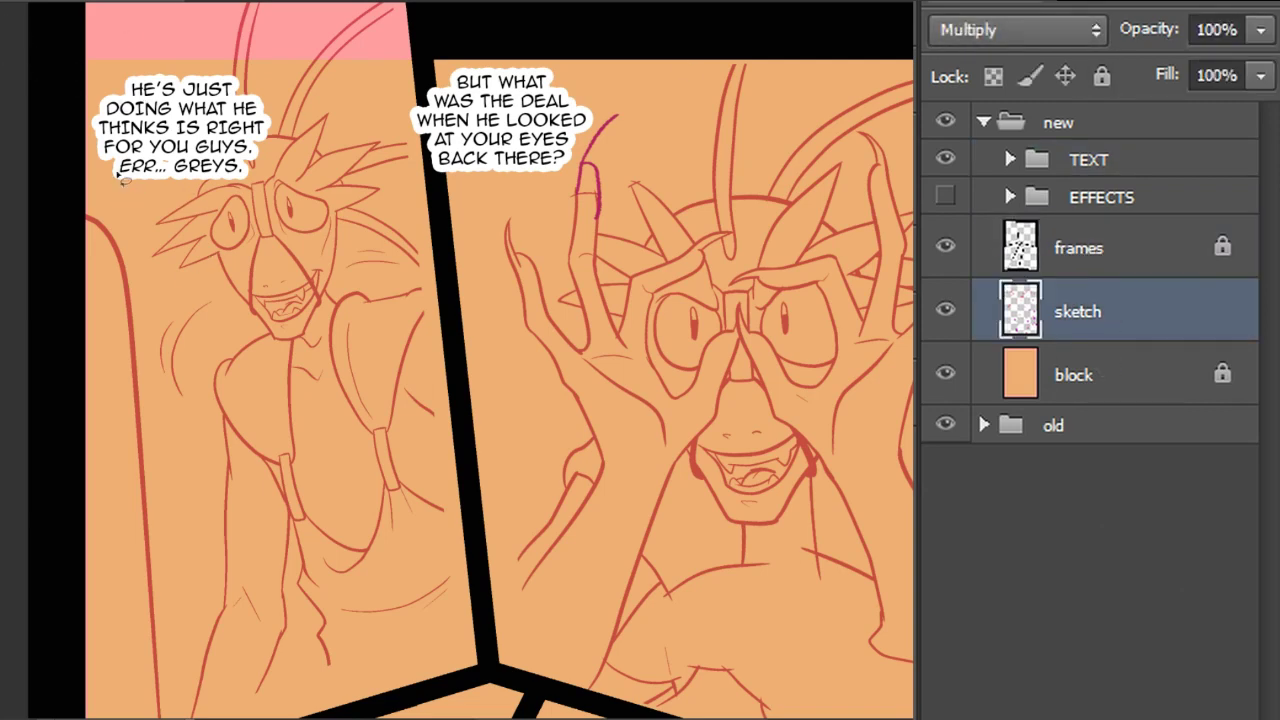
{"action": "mouse_move", "coordinate": [418, 30]}
{"action": "left_mouse_down"}
{"action": "mouse_move", "coordinate": [502, 581]}
{"action": "mouse_move", "coordinate": [430, 707]}
{"action": "mouse_move", "coordinate": [310, 714]}
{"action": "left_mouse_up"}
{"action": "mouse_move", "coordinate": [207, 632]}
{"action": "left_mouse_down"}
{"action": "mouse_move", "coordinate": [186, 541]}
{"action": "mouse_move", "coordinate": [153, 398]}
{"action": "mouse_move", "coordinate": [152, 240]}
{"action": "left_mouse_up"}
{"action": "scroll", "coordinate": [254, 314], "scroll_direction": "down", "scroll_amount": 2}
{"action": "scroll", "coordinate": [341, 290], "scroll_direction": "up", "scroll_amount": 2}
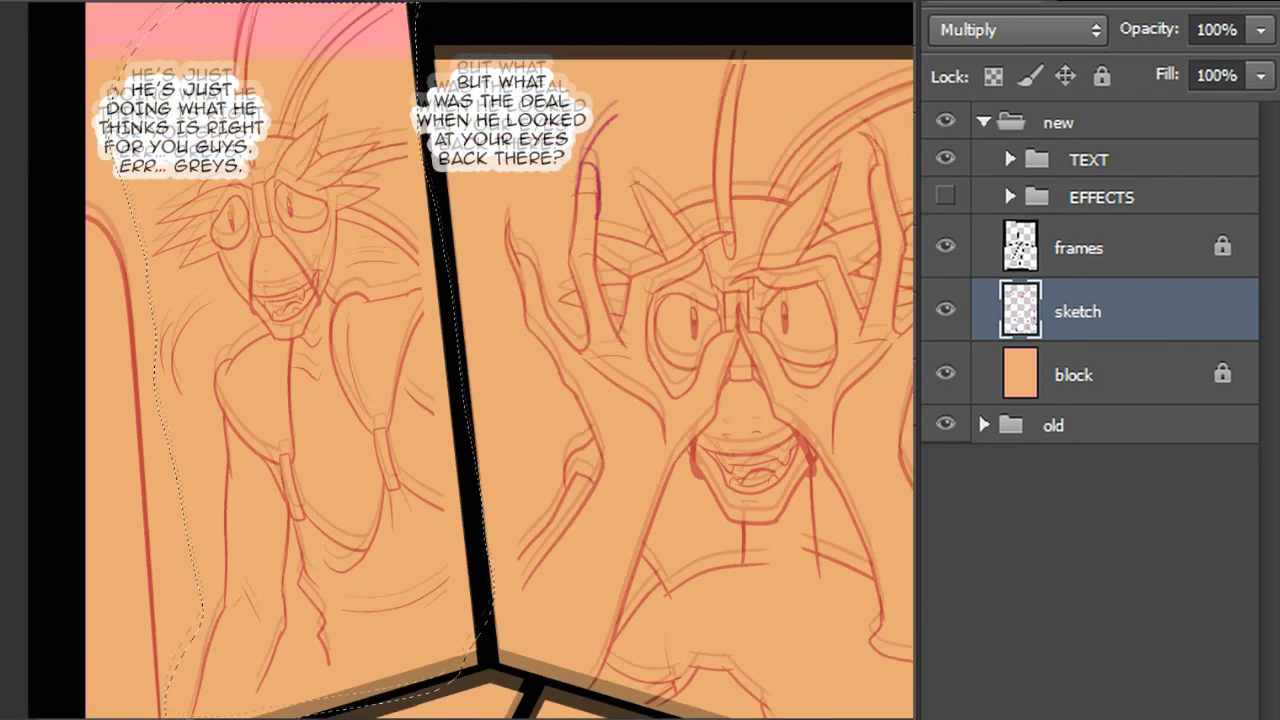
{"action": "mouse_move", "coordinate": [341, 290]}
{"action": "left_mouse_down"}
{"action": "mouse_move", "coordinate": [357, 341]}
{"action": "mouse_move", "coordinate": [357, 318]}
{"action": "mouse_move", "coordinate": [378, 322]}
{"action": "mouse_move", "coordinate": [371, 337]}
{"action": "left_mouse_up"}
{"action": "mouse_move", "coordinate": [211, 272]}
{"action": "left_mouse_down"}
{"action": "mouse_move", "coordinate": [361, 439]}
{"action": "mouse_move", "coordinate": [378, 430]}
{"action": "left_mouse_up"}
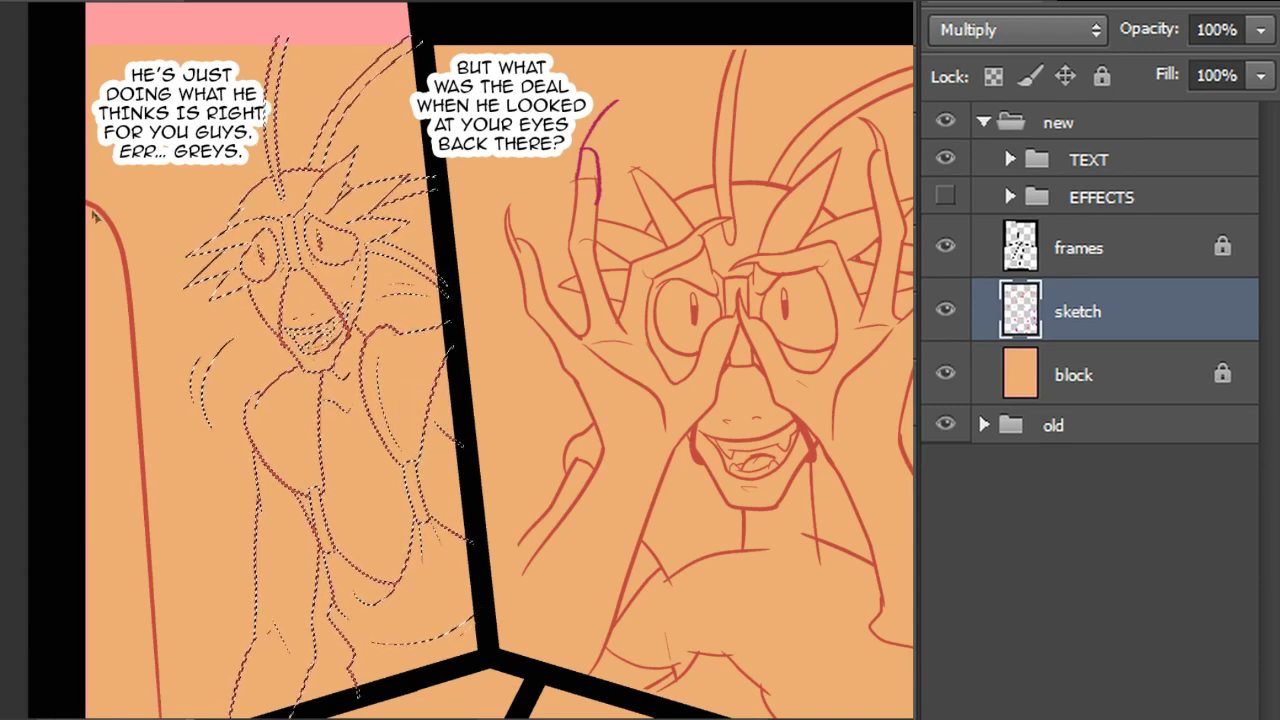
{"action": "key", "text": "ctrl+d"}
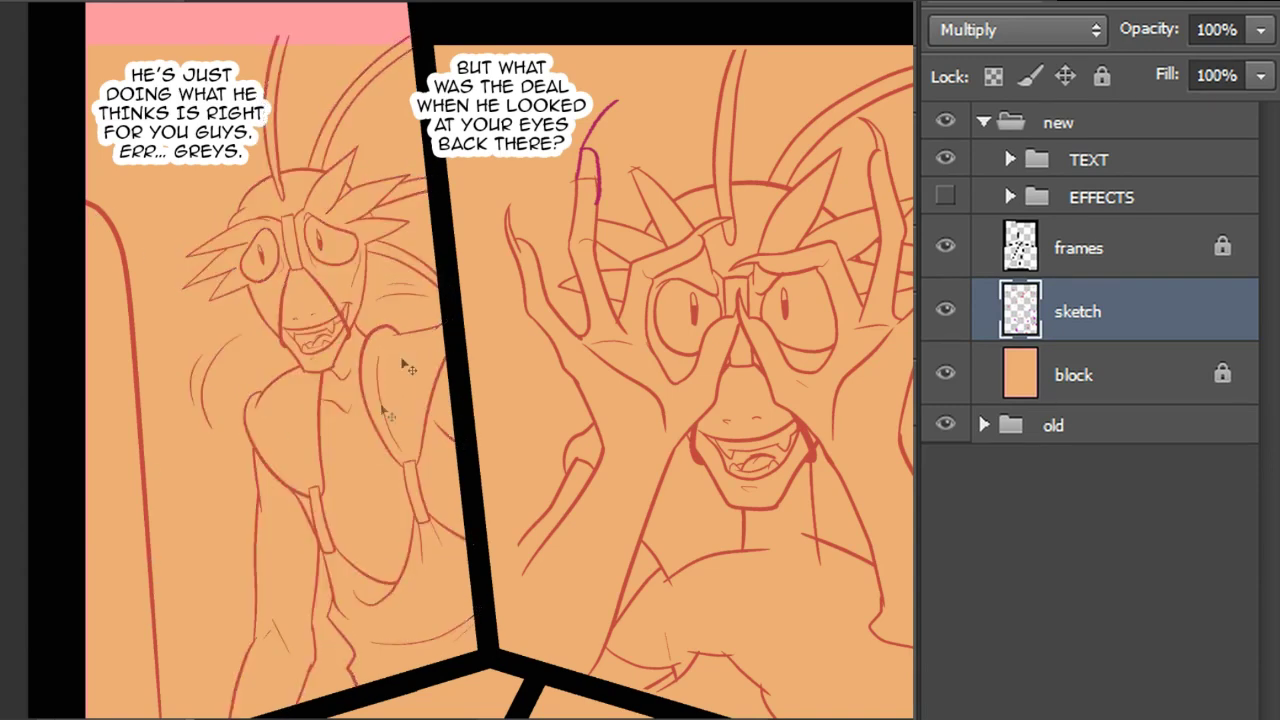
Merge the sketch and block layers into one layer
{"action": "scroll", "coordinate": [456, 360], "scroll_direction": "down", "scroll_amount": 2}
{"action": "scroll", "coordinate": [456, 360], "scroll_direction": "up", "scroll_amount": 2}
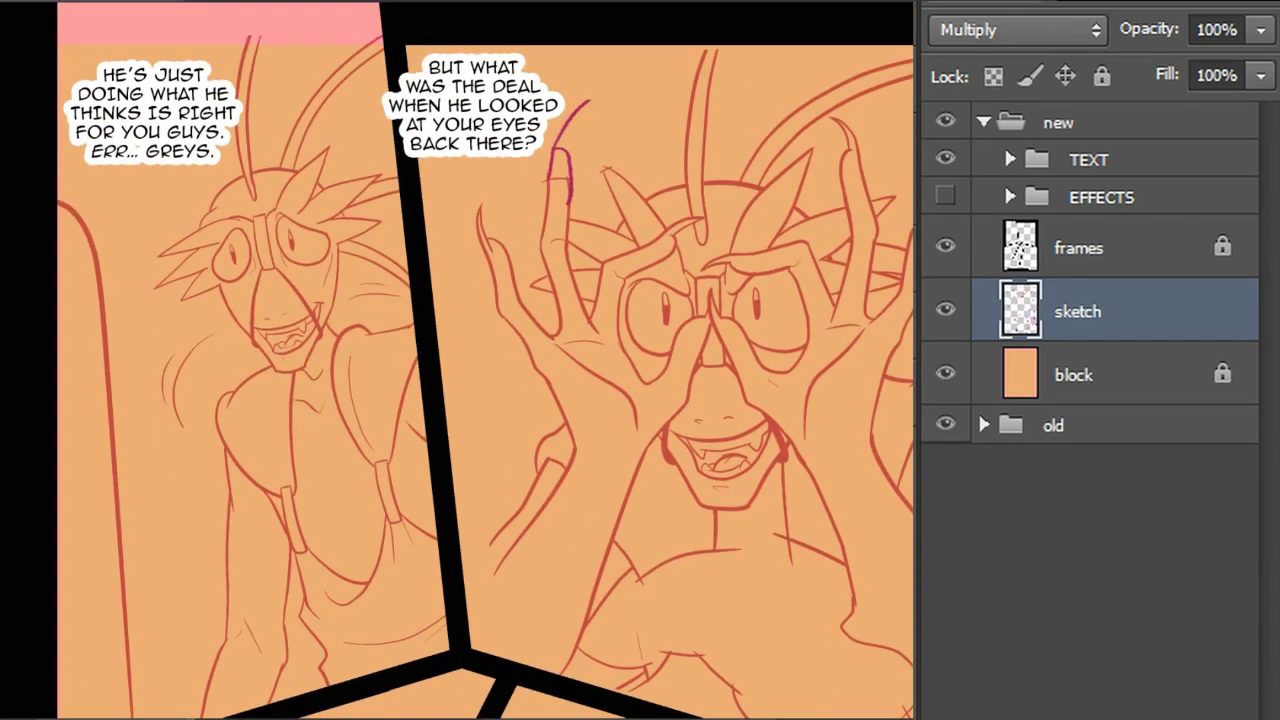
{"action": "left_click", "coordinate": [1080, 385], "text": "shift"}
{"action": "key", "text": "ctrl+e"}
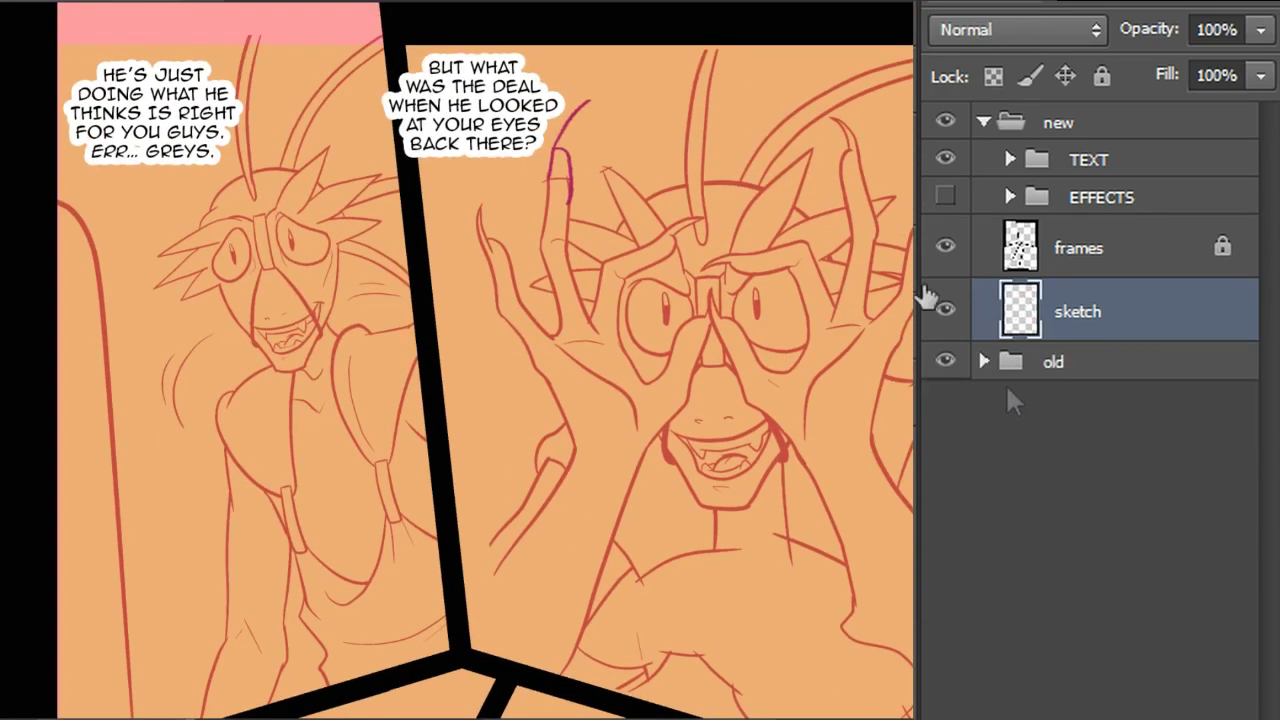
Hide the TEXT group so the dialogue no longer covers the sketched panels
{"action": "left_click", "coordinate": [945, 159]}
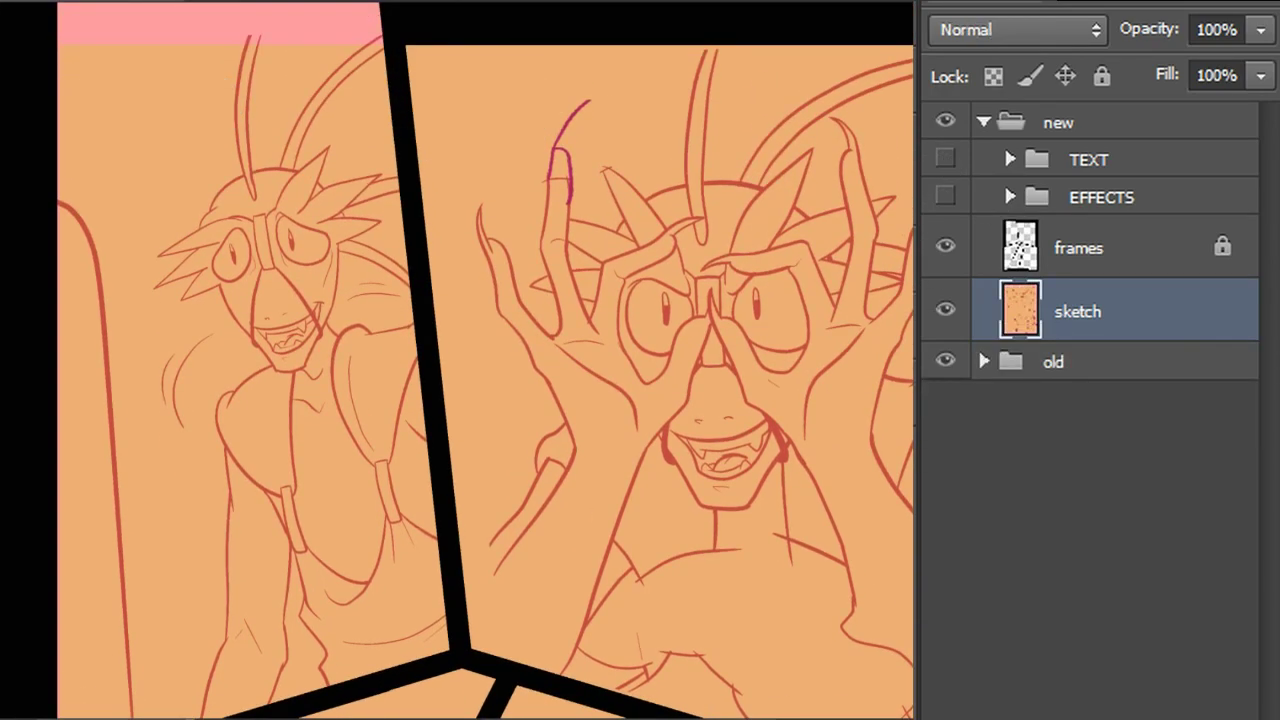
{"action": "scroll", "coordinate": [456, 360], "scroll_direction": "down", "scroll_amount": 5}
{"action": "scroll", "coordinate": [456, 360], "scroll_direction": "up", "scroll_amount": 5}
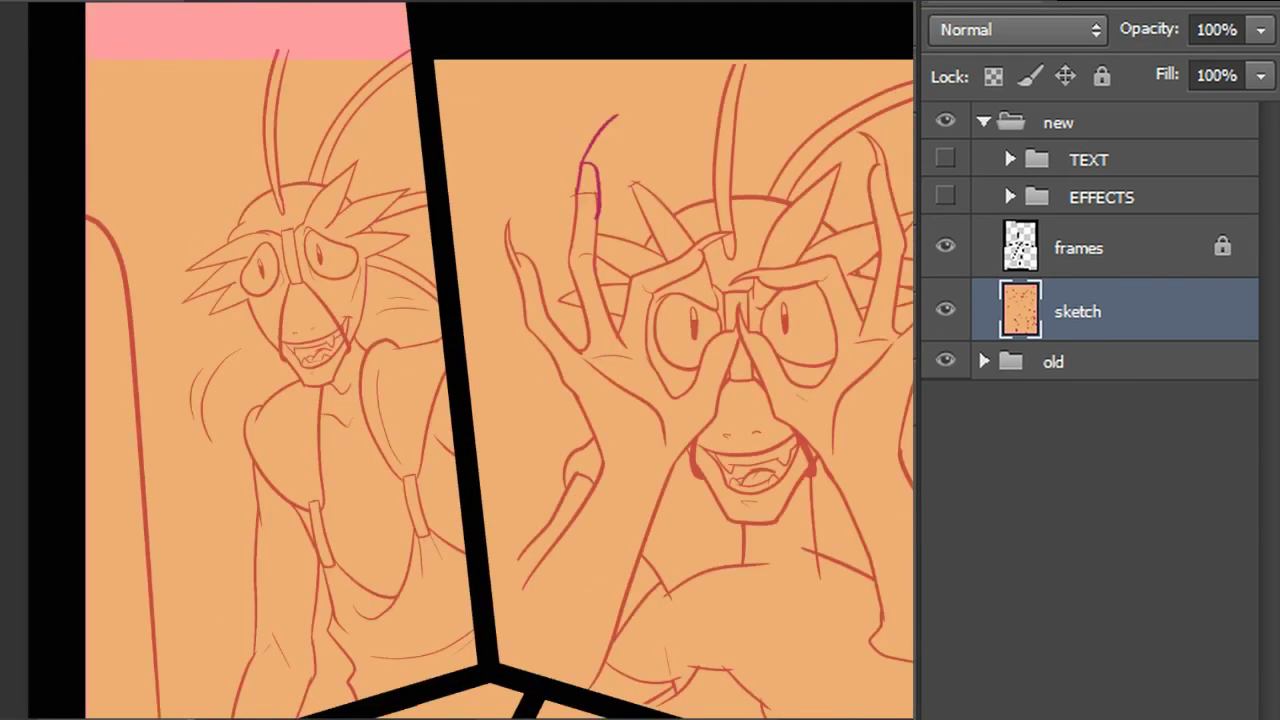
Select the lower-left panel's interior using the frames layer, and copy that area from the sketch layer
{"action": "left_click", "coordinate": [1105, 260]}
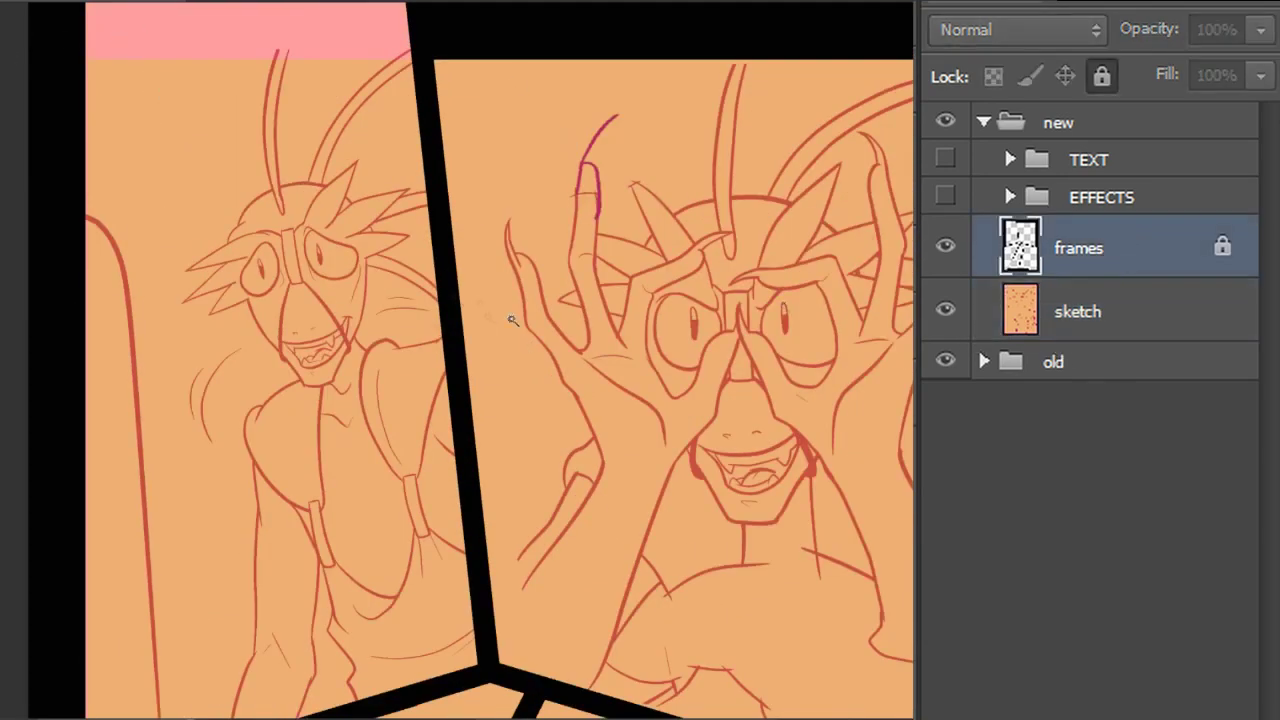
{"action": "scroll", "coordinate": [456, 360], "scroll_direction": "down", "scroll_amount": 5}
{"action": "left_click", "coordinate": [332, 151]}
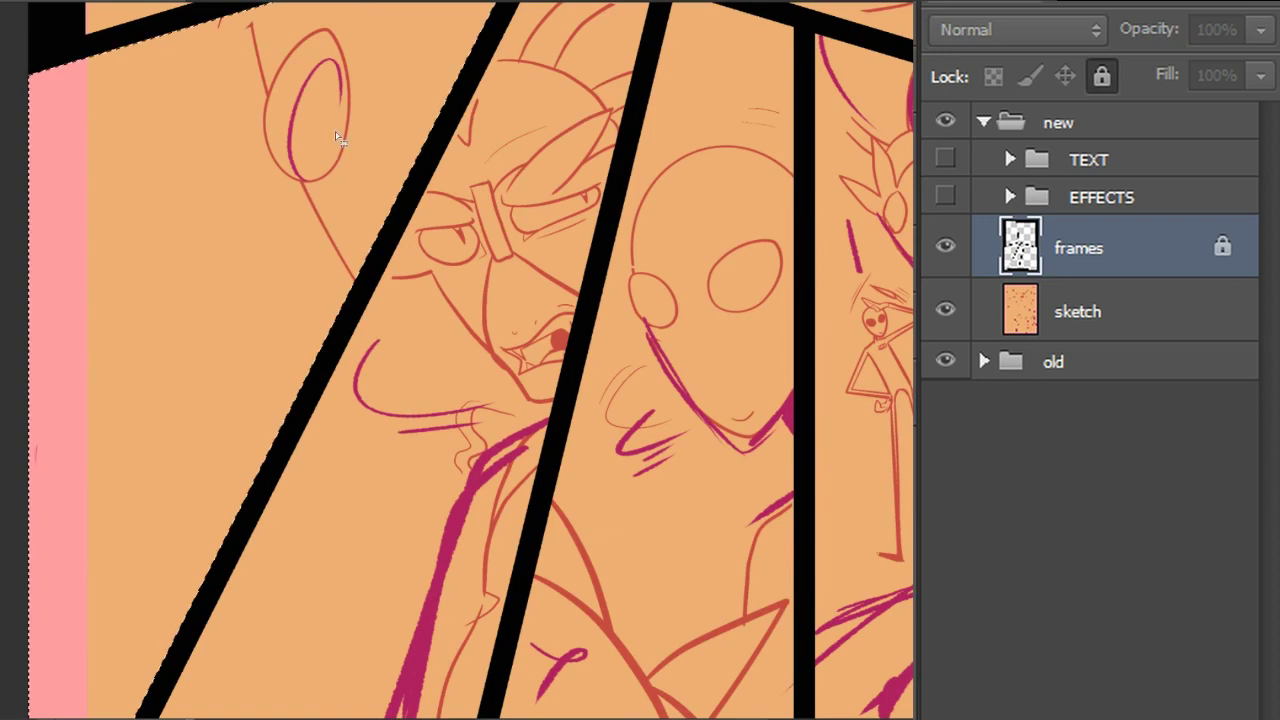
{"action": "left_click", "coordinate": [1110, 318]}
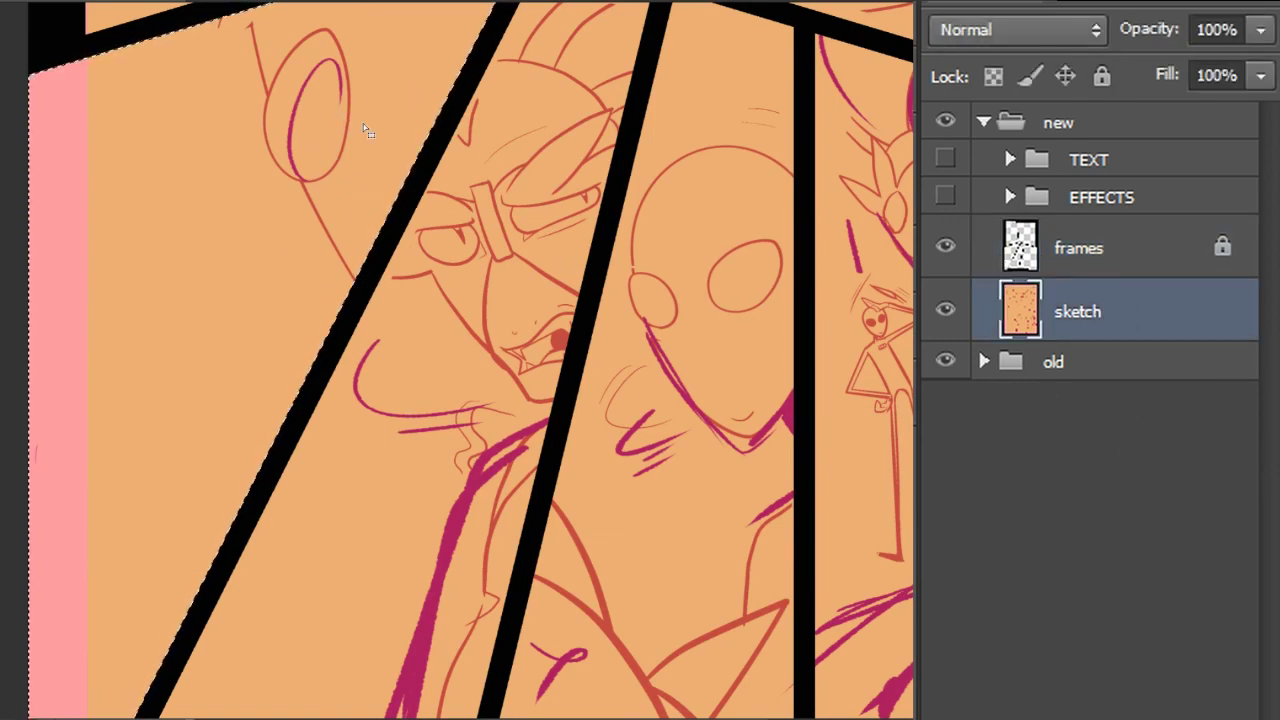
{"action": "scroll", "coordinate": [380, 235], "scroll_direction": "up", "scroll_amount": 2}
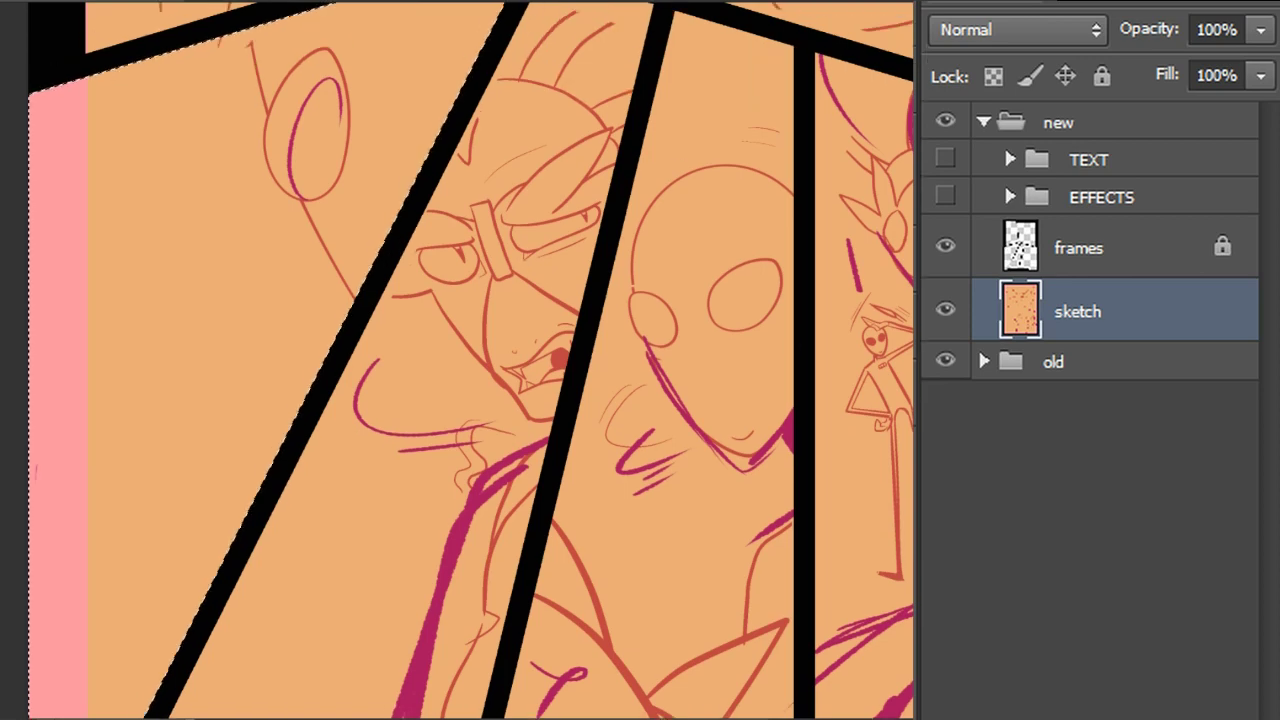
{"action": "key", "text": "ctrl+0"}
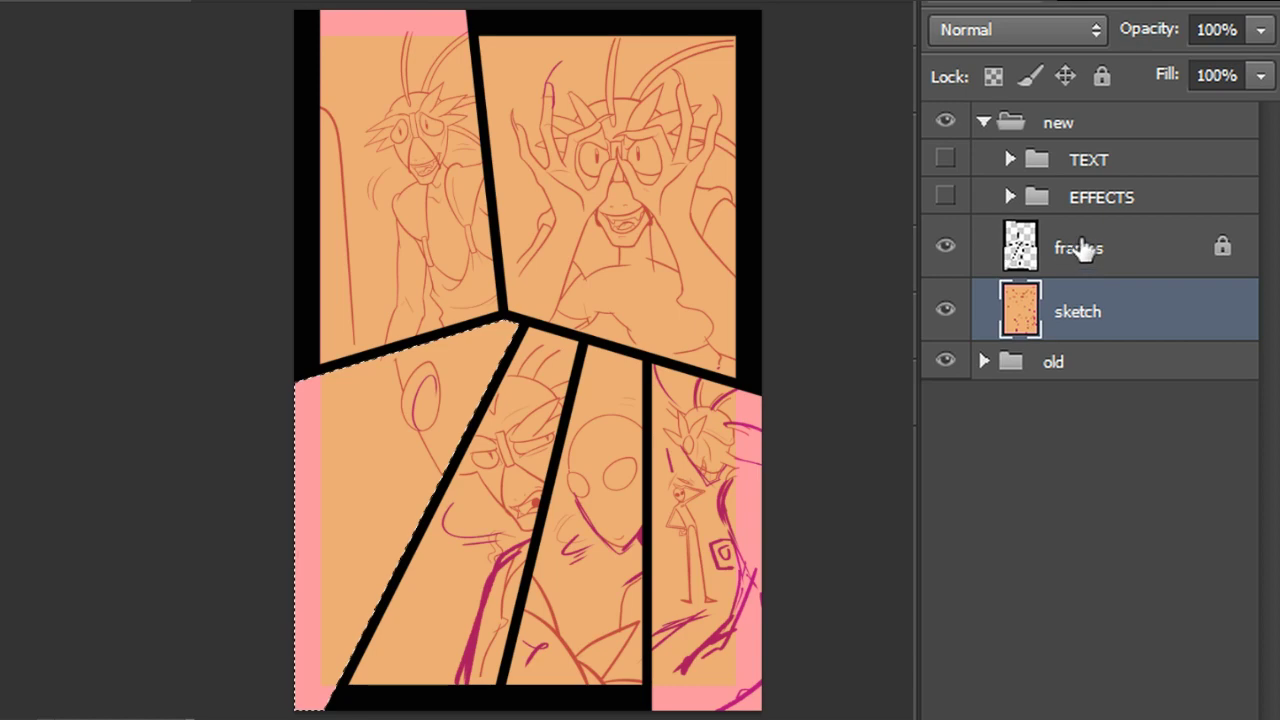
{"action": "left_click", "coordinate": [1009, 198]}
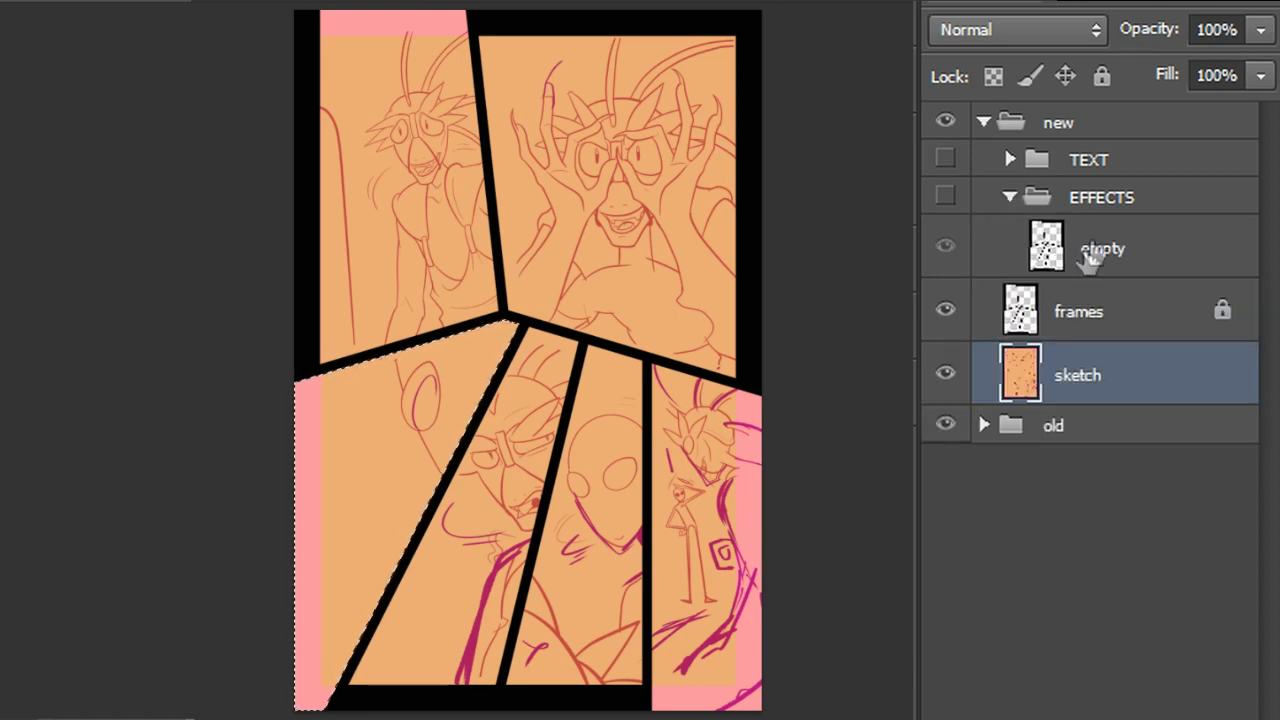
{"action": "left_click", "coordinate": [1010, 198]}
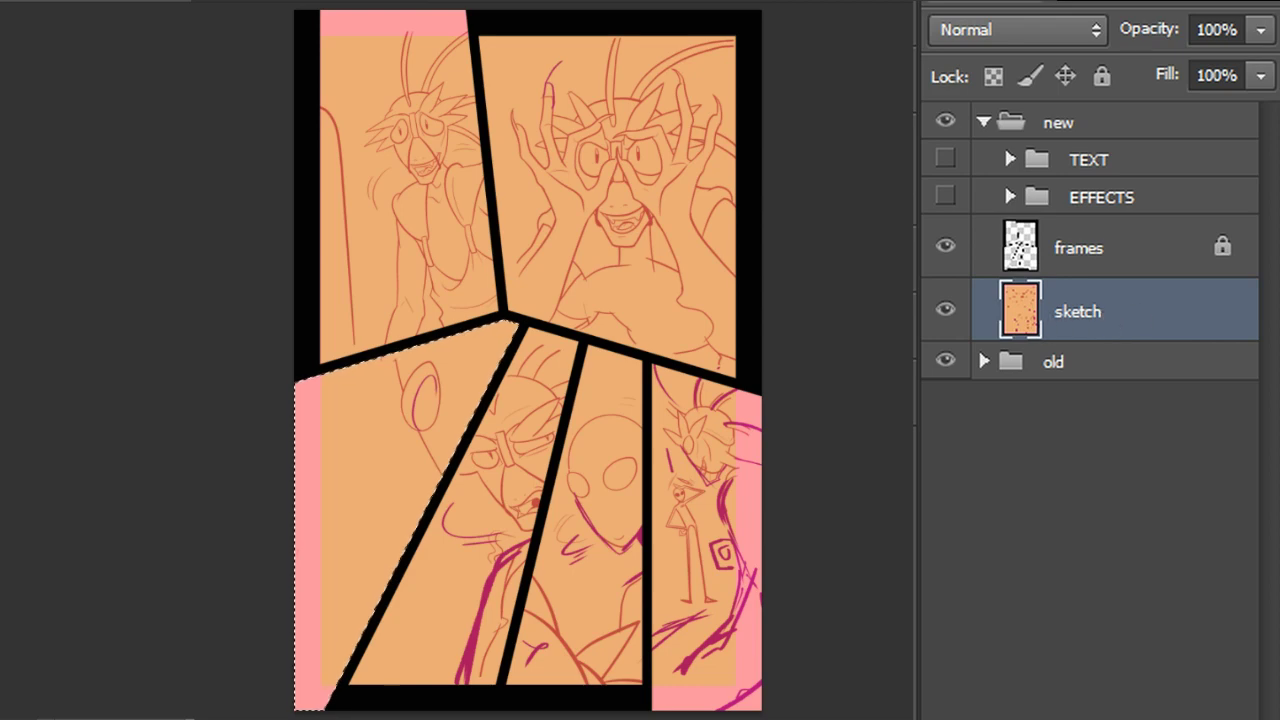
Switch to the separate drawing document and rename its layers, from the top down, "art", "template" and "bg"
{"action": "left_click", "coordinate": [290, 1]}
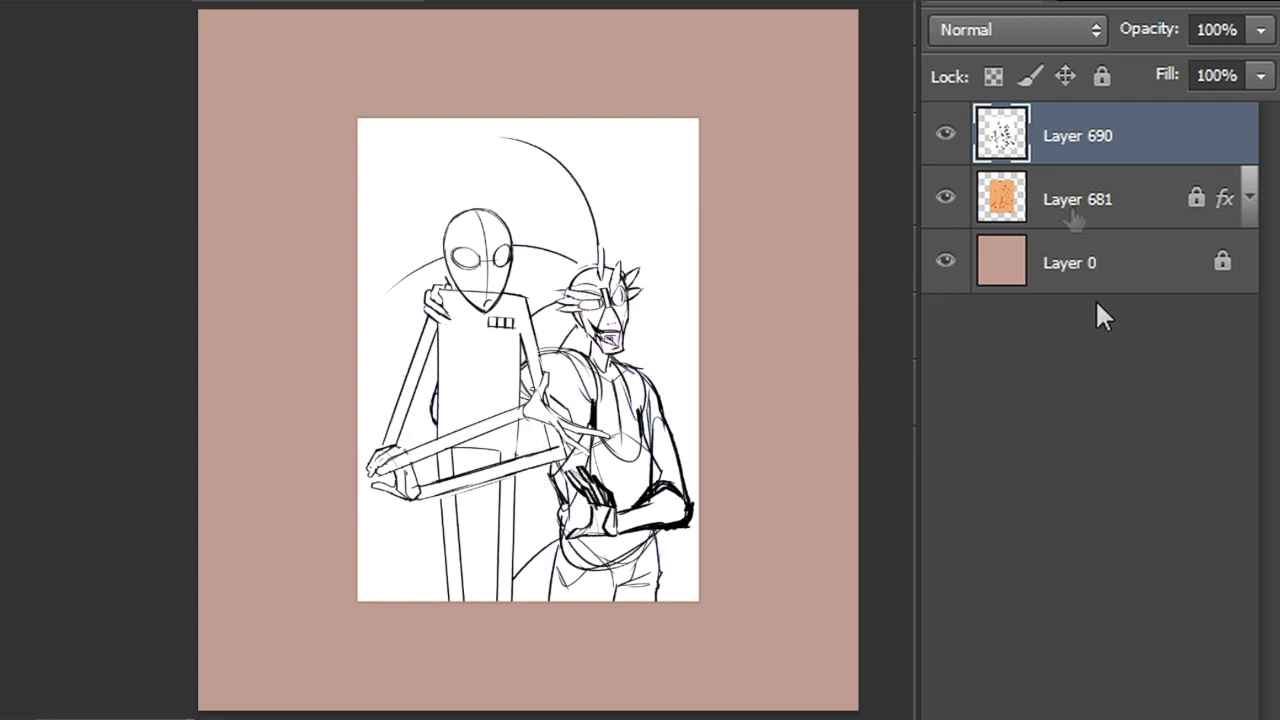
{"action": "left_click", "coordinate": [1151, 214]}
{"action": "double_click", "coordinate": [1081, 137]}
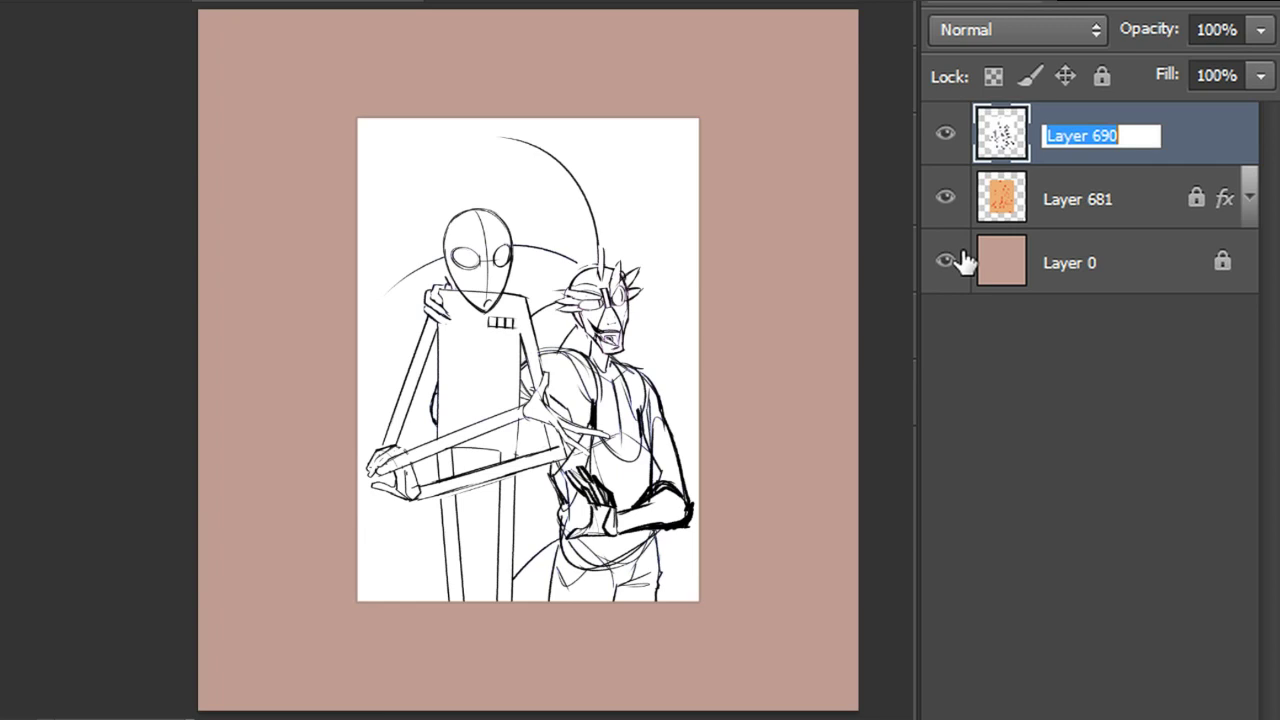
{"action": "type", "text": "art"}
{"action": "key", "text": "Return"}
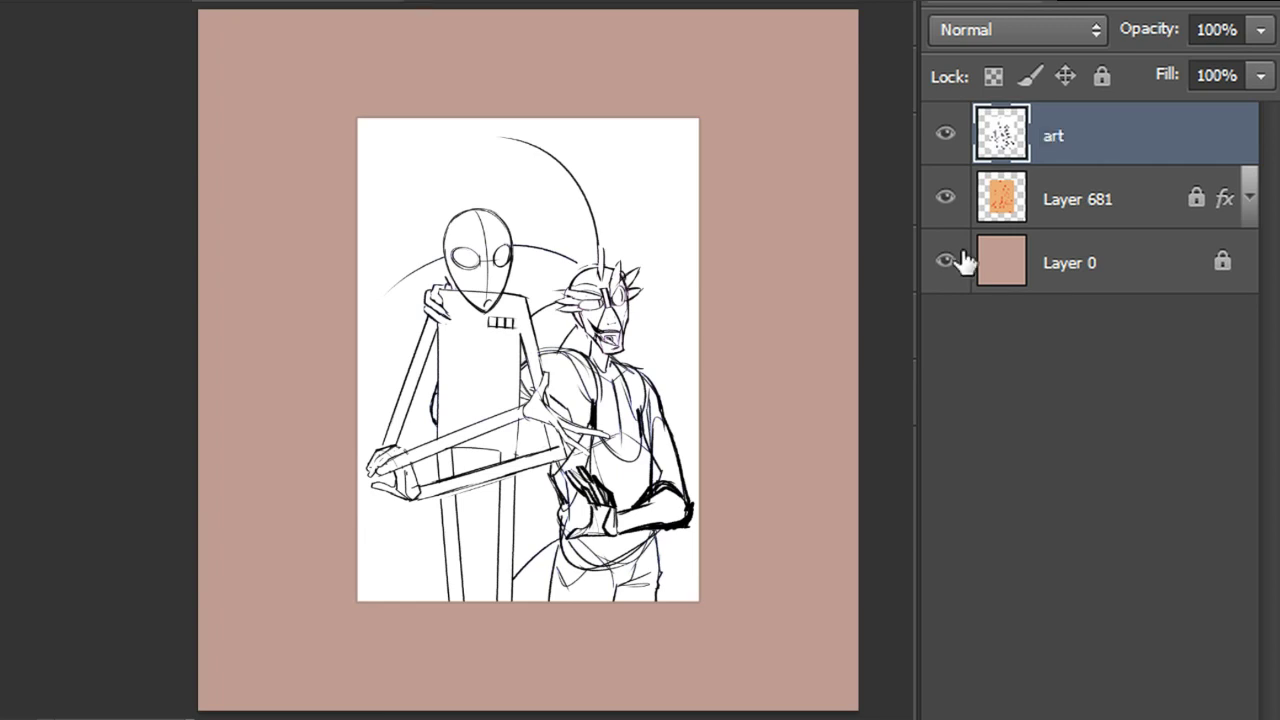
{"action": "double_click", "coordinate": [1092, 206]}
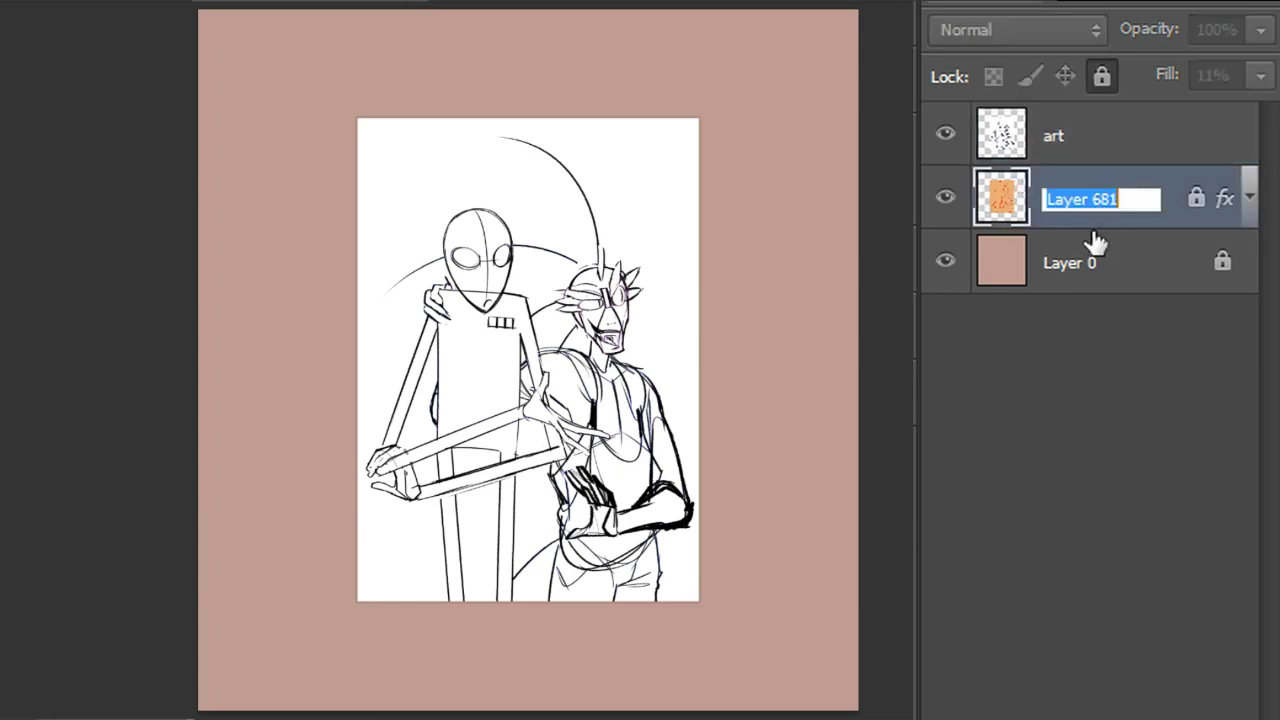
{"action": "type", "text": "template"}
{"action": "key", "text": "Return"}
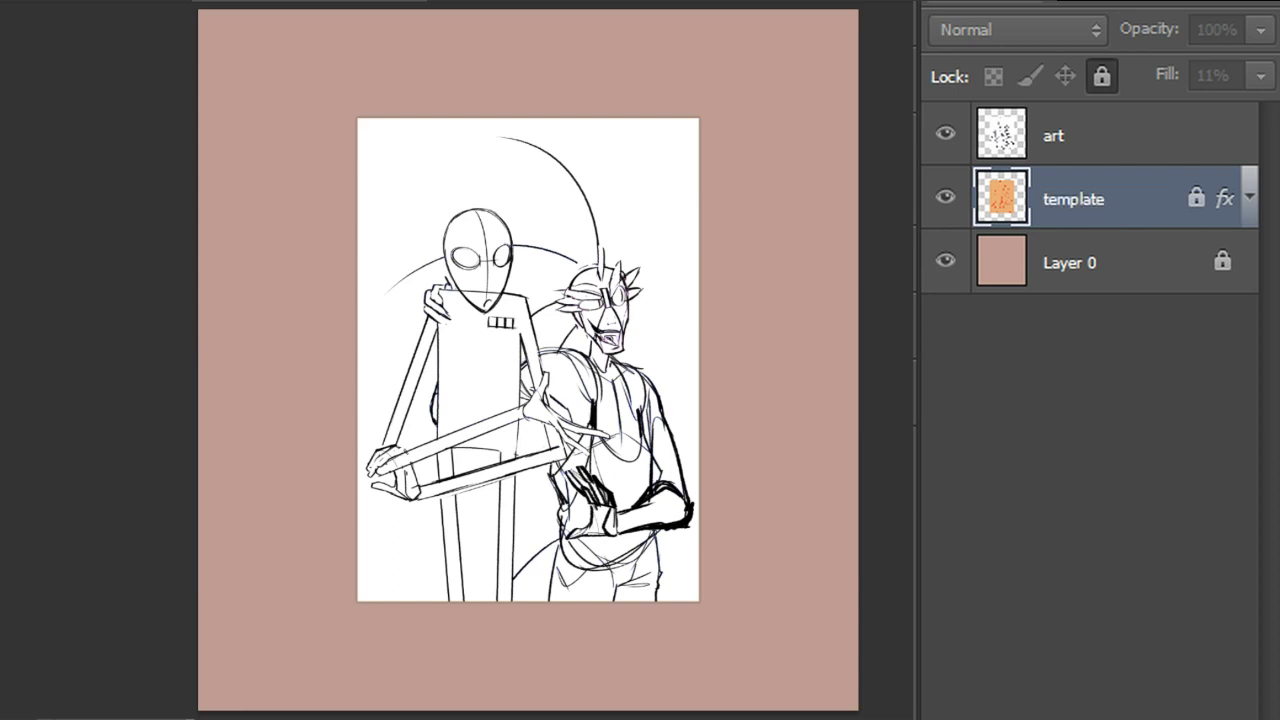
{"action": "double_click", "coordinate": [1073, 266]}
{"action": "type", "text": "bg"}
{"action": "key", "text": "Return"}
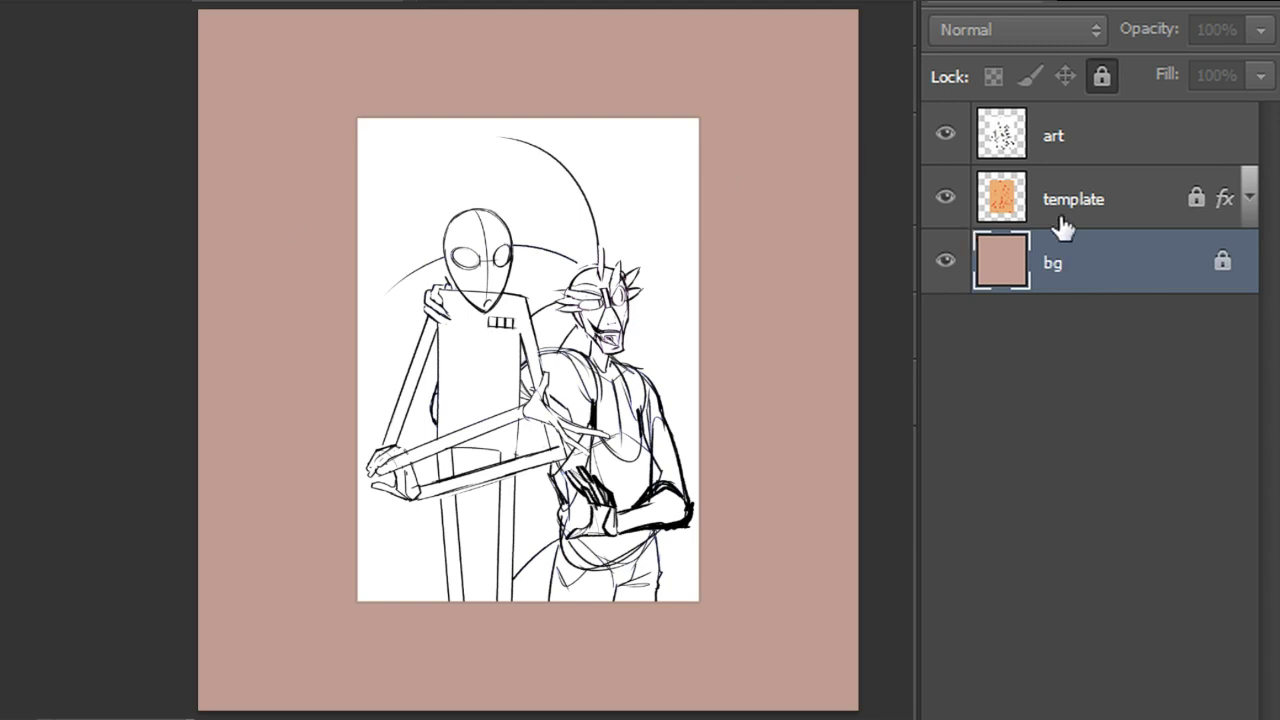
Expand the template layer's effects, unlock that layer, and hide the art layer
{"action": "left_click", "coordinate": [1249, 199]}
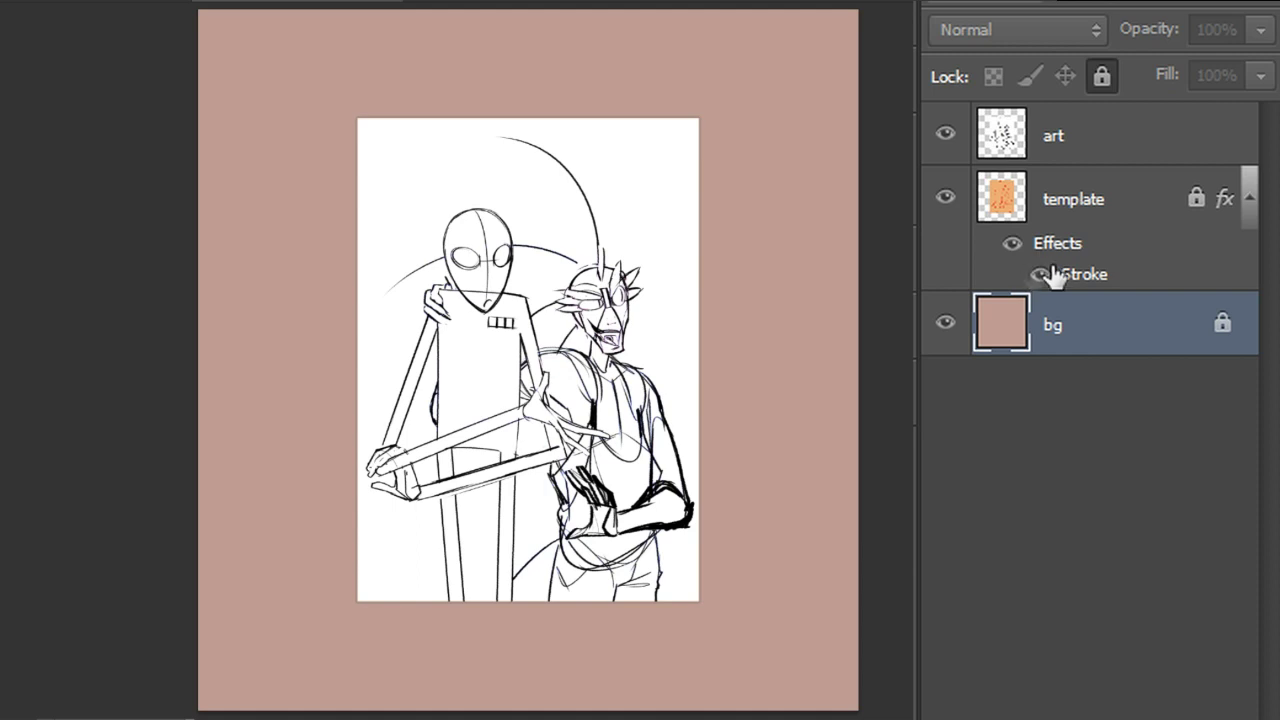
{"action": "left_click", "coordinate": [1125, 199]}
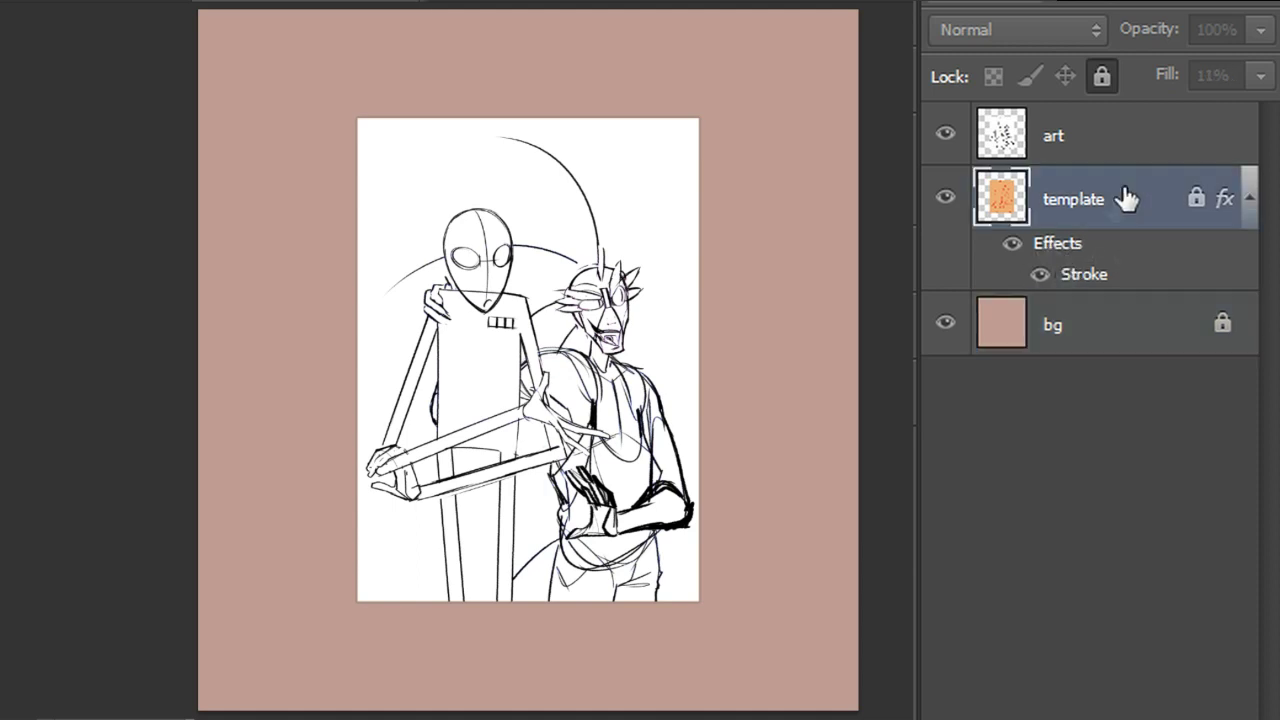
{"action": "left_click", "coordinate": [1102, 77]}
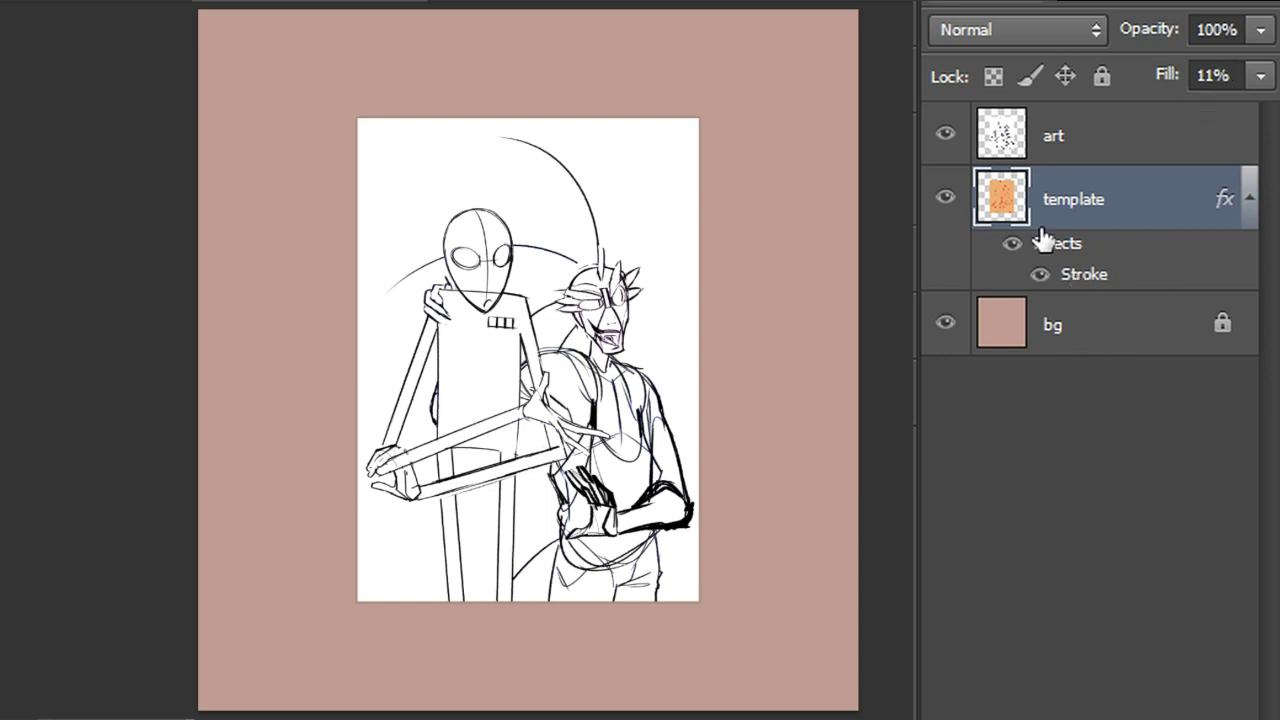
{"action": "left_click", "coordinate": [945, 134]}
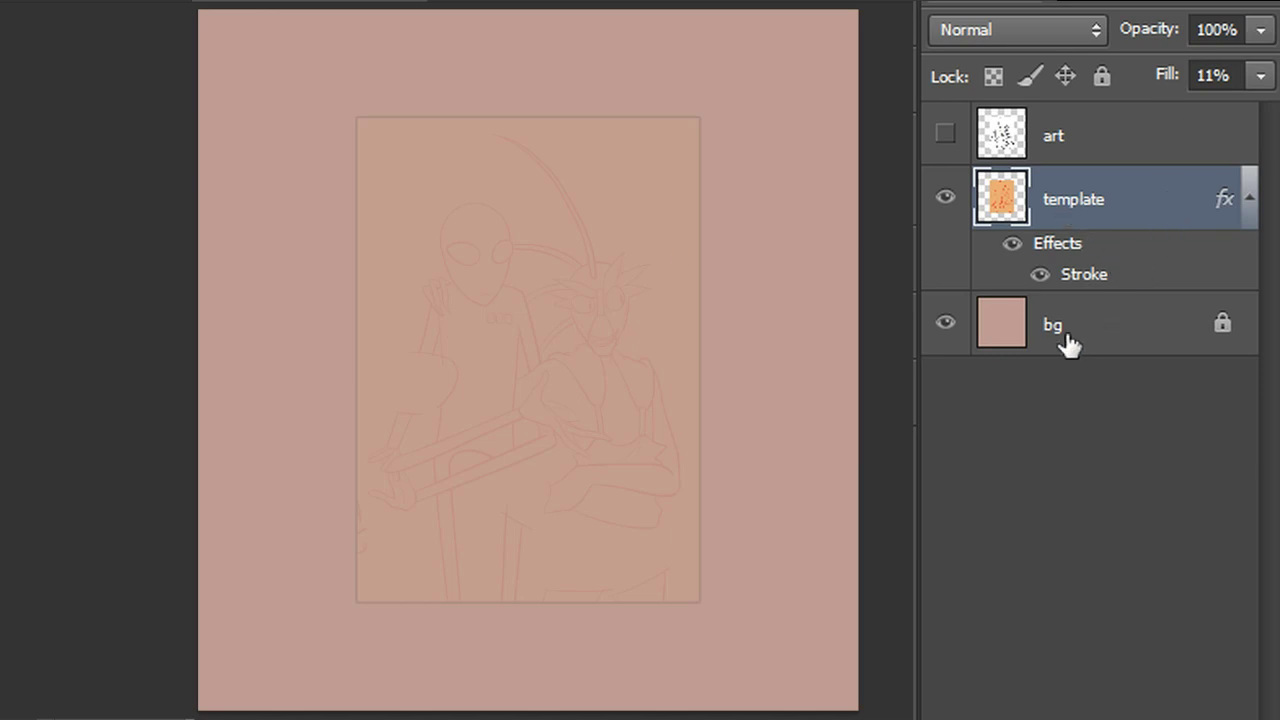
Paste the copied panel sketch above the template layer and apply the template layer's style to it
{"action": "key", "text": "ctrl+v"}
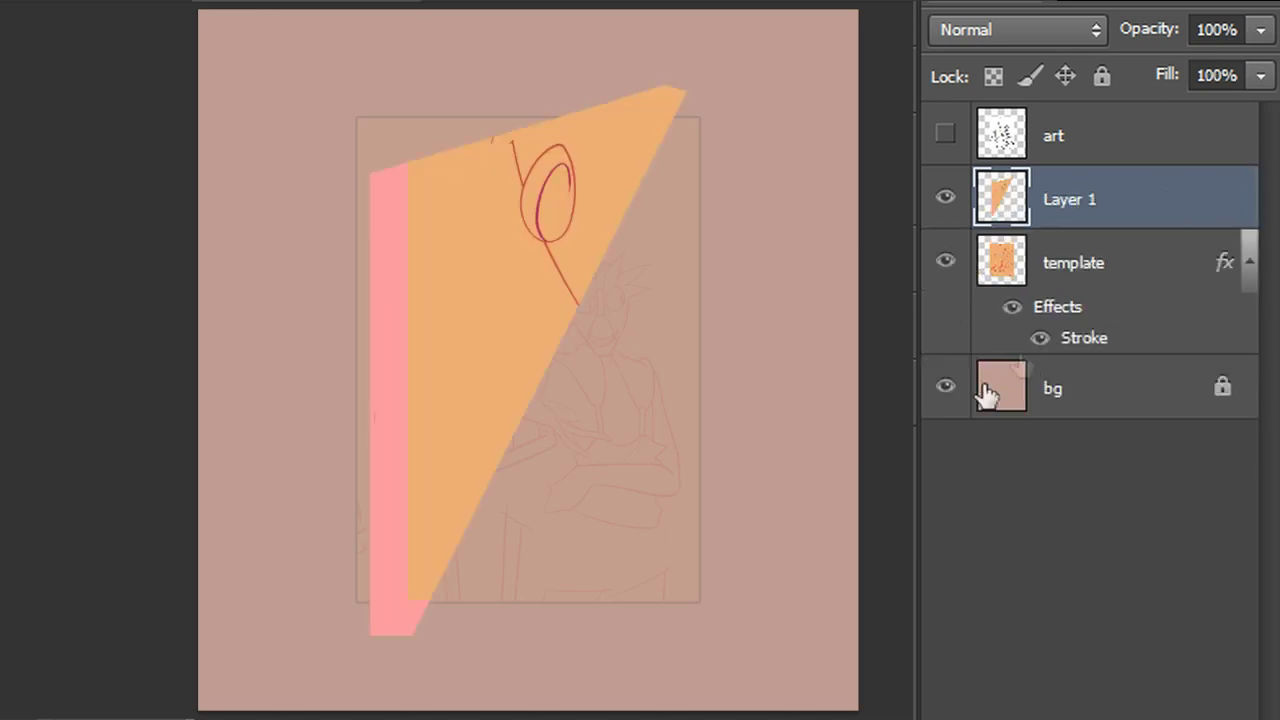
{"action": "left_click", "coordinate": [1122, 275]}
{"action": "right_click", "coordinate": [1119, 270]}
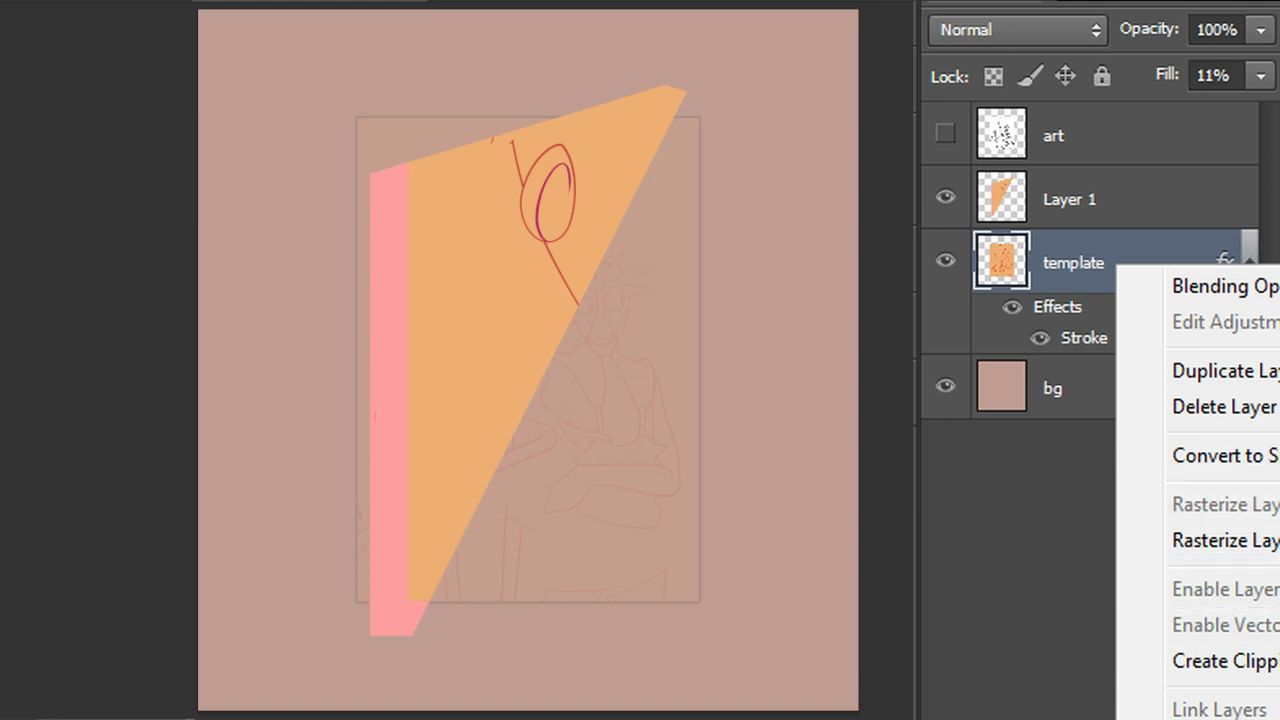
{"action": "key", "text": "Escape"}
{"action": "right_click", "coordinate": [1118, 192]}
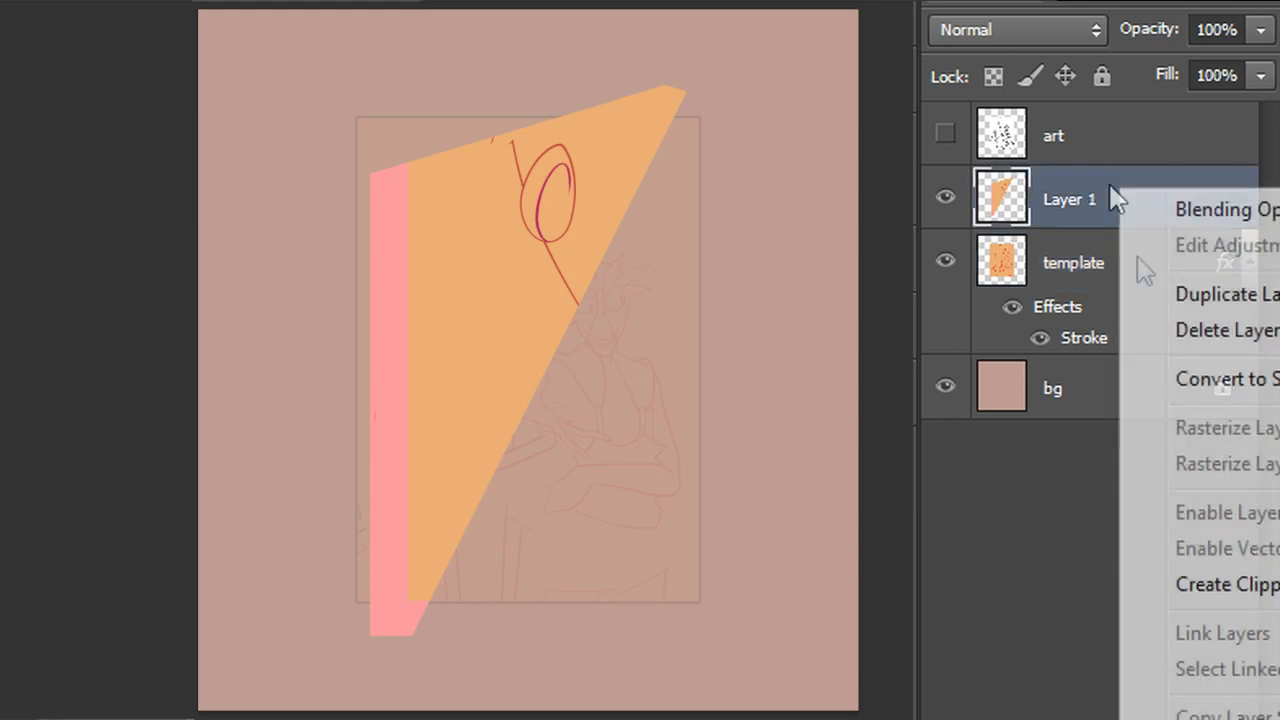
{"action": "left_click", "coordinate": [1228, 719]}
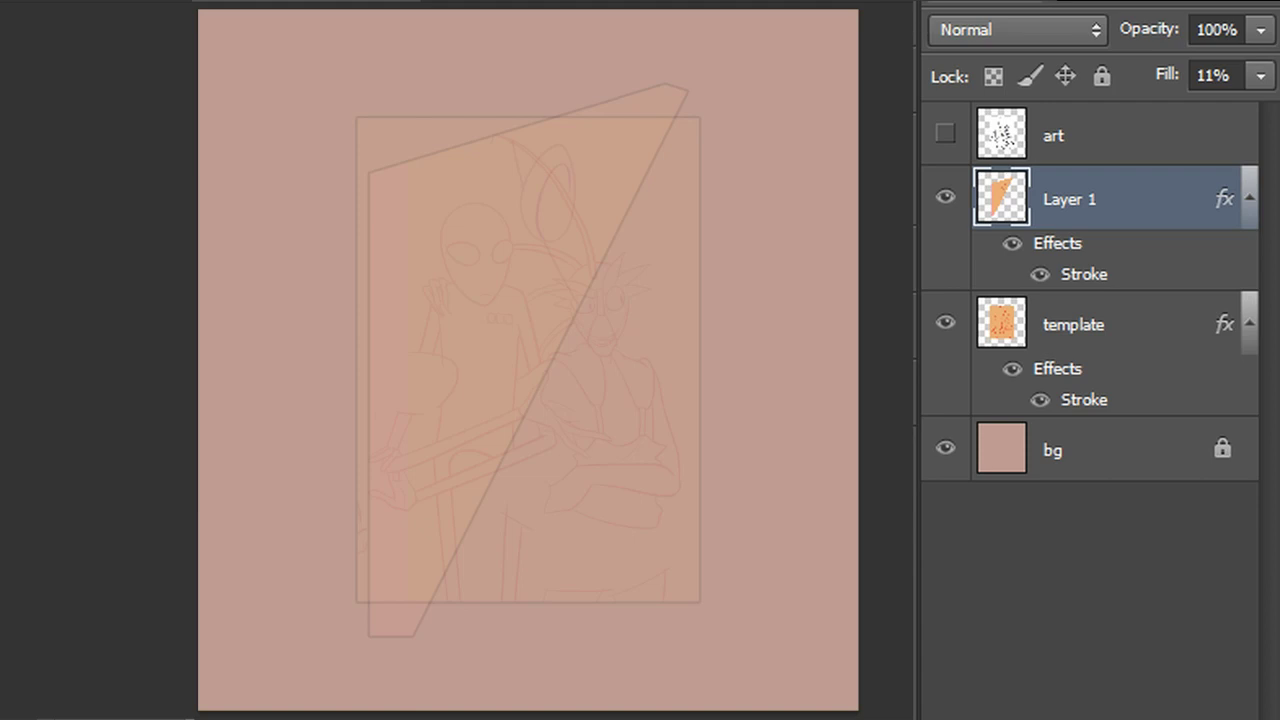
Delete the old template and art layers, and collapse the pasted layer's effects list
{"action": "left_click_drag", "start_coordinate": [1110, 318], "coordinate": [1226, 719]}
{"action": "left_click_drag", "start_coordinate": [1126, 132], "coordinate": [1226, 719]}
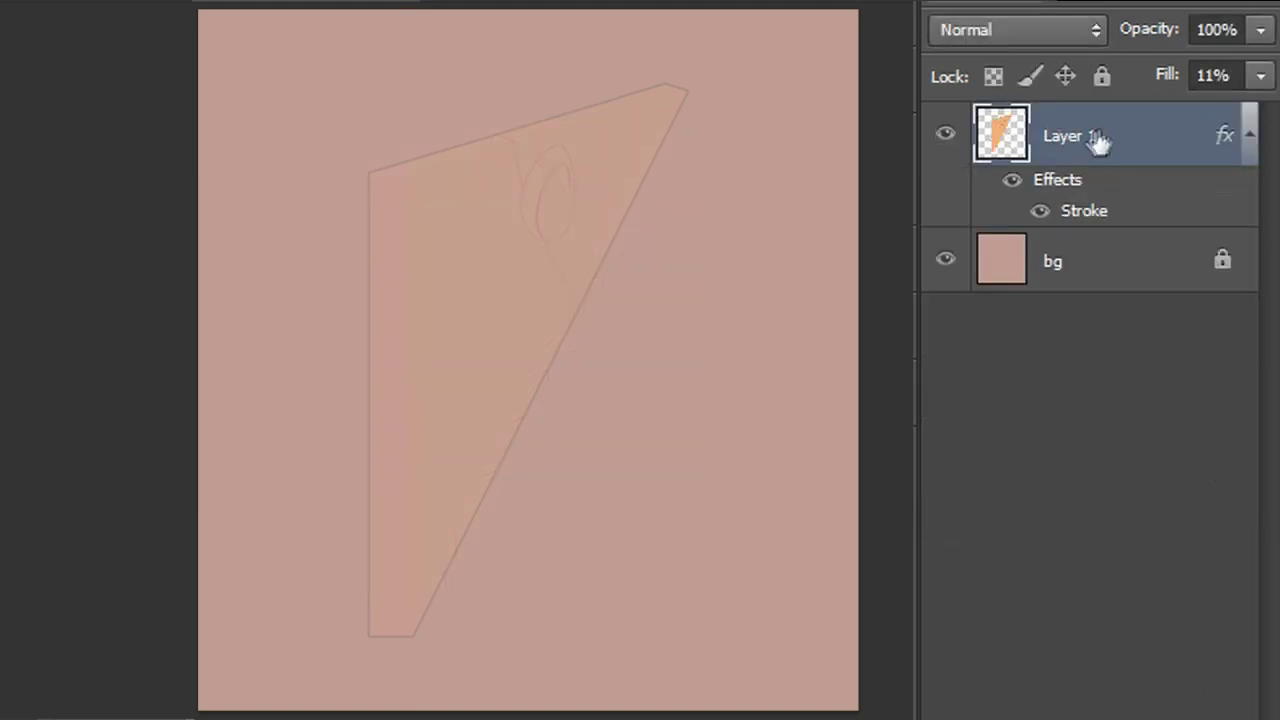
{"action": "left_click", "coordinate": [1249, 136]}
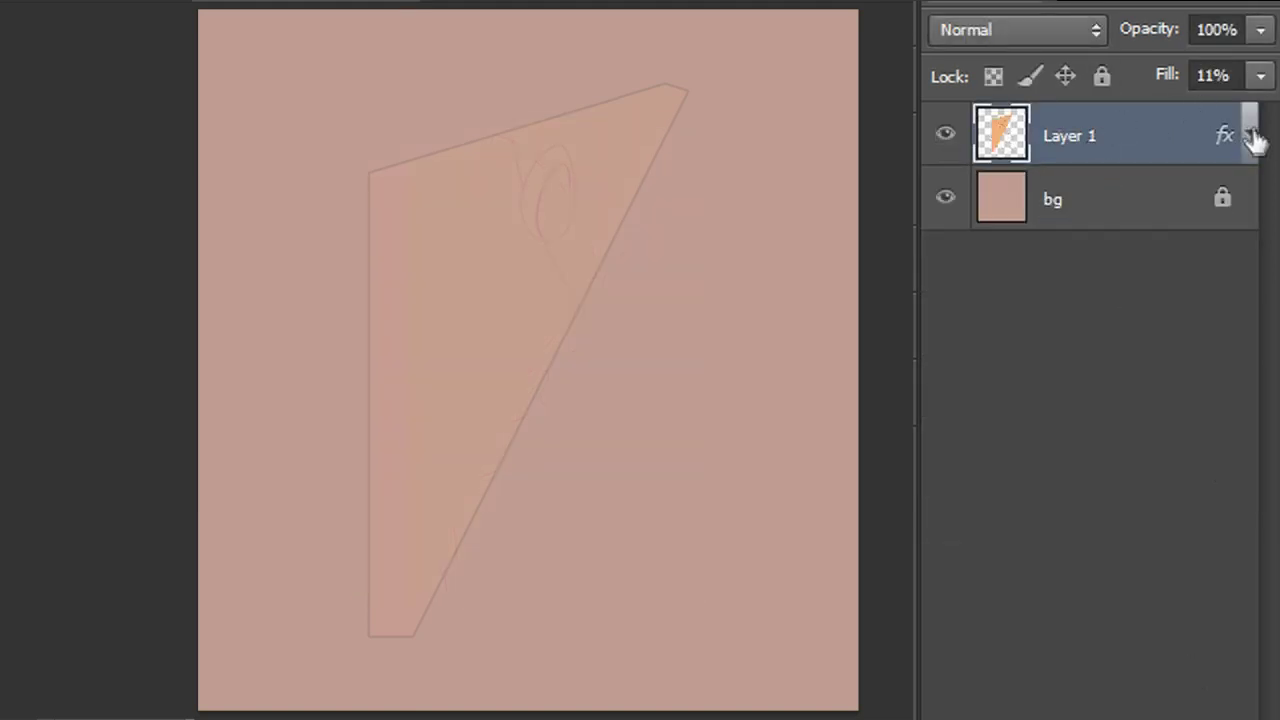
Lock the pasted panel layer and rename it "temp"
{"action": "left_click", "coordinate": [1101, 76]}
{"action": "double_click", "coordinate": [1066, 135]}
{"action": "type", "text": "temp"}
{"action": "key", "text": "Return"}
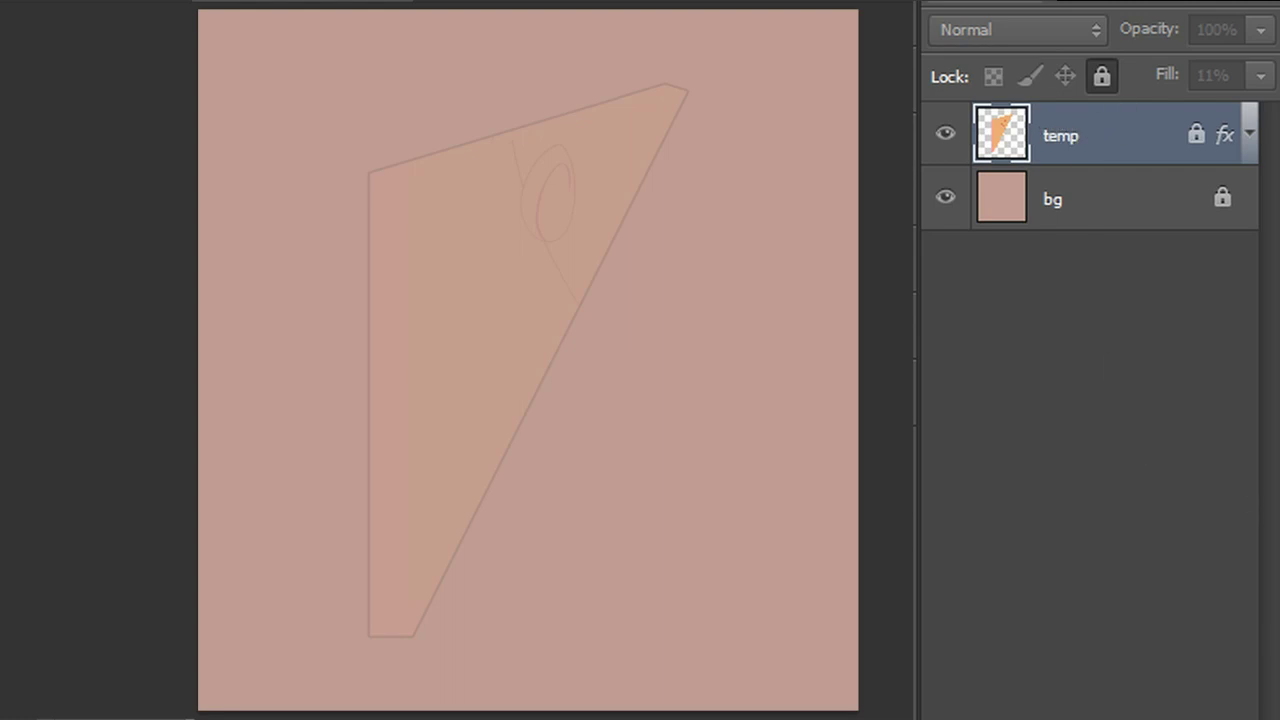
Add a new layer above temp and draw a long curved black line through the panel, extending past its slanted edges
{"action": "key", "text": "ctrl+alt+shift+n"}
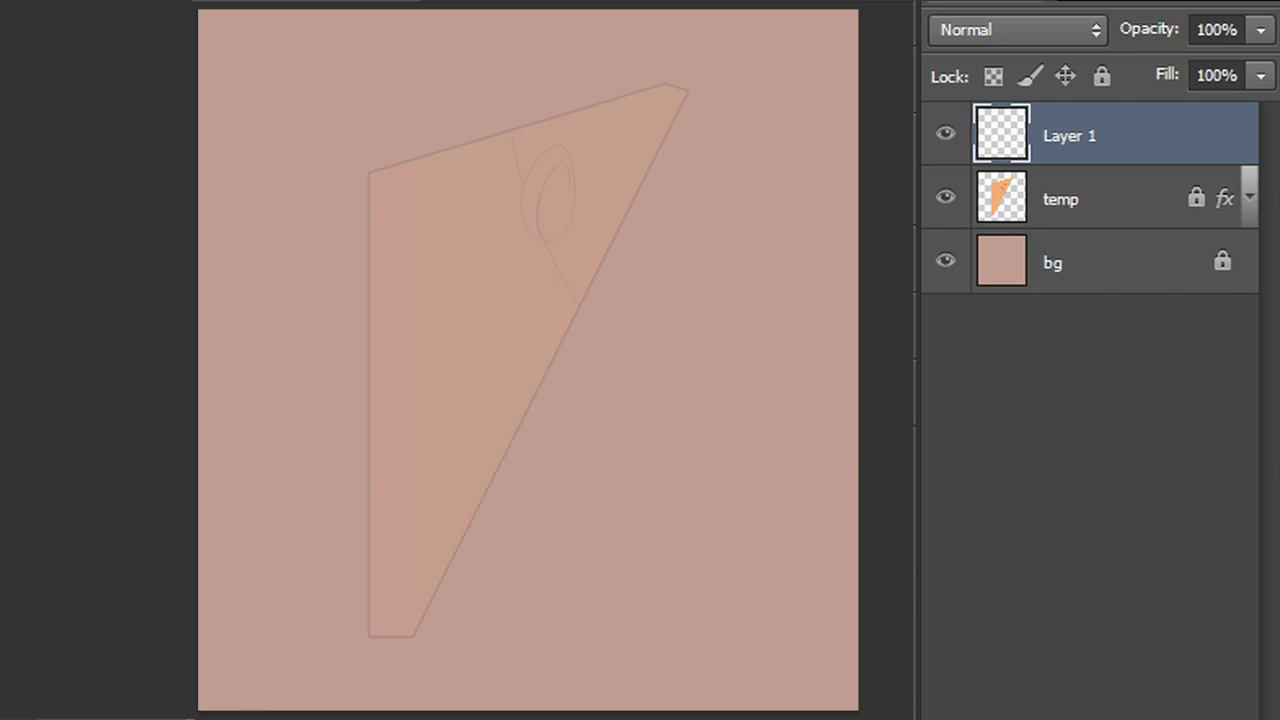
{"action": "key", "text": "ctrl+plus"}
{"action": "left_click_drag", "start_coordinate": [540, 260], "coordinate": [552, 451]}
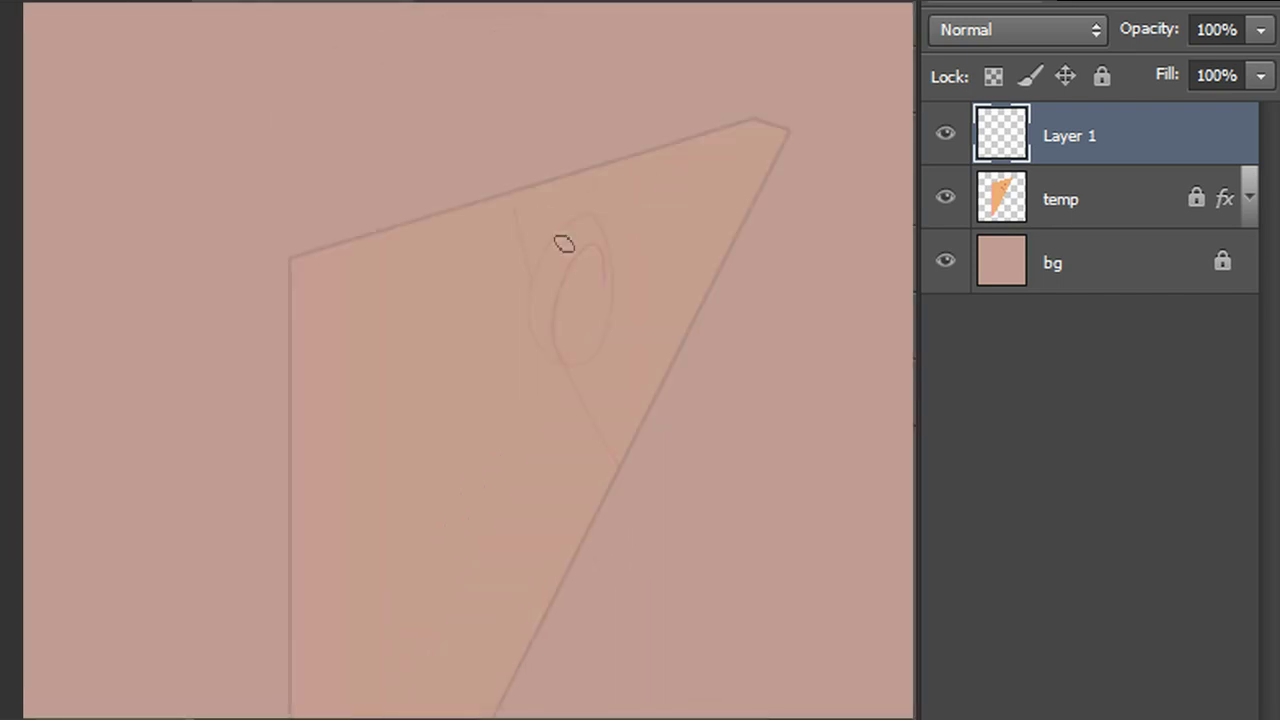
{"action": "left_click_drag", "start_coordinate": [511, 126], "coordinate": [648, 474]}
{"action": "key", "text": "ctrl+z"}
{"action": "left_click_drag", "start_coordinate": [512, 148], "coordinate": [697, 637]}
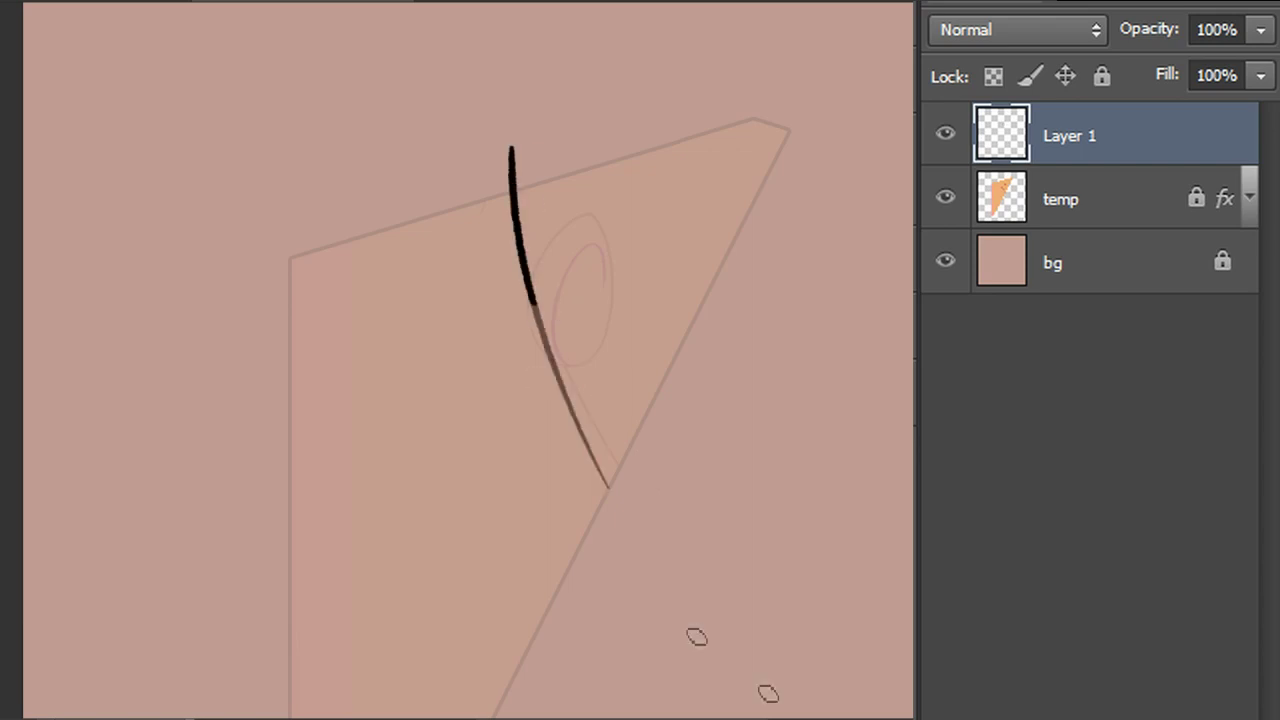
{"action": "key", "text": "ctrl+z"}
{"action": "left_click_drag", "start_coordinate": [507, 147], "coordinate": [686, 606]}
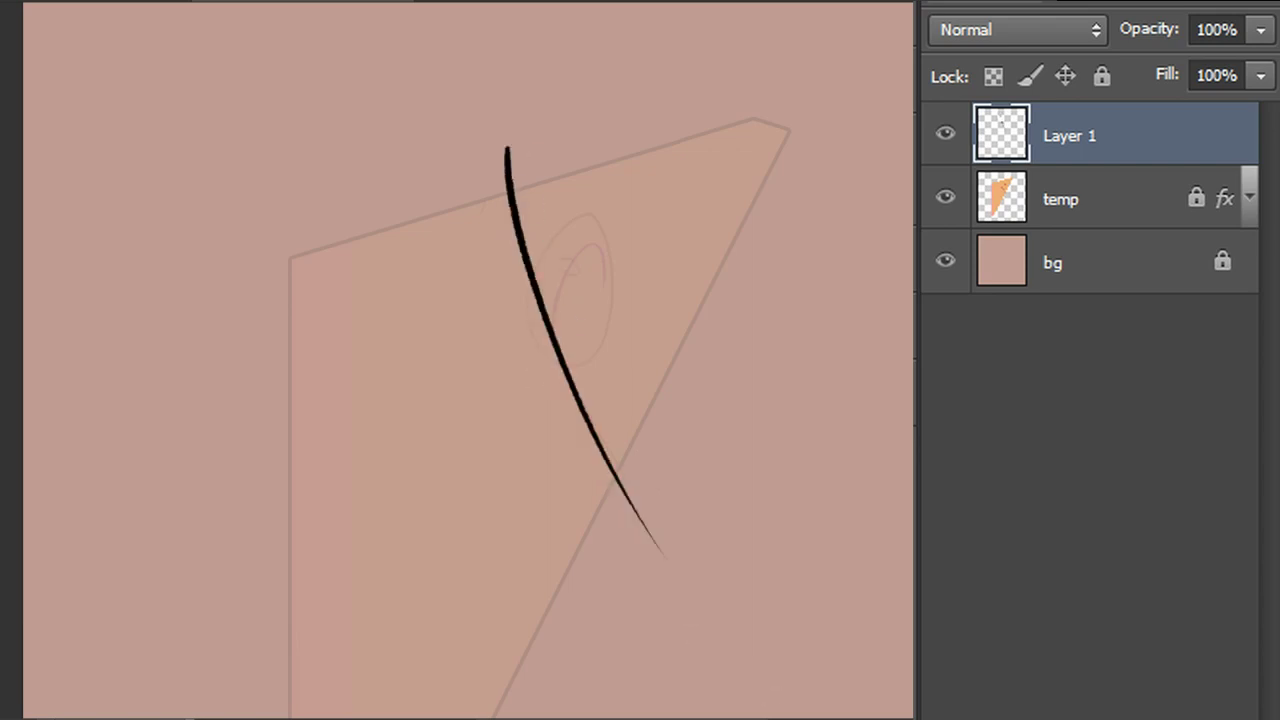
Trace the sketched oval in black beside the curved line, reinforcing its outer edge
{"action": "left_click_drag", "start_coordinate": [573, 233], "coordinate": [560, 370]}
{"action": "key", "text": "ctrl+z"}
{"action": "left_click_drag", "start_coordinate": [571, 222], "coordinate": [556, 385]}
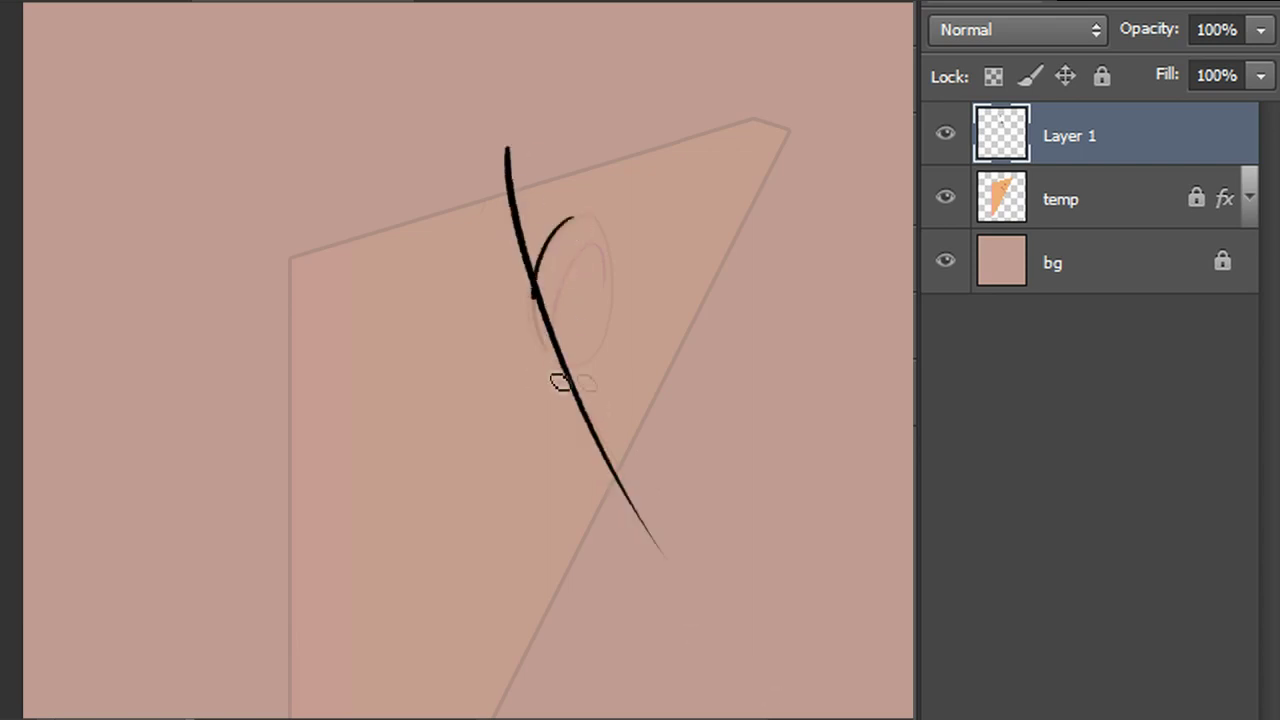
{"action": "mouse_move", "coordinate": [576, 220]}
{"action": "left_mouse_down"}
{"action": "mouse_move", "coordinate": [611, 247]}
{"action": "mouse_move", "coordinate": [592, 358]}
{"action": "mouse_move", "coordinate": [623, 346]}
{"action": "left_mouse_up"}
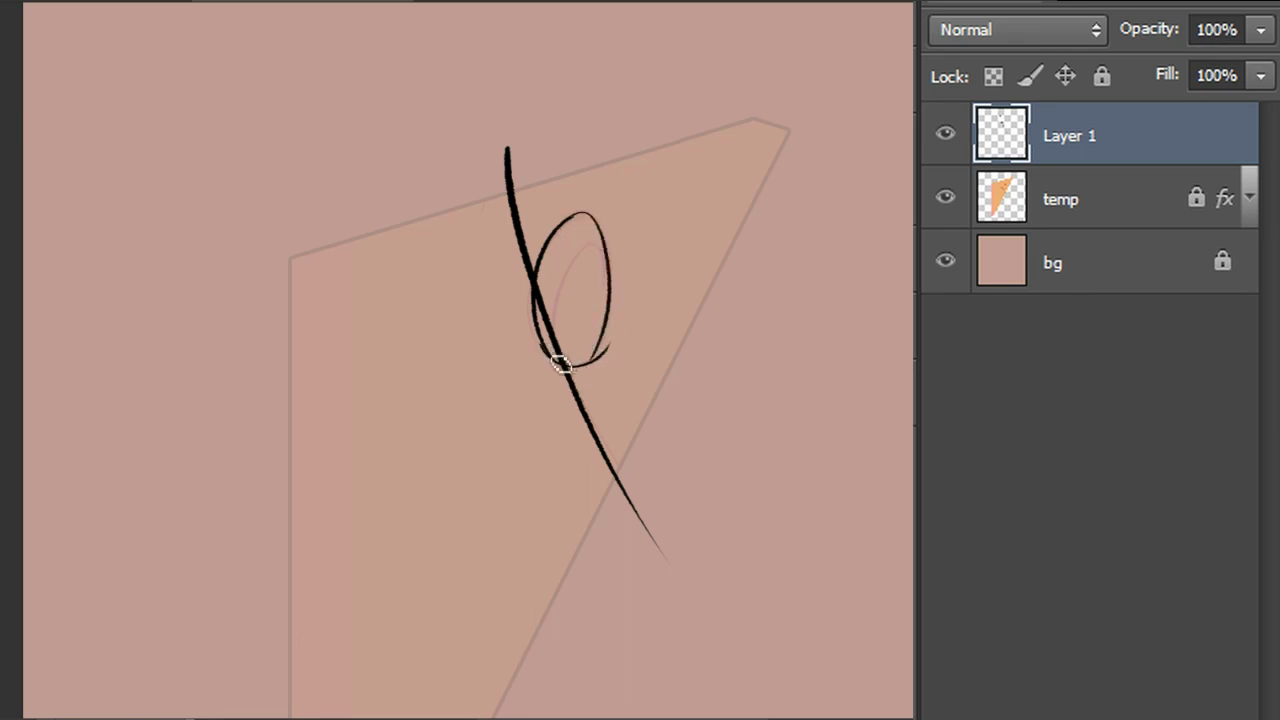
{"action": "left_click_drag", "start_coordinate": [599, 363], "coordinate": [607, 325]}
{"action": "mouse_move", "coordinate": [588, 212]}
{"action": "left_mouse_down"}
{"action": "mouse_move", "coordinate": [613, 284]}
{"action": "mouse_move", "coordinate": [590, 359]}
{"action": "left_mouse_up"}
Thicken the upper part of the curved line with extra strokes, and draw the arc inside the oval
{"action": "left_click_drag", "start_coordinate": [511, 148], "coordinate": [518, 224]}
{"action": "mouse_move", "coordinate": [515, 151]}
{"action": "left_mouse_down"}
{"action": "mouse_move", "coordinate": [550, 345]}
{"action": "mouse_move", "coordinate": [546, 314]}
{"action": "left_mouse_up"}
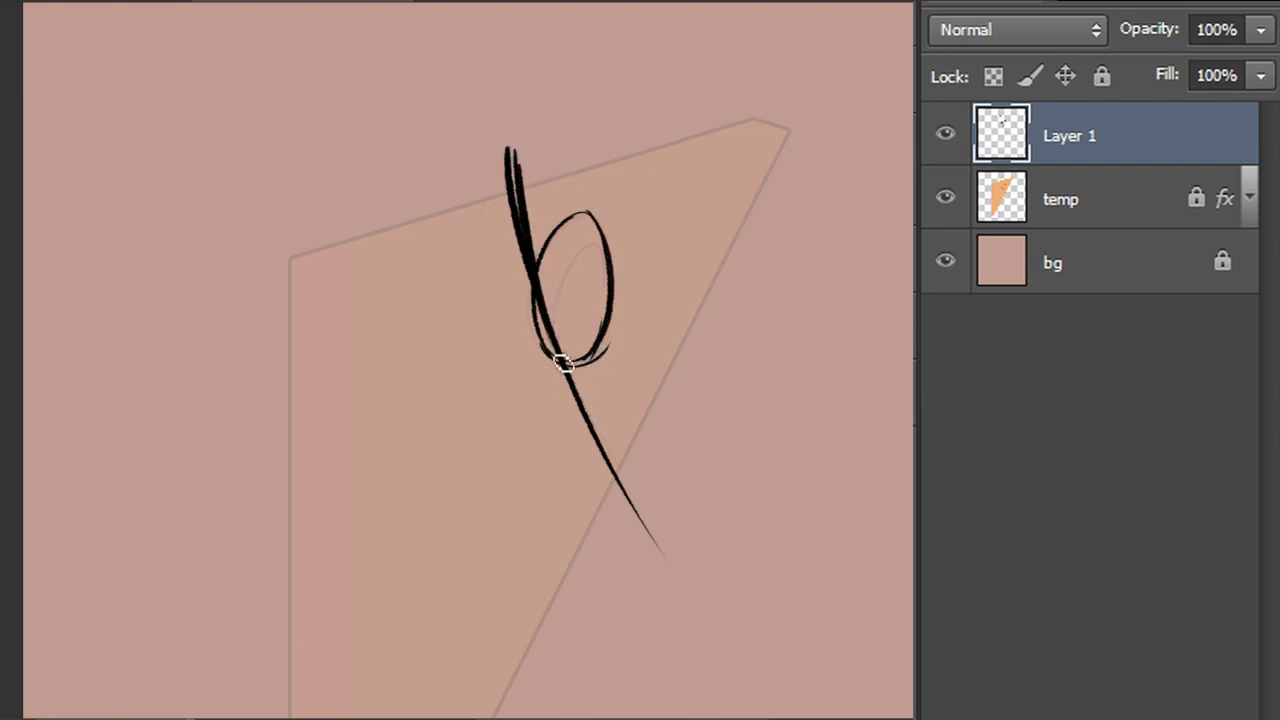
{"action": "left_click_drag", "start_coordinate": [537, 285], "coordinate": [560, 361]}
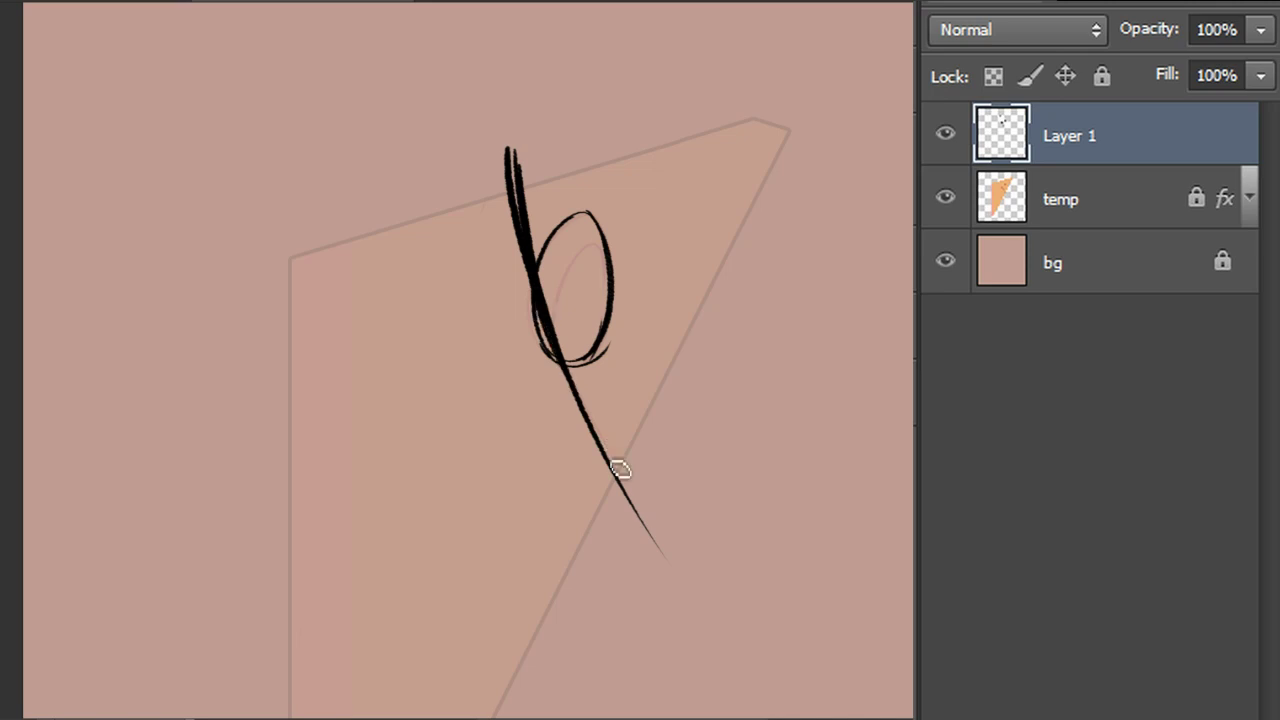
{"action": "mouse_move", "coordinate": [556, 346]}
{"action": "left_mouse_down"}
{"action": "mouse_move", "coordinate": [586, 269]}
{"action": "mouse_move", "coordinate": [605, 264]}
{"action": "mouse_move", "coordinate": [609, 294]}
{"action": "mouse_move", "coordinate": [574, 311]}
{"action": "left_mouse_up"}
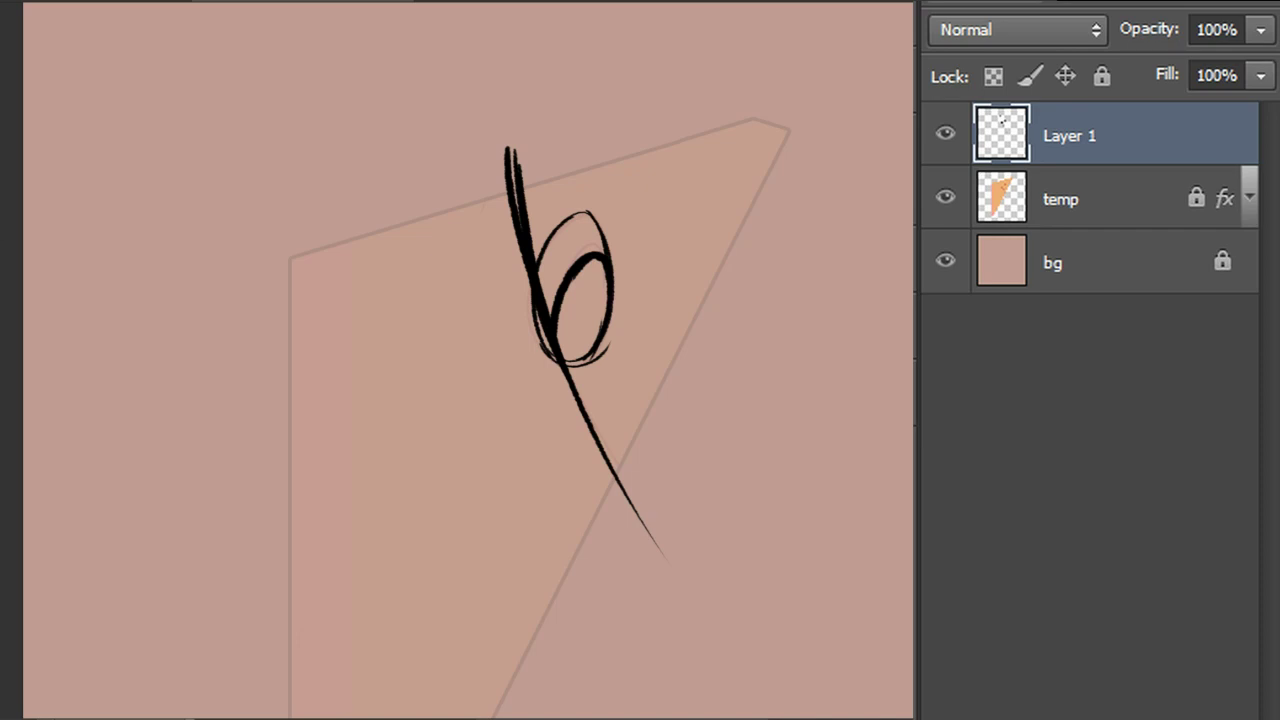
Erase the extra stroke at the top of the curved line and fill the crescent inside the oval with black
{"action": "left_click_drag", "start_coordinate": [501, 144], "coordinate": [518, 274]}
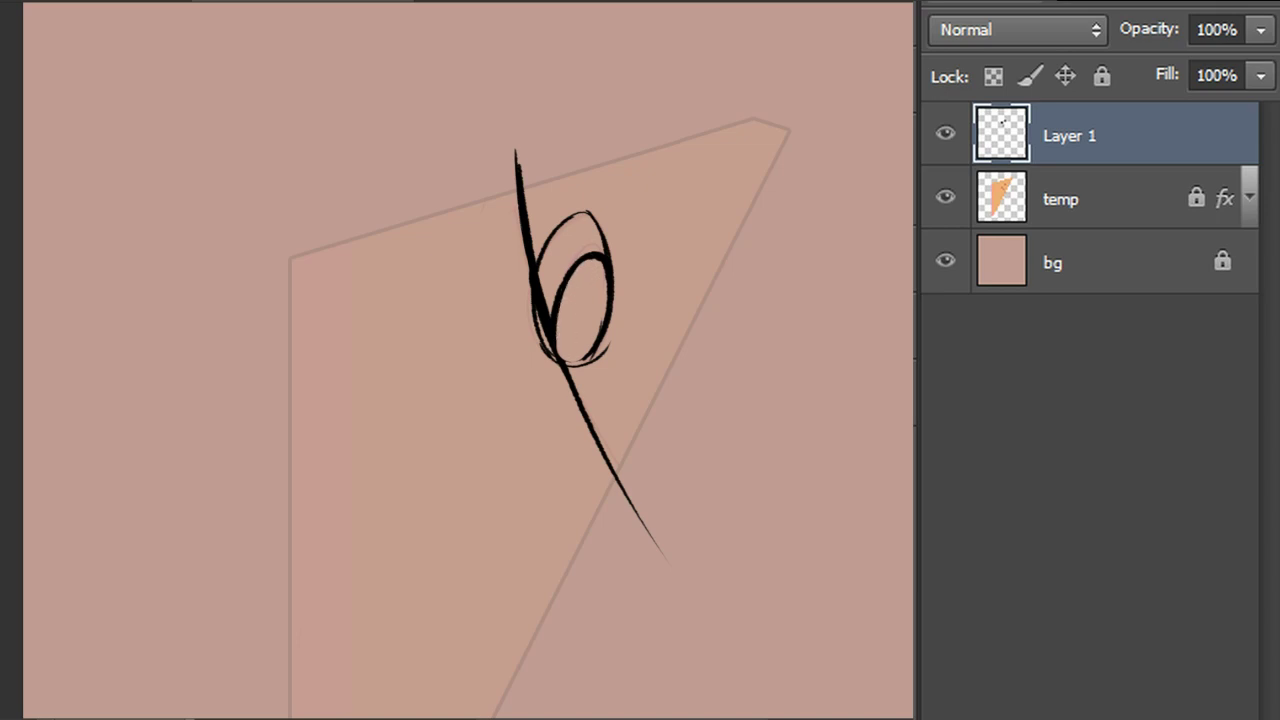
{"action": "left_click", "coordinate": [568, 263]}
{"action": "left_click", "coordinate": [546, 343], "text": "shift"}
{"action": "key", "text": "shift+BackSpace"}
{"action": "key", "text": "Return"}
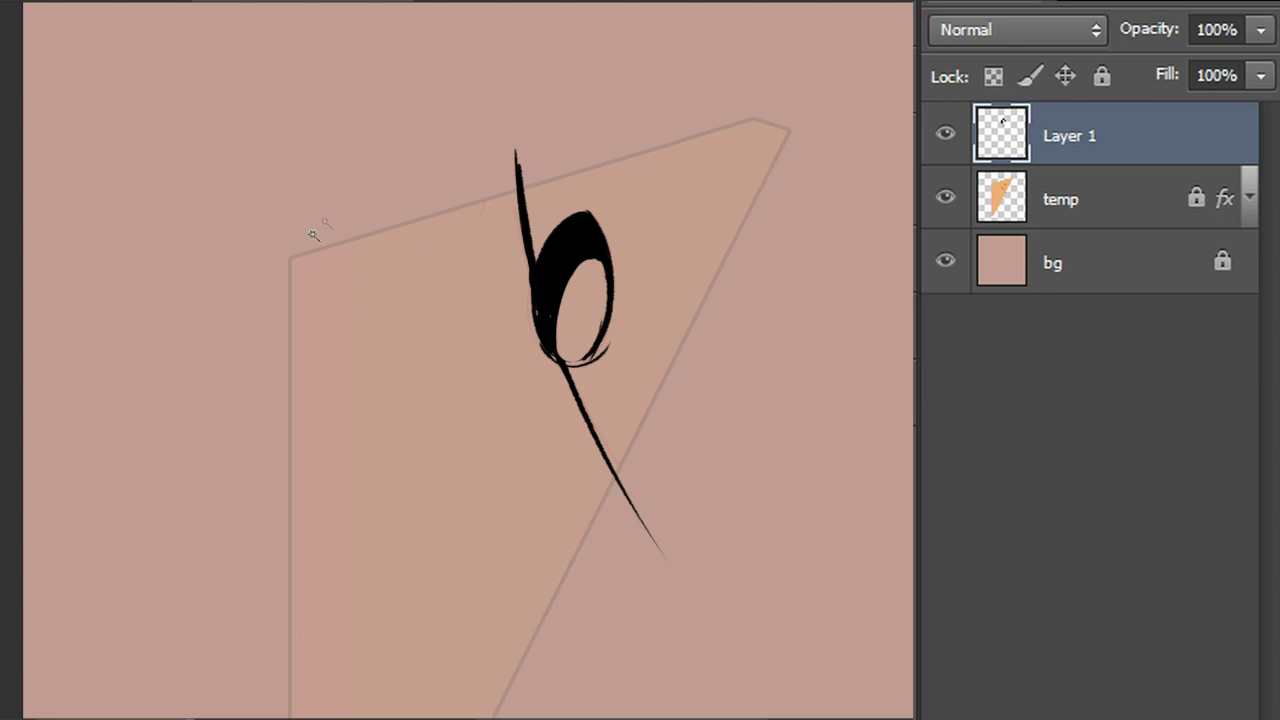
Thicken the lower tail of the curved line with extra strokes running down from the oval past the slanted edge
{"action": "left_click_drag", "start_coordinate": [560, 367], "coordinate": [672, 556]}
{"action": "key", "text": "ctrl+z"}
{"action": "left_click_drag", "start_coordinate": [556, 360], "coordinate": [660, 567]}
{"action": "key", "text": "ctrl+z"}
{"action": "left_click_drag", "start_coordinate": [550, 356], "coordinate": [658, 538]}
{"action": "key", "text": "ctrl+z"}
{"action": "left_click_drag", "start_coordinate": [552, 358], "coordinate": [641, 512]}
{"action": "key", "text": "ctrl+z"}
{"action": "left_click_drag", "start_coordinate": [557, 358], "coordinate": [664, 547]}
{"action": "left_click_drag", "start_coordinate": [553, 356], "coordinate": [605, 424]}
Thicken the upper end of the curved line and fill the gap between the strokes just below the oval
{"action": "left_click_drag", "start_coordinate": [512, 68], "coordinate": [517, 203]}
{"action": "key", "text": "ctrl+z"}
{"action": "left_click_drag", "start_coordinate": [510, 122], "coordinate": [518, 220]}
{"action": "key", "text": "ctrl+z"}
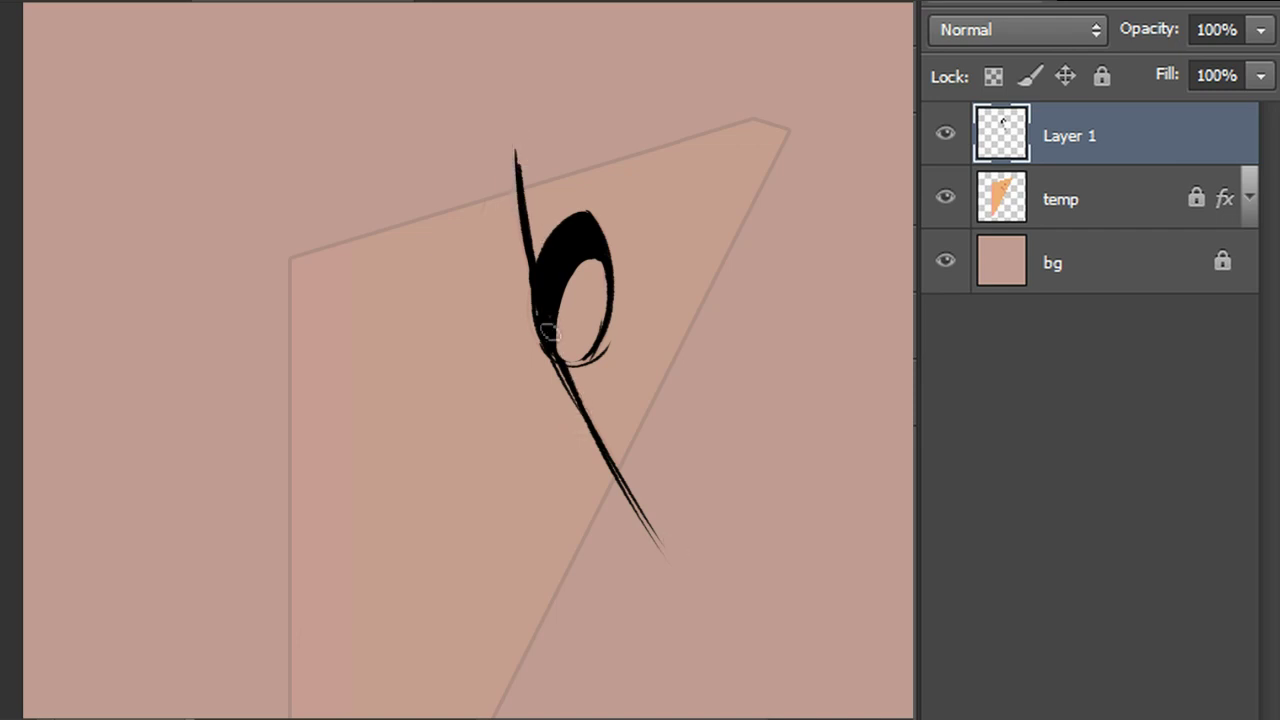
{"action": "left_click_drag", "start_coordinate": [514, 151], "coordinate": [524, 254]}
{"action": "left_click_drag", "start_coordinate": [548, 331], "coordinate": [680, 552]}
{"action": "key", "text": "ctrl+z"}
{"action": "mouse_move", "coordinate": [558, 362]}
{"action": "left_mouse_down"}
{"action": "mouse_move", "coordinate": [667, 544]}
{"action": "mouse_move", "coordinate": [617, 389]}
{"action": "left_mouse_up"}
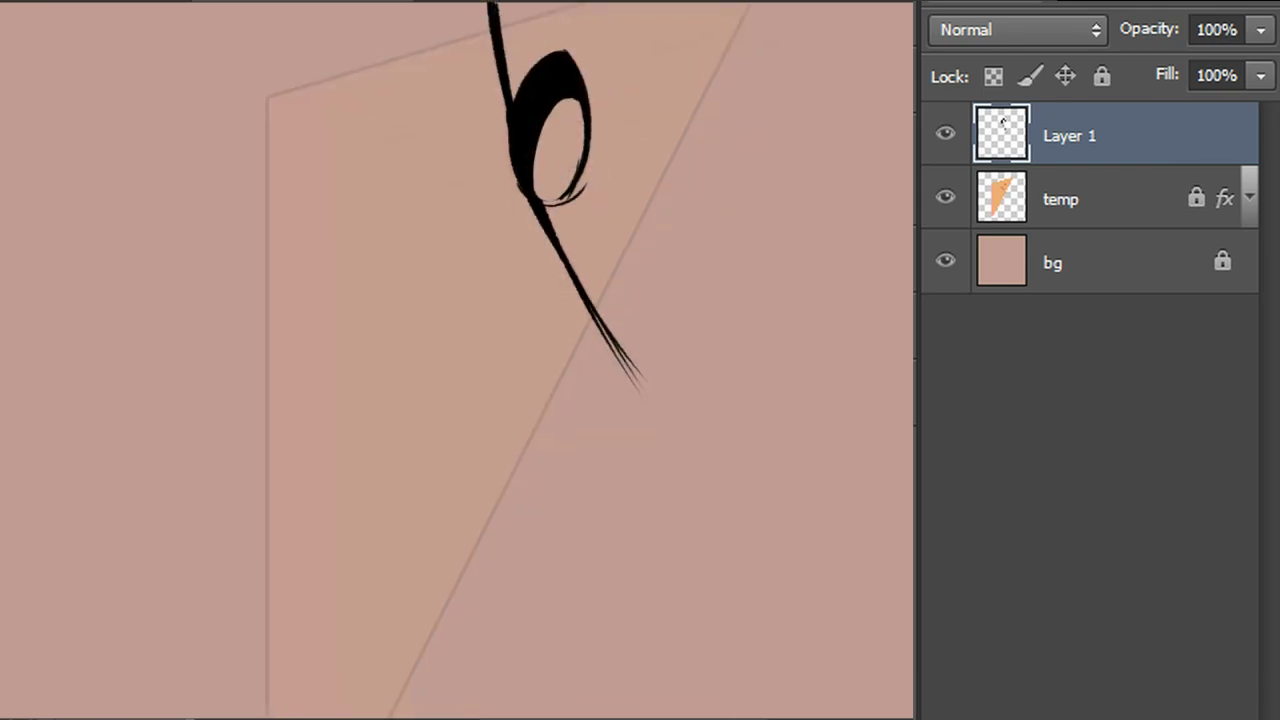
Select the panel's shape from the temp layer and fill it with white on a new layer directly above temp
{"action": "left_click", "coordinate": [1036, 220]}
{"action": "key", "text": "w"}
{"action": "left_click", "coordinate": [800, 288]}
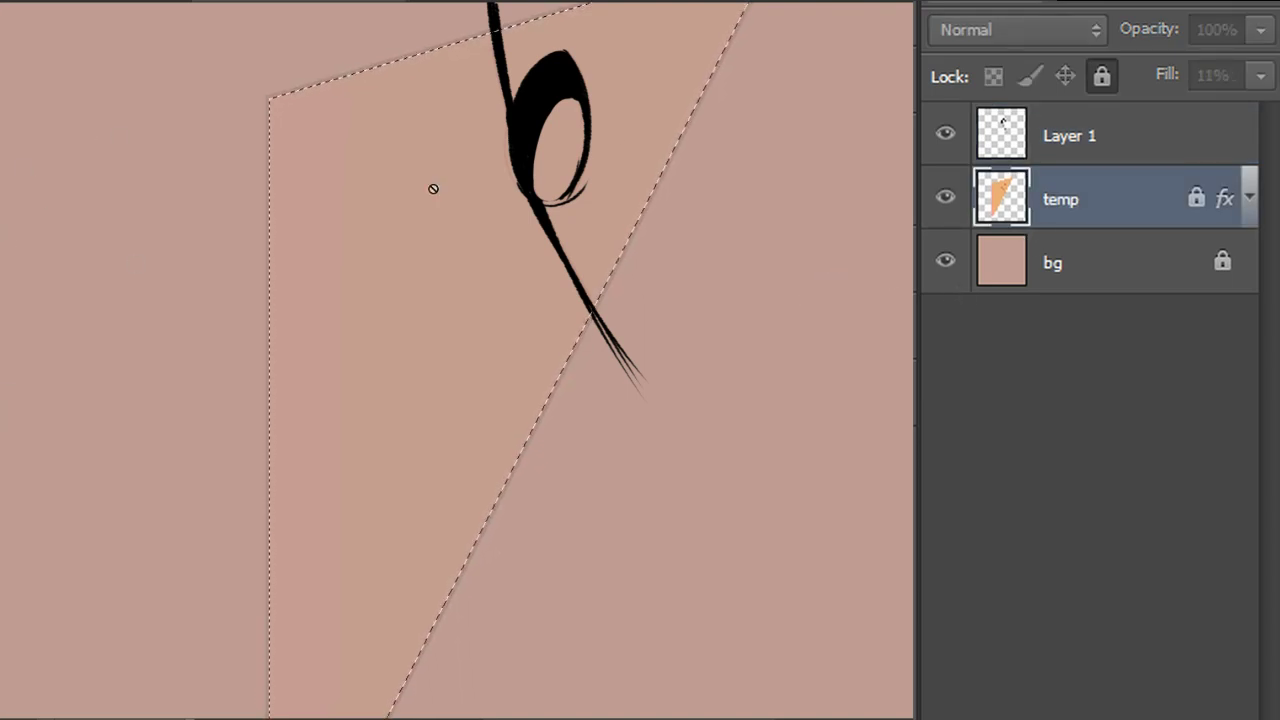
{"action": "left_click_drag", "start_coordinate": [739, 306], "coordinate": [739, 183]}
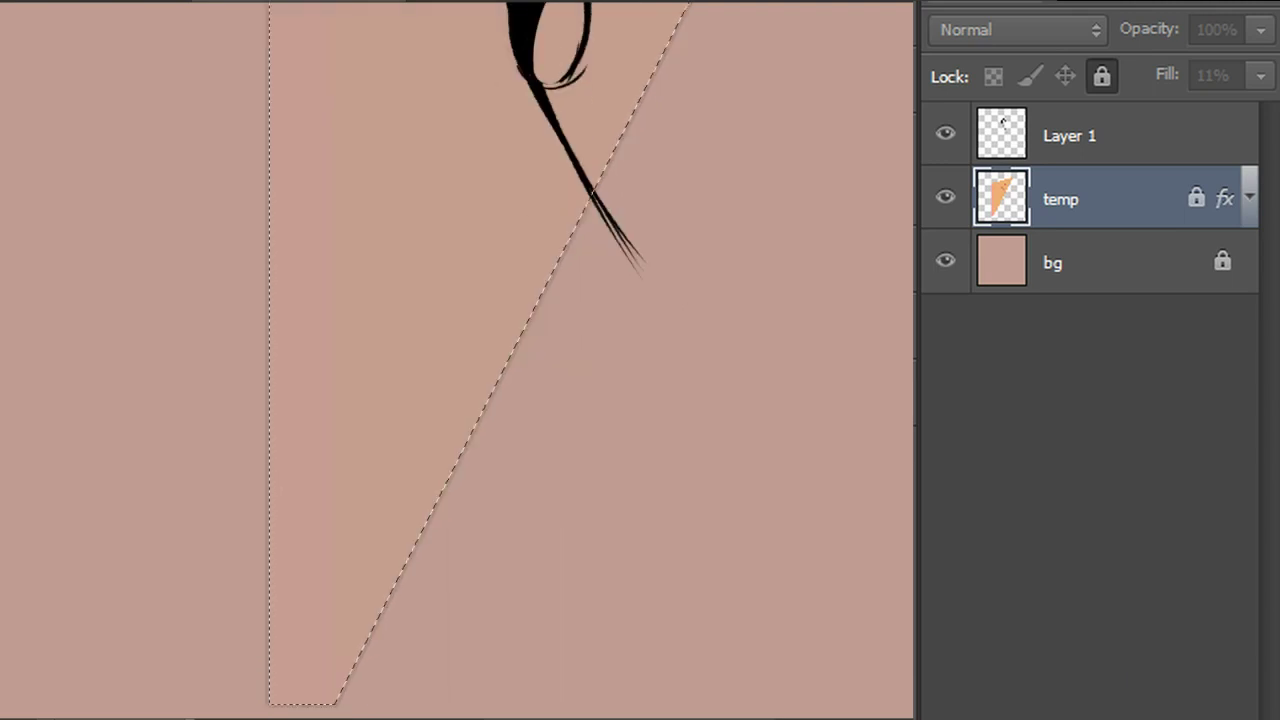
{"action": "left_click_drag", "start_coordinate": [600, 250], "coordinate": [611, 510]}
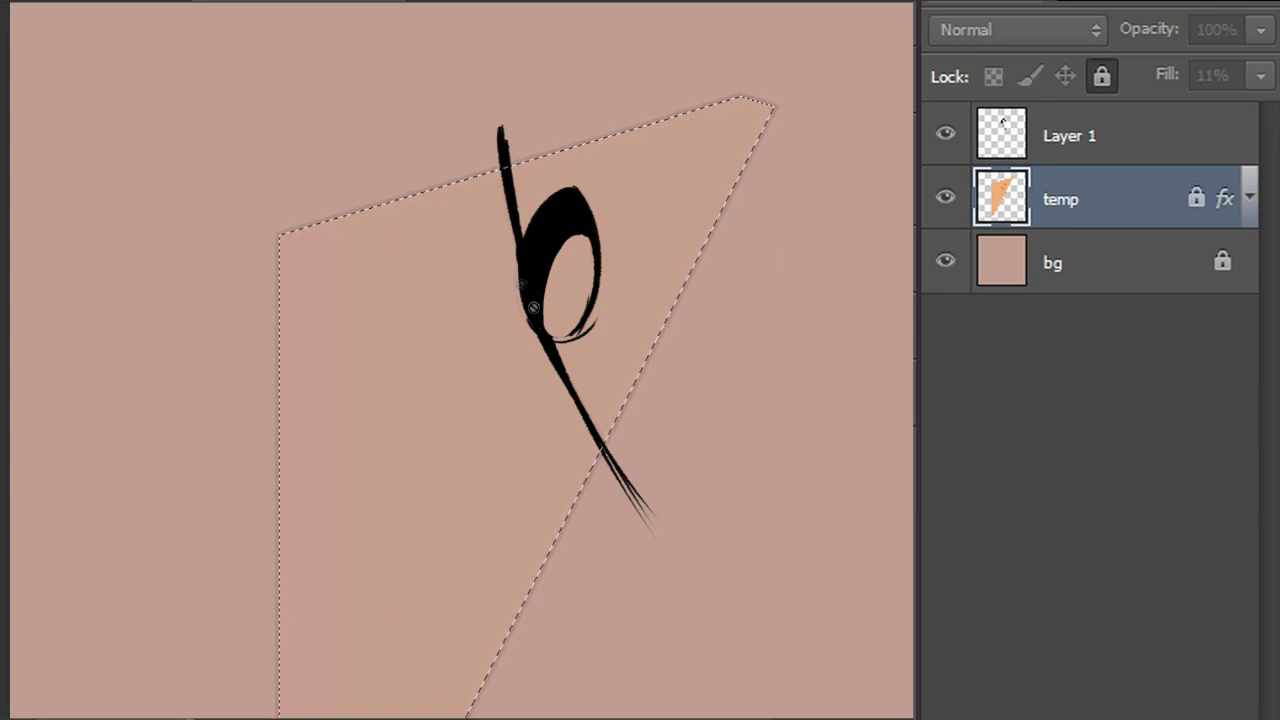
{"action": "key", "text": "ctrl+alt+shift+n"}
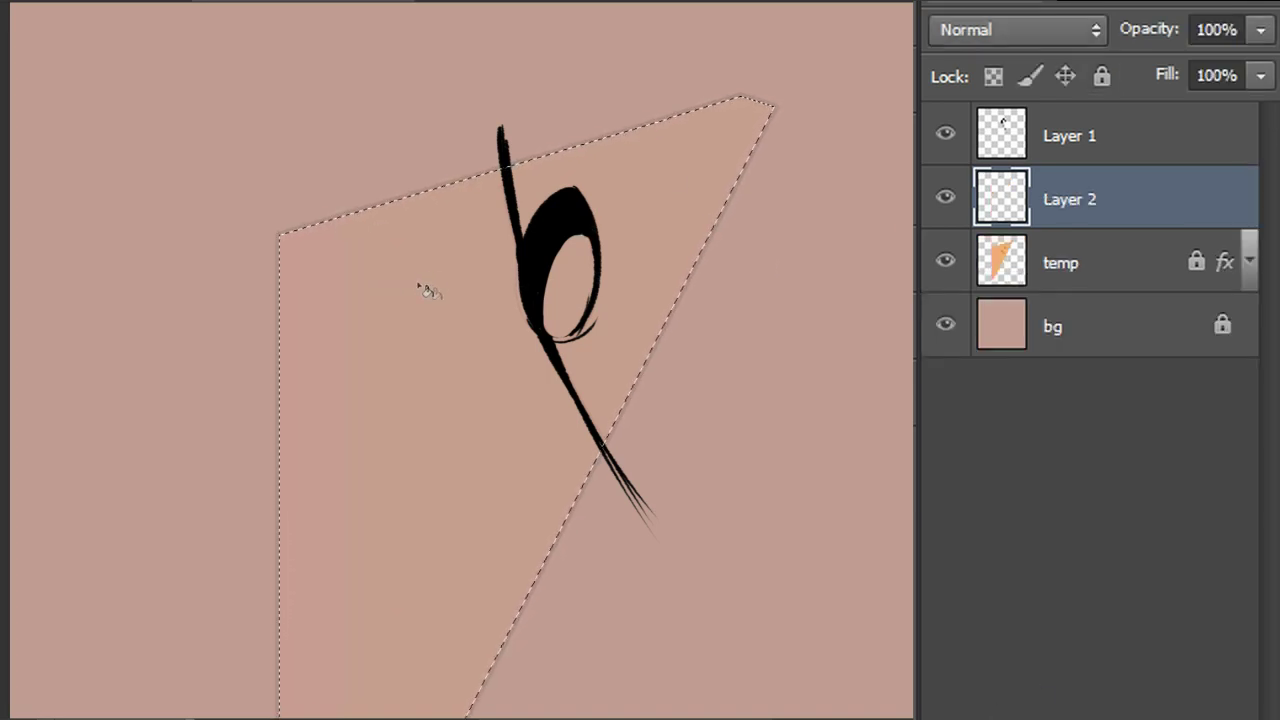
{"action": "left_click", "coordinate": [428, 290]}
{"action": "key", "text": "ctrl+d"}
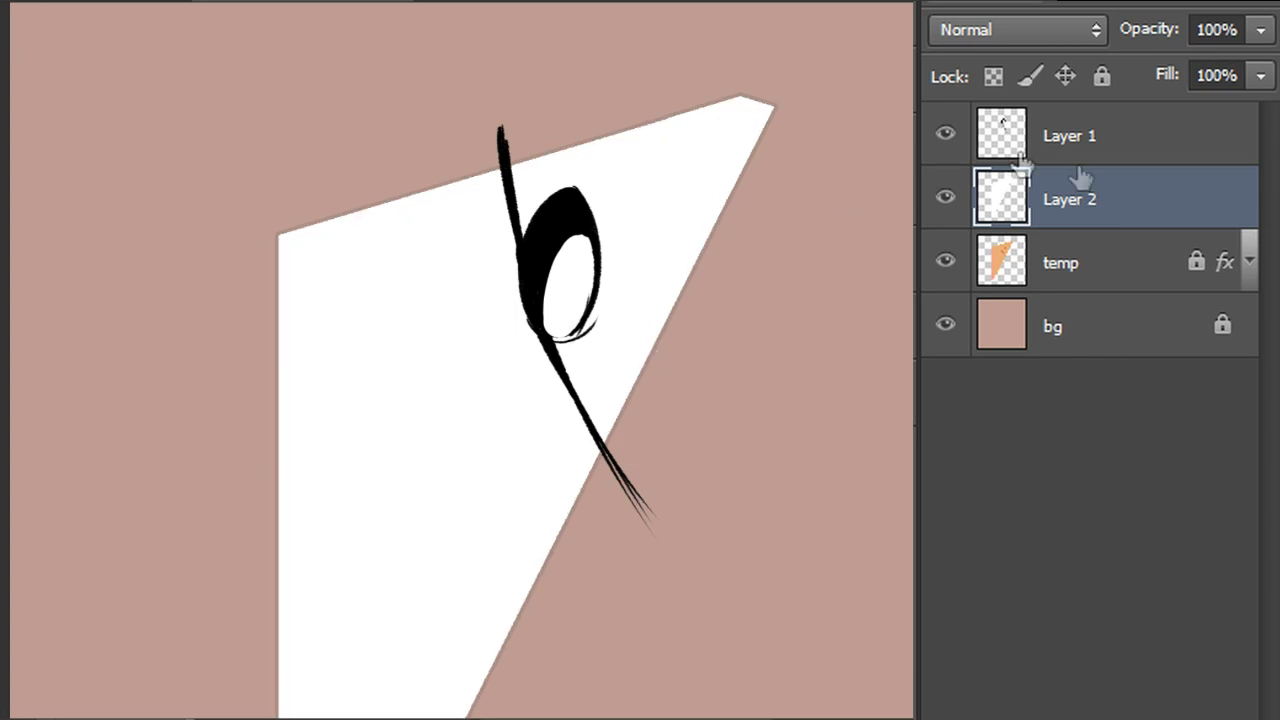
Clip the line art on Layer 1 to the white panel shape with a clipping mask and merge the two layers
{"action": "left_click", "coordinate": [1140, 155]}
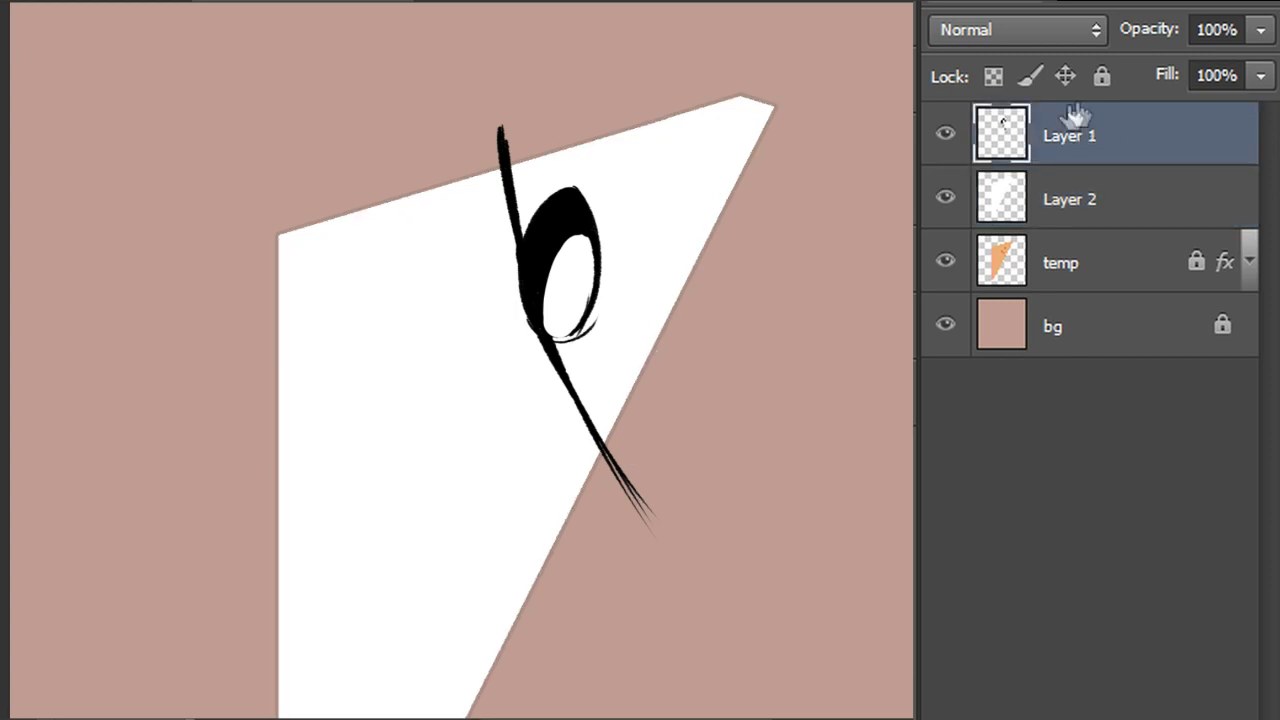
{"action": "right_click", "coordinate": [1076, 138]}
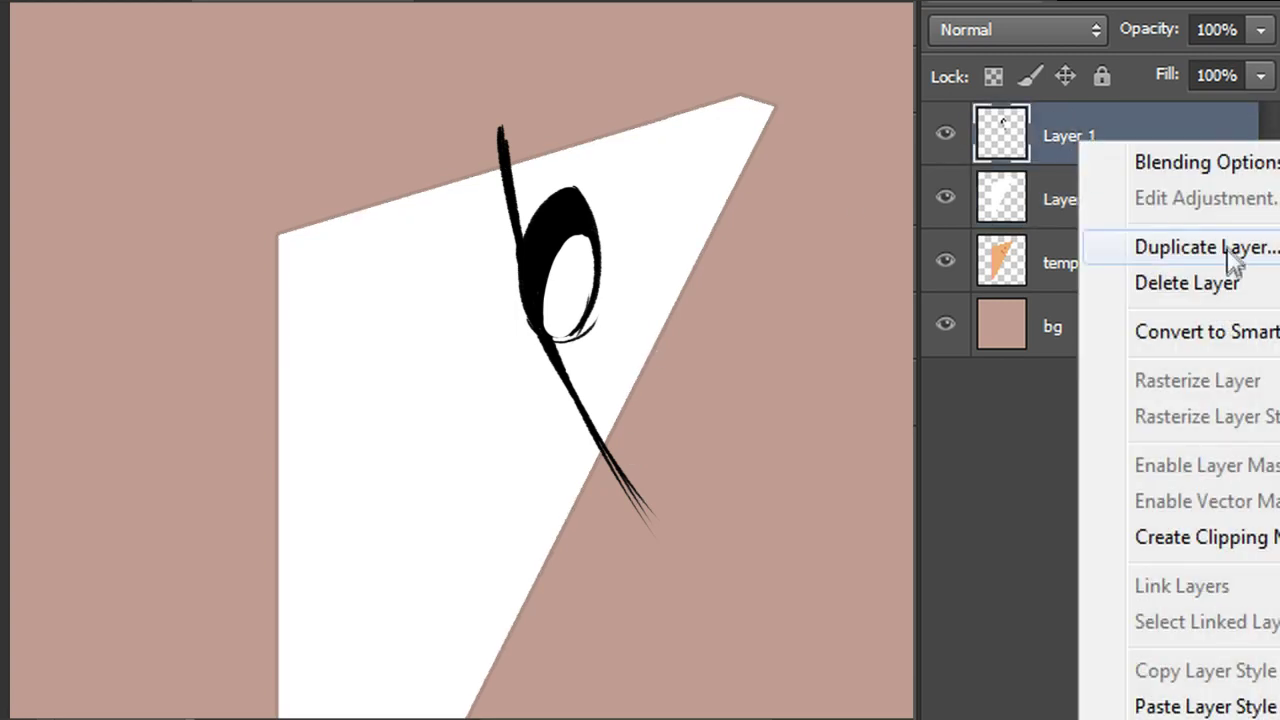
{"action": "left_click", "coordinate": [1244, 540]}
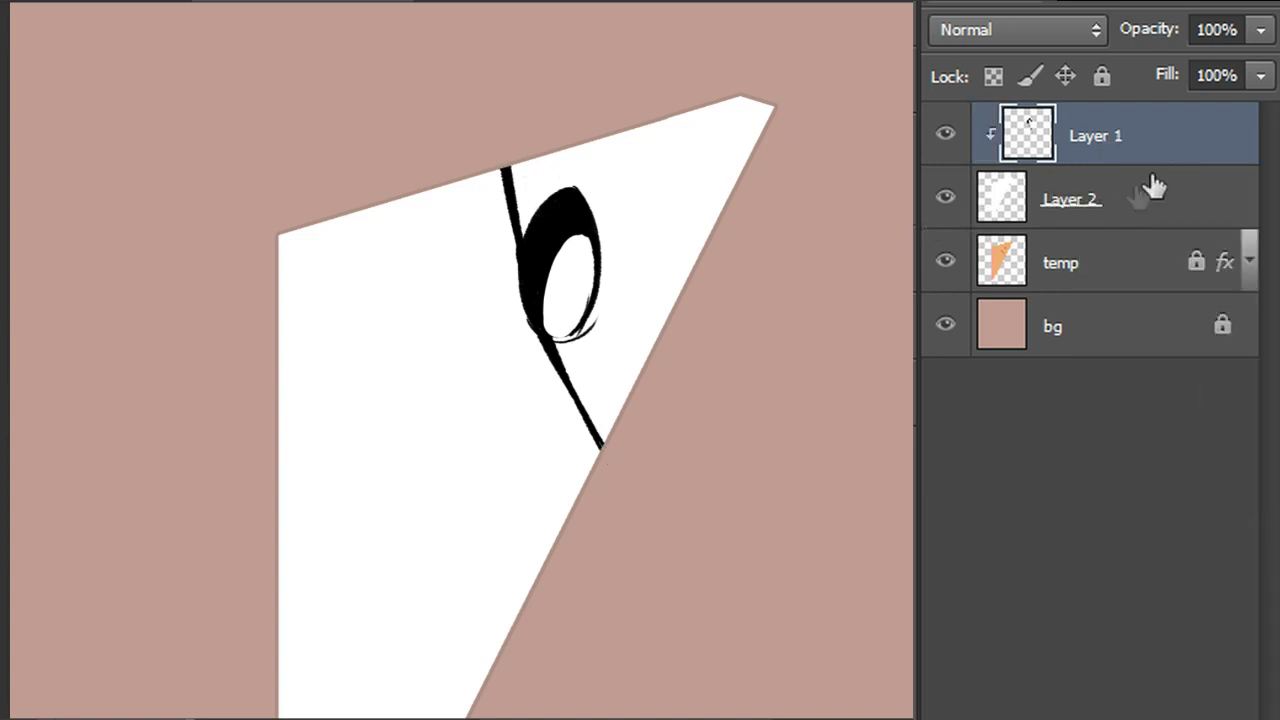
{"action": "key", "text": "ctrl+e"}
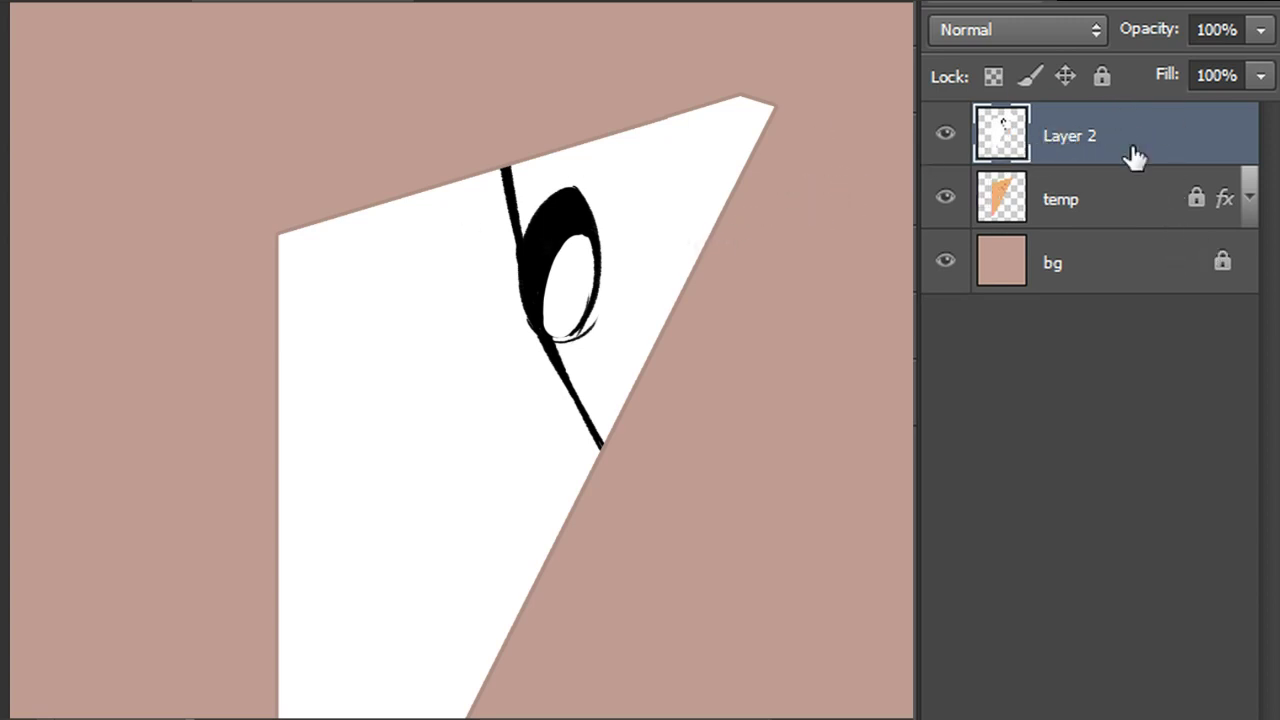
{"action": "left_click", "coordinate": [945, 137]}
{"action": "left_click", "coordinate": [945, 137]}
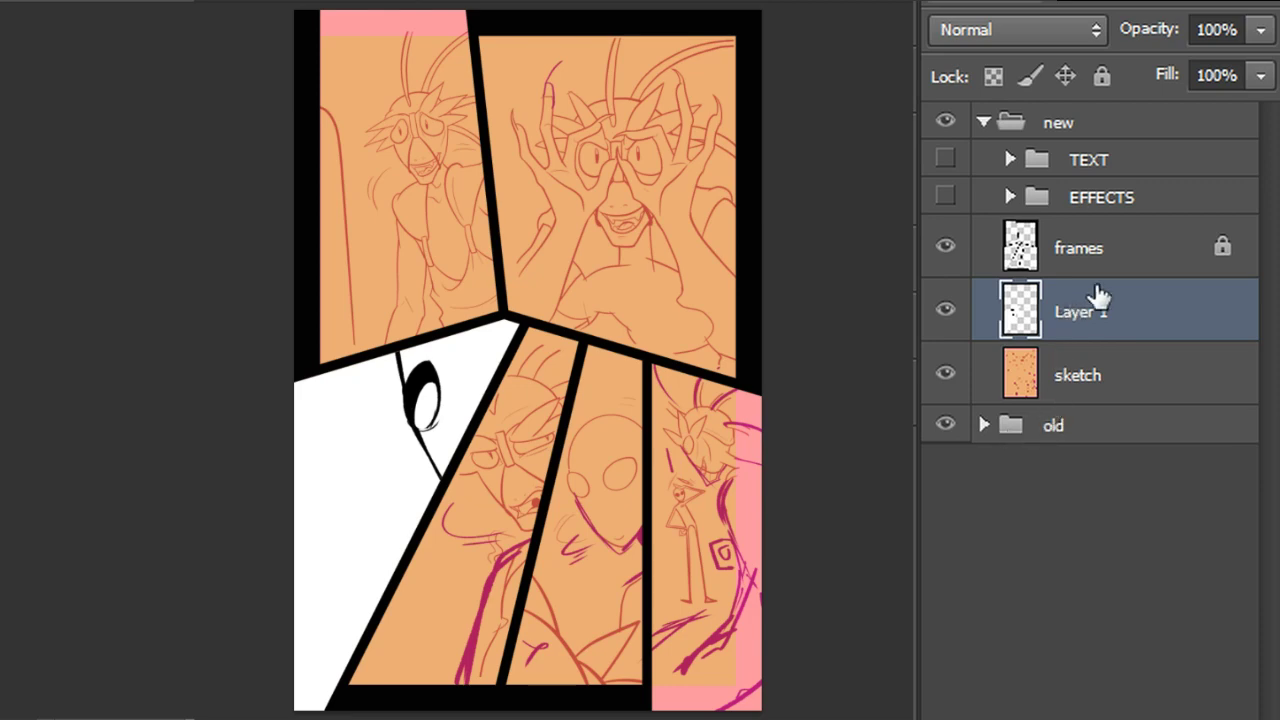
Merge the pasted panel art into the comic page's sketch layer, and copy the narrow bald-head sketch panel into the panel drawing document
{"action": "key", "text": "ctrl+e"}
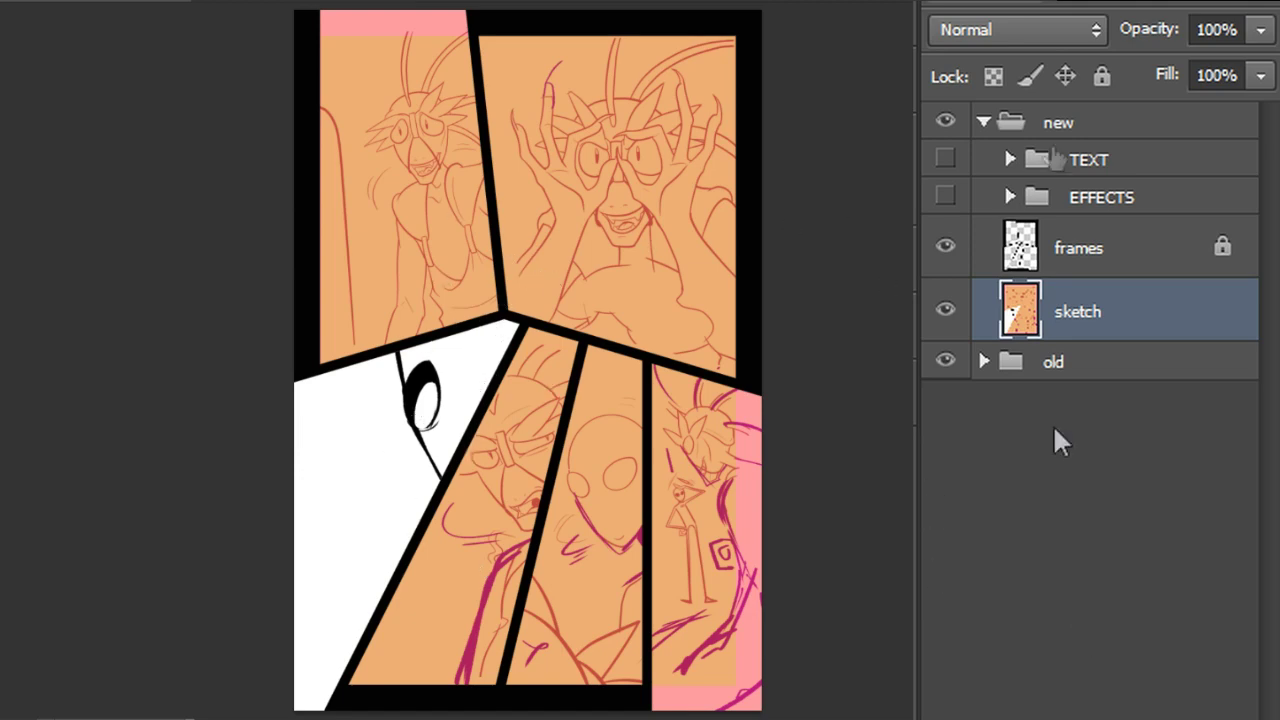
{"action": "left_click", "coordinate": [1015, 265]}
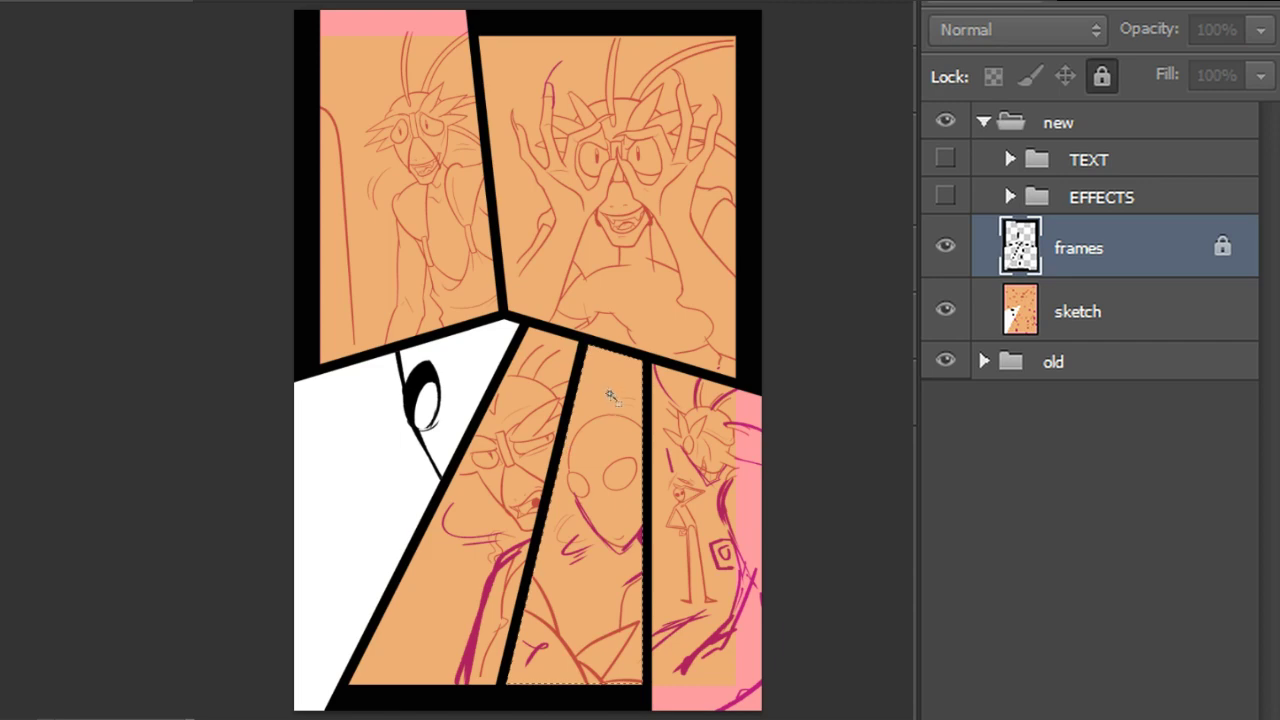
{"action": "left_click", "coordinate": [1075, 305]}
{"action": "left_click", "coordinate": [603, 402]}
{"action": "key", "text": "ctrl+c"}
{"action": "left_click", "coordinate": [300, 6]}
{"action": "key", "text": "ctrl+v"}
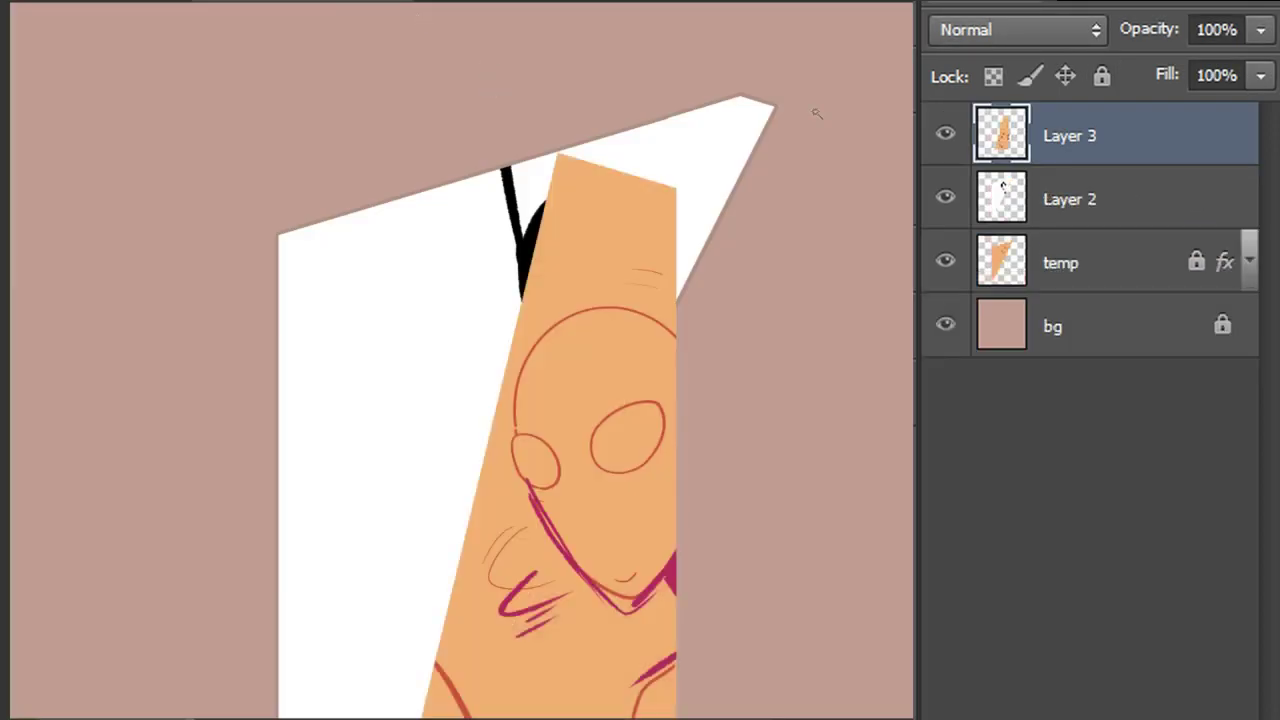
{"action": "left_click_drag", "start_coordinate": [560, 450], "coordinate": [565, 342]}
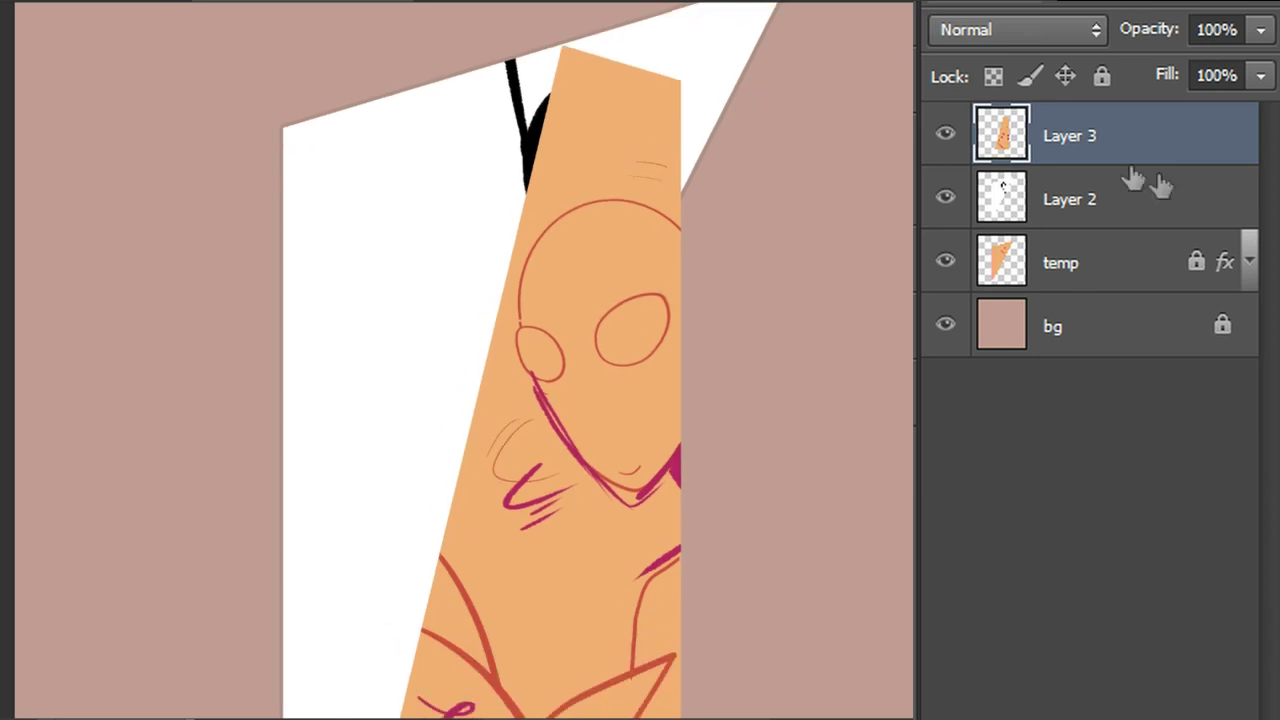
Paste the copied layer style onto the new panel layer and delete the old Layer 2 and temp layers
{"action": "right_click", "coordinate": [1112, 123]}
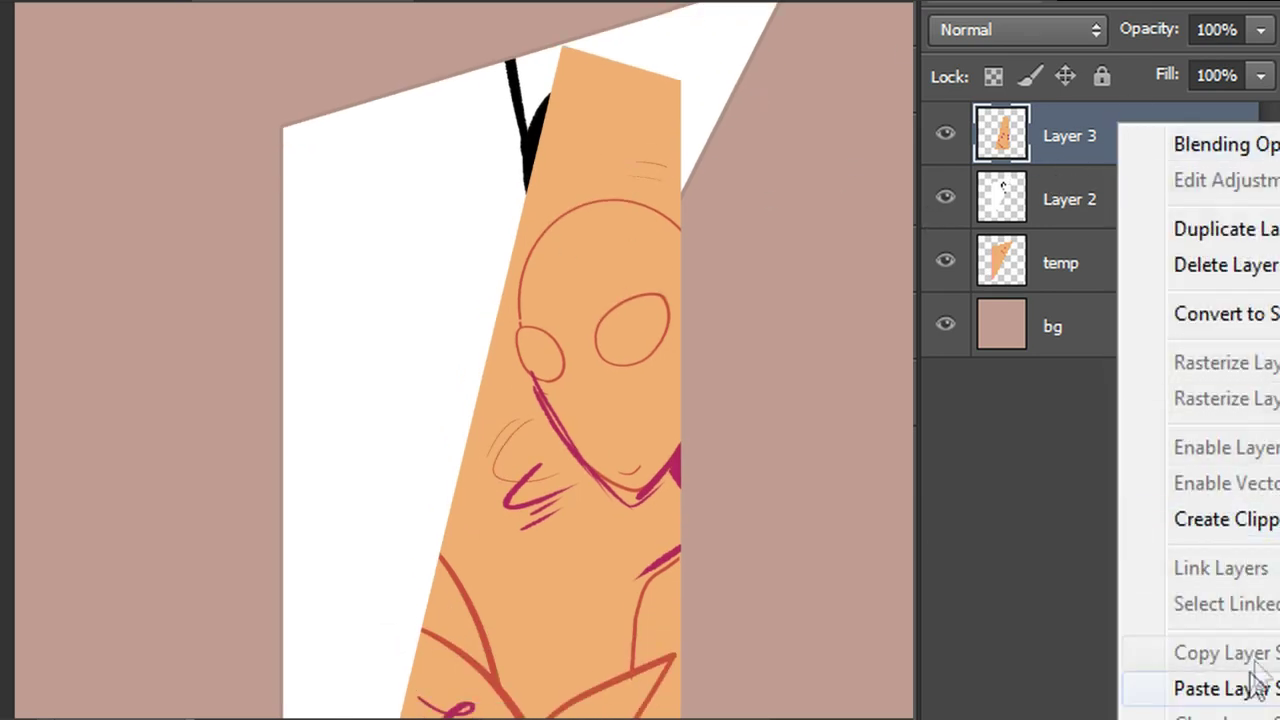
{"action": "left_click", "coordinate": [1234, 689]}
{"action": "left_click", "coordinate": [1050, 335]}
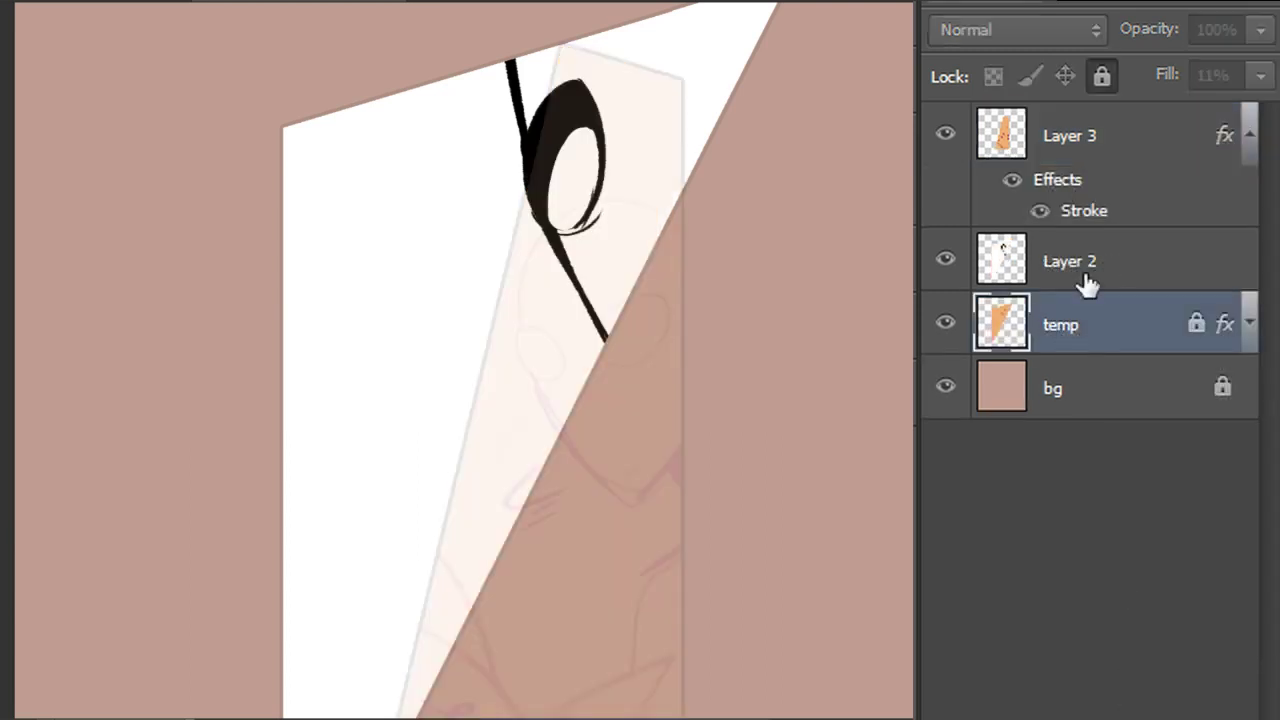
{"action": "left_click", "coordinate": [1110, 272], "text": "shift"}
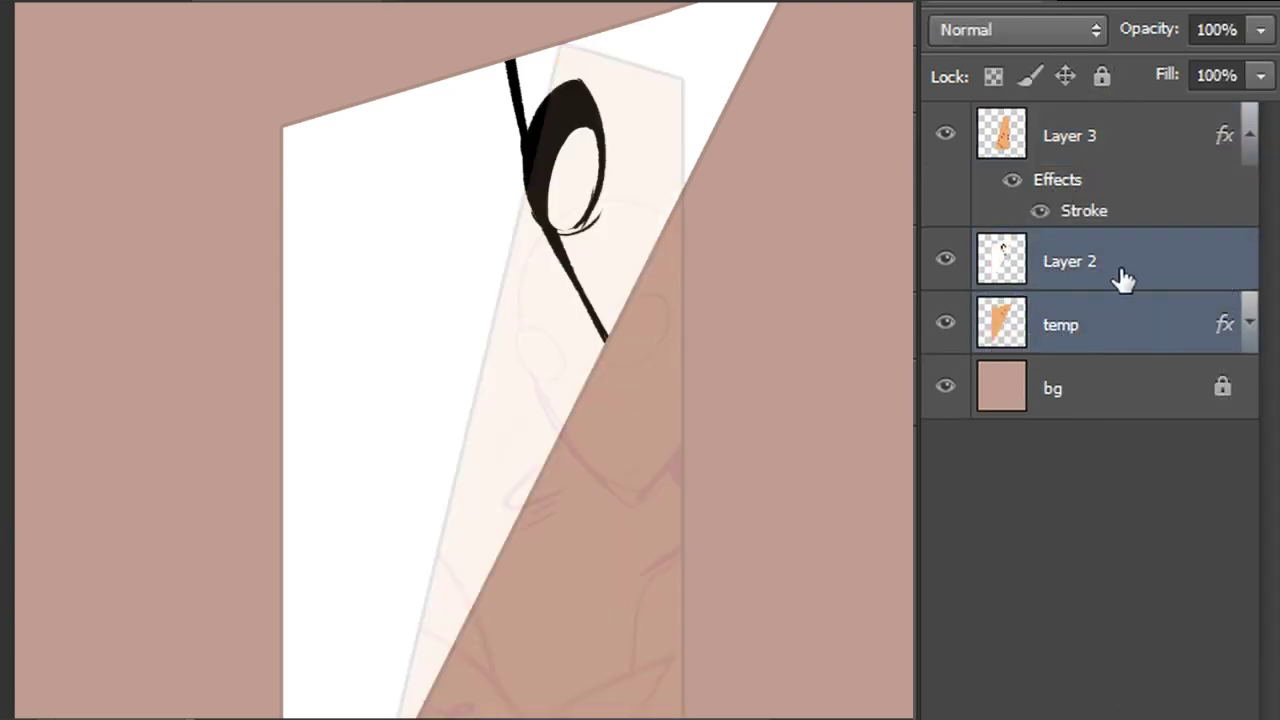
{"action": "key", "text": "Delete"}
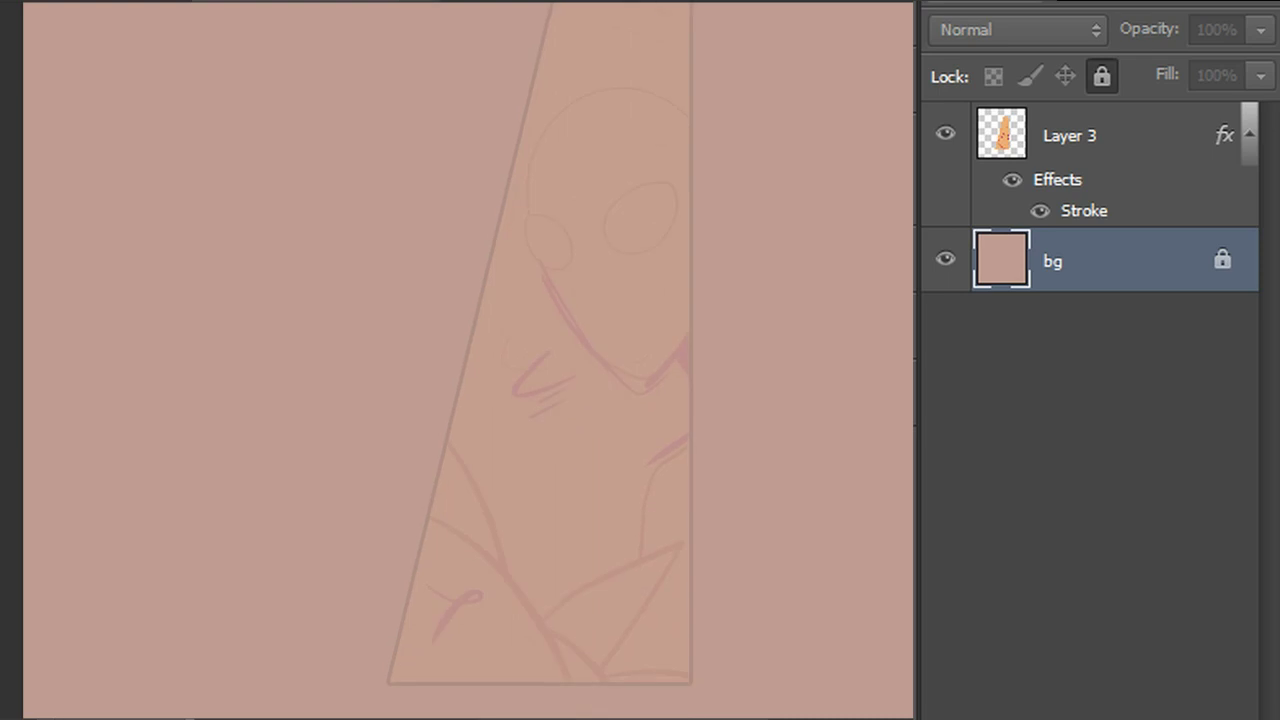
{"action": "left_click", "coordinate": [246, 296]}
{"action": "key", "text": "ctrl+d"}
Add an empty drawing layer above Layer 3, then collapse Layer 3's effects and lock it
{"action": "left_click", "coordinate": [1112, 137]}
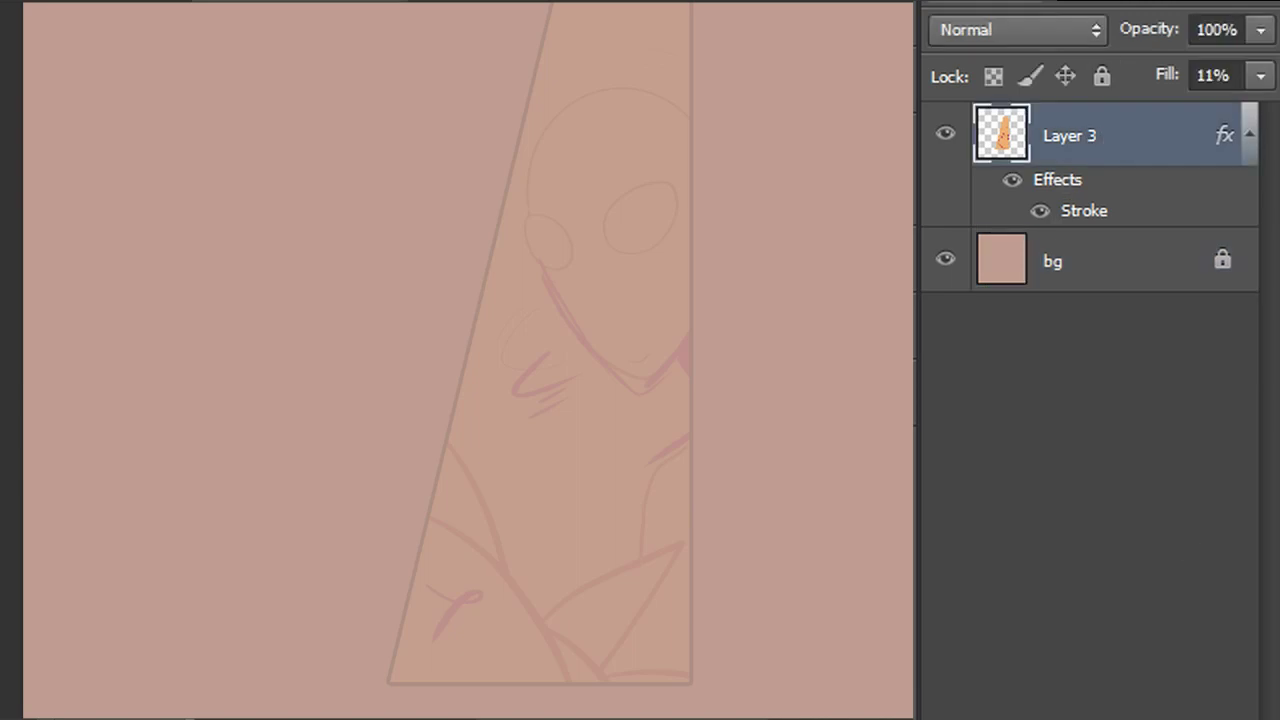
{"action": "key", "text": "ctrl+shift+alt+n"}
{"action": "left_click", "coordinate": [1175, 208]}
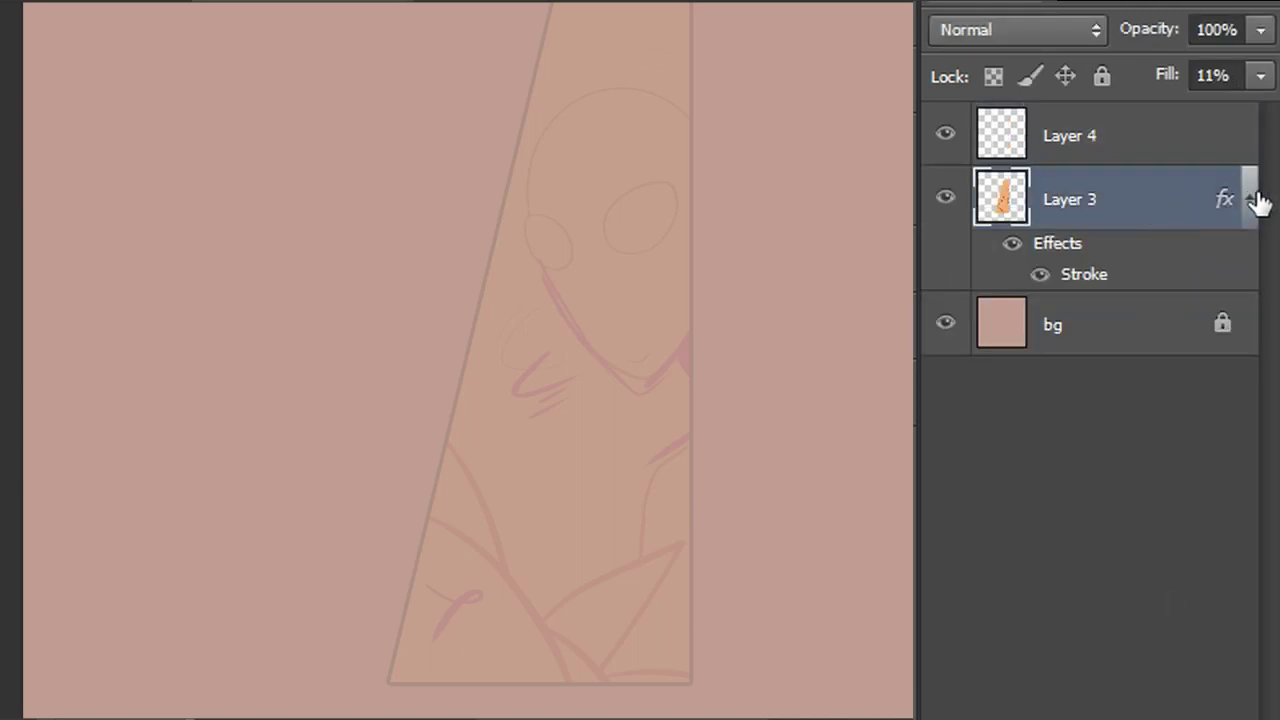
{"action": "left_click", "coordinate": [1250, 199]}
{"action": "key", "text": "ctrl+slash"}
{"action": "left_click", "coordinate": [1094, 134]}
{"action": "scroll", "coordinate": [460, 360], "scroll_direction": "down", "scroll_amount": 1}
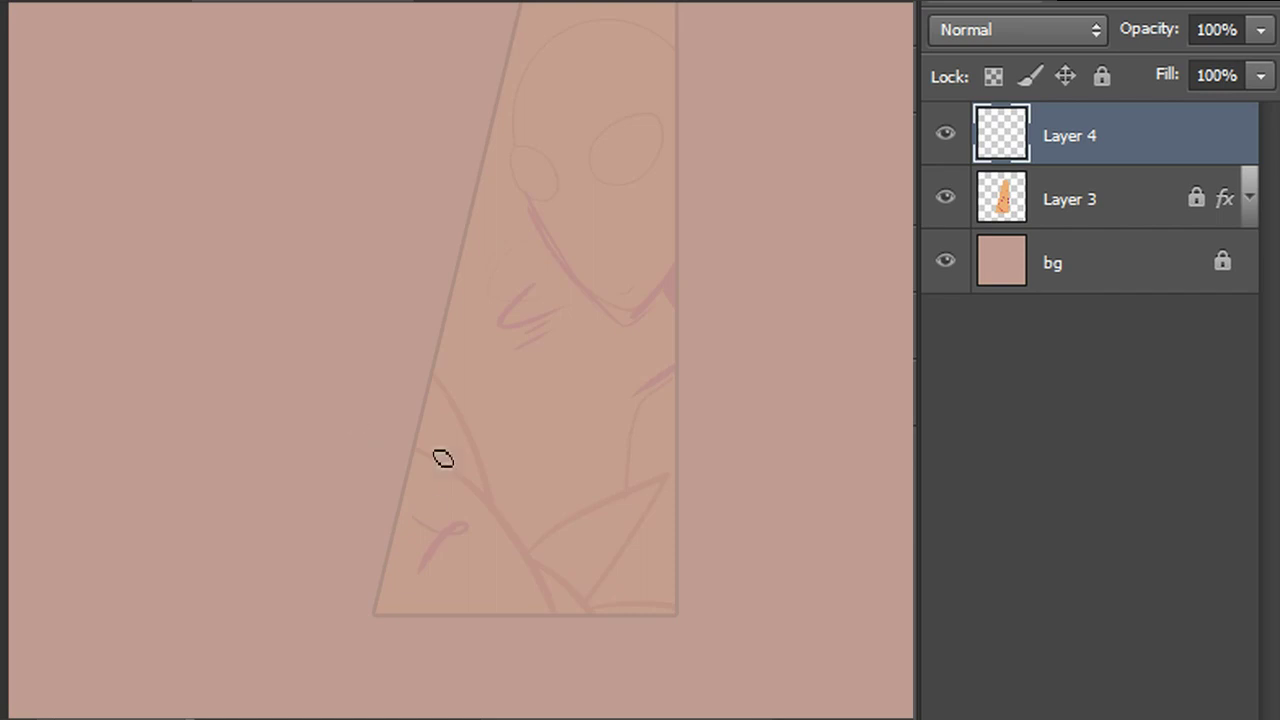
Draw a long black arc along the sketched shoulder line, extending past the panel's slanted edge and bottom edge
{"action": "left_click_drag", "start_coordinate": [345, 412], "coordinate": [578, 718]}
{"action": "scroll", "coordinate": [460, 360], "scroll_direction": "down", "scroll_amount": 1}
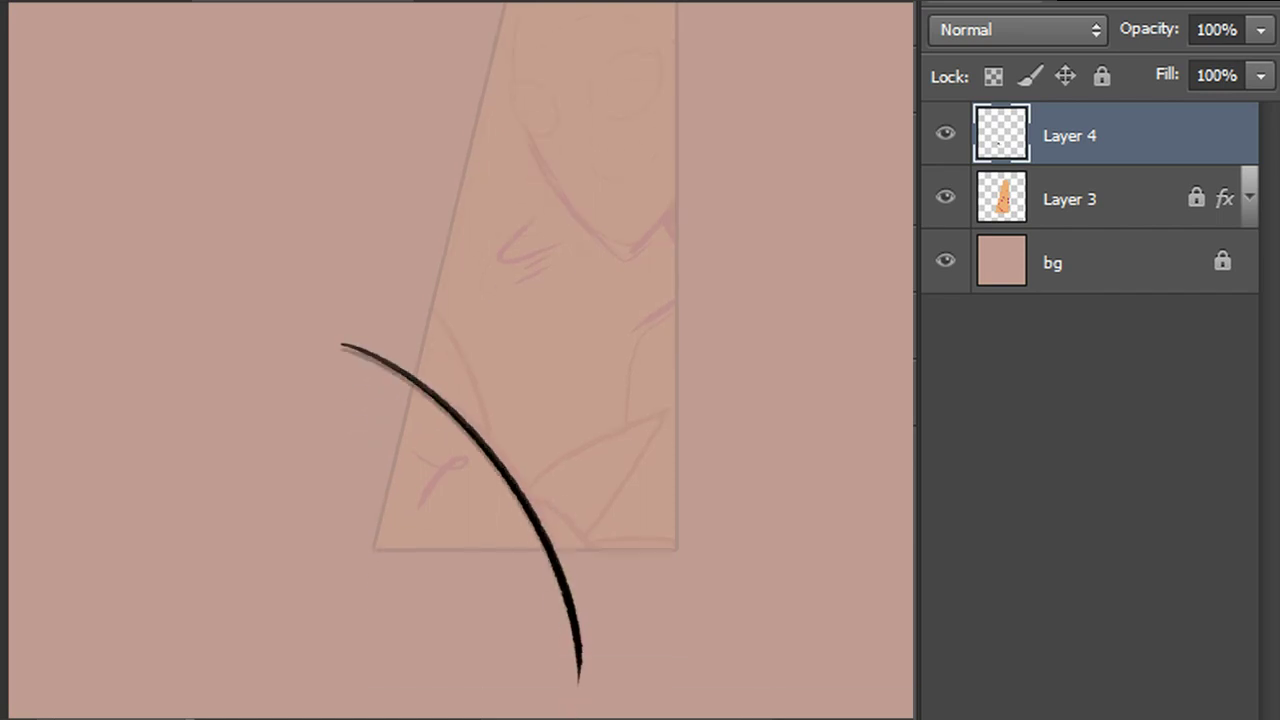
{"action": "key", "text": "ctrl+z"}
{"action": "mouse_move", "coordinate": [325, 335]}
{"action": "left_mouse_down"}
{"action": "mouse_move", "coordinate": [564, 520]}
{"action": "mouse_move", "coordinate": [595, 705]}
{"action": "left_mouse_up"}
{"action": "key", "text": "ctrl+z"}
{"action": "left_click_drag", "start_coordinate": [366, 363], "coordinate": [554, 657]}
{"action": "key", "text": "ctrl+z"}
{"action": "left_click_drag", "start_coordinate": [373, 360], "coordinate": [478, 418]}
{"action": "left_click_drag", "start_coordinate": [587, 606], "coordinate": [572, 702]}
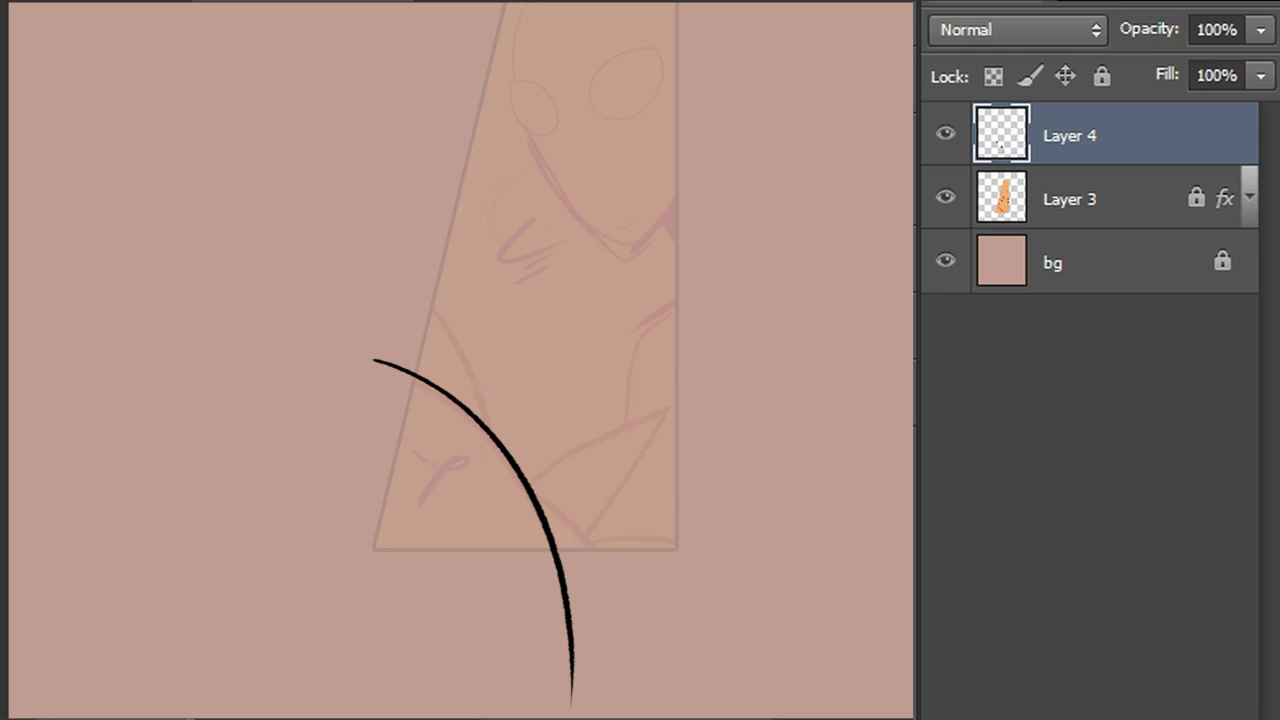
Ink a short inner curve branching off the middle of the long shoulder line and bending down past the sketch's lower edge
{"action": "mouse_move", "coordinate": [532, 490]}
{"action": "left_mouse_down"}
{"action": "mouse_move", "coordinate": [594, 586]}
{"action": "mouse_move", "coordinate": [607, 648]}
{"action": "left_mouse_up"}
{"action": "key", "text": "ctrl+z"}
{"action": "key", "text": "ctrl+z"}
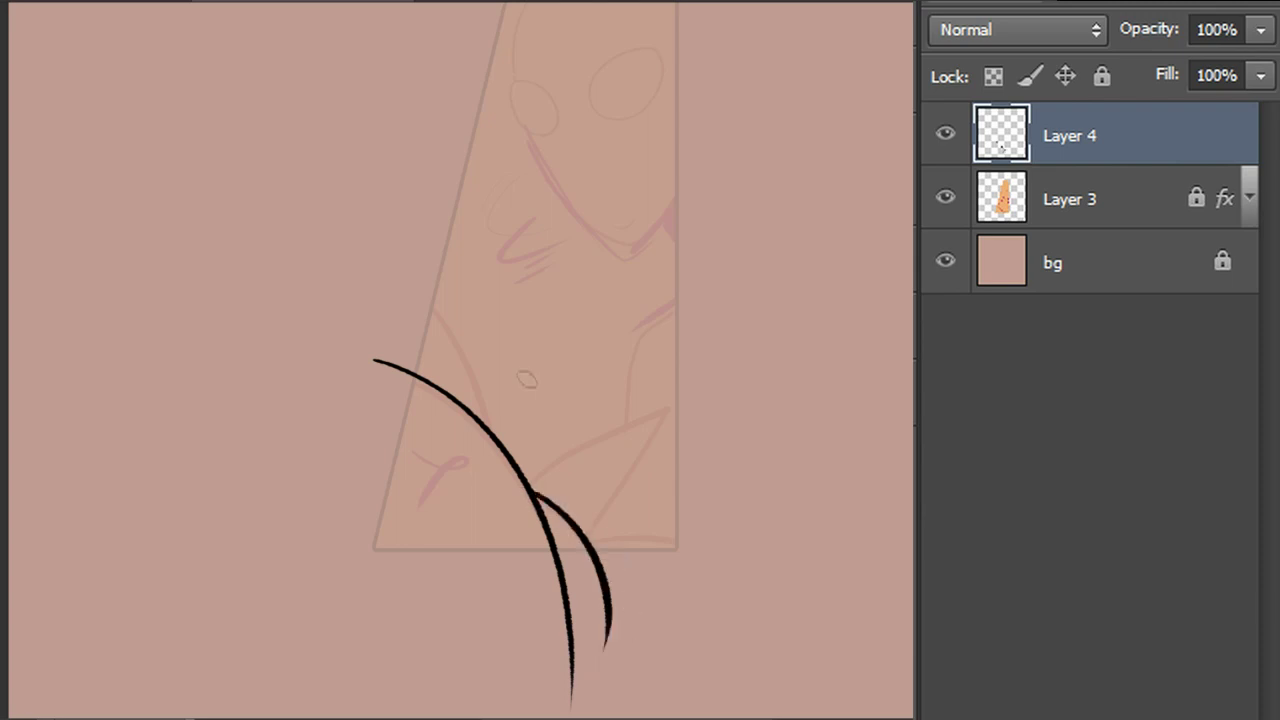
{"action": "mouse_move", "coordinate": [466, 186]}
{"action": "left_mouse_down"}
{"action": "mouse_move", "coordinate": [457, 206]}
{"action": "mouse_move", "coordinate": [543, 543]}
{"action": "mouse_move", "coordinate": [729, 291]}
{"action": "mouse_move", "coordinate": [736, 115]}
{"action": "left_mouse_up"}
{"action": "key", "text": "ctrl+z"}
Ink the upright pointed collar flap above the shoulder line and a shallow curve extending right from its base
{"action": "mouse_move", "coordinate": [522, 470]}
{"action": "left_mouse_down"}
{"action": "mouse_move", "coordinate": [543, 362]}
{"action": "mouse_move", "coordinate": [598, 300]}
{"action": "left_mouse_up"}
{"action": "key", "text": "ctrl+z"}
{"action": "mouse_move", "coordinate": [522, 472]}
{"action": "left_mouse_down"}
{"action": "mouse_move", "coordinate": [627, 369]}
{"action": "mouse_move", "coordinate": [593, 527]}
{"action": "mouse_move", "coordinate": [580, 523]}
{"action": "mouse_move", "coordinate": [824, 514]}
{"action": "left_mouse_up"}
{"action": "key", "text": "ctrl+z"}
{"action": "left_click_drag", "start_coordinate": [590, 541], "coordinate": [798, 516]}
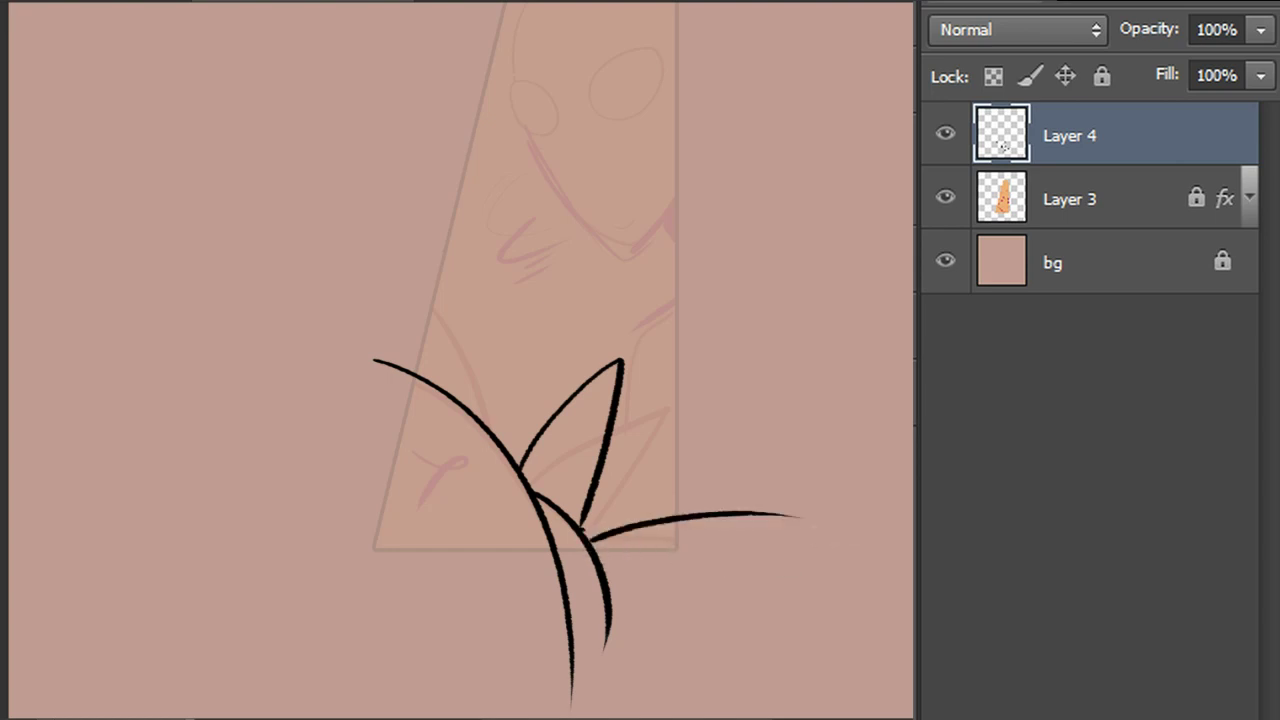
Ink the tall pointed flap above the left shoulder and enclose the garment with a slanted side, base line and short vertical edge
{"action": "left_click_drag", "start_coordinate": [380, 172], "coordinate": [432, 384]}
{"action": "key", "text": "ctrl+z"}
{"action": "left_click_drag", "start_coordinate": [383, 165], "coordinate": [430, 382]}
{"action": "key", "text": "ctrl+z"}
{"action": "left_click_drag", "start_coordinate": [386, 174], "coordinate": [436, 384]}
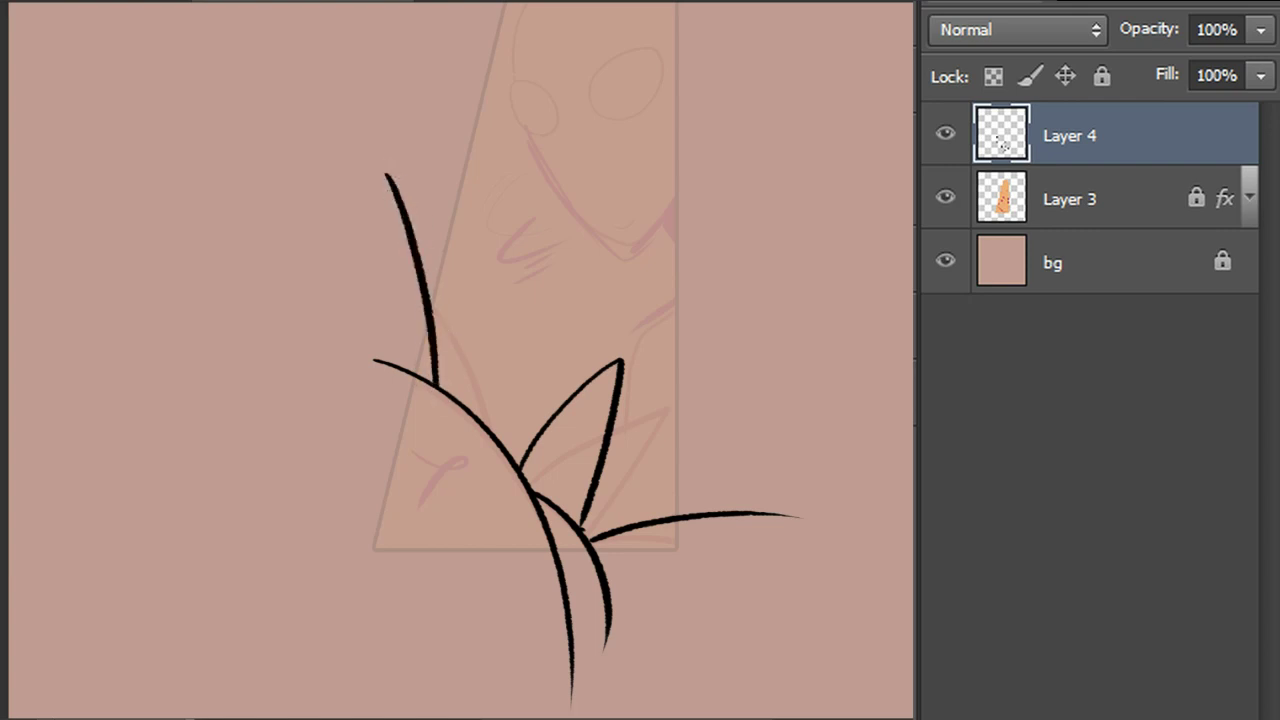
{"action": "mouse_move", "coordinate": [394, 158]}
{"action": "left_mouse_down"}
{"action": "mouse_move", "coordinate": [352, 292]}
{"action": "mouse_move", "coordinate": [371, 289]}
{"action": "mouse_move", "coordinate": [379, 368]}
{"action": "mouse_move", "coordinate": [309, 614]}
{"action": "mouse_move", "coordinate": [305, 598]}
{"action": "mouse_move", "coordinate": [886, 657]}
{"action": "mouse_move", "coordinate": [855, 582]}
{"action": "left_mouse_up"}
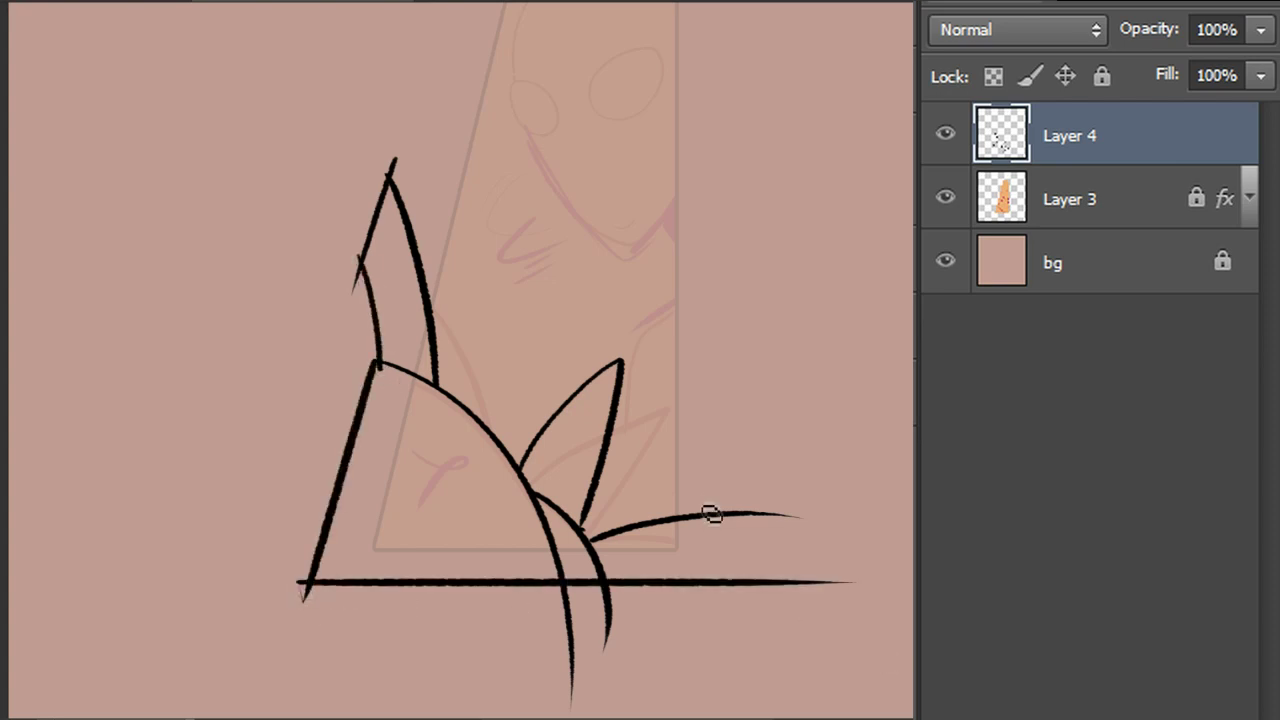
{"action": "left_click_drag", "start_coordinate": [704, 496], "coordinate": [703, 610]}
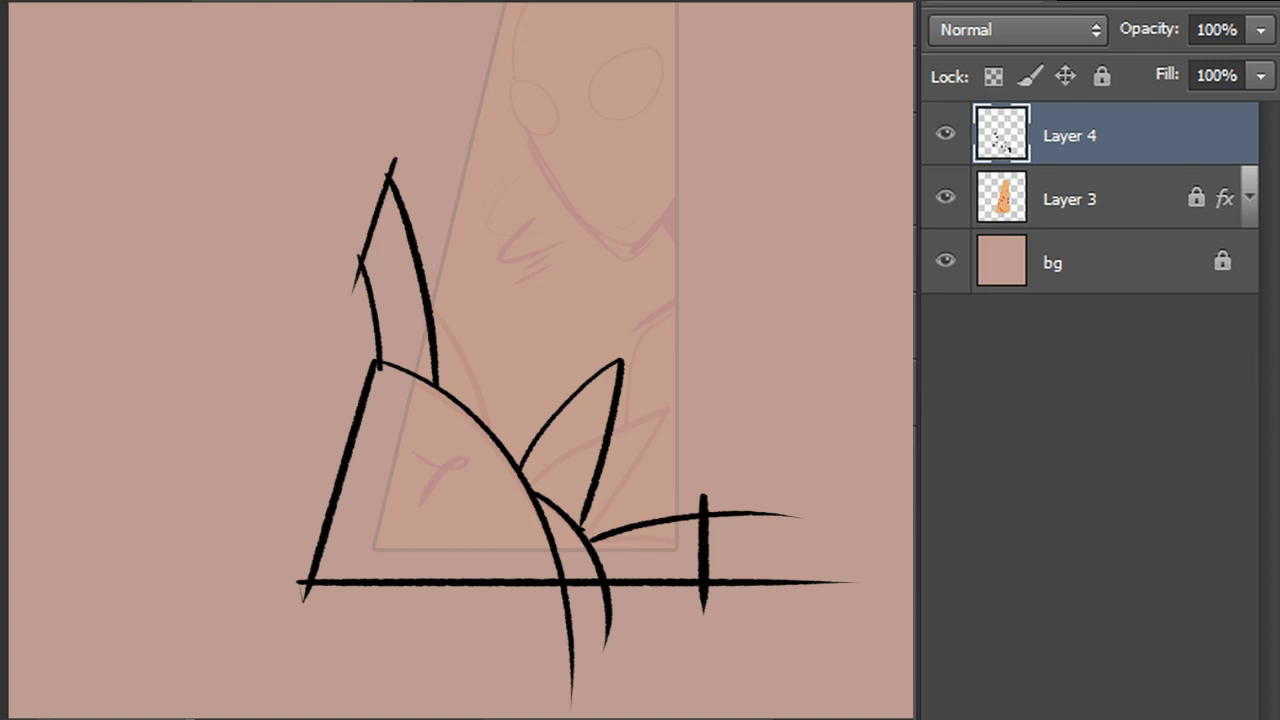
Fill a narrow black shadow wedge beneath the shoulder curve and thicken the right edge of the pointed collar flap
{"action": "left_click_drag", "start_coordinate": [500, 330], "coordinate": [505, 413]}
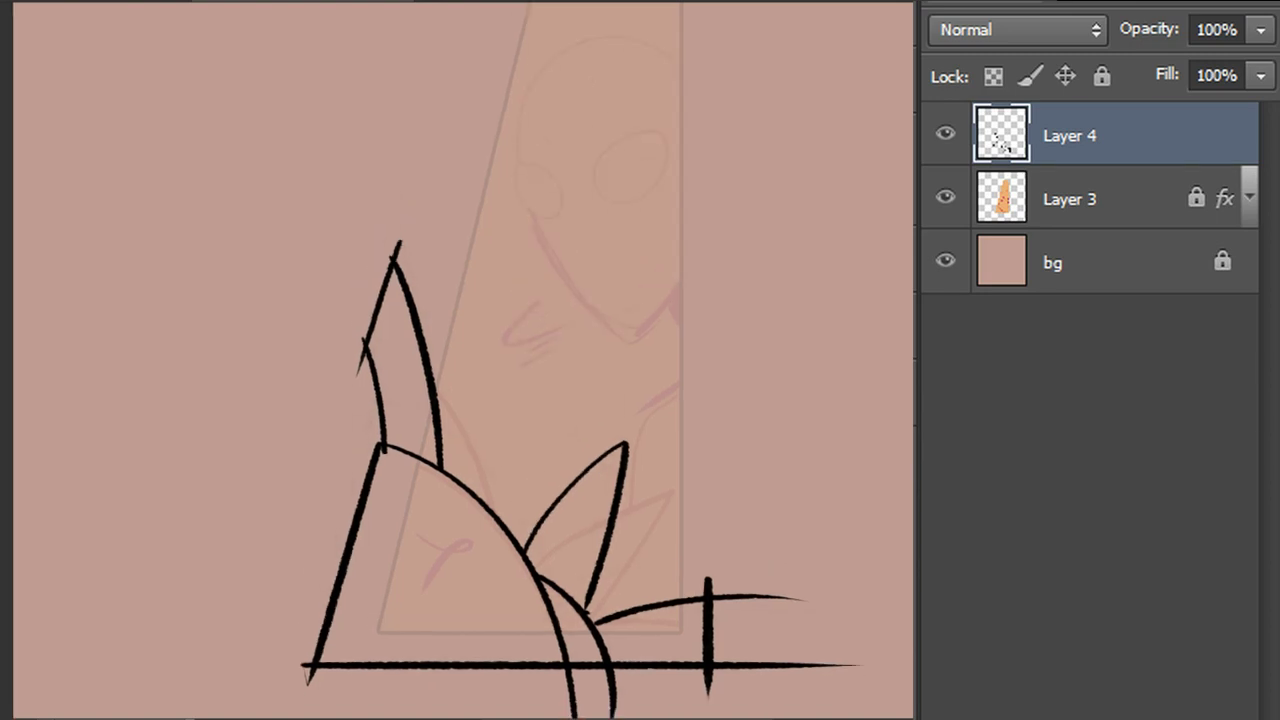
{"action": "left_click_drag", "start_coordinate": [520, 570], "coordinate": [511, 700]}
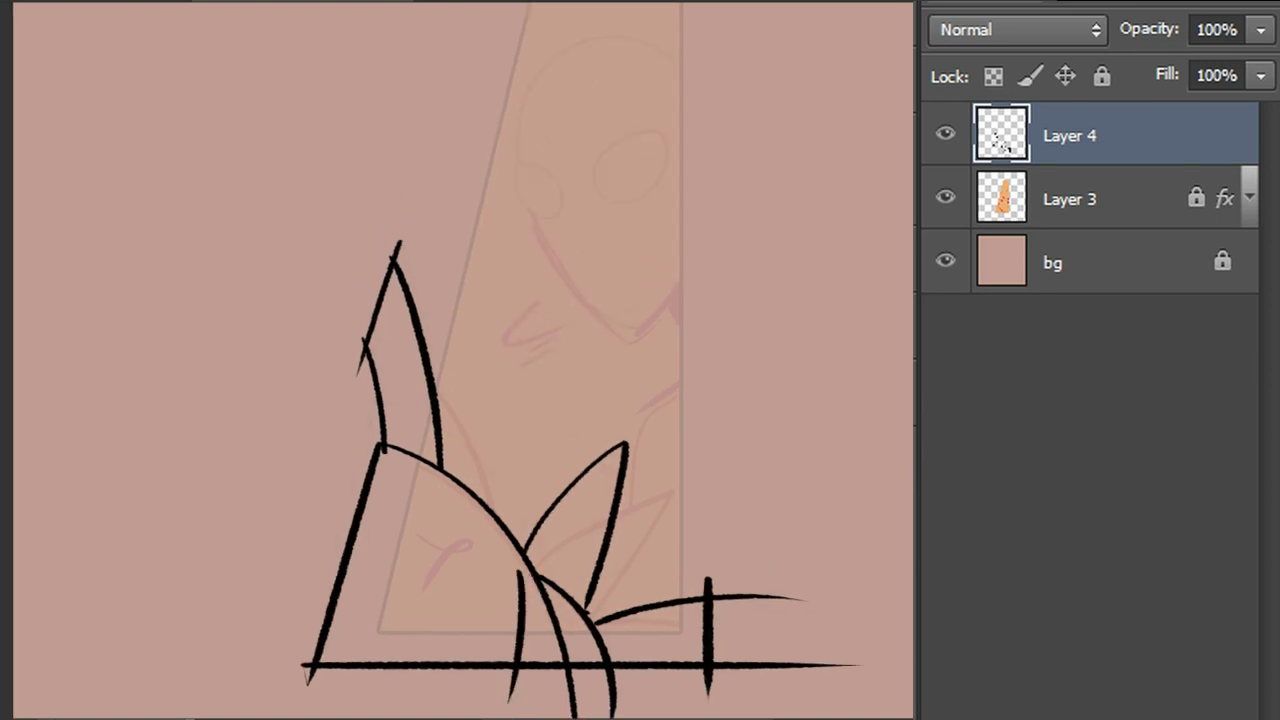
{"action": "left_click_drag", "start_coordinate": [521, 573], "coordinate": [546, 712]}
{"action": "mouse_move", "coordinate": [534, 606]}
{"action": "left_mouse_down"}
{"action": "mouse_move", "coordinate": [538, 676]}
{"action": "mouse_move", "coordinate": [522, 680]}
{"action": "mouse_move", "coordinate": [540, 682]}
{"action": "left_mouse_up"}
{"action": "left_click_drag", "start_coordinate": [622, 485], "coordinate": [588, 610]}
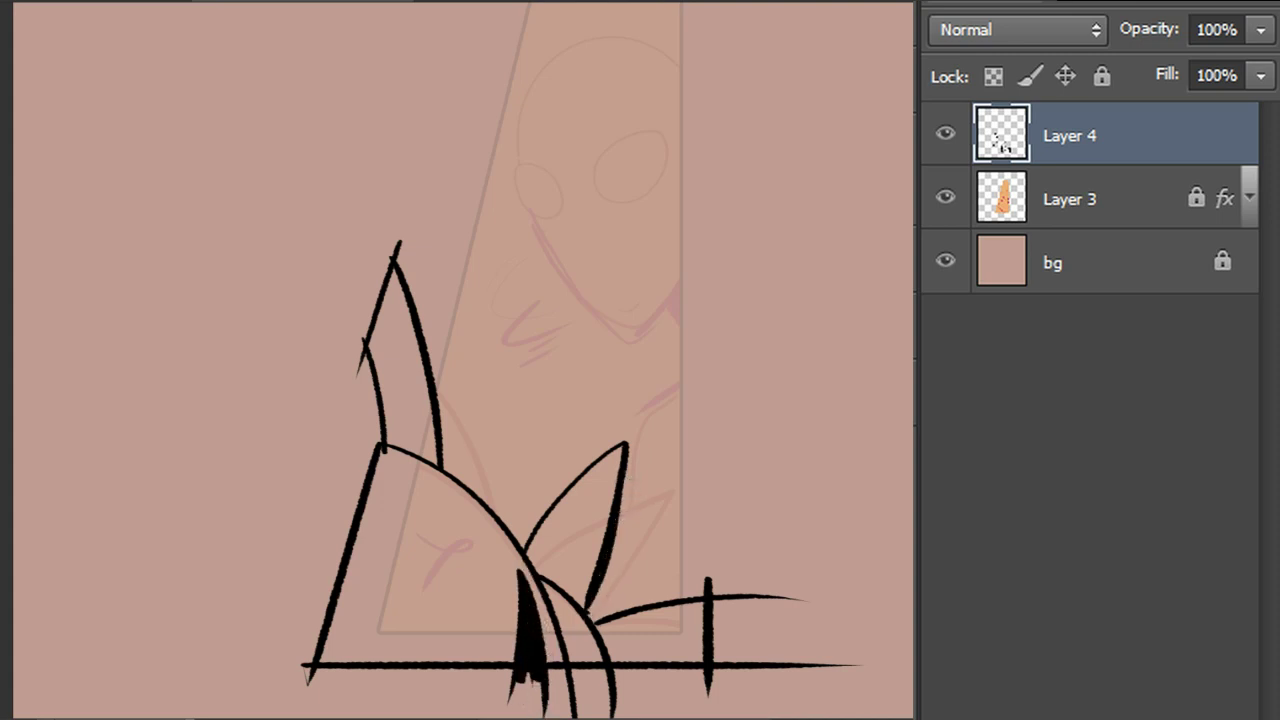
Strengthen the collar flap's tip and right edge, and touch up the short vertical edge and the base line
{"action": "left_click_drag", "start_coordinate": [630, 480], "coordinate": [640, 393]}
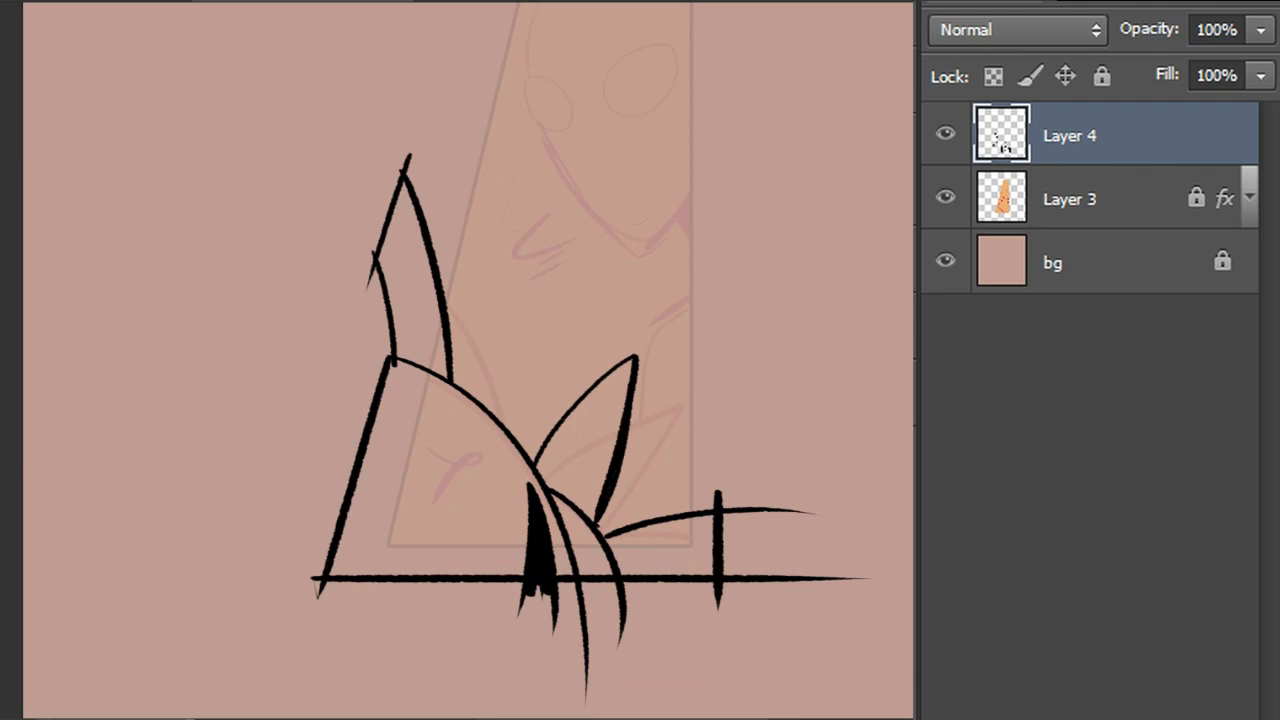
{"action": "left_click_drag", "start_coordinate": [634, 354], "coordinate": [596, 540]}
{"action": "left_click_drag", "start_coordinate": [719, 494], "coordinate": [716, 483]}
{"action": "left_click_drag", "start_coordinate": [717, 586], "coordinate": [645, 584]}
Select the enclosed garment area and fill it with white on a new layer beneath the line art
{"action": "left_click", "coordinate": [823, 443]}
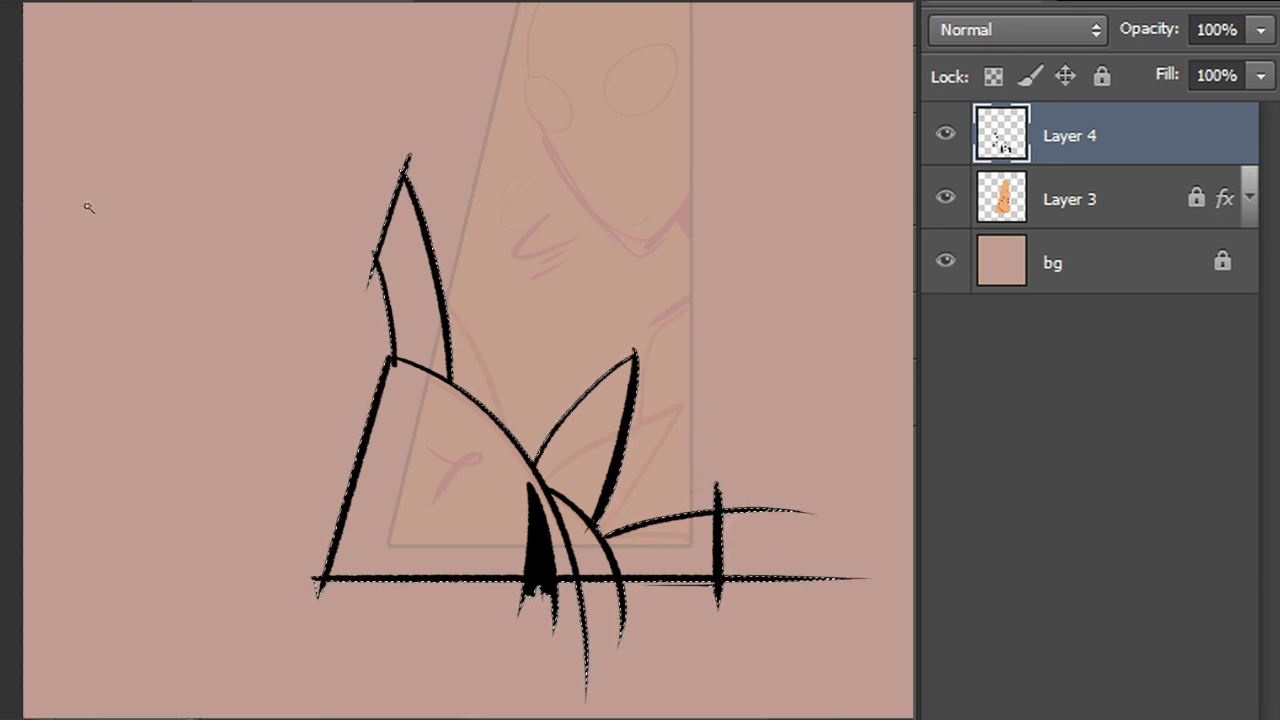
{"action": "left_click", "coordinate": [1075, 205]}
{"action": "key", "text": "ctrl+shift+alt+n"}
{"action": "key", "text": "ctrl+BackSpace"}
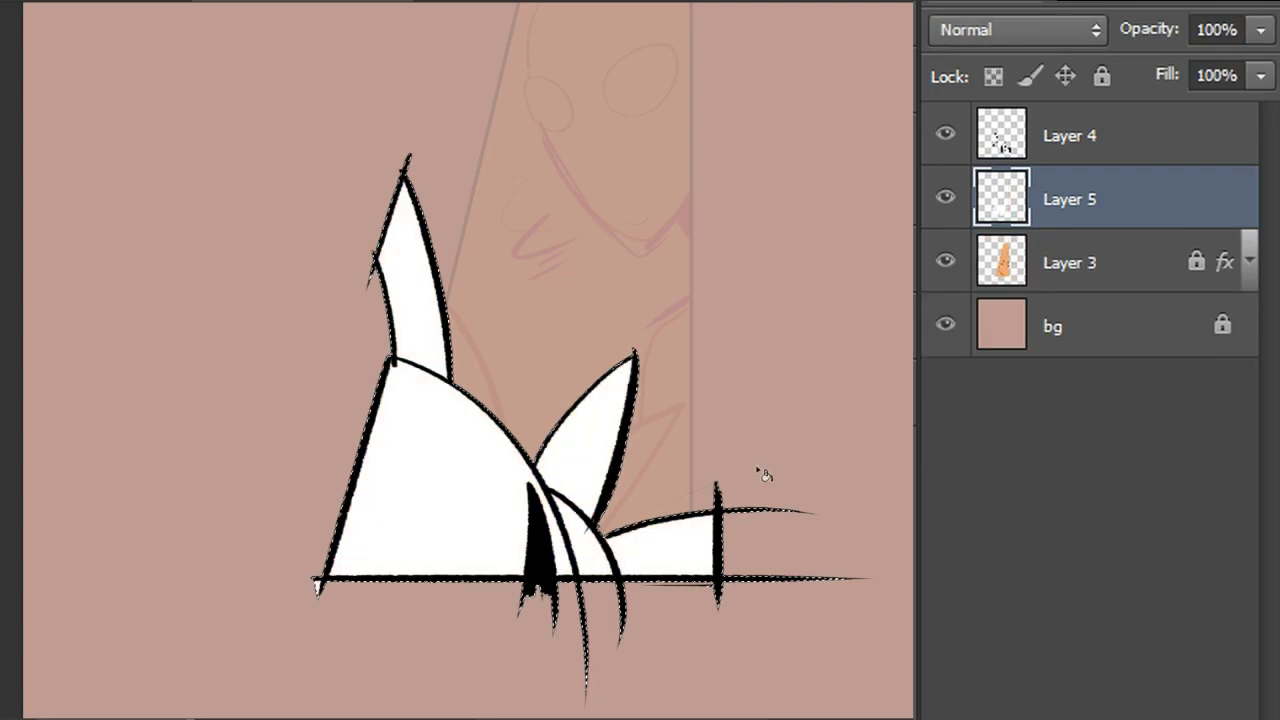
{"action": "key", "text": "ctrl+d"}
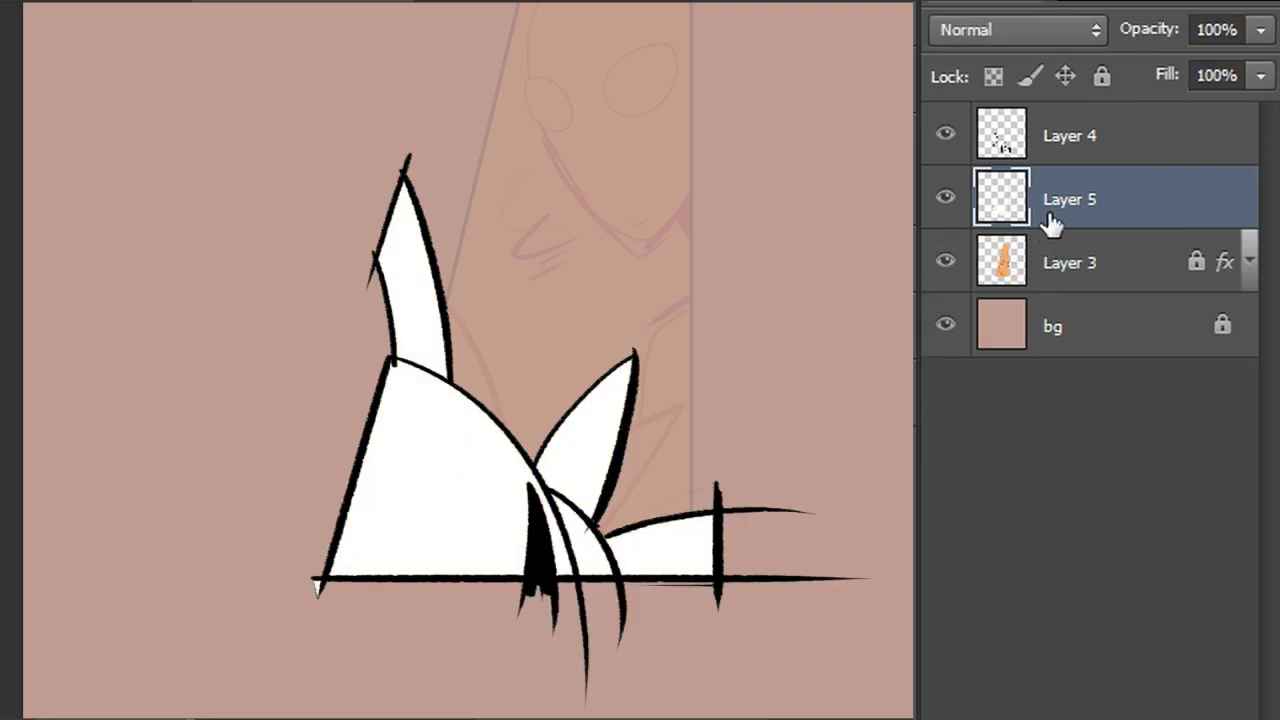
Merge the Layer 4 line art into the white fill layer and rename the merged layer q
{"action": "left_click", "coordinate": [1105, 155]}
{"action": "key", "text": "ctrl+e"}
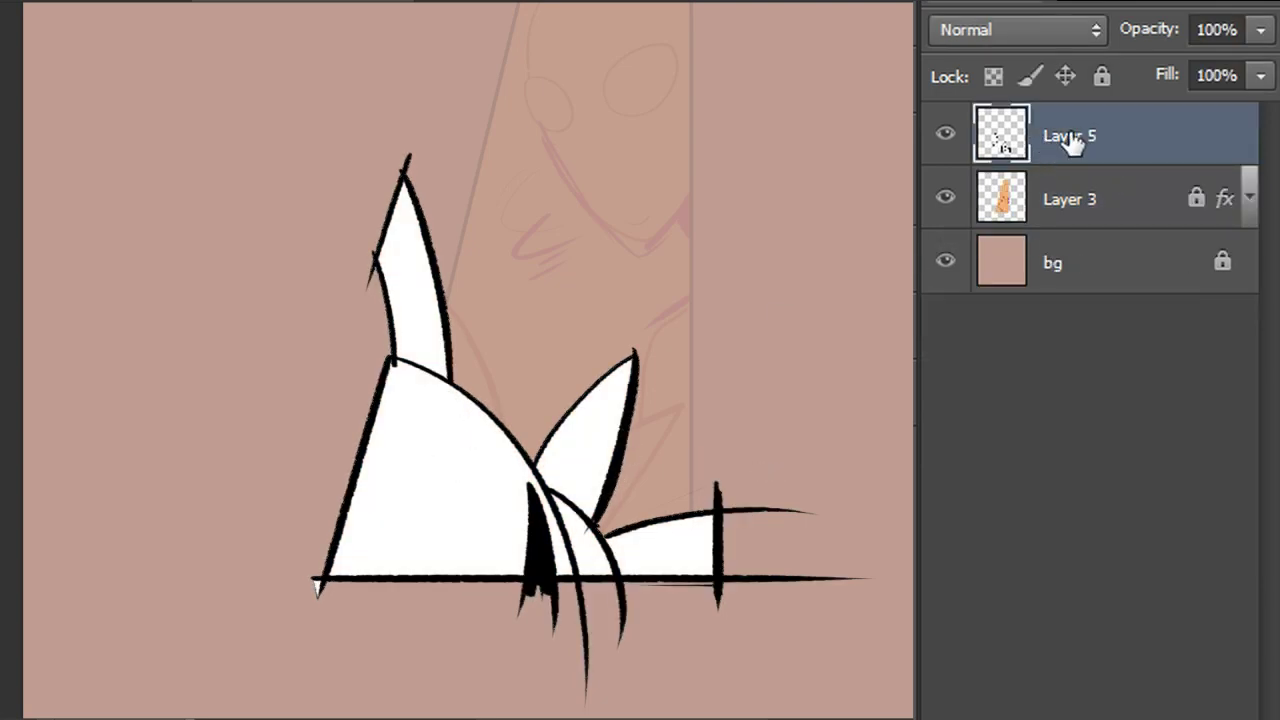
{"action": "double_click", "coordinate": [1085, 137]}
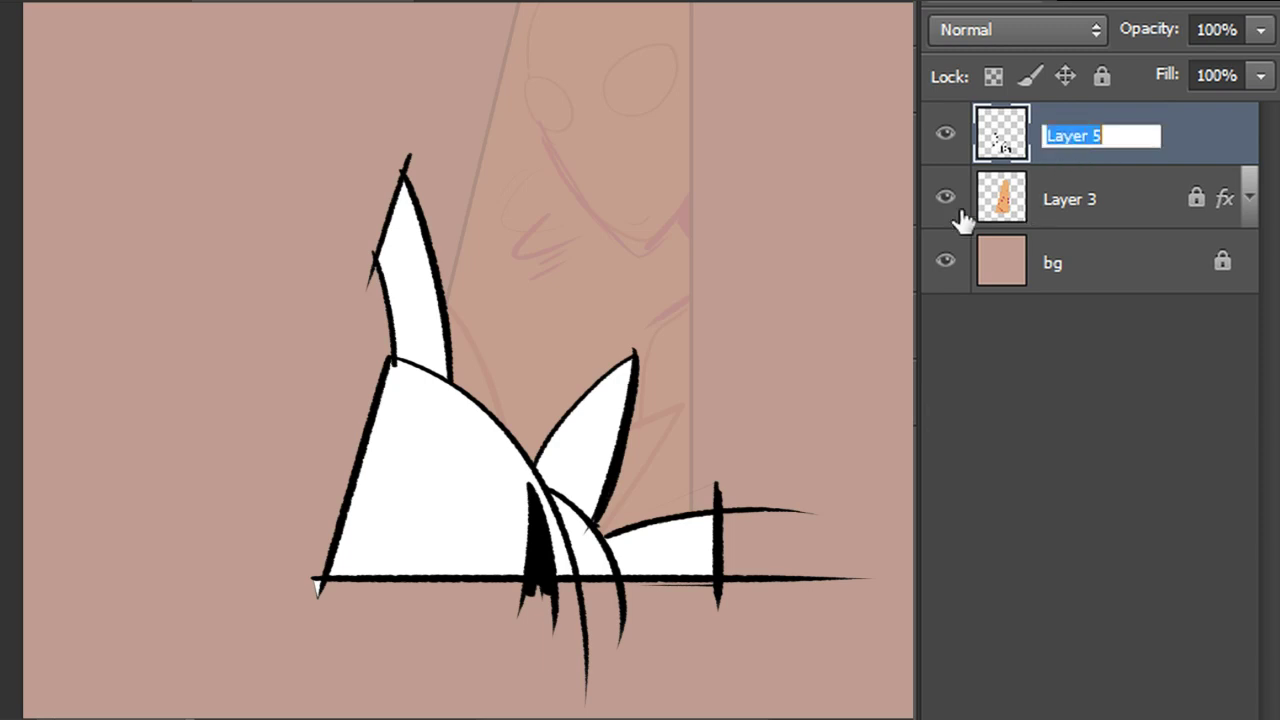
{"action": "type", "text": "qu"}
{"action": "key", "text": "BackSpace"}
{"action": "key", "text": "Return"}
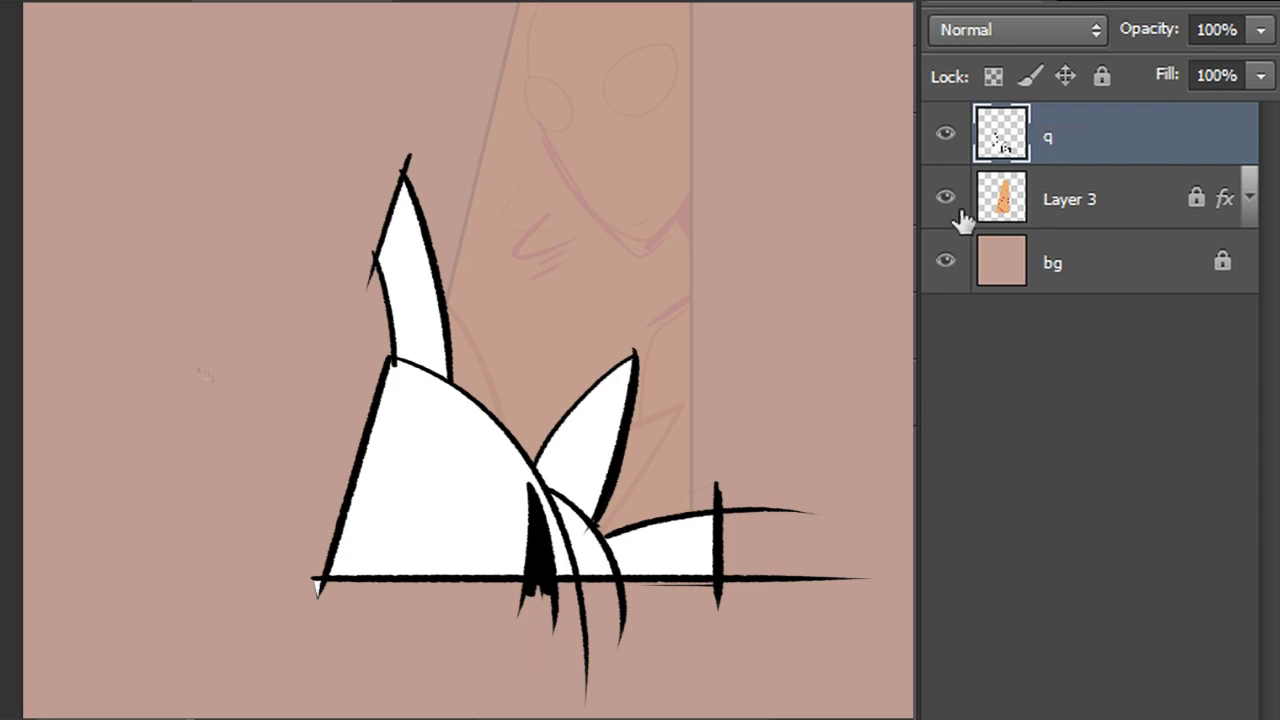
Hide the q layer and add a new blank layer above it
{"action": "left_click", "coordinate": [945, 137]}
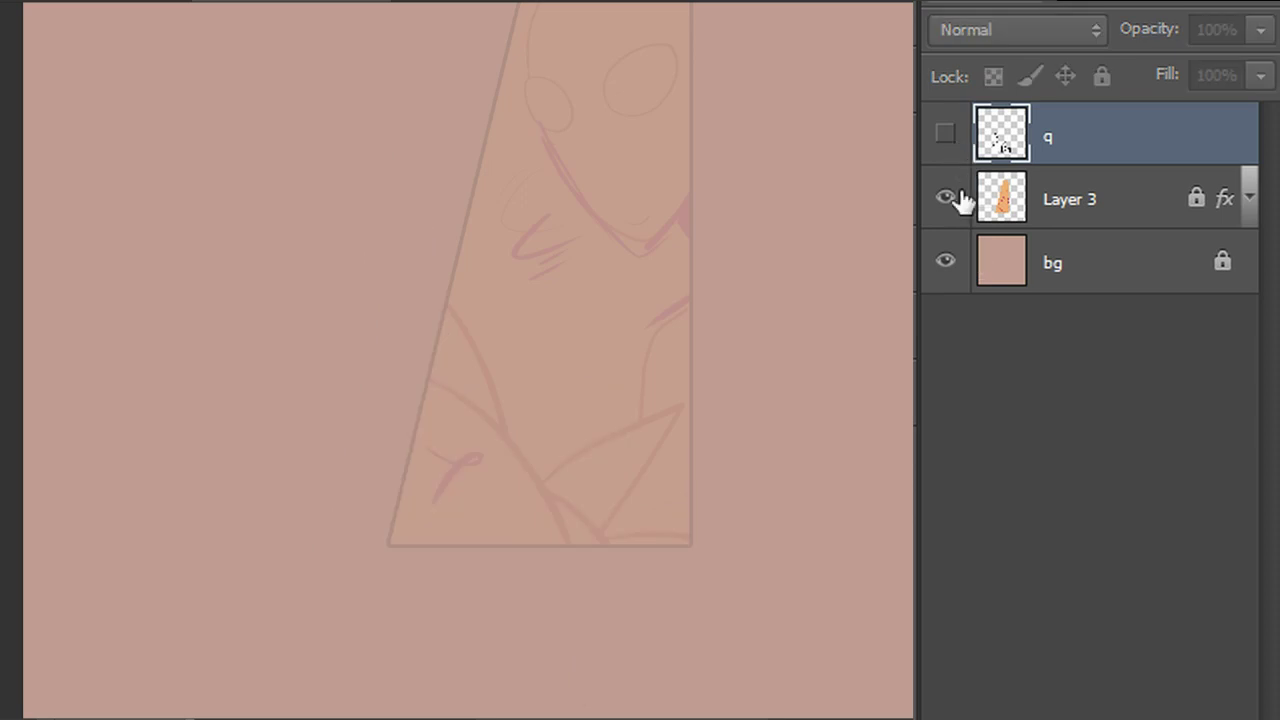
{"action": "left_click", "coordinate": [947, 142]}
{"action": "left_click", "coordinate": [947, 140]}
{"action": "key", "text": "ctrl+shift+alt+n"}
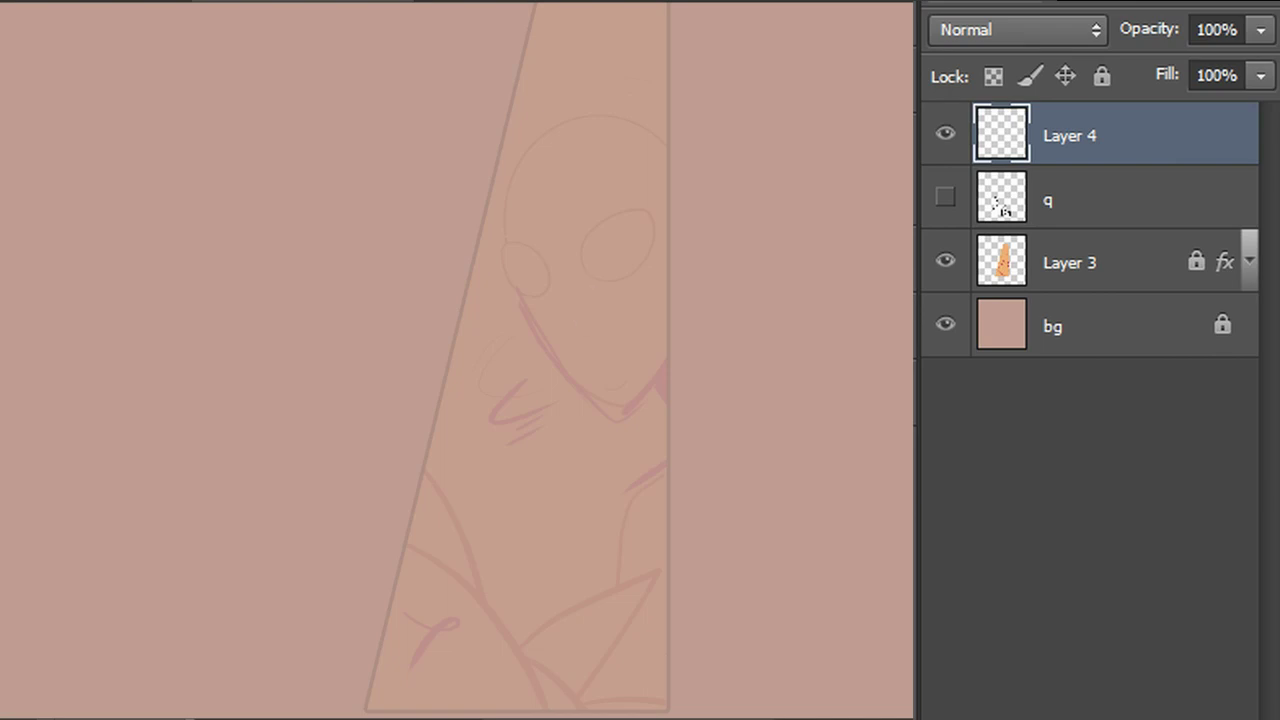
Ink a short slanted neck line beside the chin and a diagonal shoulder line below it
{"action": "left_click_drag", "start_coordinate": [653, 385], "coordinate": [703, 455]}
{"action": "left_click_drag", "start_coordinate": [651, 384], "coordinate": [686, 431]}
{"action": "mouse_move", "coordinate": [615, 503]}
{"action": "left_mouse_down"}
{"action": "mouse_move", "coordinate": [702, 448]}
{"action": "mouse_move", "coordinate": [722, 282]}
{"action": "left_mouse_up"}
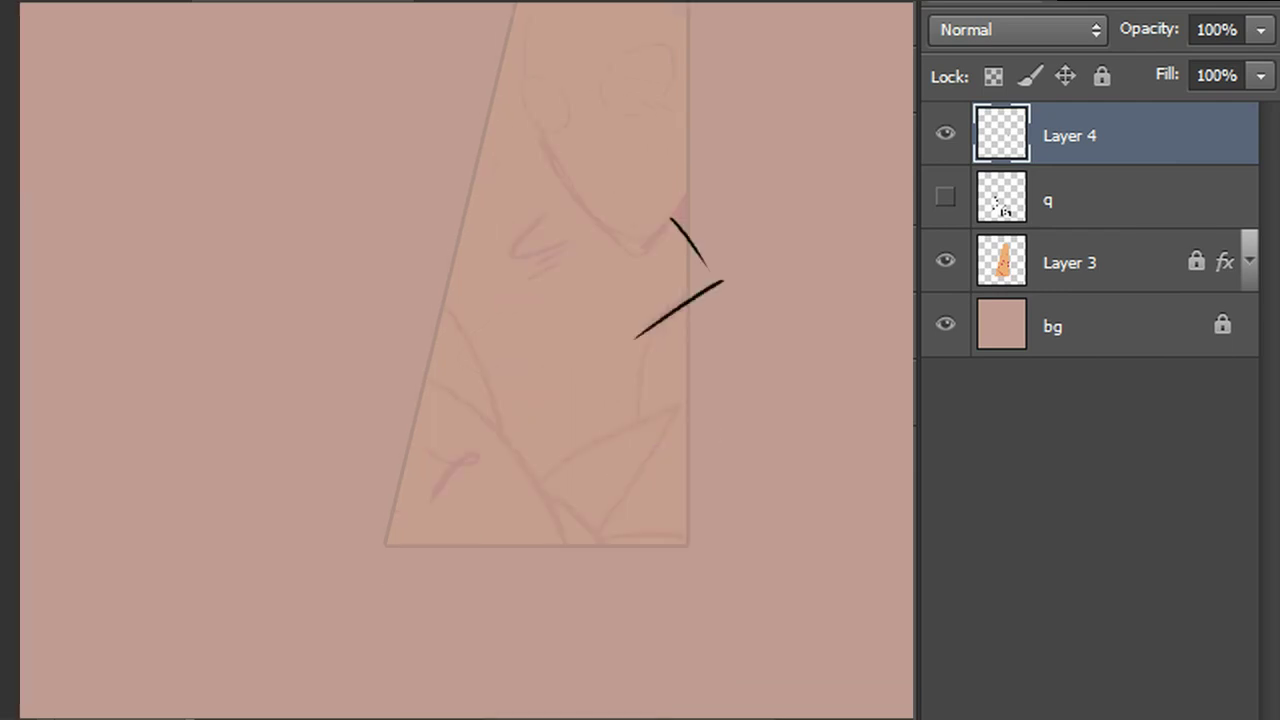
{"action": "key", "text": "ctrl+z"}
Ink the arm hanging from the shoulder with an outer line, a rounded armpit curve and a straight inner line
{"action": "mouse_move", "coordinate": [640, 333]}
{"action": "left_mouse_down"}
{"action": "mouse_move", "coordinate": [612, 605]}
{"action": "mouse_move", "coordinate": [755, 563]}
{"action": "left_mouse_up"}
{"action": "left_click_drag", "start_coordinate": [651, 349], "coordinate": [665, 420]}
{"action": "key", "text": "ctrl+z"}
{"action": "mouse_move", "coordinate": [668, 367]}
{"action": "left_mouse_down"}
{"action": "mouse_move", "coordinate": [657, 612]}
{"action": "mouse_move", "coordinate": [664, 390]}
{"action": "mouse_move", "coordinate": [667, 575]}
{"action": "left_mouse_up"}
{"action": "key", "text": "ctrl+z"}
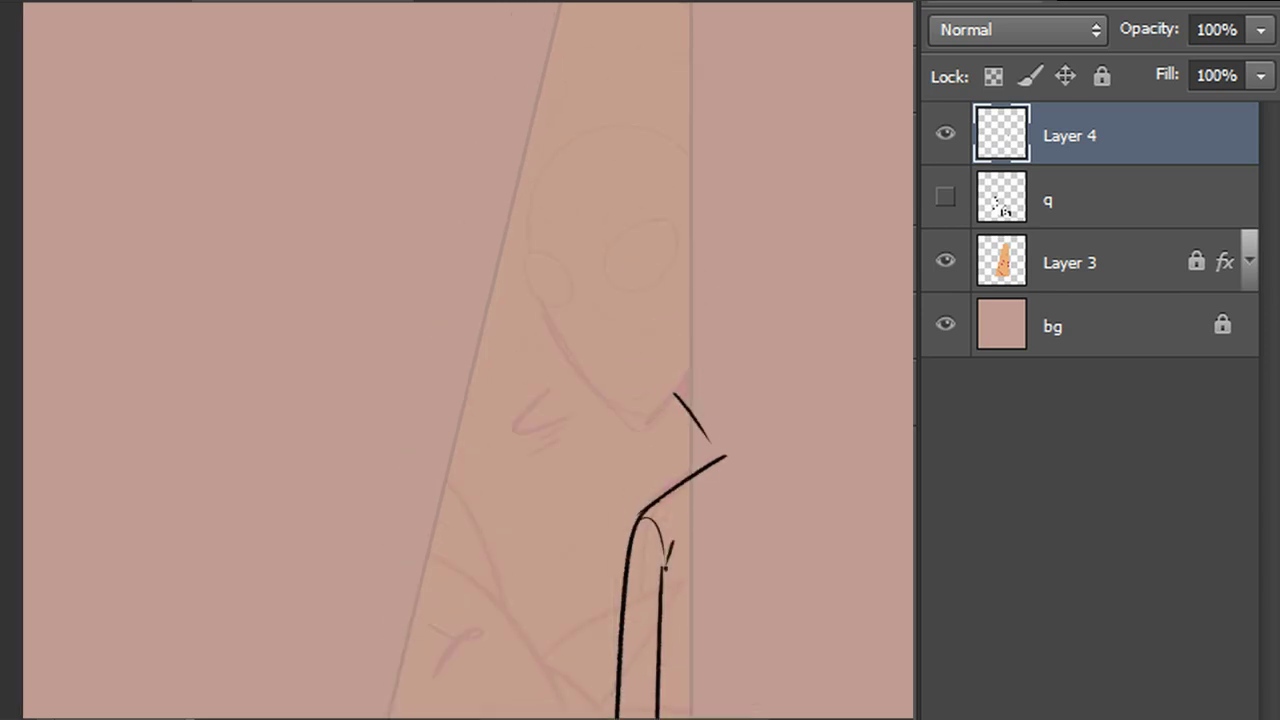
Ink the head outline over the sketch, covering the left side, the pointed chin and the rounded top of the skull
{"action": "mouse_move", "coordinate": [547, 161]}
{"action": "left_mouse_down"}
{"action": "mouse_move", "coordinate": [528, 242]}
{"action": "mouse_move", "coordinate": [577, 374]}
{"action": "left_mouse_up"}
{"action": "mouse_move", "coordinate": [550, 316]}
{"action": "left_mouse_down"}
{"action": "mouse_move", "coordinate": [635, 421]}
{"action": "mouse_move", "coordinate": [728, 322]}
{"action": "left_mouse_up"}
{"action": "key", "text": "ctrl+z"}
{"action": "mouse_move", "coordinate": [645, 425]}
{"action": "left_mouse_down"}
{"action": "mouse_move", "coordinate": [737, 286]}
{"action": "mouse_move", "coordinate": [712, 318]}
{"action": "left_mouse_up"}
{"action": "left_click_drag", "start_coordinate": [548, 162], "coordinate": [634, 136]}
{"action": "key", "text": "ctrl+z"}
{"action": "mouse_move", "coordinate": [548, 158]}
{"action": "left_mouse_down"}
{"action": "mouse_move", "coordinate": [657, 131]}
{"action": "mouse_move", "coordinate": [701, 167]}
{"action": "left_mouse_up"}
{"action": "key", "text": "ctrl+z"}
{"action": "left_click_drag", "start_coordinate": [606, 126], "coordinate": [719, 194]}
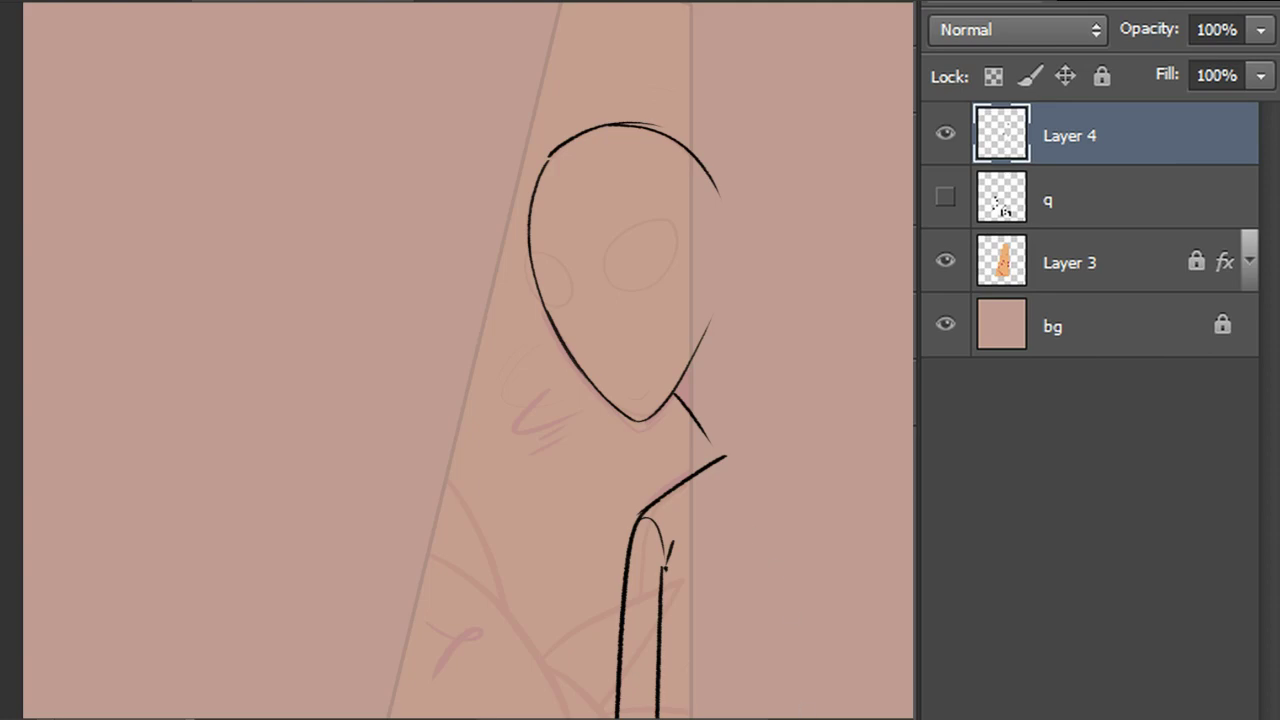
Switch to Lazy Nezumi Pro to check the position smoothing amount, and close its window
{"action": "left_click_drag", "start_coordinate": [729, 124], "coordinate": [508, 102]}
{"action": "left_click", "coordinate": [643, 99]}
{"action": "key", "text": "alt+Tab"}
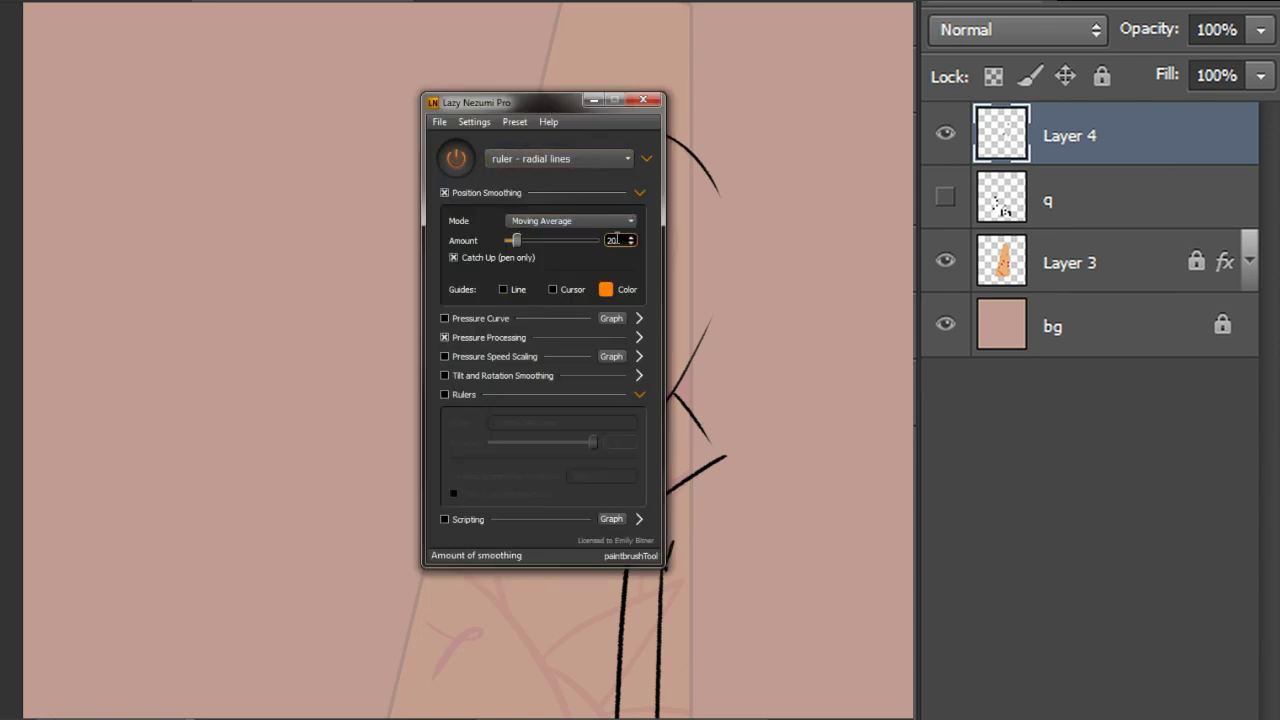
{"action": "left_click", "coordinate": [645, 101]}
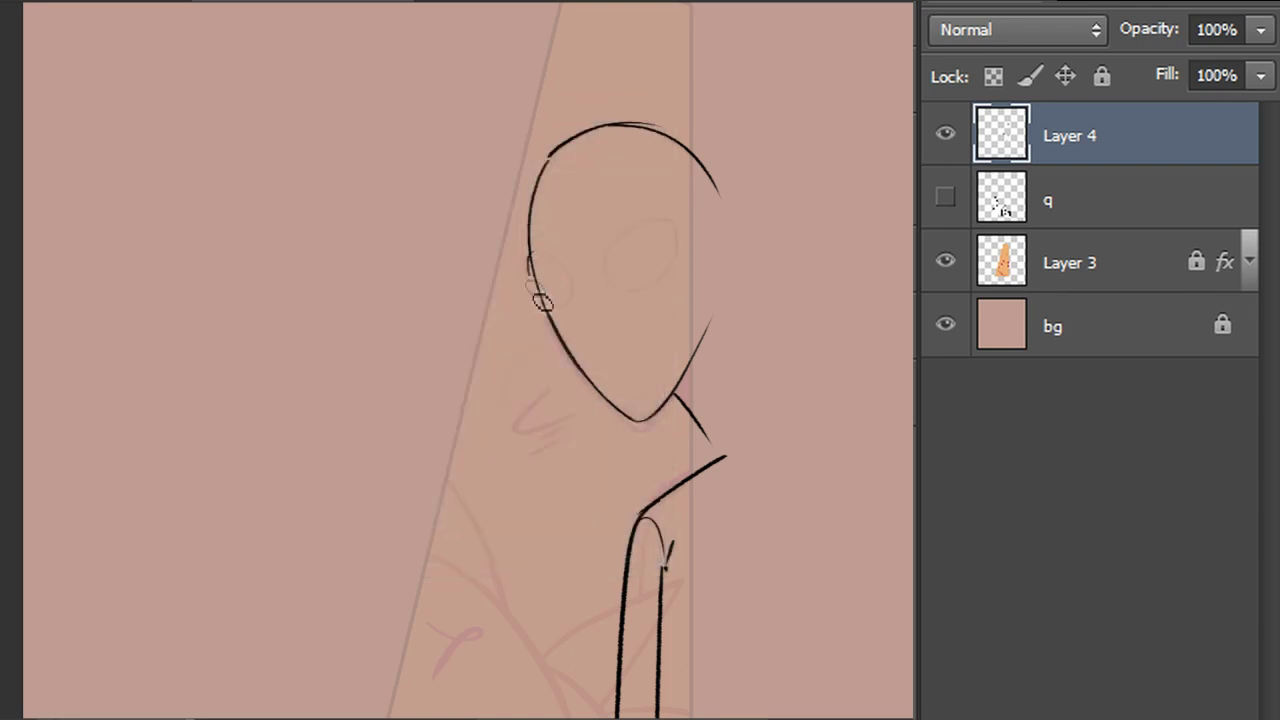
Ink the outlines of both oval eyes over the sketch
{"action": "mouse_move", "coordinate": [544, 262]}
{"action": "left_mouse_down"}
{"action": "mouse_move", "coordinate": [566, 314]}
{"action": "mouse_move", "coordinate": [571, 279]}
{"action": "mouse_move", "coordinate": [536, 257]}
{"action": "mouse_move", "coordinate": [545, 300]}
{"action": "mouse_move", "coordinate": [558, 298]}
{"action": "left_mouse_up"}
{"action": "key", "text": "ctrl+alt+z"}
{"action": "key", "text": "ctrl+alt+z"}
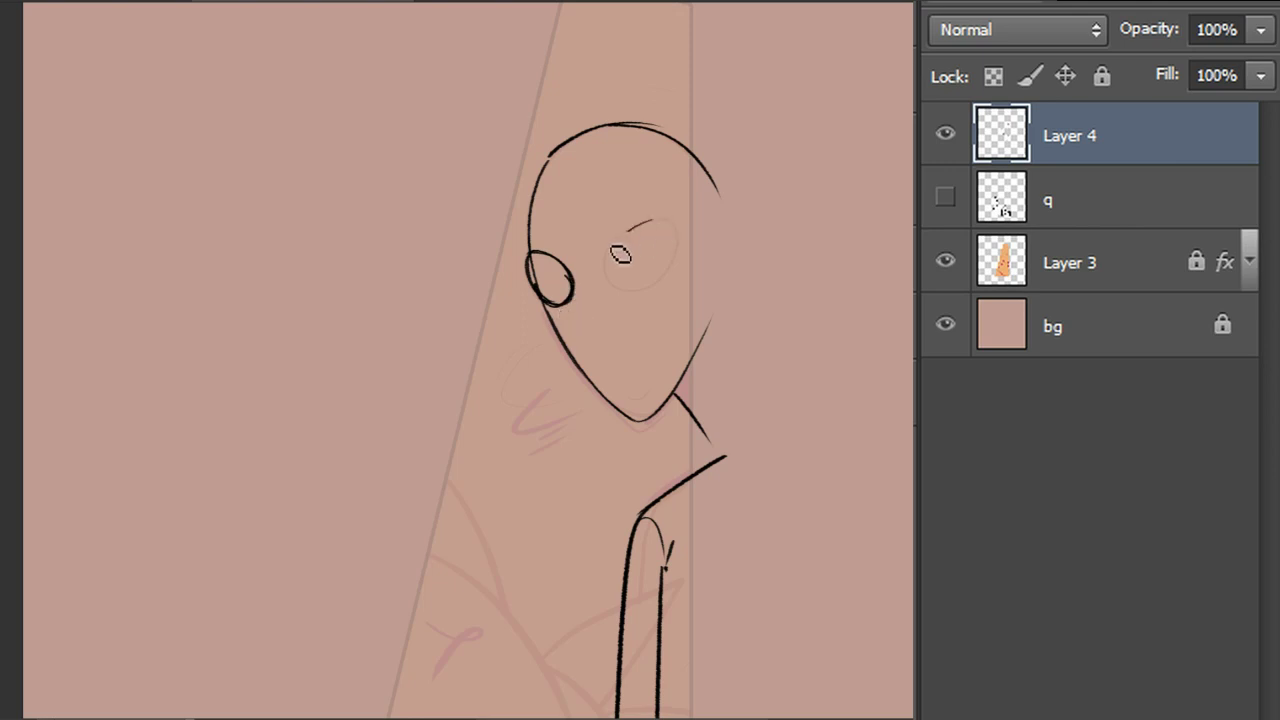
{"action": "mouse_move", "coordinate": [652, 221]}
{"action": "left_mouse_down"}
{"action": "mouse_move", "coordinate": [614, 240]}
{"action": "mouse_move", "coordinate": [662, 287]}
{"action": "mouse_move", "coordinate": [668, 259]}
{"action": "mouse_move", "coordinate": [644, 296]}
{"action": "mouse_move", "coordinate": [670, 262]}
{"action": "mouse_move", "coordinate": [670, 232]}
{"action": "mouse_move", "coordinate": [660, 280]}
{"action": "left_mouse_up"}
Ink the right side of the head with a thick line running from the skull's top down to the chin
{"action": "mouse_move", "coordinate": [638, 125]}
{"action": "left_mouse_down"}
{"action": "mouse_move", "coordinate": [720, 192]}
{"action": "mouse_move", "coordinate": [706, 336]}
{"action": "left_mouse_up"}
{"action": "left_click_drag", "start_coordinate": [717, 208], "coordinate": [692, 352]}
{"action": "key", "text": "ctrl+z"}
{"action": "left_click_drag", "start_coordinate": [694, 158], "coordinate": [699, 352]}
{"action": "left_click_drag", "start_coordinate": [717, 250], "coordinate": [680, 374]}
{"action": "key", "text": "ctrl+z"}
{"action": "left_click_drag", "start_coordinate": [716, 273], "coordinate": [678, 381]}
{"action": "key", "text": "ctrl+z"}
{"action": "left_click_drag", "start_coordinate": [716, 268], "coordinate": [680, 385]}
{"action": "key", "text": "ctrl+z"}
{"action": "mouse_move", "coordinate": [720, 300]}
{"action": "left_mouse_down"}
{"action": "mouse_move", "coordinate": [673, 414]}
{"action": "mouse_move", "coordinate": [645, 425]}
{"action": "left_mouse_up"}
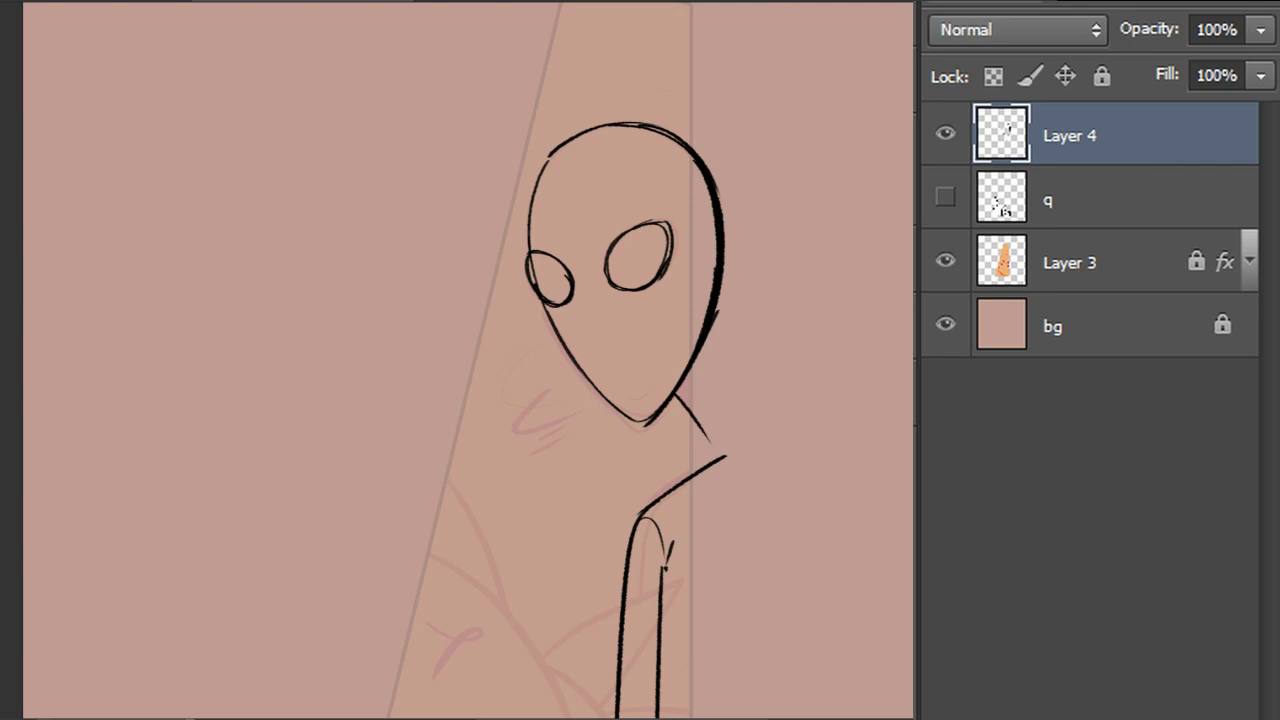
Lasso the right eye and enlarge it slightly upward with Free Transform
{"action": "mouse_move", "coordinate": [628, 305]}
{"action": "left_mouse_down"}
{"action": "mouse_move", "coordinate": [695, 240]}
{"action": "mouse_move", "coordinate": [650, 325]}
{"action": "mouse_move", "coordinate": [622, 302]}
{"action": "left_mouse_up"}
{"action": "key", "text": "ctrl+t"}
{"action": "left_click_drag", "start_coordinate": [688, 170], "coordinate": [692, 163]}
{"action": "key", "text": "Return"}
{"action": "key", "text": "ctrl+d"}
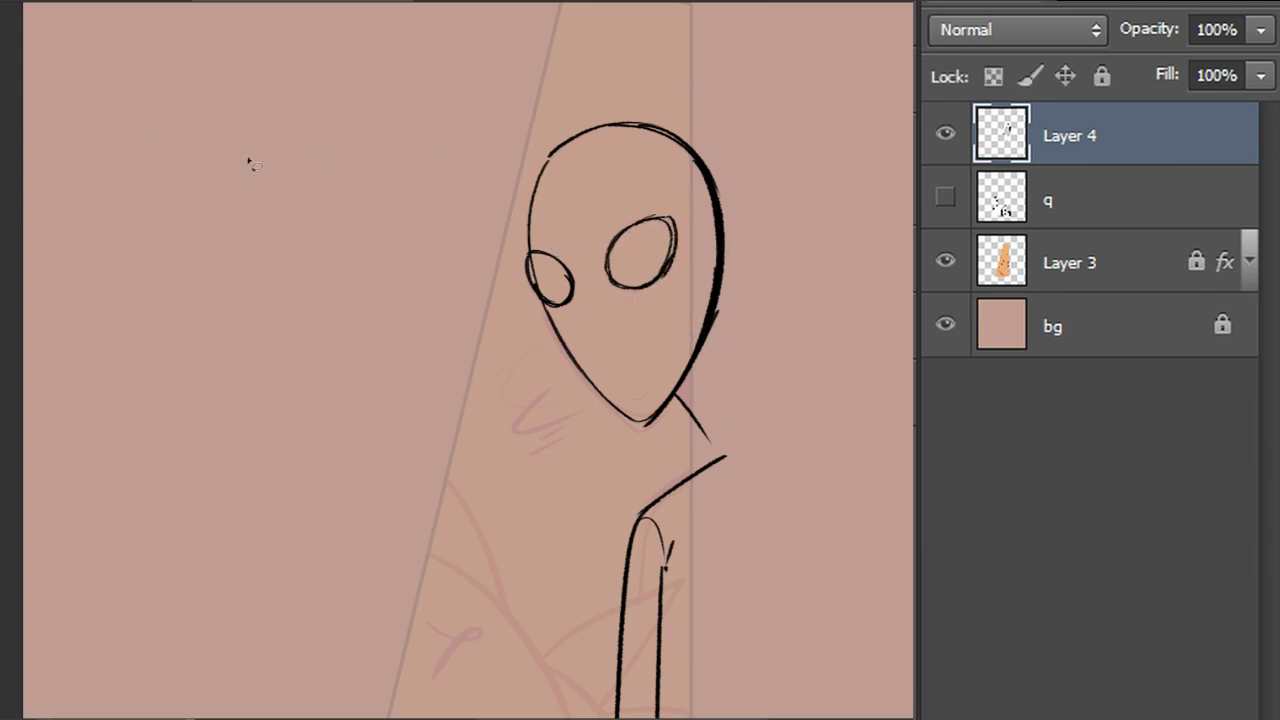
Lasso the top of the head and lower it slightly with Free Transform
{"action": "left_click_drag", "start_coordinate": [713, 53], "coordinate": [760, 375]}
{"action": "left_click_drag", "start_coordinate": [679, 193], "coordinate": [650, 182]}
{"action": "key", "text": "ctrl+t"}
{"action": "left_click_drag", "start_coordinate": [688, 52], "coordinate": [687, 58]}
{"action": "key", "text": "Return"}
{"action": "key", "text": "ctrl+d"}
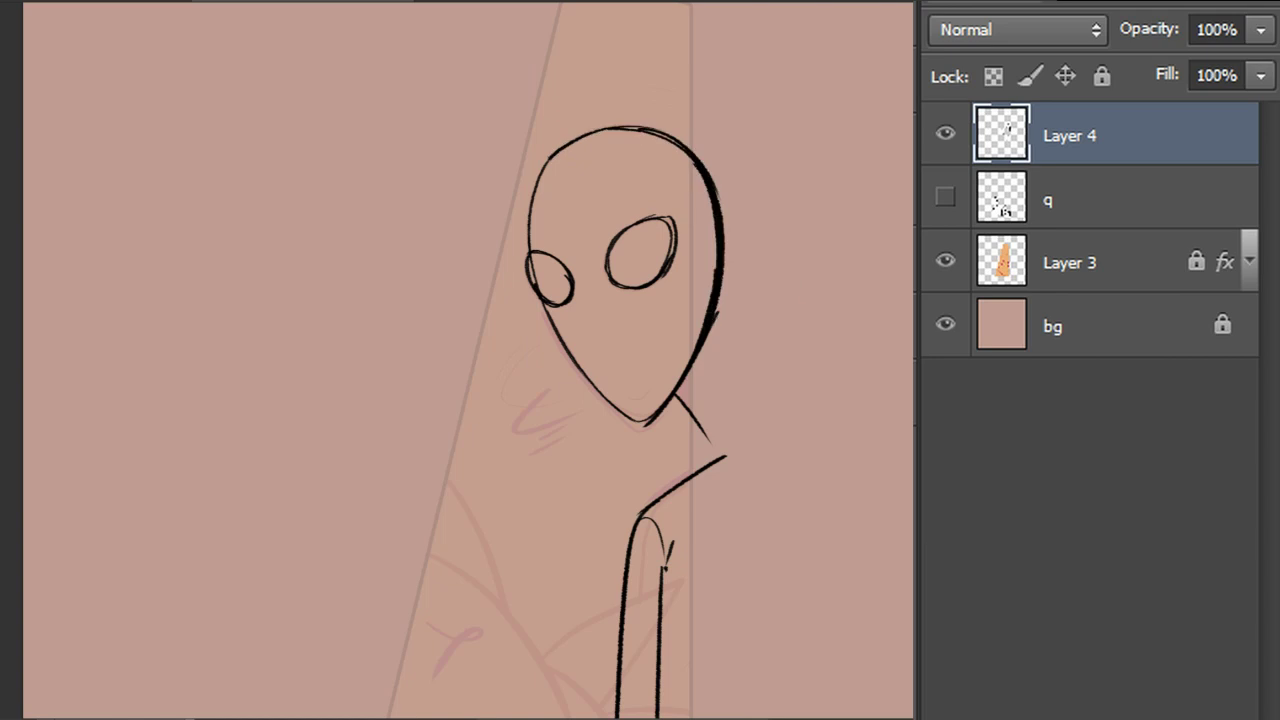
Ink a cross line over the lower end of the arm and fill a black shadow patch behind the jaw
{"action": "left_click_drag", "start_coordinate": [439, 369], "coordinate": [417, 301]}
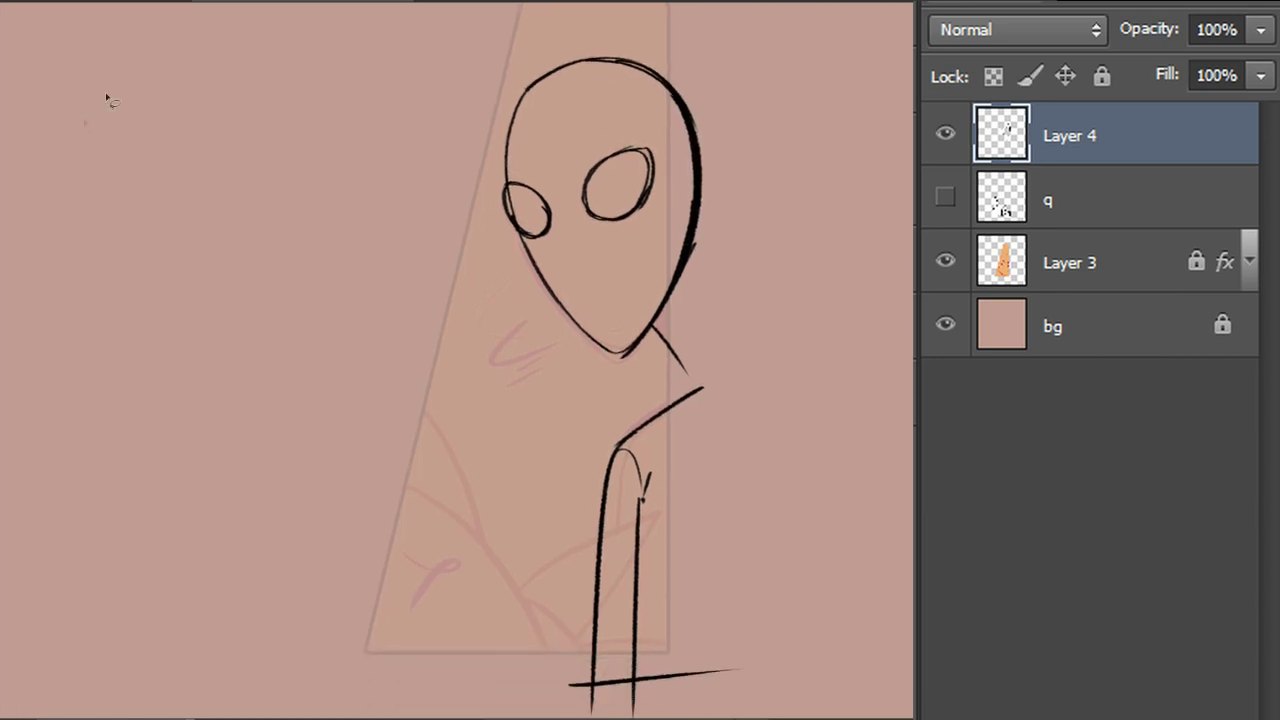
{"action": "mouse_move", "coordinate": [666, 334]}
{"action": "left_mouse_down"}
{"action": "mouse_move", "coordinate": [666, 323]}
{"action": "mouse_move", "coordinate": [677, 357]}
{"action": "mouse_move", "coordinate": [674, 337]}
{"action": "mouse_move", "coordinate": [686, 344]}
{"action": "left_mouse_up"}
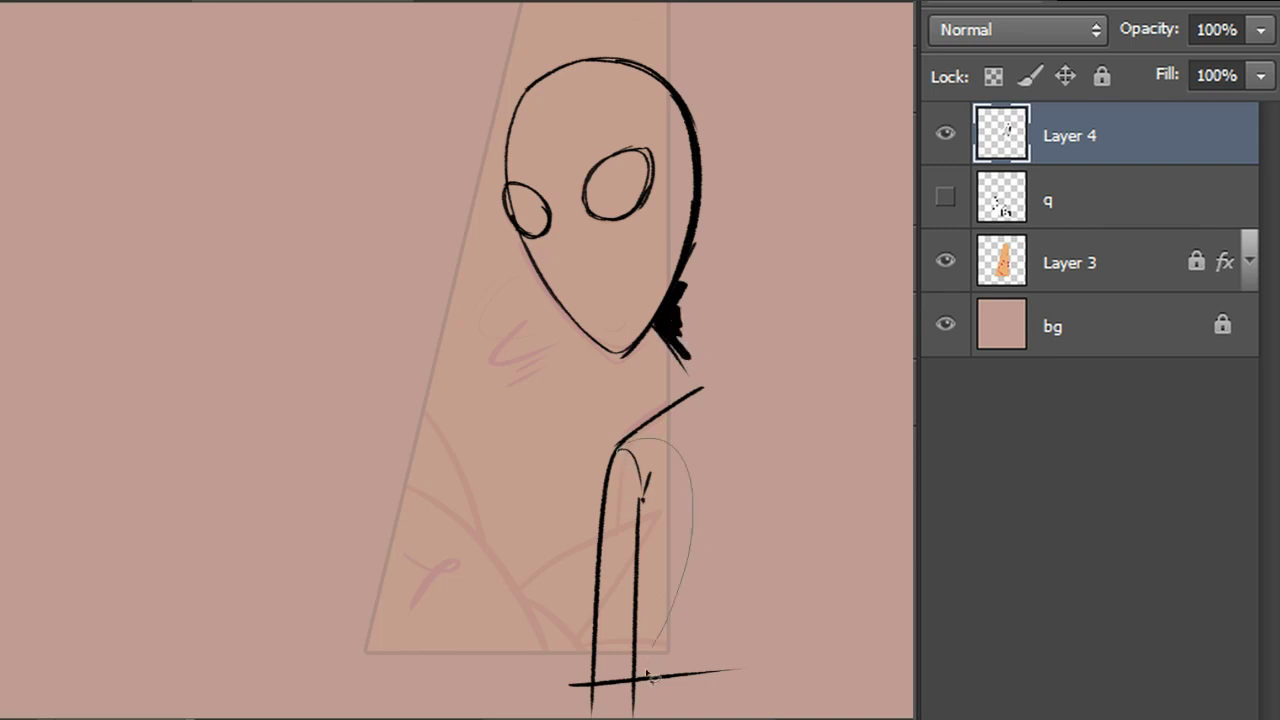
Lasso the arm's inner line and armpit curve, and shift their upper end away from the outer line with Free Transform
{"action": "mouse_move", "coordinate": [623, 673]}
{"action": "left_mouse_down"}
{"action": "mouse_move", "coordinate": [617, 455]}
{"action": "mouse_move", "coordinate": [620, 442]}
{"action": "mouse_move", "coordinate": [663, 447]}
{"action": "left_mouse_up"}
{"action": "key", "text": "ctrl+t"}
{"action": "key", "text": "Return"}
{"action": "key", "text": "ctrl+d"}
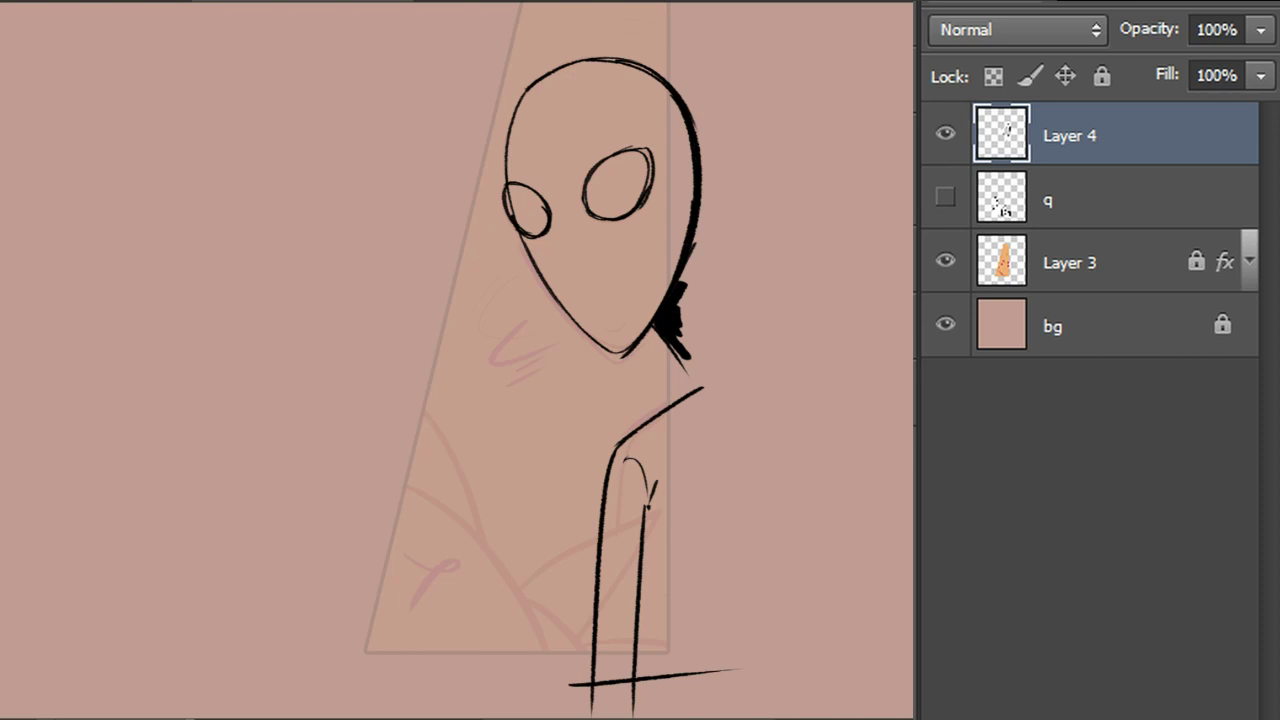
Draw the irises and small pupil marks inside both eyes, and add a small smiling mouth above the chin
{"action": "mouse_move", "coordinate": [606, 215]}
{"action": "left_mouse_down"}
{"action": "mouse_move", "coordinate": [629, 177]}
{"action": "mouse_move", "coordinate": [650, 173]}
{"action": "left_mouse_up"}
{"action": "key", "text": "ctrl+z"}
{"action": "mouse_move", "coordinate": [607, 216]}
{"action": "left_mouse_down"}
{"action": "mouse_move", "coordinate": [654, 180]}
{"action": "mouse_move", "coordinate": [651, 193]}
{"action": "mouse_move", "coordinate": [625, 174]}
{"action": "left_mouse_up"}
{"action": "mouse_move", "coordinate": [518, 229]}
{"action": "left_mouse_down"}
{"action": "mouse_move", "coordinate": [554, 237]}
{"action": "mouse_move", "coordinate": [545, 222]}
{"action": "mouse_move", "coordinate": [518, 226]}
{"action": "mouse_move", "coordinate": [532, 244]}
{"action": "mouse_move", "coordinate": [521, 201]}
{"action": "left_mouse_up"}
{"action": "left_click_drag", "start_coordinate": [602, 328], "coordinate": [658, 326]}
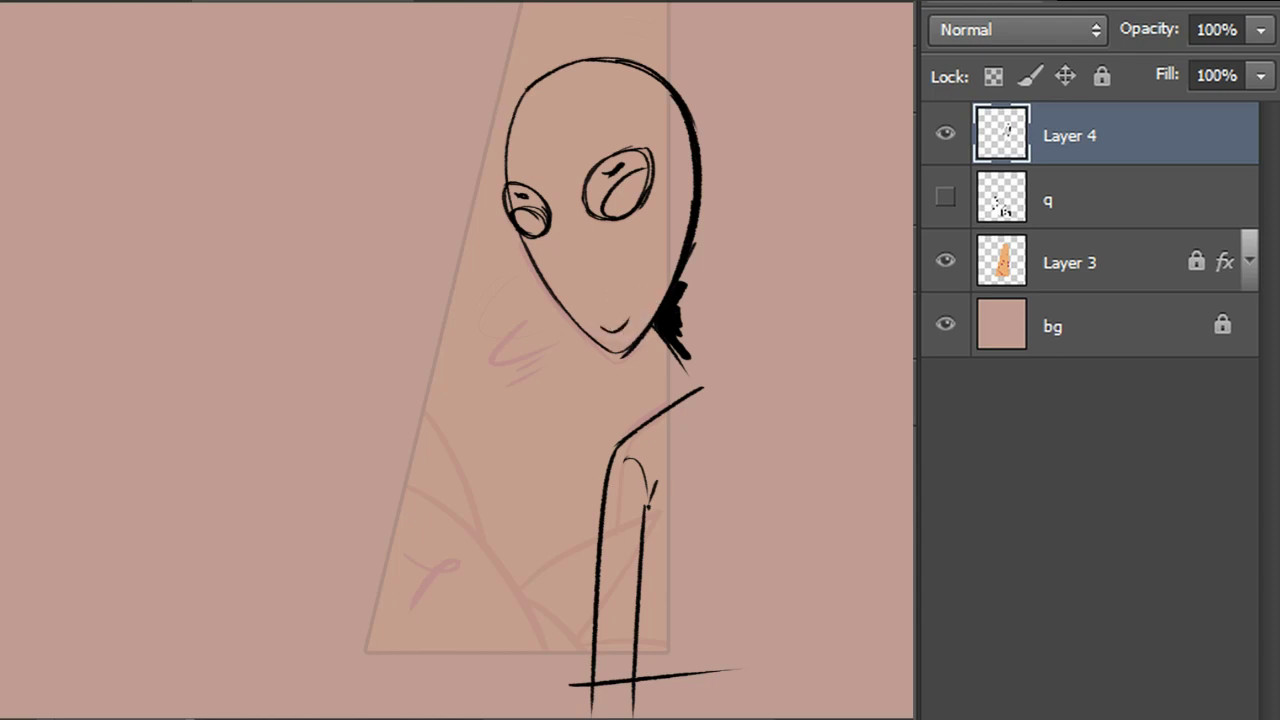
Sketch thin vertical guidelines down the face from the forehead through the nose area to the chin
{"action": "mouse_move", "coordinate": [553, 82]}
{"action": "left_mouse_down"}
{"action": "mouse_move", "coordinate": [557, 120]}
{"action": "mouse_move", "coordinate": [589, 259]}
{"action": "mouse_move", "coordinate": [581, 238]}
{"action": "mouse_move", "coordinate": [617, 332]}
{"action": "left_mouse_up"}
{"action": "left_click_drag", "start_coordinate": [575, 240], "coordinate": [622, 346]}
{"action": "mouse_move", "coordinate": [537, 165]}
{"action": "left_mouse_down"}
{"action": "mouse_move", "coordinate": [554, 212]}
{"action": "mouse_move", "coordinate": [581, 176]}
{"action": "mouse_move", "coordinate": [606, 254]}
{"action": "left_mouse_up"}
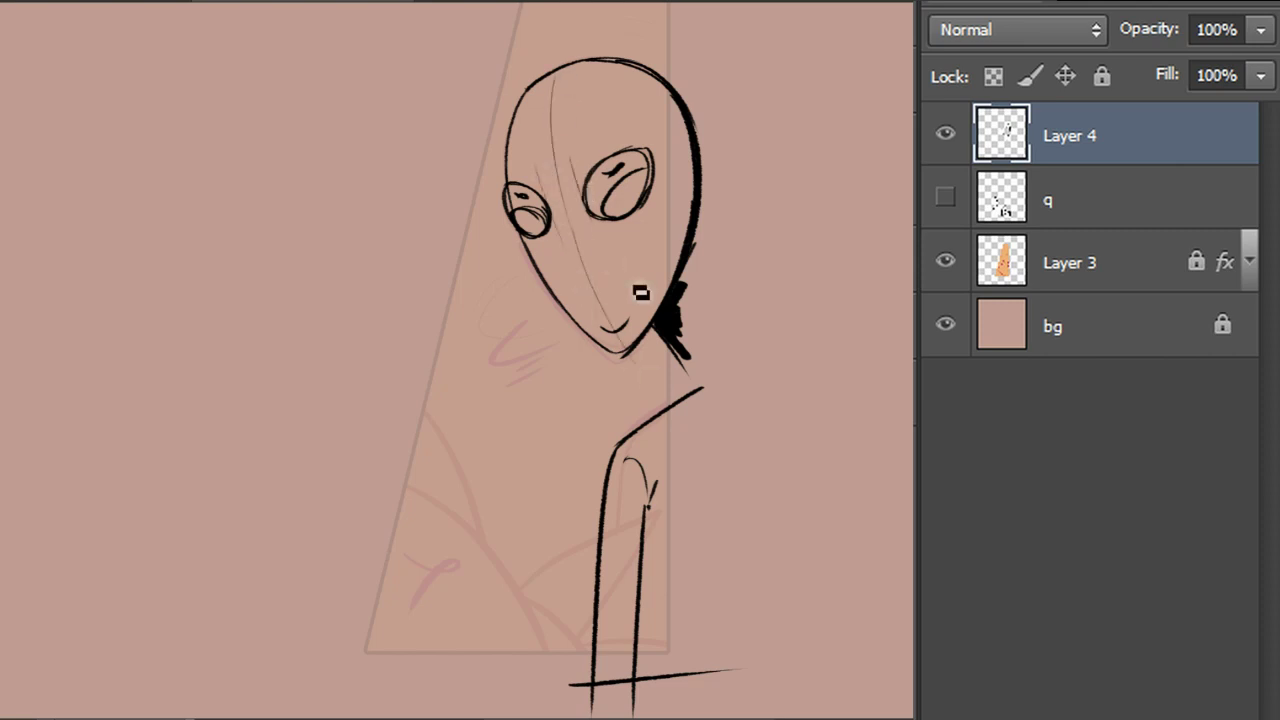
Sketch thin curved guidelines across the face above the eyes, below the eyes and above the mouth, and redraw the nose centre line
{"action": "left_click_drag", "start_coordinate": [506, 185], "coordinate": [700, 132]}
{"action": "left_click_drag", "start_coordinate": [514, 237], "coordinate": [646, 213]}
{"action": "mouse_move", "coordinate": [598, 326]}
{"action": "left_mouse_down"}
{"action": "mouse_move", "coordinate": [614, 333]}
{"action": "mouse_move", "coordinate": [631, 318]}
{"action": "left_mouse_up"}
{"action": "left_click_drag", "start_coordinate": [566, 205], "coordinate": [611, 325]}
{"action": "key", "text": "ctrl+z"}
{"action": "left_click_drag", "start_coordinate": [553, 166], "coordinate": [624, 354]}
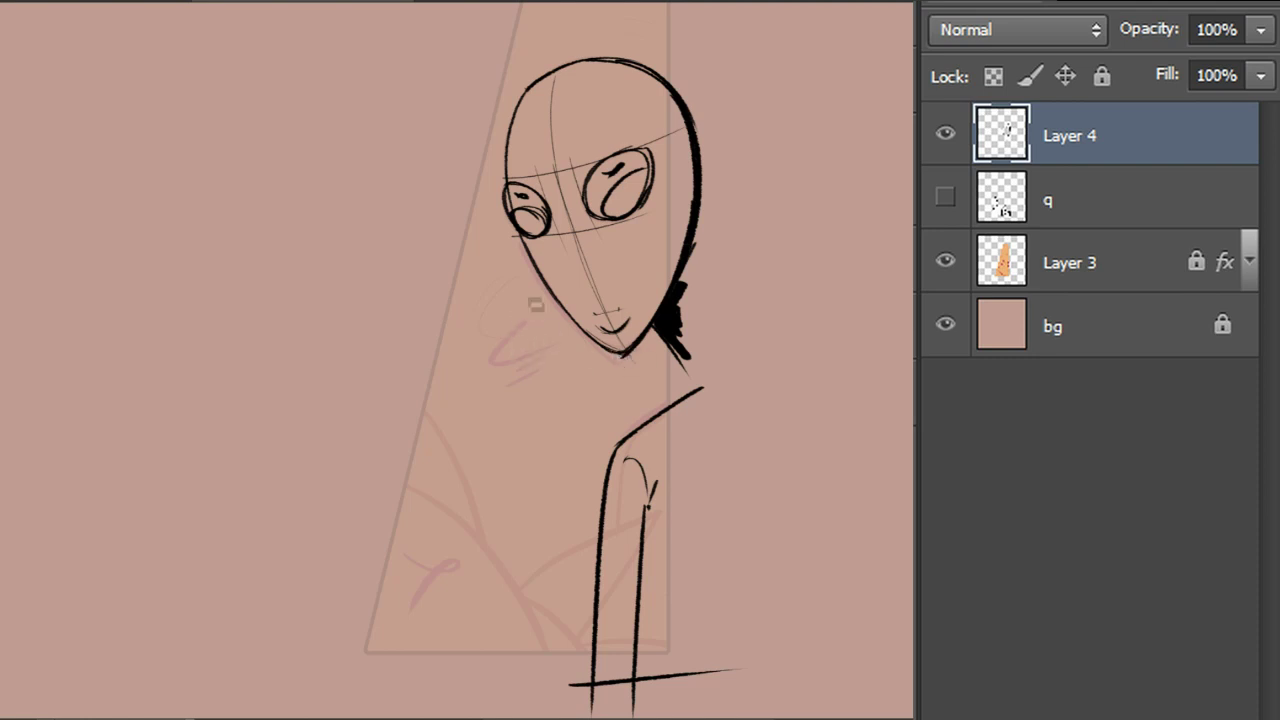
Ink a narrow looped shape with parallel strokes beside the left jaw
{"action": "left_click_drag", "start_coordinate": [480, 338], "coordinate": [551, 326]}
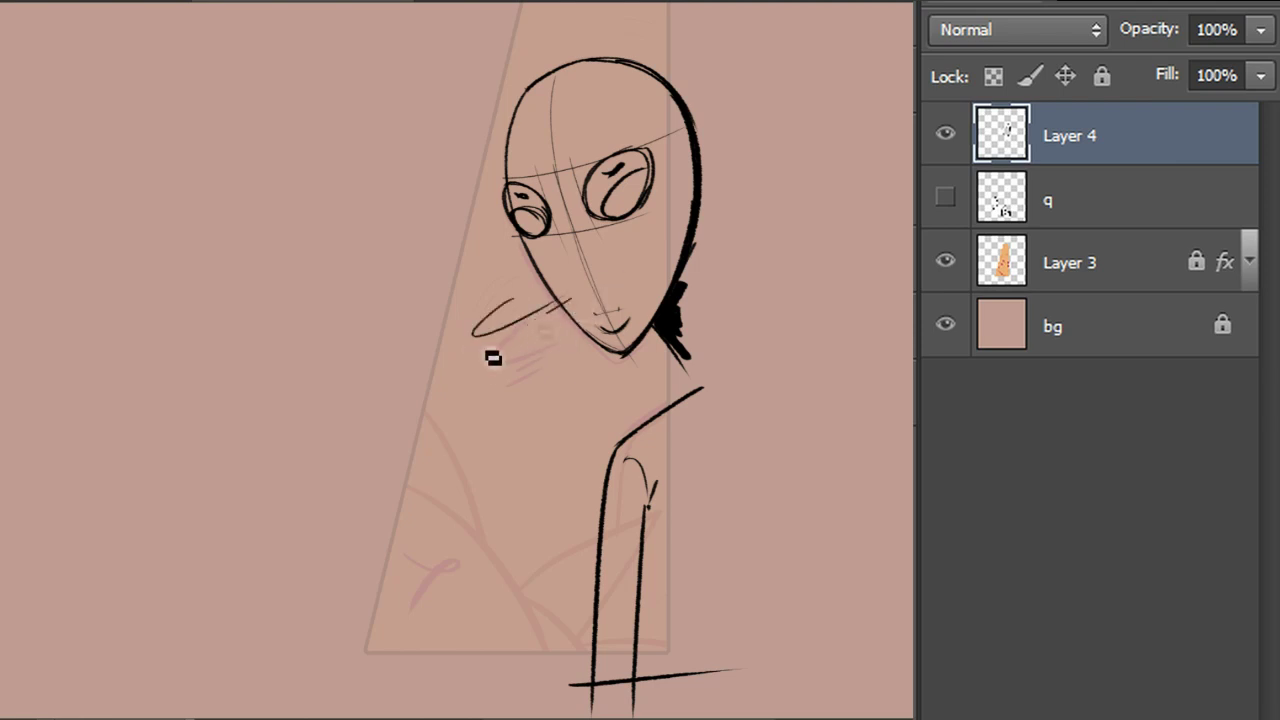
{"action": "left_click_drag", "start_coordinate": [537, 322], "coordinate": [570, 302]}
Load the panel shape of Layer 3 as a selection and fill it with white on a new layer
{"action": "scroll", "coordinate": [348, 8], "scroll_direction": "down", "scroll_amount": 2}
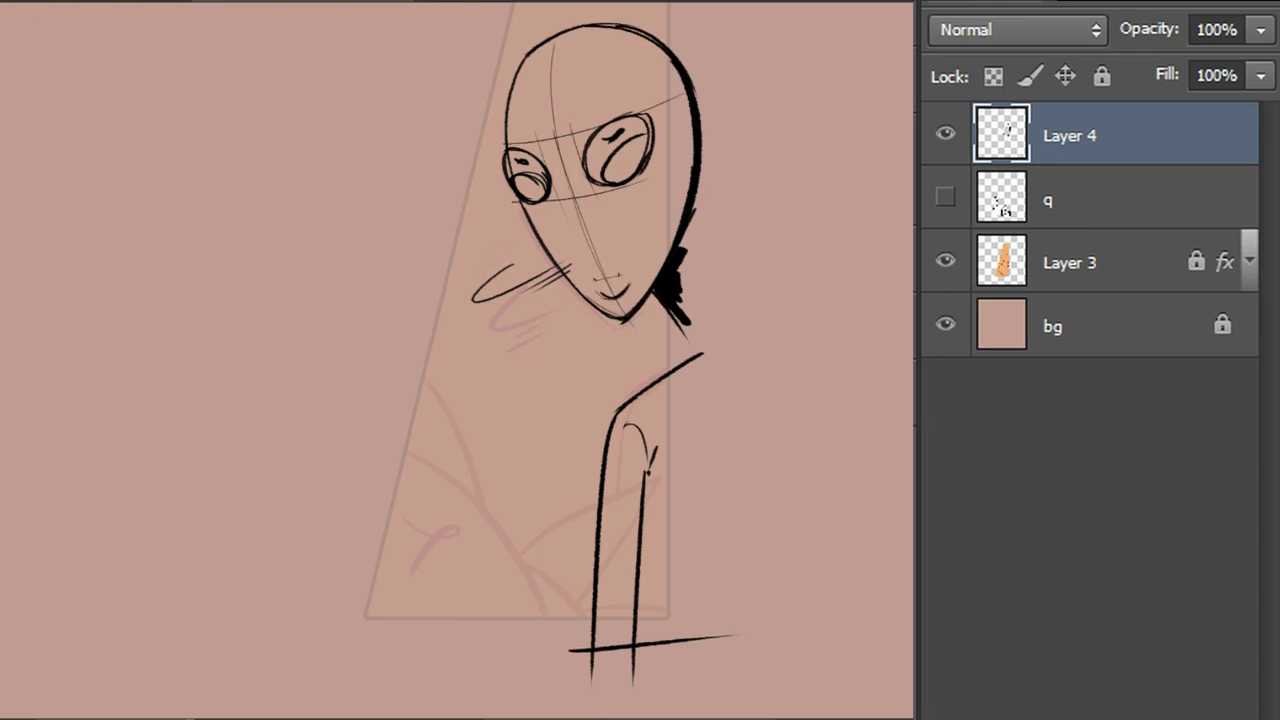
{"action": "left_click", "coordinate": [1001, 262], "text": "ctrl"}
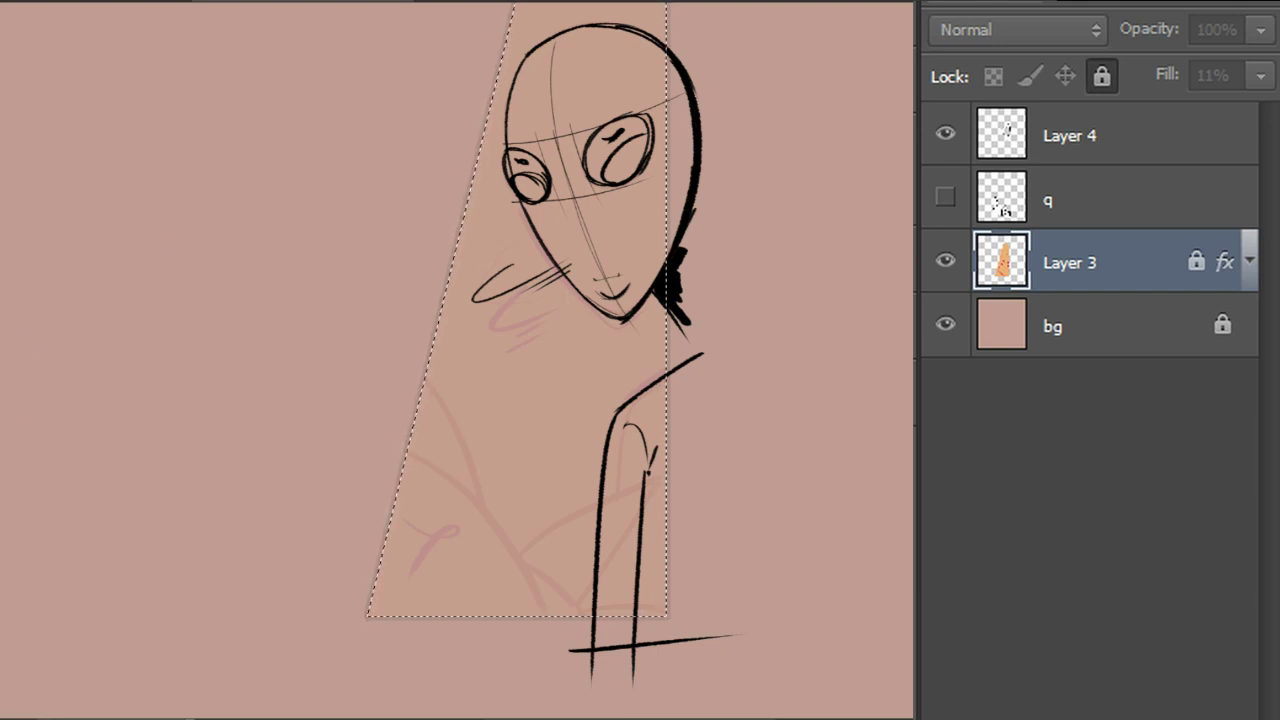
{"action": "key", "text": "ctrl+shift+alt+n"}
{"action": "key", "text": "ctrl+BackSpace"}
{"action": "key", "text": "ctrl+d"}
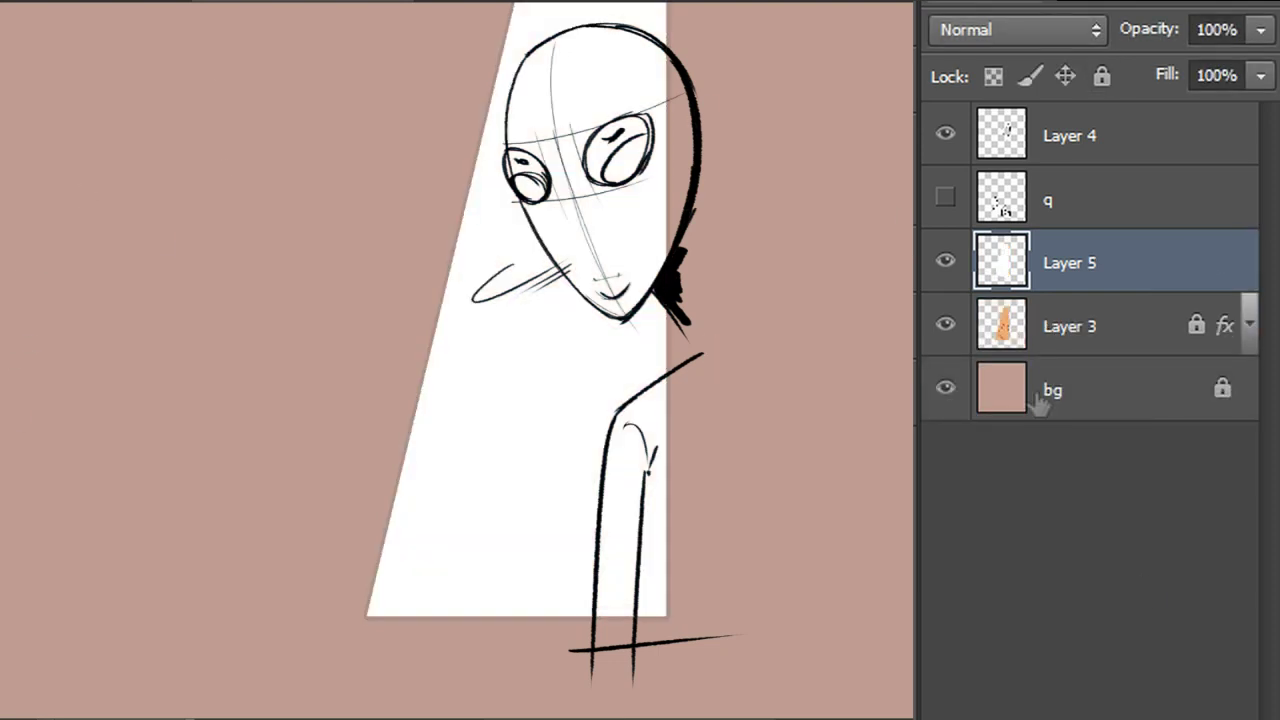
Place the white Layer 5 beneath both ink layers, keeping q under Layer 4, and show layer q
{"action": "left_click_drag", "start_coordinate": [1057, 243], "coordinate": [1086, 157]}
{"action": "left_click", "coordinate": [1128, 258]}
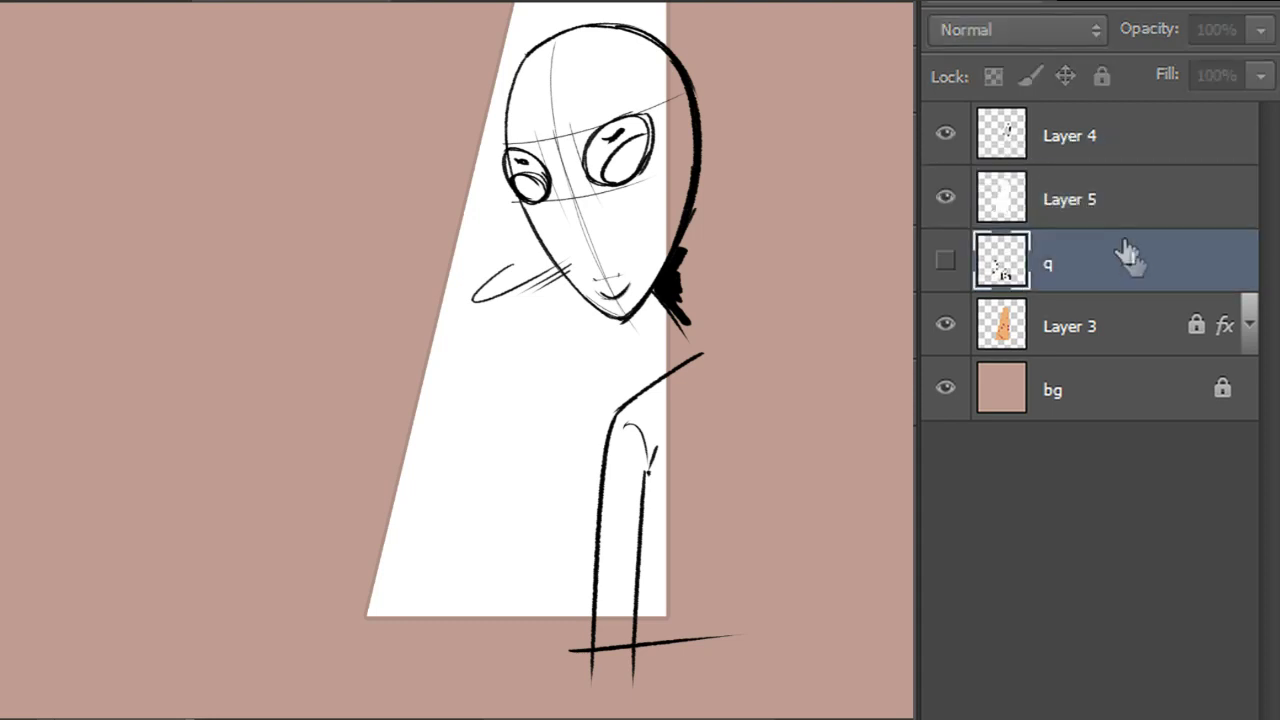
{"action": "left_click_drag", "start_coordinate": [1128, 258], "coordinate": [1146, 174]}
{"action": "left_click", "coordinate": [1091, 134]}
{"action": "left_click", "coordinate": [946, 198]}
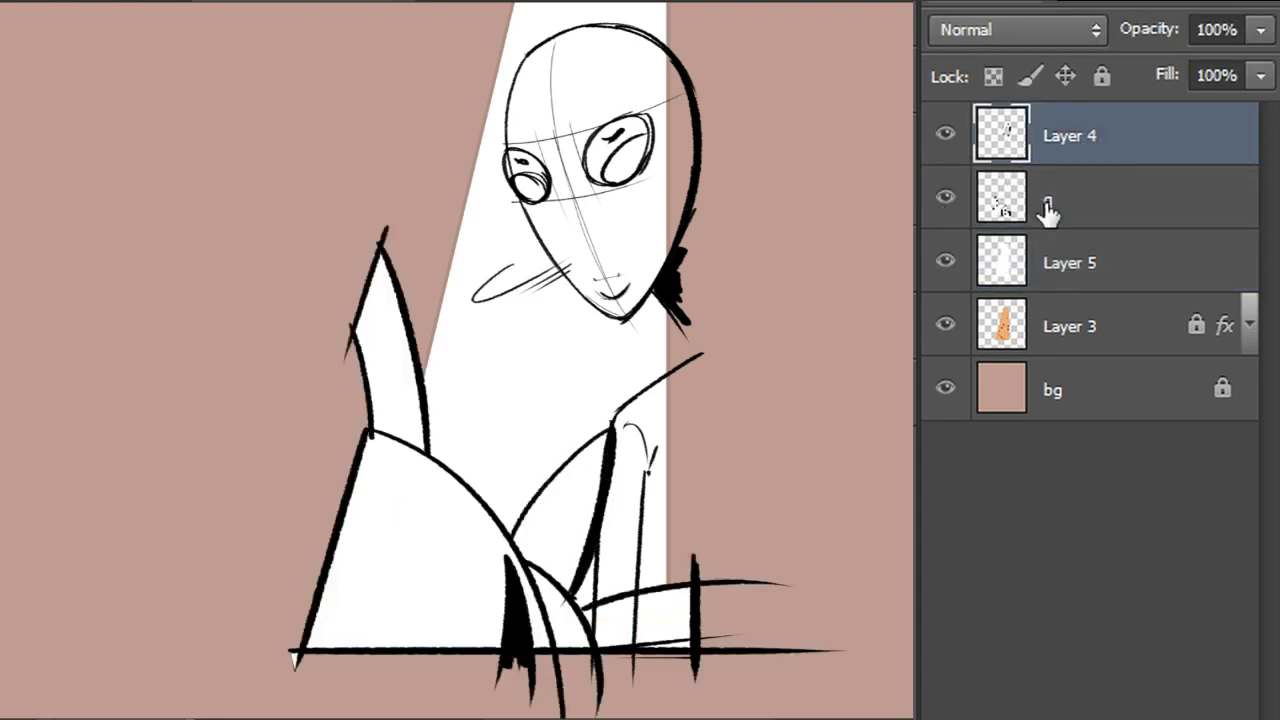
Clip Layer 4 and q together to the white panel shape on Layer 5
{"action": "left_click", "coordinate": [1047, 210]}
{"action": "left_click", "coordinate": [1114, 143], "text": "shift"}
{"action": "right_click", "coordinate": [1128, 195]}
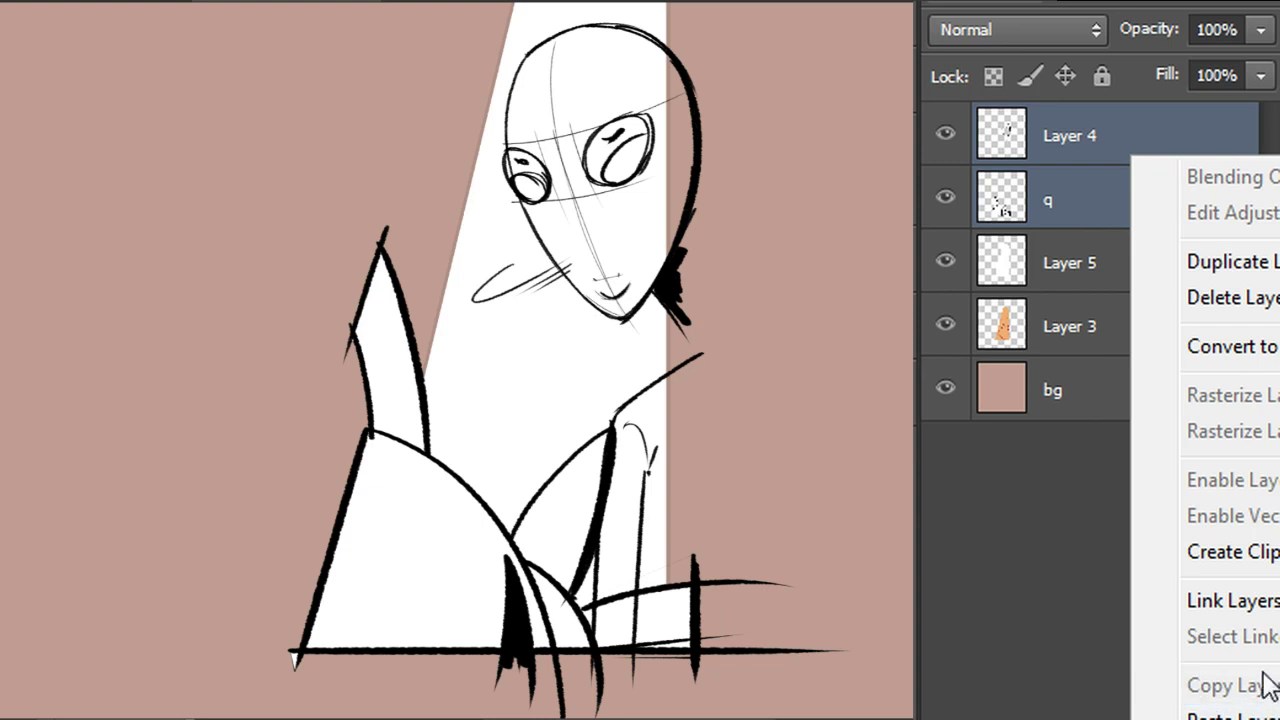
{"action": "left_click", "coordinate": [1250, 553]}
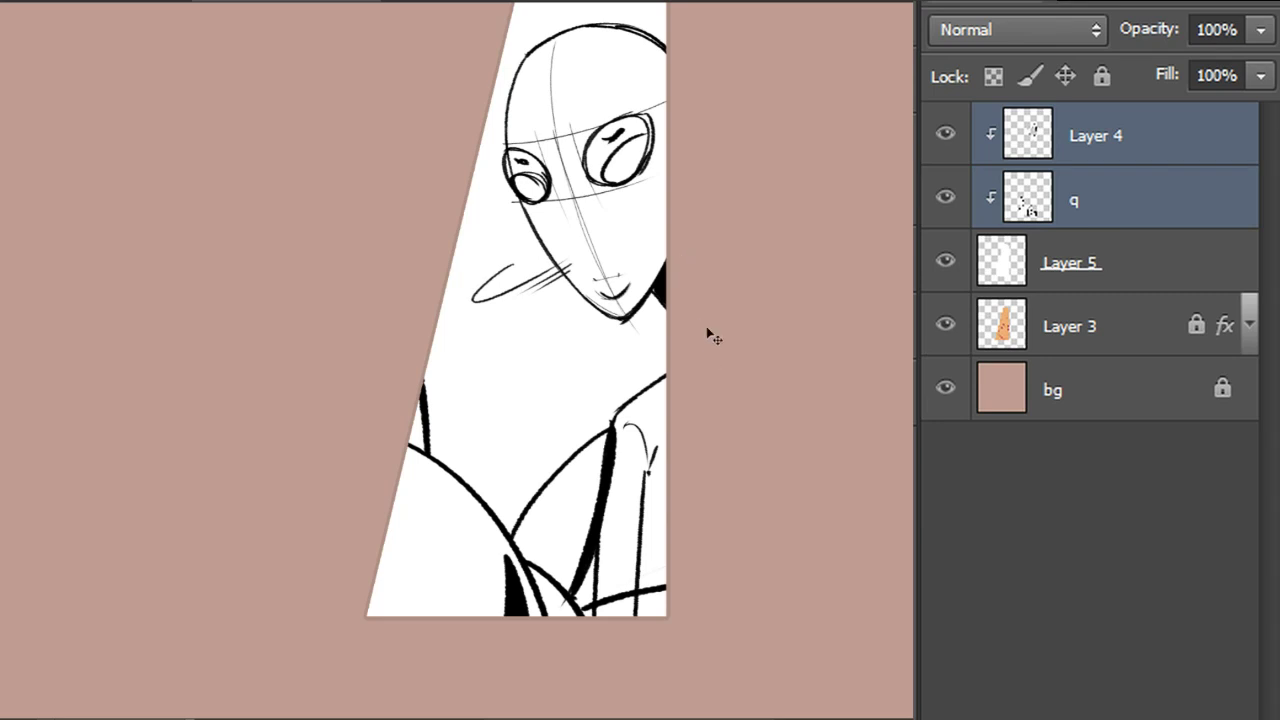
Darken the garment fills on layer q to grey with Hue/Saturation at a Lightness of about -36
{"action": "left_click", "coordinate": [1160, 200]}
{"action": "key", "text": "ctrl+u"}
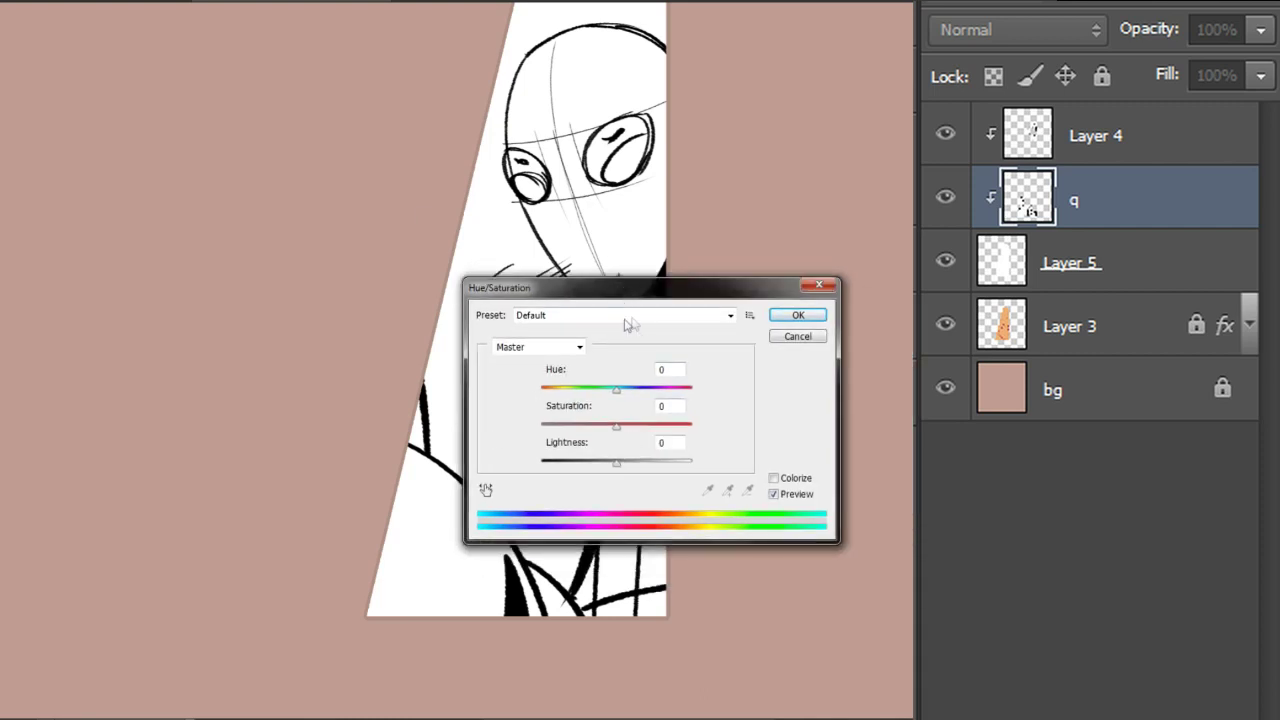
{"action": "left_click_drag", "start_coordinate": [615, 464], "coordinate": [592, 466]}
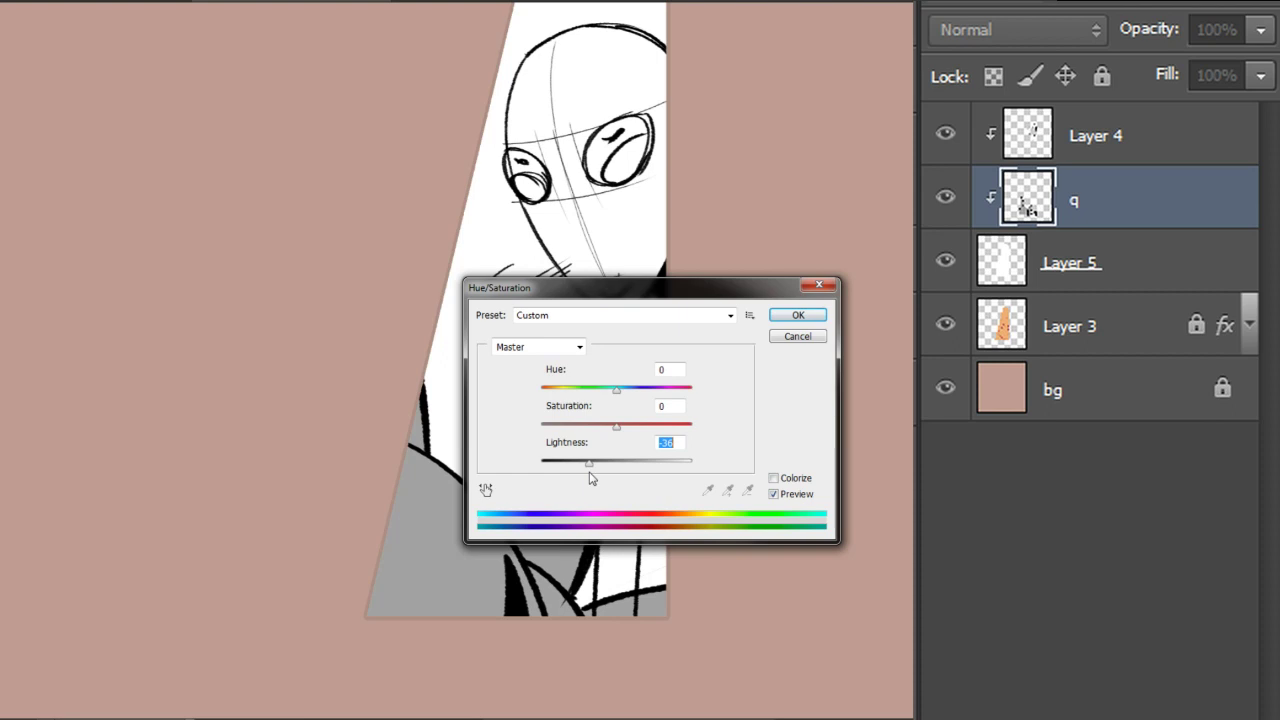
{"action": "left_click_drag", "start_coordinate": [589, 474], "coordinate": [590, 474]}
{"action": "left_click", "coordinate": [798, 315]}
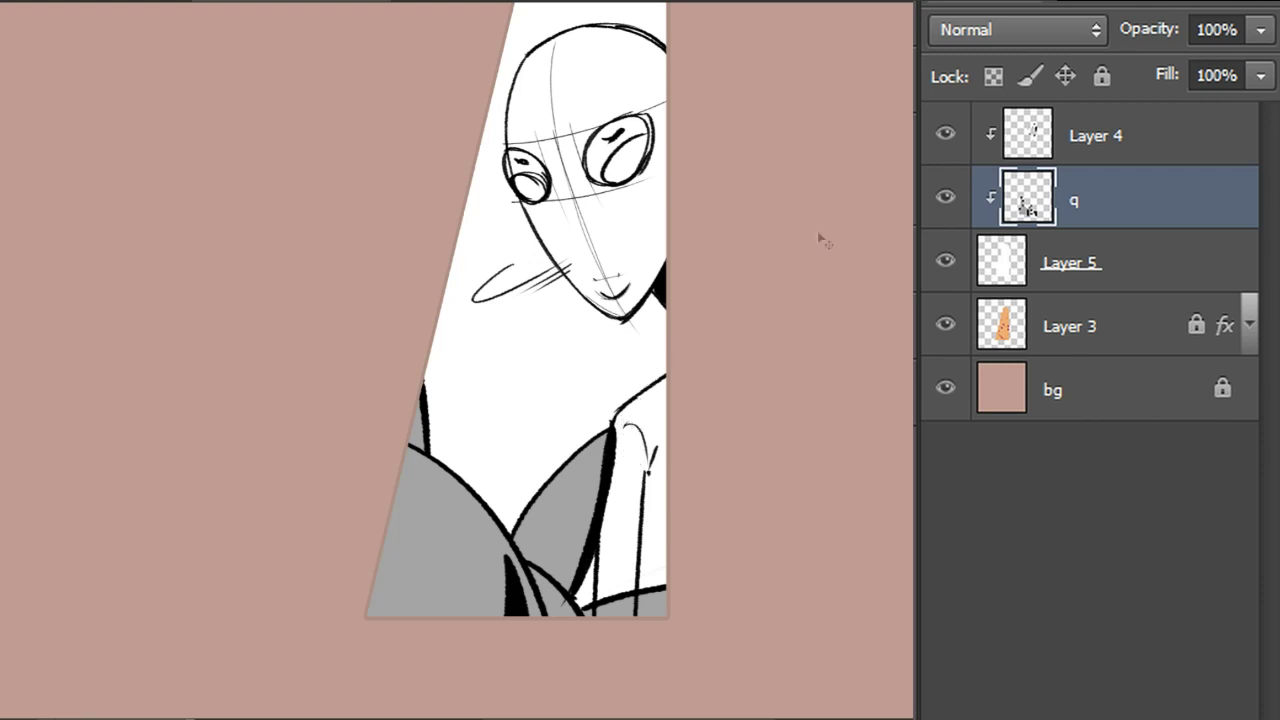
Enlarge and shift the shoulder and arm lines on Layer 4 with Free Transform, and place Layer 4 beneath q
{"action": "left_click", "coordinate": [1177, 134]}
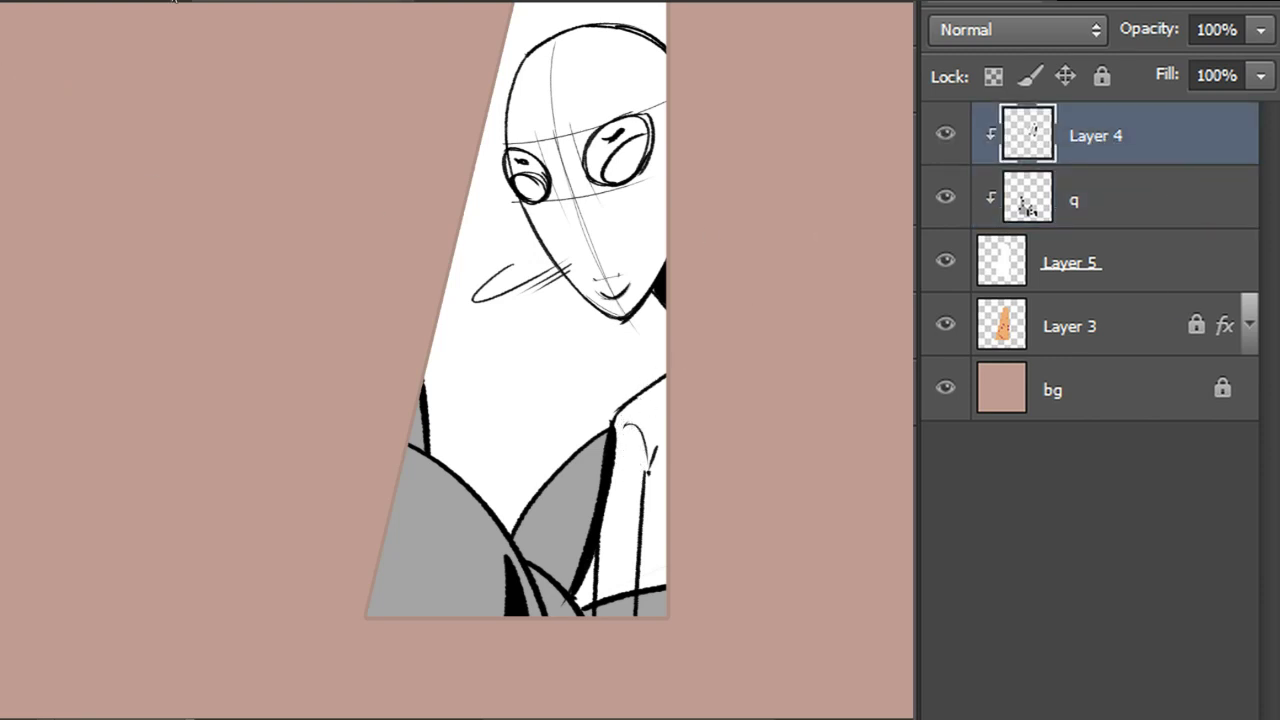
{"action": "mouse_move", "coordinate": [566, 390]}
{"action": "left_mouse_down"}
{"action": "mouse_move", "coordinate": [715, 680]}
{"action": "mouse_move", "coordinate": [564, 385]}
{"action": "left_mouse_up"}
{"action": "key", "text": "ctrl+t"}
{"action": "left_click_drag", "start_coordinate": [526, 340], "coordinate": [498, 326]}
{"action": "left_click_drag", "start_coordinate": [767, 502], "coordinate": [793, 537]}
{"action": "left_click_drag", "start_coordinate": [511, 501], "coordinate": [496, 489]}
{"action": "key", "text": "Return"}
{"action": "left_click_drag", "start_coordinate": [1173, 150], "coordinate": [1138, 310]}
{"action": "key", "text": "ctrl+d"}
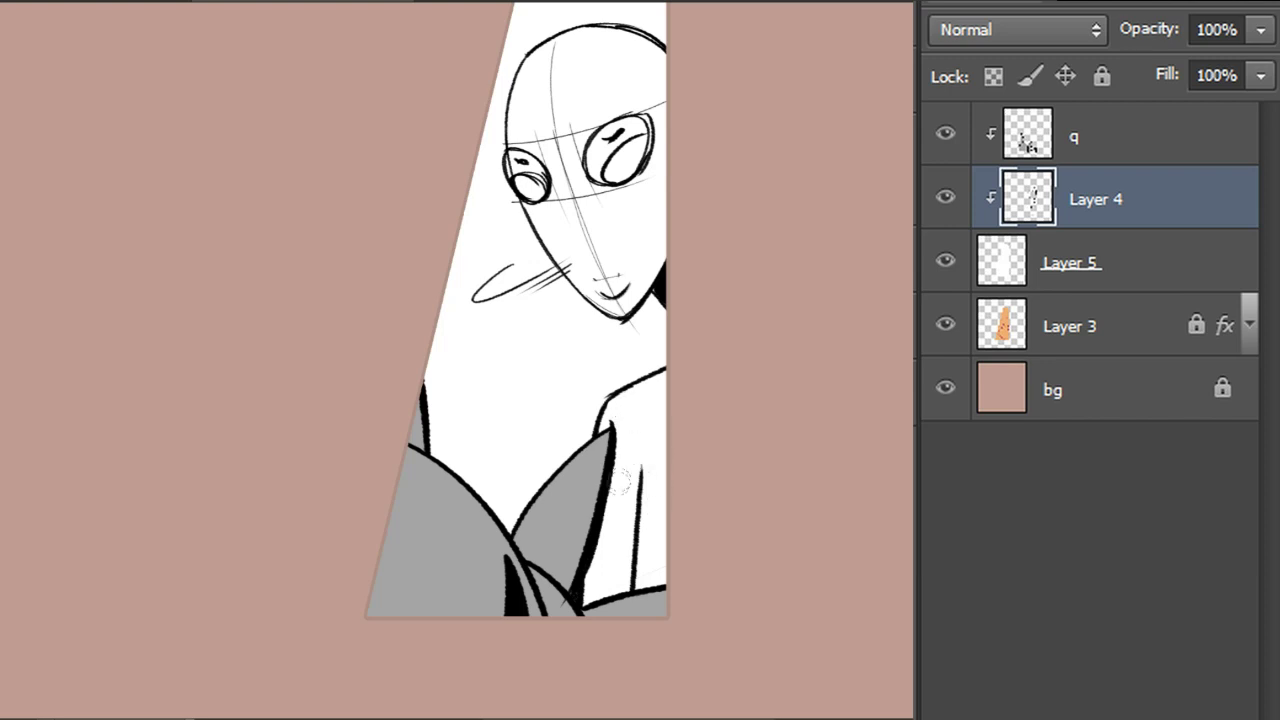
{"action": "scroll", "coordinate": [517, 340], "scroll_direction": "up", "scroll_amount": 3}
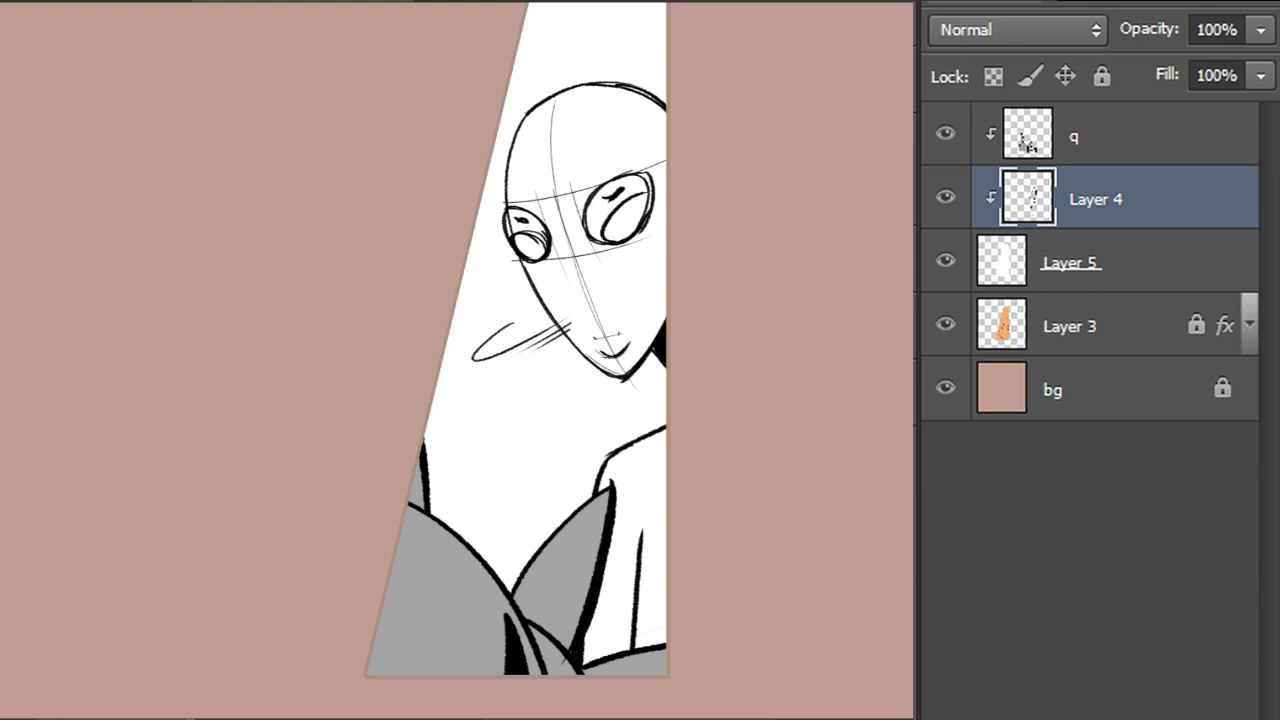
{"action": "mouse_move", "coordinate": [483, 396]}
{"action": "left_mouse_down"}
{"action": "mouse_move", "coordinate": [466, 409]}
{"action": "mouse_move", "coordinate": [555, 380]}
{"action": "left_mouse_up"}
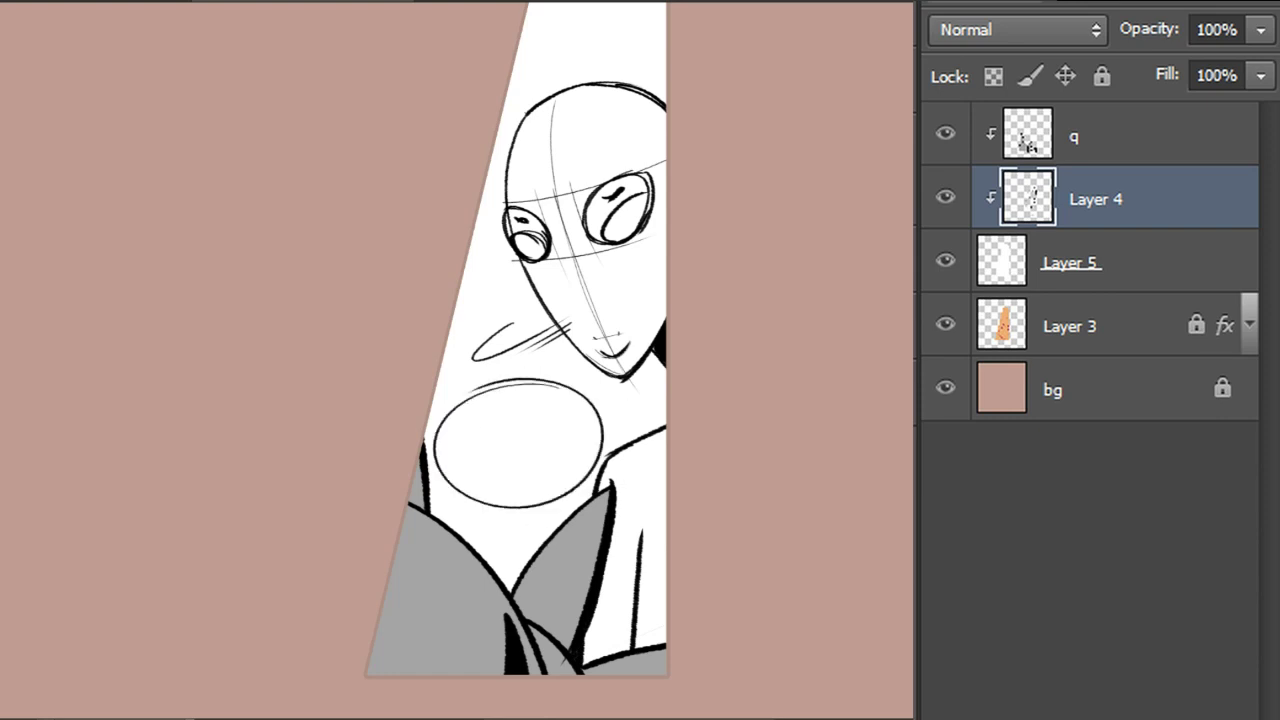
{"action": "key", "text": "ctrl+z"}
{"action": "left_click_drag", "start_coordinate": [466, 413], "coordinate": [560, 378]}
{"action": "key", "text": "ctrl+z"}
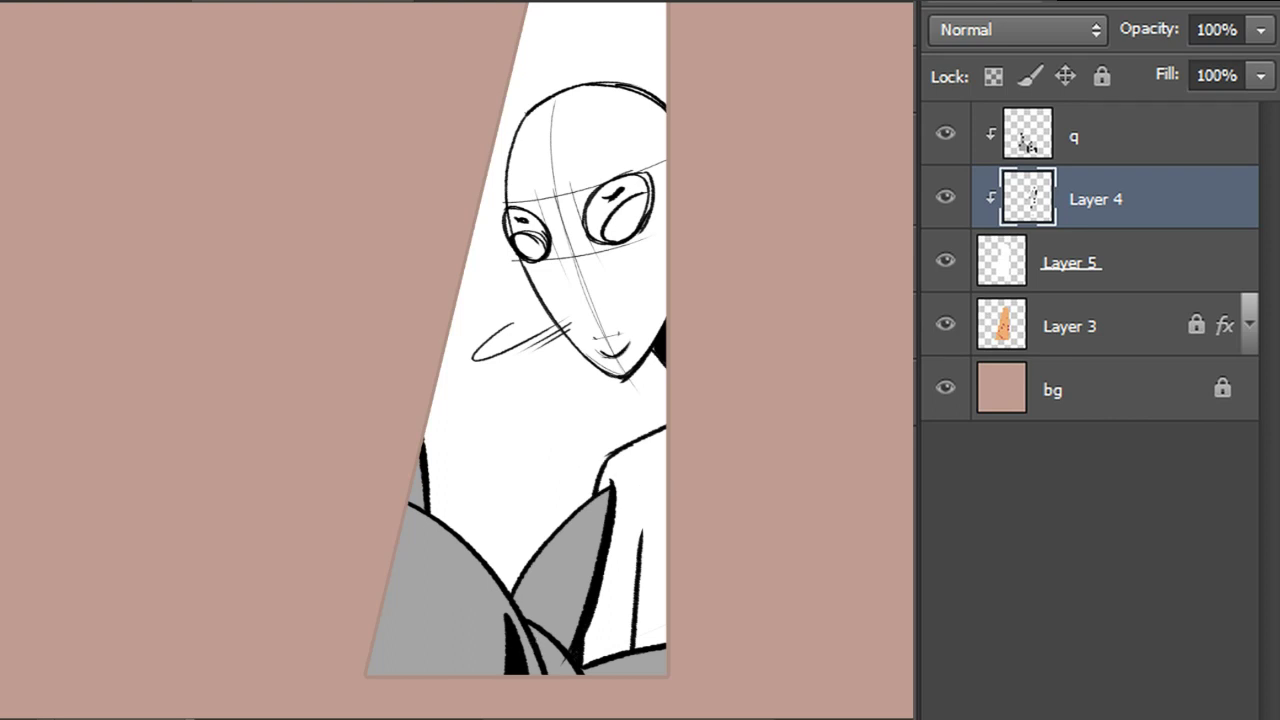
{"action": "right_click", "coordinate": [472, 586]}
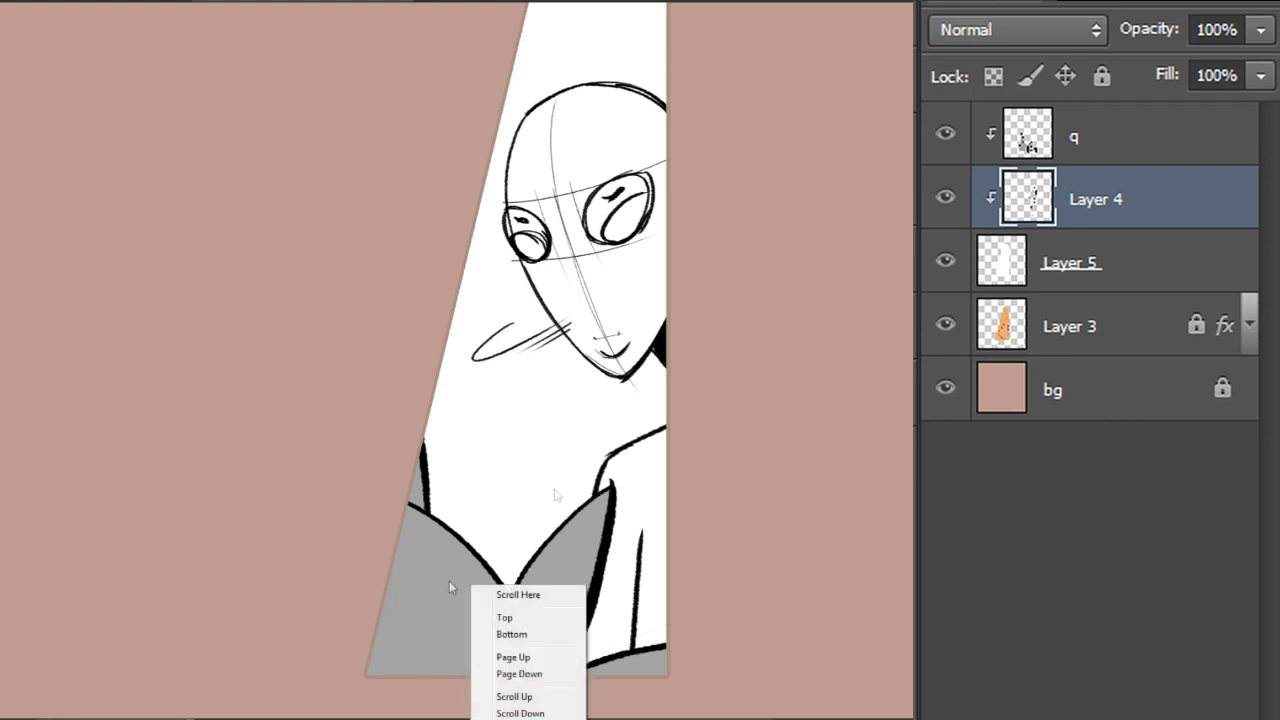
On layer q, ink a scooped shadow outline across the lower part of the large grey shape and fill it with black
{"action": "left_click", "coordinate": [1089, 150]}
{"action": "left_click", "coordinate": [1065, 137]}
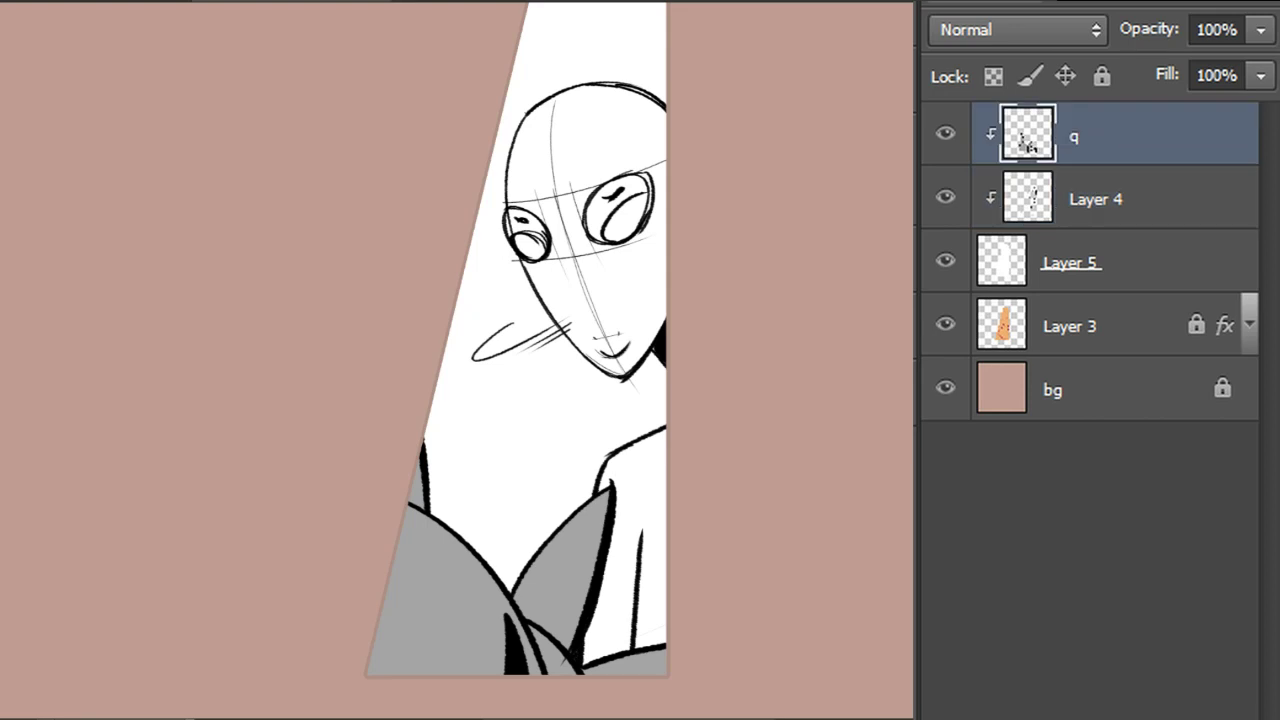
{"action": "mouse_move", "coordinate": [433, 660]}
{"action": "left_mouse_down"}
{"action": "mouse_move", "coordinate": [460, 601]}
{"action": "mouse_move", "coordinate": [470, 655]}
{"action": "left_mouse_up"}
{"action": "key", "text": "ctrl+z"}
{"action": "mouse_move", "coordinate": [390, 576]}
{"action": "left_mouse_down"}
{"action": "mouse_move", "coordinate": [471, 657]}
{"action": "mouse_move", "coordinate": [498, 662]}
{"action": "left_mouse_up"}
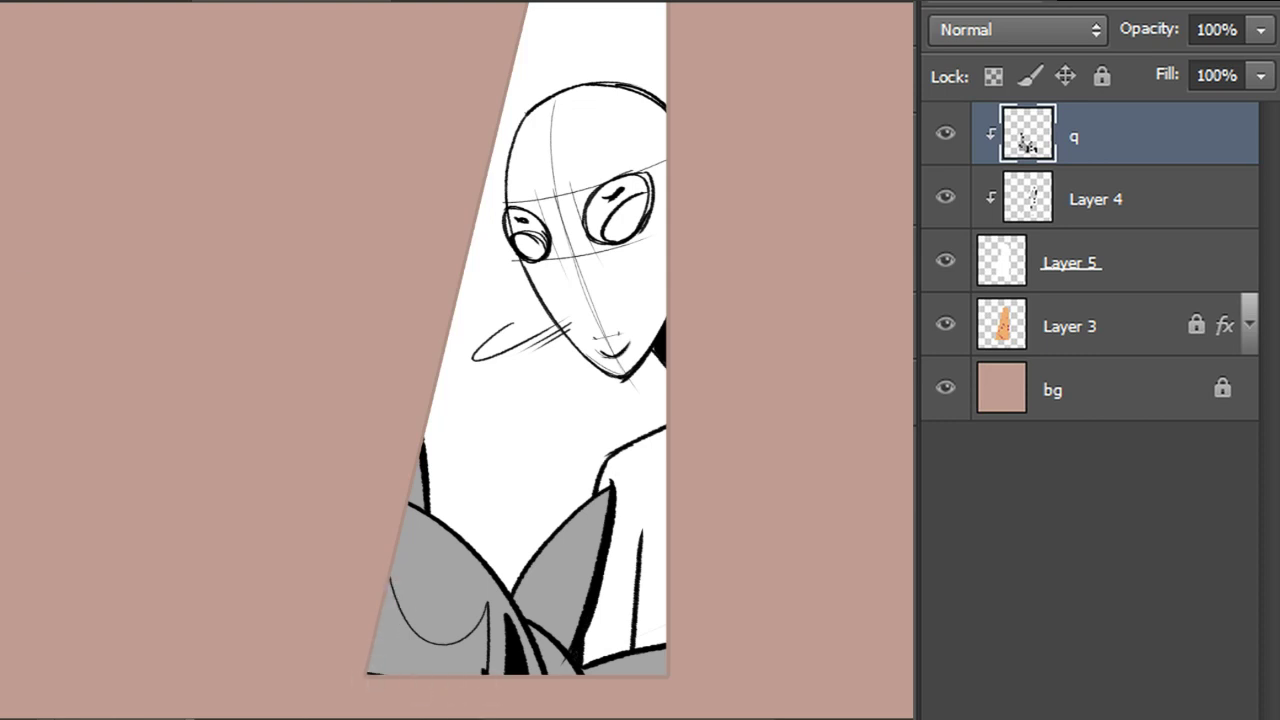
{"action": "left_click", "coordinate": [418, 656]}
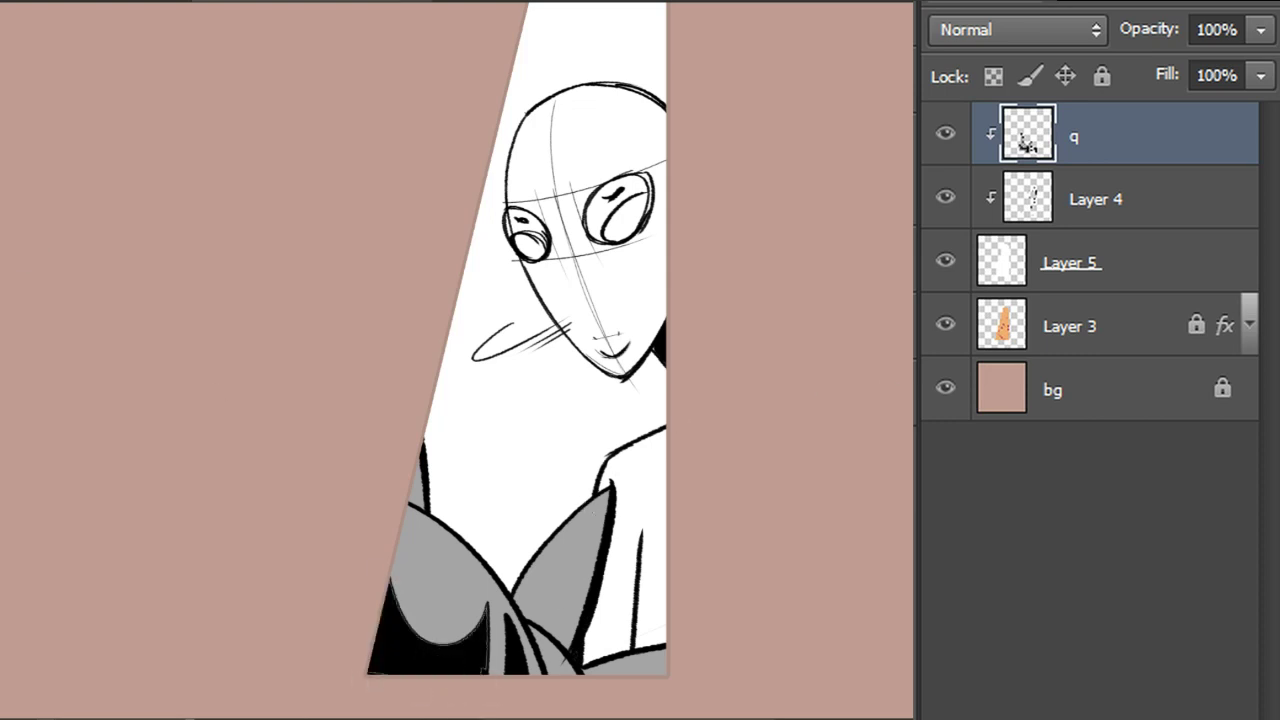
Merge q, Layer 4 and the white Layer 5 into a single layer
{"action": "scroll", "coordinate": [438, 401], "scroll_direction": "down", "scroll_amount": 3}
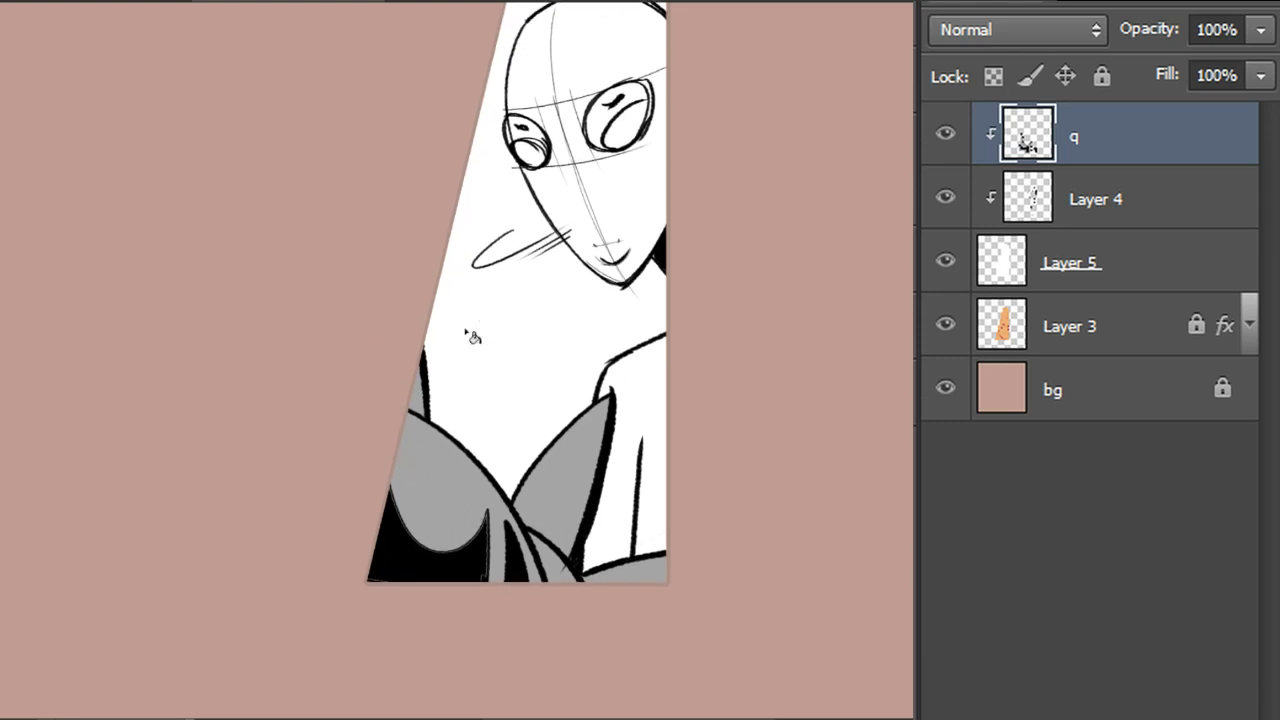
{"action": "left_click", "coordinate": [1083, 262], "text": "shift"}
{"action": "key", "text": "ctrl+e"}
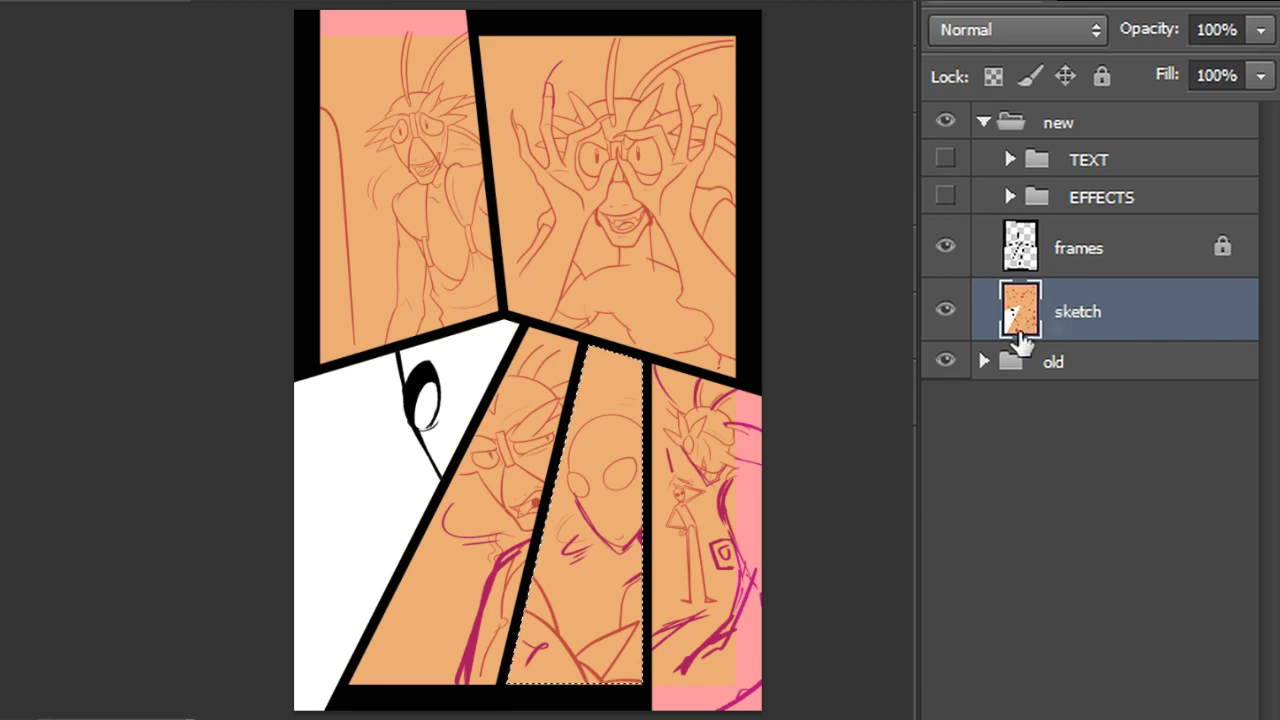
Paste the inked panel into the selected panel of the comic page and merge it with the sketch layer
{"action": "key", "text": "ctrl+v"}
{"action": "left_click", "coordinate": [1064, 376], "text": "shift"}
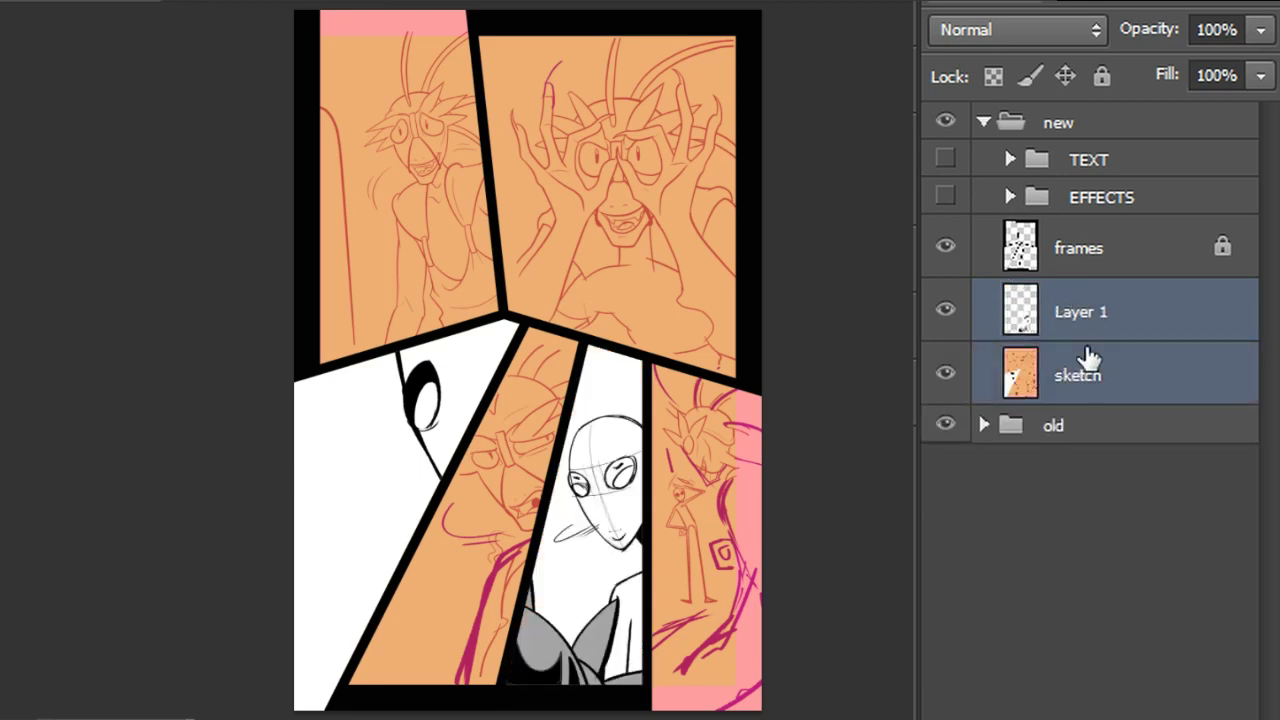
{"action": "key", "text": "ctrl+e"}
Compare the redrawn page with the old coloured version by toggling the visibility of the new group
{"action": "left_click", "coordinate": [945, 124]}
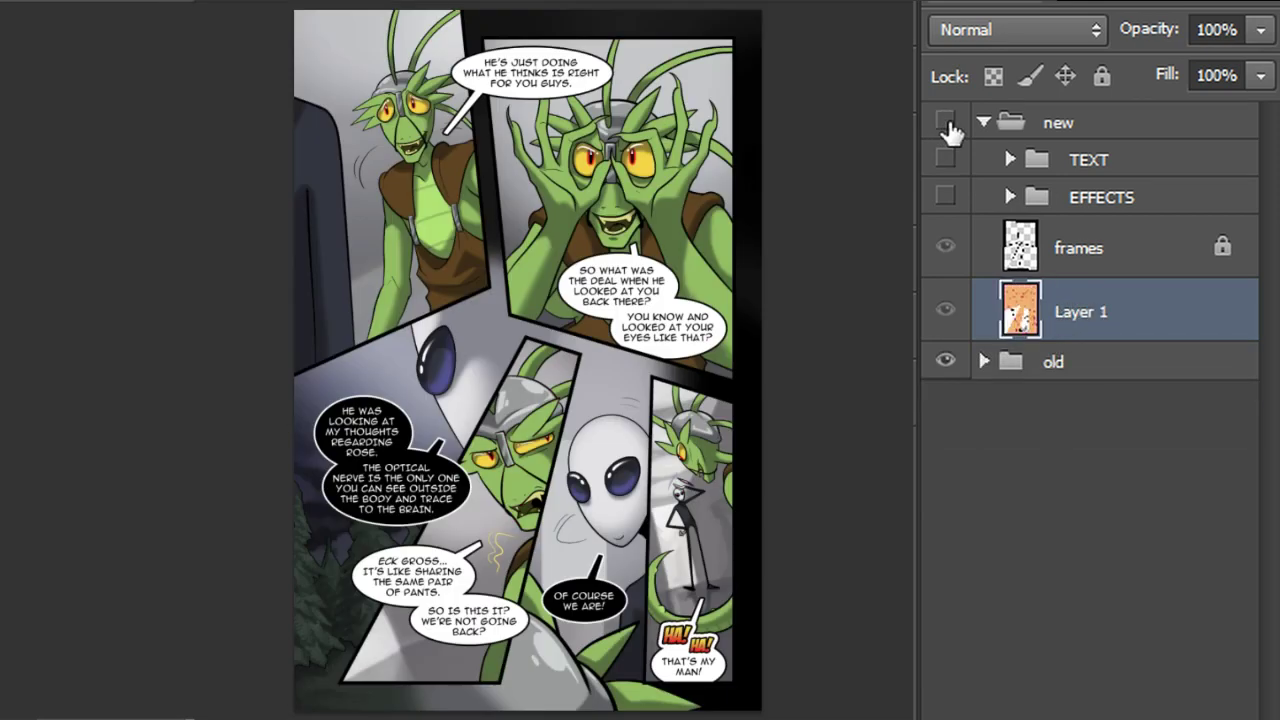
{"action": "left_click", "coordinate": [945, 125]}
{"action": "left_click", "coordinate": [946, 124]}
{"action": "left_click", "coordinate": [945, 124]}
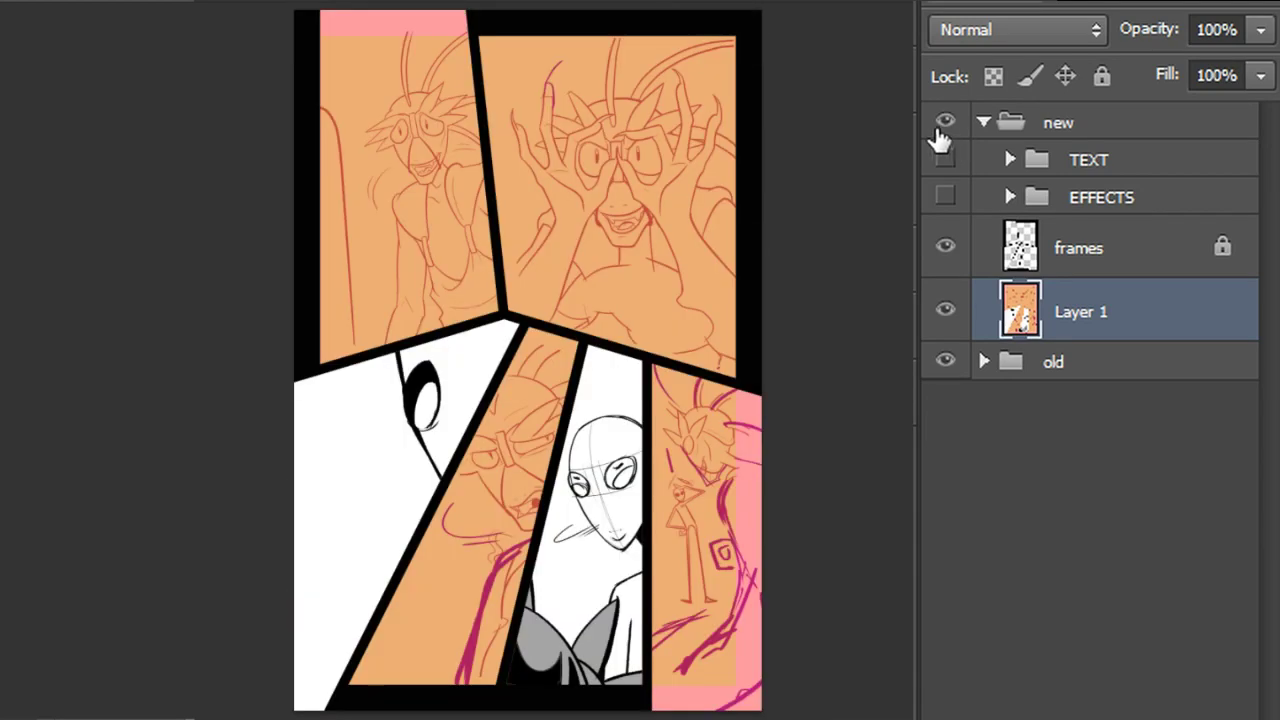
{"action": "left_click", "coordinate": [945, 124]}
{"action": "left_click", "coordinate": [947, 125]}
{"action": "left_click", "coordinate": [946, 124]}
{"action": "left_click", "coordinate": [946, 125]}
{"action": "left_click", "coordinate": [946, 125]}
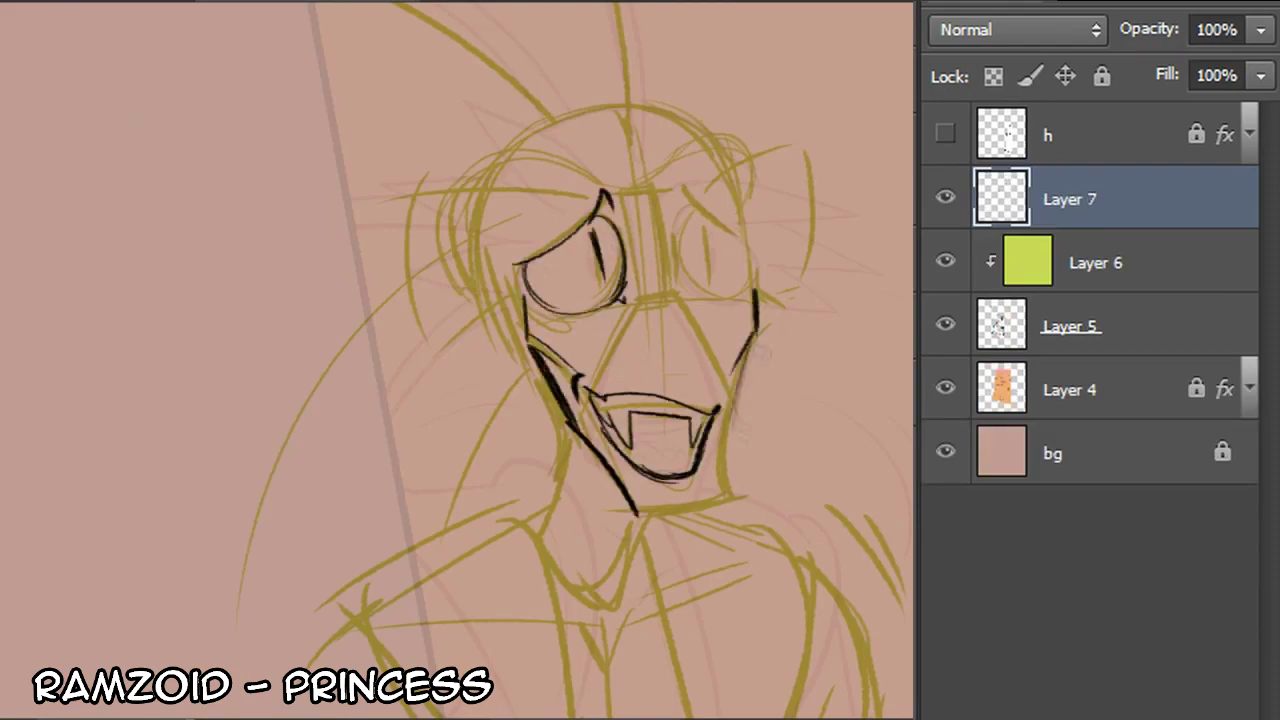
Ink the insect character's jaw, head outline, second eye, nose and mouth details over the green sketch on Layer 7
{"action": "left_click_drag", "start_coordinate": [638, 514], "coordinate": [730, 498]}
{"action": "left_click_drag", "start_coordinate": [632, 190], "coordinate": [645, 300]}
{"action": "left_click_drag", "start_coordinate": [516, 372], "coordinate": [690, 110]}
{"action": "left_click_drag", "start_coordinate": [686, 190], "coordinate": [750, 232]}
{"action": "left_click_drag", "start_coordinate": [642, 448], "coordinate": [698, 454]}
{"action": "left_click_drag", "start_coordinate": [640, 300], "coordinate": [675, 348]}
{"action": "left_click_drag", "start_coordinate": [516, 226], "coordinate": [520, 320]}
{"action": "left_click_drag", "start_coordinate": [520, 288], "coordinate": [662, 248]}
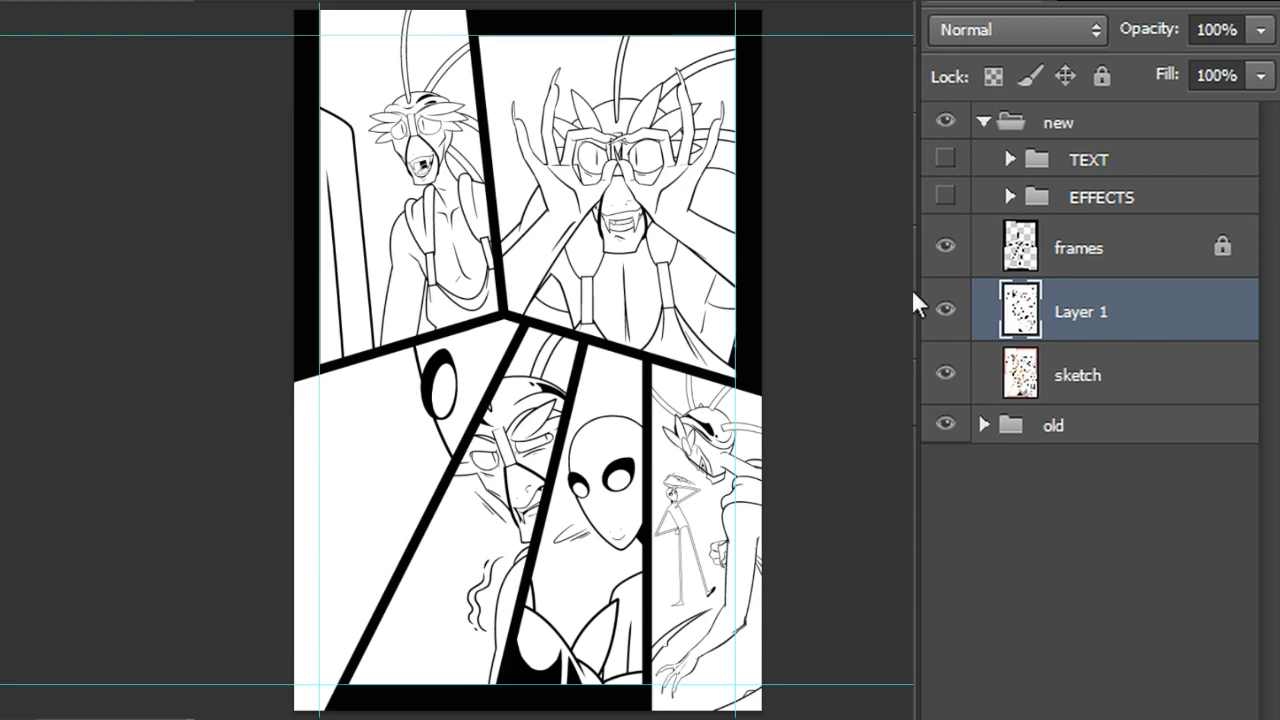
Merge the page's line art on Layer 1 with the frames layer
{"action": "left_click", "coordinate": [1068, 312], "text": "ctrl"}
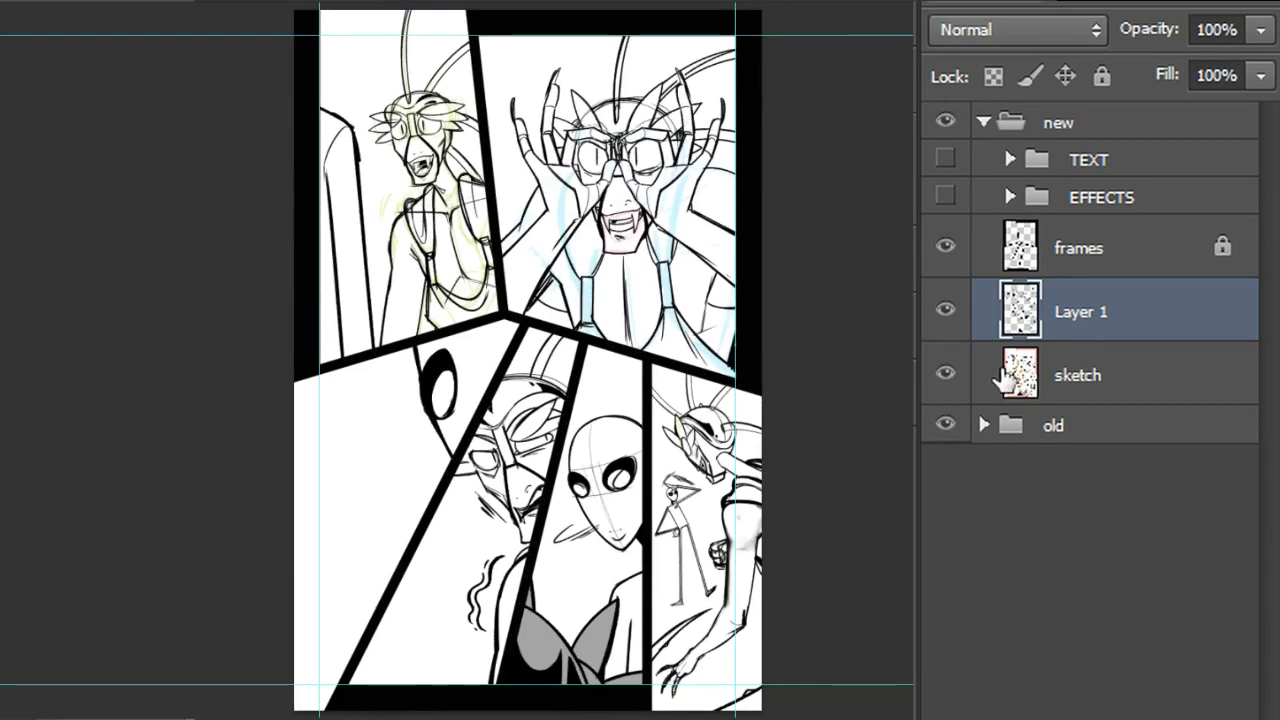
{"action": "left_click", "coordinate": [1085, 268], "text": "shift"}
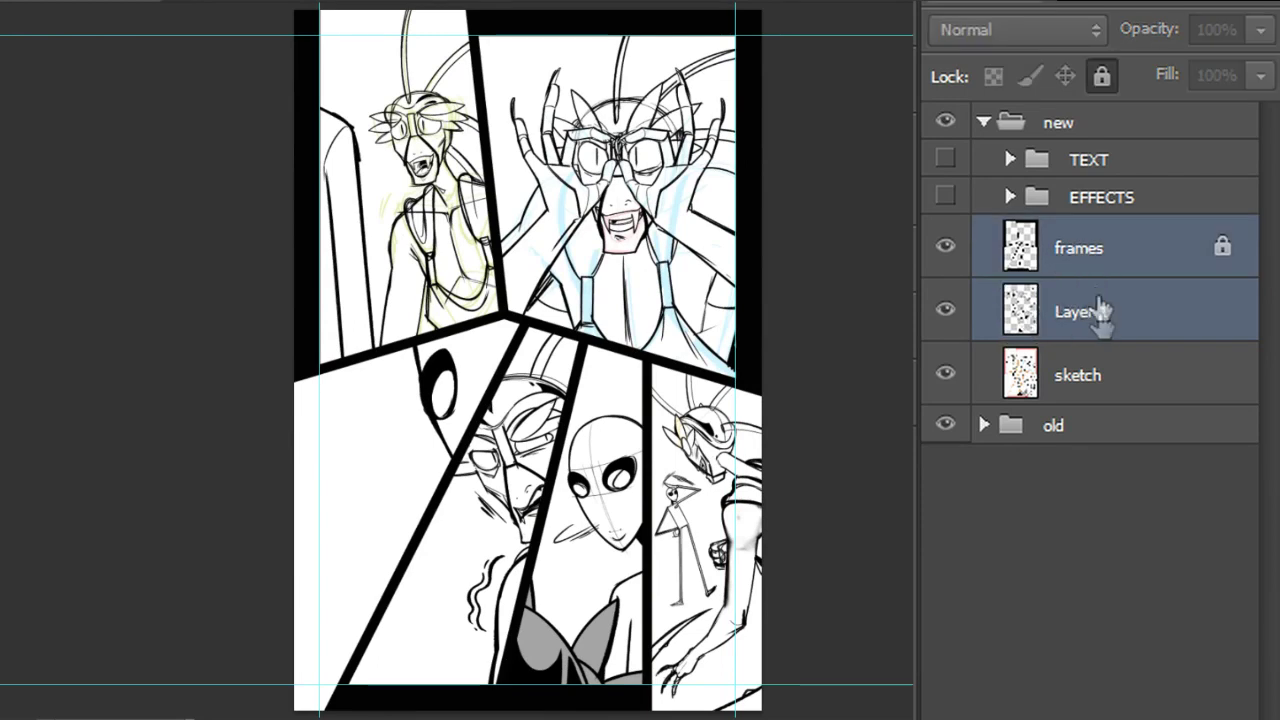
{"action": "key", "text": "ctrl+e"}
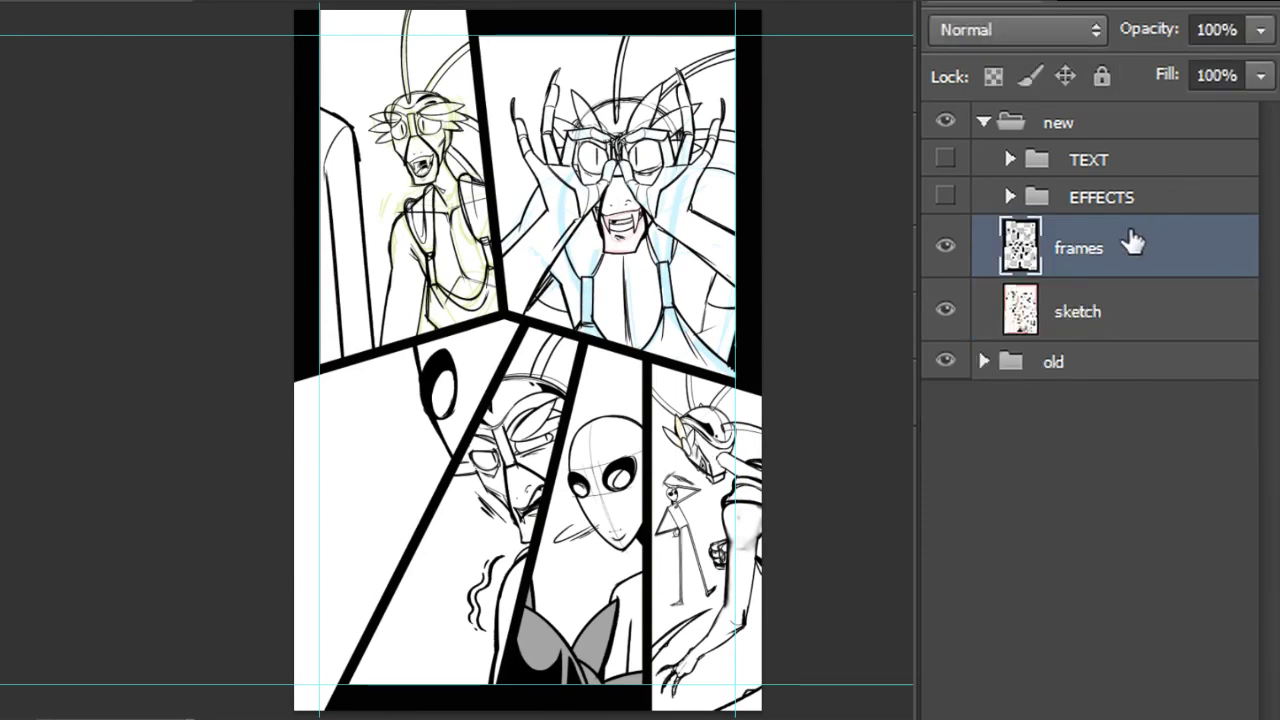
Lock the sketch layer completely
{"action": "left_click", "coordinate": [1010, 197]}
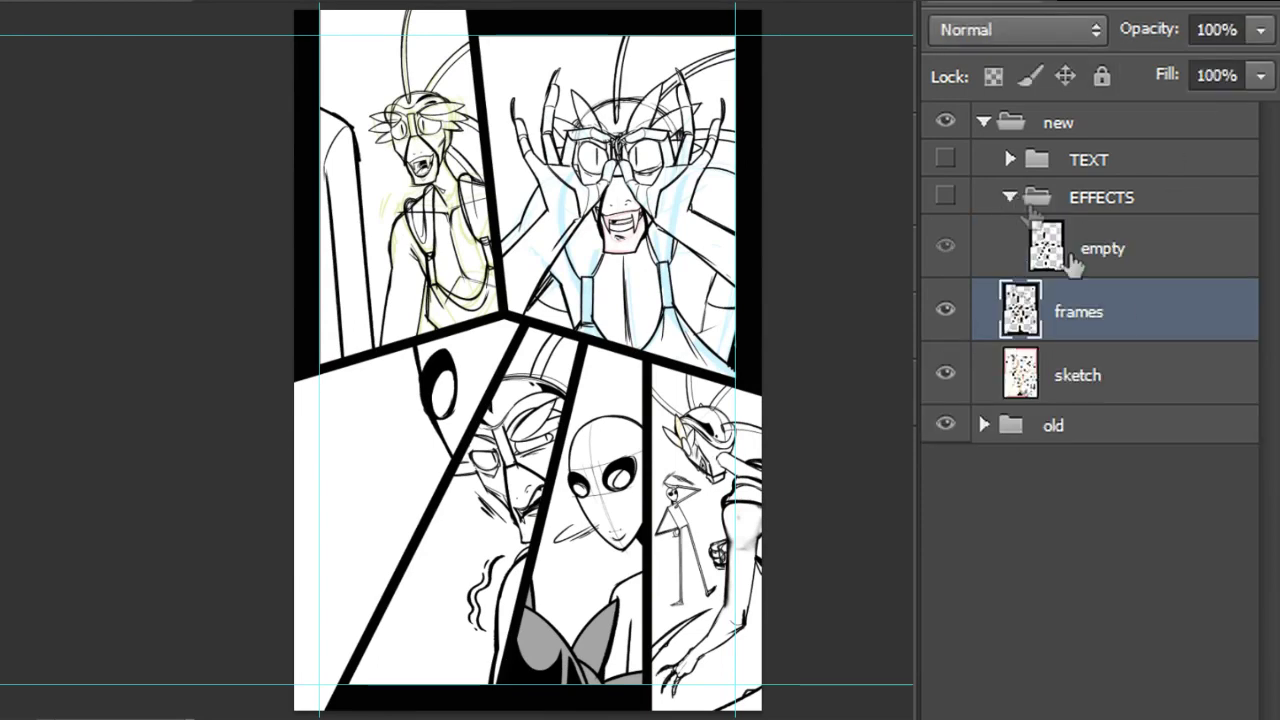
{"action": "left_click", "coordinate": [1010, 197]}
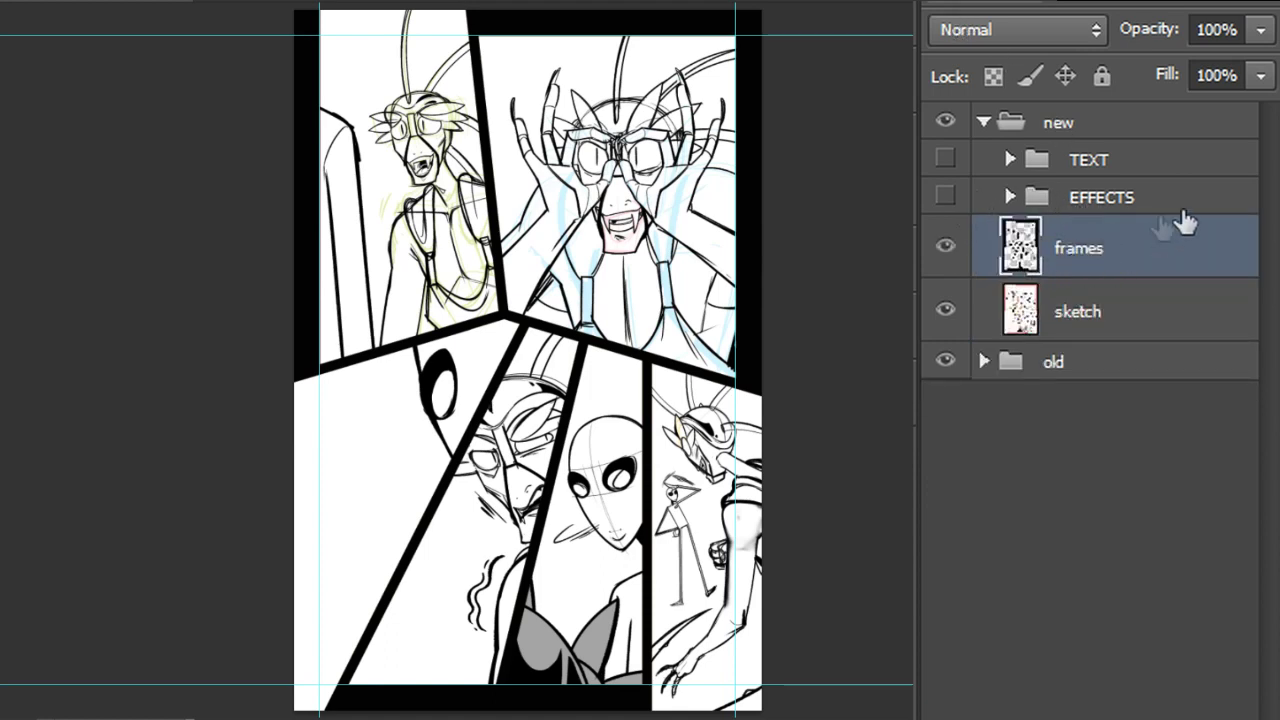
{"action": "left_click", "coordinate": [1125, 318]}
{"action": "left_click", "coordinate": [1101, 76]}
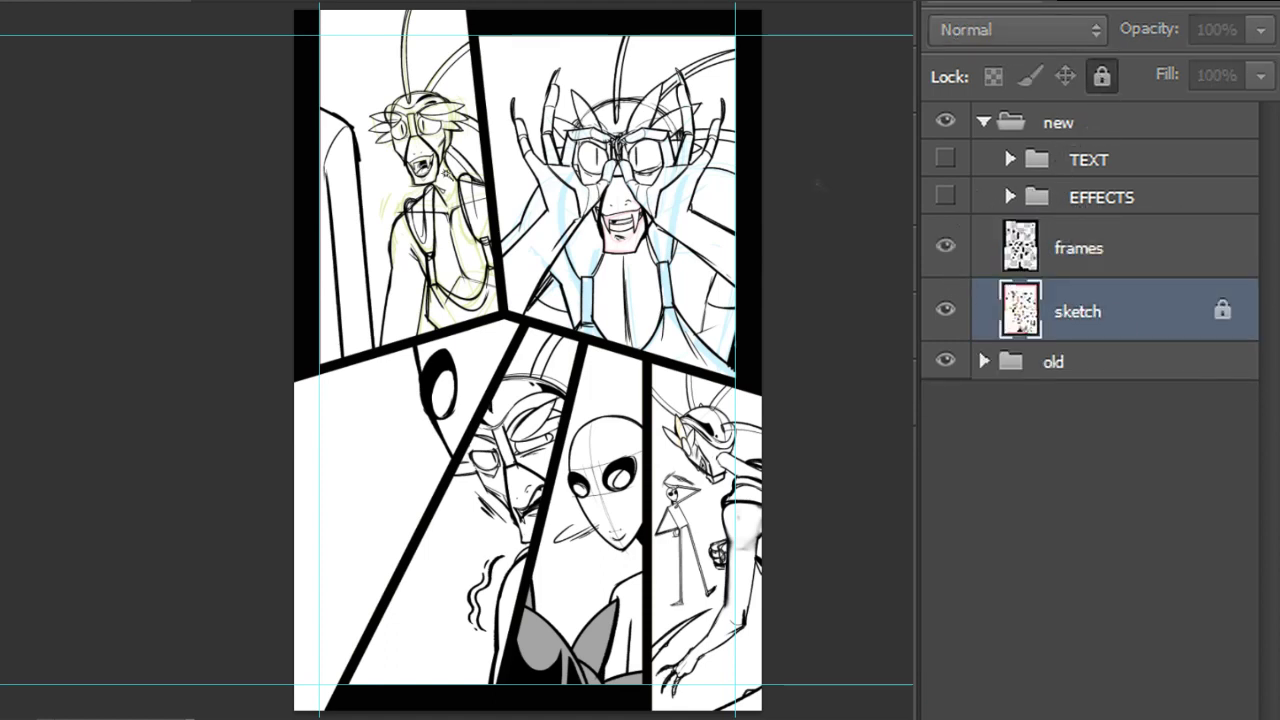
Create a locked, solid orange background layer named bg directly above the sketch layer
{"action": "left_click", "coordinate": [1230, 717]}
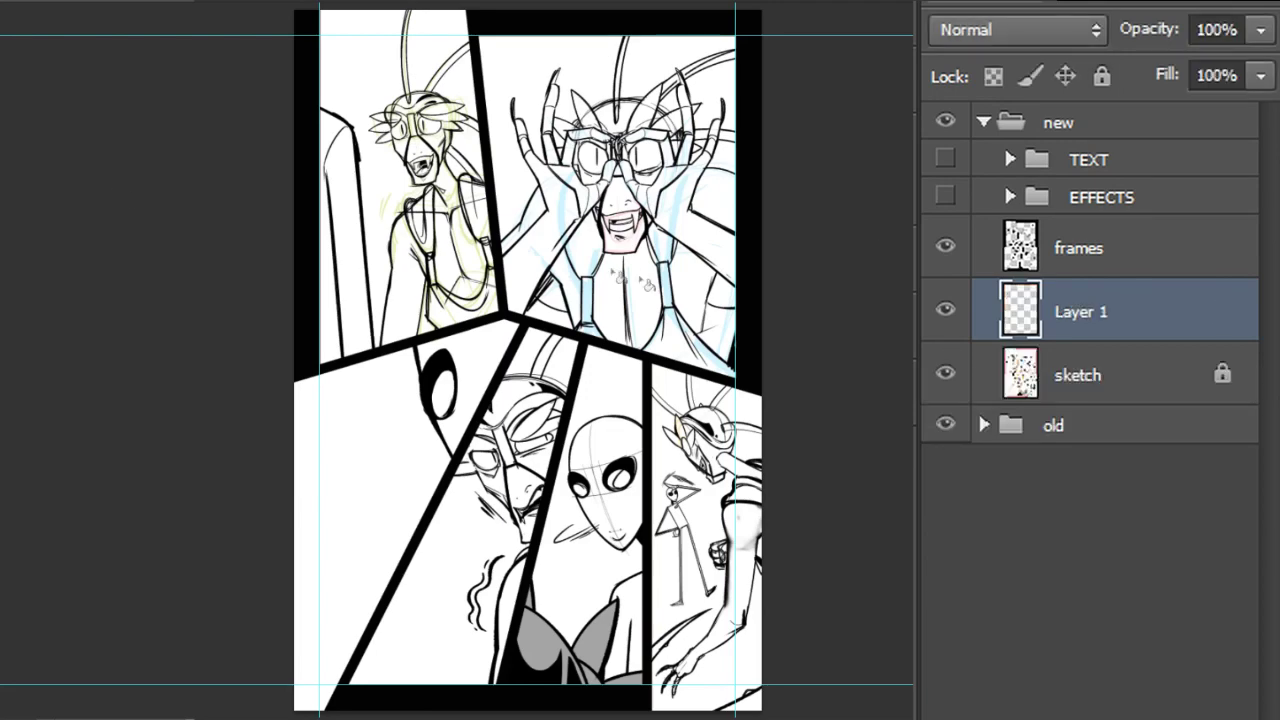
{"action": "left_click", "coordinate": [638, 277]}
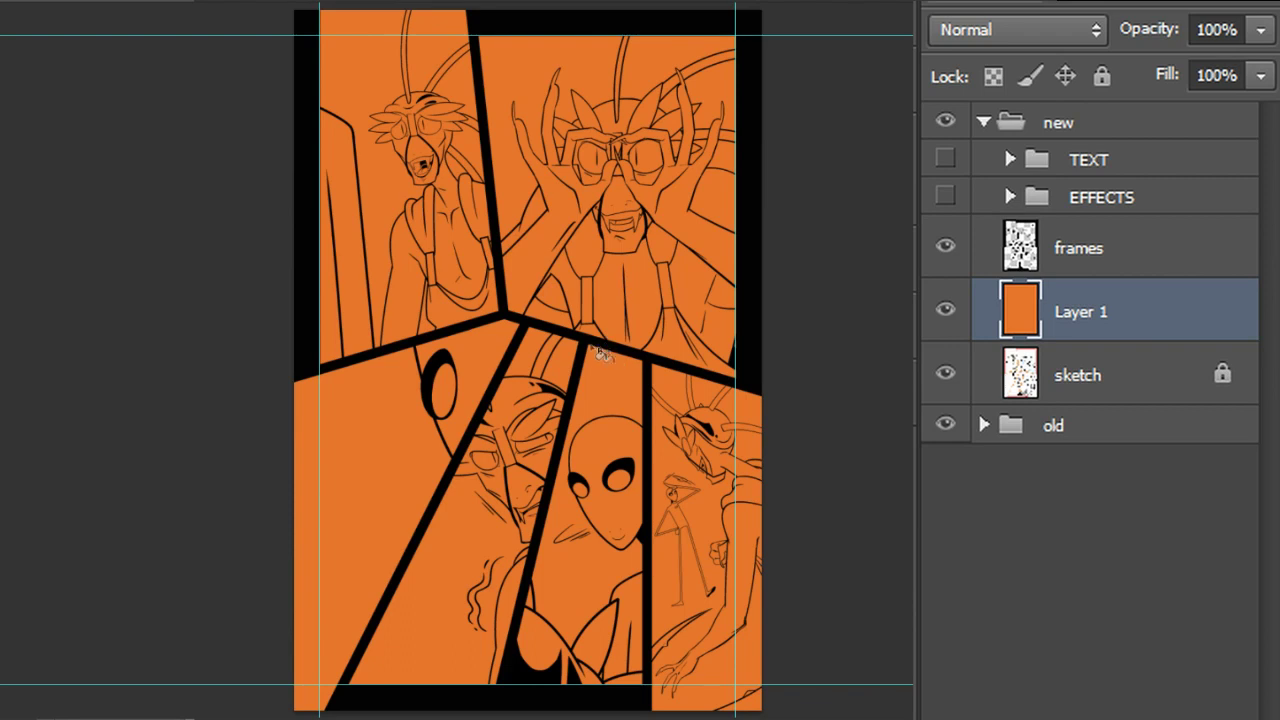
{"action": "double_click", "coordinate": [1078, 316]}
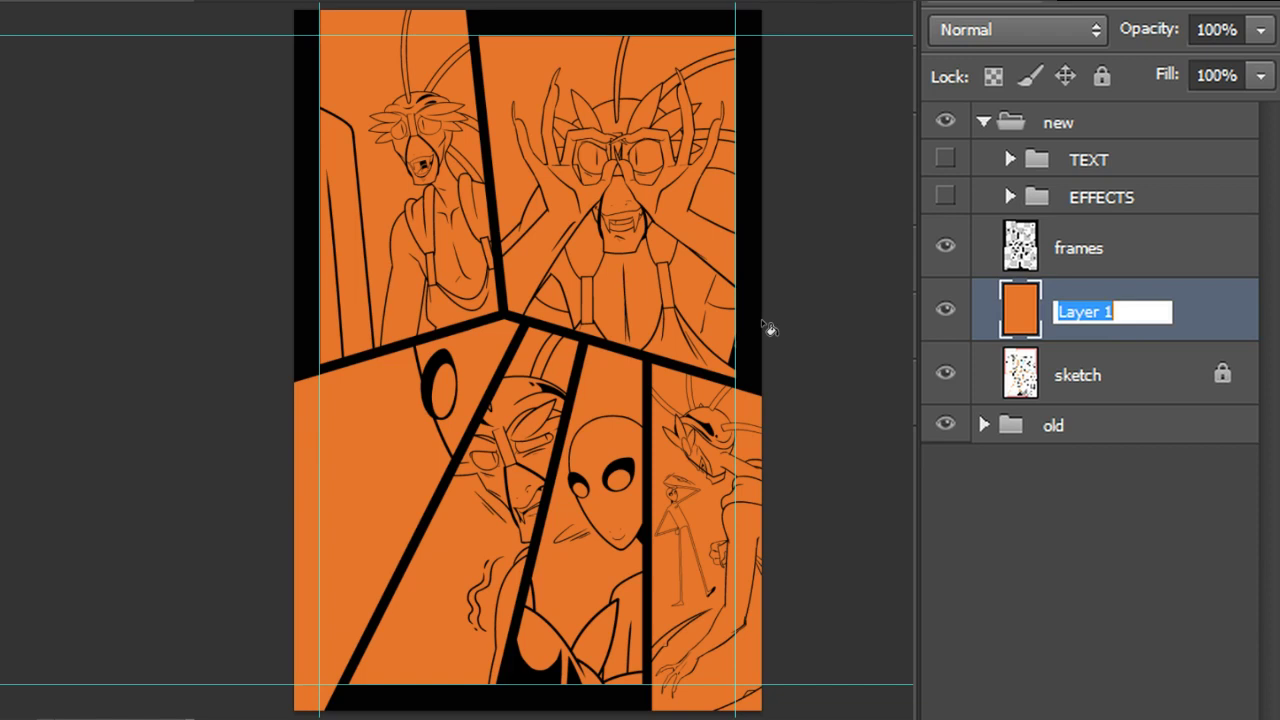
{"action": "type", "text": "bg"}
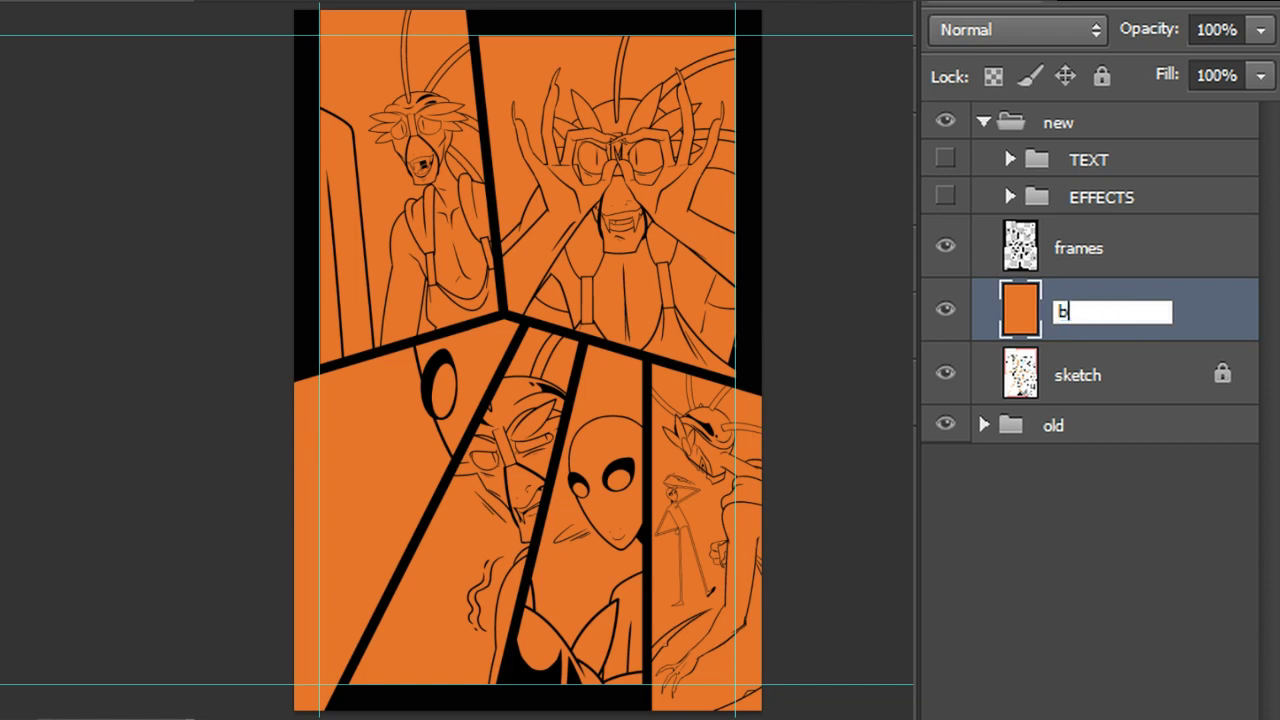
{"action": "key", "text": "Return"}
{"action": "left_click", "coordinate": [1102, 77]}
Duplicate the frames layer, naming the copy line and the original flats
{"action": "left_click_drag", "start_coordinate": [1178, 252], "coordinate": [1230, 719]}
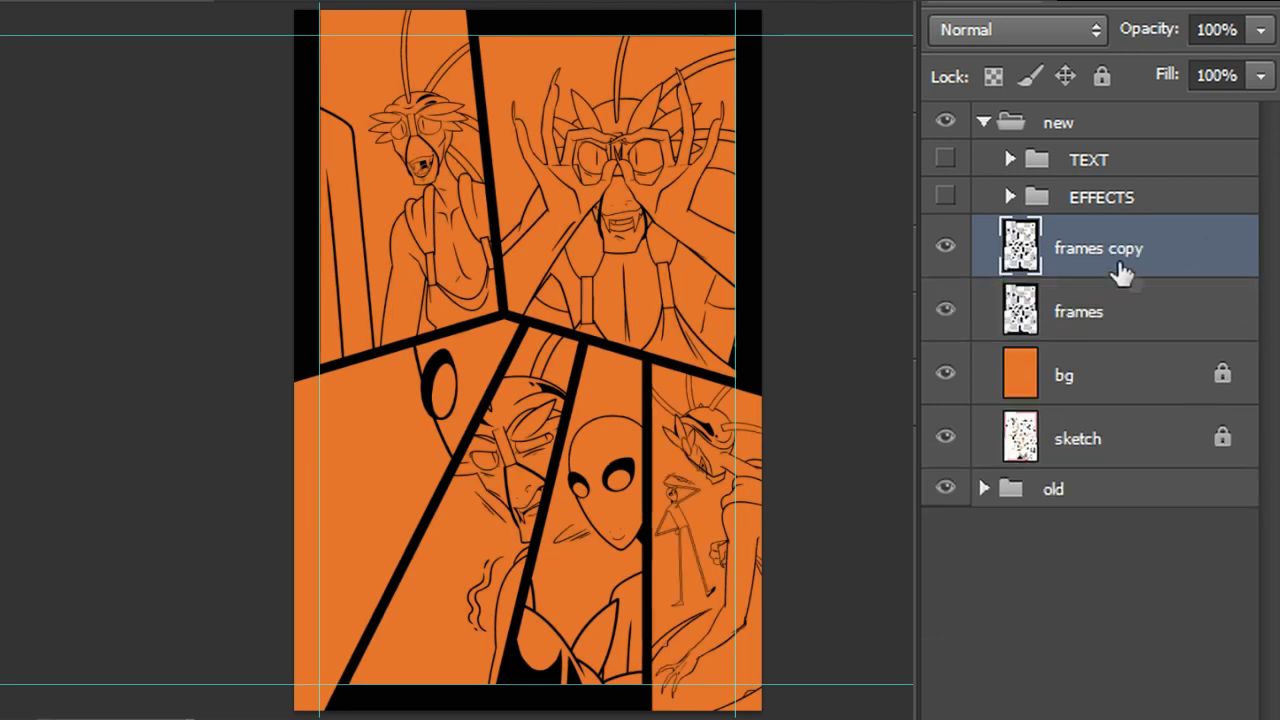
{"action": "double_click", "coordinate": [1106, 252]}
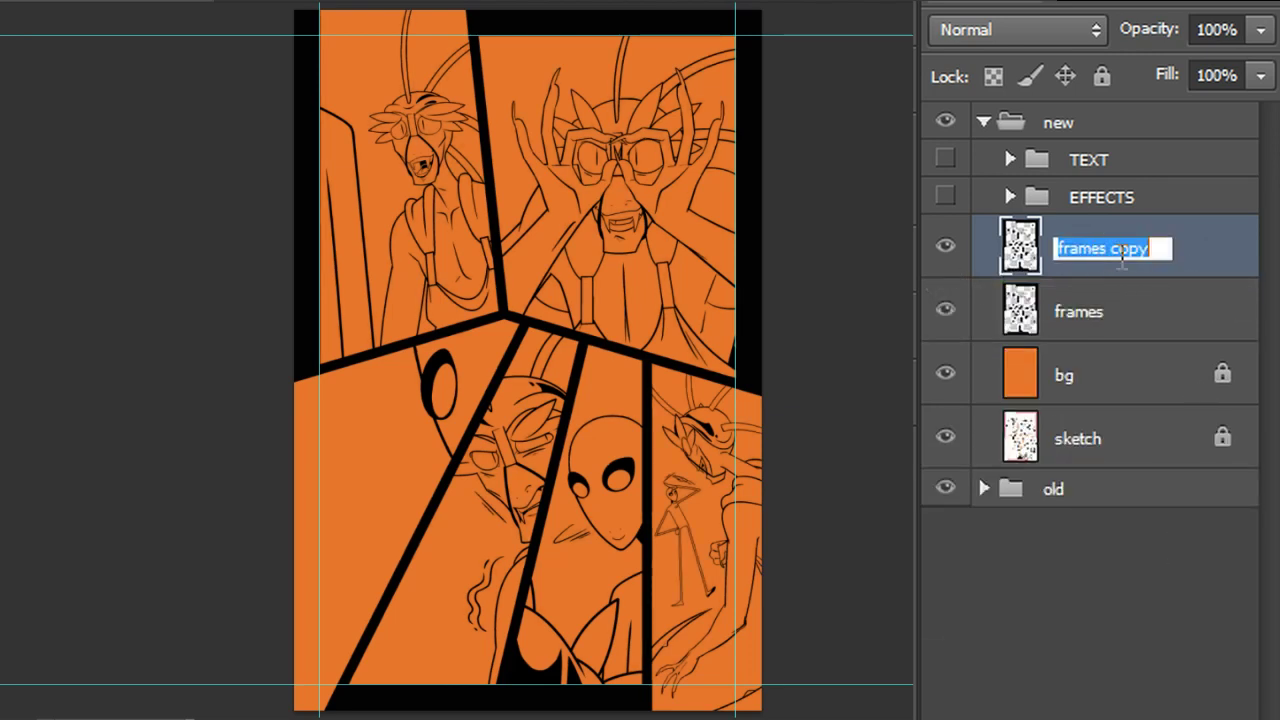
{"action": "type", "text": "line"}
{"action": "key", "text": "Return"}
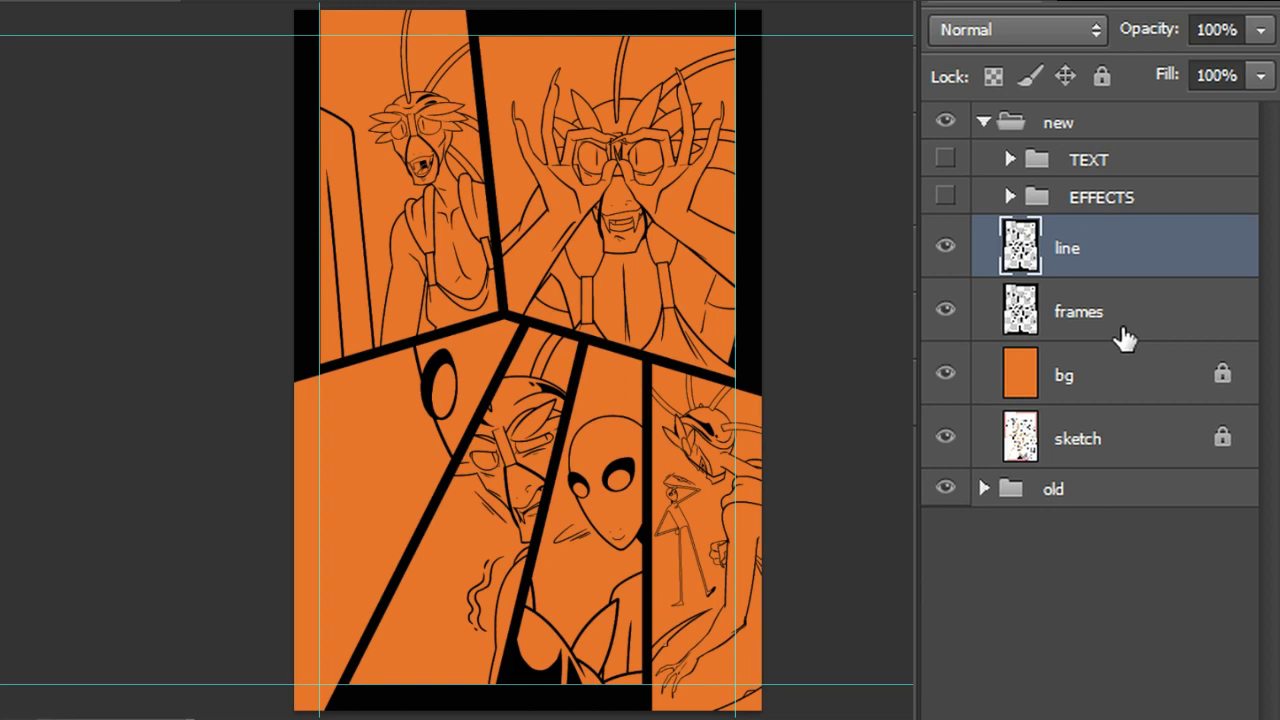
{"action": "double_click", "coordinate": [1088, 311]}
{"action": "type", "text": "flats"}
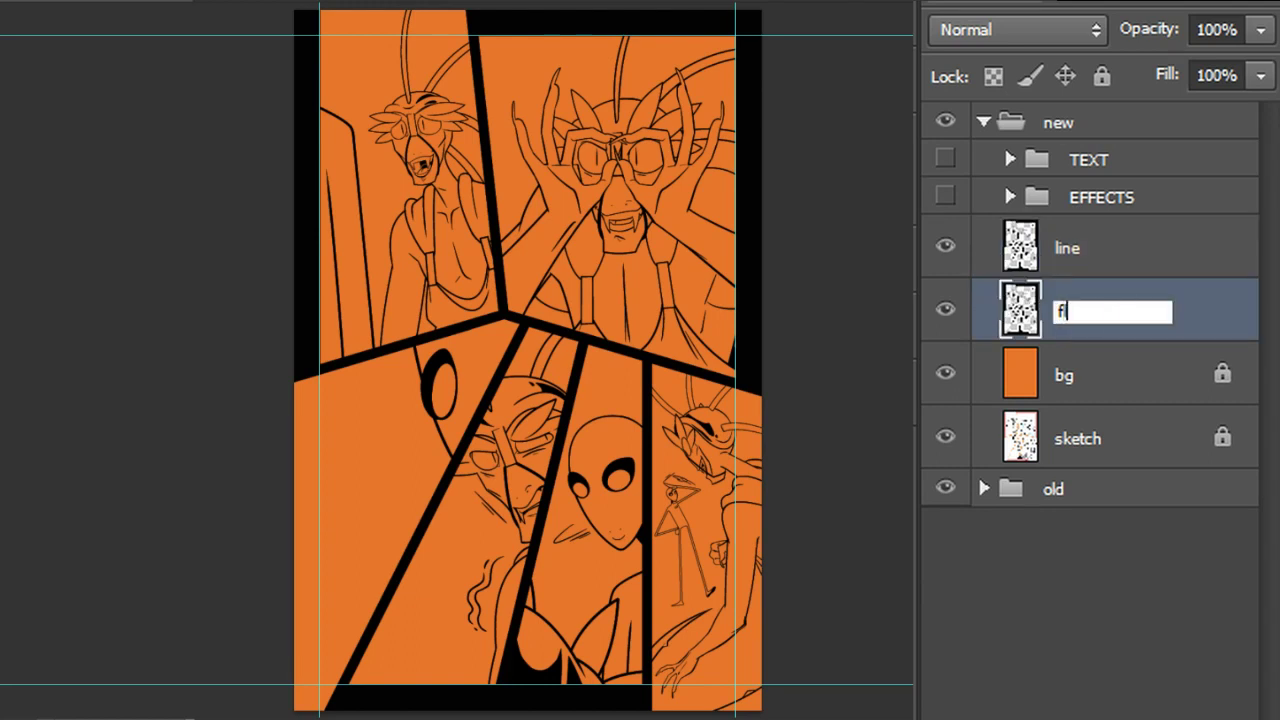
{"action": "key", "text": "Return"}
Hide the guides, then lock and hide the line layer, leaving the flats layer active
{"action": "key", "text": "ctrl+semicolon"}
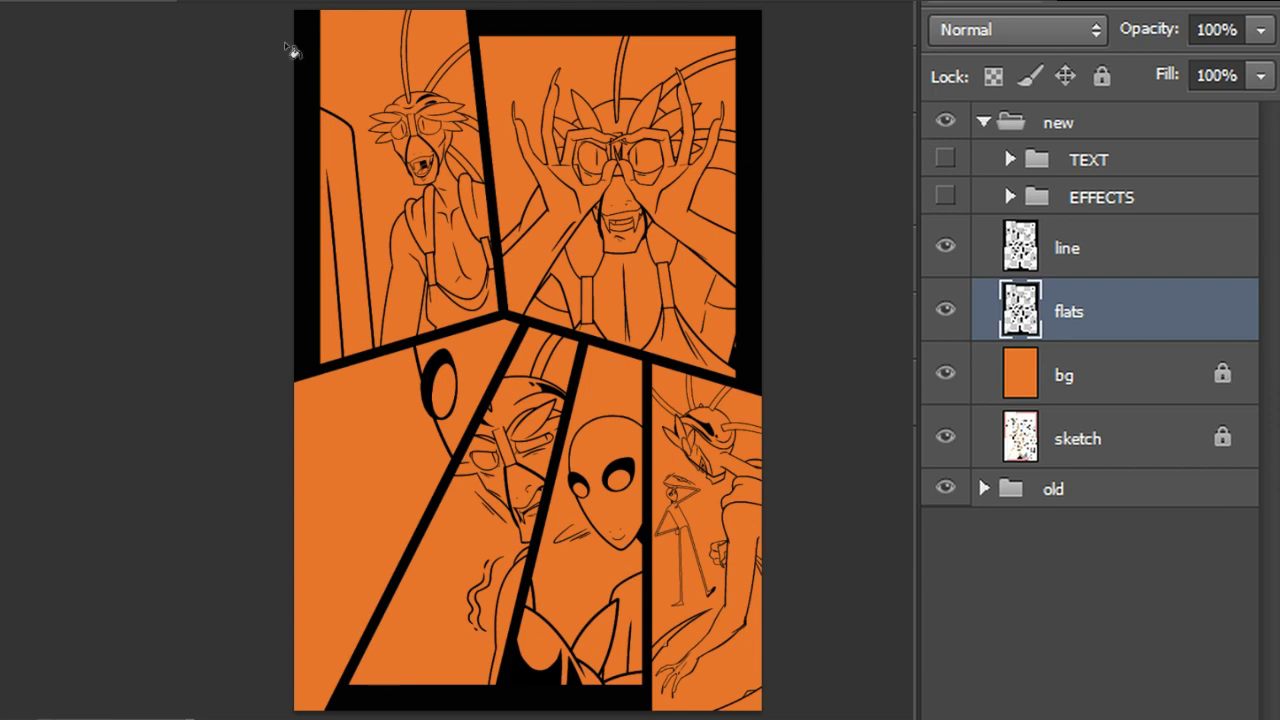
{"action": "left_click", "coordinate": [945, 247]}
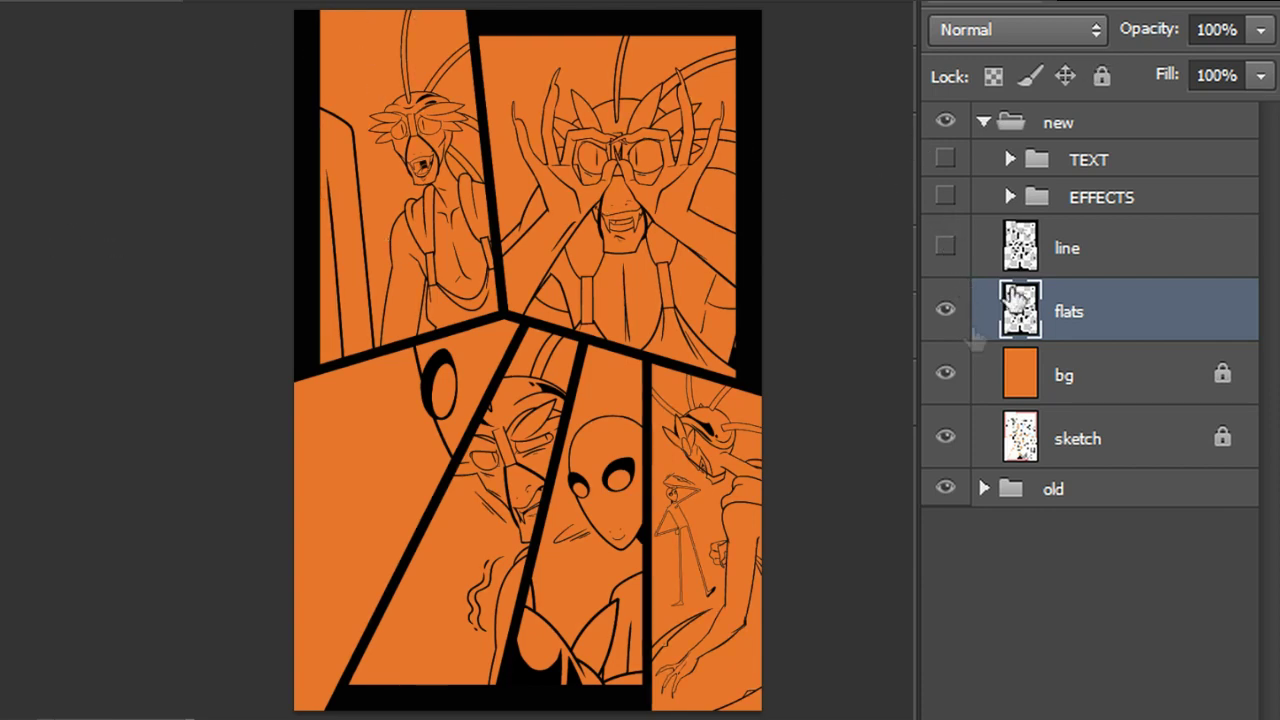
{"action": "left_click", "coordinate": [945, 247]}
{"action": "left_click", "coordinate": [1075, 240]}
{"action": "left_click", "coordinate": [1100, 77]}
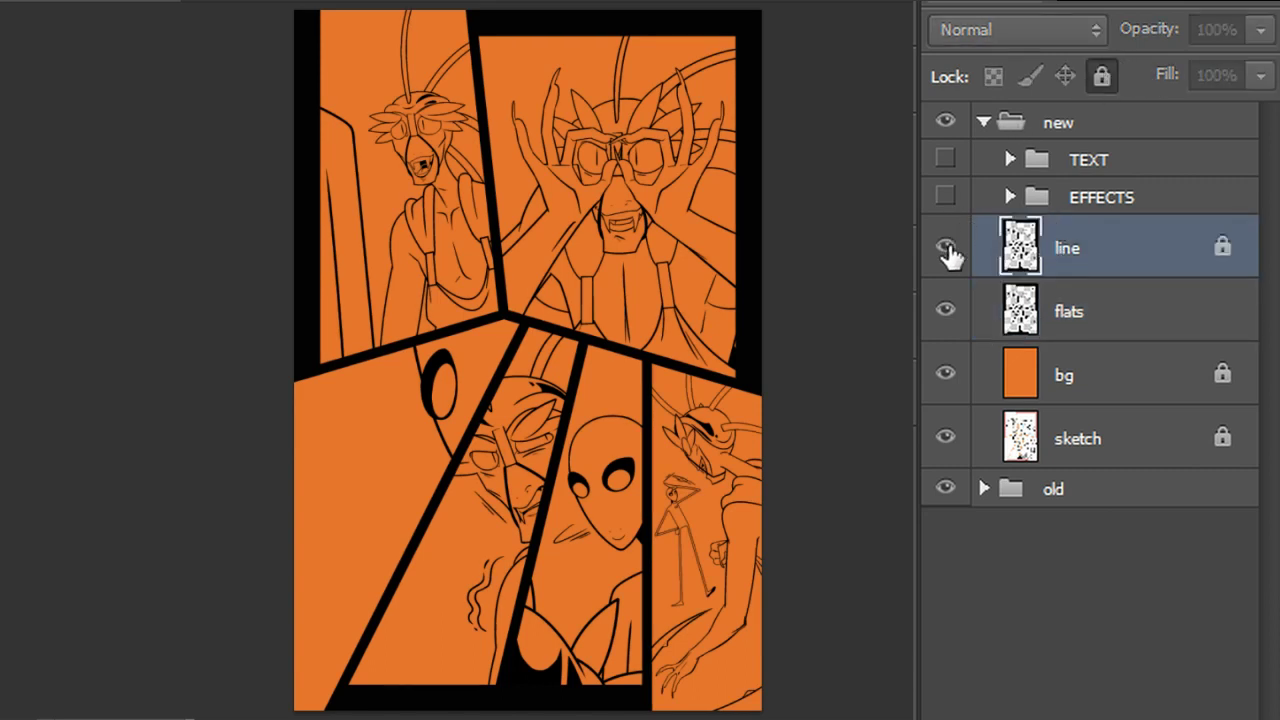
{"action": "left_click", "coordinate": [1072, 326]}
{"action": "left_click", "coordinate": [1060, 260]}
{"action": "left_click", "coordinate": [945, 247]}
{"action": "left_click", "coordinate": [1013, 304]}
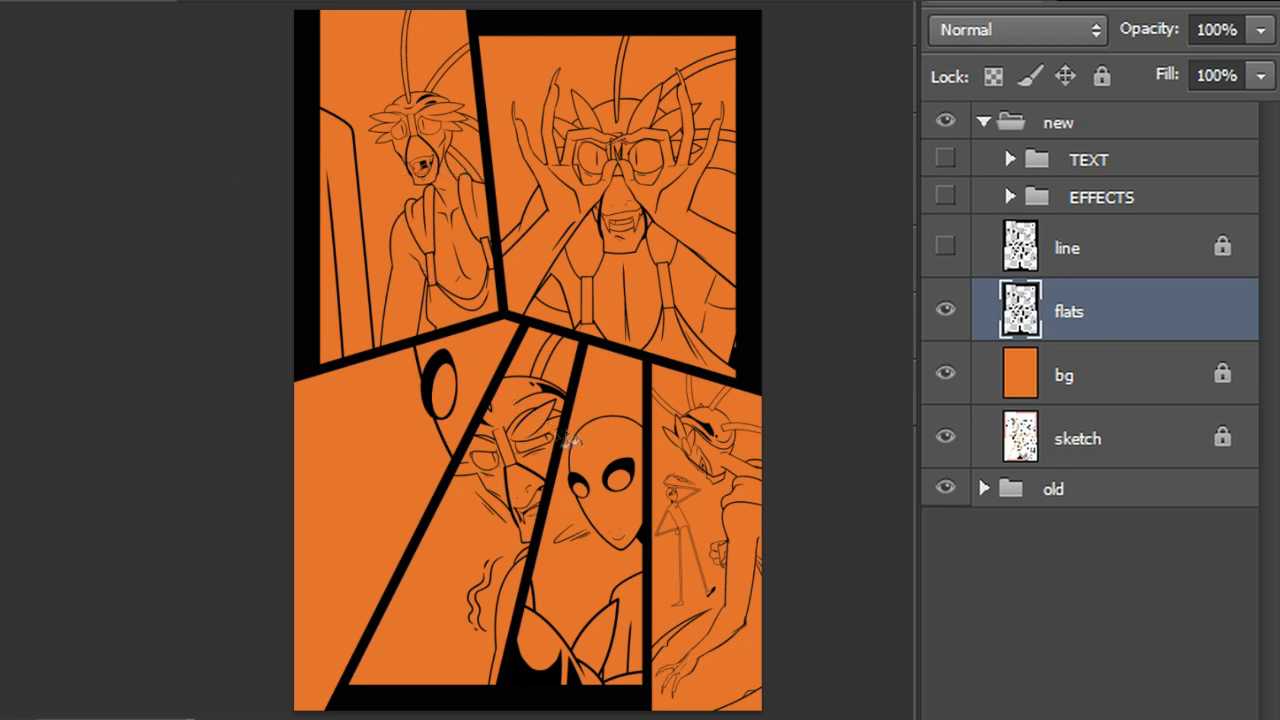
Fill the masked character's faces and the small figure's face and hands with light grey on the flats layer
{"action": "left_click", "coordinate": [612, 448]}
{"action": "left_click", "coordinate": [471, 350]}
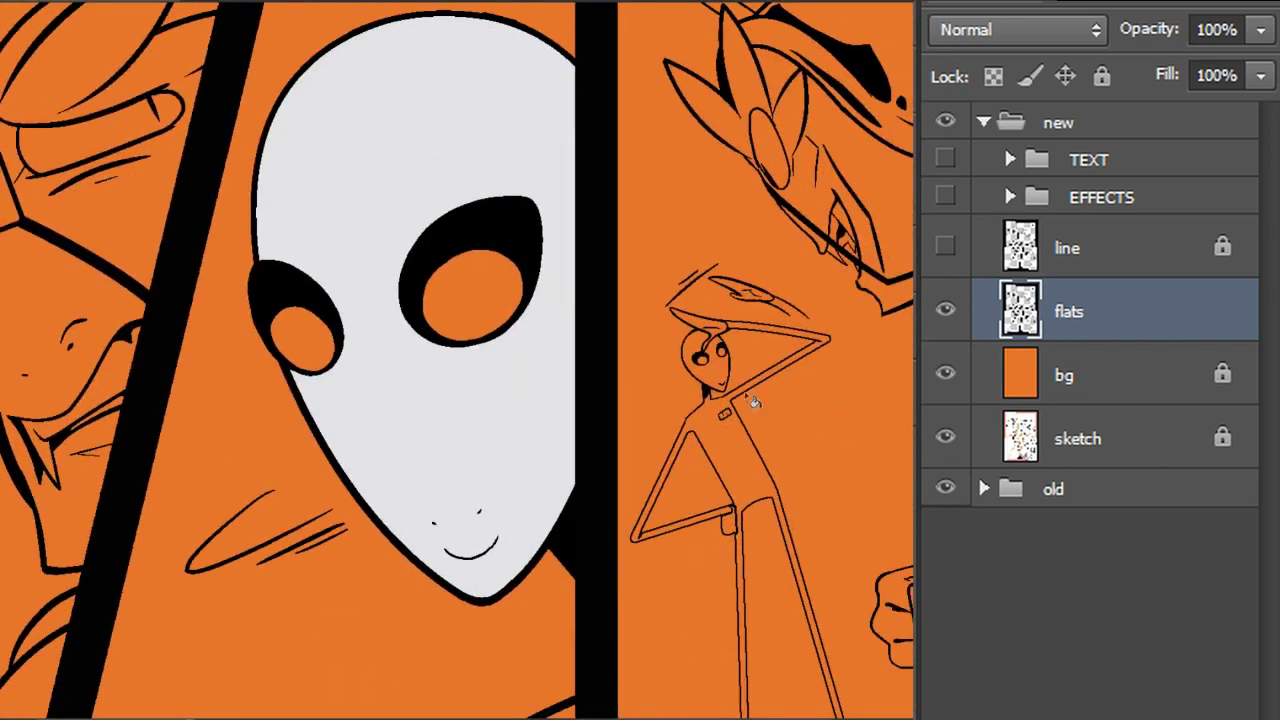
{"action": "left_click", "coordinate": [710, 368]}
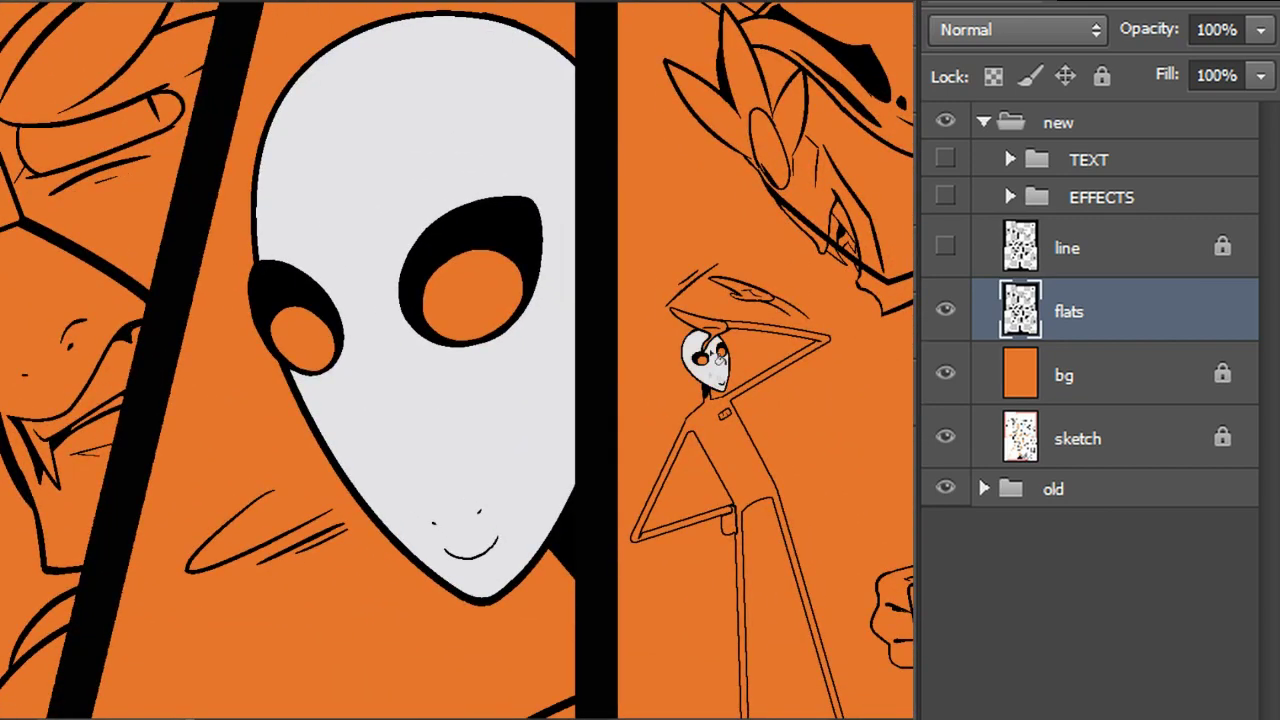
{"action": "left_click", "coordinate": [706, 329]}
{"action": "left_click", "coordinate": [745, 292]}
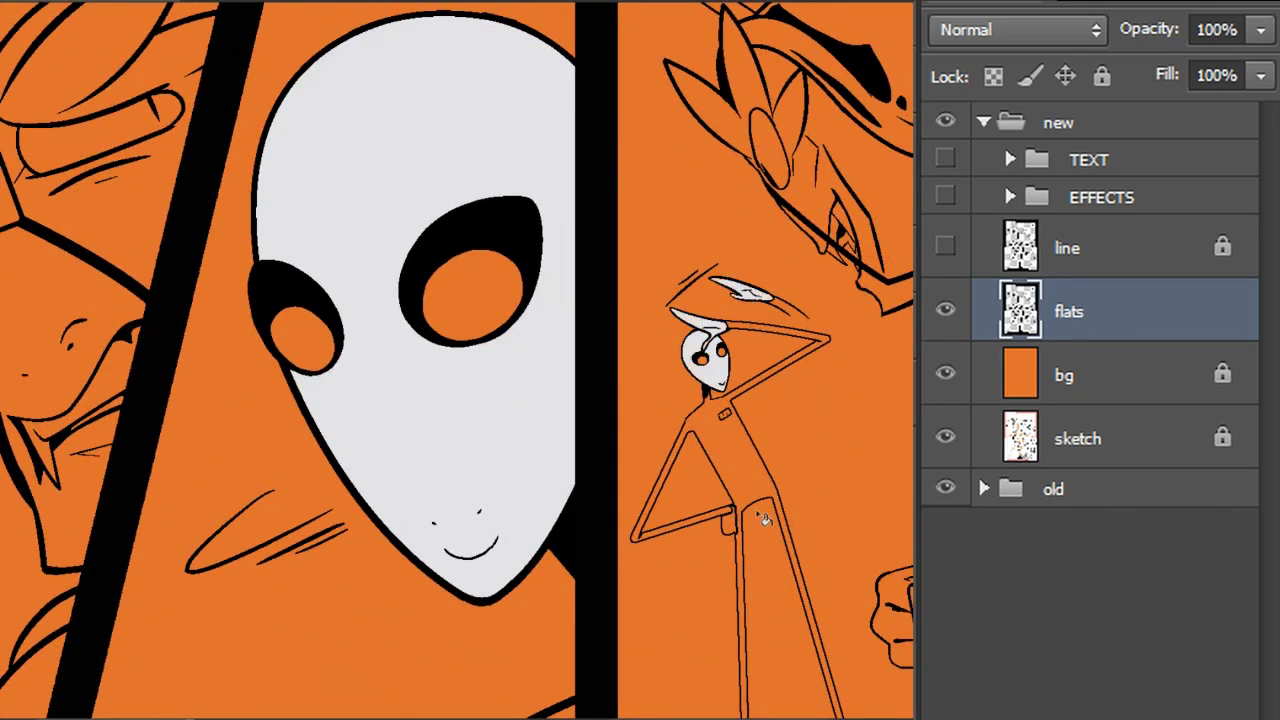
{"action": "left_click", "coordinate": [738, 532]}
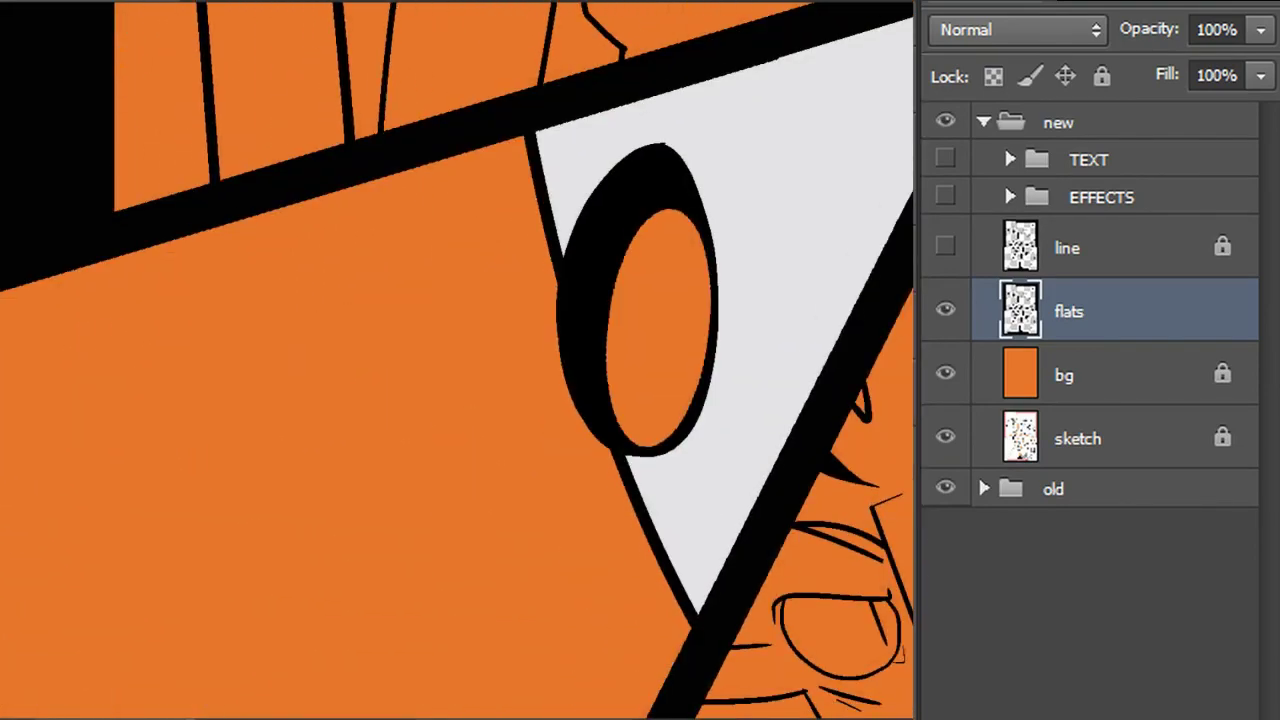
Fill the insect character's body, face, muzzle and antennae with green in the first panel
{"action": "scroll", "coordinate": [457, 360], "scroll_direction": "up", "scroll_amount": 1}
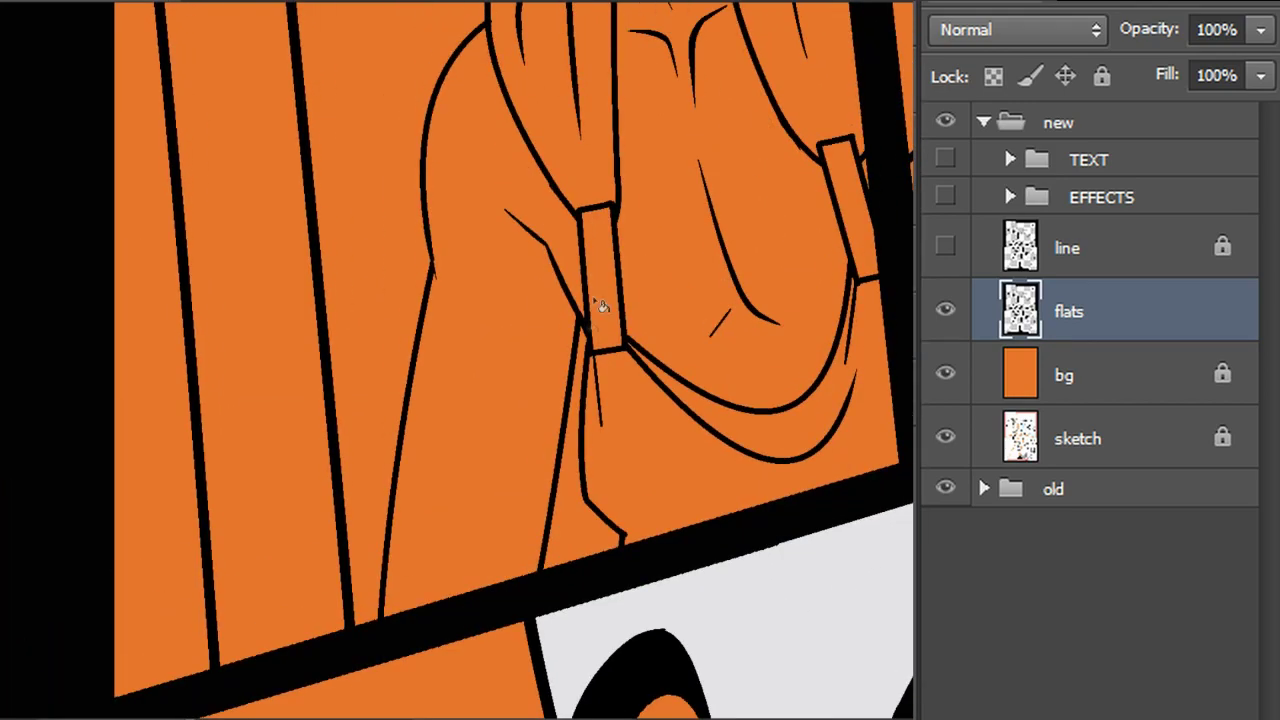
{"action": "left_click", "coordinate": [560, 242]}
{"action": "left_click", "coordinate": [675, 277]}
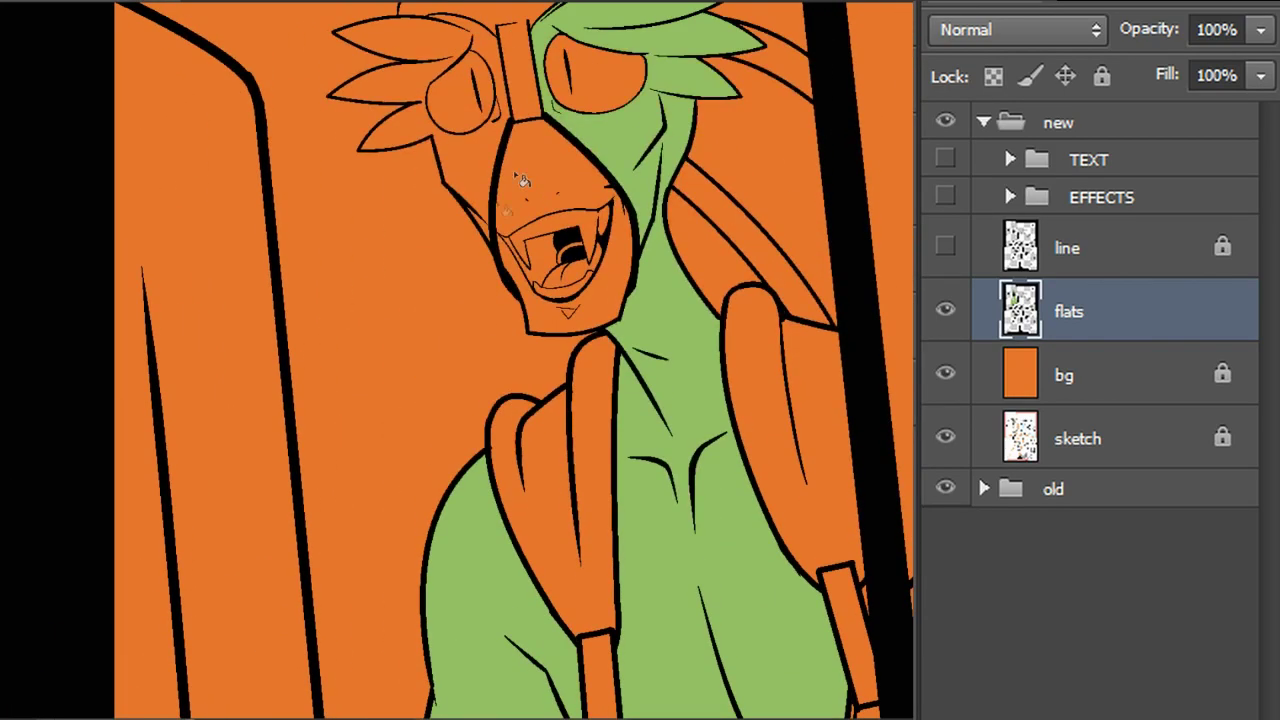
{"action": "left_click", "coordinate": [526, 180]}
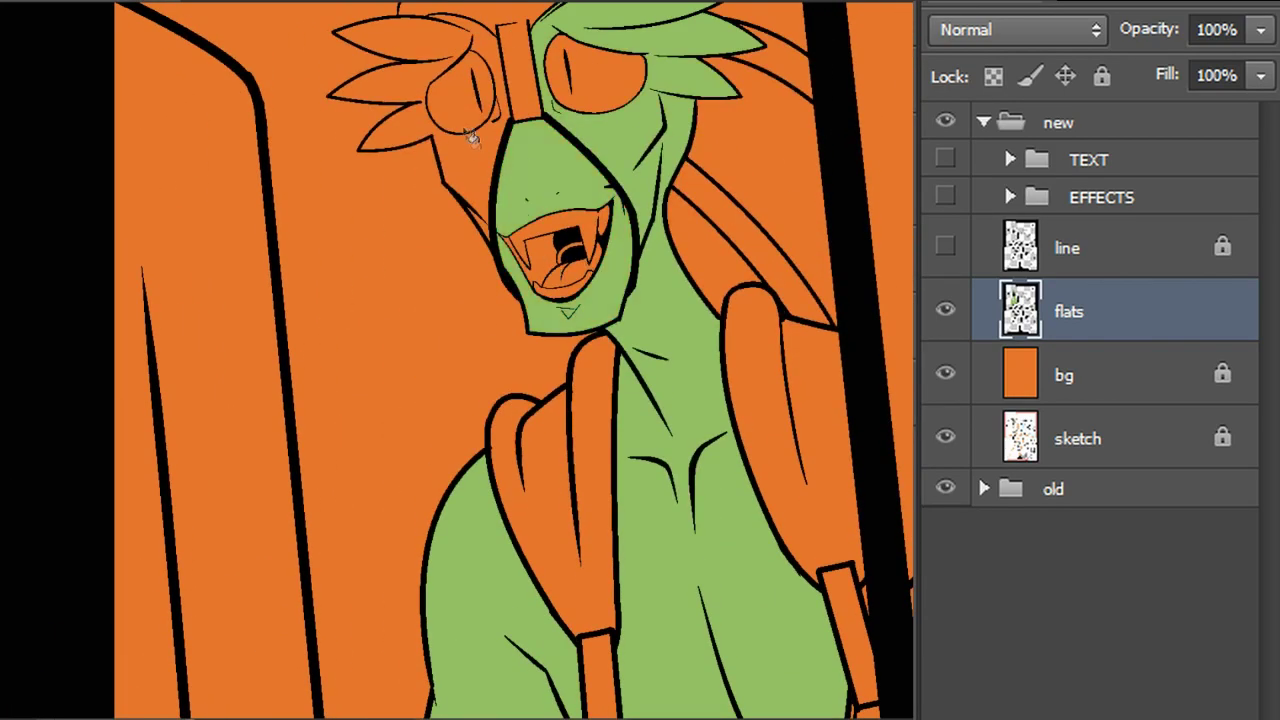
{"action": "left_click", "coordinate": [472, 130]}
{"action": "left_click", "coordinate": [712, 203]}
{"action": "left_click", "coordinate": [815, 118]}
{"action": "key", "text": "ctrl+z"}
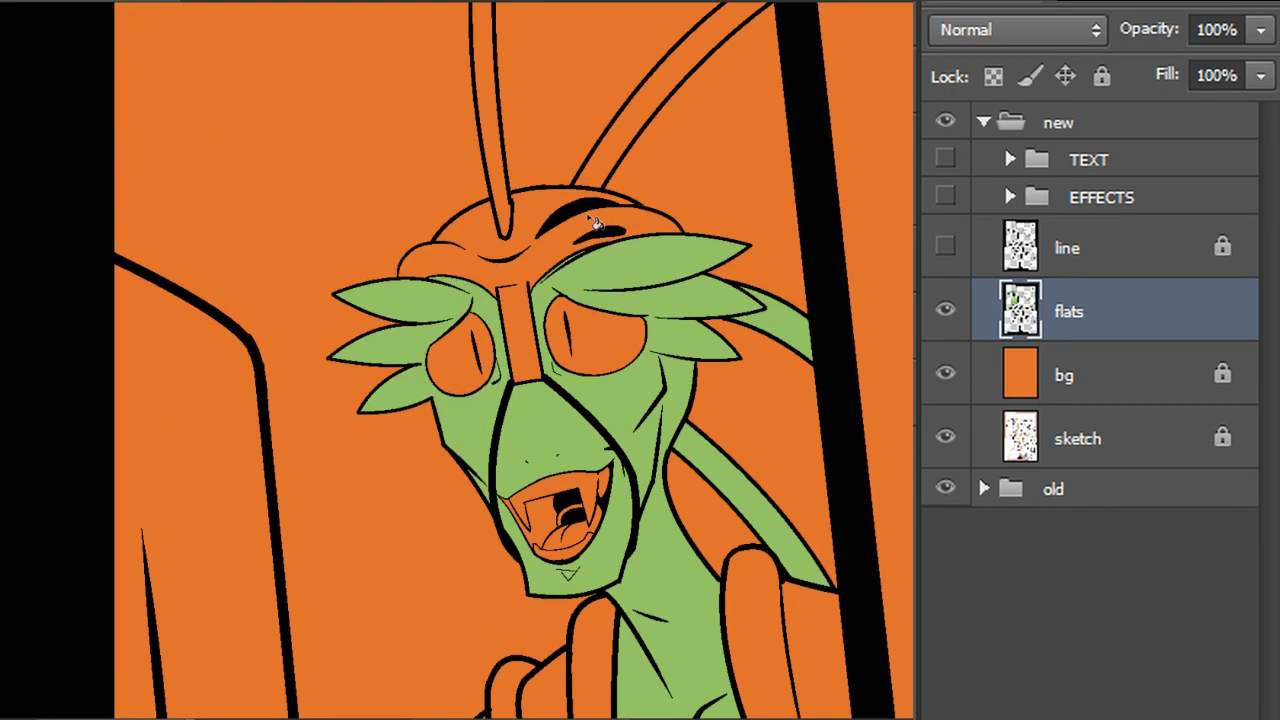
{"action": "left_click", "coordinate": [508, 210]}
{"action": "left_click", "coordinate": [603, 163]}
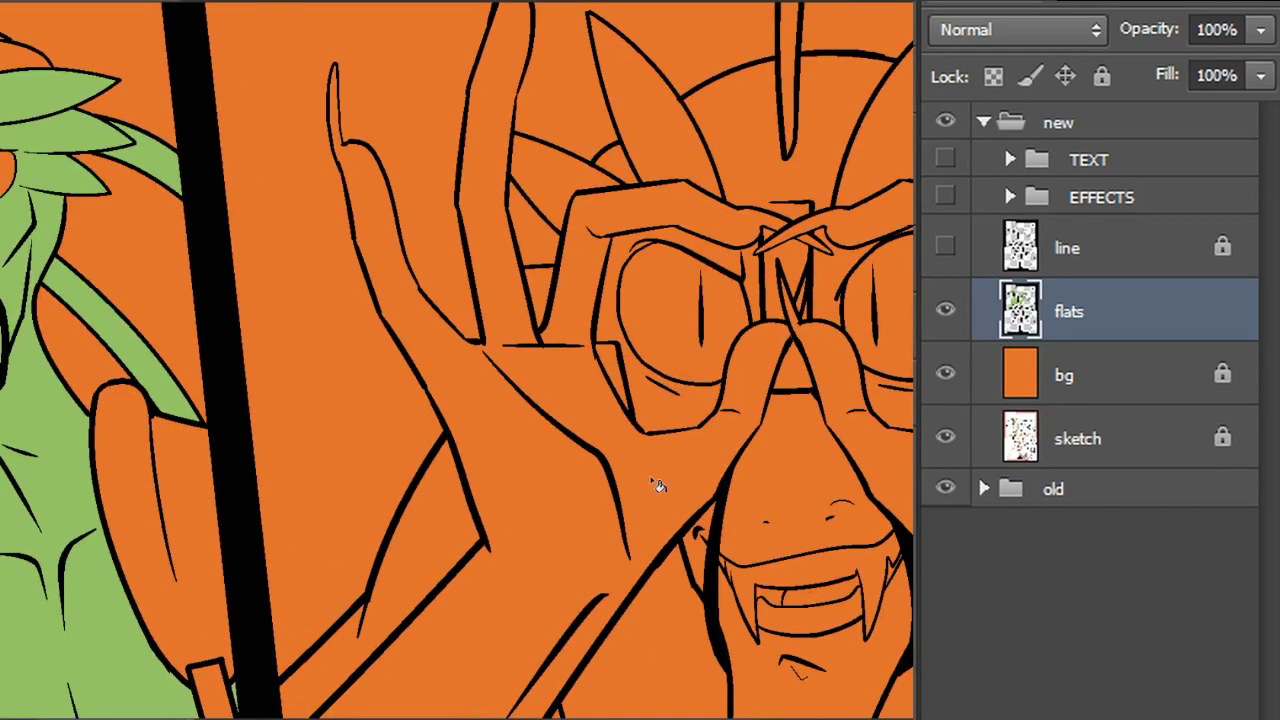
Fill the insect's raised hands and arms, eye surrounds and left head tufts with green in the second panel
{"action": "left_click", "coordinate": [658, 485]}
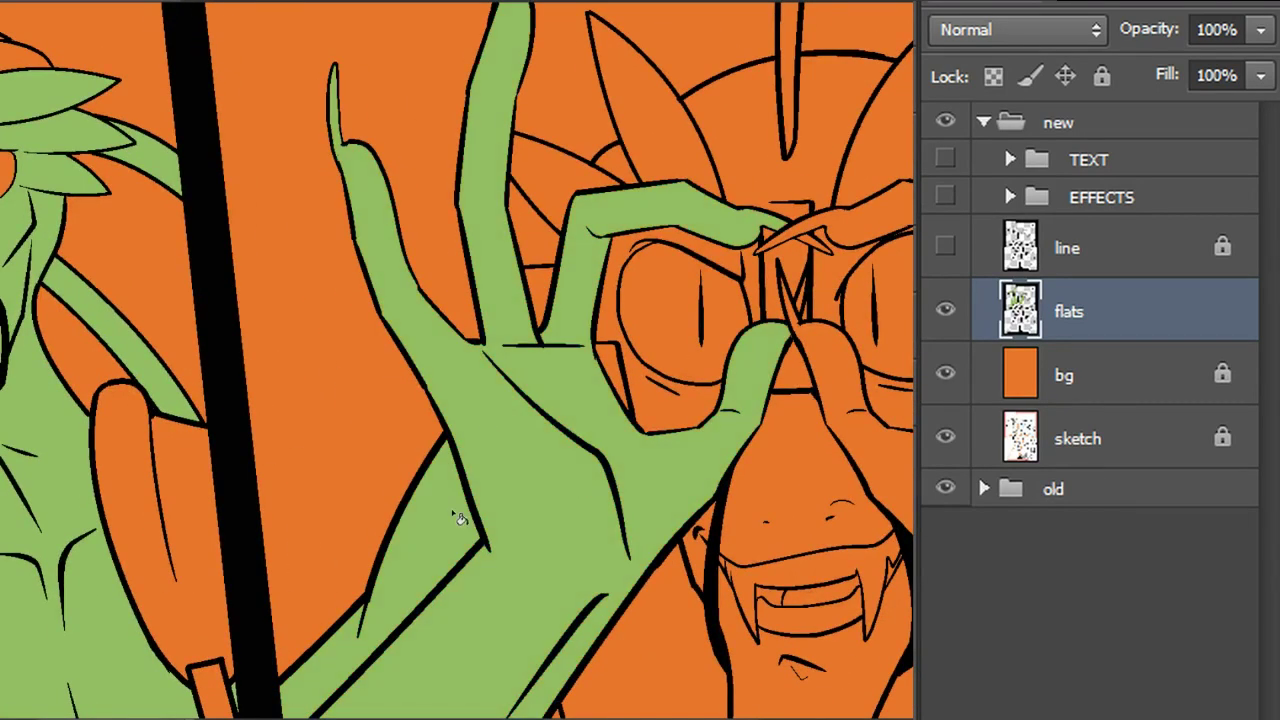
{"action": "left_click", "coordinate": [858, 428]}
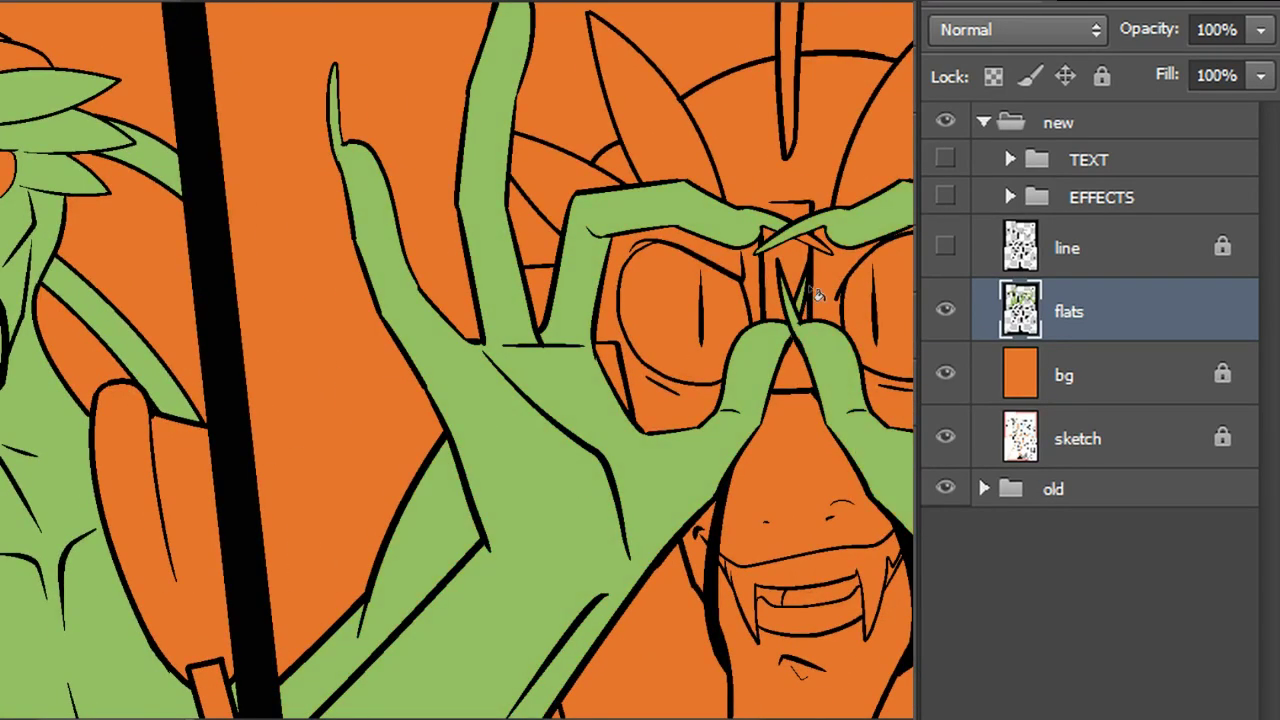
{"action": "left_click", "coordinate": [838, 267]}
{"action": "left_click", "coordinate": [748, 268]}
{"action": "left_click", "coordinate": [672, 157]}
{"action": "left_click", "coordinate": [543, 186]}
{"action": "left_click", "coordinate": [562, 306]}
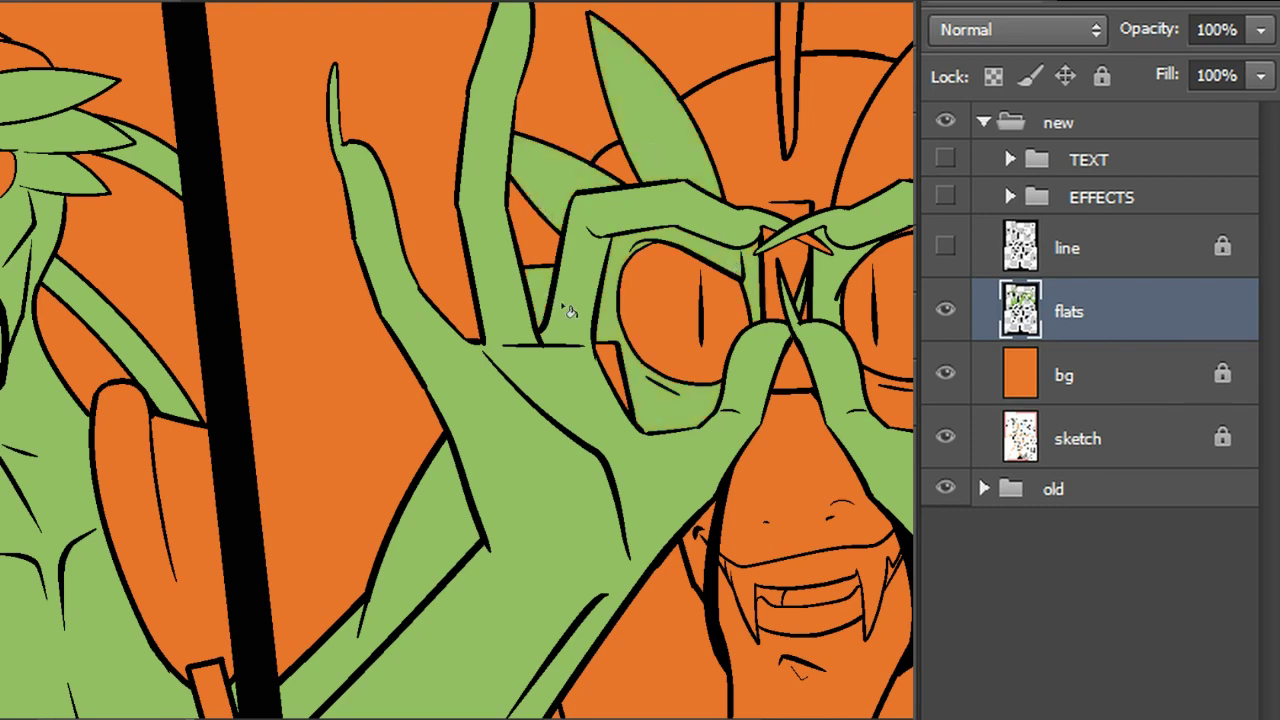
Fill the insect's muzzle, upright right head tuft and central antenna with green in the second panel, keeping the skull cap orange
{"action": "left_click", "coordinate": [805, 472]}
{"action": "left_click", "coordinate": [880, 158]}
{"action": "left_click", "coordinate": [776, 97]}
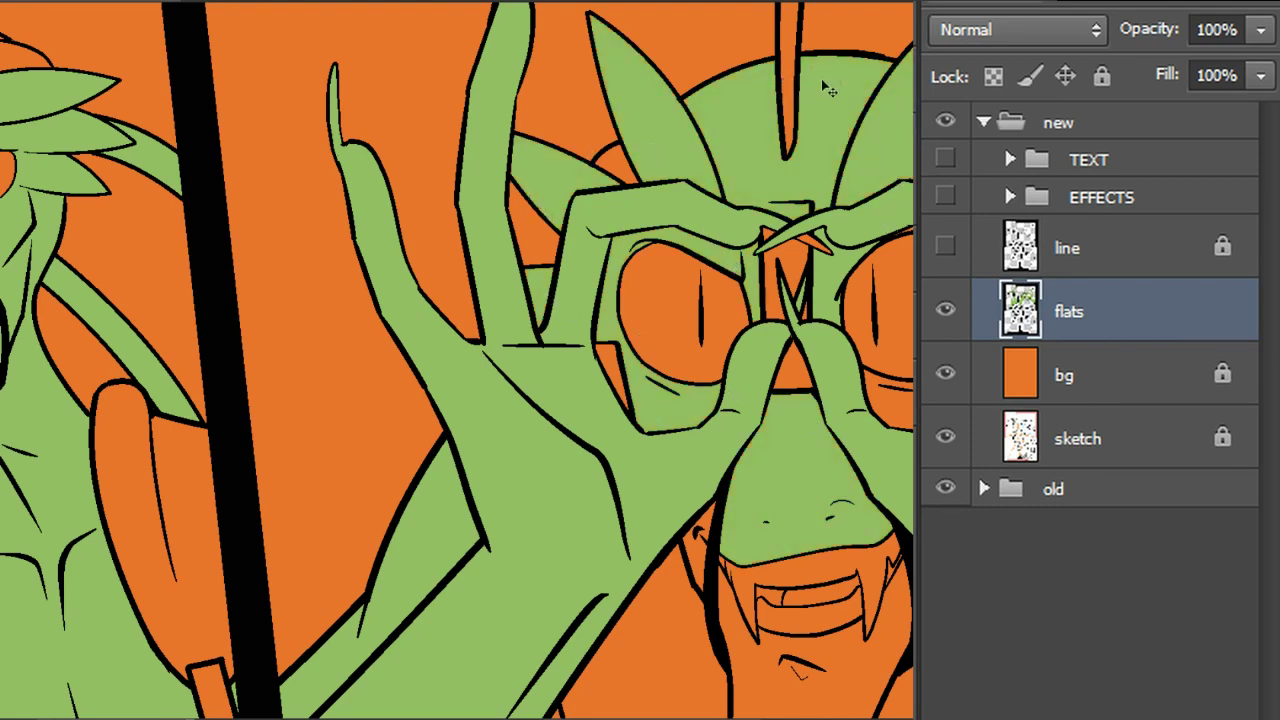
{"action": "key", "text": "ctrl+z"}
{"action": "left_click", "coordinate": [792, 92]}
Fill the insect's outer right head tufts and the long strands sweeping to the second panel's right edge with green
{"action": "left_click_drag", "start_coordinate": [792, 300], "coordinate": [627, 310]}
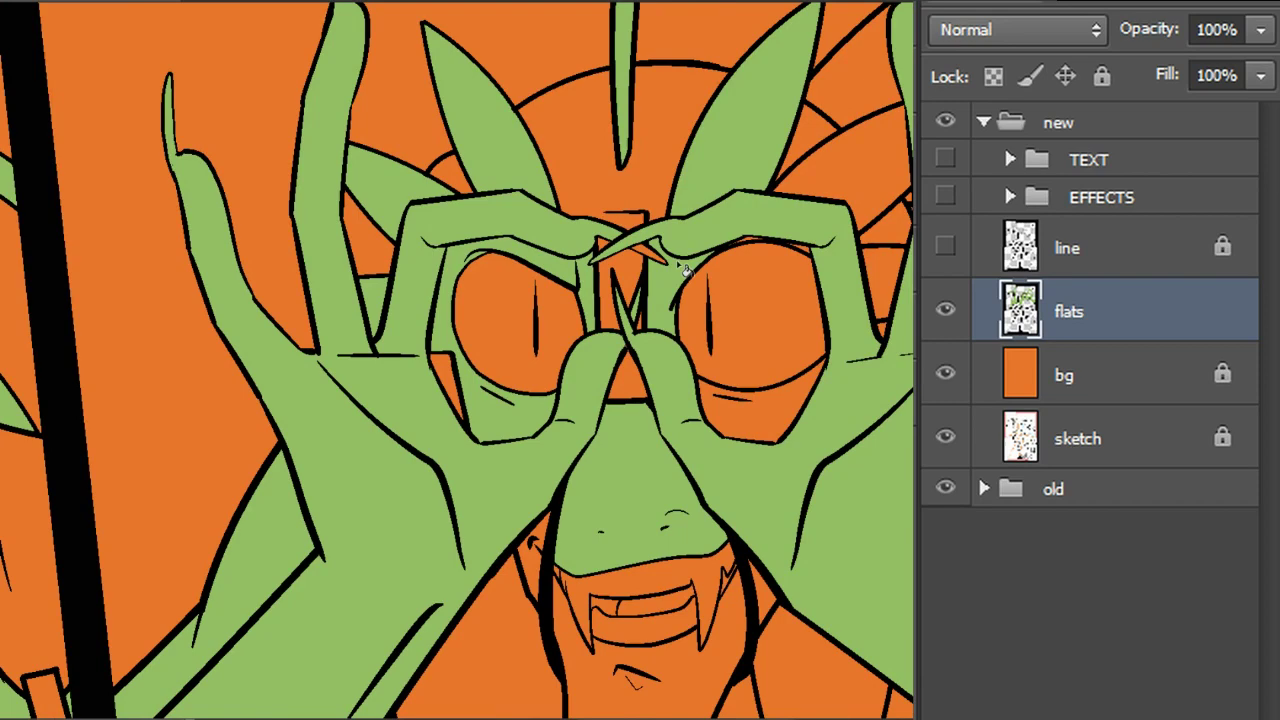
{"action": "left_click", "coordinate": [836, 190]}
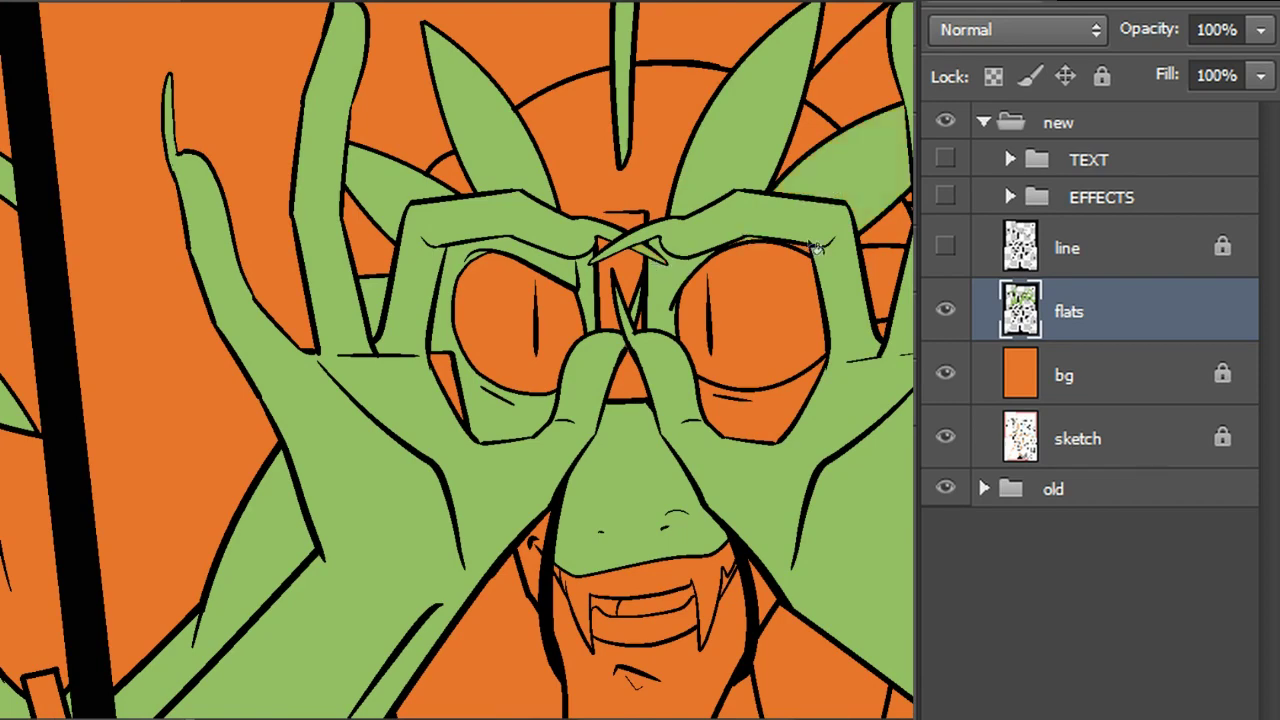
{"action": "left_click", "coordinate": [881, 274]}
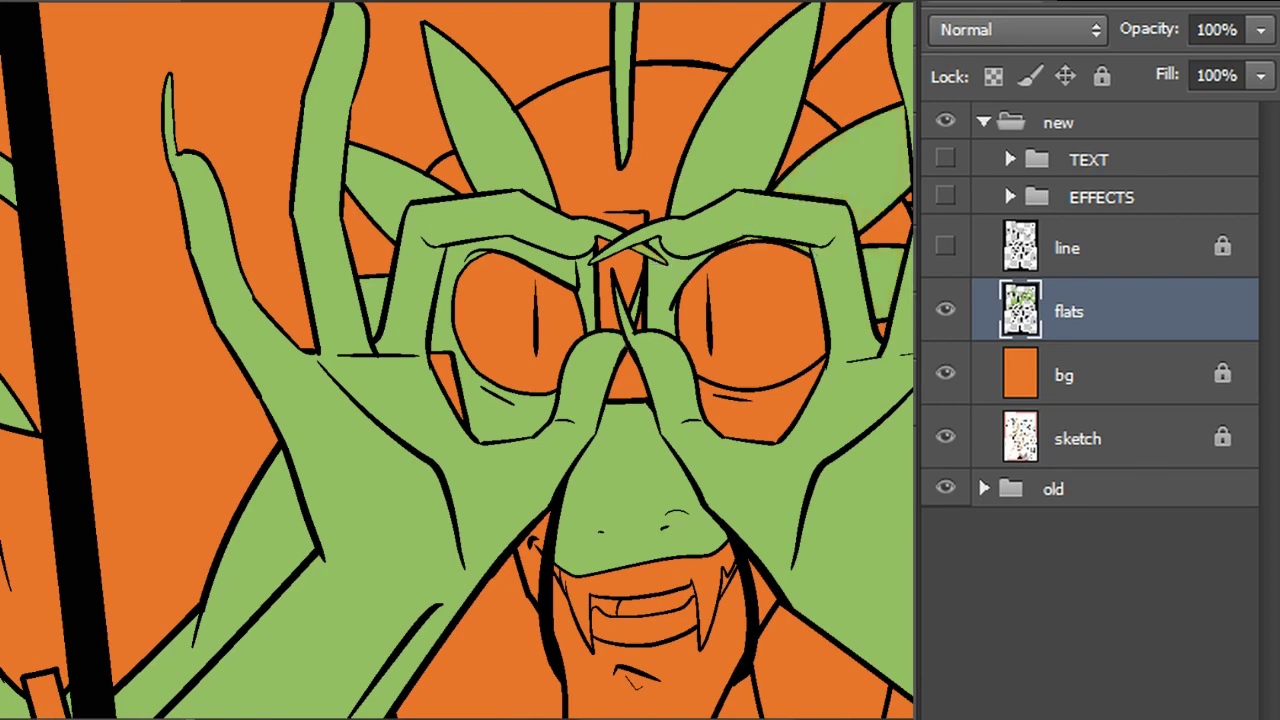
{"action": "left_click_drag", "start_coordinate": [862, 195], "coordinate": [667, 340]}
{"action": "left_click", "coordinate": [893, 366]}
{"action": "left_click", "coordinate": [686, 127]}
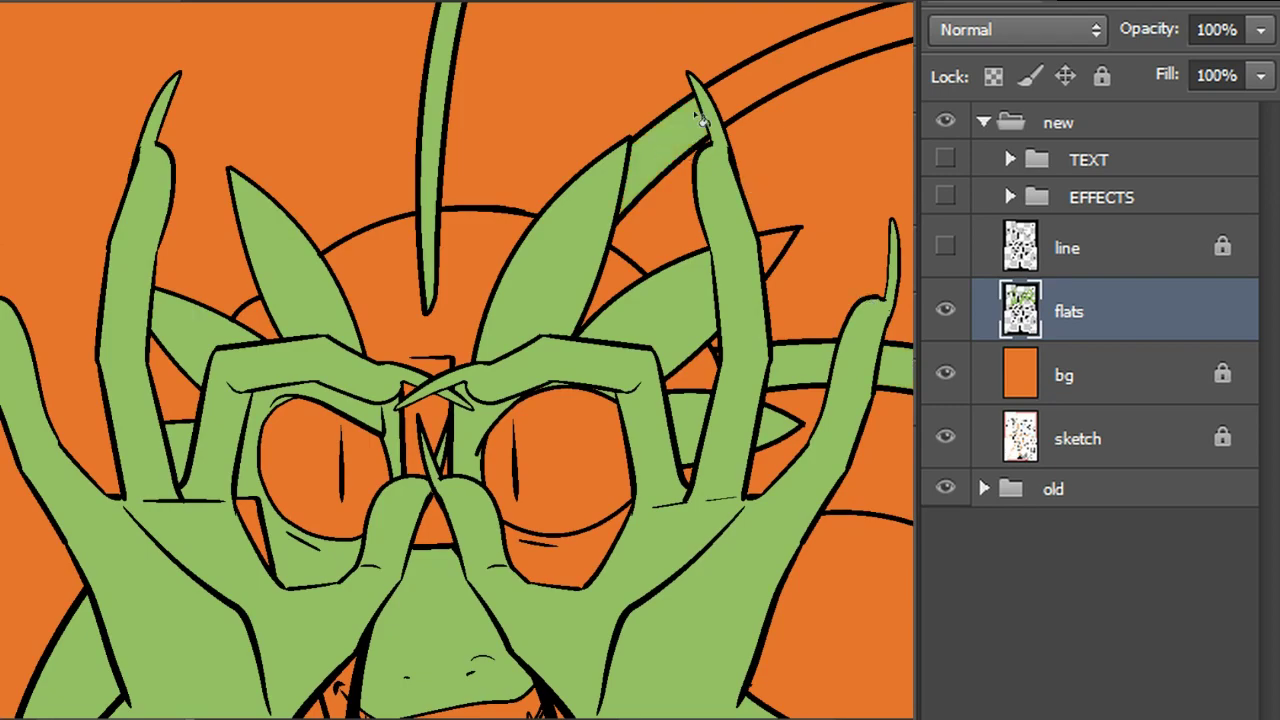
{"action": "left_click", "coordinate": [761, 80]}
Fill the insect's lower jaw and the cheek areas beside it with green in the second panel
{"action": "left_click_drag", "start_coordinate": [500, 620], "coordinate": [674, 261]}
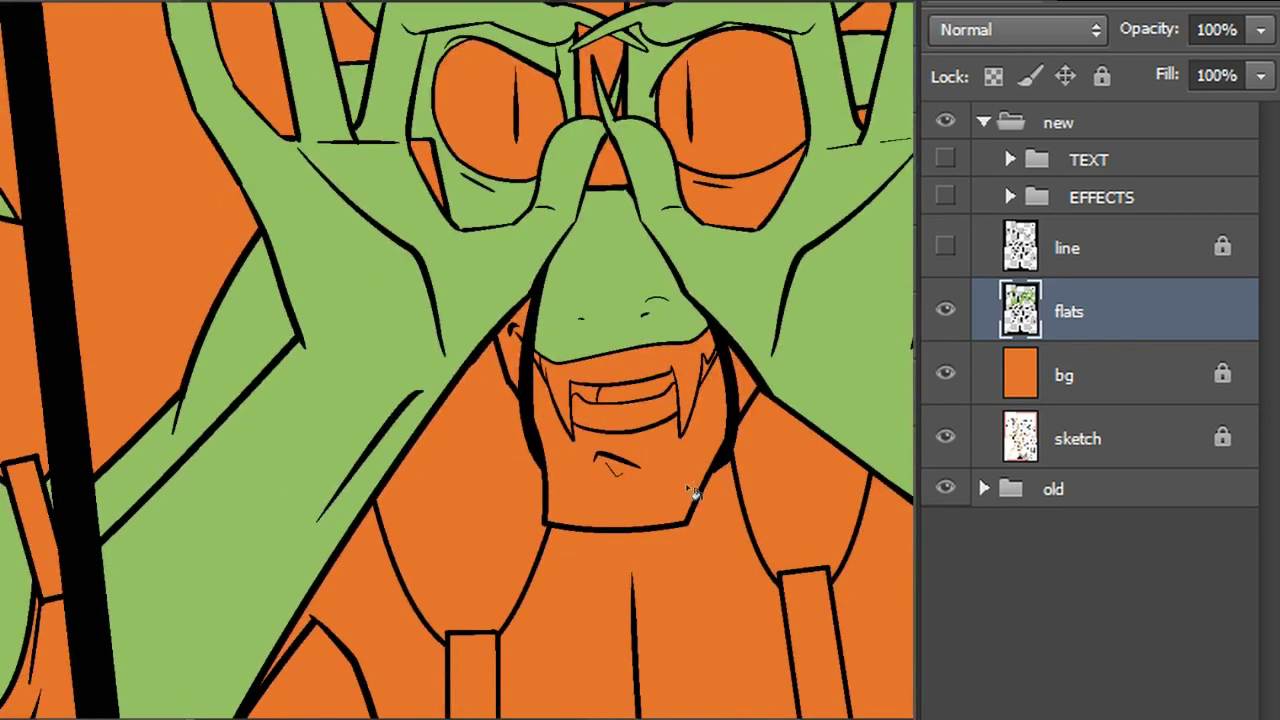
{"action": "left_click", "coordinate": [689, 487]}
{"action": "left_click", "coordinate": [517, 363]}
{"action": "left_click", "coordinate": [745, 388]}
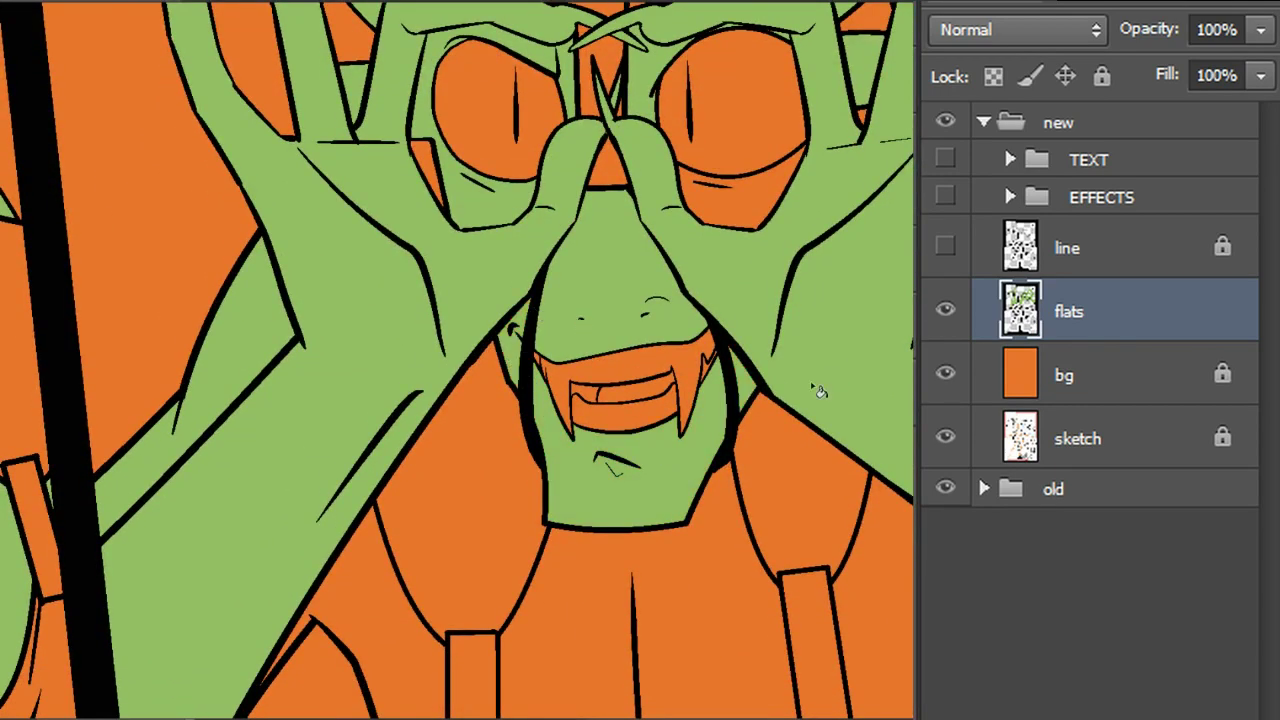
Fill the insect's neck, chest and the large shape behind its right-hand raised arm with green in the second panel
{"action": "scroll", "coordinate": [458, 360], "scroll_direction": "down", "scroll_amount": 5}
{"action": "scroll", "coordinate": [458, 360], "scroll_direction": "left", "scroll_amount": 1}
{"action": "left_click", "coordinate": [598, 476]}
{"action": "left_click", "coordinate": [598, 476]}
{"action": "scroll", "coordinate": [458, 360], "scroll_direction": "up", "scroll_amount": 4}
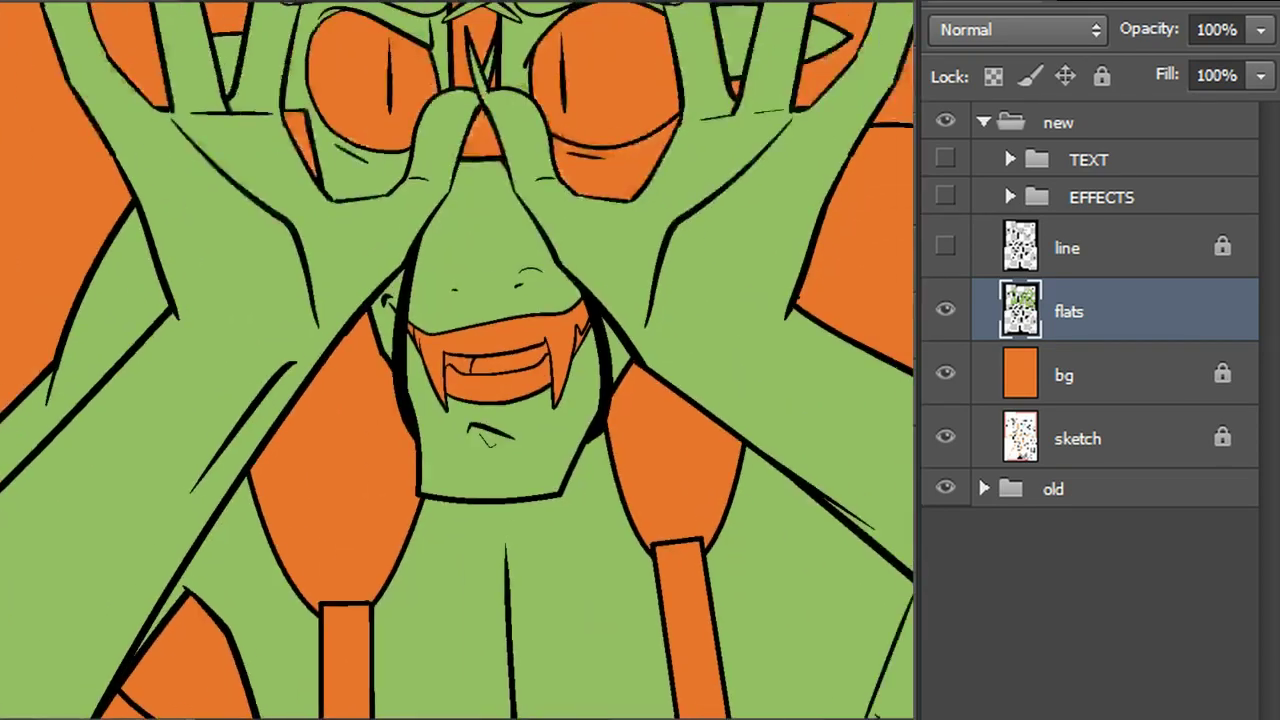
{"action": "scroll", "coordinate": [458, 360], "scroll_direction": "right", "scroll_amount": 3}
{"action": "left_click", "coordinate": [907, 352]}
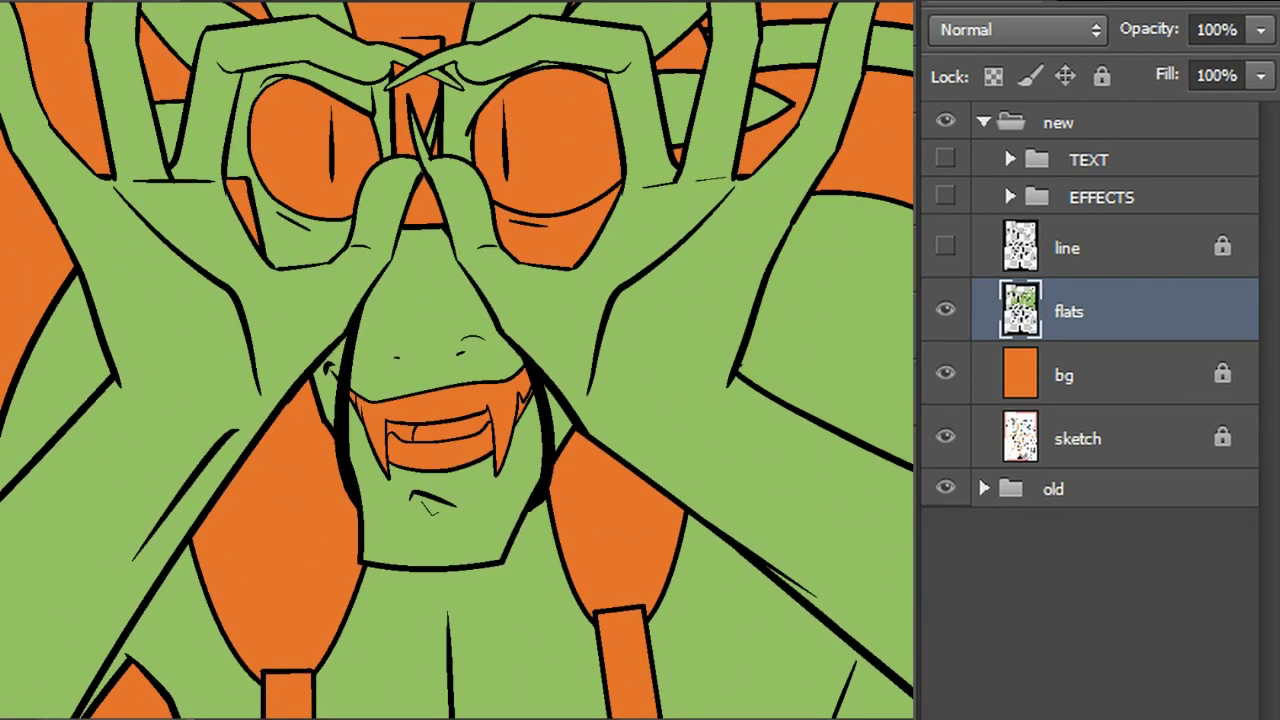
{"action": "scroll", "coordinate": [900, 360], "scroll_direction": "left", "scroll_amount": 3}
{"action": "scroll", "coordinate": [880, 330], "scroll_direction": "down", "scroll_amount": 6}
{"action": "scroll", "coordinate": [832, 292], "scroll_direction": "right", "scroll_amount": 1}
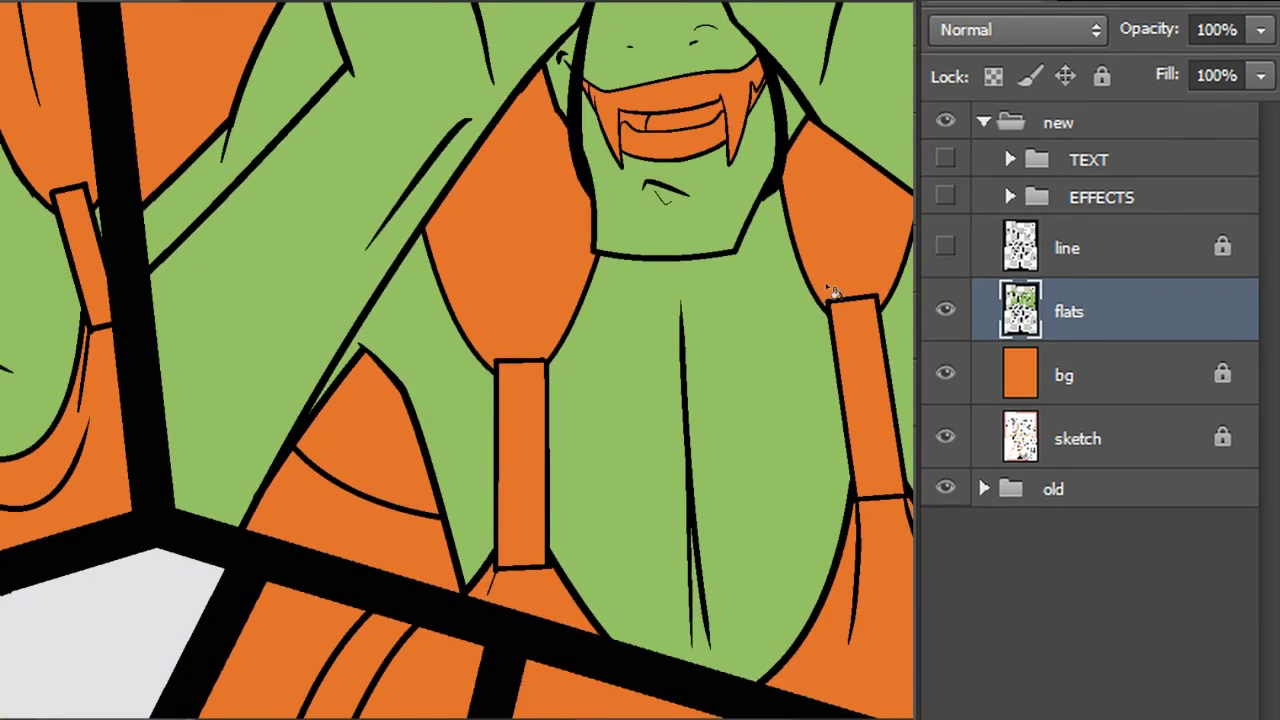
{"action": "scroll", "coordinate": [458, 360], "scroll_direction": "down", "scroll_amount": 10}
{"action": "scroll", "coordinate": [458, 360], "scroll_direction": "left", "scroll_amount": 3}
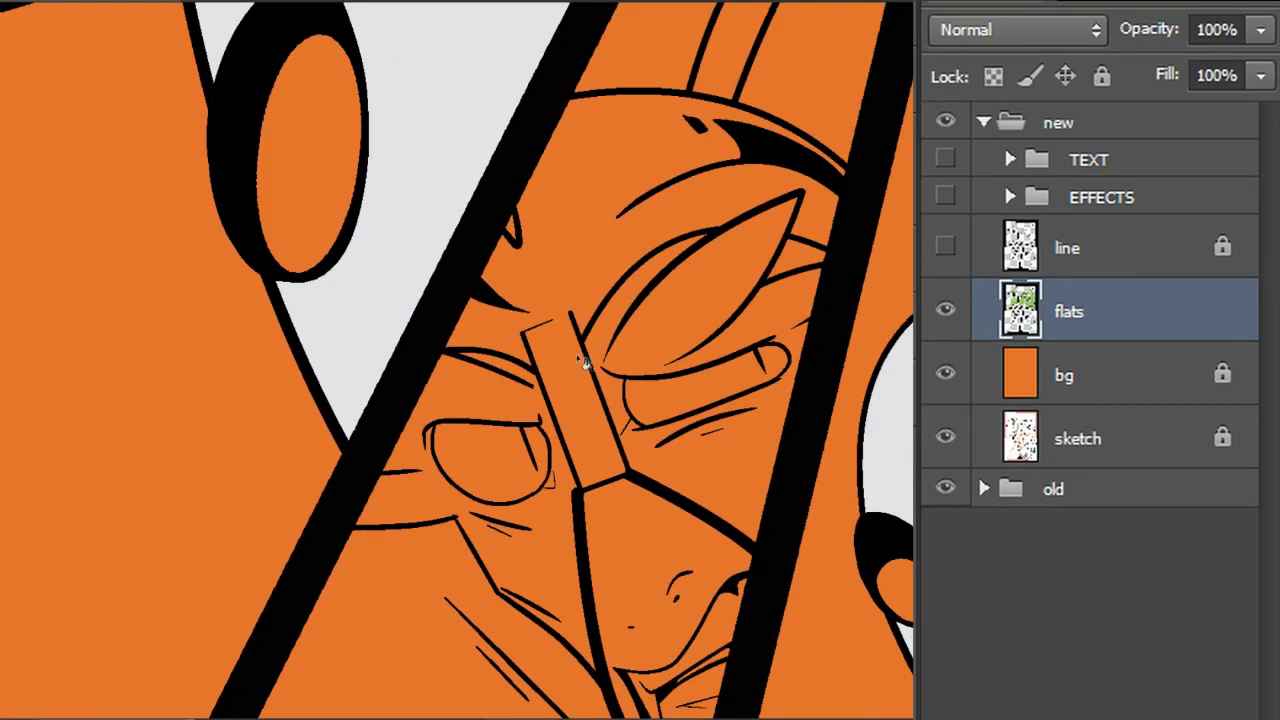
Fill the insect's face, muzzle and pointed brow tufts with green in the lower slanted panel, leaving the eyes and nose bridge orange
{"action": "left_click", "coordinate": [520, 410]}
{"action": "left_click", "coordinate": [646, 543]}
{"action": "left_click", "coordinate": [704, 384]}
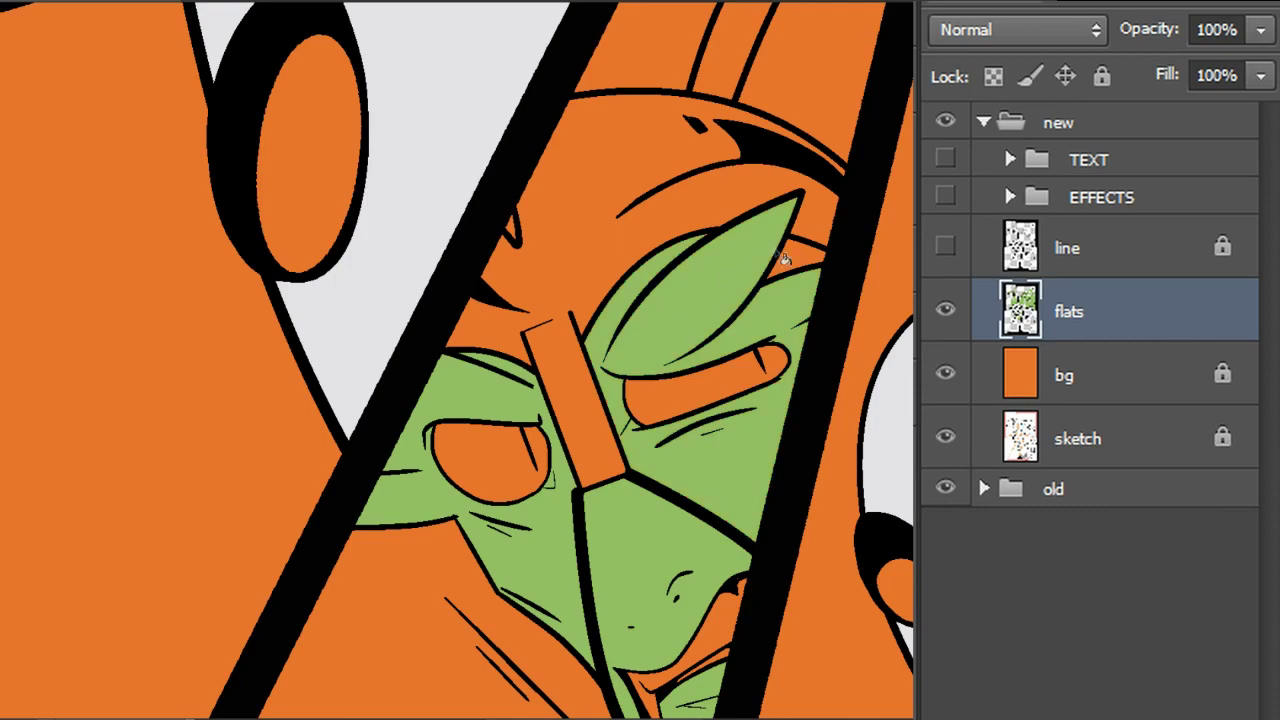
{"action": "left_click", "coordinate": [781, 258]}
Fill the insect's arm at the foot of the slanted panel and the exposed wedge, leaf-shaped and curved areas in the adjacent panel with green
{"action": "scroll", "coordinate": [458, 360], "scroll_direction": "down", "scroll_amount": 5}
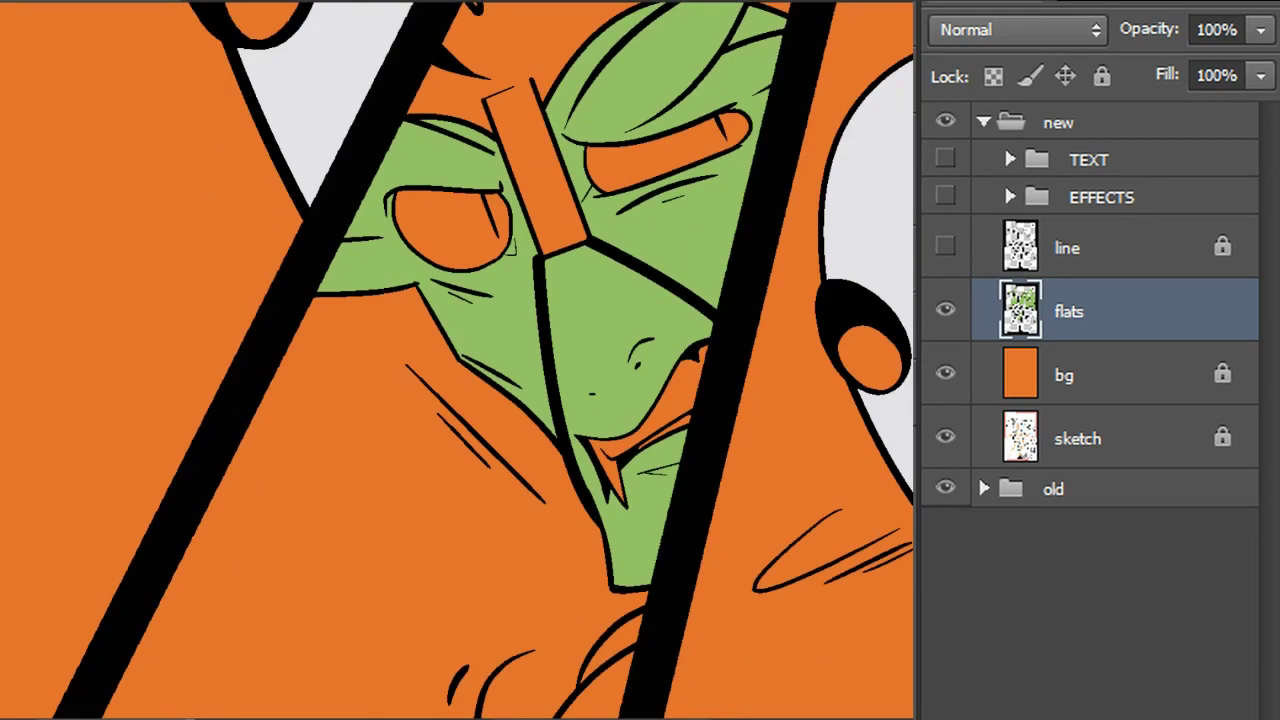
{"action": "scroll", "coordinate": [458, 360], "scroll_direction": "down", "scroll_amount": 5}
{"action": "left_click", "coordinate": [745, 517]}
{"action": "left_click_drag", "start_coordinate": [860, 525], "coordinate": [588, 262]}
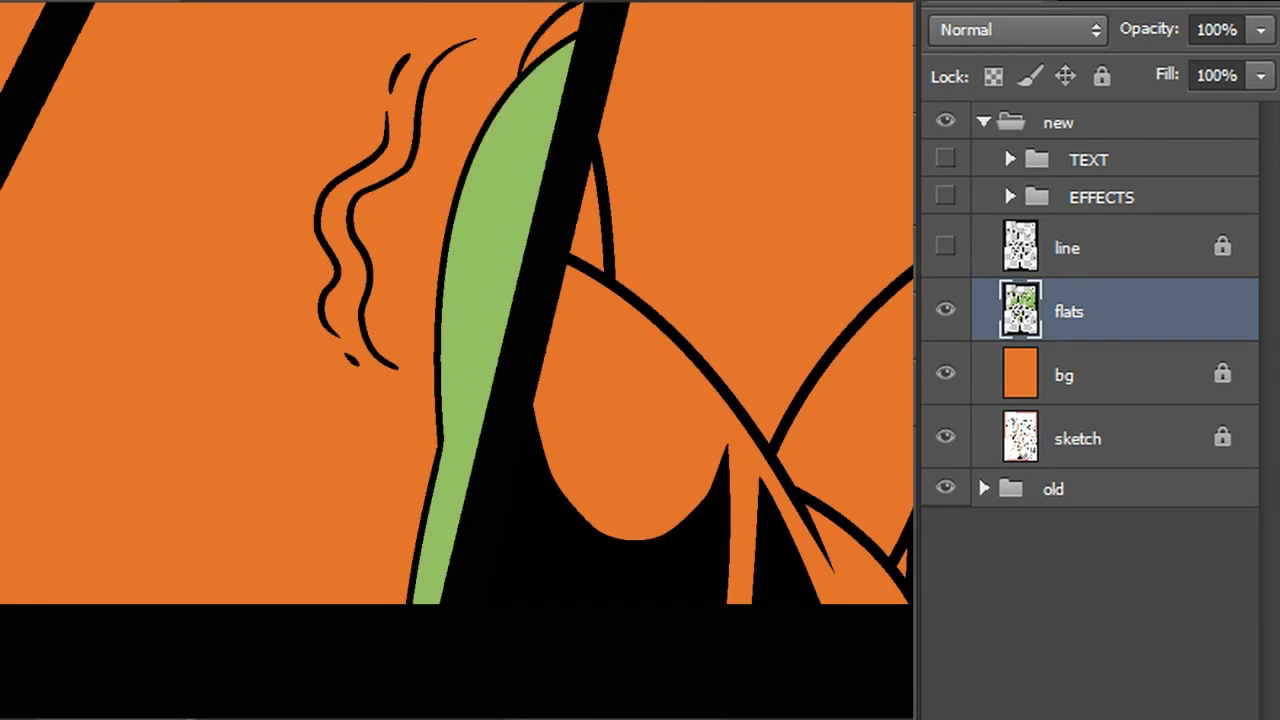
{"action": "left_click", "coordinate": [599, 236]}
{"action": "left_click", "coordinate": [903, 434]}
{"action": "scroll", "coordinate": [458, 360], "scroll_direction": "right", "scroll_amount": 5}
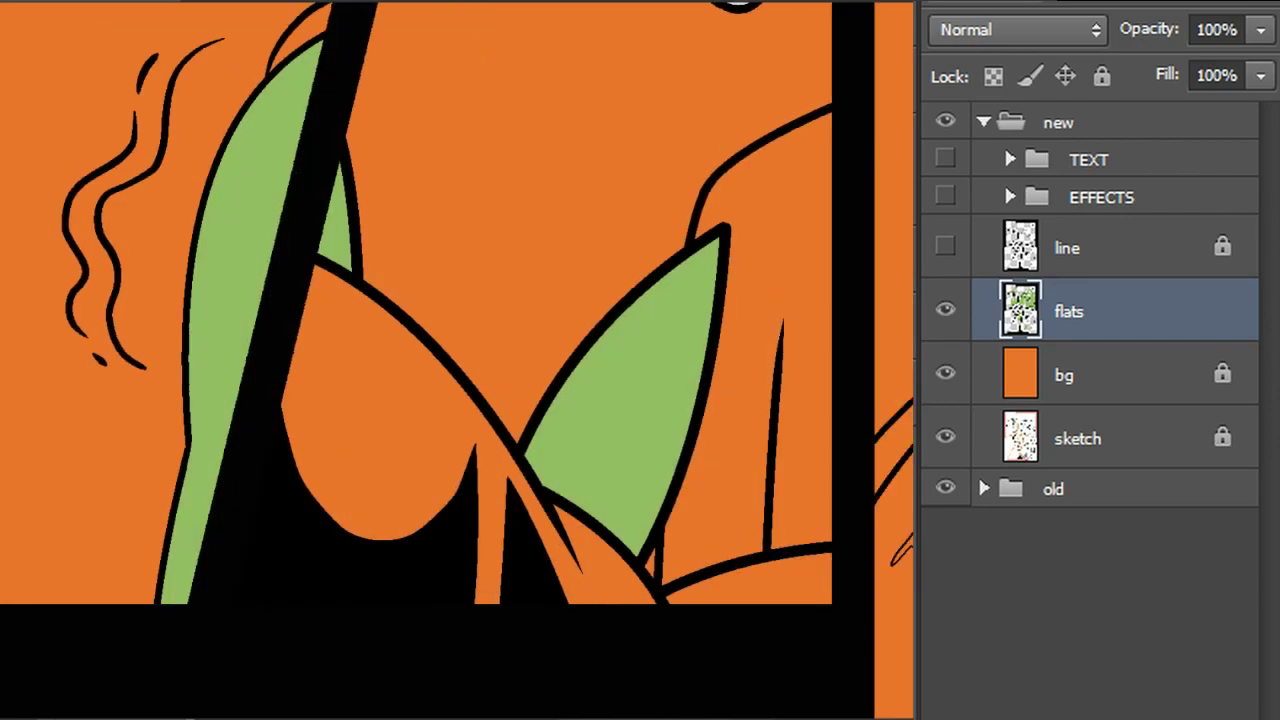
{"action": "left_click", "coordinate": [777, 592]}
Fill the antenna rising from the insect's skull cap with green in the lower slanted panel
{"action": "left_click_drag", "start_coordinate": [560, 180], "coordinate": [789, 591]}
{"action": "left_click_drag", "start_coordinate": [610, 60], "coordinate": [756, 361]}
{"action": "left_click", "coordinate": [762, 332]}
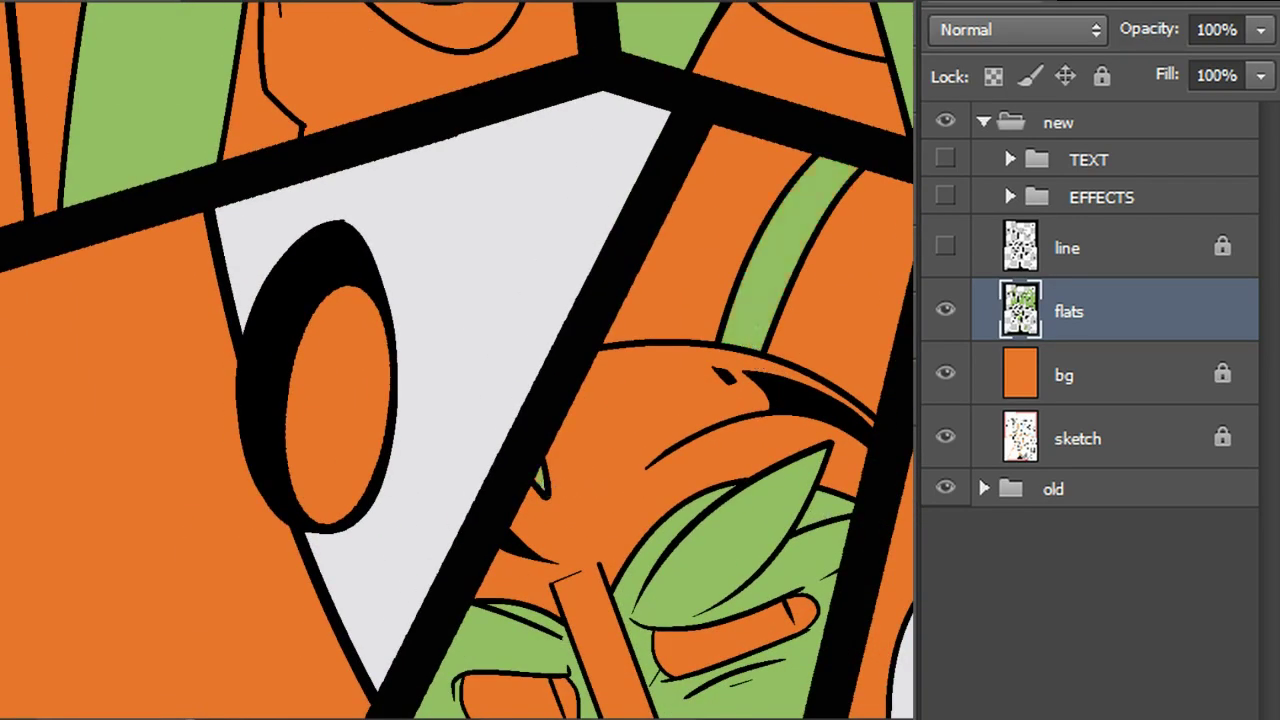
Fill the insect's face, jaw and head tufts with green in the lower-right panel, keeping the eye and skull cap orange
{"action": "left_click_drag", "start_coordinate": [700, 600], "coordinate": [439, 177]}
{"action": "left_click_drag", "start_coordinate": [850, 400], "coordinate": [424, 248]}
{"action": "left_click_drag", "start_coordinate": [830, 40], "coordinate": [830, 280]}
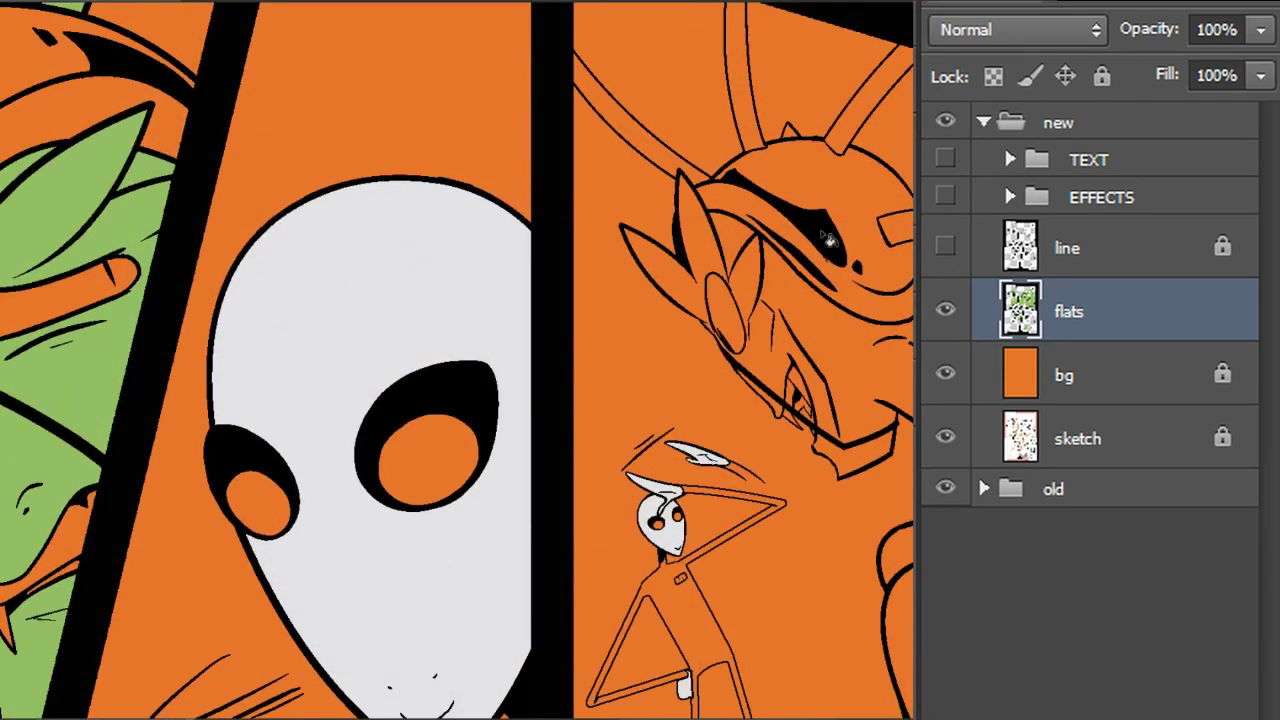
{"action": "left_click", "coordinate": [858, 346]}
{"action": "left_click", "coordinate": [860, 455]}
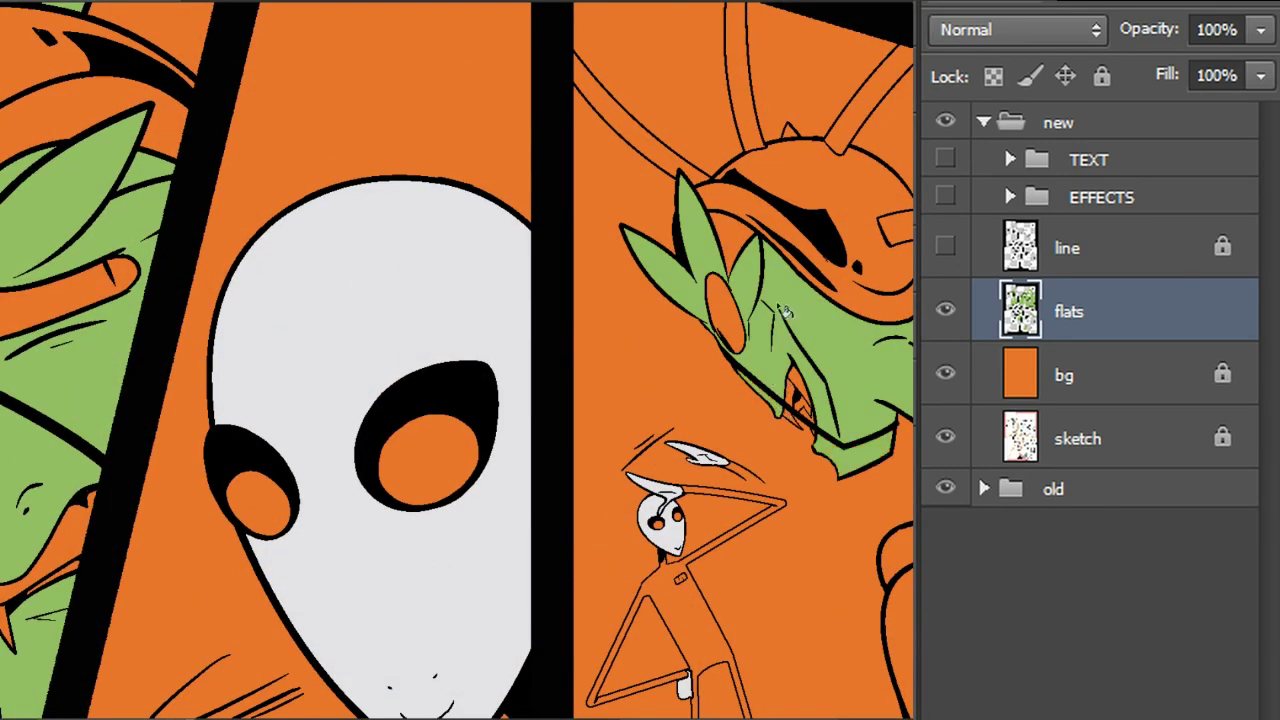
Fill the insect's antennae, the small spike and the bar on its skull cap with green in the lower-right panel
{"action": "left_click", "coordinate": [897, 230]}
{"action": "left_click", "coordinate": [850, 141]}
{"action": "left_click", "coordinate": [752, 133]}
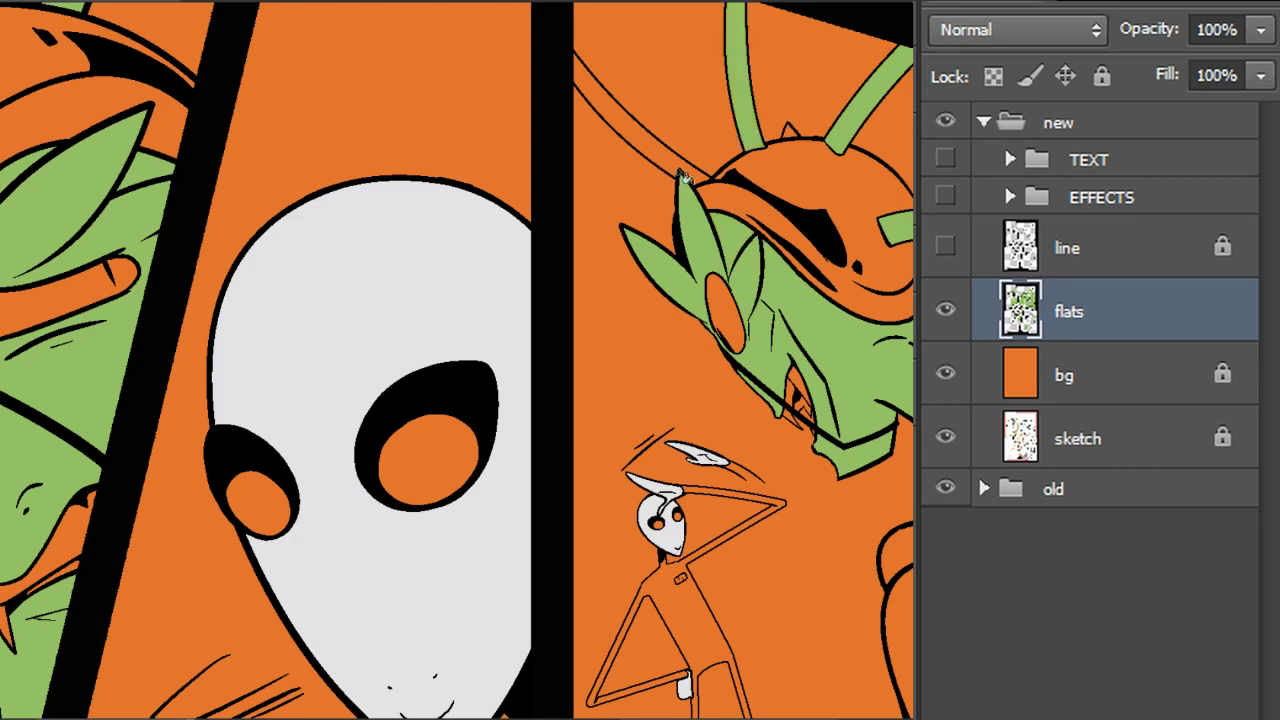
{"action": "left_click", "coordinate": [684, 174]}
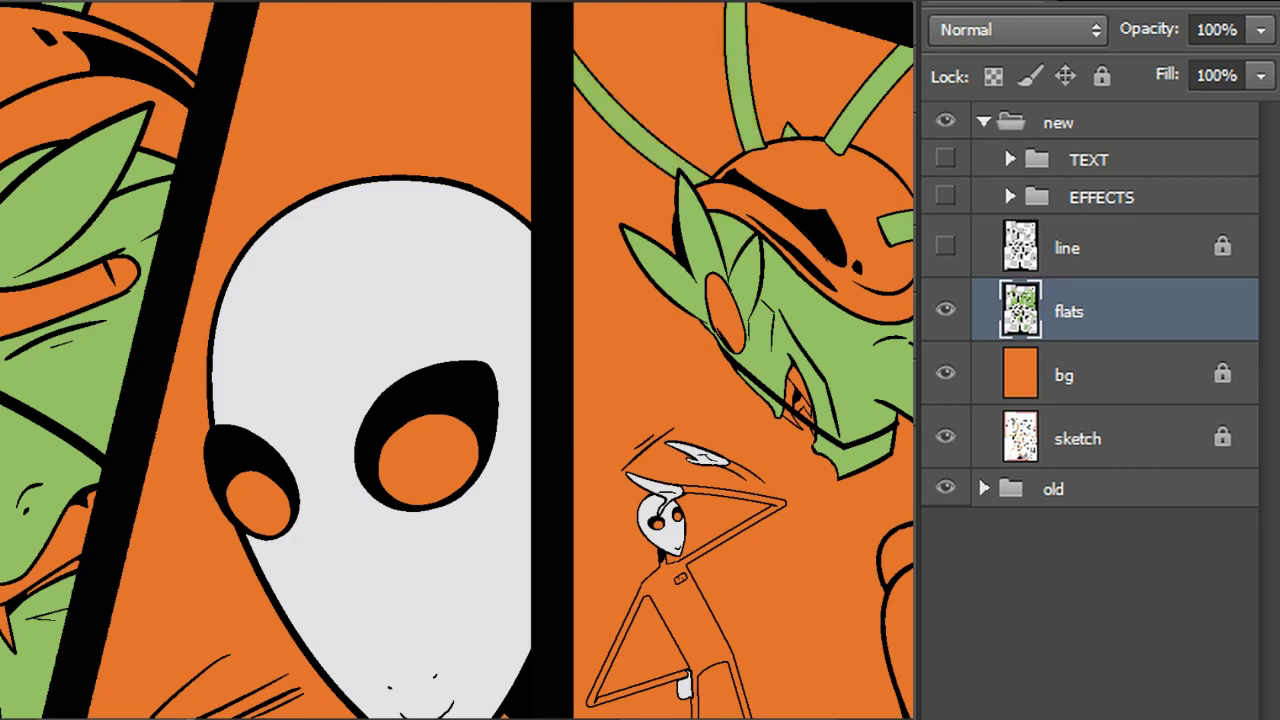
Fill the insect's body edge, clawed arm, curled fist and long tapering strand with green in the lower-right panel
{"action": "left_click", "coordinate": [898, 640]}
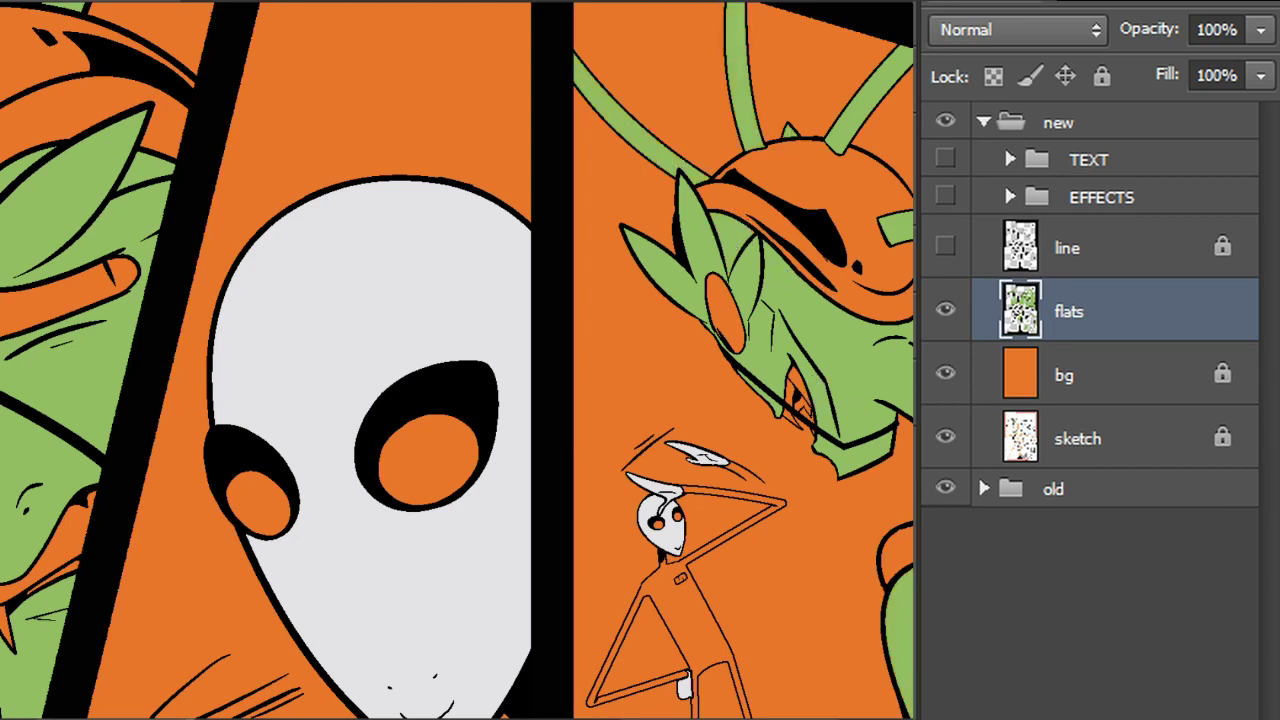
{"action": "scroll", "coordinate": [458, 360], "scroll_direction": "down", "scroll_amount": 5}
{"action": "left_click", "coordinate": [885, 178]}
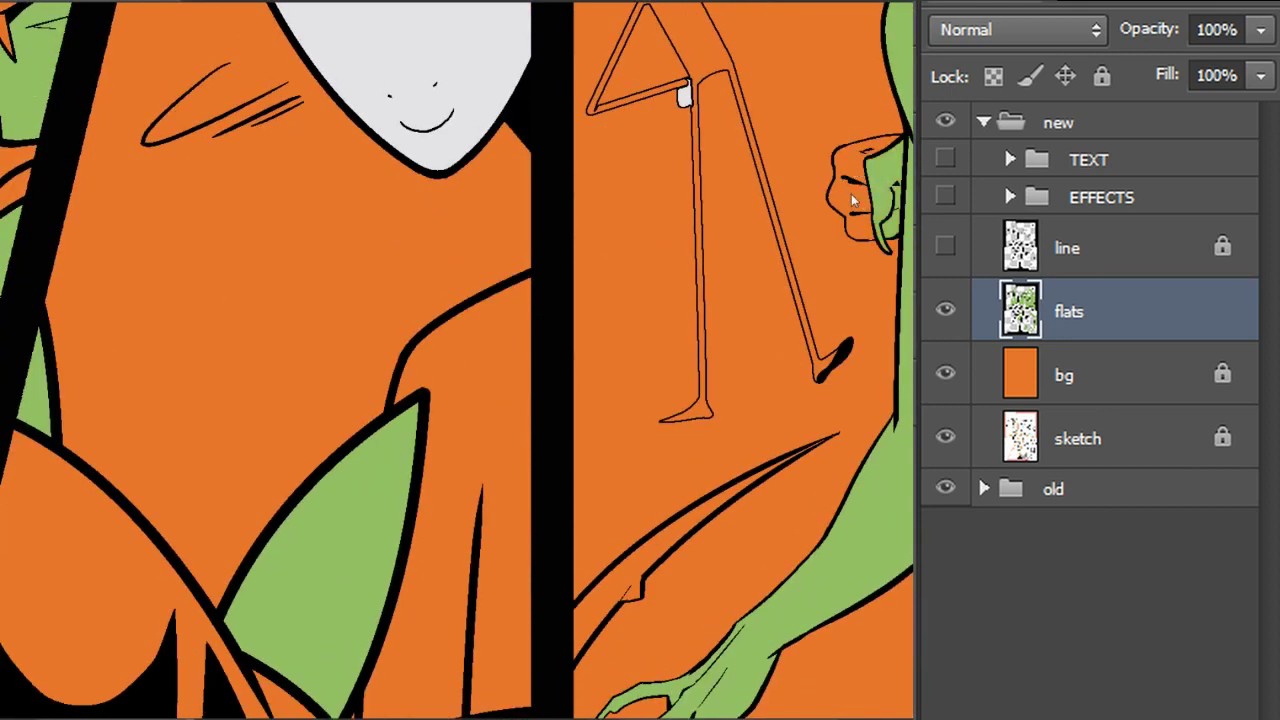
{"action": "left_click", "coordinate": [860, 158]}
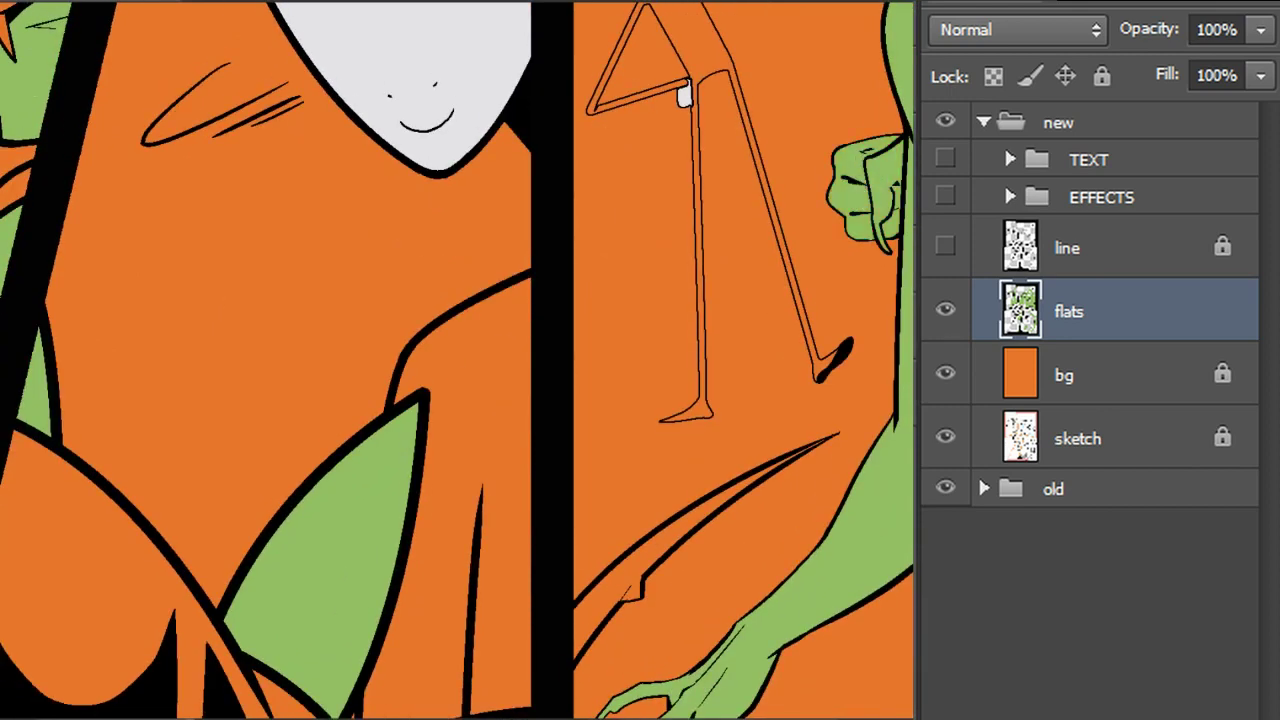
{"action": "scroll", "coordinate": [683, 95], "scroll_direction": "down", "scroll_amount": 2}
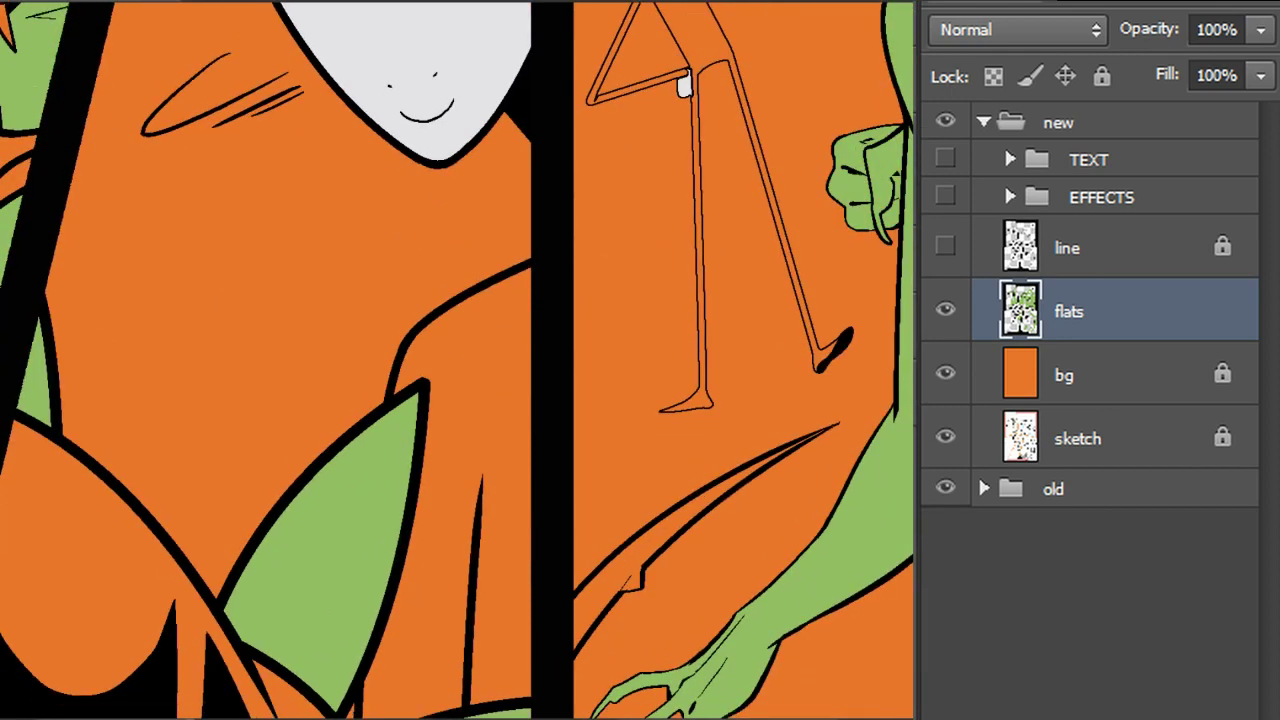
{"action": "left_click", "coordinate": [632, 388]}
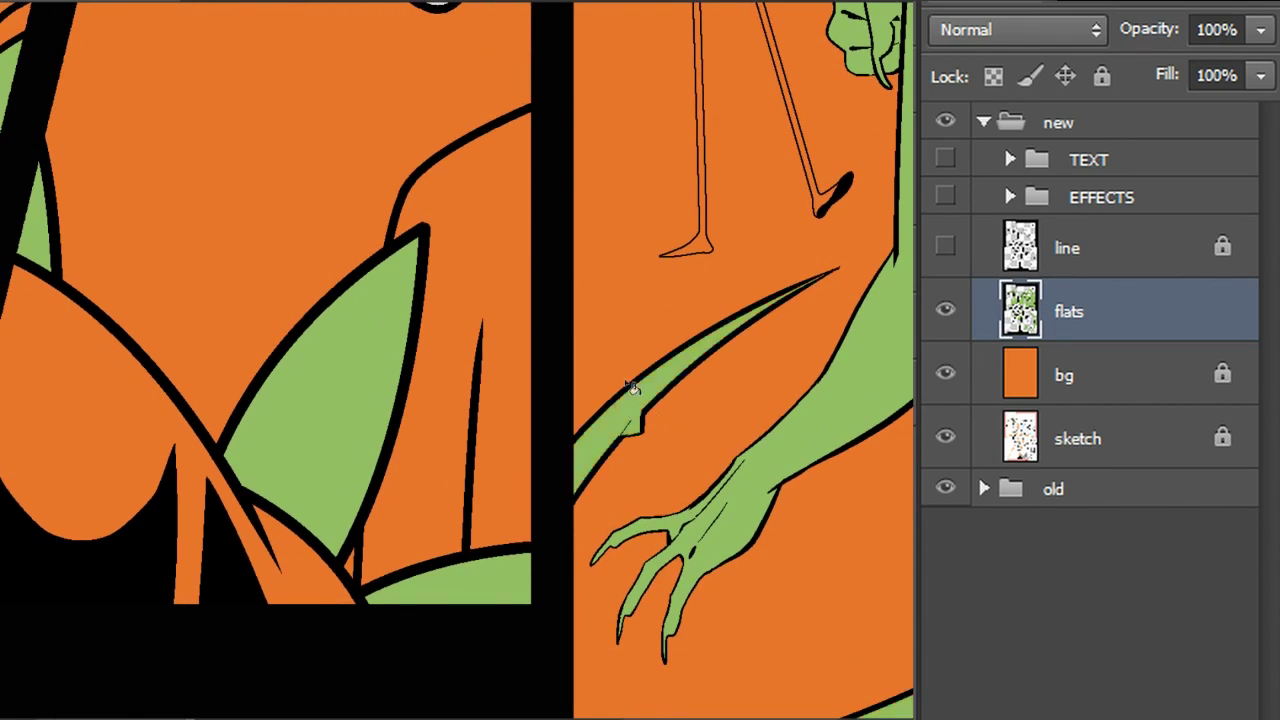
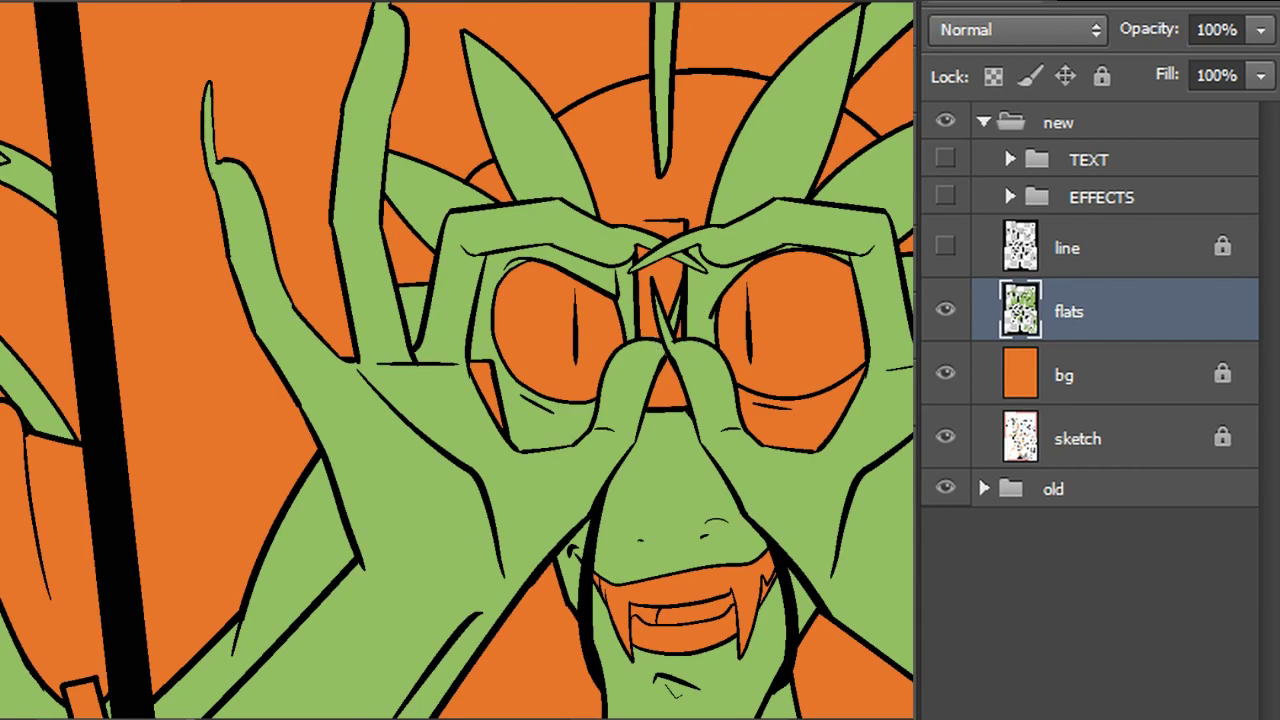
Fill the upper patch beneath the insect's raised arm with light green and the area under its right-hand eye with green in the second panel
{"action": "left_click_drag", "start_coordinate": [564, 602], "coordinate": [350, 117]}
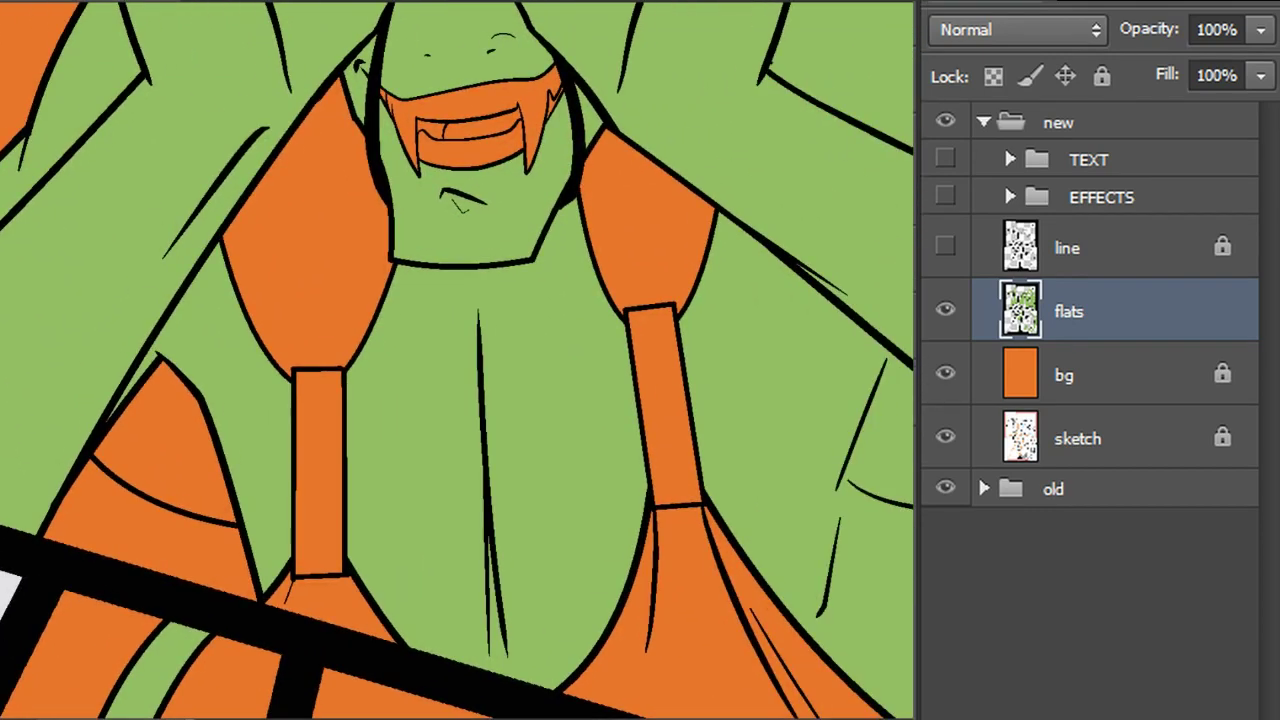
{"action": "left_click", "coordinate": [172, 428]}
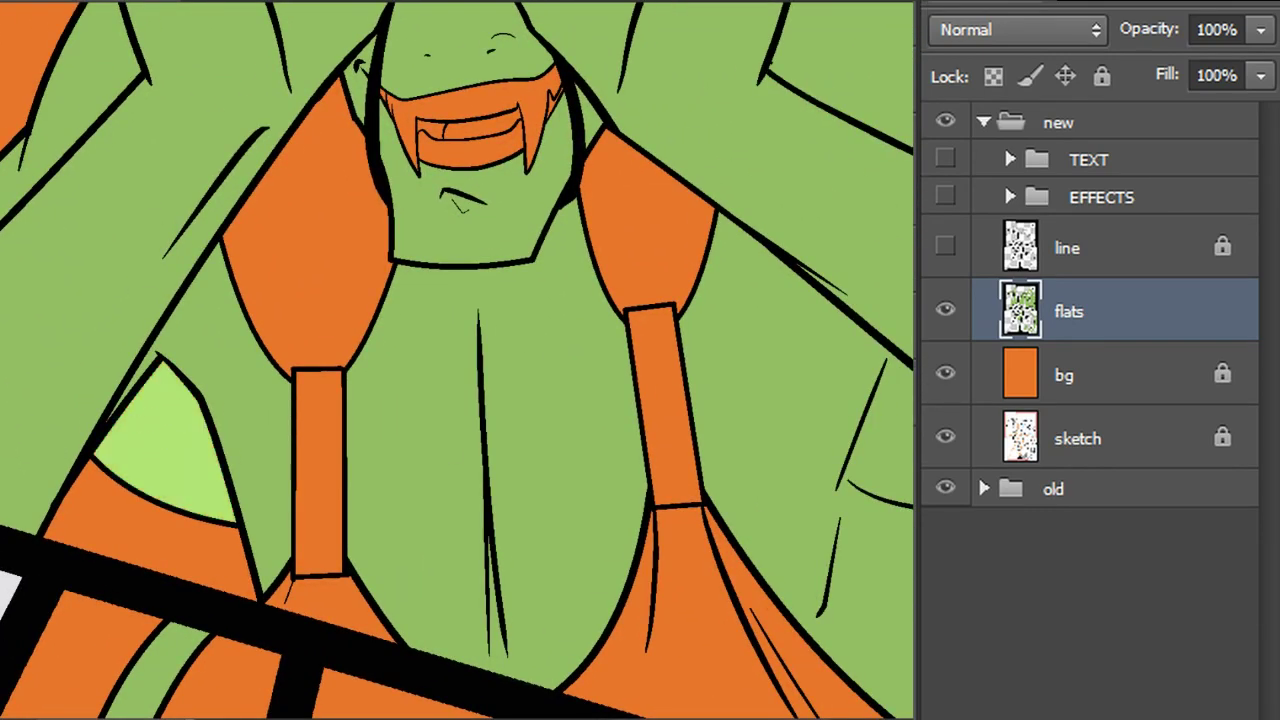
{"action": "left_click_drag", "start_coordinate": [350, 130], "coordinate": [572, 625]}
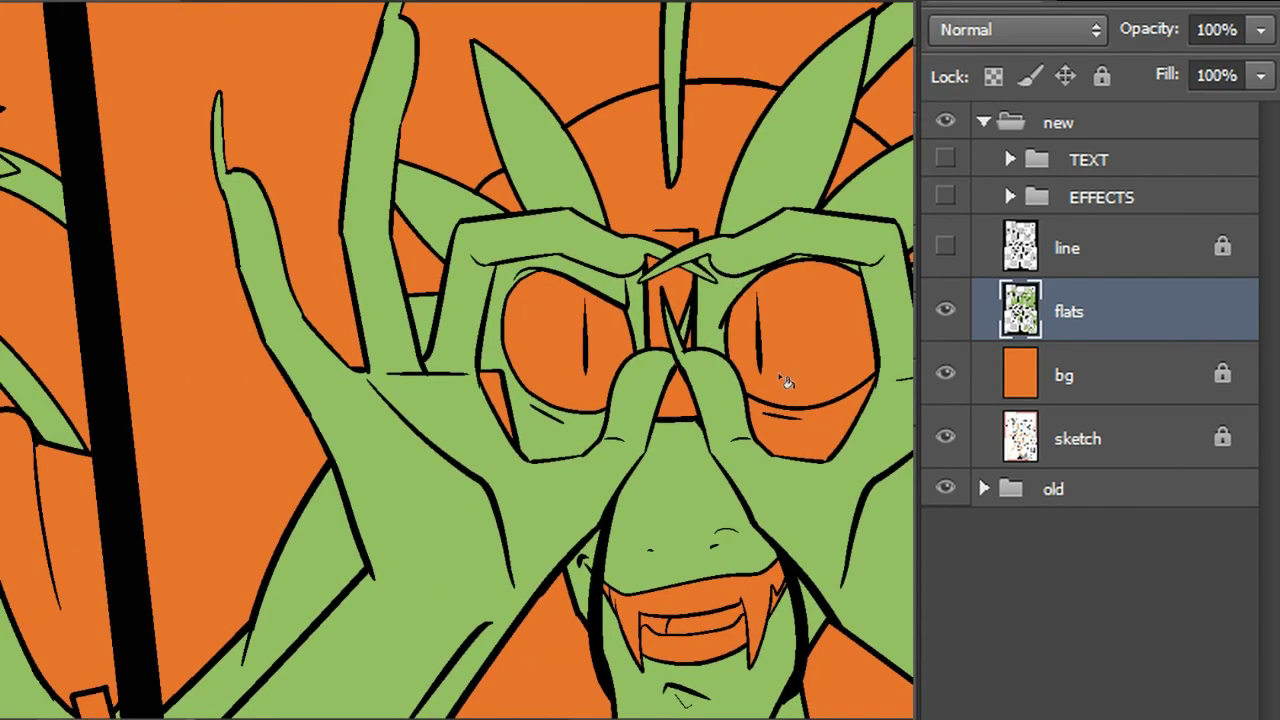
{"action": "left_click", "coordinate": [812, 433]}
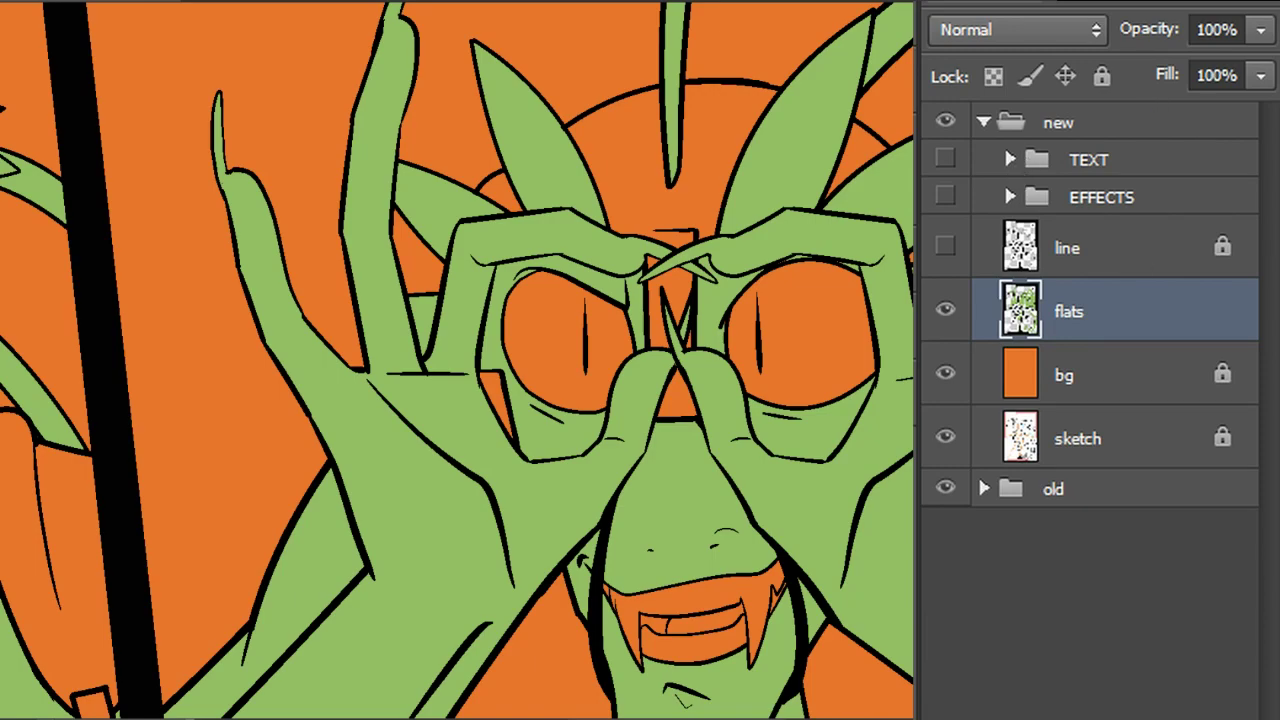
Fill both of the insect's eyes with yellow in the second and first panels
{"action": "left_click", "coordinate": [620, 345]}
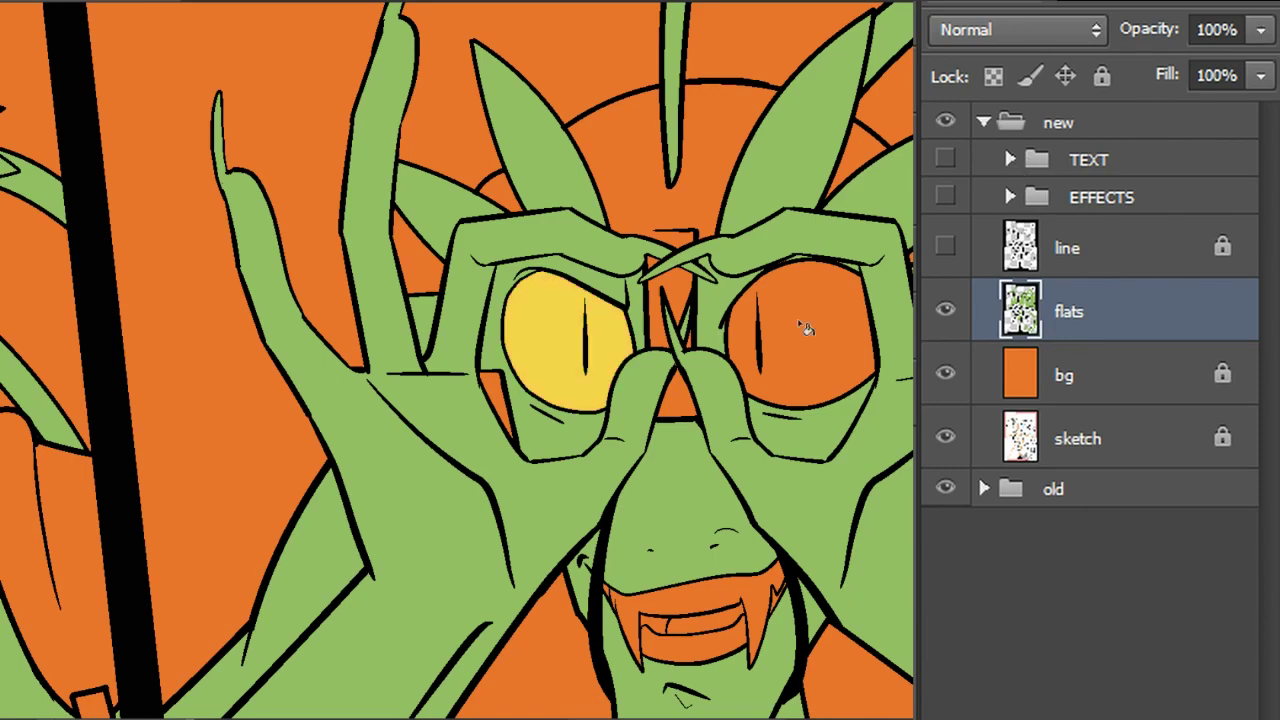
{"action": "left_click", "coordinate": [808, 325]}
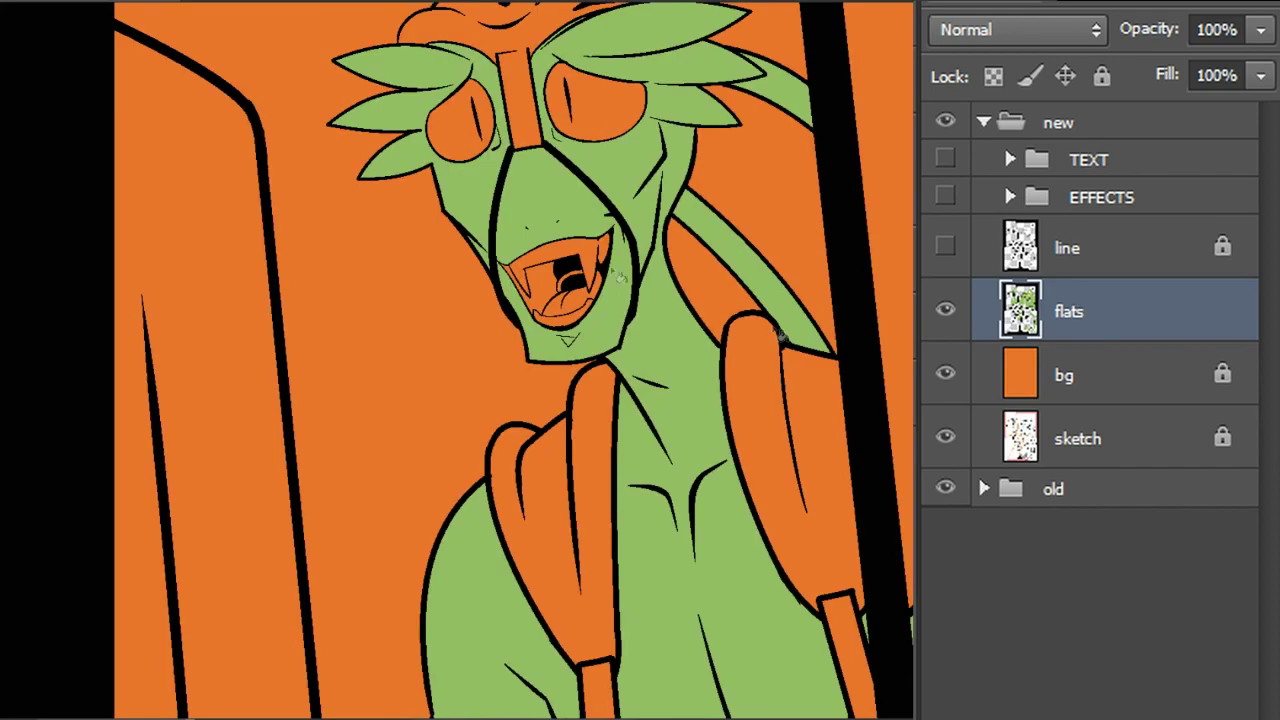
{"action": "left_click", "coordinate": [472, 140]}
{"action": "left_click", "coordinate": [600, 122]}
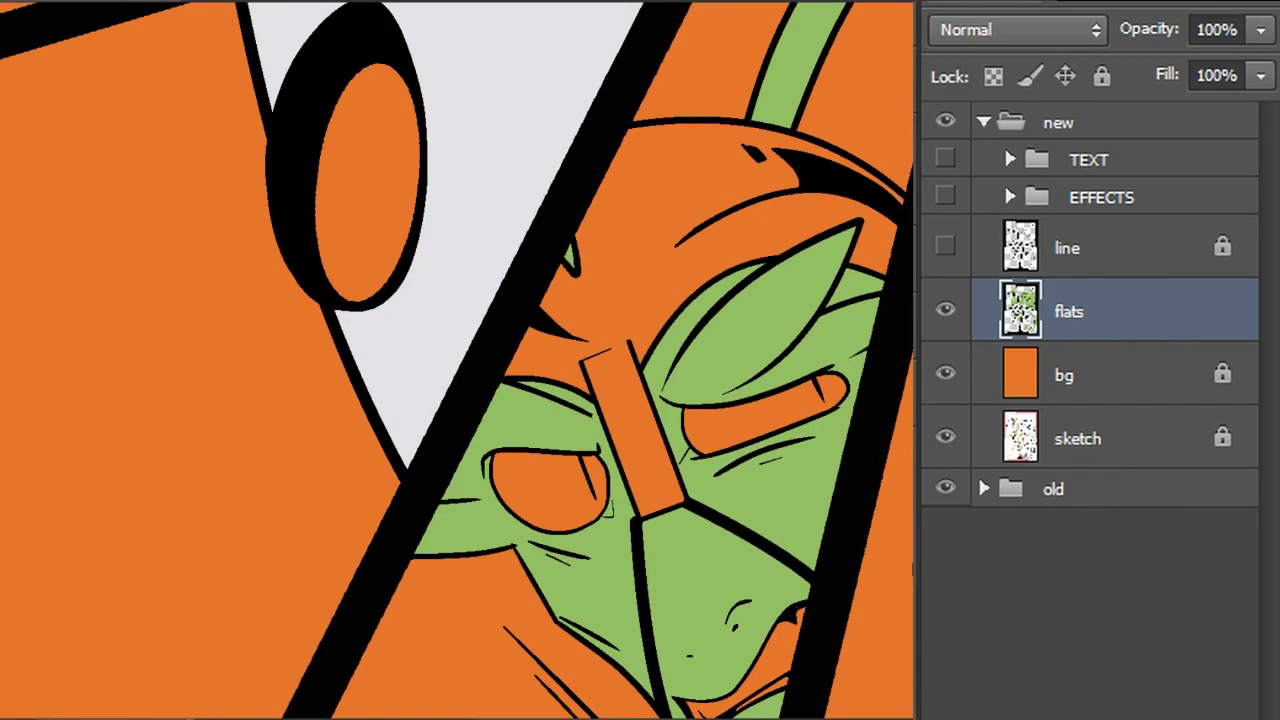
Fill the insect's two eyes in the slanted panel and its visible eye in the lower-right panel with yellow
{"action": "left_click", "coordinate": [546, 495]}
{"action": "left_click", "coordinate": [795, 418]}
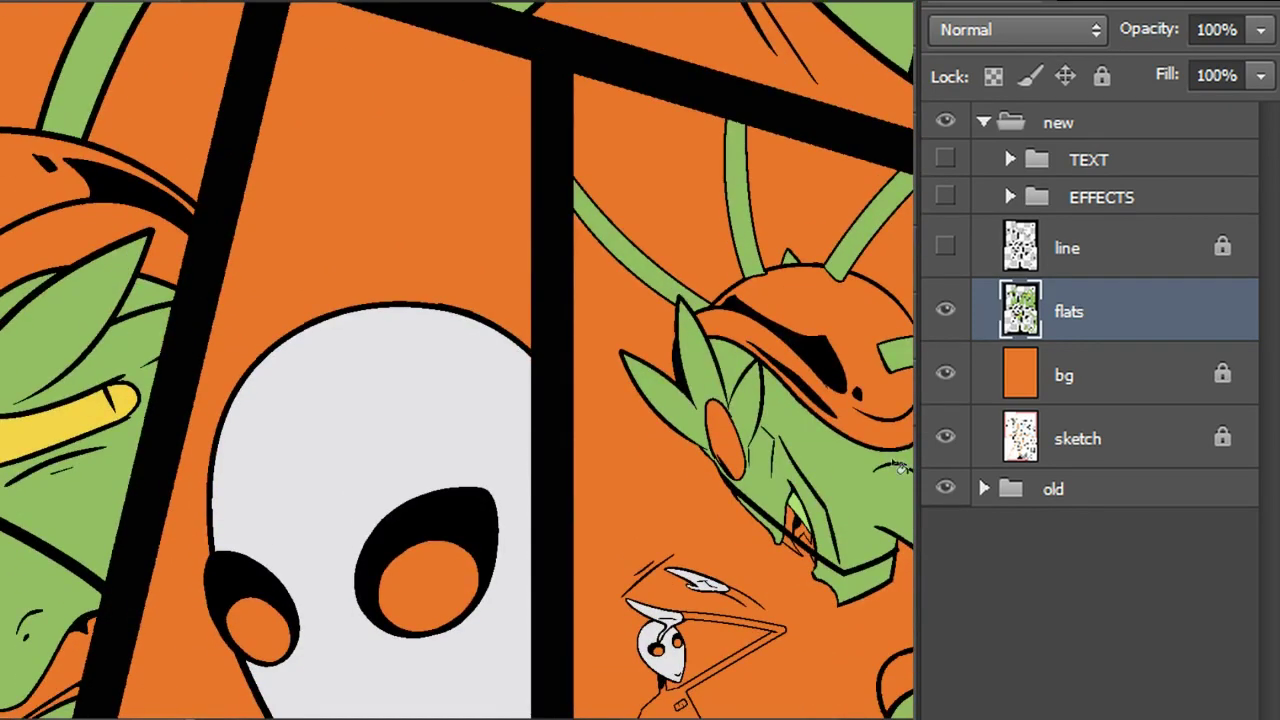
{"action": "left_click", "coordinate": [740, 450]}
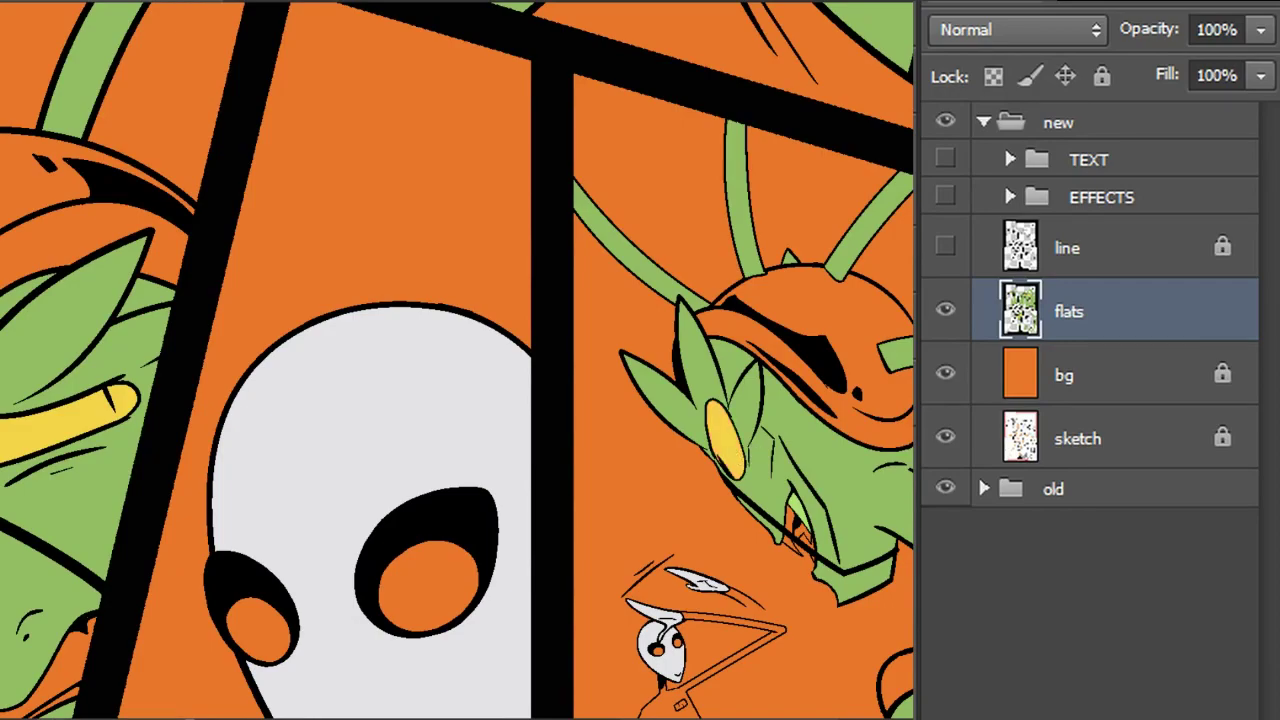
Fill the bridge piece between the insect's eyes with gray in the lower slanted panel
{"action": "left_click", "coordinate": [846, 332]}
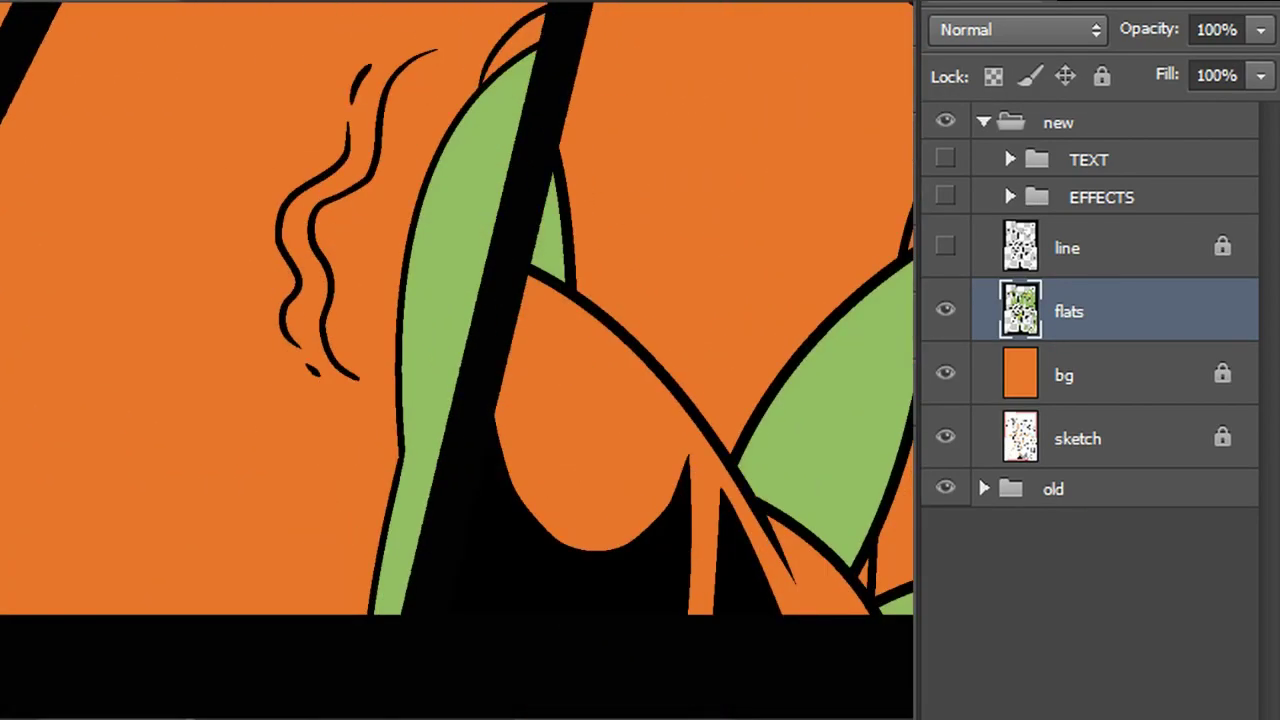
{"action": "left_click", "coordinate": [641, 424]}
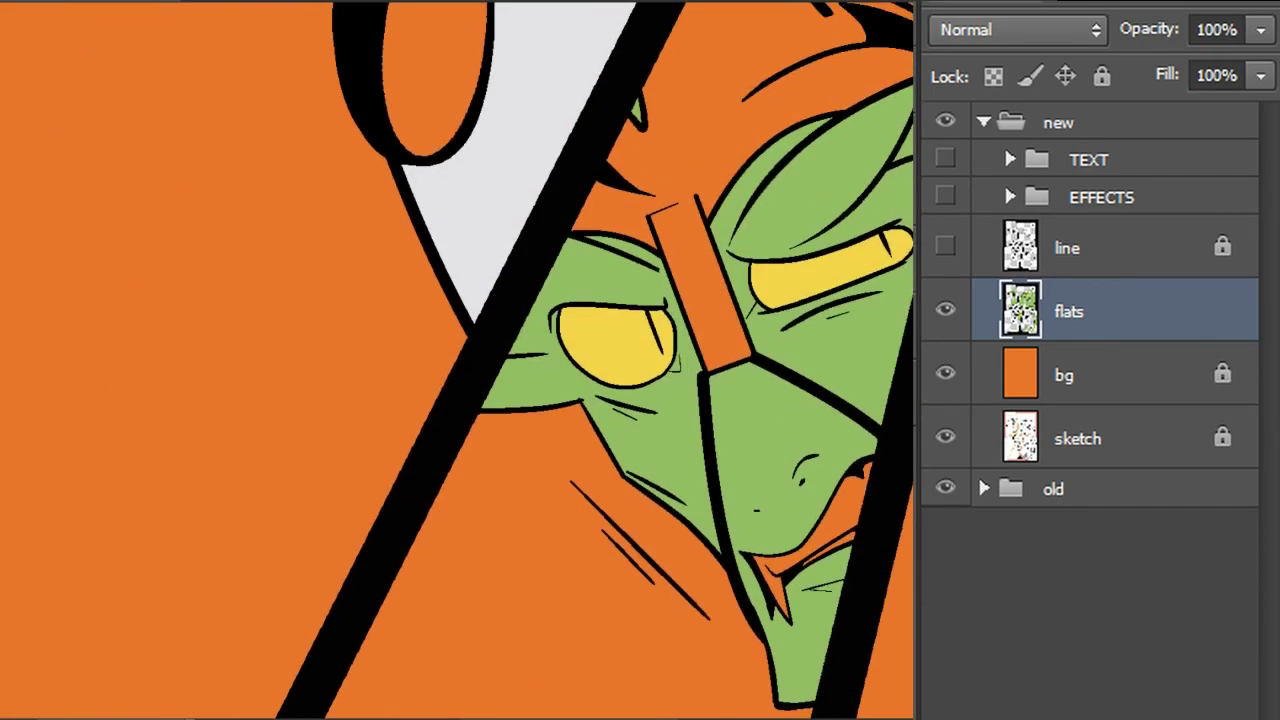
{"action": "left_click", "coordinate": [706, 303]}
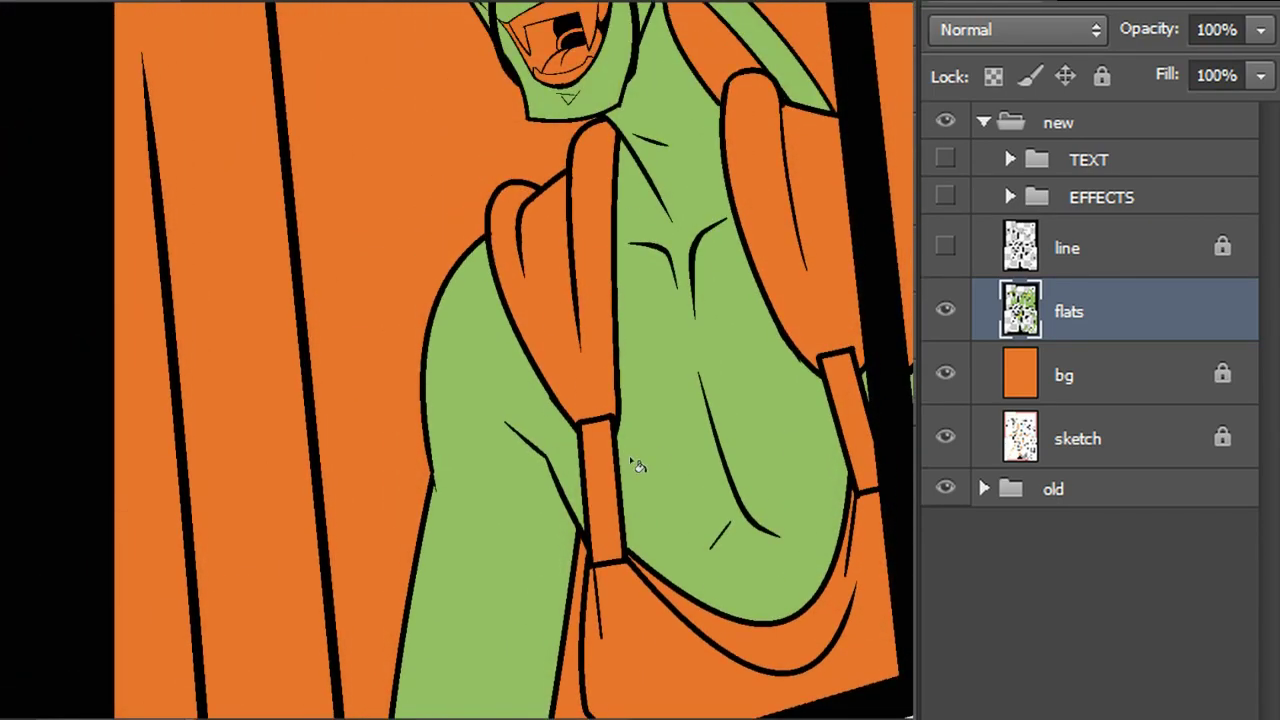
Fill the two strap bands on the insect's chest and the bridge piece between its eyes with gray in the first panel
{"action": "left_click", "coordinate": [604, 470]}
{"action": "left_click", "coordinate": [856, 400]}
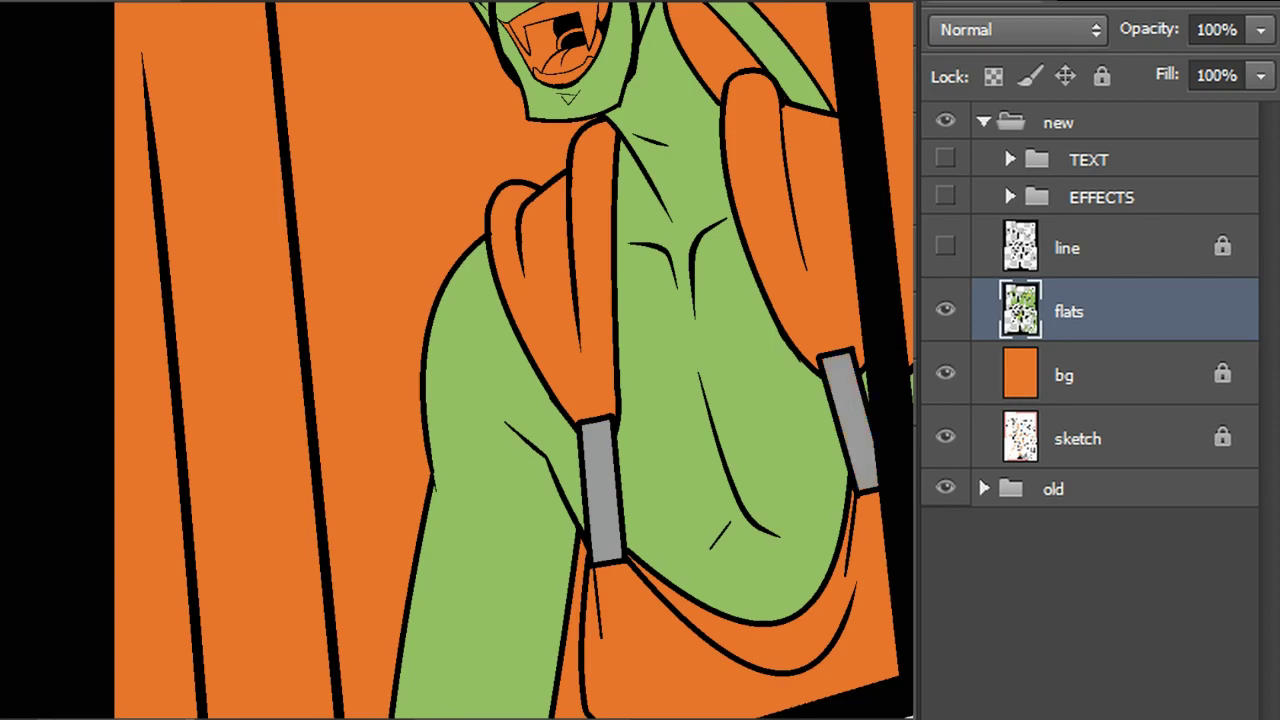
{"action": "scroll", "coordinate": [897, 250], "scroll_direction": "up", "scroll_amount": 5}
{"action": "left_click", "coordinate": [543, 218]}
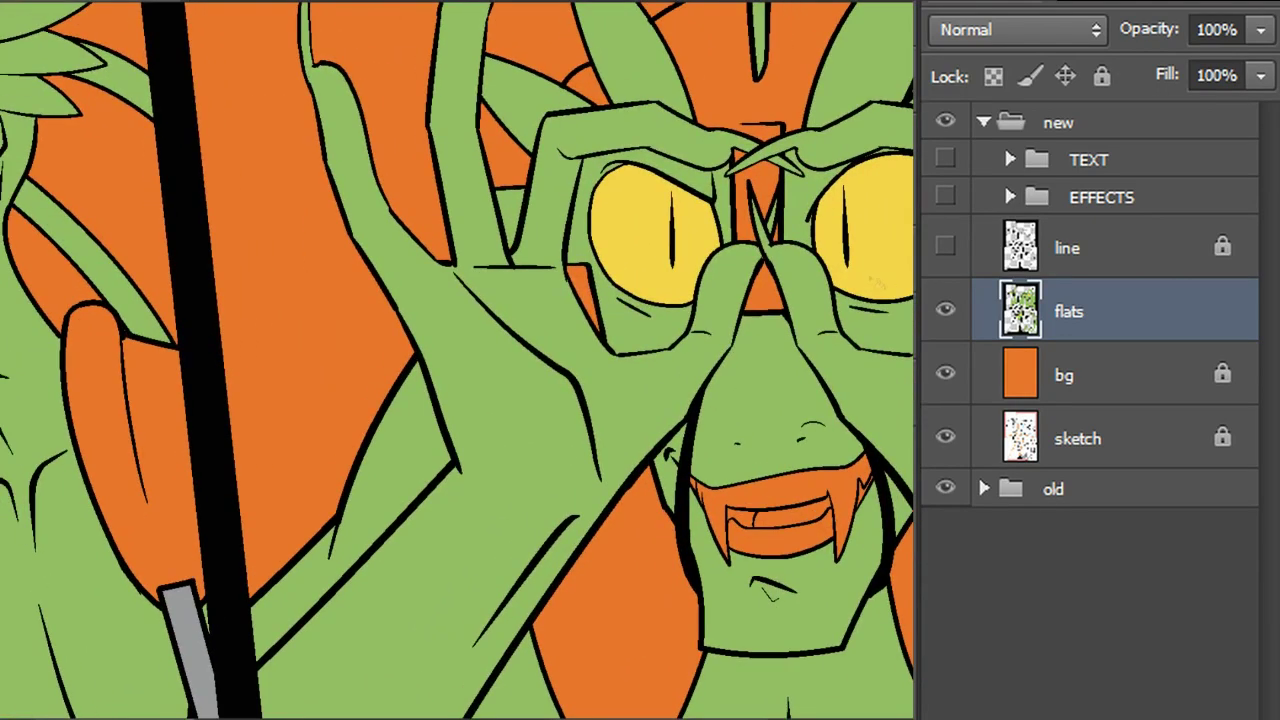
Fill the insect's skull cap, the bridge piece between its eyes and the chest strap band with gray in the second panel
{"action": "left_click", "coordinate": [768, 190]}
{"action": "left_click", "coordinate": [766, 97]}
{"action": "left_click", "coordinate": [612, 86]}
{"action": "left_click", "coordinate": [776, 298]}
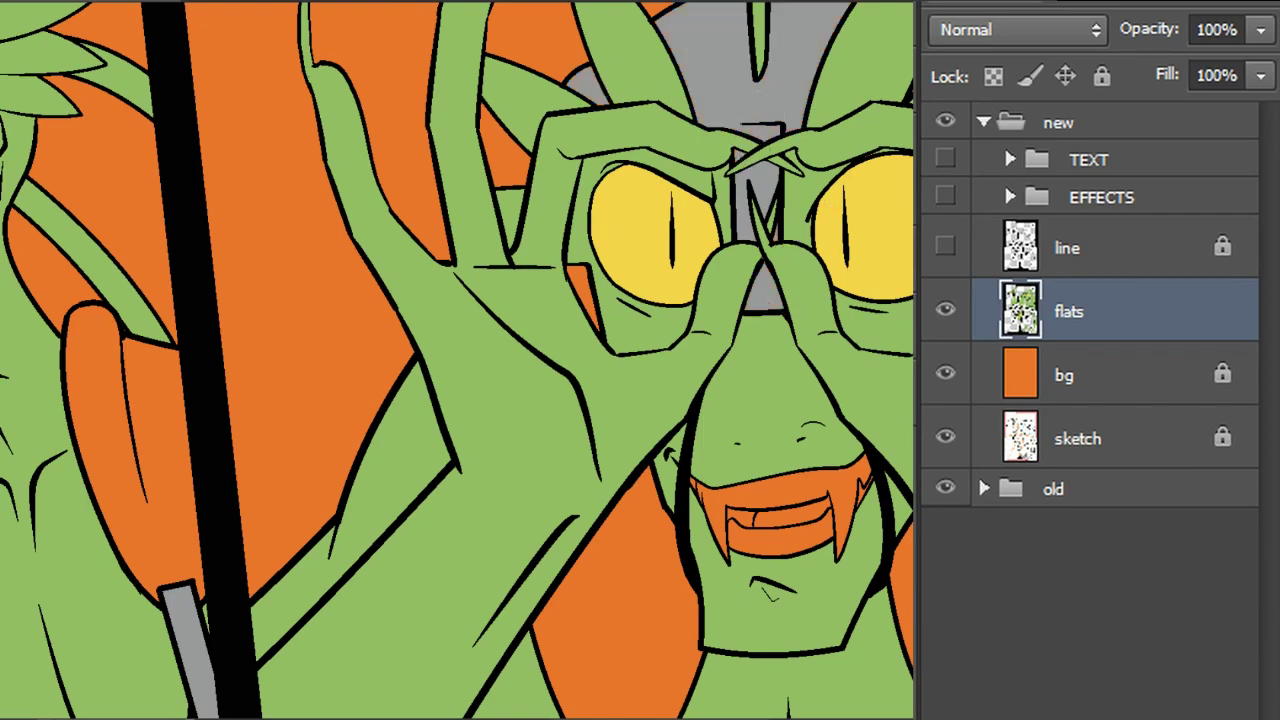
{"action": "scroll", "coordinate": [460, 360], "scroll_direction": "down", "scroll_amount": 3}
{"action": "left_click", "coordinate": [612, 500]}
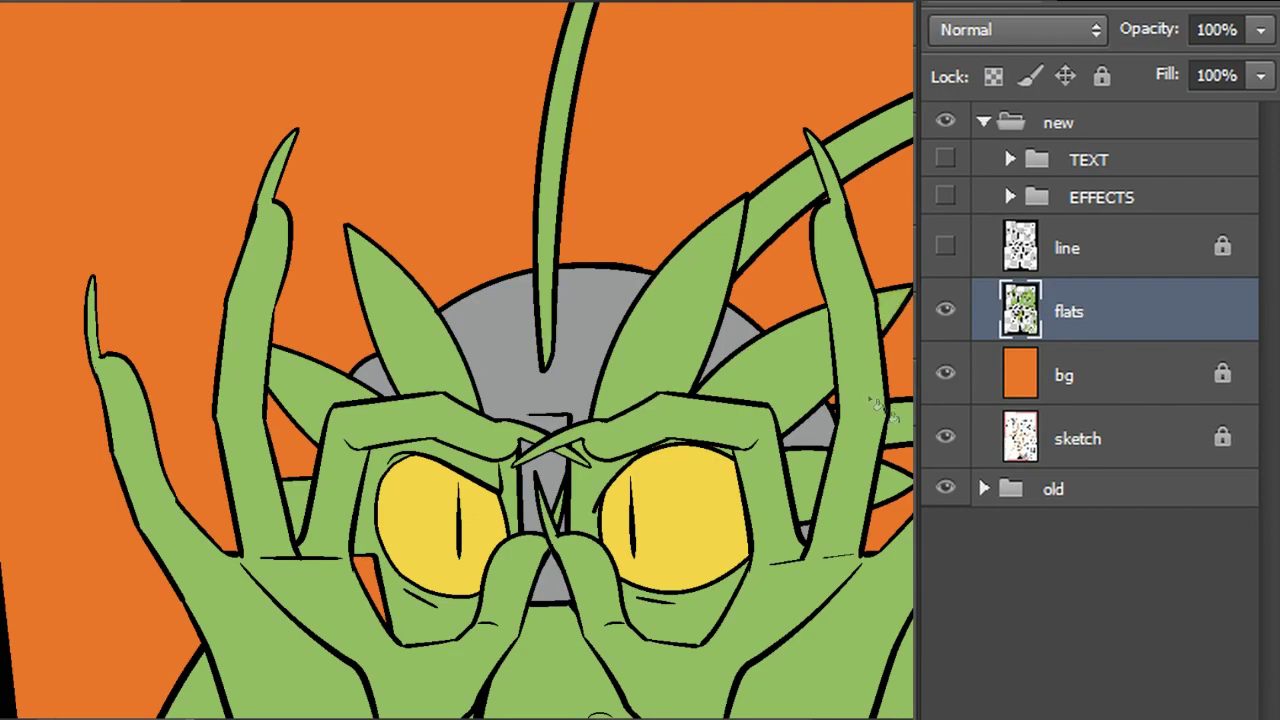
{"action": "left_click", "coordinate": [815, 425]}
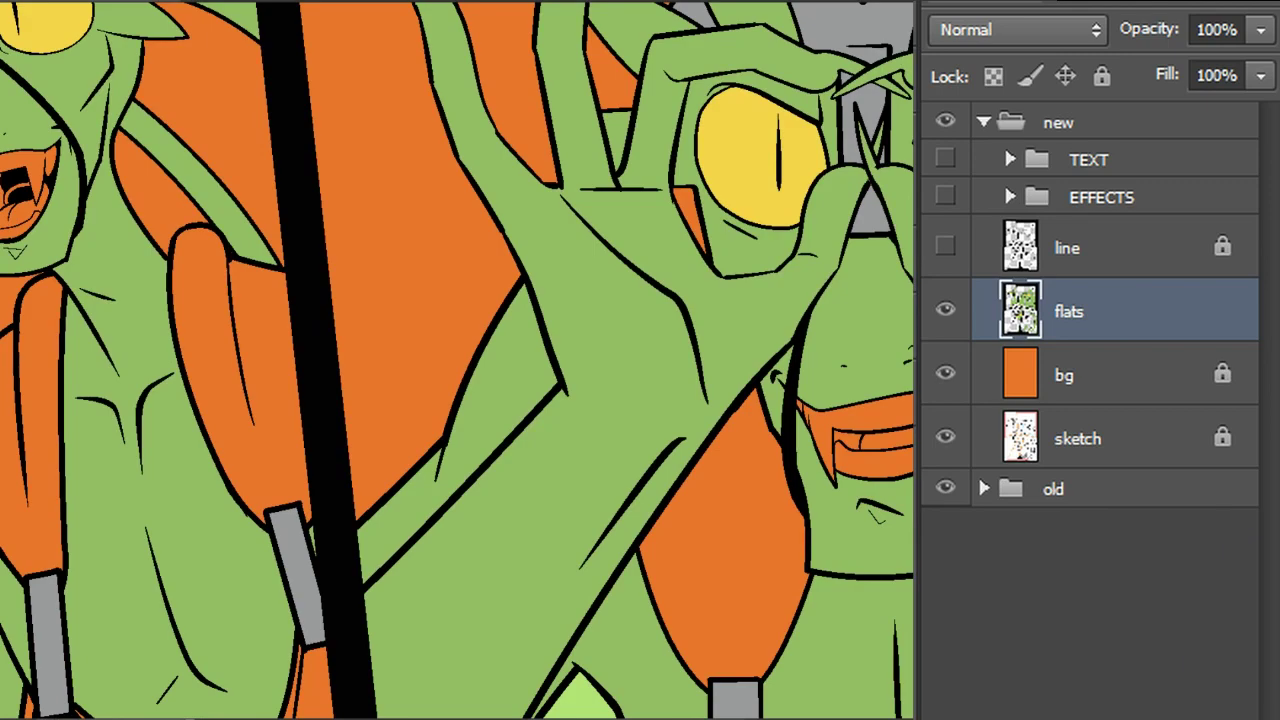
Fill the insect's upper and lower teeth with white in the first and second panels
{"action": "left_click_drag", "start_coordinate": [240, 350], "coordinate": [715, 360]}
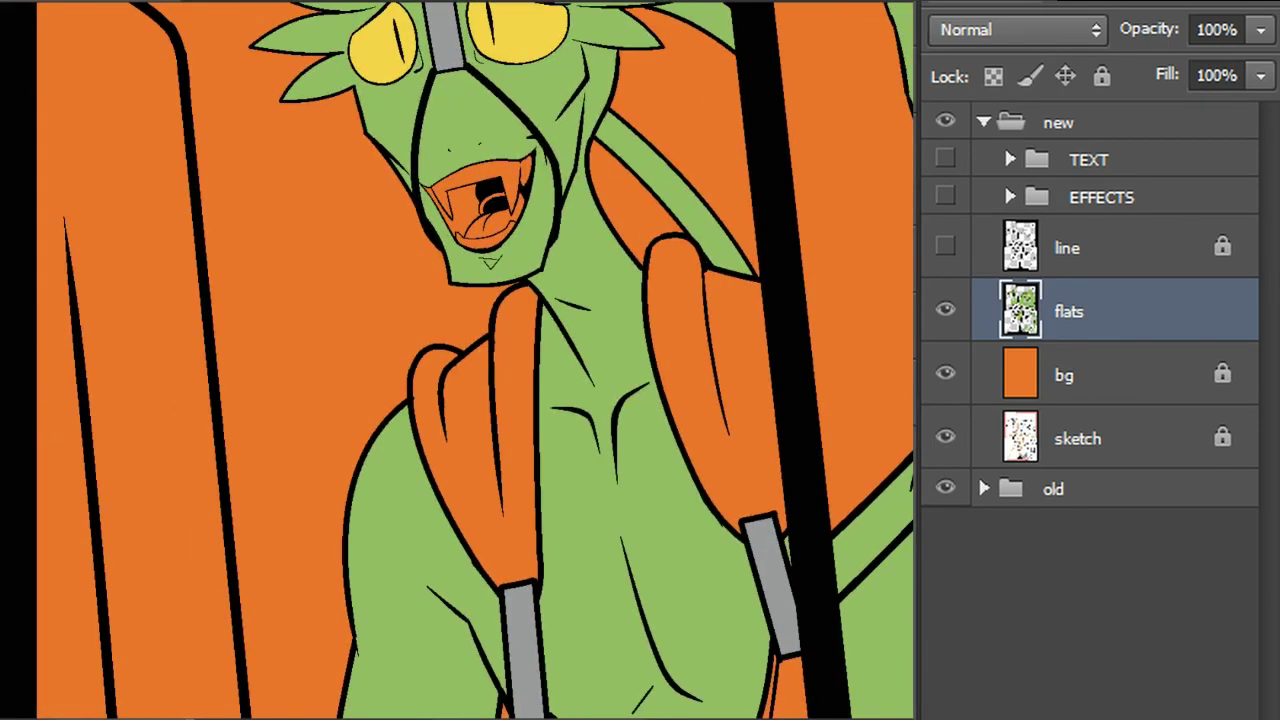
{"action": "left_click", "coordinate": [476, 174]}
{"action": "left_click", "coordinate": [489, 244]}
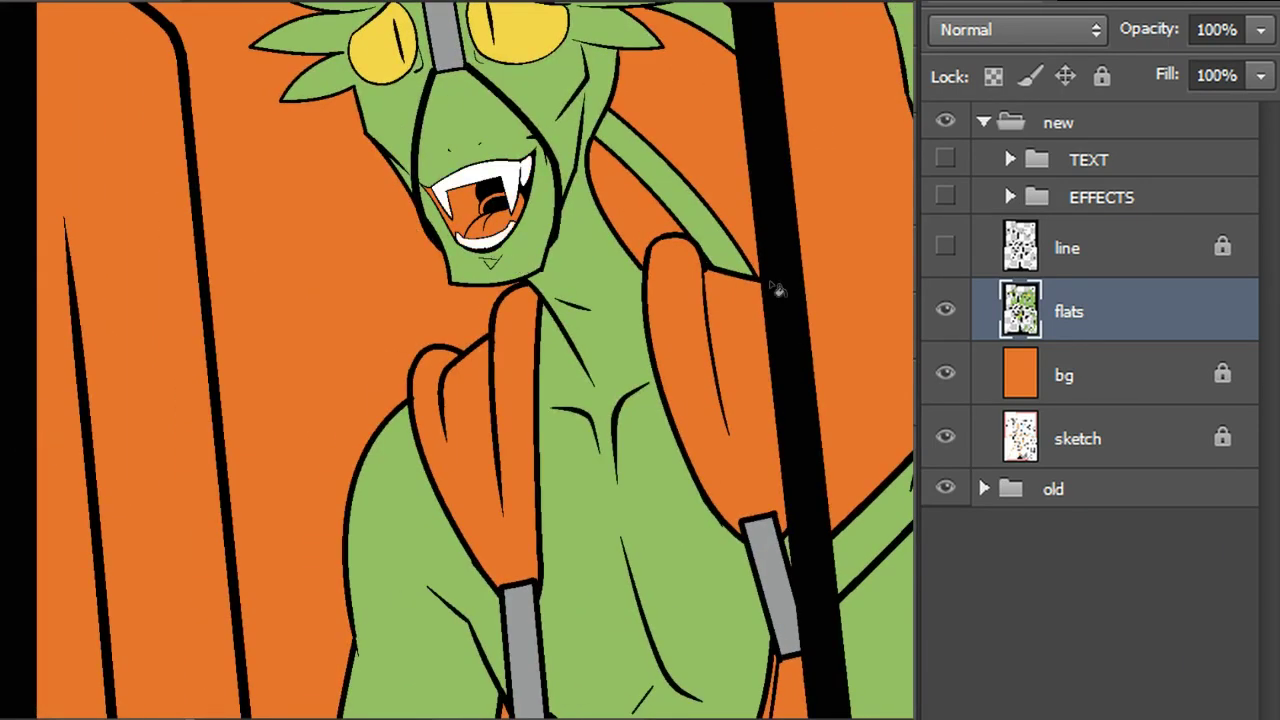
{"action": "scroll", "coordinate": [459, 360], "scroll_direction": "right", "scroll_amount": 7}
{"action": "left_click", "coordinate": [834, 436]}
{"action": "left_click", "coordinate": [780, 484]}
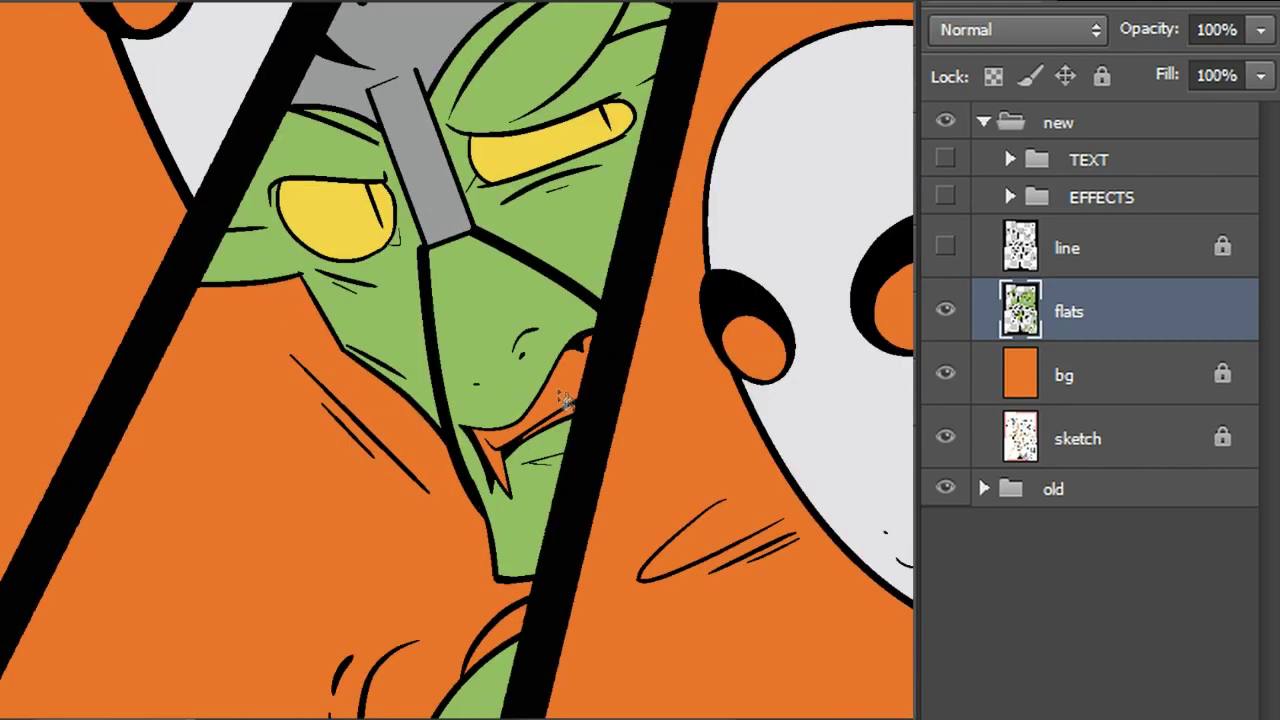
Fill the insect's teeth with white in the slanted close-up panel and in the tall panel with the full-body figure
{"action": "left_click", "coordinate": [598, 388]}
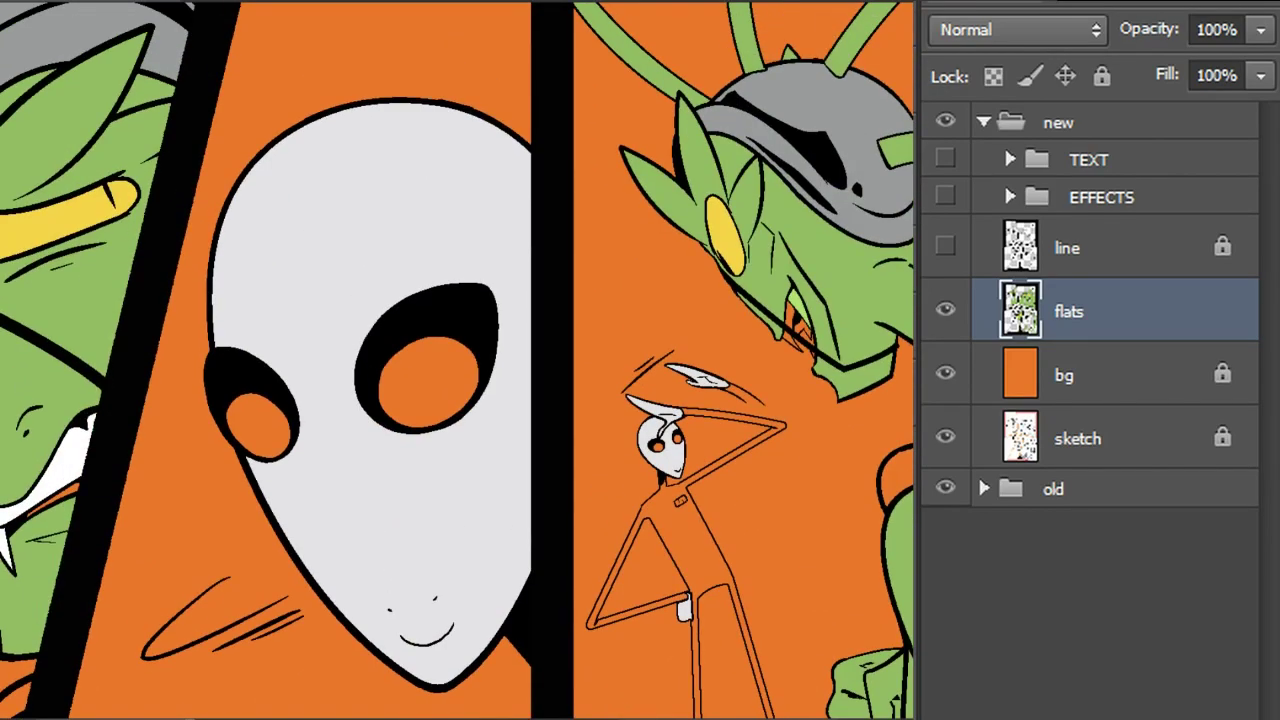
{"action": "left_click", "coordinate": [795, 318]}
{"action": "left_click", "coordinate": [794, 341]}
{"action": "left_click", "coordinate": [807, 335]}
{"action": "left_click_drag", "start_coordinate": [838, 363], "coordinate": [822, 361]}
Fill the inside of the insect's mouth with dark olive in the two upper panels and the slanted close-up panel
{"action": "left_click", "coordinate": [946, 123]}
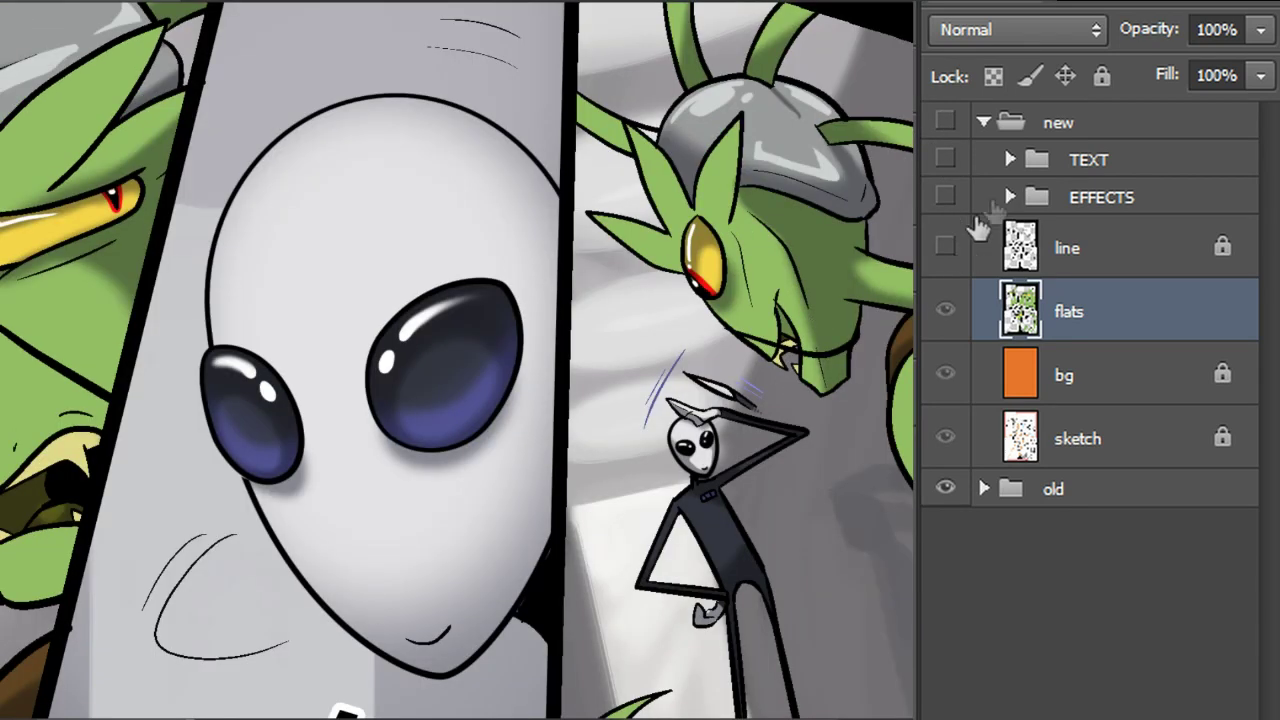
{"action": "left_click", "coordinate": [946, 123]}
{"action": "left_click_drag", "start_coordinate": [370, 370], "coordinate": [555, 415]}
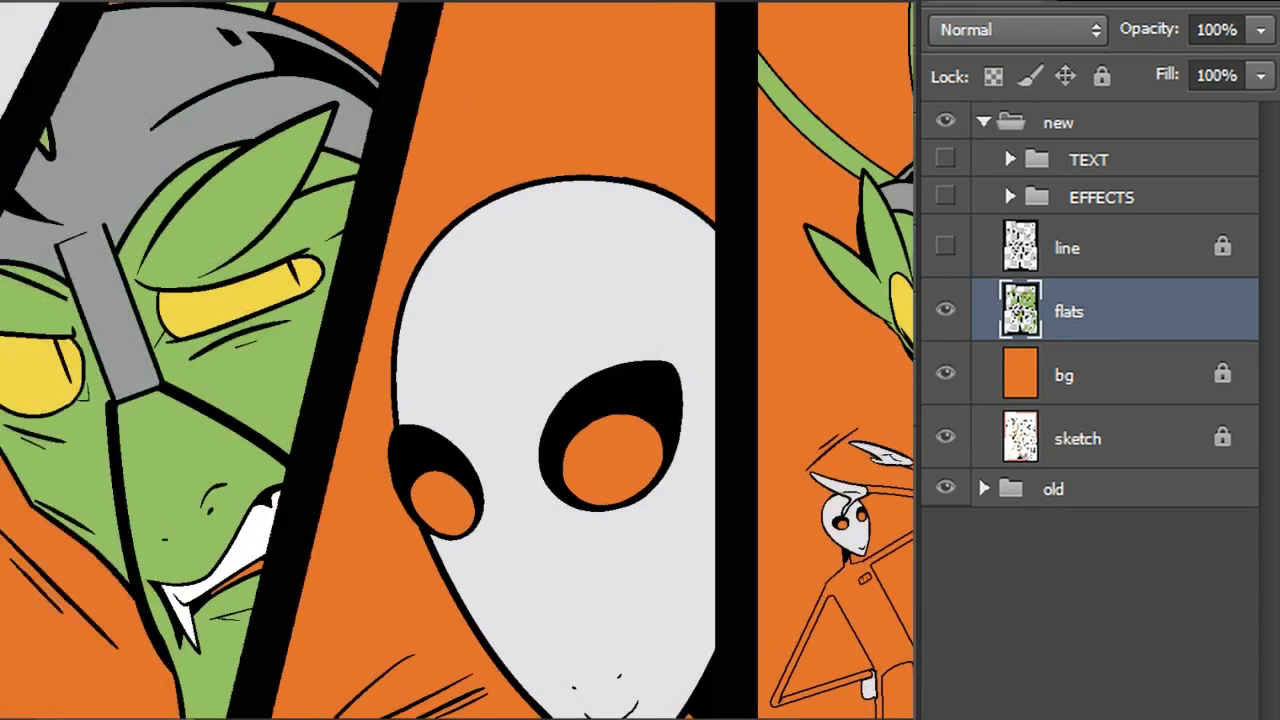
{"action": "left_click_drag", "start_coordinate": [450, 560], "coordinate": [450, 200]}
{"action": "left_click_drag", "start_coordinate": [400, 250], "coordinate": [655, 387]}
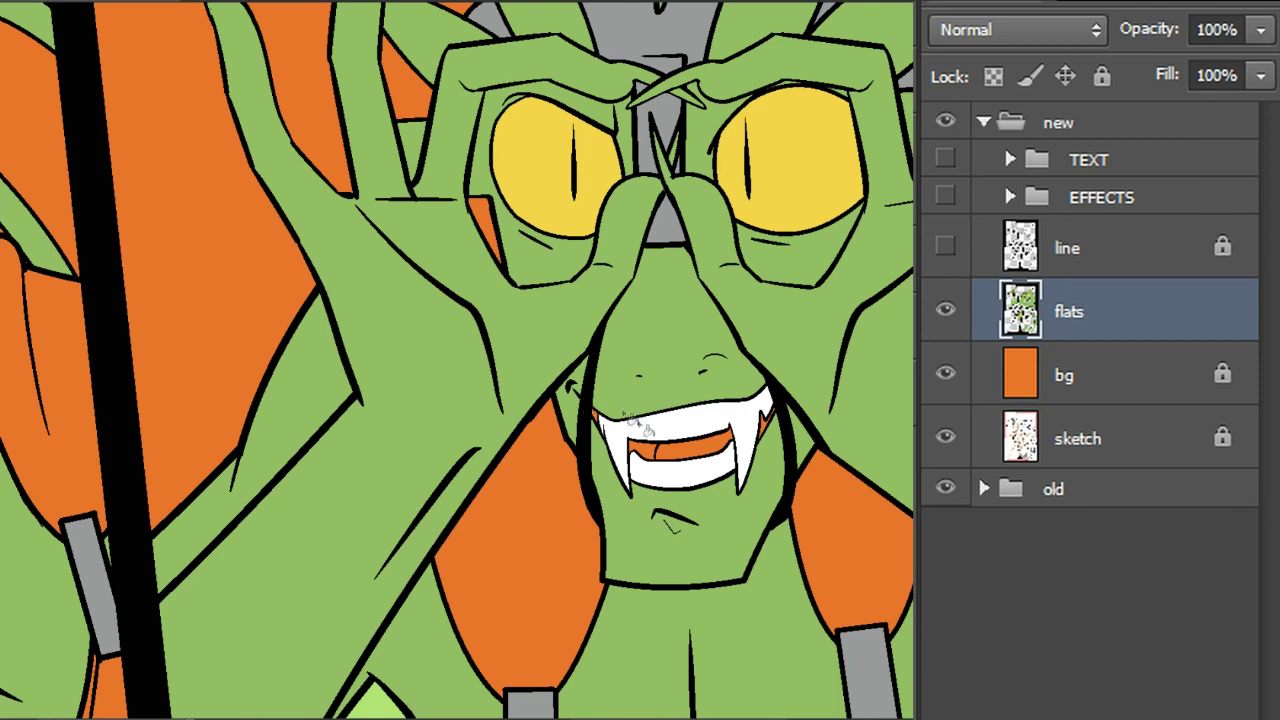
{"action": "left_click", "coordinate": [684, 455]}
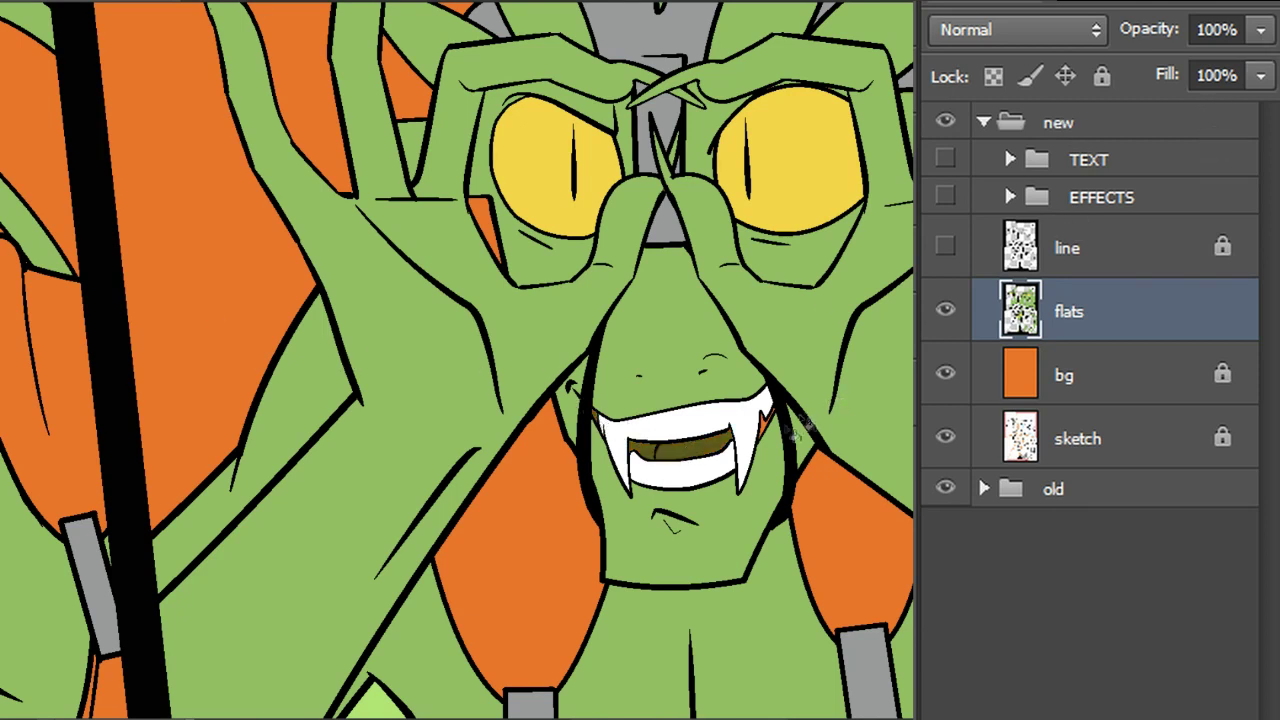
{"action": "left_click_drag", "start_coordinate": [192, 230], "coordinate": [880, 434]}
{"action": "left_click", "coordinate": [476, 422]}
{"action": "left_click", "coordinate": [505, 425]}
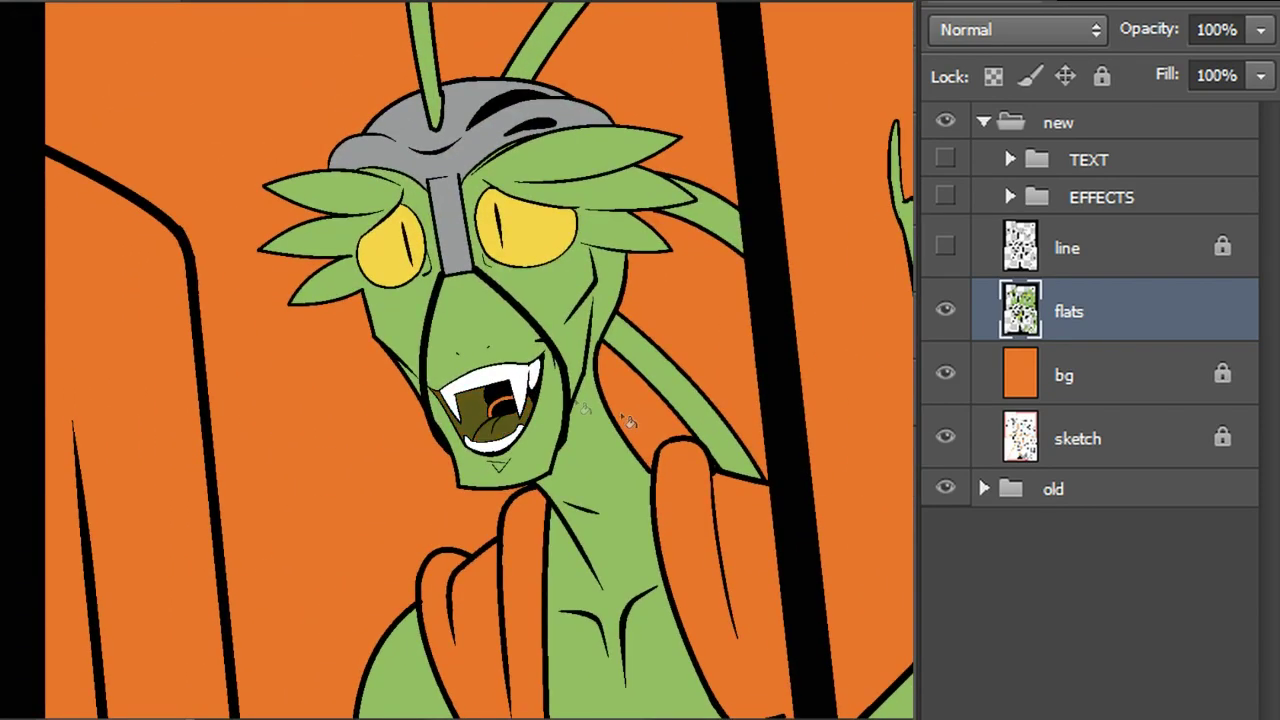
{"action": "scroll", "coordinate": [515, 405], "scroll_direction": "down", "scroll_amount": 15}
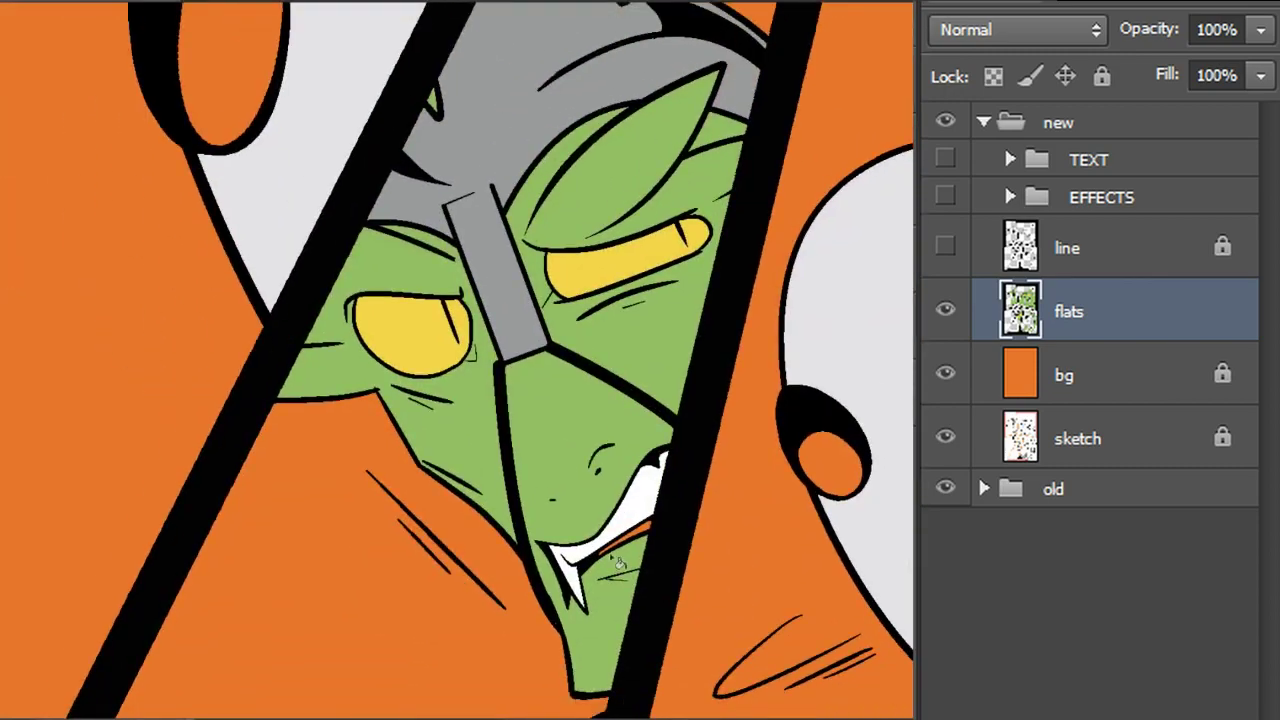
{"action": "left_click", "coordinate": [646, 528]}
{"action": "left_click_drag", "start_coordinate": [646, 528], "coordinate": [75, 383]}
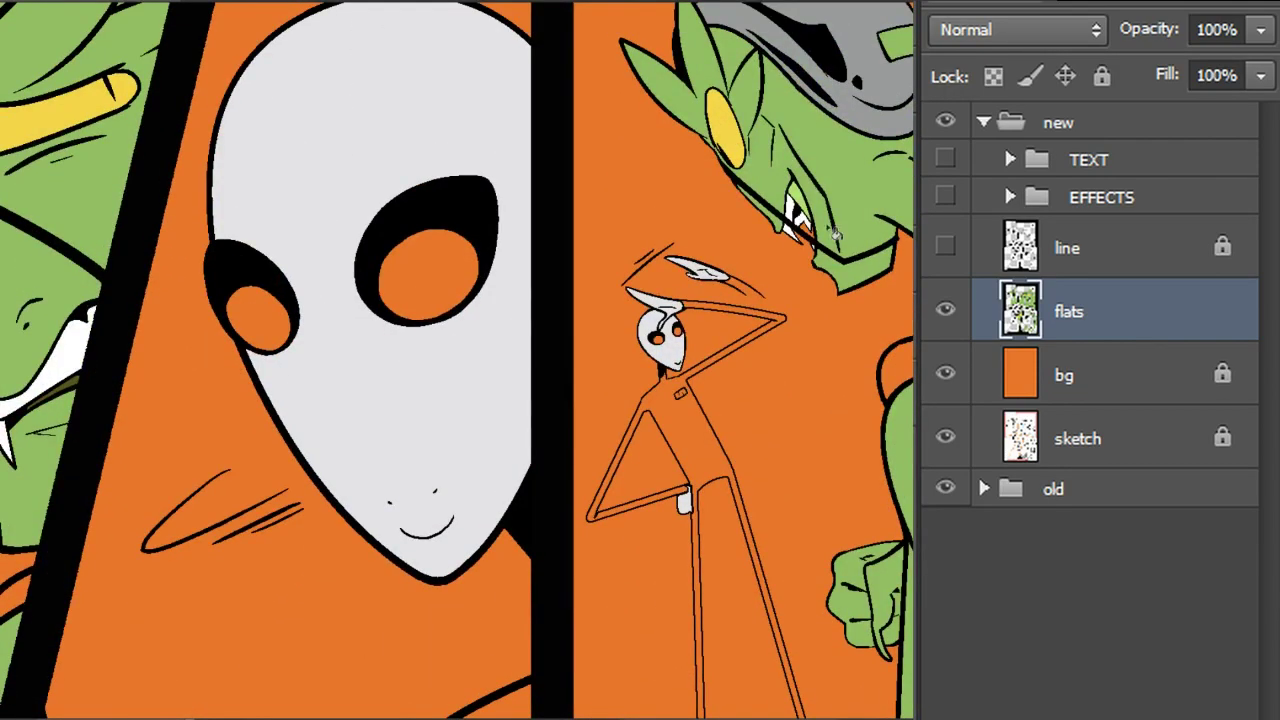
Fill the insect's shirt shoulder with the brown Quazky Shirt swatch in the tall panel and the slanted close-up panel
{"action": "scroll", "coordinate": [458, 360], "scroll_direction": "down", "scroll_amount": 5}
{"action": "scroll", "coordinate": [458, 360], "scroll_direction": "up", "scroll_amount": 6}
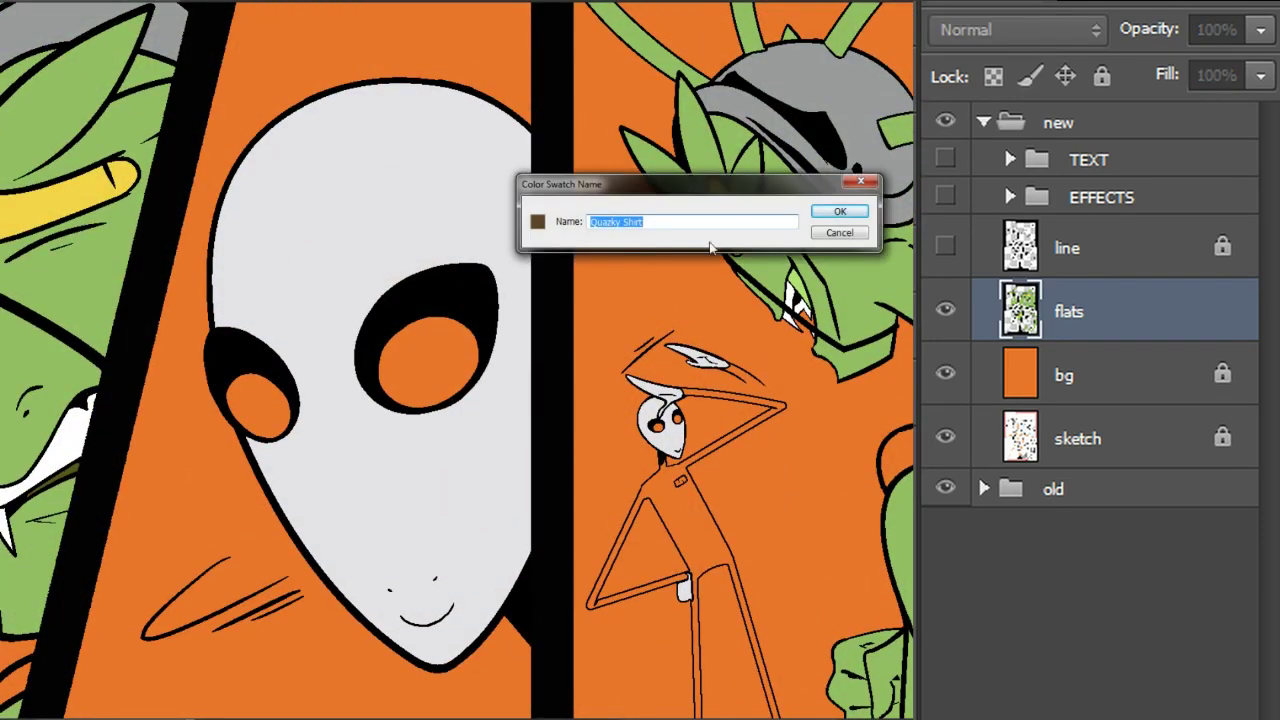
{"action": "left_click", "coordinate": [845, 216]}
{"action": "left_click", "coordinate": [899, 459]}
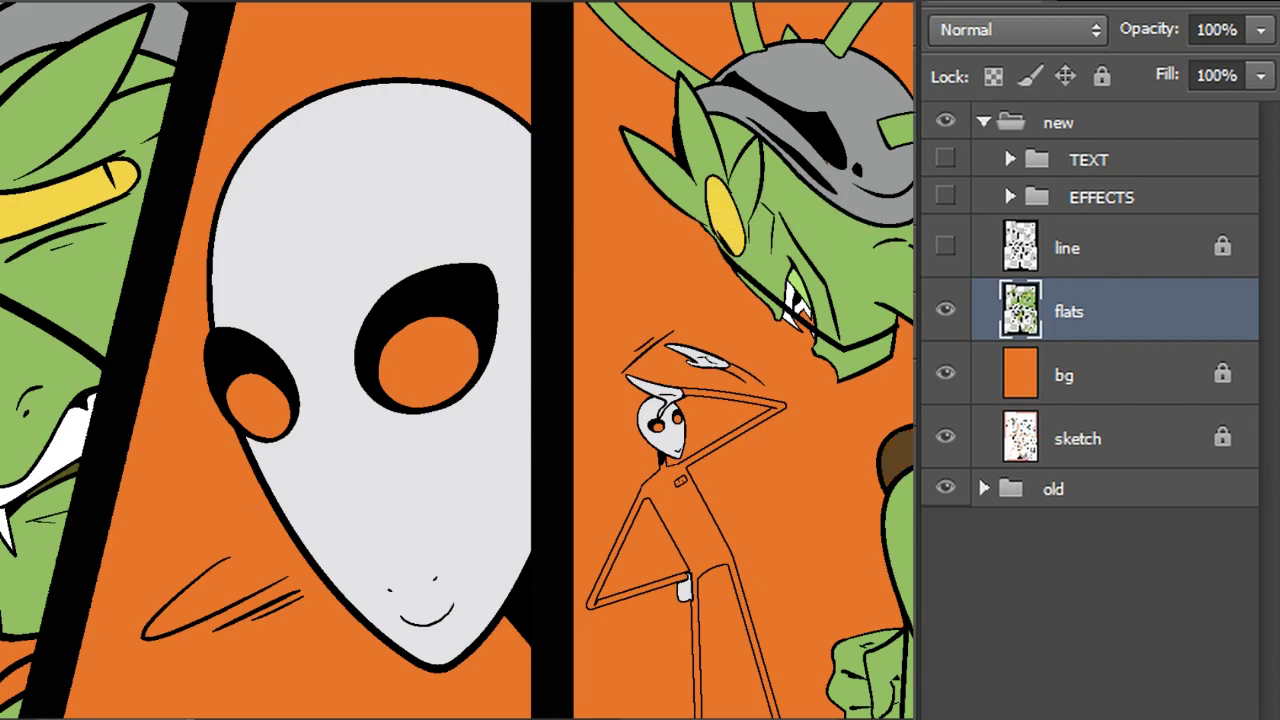
{"action": "scroll", "coordinate": [458, 360], "scroll_direction": "down", "scroll_amount": 5}
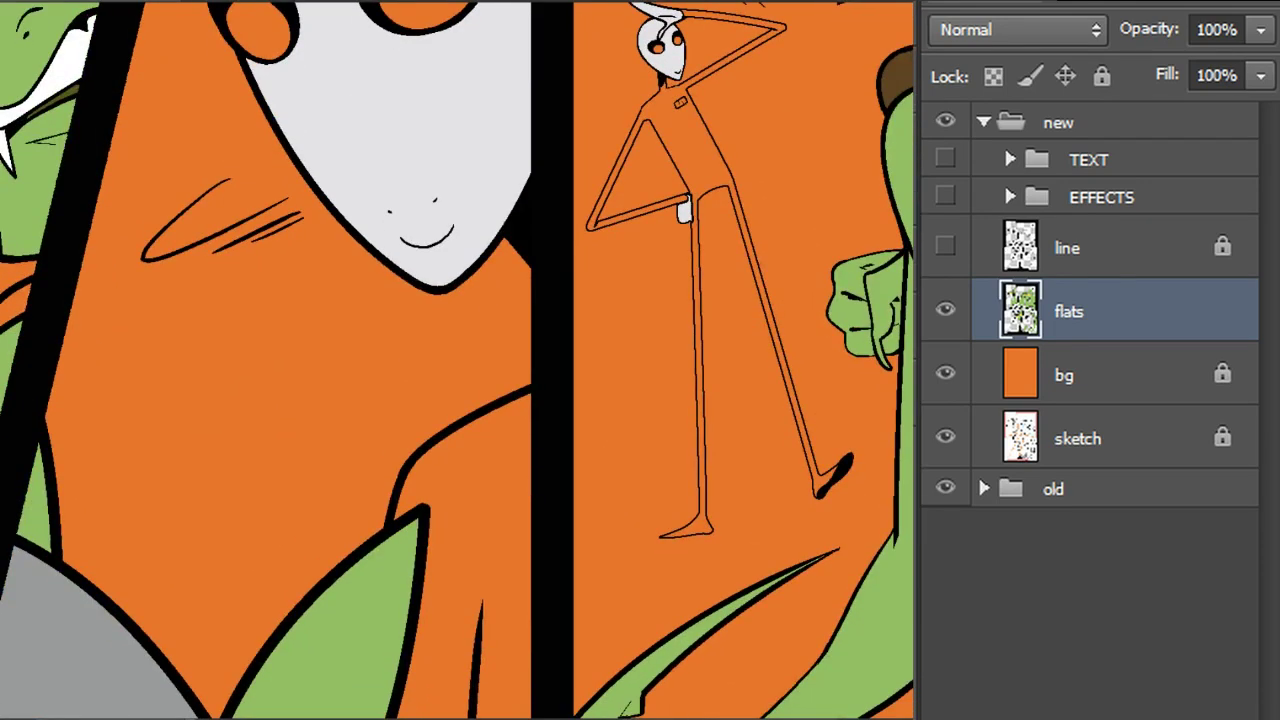
{"action": "left_click_drag", "start_coordinate": [240, 380], "coordinate": [628, 234]}
{"action": "left_click_drag", "start_coordinate": [378, 190], "coordinate": [767, 496]}
{"action": "left_click", "coordinate": [784, 482]}
Fill the insect's shirt with brown on both shoulders and below the chest straps in the first panel
{"action": "left_click_drag", "start_coordinate": [640, 120], "coordinate": [540, 690]}
{"action": "left_click_drag", "start_coordinate": [480, 120], "coordinate": [440, 640]}
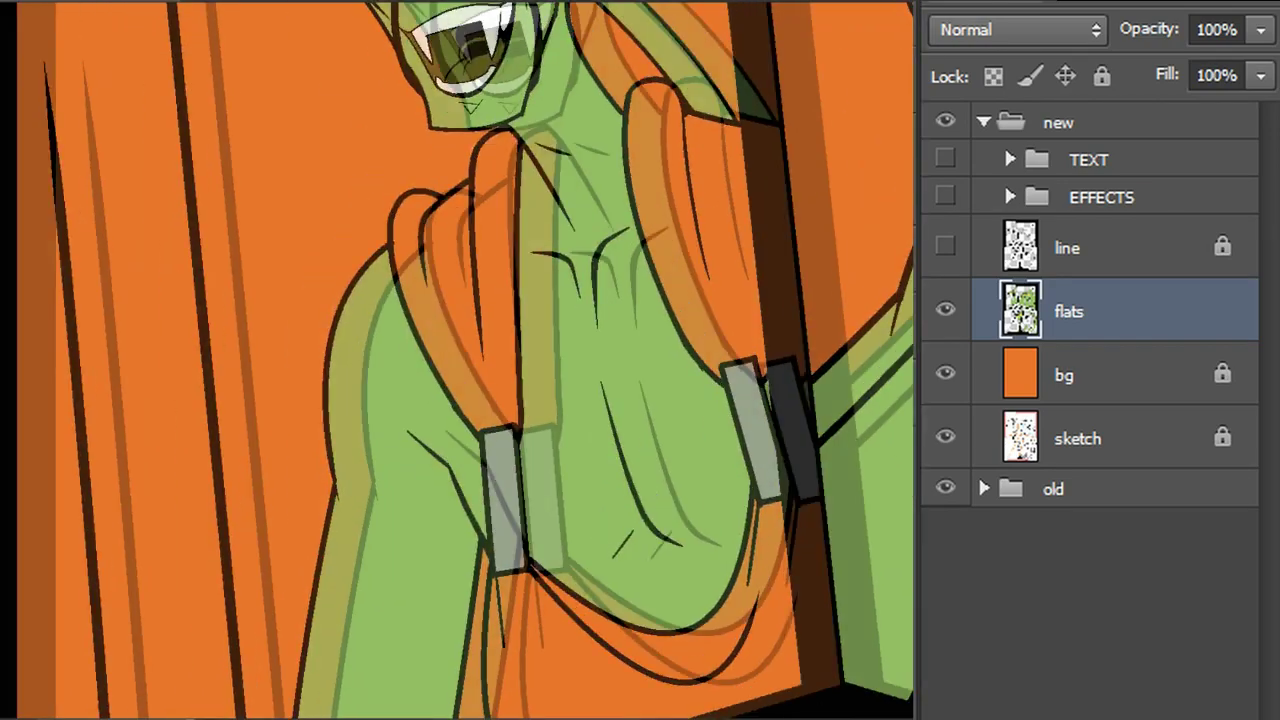
{"action": "left_click", "coordinate": [492, 288]}
{"action": "left_click", "coordinate": [710, 194]}
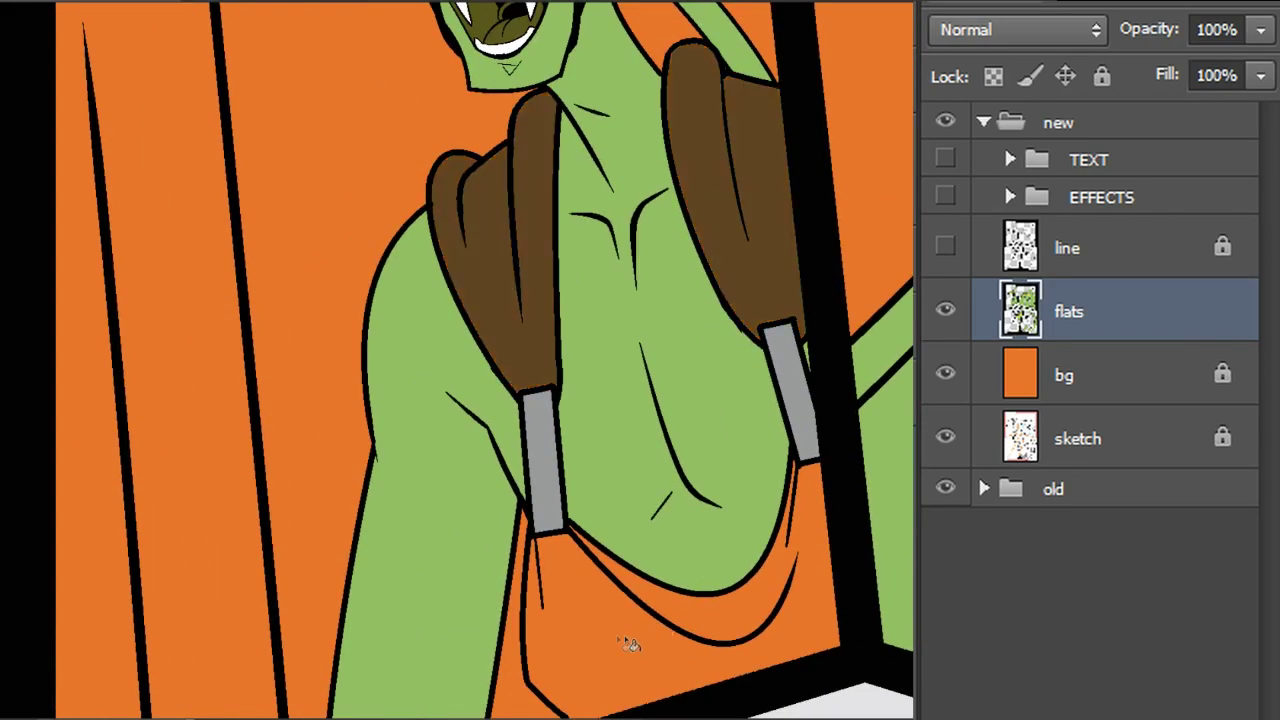
{"action": "left_click", "coordinate": [629, 644]}
Fill the shirt pieces above and below the chest straps and the small gap beside the insect's eye with brown in the second panel
{"action": "scroll", "coordinate": [458, 360], "scroll_direction": "up", "scroll_amount": 5}
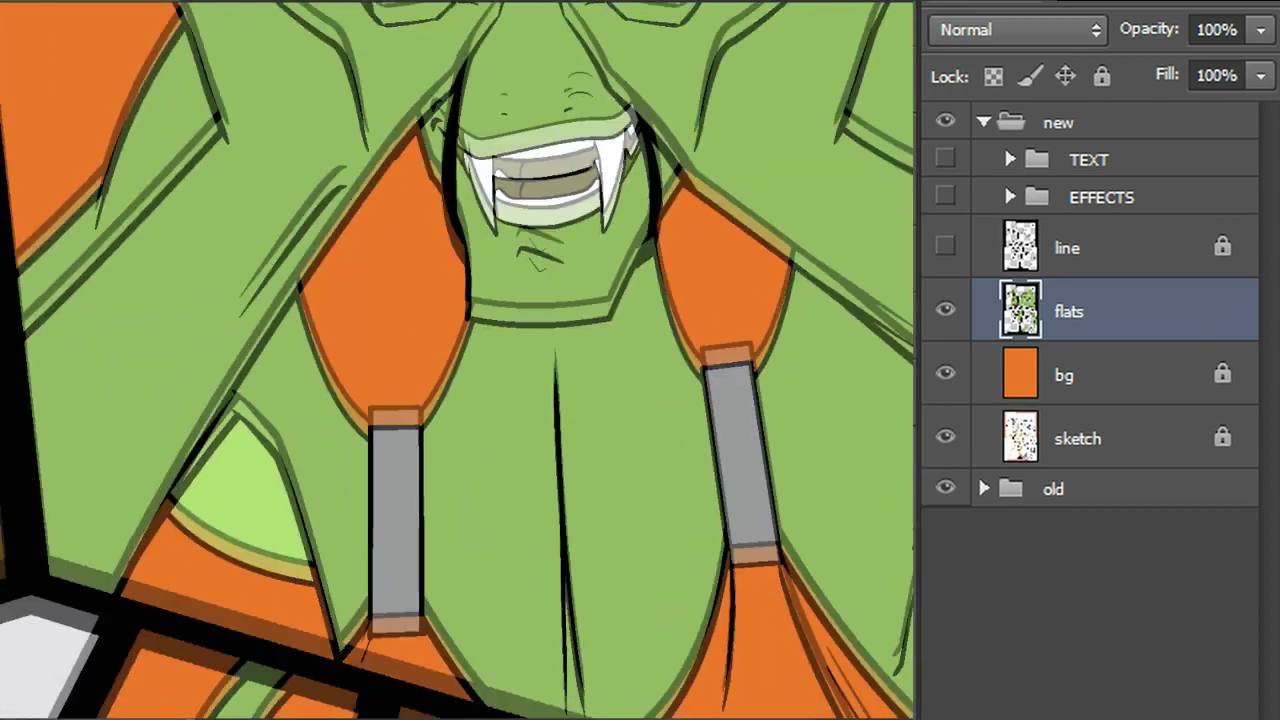
{"action": "left_click", "coordinate": [404, 300]}
{"action": "left_click", "coordinate": [457, 649]}
{"action": "left_click", "coordinate": [815, 624]}
{"action": "left_click", "coordinate": [770, 300]}
{"action": "scroll", "coordinate": [765, 310], "scroll_direction": "up", "scroll_amount": 3}
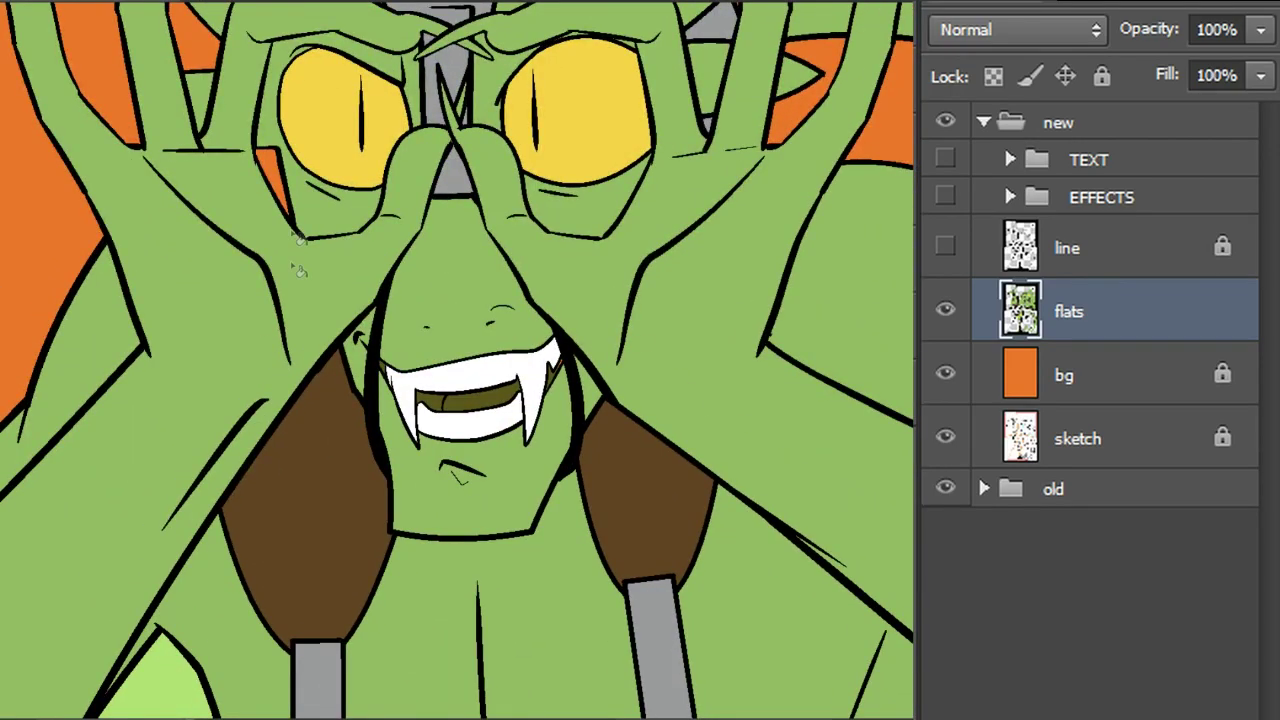
{"action": "left_click", "coordinate": [278, 186]}
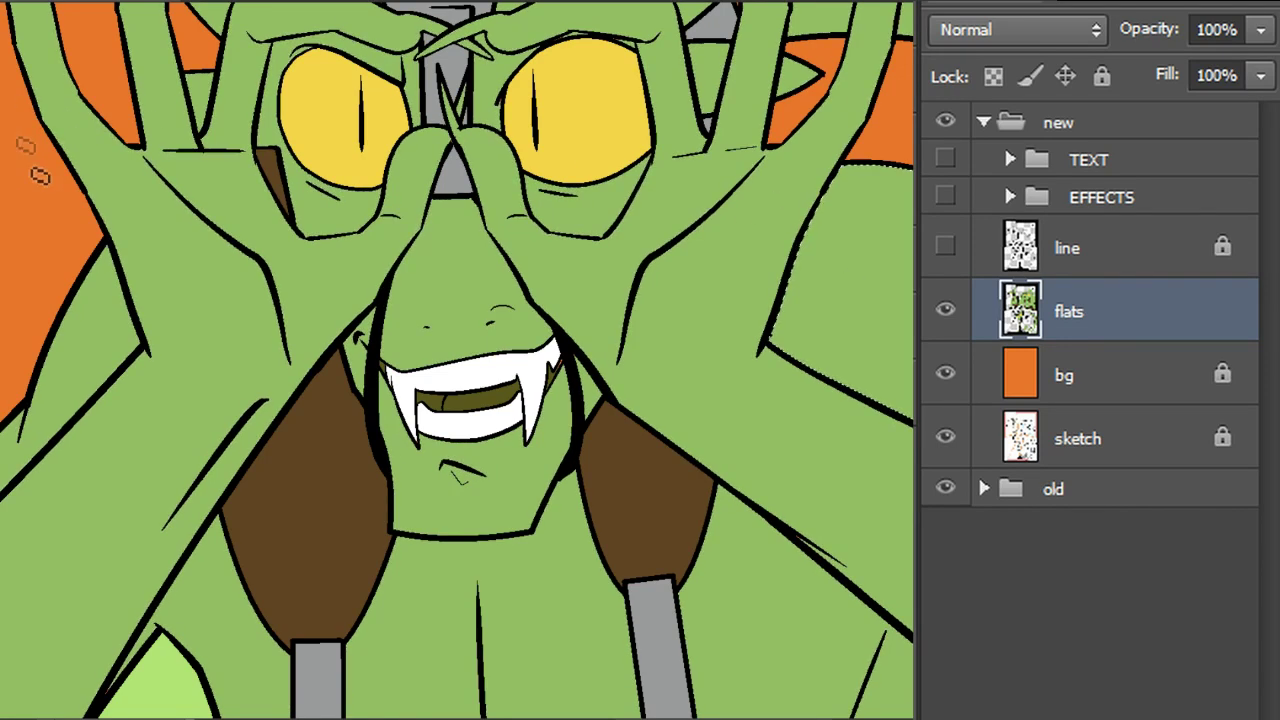
{"action": "right_click", "coordinate": [1, 156]}
{"action": "left_click", "coordinate": [36, 184]}
{"action": "left_click_drag", "start_coordinate": [787, 290], "coordinate": [902, 148]}
{"action": "key", "text": "ctrl+z"}
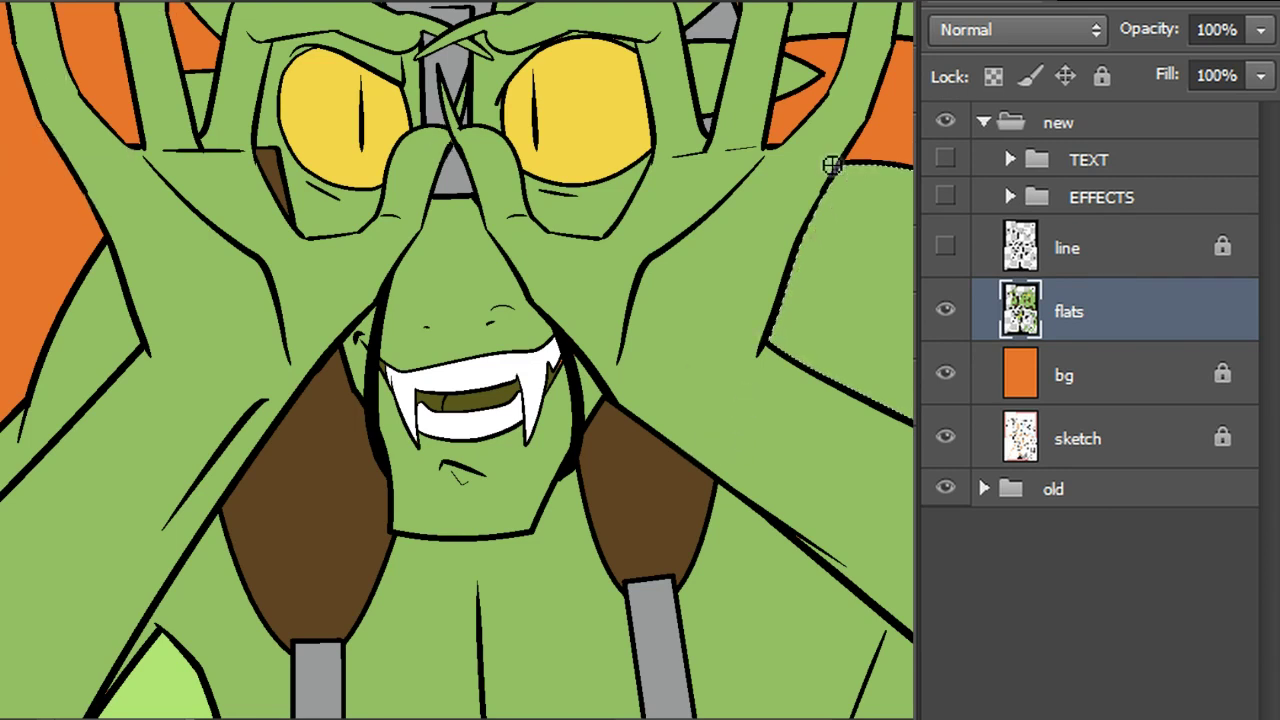
{"action": "key", "text": "ctrl+d"}
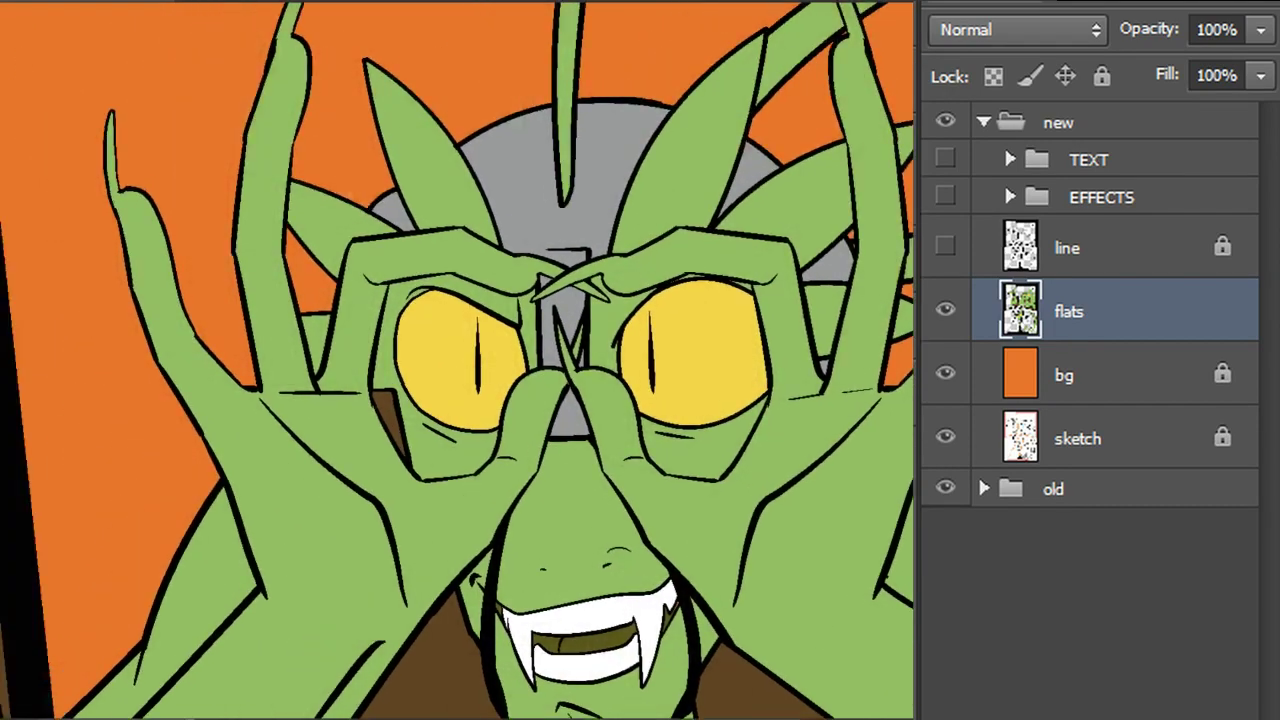
Fill the suit in the first panel and the white-headed character's large eyes in the lower panels with dark navy
{"action": "scroll", "coordinate": [75, 201], "scroll_direction": "up", "scroll_amount": 1}
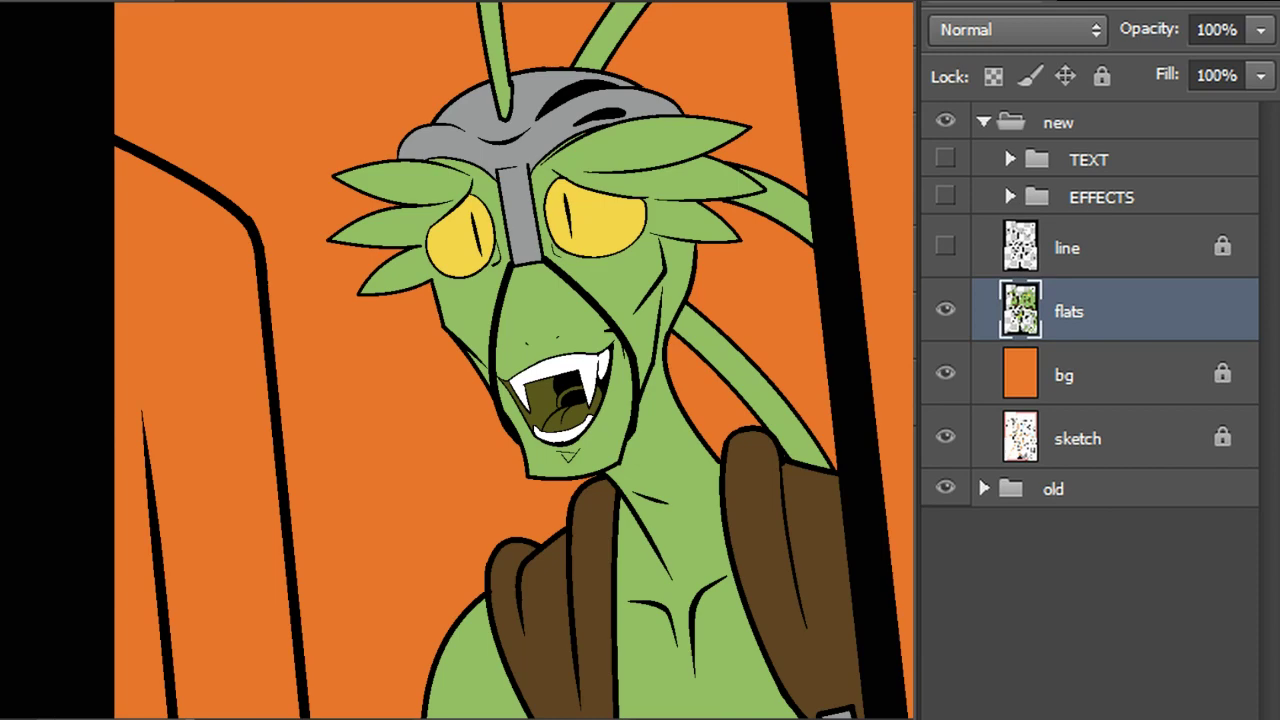
{"action": "left_click", "coordinate": [840, 214]}
{"action": "left_click", "coordinate": [207, 340]}
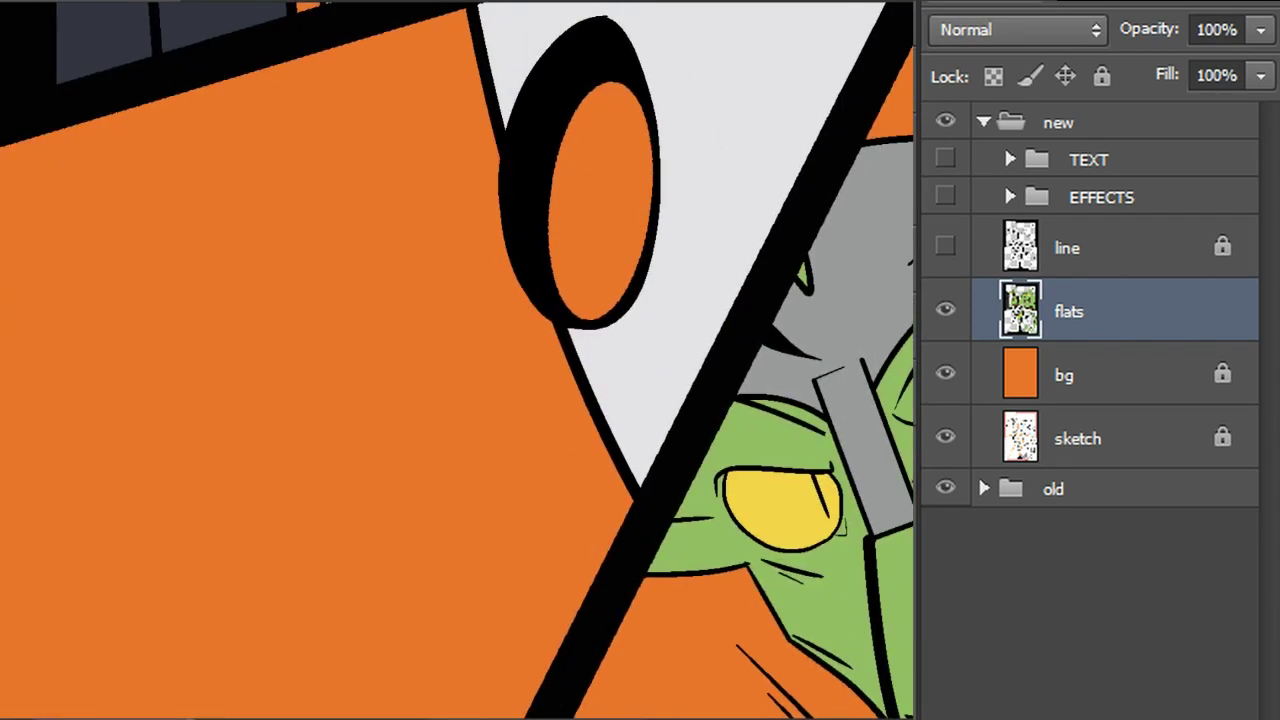
{"action": "left_click", "coordinate": [640, 230]}
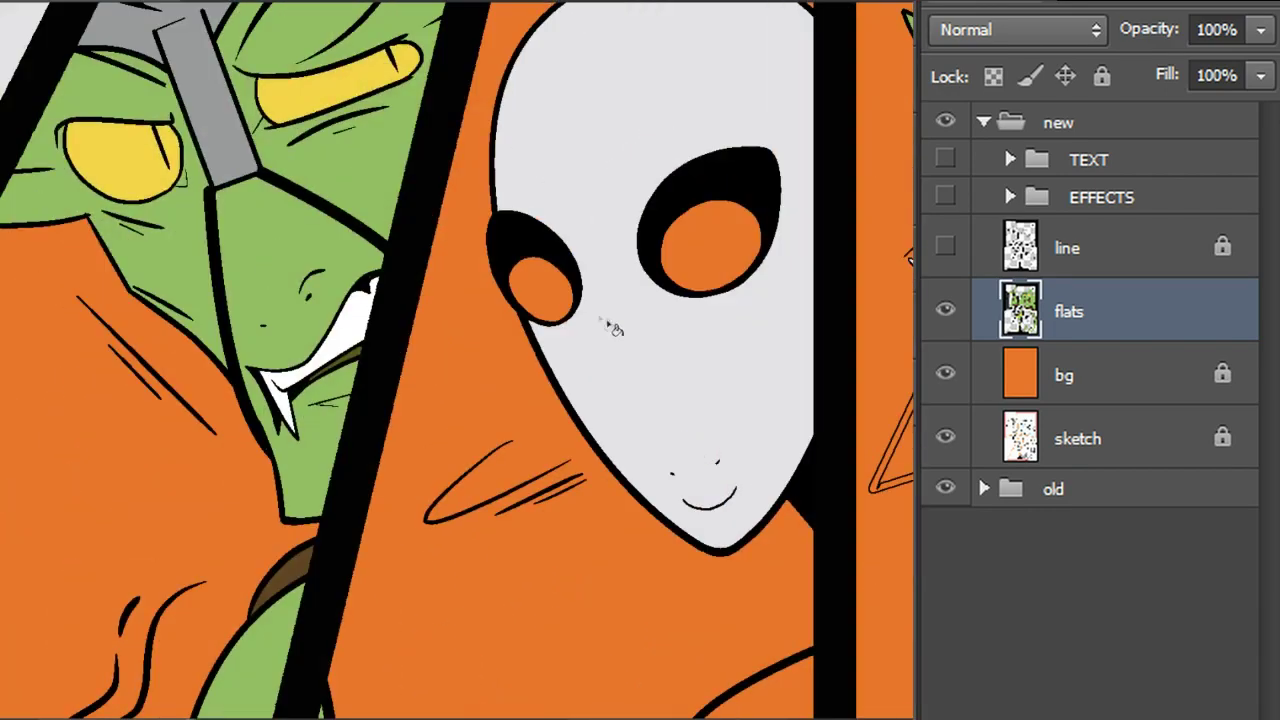
{"action": "left_click", "coordinate": [570, 302]}
{"action": "left_click", "coordinate": [750, 226]}
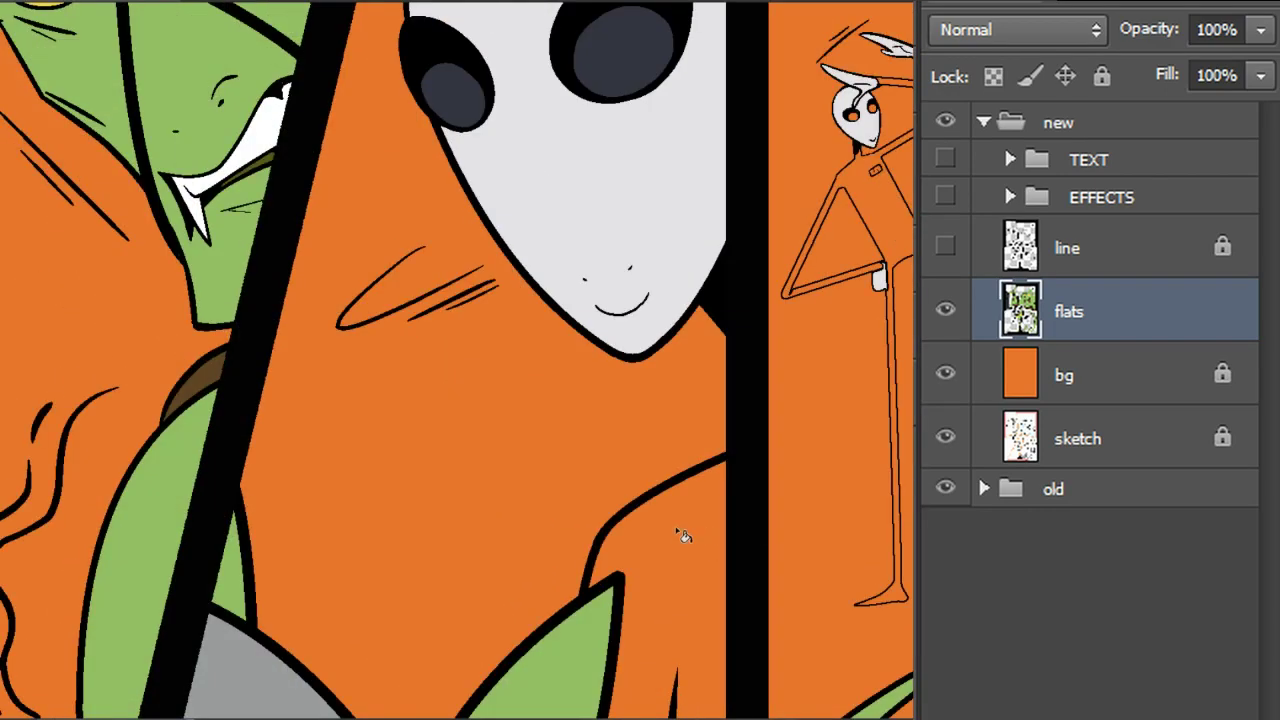
Fill the white-headed character's shoulder in the close-up panel and the full-body figure's suit and eyes with dark navy
{"action": "left_click", "coordinate": [682, 533]}
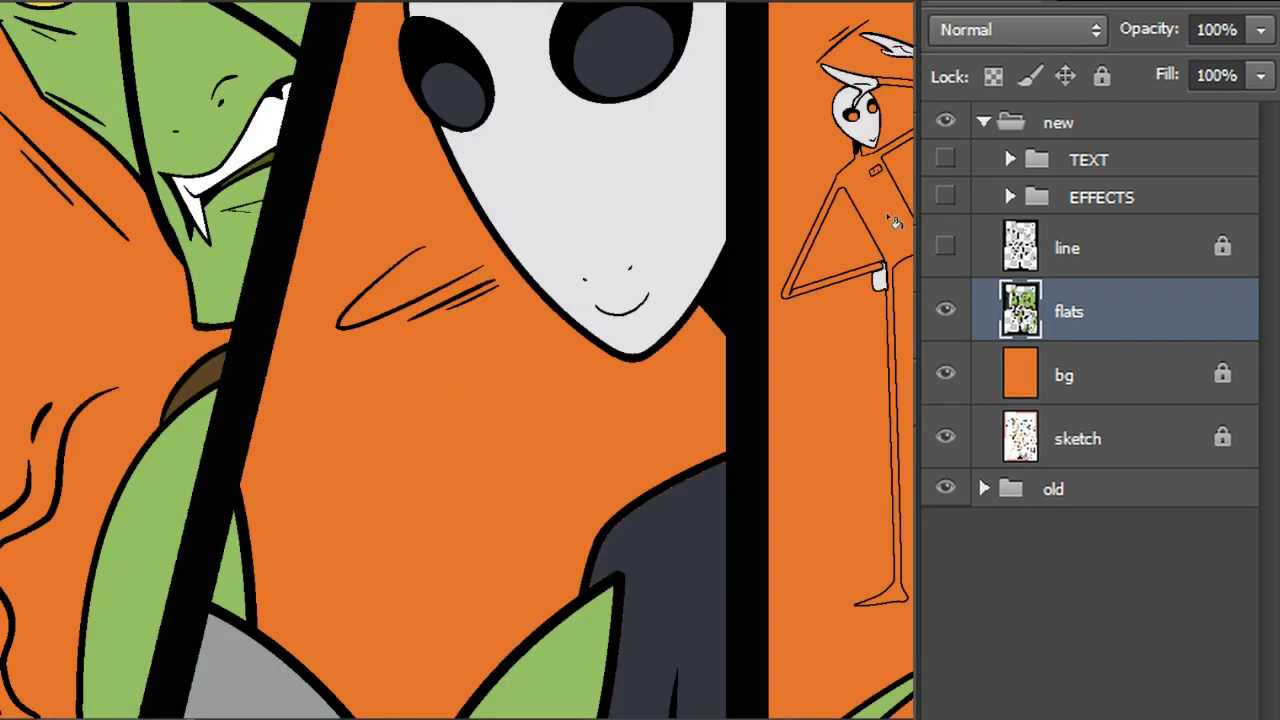
{"action": "left_click", "coordinate": [887, 217]}
{"action": "left_click", "coordinate": [852, 116]}
{"action": "left_click", "coordinate": [873, 107]}
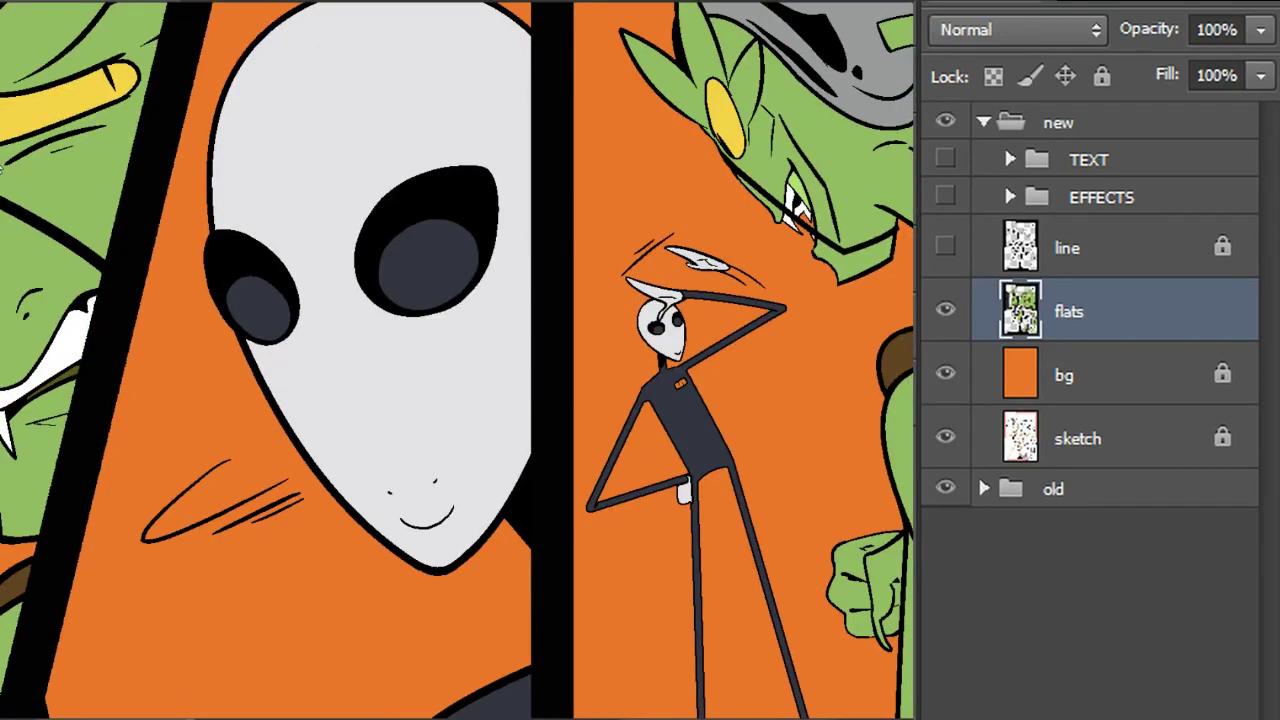
{"action": "left_click", "coordinate": [1111, 368]}
{"action": "key", "text": "ctrl+shift+alt+n"}
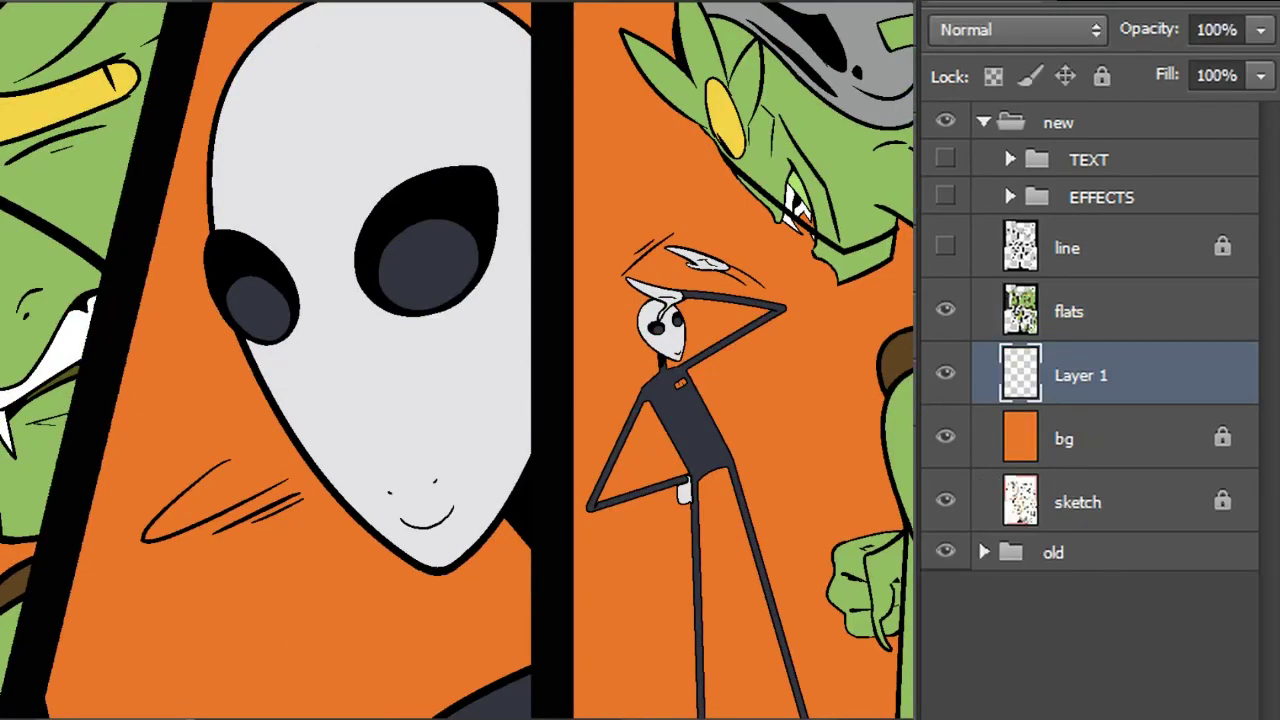
{"action": "left_click_drag", "start_coordinate": [735, 280], "coordinate": [767, 298]}
{"action": "left_click", "coordinate": [123, 314]}
{"action": "left_click", "coordinate": [752, 297]}
{"action": "left_click_drag", "start_coordinate": [160, 230], "coordinate": [791, 530]}
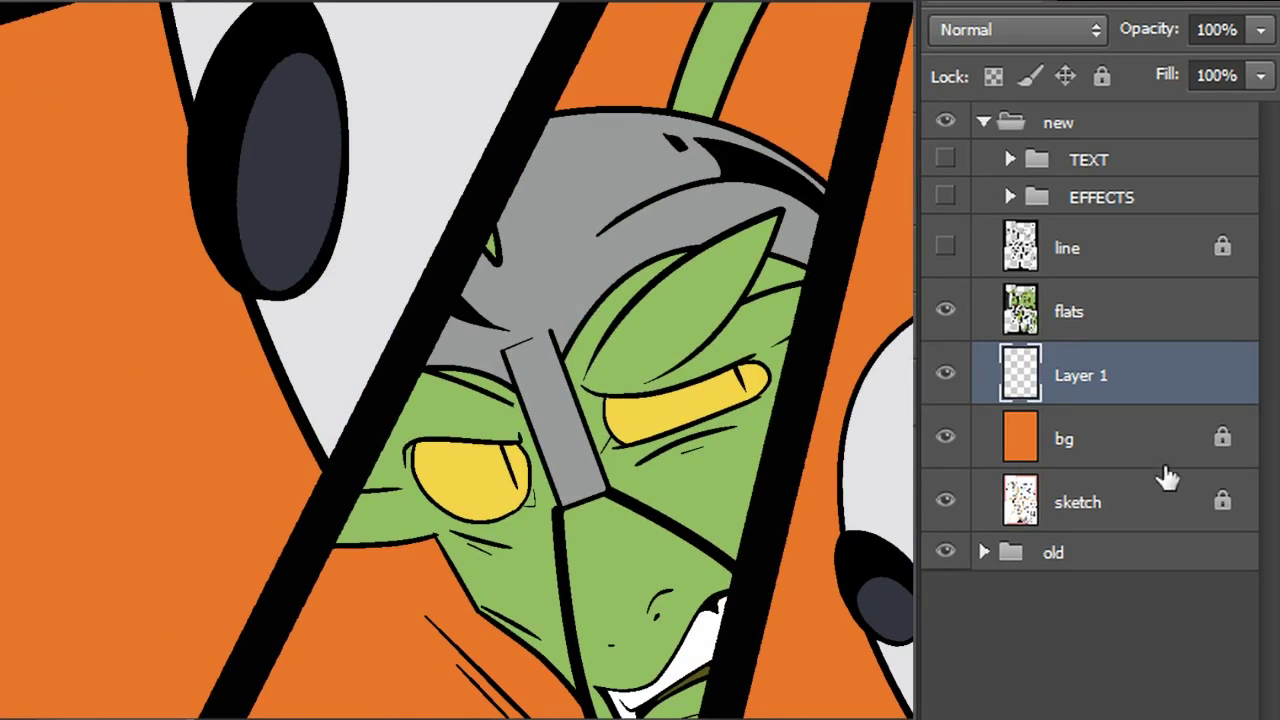
{"action": "key", "text": "Delete"}
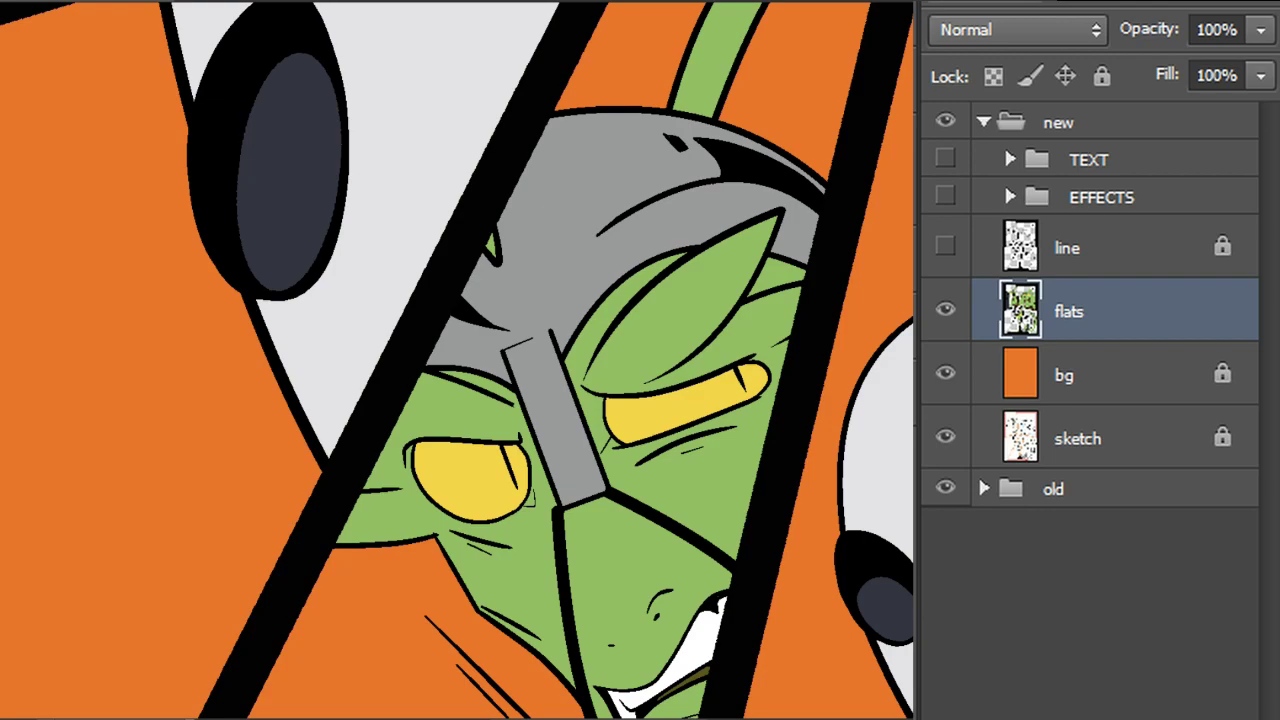
Select the white-headed character's large eyes and shade their lower parts violet with a soft 200 px brush
{"action": "key", "text": "ctrl+minus"}
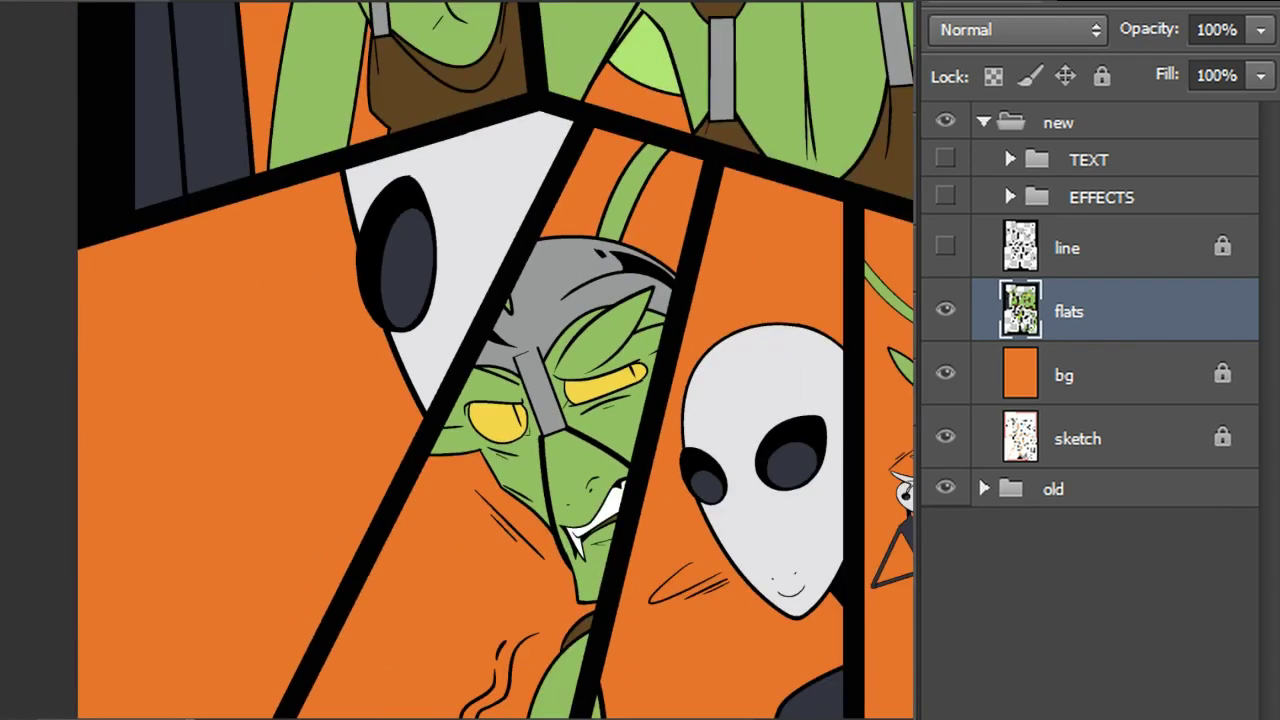
{"action": "left_click_drag", "start_coordinate": [732, 347], "coordinate": [682, 303]}
{"action": "left_click", "coordinate": [360, 232]}
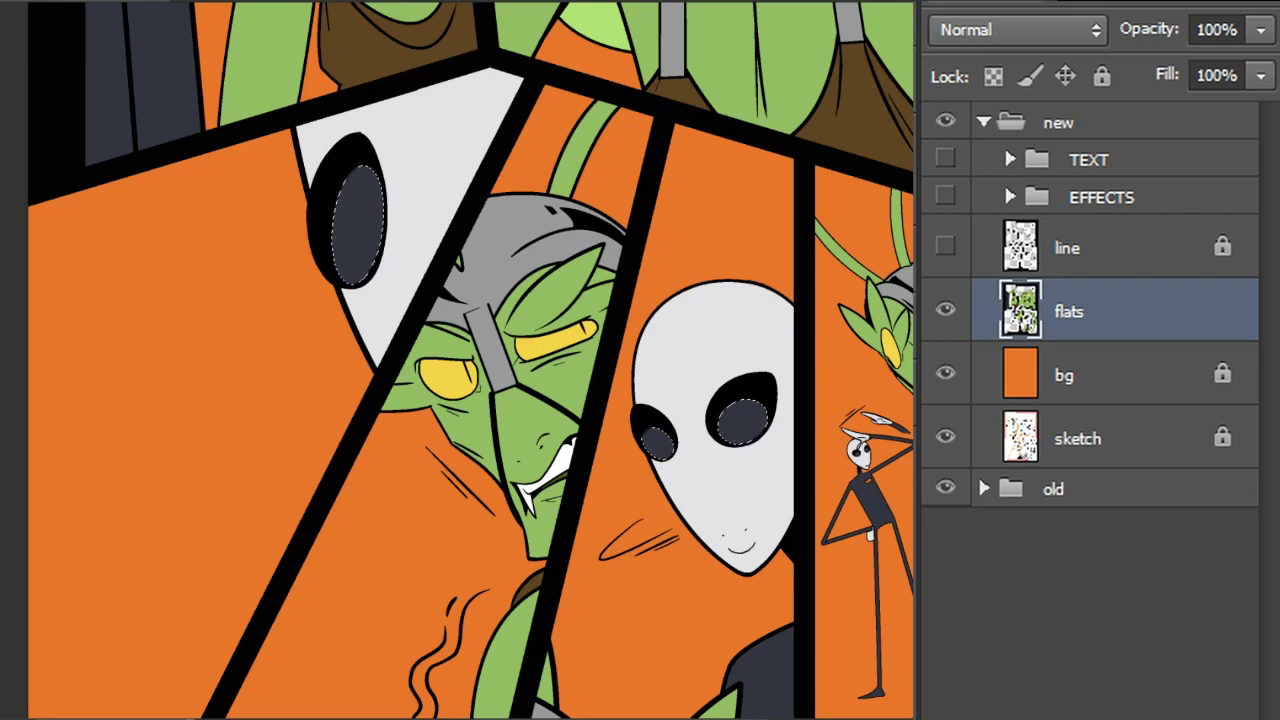
{"action": "left_click", "coordinate": [83, 191]}
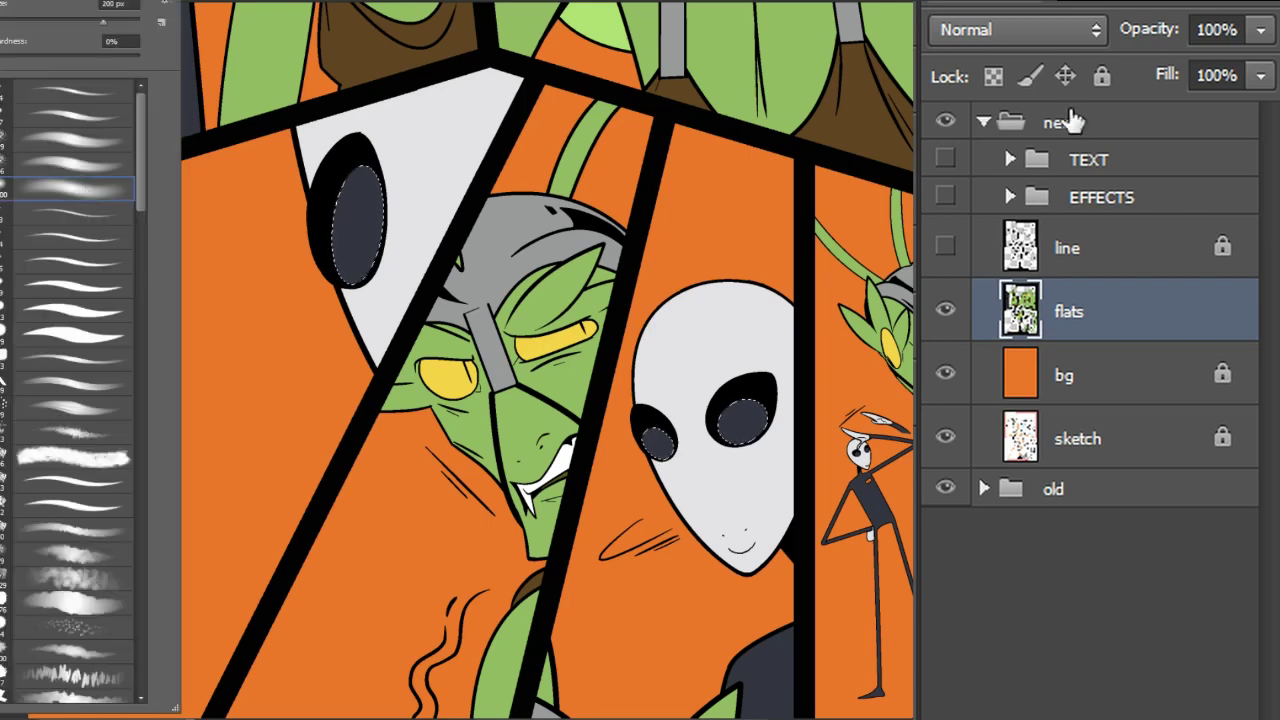
{"action": "key", "text": "F5"}
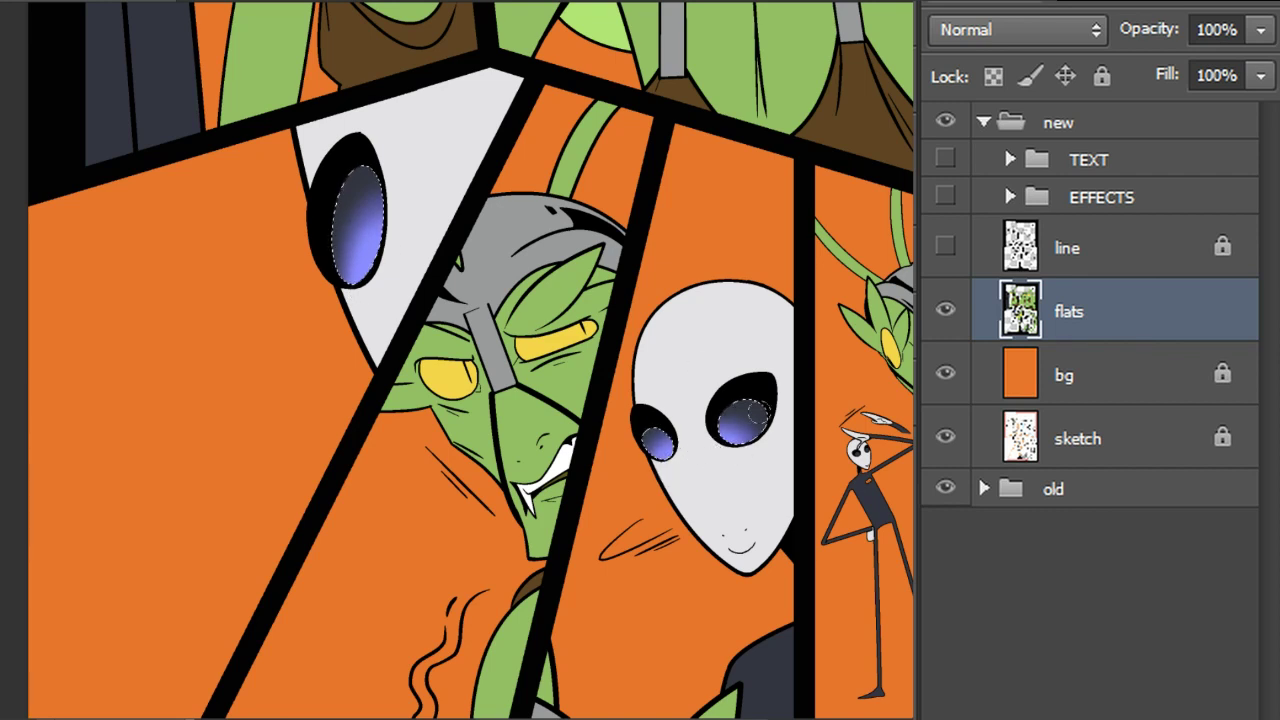
{"action": "key", "text": "ctrl+d"}
{"action": "left_click_drag", "start_coordinate": [470, 400], "coordinate": [451, 312]}
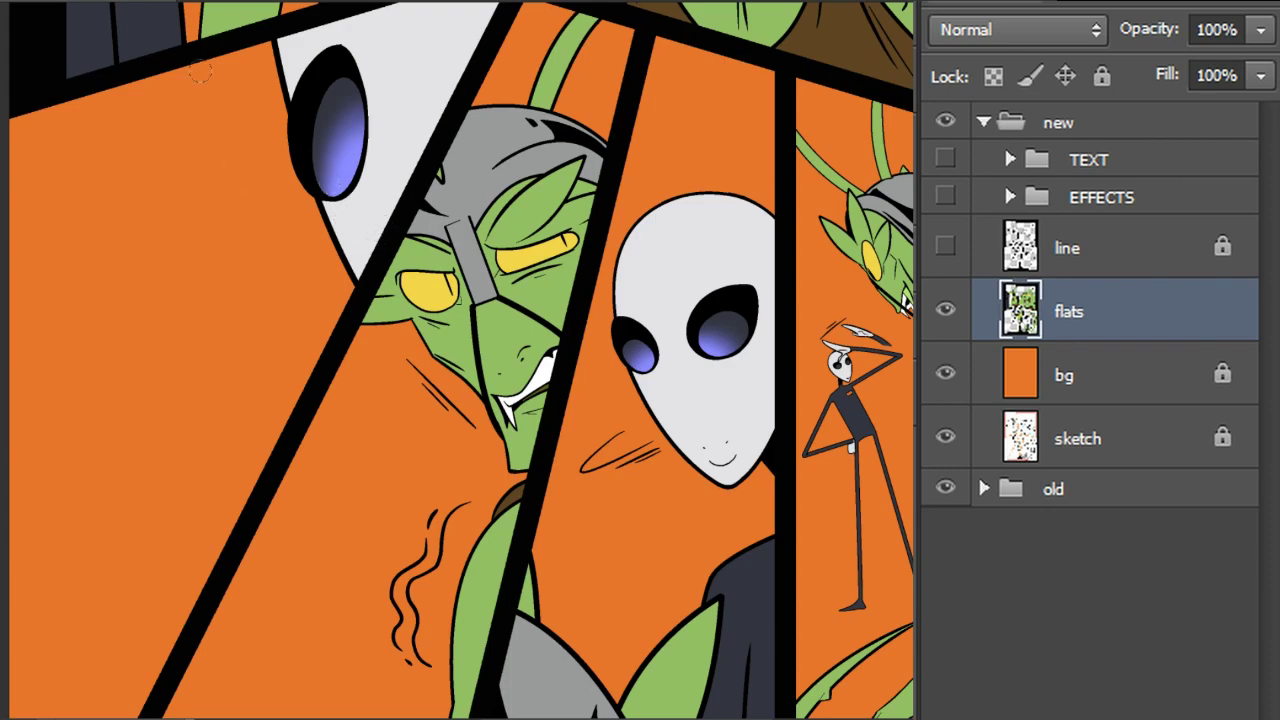
{"action": "mouse_move", "coordinate": [738, 335]}
{"action": "left_mouse_down"}
{"action": "mouse_move", "coordinate": [730, 233]}
{"action": "mouse_move", "coordinate": [716, 243]}
{"action": "left_mouse_up"}
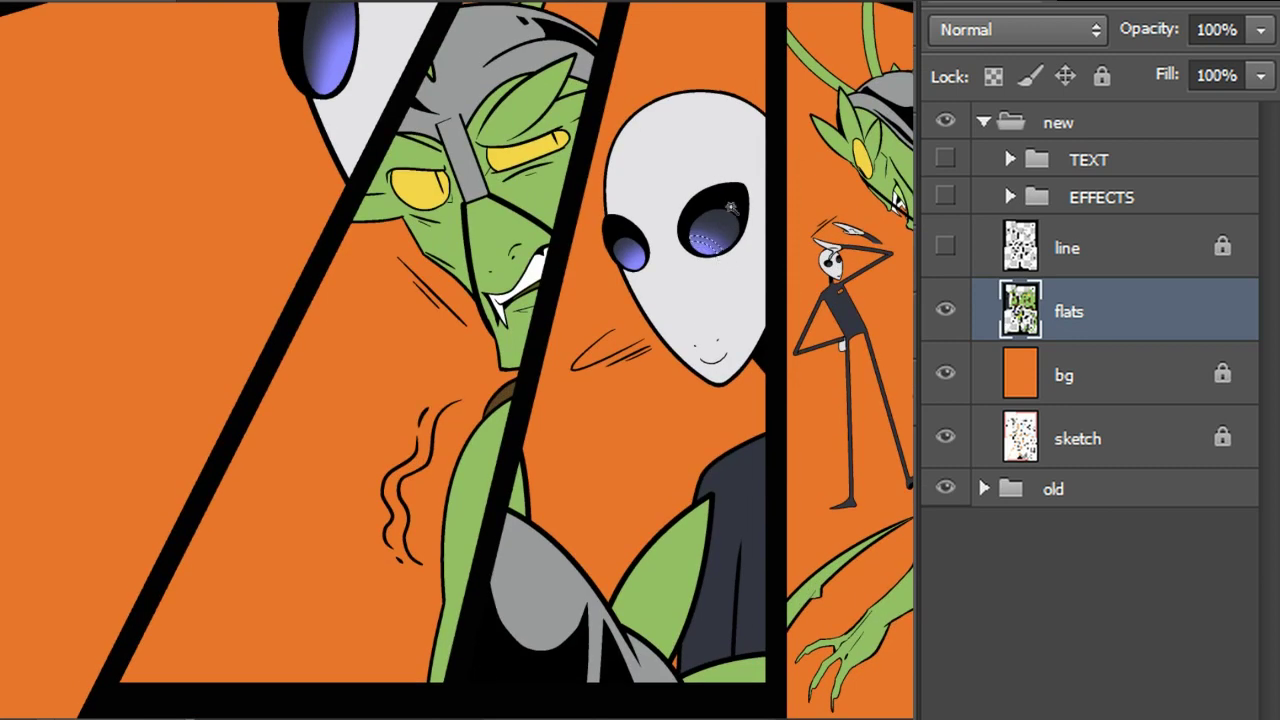
Check the white-headed character's shaded eyes with the line layer shown, and hide that layer again
{"action": "left_click", "coordinate": [945, 247]}
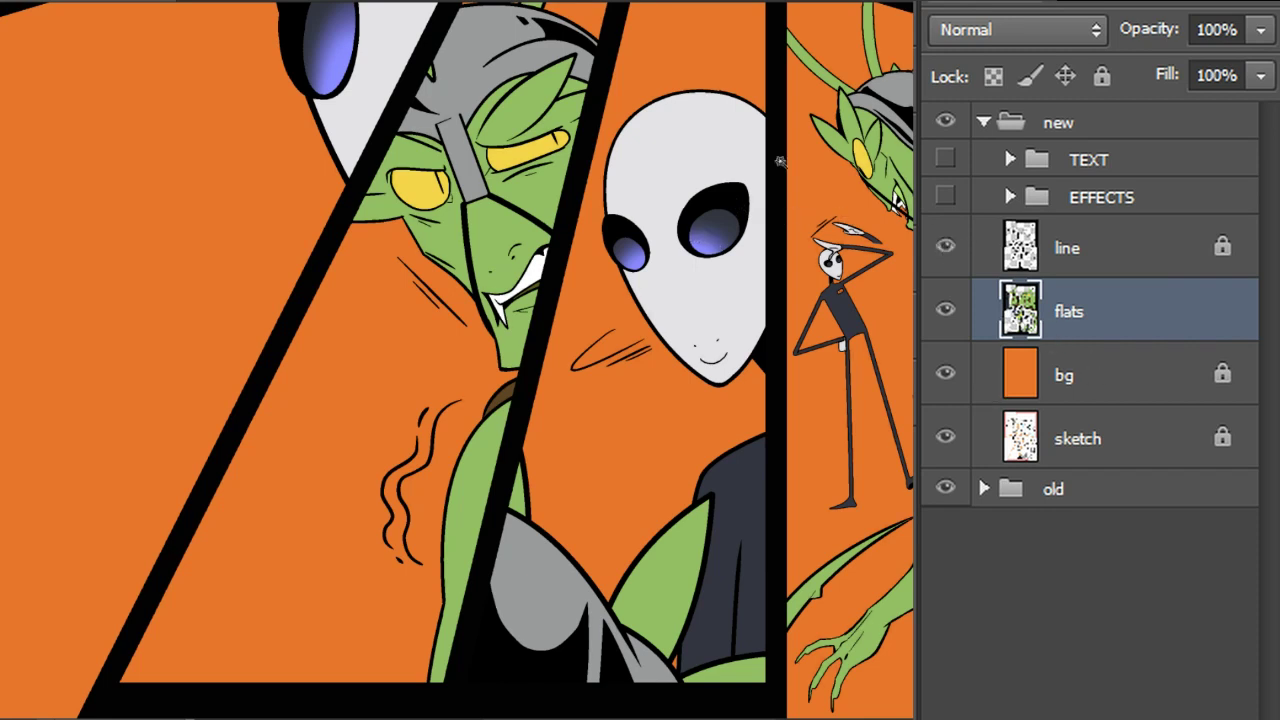
{"action": "left_click", "coordinate": [1150, 254]}
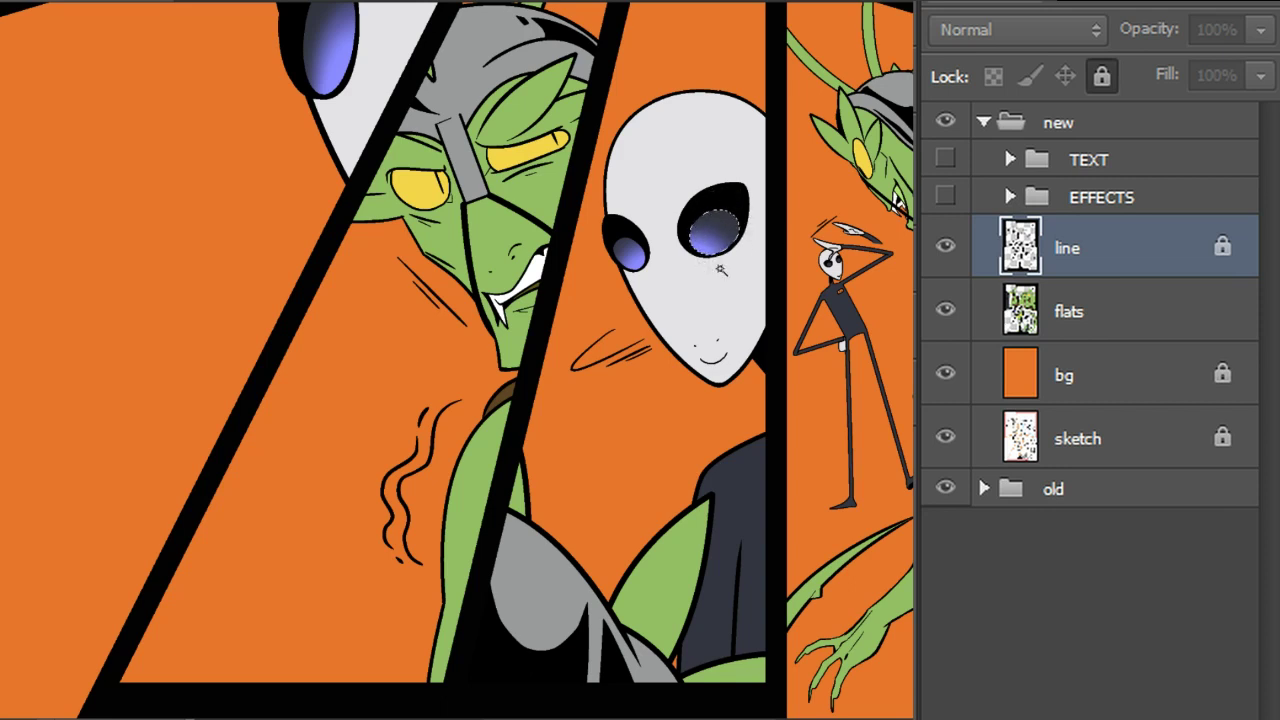
{"action": "left_click", "coordinate": [945, 247]}
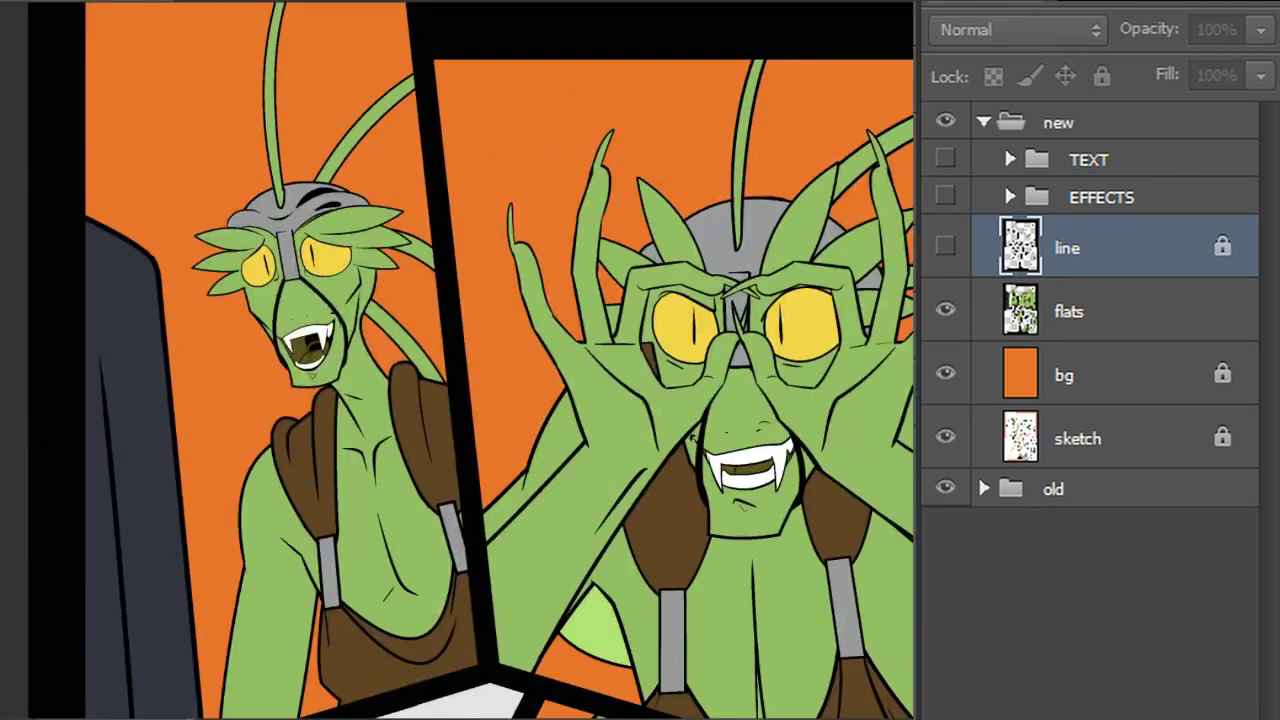
{"action": "scroll", "coordinate": [533, 270], "scroll_direction": "down", "scroll_amount": 2}
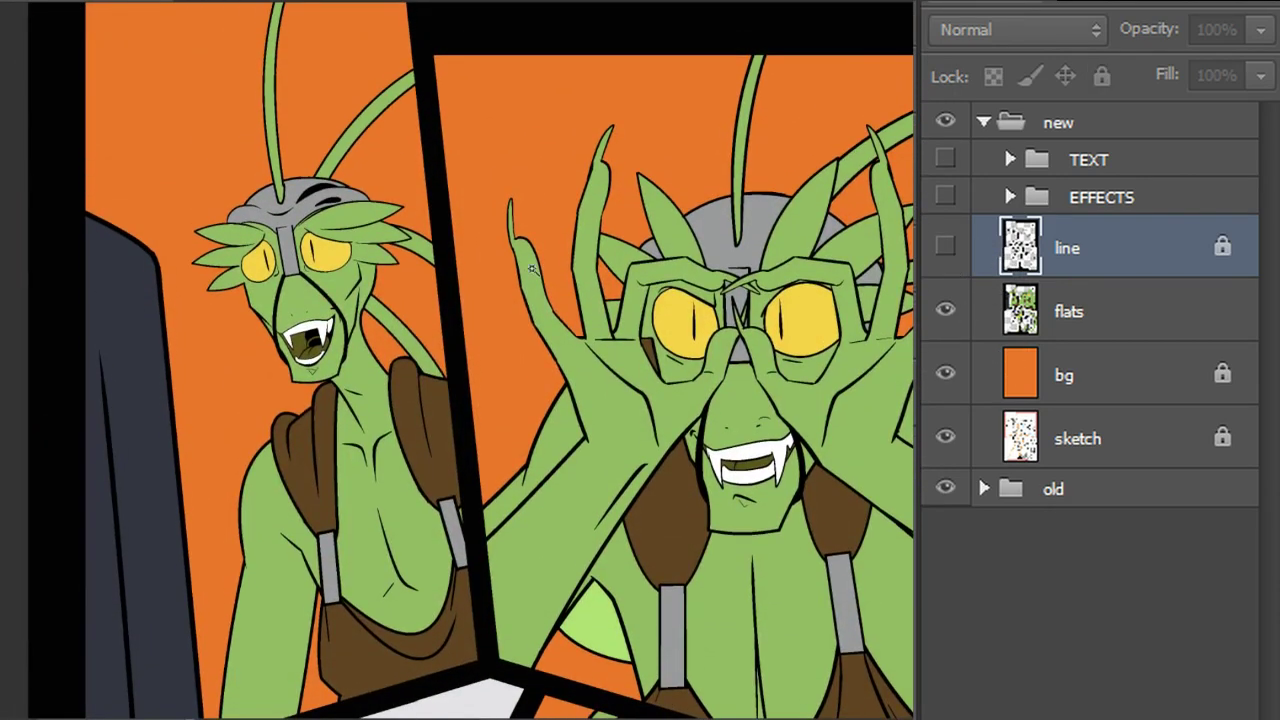
Create an empty layer directly above the flats layer for marking separate colour areas
{"action": "left_click", "coordinate": [42, 2]}
{"action": "left_click", "coordinate": [102, 341]}
{"action": "left_click", "coordinate": [1120, 311]}
{"action": "key", "text": "ctrl+shift+alt+n"}
{"action": "mouse_move", "coordinate": [620, 428]}
{"action": "left_mouse_down"}
{"action": "mouse_move", "coordinate": [600, 472]}
{"action": "mouse_move", "coordinate": [672, 419]}
{"action": "mouse_move", "coordinate": [643, 611]}
{"action": "left_mouse_up"}
{"action": "key", "text": "ctrl+z"}
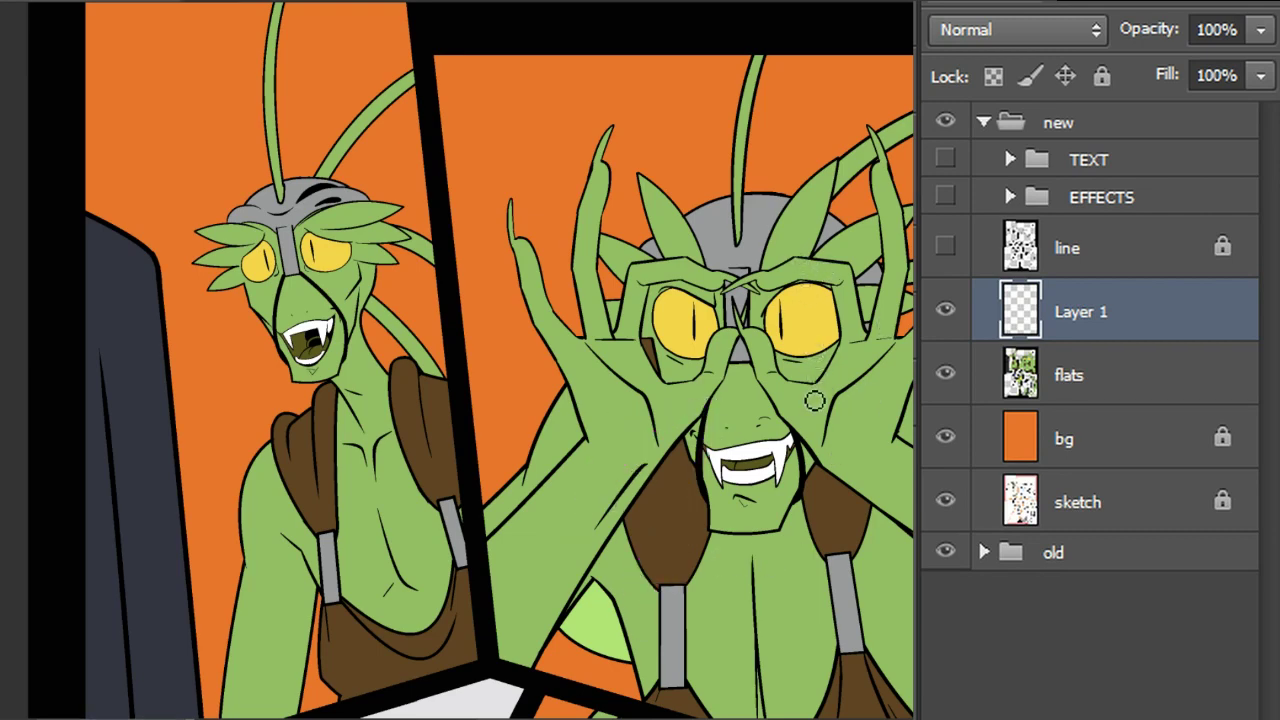
Draw magenta boundary lines along the insect's neck and beside both chest straps in the first insect panel
{"action": "key", "text": "ctrl+plus"}
{"action": "key", "text": "ctrl+plus"}
{"action": "left_click_drag", "start_coordinate": [290, 270], "coordinate": [764, 114]}
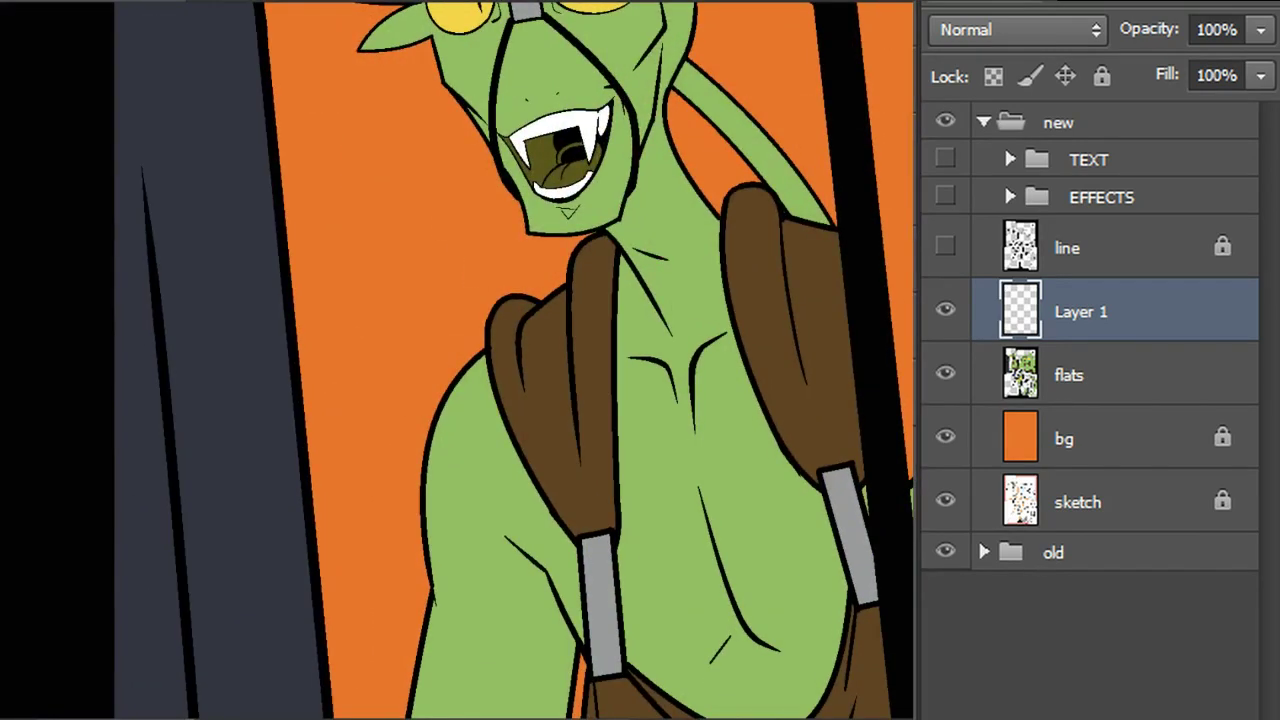
{"action": "right_click", "coordinate": [1, 160]}
{"action": "left_click", "coordinate": [36, 172]}
{"action": "left_click_drag", "start_coordinate": [644, 437], "coordinate": [615, 359]}
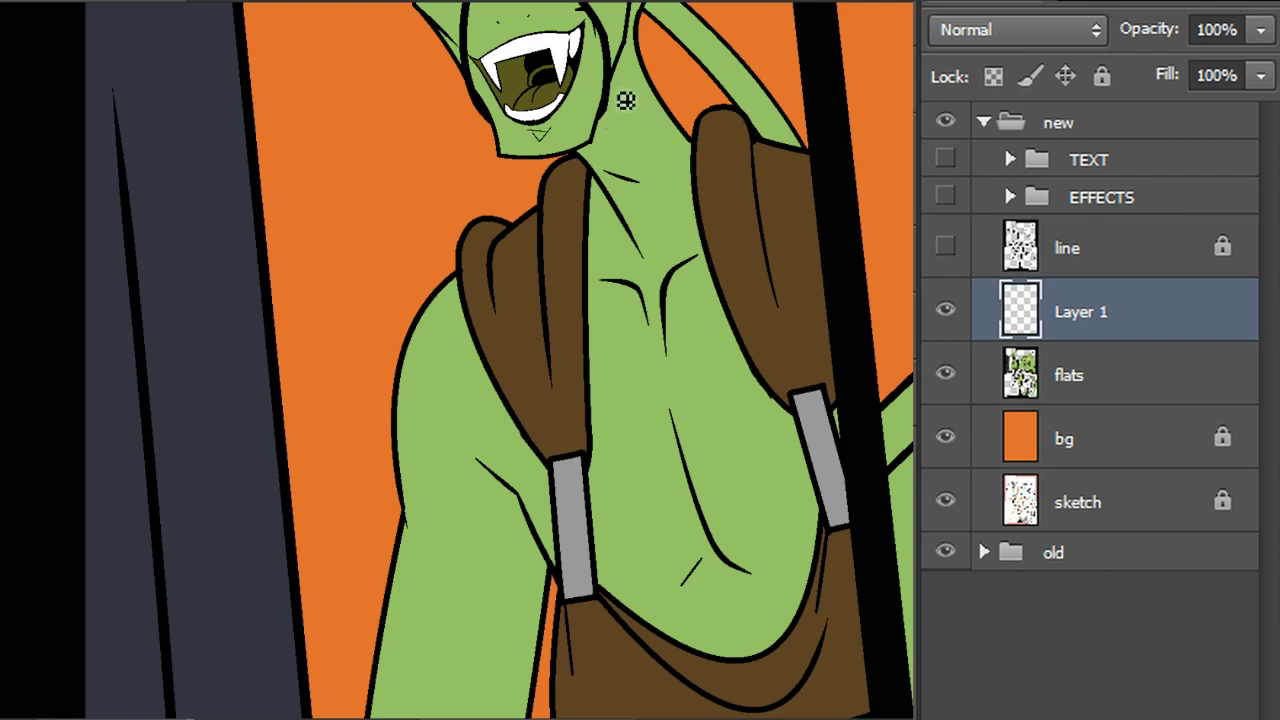
{"action": "left_click_drag", "start_coordinate": [614, 74], "coordinate": [735, 240]}
{"action": "left_click_drag", "start_coordinate": [602, 196], "coordinate": [594, 265]}
{"action": "left_click_drag", "start_coordinate": [540, 437], "coordinate": [610, 705]}
{"action": "mouse_move", "coordinate": [836, 407]}
{"action": "left_mouse_down"}
{"action": "mouse_move", "coordinate": [845, 438]}
{"action": "mouse_move", "coordinate": [842, 408]}
{"action": "left_mouse_up"}
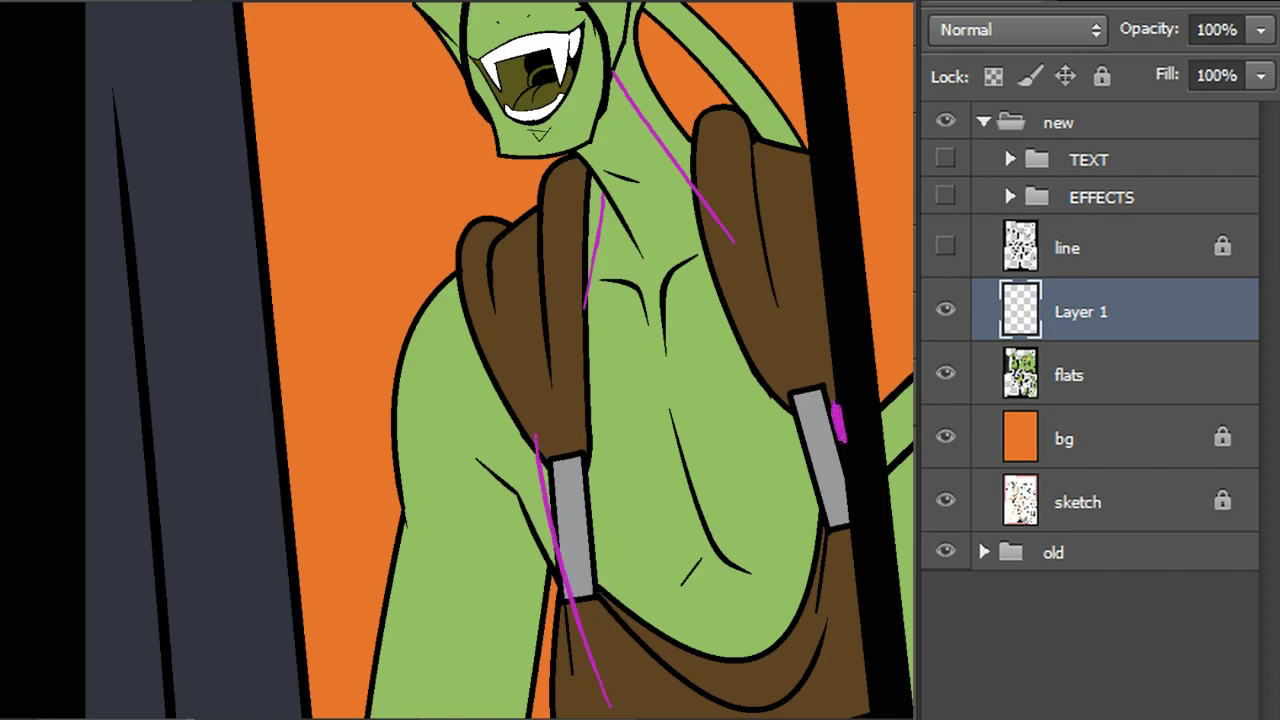
Draw magenta boundary lines down both sides of the insect's chest in the panel with hands around the eyes, and mark the small line gaps
{"action": "left_click_drag", "start_coordinate": [850, 260], "coordinate": [64, 17]}
{"action": "mouse_move", "coordinate": [416, 200]}
{"action": "left_mouse_down"}
{"action": "mouse_move", "coordinate": [408, 325]}
{"action": "mouse_move", "coordinate": [455, 588]}
{"action": "left_mouse_up"}
{"action": "scroll", "coordinate": [458, 360], "scroll_direction": "right", "scroll_amount": 3}
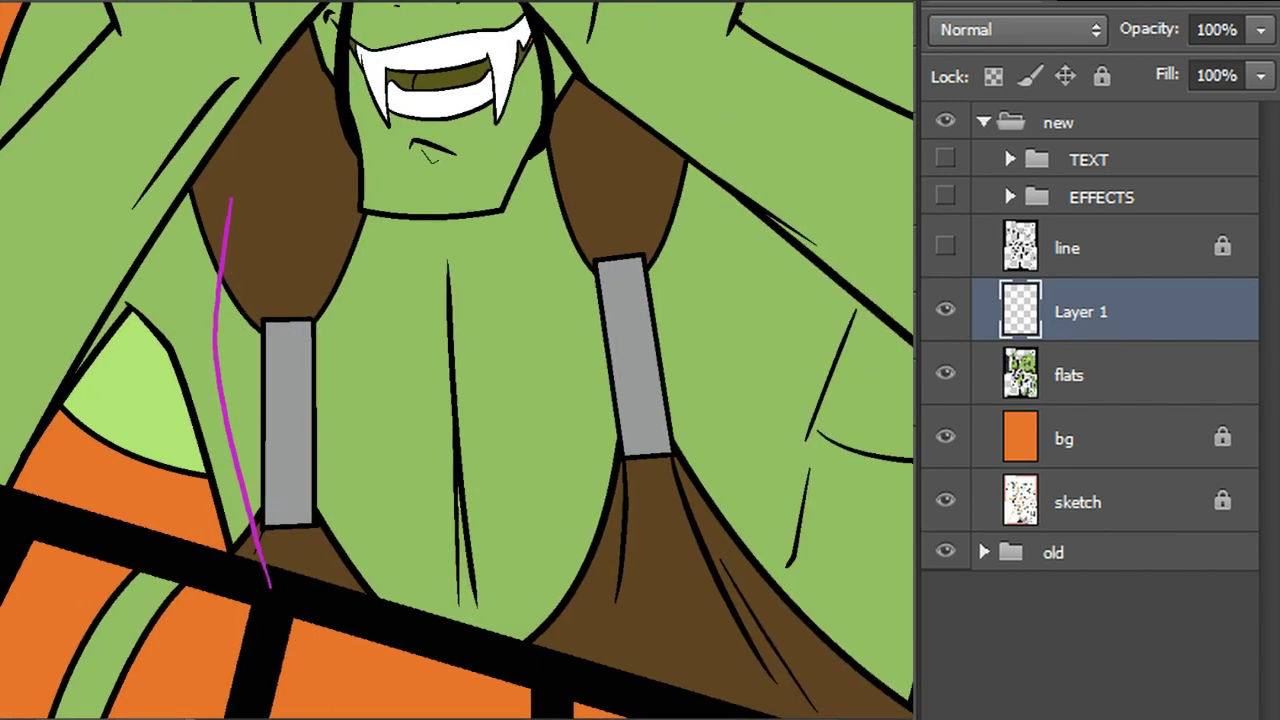
{"action": "left_click_drag", "start_coordinate": [815, 427], "coordinate": [848, 442]}
{"action": "left_click_drag", "start_coordinate": [866, 320], "coordinate": [858, 306]}
{"action": "left_click_drag", "start_coordinate": [788, 236], "coordinate": [778, 680]}
{"action": "key", "text": "ctrl+z"}
{"action": "mouse_move", "coordinate": [812, 268]}
{"action": "left_mouse_down"}
{"action": "mouse_move", "coordinate": [777, 716]}
{"action": "mouse_move", "coordinate": [797, 455]}
{"action": "mouse_move", "coordinate": [762, 700]}
{"action": "left_mouse_up"}
{"action": "key", "text": "ctrl+z"}
{"action": "key", "text": "ctrl+z"}
{"action": "left_click_drag", "start_coordinate": [829, 285], "coordinate": [777, 640]}
{"action": "key", "text": "ctrl+z"}
{"action": "left_click_drag", "start_coordinate": [827, 275], "coordinate": [745, 648]}
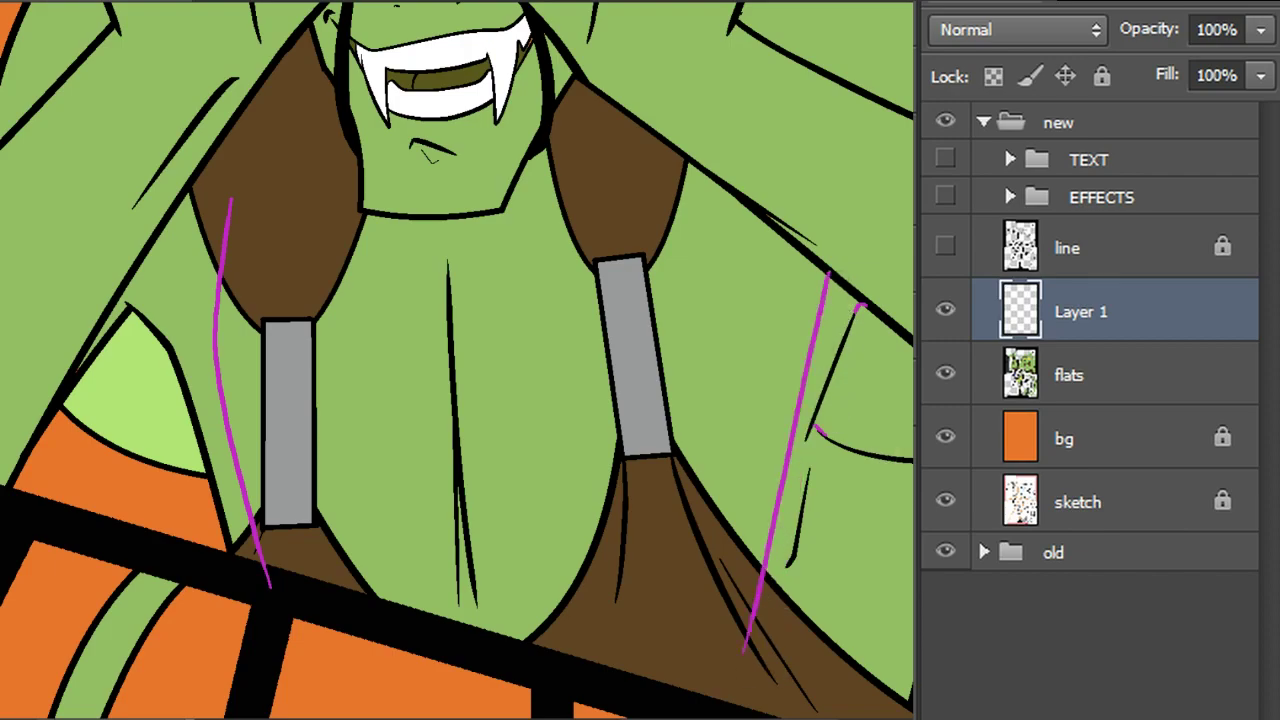
Close off the bases of the insect's claws on both hands around the eyes with short magenta strokes
{"action": "left_click_drag", "start_coordinate": [400, 200], "coordinate": [622, 518]}
{"action": "left_click_drag", "start_coordinate": [480, 190], "coordinate": [612, 590]}
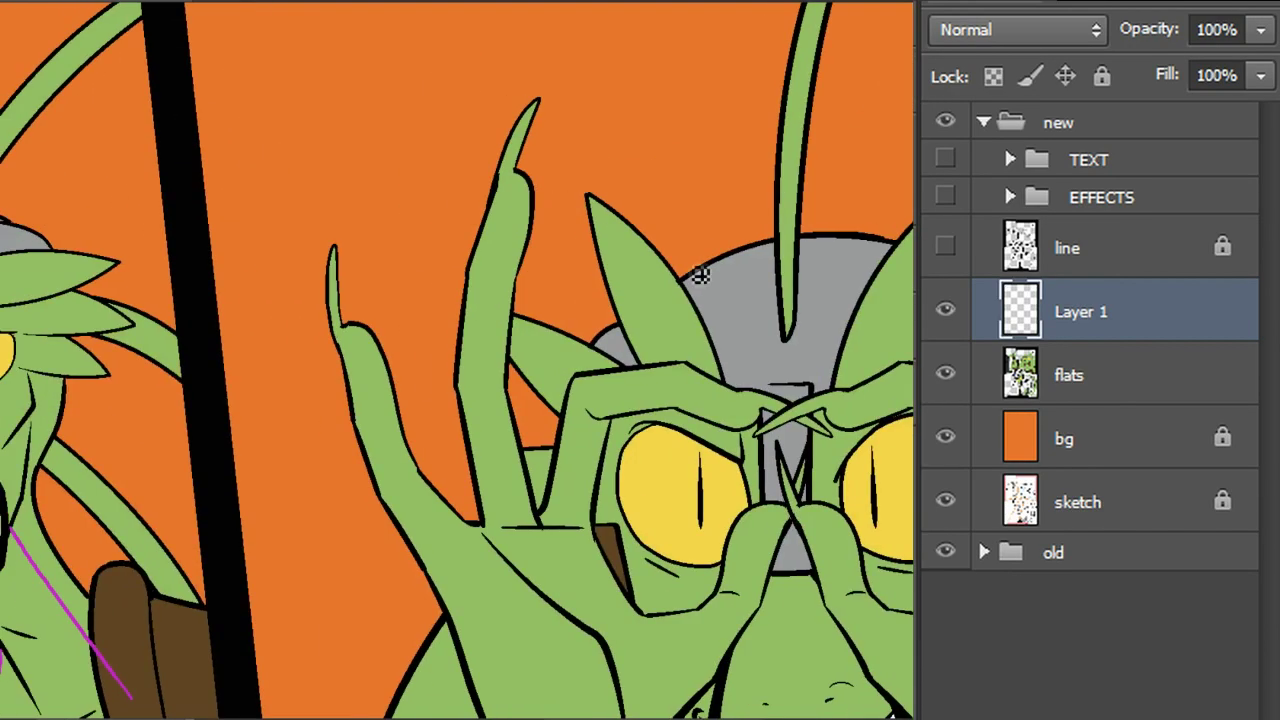
{"action": "left_click_drag", "start_coordinate": [344, 300], "coordinate": [326, 384]}
{"action": "mouse_move", "coordinate": [522, 162]}
{"action": "left_mouse_down"}
{"action": "mouse_move", "coordinate": [488, 182]}
{"action": "mouse_move", "coordinate": [463, 227]}
{"action": "left_mouse_up"}
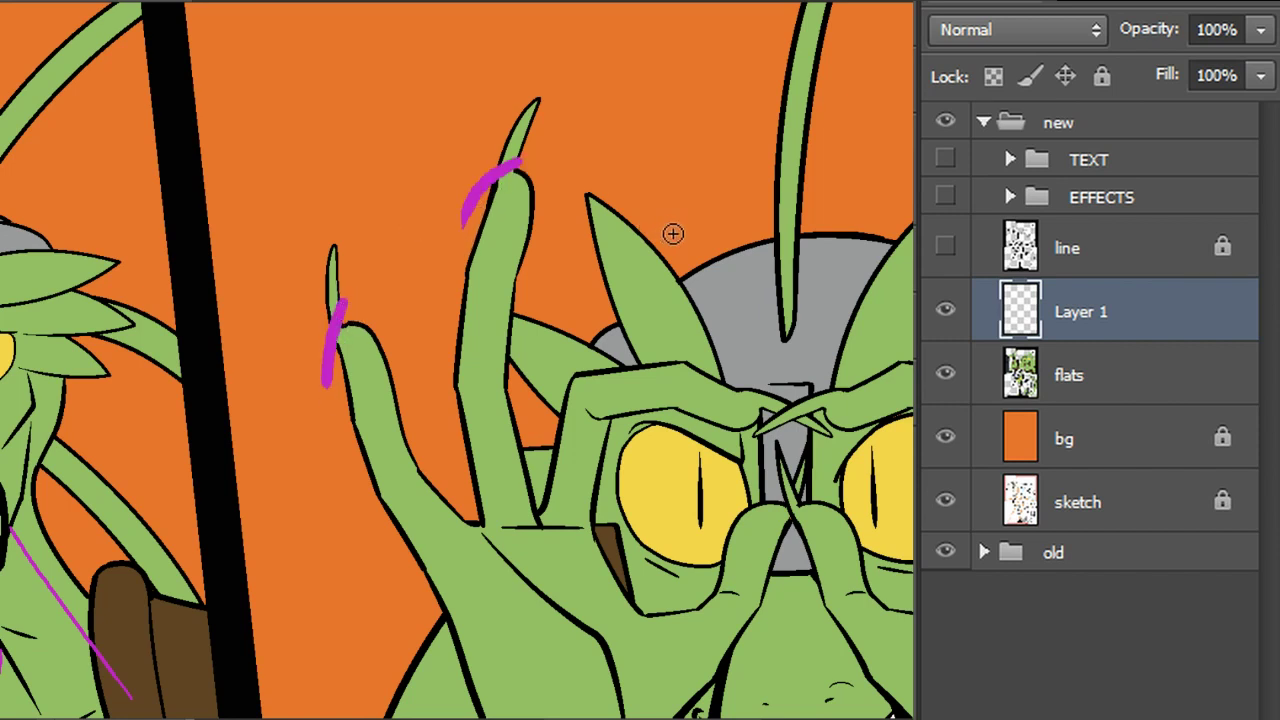
{"action": "left_click_drag", "start_coordinate": [762, 404], "coordinate": [738, 392]}
{"action": "left_click_drag", "start_coordinate": [843, 396], "coordinate": [815, 408]}
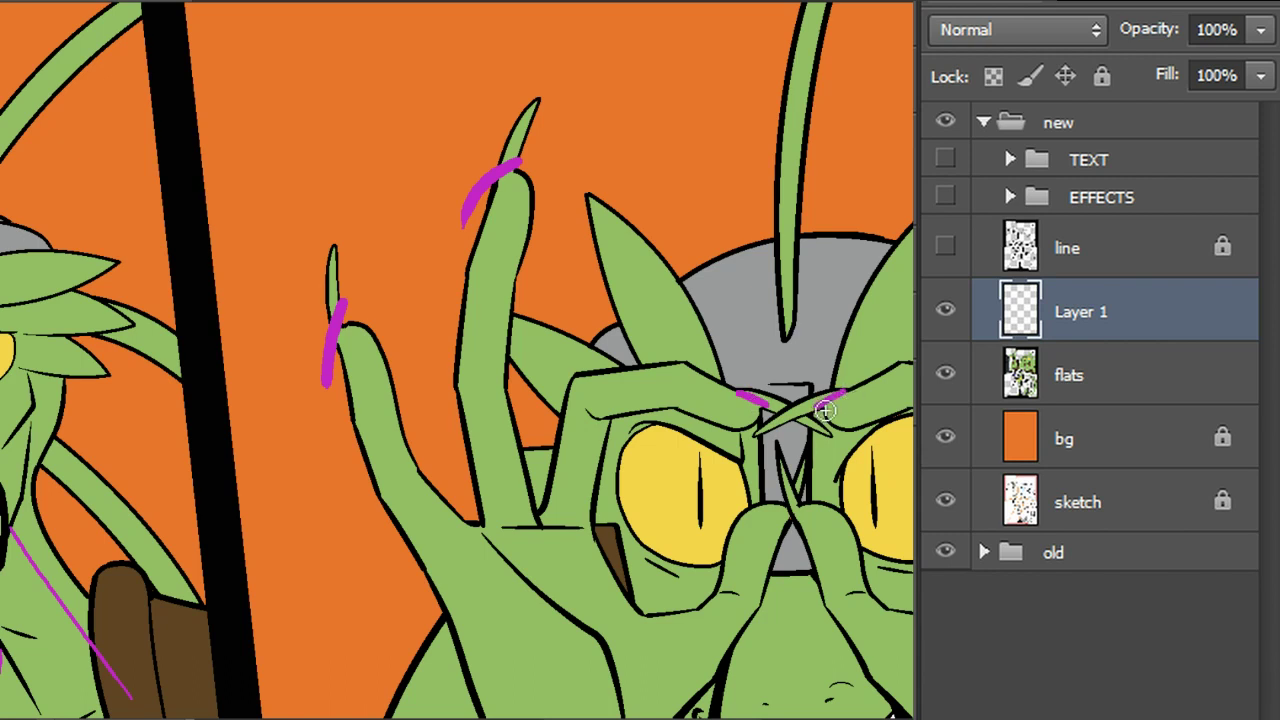
{"action": "mouse_move", "coordinate": [785, 506]}
{"action": "left_mouse_down"}
{"action": "mouse_move", "coordinate": [795, 521]}
{"action": "mouse_move", "coordinate": [630, 515]}
{"action": "left_mouse_up"}
{"action": "key", "text": "ctrl+z"}
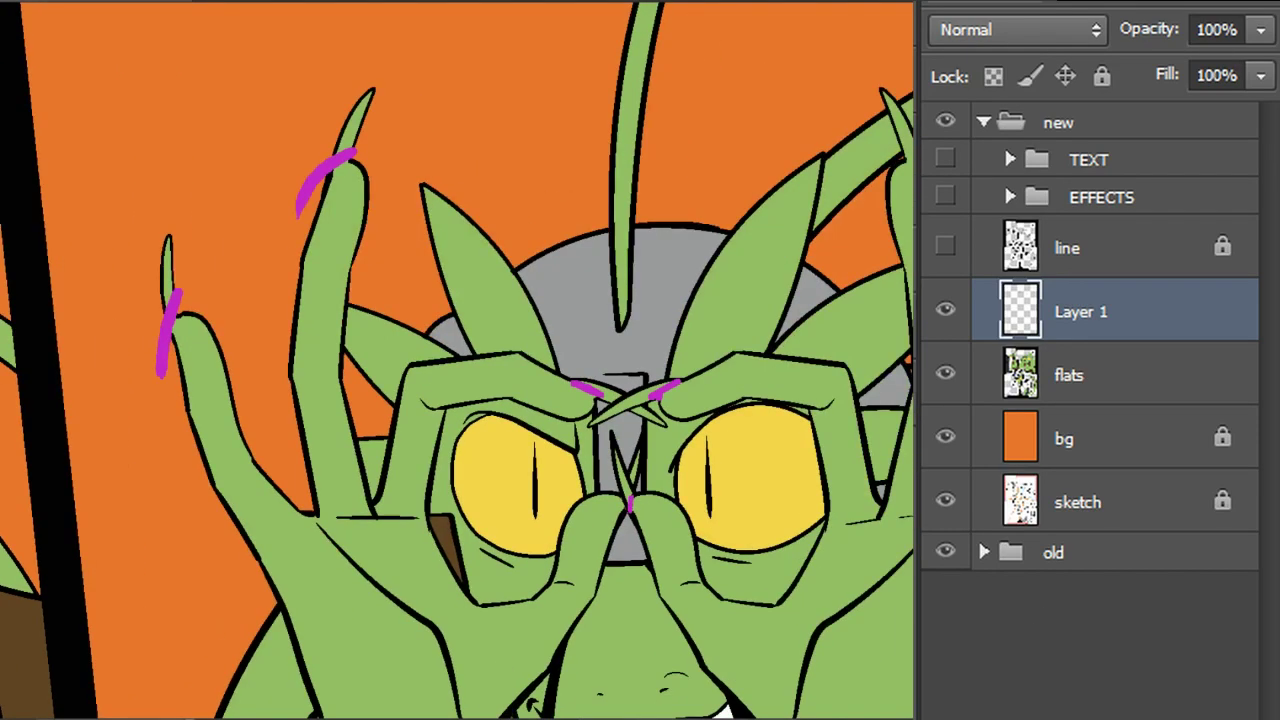
{"action": "left_click_drag", "start_coordinate": [677, 675], "coordinate": [472, 568]}
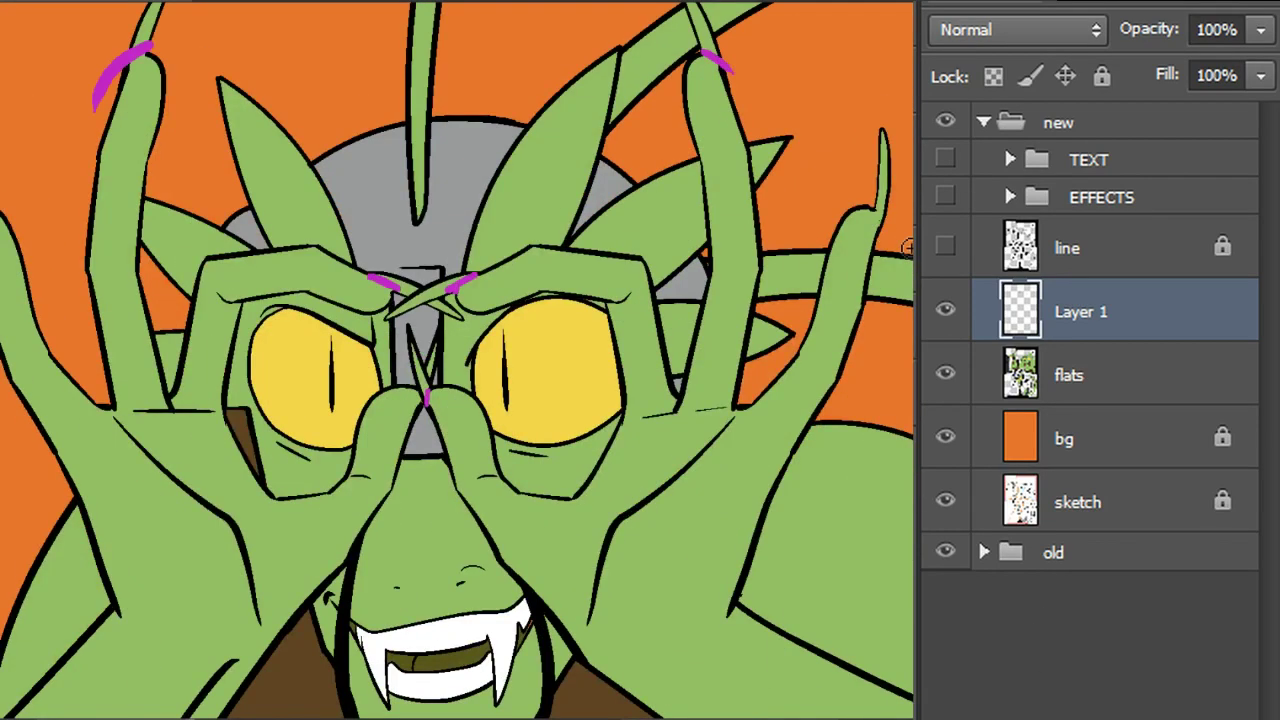
{"action": "key", "text": "ctrl+z"}
{"action": "left_click_drag", "start_coordinate": [869, 201], "coordinate": [882, 238]}
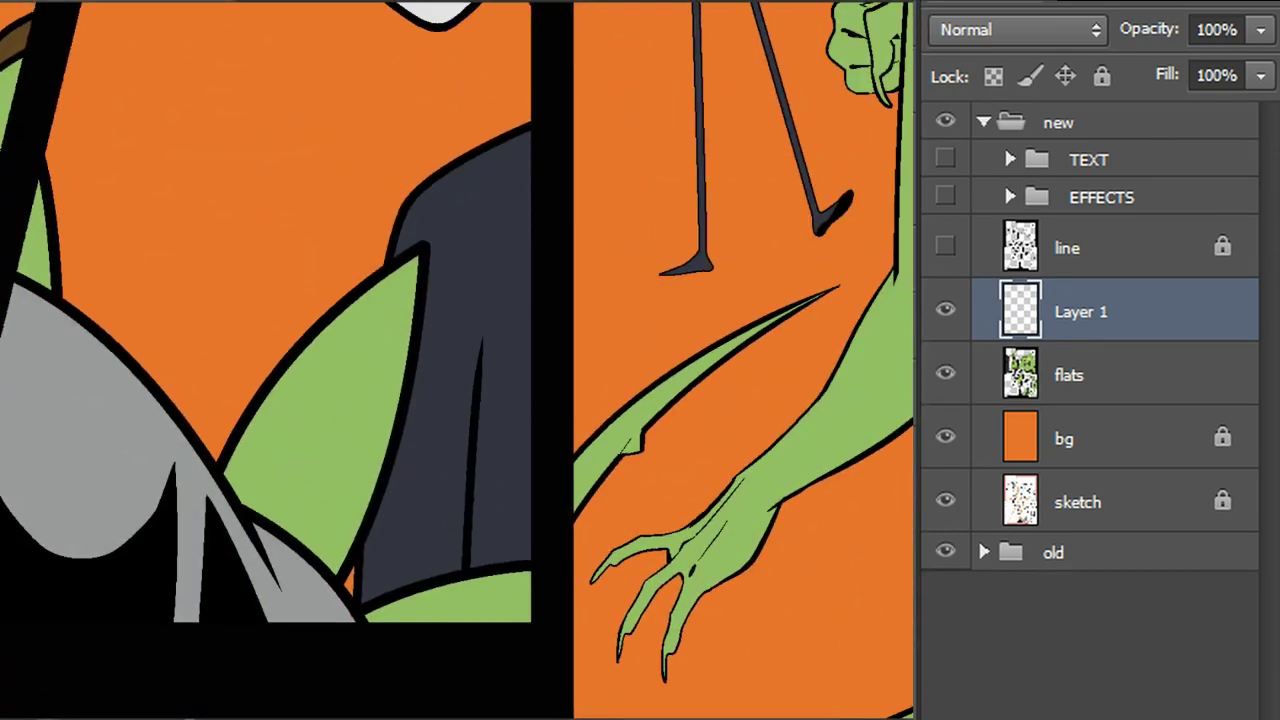
Paint magenta over the claws of the insect's outstretched hands and fist in the full-body figure's panel
{"action": "mouse_move", "coordinate": [606, 558]}
{"action": "left_mouse_down"}
{"action": "mouse_move", "coordinate": [594, 594]}
{"action": "mouse_move", "coordinate": [622, 686]}
{"action": "left_mouse_up"}
{"action": "left_click_drag", "start_coordinate": [663, 646], "coordinate": [665, 712]}
{"action": "mouse_move", "coordinate": [645, 432]}
{"action": "left_mouse_down"}
{"action": "mouse_move", "coordinate": [634, 445]}
{"action": "mouse_move", "coordinate": [652, 443]}
{"action": "mouse_move", "coordinate": [630, 462]}
{"action": "left_mouse_up"}
{"action": "scroll", "coordinate": [457, 360], "scroll_direction": "down", "scroll_amount": 1}
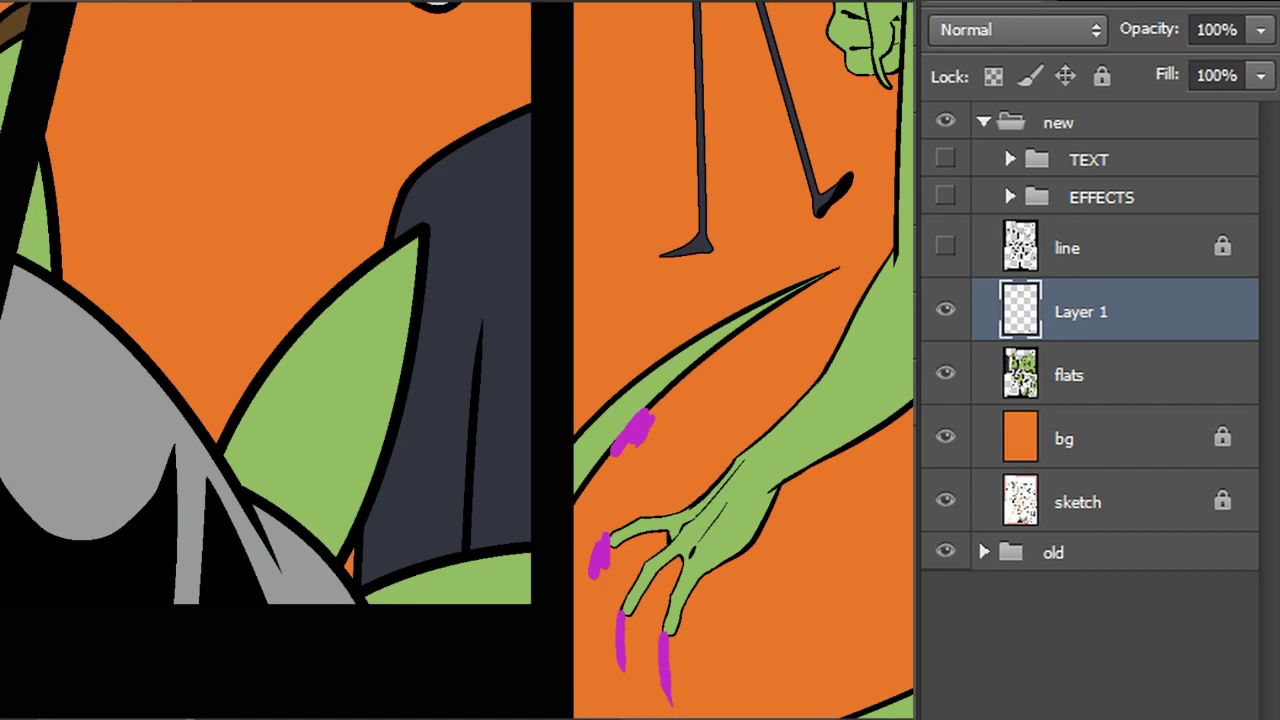
{"action": "scroll", "coordinate": [880, 460], "scroll_direction": "up", "scroll_amount": 10}
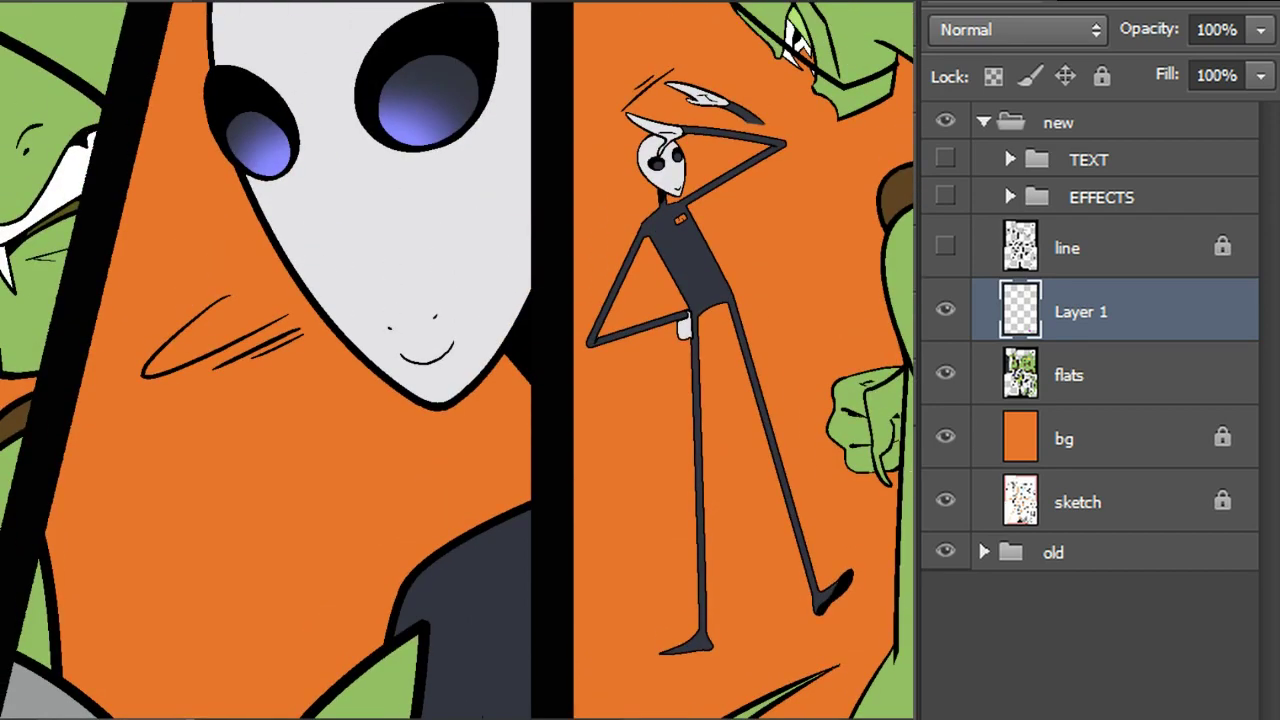
{"action": "left_click_drag", "start_coordinate": [881, 458], "coordinate": [891, 478]}
Paint a broad magenta area over the insect's throat behind the jaw in the full-body figure's panel
{"action": "scroll", "coordinate": [457, 360], "scroll_direction": "up", "scroll_amount": 5}
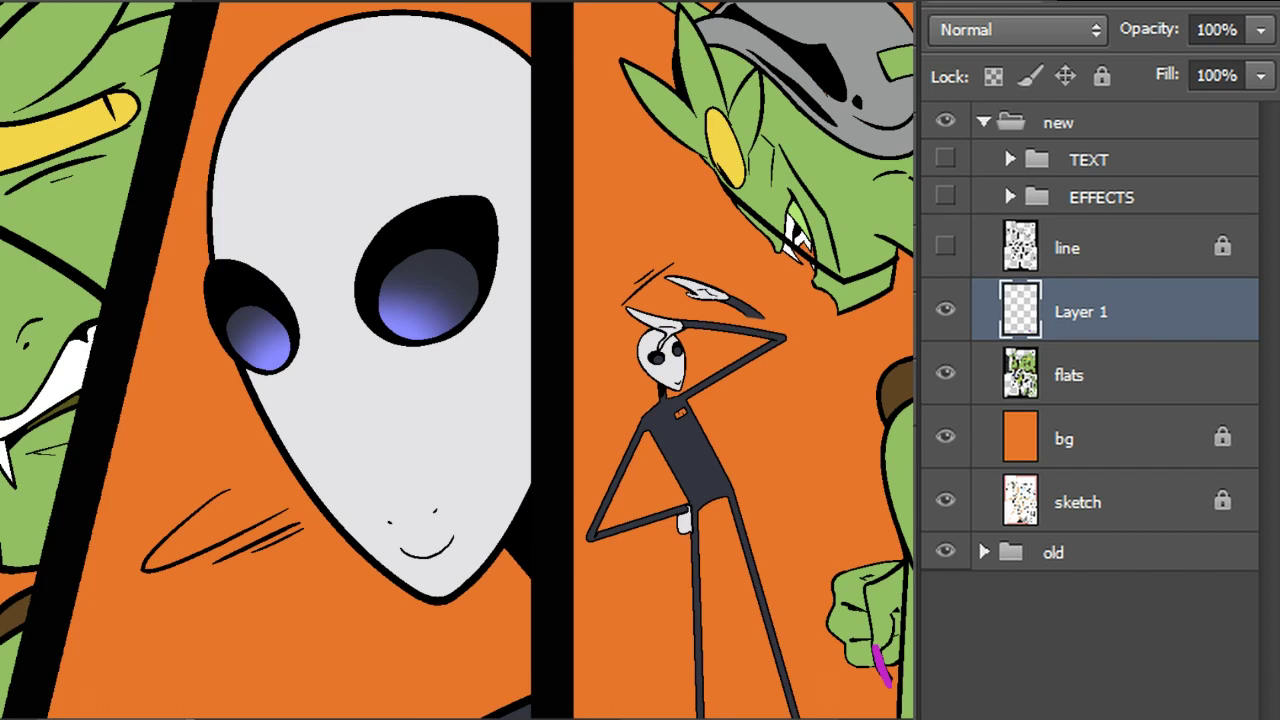
{"action": "left_click_drag", "start_coordinate": [875, 242], "coordinate": [858, 318]}
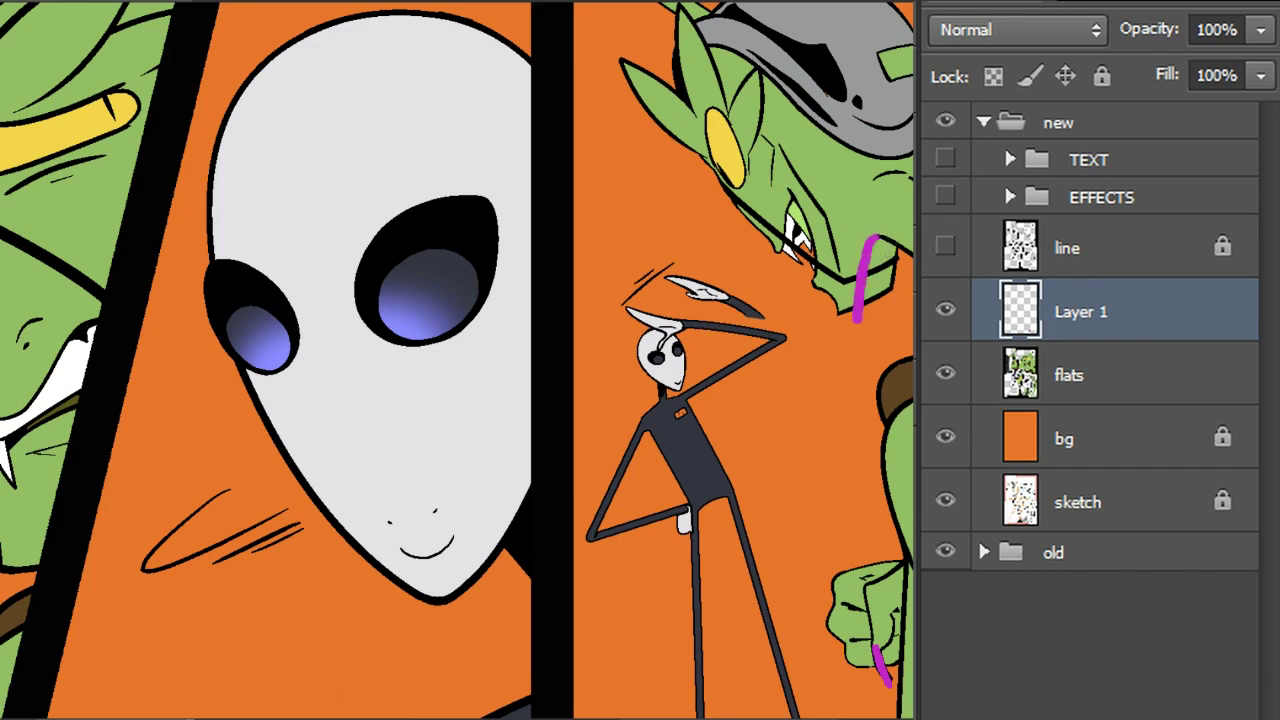
{"action": "mouse_move", "coordinate": [876, 240]}
{"action": "left_mouse_down"}
{"action": "mouse_move", "coordinate": [884, 310]}
{"action": "mouse_move", "coordinate": [862, 318]}
{"action": "mouse_move", "coordinate": [890, 250]}
{"action": "mouse_move", "coordinate": [882, 322]}
{"action": "mouse_move", "coordinate": [880, 250]}
{"action": "mouse_move", "coordinate": [869, 294]}
{"action": "mouse_move", "coordinate": [895, 235]}
{"action": "mouse_move", "coordinate": [884, 236]}
{"action": "mouse_move", "coordinate": [910, 232]}
{"action": "mouse_move", "coordinate": [887, 237]}
{"action": "left_mouse_up"}
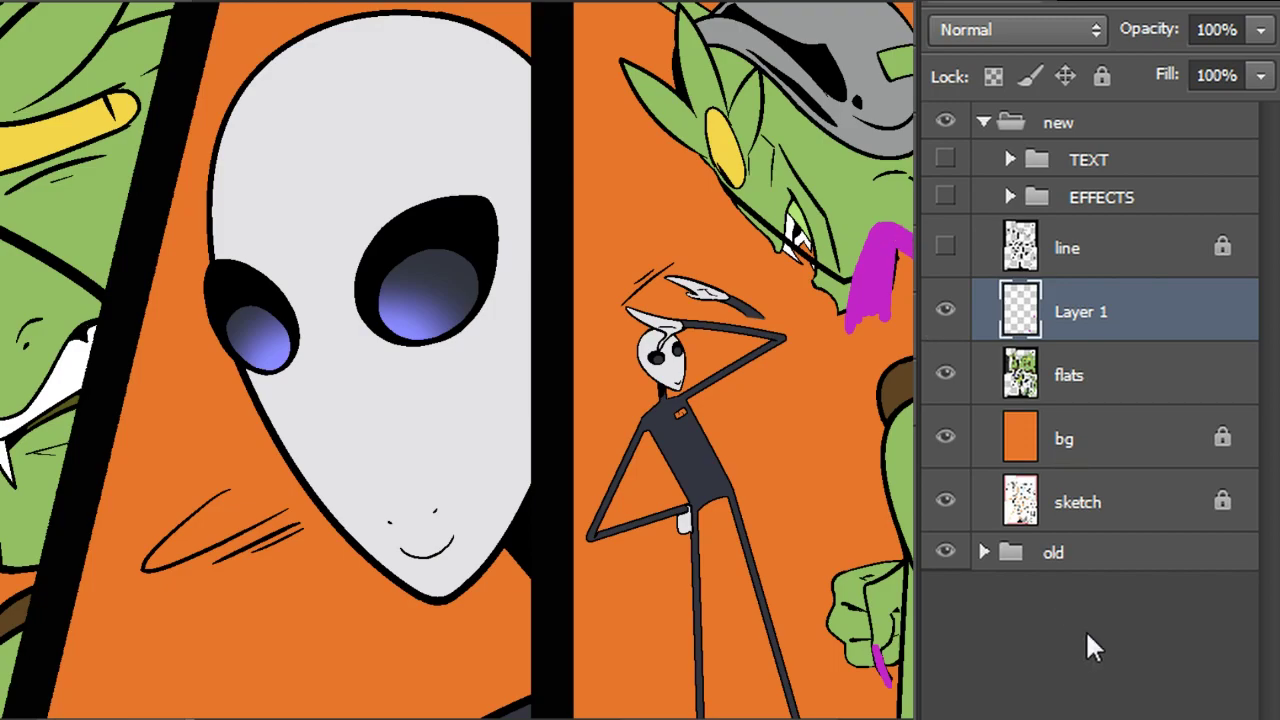
Fill the insect's outlined neck and chest areas in both upper panels with magenta, checking the shapes with the flats layer hidden
{"action": "left_click_drag", "start_coordinate": [300, 60], "coordinate": [438, 700]}
{"action": "left_click_drag", "start_coordinate": [100, 200], "coordinate": [893, 635]}
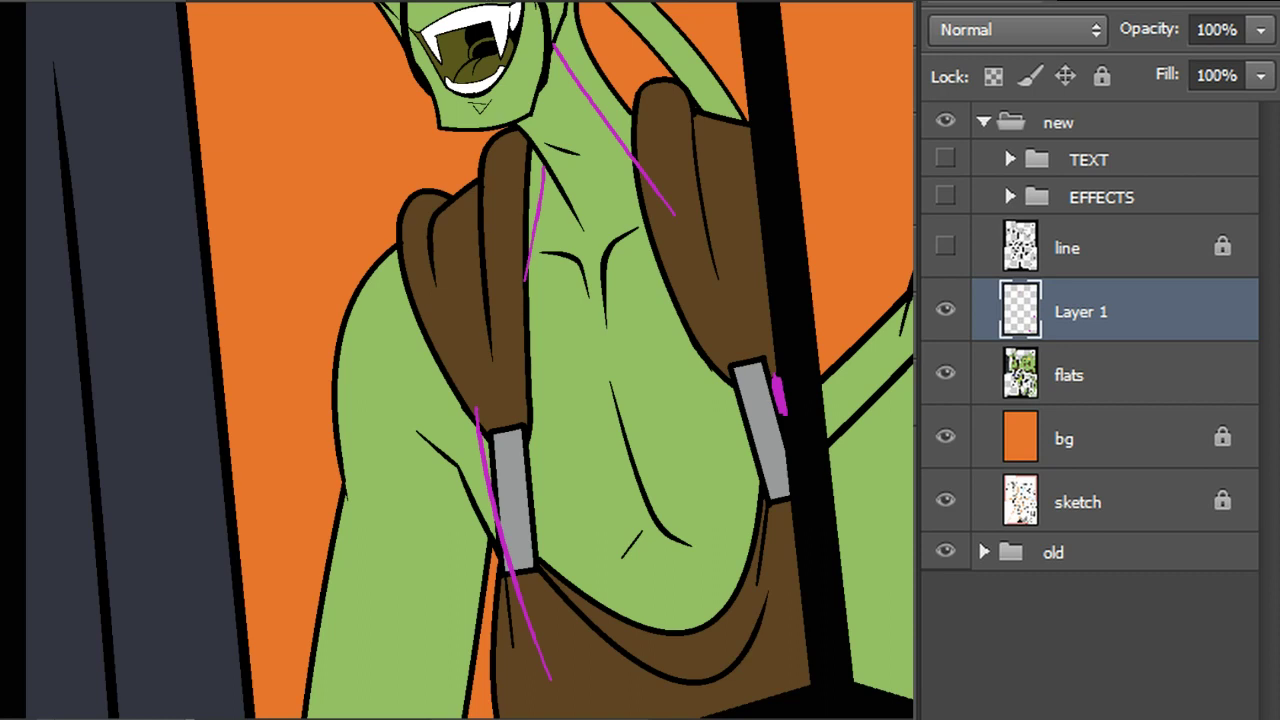
{"action": "left_click", "coordinate": [667, 357]}
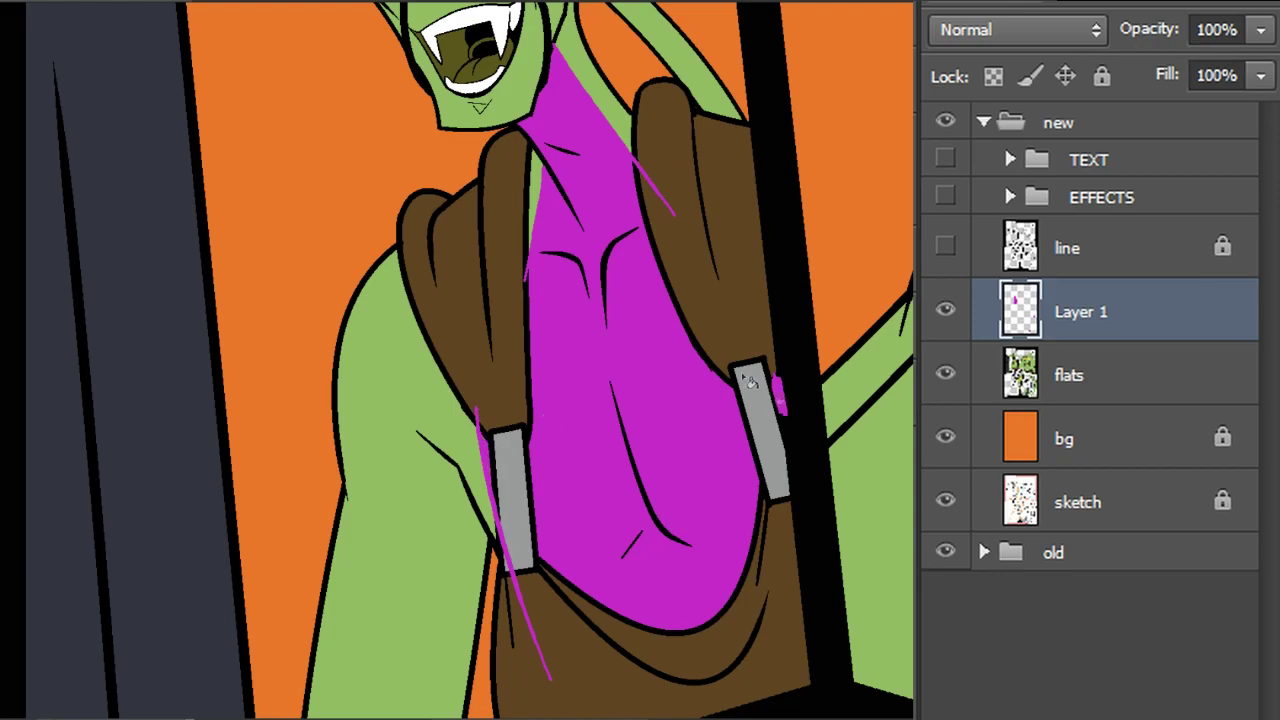
{"action": "left_click_drag", "start_coordinate": [780, 250], "coordinate": [188, 318]}
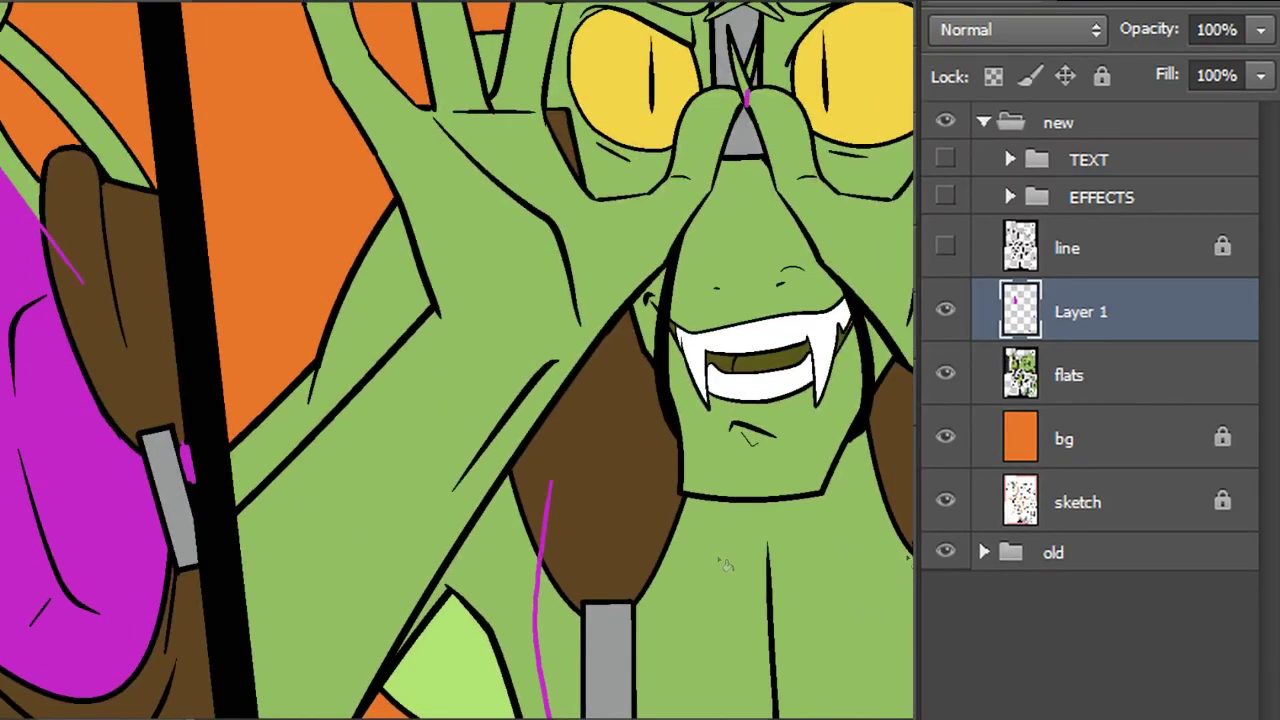
{"action": "left_click", "coordinate": [565, 631]}
{"action": "left_click", "coordinate": [898, 588]}
{"action": "scroll", "coordinate": [458, 360], "scroll_direction": "down", "scroll_amount": 5}
{"action": "scroll", "coordinate": [458, 360], "scroll_direction": "right", "scroll_amount": 3}
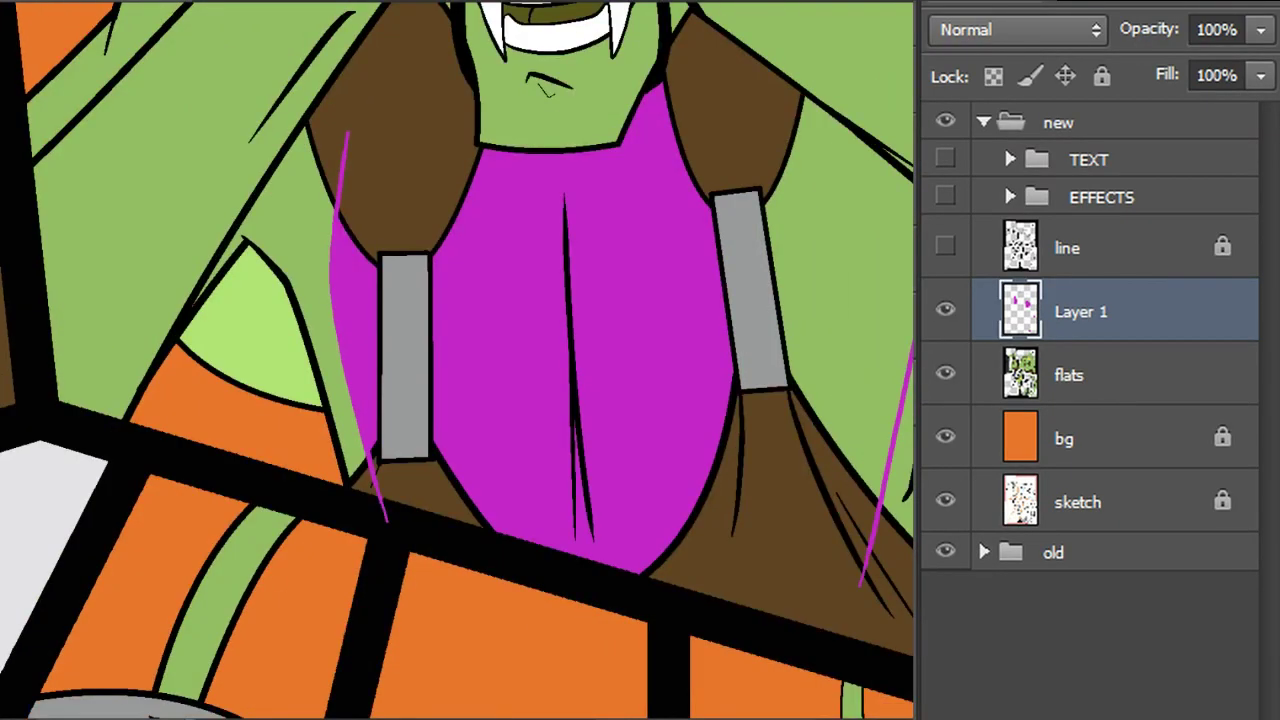
{"action": "left_click", "coordinate": [945, 373]}
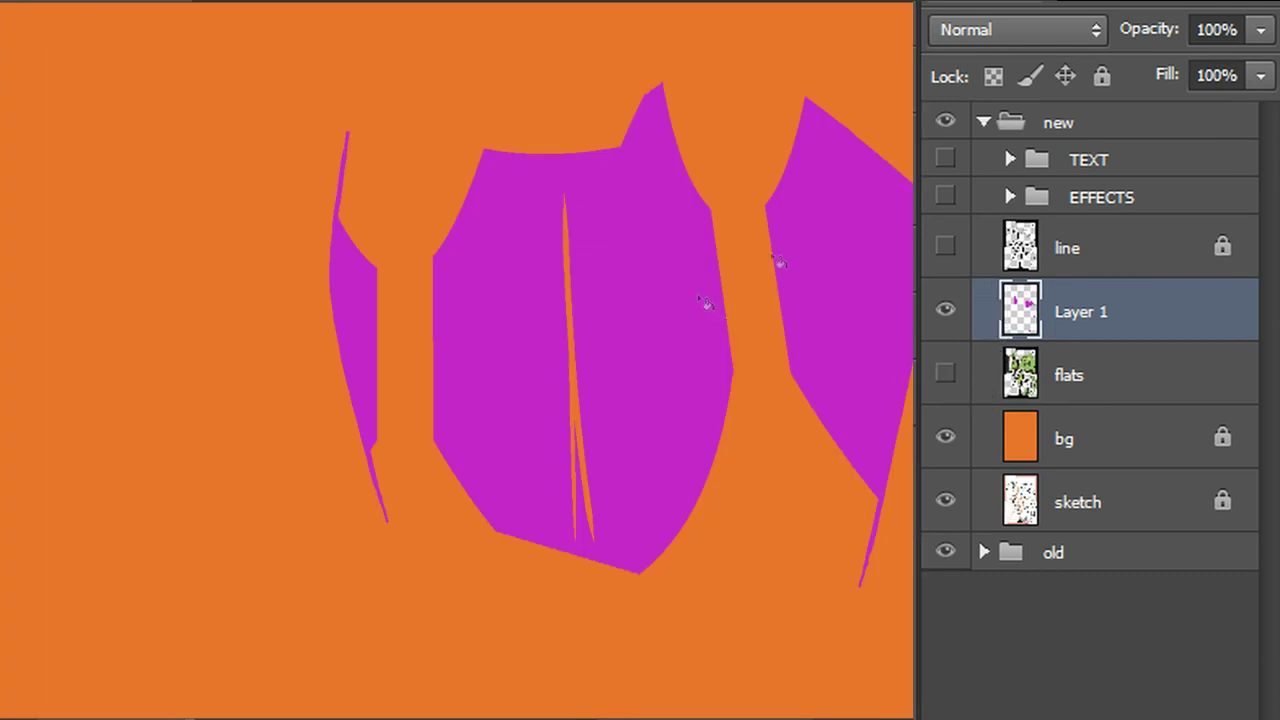
{"action": "left_click", "coordinate": [945, 373]}
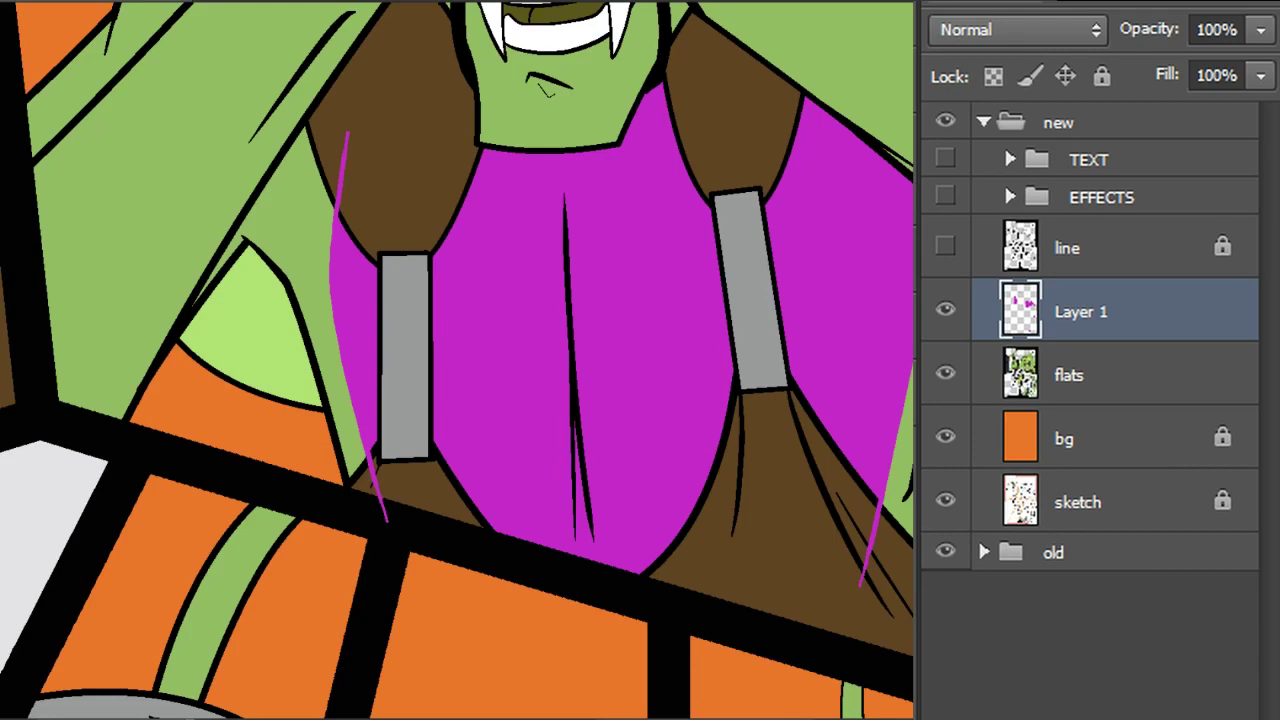
Fill the claws of the insect's hands around the eyes with magenta, undoing the fill that spills into the line art
{"action": "scroll", "coordinate": [458, 360], "scroll_direction": "up", "scroll_amount": 5}
{"action": "scroll", "coordinate": [458, 360], "scroll_direction": "left", "scroll_amount": 2}
{"action": "left_click_drag", "start_coordinate": [341, 216], "coordinate": [332, 176]}
{"action": "left_click_drag", "start_coordinate": [531, 34], "coordinate": [514, 86]}
{"action": "left_click_drag", "start_coordinate": [783, 332], "coordinate": [748, 321]}
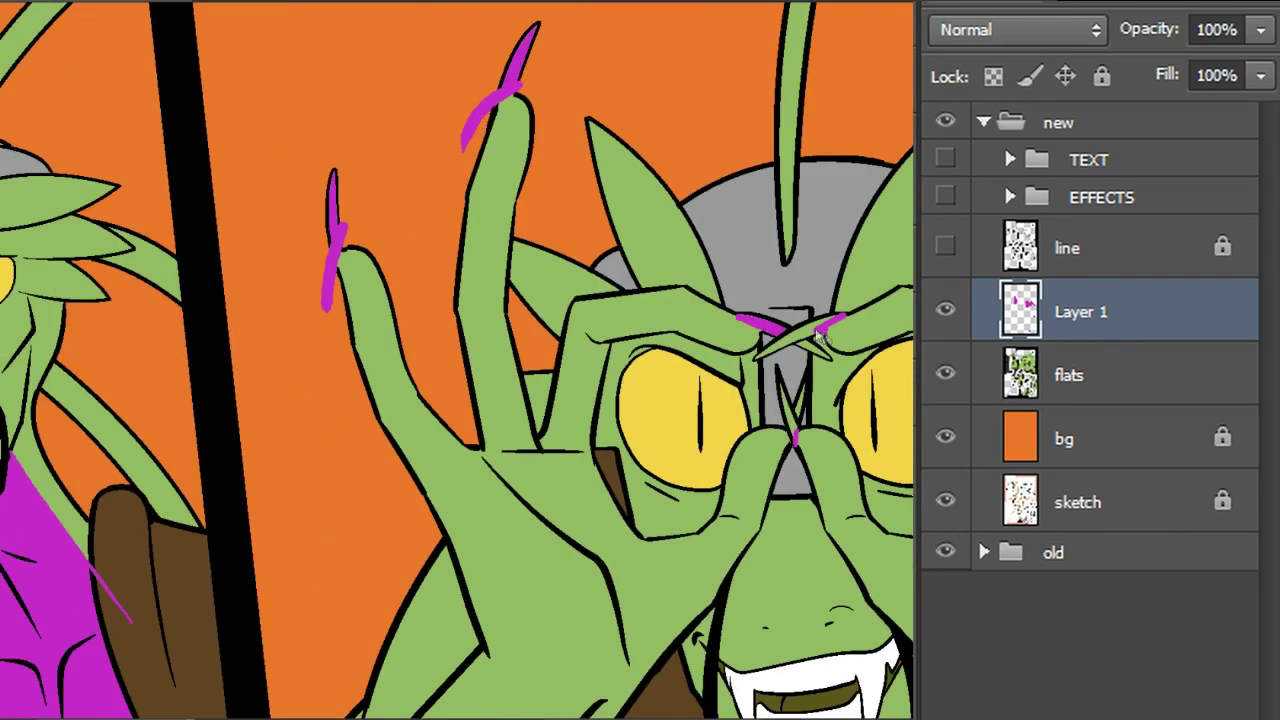
{"action": "left_click_drag", "start_coordinate": [819, 338], "coordinate": [758, 354]}
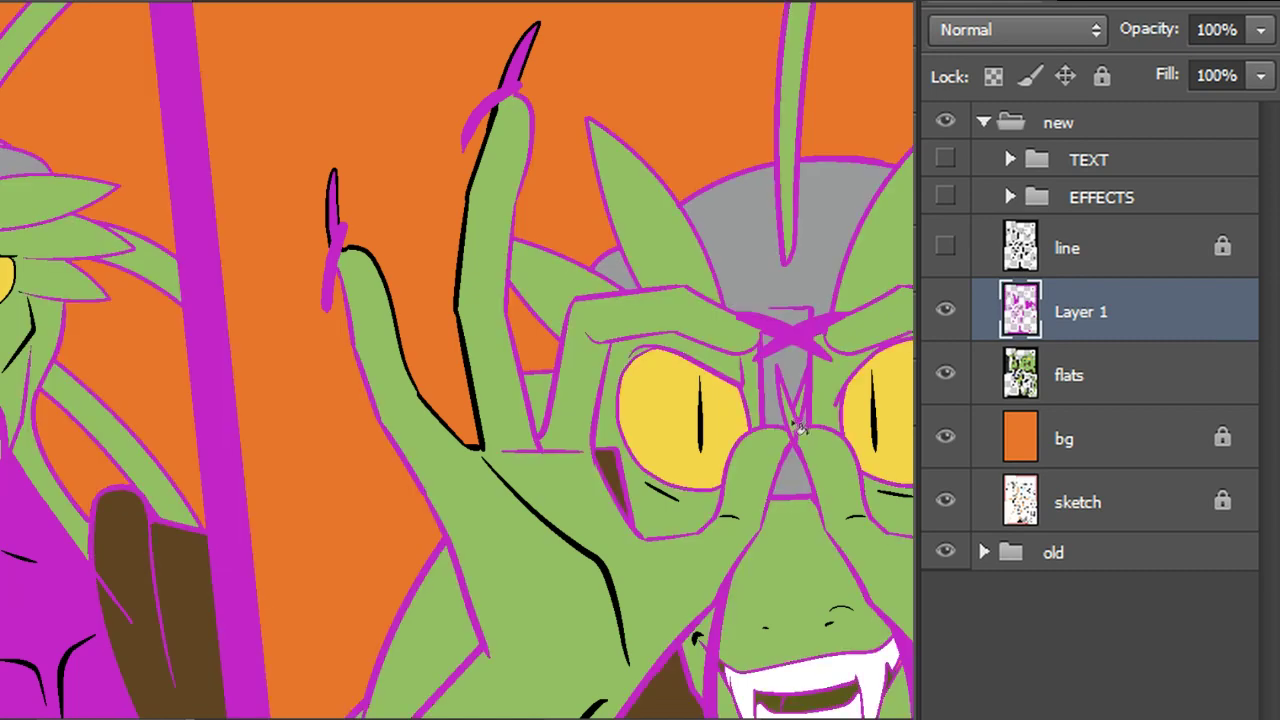
{"action": "left_click_drag", "start_coordinate": [794, 438], "coordinate": [782, 390]}
{"action": "left_click_drag", "start_coordinate": [820, 260], "coordinate": [548, 250]}
{"action": "left_click_drag", "start_coordinate": [806, 72], "coordinate": [780, 20]}
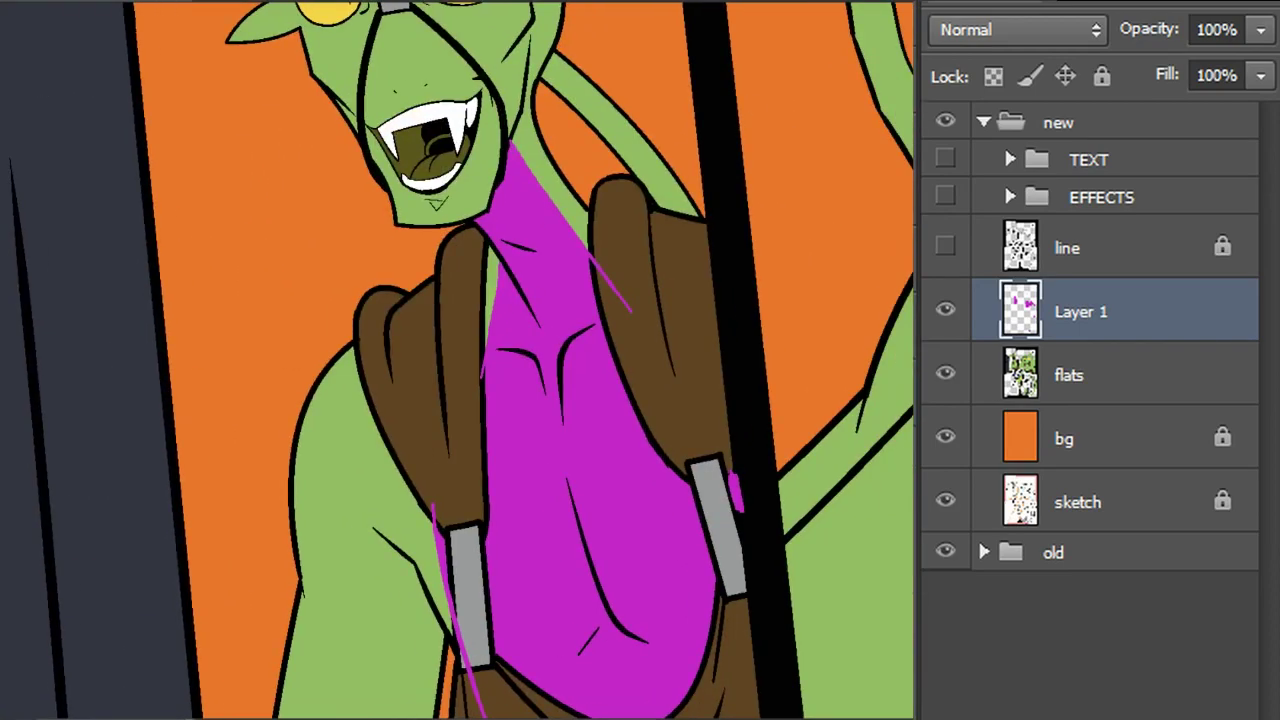
Select the green skin on the flats layer, clear the stray magenta outside it from Layer 1, and lock Layer 1's transparent pixels
{"action": "left_click", "coordinate": [1100, 378]}
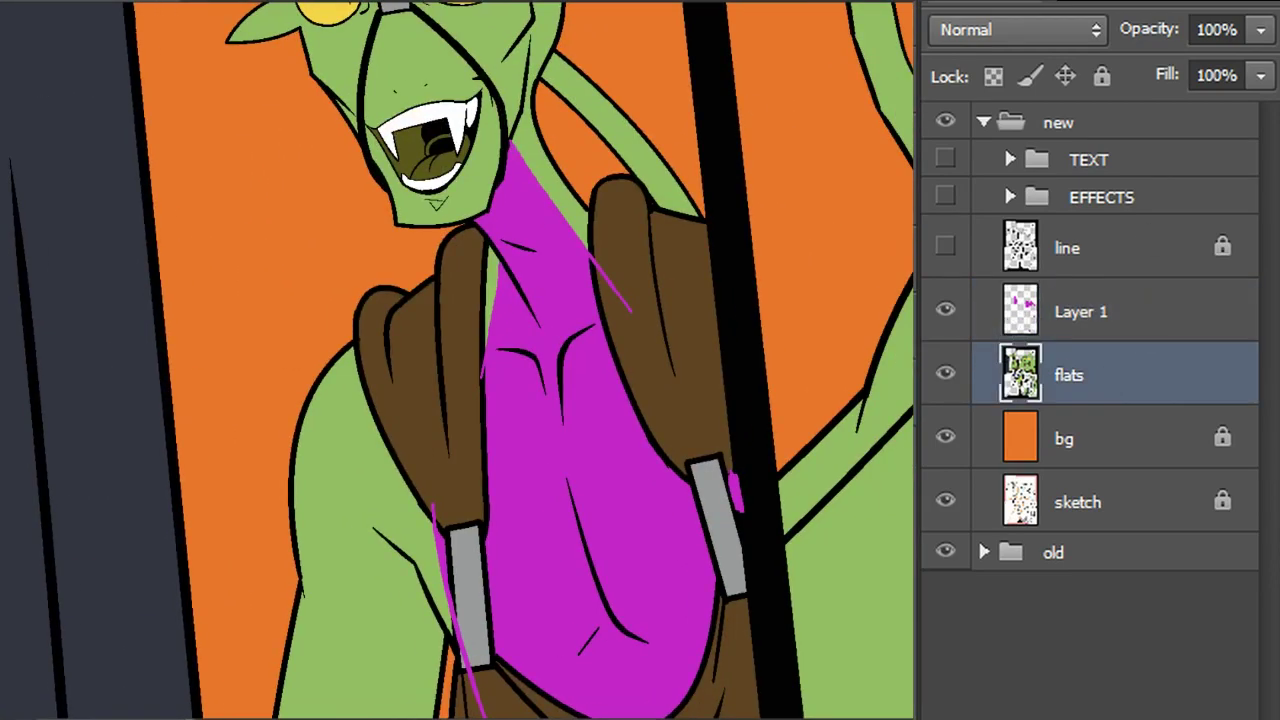
{"action": "left_click", "coordinate": [555, 188]}
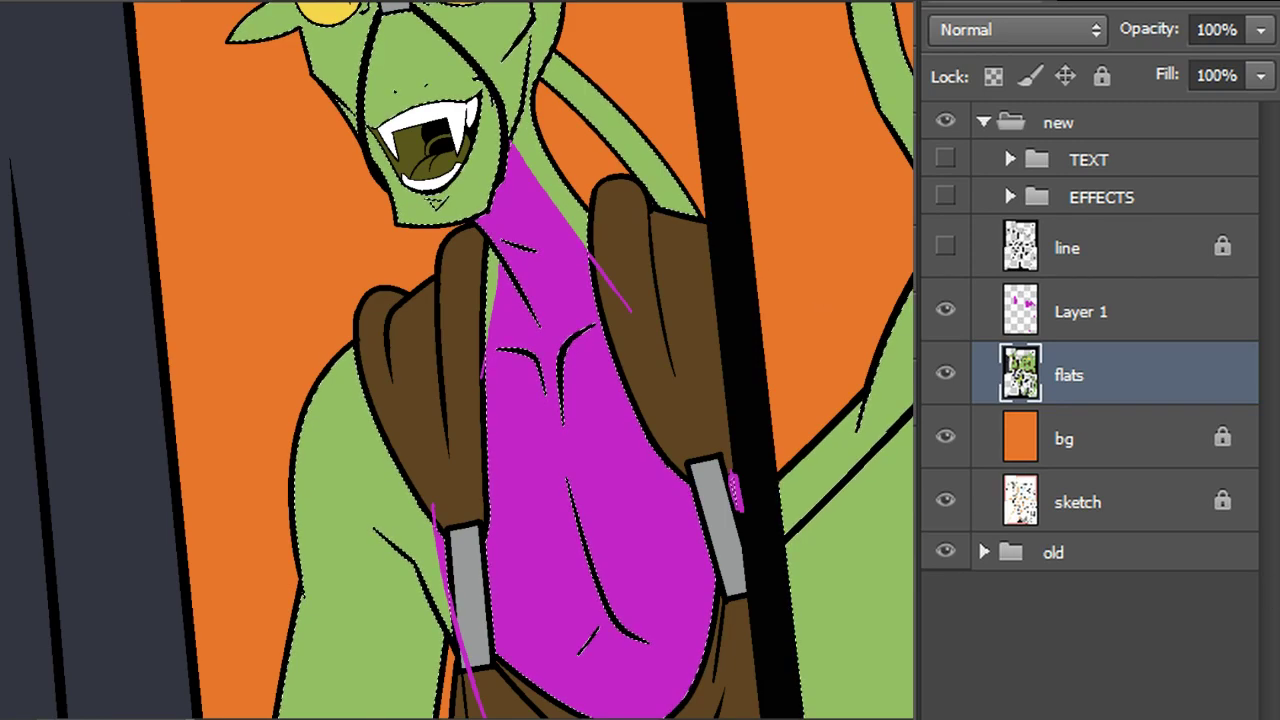
{"action": "left_click_drag", "start_coordinate": [700, 420], "coordinate": [555, 343]}
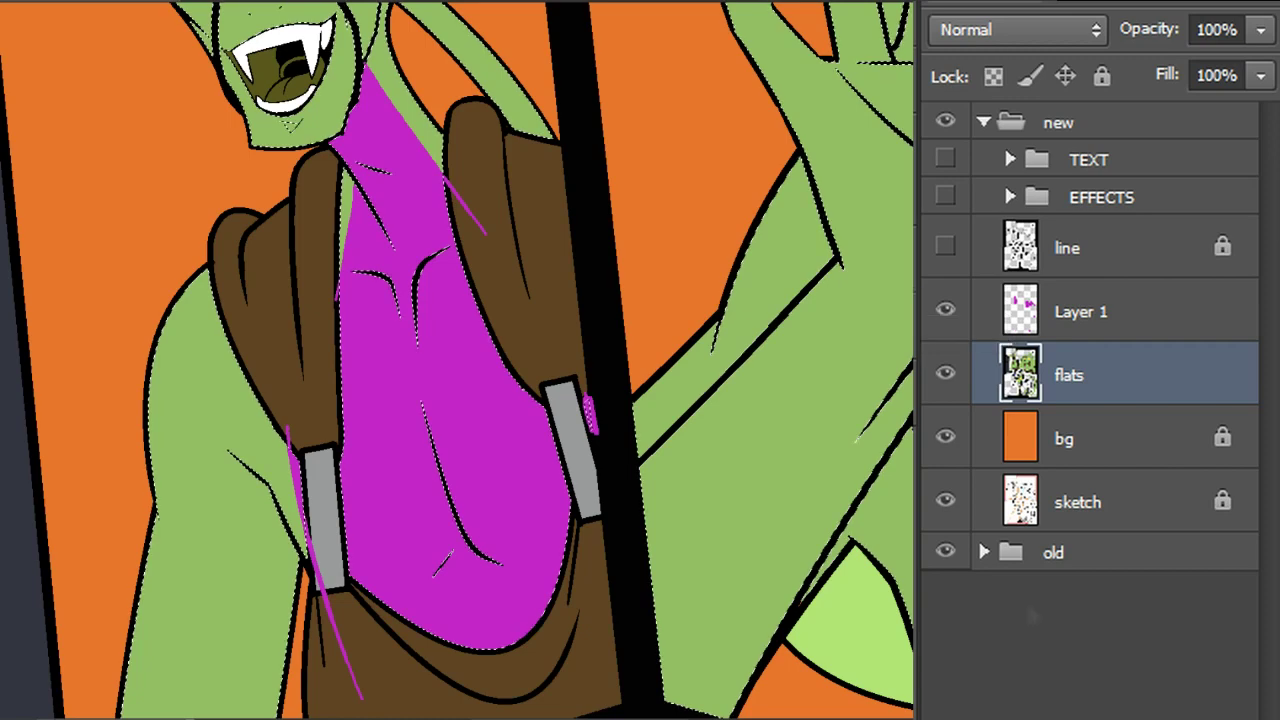
{"action": "left_click", "coordinate": [1100, 318]}
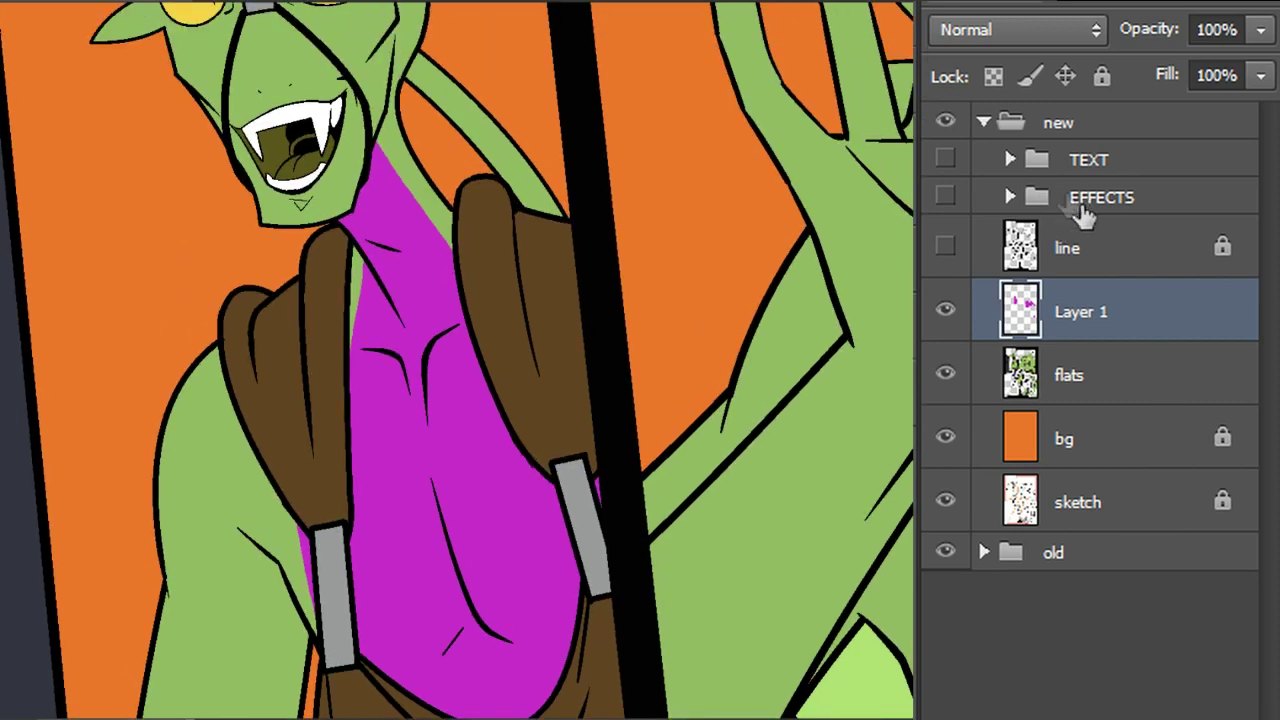
{"action": "left_click", "coordinate": [993, 76]}
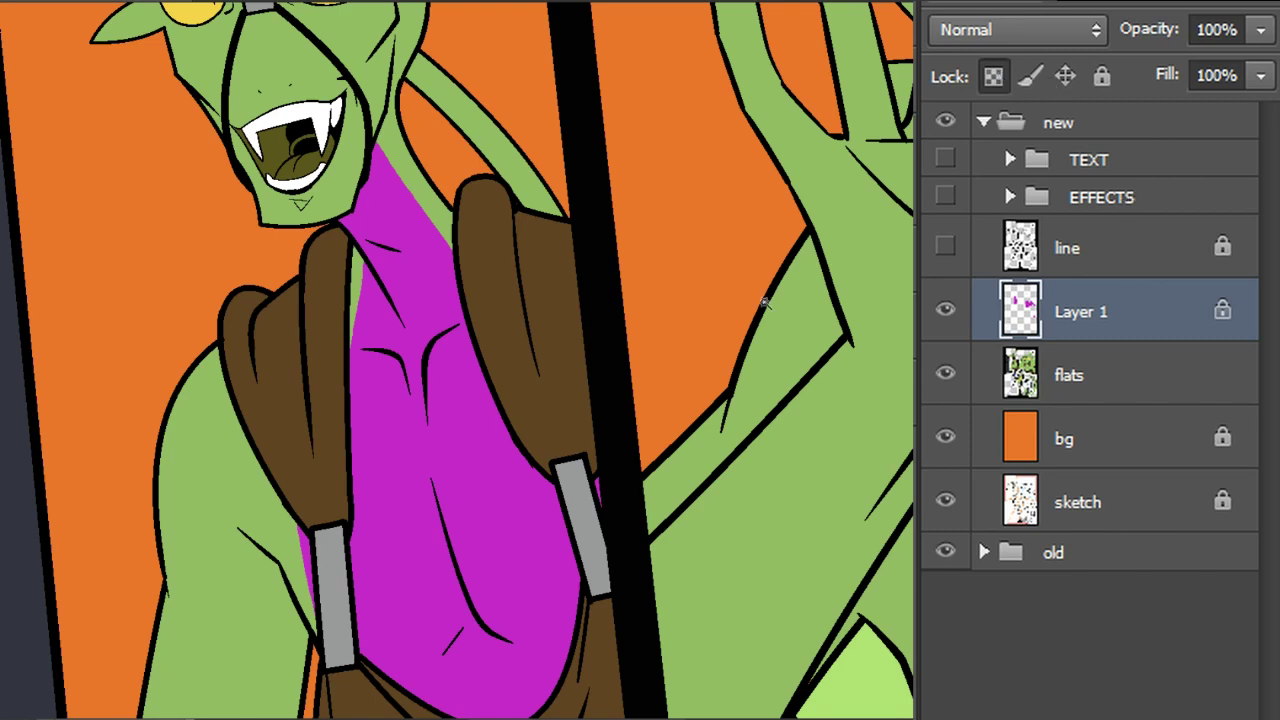
Fill Layer 1's magenta areas with the light green foreground colour at 100% opacity and unlock the layer's transparent pixels
{"action": "key", "text": "shift+BackSpace"}
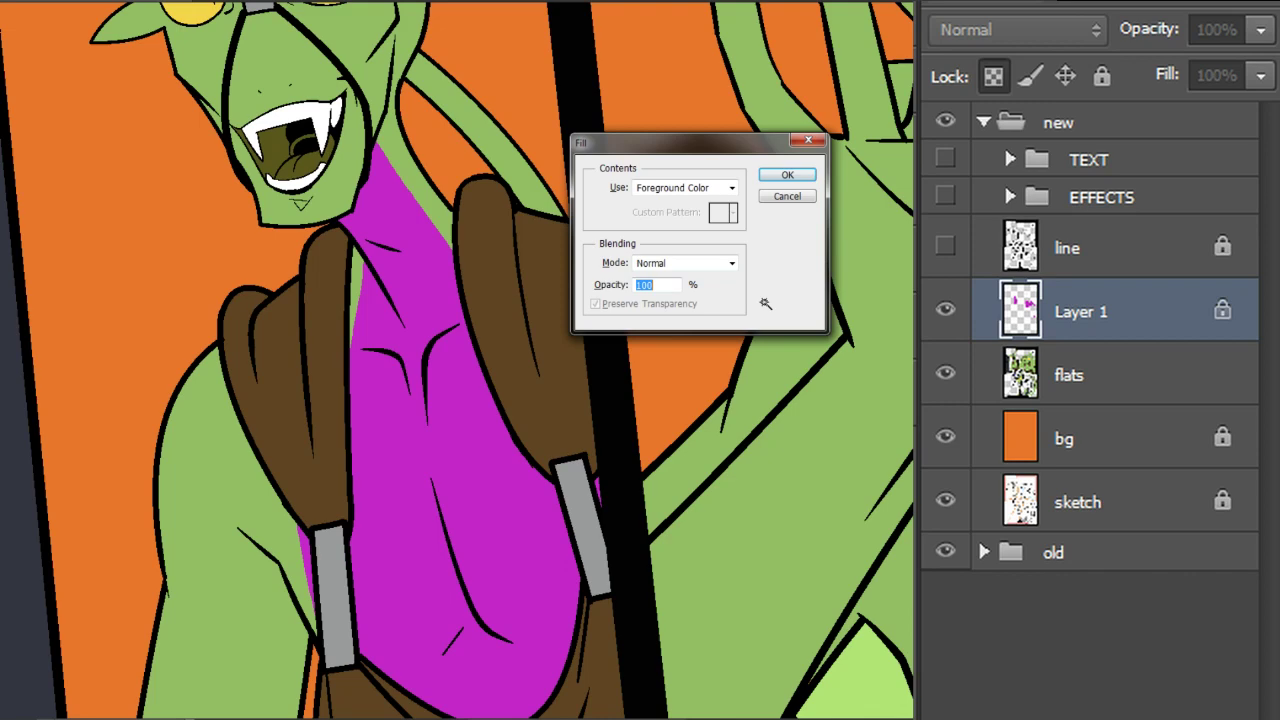
{"action": "key", "text": "Return"}
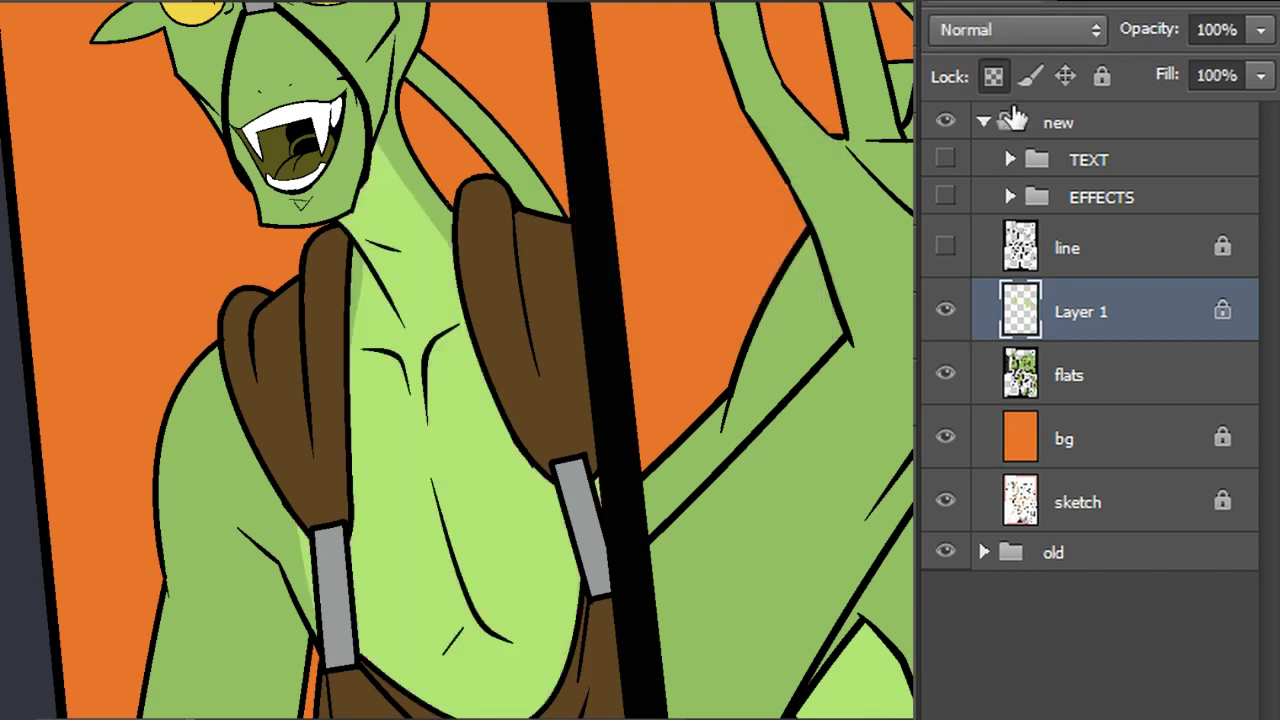
{"action": "left_click_drag", "start_coordinate": [800, 340], "coordinate": [211, 97]}
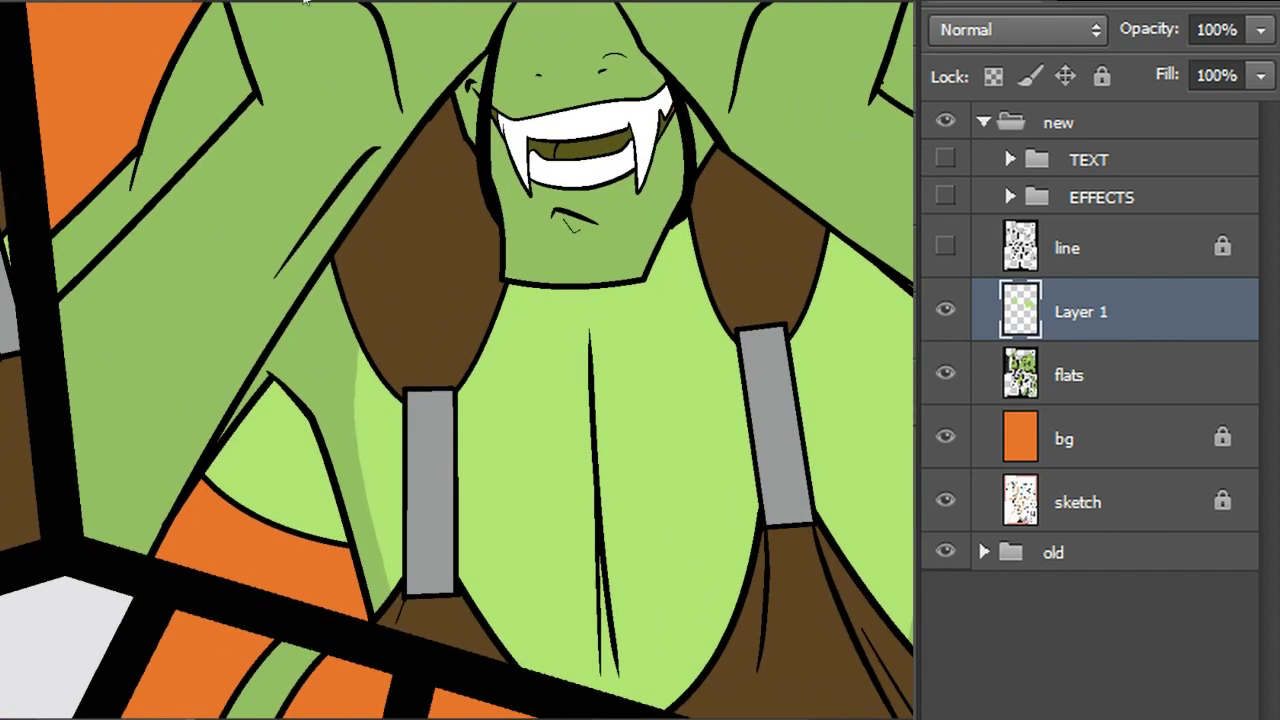
Refine the side edge of the light green chest area beside the strap in the upper-right panel
{"action": "left_click_drag", "start_coordinate": [358, 335], "coordinate": [423, 624]}
{"action": "key", "text": "ctrl+z"}
{"action": "key", "text": "ctrl+z"}
{"action": "mouse_move", "coordinate": [384, 540]}
{"action": "left_mouse_down"}
{"action": "mouse_move", "coordinate": [361, 370]}
{"action": "mouse_move", "coordinate": [380, 546]}
{"action": "left_mouse_up"}
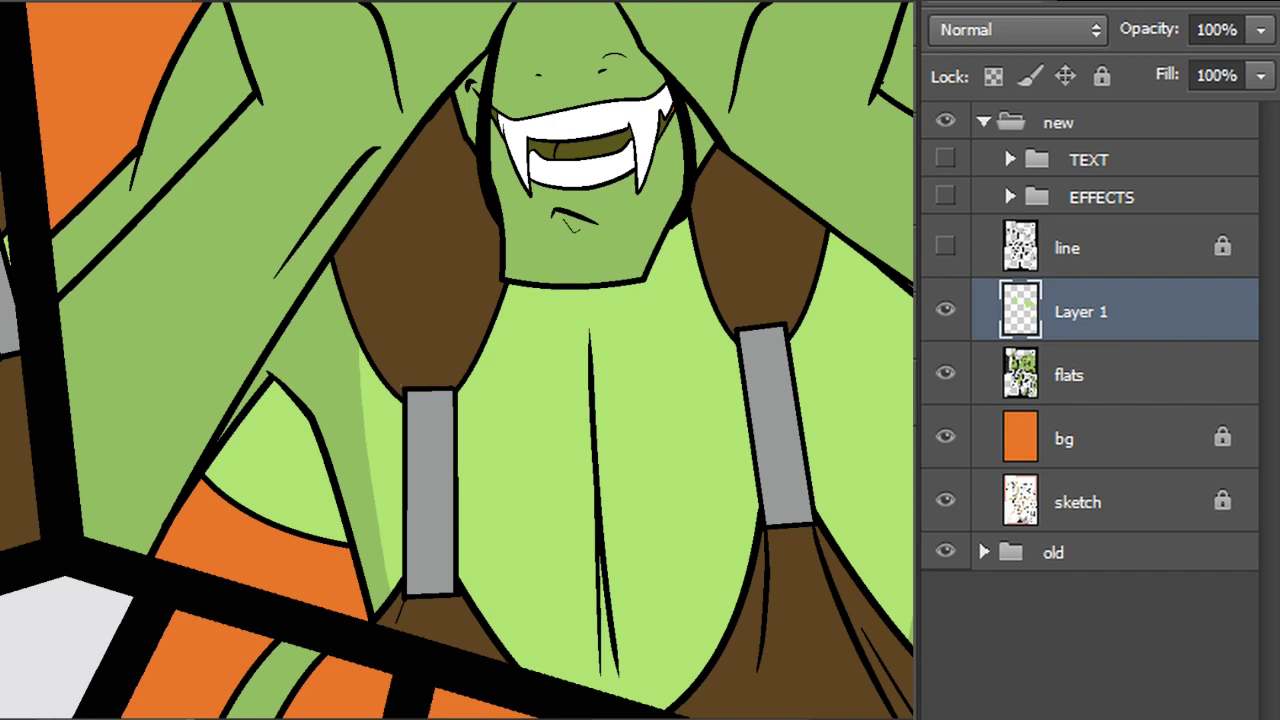
Draw two thin darker green segment lines across the insect's light green chest in the upper-right panel, redoing the uneven strokes
{"action": "left_click_drag", "start_coordinate": [470, 368], "coordinate": [585, 350]}
{"action": "key", "text": "ctrl+z"}
{"action": "left_click_drag", "start_coordinate": [360, 380], "coordinate": [912, 394]}
{"action": "key", "text": "ctrl+z"}
{"action": "left_click_drag", "start_coordinate": [595, 385], "coordinate": [912, 396]}
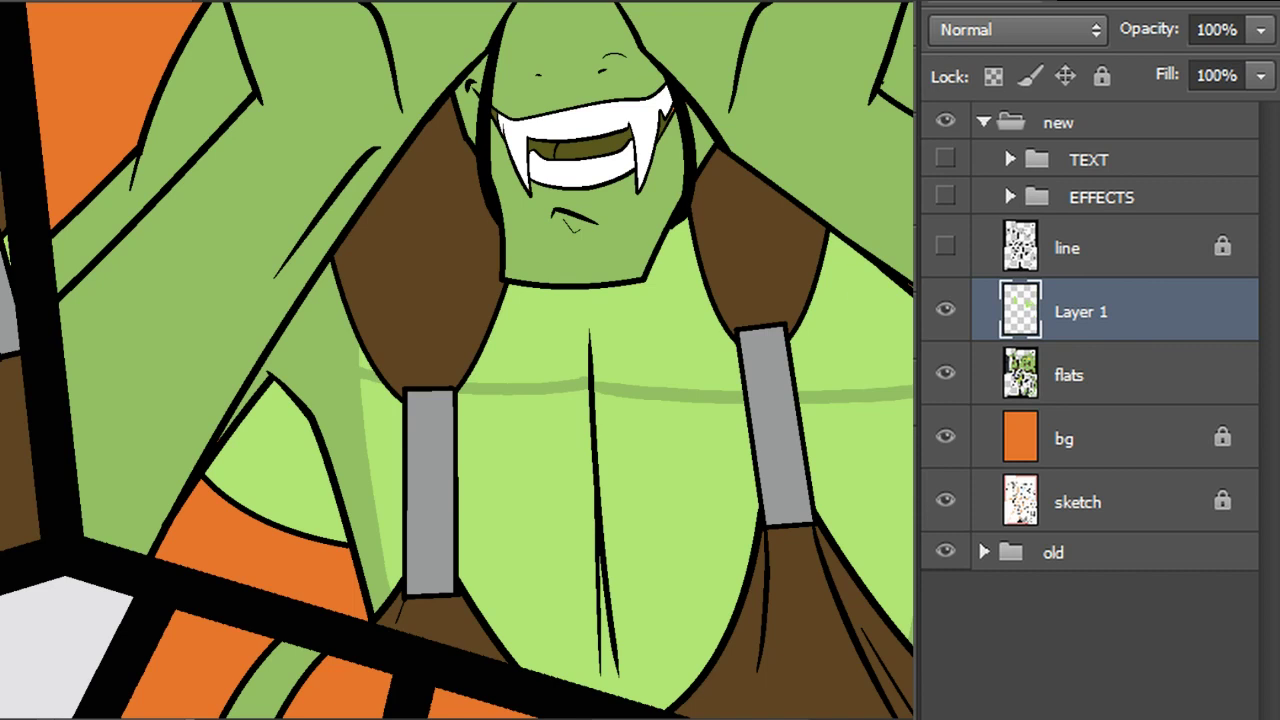
{"action": "left_click_drag", "start_coordinate": [480, 613], "coordinate": [740, 615]}
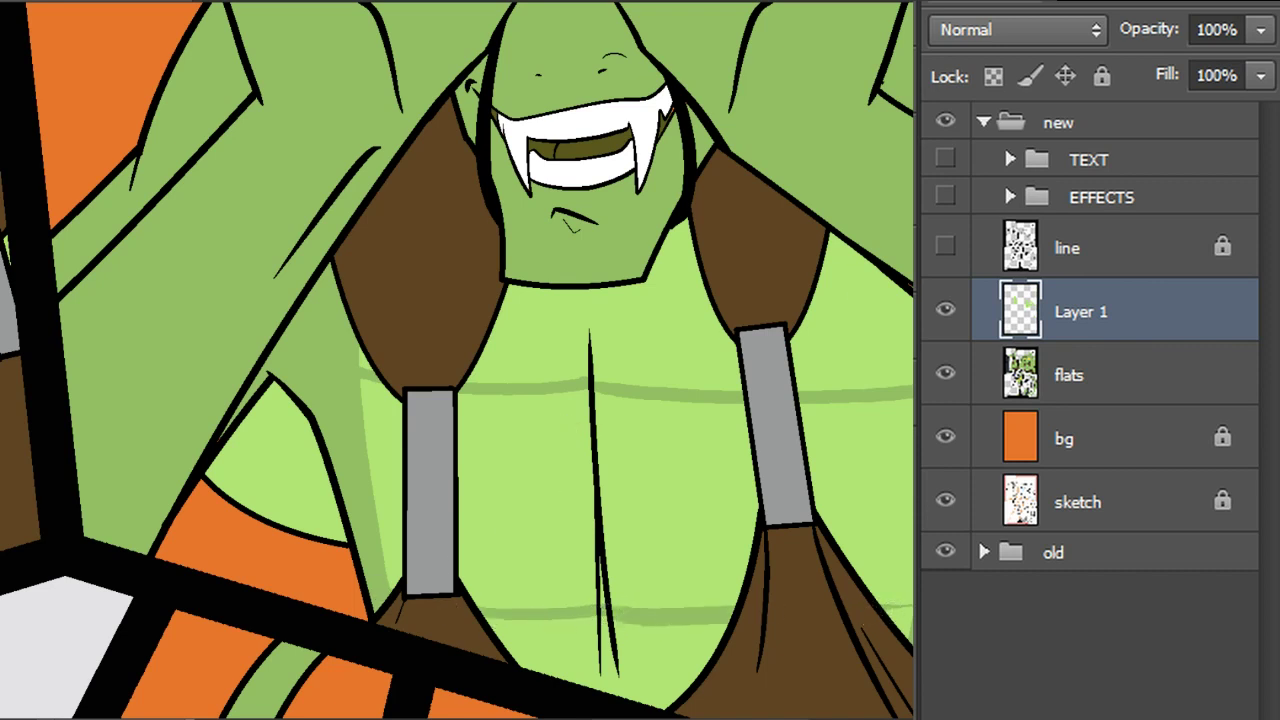
Draw curved darker green segment lines across the insect's neck, chest and belly in the upper-left panel
{"action": "mouse_move", "coordinate": [100, 180]}
{"action": "left_mouse_down"}
{"action": "mouse_move", "coordinate": [160, 287]}
{"action": "mouse_move", "coordinate": [700, 486]}
{"action": "mouse_move", "coordinate": [825, 320]}
{"action": "left_mouse_up"}
{"action": "left_click_drag", "start_coordinate": [543, 100], "coordinate": [499, 137]}
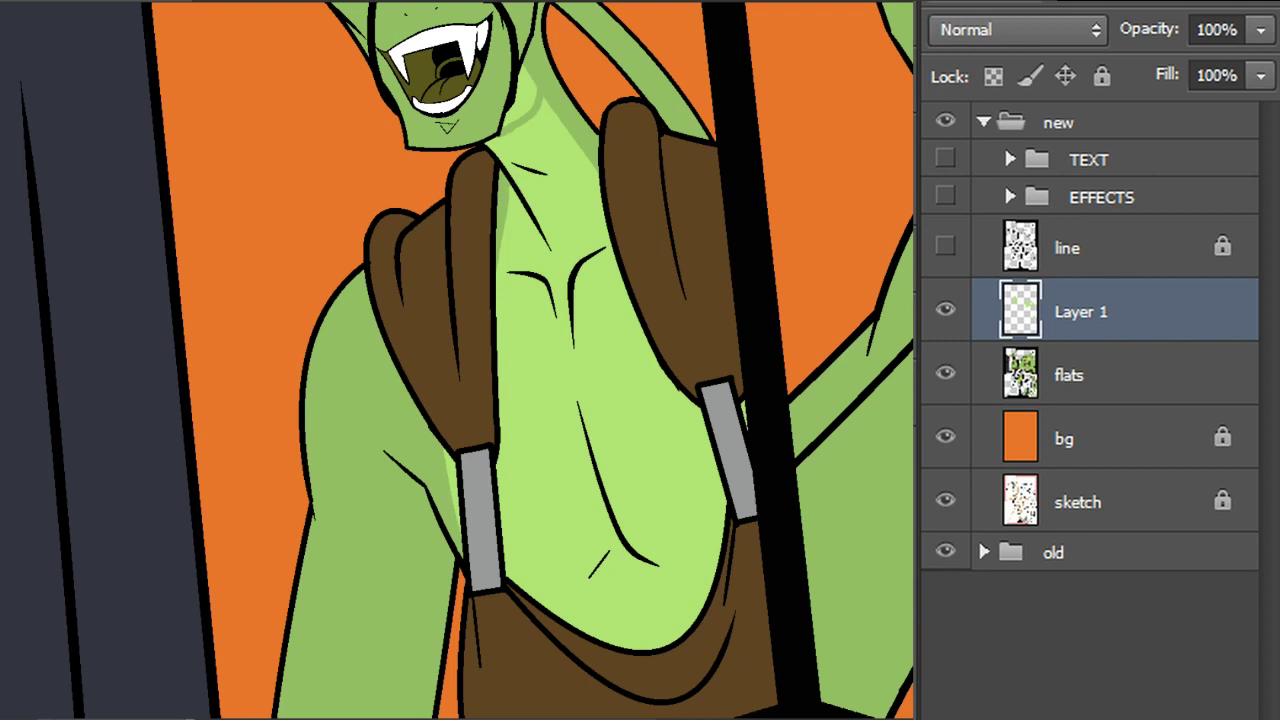
{"action": "left_click_drag", "start_coordinate": [526, 205], "coordinate": [608, 167]}
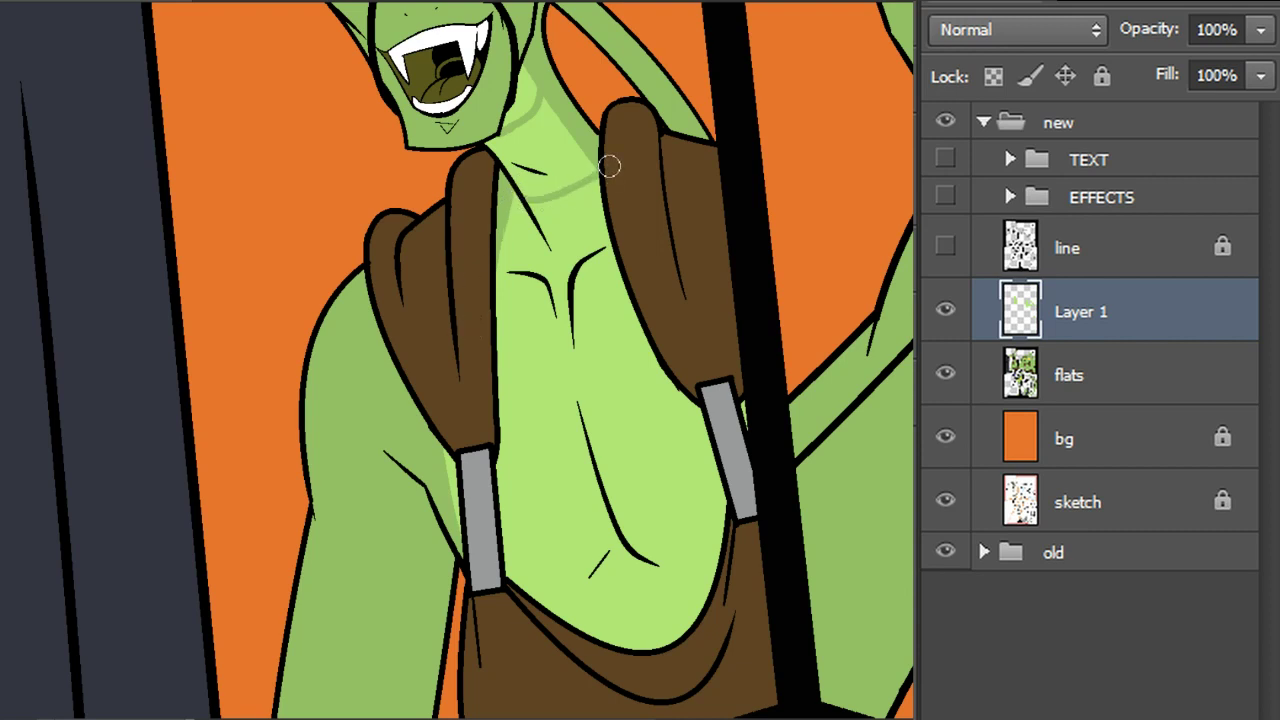
{"action": "key", "text": "ctrl+z"}
{"action": "left_click_drag", "start_coordinate": [525, 203], "coordinate": [600, 171]}
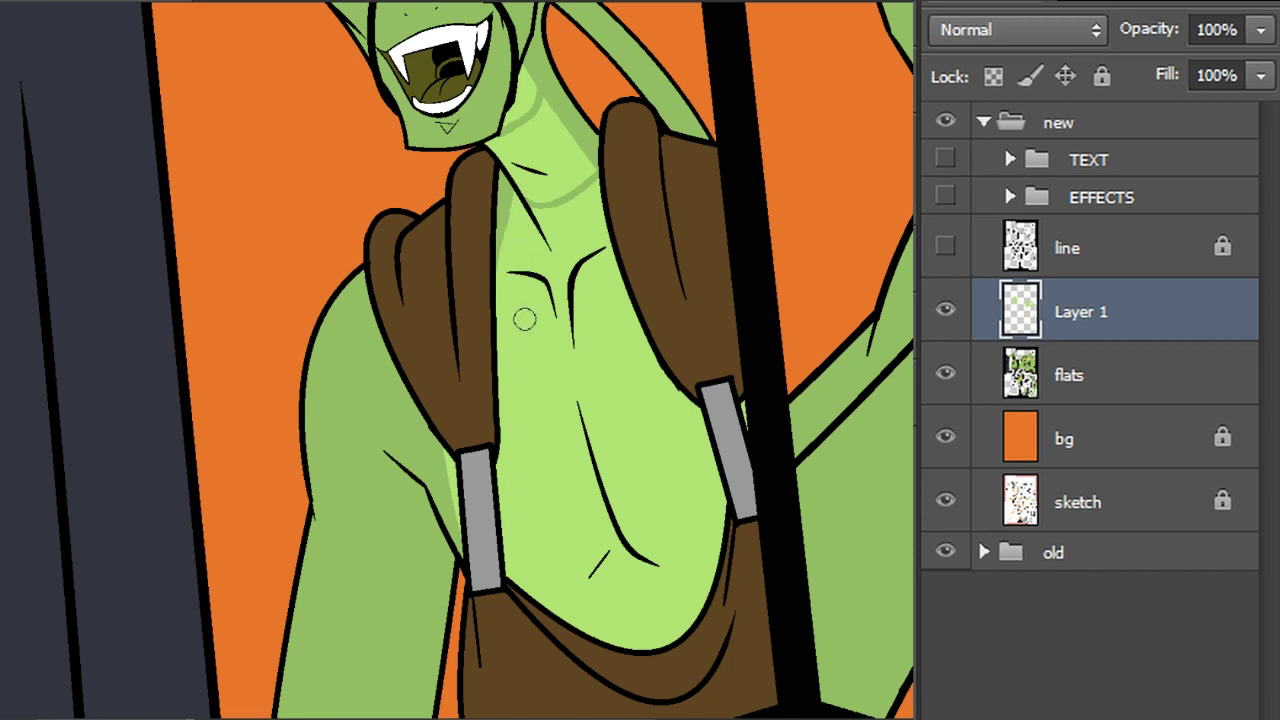
{"action": "left_click_drag", "start_coordinate": [495, 291], "coordinate": [612, 278]}
{"action": "left_click_drag", "start_coordinate": [490, 450], "coordinate": [700, 420]}
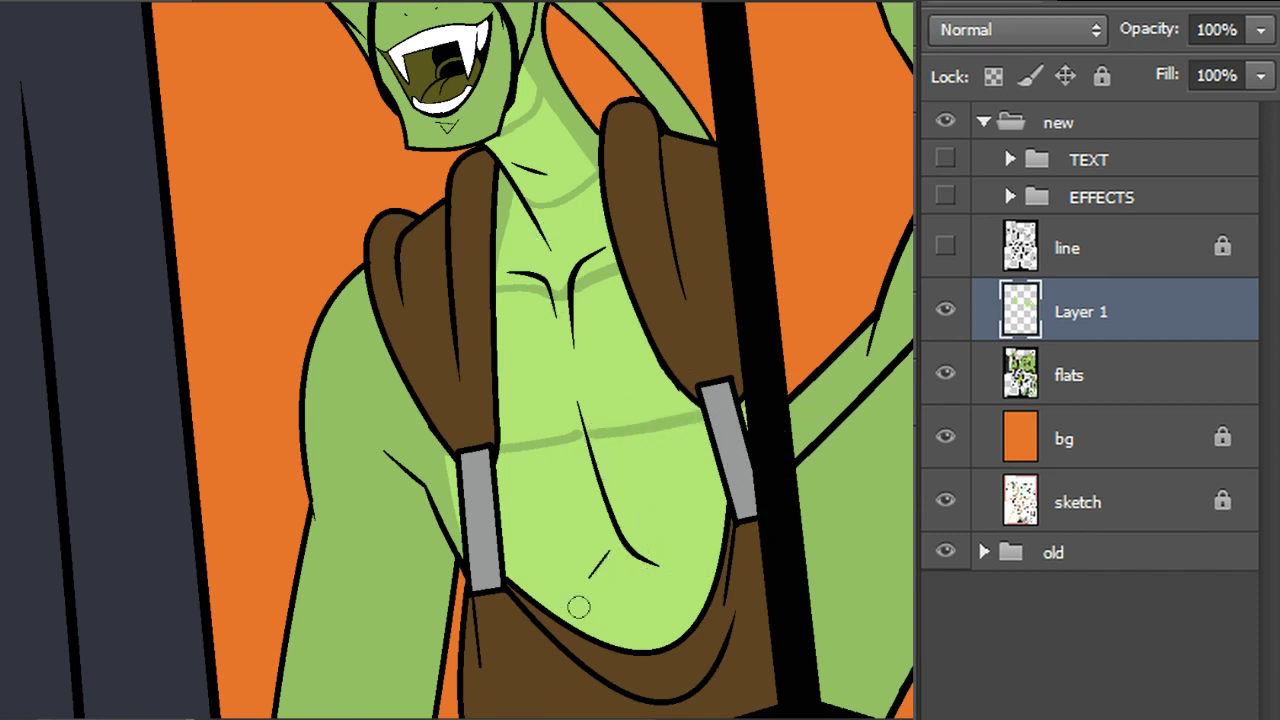
{"action": "left_click_drag", "start_coordinate": [523, 600], "coordinate": [716, 560]}
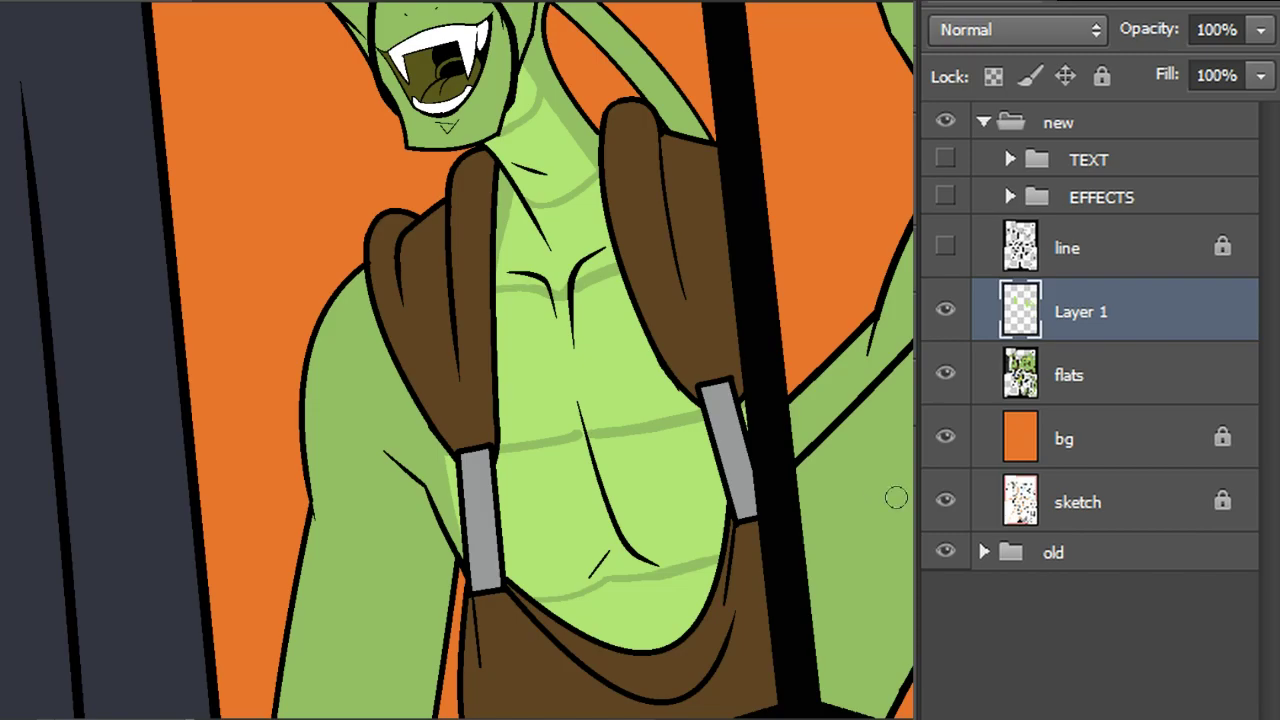
Add darker green segment lines to the light green throat of the insect in the full-body figure's panel
{"action": "left_click_drag", "start_coordinate": [600, 300], "coordinate": [649, 455]}
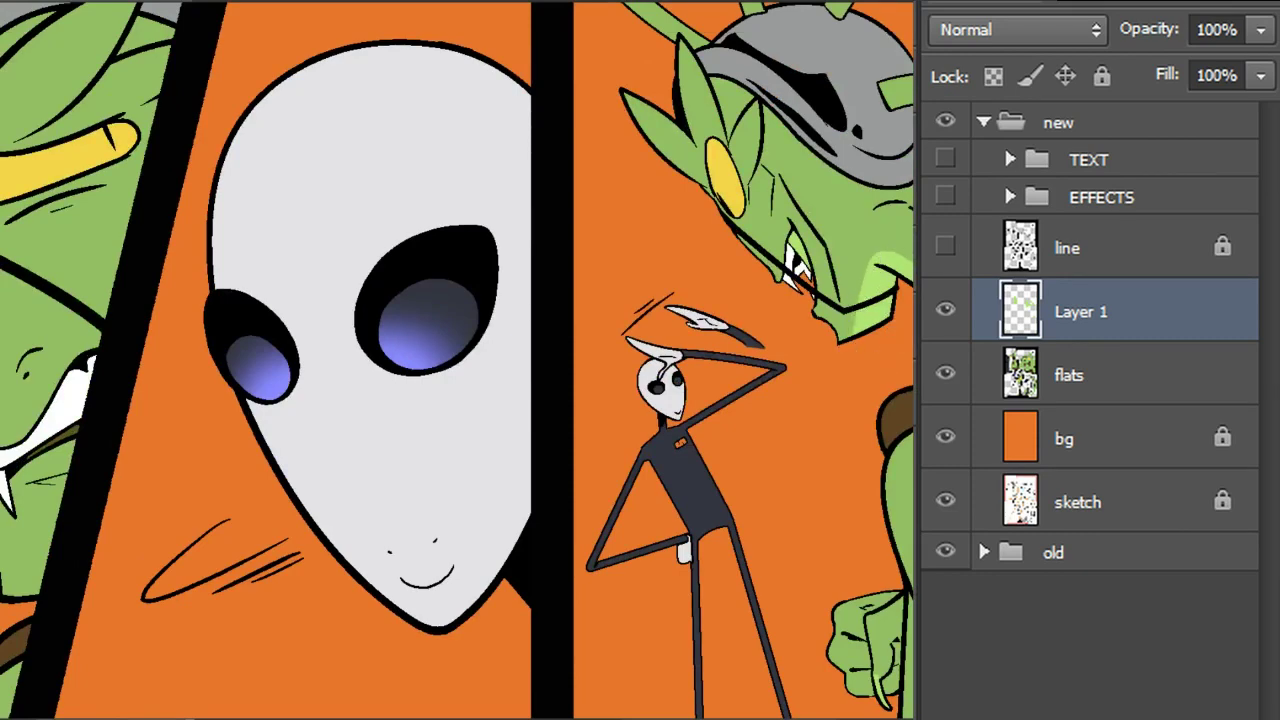
{"action": "mouse_move", "coordinate": [884, 252]}
{"action": "left_mouse_down"}
{"action": "mouse_move", "coordinate": [905, 255]}
{"action": "mouse_move", "coordinate": [887, 255]}
{"action": "mouse_move", "coordinate": [904, 265]}
{"action": "mouse_move", "coordinate": [904, 290]}
{"action": "mouse_move", "coordinate": [881, 292]}
{"action": "mouse_move", "coordinate": [904, 285]}
{"action": "left_mouse_up"}
{"action": "left_click_drag", "start_coordinate": [860, 336], "coordinate": [889, 316]}
Check the light skin areas in the lower panels and merge Layer 1 with the flats layer
{"action": "scroll", "coordinate": [458, 360], "scroll_direction": "down", "scroll_amount": 5}
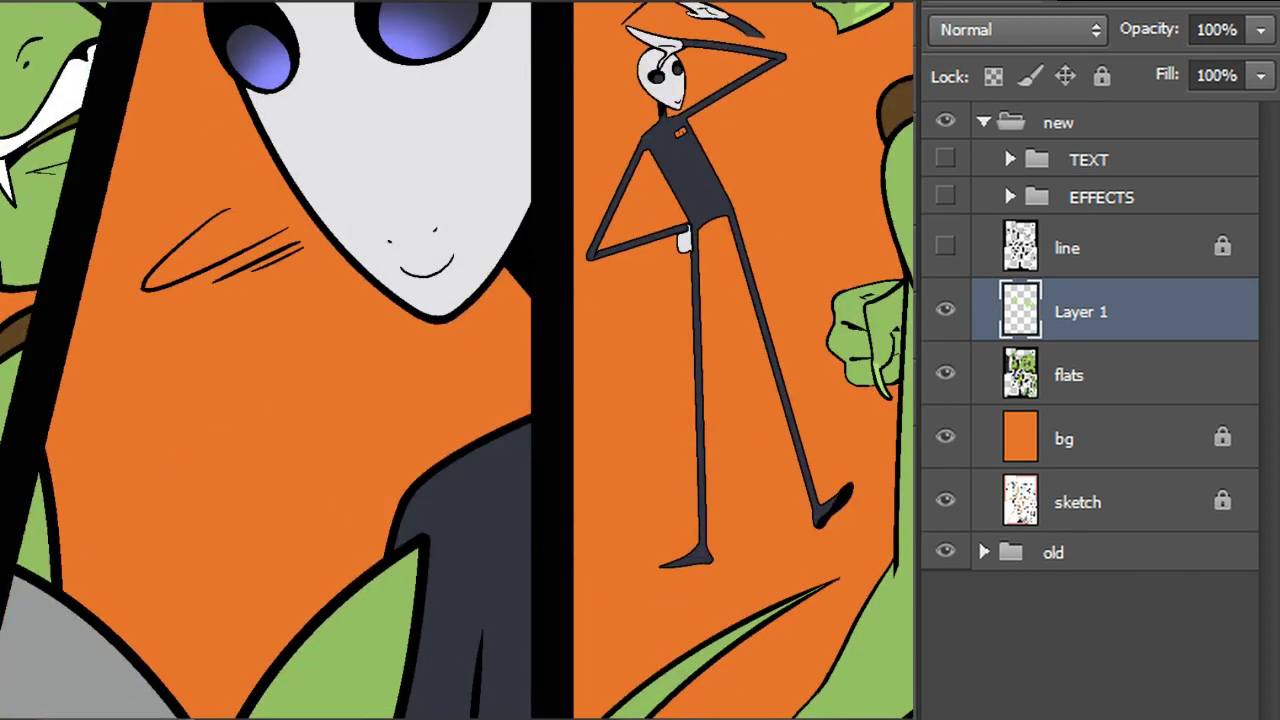
{"action": "scroll", "coordinate": [458, 360], "scroll_direction": "down", "scroll_amount": 6}
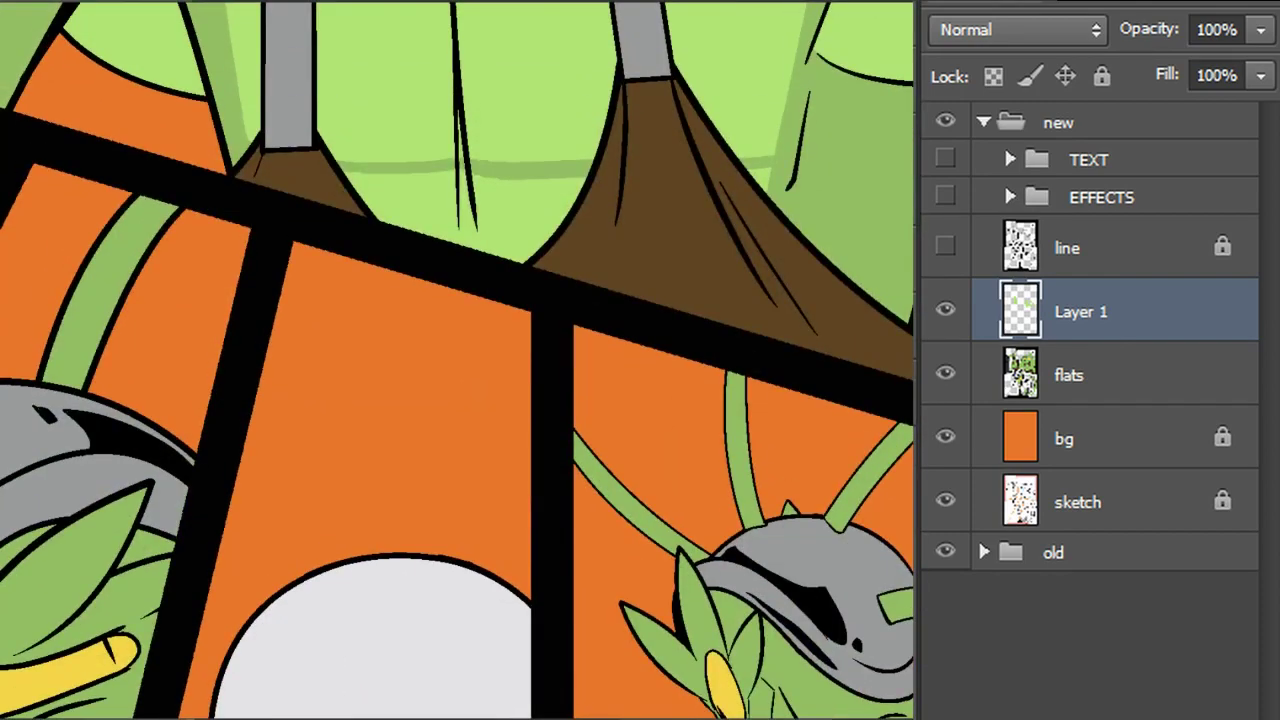
{"action": "scroll", "coordinate": [458, 360], "scroll_direction": "up", "scroll_amount": 5}
{"action": "scroll", "coordinate": [458, 360], "scroll_direction": "down", "scroll_amount": 1}
{"action": "left_click", "coordinate": [1090, 384], "text": "ctrl"}
{"action": "key", "text": "ctrl+e"}
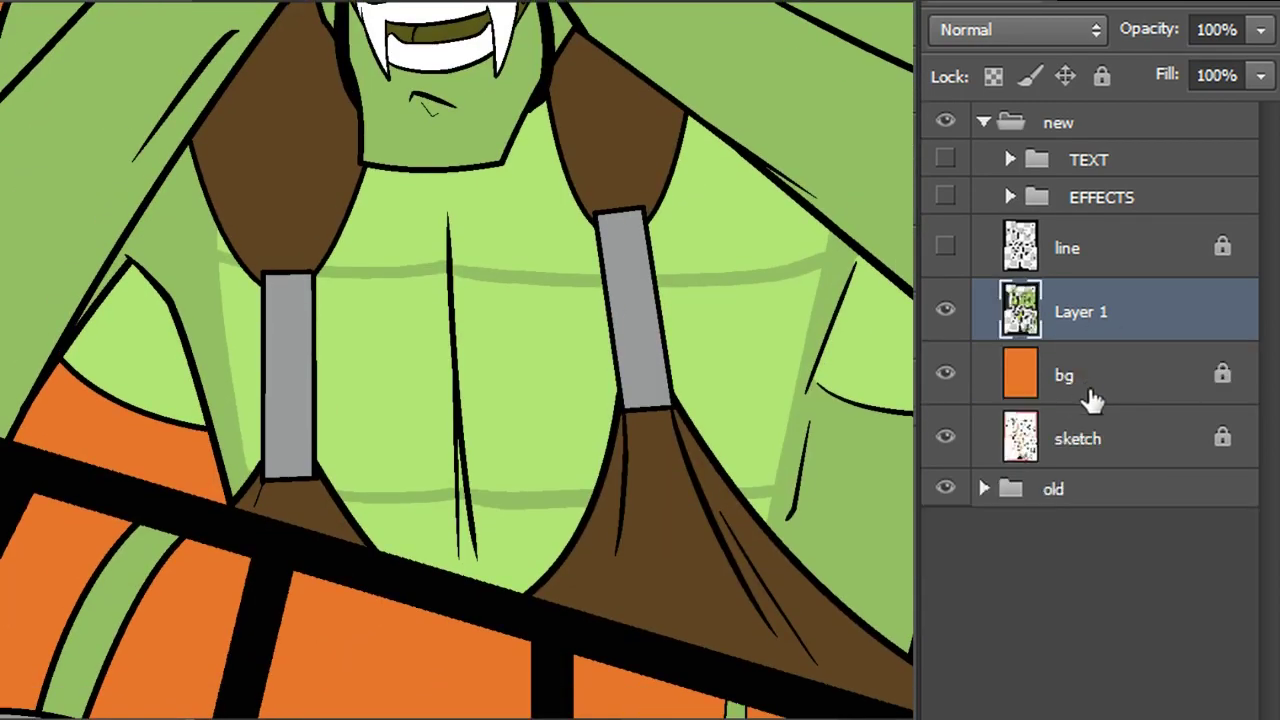
Add a new empty layer directly above the bg layer, beneath the merged flats
{"action": "left_click", "coordinate": [1102, 396]}
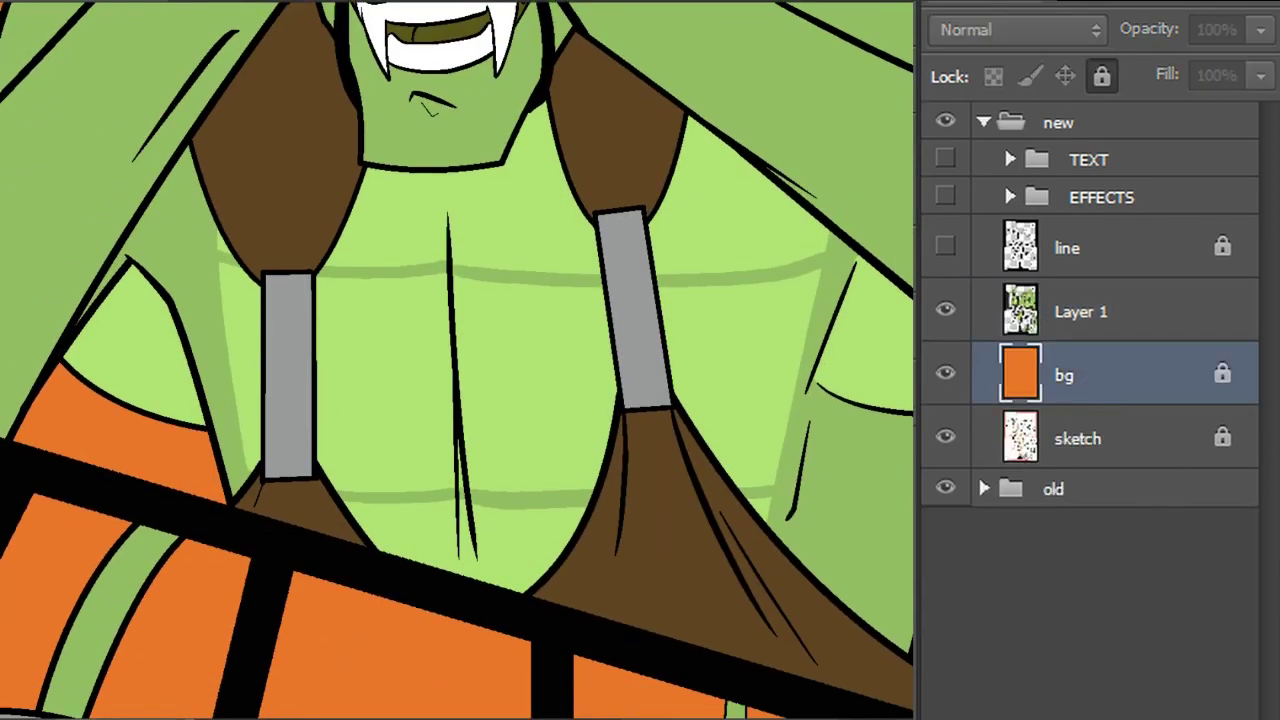
{"action": "key", "text": "ctrl+alt+shift+n"}
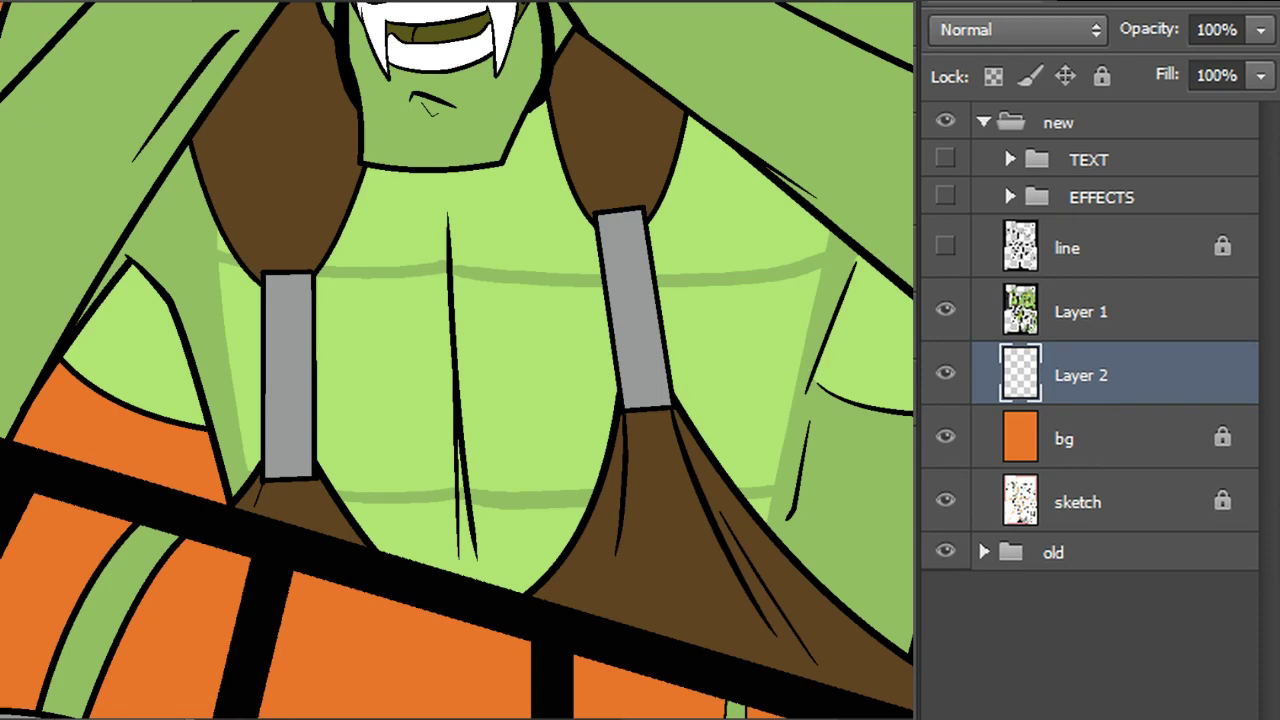
{"action": "right_click", "coordinate": [72, 11]}
{"action": "left_click", "coordinate": [65, 340]}
Patch the gaps in the upper panels' characters by painting beneath the flats on Layer 2
{"action": "left_click_drag", "start_coordinate": [306, 185], "coordinate": [617, 409]}
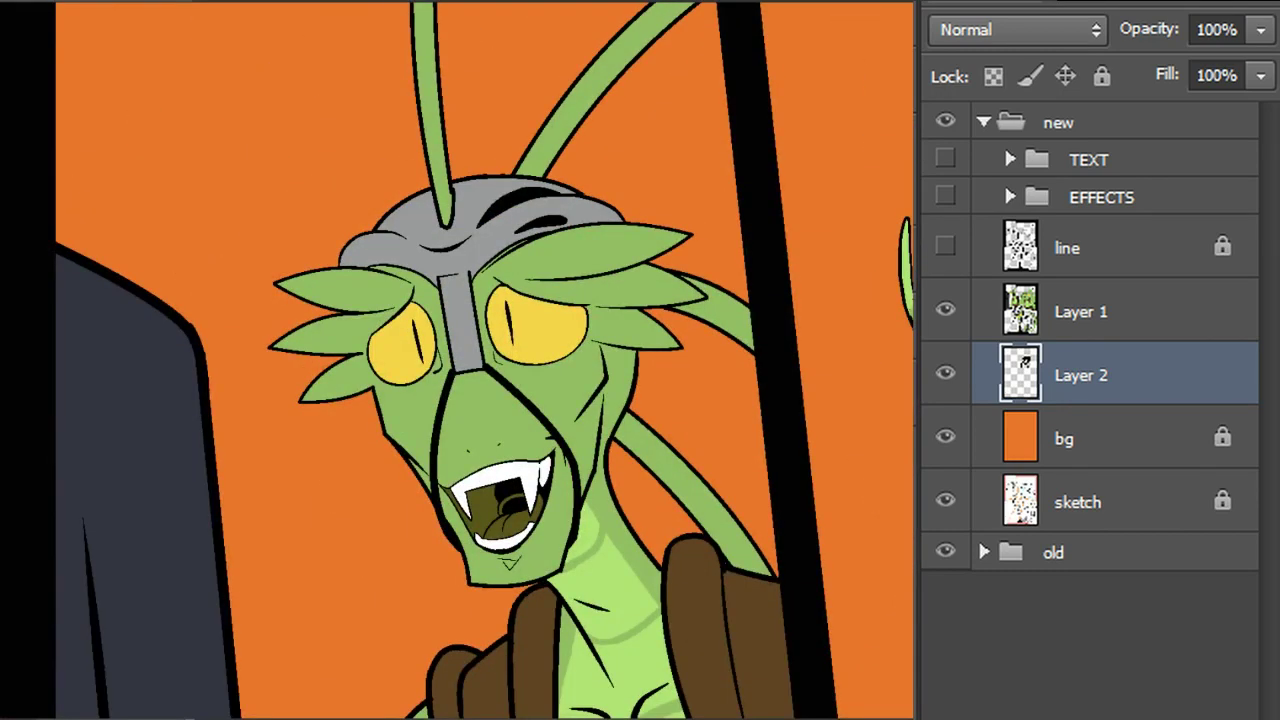
{"action": "left_click_drag", "start_coordinate": [485, 360], "coordinate": [495, 360]}
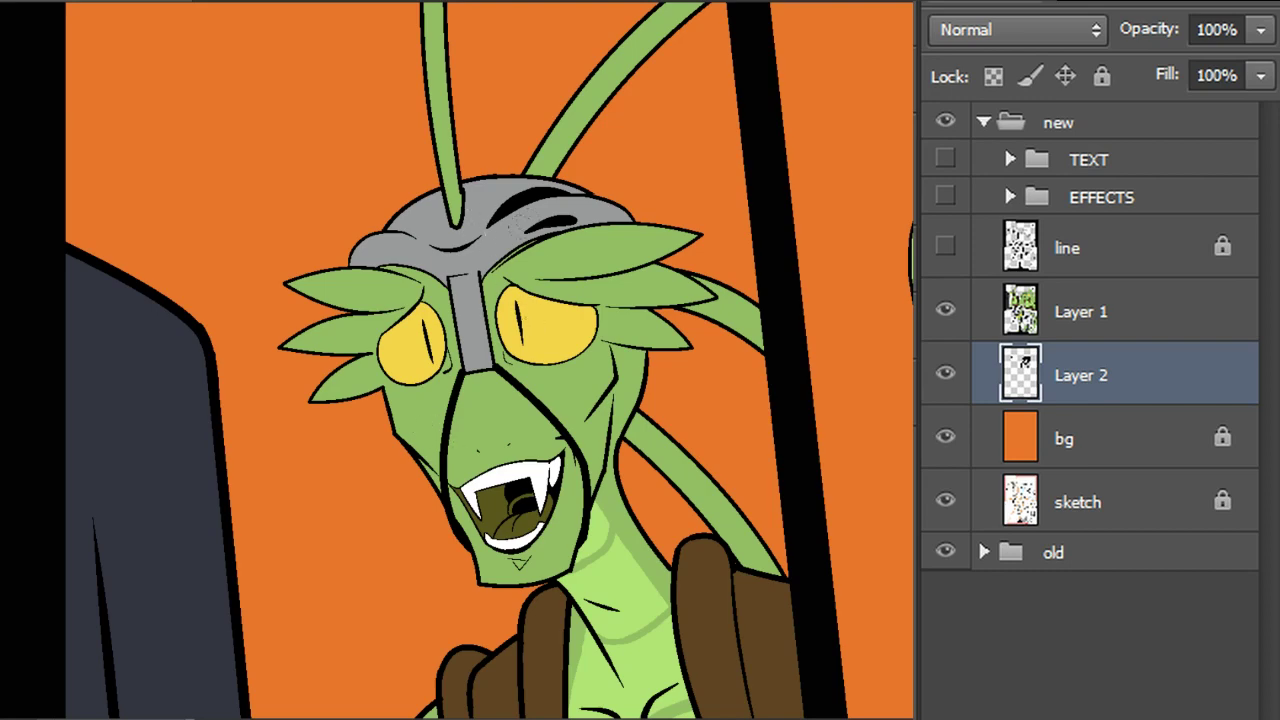
{"action": "left_click_drag", "start_coordinate": [480, 630], "coordinate": [528, 79]}
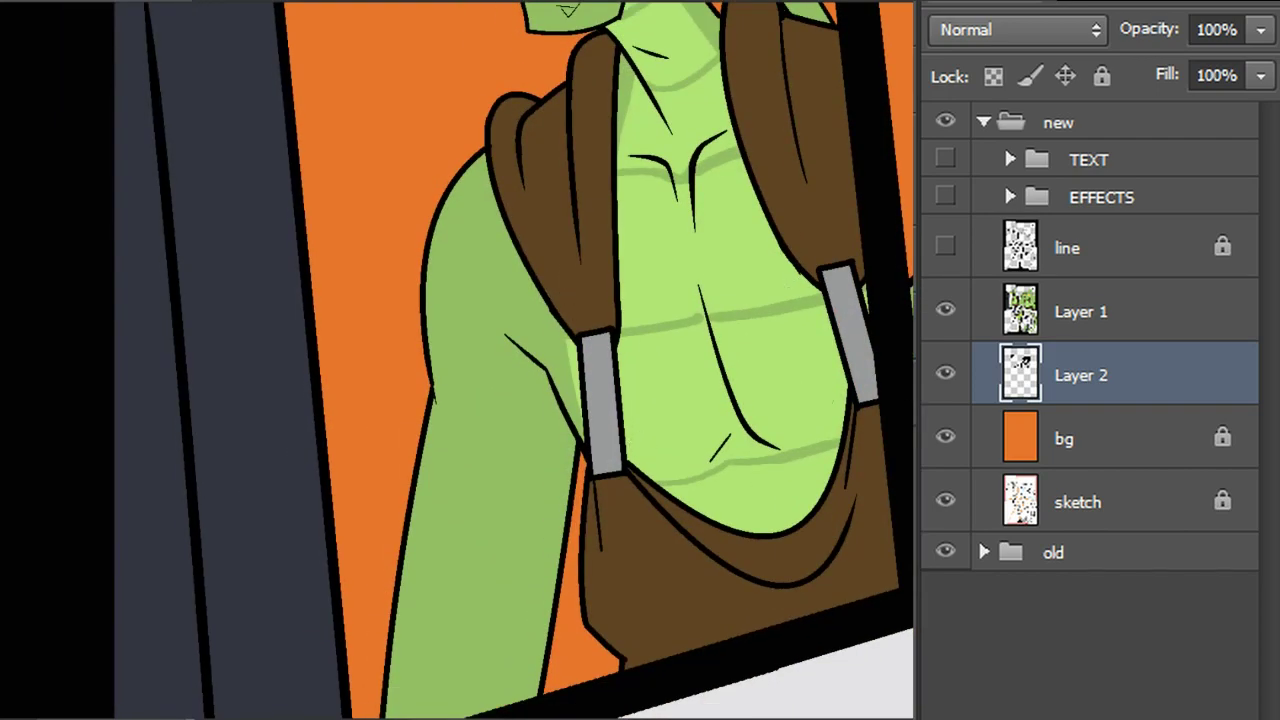
{"action": "left_click_drag", "start_coordinate": [480, 640], "coordinate": [480, 190]}
{"action": "left_click_drag", "start_coordinate": [480, 600], "coordinate": [480, 251]}
Patch the remaining gaps in the lower panels' characters on Layer 2, including the thin figure's orange chest badge
{"action": "left_click_drag", "start_coordinate": [760, 450], "coordinate": [287, 300]}
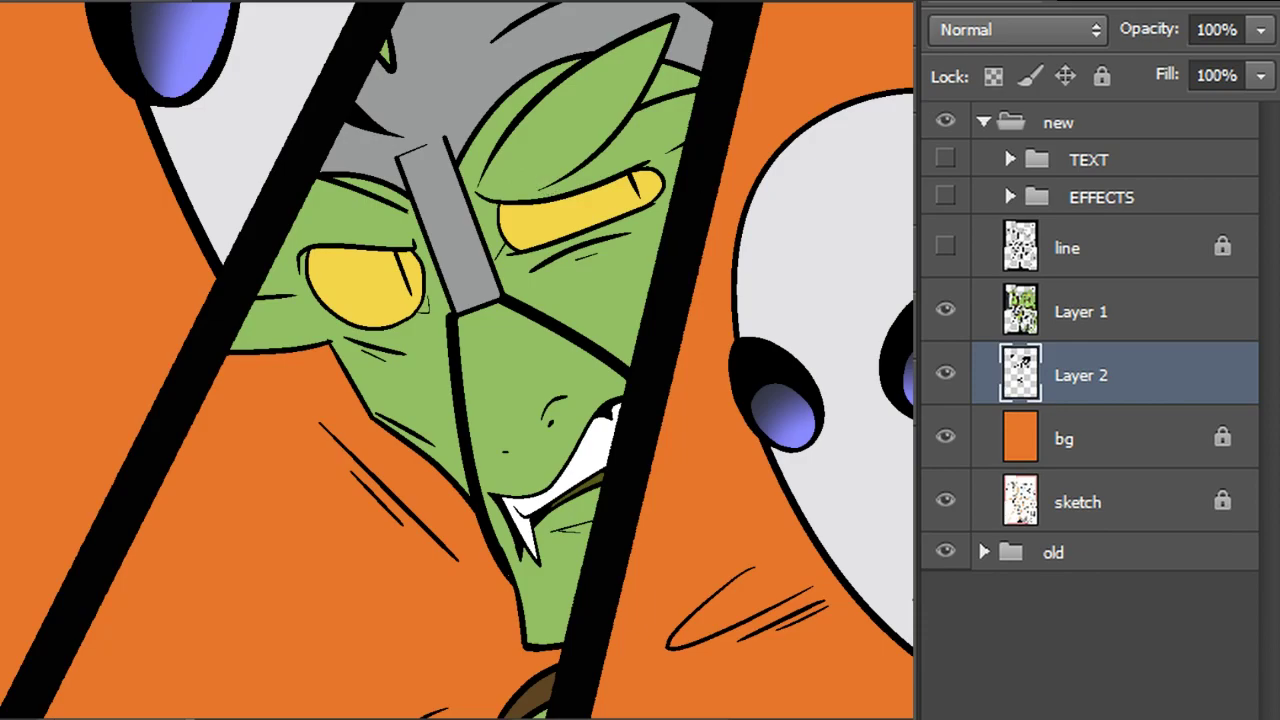
{"action": "left_click_drag", "start_coordinate": [460, 30], "coordinate": [417, 124]}
{"action": "left_click_drag", "start_coordinate": [460, 660], "coordinate": [538, 586]}
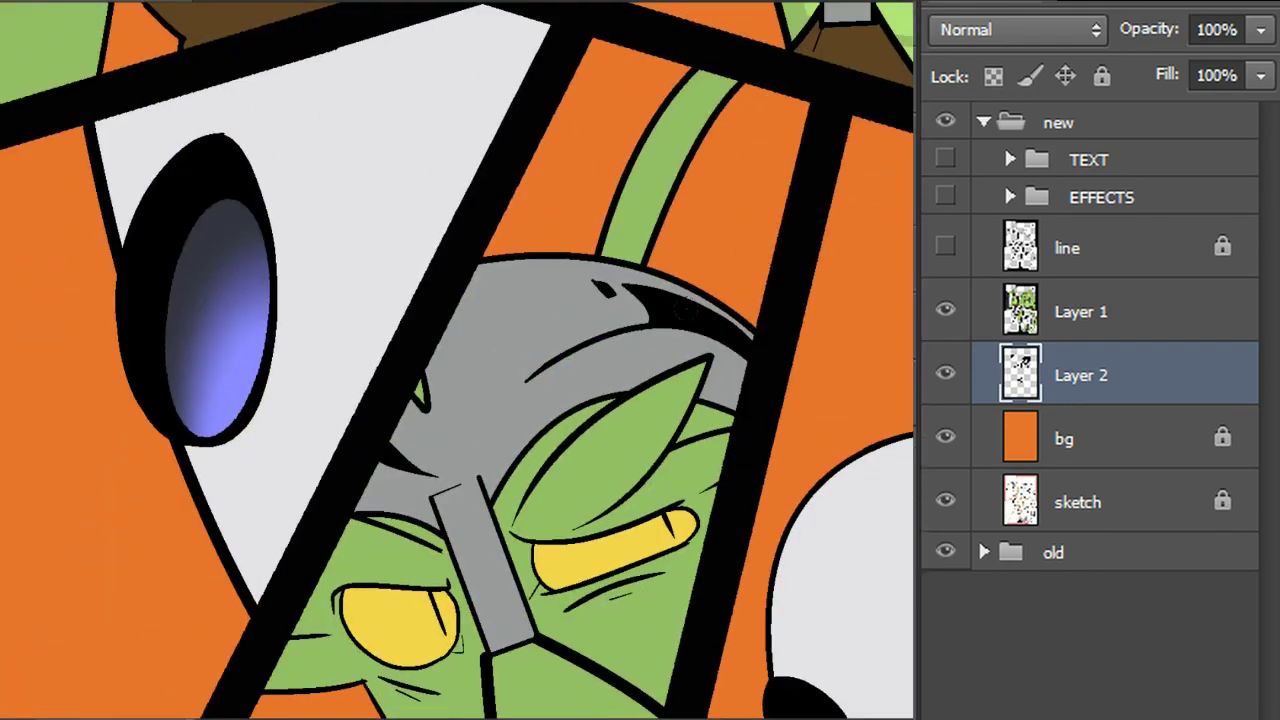
{"action": "left_click_drag", "start_coordinate": [600, 690], "coordinate": [593, 77]}
{"action": "left_click_drag", "start_coordinate": [675, 625], "coordinate": [588, 359]}
{"action": "left_click_drag", "start_coordinate": [700, 40], "coordinate": [194, 483]}
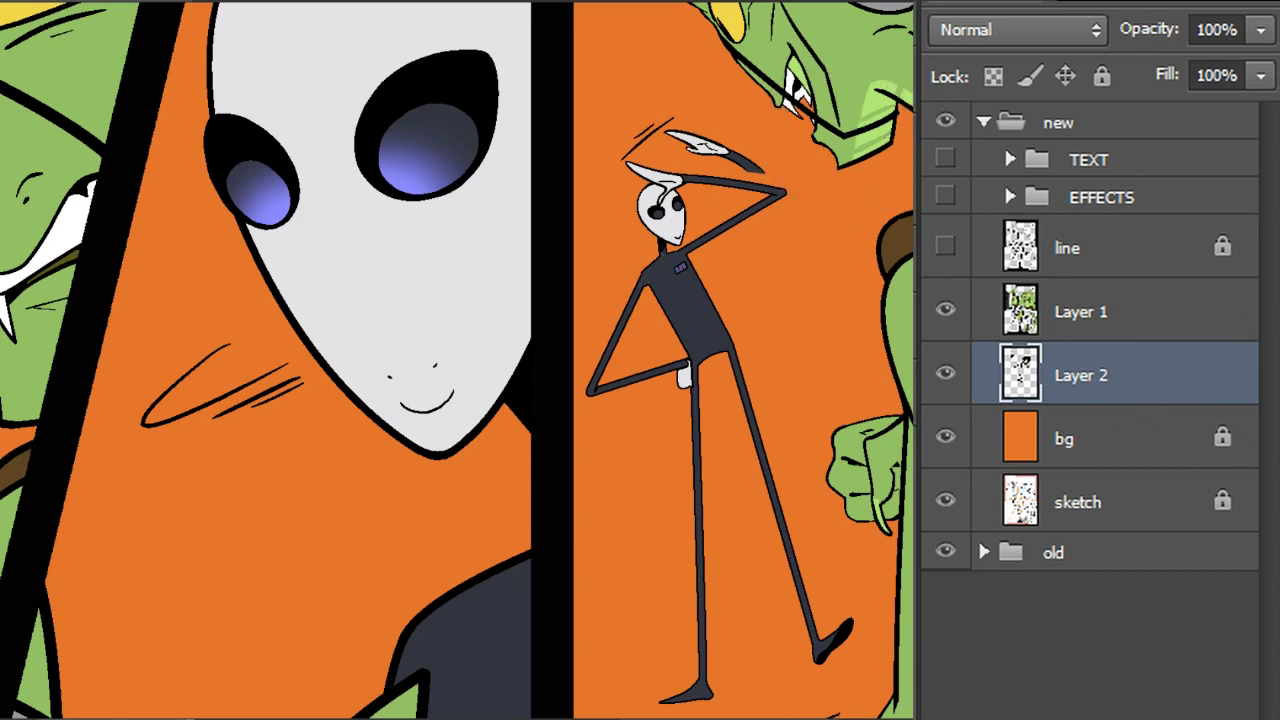
Check the lower panels for remaining gaps and merge Layer 2 into Layer 1
{"action": "scroll", "coordinate": [266, 360], "scroll_direction": "down", "scroll_amount": 5}
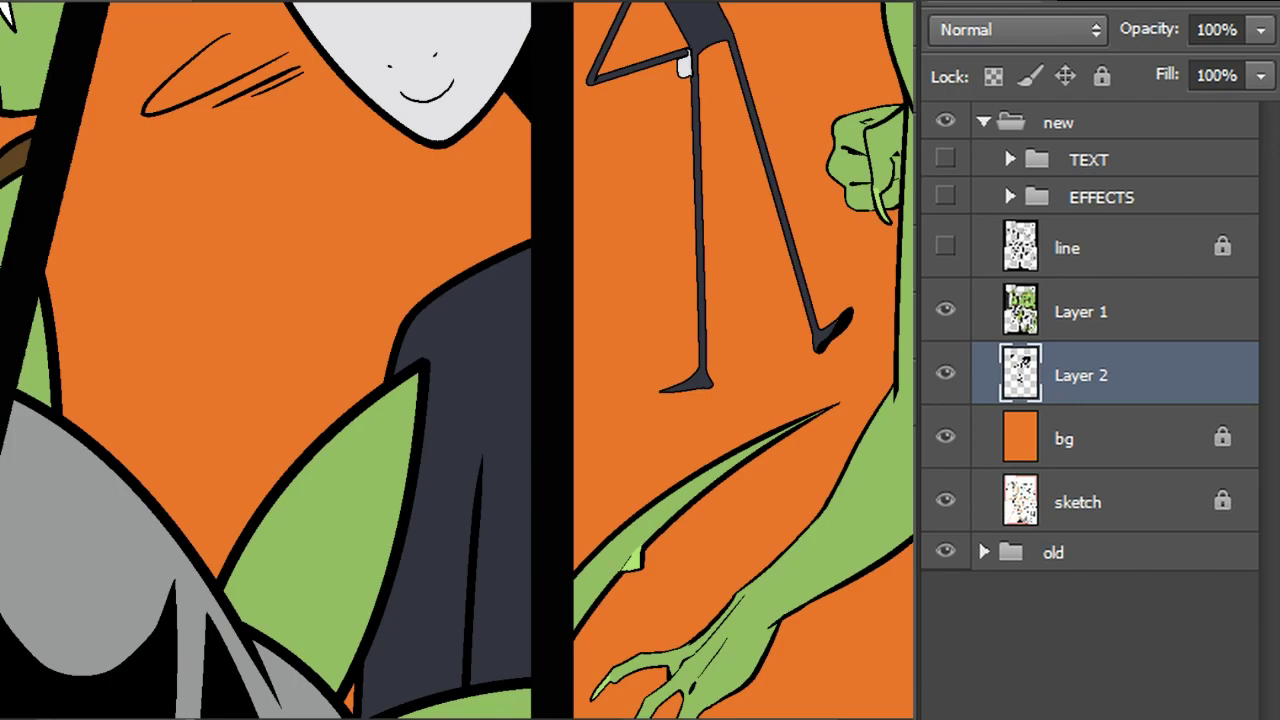
{"action": "scroll", "coordinate": [266, 360], "scroll_direction": "down", "scroll_amount": 3}
{"action": "scroll", "coordinate": [817, 436], "scroll_direction": "up", "scroll_amount": 6}
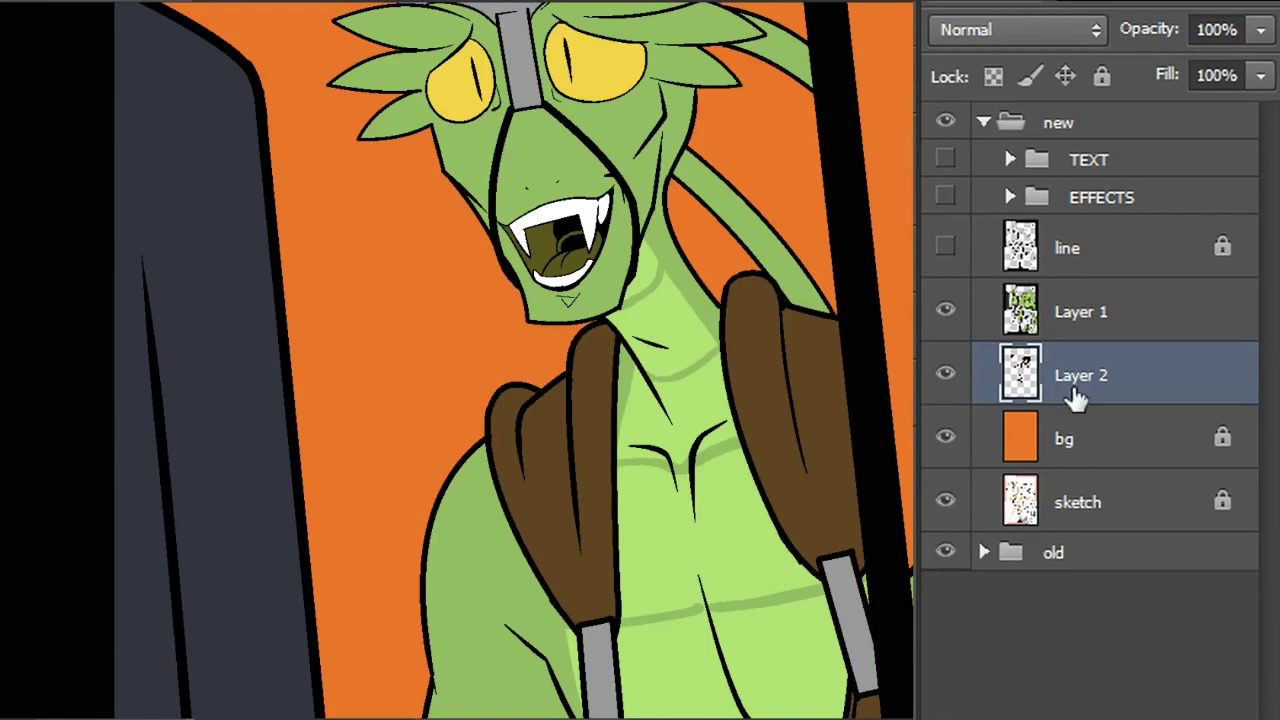
{"action": "left_click", "coordinate": [1092, 312], "text": "shift"}
{"action": "key", "text": "ctrl+e"}
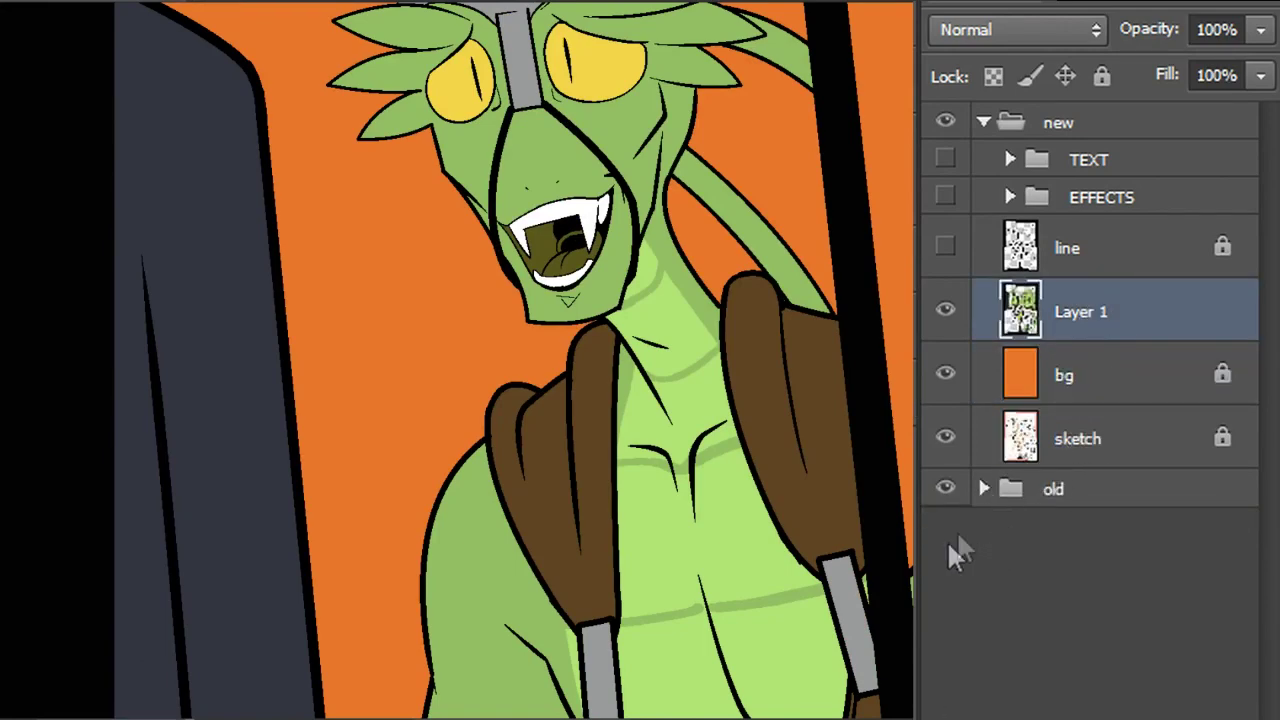
Copy the grey background layer from the old group to directly above the orange bg layer, leaving the old group collapsed
{"action": "left_click", "coordinate": [984, 489]}
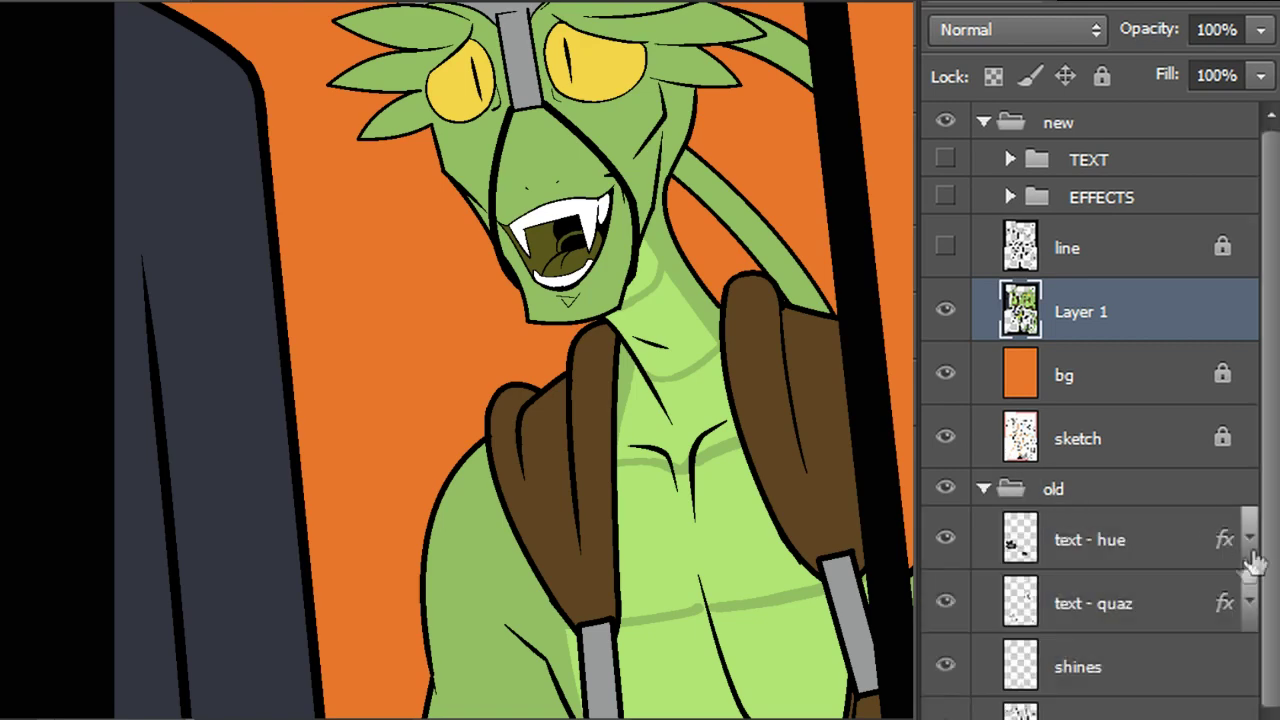
{"action": "scroll", "coordinate": [1248, 568], "scroll_direction": "down", "scroll_amount": 3}
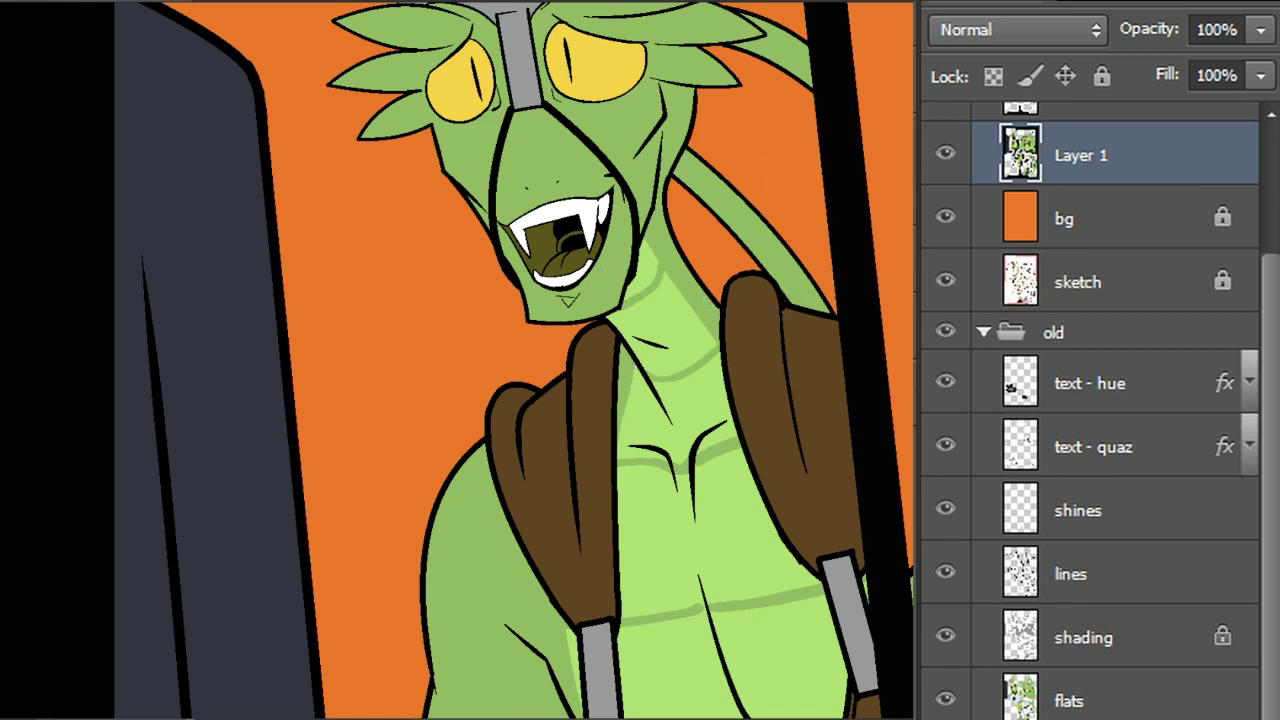
{"action": "left_click", "coordinate": [1100, 718]}
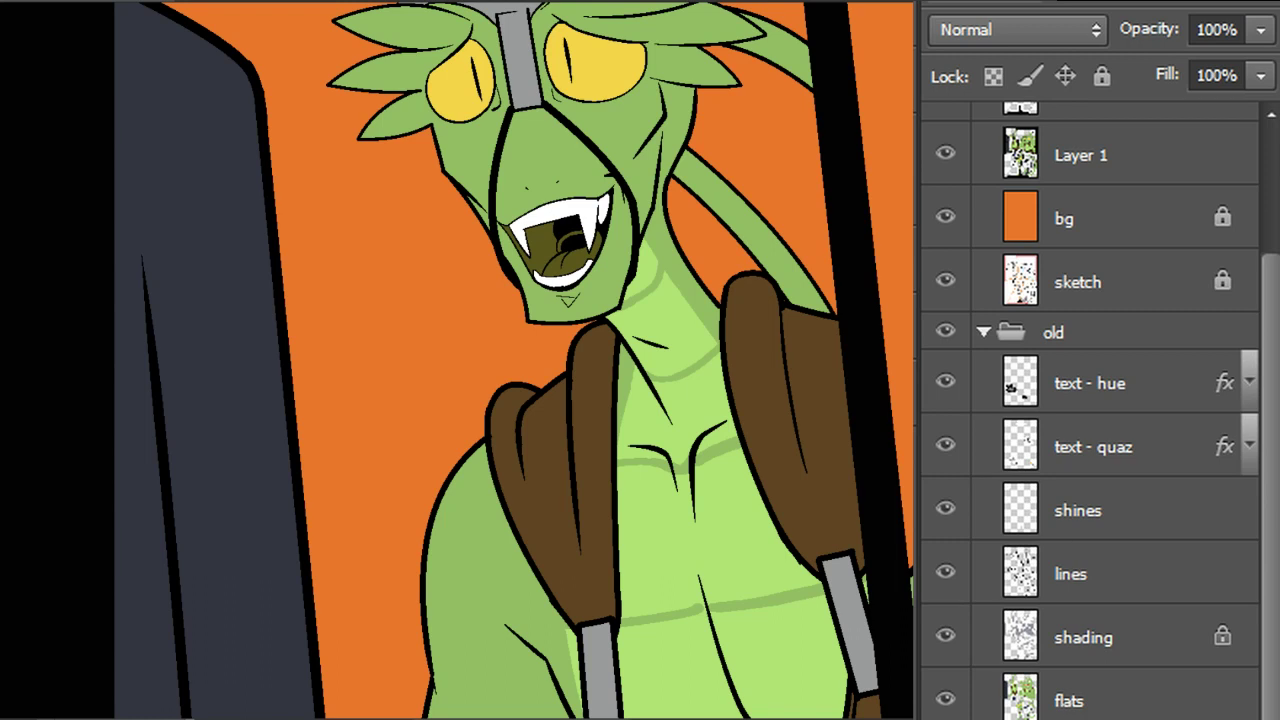
{"action": "left_click_drag", "start_coordinate": [1103, 712], "coordinate": [1103, 188]}
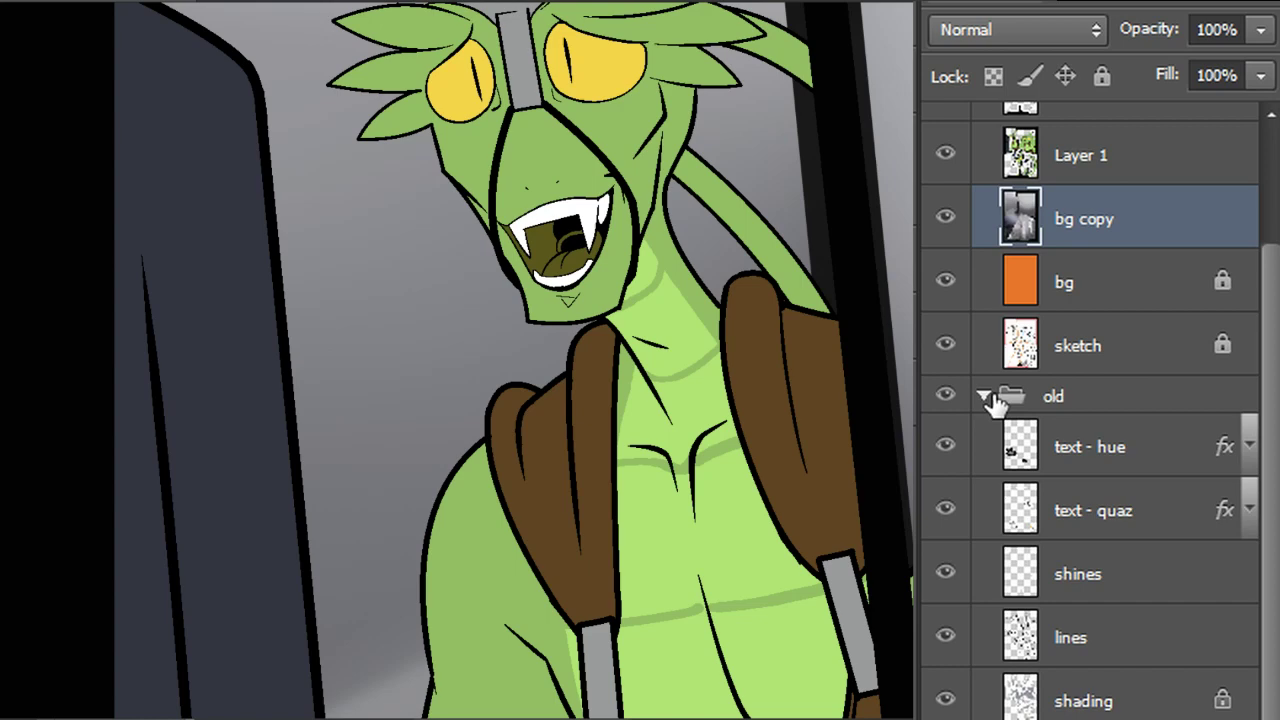
{"action": "left_click", "coordinate": [986, 396]}
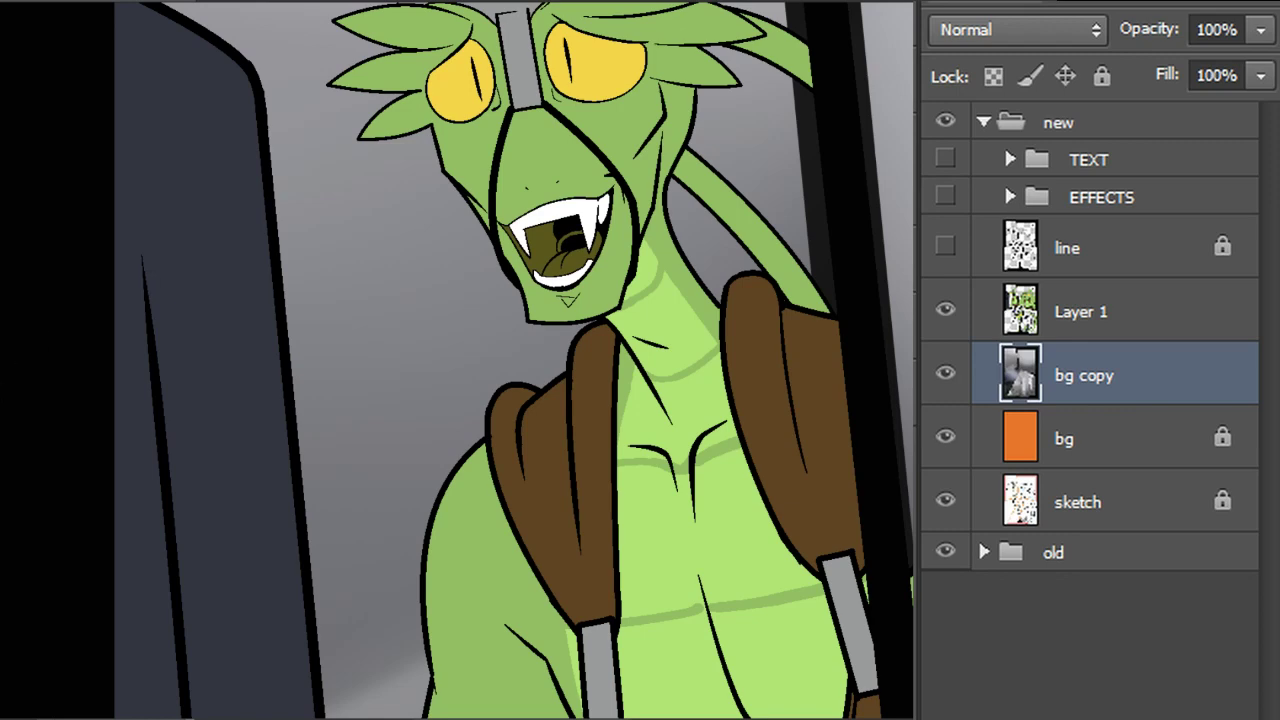
Switch to Adobe Bridge and preview the earlier comic pages ch_12_386, ch_12_387 and ch_12_388 for their backgrounds
{"action": "key", "text": "ctrl+0"}
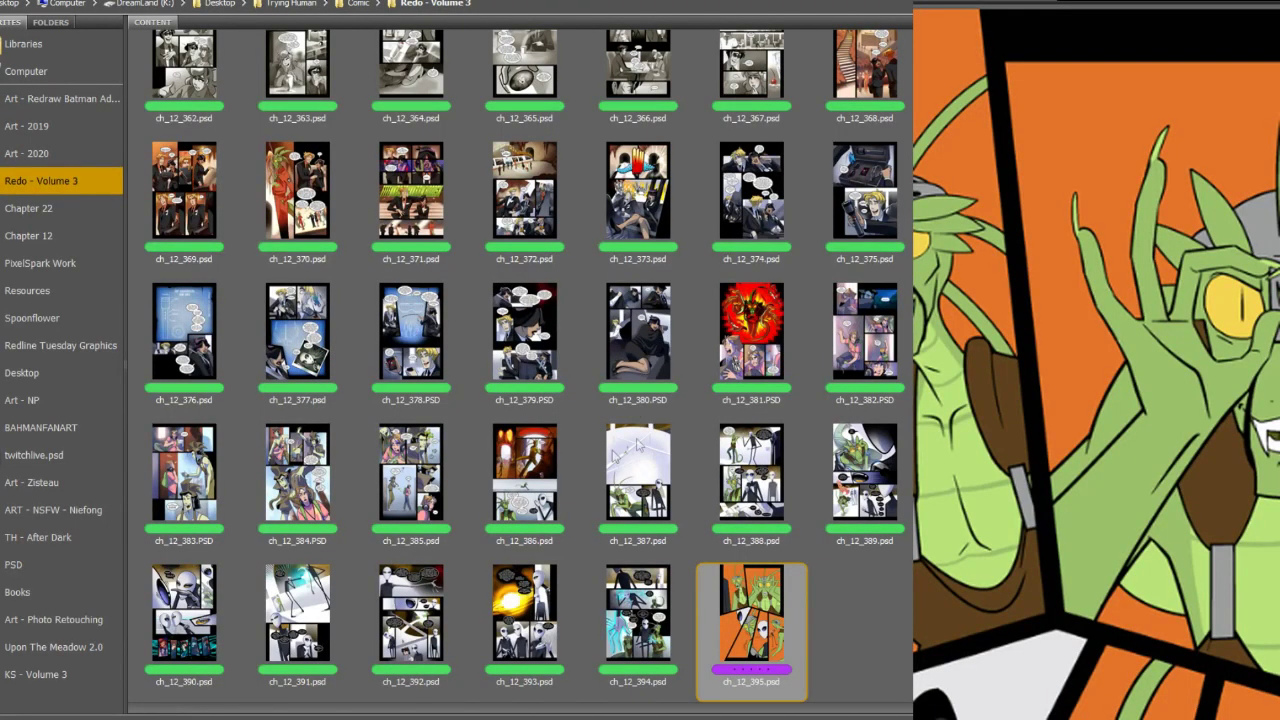
{"action": "left_click", "coordinate": [563, 497]}
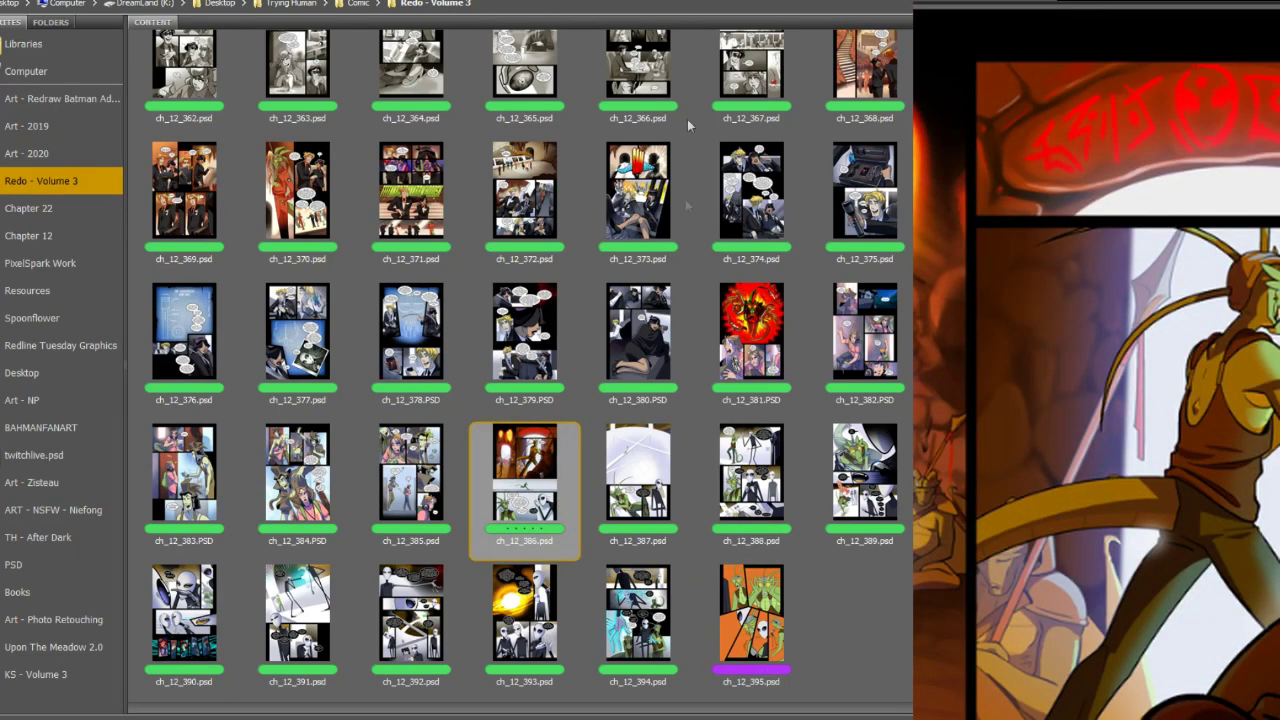
{"action": "left_click", "coordinate": [644, 458]}
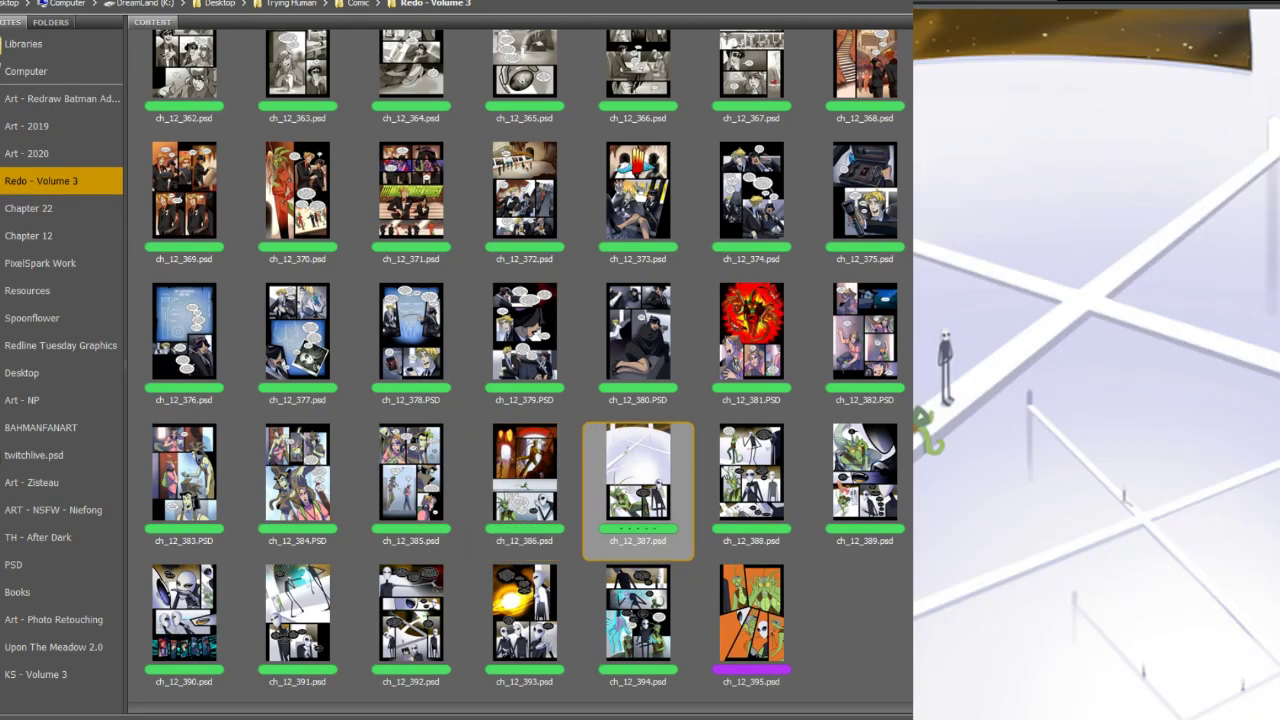
{"action": "left_click", "coordinate": [749, 478]}
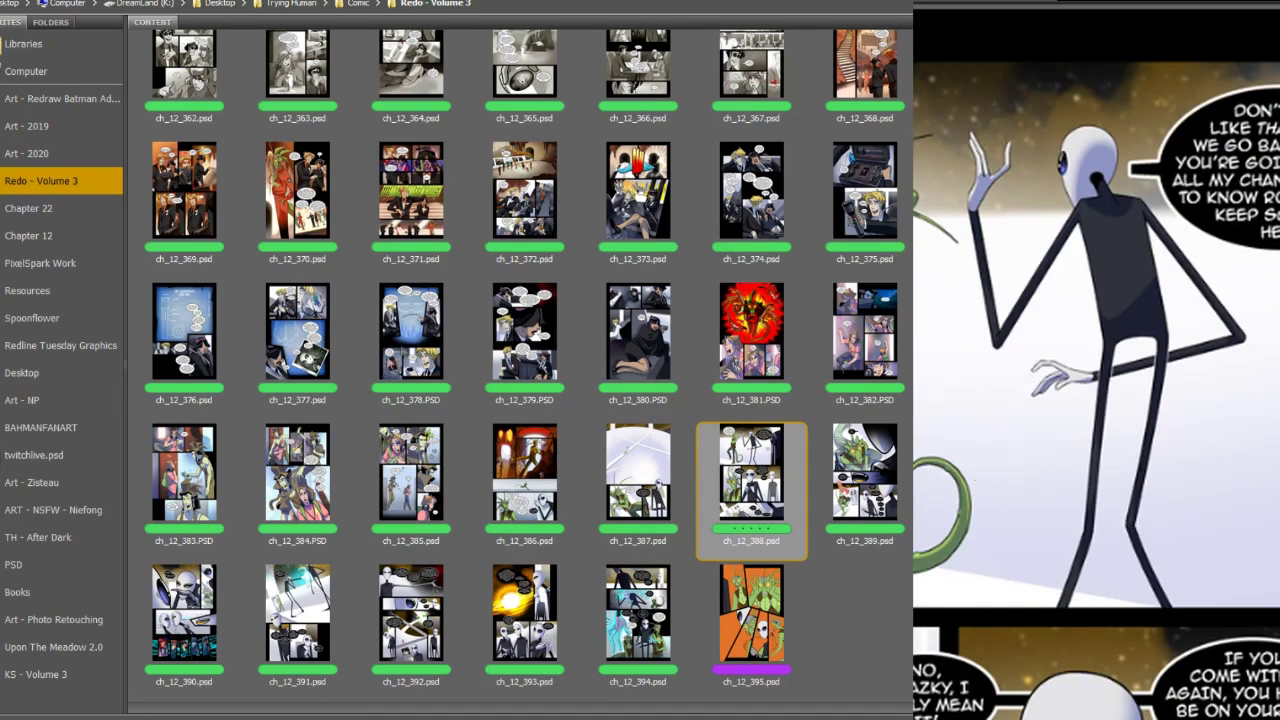
Preview more finished comic pages between ch_12_371 and ch_12_394, including ch_12_378, ch_12_386 and ch_12_392, to compare their backgrounds
{"action": "left_click", "coordinate": [410, 340]}
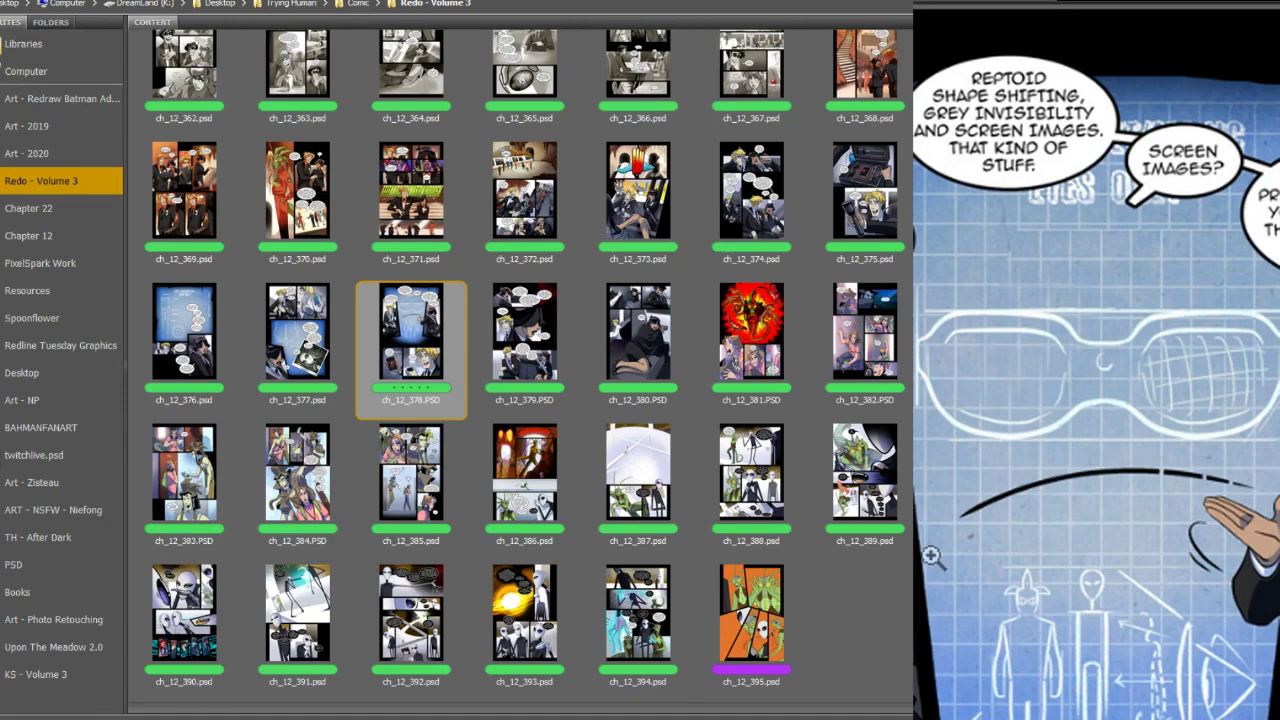
{"action": "left_click", "coordinate": [300, 326]}
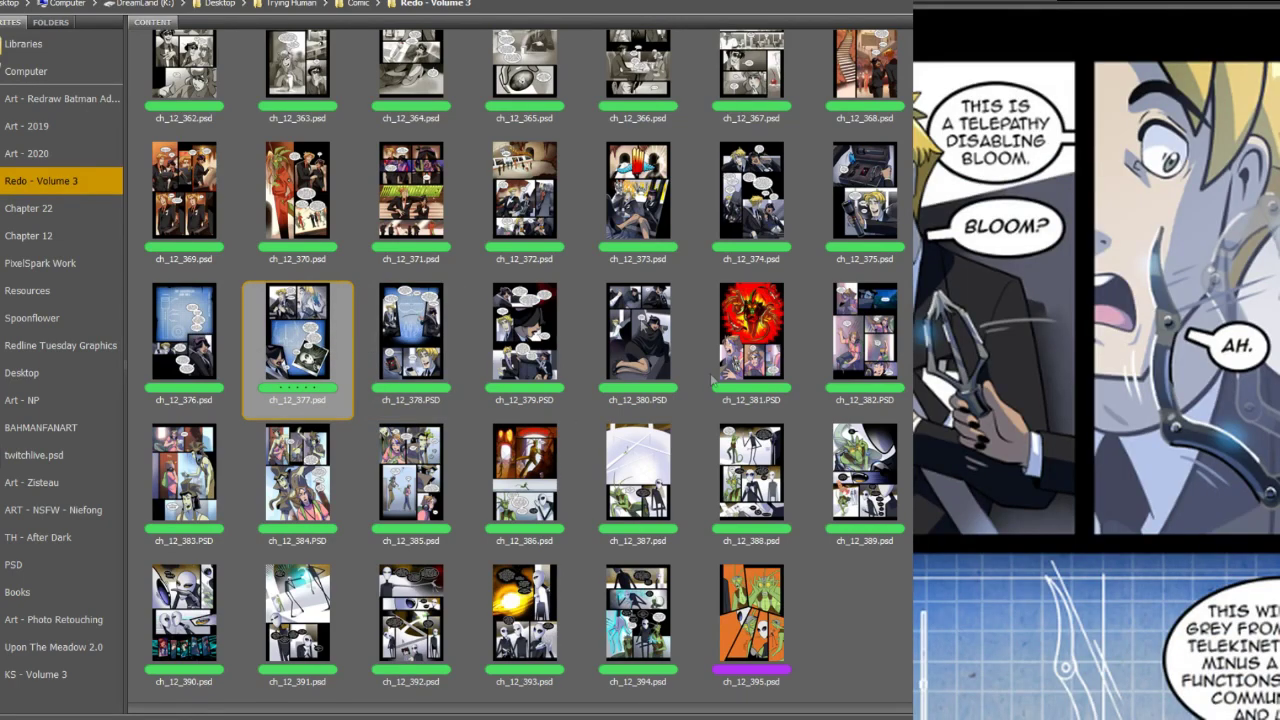
{"action": "left_click", "coordinate": [421, 145]}
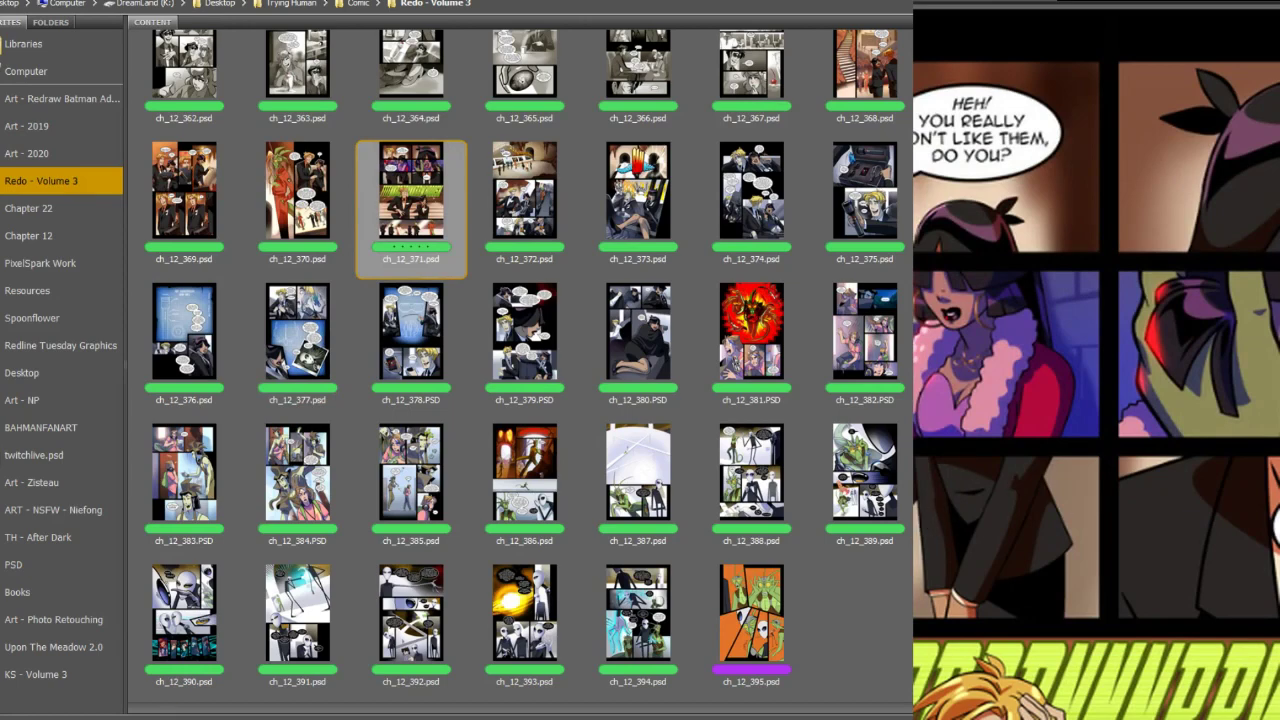
{"action": "left_click", "coordinate": [770, 493]}
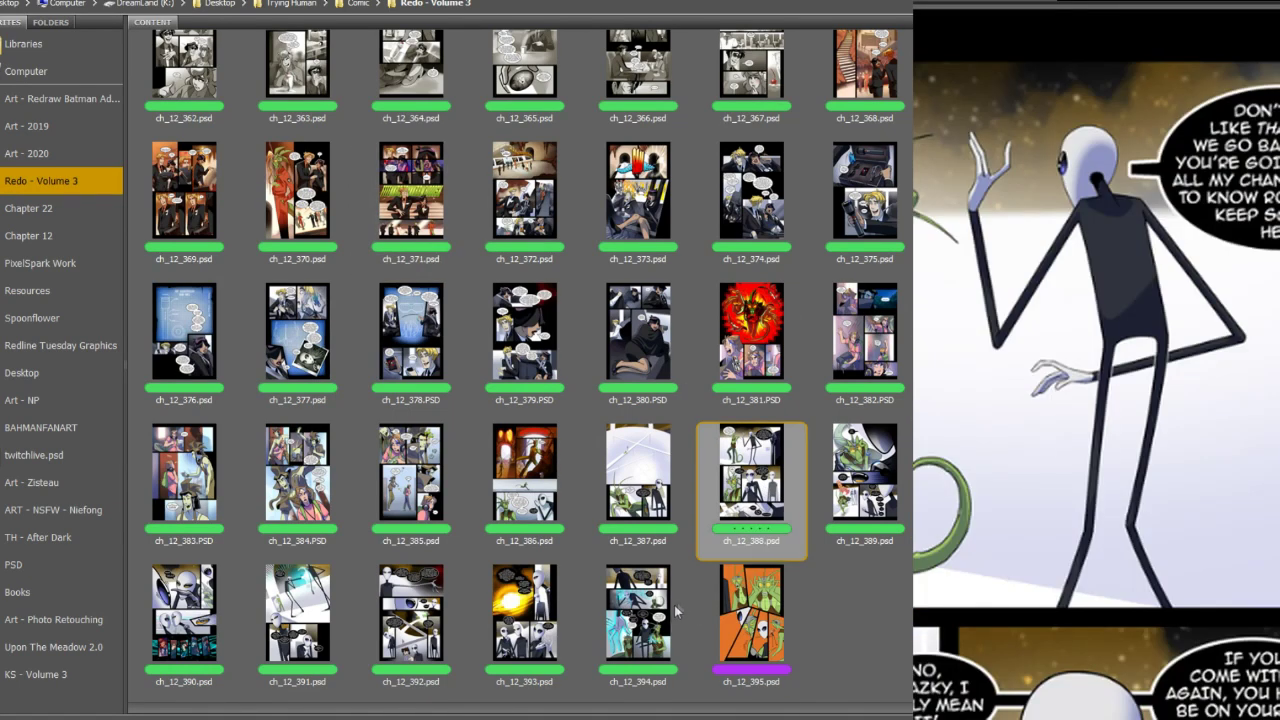
{"action": "left_click", "coordinate": [524, 612]}
{"action": "left_click", "coordinate": [360, 628]}
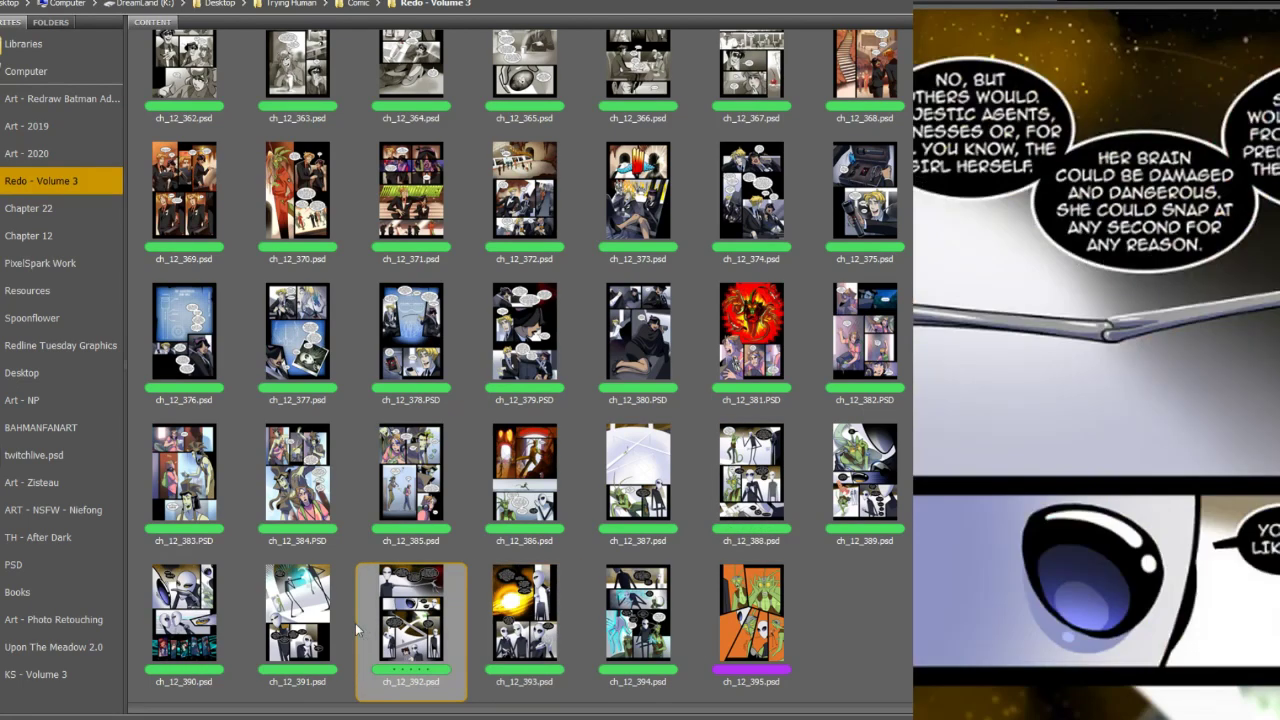
{"action": "left_click", "coordinate": [578, 464]}
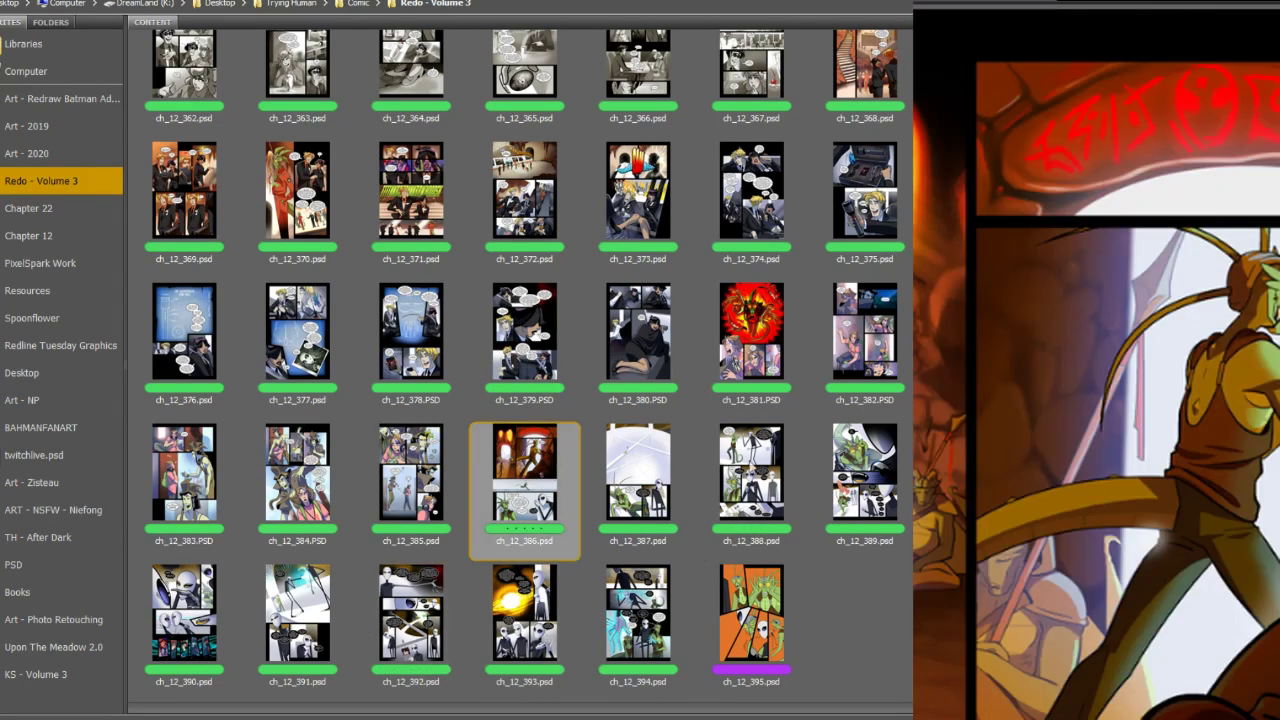
{"action": "left_click", "coordinate": [626, 646]}
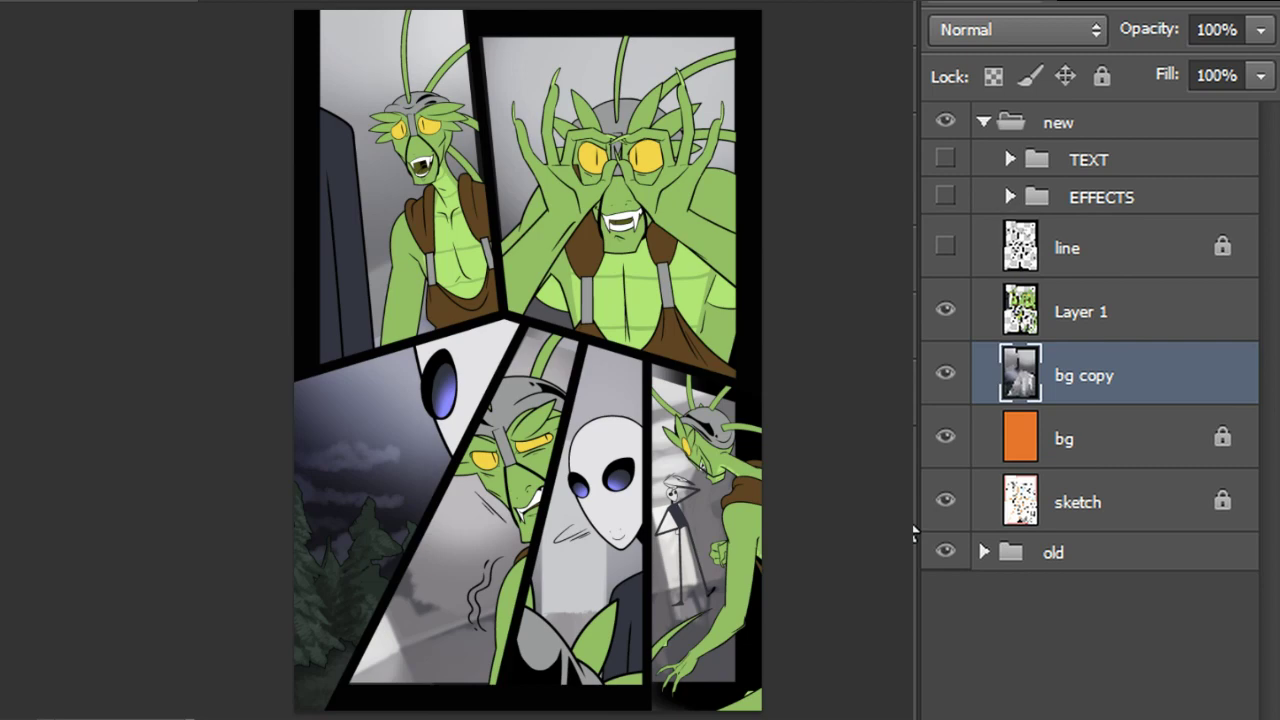
Raise the saturation of the bg copy layer to 50 with Hue/Saturation
{"action": "key", "text": "ctrl+u"}
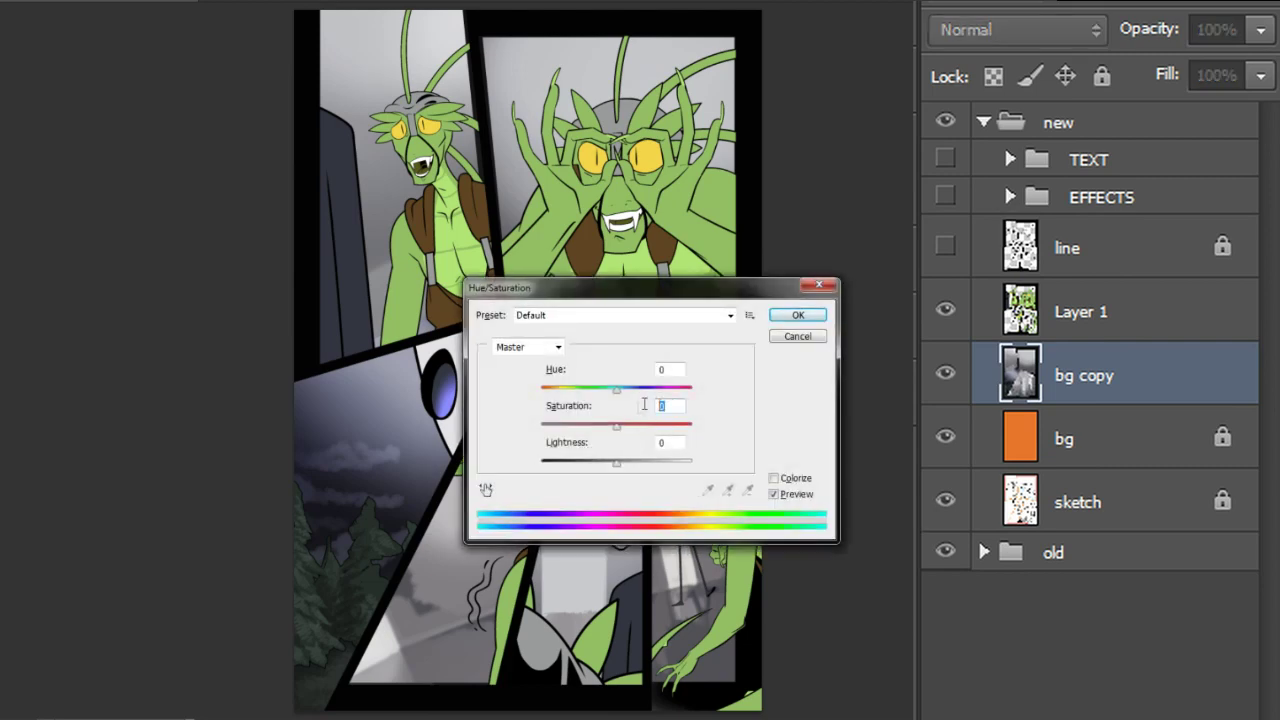
{"action": "type", "text": "50"}
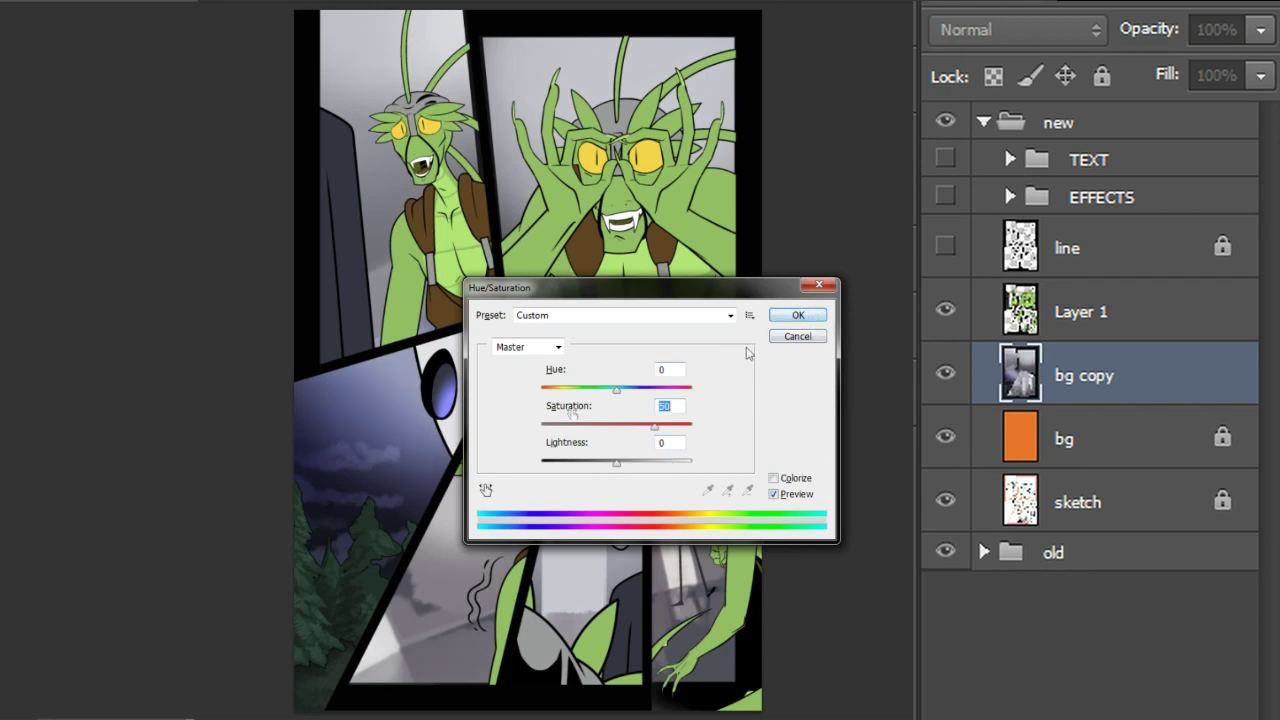
{"action": "left_click", "coordinate": [800, 317]}
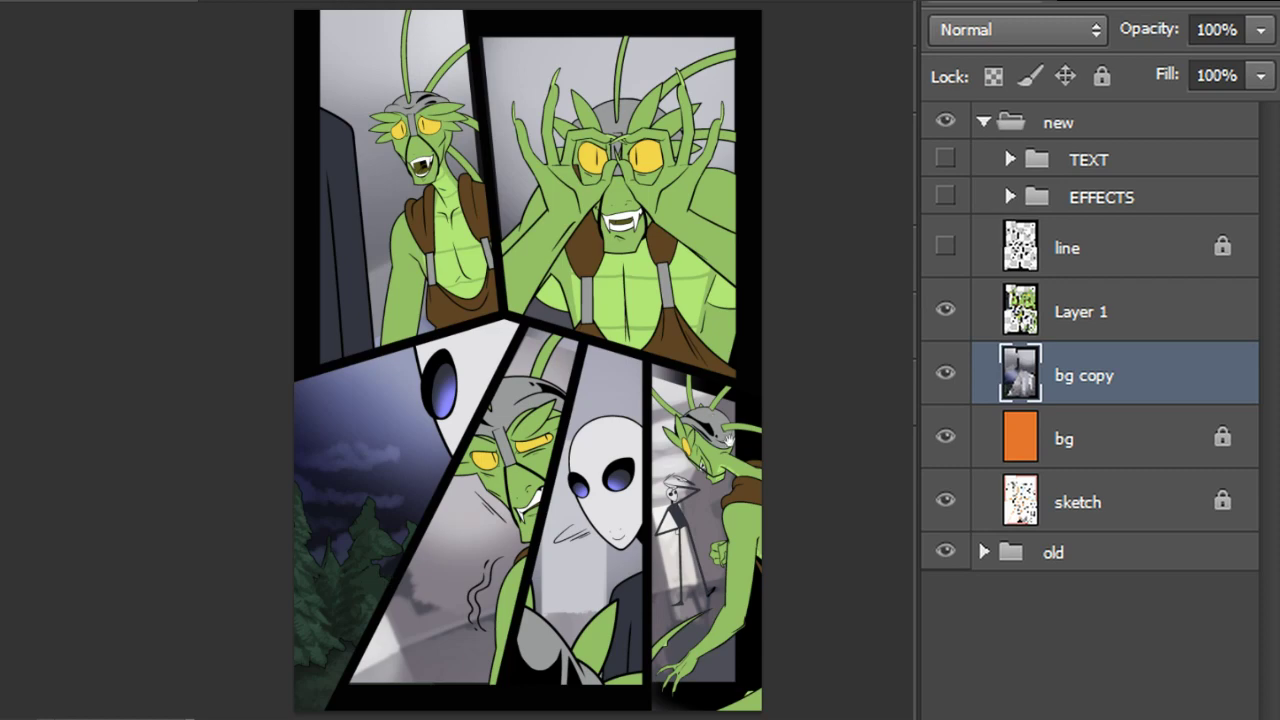
Hide Layer 1, outline the first panel's background on bg copy with the Polygonal Lasso and cut it to a new layer
{"action": "left_click", "coordinate": [945, 312]}
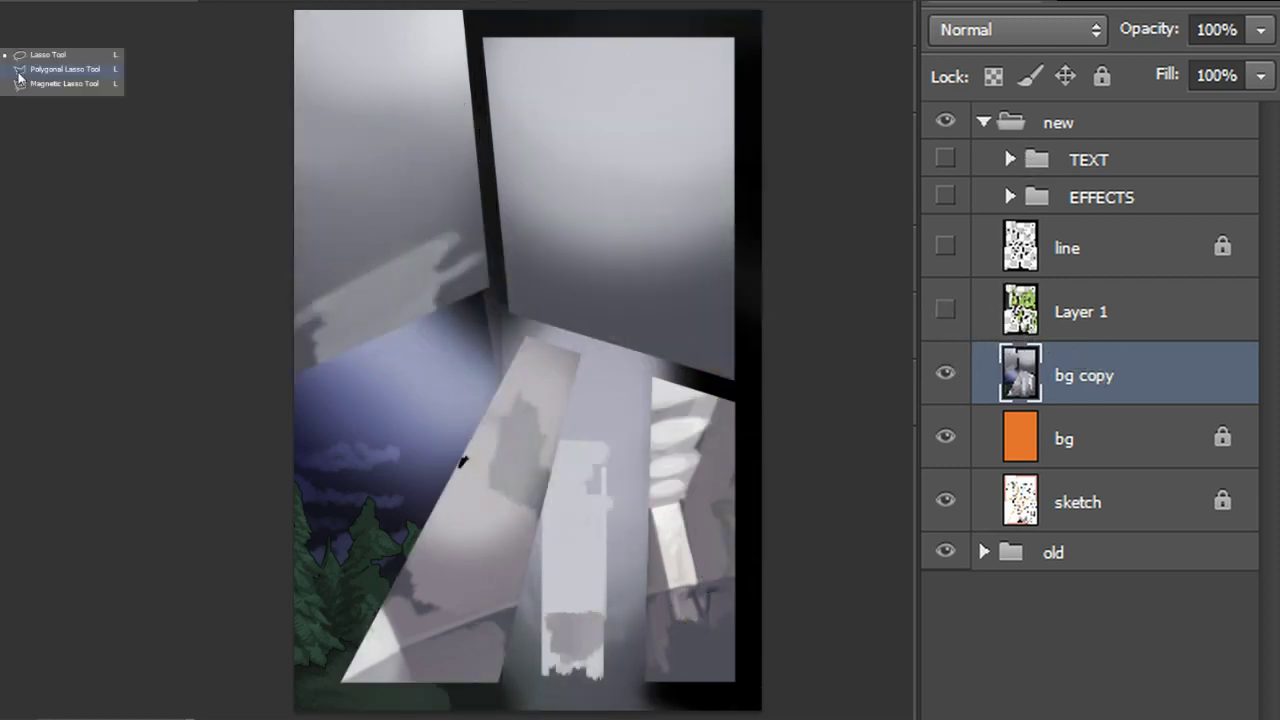
{"action": "left_click", "coordinate": [297, 374]}
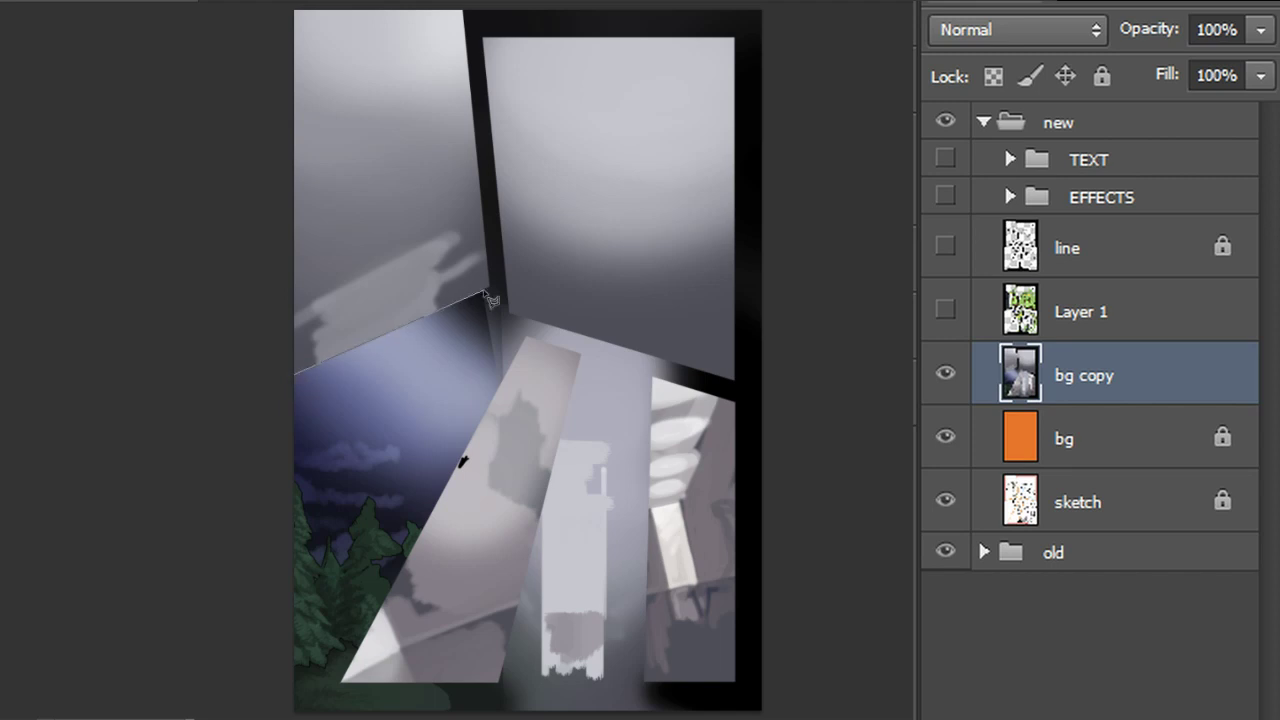
{"action": "left_click", "coordinate": [488, 290]}
{"action": "left_click", "coordinate": [463, 10]}
{"action": "left_click", "coordinate": [284, 5]}
{"action": "left_click", "coordinate": [222, 328]}
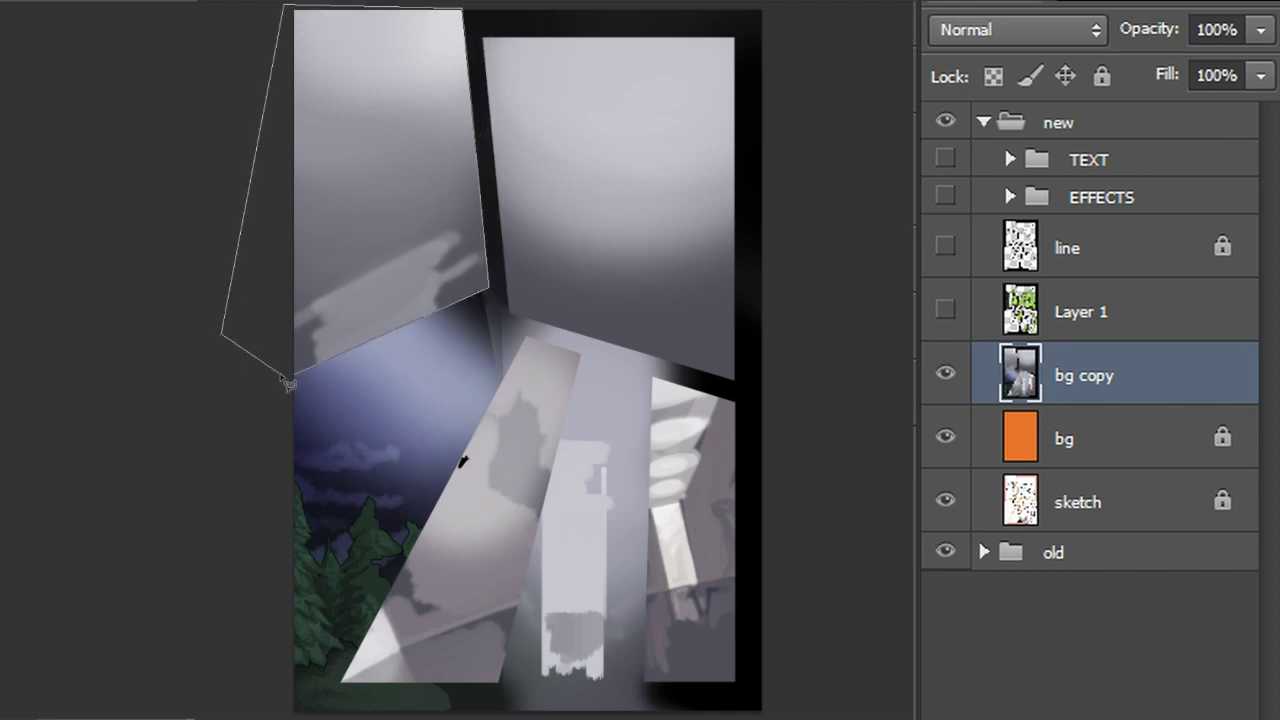
{"action": "left_click", "coordinate": [296, 372]}
{"action": "right_click", "coordinate": [403, 215]}
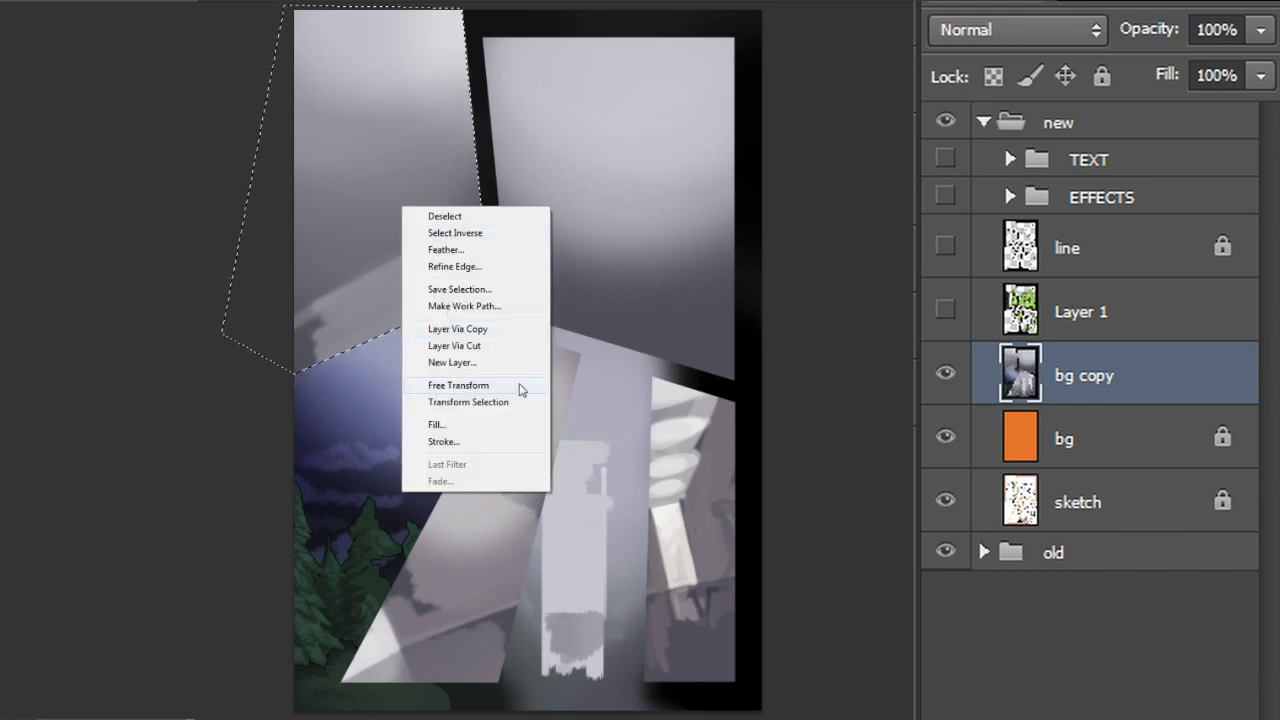
{"action": "left_click", "coordinate": [490, 350]}
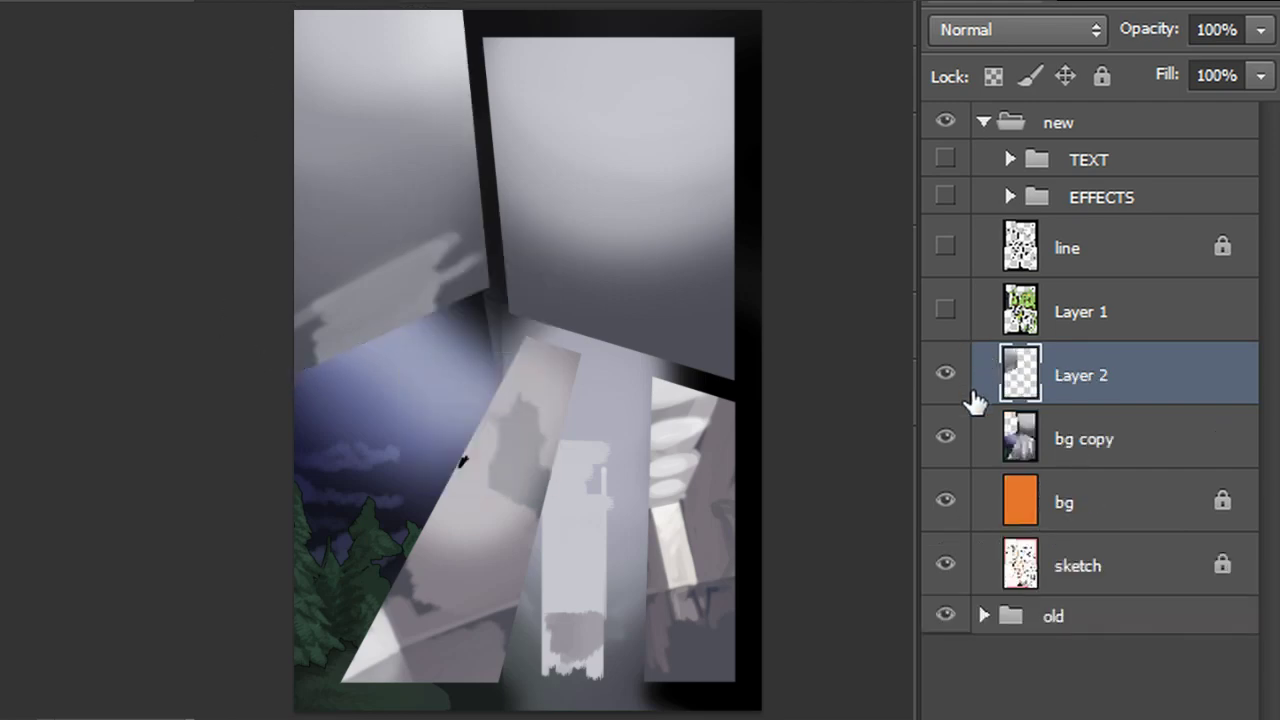
Hide bg copy, show Layer 1 and move the cut background slightly with Free Transform to sit behind the first panel
{"action": "left_click", "coordinate": [945, 437]}
{"action": "left_click", "coordinate": [945, 310]}
{"action": "key", "text": "ctrl+t"}
{"action": "left_click_drag", "start_coordinate": [458, 269], "coordinate": [473, 286]}
{"action": "key", "text": "Left"}
{"action": "key", "text": "Left"}
{"action": "key", "text": "Left"}
{"action": "key", "text": "Left"}
{"action": "key", "text": "Left"}
{"action": "key", "text": "Left"}
{"action": "key", "text": "Up"}
{"action": "key", "text": "Up"}
{"action": "key", "text": "Up"}
{"action": "key", "text": "Up"}
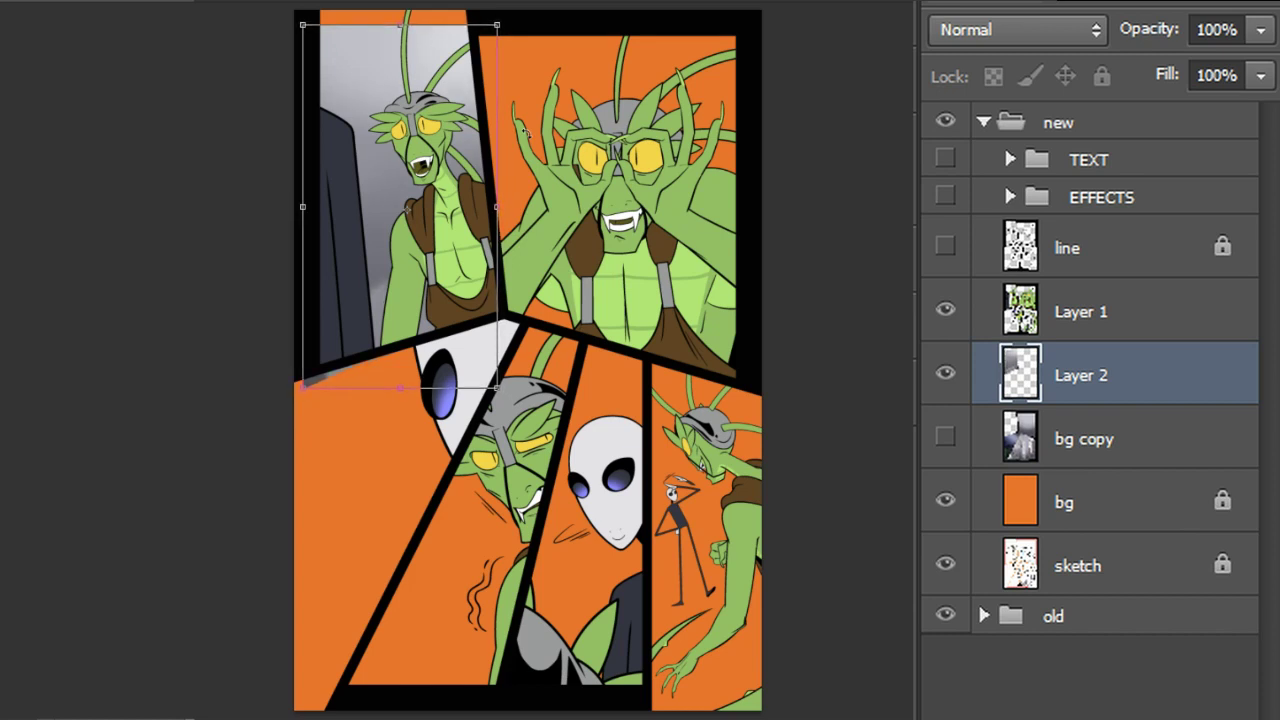
Skew the first panel's background by about 17° down along its inner side, stretch it further downward and apply the transform
{"action": "left_click_drag", "start_coordinate": [494, 228], "coordinate": [504, 290]}
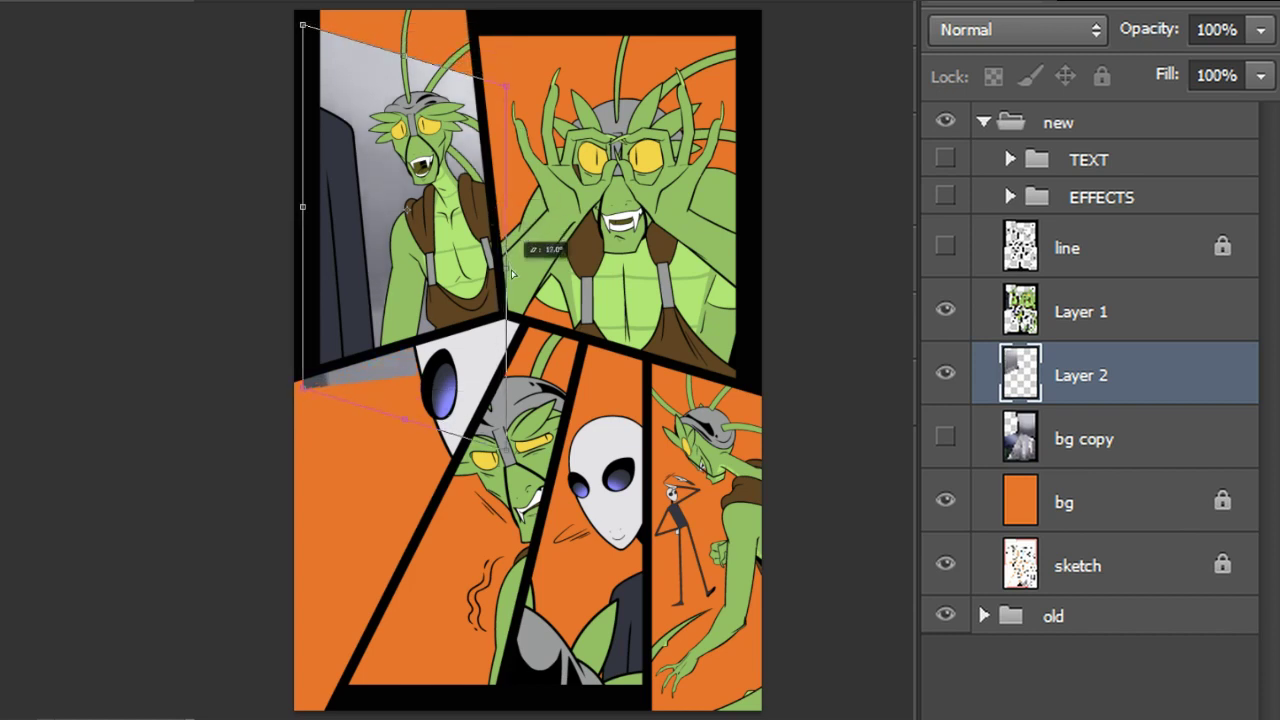
{"action": "left_click_drag", "start_coordinate": [302, 208], "coordinate": [309, 215]}
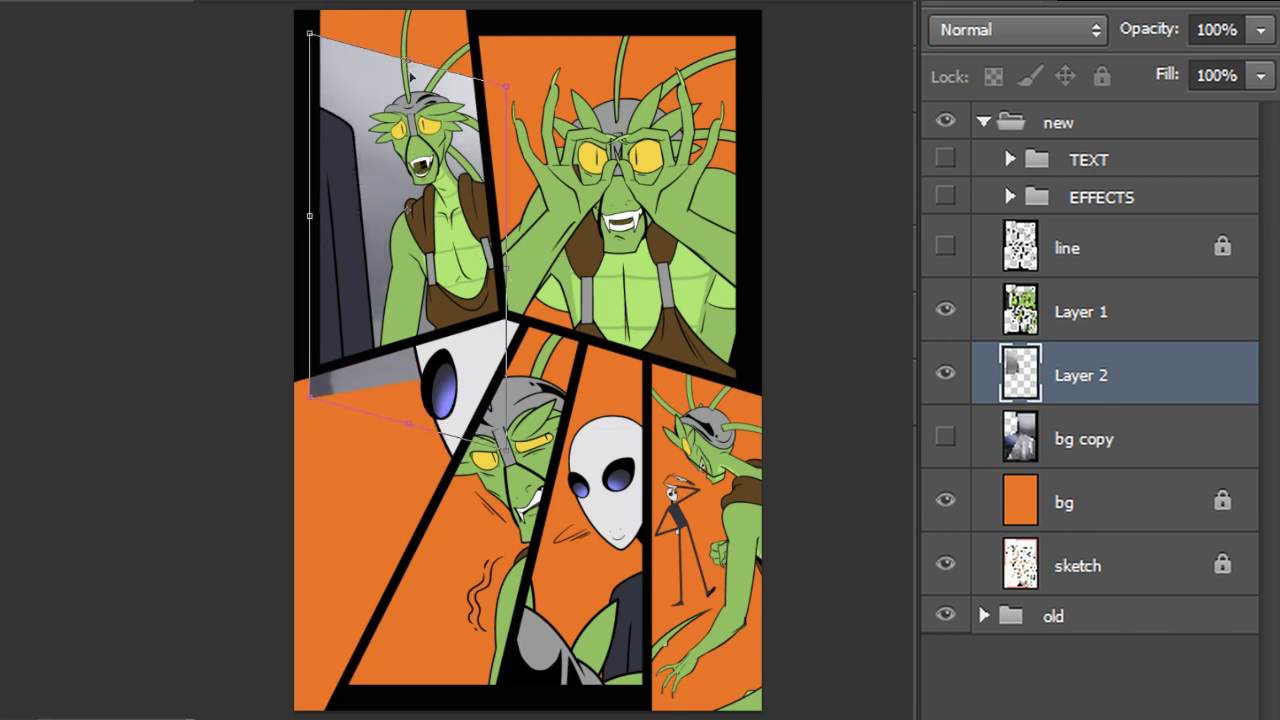
{"action": "left_click_drag", "start_coordinate": [400, 432], "coordinate": [414, 462]}
{"action": "key", "text": "Return"}
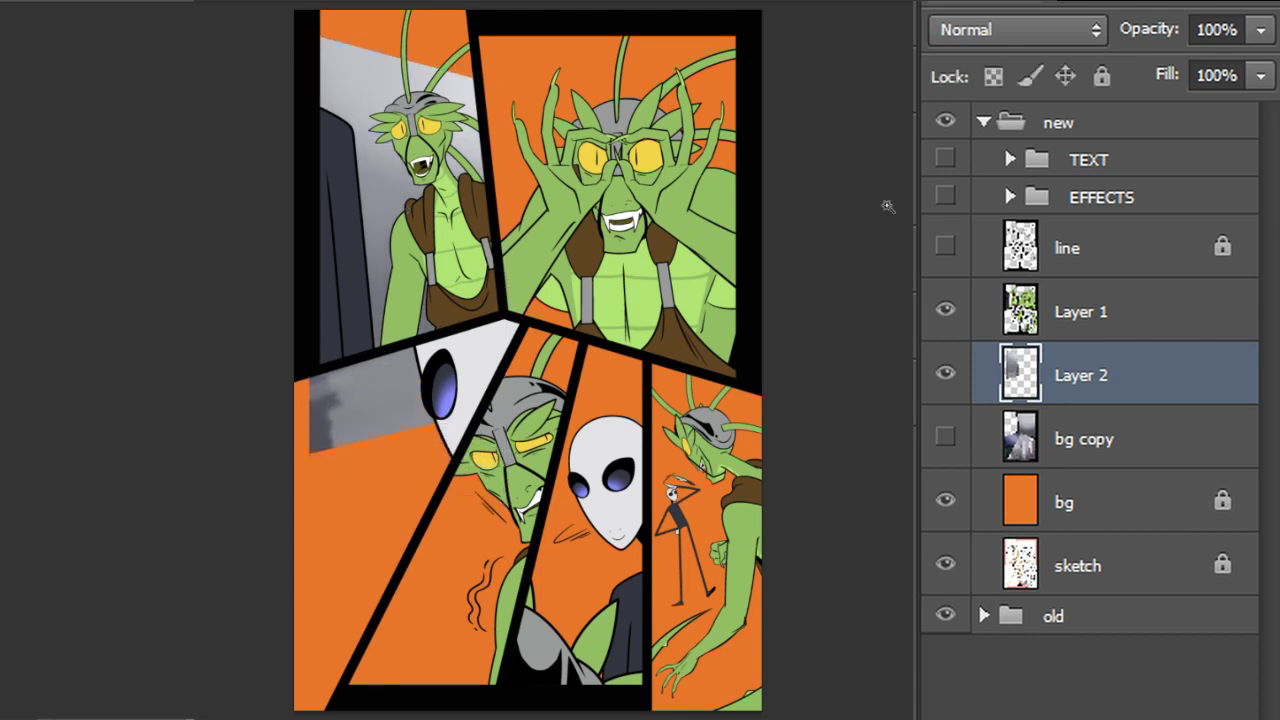
Hide Layer 1, show the EFFECTS panel borders, select the orange gap atop the first panel from the bg layer and return to Layer 2
{"action": "left_click", "coordinate": [945, 311]}
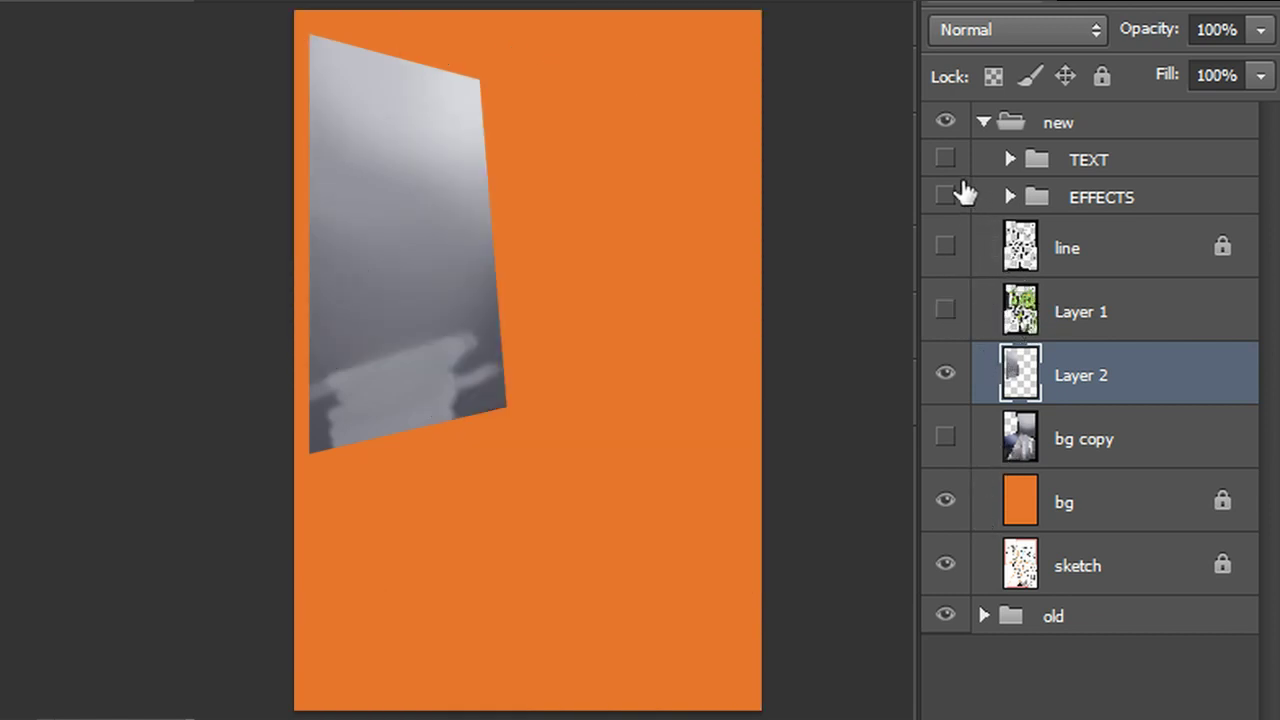
{"action": "left_click", "coordinate": [945, 196]}
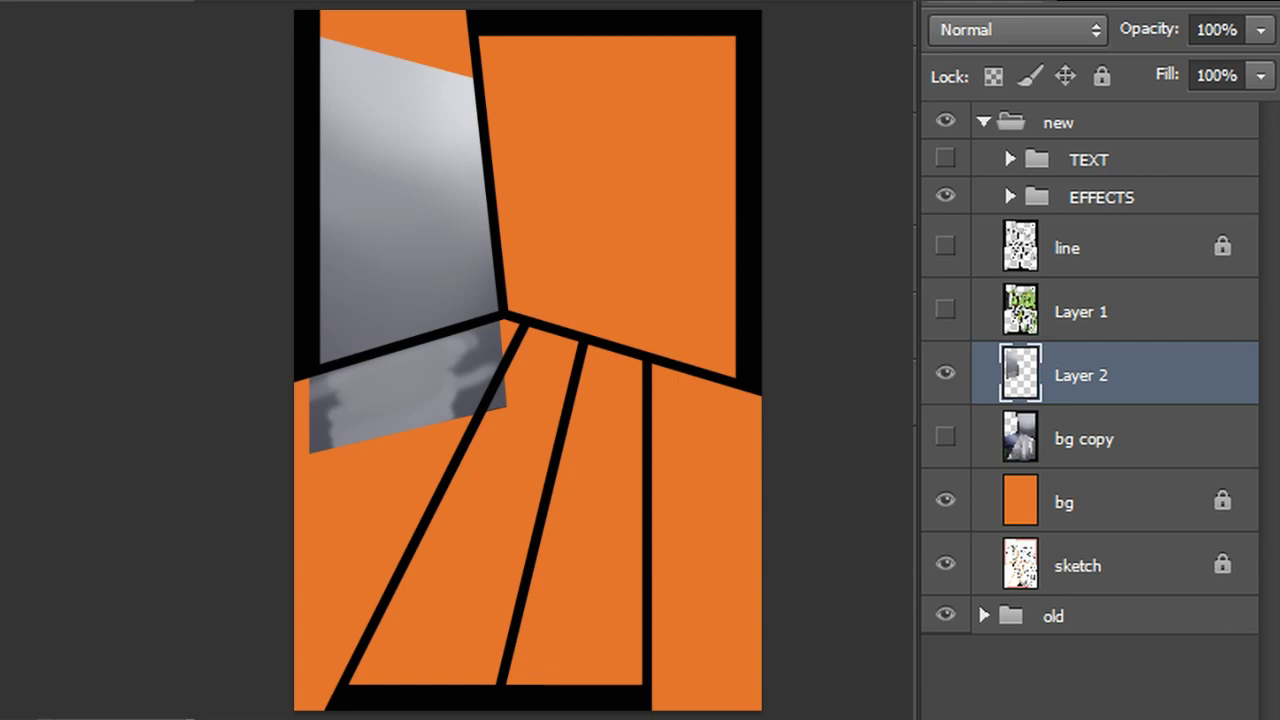
{"action": "left_click", "coordinate": [1051, 501]}
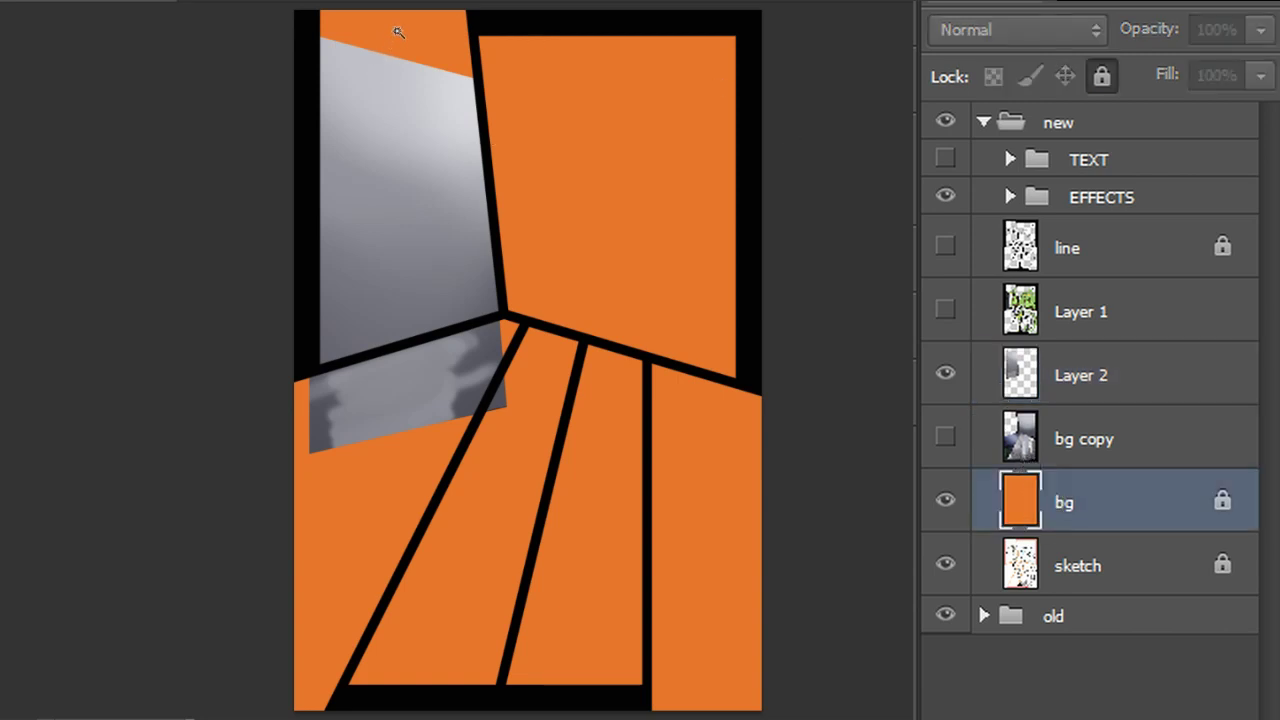
{"action": "left_click", "coordinate": [1058, 374]}
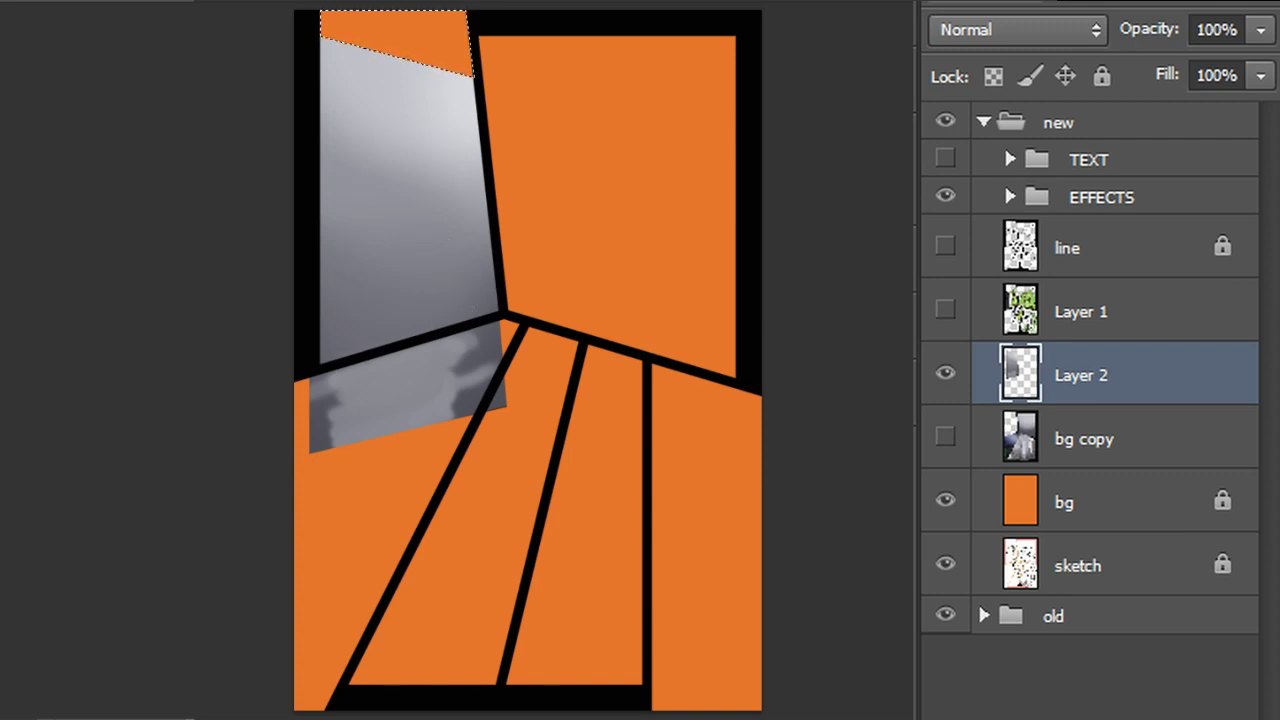
Fill the selected gap at the first panel's top on Layer 2 with Content-Aware at 100% opacity and deselect
{"action": "key", "text": "ctrl+plus"}
{"action": "key", "text": "ctrl+plus"}
{"action": "key", "text": "ctrl+plus"}
{"action": "key", "text": "ctrl+plus"}
{"action": "key", "text": "ctrl+plus"}
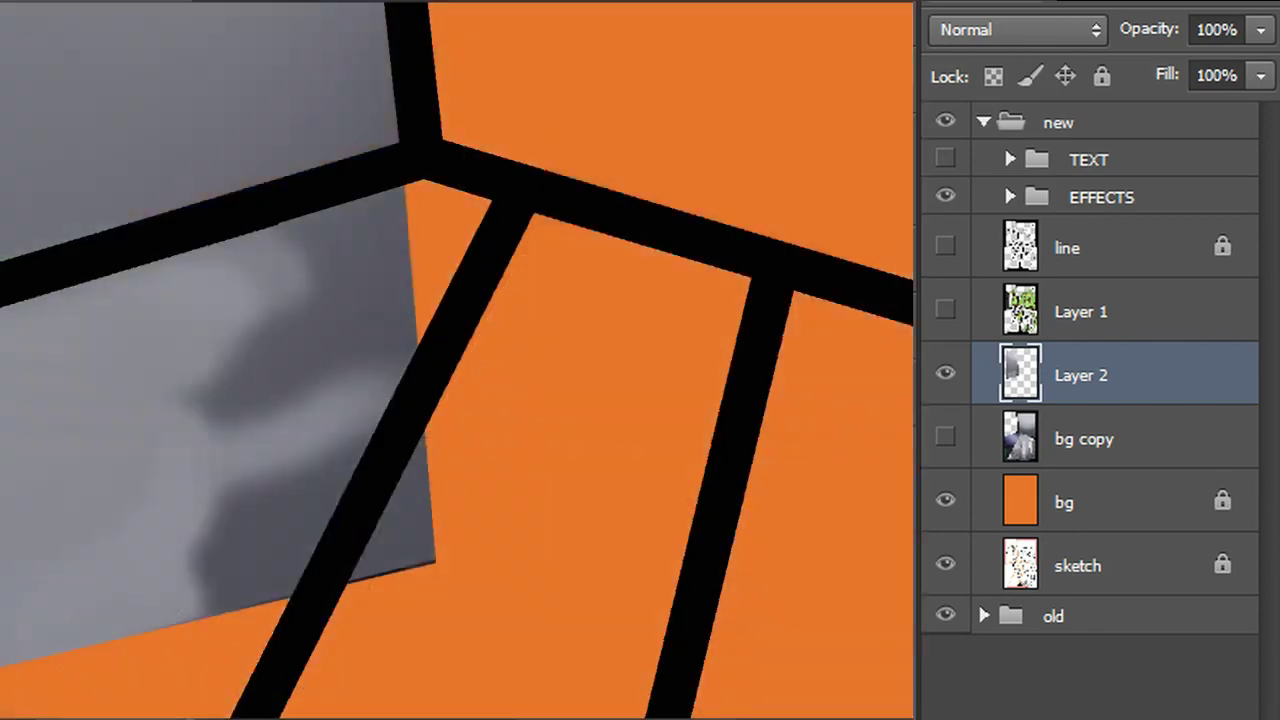
{"action": "left_click_drag", "start_coordinate": [240, 50], "coordinate": [685, 695]}
{"action": "left_click_drag", "start_coordinate": [460, 100], "coordinate": [511, 649]}
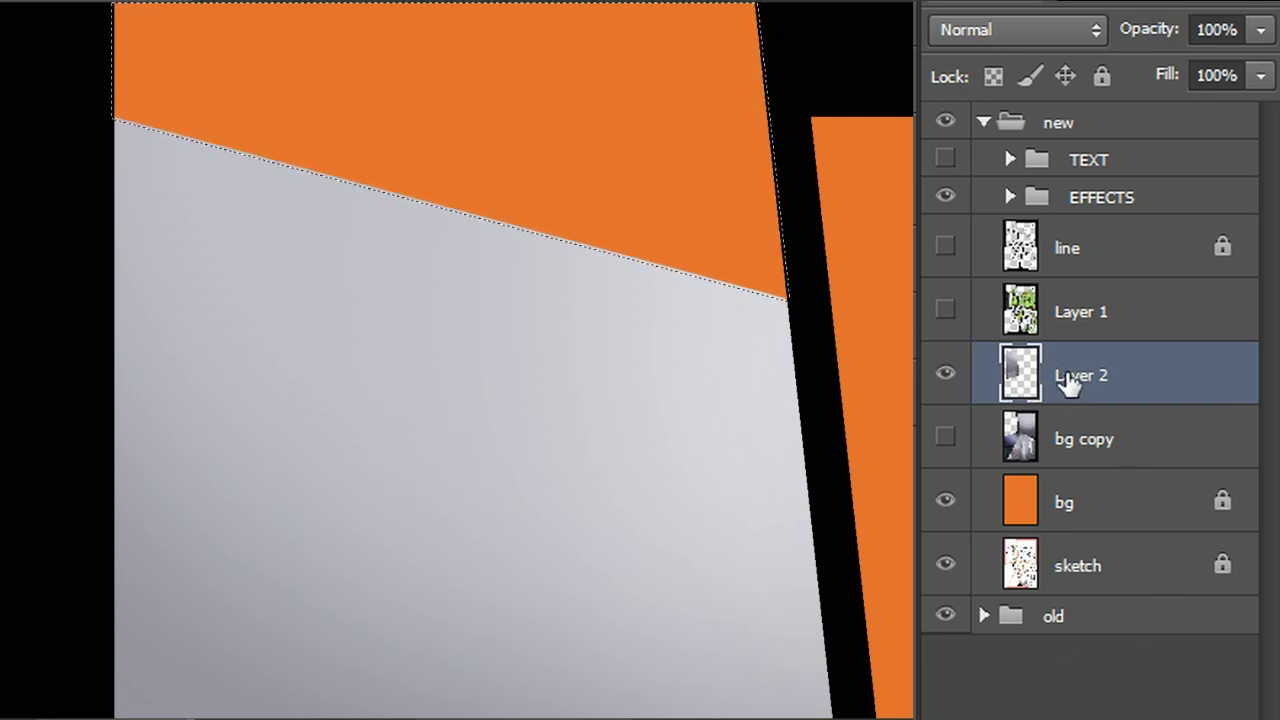
{"action": "left_click", "coordinate": [945, 375]}
{"action": "left_click", "coordinate": [946, 378]}
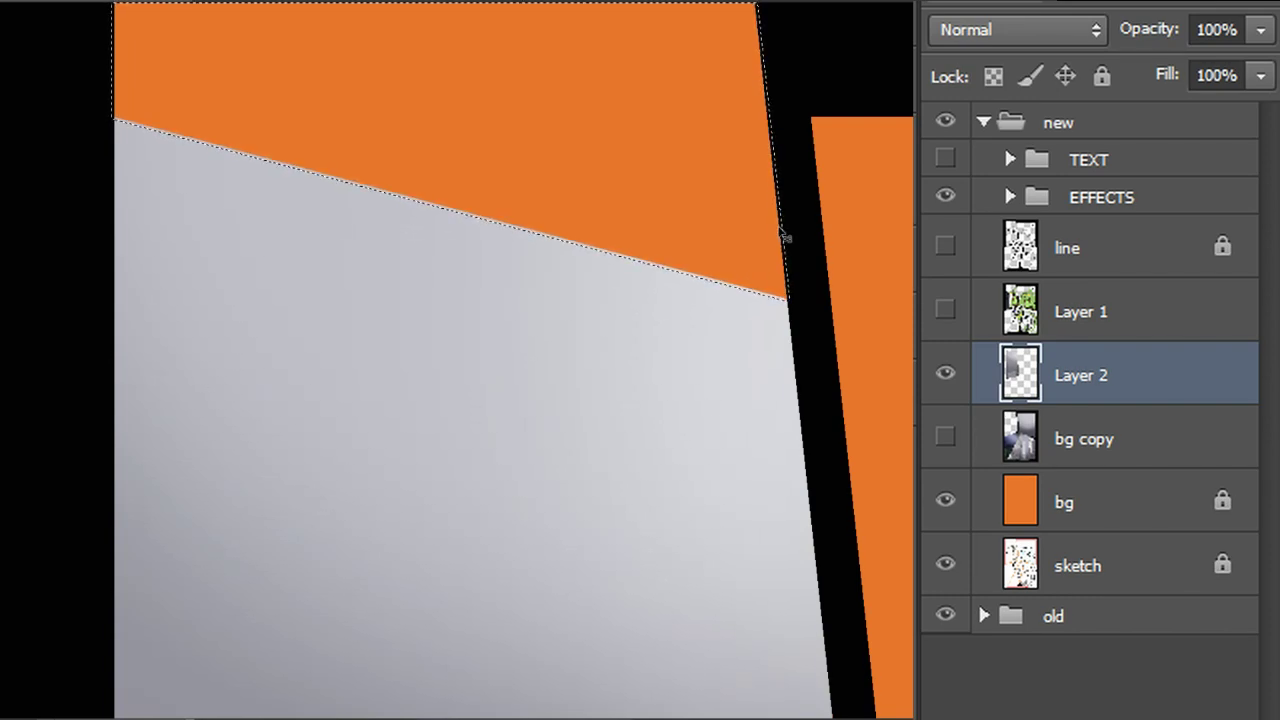
{"action": "key", "text": "shift+F5"}
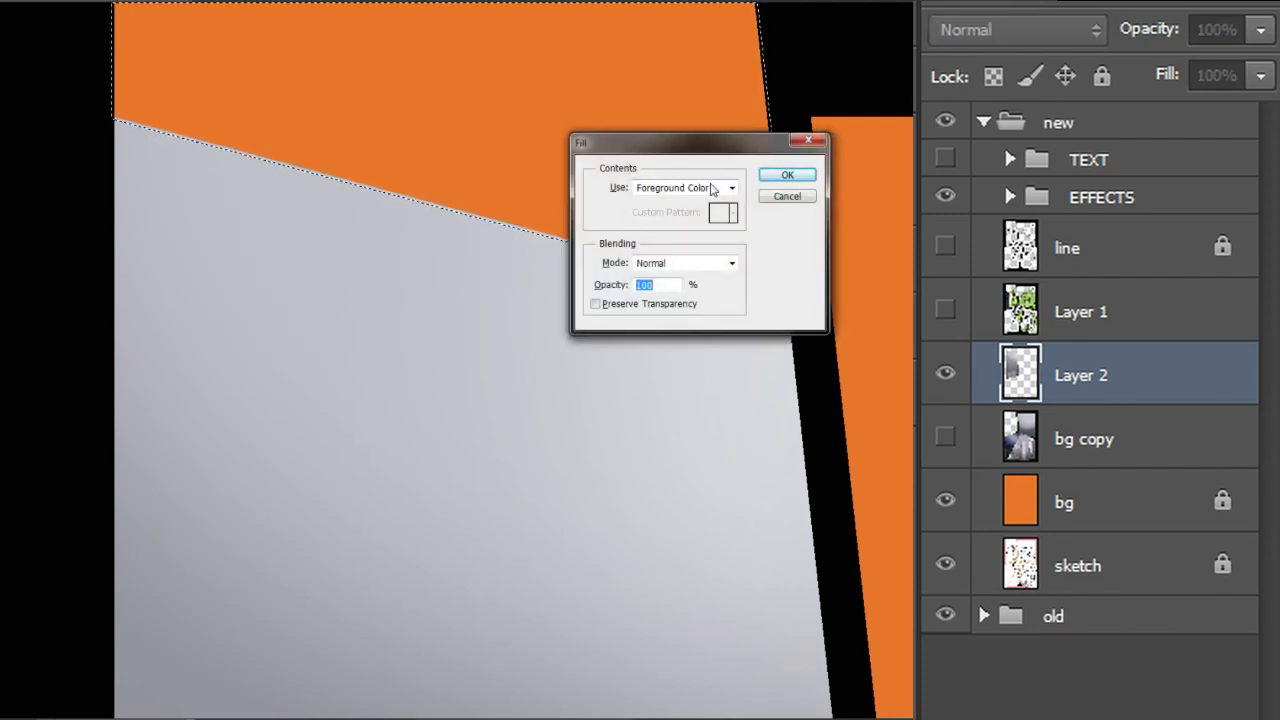
{"action": "left_click", "coordinate": [712, 190]}
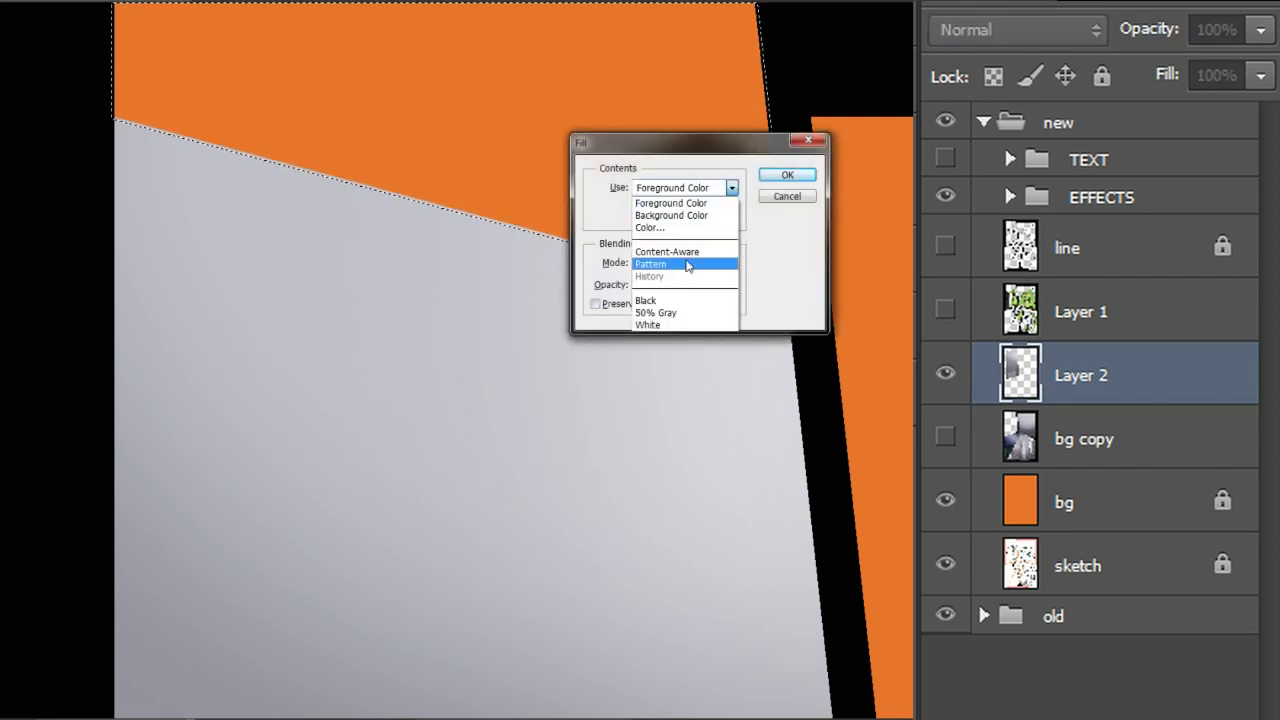
{"action": "left_click", "coordinate": [695, 254]}
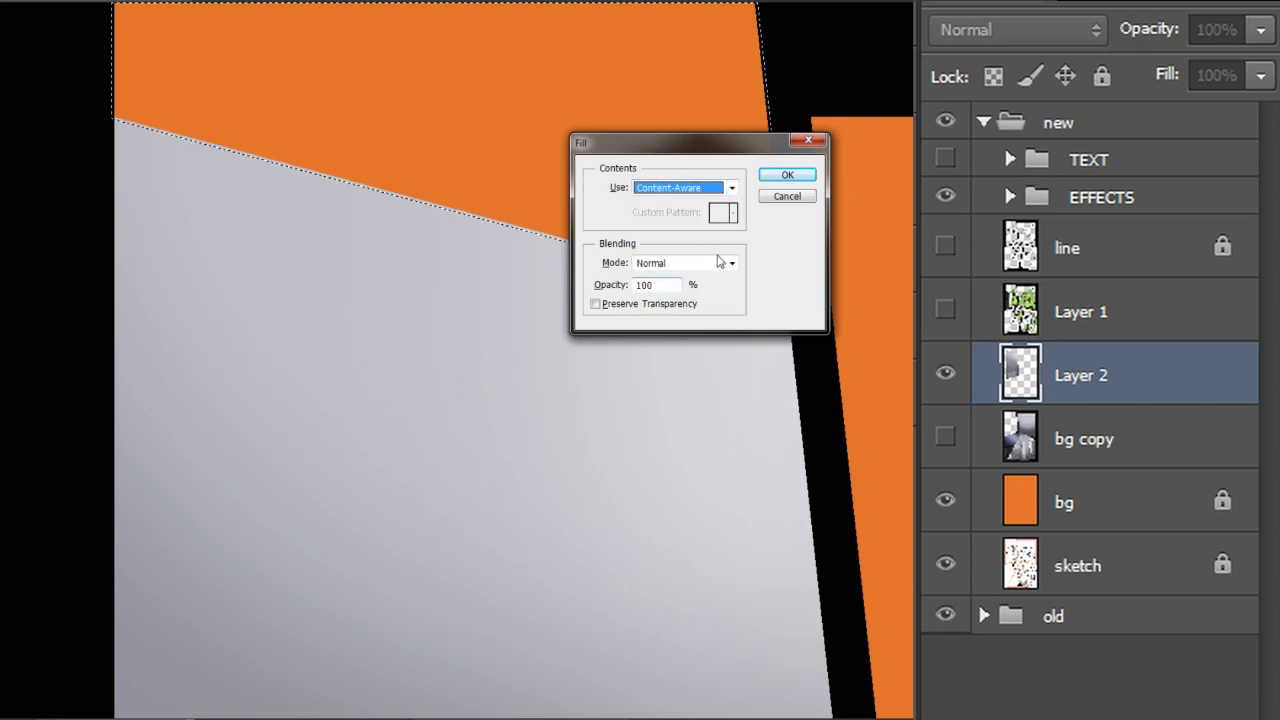
{"action": "left_click", "coordinate": [787, 176]}
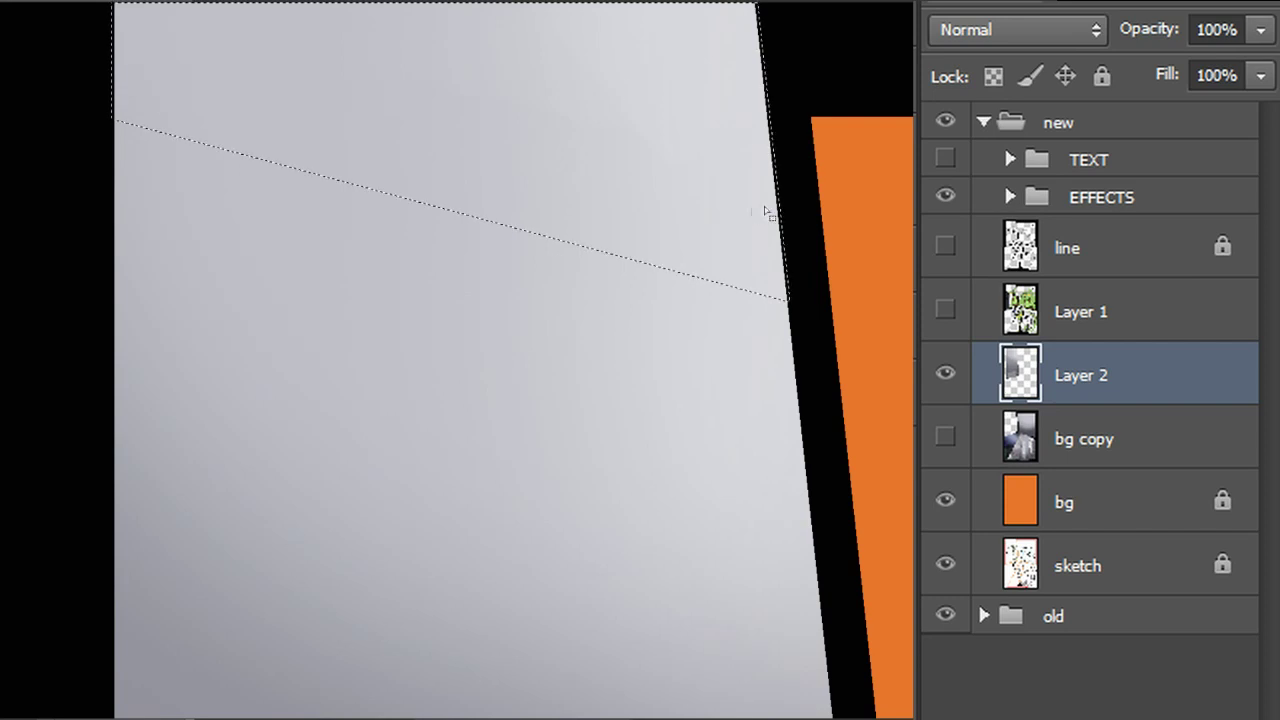
{"action": "key", "text": "ctrl+d"}
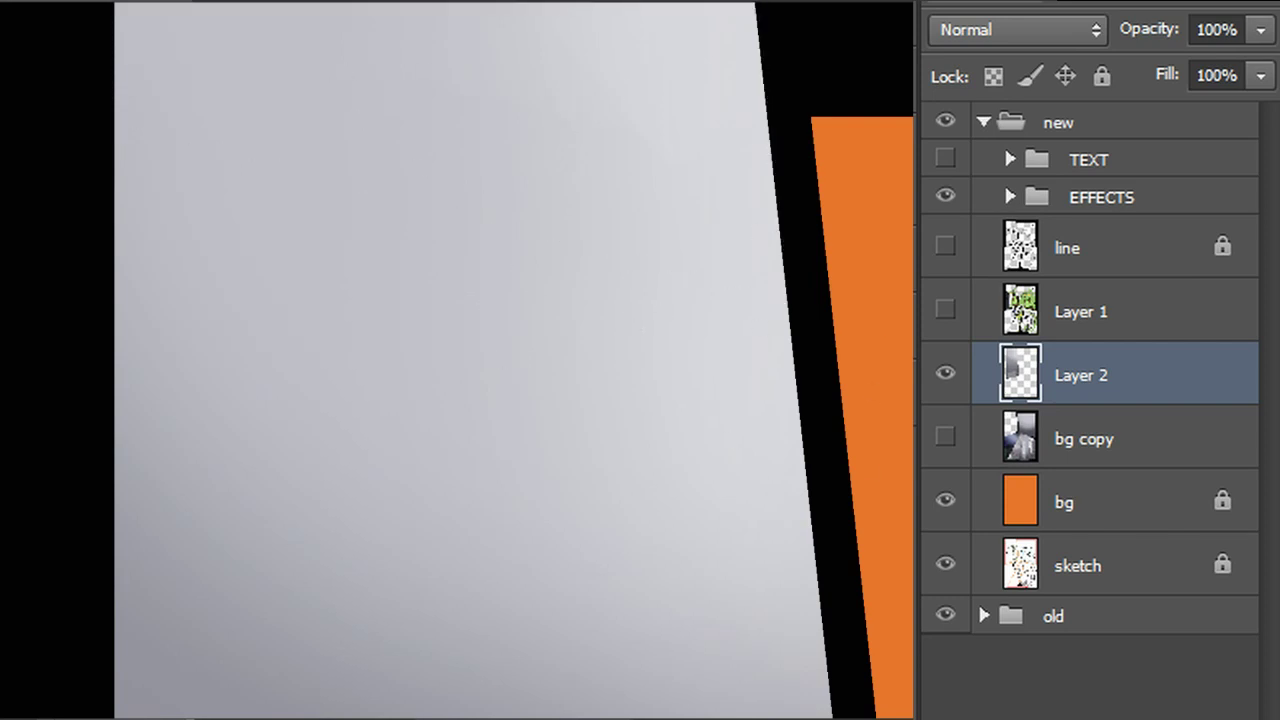
Outline the first panel's background with a straight-edged selection running along the middle of its black borders
{"action": "key", "text": "ctrl+minus"}
{"action": "key", "text": "ctrl+minus"}
{"action": "key", "text": "ctrl+minus"}
{"action": "key", "text": "ctrl+minus"}
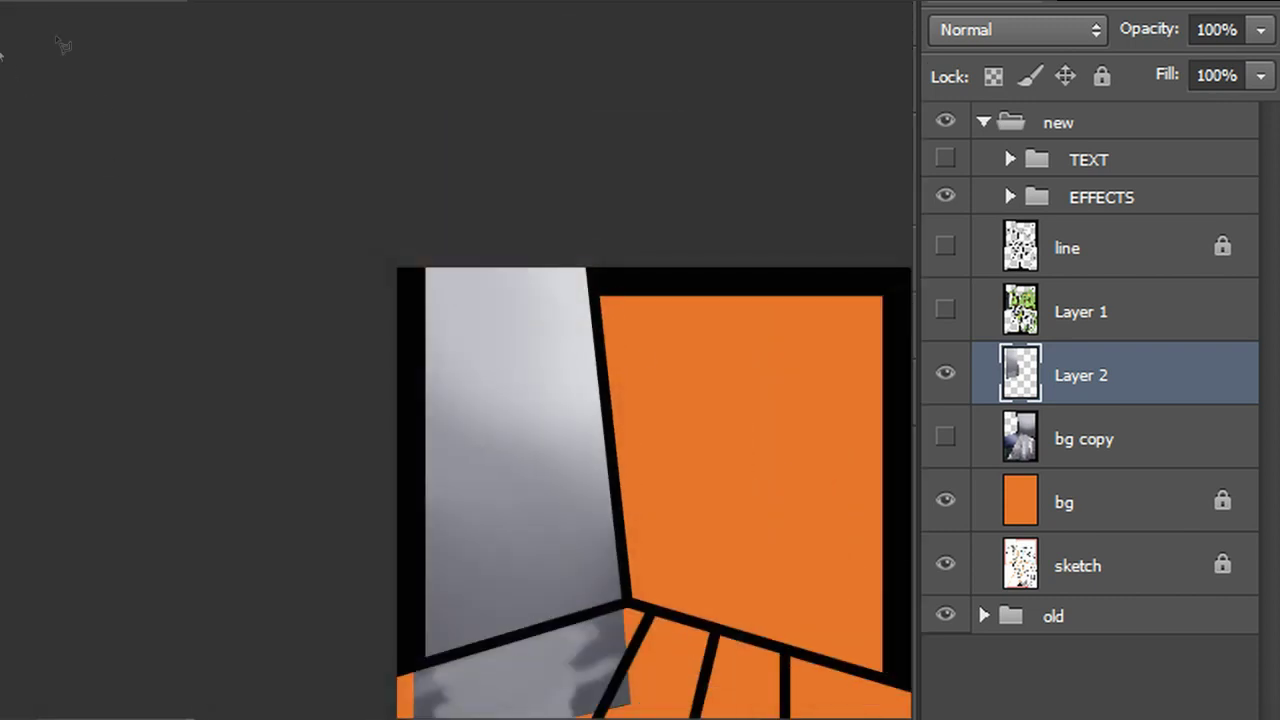
{"action": "left_click", "coordinate": [587, 267]}
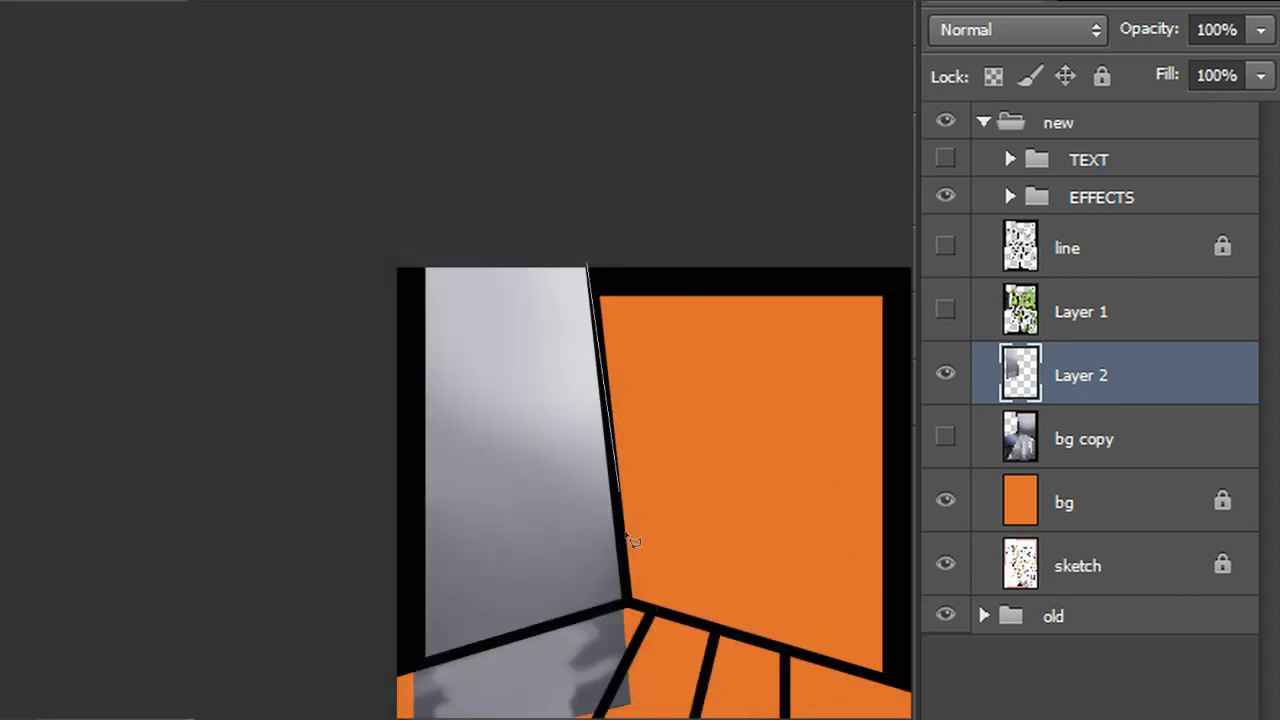
{"action": "left_click", "coordinate": [629, 602]}
{"action": "left_click", "coordinate": [420, 661]}
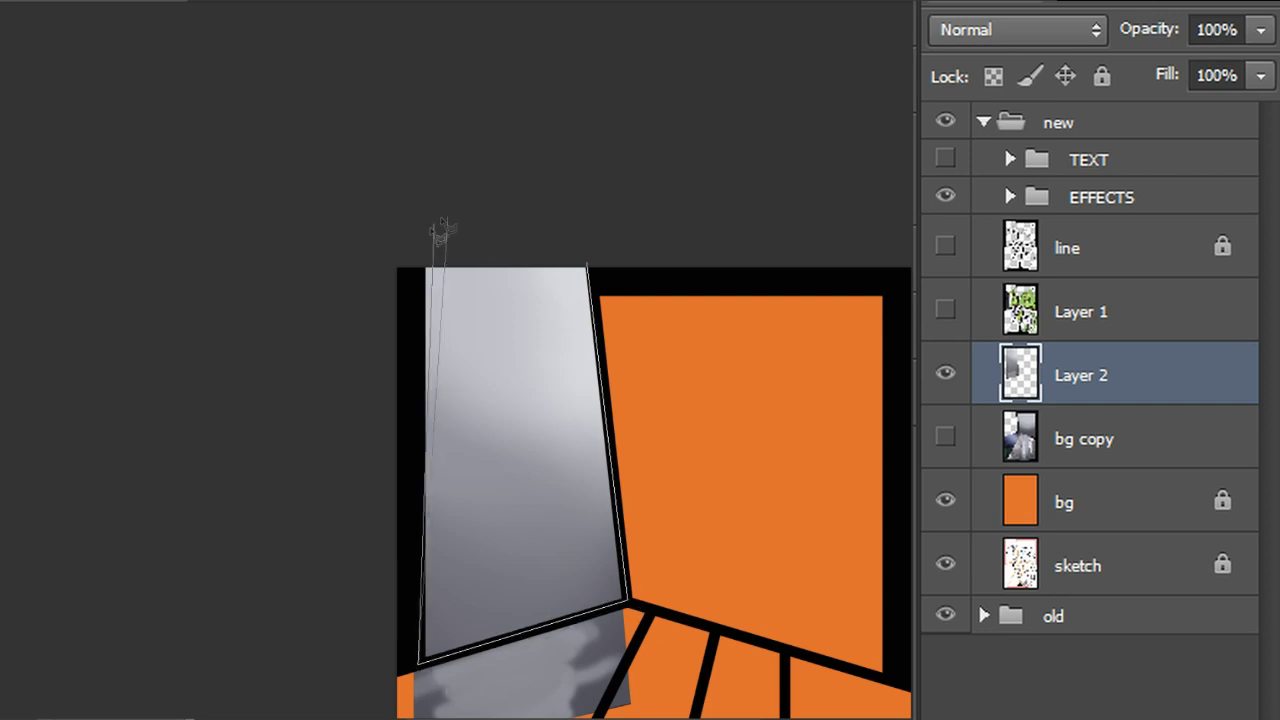
{"action": "left_click", "coordinate": [418, 260]}
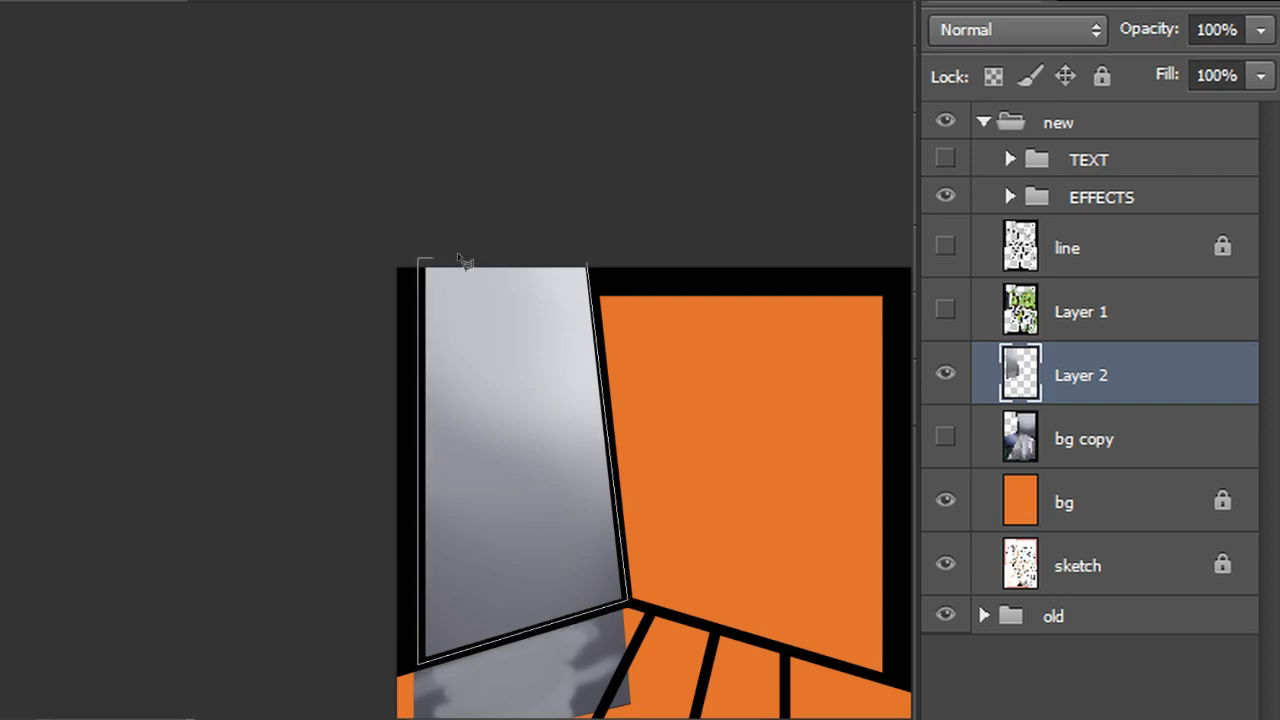
{"action": "left_click", "coordinate": [592, 268]}
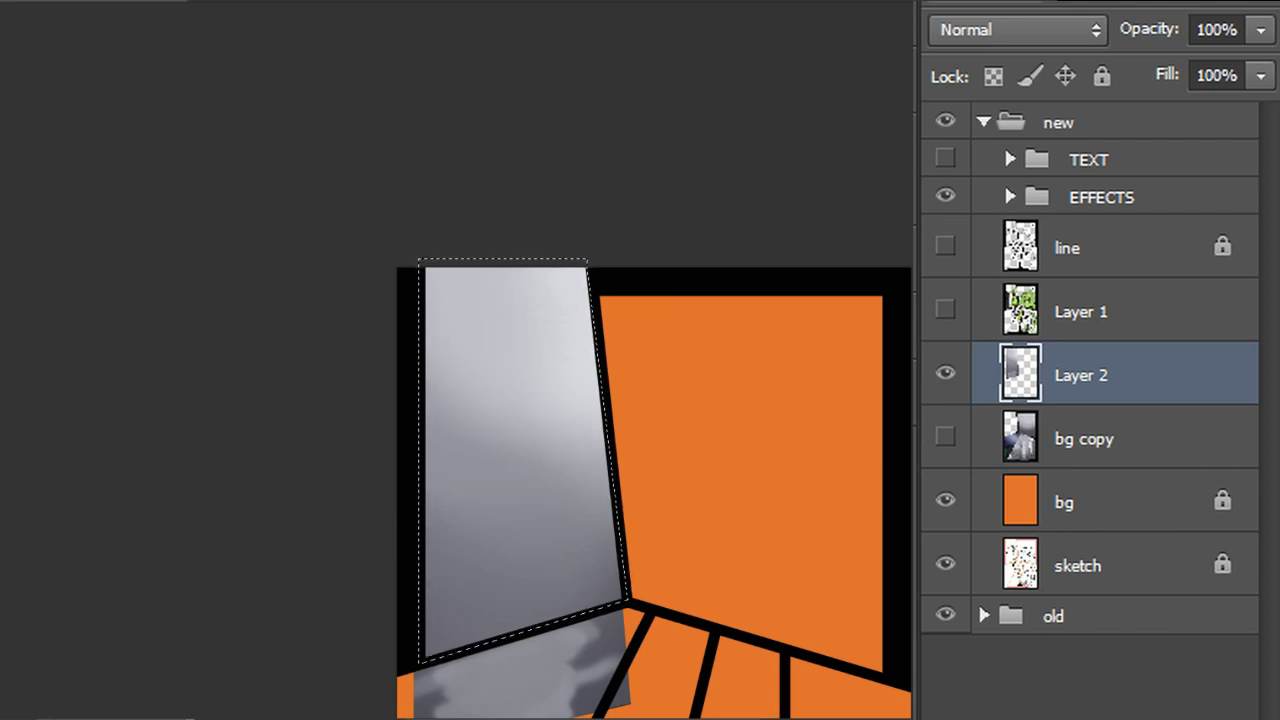
Invert the selection, delete the Layer 2 background outside the first panel, and lock the layer's transparent pixels
{"action": "left_click_drag", "start_coordinate": [600, 430], "coordinate": [559, 165]}
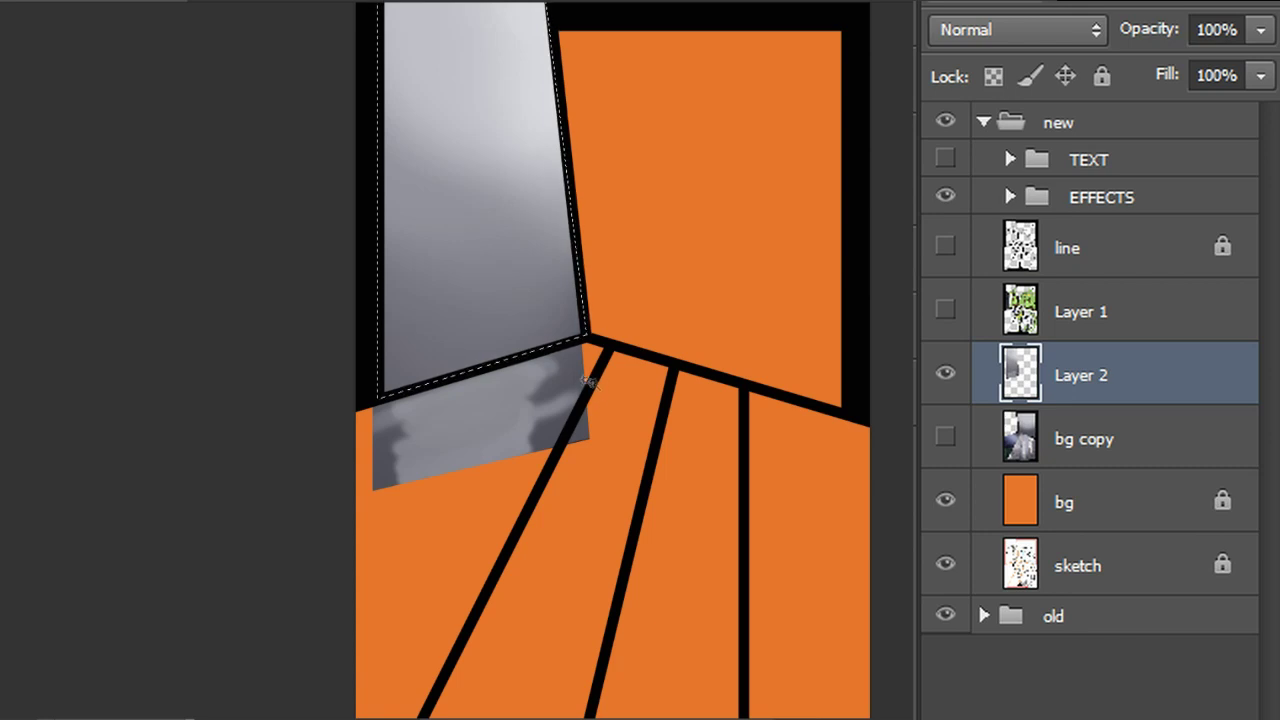
{"action": "key", "text": "ctrl+shift+i"}
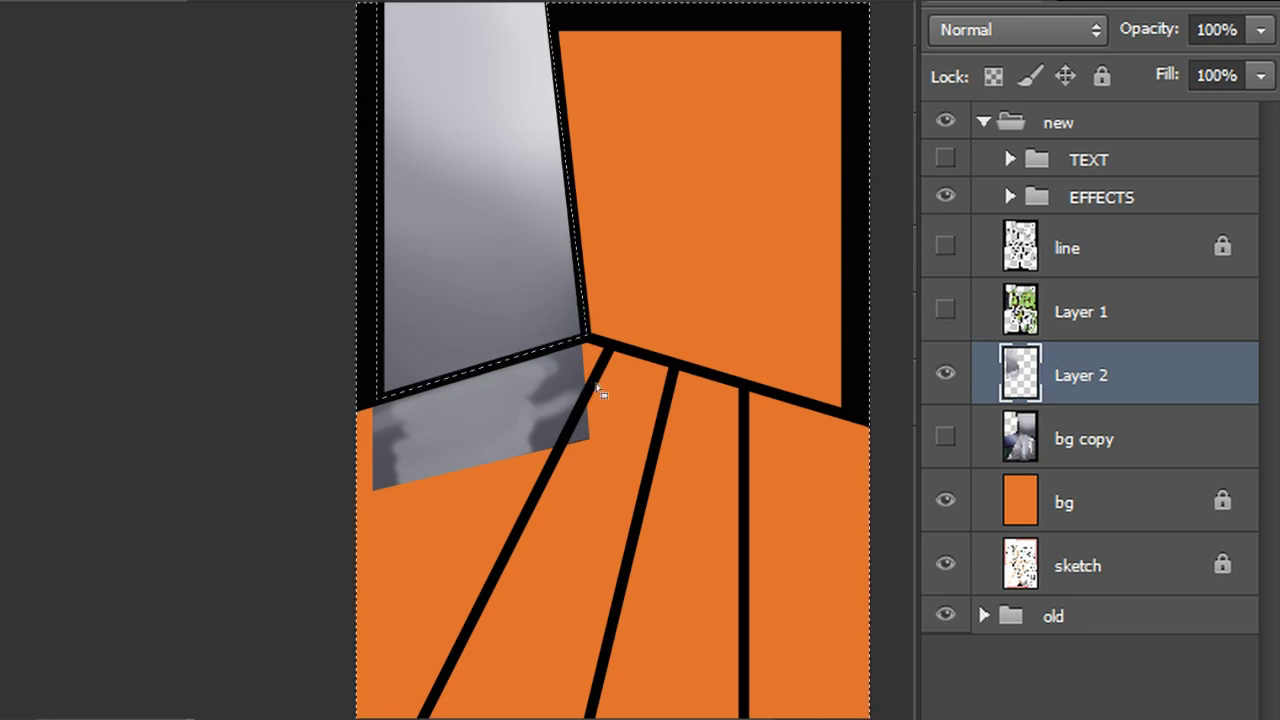
{"action": "key", "text": "Delete"}
{"action": "left_click", "coordinate": [993, 76]}
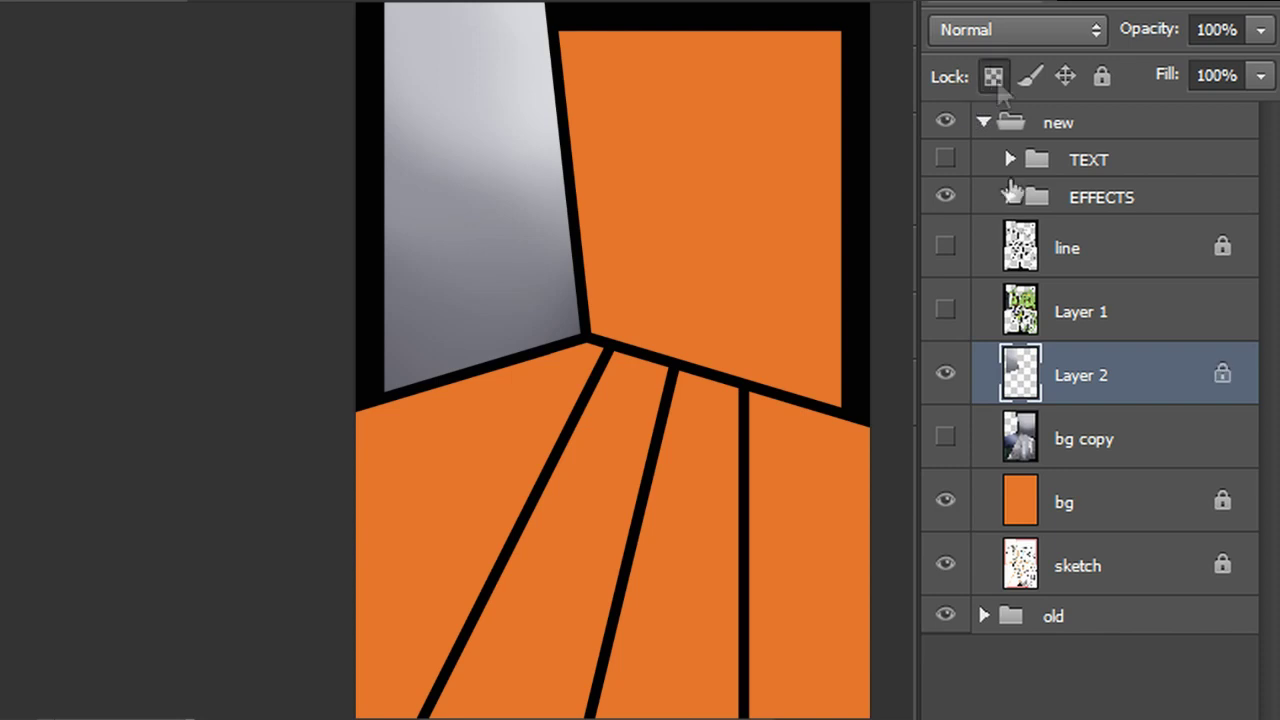
Hide Layer 2 and EFFECTS, show bg copy, and outline the old grey background of the second panel with a polygonal selection
{"action": "left_click_drag", "start_coordinate": [946, 375], "coordinate": [946, 438]}
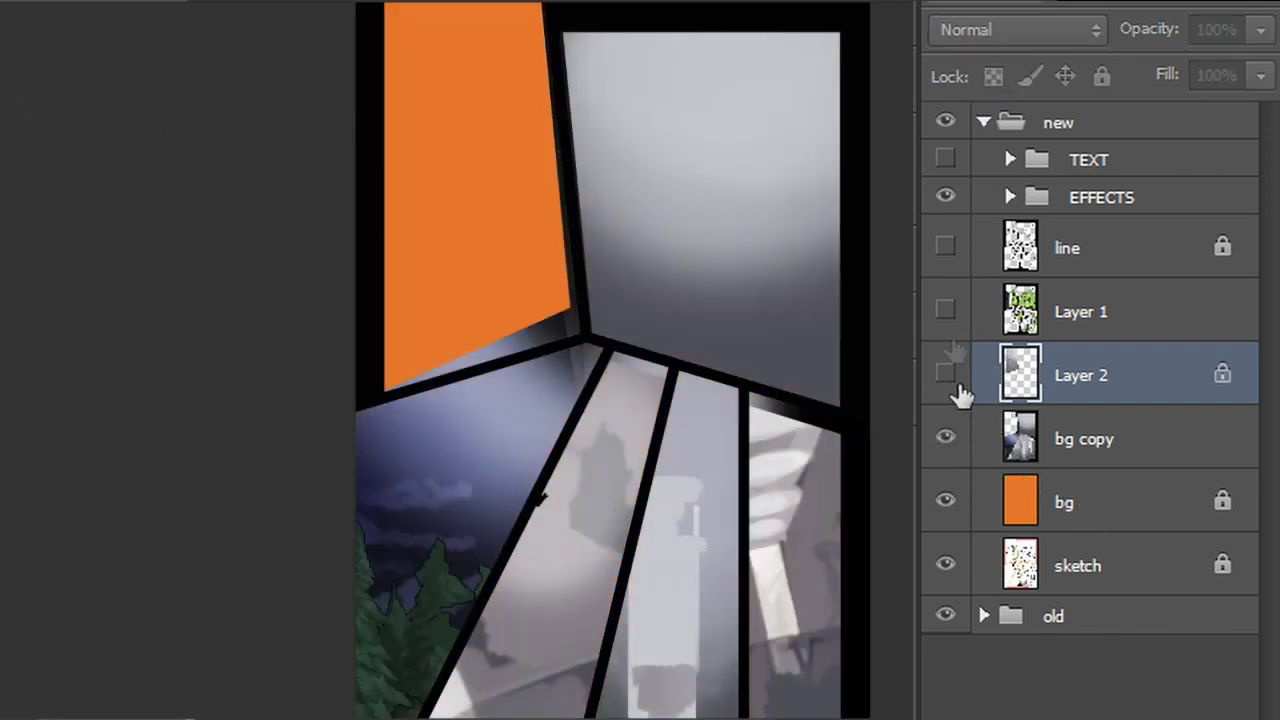
{"action": "left_click", "coordinate": [945, 197]}
{"action": "left_click", "coordinate": [565, 40]}
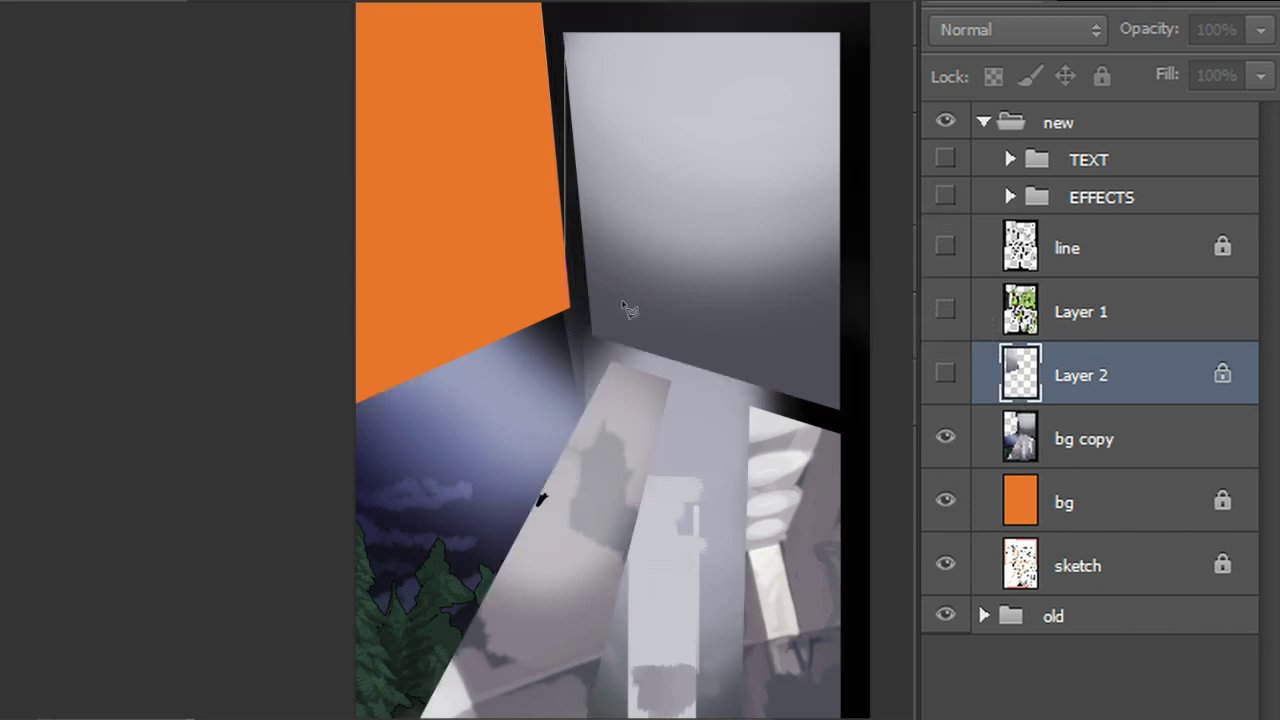
{"action": "left_click", "coordinate": [594, 337]}
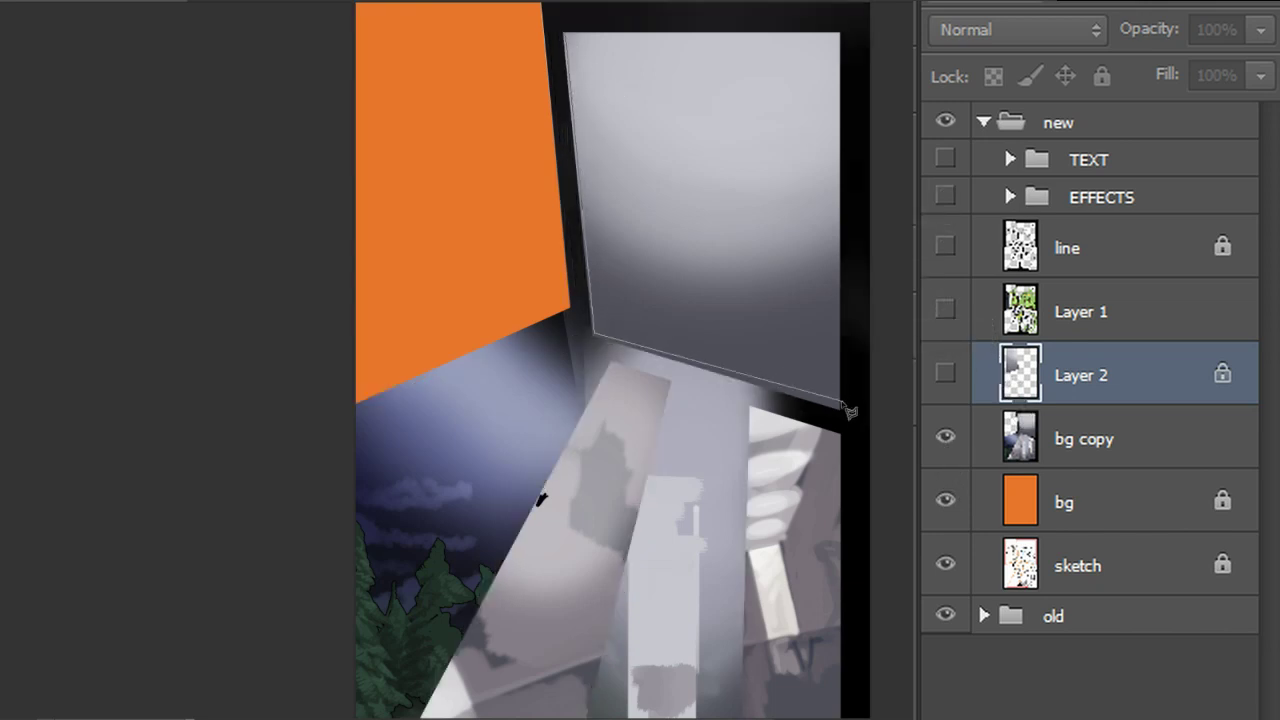
{"action": "left_click", "coordinate": [839, 408]}
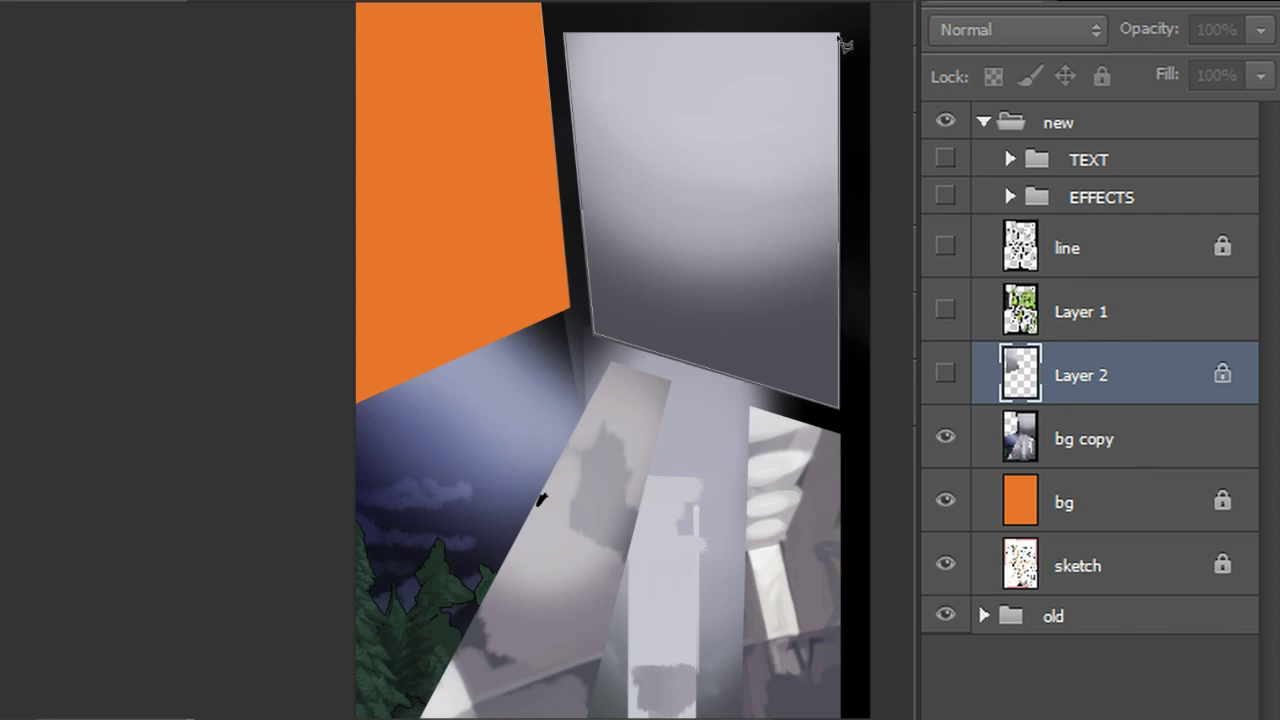
{"action": "left_click", "coordinate": [840, 36]}
{"action": "left_click", "coordinate": [566, 40]}
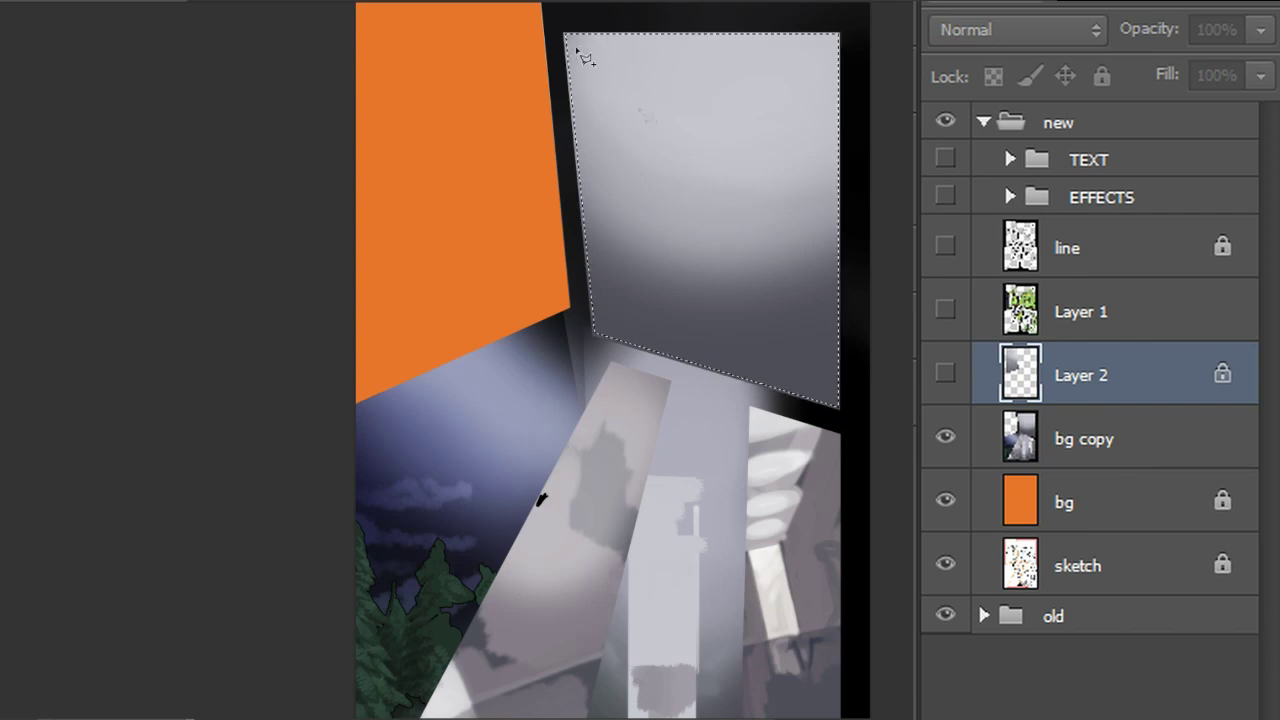
Cut the selected second-panel background from bg copy onto its own layer and hide bg copy
{"action": "left_click", "coordinate": [922, 440]}
{"action": "right_click", "coordinate": [782, 218]}
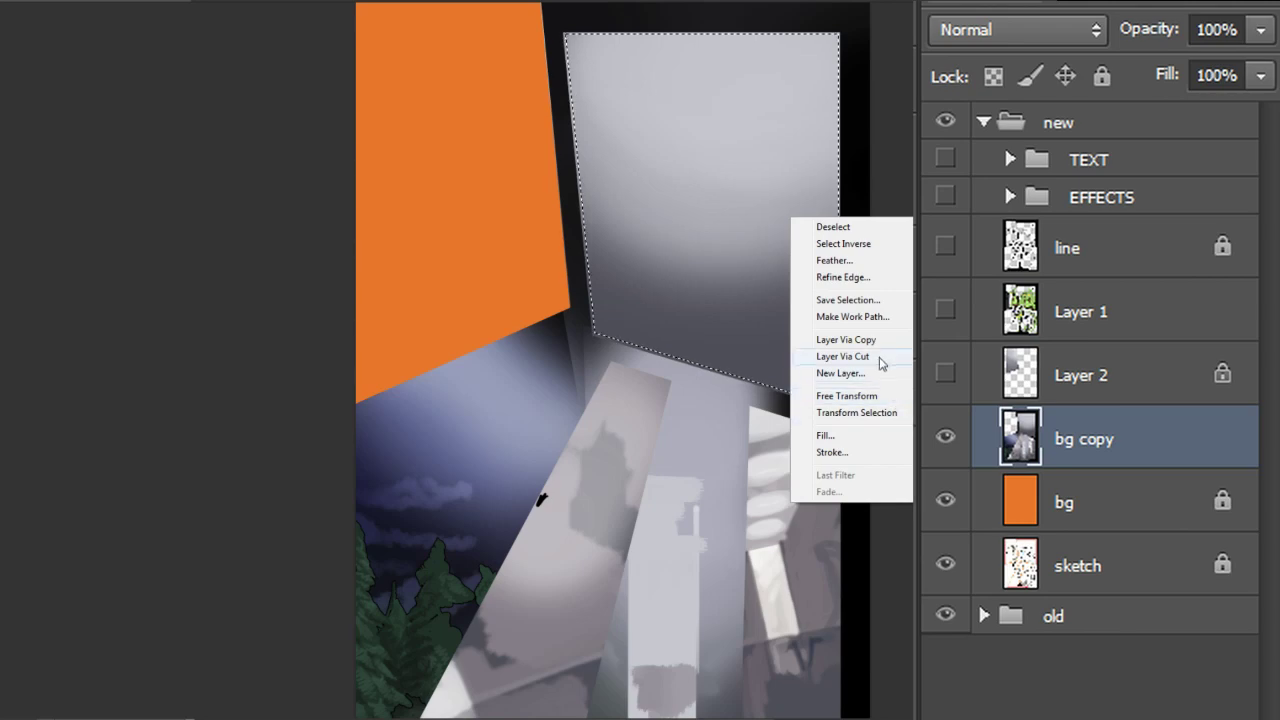
{"action": "left_click", "coordinate": [870, 356]}
{"action": "left_click", "coordinate": [945, 502]}
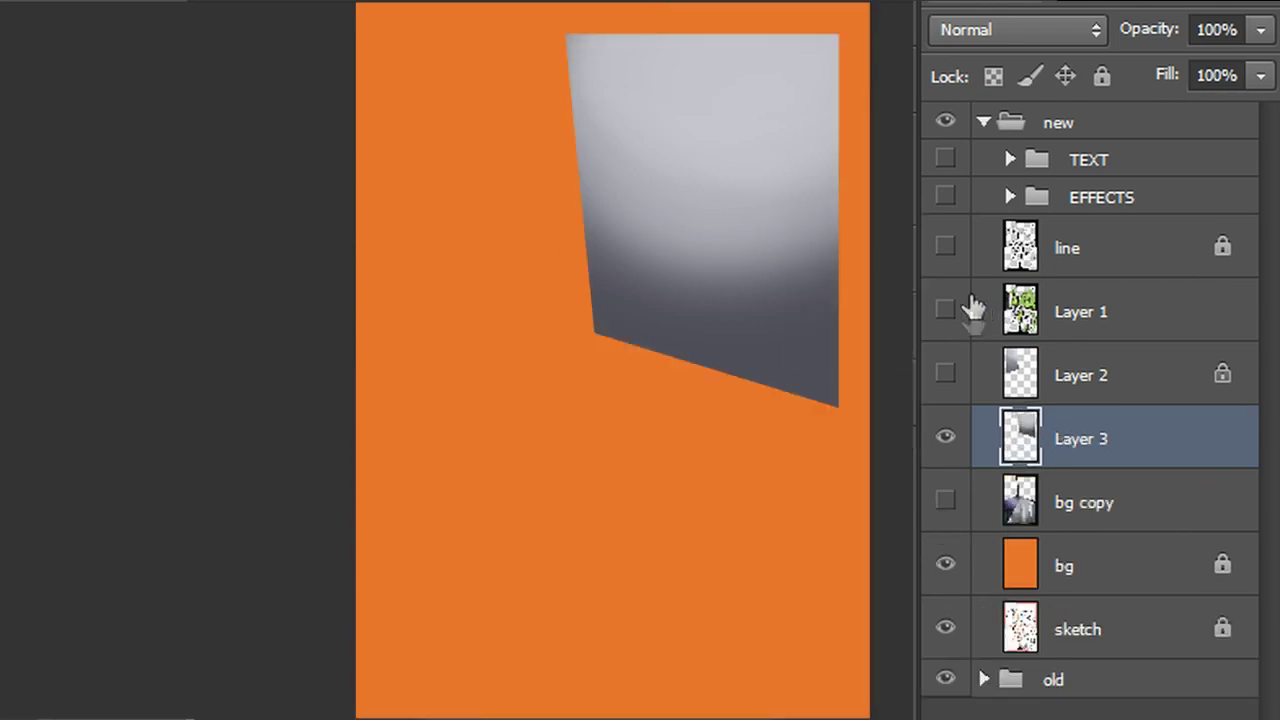
Show Layer 1, stretch Layer 3 slightly outward on all sides to fill the second panel, and apply the transform
{"action": "left_click", "coordinate": [946, 311]}
{"action": "key", "text": "ctrl+t"}
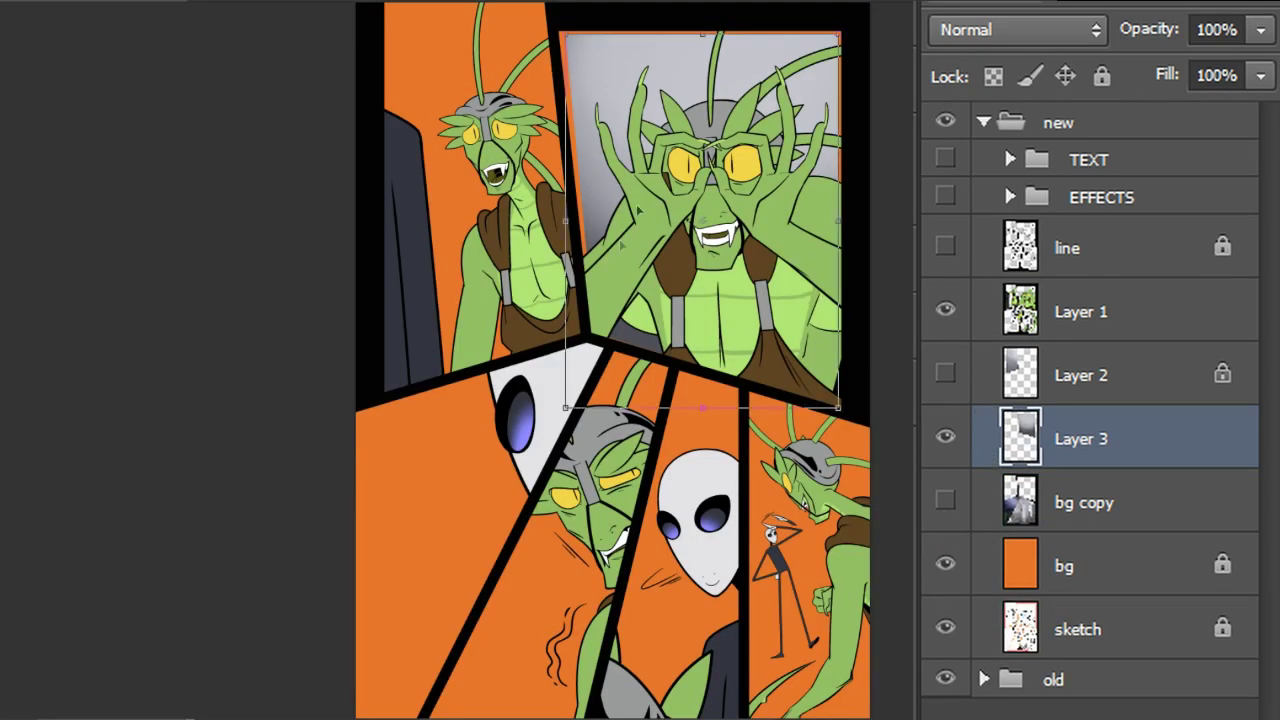
{"action": "left_click_drag", "start_coordinate": [566, 219], "coordinate": [557, 219]}
{"action": "left_click_drag", "start_coordinate": [701, 33], "coordinate": [699, 25]}
{"action": "mouse_move", "coordinate": [843, 213]}
{"action": "left_mouse_down"}
{"action": "mouse_move", "coordinate": [848, 201]}
{"action": "mouse_move", "coordinate": [849, 213]}
{"action": "left_mouse_up"}
{"action": "left_click_drag", "start_coordinate": [698, 423], "coordinate": [700, 420]}
{"action": "key", "text": "Return"}
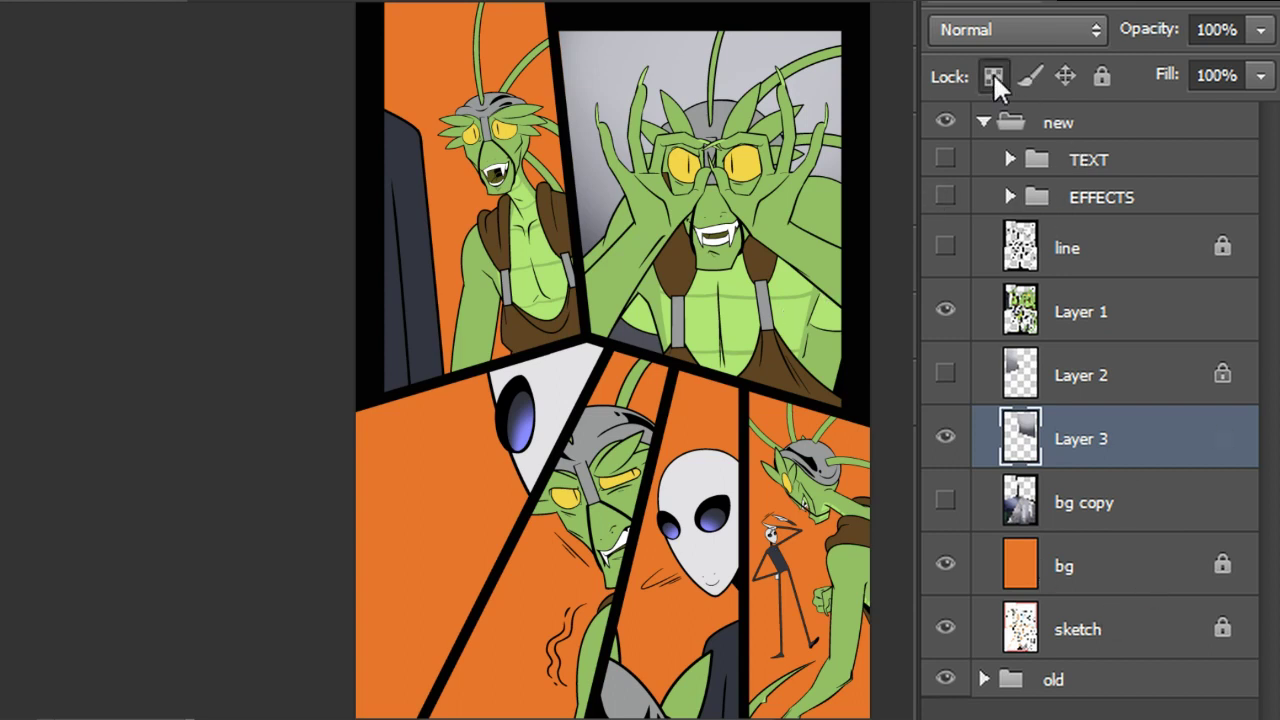
Lock Layer 3's transparent pixels, add a new layer above it, and choose the soft 200 px brush with 0% hardness
{"action": "key", "text": "ctrl+shift+alt+n"}
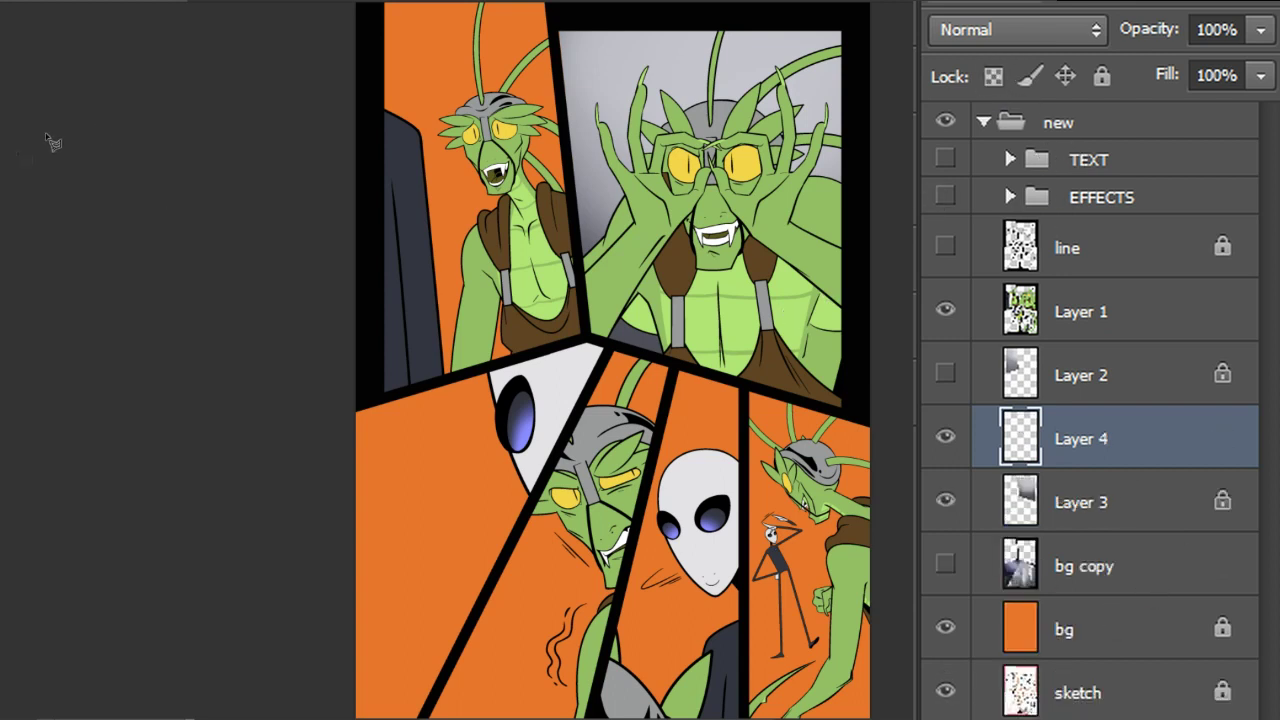
{"action": "right_click", "coordinate": [0, 158]}
{"action": "left_click", "coordinate": [26, 158]}
{"action": "left_click", "coordinate": [40, 0]}
{"action": "left_click", "coordinate": [110, 182]}
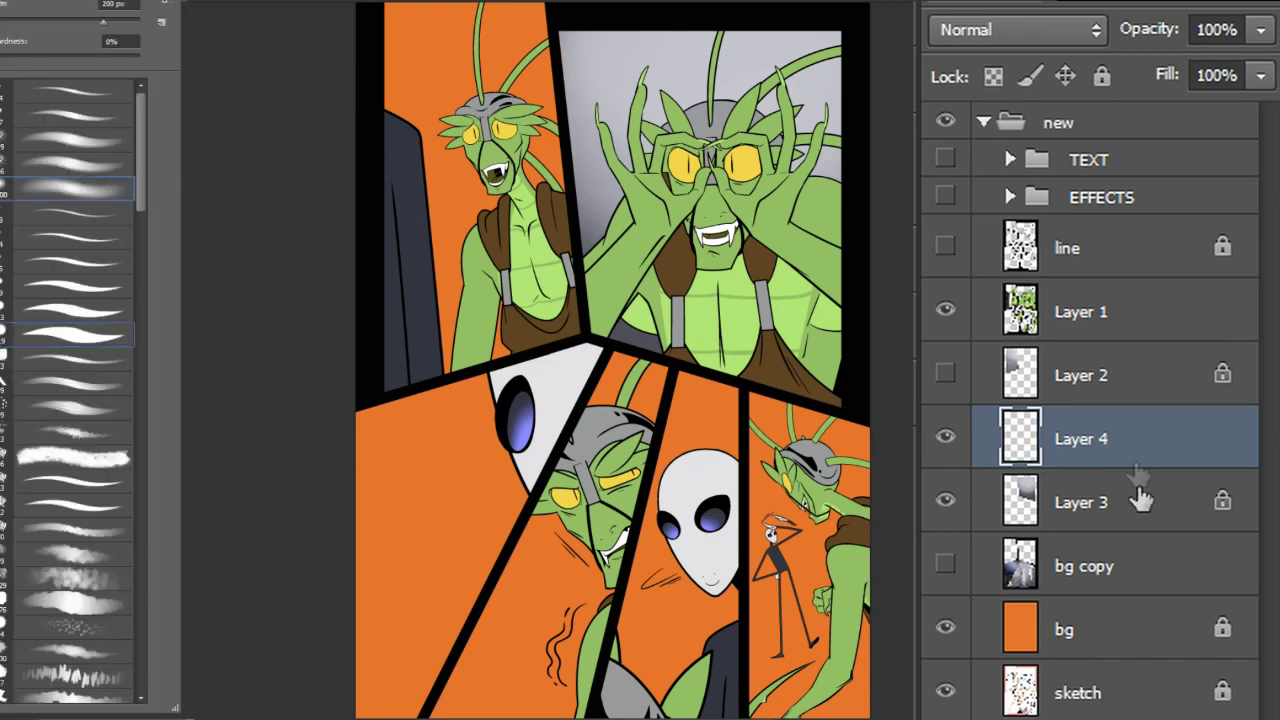
{"action": "left_click", "coordinate": [1107, 454]}
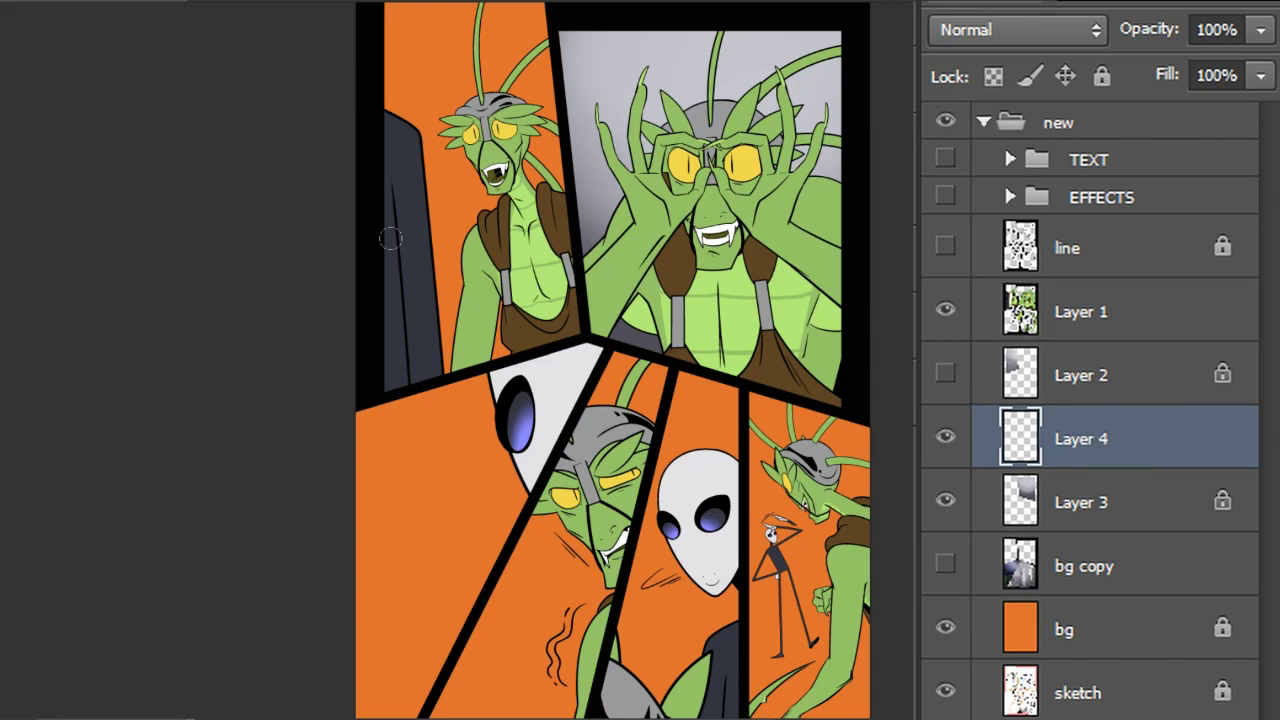
Paint soft white and grey shading behind the second panel's character on Layer 4 and clip it to Layer 3
{"action": "mouse_move", "coordinate": [690, 84]}
{"action": "left_mouse_down"}
{"action": "mouse_move", "coordinate": [736, 82]}
{"action": "mouse_move", "coordinate": [690, 90]}
{"action": "left_mouse_up"}
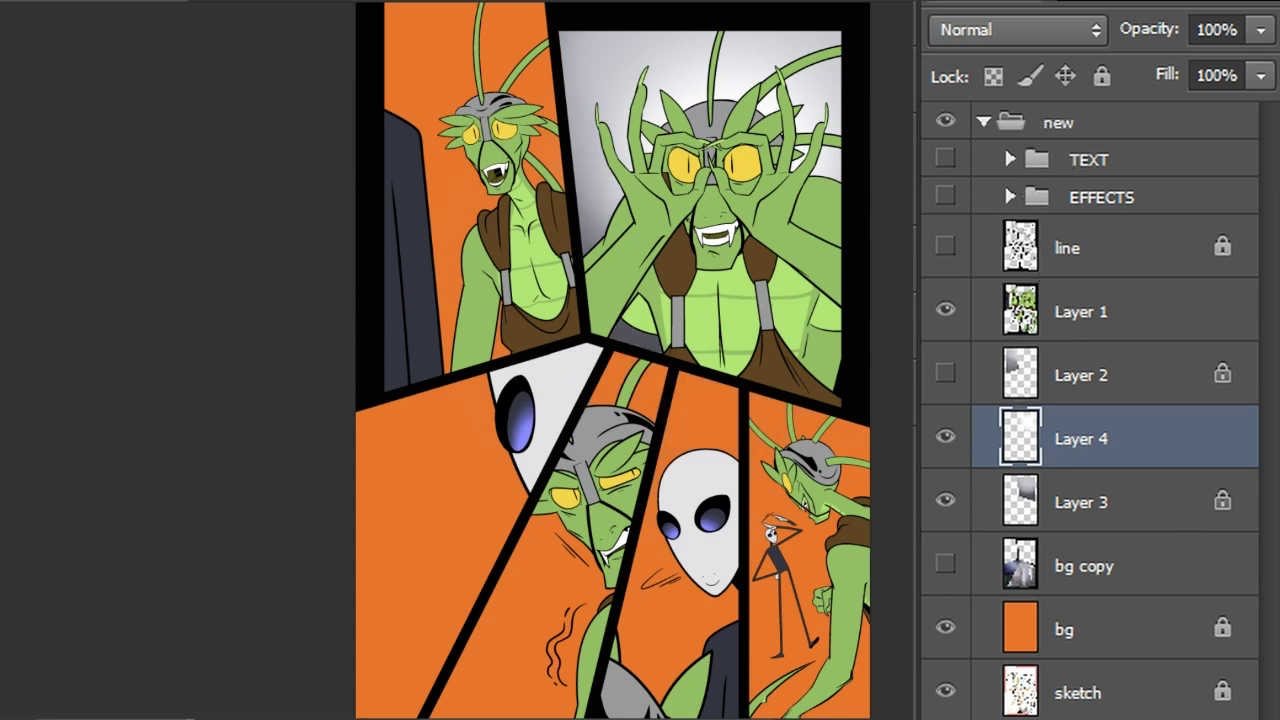
{"action": "right_click", "coordinate": [1117, 436]}
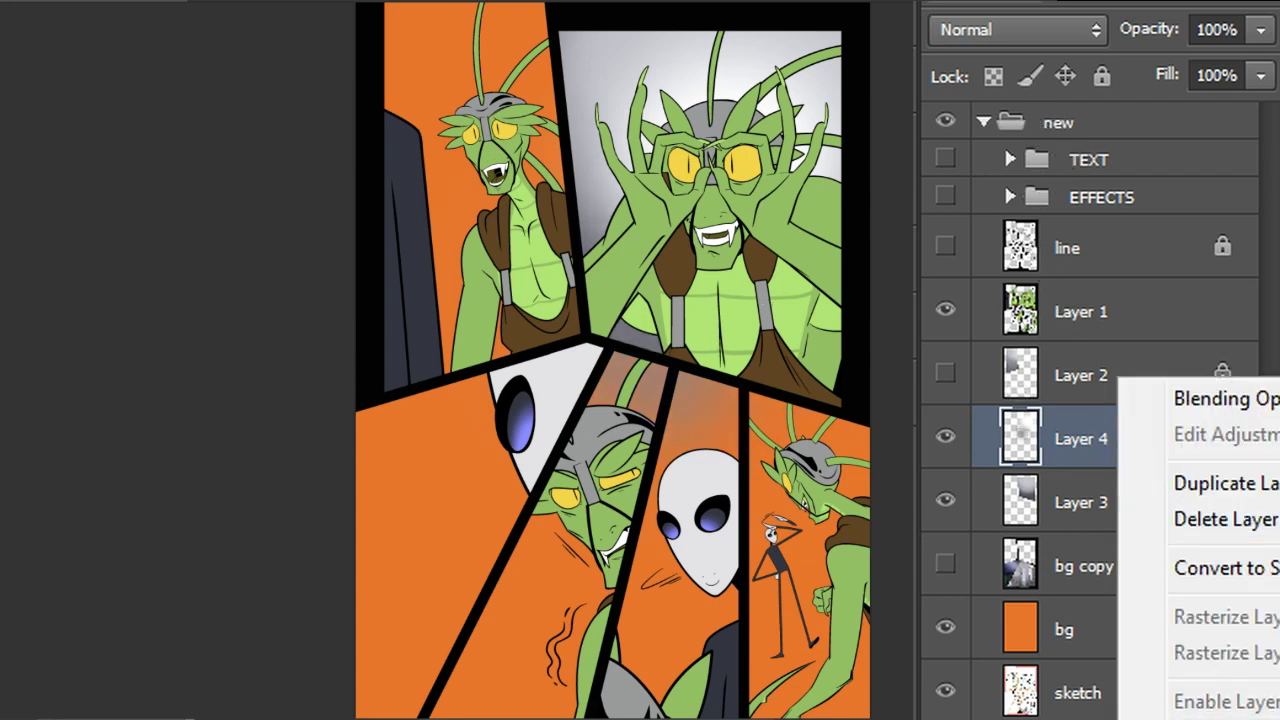
{"action": "left_click", "coordinate": [1180, 719]}
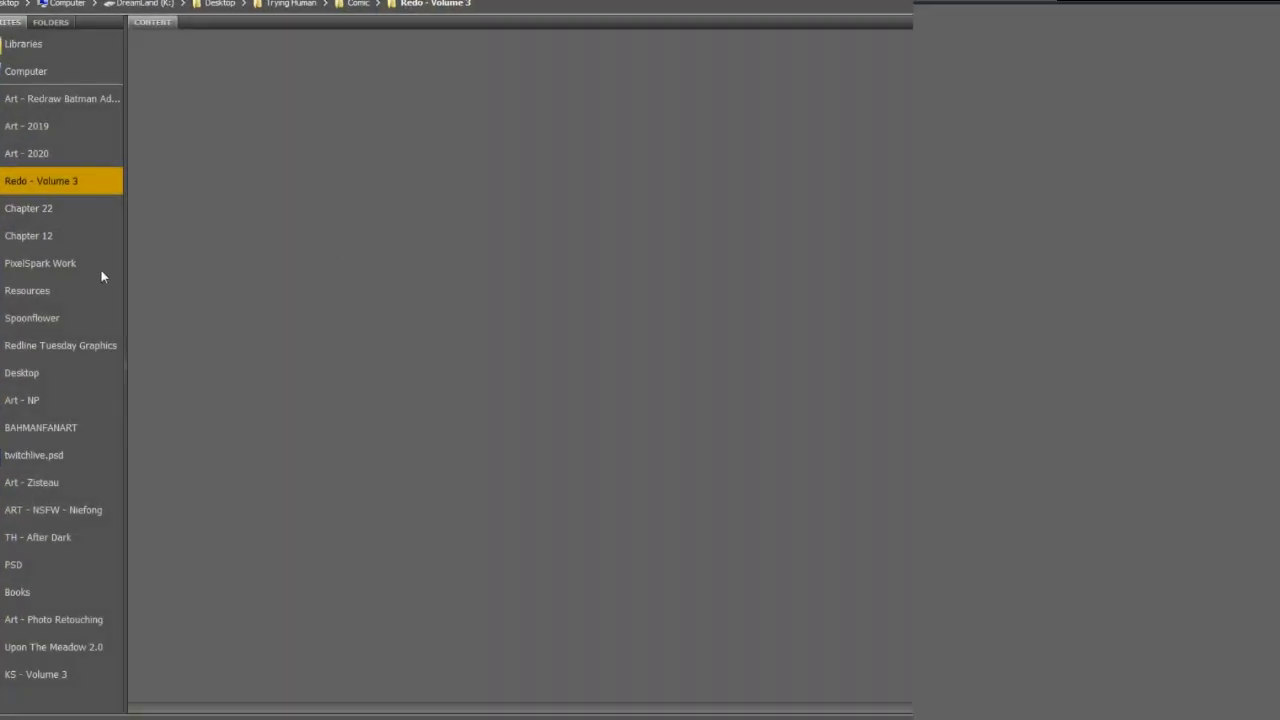
In the Adobe Bridge file browser, go to the Textures folder inside Resources and open halftone_triangles.psd
{"action": "left_click", "coordinate": [100, 288]}
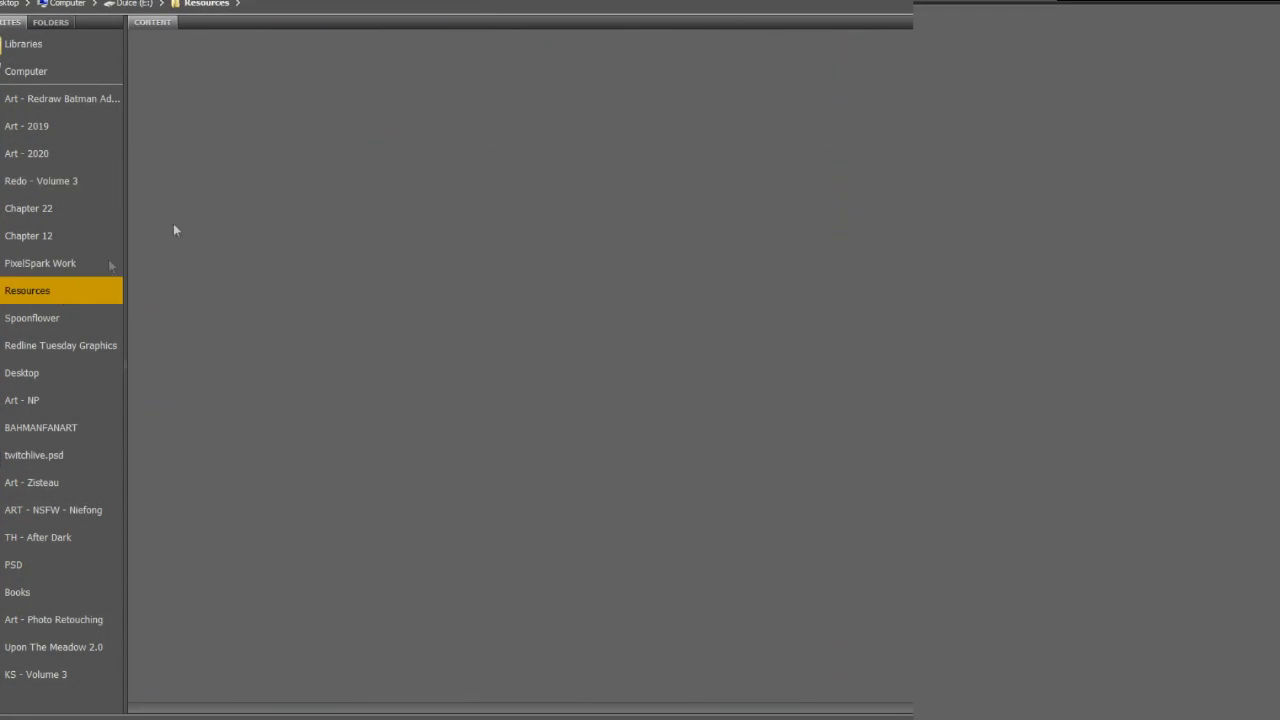
{"action": "left_click", "coordinate": [302, 228]}
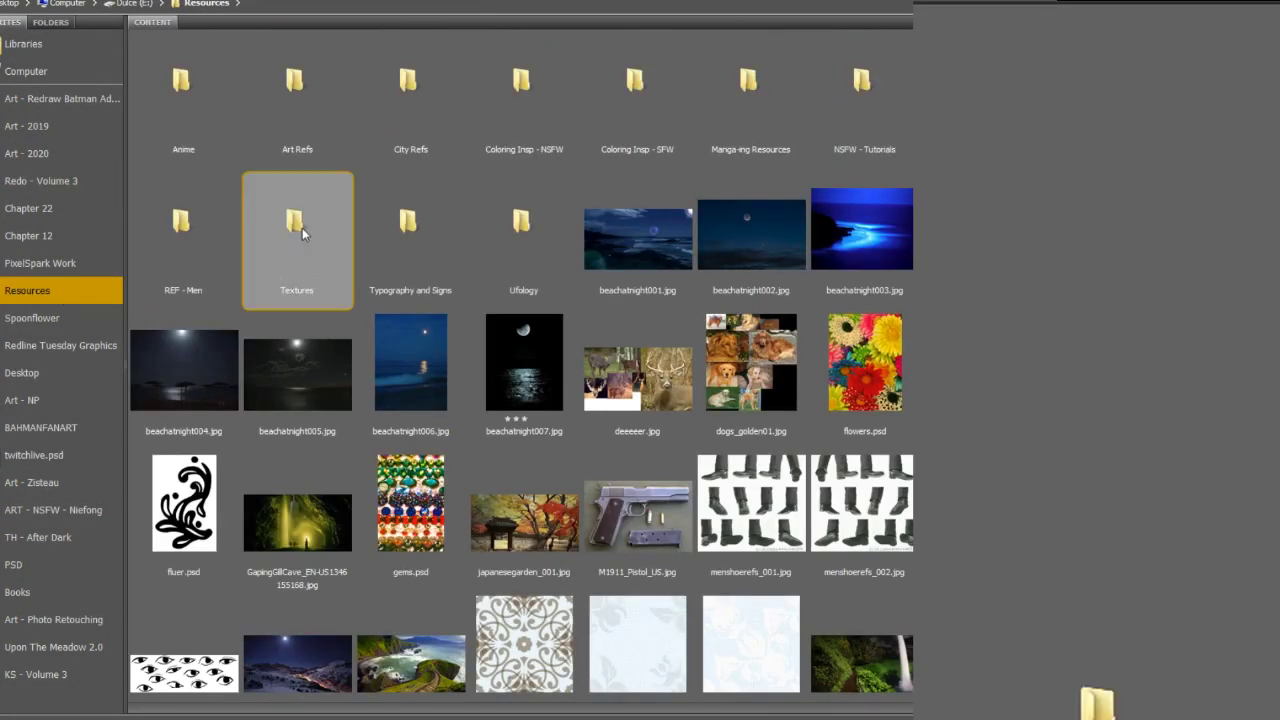
{"action": "double_click", "coordinate": [300, 230]}
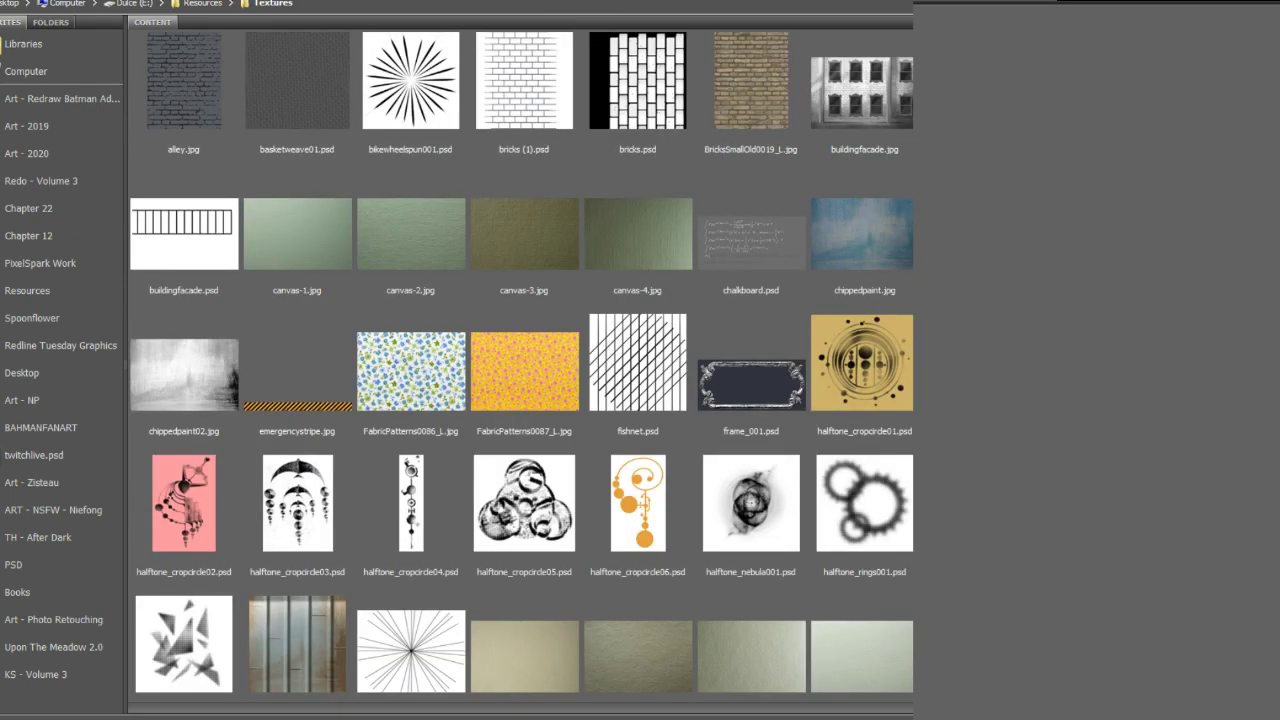
{"action": "scroll", "coordinate": [882, 497], "scroll_direction": "down", "scroll_amount": 5}
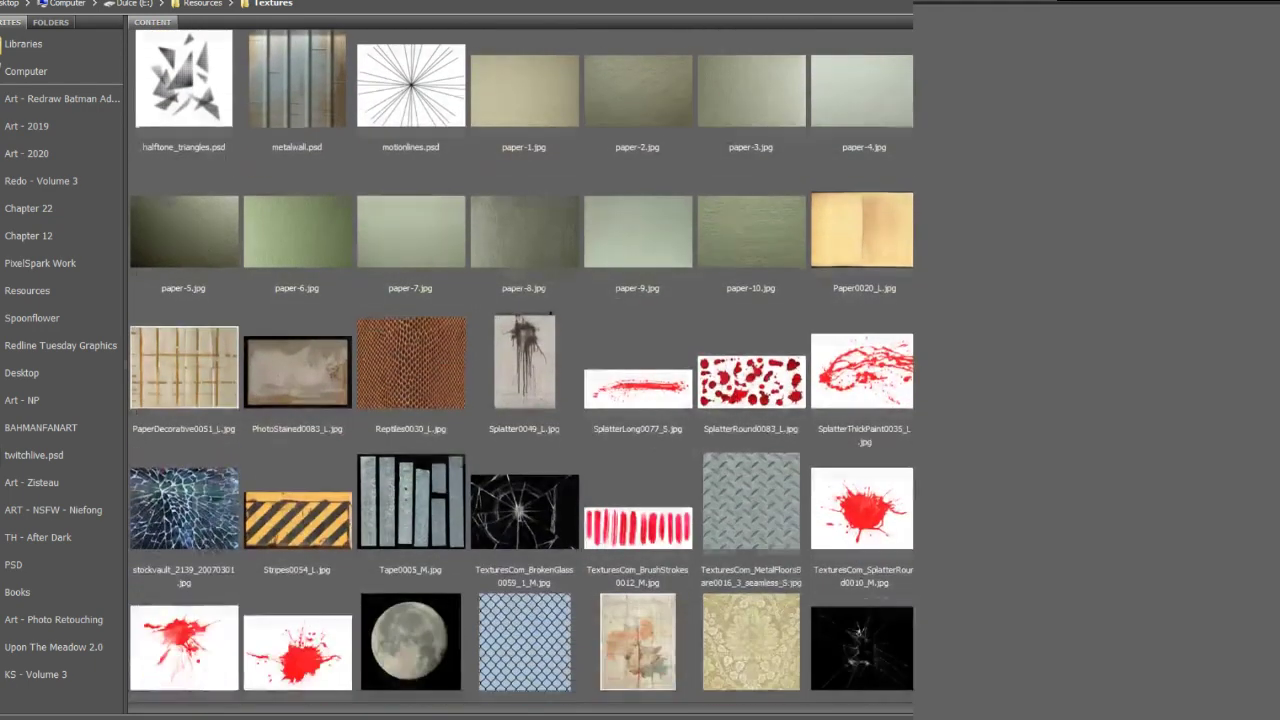
{"action": "scroll", "coordinate": [882, 497], "scroll_direction": "up", "scroll_amount": 1}
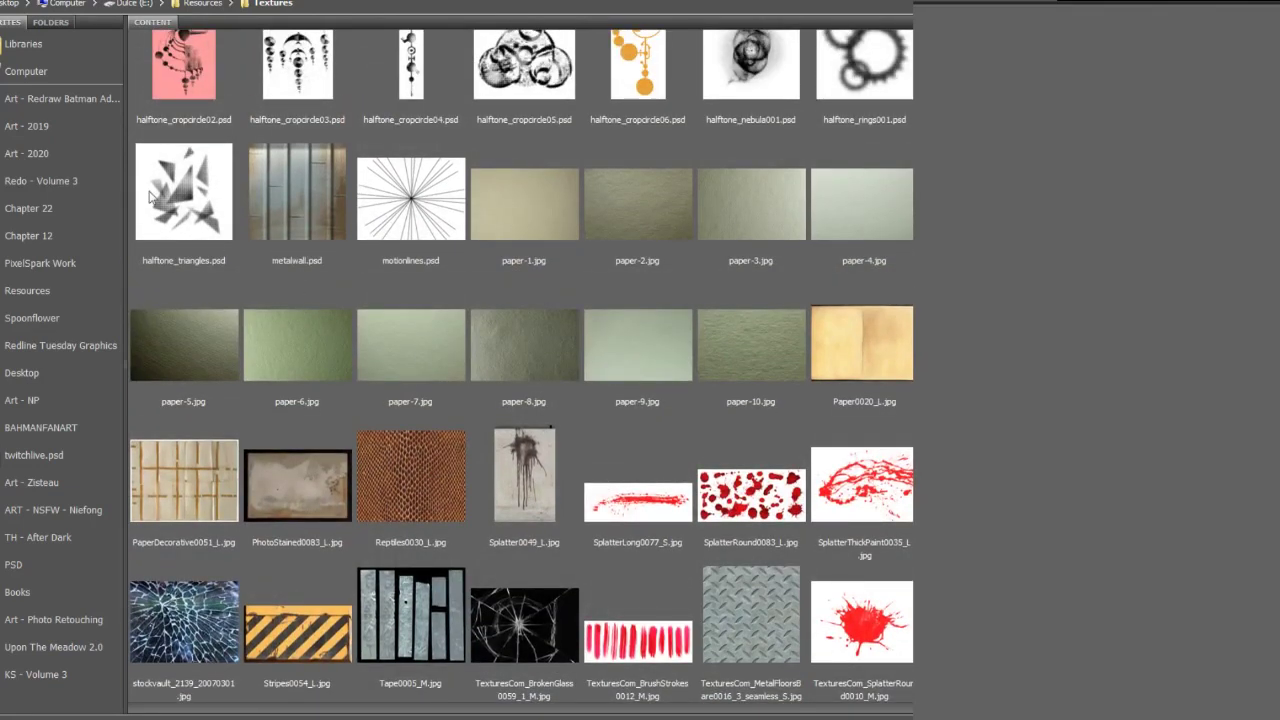
{"action": "left_click", "coordinate": [208, 190]}
{"action": "double_click", "coordinate": [205, 200]}
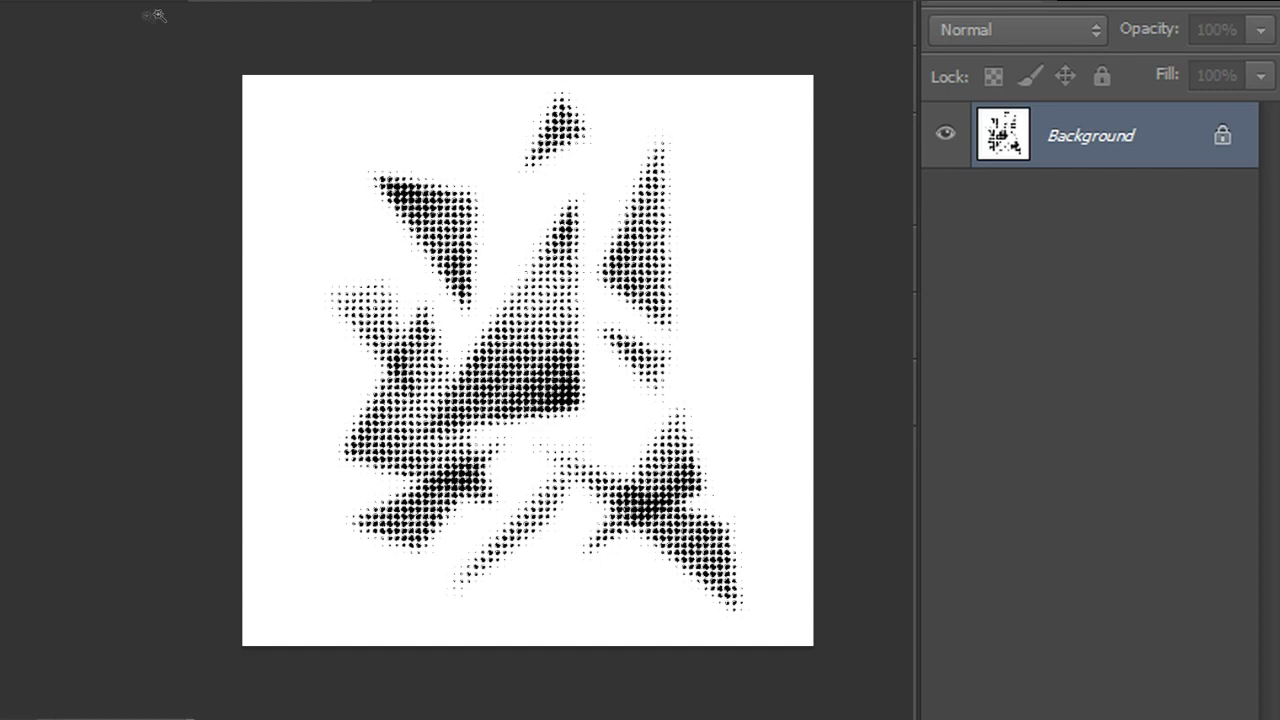
Bring the halftone triangles into the comic page as a layer above Layer 4 and scale them down with Free Transform
{"action": "left_click", "coordinate": [157, 12]}
{"action": "left_click_drag", "start_coordinate": [787, 20], "coordinate": [1122, 440]}
{"action": "key", "text": "ctrl+t"}
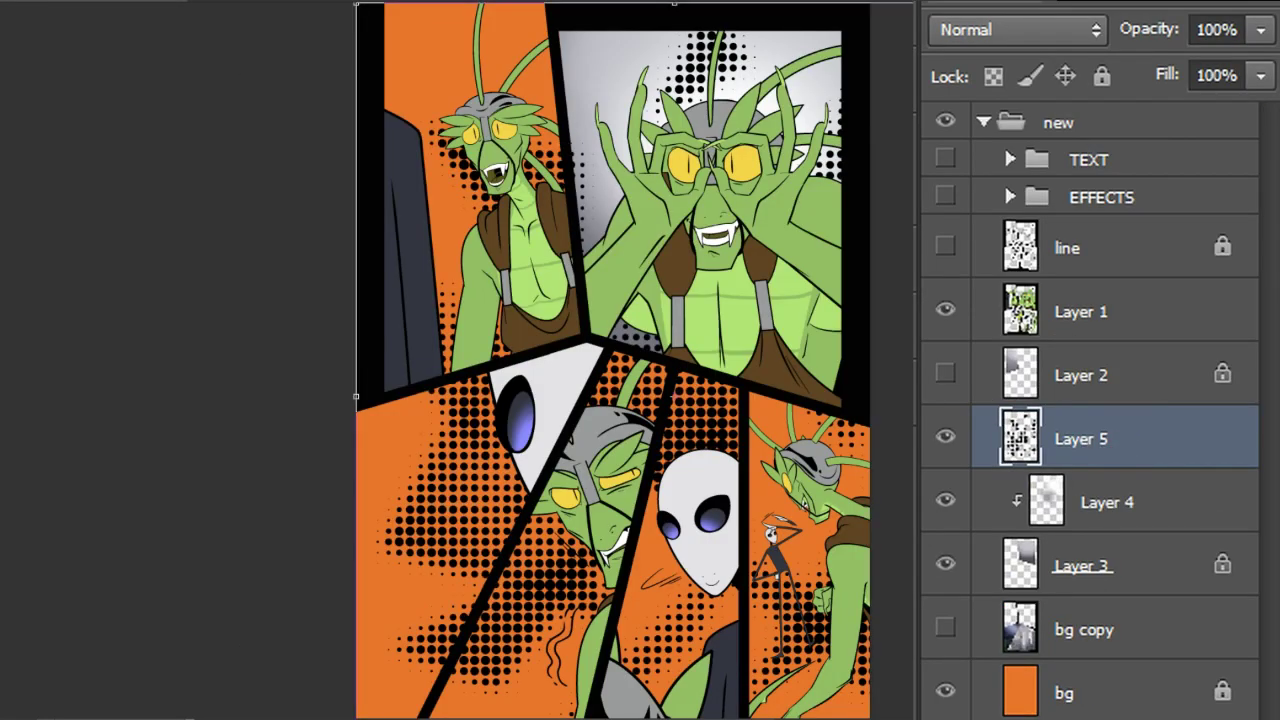
{"action": "left_click_drag", "start_coordinate": [200, 2], "coordinate": [140, 2]}
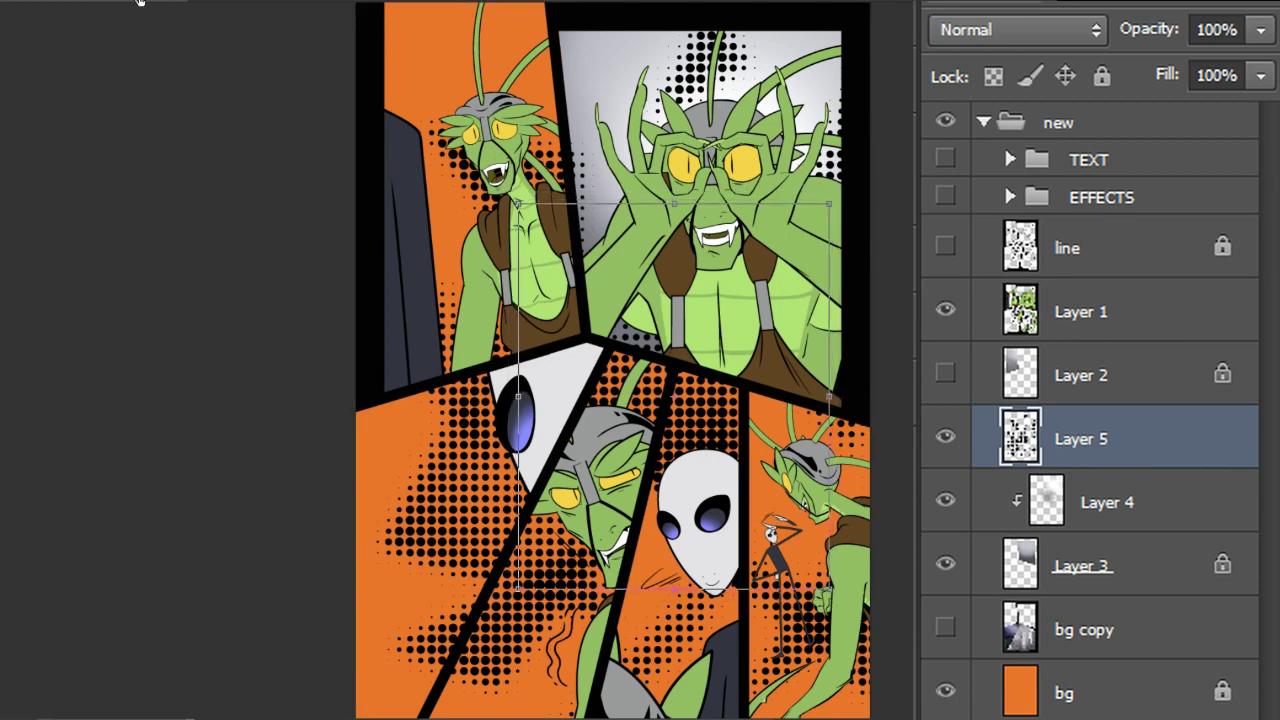
Move the halftone over the second panel, rotate it a quarter turn, apply the transform, and invert its dots to white
{"action": "left_click_drag", "start_coordinate": [685, 408], "coordinate": [714, 190]}
{"action": "left_click_drag", "start_coordinate": [896, 300], "coordinate": [629, 351]}
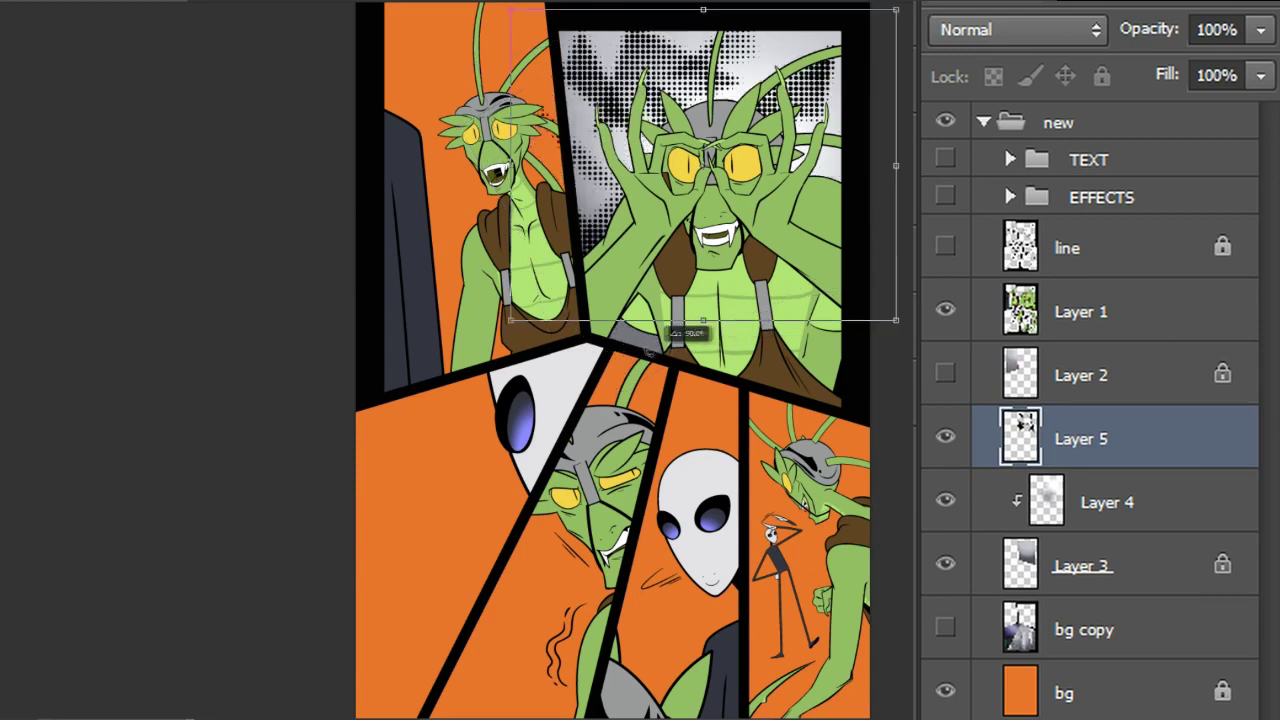
{"action": "mouse_move", "coordinate": [791, 235]}
{"action": "left_mouse_down"}
{"action": "mouse_move", "coordinate": [816, 237]}
{"action": "mouse_move", "coordinate": [808, 250]}
{"action": "mouse_move", "coordinate": [806, 226]}
{"action": "left_mouse_up"}
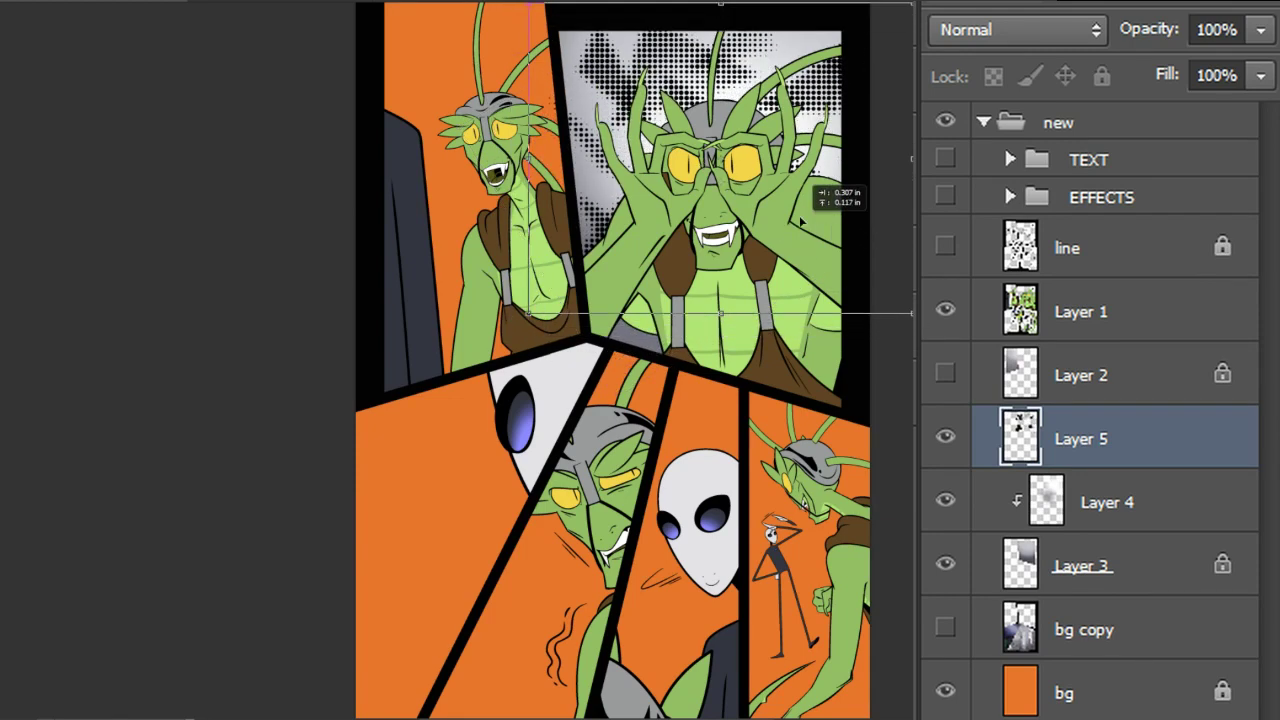
{"action": "key", "text": "Return"}
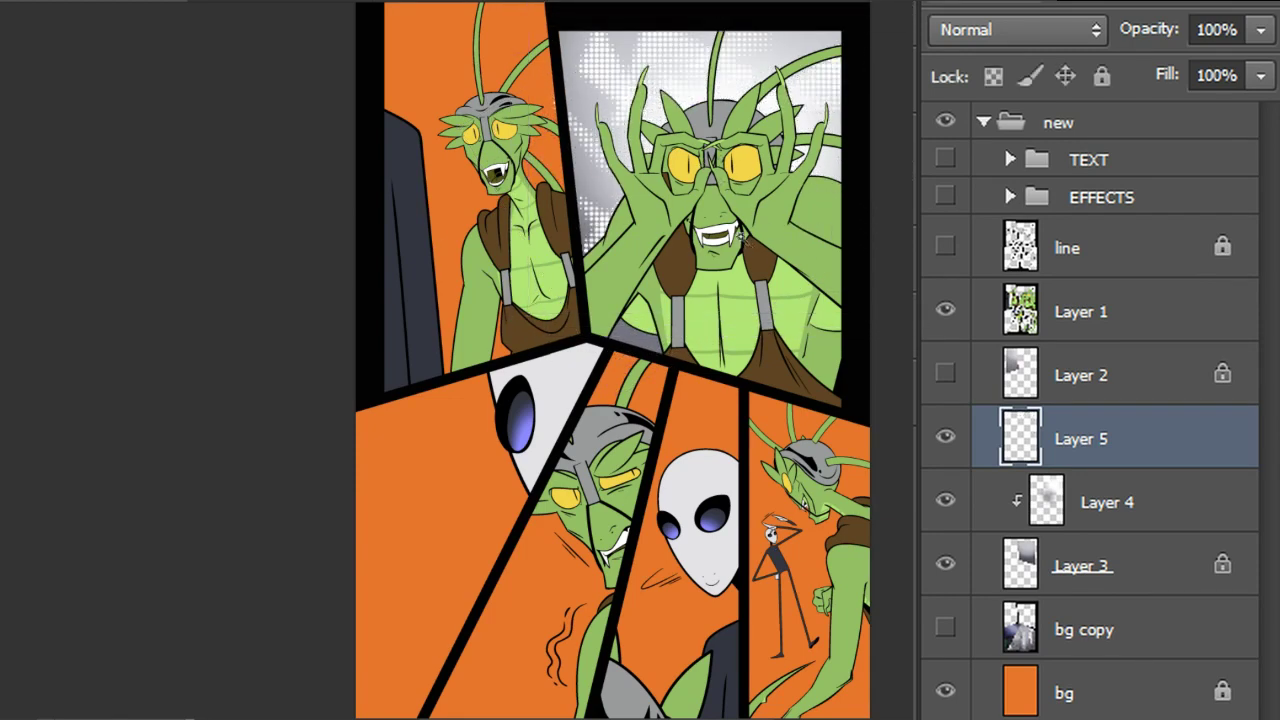
Set the blend mode of the halftone on Layer 5 to Overlay
{"action": "left_click", "coordinate": [1022, 32]}
{"action": "left_click", "coordinate": [990, 456]}
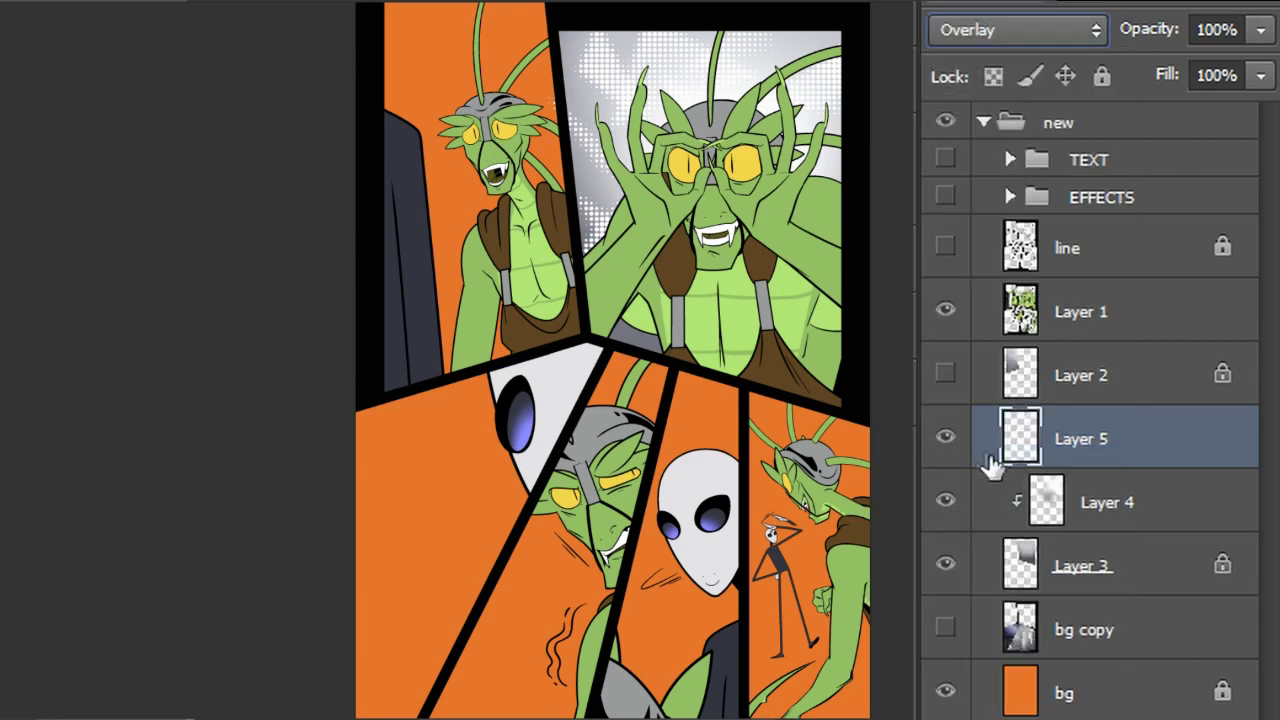
Clip the halftone on Layer 5 to the second panel's background and merge Layers 5, 4 and 3 into one
{"action": "right_click", "coordinate": [1108, 434]}
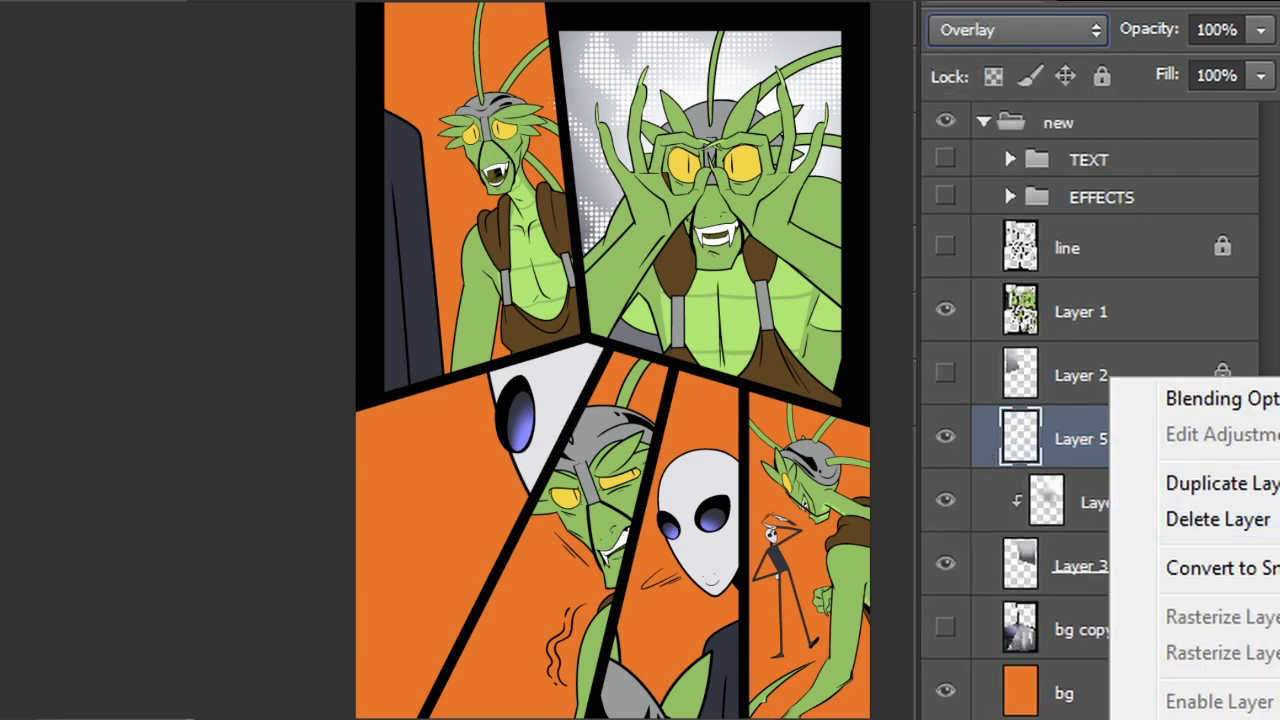
{"action": "left_click", "coordinate": [1180, 717]}
{"action": "left_click", "coordinate": [1134, 564], "text": "shift"}
{"action": "key", "text": "ctrl+e"}
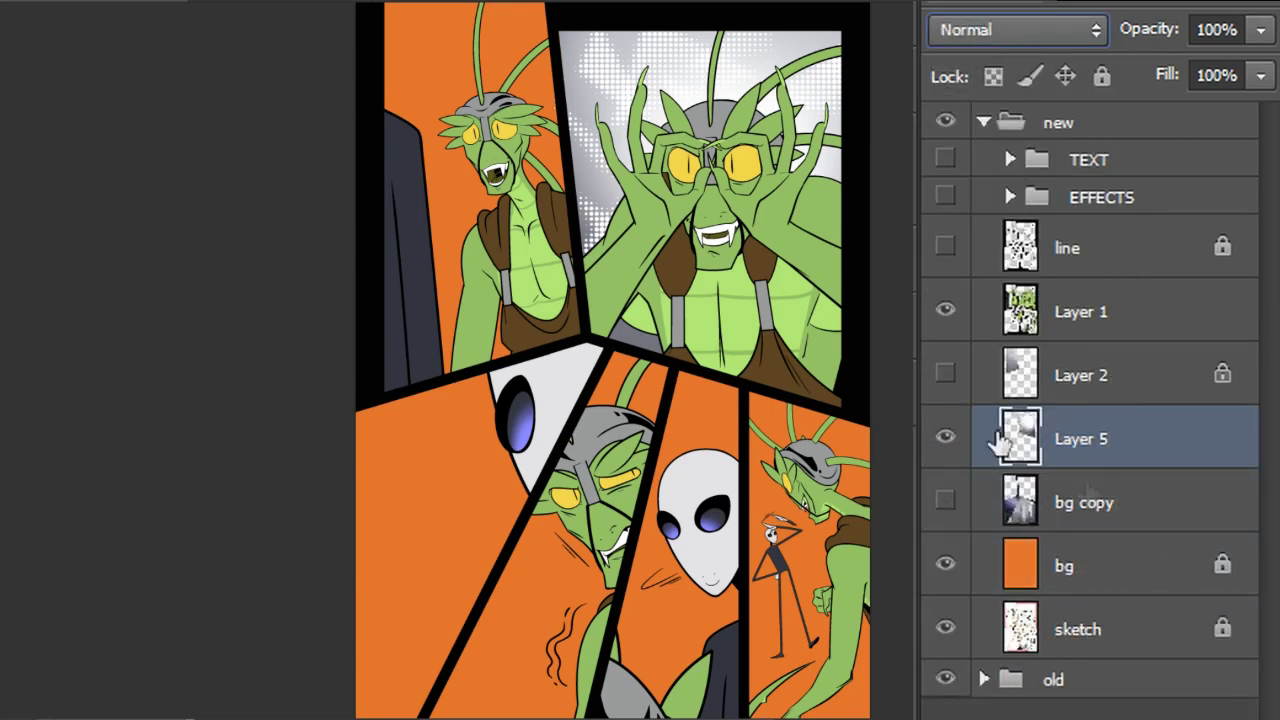
Show Layer 2, lock its transparent pixels and brush soft white light over the first panel's grey background around the green character
{"action": "left_click", "coordinate": [945, 373]}
{"action": "left_click", "coordinate": [1050, 395]}
{"action": "left_click", "coordinate": [1074, 430]}
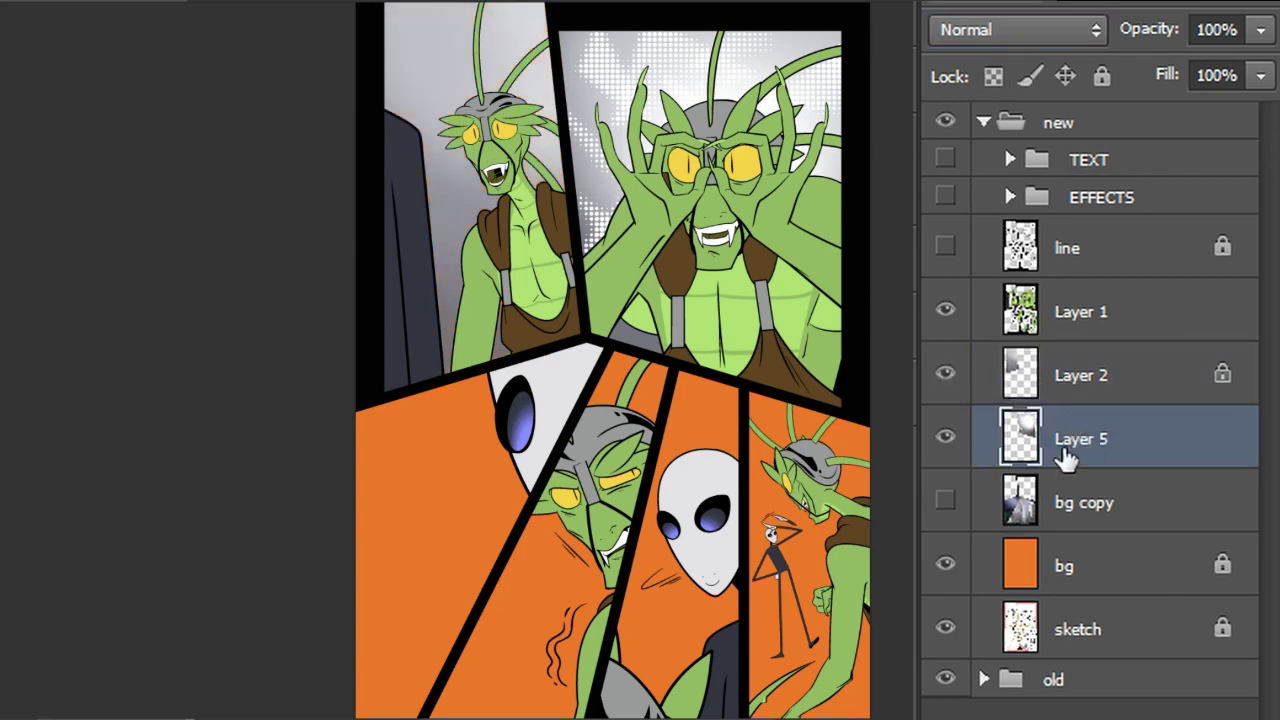
{"action": "left_click", "coordinate": [1066, 380]}
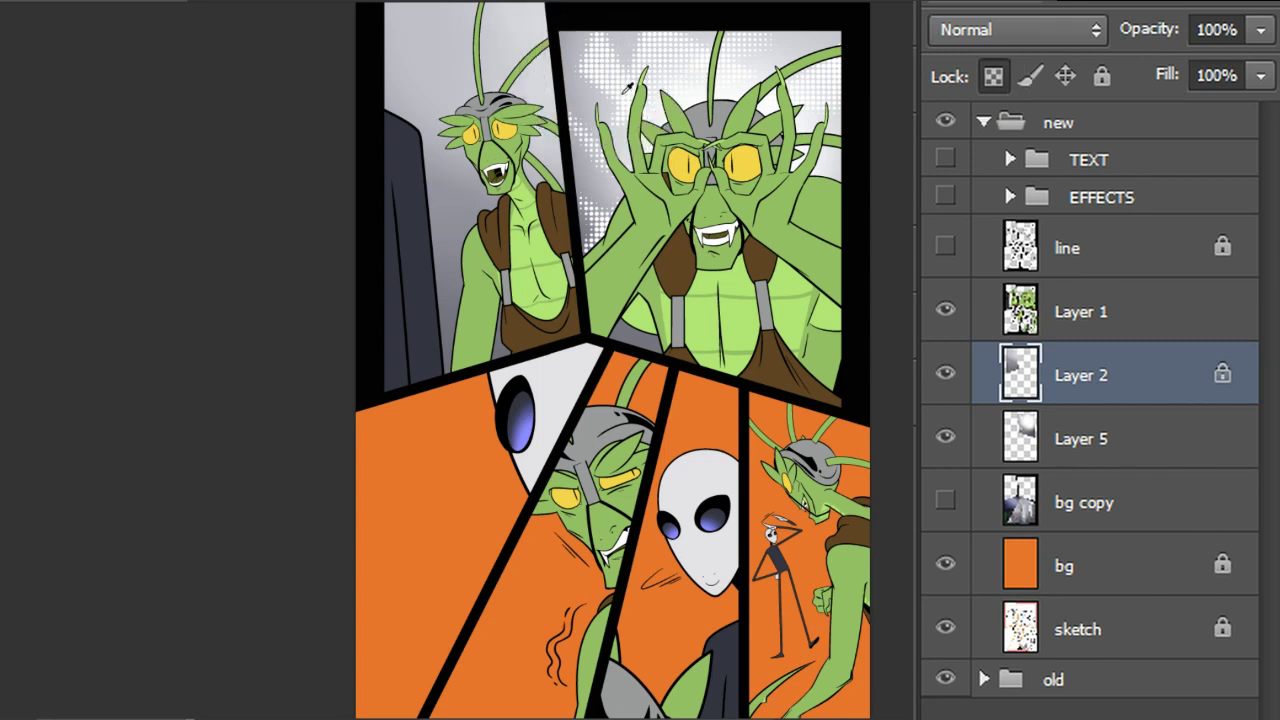
{"action": "left_click_drag", "start_coordinate": [495, 14], "coordinate": [535, 90]}
{"action": "left_click_drag", "start_coordinate": [528, 172], "coordinate": [476, 188]}
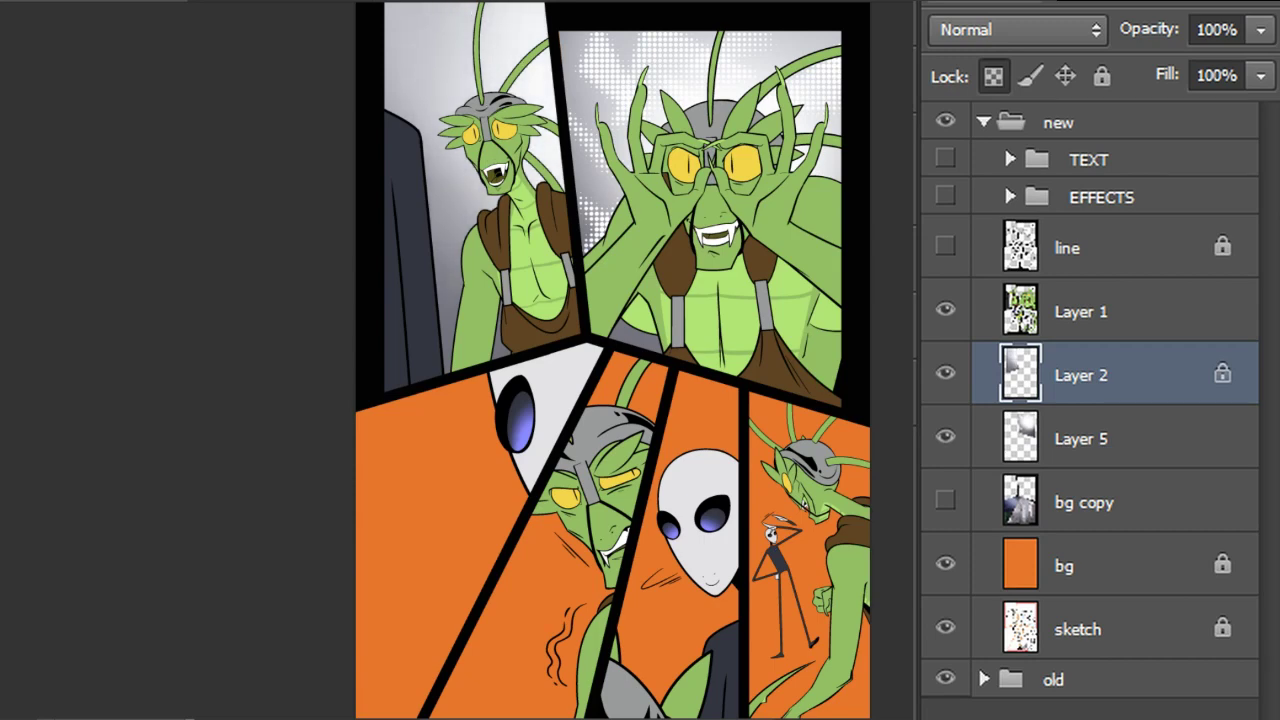
{"action": "left_click_drag", "start_coordinate": [457, 186], "coordinate": [483, 216]}
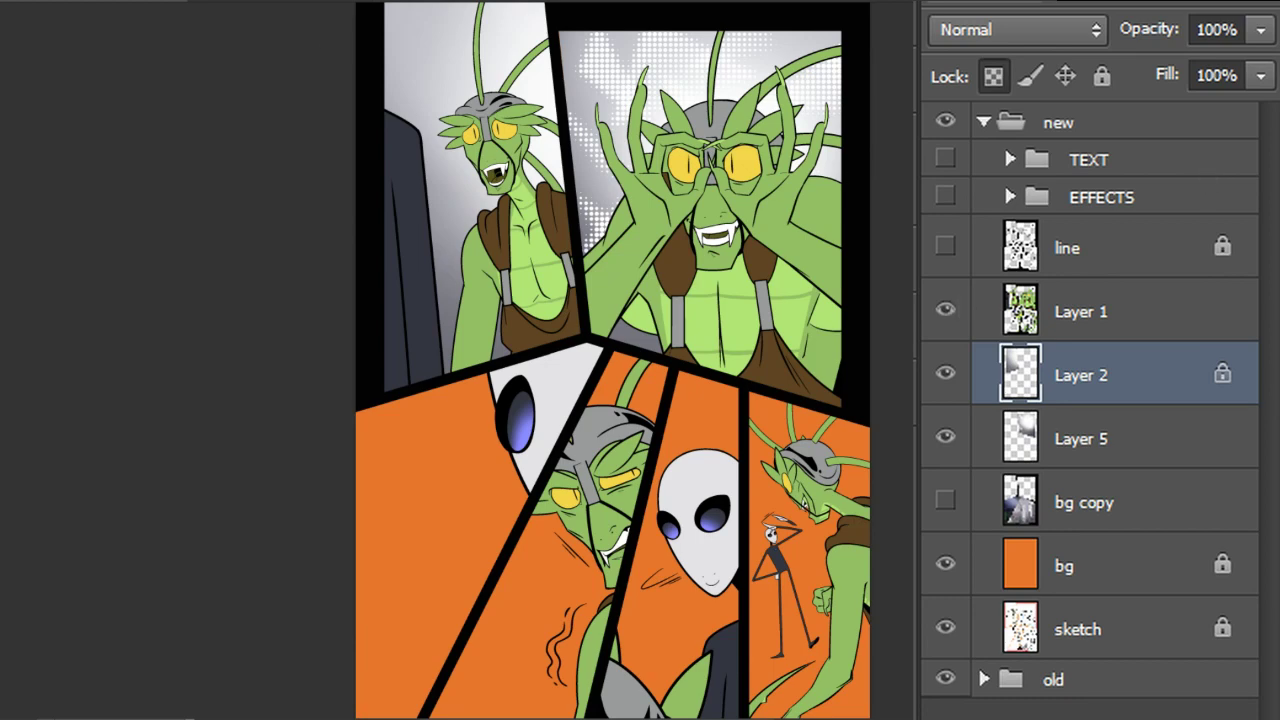
On a new layer above Layer 2, paint cyan streaks across the first panel and set the layer's blend mode to Overlay
{"action": "left_click", "coordinate": [1215, 718]}
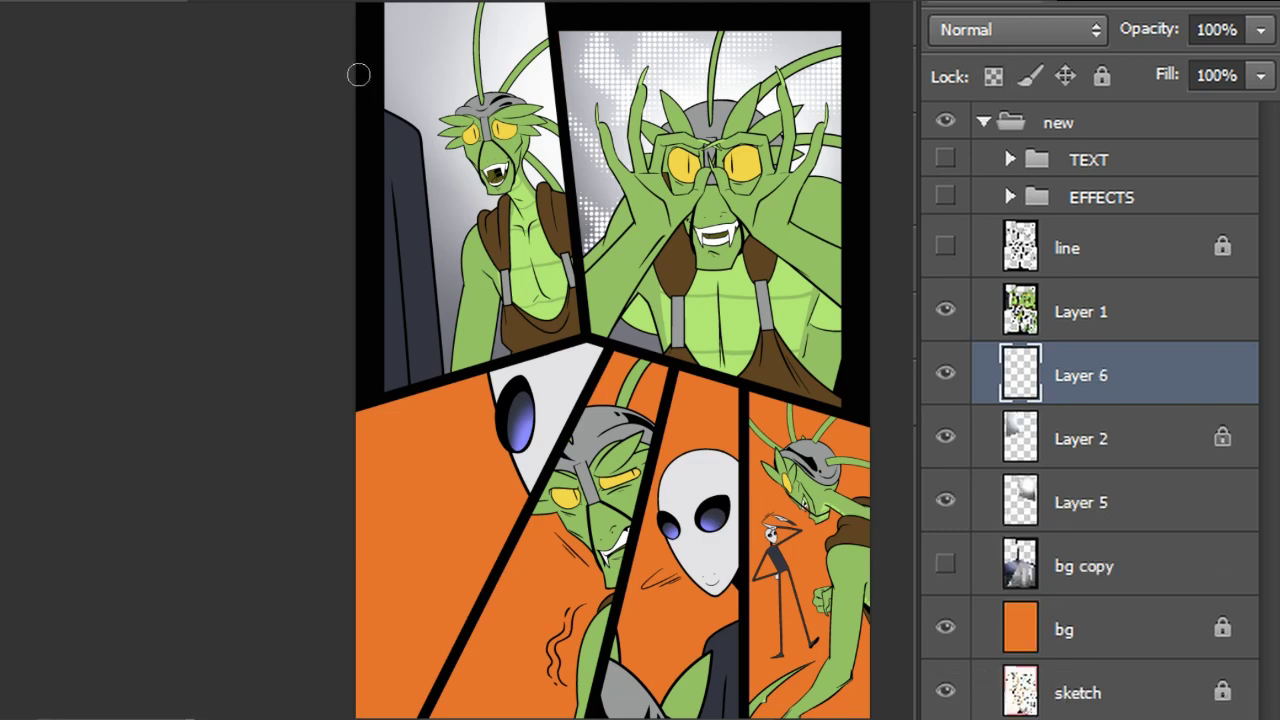
{"action": "left_click_drag", "start_coordinate": [386, 89], "coordinate": [542, 111]}
{"action": "left_click_drag", "start_coordinate": [383, 134], "coordinate": [587, 163]}
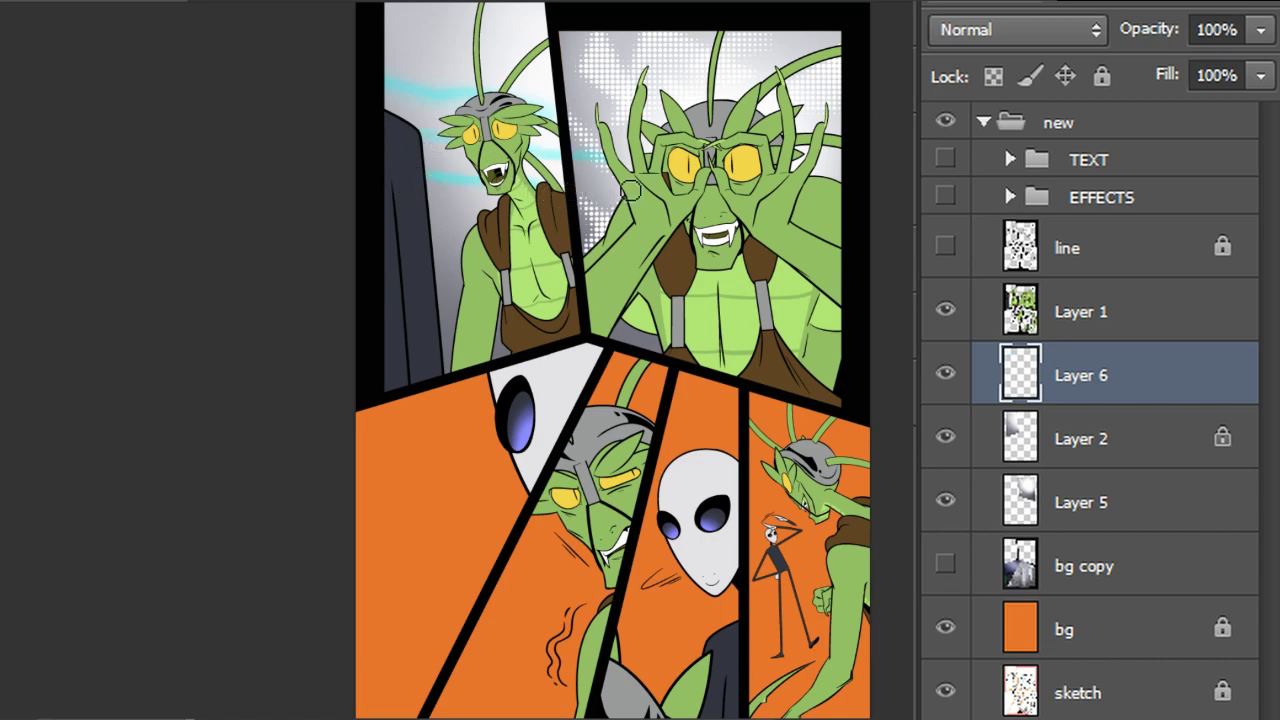
{"action": "left_click", "coordinate": [1010, 30]}
{"action": "left_click", "coordinate": [1011, 457]}
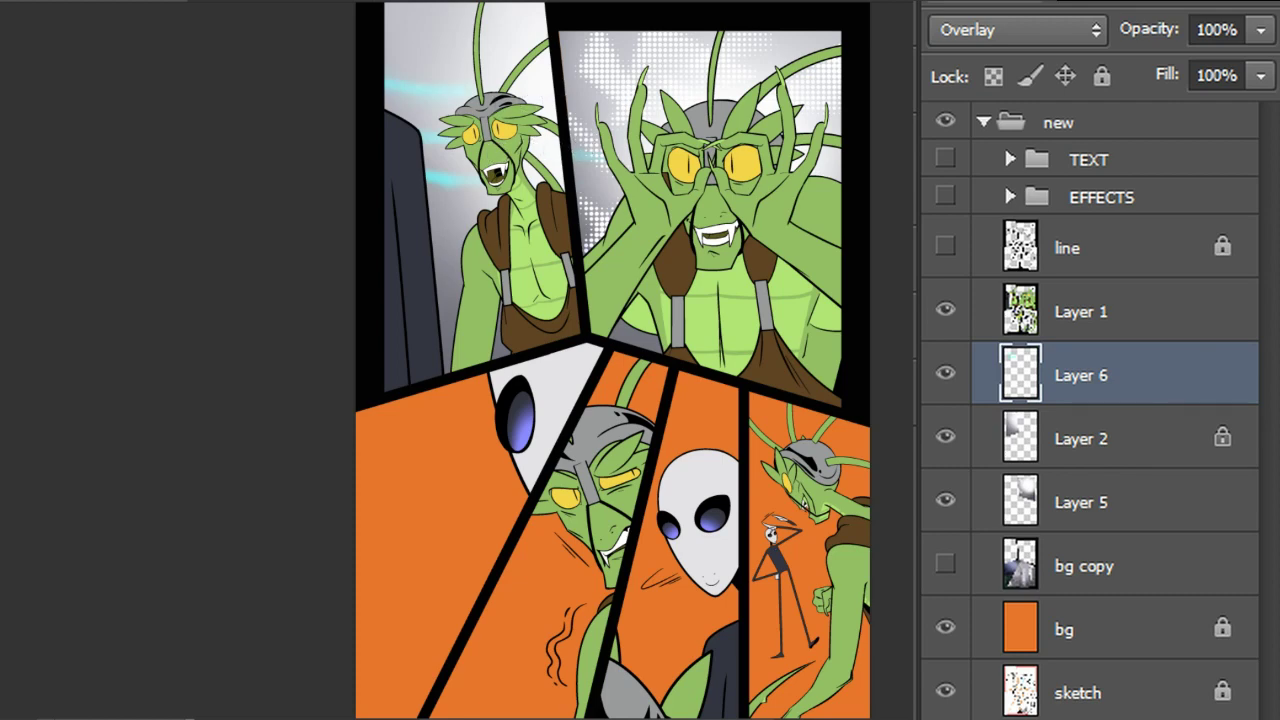
Clip the cyan streaks to Layer 2, merge them into it, and merge the result with Layer 5
{"action": "left_click", "coordinate": [443, 203], "text": "alt"}
{"action": "key", "text": "alt"}
{"action": "right_click", "coordinate": [1137, 370]}
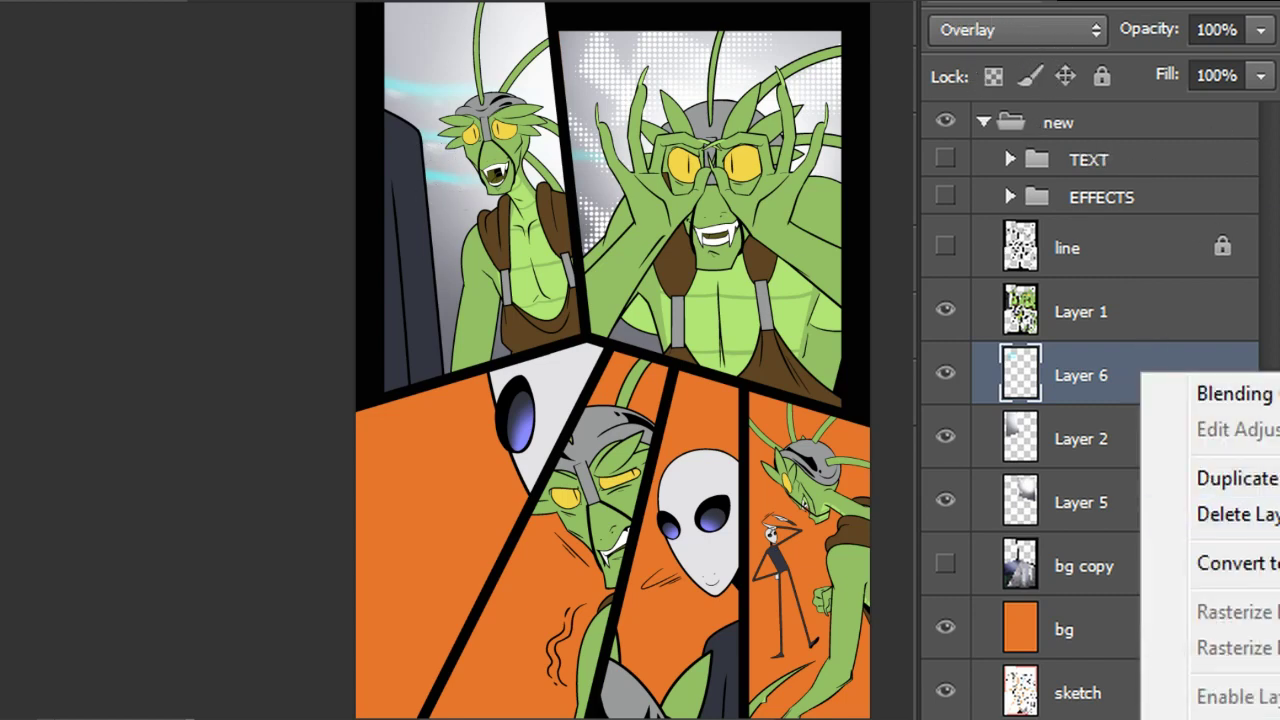
{"action": "left_click", "coordinate": [1200, 717]}
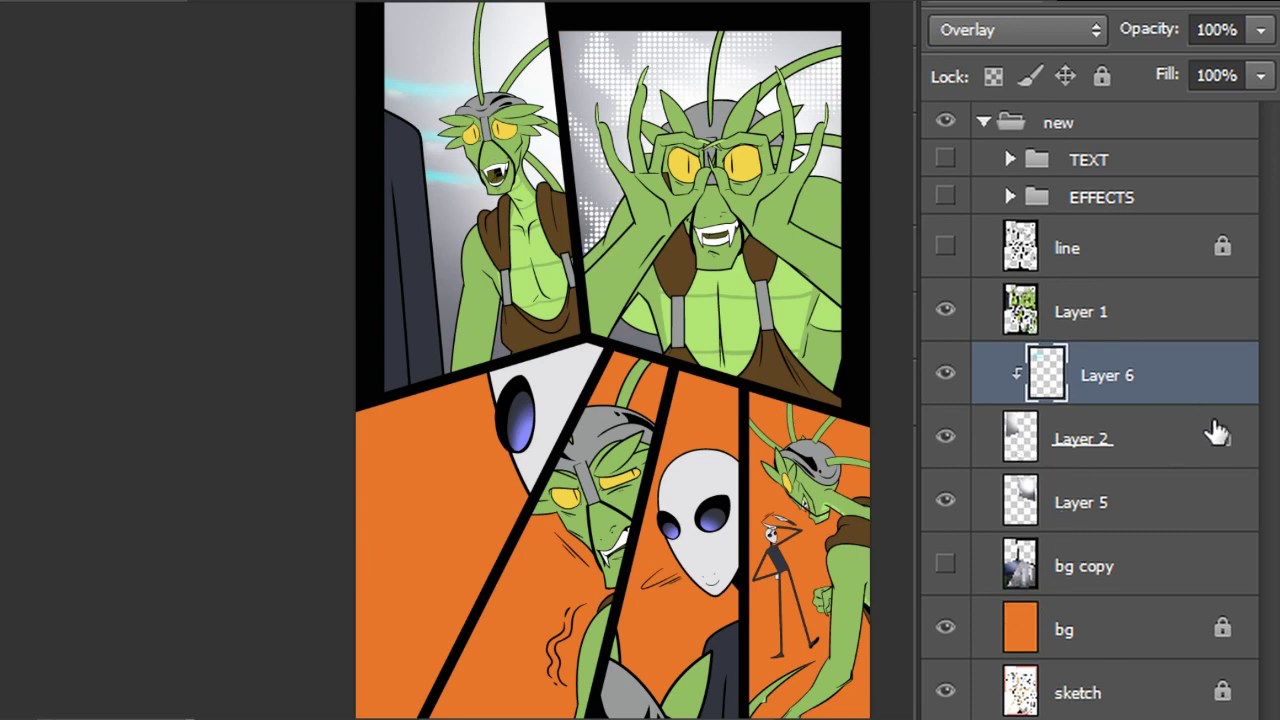
{"action": "key", "text": "Delete"}
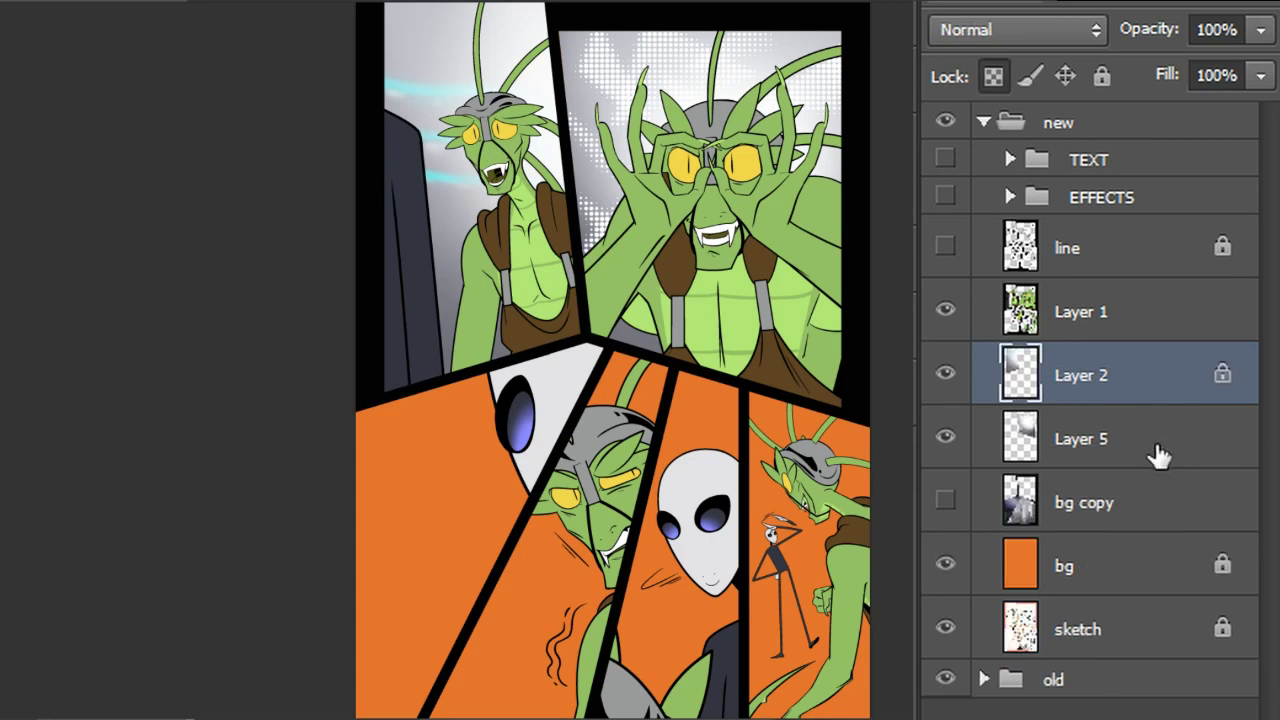
{"action": "key", "text": "Delete"}
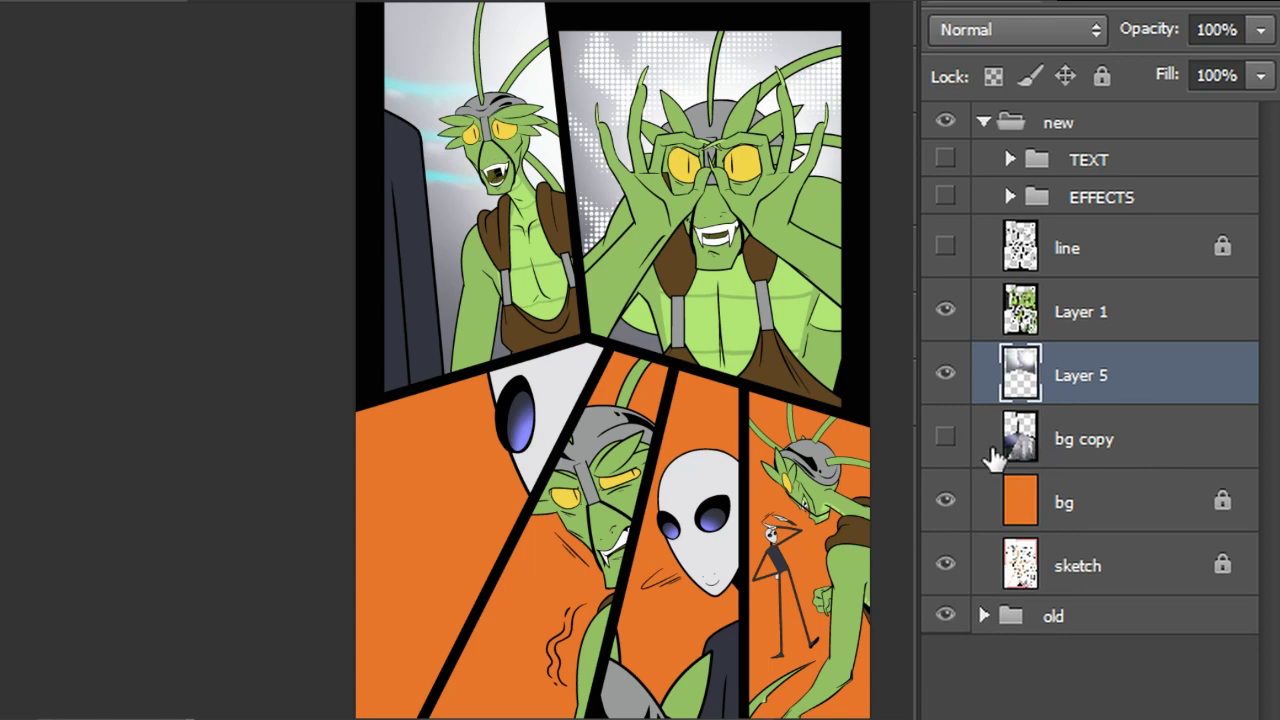
Hide Layer 5 and Layer 1, show bg copy, and outline the night forest panel with the Polygonal Lasso
{"action": "left_click", "coordinate": [945, 373]}
{"action": "left_click", "coordinate": [945, 437]}
{"action": "left_click", "coordinate": [945, 310]}
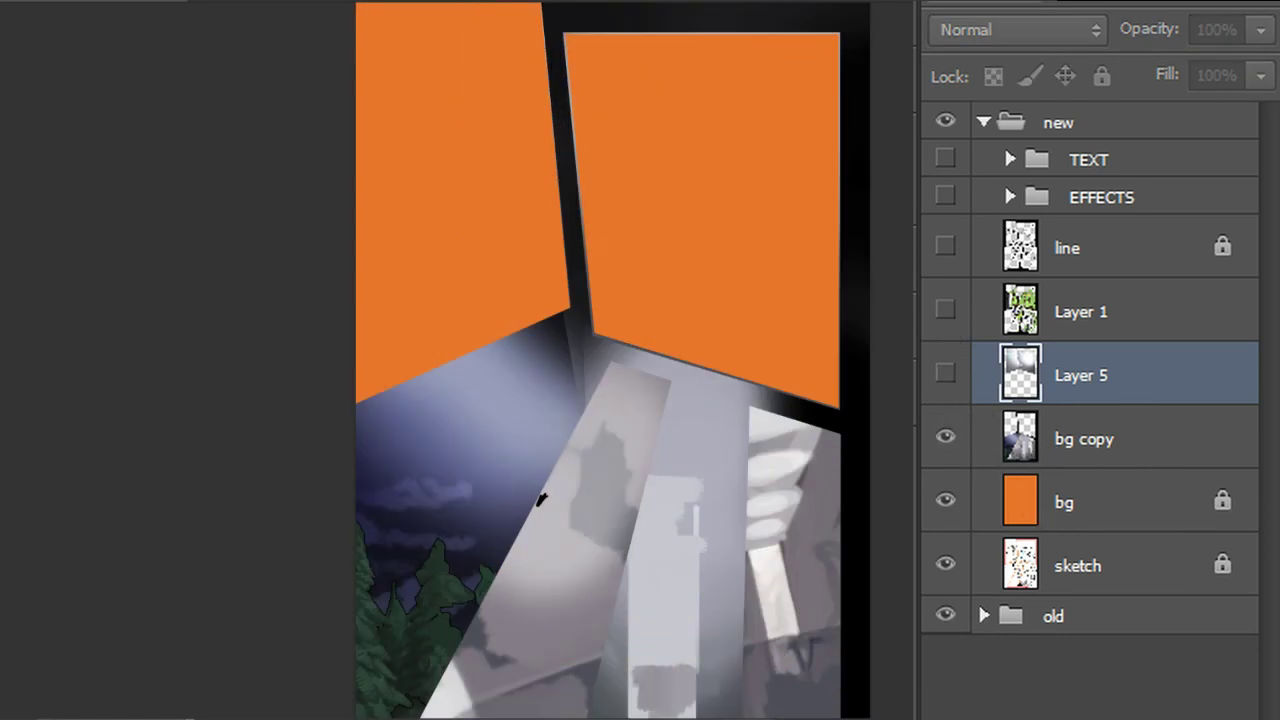
{"action": "left_click_drag", "start_coordinate": [540, 498], "coordinate": [495, 443]}
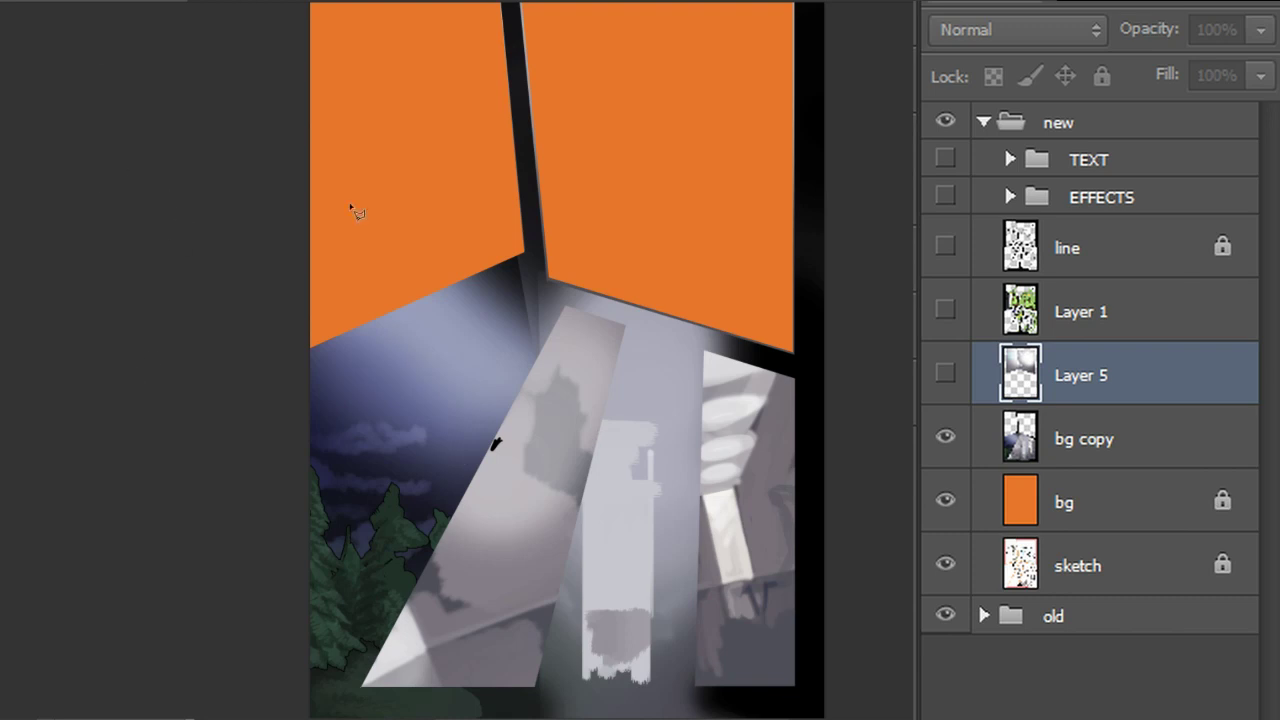
{"action": "left_click", "coordinate": [307, 353]}
{"action": "left_click", "coordinate": [523, 256]}
{"action": "left_click", "coordinate": [557, 300]}
{"action": "left_click", "coordinate": [358, 688]}
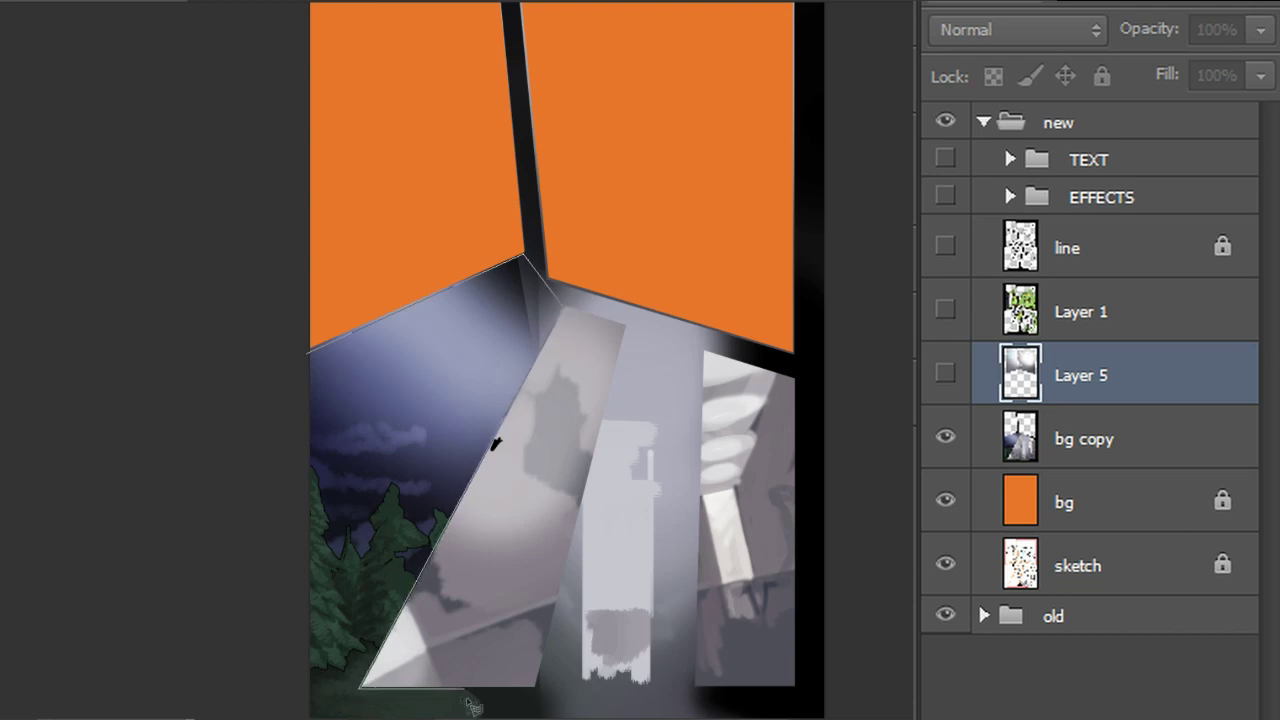
{"action": "left_click", "coordinate": [527, 689]}
{"action": "left_click", "coordinate": [496, 438]}
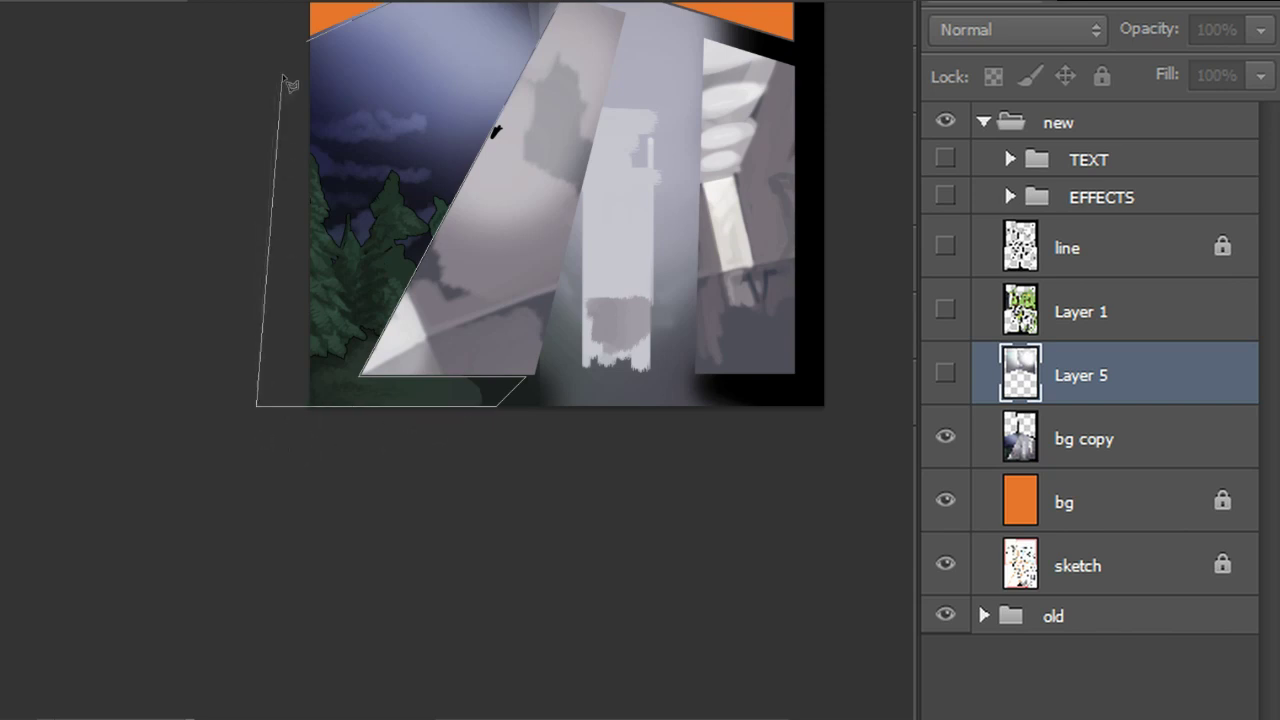
{"action": "left_click", "coordinate": [280, 47]}
{"action": "left_click", "coordinate": [310, 38]}
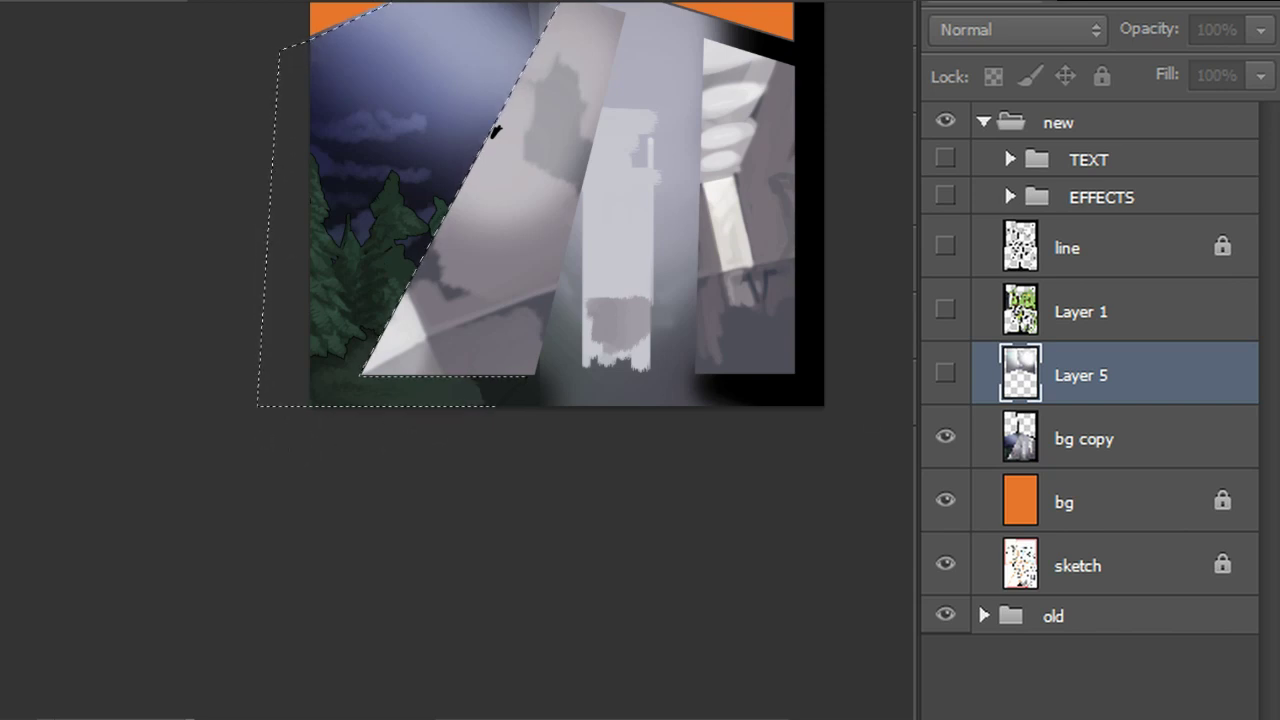
Cut the selected forest background from bg copy onto its own layer, hide bg copy and show Layer 1
{"action": "scroll", "coordinate": [565, 360], "scroll_direction": "up", "scroll_amount": 5}
{"action": "left_click", "coordinate": [1095, 439]}
{"action": "right_click", "coordinate": [467, 357]}
{"action": "left_click", "coordinate": [561, 497]}
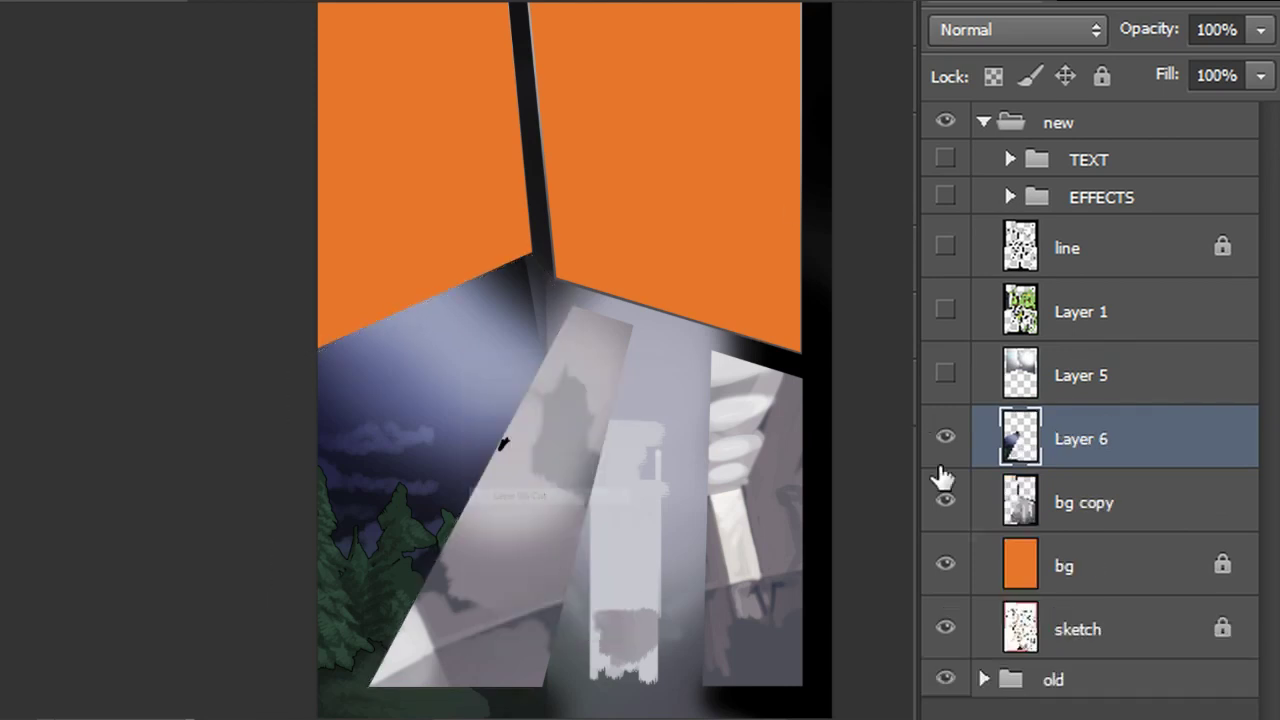
{"action": "left_click", "coordinate": [945, 502]}
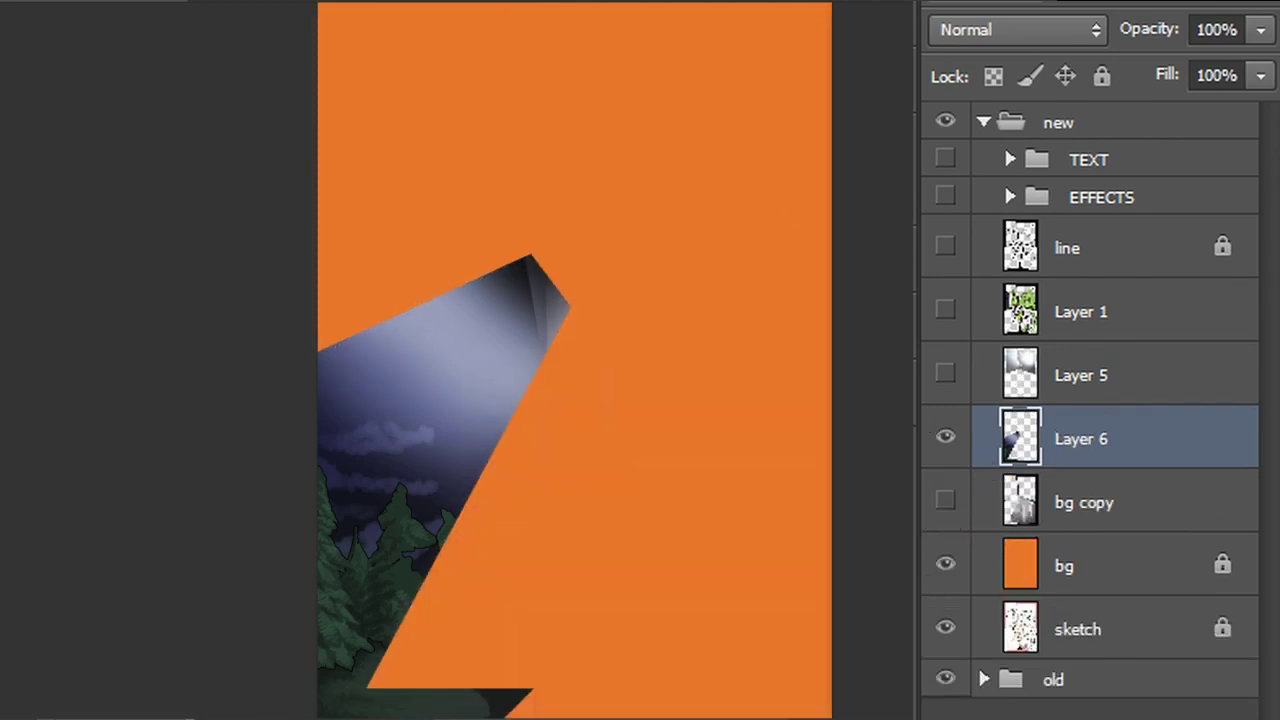
{"action": "scroll", "coordinate": [575, 360], "scroll_direction": "right", "scroll_amount": 1}
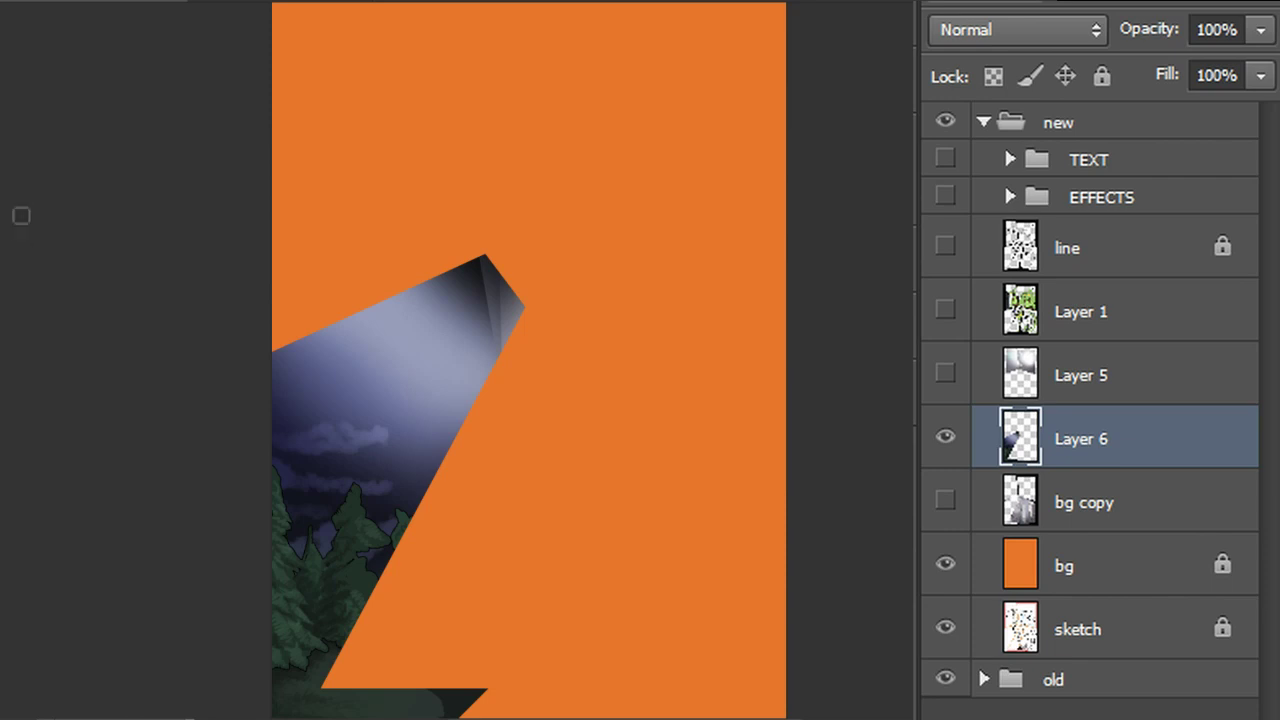
{"action": "left_click", "coordinate": [945, 311]}
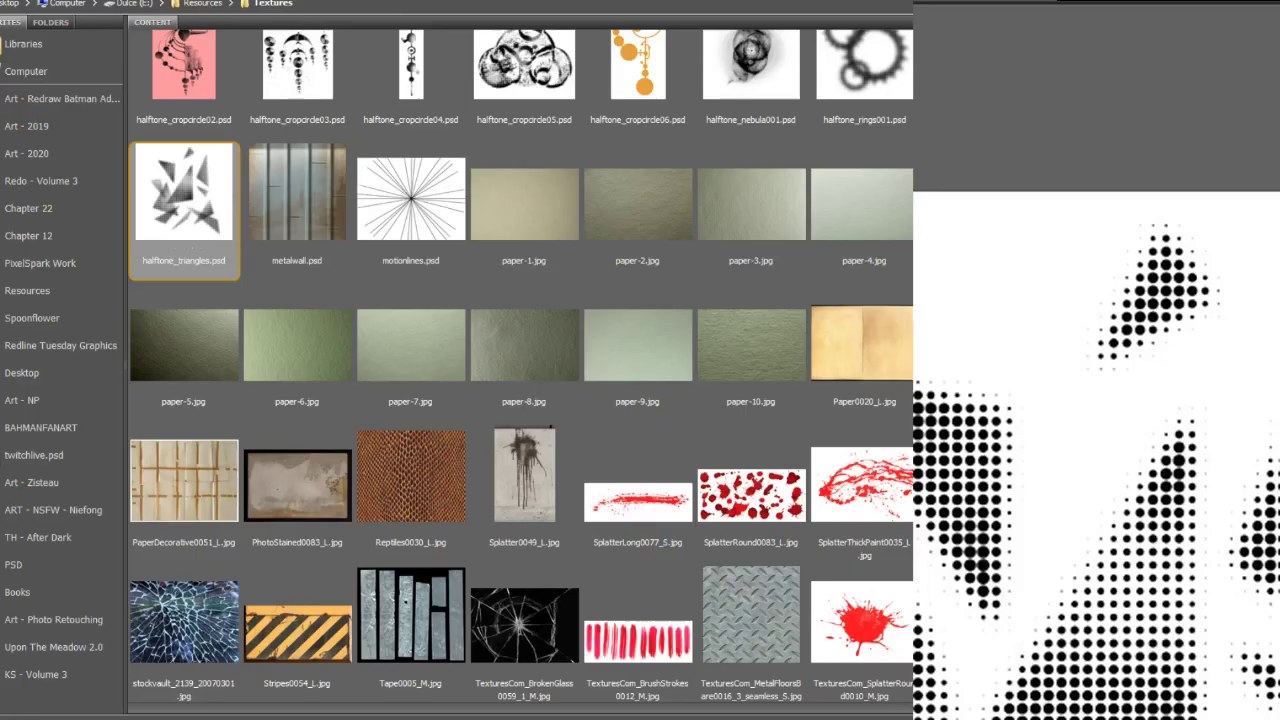
In the Adobe Bridge file browser, go to the Chapter 22 folder, preview pages 915 to 918 and open ch_22_918.psd
{"action": "left_click", "coordinate": [20, 208]}
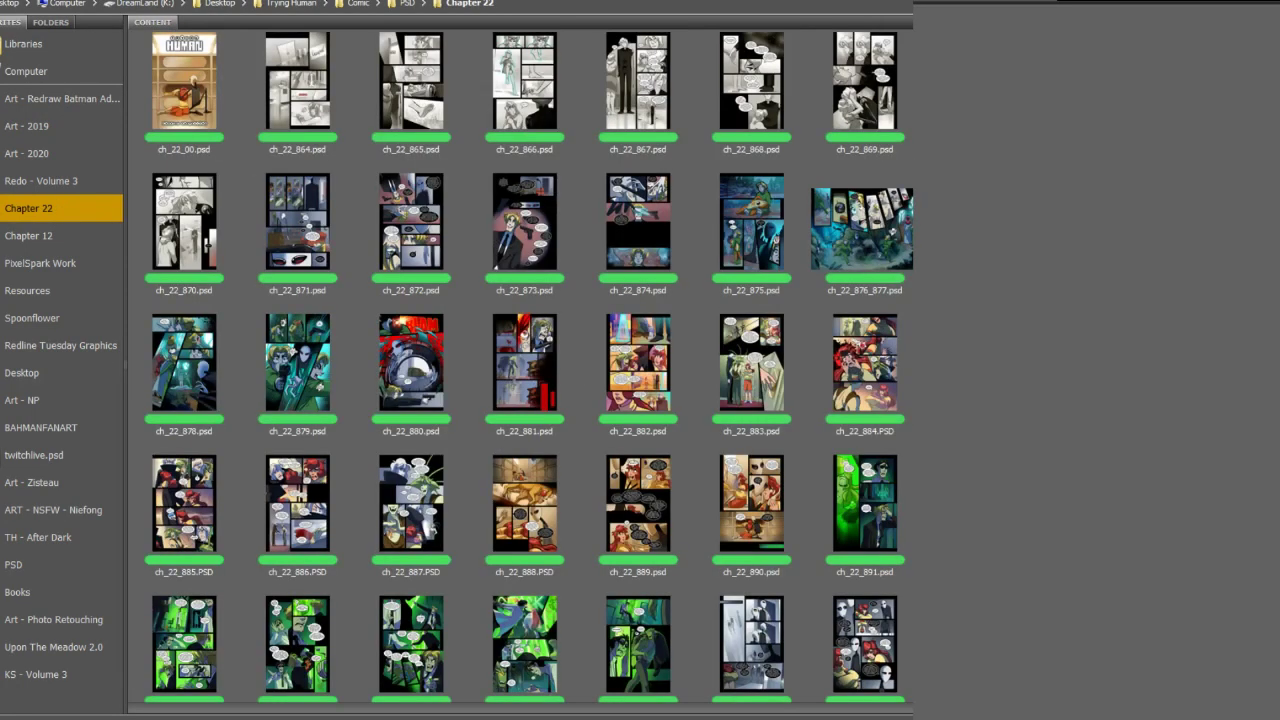
{"action": "scroll", "coordinate": [893, 425], "scroll_direction": "down", "scroll_amount": 5}
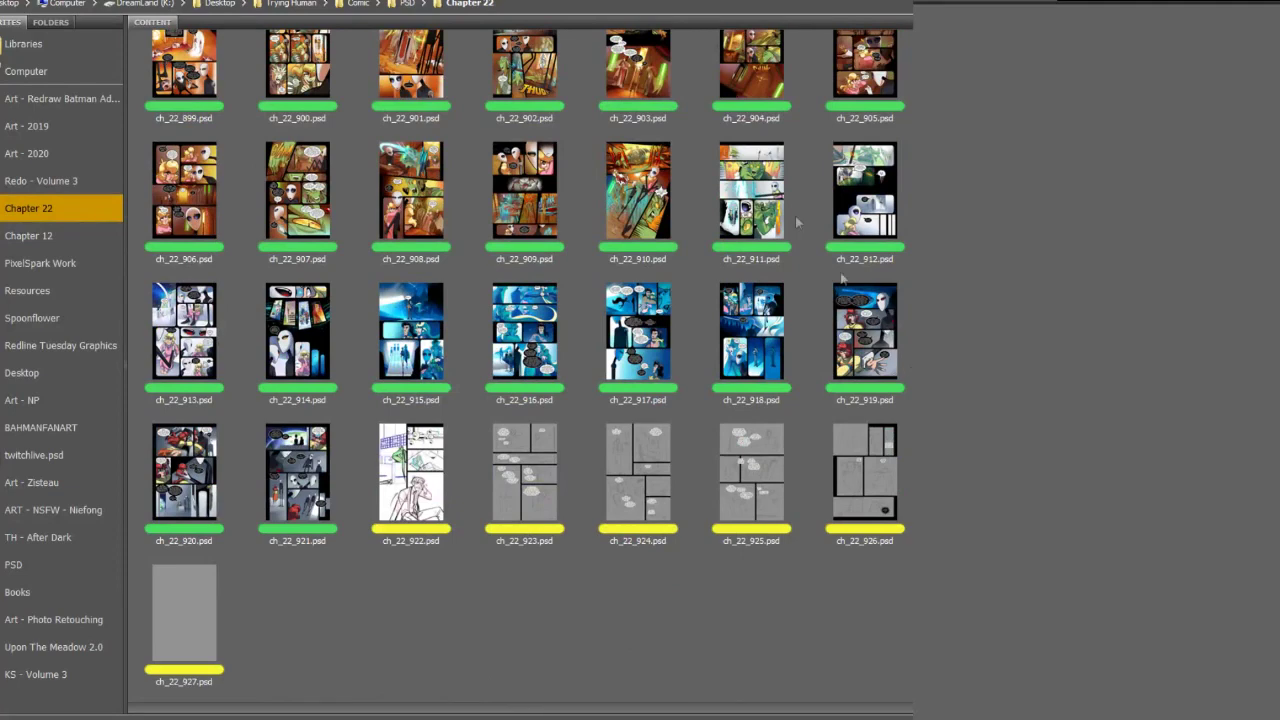
{"action": "left_click", "coordinate": [455, 320]}
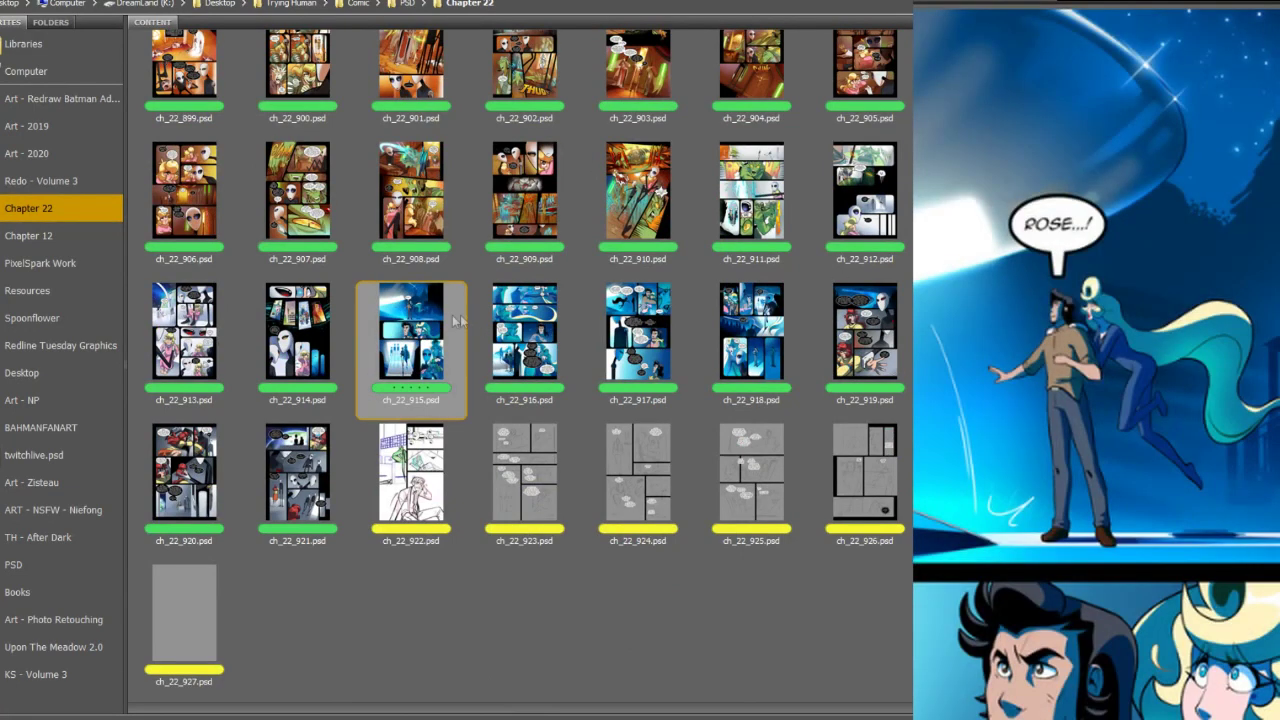
{"action": "left_click", "coordinate": [563, 327]}
{"action": "left_click", "coordinate": [665, 336]}
{"action": "left_click", "coordinate": [745, 342]}
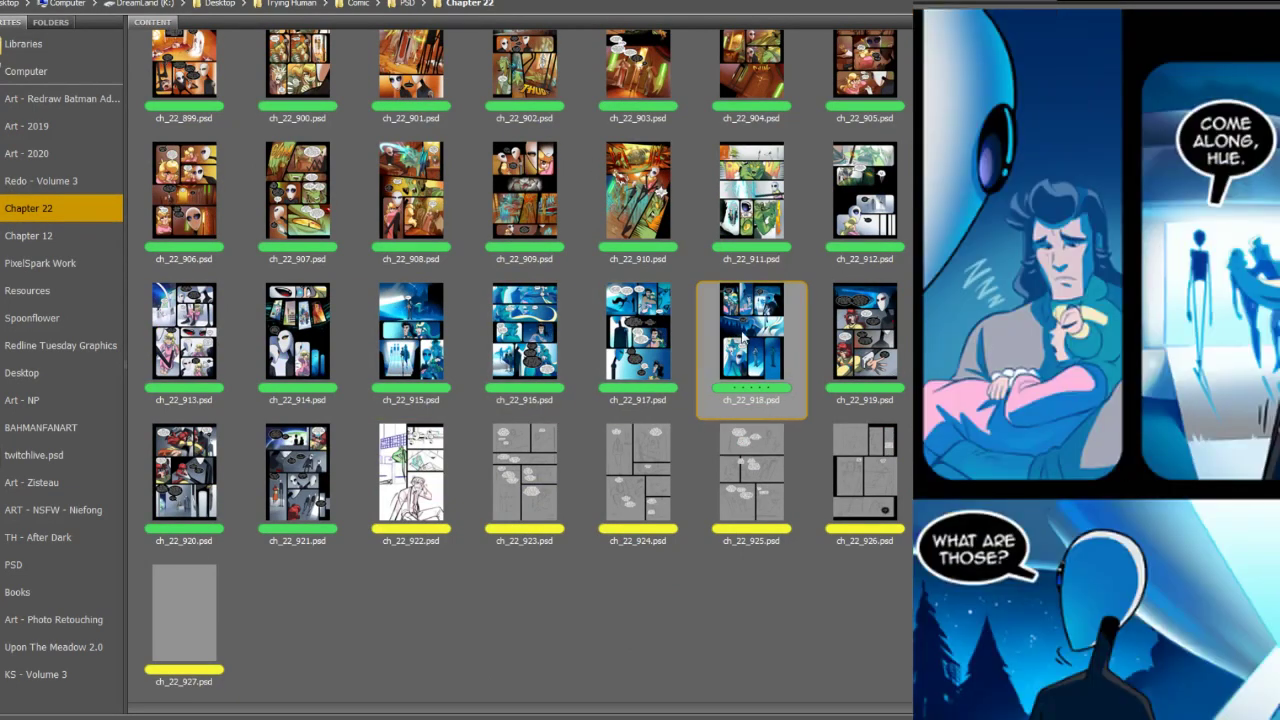
{"action": "double_click", "coordinate": [754, 345]}
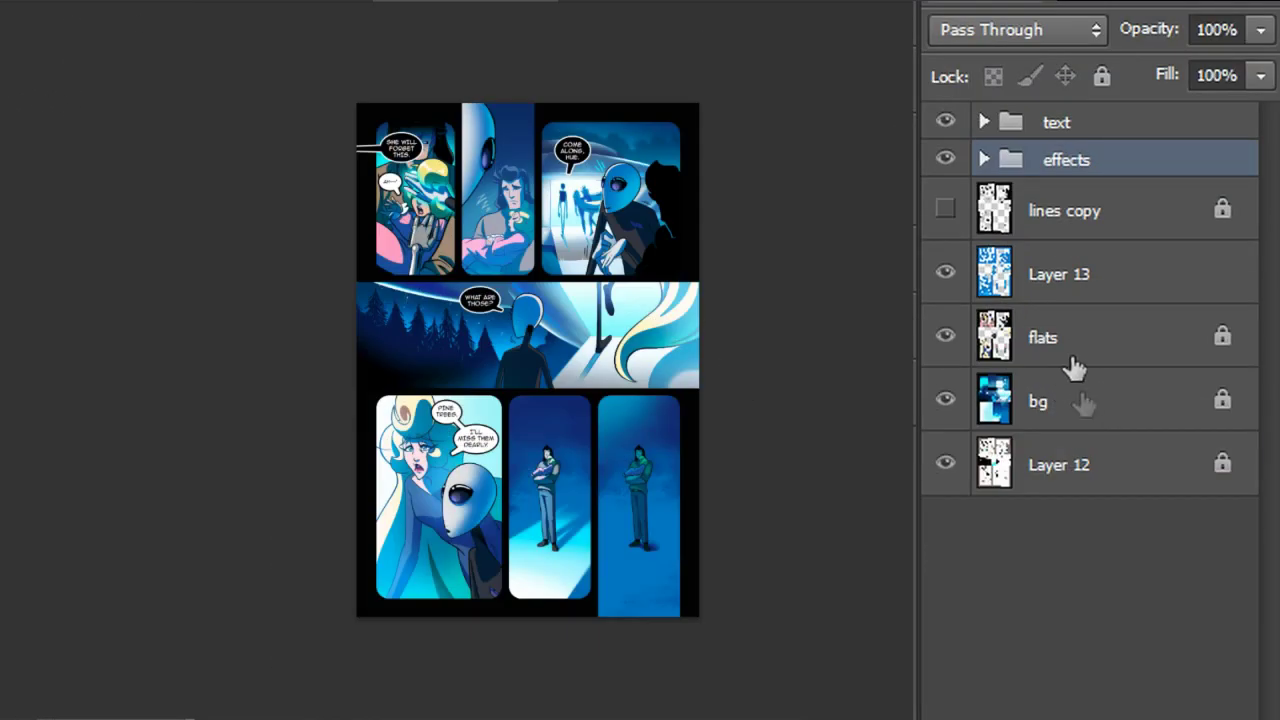
On the bg layer, marquee-select the pine forest part of the wide middle panel
{"action": "left_click", "coordinate": [1049, 405]}
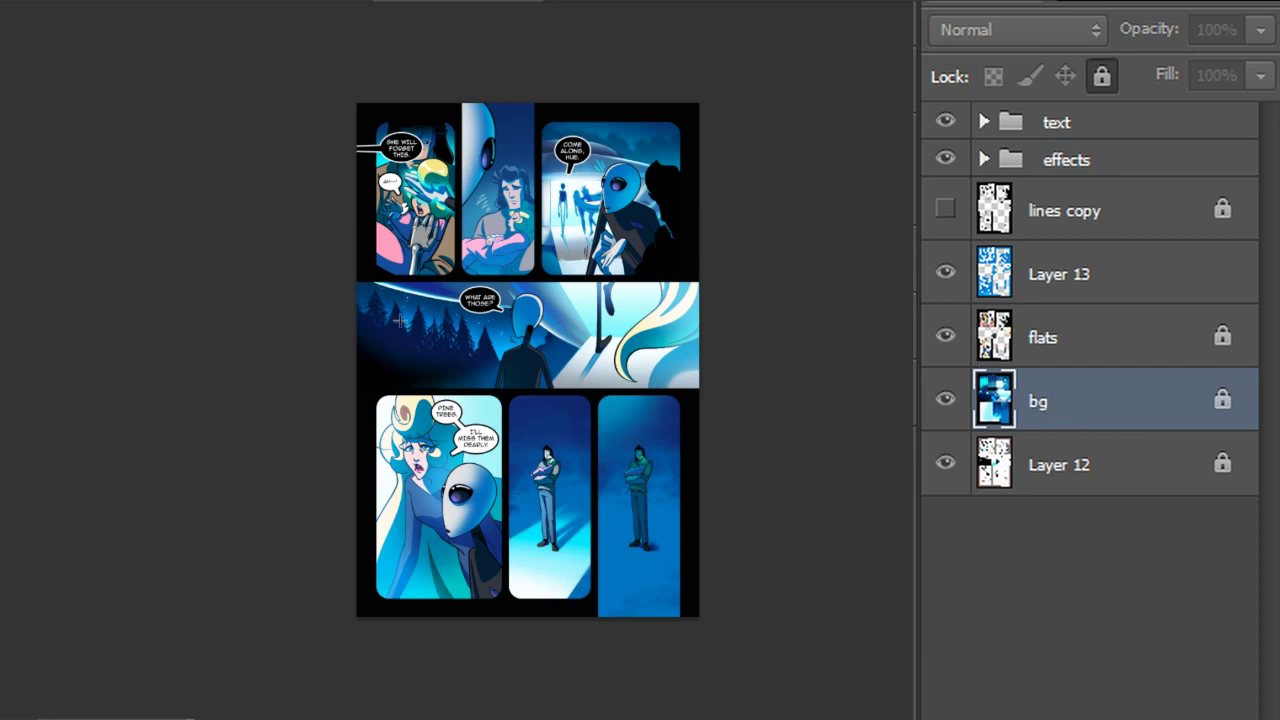
{"action": "left_click_drag", "start_coordinate": [350, 289], "coordinate": [519, 388]}
{"action": "left_click_drag", "start_coordinate": [350, 282], "coordinate": [538, 367]}
{"action": "left_click", "coordinate": [5, 68]}
{"action": "left_click", "coordinate": [21, 58]}
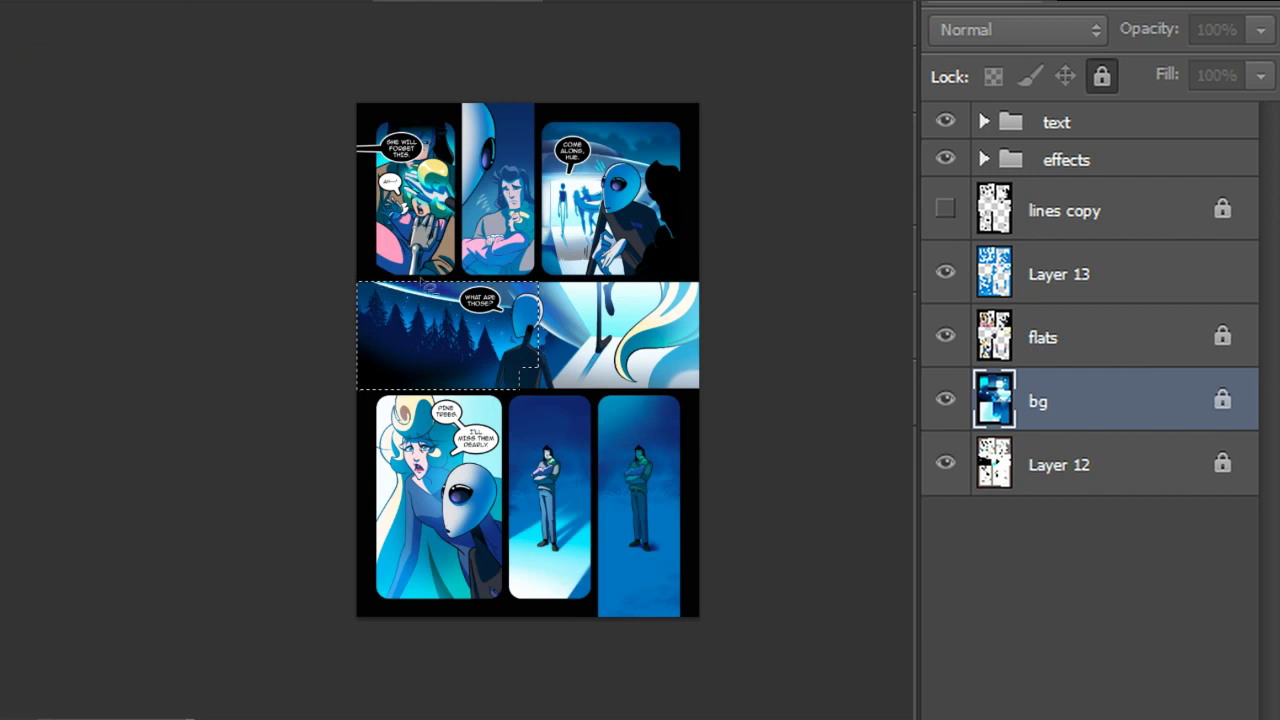
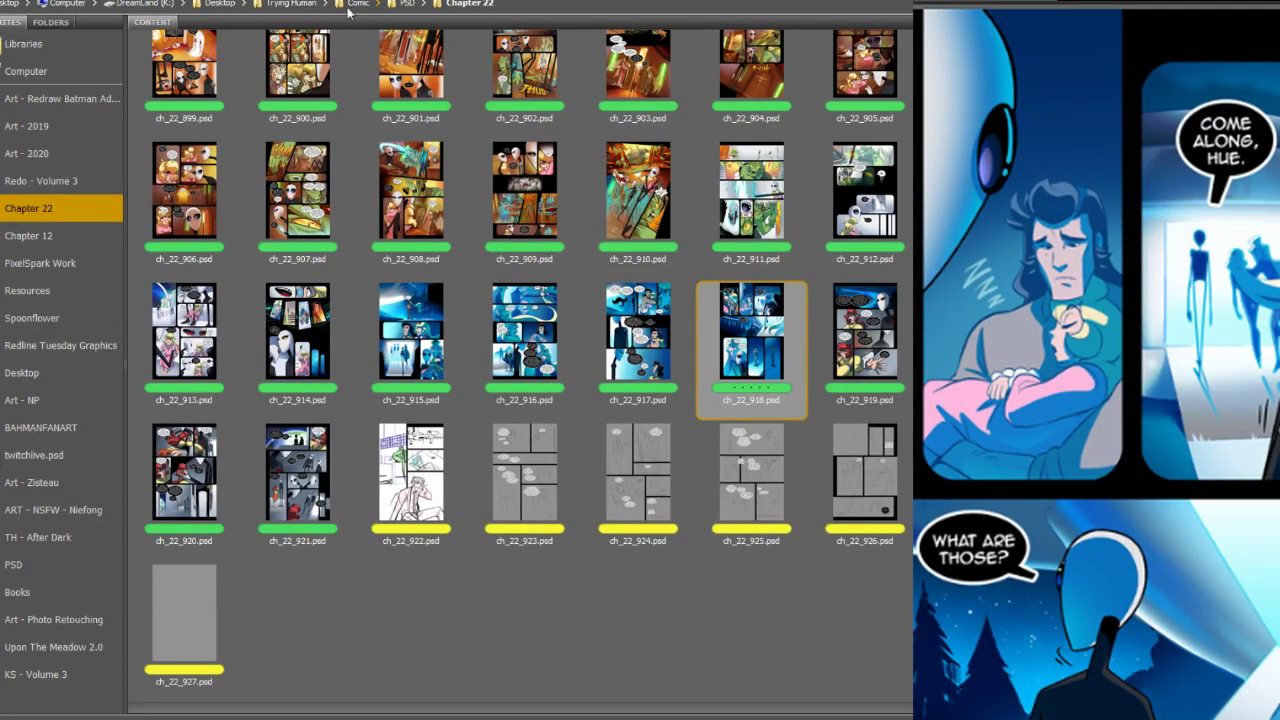
In Adobe Bridge, open roughpanelredo03.psd from the Comic folder and show Layer 3 and Layer 47 to examine the staircase scene
{"action": "left_click", "coordinate": [356, 4]}
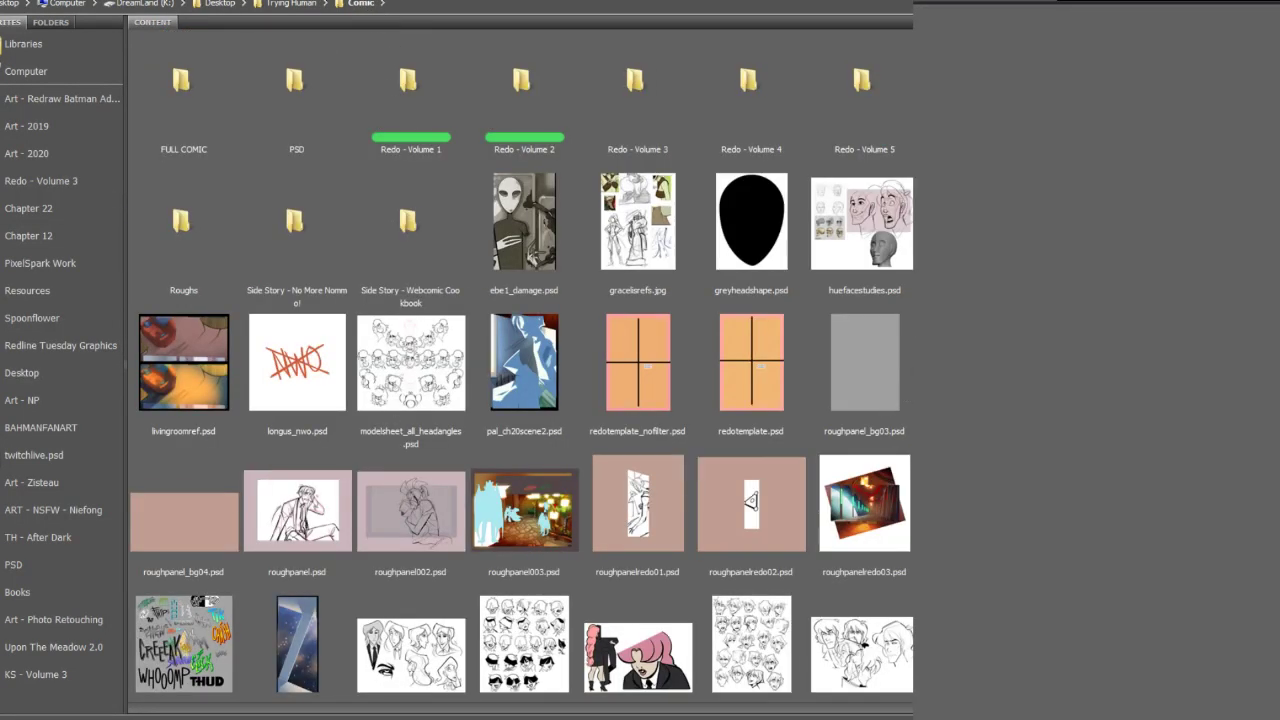
{"action": "left_click", "coordinate": [860, 573]}
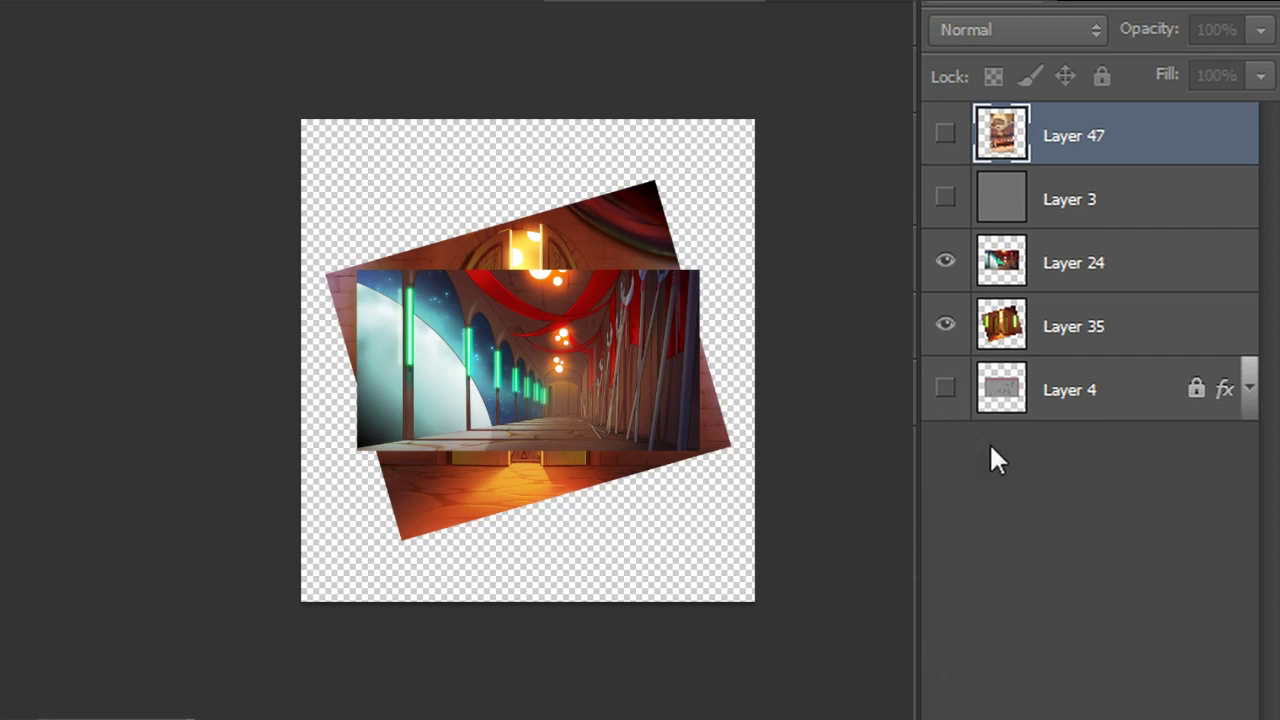
{"action": "left_click", "coordinate": [945, 198]}
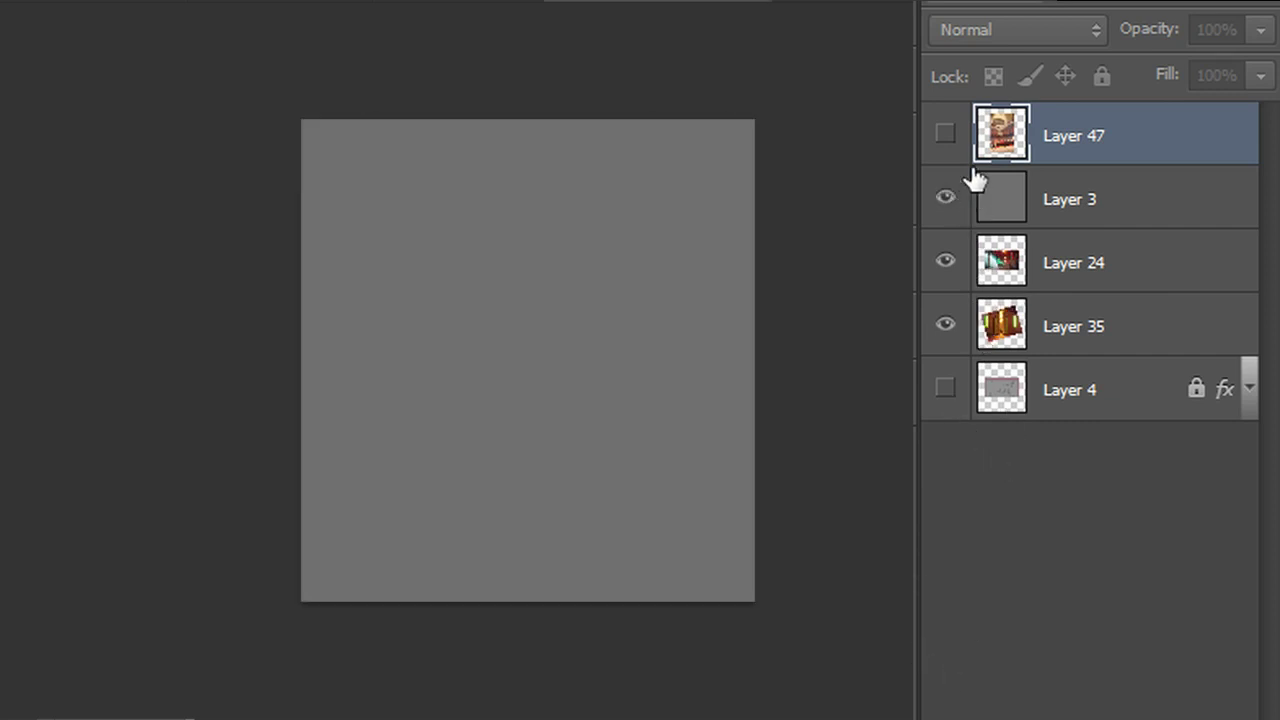
{"action": "left_click", "coordinate": [945, 134]}
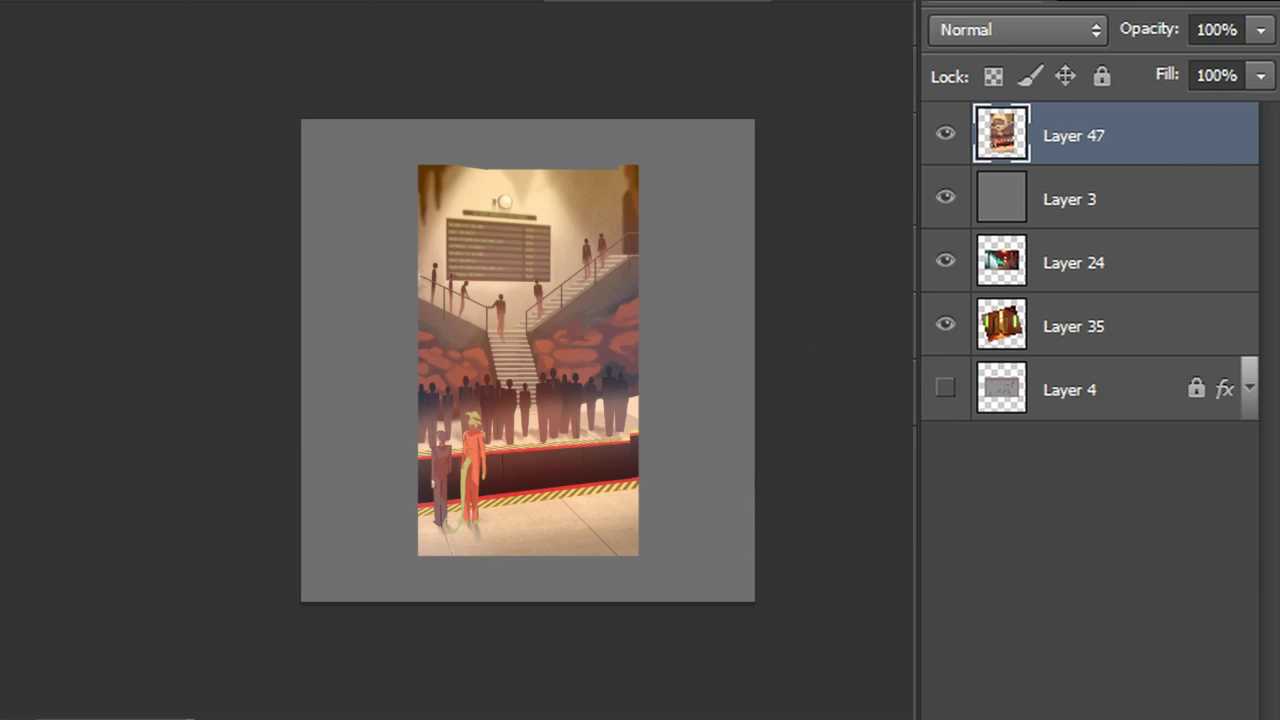
{"action": "key", "text": "ctrl+plus"}
{"action": "key", "text": "ctrl+plus"}
{"action": "key", "text": "ctrl+plus"}
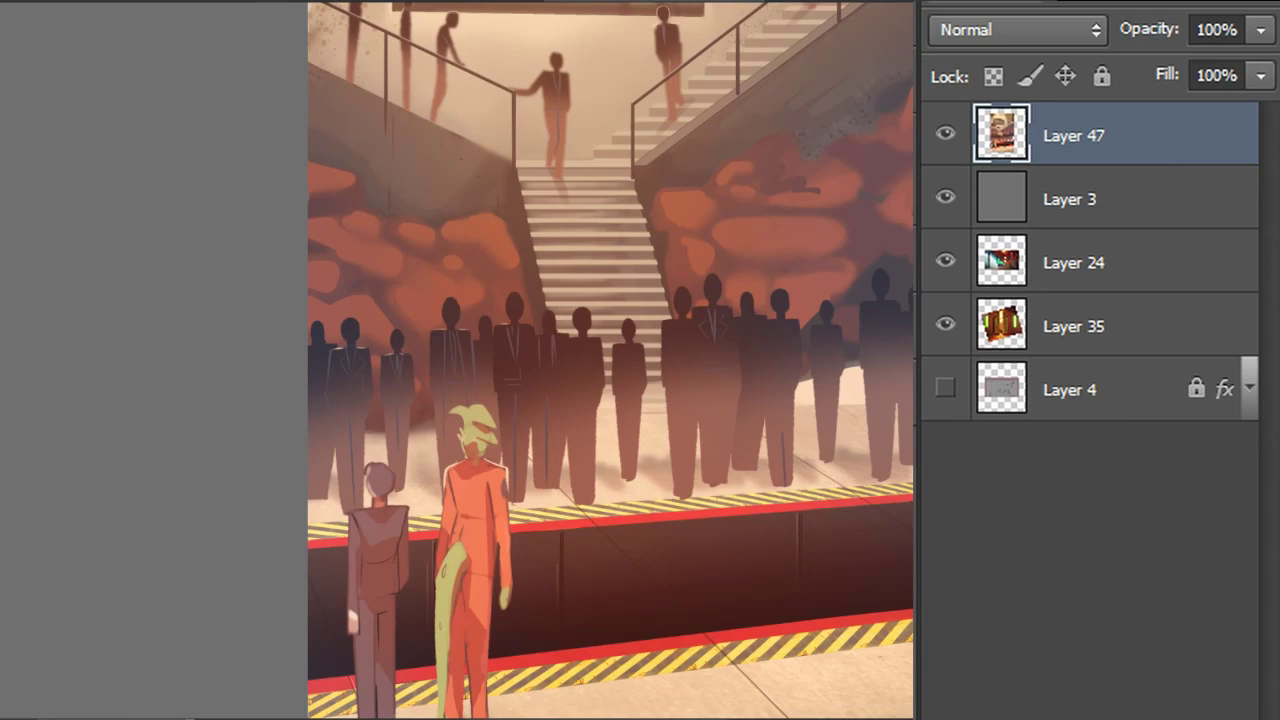
Hide Layer 47 and bring Layer 24 above the grey Layer 3 to examine the arched corridor background
{"action": "left_click_drag", "start_coordinate": [896, 472], "coordinate": [690, 459]}
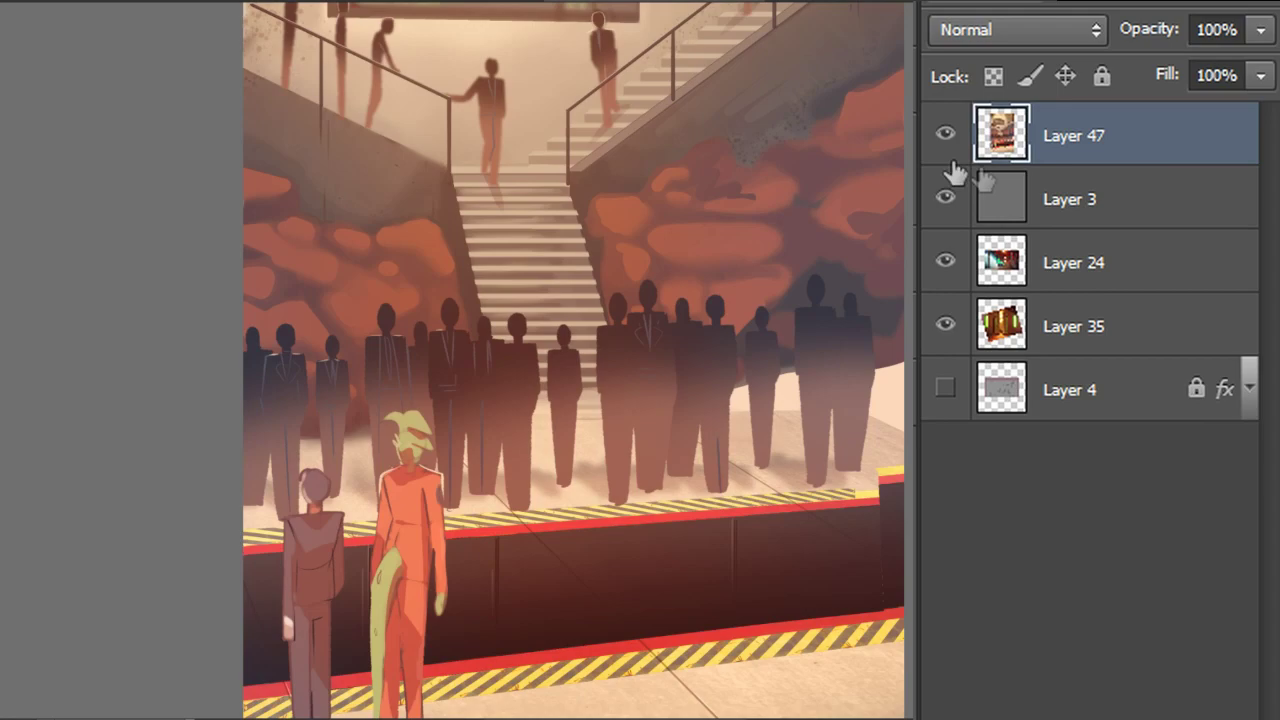
{"action": "left_click", "coordinate": [945, 135]}
{"action": "left_click", "coordinate": [1123, 268]}
{"action": "left_click_drag", "start_coordinate": [1123, 268], "coordinate": [1033, 232]}
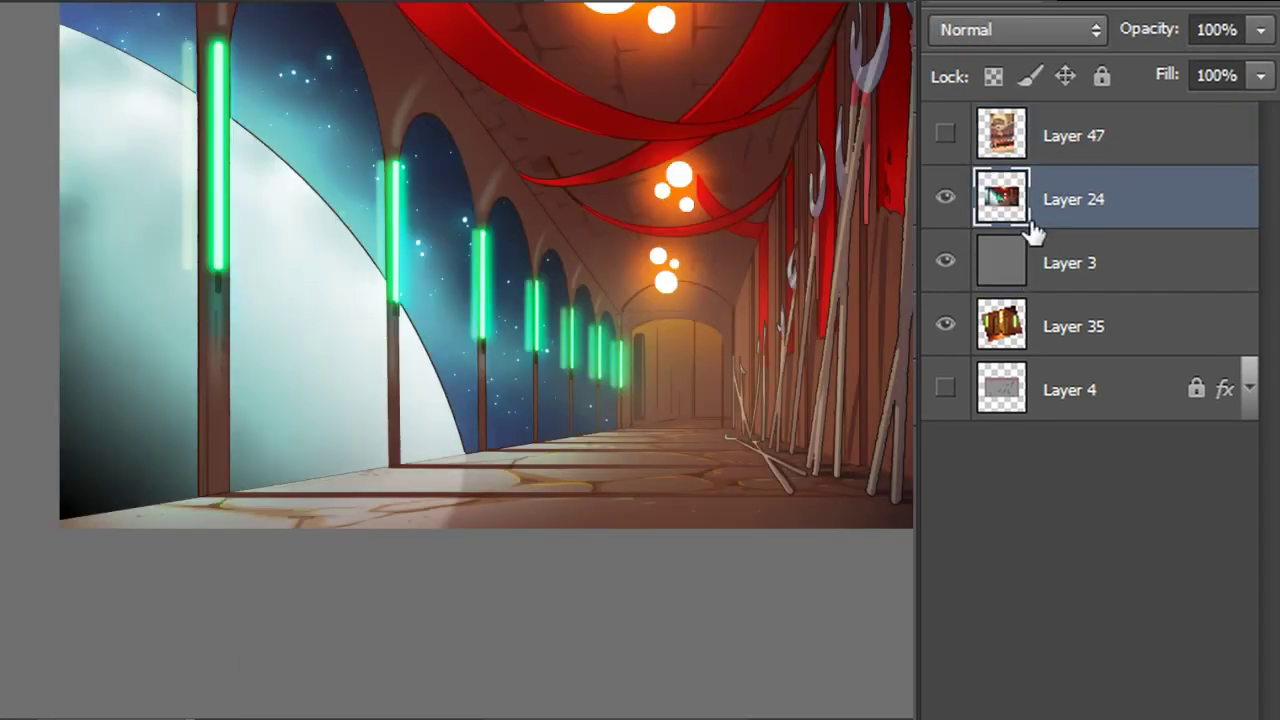
{"action": "left_click_drag", "start_coordinate": [600, 300], "coordinate": [516, 435]}
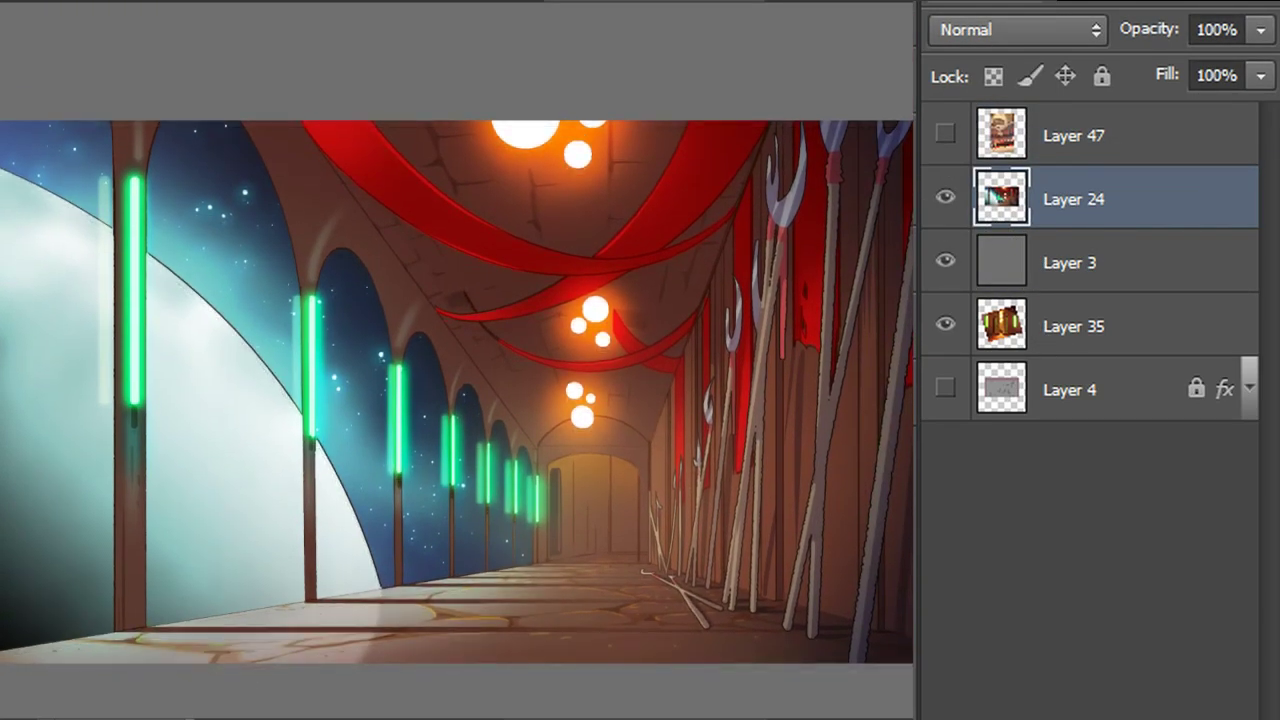
{"action": "left_click_drag", "start_coordinate": [368, 433], "coordinate": [426, 387]}
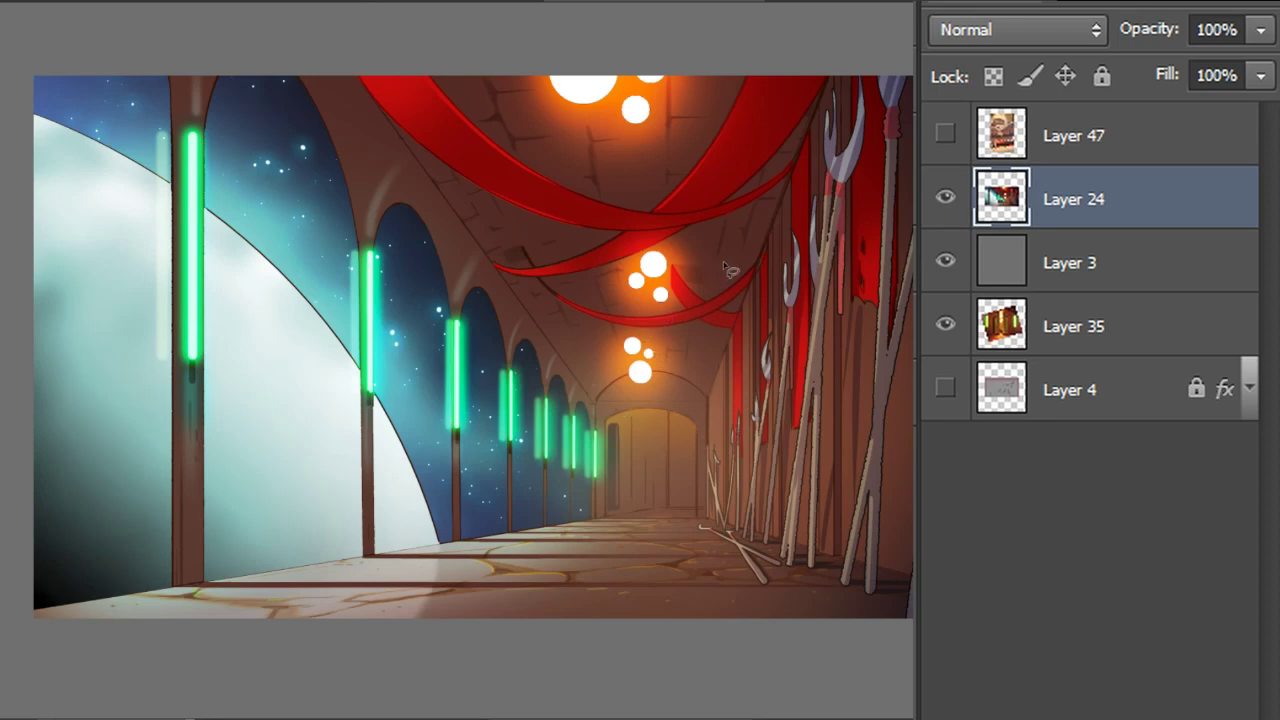
Bring Layer 35 above Layer 3 and hide Layer 24 to examine the whole castle door background
{"action": "left_click", "coordinate": [940, 260]}
{"action": "left_click_drag", "start_coordinate": [1085, 322], "coordinate": [1037, 255]}
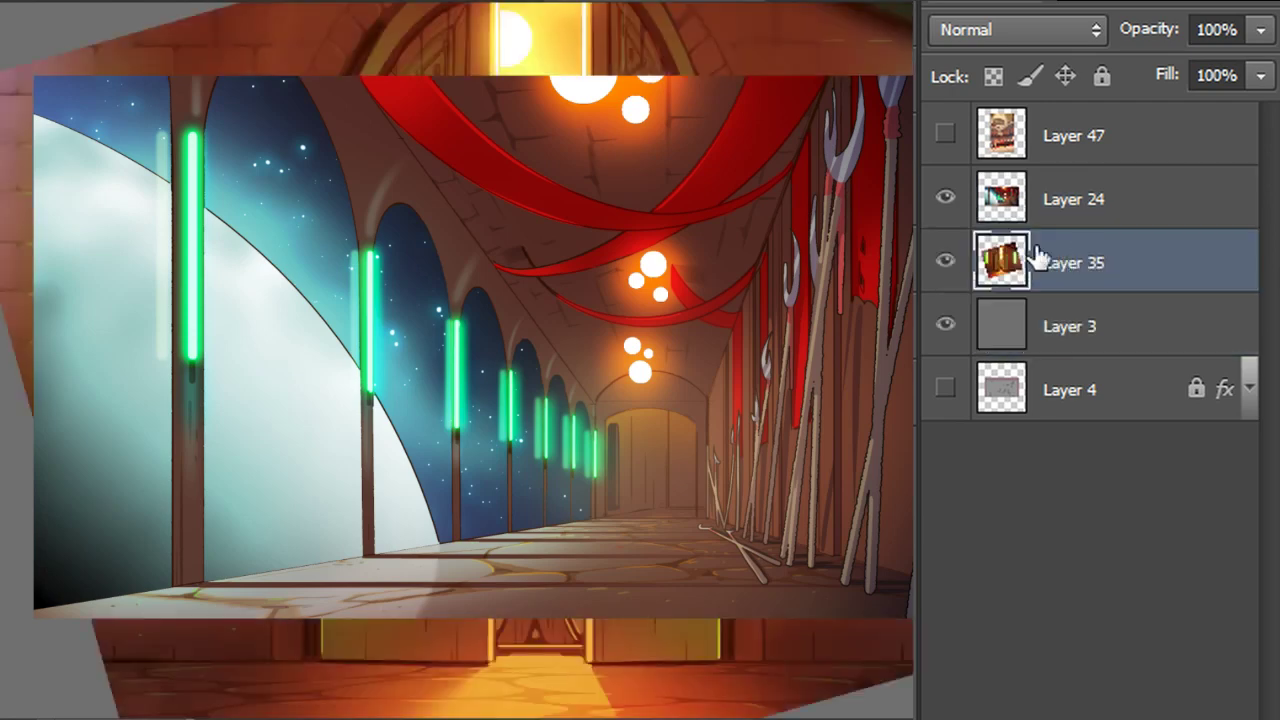
{"action": "left_click", "coordinate": [945, 198]}
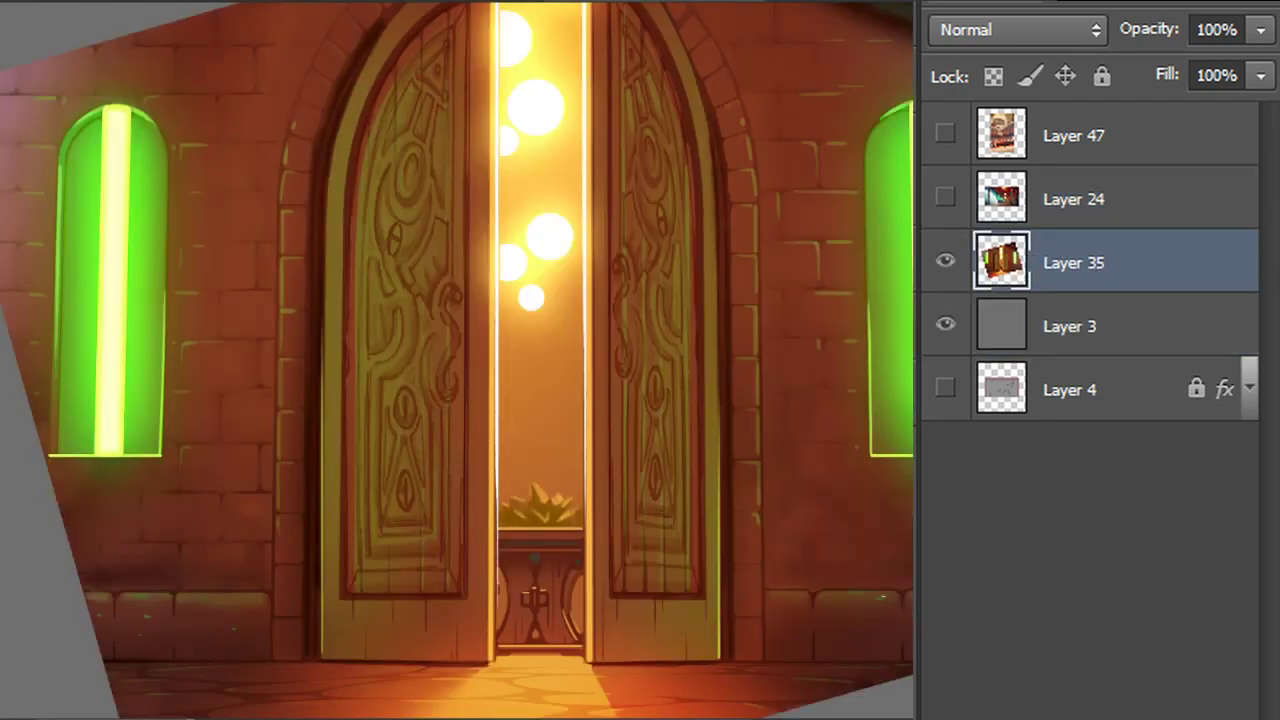
{"action": "left_click_drag", "start_coordinate": [500, 400], "coordinate": [455, 336]}
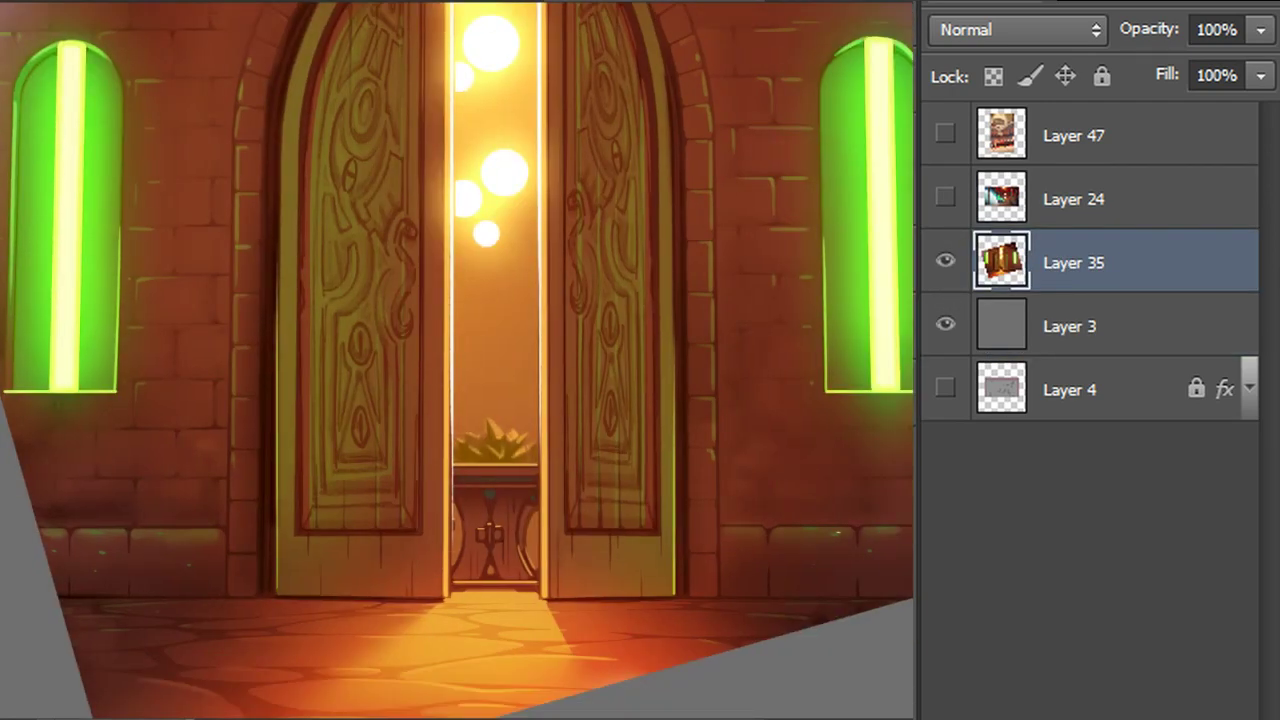
{"action": "key", "text": "ctrl+0"}
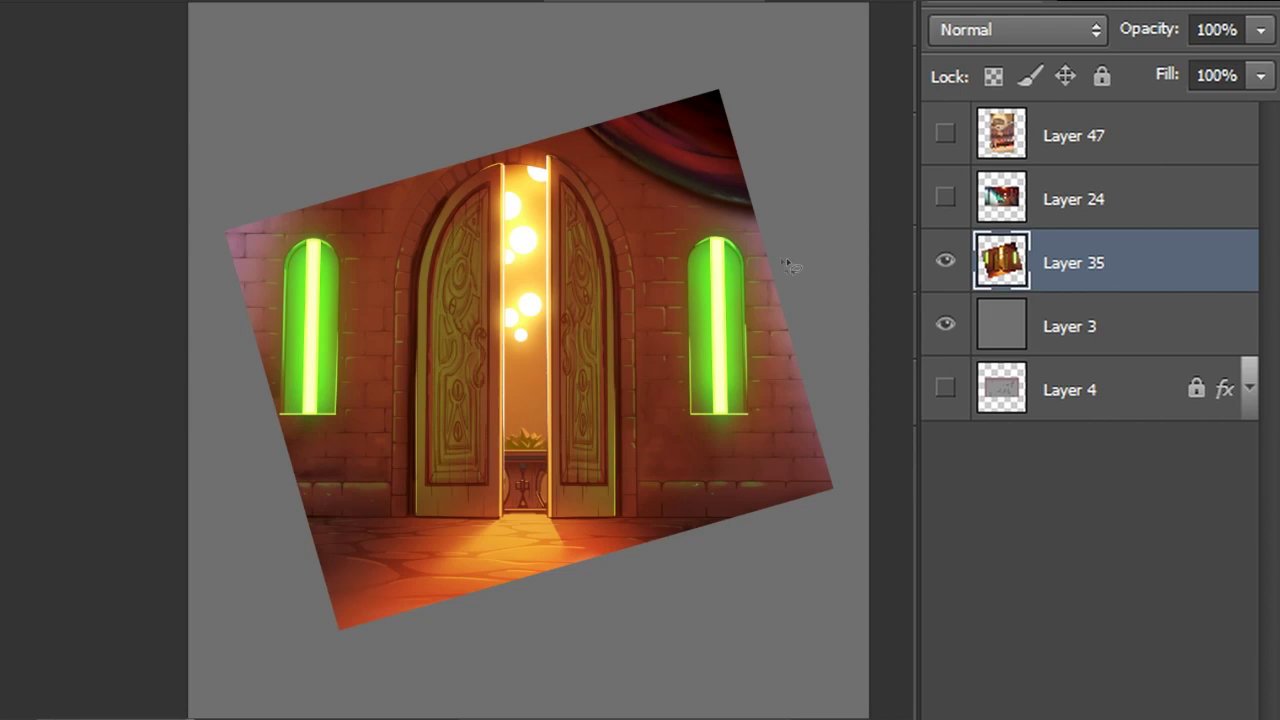
Hide Layer 35, place the grey Layer 3 above Layers 47, 24 and 35, and lock Layer 3
{"action": "left_click", "coordinate": [945, 262]}
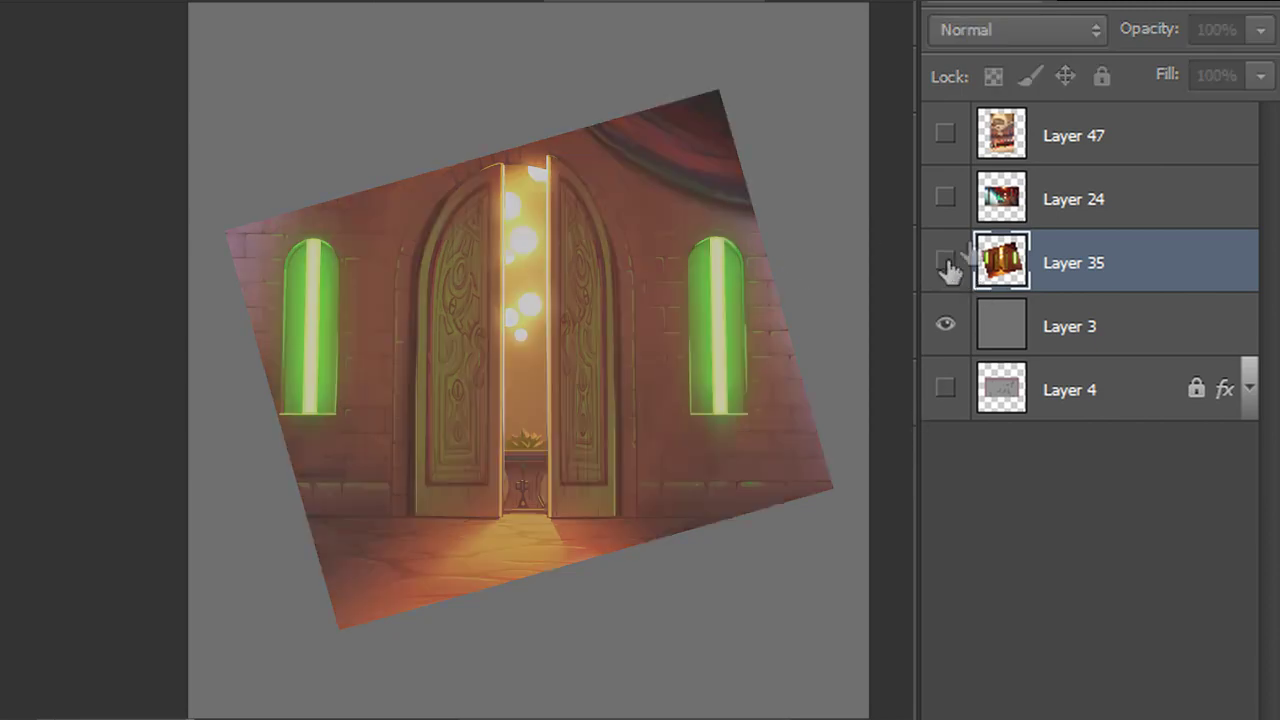
{"action": "left_click", "coordinate": [1068, 143], "text": "shift"}
{"action": "left_click_drag", "start_coordinate": [1143, 143], "coordinate": [1125, 330]}
{"action": "left_click", "coordinate": [1061, 160]}
{"action": "left_click", "coordinate": [1101, 77]}
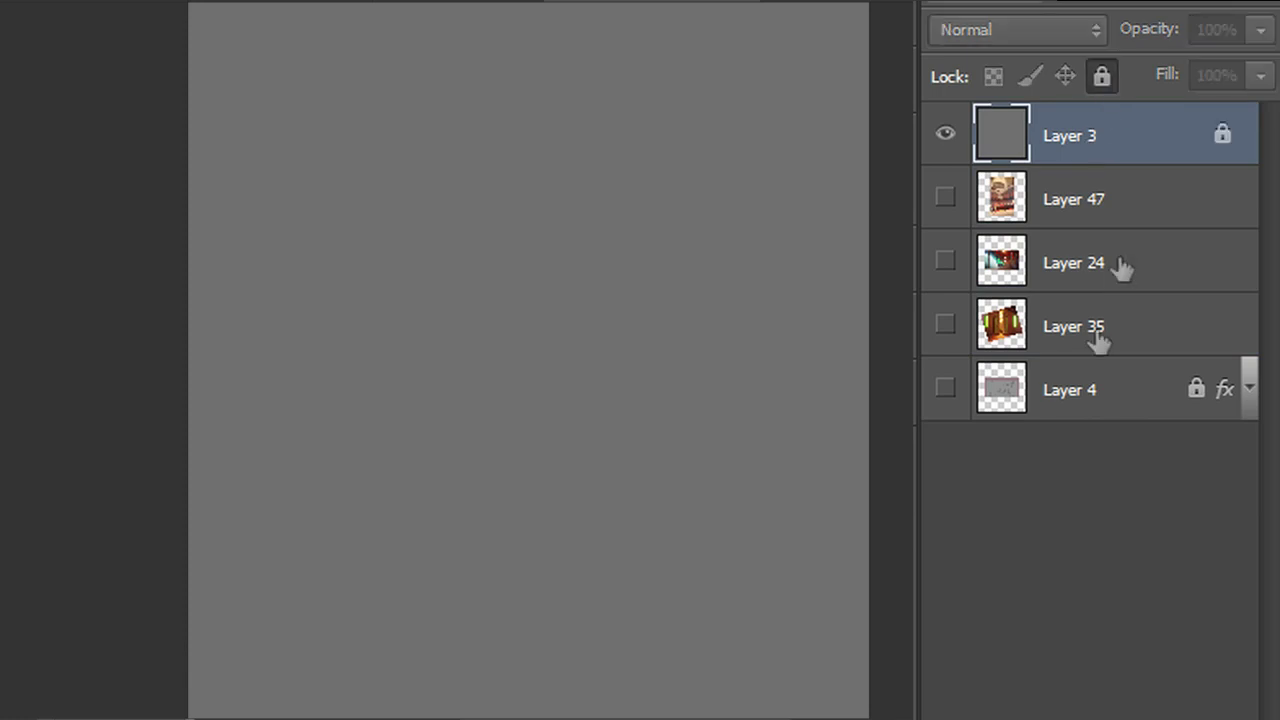
Paste the blue pine forest above Layer 3, and copy the purple night forest from the comic page's Layer 6 into this document
{"action": "key", "text": "ctrl+v"}
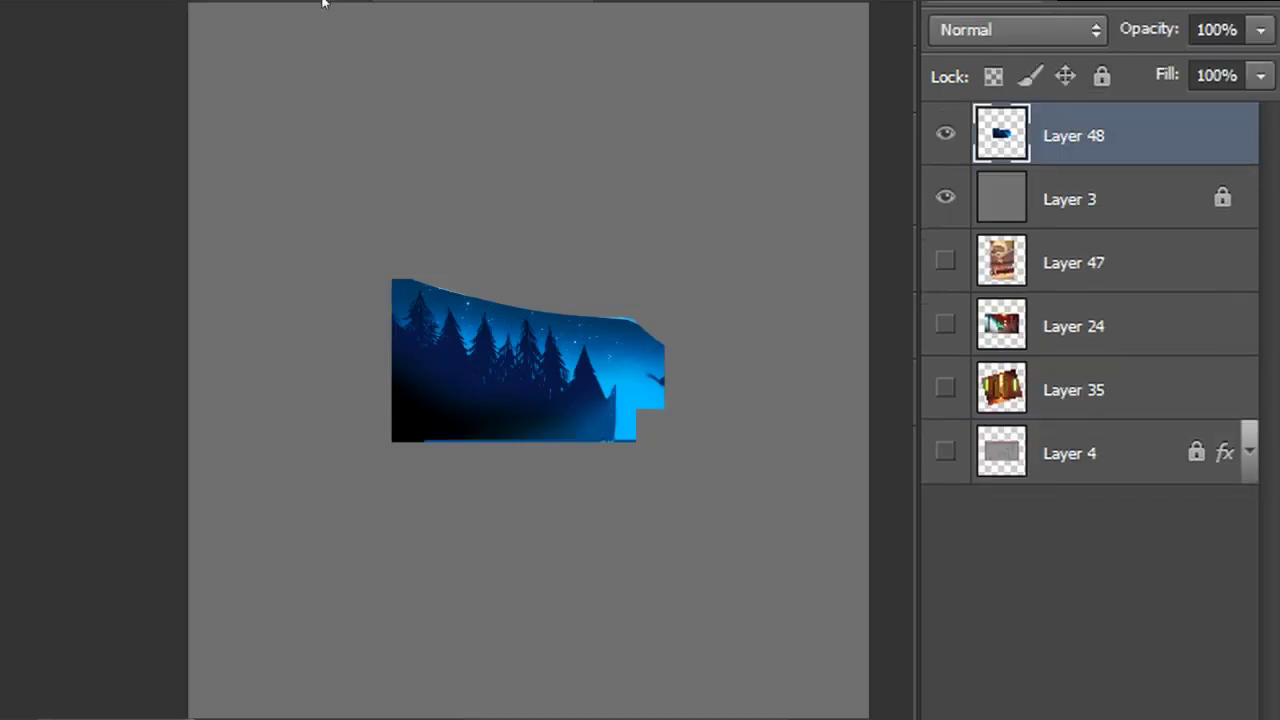
{"action": "left_click", "coordinate": [323, 1]}
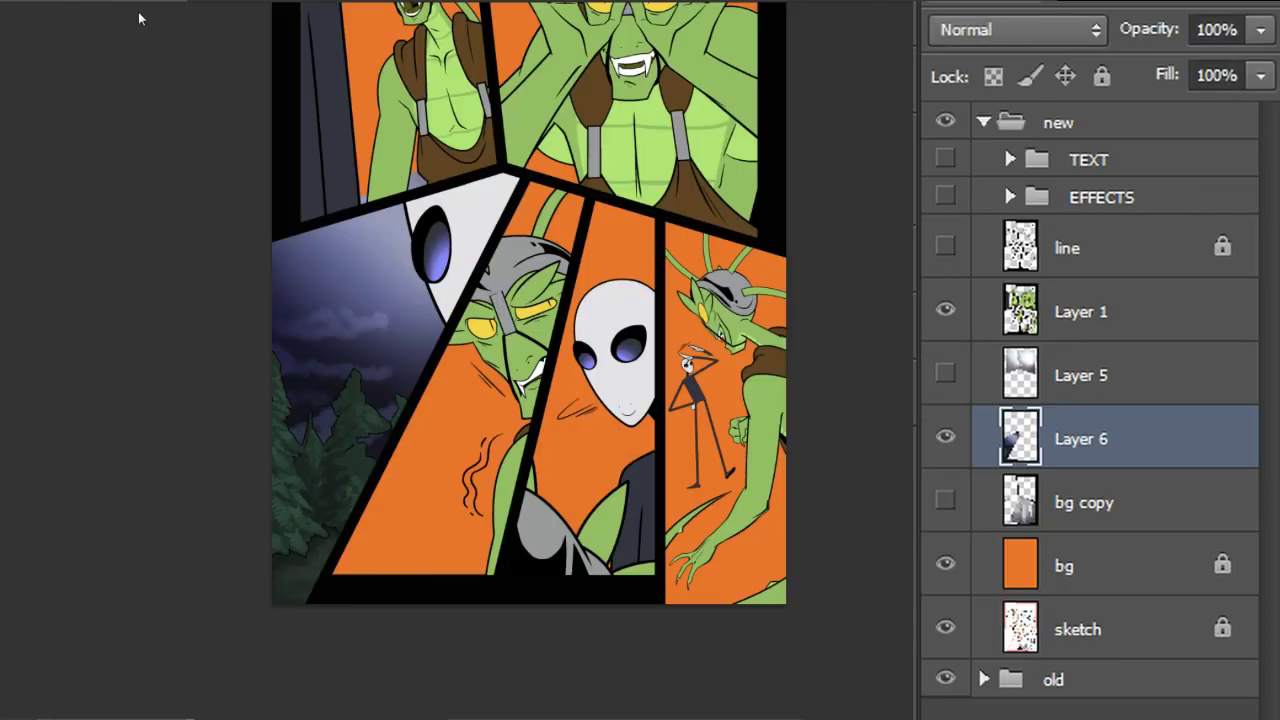
{"action": "key", "text": "ctrl+a"}
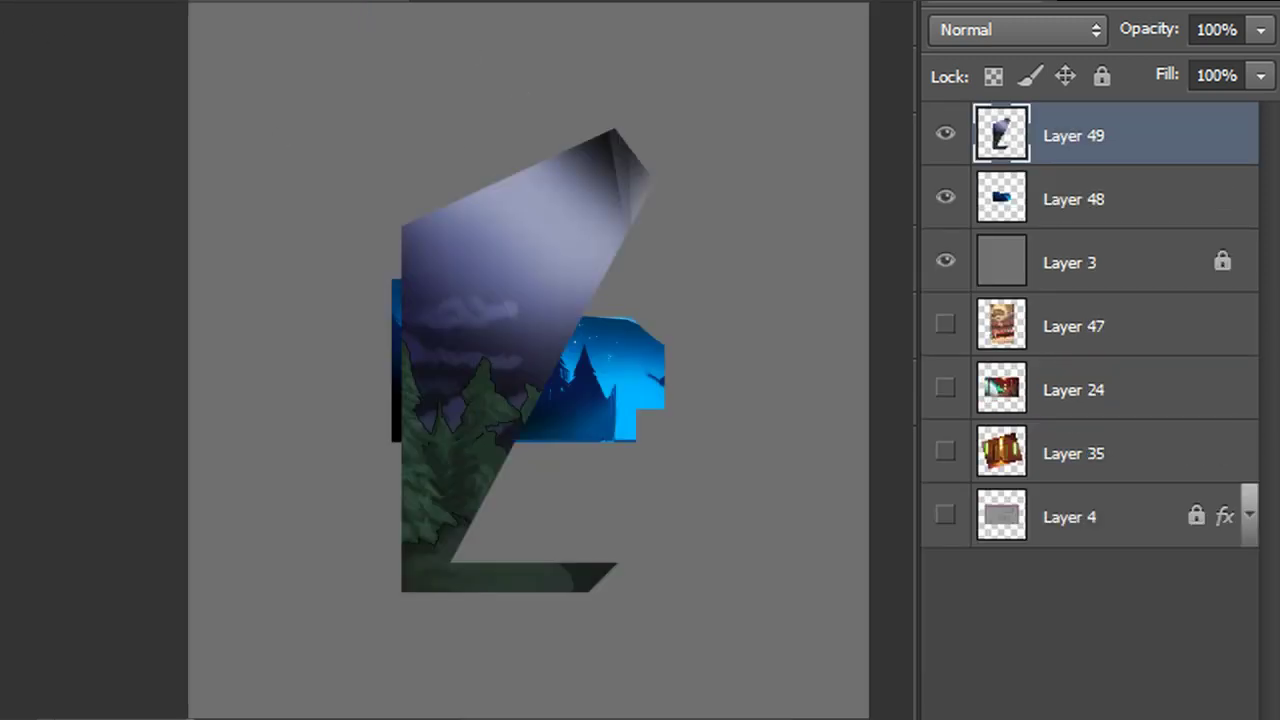
Move the purple and blue forest pieces apart so they sit side by side, and lock Layer 48
{"action": "left_click_drag", "start_coordinate": [619, 301], "coordinate": [540, 249]}
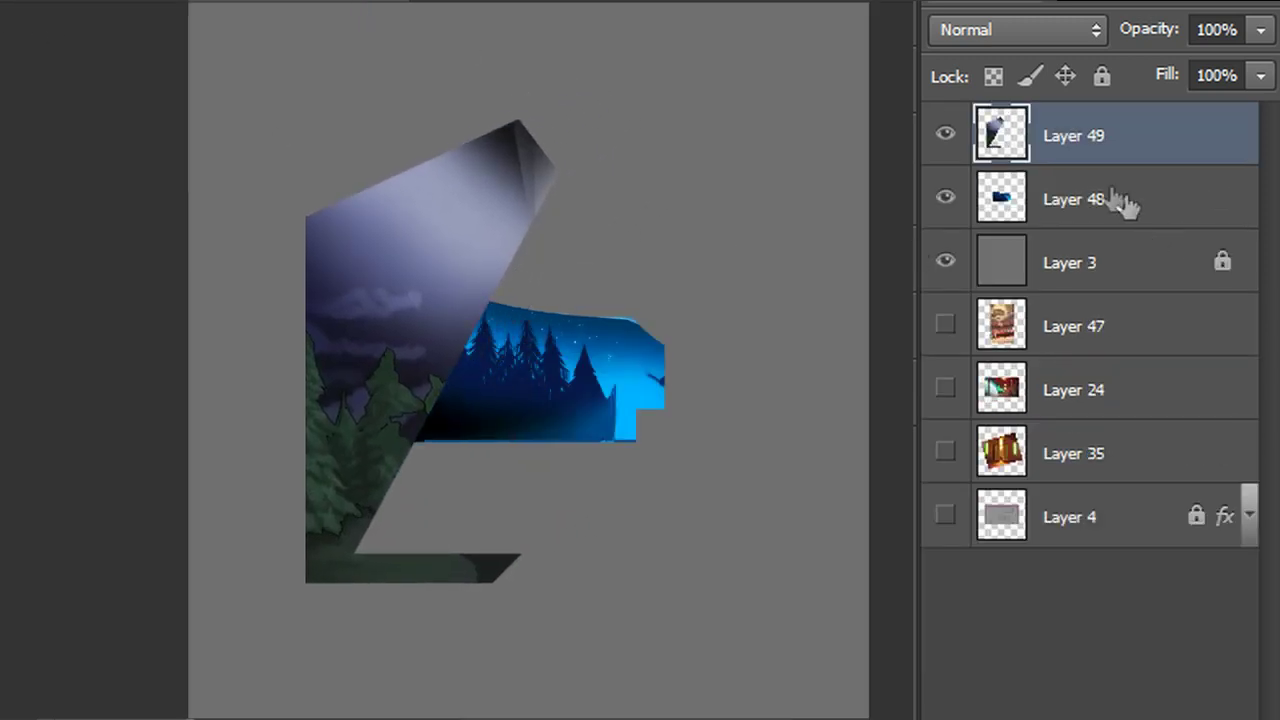
{"action": "left_click", "coordinate": [1120, 205]}
{"action": "left_click_drag", "start_coordinate": [725, 397], "coordinate": [820, 471]}
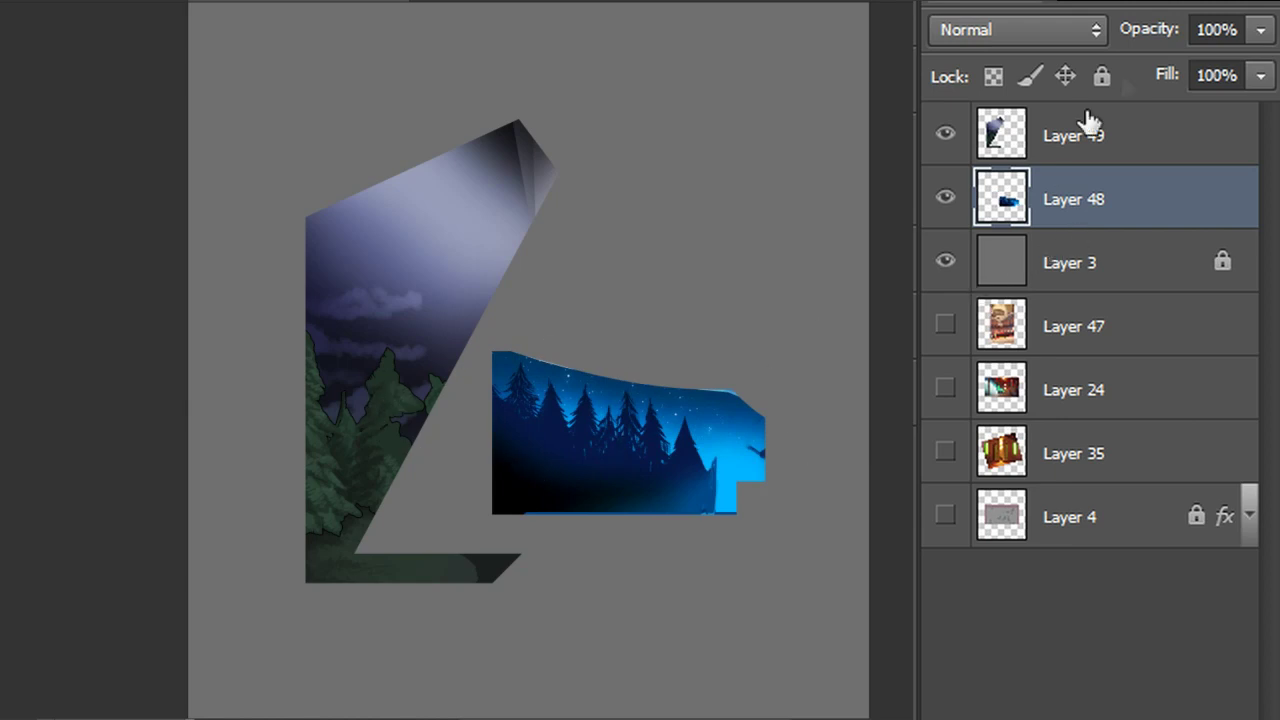
{"action": "left_click", "coordinate": [1101, 76]}
Try a hue shift on the purple night forest of Layer 49 with Hue/Saturation
{"action": "left_click", "coordinate": [1094, 145]}
{"action": "key", "text": "ctrl+u"}
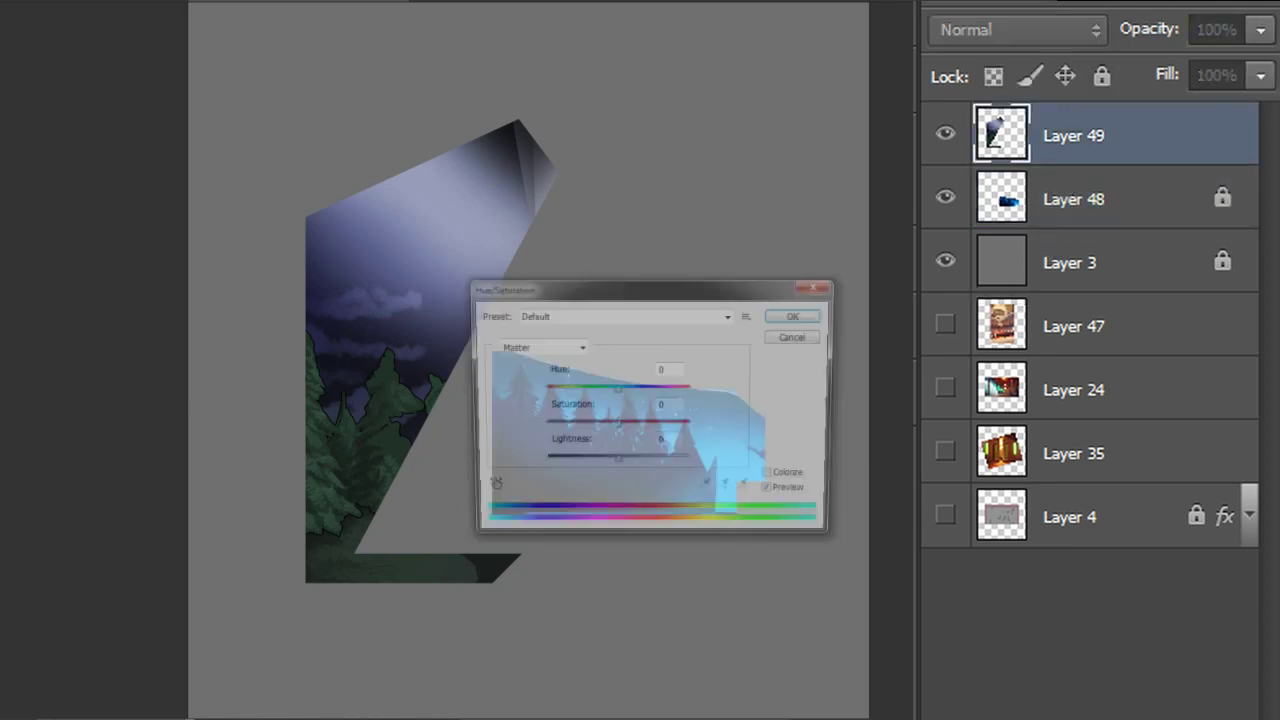
{"action": "left_click_drag", "start_coordinate": [635, 294], "coordinate": [835, 151]}
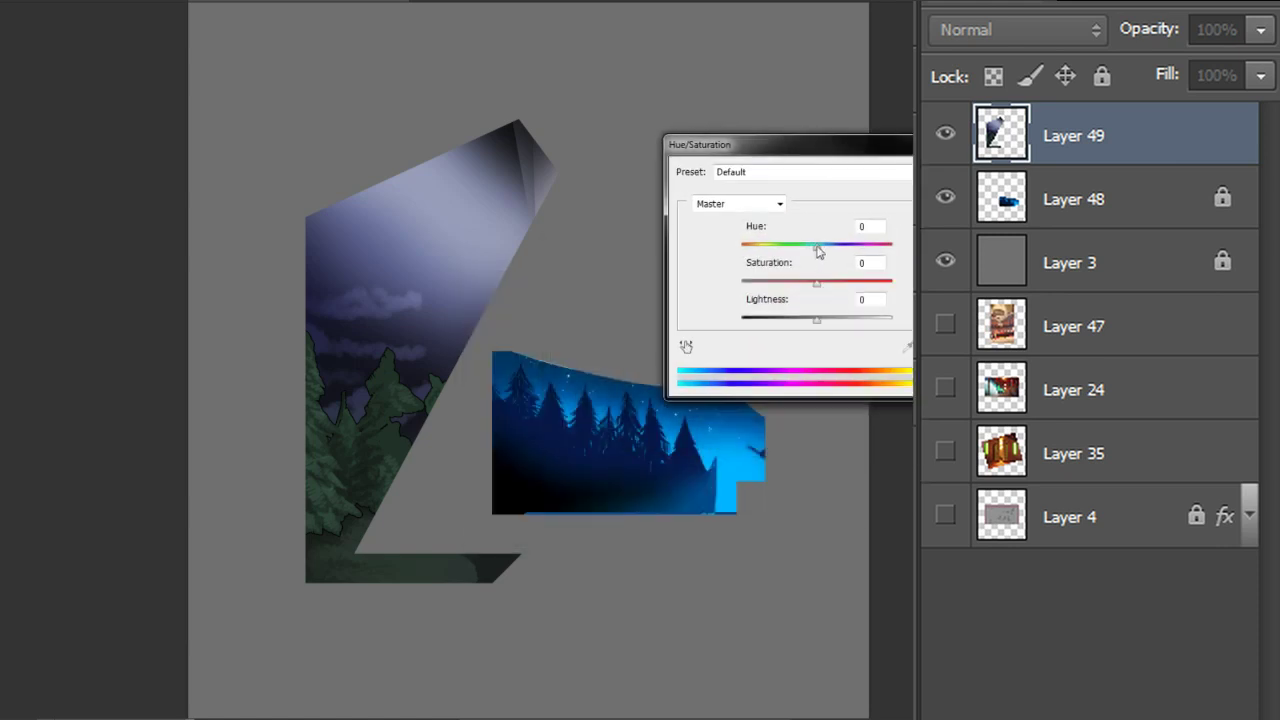
{"action": "left_click_drag", "start_coordinate": [816, 250], "coordinate": [856, 267]}
{"action": "key", "text": "Escape"}
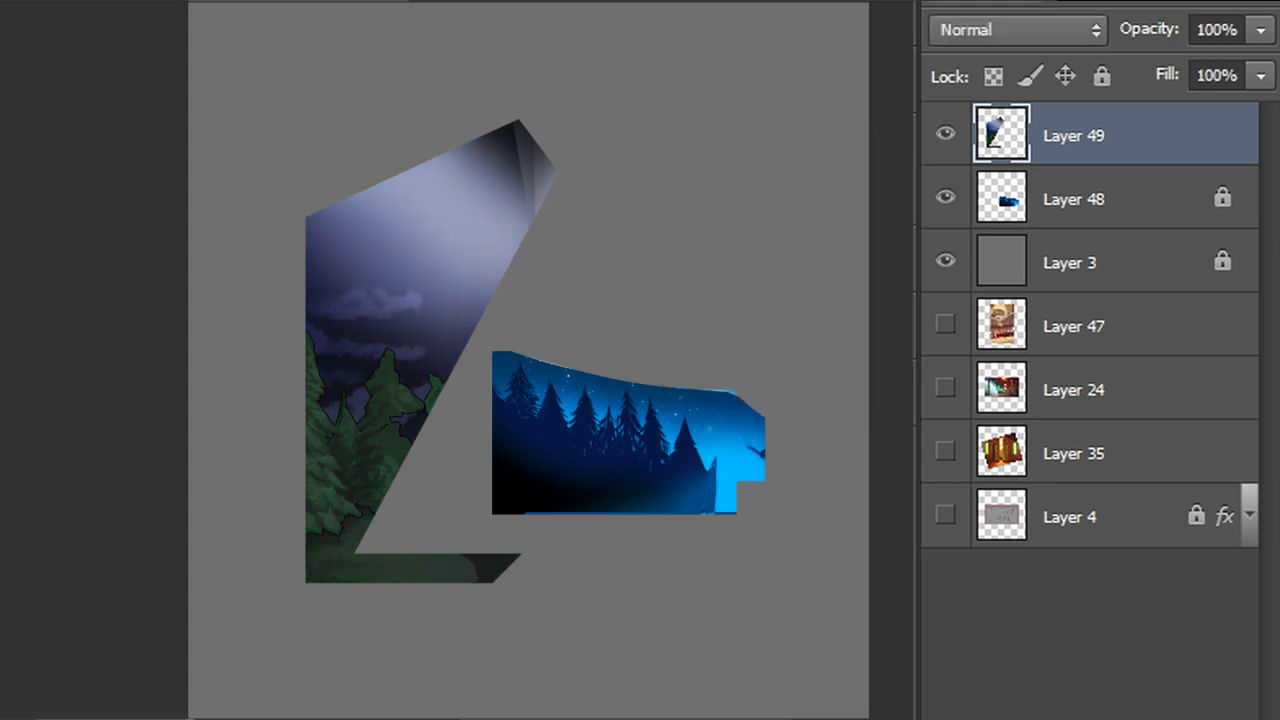
Try locking the transparent pixels of Layer 49, and release that lock
{"action": "left_click", "coordinate": [1088, 205]}
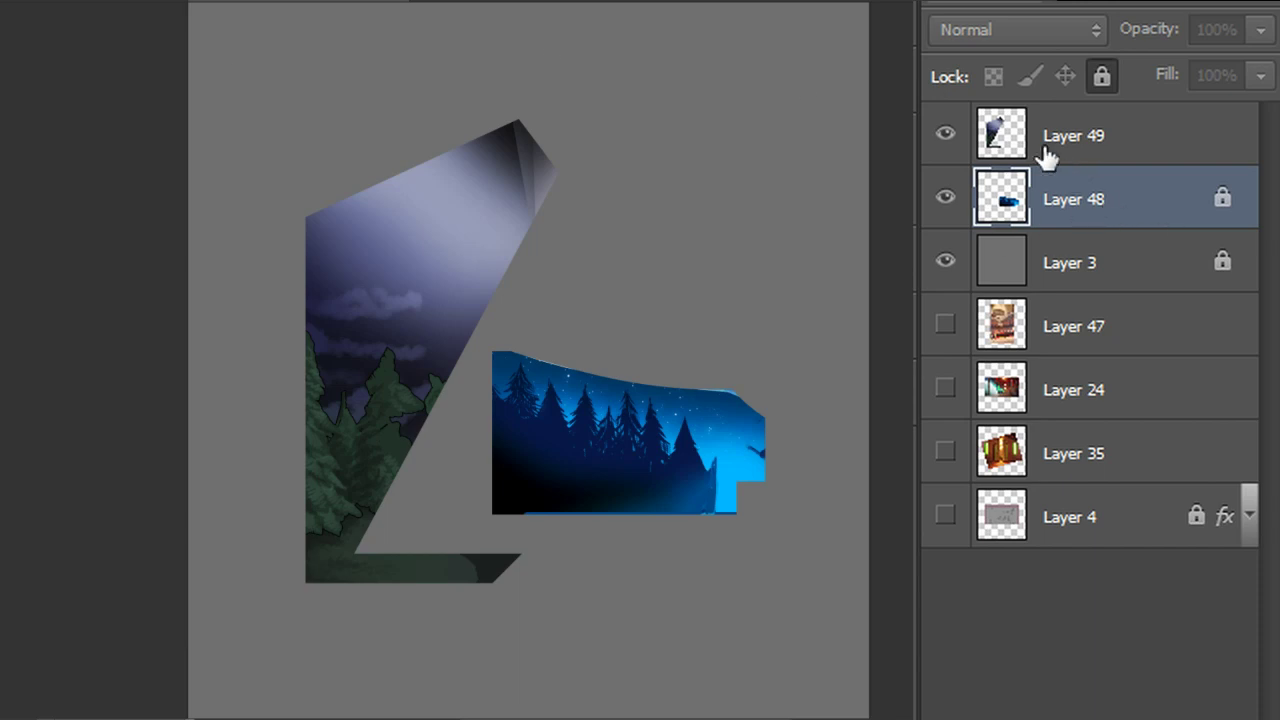
{"action": "left_click", "coordinate": [1100, 135]}
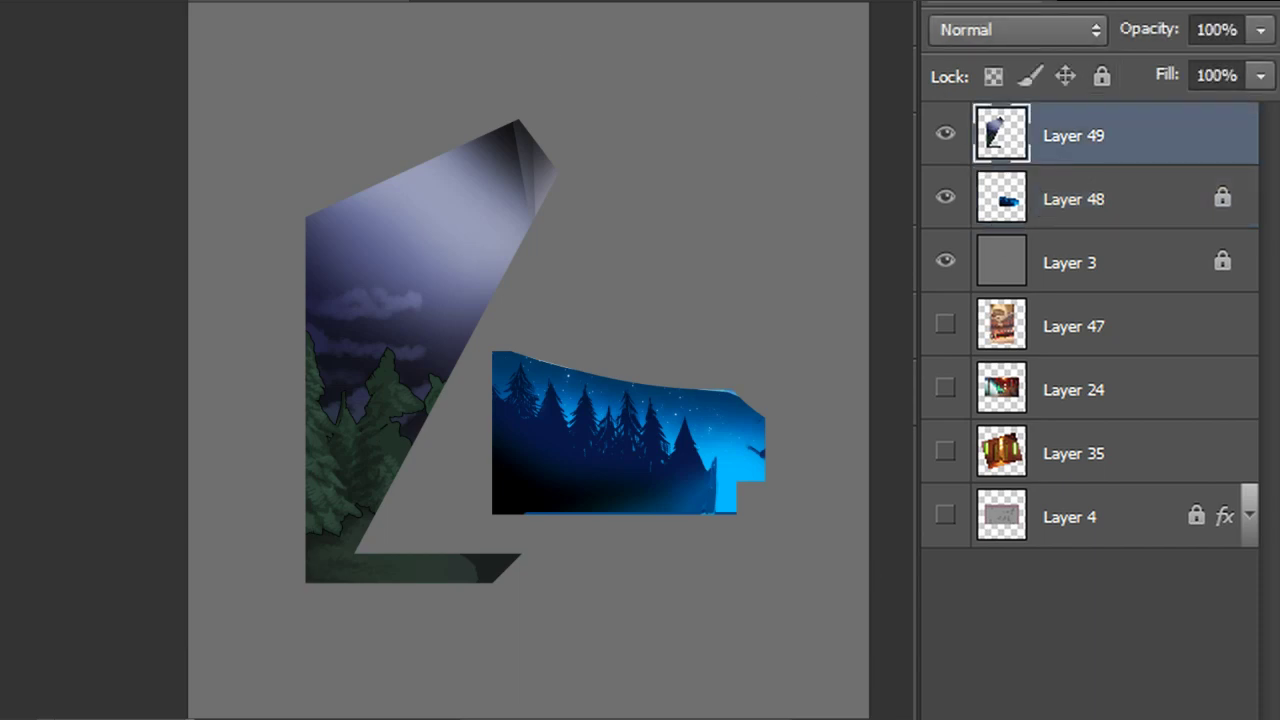
{"action": "left_click", "coordinate": [993, 76]}
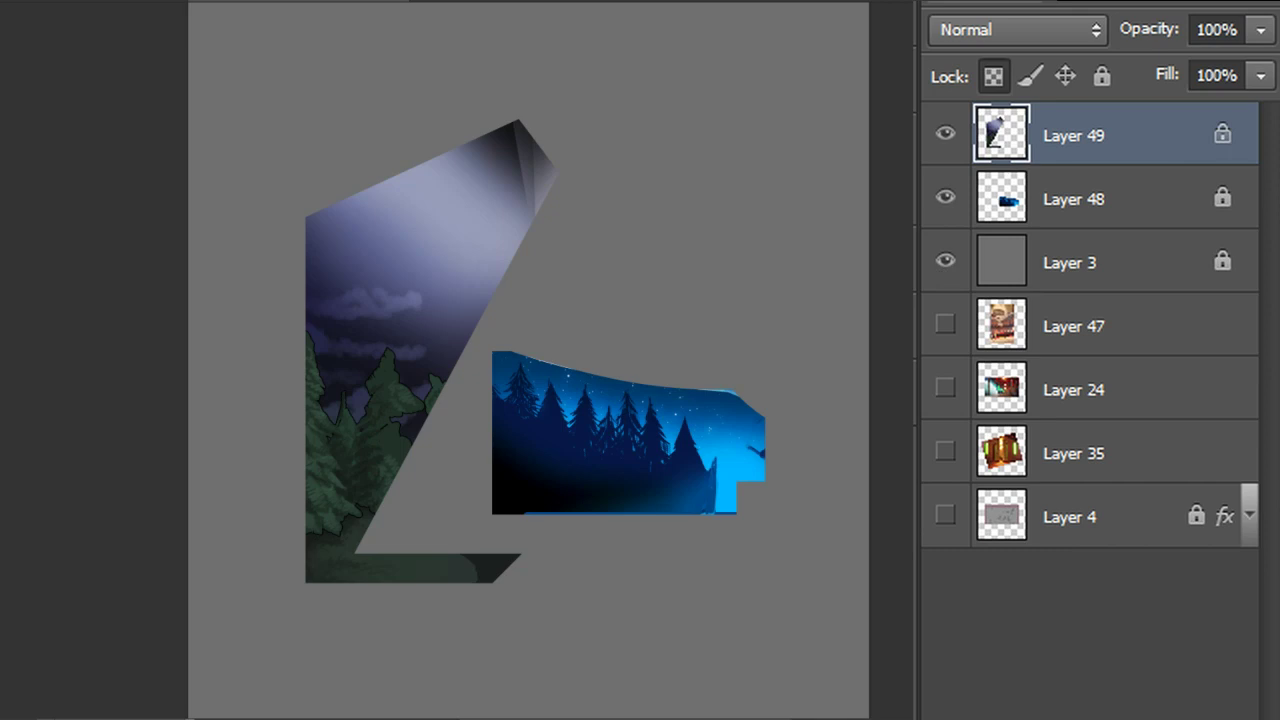
{"action": "left_click", "coordinate": [993, 76]}
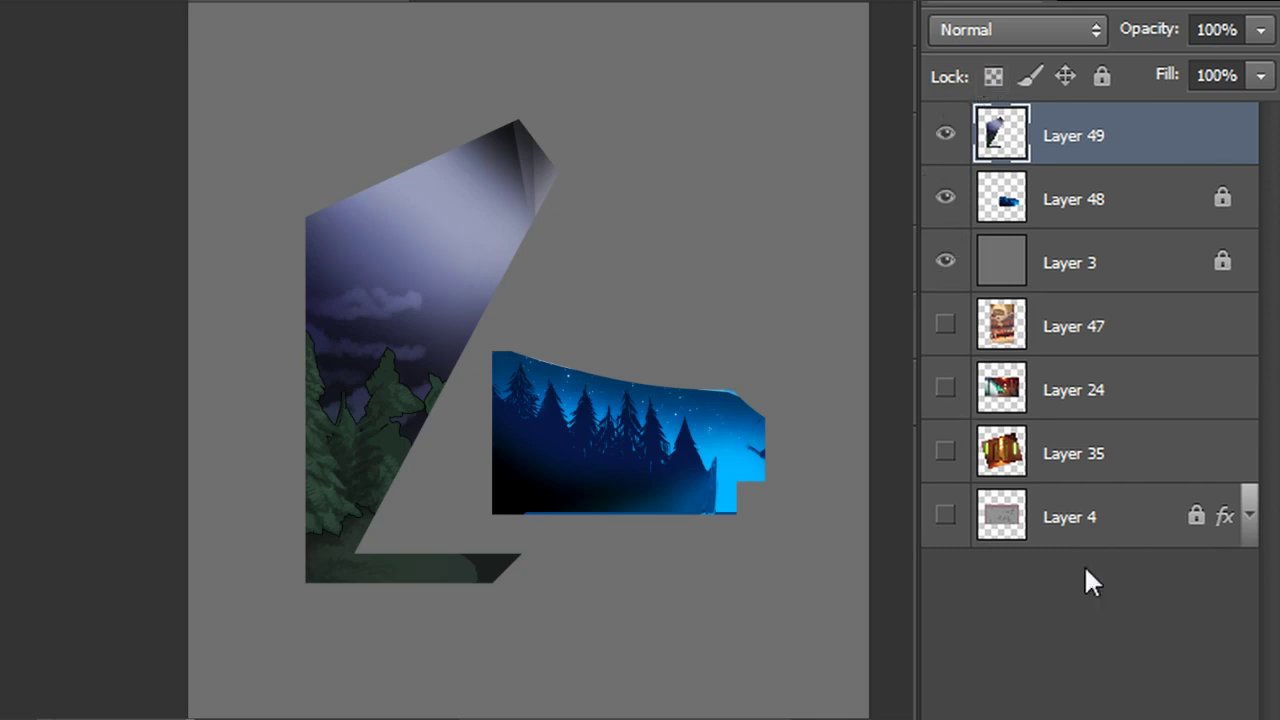
Add an empty layer above the night-forest artwork on Layer 49 and make a duplicate of Layer 49
{"action": "left_click", "coordinate": [1175, 718]}
{"action": "left_click_drag", "start_coordinate": [1048, 200], "coordinate": [1175, 718]}
{"action": "left_click_drag", "start_coordinate": [1120, 196], "coordinate": [1175, 718]}
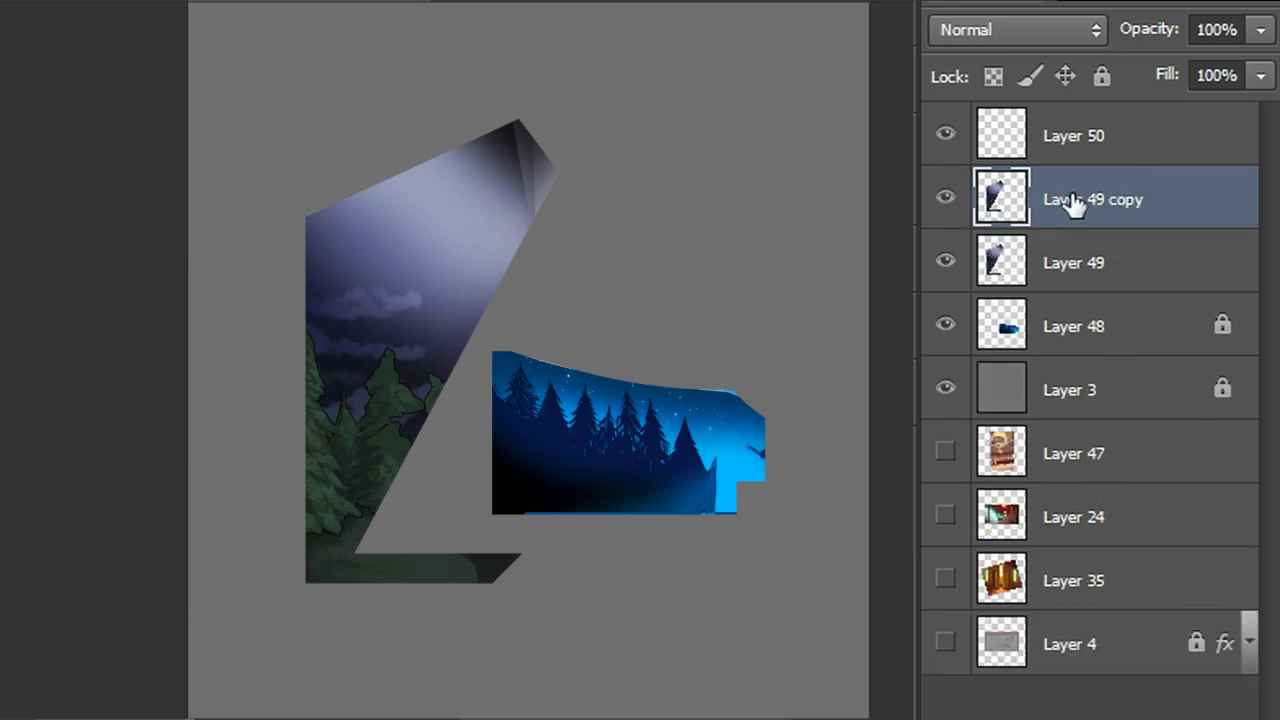
Rename the duplicate of Layer 49 as mask and move it beneath Layer 49
{"action": "double_click", "coordinate": [1098, 214]}
{"action": "key", "text": "Escape"}
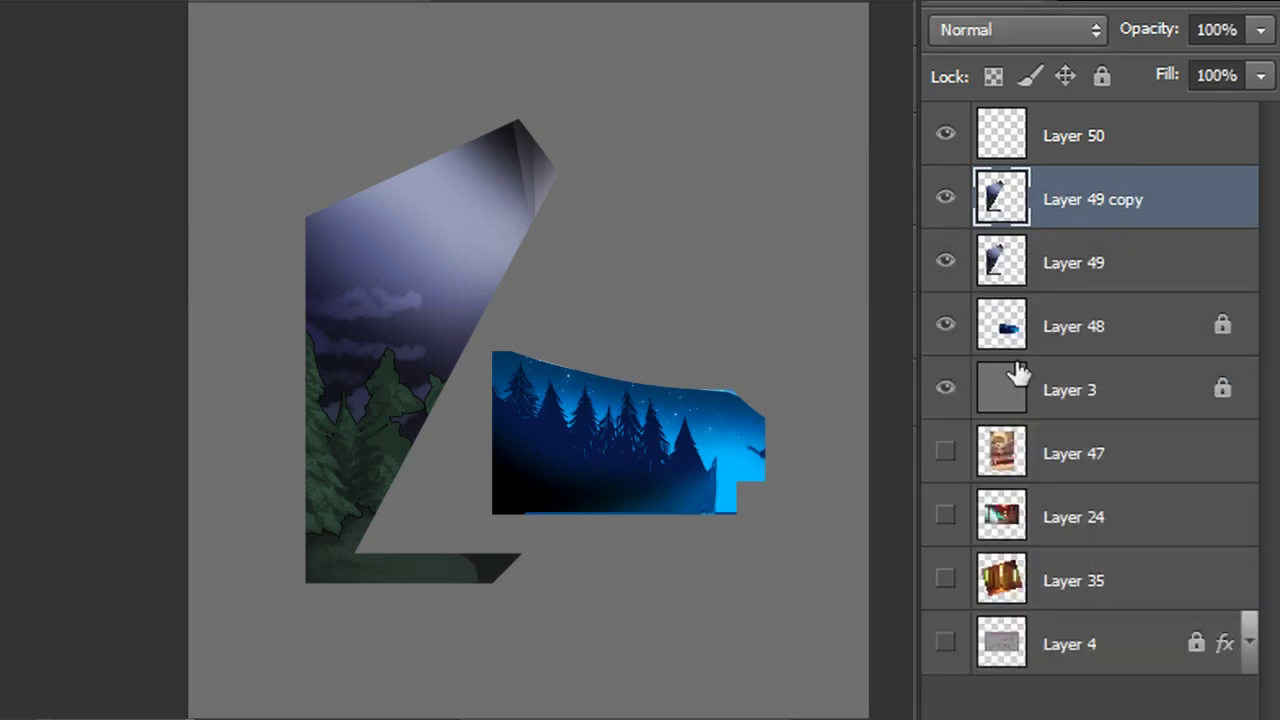
{"action": "double_click", "coordinate": [1074, 199]}
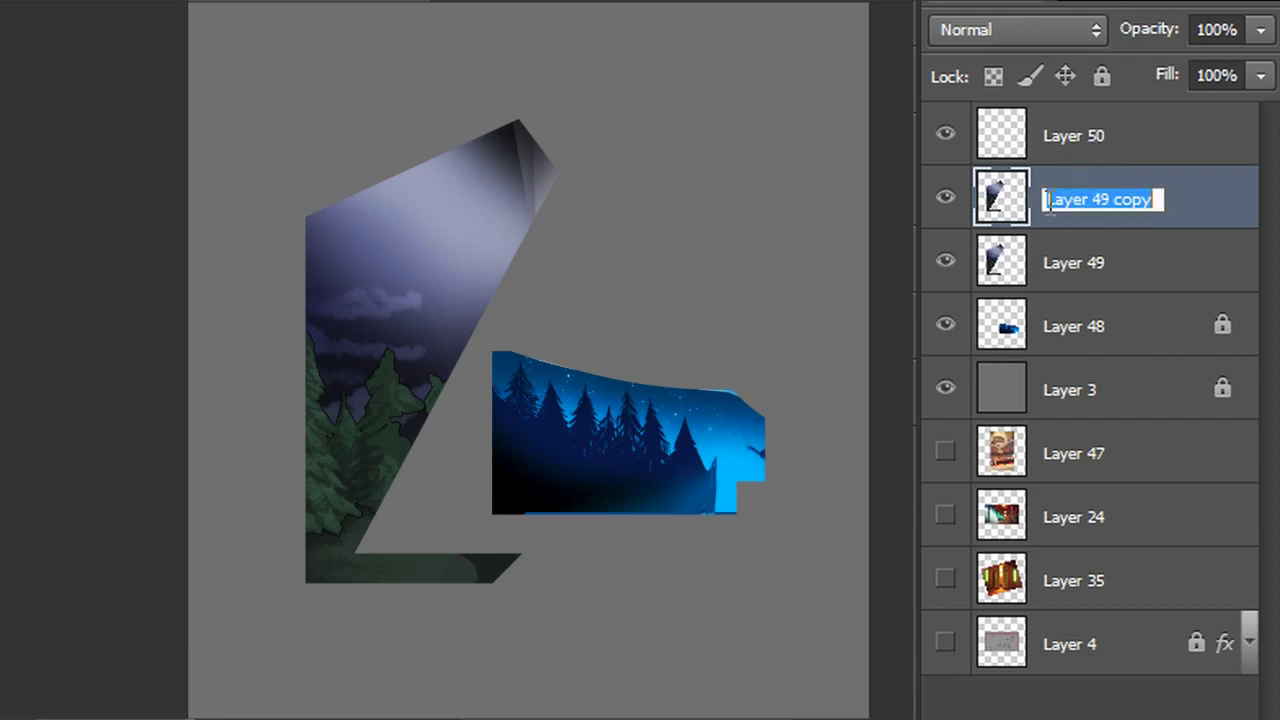
{"action": "type", "text": "mask"}
{"action": "key", "text": "Return"}
{"action": "left_click_drag", "start_coordinate": [1100, 211], "coordinate": [1123, 271]}
Turn the mask layer solid black with a Hue/Saturation lightness adjustment, lock it and make Layer 49 active again
{"action": "key", "text": "ctrl+u"}
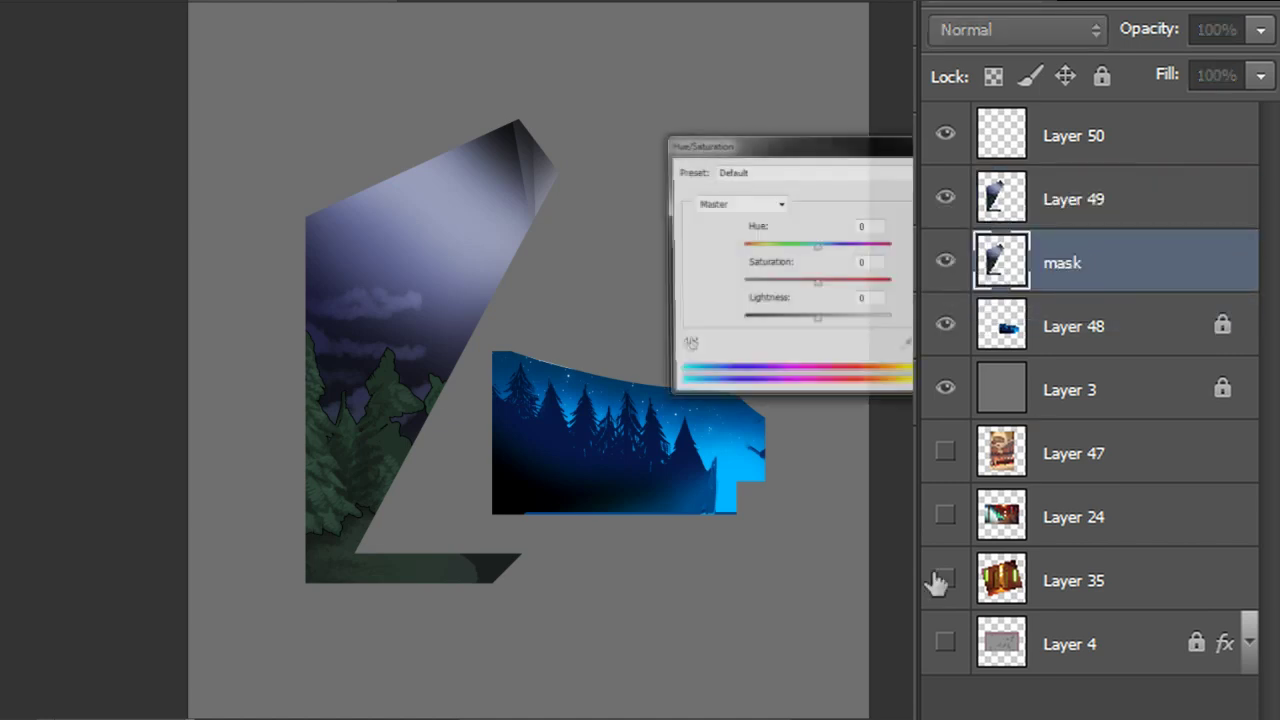
{"action": "left_click_drag", "start_coordinate": [816, 320], "coordinate": [742, 320]}
{"action": "key", "text": "Return"}
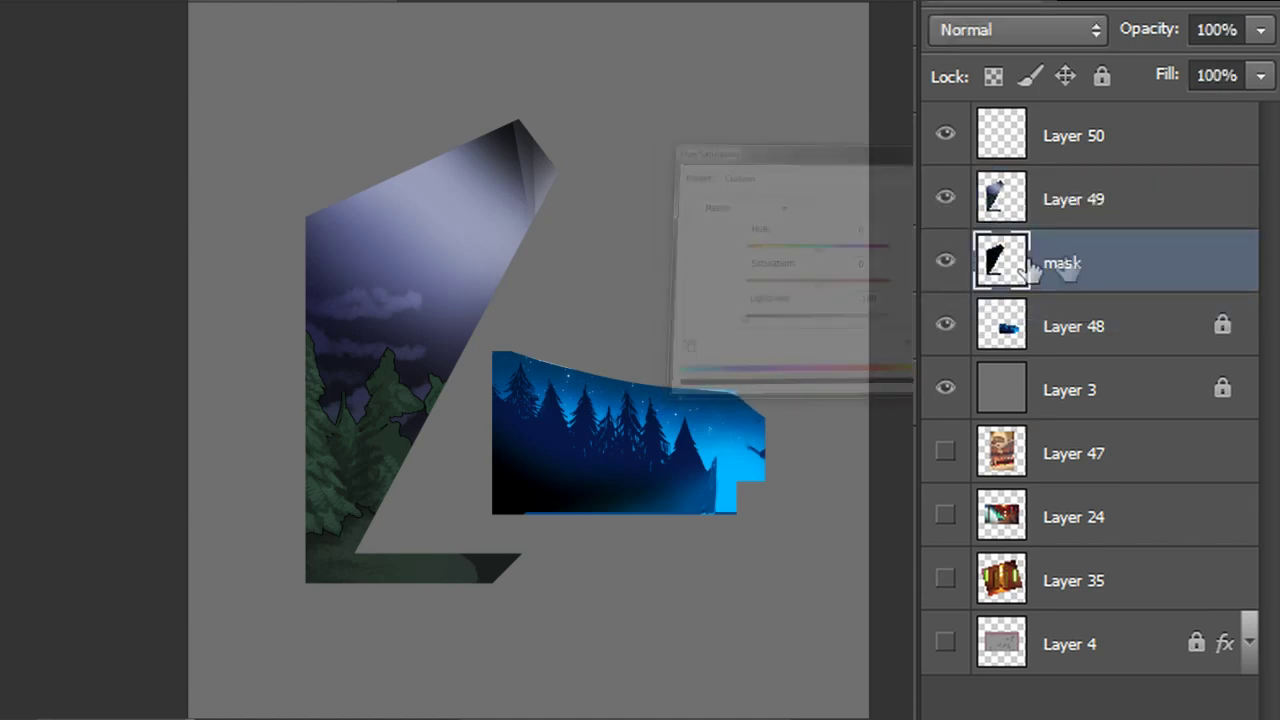
{"action": "left_click", "coordinate": [1101, 78]}
{"action": "left_click", "coordinate": [1097, 200]}
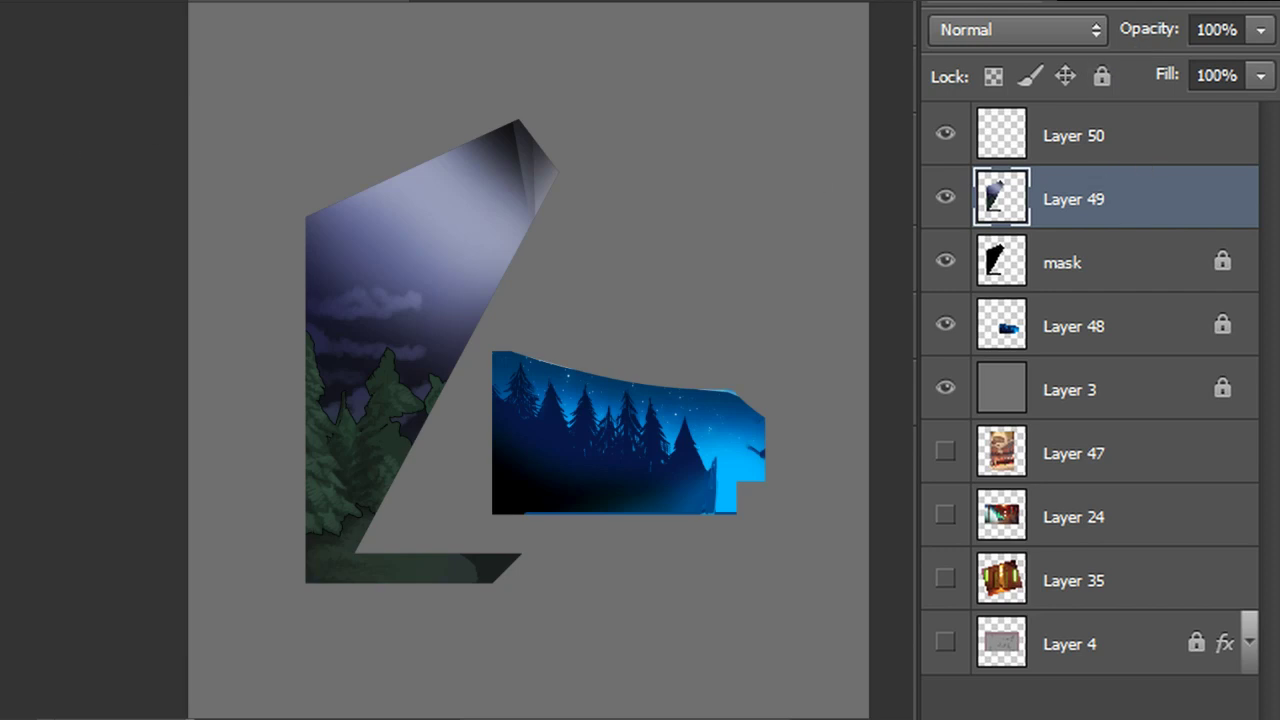
{"action": "key", "text": "ctrl+plus"}
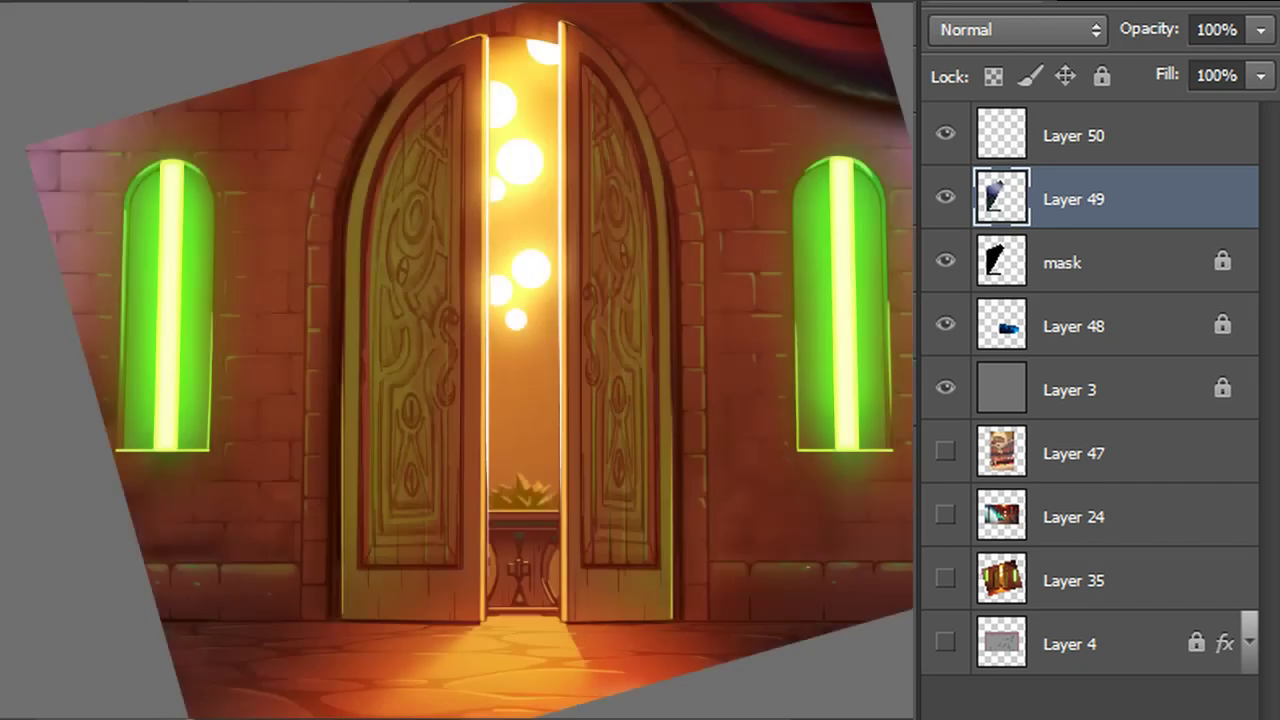
{"action": "left_click_drag", "start_coordinate": [400, 310], "coordinate": [552, 355]}
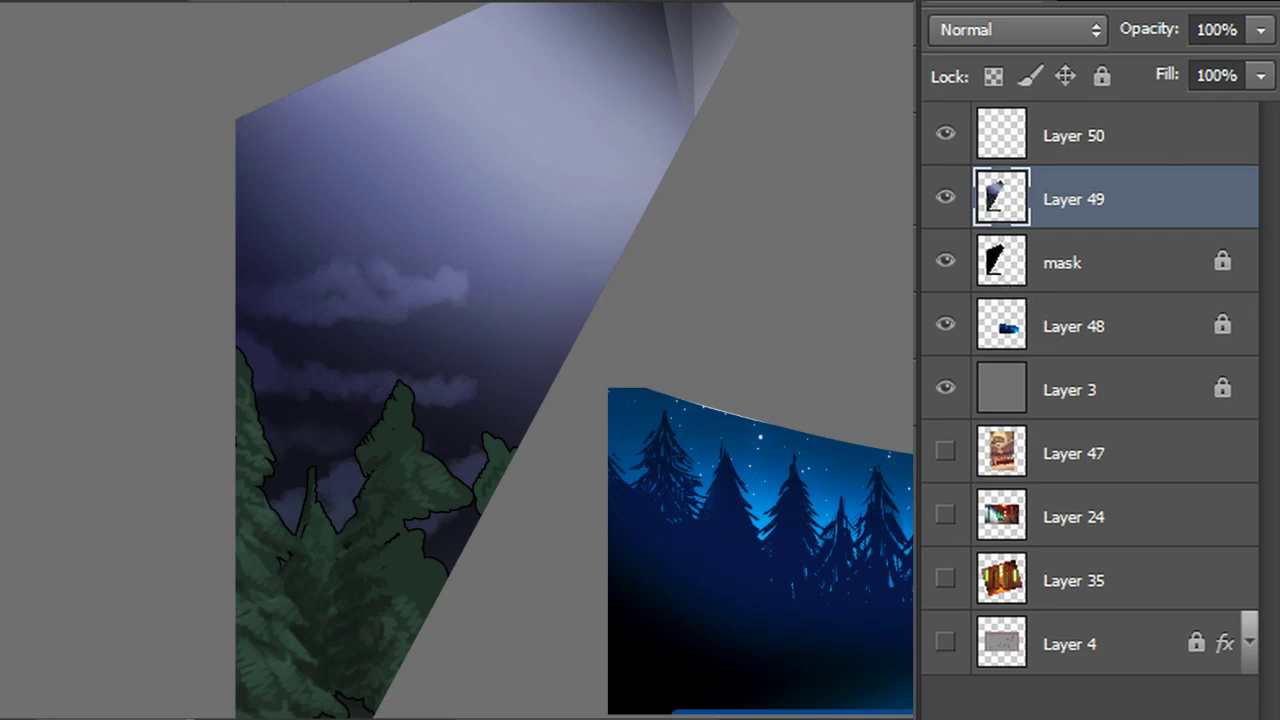
{"action": "left_click", "coordinate": [2, 55]}
{"action": "mouse_move", "coordinate": [44, 71]}
{"action": "left_mouse_down"}
{"action": "mouse_move", "coordinate": [20, 84]}
{"action": "mouse_move", "coordinate": [30, 76]}
{"action": "left_mouse_up"}
{"action": "mouse_move", "coordinate": [291, 506]}
{"action": "left_mouse_down"}
{"action": "mouse_move", "coordinate": [314, 461]}
{"action": "mouse_move", "coordinate": [302, 375]}
{"action": "mouse_move", "coordinate": [277, 321]}
{"action": "mouse_move", "coordinate": [329, 153]}
{"action": "left_mouse_up"}
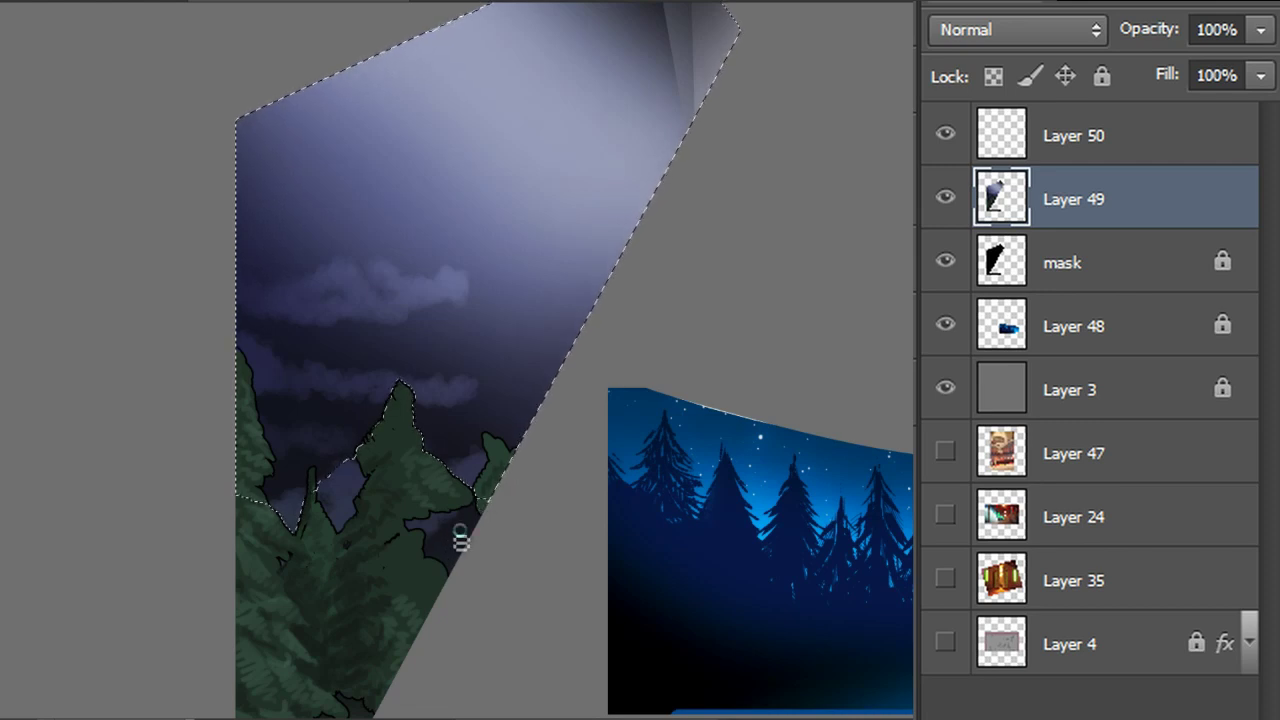
{"action": "left_click_drag", "start_coordinate": [478, 504], "coordinate": [486, 514]}
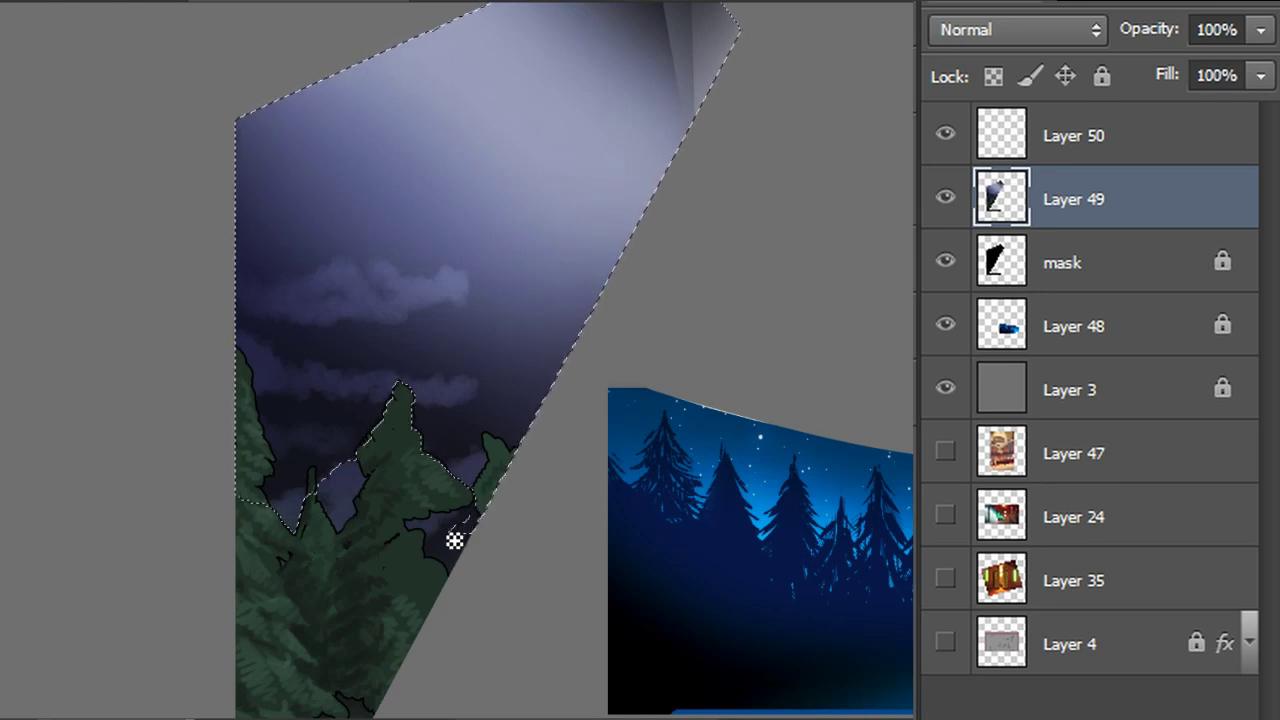
{"action": "key", "text": "ctrl+d"}
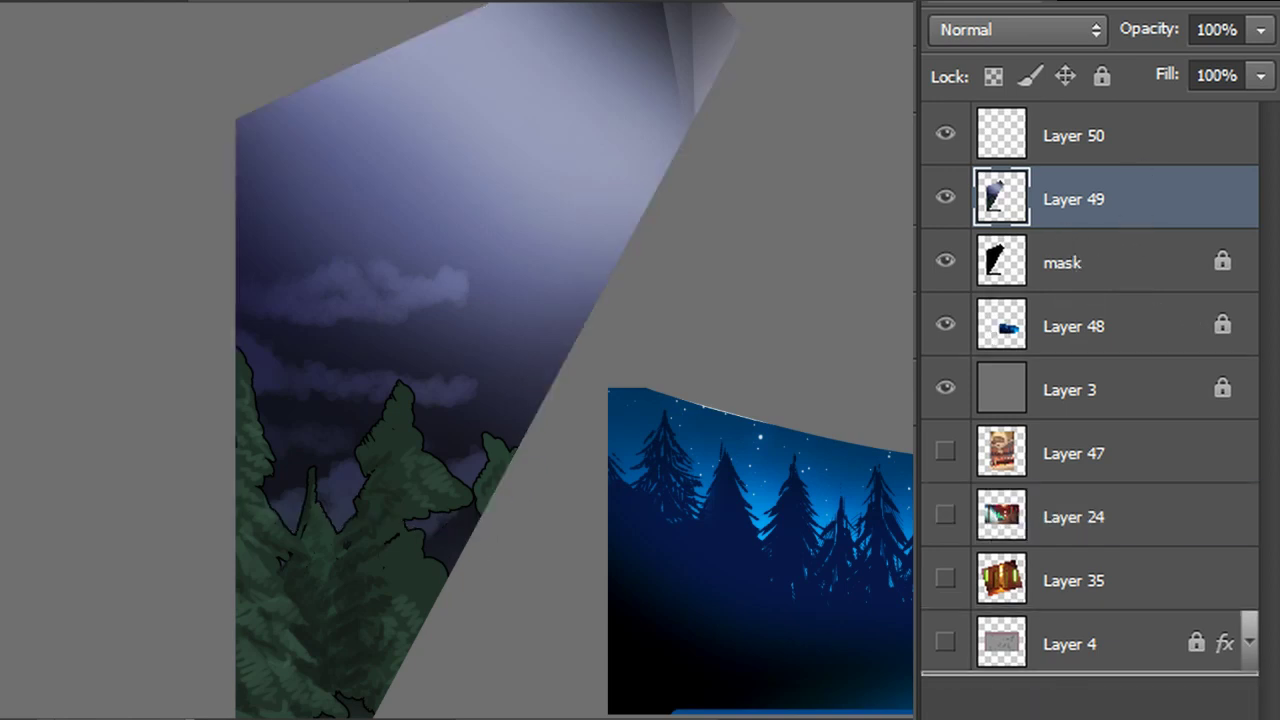
Duplicate Layer 49 and strongly brighten the copy's highlights with Levels to separate the sky from the trees
{"action": "key", "text": "ctrl+j"}
{"action": "key", "text": "ctrl+u"}
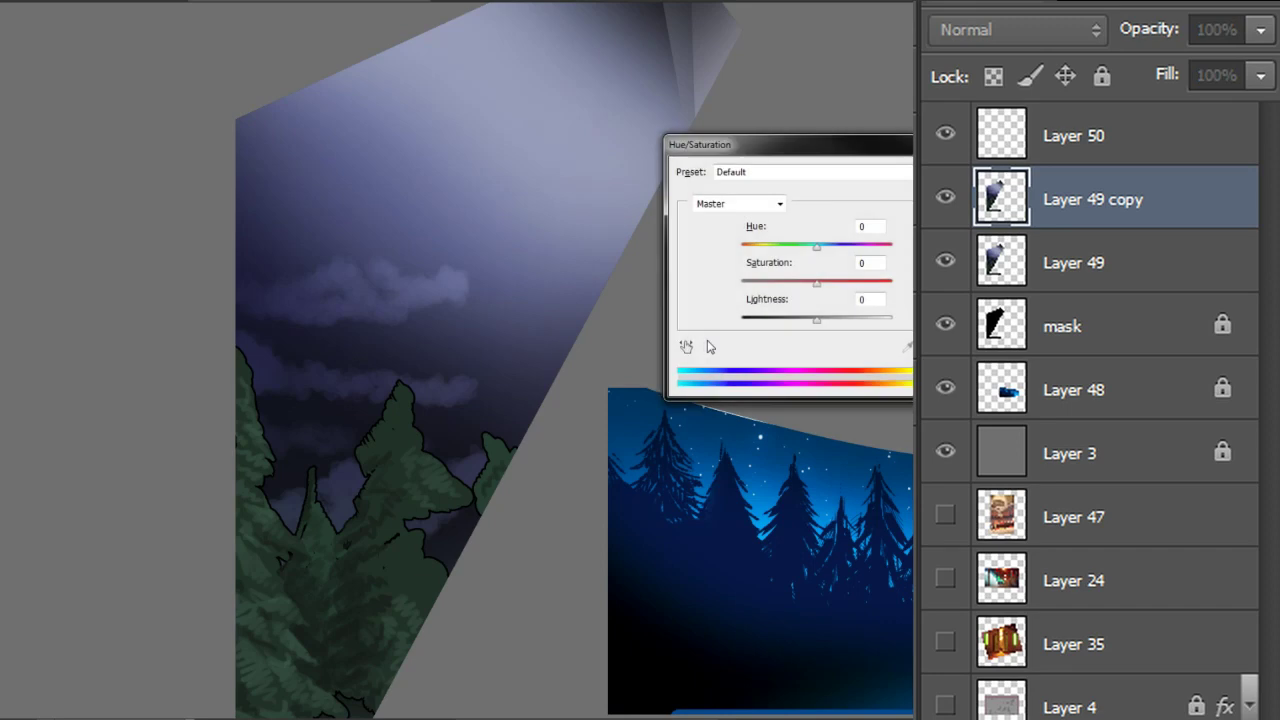
{"action": "mouse_move", "coordinate": [827, 288]}
{"action": "left_mouse_down"}
{"action": "mouse_move", "coordinate": [860, 285]}
{"action": "mouse_move", "coordinate": [838, 323]}
{"action": "mouse_move", "coordinate": [817, 323]}
{"action": "mouse_move", "coordinate": [817, 285]}
{"action": "left_mouse_up"}
{"action": "key", "text": "Return"}
{"action": "key", "text": "ctrl+l"}
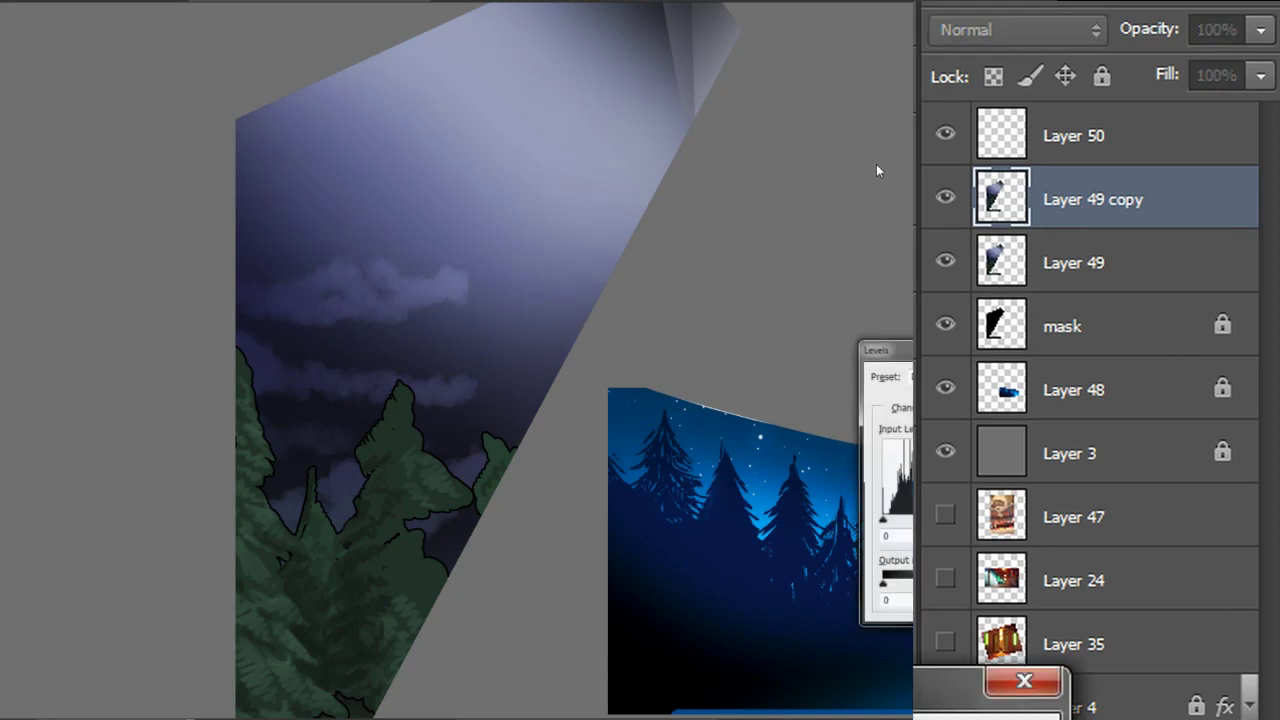
{"action": "left_click_drag", "start_coordinate": [1077, 520], "coordinate": [1006, 520]}
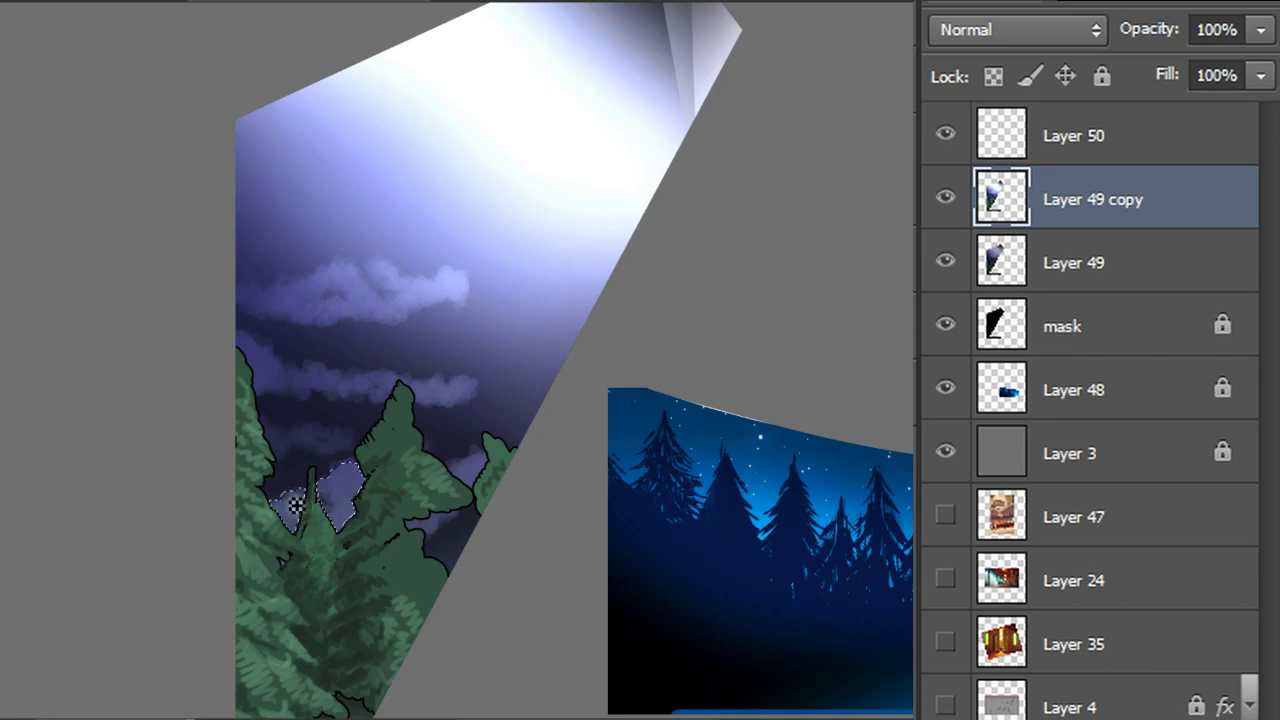
Select the whole sky on the brightened copy, including the gaps between the trees, using Quick Selection
{"action": "mouse_move", "coordinate": [313, 446]}
{"action": "left_mouse_down"}
{"action": "mouse_move", "coordinate": [339, 410]}
{"action": "mouse_move", "coordinate": [465, 415]}
{"action": "mouse_move", "coordinate": [474, 382]}
{"action": "mouse_move", "coordinate": [389, 296]}
{"action": "mouse_move", "coordinate": [453, 195]}
{"action": "mouse_move", "coordinate": [568, 194]}
{"action": "left_mouse_up"}
{"action": "left_click_drag", "start_coordinate": [448, 553], "coordinate": [461, 527]}
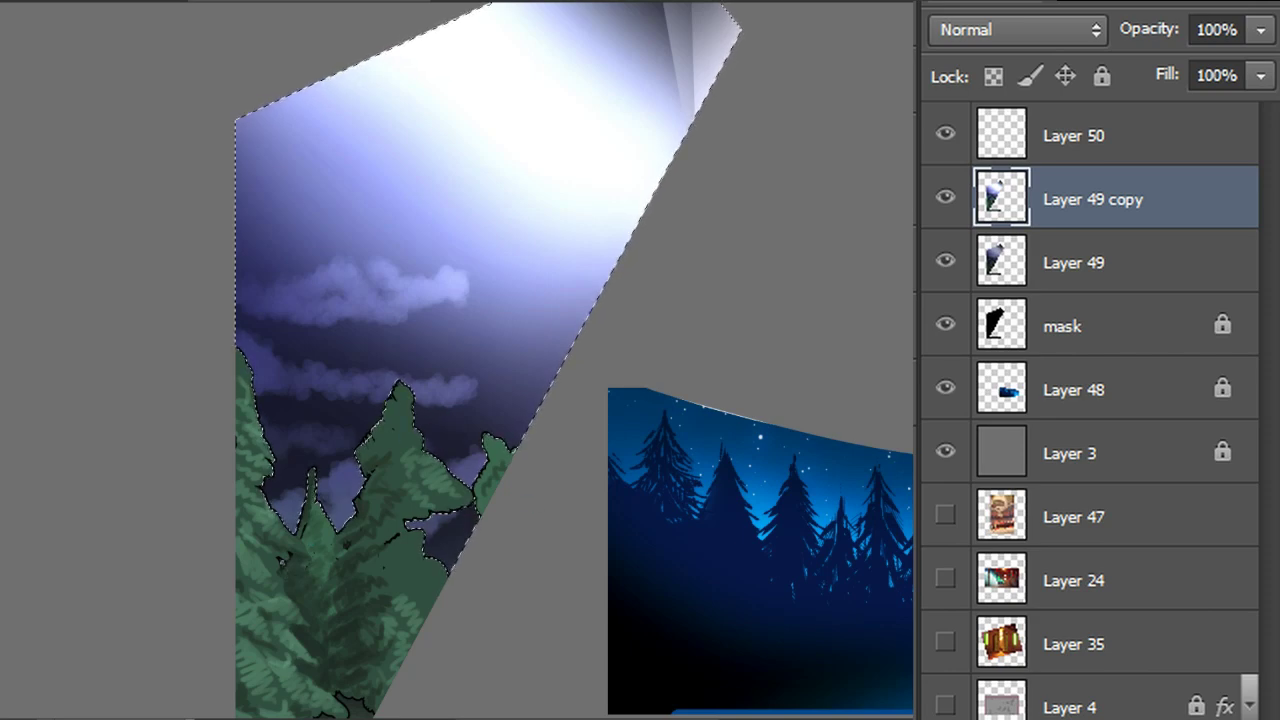
{"action": "scroll", "coordinate": [300, 560], "scroll_direction": "down", "scroll_amount": 5}
{"action": "scroll", "coordinate": [450, 400], "scroll_direction": "up", "scroll_amount": 7}
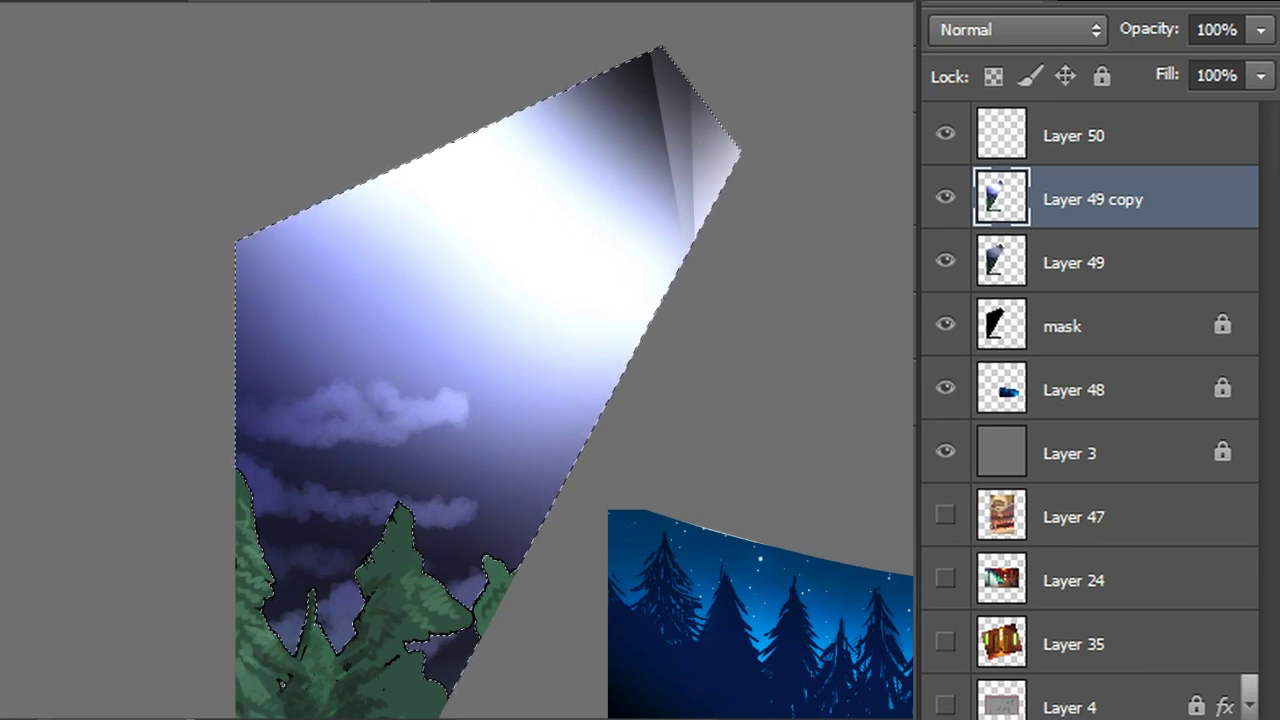
Delete the brightened copy and copy the selected sky of Layer 49 onto its own layer
{"action": "left_click_drag", "start_coordinate": [1098, 193], "coordinate": [1279, 719]}
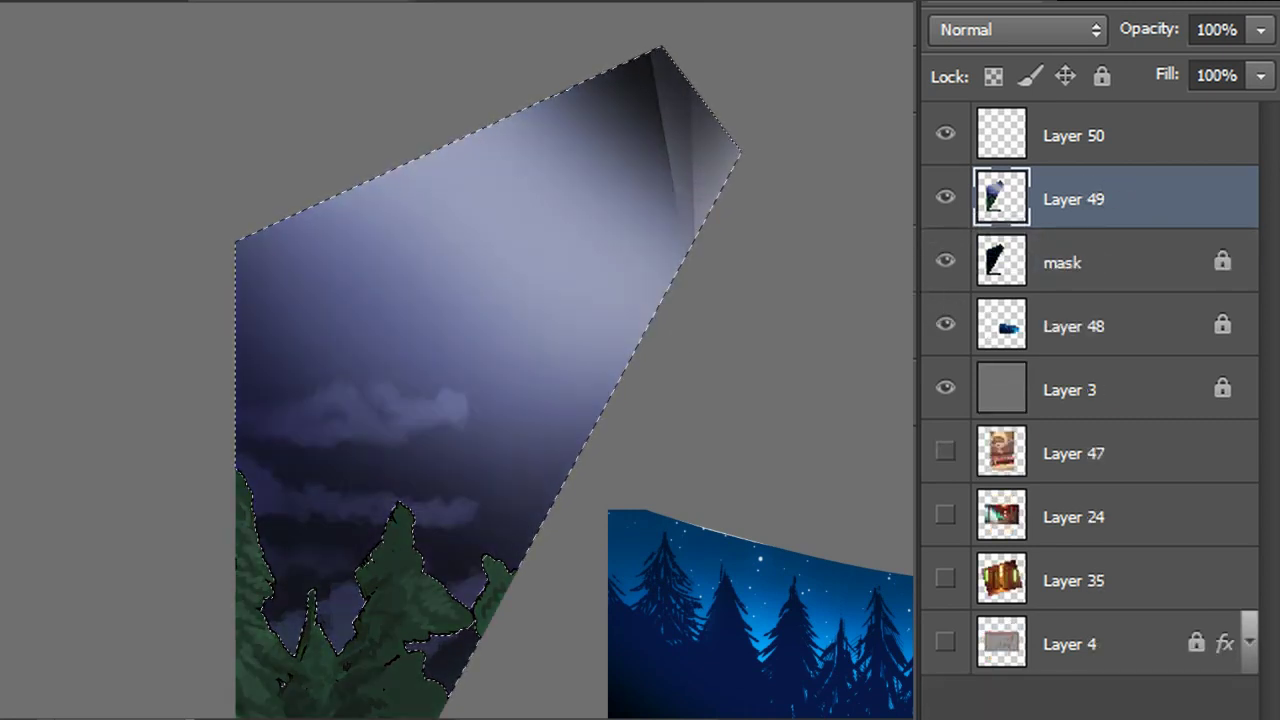
{"action": "scroll", "coordinate": [450, 400], "scroll_direction": "down", "scroll_amount": 2}
{"action": "scroll", "coordinate": [450, 400], "scroll_direction": "up", "scroll_amount": 1}
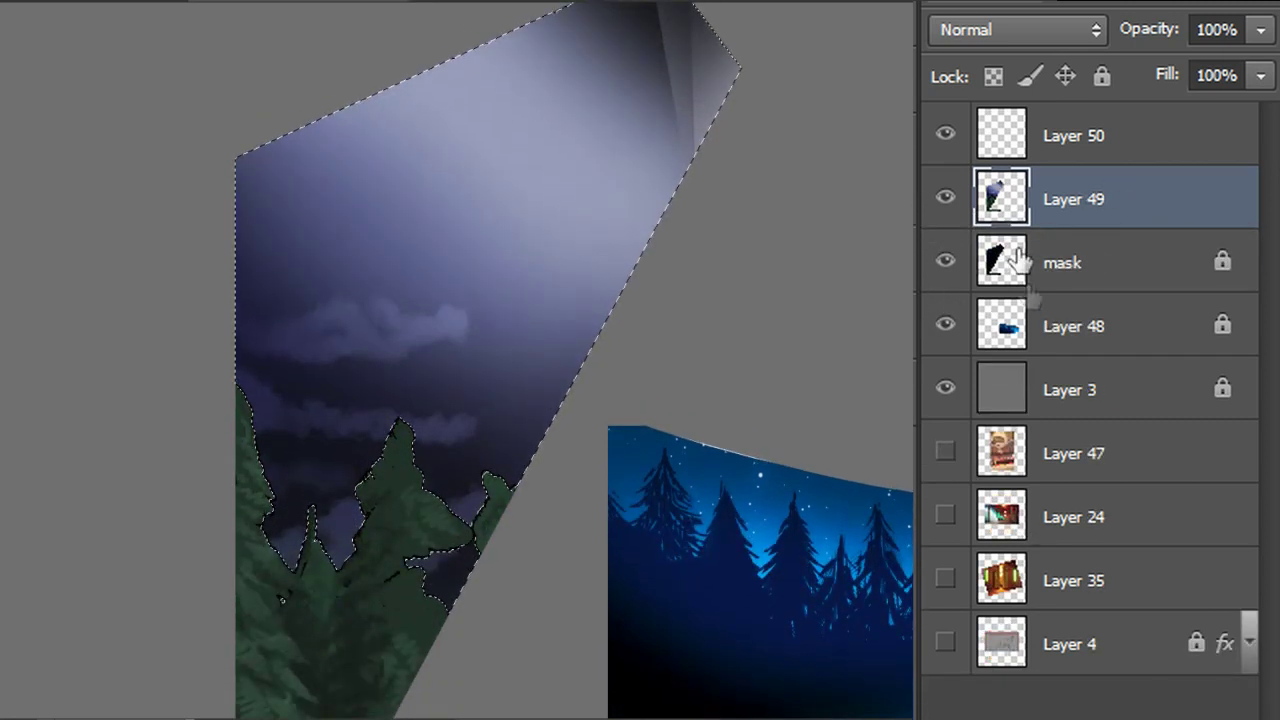
{"action": "right_click", "coordinate": [430, 256]}
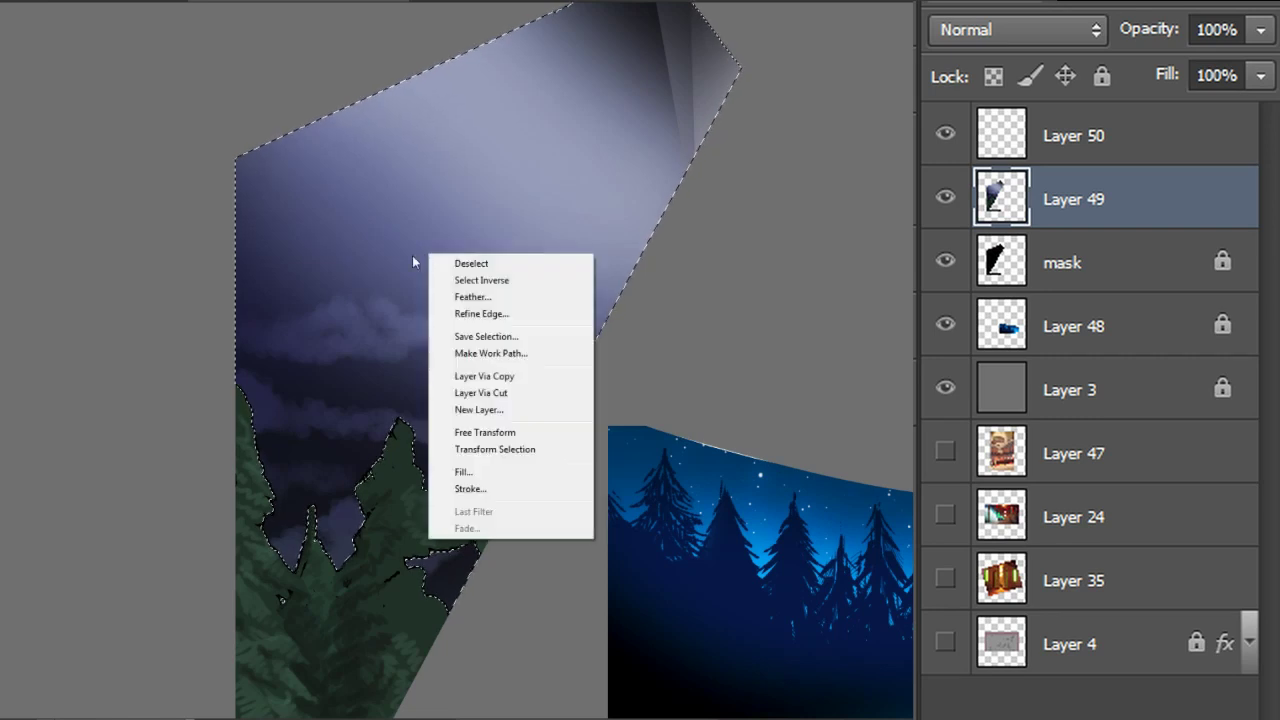
{"action": "left_click", "coordinate": [521, 379]}
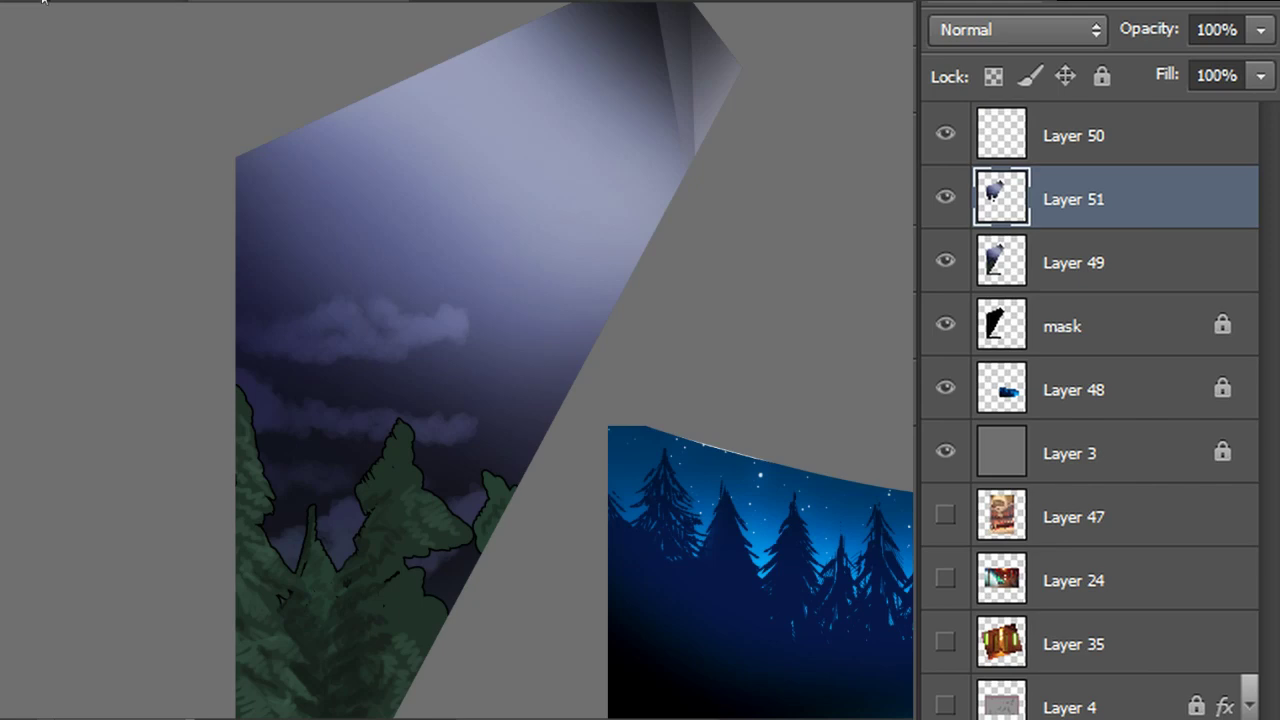
Fully desaturate the separated sky layer and invert its tones to make a light grayscale sky
{"action": "left_click", "coordinate": [43, 1]}
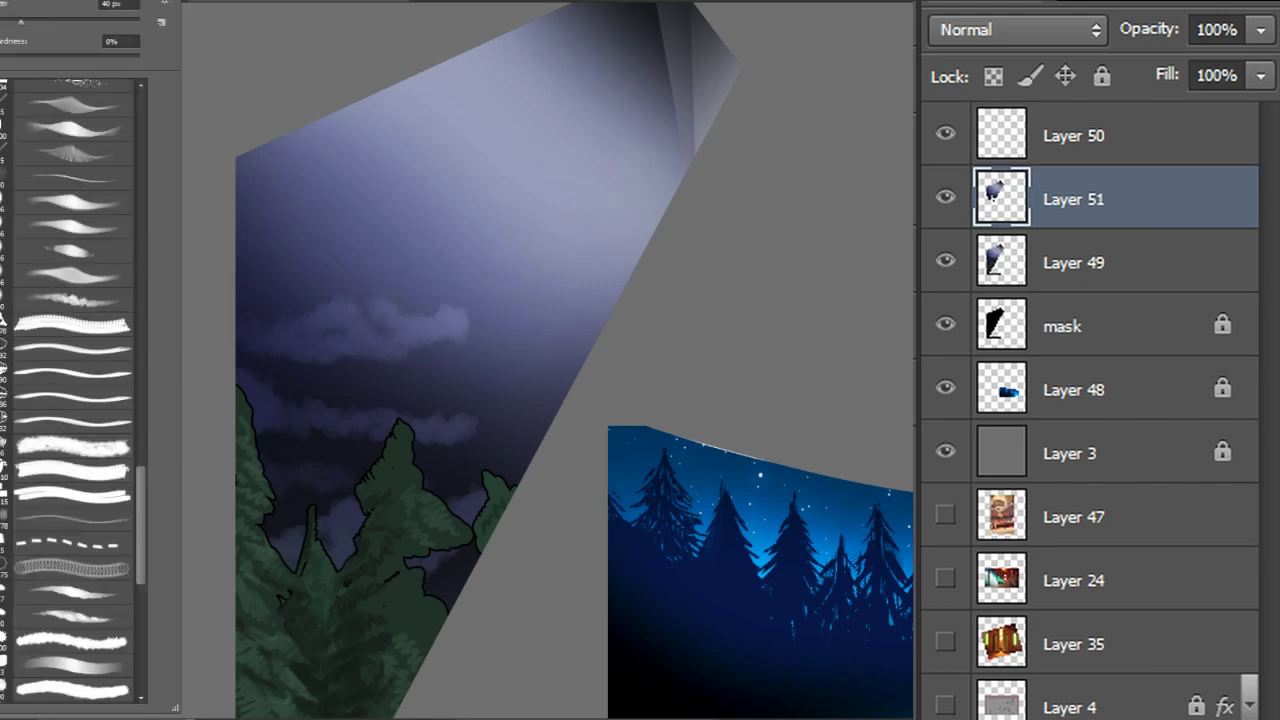
{"action": "left_click", "coordinate": [1107, 198]}
{"action": "key", "text": "ctrl+u"}
{"action": "left_click_drag", "start_coordinate": [817, 281], "coordinate": [732, 285]}
{"action": "key", "text": "Return"}
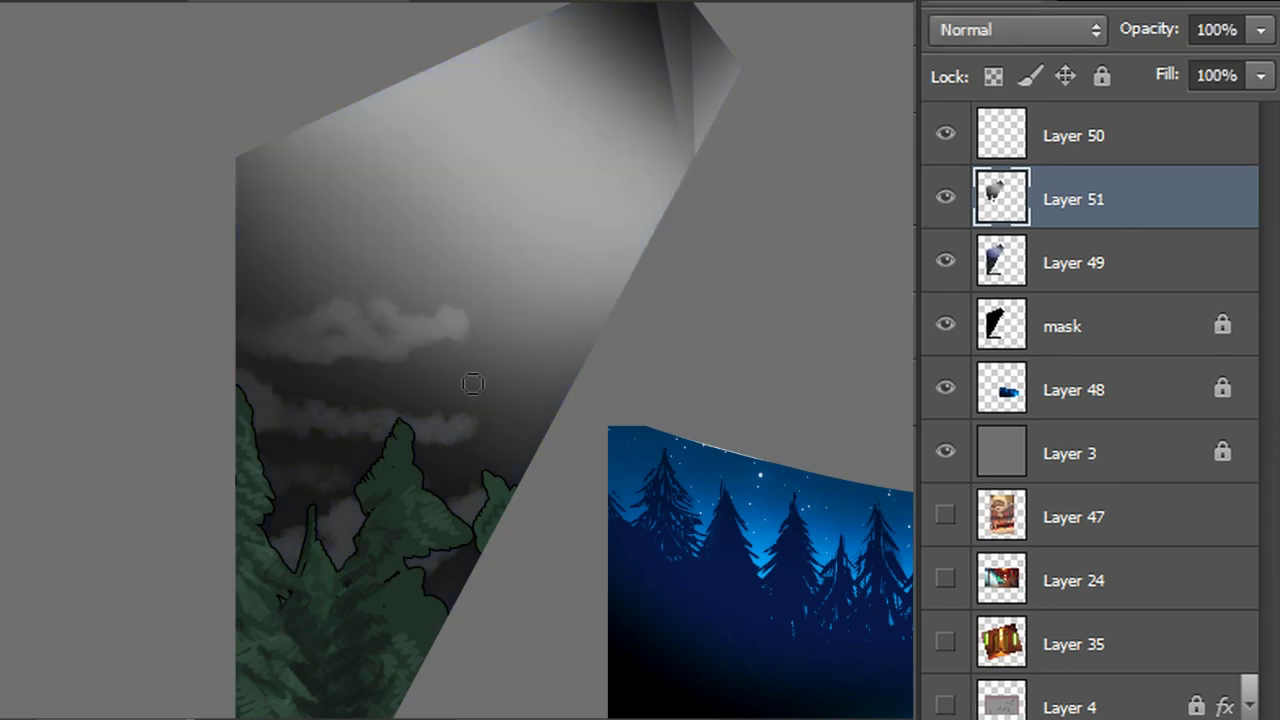
{"action": "key", "text": "ctrl+i"}
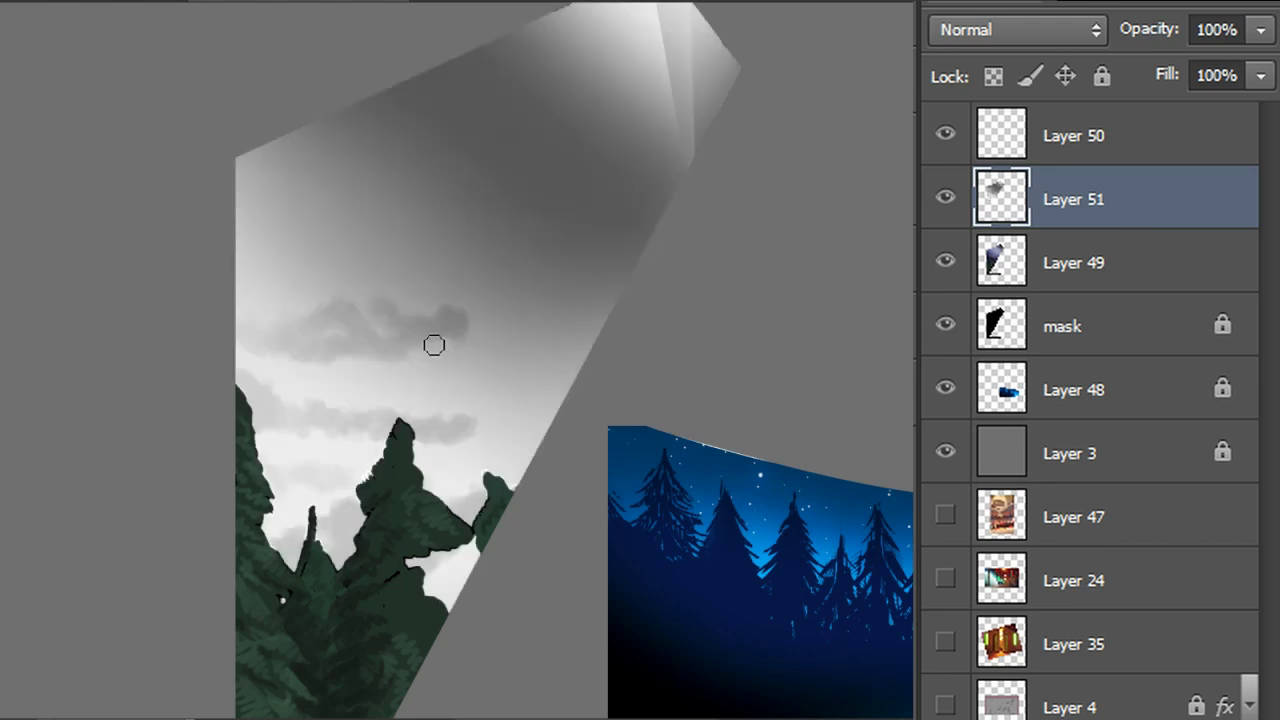
Lock the sky layer's transparent pixels and paint the bright upper corner over with dark gray
{"action": "mouse_move", "coordinate": [486, 316]}
{"action": "left_mouse_down"}
{"action": "mouse_move", "coordinate": [478, 270]}
{"action": "mouse_move", "coordinate": [357, 303]}
{"action": "left_mouse_up"}
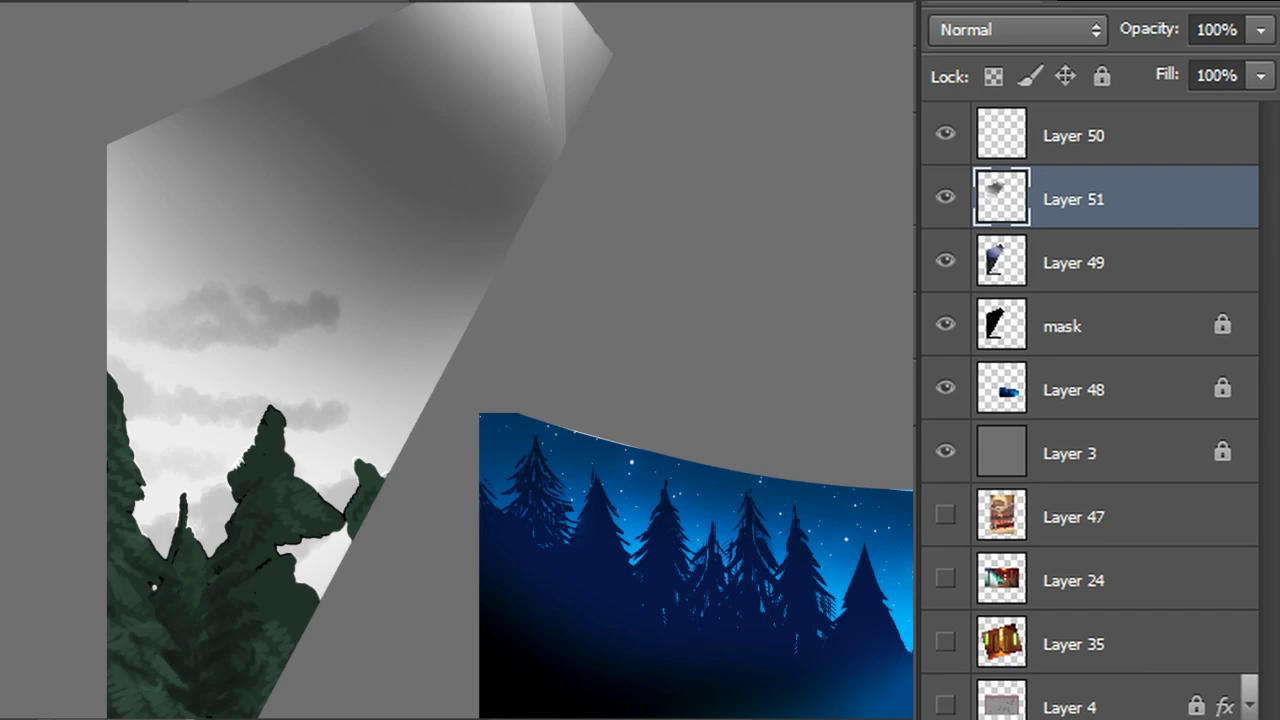
{"action": "left_click_drag", "start_coordinate": [420, 300], "coordinate": [549, 416]}
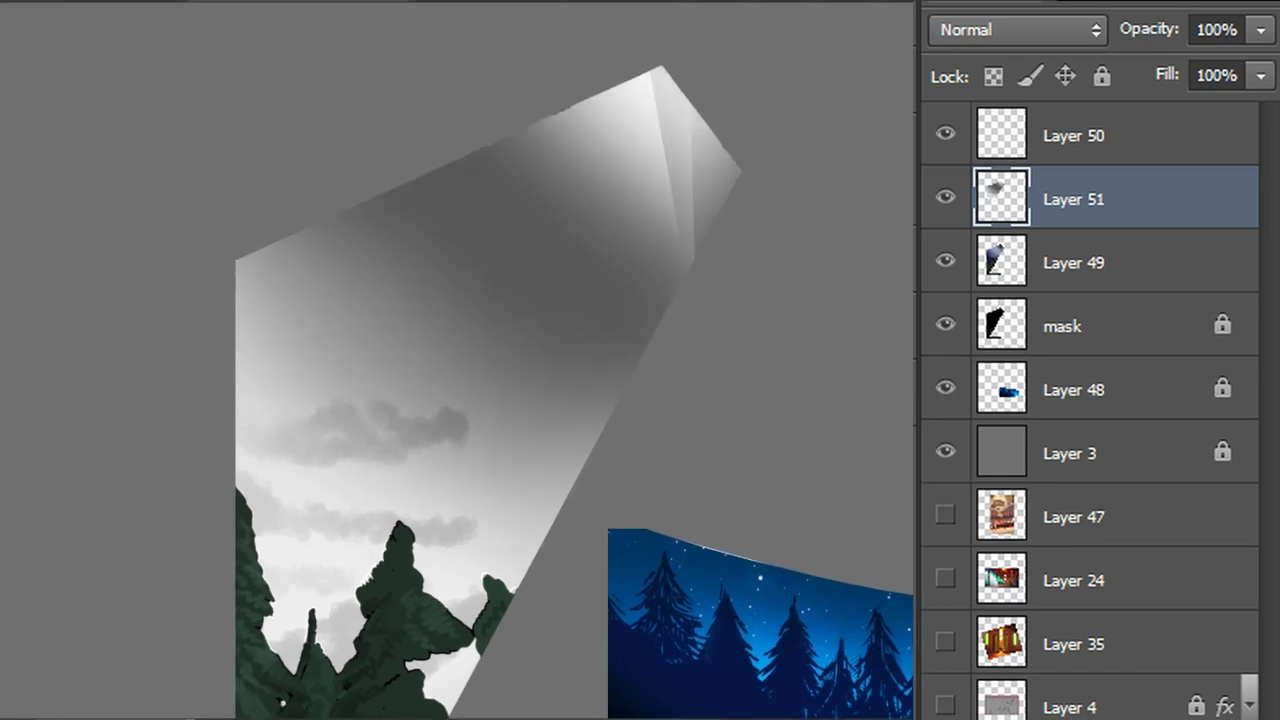
{"action": "left_click", "coordinate": [993, 76]}
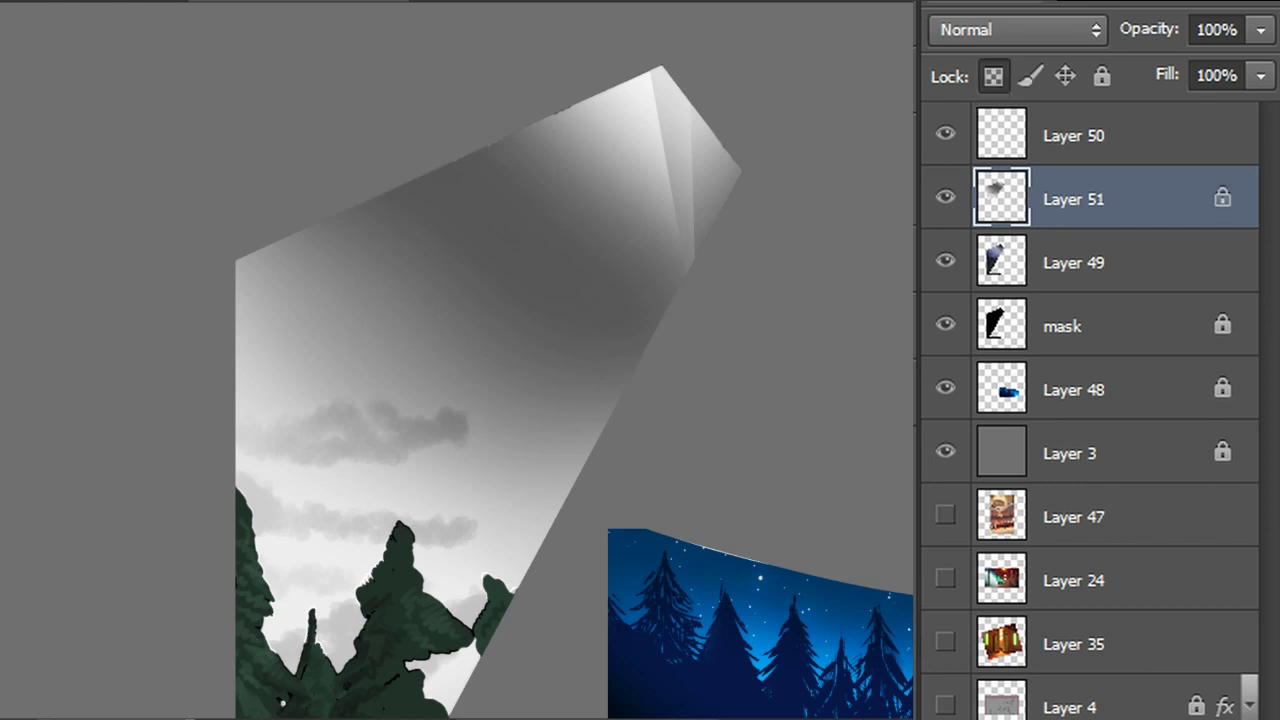
{"action": "left_click", "coordinate": [650, 155]}
{"action": "key", "text": "ctrl+z"}
{"action": "mouse_move", "coordinate": [600, 140]}
{"action": "left_mouse_down"}
{"action": "mouse_move", "coordinate": [695, 175]}
{"action": "mouse_move", "coordinate": [665, 250]}
{"action": "left_mouse_up"}
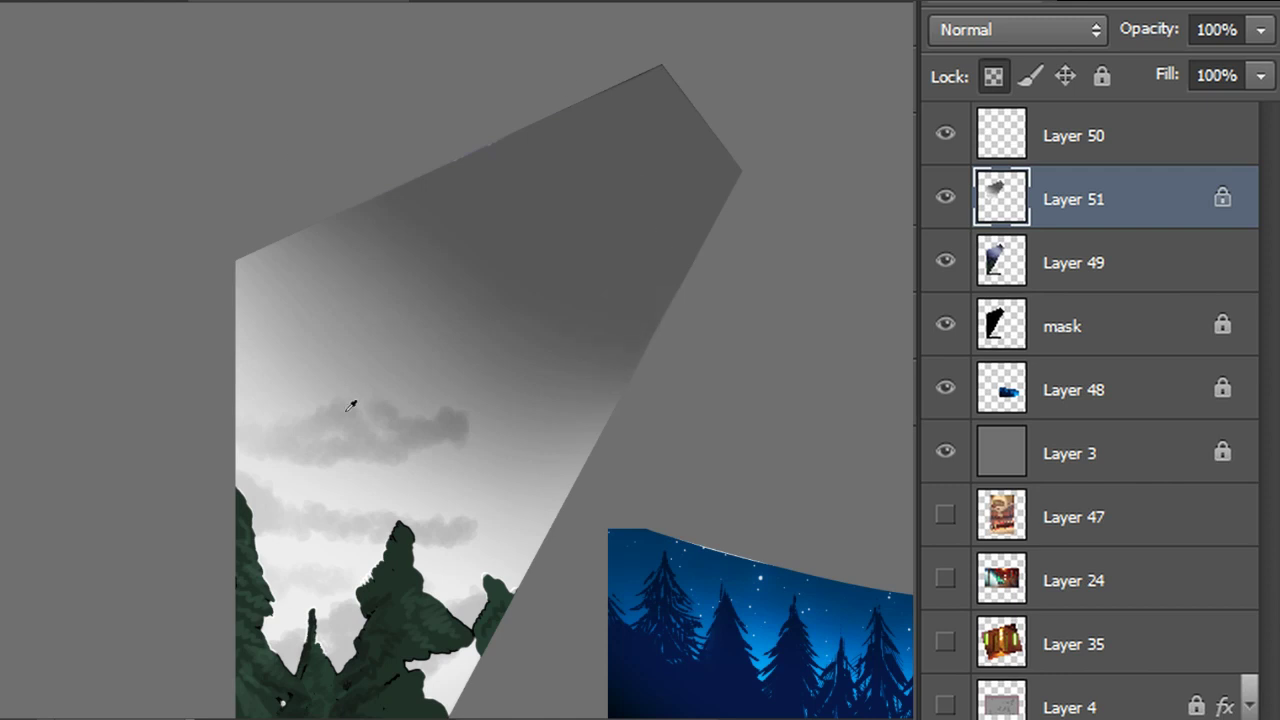
Repaint the upper cloud as a larger soft gray mass with rounded, darker puffs
{"action": "mouse_move", "coordinate": [292, 422]}
{"action": "left_mouse_down"}
{"action": "mouse_move", "coordinate": [326, 410]}
{"action": "mouse_move", "coordinate": [328, 452]}
{"action": "mouse_move", "coordinate": [310, 418]}
{"action": "mouse_move", "coordinate": [309, 433]}
{"action": "mouse_move", "coordinate": [276, 443]}
{"action": "mouse_move", "coordinate": [235, 389]}
{"action": "mouse_move", "coordinate": [252, 407]}
{"action": "mouse_move", "coordinate": [240, 444]}
{"action": "mouse_move", "coordinate": [272, 418]}
{"action": "mouse_move", "coordinate": [280, 361]}
{"action": "mouse_move", "coordinate": [274, 423]}
{"action": "mouse_move", "coordinate": [314, 364]}
{"action": "mouse_move", "coordinate": [311, 431]}
{"action": "mouse_move", "coordinate": [336, 413]}
{"action": "mouse_move", "coordinate": [302, 409]}
{"action": "mouse_move", "coordinate": [315, 323]}
{"action": "mouse_move", "coordinate": [318, 382]}
{"action": "mouse_move", "coordinate": [349, 419]}
{"action": "mouse_move", "coordinate": [373, 393]}
{"action": "mouse_move", "coordinate": [403, 440]}
{"action": "mouse_move", "coordinate": [464, 421]}
{"action": "left_mouse_up"}
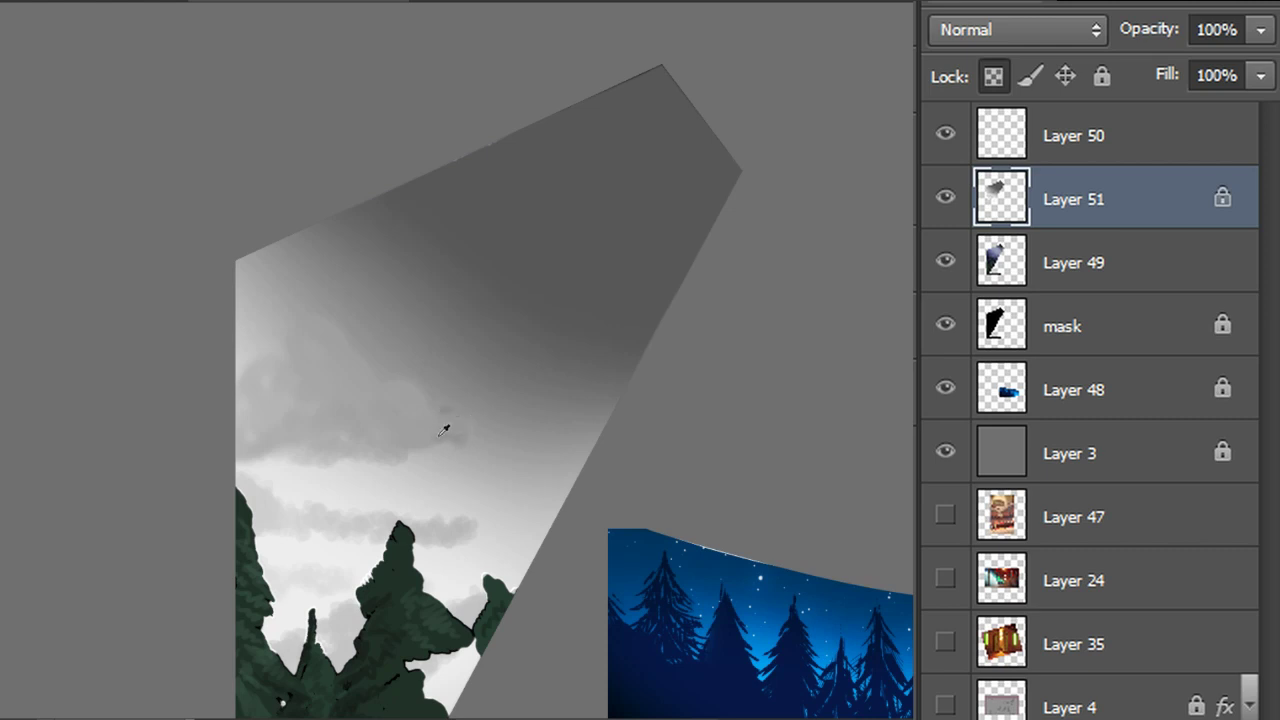
{"action": "mouse_move", "coordinate": [390, 387]}
{"action": "left_mouse_down"}
{"action": "mouse_move", "coordinate": [396, 430]}
{"action": "mouse_move", "coordinate": [422, 406]}
{"action": "mouse_move", "coordinate": [431, 432]}
{"action": "mouse_move", "coordinate": [478, 441]}
{"action": "left_mouse_up"}
{"action": "mouse_move", "coordinate": [370, 405]}
{"action": "left_mouse_down"}
{"action": "mouse_move", "coordinate": [334, 413]}
{"action": "mouse_move", "coordinate": [358, 385]}
{"action": "mouse_move", "coordinate": [333, 359]}
{"action": "mouse_move", "coordinate": [345, 392]}
{"action": "mouse_move", "coordinate": [326, 333]}
{"action": "mouse_move", "coordinate": [292, 354]}
{"action": "mouse_move", "coordinate": [288, 383]}
{"action": "mouse_move", "coordinate": [233, 373]}
{"action": "mouse_move", "coordinate": [238, 407]}
{"action": "mouse_move", "coordinate": [309, 399]}
{"action": "mouse_move", "coordinate": [268, 440]}
{"action": "mouse_move", "coordinate": [307, 377]}
{"action": "mouse_move", "coordinate": [326, 409]}
{"action": "mouse_move", "coordinate": [228, 429]}
{"action": "mouse_move", "coordinate": [251, 440]}
{"action": "mouse_move", "coordinate": [350, 423]}
{"action": "mouse_move", "coordinate": [323, 450]}
{"action": "mouse_move", "coordinate": [364, 446]}
{"action": "left_mouse_up"}
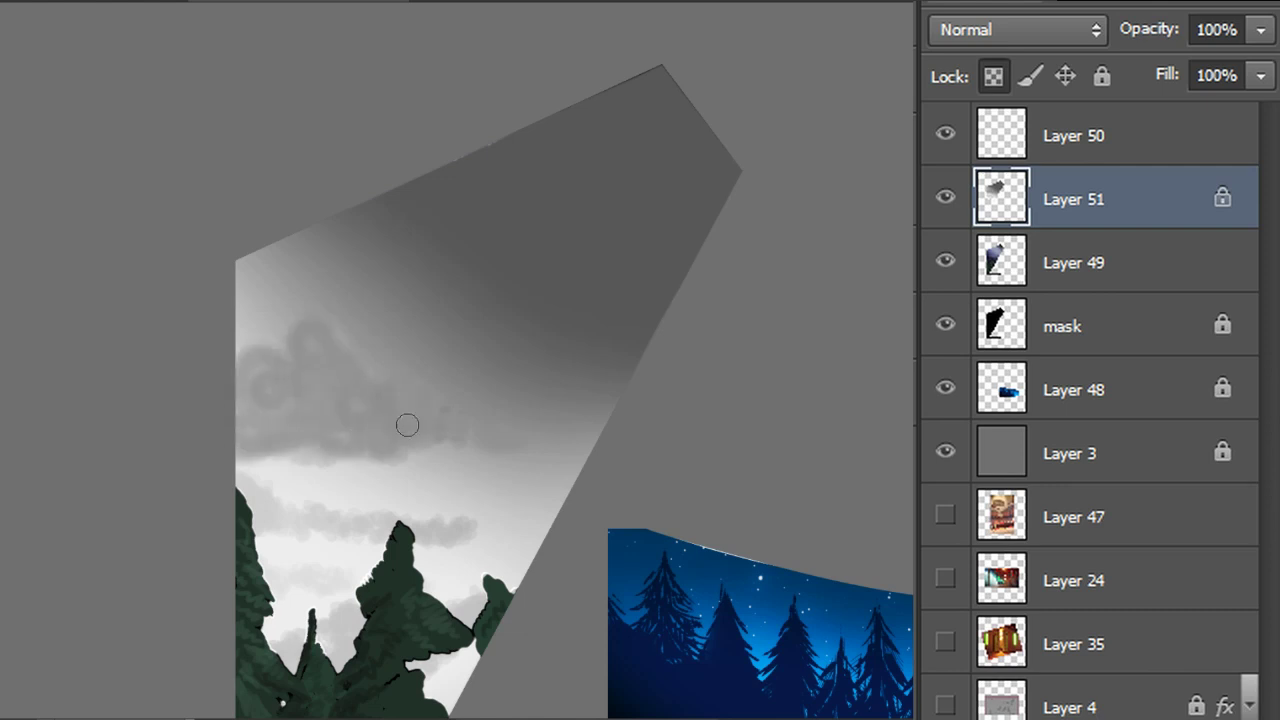
Paint a puffy gray cloud bank just above the treetops and soften it with lighter gray
{"action": "mouse_move", "coordinate": [252, 476]}
{"action": "left_mouse_down"}
{"action": "mouse_move", "coordinate": [271, 515]}
{"action": "mouse_move", "coordinate": [238, 505]}
{"action": "mouse_move", "coordinate": [291, 495]}
{"action": "mouse_move", "coordinate": [315, 526]}
{"action": "mouse_move", "coordinate": [344, 508]}
{"action": "mouse_move", "coordinate": [409, 528]}
{"action": "mouse_move", "coordinate": [431, 515]}
{"action": "mouse_move", "coordinate": [375, 478]}
{"action": "mouse_move", "coordinate": [379, 514]}
{"action": "mouse_move", "coordinate": [486, 534]}
{"action": "left_mouse_up"}
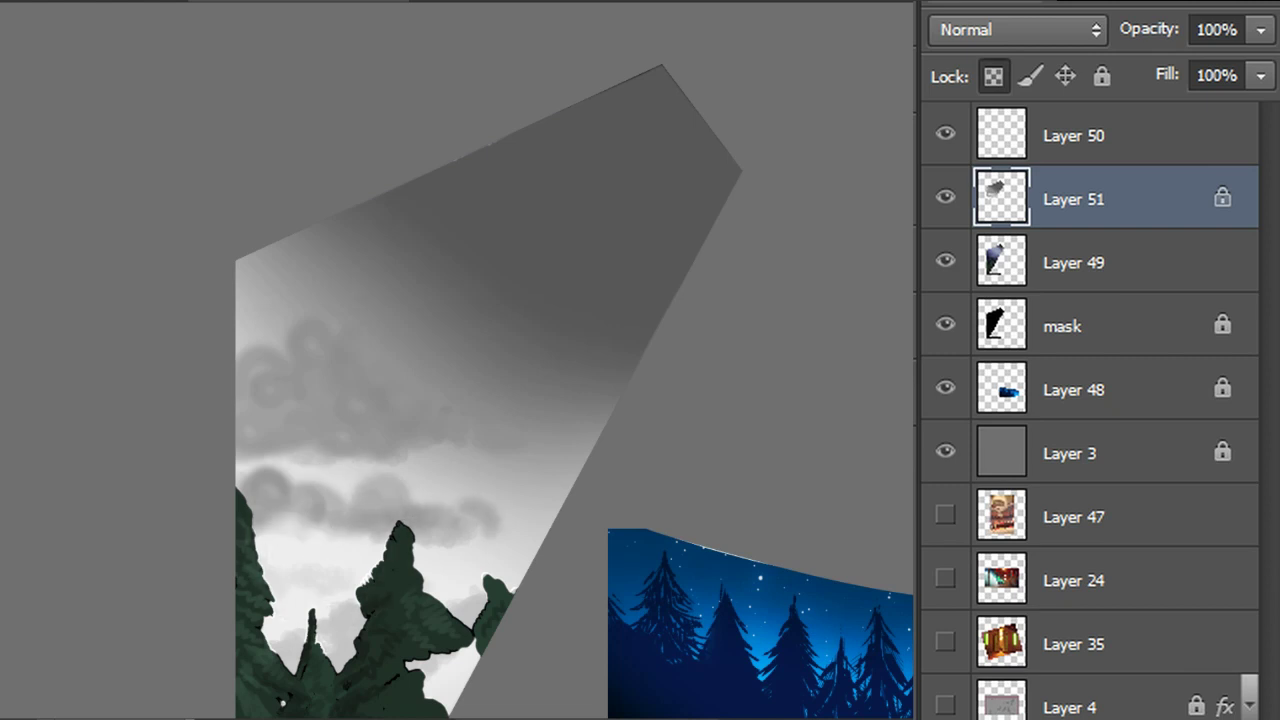
{"action": "left_click", "coordinate": [327, 588], "text": "alt"}
{"action": "mouse_move", "coordinate": [262, 479]}
{"action": "left_mouse_down"}
{"action": "mouse_move", "coordinate": [385, 529]}
{"action": "mouse_move", "coordinate": [485, 515]}
{"action": "left_mouse_up"}
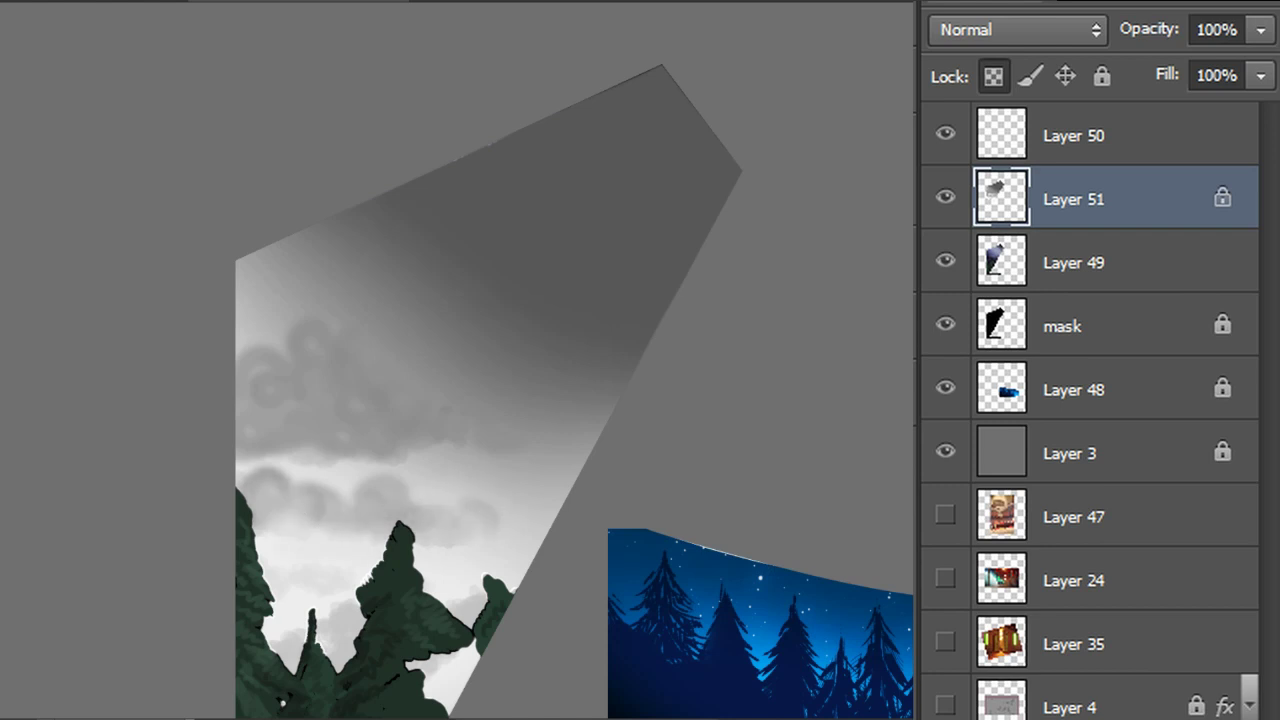
Paint thin light contours along the upper cloud's puffs and blend them softly into the cloud
{"action": "mouse_move", "coordinate": [312, 456]}
{"action": "left_mouse_down"}
{"action": "mouse_move", "coordinate": [314, 429]}
{"action": "mouse_move", "coordinate": [257, 370]}
{"action": "left_mouse_up"}
{"action": "mouse_move", "coordinate": [368, 459]}
{"action": "left_mouse_down"}
{"action": "mouse_move", "coordinate": [395, 439]}
{"action": "mouse_move", "coordinate": [377, 397]}
{"action": "left_mouse_up"}
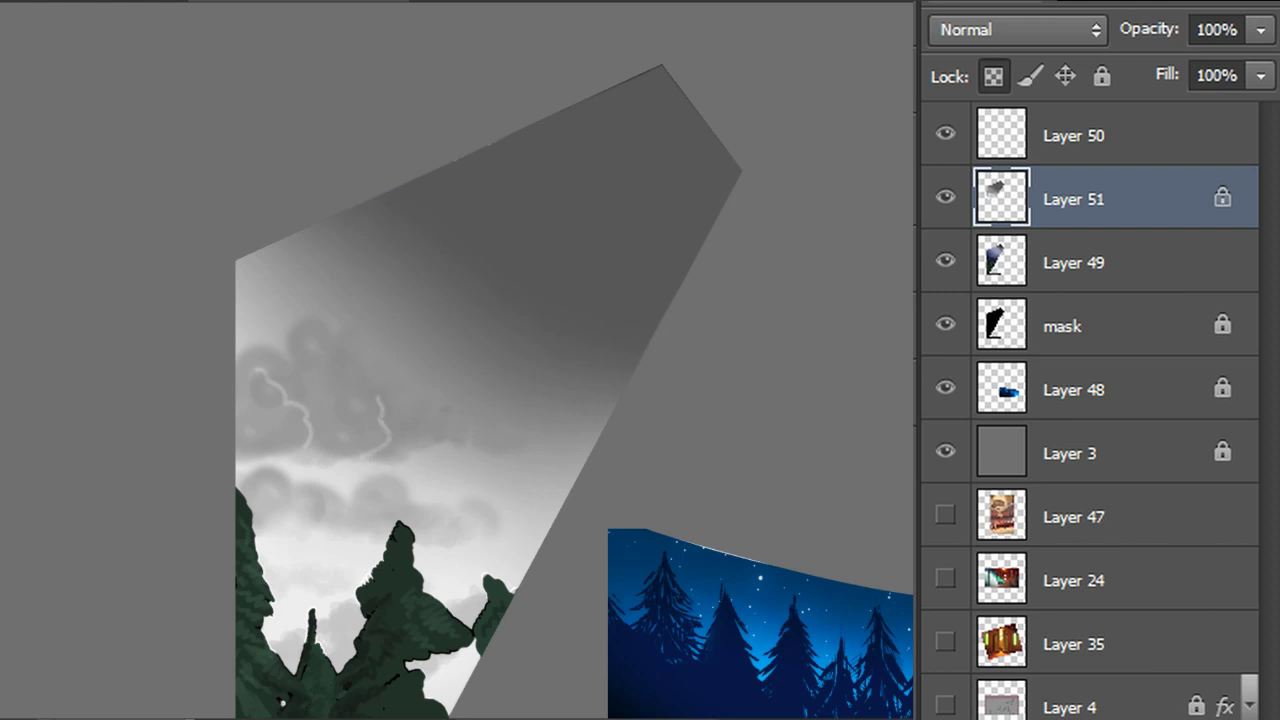
{"action": "left_click_drag", "start_coordinate": [430, 447], "coordinate": [482, 424]}
{"action": "mouse_move", "coordinate": [347, 413]}
{"action": "left_mouse_down"}
{"action": "mouse_move", "coordinate": [343, 386]}
{"action": "mouse_move", "coordinate": [371, 423]}
{"action": "mouse_move", "coordinate": [356, 398]}
{"action": "left_mouse_up"}
{"action": "mouse_move", "coordinate": [433, 446]}
{"action": "left_mouse_down"}
{"action": "mouse_move", "coordinate": [392, 444]}
{"action": "mouse_move", "coordinate": [431, 425]}
{"action": "left_mouse_up"}
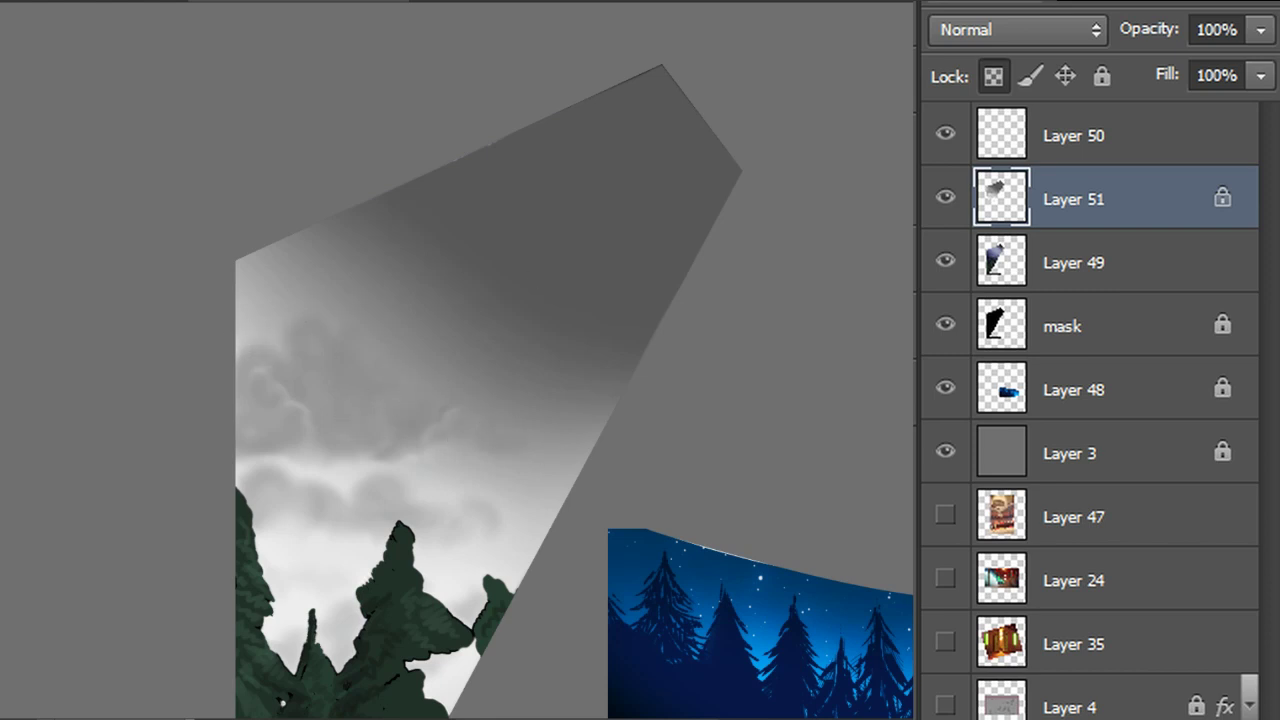
Select an area of the upper cloud, brush a soft lighter tone along its lower part, and clear the selection
{"action": "scroll", "coordinate": [460, 360], "scroll_direction": "down", "scroll_amount": 3}
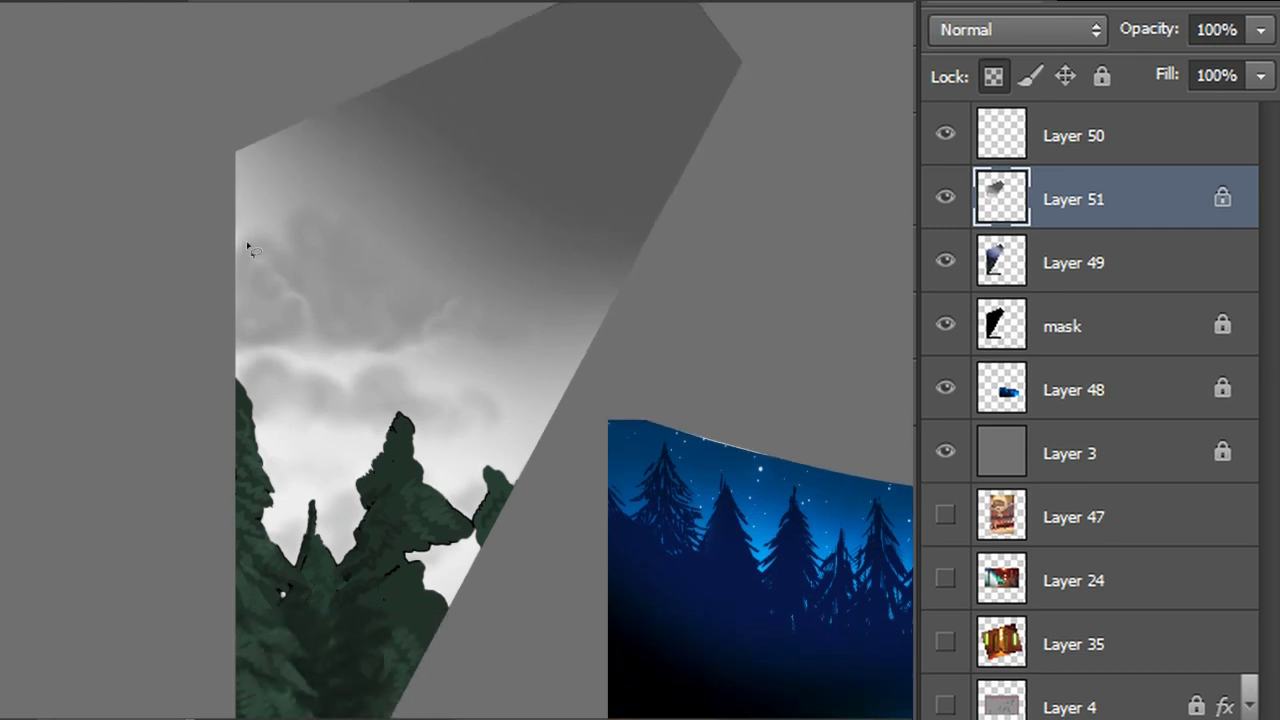
{"action": "mouse_move", "coordinate": [258, 353]}
{"action": "left_mouse_down"}
{"action": "mouse_move", "coordinate": [348, 373]}
{"action": "mouse_move", "coordinate": [537, 366]}
{"action": "mouse_move", "coordinate": [350, 108]}
{"action": "mouse_move", "coordinate": [238, 352]}
{"action": "left_mouse_up"}
{"action": "key", "text": "F5"}
{"action": "key", "text": "F5"}
{"action": "mouse_move", "coordinate": [252, 334]}
{"action": "left_mouse_down"}
{"action": "mouse_move", "coordinate": [195, 289]}
{"action": "mouse_move", "coordinate": [335, 348]}
{"action": "mouse_move", "coordinate": [356, 337]}
{"action": "mouse_move", "coordinate": [388, 338]}
{"action": "left_mouse_up"}
{"action": "key", "text": "ctrl+d"}
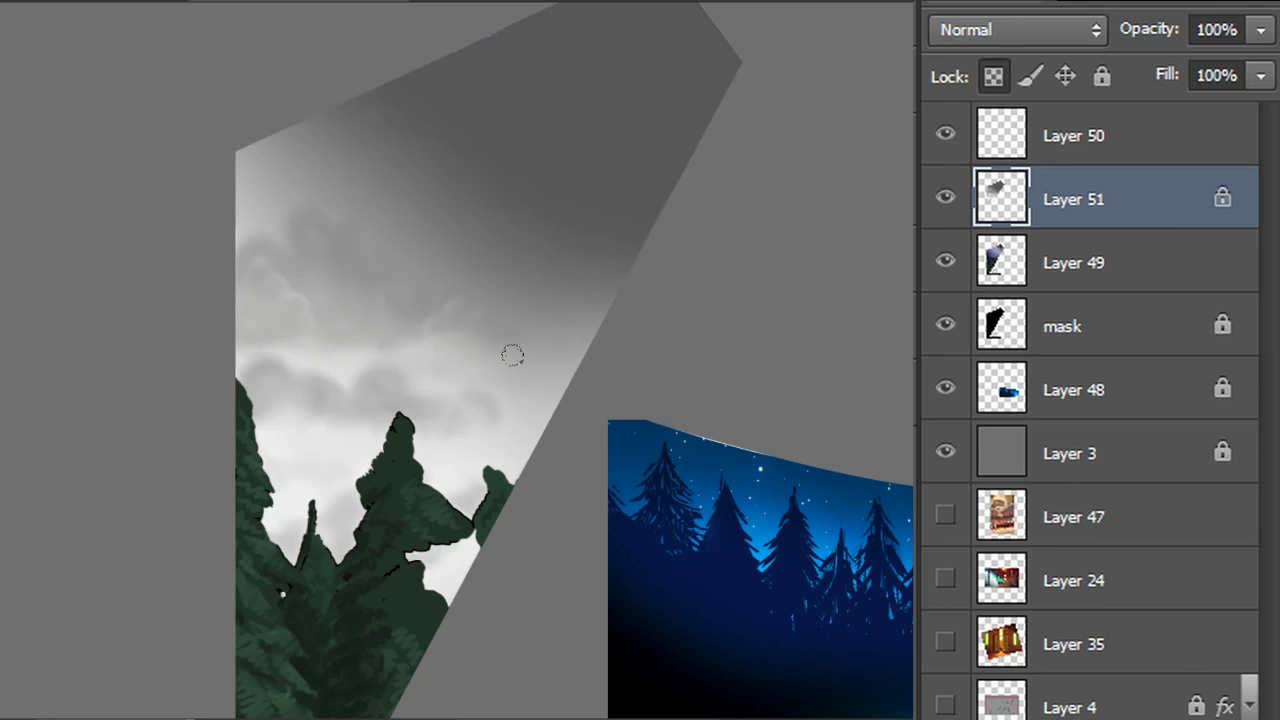
Add a new layer above the gray sky layer and fill it with the dark blue of the night-forest reference
{"action": "left_click_drag", "start_coordinate": [282, 593], "coordinate": [282, 553]}
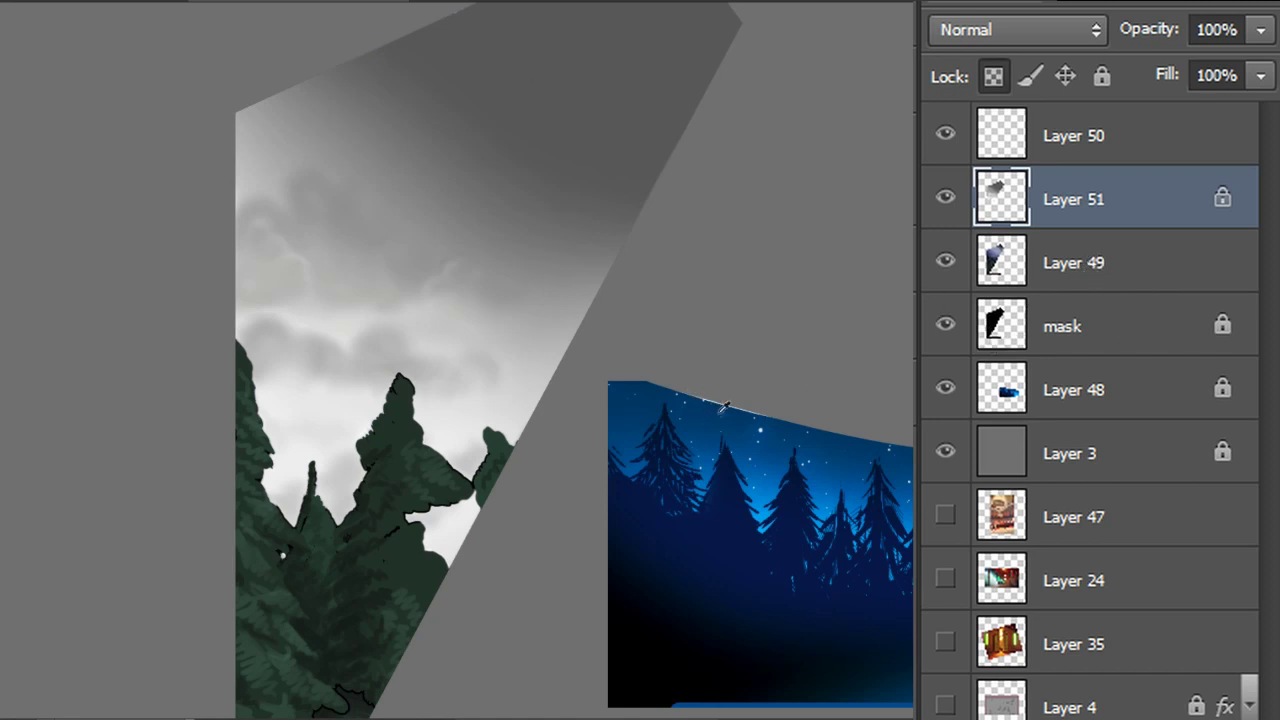
{"action": "key", "text": "ctrl+shift+alt+n"}
{"action": "left_click_drag", "start_coordinate": [331, 66], "coordinate": [633, 233]}
{"action": "key", "text": "ctrl+z"}
{"action": "key", "text": "alt+BackSpace"}
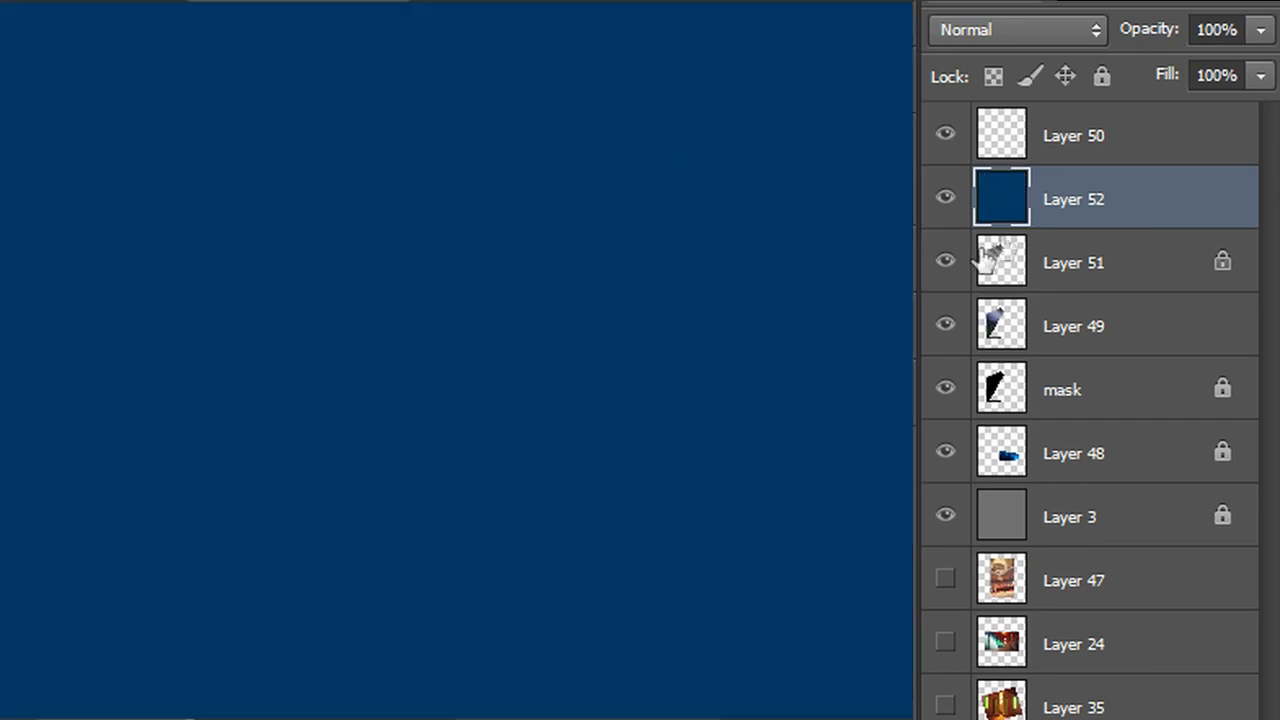
Set the dark blue fill layer to Color blend mode and clip it to the gray sky on Layer 51
{"action": "left_click", "coordinate": [1045, 30]}
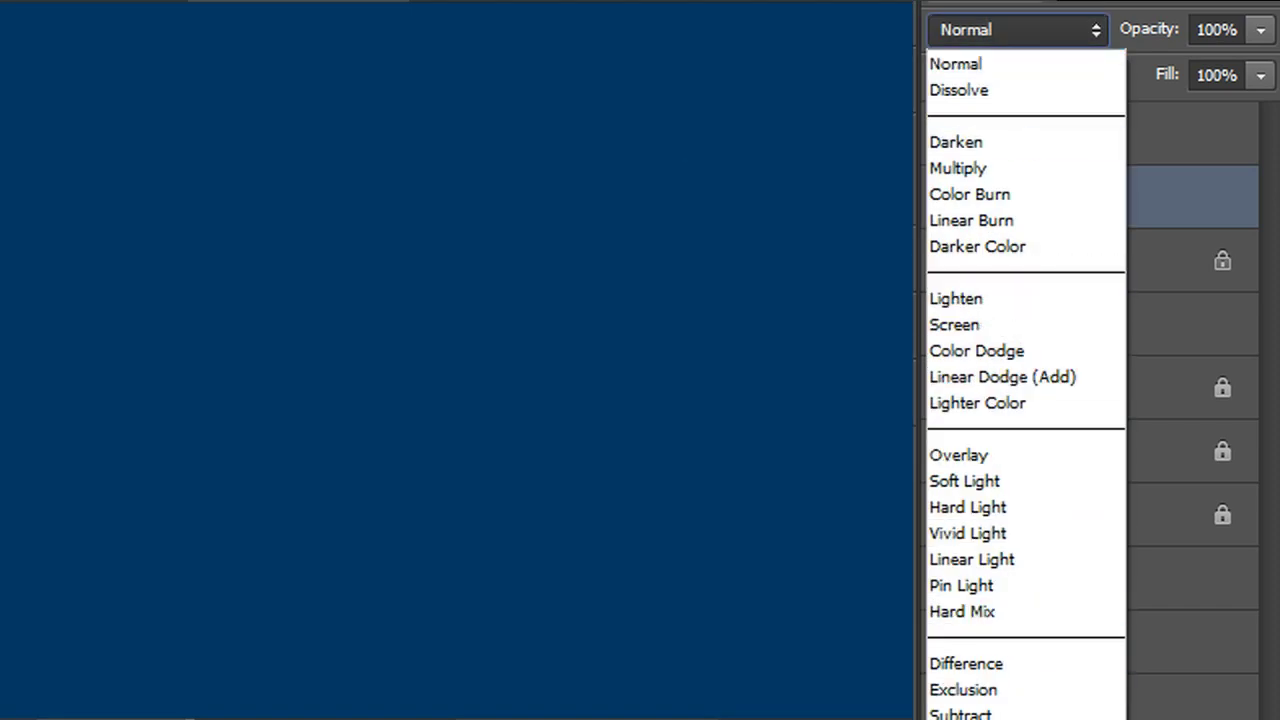
{"action": "left_click", "coordinate": [962, 719]}
{"action": "key", "text": "Up"}
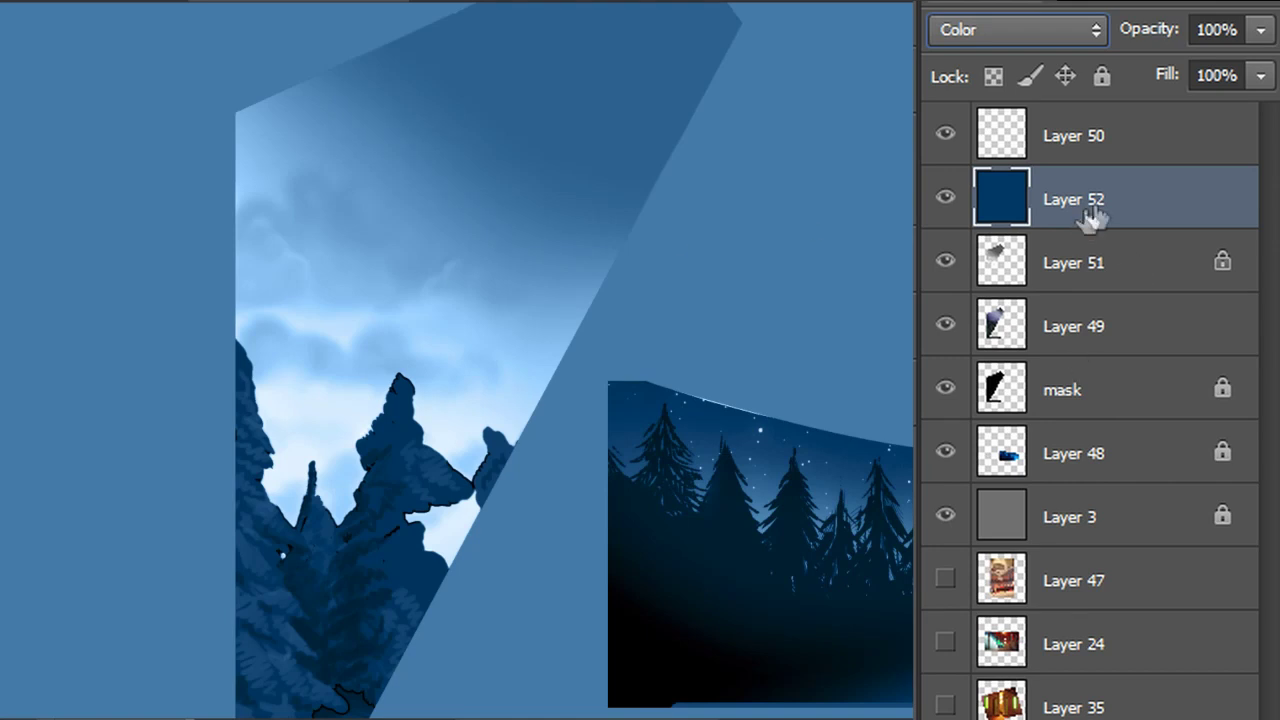
{"action": "right_click", "coordinate": [1131, 192]}
{"action": "left_click", "coordinate": [1268, 590]}
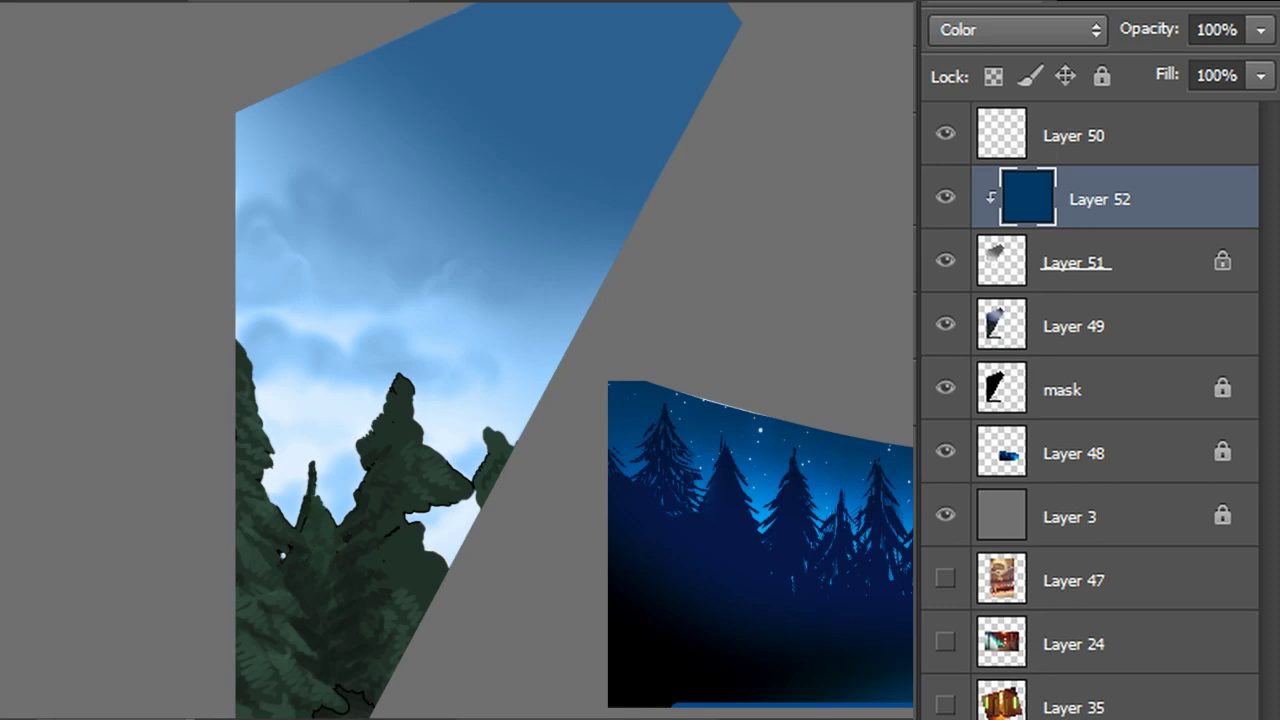
Add a new layer directly above the tree artwork on Layer 49 and fill it with the same dark blue
{"action": "left_click", "coordinate": [1088, 330]}
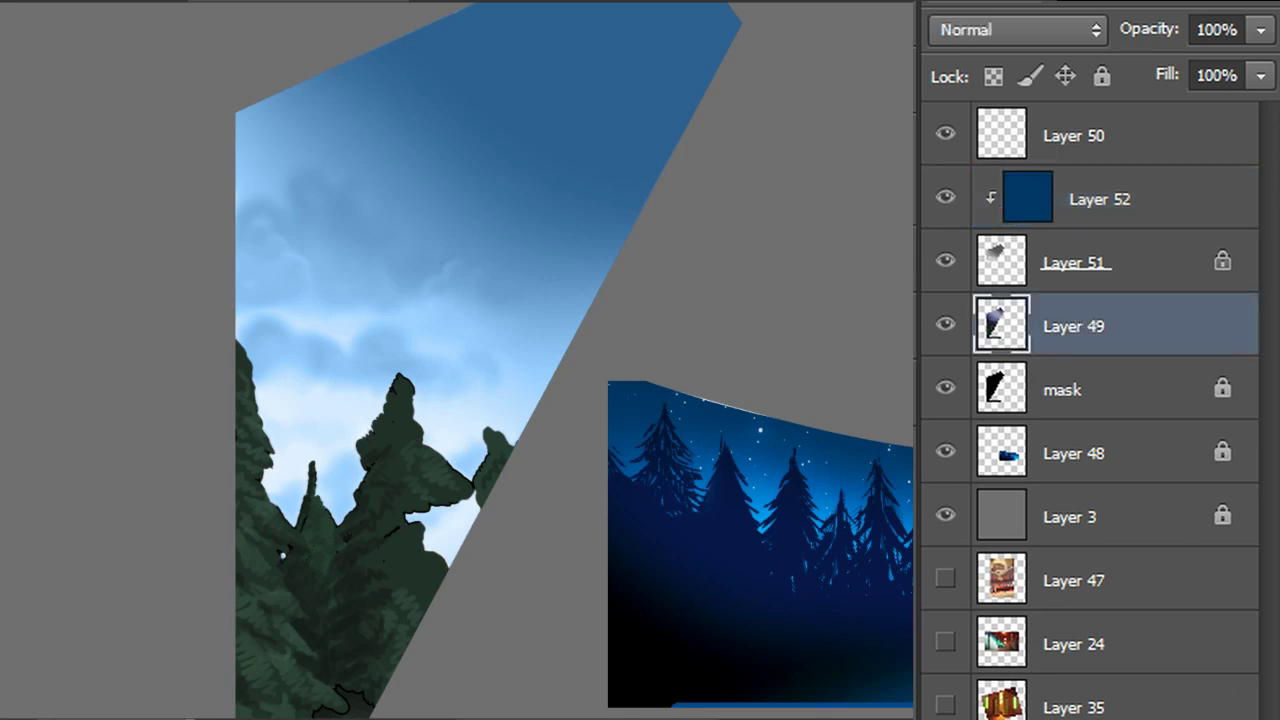
{"action": "key", "text": "ctrl+shift+alt+n"}
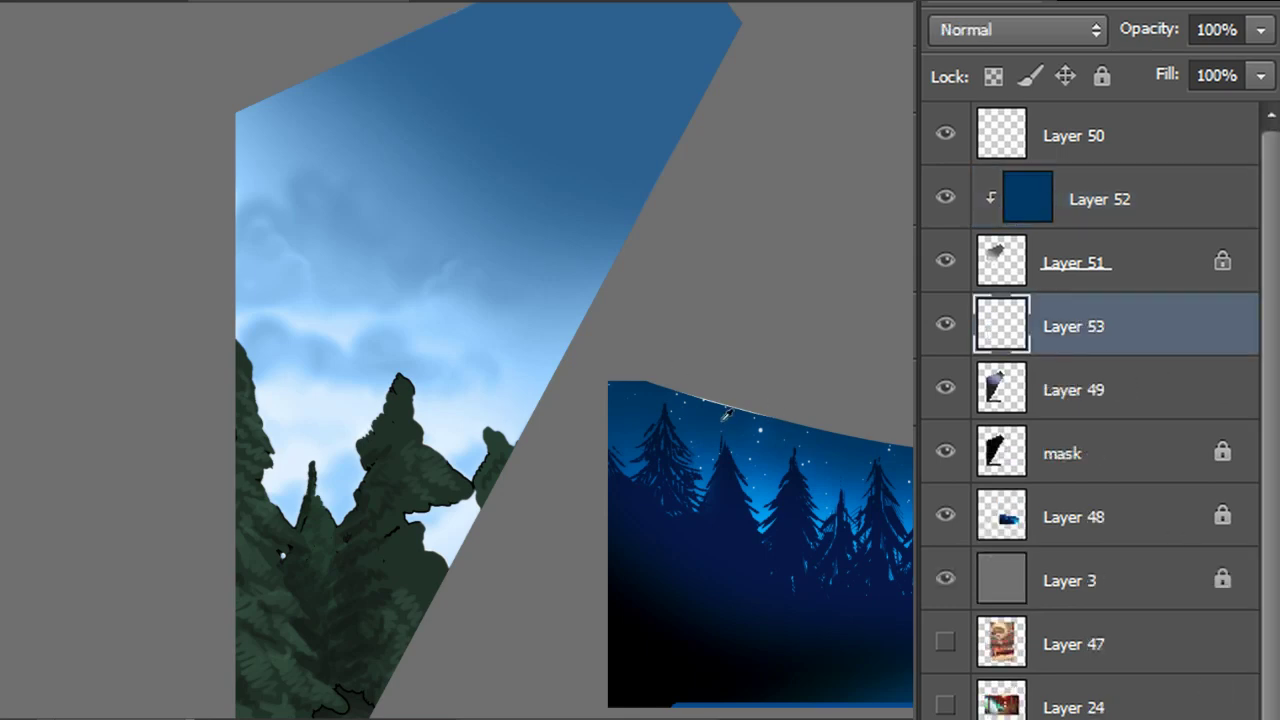
{"action": "key", "text": "alt+BackSpace"}
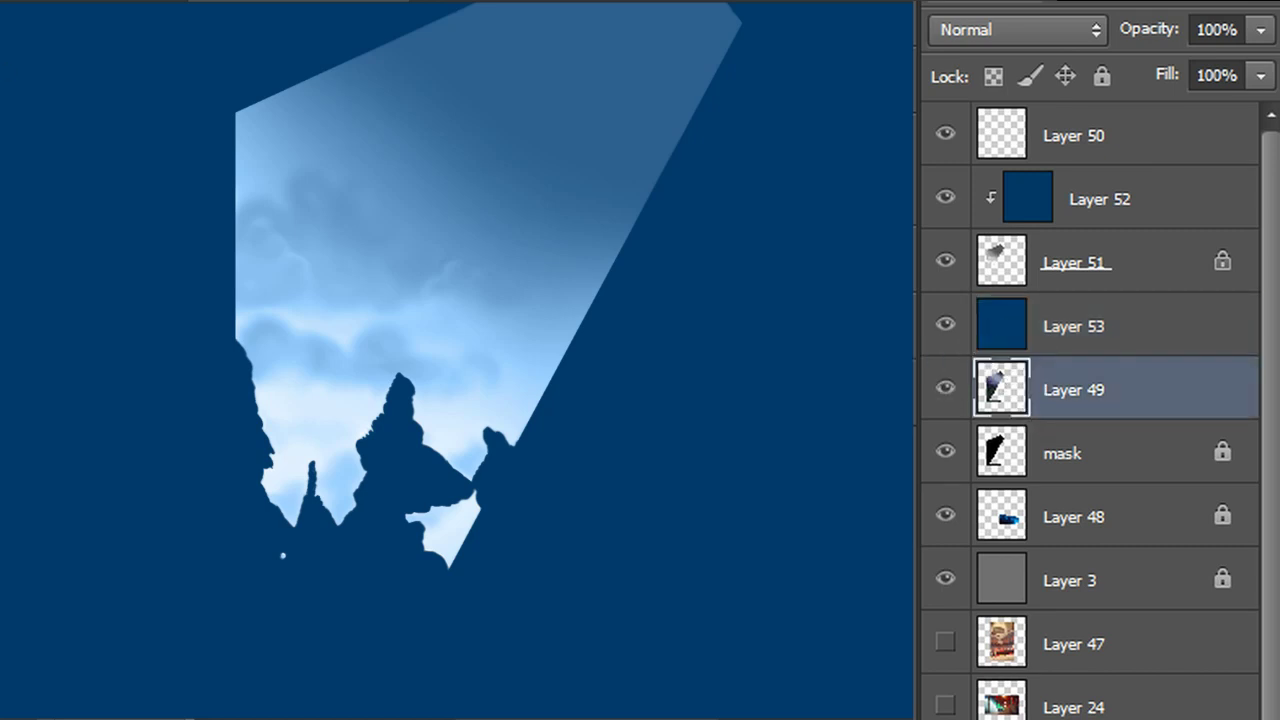
Select the area outside the mask layer's shape, erase the blue fill of Layer 53 there, and clear the selection
{"action": "left_click", "coordinate": [1083, 452]}
{"action": "left_click", "coordinate": [780, 330]}
{"action": "left_click", "coordinate": [1100, 395]}
{"action": "left_click", "coordinate": [1070, 330]}
{"action": "key", "text": "Delete"}
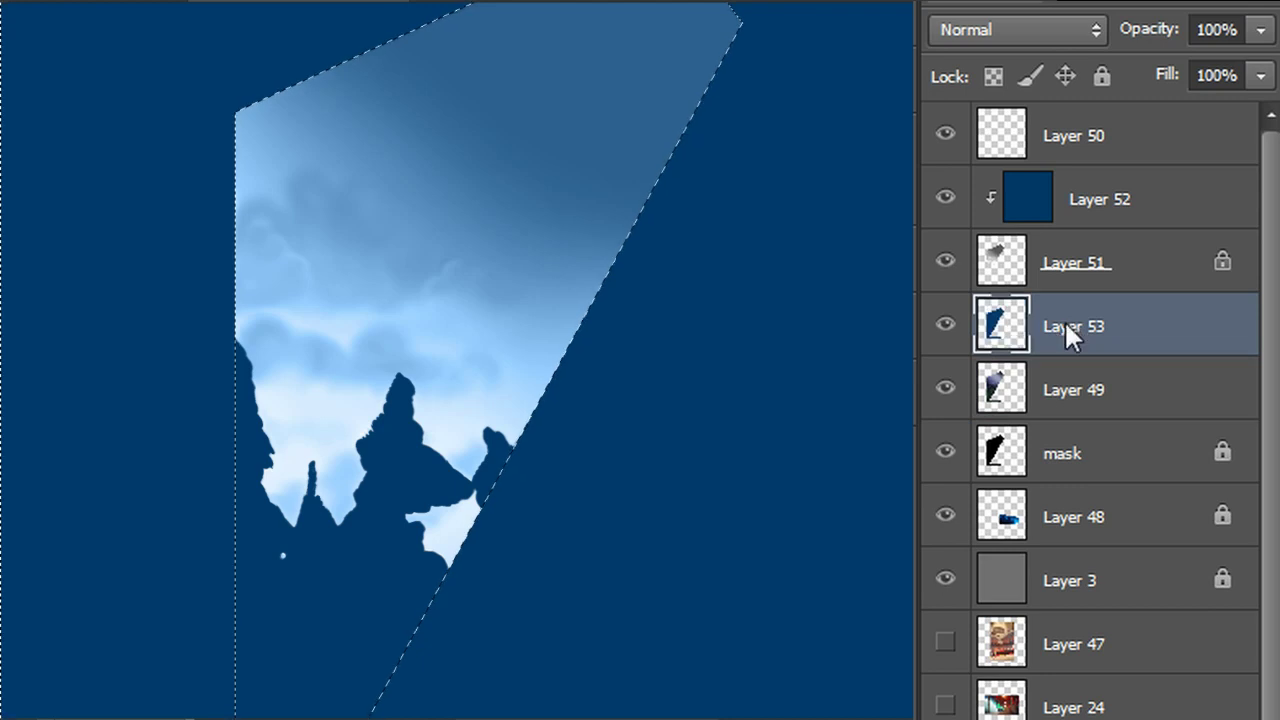
{"action": "key", "text": "ctrl+d"}
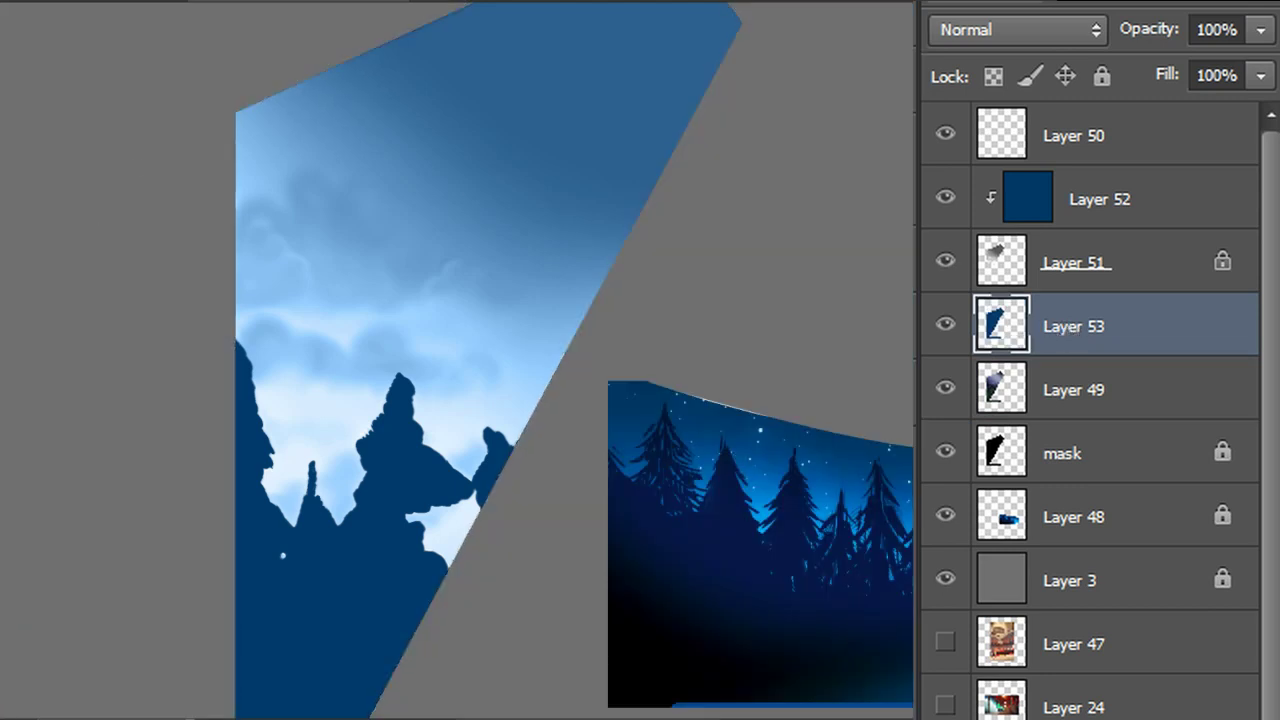
Try the Screen blend mode on the blue Layer 53, and set it back to Normal
{"action": "left_click", "coordinate": [1020, 35]}
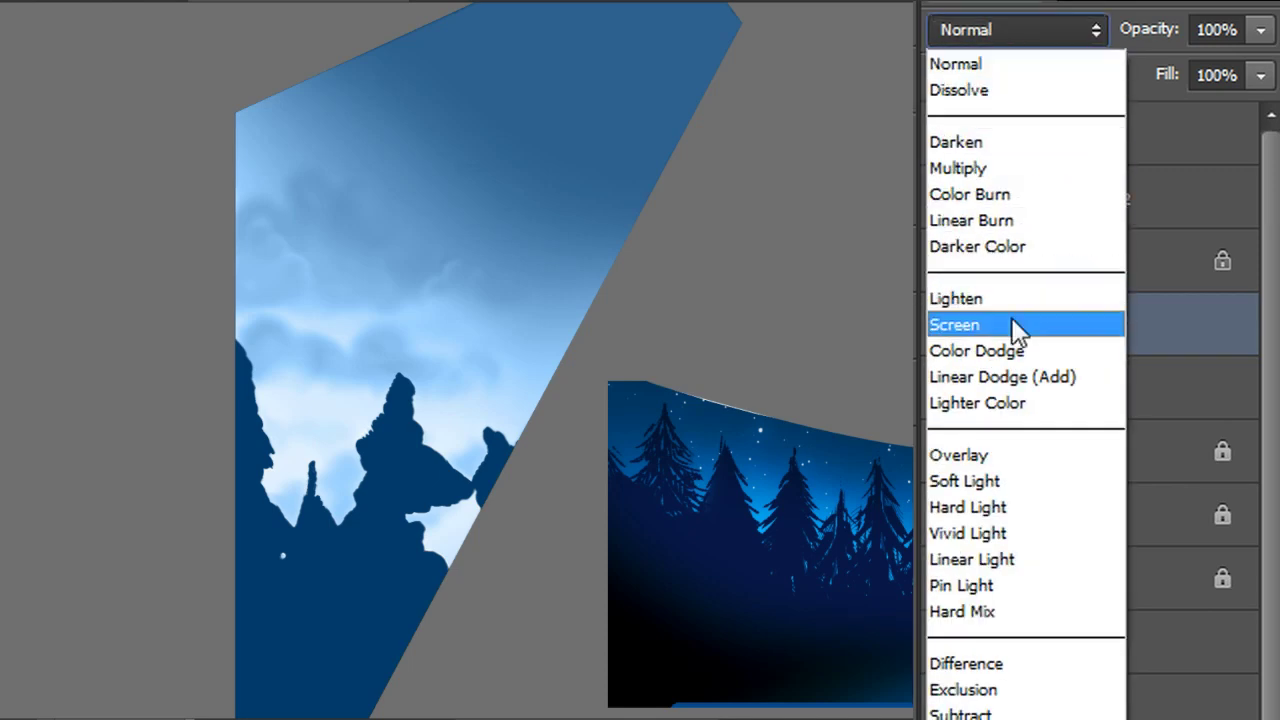
{"action": "left_click", "coordinate": [983, 325]}
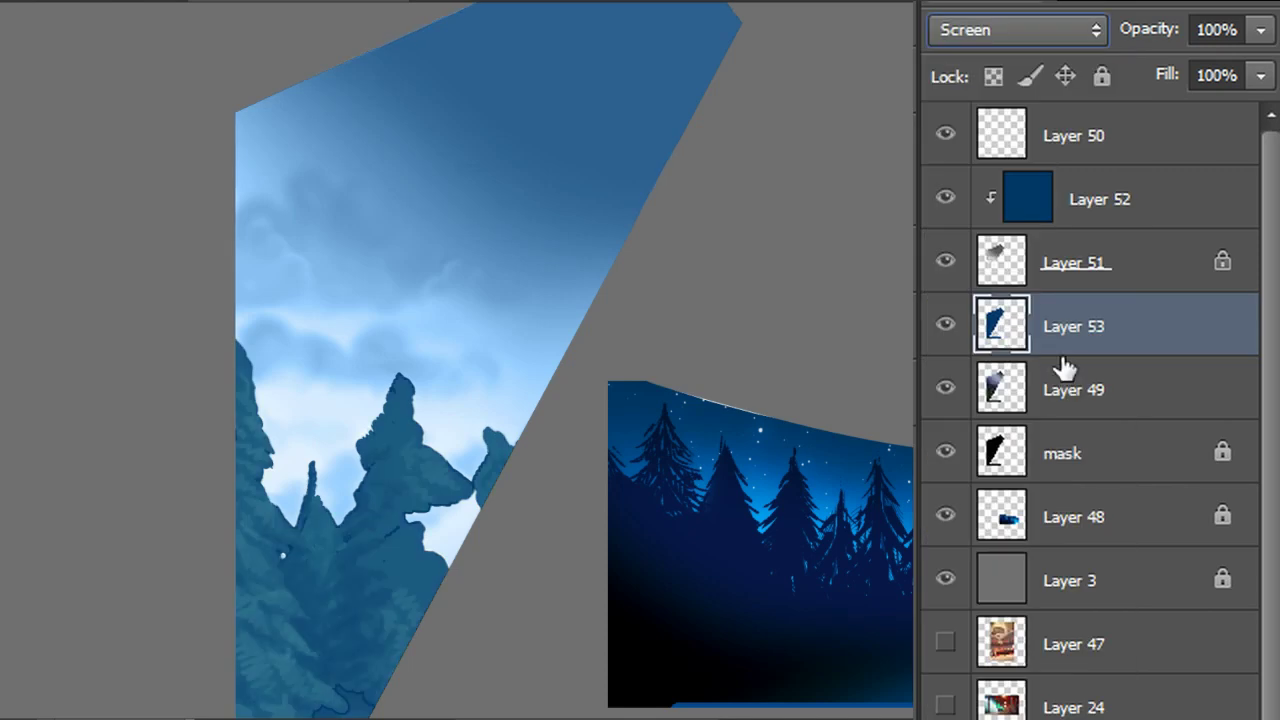
{"action": "left_click", "coordinate": [1018, 32]}
{"action": "left_click", "coordinate": [1015, 45]}
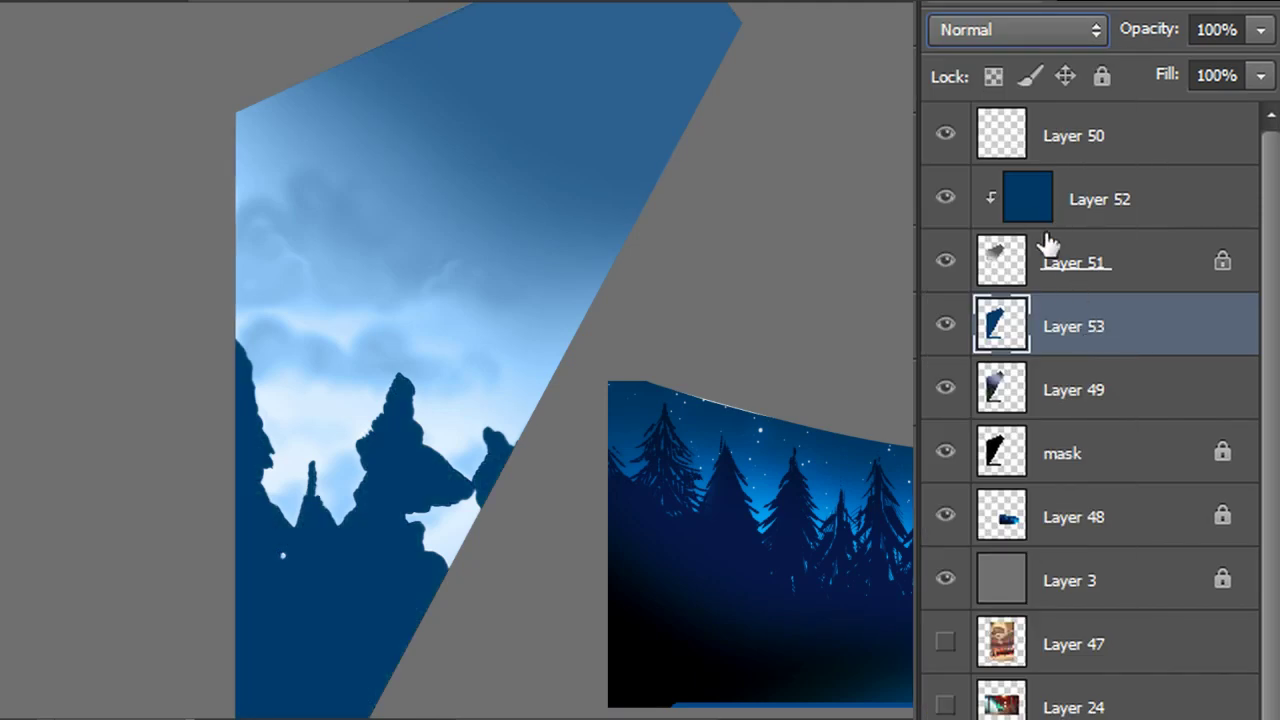
Set the cloudy sky on Layer 51 to Multiply blend mode
{"action": "left_click", "coordinate": [1046, 248]}
{"action": "left_click", "coordinate": [983, 32]}
{"action": "left_click", "coordinate": [980, 166]}
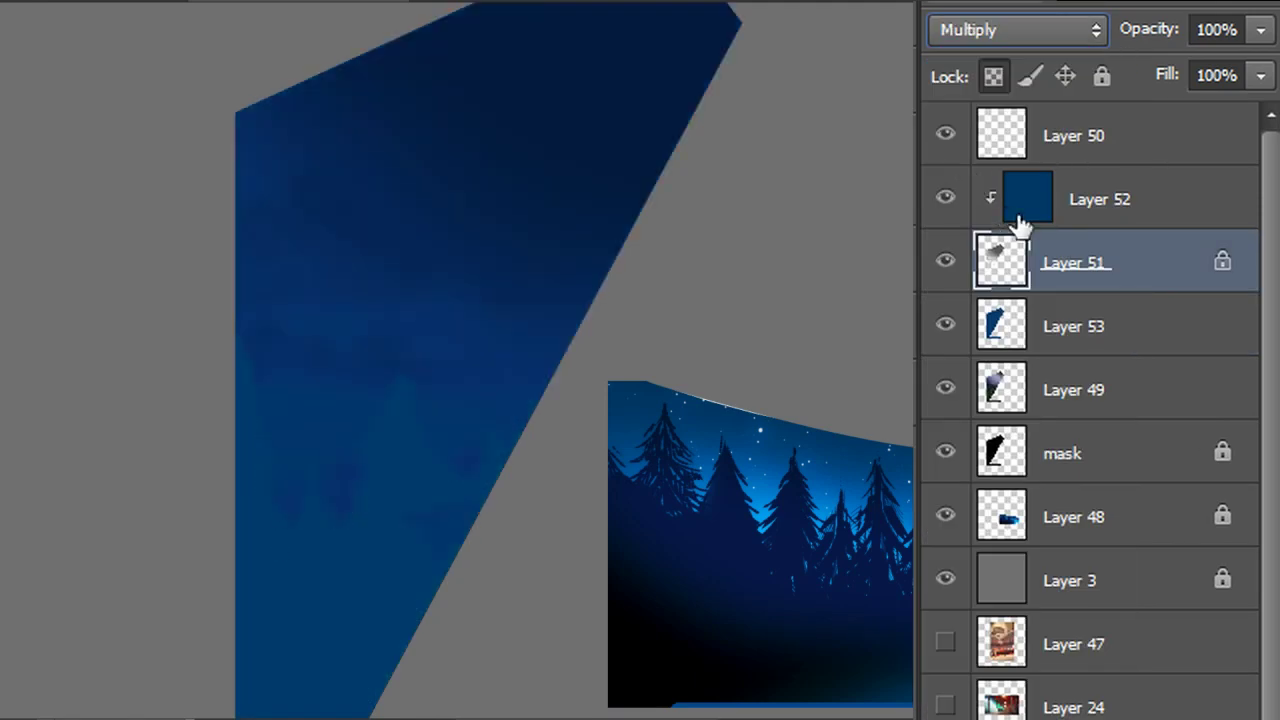
Lock the transparent pixels of Layer 53 and brush it over with bright cyan-blue down to the treetops and below
{"action": "left_click", "coordinate": [1083, 340]}
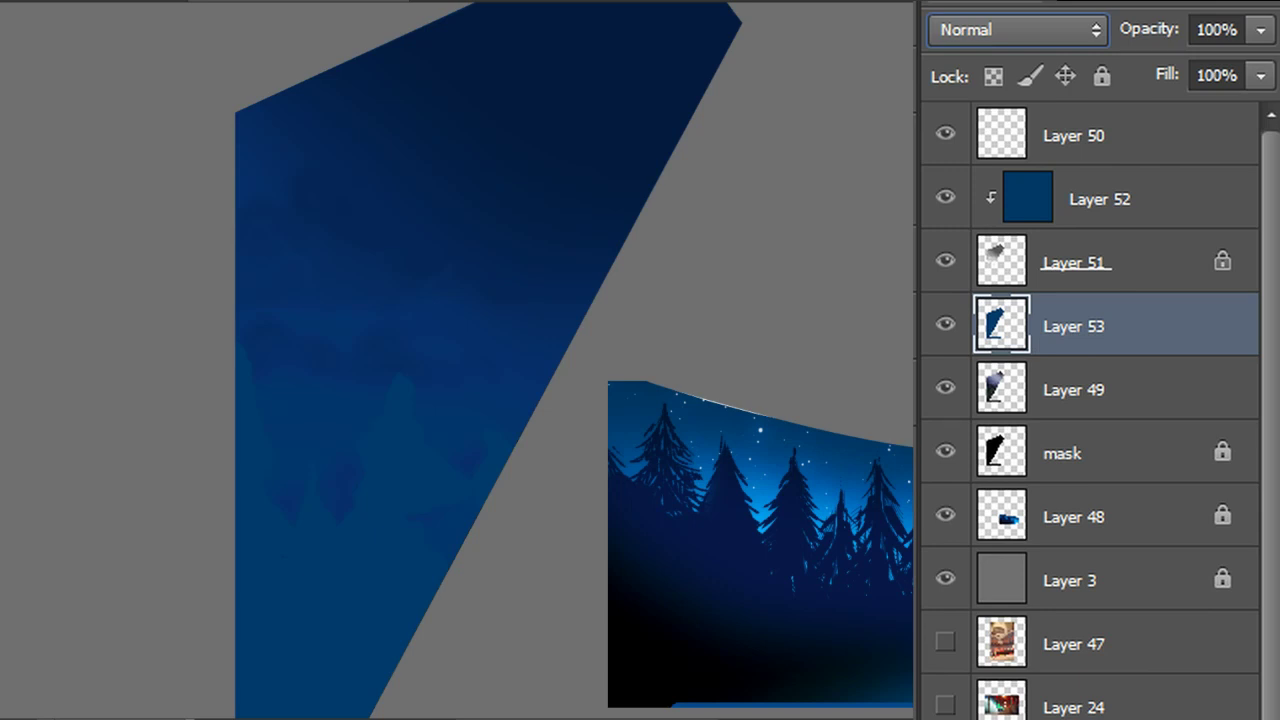
{"action": "left_click", "coordinate": [993, 76]}
{"action": "mouse_move", "coordinate": [440, 470]}
{"action": "left_mouse_down"}
{"action": "mouse_move", "coordinate": [385, 480]}
{"action": "mouse_move", "coordinate": [300, 450]}
{"action": "mouse_move", "coordinate": [240, 310]}
{"action": "mouse_move", "coordinate": [250, 640]}
{"action": "left_mouse_up"}
{"action": "mouse_move", "coordinate": [590, 280]}
{"action": "left_mouse_down"}
{"action": "mouse_move", "coordinate": [420, 190]}
{"action": "mouse_move", "coordinate": [390, 120]}
{"action": "mouse_move", "coordinate": [460, 80]}
{"action": "mouse_move", "coordinate": [260, 660]}
{"action": "left_mouse_up"}
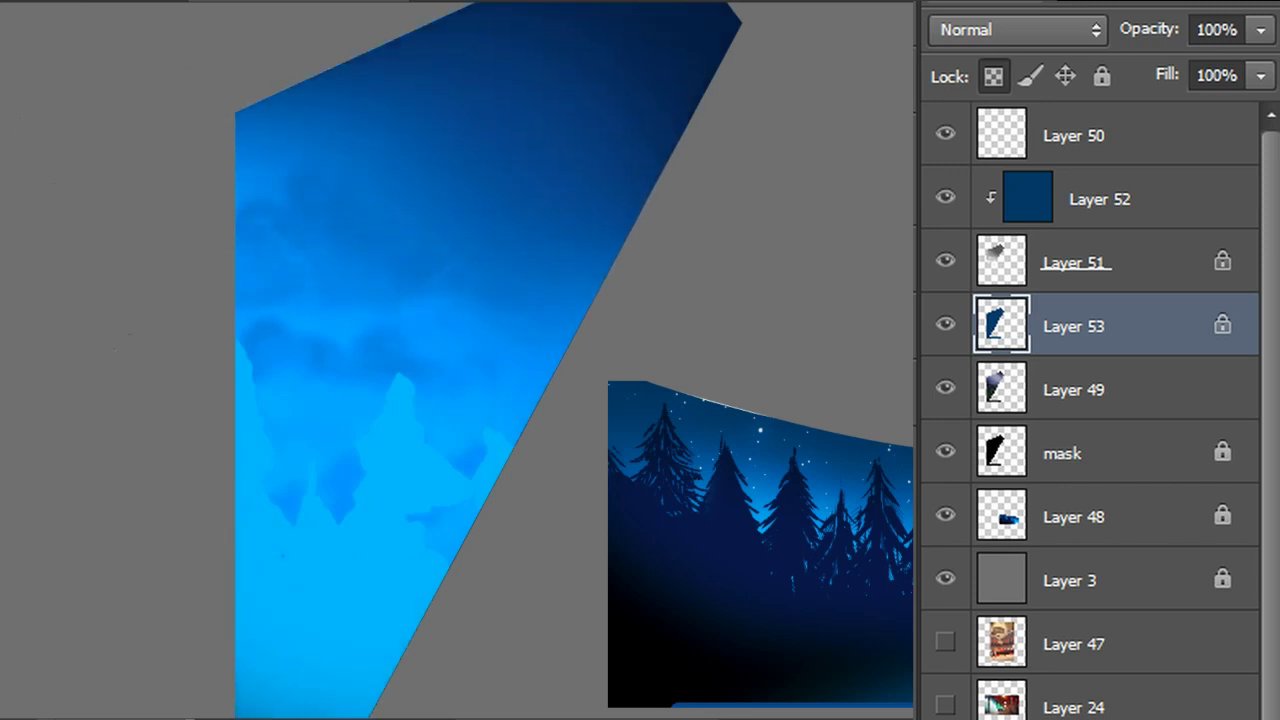
Brush deep navy across the upper sky on Layer 53, fading softly into bright blue above the treetops
{"action": "left_click_drag", "start_coordinate": [400, 400], "coordinate": [400, 445]}
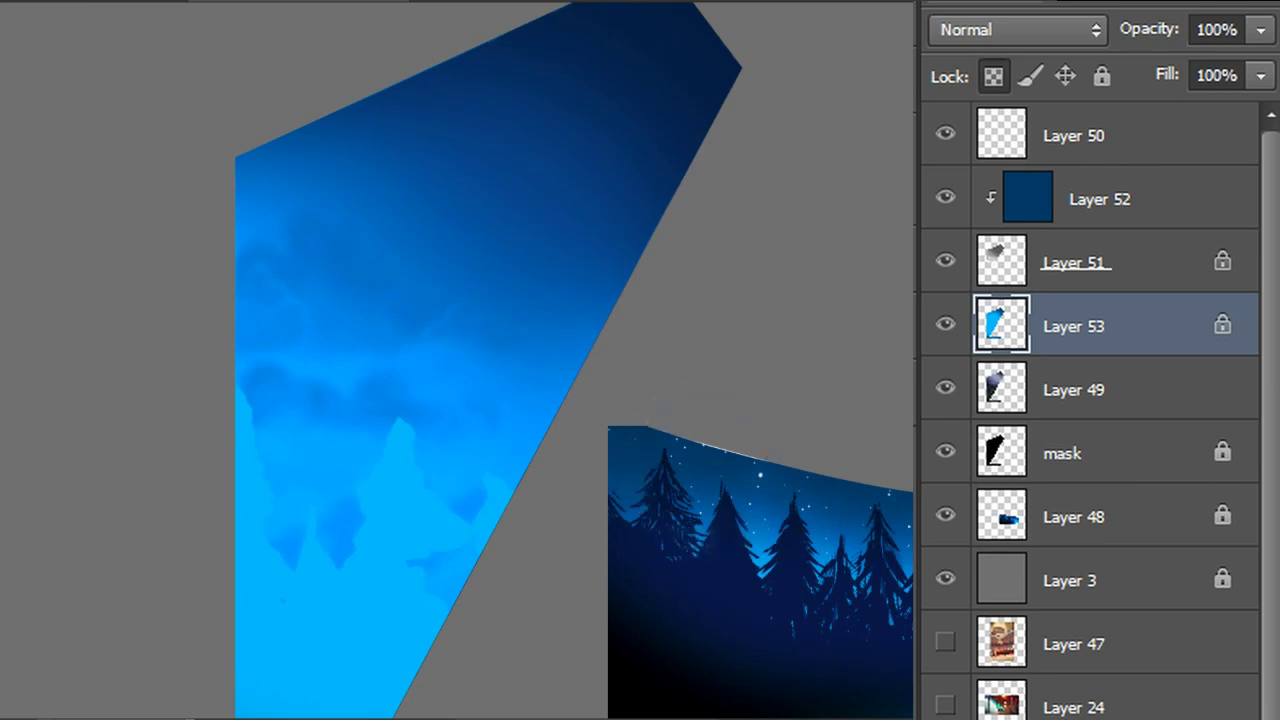
{"action": "left_click", "coordinate": [300, 266]}
{"action": "key", "text": "ctrl+z"}
{"action": "mouse_move", "coordinate": [620, 190]}
{"action": "left_mouse_down"}
{"action": "mouse_move", "coordinate": [540, 220]}
{"action": "mouse_move", "coordinate": [310, 200]}
{"action": "mouse_move", "coordinate": [250, 240]}
{"action": "left_mouse_up"}
{"action": "mouse_move", "coordinate": [585, 330]}
{"action": "left_mouse_down"}
{"action": "mouse_move", "coordinate": [560, 365]}
{"action": "mouse_move", "coordinate": [350, 375]}
{"action": "mouse_move", "coordinate": [435, 445]}
{"action": "left_mouse_up"}
{"action": "left_click_drag", "start_coordinate": [480, 400], "coordinate": [364, 400]}
Add an empty layer above Layer 52 and load the outline of Layer 53 as a selection
{"action": "left_click", "coordinate": [1145, 215]}
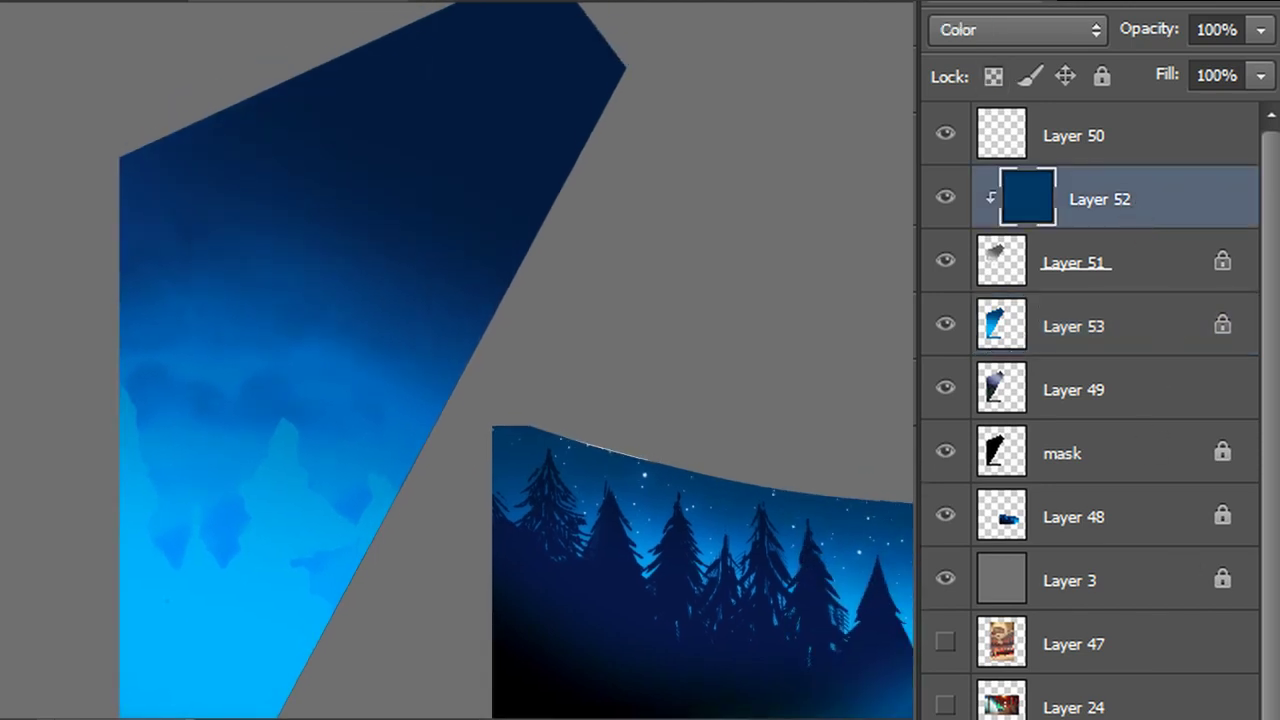
{"action": "key", "text": "ctrl+shift+alt+n"}
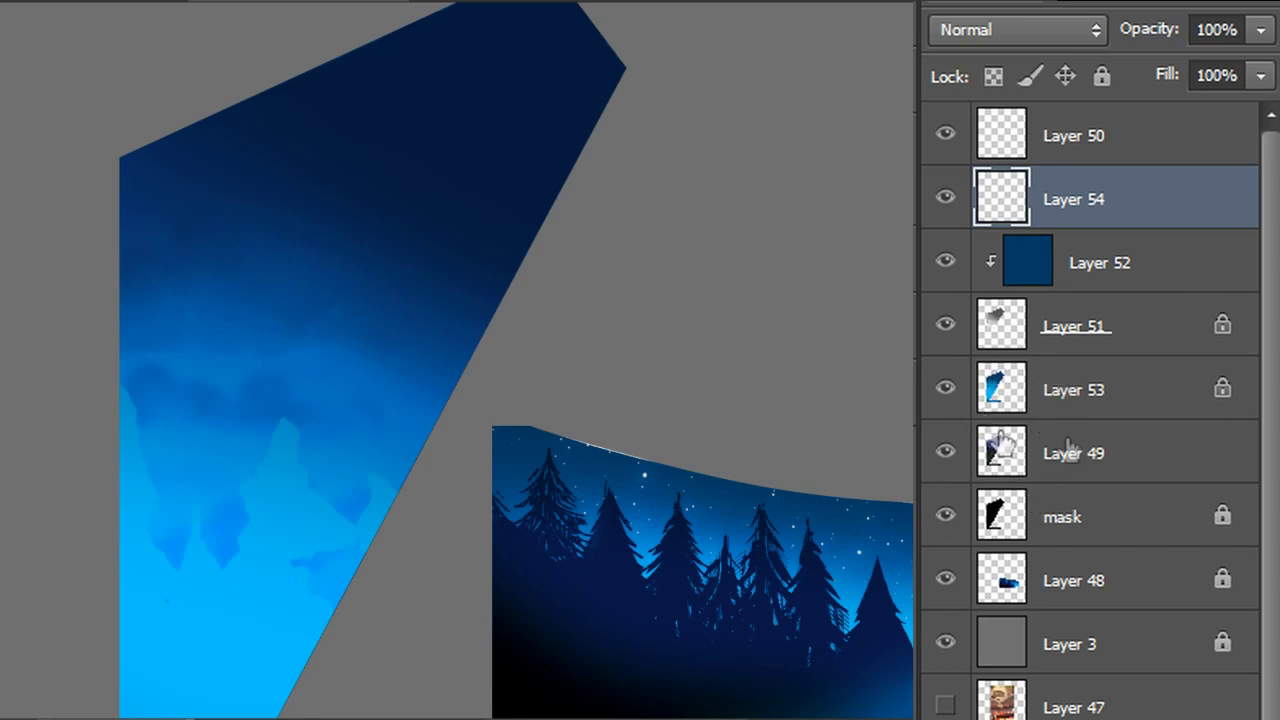
{"action": "left_click", "coordinate": [1073, 396]}
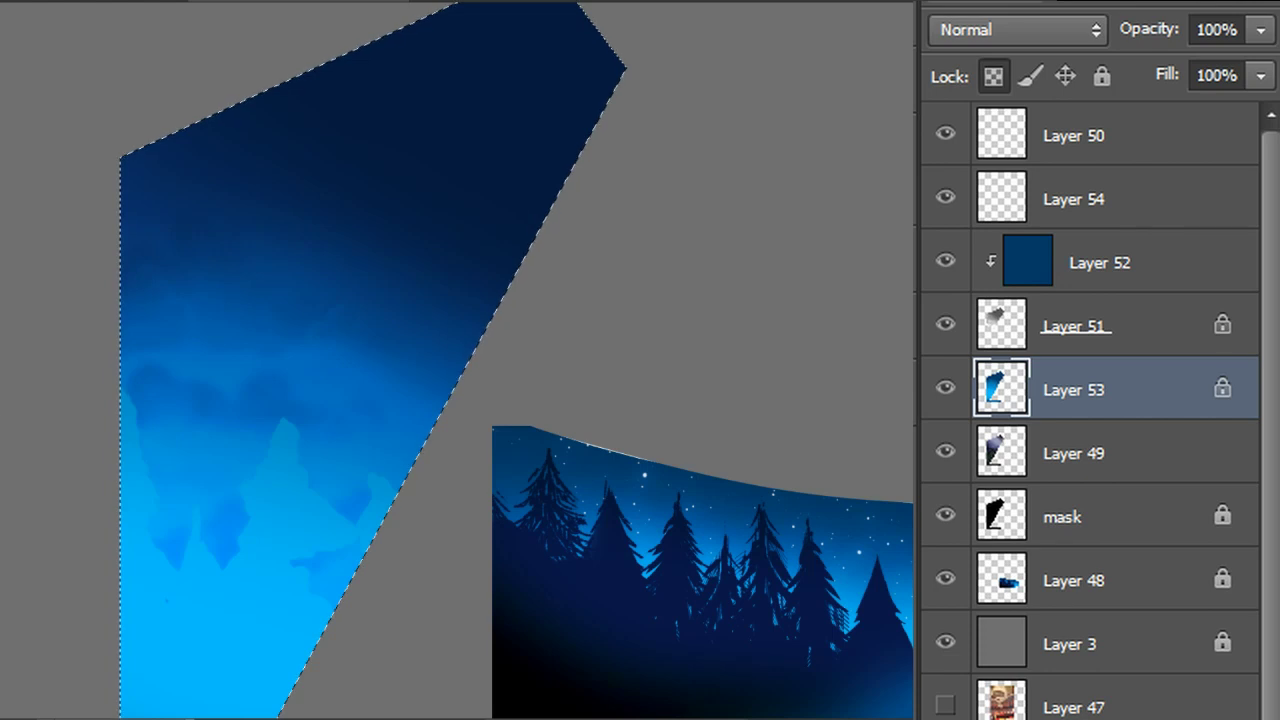
Choose a scattered dot brush preset for stars and open its Scattering settings
{"action": "key", "text": "F5"}
{"action": "left_click_drag", "start_coordinate": [145, 210], "coordinate": [171, 388]}
{"action": "left_click", "coordinate": [70, 390]}
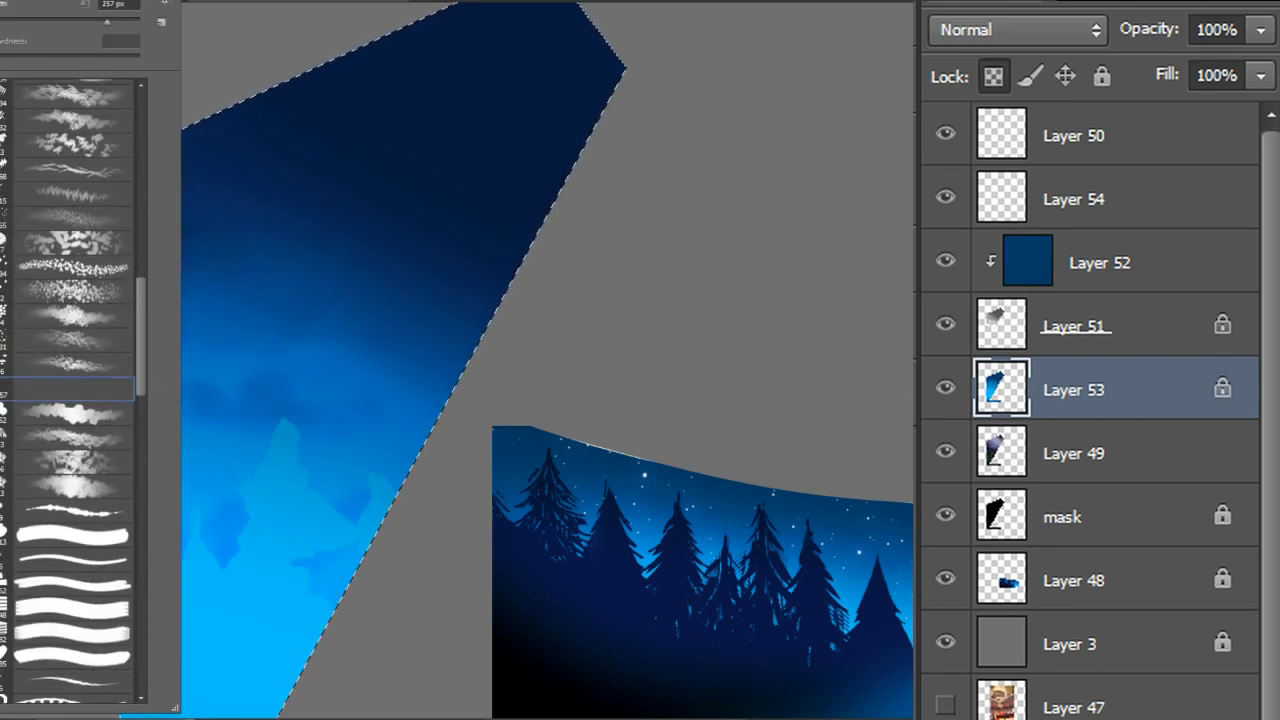
{"action": "key", "text": "F5"}
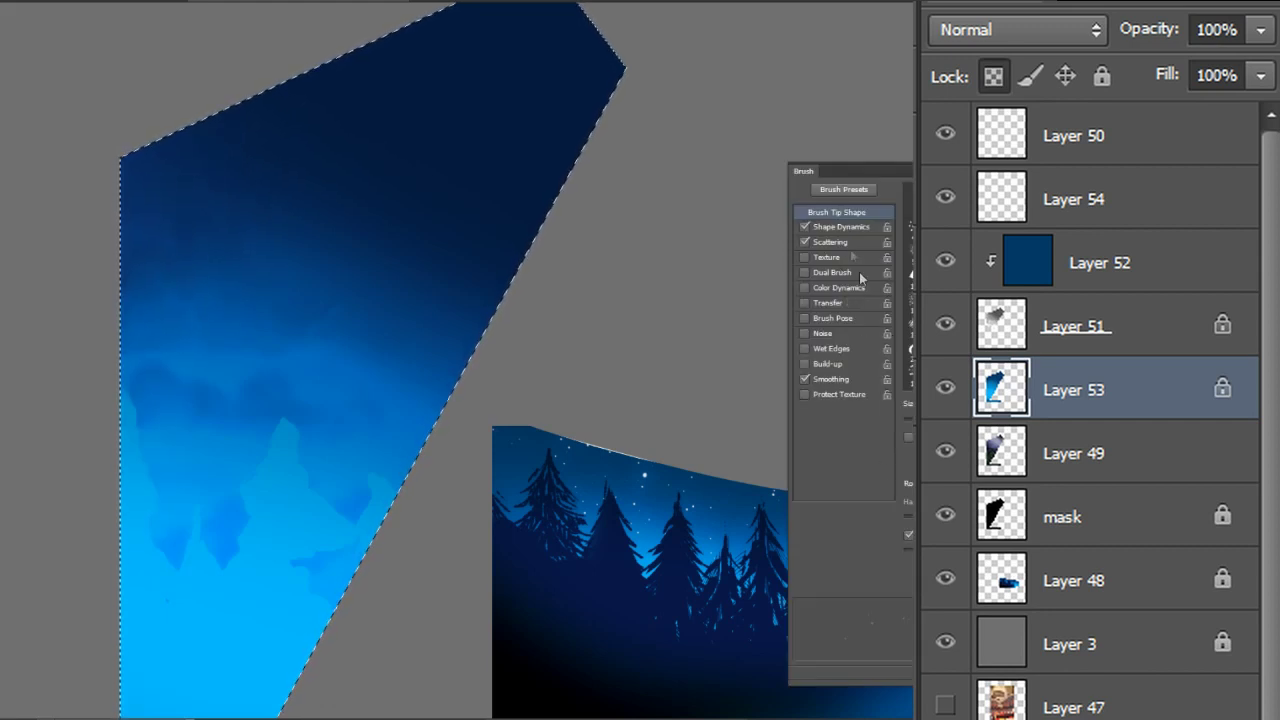
{"action": "left_click", "coordinate": [830, 242]}
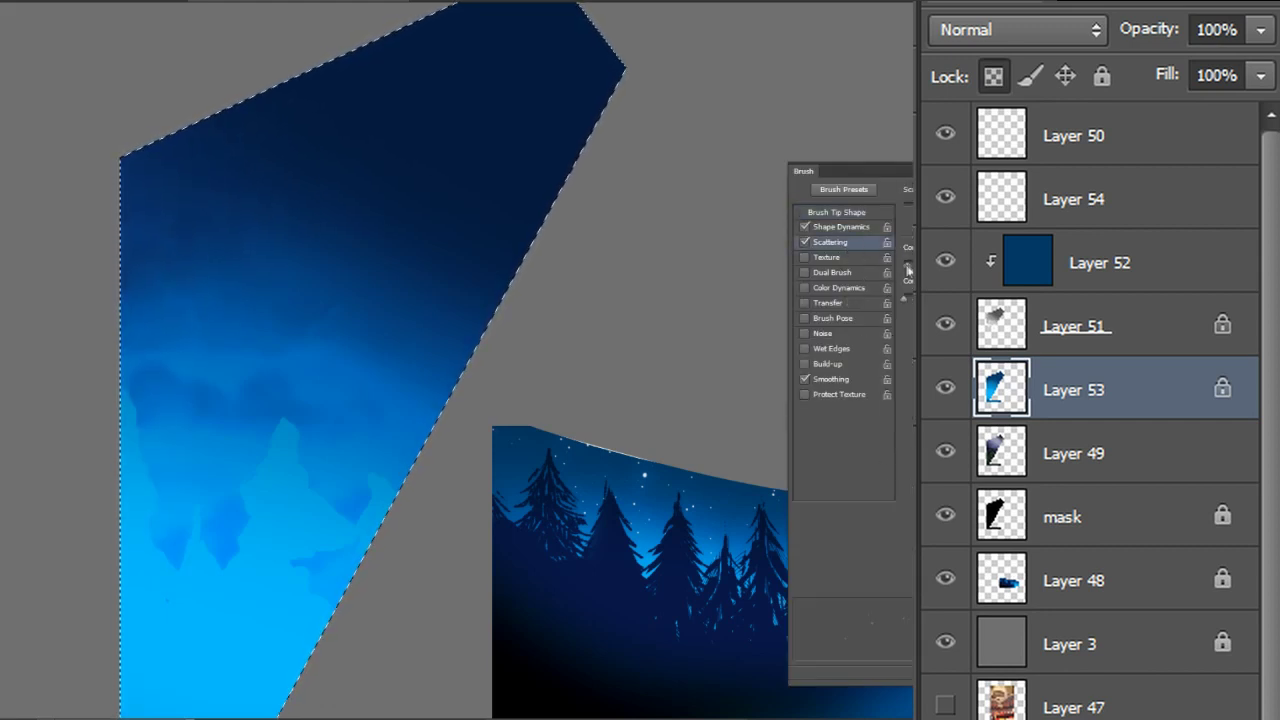
{"action": "key", "text": "F5"}
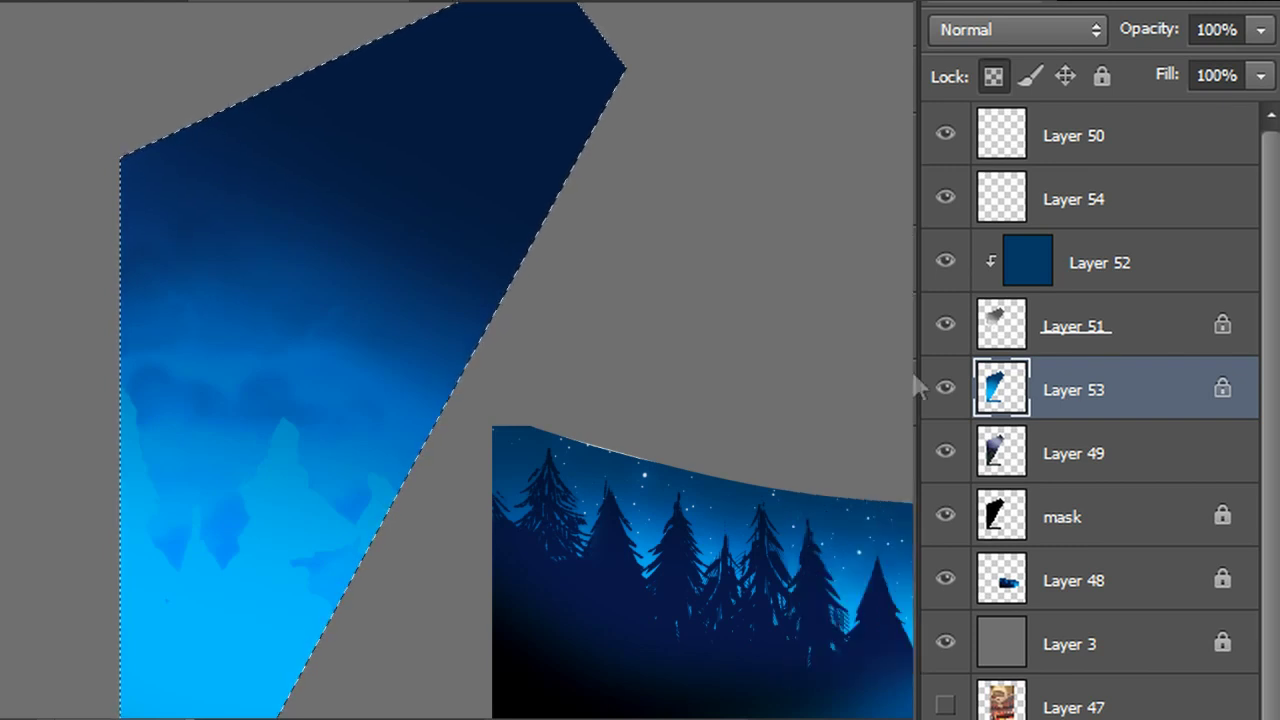
Create a new layer for the stars and place it directly above the clipped blue Layer 52
{"action": "left_click", "coordinate": [1170, 717]}
{"action": "mouse_move", "coordinate": [500, 400]}
{"action": "left_mouse_down"}
{"action": "mouse_move", "coordinate": [616, 413]}
{"action": "mouse_move", "coordinate": [548, 237]}
{"action": "left_mouse_up"}
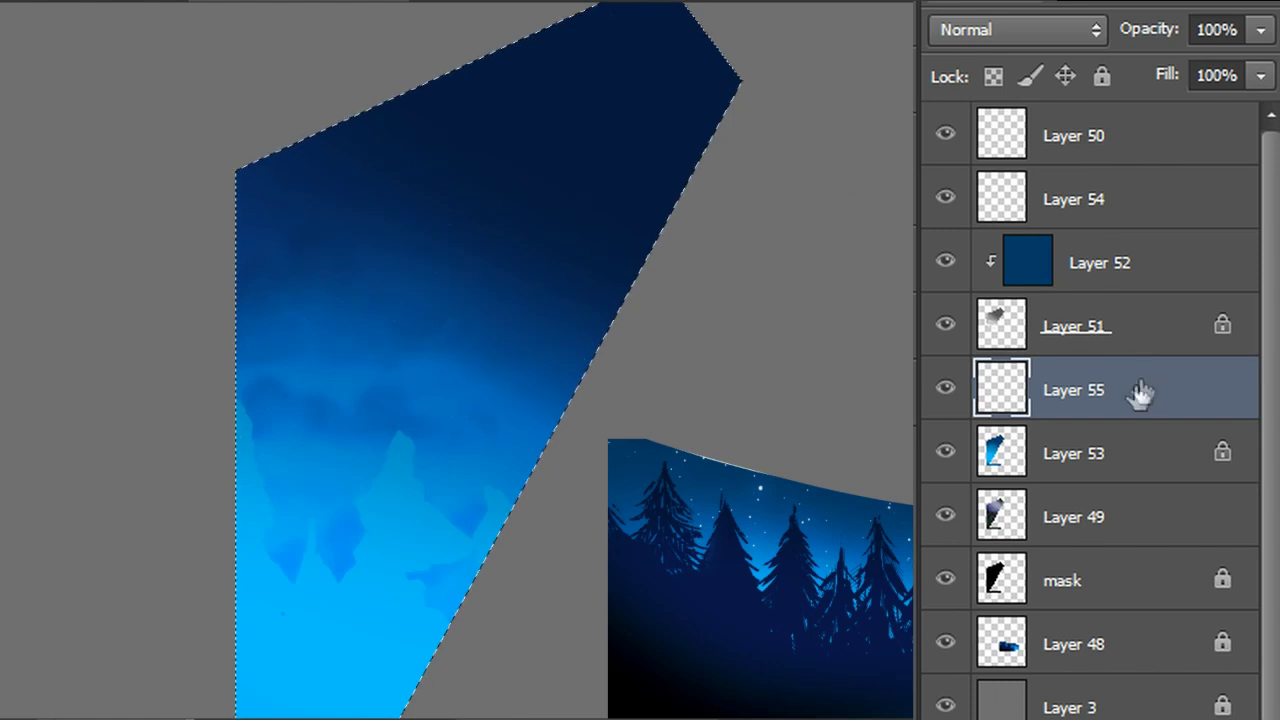
{"action": "left_click_drag", "start_coordinate": [1139, 391], "coordinate": [1072, 242]}
{"action": "left_click", "coordinate": [945, 260]}
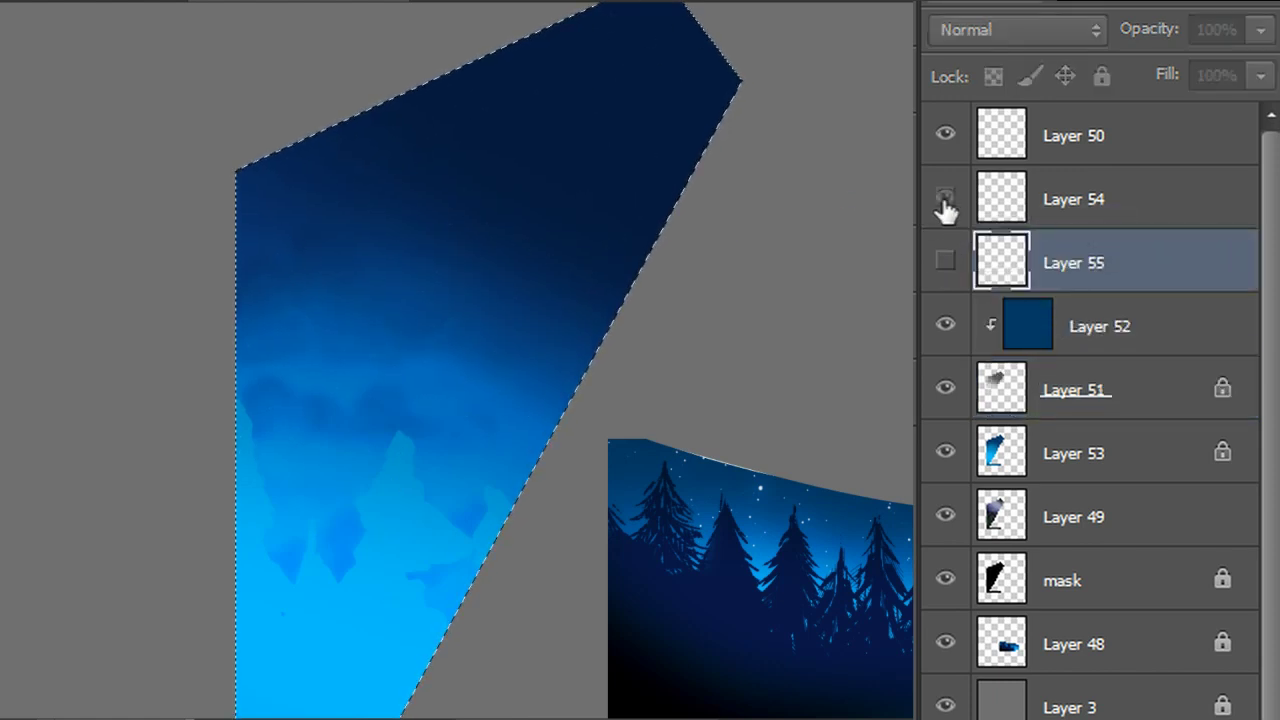
Delete the empty Layer 54 and Layer 50
{"action": "left_click", "coordinate": [1183, 213]}
{"action": "key", "text": "Delete"}
{"action": "left_click", "coordinate": [945, 130]}
{"action": "left_click", "coordinate": [945, 130]}
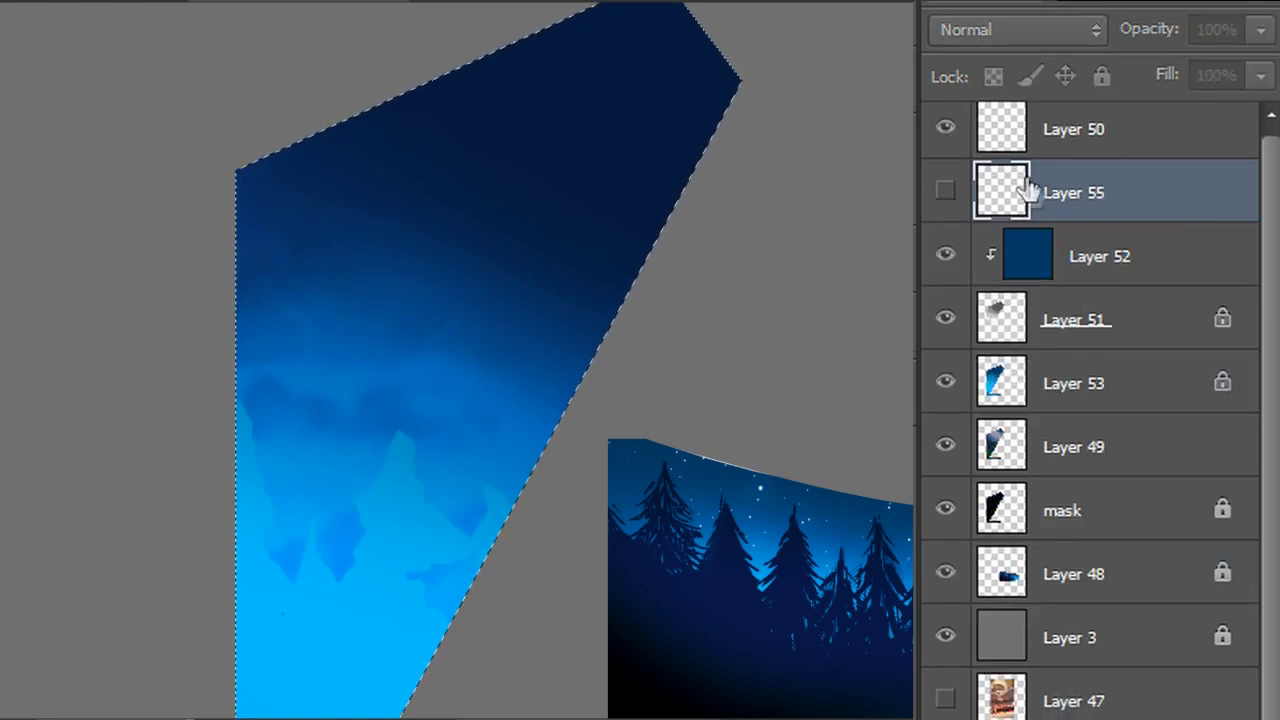
{"action": "scroll", "coordinate": [1271, 400], "scroll_direction": "up", "scroll_amount": 1}
{"action": "left_click_drag", "start_coordinate": [1093, 131], "coordinate": [1238, 719]}
Make Layer 55 visible and scatter small white stars of varying size across the blue sky inside the selection
{"action": "left_click", "coordinate": [945, 135]}
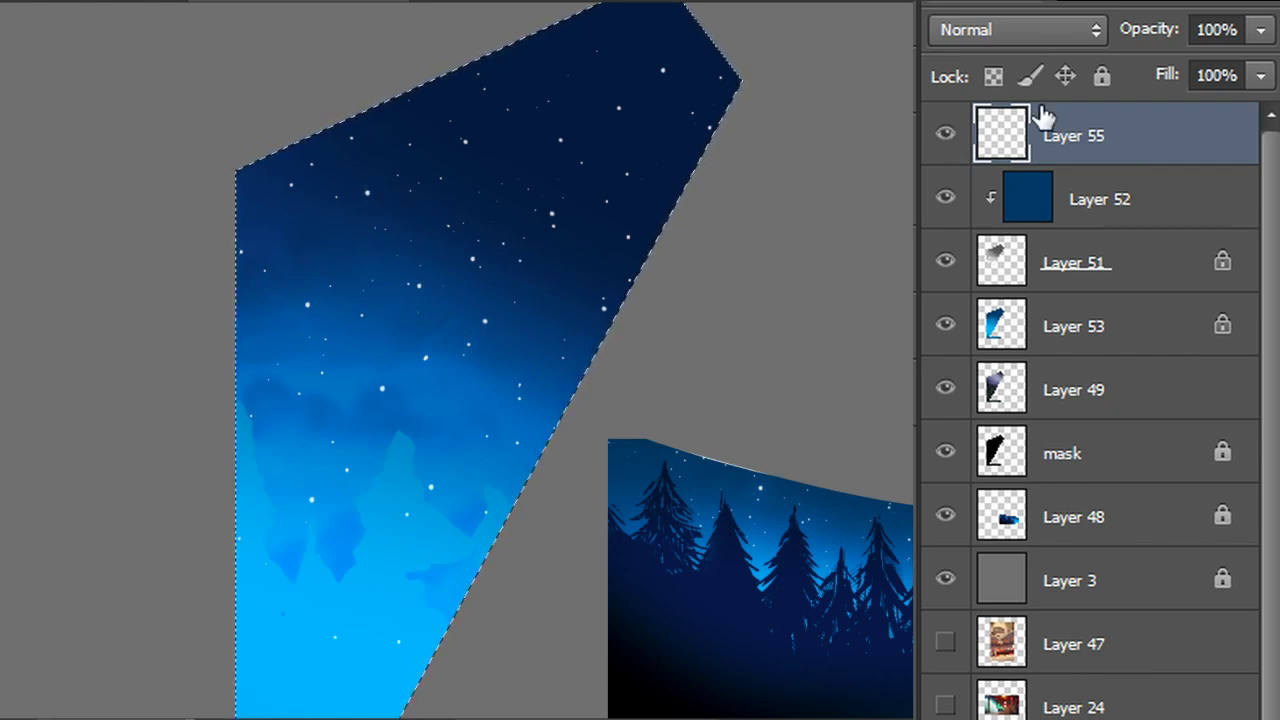
Apply an Outer Glow to the star layer with 100% opacity, 2% spread and a size of 32 px
{"action": "double_click", "coordinate": [1220, 146]}
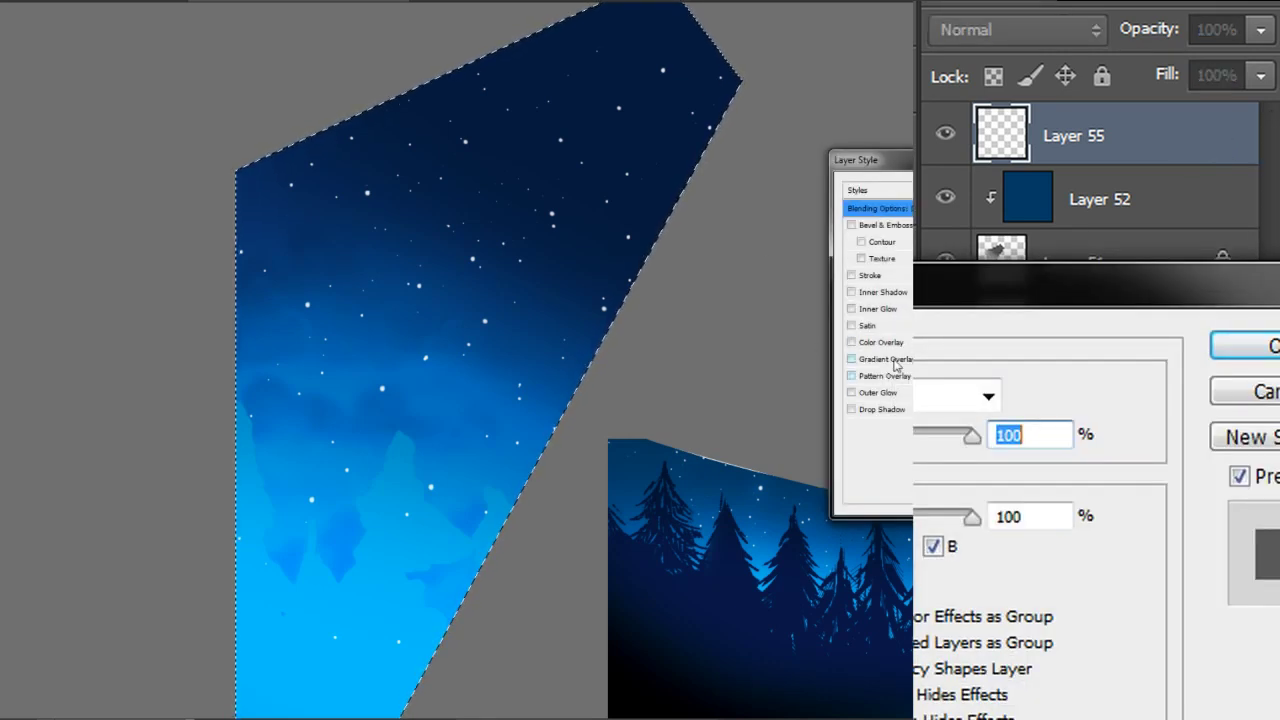
{"action": "left_click", "coordinate": [880, 392]}
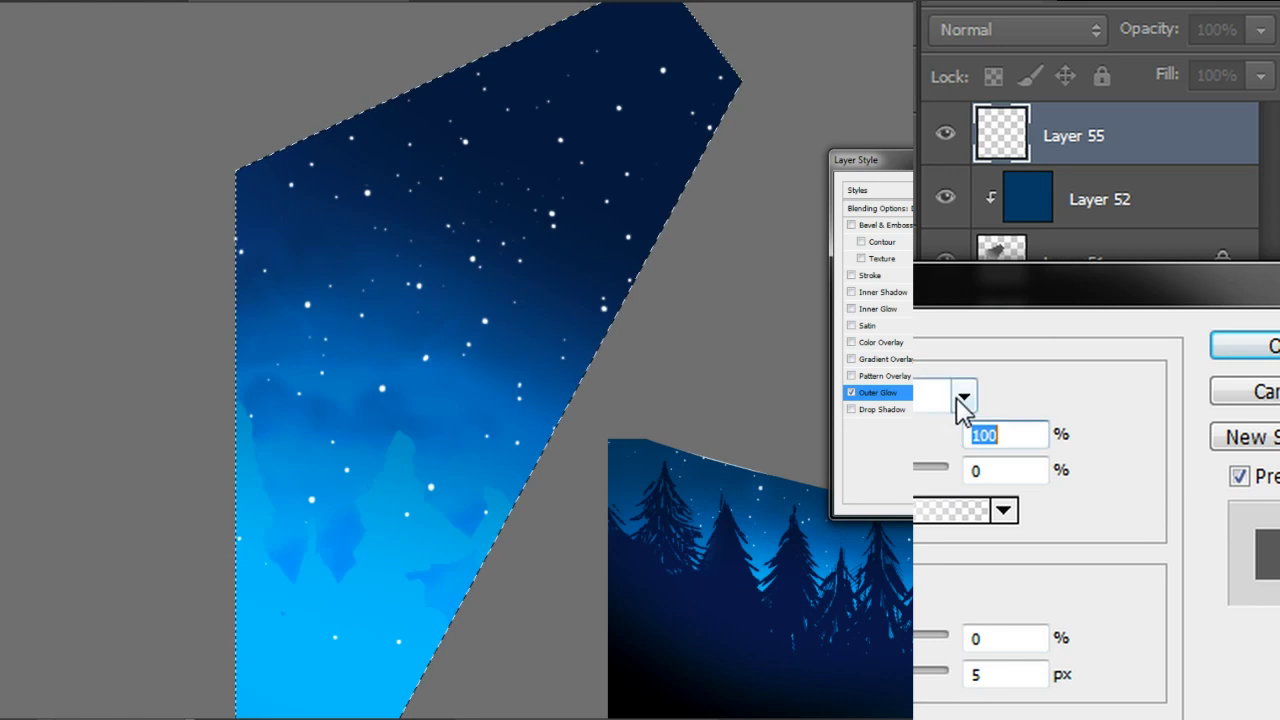
{"action": "left_click", "coordinate": [959, 400]}
{"action": "left_click", "coordinate": [935, 716]}
{"action": "left_click_drag", "start_coordinate": [915, 671], "coordinate": [919, 636]}
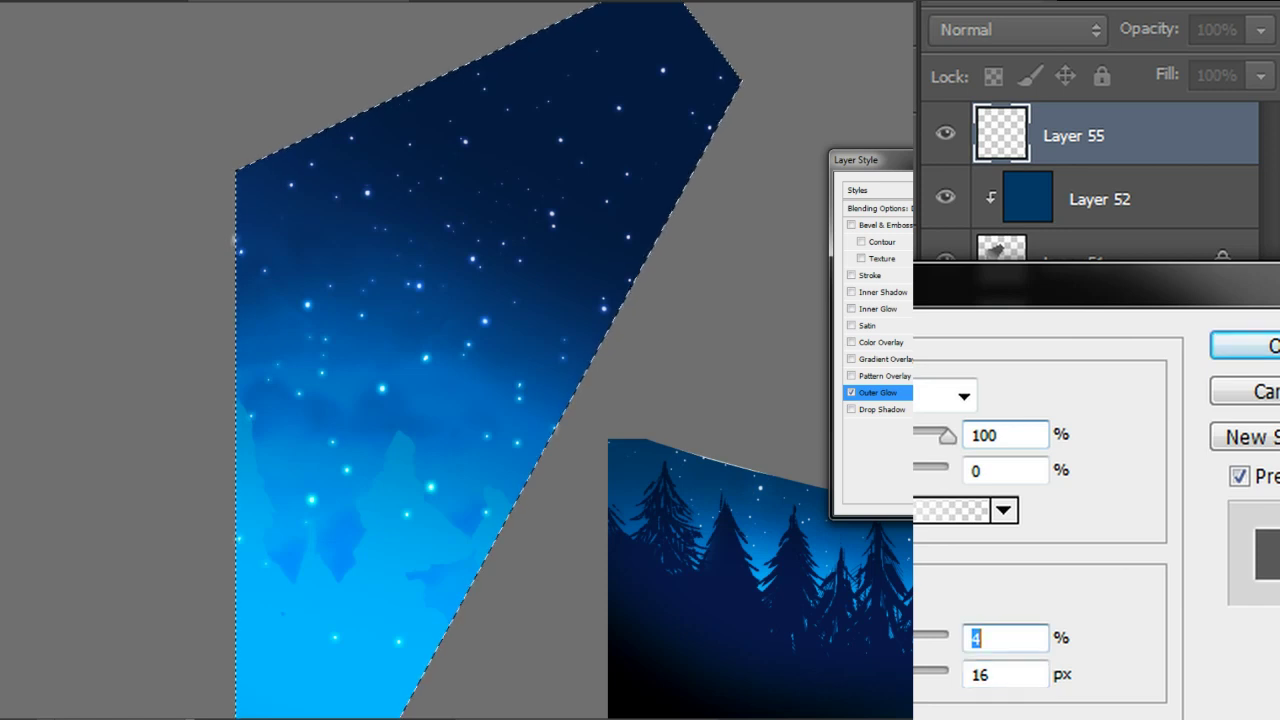
{"action": "type", "text": "2"}
{"action": "left_click_drag", "start_coordinate": [915, 672], "coordinate": [925, 672]}
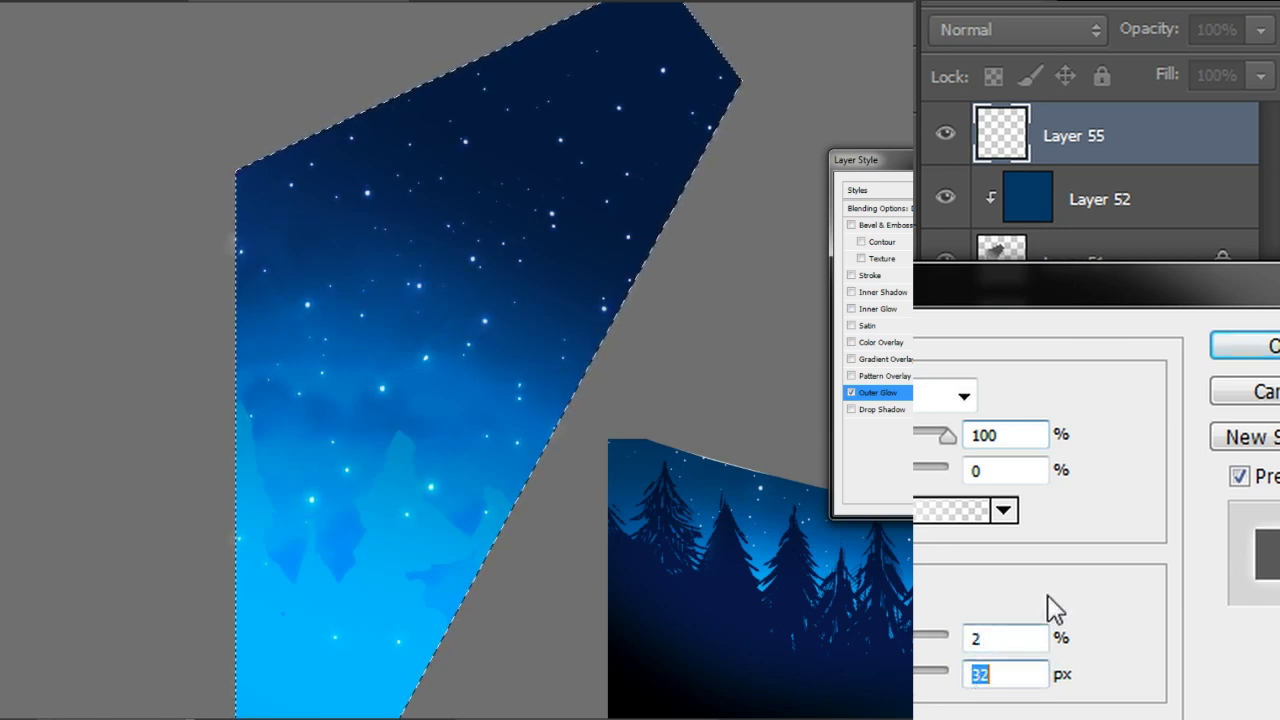
{"action": "left_click", "coordinate": [1252, 346]}
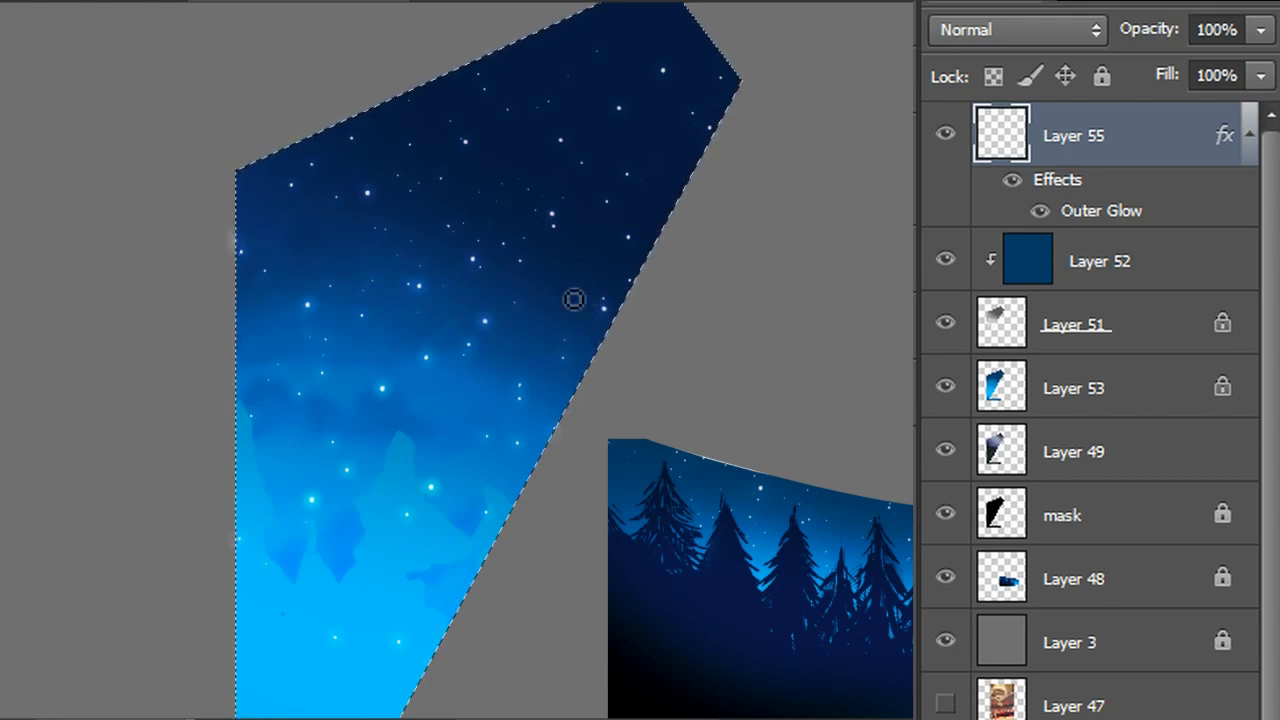
Choose a soft cloud-textured brush tip and partly erase the stars across the middle and lower part of the blue sky
{"action": "scroll", "coordinate": [571, 297], "scroll_direction": "down", "scroll_amount": 2}
{"action": "scroll", "coordinate": [571, 360], "scroll_direction": "down", "scroll_amount": 2}
{"action": "scroll", "coordinate": [571, 360], "scroll_direction": "up", "scroll_amount": 3}
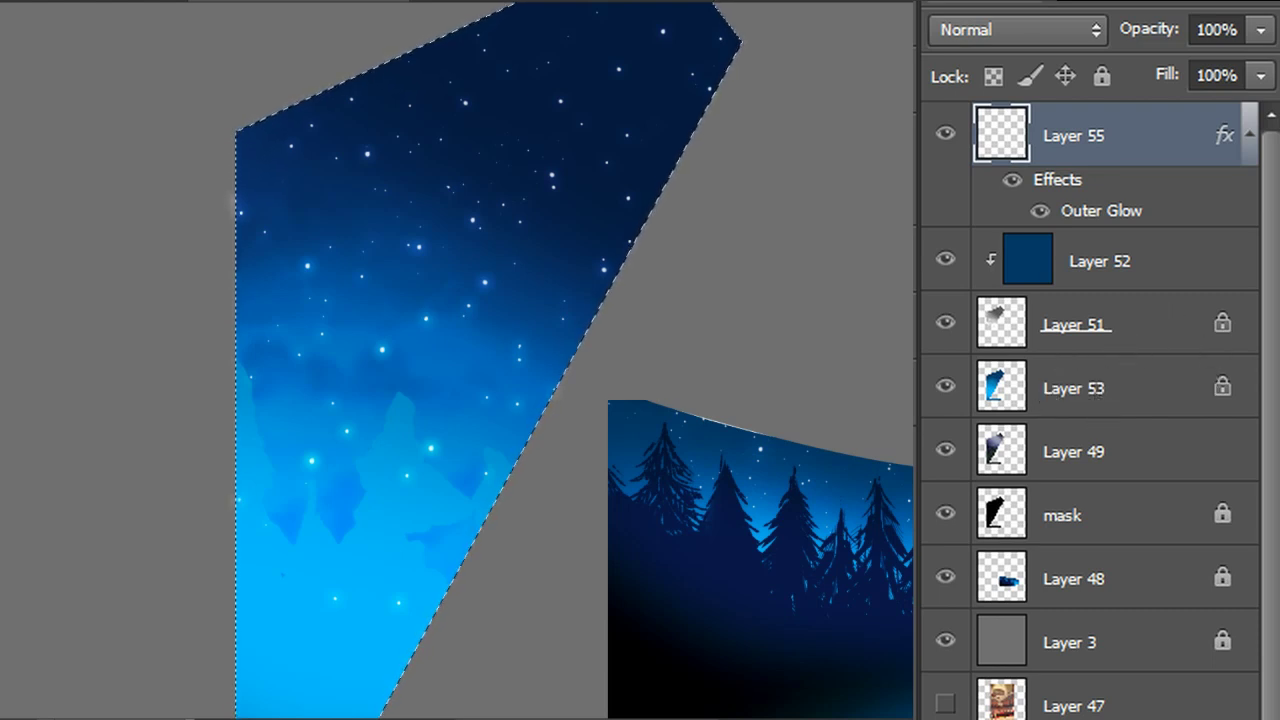
{"action": "left_click", "coordinate": [2, 2]}
{"action": "double_click", "coordinate": [1, 193]}
{"action": "right_click", "coordinate": [1, 216]}
{"action": "left_click", "coordinate": [142, 2]}
{"action": "left_click", "coordinate": [132, 2]}
{"action": "left_click", "coordinate": [28, 2]}
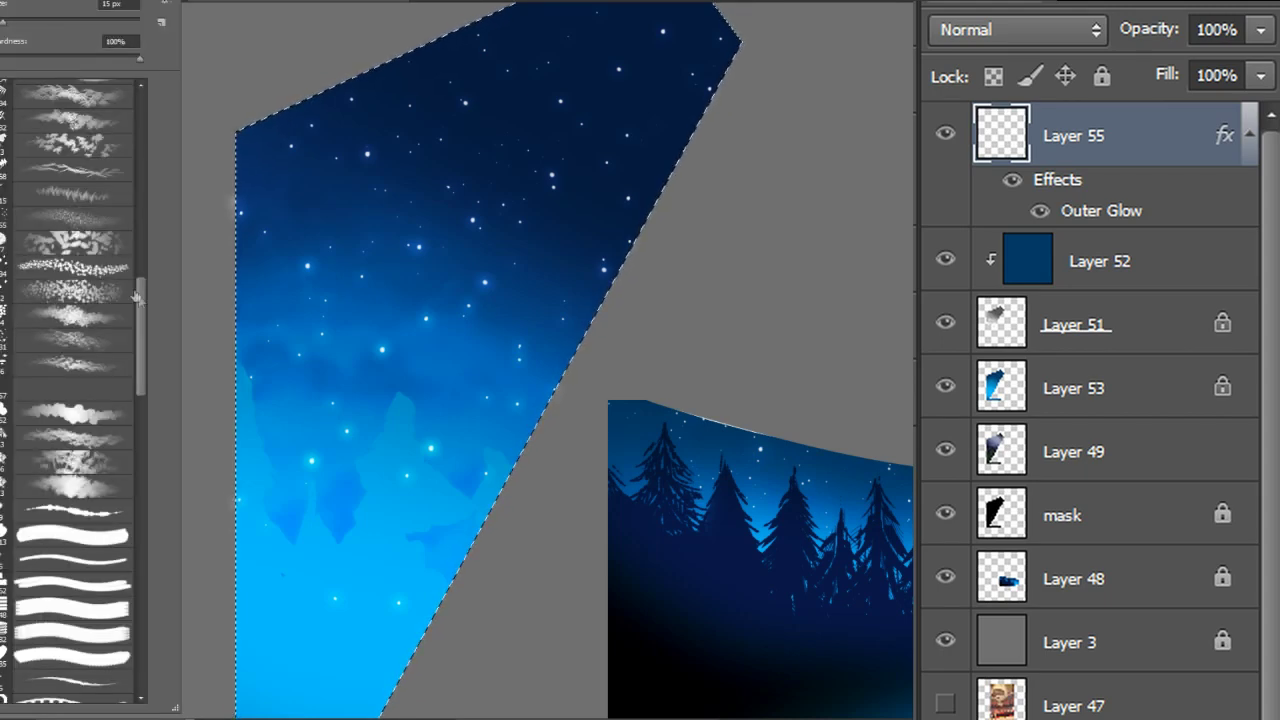
{"action": "scroll", "coordinate": [123, 123], "scroll_direction": "up", "scroll_amount": 10}
{"action": "scroll", "coordinate": [134, 198], "scroll_direction": "down", "scroll_amount": 2}
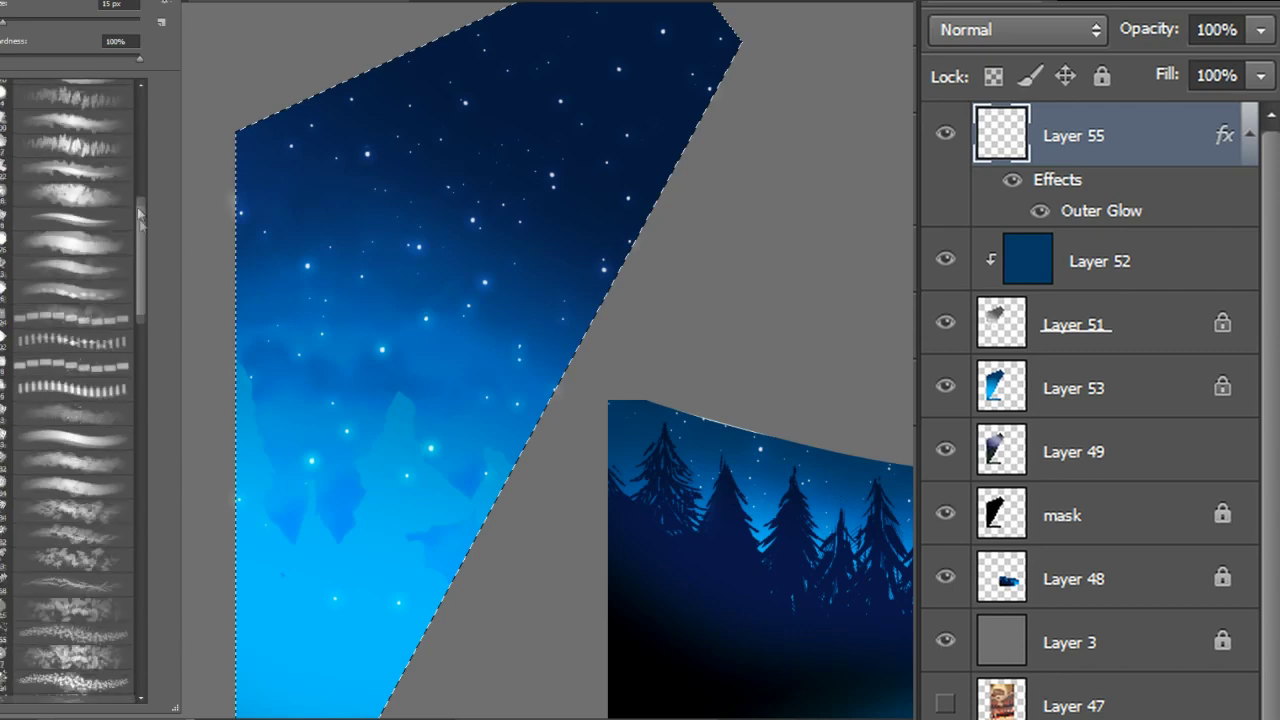
{"action": "left_click", "coordinate": [120, 208]}
{"action": "scroll", "coordinate": [140, 230], "scroll_direction": "down", "scroll_amount": 1}
{"action": "scroll", "coordinate": [144, 262], "scroll_direction": "down", "scroll_amount": 5}
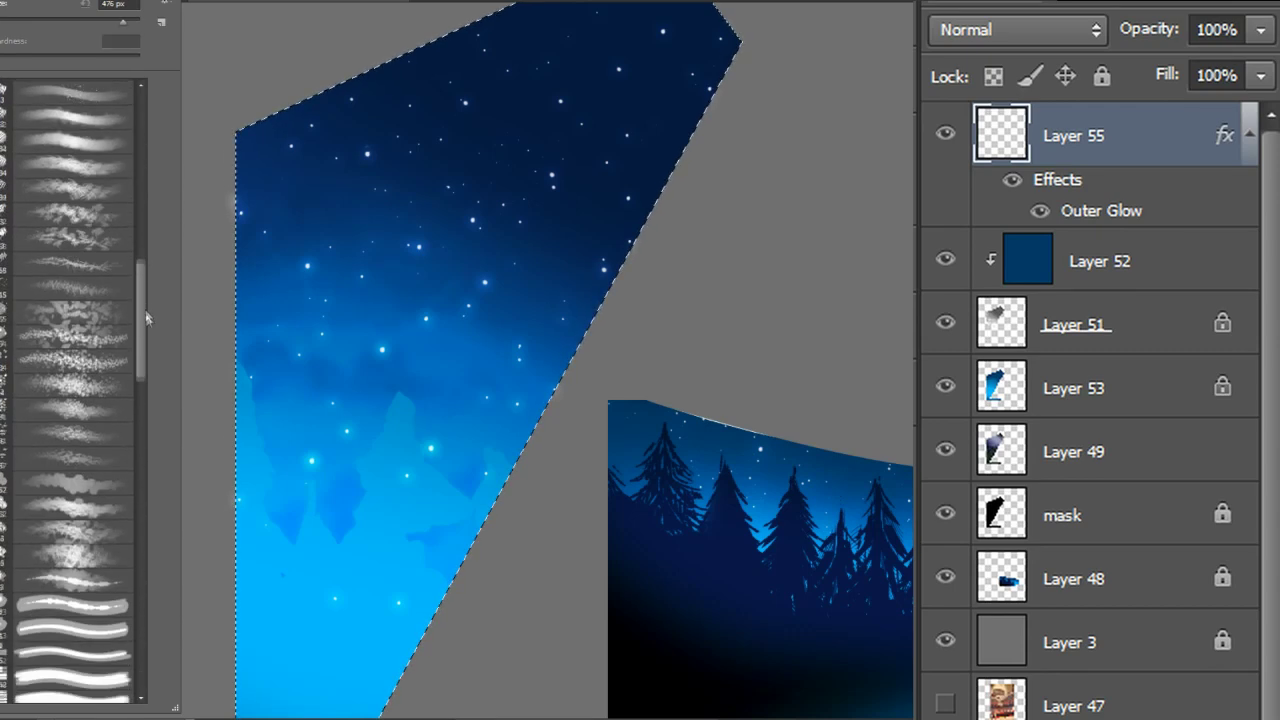
{"action": "left_click", "coordinate": [76, 471]}
{"action": "left_click", "coordinate": [1160, 150]}
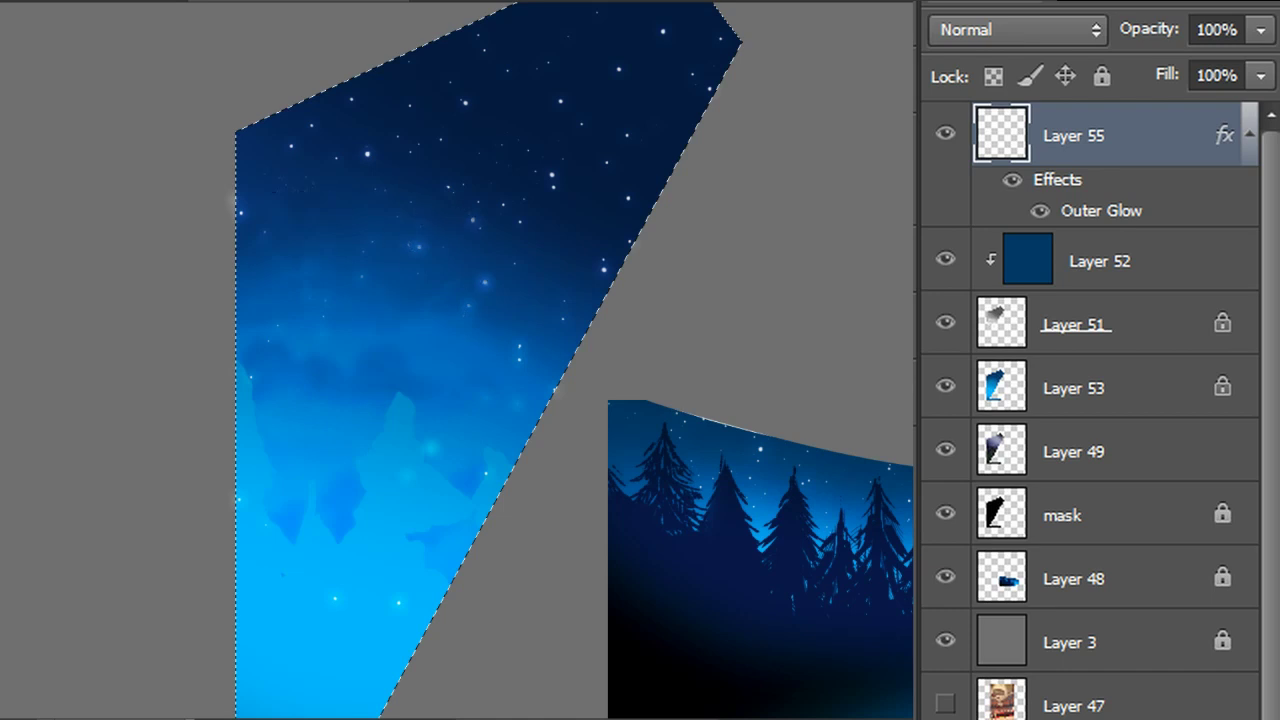
{"action": "scroll", "coordinate": [379, 485], "scroll_direction": "down", "scroll_amount": 2}
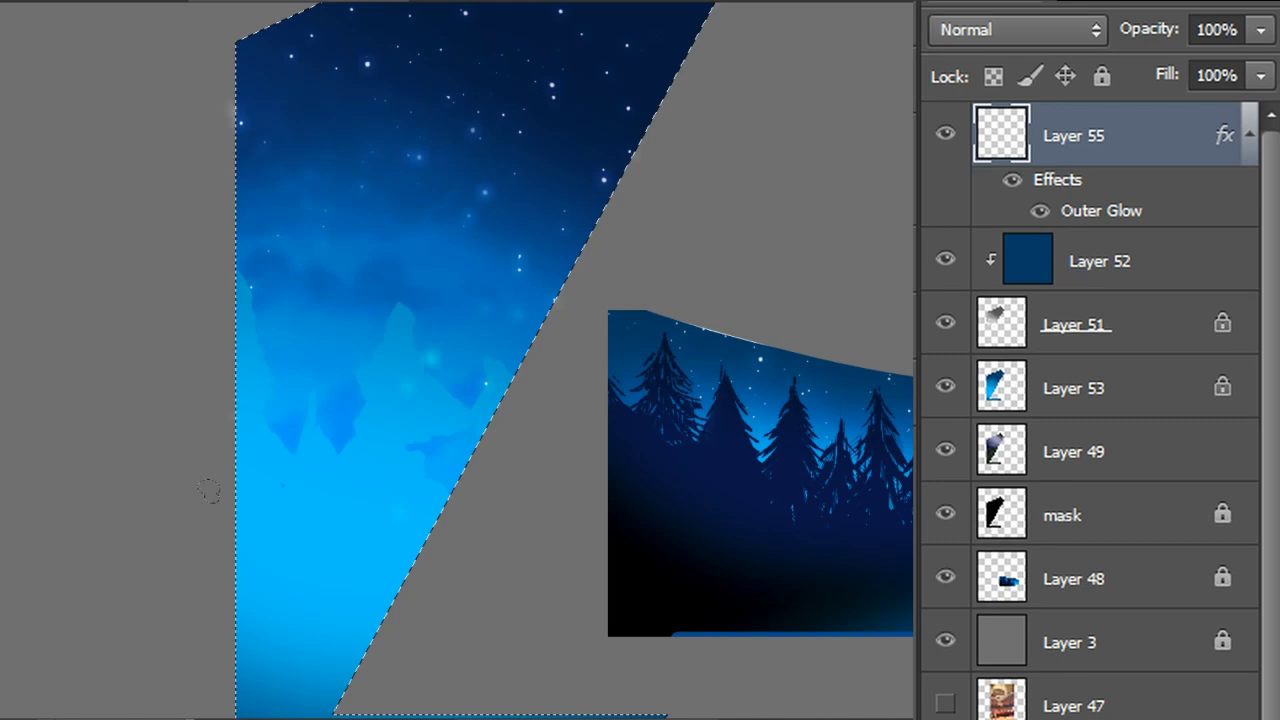
Deselect the sky area and erase stray stars along its side edges with another soft brush tip
{"action": "key", "text": "ctrl+d"}
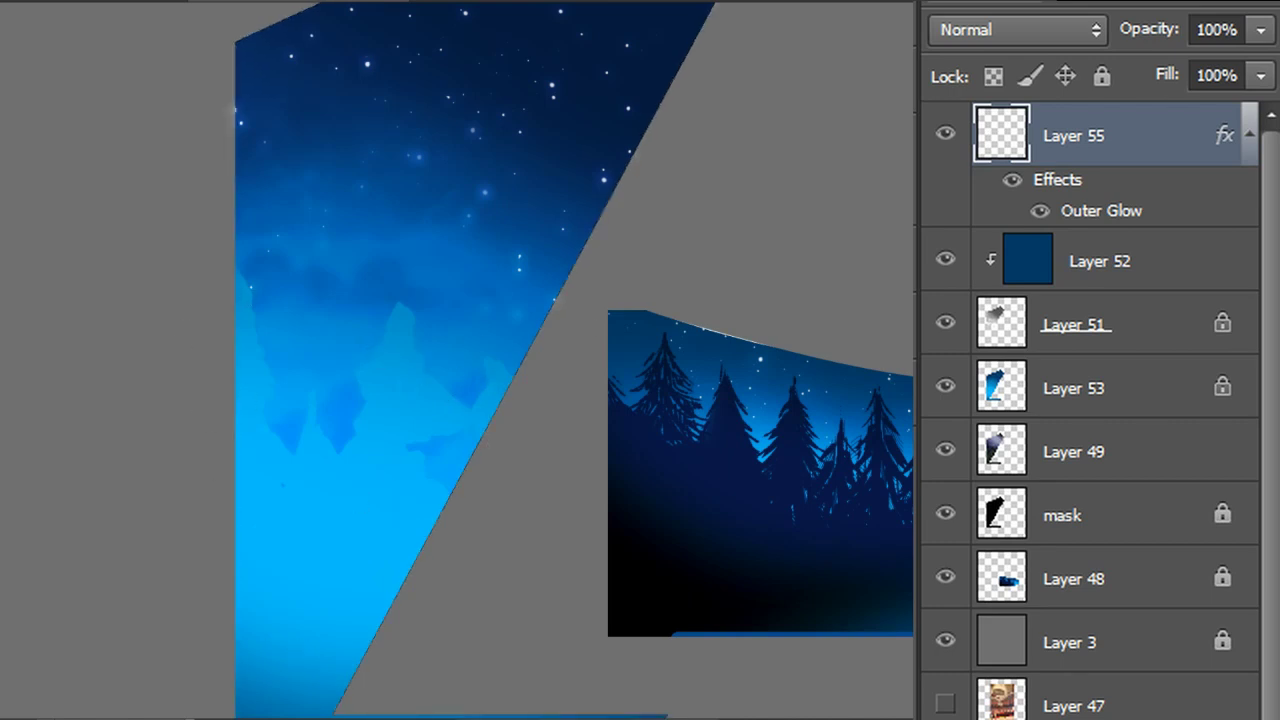
{"action": "right_click", "coordinate": [5, 340]}
{"action": "mouse_move", "coordinate": [141, 358]}
{"action": "left_mouse_down"}
{"action": "mouse_move", "coordinate": [130, 262]}
{"action": "mouse_move", "coordinate": [141, 180]}
{"action": "left_mouse_up"}
{"action": "left_click", "coordinate": [84, 332]}
{"action": "left_click", "coordinate": [568, 344]}
{"action": "left_click", "coordinate": [242, 121]}
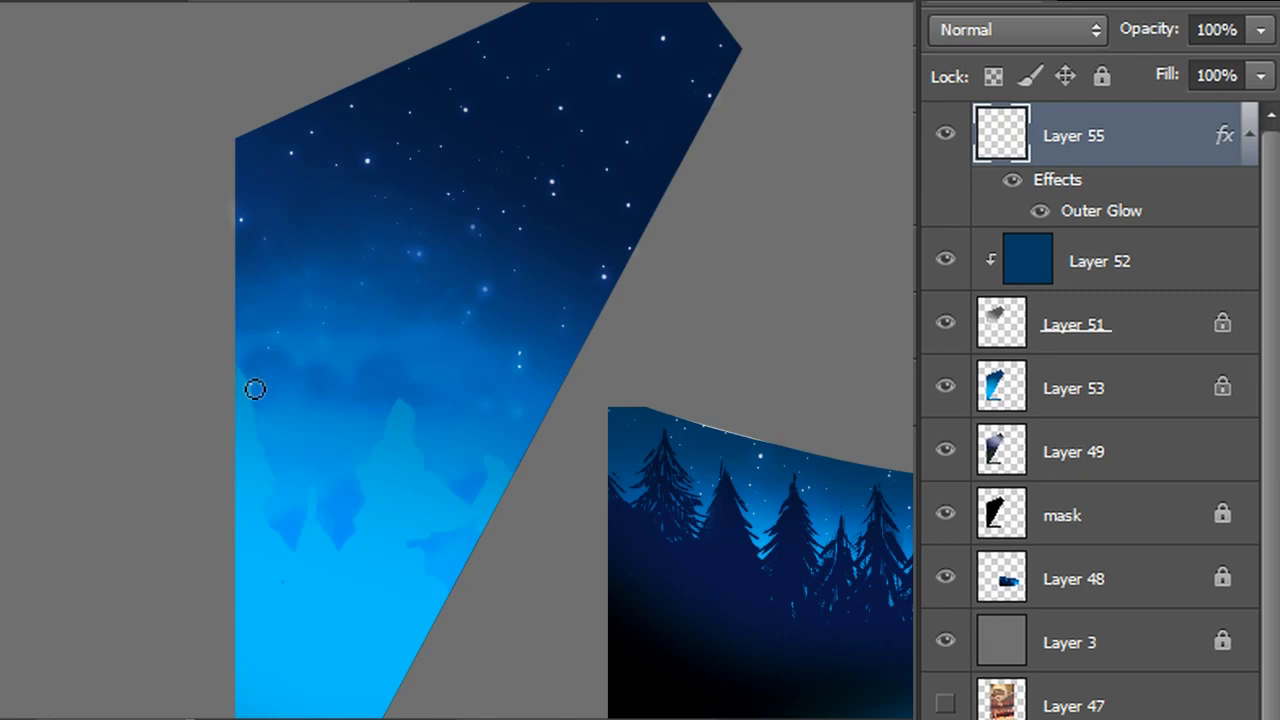
Merge all layers from Layer 53 up to the star layer, Layer 55, into one layer
{"action": "scroll", "coordinate": [457, 360], "scroll_direction": "down", "scroll_amount": 5}
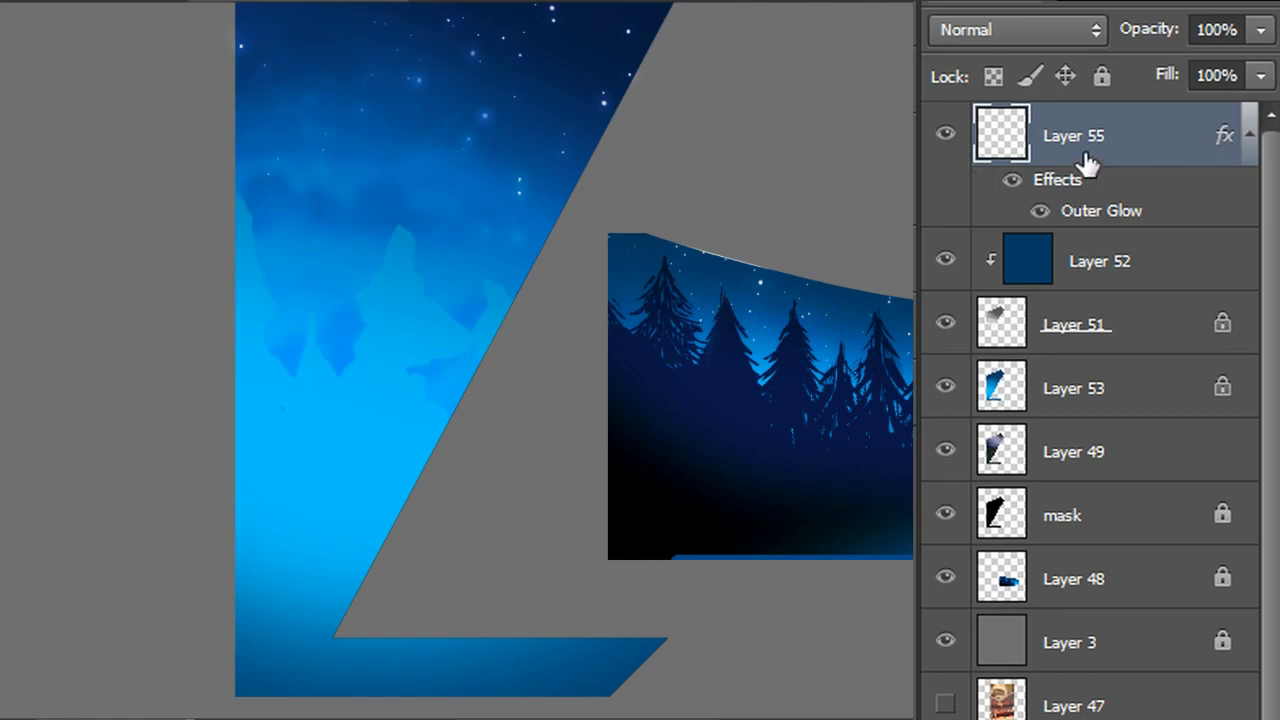
{"action": "scroll", "coordinate": [457, 360], "scroll_direction": "up", "scroll_amount": 7}
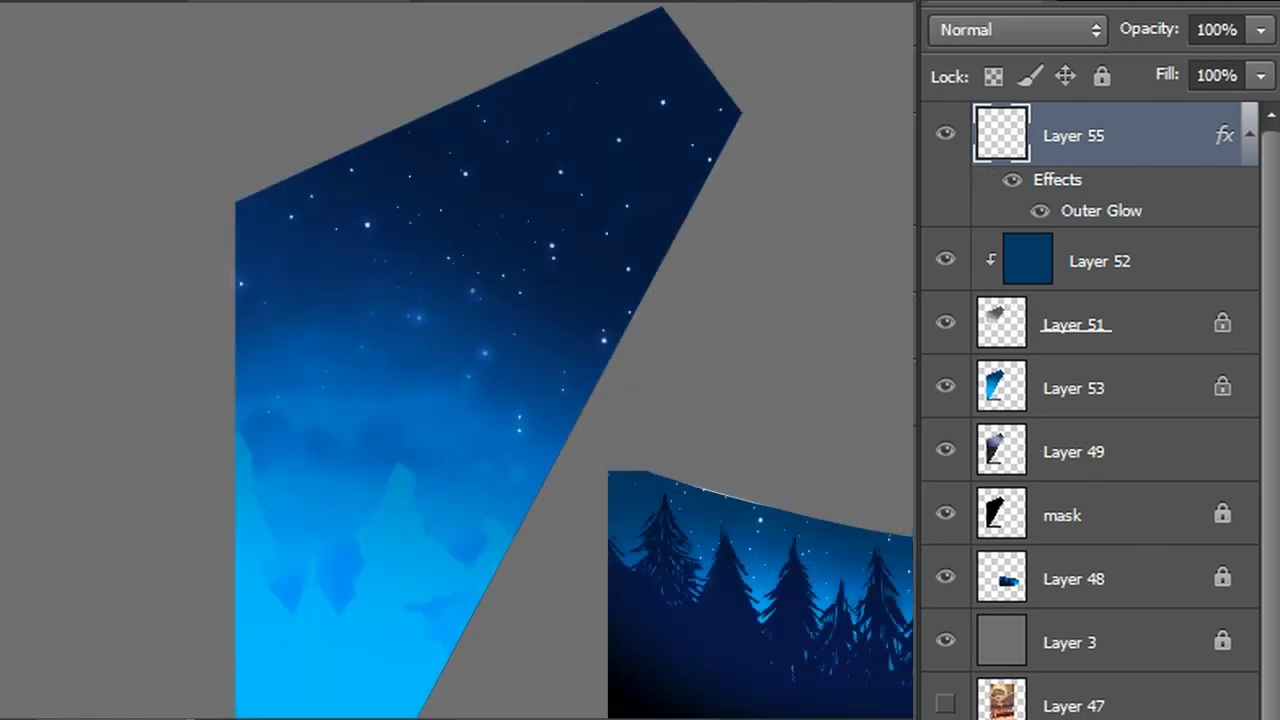
{"action": "scroll", "coordinate": [457, 360], "scroll_direction": "down", "scroll_amount": 5}
{"action": "scroll", "coordinate": [457, 360], "scroll_direction": "up", "scroll_amount": 1}
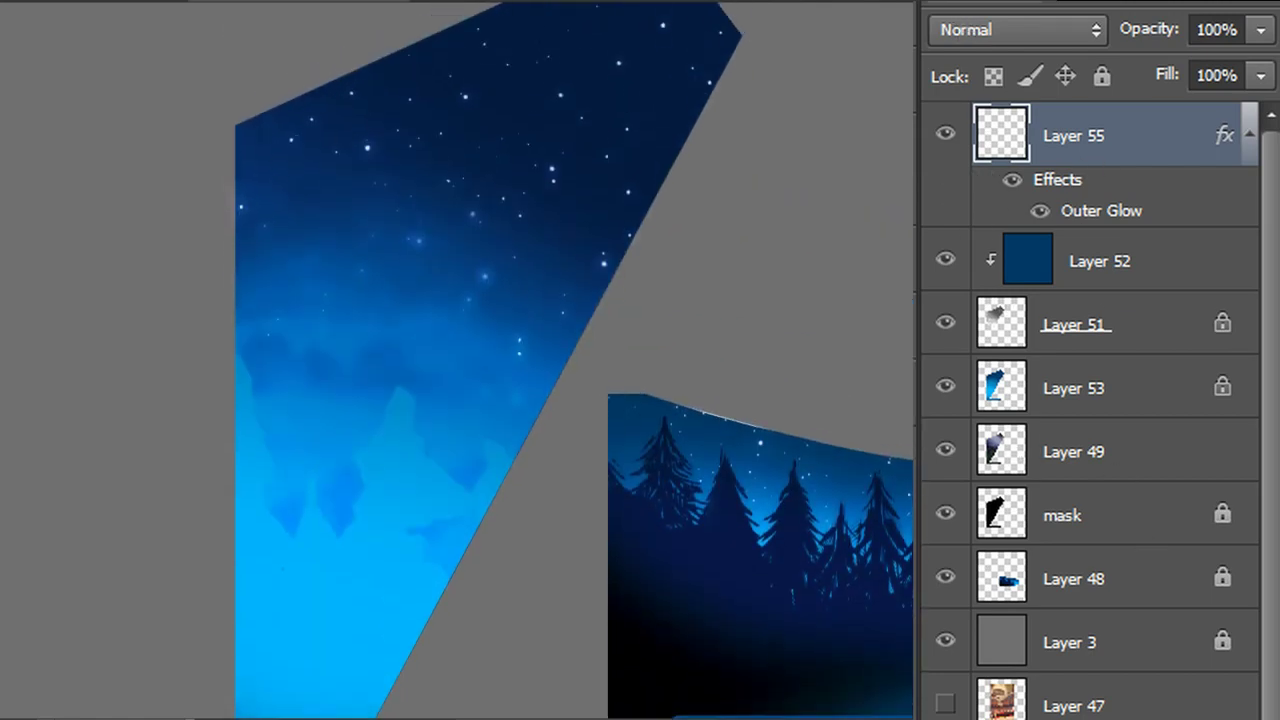
{"action": "left_click", "coordinate": [1055, 402]}
{"action": "left_click", "coordinate": [1088, 160], "text": "shift"}
{"action": "key", "text": "ctrl+e"}
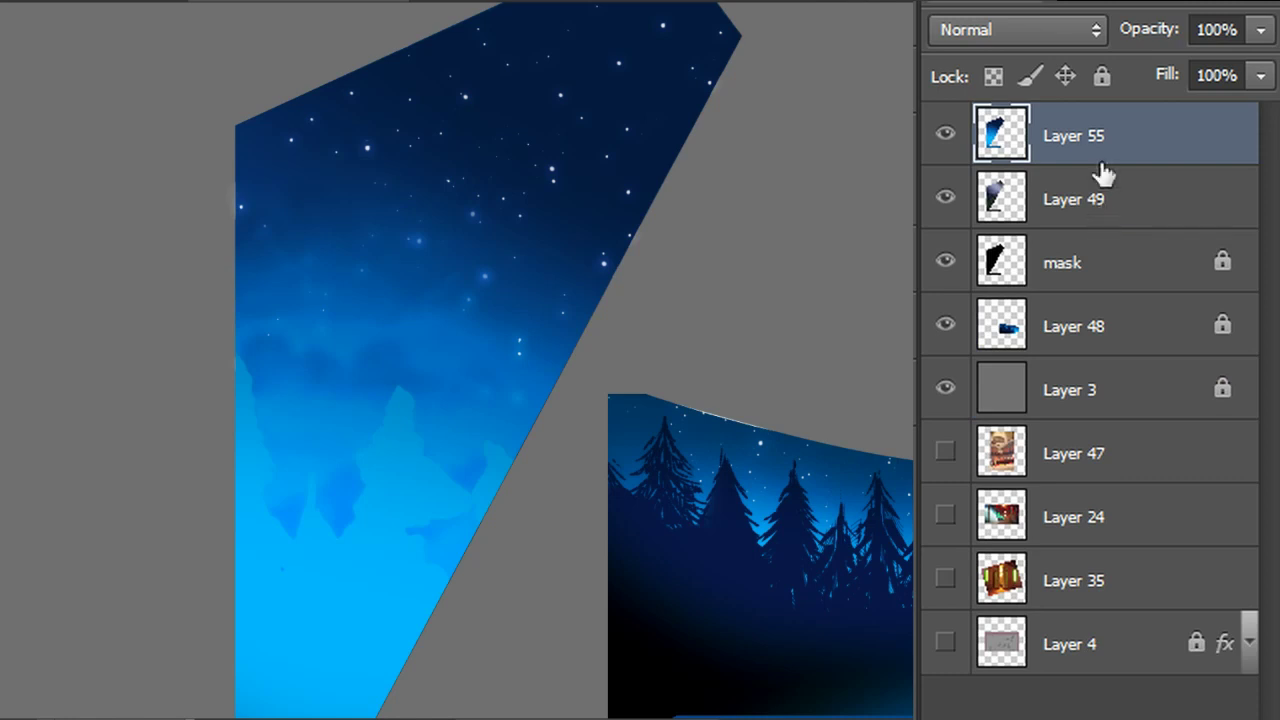
Lock the merged layer and rename it "sky"
{"action": "left_click", "coordinate": [1100, 76]}
{"action": "double_click", "coordinate": [1070, 137]}
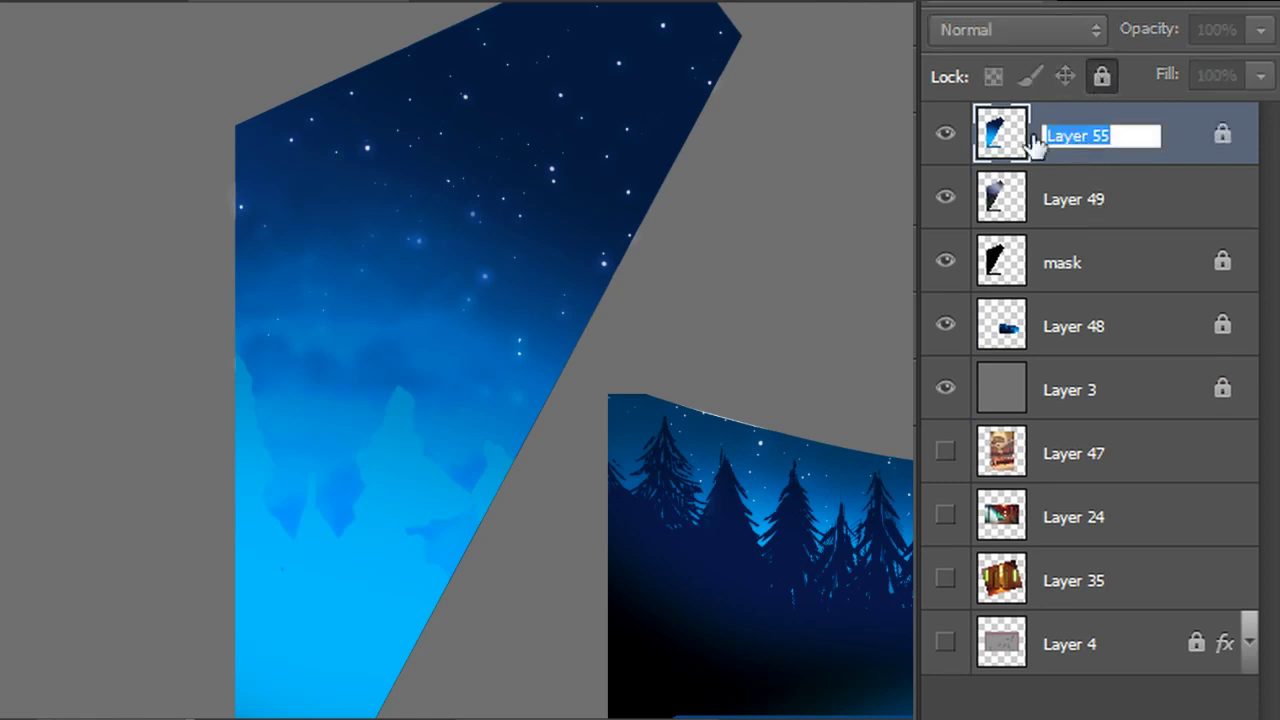
{"action": "type", "text": "sky"}
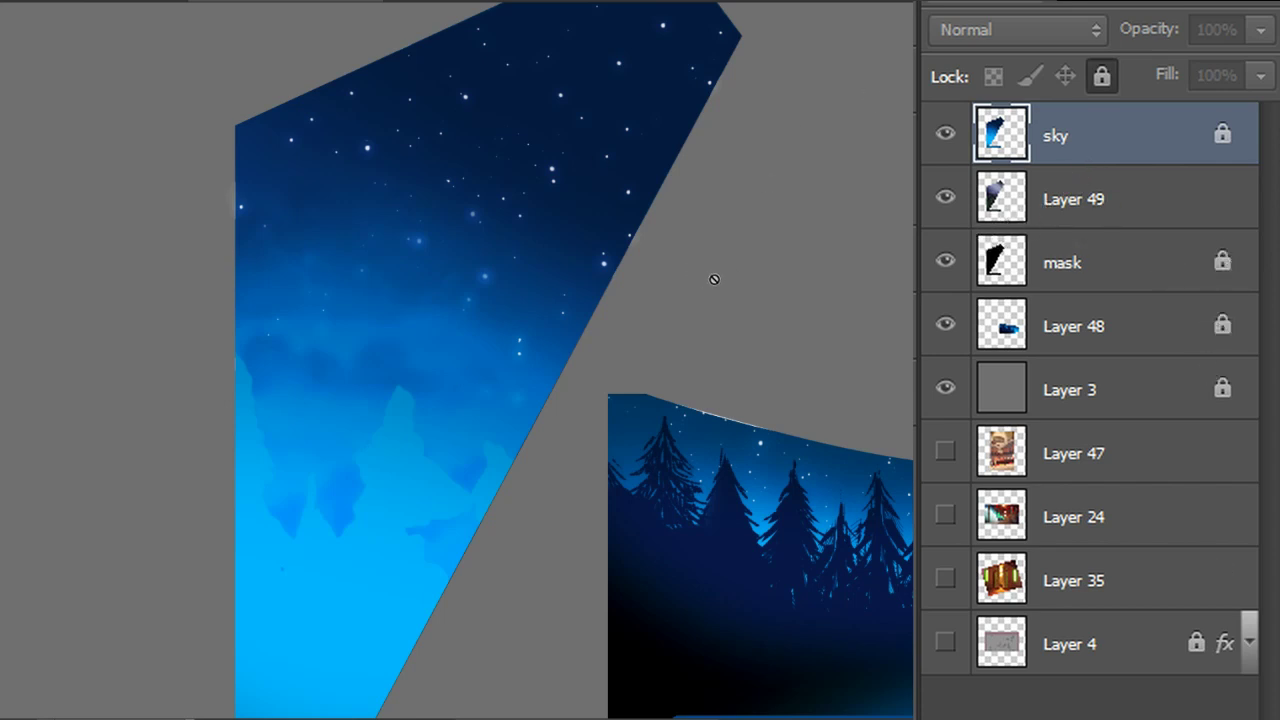
Choose the thin rough-edged stroke brush preset for painting tree silhouettes
{"action": "scroll", "coordinate": [457, 360], "scroll_direction": "down", "scroll_amount": 3}
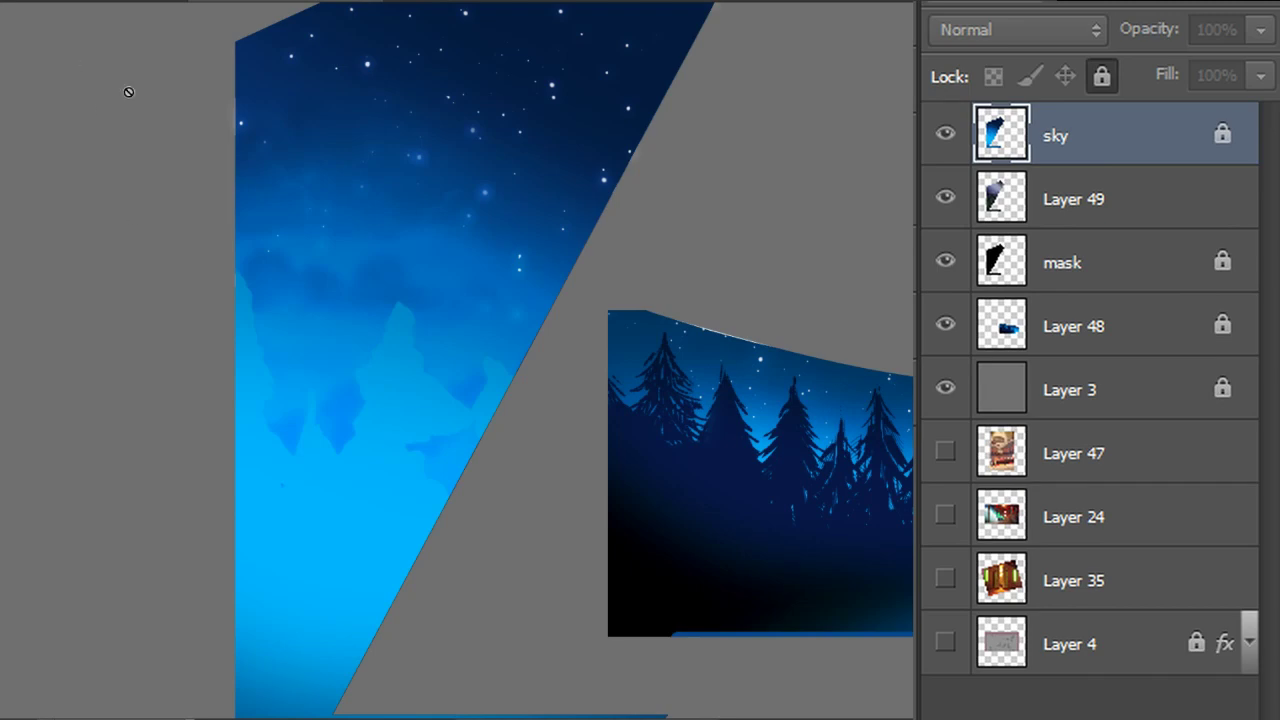
{"action": "left_click", "coordinate": [3, 2]}
{"action": "left_click_drag", "start_coordinate": [140, 194], "coordinate": [167, 421]}
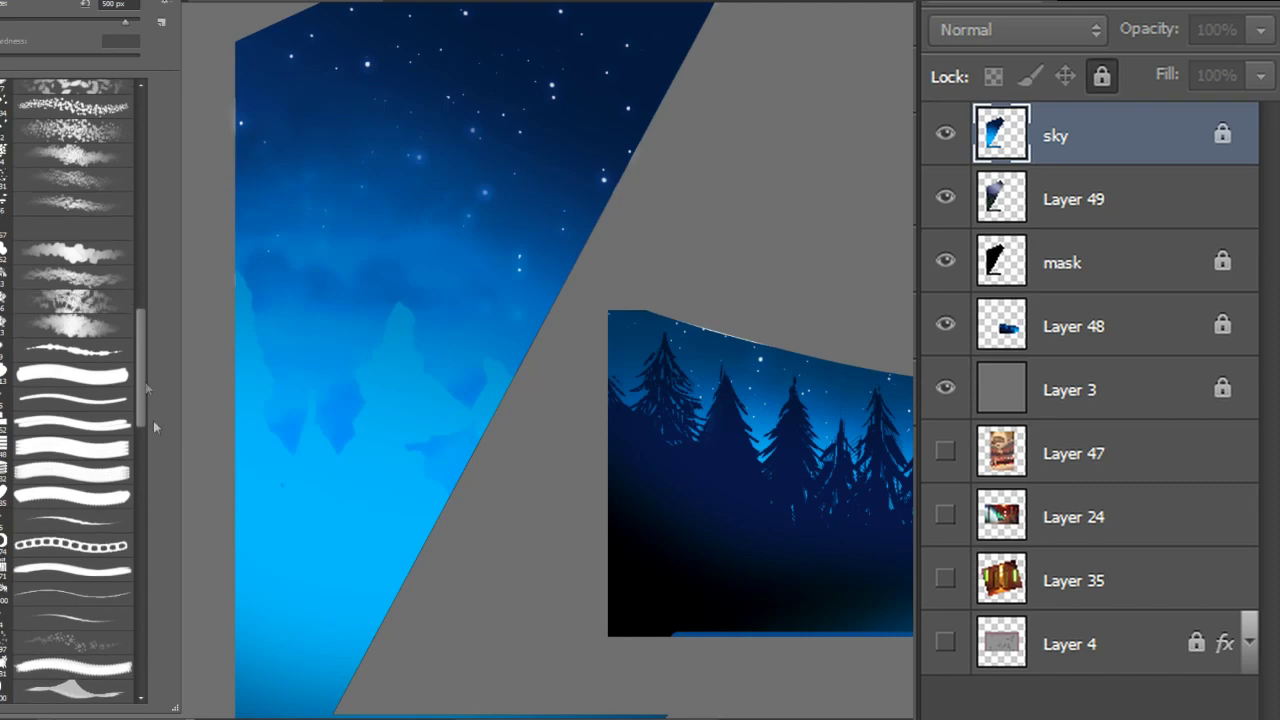
{"action": "left_click", "coordinate": [75, 348]}
Hide the sky layer, lock Layer 49 and add a new empty layer directly above it
{"action": "left_click", "coordinate": [1070, 200]}
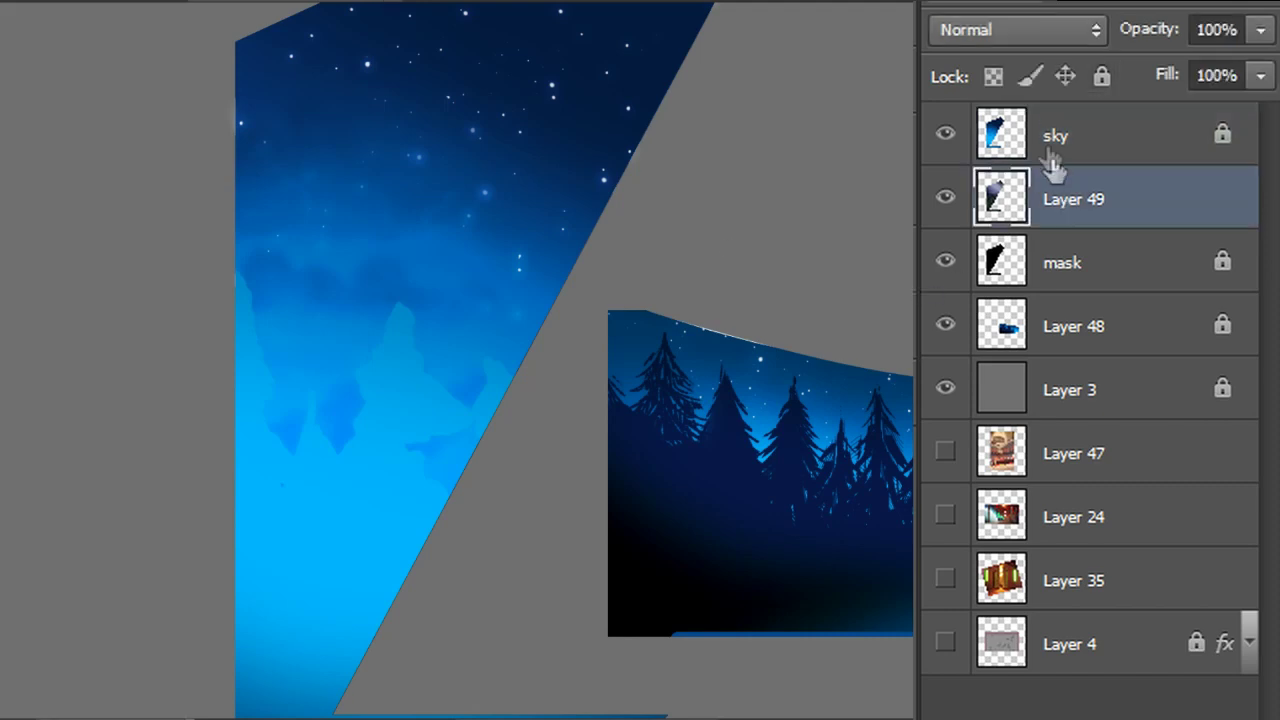
{"action": "left_click", "coordinate": [945, 134]}
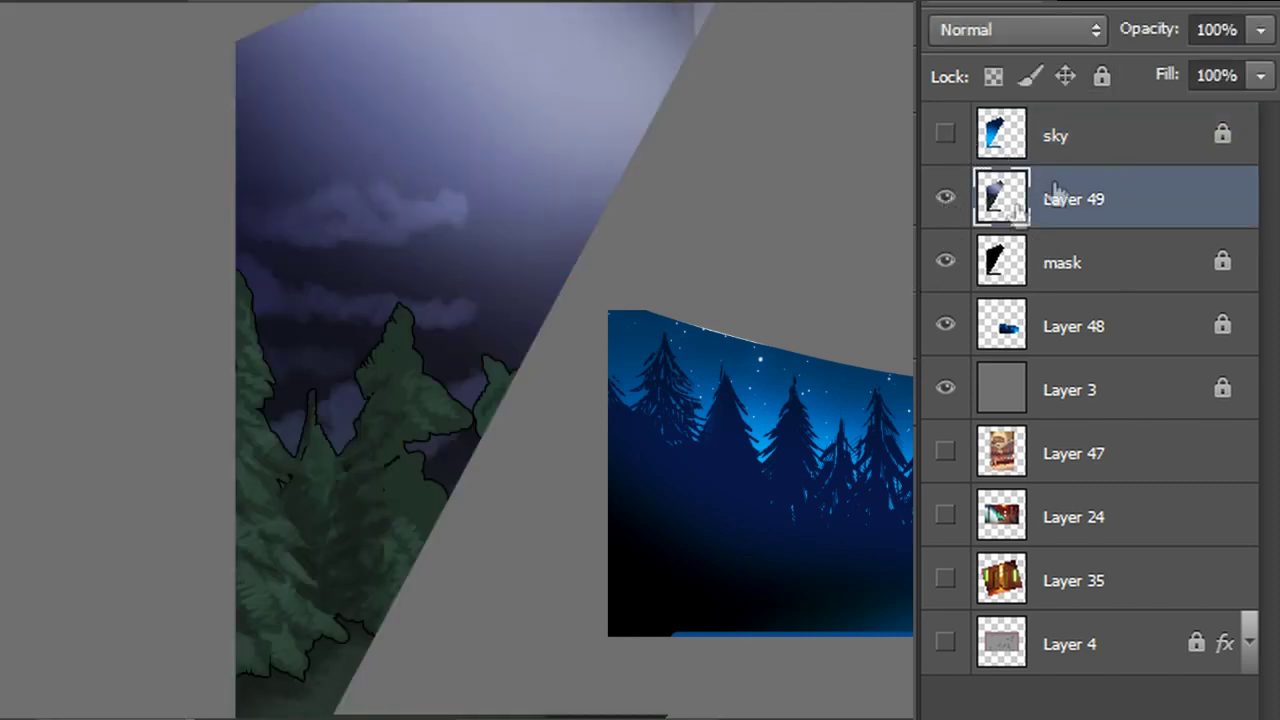
{"action": "left_click", "coordinate": [1216, 717]}
{"action": "left_click", "coordinate": [1090, 275]}
{"action": "left_click", "coordinate": [1102, 76]}
{"action": "key", "text": "alt+bracketright"}
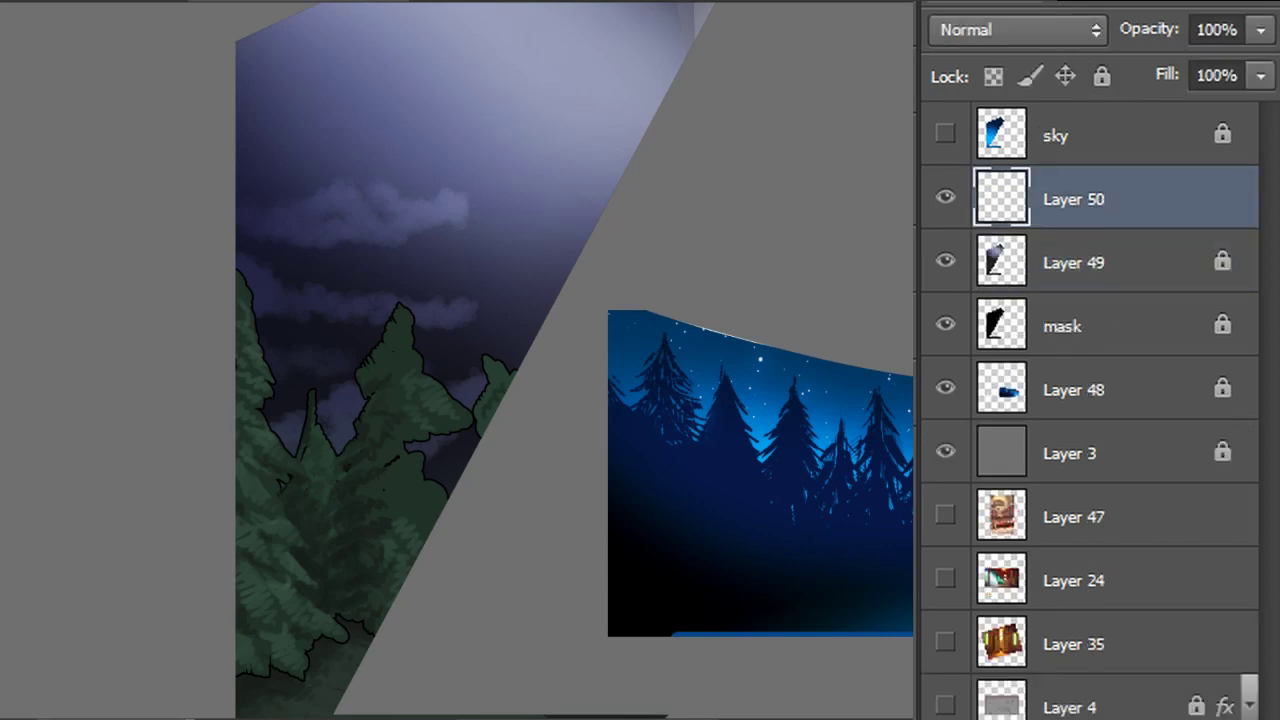
Sketch an orange vertical trunk guide for the central tree and a small branched pine to its left
{"action": "scroll", "coordinate": [575, 360], "scroll_direction": "down", "scroll_amount": 3}
{"action": "left_click_drag", "start_coordinate": [406, 238], "coordinate": [424, 640]}
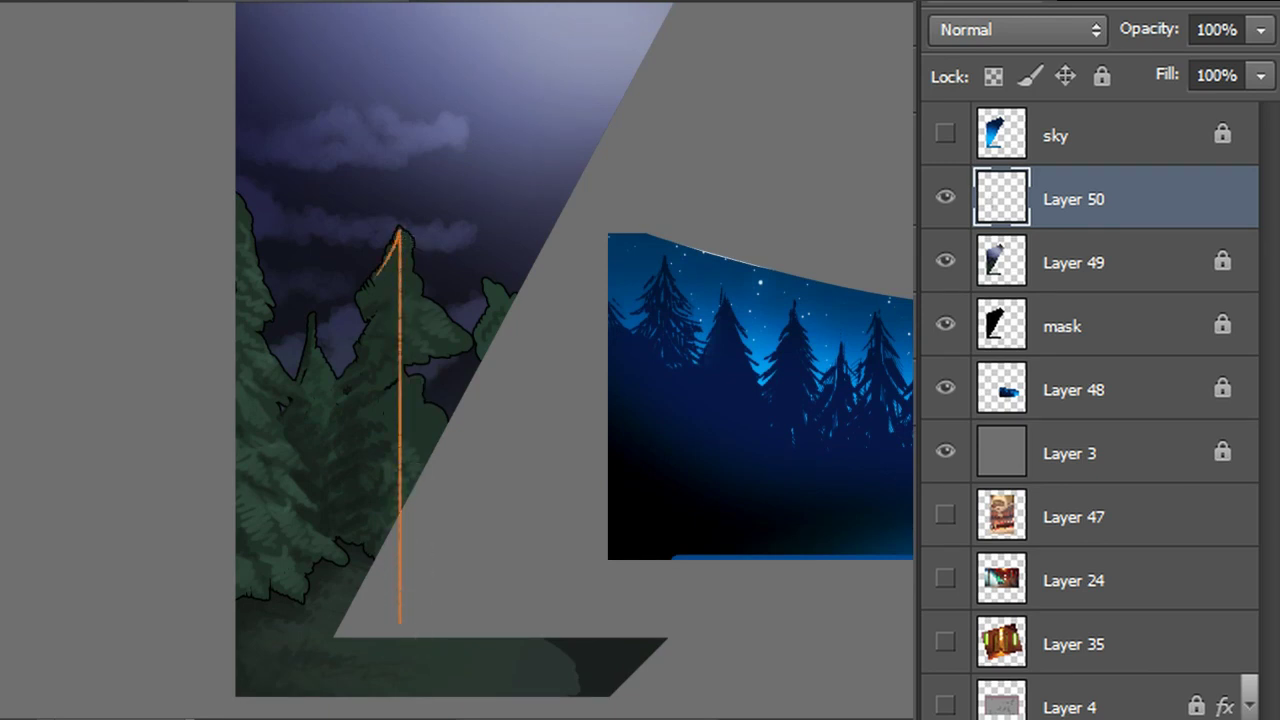
{"action": "left_click_drag", "start_coordinate": [311, 314], "coordinate": [311, 420]}
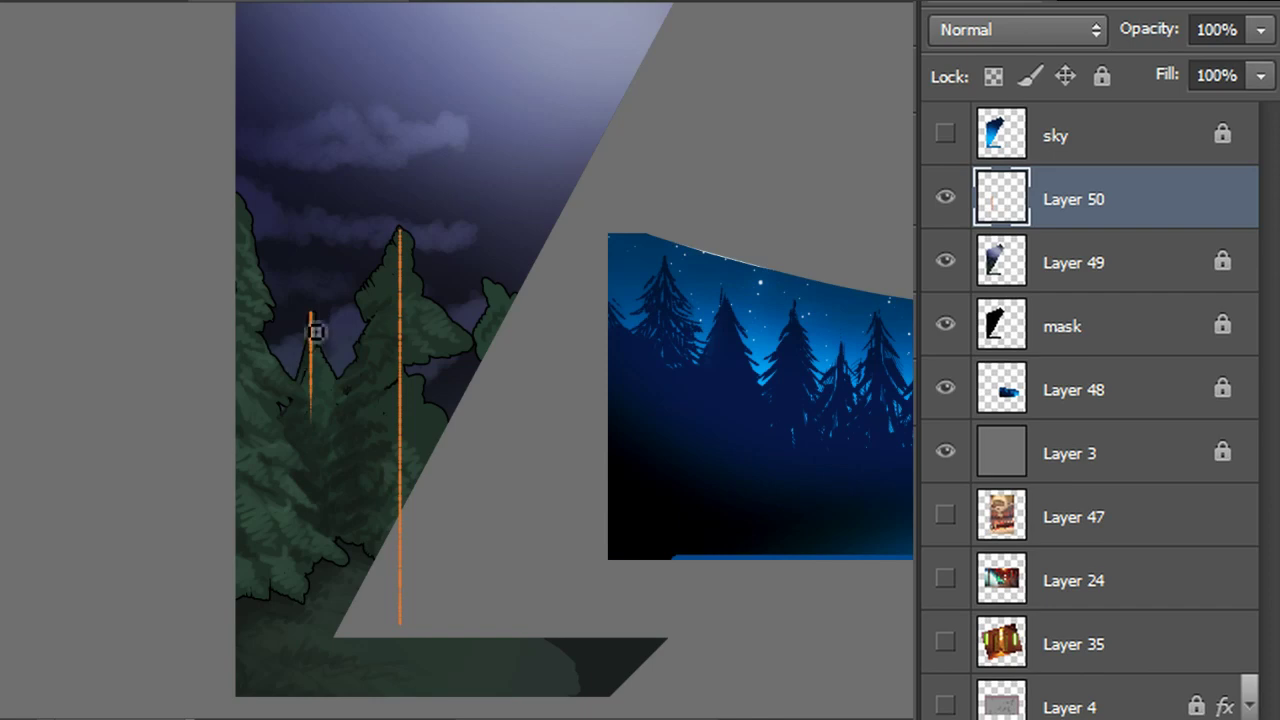
{"action": "mouse_move", "coordinate": [308, 290]}
{"action": "left_mouse_down"}
{"action": "mouse_move", "coordinate": [336, 365]}
{"action": "mouse_move", "coordinate": [328, 357]}
{"action": "mouse_move", "coordinate": [288, 386]}
{"action": "mouse_move", "coordinate": [322, 375]}
{"action": "mouse_move", "coordinate": [279, 406]}
{"action": "left_mouse_up"}
{"action": "mouse_move", "coordinate": [318, 352]}
{"action": "left_mouse_down"}
{"action": "mouse_move", "coordinate": [348, 408]}
{"action": "mouse_move", "coordinate": [281, 429]}
{"action": "mouse_move", "coordinate": [354, 444]}
{"action": "left_mouse_up"}
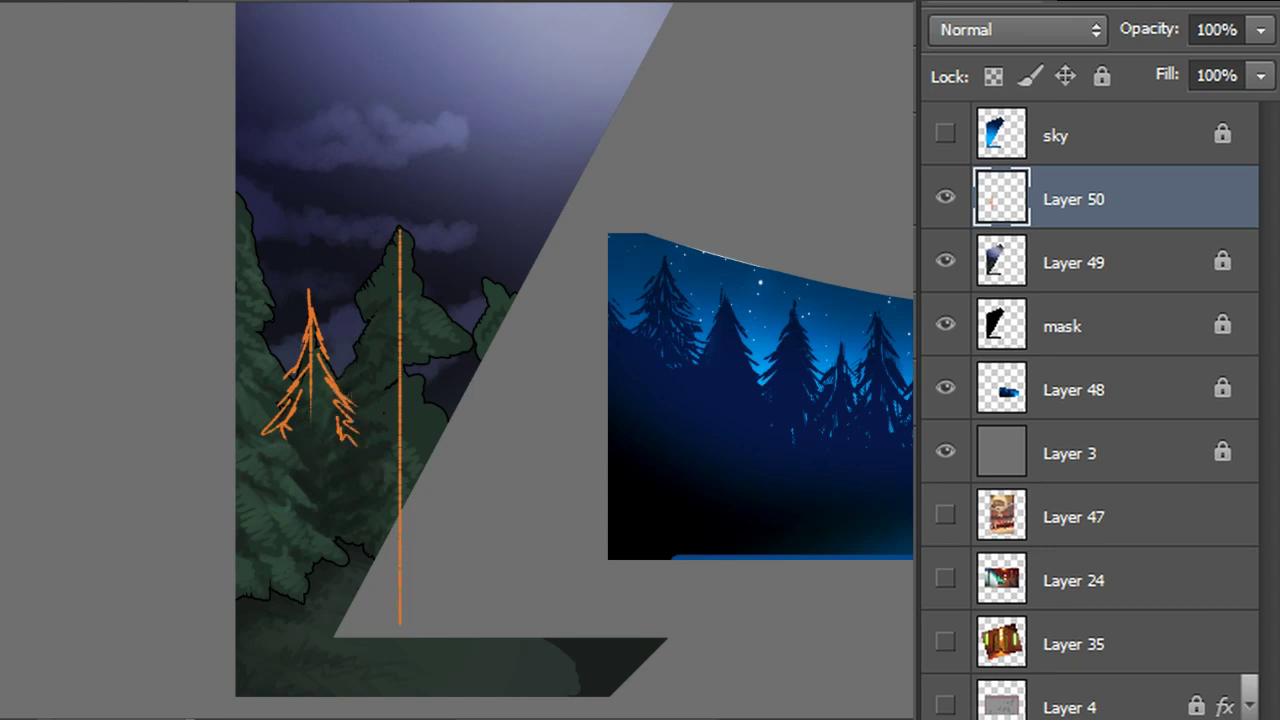
Extend the central pine's tip above the original tree and paint orange branches down its upper left side
{"action": "left_click_drag", "start_coordinate": [401, 190], "coordinate": [401, 604]}
{"action": "key", "text": "ctrl+z"}
{"action": "left_click_drag", "start_coordinate": [401, 194], "coordinate": [401, 389]}
{"action": "mouse_move", "coordinate": [401, 202]}
{"action": "left_mouse_down"}
{"action": "mouse_move", "coordinate": [397, 269]}
{"action": "mouse_move", "coordinate": [368, 294]}
{"action": "mouse_move", "coordinate": [377, 302]}
{"action": "mouse_move", "coordinate": [343, 304]}
{"action": "mouse_move", "coordinate": [368, 322]}
{"action": "mouse_move", "coordinate": [346, 352]}
{"action": "mouse_move", "coordinate": [379, 318]}
{"action": "mouse_move", "coordinate": [335, 384]}
{"action": "mouse_move", "coordinate": [359, 384]}
{"action": "mouse_move", "coordinate": [384, 357]}
{"action": "mouse_move", "coordinate": [332, 434]}
{"action": "left_mouse_up"}
{"action": "left_click_drag", "start_coordinate": [398, 358], "coordinate": [358, 408]}
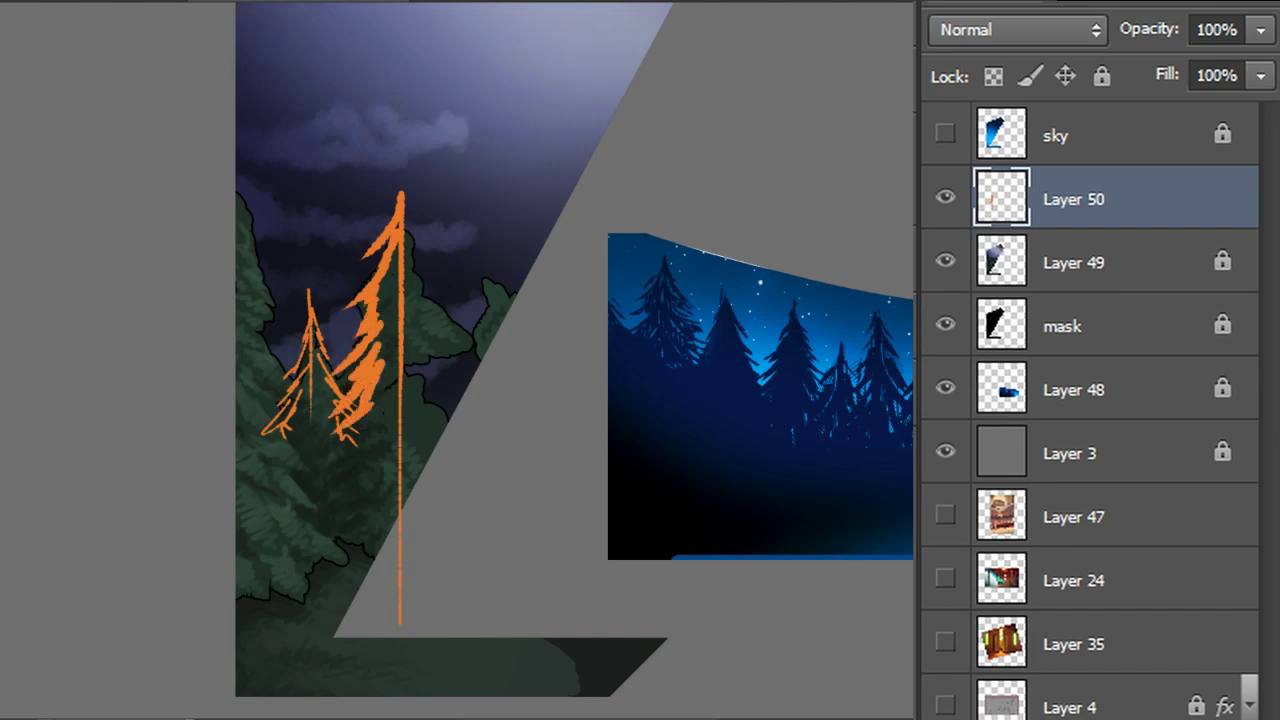
Paint the central pine's foliage down its left side and across its base, and begin branches right of its tip
{"action": "left_click_drag", "start_coordinate": [396, 330], "coordinate": [326, 500]}
{"action": "left_click_drag", "start_coordinate": [356, 420], "coordinate": [292, 520]}
{"action": "mouse_move", "coordinate": [350, 450]}
{"action": "left_mouse_down"}
{"action": "mouse_move", "coordinate": [296, 510]}
{"action": "mouse_move", "coordinate": [312, 522]}
{"action": "left_mouse_up"}
{"action": "mouse_move", "coordinate": [370, 480]}
{"action": "left_mouse_down"}
{"action": "mouse_move", "coordinate": [312, 548]}
{"action": "mouse_move", "coordinate": [330, 570]}
{"action": "left_mouse_up"}
{"action": "mouse_move", "coordinate": [370, 515]}
{"action": "left_mouse_down"}
{"action": "mouse_move", "coordinate": [348, 584]}
{"action": "mouse_move", "coordinate": [362, 572]}
{"action": "mouse_move", "coordinate": [407, 578]}
{"action": "left_mouse_up"}
{"action": "mouse_move", "coordinate": [391, 508]}
{"action": "left_mouse_down"}
{"action": "mouse_move", "coordinate": [420, 573]}
{"action": "mouse_move", "coordinate": [425, 558]}
{"action": "left_mouse_up"}
{"action": "left_click_drag", "start_coordinate": [402, 197], "coordinate": [420, 248]}
{"action": "left_click_drag", "start_coordinate": [406, 214], "coordinate": [430, 264]}
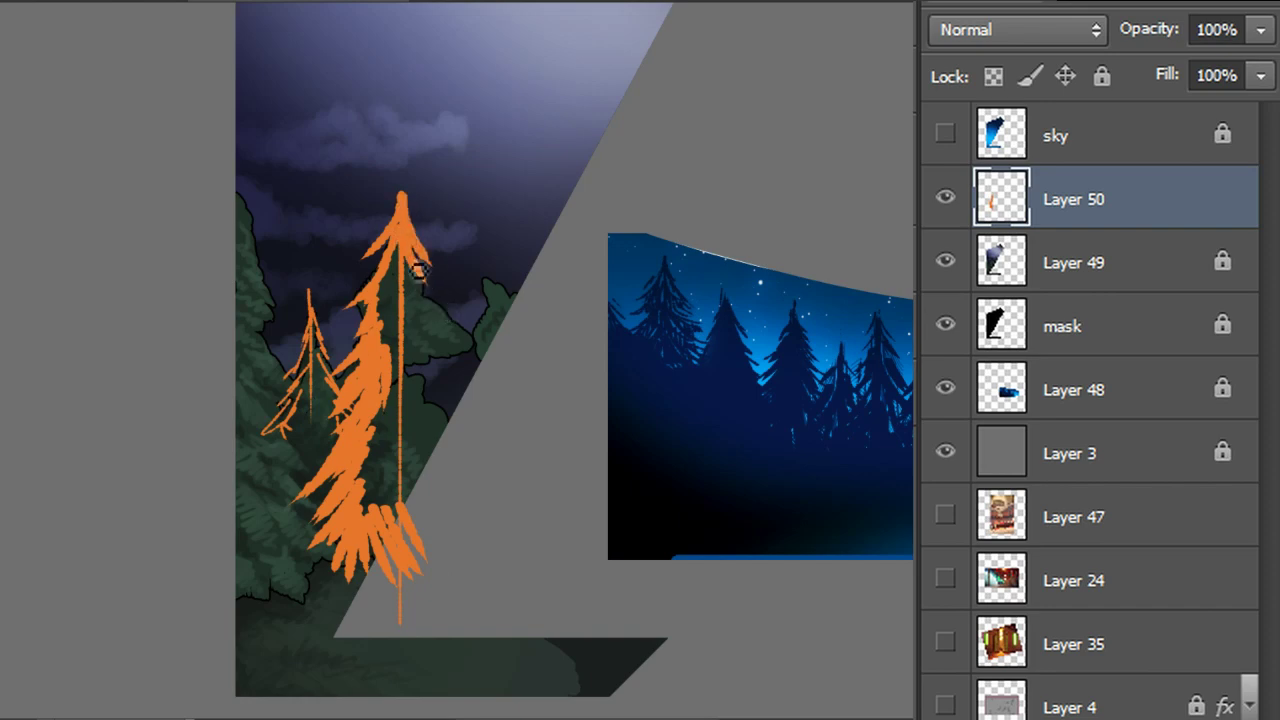
{"action": "mouse_move", "coordinate": [566, 80]}
{"action": "left_mouse_down"}
{"action": "mouse_move", "coordinate": [573, 116]}
{"action": "mouse_move", "coordinate": [566, 80]}
{"action": "mouse_move", "coordinate": [589, 89]}
{"action": "left_mouse_up"}
{"action": "mouse_move", "coordinate": [560, 132]}
{"action": "left_mouse_down"}
{"action": "mouse_move", "coordinate": [503, 203]}
{"action": "mouse_move", "coordinate": [609, 197]}
{"action": "mouse_move", "coordinate": [613, 133]}
{"action": "mouse_move", "coordinate": [668, 168]}
{"action": "left_mouse_up"}
{"action": "mouse_move", "coordinate": [540, 205]}
{"action": "left_mouse_down"}
{"action": "mouse_move", "coordinate": [546, 277]}
{"action": "mouse_move", "coordinate": [634, 220]}
{"action": "mouse_move", "coordinate": [681, 241]}
{"action": "left_mouse_up"}
{"action": "key", "text": "ctrl+alt+z"}
{"action": "key", "text": "ctrl+alt+z"}
{"action": "key", "text": "ctrl+alt+z"}
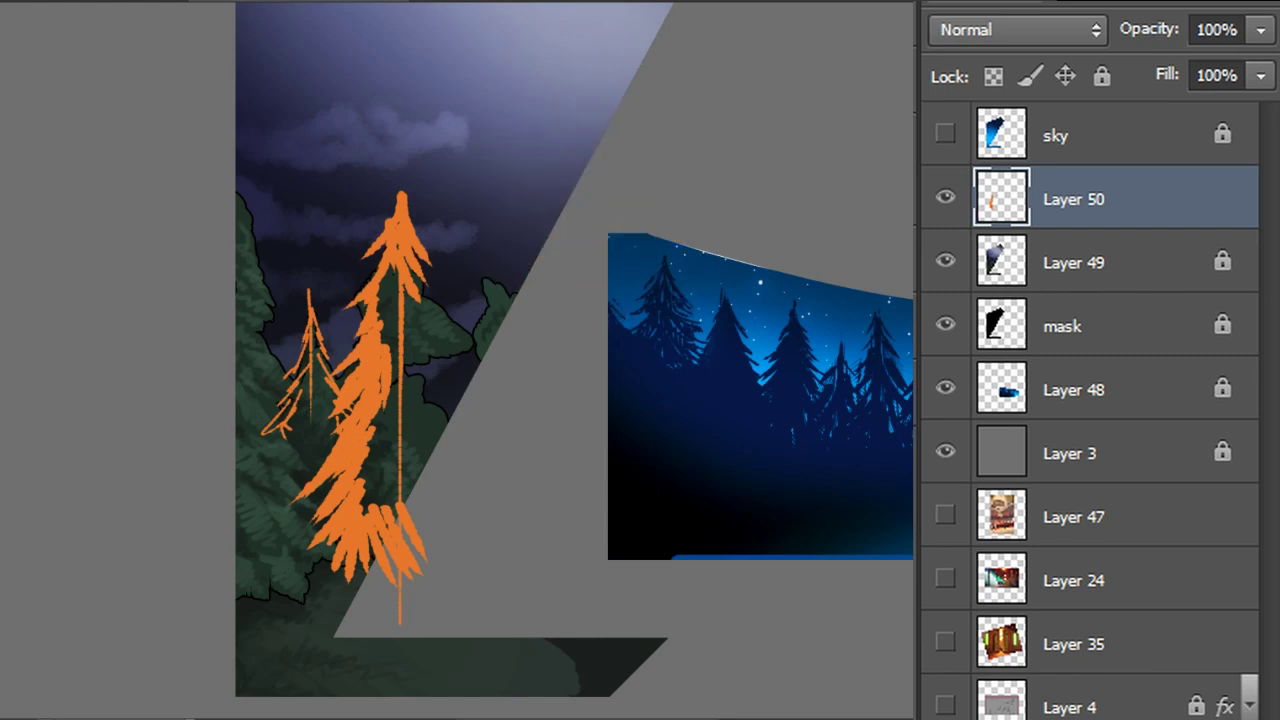
{"action": "key", "text": "ctrl+shift+z"}
{"action": "key", "text": "ctrl+alt+z"}
Paint the right side of the central pine with downward branch strokes and fill its middle solid orange
{"action": "mouse_move", "coordinate": [406, 260]}
{"action": "left_mouse_down"}
{"action": "mouse_move", "coordinate": [455, 312]}
{"action": "mouse_move", "coordinate": [448, 330]}
{"action": "left_mouse_up"}
{"action": "left_click_drag", "start_coordinate": [405, 285], "coordinate": [468, 357]}
{"action": "left_click_drag", "start_coordinate": [403, 271], "coordinate": [384, 328]}
{"action": "left_click_drag", "start_coordinate": [400, 275], "coordinate": [380, 369]}
{"action": "left_click_drag", "start_coordinate": [404, 300], "coordinate": [390, 368]}
{"action": "left_click_drag", "start_coordinate": [412, 315], "coordinate": [440, 411]}
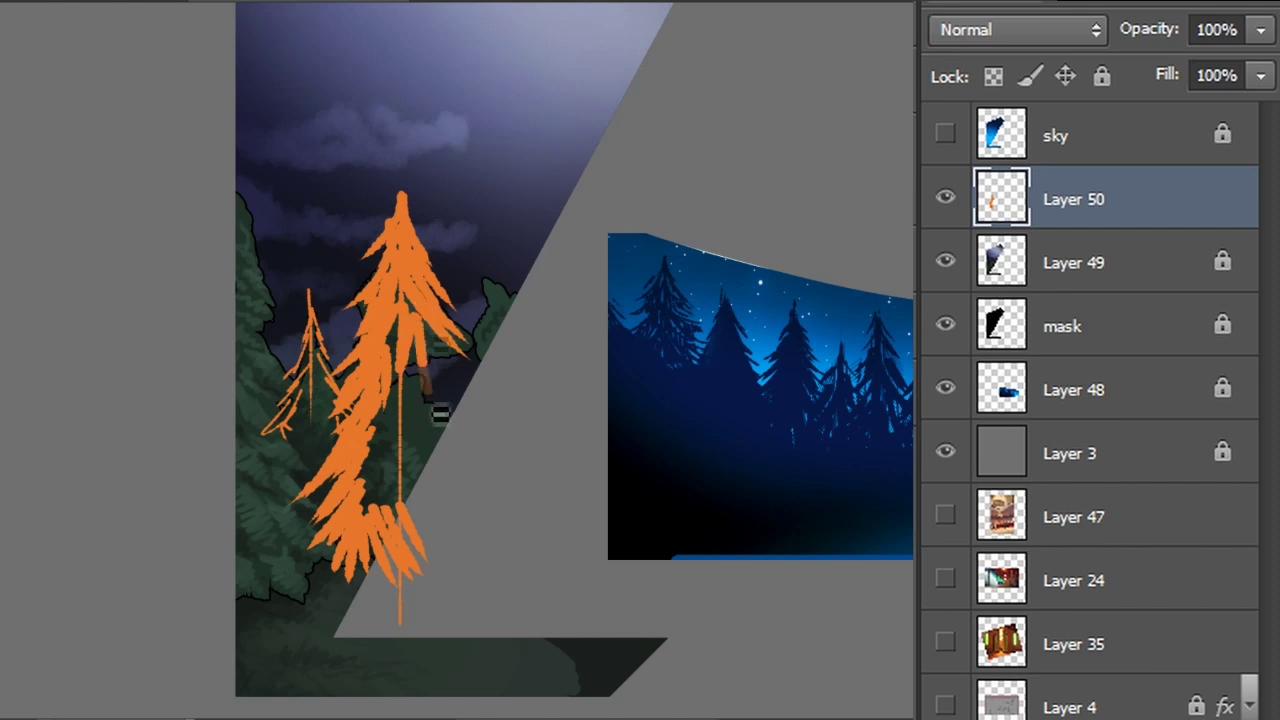
{"action": "left_click_drag", "start_coordinate": [428, 335], "coordinate": [460, 392]}
{"action": "left_click_drag", "start_coordinate": [448, 345], "coordinate": [509, 415]}
{"action": "left_click_drag", "start_coordinate": [409, 302], "coordinate": [414, 360]}
{"action": "mouse_move", "coordinate": [428, 310]}
{"action": "left_mouse_down"}
{"action": "mouse_move", "coordinate": [459, 390]}
{"action": "mouse_move", "coordinate": [424, 342]}
{"action": "left_mouse_up"}
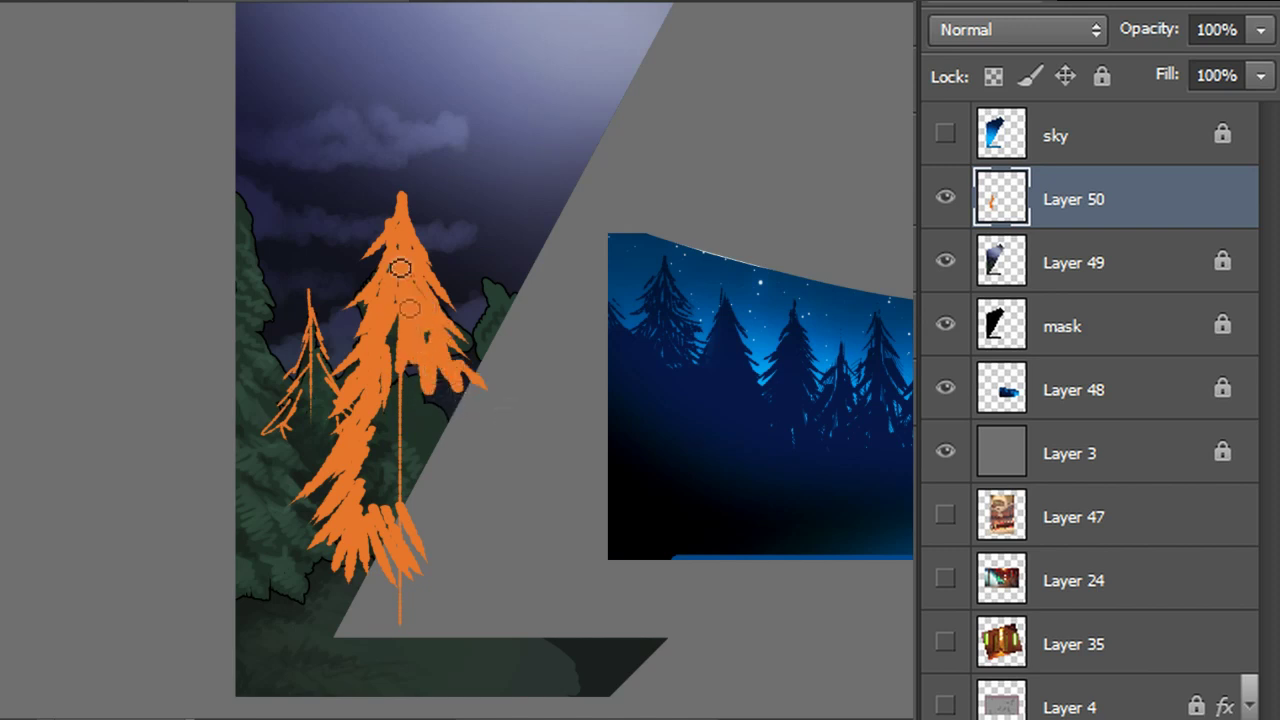
{"action": "mouse_move", "coordinate": [477, 423]}
{"action": "left_mouse_down"}
{"action": "mouse_move", "coordinate": [439, 415]}
{"action": "mouse_move", "coordinate": [407, 437]}
{"action": "mouse_move", "coordinate": [394, 360]}
{"action": "mouse_move", "coordinate": [389, 382]}
{"action": "mouse_move", "coordinate": [397, 312]}
{"action": "left_mouse_up"}
{"action": "mouse_move", "coordinate": [400, 385]}
{"action": "left_mouse_down"}
{"action": "mouse_move", "coordinate": [378, 440]}
{"action": "mouse_move", "coordinate": [440, 420]}
{"action": "mouse_move", "coordinate": [447, 392]}
{"action": "mouse_move", "coordinate": [485, 440]}
{"action": "left_mouse_up"}
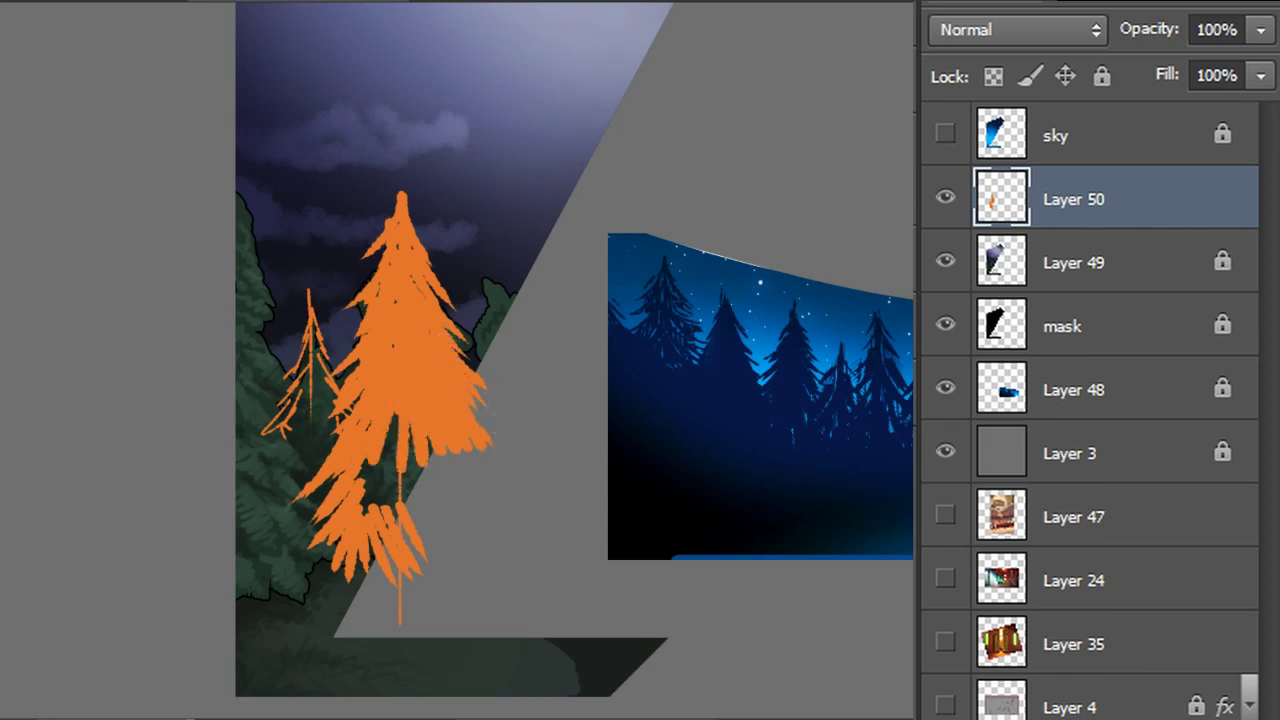
{"action": "mouse_move", "coordinate": [350, 498]}
{"action": "left_mouse_down"}
{"action": "mouse_move", "coordinate": [390, 470]}
{"action": "mouse_move", "coordinate": [435, 490]}
{"action": "mouse_move", "coordinate": [455, 466]}
{"action": "mouse_move", "coordinate": [490, 516]}
{"action": "left_mouse_up"}
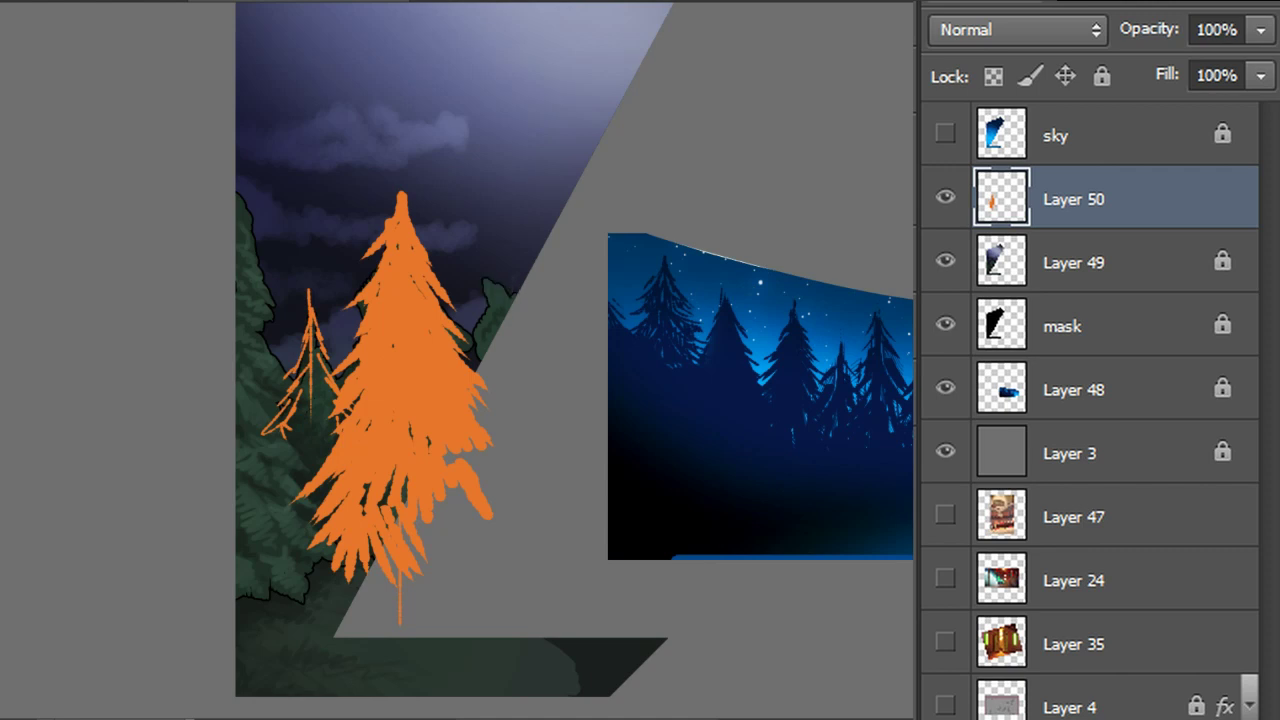
Paint a smaller orange pine at the artwork's slanted right edge and extend the central pine's tip upward
{"action": "left_click_drag", "start_coordinate": [502, 252], "coordinate": [484, 304]}
{"action": "mouse_move", "coordinate": [503, 253]}
{"action": "left_mouse_down"}
{"action": "mouse_move", "coordinate": [550, 331]}
{"action": "mouse_move", "coordinate": [509, 339]}
{"action": "left_mouse_up"}
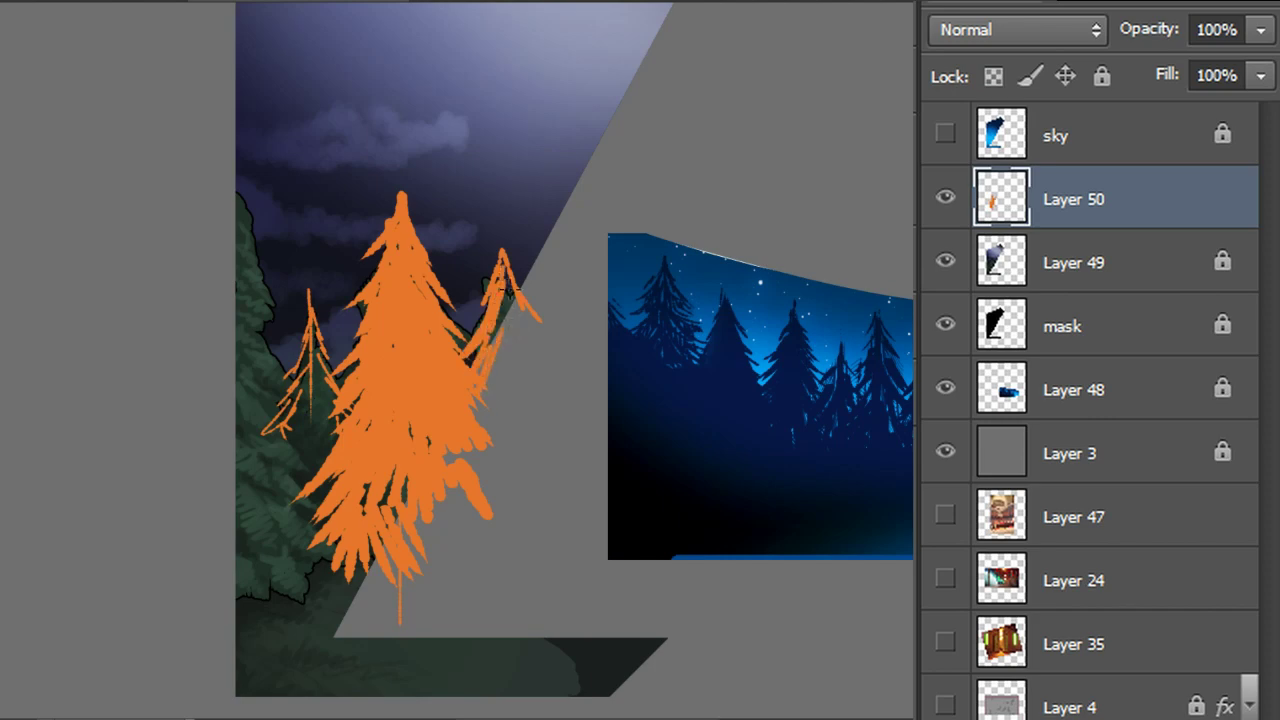
{"action": "left_click_drag", "start_coordinate": [504, 286], "coordinate": [503, 309]}
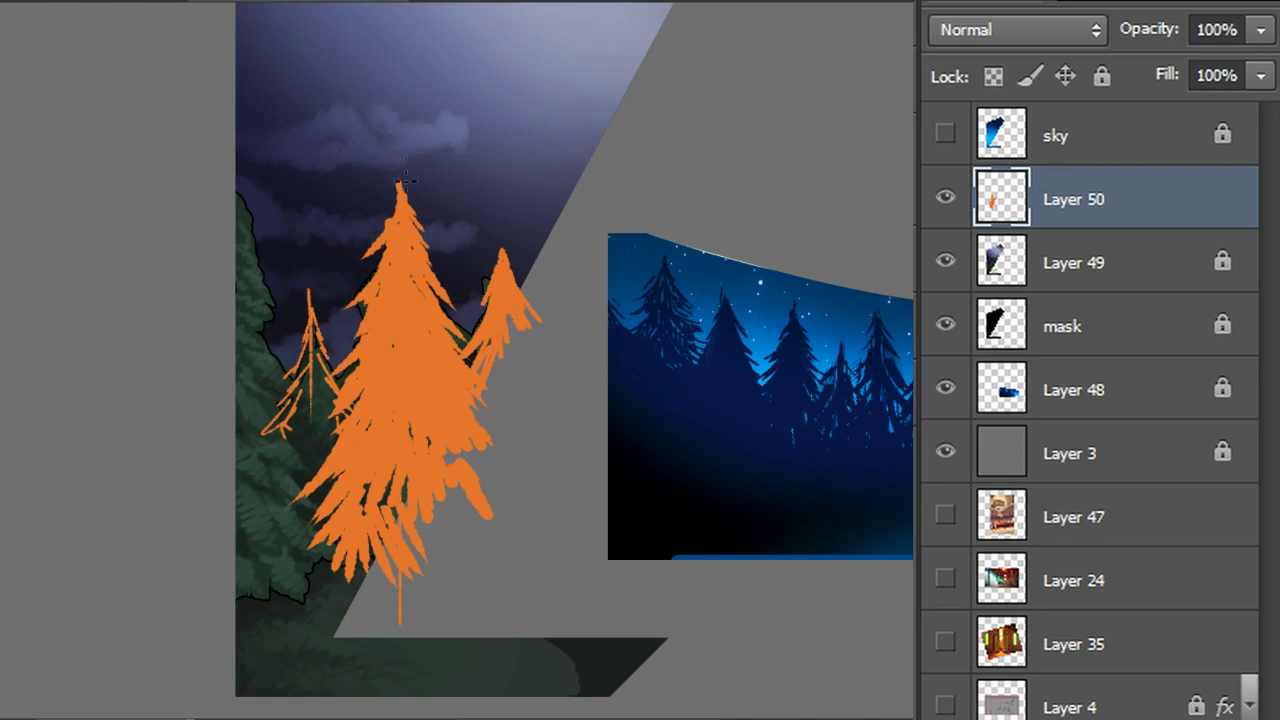
{"action": "left_click_drag", "start_coordinate": [400, 157], "coordinate": [405, 195]}
Paint a tall orange pine along the artwork's left edge and fill the foliage down to the central pine's base
{"action": "mouse_move", "coordinate": [230, 178]}
{"action": "left_mouse_down"}
{"action": "mouse_move", "coordinate": [278, 289]}
{"action": "mouse_move", "coordinate": [243, 253]}
{"action": "mouse_move", "coordinate": [272, 340]}
{"action": "left_mouse_up"}
{"action": "left_click_drag", "start_coordinate": [234, 276], "coordinate": [274, 360]}
{"action": "mouse_move", "coordinate": [228, 292]}
{"action": "left_mouse_down"}
{"action": "mouse_move", "coordinate": [316, 426]}
{"action": "mouse_move", "coordinate": [284, 380]}
{"action": "left_mouse_up"}
{"action": "left_click_drag", "start_coordinate": [234, 318], "coordinate": [262, 366]}
{"action": "mouse_move", "coordinate": [236, 218]}
{"action": "left_mouse_down"}
{"action": "mouse_move", "coordinate": [252, 282]}
{"action": "mouse_move", "coordinate": [236, 193]}
{"action": "left_mouse_up"}
{"action": "mouse_move", "coordinate": [245, 322]}
{"action": "left_mouse_down"}
{"action": "mouse_move", "coordinate": [243, 390]}
{"action": "mouse_move", "coordinate": [223, 403]}
{"action": "mouse_move", "coordinate": [298, 444]}
{"action": "mouse_move", "coordinate": [326, 442]}
{"action": "mouse_move", "coordinate": [252, 351]}
{"action": "mouse_move", "coordinate": [346, 453]}
{"action": "mouse_move", "coordinate": [256, 390]}
{"action": "mouse_move", "coordinate": [245, 492]}
{"action": "mouse_move", "coordinate": [321, 465]}
{"action": "mouse_move", "coordinate": [310, 510]}
{"action": "mouse_move", "coordinate": [244, 486]}
{"action": "mouse_move", "coordinate": [242, 472]}
{"action": "mouse_move", "coordinate": [276, 563]}
{"action": "mouse_move", "coordinate": [361, 554]}
{"action": "mouse_move", "coordinate": [318, 499]}
{"action": "mouse_move", "coordinate": [305, 541]}
{"action": "mouse_move", "coordinate": [281, 526]}
{"action": "mouse_move", "coordinate": [257, 586]}
{"action": "mouse_move", "coordinate": [232, 584]}
{"action": "mouse_move", "coordinate": [262, 500]}
{"action": "mouse_move", "coordinate": [290, 547]}
{"action": "mouse_move", "coordinate": [292, 520]}
{"action": "mouse_move", "coordinate": [325, 583]}
{"action": "mouse_move", "coordinate": [358, 593]}
{"action": "mouse_move", "coordinate": [362, 561]}
{"action": "mouse_move", "coordinate": [338, 494]}
{"action": "left_mouse_up"}
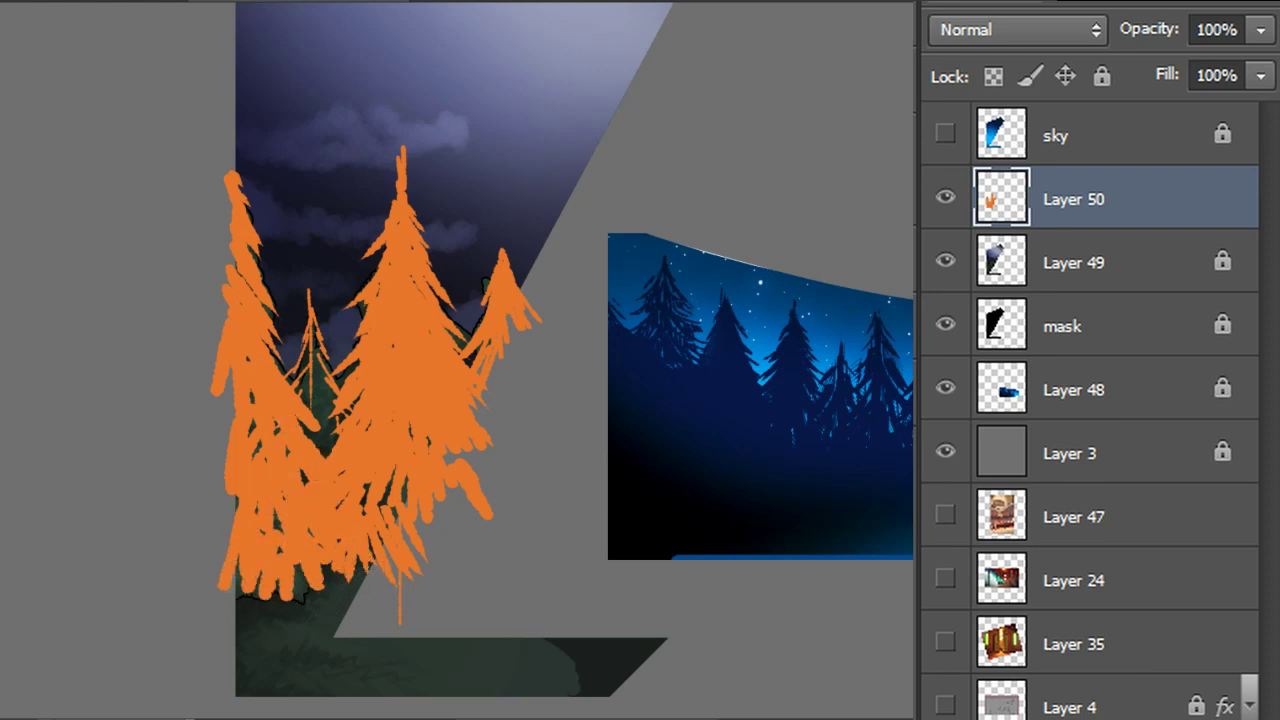
{"action": "mouse_move", "coordinate": [252, 382]}
{"action": "left_mouse_down"}
{"action": "mouse_move", "coordinate": [226, 568]}
{"action": "mouse_move", "coordinate": [277, 523]}
{"action": "mouse_move", "coordinate": [311, 544]}
{"action": "mouse_move", "coordinate": [274, 424]}
{"action": "left_mouse_up"}
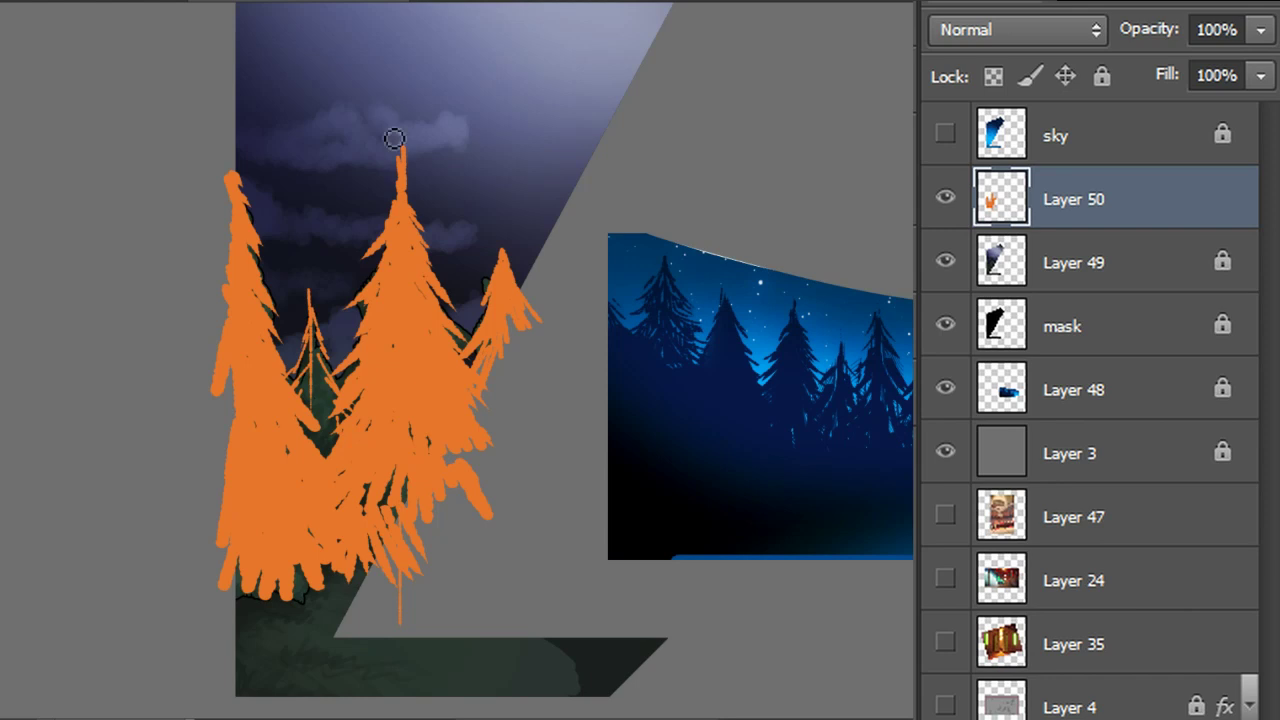
Taper the central pine's tip to a sharp point, fill in the small pine, and load the painted trees as a selection
{"action": "left_click_drag", "start_coordinate": [405, 147], "coordinate": [397, 200]}
{"action": "left_click_drag", "start_coordinate": [402, 148], "coordinate": [422, 215]}
{"action": "key", "text": "ctrl+z"}
{"action": "left_click_drag", "start_coordinate": [416, 151], "coordinate": [422, 212]}
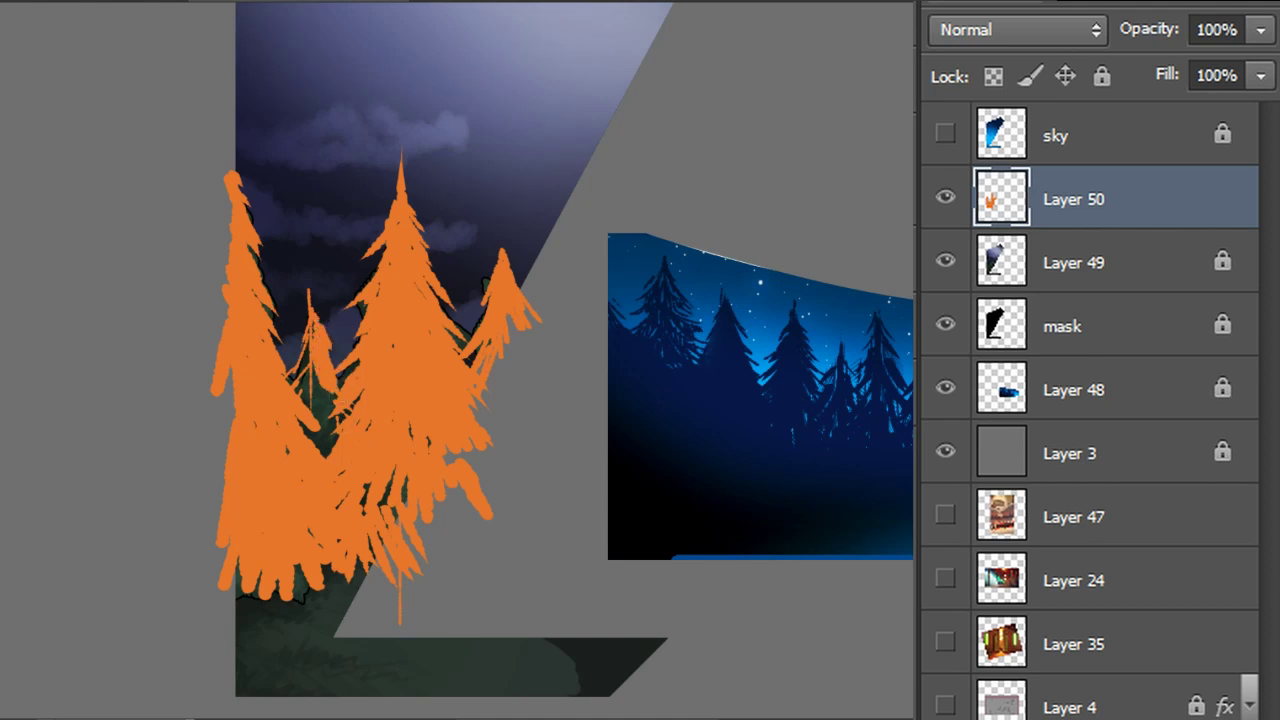
{"action": "left_click", "coordinate": [20, 12]}
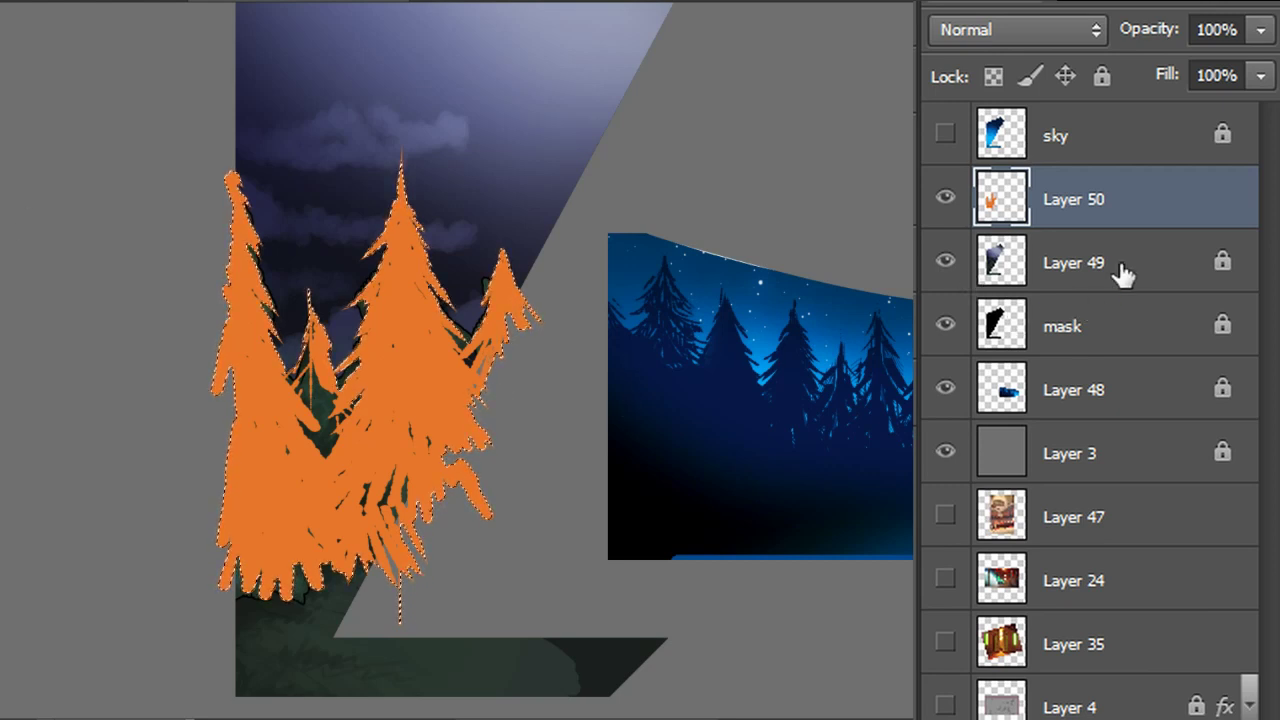
On a new layer, paint solid orange over the lower trees and ground area, and merge it with the tree layer
{"action": "key", "text": "ctrl+shift+alt+n"}
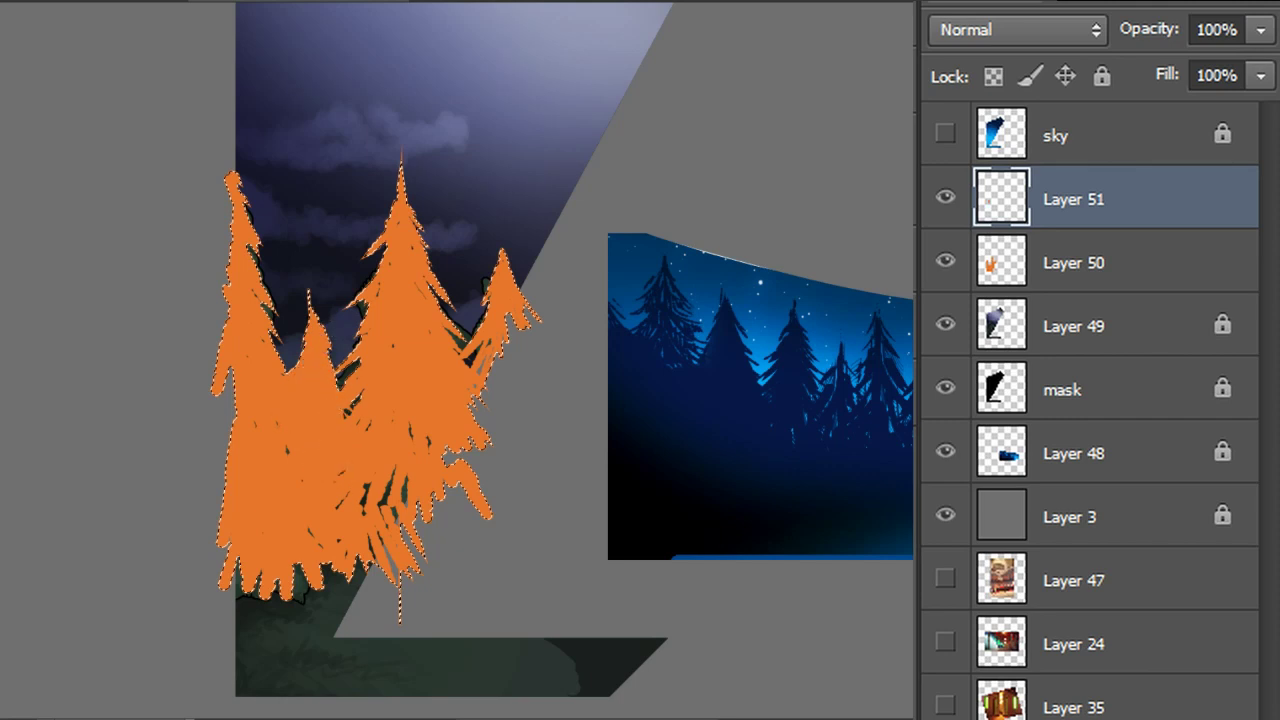
{"action": "key", "text": "ctrl+d"}
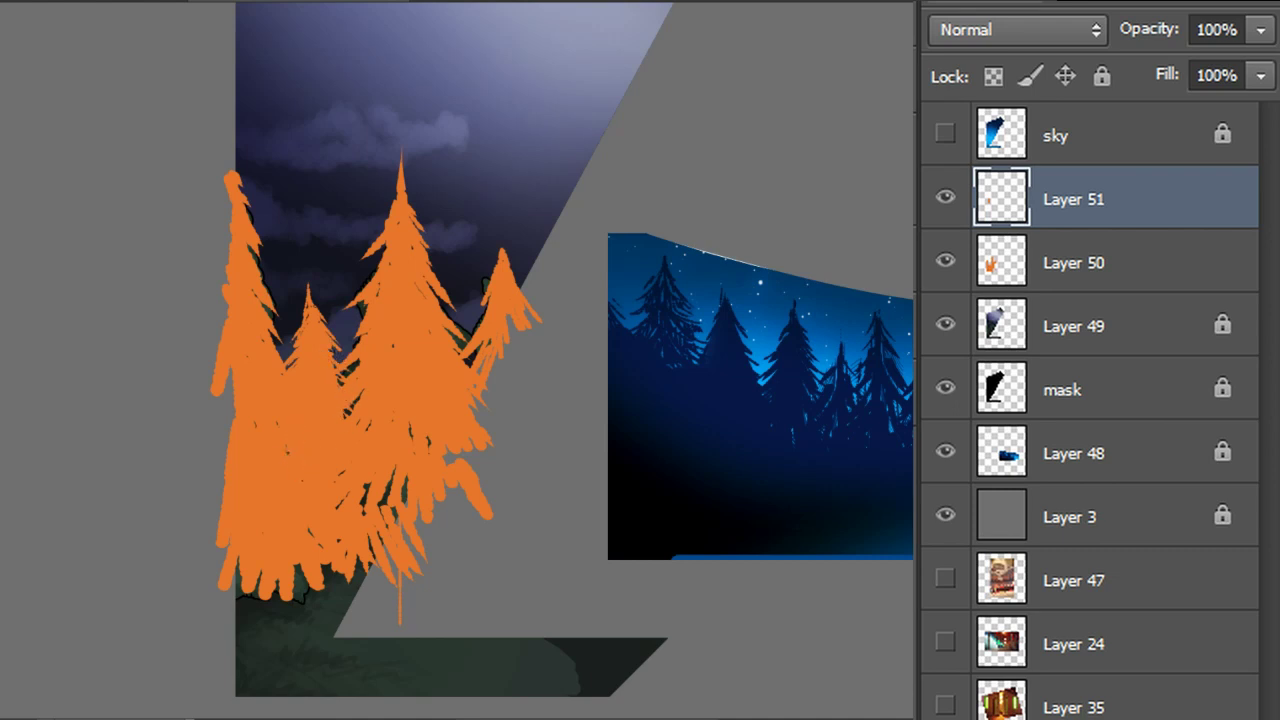
{"action": "mouse_move", "coordinate": [388, 530]}
{"action": "left_mouse_down"}
{"action": "mouse_move", "coordinate": [440, 505]}
{"action": "mouse_move", "coordinate": [405, 515]}
{"action": "mouse_move", "coordinate": [415, 565]}
{"action": "mouse_move", "coordinate": [310, 590]}
{"action": "mouse_move", "coordinate": [335, 559]}
{"action": "mouse_move", "coordinate": [280, 680]}
{"action": "mouse_move", "coordinate": [440, 700]}
{"action": "mouse_move", "coordinate": [560, 650]}
{"action": "mouse_move", "coordinate": [404, 597]}
{"action": "mouse_move", "coordinate": [580, 592]}
{"action": "left_mouse_up"}
{"action": "key", "text": "ctrl+z"}
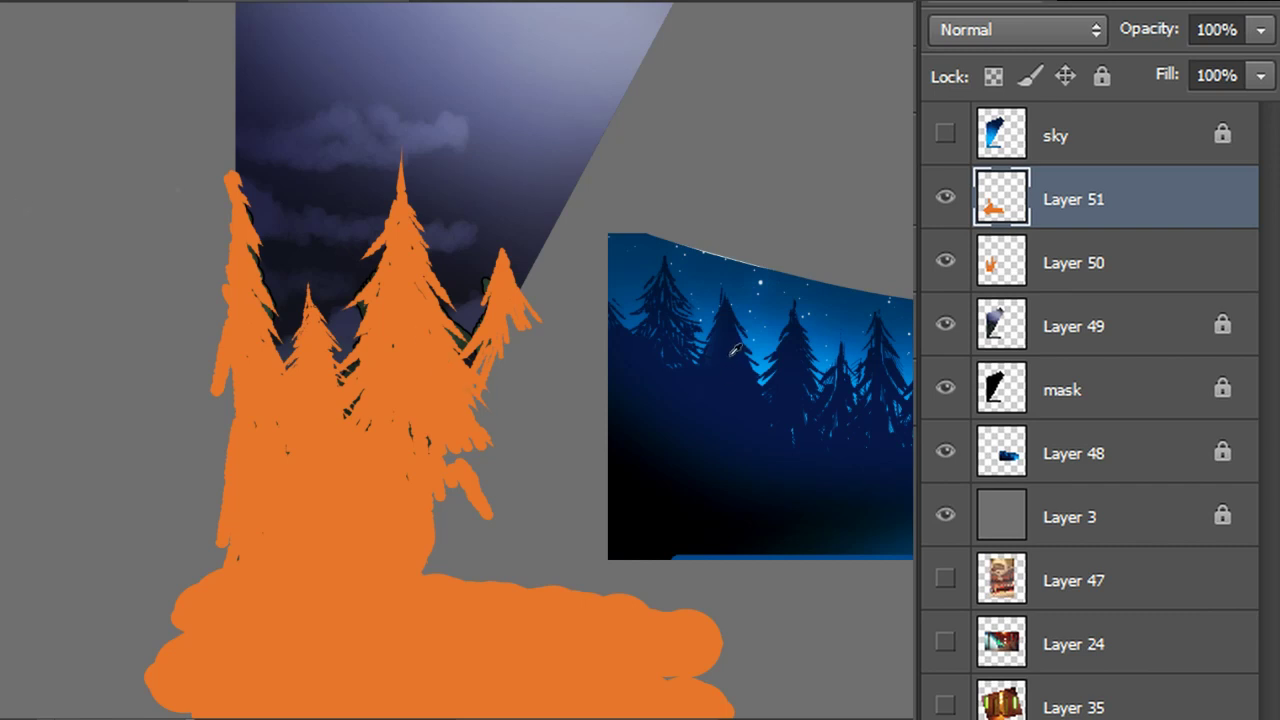
{"action": "left_click", "coordinate": [1050, 270], "text": "shift"}
{"action": "key", "text": "ctrl+e"}
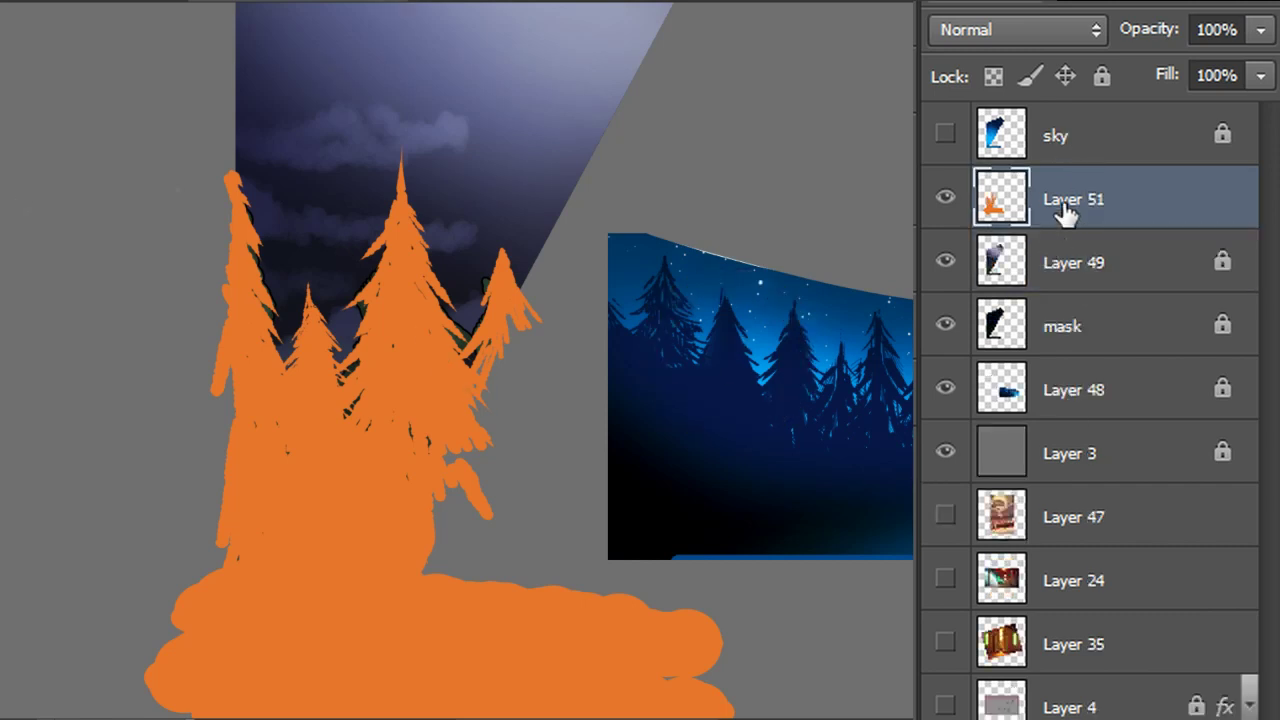
Lock the merged tree layer's transparent pixels and fill the silhouettes with the reference's dark navy blue
{"action": "left_click", "coordinate": [995, 78]}
{"action": "key", "text": "shift+F5"}
{"action": "key", "text": "Return"}
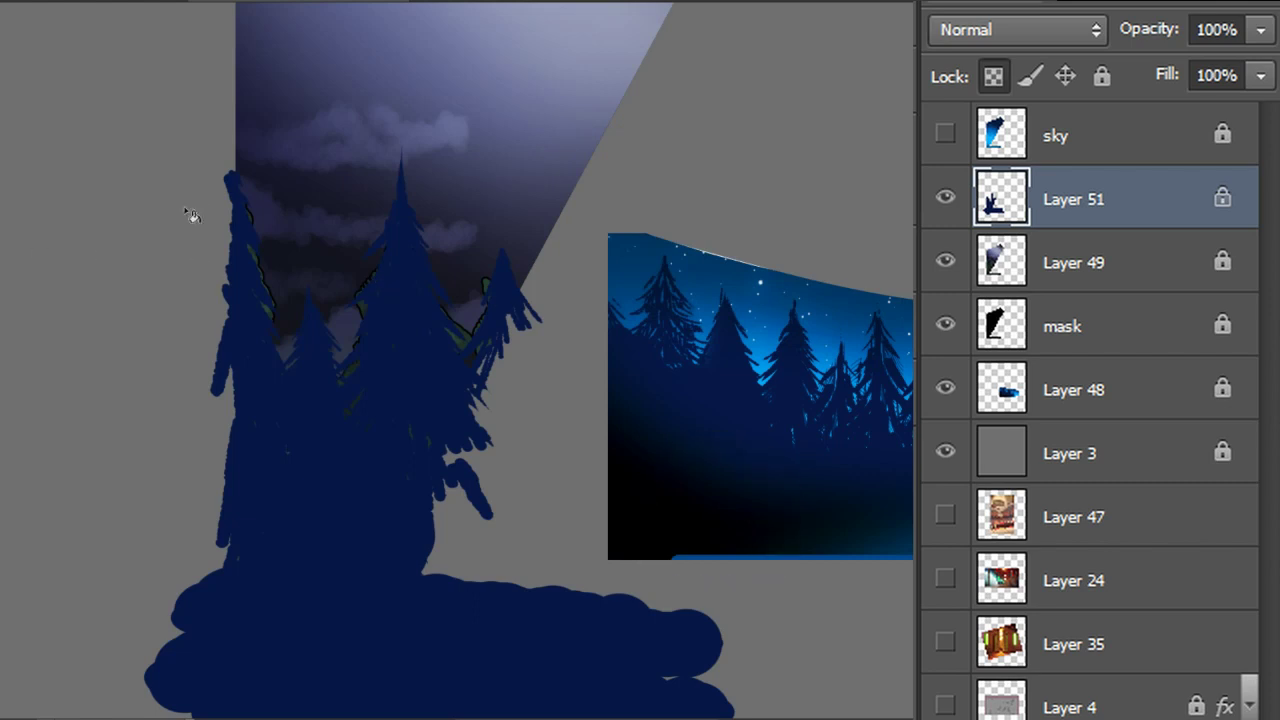
Move the tree silhouette layer above the sky layer and make the sky visible
{"action": "left_click", "coordinate": [12, 2]}
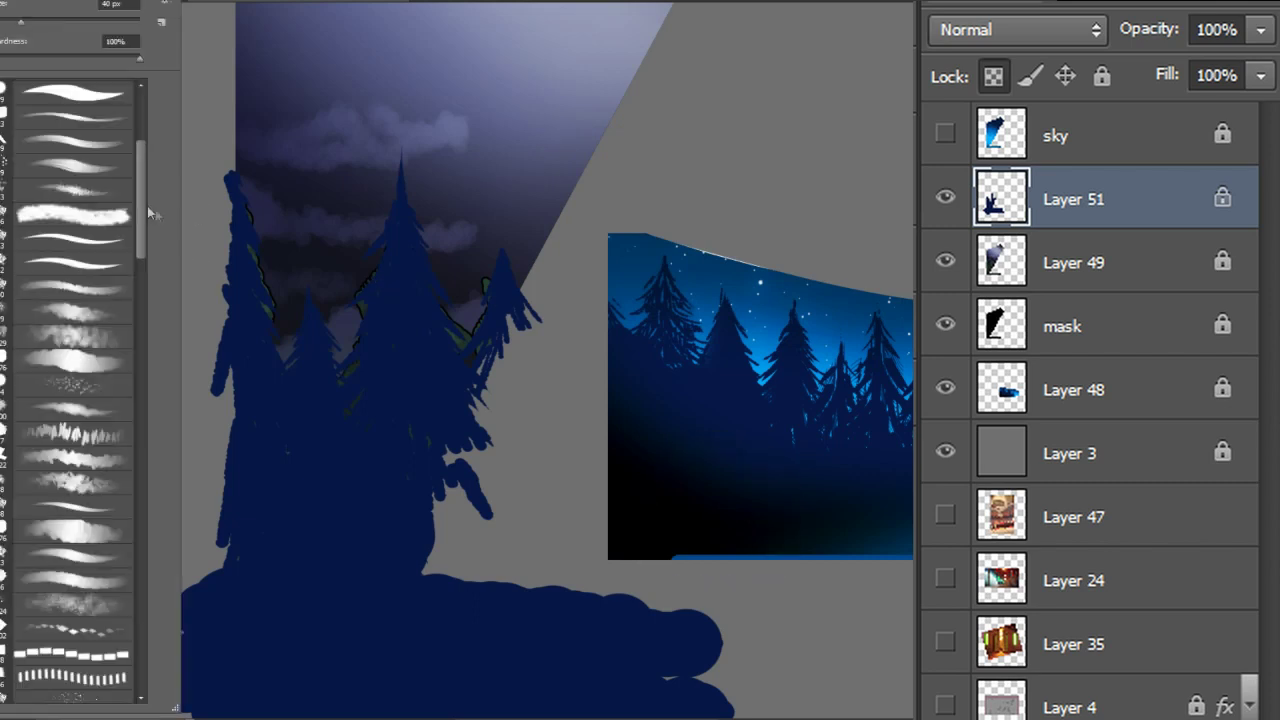
{"action": "left_click_drag", "start_coordinate": [1126, 222], "coordinate": [1068, 110]}
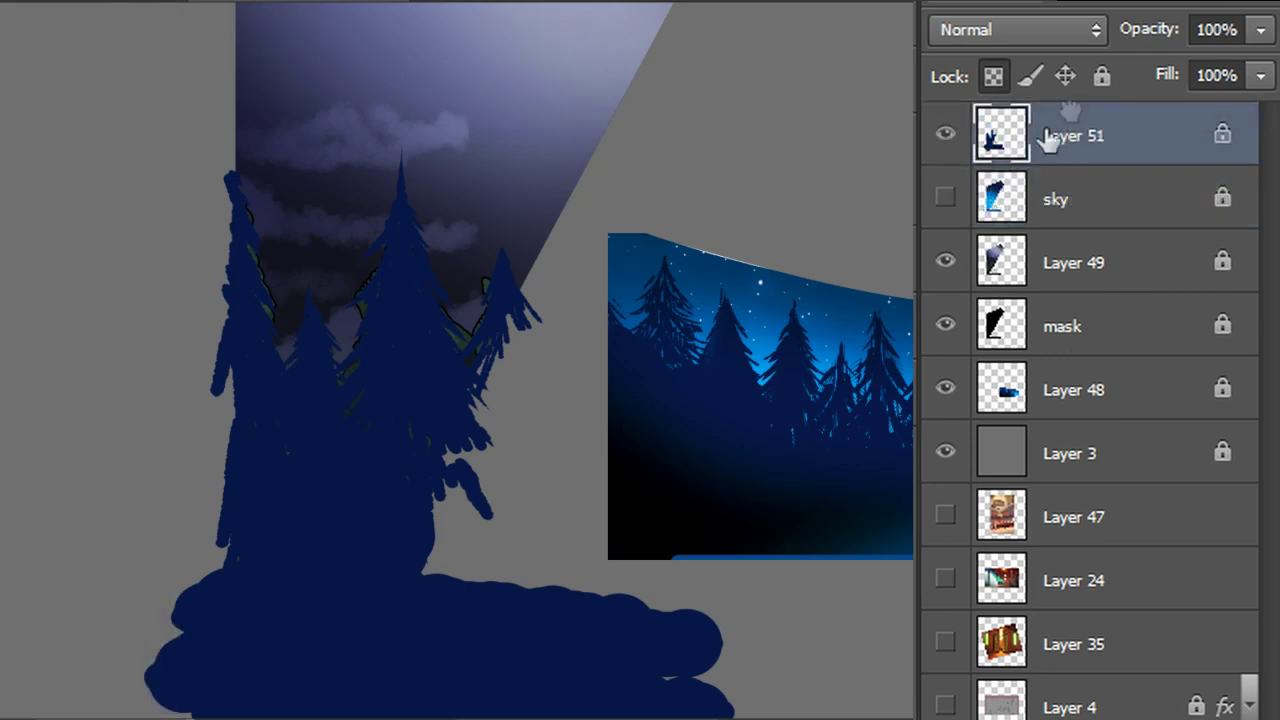
{"action": "left_click", "coordinate": [945, 198]}
Paint the ground black and fade the lower trees softly from navy into black
{"action": "scroll", "coordinate": [530, 360], "scroll_direction": "down", "scroll_amount": 3}
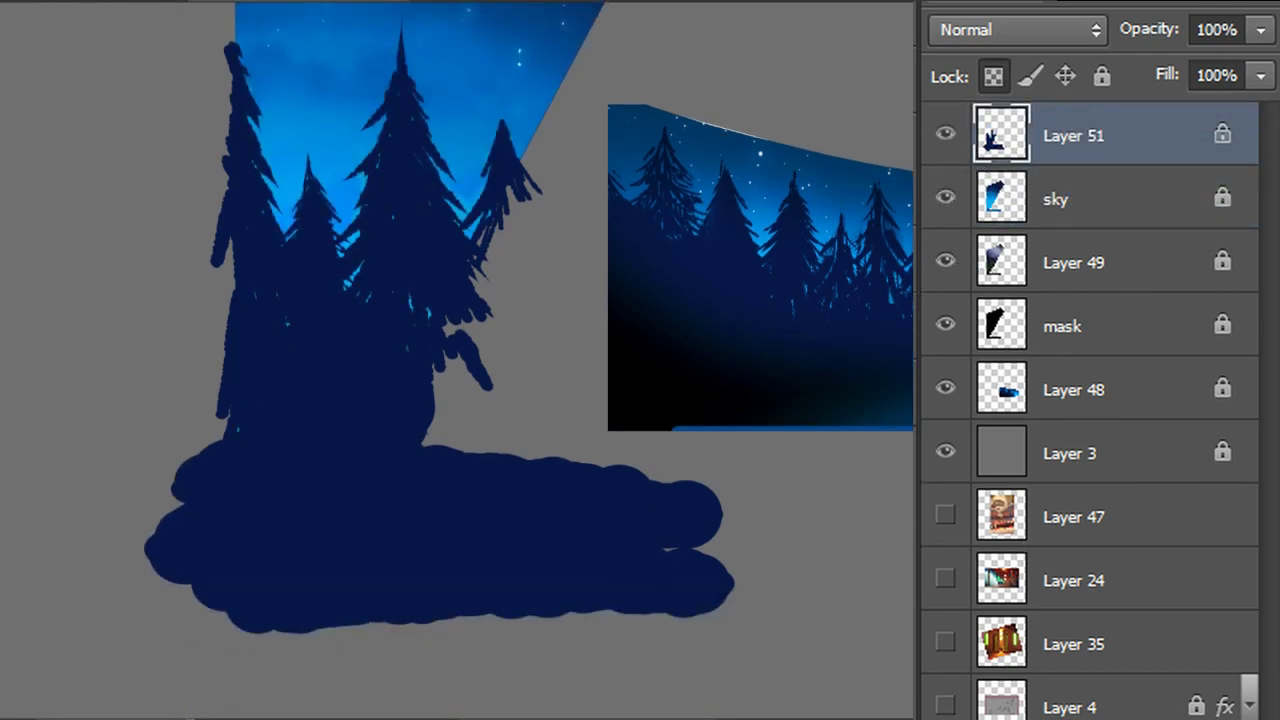
{"action": "left_click_drag", "start_coordinate": [770, 556], "coordinate": [195, 550]}
{"action": "left_click_drag", "start_coordinate": [235, 430], "coordinate": [425, 440]}
{"action": "scroll", "coordinate": [530, 360], "scroll_direction": "up", "scroll_amount": 3}
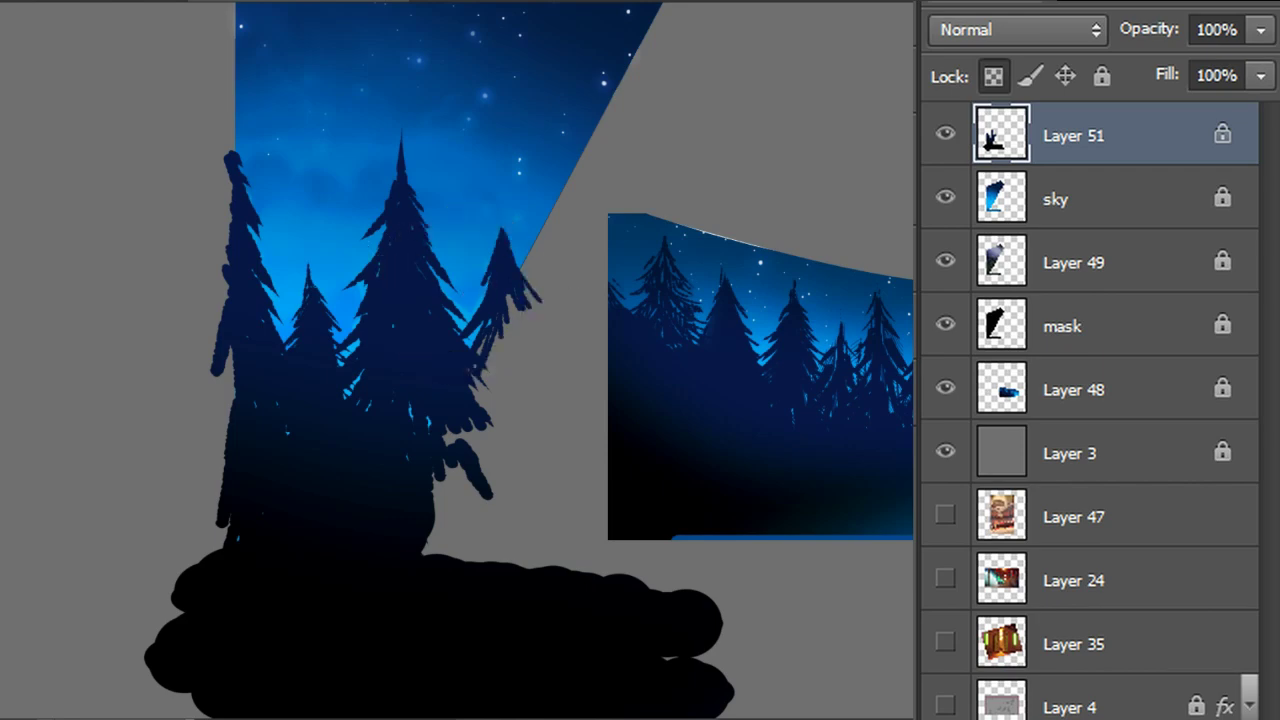
Add a new layer between the sky and the trees and paint a soft bright blue glow behind the pines
{"action": "left_click", "coordinate": [1060, 199]}
{"action": "key", "text": "ctrl+g"}
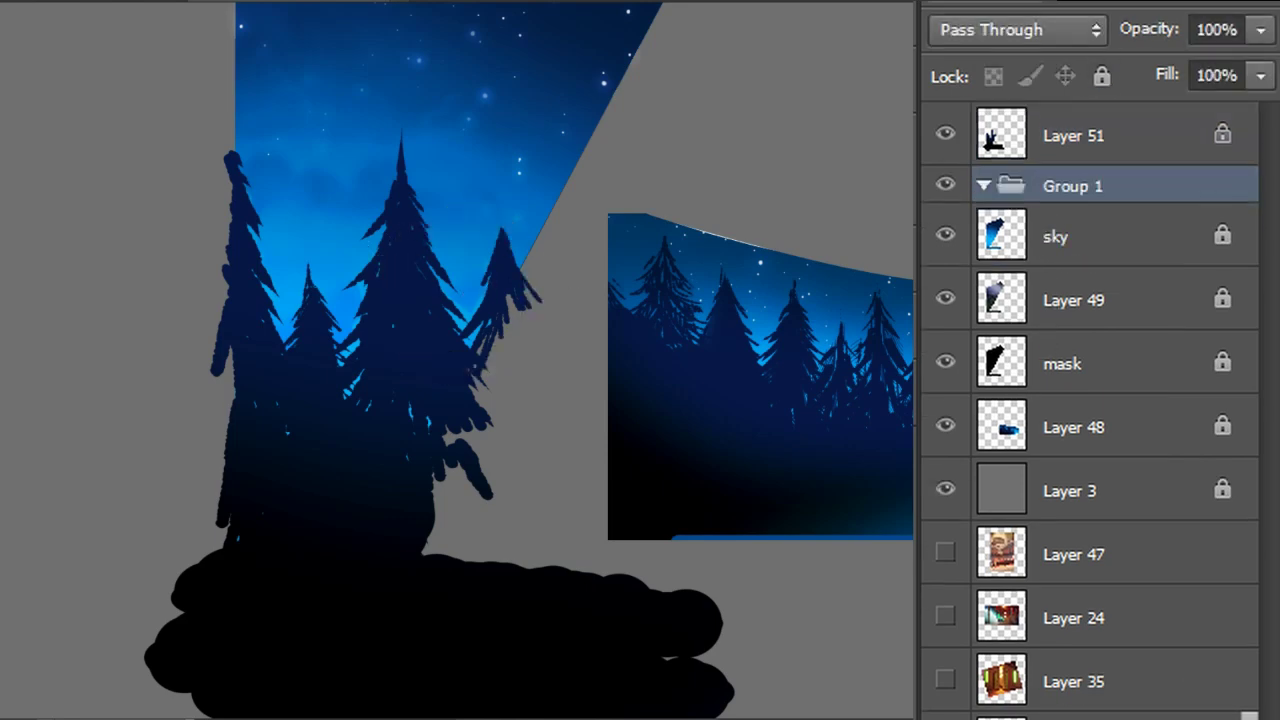
{"action": "key", "text": "ctrl+z"}
{"action": "key", "text": "ctrl+shift+alt+n"}
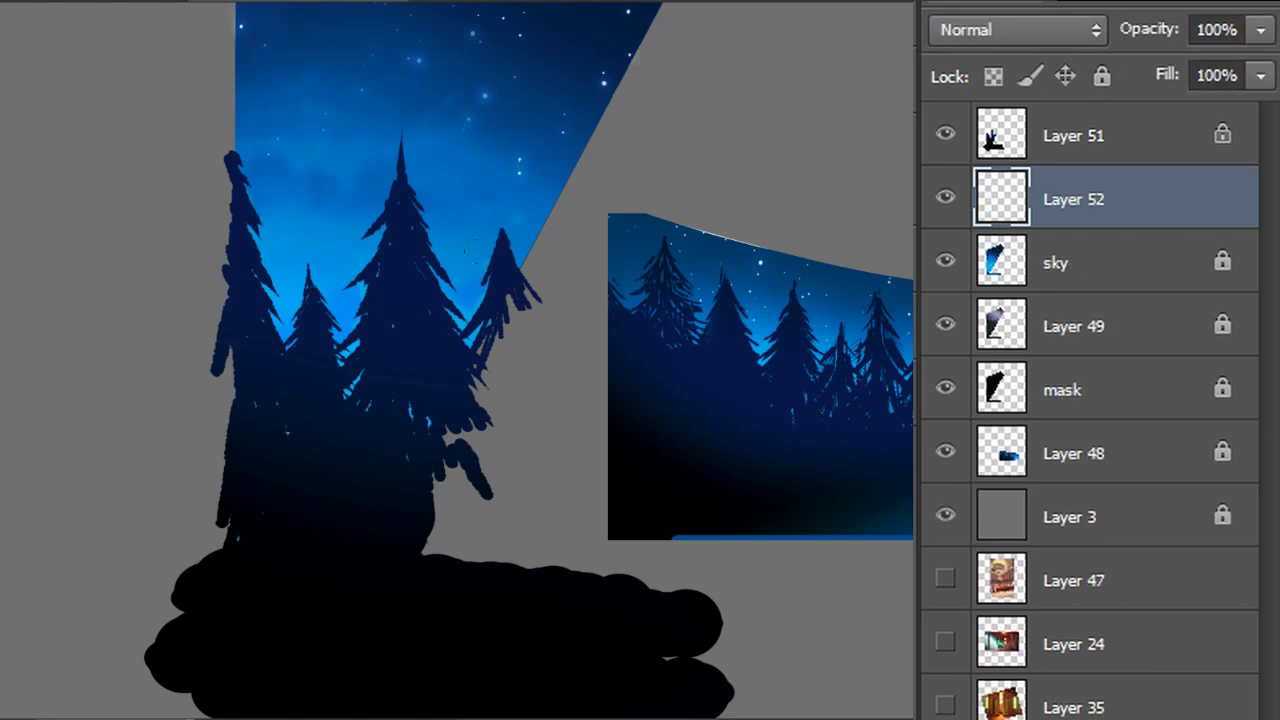
{"action": "left_click_drag", "start_coordinate": [468, 300], "coordinate": [490, 338]}
{"action": "left_click", "coordinate": [200, 330]}
{"action": "left_click", "coordinate": [200, 335]}
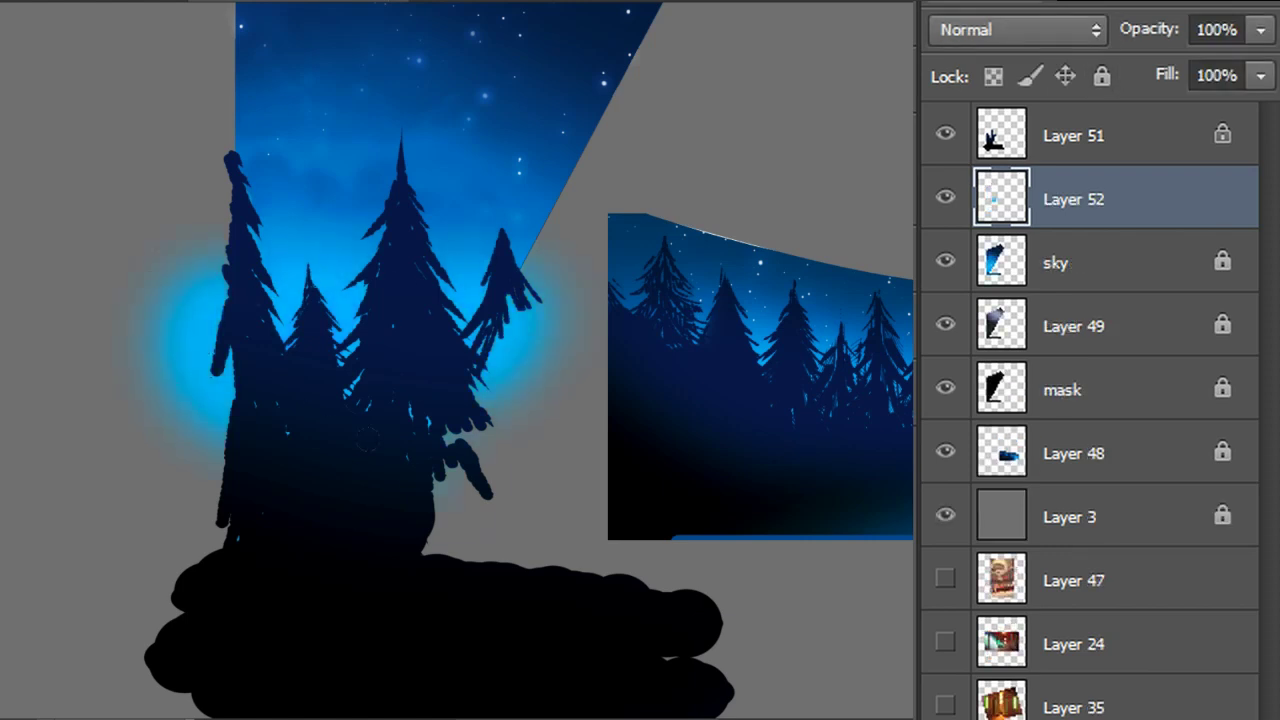
{"action": "left_click", "coordinate": [455, 490]}
Unlock the tree layer's transparent pixels and clip the tree and glow layers to the sky layer
{"action": "left_click", "coordinate": [1068, 148]}
{"action": "left_click", "coordinate": [993, 76]}
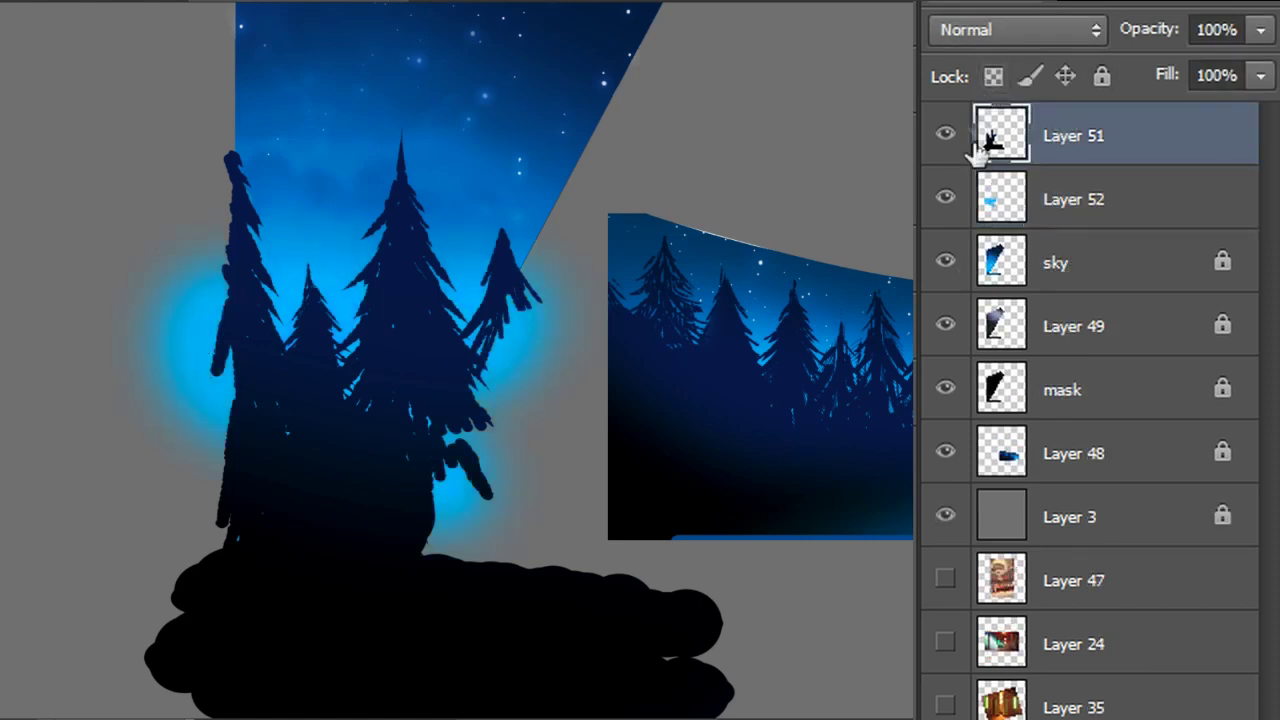
{"action": "left_click", "coordinate": [1100, 200], "text": "shift"}
{"action": "right_click", "coordinate": [1075, 184]}
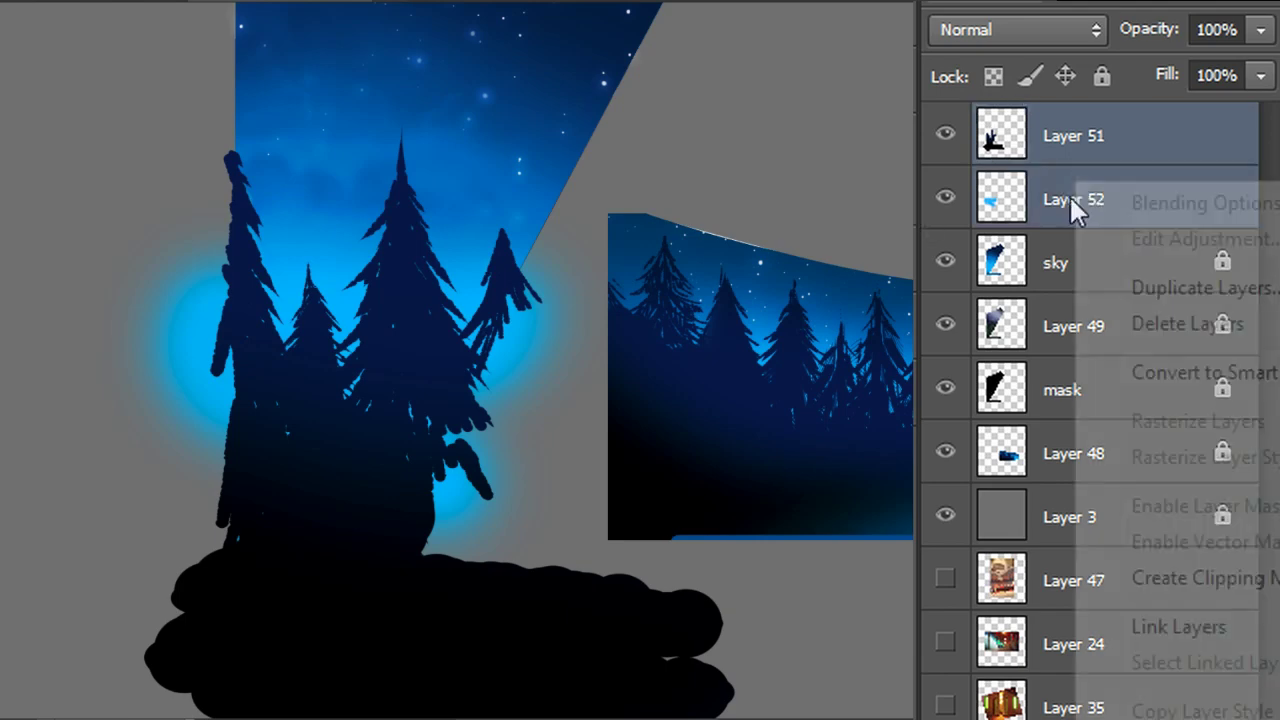
{"action": "left_click", "coordinate": [1213, 588]}
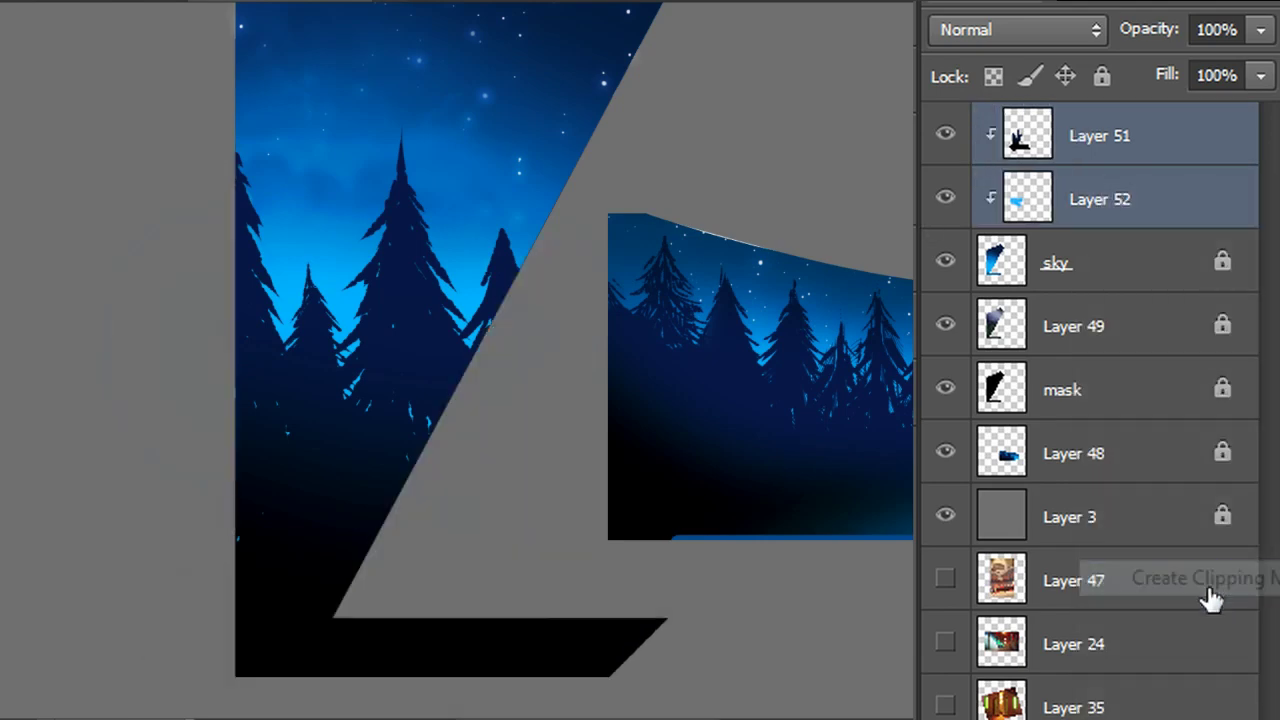
{"action": "scroll", "coordinate": [460, 360], "scroll_direction": "up", "scroll_amount": 2}
{"action": "scroll", "coordinate": [400, 246], "scroll_direction": "down", "scroll_amount": 2}
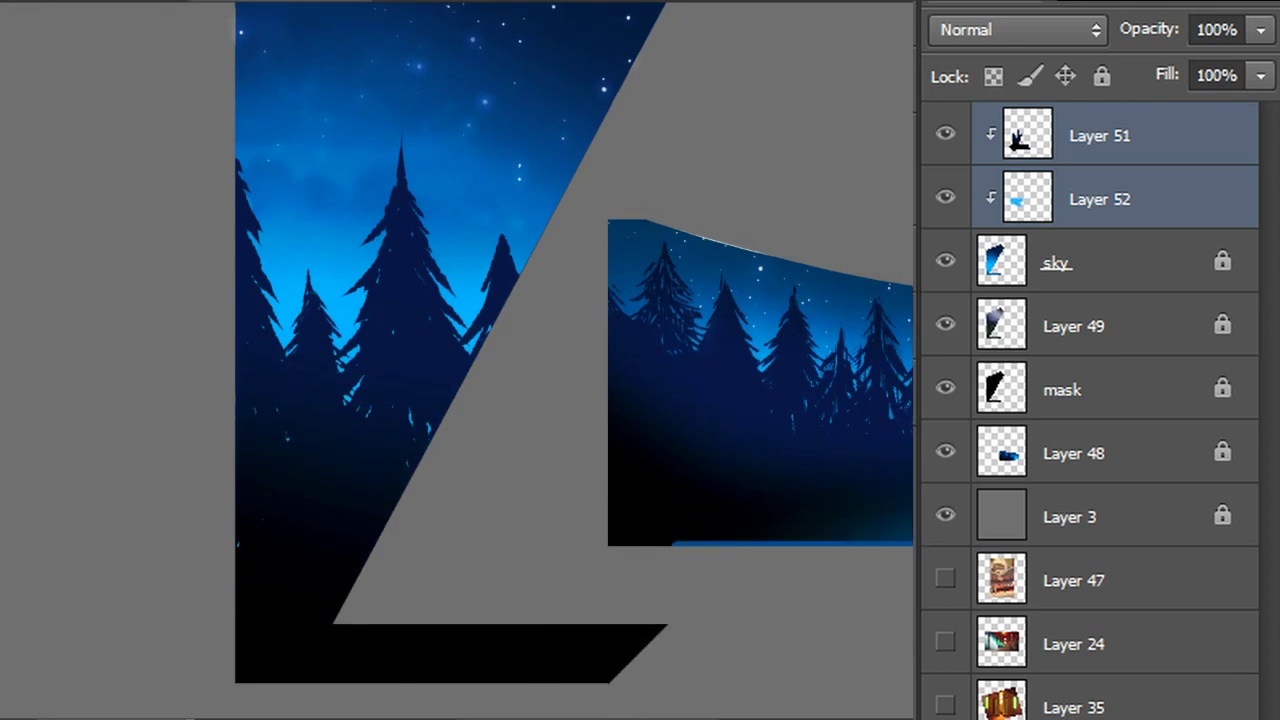
On the tree layer, paint sampled dark navy over the bright gaps in the central pine's lower right foliage
{"action": "left_click", "coordinate": [1040, 131]}
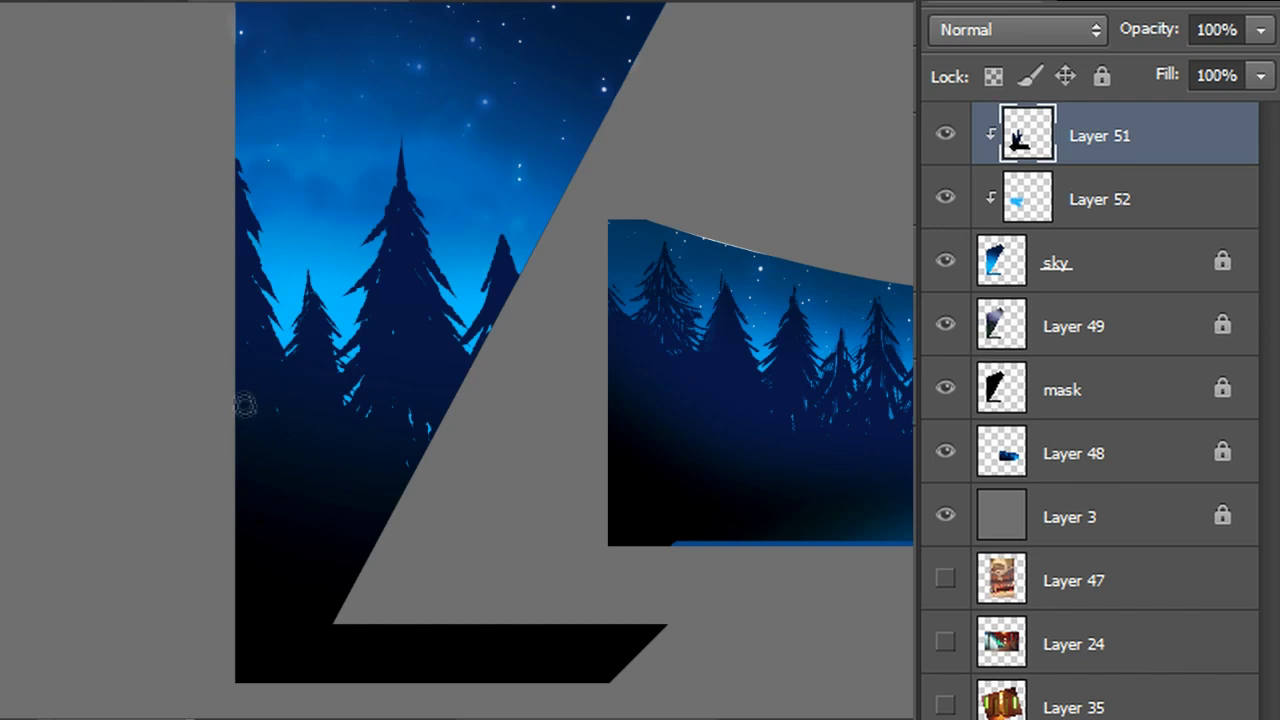
{"action": "left_click", "coordinate": [420, 393], "text": "alt"}
{"action": "left_click_drag", "start_coordinate": [418, 407], "coordinate": [418, 442]}
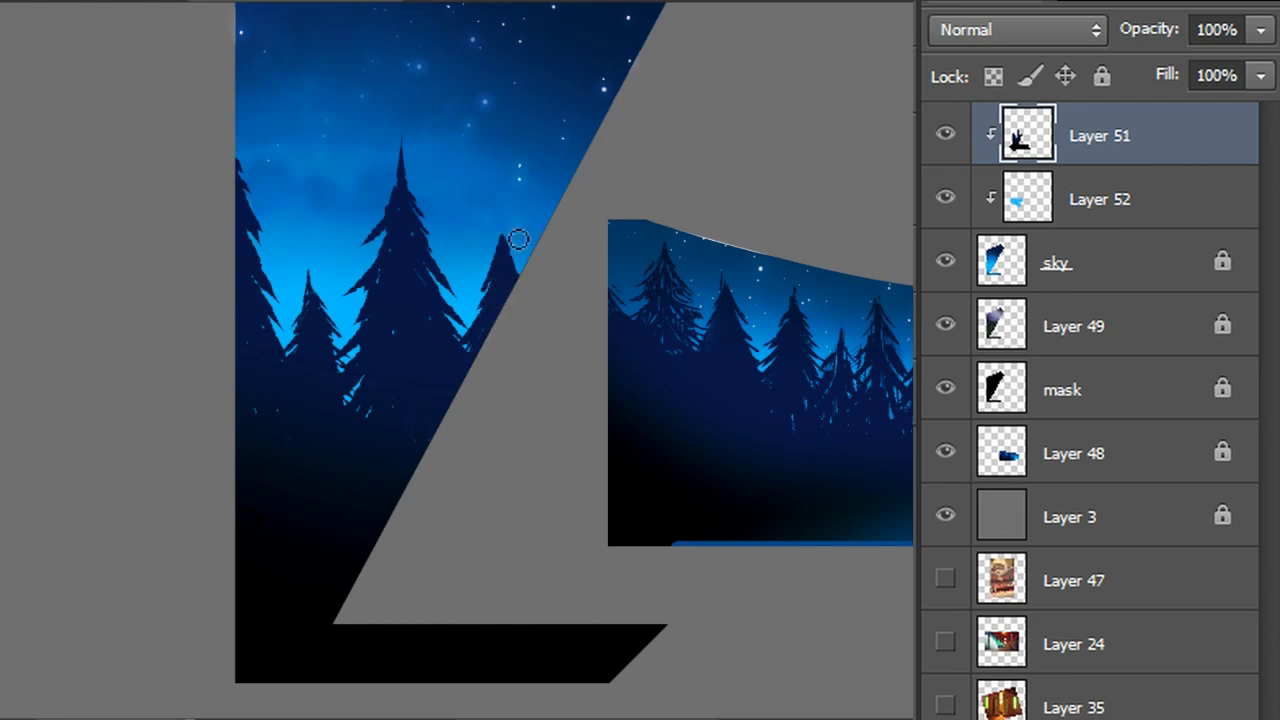
Sample the tree color and refine the central pine's left branches, covering the bright gaps at its lower left
{"action": "scroll", "coordinate": [575, 360], "scroll_direction": "up", "scroll_amount": 3}
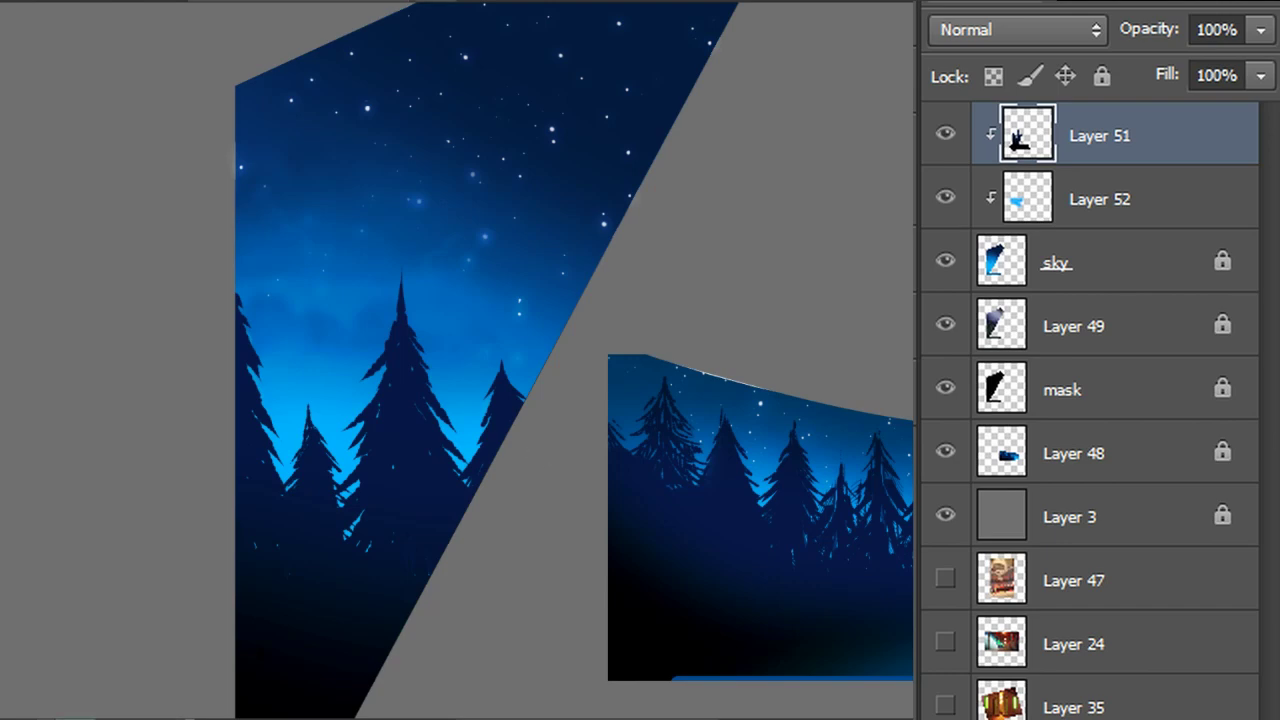
{"action": "scroll", "coordinate": [573, 360], "scroll_direction": "down", "scroll_amount": 3}
{"action": "left_click", "coordinate": [366, 349], "text": "alt"}
{"action": "mouse_move", "coordinate": [366, 351]}
{"action": "left_mouse_down"}
{"action": "mouse_move", "coordinate": [355, 387]}
{"action": "mouse_move", "coordinate": [335, 395]}
{"action": "left_mouse_up"}
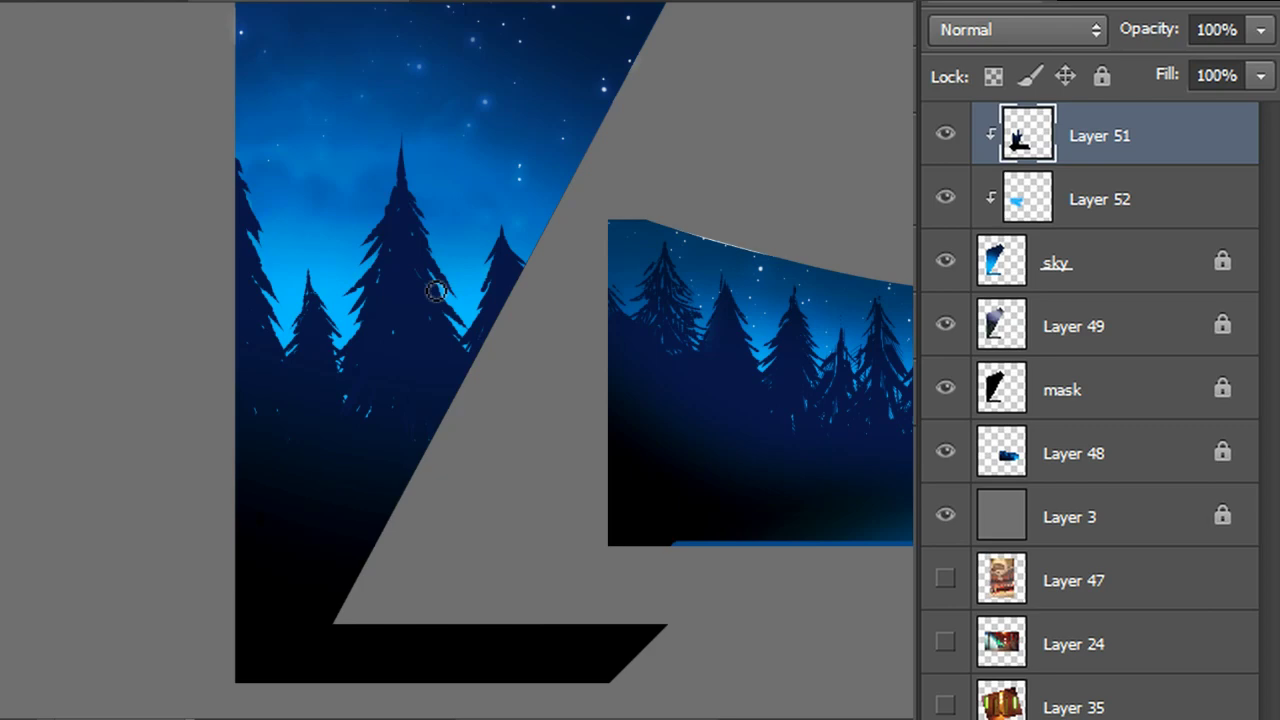
{"action": "scroll", "coordinate": [574, 360], "scroll_direction": "up", "scroll_amount": 3}
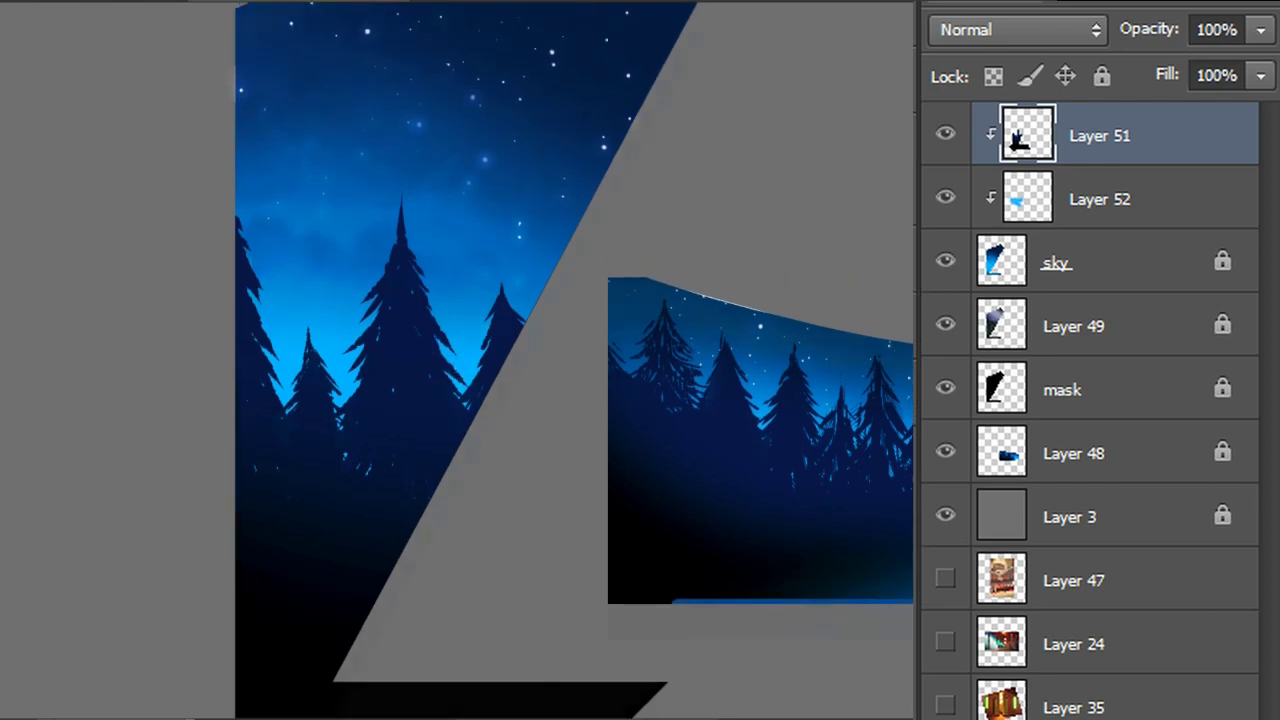
{"action": "scroll", "coordinate": [456, 360], "scroll_direction": "right", "scroll_amount": 3}
{"action": "scroll", "coordinate": [456, 360], "scroll_direction": "left", "scroll_amount": 3}
{"action": "scroll", "coordinate": [456, 360], "scroll_direction": "up", "scroll_amount": 3}
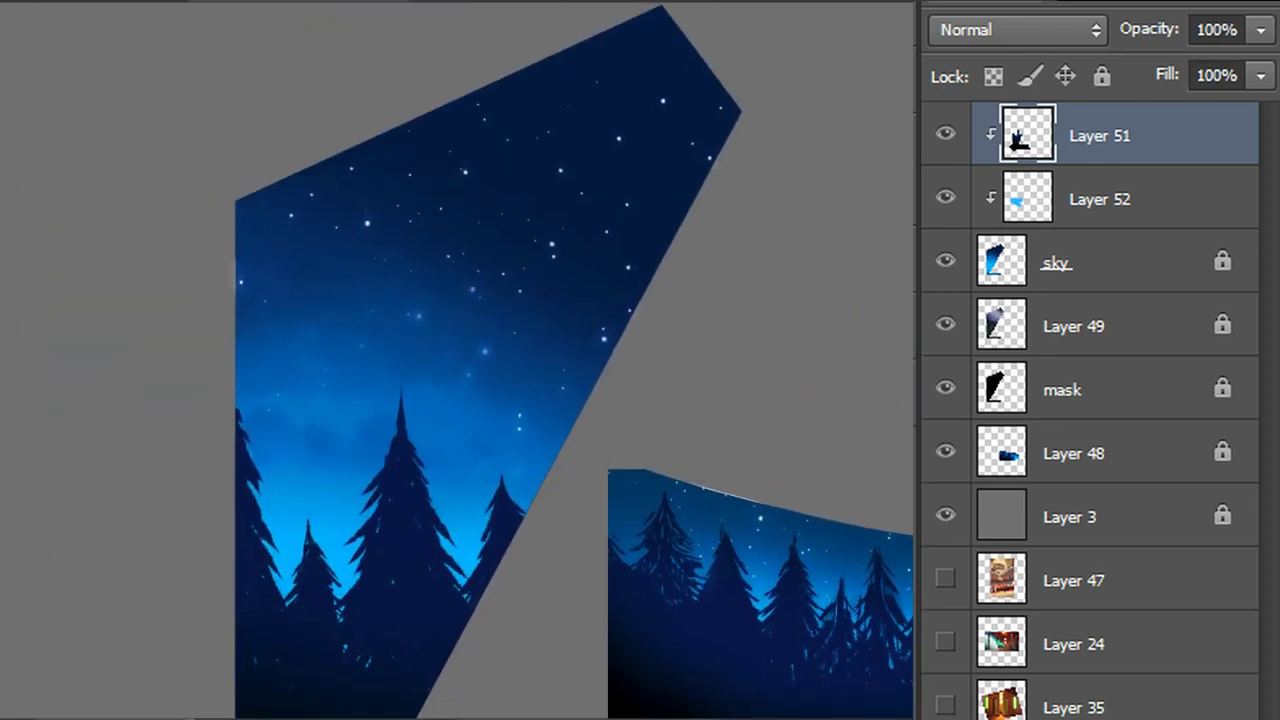
{"action": "scroll", "coordinate": [456, 360], "scroll_direction": "down", "scroll_amount": 5}
{"action": "scroll", "coordinate": [574, 360], "scroll_direction": "up", "scroll_amount": 3}
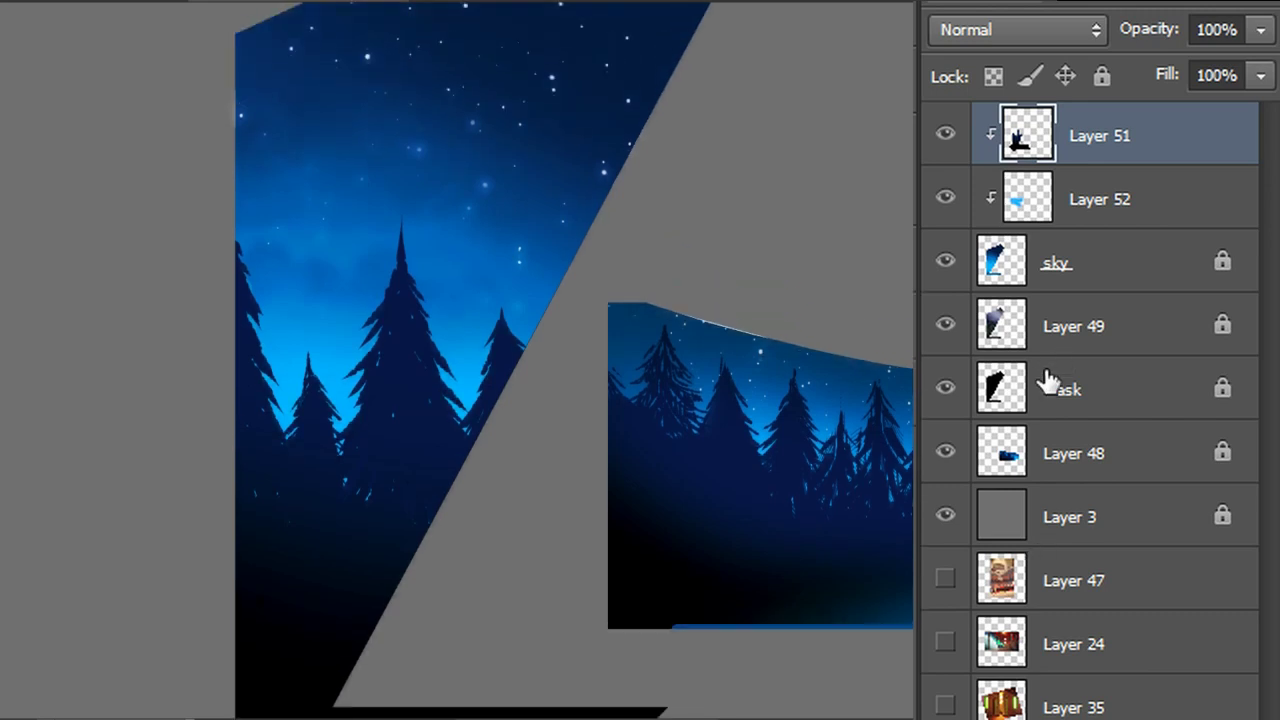
Unlock Layer 49 and merge the tree, glow and sky layers into a single night-scene layer
{"action": "left_click", "coordinate": [1046, 334]}
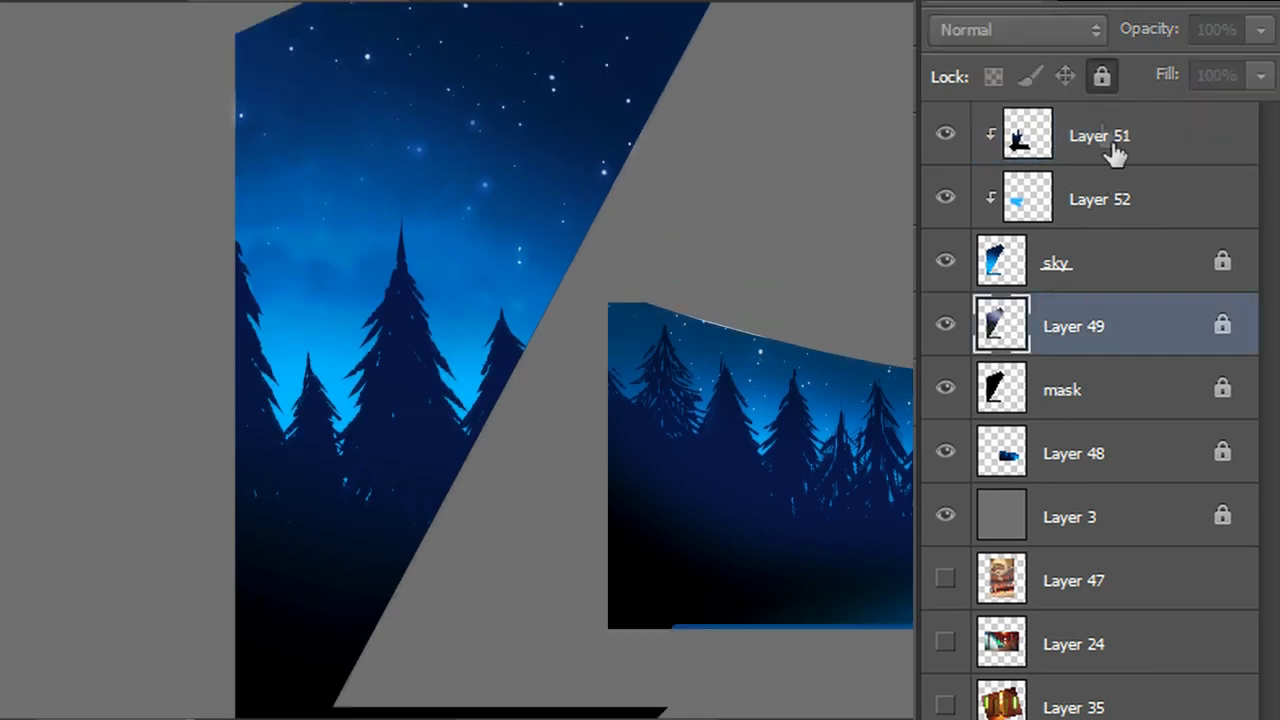
{"action": "left_click", "coordinate": [1110, 264]}
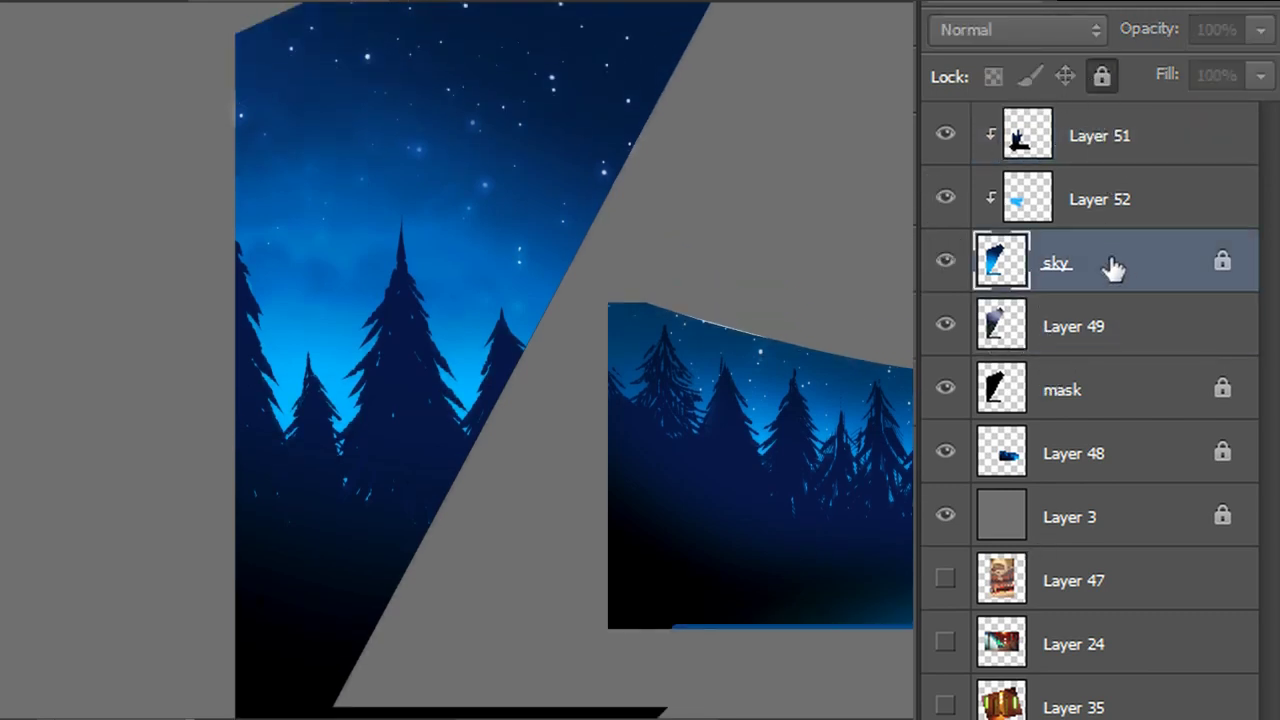
{"action": "left_click", "coordinate": [1092, 140]}
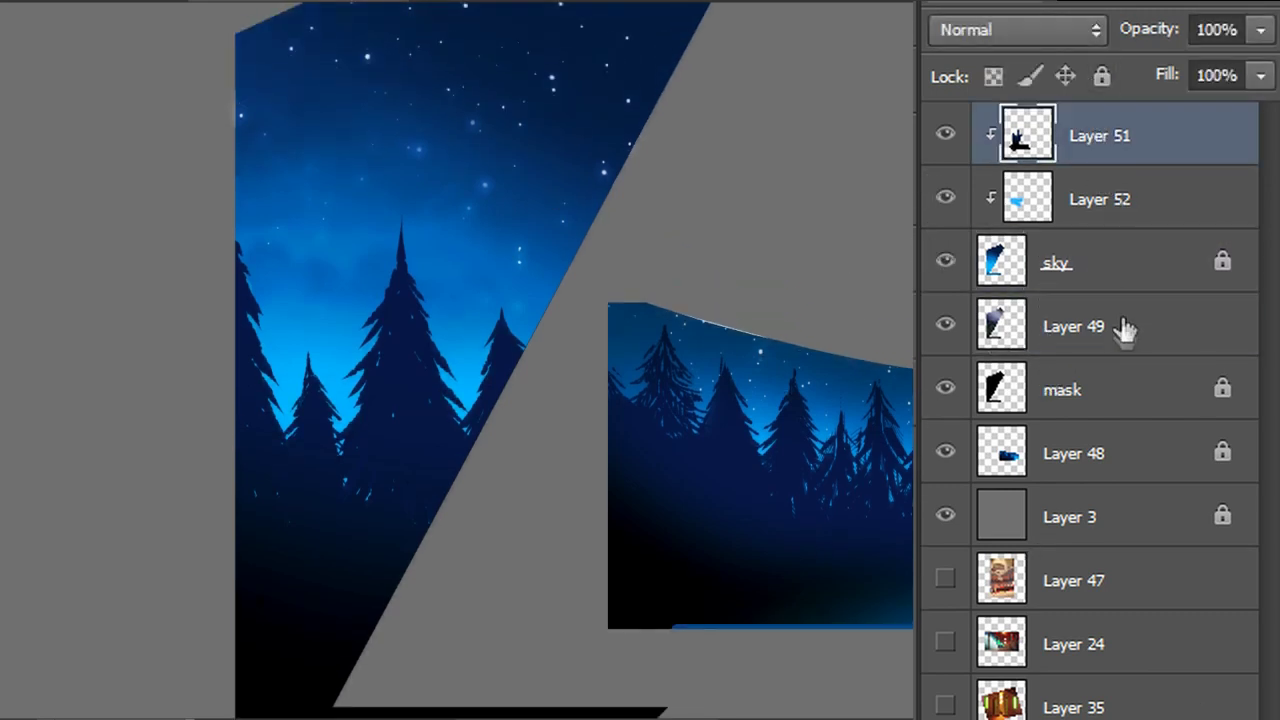
{"action": "left_click", "coordinate": [1056, 262], "text": "shift"}
{"action": "key", "text": "ctrl+e"}
Compare the night scene with the original forest artwork by toggling the merged layer's visibility
{"action": "left_click", "coordinate": [945, 135]}
{"action": "left_click", "coordinate": [945, 135]}
{"action": "left_click", "coordinate": [945, 135]}
{"action": "left_click", "coordinate": [945, 135]}
{"action": "left_click", "coordinate": [945, 135]}
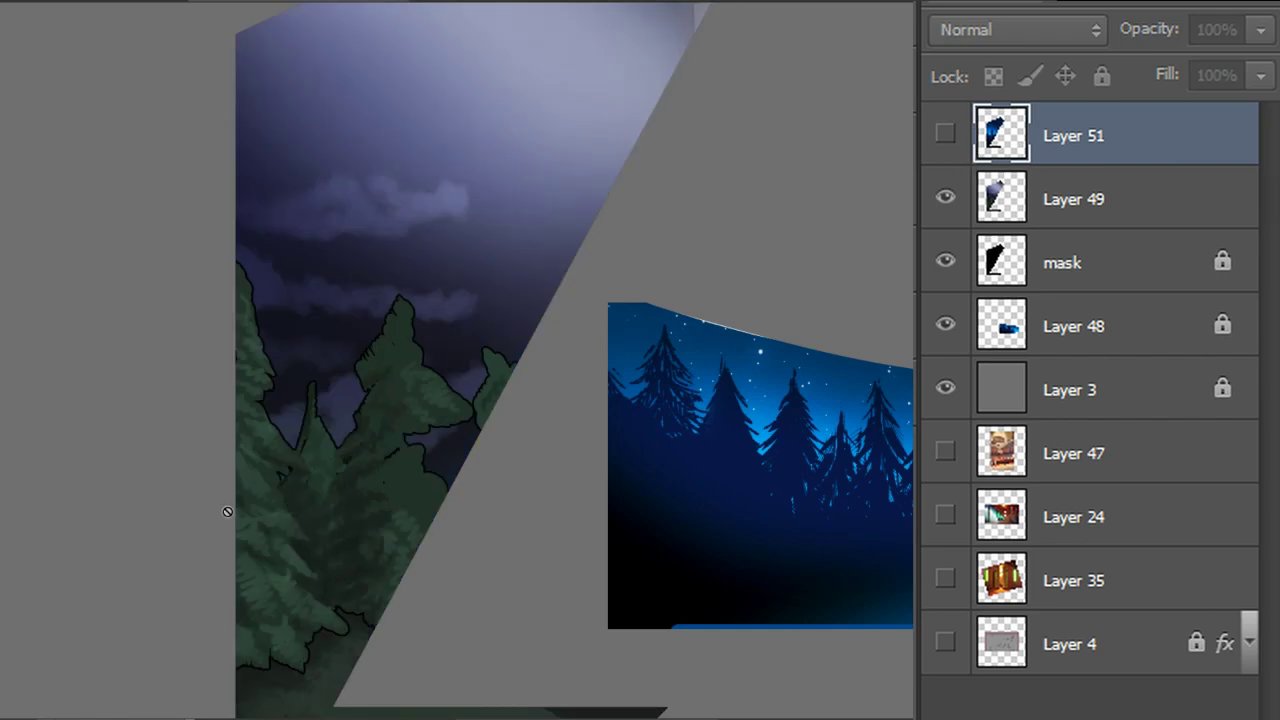
{"action": "left_click", "coordinate": [945, 135]}
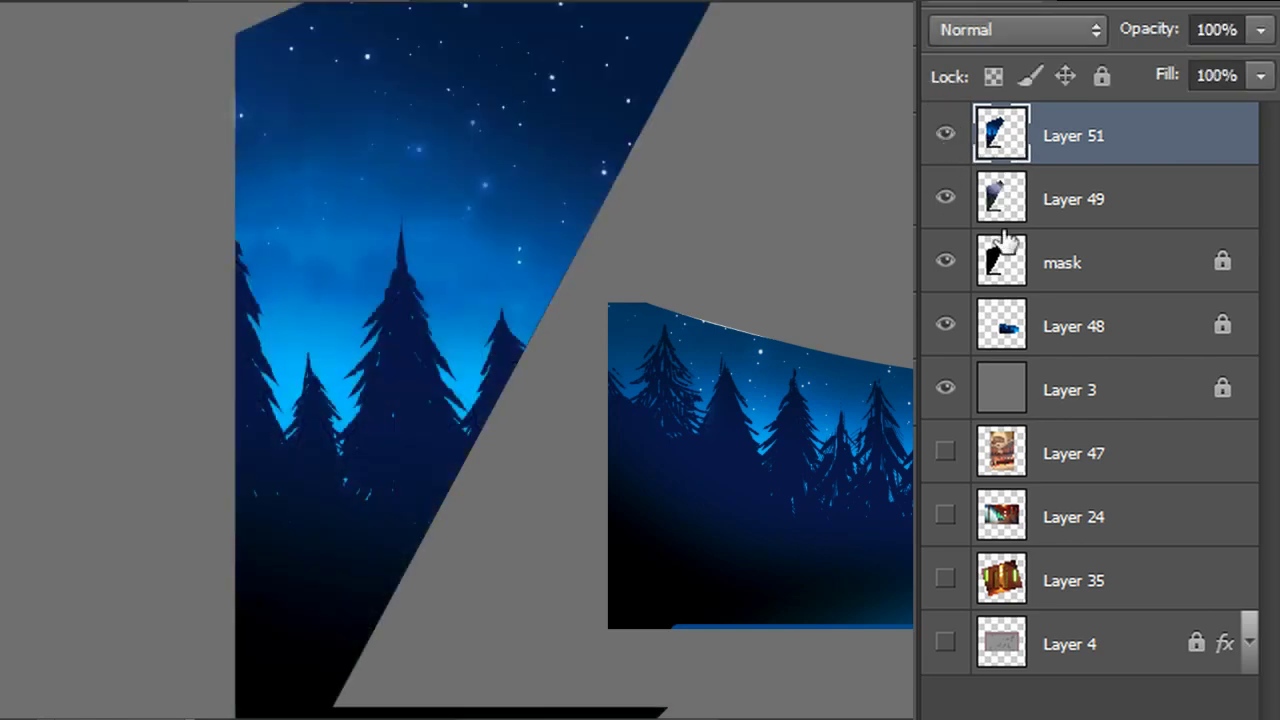
Merge the night-scene layer with the original artwork on Layer 49
{"action": "scroll", "coordinate": [574, 360], "scroll_direction": "down", "scroll_amount": 3}
{"action": "left_click", "coordinate": [1080, 243], "text": "shift"}
{"action": "key", "text": "ctrl+e"}
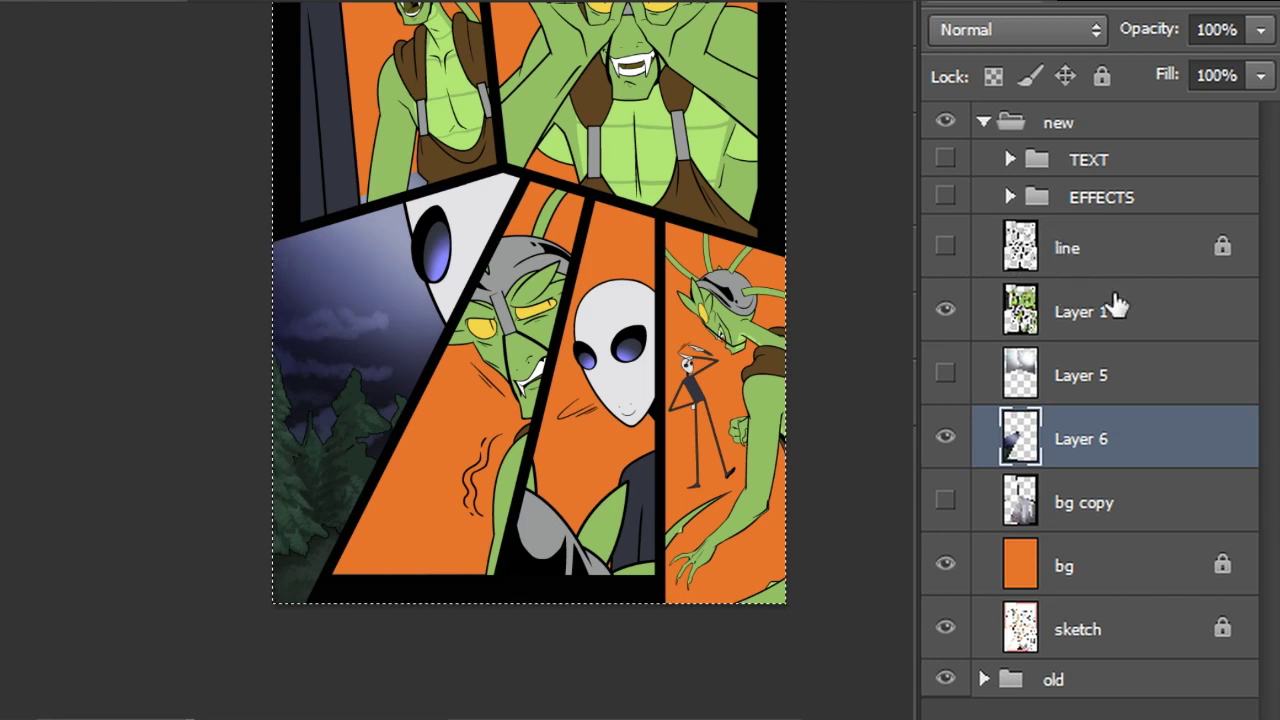
In the comic page document, paste the night scene directly above Layer 6
{"action": "left_click", "coordinate": [1087, 250]}
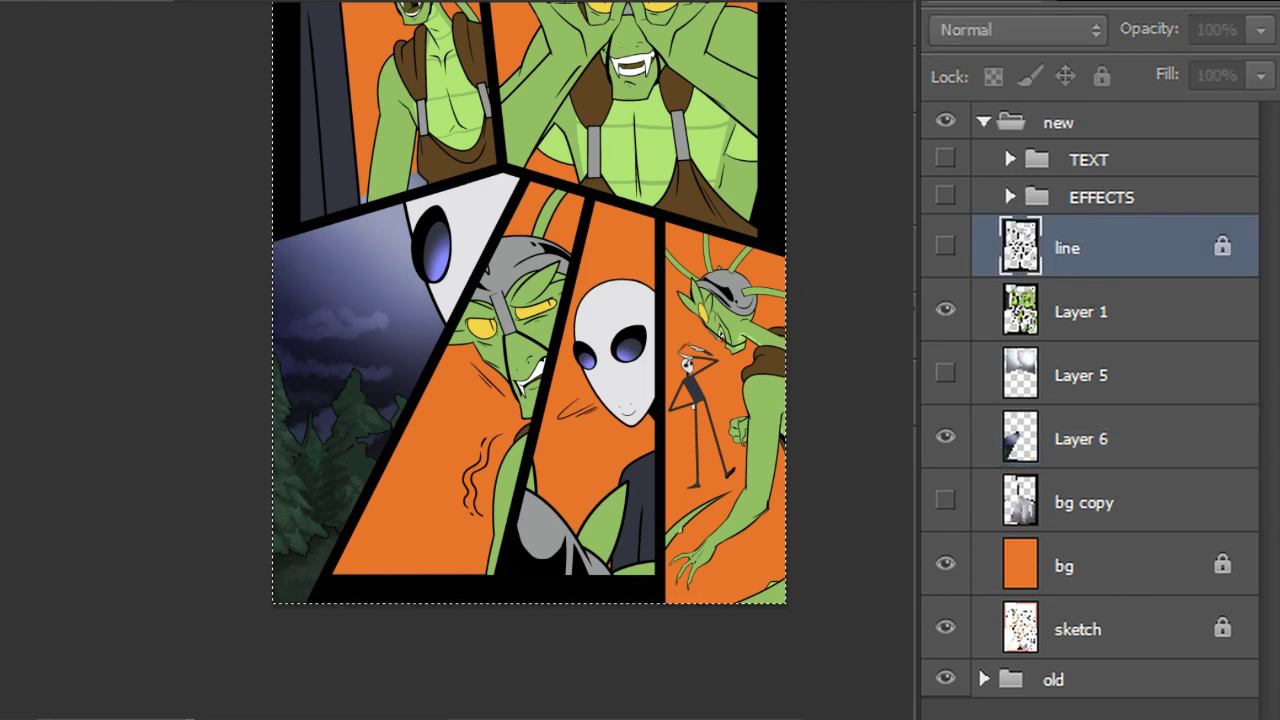
{"action": "left_click", "coordinate": [1002, 198]}
{"action": "left_click", "coordinate": [1087, 428]}
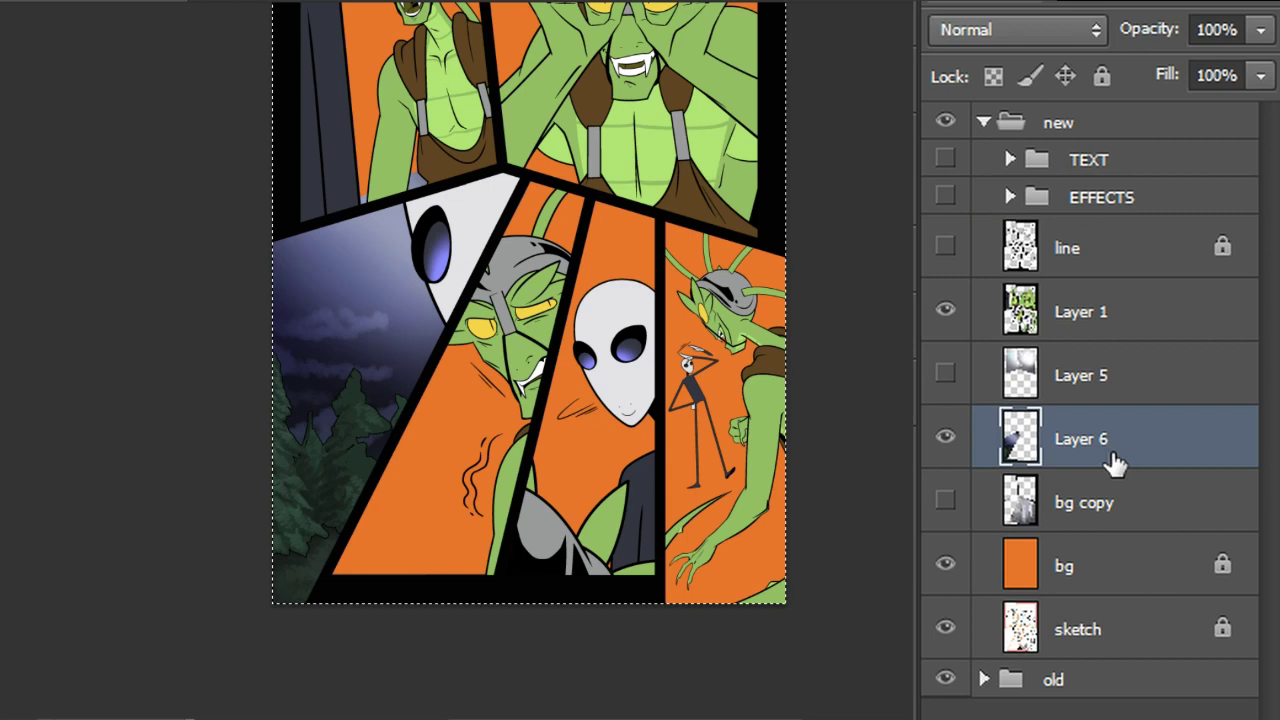
{"action": "key", "text": "ctrl+v"}
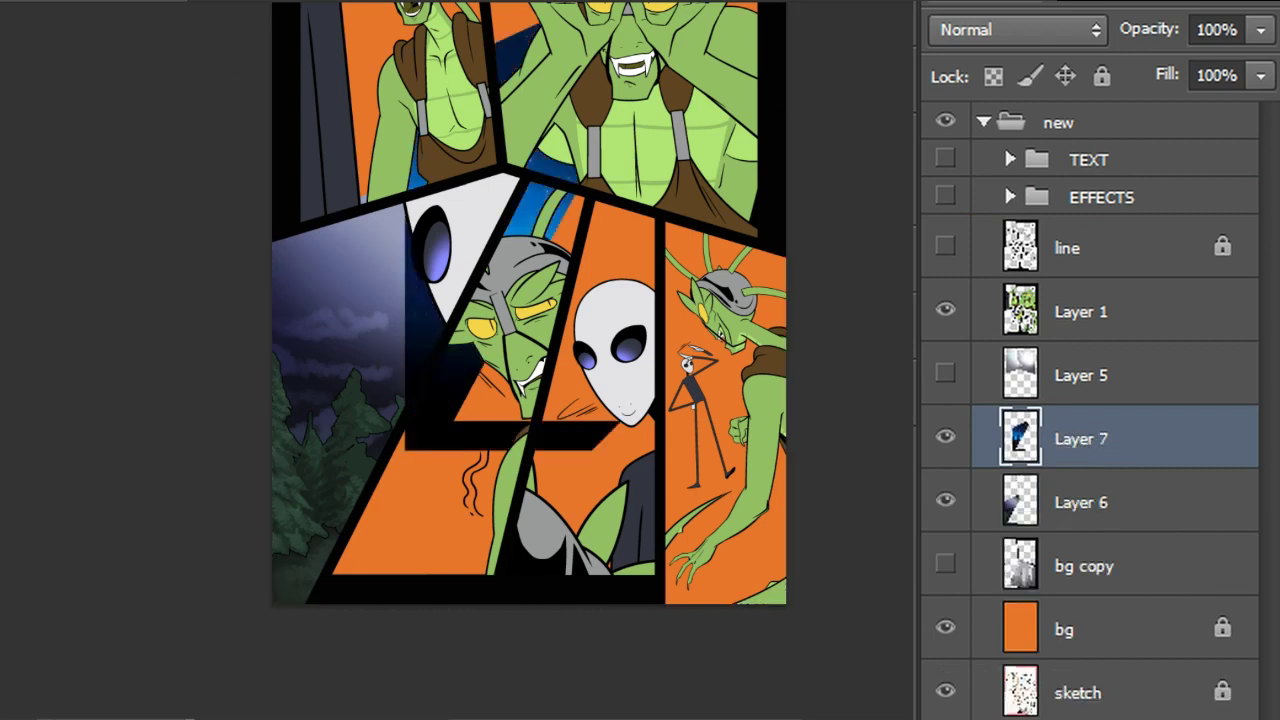
Position the pasted night scene over the old forest in the comic's lower-left panel and show Layer 5
{"action": "left_click_drag", "start_coordinate": [485, 385], "coordinate": [348, 550]}
{"action": "key", "text": "ctrl+t"}
{"action": "mouse_move", "coordinate": [370, 500]}
{"action": "left_mouse_down"}
{"action": "mouse_move", "coordinate": [380, 472]}
{"action": "mouse_move", "coordinate": [383, 495]}
{"action": "mouse_move", "coordinate": [366, 499]}
{"action": "left_mouse_up"}
{"action": "key", "text": "Right"}
{"action": "key", "text": "Right"}
{"action": "key", "text": "Right"}
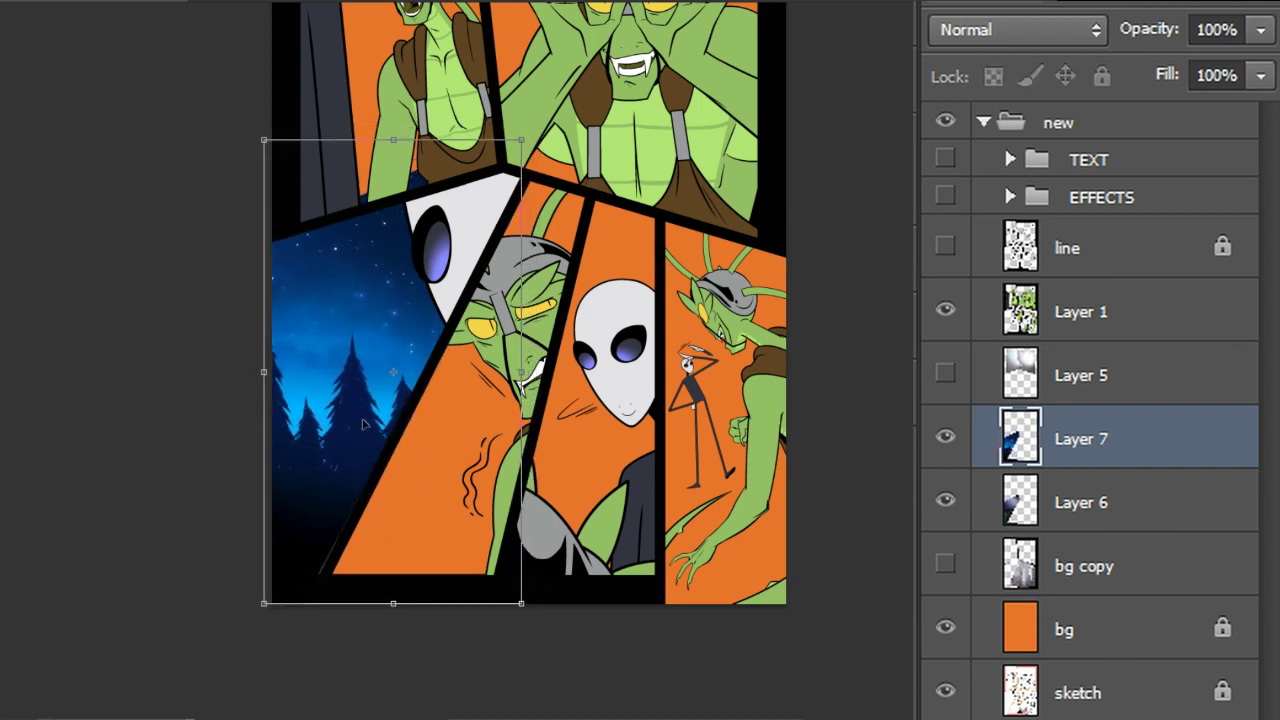
{"action": "key", "text": "Return"}
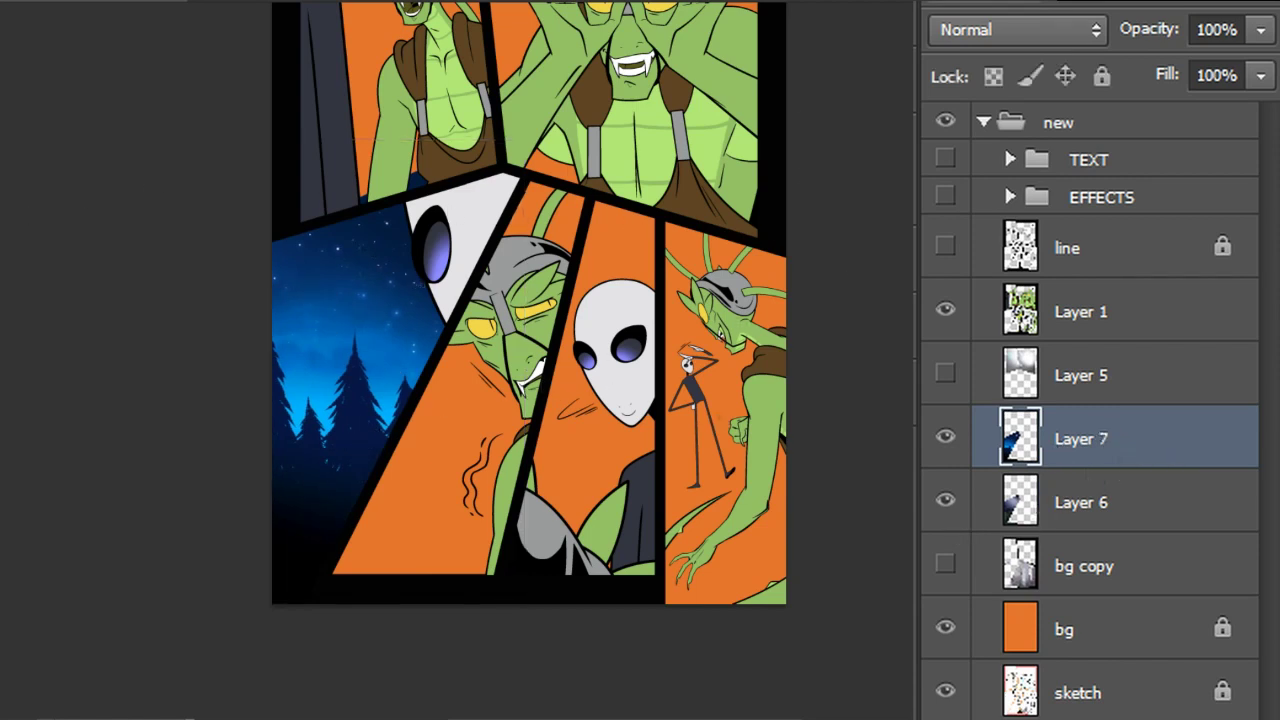
{"action": "left_click", "coordinate": [945, 374]}
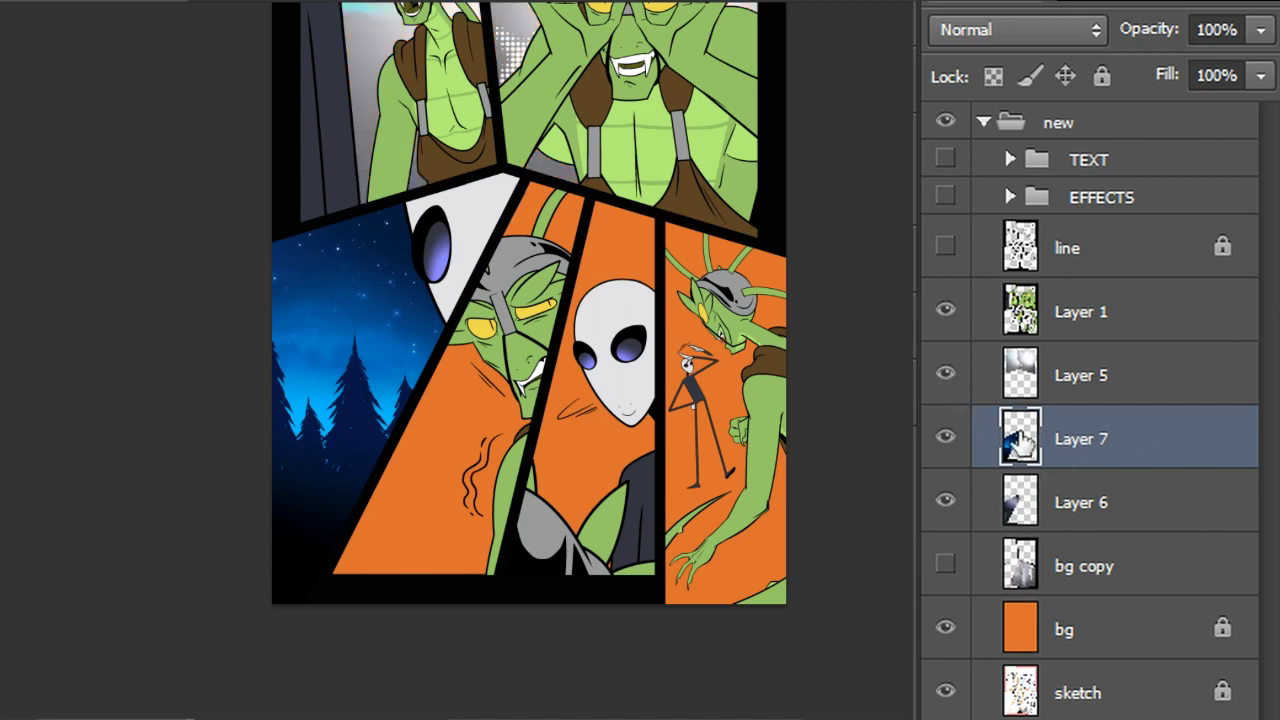
Merge Layer 5, Layer 7 and Layer 6 into one background layer and toggle its visibility
{"action": "left_click", "coordinate": [1095, 372]}
{"action": "left_click", "coordinate": [1092, 505], "text": "shift"}
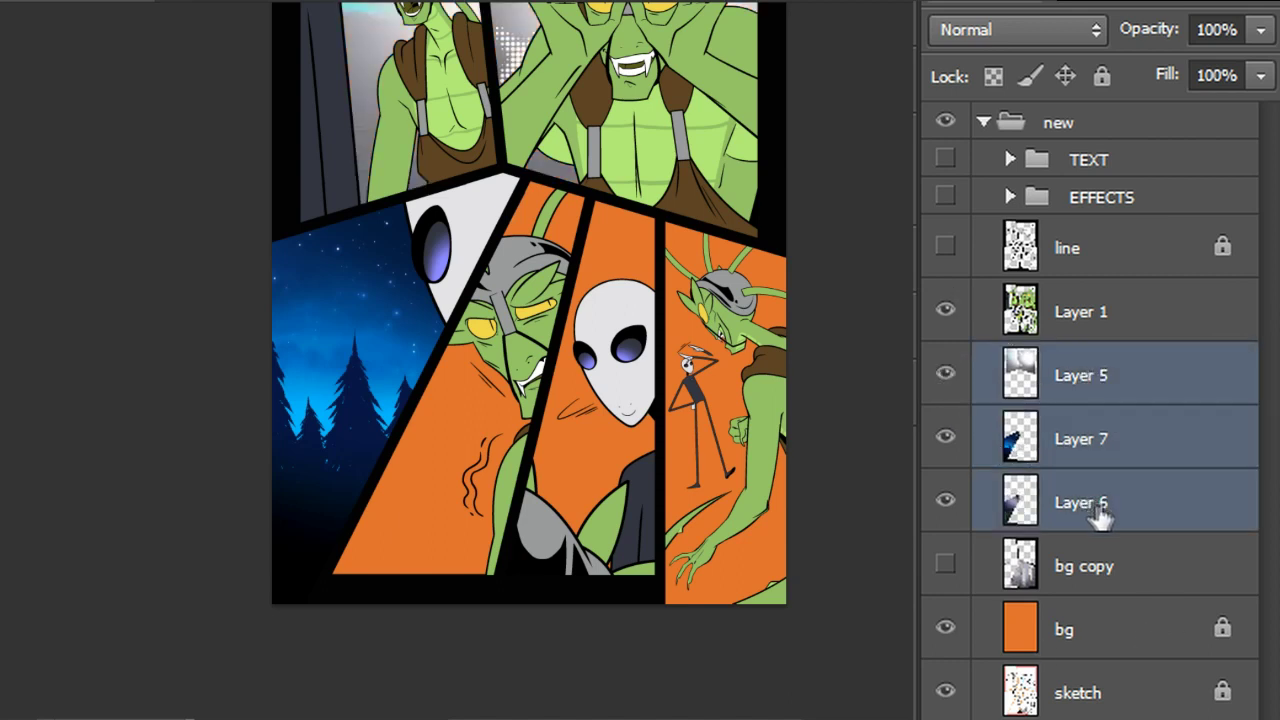
{"action": "key", "text": "ctrl+e"}
{"action": "left_click", "coordinate": [1035, 440]}
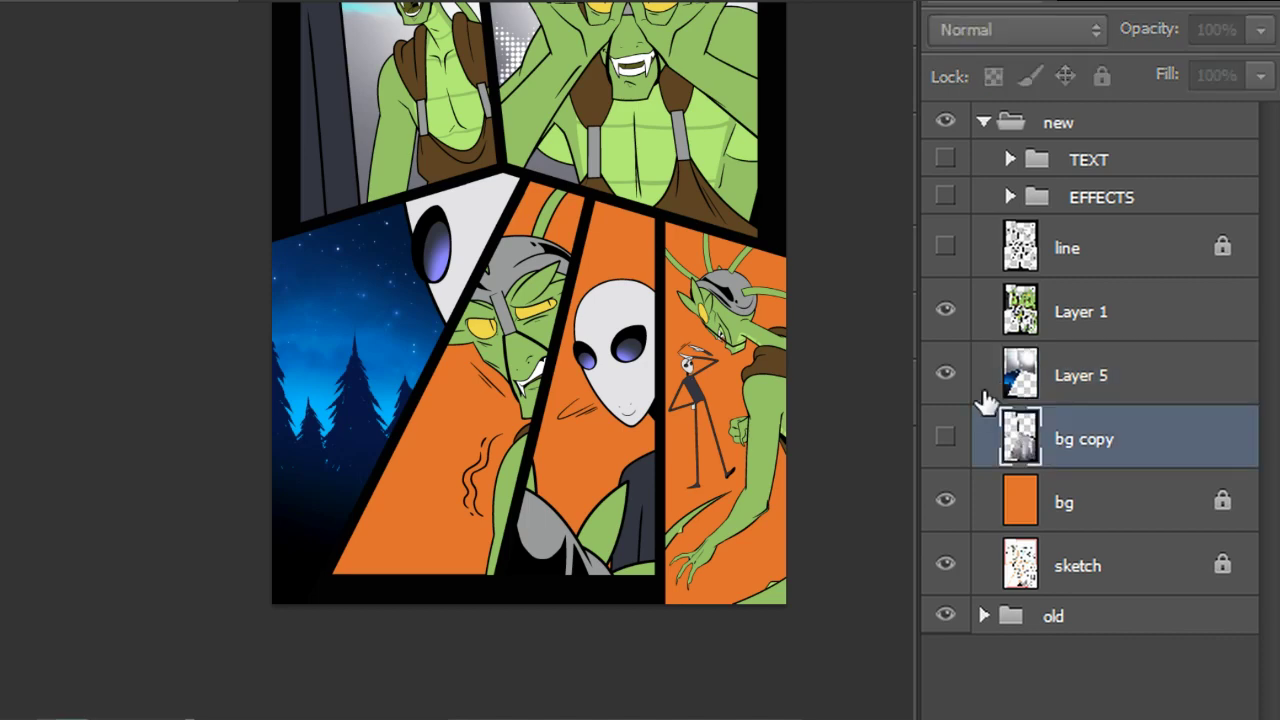
{"action": "left_click", "coordinate": [945, 374]}
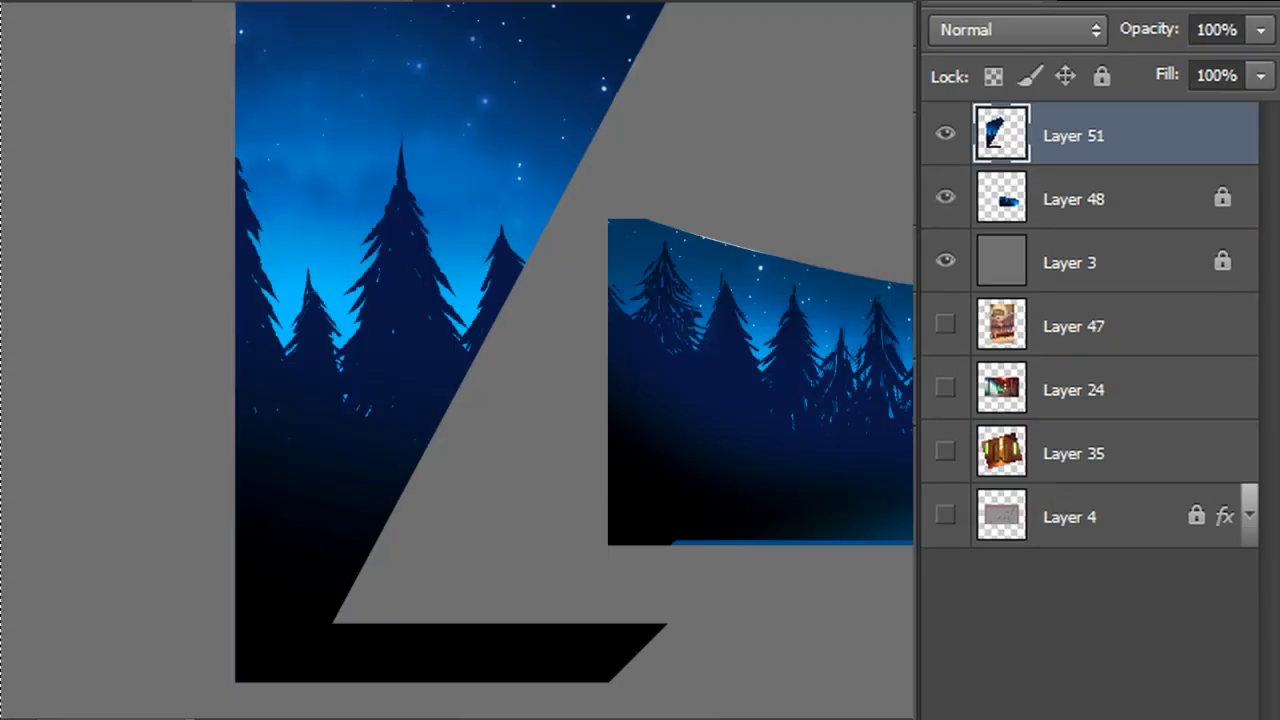
In the artwork document, merge Layer 48 with Layer 51 and delete the merged night-scene layer
{"action": "left_click", "coordinate": [1136, 195]}
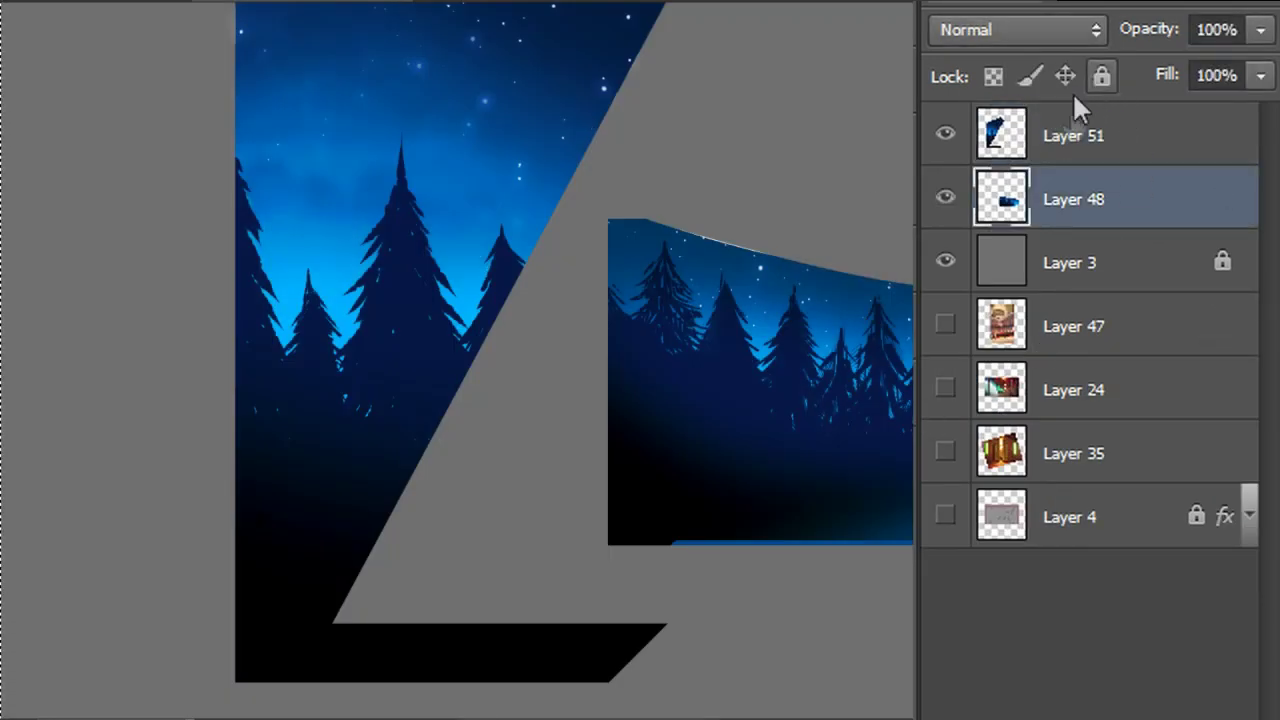
{"action": "left_click", "coordinate": [1097, 140], "text": "ctrl"}
{"action": "key", "text": "ctrl+e"}
{"action": "left_click_drag", "start_coordinate": [1128, 155], "coordinate": [1212, 708]}
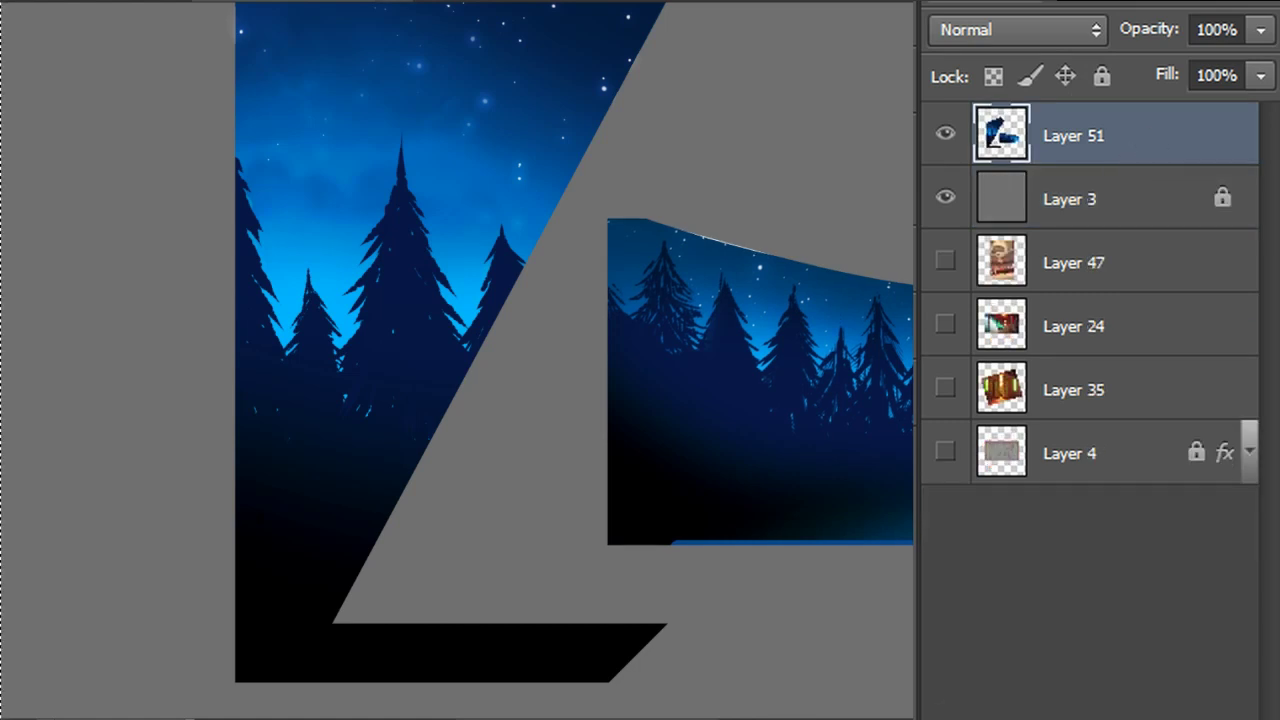
Move Layers 47, 24 and 35 above Layer 3 and turn on their visibility
{"action": "left_click", "coordinate": [945, 200]}
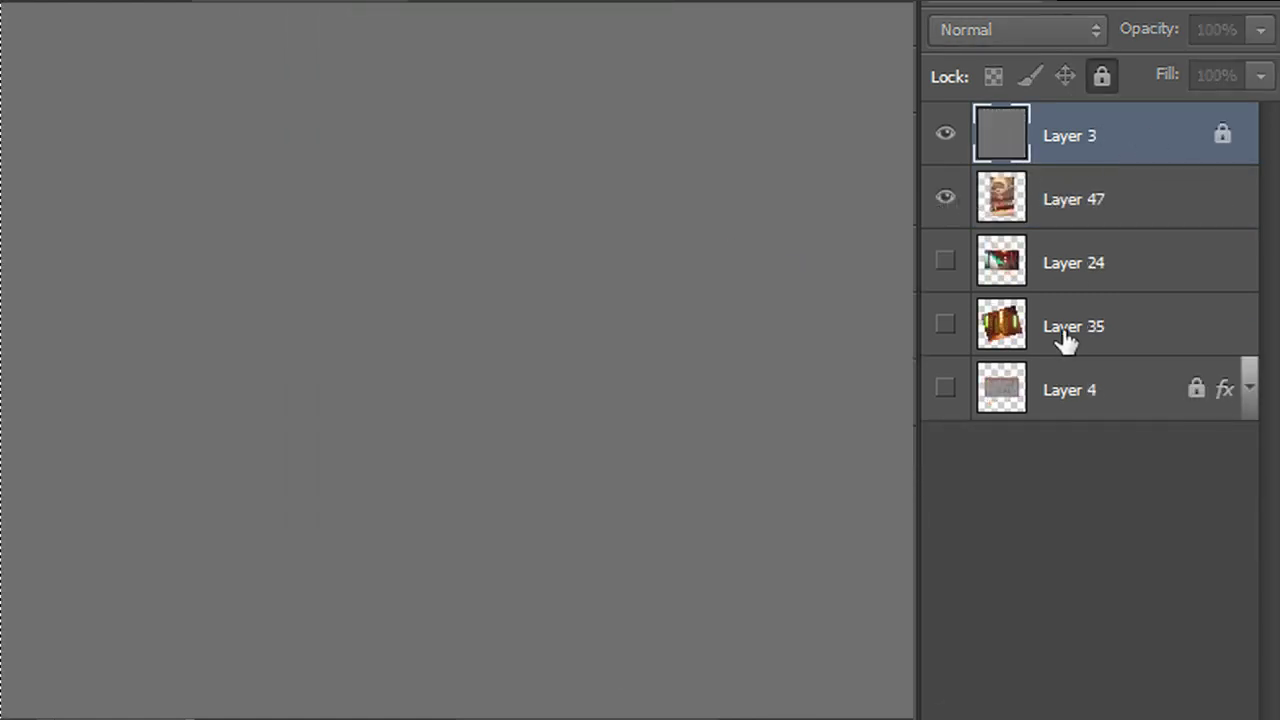
{"action": "left_click", "coordinate": [1063, 333], "text": "shift"}
{"action": "left_click", "coordinate": [1094, 203]}
{"action": "left_click", "coordinate": [1118, 328], "text": "shift"}
{"action": "left_click_drag", "start_coordinate": [1118, 228], "coordinate": [1020, 131]}
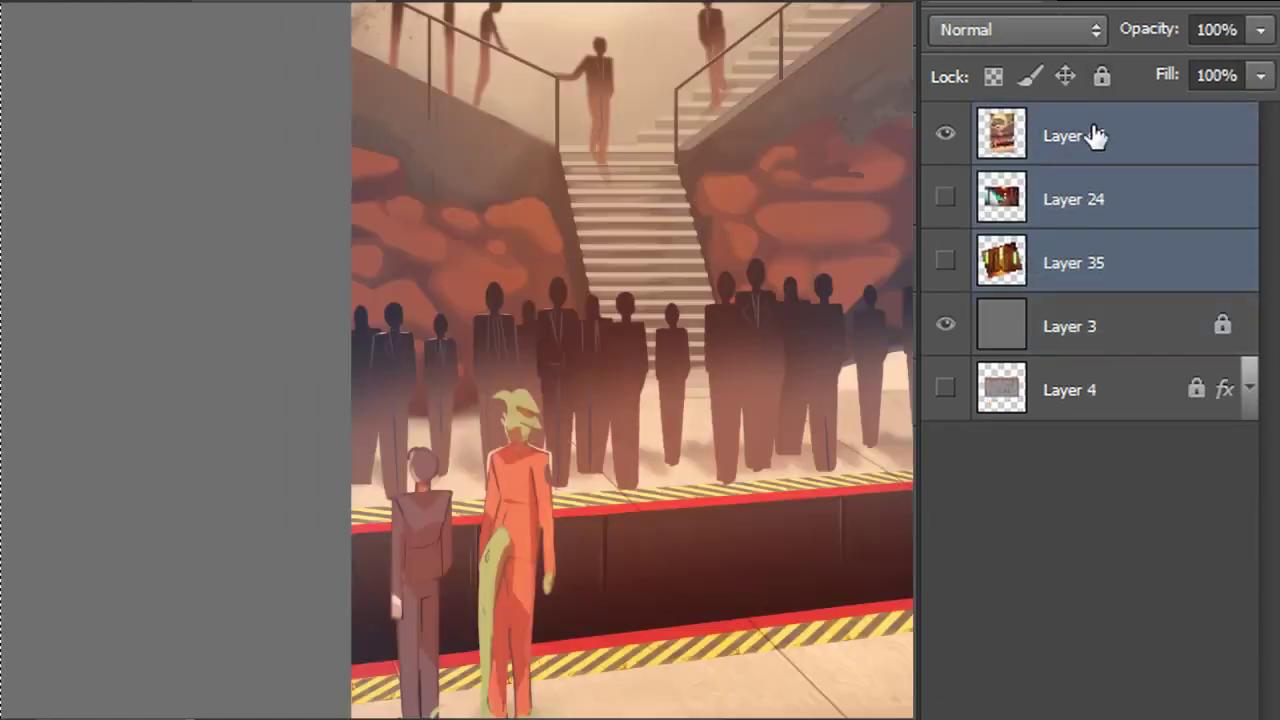
{"action": "left_click_drag", "start_coordinate": [948, 205], "coordinate": [934, 277]}
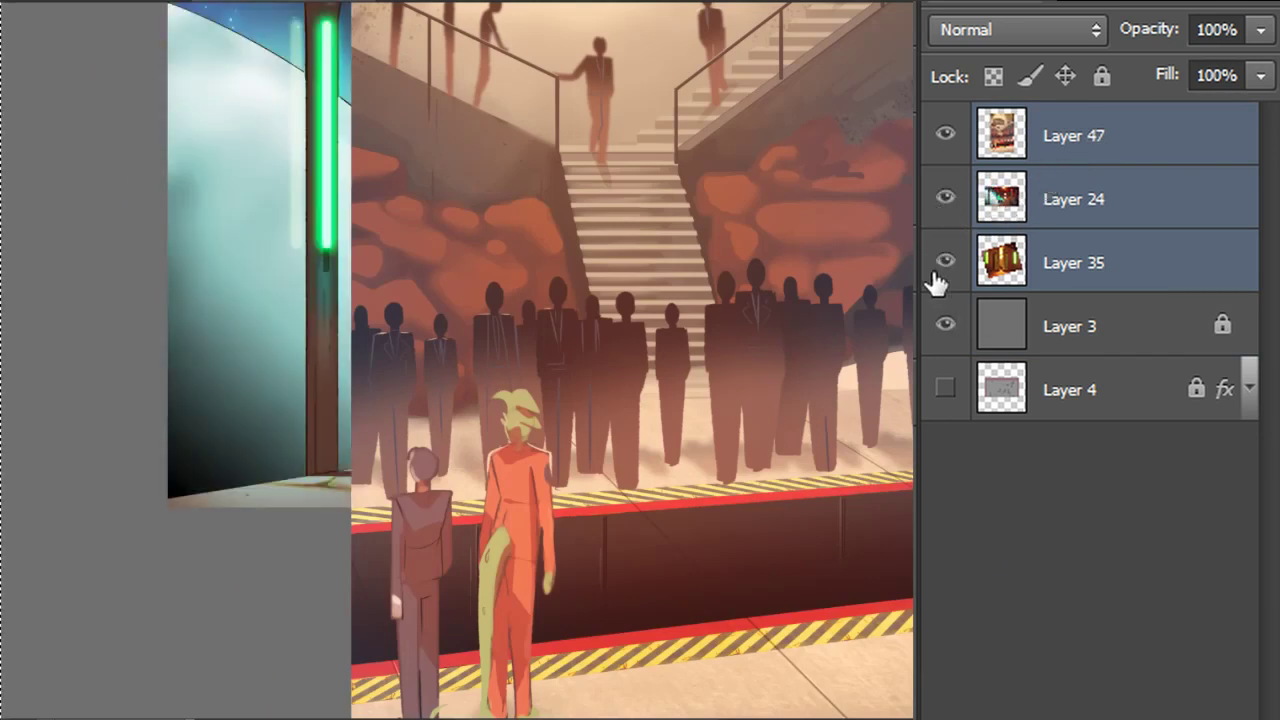
{"action": "left_click", "coordinate": [936, 148]}
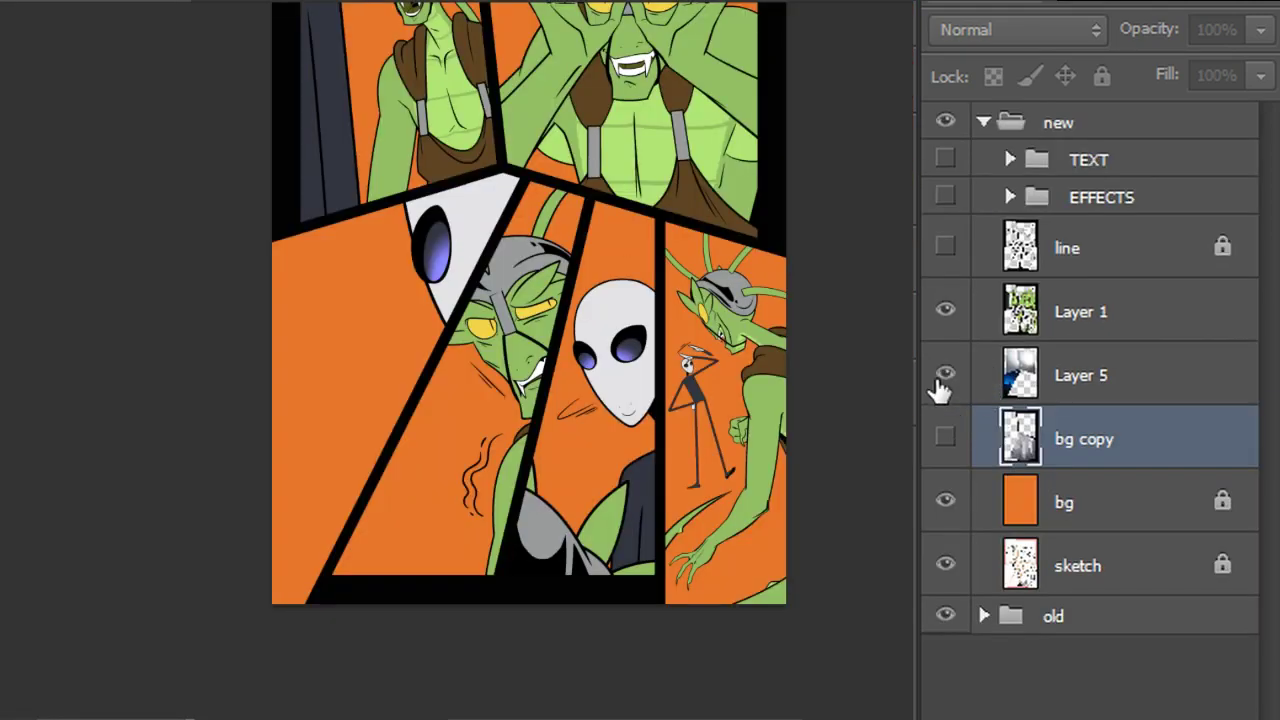
In the comic page document, hide Layer 5 and Layer 1 and show the bg copy layer
{"action": "left_click", "coordinate": [945, 377]}
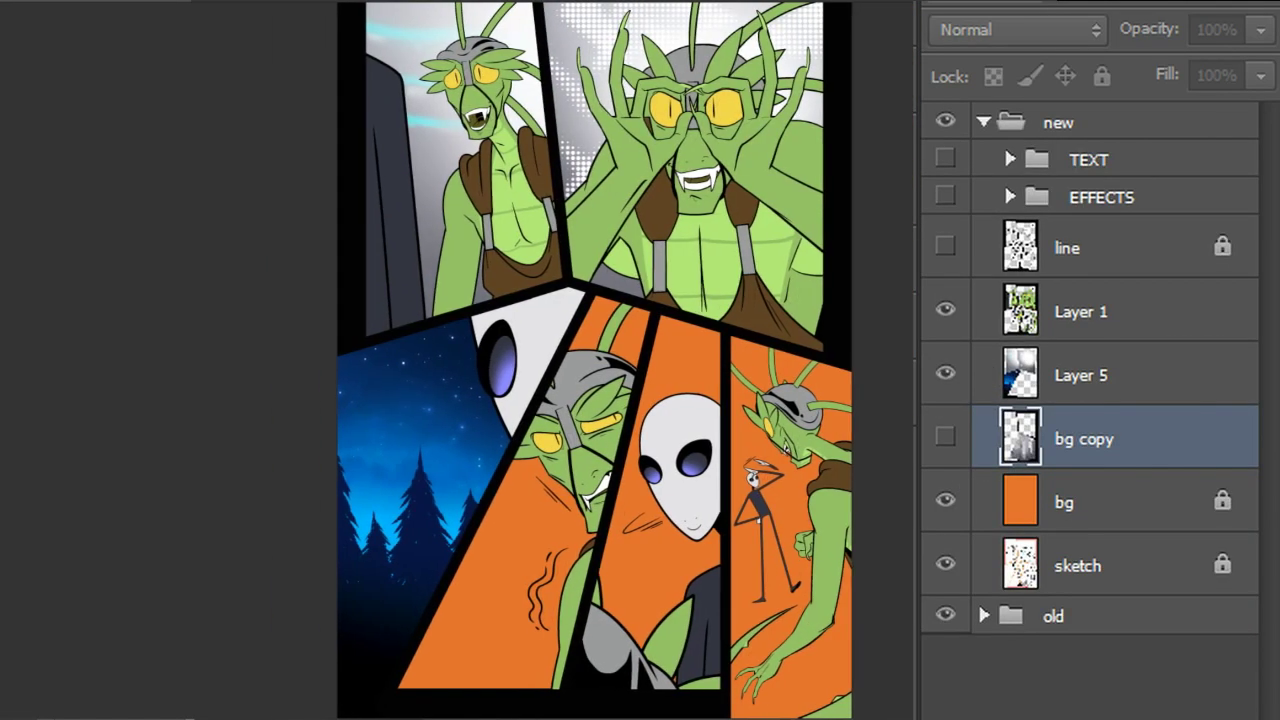
{"action": "left_click", "coordinate": [945, 375]}
{"action": "left_click", "coordinate": [945, 311]}
{"action": "left_click", "coordinate": [945, 438]}
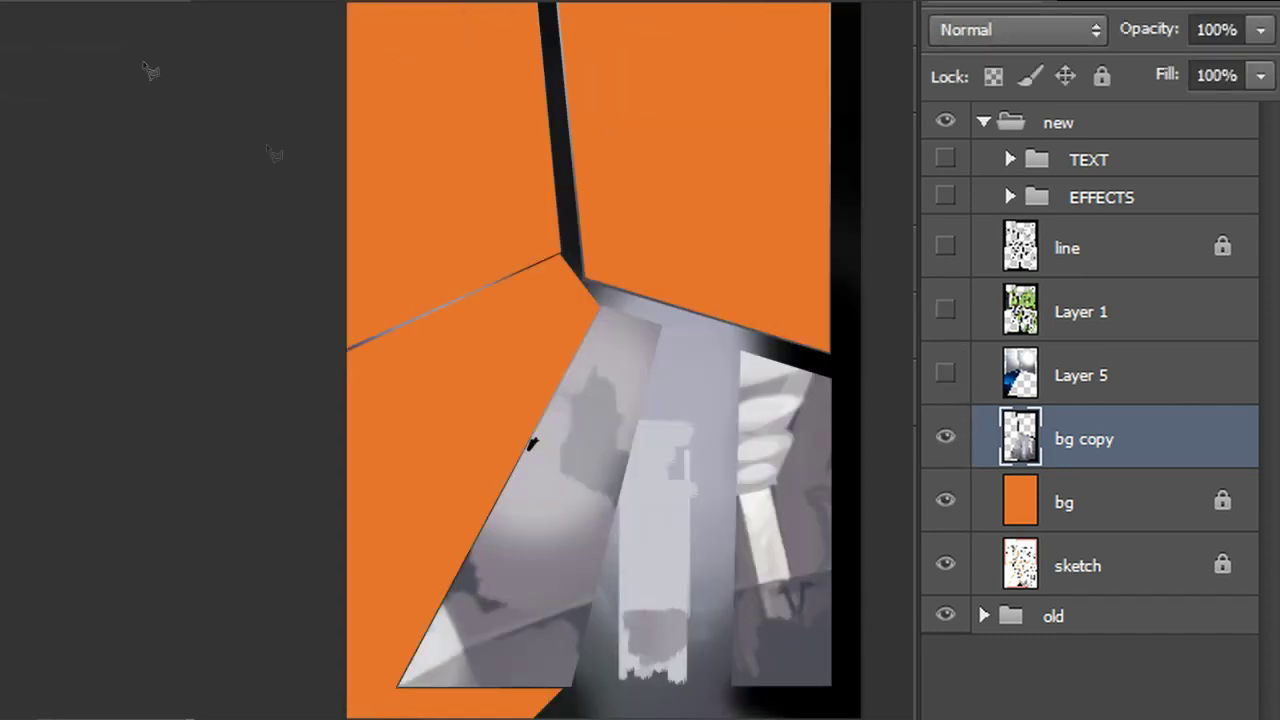
Outline the slanted gray panel beside the empty lower-left panel on bg copy and put it on its own layer
{"action": "left_click", "coordinate": [399, 687]}
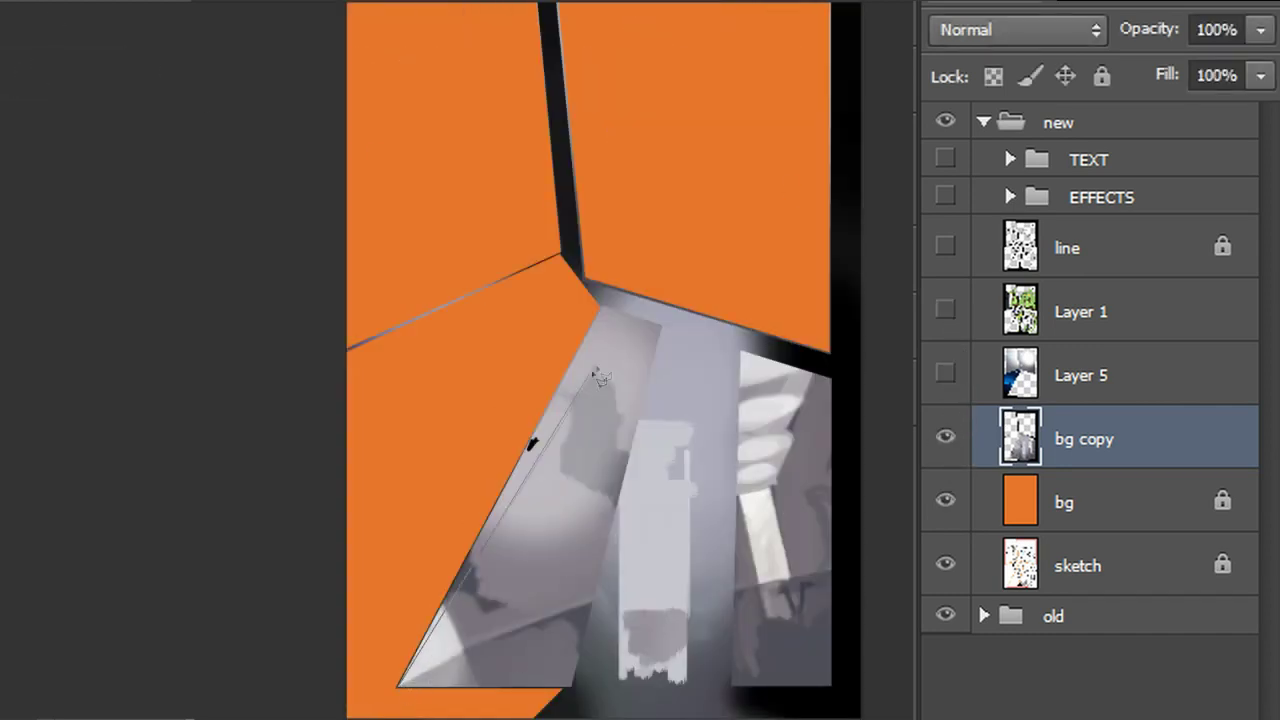
{"action": "left_click", "coordinate": [601, 309]}
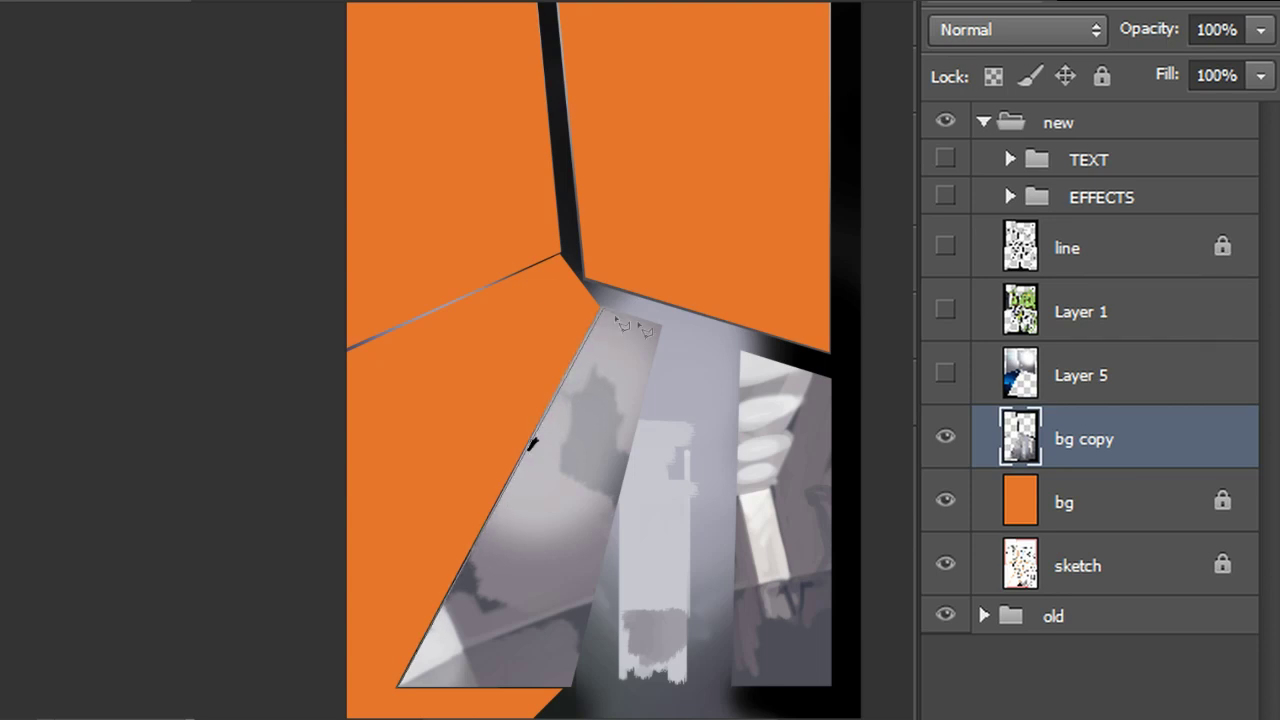
{"action": "left_click", "coordinate": [660, 323]}
{"action": "left_click", "coordinate": [570, 688]}
{"action": "left_click", "coordinate": [400, 687]}
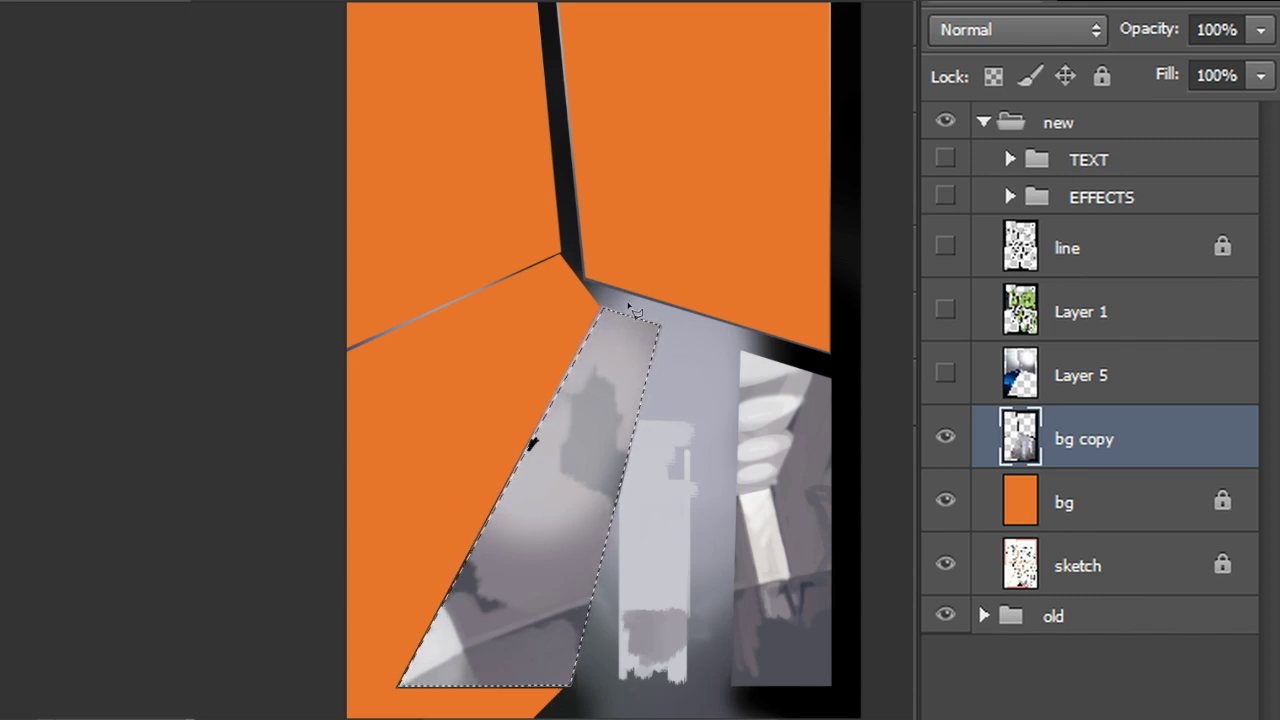
{"action": "right_click", "coordinate": [592, 410]}
{"action": "left_click", "coordinate": [658, 533]}
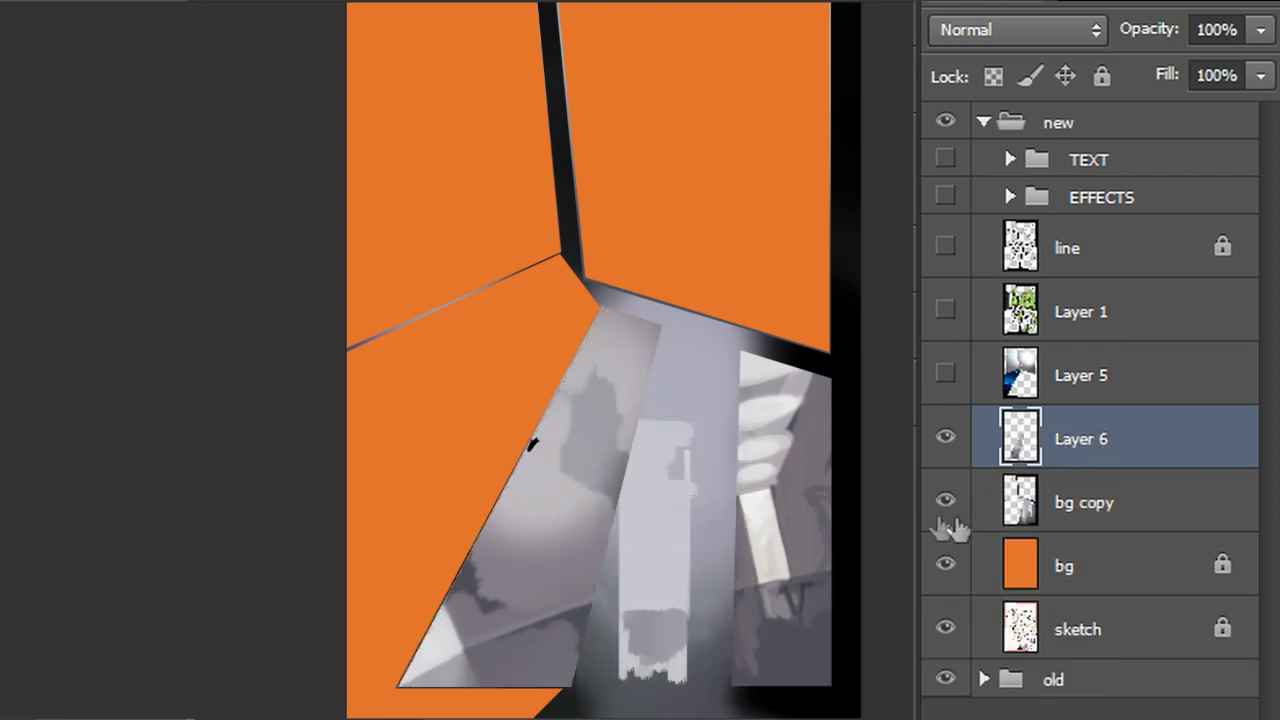
Hide bg copy, show Layer 1, and check the separated panel background's bounds with Free Transform
{"action": "left_click", "coordinate": [945, 501]}
{"action": "left_click", "coordinate": [945, 312]}
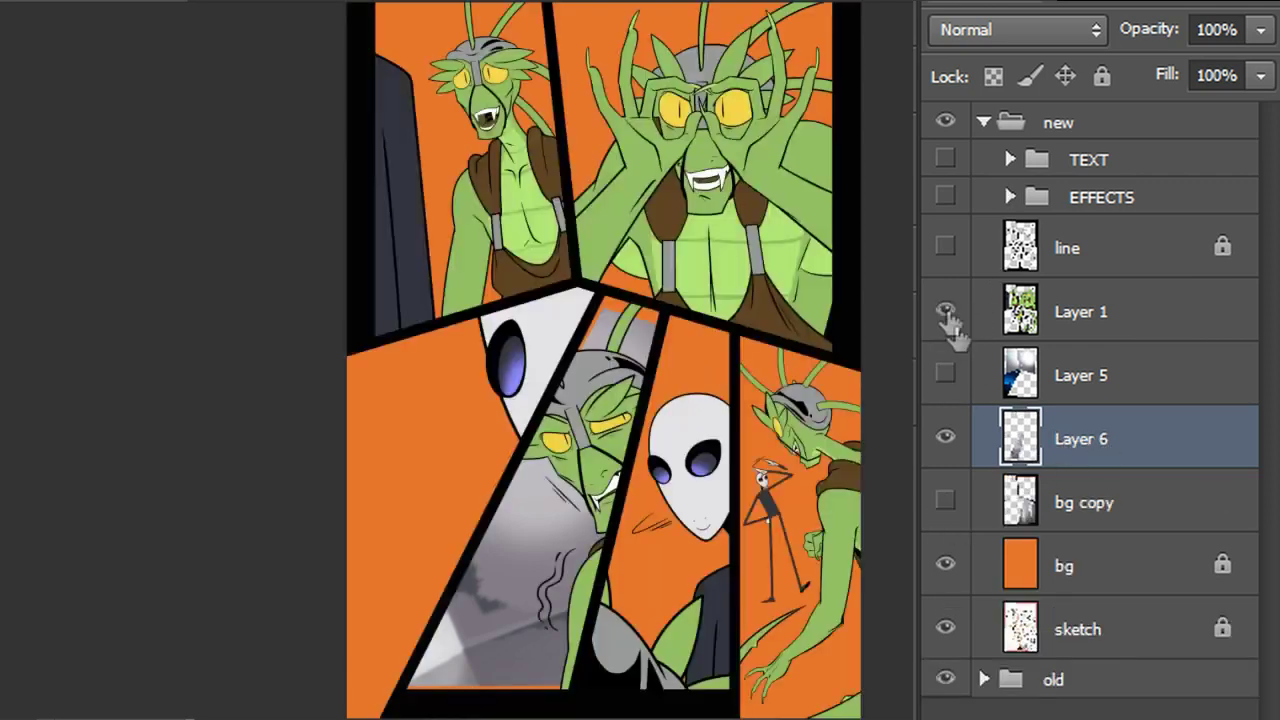
{"action": "key", "text": "ctrl+t"}
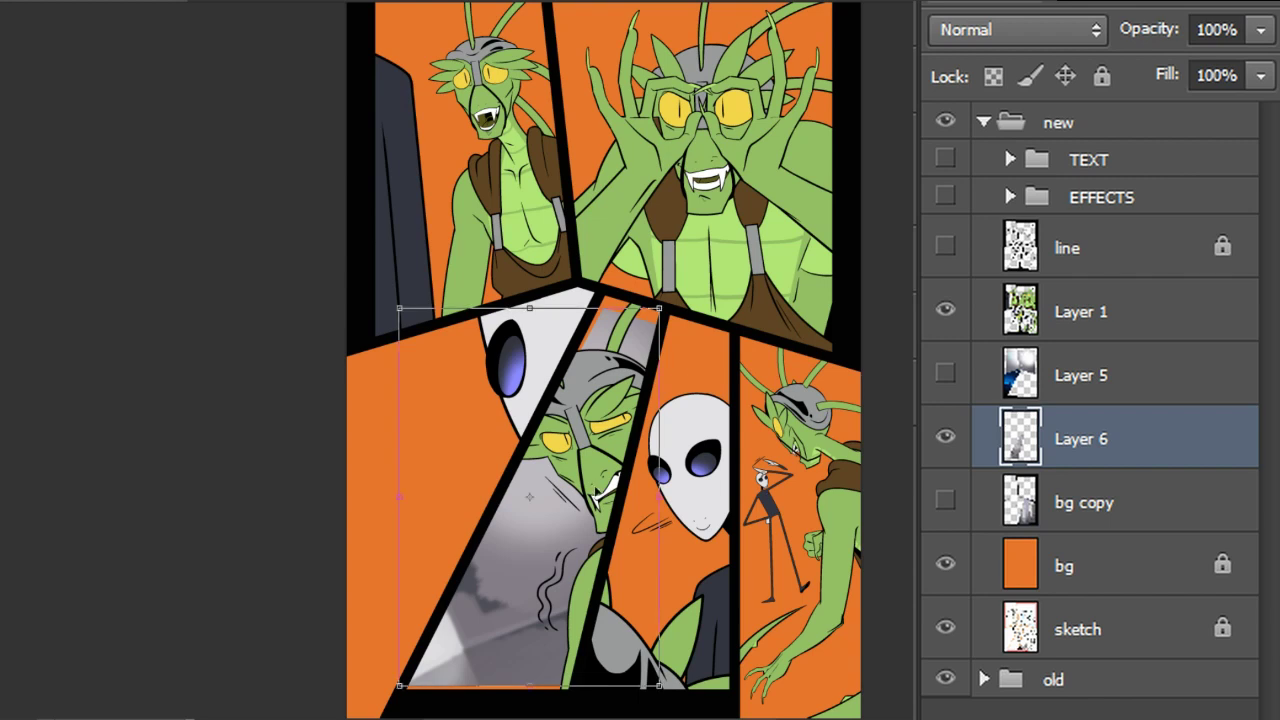
{"action": "key", "text": "Return"}
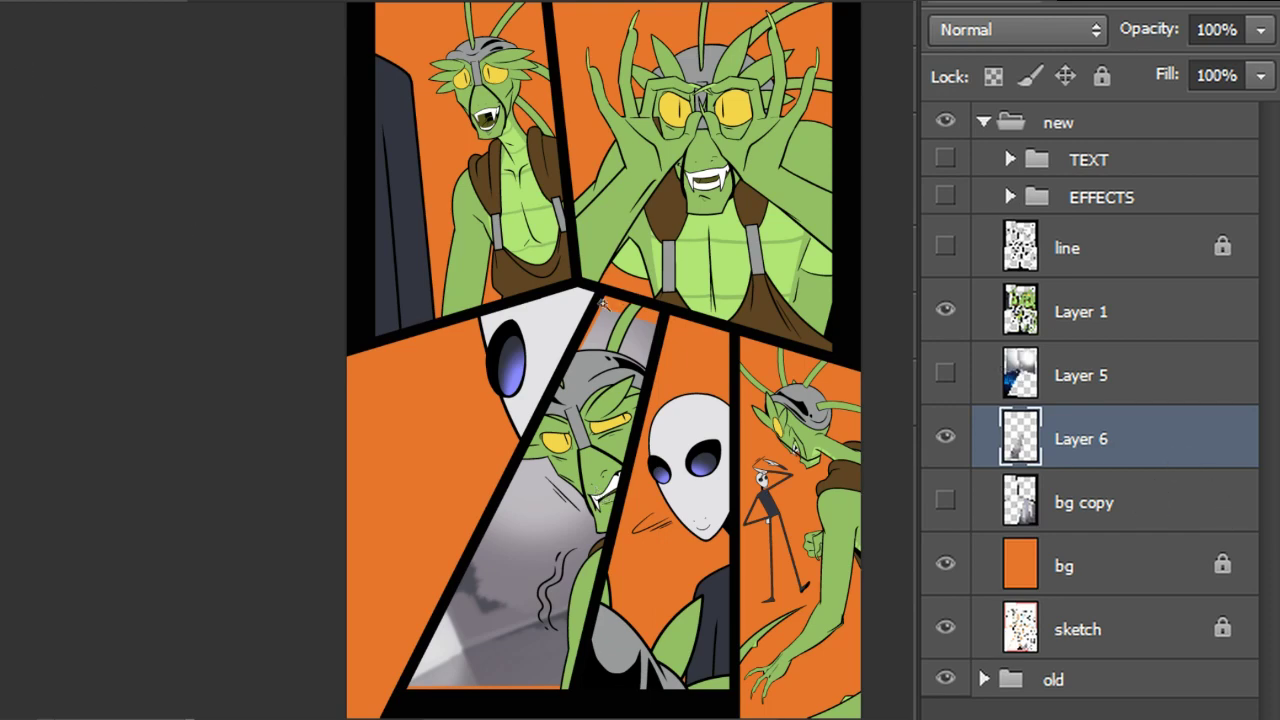
Compare the page with its old version by toggling the new group's visibility
{"action": "left_click", "coordinate": [944, 123]}
{"action": "left_click", "coordinate": [944, 123]}
{"action": "left_click", "coordinate": [944, 124]}
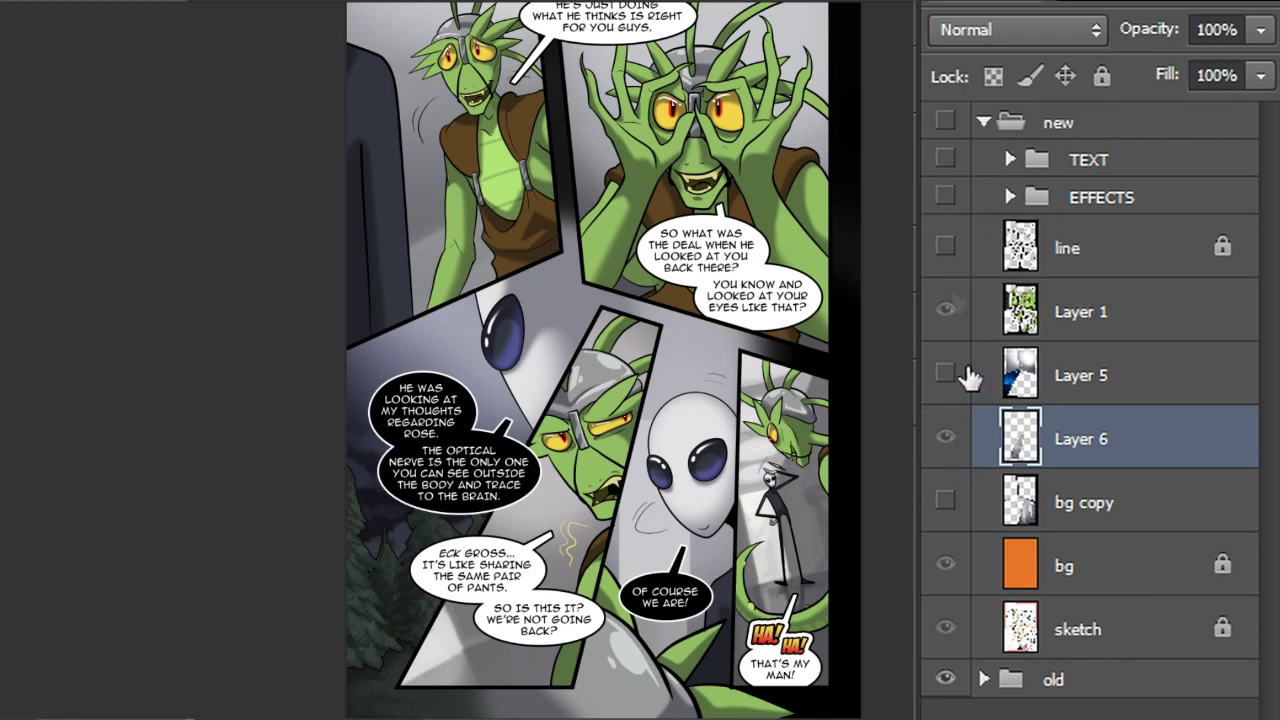
{"action": "left_click", "coordinate": [945, 122]}
Hide Layer 1 and show the EFFECTS group so the black panel borders frame the backgrounds
{"action": "left_click", "coordinate": [945, 311]}
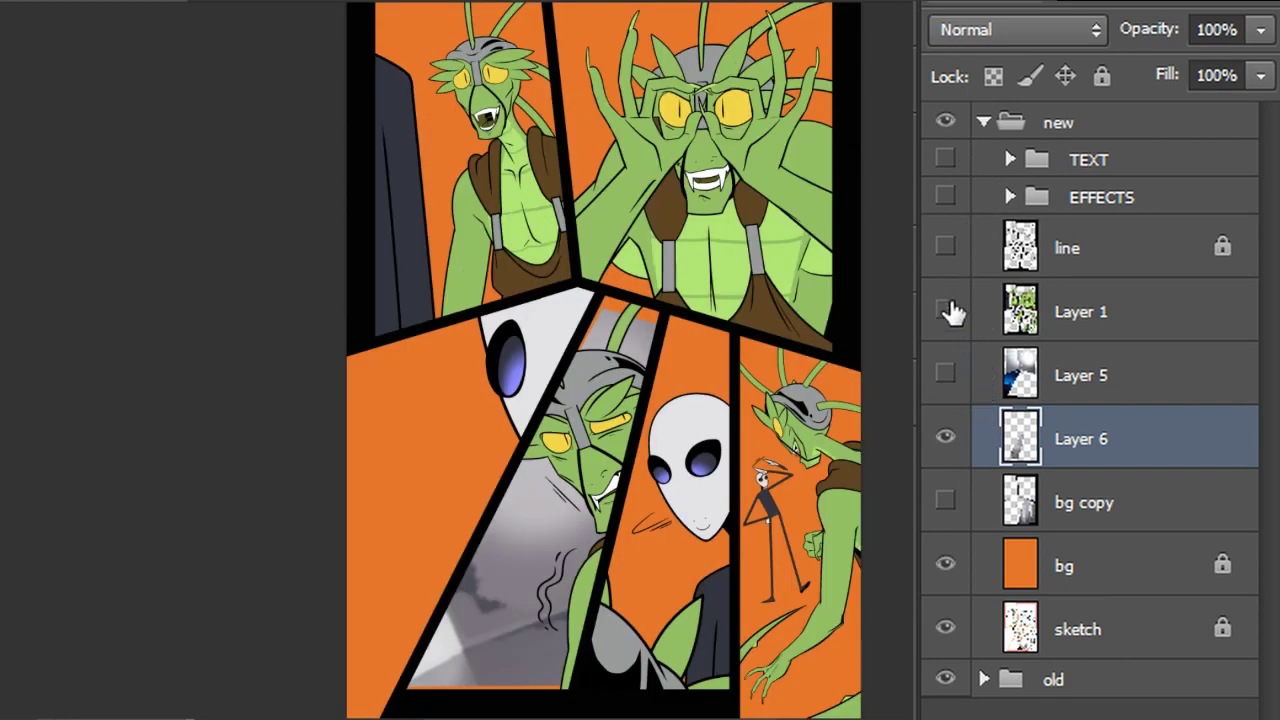
{"action": "left_click", "coordinate": [945, 197]}
{"action": "left_click", "coordinate": [1008, 197]}
{"action": "left_click", "coordinate": [1008, 197]}
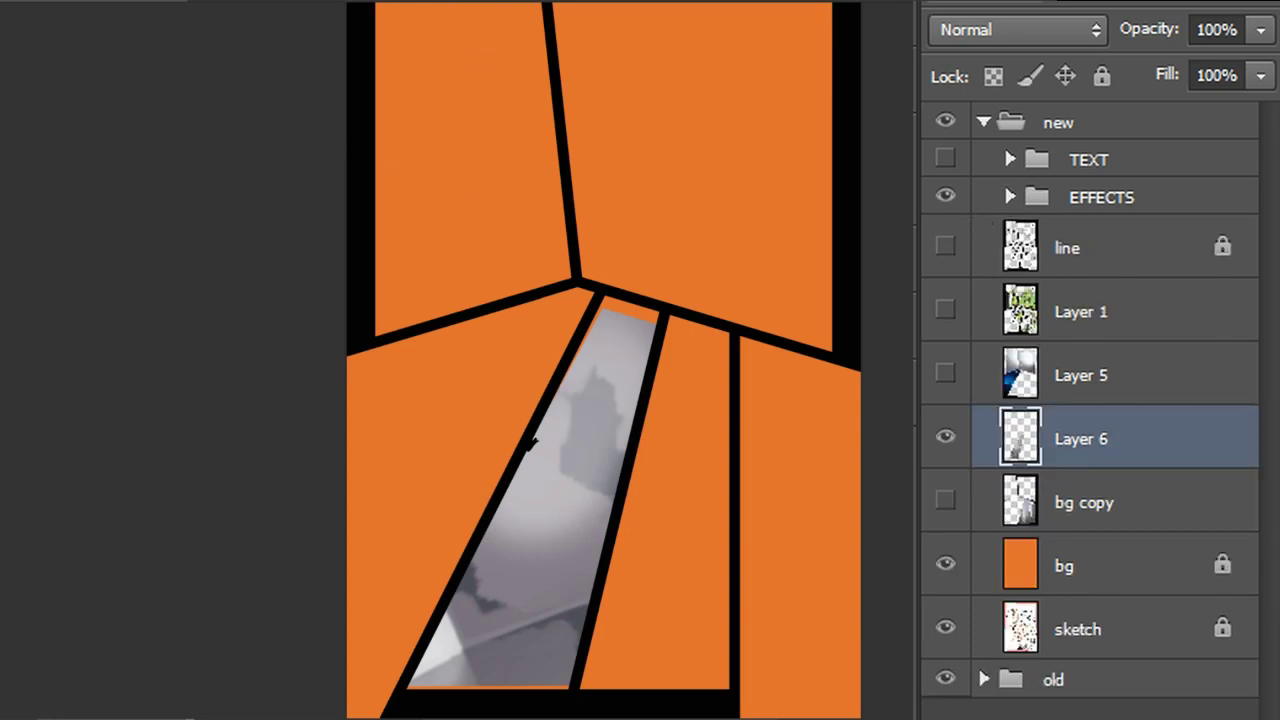
Select the orange gaps around the slanted panel's gray background and fill them on Layer 6 with Content-Aware
{"action": "left_click", "coordinate": [522, 667]}
{"action": "key", "text": "ctrl+z"}
{"action": "left_click", "coordinate": [502, 688], "text": "shift"}
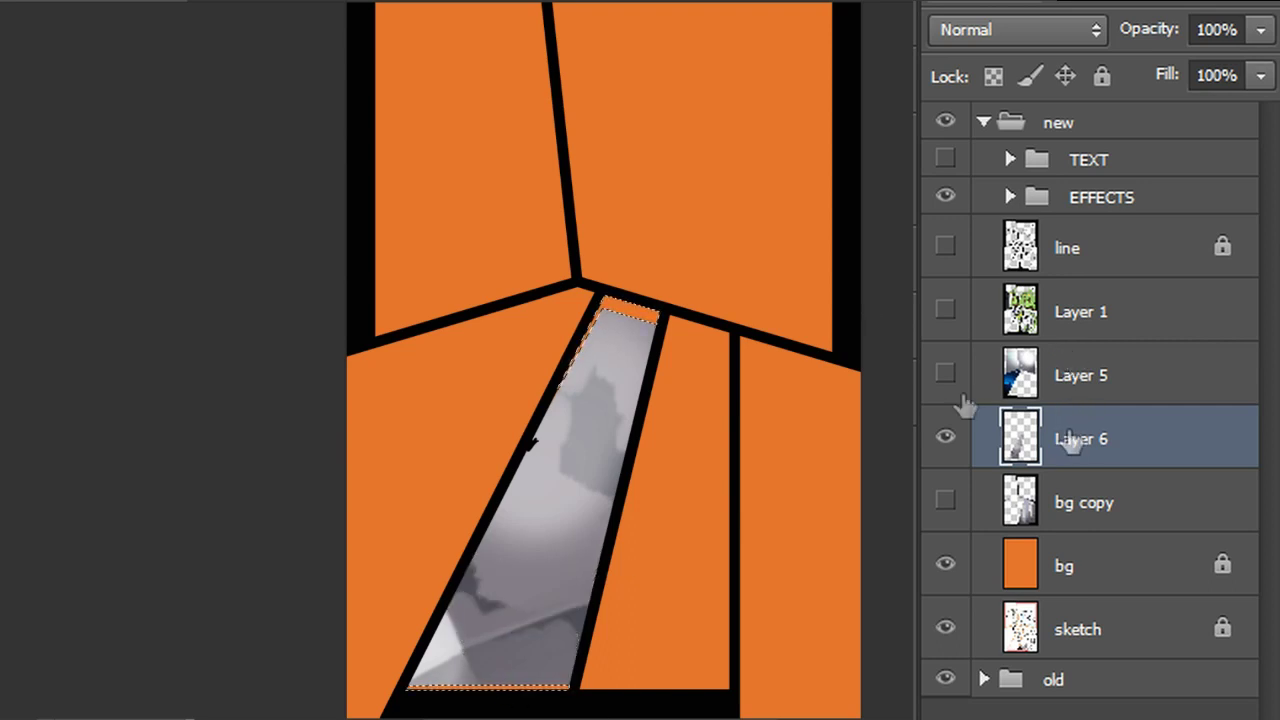
{"action": "key", "text": "shift+F5"}
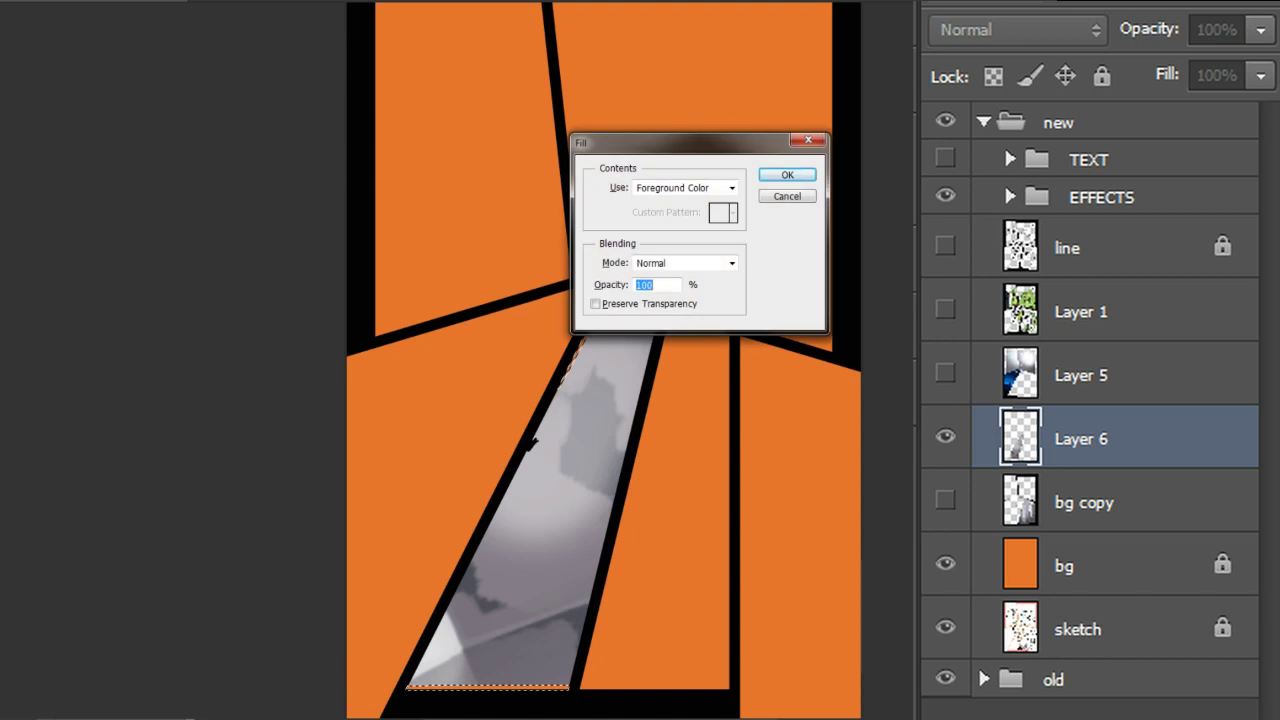
{"action": "left_click", "coordinate": [700, 188]}
{"action": "left_click", "coordinate": [680, 252]}
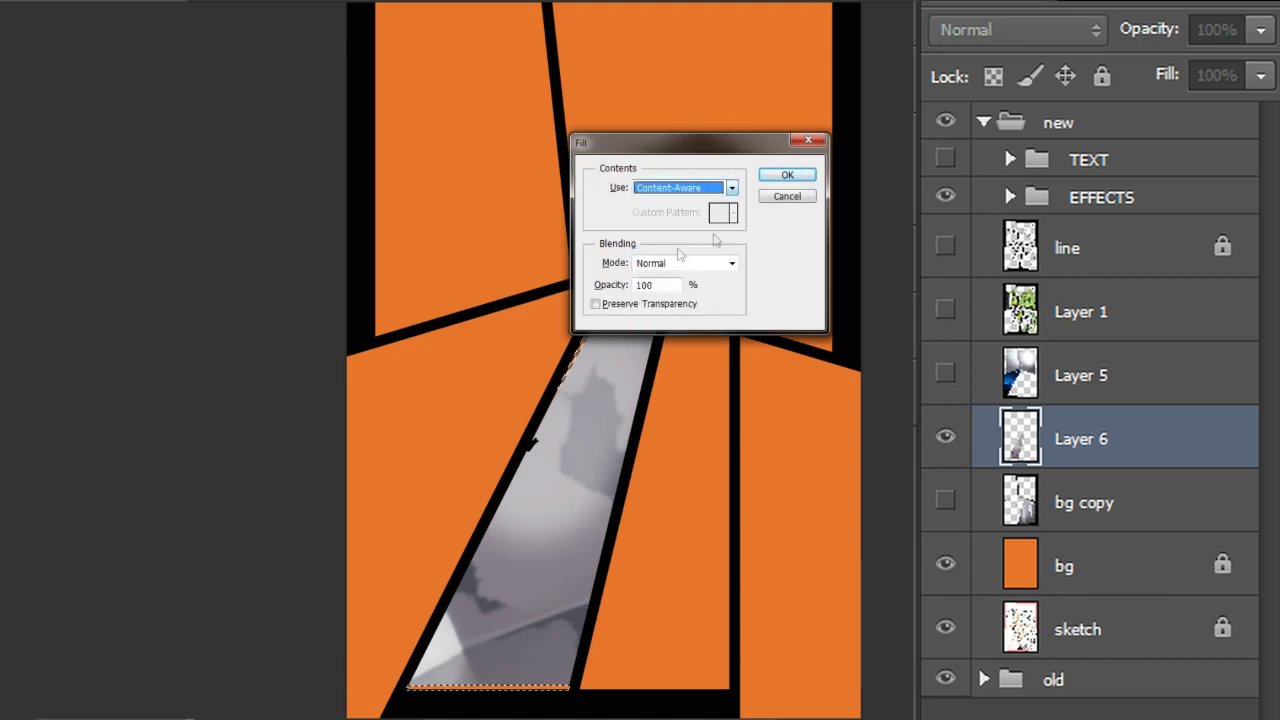
{"action": "left_click", "coordinate": [787, 176]}
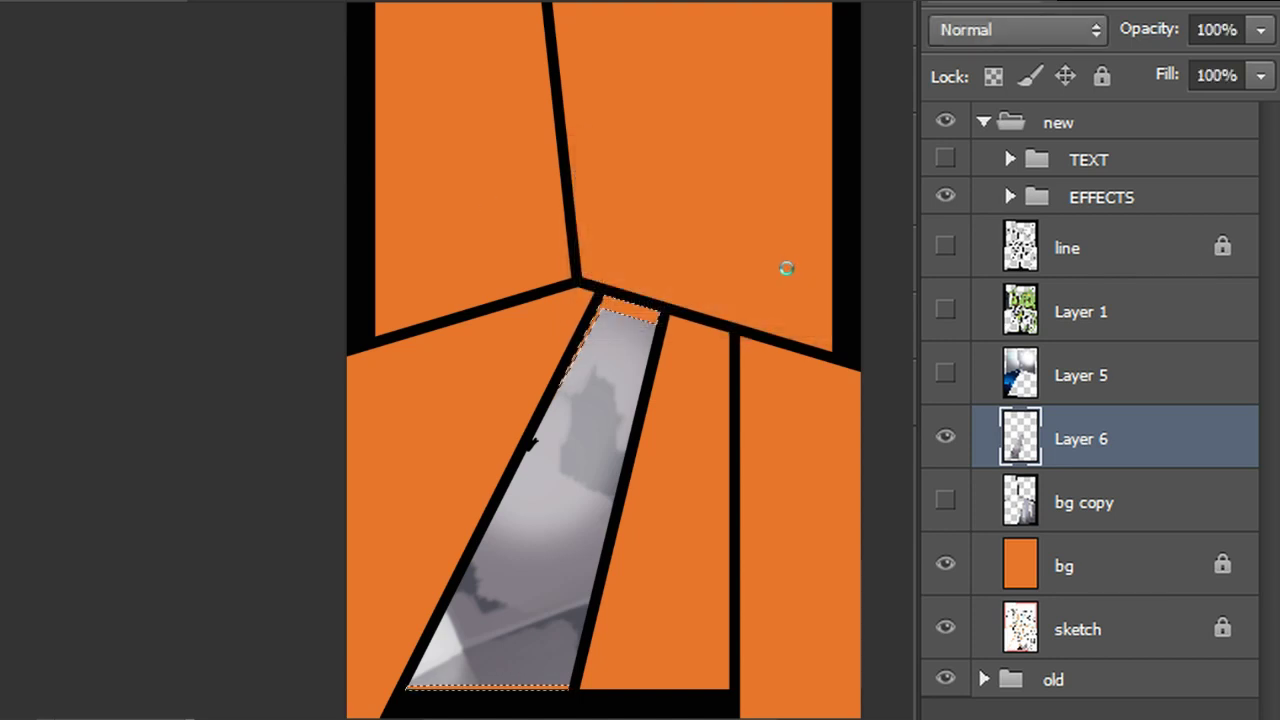
{"action": "key", "text": "ctrl+d"}
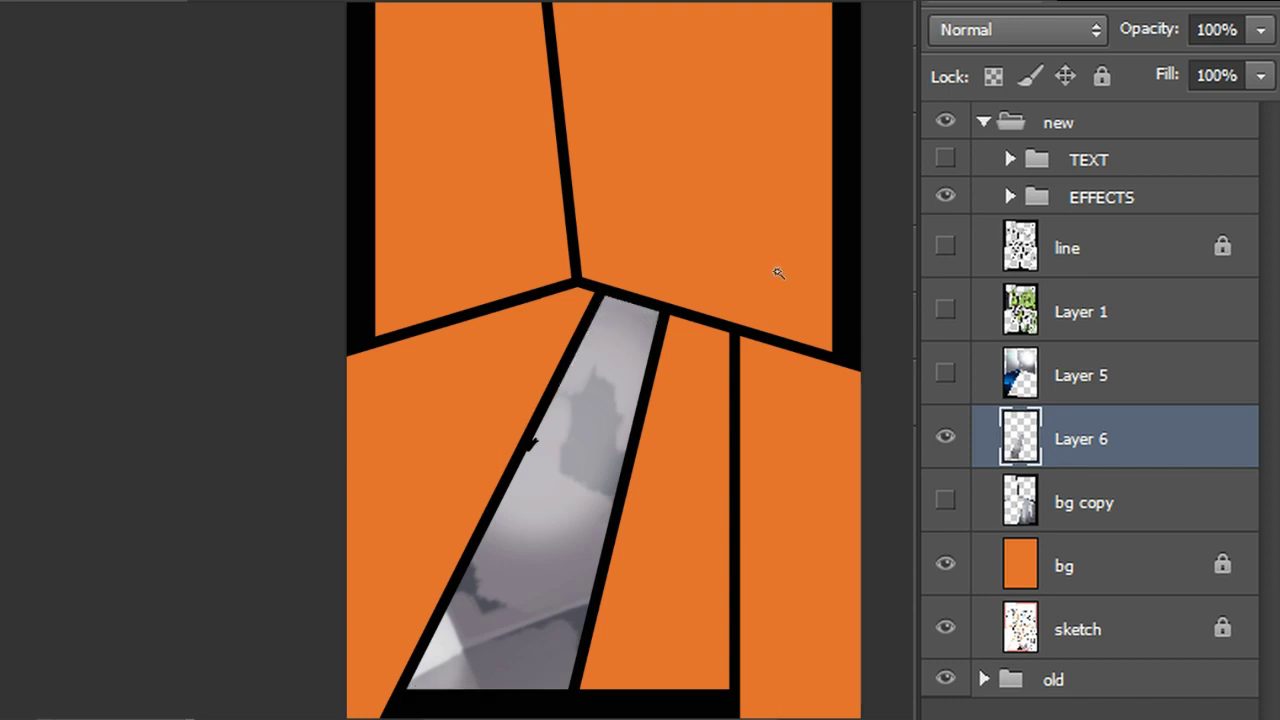
Choose the Brush tool and add an empty layer between Layer 6 and bg copy
{"action": "right_click", "coordinate": [1, 160]}
{"action": "left_click", "coordinate": [25, 159]}
{"action": "left_click", "coordinate": [50, 1]}
{"action": "left_click_drag", "start_coordinate": [51, 24], "coordinate": [53, 45]}
{"action": "key", "text": "Return"}
{"action": "scroll", "coordinate": [530, 443], "scroll_direction": "up", "scroll_amount": 5}
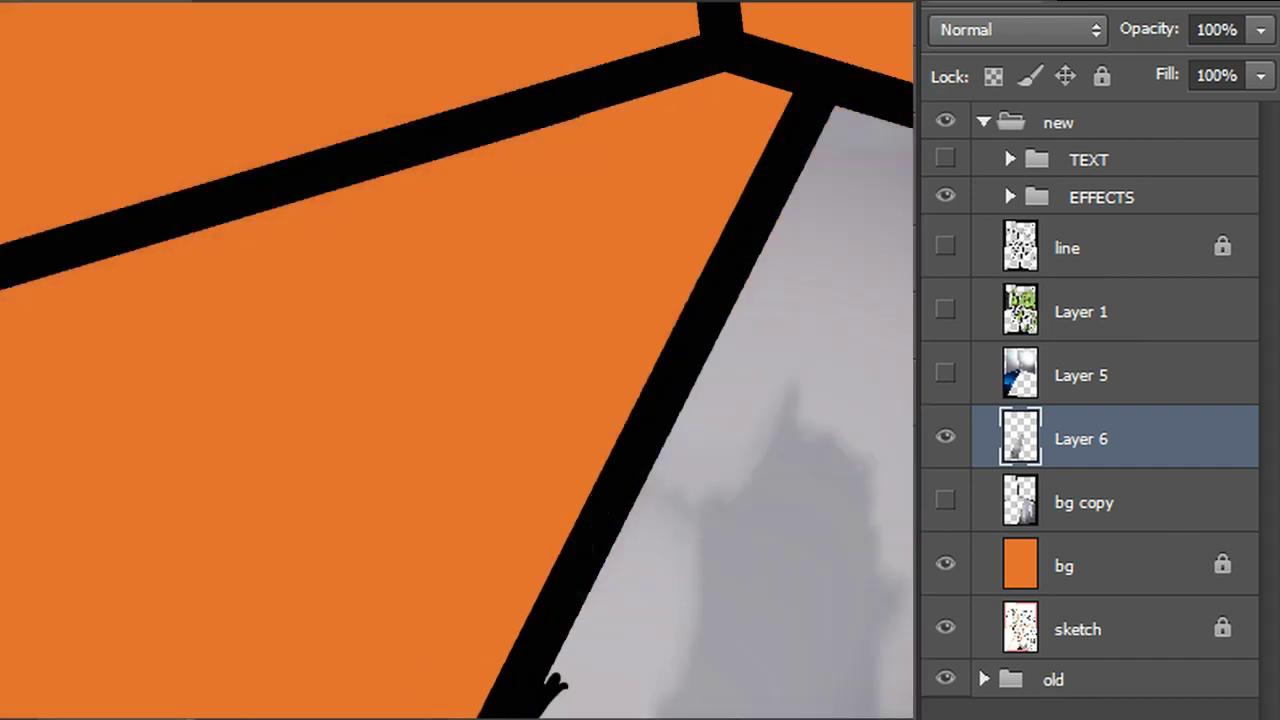
{"action": "left_click", "coordinate": [1086, 503]}
{"action": "key", "text": "ctrl+alt+shift+n"}
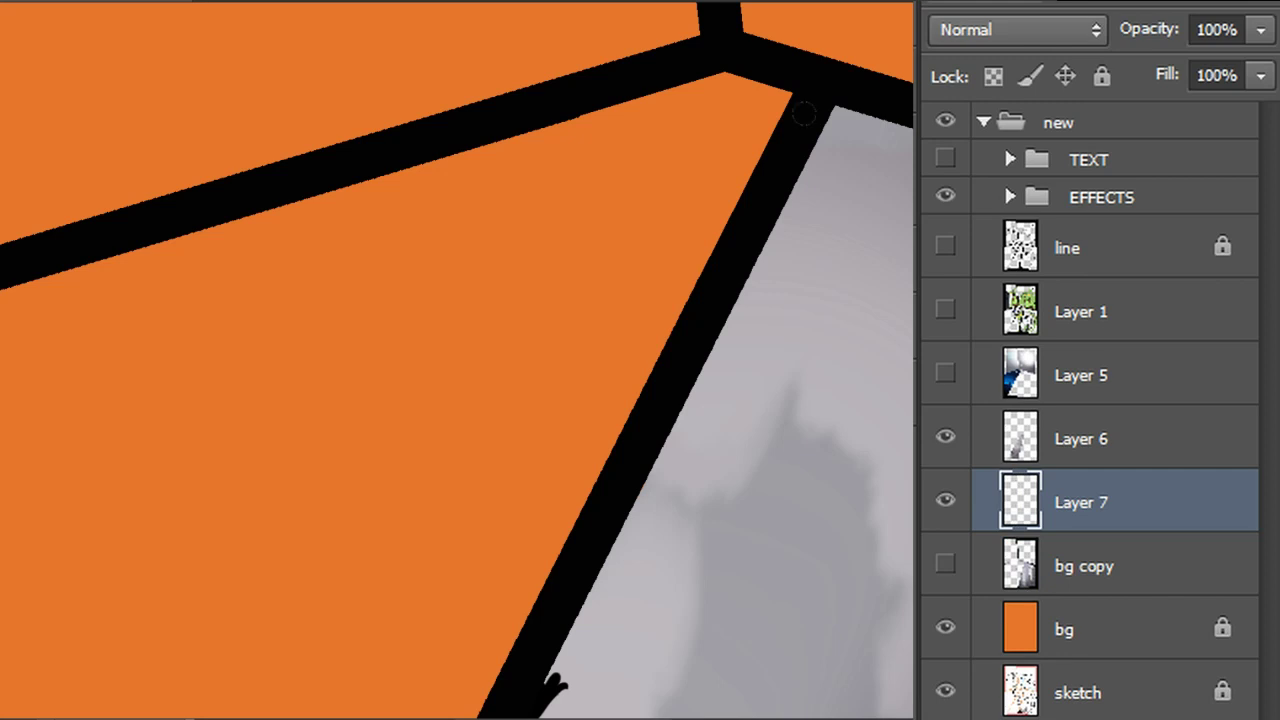
Brush along the slanted panel's edge on the new layer and merge it with Layer 6
{"action": "left_click_drag", "start_coordinate": [475, 535], "coordinate": [640, 186]}
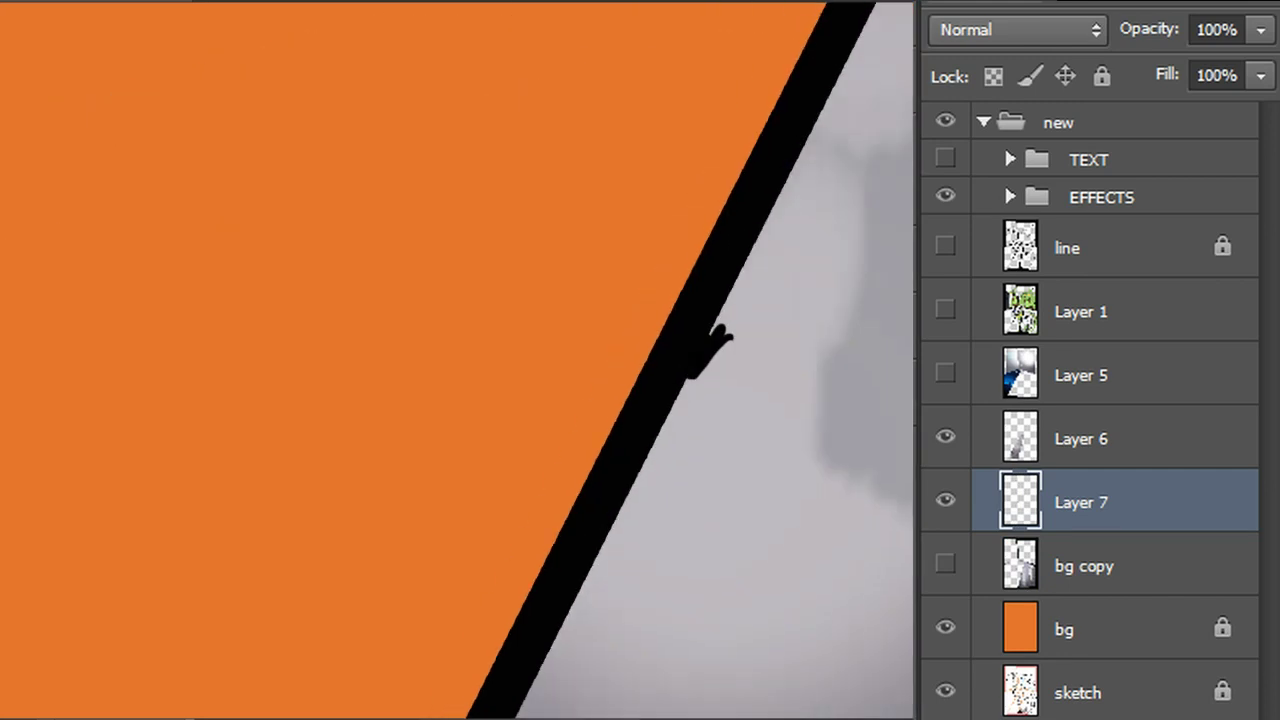
{"action": "left_click_drag", "start_coordinate": [715, 340], "coordinate": [395, 90]}
{"action": "left_click_drag", "start_coordinate": [610, 120], "coordinate": [272, 552]}
{"action": "left_click_drag", "start_coordinate": [450, 120], "coordinate": [348, 577]}
{"action": "left_click_drag", "start_coordinate": [430, 240], "coordinate": [611, 106]}
{"action": "left_click_drag", "start_coordinate": [475, 372], "coordinate": [495, 342]}
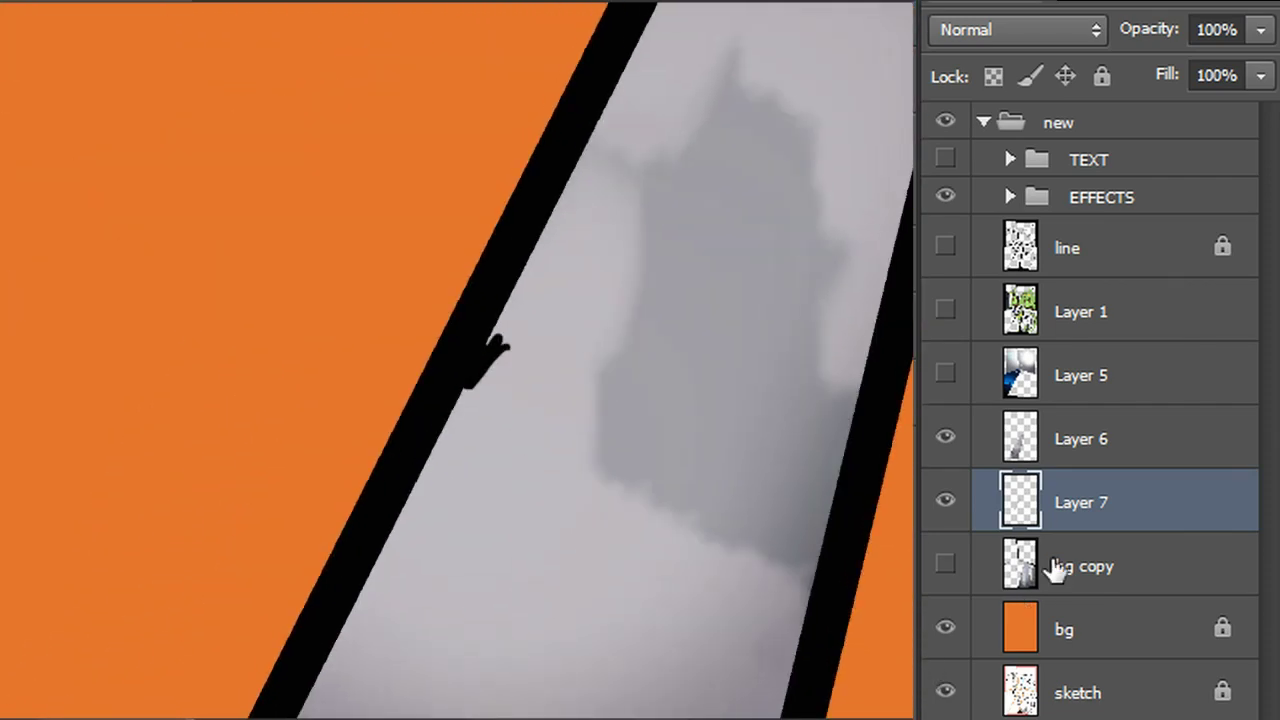
{"action": "left_click", "coordinate": [1085, 462], "text": "ctrl"}
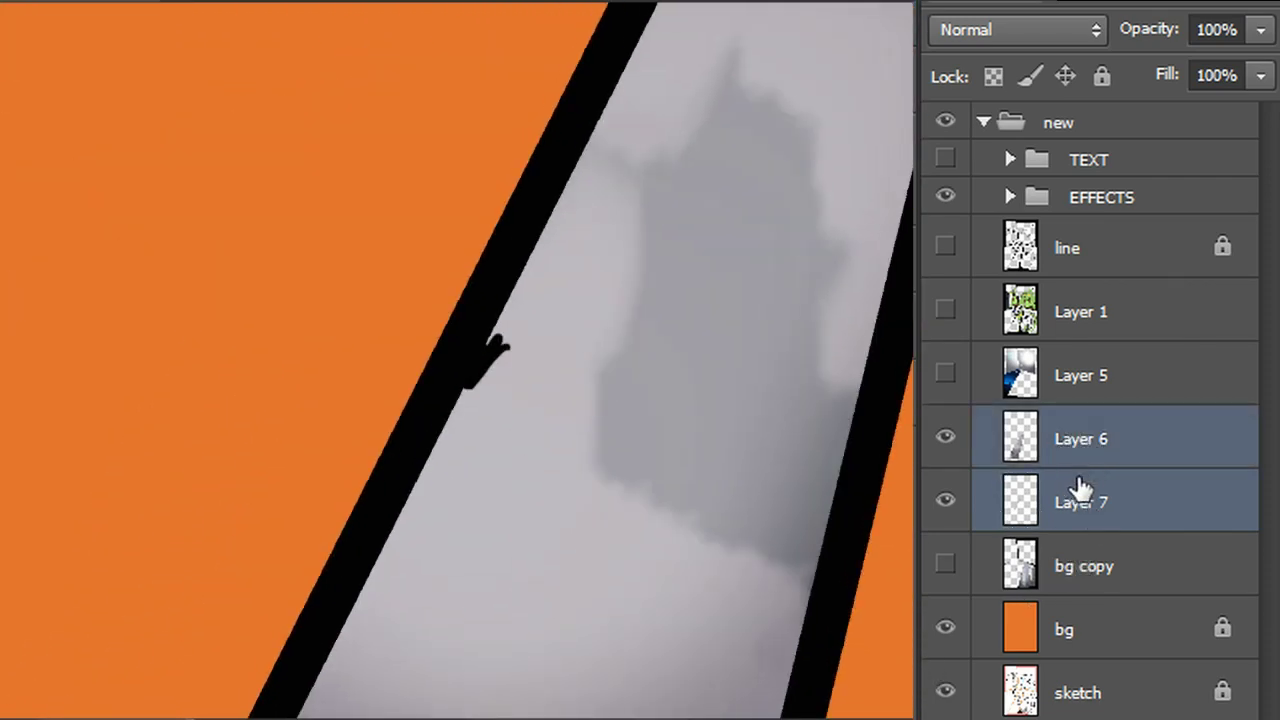
{"action": "key", "text": "ctrl+e"}
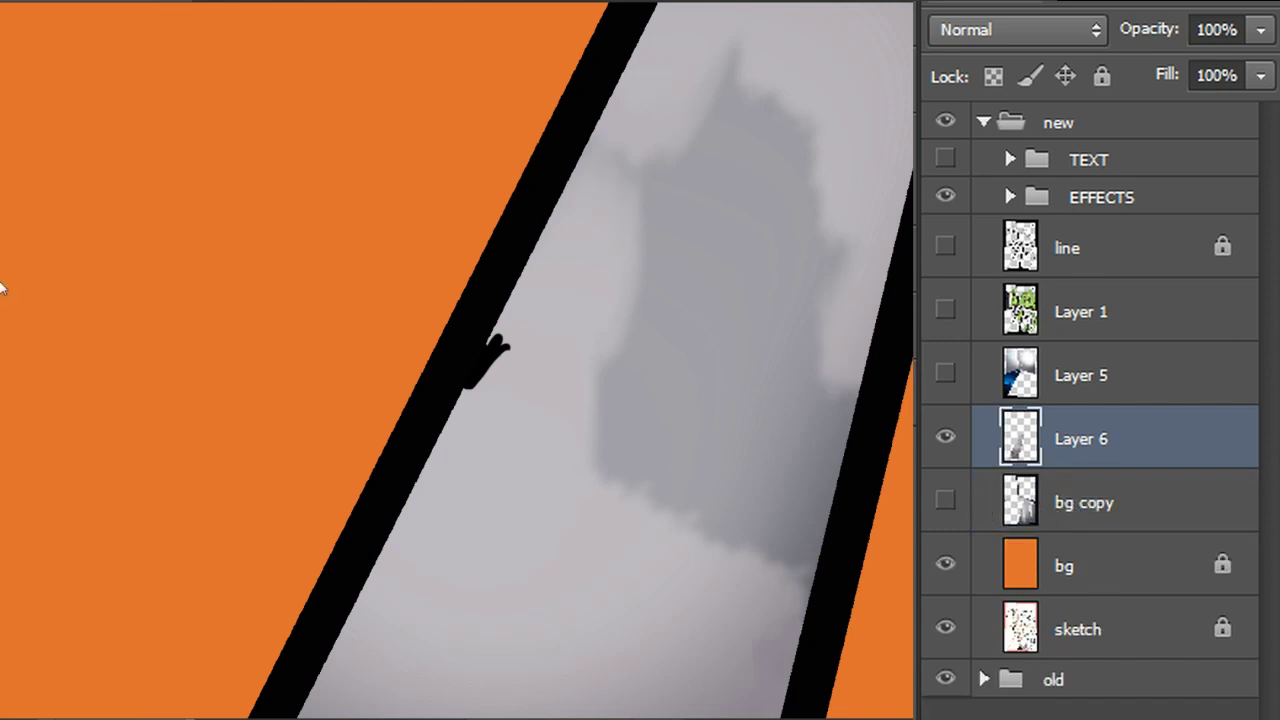
Lasso the dark gray patch in the slanted panel and compare it with the character by toggling Layer 1's visibility
{"action": "right_click", "coordinate": [2, 61]}
{"action": "left_click", "coordinate": [29, 57]}
{"action": "mouse_move", "coordinate": [808, 97]}
{"action": "left_mouse_down"}
{"action": "mouse_move", "coordinate": [834, 220]}
{"action": "mouse_move", "coordinate": [850, 228]}
{"action": "mouse_move", "coordinate": [833, 365]}
{"action": "mouse_move", "coordinate": [860, 376]}
{"action": "mouse_move", "coordinate": [870, 414]}
{"action": "mouse_move", "coordinate": [812, 612]}
{"action": "mouse_move", "coordinate": [777, 585]}
{"action": "mouse_move", "coordinate": [592, 518]}
{"action": "mouse_move", "coordinate": [574, 436]}
{"action": "mouse_move", "coordinate": [637, 252]}
{"action": "mouse_move", "coordinate": [609, 184]}
{"action": "left_mouse_up"}
{"action": "left_click", "coordinate": [945, 311]}
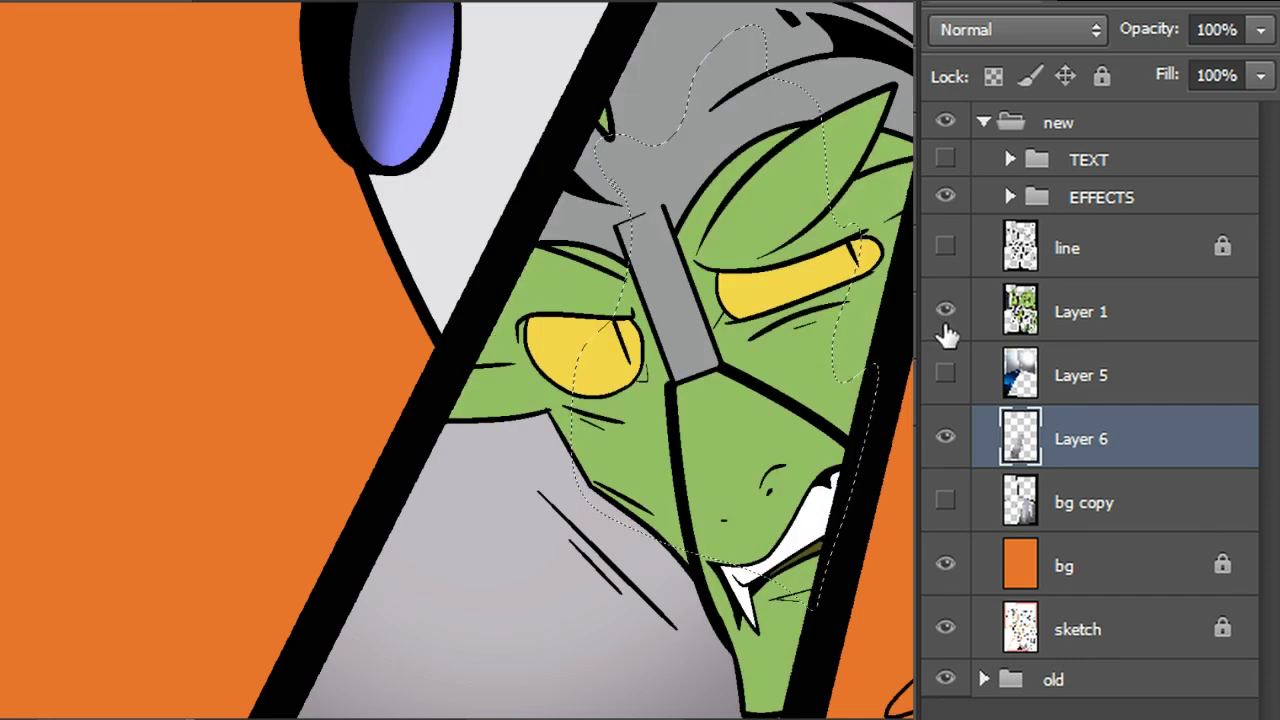
{"action": "left_click", "coordinate": [945, 318]}
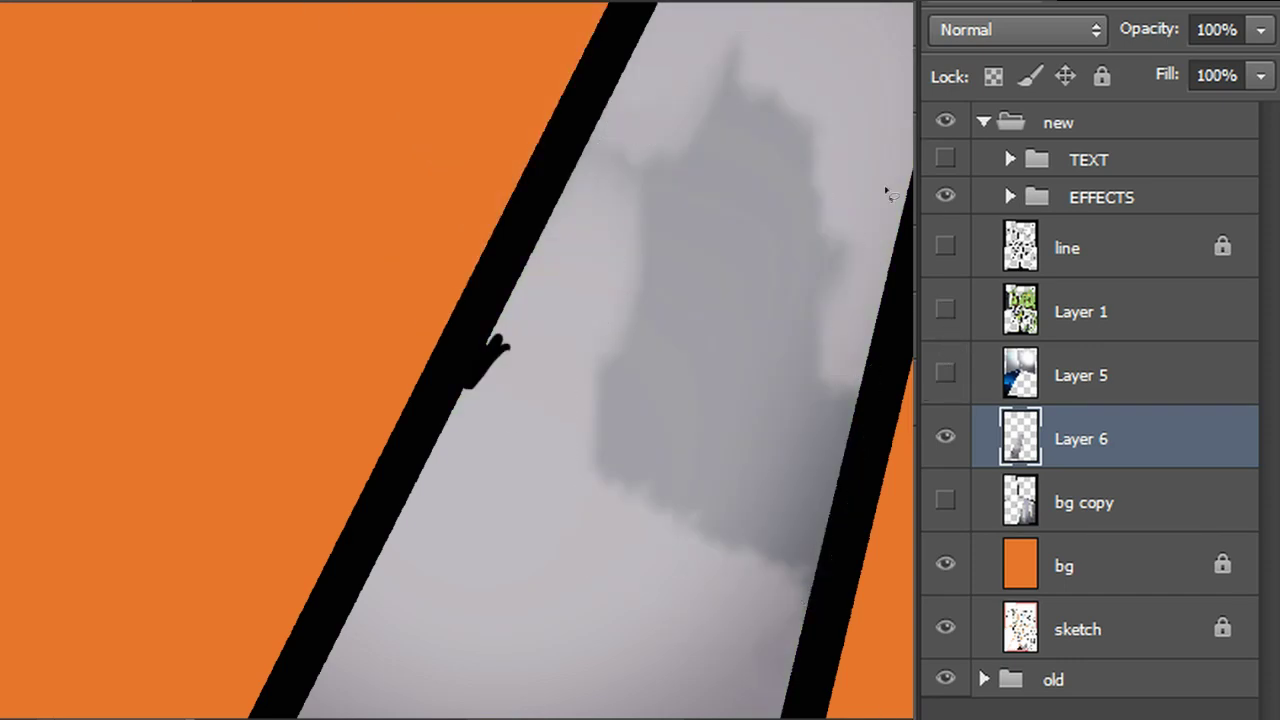
{"action": "left_click", "coordinate": [945, 316]}
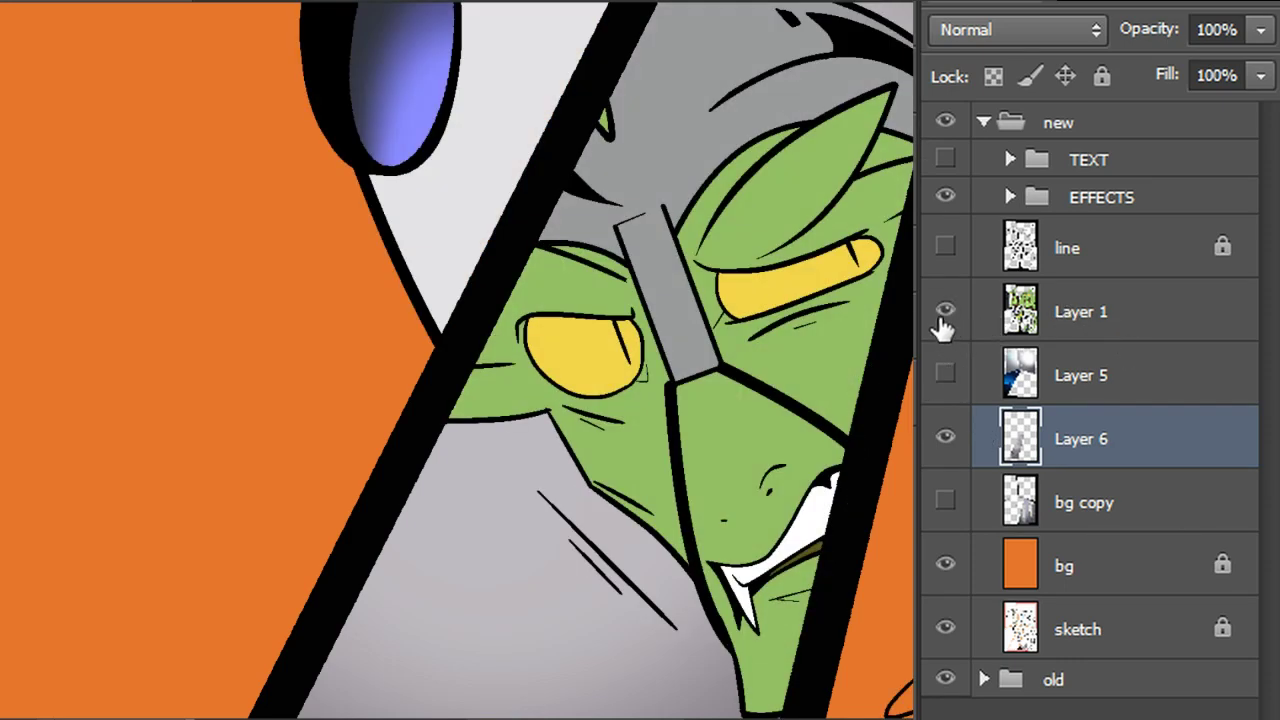
Check the slanted panel's lower gray background against the character by toggling Layer 1, leaving Layer 1 and the TEXT group hidden
{"action": "left_click", "coordinate": [945, 316]}
{"action": "left_click_drag", "start_coordinate": [400, 690], "coordinate": [640, 30]}
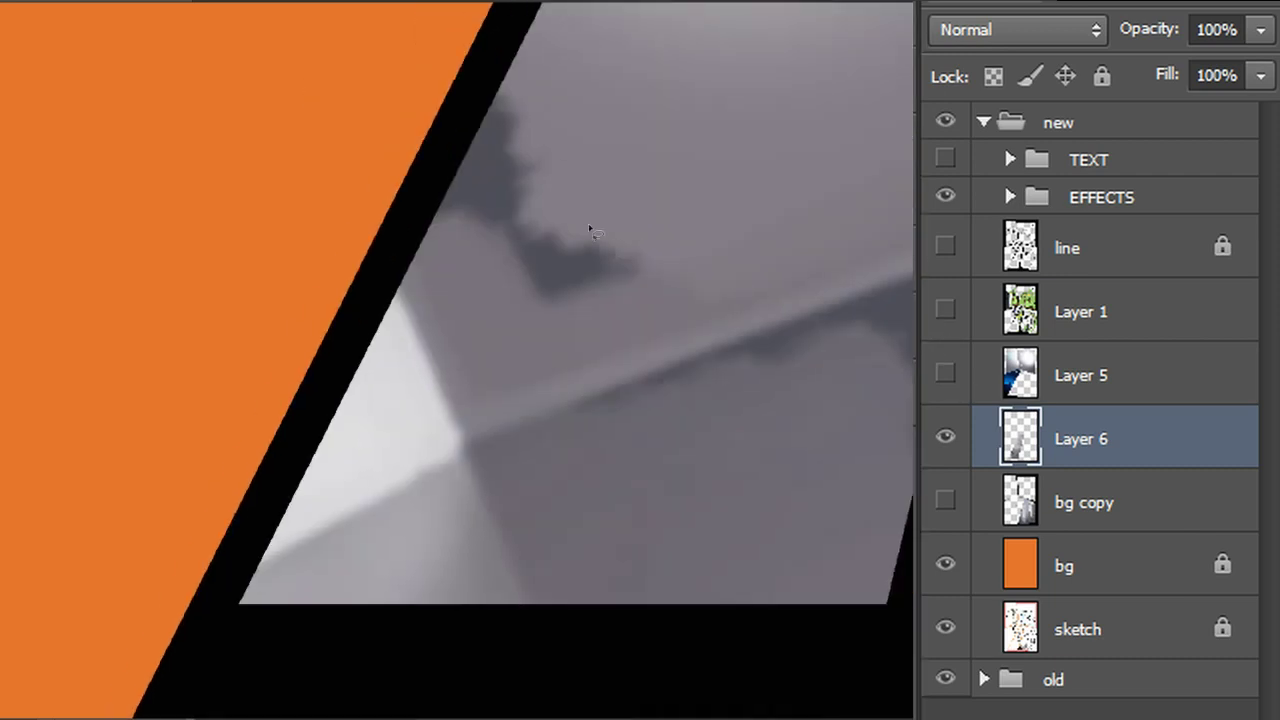
{"action": "left_click", "coordinate": [945, 160]}
{"action": "left_click", "coordinate": [945, 162]}
{"action": "left_click", "coordinate": [946, 311]}
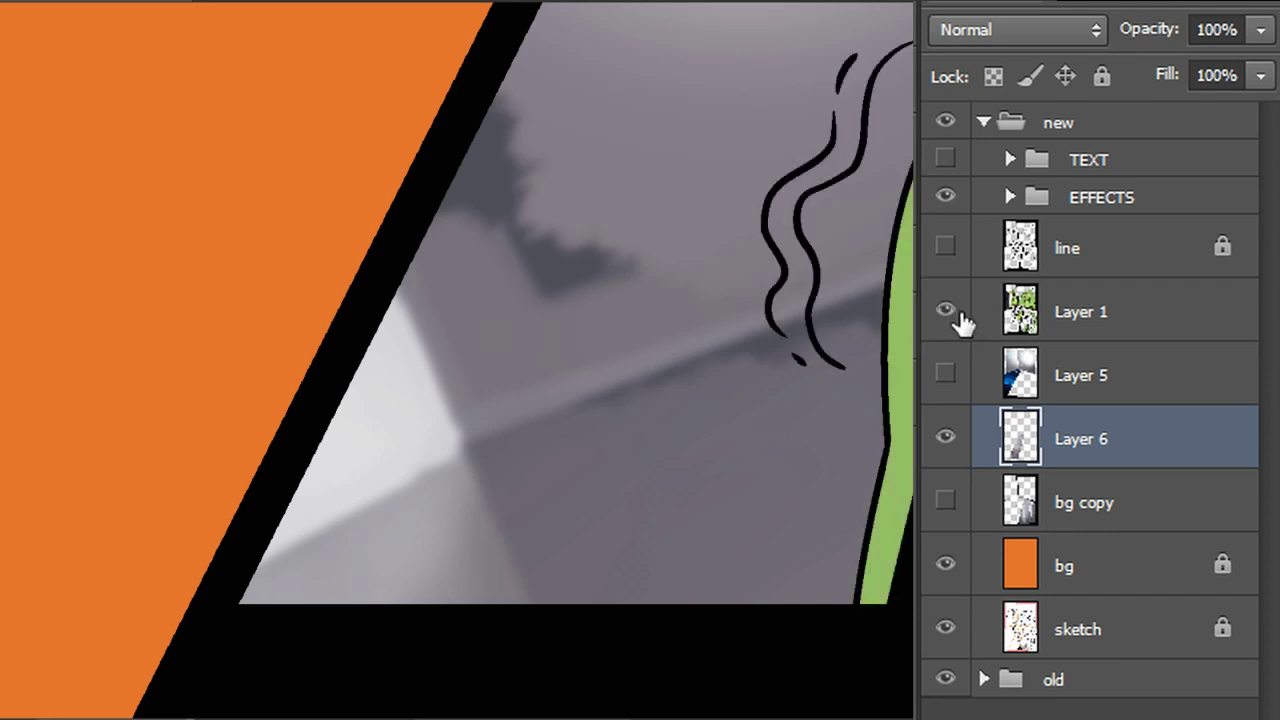
{"action": "left_click", "coordinate": [946, 311]}
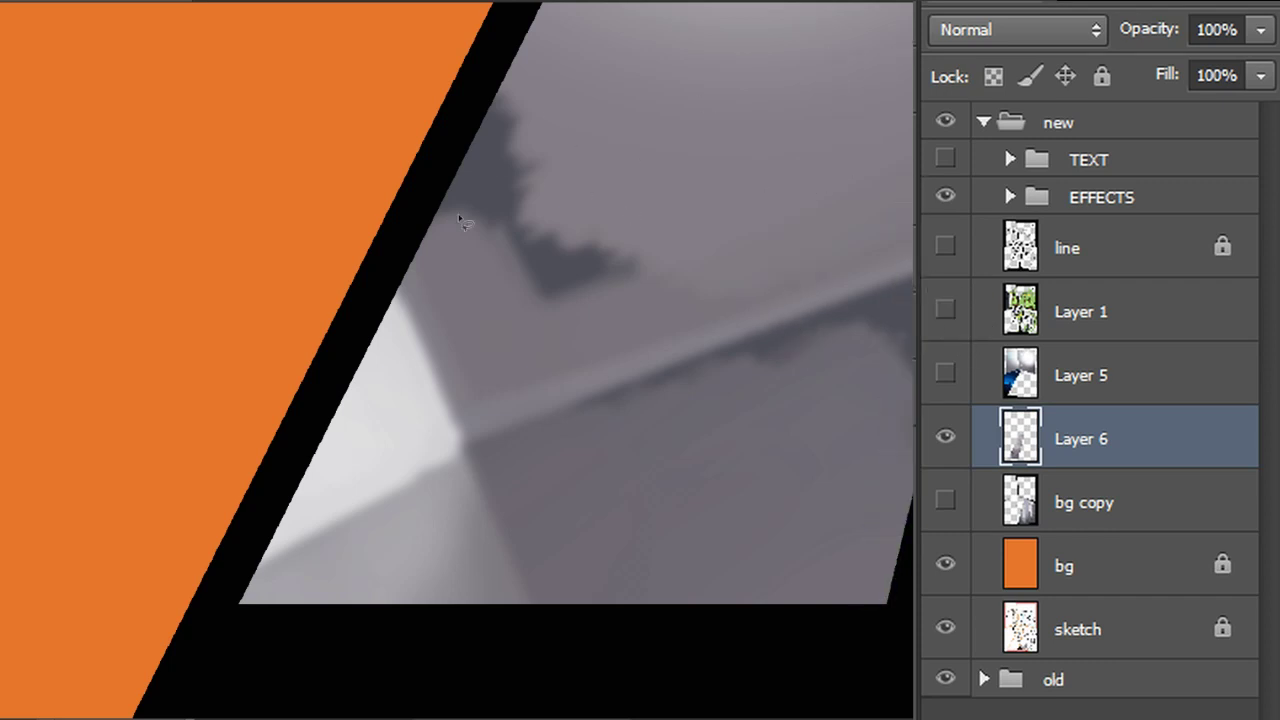
Lasso the jagged dark patch on the wall beside the slanted panel's border, fill it with Content-Aware and deselect
{"action": "mouse_move", "coordinate": [452, 160]}
{"action": "left_mouse_down"}
{"action": "mouse_move", "coordinate": [548, 194]}
{"action": "mouse_move", "coordinate": [618, 254]}
{"action": "left_mouse_up"}
{"action": "mouse_move", "coordinate": [597, 312]}
{"action": "left_mouse_down"}
{"action": "mouse_move", "coordinate": [425, 195]}
{"action": "mouse_move", "coordinate": [422, 212]}
{"action": "left_mouse_up"}
{"action": "key", "text": "shift+F5"}
{"action": "key", "text": "Return"}
{"action": "key", "text": "ctrl+d"}
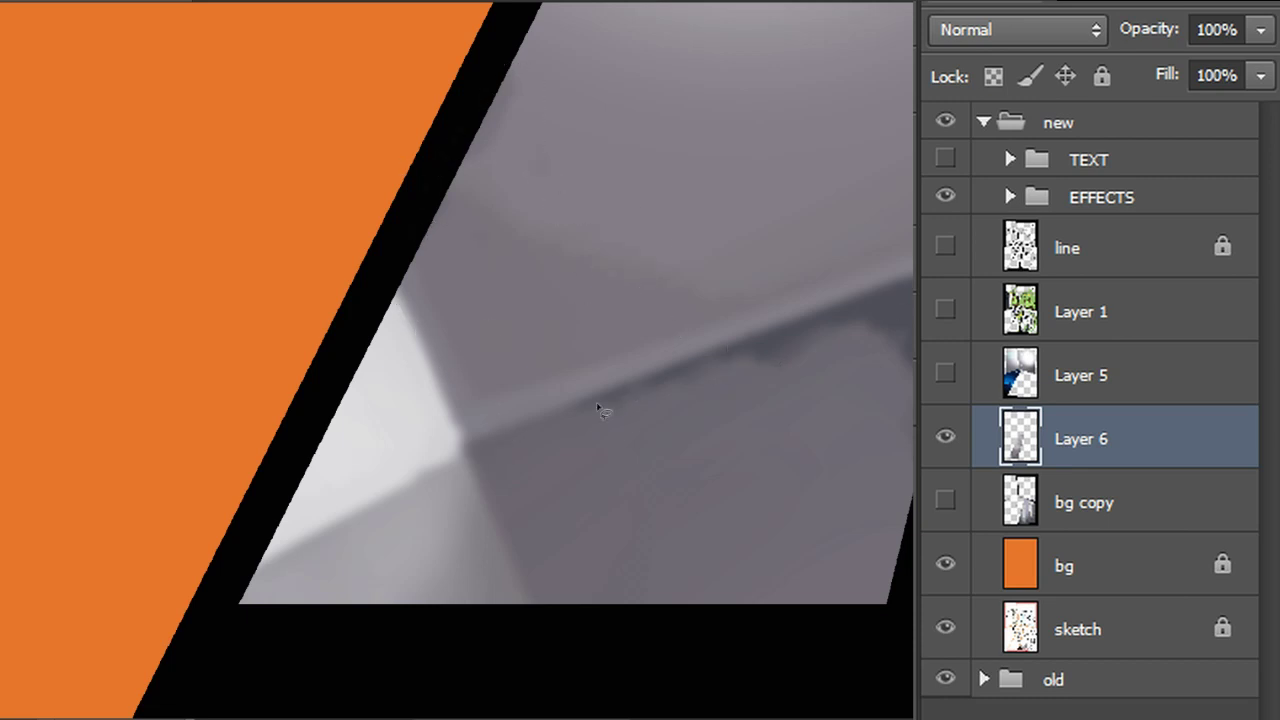
Lasso the dark strip just below the floor line, fill it with Content-Aware and deselect
{"action": "left_click_drag", "start_coordinate": [562, 411], "coordinate": [912, 280]}
{"action": "mouse_move", "coordinate": [910, 510]}
{"action": "left_mouse_down"}
{"action": "mouse_move", "coordinate": [586, 443]}
{"action": "mouse_move", "coordinate": [556, 418]}
{"action": "left_mouse_up"}
{"action": "mouse_move", "coordinate": [732, 376]}
{"action": "left_mouse_down"}
{"action": "mouse_move", "coordinate": [829, 357]}
{"action": "mouse_move", "coordinate": [906, 402]}
{"action": "mouse_move", "coordinate": [857, 563]}
{"action": "mouse_move", "coordinate": [594, 388]}
{"action": "left_mouse_up"}
{"action": "key", "text": "shift+BackSpace"}
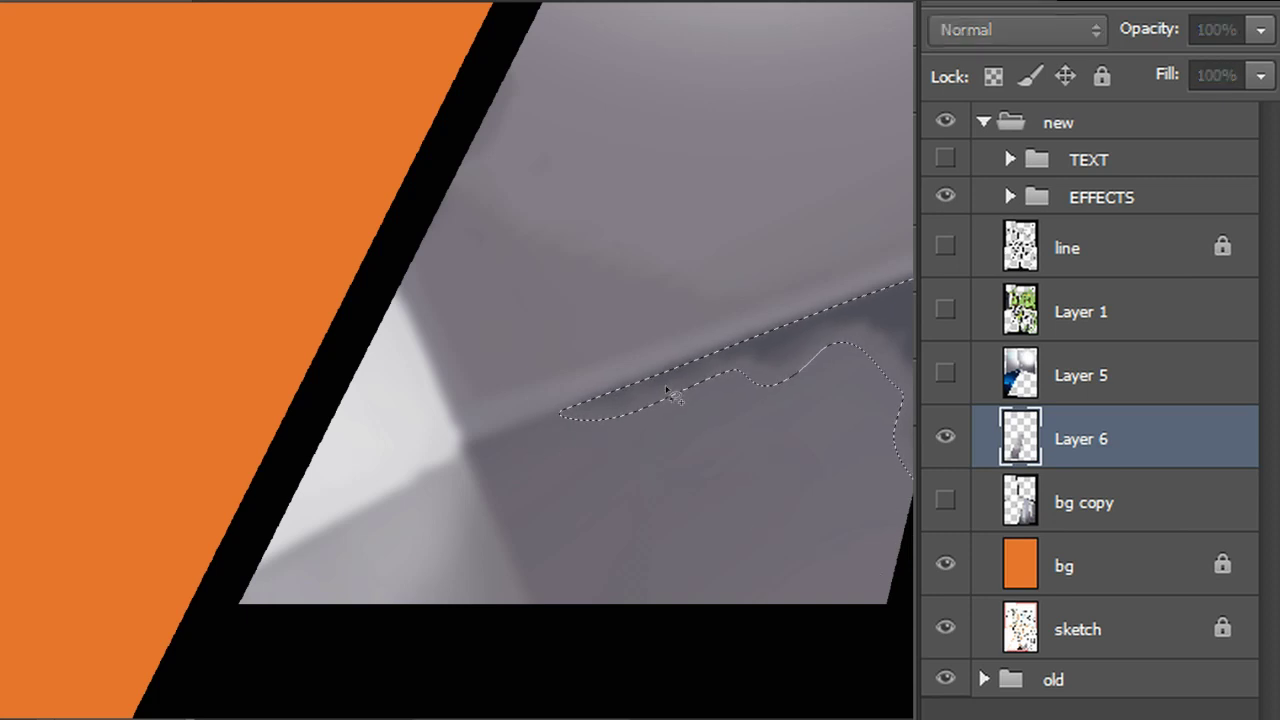
{"action": "key", "text": "Return"}
{"action": "key", "text": "ctrl+d"}
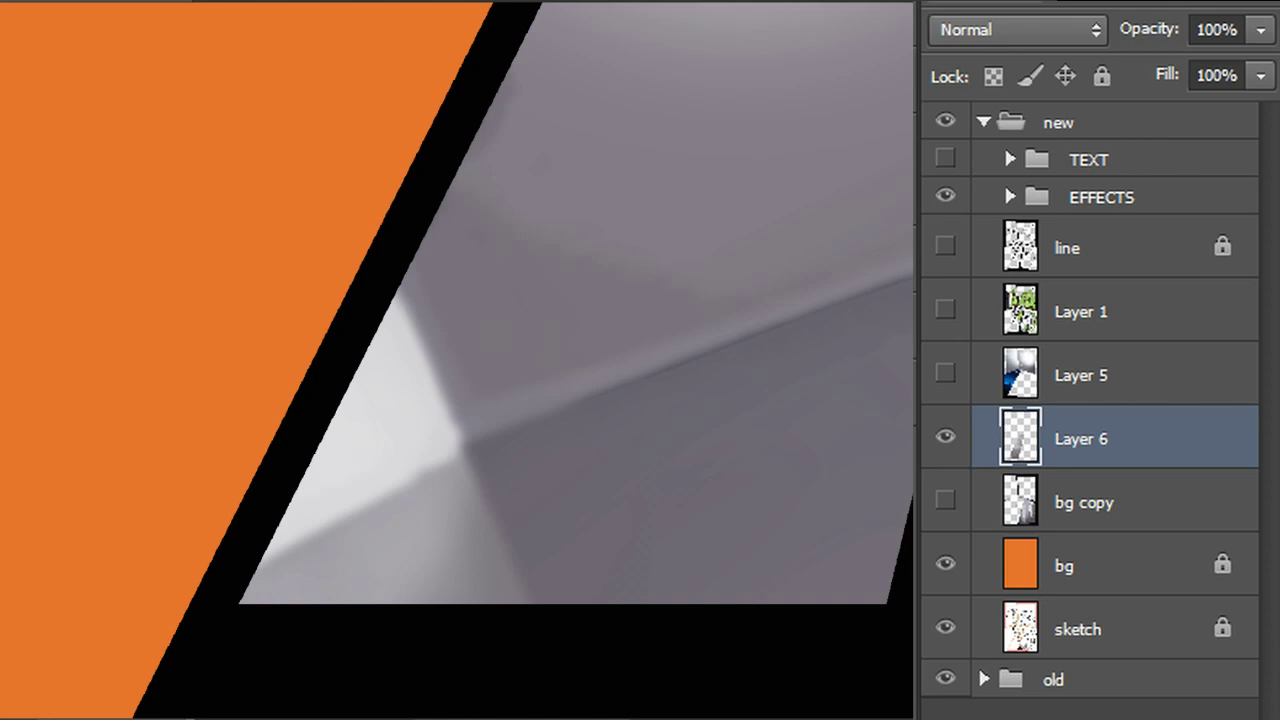
{"action": "key", "text": "shift+BackSpace"}
{"action": "key", "text": "Return"}
Choose the soft round 200 px brush with 0% hardness and sample the floor's gray
{"action": "left_click", "coordinate": [14, 2]}
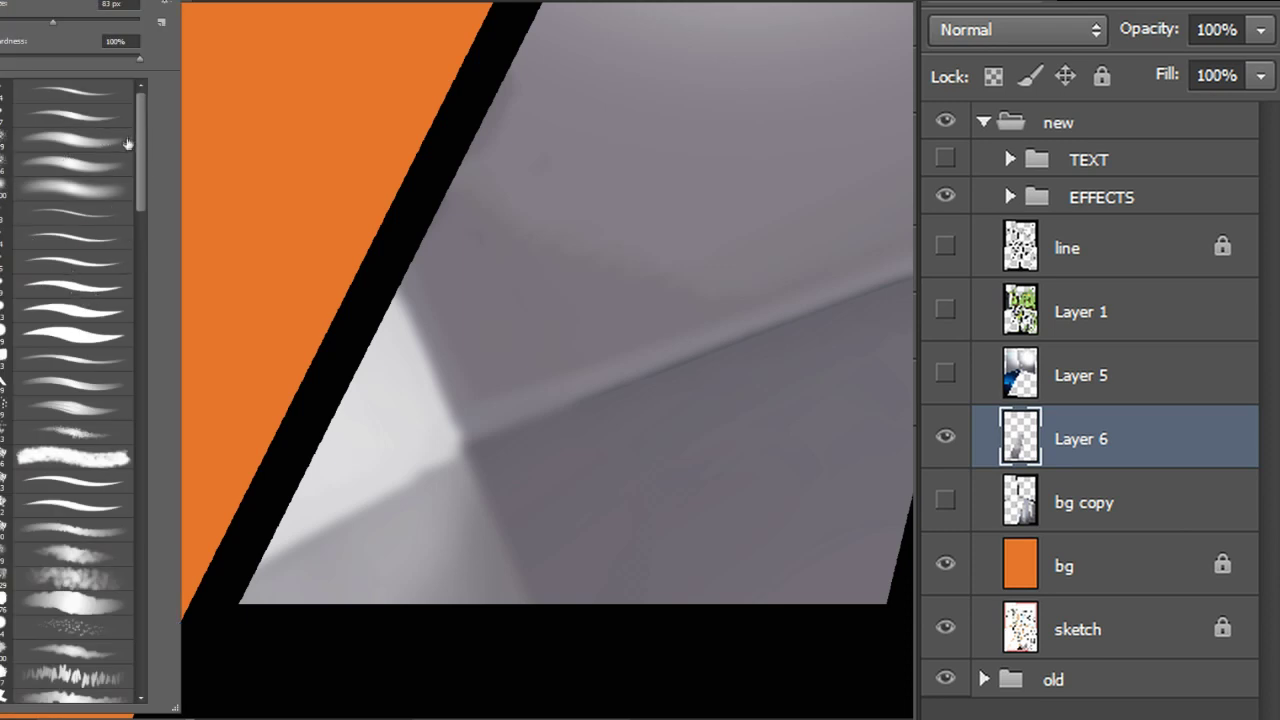
{"action": "key", "text": "Escape"}
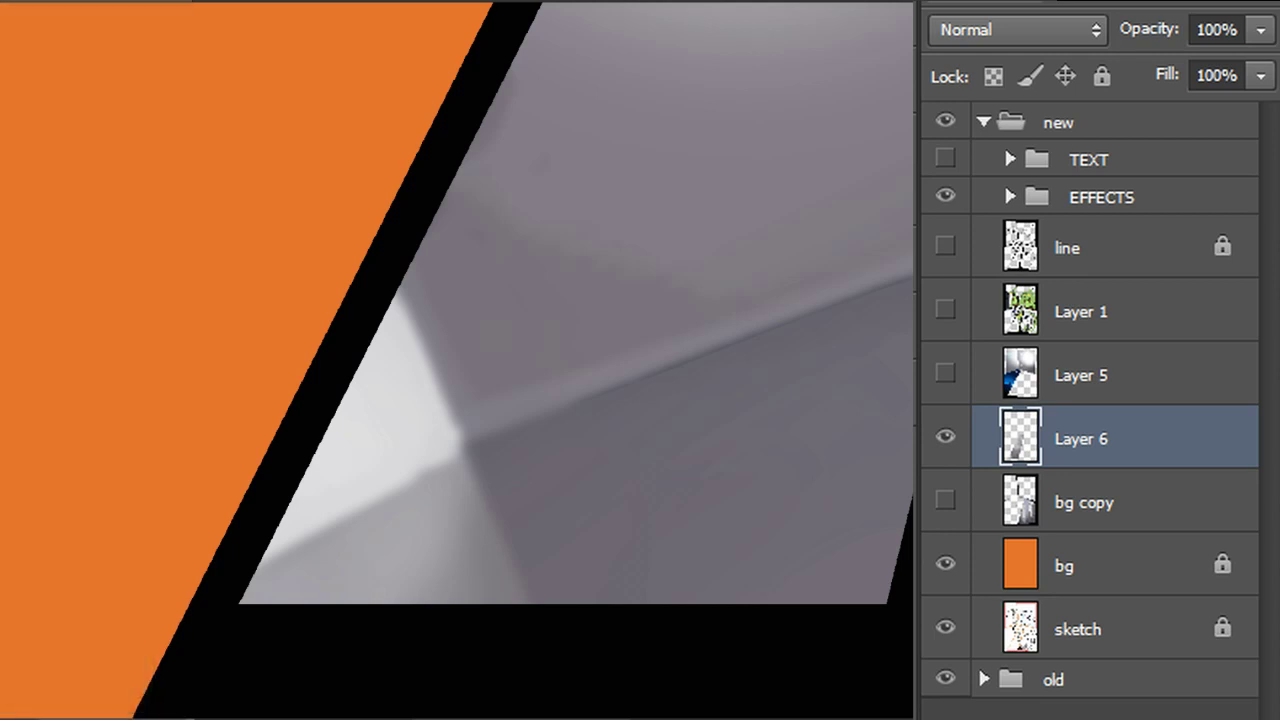
{"action": "left_click", "coordinate": [94, 394]}
{"action": "left_click_drag", "start_coordinate": [729, 263], "coordinate": [786, 351]}
{"action": "left_click", "coordinate": [10, 2]}
{"action": "left_click", "coordinate": [80, 190]}
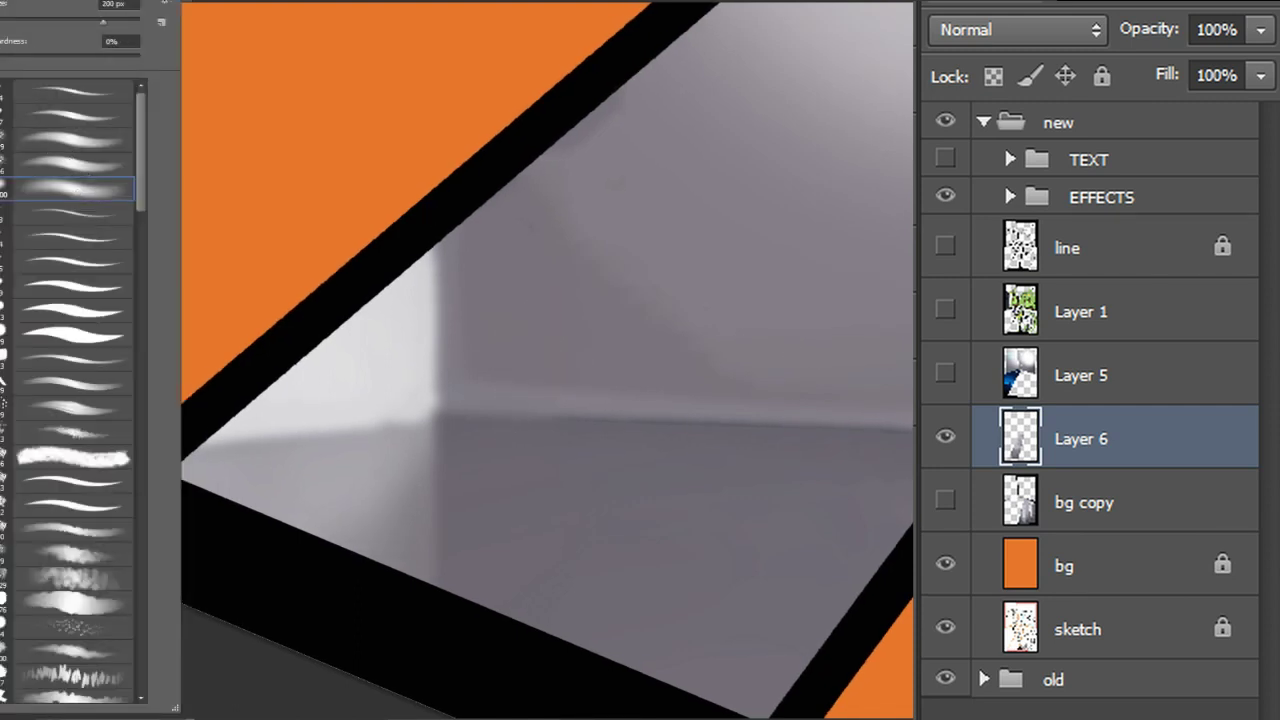
{"action": "left_click", "coordinate": [694, 549], "text": "alt"}
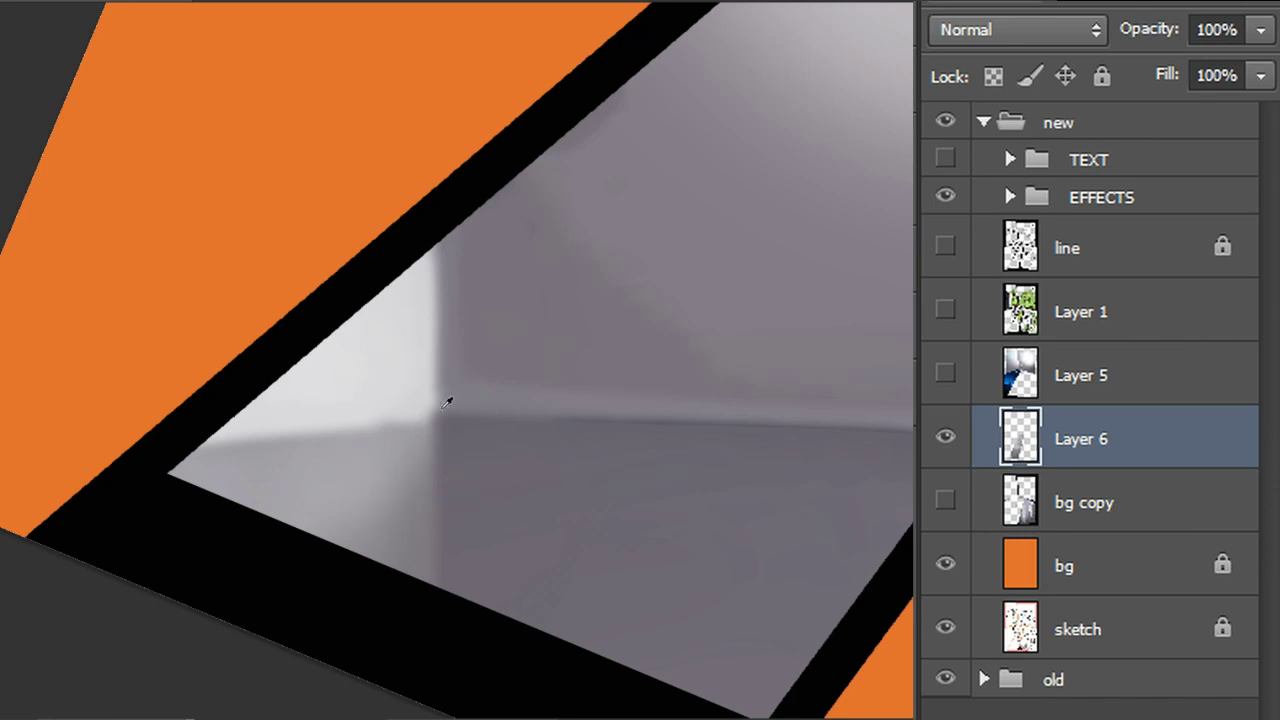
Brush softly up the room's vertical corner and along the floor line on Layer 6 to smooth both edges
{"action": "left_click_drag", "start_coordinate": [446, 414], "coordinate": [470, 213]}
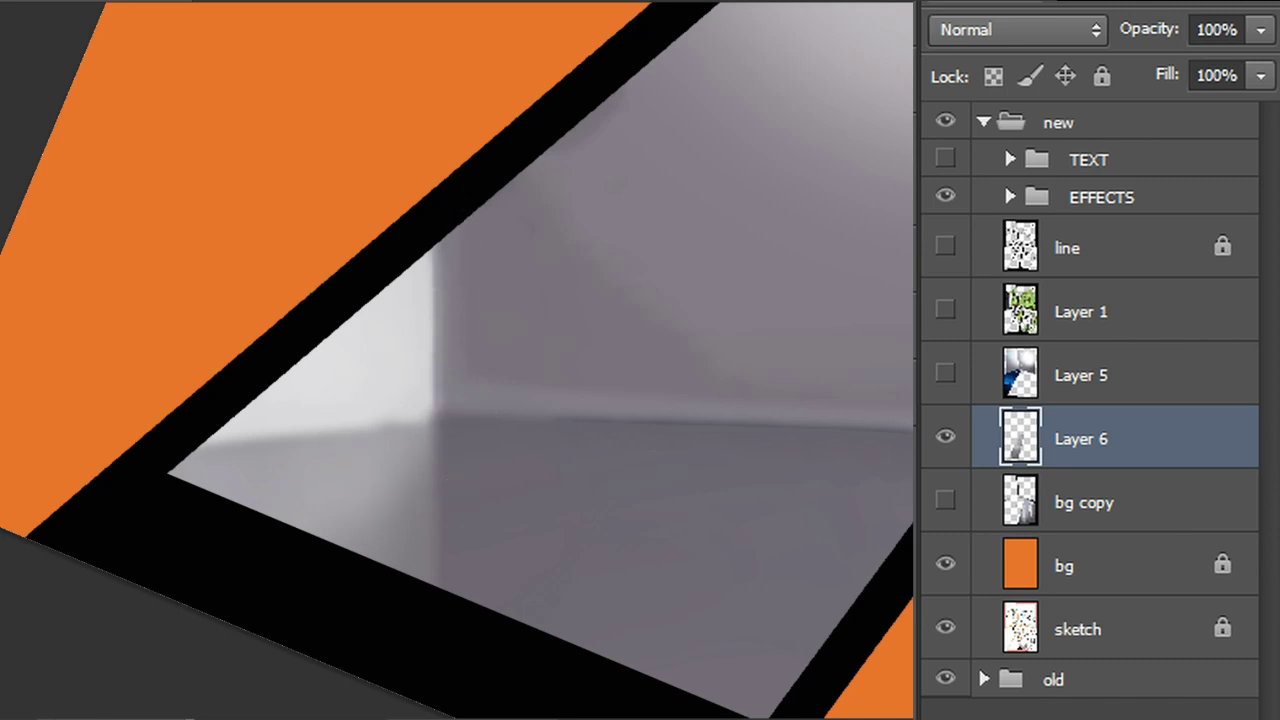
{"action": "left_click_drag", "start_coordinate": [447, 413], "coordinate": [441, 153]}
{"action": "key", "text": "ctrl+z"}
{"action": "left_click_drag", "start_coordinate": [576, 421], "coordinate": [752, 428]}
Select the wall strip above the floor line with the Polygonal Lasso, brush it with the sampled gray and deselect
{"action": "right_click", "coordinate": [1, 58]}
{"action": "left_click", "coordinate": [24, 72]}
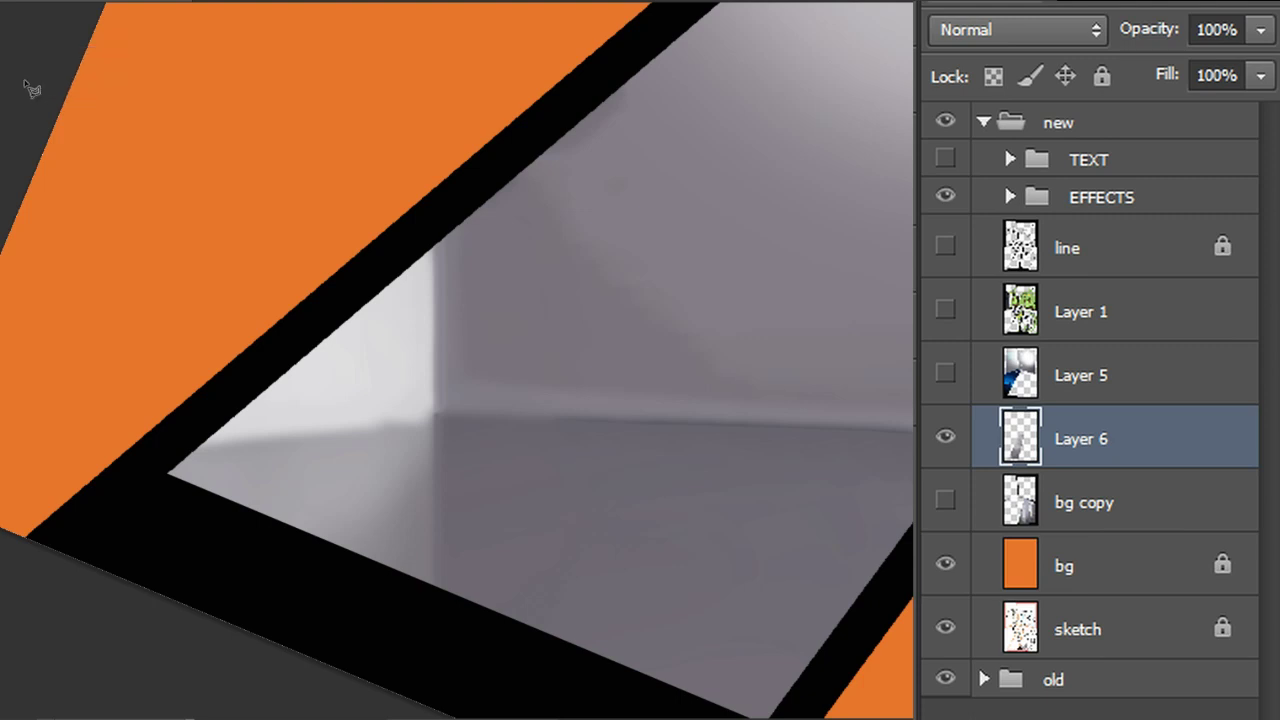
{"action": "left_click", "coordinate": [437, 414]}
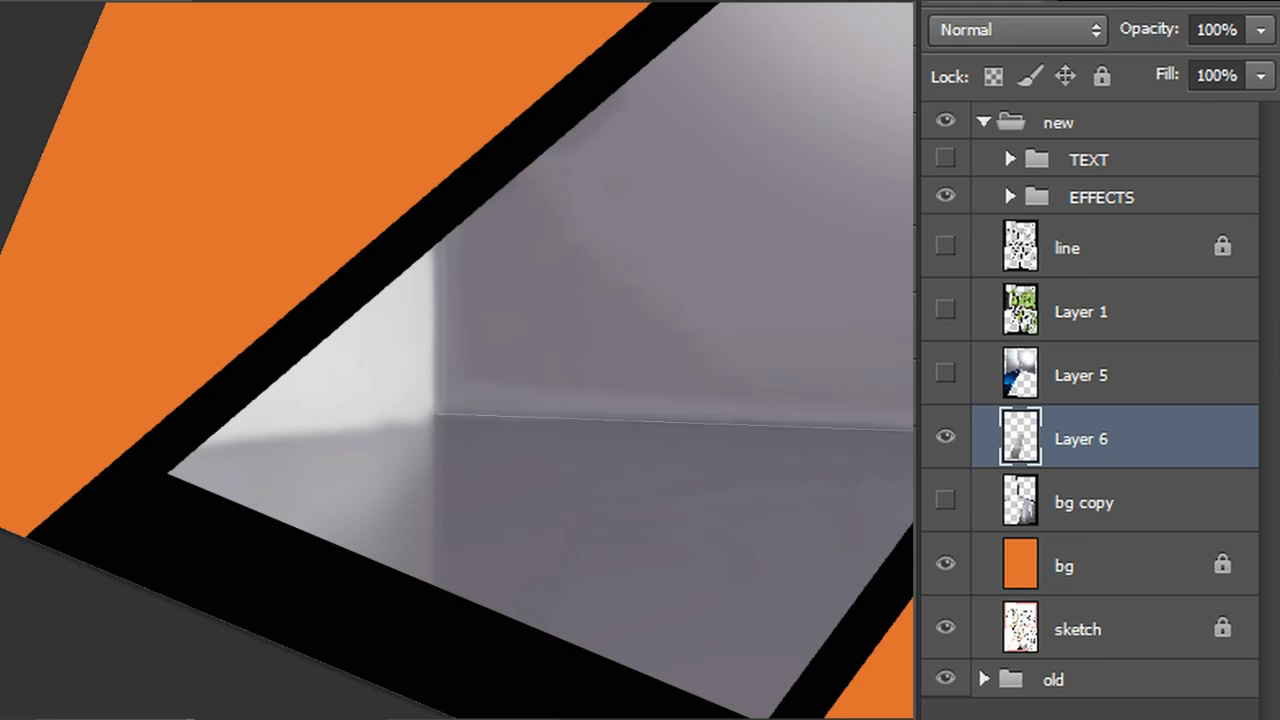
{"action": "left_click", "coordinate": [462, 374]}
{"action": "left_click", "coordinate": [437, 418]}
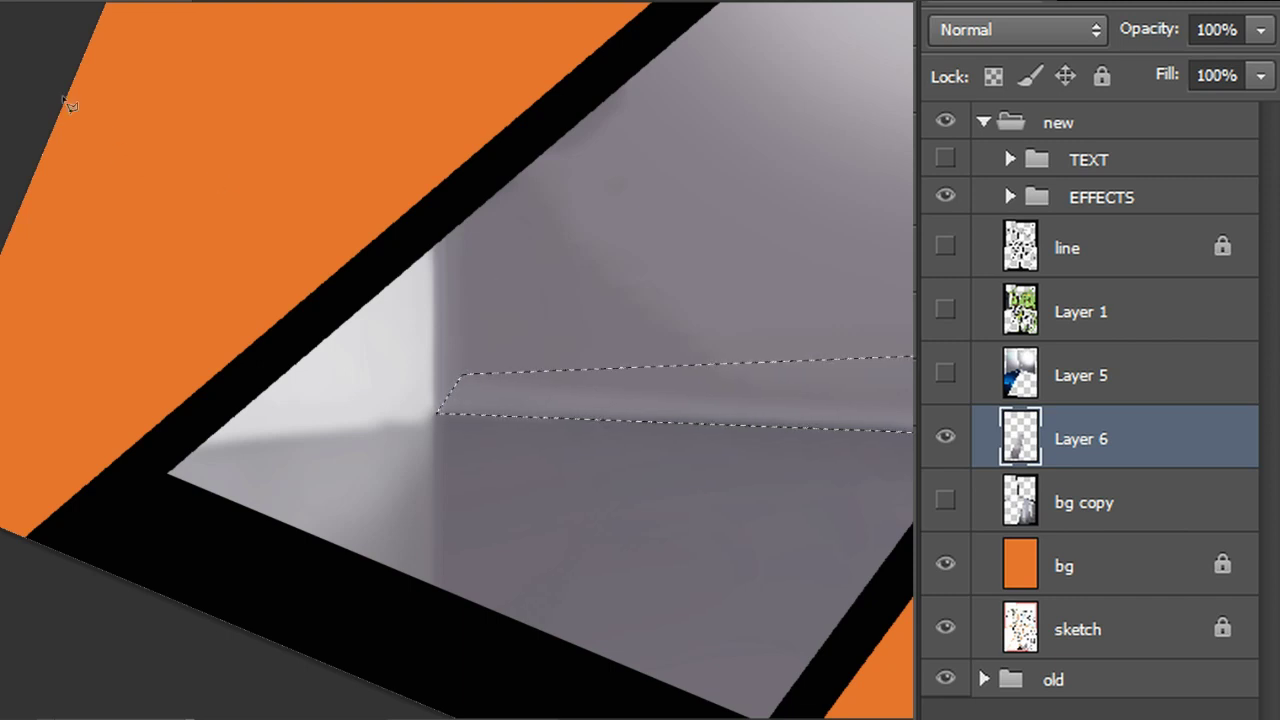
{"action": "left_click", "coordinate": [88, 200]}
{"action": "left_click", "coordinate": [674, 411], "text": "alt"}
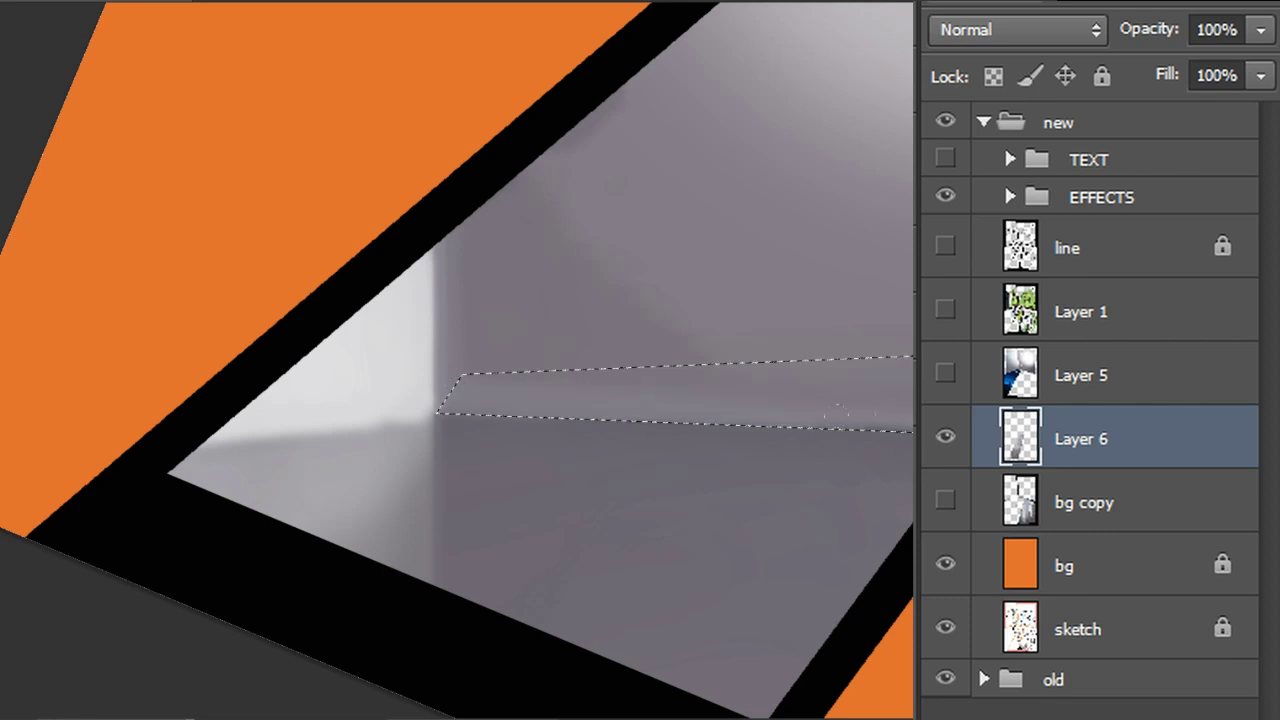
{"action": "key", "text": "ctrl+d"}
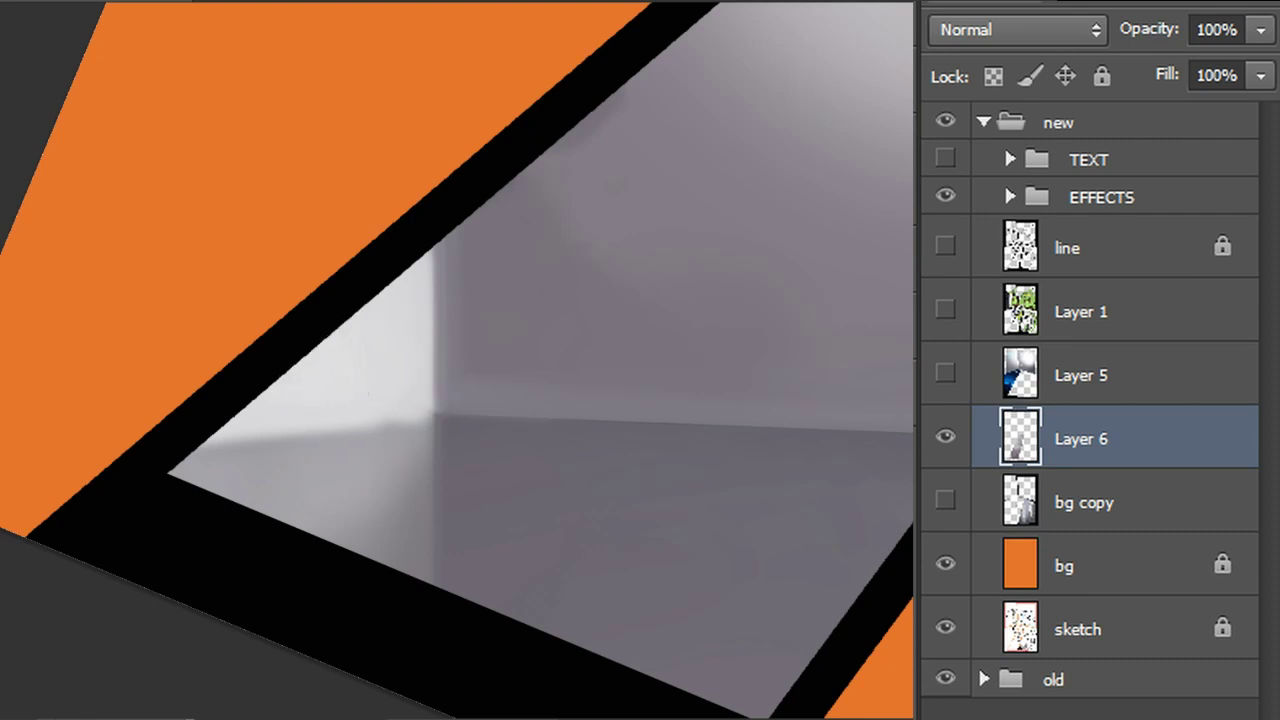
Outline the bright wall and floor section beside the vertical corner with the Polygonal Lasso
{"action": "left_click_drag", "start_coordinate": [420, 426], "coordinate": [381, 411]}
{"action": "key", "text": "ctrl+z"}
{"action": "left_click_drag", "start_coordinate": [437, 253], "coordinate": [440, 607]}
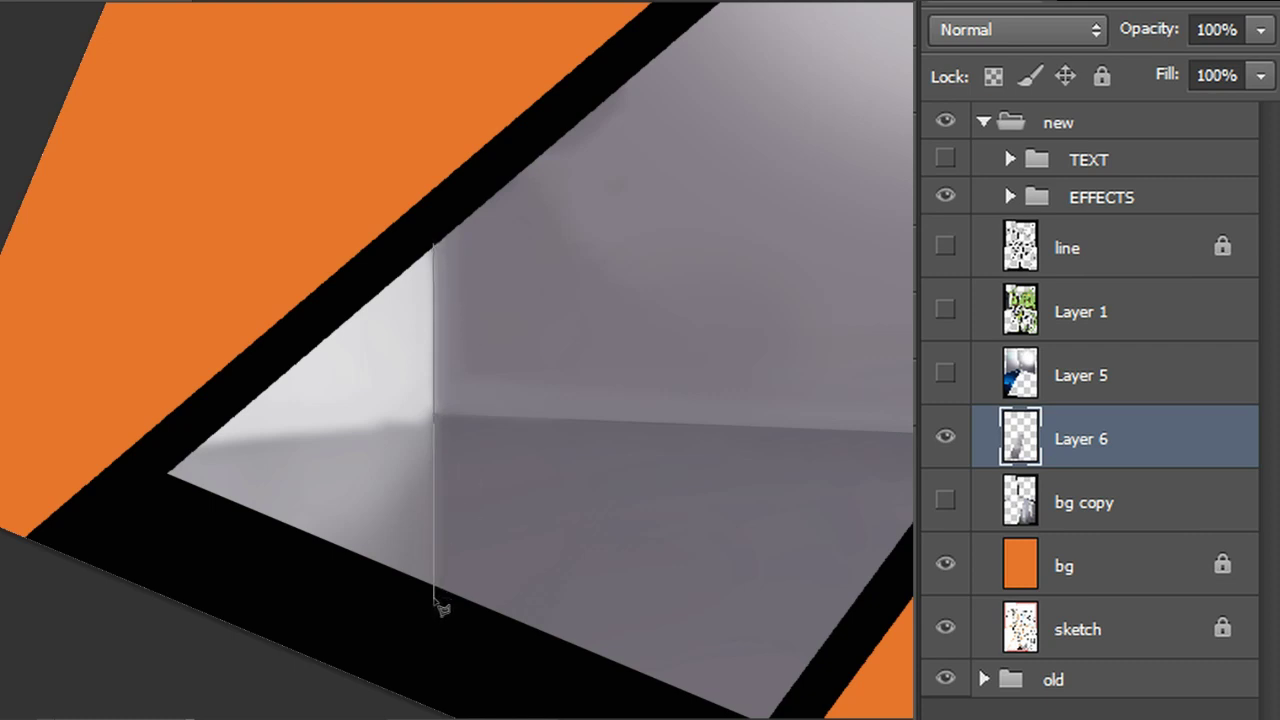
{"action": "left_click", "coordinate": [435, 598]}
{"action": "left_click", "coordinate": [116, 477]}
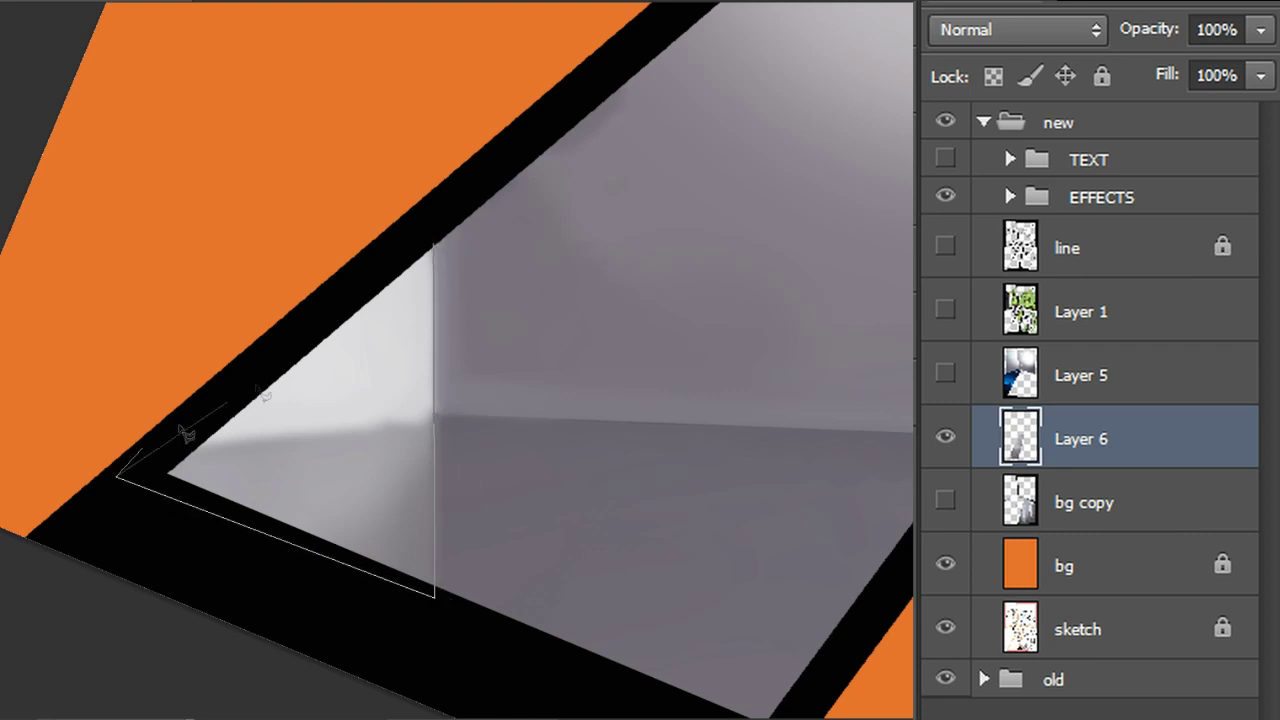
{"action": "left_click", "coordinate": [437, 253]}
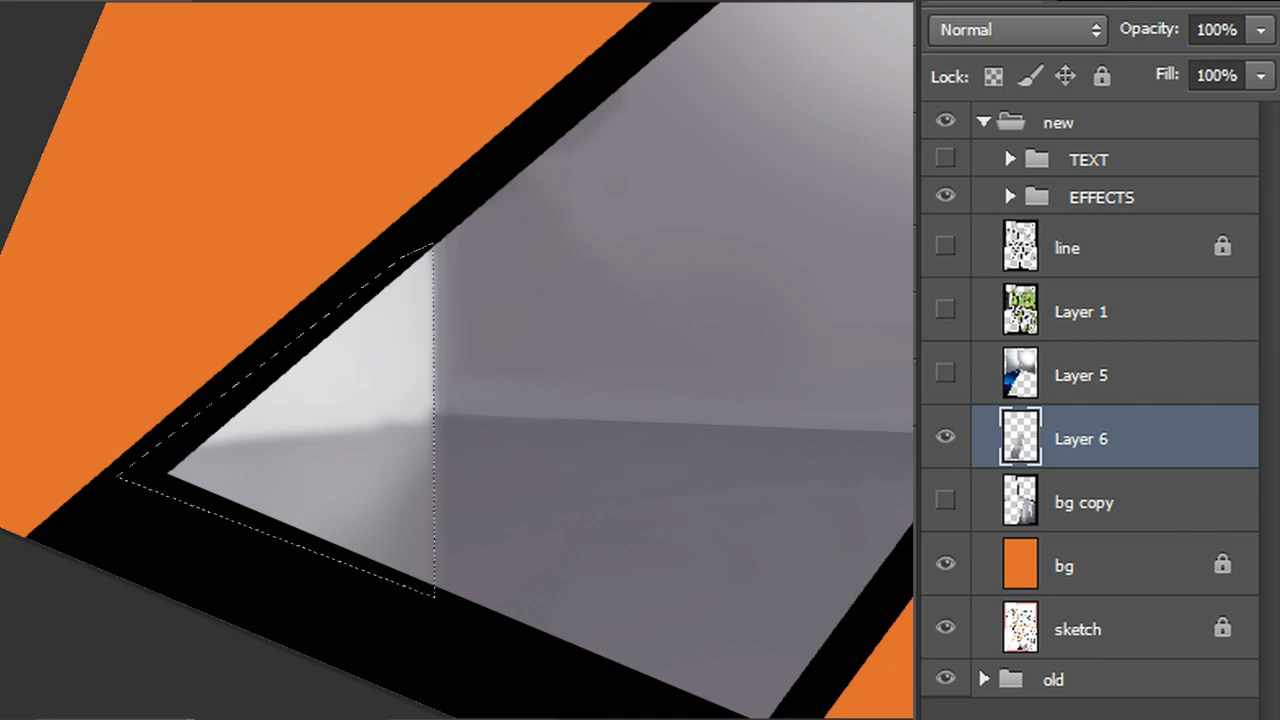
Brush light gray across the selected bright section to blend its wall into the floor, and deselect
{"action": "left_click_drag", "start_coordinate": [282, 413], "coordinate": [190, 450]}
{"action": "key", "text": "ctrl+z"}
{"action": "left_click_drag", "start_coordinate": [432, 432], "coordinate": [188, 330]}
{"action": "left_click_drag", "start_coordinate": [180, 455], "coordinate": [335, 447]}
{"action": "left_click_drag", "start_coordinate": [205, 453], "coordinate": [350, 446]}
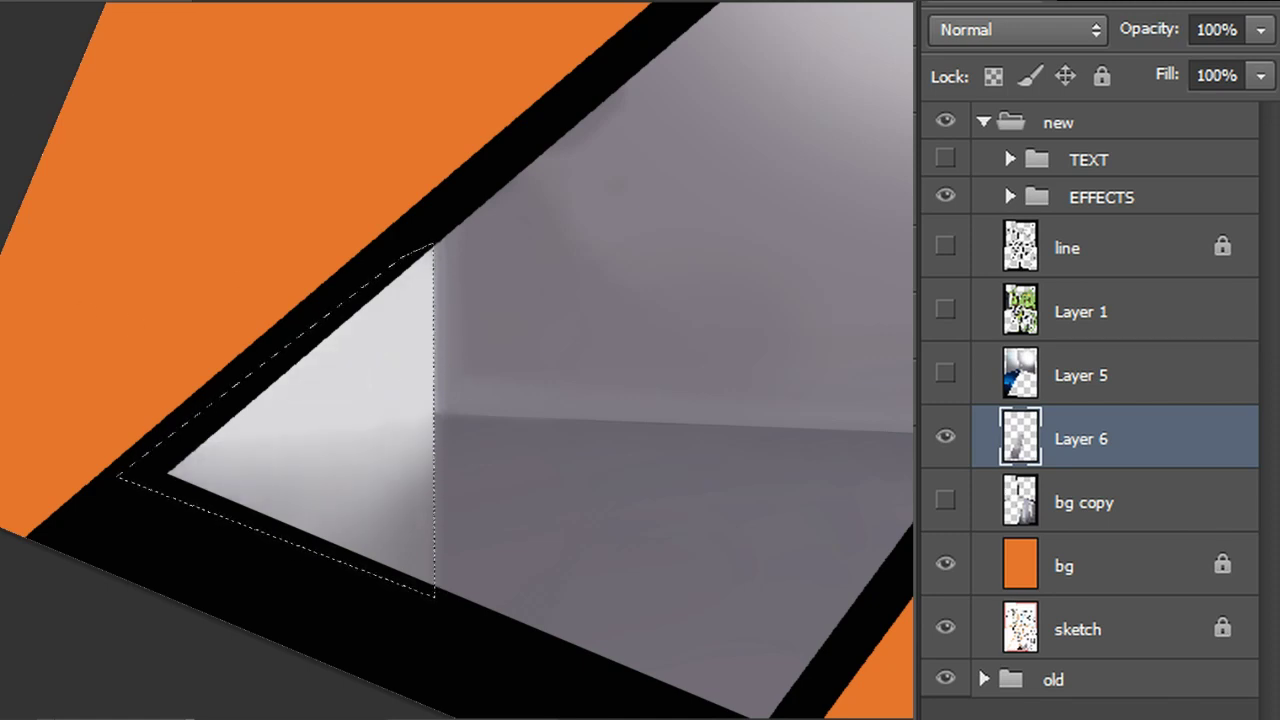
{"action": "key", "text": "ctrl+d"}
Select the upper triangle of the bright side wall with the Polygonal Lasso, shade its outer part gray and deselect
{"action": "left_click", "coordinate": [434, 379]}
{"action": "left_click", "coordinate": [237, 401]}
{"action": "left_click", "coordinate": [434, 239]}
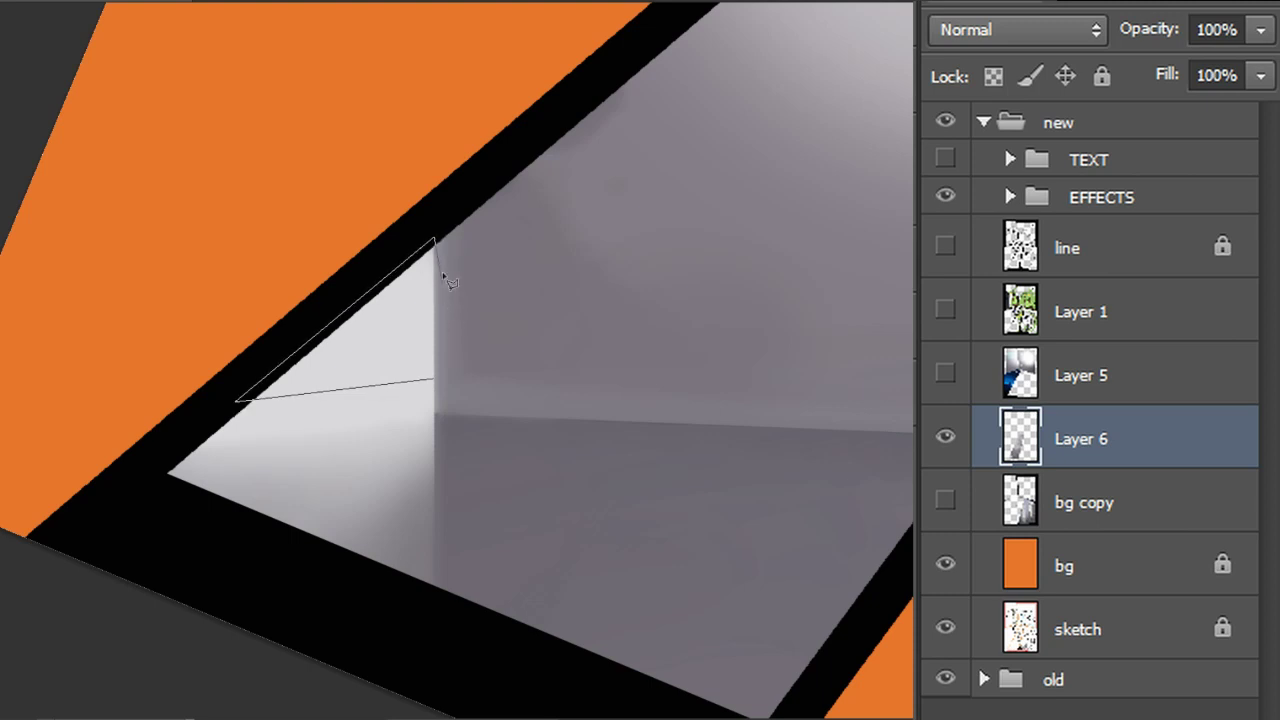
{"action": "left_click", "coordinate": [436, 382]}
{"action": "left_click_drag", "start_coordinate": [258, 392], "coordinate": [352, 322]}
{"action": "key", "text": "ctrl+d"}
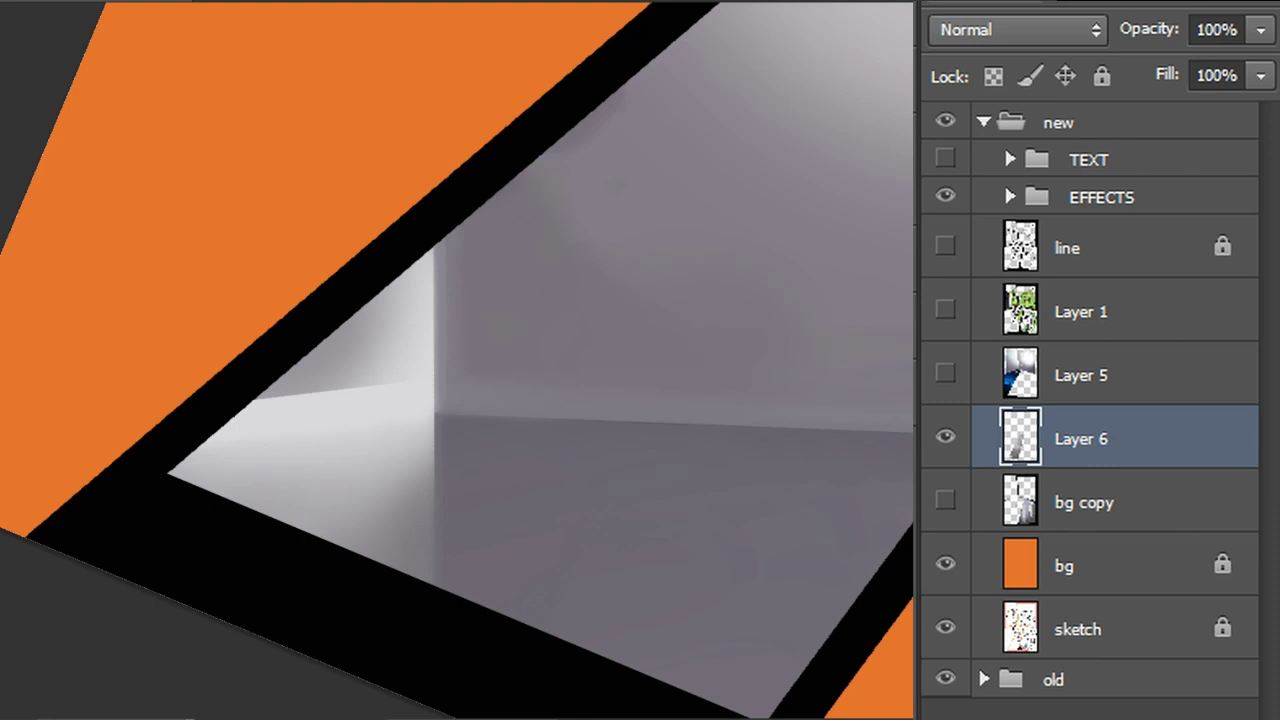
Select the strip below the shaded side wall with the Polygonal Lasso, brush it with a sampled light gray and deselect
{"action": "left_click", "coordinate": [435, 377]}
{"action": "left_click", "coordinate": [225, 390]}
{"action": "left_click", "coordinate": [209, 413]}
{"action": "left_click", "coordinate": [322, 420]}
{"action": "left_click", "coordinate": [385, 406]}
{"action": "left_click", "coordinate": [410, 396]}
{"action": "left_click", "coordinate": [434, 379]}
{"action": "left_click", "coordinate": [282, 402], "text": "alt"}
{"action": "left_click_drag", "start_coordinate": [385, 386], "coordinate": [256, 392]}
{"action": "key", "text": "ctrl+d"}
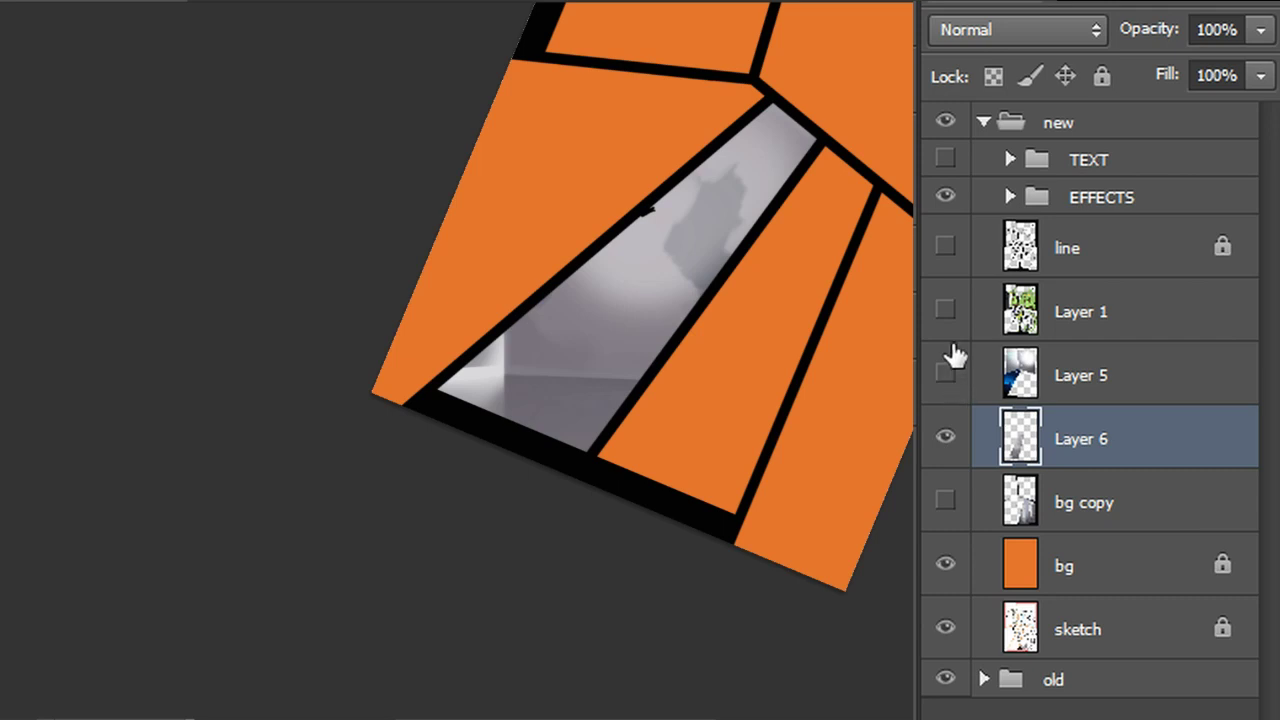
Show Layer 1 and bg copy, and repaint a polygonal wedge across the slanted panel's floor line with wall gray
{"action": "left_click", "coordinate": [945, 311]}
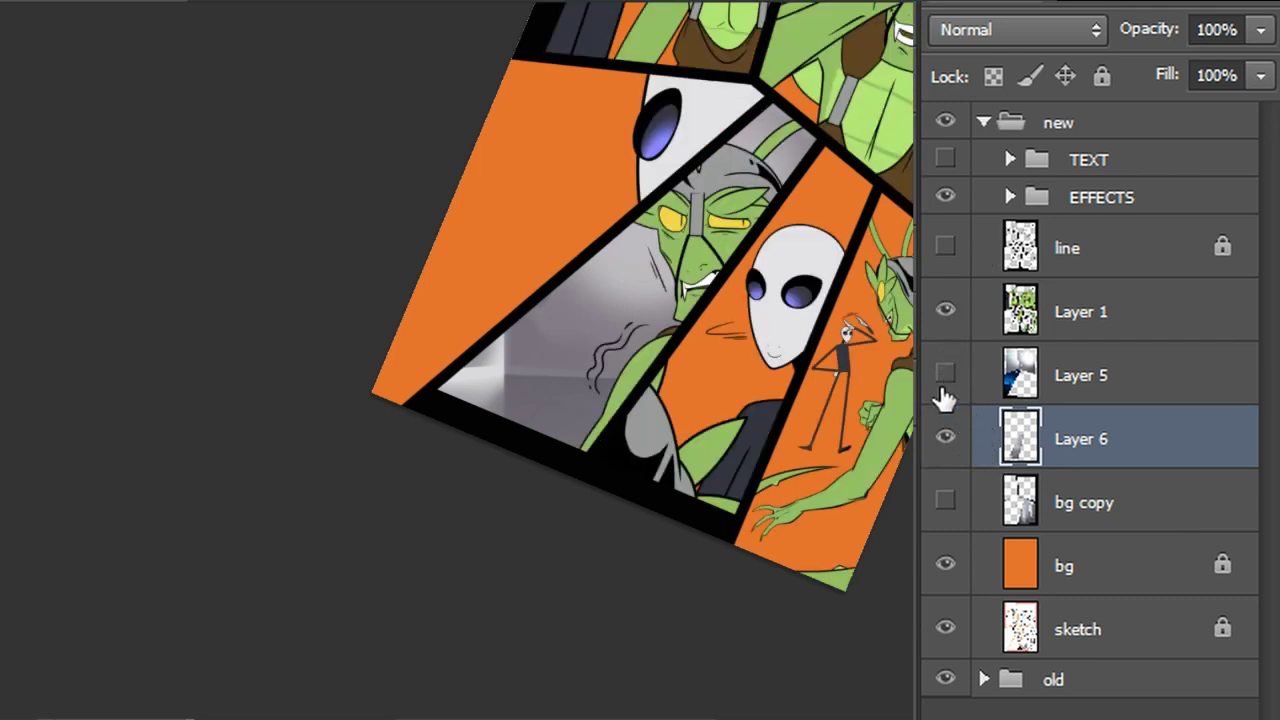
{"action": "left_click", "coordinate": [950, 503]}
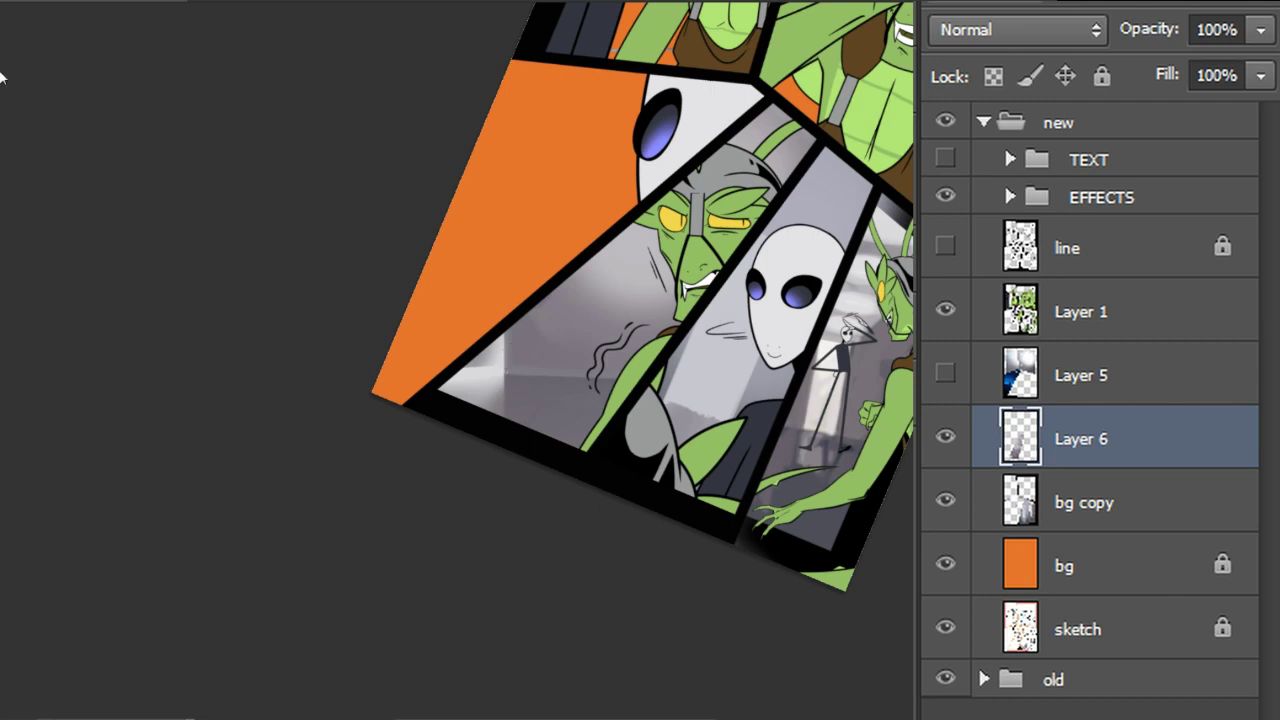
{"action": "left_click", "coordinate": [511, 381]}
{"action": "left_click", "coordinate": [618, 414]}
{"action": "left_click", "coordinate": [684, 326]}
{"action": "left_click", "coordinate": [511, 382]}
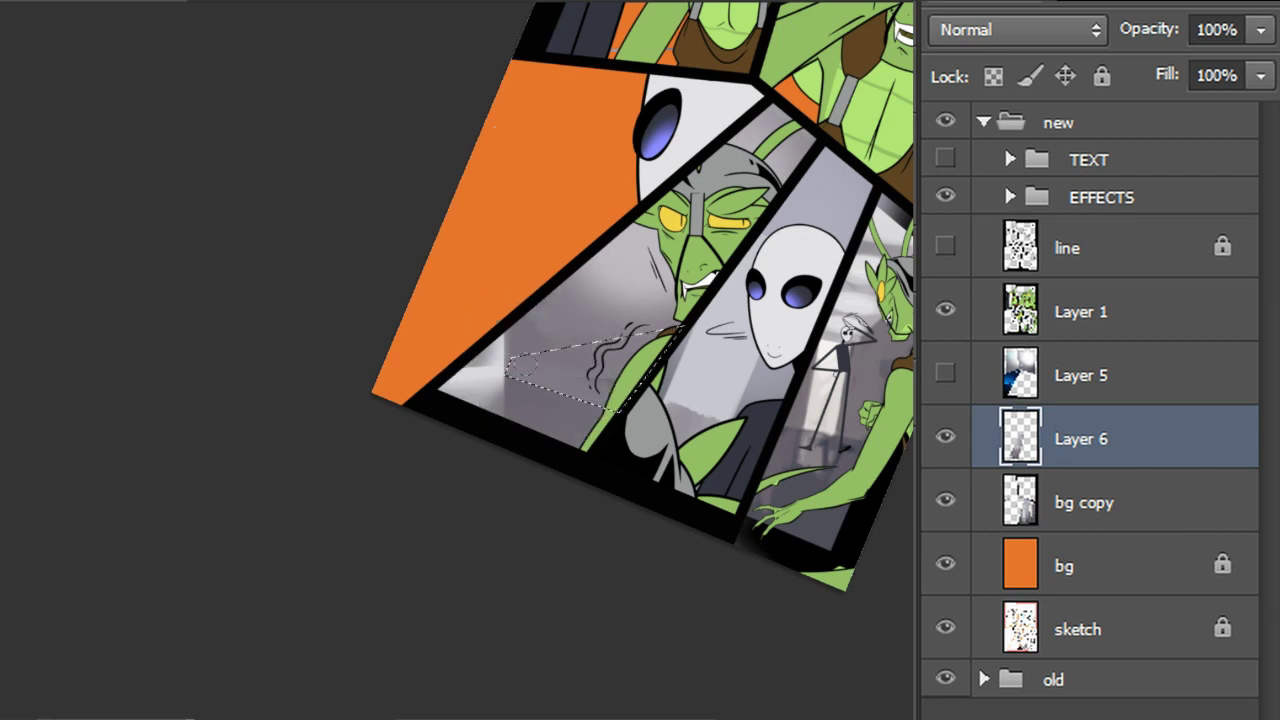
{"action": "key", "text": "ctrl+d"}
Turn the page view upright, show Layer 5 and merge it with Layer 6
{"action": "left_click_drag", "start_coordinate": [638, 215], "coordinate": [548, 452]}
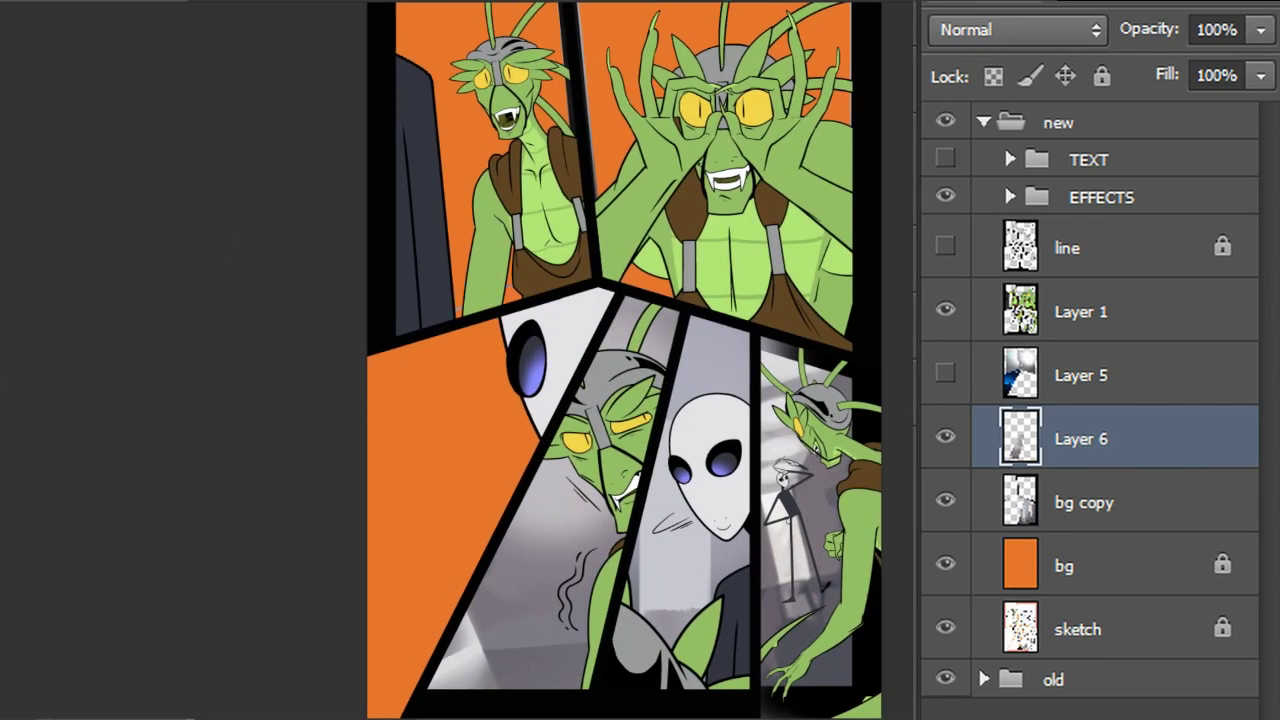
{"action": "left_click", "coordinate": [945, 375]}
{"action": "left_click", "coordinate": [1063, 374], "text": "shift"}
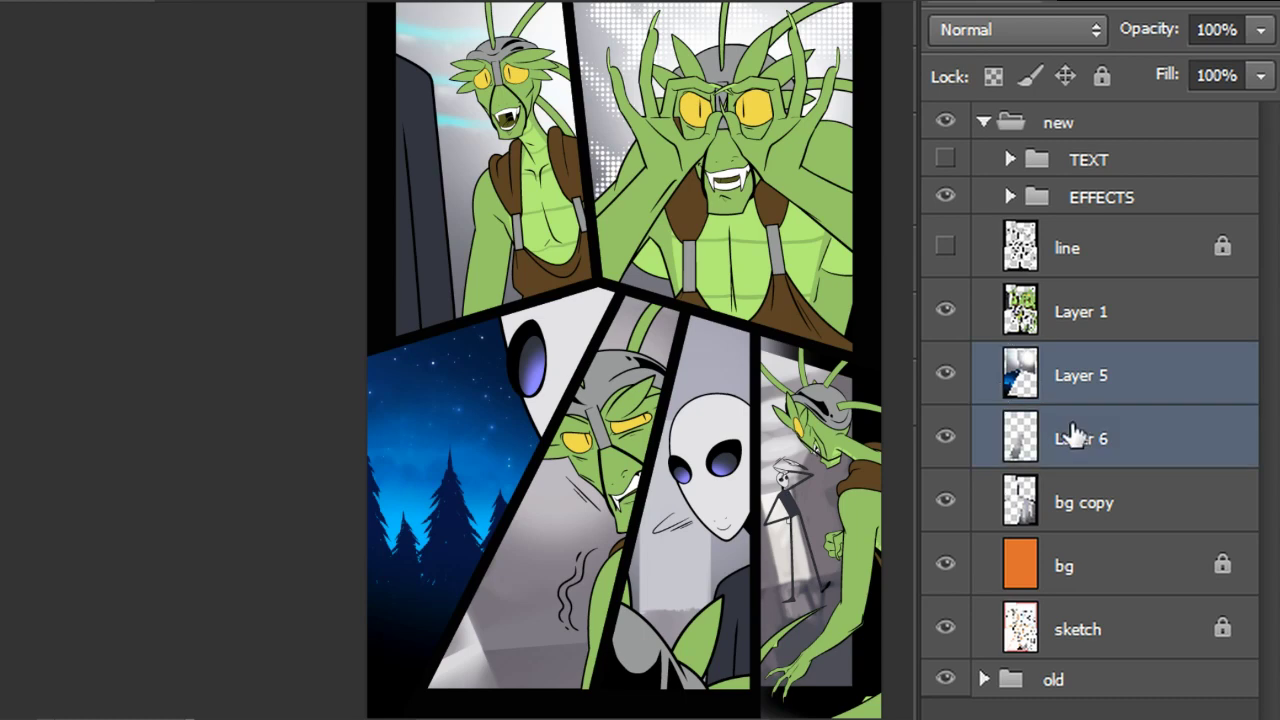
{"action": "key", "text": "ctrl+e"}
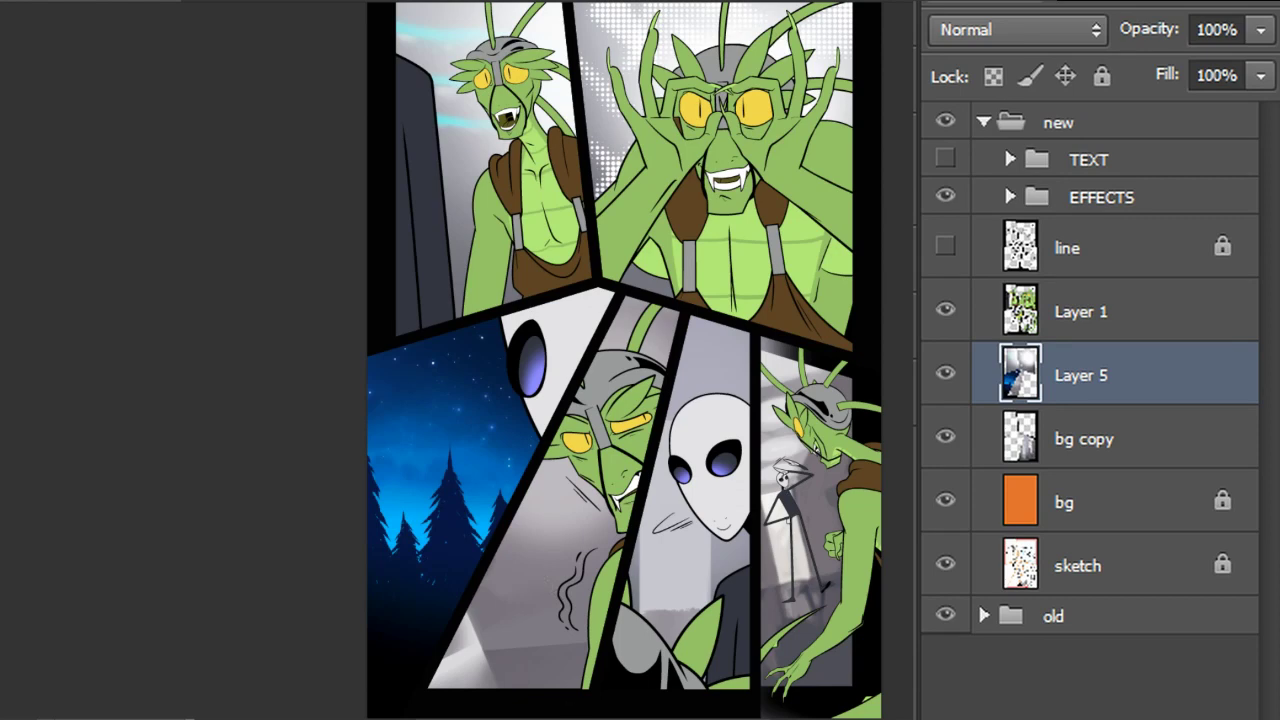
Select the bg copy layer and hide Layer 1, Layer 5 and the EFFECTS group
{"action": "left_click", "coordinate": [1087, 311]}
{"action": "left_click", "coordinate": [1090, 433]}
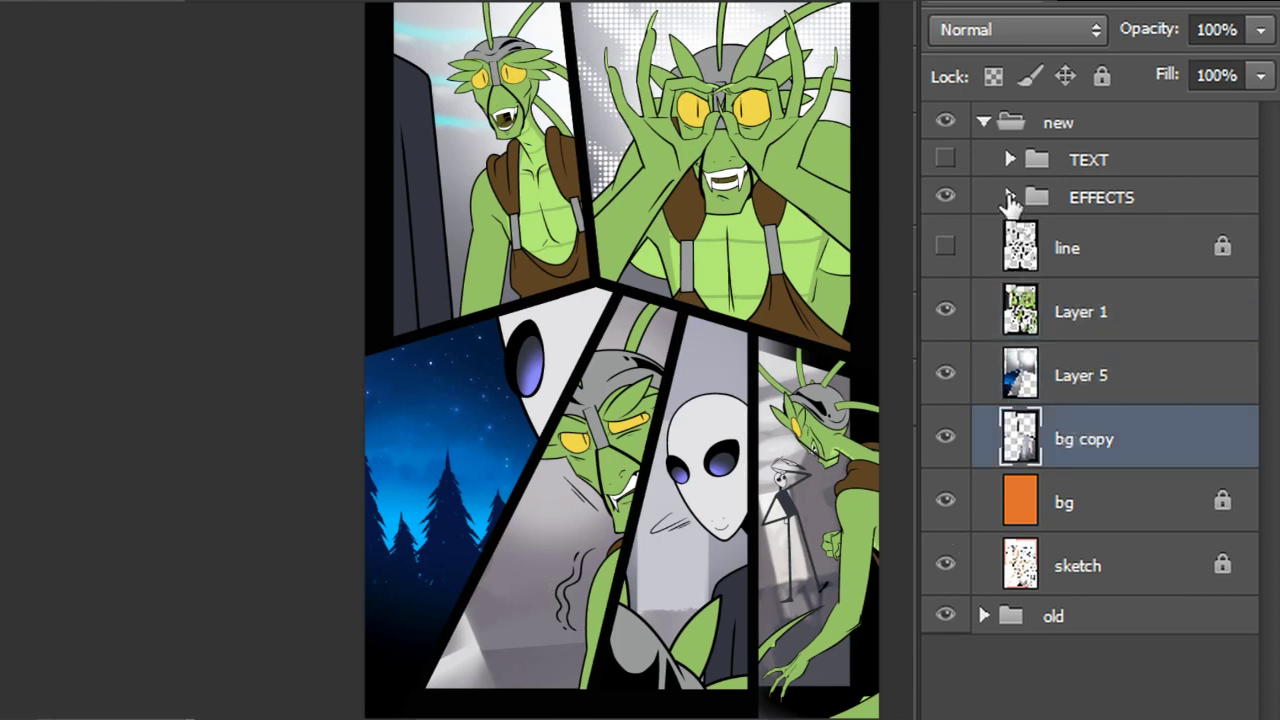
{"action": "left_click", "coordinate": [945, 310]}
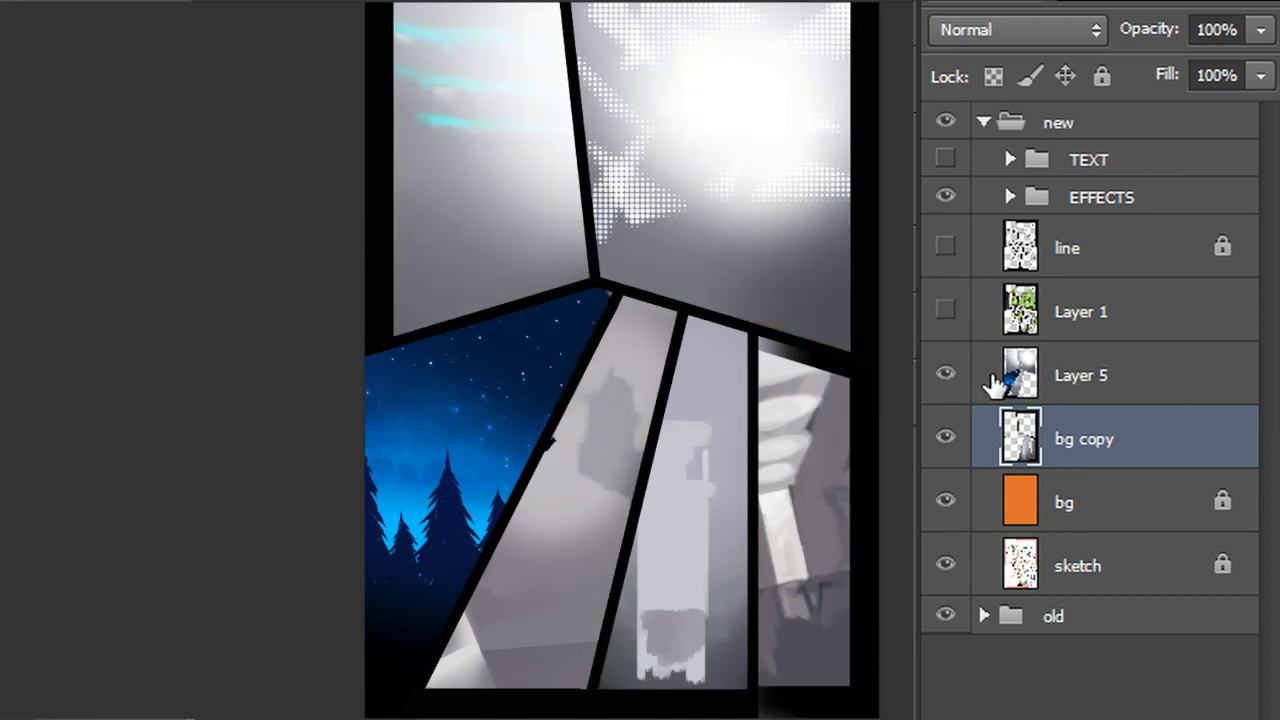
{"action": "left_click", "coordinate": [946, 374]}
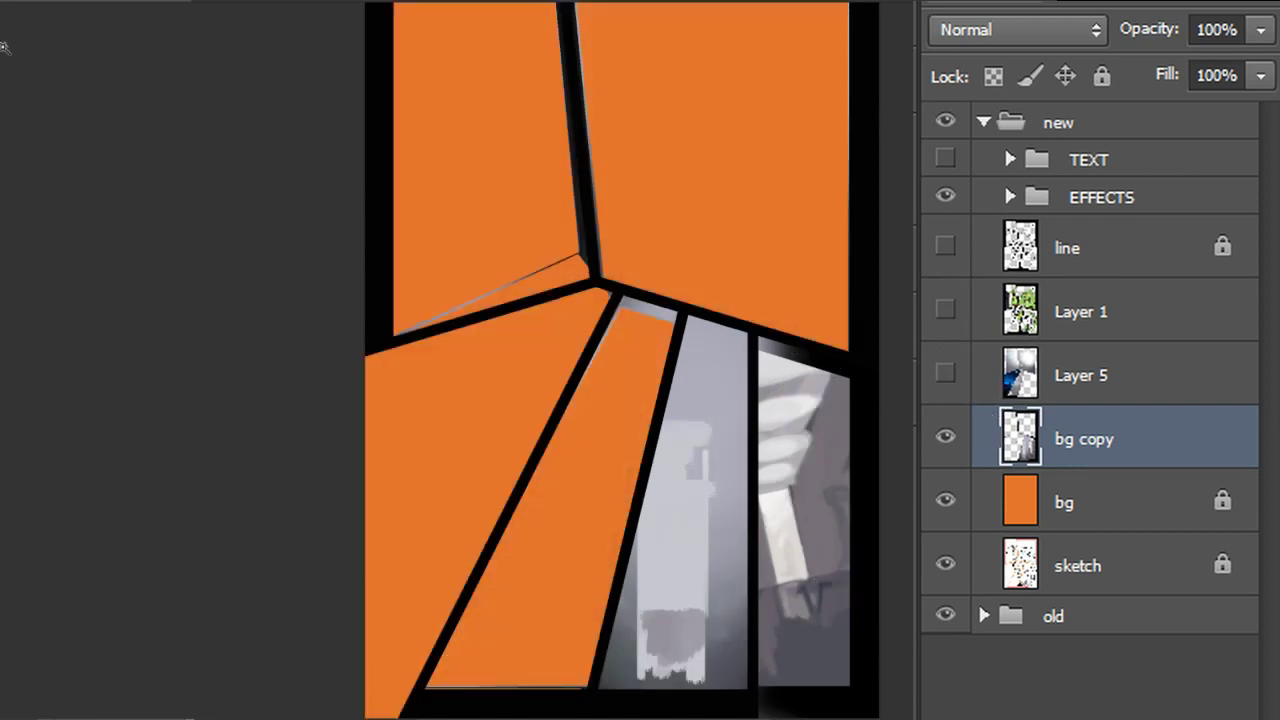
{"action": "left_click", "coordinate": [946, 196]}
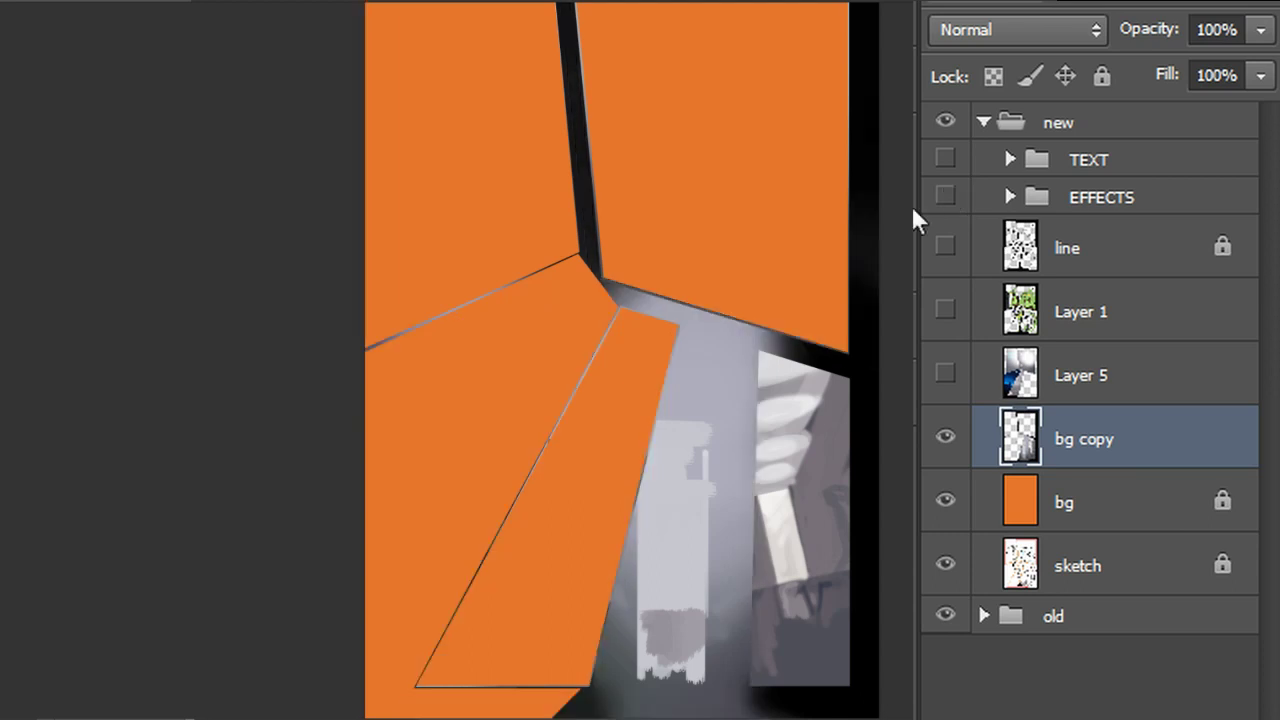
Outline the gray panel behind the white alien with the Polygonal Lasso and cut it from bg copy onto a new layer
{"action": "left_click", "coordinate": [689, 319]}
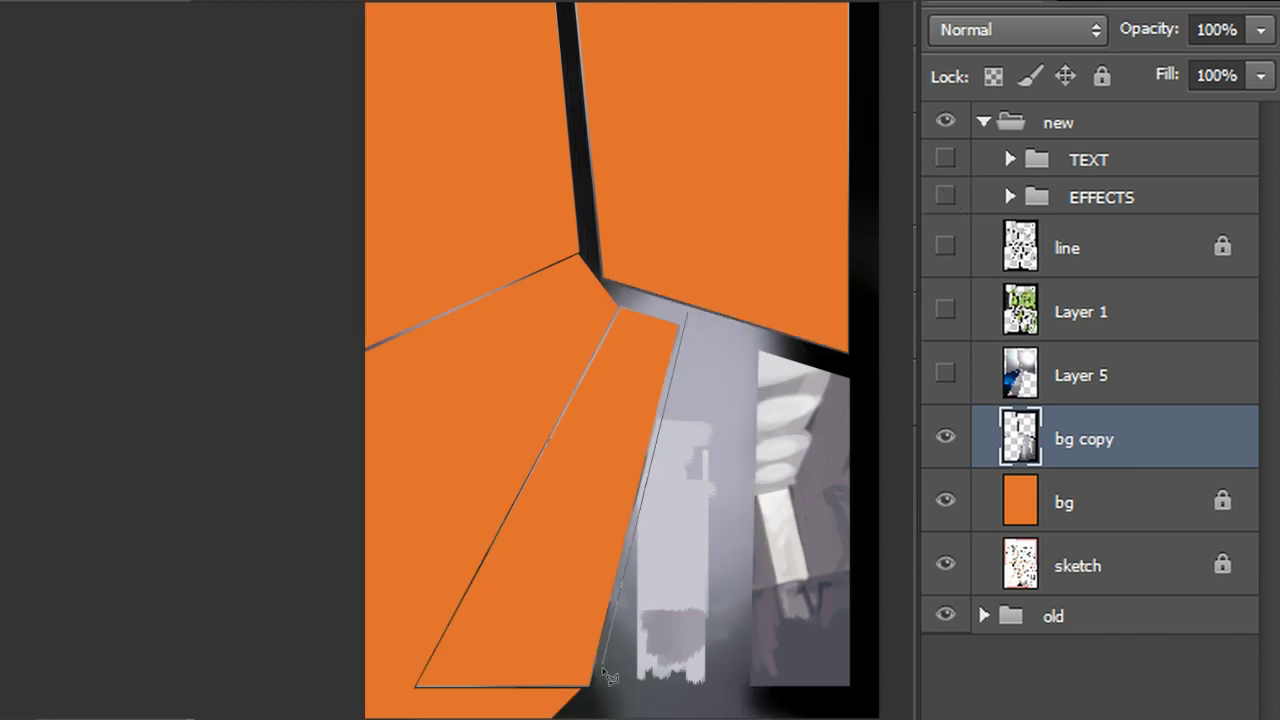
{"action": "left_click", "coordinate": [580, 704]}
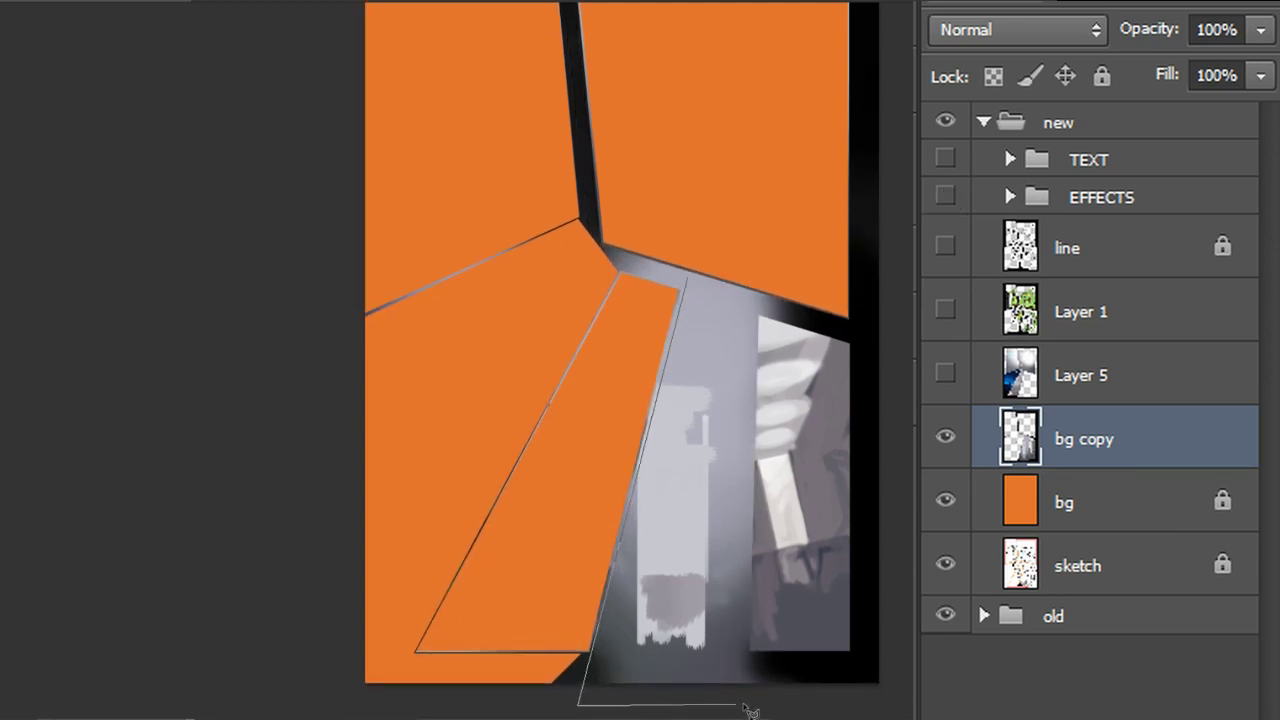
{"action": "left_click", "coordinate": [750, 690]}
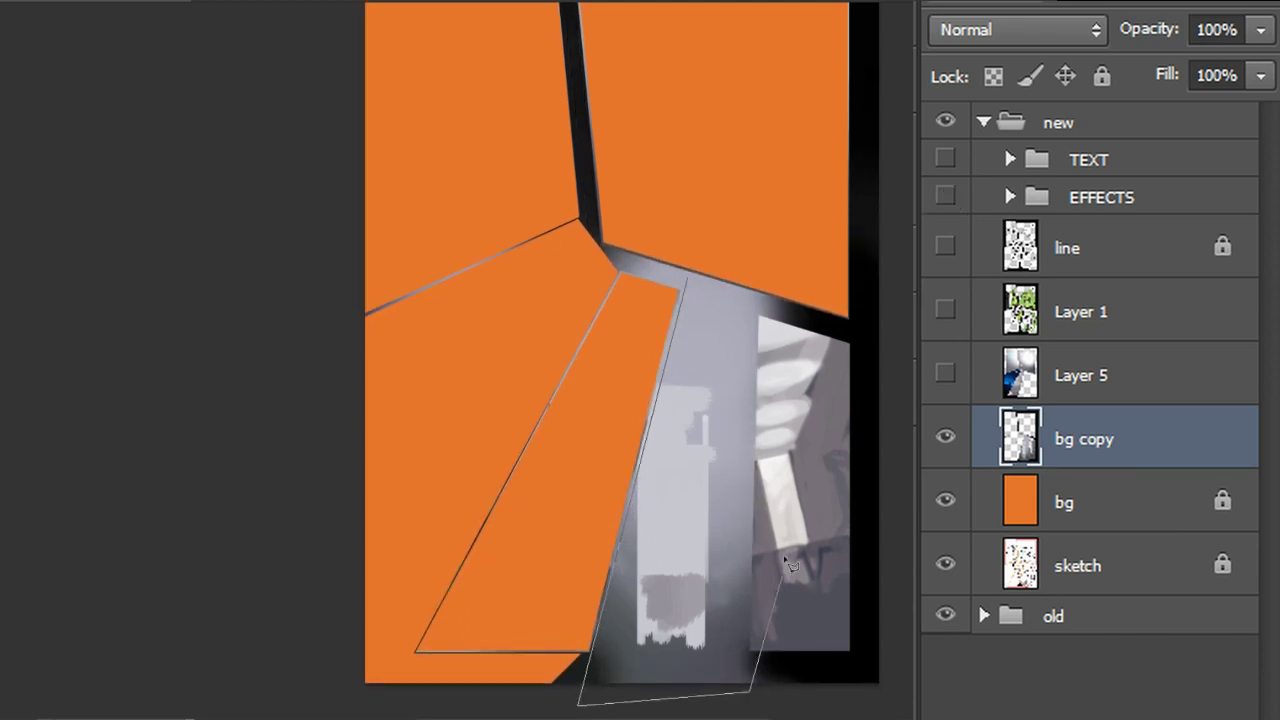
{"action": "left_click", "coordinate": [758, 297]}
{"action": "left_click", "coordinate": [688, 281]}
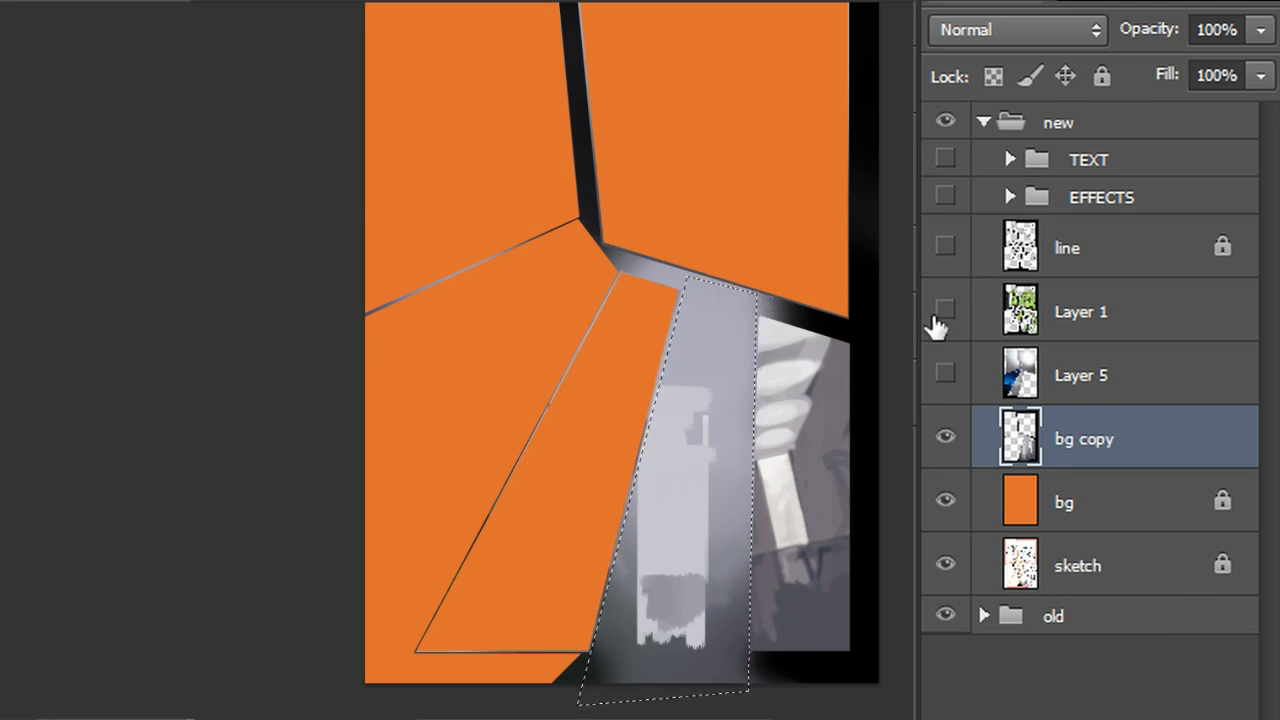
{"action": "right_click", "coordinate": [736, 372]}
{"action": "left_click", "coordinate": [780, 425]}
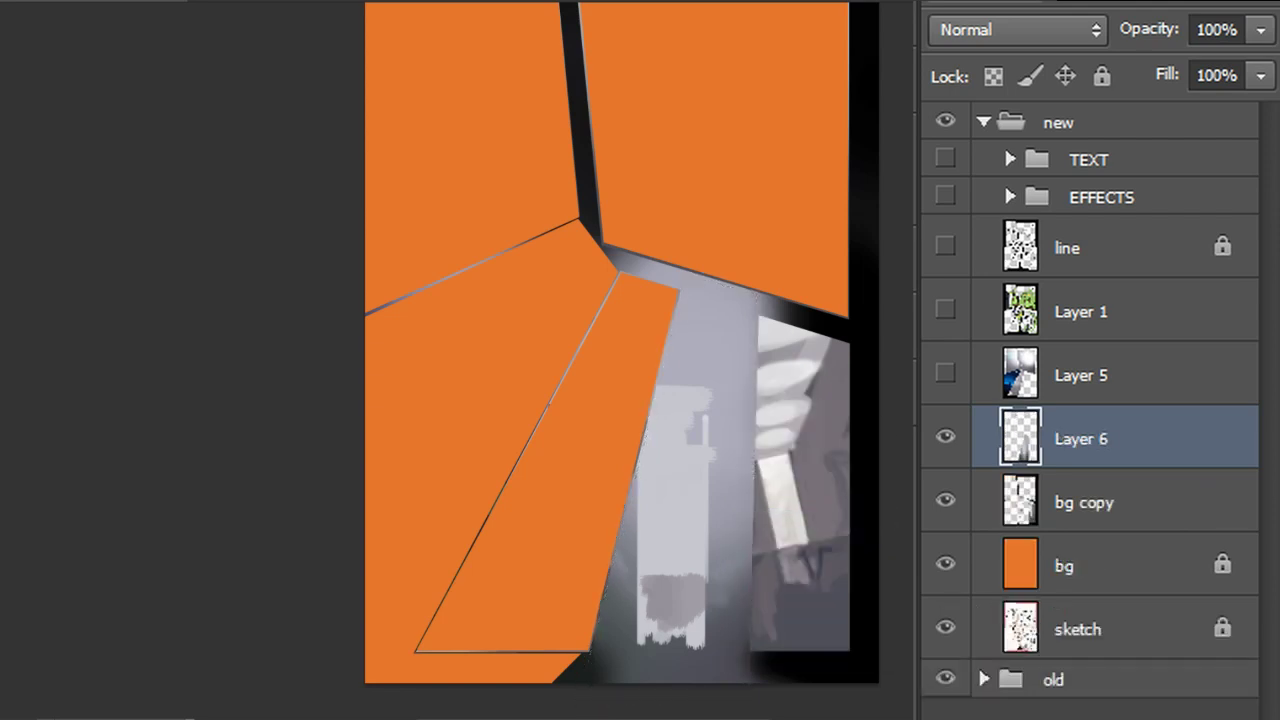
Show Layer 1 and smooth the patchy light gray wall on Layer 6, isolating it from bg copy while painting
{"action": "left_click", "coordinate": [945, 502]}
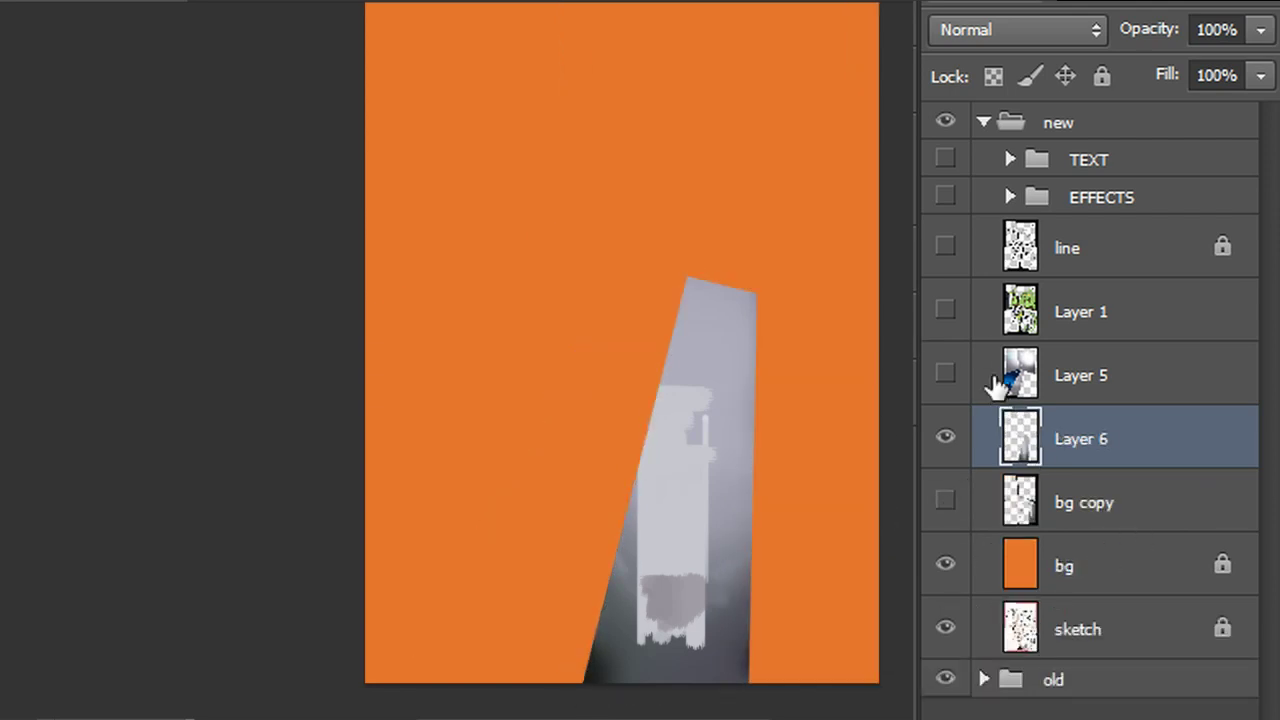
{"action": "left_click", "coordinate": [945, 311]}
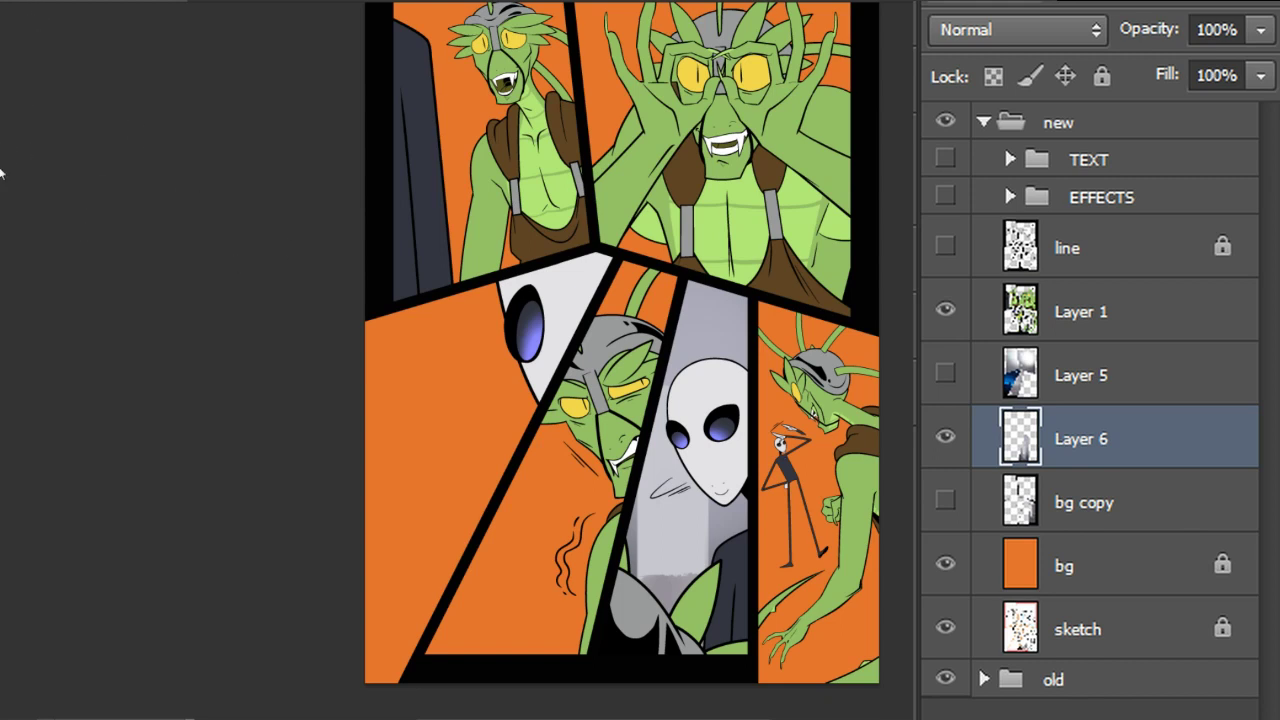
{"action": "left_click_drag", "start_coordinate": [667, 568], "coordinate": [665, 565]}
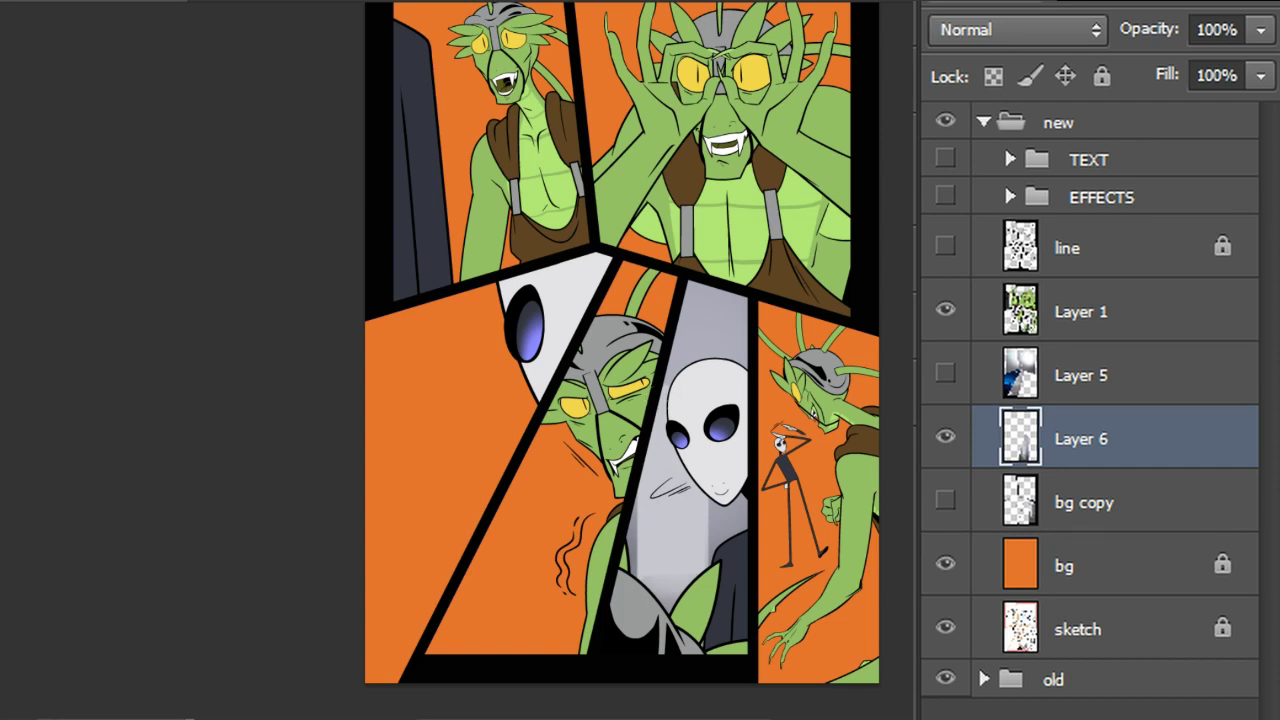
{"action": "left_click", "coordinate": [946, 374]}
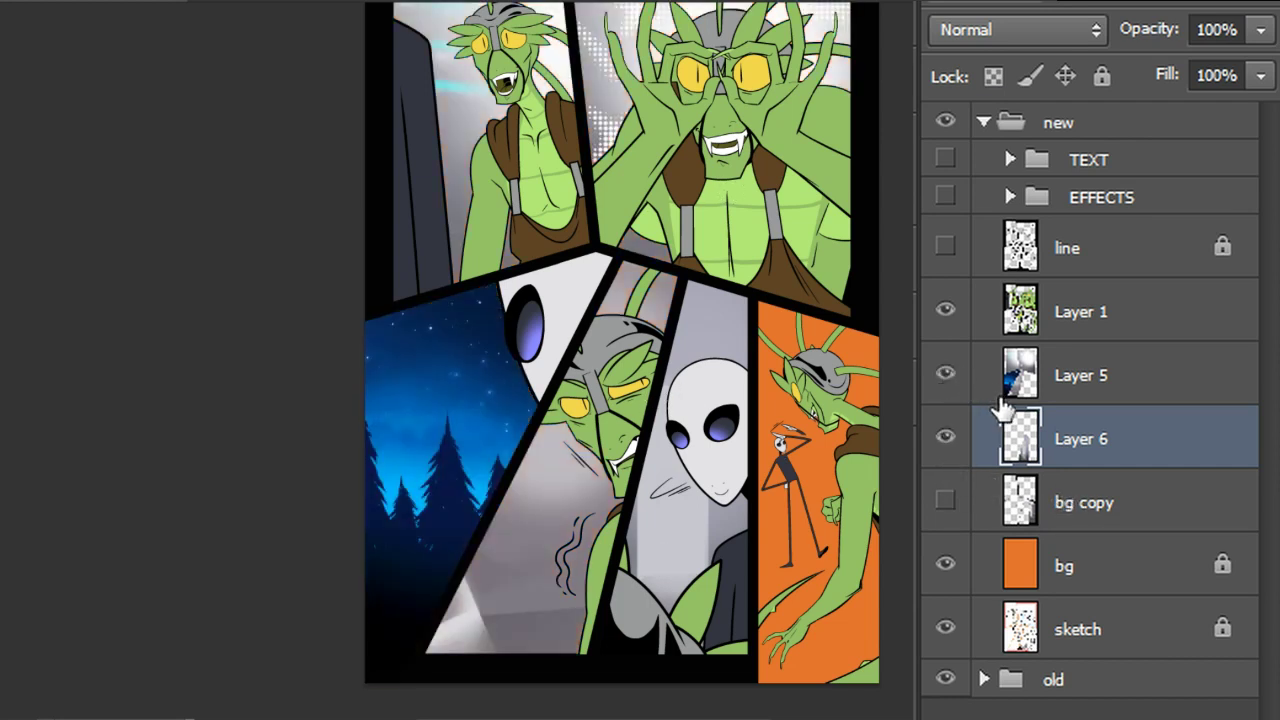
{"action": "left_click", "coordinate": [946, 374]}
{"action": "left_click", "coordinate": [946, 502]}
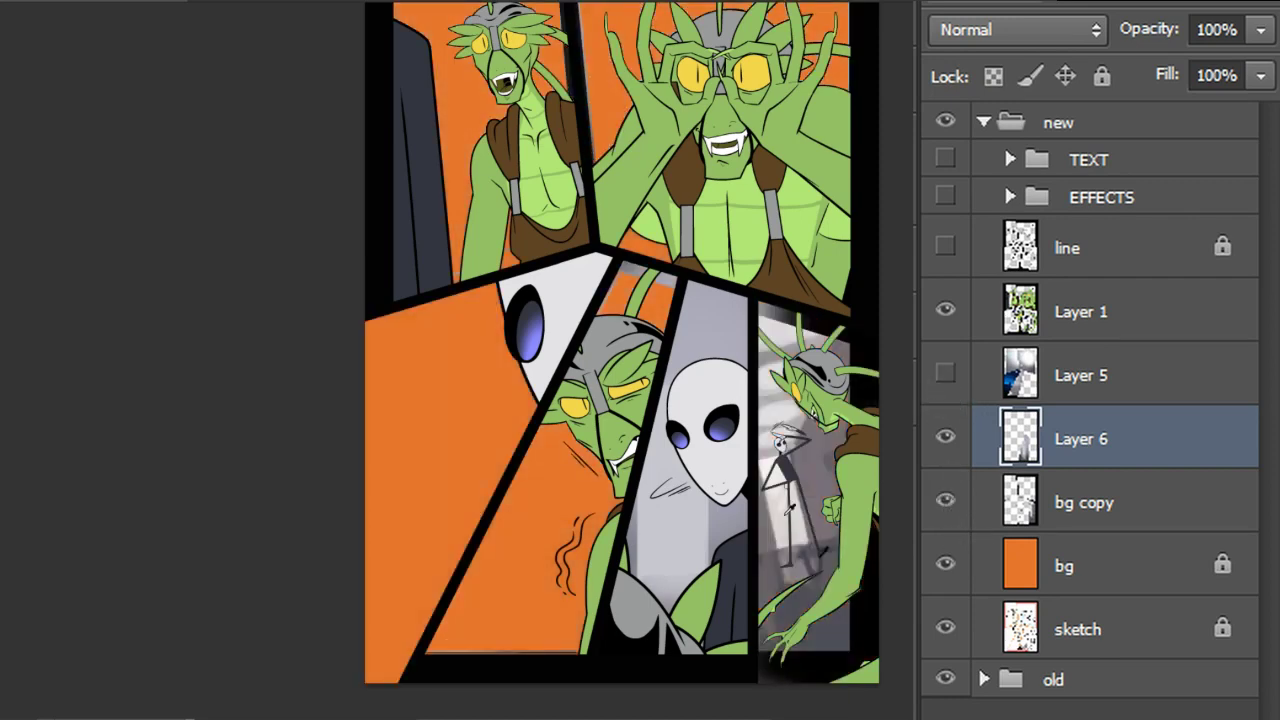
Add a new layer above Layer 6, set it to Overlay and brush a soft light glow over the lower wall behind the alien
{"action": "key", "text": "ctrl+shift+alt+n"}
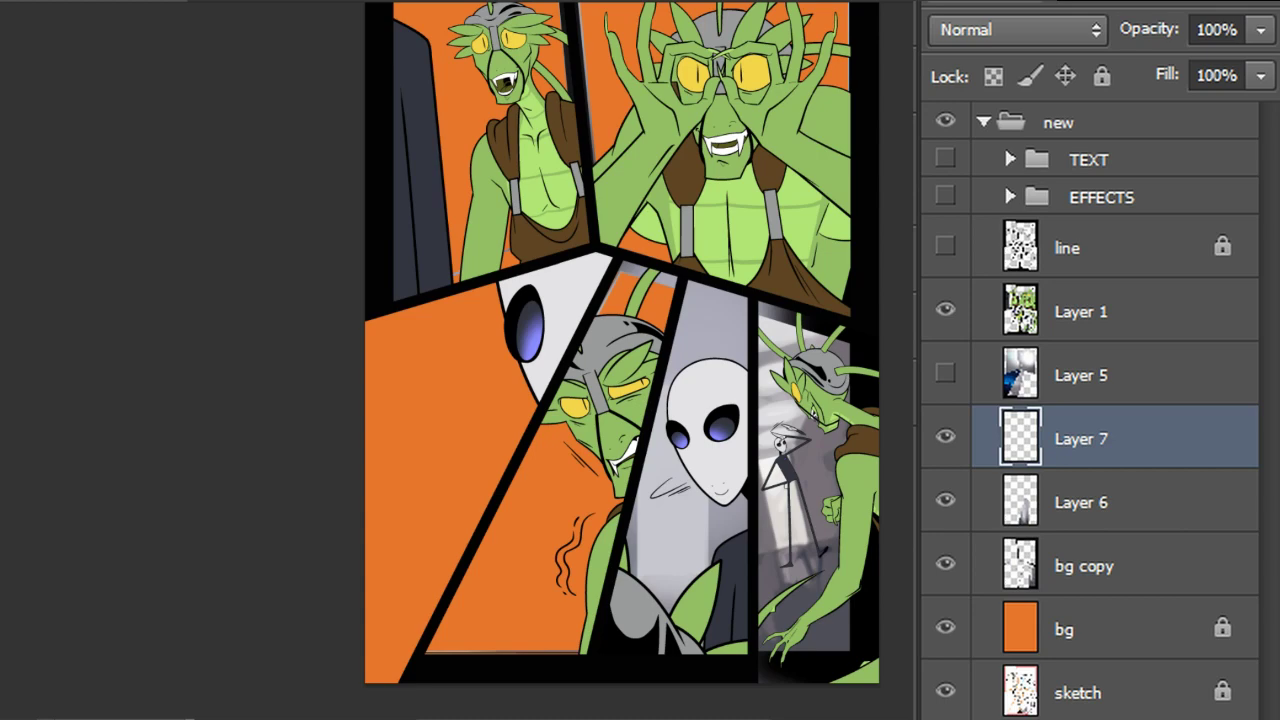
{"action": "left_click", "coordinate": [665, 502]}
{"action": "scroll", "coordinate": [665, 502], "scroll_direction": "down", "scroll_amount": 1}
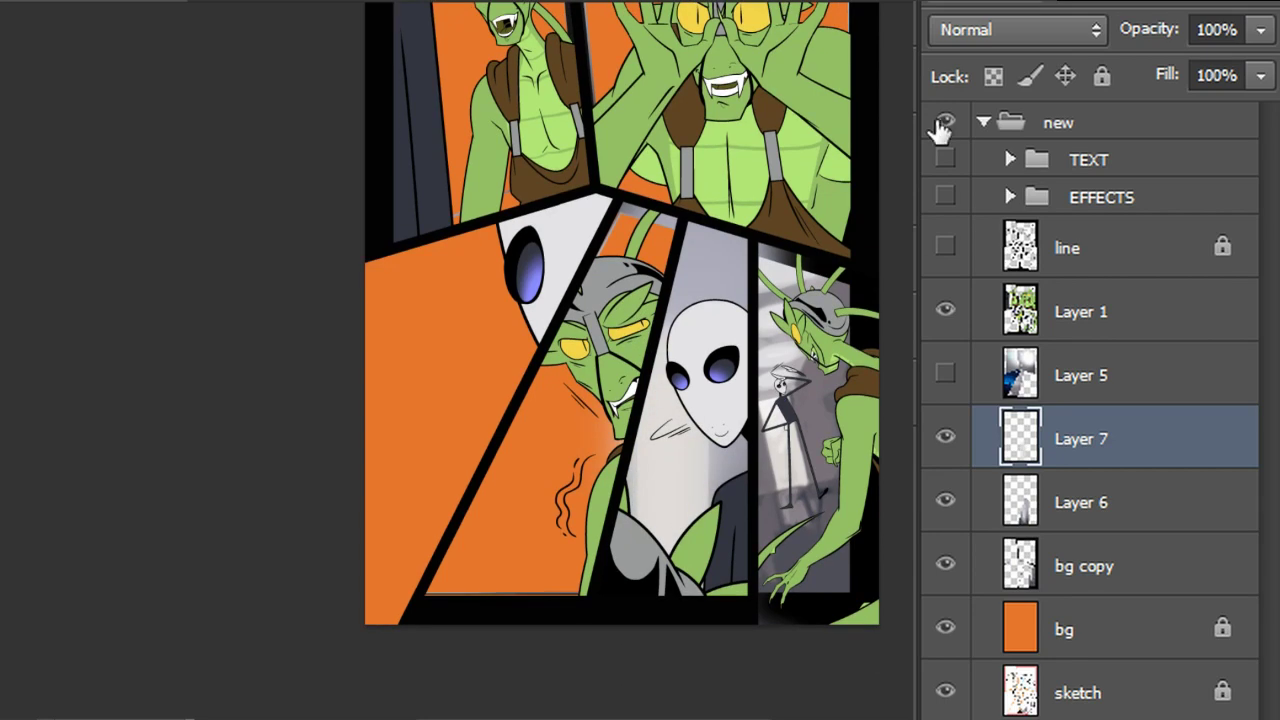
{"action": "left_click", "coordinate": [985, 28]}
{"action": "left_click", "coordinate": [970, 453]}
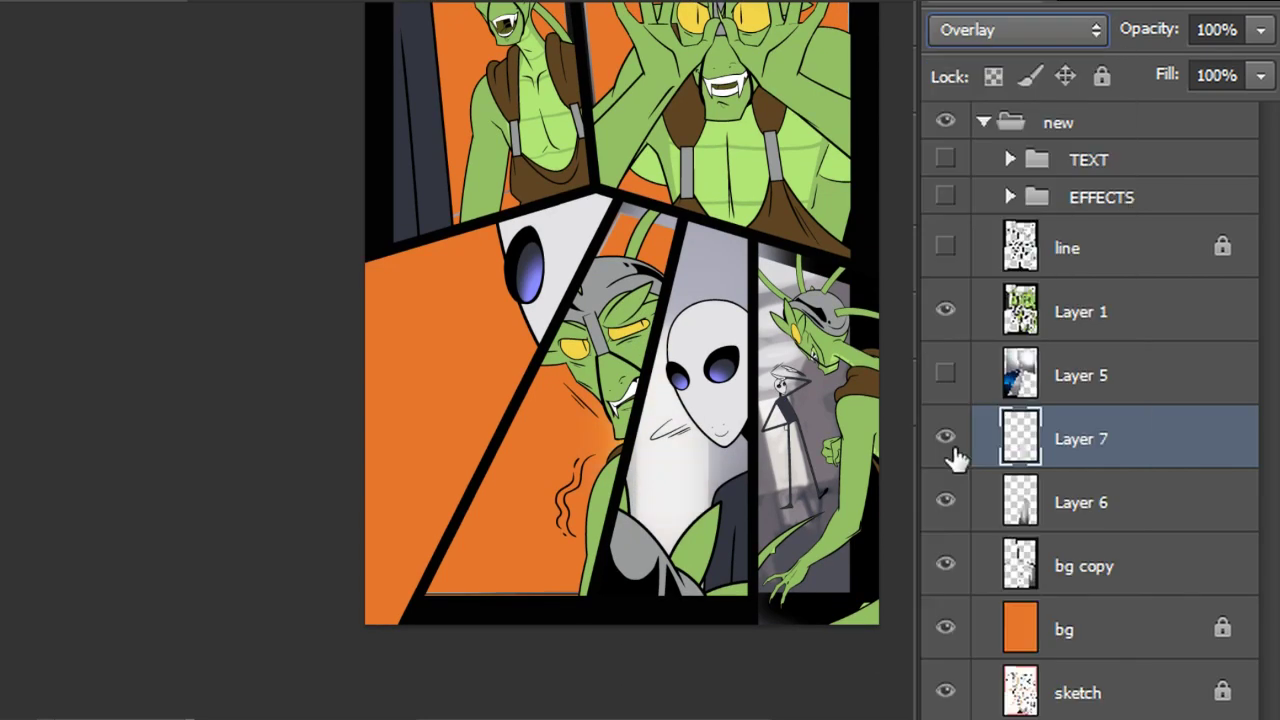
{"action": "mouse_move", "coordinate": [672, 506]}
{"action": "left_mouse_down"}
{"action": "mouse_move", "coordinate": [675, 465]}
{"action": "mouse_move", "coordinate": [688, 474]}
{"action": "left_mouse_up"}
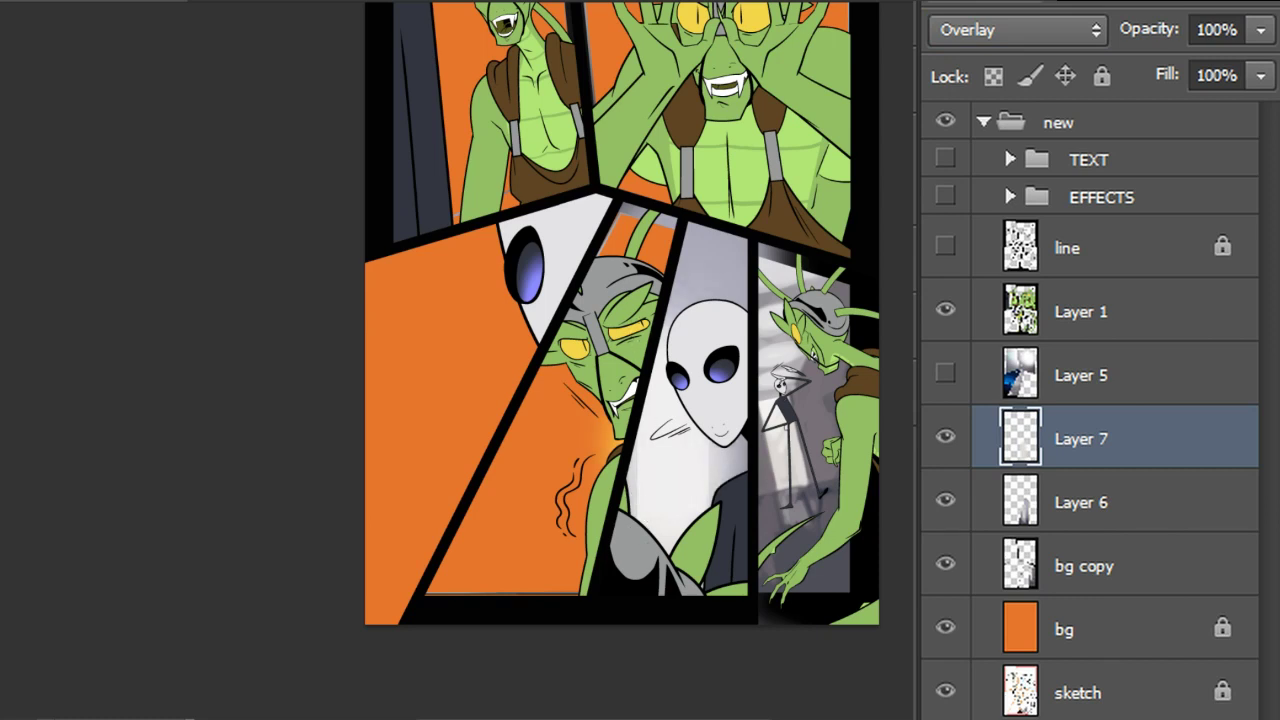
Pick the soft 200 px brush and brighten the base of the wall across the width of the white alien's panel
{"action": "left_click", "coordinate": [8, 2]}
{"action": "left_click", "coordinate": [84, 189]}
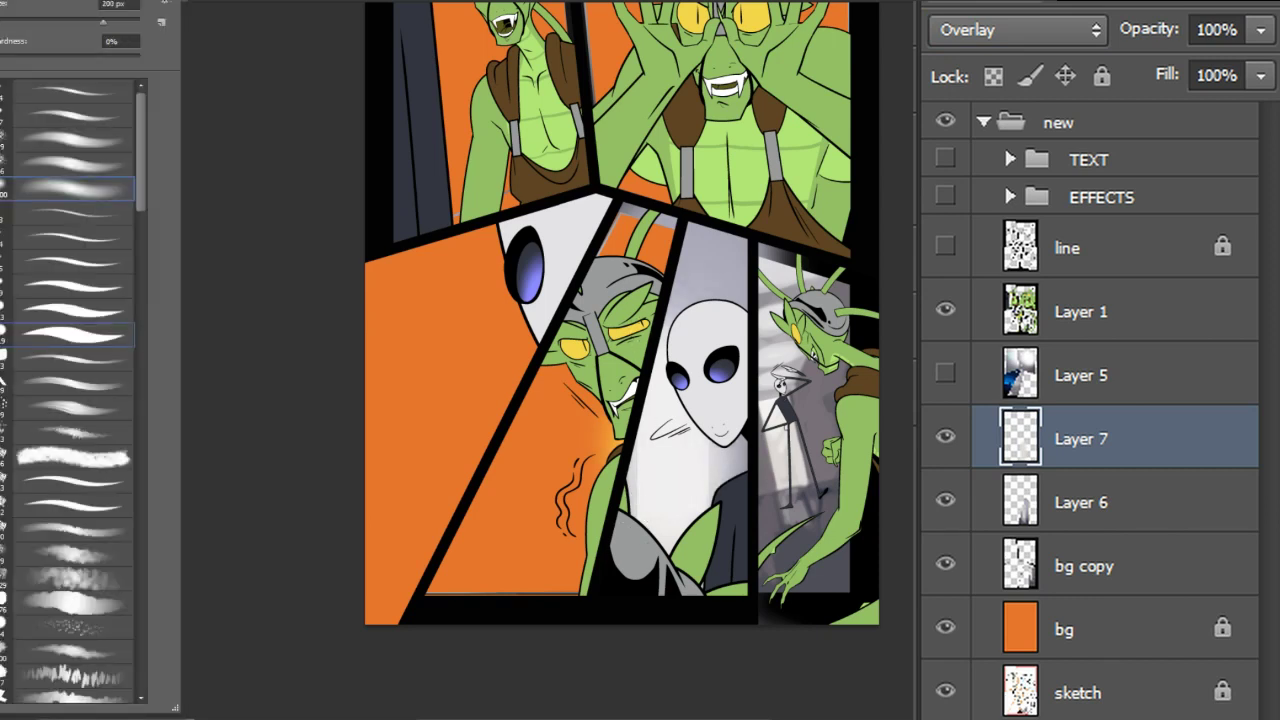
{"action": "left_click_drag", "start_coordinate": [742, 541], "coordinate": [603, 534]}
{"action": "left_click_drag", "start_coordinate": [725, 541], "coordinate": [755, 535]}
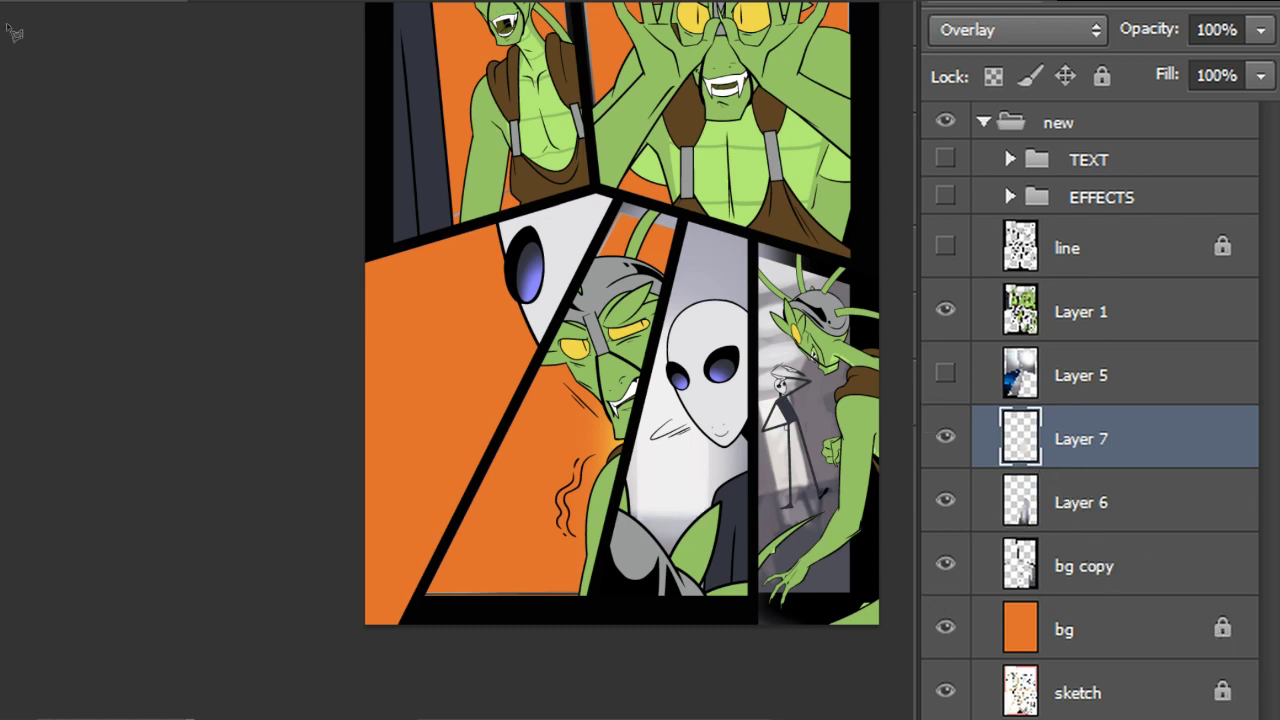
Mask the side wall beside the alien's head with a polygonal selection, invert it, brush light bands across the ceiling and deselect
{"action": "left_click", "coordinate": [747, 231]}
{"action": "mouse_move", "coordinate": [726, 314]}
{"action": "left_mouse_down"}
{"action": "mouse_move", "coordinate": [715, 523]}
{"action": "mouse_move", "coordinate": [772, 516]}
{"action": "mouse_move", "coordinate": [783, 450]}
{"action": "mouse_move", "coordinate": [793, 240]}
{"action": "mouse_move", "coordinate": [750, 232]}
{"action": "left_mouse_up"}
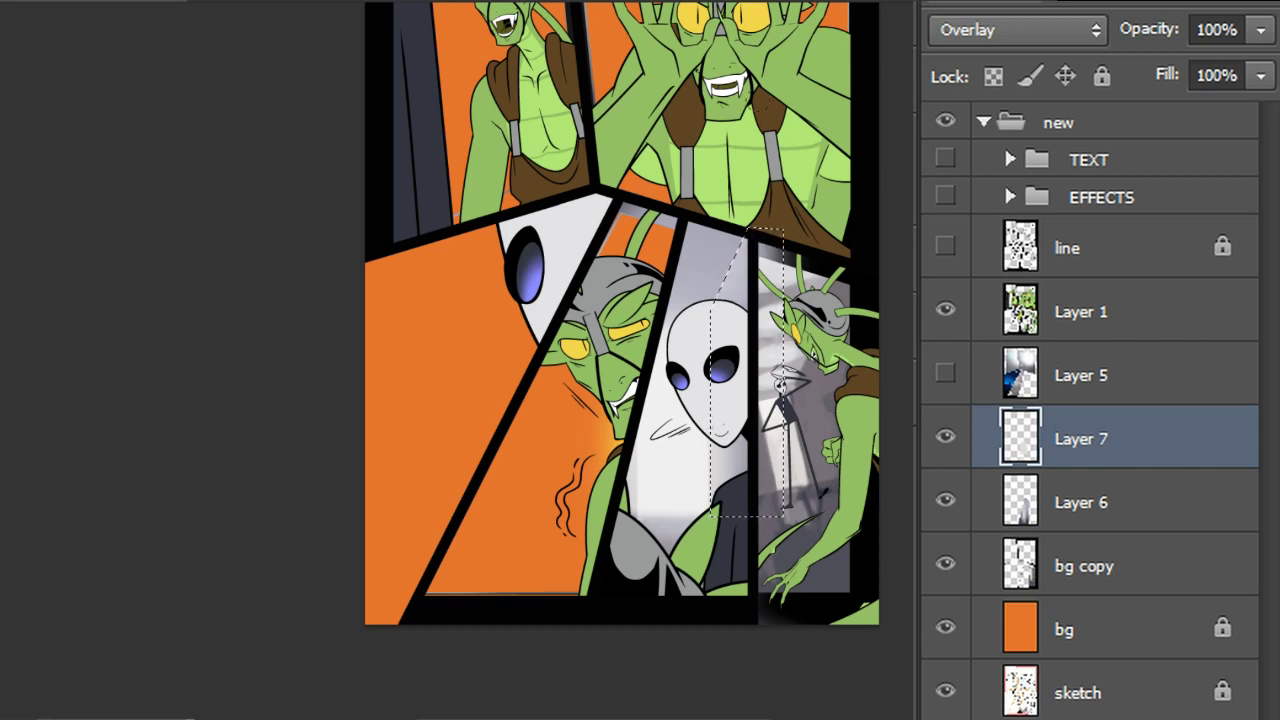
{"action": "key", "text": "ctrl+shift+i"}
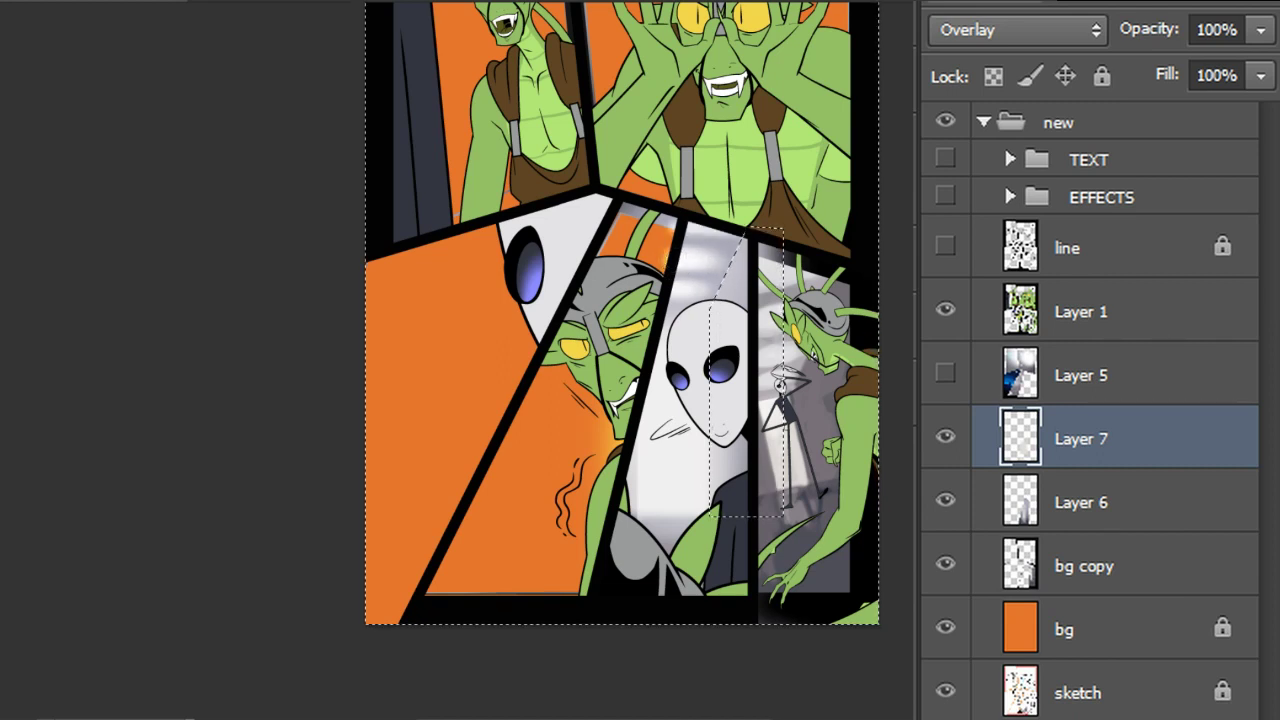
{"action": "key", "text": "ctrl+d"}
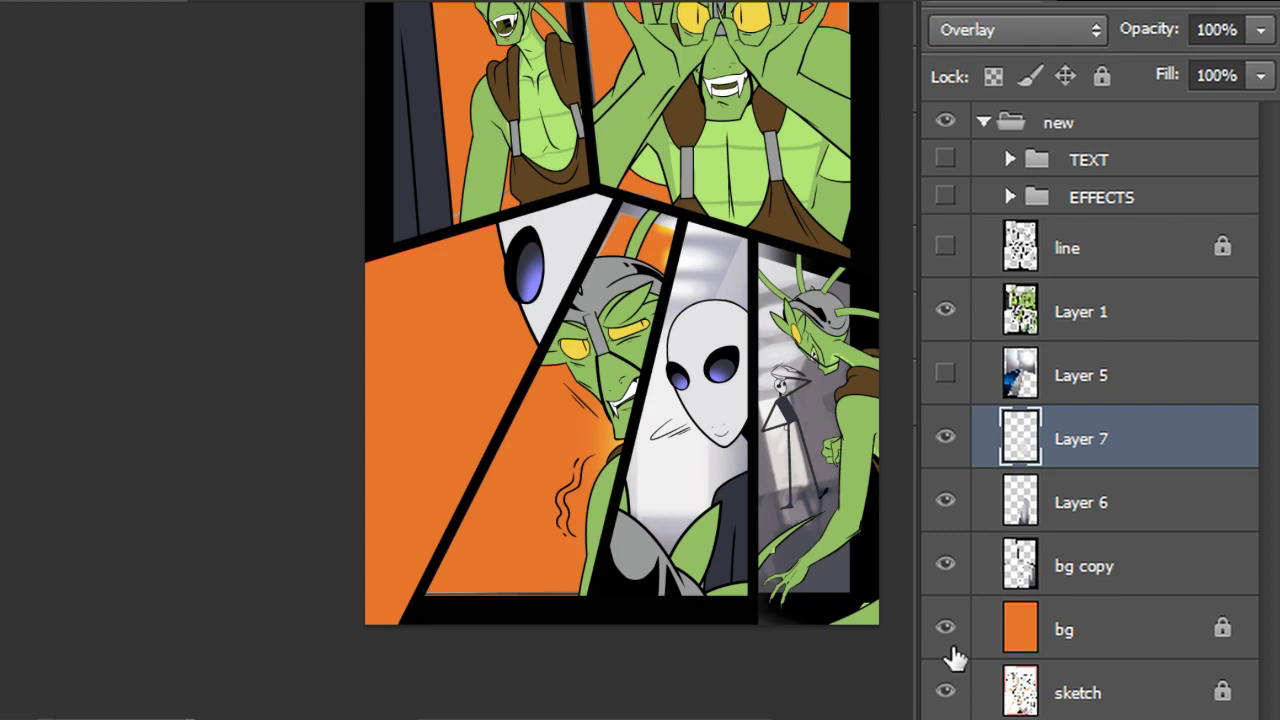
Clip Layer 7 to Layer 6, show Layer 5 and merge all three layers into one
{"action": "right_click", "coordinate": [1106, 447]}
{"action": "left_click", "coordinate": [1235, 718]}
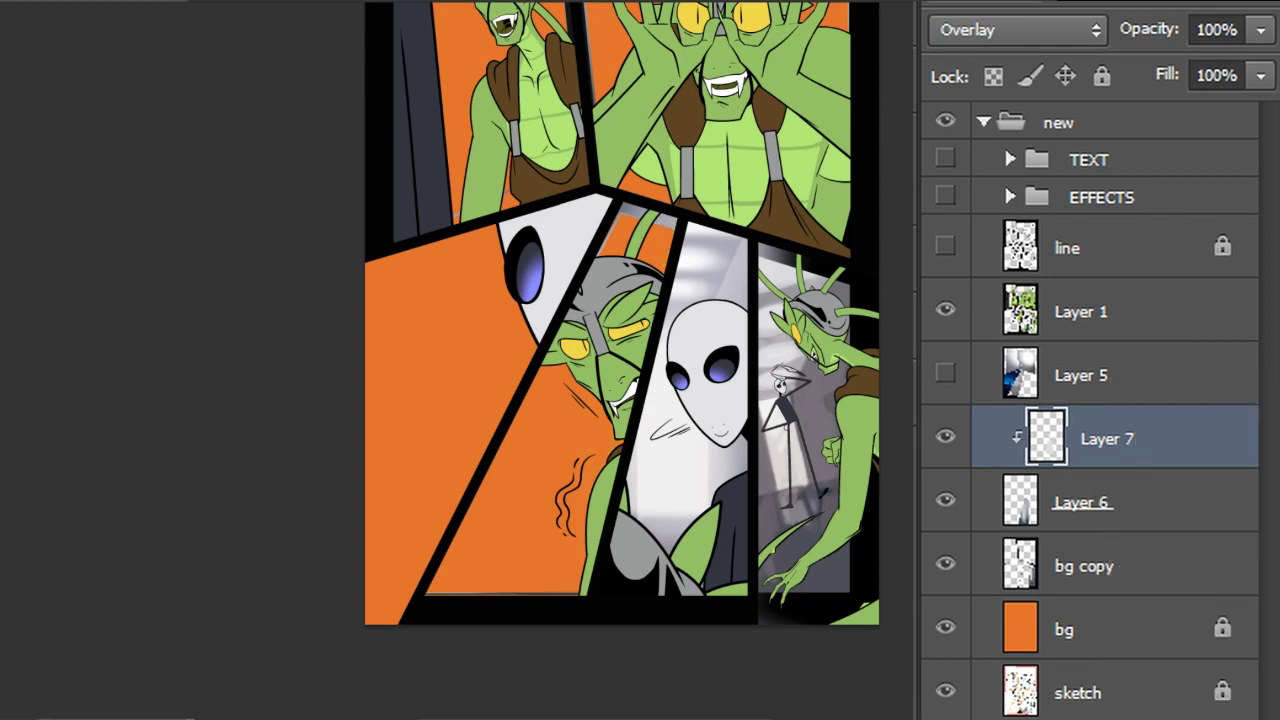
{"action": "left_click", "coordinate": [945, 374]}
{"action": "left_click", "coordinate": [1110, 383]}
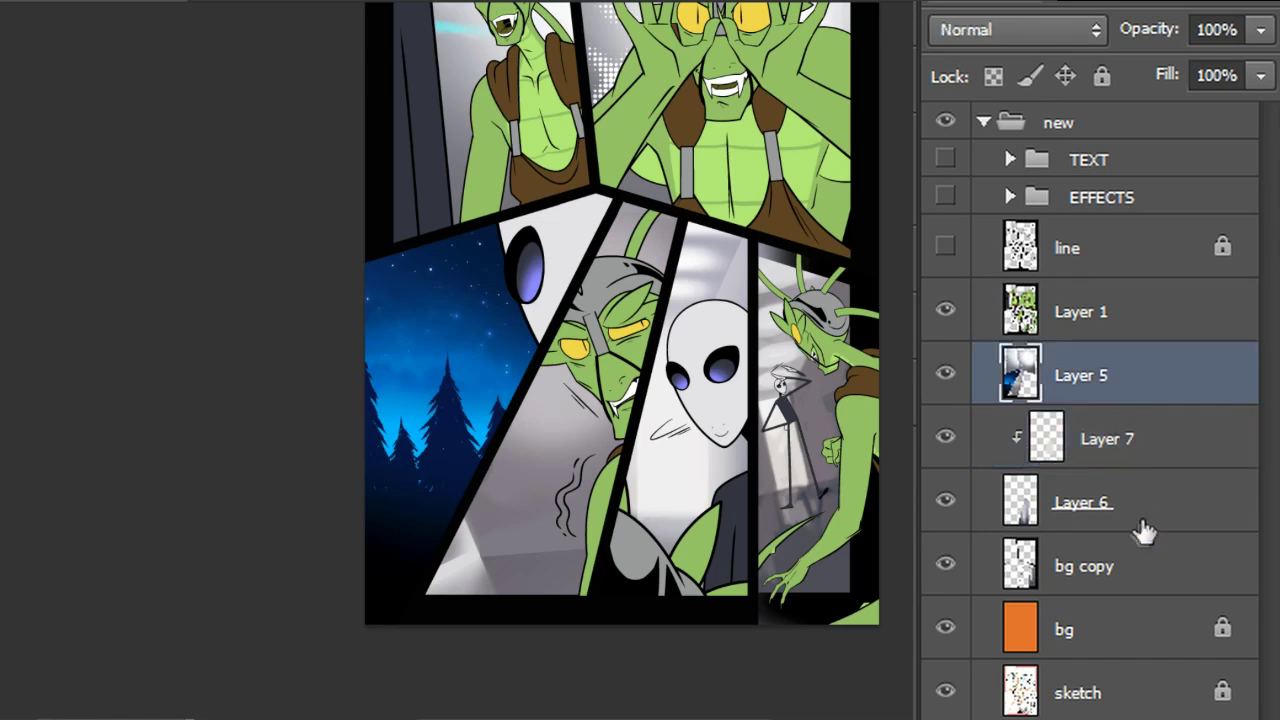
{"action": "left_click", "coordinate": [1120, 506], "text": "shift"}
{"action": "key", "text": "ctrl+e"}
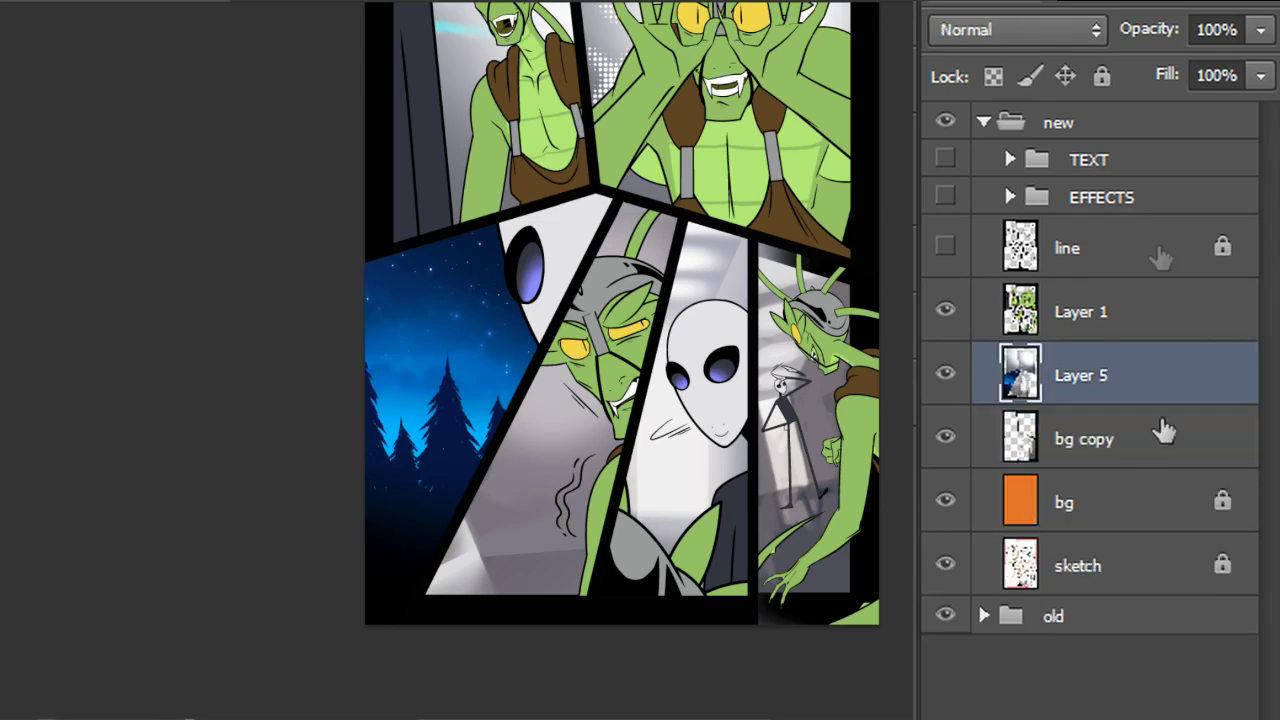
Hide Layer 5 and Layer 1, outline the last gray panel with the Polygonal Lasso and cut it from bg copy onto a new layer
{"action": "left_click", "coordinate": [945, 373]}
{"action": "left_click", "coordinate": [945, 311]}
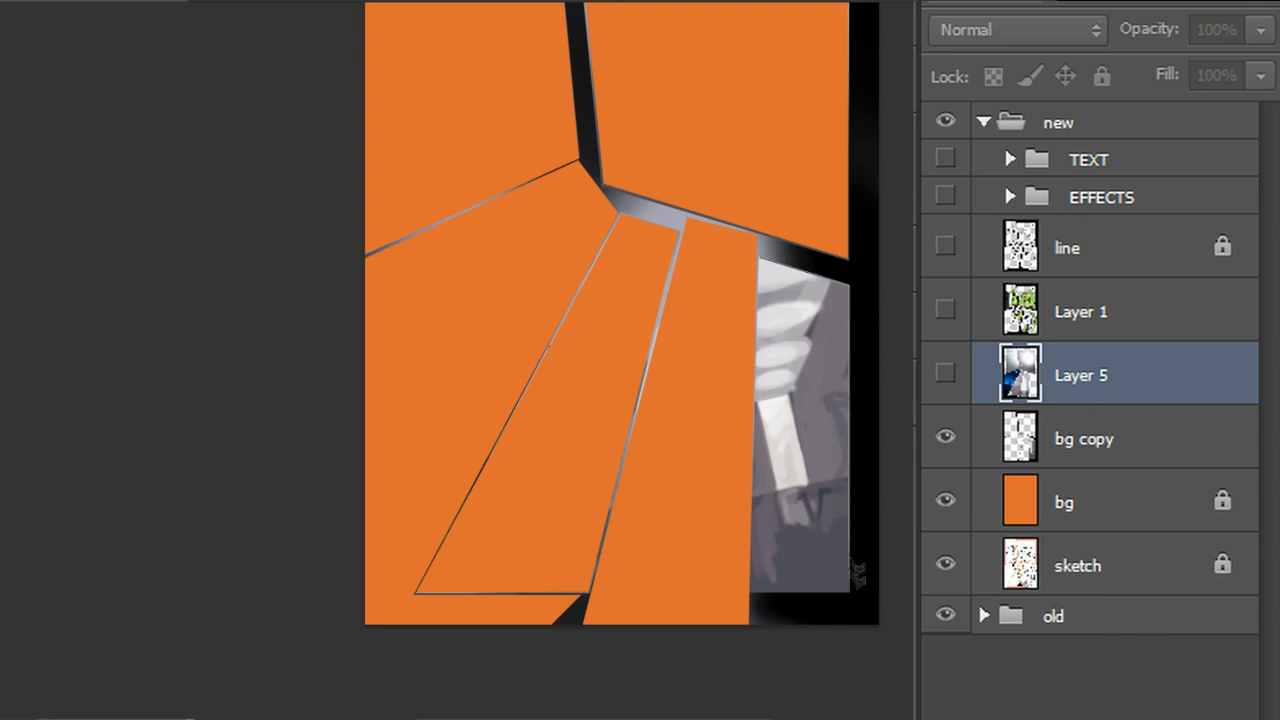
{"action": "left_click", "coordinate": [849, 591]}
{"action": "left_click", "coordinate": [750, 591]}
{"action": "left_click", "coordinate": [760, 259]}
{"action": "left_click", "coordinate": [849, 284]}
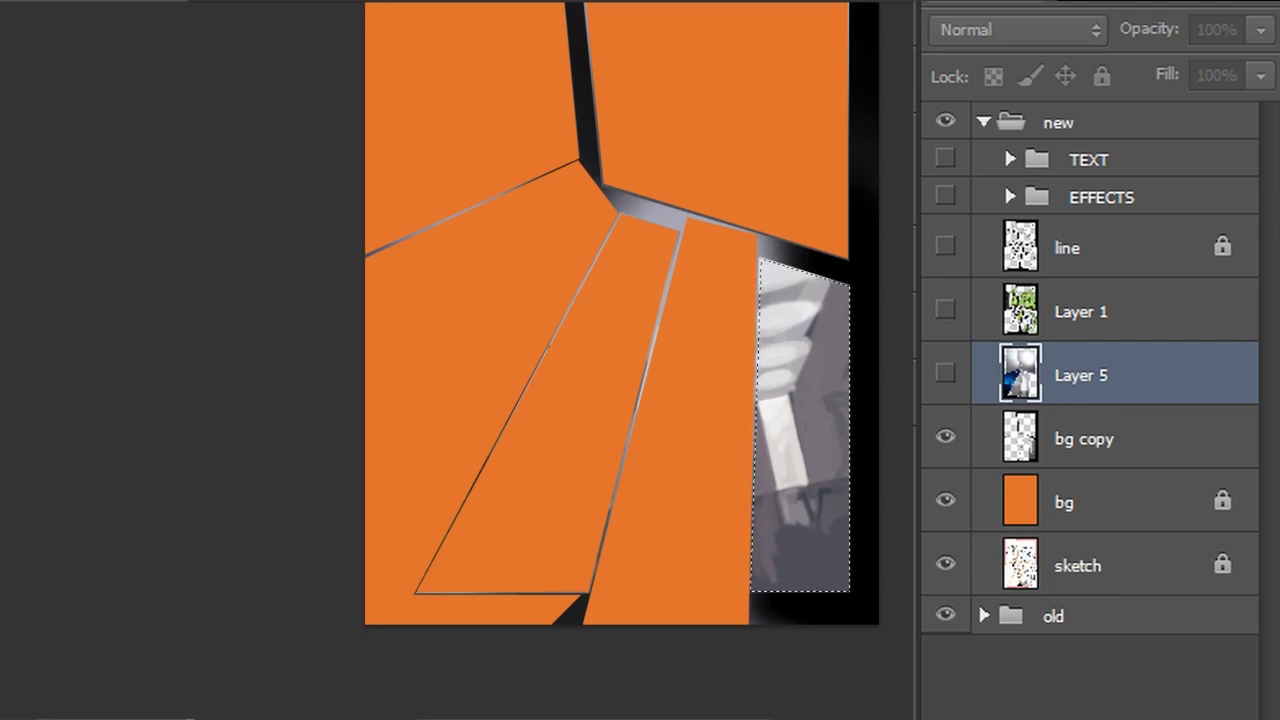
{"action": "left_click", "coordinate": [1077, 428]}
{"action": "right_click", "coordinate": [818, 375]}
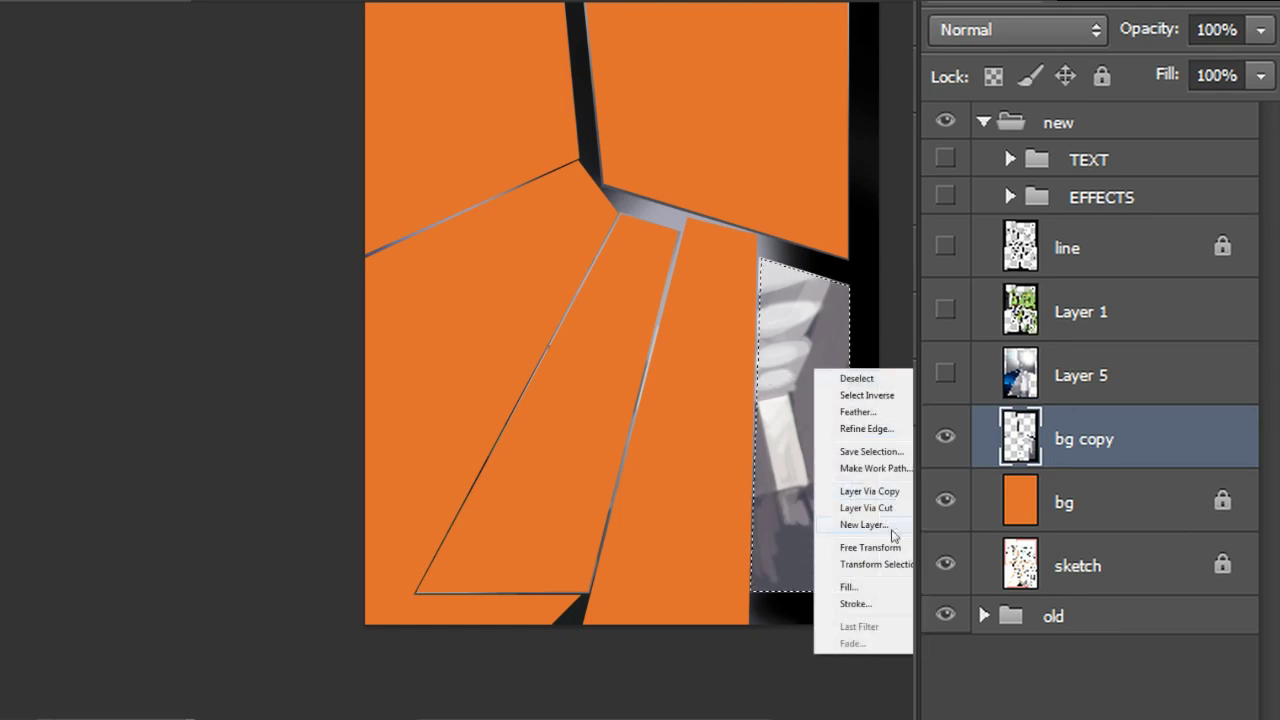
{"action": "left_click", "coordinate": [820, 506]}
Delete the bg copy layer, show Layer 1 and shift the cut background piece on Layer 6 slightly right inside its panel
{"action": "left_click_drag", "start_coordinate": [1058, 519], "coordinate": [1110, 535]}
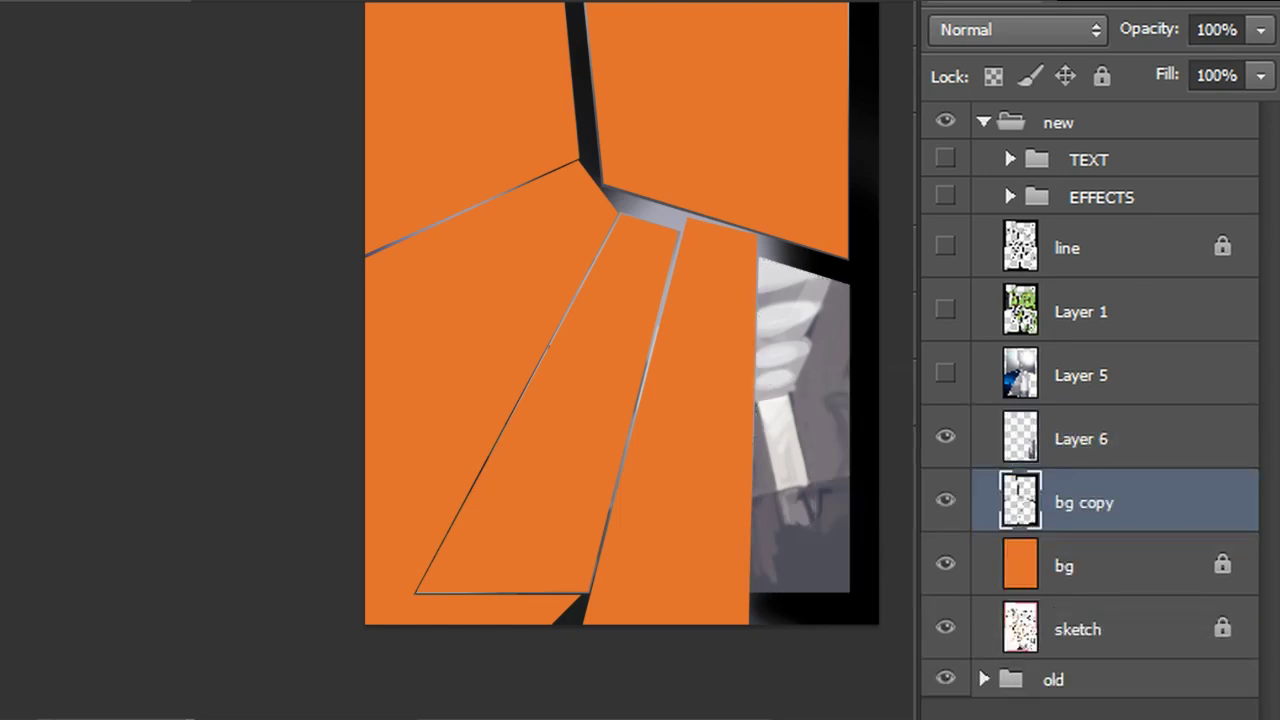
{"action": "key", "text": "Delete"}
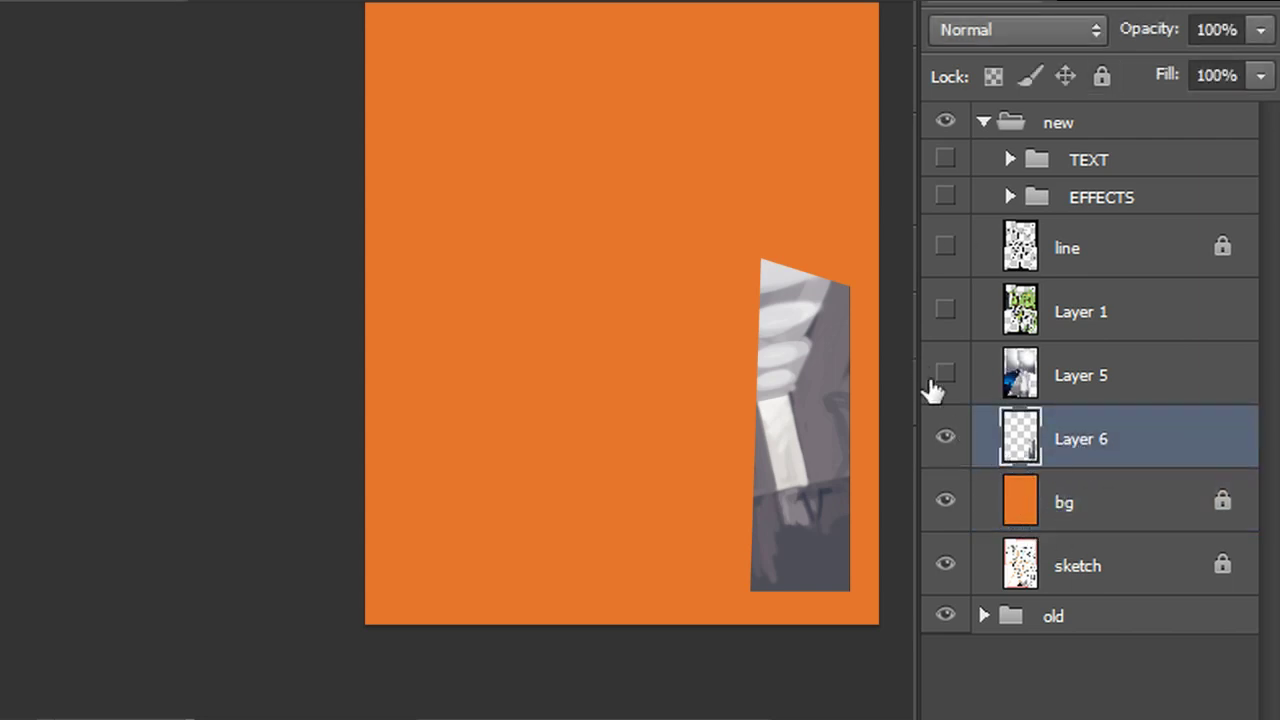
{"action": "left_click", "coordinate": [945, 312]}
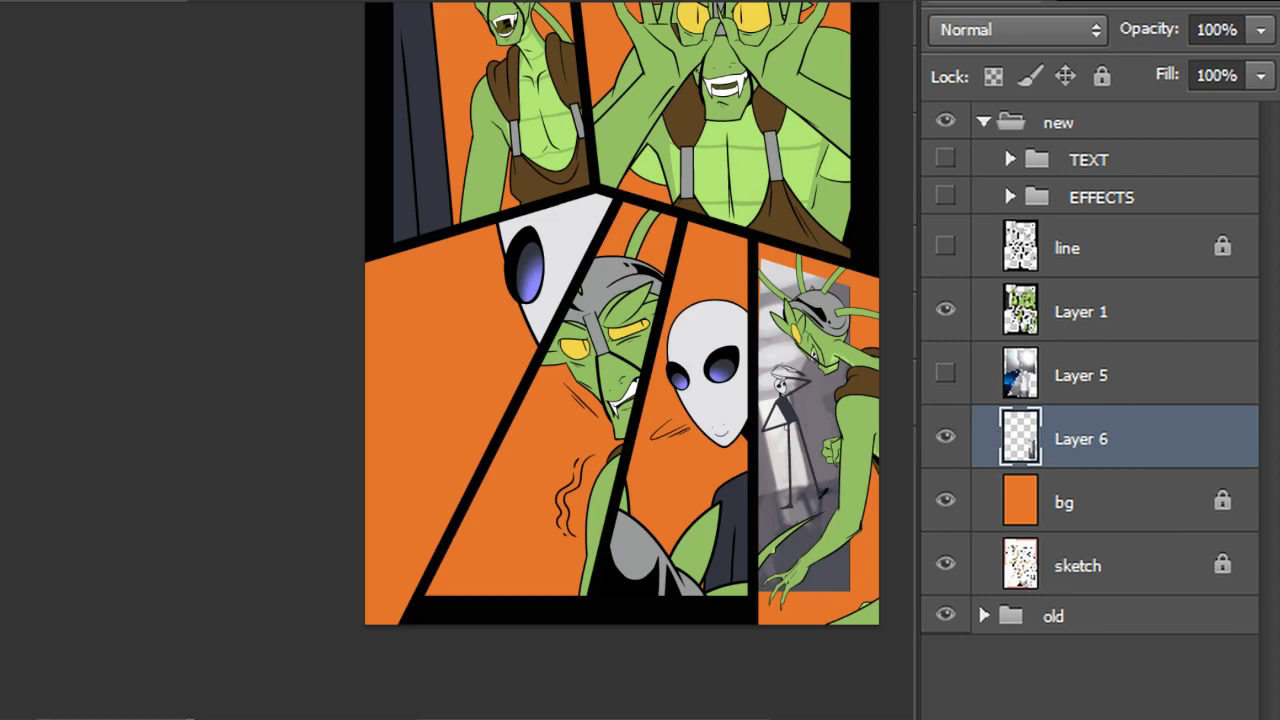
{"action": "scroll", "coordinate": [532, 359], "scroll_direction": "up", "scroll_amount": 4}
{"action": "left_click_drag", "start_coordinate": [532, 359], "coordinate": [335, 189]}
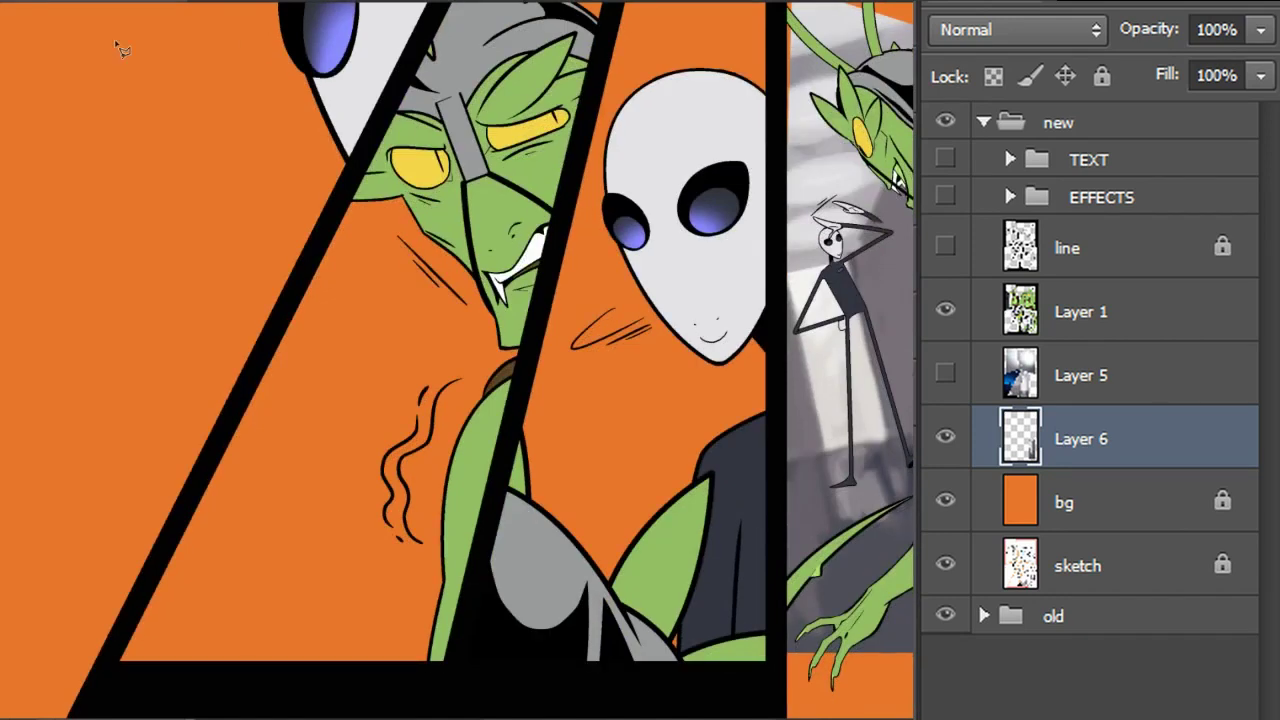
{"action": "left_click_drag", "start_coordinate": [788, 5], "coordinate": [815, 6]}
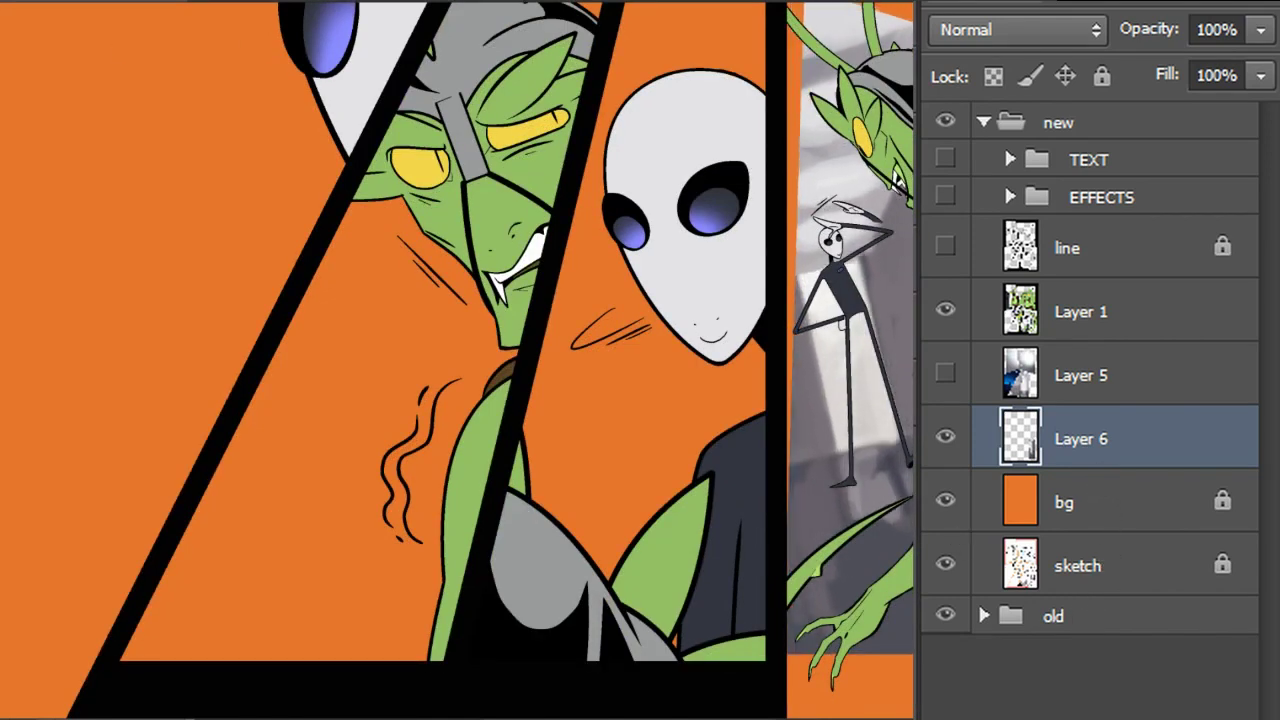
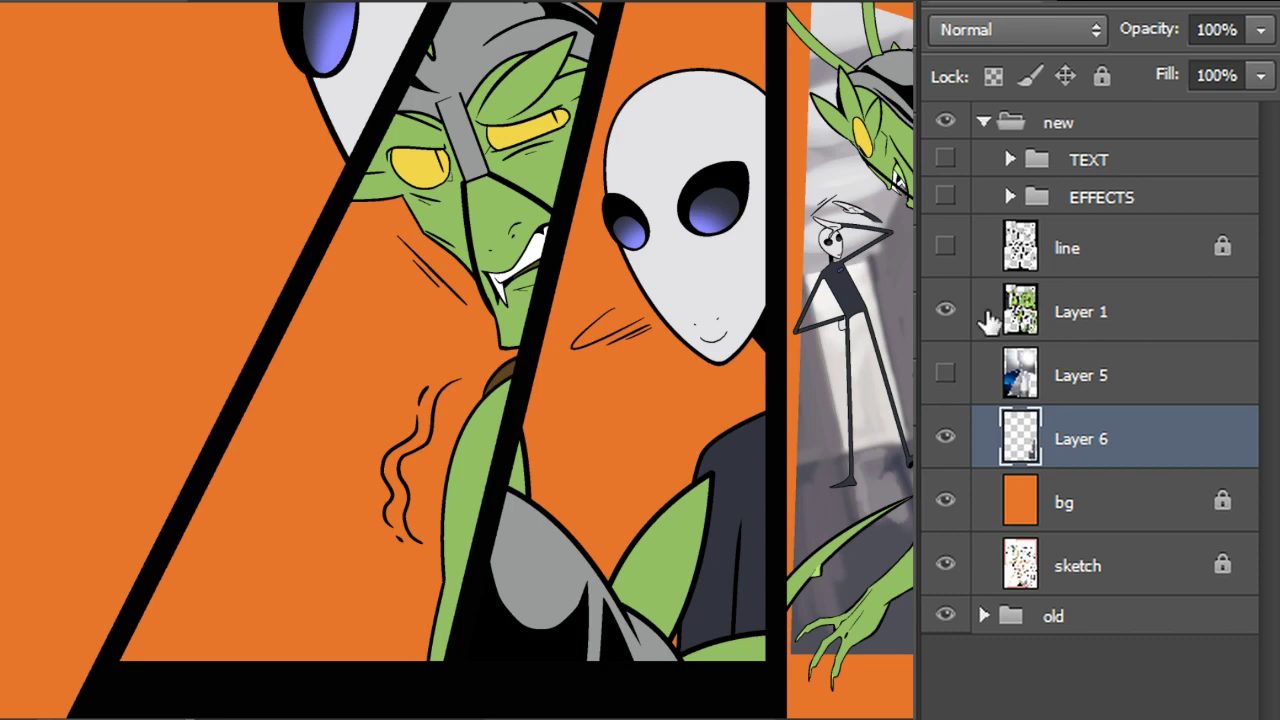
Hide Layer 1, show EFFECTS, select the empty area around the last panel's background with the Magic Wand and fill it Content-Aware
{"action": "left_click", "coordinate": [946, 302]}
{"action": "left_click", "coordinate": [945, 197]}
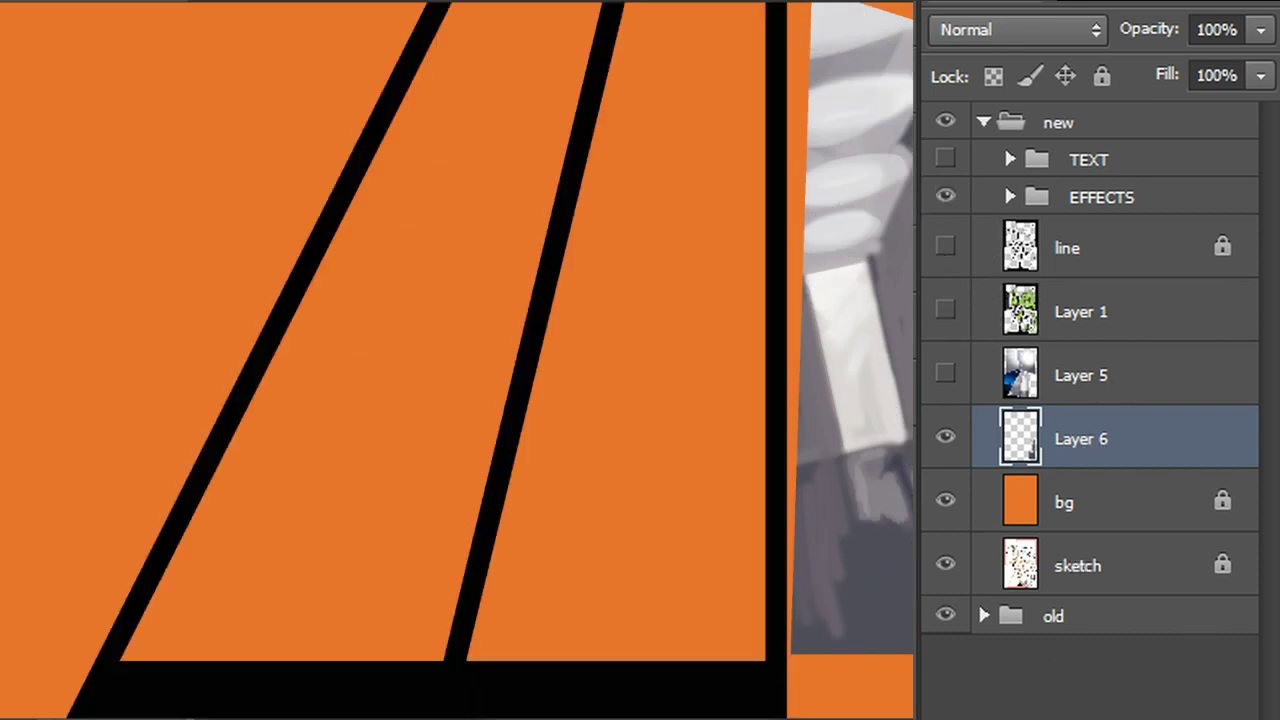
{"action": "left_click", "coordinate": [850, 687]}
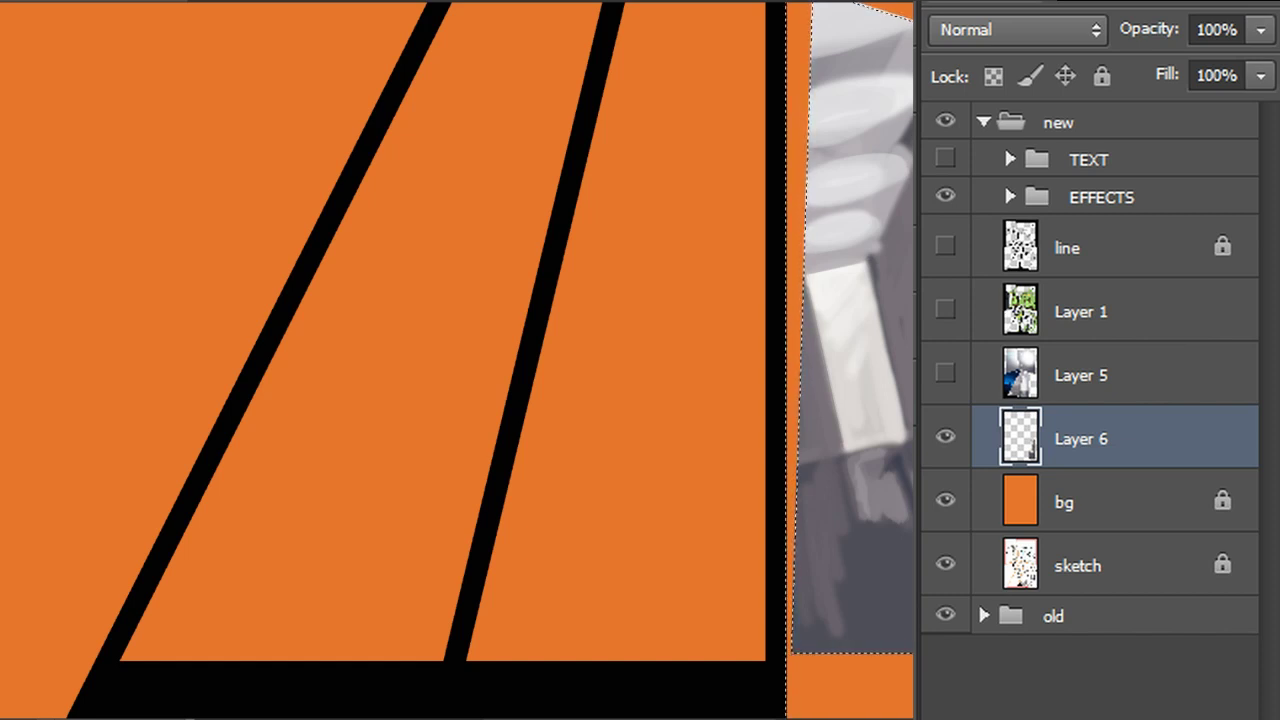
{"action": "key", "text": "shift+F5"}
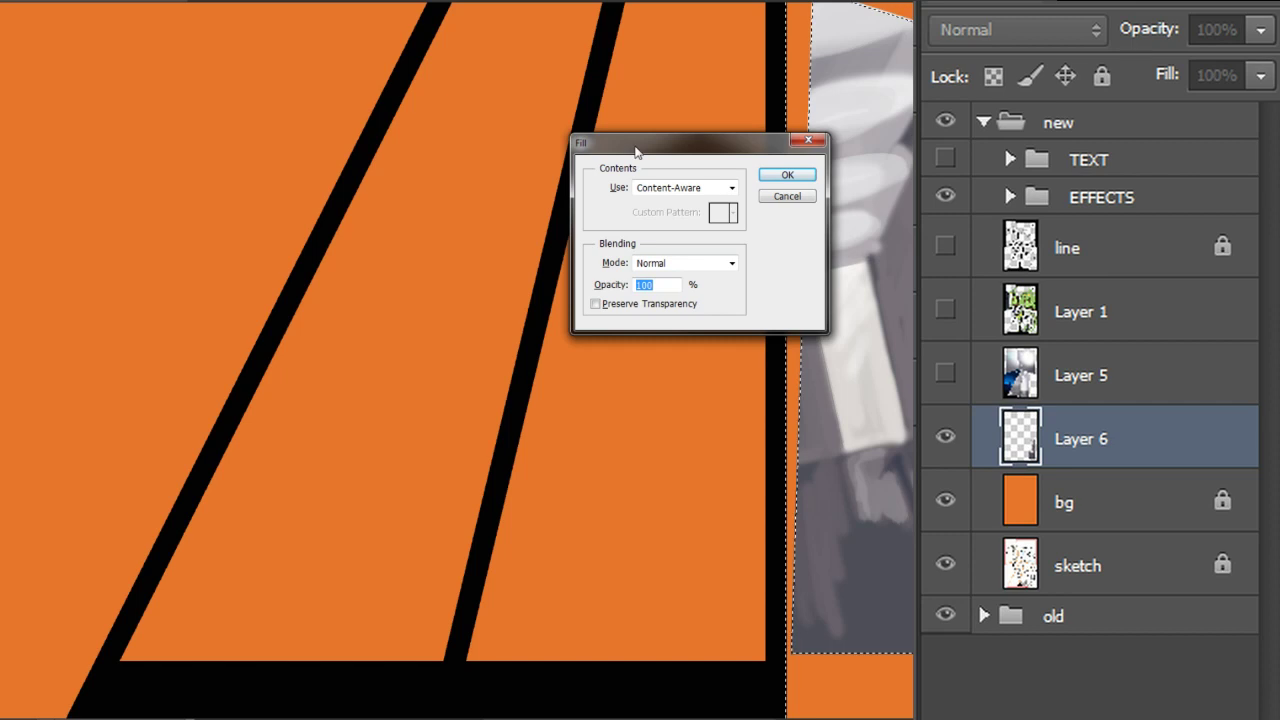
{"action": "left_click", "coordinate": [785, 175]}
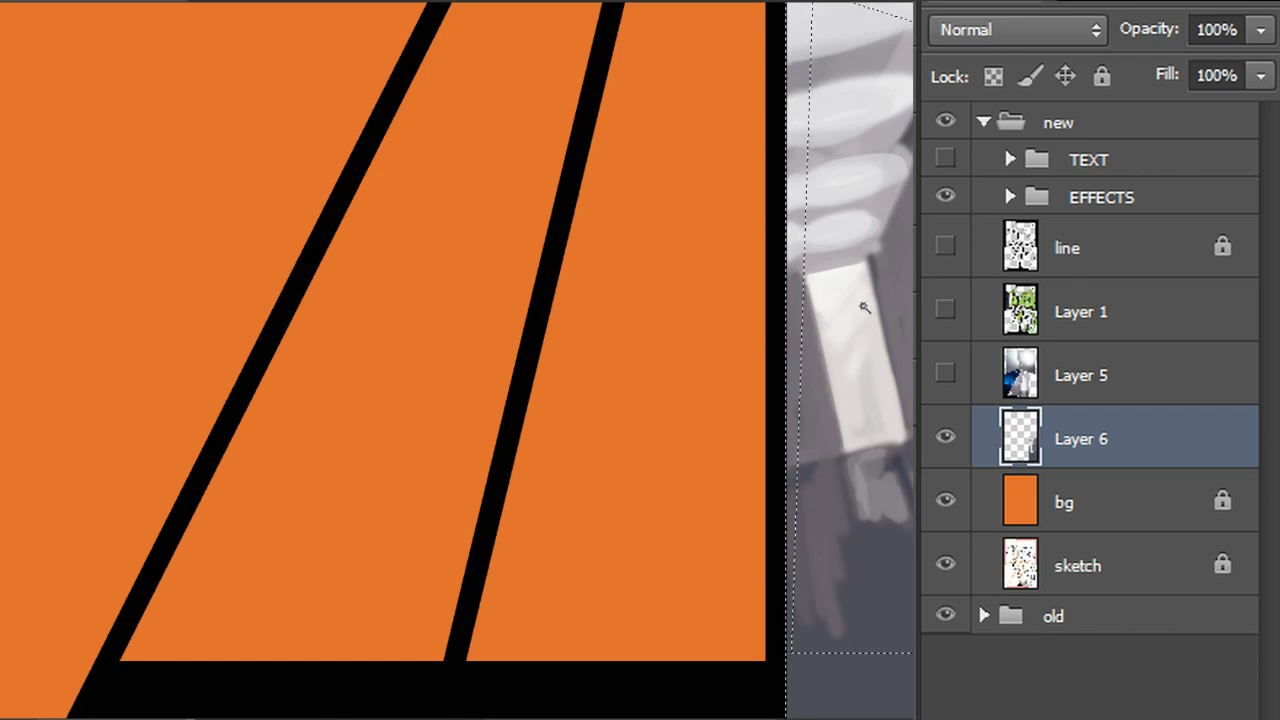
Deselect, lock Layer 6's transparent pixels and blend the rough strokes below the doorway into the dark floor
{"action": "key", "text": "ctrl+d"}
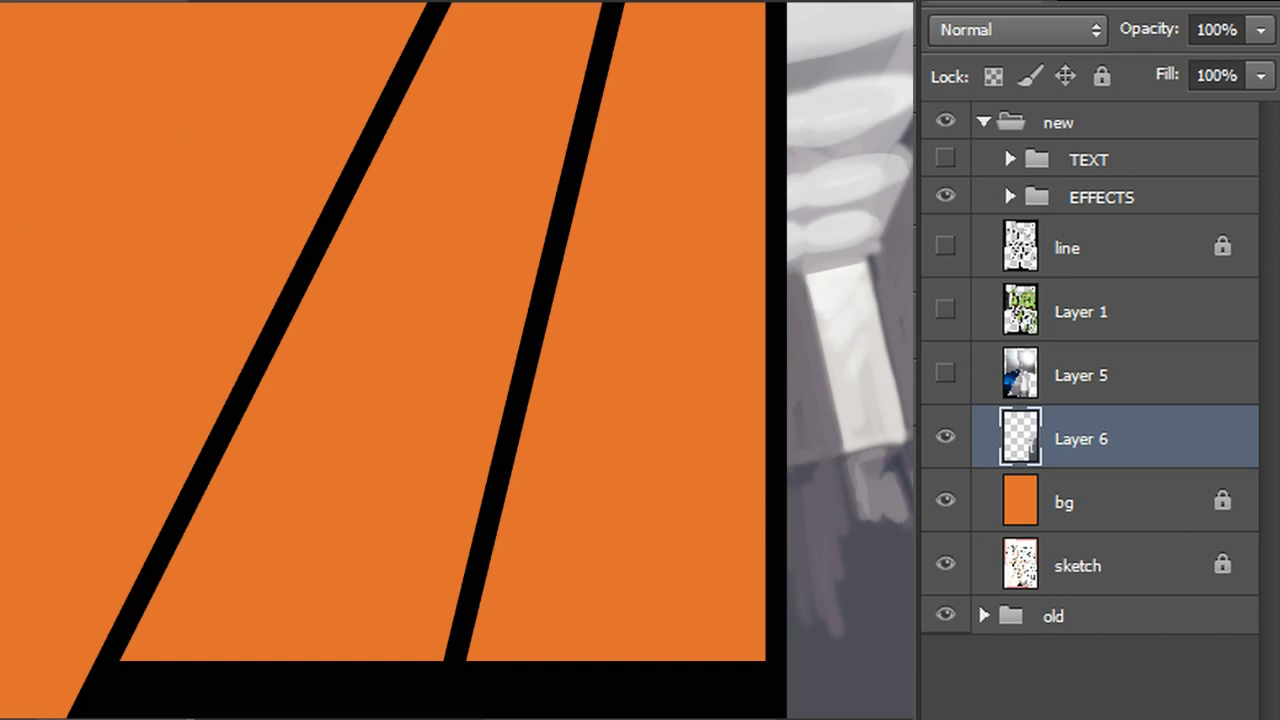
{"action": "left_click", "coordinate": [993, 76]}
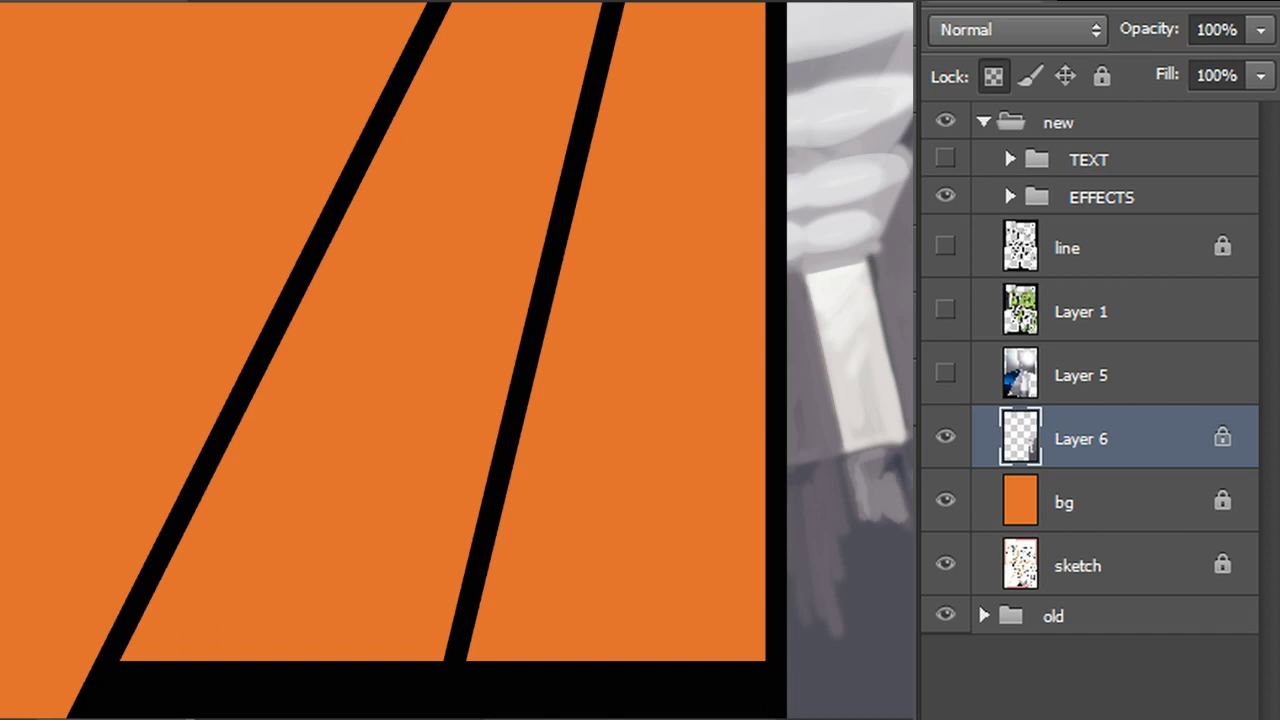
{"action": "mouse_move", "coordinate": [798, 500]}
{"action": "left_mouse_down"}
{"action": "mouse_move", "coordinate": [808, 580]}
{"action": "mouse_move", "coordinate": [802, 557]}
{"action": "mouse_move", "coordinate": [826, 600]}
{"action": "mouse_move", "coordinate": [800, 541]}
{"action": "mouse_move", "coordinate": [840, 556]}
{"action": "left_mouse_up"}
{"action": "left_click_drag", "start_coordinate": [853, 449], "coordinate": [896, 500]}
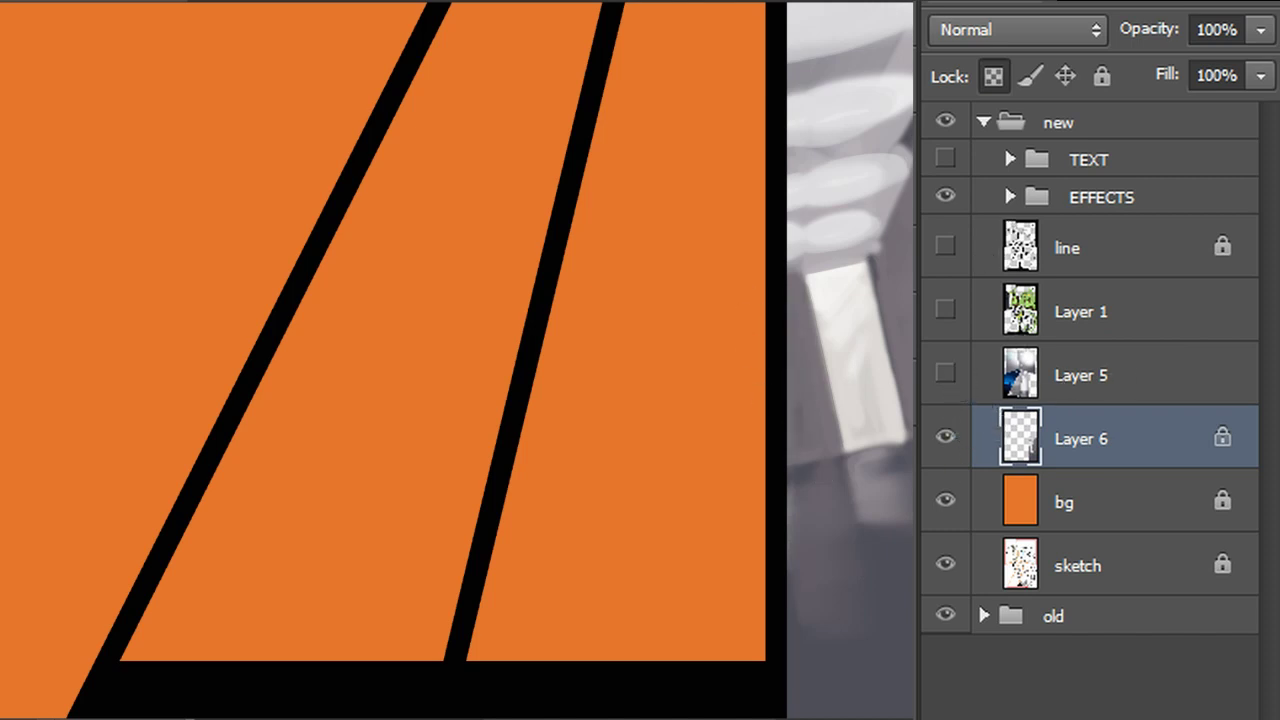
Hide EFFECTS and smooth the rough brushwork on the doorway, ceiling lights and right wall of Layer 6
{"action": "left_click", "coordinate": [945, 196]}
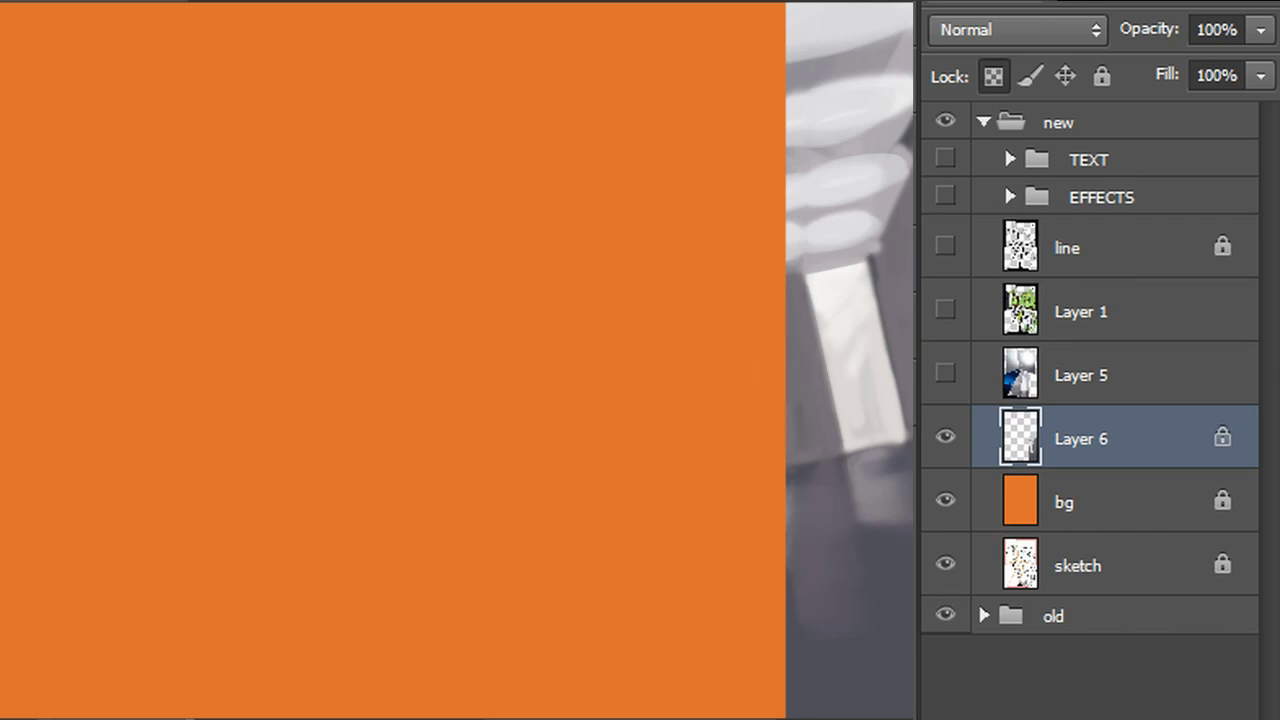
{"action": "left_click", "coordinate": [993, 76]}
{"action": "left_click", "coordinate": [993, 76]}
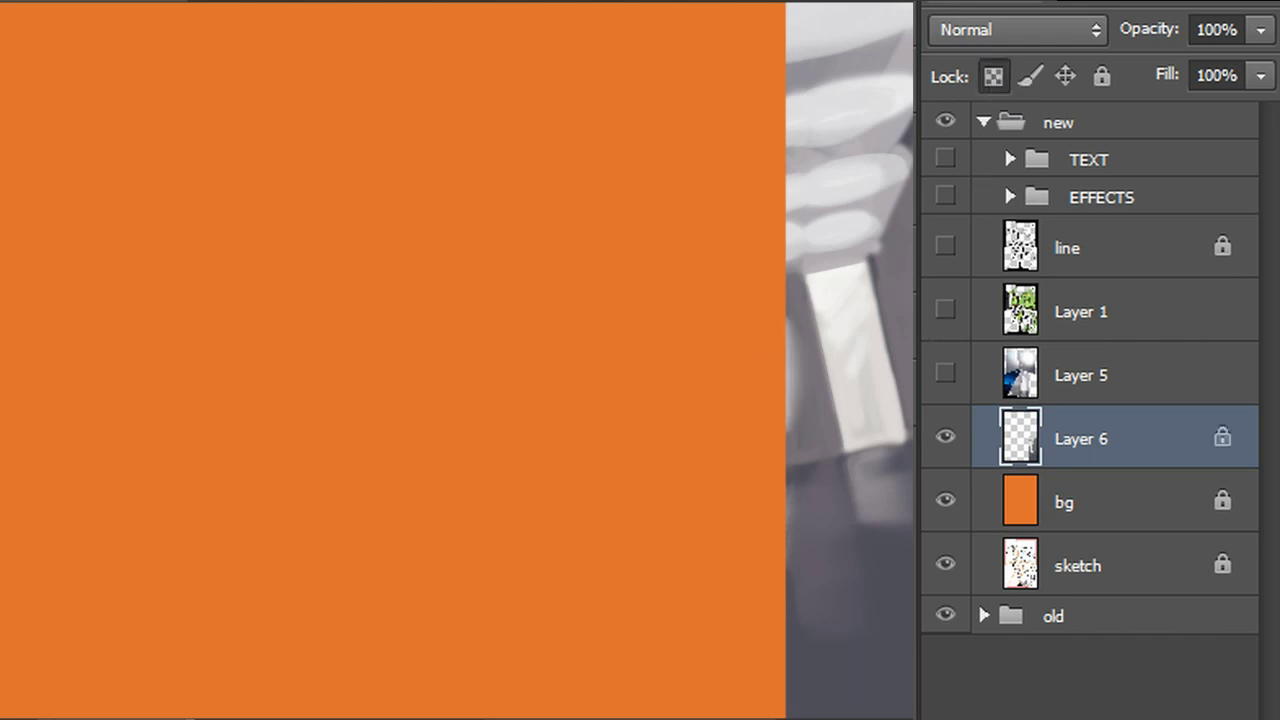
{"action": "scroll", "coordinate": [849, 360], "scroll_direction": "up", "scroll_amount": 1}
{"action": "scroll", "coordinate": [735, 360], "scroll_direction": "right", "scroll_amount": 3}
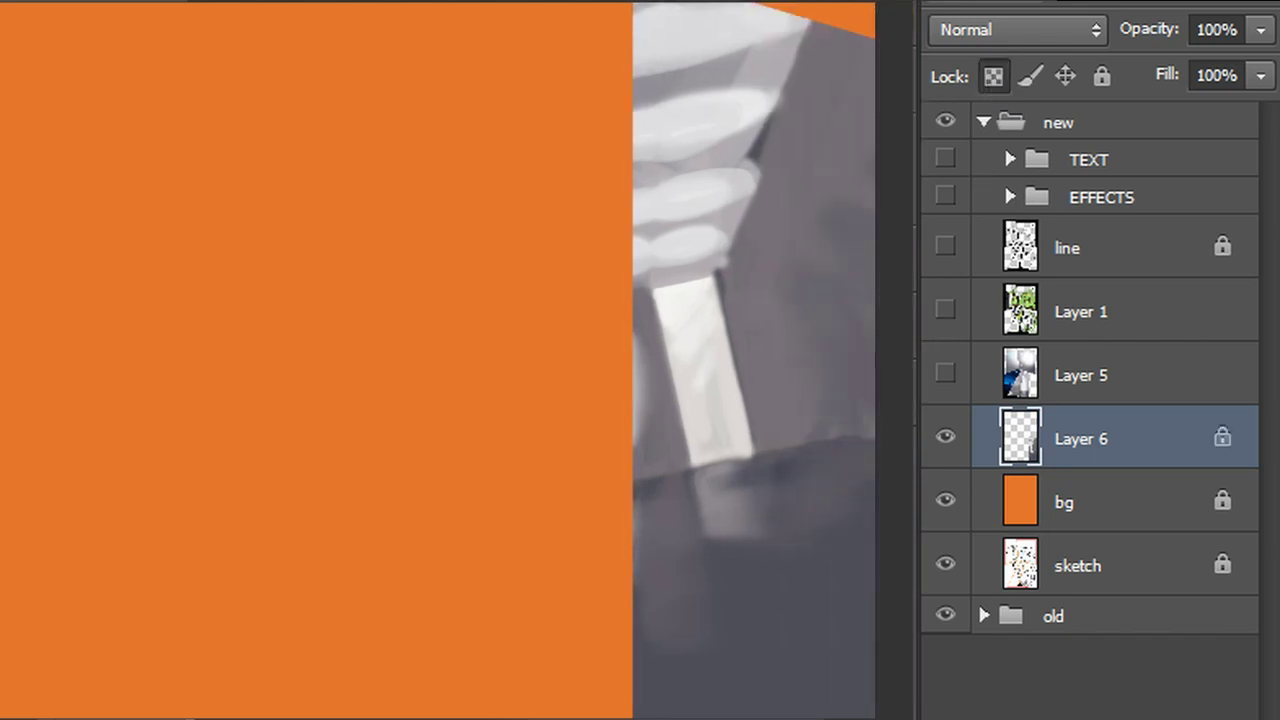
{"action": "key", "text": "shift+Down"}
{"action": "key", "text": "shift+Down"}
{"action": "key", "text": "shift+Down"}
{"action": "key", "text": "shift+Down"}
{"action": "key", "text": "shift+Down"}
{"action": "key", "text": "shift+Down"}
{"action": "key", "text": "shift+Down"}
{"action": "key", "text": "shift+Down"}
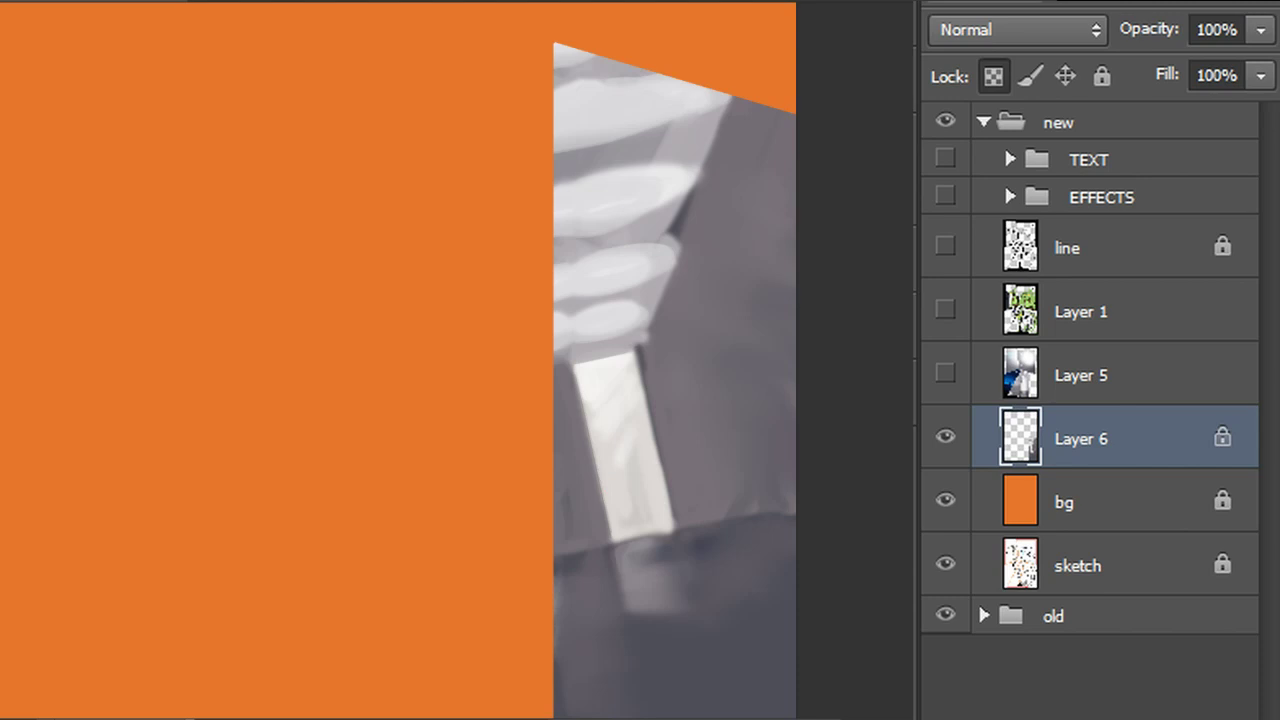
{"action": "left_click_drag", "start_coordinate": [627, 511], "coordinate": [614, 392]}
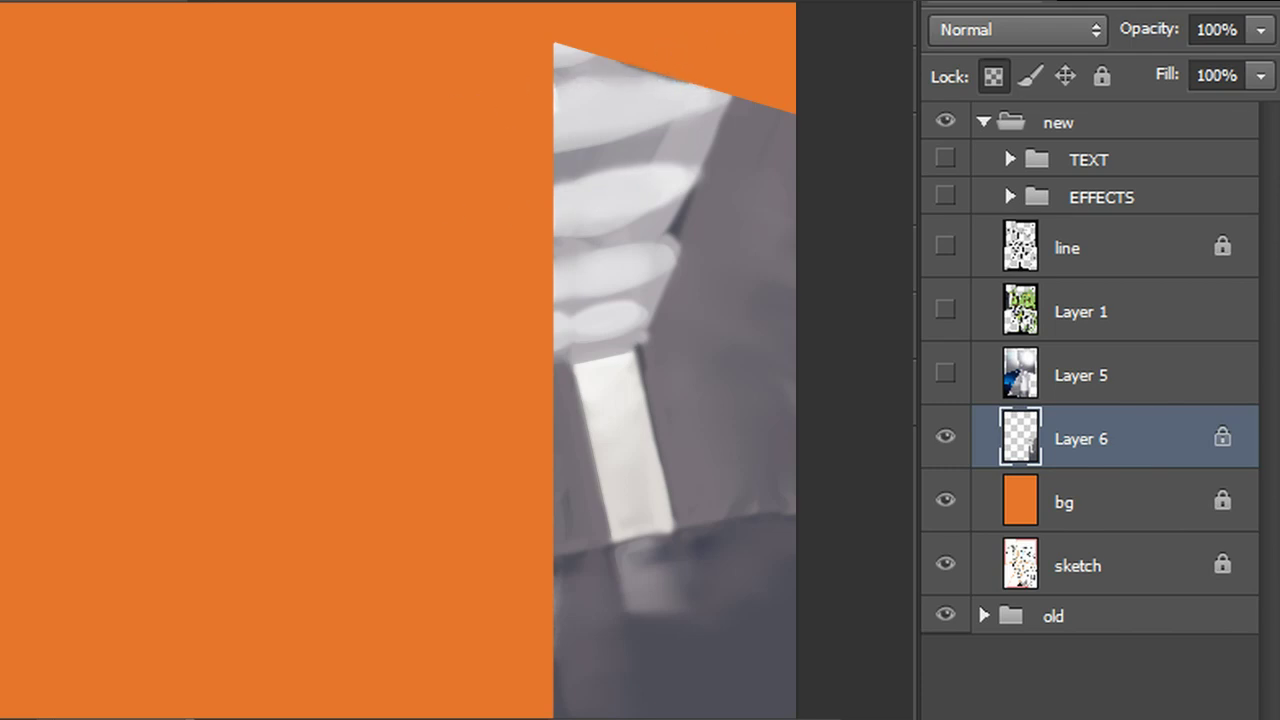
{"action": "left_click_drag", "start_coordinate": [530, 39], "coordinate": [604, 48]}
{"action": "left_click", "coordinate": [948, 199]}
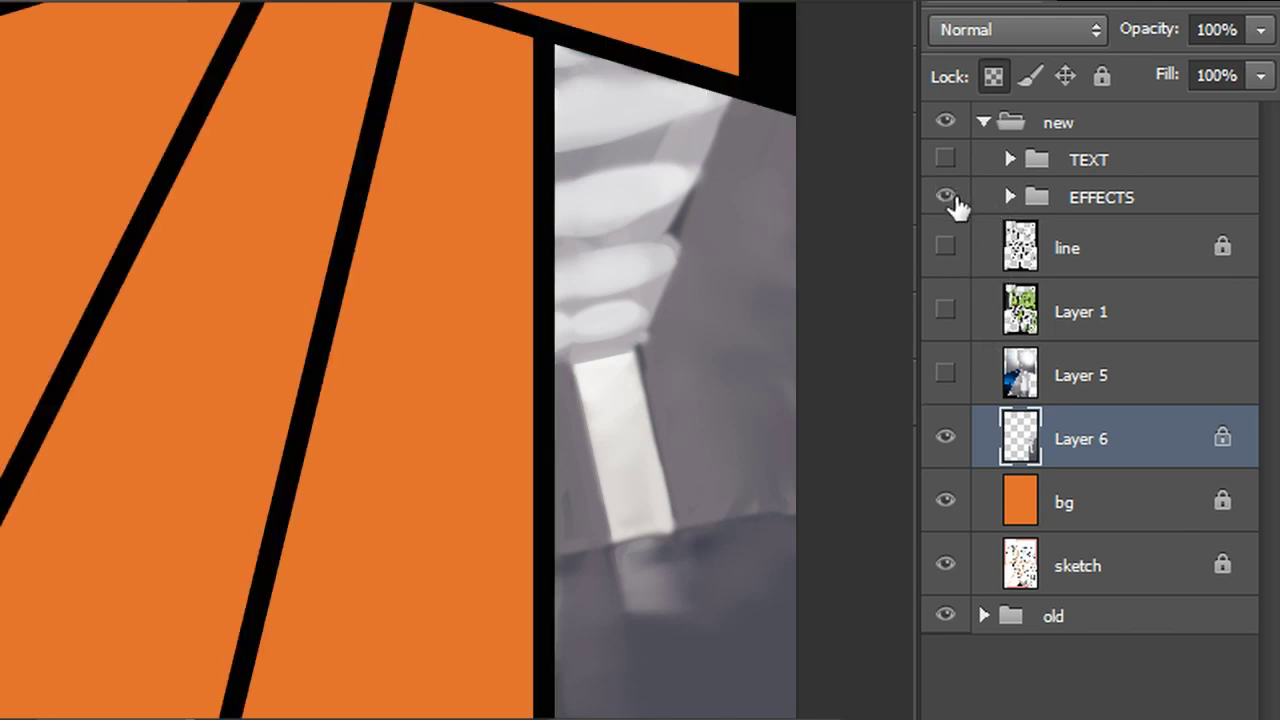
{"action": "left_click", "coordinate": [946, 198]}
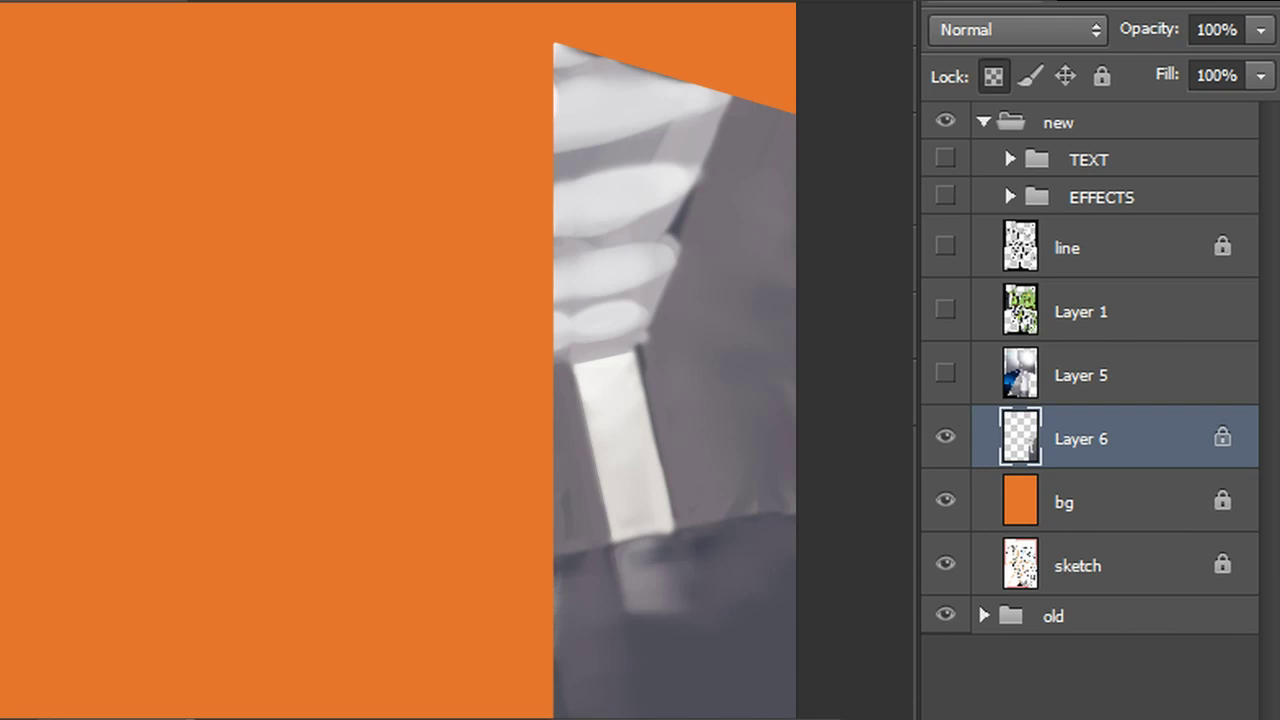
Outline the wall left of the doorway with the Polygonal Lasso, repaint it gray with a lighter glow beside the doorway, and deselect
{"action": "left_click", "coordinate": [587, 325], "text": "alt"}
{"action": "left_click", "coordinate": [572, 364]}
{"action": "left_click", "coordinate": [496, 153]}
{"action": "left_click", "coordinate": [440, 360]}
{"action": "left_click", "coordinate": [507, 351]}
{"action": "left_click", "coordinate": [542, 578]}
{"action": "left_click", "coordinate": [612, 547]}
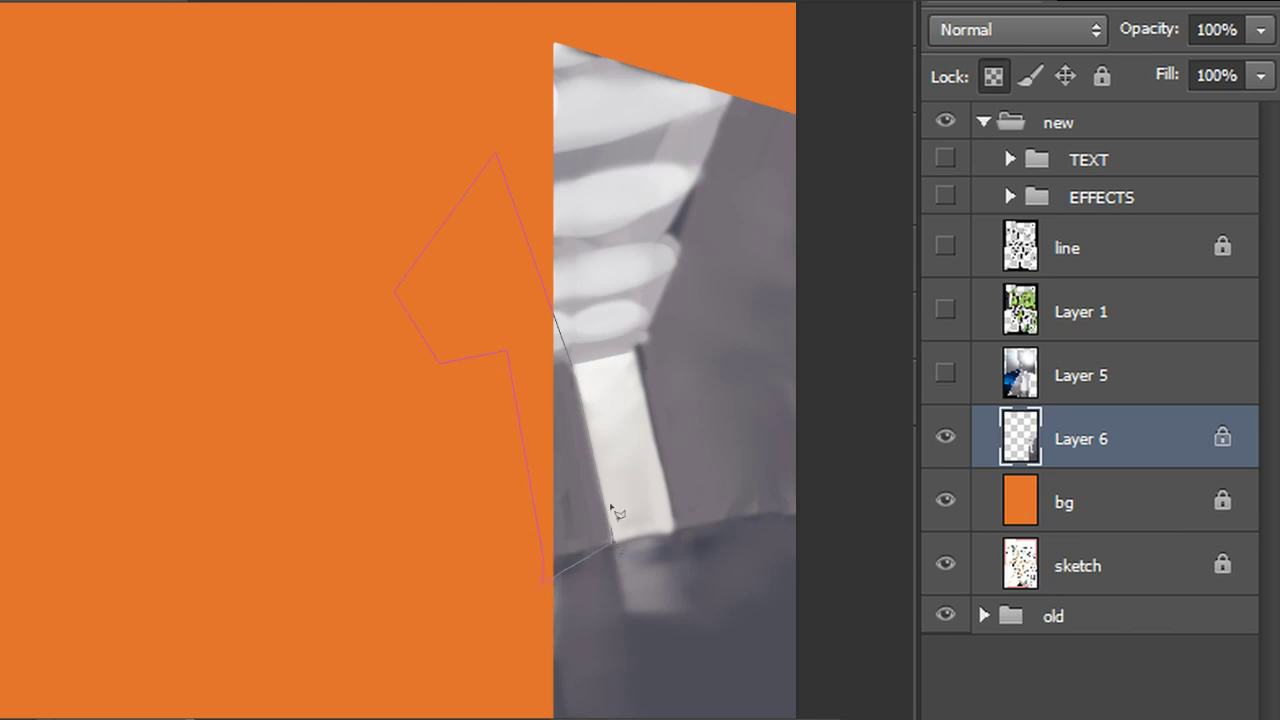
{"action": "left_click", "coordinate": [578, 369]}
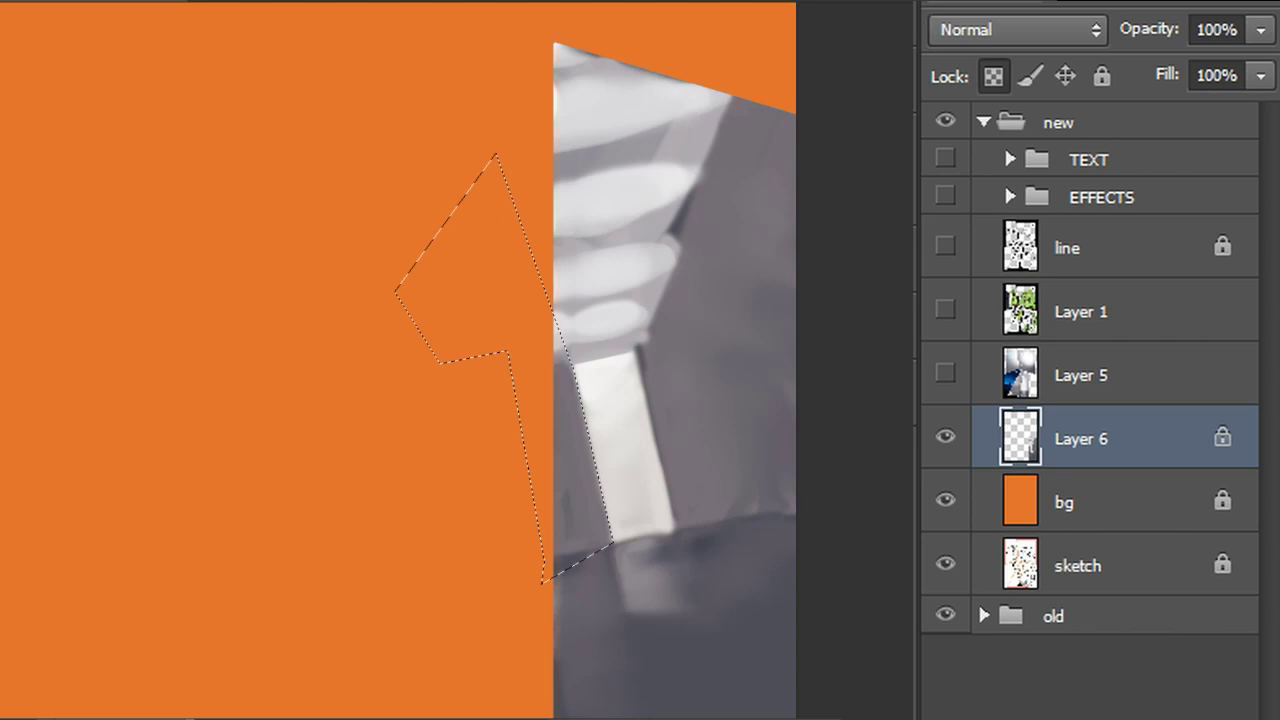
{"action": "left_click", "coordinate": [577, 516], "text": "alt"}
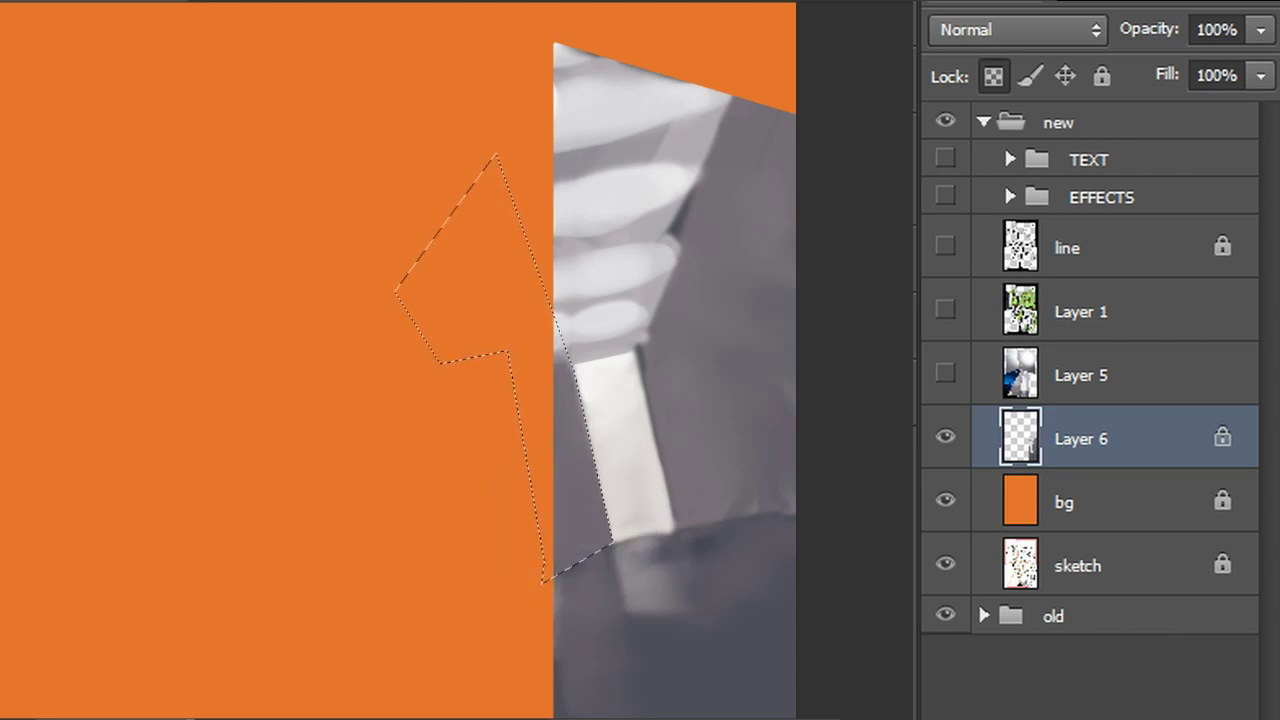
{"action": "left_click", "coordinate": [618, 421], "text": "alt"}
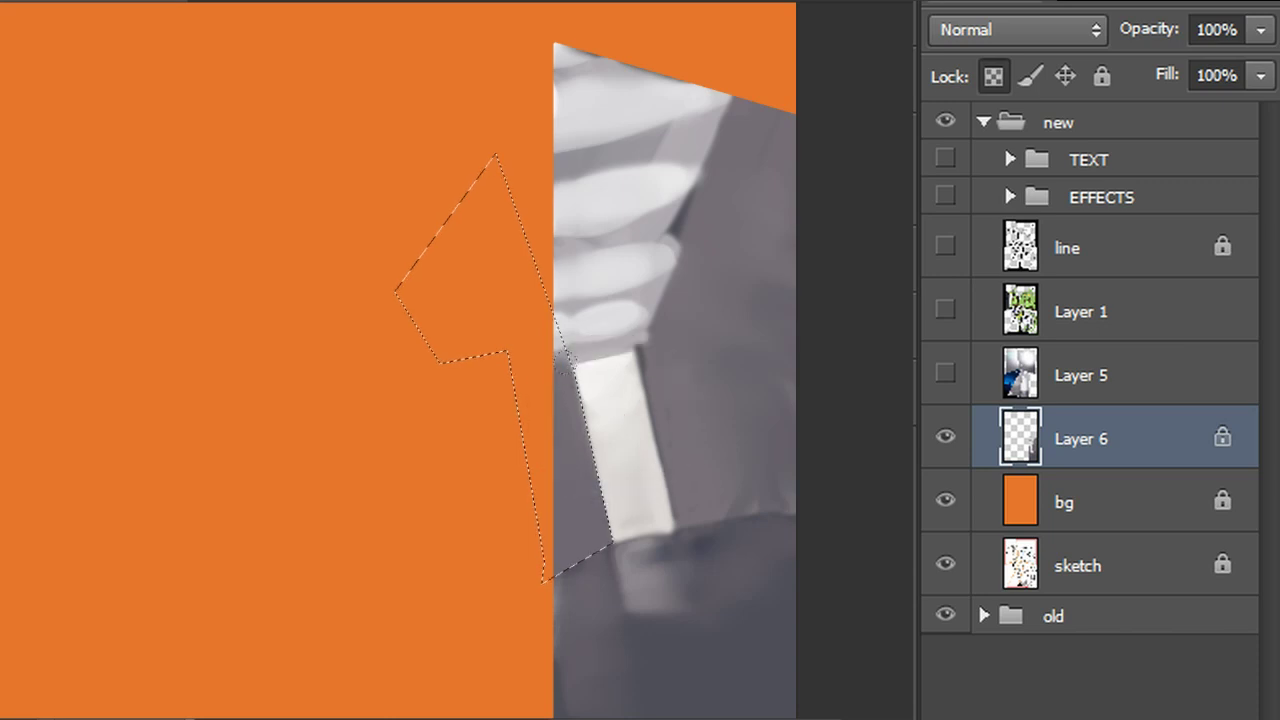
{"action": "left_click_drag", "start_coordinate": [576, 378], "coordinate": [612, 544]}
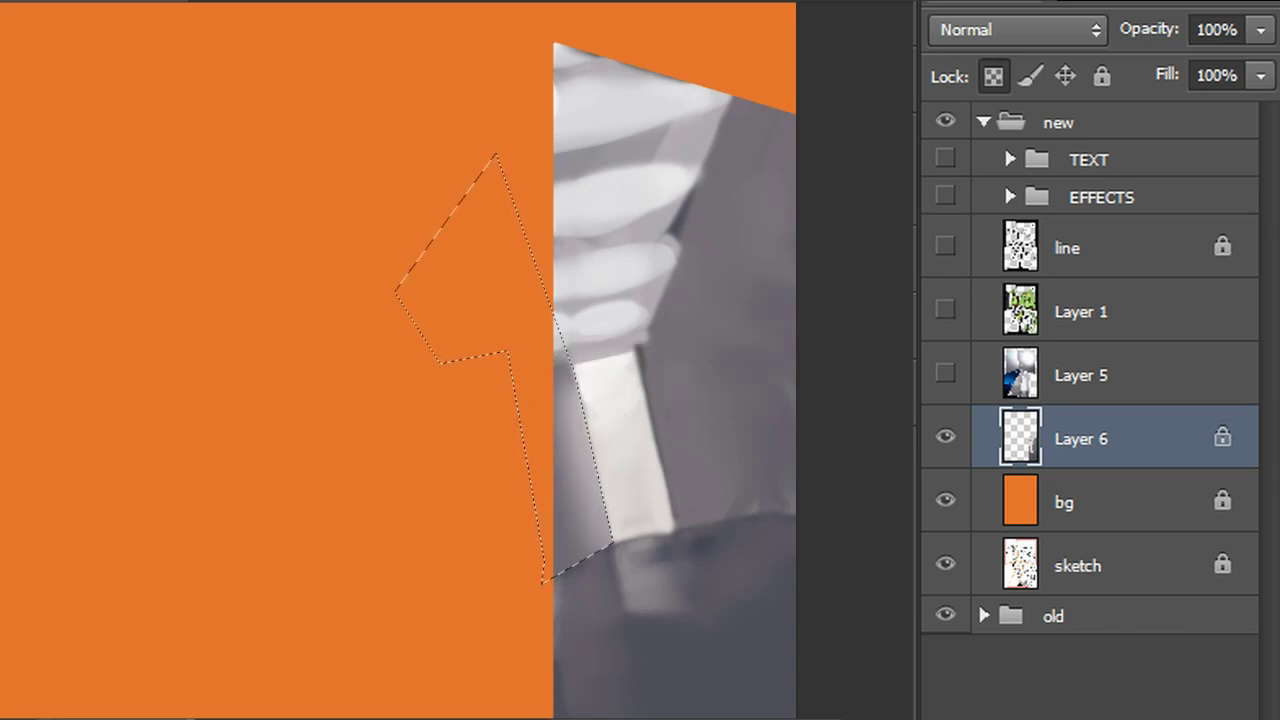
{"action": "left_click", "coordinate": [570, 364]}
{"action": "key", "text": "ctrl+d"}
Select a wedge of floor left of the doorway, paint it in the wall gray to steepen the floor edge, and deselect
{"action": "left_click_drag", "start_coordinate": [570, 364], "coordinate": [803, 349]}
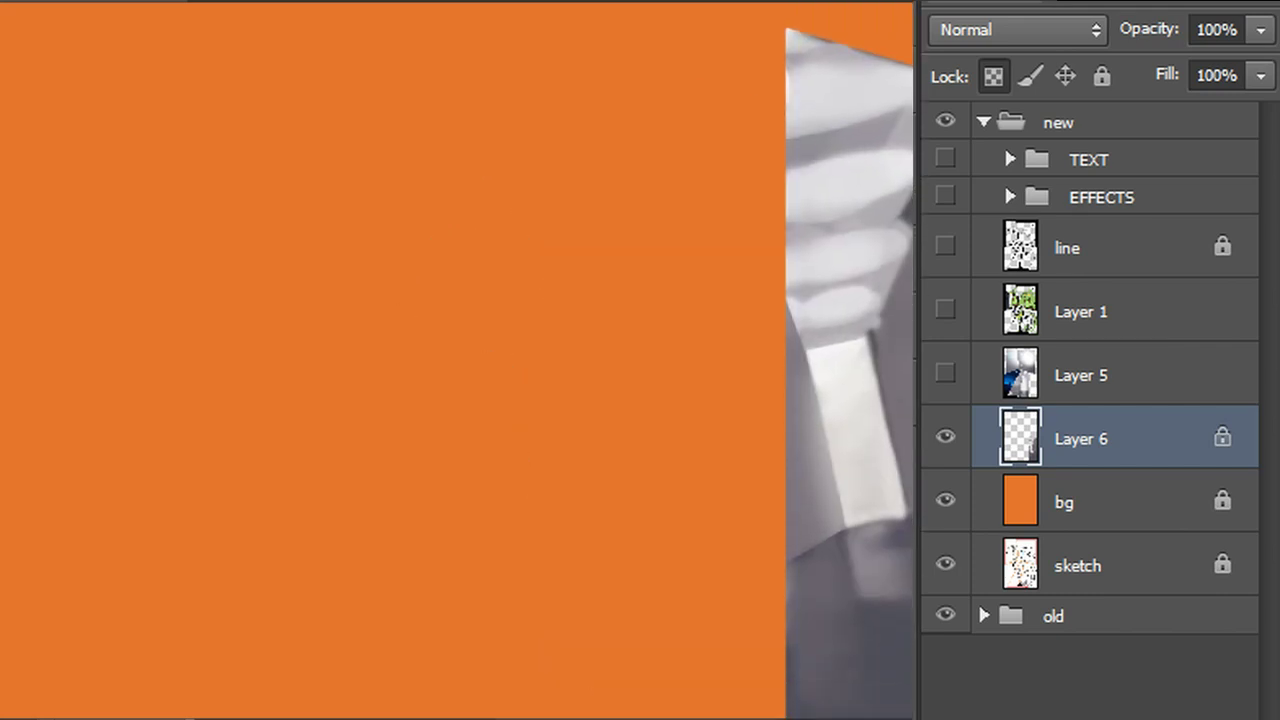
{"action": "scroll", "coordinate": [560, 360], "scroll_direction": "right", "scroll_amount": 6}
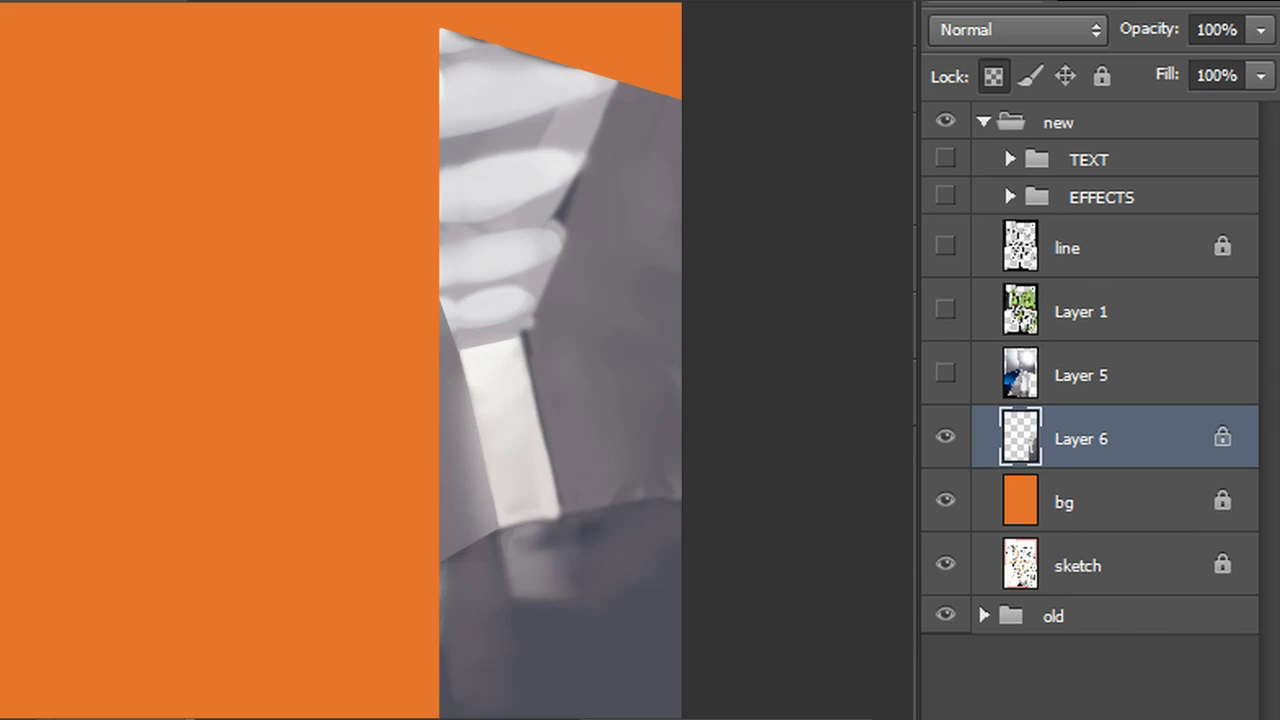
{"action": "left_click", "coordinate": [500, 531]}
{"action": "left_click", "coordinate": [500, 531]}
{"action": "left_click", "coordinate": [509, 504], "text": "alt"}
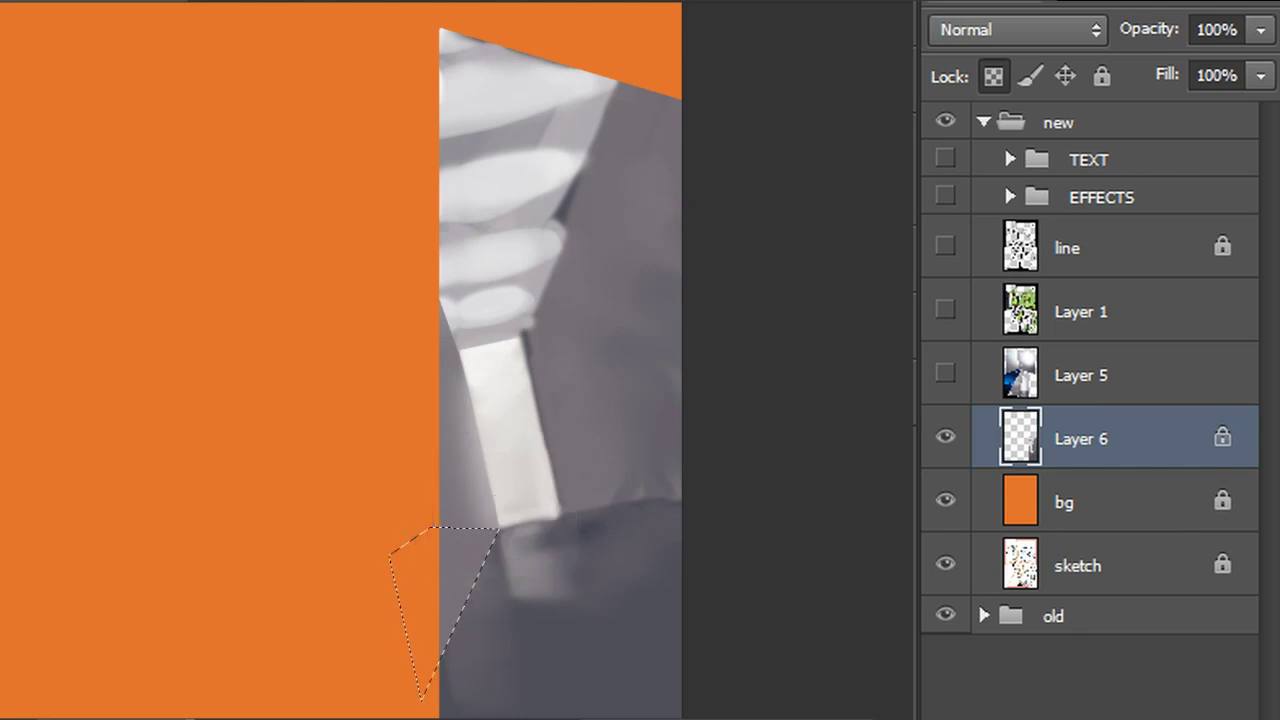
{"action": "left_click_drag", "start_coordinate": [490, 532], "coordinate": [478, 558]}
{"action": "key", "text": "alt+BackSpace"}
{"action": "key", "text": "ctrl+d"}
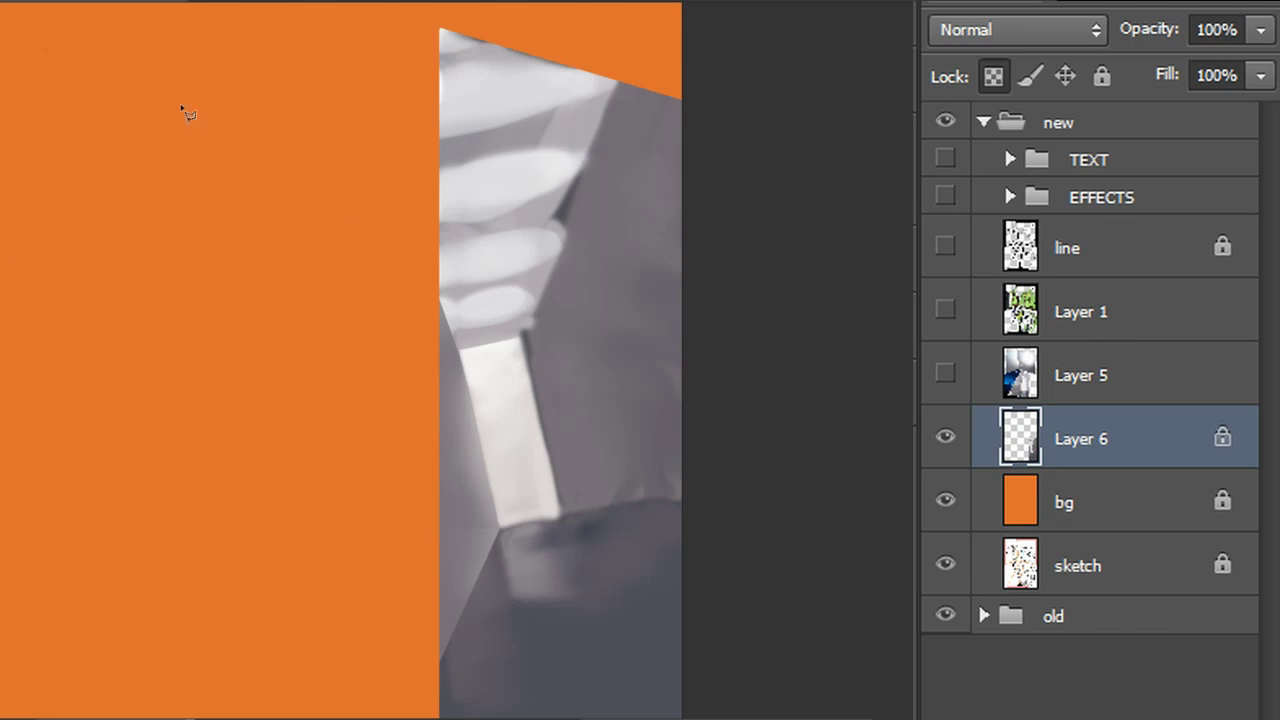
Outline the right wall with the Polygonal Lasso, repaint it smooth gray with a soft glow beside the doorway, and deselect
{"action": "left_click", "coordinate": [561, 514]}
{"action": "left_click", "coordinate": [751, 563]}
{"action": "left_click", "coordinate": [693, 98]}
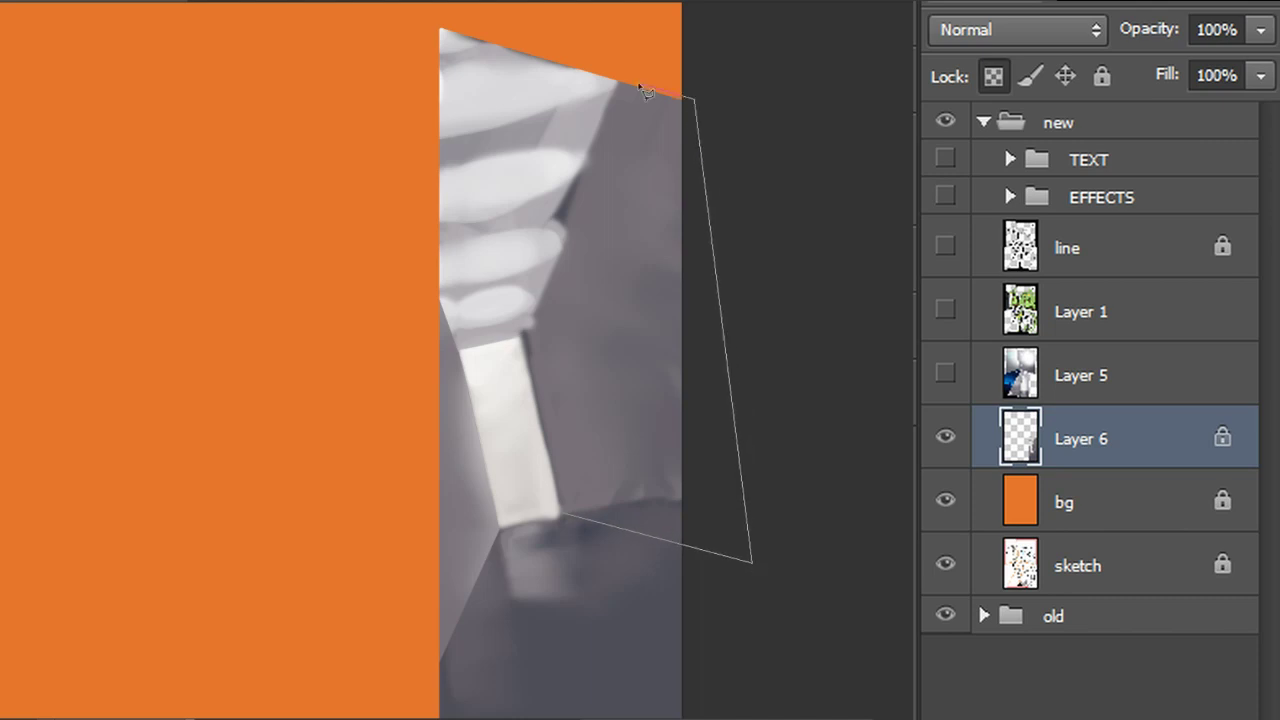
{"action": "left_click", "coordinate": [615, 82]}
{"action": "left_click", "coordinate": [558, 226]}
{"action": "left_click", "coordinate": [522, 330]}
{"action": "left_click", "coordinate": [563, 519]}
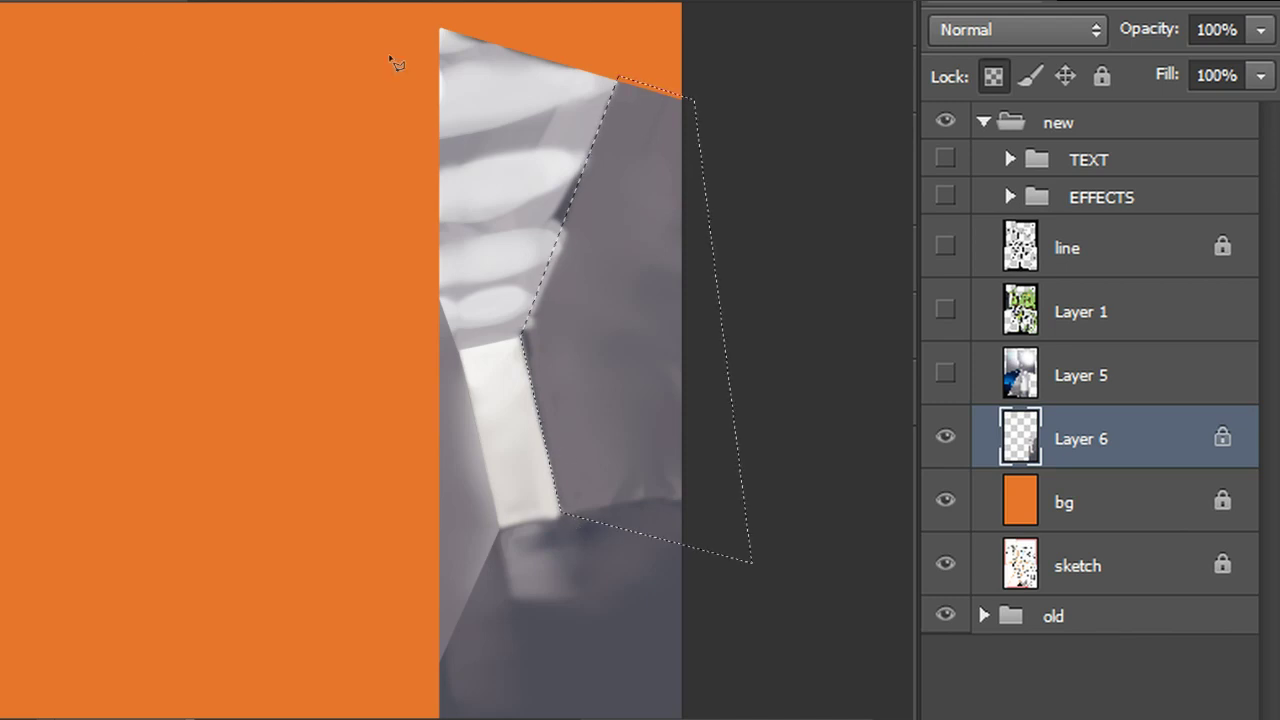
{"action": "left_click_drag", "start_coordinate": [562, 238], "coordinate": [527, 362]}
{"action": "mouse_move", "coordinate": [590, 481]}
{"action": "left_mouse_down"}
{"action": "mouse_move", "coordinate": [572, 500]}
{"action": "mouse_move", "coordinate": [668, 508]}
{"action": "mouse_move", "coordinate": [693, 185]}
{"action": "left_mouse_up"}
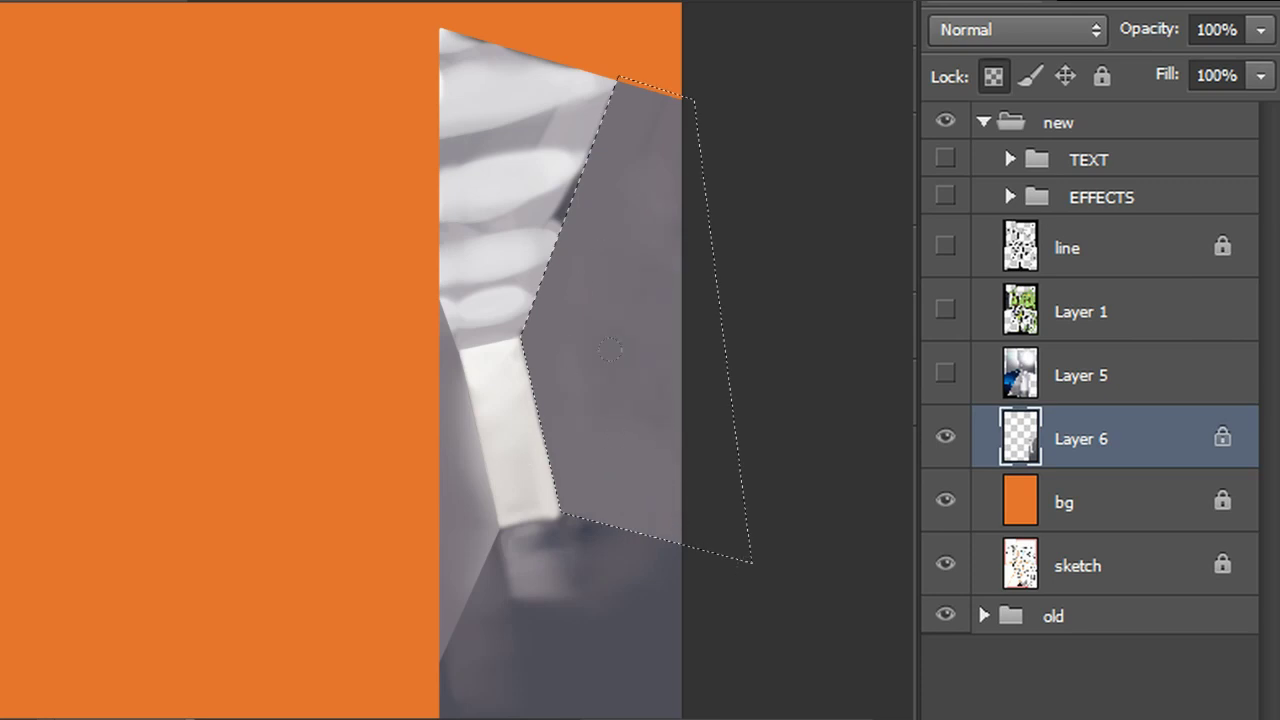
{"action": "left_click", "coordinate": [483, 447], "text": "alt"}
{"action": "left_click_drag", "start_coordinate": [550, 516], "coordinate": [496, 318]}
{"action": "mouse_move", "coordinate": [562, 485]}
{"action": "left_mouse_down"}
{"action": "mouse_move", "coordinate": [538, 295]}
{"action": "mouse_move", "coordinate": [545, 385]}
{"action": "left_mouse_up"}
{"action": "left_click_drag", "start_coordinate": [598, 510], "coordinate": [548, 305]}
{"action": "key", "text": "ctrl+d"}
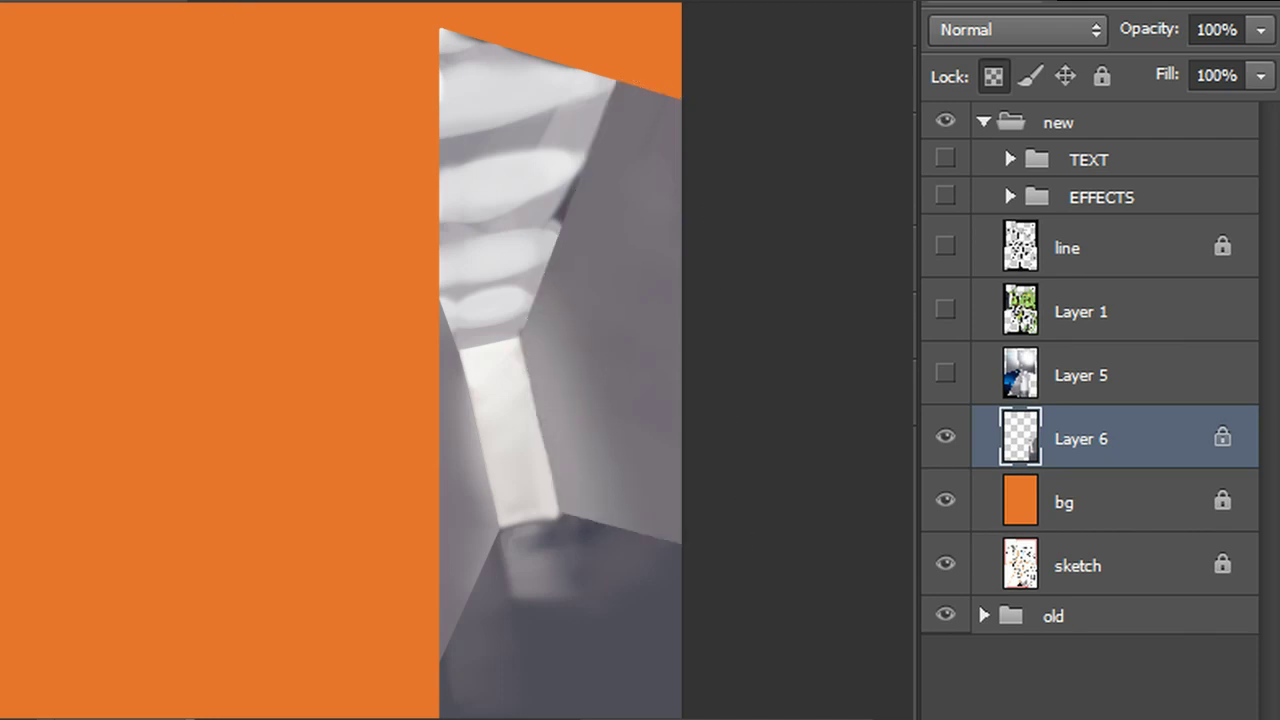
Rotate the canvas view until the tilted doorway stands upright
{"action": "left_click_drag", "start_coordinate": [788, 406], "coordinate": [815, 458]}
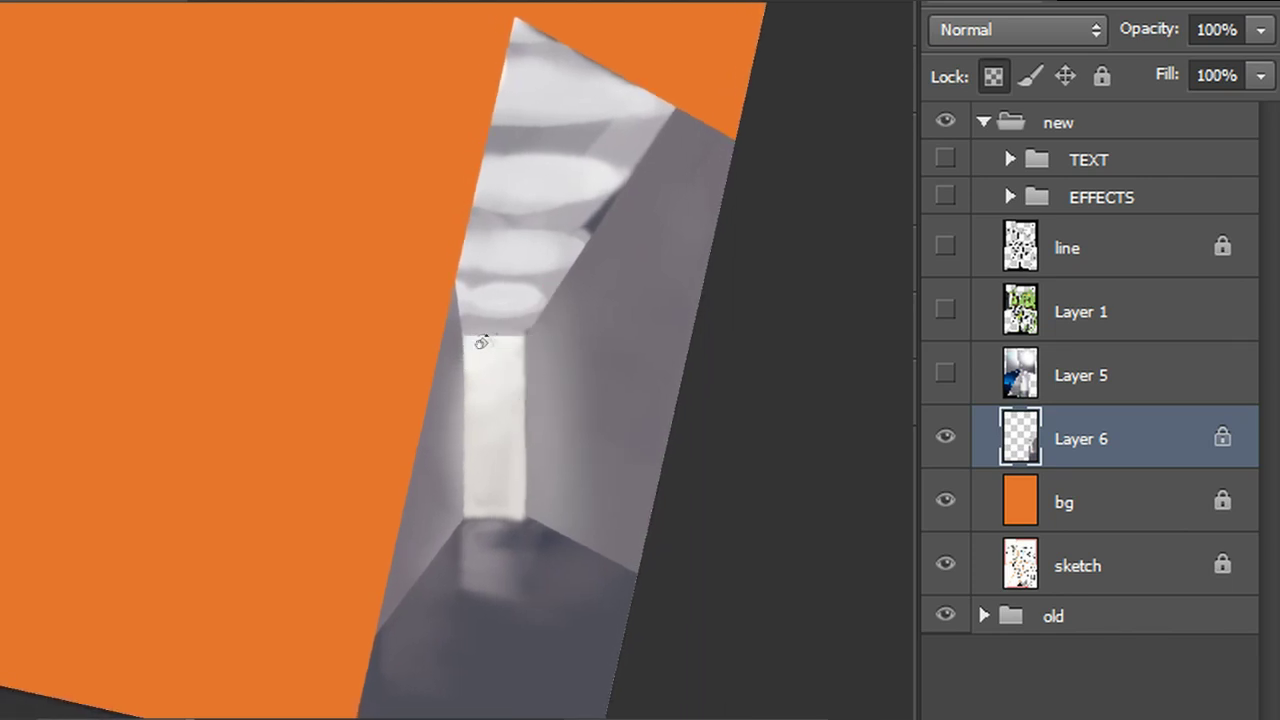
{"action": "left_click_drag", "start_coordinate": [728, 508], "coordinate": [777, 529]}
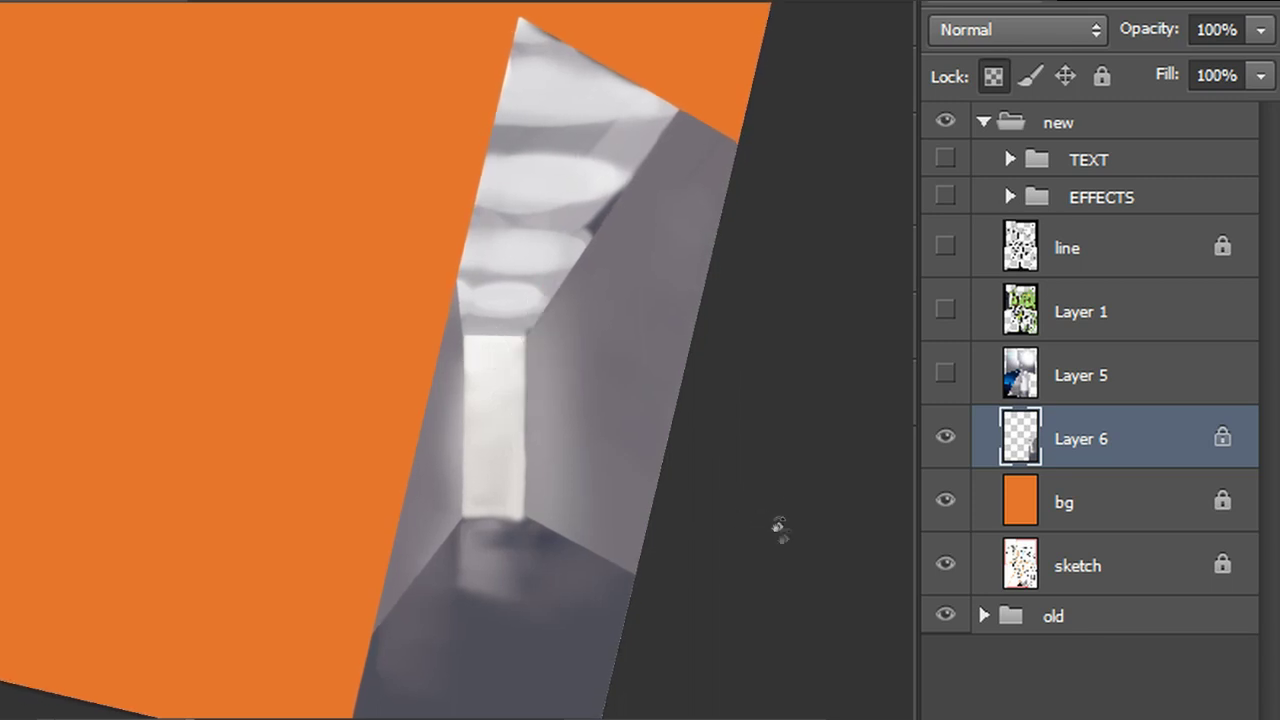
{"action": "right_click", "coordinate": [3, 386]}
{"action": "left_click", "coordinate": [33, 381]}
{"action": "left_click_drag", "start_coordinate": [555, 385], "coordinate": [173, 348]}
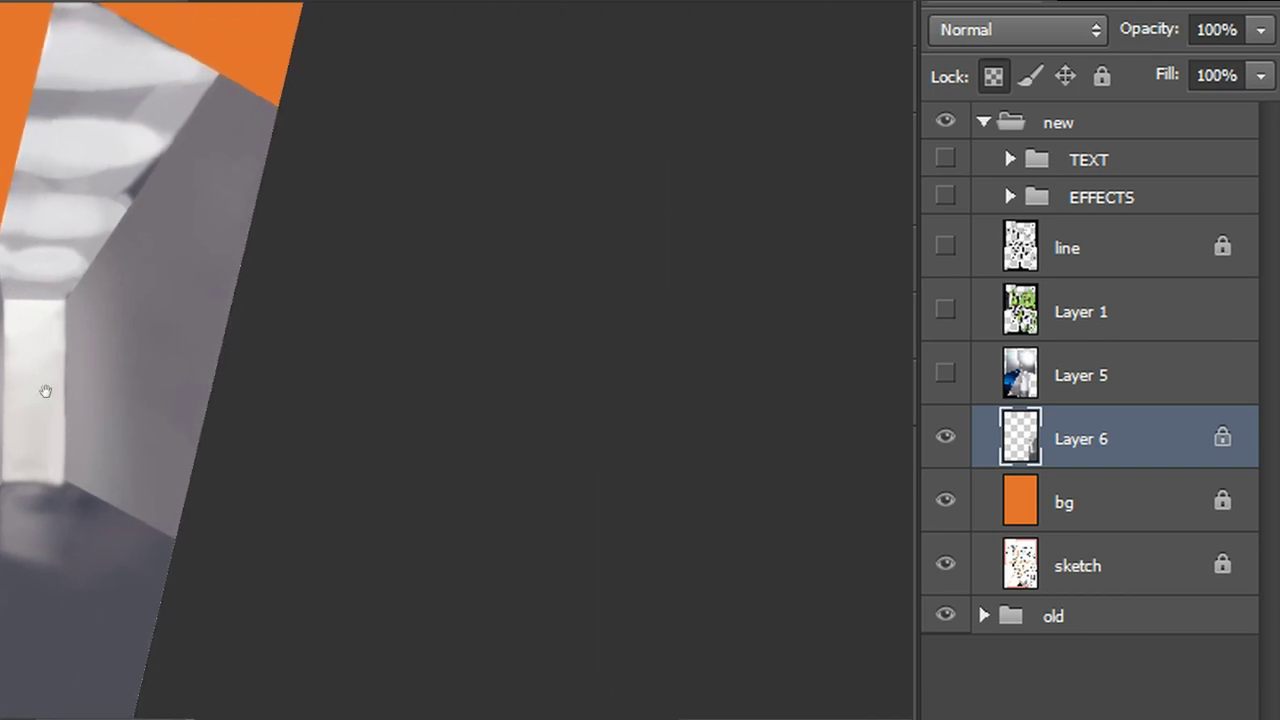
{"action": "right_click", "coordinate": [1, 386]}
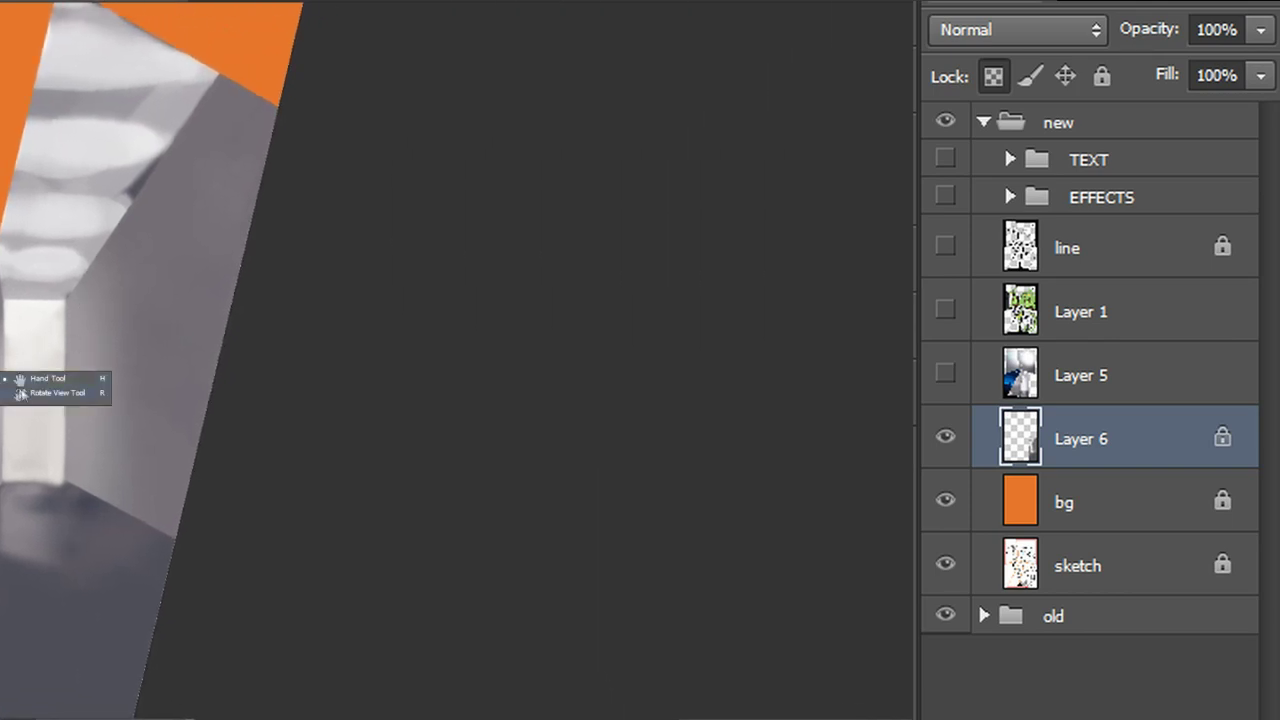
{"action": "left_click", "coordinate": [22, 392]}
{"action": "left_click_drag", "start_coordinate": [419, 344], "coordinate": [414, 337]}
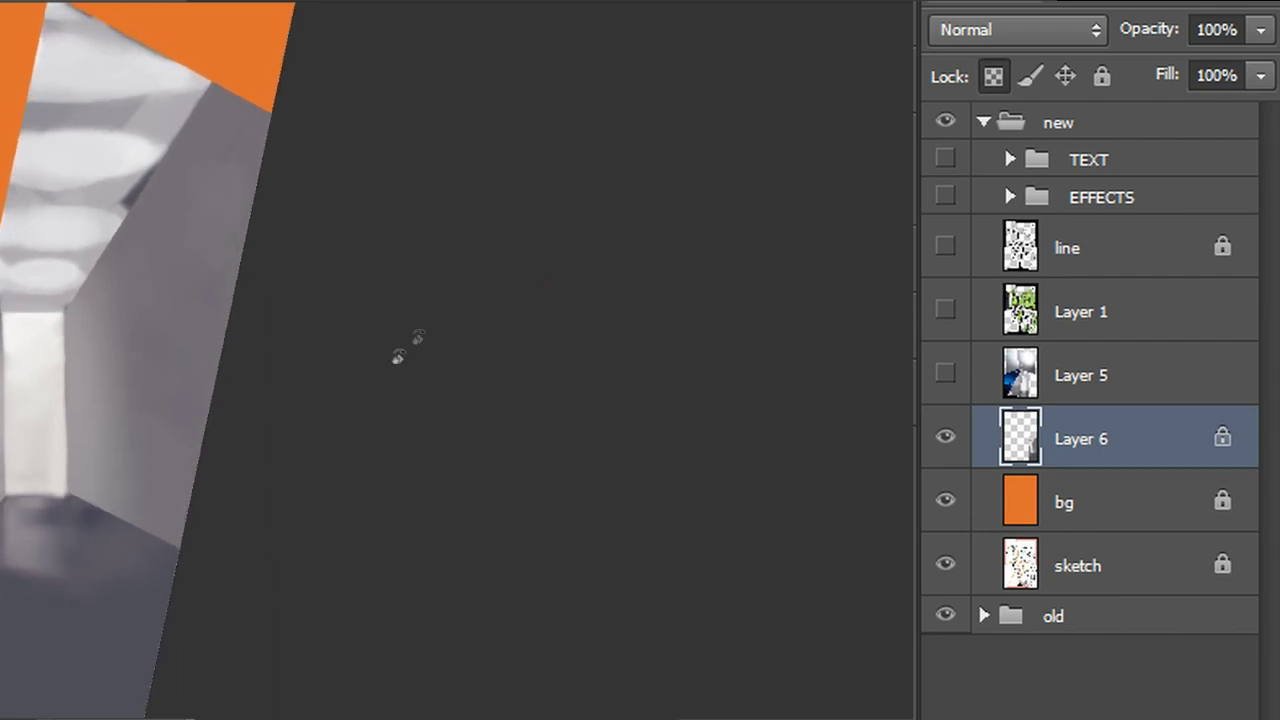
{"action": "left_click_drag", "start_coordinate": [148, 281], "coordinate": [151, 278]}
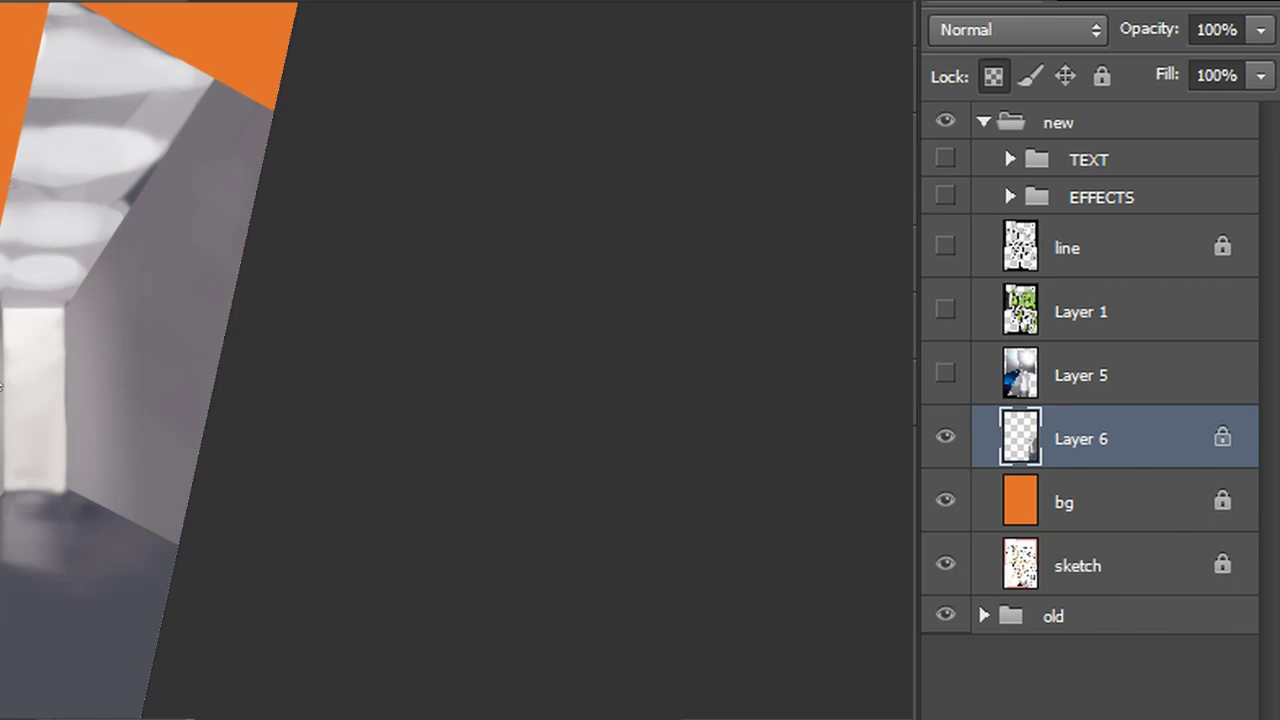
{"action": "left_click_drag", "start_coordinate": [200, 302], "coordinate": [600, 251]}
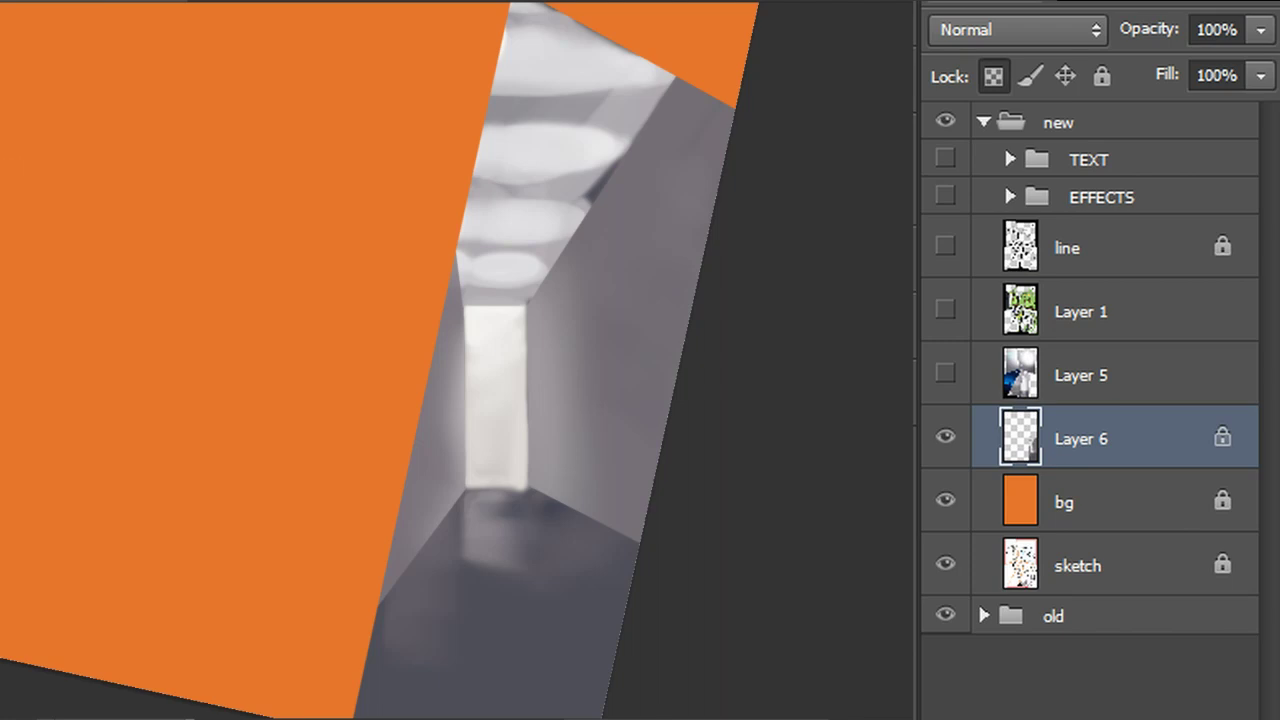
Choose a brush preset, sample the wall gray beside the doorway and paint the doorway's right edge straight
{"action": "left_click", "coordinate": [5, 3]}
{"action": "left_click", "coordinate": [90, 113]}
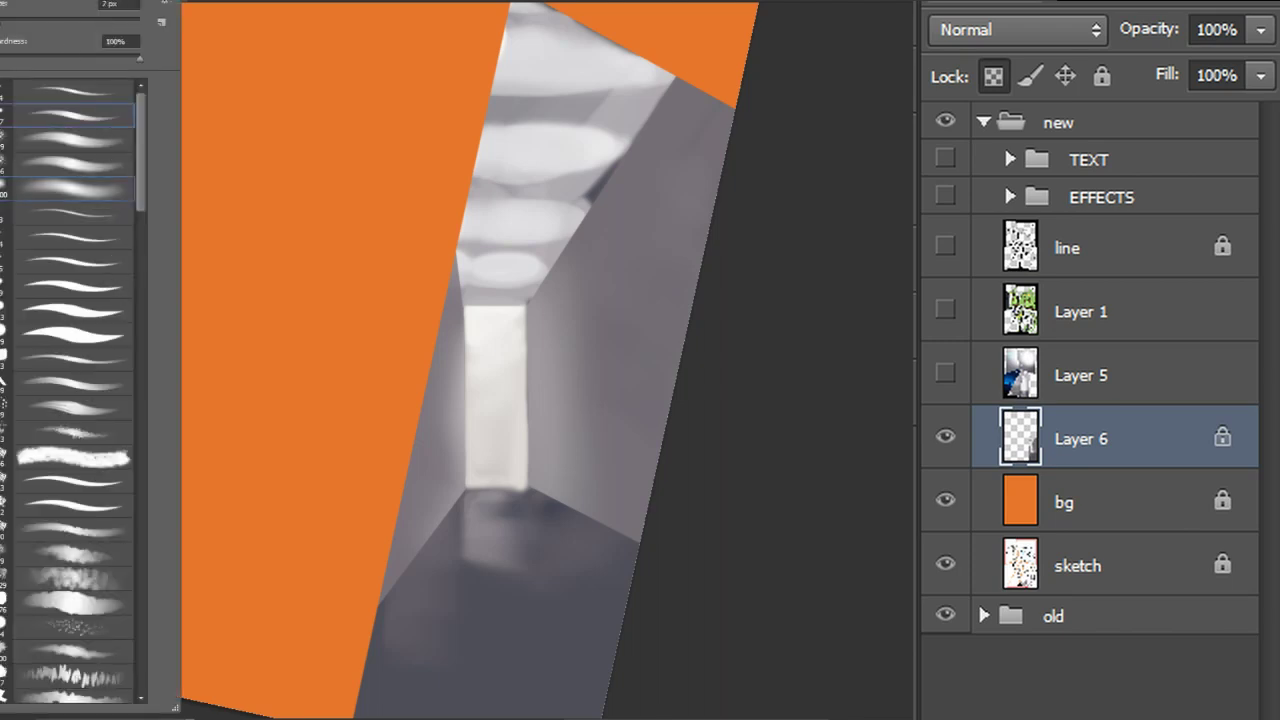
{"action": "left_click", "coordinate": [534, 319], "text": "alt"}
{"action": "left_click_drag", "start_coordinate": [531, 314], "coordinate": [537, 492]}
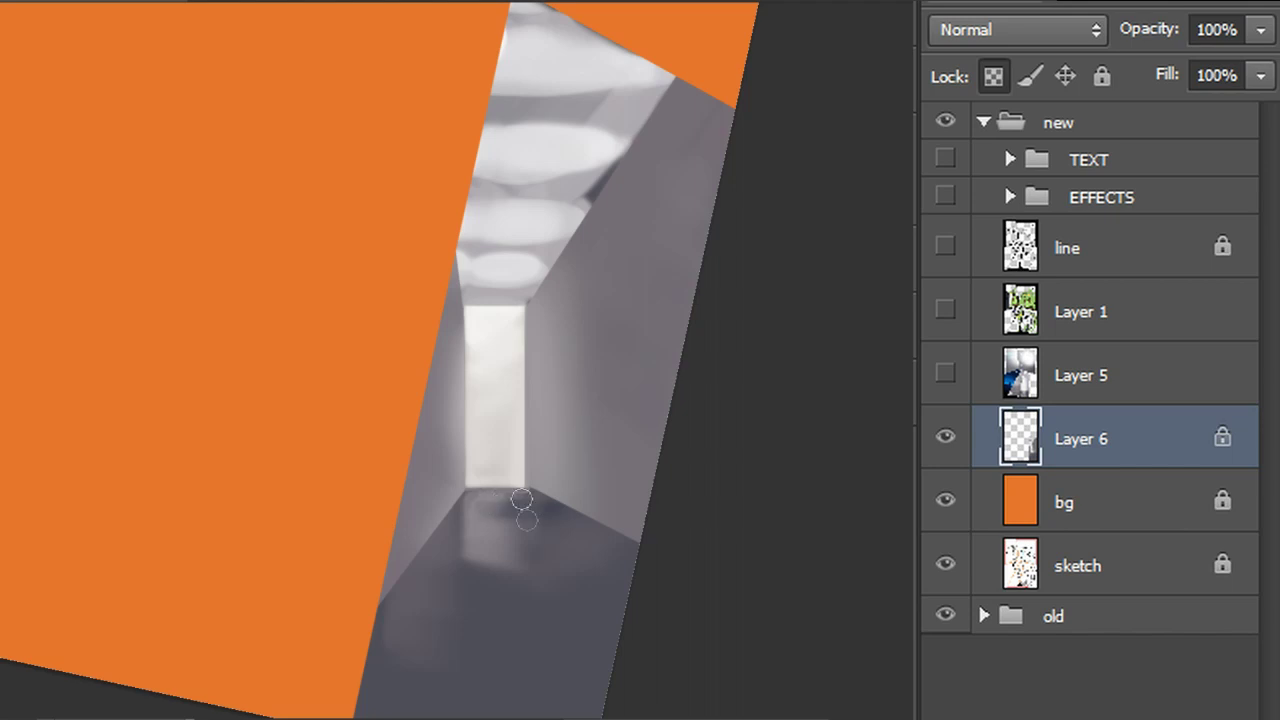
Paint the doorway's reflection on the floor, with two long vertical edge strokes and light gray vertical strokes filling the space between
{"action": "left_click_drag", "start_coordinate": [528, 494], "coordinate": [527, 676]}
{"action": "key", "text": "ctrl+z"}
{"action": "left_click_drag", "start_coordinate": [528, 494], "coordinate": [528, 645]}
{"action": "left_click_drag", "start_coordinate": [473, 505], "coordinate": [468, 678]}
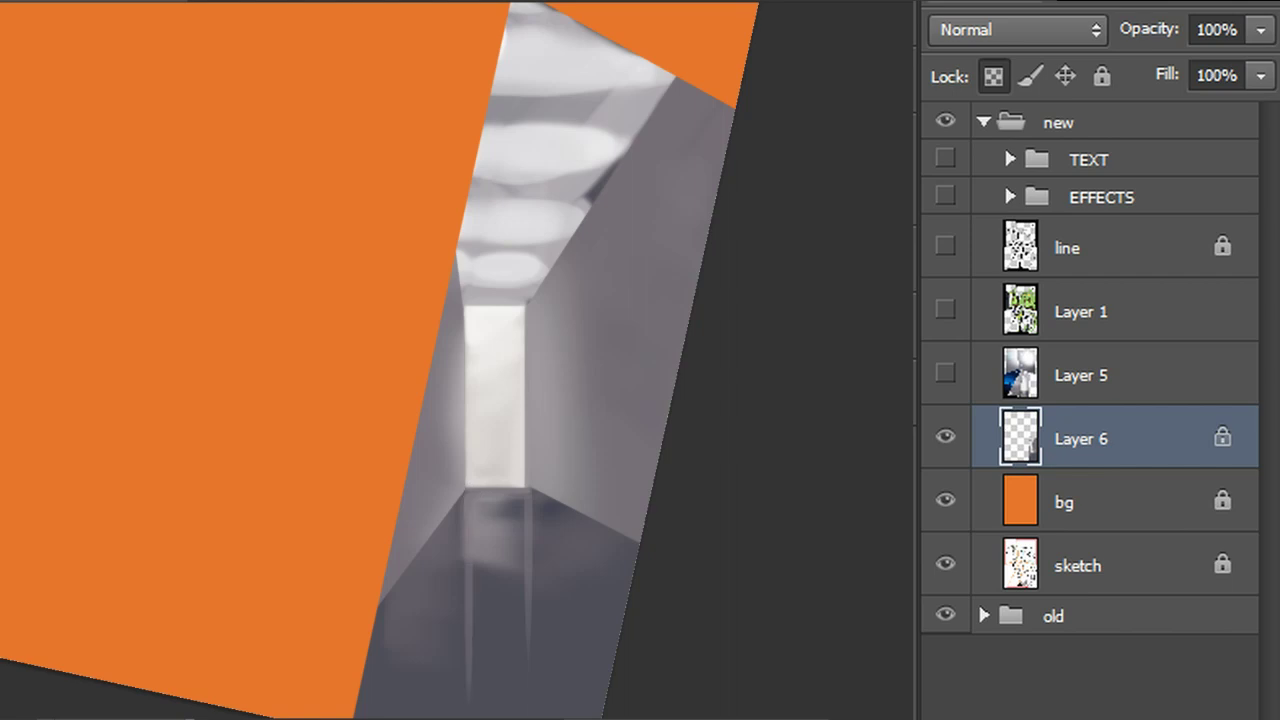
{"action": "left_click", "coordinate": [485, 530], "text": "alt"}
{"action": "mouse_move", "coordinate": [488, 500]}
{"action": "left_mouse_down"}
{"action": "mouse_move", "coordinate": [523, 506]}
{"action": "mouse_move", "coordinate": [524, 632]}
{"action": "left_mouse_up"}
{"action": "mouse_move", "coordinate": [531, 508]}
{"action": "left_mouse_down"}
{"action": "mouse_move", "coordinate": [527, 560]}
{"action": "mouse_move", "coordinate": [502, 600]}
{"action": "mouse_move", "coordinate": [486, 543]}
{"action": "mouse_move", "coordinate": [478, 590]}
{"action": "left_mouse_up"}
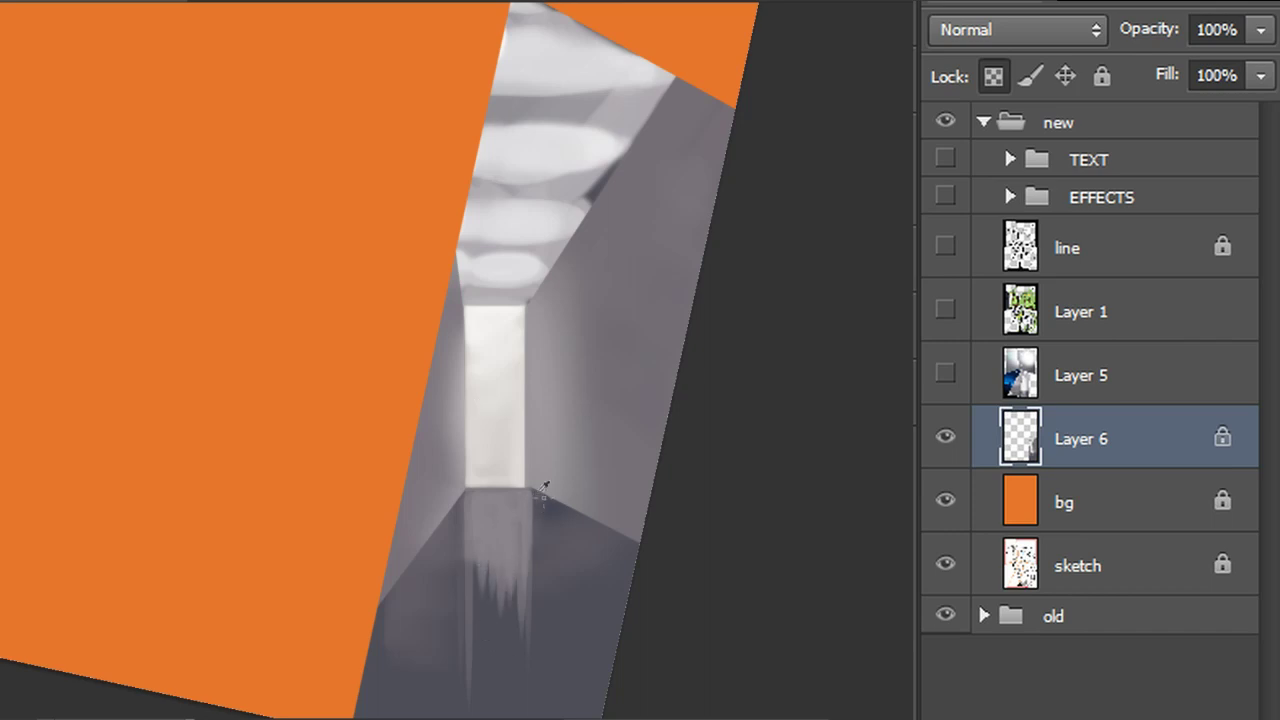
{"action": "left_click_drag", "start_coordinate": [536, 495], "coordinate": [552, 677]}
{"action": "left_click_drag", "start_coordinate": [470, 494], "coordinate": [468, 562]}
Straighten the doorway's left and top edges with straight brush strokes in colors sampled from beside them
{"action": "left_click_drag", "start_coordinate": [470, 313], "coordinate": [476, 484]}
{"action": "left_click", "coordinate": [461, 381], "text": "alt"}
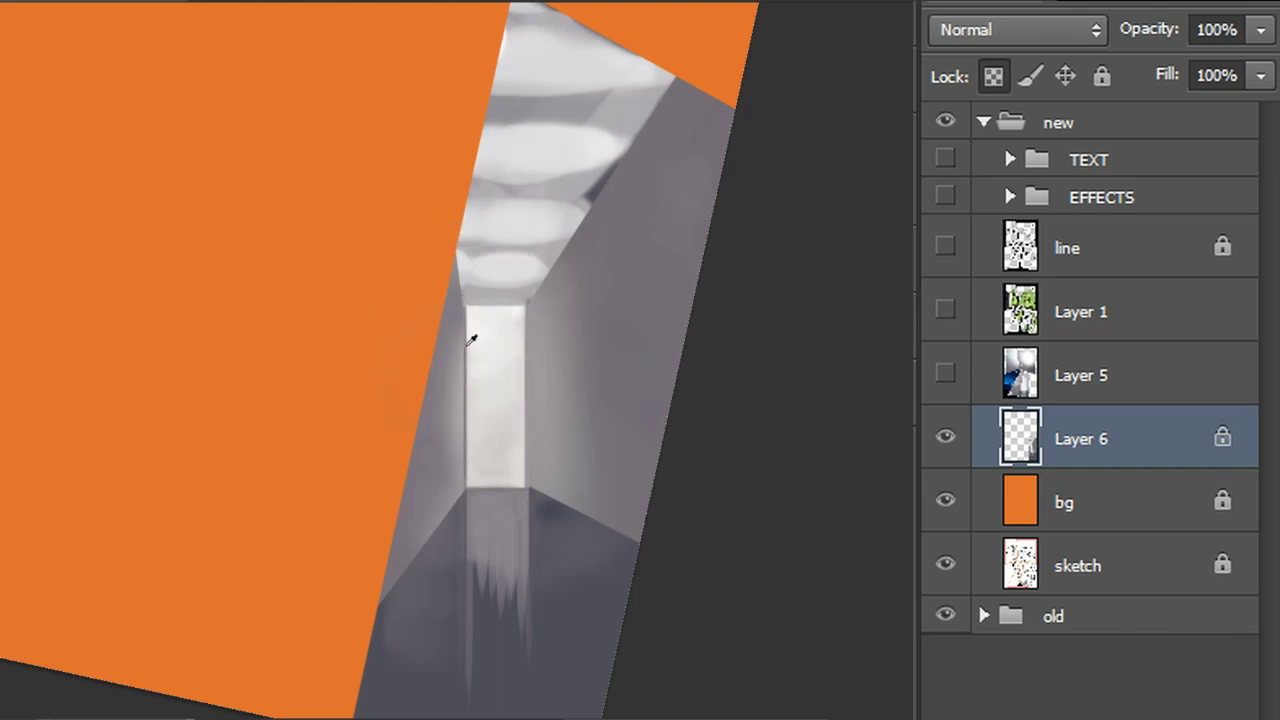
{"action": "left_click_drag", "start_coordinate": [470, 317], "coordinate": [471, 489]}
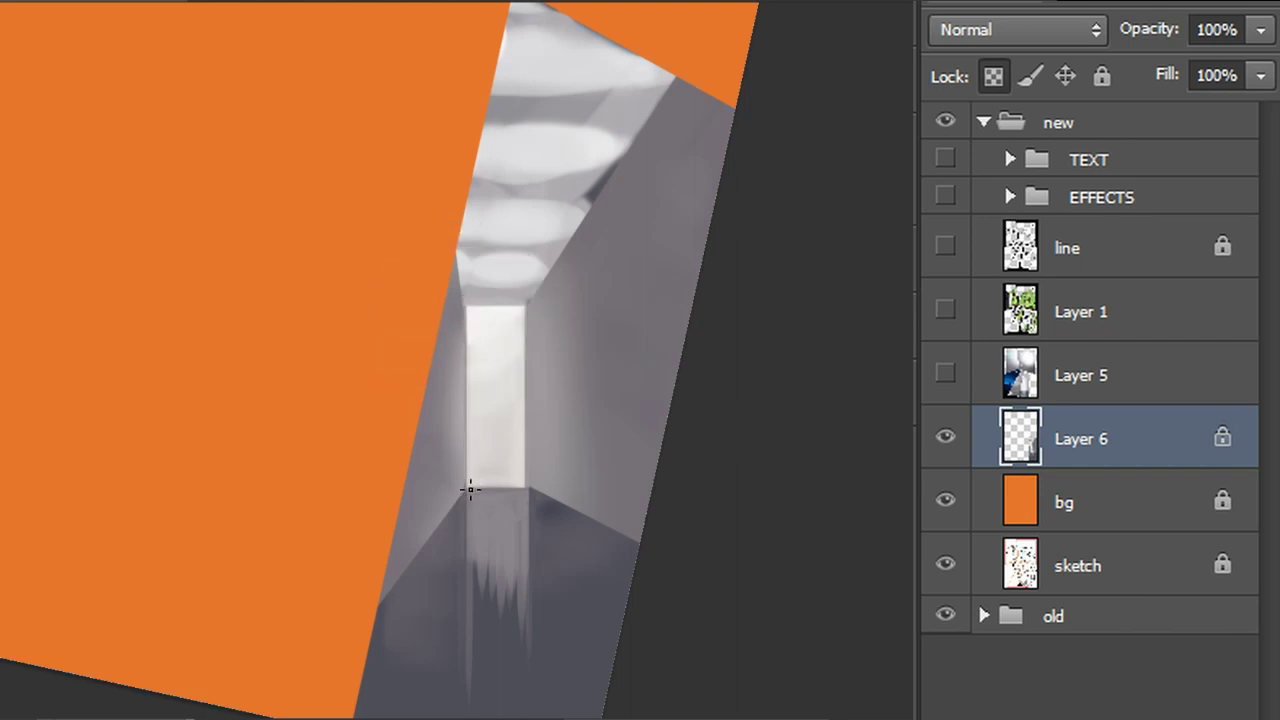
{"action": "left_click", "coordinate": [467, 303], "text": "alt"}
{"action": "left_click_drag", "start_coordinate": [471, 308], "coordinate": [523, 310]}
Outline the hallway ceiling with the Polygonal Lasso, following its edges with both walls and the top of the doorway
{"action": "key", "text": "l"}
{"action": "left_click", "coordinate": [465, 306]}
{"action": "left_click", "coordinate": [457, 238]}
{"action": "left_click", "coordinate": [443, 166]}
{"action": "scroll", "coordinate": [475, 40], "scroll_direction": "up", "scroll_amount": 3}
{"action": "left_click", "coordinate": [459, 45]}
{"action": "left_click", "coordinate": [617, 62]}
{"action": "left_click", "coordinate": [701, 126]}
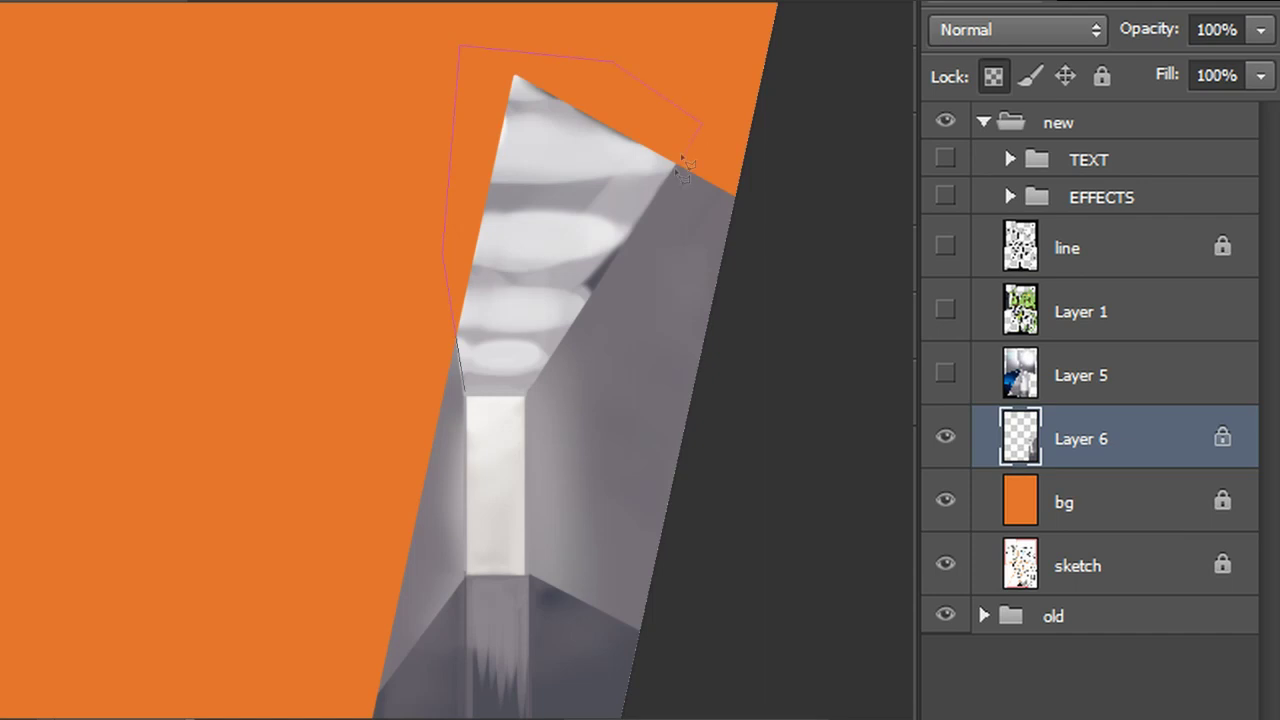
{"action": "left_click", "coordinate": [678, 168]}
{"action": "left_click", "coordinate": [526, 396]}
{"action": "left_click", "coordinate": [453, 307]}
Repaint the selected ceiling smooth gray with a receding row of soft off-white oval lights, and deselect
{"action": "right_click", "coordinate": [82, 230]}
{"action": "double_click", "coordinate": [70, 192]}
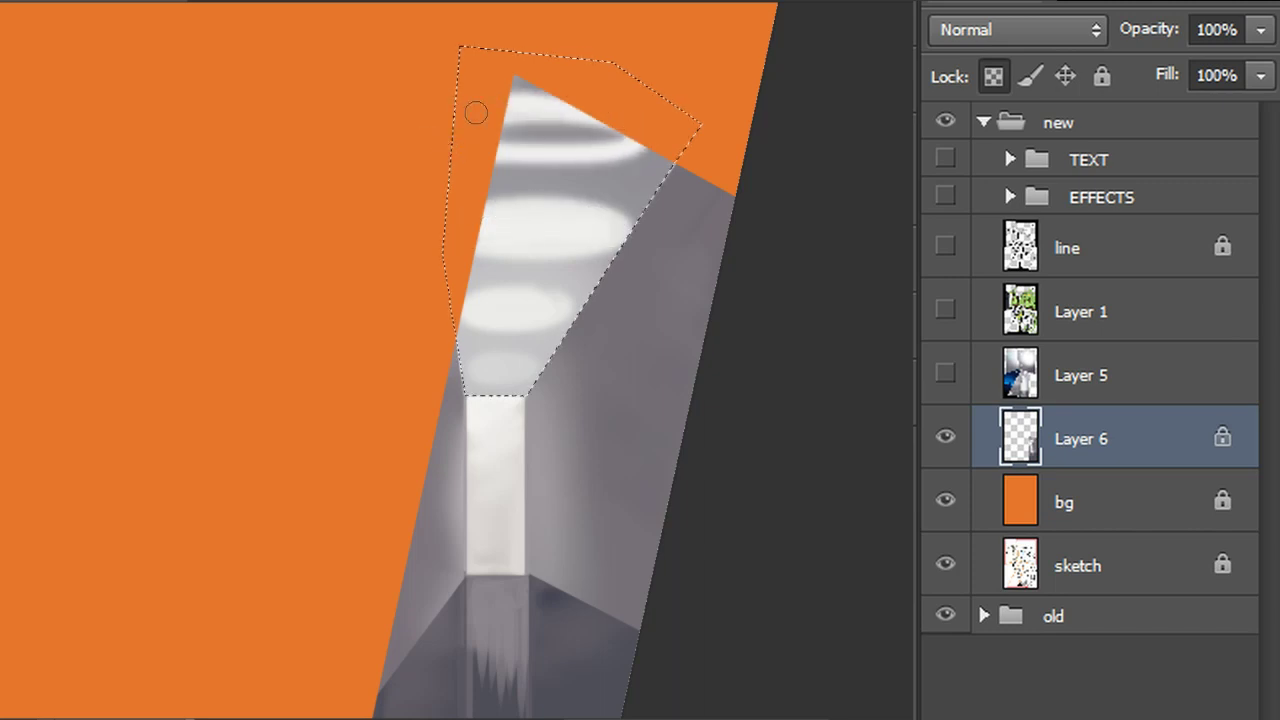
{"action": "mouse_move", "coordinate": [556, 144]}
{"action": "left_mouse_down"}
{"action": "mouse_move", "coordinate": [600, 134]}
{"action": "mouse_move", "coordinate": [523, 100]}
{"action": "mouse_move", "coordinate": [531, 109]}
{"action": "left_mouse_up"}
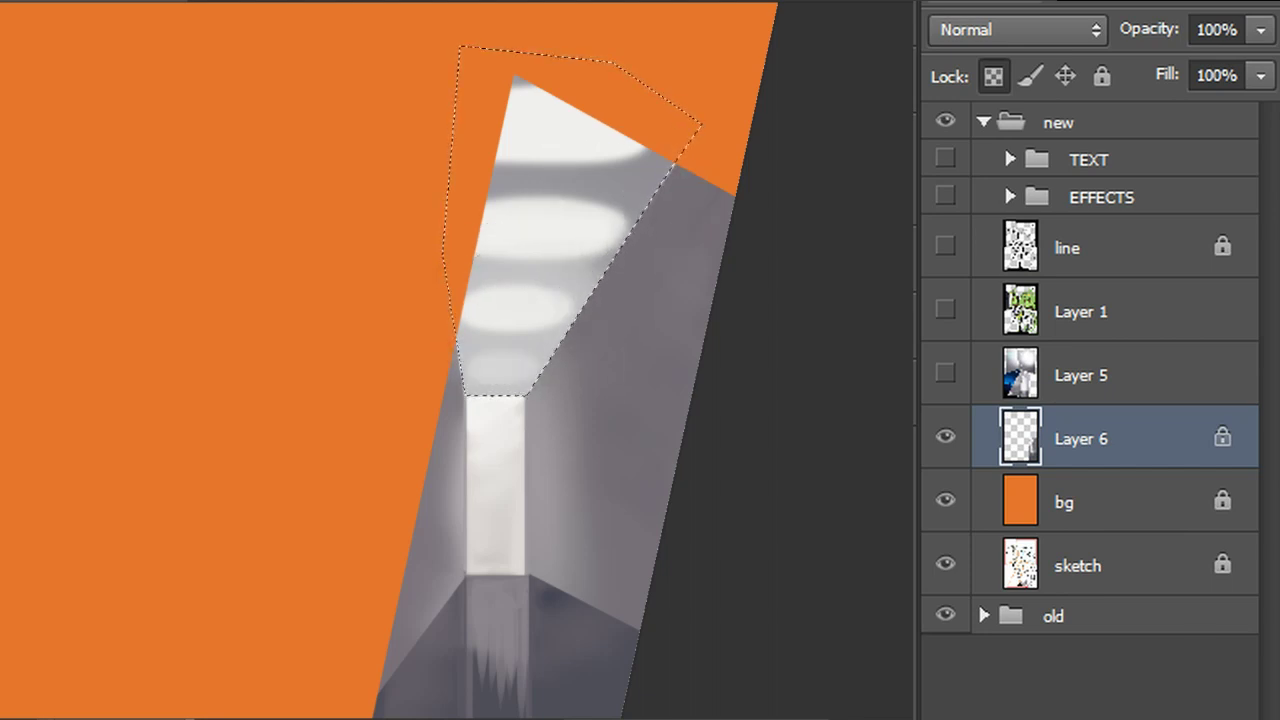
{"action": "key", "text": "ctrl+d"}
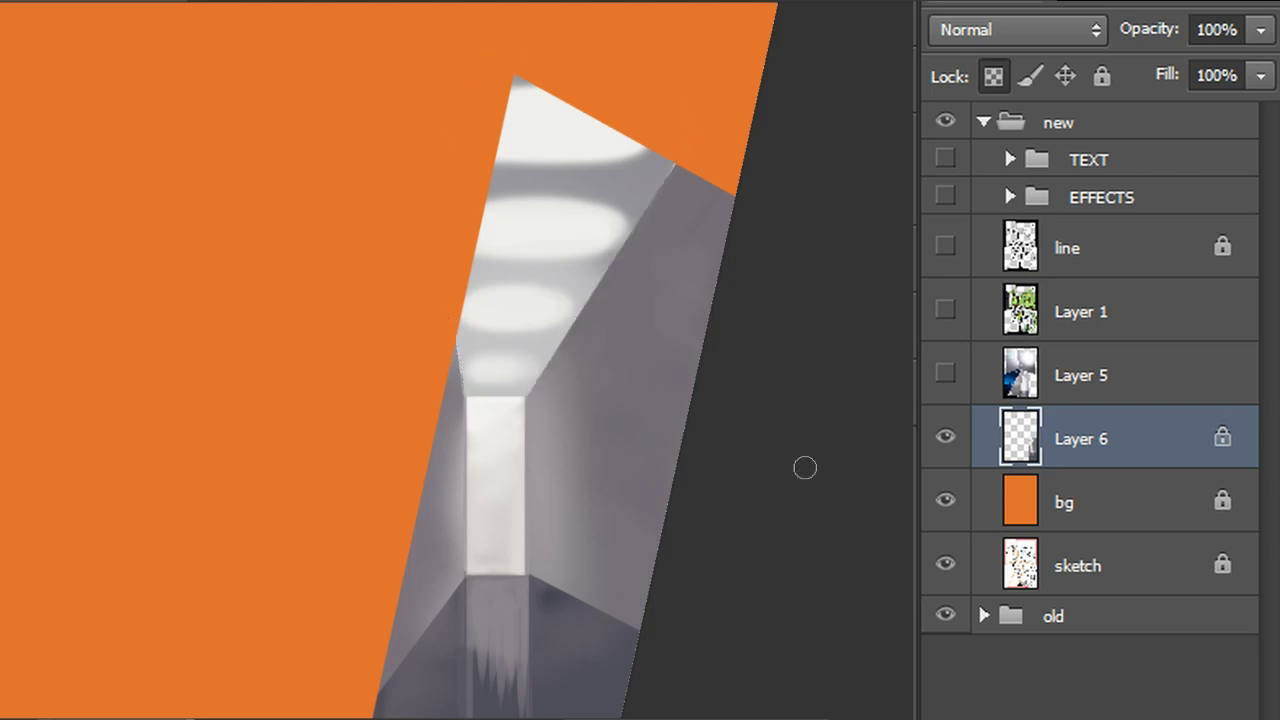
Choose a flat rectangular brush preset and repaint the doorway as an even off-white rectangle
{"action": "left_click_drag", "start_coordinate": [466, 400], "coordinate": [605, 244]}
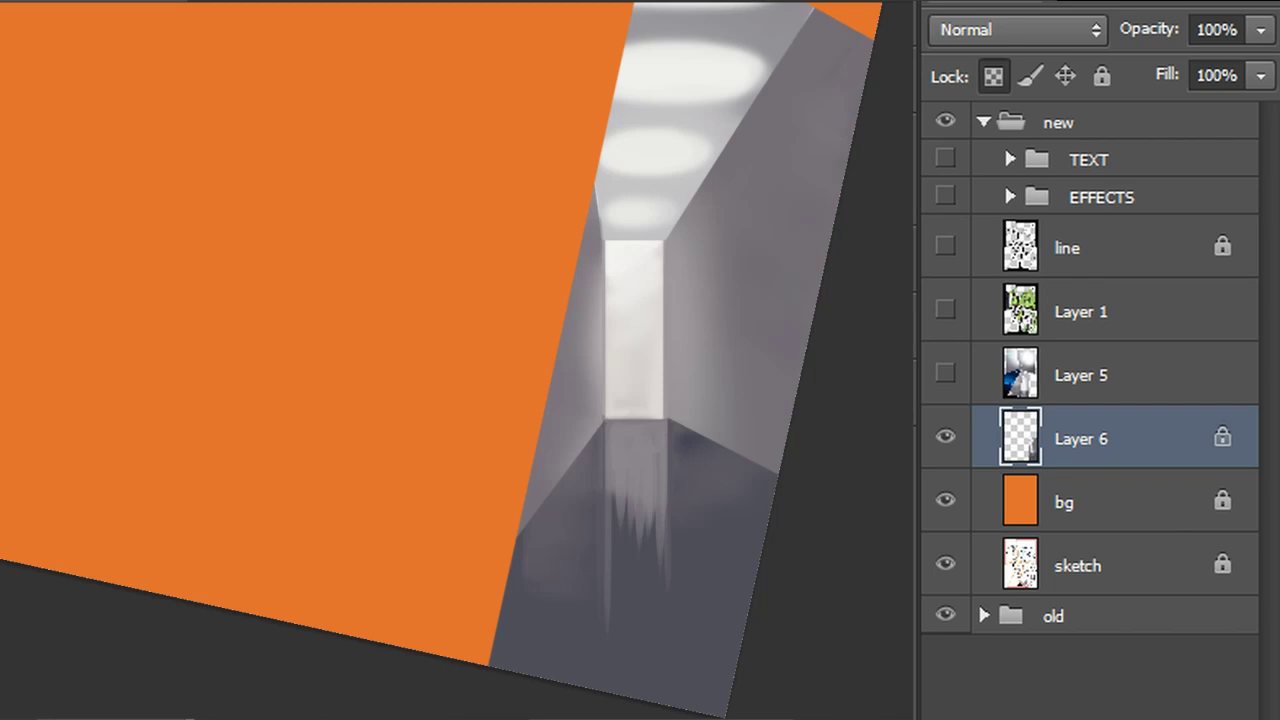
{"action": "key", "text": "F5"}
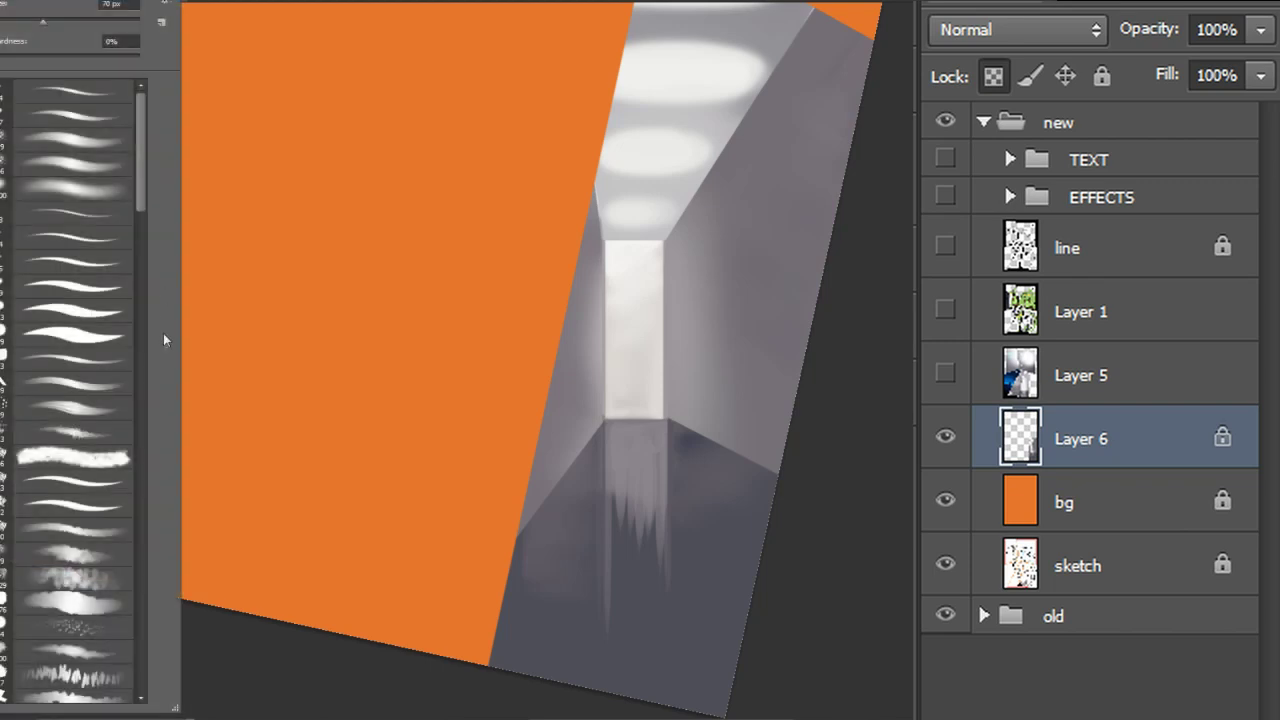
{"action": "left_click", "coordinate": [80, 358]}
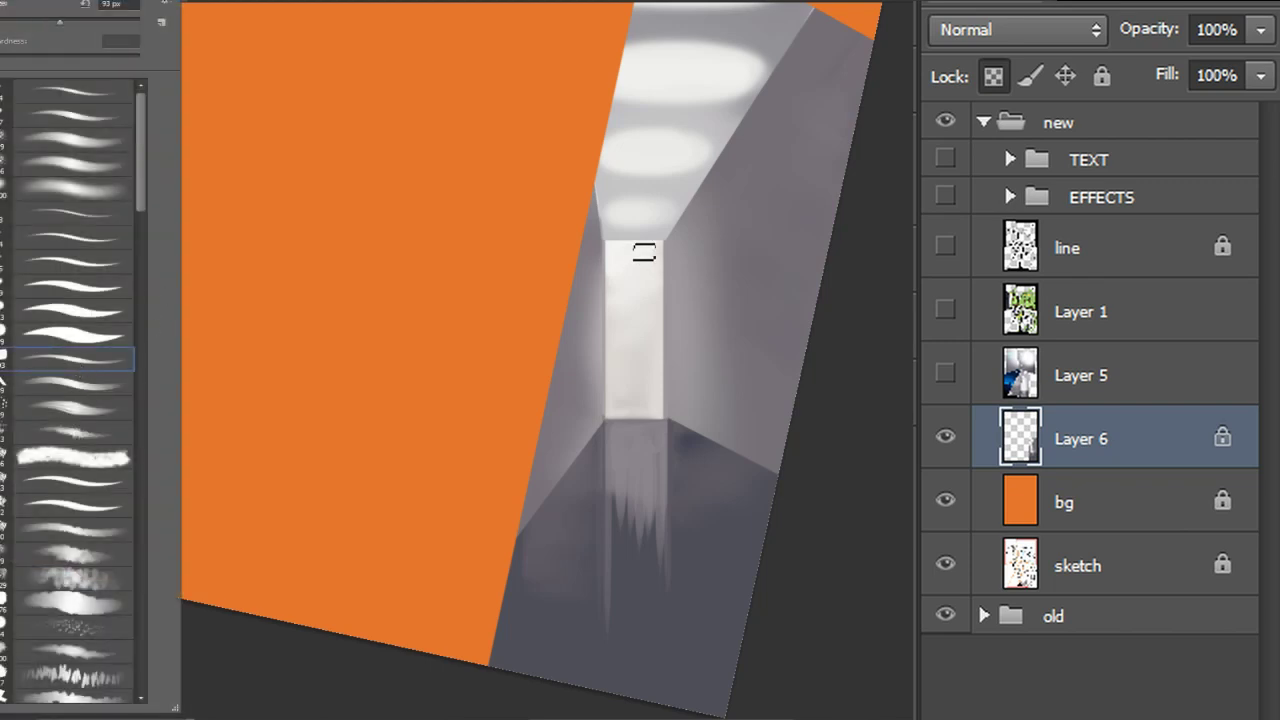
{"action": "key", "text": "F5"}
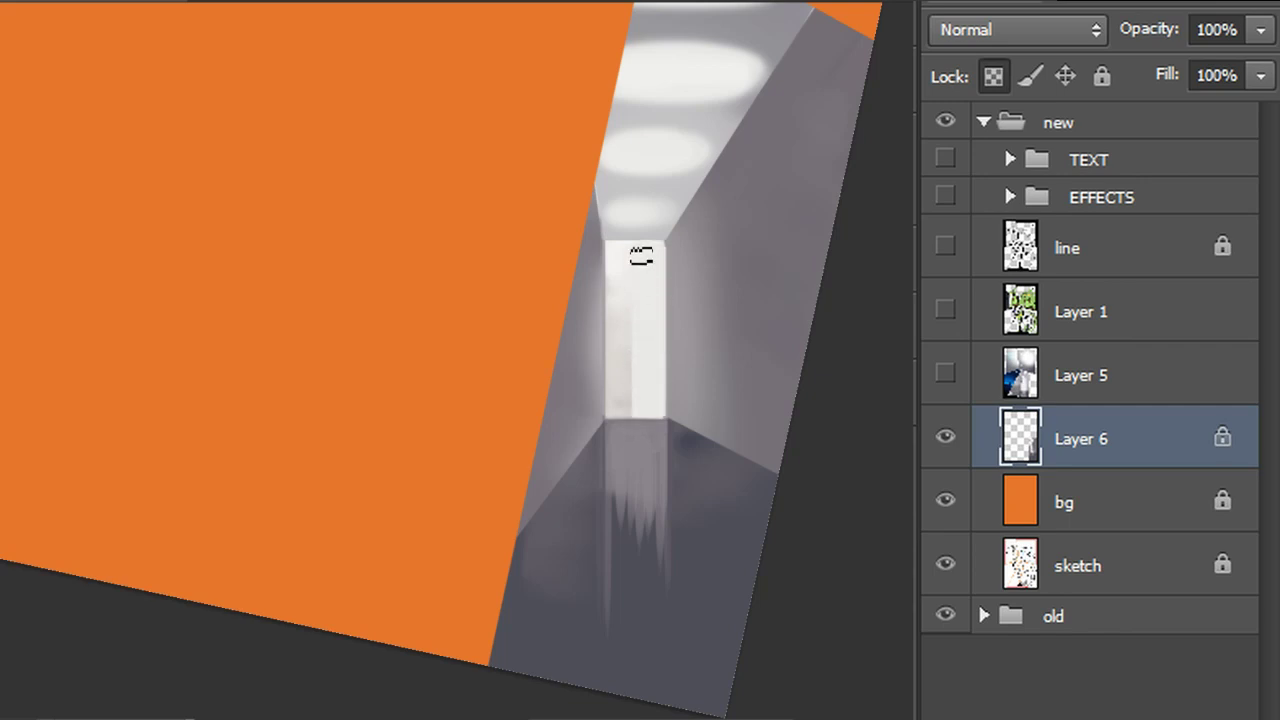
{"action": "left_click_drag", "start_coordinate": [613, 252], "coordinate": [615, 422]}
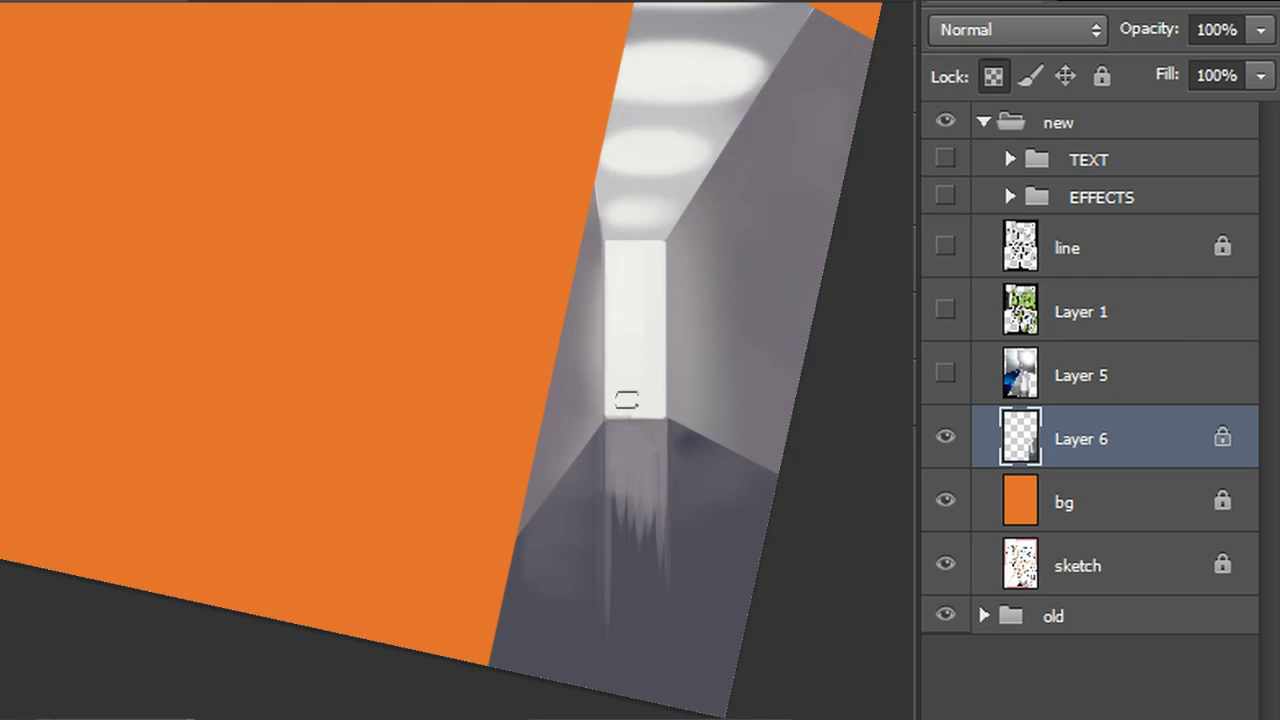
{"action": "left_click_drag", "start_coordinate": [643, 260], "coordinate": [634, 405]}
{"action": "left_click", "coordinate": [647, 411], "text": "alt"}
Rotate the canvas view back until the page edges are upright again
{"action": "key", "text": "r"}
{"action": "left_click_drag", "start_coordinate": [894, 291], "coordinate": [895, 189]}
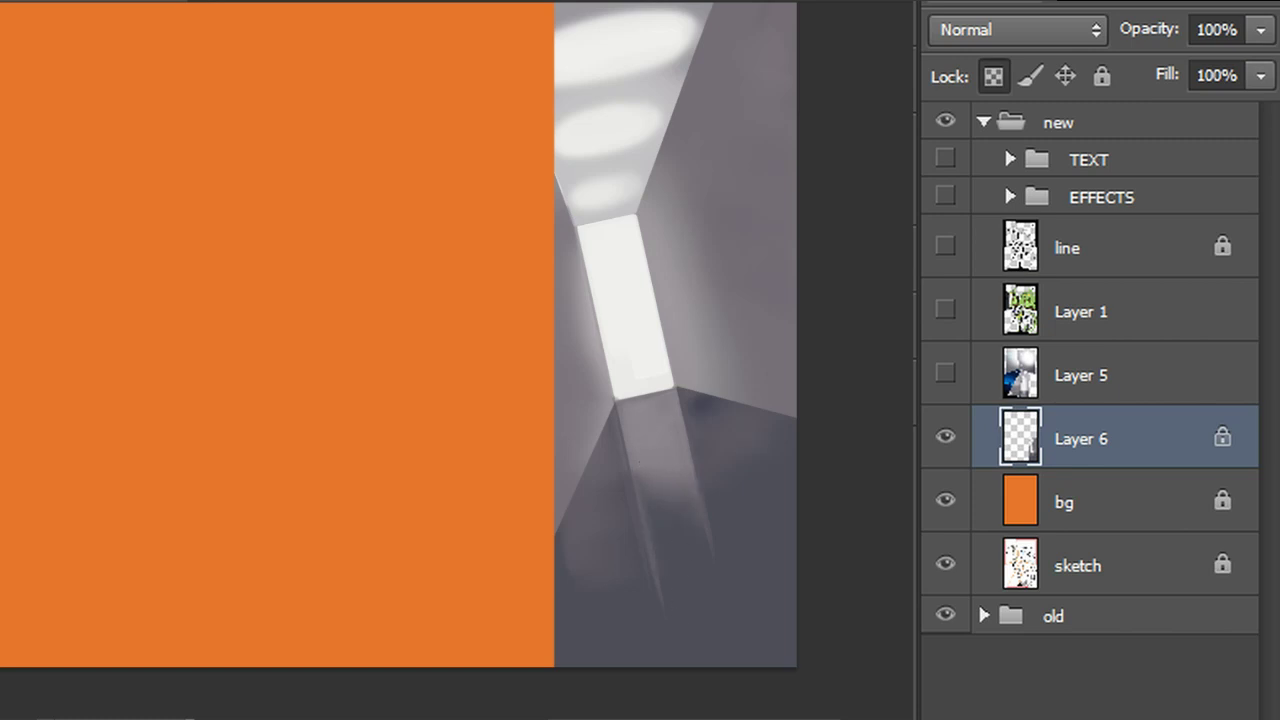
{"action": "left_click_drag", "start_coordinate": [640, 400], "coordinate": [872, 450]}
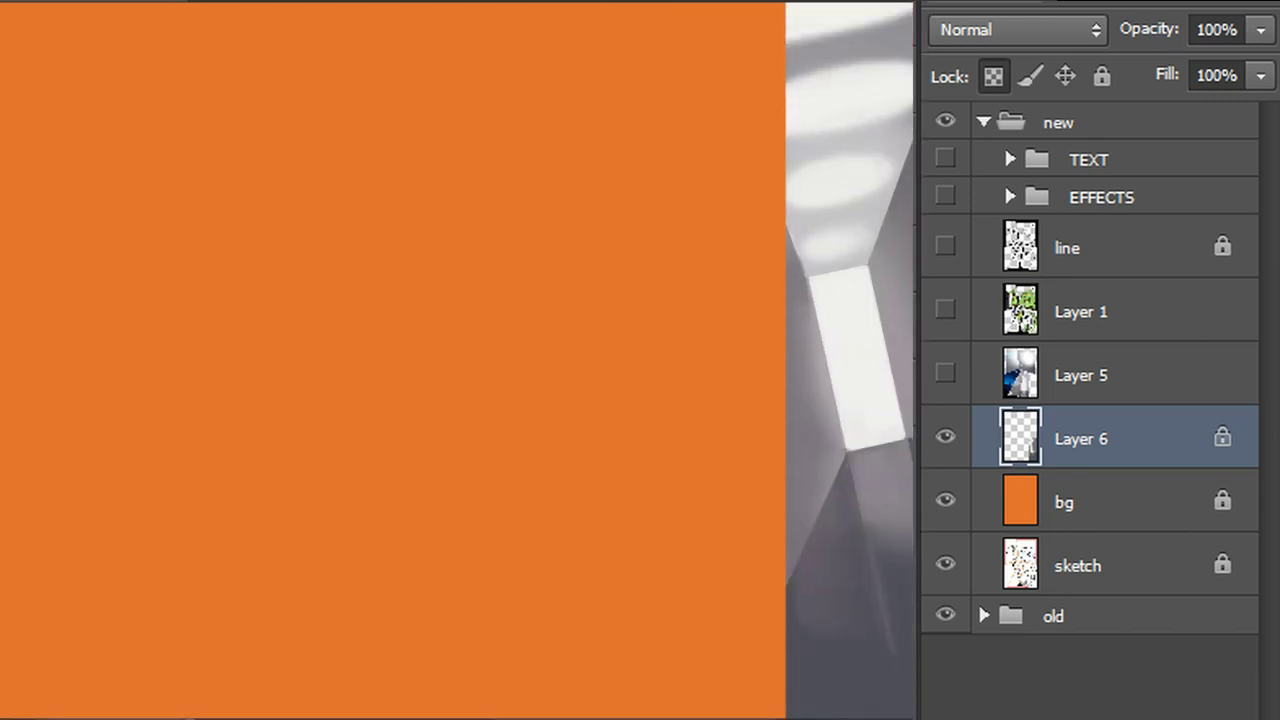
{"action": "mouse_move", "coordinate": [500, 715]}
{"action": "left_mouse_down"}
{"action": "mouse_move", "coordinate": [671, 715]}
{"action": "mouse_move", "coordinate": [640, 715]}
{"action": "left_mouse_up"}
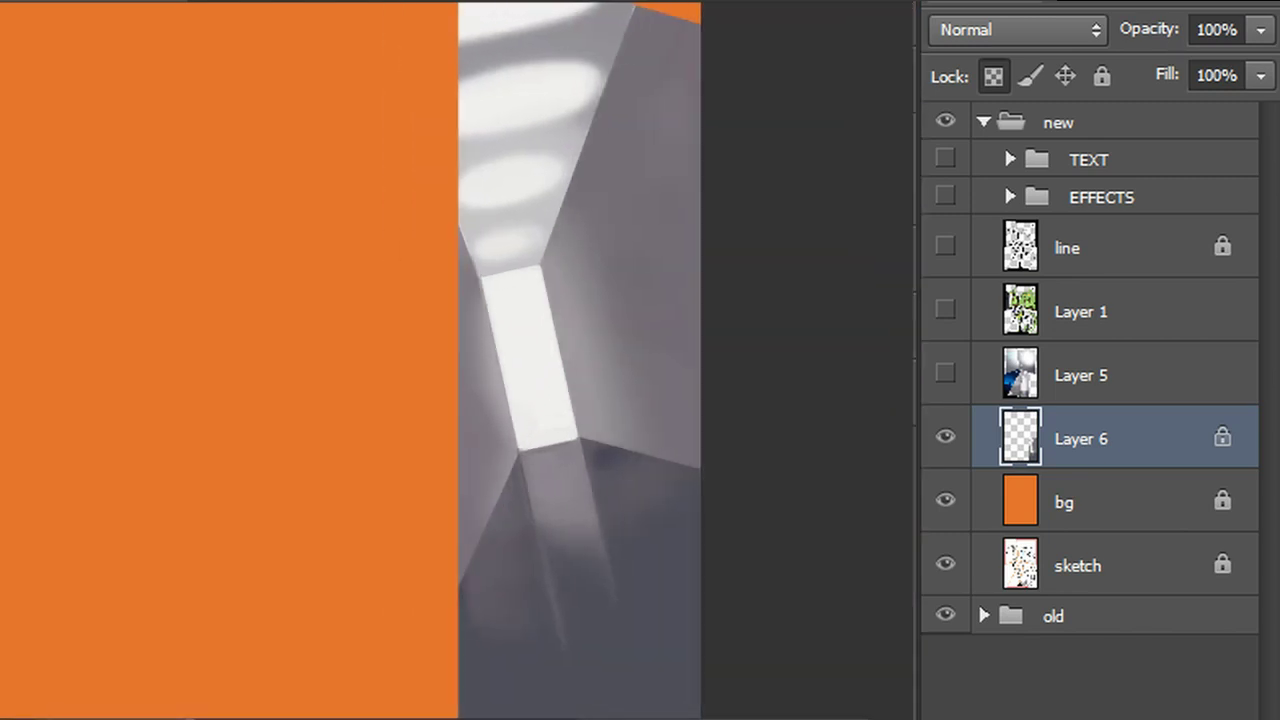
{"action": "key", "text": "ctrl+u"}
{"action": "left_click", "coordinate": [845, 283]}
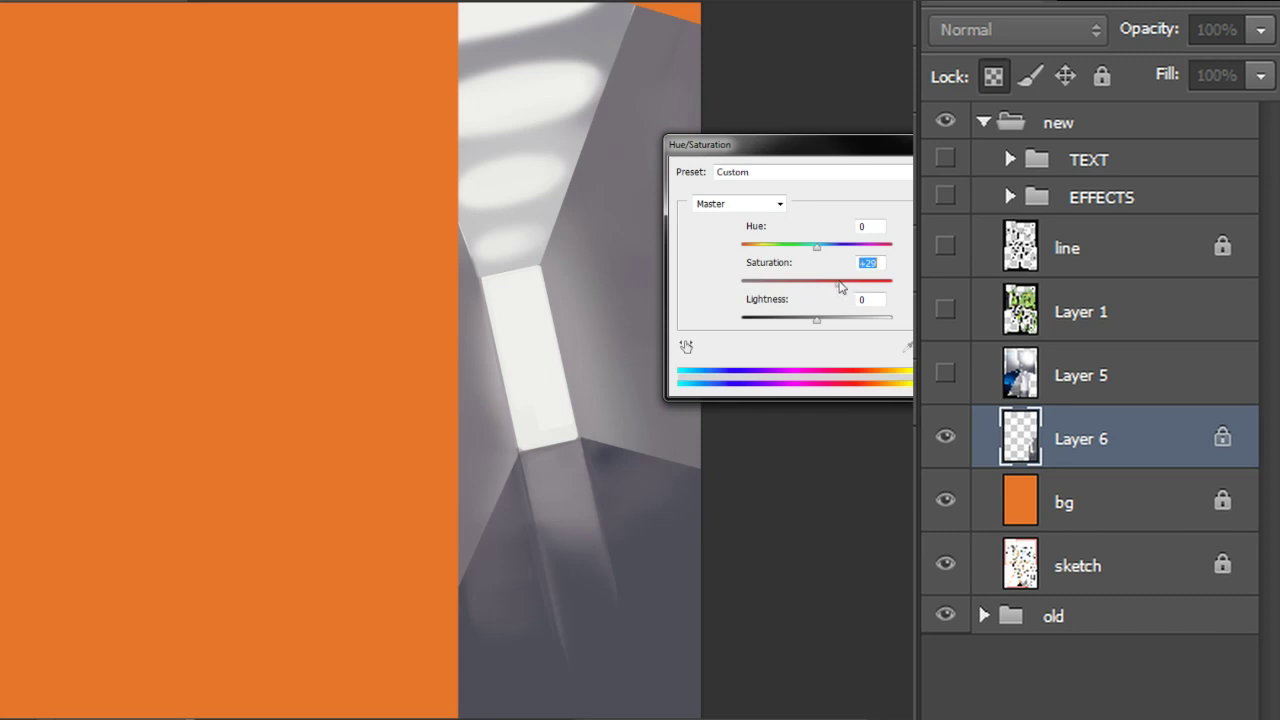
{"action": "type", "text": "0"}
{"action": "key", "text": "Return"}
Brighten Layer 6 with Levels by lowering the white input point until the ceiling lights and doorway turn pure white
{"action": "key", "text": "ctrl+l"}
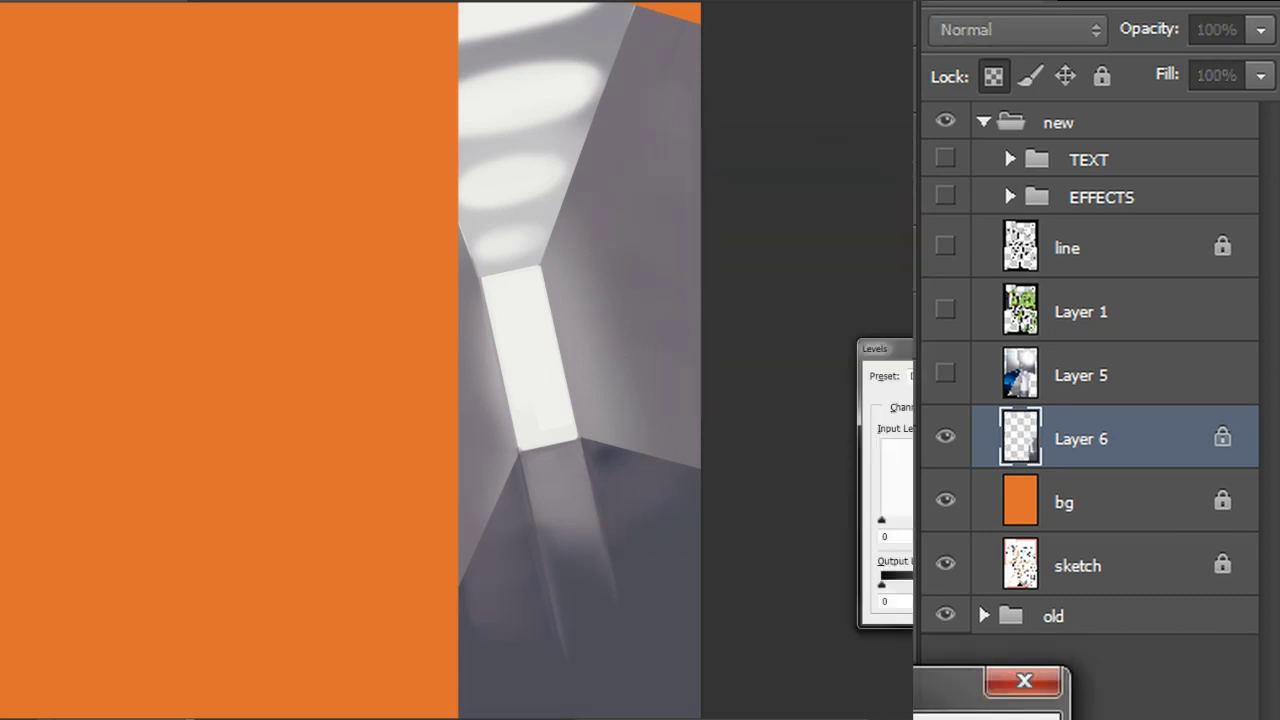
{"action": "left_click_drag", "start_coordinate": [1104, 520], "coordinate": [1078, 520]}
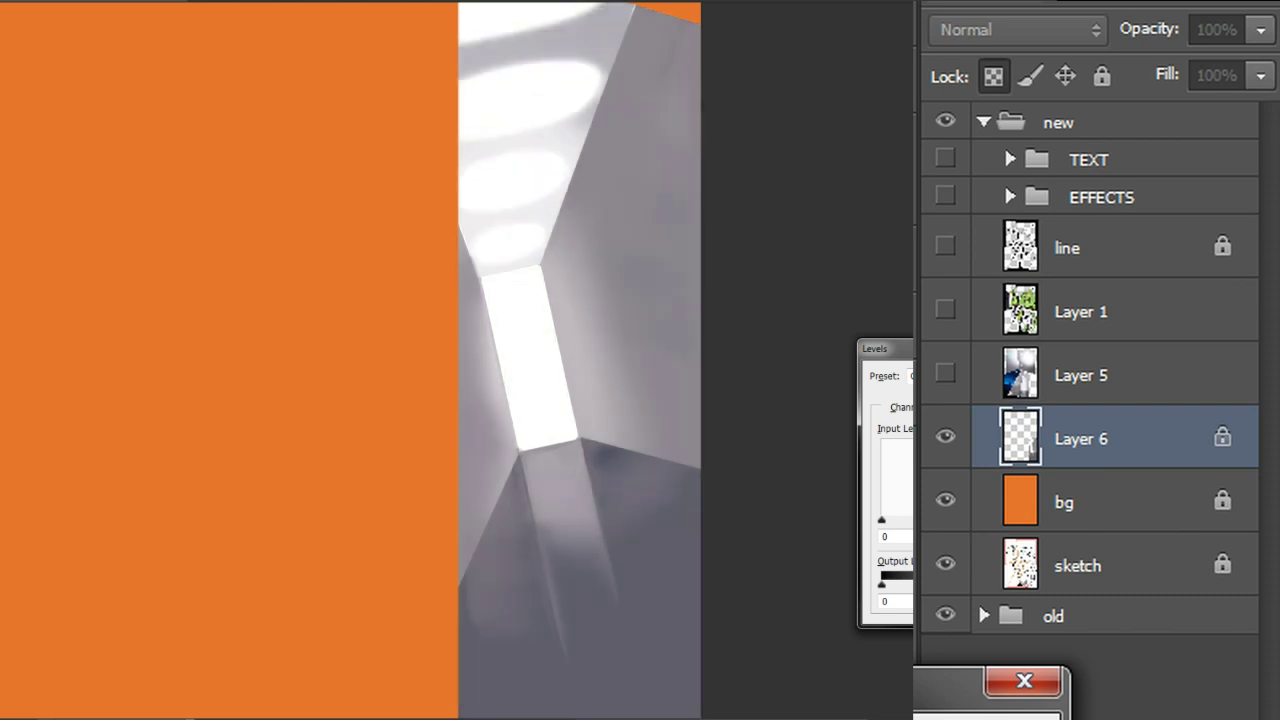
{"action": "key", "text": "Return"}
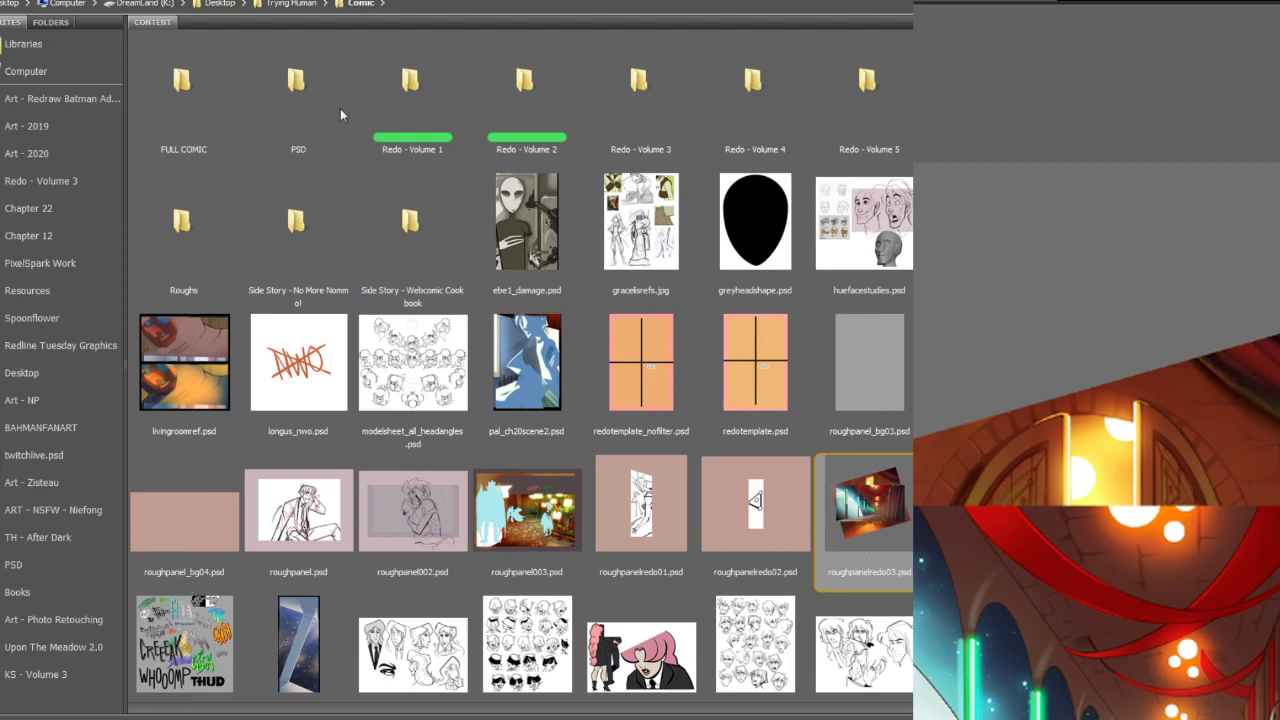
Switch to Adobe Bridge and browse the Chapter 22 and Redo - Volume 3 folders for a finished reference page
{"action": "left_click", "coordinate": [48, 210]}
{"action": "scroll", "coordinate": [230, 227], "scroll_direction": "down", "scroll_amount": 5}
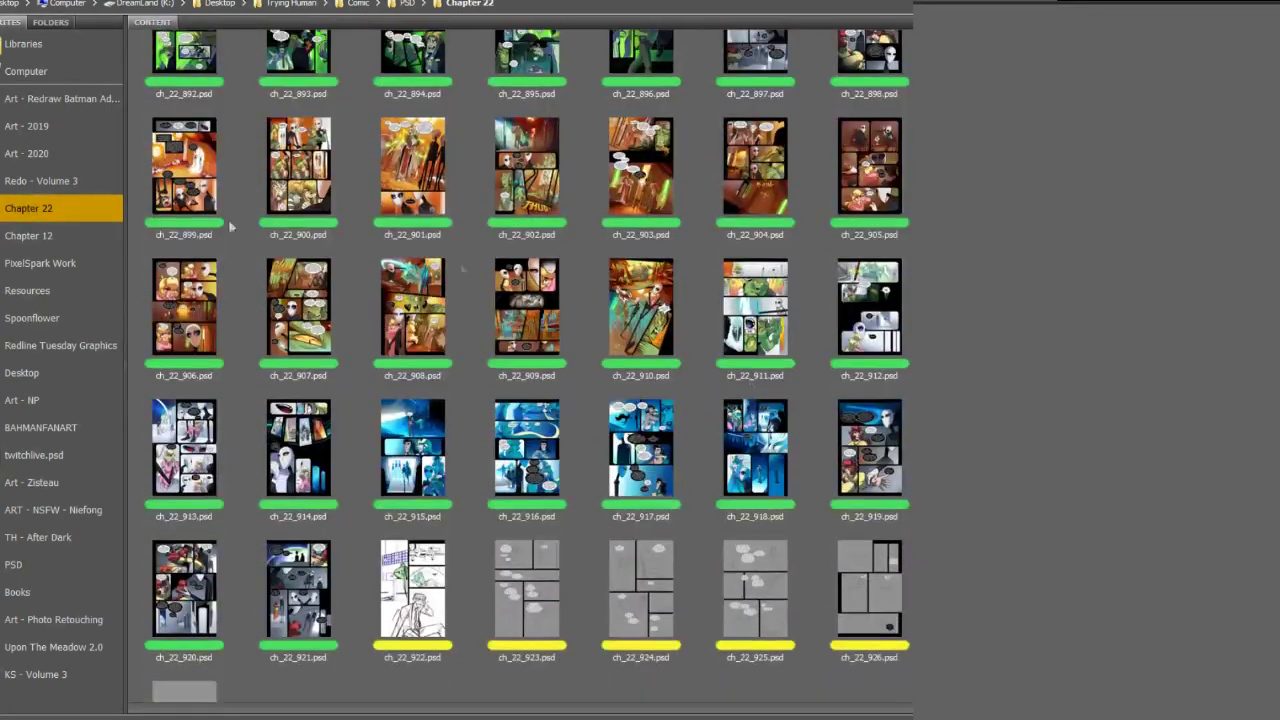
{"action": "left_click", "coordinate": [58, 182]}
{"action": "scroll", "coordinate": [690, 492], "scroll_direction": "down", "scroll_amount": 15}
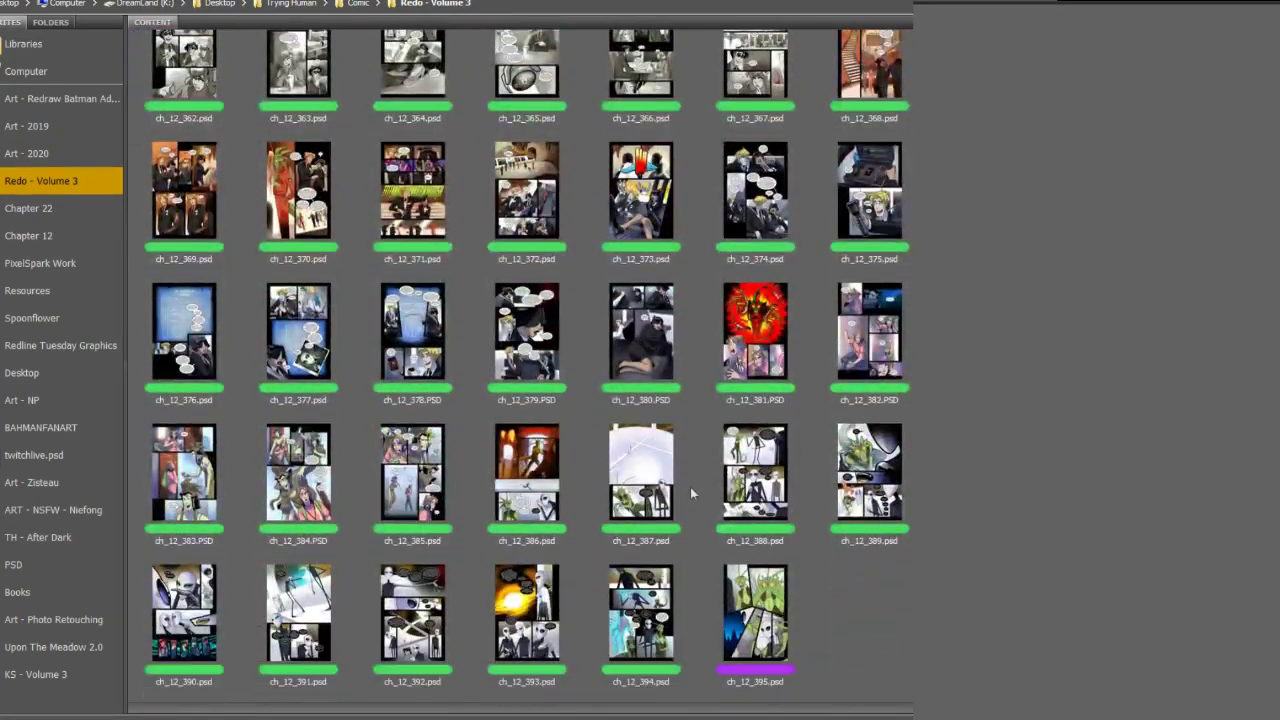
Preview finished pages including ch_12_387.psd, open ch_12_394.psd, select its bg layer as color reference, and return to the hallway page
{"action": "left_click", "coordinate": [690, 492]}
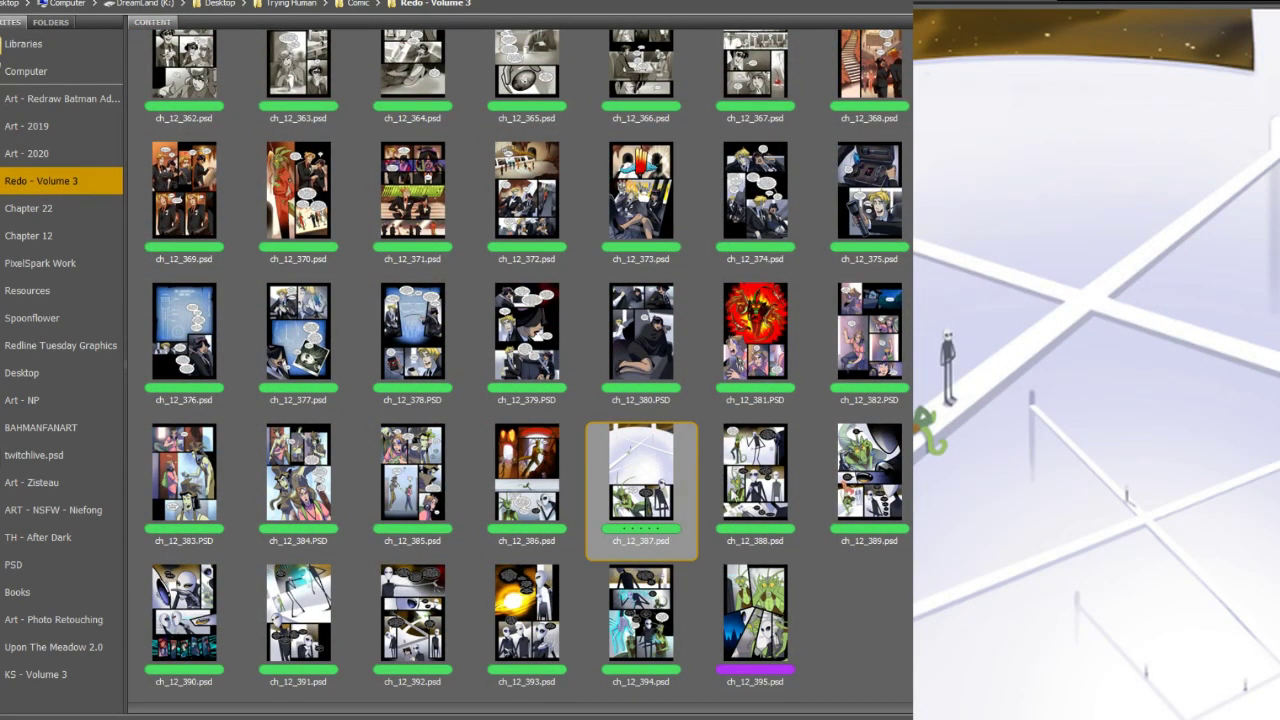
{"action": "left_click", "coordinate": [686, 582]}
{"action": "left_click", "coordinate": [646, 482]}
{"action": "left_click", "coordinate": [655, 601]}
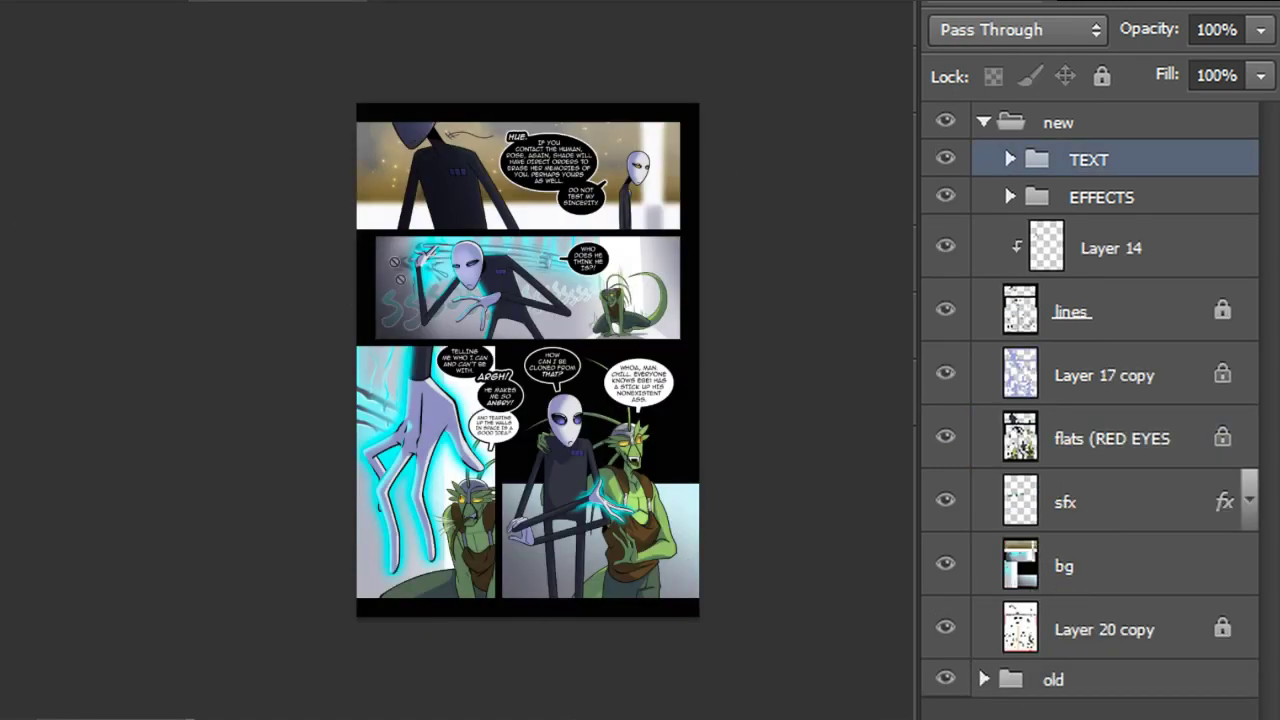
{"action": "left_click", "coordinate": [1060, 575]}
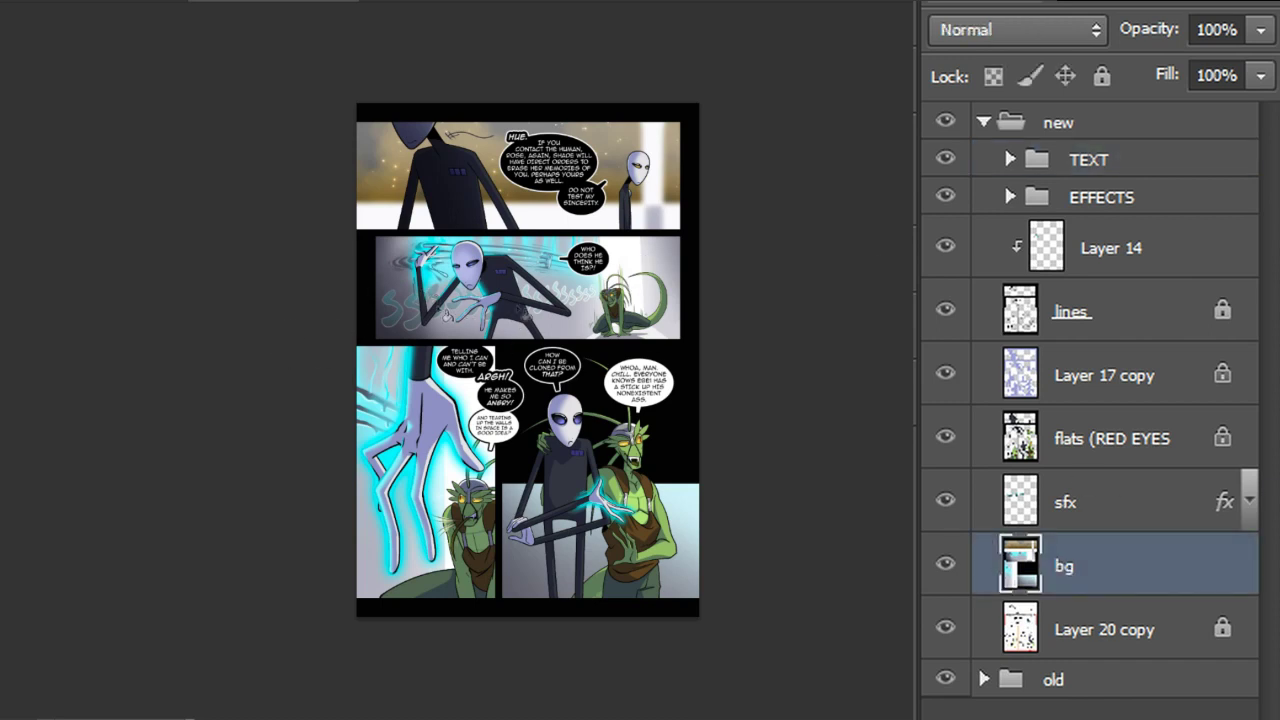
{"action": "left_click", "coordinate": [221, 1]}
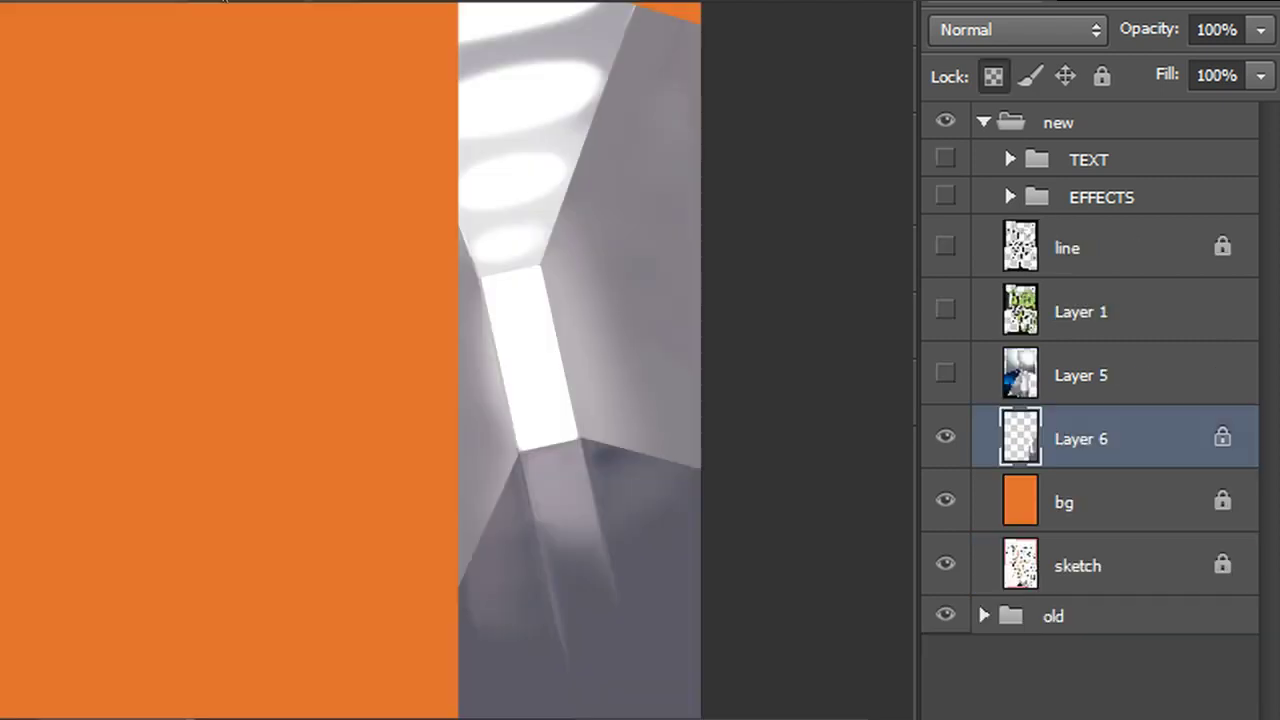
Add a new layer above Layer 6, fill it with lavender gray, and set its blend mode to Hue
{"action": "key", "text": "ctrl+shift+alt+n"}
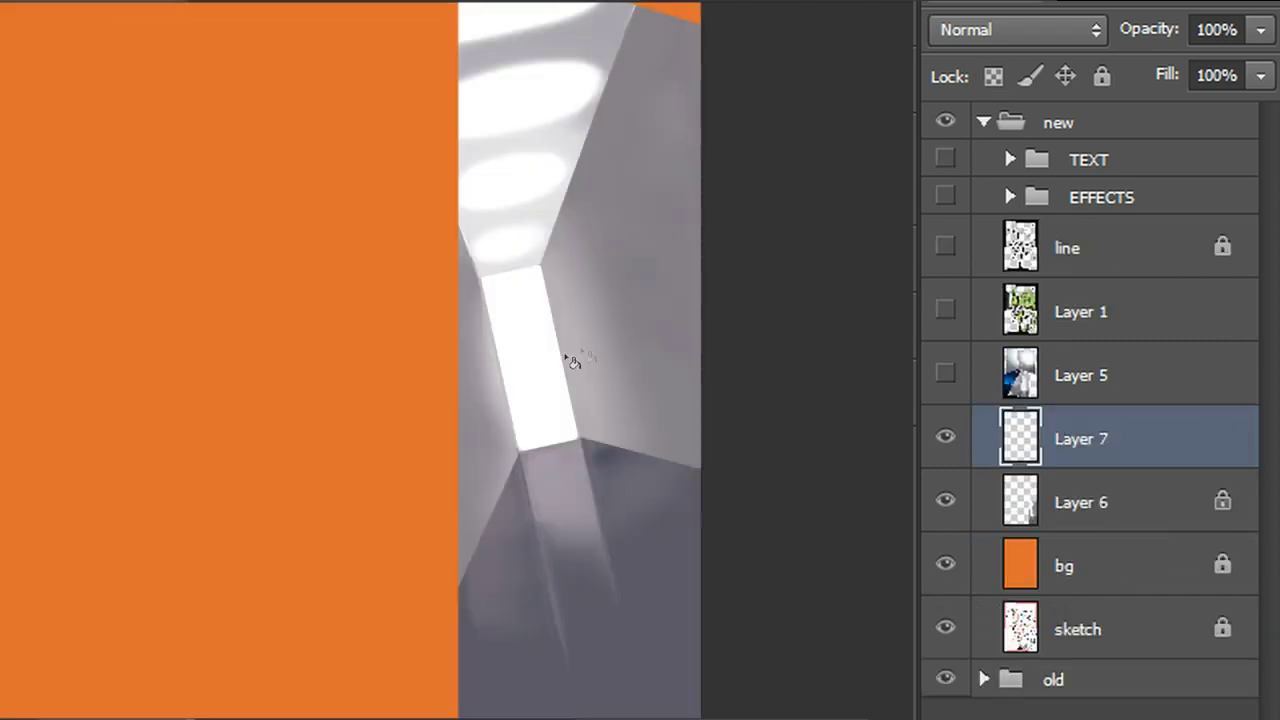
{"action": "key", "text": "alt+BackSpace"}
{"action": "left_click", "coordinate": [1020, 30]}
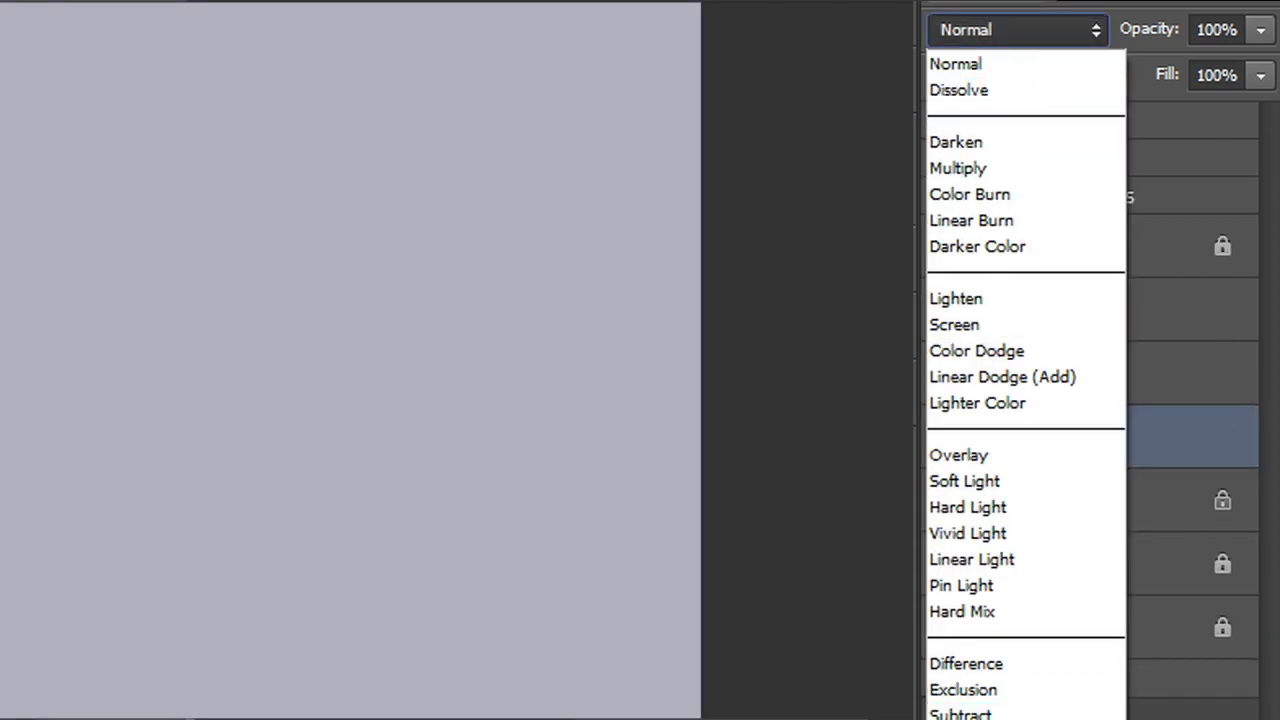
{"action": "left_click", "coordinate": [962, 718]}
{"action": "key", "text": "Up"}
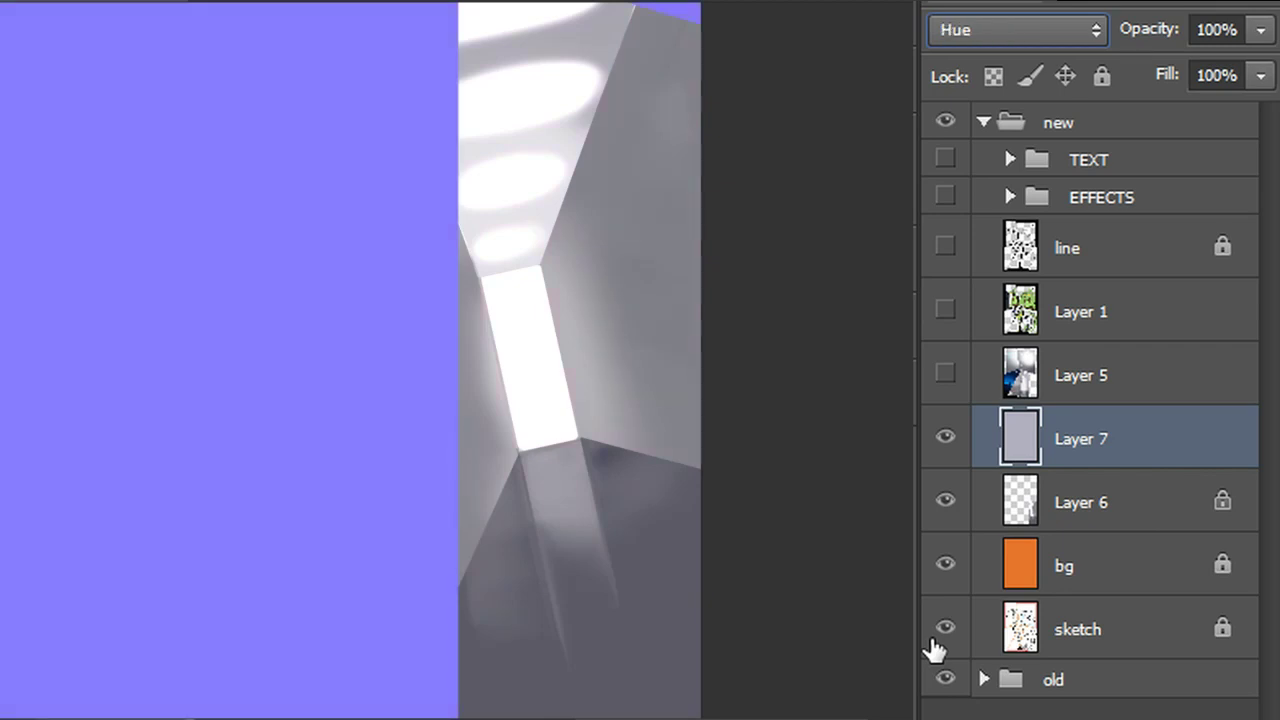
Clip the lavender Hue layer to Layer 6 and toggle its visibility to compare the hallway with and without the tint
{"action": "left_click", "coordinate": [945, 440]}
{"action": "left_click", "coordinate": [945, 440]}
{"action": "right_click", "coordinate": [1073, 456]}
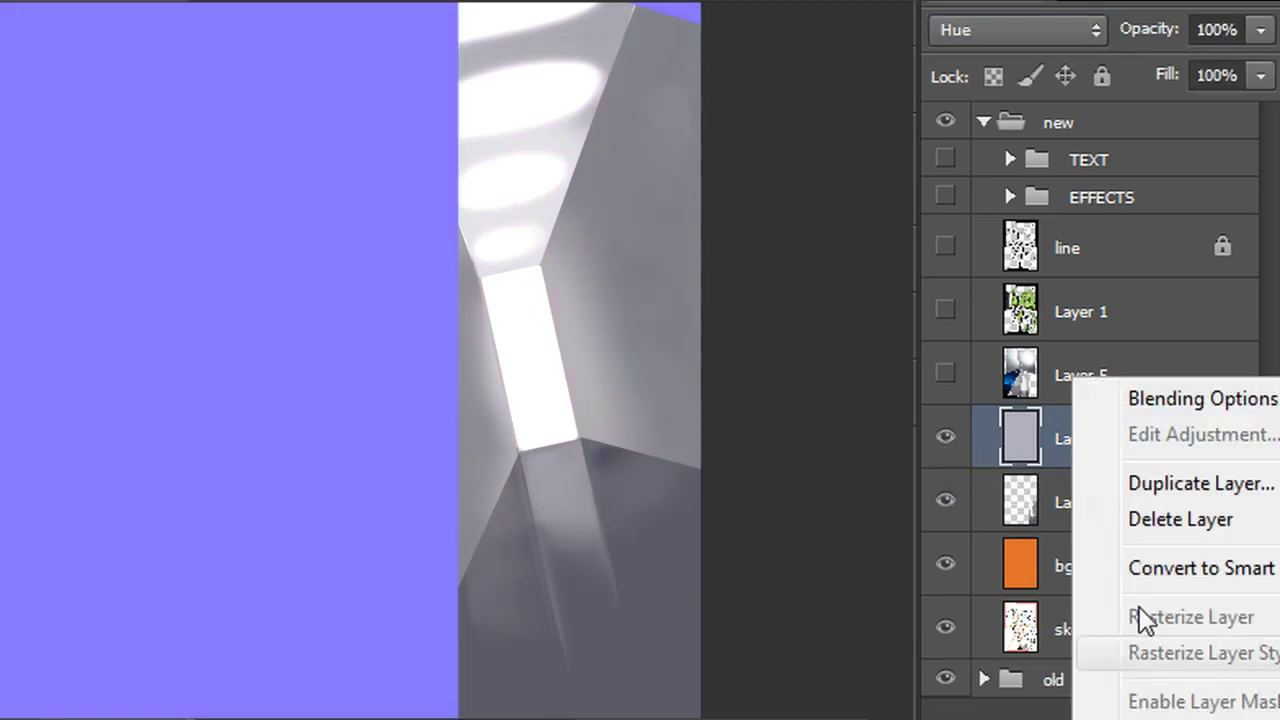
{"action": "left_click", "coordinate": [1110, 718]}
{"action": "left_click", "coordinate": [944, 437]}
{"action": "left_click", "coordinate": [945, 441]}
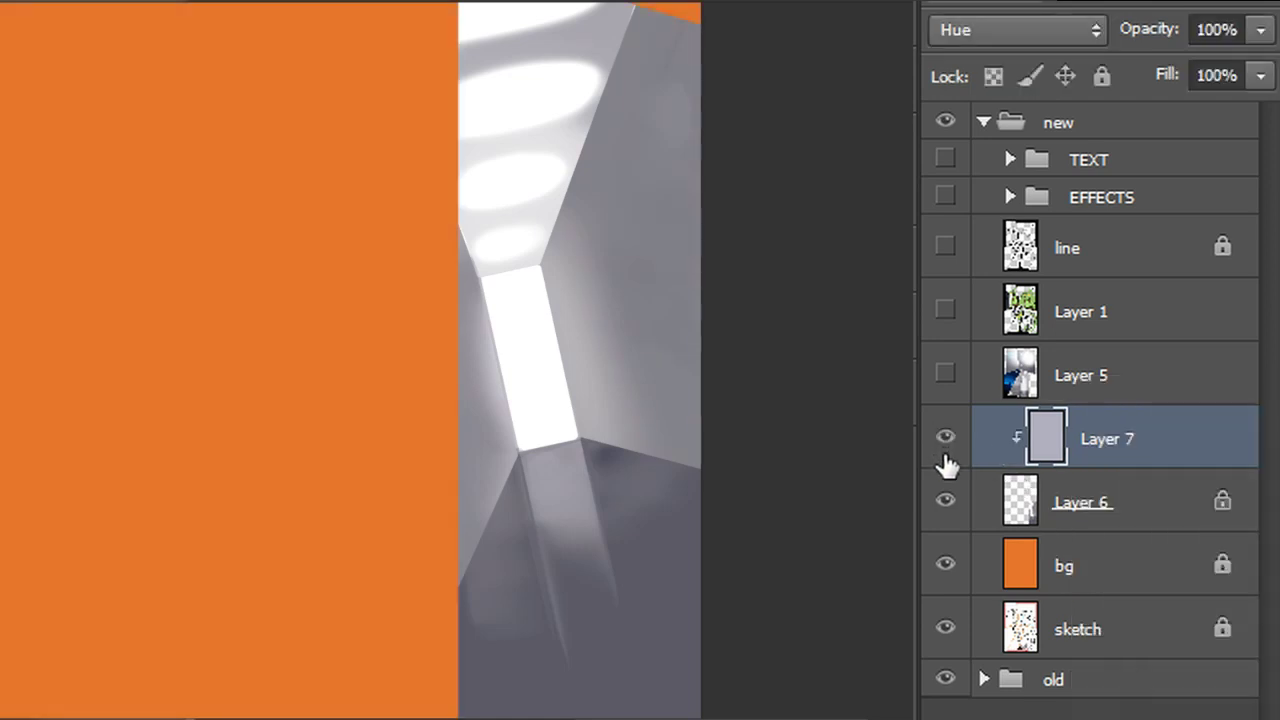
Add a new clipped layer directly above Layer 6 and set its blend mode to Overlay
{"action": "left_click_drag", "start_coordinate": [400, 350], "coordinate": [728, 350]}
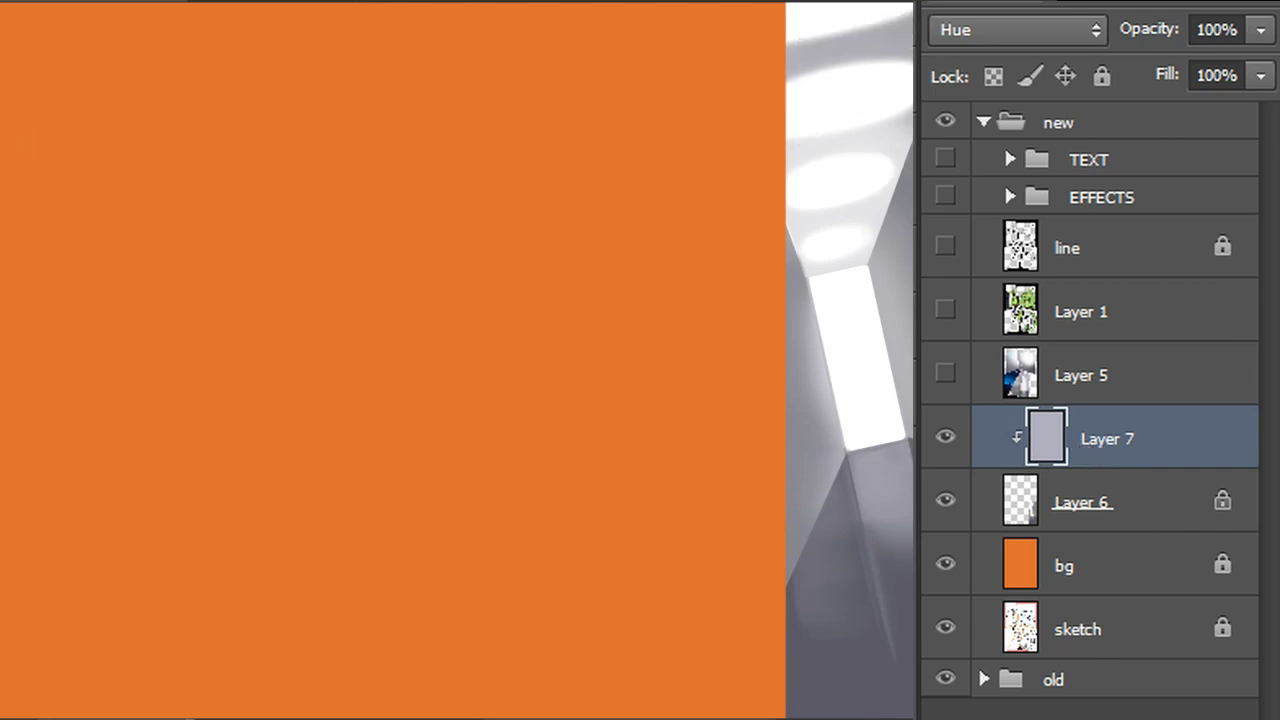
{"action": "left_click", "coordinate": [1090, 486]}
{"action": "scroll", "coordinate": [457, 360], "scroll_direction": "right", "scroll_amount": 3}
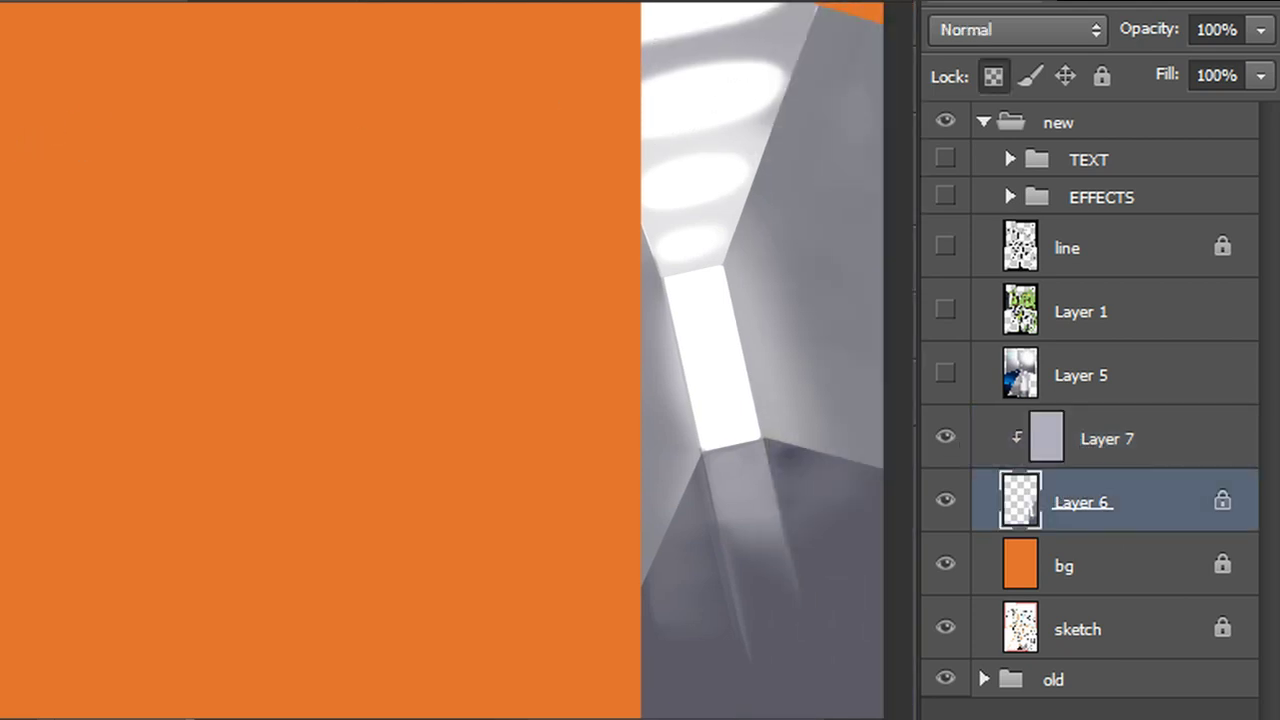
{"action": "left_click", "coordinate": [102, 187]}
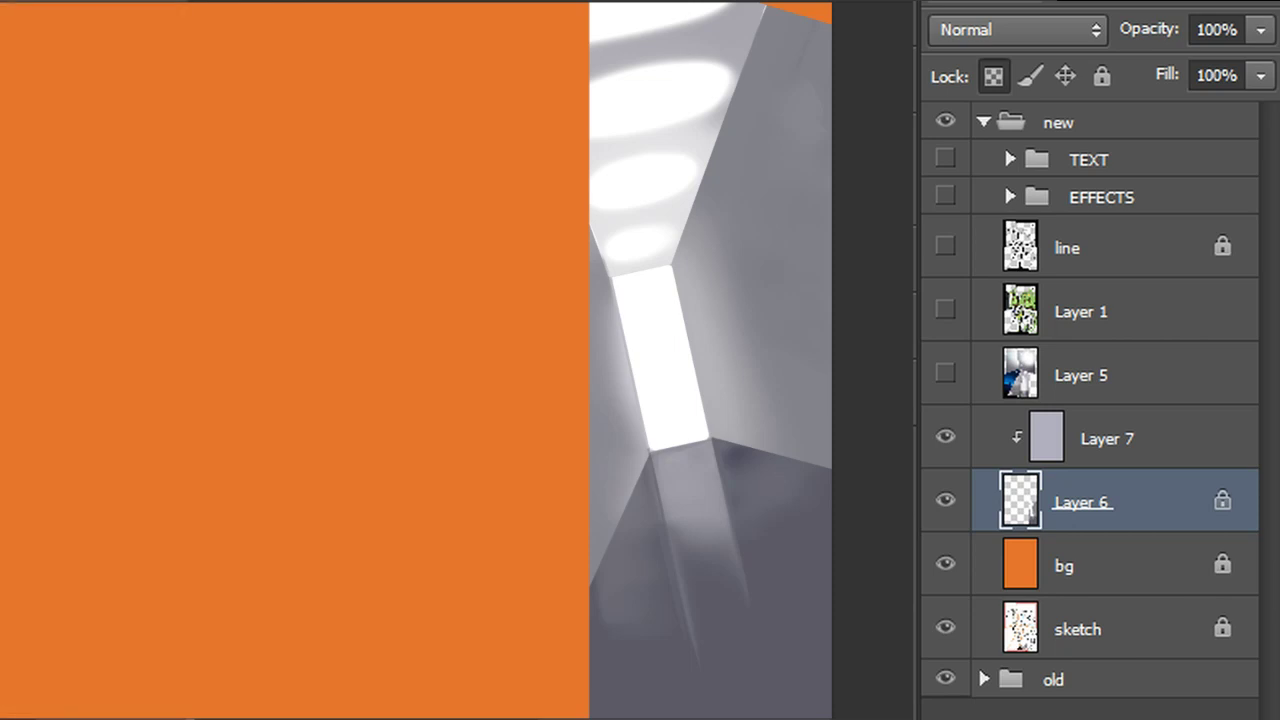
{"action": "key", "text": "ctrl+alt+shift+n"}
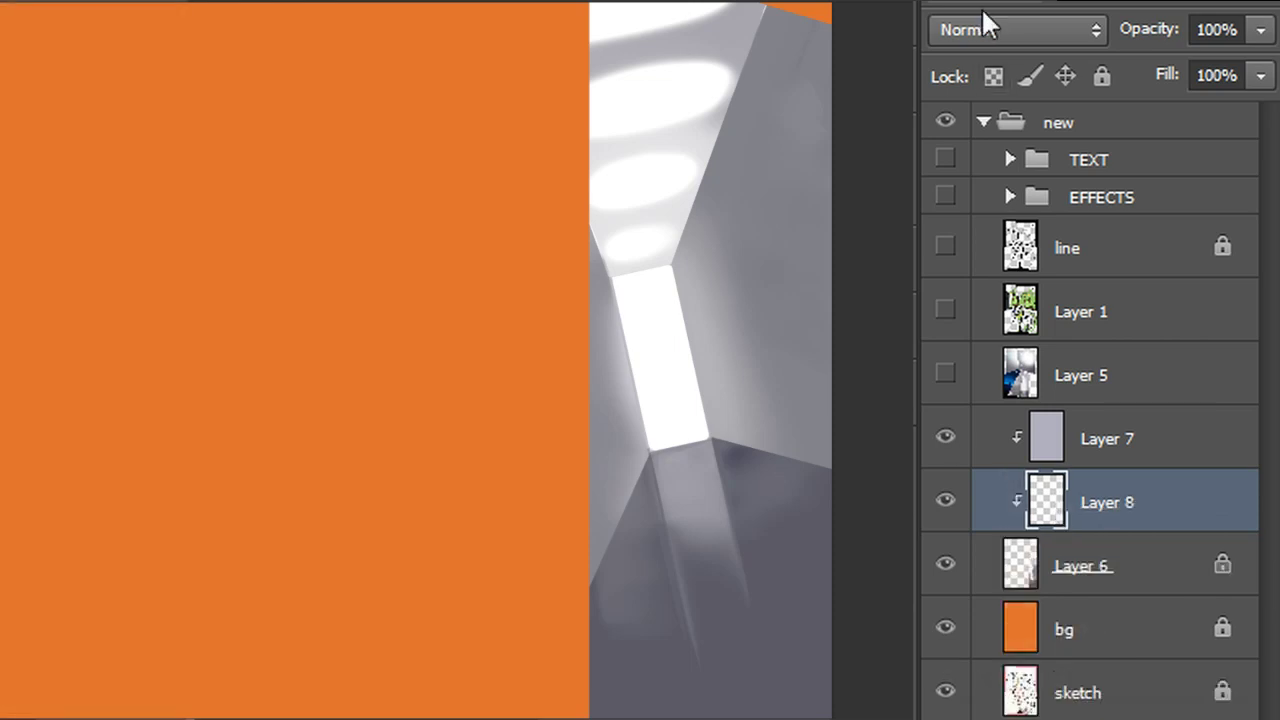
{"action": "left_click", "coordinate": [989, 27]}
{"action": "left_click", "coordinate": [975, 435]}
Brush soft light over the right wall, floor and left wall on the Overlay layer to brighten the hallway
{"action": "mouse_move", "coordinate": [815, 150]}
{"action": "left_mouse_down"}
{"action": "mouse_move", "coordinate": [815, 330]}
{"action": "mouse_move", "coordinate": [735, 680]}
{"action": "mouse_move", "coordinate": [618, 640]}
{"action": "left_mouse_up"}
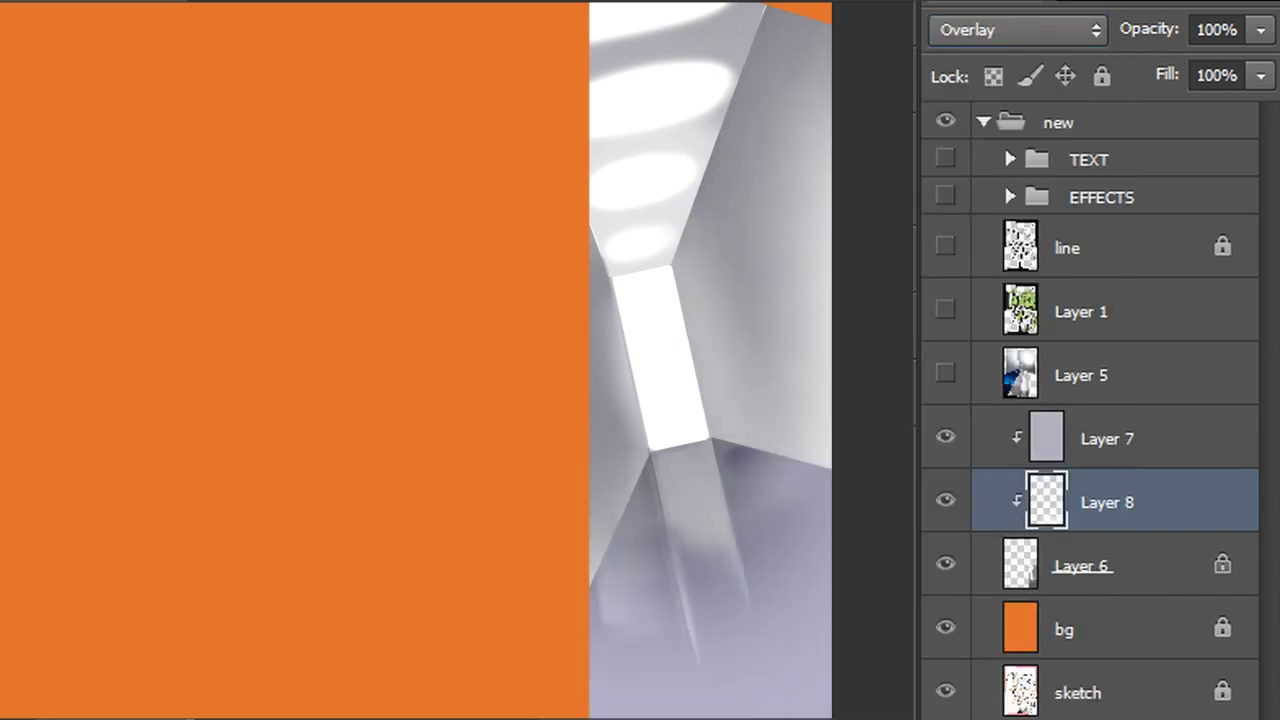
{"action": "left_click_drag", "start_coordinate": [605, 400], "coordinate": [602, 530]}
{"action": "left_click_drag", "start_coordinate": [594, 440], "coordinate": [618, 600]}
{"action": "scroll", "coordinate": [650, 400], "scroll_direction": "left", "scroll_amount": 3}
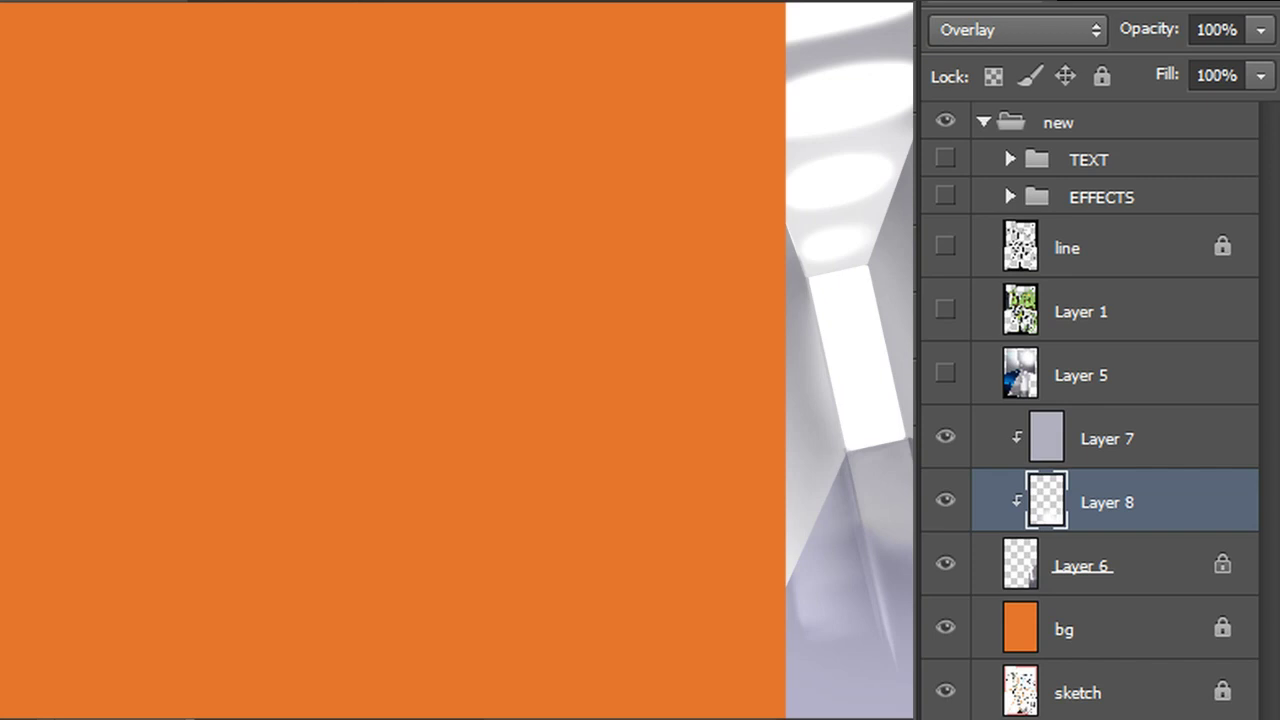
Try the Overlay lighting Layer 8 above the lavender Layer 7, and delete Layer 8
{"action": "scroll", "coordinate": [562, 565], "scroll_direction": "right", "scroll_amount": 6}
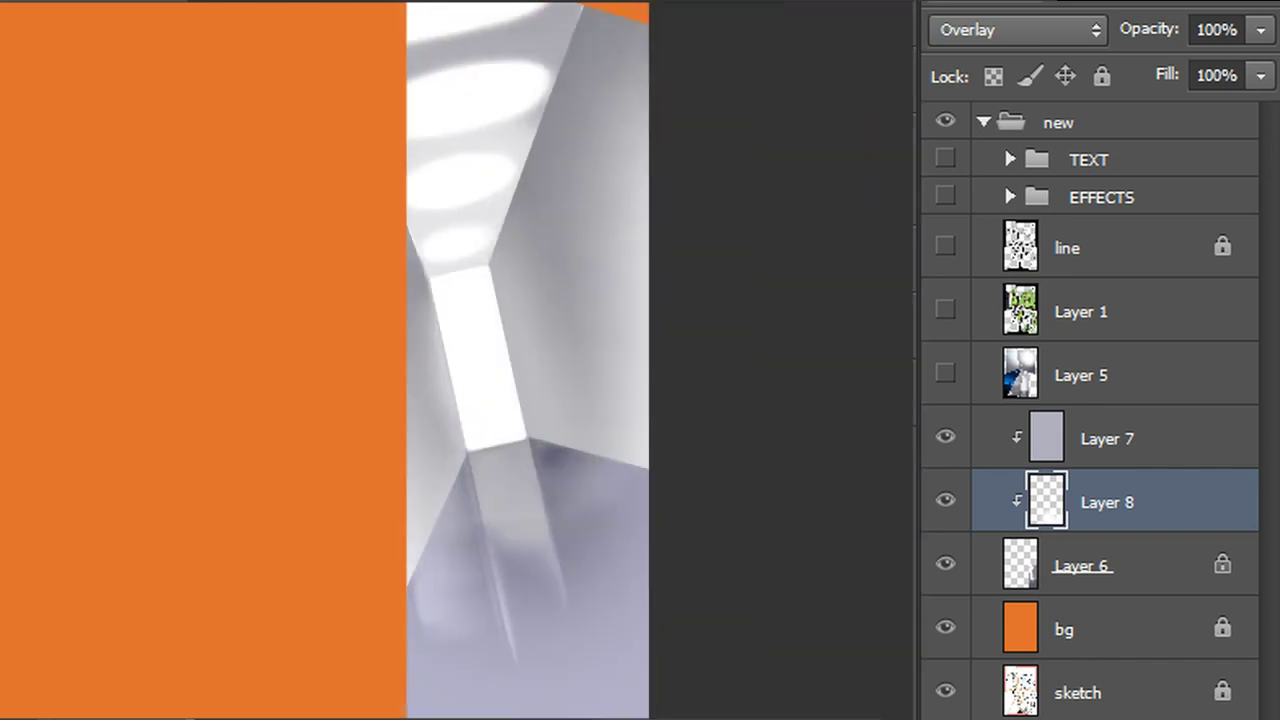
{"action": "scroll", "coordinate": [325, 360], "scroll_direction": "down", "scroll_amount": 3}
{"action": "left_click_drag", "start_coordinate": [1063, 495], "coordinate": [1151, 434]}
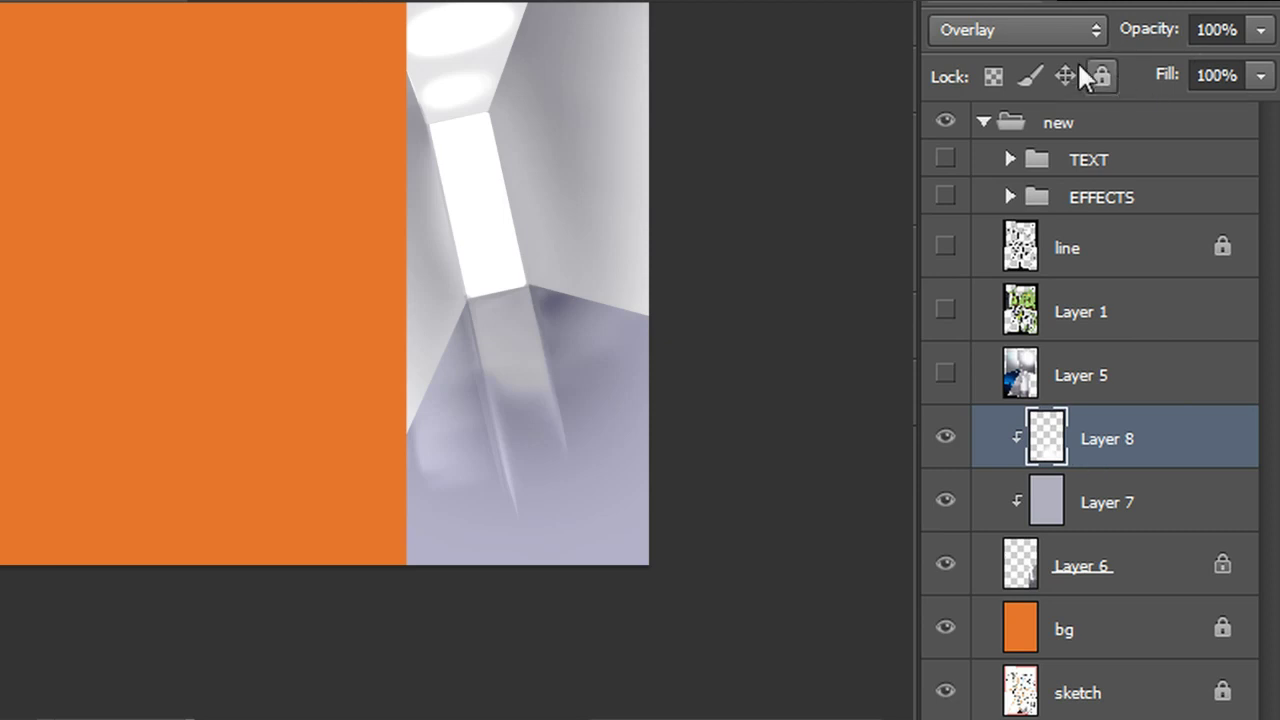
{"action": "left_click_drag", "start_coordinate": [490, 408], "coordinate": [449, 475]}
{"action": "left_click_drag", "start_coordinate": [1158, 437], "coordinate": [1215, 719]}
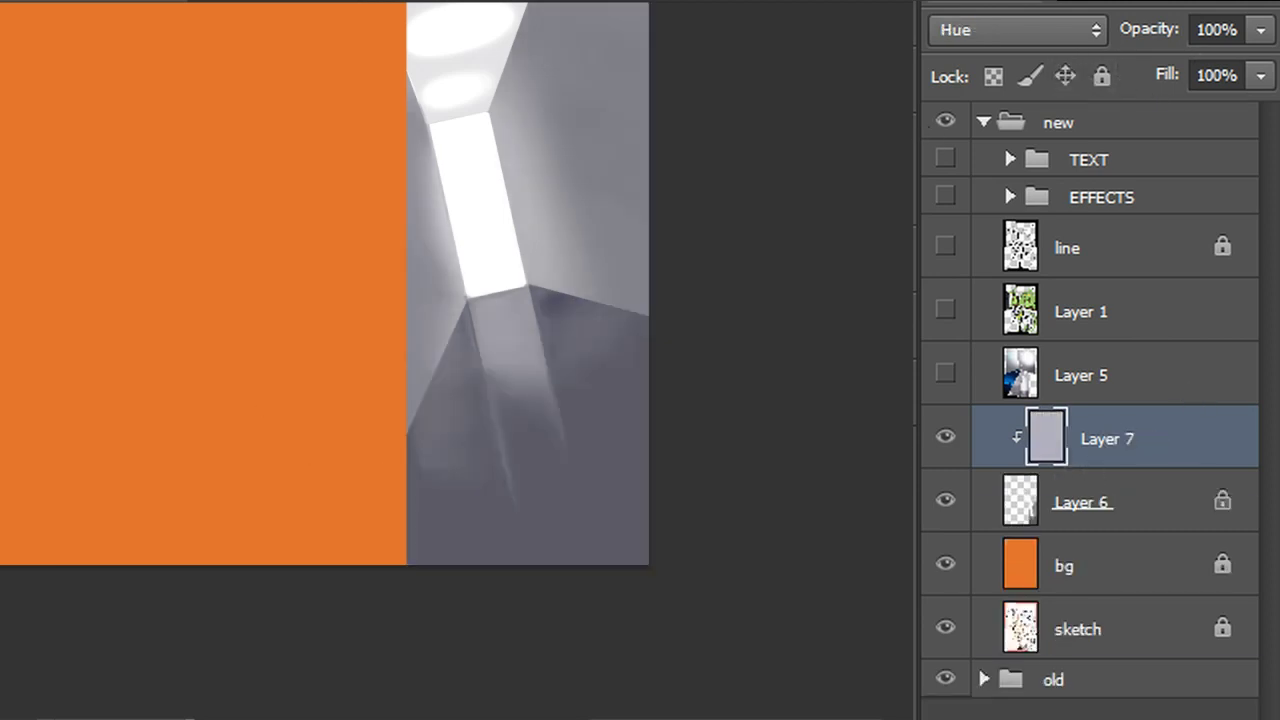
Merge the lavender tint layer with the hallway layer and brush soft light gray along the lower edge of the floor
{"action": "left_click", "coordinate": [1102, 510]}
{"action": "left_click", "coordinate": [1128, 466]}
{"action": "left_click", "coordinate": [1113, 495], "text": "shift"}
{"action": "key", "text": "ctrl+e"}
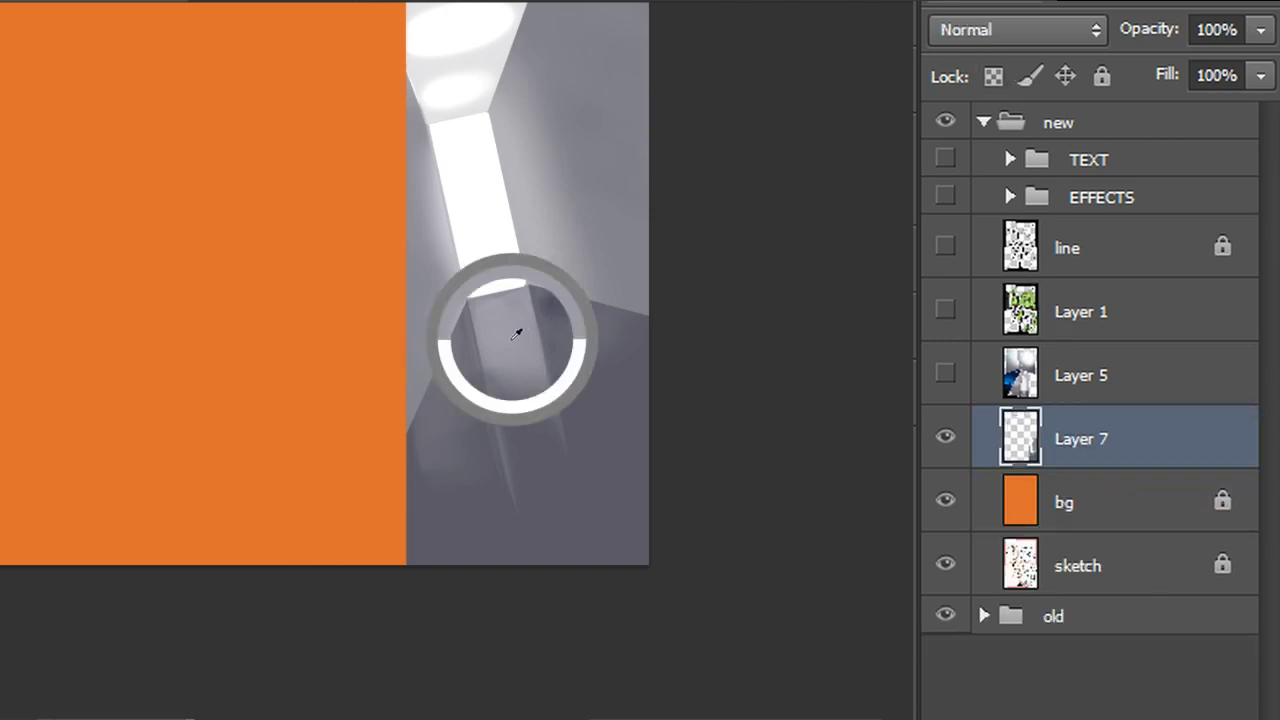
{"action": "left_click_drag", "start_coordinate": [630, 535], "coordinate": [360, 572]}
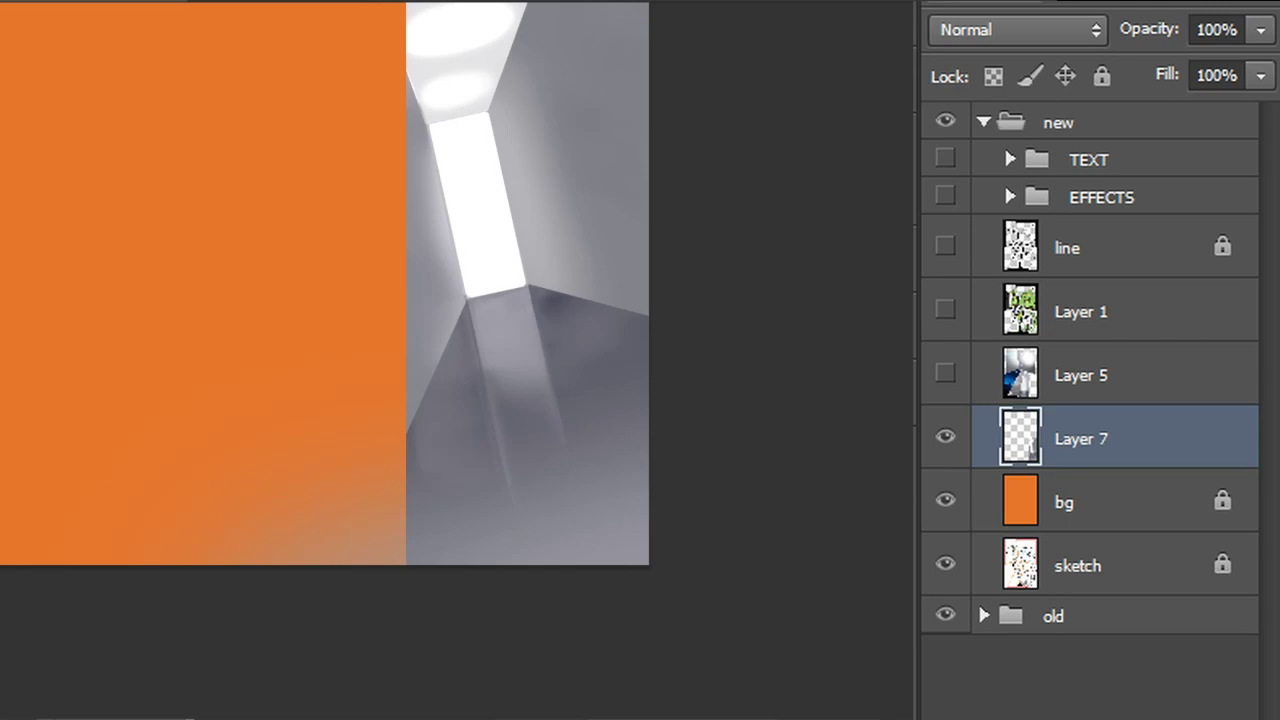
Show Layer 1 to bring the characters back over the last panel's hallway
{"action": "scroll", "coordinate": [458, 360], "scroll_direction": "left", "scroll_amount": 5}
{"action": "left_click", "coordinate": [945, 311]}
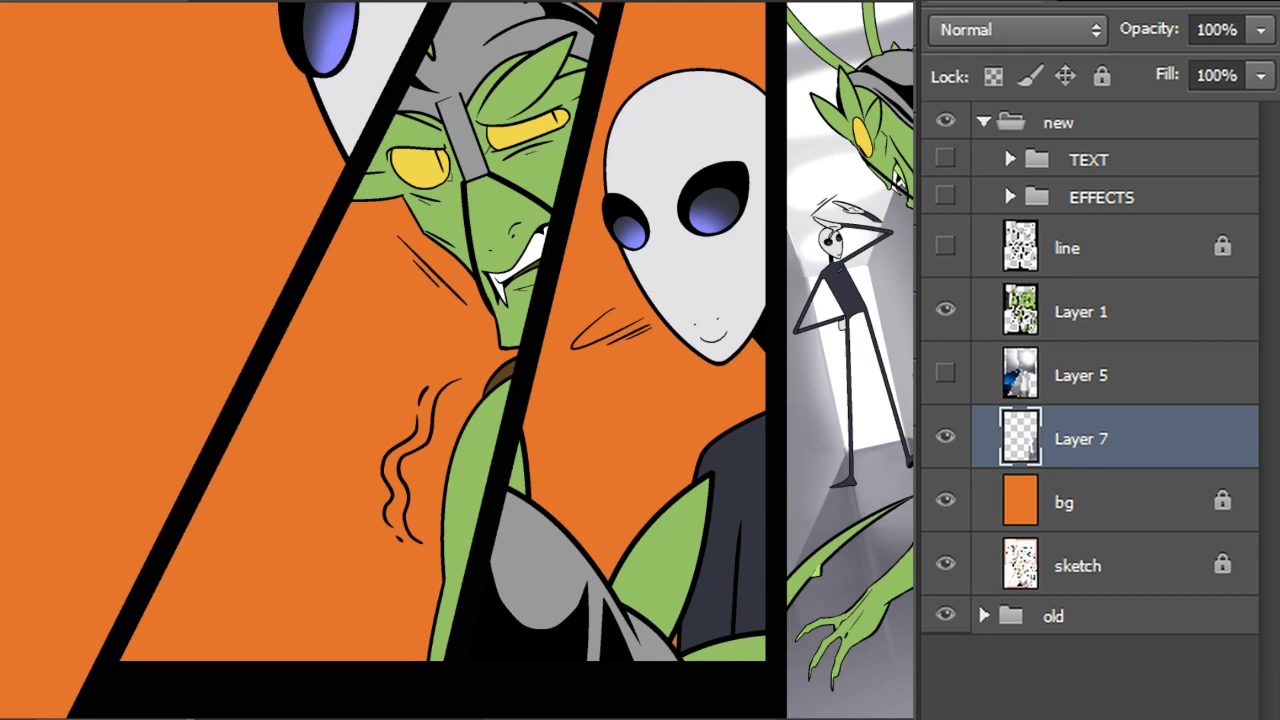
{"action": "scroll", "coordinate": [458, 360], "scroll_direction": "right", "scroll_amount": 3}
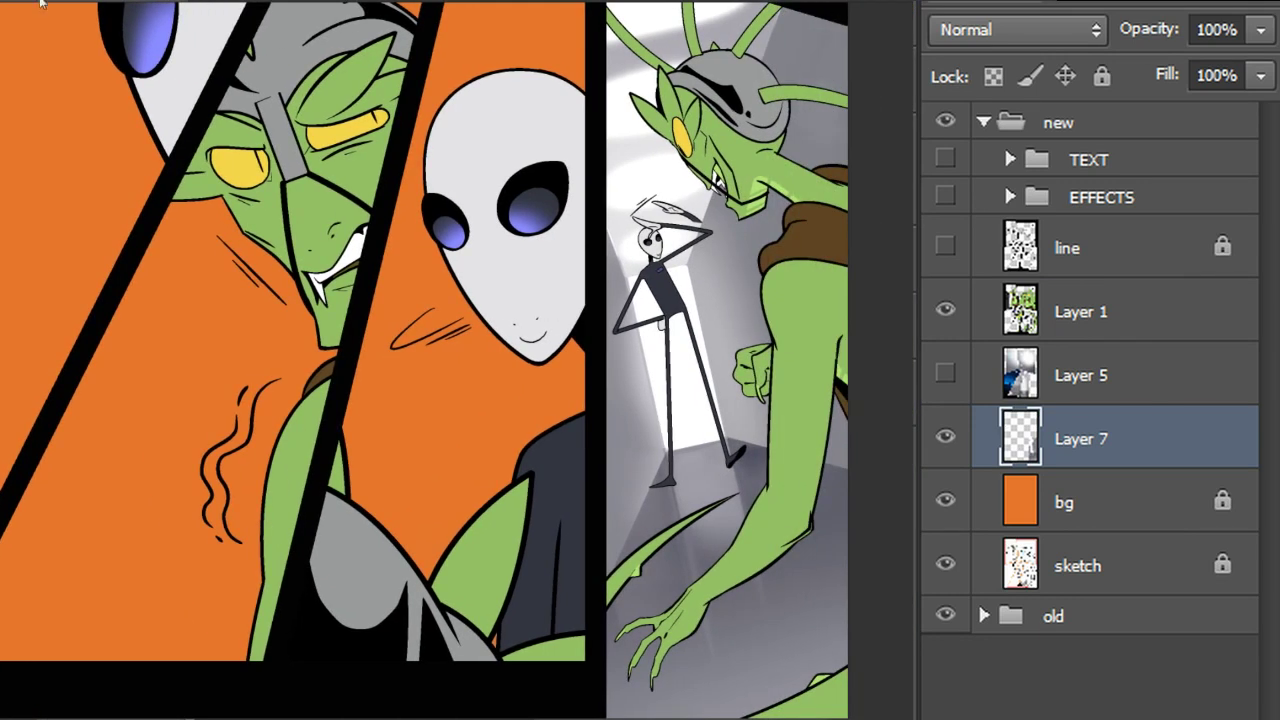
{"action": "right_click", "coordinate": [4, 154]}
{"action": "left_click", "coordinate": [38, 328]}
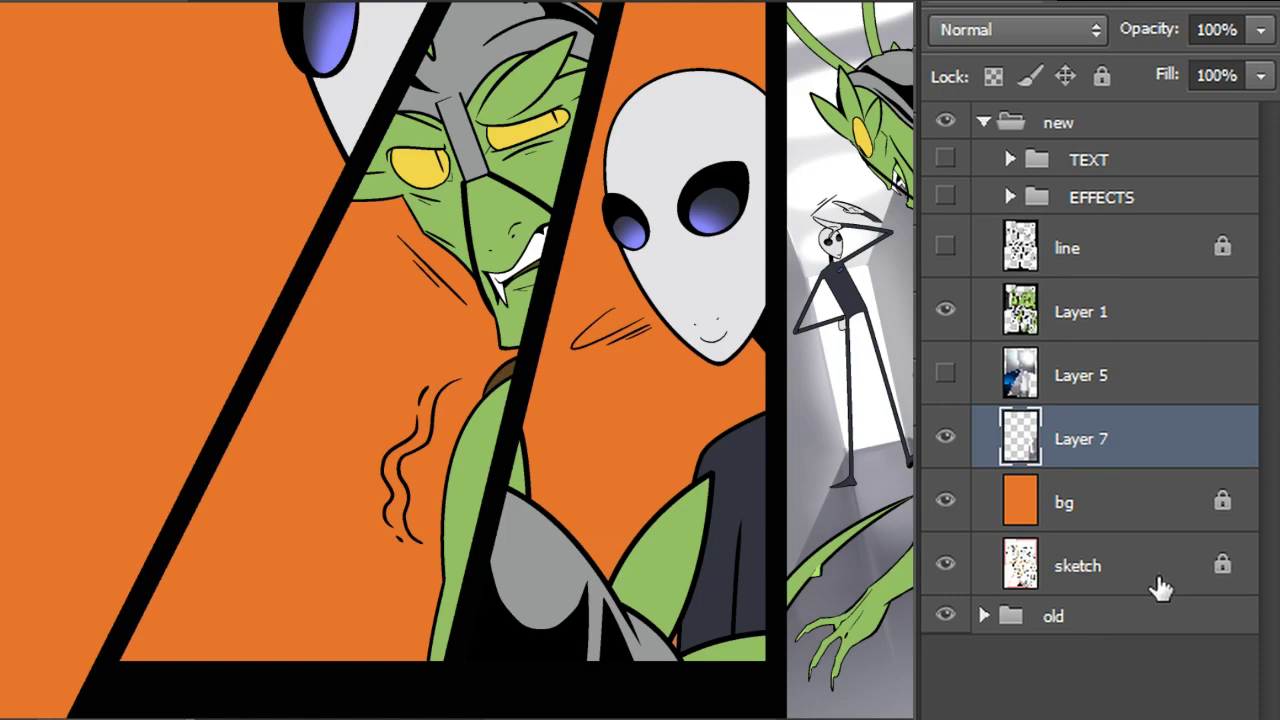
Toggle the new group's visibility to compare the last panel with the old version of the page
{"action": "left_click", "coordinate": [945, 124]}
{"action": "left_click", "coordinate": [945, 124]}
{"action": "left_click", "coordinate": [945, 124]}
{"action": "left_click", "coordinate": [945, 124]}
{"action": "left_click", "coordinate": [945, 124]}
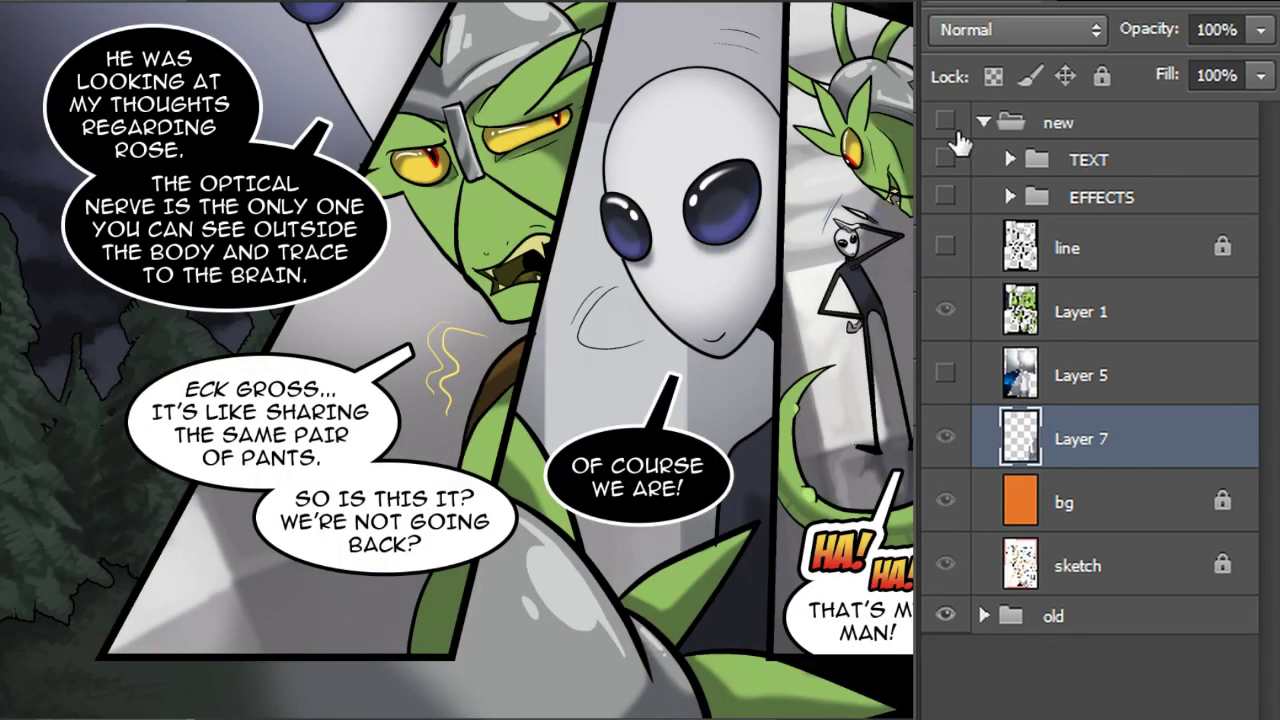
{"action": "left_click", "coordinate": [945, 122]}
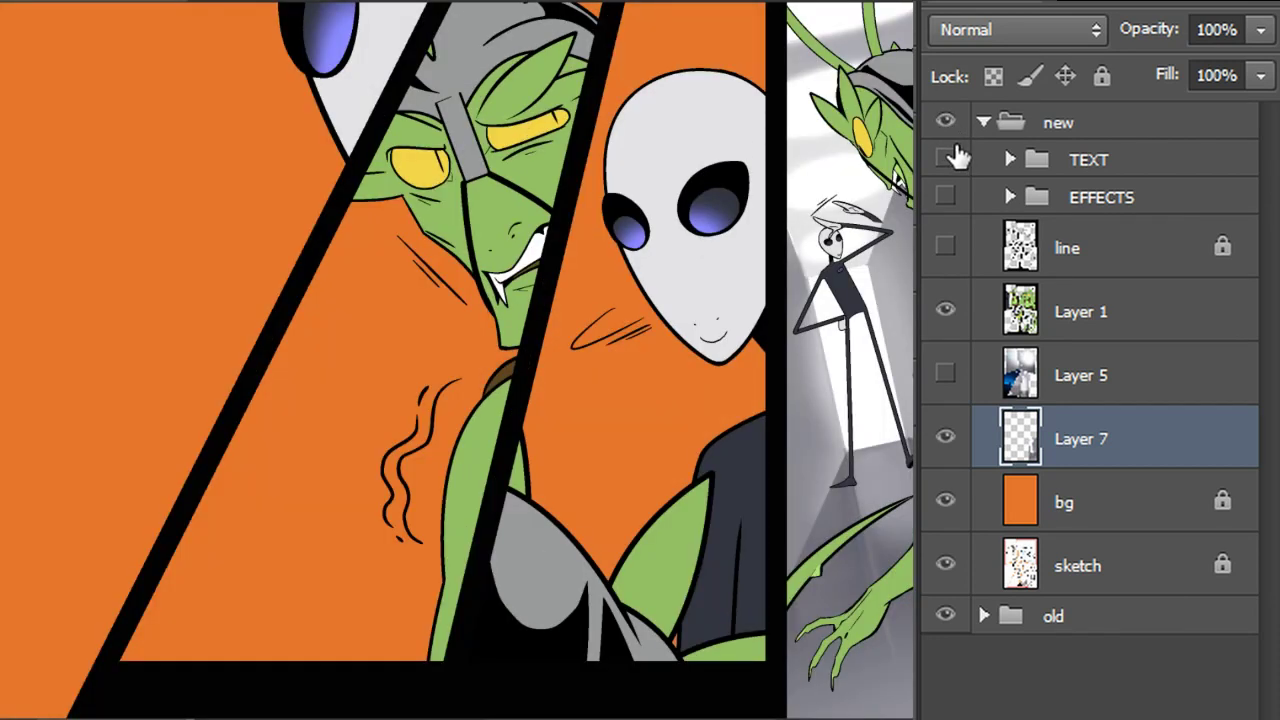
Duplicate Layer 7 and clip the copy to the original layer
{"action": "left_click_drag", "start_coordinate": [1072, 439], "coordinate": [1200, 716]}
{"action": "key", "text": "ctrl+j"}
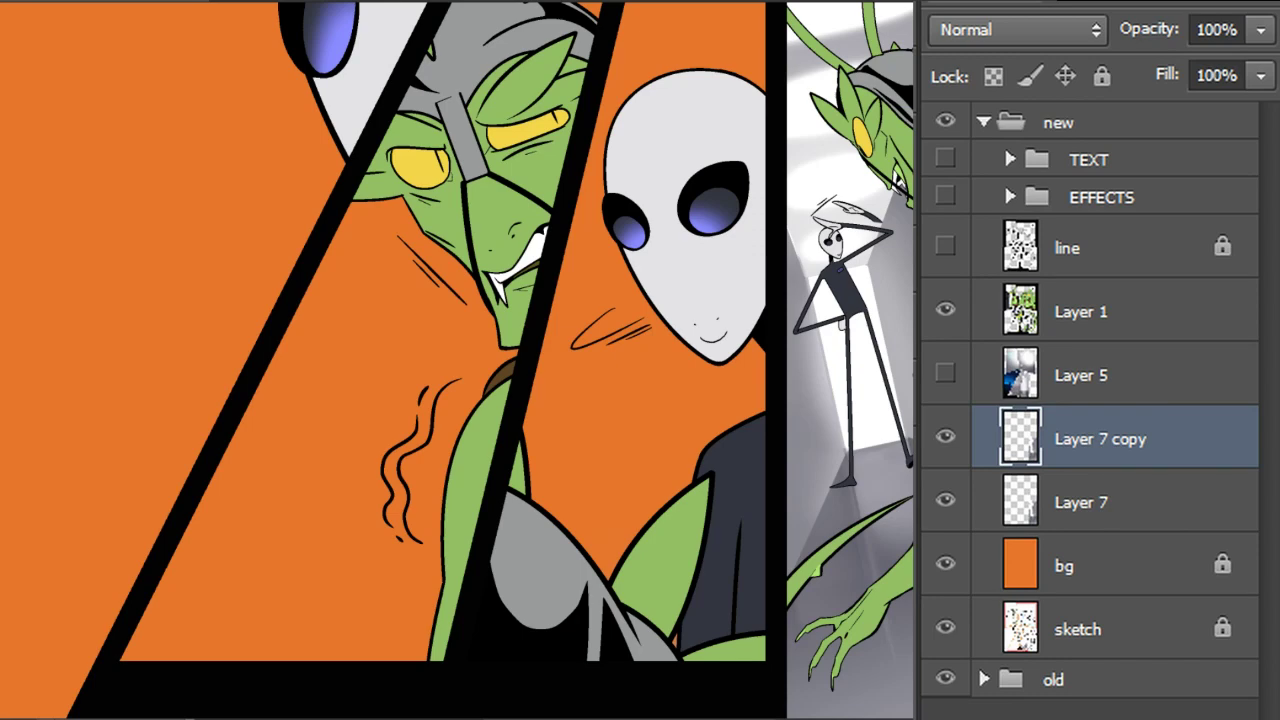
{"action": "right_click", "coordinate": [1111, 455]}
{"action": "left_click", "coordinate": [1170, 718]}
Free-transform the clipped hallway copy, stretching and distorting it so the bright doorway widens behind the thin figure
{"action": "key", "text": "ctrl+t"}
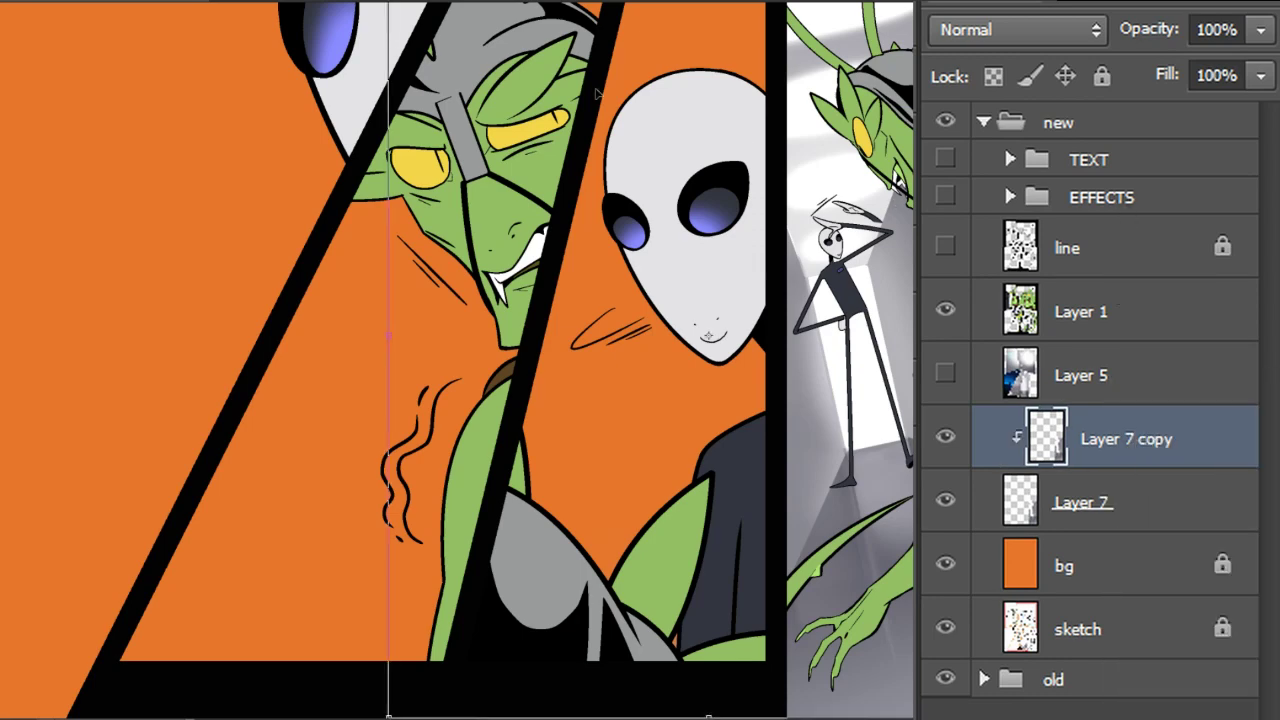
{"action": "left_click_drag", "start_coordinate": [388, 716], "coordinate": [363, 719]}
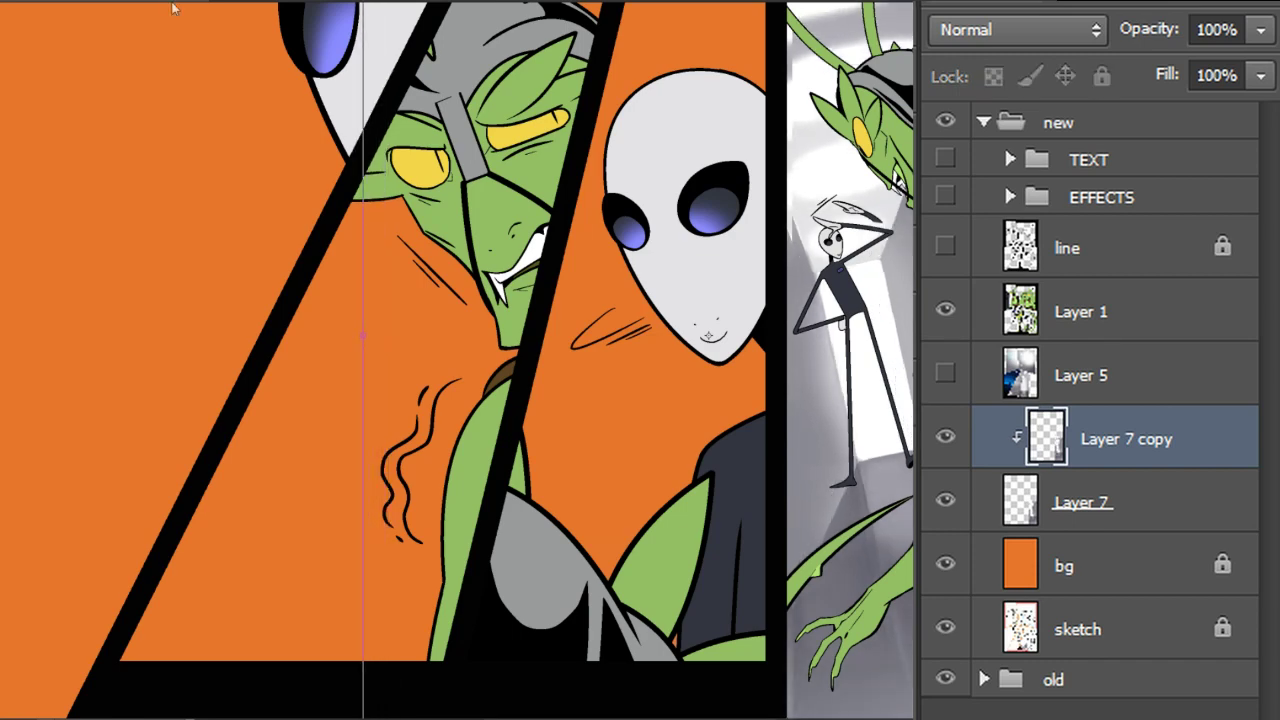
{"action": "mouse_move", "coordinate": [901, 330]}
{"action": "left_mouse_down"}
{"action": "mouse_move", "coordinate": [875, 331]}
{"action": "mouse_move", "coordinate": [876, 370]}
{"action": "left_mouse_up"}
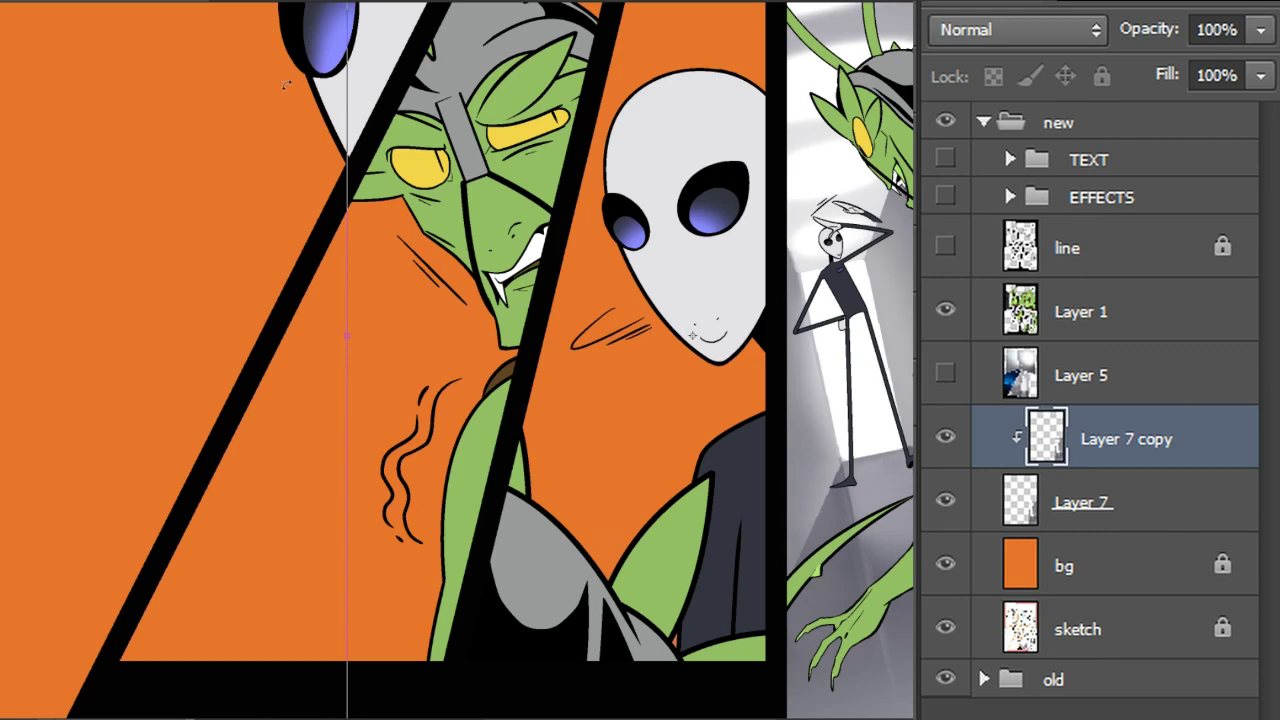
{"action": "mouse_move", "coordinate": [347, 2]}
{"action": "left_mouse_down"}
{"action": "mouse_move", "coordinate": [386, 2]}
{"action": "mouse_move", "coordinate": [280, 2]}
{"action": "left_mouse_up"}
{"action": "left_click_drag", "start_coordinate": [924, 421], "coordinate": [887, 380]}
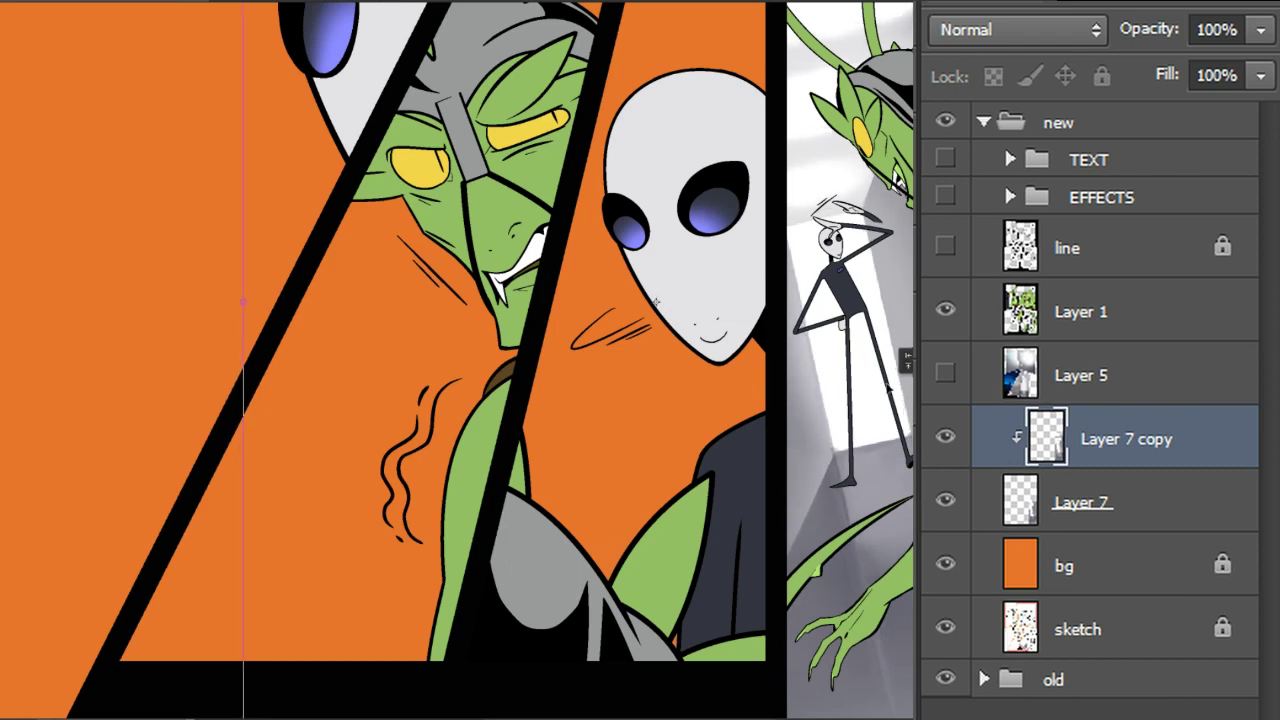
{"action": "key", "text": "Return"}
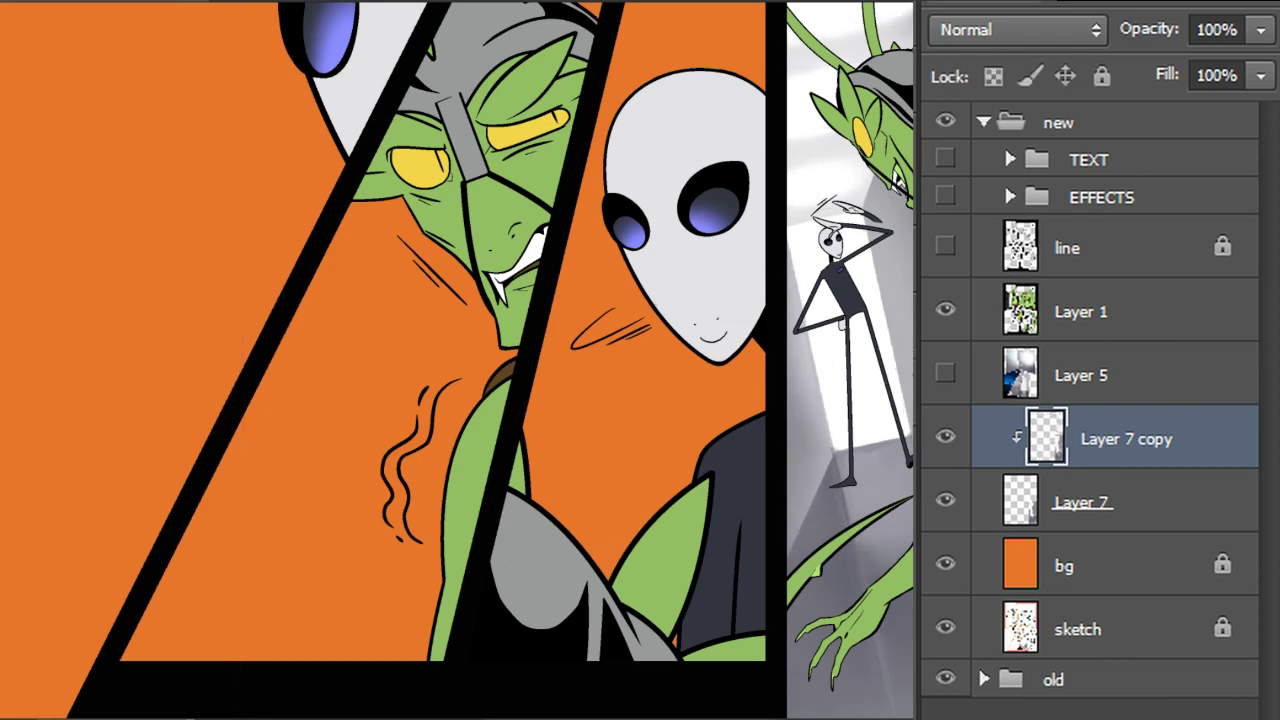
Compare the adjusted hallway with the old page, and merge Layer 7 copy with Layer 7
{"action": "left_click", "coordinate": [945, 122]}
{"action": "left_click", "coordinate": [945, 122]}
{"action": "left_click", "coordinate": [945, 122]}
{"action": "left_click", "coordinate": [946, 124]}
{"action": "left_click", "coordinate": [1108, 506], "text": "ctrl"}
{"action": "key", "text": "ctrl+e"}
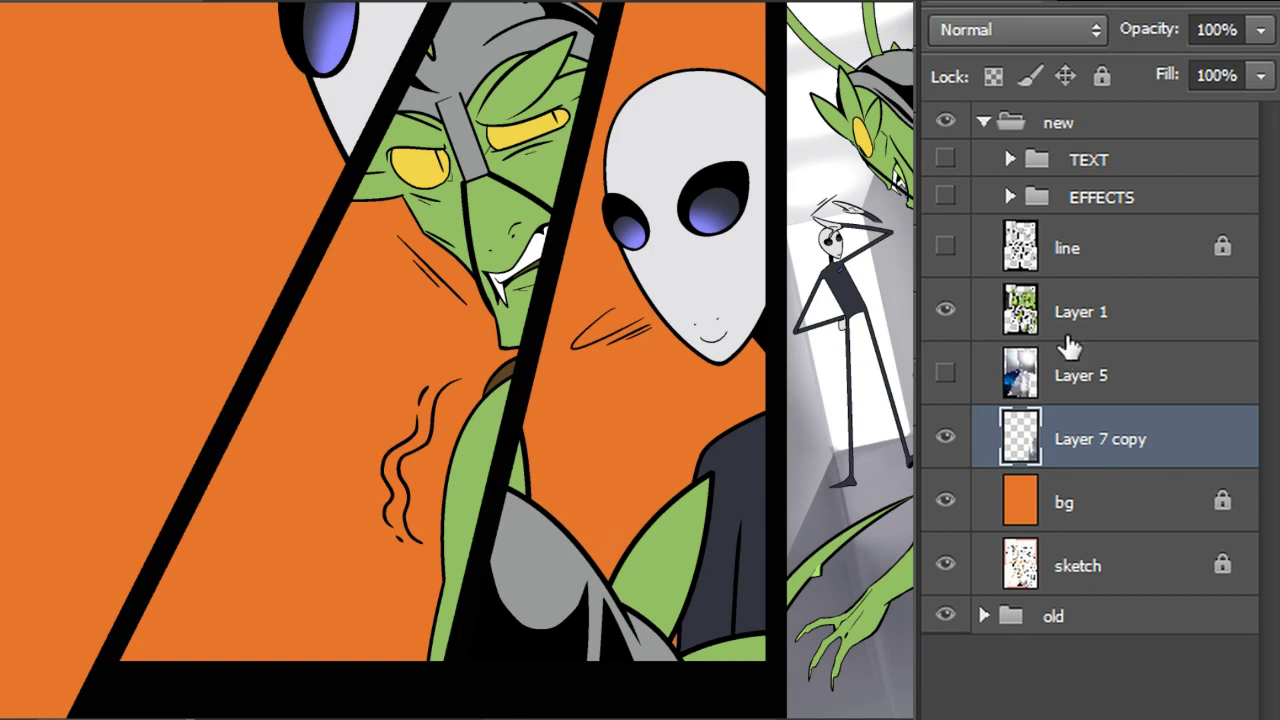
Make Layer 1 active and lasso around the small thin figure standing in the hallway
{"action": "left_click", "coordinate": [1057, 368]}
{"action": "left_click", "coordinate": [945, 311]}
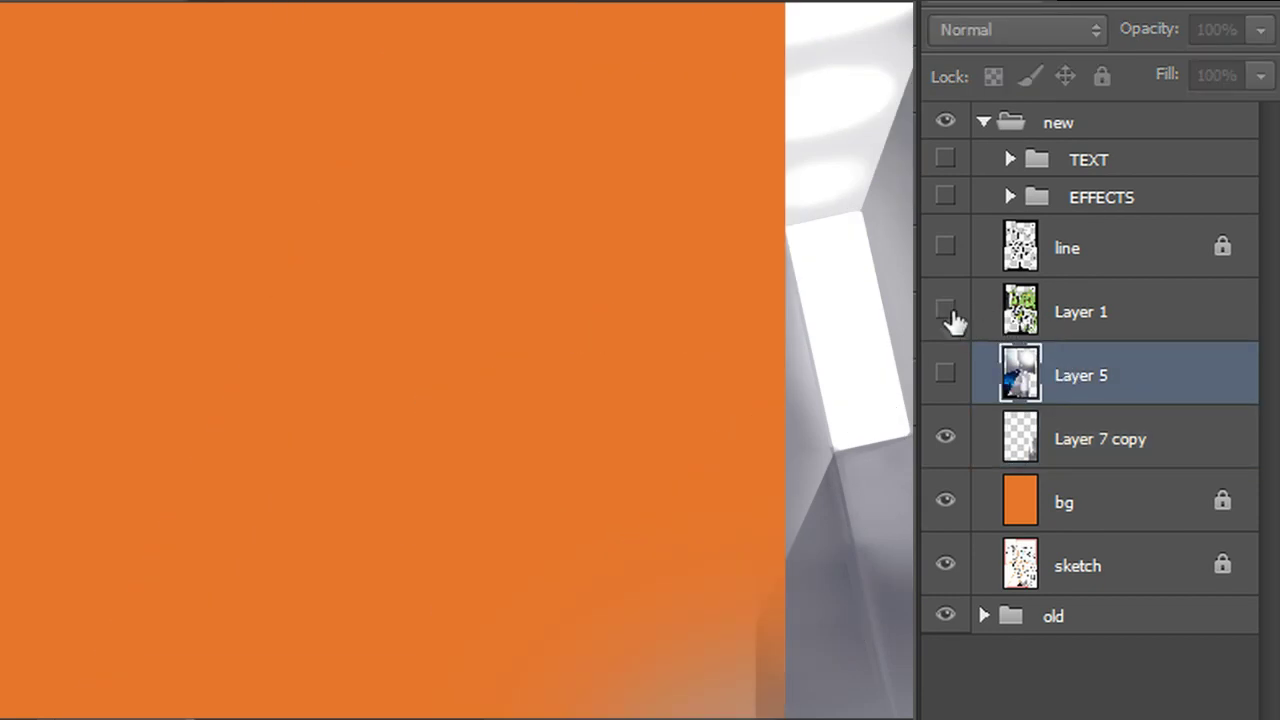
{"action": "left_click", "coordinate": [945, 311]}
{"action": "left_click", "coordinate": [983, 308]}
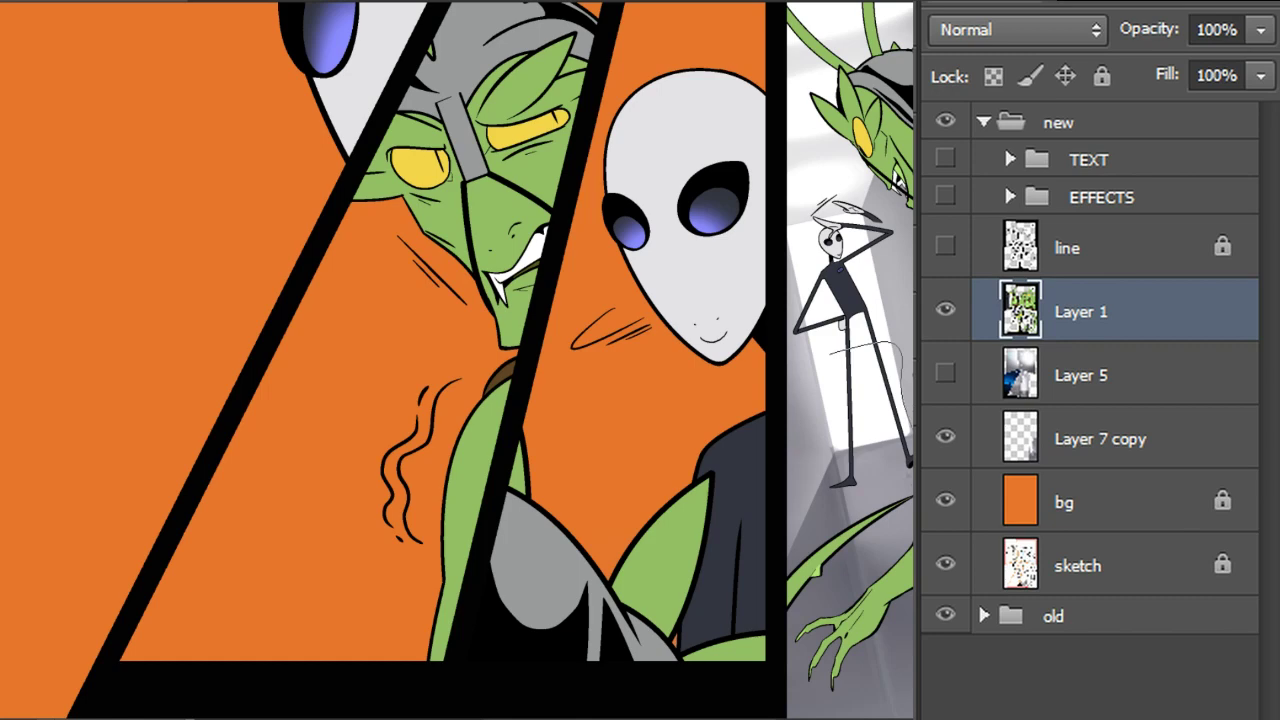
{"action": "key", "text": "ctrl+z"}
{"action": "left_click_drag", "start_coordinate": [800, 271], "coordinate": [880, 213]}
{"action": "left_click_drag", "start_coordinate": [895, 280], "coordinate": [910, 410]}
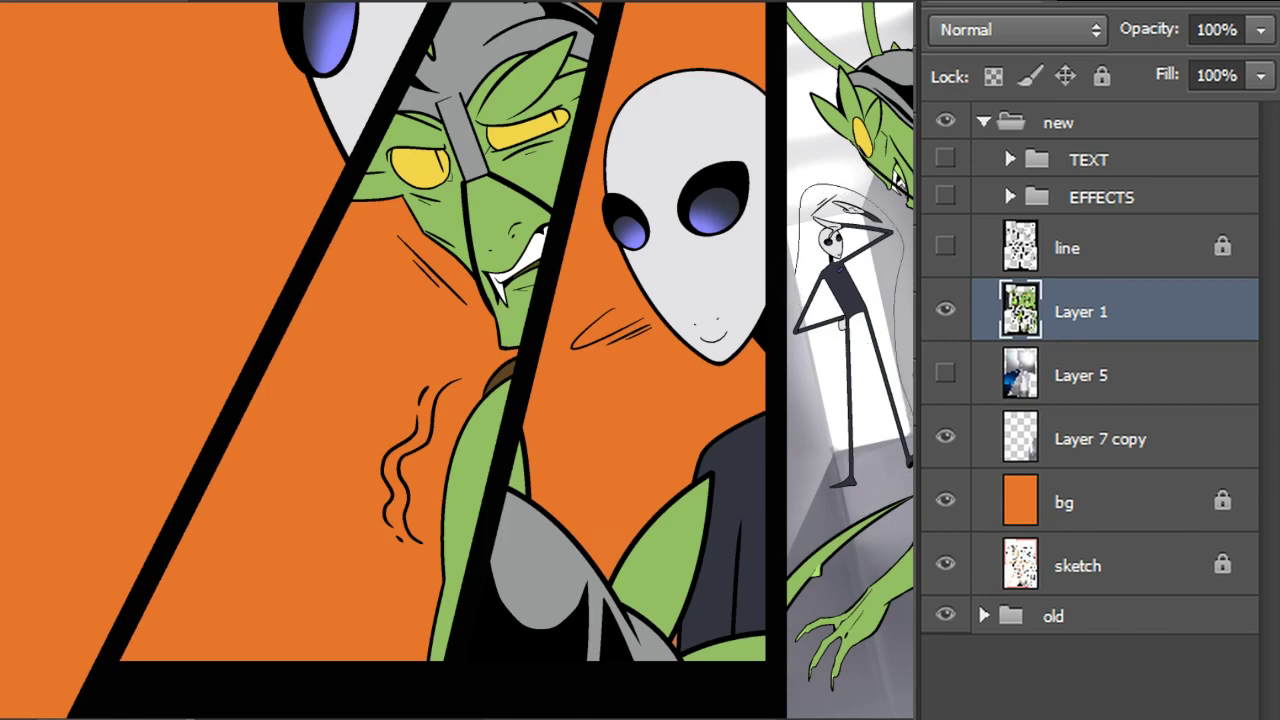
{"action": "left_click_drag", "start_coordinate": [796, 347], "coordinate": [797, 352]}
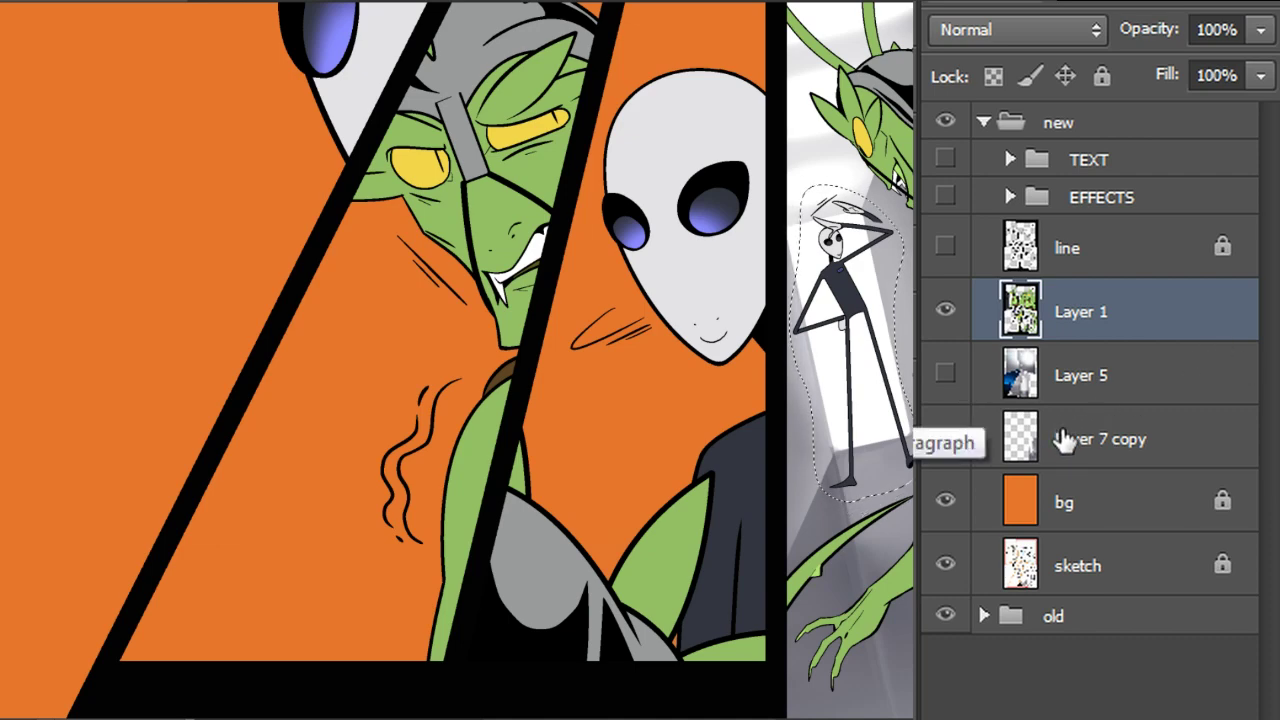
Copy the selected figure to a new layer above Layer 7 copy, flip it vertically and move it below the feet
{"action": "left_click", "coordinate": [1132, 448]}
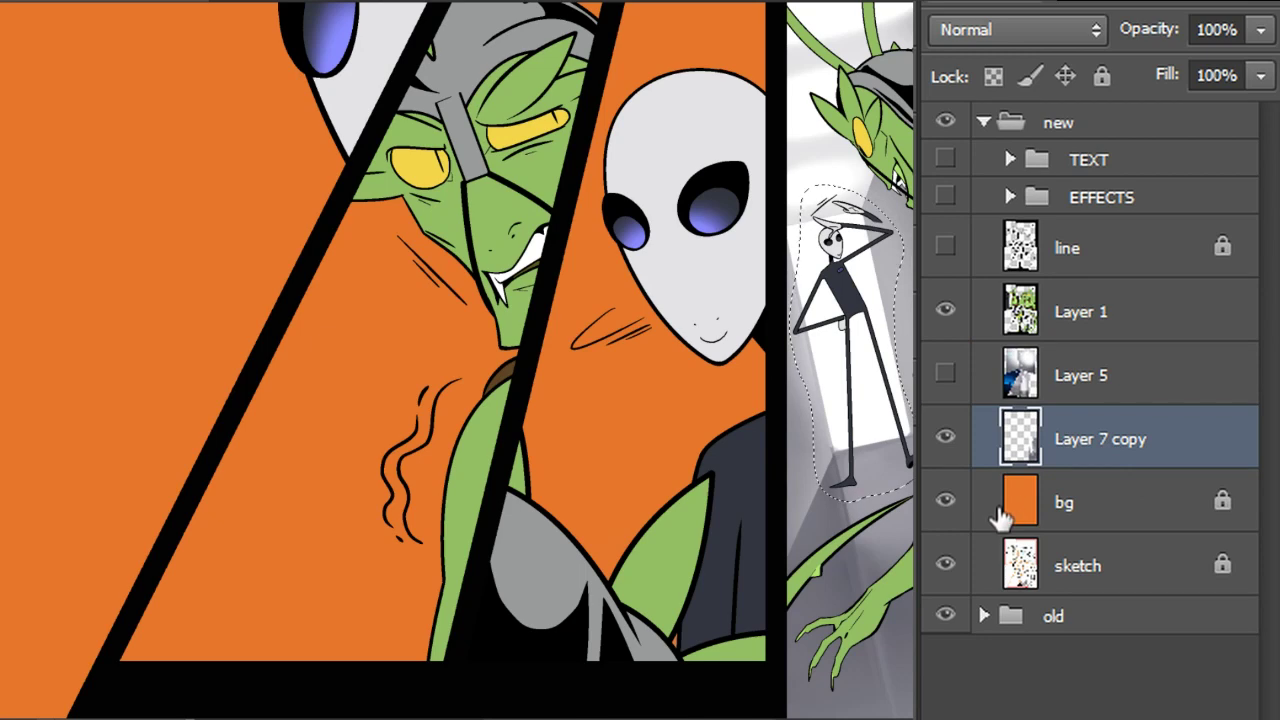
{"action": "key", "text": "ctrl+j"}
{"action": "key", "text": "ctrl+t"}
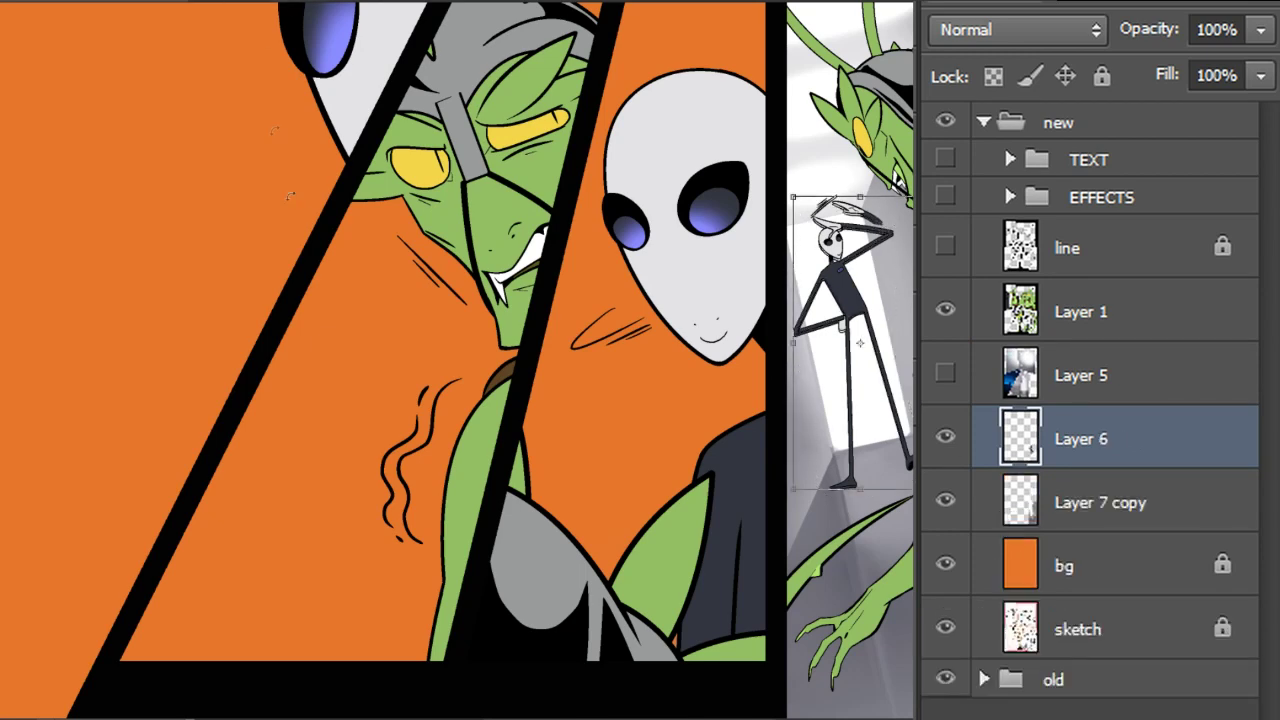
{"action": "left_click", "coordinate": [336, 210]}
{"action": "left_click_drag", "start_coordinate": [861, 318], "coordinate": [864, 606]}
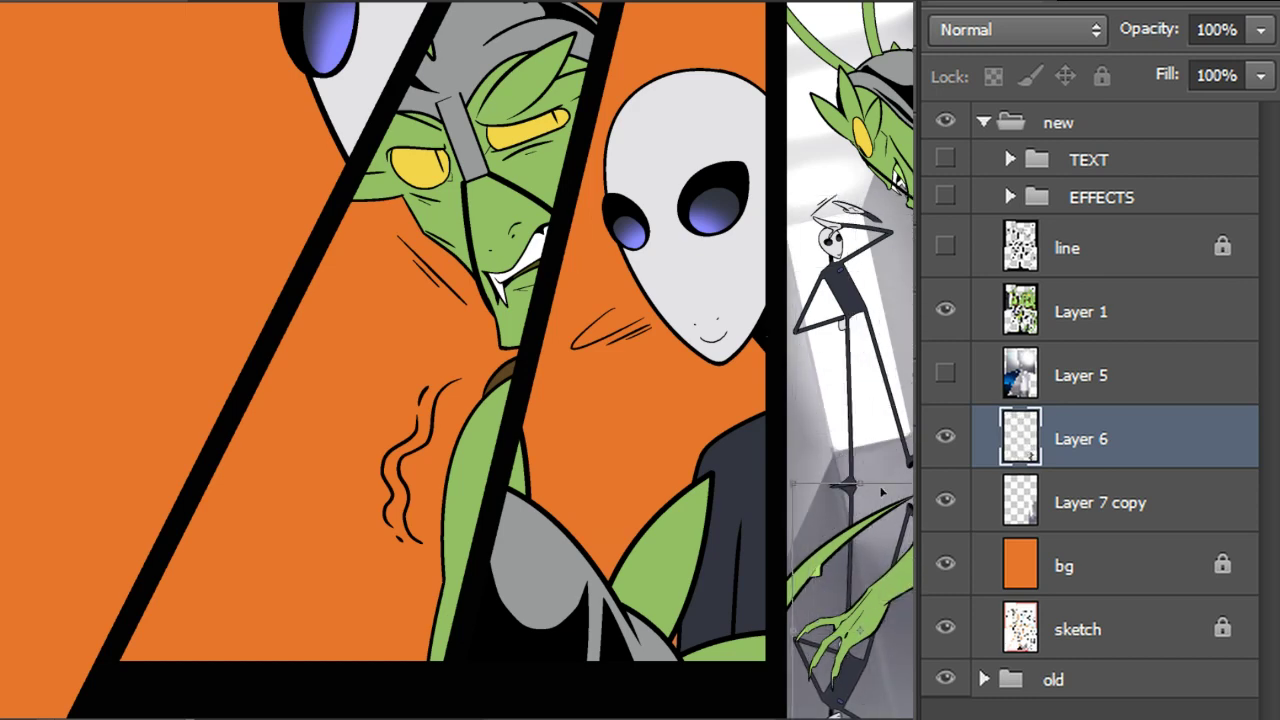
Rotate and skew the flipped figure so its feet meet the standing figure's feet like a floor reflection
{"action": "left_click_drag", "start_coordinate": [859, 625], "coordinate": [851, 485]}
{"action": "left_click_drag", "start_coordinate": [935, 500], "coordinate": [930, 455]}
{"action": "left_click_drag", "start_coordinate": [886, 543], "coordinate": [868, 558]}
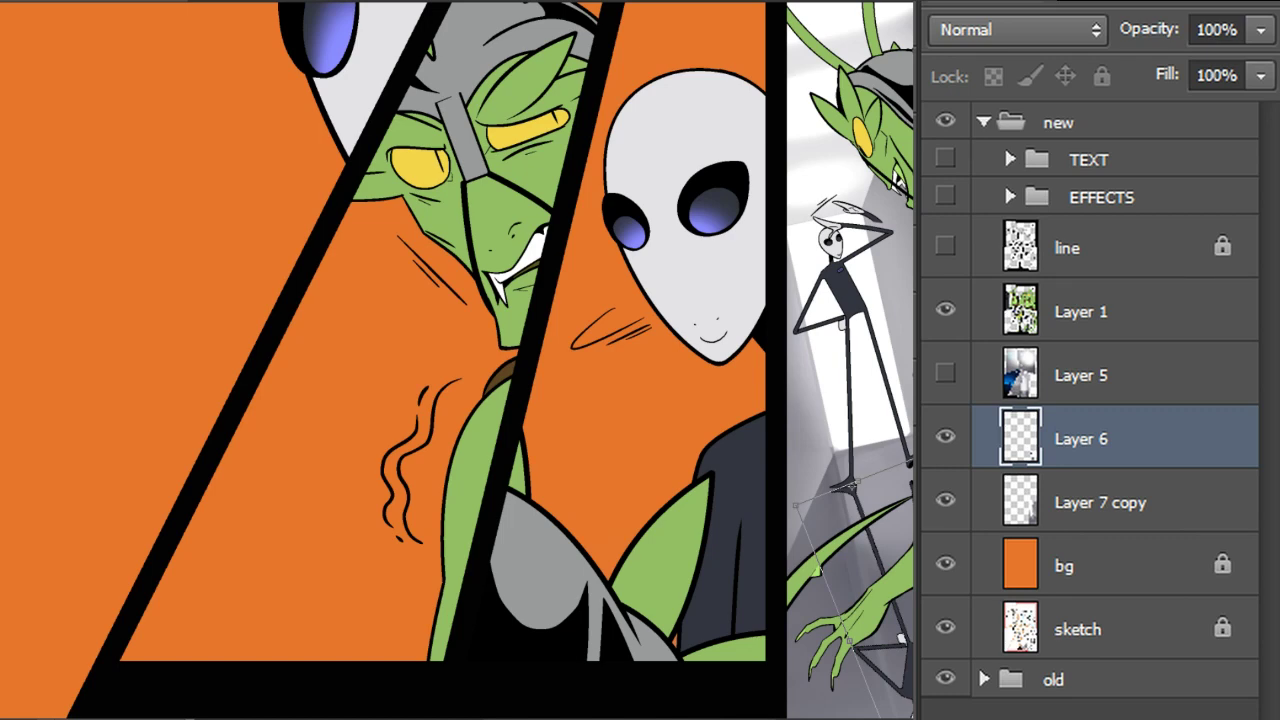
{"action": "mouse_move", "coordinate": [849, 640]}
{"action": "left_mouse_down"}
{"action": "mouse_move", "coordinate": [862, 637]}
{"action": "mouse_move", "coordinate": [835, 640]}
{"action": "left_mouse_up"}
{"action": "left_click_drag", "start_coordinate": [872, 552], "coordinate": [874, 549]}
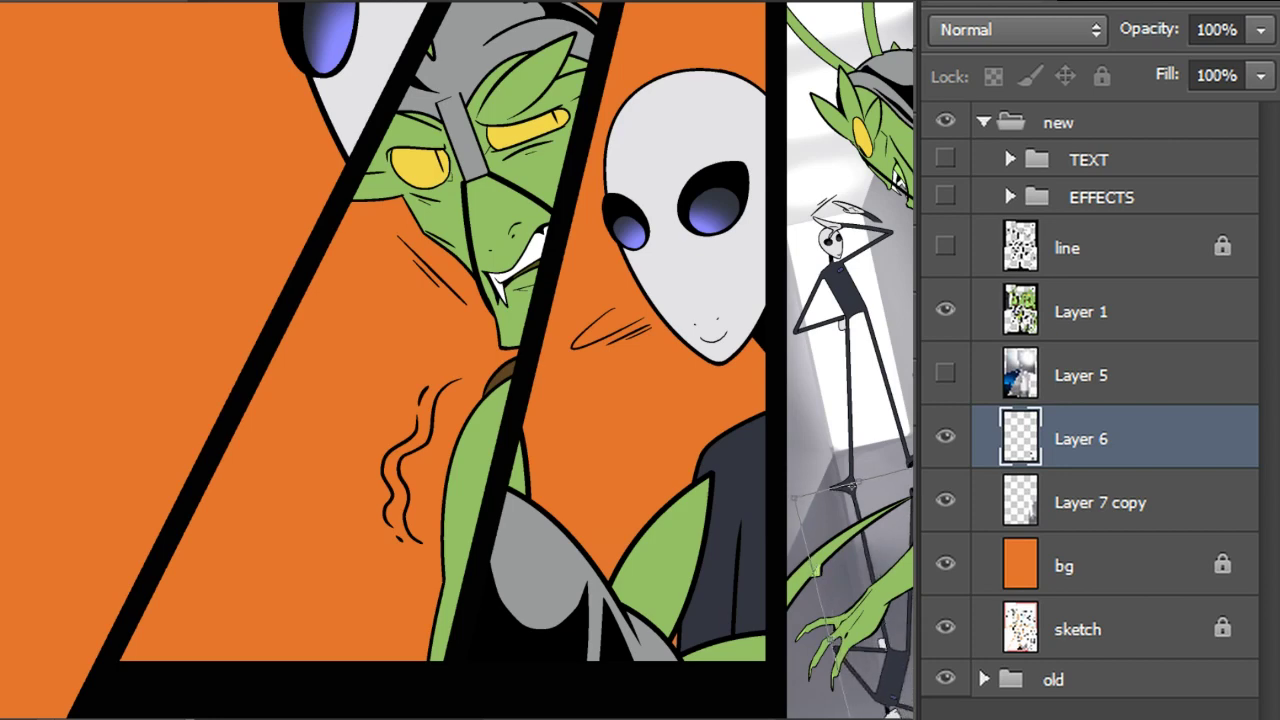
{"action": "key", "text": "Return"}
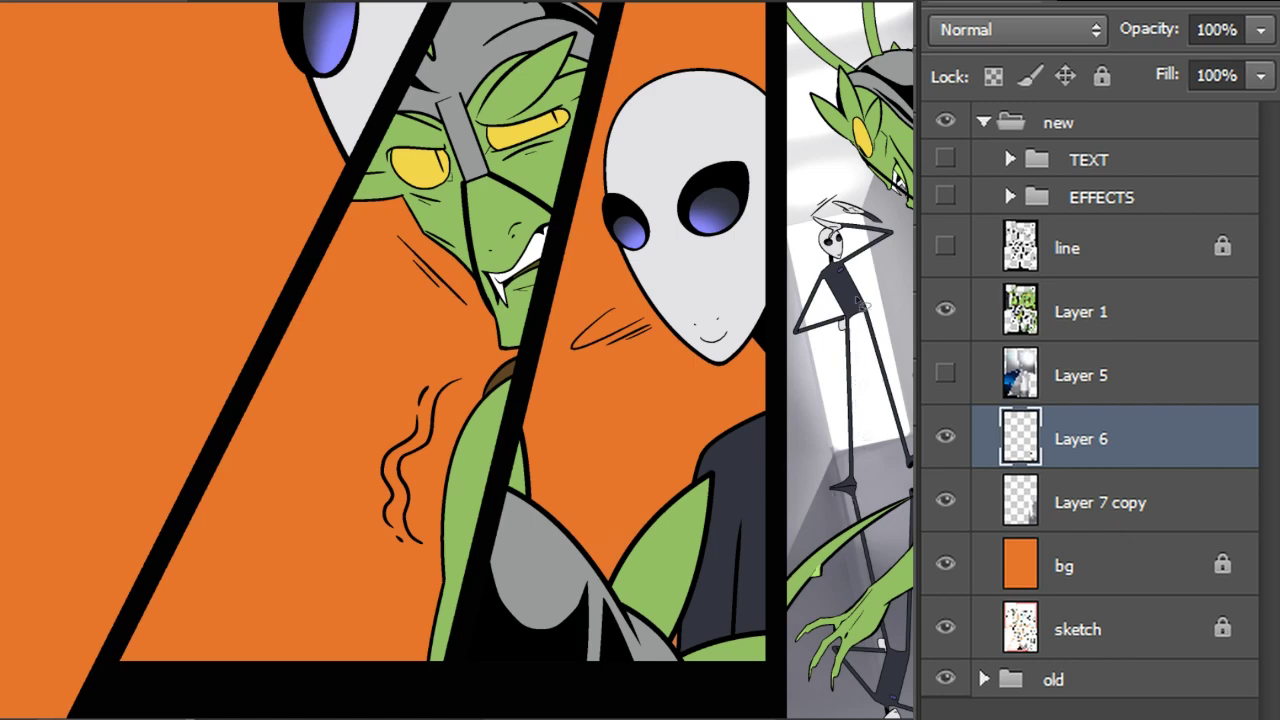
Transform the reflected figure again, fine-tuning its tilt, skew and position beneath the standing figure
{"action": "left_click_drag", "start_coordinate": [830, 484], "coordinate": [887, 572]}
{"action": "key", "text": "ctrl+t"}
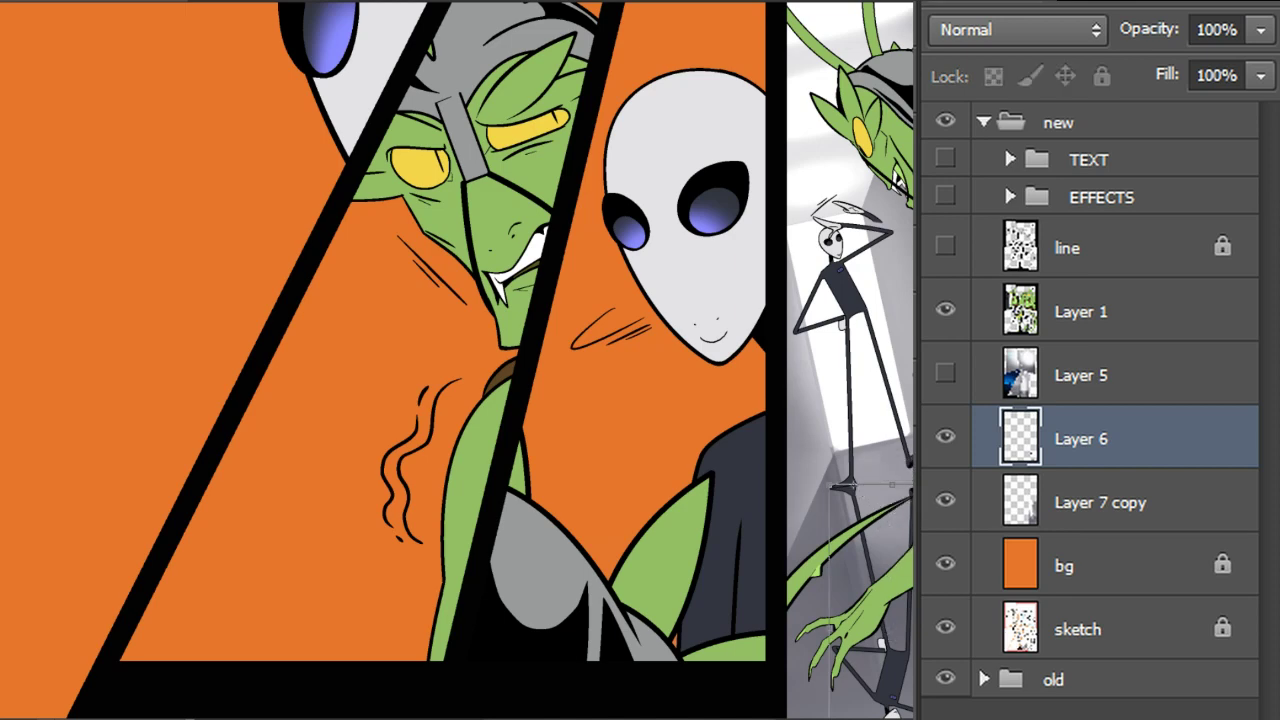
{"action": "scroll", "coordinate": [735, 712], "scroll_direction": "up", "scroll_amount": 3}
{"action": "scroll", "coordinate": [735, 712], "scroll_direction": "down", "scroll_amount": 6}
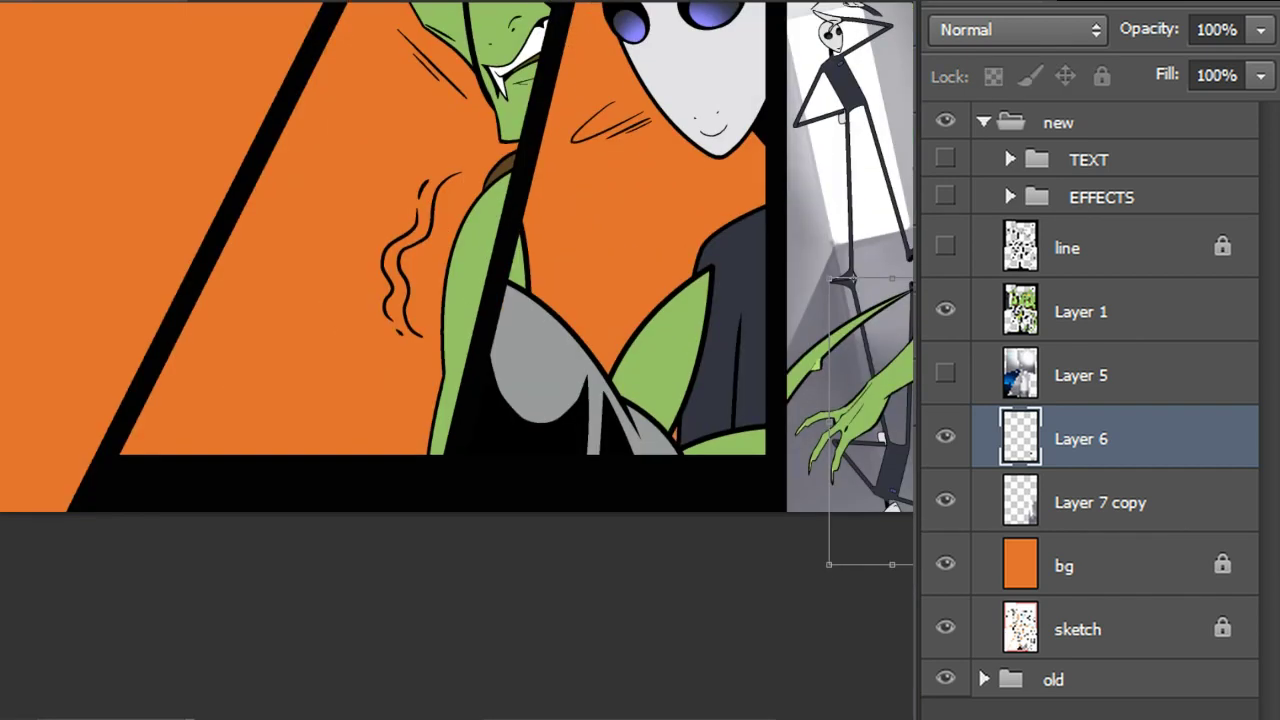
{"action": "scroll", "coordinate": [735, 712], "scroll_direction": "up", "scroll_amount": 1}
{"action": "scroll", "coordinate": [869, 617], "scroll_direction": "right", "scroll_amount": 3}
{"action": "left_click_drag", "start_coordinate": [896, 551], "coordinate": [931, 505]}
{"action": "mouse_move", "coordinate": [891, 588]}
{"action": "left_mouse_down"}
{"action": "mouse_move", "coordinate": [915, 563]}
{"action": "mouse_move", "coordinate": [872, 605]}
{"action": "left_mouse_up"}
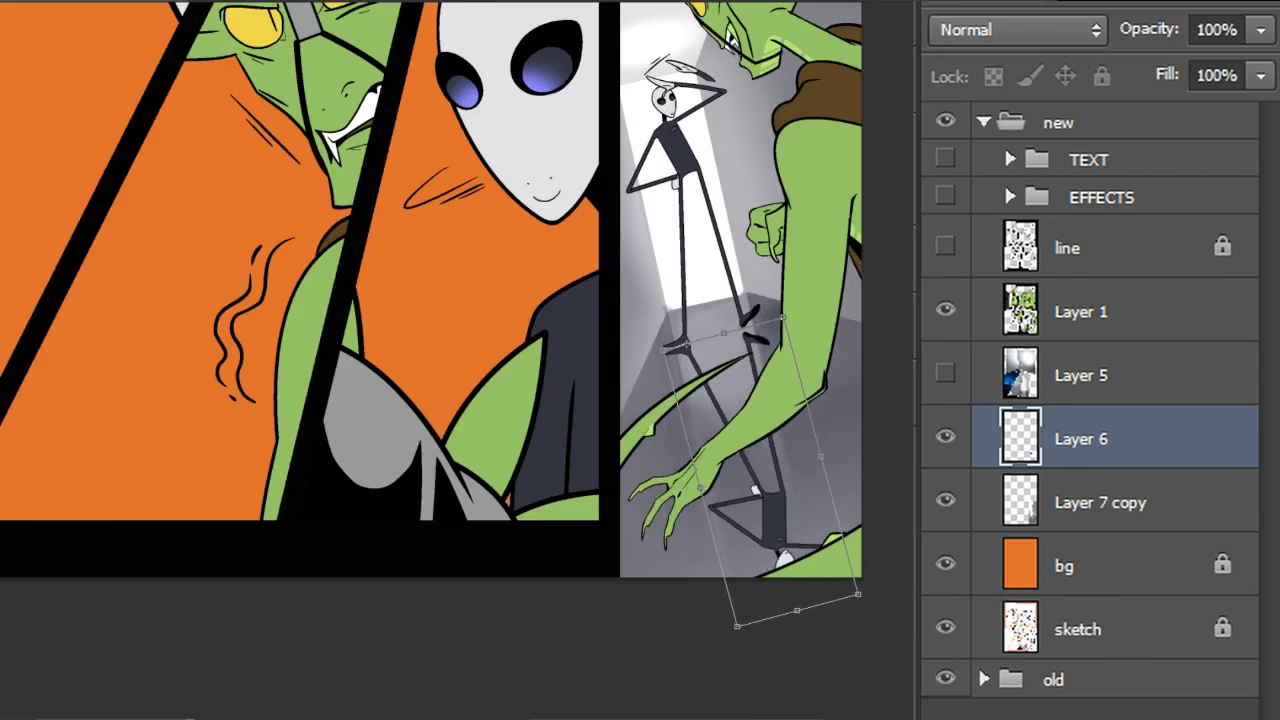
{"action": "left_click_drag", "start_coordinate": [882, 491], "coordinate": [880, 497]}
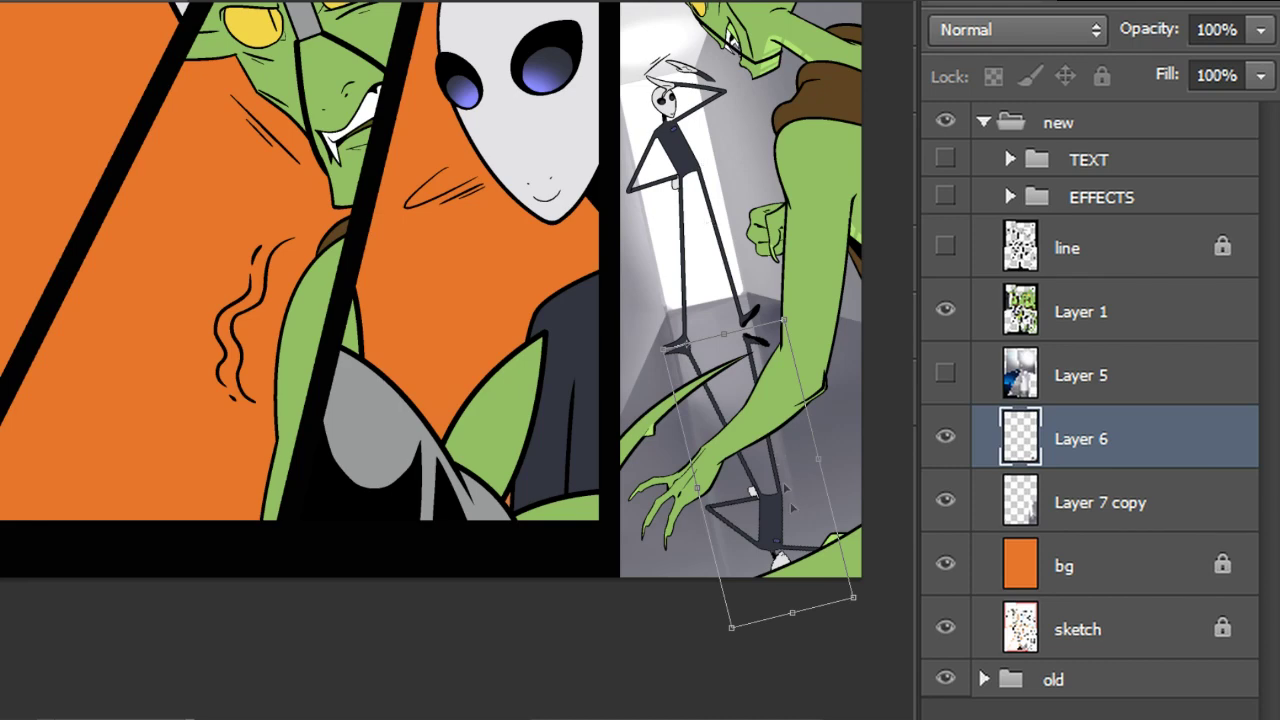
{"action": "left_click_drag", "start_coordinate": [897, 531], "coordinate": [891, 537]}
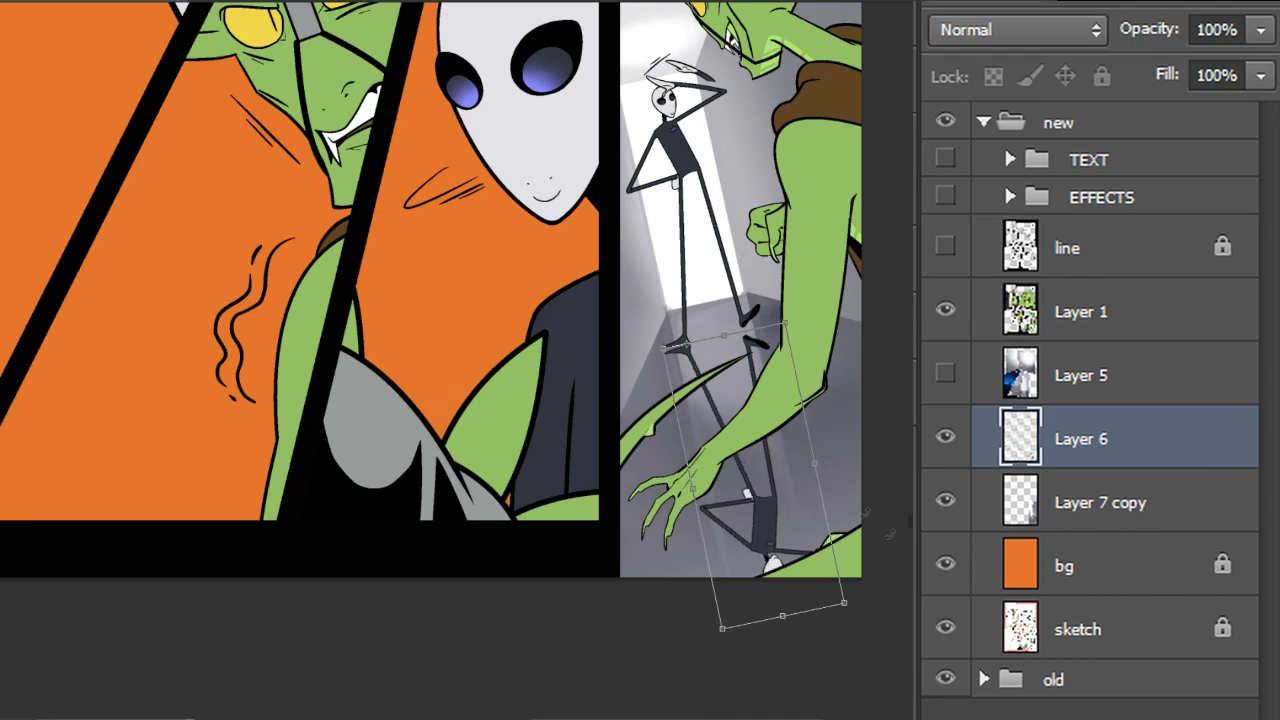
{"action": "double_click", "coordinate": [778, 483]}
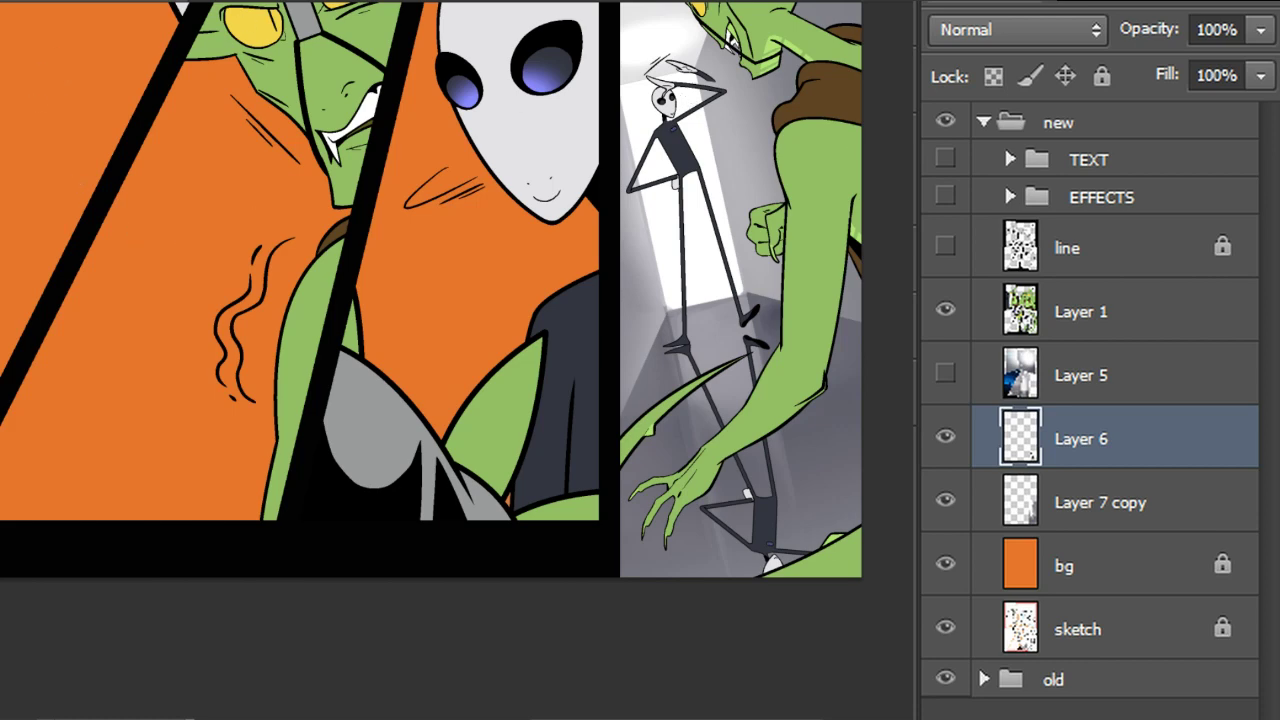
Select the reflection's left foot and distort it to line up with the standing figure's foot
{"action": "scroll", "coordinate": [528, 357], "scroll_direction": "up", "scroll_amount": 2}
{"action": "mouse_move", "coordinate": [910, 342]}
{"action": "left_mouse_down"}
{"action": "mouse_move", "coordinate": [692, 413]}
{"action": "mouse_move", "coordinate": [725, 328]}
{"action": "left_mouse_up"}
{"action": "key", "text": "ctrl+t"}
{"action": "left_click_drag", "start_coordinate": [609, 361], "coordinate": [609, 339], "text": "ctrl"}
{"action": "left_click_drag", "start_coordinate": [728, 426], "coordinate": [727, 421]}
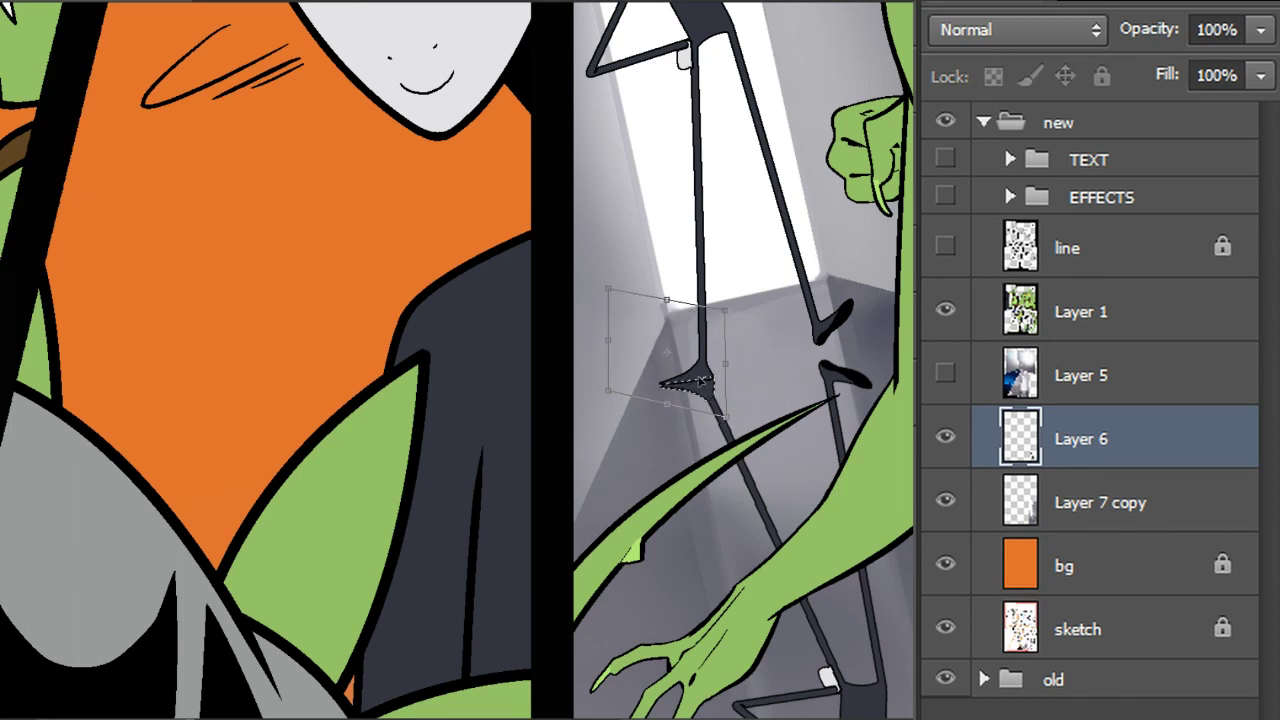
{"action": "key", "text": "Return"}
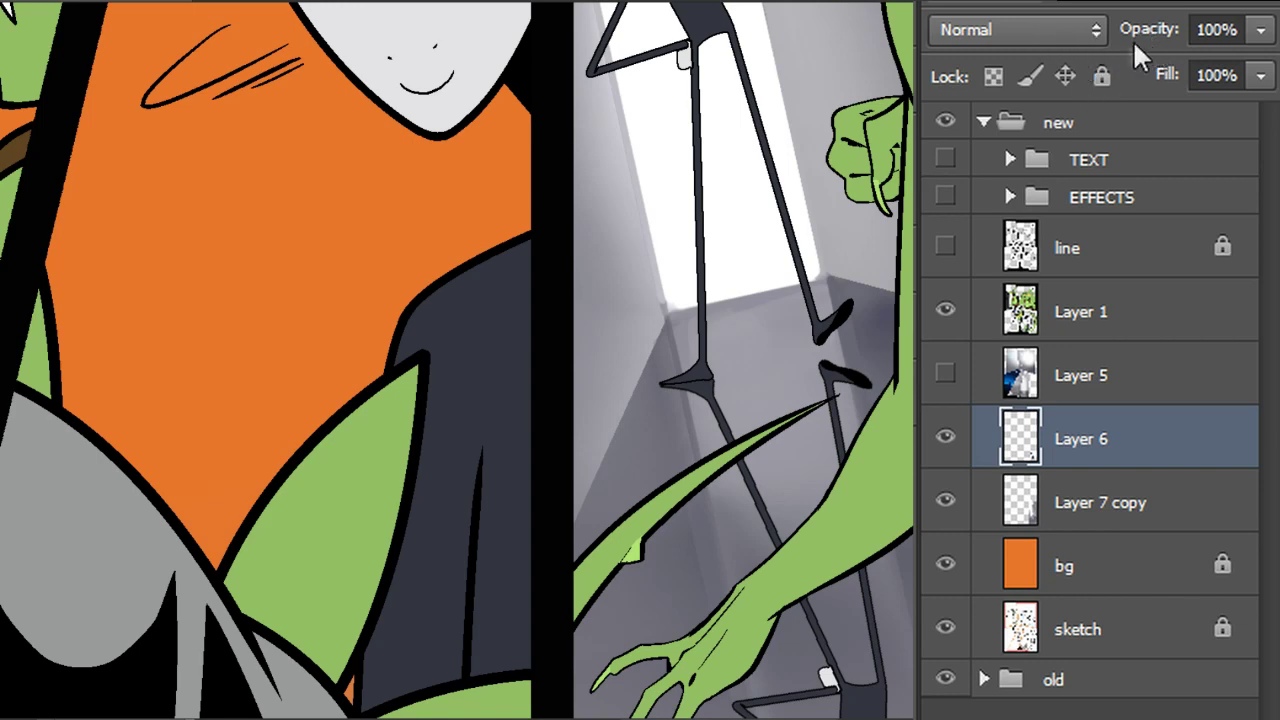
Try Screen blending on the reflection in Layer 6, then Normal with a 48% fill, and undo the fill change
{"action": "left_click", "coordinate": [1090, 32]}
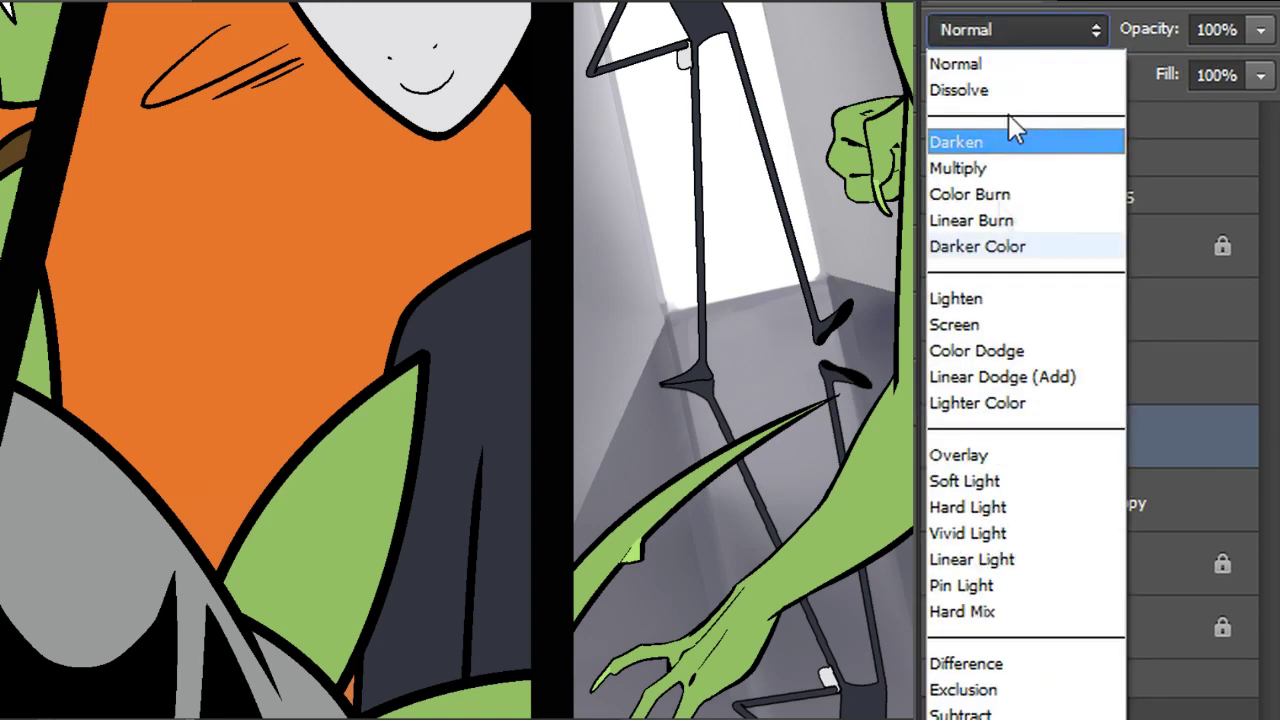
{"action": "left_click", "coordinate": [971, 325]}
{"action": "left_click", "coordinate": [1040, 30]}
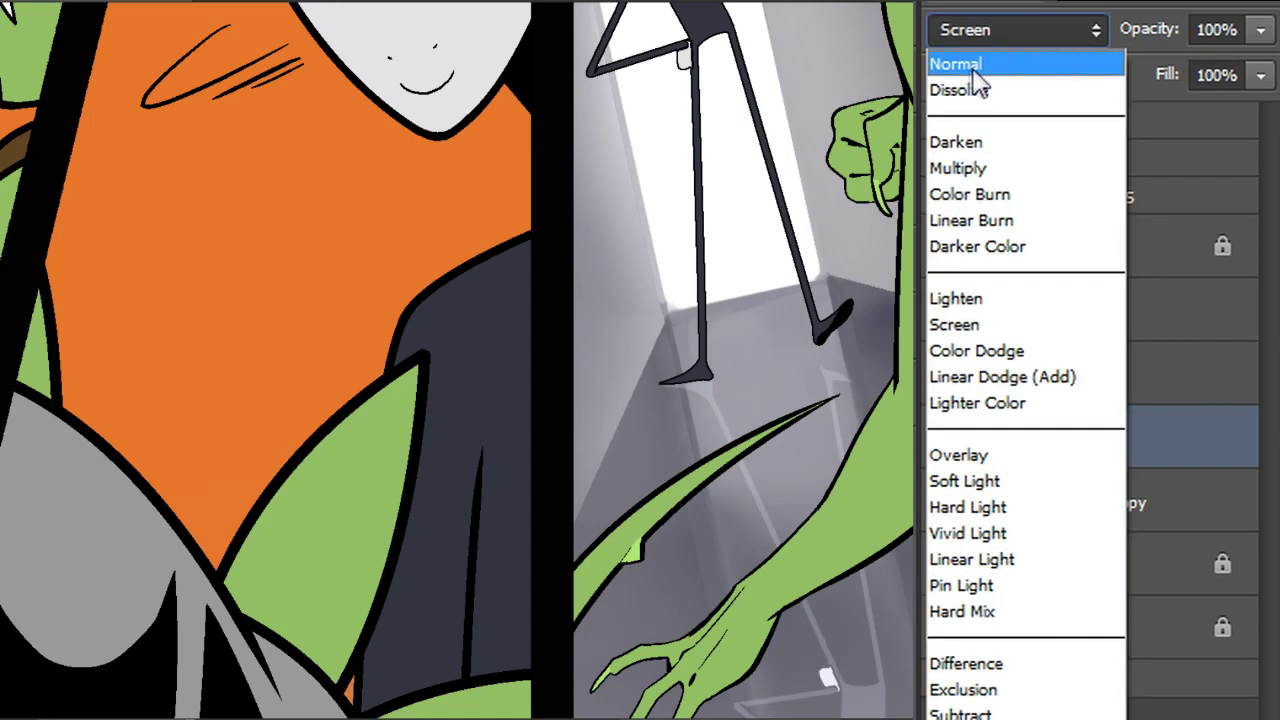
{"action": "left_click", "coordinate": [975, 60]}
{"action": "left_click_drag", "start_coordinate": [1258, 78], "coordinate": [1175, 118]}
{"action": "scroll", "coordinate": [743, 360], "scroll_direction": "down", "scroll_amount": 4}
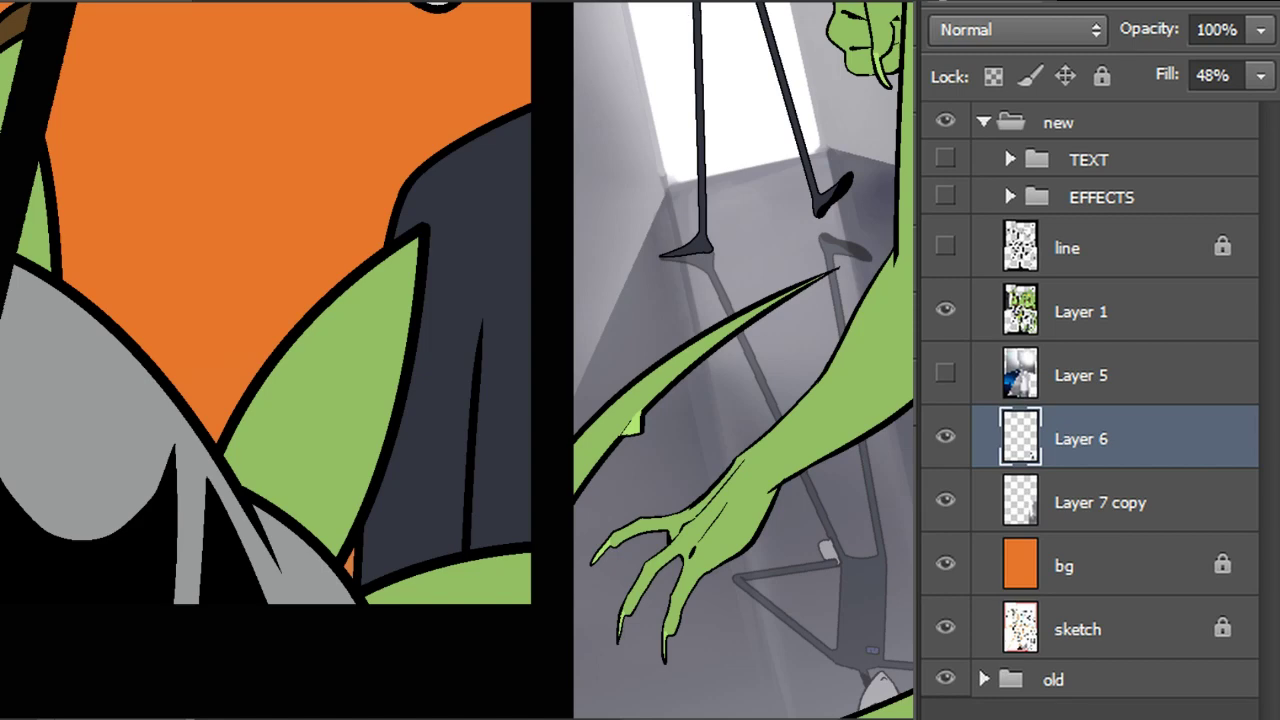
{"action": "key", "text": "ctrl+z"}
Add a layer above the reflection, fill it with grey sampled from the floor and clip it to Layer 6
{"action": "left_click", "coordinate": [788, 236], "text": "alt"}
{"action": "left_click", "coordinate": [1222, 719]}
{"action": "key", "text": "alt+BackSpace"}
{"action": "right_click", "coordinate": [1099, 440]}
{"action": "left_click", "coordinate": [1150, 719]}
Set the clipped grey layer's blend mode to Screen and its fill to 50%
{"action": "left_click", "coordinate": [1032, 37]}
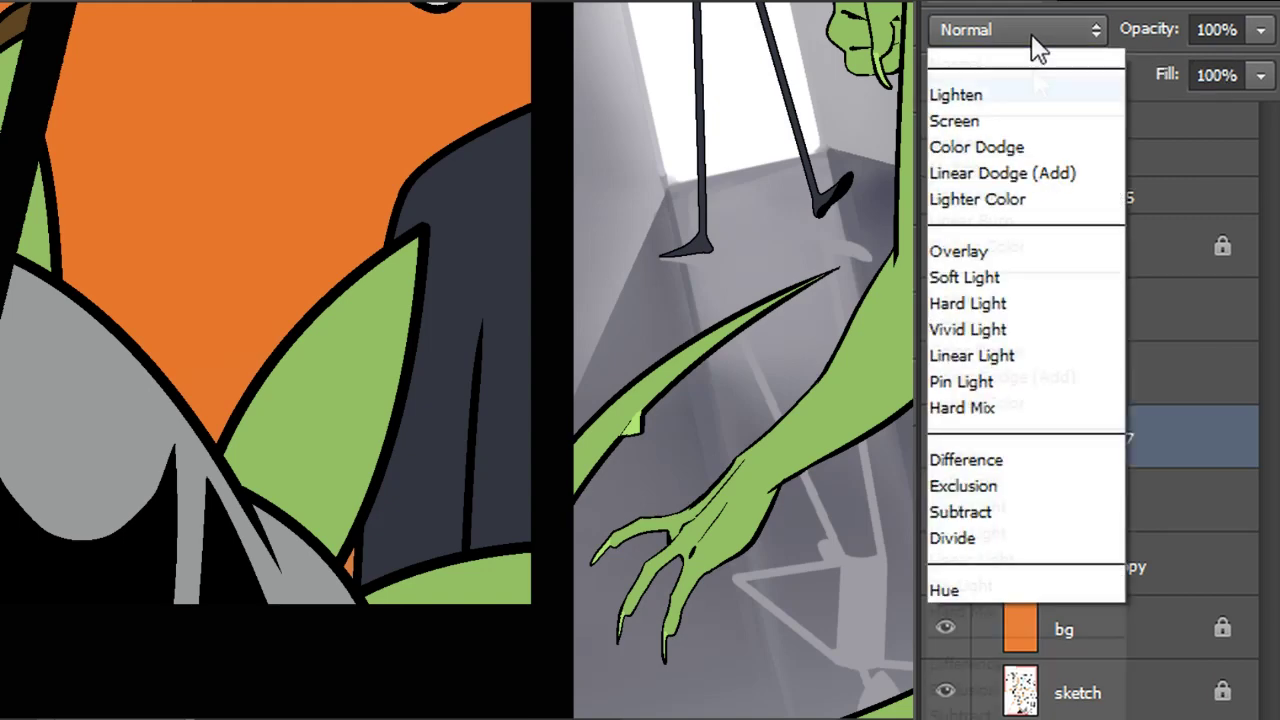
{"action": "left_click", "coordinate": [945, 478]}
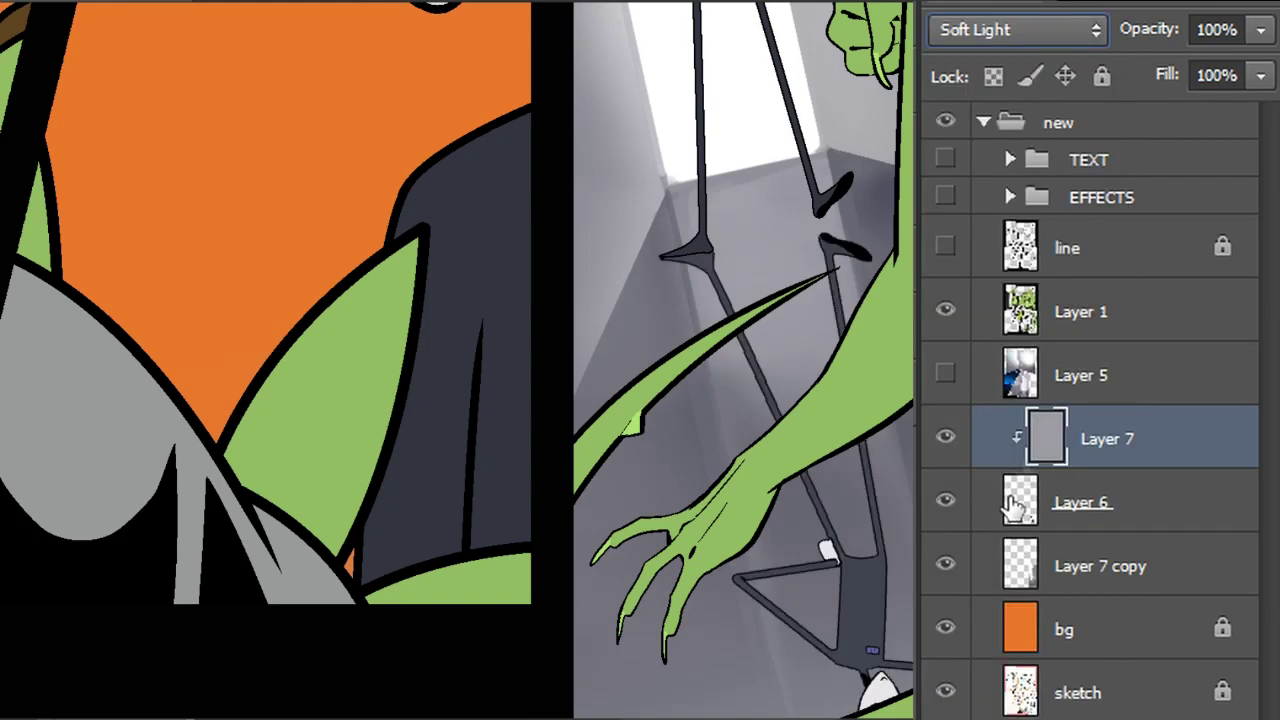
{"action": "left_click", "coordinate": [1036, 38]}
{"action": "left_click", "coordinate": [994, 319]}
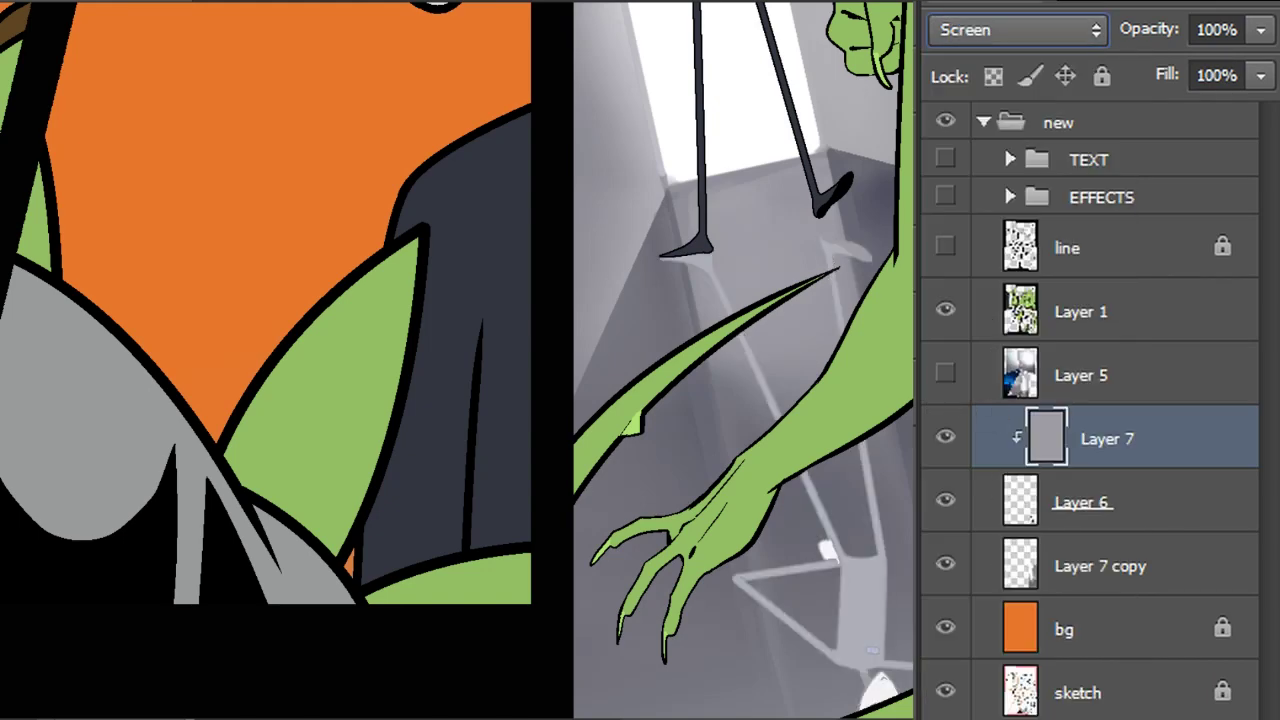
{"action": "left_click", "coordinate": [1260, 75]}
{"action": "left_click_drag", "start_coordinate": [1262, 110], "coordinate": [1188, 117]}
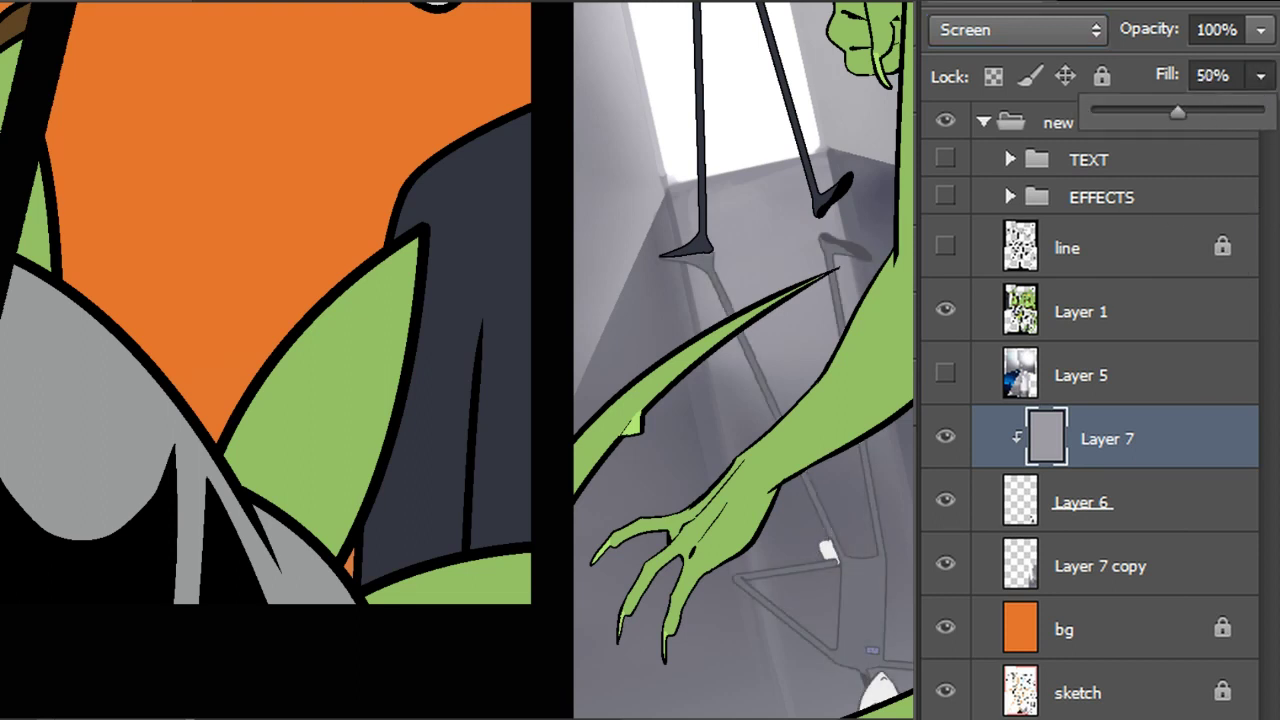
{"action": "key", "text": "Return"}
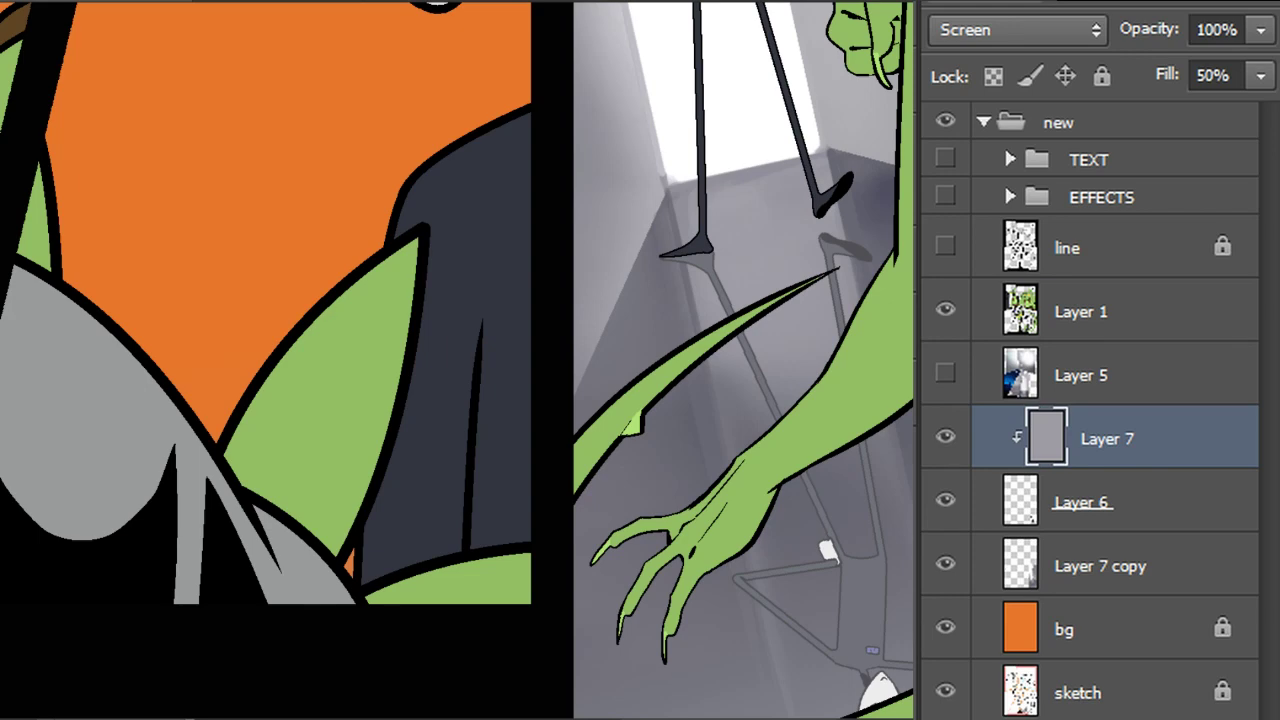
{"action": "key", "text": "ctrl+minus"}
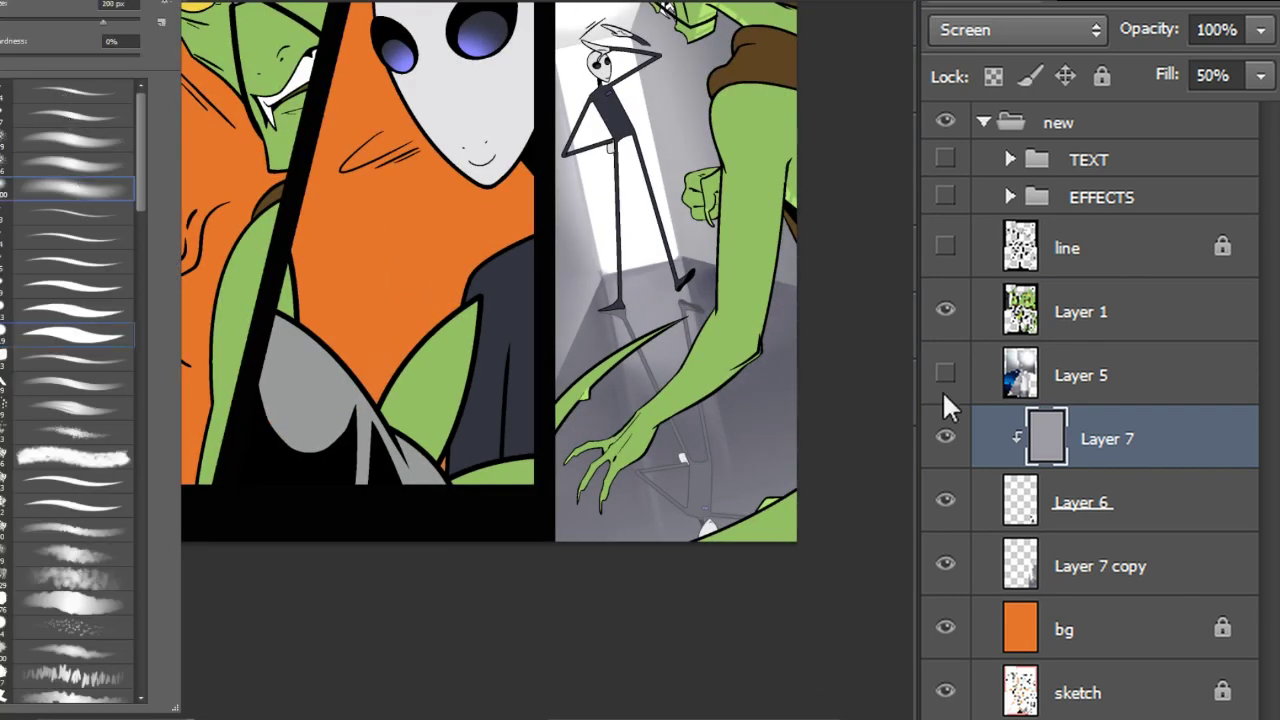
Erase the lower end of the reflection on Layer 6 so that the figure's mirrored body fades into the floor
{"action": "left_click", "coordinate": [1141, 516]}
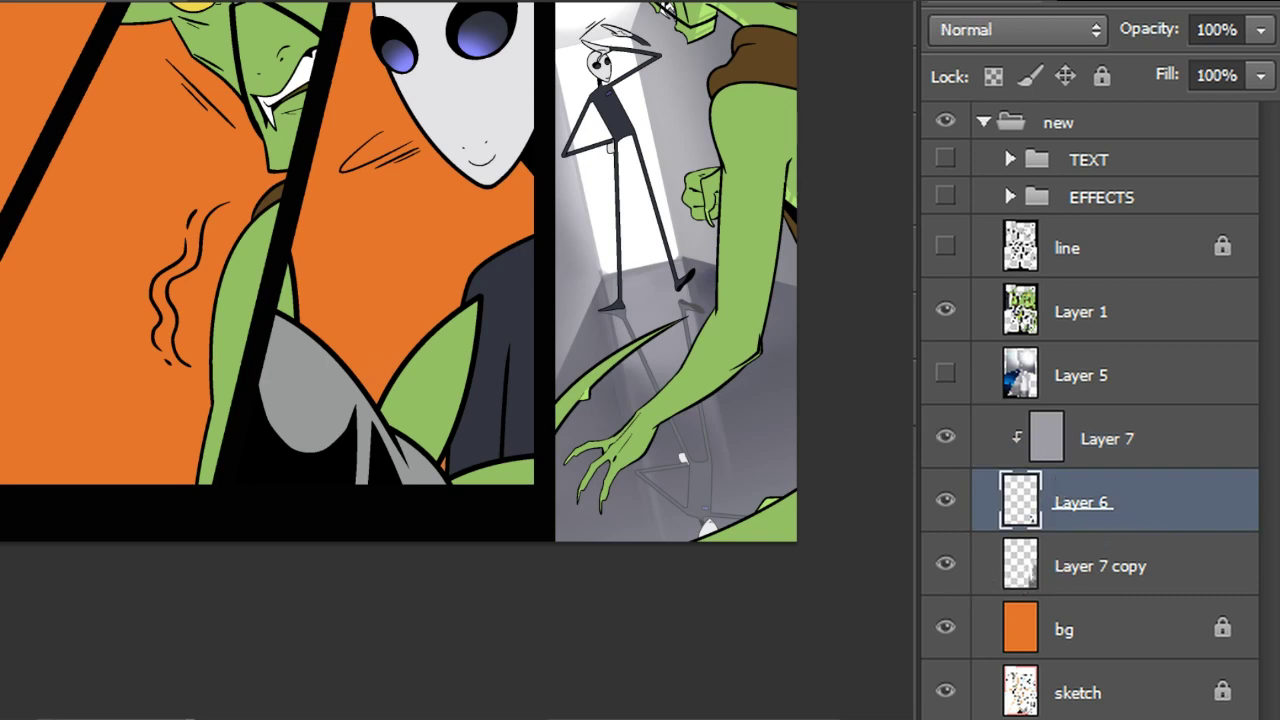
{"action": "key", "text": "ctrl+u"}
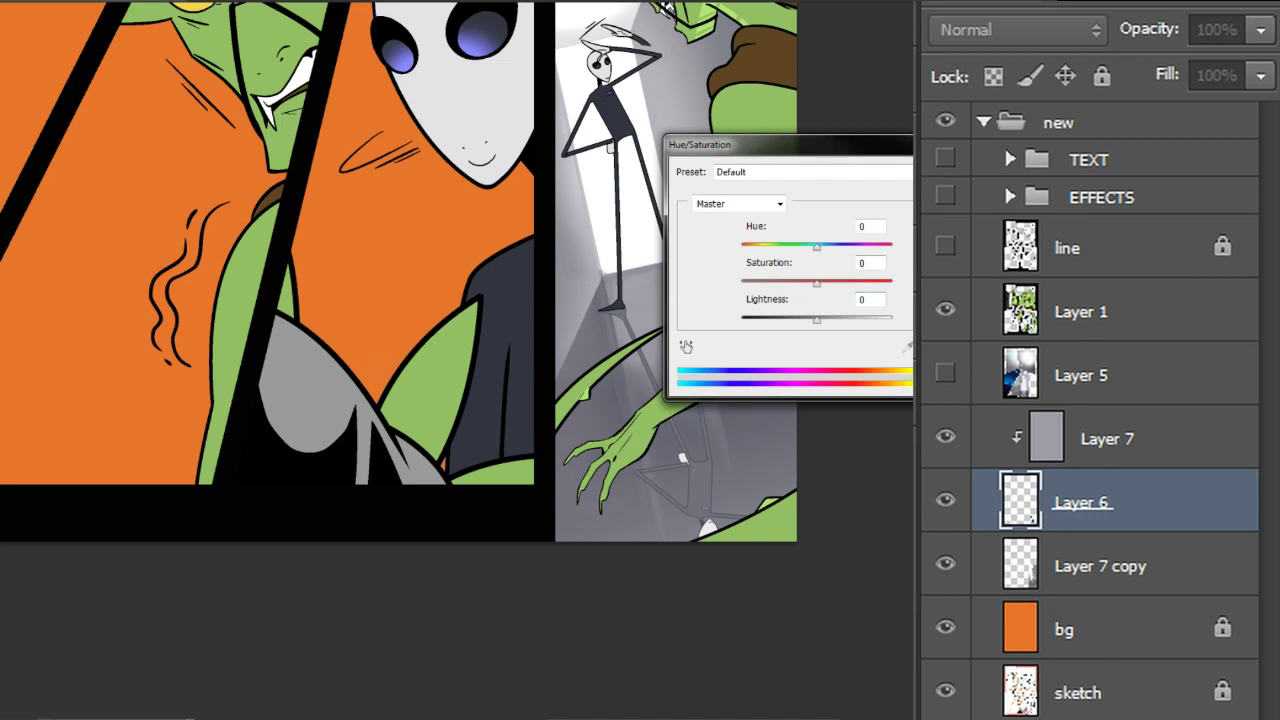
{"action": "key", "text": "Escape"}
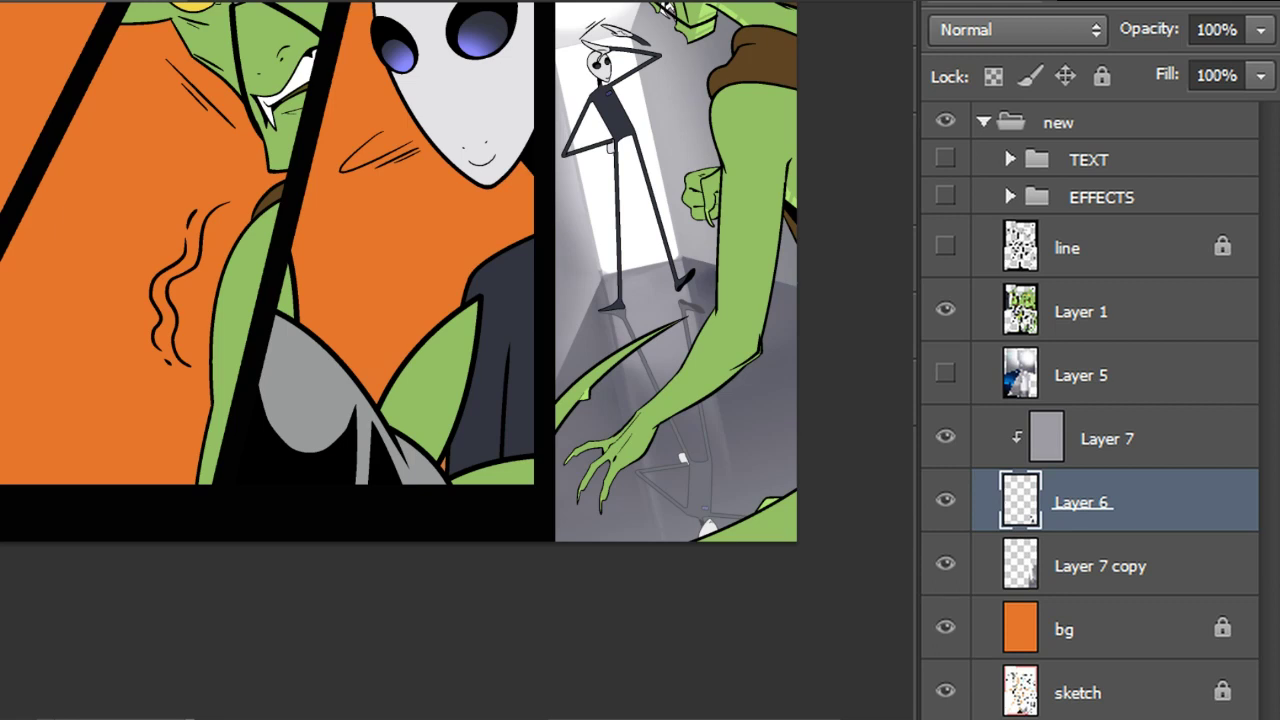
{"action": "left_click_drag", "start_coordinate": [672, 528], "coordinate": [738, 522]}
Merge the clipped grey layer, Layer 6 and Layer 7 copy into a single layer
{"action": "left_click", "coordinate": [1097, 442]}
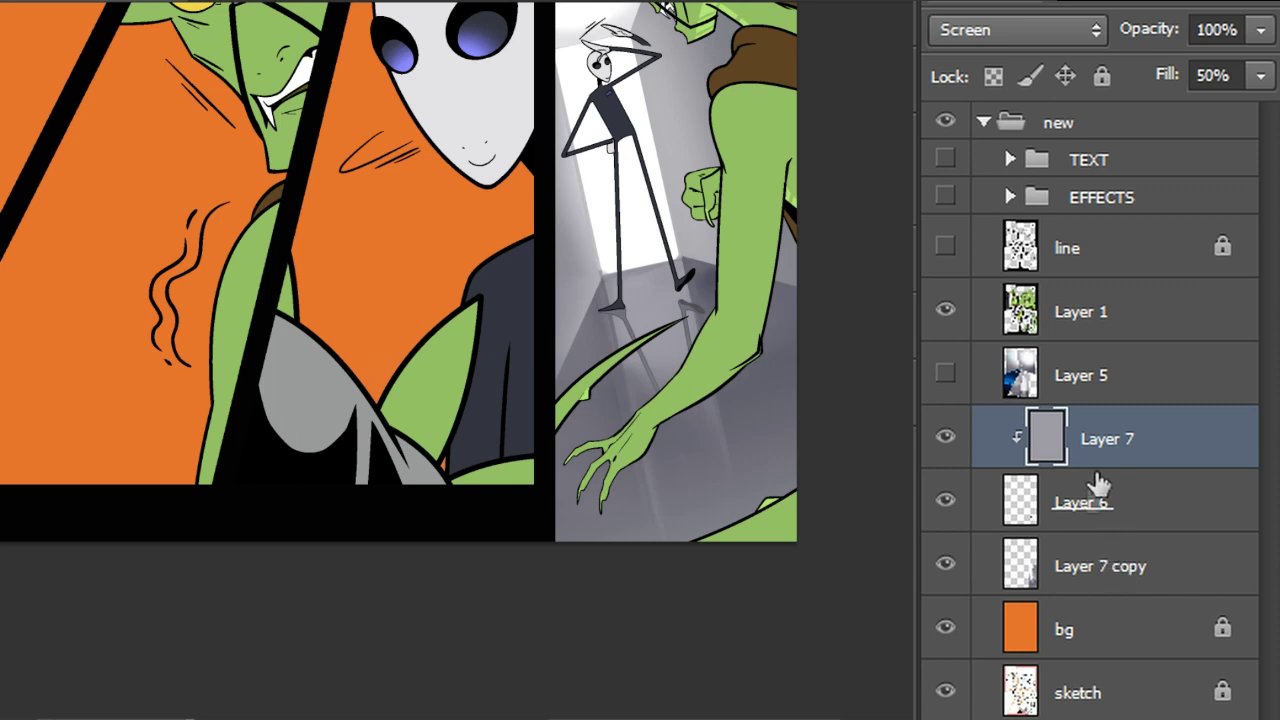
{"action": "left_click", "coordinate": [1097, 500]}
{"action": "left_click", "coordinate": [1086, 566], "text": "shift"}
{"action": "left_click", "coordinate": [1103, 449], "text": "shift"}
{"action": "key", "text": "ctrl+e"}
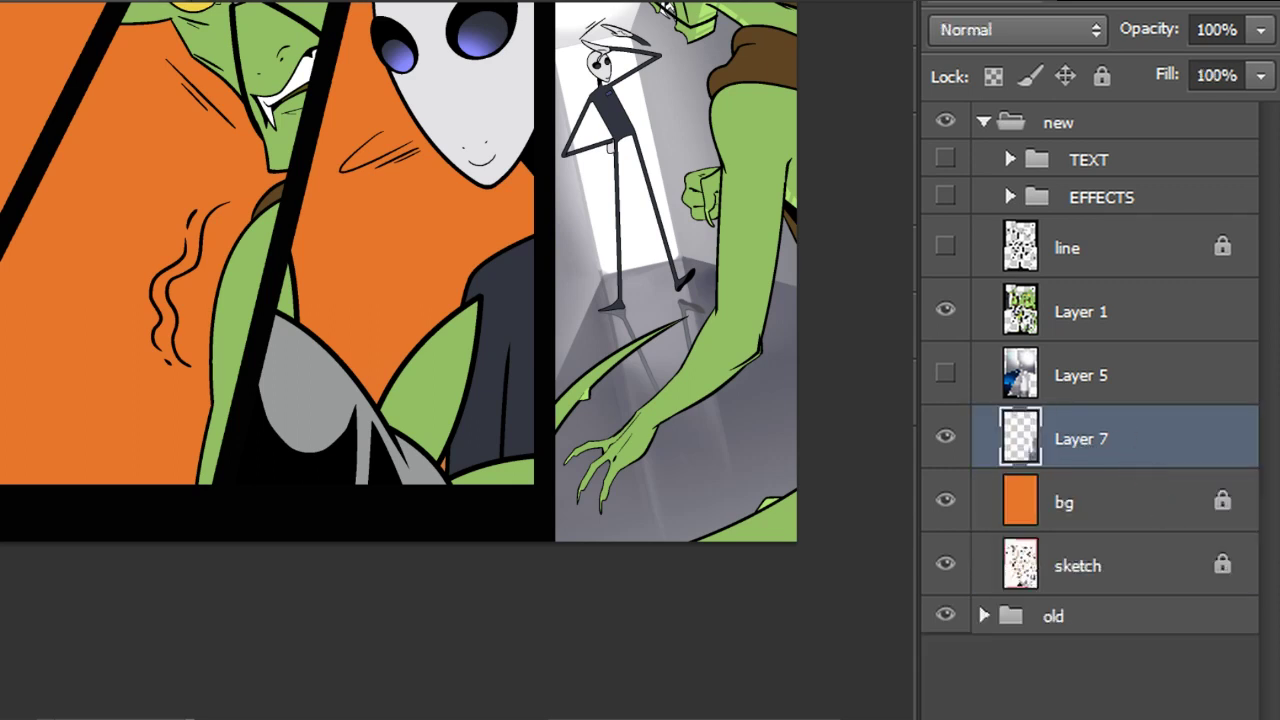
Add a new layer above the merged hallway layer and choose a round brush with 100% hardness
{"action": "key", "text": "ctrl+shift+alt+n"}
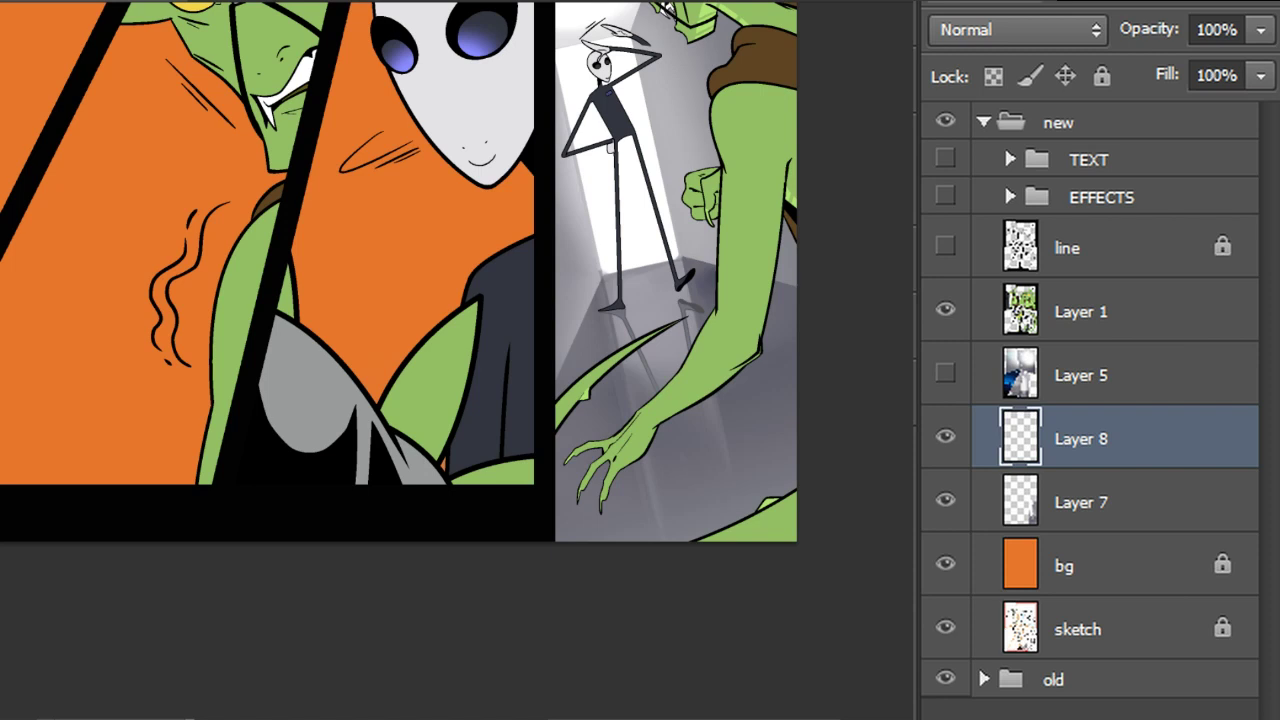
{"action": "right_click", "coordinate": [153, 261]}
{"action": "left_click", "coordinate": [72, 340]}
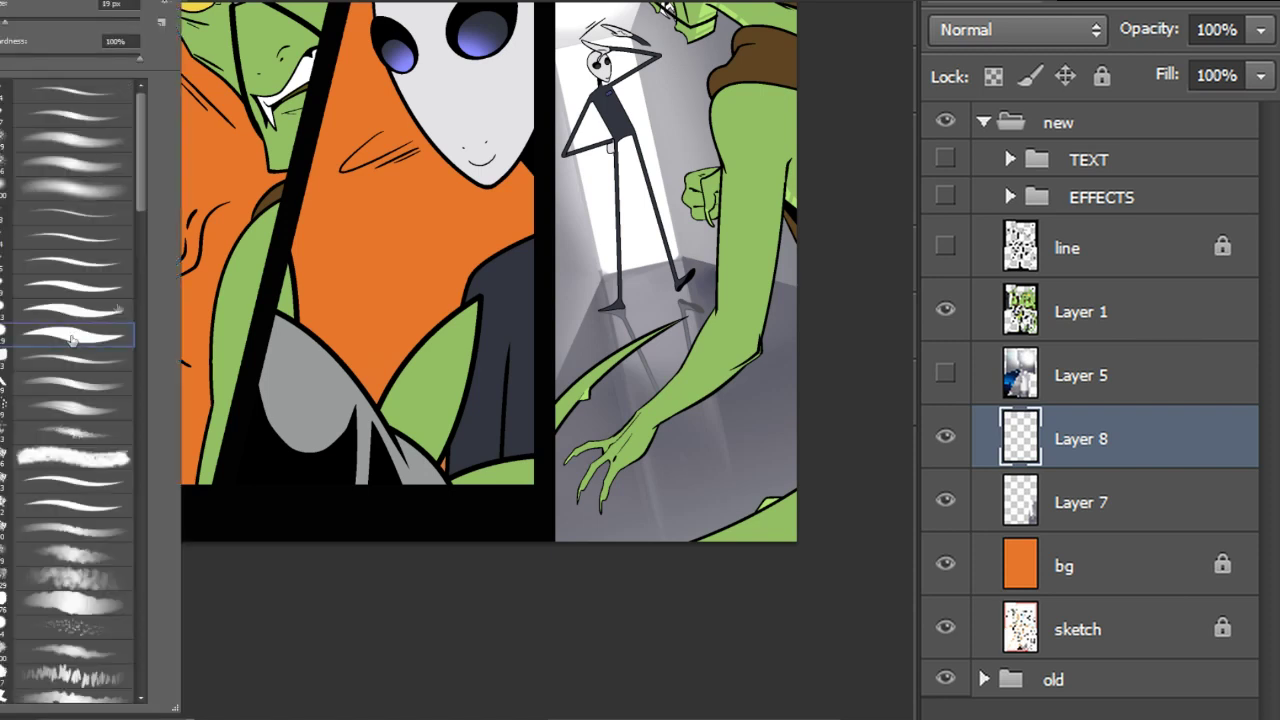
Paint a sampled-colour shadow stroke between the small figure's feet on Layer 8, and set the layer to Multiply with 27% fill
{"action": "left_click", "coordinate": [704, 287], "text": "alt"}
{"action": "left_click_drag", "start_coordinate": [616, 308], "coordinate": [688, 296]}
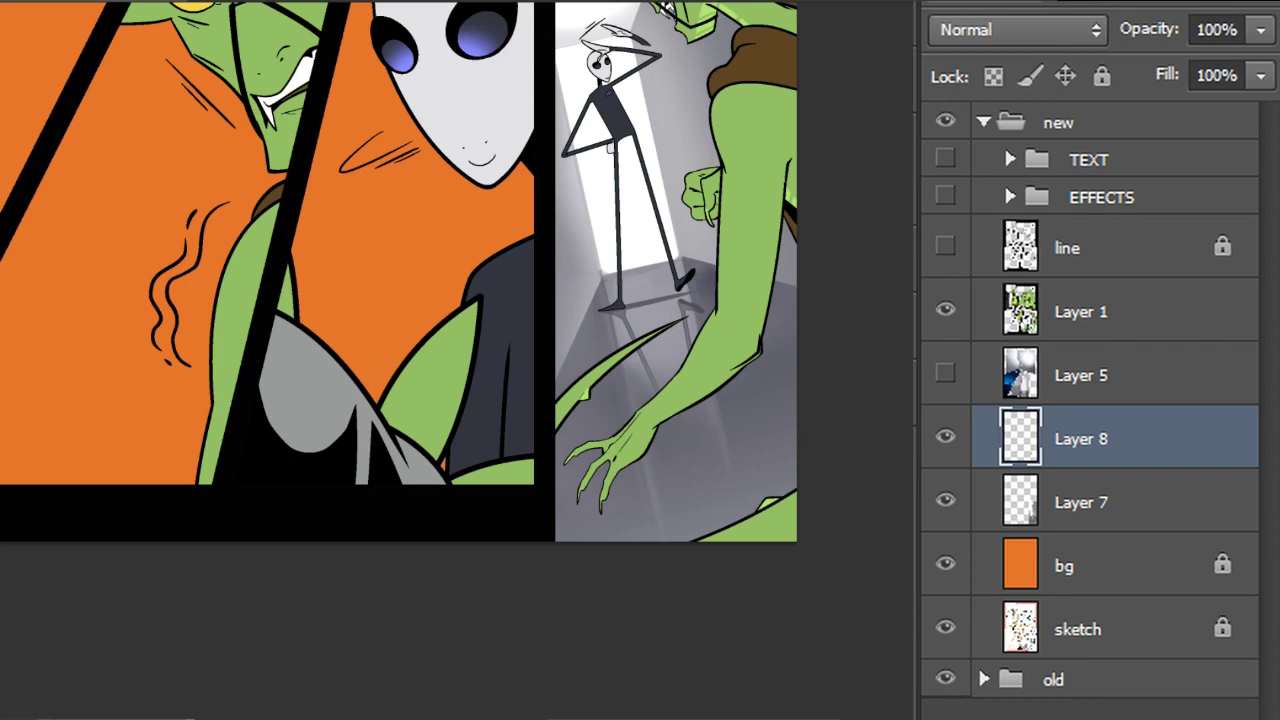
{"action": "left_click", "coordinate": [1030, 40]}
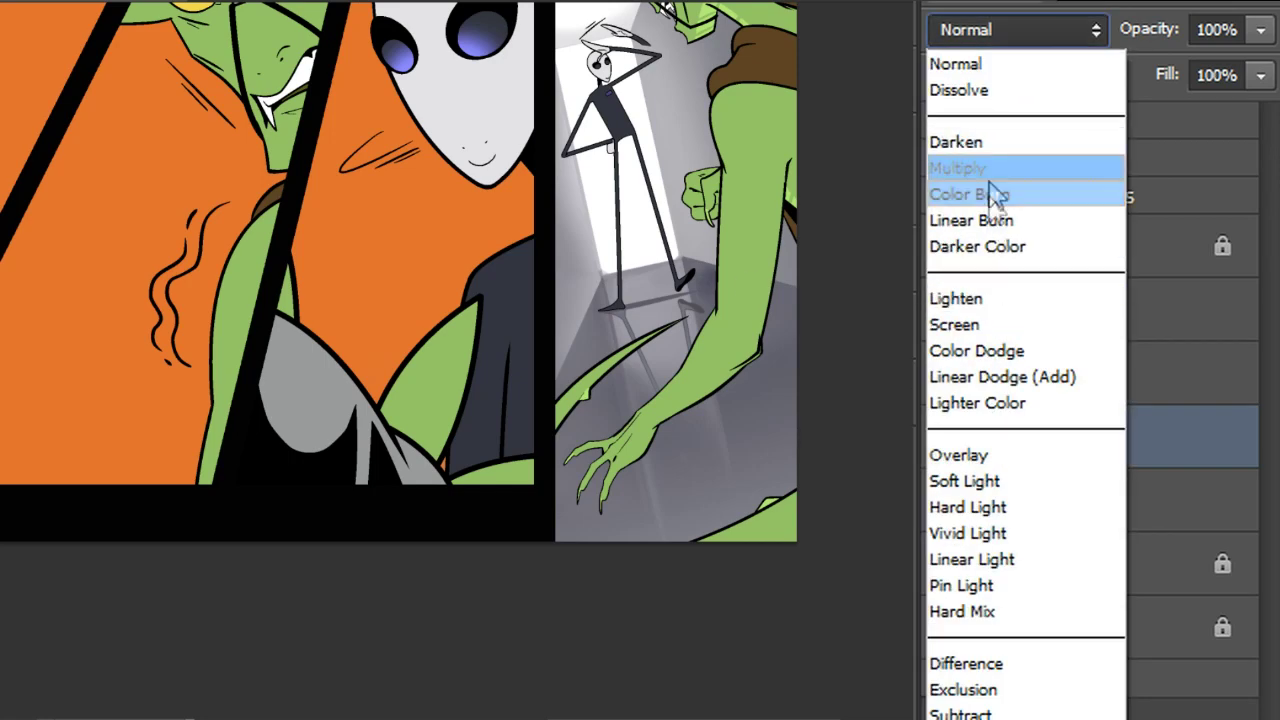
{"action": "left_click", "coordinate": [1000, 168]}
{"action": "left_click", "coordinate": [1260, 76]}
{"action": "left_click", "coordinate": [1141, 112]}
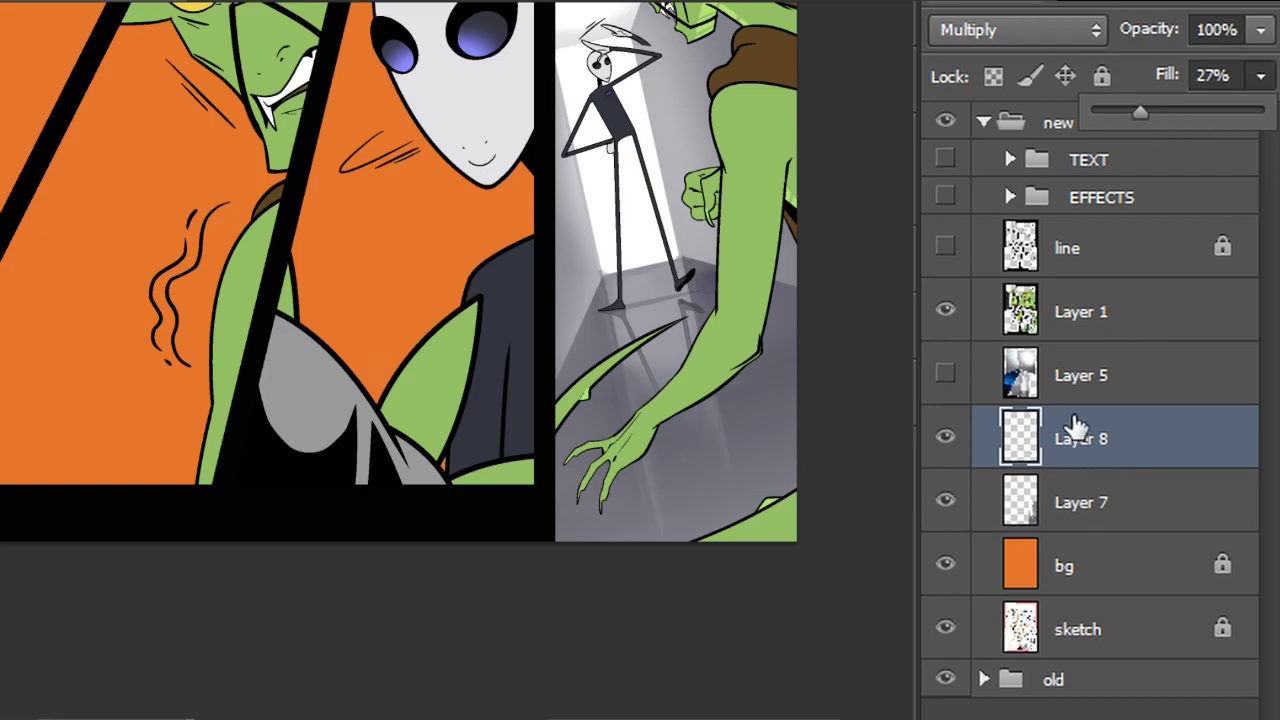
Show Layer 5 and merge it with Layer 8 and Layer 7
{"action": "left_click", "coordinate": [945, 373]}
{"action": "left_click", "coordinate": [1050, 375]}
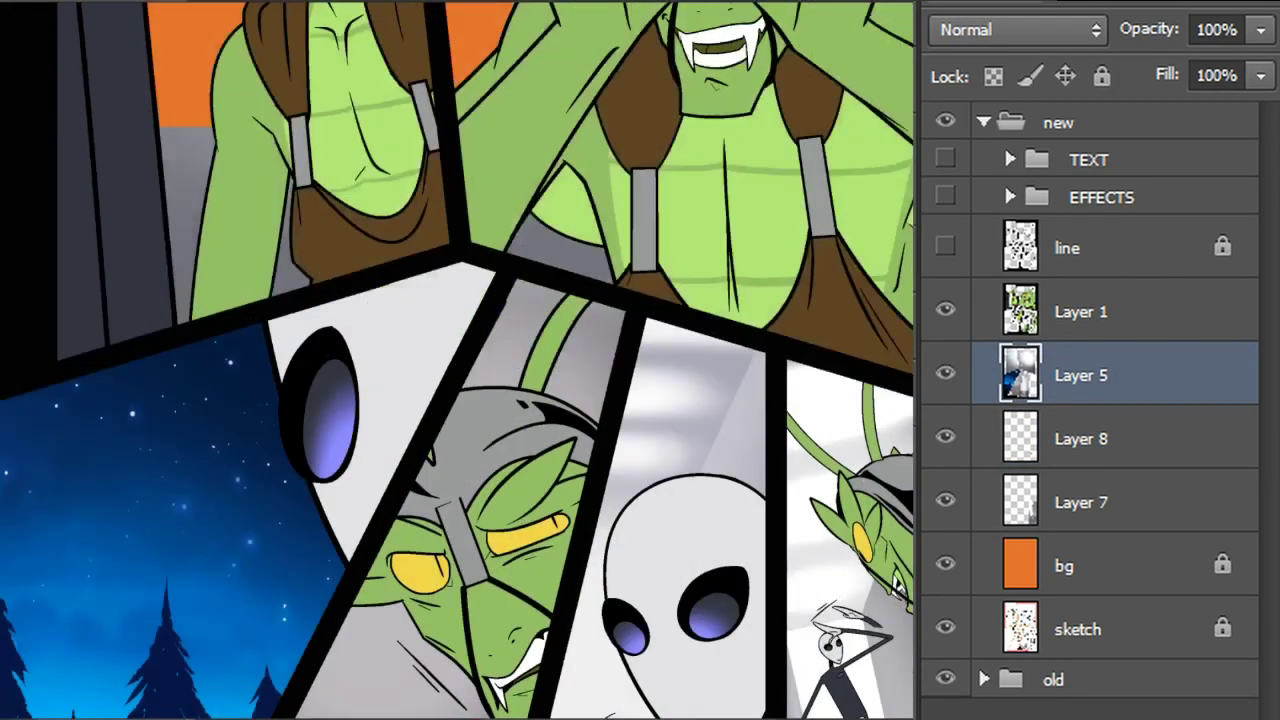
{"action": "scroll", "coordinate": [486, 360], "scroll_direction": "down", "scroll_amount": 1}
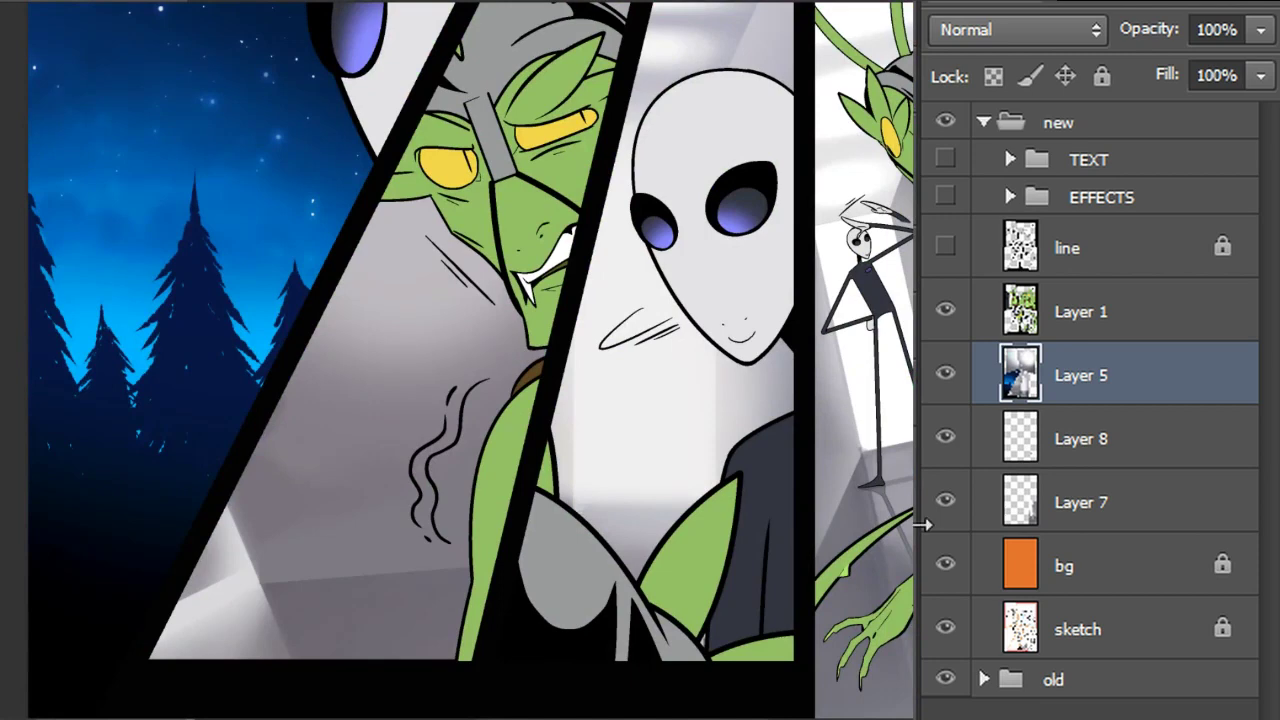
{"action": "left_click", "coordinate": [1112, 502], "text": "shift"}
{"action": "key", "text": "ctrl+e"}
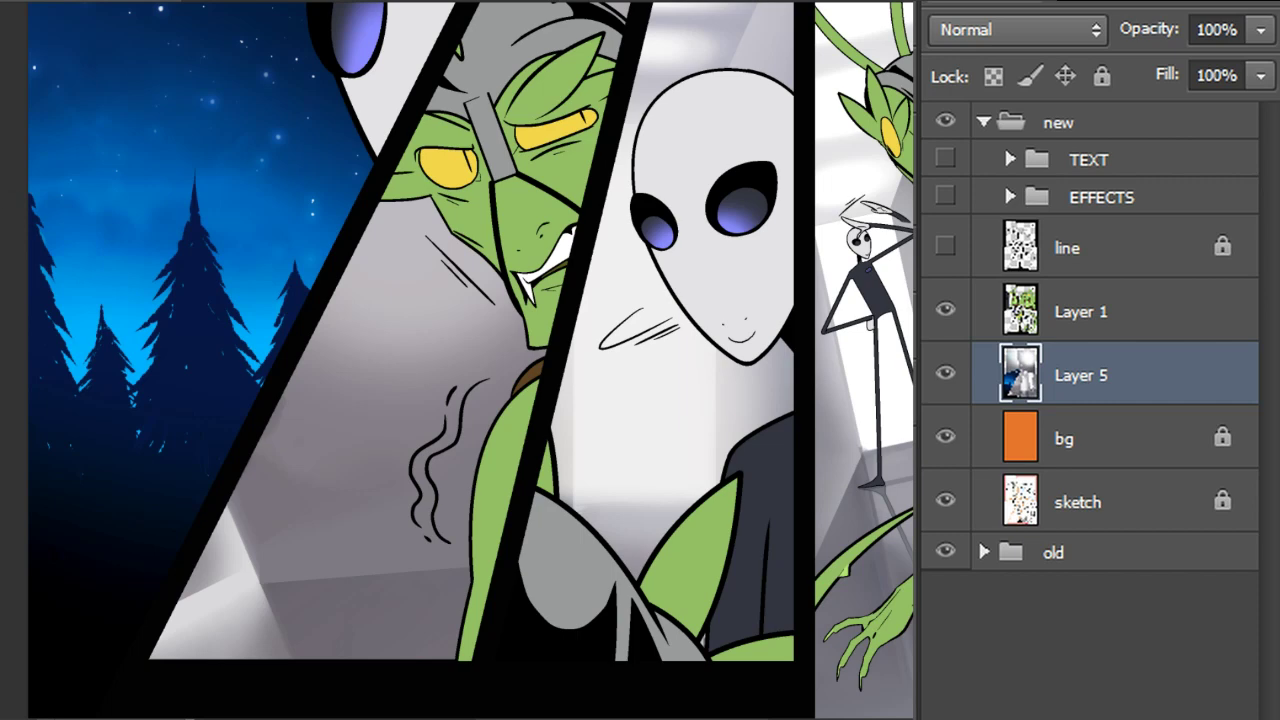
Unlock the orange bg layer and merge it with Layer 5
{"action": "left_click", "coordinate": [1130, 440]}
{"action": "left_click", "coordinate": [1101, 78]}
{"action": "left_click", "coordinate": [885, 245]}
{"action": "left_click", "coordinate": [1114, 376], "text": "shift"}
{"action": "key", "text": "ctrl+e"}
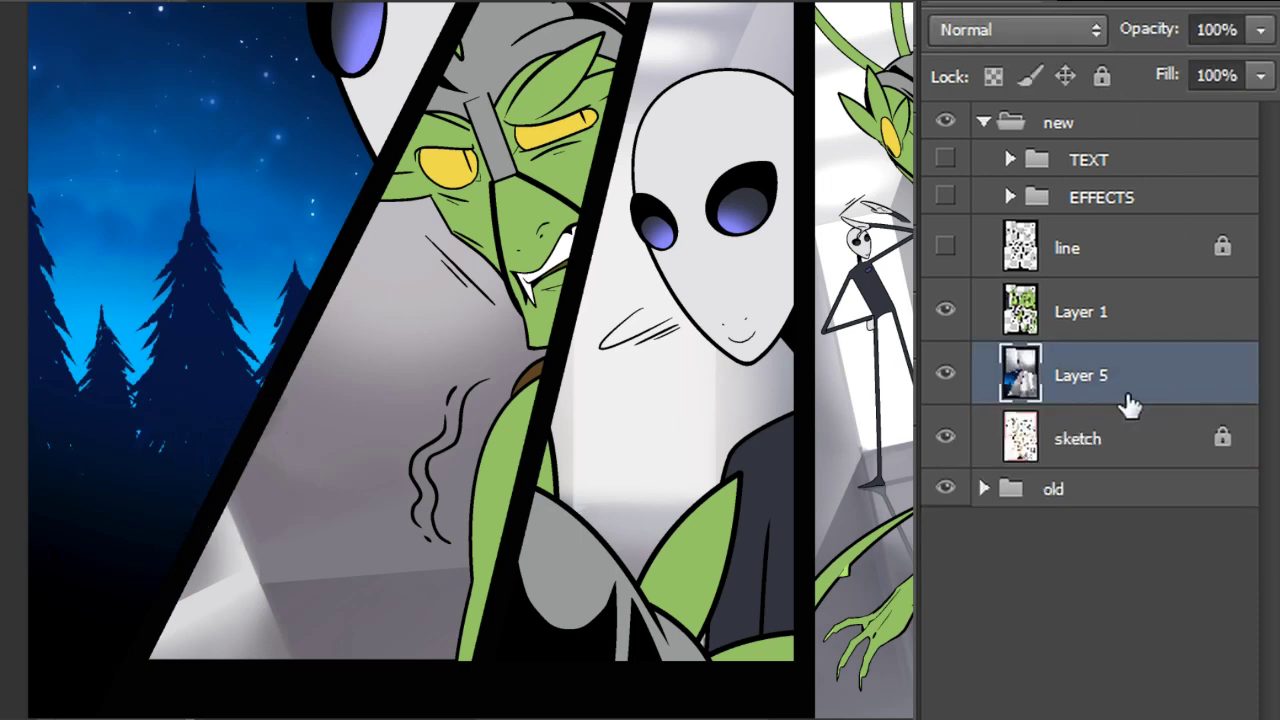
Rename the merged background layer as bg
{"action": "double_click", "coordinate": [1090, 378]}
{"action": "type", "text": "bg"}
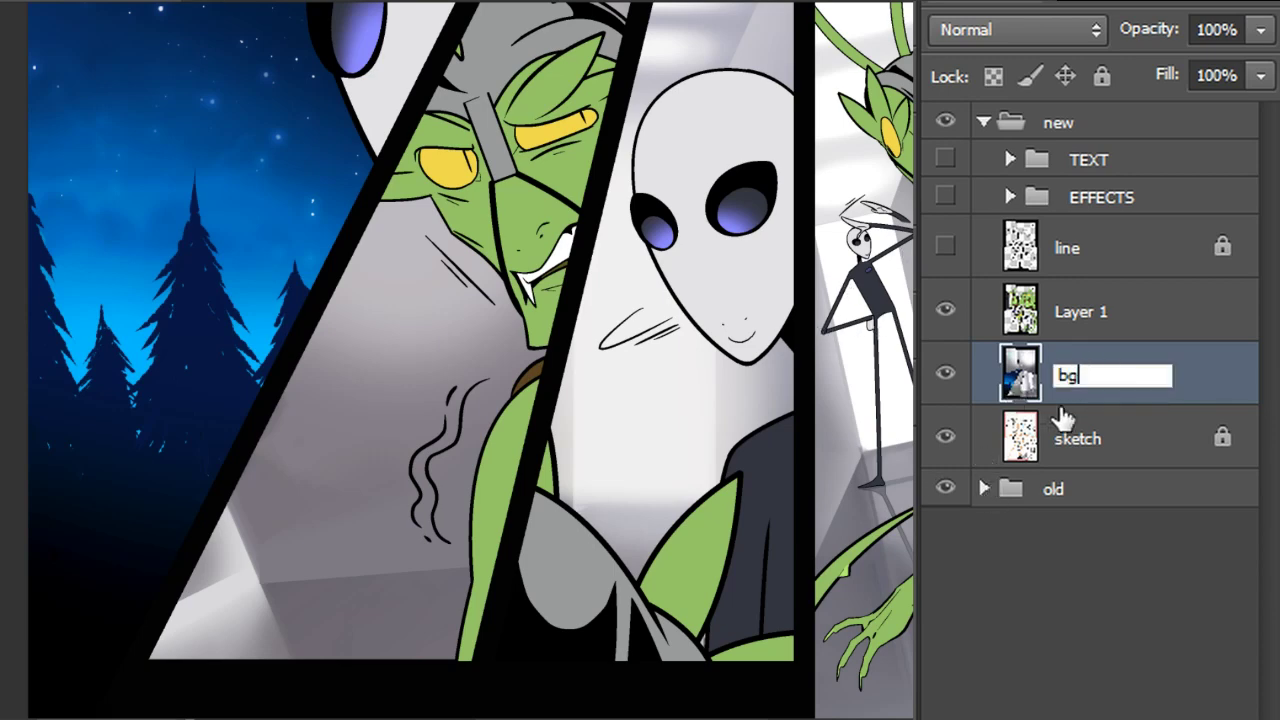
{"action": "left_click", "coordinate": [1214, 358]}
Duplicate Layer 1 and rename the original layer as flats
{"action": "left_click", "coordinate": [1106, 327]}
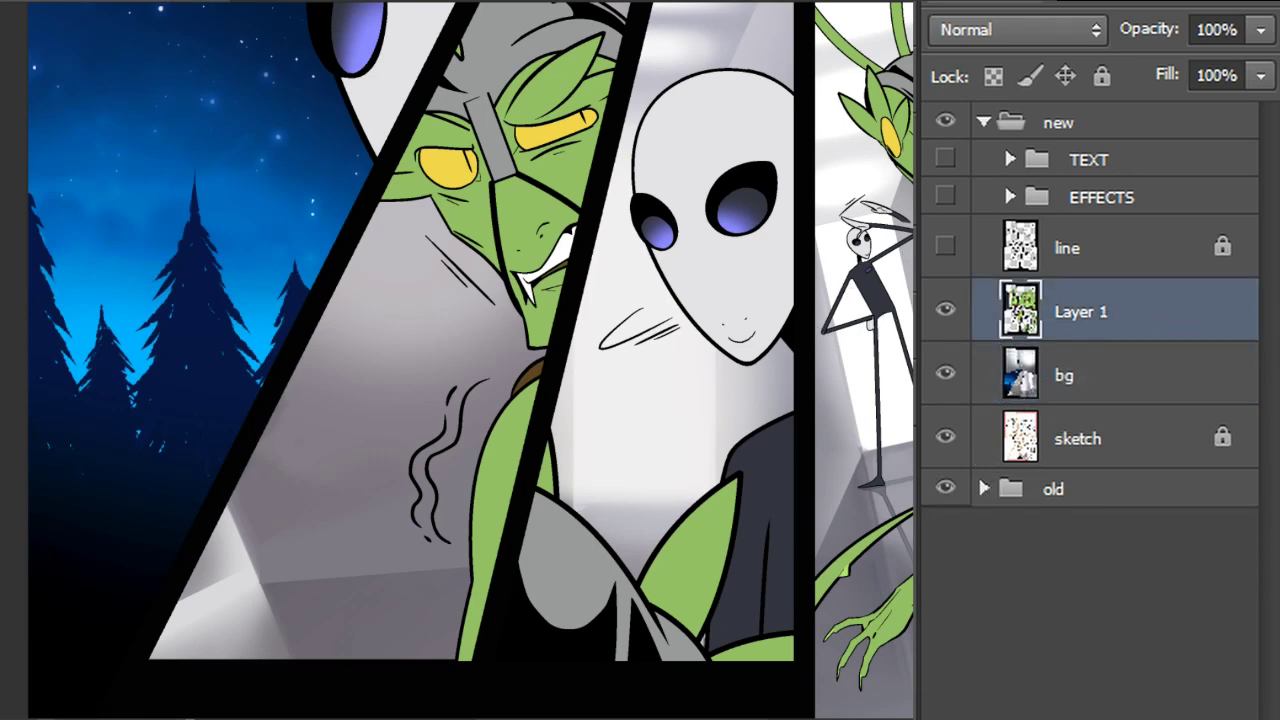
{"action": "key", "text": "ctrl+j"}
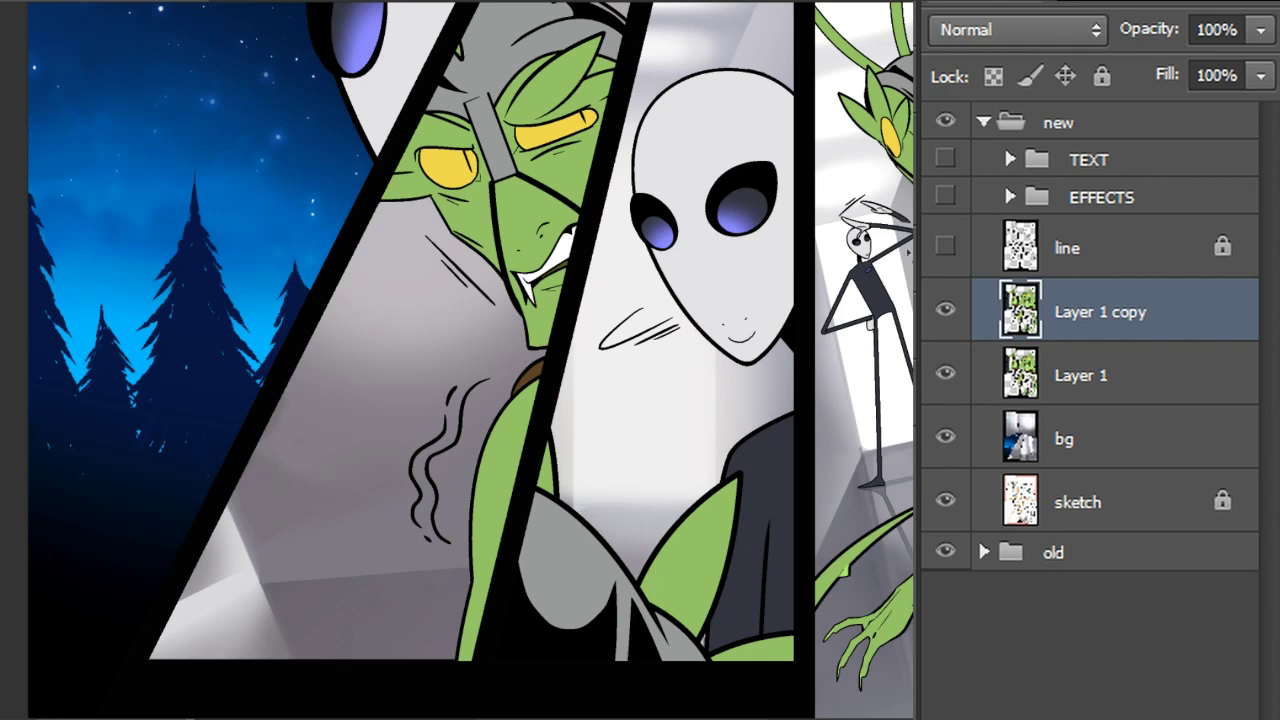
{"action": "left_click", "coordinate": [1083, 385]}
{"action": "double_click", "coordinate": [1083, 383]}
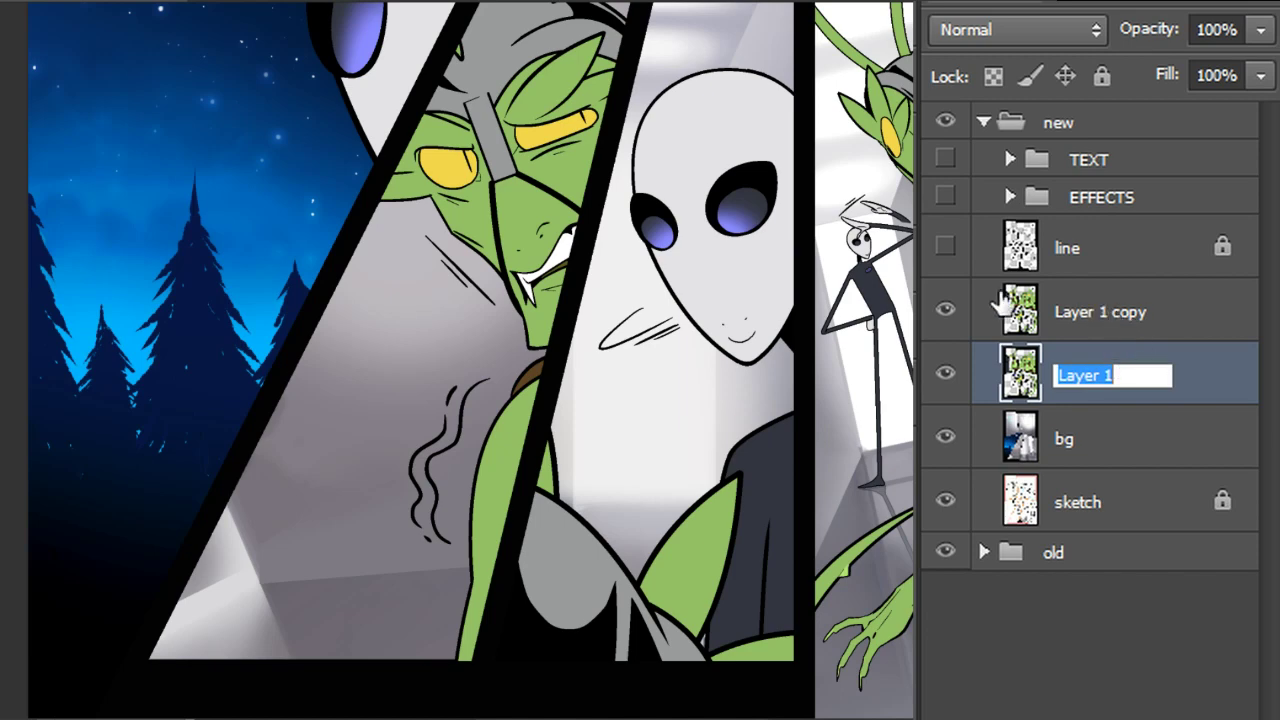
{"action": "type", "text": "flats"}
{"action": "key", "text": "Return"}
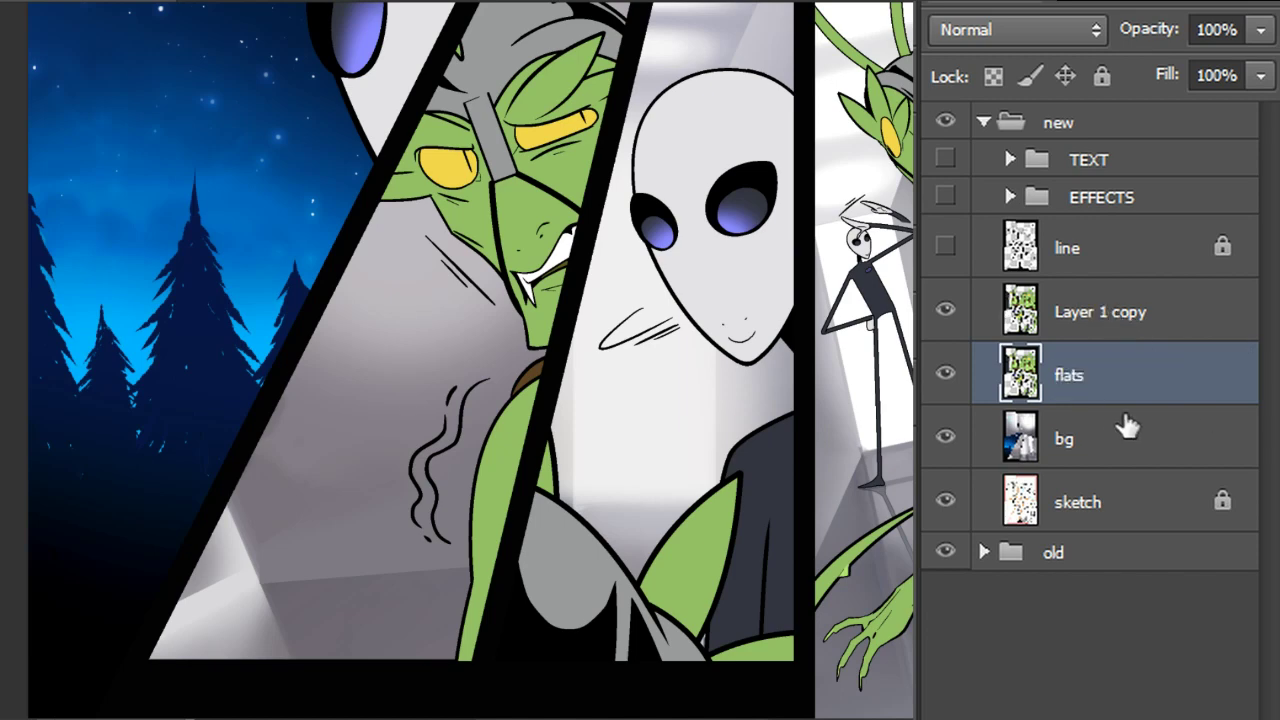
Lock the flats and bg layers, and make Layer 1 copy the active layer
{"action": "left_click", "coordinate": [1110, 483], "text": "shift"}
{"action": "left_click", "coordinate": [1101, 76]}
{"action": "left_click", "coordinate": [1130, 325]}
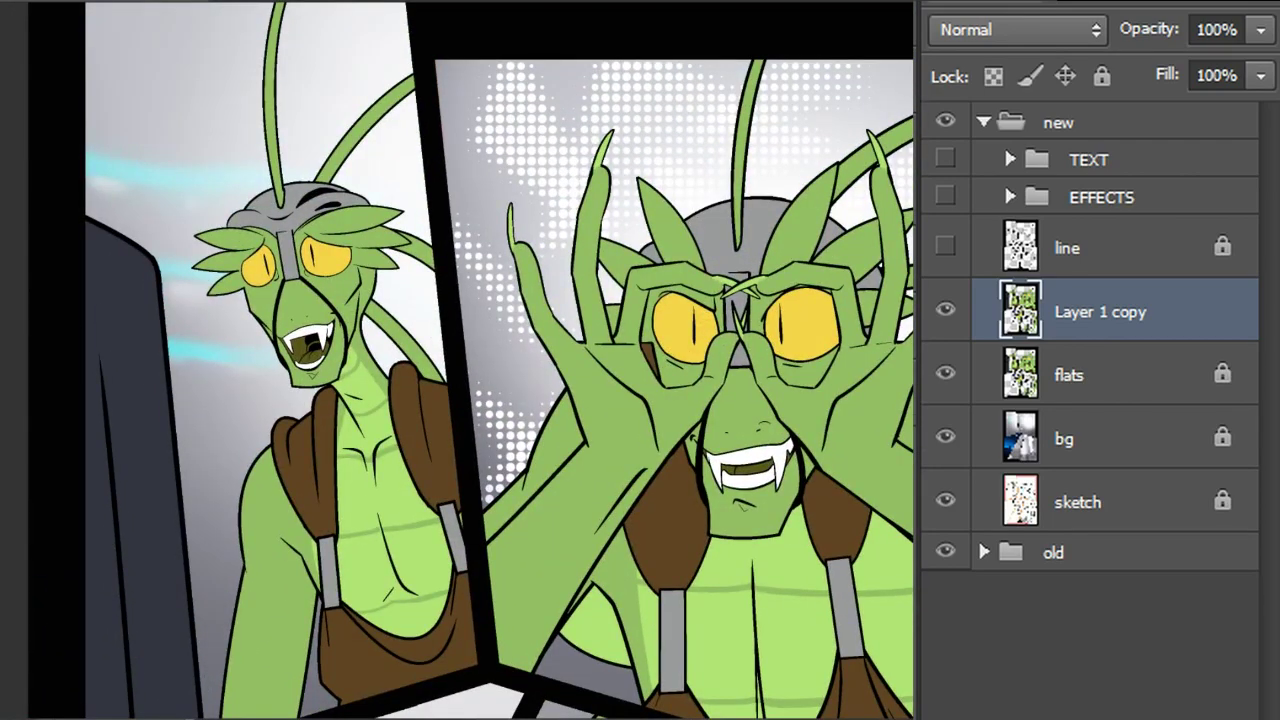
{"action": "double_click", "coordinate": [1112, 316]}
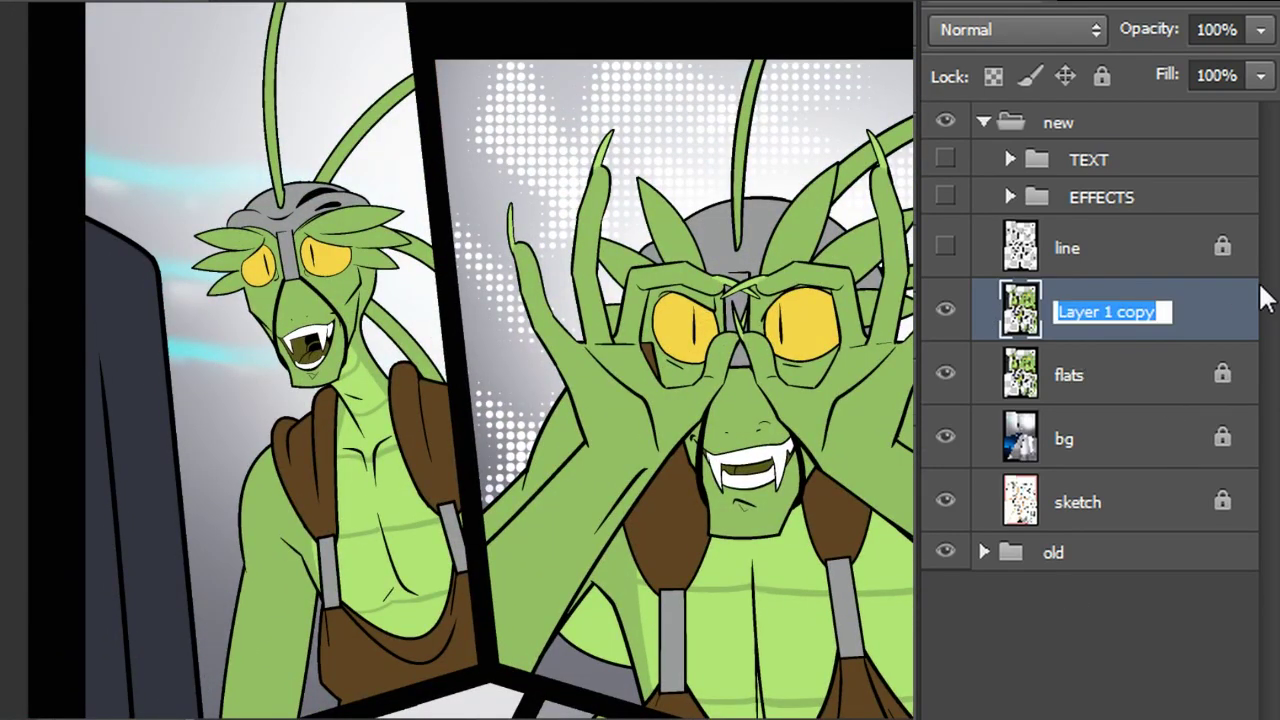
{"action": "key", "text": "Return"}
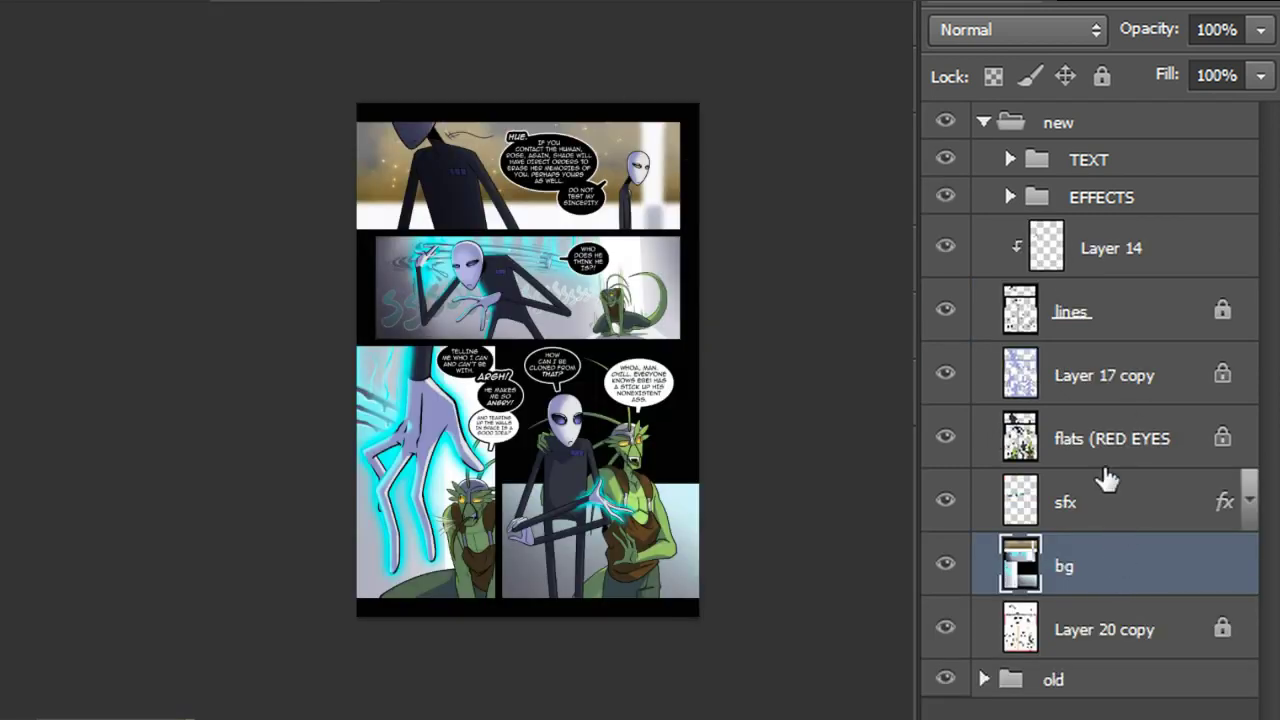
Inspect the finished comic page's shading by setting Layer 17 copy to Normal blending and hiding the TEXT and EFFECTS groups
{"action": "left_click", "coordinate": [1094, 376]}
{"action": "left_click", "coordinate": [968, 30]}
{"action": "left_click", "coordinate": [955, 64]}
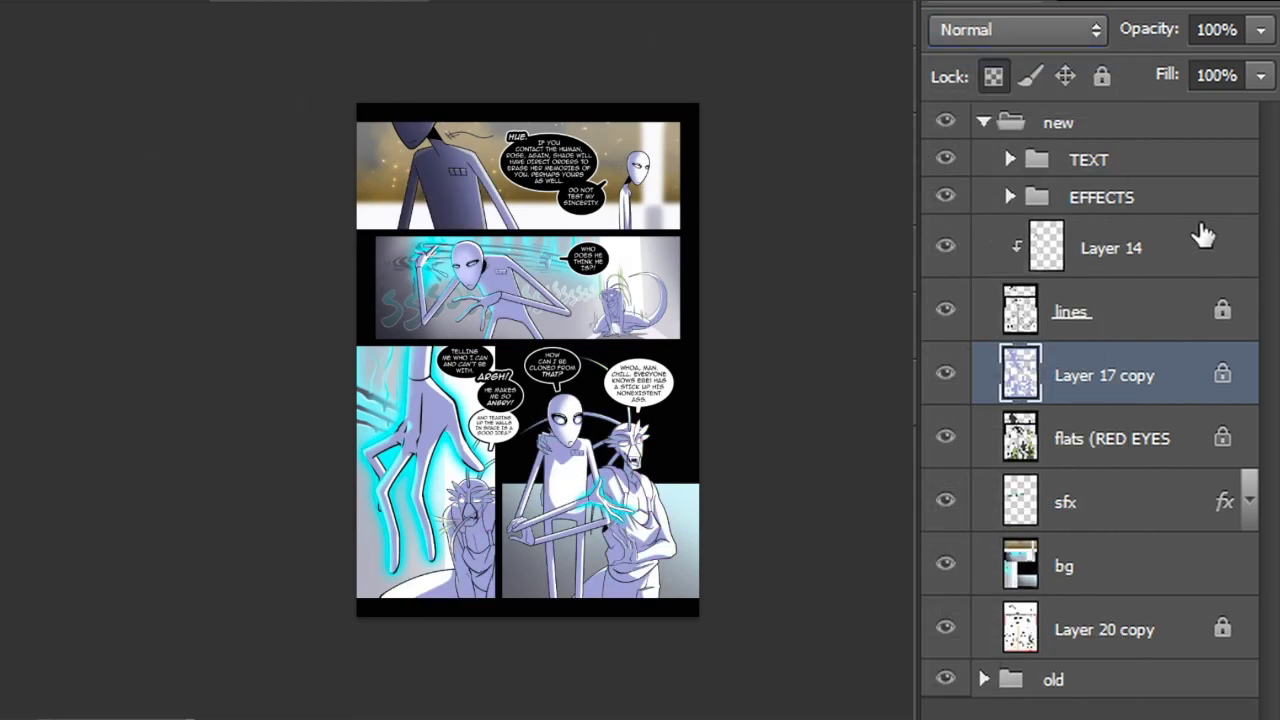
{"action": "left_click", "coordinate": [945, 159]}
{"action": "left_click", "coordinate": [945, 197]}
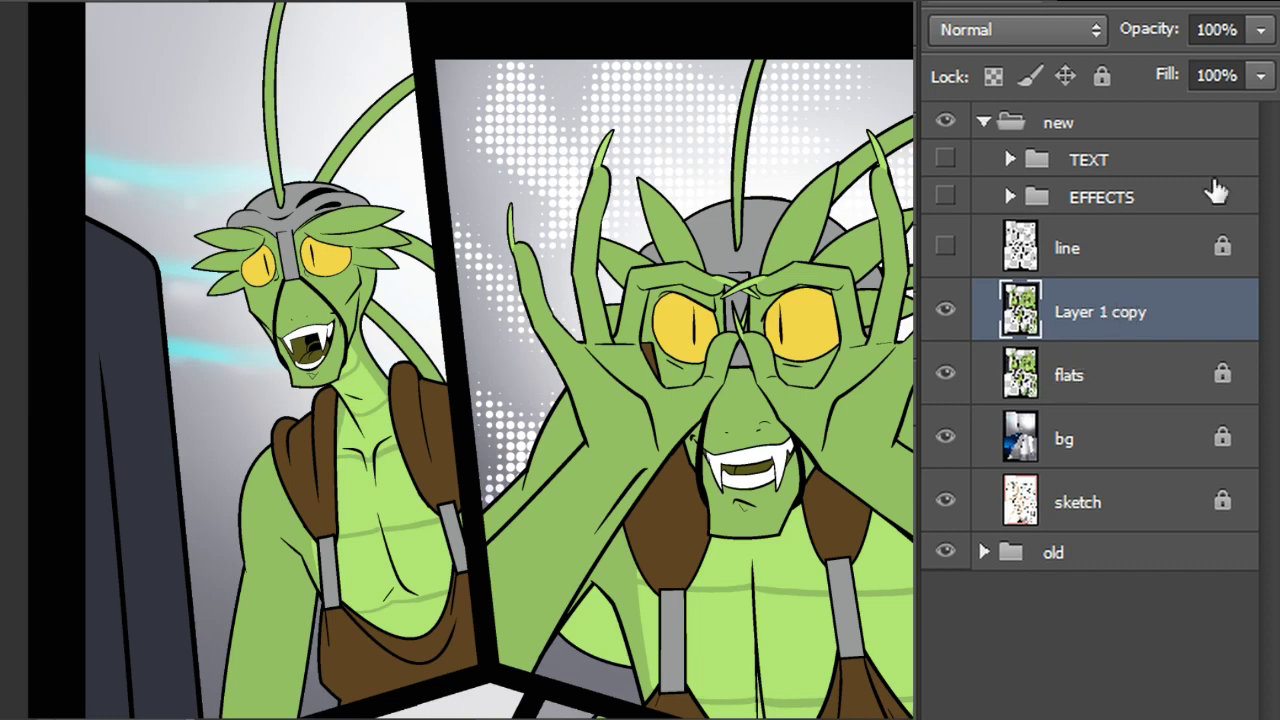
Lock the transparent pixels of Layer 1 copy and fill its black line-art areas with light lavender
{"action": "left_click", "coordinate": [992, 76]}
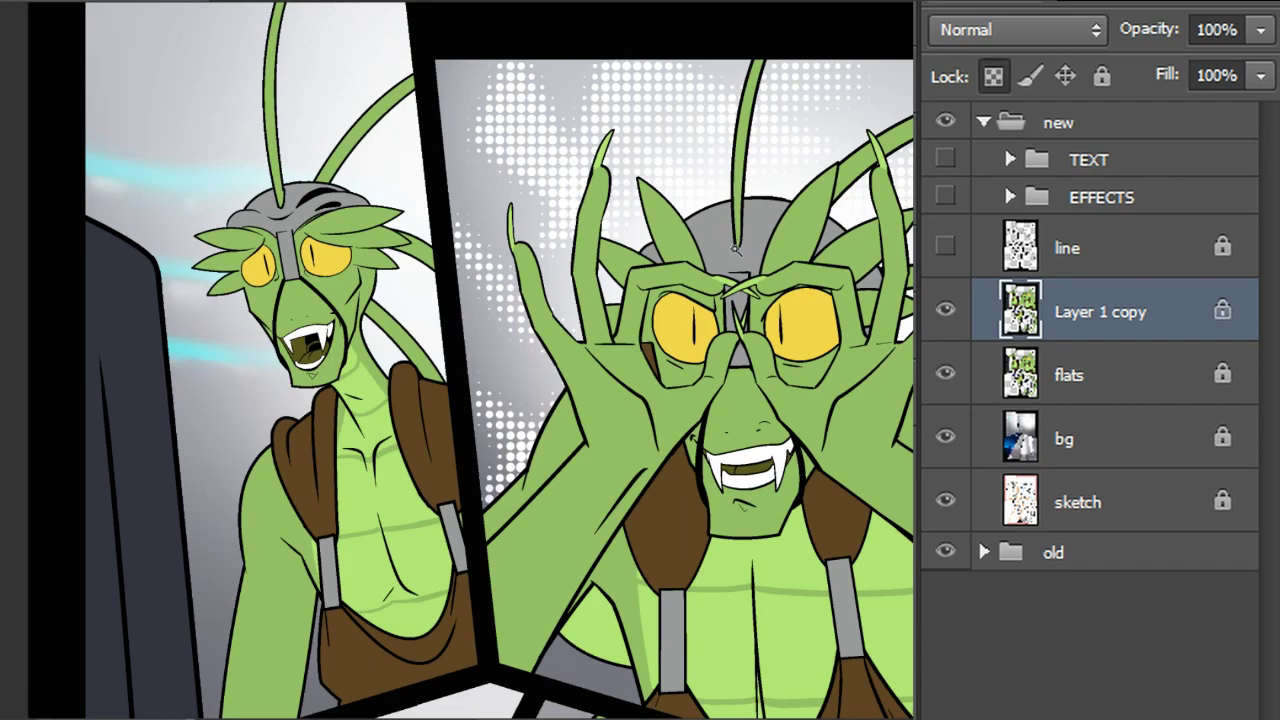
{"action": "left_click", "coordinate": [735, 248]}
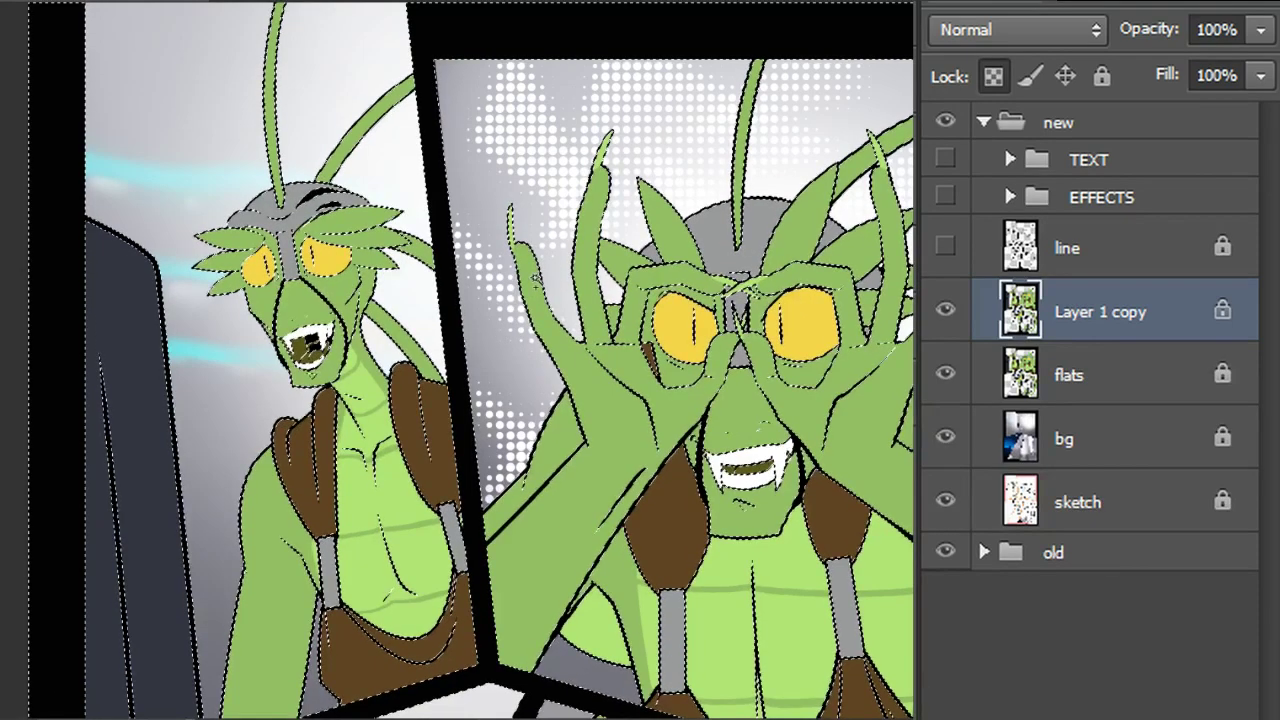
{"action": "key", "text": "shift+F5"}
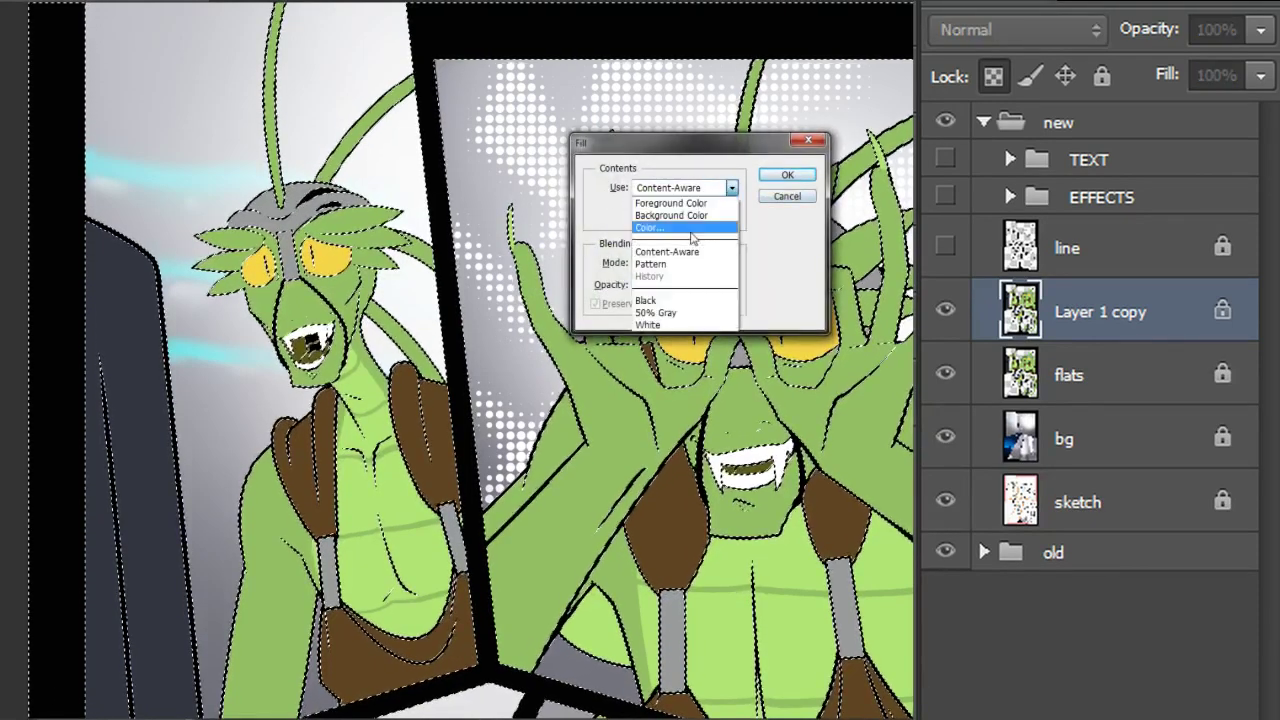
{"action": "left_click", "coordinate": [814, 177]}
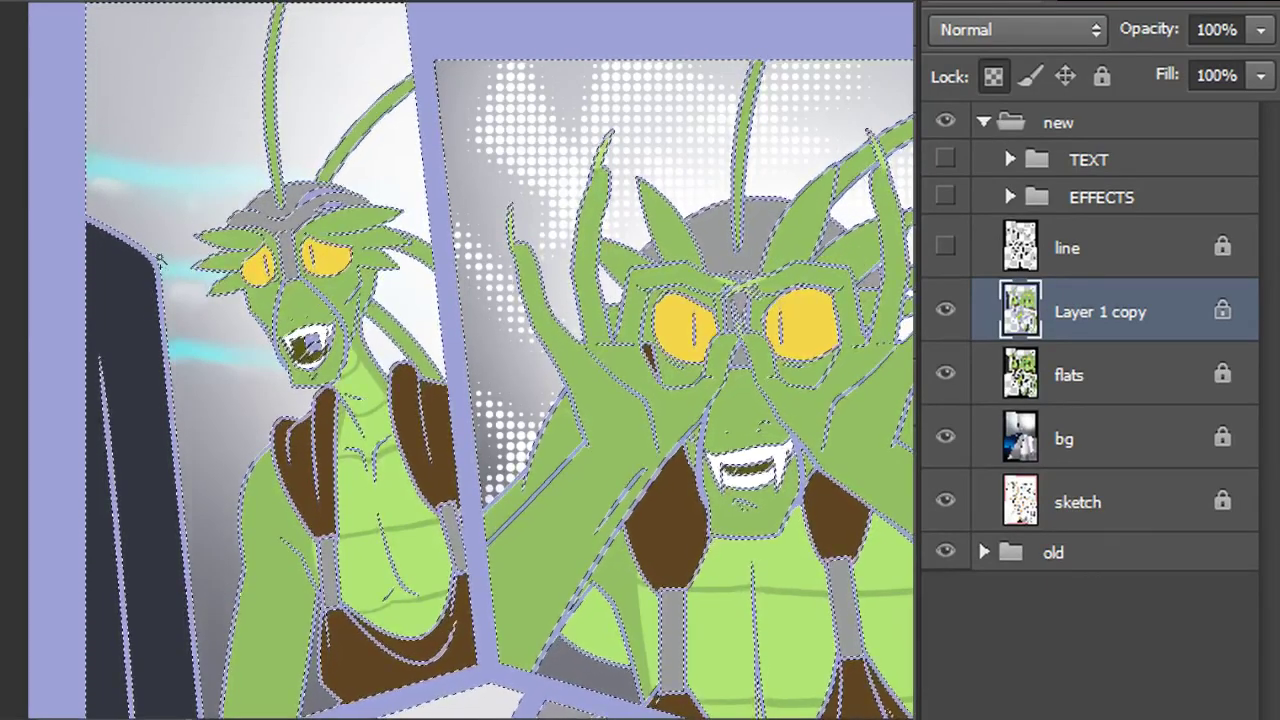
Fill the remaining coloured areas of Layer 1 copy with white and show the line layer
{"action": "key", "text": "shift+F5"}
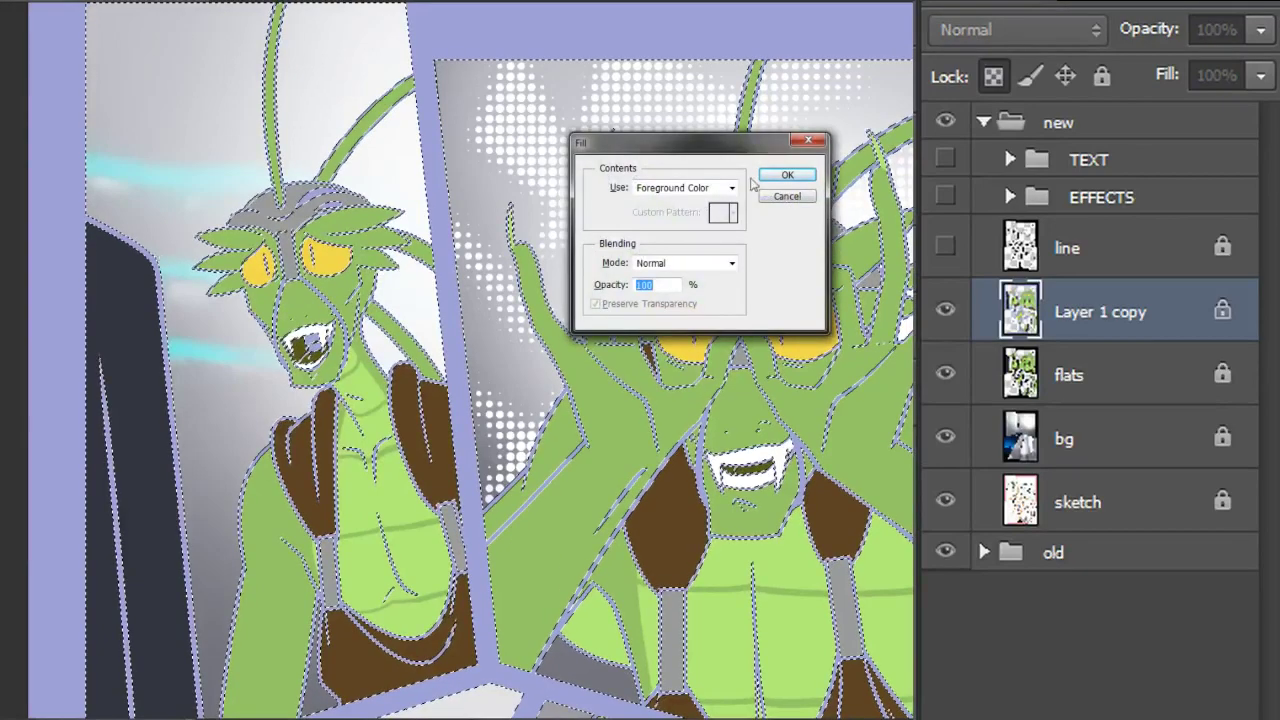
{"action": "left_click", "coordinate": [788, 176]}
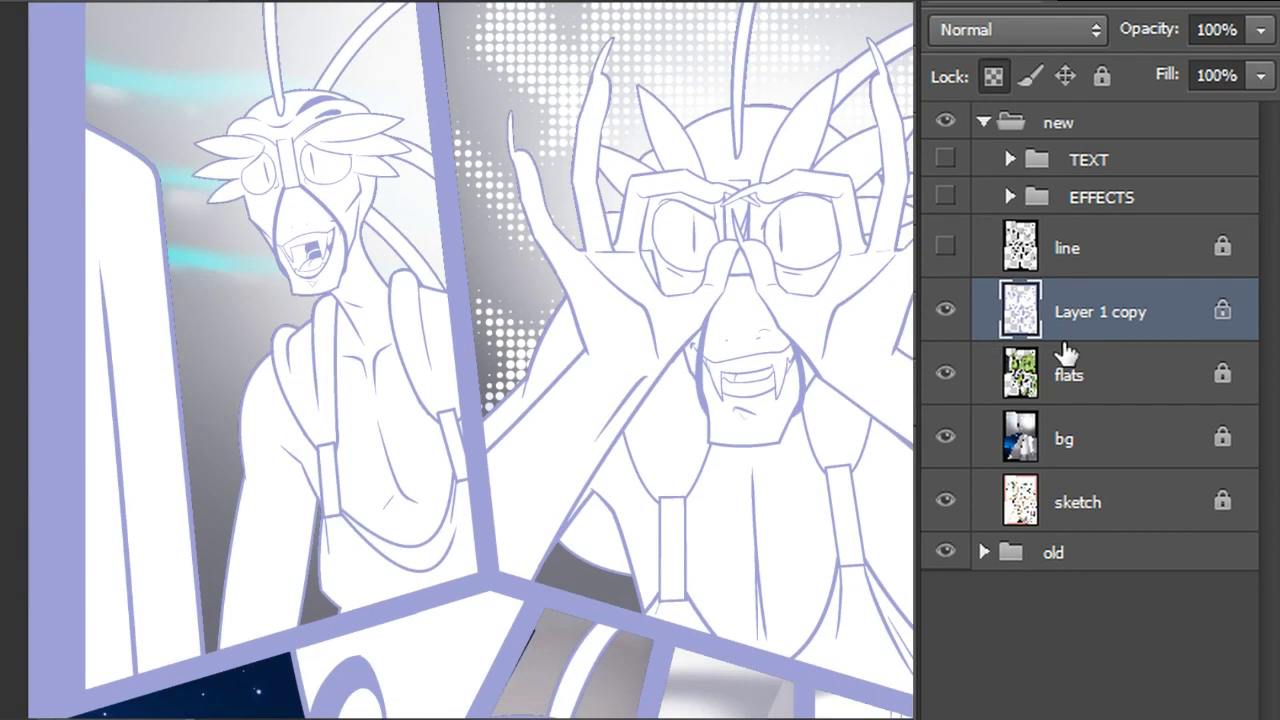
{"action": "left_click", "coordinate": [945, 247]}
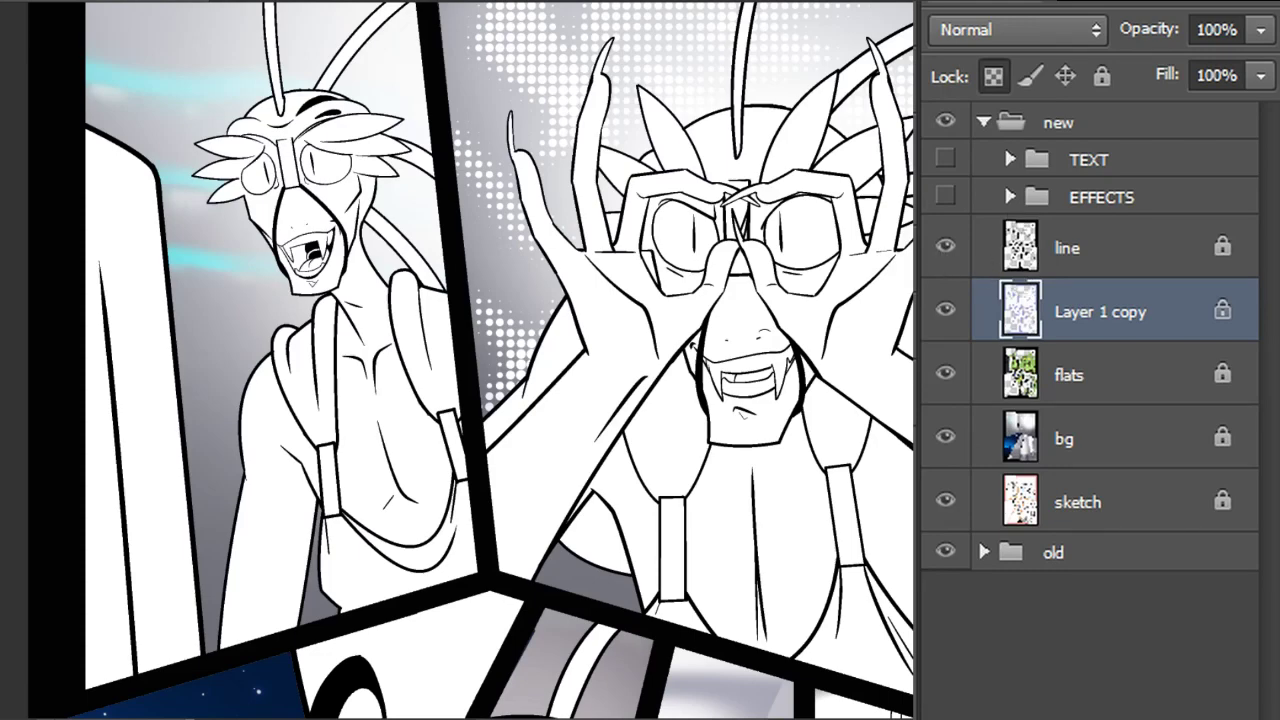
Draw lavender shadow outlines in both eyes, on the tongue and on the chin of the first panel's green character
{"action": "key", "text": "ctrl+plus"}
{"action": "key", "text": "ctrl+plus"}
{"action": "left_click_drag", "start_coordinate": [300, 250], "coordinate": [762, 456]}
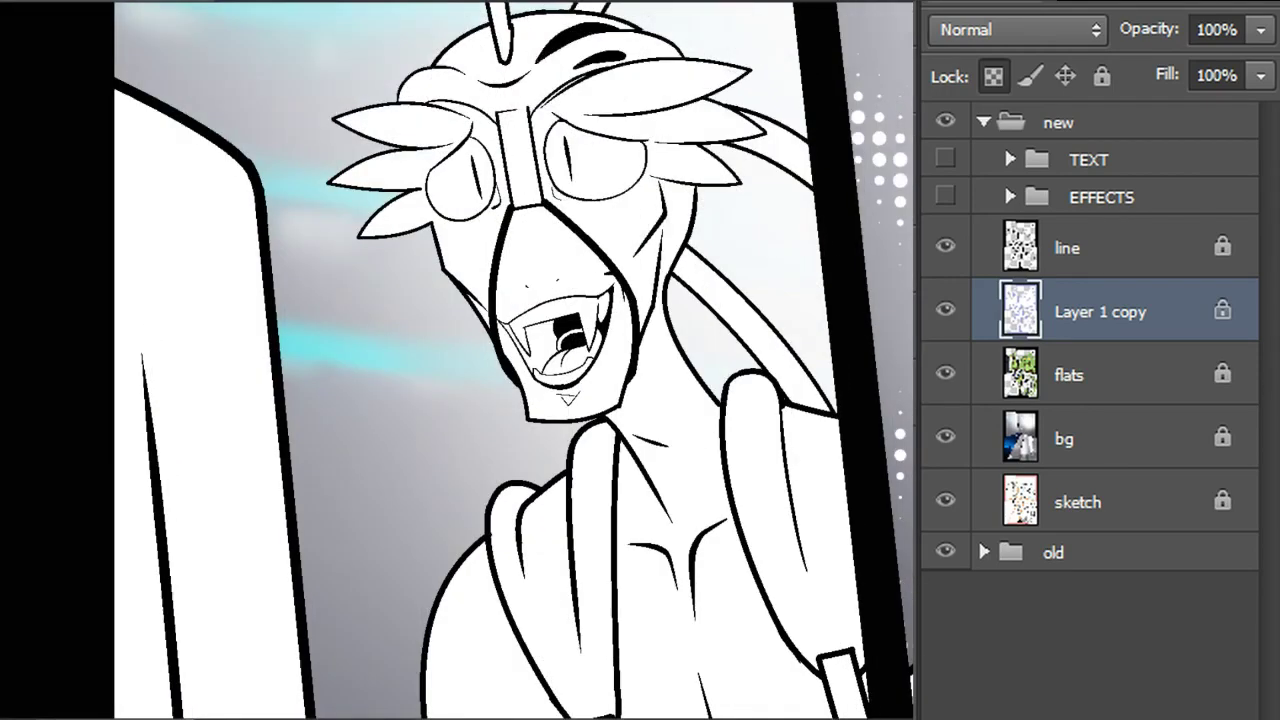
{"action": "scroll", "coordinate": [490, 360], "scroll_direction": "up", "scroll_amount": 2}
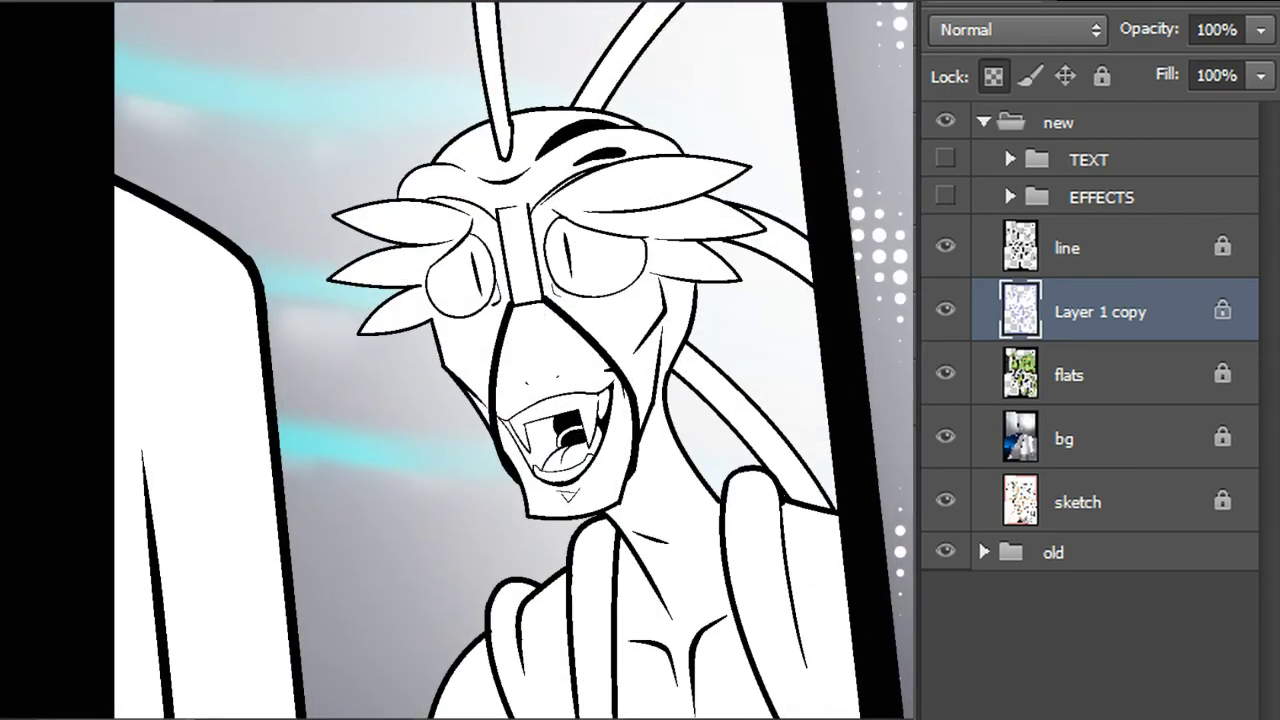
{"action": "mouse_move", "coordinate": [438, 302]}
{"action": "left_mouse_down"}
{"action": "mouse_move", "coordinate": [487, 268]}
{"action": "mouse_move", "coordinate": [496, 301]}
{"action": "left_mouse_up"}
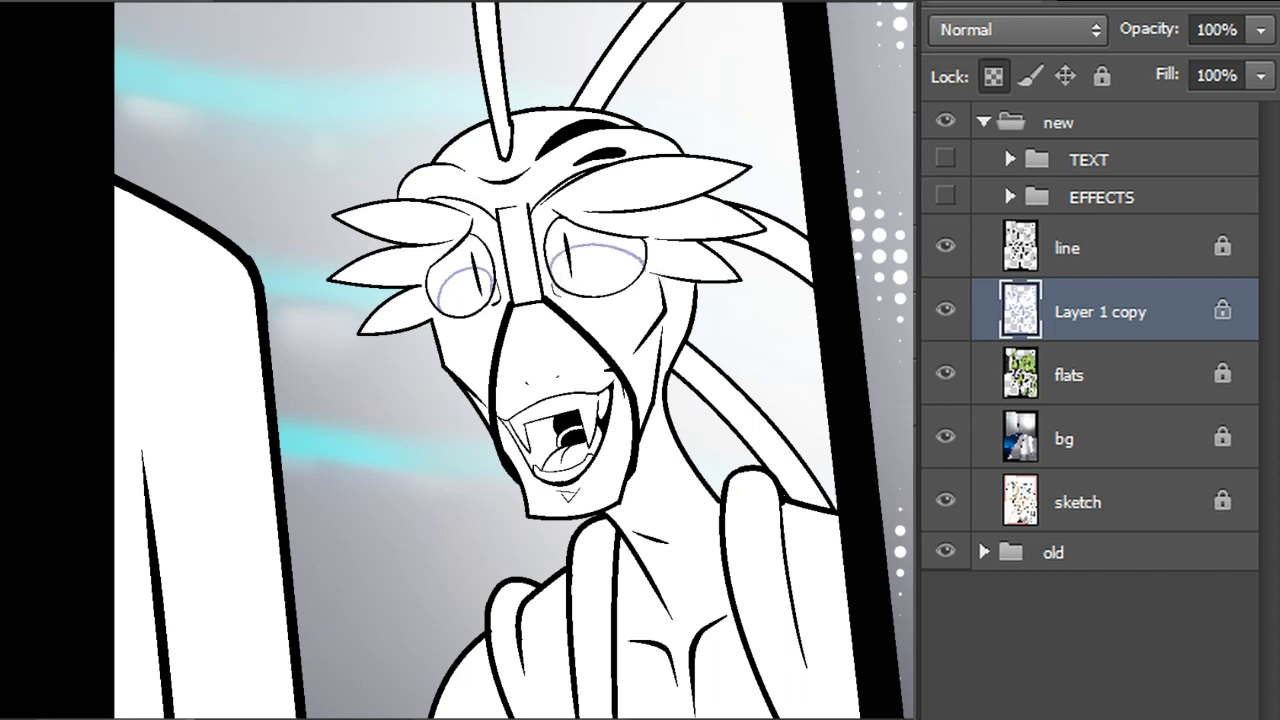
{"action": "mouse_move", "coordinate": [556, 274]}
{"action": "left_mouse_down"}
{"action": "mouse_move", "coordinate": [580, 257]}
{"action": "mouse_move", "coordinate": [636, 268]}
{"action": "mouse_move", "coordinate": [642, 286]}
{"action": "left_mouse_up"}
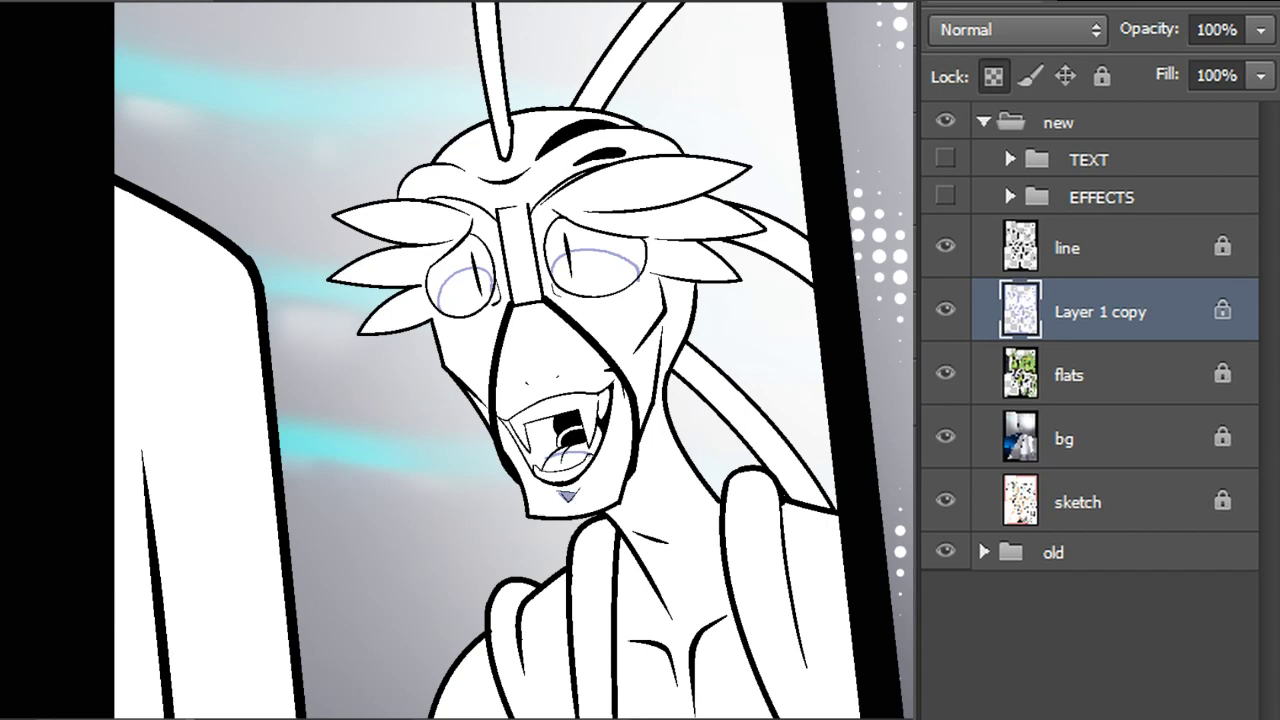
Draw lavender shadow outlines down the side of the character's jaw and through the three leaf-shaped brows on the face's left side
{"action": "mouse_move", "coordinate": [648, 352]}
{"action": "left_mouse_down"}
{"action": "mouse_move", "coordinate": [636, 380]}
{"action": "mouse_move", "coordinate": [621, 494]}
{"action": "left_mouse_up"}
{"action": "left_click_drag", "start_coordinate": [338, 215], "coordinate": [480, 228]}
{"action": "left_click_drag", "start_coordinate": [336, 282], "coordinate": [440, 256]}
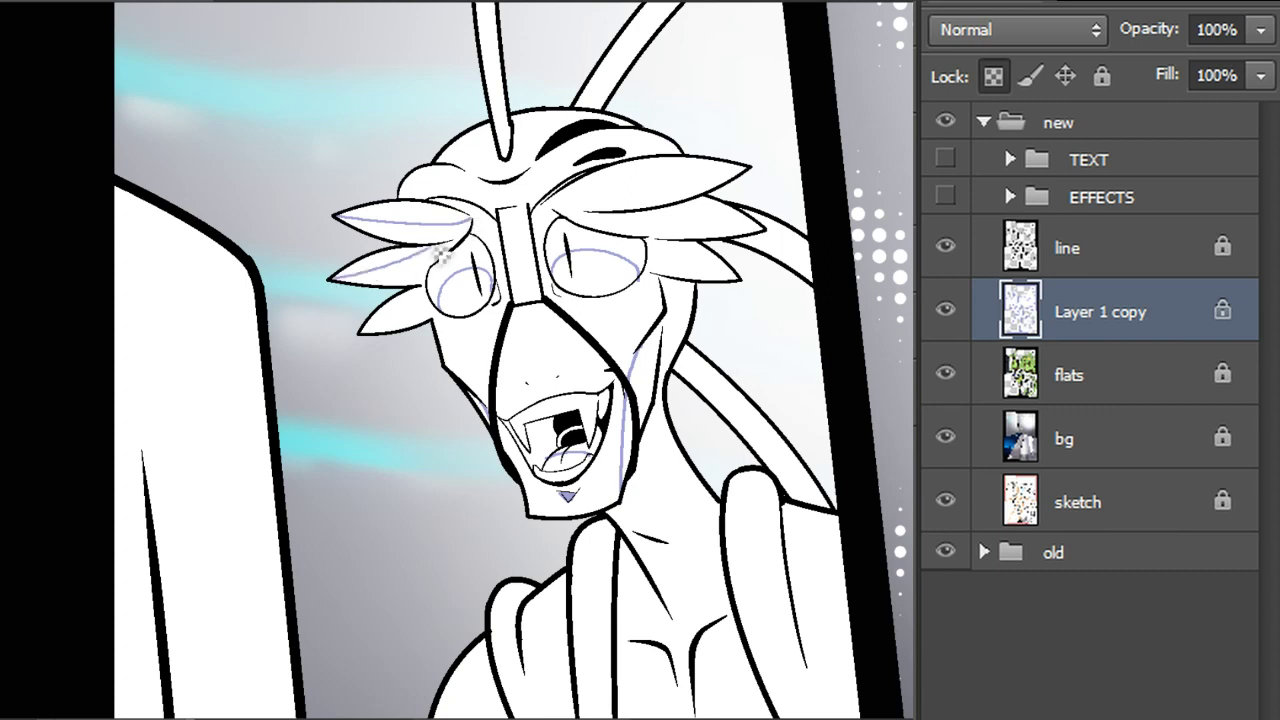
{"action": "mouse_move", "coordinate": [364, 342]}
{"action": "left_mouse_down"}
{"action": "mouse_move", "coordinate": [415, 320]}
{"action": "mouse_move", "coordinate": [430, 297]}
{"action": "left_mouse_up"}
{"action": "key", "text": "ctrl+z"}
{"action": "left_click_drag", "start_coordinate": [370, 340], "coordinate": [431, 296]}
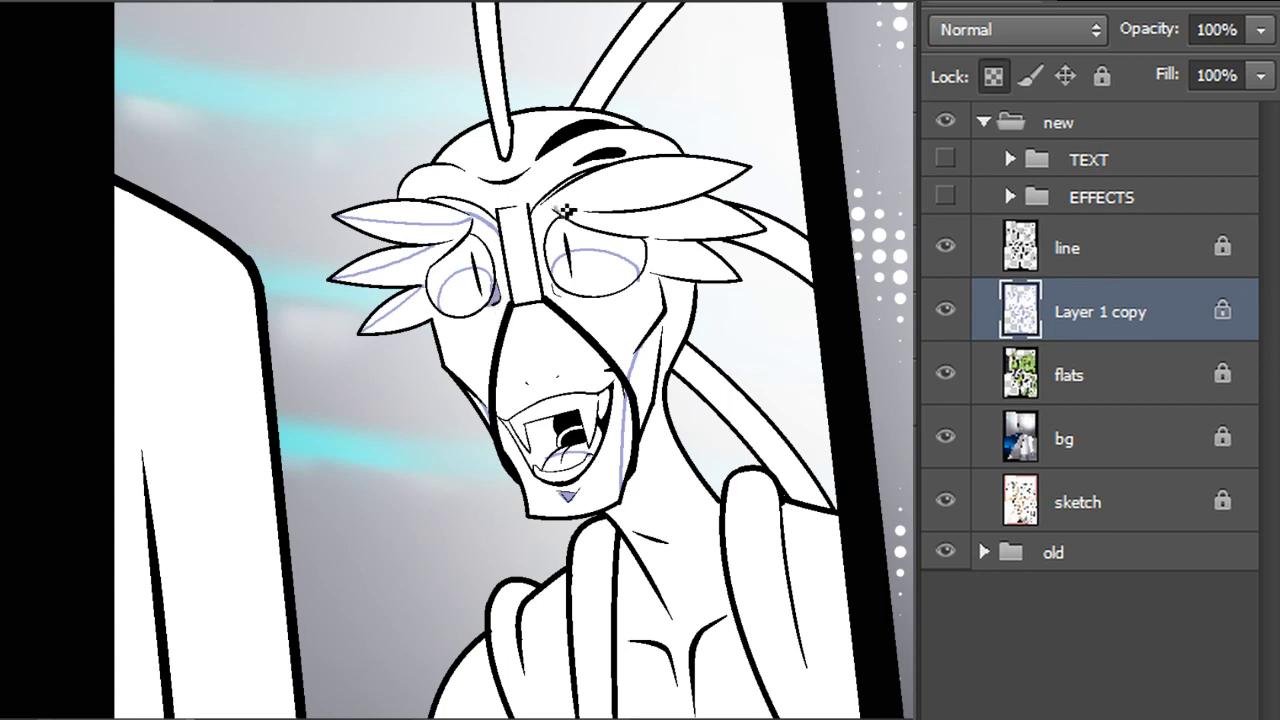
Draw lavender shadow outlines through the three leaf-shaped brows on the right side of the character's face
{"action": "mouse_move", "coordinate": [558, 205]}
{"action": "left_mouse_down"}
{"action": "mouse_move", "coordinate": [648, 210]}
{"action": "mouse_move", "coordinate": [745, 168]}
{"action": "left_mouse_up"}
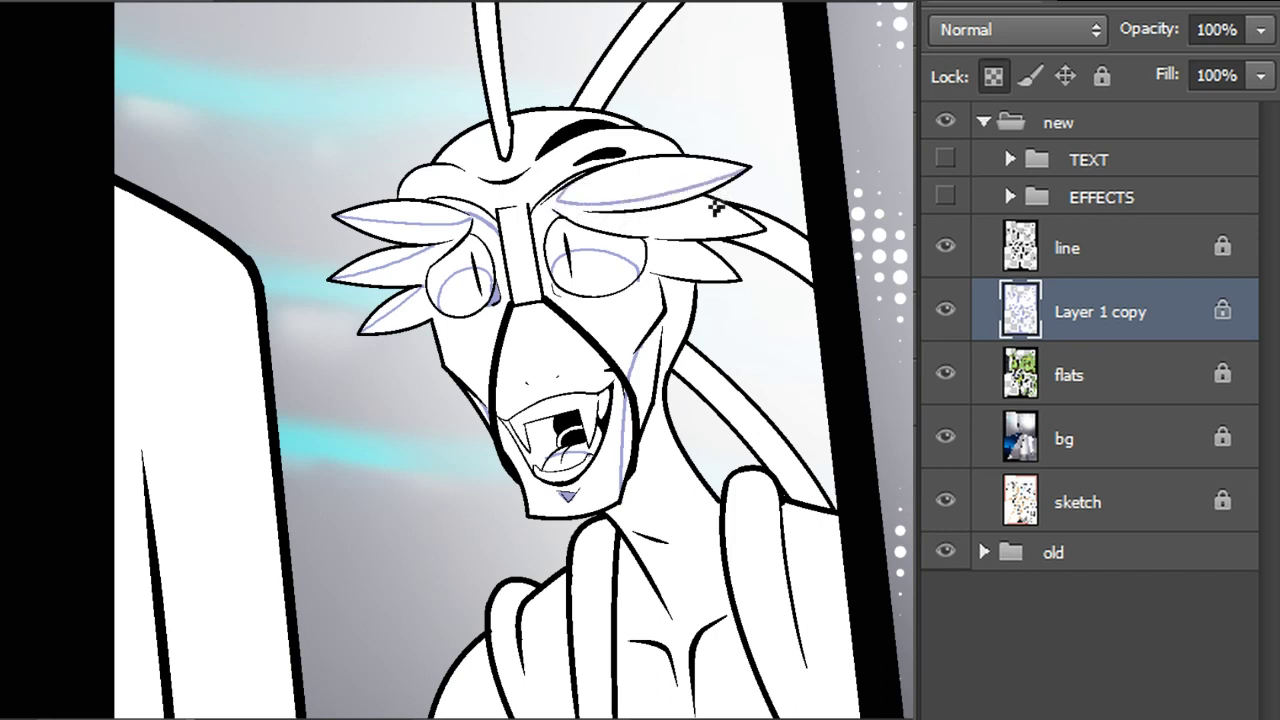
{"action": "left_click_drag", "start_coordinate": [677, 223], "coordinate": [760, 232]}
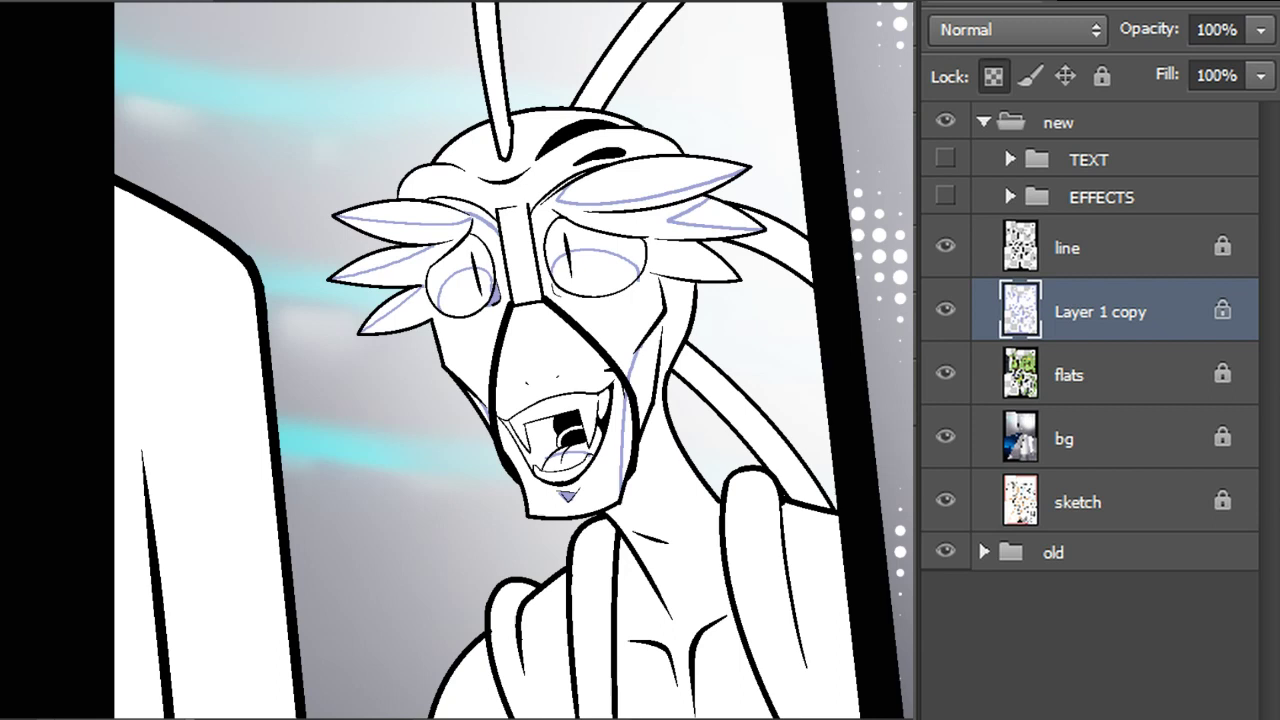
{"action": "left_click_drag", "start_coordinate": [668, 258], "coordinate": [736, 278]}
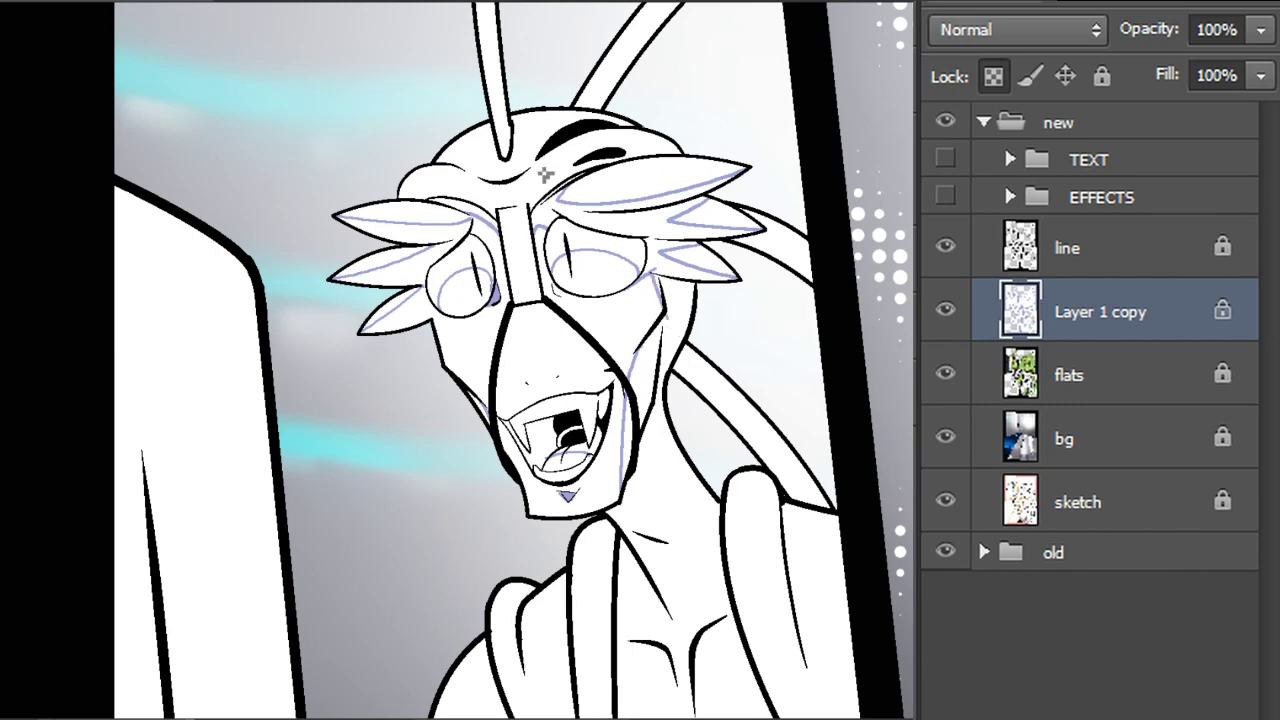
Outline a small lavender shadow on the character's neck and a curved head shadow across the upper chest, redoing unsatisfactory strokes
{"action": "left_click_drag", "start_coordinate": [640, 534], "coordinate": [668, 552]}
{"action": "mouse_move", "coordinate": [620, 500]}
{"action": "left_mouse_down"}
{"action": "mouse_move", "coordinate": [600, 365]}
{"action": "mouse_move", "coordinate": [701, 381]}
{"action": "left_mouse_up"}
{"action": "key", "text": "ctrl+z"}
{"action": "left_click_drag", "start_coordinate": [602, 524], "coordinate": [726, 598]}
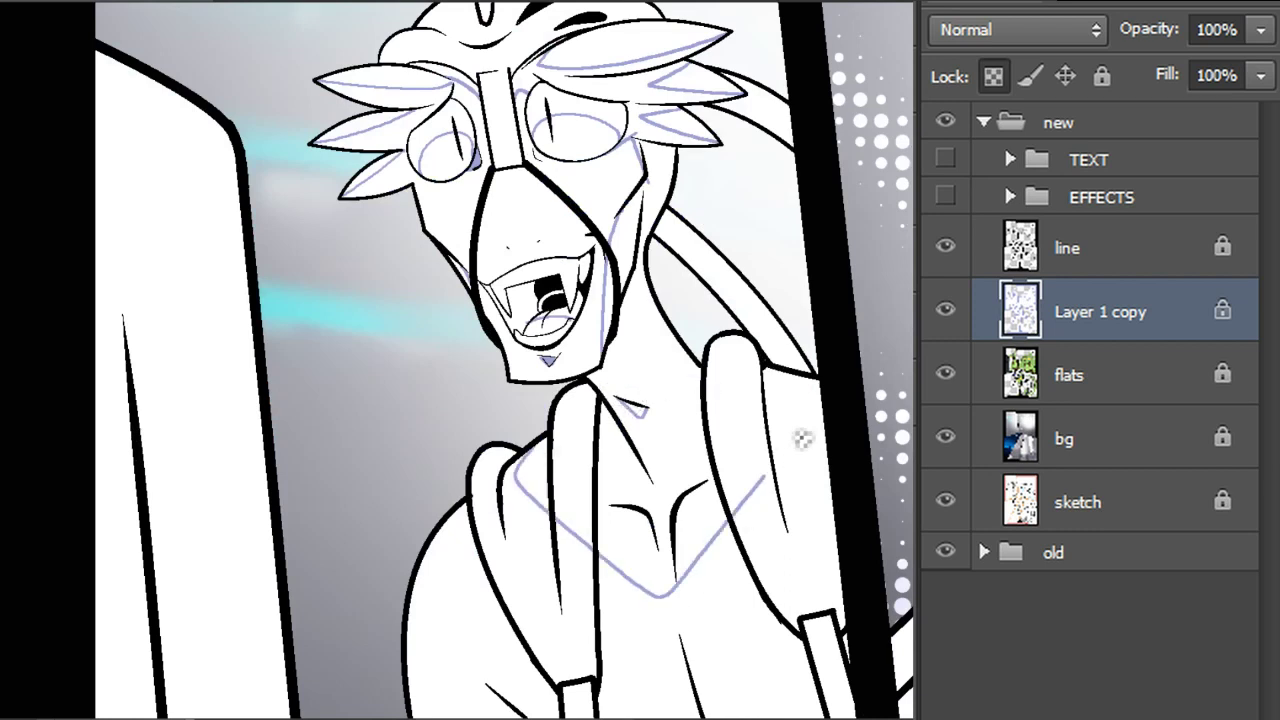
{"action": "key", "text": "ctrl+z"}
{"action": "mouse_move", "coordinate": [526, 446]}
{"action": "left_mouse_down"}
{"action": "mouse_move", "coordinate": [633, 596]}
{"action": "mouse_move", "coordinate": [820, 408]}
{"action": "left_mouse_up"}
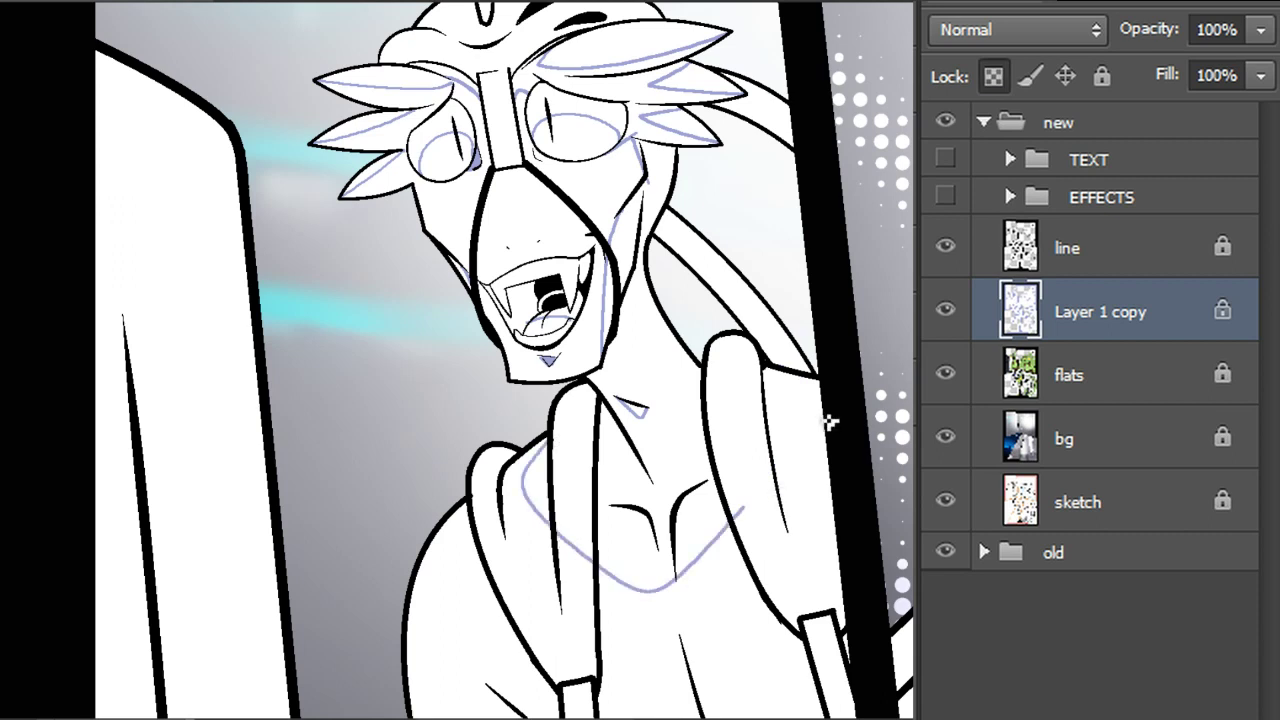
Fill the small neck shadow with lavender and outline a shadow on the lower antenna strand behind the character's neck
{"action": "left_click_drag", "start_coordinate": [622, 401], "coordinate": [645, 410]}
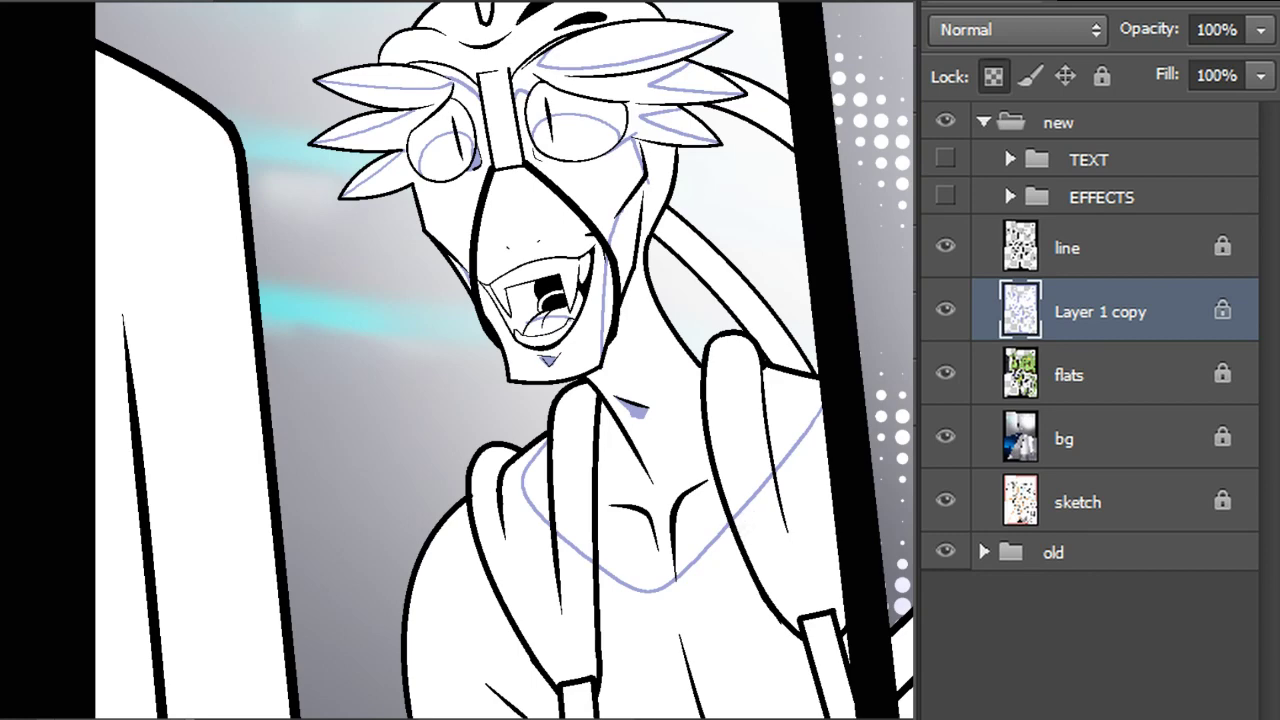
{"action": "left_click_drag", "start_coordinate": [748, 286], "coordinate": [796, 366]}
{"action": "left_click_drag", "start_coordinate": [540, 220], "coordinate": [559, 560]}
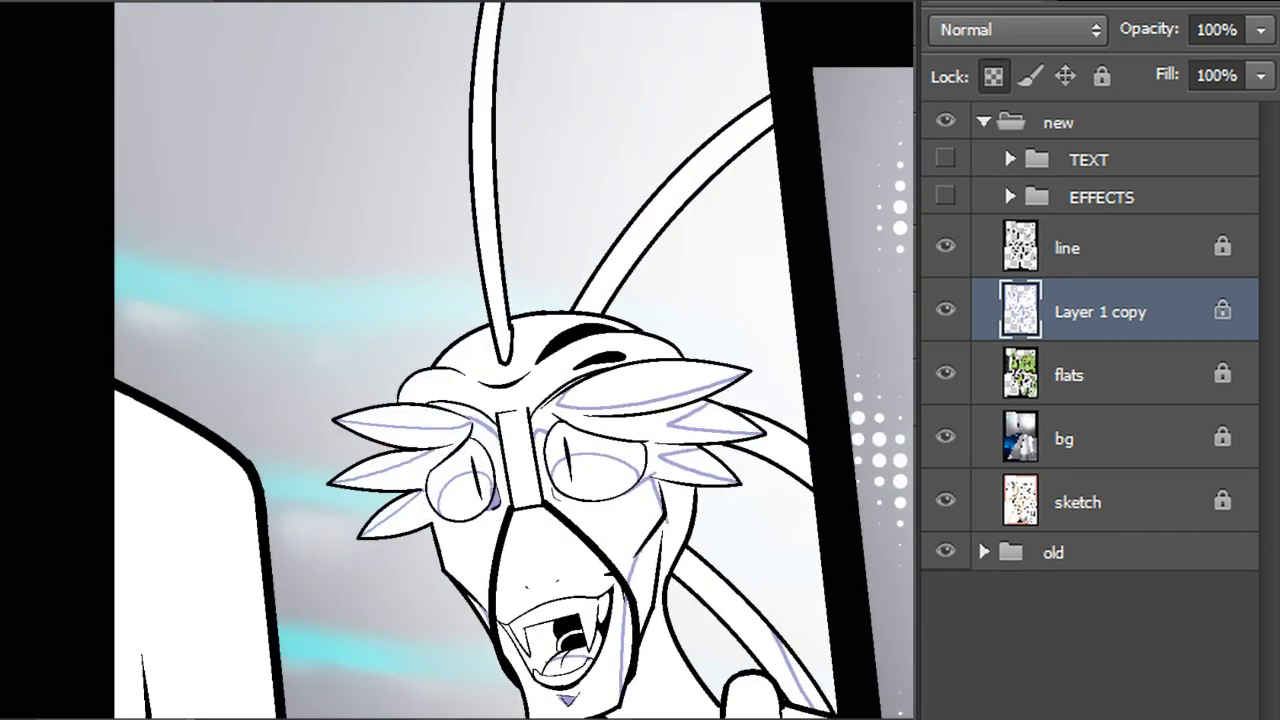
Draw lavender shadow outlines on the antennae, across the forehead and head ridges, and diagonally over the nose bridge
{"action": "left_click_drag", "start_coordinate": [776, 424], "coordinate": [831, 486]}
{"action": "left_click_drag", "start_coordinate": [688, 198], "coordinate": [606, 266]}
{"action": "left_click_drag", "start_coordinate": [476, 138], "coordinate": [500, 258]}
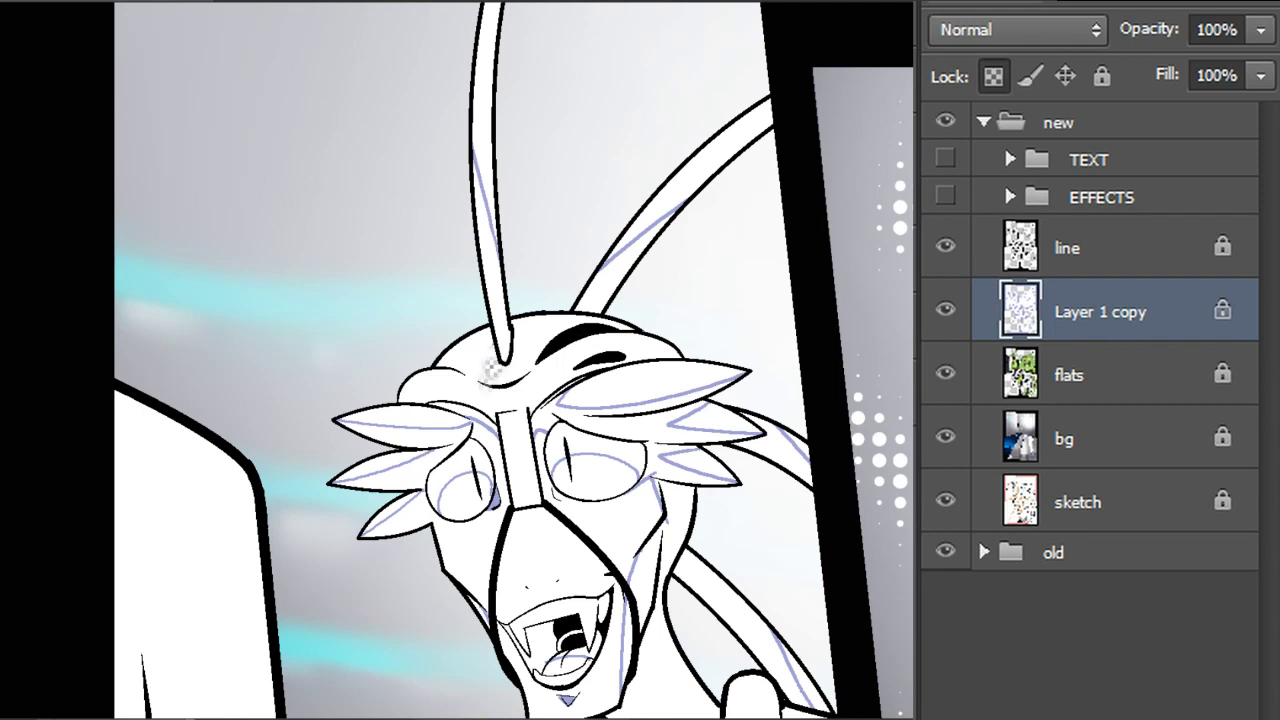
{"action": "mouse_move", "coordinate": [479, 378]}
{"action": "left_mouse_down"}
{"action": "mouse_move", "coordinate": [410, 404]}
{"action": "mouse_move", "coordinate": [419, 394]}
{"action": "mouse_move", "coordinate": [506, 409]}
{"action": "mouse_move", "coordinate": [471, 380]}
{"action": "mouse_move", "coordinate": [466, 401]}
{"action": "mouse_move", "coordinate": [520, 368]}
{"action": "mouse_move", "coordinate": [510, 411]}
{"action": "mouse_move", "coordinate": [647, 347]}
{"action": "mouse_move", "coordinate": [683, 353]}
{"action": "left_mouse_up"}
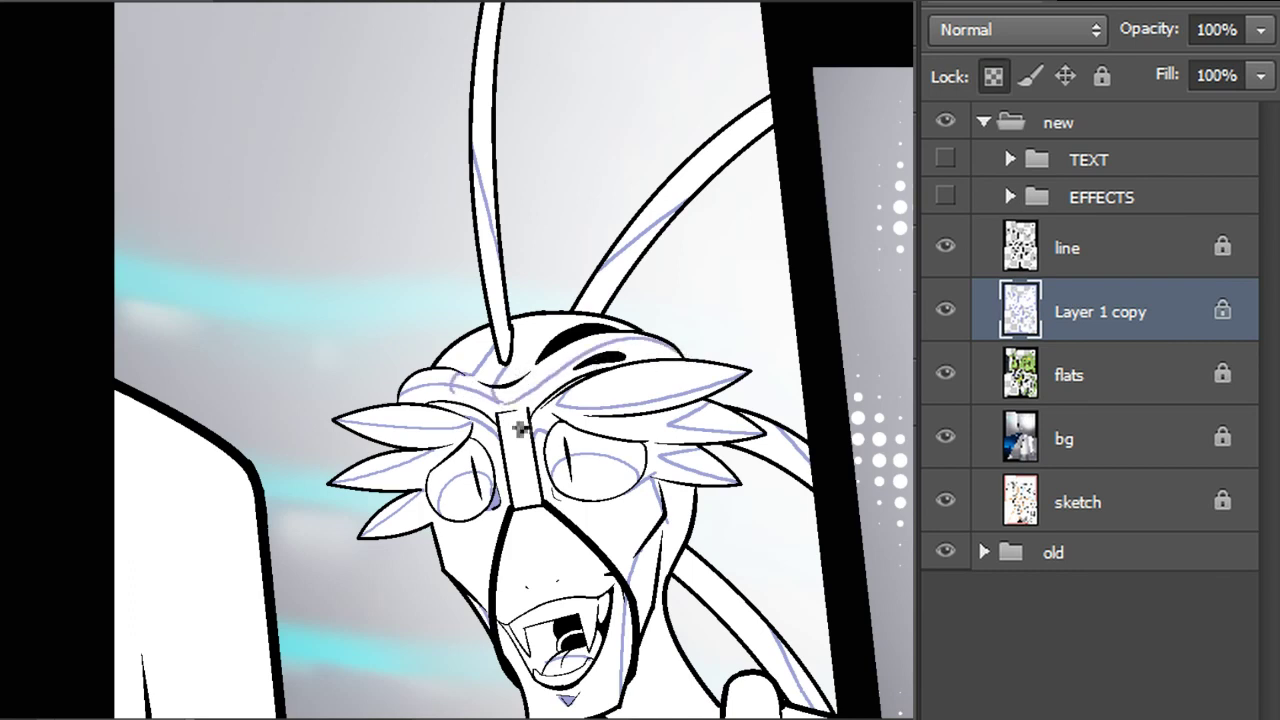
{"action": "mouse_move", "coordinate": [524, 420]}
{"action": "left_mouse_down"}
{"action": "mouse_move", "coordinate": [512, 470]}
{"action": "mouse_move", "coordinate": [542, 480]}
{"action": "mouse_move", "coordinate": [472, 316]}
{"action": "left_mouse_up"}
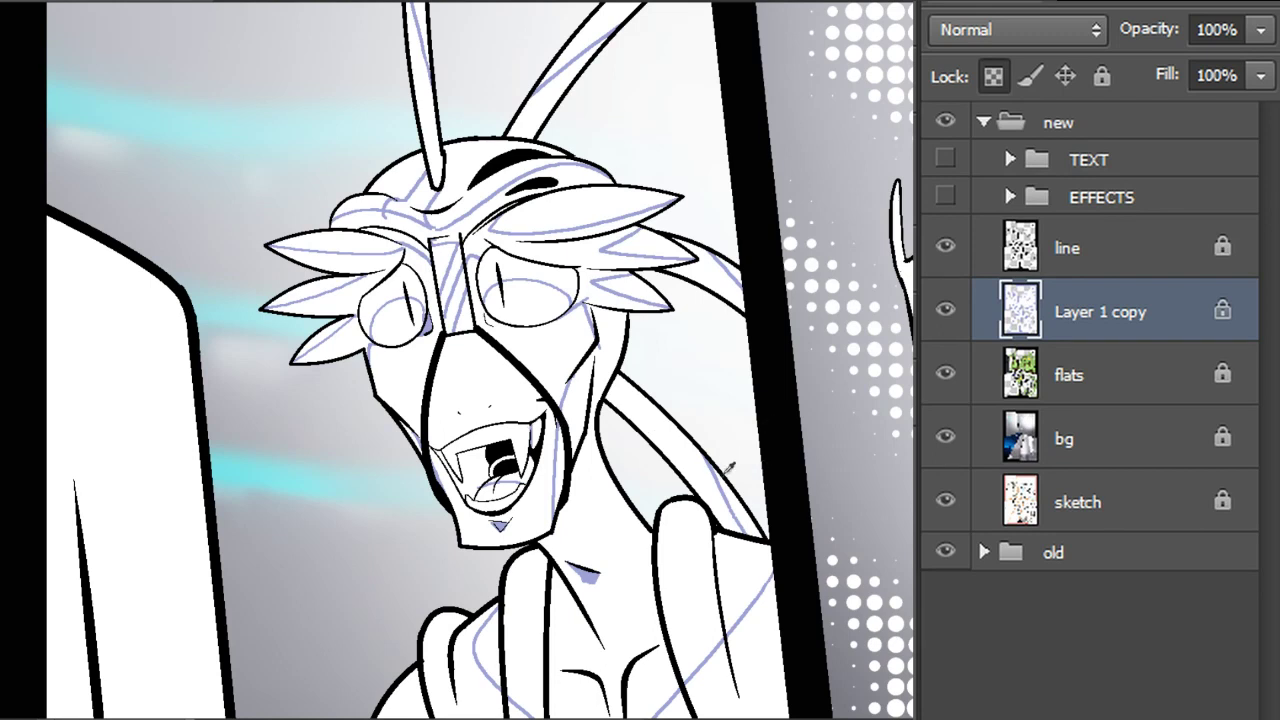
Fill the shadows on the rear antenna strand, side of the head, neck, upper chest and both vest straps with lavender
{"action": "left_click", "coordinate": [687, 452]}
{"action": "left_click", "coordinate": [626, 361]}
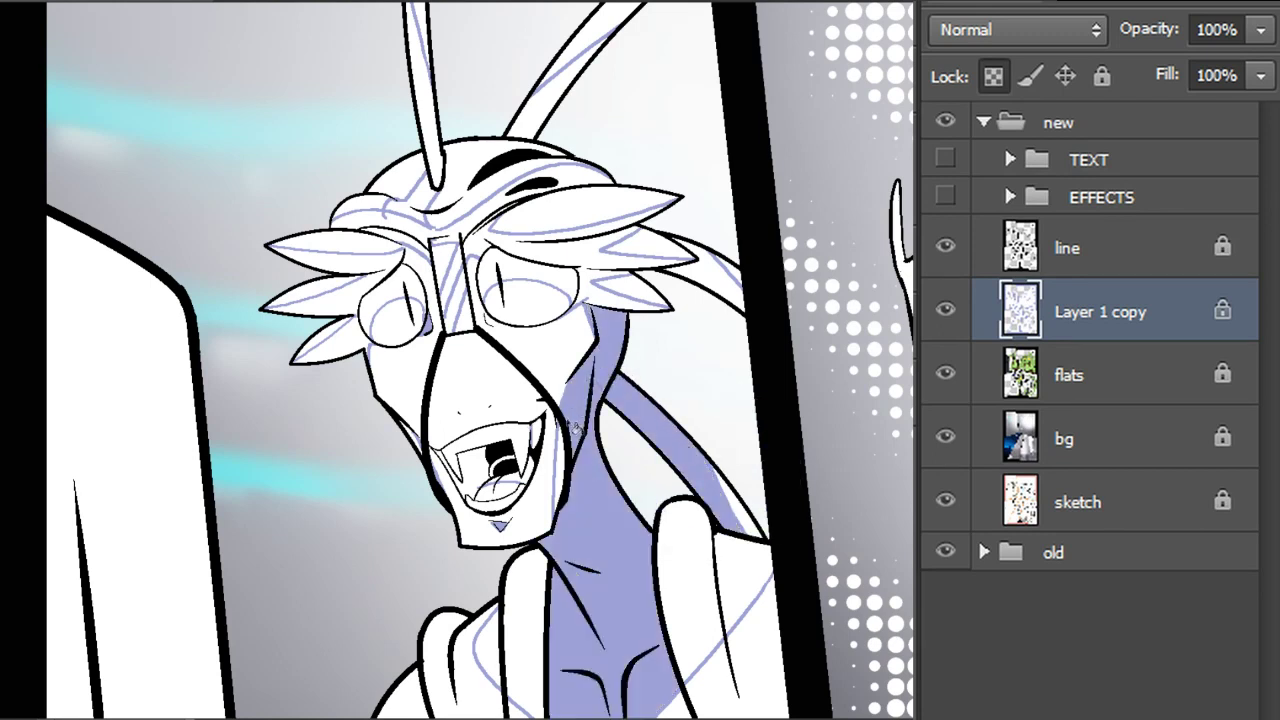
{"action": "left_click", "coordinate": [540, 630]}
{"action": "left_click", "coordinate": [500, 648]}
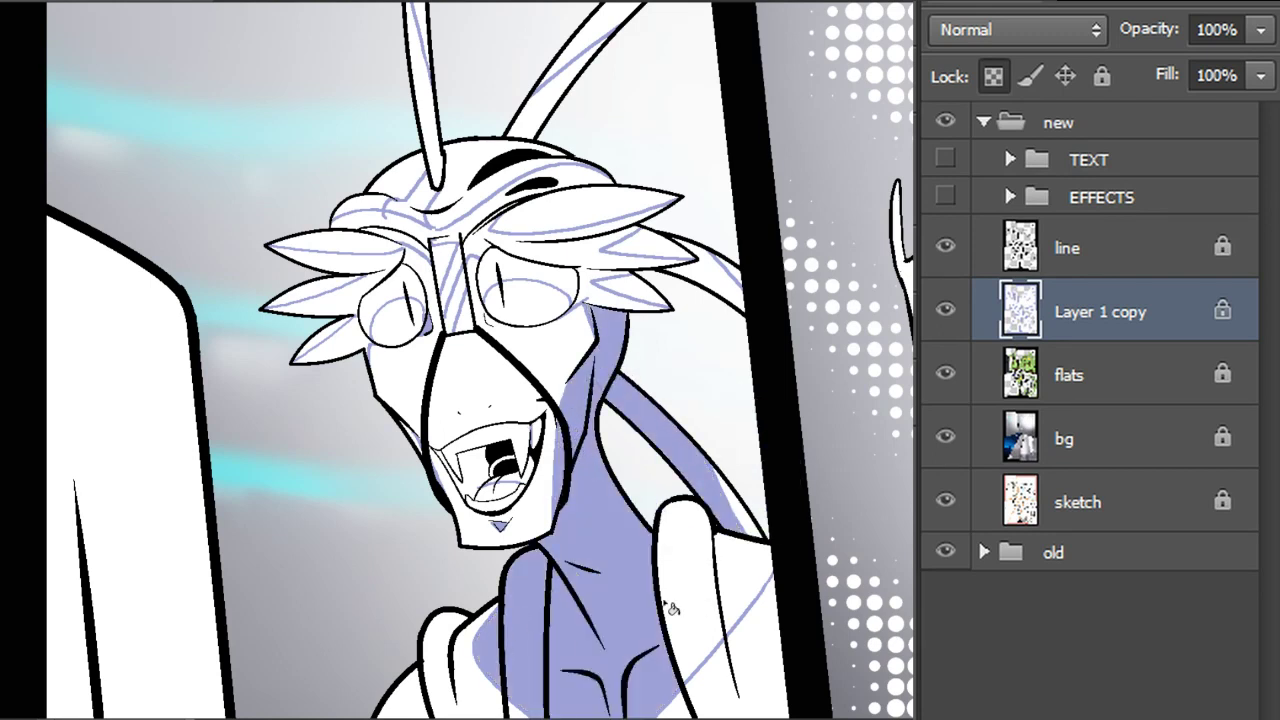
{"action": "left_click", "coordinate": [675, 609]}
{"action": "left_click", "coordinate": [727, 553]}
Fill the right-hand brow shadows, both eye shadows and the nose bridge with lavender, undoing the stray fill on the cheek
{"action": "left_click", "coordinate": [600, 284]}
{"action": "left_click", "coordinate": [586, 271]}
{"action": "left_click", "coordinate": [548, 272]}
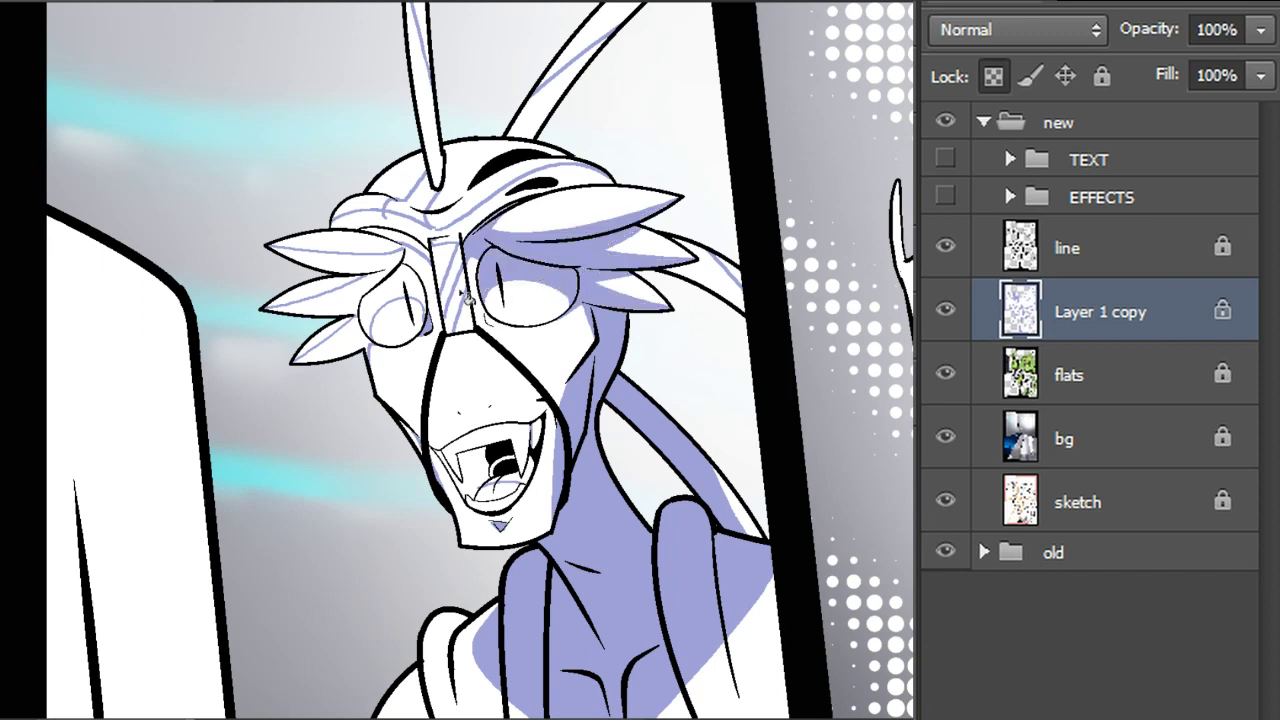
{"action": "left_click", "coordinate": [455, 262]}
{"action": "left_click", "coordinate": [462, 296]}
{"action": "left_click", "coordinate": [405, 290]}
{"action": "left_click", "coordinate": [428, 274]}
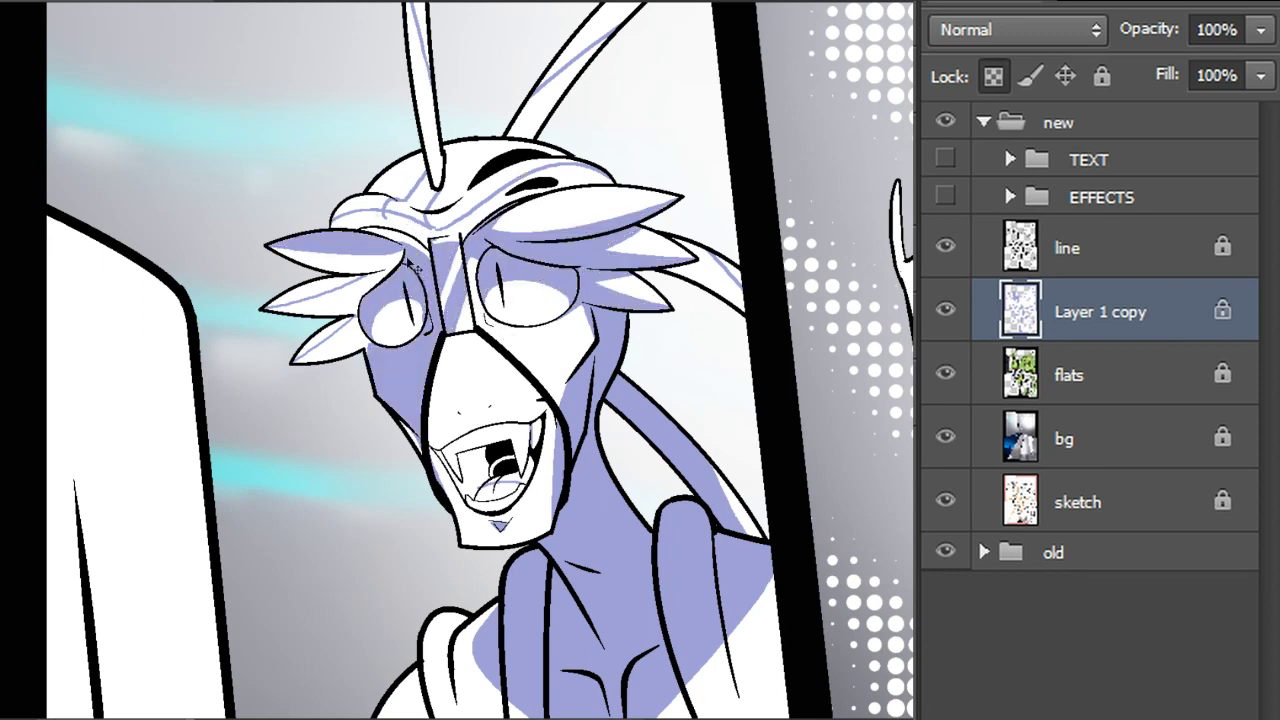
{"action": "key", "text": "ctrl+z"}
Fill the remaining left-hand brow shadows, the antennae shadows and the forehead shadow with lavender
{"action": "left_click", "coordinate": [354, 328]}
{"action": "left_click", "coordinate": [401, 222]}
{"action": "left_click", "coordinate": [413, 247]}
{"action": "left_click", "coordinate": [444, 161]}
{"action": "left_click", "coordinate": [540, 118]}
{"action": "left_click", "coordinate": [718, 285]}
{"action": "left_click", "coordinate": [416, 202]}
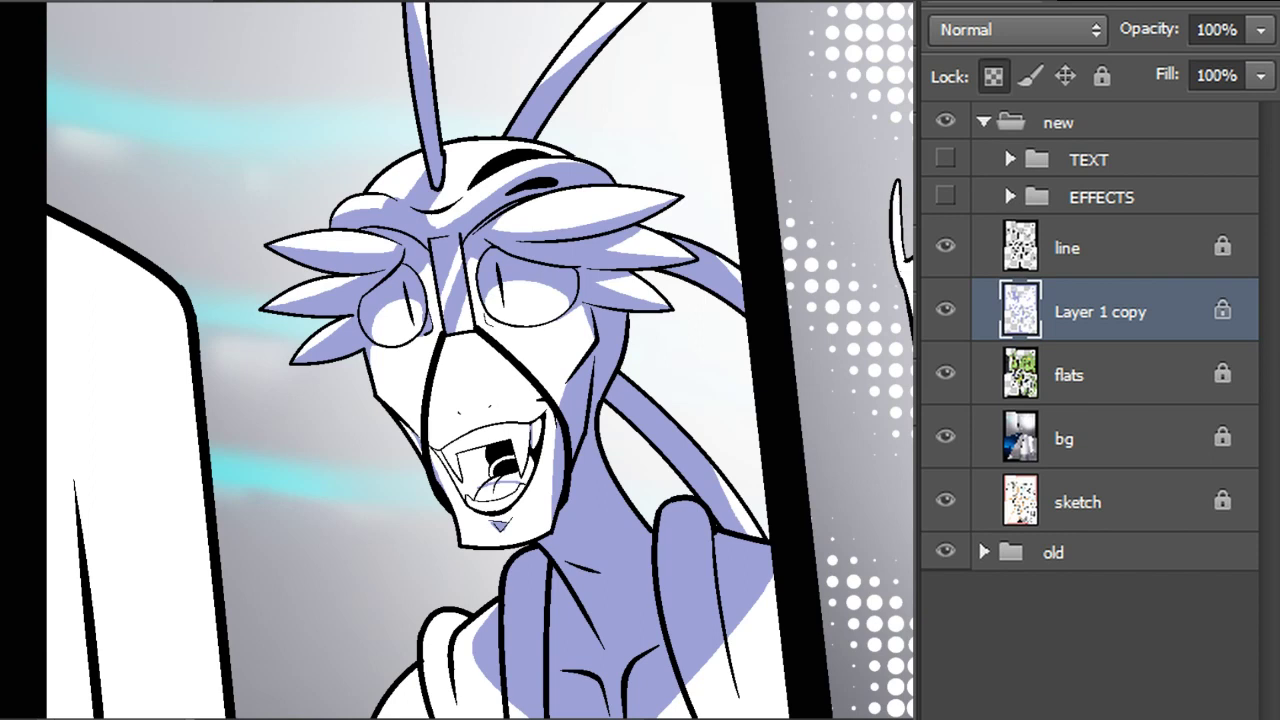
Fill the inside of the character's mouth with lavender, undoing the unwanted fill beside the teeth
{"action": "left_click", "coordinate": [484, 472]}
{"action": "left_click", "coordinate": [507, 466]}
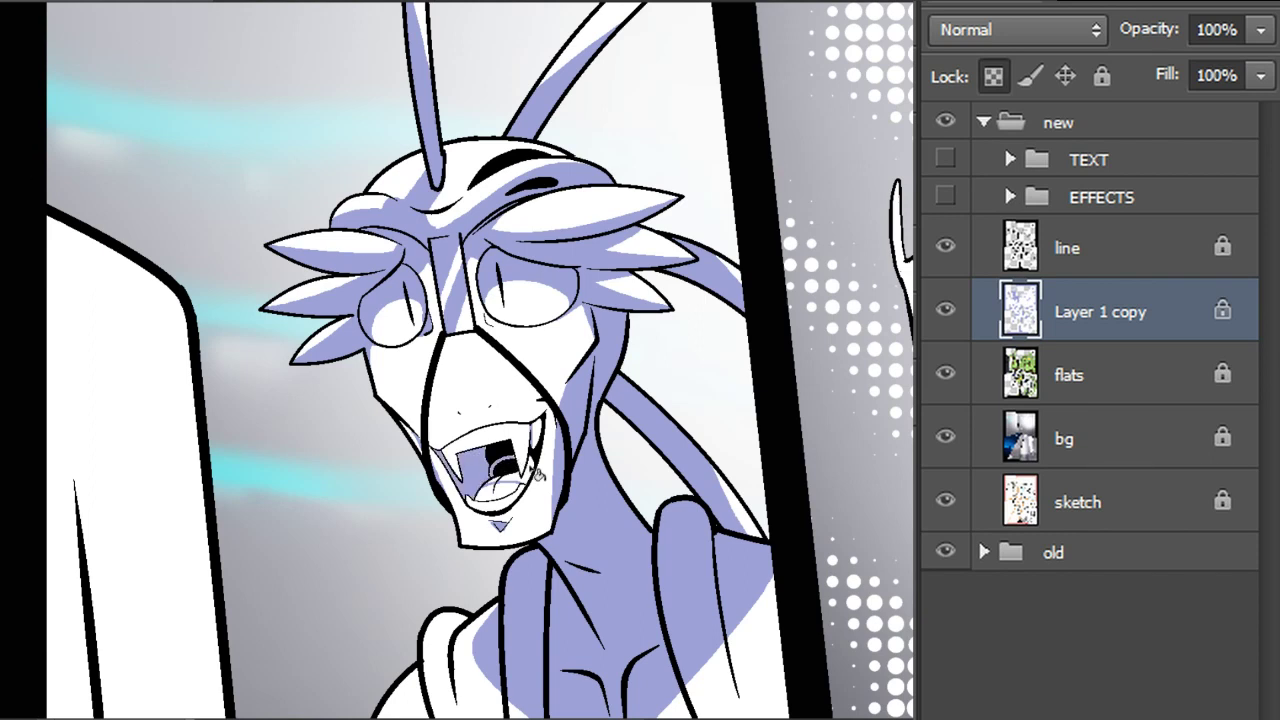
{"action": "left_click", "coordinate": [532, 479]}
{"action": "key", "text": "ctrl+z"}
{"action": "left_click_drag", "start_coordinate": [560, 590], "coordinate": [579, 134]}
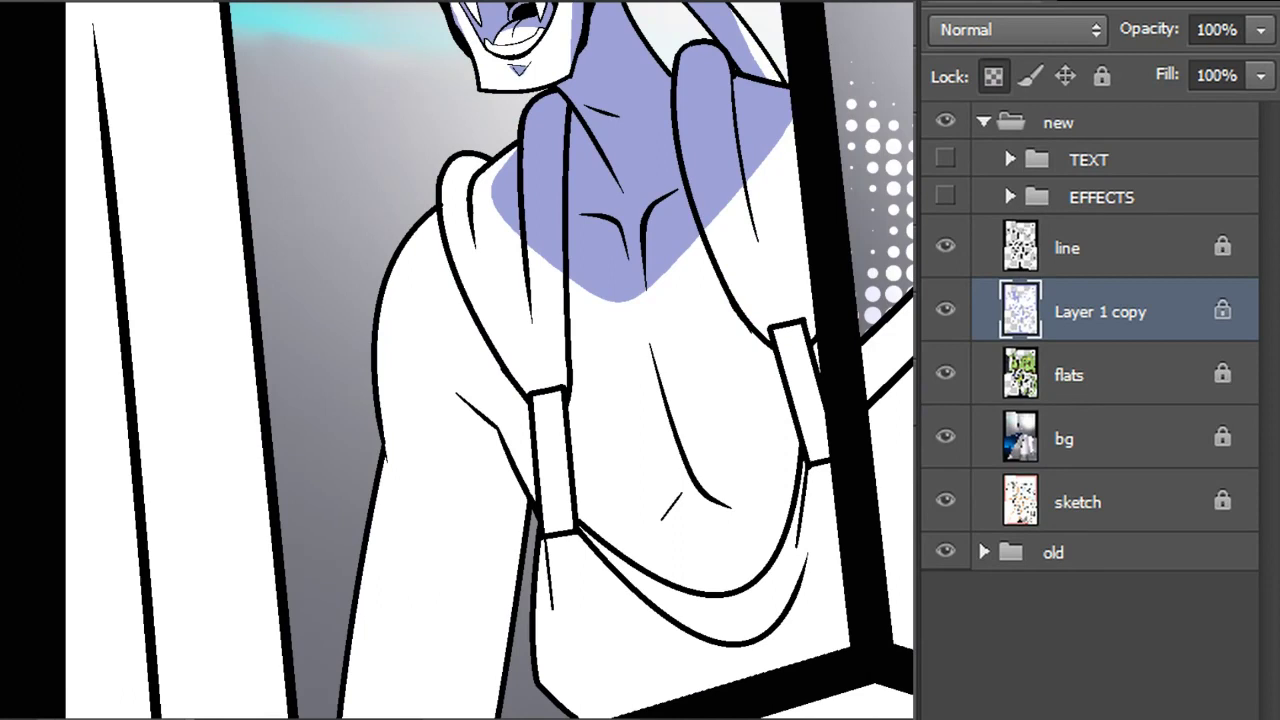
{"action": "mouse_move", "coordinate": [458, 290]}
{"action": "left_mouse_down"}
{"action": "mouse_move", "coordinate": [449, 351]}
{"action": "mouse_move", "coordinate": [403, 429]}
{"action": "mouse_move", "coordinate": [381, 401]}
{"action": "left_mouse_up"}
{"action": "mouse_move", "coordinate": [382, 472]}
{"action": "left_mouse_down"}
{"action": "mouse_move", "coordinate": [454, 589]}
{"action": "mouse_move", "coordinate": [498, 716]}
{"action": "left_mouse_up"}
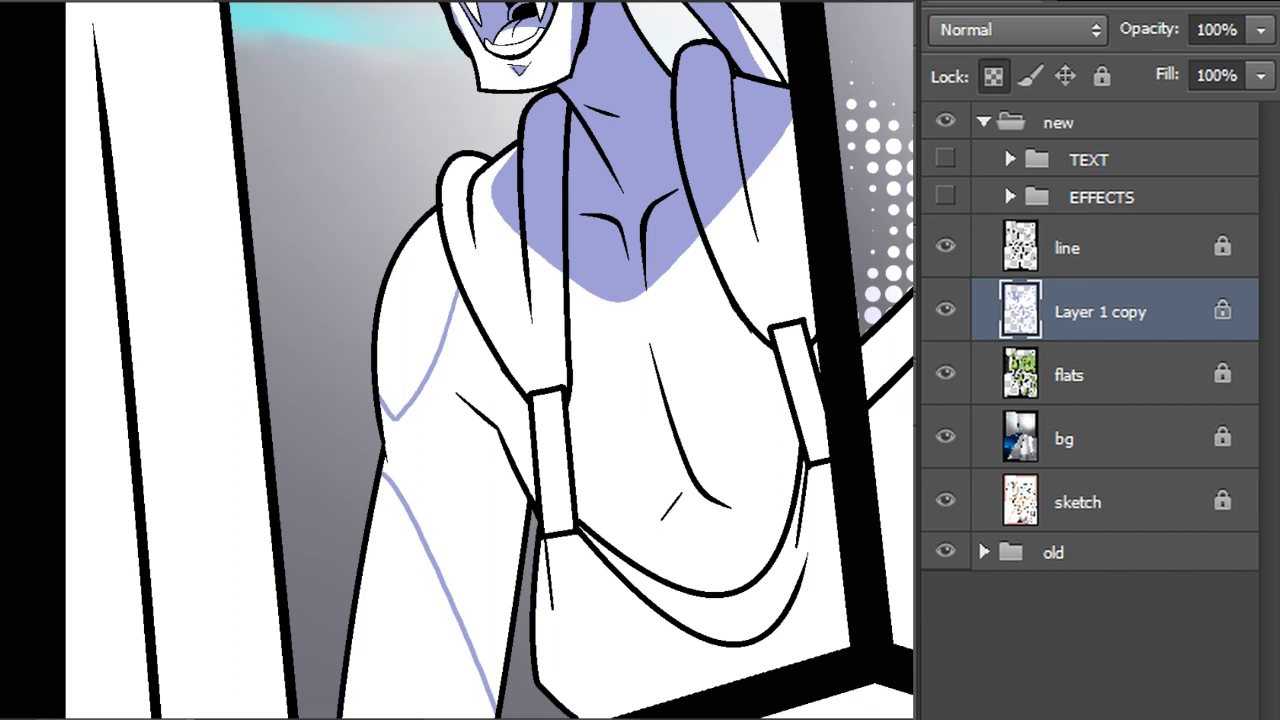
{"action": "left_click_drag", "start_coordinate": [578, 286], "coordinate": [579, 396]}
{"action": "key", "text": "ctrl+alt+z"}
{"action": "key", "text": "ctrl+alt+z"}
{"action": "key", "text": "ctrl+alt+z"}
Draw lavender shadow outlines down the chest beside the vest strap and around a triangular shadow below the sternum line
{"action": "mouse_move", "coordinate": [601, 300]}
{"action": "left_mouse_down"}
{"action": "mouse_move", "coordinate": [597, 457]}
{"action": "mouse_move", "coordinate": [586, 420]}
{"action": "mouse_move", "coordinate": [598, 531]}
{"action": "left_mouse_up"}
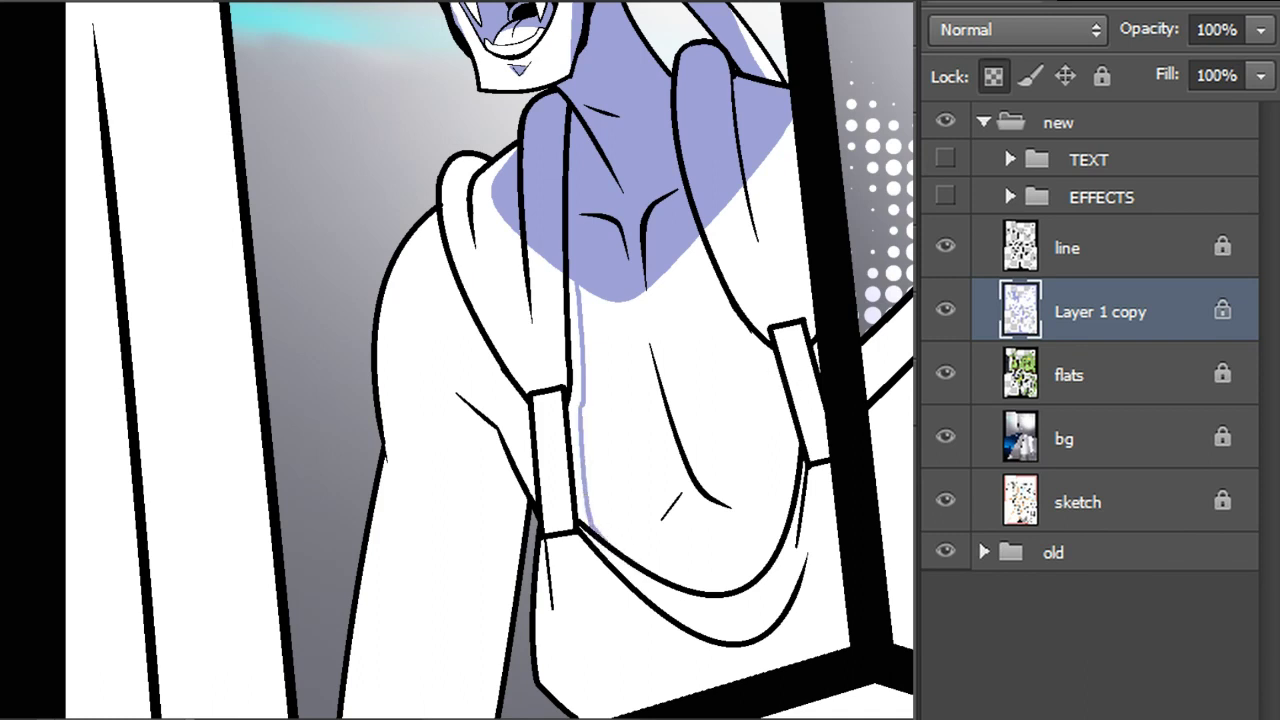
{"action": "mouse_move", "coordinate": [675, 413]}
{"action": "left_mouse_down"}
{"action": "mouse_move", "coordinate": [686, 503]}
{"action": "mouse_move", "coordinate": [657, 543]}
{"action": "mouse_move", "coordinate": [645, 540]}
{"action": "left_mouse_up"}
{"action": "left_click_drag", "start_coordinate": [716, 505], "coordinate": [775, 528]}
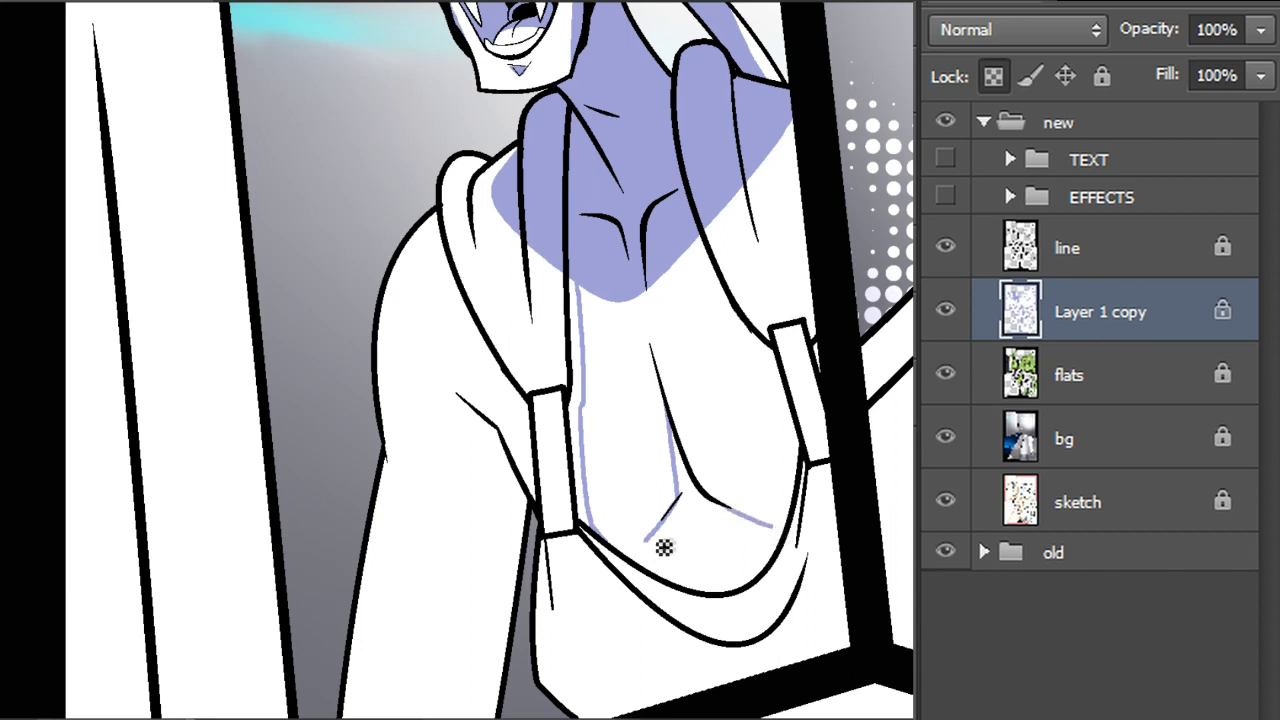
{"action": "left_click_drag", "start_coordinate": [648, 540], "coordinate": [774, 526]}
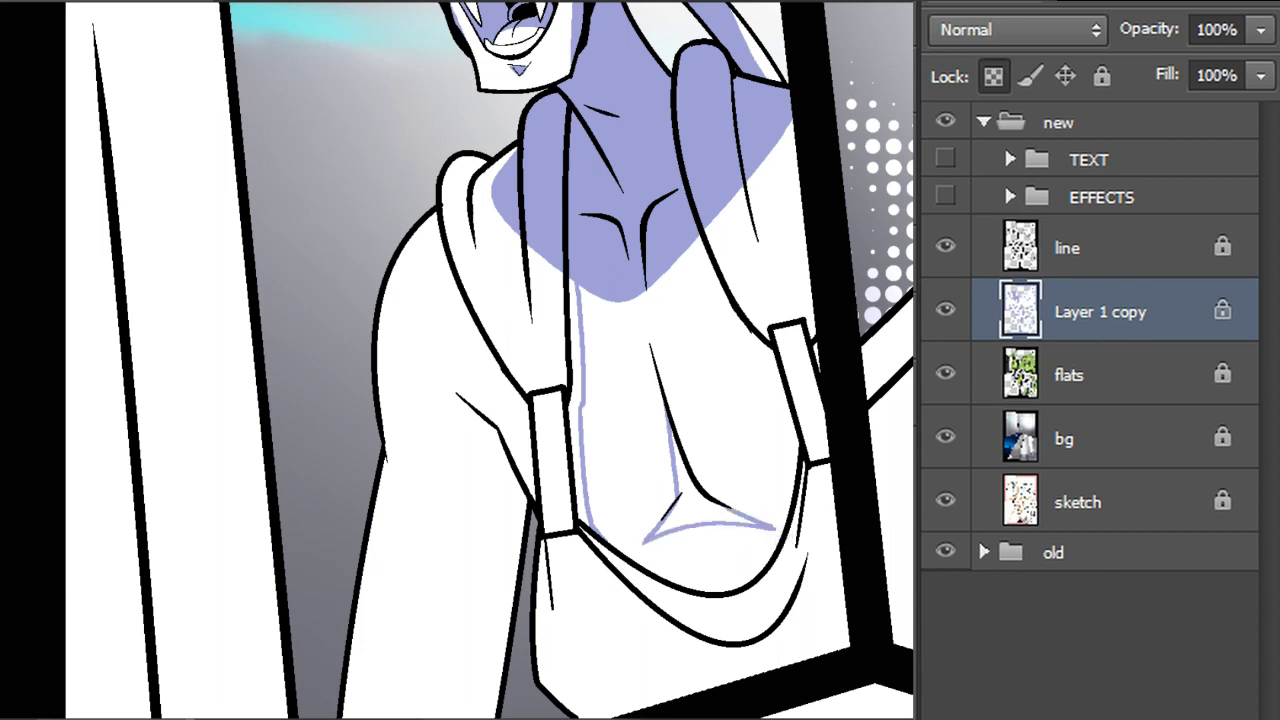
Outline lavender fold shadows on the vest's neckline band and below both strap buckles, redoing the oversized fold
{"action": "left_click_drag", "start_coordinate": [633, 566], "coordinate": [682, 625]}
{"action": "mouse_move", "coordinate": [558, 603]}
{"action": "left_mouse_down"}
{"action": "mouse_move", "coordinate": [579, 654]}
{"action": "mouse_move", "coordinate": [561, 552]}
{"action": "left_mouse_up"}
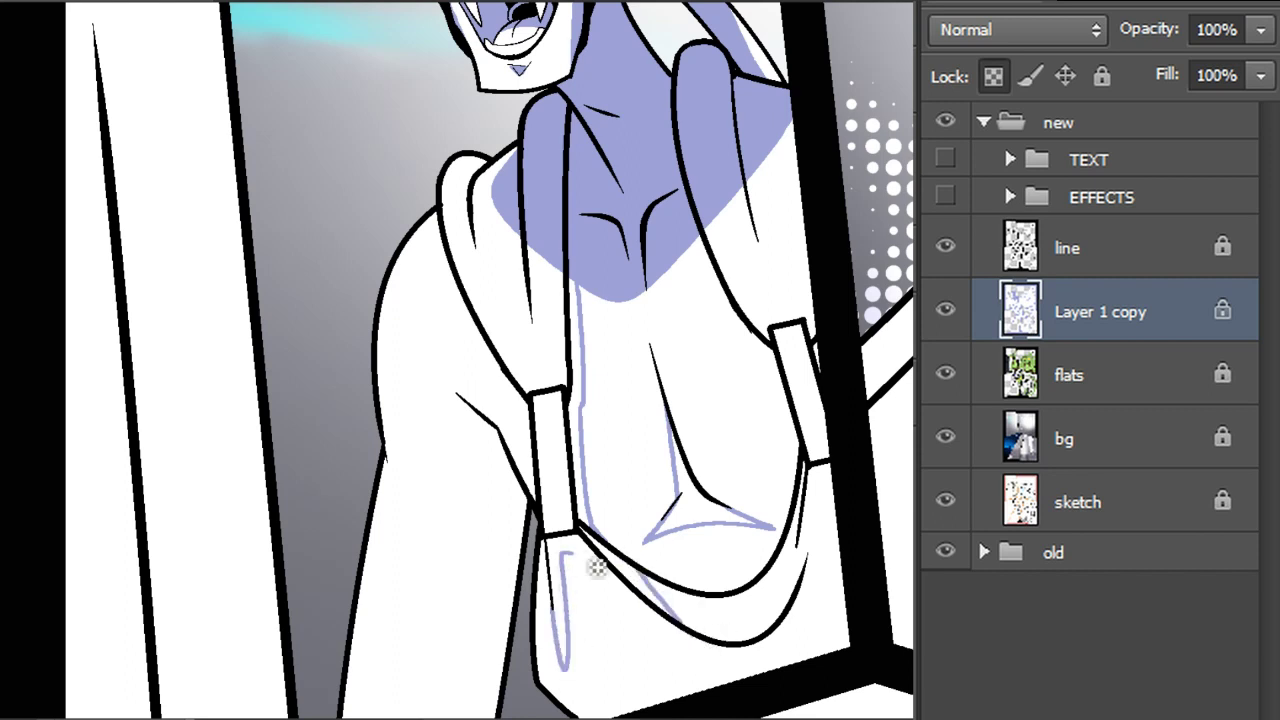
{"action": "key", "text": "ctrl+z"}
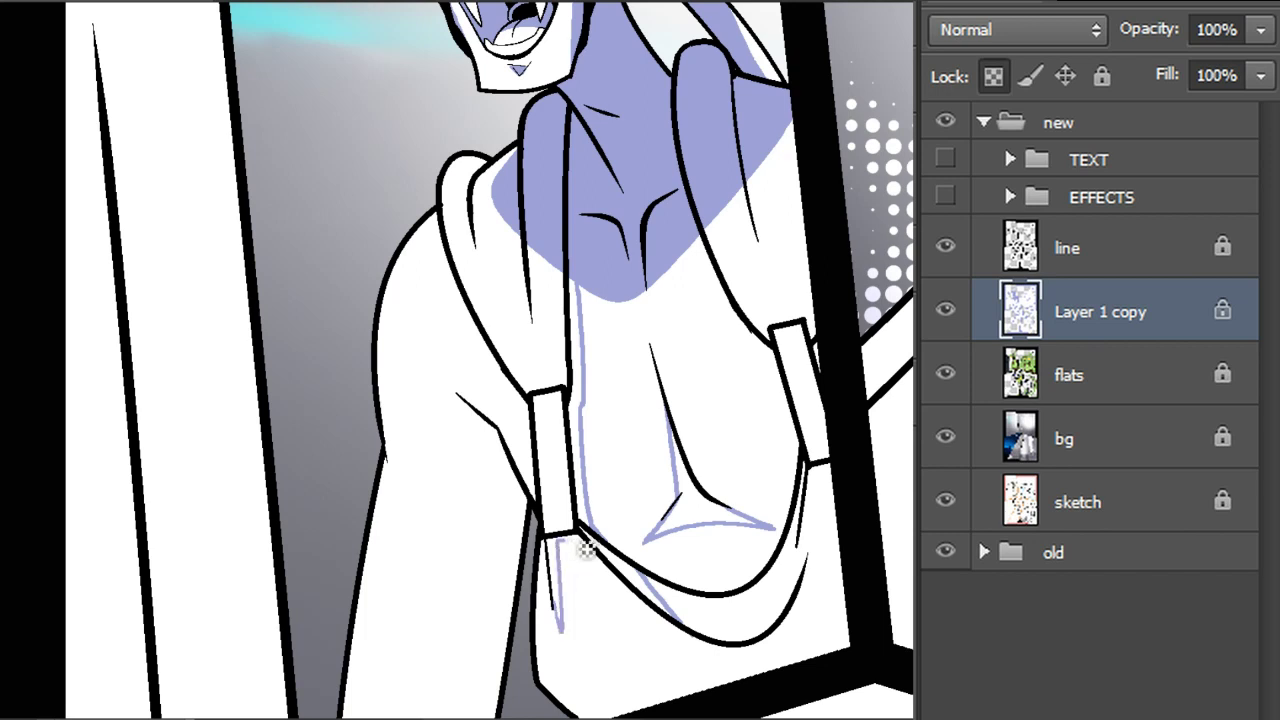
{"action": "left_click_drag", "start_coordinate": [806, 543], "coordinate": [828, 474]}
Draw diagonal lavender shadow bands across both metal strap buckles
{"action": "left_click_drag", "start_coordinate": [563, 391], "coordinate": [544, 450]}
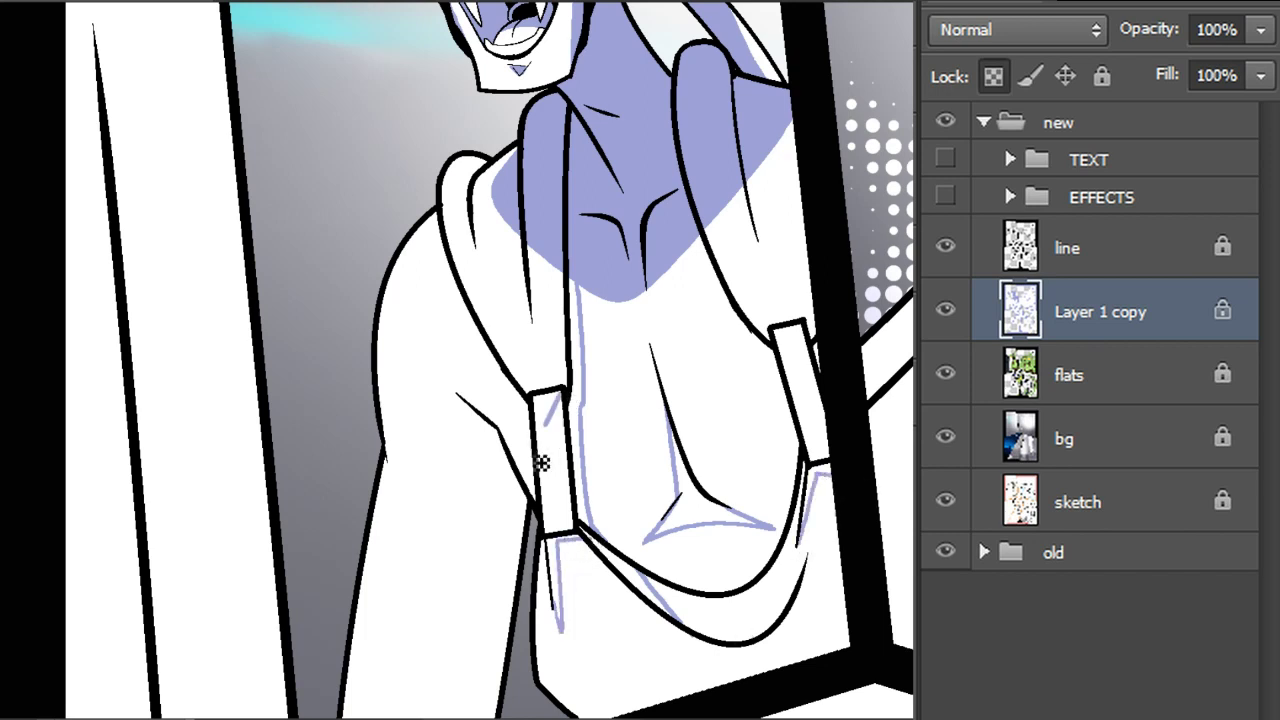
{"action": "mouse_move", "coordinate": [567, 405]}
{"action": "left_mouse_down"}
{"action": "mouse_move", "coordinate": [538, 462]}
{"action": "mouse_move", "coordinate": [543, 532]}
{"action": "left_mouse_up"}
{"action": "left_click_drag", "start_coordinate": [569, 485], "coordinate": [550, 532]}
{"action": "left_click_drag", "start_coordinate": [812, 334], "coordinate": [792, 400]}
{"action": "left_click_drag", "start_coordinate": [814, 354], "coordinate": [797, 412]}
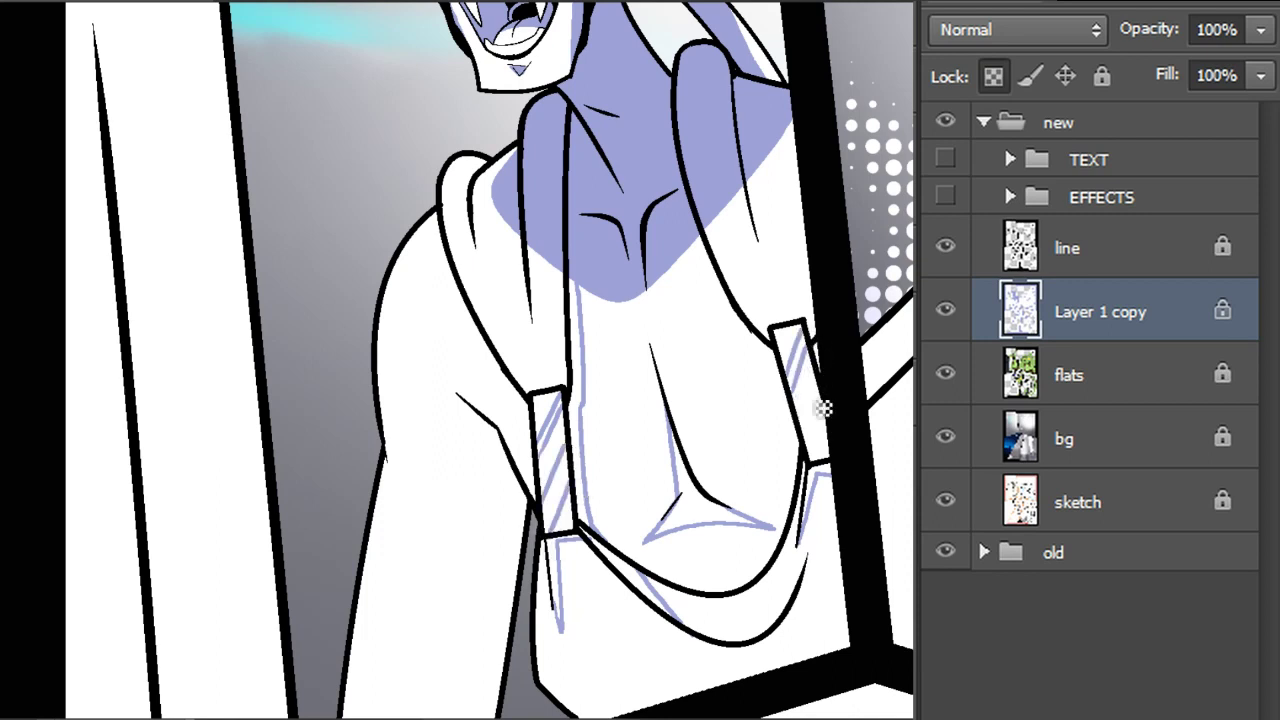
{"action": "left_click_drag", "start_coordinate": [830, 416], "coordinate": [814, 466]}
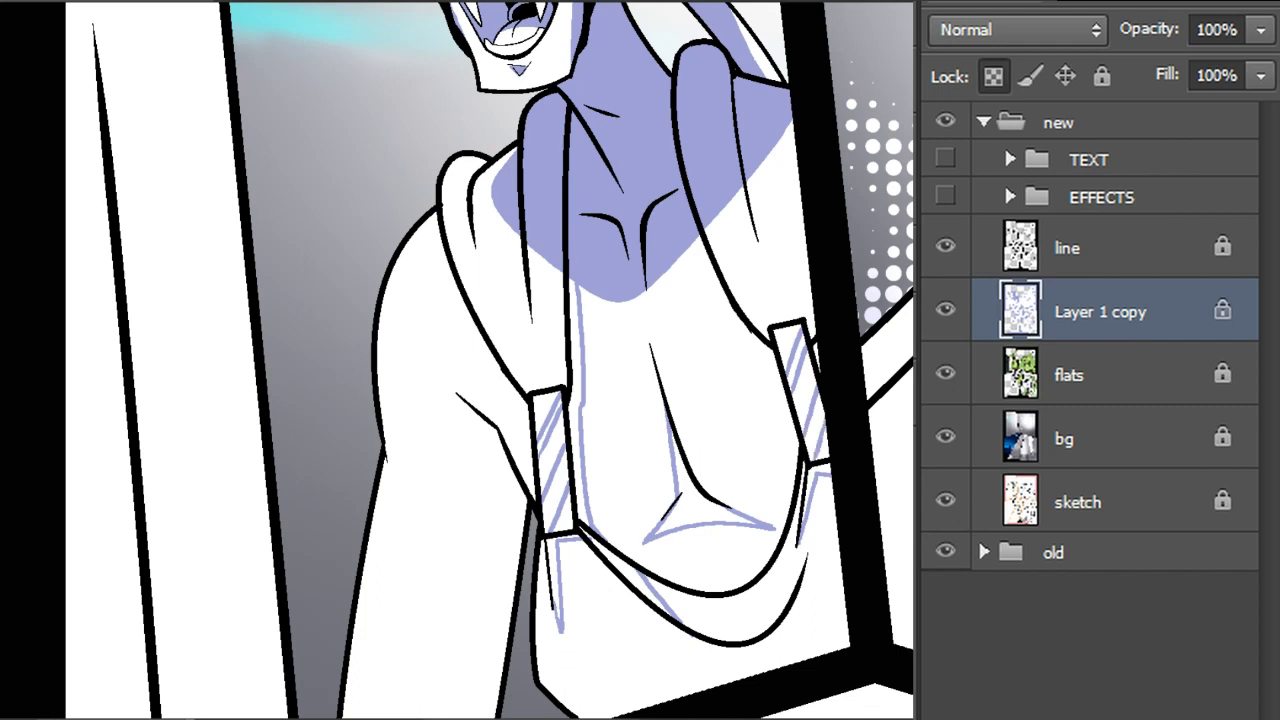
Outline a long lavender shadow from the armpit down the inner side of the character's arm, redoing unsatisfactory strokes
{"action": "mouse_move", "coordinate": [451, 393]}
{"action": "left_mouse_down"}
{"action": "mouse_move", "coordinate": [426, 440]}
{"action": "mouse_move", "coordinate": [457, 434]}
{"action": "mouse_move", "coordinate": [503, 688]}
{"action": "left_mouse_up"}
{"action": "key", "text": "ctrl+z"}
{"action": "left_click_drag", "start_coordinate": [492, 425], "coordinate": [515, 592]}
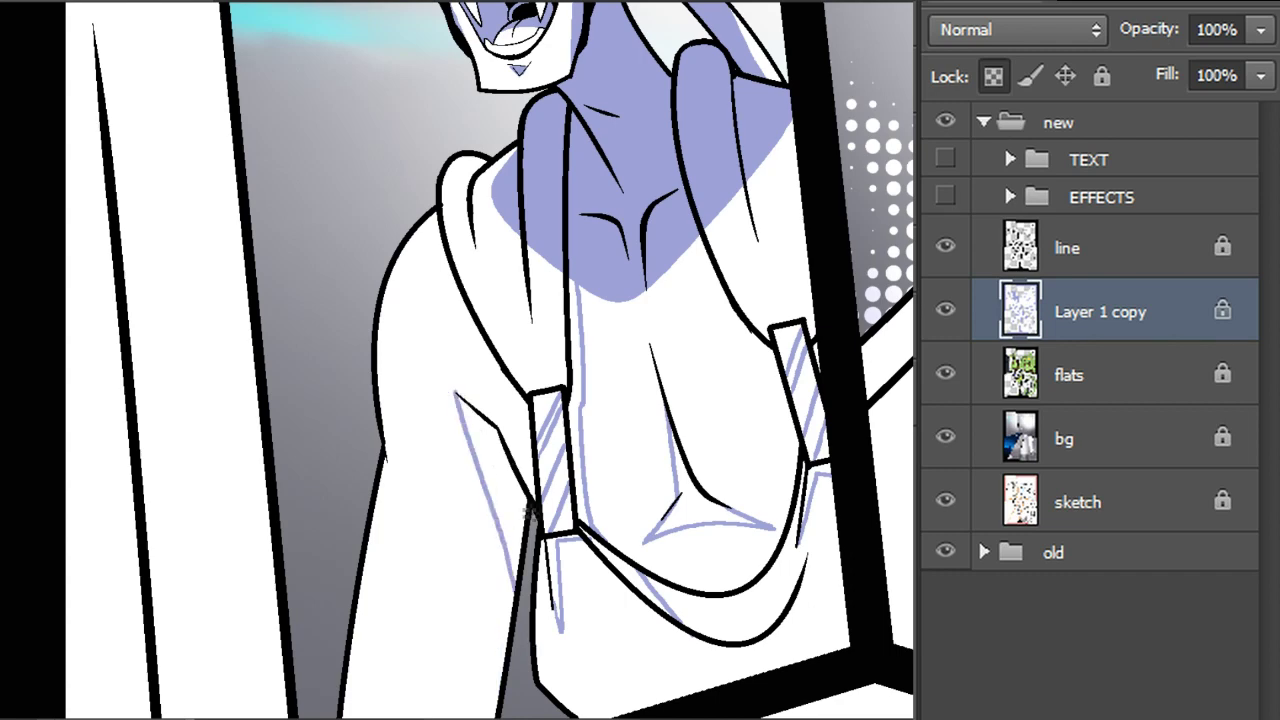
{"action": "left_click_drag", "start_coordinate": [729, 586], "coordinate": [651, 392]}
{"action": "key", "text": "ctrl+z"}
{"action": "left_click_drag", "start_coordinate": [388, 207], "coordinate": [450, 618]}
Draw a curved lavender shadow outline across the bottom of the vest at the waist, redoing the first stroke
{"action": "left_click_drag", "start_coordinate": [471, 497], "coordinate": [634, 483]}
{"action": "key", "text": "ctrl+z"}
{"action": "left_click_drag", "start_coordinate": [482, 505], "coordinate": [630, 497]}
{"action": "left_click_drag", "start_coordinate": [233, 108], "coordinate": [311, 225]}
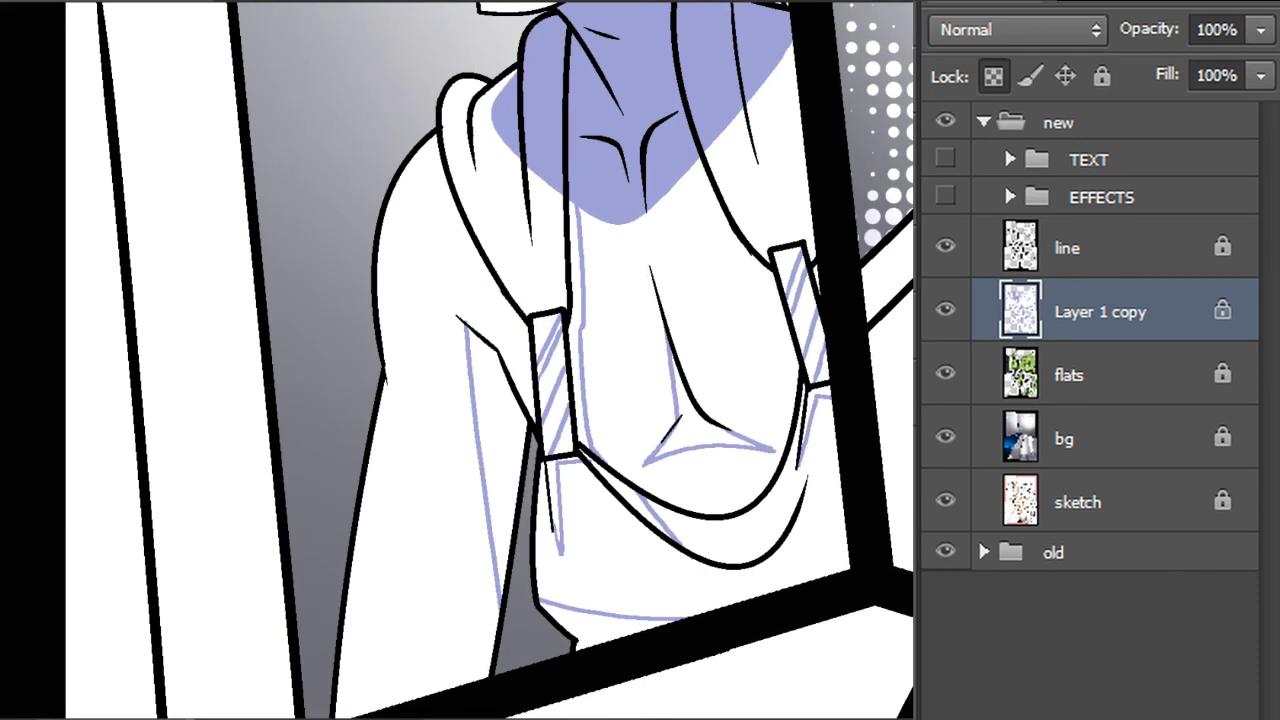
Fill the inner-arm, chest-side and sternum shadows and the vest's neckline and left fold shadows with lavender
{"action": "left_click", "coordinate": [531, 394]}
{"action": "left_click", "coordinate": [587, 372]}
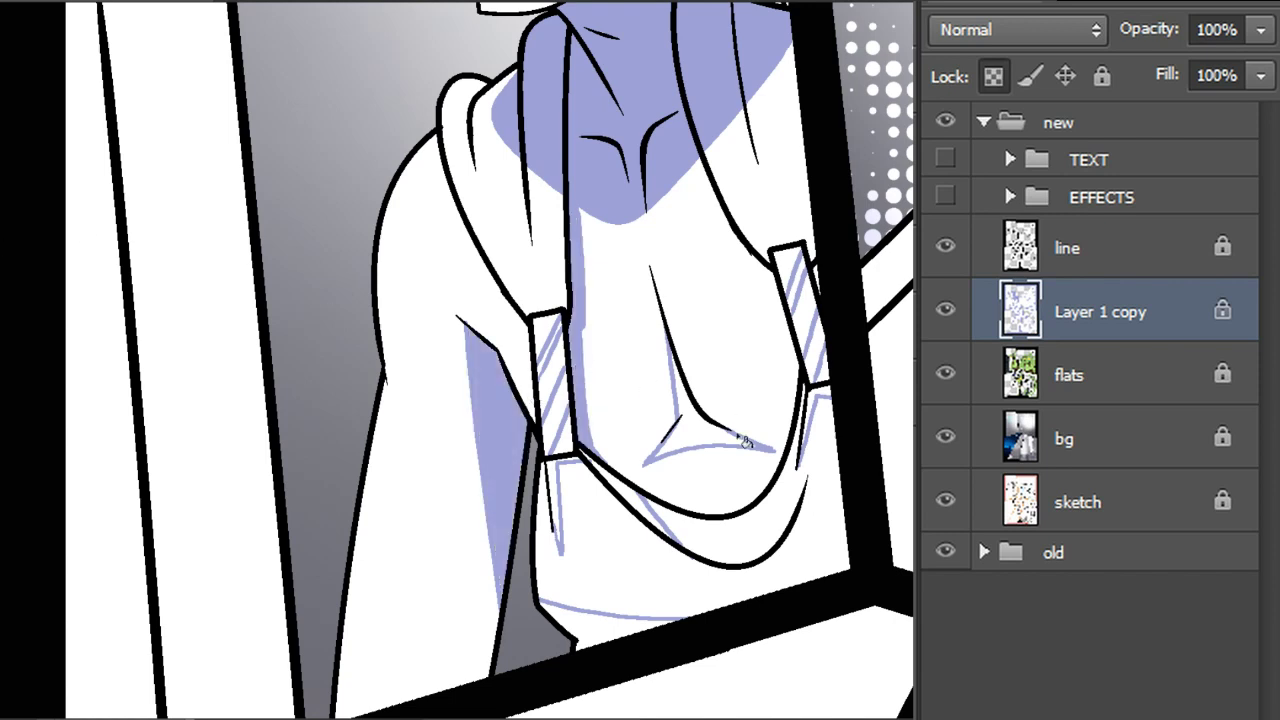
{"action": "left_click", "coordinate": [706, 442]}
{"action": "left_click", "coordinate": [624, 505]}
{"action": "left_click", "coordinate": [566, 484]}
Fill the diagonal bands on both strap buckles and the fold shadow below the right-hand buckle with lavender
{"action": "left_click", "coordinate": [569, 414]}
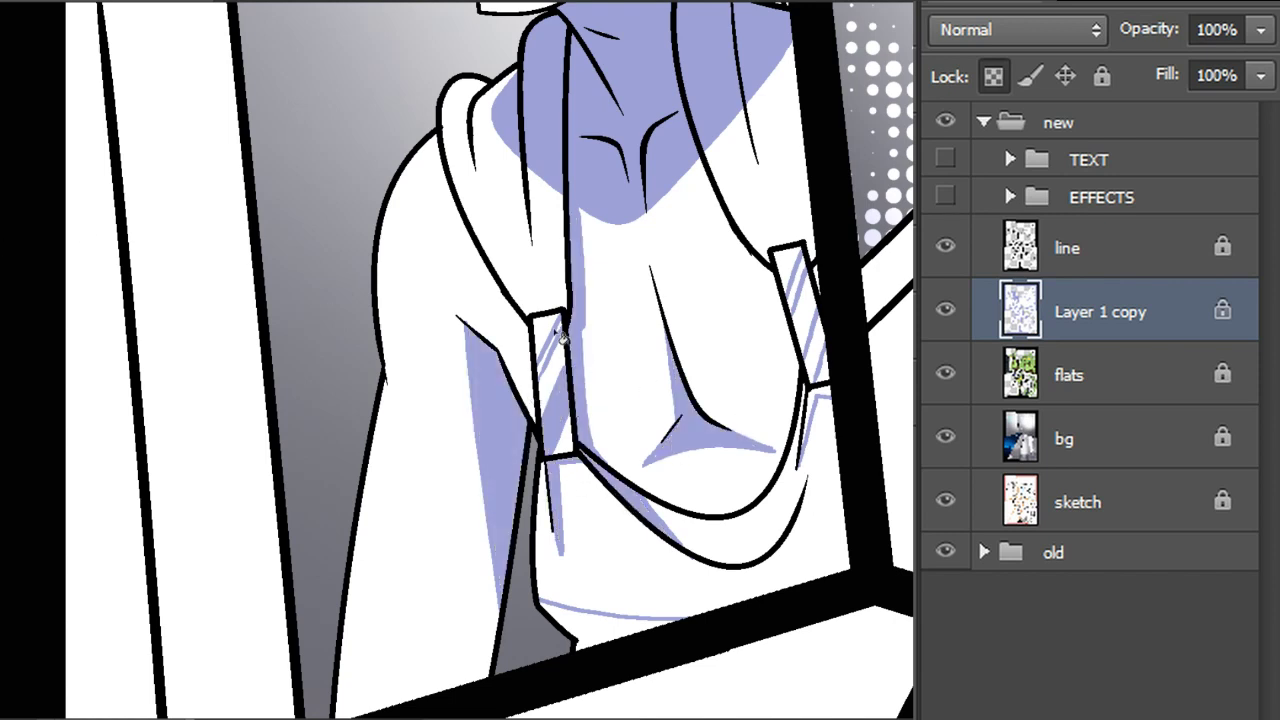
{"action": "left_click", "coordinate": [809, 281]}
{"action": "left_click", "coordinate": [816, 348]}
{"action": "left_click", "coordinate": [829, 397]}
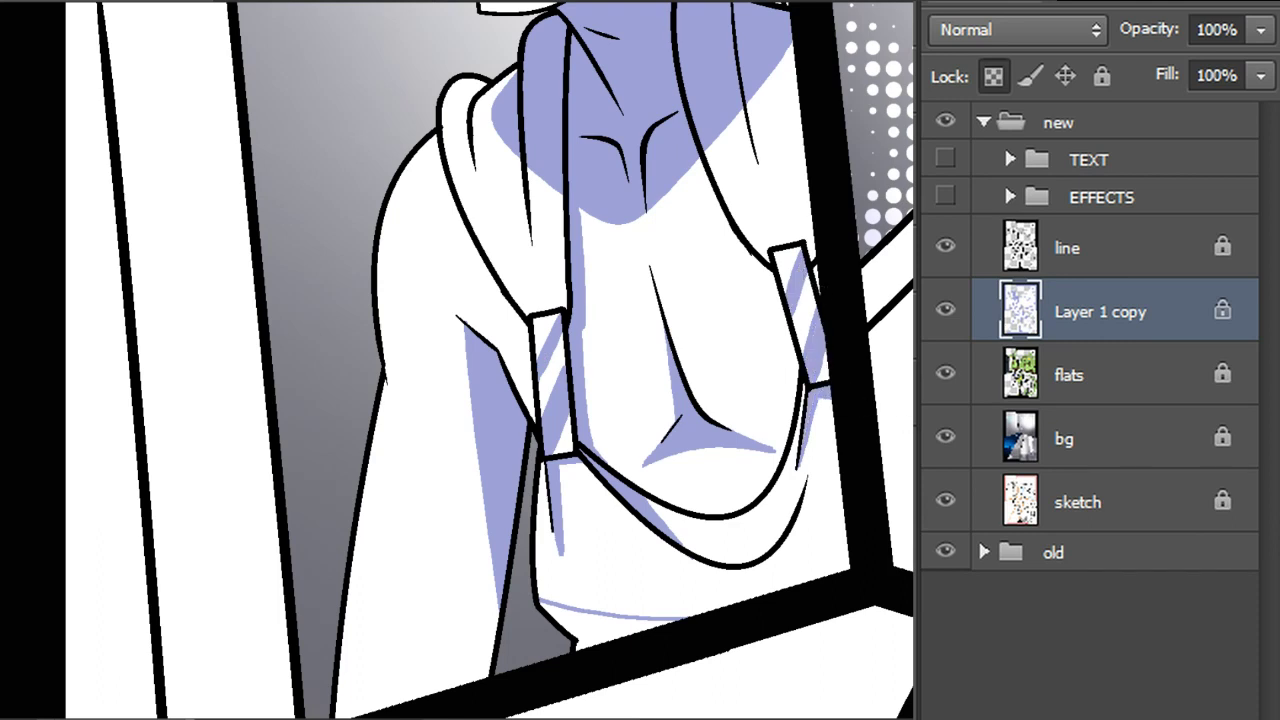
Close and fill the waist shadow with lavender, and narrow the inner-arm shadow by painting its outer part white
{"action": "left_click_drag", "start_coordinate": [672, 616], "coordinate": [692, 606]}
{"action": "left_click", "coordinate": [628, 621]}
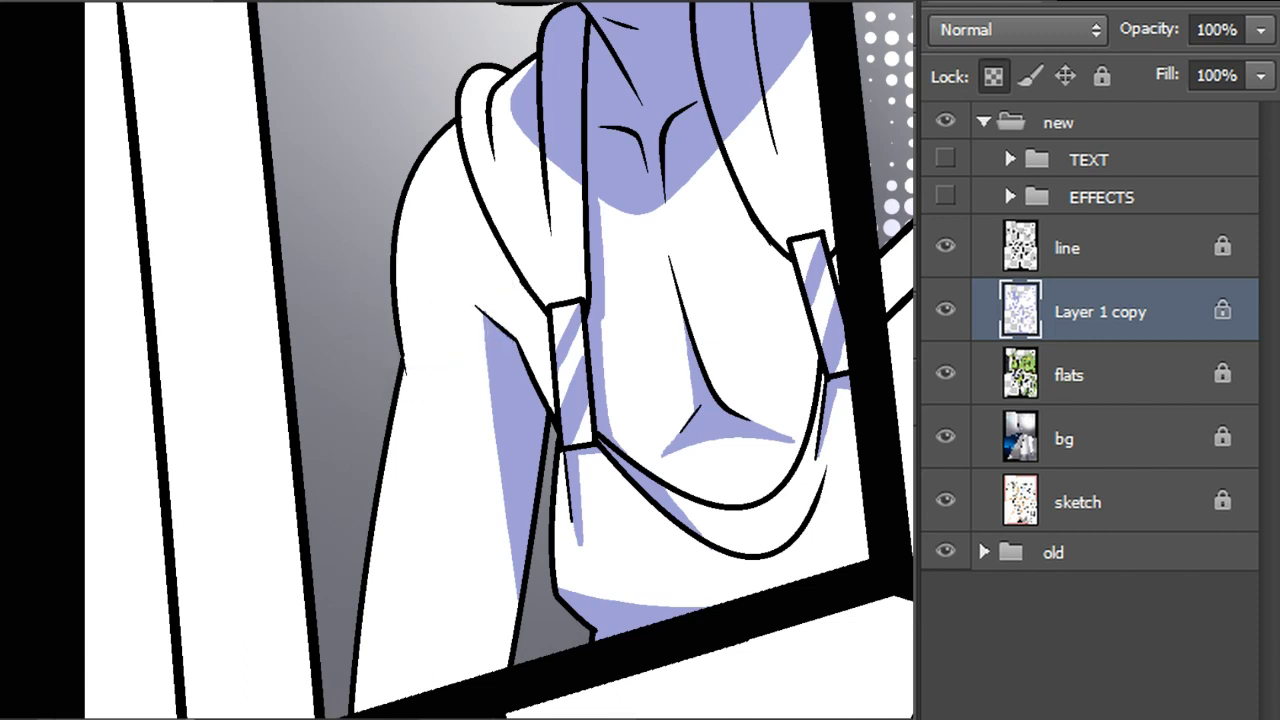
{"action": "mouse_move", "coordinate": [460, 296]}
{"action": "left_mouse_down"}
{"action": "mouse_move", "coordinate": [491, 494]}
{"action": "mouse_move", "coordinate": [488, 598]}
{"action": "left_mouse_up"}
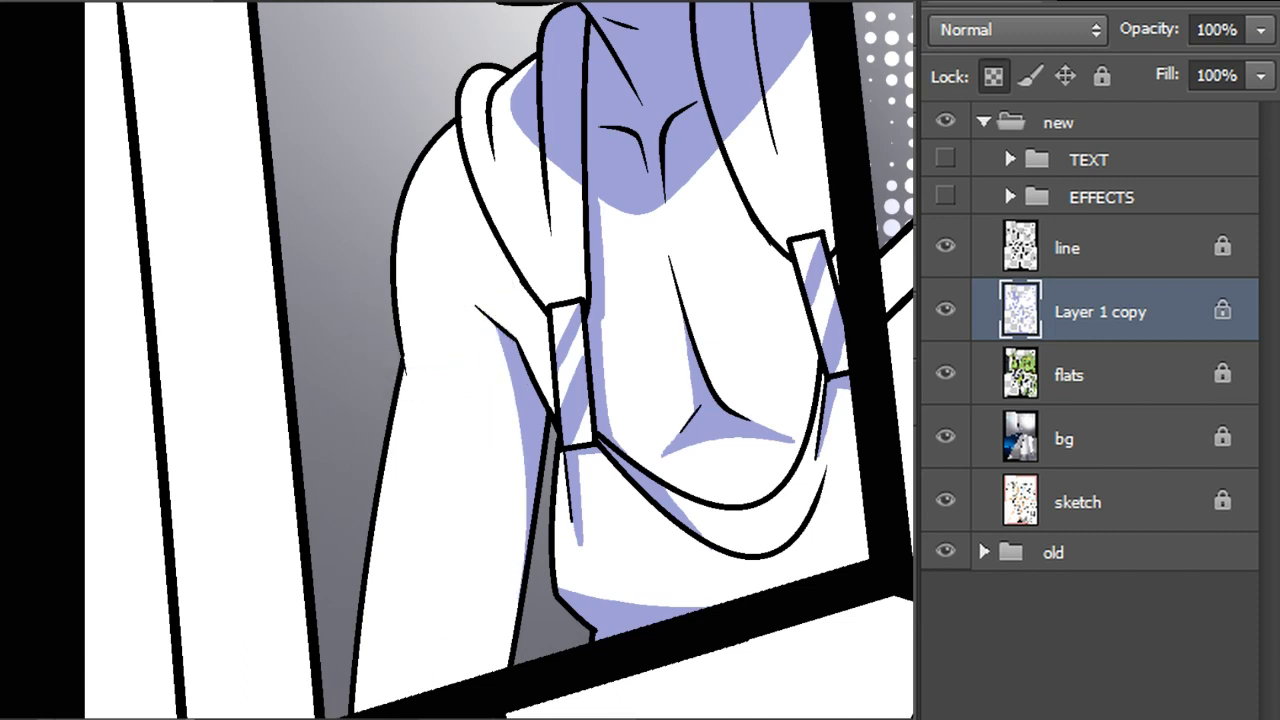
{"action": "left_click", "coordinate": [603, 300]}
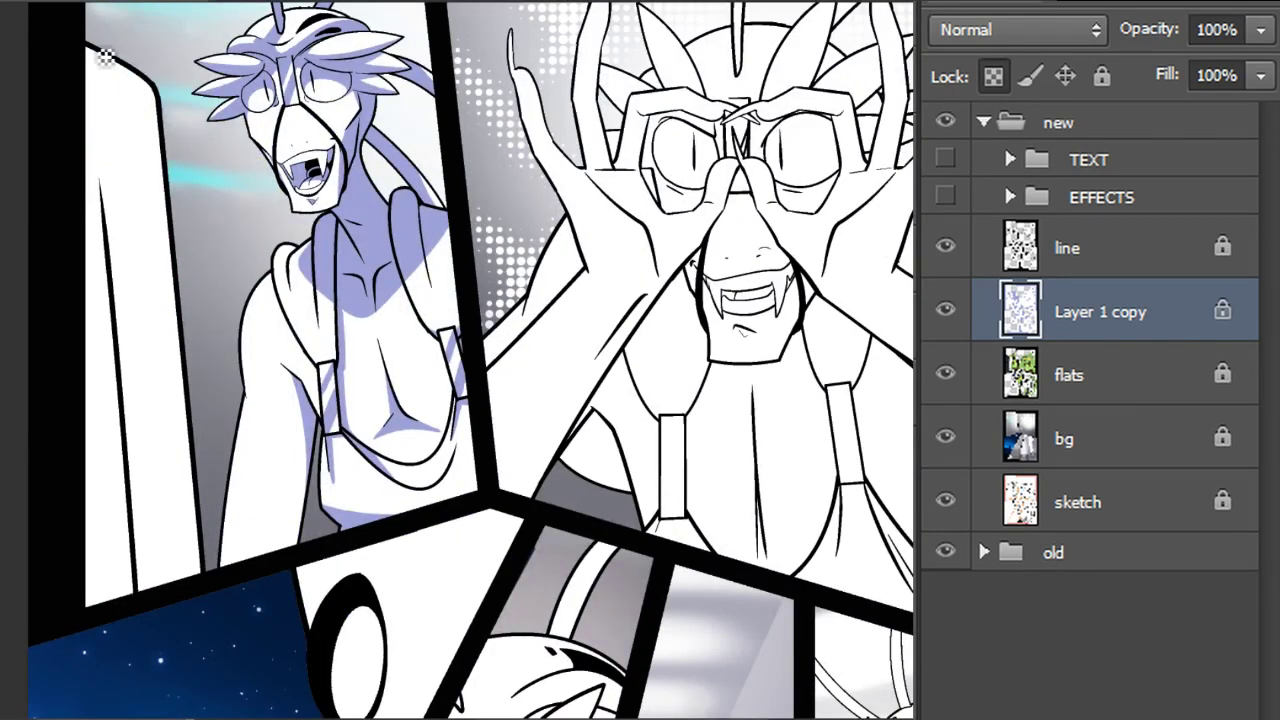
Outline and fill lavender shadows on the shoulder and lower back of the cropped foreground figure in the first panel
{"action": "left_click_drag", "start_coordinate": [127, 72], "coordinate": [86, 130]}
{"action": "left_click_drag", "start_coordinate": [115, 338], "coordinate": [108, 600]}
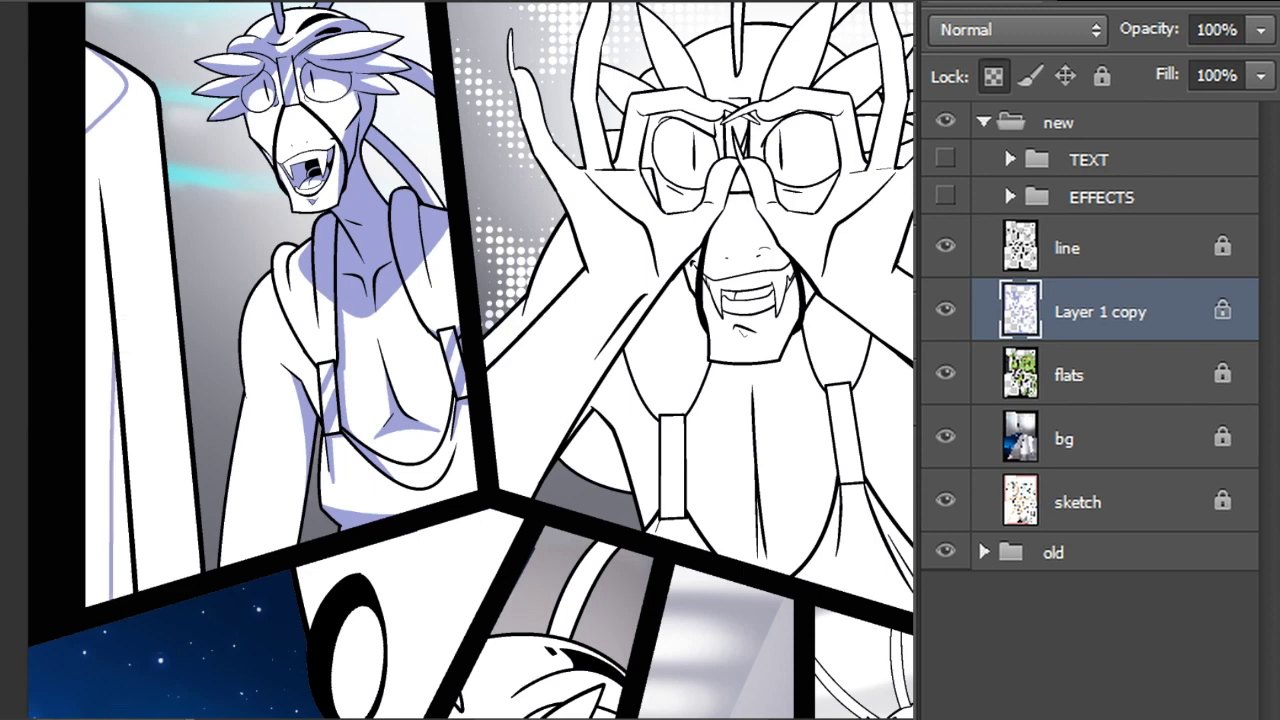
{"action": "left_click", "coordinate": [92, 96]}
{"action": "left_click", "coordinate": [126, 565]}
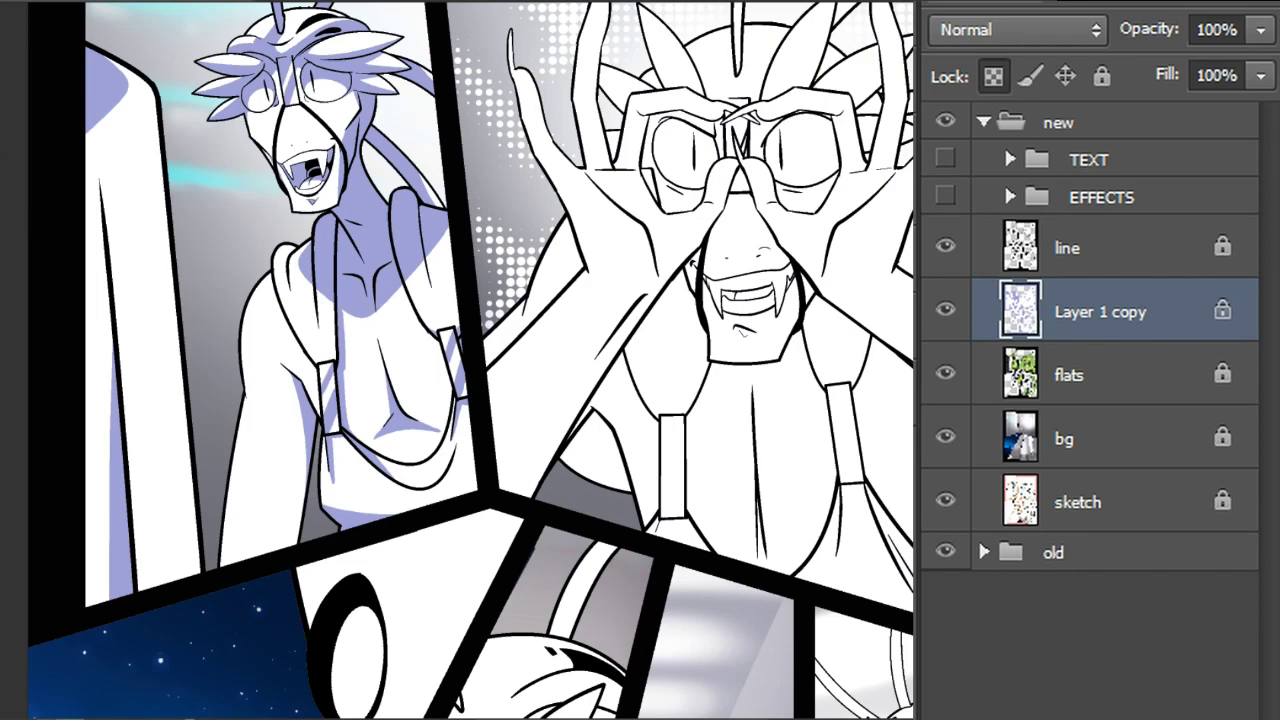
Preview the shading over the flat colours by setting Layer 1 copy to Multiply, and restore its blend mode to Normal
{"action": "scroll", "coordinate": [470, 360], "scroll_direction": "up", "scroll_amount": 3}
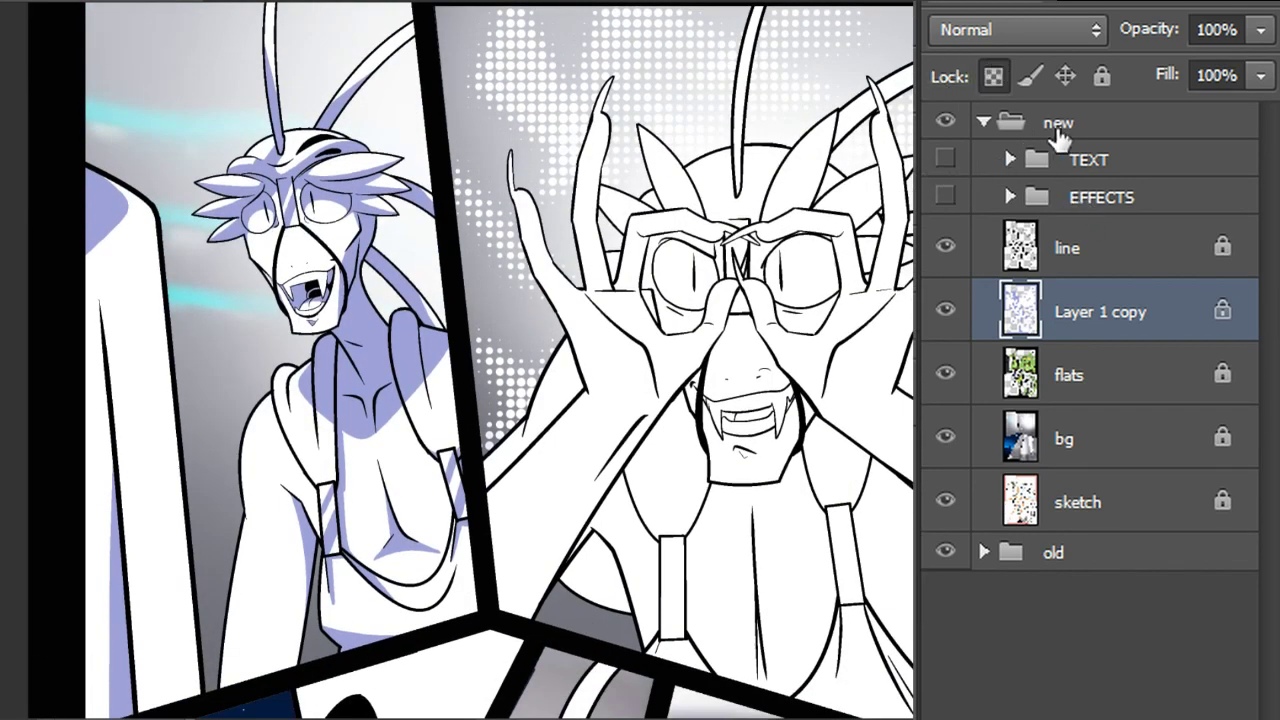
{"action": "left_click", "coordinate": [1036, 30]}
{"action": "left_click", "coordinate": [977, 165]}
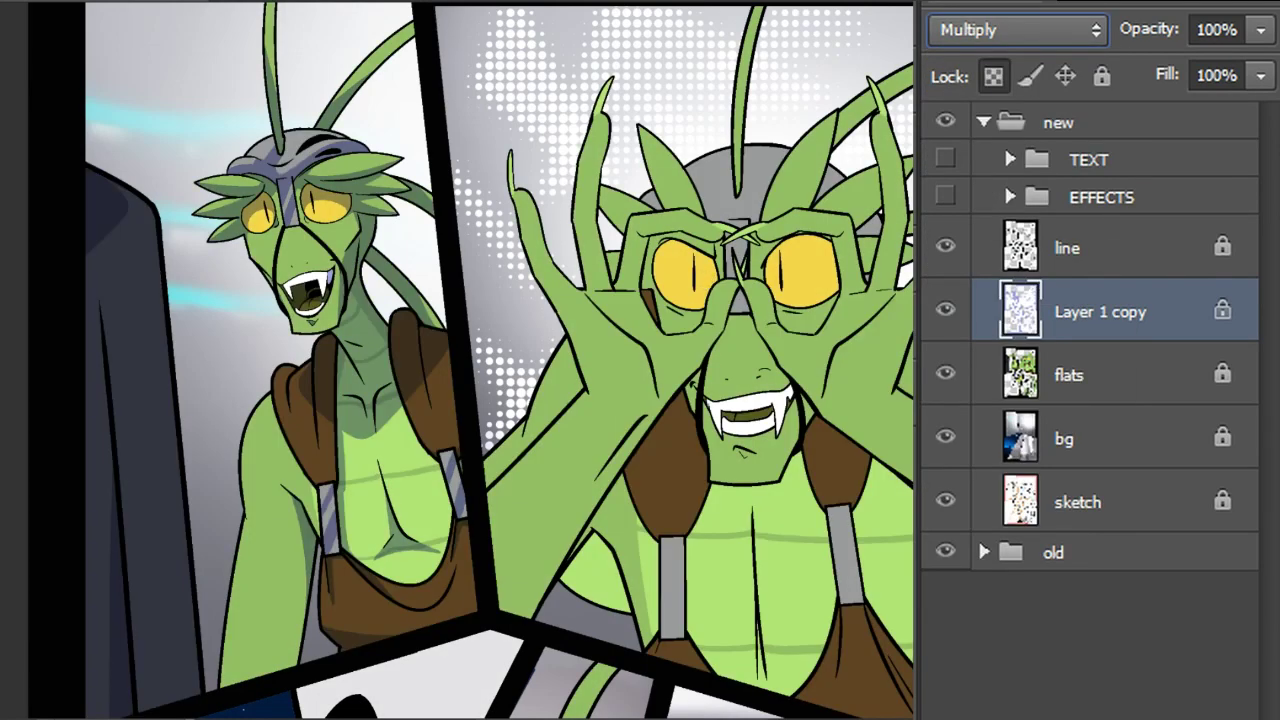
{"action": "left_click", "coordinate": [1022, 22]}
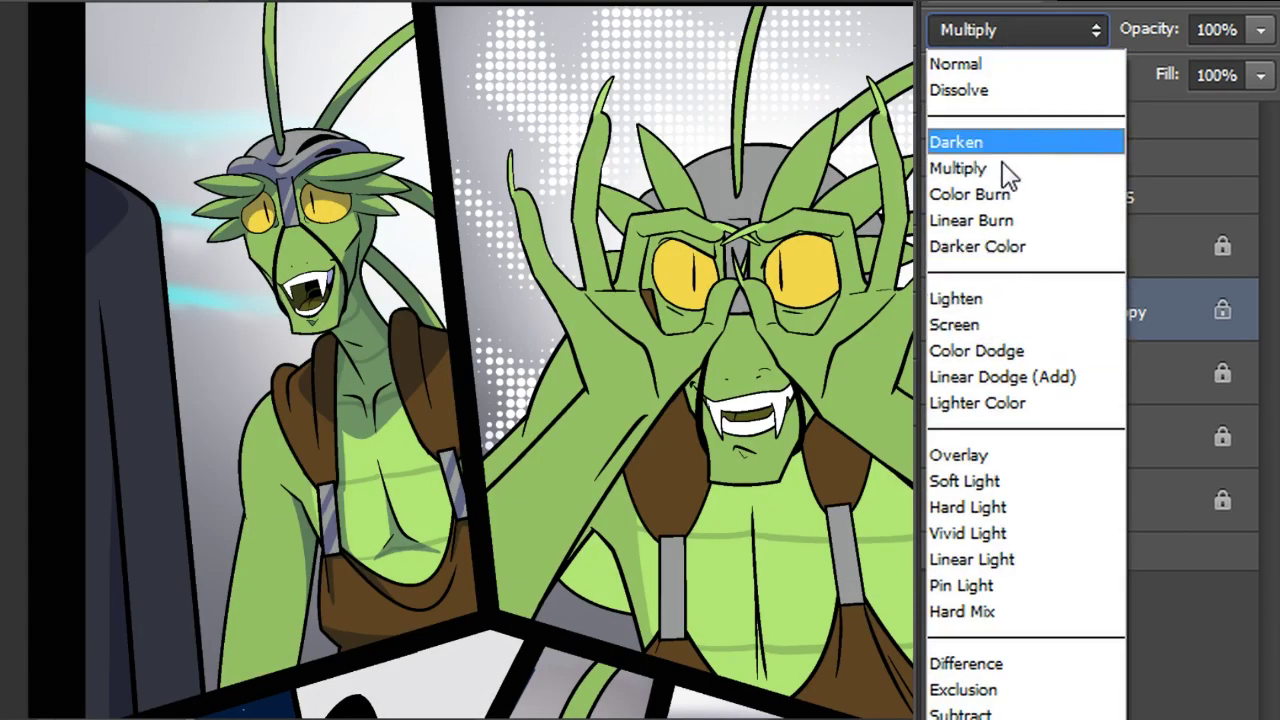
{"action": "left_click", "coordinate": [1004, 68]}
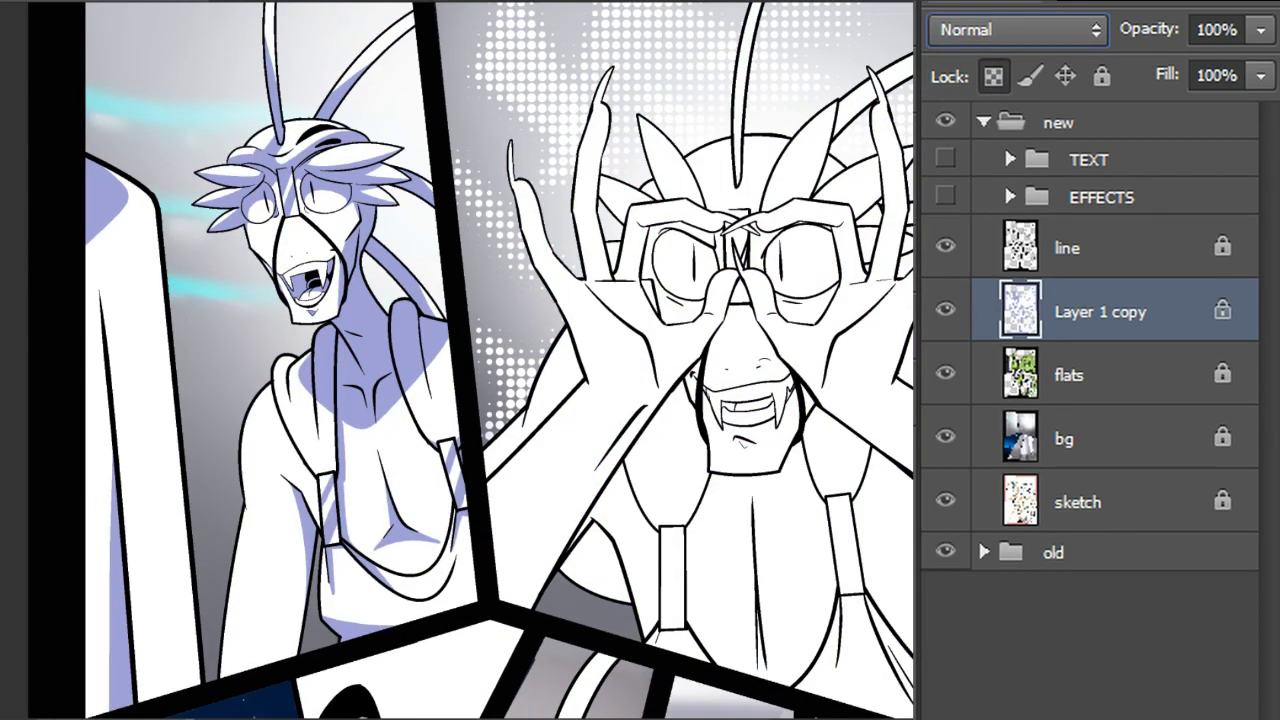
Rename the Layer 1 copy layer as Shading
{"action": "scroll", "coordinate": [485, 360], "scroll_direction": "down", "scroll_amount": 2}
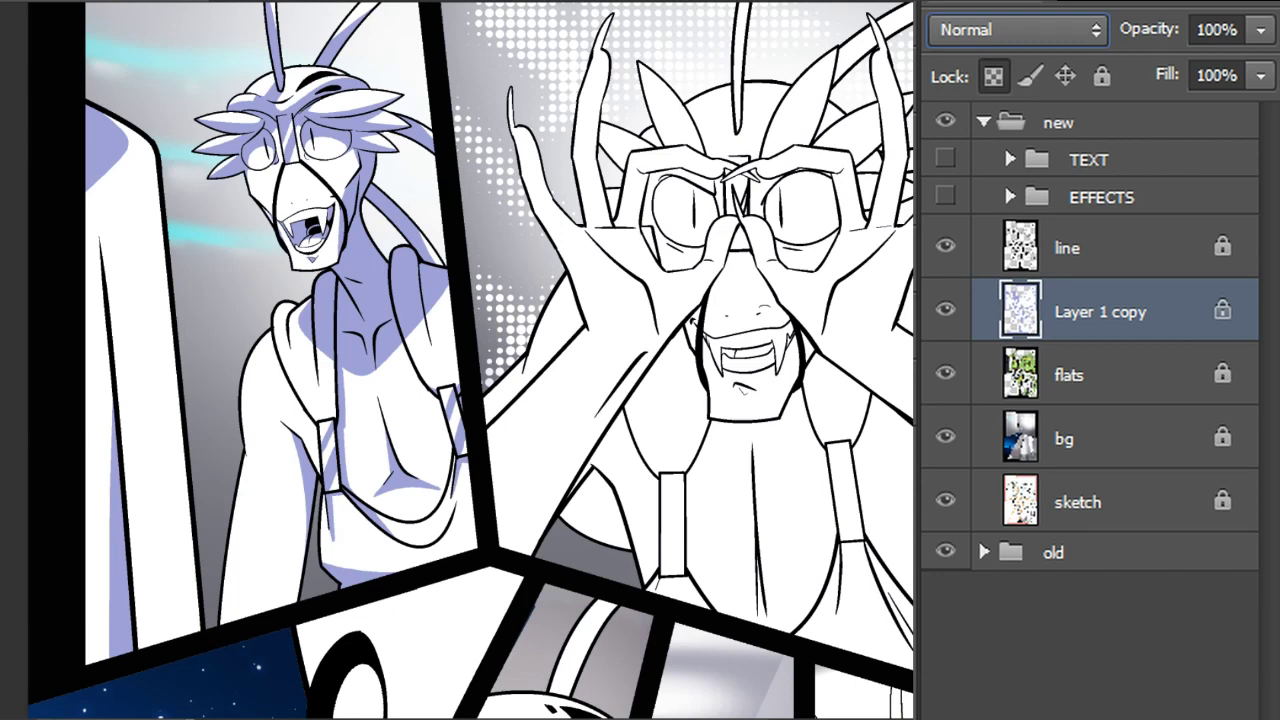
{"action": "double_click", "coordinate": [1100, 312]}
{"action": "type", "text": "Shading"}
{"action": "key", "text": "Return"}
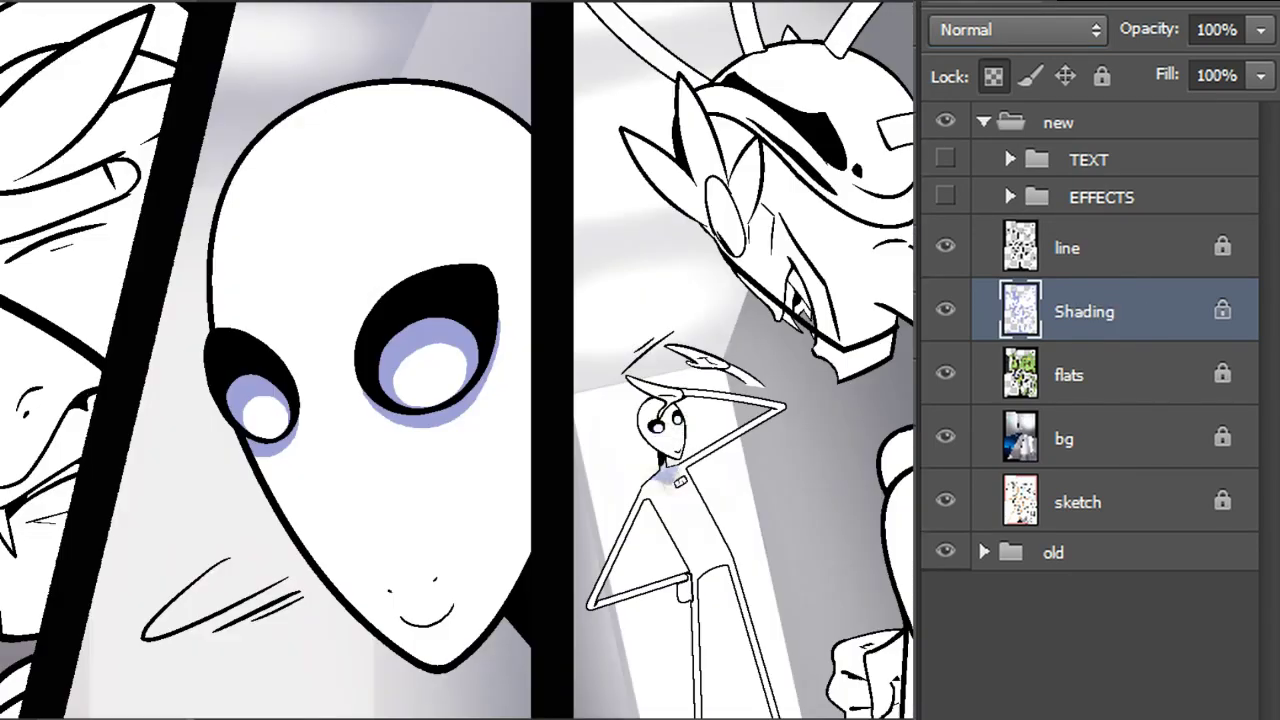
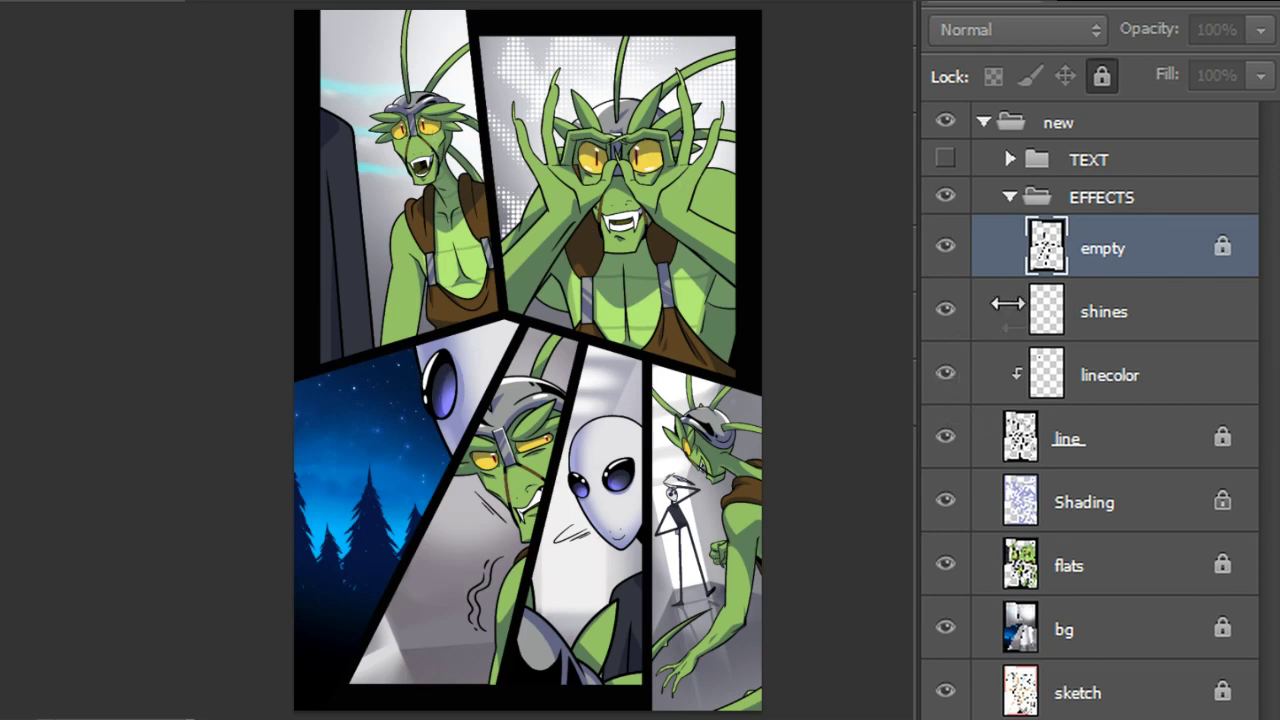
Collapse the EFFECTS group, make the clipped linecolor layer active and set up a hard brush for painting on it
{"action": "left_click", "coordinate": [1195, 326]}
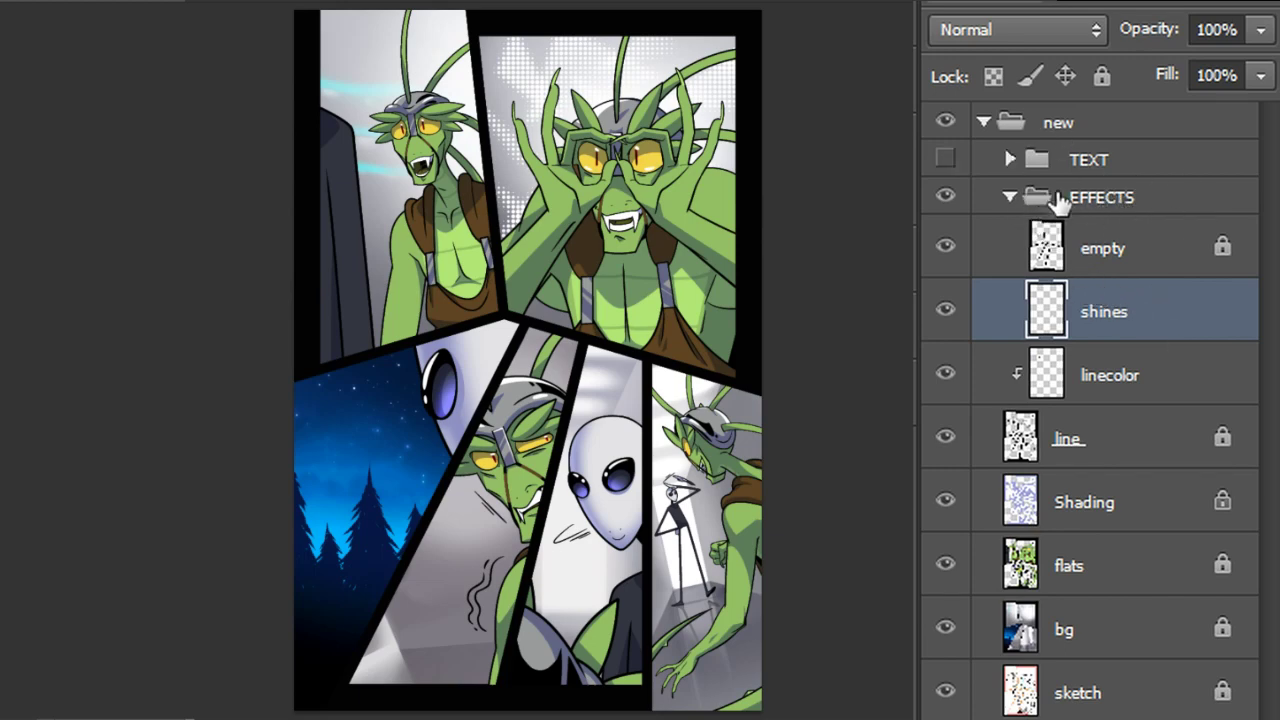
{"action": "left_click", "coordinate": [1010, 199]}
{"action": "left_click", "coordinate": [1076, 256]}
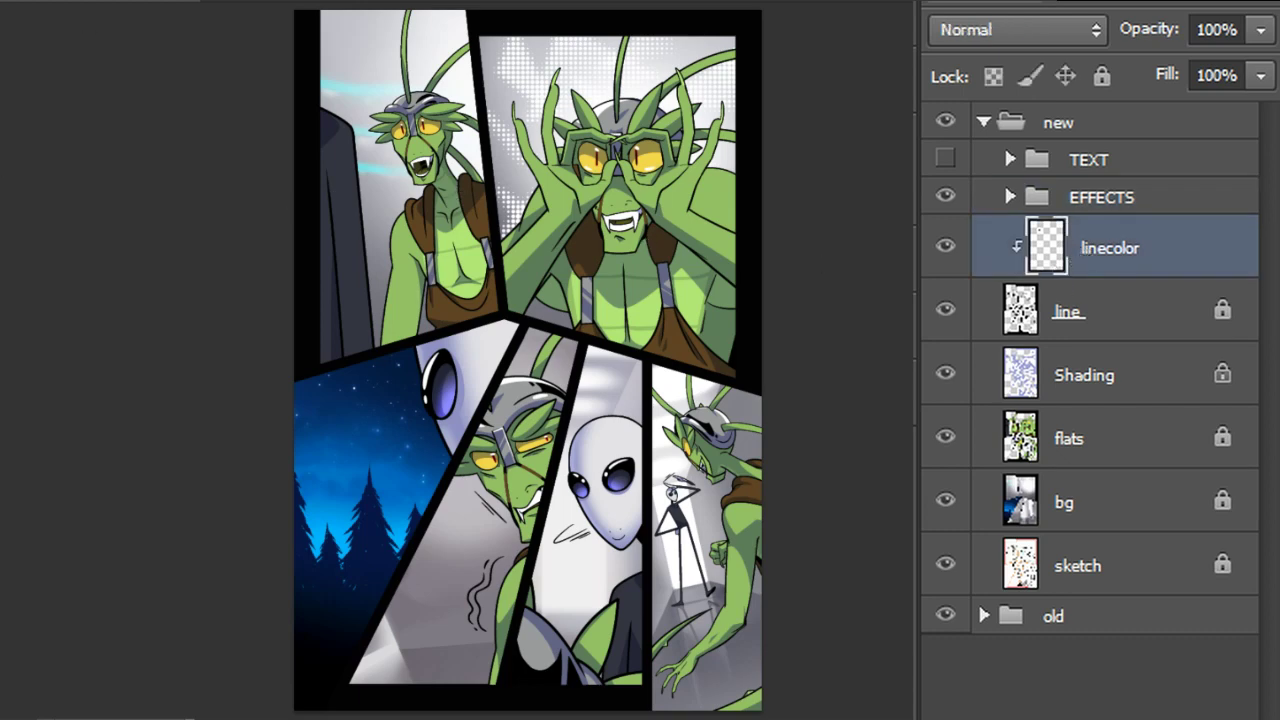
{"action": "left_click", "coordinate": [60, 4]}
{"action": "left_click_drag", "start_coordinate": [35, 32], "coordinate": [44, 38]}
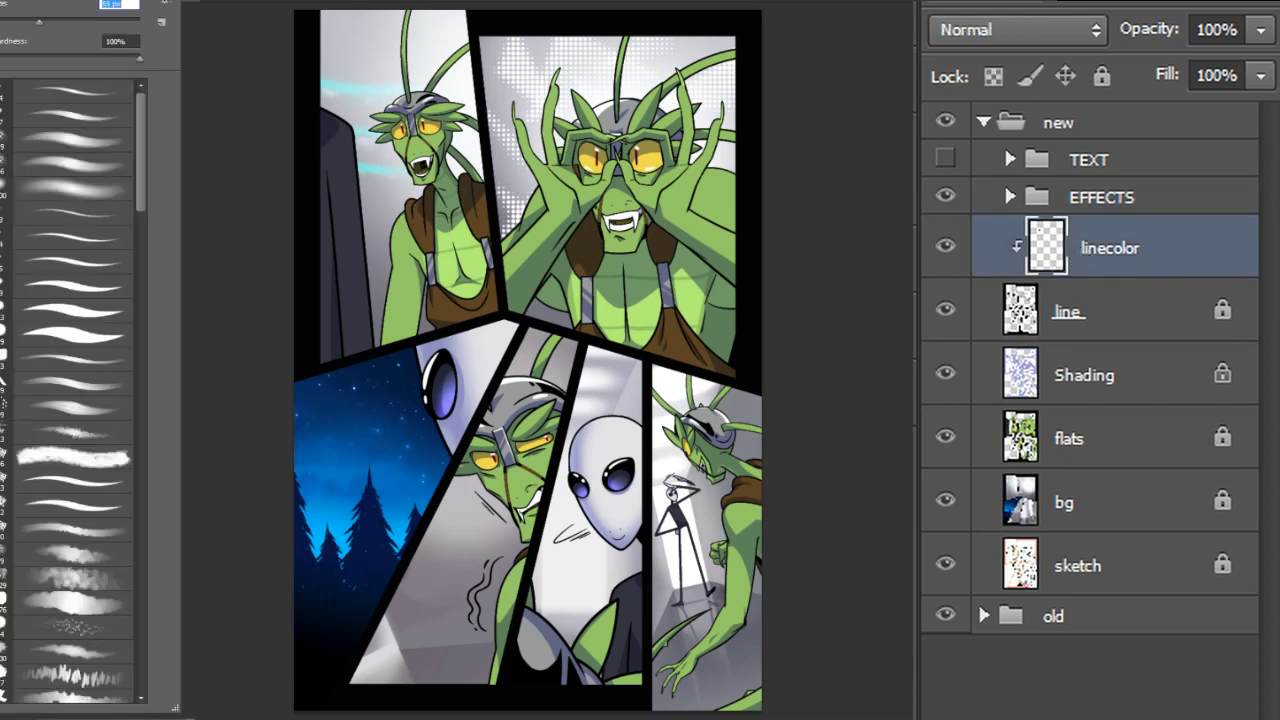
{"action": "key", "text": "Return"}
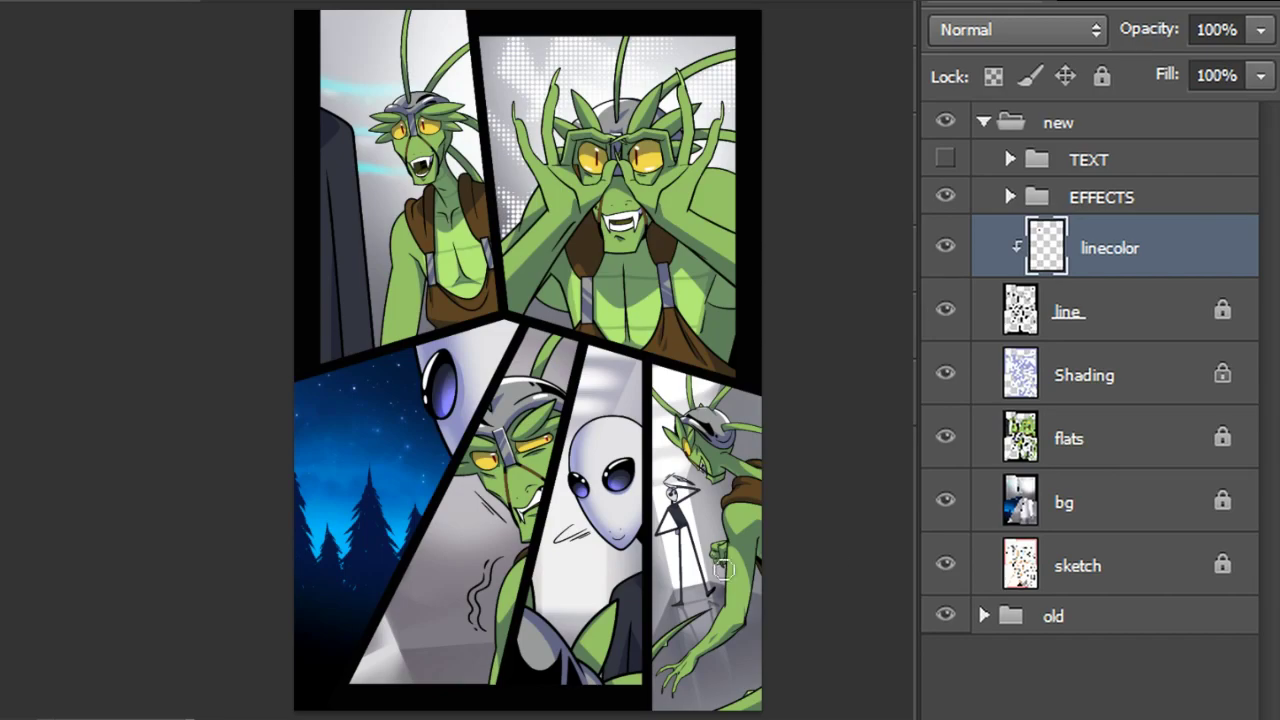
Recolour the straight motion lines beside the green character's cheek with the dark green sampled from its shaded skin
{"action": "key", "text": "ctrl+plus"}
{"action": "key", "text": "ctrl+plus"}
{"action": "key", "text": "ctrl+plus"}
{"action": "key", "text": "ctrl+plus"}
{"action": "key", "text": "ctrl+plus"}
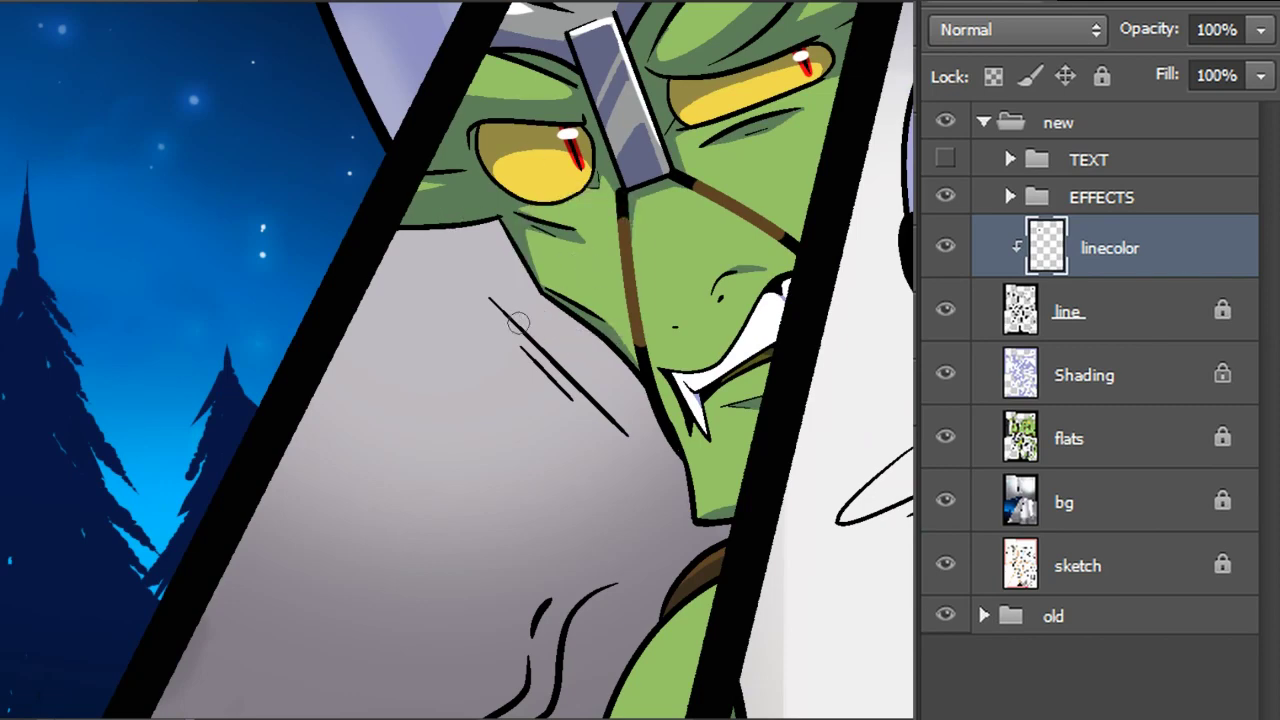
{"action": "left_click_drag", "start_coordinate": [499, 304], "coordinate": [604, 412]}
{"action": "key", "text": "ctrl+z"}
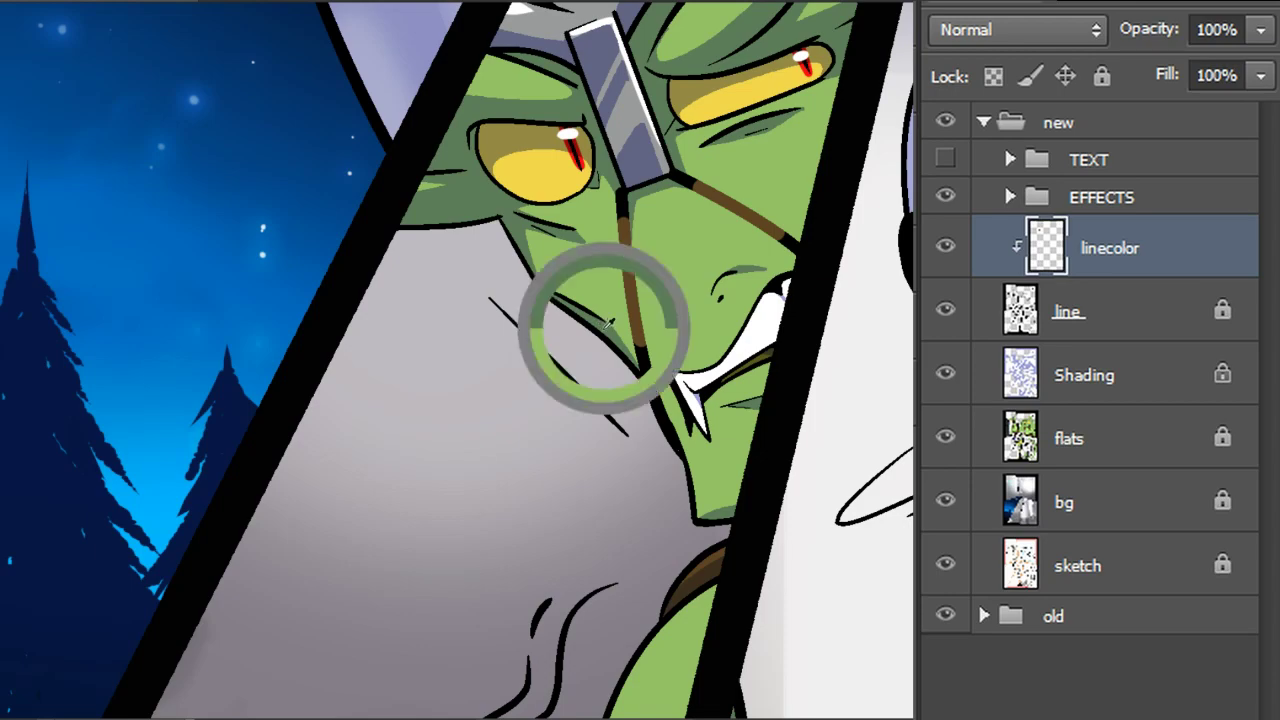
{"action": "mouse_move", "coordinate": [484, 291]}
{"action": "left_mouse_down"}
{"action": "mouse_move", "coordinate": [583, 415]}
{"action": "mouse_move", "coordinate": [516, 334]}
{"action": "mouse_move", "coordinate": [623, 436]}
{"action": "left_mouse_up"}
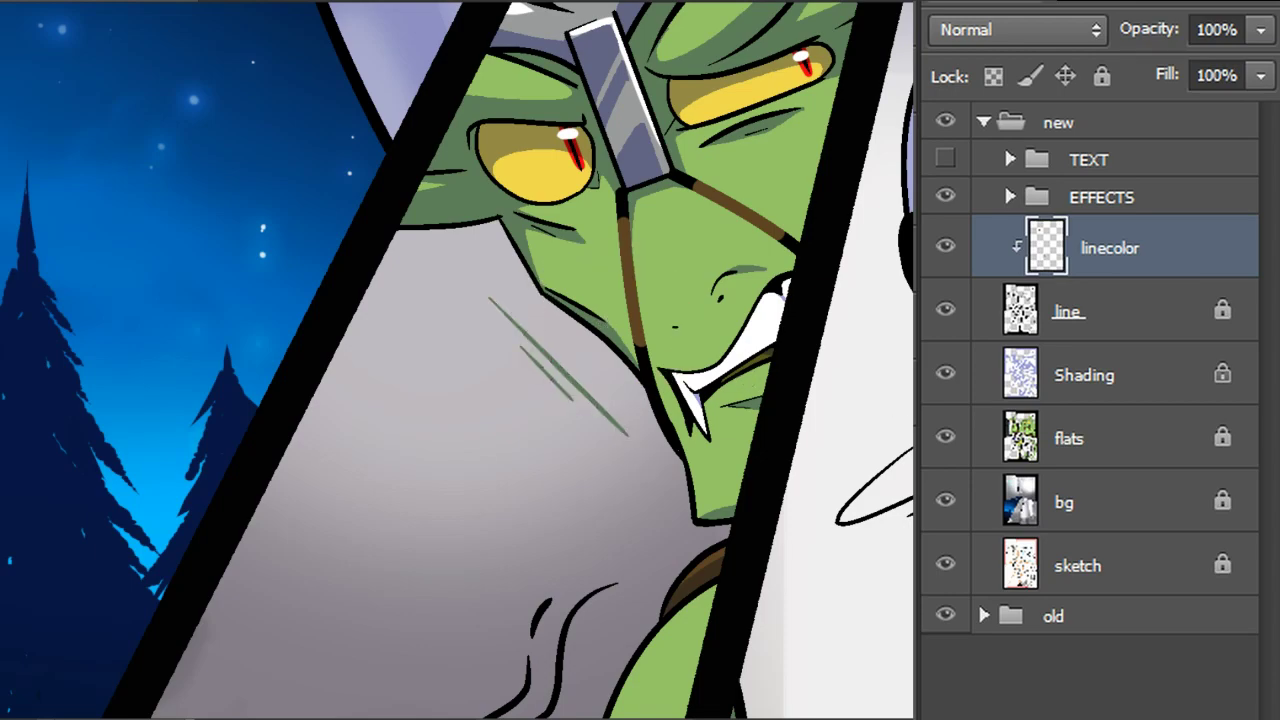
Recolour the wavy motion lines beside the green character's arm with the light green sampled from the arm
{"action": "left_click_drag", "start_coordinate": [651, 679], "coordinate": [554, 320]}
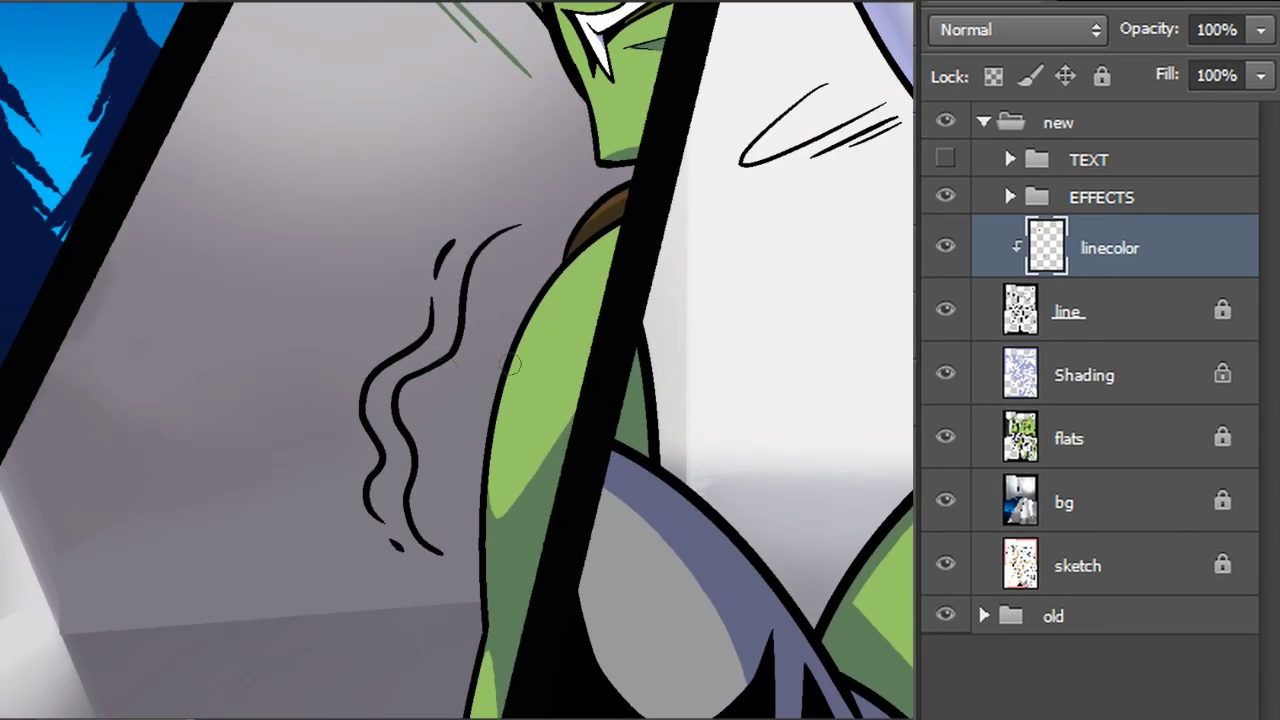
{"action": "left_click", "coordinate": [546, 410], "text": "alt"}
{"action": "mouse_move", "coordinate": [474, 222]}
{"action": "left_mouse_down"}
{"action": "mouse_move", "coordinate": [422, 262]}
{"action": "mouse_move", "coordinate": [446, 280]}
{"action": "mouse_move", "coordinate": [409, 409]}
{"action": "mouse_move", "coordinate": [392, 323]}
{"action": "mouse_move", "coordinate": [359, 471]}
{"action": "mouse_move", "coordinate": [403, 331]}
{"action": "mouse_move", "coordinate": [390, 508]}
{"action": "left_mouse_up"}
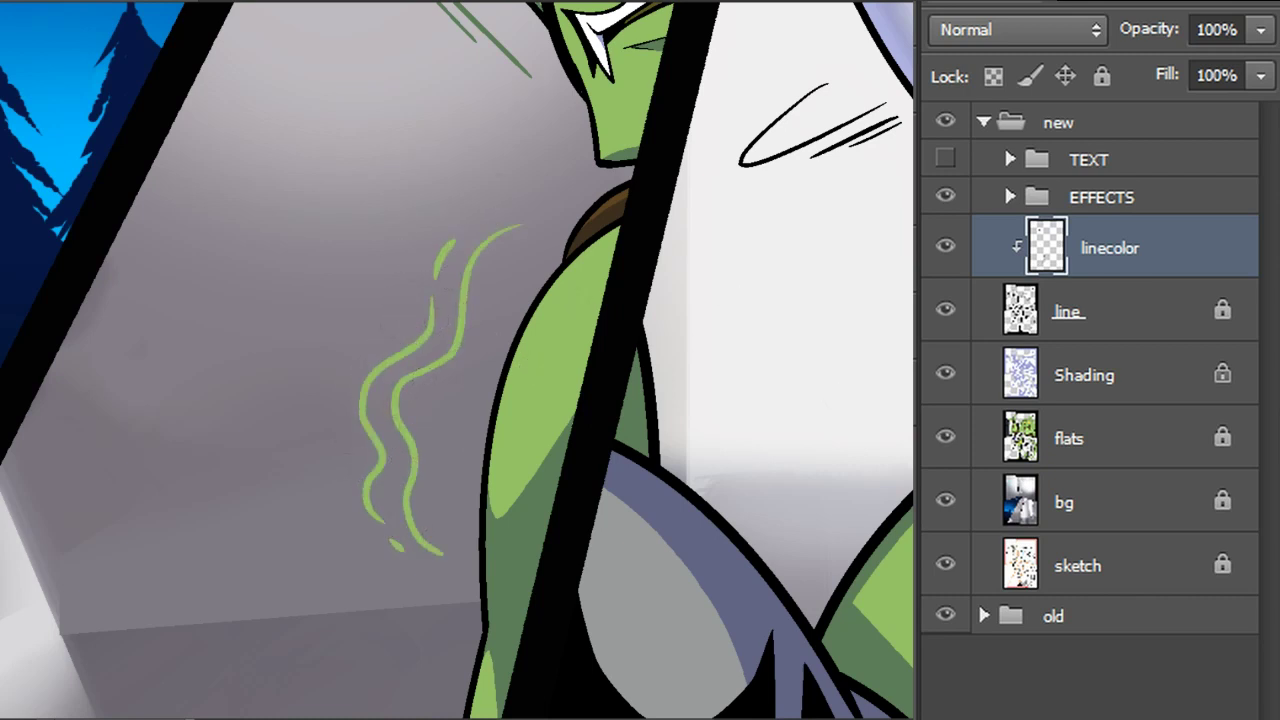
Add a layer named darkfade above the shines layer in the EFFECTS group
{"action": "left_click_drag", "start_coordinate": [776, 79], "coordinate": [543, 401]}
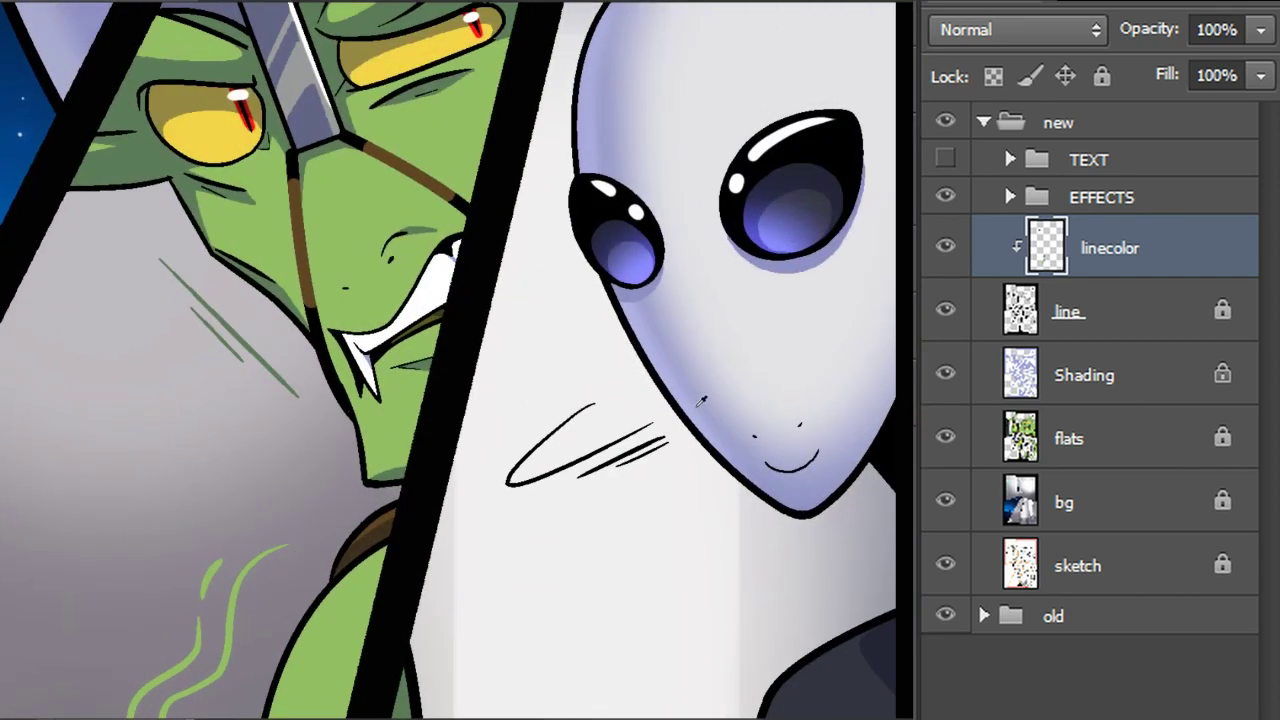
{"action": "mouse_move", "coordinate": [579, 390]}
{"action": "left_mouse_down"}
{"action": "mouse_move", "coordinate": [591, 420]}
{"action": "mouse_move", "coordinate": [631, 433]}
{"action": "mouse_move", "coordinate": [276, 18]}
{"action": "mouse_move", "coordinate": [276, 706]}
{"action": "left_mouse_up"}
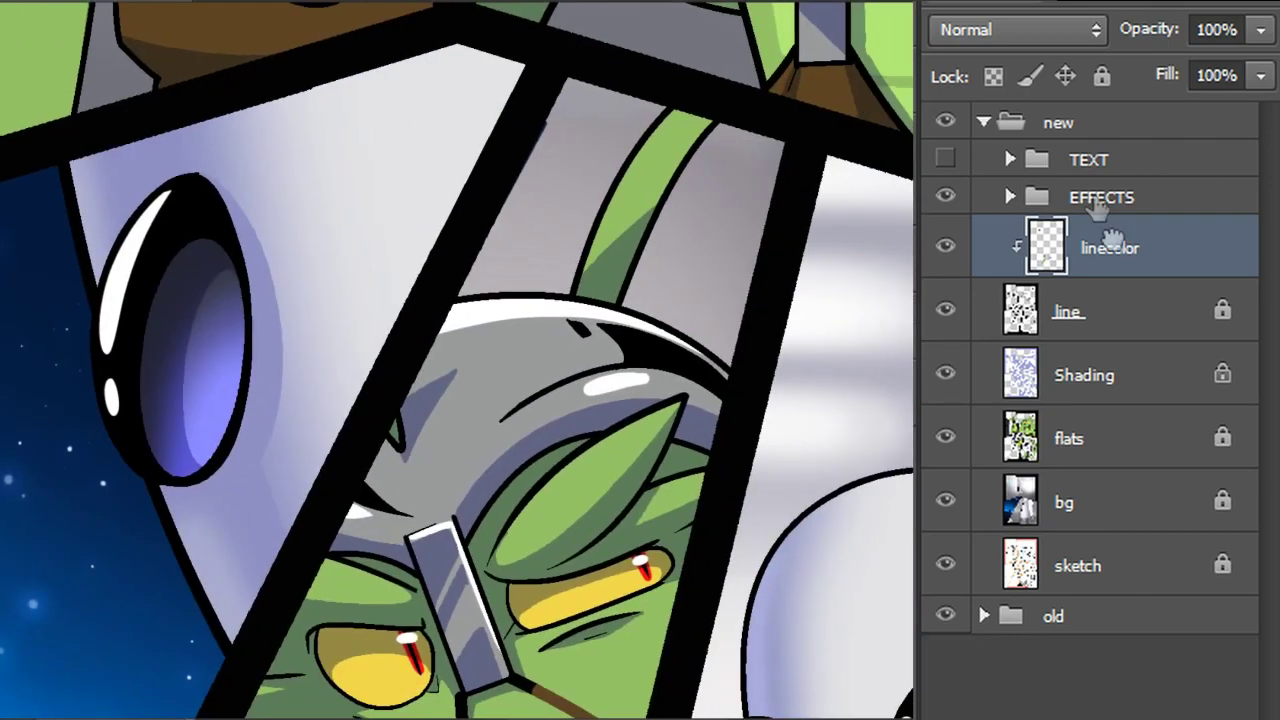
{"action": "left_click", "coordinate": [1010, 197]}
{"action": "left_click", "coordinate": [1115, 311]}
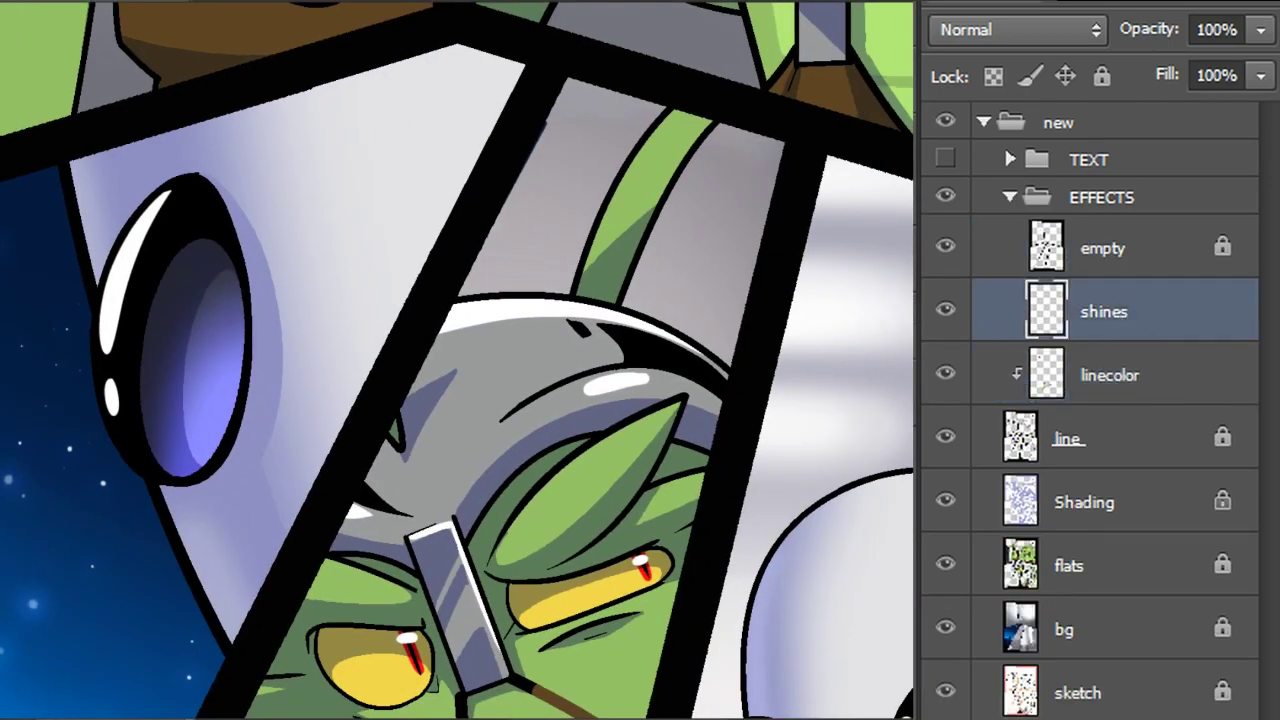
{"action": "key", "text": "ctrl+shift+alt+n"}
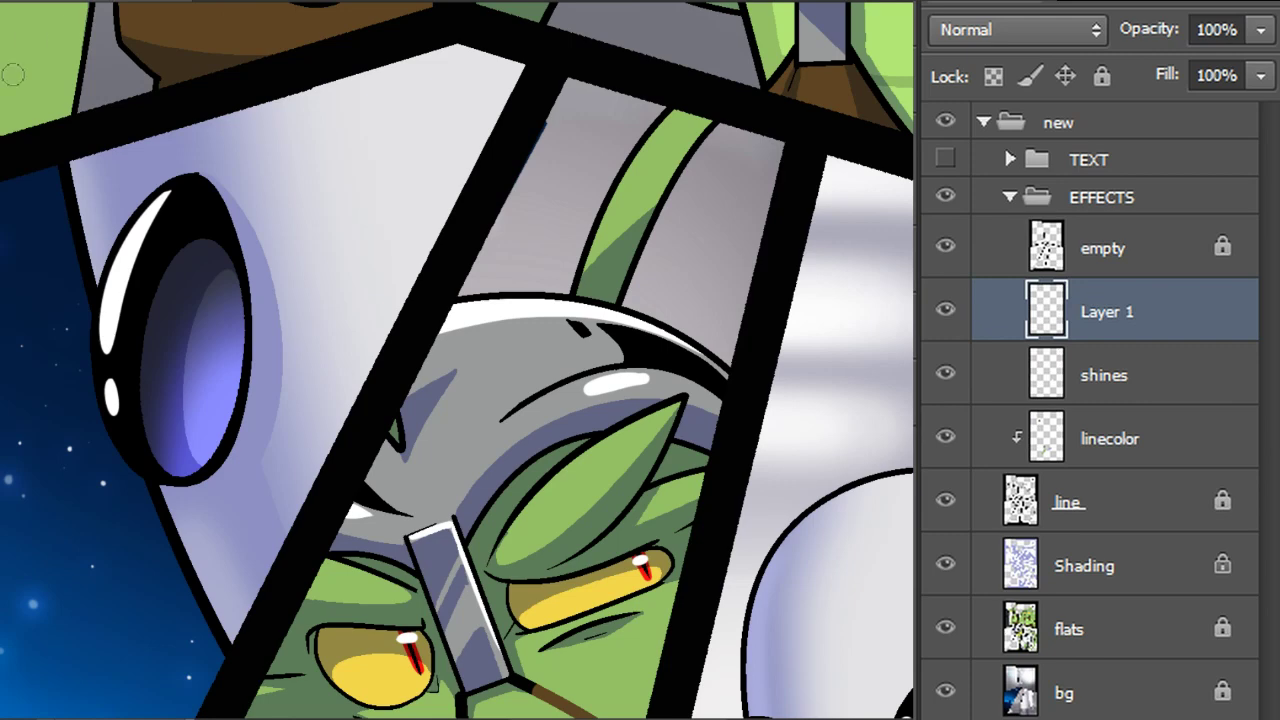
{"action": "double_click", "coordinate": [1110, 314]}
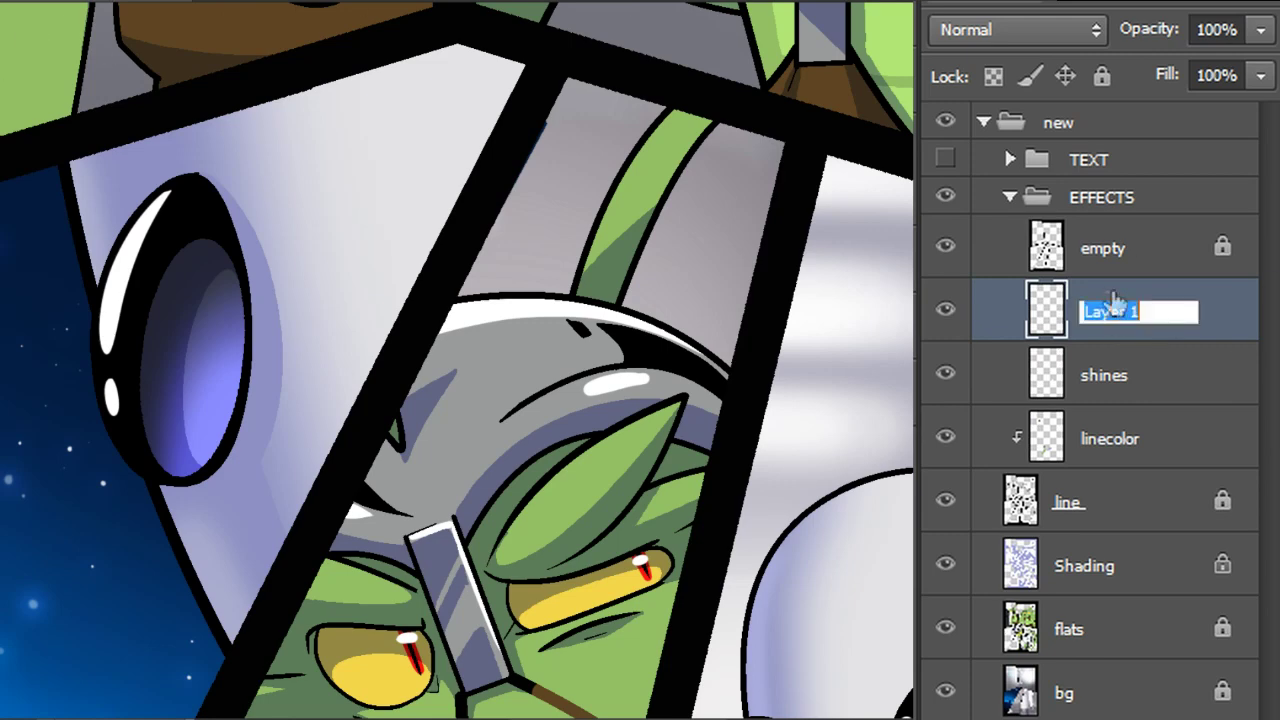
{"action": "type", "text": "darkfade"}
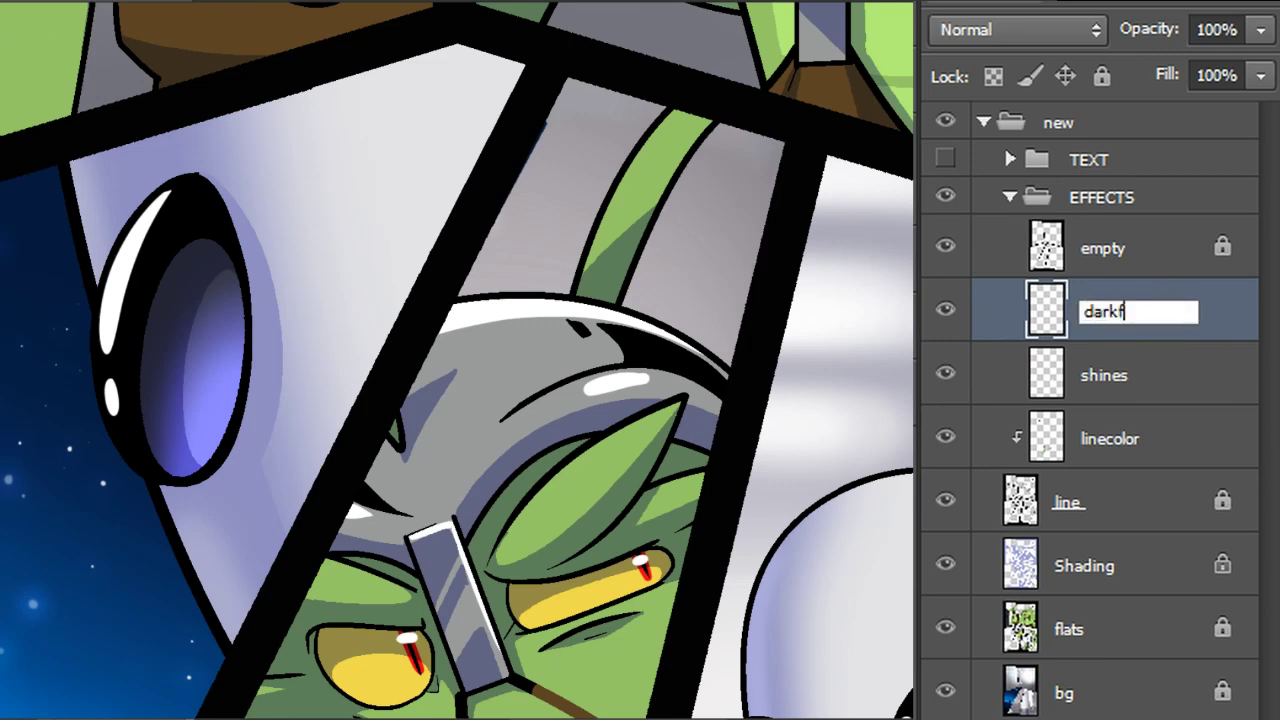
{"action": "key", "text": "Return"}
{"action": "left_click", "coordinate": [1091, 251]}
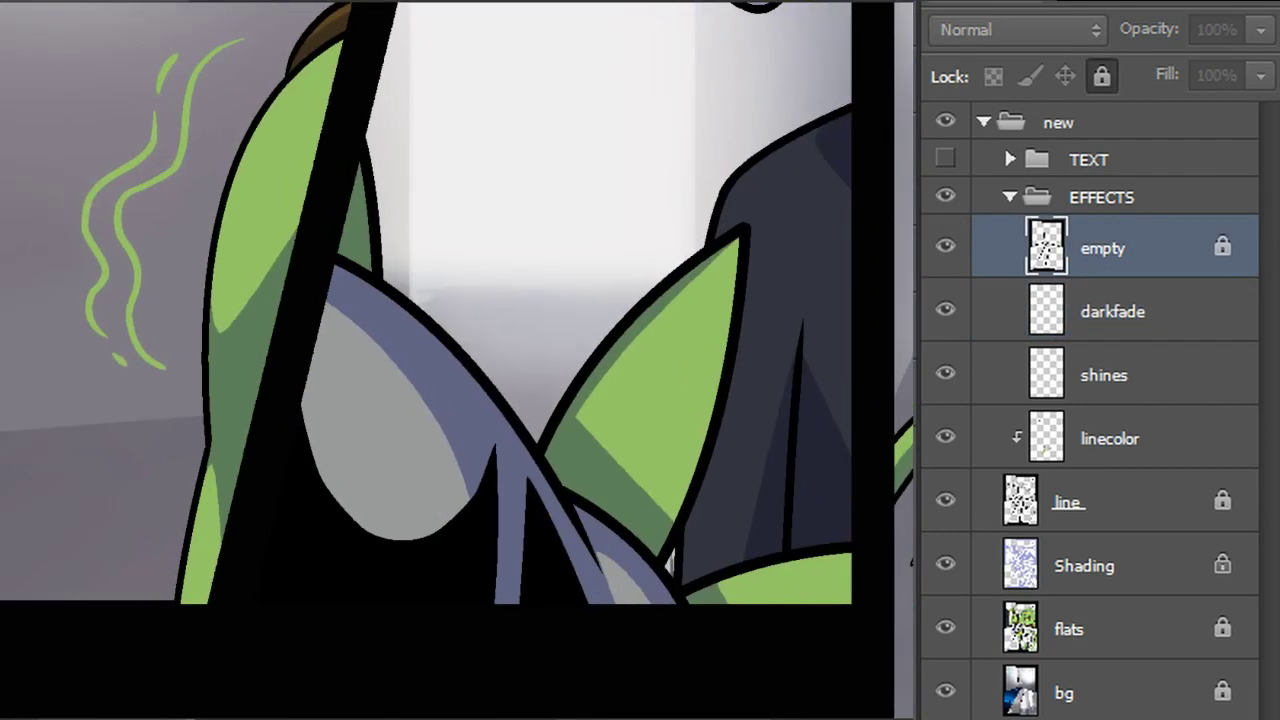
{"action": "left_click", "coordinate": [368, 229]}
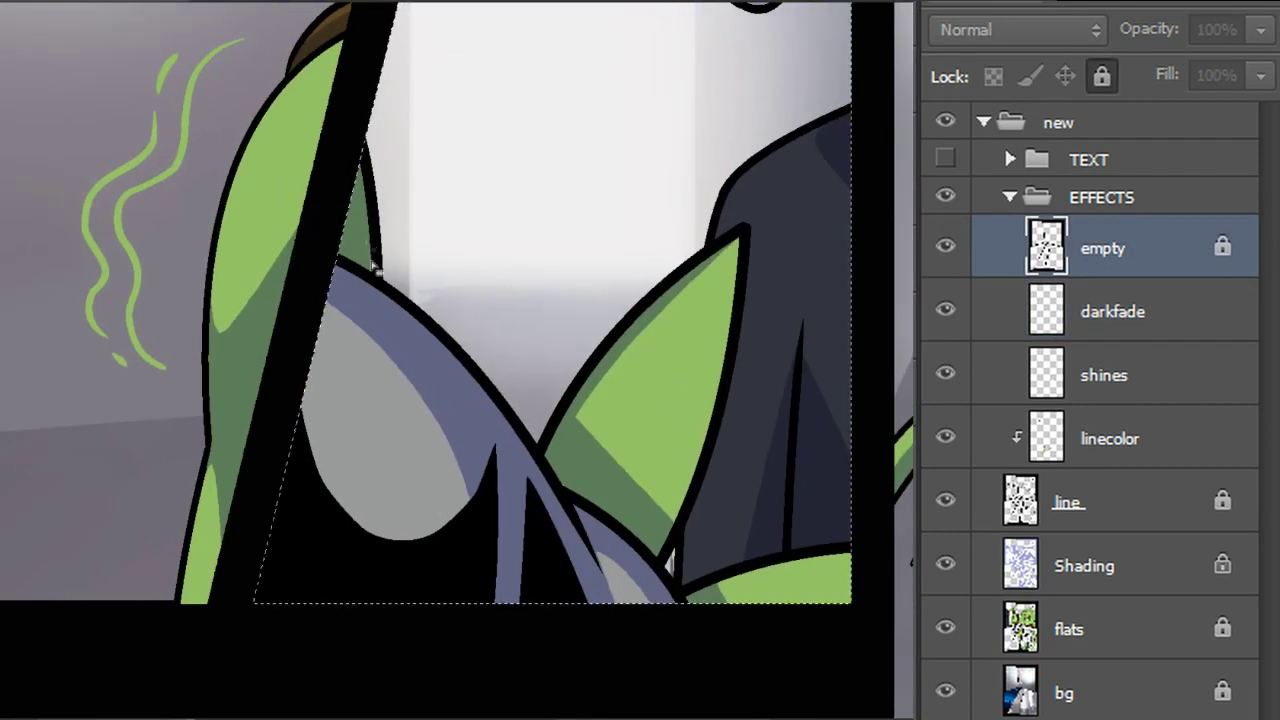
{"action": "key", "text": "ctrl+d"}
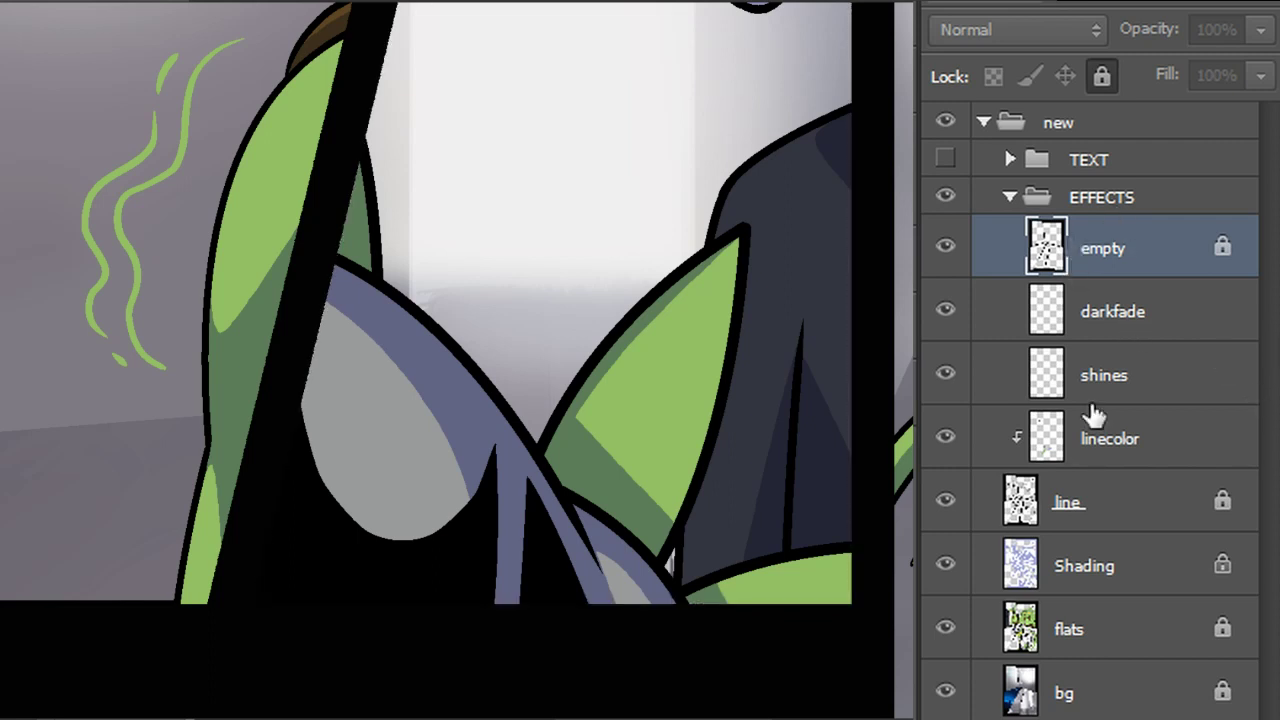
Fill the line-bounded green and grey foreground shapes below the alien with grey on the darkfade layer, and set its blend mode to Multiply
{"action": "left_click", "coordinate": [1112, 526]}
{"action": "left_click", "coordinate": [367, 333]}
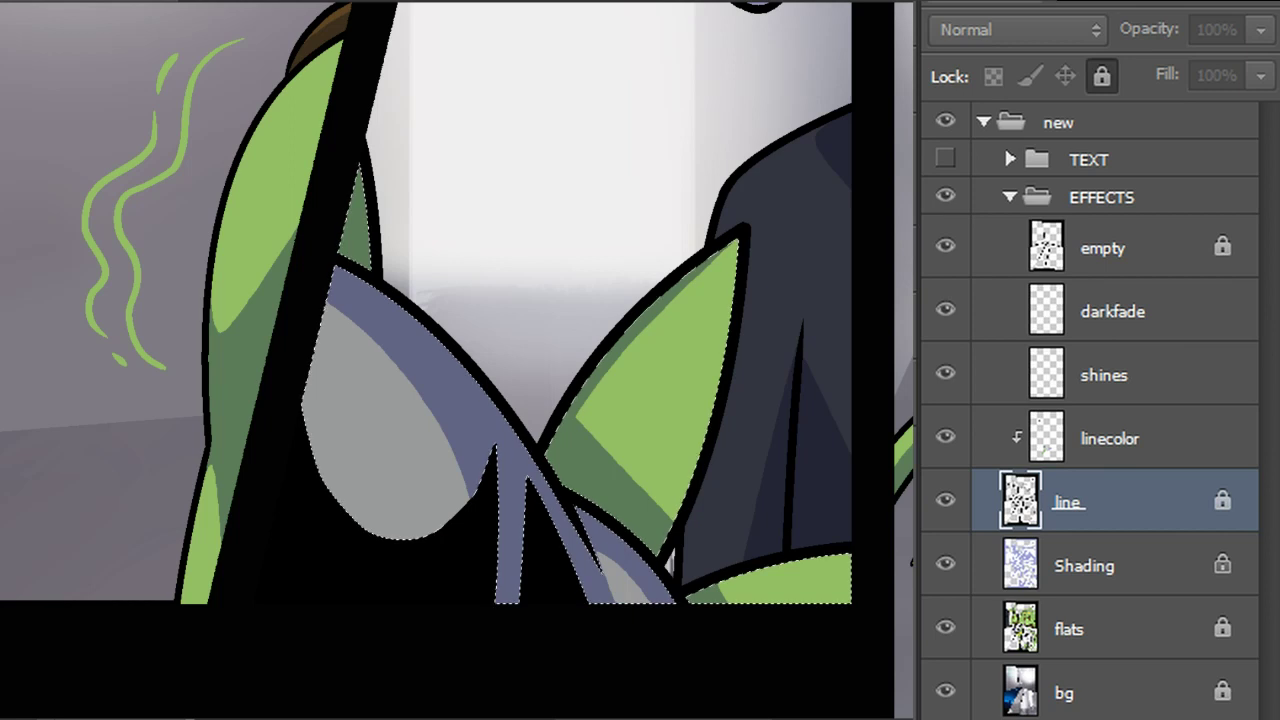
{"action": "left_click", "coordinate": [1158, 320]}
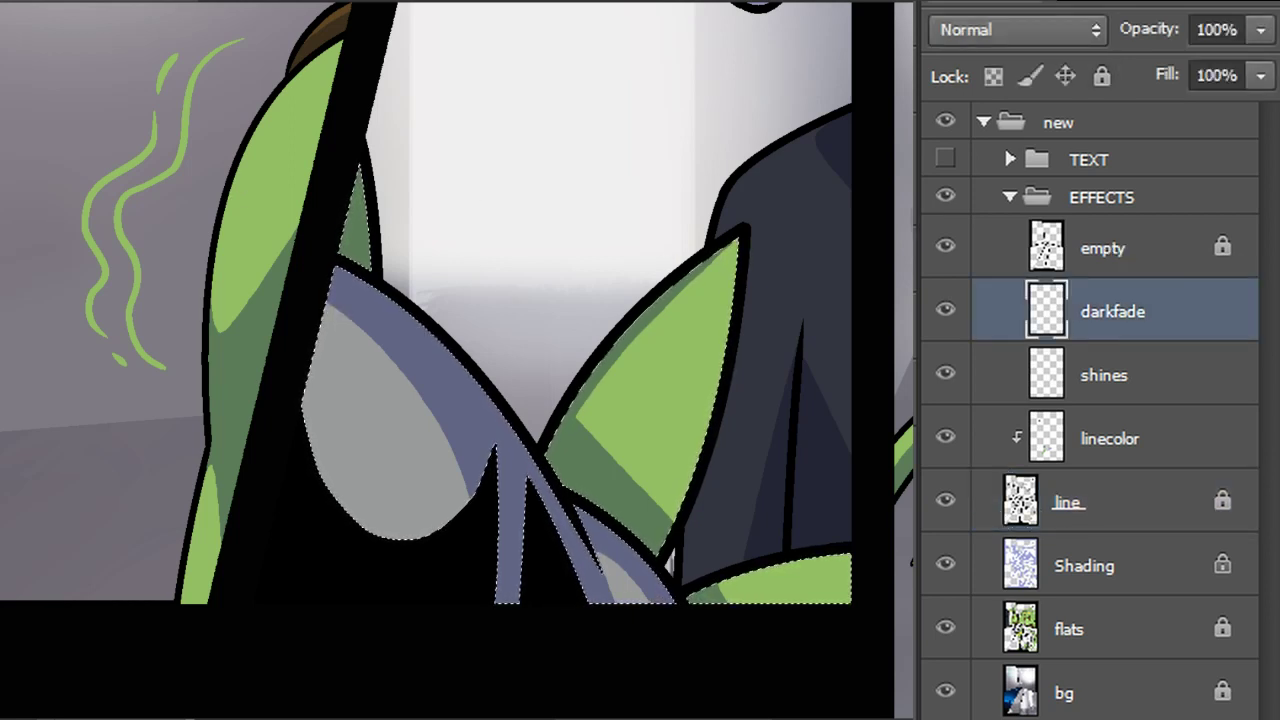
{"action": "left_click", "coordinate": [460, 416]}
{"action": "key", "text": "ctrl+d"}
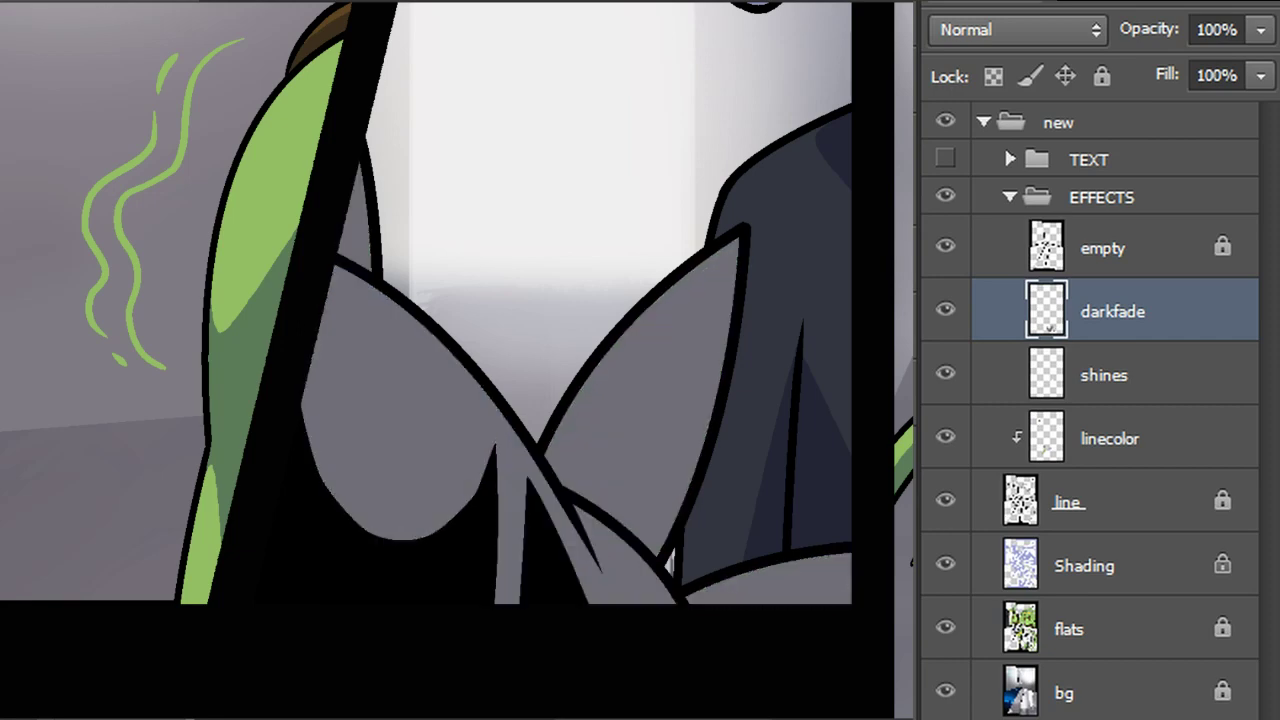
{"action": "left_click", "coordinate": [1057, 26]}
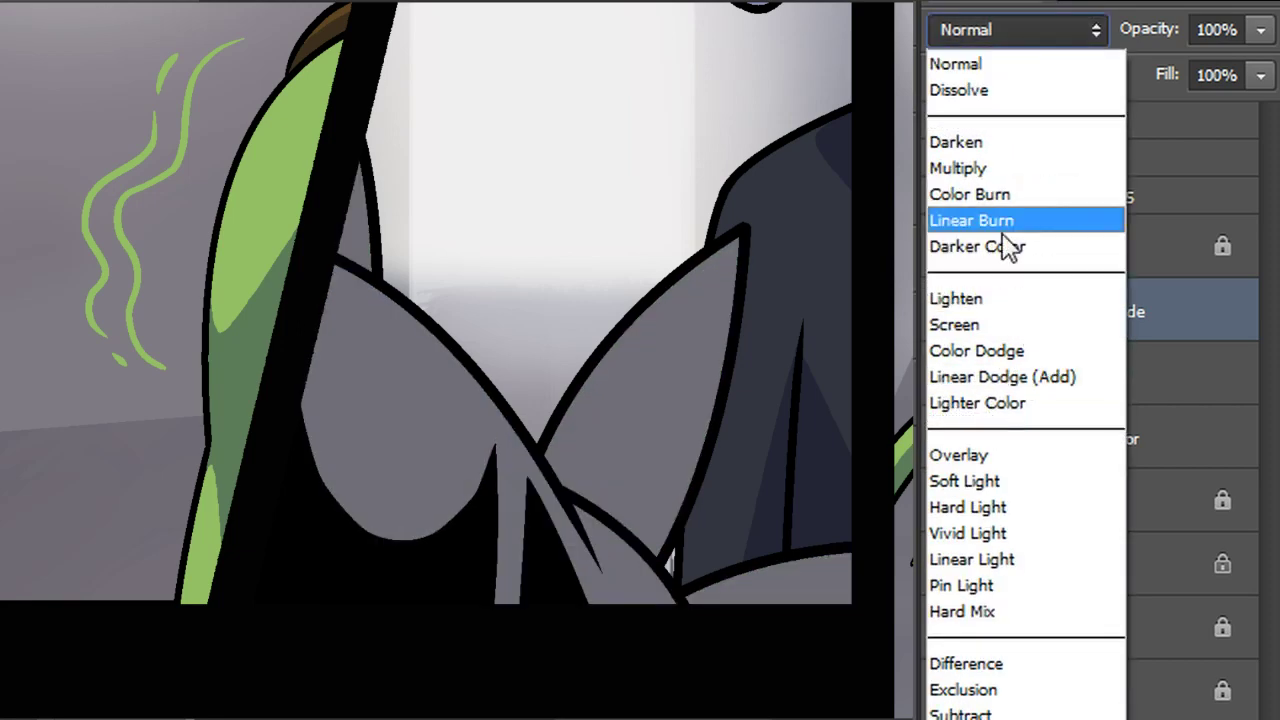
{"action": "left_click", "coordinate": [1005, 170]}
Add a new layer above darkfade and draw a polygonal lasso selection around the alien's dark robe along the panel border
{"action": "scroll", "coordinate": [457, 360], "scroll_direction": "right", "scroll_amount": 3}
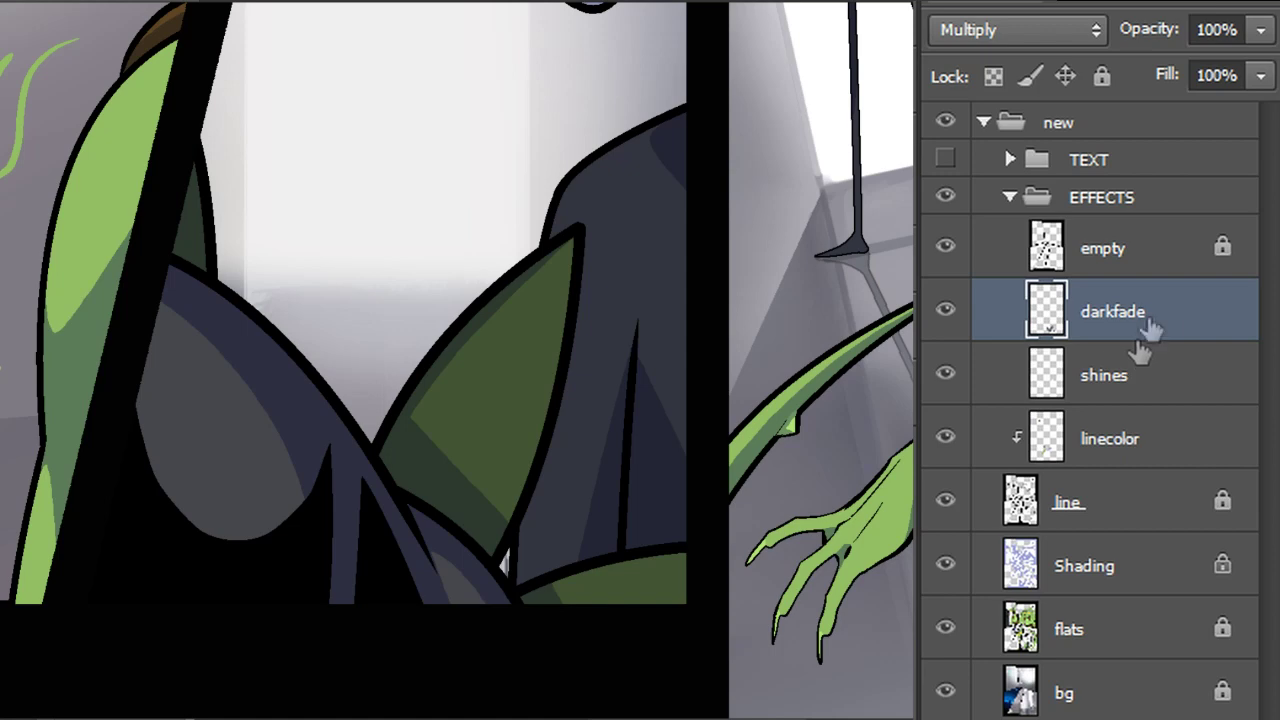
{"action": "left_click", "coordinate": [515, 135]}
{"action": "left_click", "coordinate": [700, 64]}
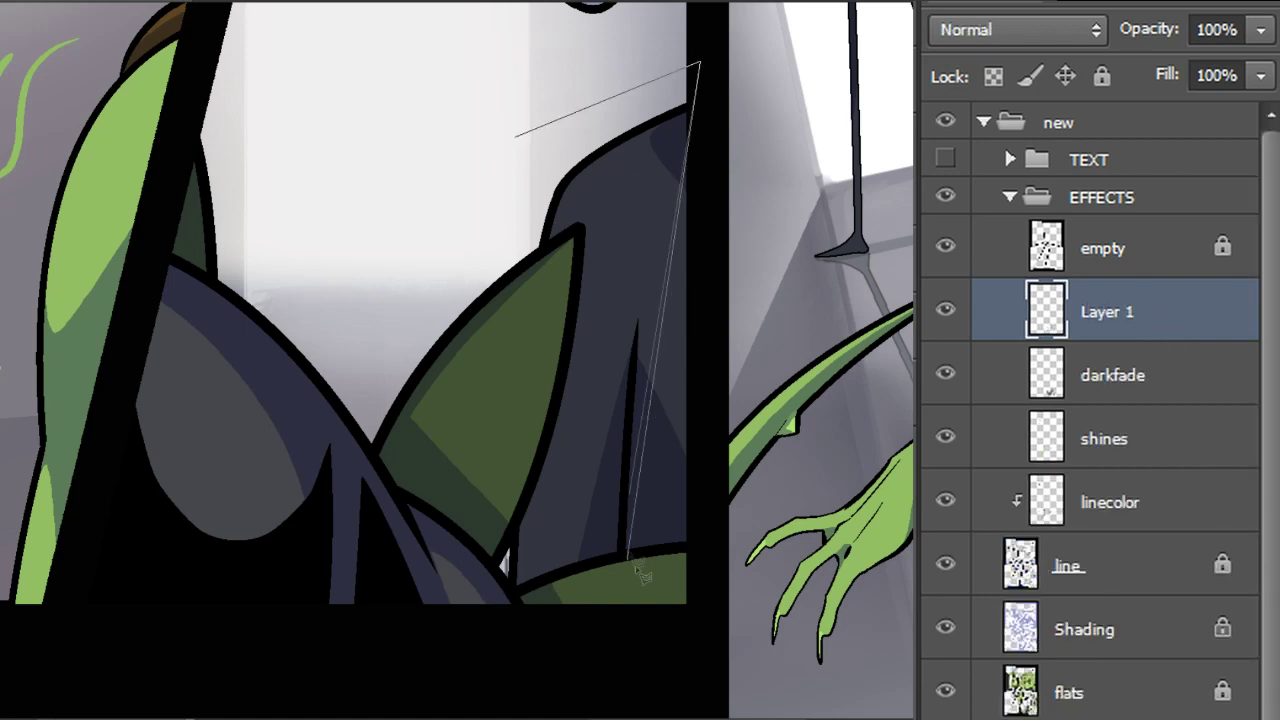
{"action": "left_click", "coordinate": [580, 228]}
{"action": "left_click", "coordinate": [530, 252]}
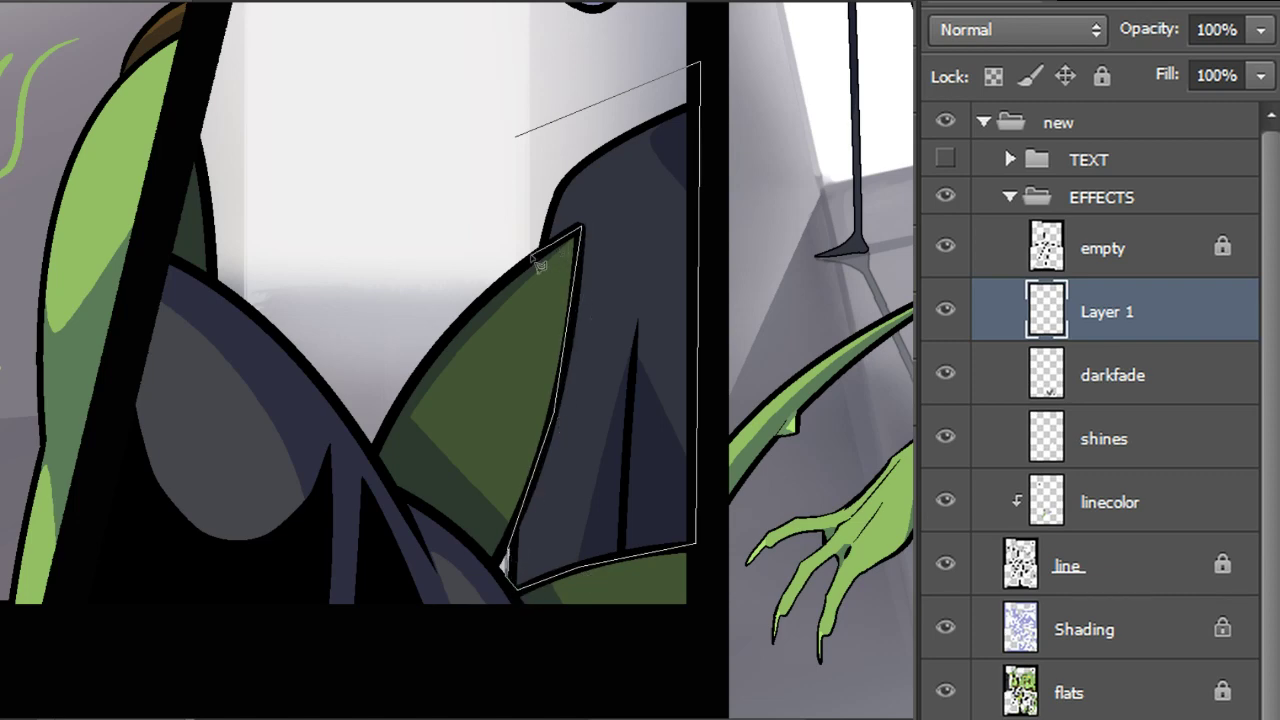
{"action": "left_click", "coordinate": [515, 138]}
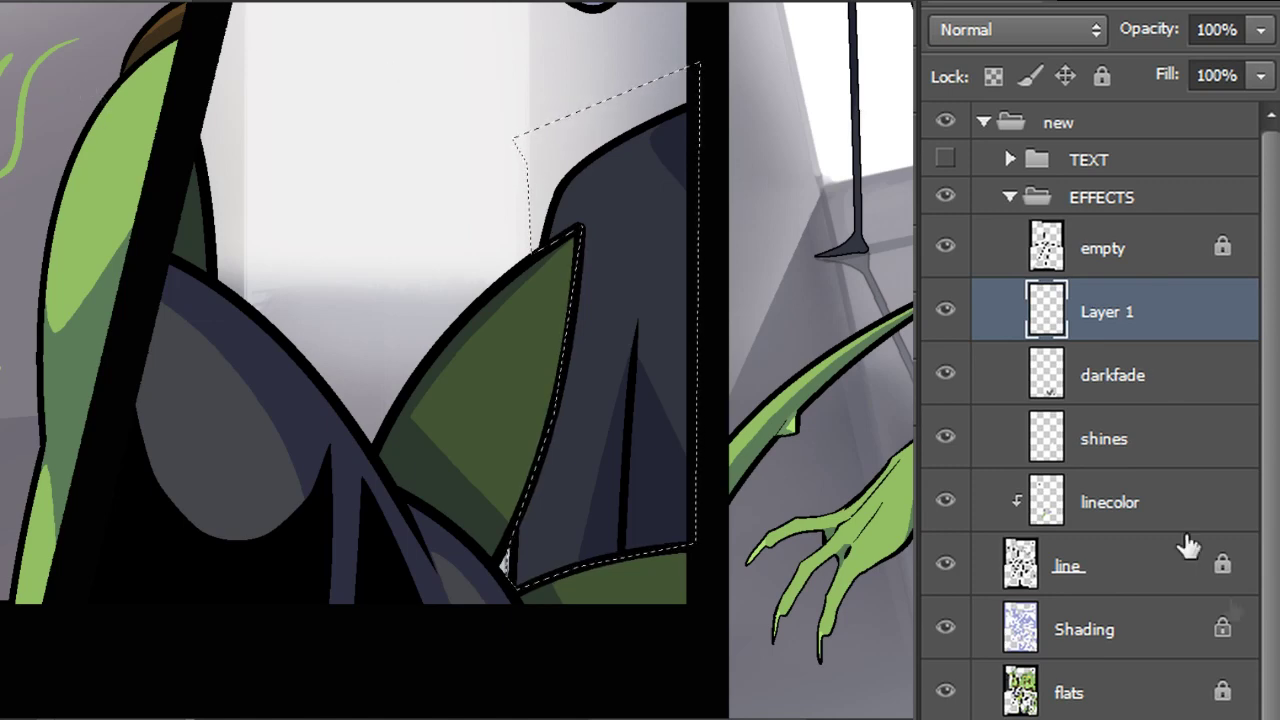
Rename the new layer above darkfade as lightfade
{"action": "double_click", "coordinate": [1110, 314]}
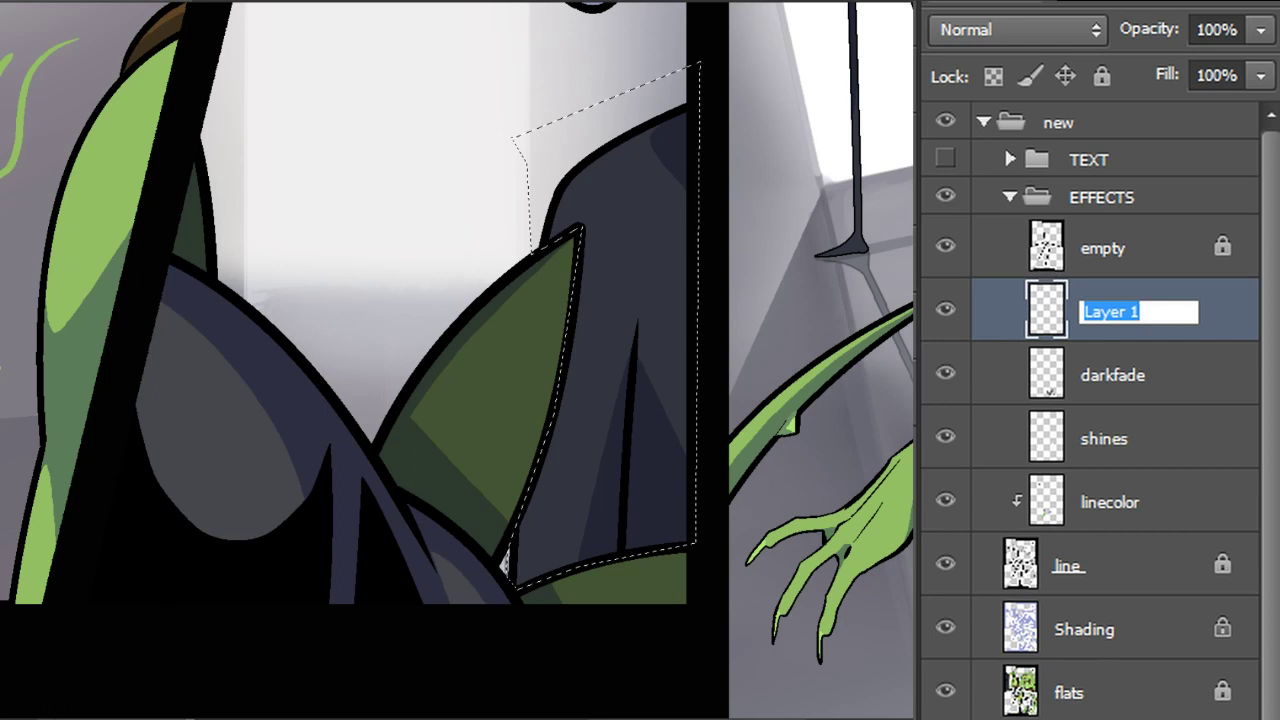
{"action": "type", "text": "lightfade"}
{"action": "key", "text": "Return"}
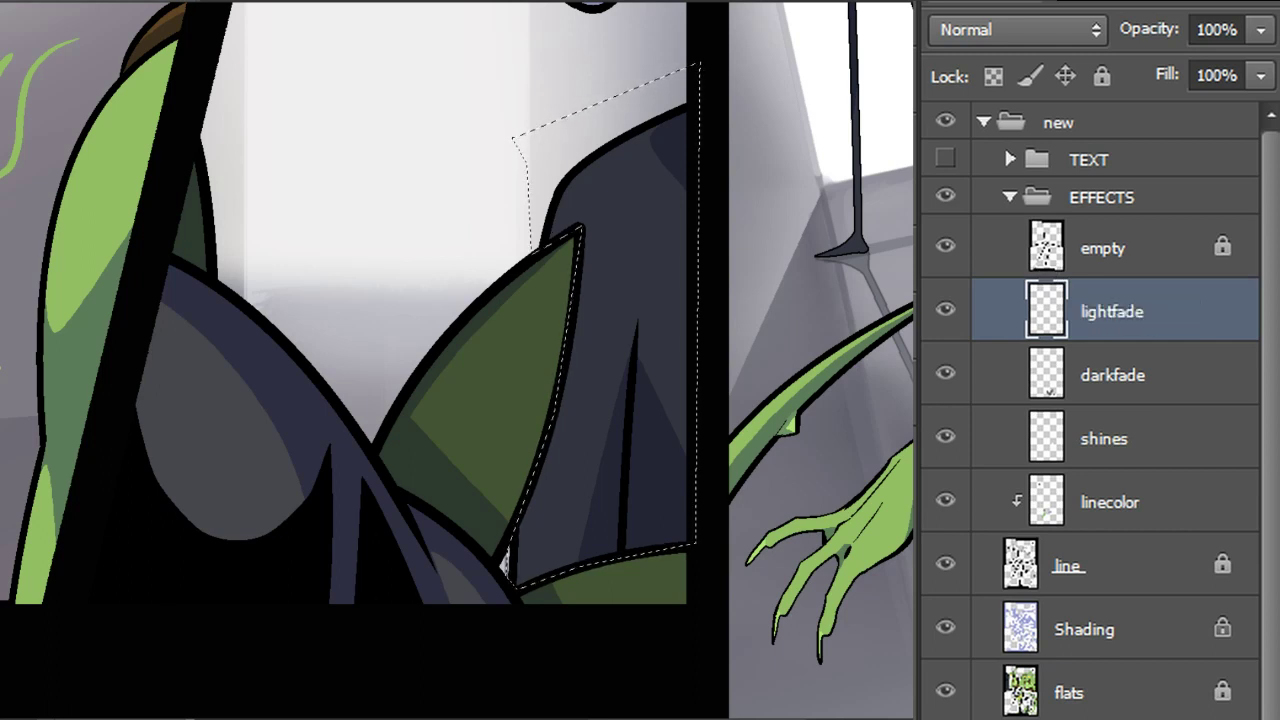
Trim the background from the robe selection using the line layer, fill it with light grey on lightfade, and set that layer to Screen
{"action": "left_click", "coordinate": [1100, 578]}
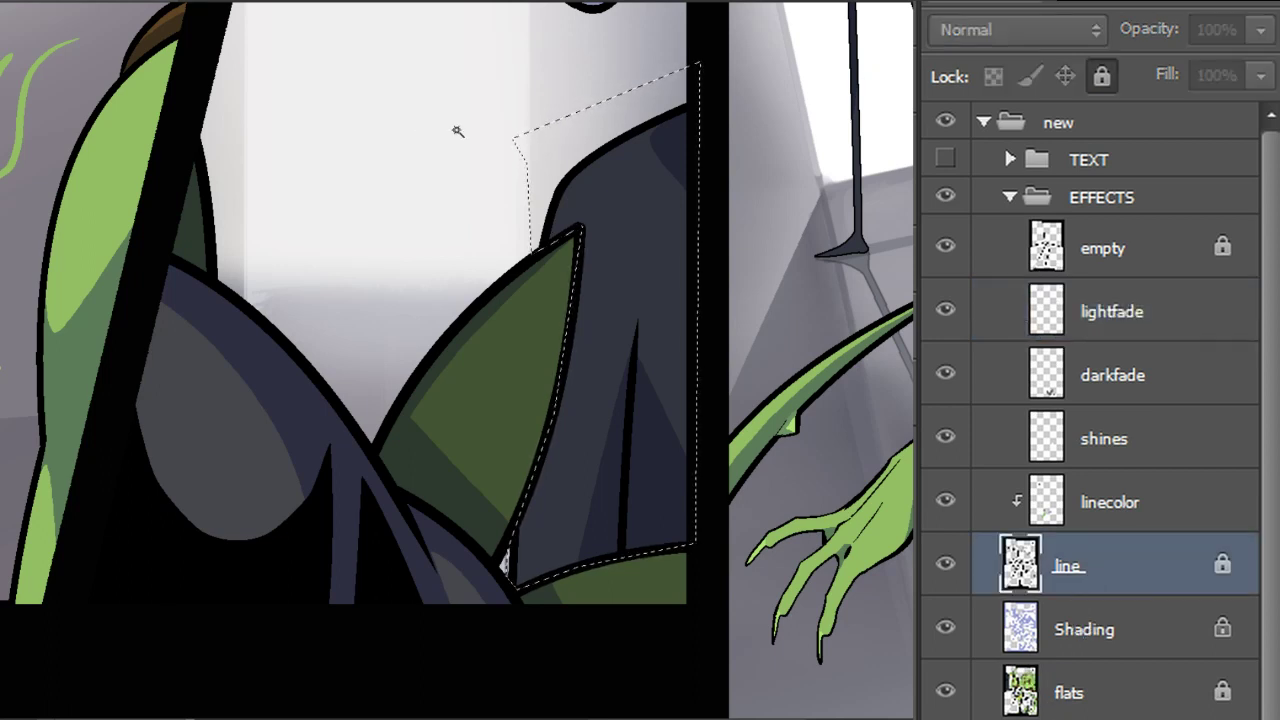
{"action": "left_click", "coordinate": [551, 143], "text": "alt"}
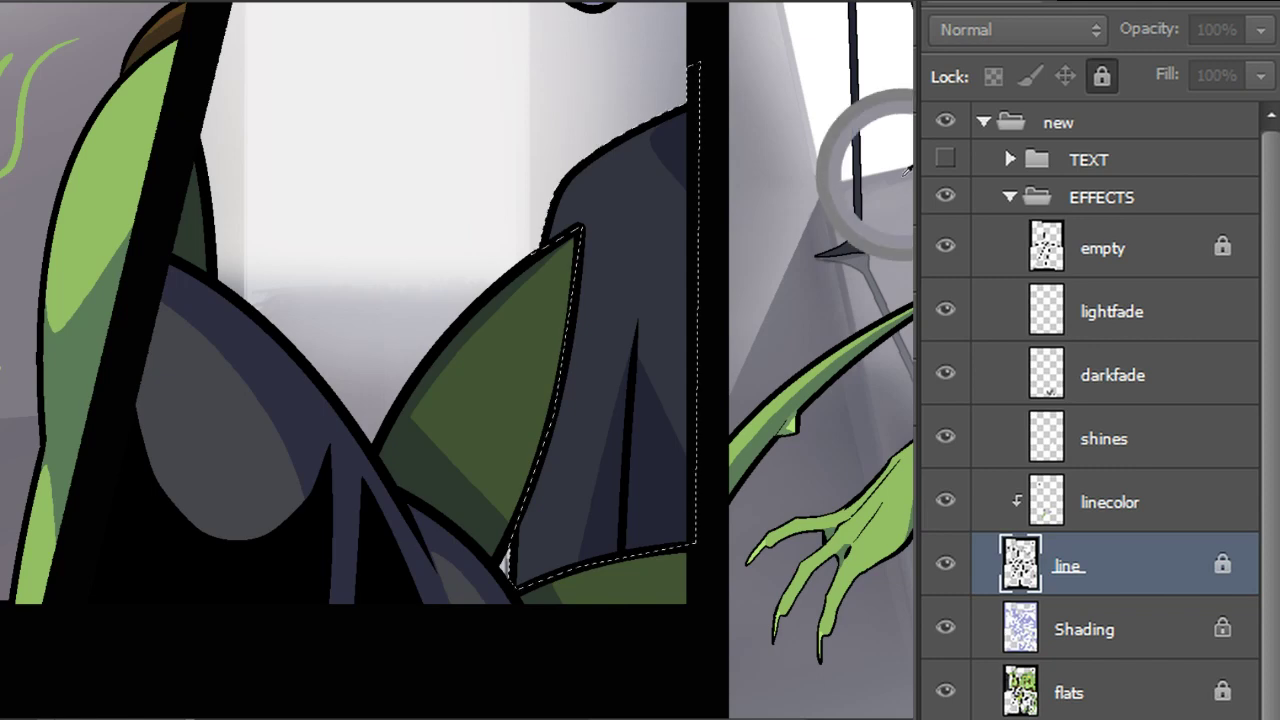
{"action": "left_click", "coordinate": [1138, 331]}
{"action": "left_click", "coordinate": [647, 215]}
{"action": "key", "text": "ctrl+d"}
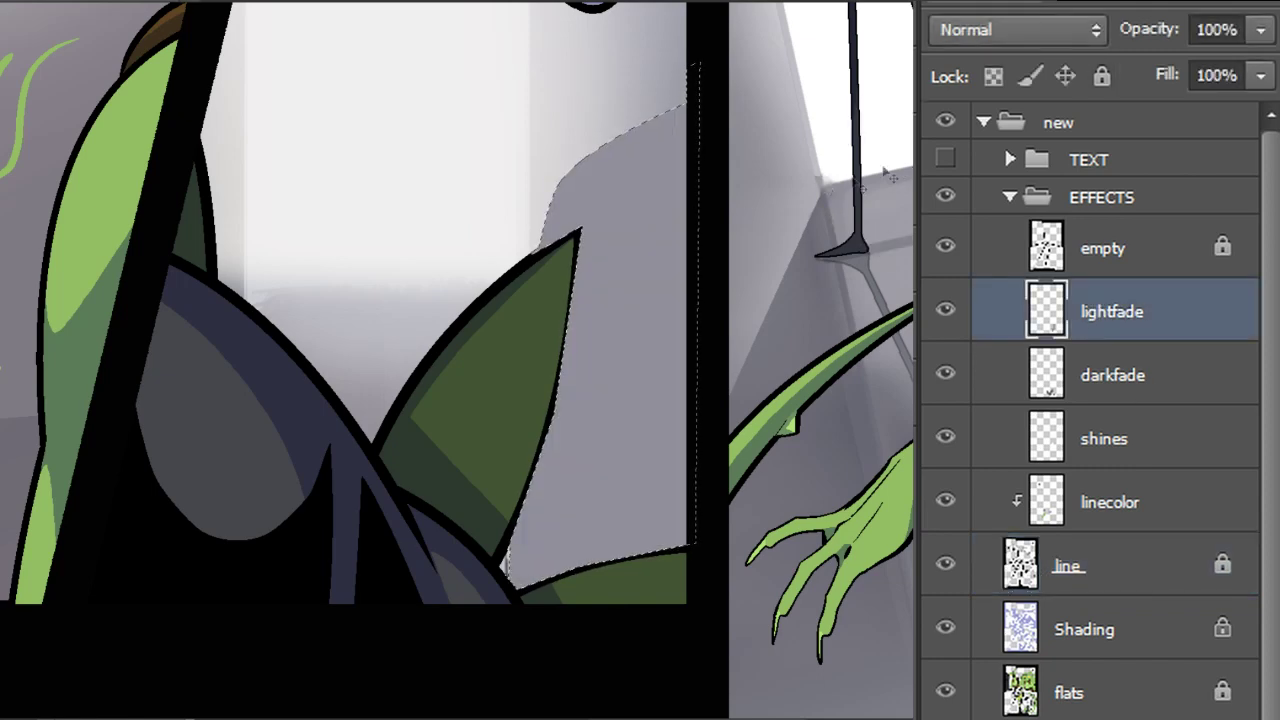
{"action": "left_click", "coordinate": [1048, 40]}
{"action": "left_click", "coordinate": [968, 328]}
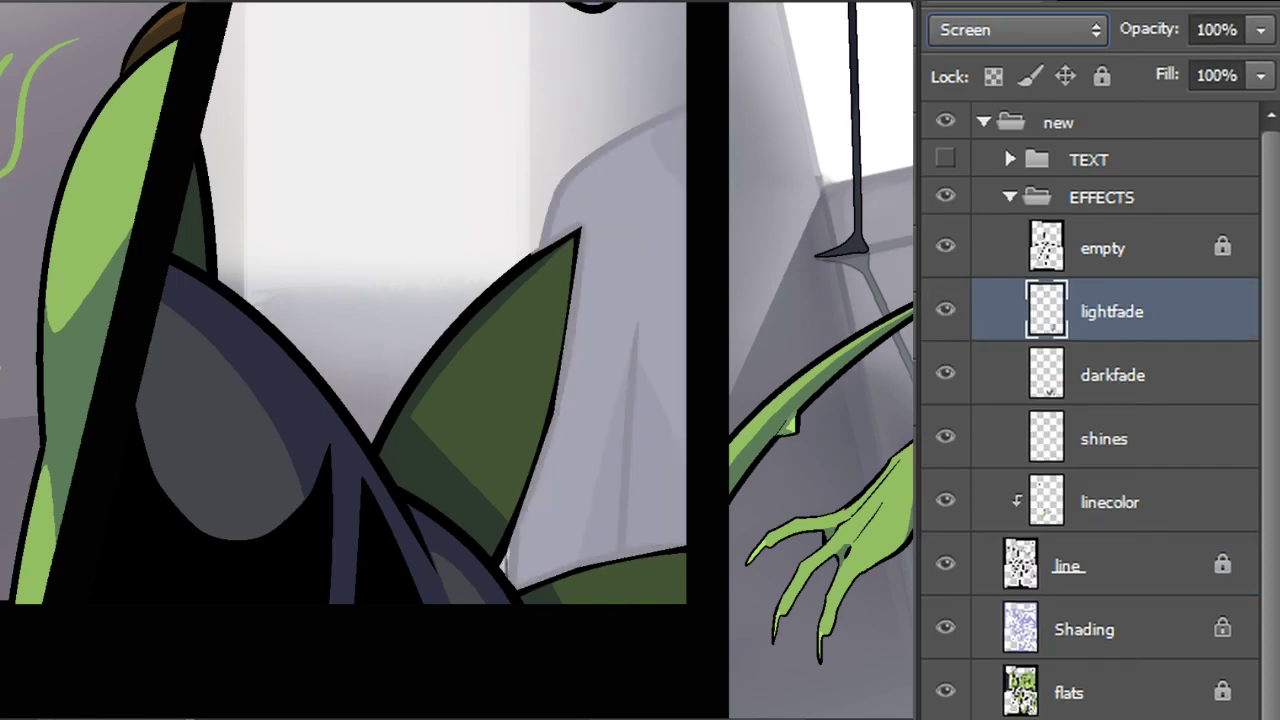
Select everything outside the robe's line-bounded area using the line layer, and make lightfade the active layer
{"action": "left_click", "coordinate": [4, 58]}
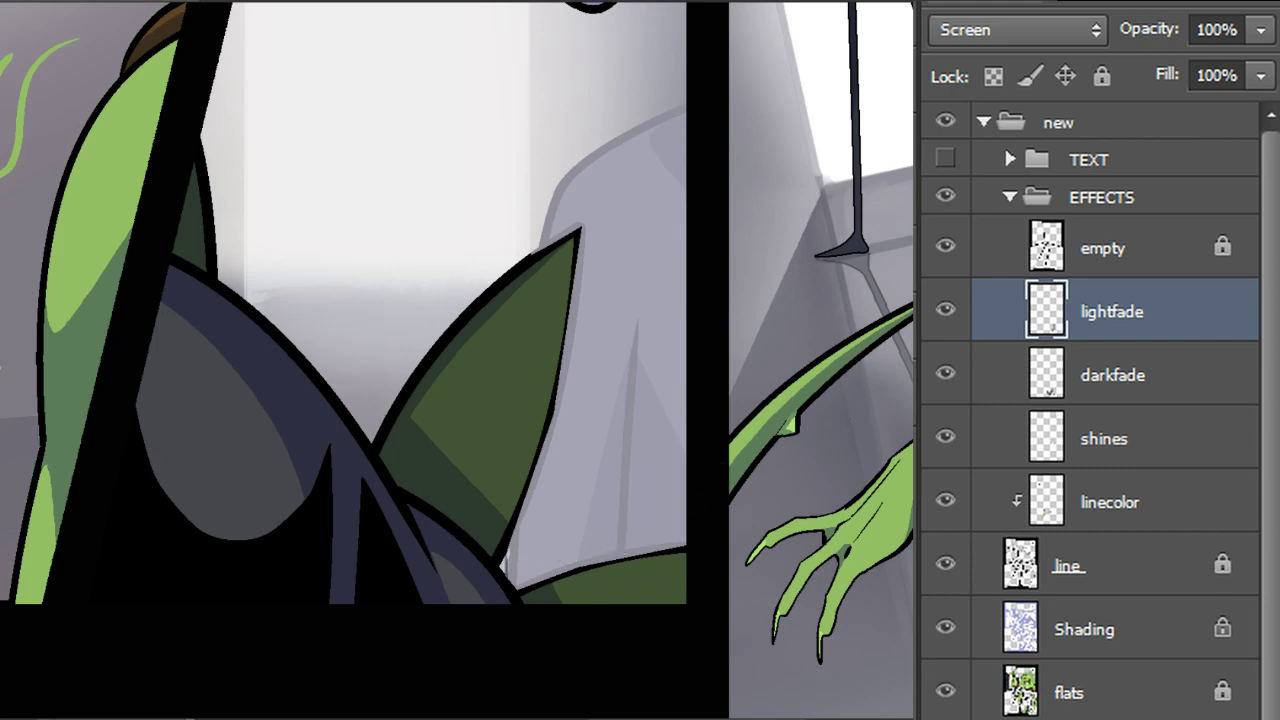
{"action": "left_click", "coordinate": [1102, 568]}
{"action": "key", "text": "w"}
{"action": "left_click", "coordinate": [604, 220]}
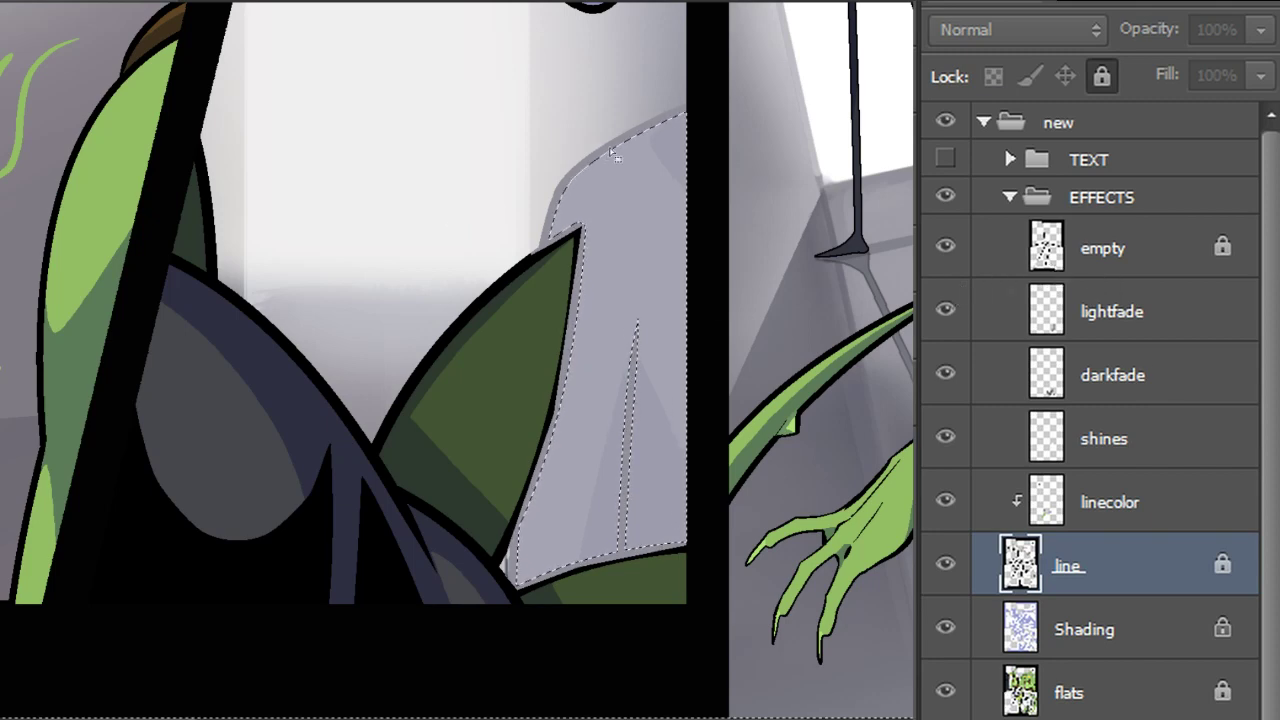
{"action": "left_click", "coordinate": [1118, 284]}
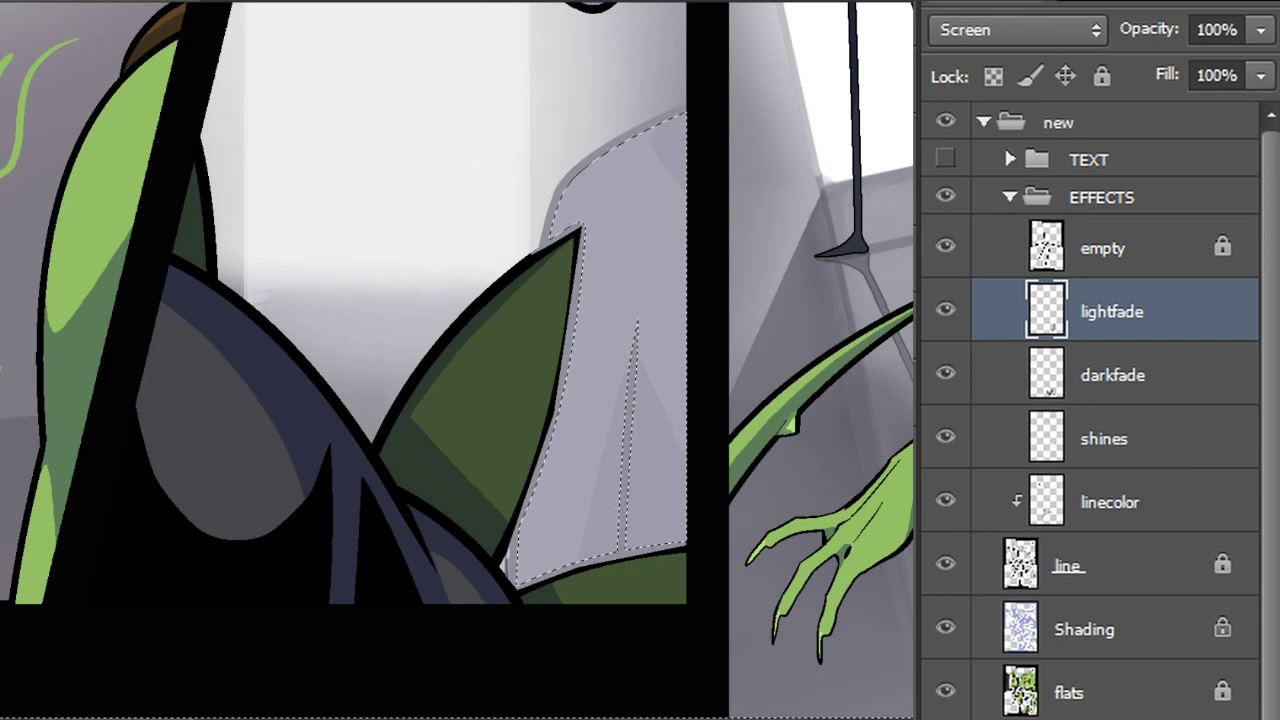
Erase the lightfade spill from the black outlines of the green shapes beside and below the robe with a hard brush tip, and deselect
{"action": "left_click", "coordinate": [8, 2]}
{"action": "left_click", "coordinate": [82, 336]}
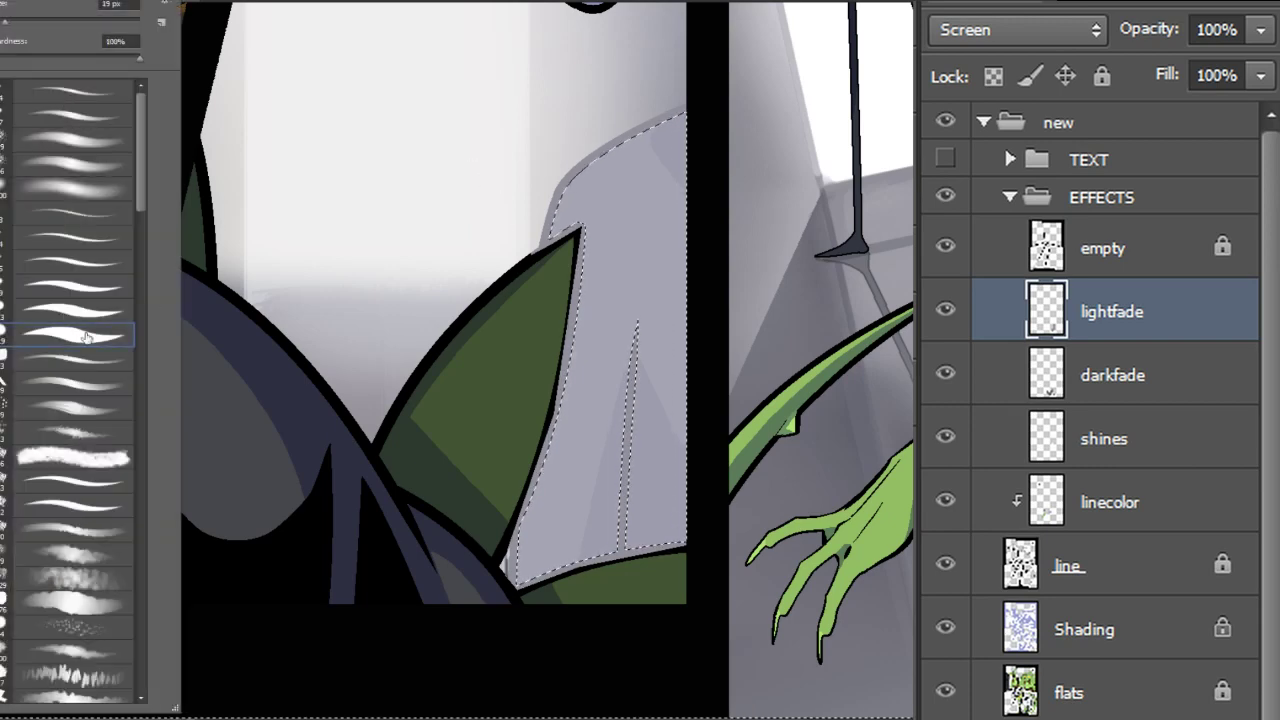
{"action": "left_click", "coordinate": [606, 224]}
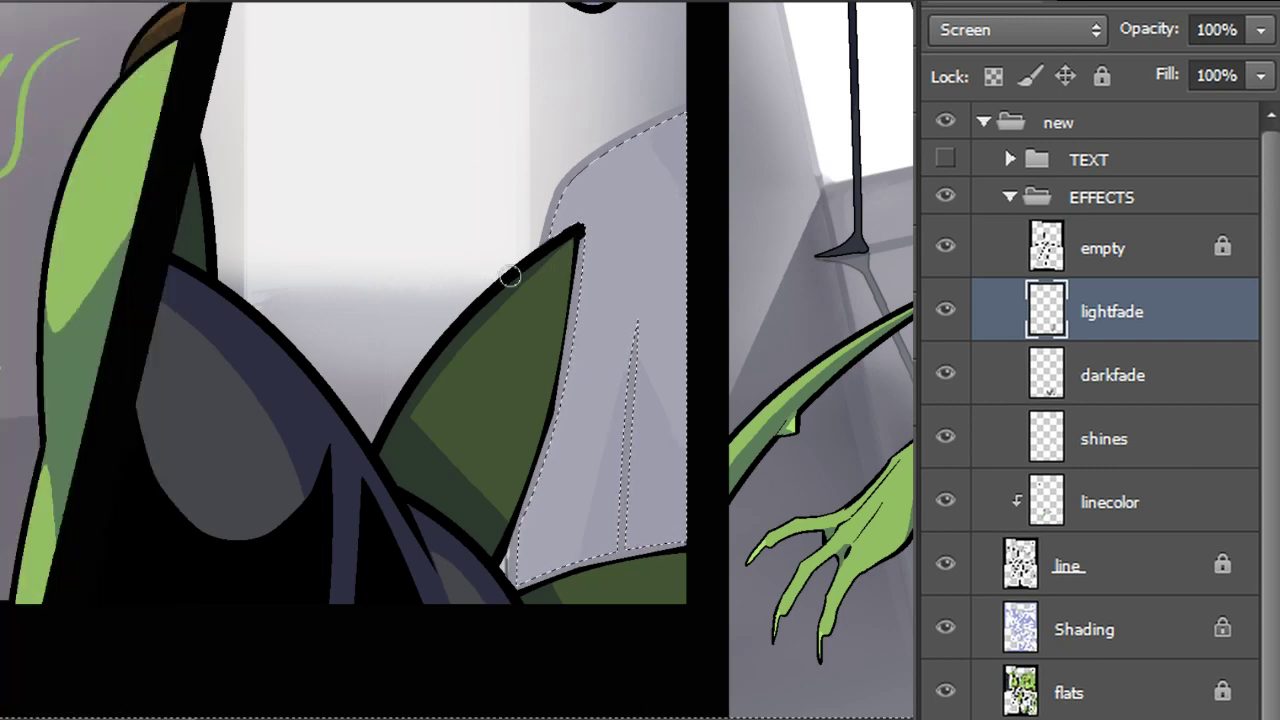
{"action": "mouse_move", "coordinate": [586, 222]}
{"action": "left_mouse_down"}
{"action": "mouse_move", "coordinate": [518, 507]}
{"action": "mouse_move", "coordinate": [556, 404]}
{"action": "mouse_move", "coordinate": [554, 435]}
{"action": "mouse_move", "coordinate": [510, 530]}
{"action": "left_mouse_up"}
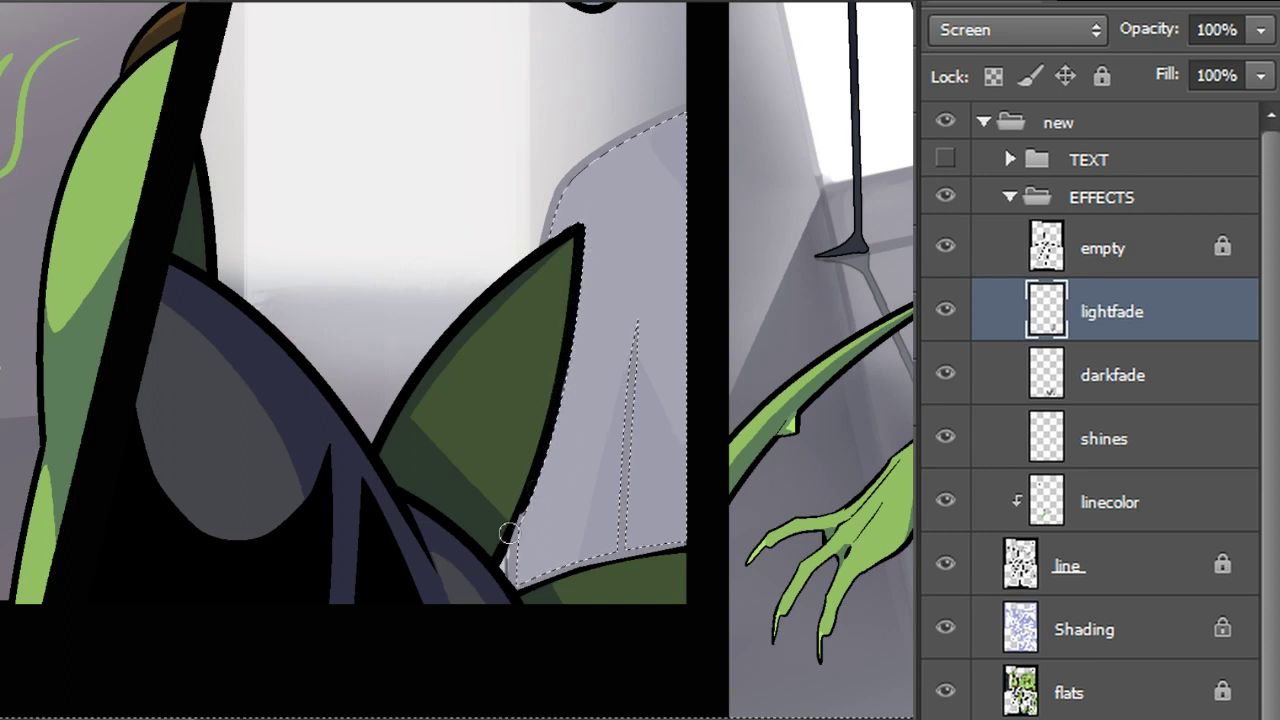
{"action": "key", "text": "ctrl+z"}
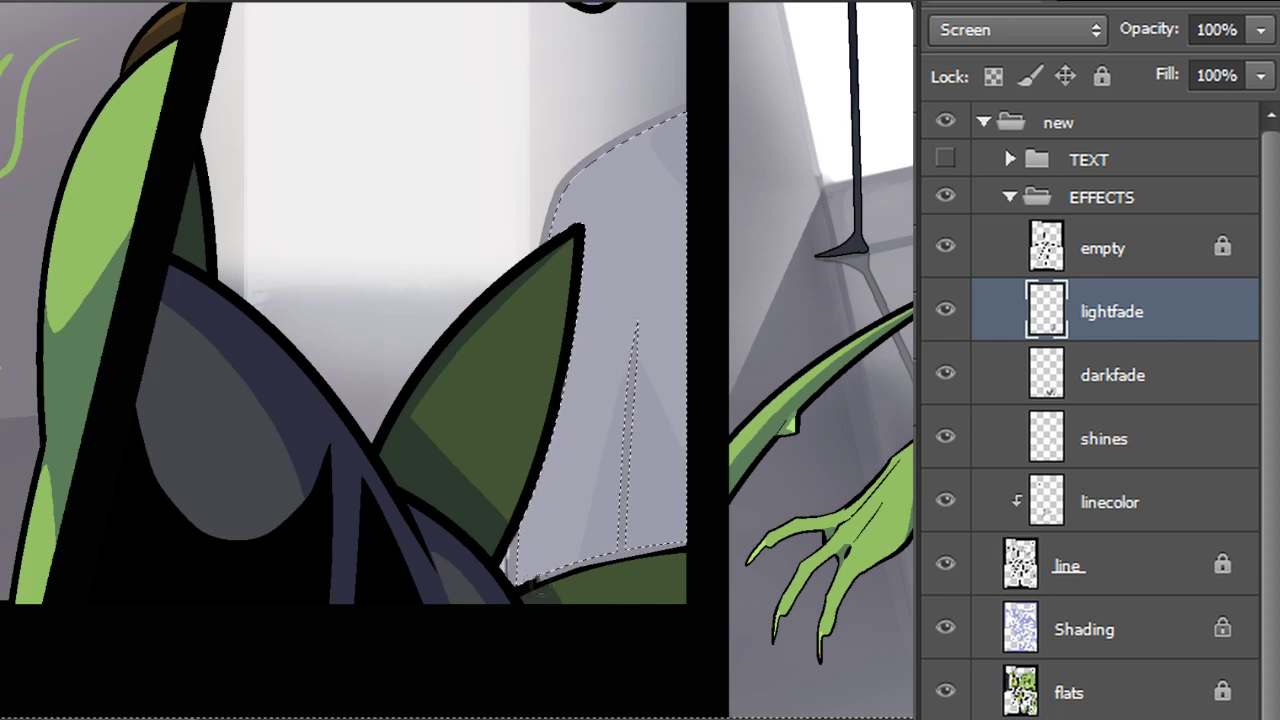
{"action": "mouse_move", "coordinate": [608, 568]}
{"action": "left_mouse_down"}
{"action": "mouse_move", "coordinate": [714, 549]}
{"action": "mouse_move", "coordinate": [675, 565]}
{"action": "mouse_move", "coordinate": [610, 564]}
{"action": "left_mouse_up"}
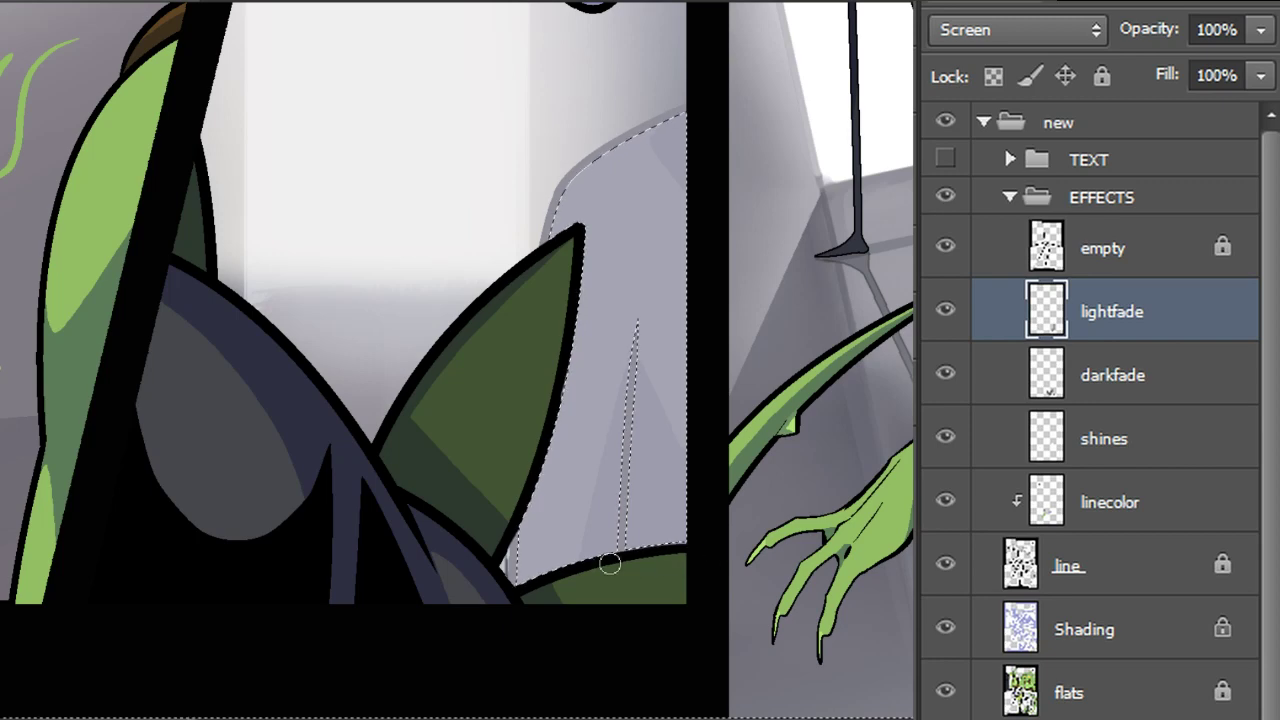
{"action": "key", "text": "ctrl+d"}
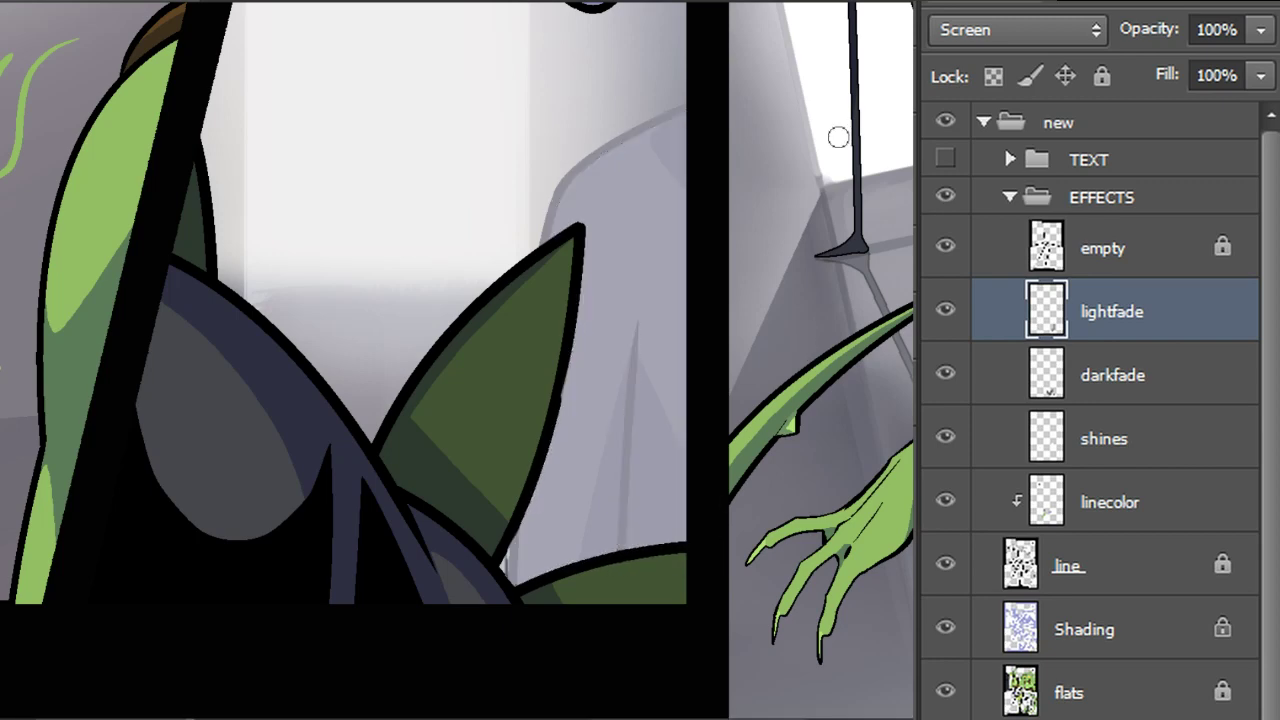
Adjust lightfade's Hue/Saturation to saturation +59 and lightness -41
{"action": "key", "text": "ctrl+u"}
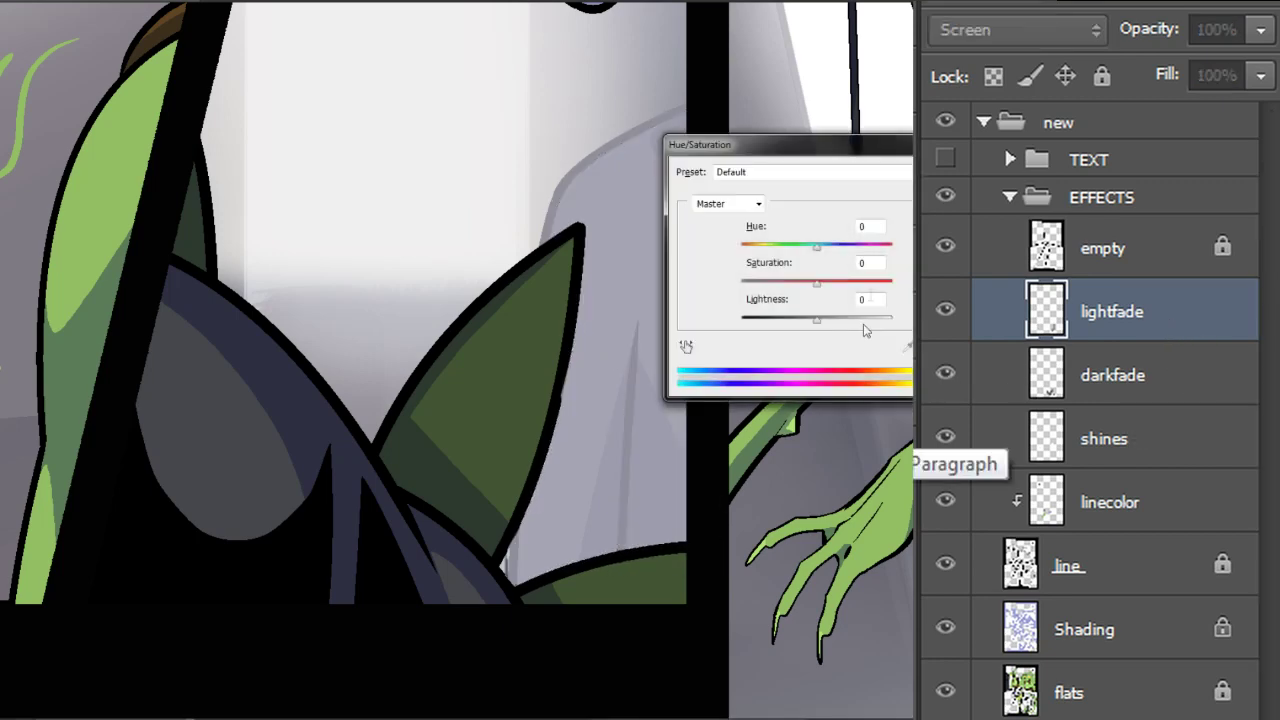
{"action": "left_click_drag", "start_coordinate": [817, 283], "coordinate": [786, 323]}
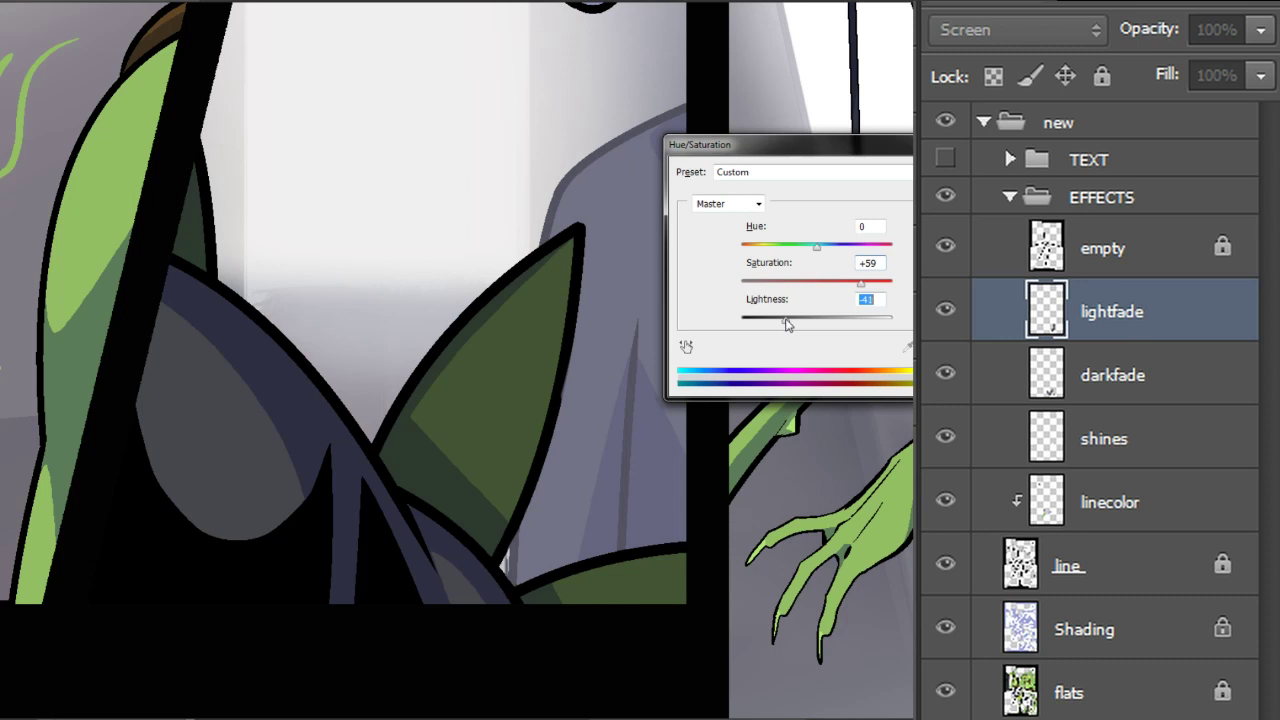
{"action": "key", "text": "Return"}
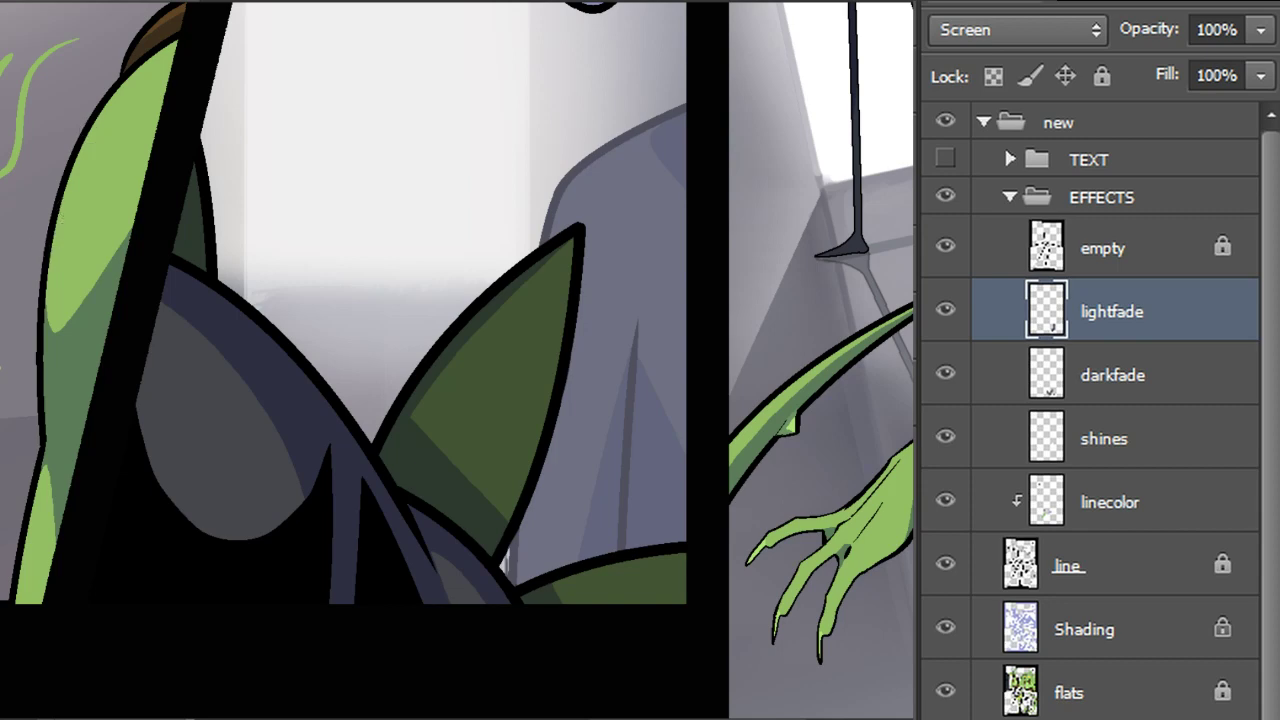
Fade out the lightfade tone on the robe along the panel border with a large soft eraser stroke
{"action": "right_click", "coordinate": [40, 200]}
{"action": "left_click", "coordinate": [106, 188]}
{"action": "left_click_drag", "start_coordinate": [690, 140], "coordinate": [695, 440]}
{"action": "key", "text": "ctrl+z"}
{"action": "mouse_move", "coordinate": [692, 140]}
{"action": "left_mouse_down"}
{"action": "mouse_move", "coordinate": [708, 259]}
{"action": "mouse_move", "coordinate": [690, 300]}
{"action": "mouse_move", "coordinate": [704, 410]}
{"action": "left_mouse_up"}
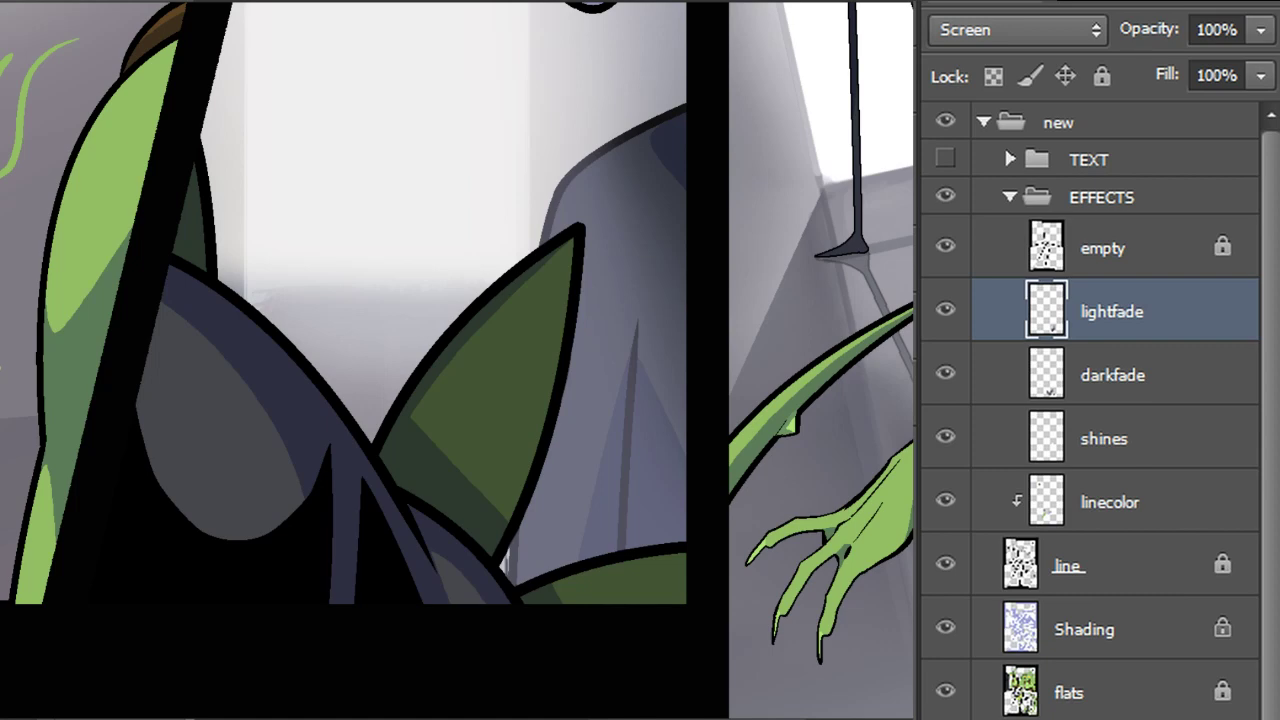
Unlock the layer below flats and touch up the light gap between the green pointed shape and the robe's lower corner
{"action": "left_click", "coordinate": [1090, 718]}
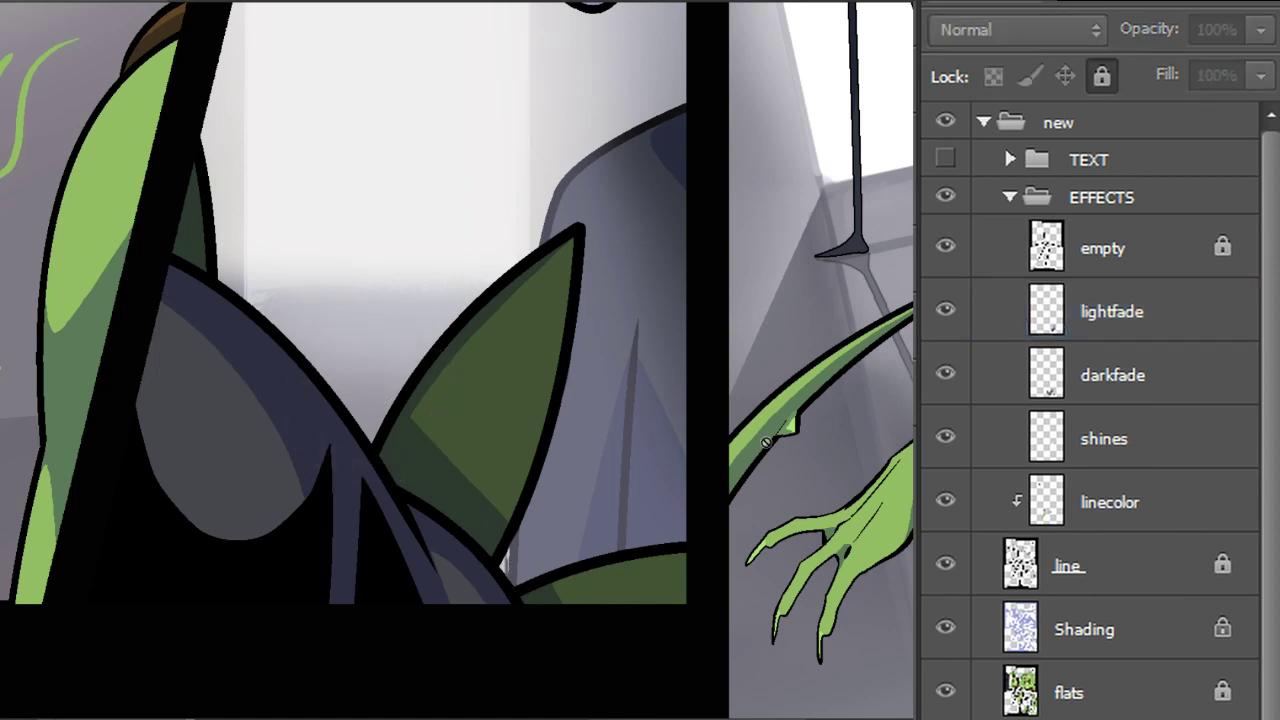
{"action": "left_click", "coordinate": [1102, 77]}
{"action": "left_click_drag", "start_coordinate": [508, 566], "coordinate": [514, 552]}
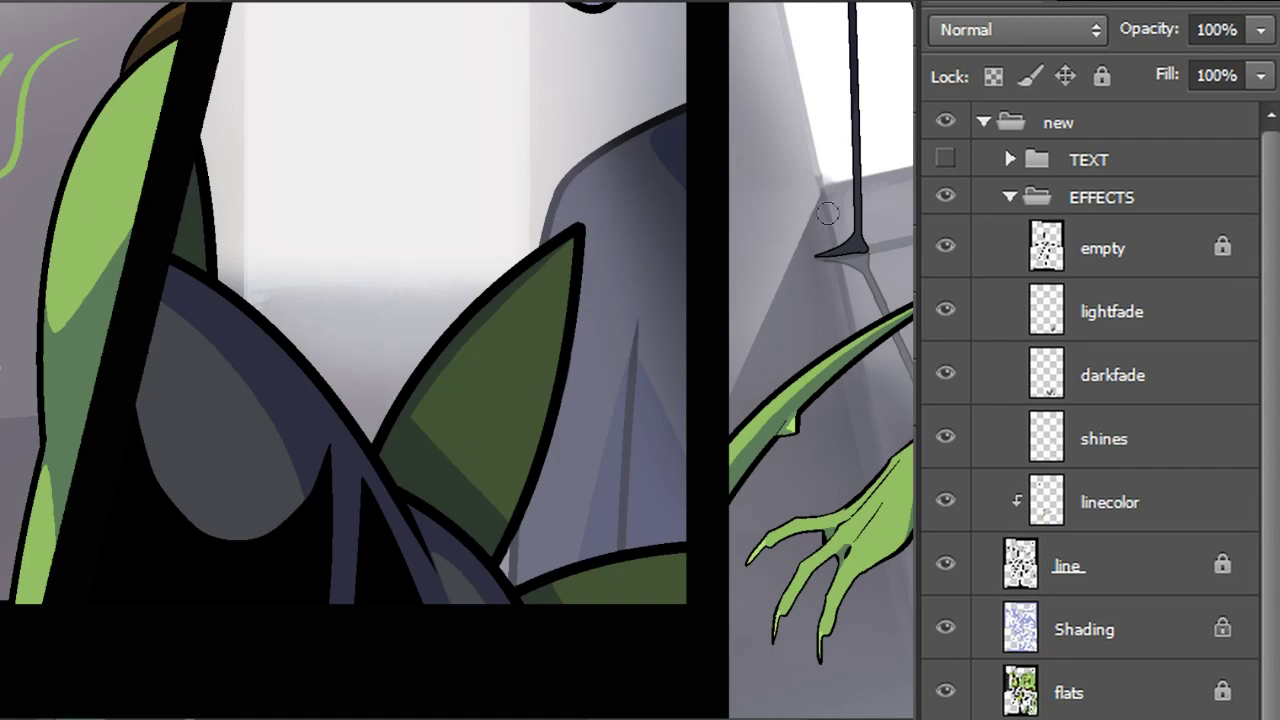
Compare the lightfade layer in Normal and Screen blend modes, keeping Screen
{"action": "left_click", "coordinate": [1188, 313]}
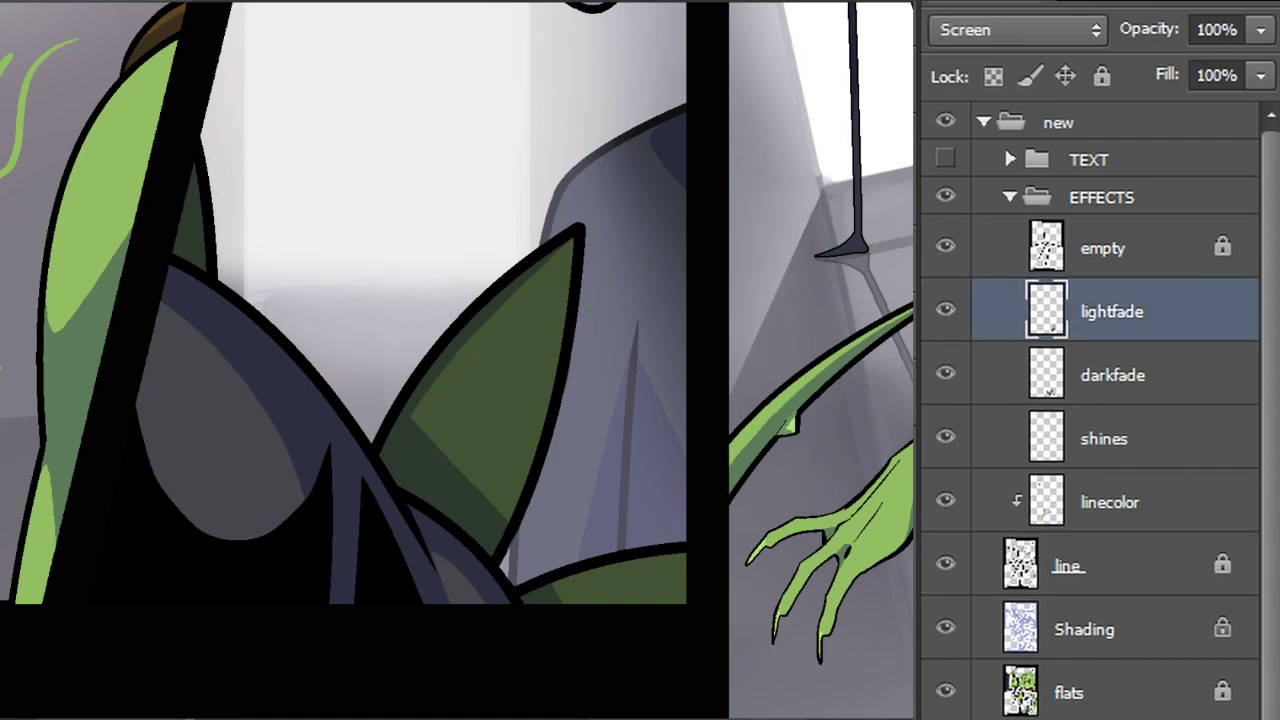
{"action": "scroll", "coordinate": [457, 360], "scroll_direction": "right", "scroll_amount": 3}
{"action": "scroll", "coordinate": [457, 360], "scroll_direction": "up", "scroll_amount": 8}
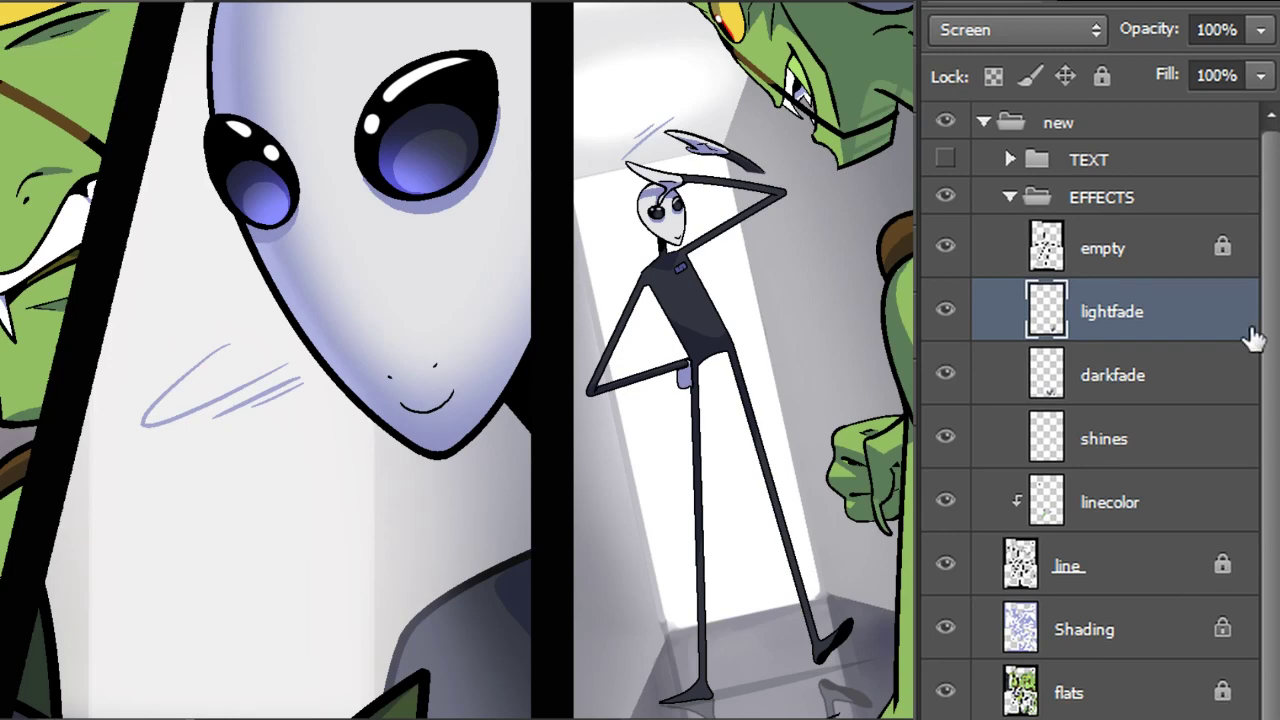
{"action": "left_click", "coordinate": [1003, 36]}
{"action": "left_click", "coordinate": [1006, 63]}
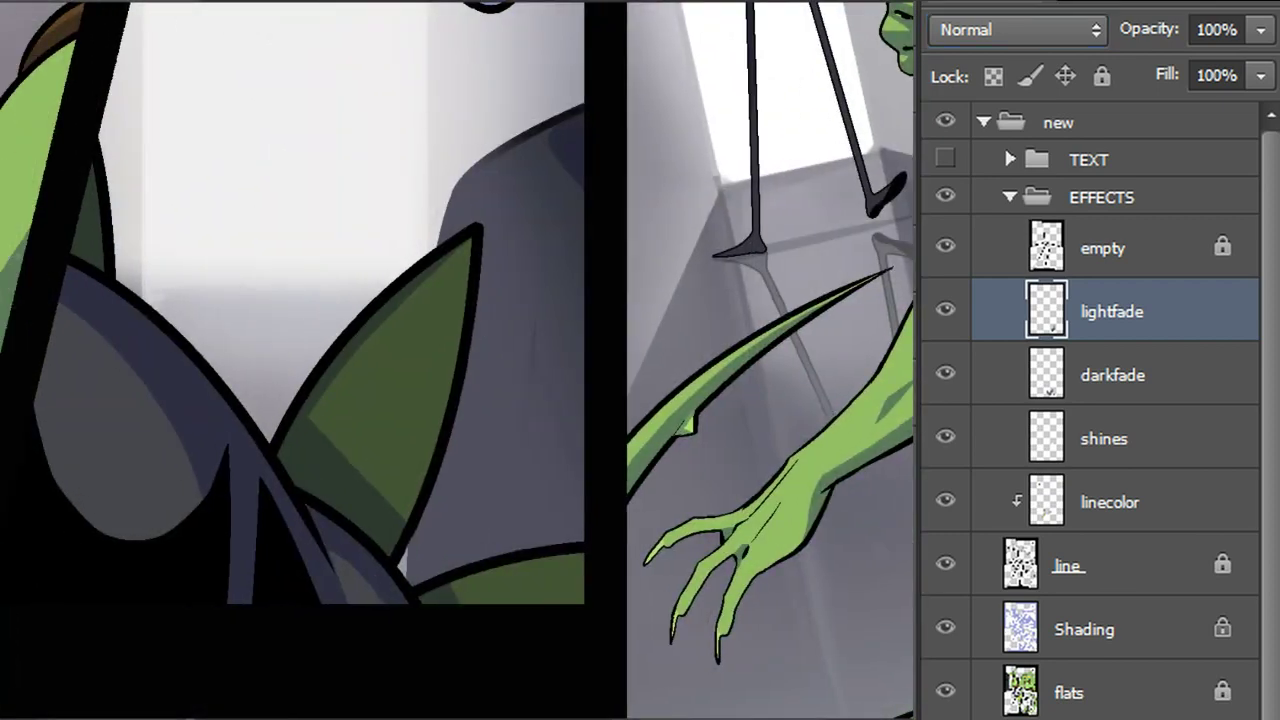
{"action": "left_click", "coordinate": [1015, 30]}
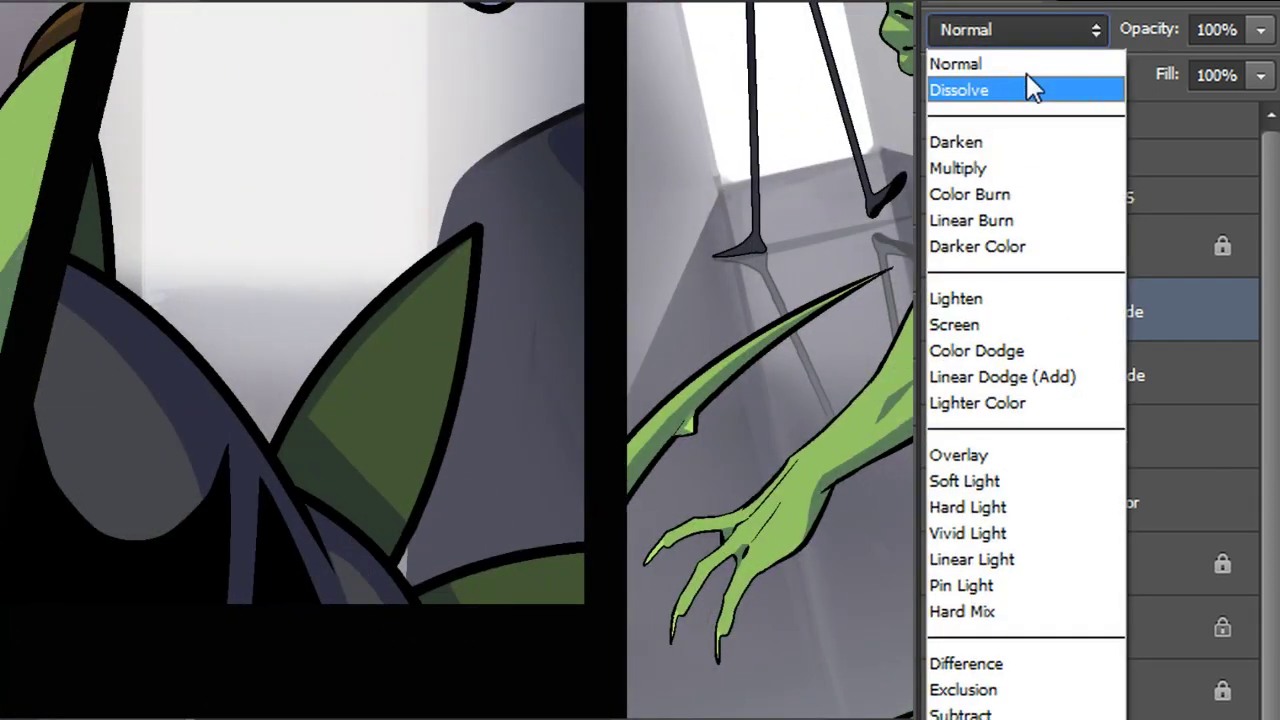
{"action": "left_click", "coordinate": [1020, 330]}
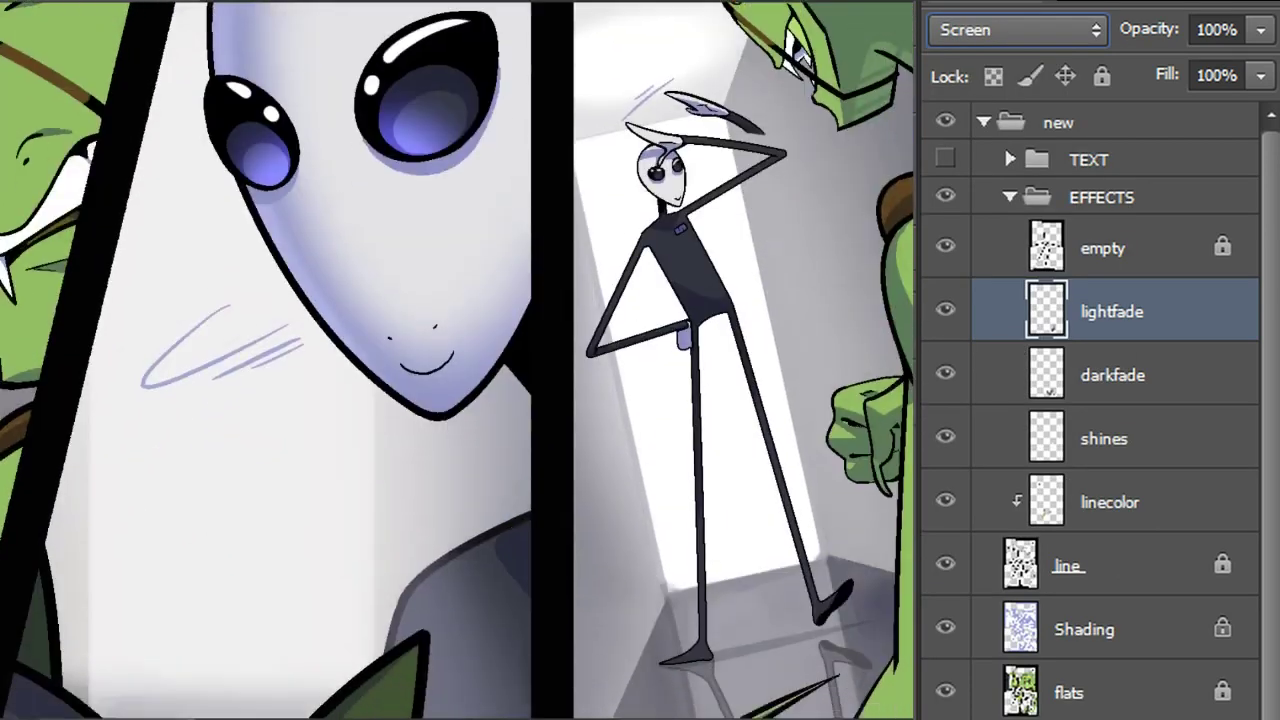
Draw a freehand lasso selection around the whole standing stick-limbed alien in the neighbouring panel
{"action": "left_click_drag", "start_coordinate": [824, 283], "coordinate": [824, 245]}
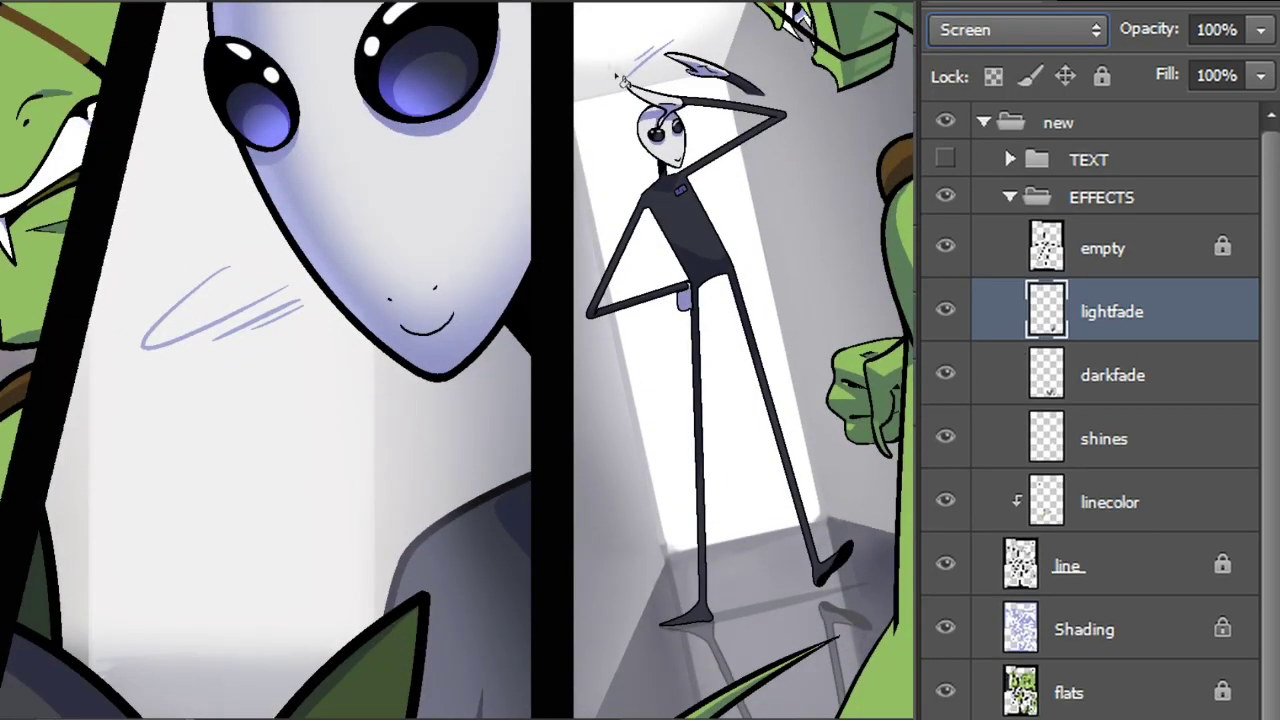
{"action": "mouse_move", "coordinate": [605, 75]}
{"action": "left_mouse_down"}
{"action": "mouse_move", "coordinate": [700, 27]}
{"action": "mouse_move", "coordinate": [820, 107]}
{"action": "mouse_move", "coordinate": [812, 393]}
{"action": "mouse_move", "coordinate": [855, 517]}
{"action": "left_mouse_up"}
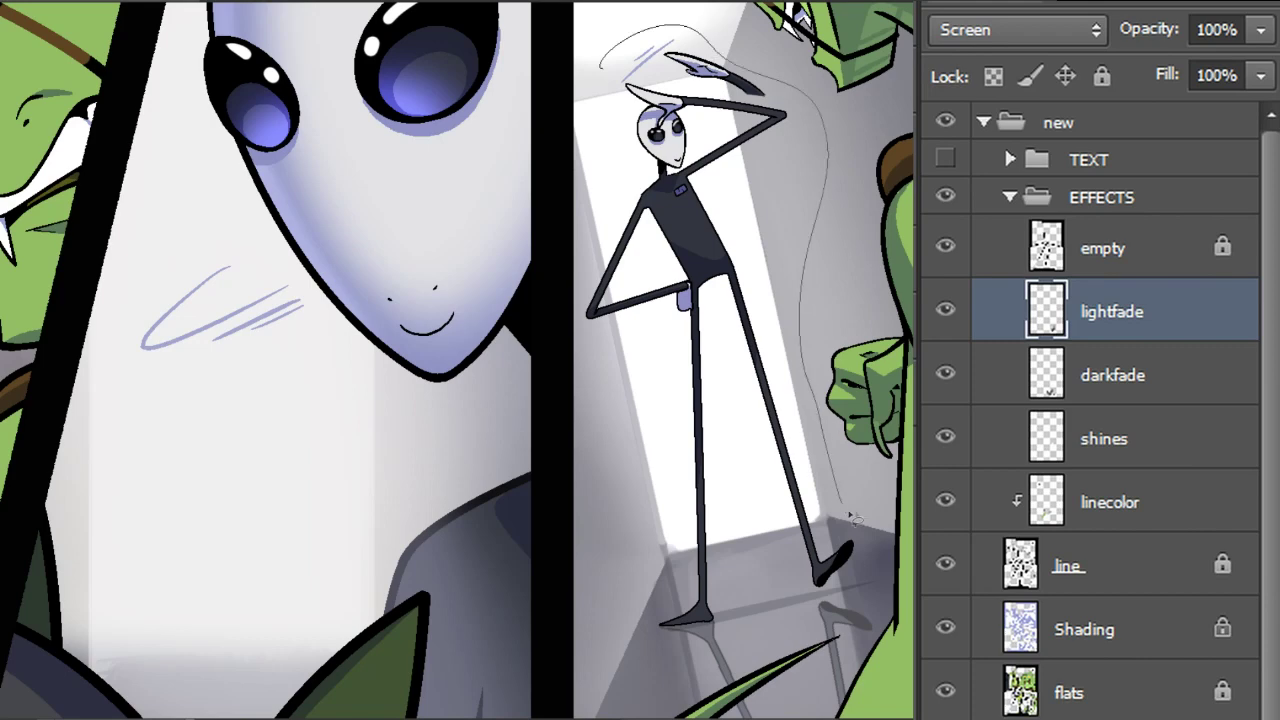
{"action": "mouse_move", "coordinate": [833, 607]}
{"action": "left_mouse_down"}
{"action": "mouse_move", "coordinate": [683, 665]}
{"action": "mouse_move", "coordinate": [641, 637]}
{"action": "mouse_move", "coordinate": [612, 380]}
{"action": "mouse_move", "coordinate": [584, 326]}
{"action": "mouse_move", "coordinate": [616, 170]}
{"action": "mouse_move", "coordinate": [606, 76]}
{"action": "left_mouse_up"}
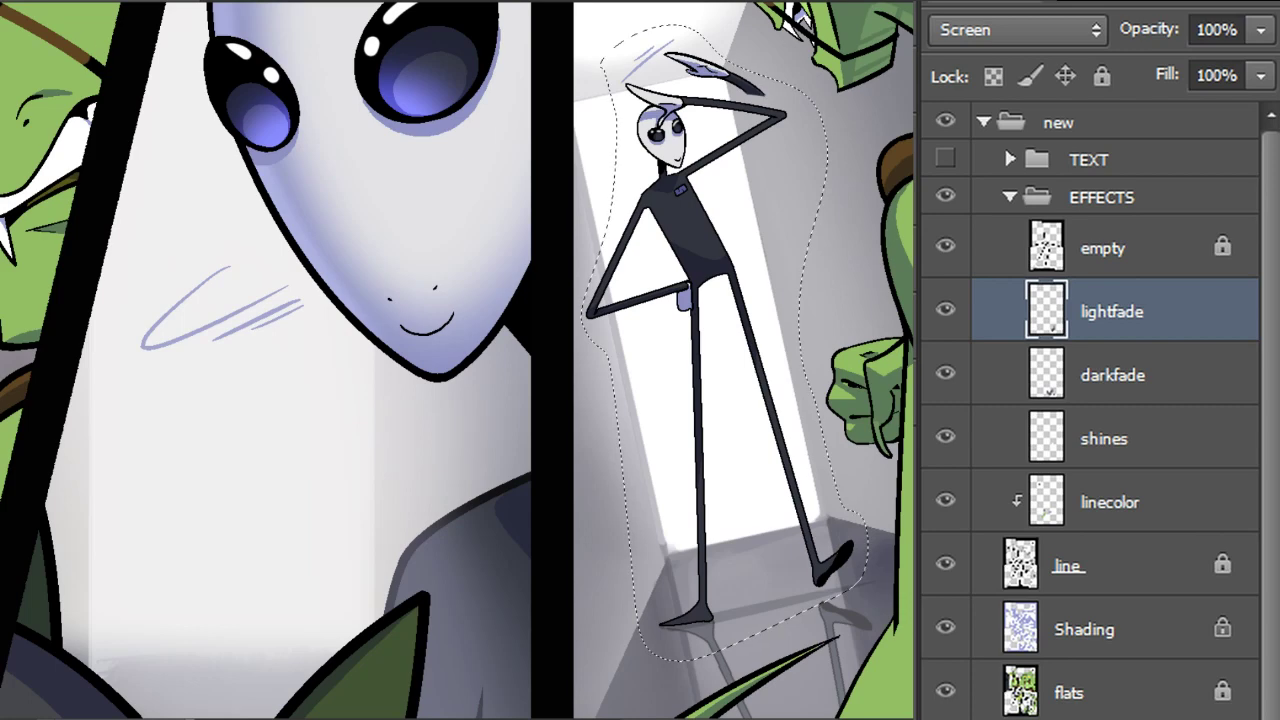
Subtract the background from the standing alien's selection using the flats layer, fill the figure on lightfade, and deselect
{"action": "left_click", "coordinate": [1088, 650]}
{"action": "left_click", "coordinate": [1088, 692]}
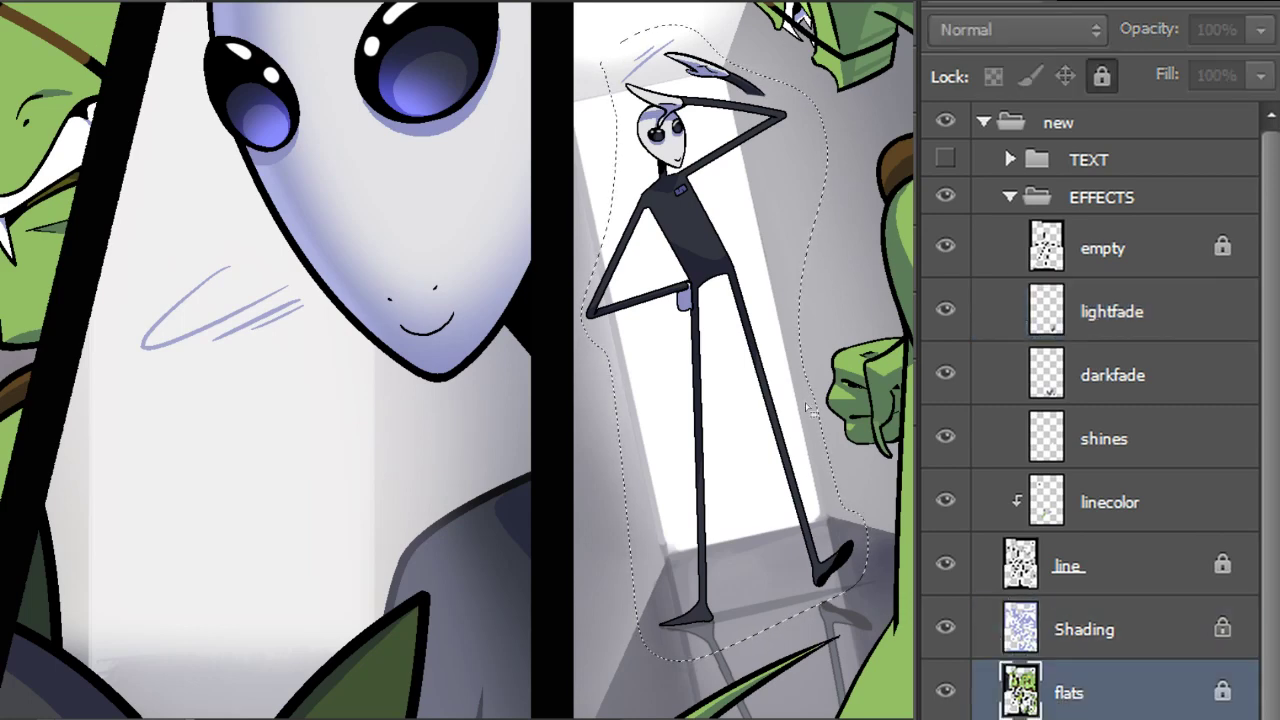
{"action": "left_click", "coordinate": [732, 402], "text": "alt"}
{"action": "left_click", "coordinate": [654, 240], "text": "alt"}
{"action": "left_click", "coordinate": [713, 132], "text": "alt"}
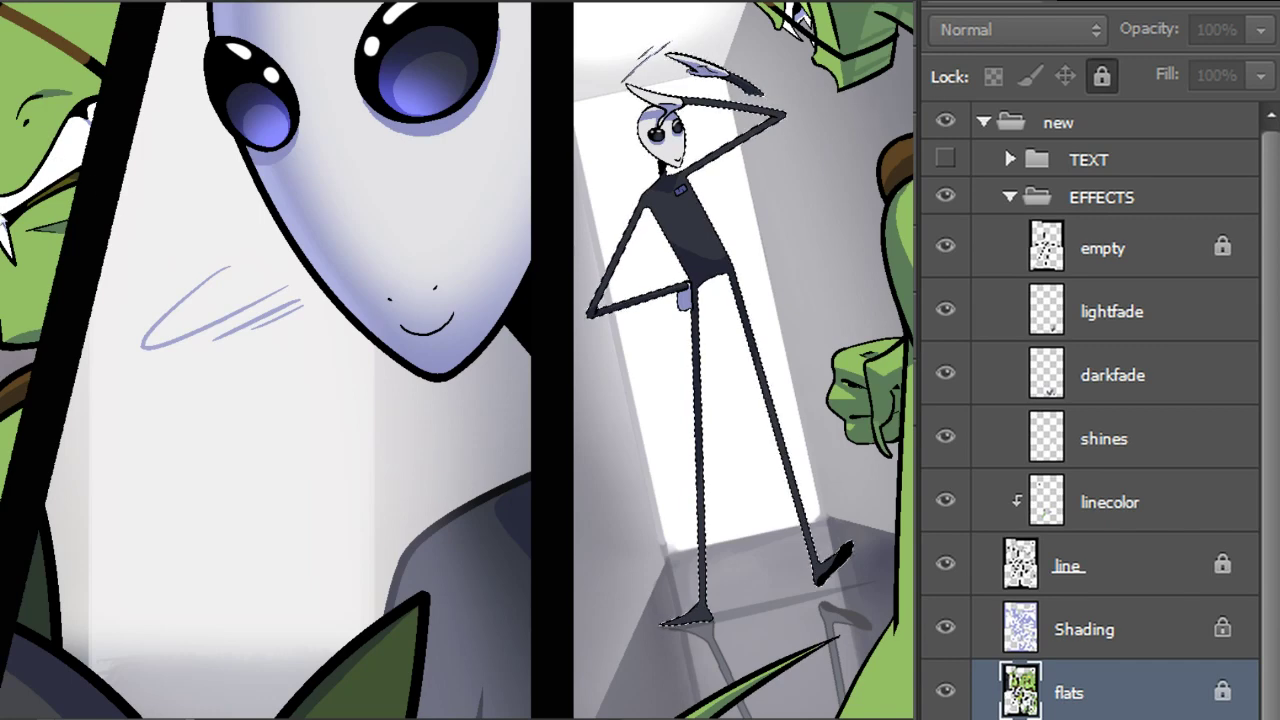
{"action": "left_click", "coordinate": [1108, 310]}
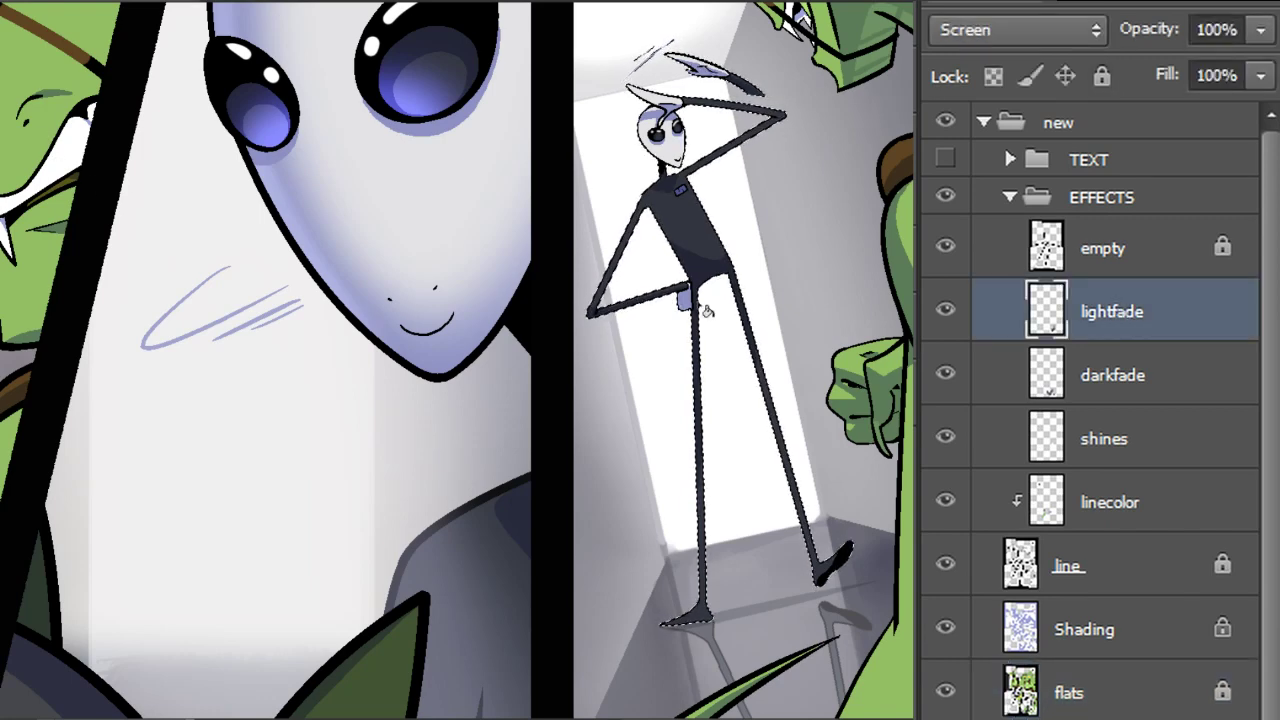
{"action": "key", "text": "ctrl+d"}
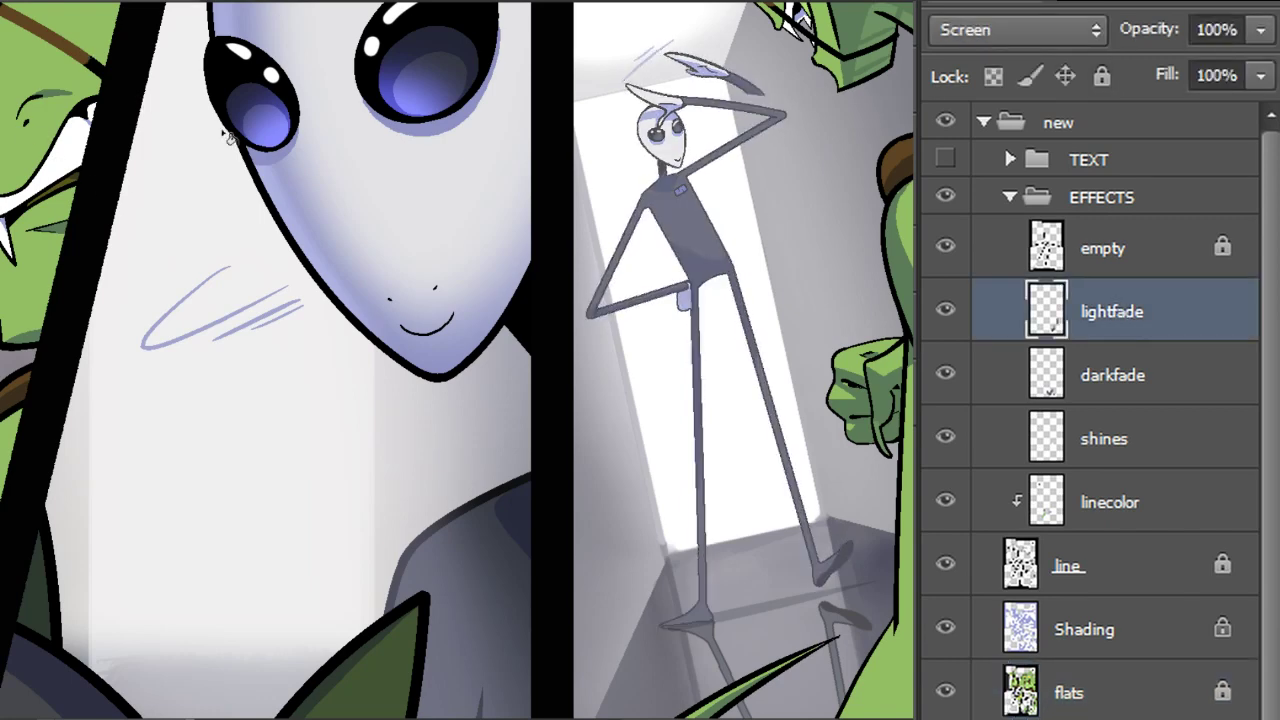
Lasso around the standing alien again and cut its lightfade fill onto a separate layer
{"action": "mouse_move", "coordinate": [599, 31]}
{"action": "left_mouse_down"}
{"action": "mouse_move", "coordinate": [802, 84]}
{"action": "mouse_move", "coordinate": [803, 398]}
{"action": "mouse_move", "coordinate": [866, 550]}
{"action": "mouse_move", "coordinate": [790, 612]}
{"action": "left_mouse_up"}
{"action": "mouse_move", "coordinate": [622, 622]}
{"action": "left_mouse_down"}
{"action": "mouse_move", "coordinate": [644, 438]}
{"action": "mouse_move", "coordinate": [597, 345]}
{"action": "left_mouse_up"}
{"action": "left_click_drag", "start_coordinate": [585, 272], "coordinate": [601, 33]}
{"action": "right_click", "coordinate": [743, 222]}
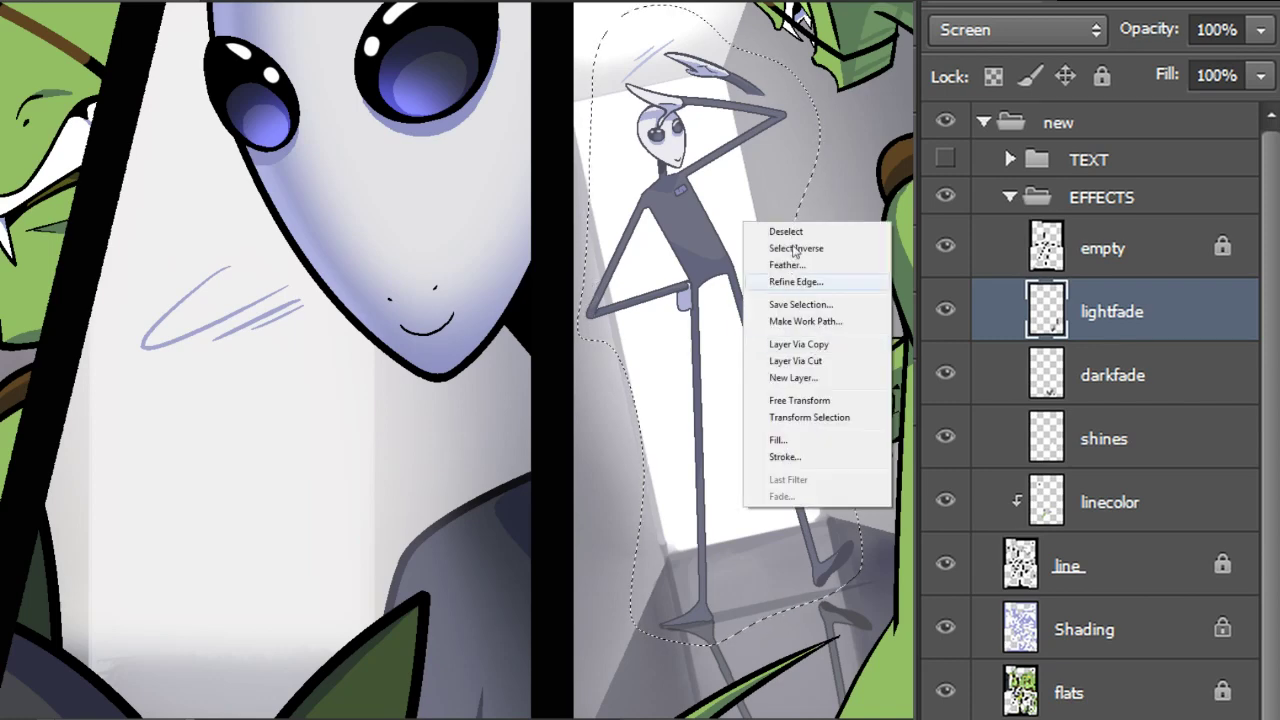
{"action": "left_click", "coordinate": [795, 361]}
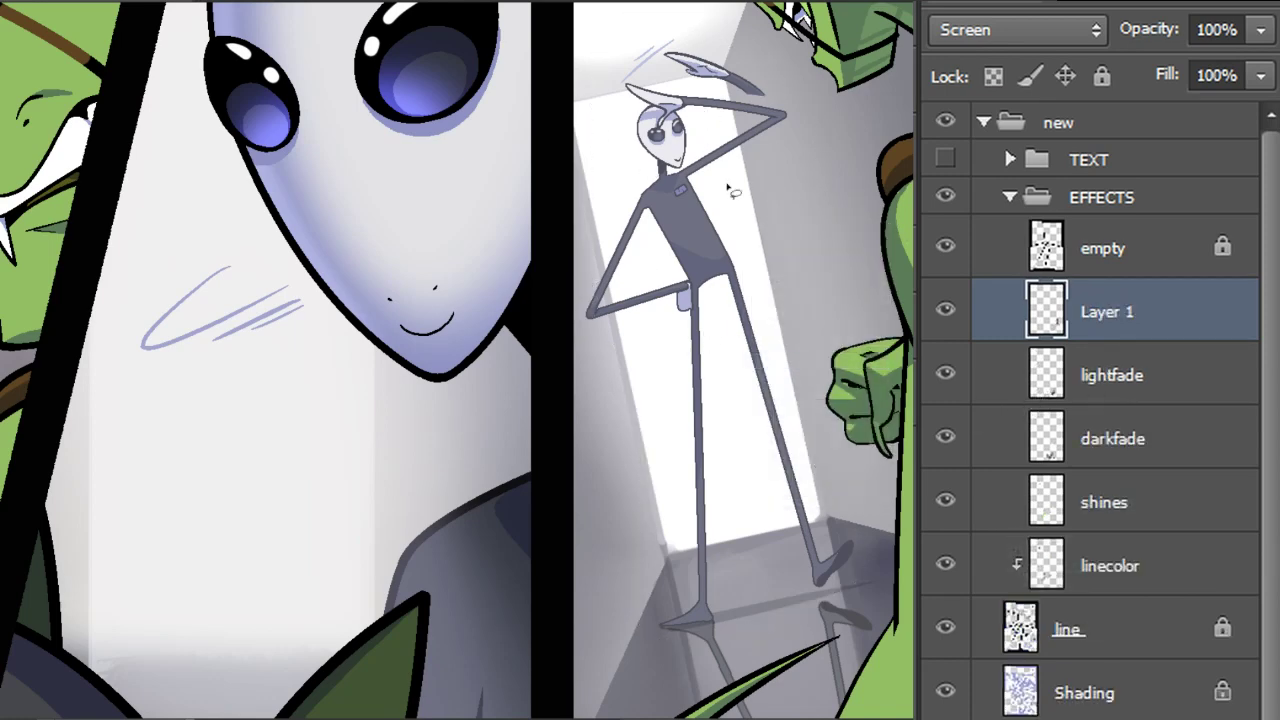
Try an Inner Glow with a 13 px size and reduced opacity on the standing alien's separated fill layer
{"action": "double_click", "coordinate": [1165, 306]}
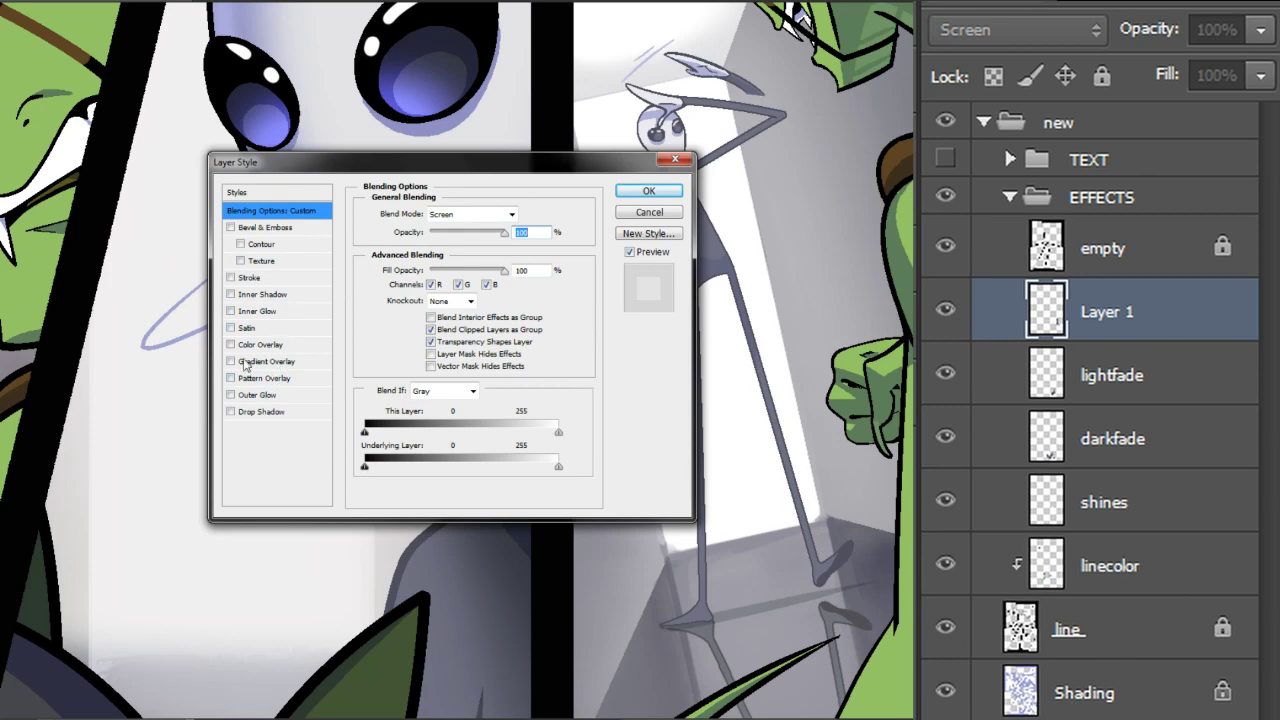
{"action": "left_click", "coordinate": [286, 312]}
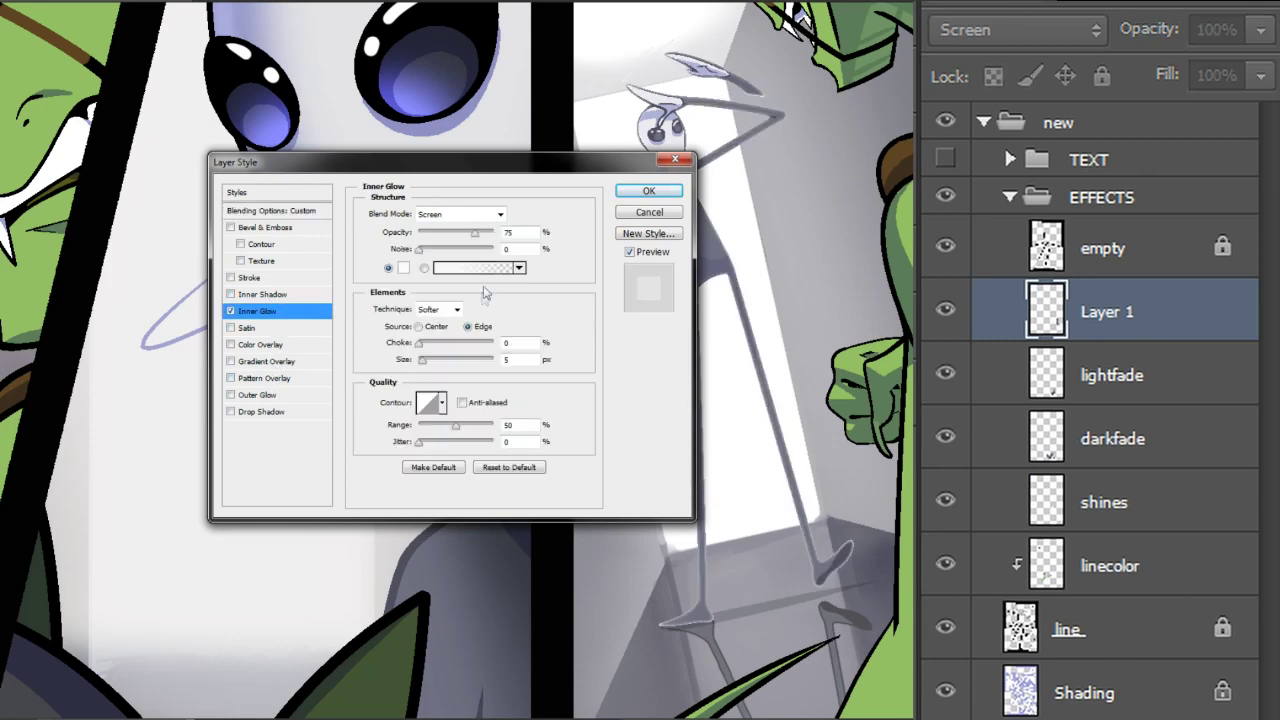
{"action": "left_click_drag", "start_coordinate": [534, 160], "coordinate": [514, 268]}
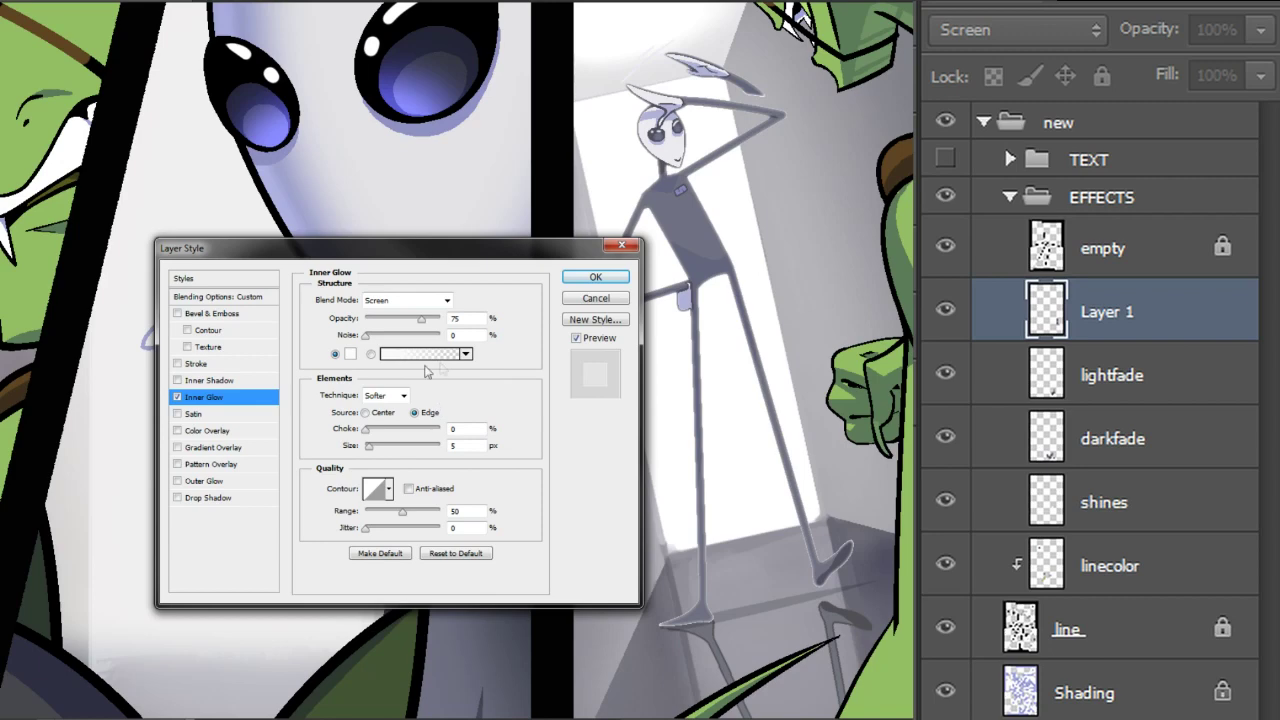
{"action": "left_click_drag", "start_coordinate": [422, 320], "coordinate": [440, 320]}
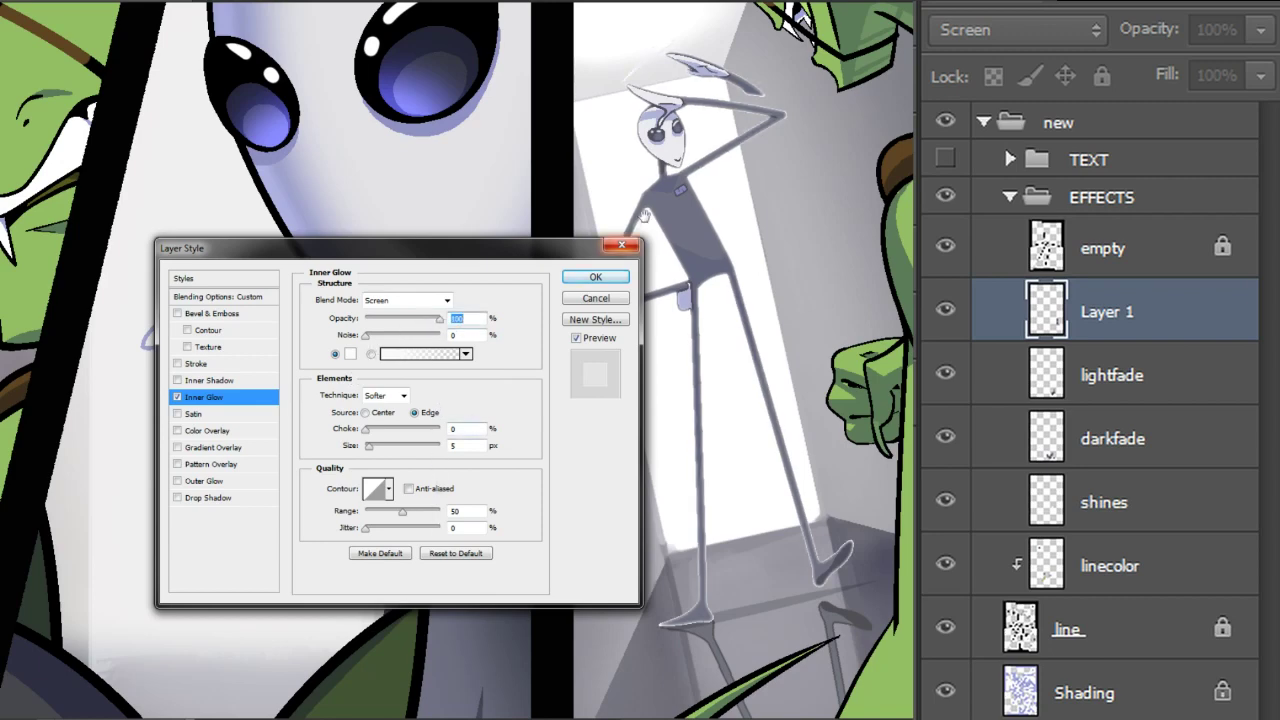
{"action": "mouse_move", "coordinate": [378, 452]}
{"action": "left_mouse_down"}
{"action": "mouse_move", "coordinate": [392, 449]}
{"action": "mouse_move", "coordinate": [374, 449]}
{"action": "left_mouse_up"}
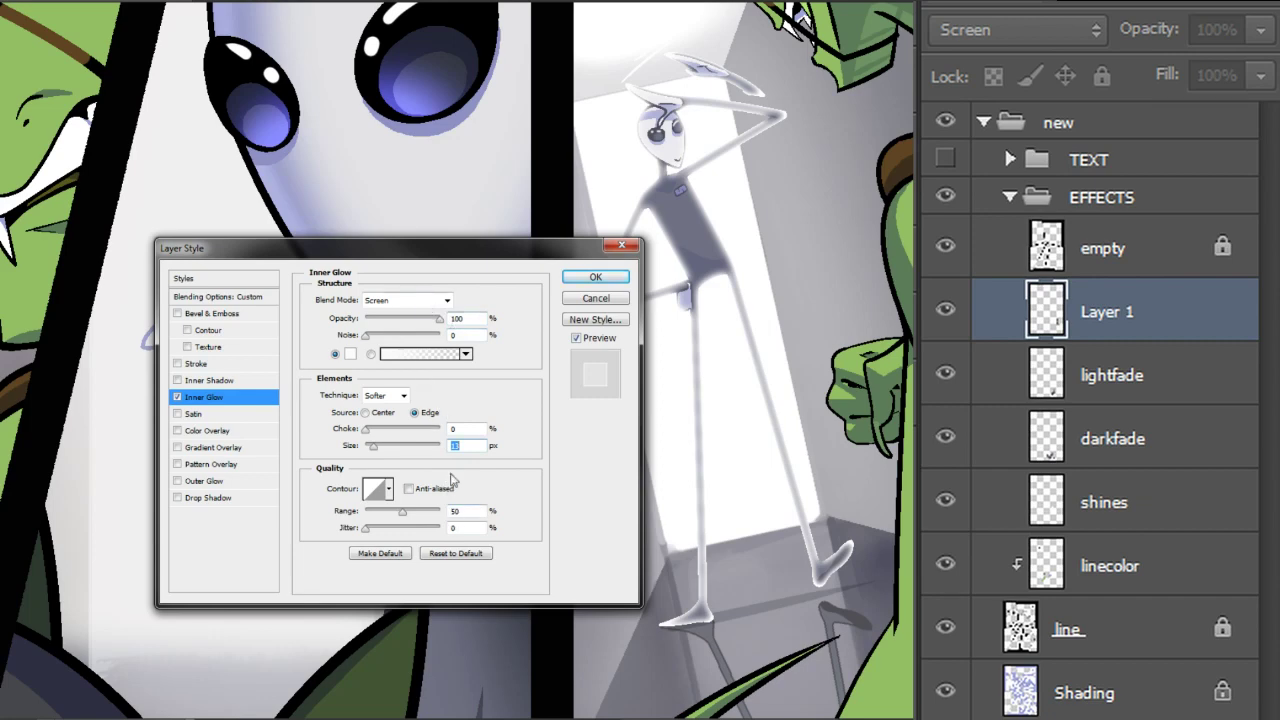
{"action": "left_click_drag", "start_coordinate": [428, 322], "coordinate": [393, 328]}
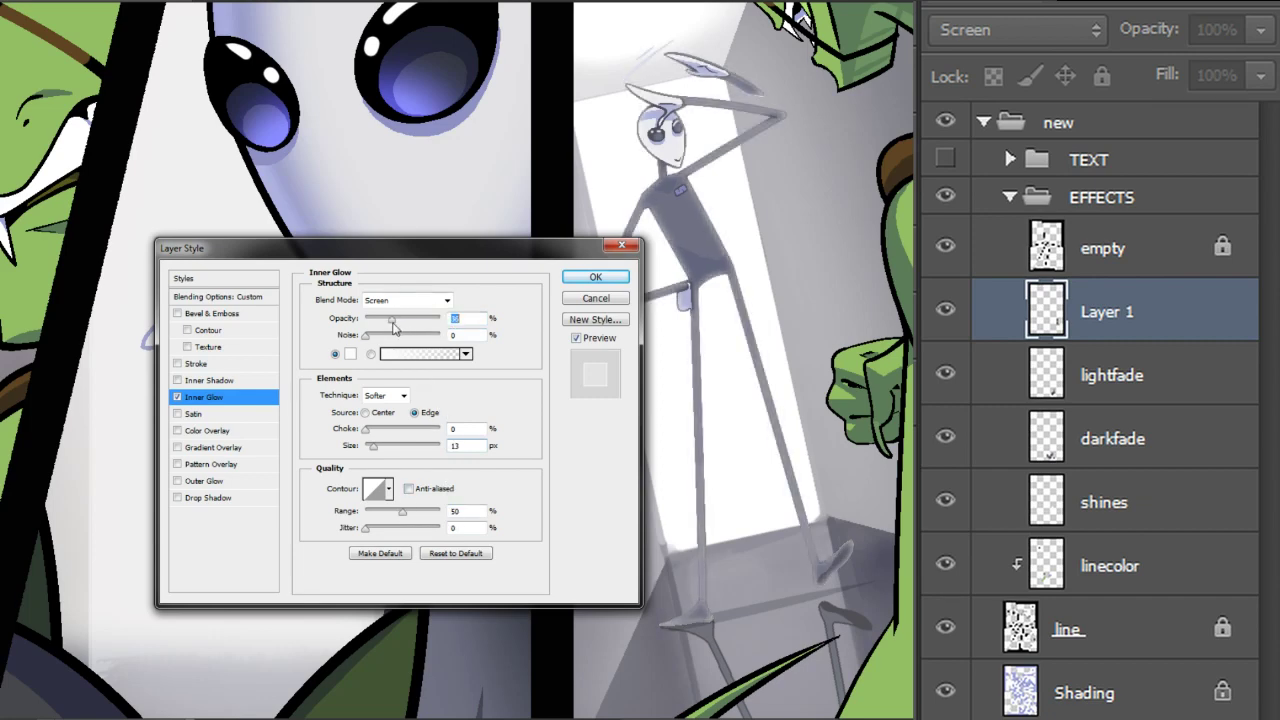
{"action": "mouse_move", "coordinate": [393, 325]}
{"action": "left_mouse_down"}
{"action": "mouse_move", "coordinate": [324, 326]}
{"action": "mouse_move", "coordinate": [405, 337]}
{"action": "left_mouse_up"}
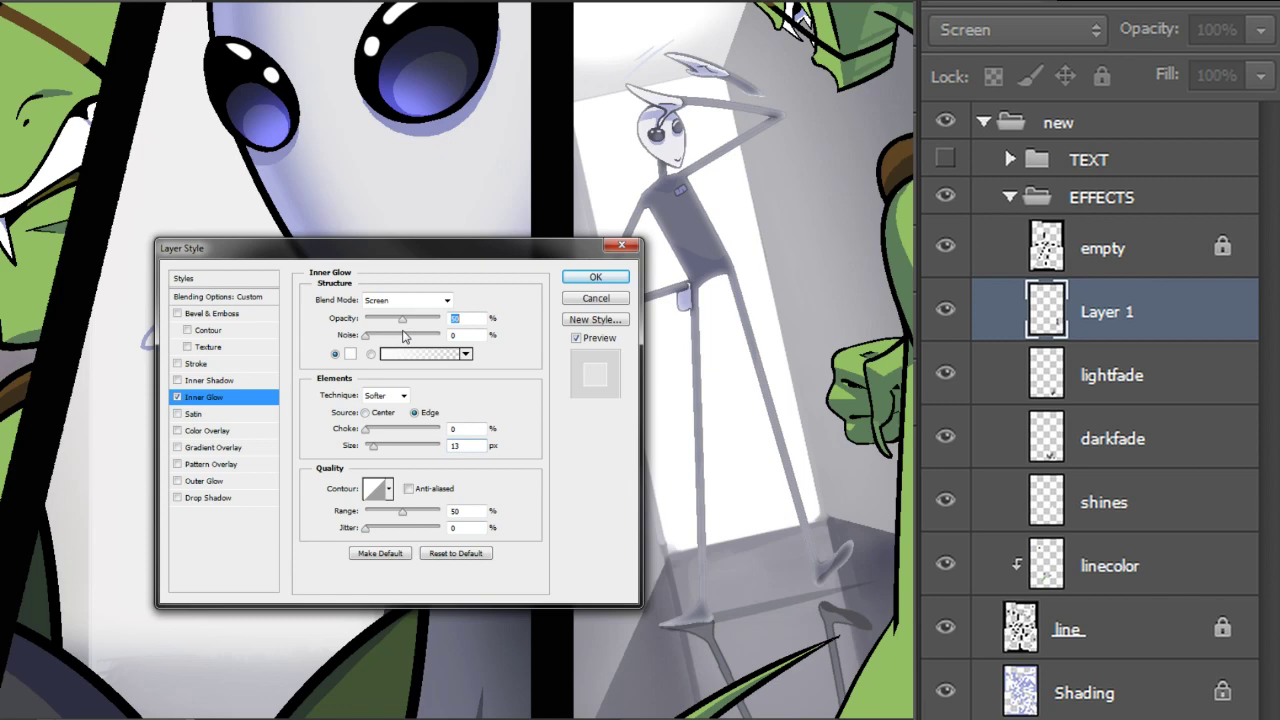
{"action": "left_click", "coordinate": [597, 278]}
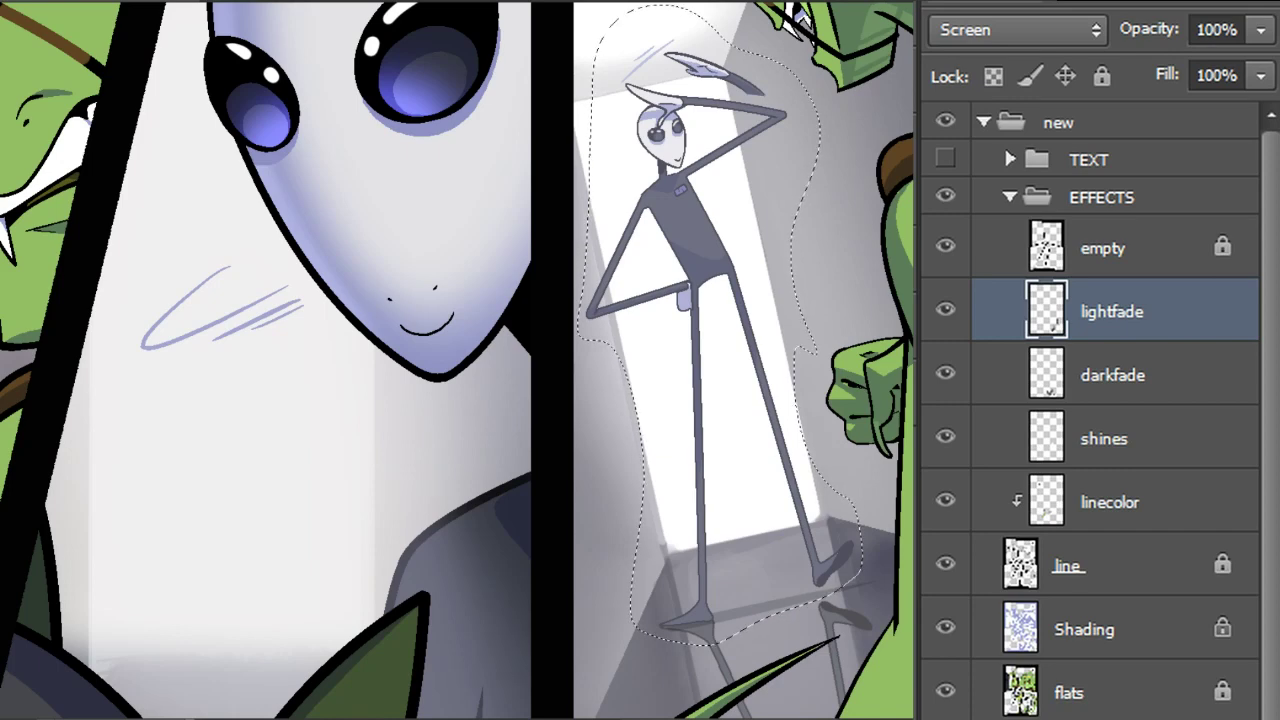
Restore the selection of the standing alien's figure, brush soft light fades over its body on lightfade, and deselect
{"action": "key", "text": "ctrl+d"}
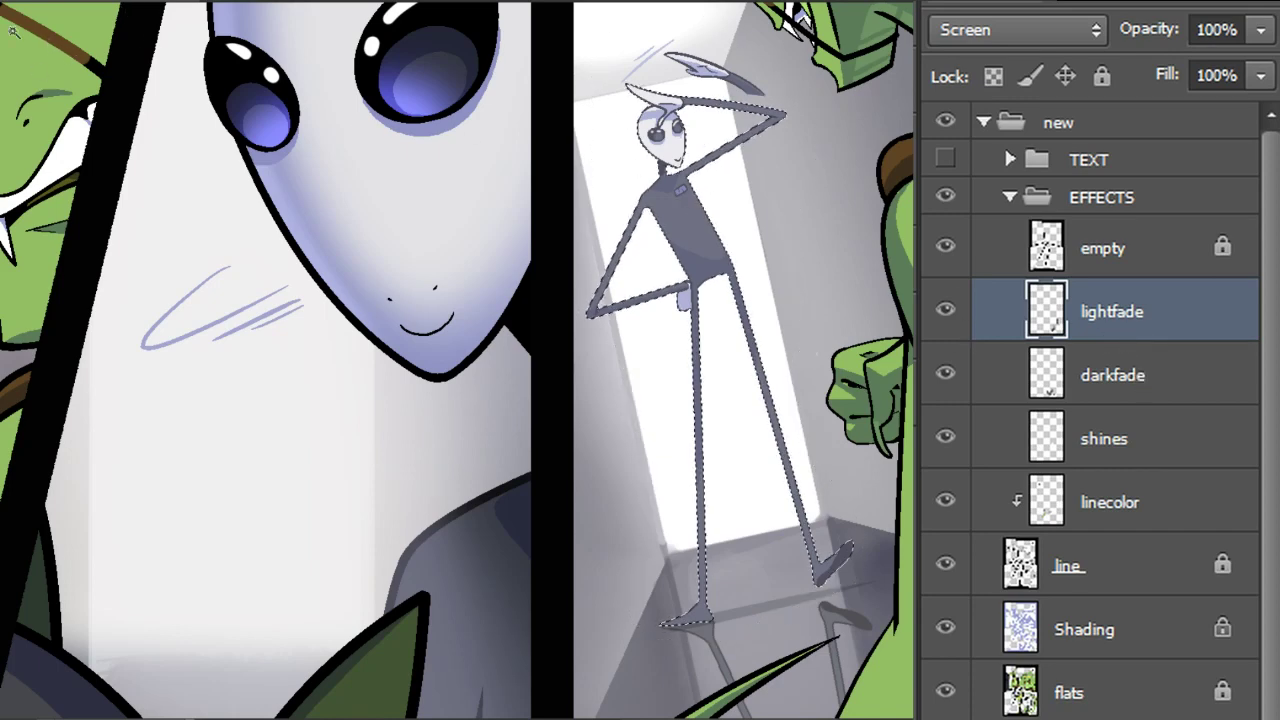
{"action": "left_click", "coordinate": [33, 3]}
{"action": "left_click", "coordinate": [69, 194]}
{"action": "left_click", "coordinate": [409, 178]}
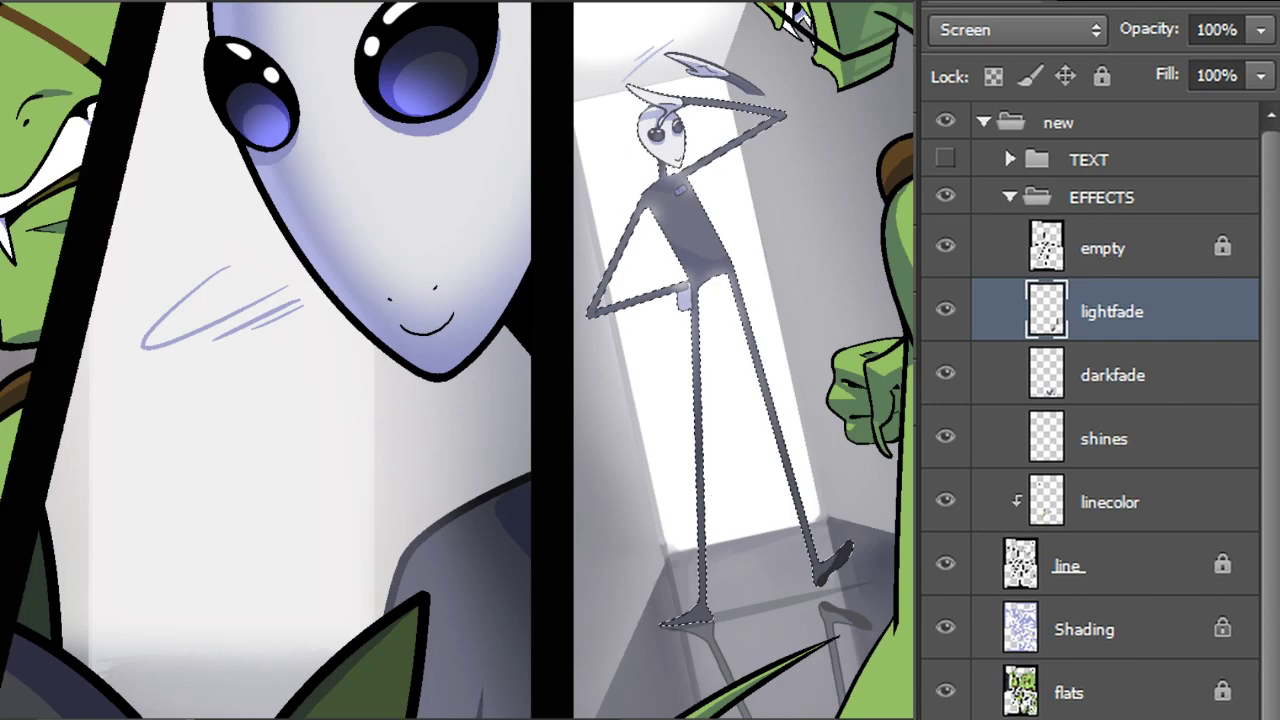
{"action": "key", "text": "ctrl+d"}
Select the raised forearm and hand above the standing alien's head, cut it onto its own layer, and place it above lightfade in EFFECTS
{"action": "scroll", "coordinate": [457, 360], "scroll_direction": "up", "scroll_amount": 5}
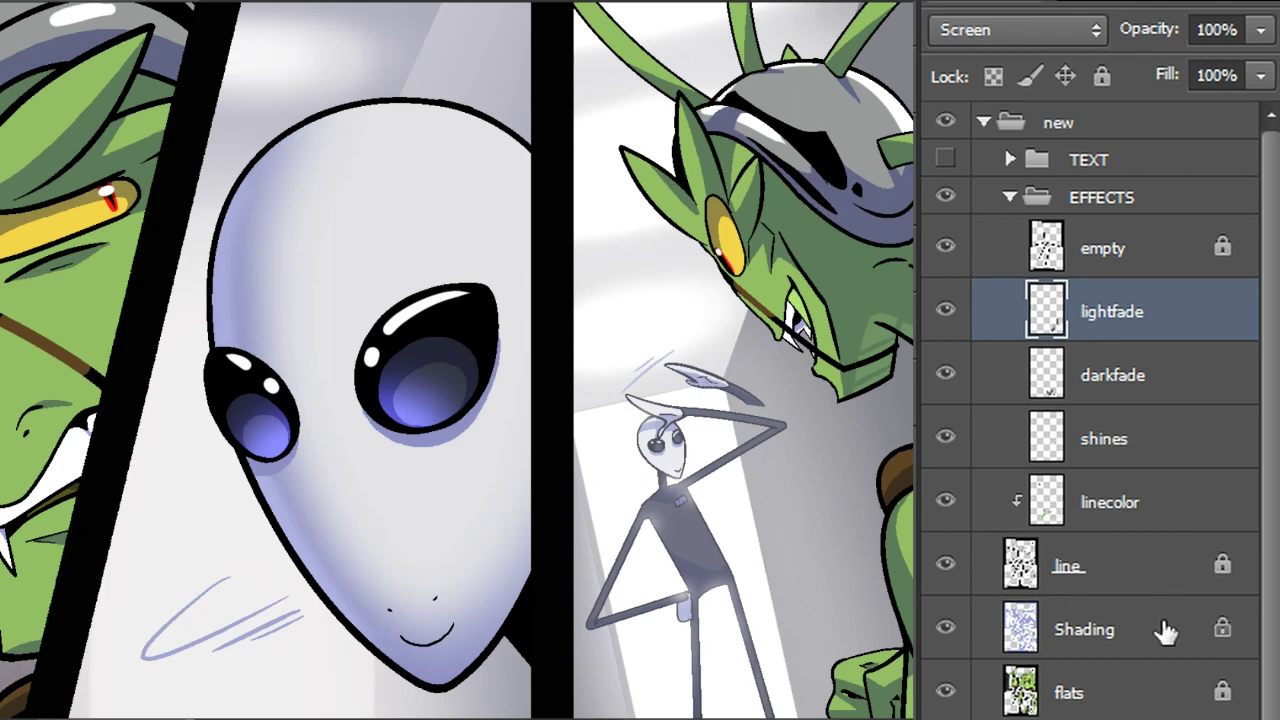
{"action": "left_click", "coordinate": [695, 400], "text": "ctrl"}
{"action": "mouse_move", "coordinate": [659, 377]}
{"action": "left_mouse_down"}
{"action": "mouse_move", "coordinate": [692, 360]}
{"action": "mouse_move", "coordinate": [796, 402]}
{"action": "mouse_move", "coordinate": [760, 418]}
{"action": "mouse_move", "coordinate": [662, 380]}
{"action": "left_mouse_up"}
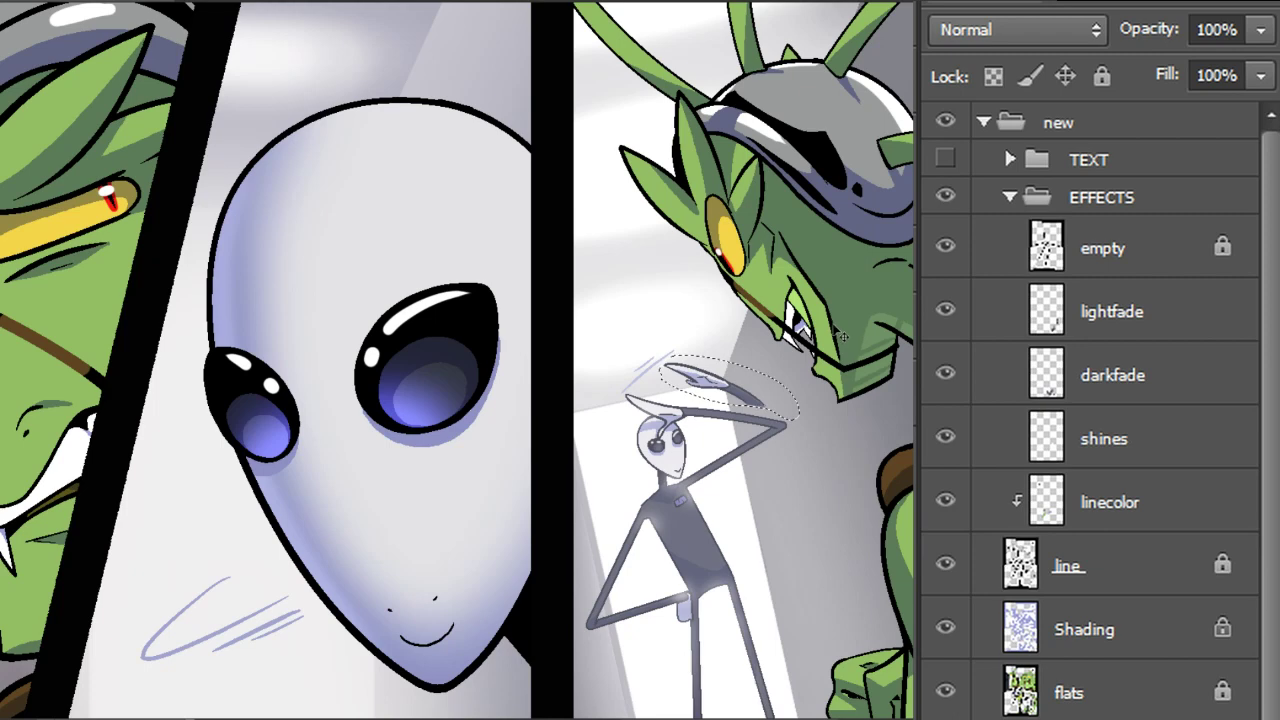
{"action": "right_click", "coordinate": [708, 387]}
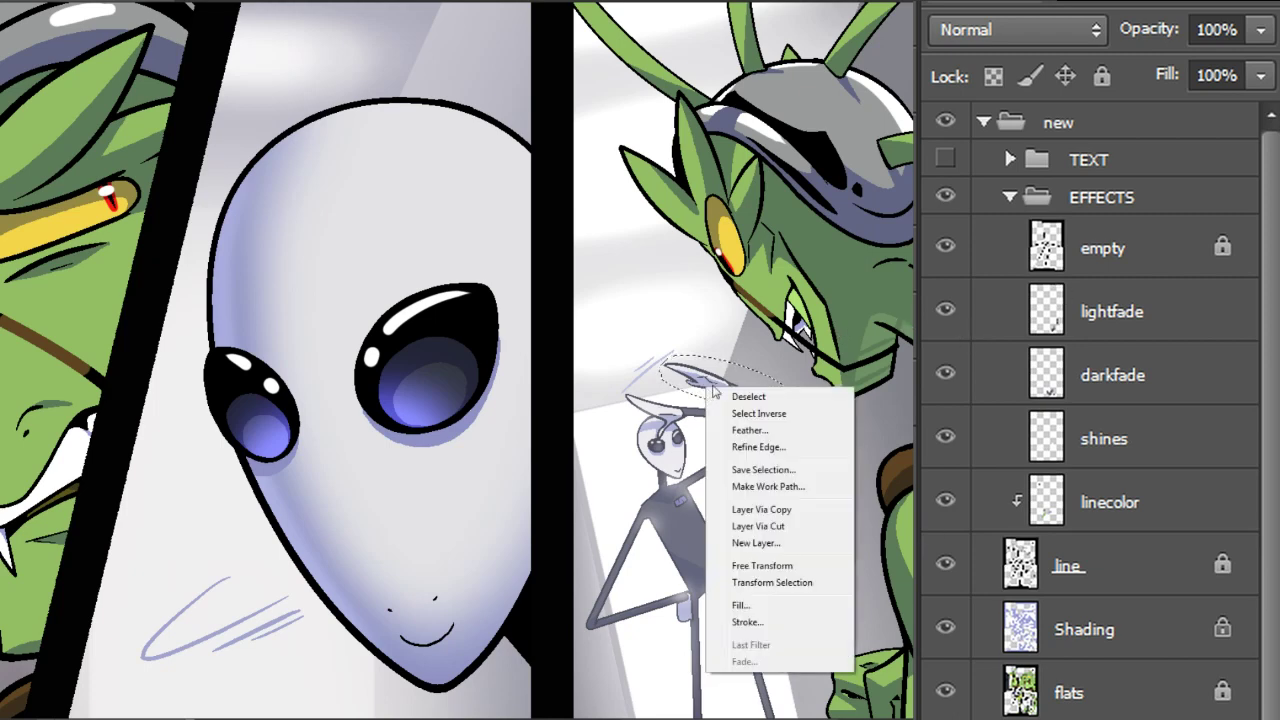
{"action": "left_click", "coordinate": [778, 526]}
{"action": "left_click_drag", "start_coordinate": [1120, 575], "coordinate": [1186, 306]}
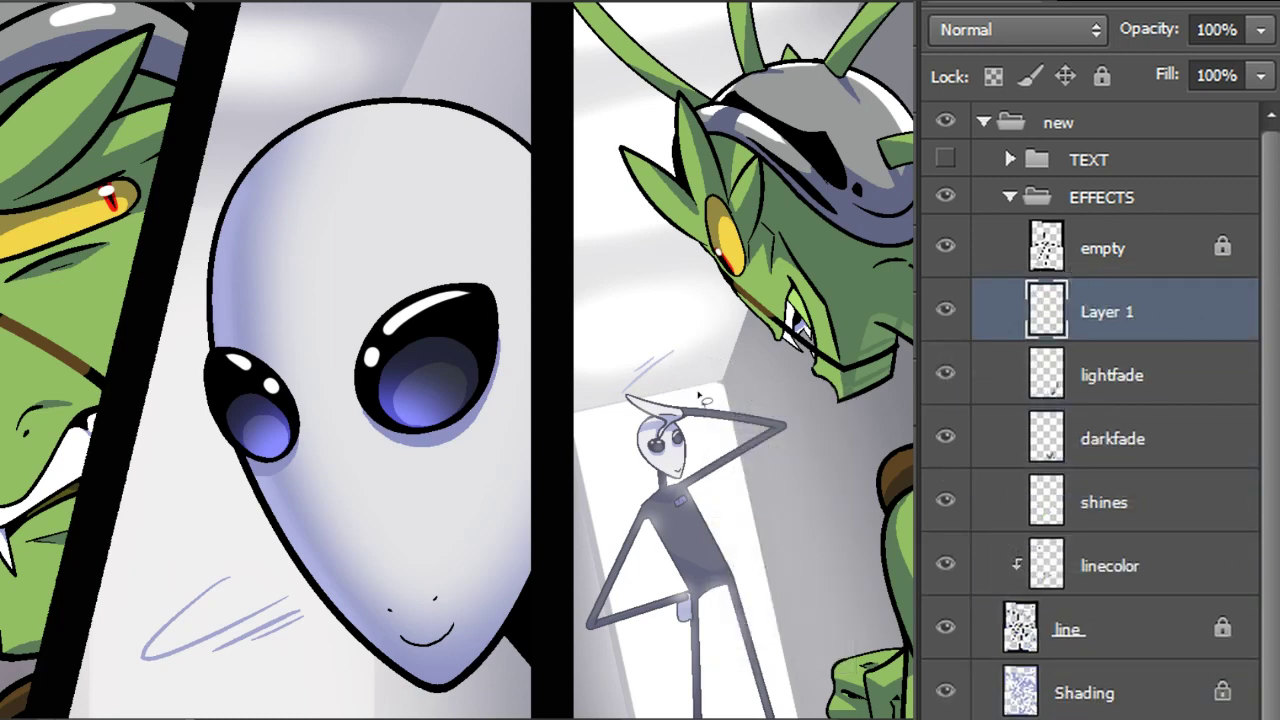
Rename the cut forearm layer bgblock and set its fill to 65%
{"action": "double_click", "coordinate": [1100, 312]}
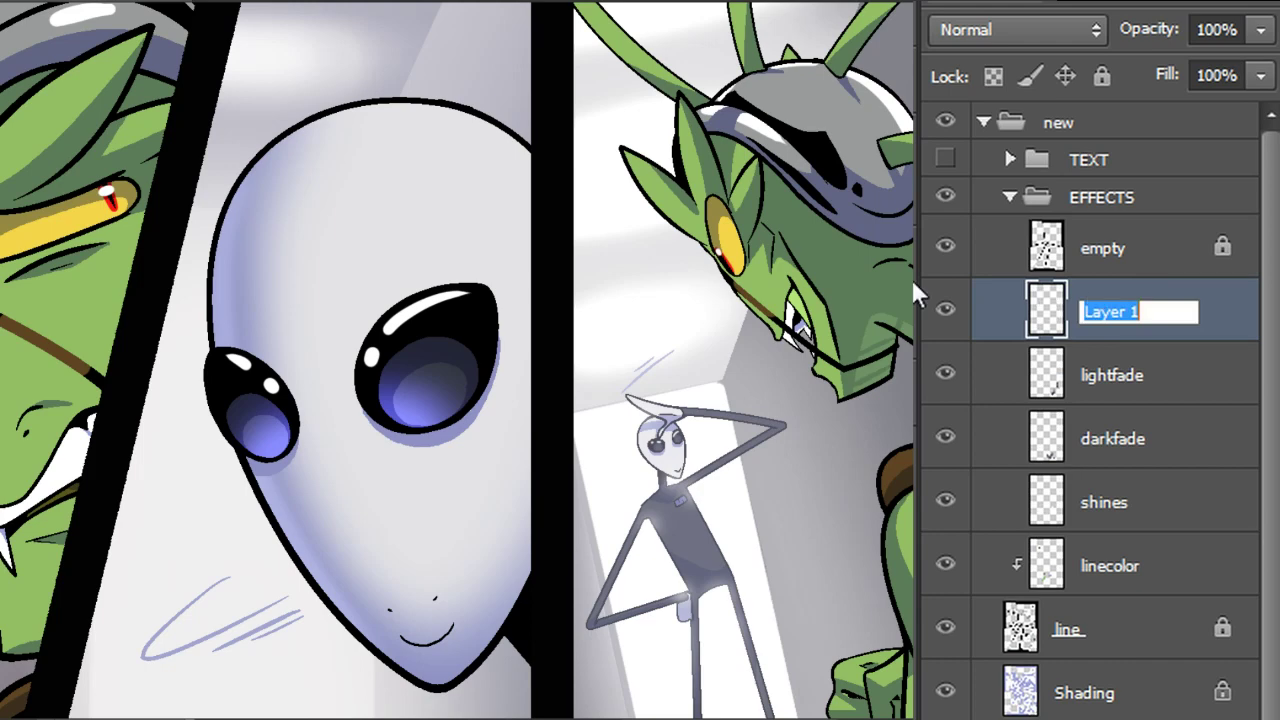
{"action": "type", "text": "bgblock"}
{"action": "key", "text": "Return"}
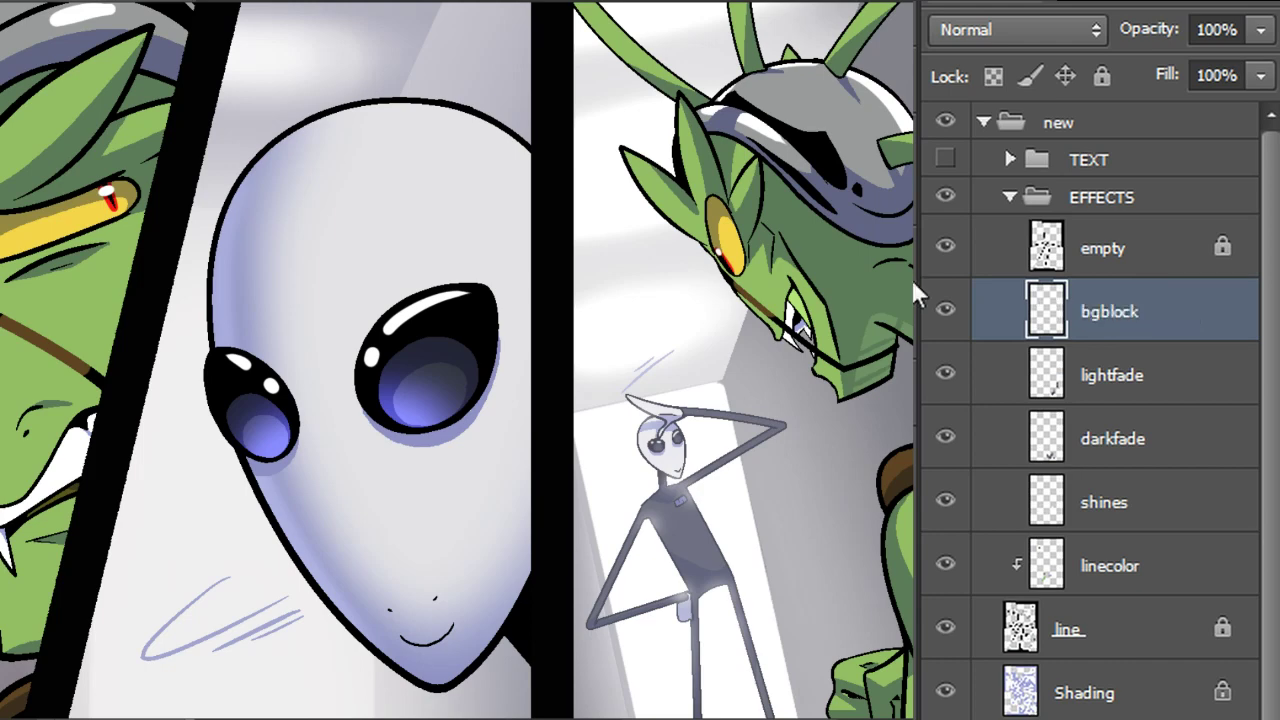
{"action": "left_click", "coordinate": [1215, 75]}
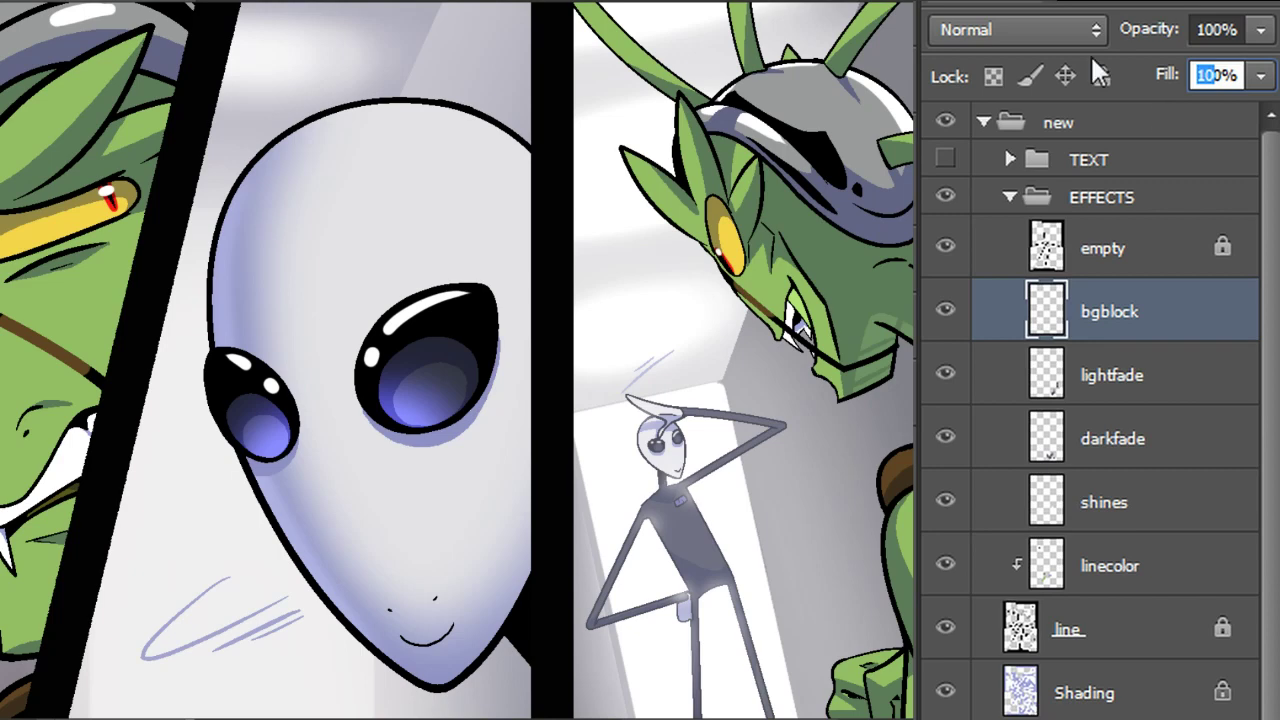
{"action": "type", "text": "50"}
{"action": "left_click_drag", "start_coordinate": [1235, 76], "coordinate": [1211, 112]}
{"action": "left_click", "coordinate": [1259, 78]}
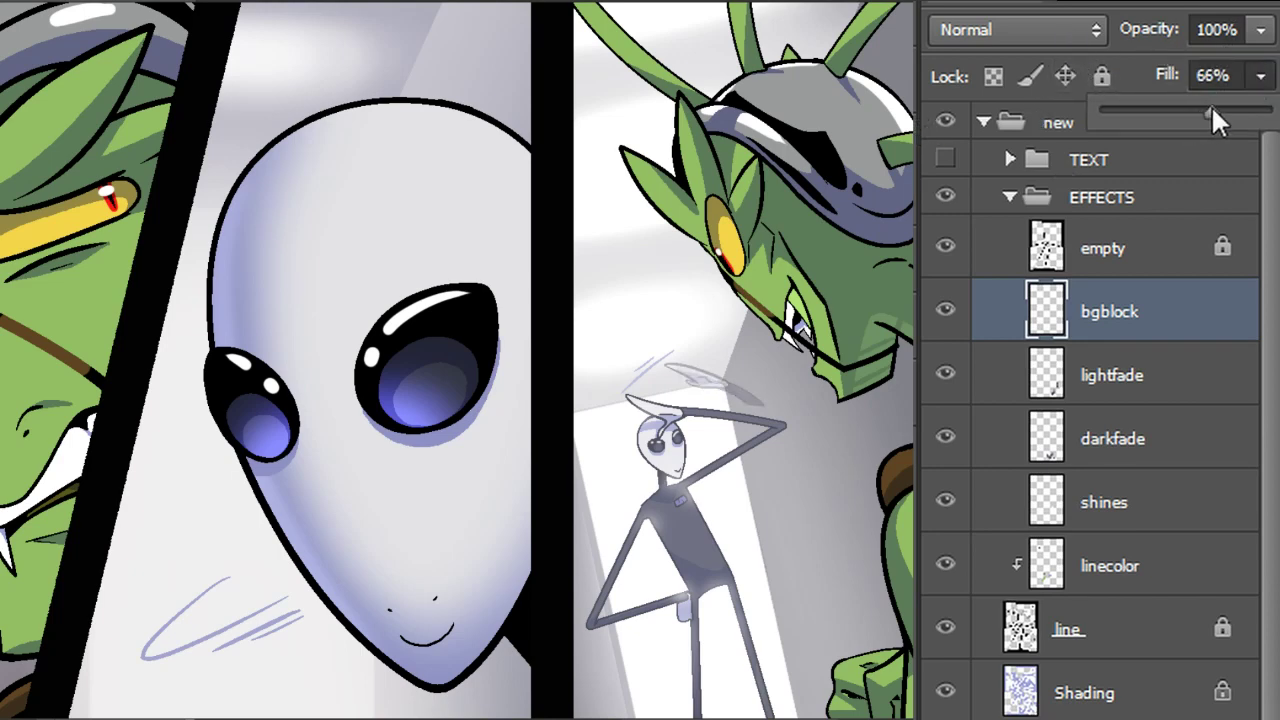
{"action": "left_click", "coordinate": [1190, 74]}
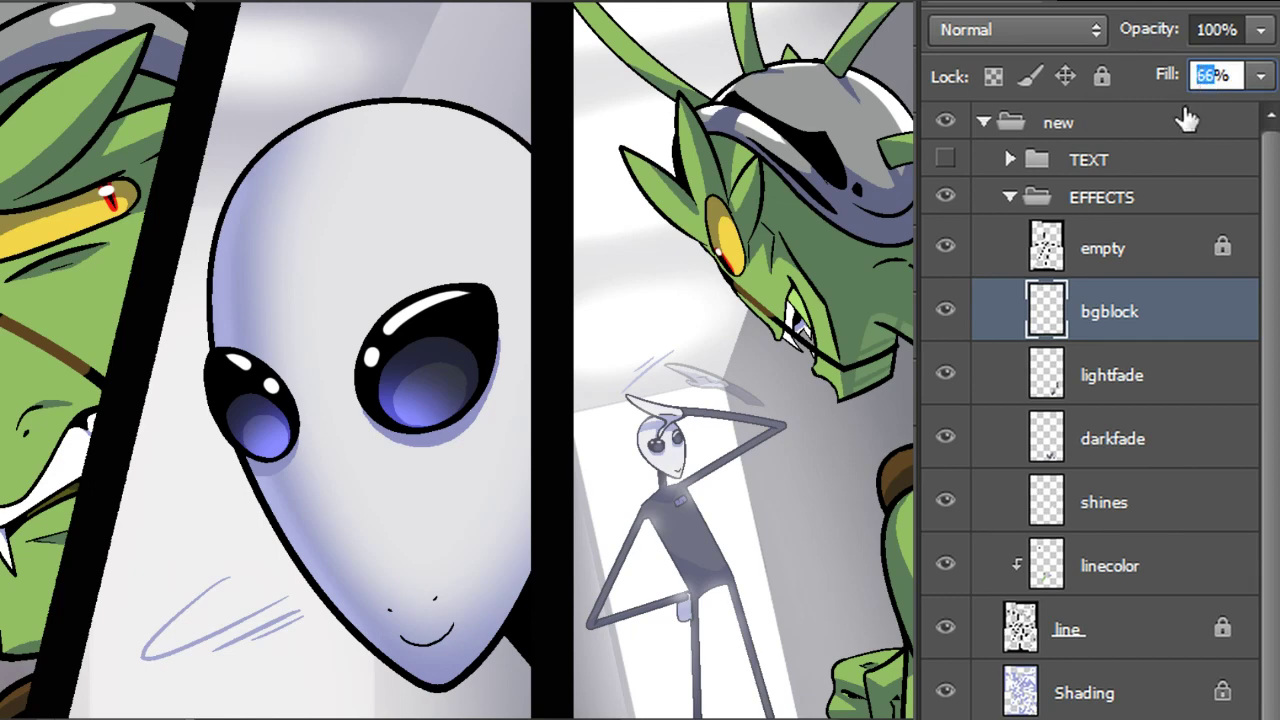
{"action": "type", "text": "65"}
{"action": "key", "text": "Return"}
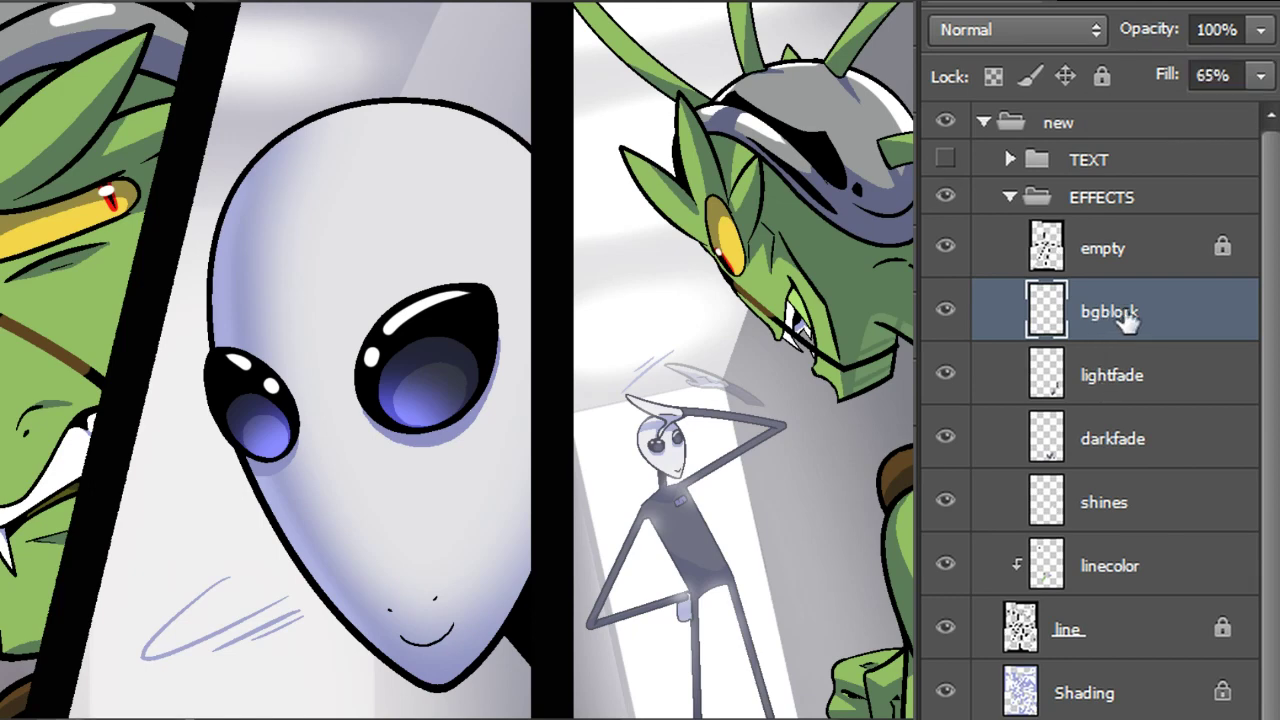
Select the dark-coated figure in the page's first panel from the line layer, brush a dark fade over it on darkfade, and deselect
{"action": "left_click", "coordinate": [1012, 200]}
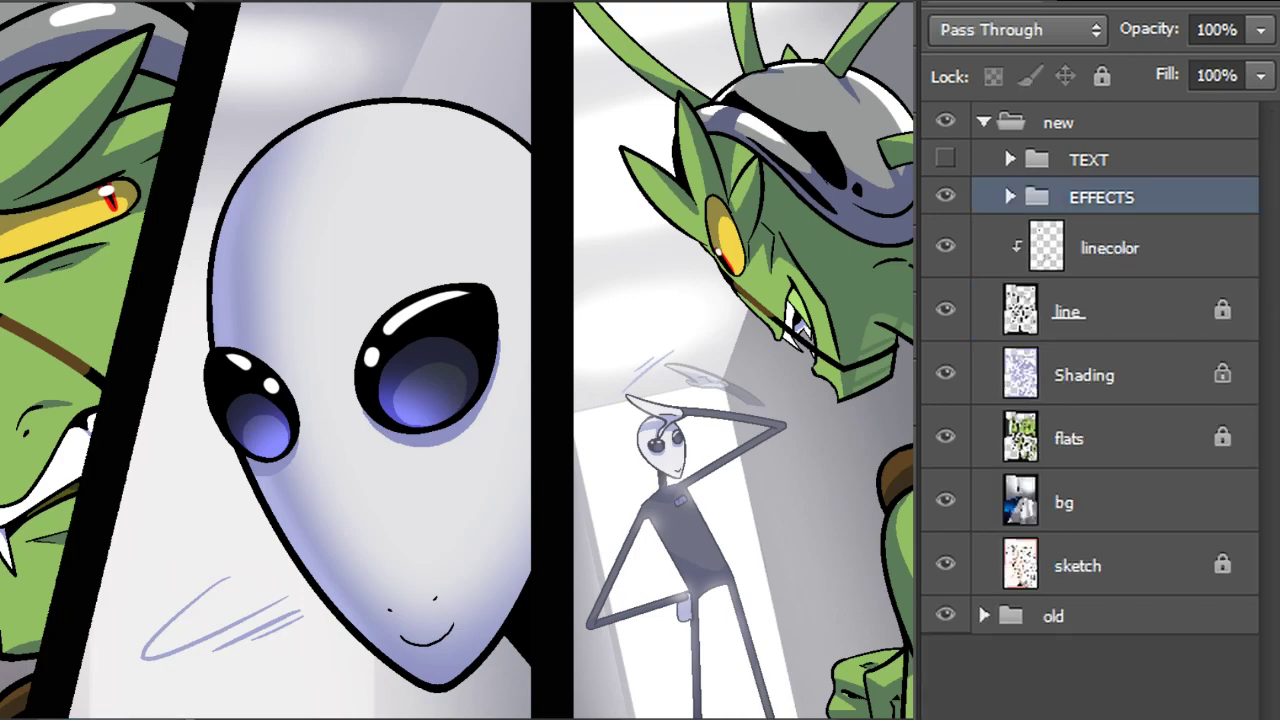
{"action": "scroll", "coordinate": [535, 366], "scroll_direction": "down", "scroll_amount": 4}
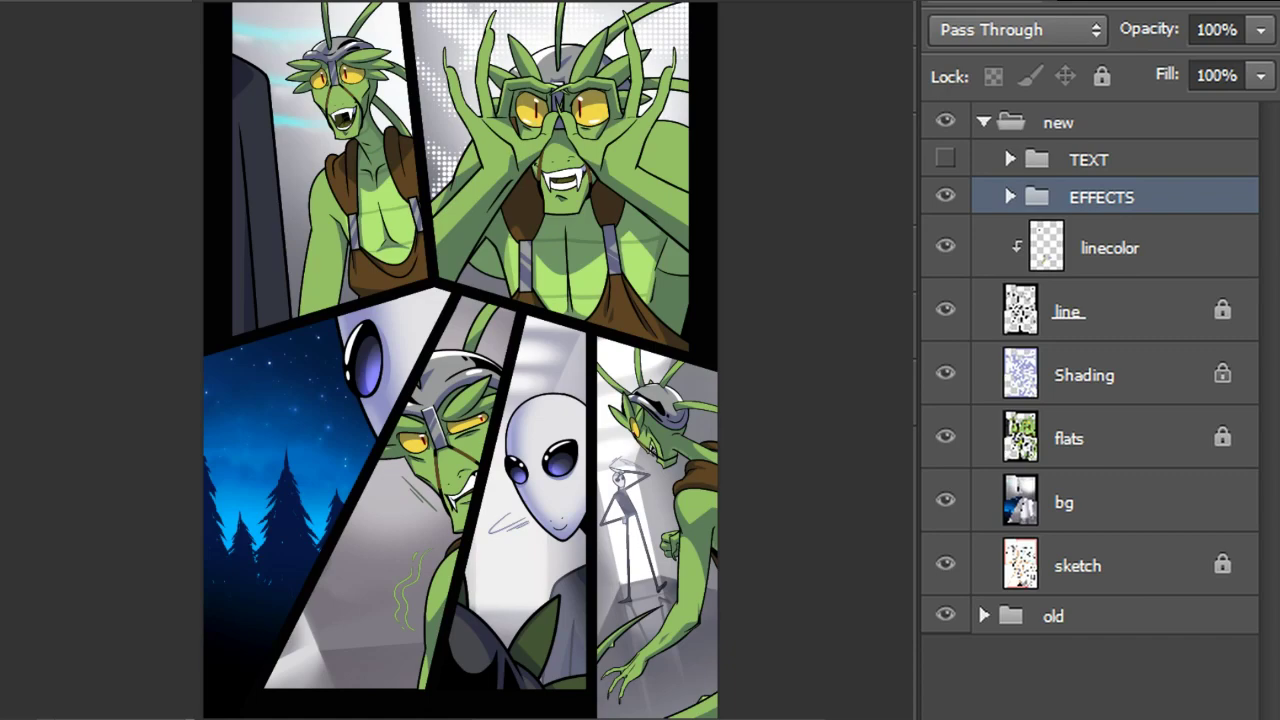
{"action": "left_click_drag", "start_coordinate": [461, 360], "coordinate": [600, 416]}
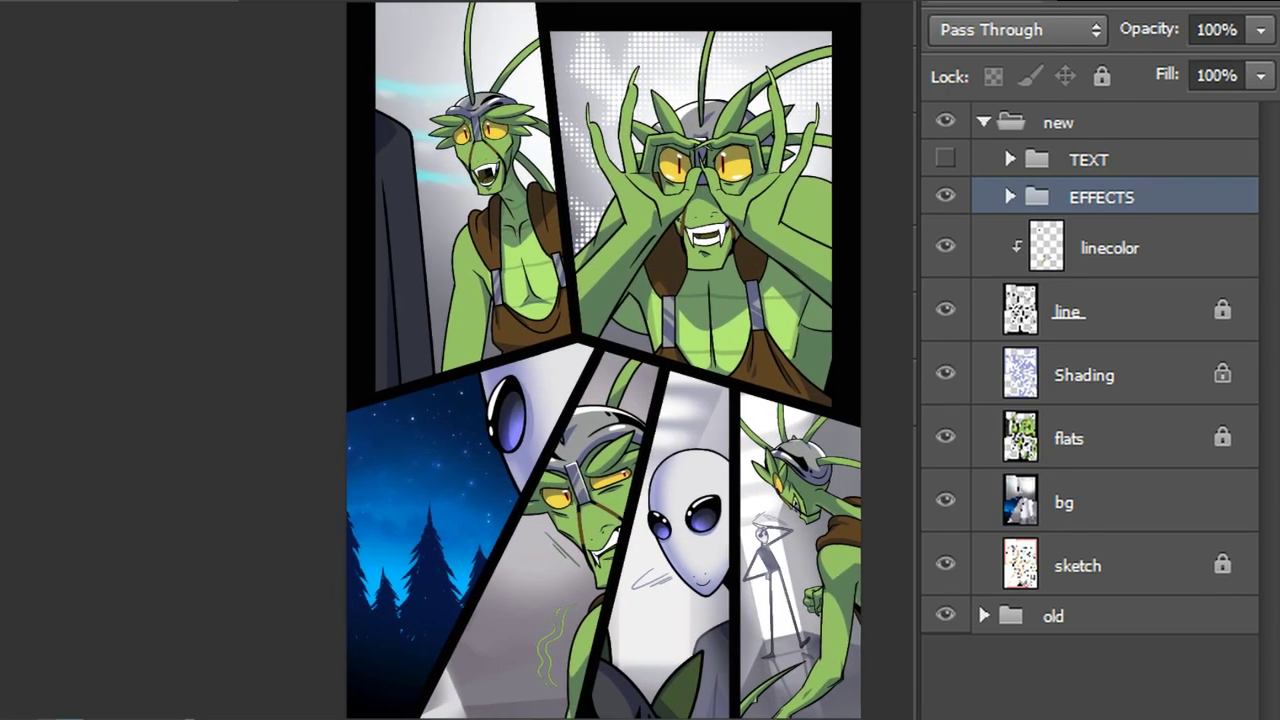
{"action": "left_click", "coordinate": [1137, 314]}
{"action": "left_click", "coordinate": [396, 222]}
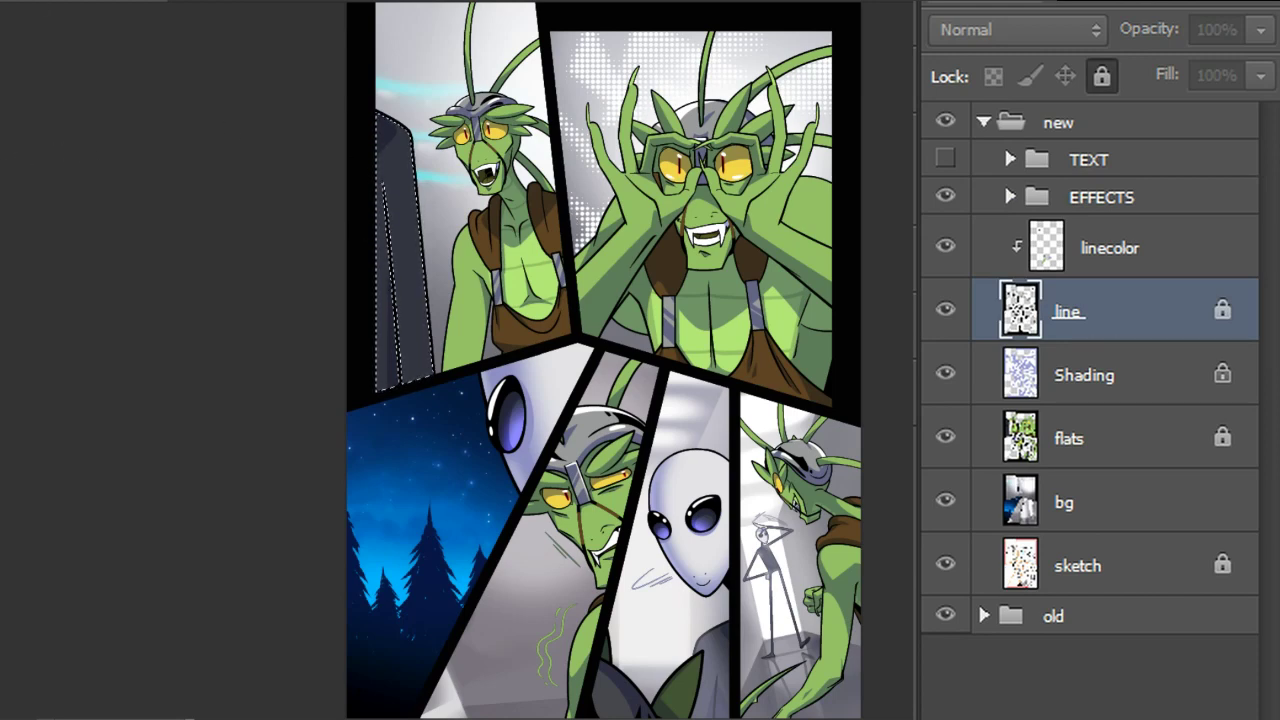
{"action": "left_click", "coordinate": [1008, 197]}
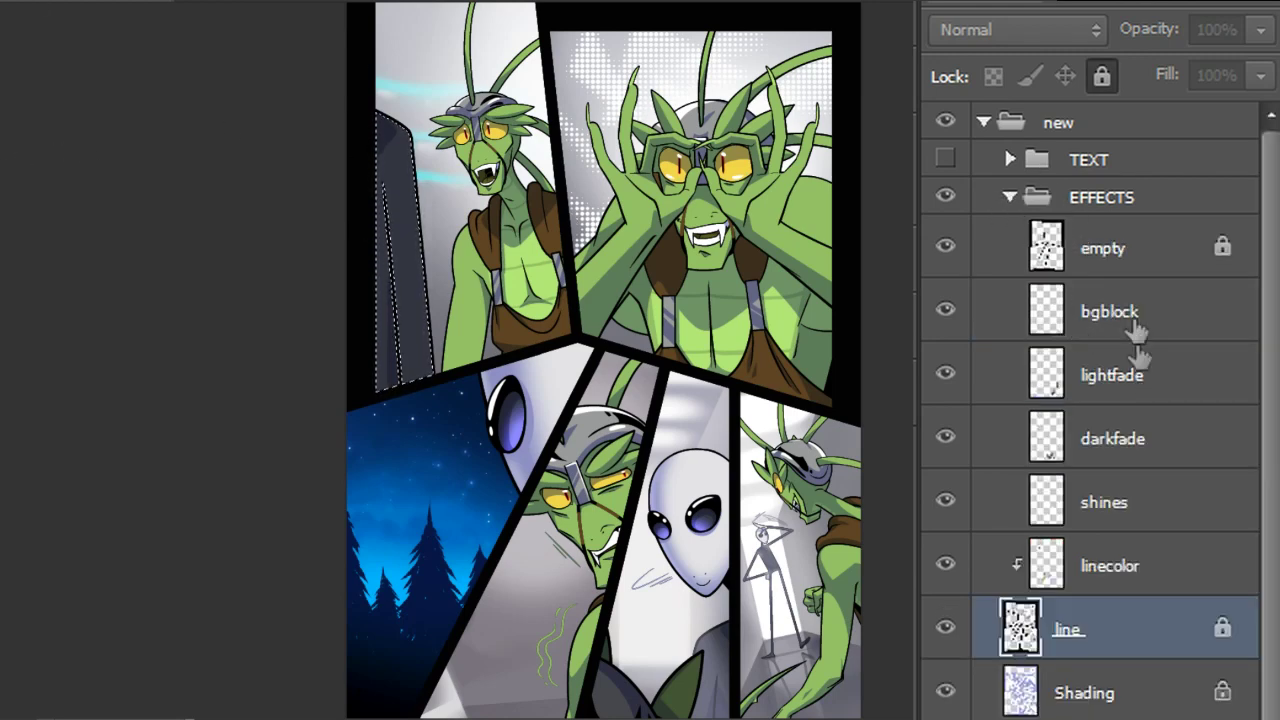
{"action": "left_click", "coordinate": [1145, 453]}
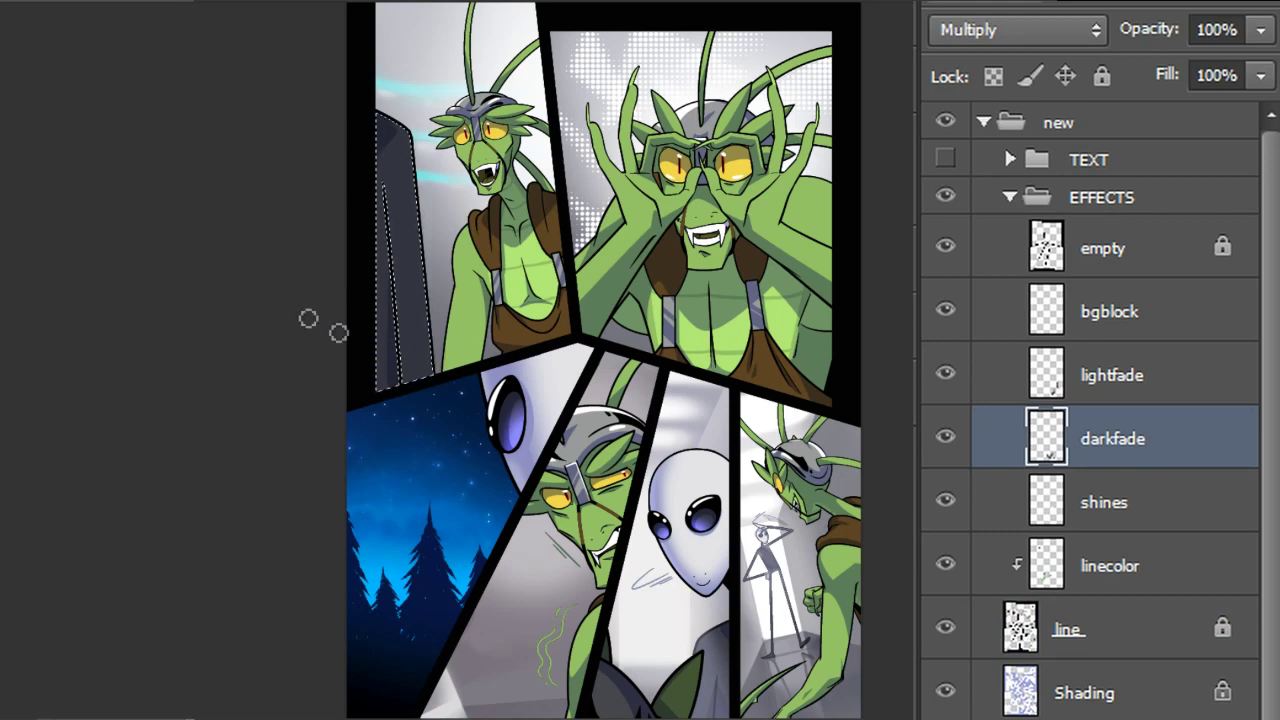
{"action": "mouse_move", "coordinate": [388, 398]}
{"action": "left_mouse_down"}
{"action": "mouse_move", "coordinate": [418, 372]}
{"action": "mouse_move", "coordinate": [382, 345]}
{"action": "mouse_move", "coordinate": [415, 325]}
{"action": "left_mouse_up"}
{"action": "key", "text": "ctrl+d"}
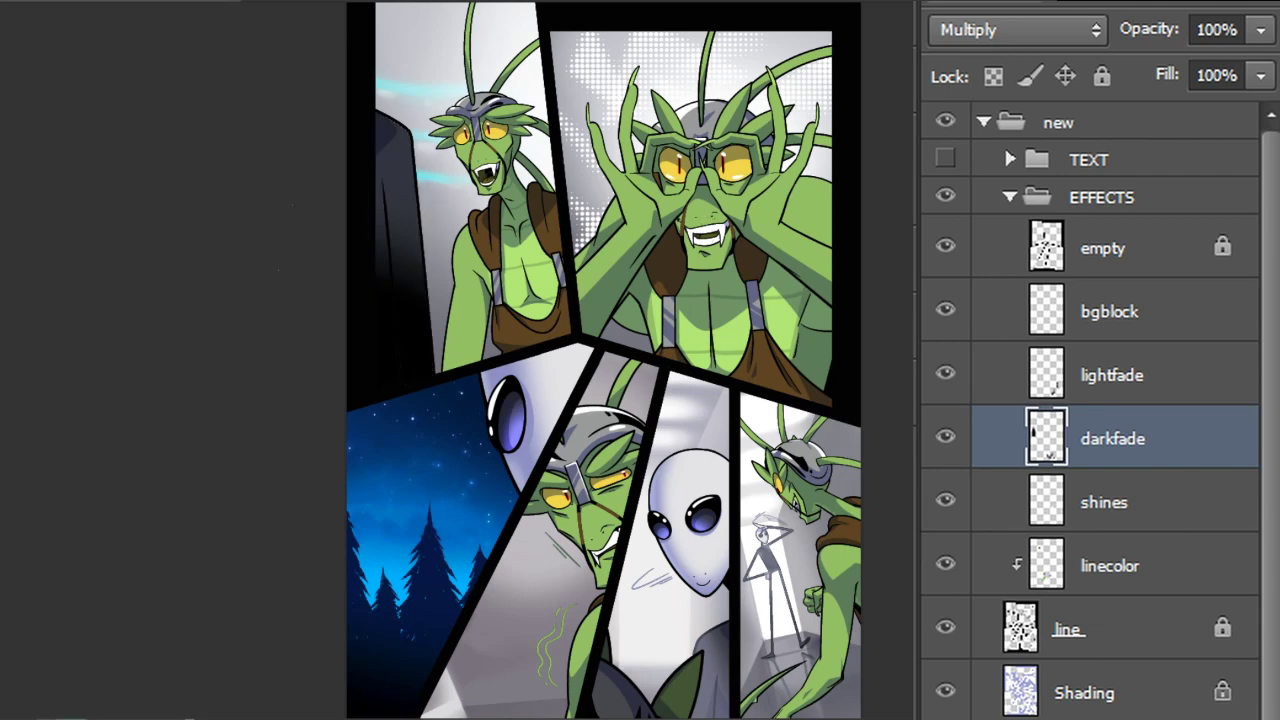
Show the TEXT group and add a locked overlay layer above EFFECTS, filled with orange at 57% fill
{"action": "left_click", "coordinate": [1012, 199]}
{"action": "left_click", "coordinate": [945, 159]}
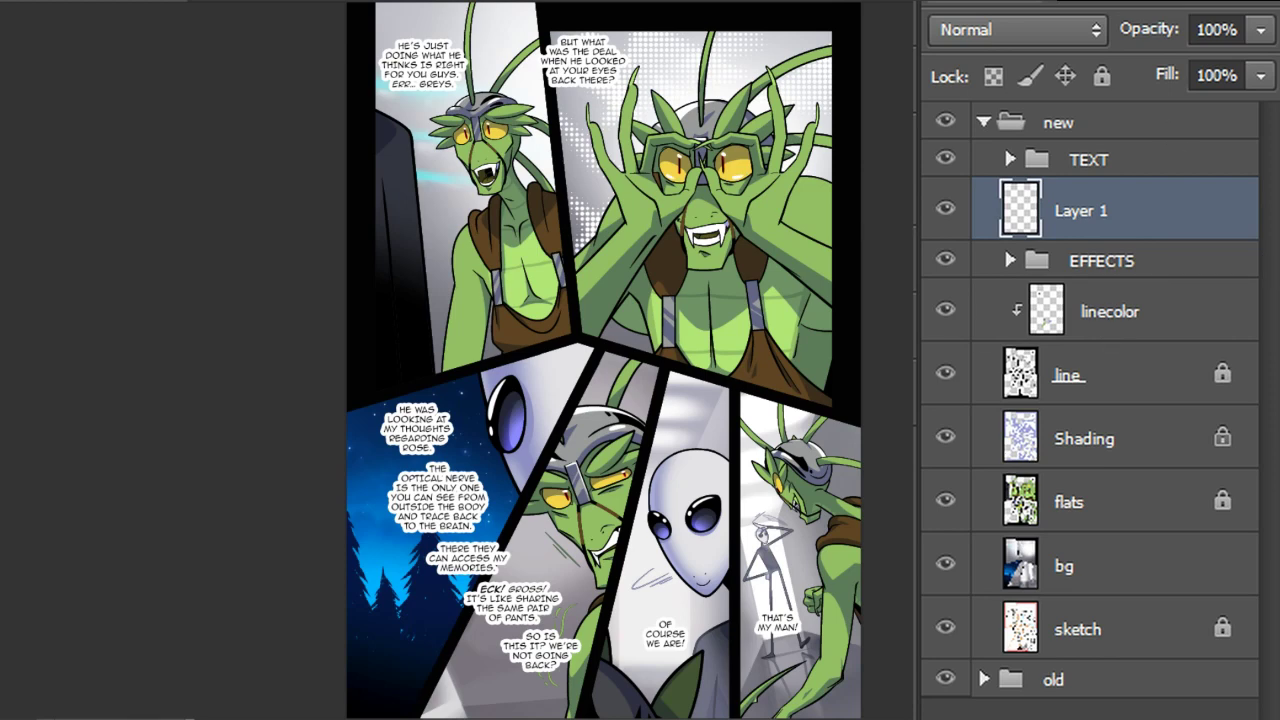
{"action": "key", "text": "alt+BackSpace"}
{"action": "left_click", "coordinate": [1259, 78]}
{"action": "left_click_drag", "start_coordinate": [1261, 112], "coordinate": [1188, 112]}
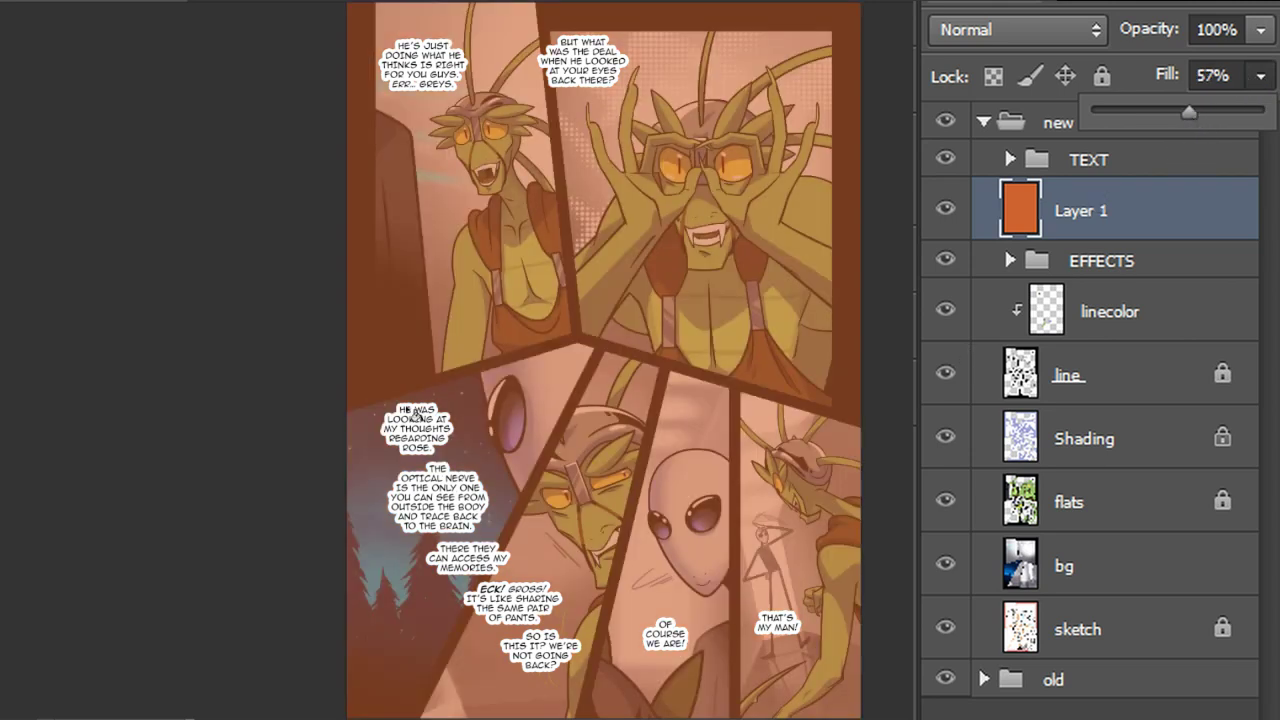
{"action": "left_click", "coordinate": [1158, 222]}
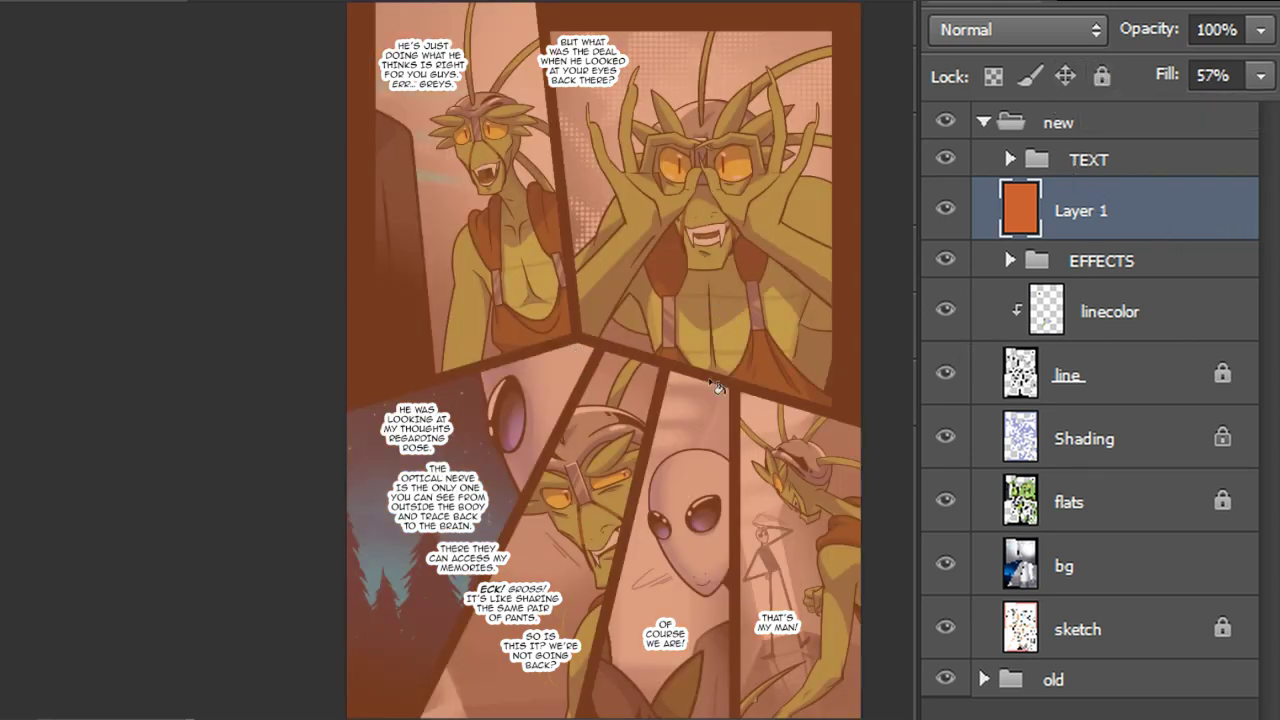
{"action": "left_click", "coordinate": [1101, 76]}
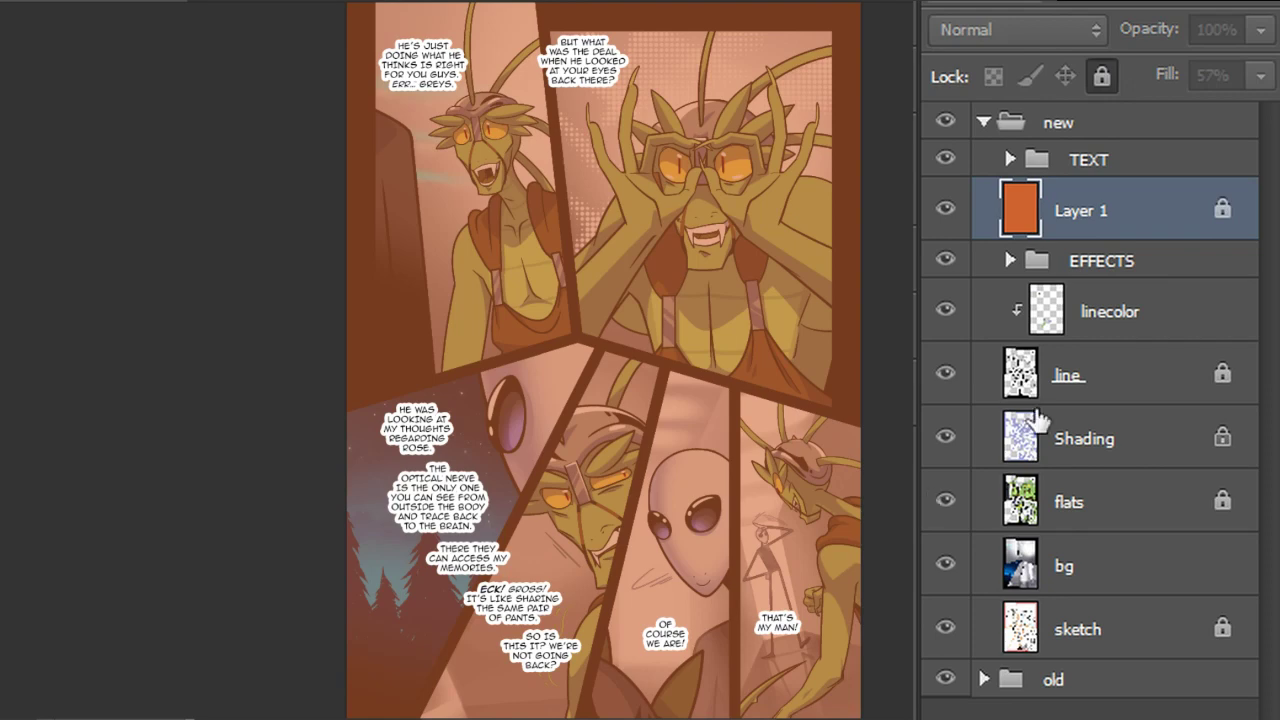
Add a new layer above the orange overlay, choose the ellipse tool, and set the layer's fill to 49%
{"action": "left_click", "coordinate": [1172, 717]}
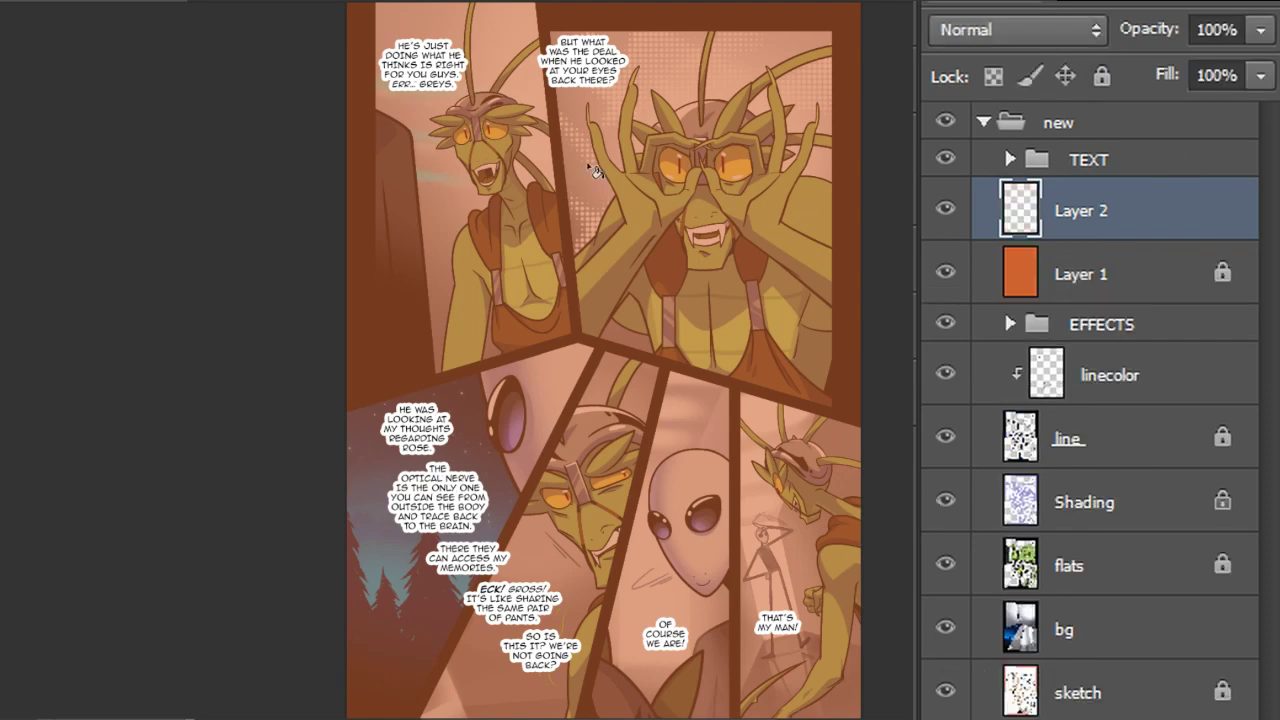
{"action": "right_click", "coordinate": [3, 42]}
{"action": "left_click", "coordinate": [42, 56]}
{"action": "left_click", "coordinate": [1261, 76]}
{"action": "left_click_drag", "start_coordinate": [1261, 112], "coordinate": [1175, 119]}
{"action": "key", "text": "Return"}
Draw an elliptical path around the "HE'S JUST DOING WHAT HE THINKS IS RIGHT" lettering in the first panel and widen it slightly
{"action": "scroll", "coordinate": [524, 364], "scroll_direction": "up", "scroll_amount": 5}
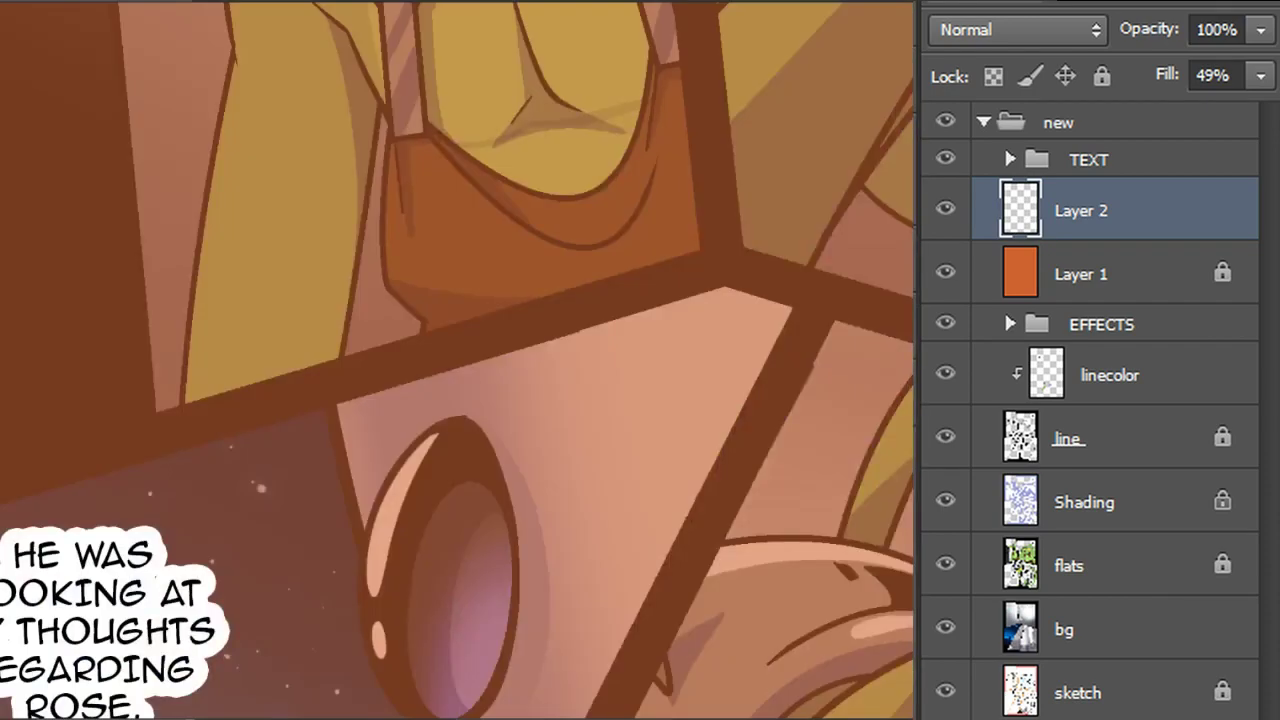
{"action": "left_click_drag", "start_coordinate": [420, 80], "coordinate": [600, 680]}
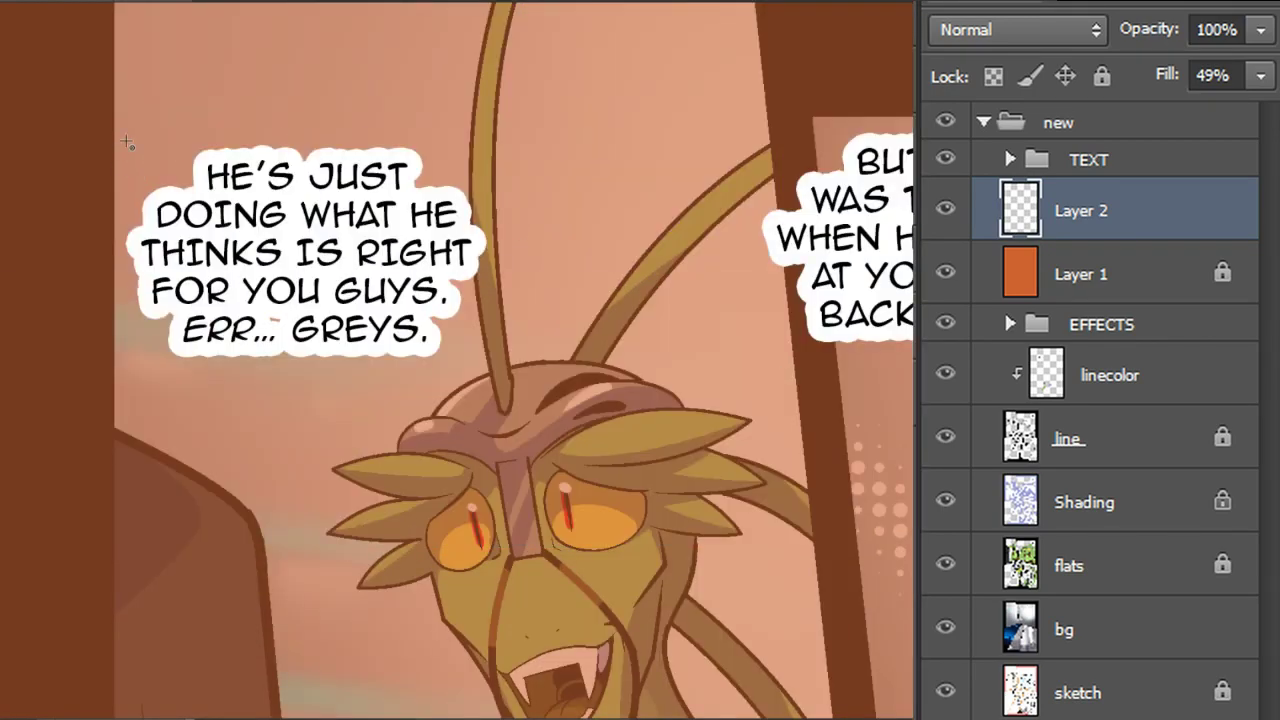
{"action": "left_click_drag", "start_coordinate": [120, 138], "coordinate": [492, 397]}
{"action": "key", "text": "ctrl+t"}
{"action": "left_click_drag", "start_coordinate": [311, 118], "coordinate": [311, 107]}
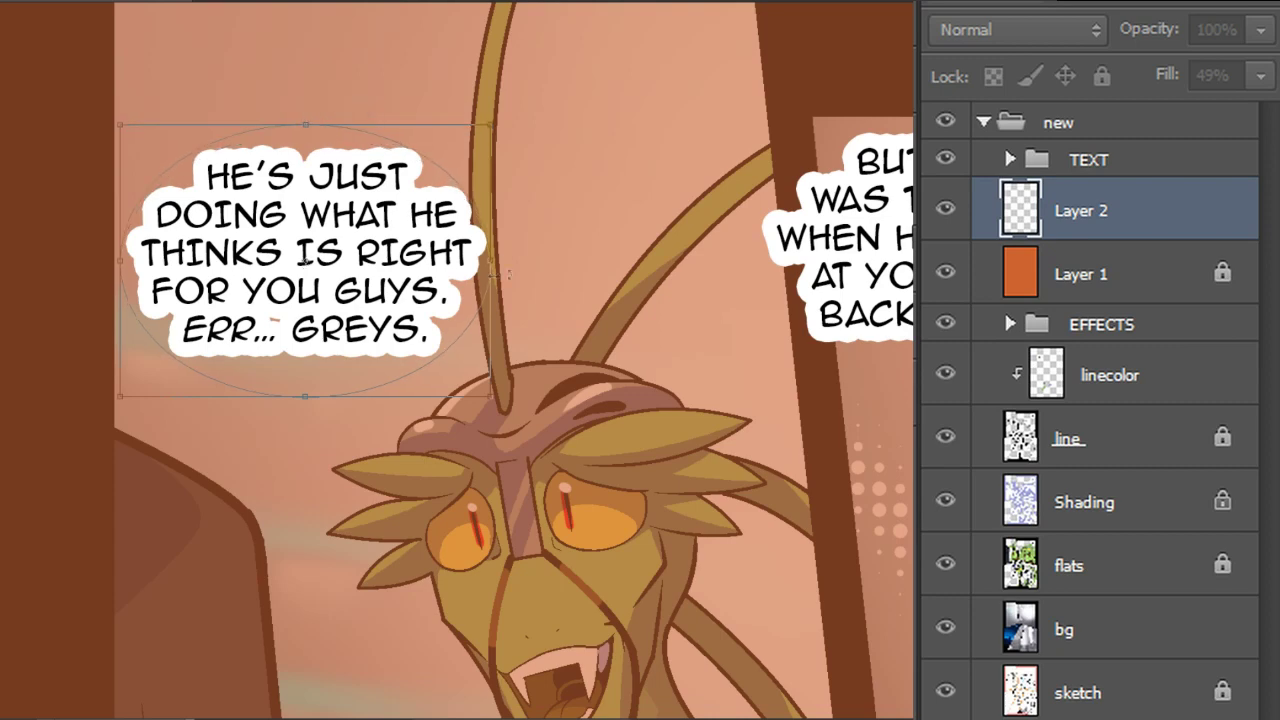
{"action": "left_click_drag", "start_coordinate": [497, 262], "coordinate": [500, 261]}
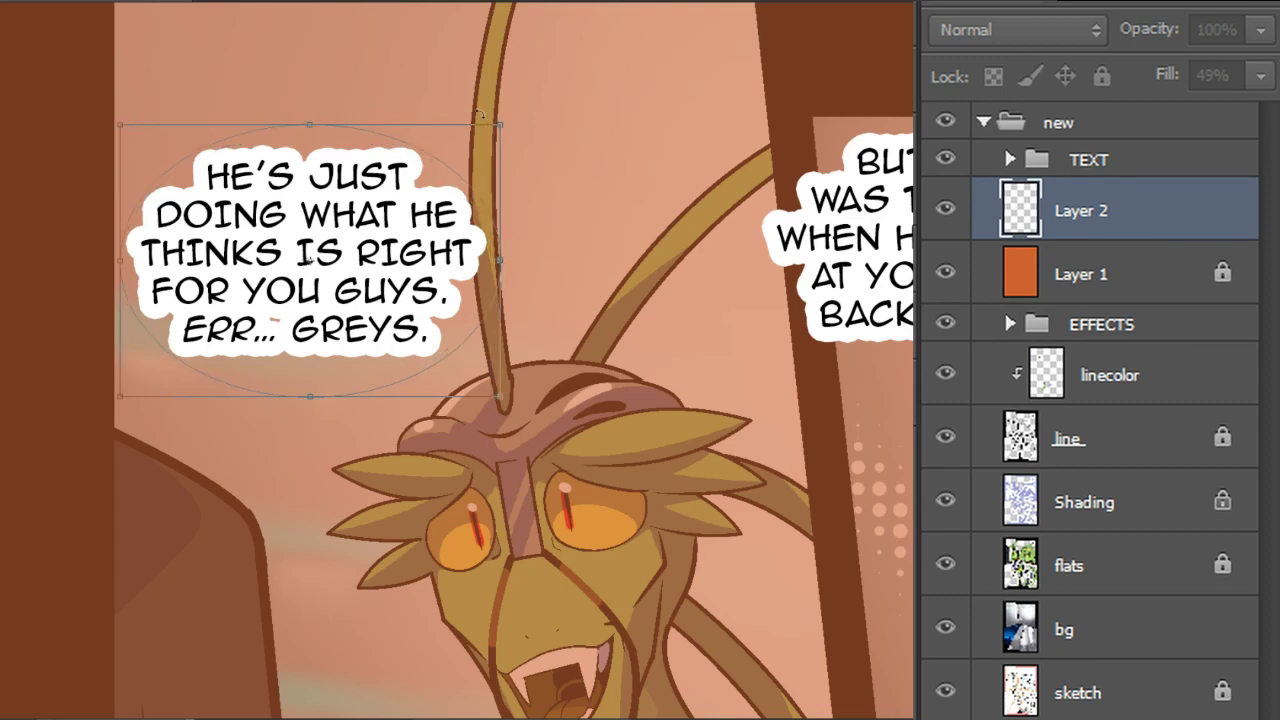
Nudge the first balloon's ellipse up and left to centre it on its lettering, and apply the transform
{"action": "key", "text": "Up"}
{"action": "key", "text": "Up"}
{"action": "key", "text": "Up"}
{"action": "key", "text": "Up"}
{"action": "key", "text": "Left"}
{"action": "key", "text": "Left"}
{"action": "key", "text": "Left"}
{"action": "key", "text": "Left"}
{"action": "key", "text": "Left"}
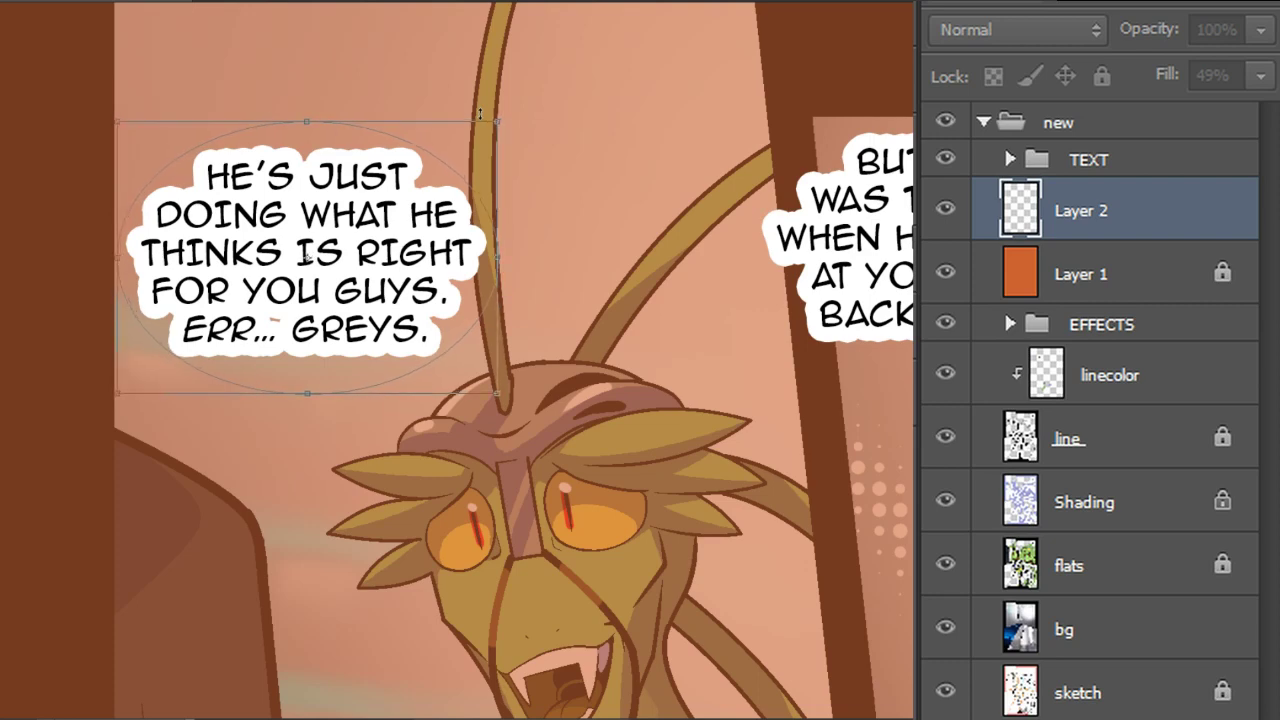
{"action": "key", "text": "Down"}
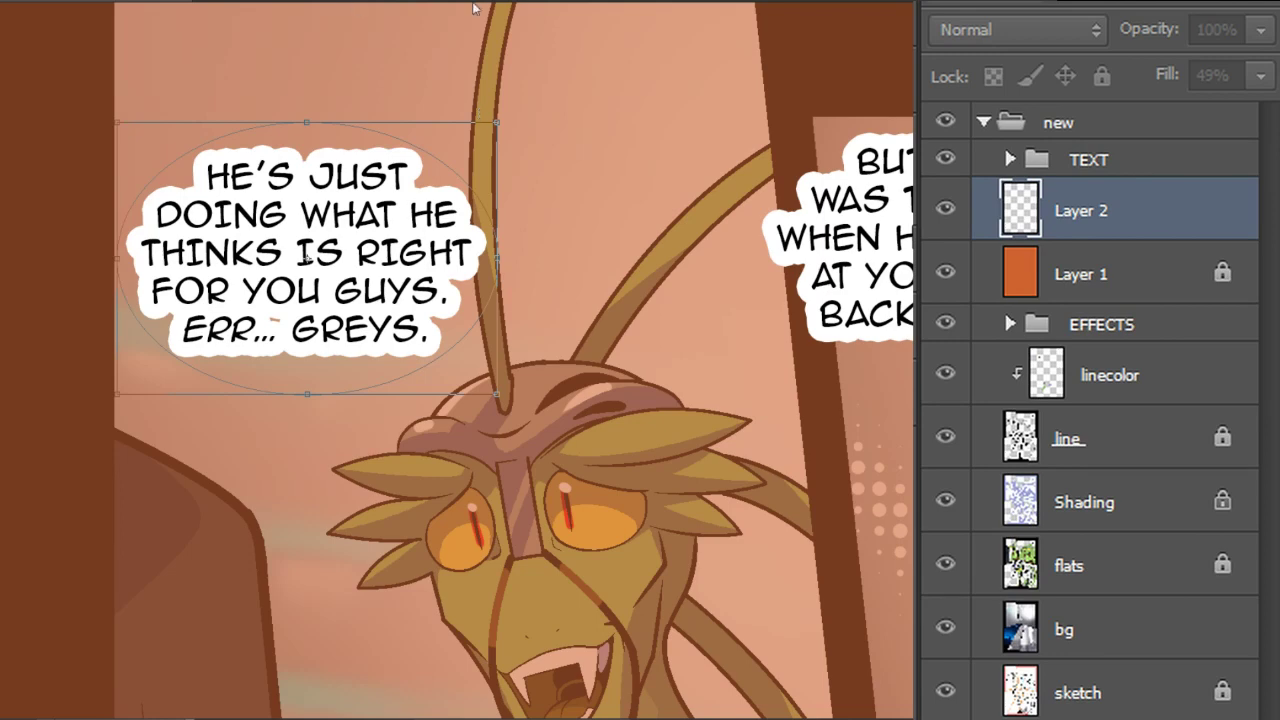
{"action": "left_click_drag", "start_coordinate": [498, 257], "coordinate": [495, 265]}
{"action": "key", "text": "Return"}
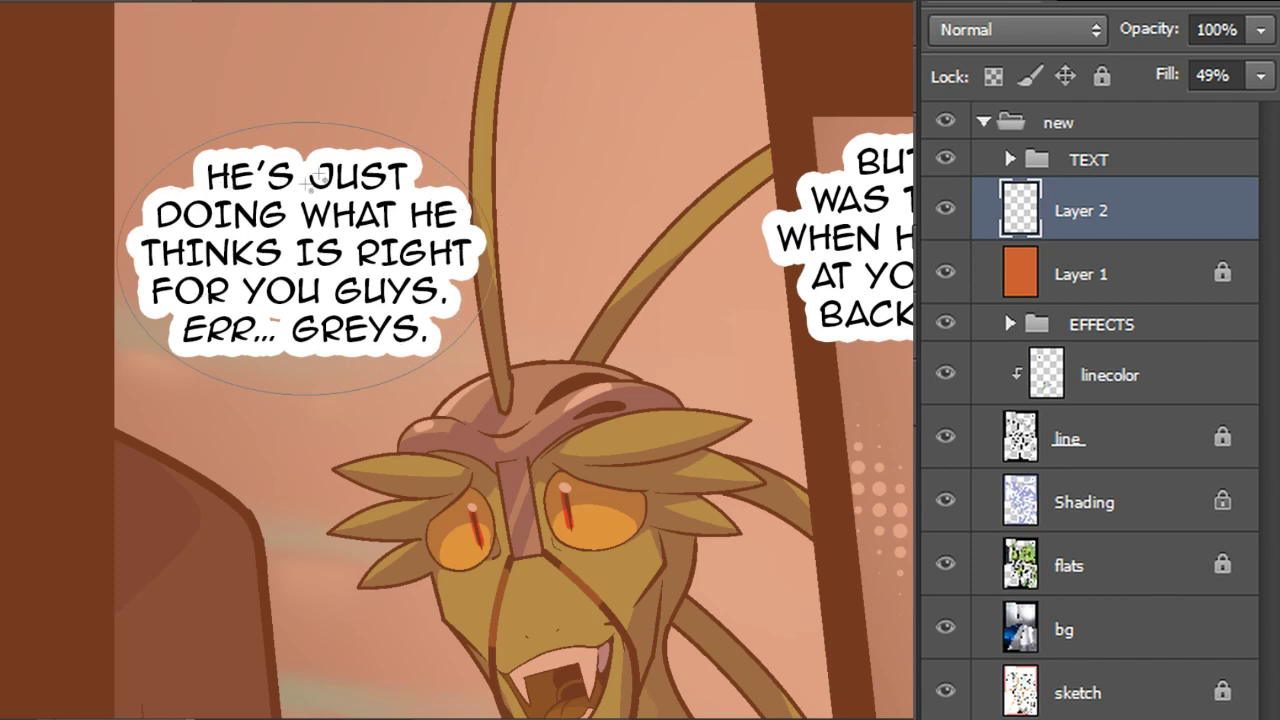
Fill the ellipse path around the "HE'S JUST DOING" lettering on Layer 2
{"action": "right_click", "coordinate": [324, 215]}
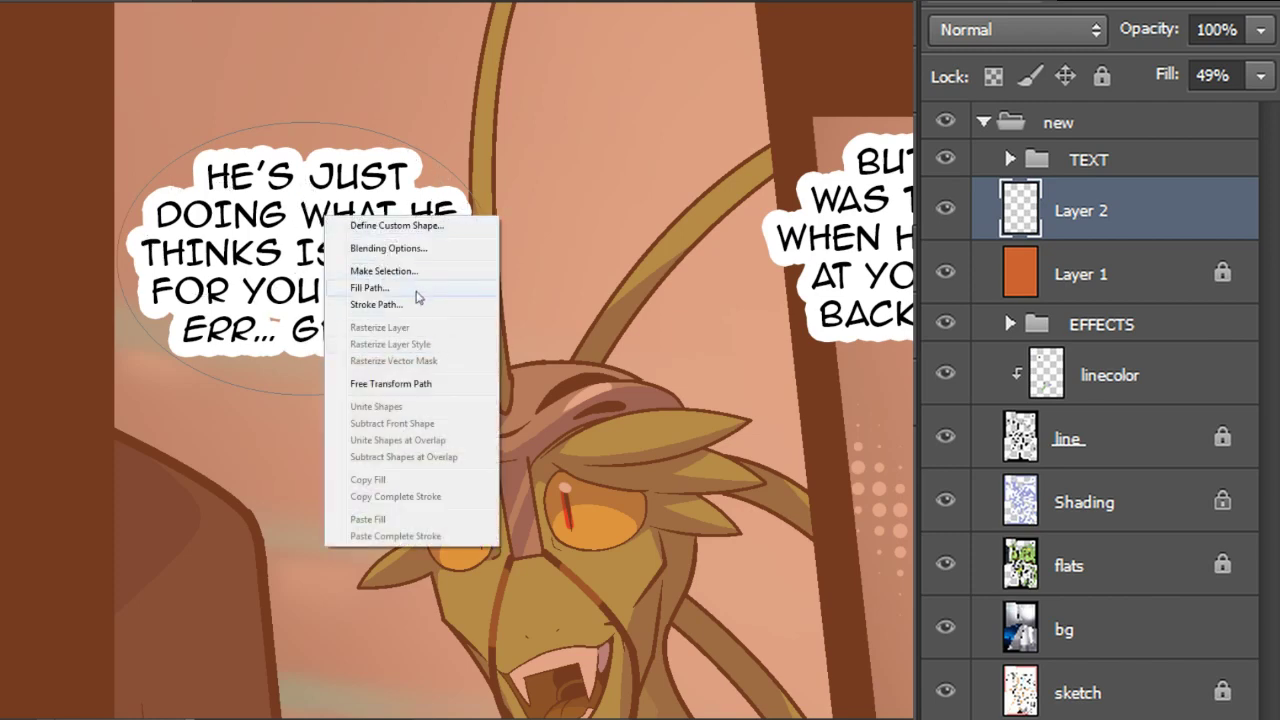
{"action": "left_click", "coordinate": [417, 289]}
{"action": "key", "text": "Return"}
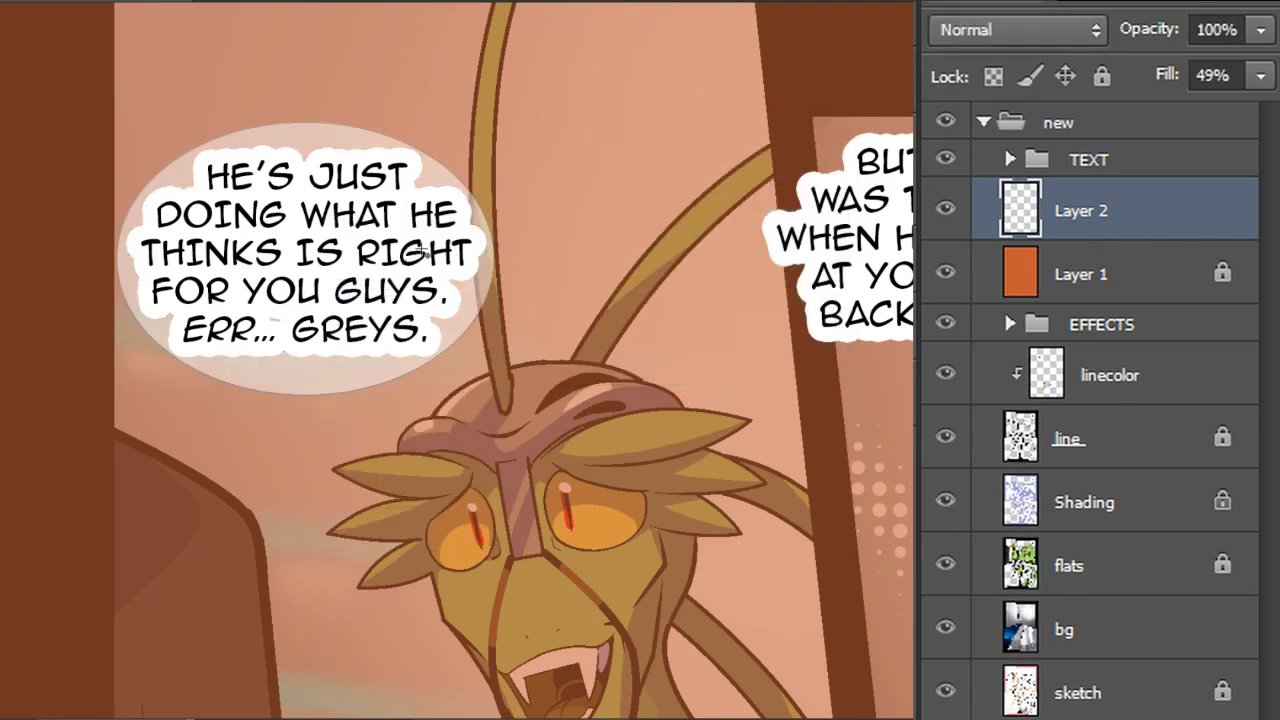
Draw an elliptical path around the "BUT WHAT WAS THE DEAL" lettering in the second panel and adjust its width and height
{"action": "left_click_drag", "start_coordinate": [850, 180], "coordinate": [239, 170]}
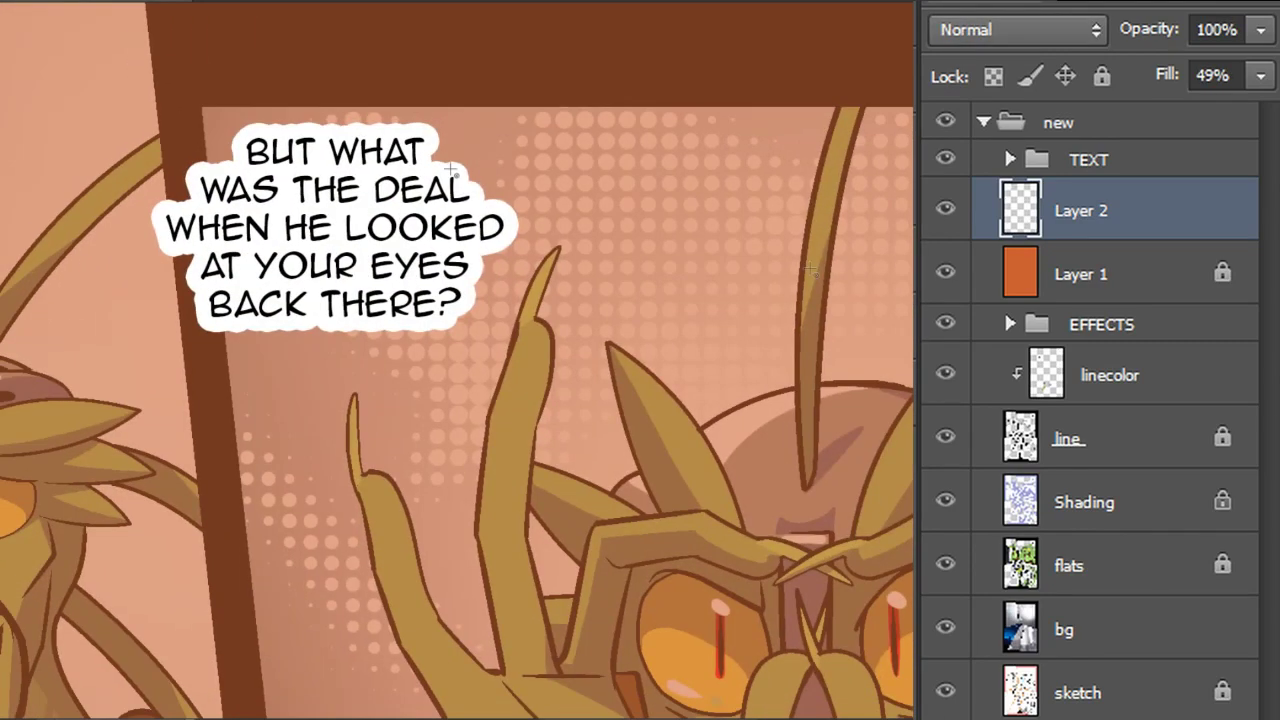
{"action": "left_click_drag", "start_coordinate": [138, 104], "coordinate": [522, 358]}
{"action": "key", "text": "ctrl+t"}
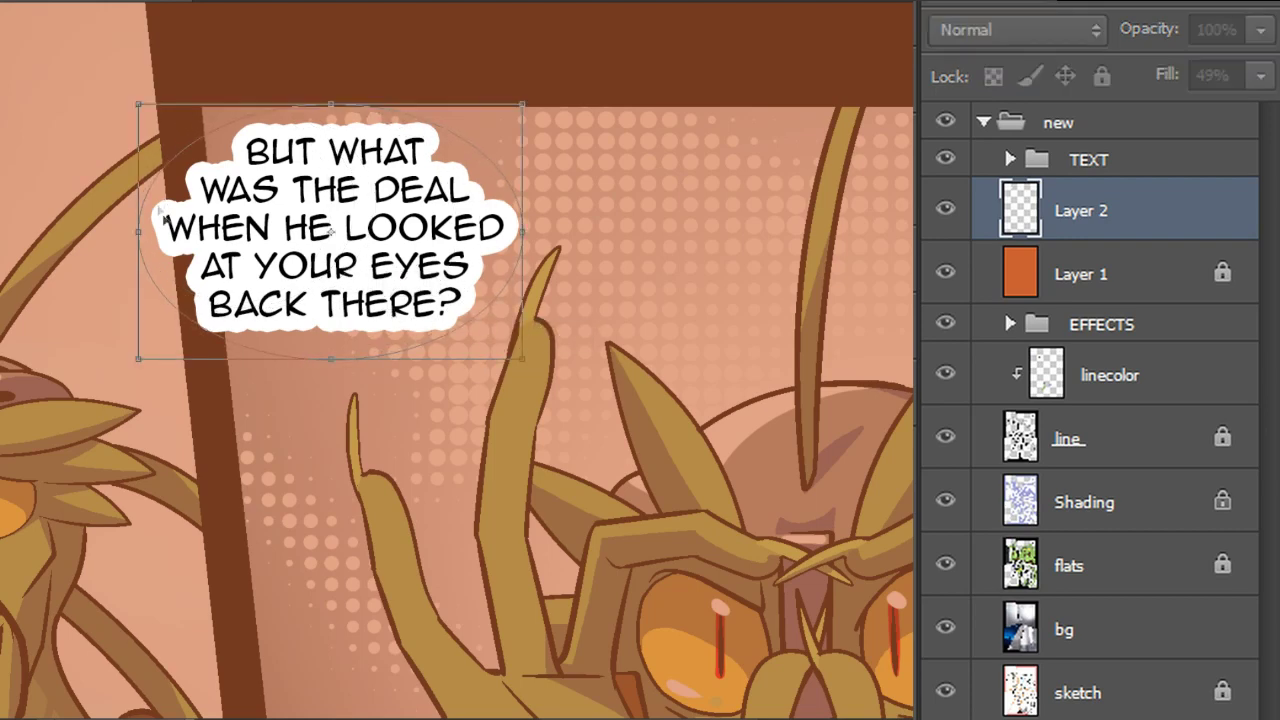
{"action": "left_click_drag", "start_coordinate": [144, 232], "coordinate": [147, 233]}
{"action": "left_click_drag", "start_coordinate": [335, 359], "coordinate": [335, 365]}
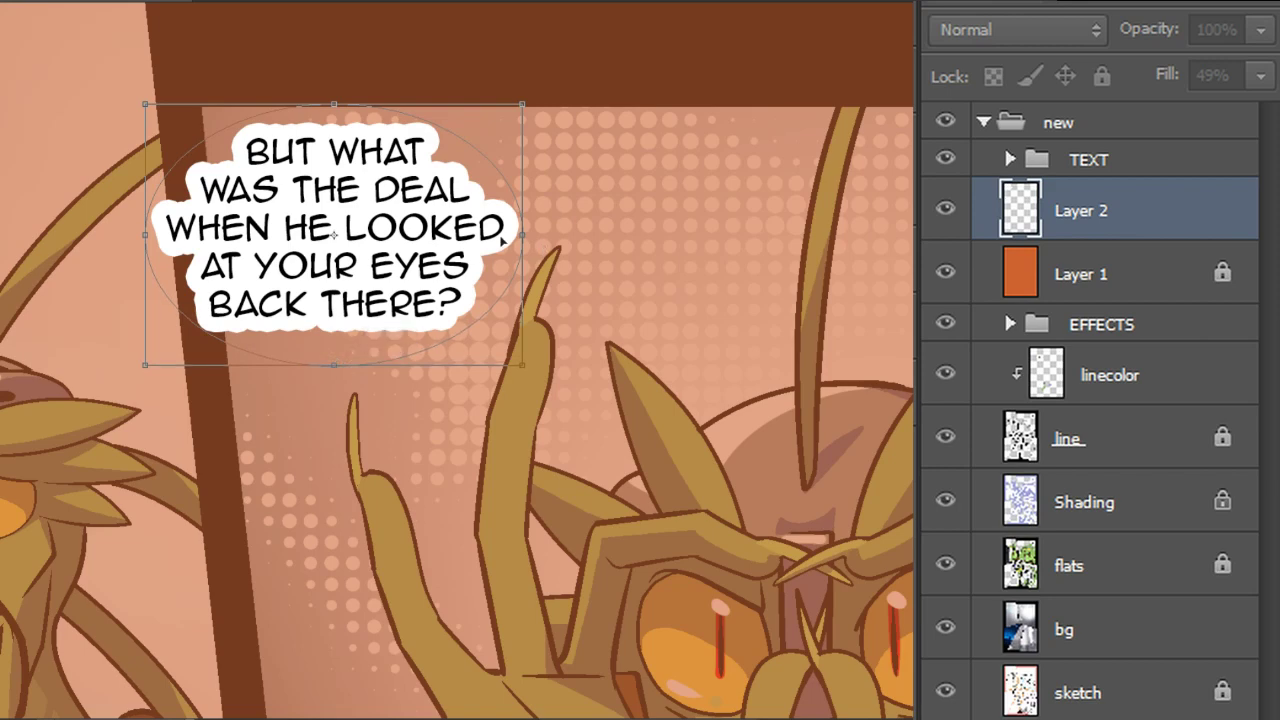
{"action": "left_click_drag", "start_coordinate": [529, 233], "coordinate": [527, 233]}
Nudge the second panel's ellipse to centre it on its lettering and apply the transform
{"action": "key", "text": "Left"}
{"action": "key", "text": "Left"}
{"action": "key", "text": "Left"}
{"action": "key", "text": "Left"}
{"action": "key", "text": "Left"}
{"action": "key", "text": "Left"}
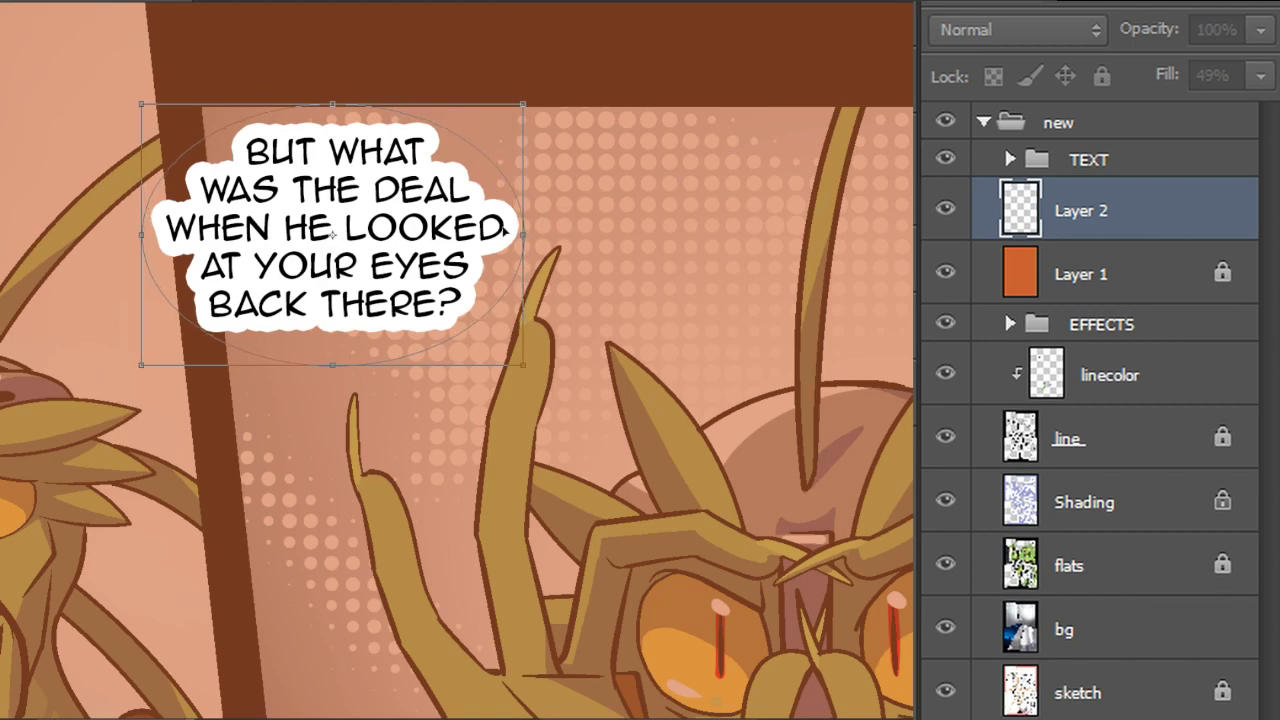
{"action": "key", "text": "Right"}
{"action": "key", "text": "Right"}
{"action": "key", "text": "Down"}
{"action": "key", "text": "Down"}
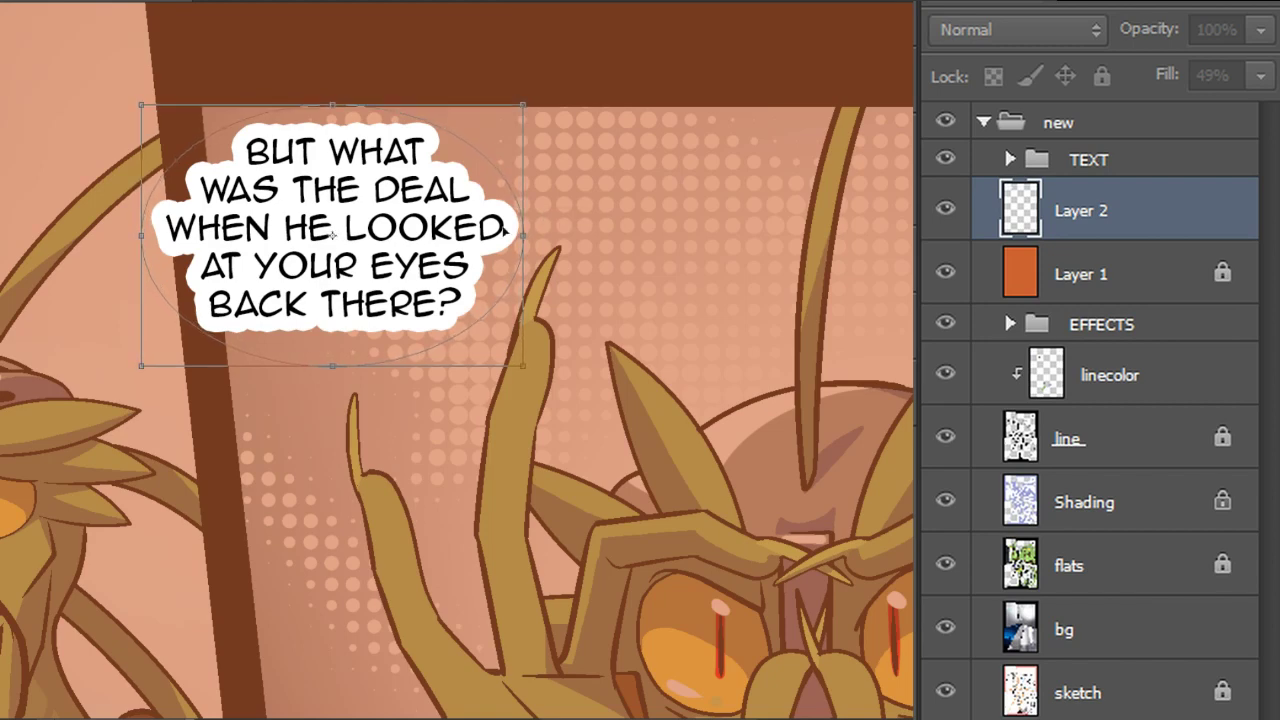
{"action": "key", "text": "Up"}
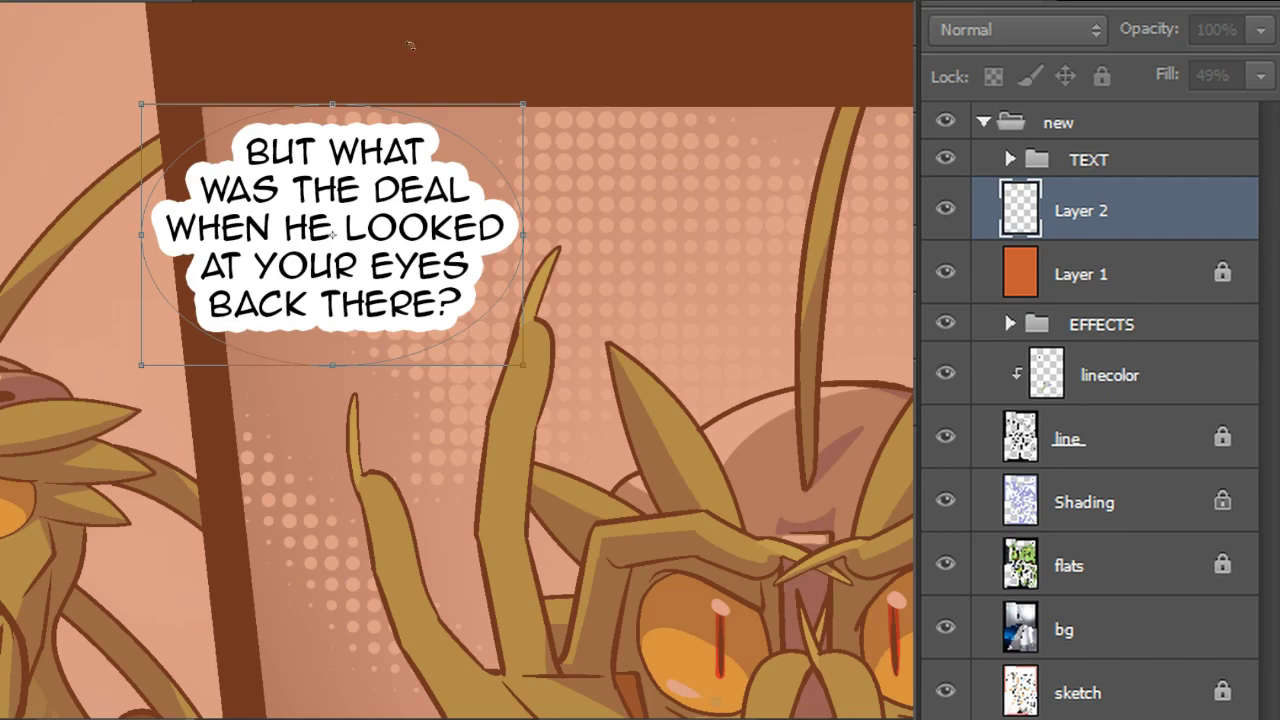
{"action": "key", "text": "Return"}
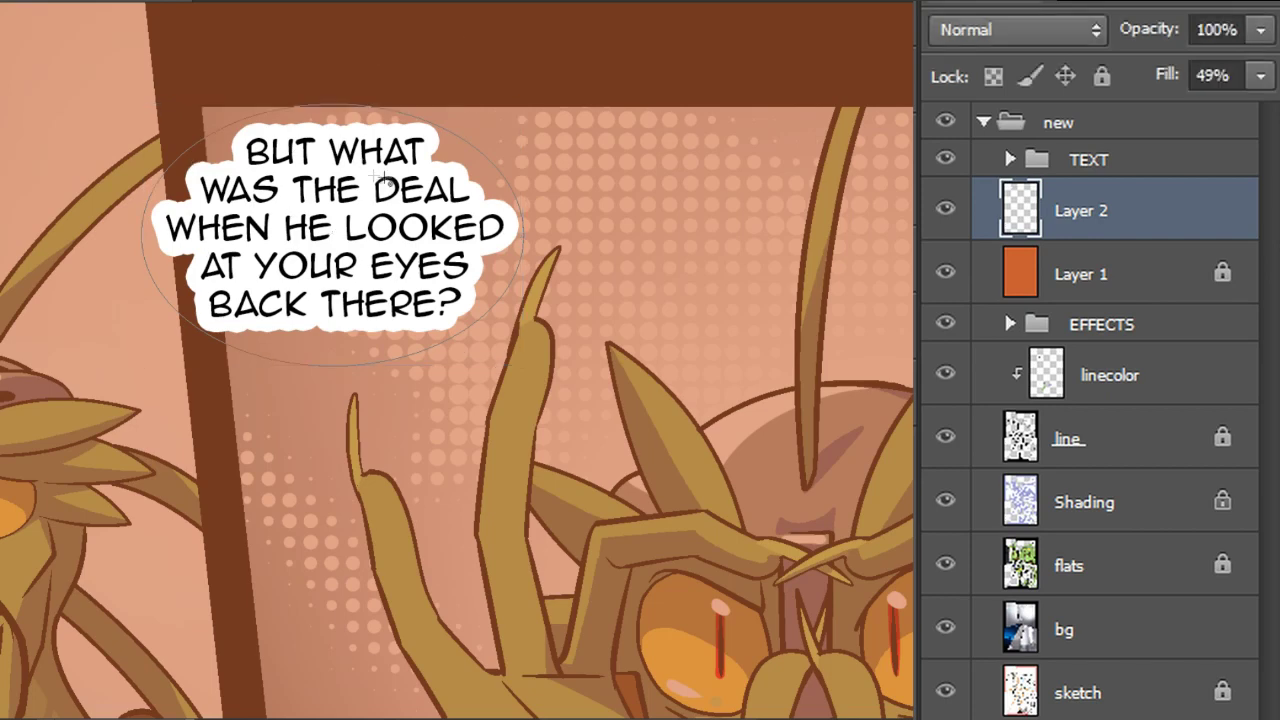
Fill the ellipse path around the "BUT WHAT WAS THE DEAL" lettering on Layer 2
{"action": "right_click", "coordinate": [332, 210]}
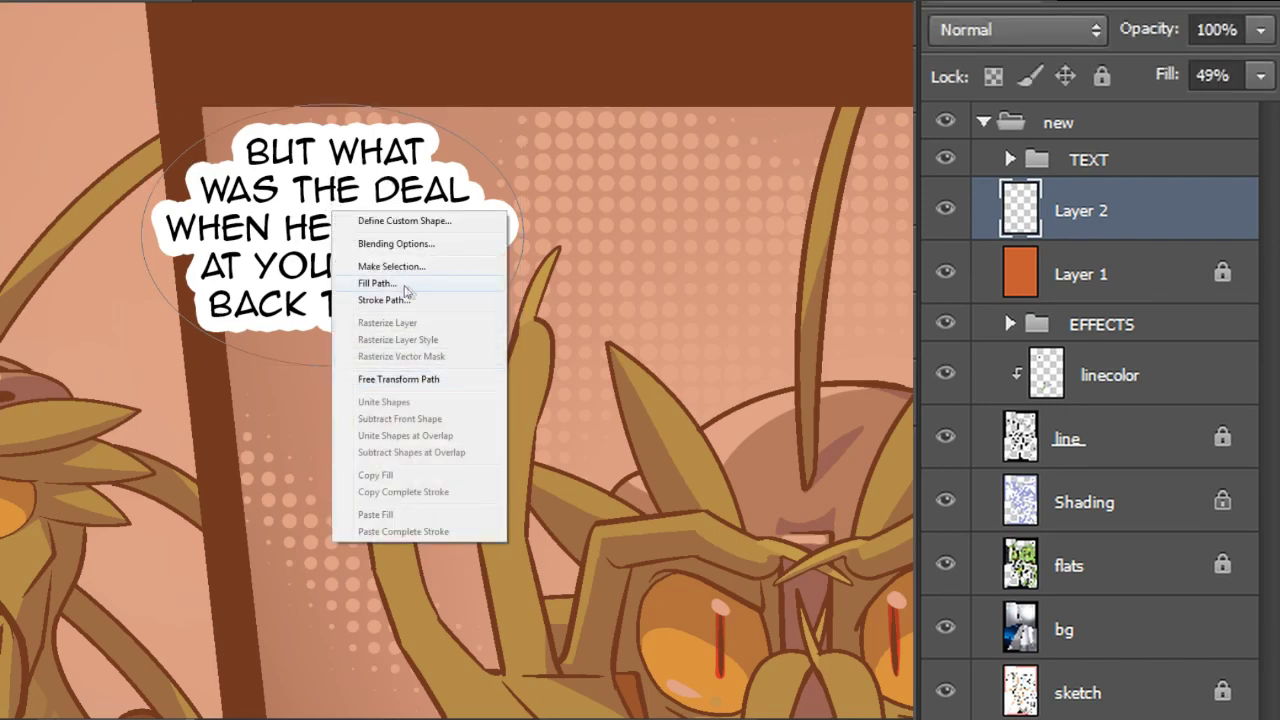
{"action": "left_click", "coordinate": [404, 286]}
{"action": "key", "text": "Return"}
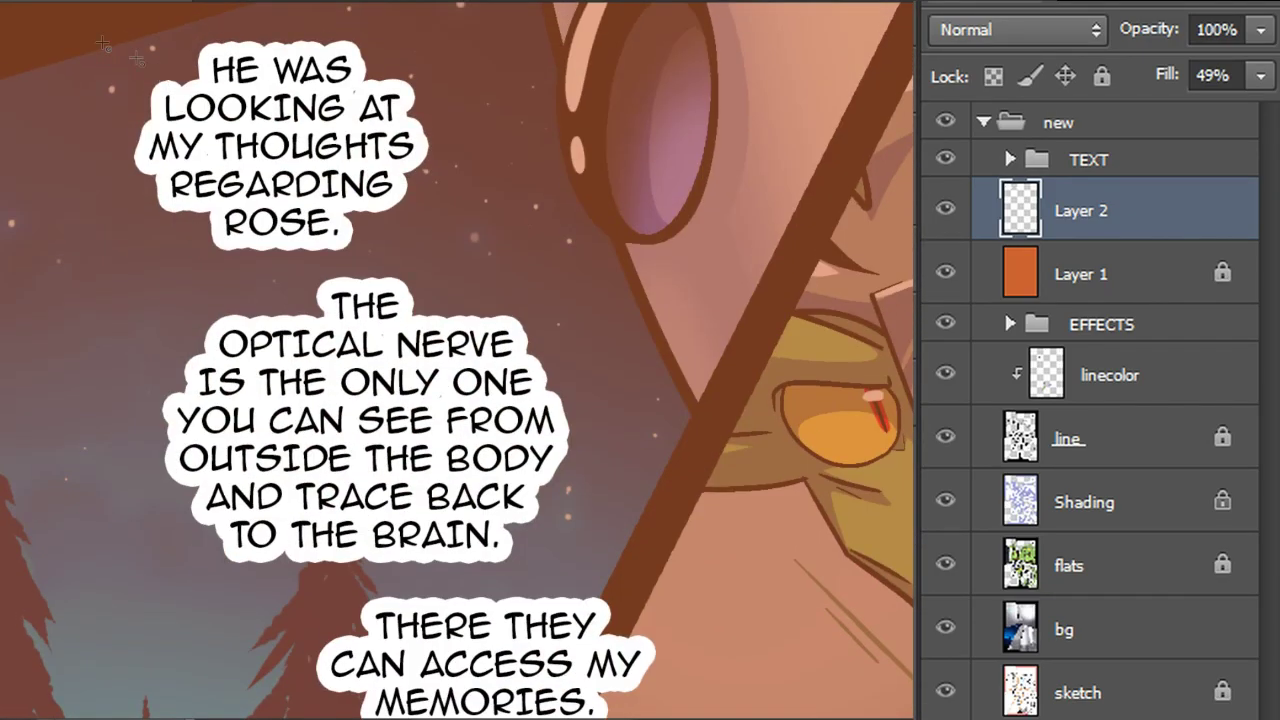
Draw an elliptical path around the "HE WAS LOOKING AT MY THOUGHTS" lettering and stretch its sides to leave an even margin
{"action": "left_click_drag", "start_coordinate": [358, 212], "coordinate": [421, 258]}
{"action": "key", "text": "ctrl+t"}
{"action": "left_click_drag", "start_coordinate": [136, 148], "coordinate": [122, 148]}
{"action": "left_click_drag", "start_coordinate": [421, 148], "coordinate": [438, 149]}
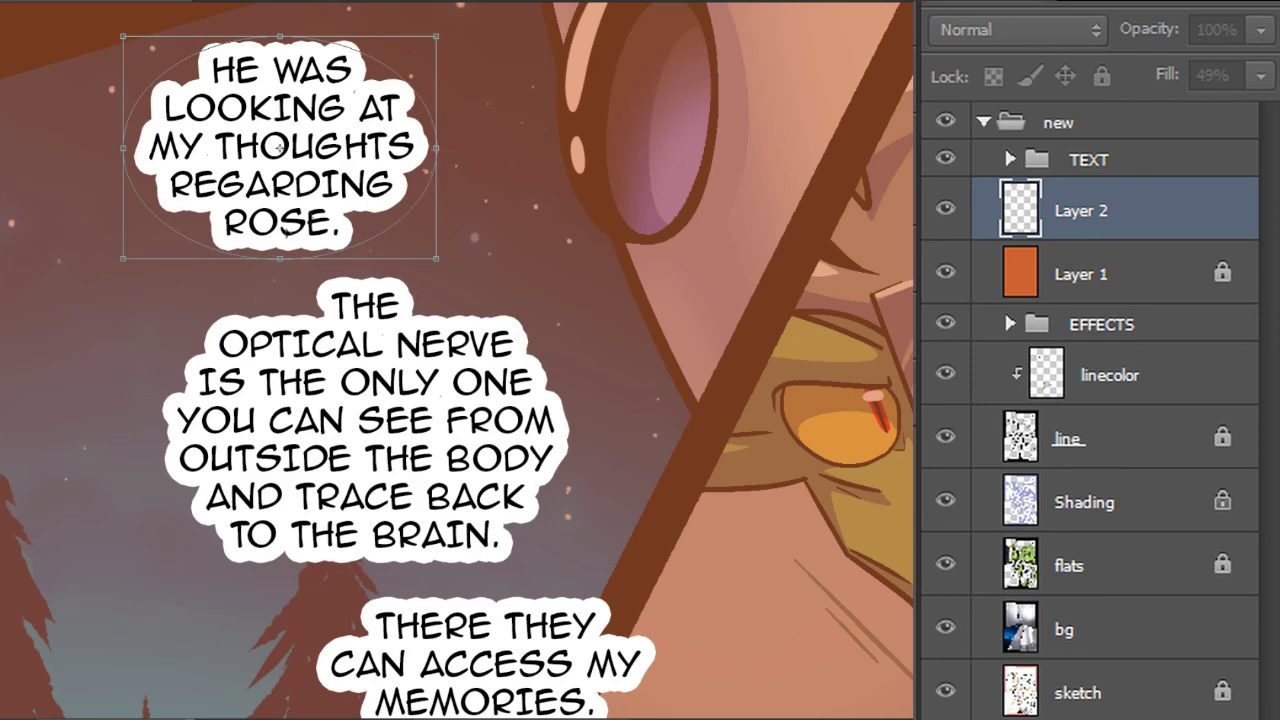
{"action": "left_click_drag", "start_coordinate": [280, 262], "coordinate": [280, 268]}
{"action": "left_click_drag", "start_coordinate": [280, 36], "coordinate": [281, 24]}
{"action": "left_click_drag", "start_coordinate": [287, 268], "coordinate": [287, 264]}
{"action": "left_click_drag", "start_coordinate": [442, 148], "coordinate": [440, 148]}
{"action": "left_click_drag", "start_coordinate": [123, 145], "coordinate": [124, 145]}
{"action": "key", "text": "Return"}
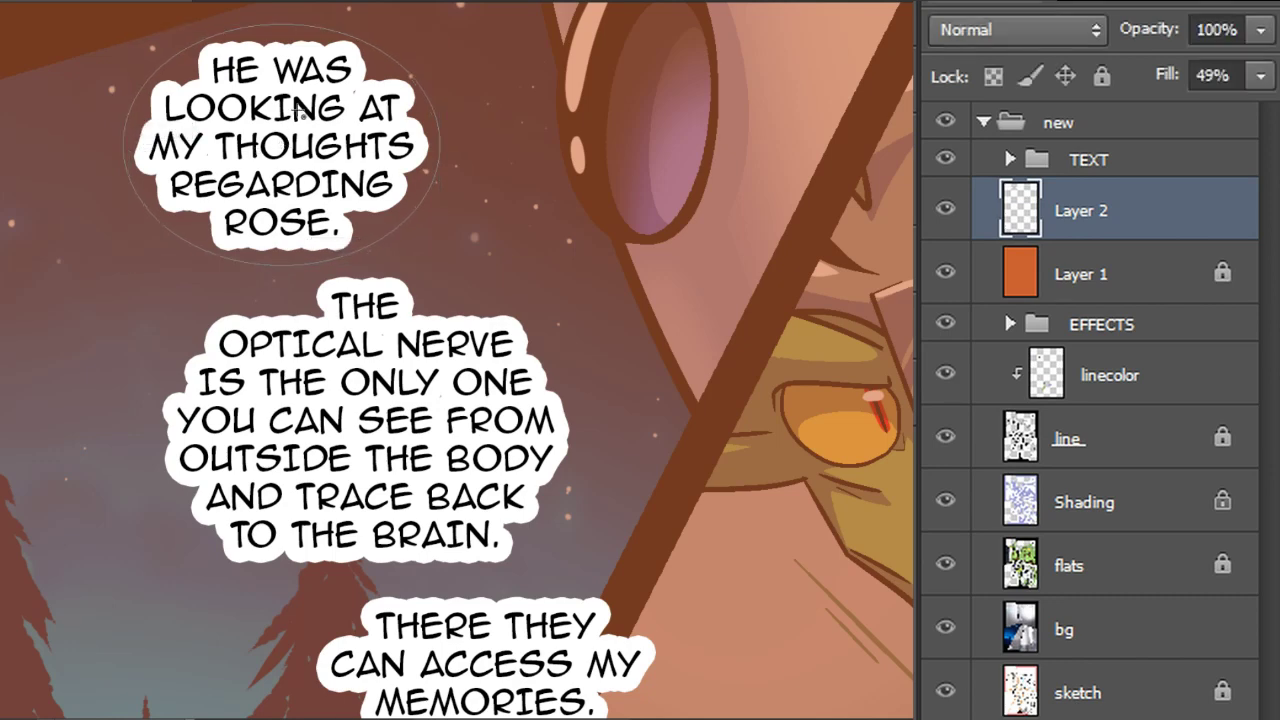
Fill the ellipse path around the "HE WAS LOOKING" lettering with the foreground colour at 100% opacity
{"action": "right_click", "coordinate": [299, 117]}
{"action": "left_click", "coordinate": [350, 168]}
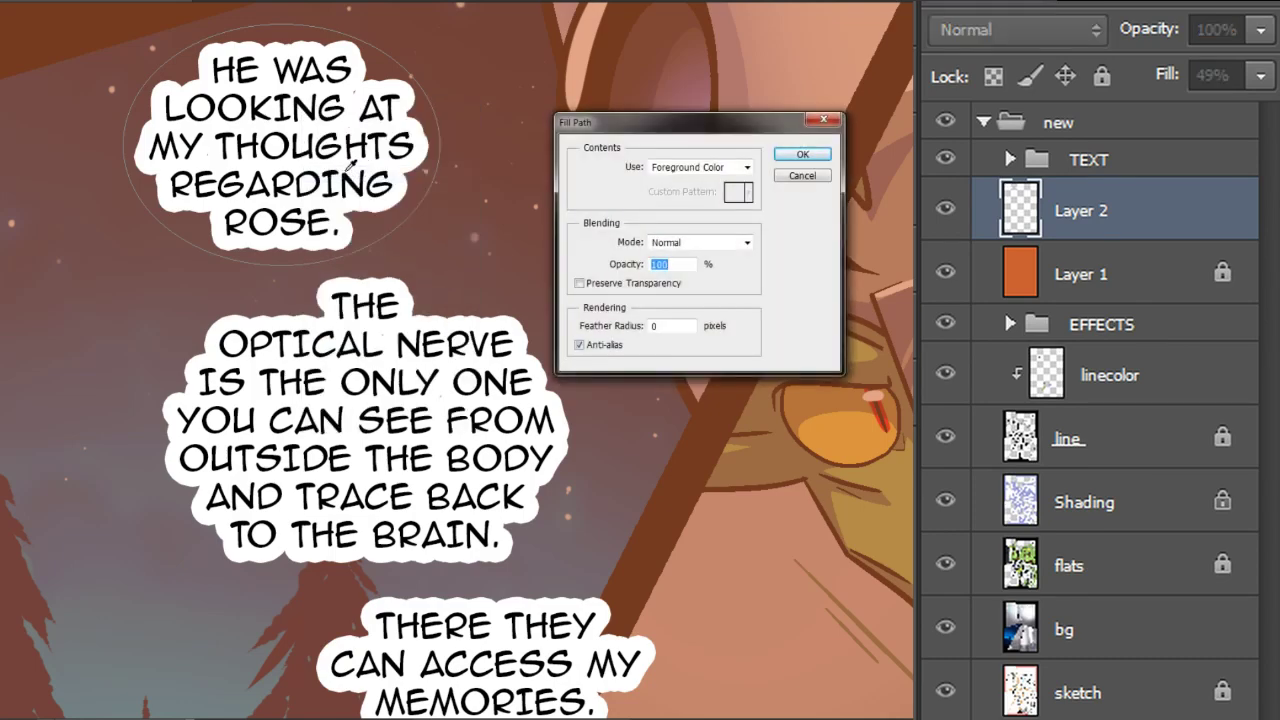
{"action": "key", "text": "Return"}
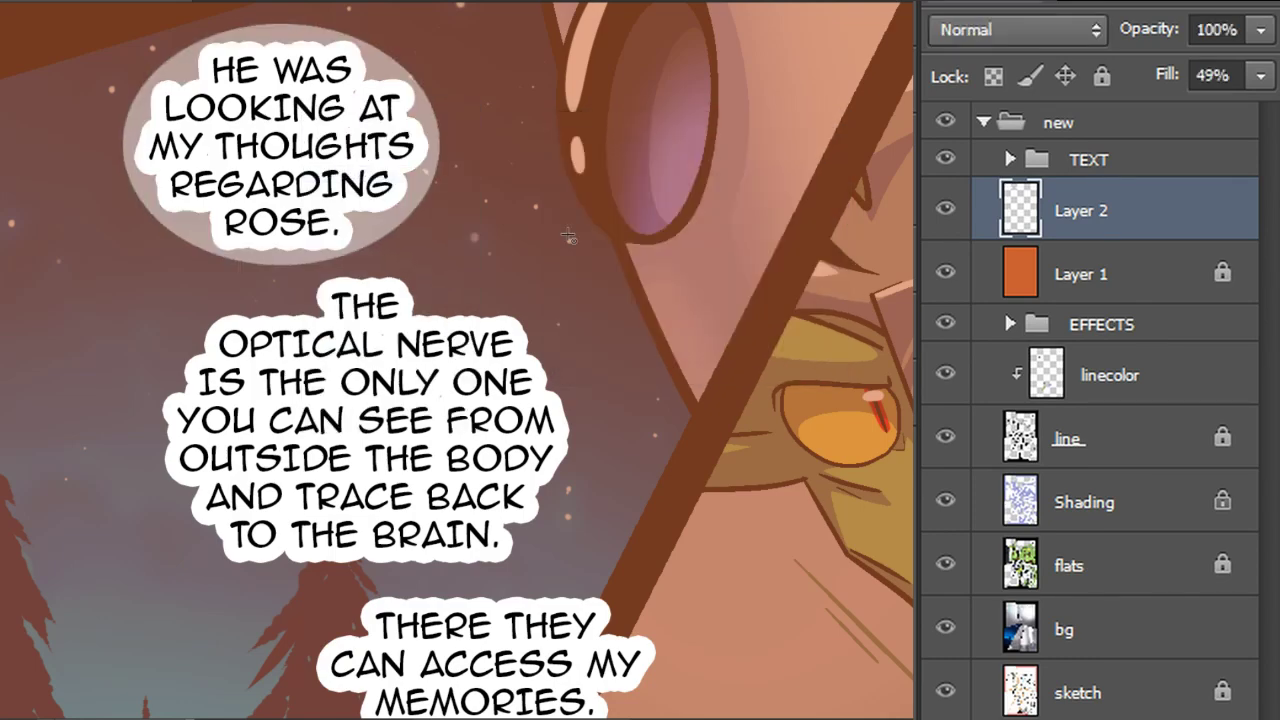
Draw an elliptical path around "THE OPTICAL NERVE" lettering and enlarge its width and height to enclose the whole text
{"action": "scroll", "coordinate": [856, 353], "scroll_direction": "down", "scroll_amount": 5}
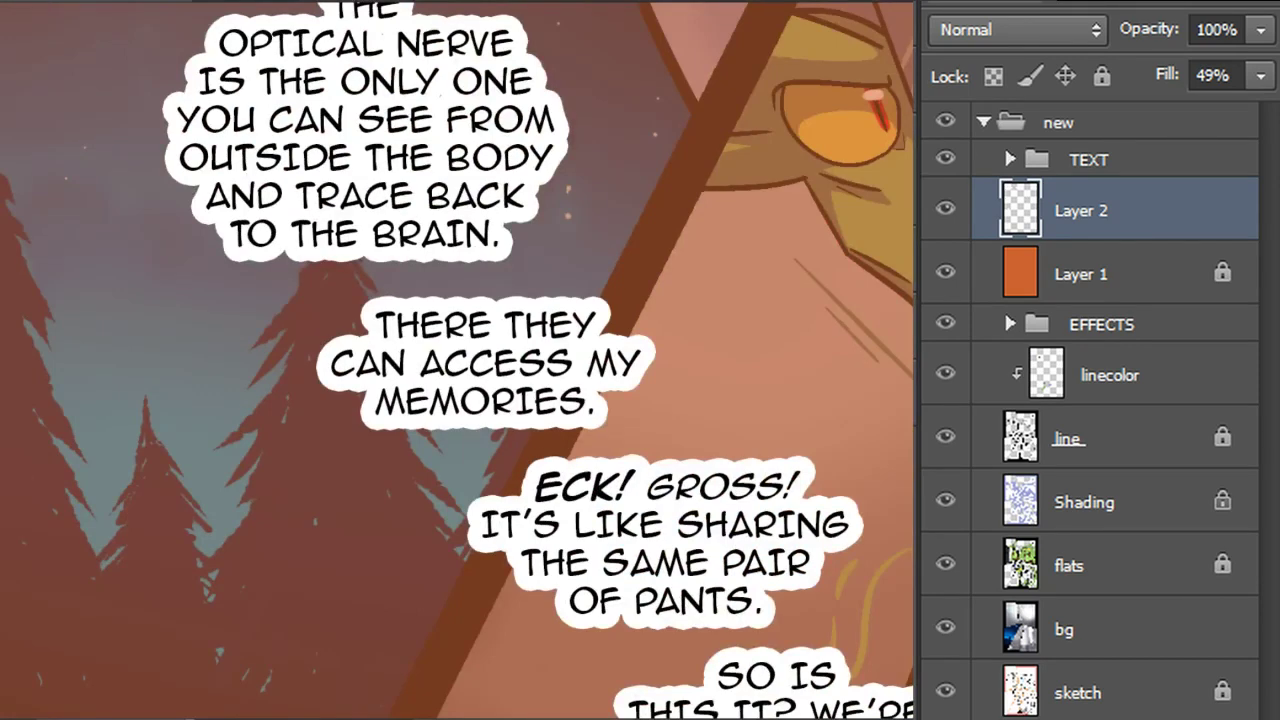
{"action": "scroll", "coordinate": [583, 250], "scroll_direction": "up", "scroll_amount": 2}
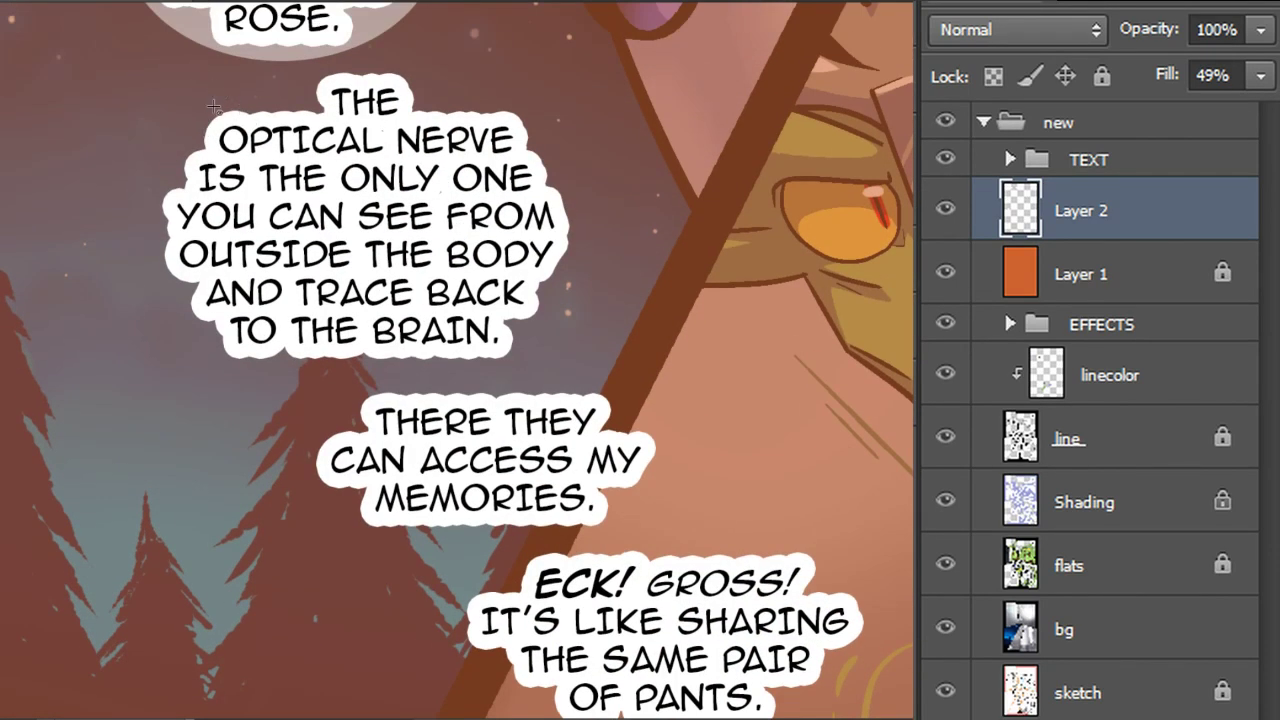
{"action": "left_click_drag", "start_coordinate": [156, 61], "coordinate": [581, 356]}
{"action": "key", "text": "ctrl+t"}
{"action": "left_click_drag", "start_coordinate": [367, 59], "coordinate": [367, 62]}
{"action": "left_click_drag", "start_coordinate": [366, 361], "coordinate": [366, 376]}
{"action": "left_click_drag", "start_coordinate": [578, 218], "coordinate": [600, 223]}
{"action": "left_click_drag", "start_coordinate": [542, 259], "coordinate": [529, 265]}
{"action": "left_click_drag", "start_coordinate": [366, 216], "coordinate": [368, 221]}
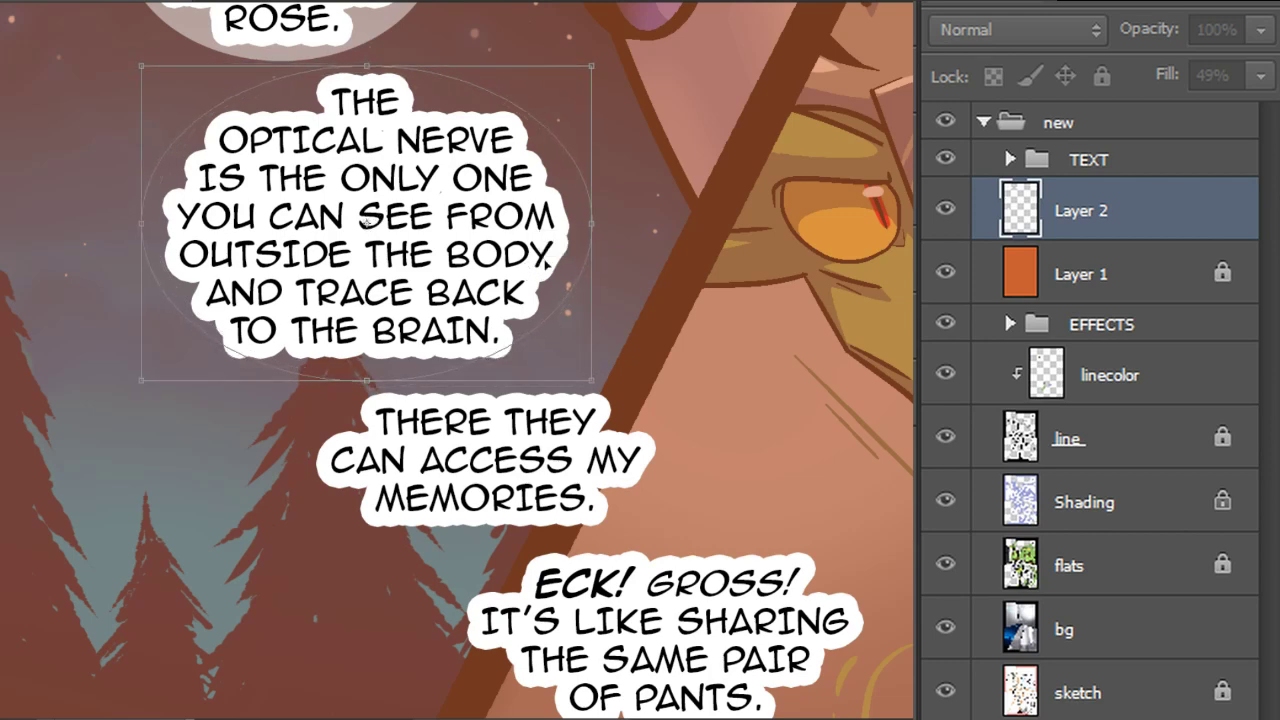
{"action": "left_click_drag", "start_coordinate": [356, 381], "coordinate": [356, 385]}
{"action": "left_click_drag", "start_coordinate": [589, 228], "coordinate": [605, 216]}
Centre the ellipse on "THE OPTICAL NERVE" lettering by nudging it left and down, and apply the transform
{"action": "key", "text": "Left"}
{"action": "key", "text": "Left"}
{"action": "key", "text": "Left"}
{"action": "key", "text": "Left"}
{"action": "key", "text": "Left"}
{"action": "key", "text": "Left"}
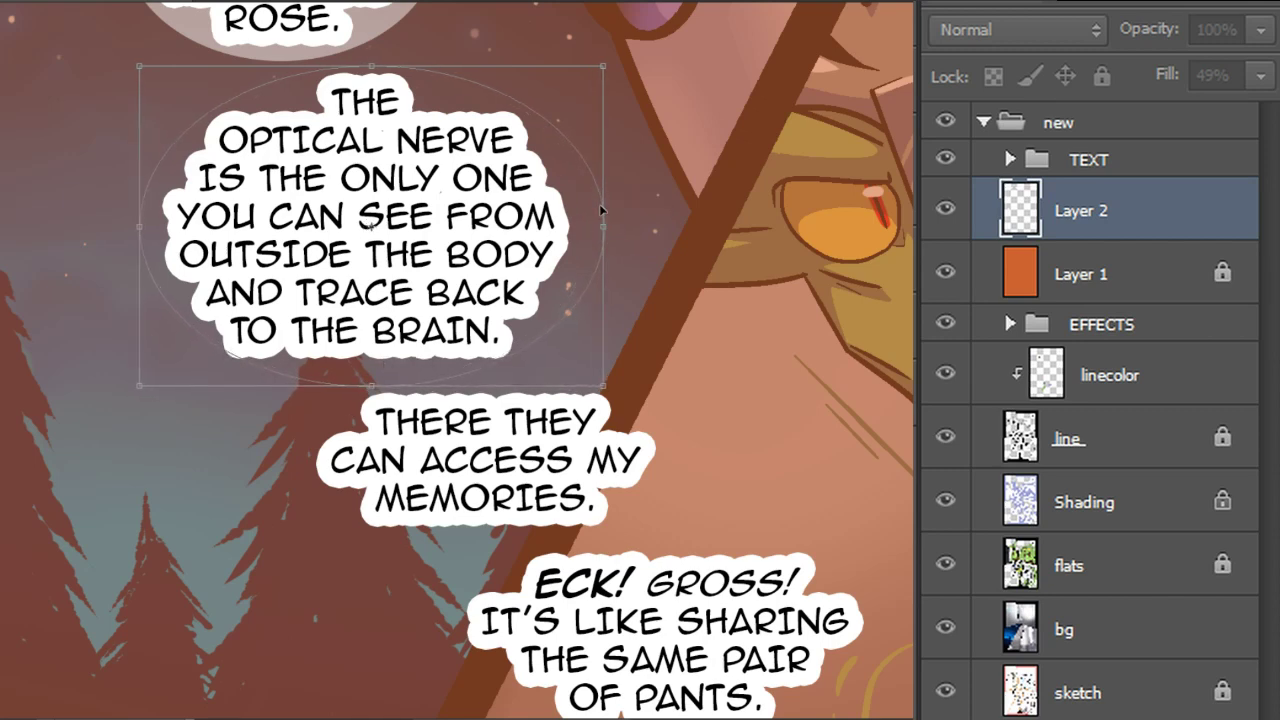
{"action": "key", "text": "Left"}
{"action": "key", "text": "Down"}
{"action": "left_click_drag", "start_coordinate": [367, 388], "coordinate": [369, 388]}
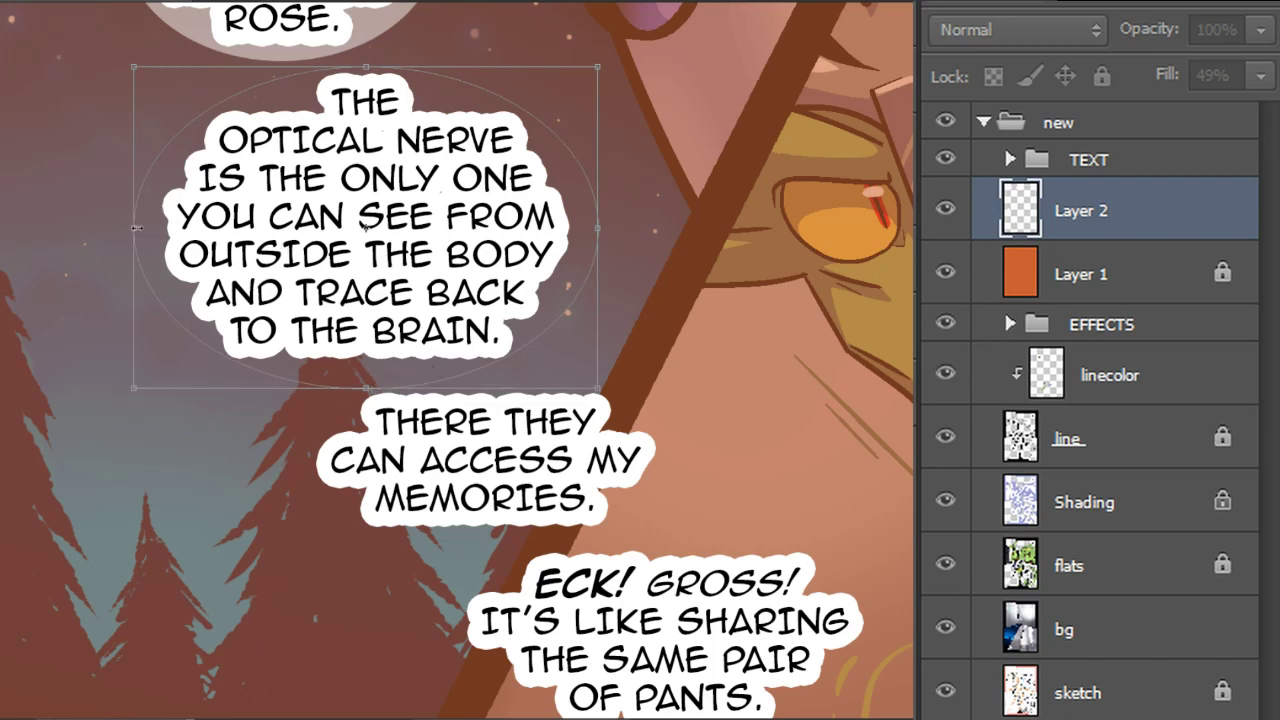
{"action": "key", "text": "Return"}
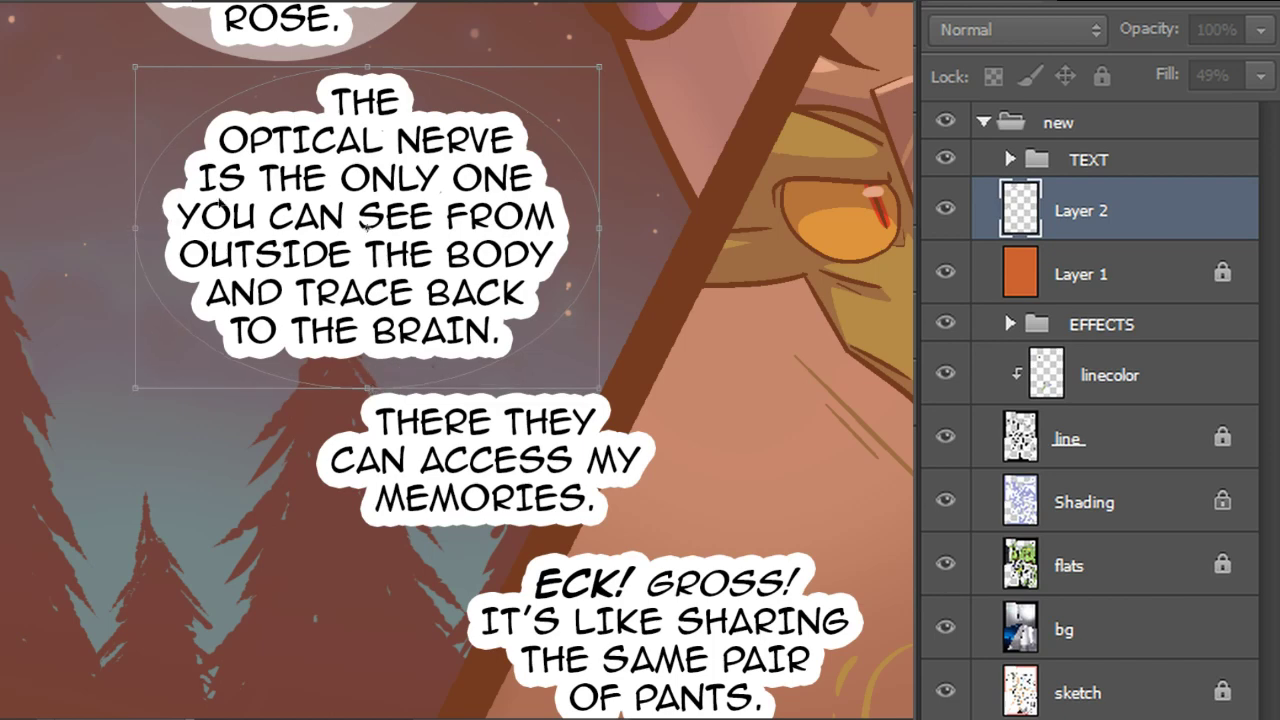
Fill the ellipse path around "THE OPTICAL NERVE" lettering on Layer 2
{"action": "right_click", "coordinate": [377, 183]}
{"action": "left_click", "coordinate": [452, 252]}
{"action": "key", "text": "Return"}
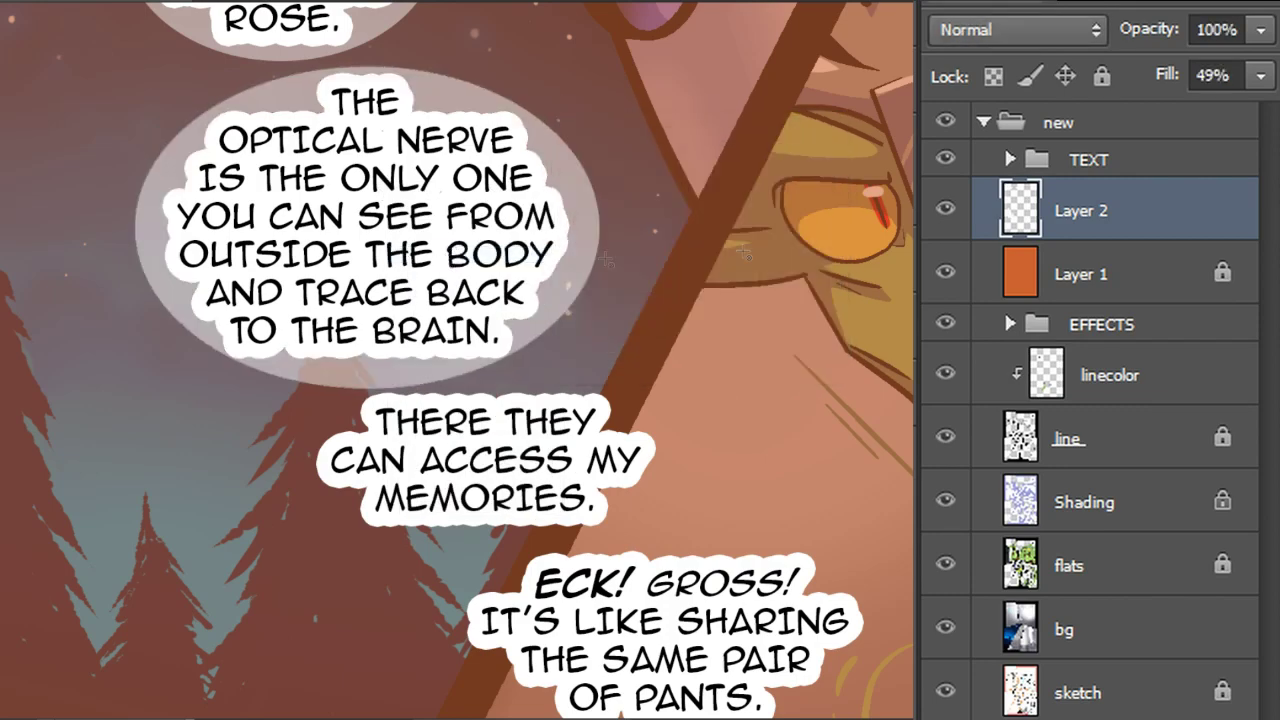
Draw an elliptical path around the "THERE THEY CAN ACCESS MY MEMORIES" lettering and extend its lower edge slightly
{"action": "left_click_drag", "start_coordinate": [571, 508], "coordinate": [542, 295]}
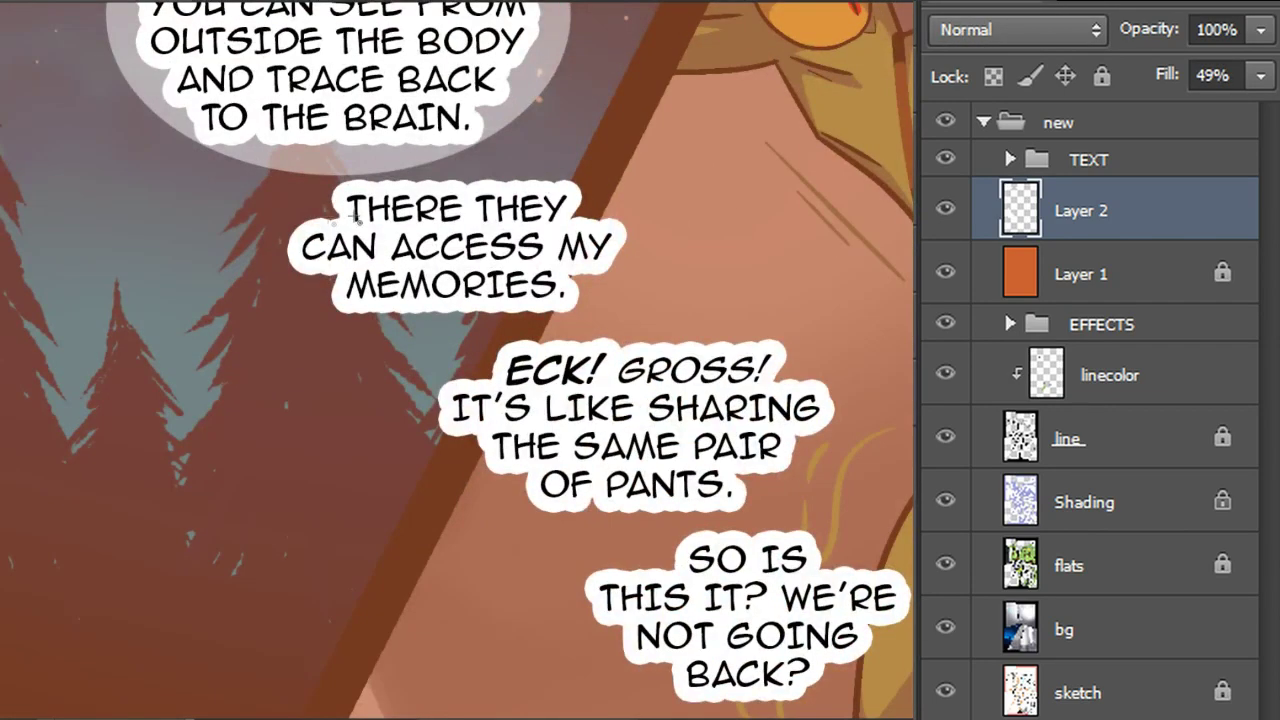
{"action": "left_click_drag", "start_coordinate": [278, 157], "coordinate": [634, 336]}
{"action": "key", "text": "ctrl+t"}
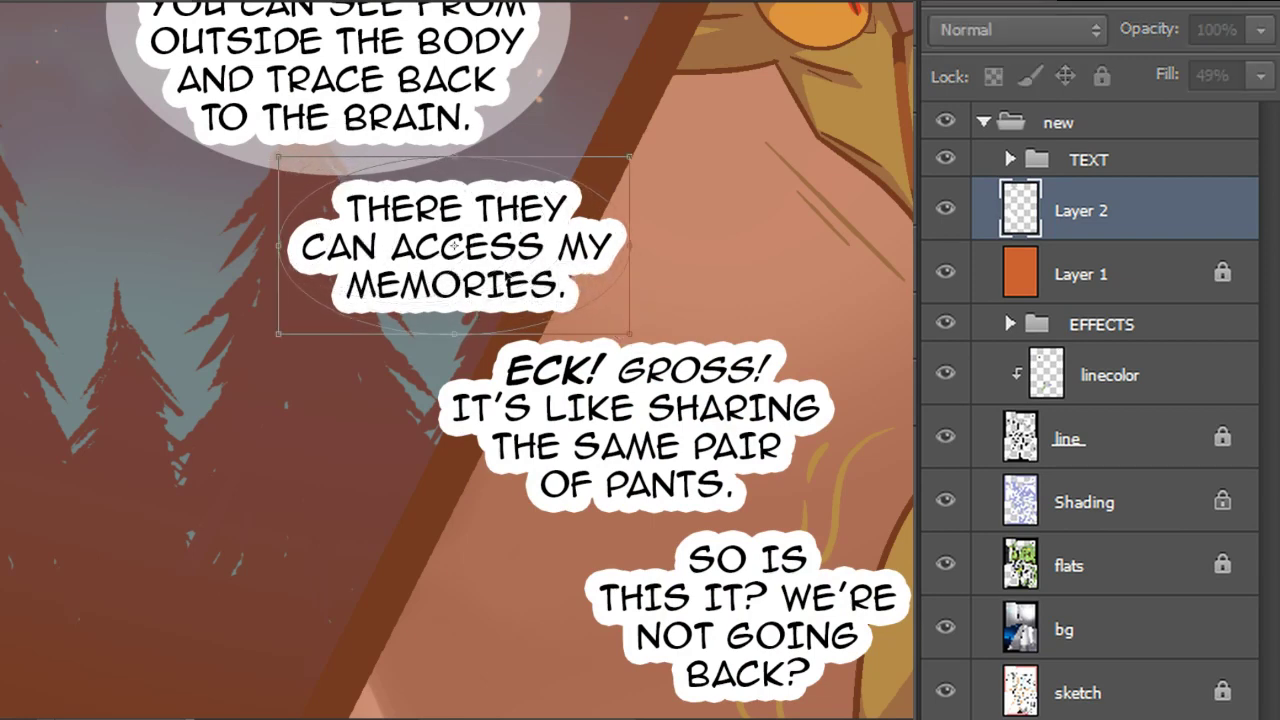
{"action": "left_click_drag", "start_coordinate": [457, 333], "coordinate": [457, 336]}
{"action": "key", "text": "Return"}
{"action": "right_click", "coordinate": [388, 239]}
{"action": "left_click", "coordinate": [365, 222]}
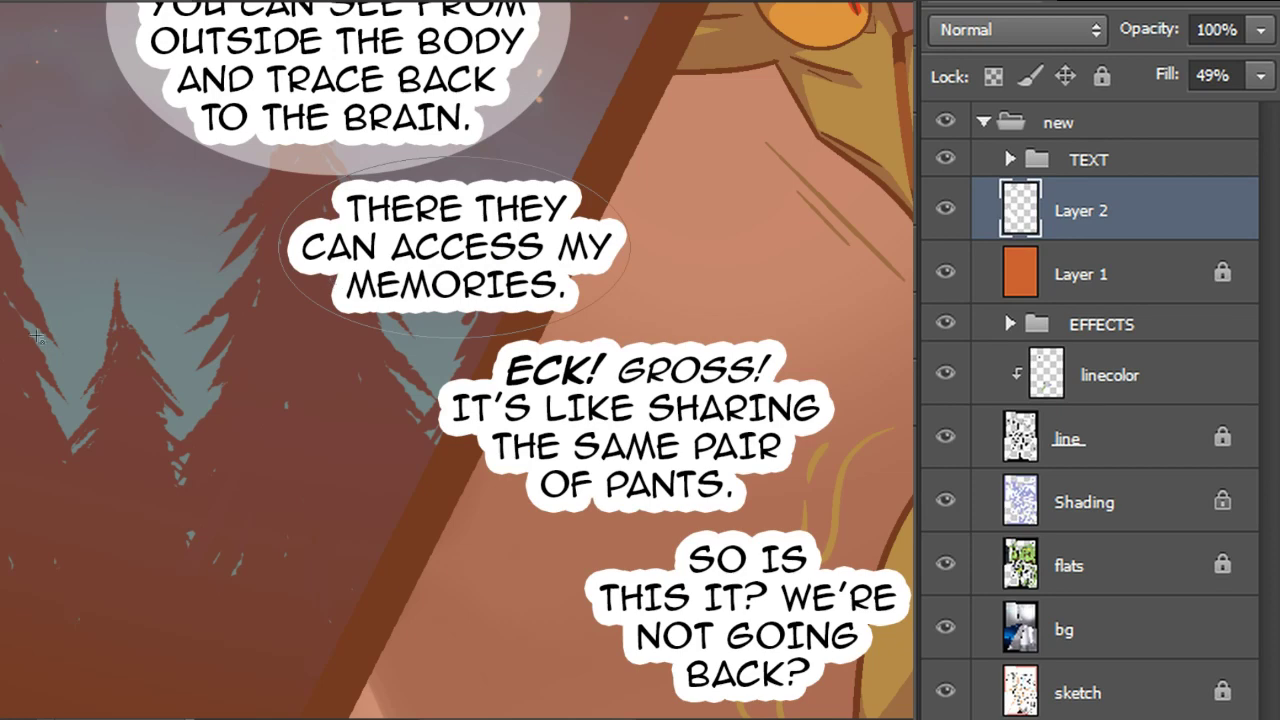
{"action": "left_click", "coordinate": [392, 246]}
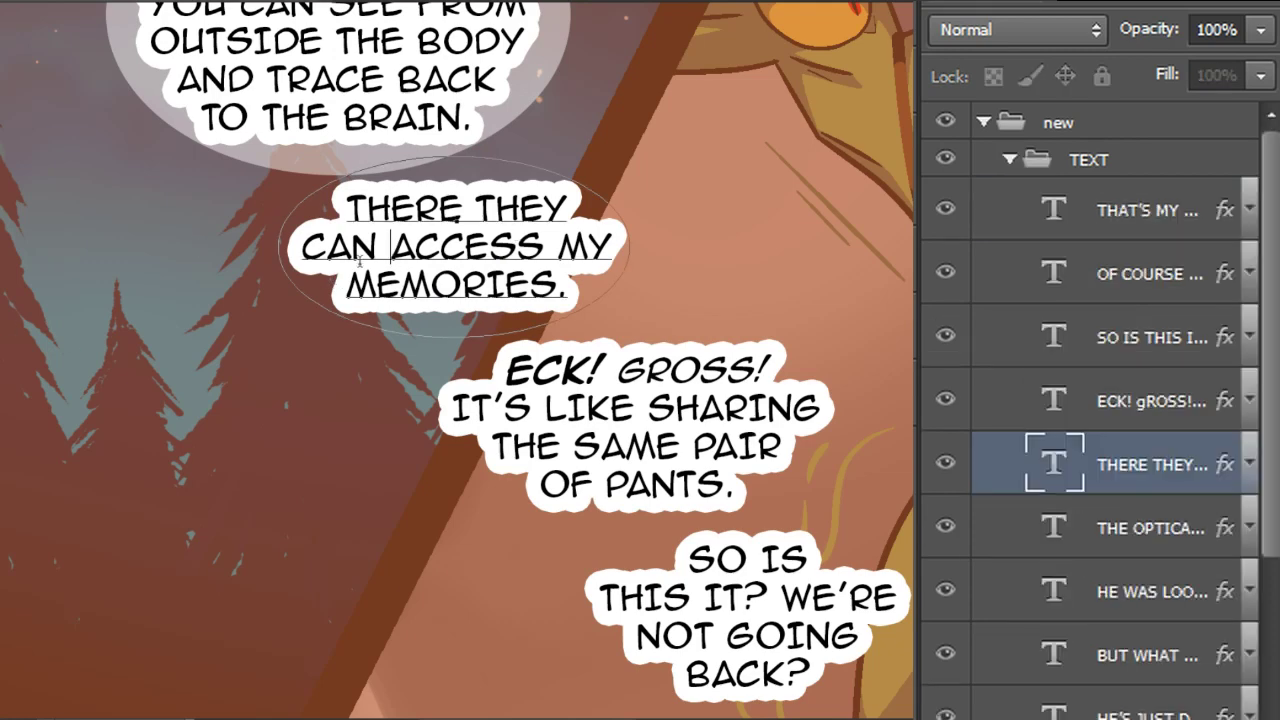
{"action": "key", "text": "BackSpace"}
{"action": "key", "text": "Return"}
{"action": "key", "text": "Up"}
{"action": "key", "text": "BackSpace"}
{"action": "key", "text": "Left"}
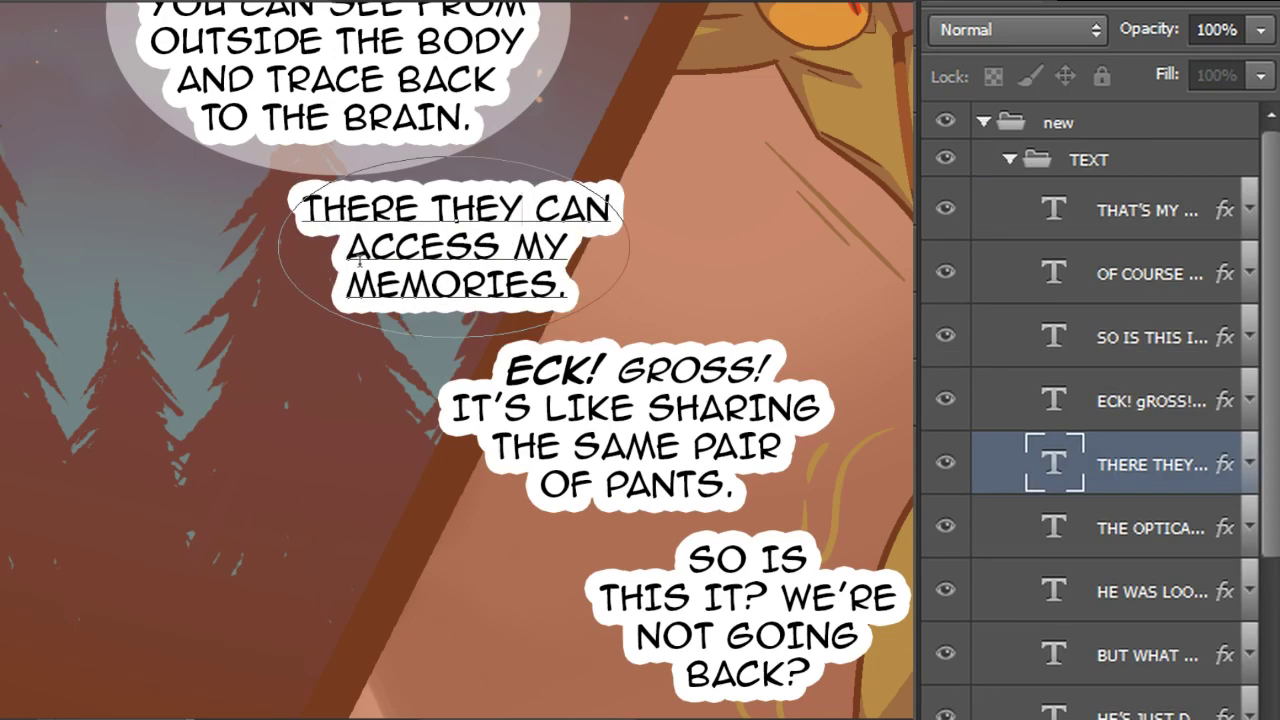
{"action": "key", "text": "Return"}
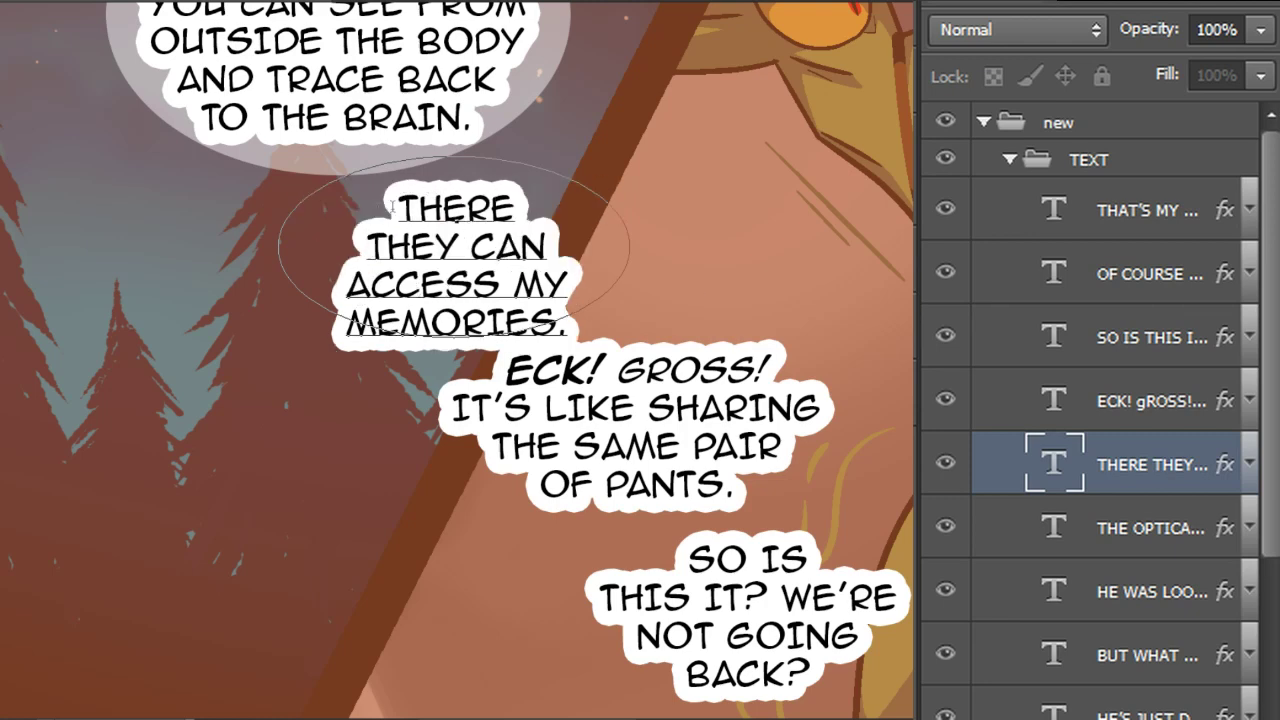
{"action": "key", "text": "Escape"}
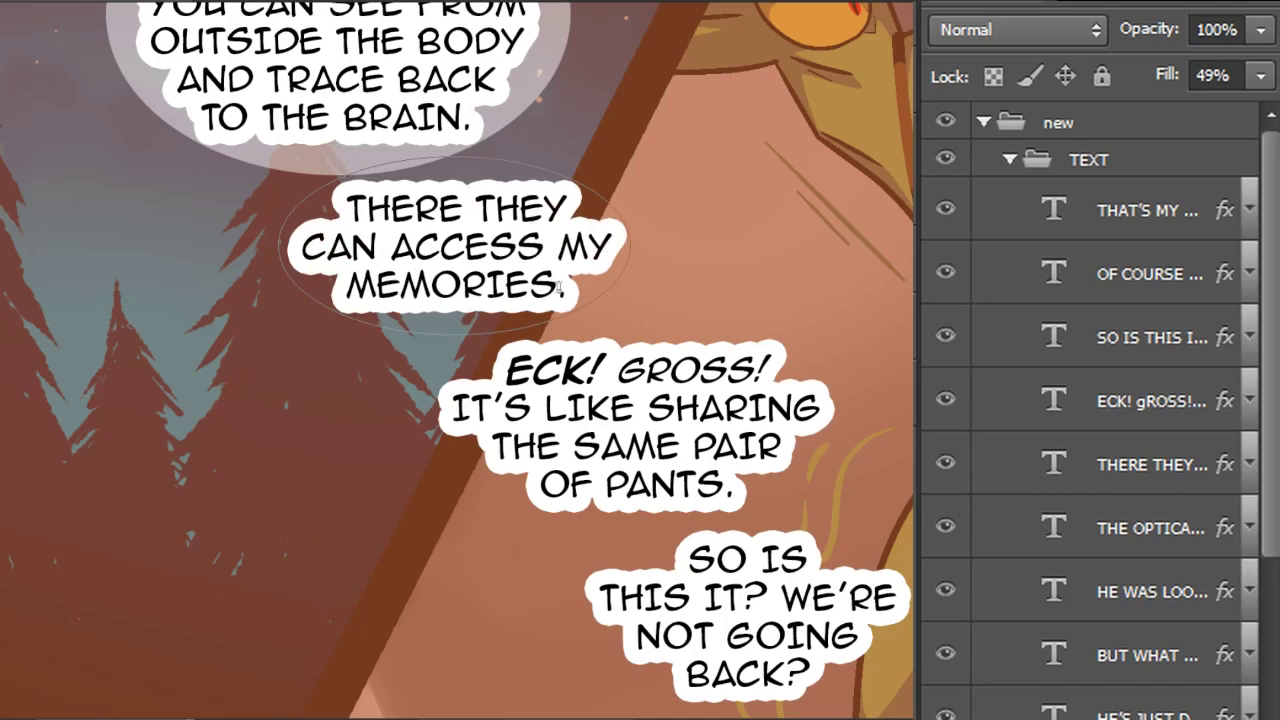
Collapse the TEXT group and fill the ellipse path around the "THERE THEY CAN ACCESS MY MEMORIES" lettering on Layer 2
{"action": "left_click", "coordinate": [1010, 159]}
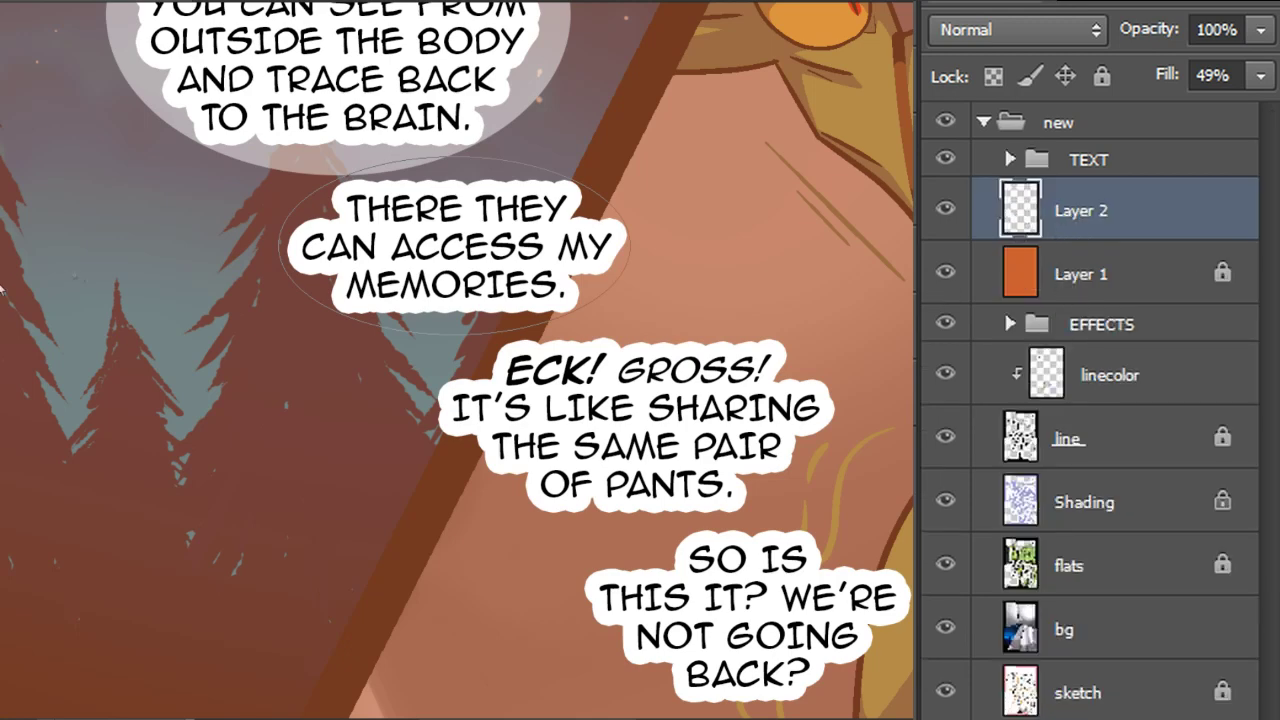
{"action": "right_click", "coordinate": [364, 226]}
{"action": "left_click", "coordinate": [440, 304]}
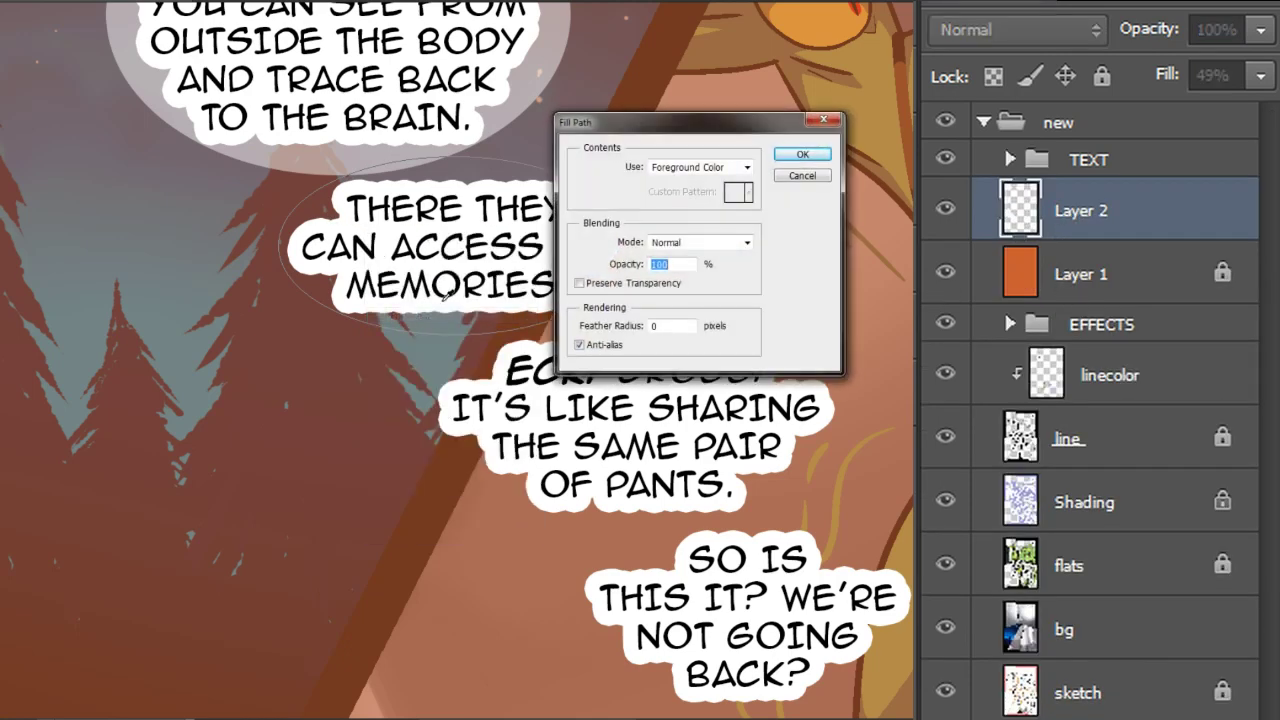
{"action": "key", "text": "Return"}
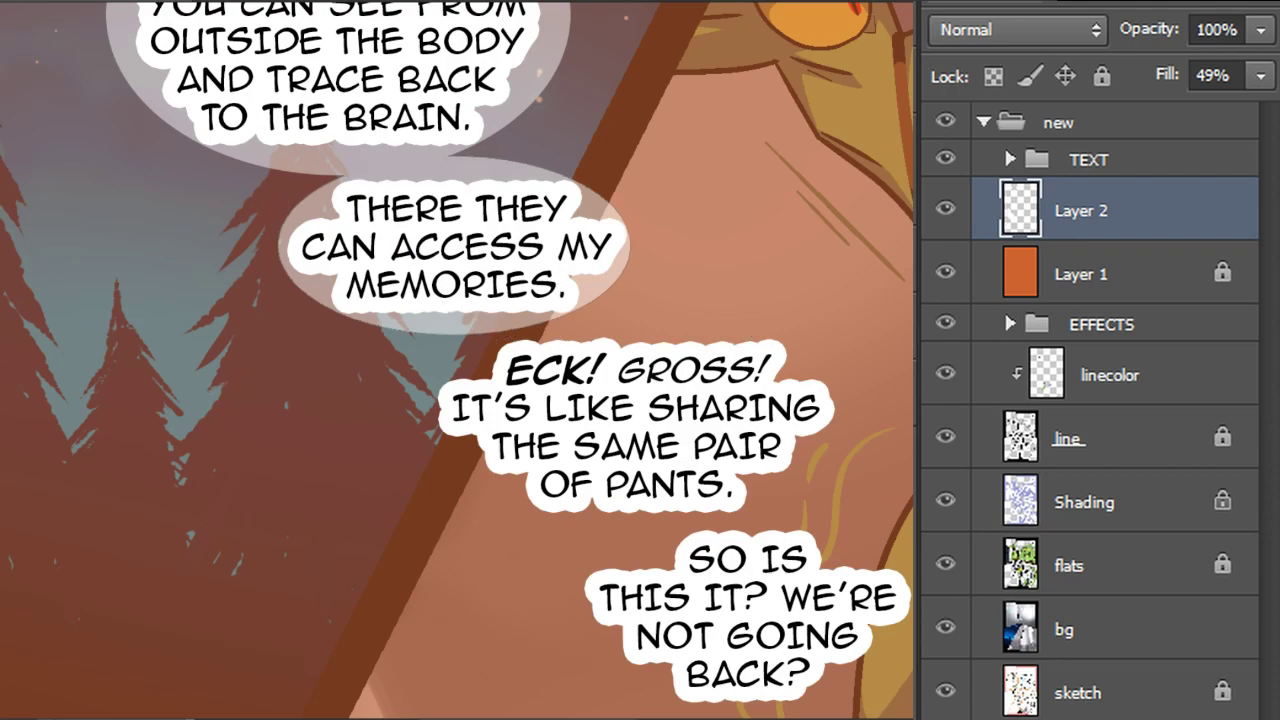
Rebreak the "ECK! GROSS!" lettering into five lines: "ECK!", "GROSS! IT'S", "LIKE SHARING", "THE SAME PAIR", "OF PANTS."
{"action": "left_click_drag", "start_coordinate": [600, 400], "coordinate": [300, 264]}
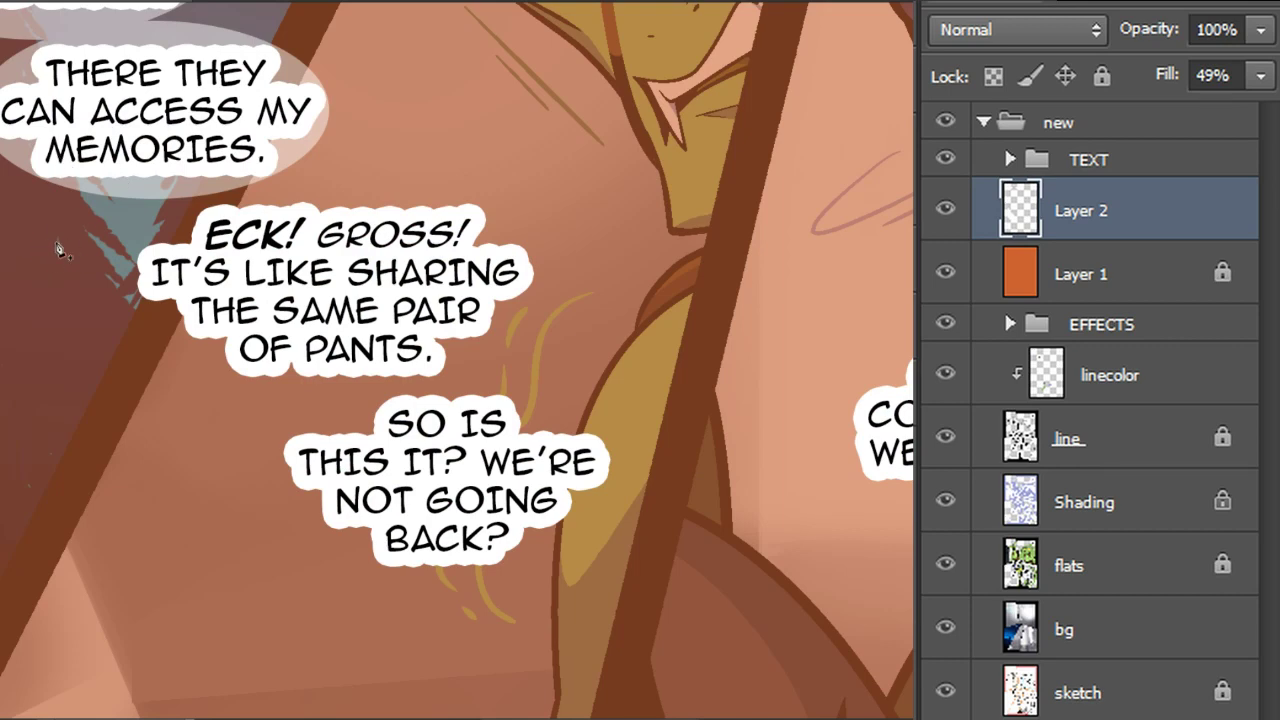
{"action": "left_click", "coordinate": [233, 271]}
{"action": "key", "text": "Delete"}
{"action": "key", "text": "Return"}
{"action": "key", "text": "BackSpace"}
{"action": "key", "text": "Left"}
{"action": "key", "text": "Left"}
{"action": "key", "text": "Left"}
{"action": "key", "text": "Left"}
{"action": "key", "text": "Left"}
{"action": "key", "text": "Left"}
{"action": "key", "text": "Left"}
{"action": "key", "text": "Return"}
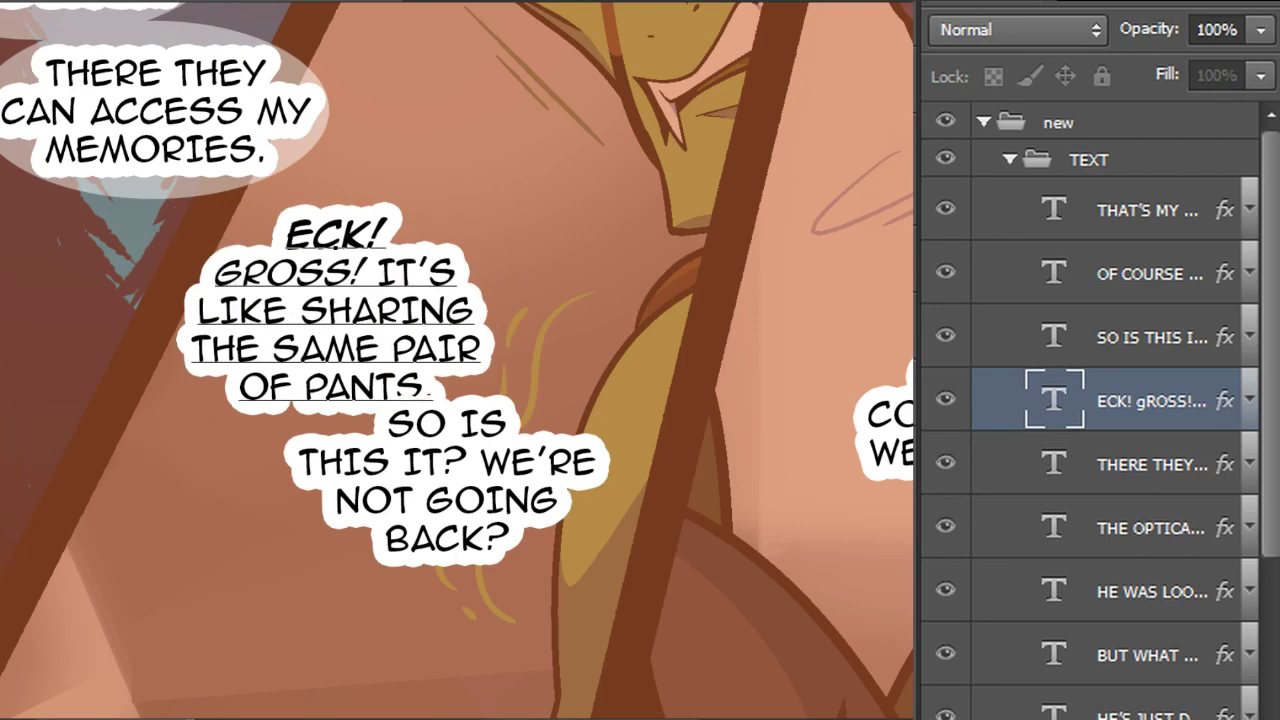
{"action": "key", "text": "ctrl+Return"}
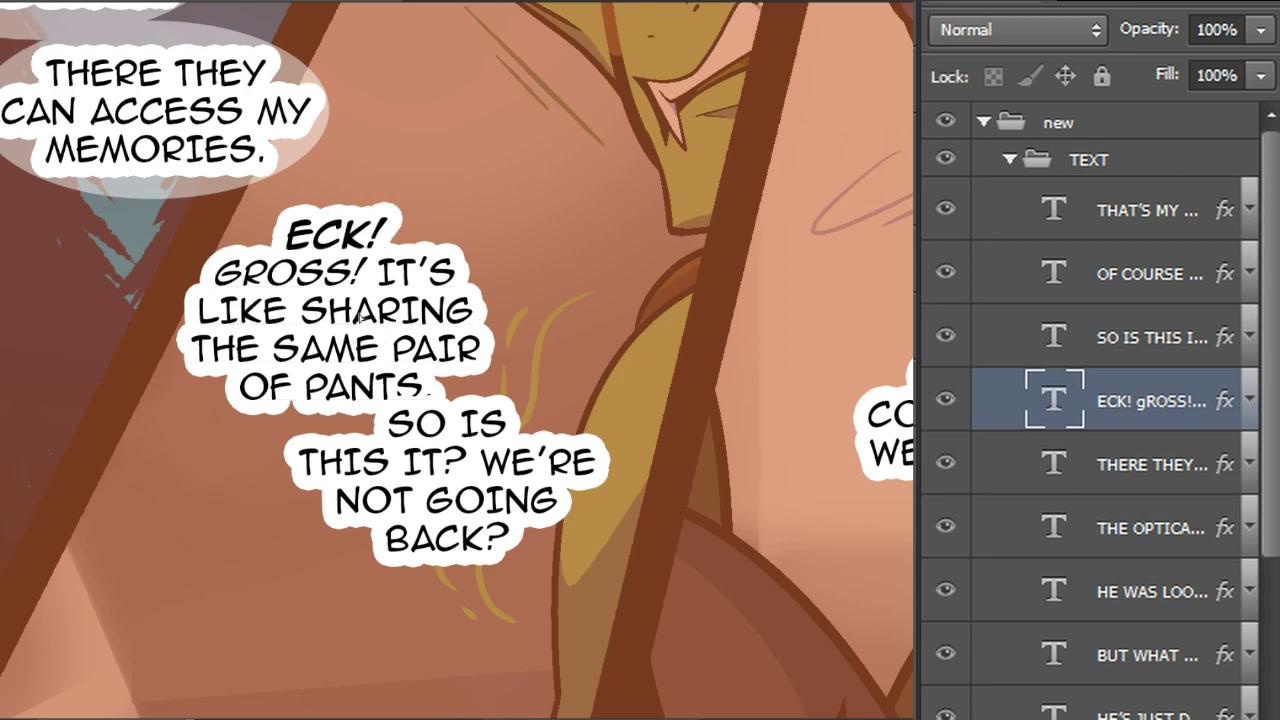
Move the "ECK! GROSS!" lettering up and right, and shift the "SO IS THIS IT?" lettering right to separate the two
{"action": "left_click_drag", "start_coordinate": [358, 315], "coordinate": [390, 287]}
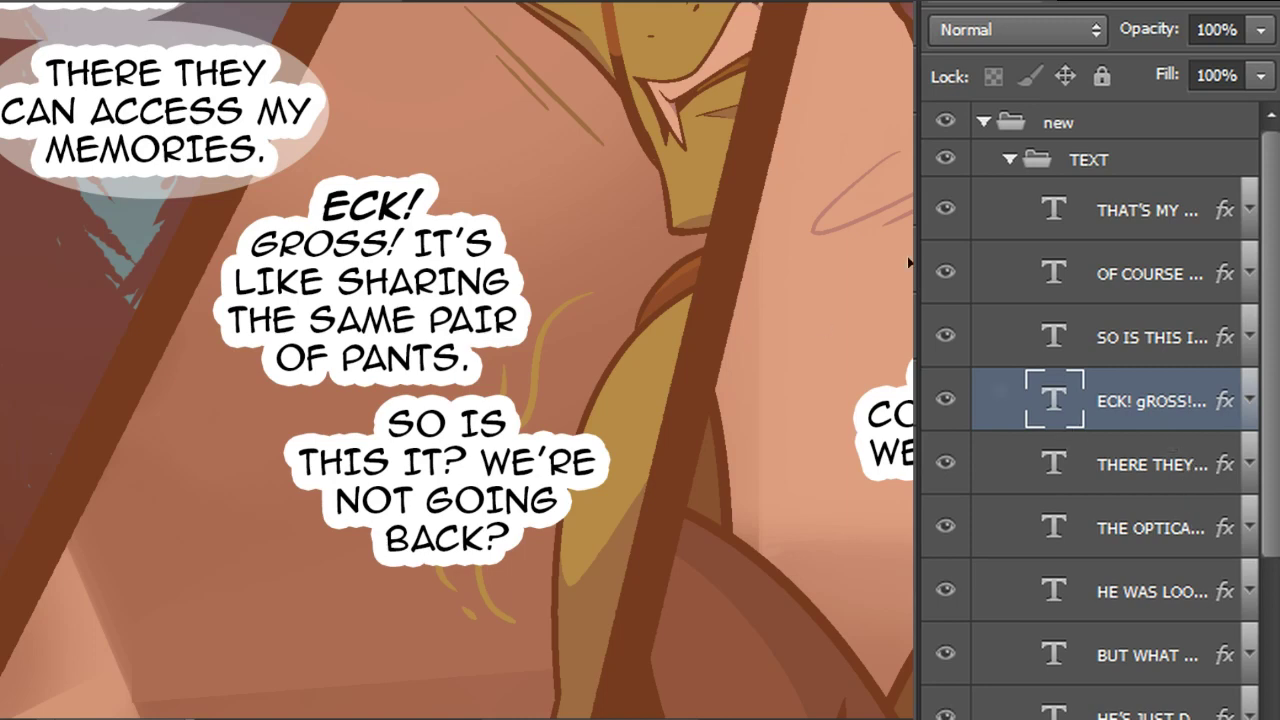
{"action": "left_click", "coordinate": [1094, 337]}
{"action": "left_click_drag", "start_coordinate": [370, 496], "coordinate": [467, 506]}
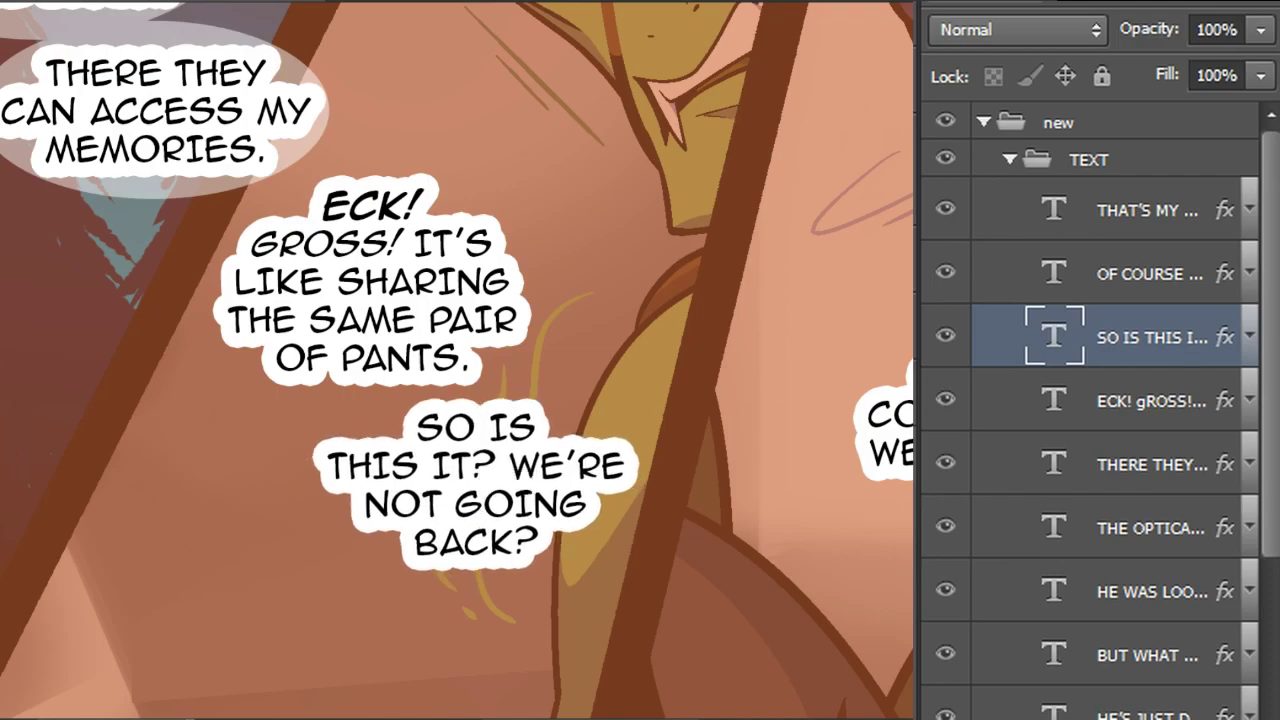
Draw an elliptical path around the "ECK! GROSS!" lettering with Layer 2 active, and raise its upper edge slightly
{"action": "left_click_drag", "start_coordinate": [563, 464], "coordinate": [825, 482]}
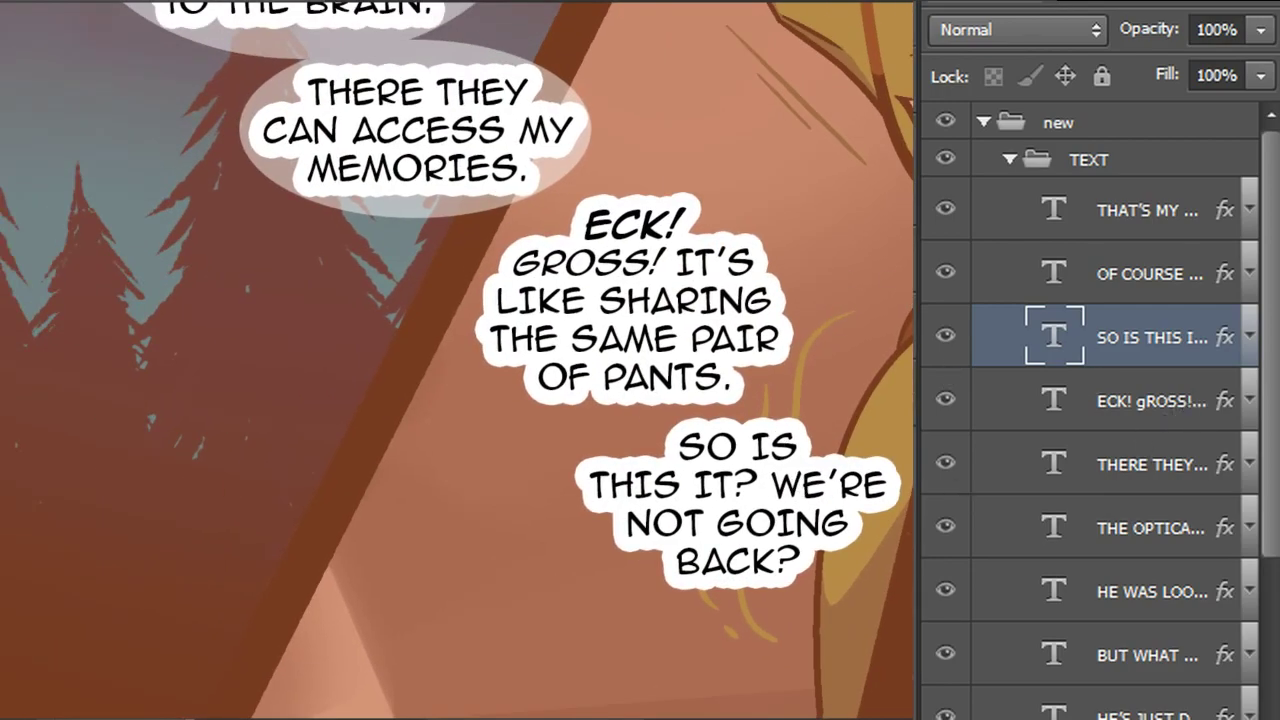
{"action": "left_click_drag", "start_coordinate": [690, 400], "coordinate": [282, 419]}
{"action": "left_click", "coordinate": [1150, 716]}
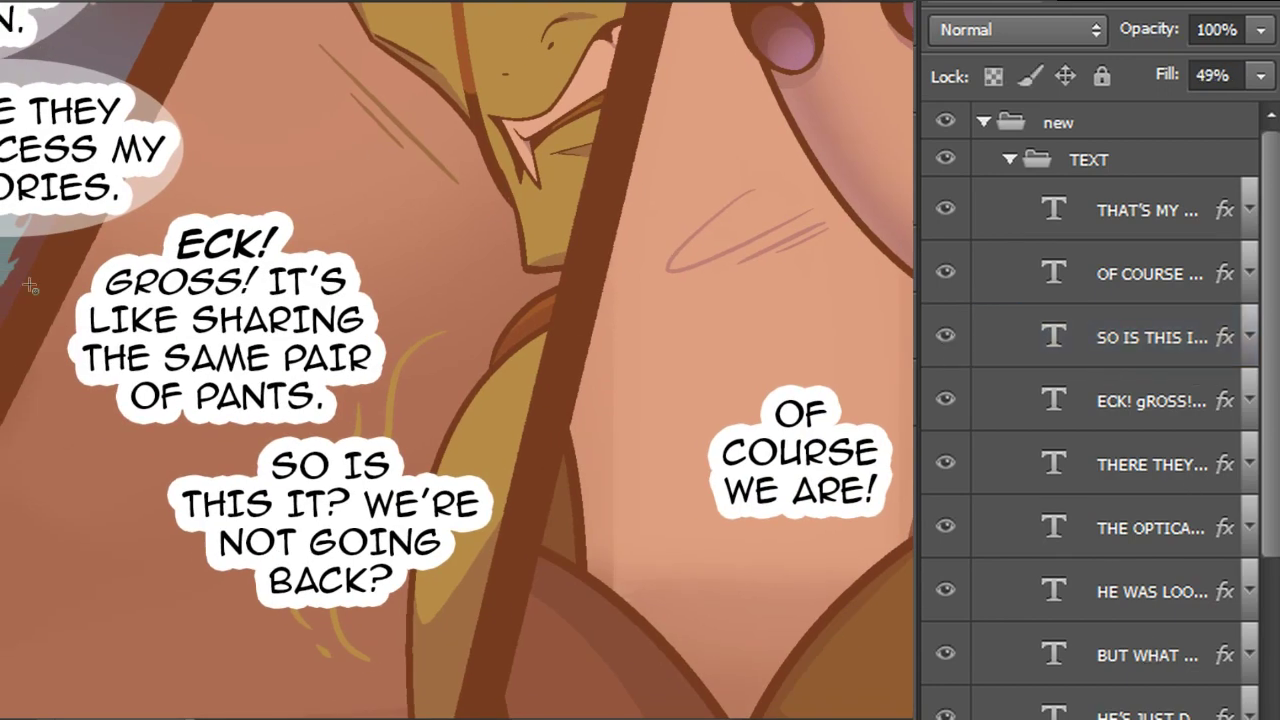
{"action": "left_click_drag", "start_coordinate": [62, 212], "coordinate": [416, 414]}
{"action": "key", "text": "ctrl+t"}
{"action": "left_click_drag", "start_coordinate": [230, 207], "coordinate": [231, 200]}
{"action": "left_click_drag", "start_coordinate": [228, 330], "coordinate": [226, 330]}
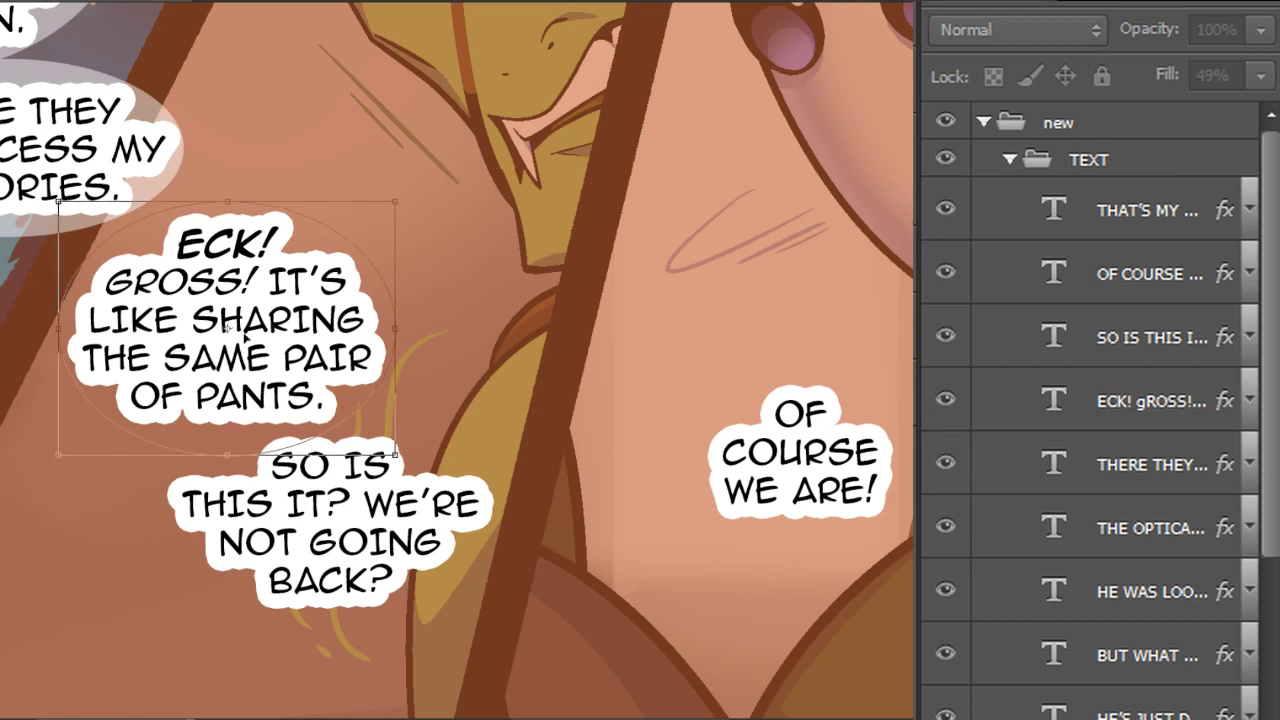
{"action": "key", "text": "Return"}
Draw an elliptical path around the "SO IS THIS IT?" lettering and fine-tune its fit with a free transform
{"action": "left_click_drag", "start_coordinate": [157, 427], "coordinate": [500, 612]}
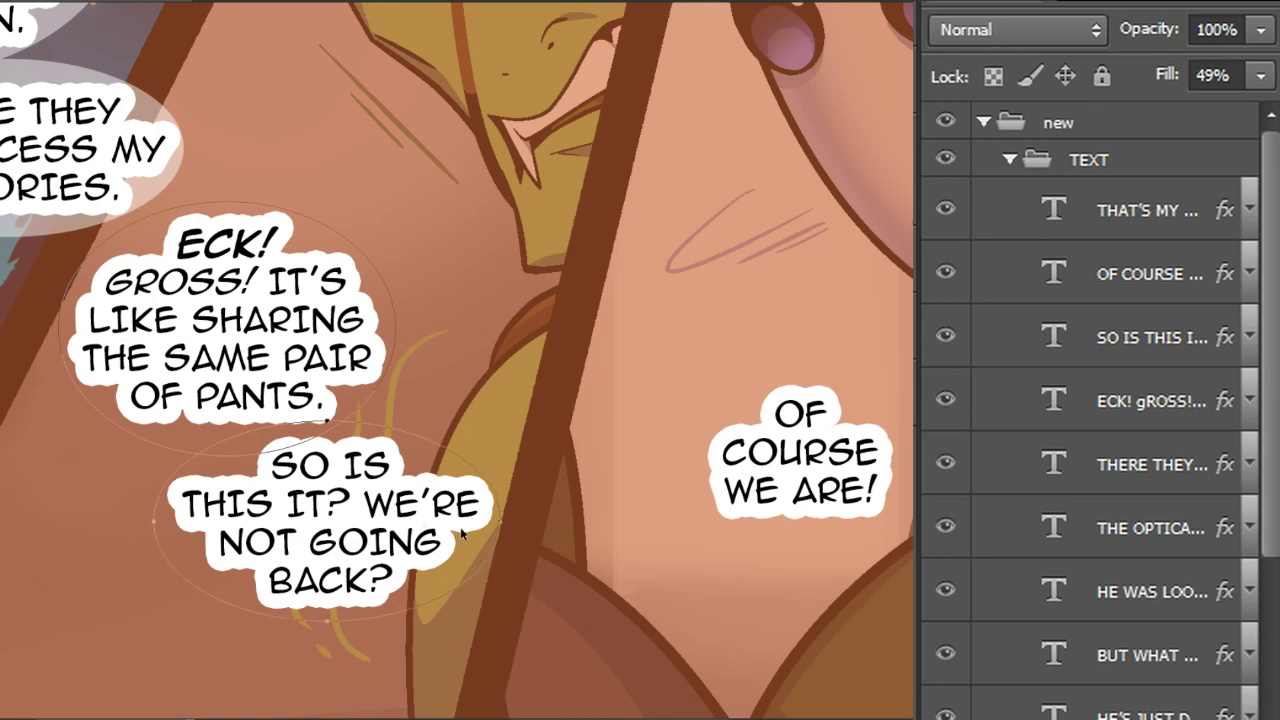
{"action": "key", "text": "ctrl+t"}
{"action": "left_click_drag", "start_coordinate": [507, 519], "coordinate": [507, 520]}
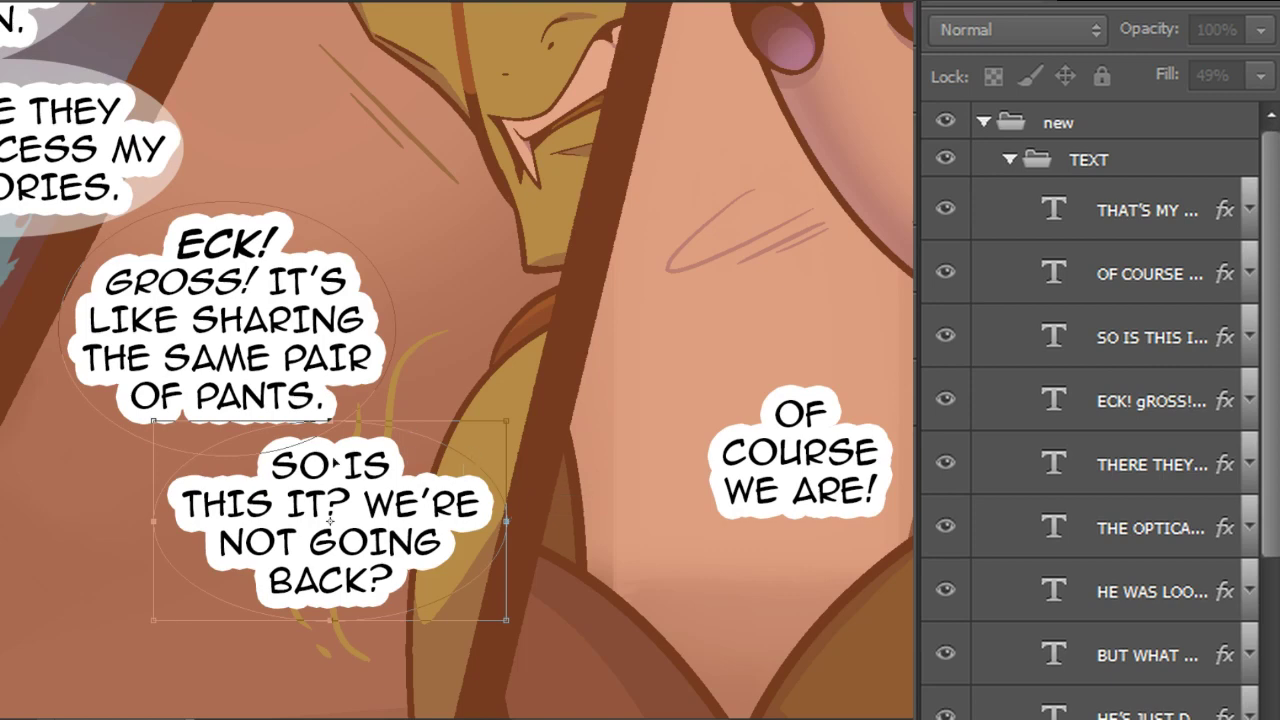
{"action": "key", "text": "Return"}
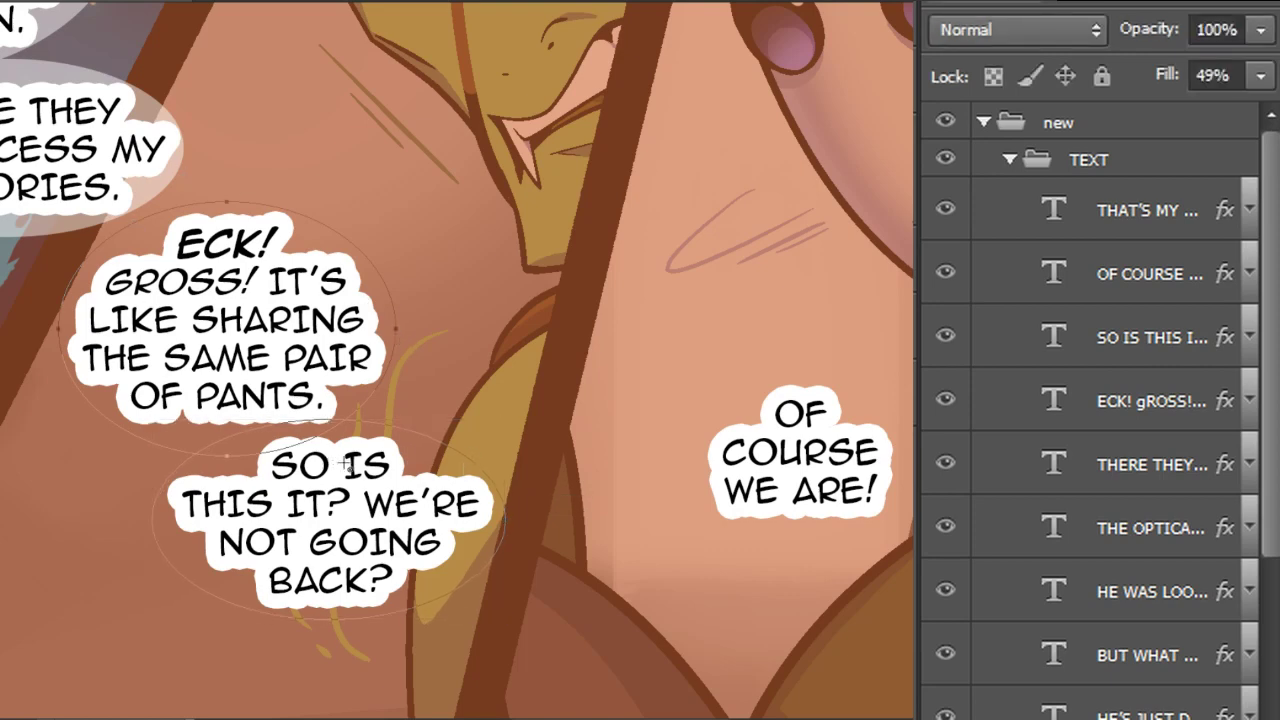
Fill the two ellipse paths around the "ECK! GROSS!" and "SO IS THIS IT?" lettering with the foreground colour
{"action": "right_click", "coordinate": [312, 340]}
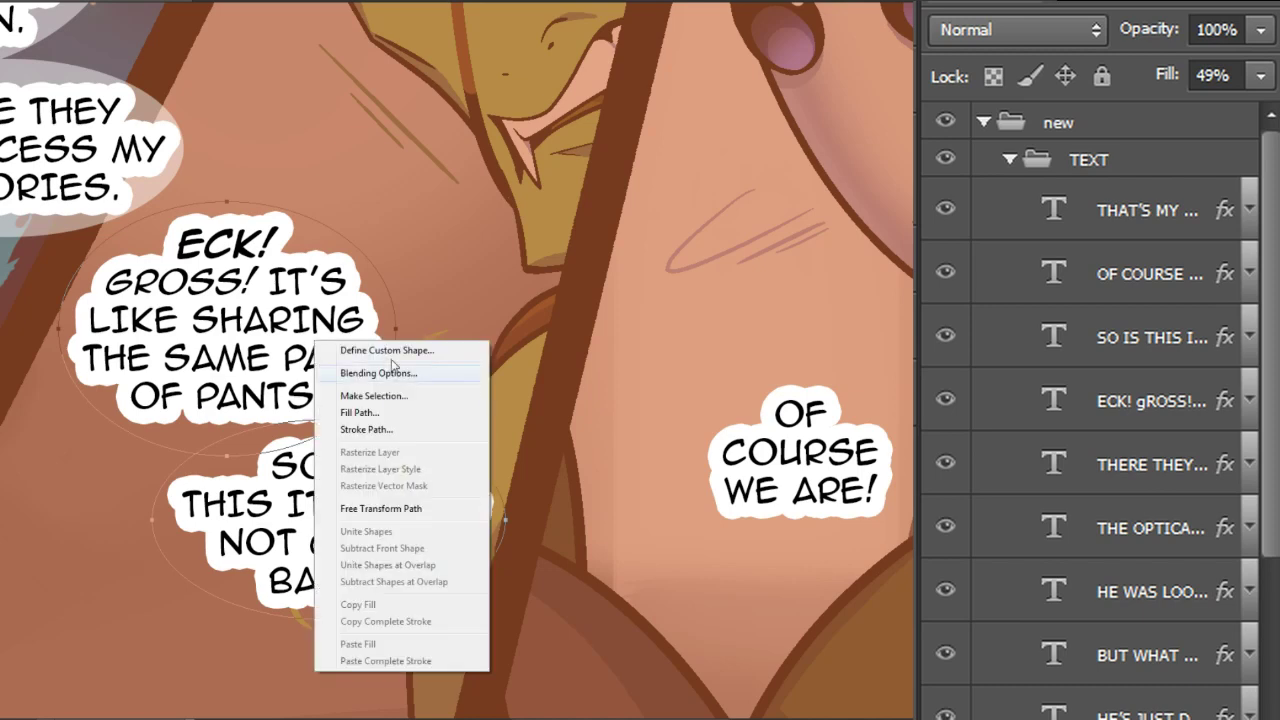
{"action": "left_click", "coordinate": [402, 416]}
{"action": "key", "text": "Return"}
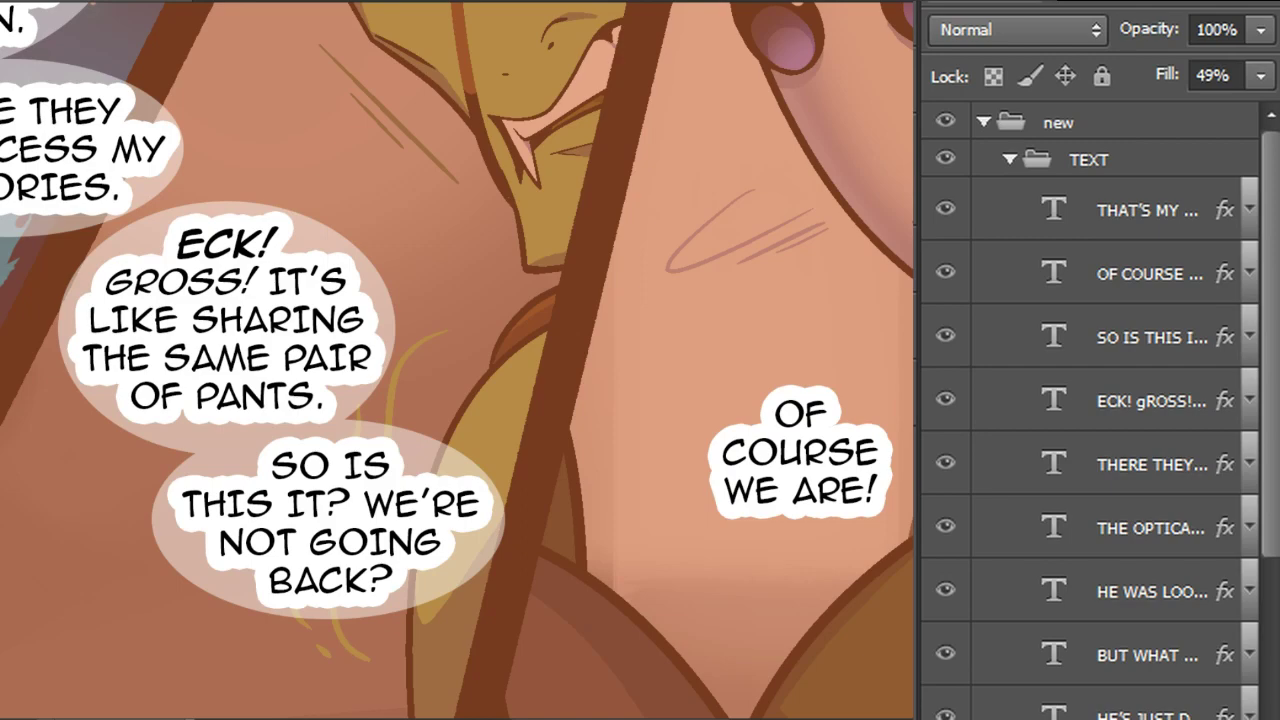
Draw an elliptical path around the "OF COURSE WE ARE!" lettering and shift it left and down to centre it on the text
{"action": "left_click_drag", "start_coordinate": [890, 451], "coordinate": [618, 354]}
{"action": "left_click_drag", "start_coordinate": [432, 278], "coordinate": [648, 446]}
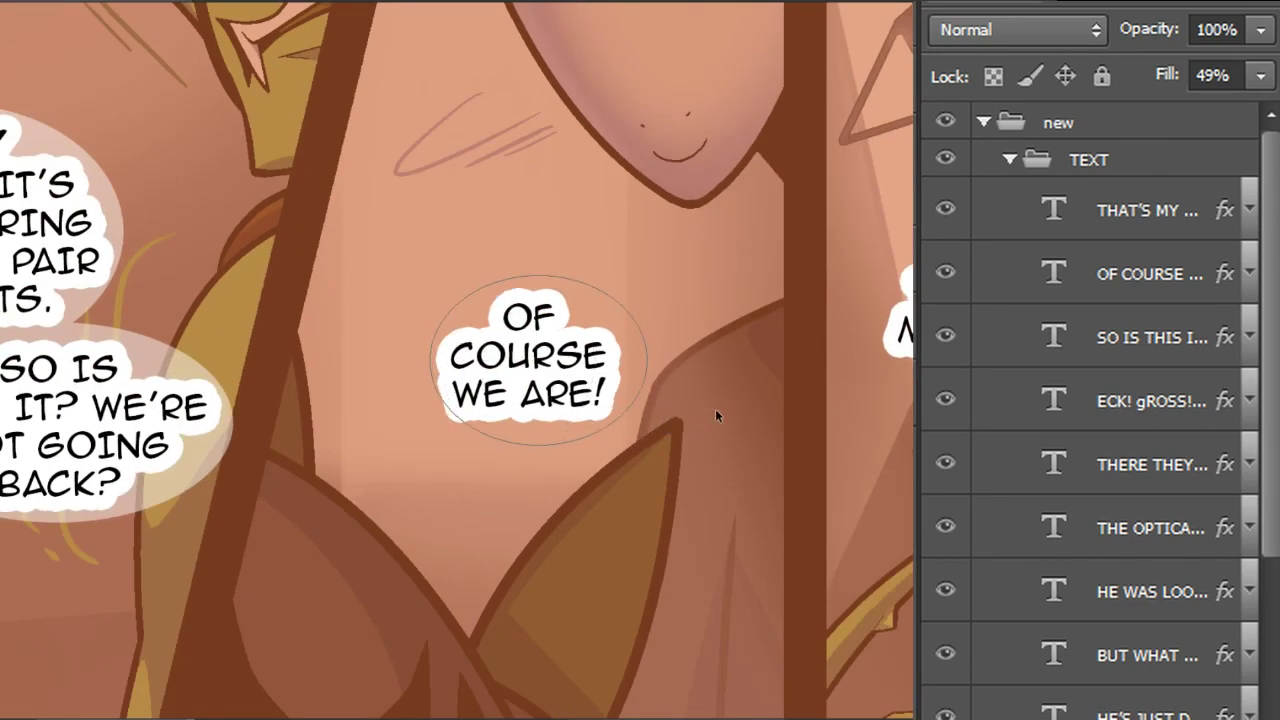
{"action": "key", "text": "ctrl+t"}
{"action": "left_click_drag", "start_coordinate": [561, 324], "coordinate": [555, 333]}
{"action": "key", "text": "Up"}
{"action": "key", "text": "Up"}
{"action": "key", "text": "Up"}
{"action": "key", "text": "Return"}
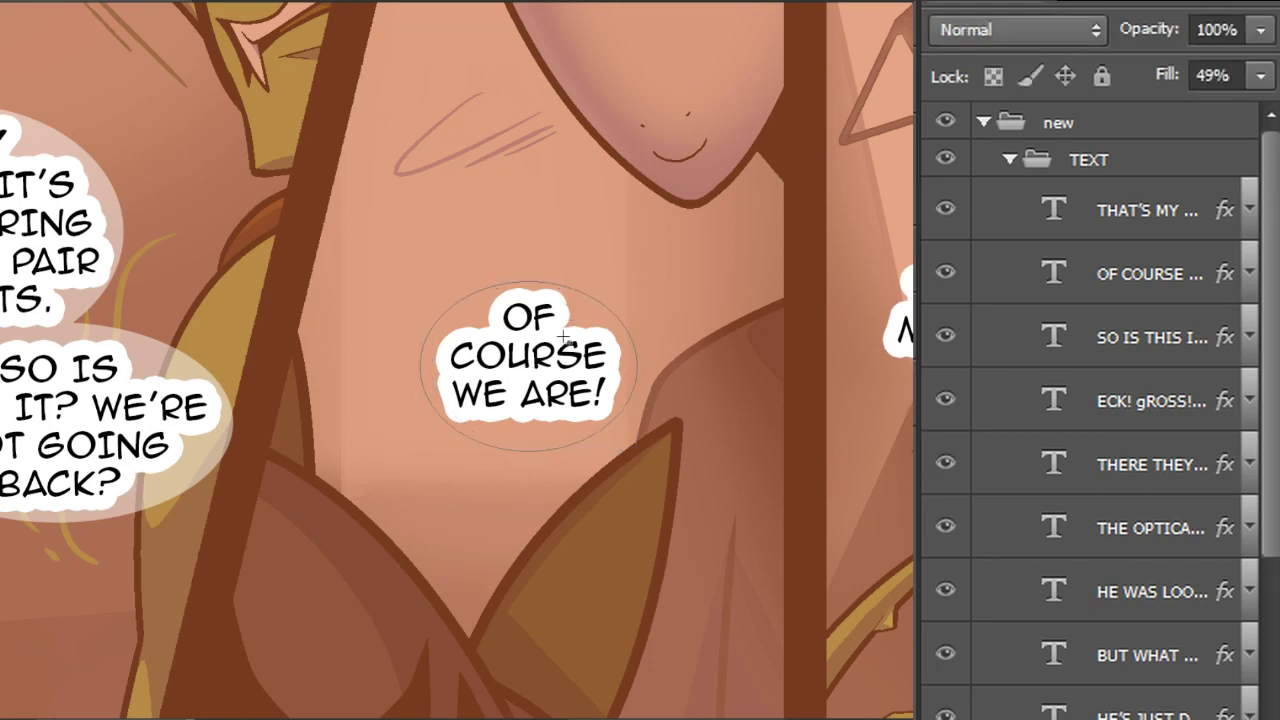
Fill the ellipse path around the "OF COURSE WE ARE!" lettering on Layer 2
{"action": "right_click", "coordinate": [530, 338]}
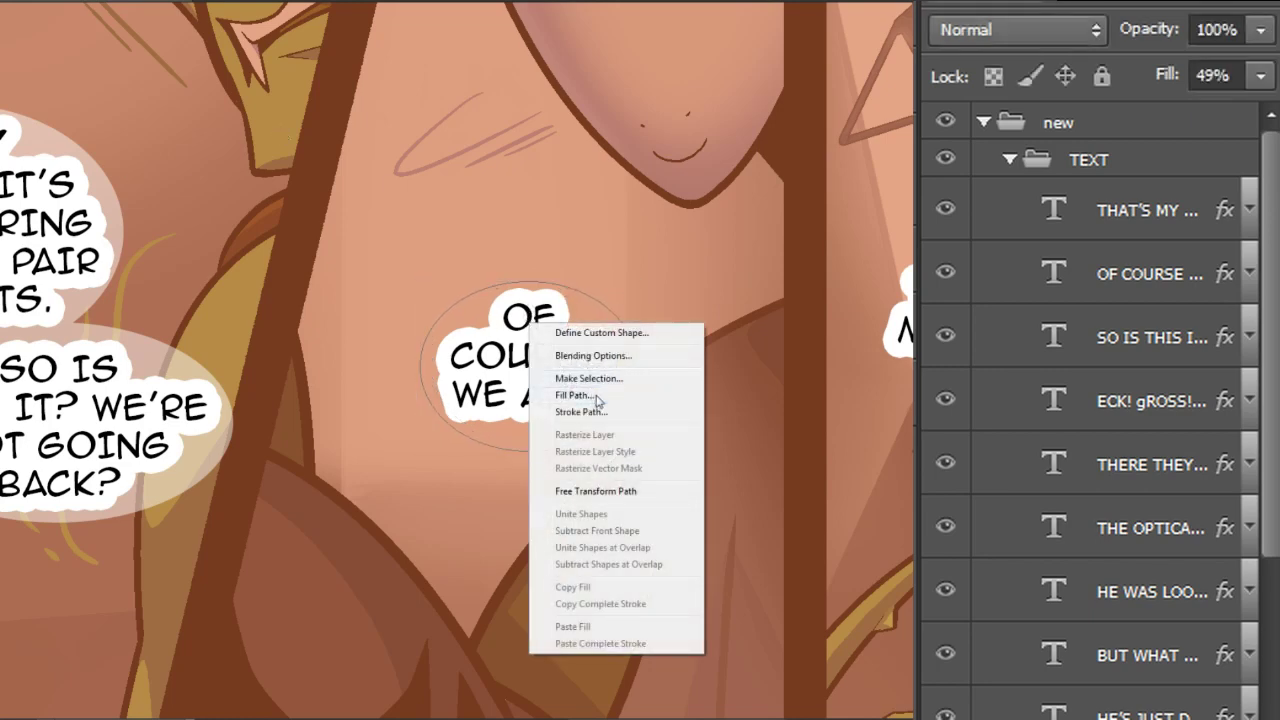
{"action": "left_click", "coordinate": [529, 429]}
{"action": "key", "text": "Return"}
{"action": "key", "text": "Return"}
Draw an elliptical path around the "THAT'S MY MAN!" lettering, narrow it from its left side and raise its upper edge
{"action": "left_click_drag", "start_coordinate": [702, 197], "coordinate": [449, 168]}
{"action": "left_click_drag", "start_coordinate": [606, 219], "coordinate": [832, 362]}
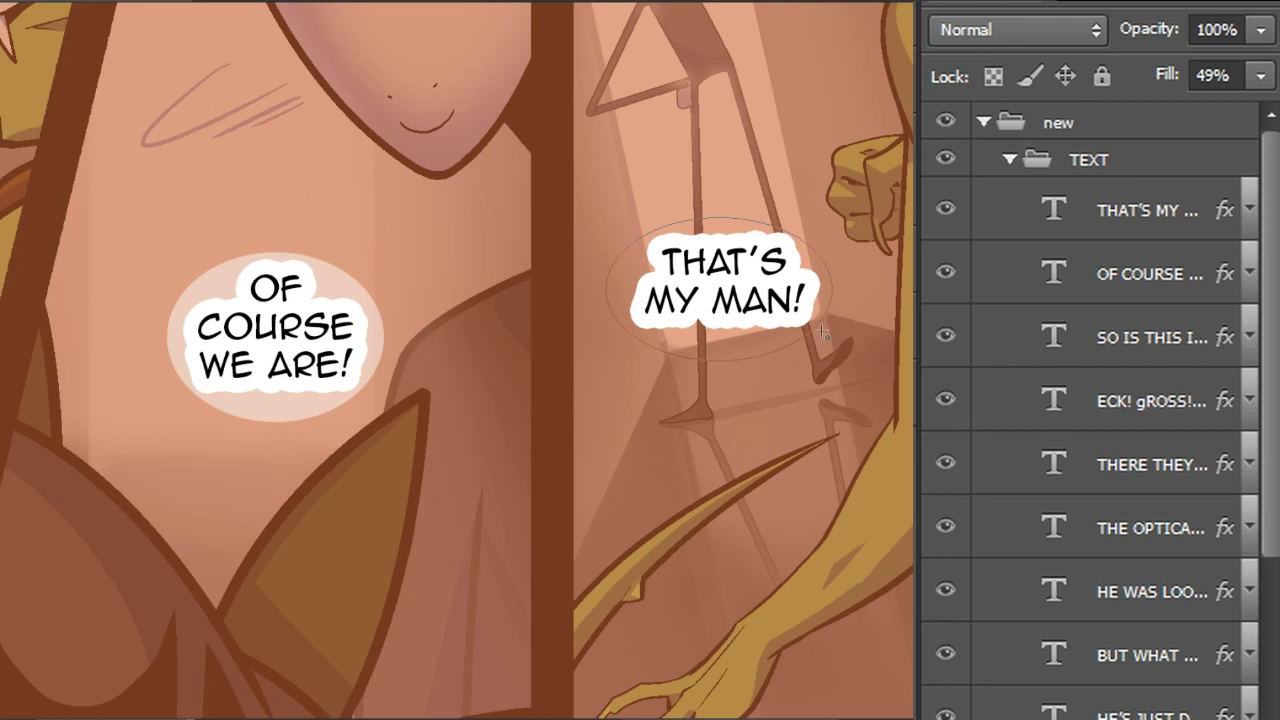
{"action": "key", "text": "ctrl+t"}
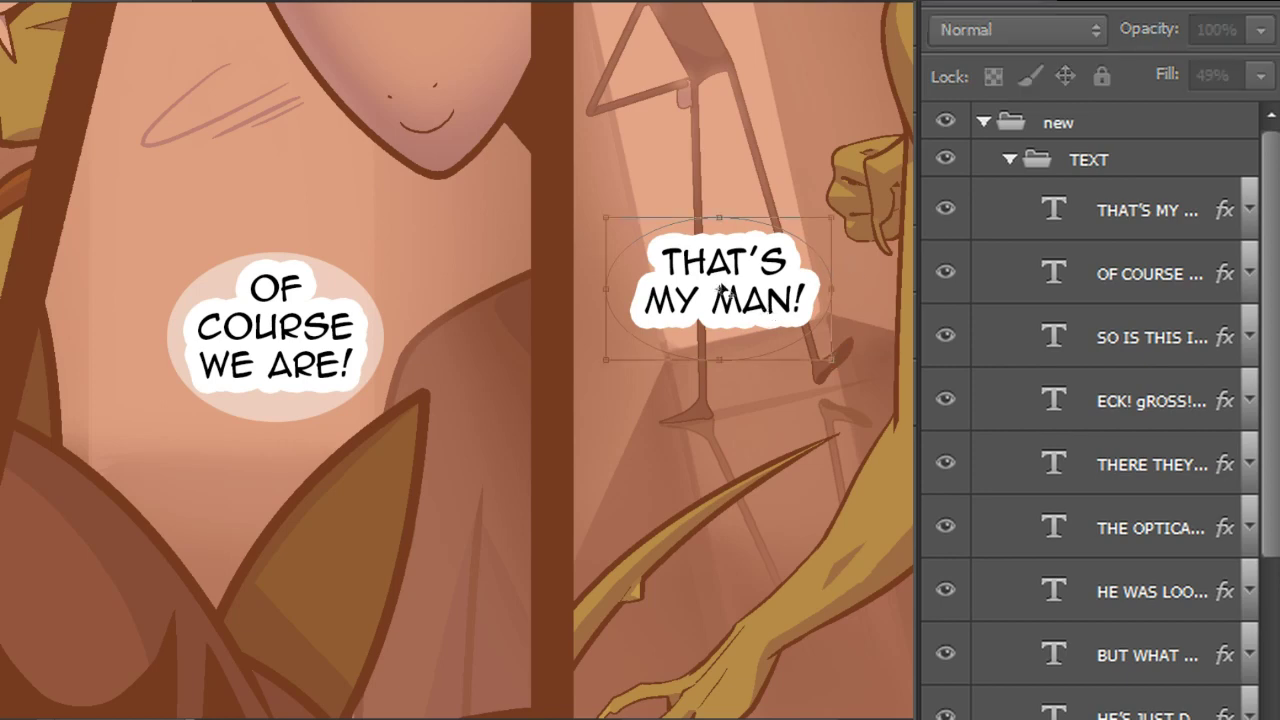
{"action": "left_click_drag", "start_coordinate": [606, 289], "coordinate": [628, 287]}
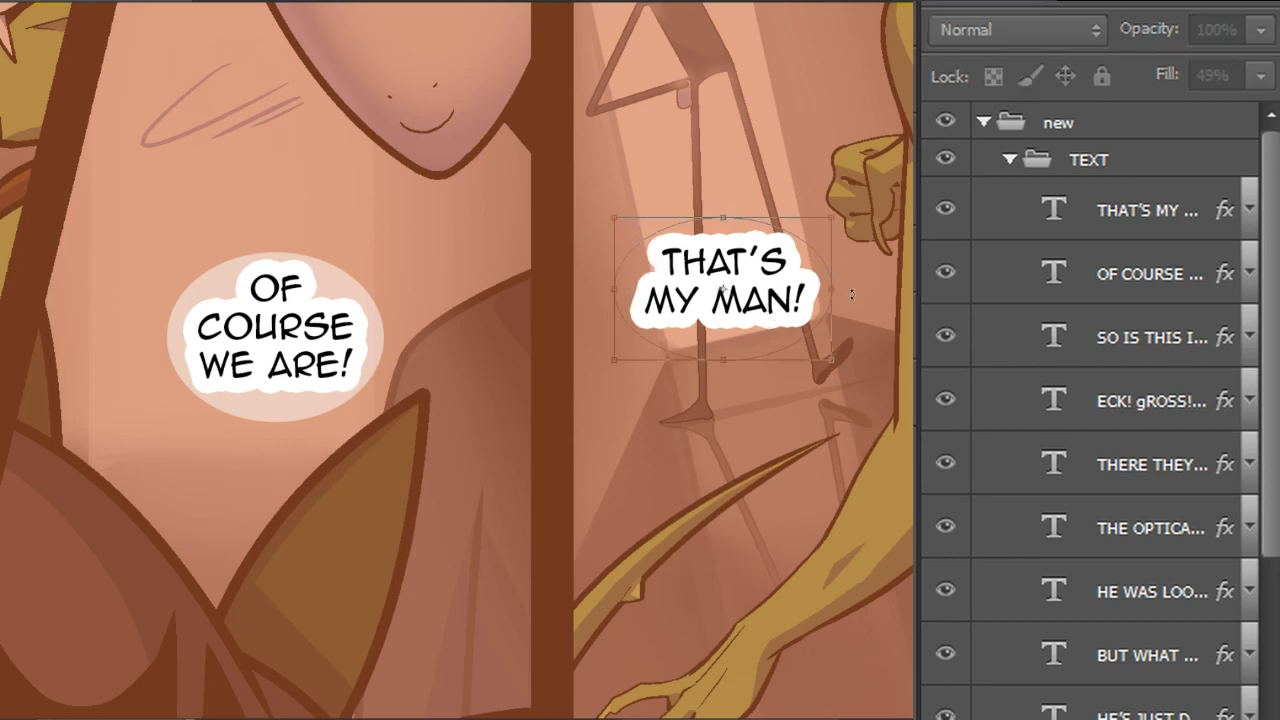
{"action": "left_click_drag", "start_coordinate": [829, 293], "coordinate": [827, 288]}
{"action": "left_click_drag", "start_coordinate": [716, 215], "coordinate": [722, 207]}
Centre the ellipse on "THAT'S MY MAN!", lower its upper edge slightly, and fill the path on Layer 2
{"action": "key", "text": "Down"}
{"action": "key", "text": "Down"}
{"action": "key", "text": "Right"}
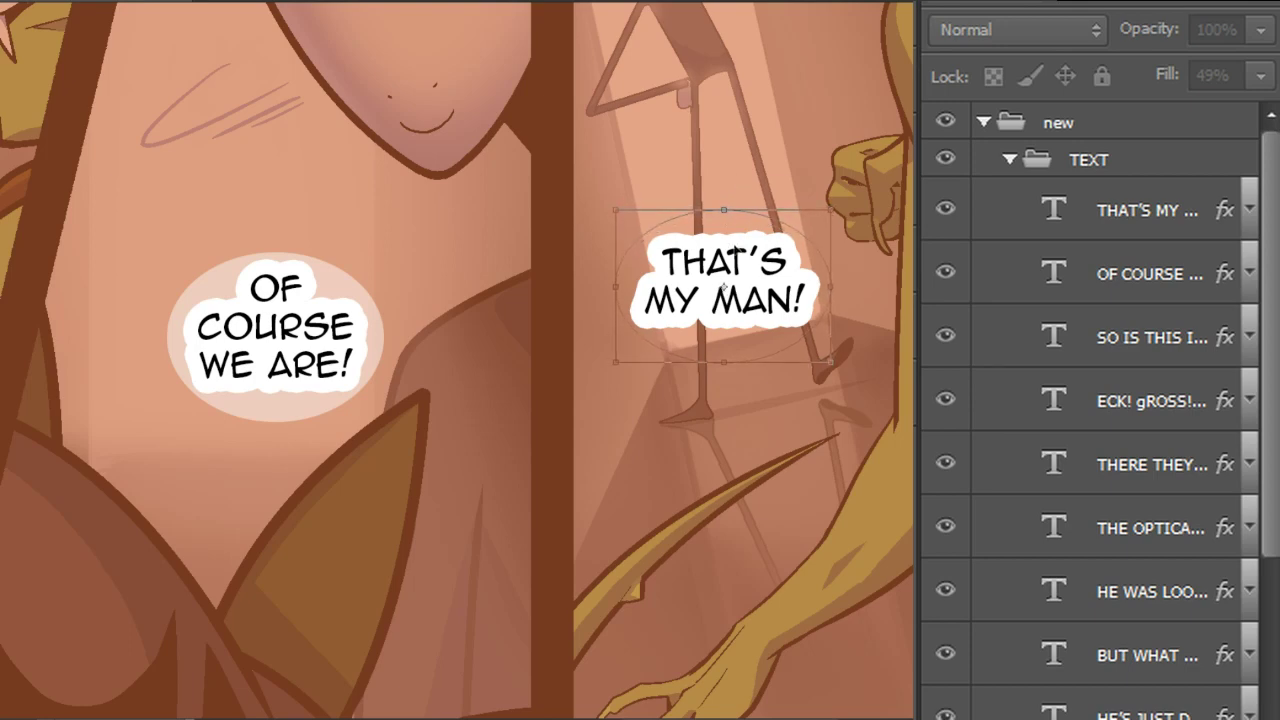
{"action": "left_click_drag", "start_coordinate": [723, 286], "coordinate": [722, 283]}
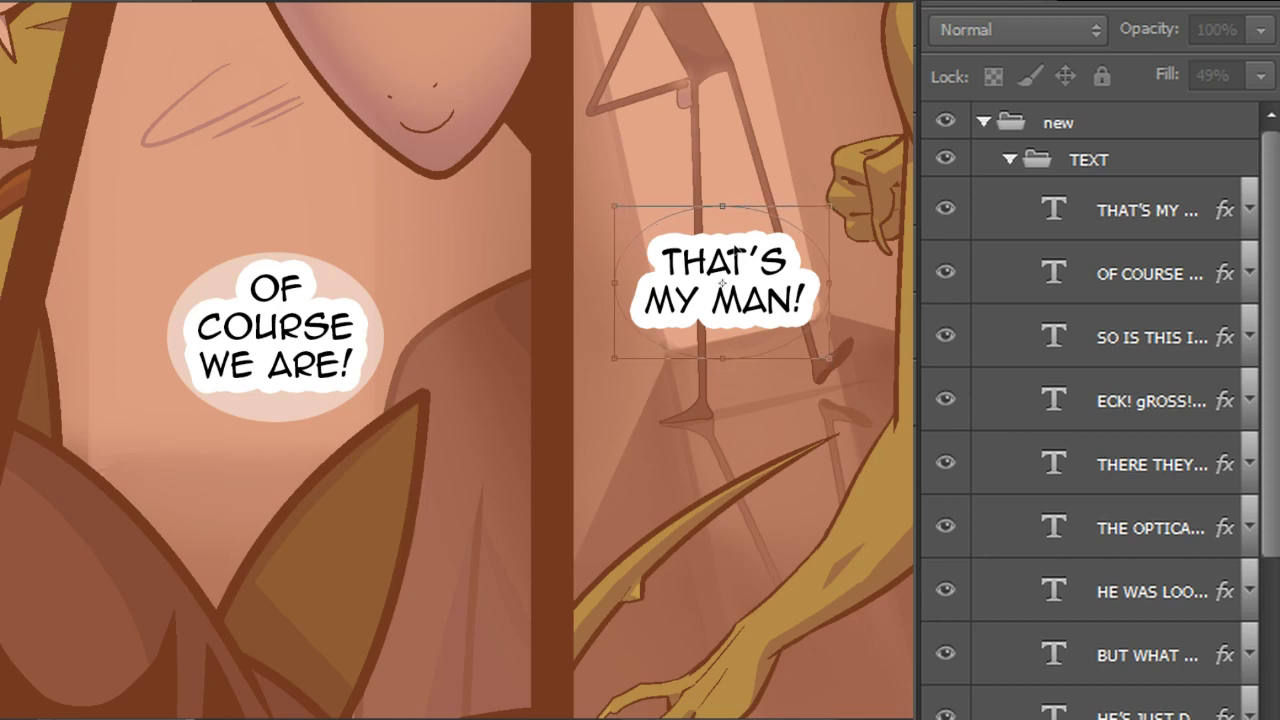
{"action": "left_click_drag", "start_coordinate": [731, 195], "coordinate": [725, 215]}
{"action": "key", "text": "Return"}
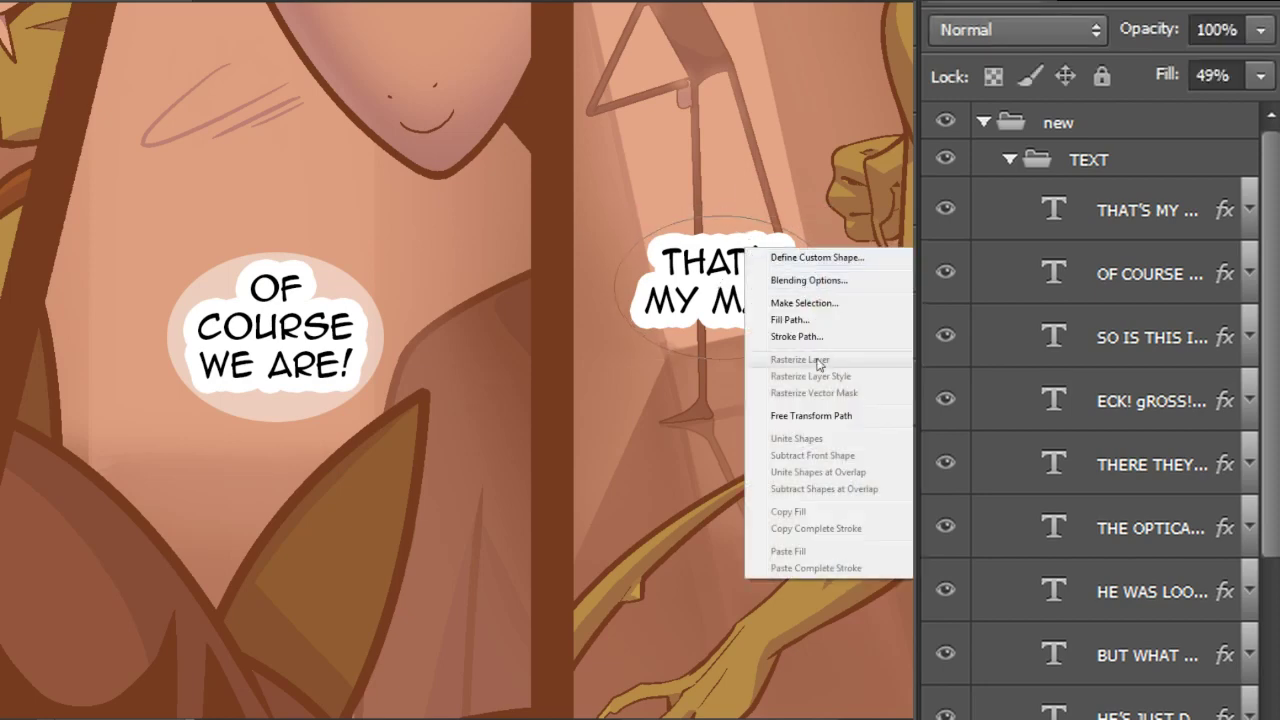
{"action": "left_click", "coordinate": [805, 317]}
{"action": "key", "text": "Return"}
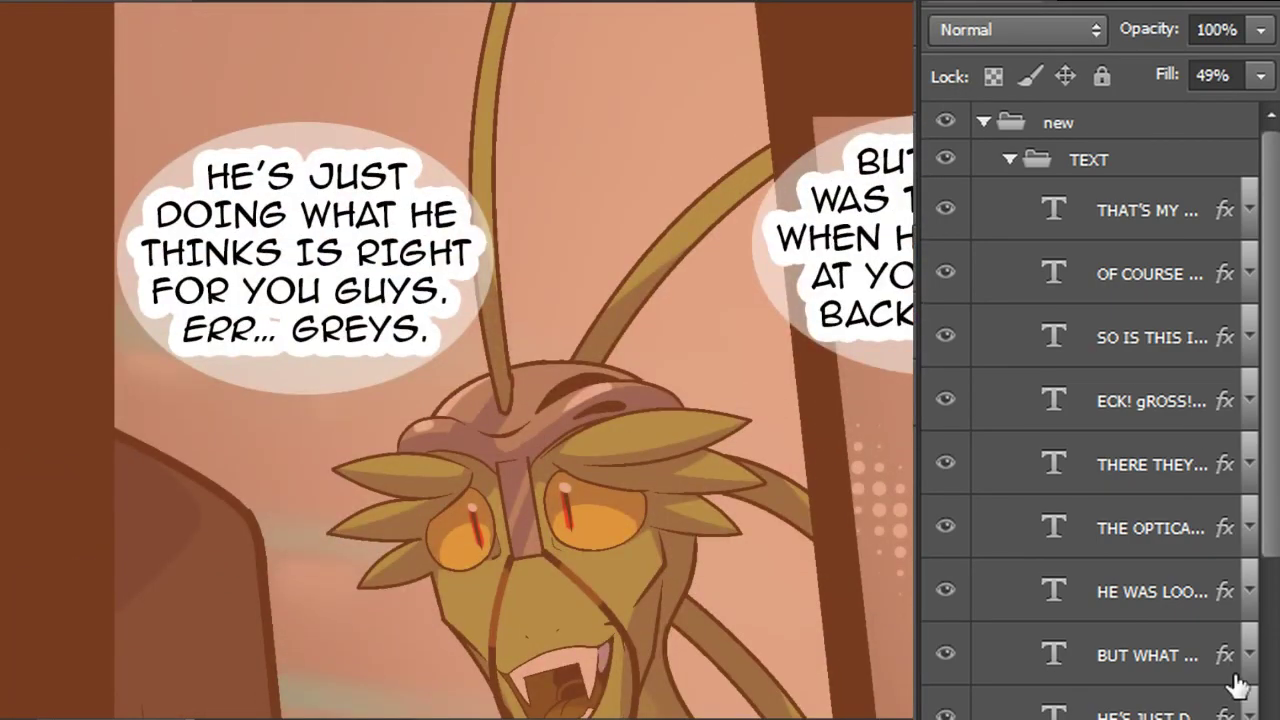
Add a black 10 px Stroke layer style to Layer 2 to outline all the speech balloons
{"action": "double_click", "coordinate": [1214, 128]}
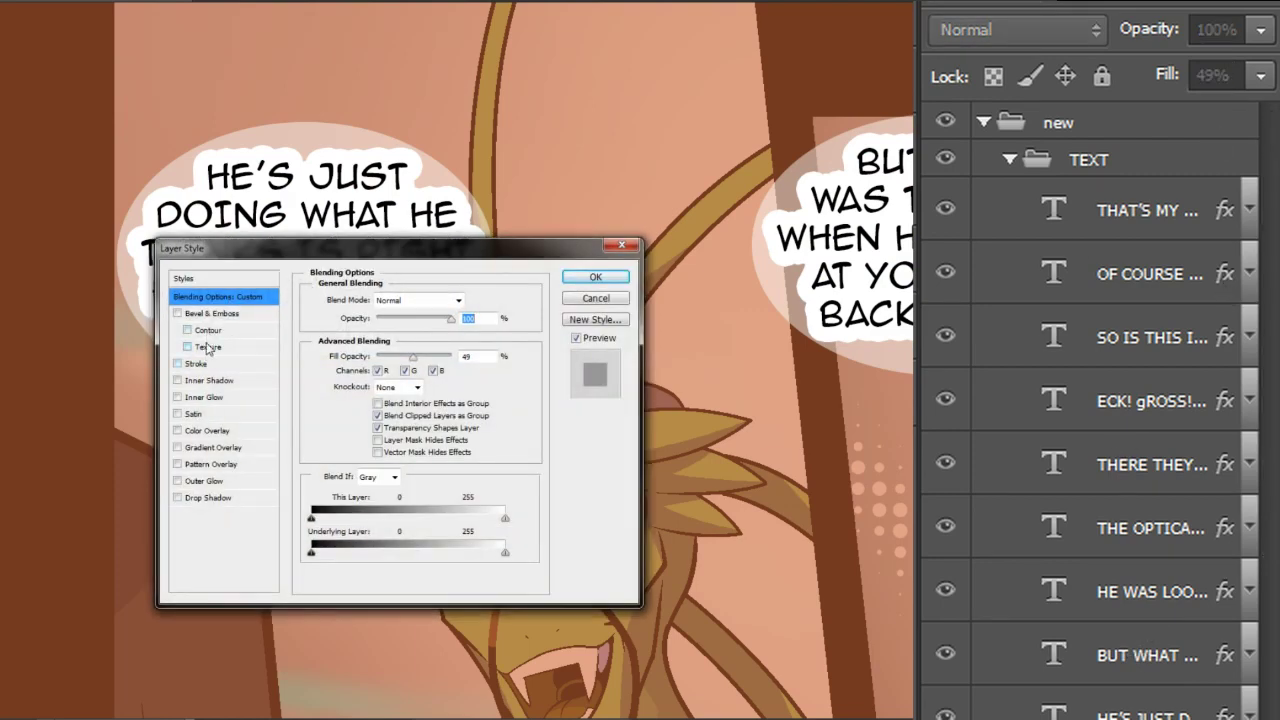
{"action": "left_click", "coordinate": [198, 363]}
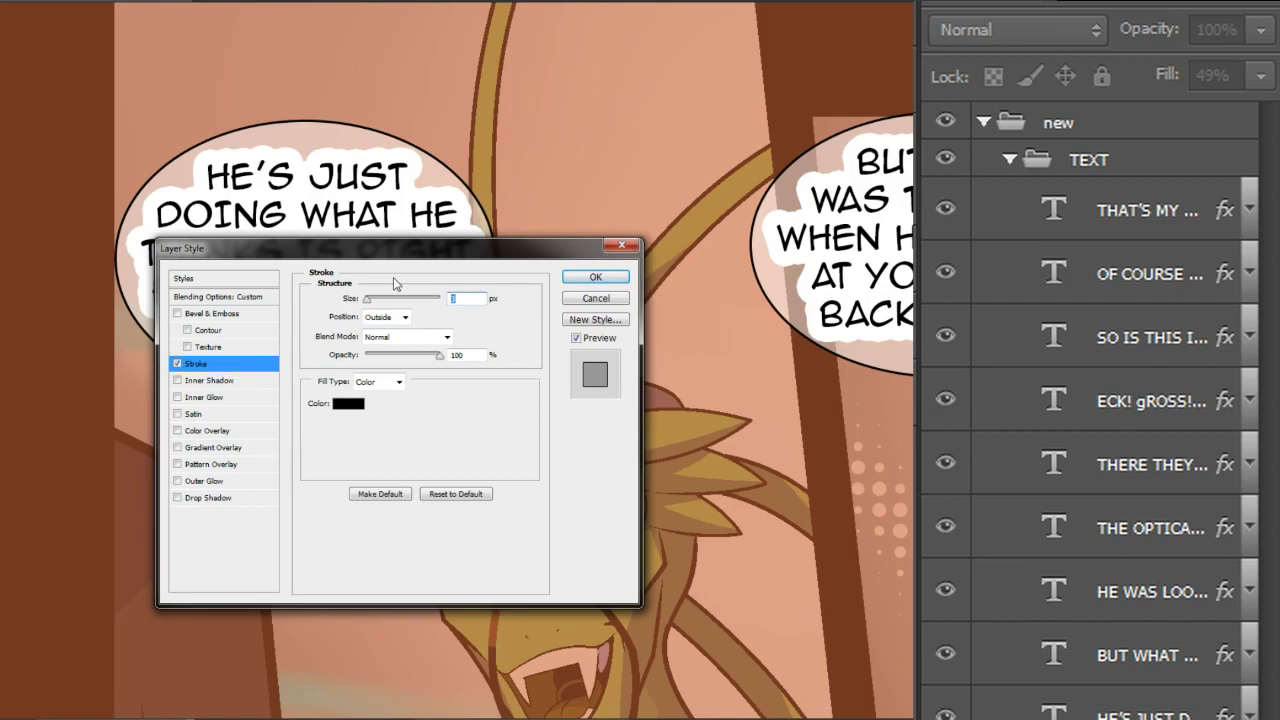
{"action": "type", "text": "10"}
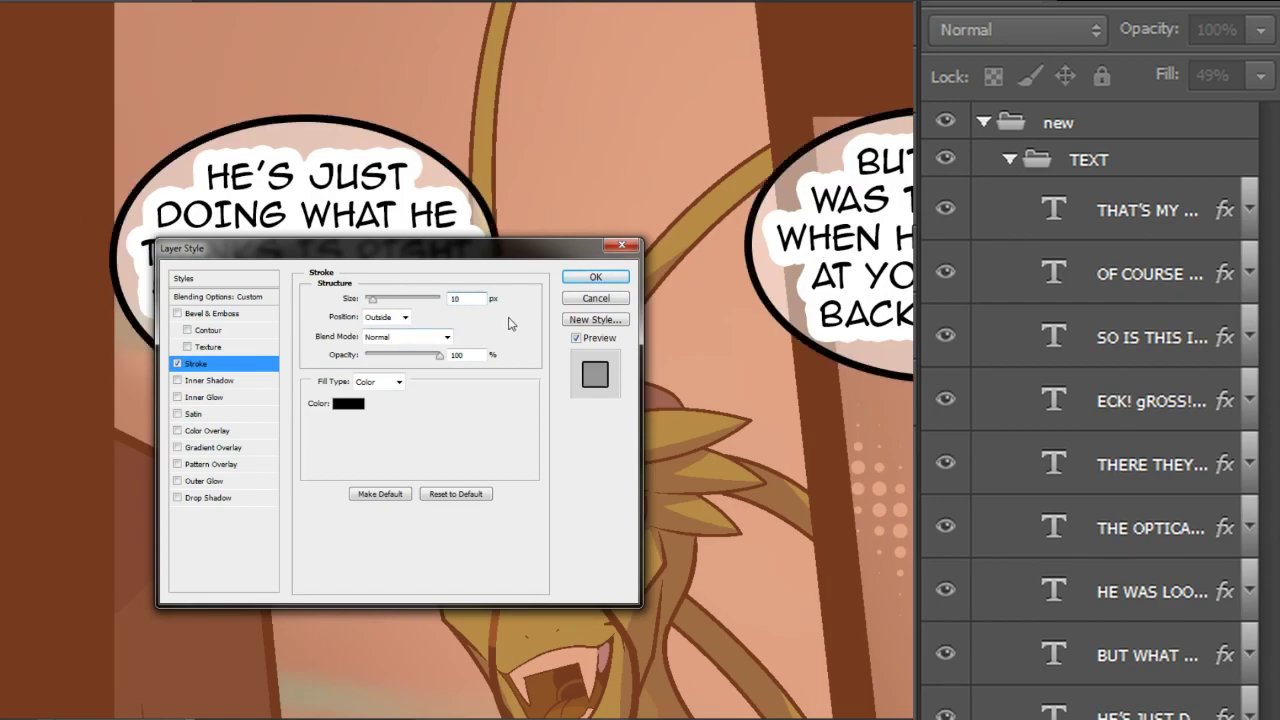
{"action": "left_click", "coordinate": [594, 276]}
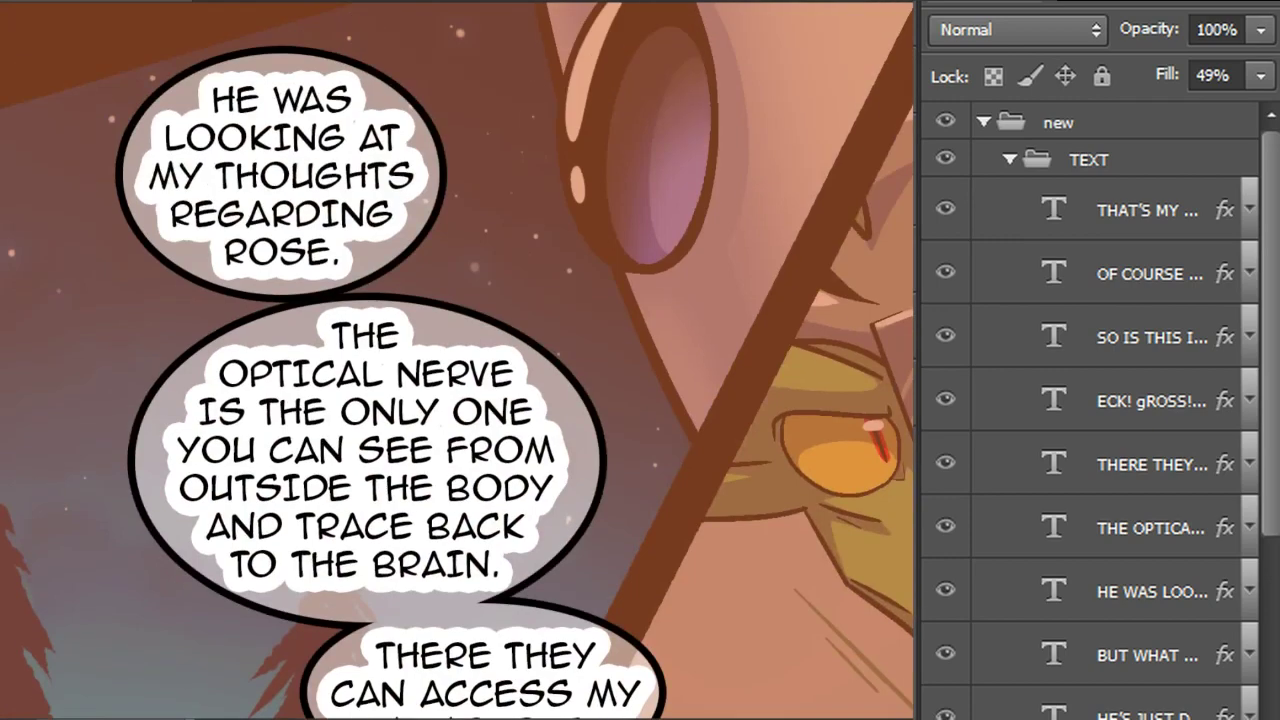
{"action": "scroll", "coordinate": [457, 360], "scroll_direction": "down", "scroll_amount": 2}
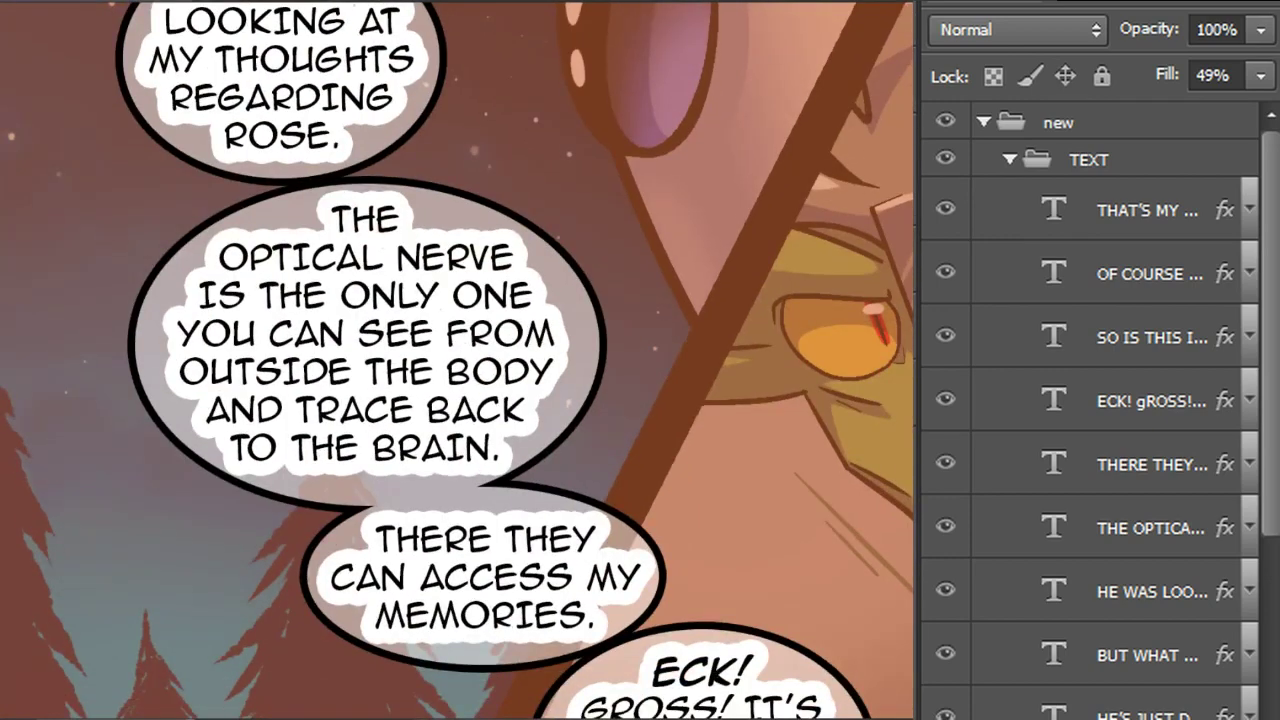
Set the Fill of Layer 2 to 100% to make the speech balloons fully opaque
{"action": "left_click", "coordinate": [1260, 75]}
{"action": "left_click_drag", "start_coordinate": [1185, 112], "coordinate": [1268, 112]}
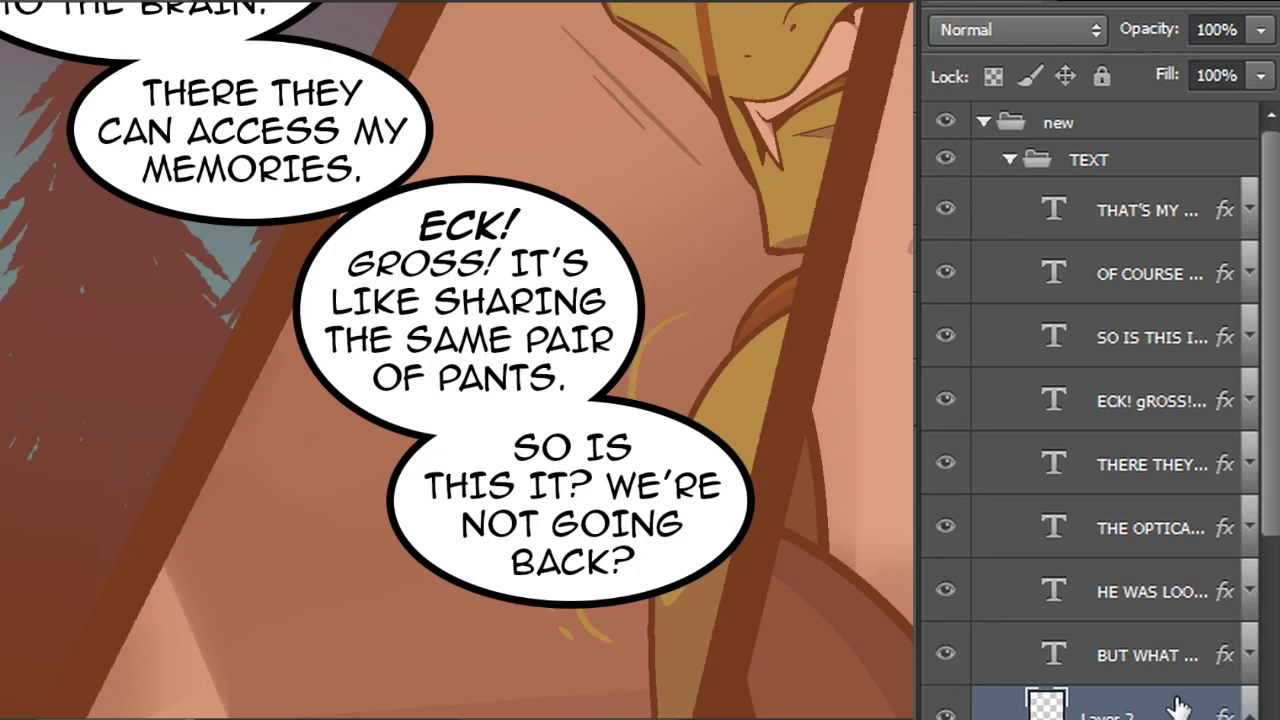
{"action": "scroll", "coordinate": [1178, 712], "scroll_direction": "down", "scroll_amount": 1}
{"action": "left_click", "coordinate": [1162, 690]}
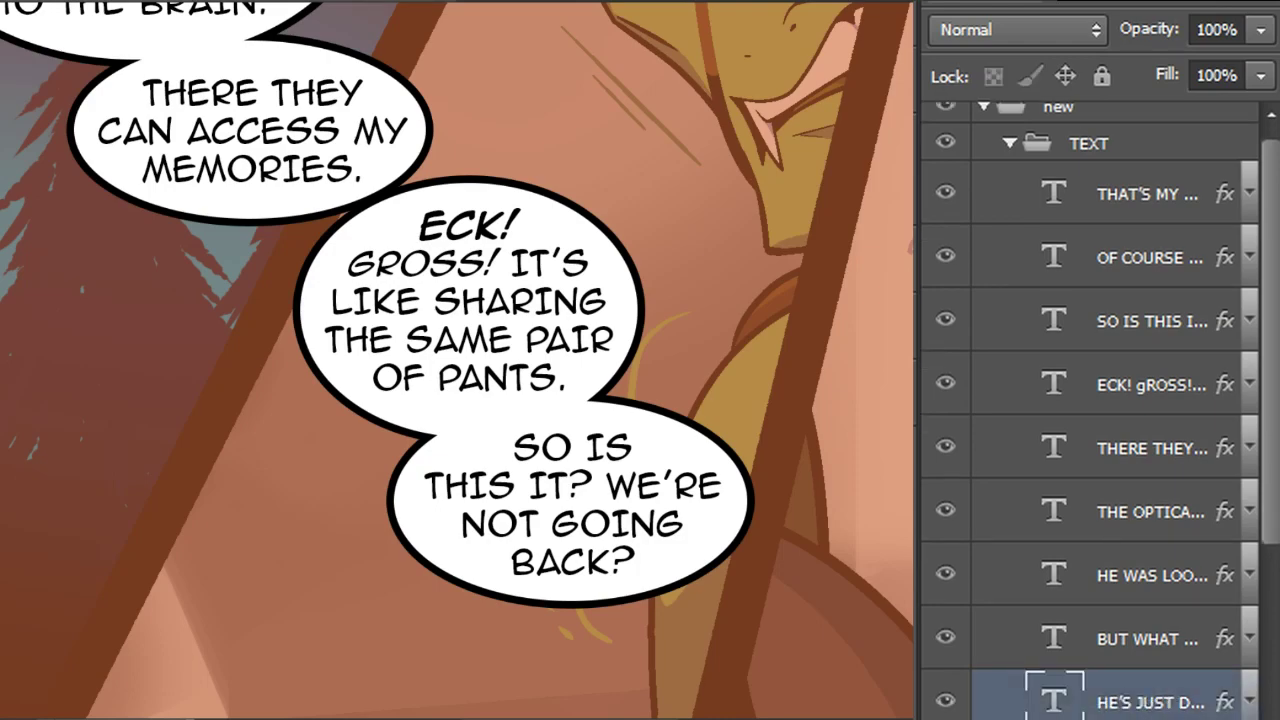
{"action": "mouse_move", "coordinate": [1100, 2]}
{"action": "left_mouse_down"}
{"action": "mouse_move", "coordinate": [1115, 8]}
{"action": "mouse_move", "coordinate": [1086, 2]}
{"action": "mouse_move", "coordinate": [1096, 6]}
{"action": "left_mouse_up"}
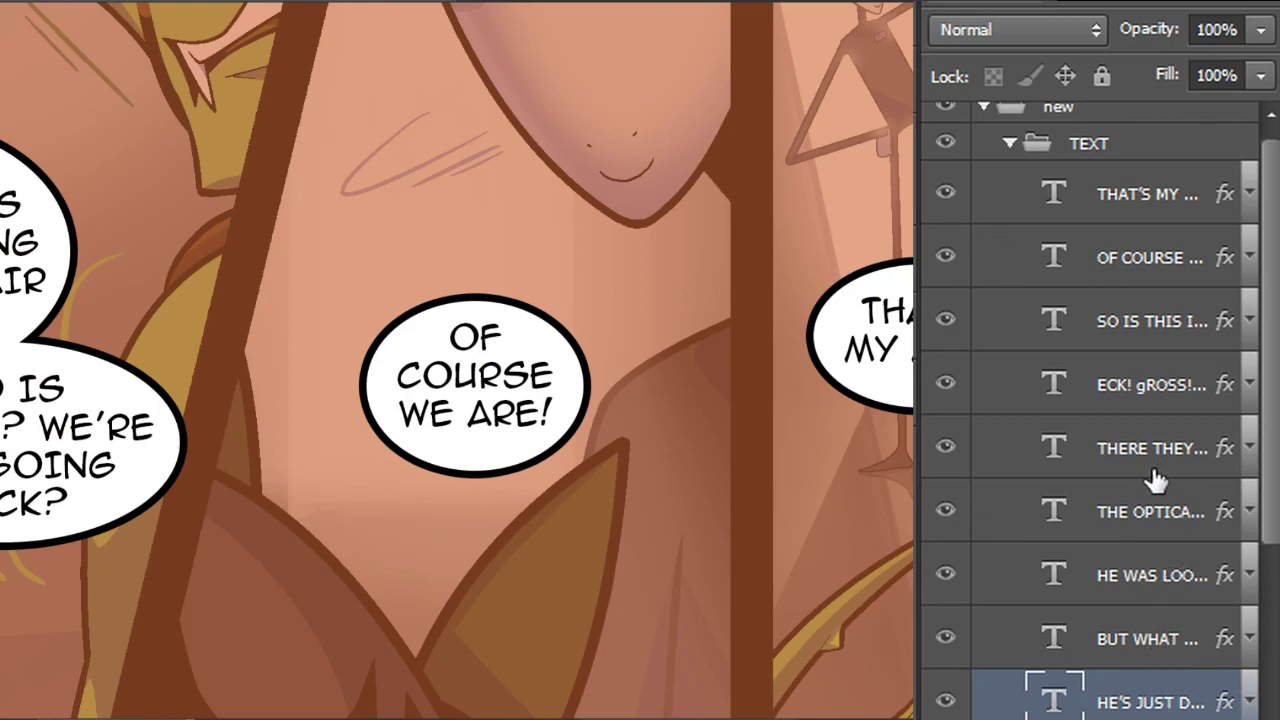
Merge the "HE'S JUST", "BUT WHAT", "HE WAS LOOKING" and "THE OPTICAL NERVE" text layers one by one into Layer 2
{"action": "left_click", "coordinate": [1120, 195]}
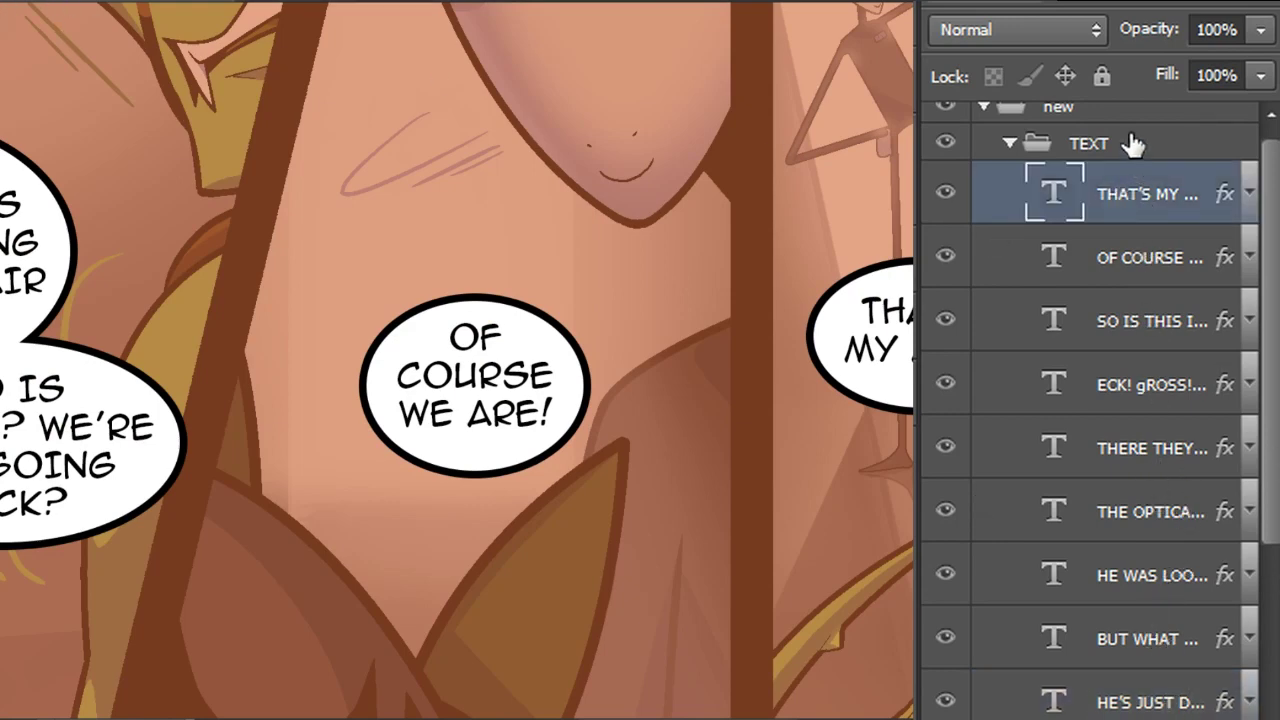
{"action": "key", "text": "Down"}
{"action": "key", "text": "Down"}
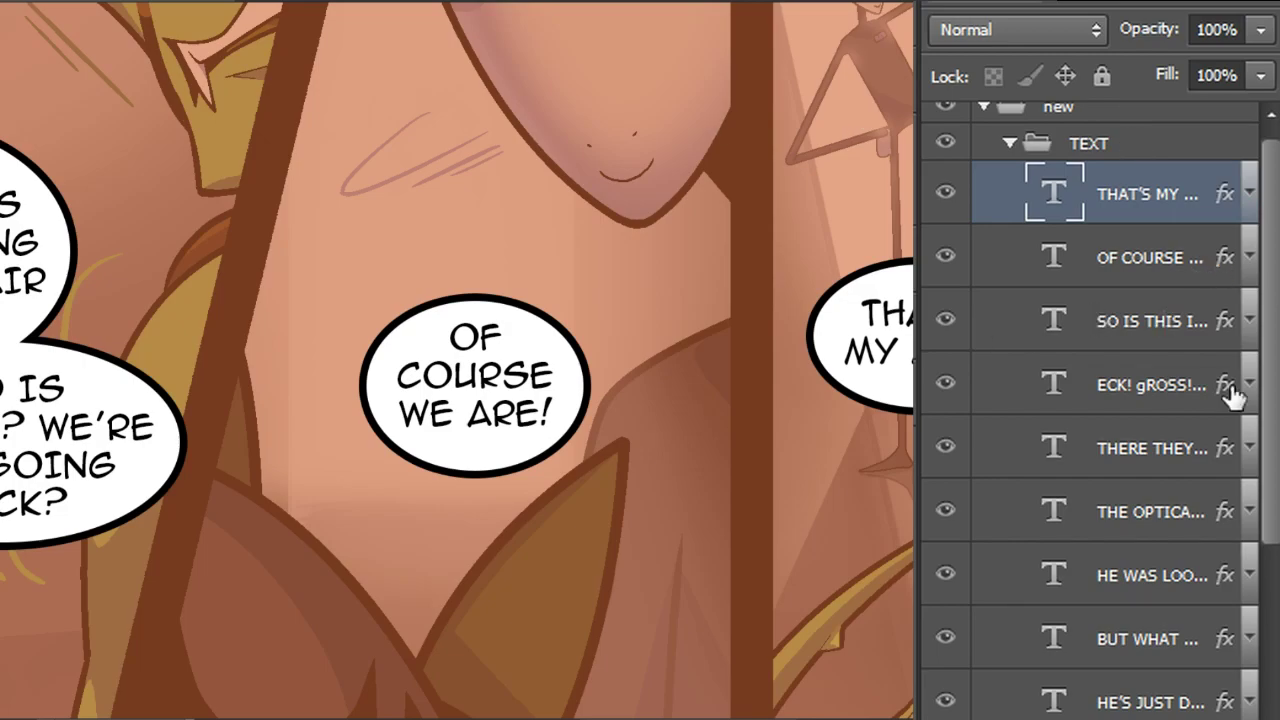
{"action": "left_click", "coordinate": [1160, 695]}
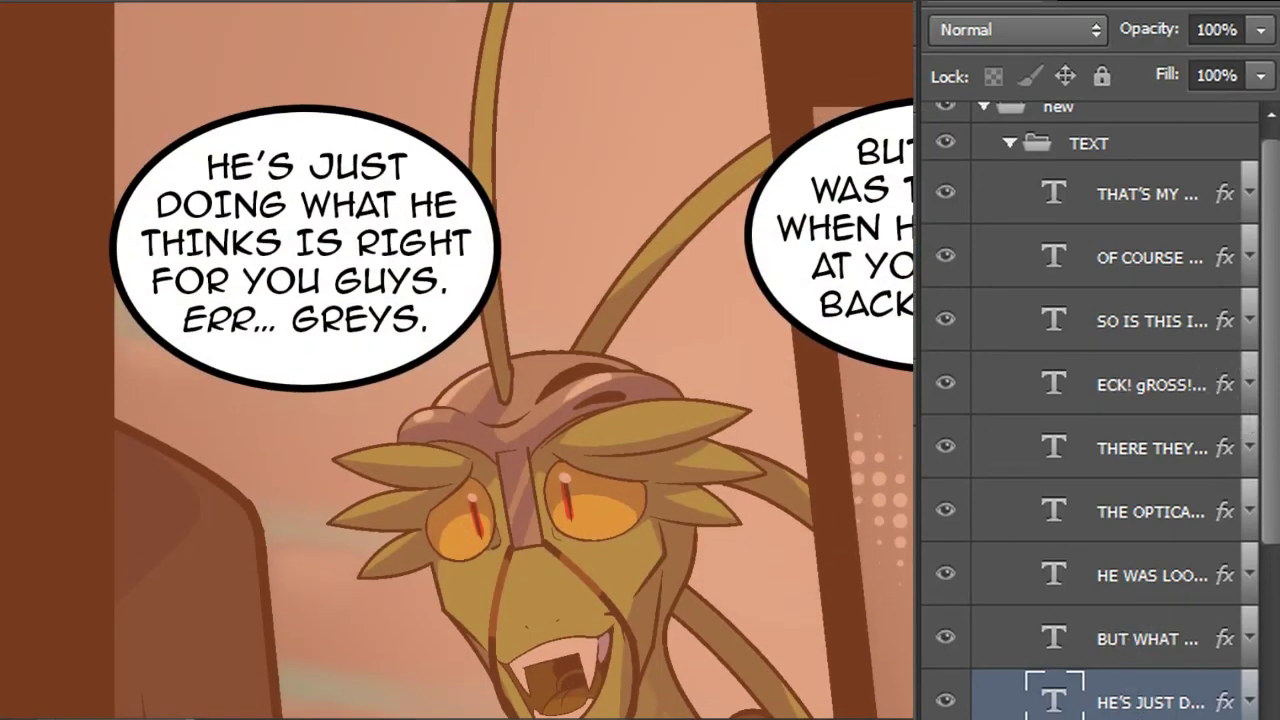
{"action": "left_click", "coordinate": [1152, 705]}
{"action": "key", "text": "ctrl+e"}
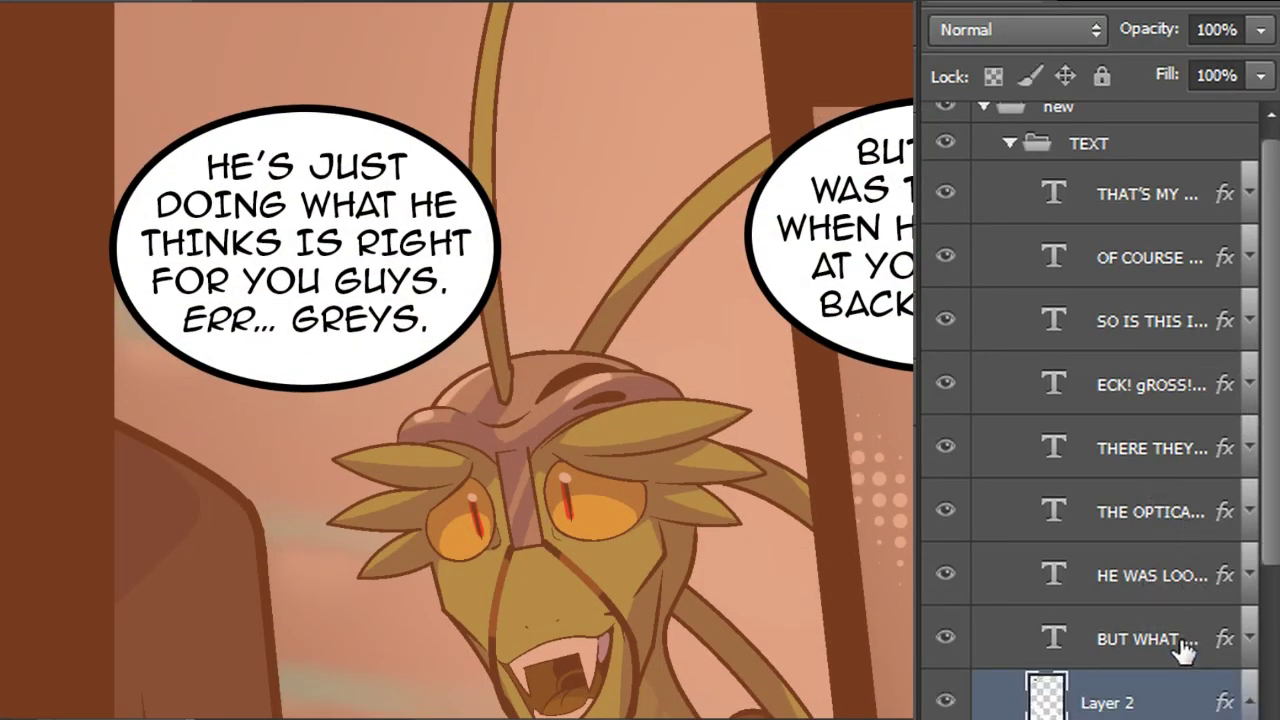
{"action": "left_click", "coordinate": [1182, 647]}
{"action": "key", "text": "ctrl+e"}
{"action": "left_click", "coordinate": [1153, 584]}
{"action": "key", "text": "ctrl+e"}
{"action": "left_click", "coordinate": [1122, 522]}
{"action": "key", "text": "ctrl+e"}
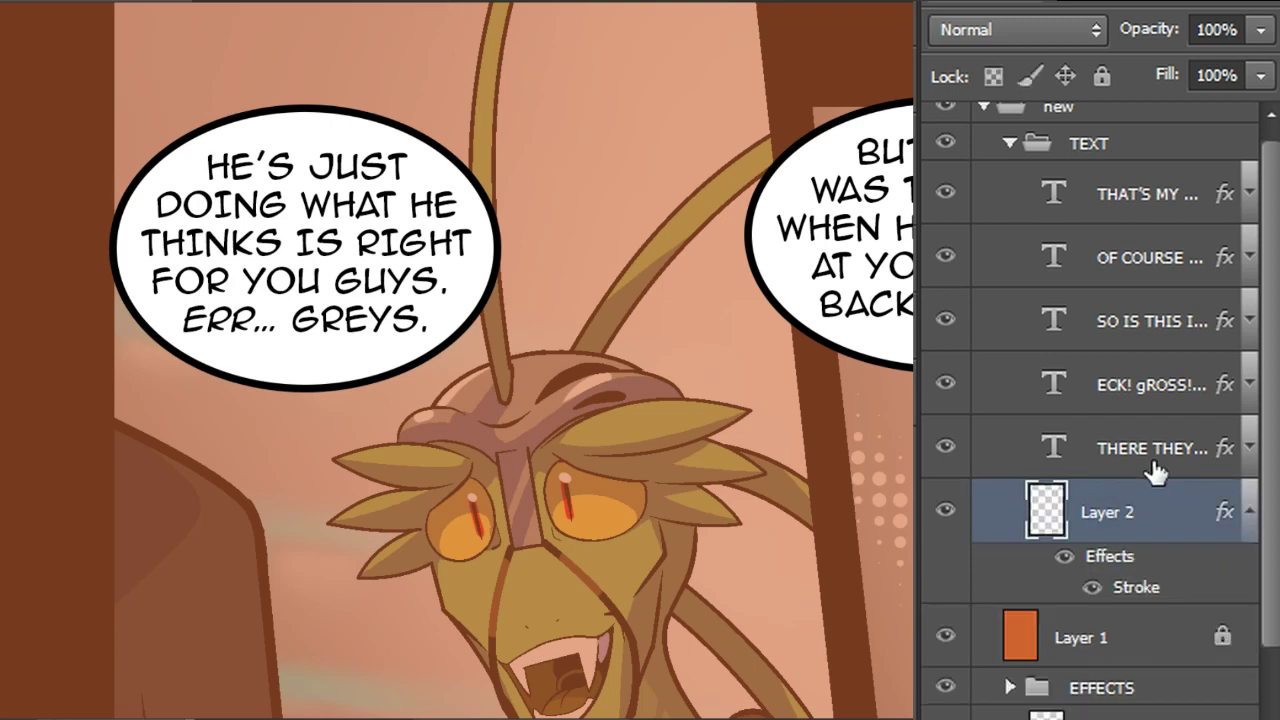
Merge the five remaining text layers, from "THERE THEY" up to "THAT'S MY MAN!", into Layer 2
{"action": "left_click", "coordinate": [1155, 465]}
{"action": "key", "text": "Delete"}
{"action": "left_click", "coordinate": [1157, 382]}
{"action": "key", "text": "Delete"}
{"action": "left_click", "coordinate": [1157, 325]}
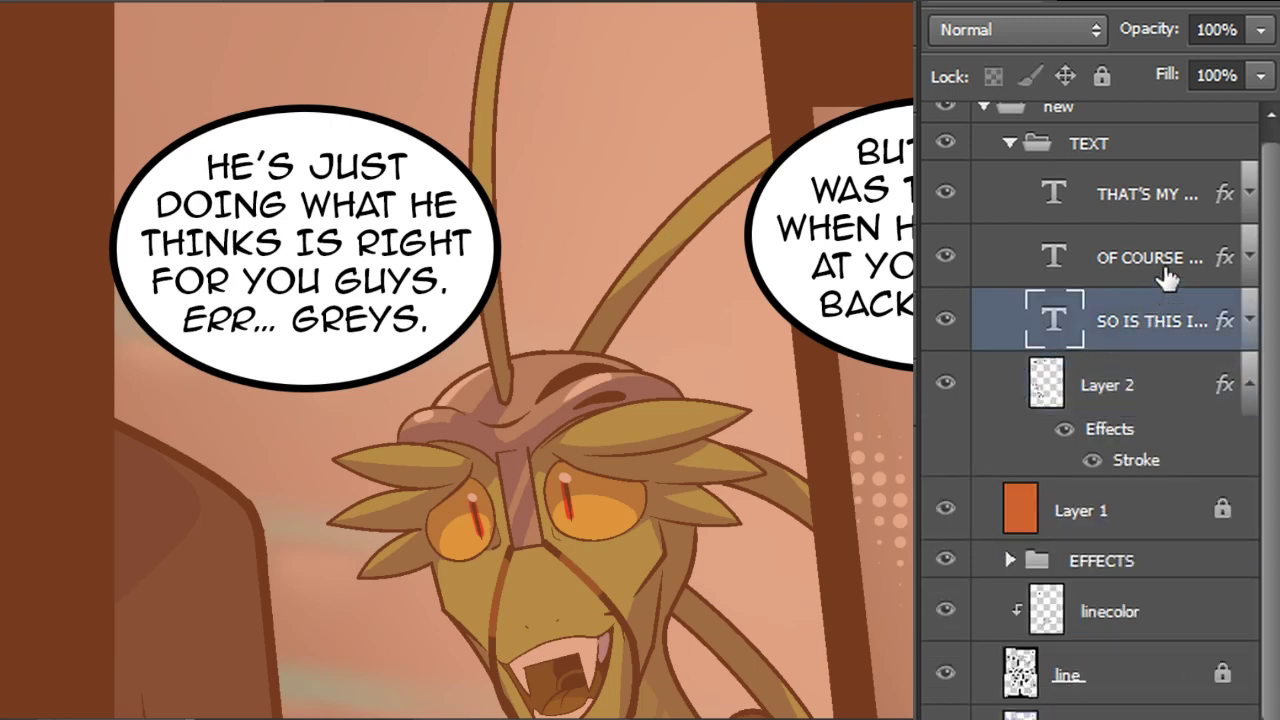
{"action": "key", "text": "Delete"}
{"action": "left_click", "coordinate": [1160, 260]}
{"action": "key", "text": "Delete"}
{"action": "left_click", "coordinate": [1168, 200]}
{"action": "key", "text": "Delete"}
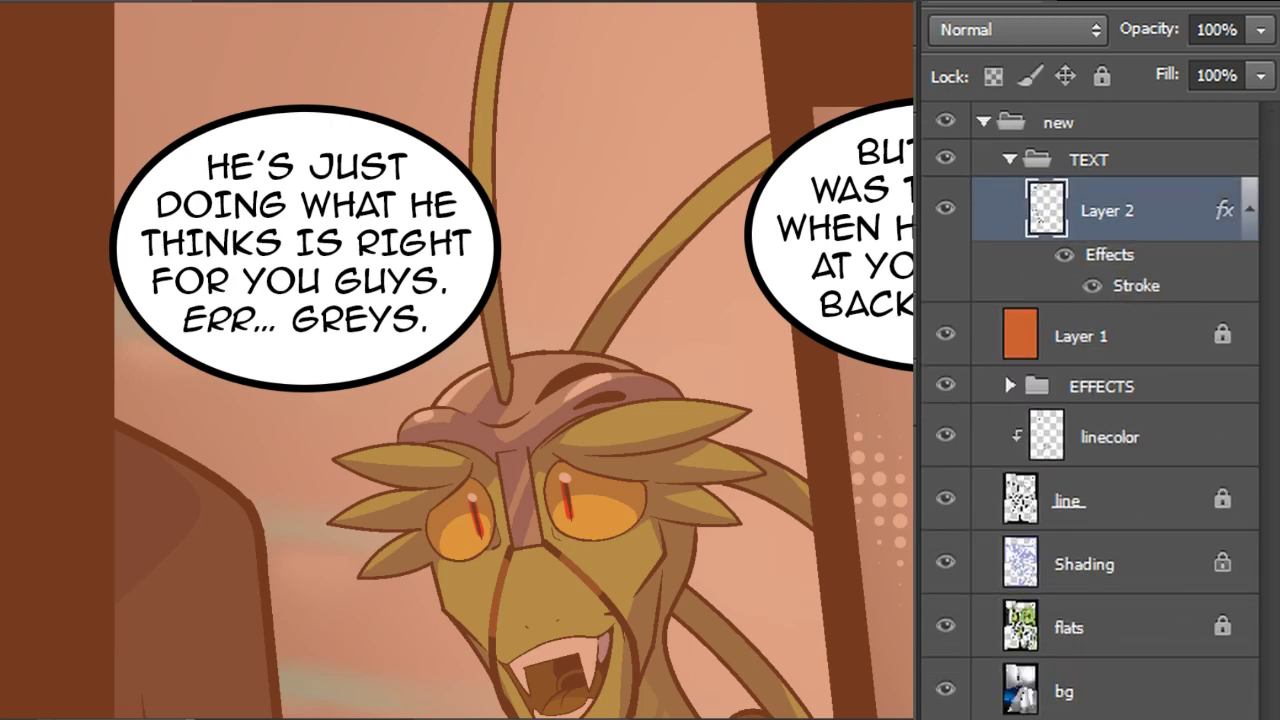
Lasso the "HE WAS LOOKING AT MY THOUGHTS" balloon, shift it closer to "THE OPTICAL NERVE" balloon, and deselect
{"action": "scroll", "coordinate": [457, 360], "scroll_direction": "down", "scroll_amount": 15}
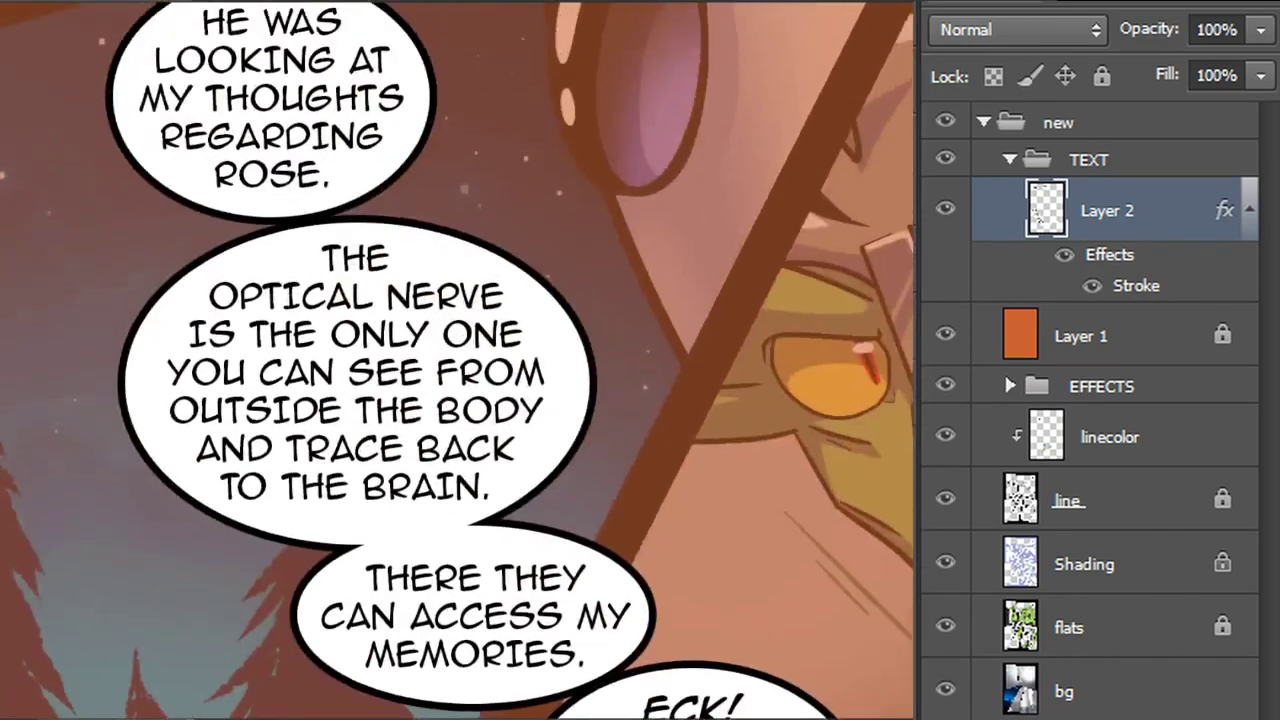
{"action": "left_click_drag", "start_coordinate": [457, 360], "coordinate": [467, 428]}
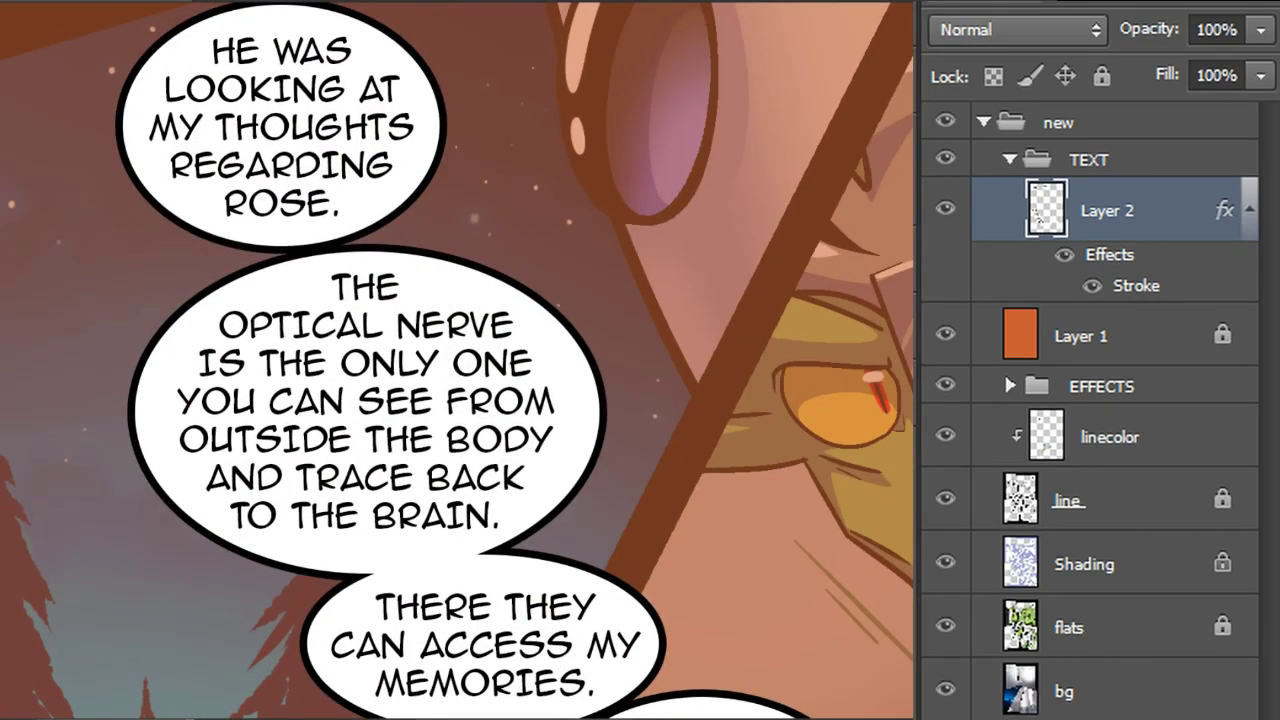
{"action": "scroll", "coordinate": [458, 360], "scroll_direction": "up", "scroll_amount": 3}
{"action": "mouse_move", "coordinate": [45, 132]}
{"action": "left_mouse_down"}
{"action": "mouse_move", "coordinate": [130, 74]}
{"action": "mouse_move", "coordinate": [452, 325]}
{"action": "mouse_move", "coordinate": [200, 365]}
{"action": "mouse_move", "coordinate": [125, 352]}
{"action": "mouse_move", "coordinate": [48, 135]}
{"action": "left_mouse_up"}
{"action": "mouse_move", "coordinate": [442, 200]}
{"action": "left_mouse_down"}
{"action": "mouse_move", "coordinate": [408, 237]}
{"action": "mouse_move", "coordinate": [416, 175]}
{"action": "mouse_move", "coordinate": [415, 187]}
{"action": "left_mouse_up"}
{"action": "key", "text": "ctrl+d"}
{"action": "scroll", "coordinate": [458, 360], "scroll_direction": "down", "scroll_amount": 5}
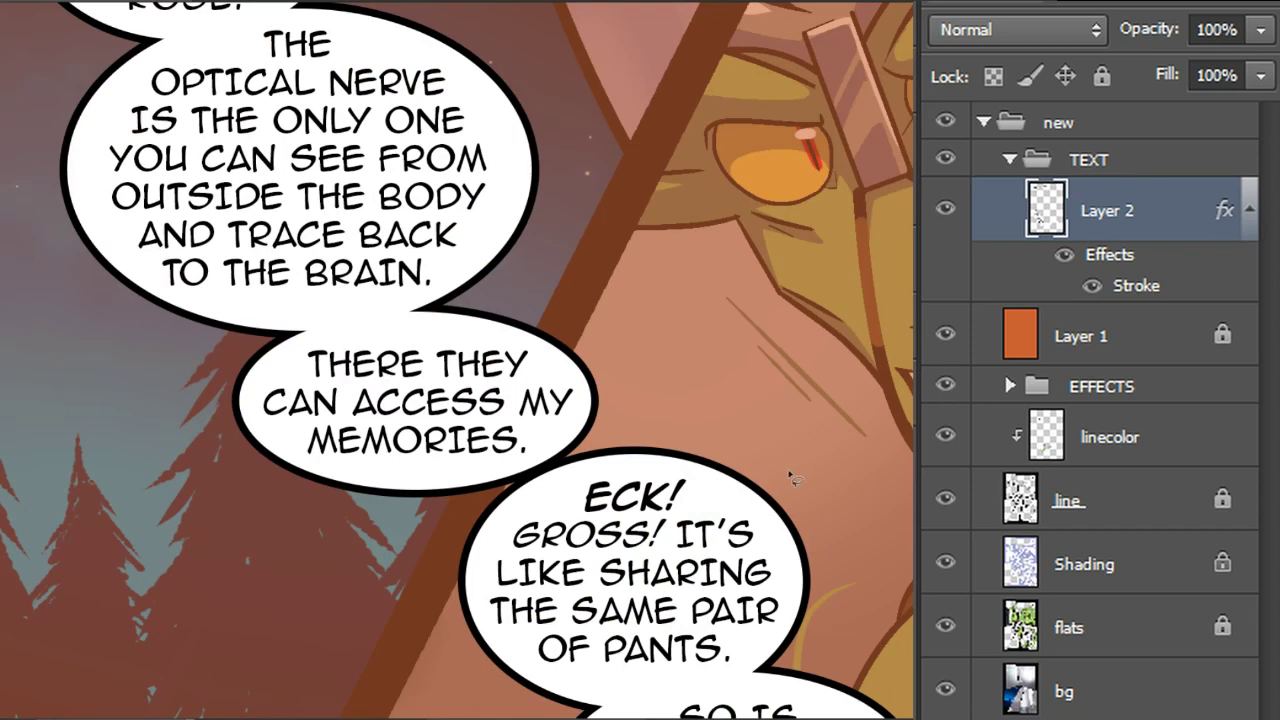
Lasso the three connected balloons from "HE WAS LOOKING" to "THERE THEY CAN ACCESS" and shift them slightly up and right
{"action": "key", "text": "ctrl+minus"}
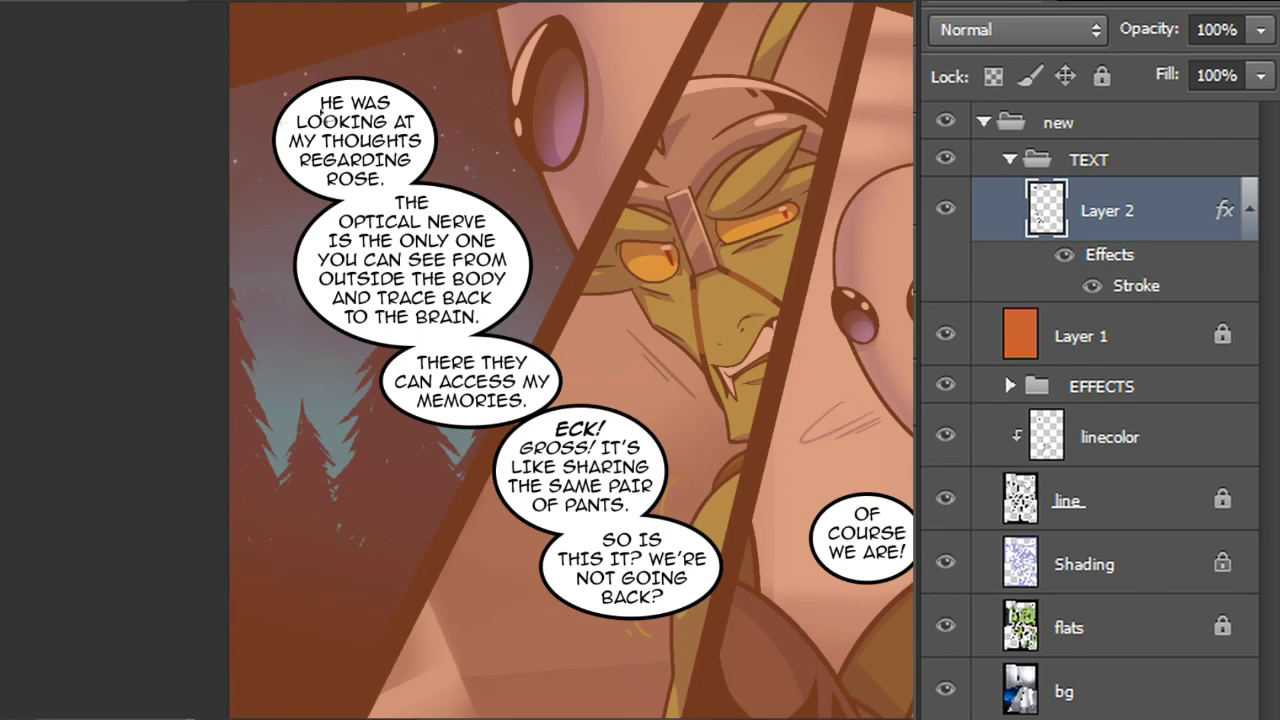
{"action": "mouse_move", "coordinate": [241, 77]}
{"action": "left_mouse_down"}
{"action": "mouse_move", "coordinate": [365, 8]}
{"action": "mouse_move", "coordinate": [603, 212]}
{"action": "mouse_move", "coordinate": [592, 390]}
{"action": "left_mouse_up"}
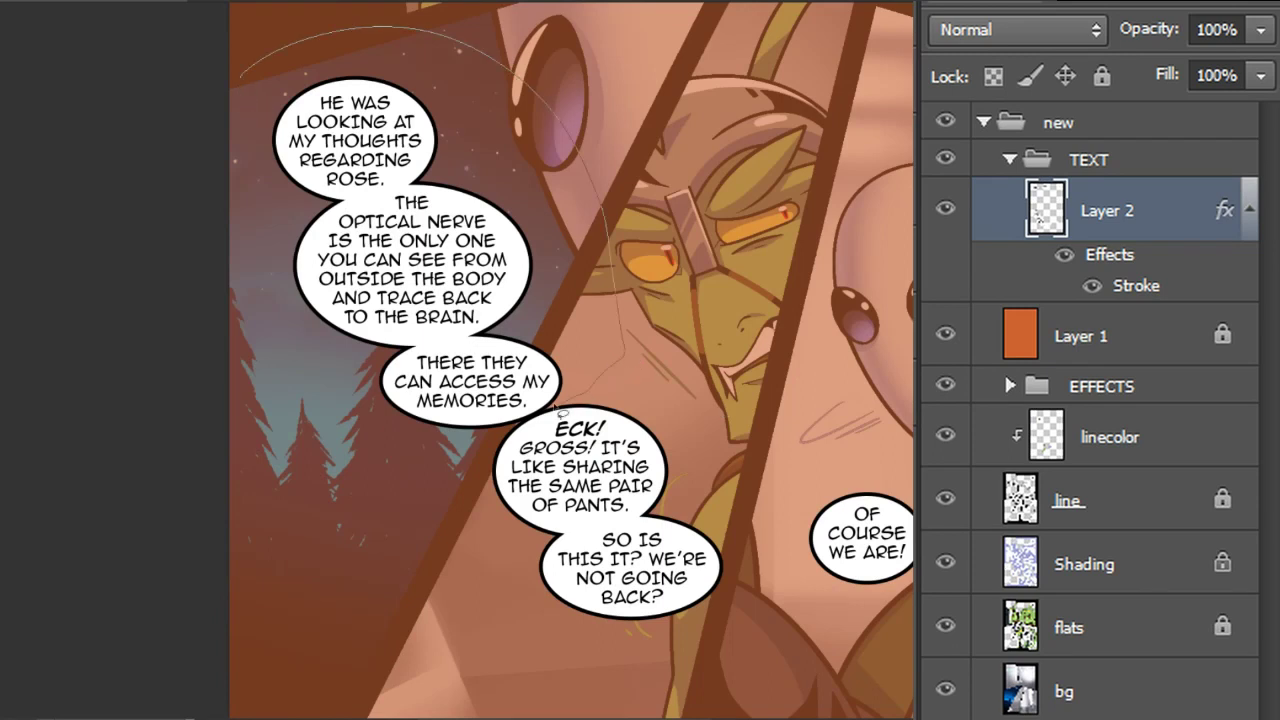
{"action": "left_click_drag", "start_coordinate": [240, 265], "coordinate": [241, 262]}
{"action": "mouse_move", "coordinate": [430, 168]}
{"action": "left_mouse_down"}
{"action": "mouse_move", "coordinate": [455, 145]}
{"action": "mouse_move", "coordinate": [431, 159]}
{"action": "left_mouse_up"}
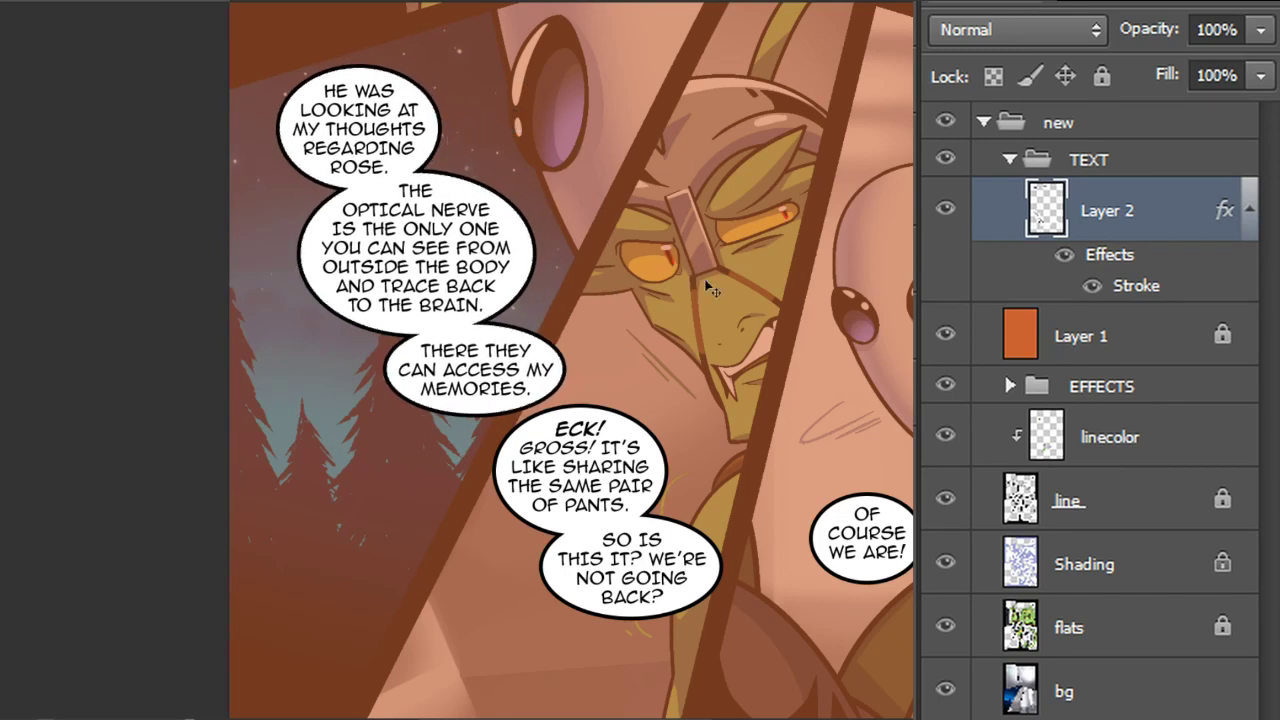
Lasso the "ECK! GROSS!" and "SO IS THIS IT?" balloons and shift them slightly down and left
{"action": "left_click_drag", "start_coordinate": [672, 407], "coordinate": [471, 313]}
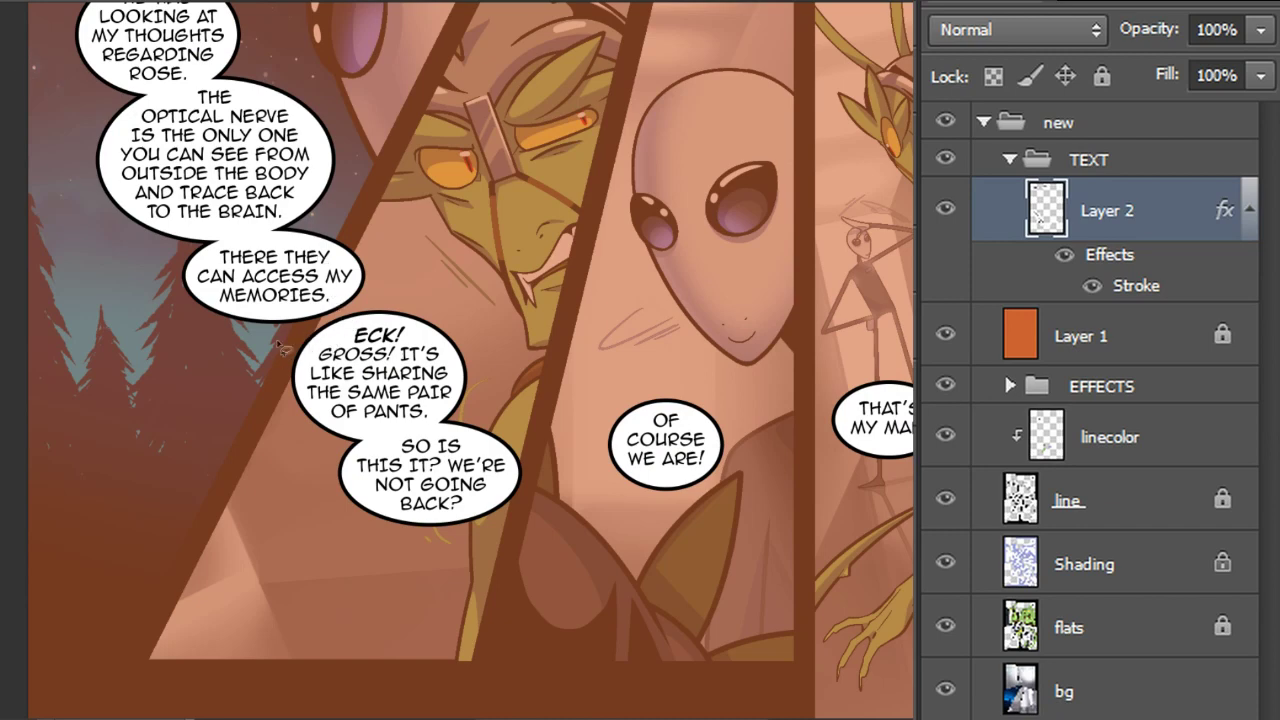
{"action": "mouse_move", "coordinate": [450, 292]}
{"action": "left_mouse_down"}
{"action": "mouse_move", "coordinate": [549, 584]}
{"action": "mouse_move", "coordinate": [440, 293]}
{"action": "left_mouse_up"}
{"action": "left_click_drag", "start_coordinate": [451, 400], "coordinate": [431, 416]}
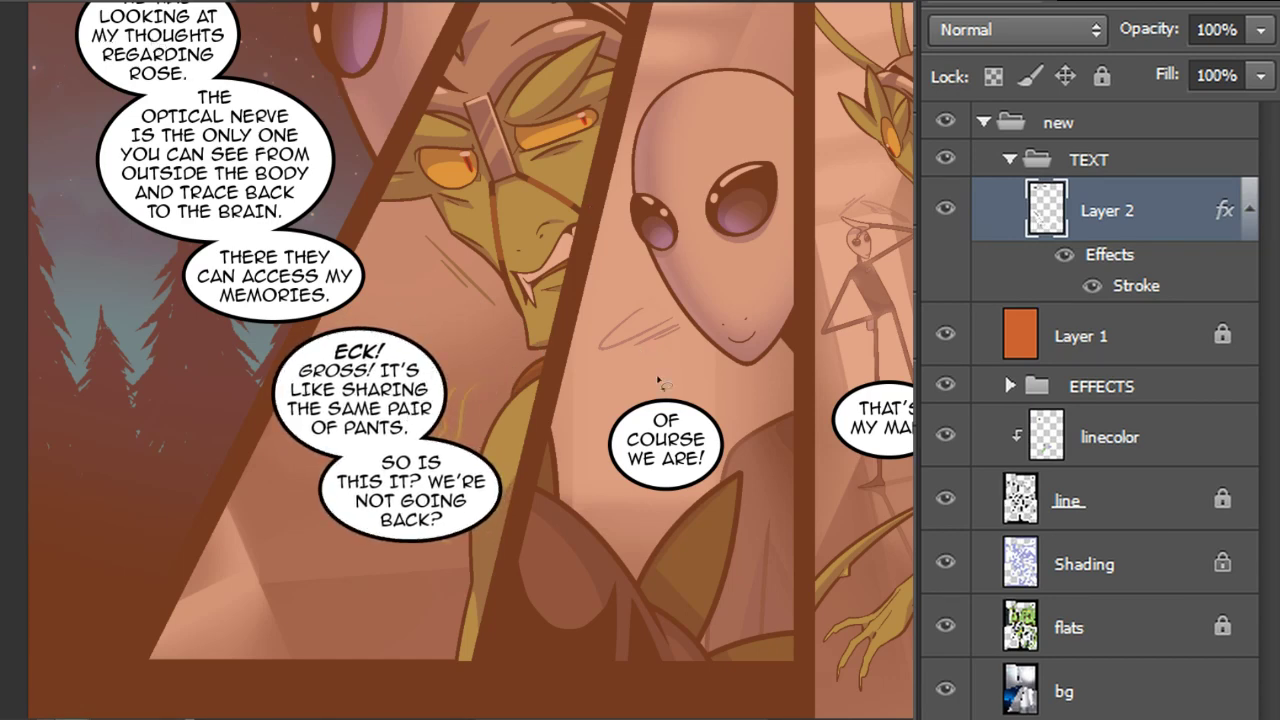
Lasso the "OF COURSE WE ARE!" balloon, shift it slightly up and left, and deselect
{"action": "left_click_drag", "start_coordinate": [757, 410], "coordinate": [602, 378]}
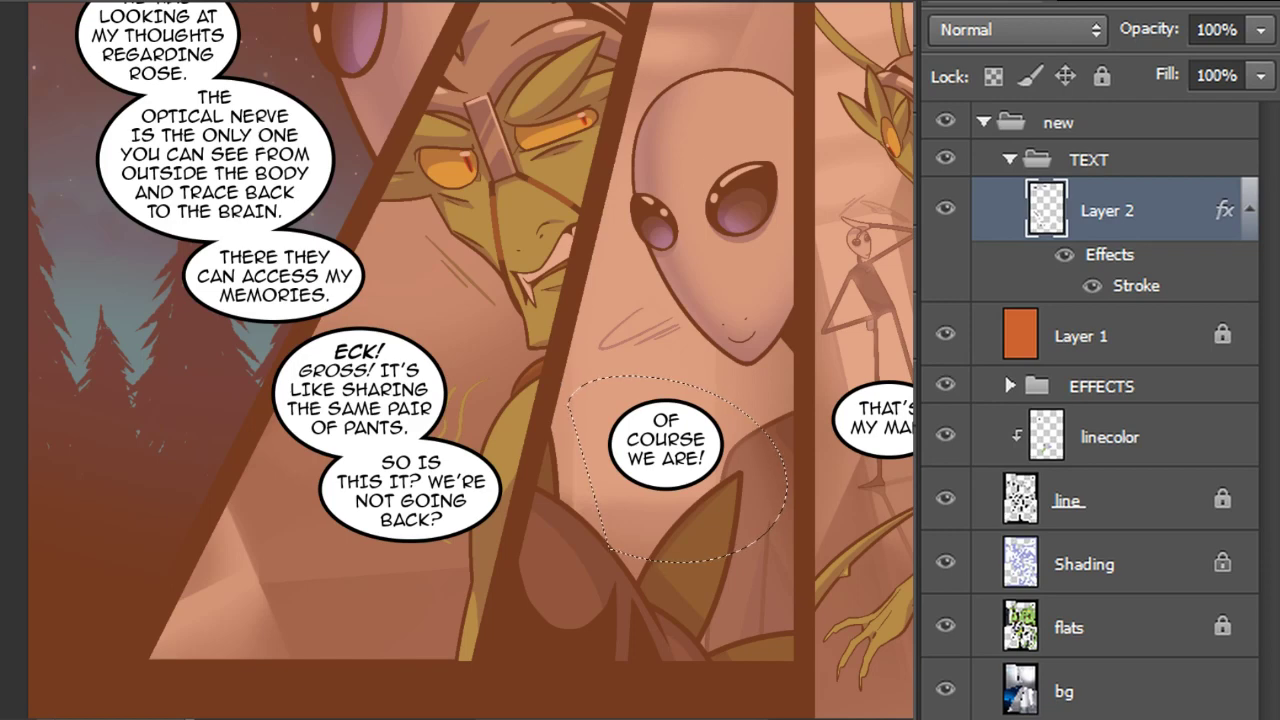
{"action": "left_click_drag", "start_coordinate": [686, 395], "coordinate": [678, 365]}
{"action": "key", "text": "ctrl+d"}
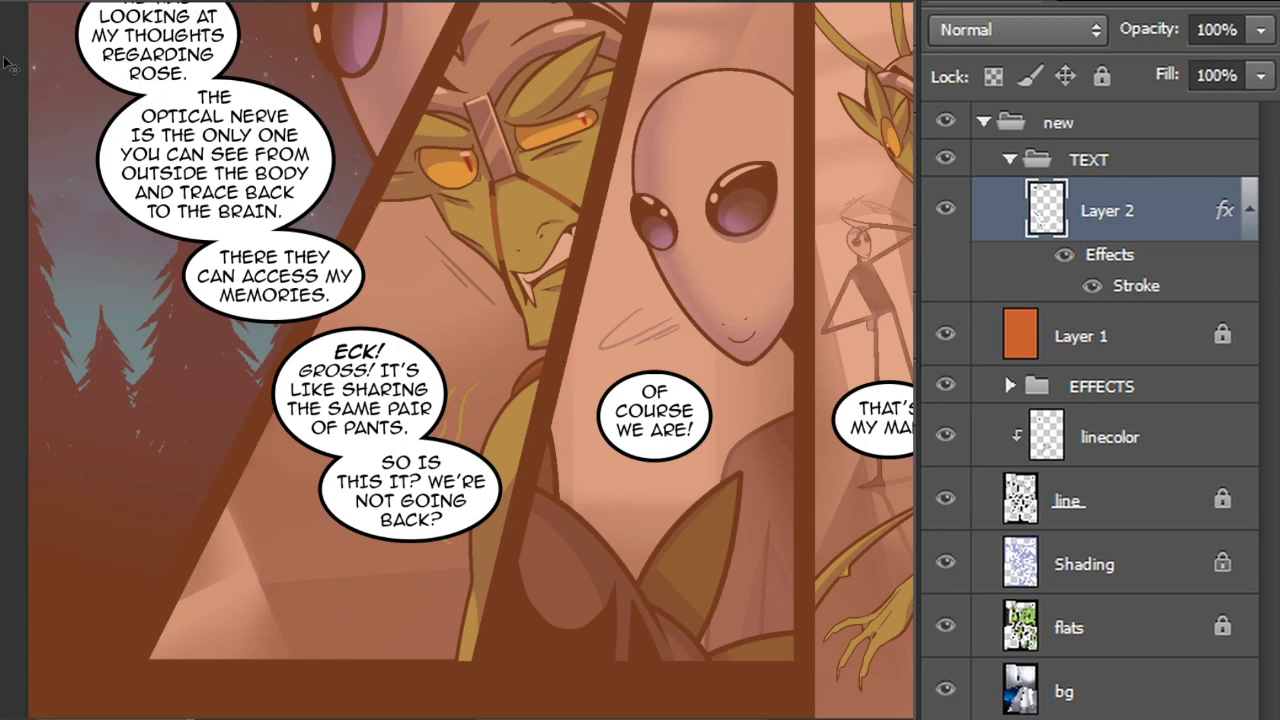
Lasso the "THAT'S MY MAN!" balloon and move it up and right within the last panel
{"action": "mouse_move", "coordinate": [862, 340]}
{"action": "left_mouse_down"}
{"action": "mouse_move", "coordinate": [930, 522]}
{"action": "mouse_move", "coordinate": [801, 512]}
{"action": "left_mouse_up"}
{"action": "mouse_move", "coordinate": [177, 62]}
{"action": "left_mouse_down"}
{"action": "mouse_move", "coordinate": [153, 78]}
{"action": "mouse_move", "coordinate": [149, 110]}
{"action": "left_mouse_up"}
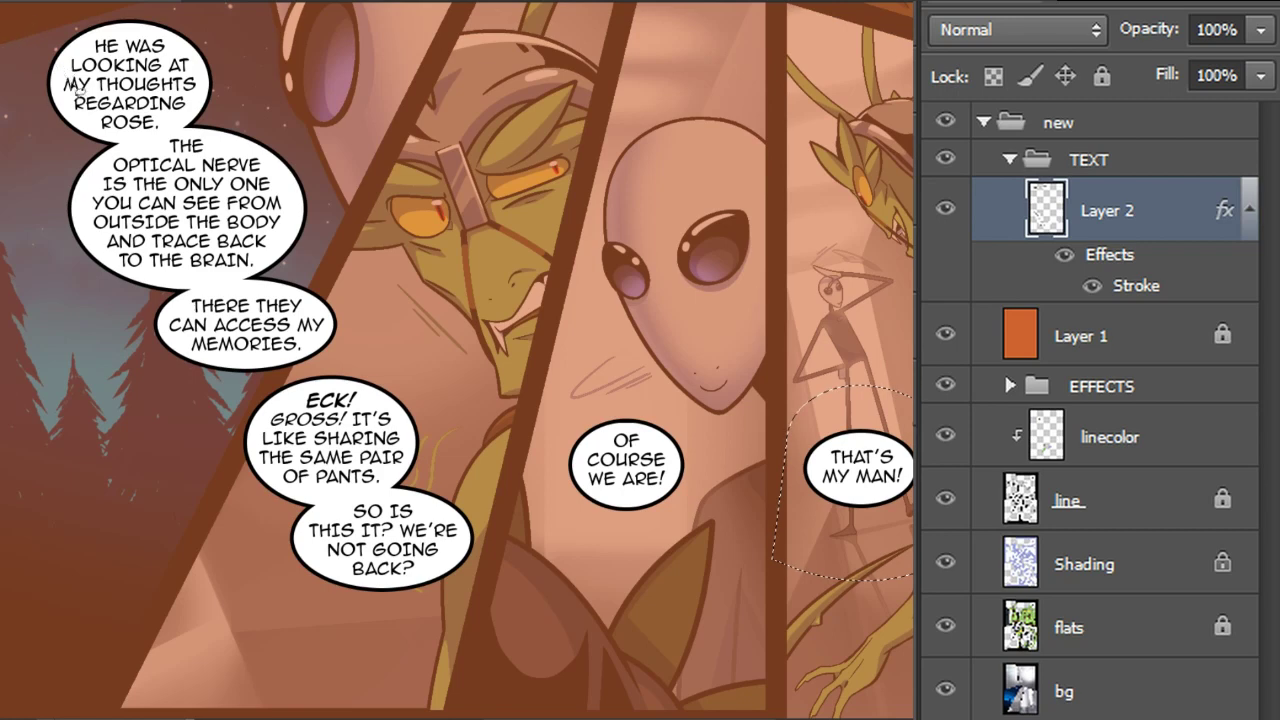
{"action": "left_click_drag", "start_coordinate": [880, 476], "coordinate": [964, 344]}
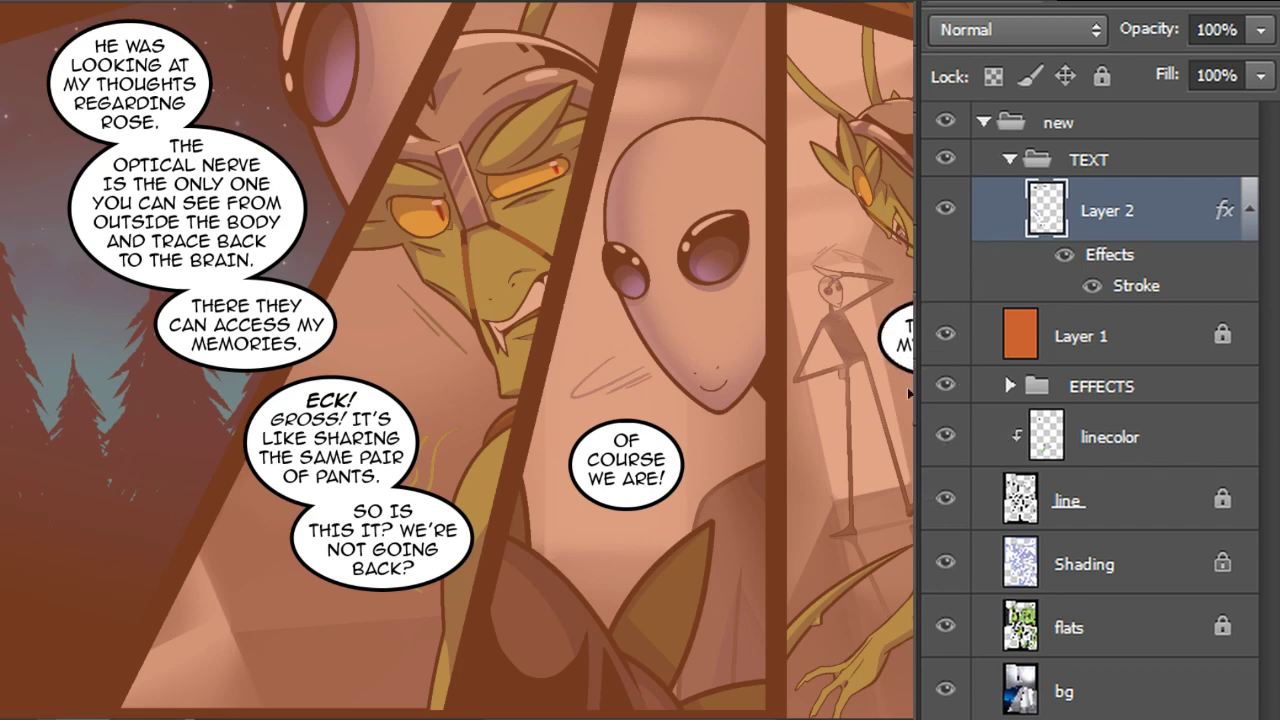
{"action": "scroll", "coordinate": [458, 360], "scroll_direction": "down", "scroll_amount": 2}
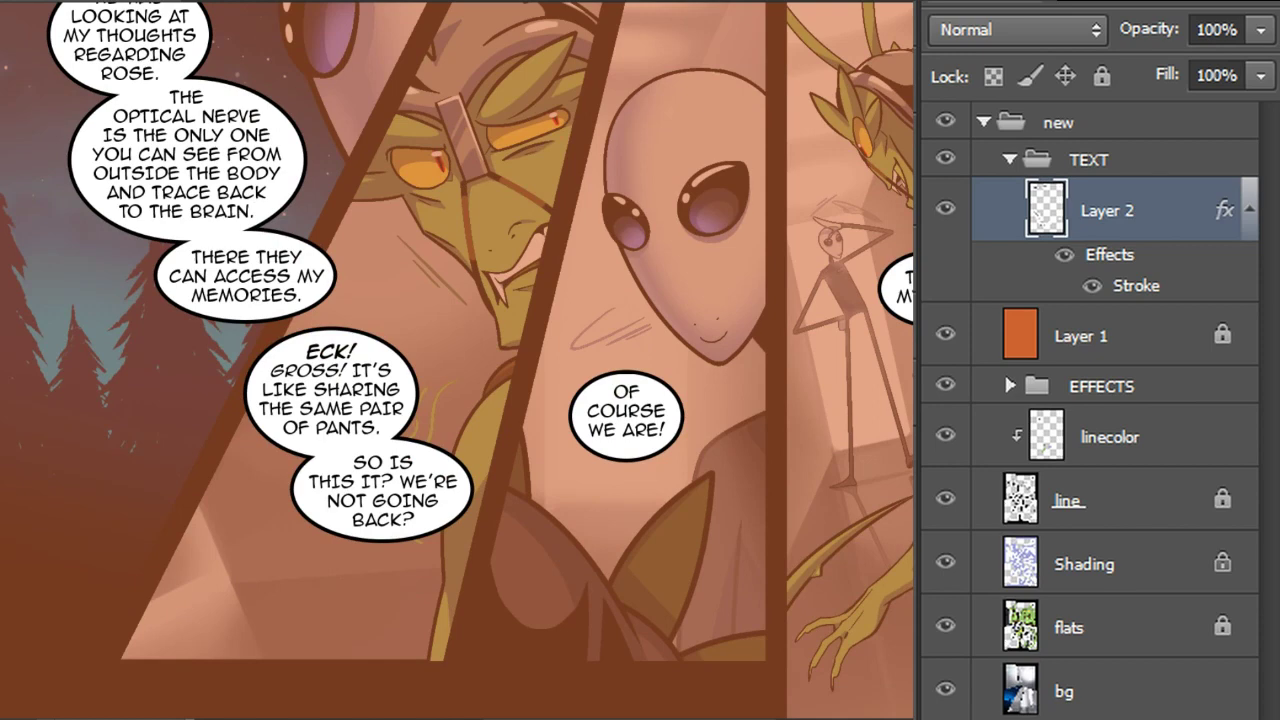
Show the guides, lasso the "THAT'S MY MAN!" balloon again, shift it slightly left and nudge it into its final position
{"action": "key", "text": "ctrl+semicolon"}
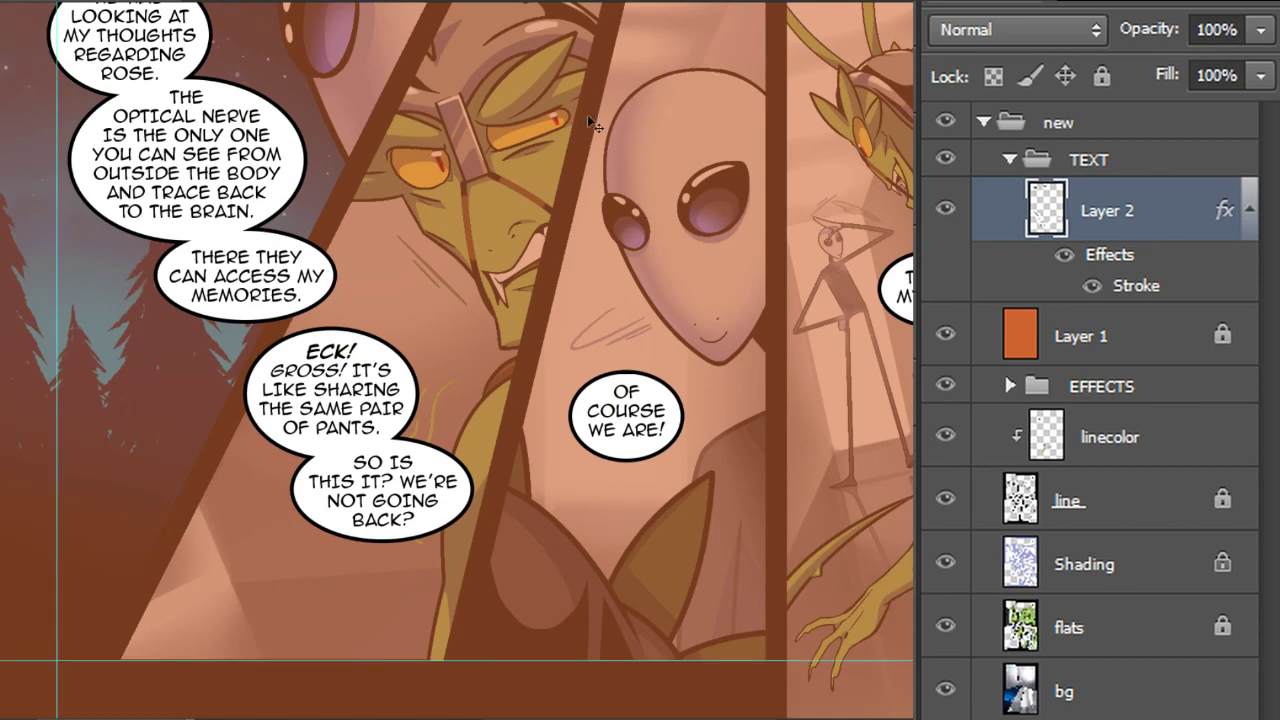
{"action": "left_click", "coordinate": [2, 38]}
{"action": "left_click", "coordinate": [25, 38]}
{"action": "left_click_drag", "start_coordinate": [835, 194], "coordinate": [912, 371]}
{"action": "left_click_drag", "start_coordinate": [906, 289], "coordinate": [893, 286]}
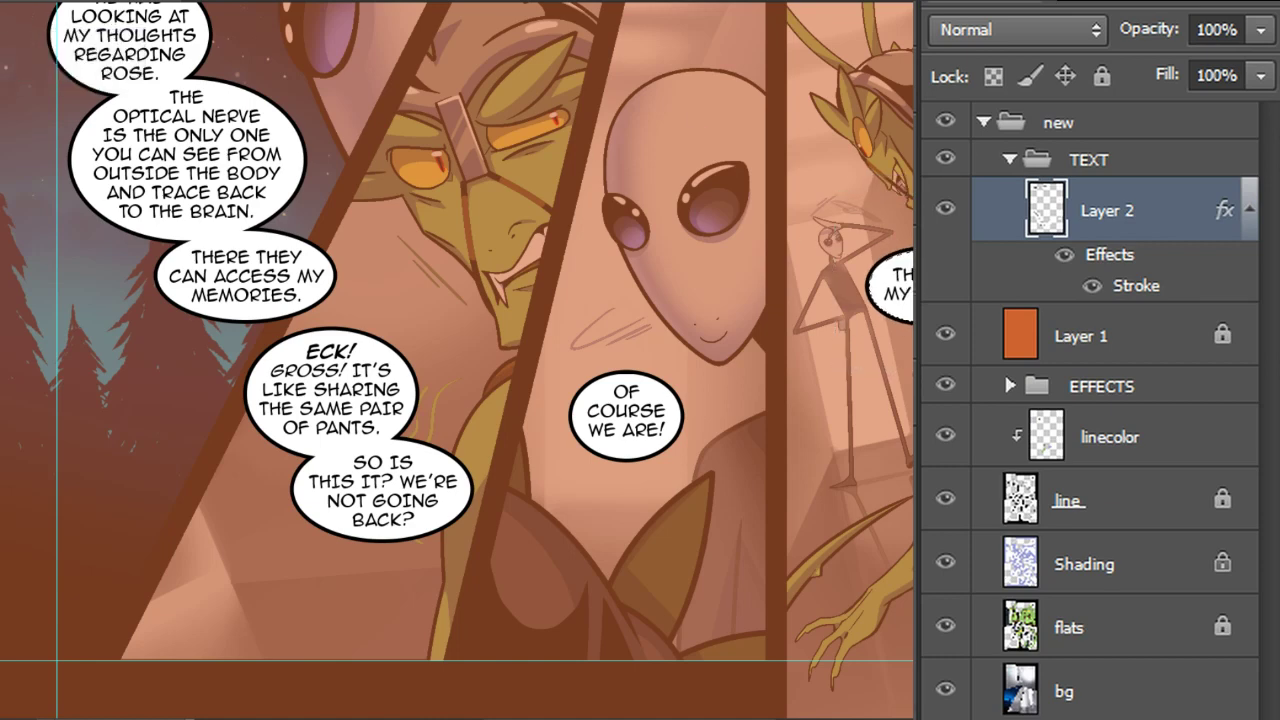
{"action": "key", "text": "Right"}
{"action": "key", "text": "Up"}
{"action": "key", "text": "Right"}
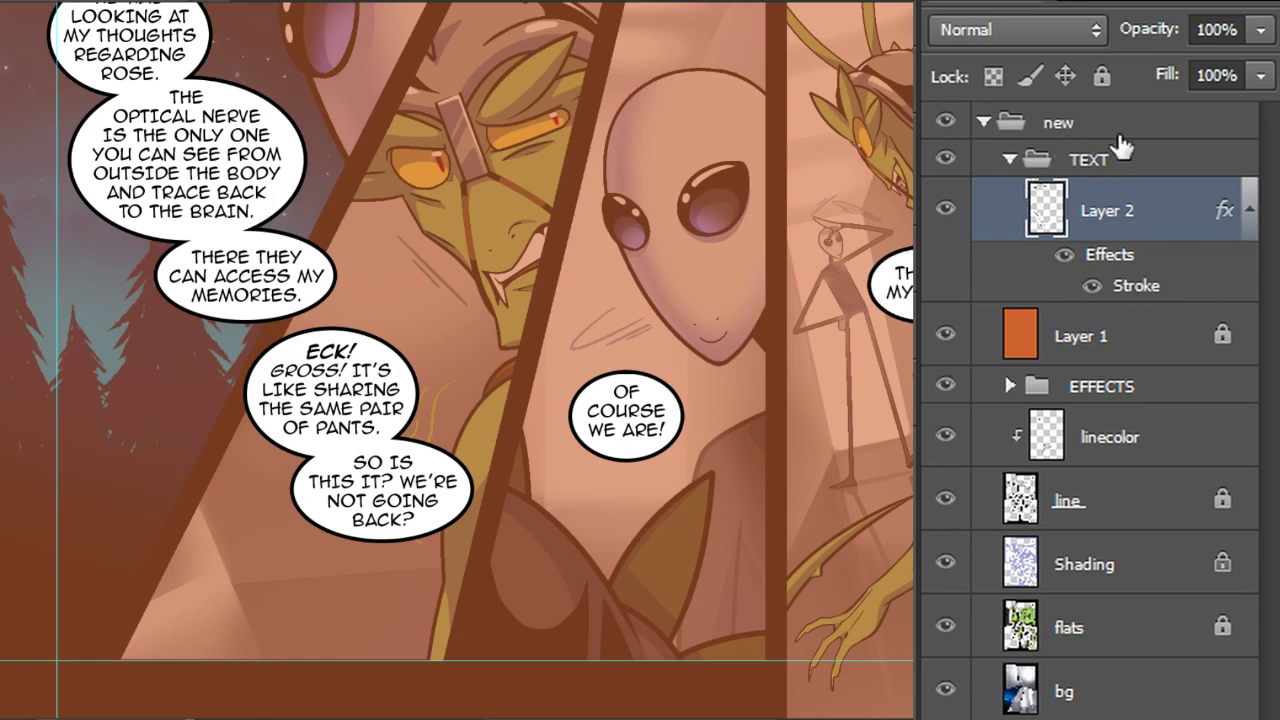
Collapse Layer 2's effects, lasso the three connected balloons plus "OF COURSE WE ARE!", and put them on a new layer
{"action": "left_click", "coordinate": [1248, 210]}
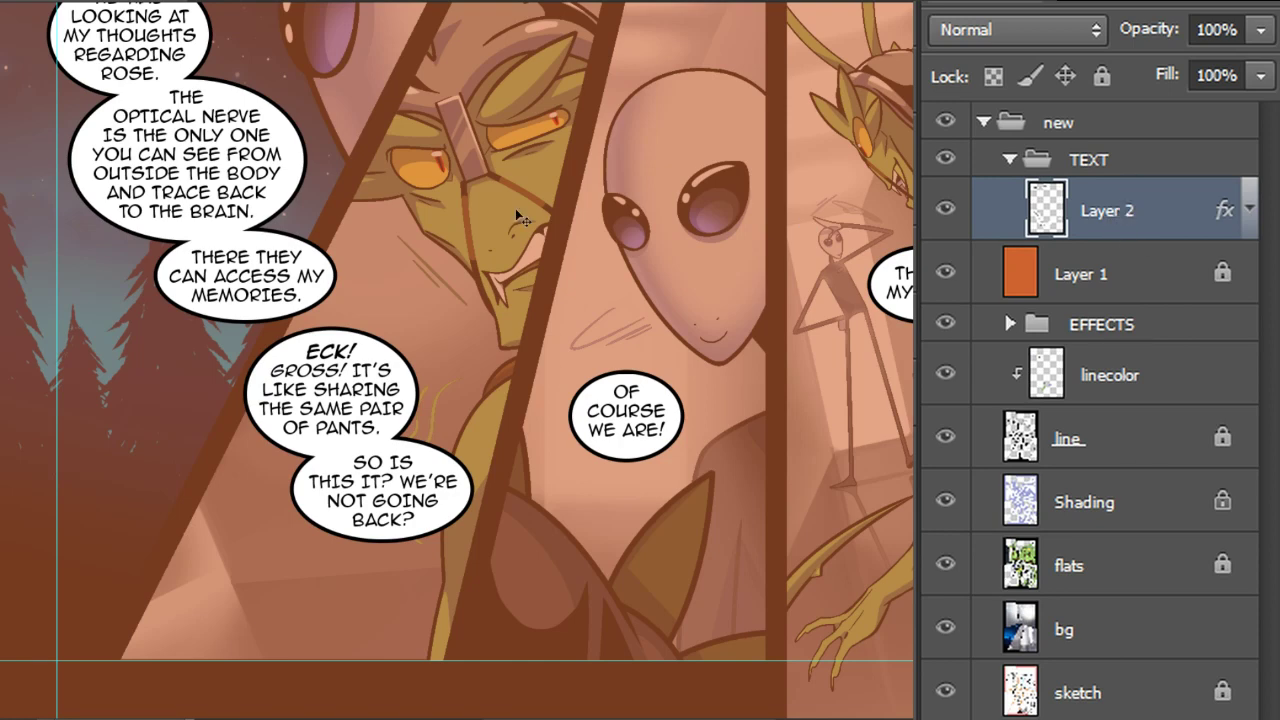
{"action": "left_click_drag", "start_coordinate": [57, 399], "coordinate": [28, 520]}
{"action": "key", "text": "ctrl+z"}
{"action": "left_click_drag", "start_coordinate": [518, 484], "coordinate": [546, 644]}
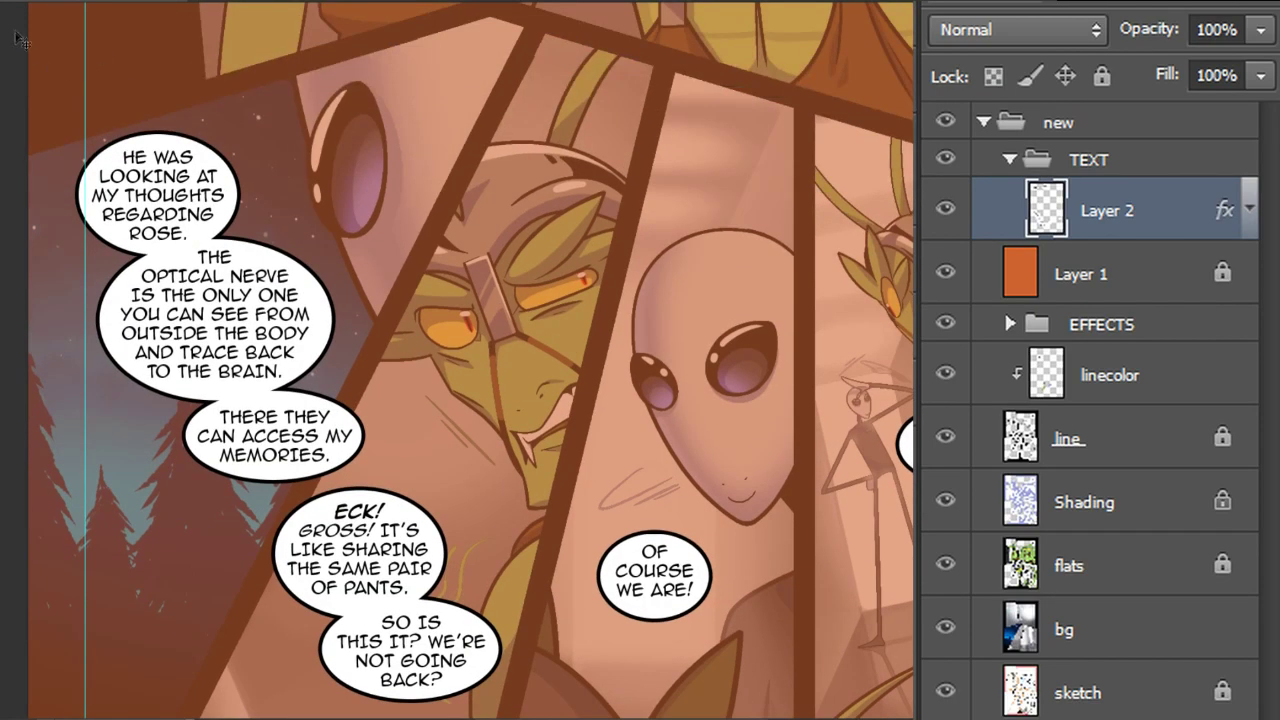
{"action": "mouse_move", "coordinate": [54, 142]}
{"action": "left_mouse_down"}
{"action": "mouse_move", "coordinate": [283, 118]}
{"action": "mouse_move", "coordinate": [413, 318]}
{"action": "left_mouse_up"}
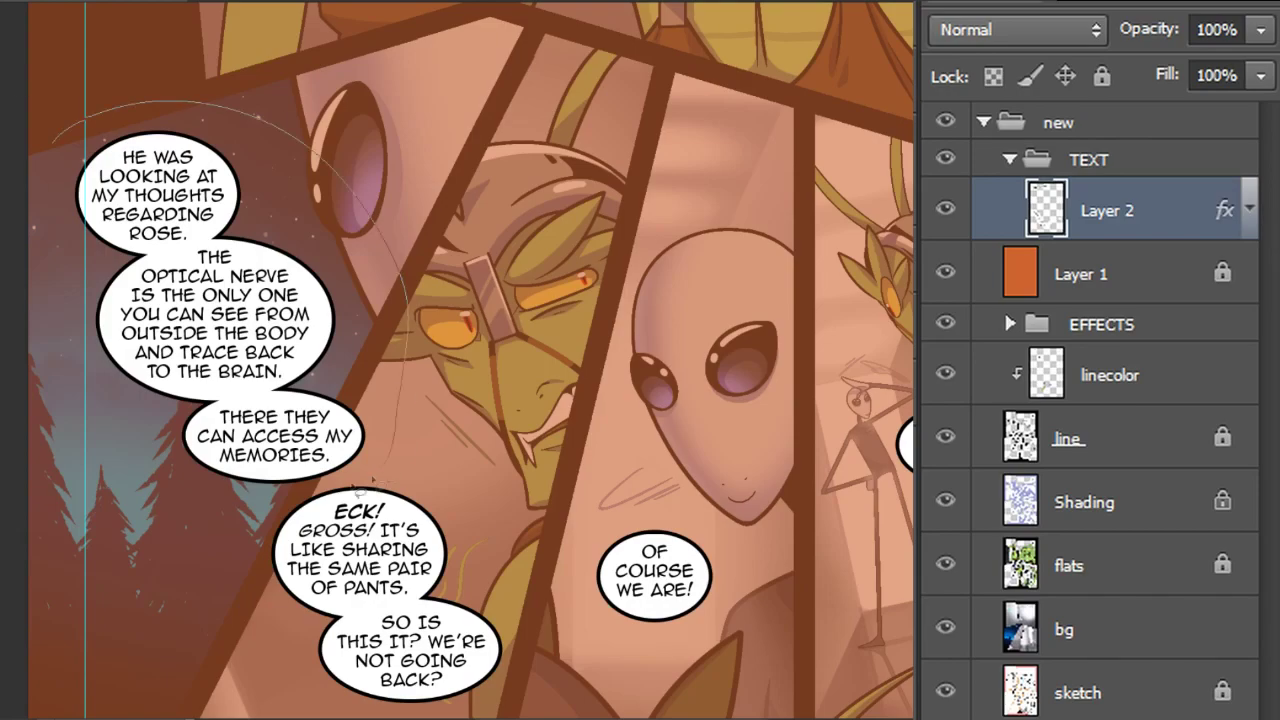
{"action": "mouse_move", "coordinate": [190, 505]}
{"action": "left_mouse_down"}
{"action": "mouse_move", "coordinate": [70, 420]}
{"action": "mouse_move", "coordinate": [55, 145]}
{"action": "left_mouse_up"}
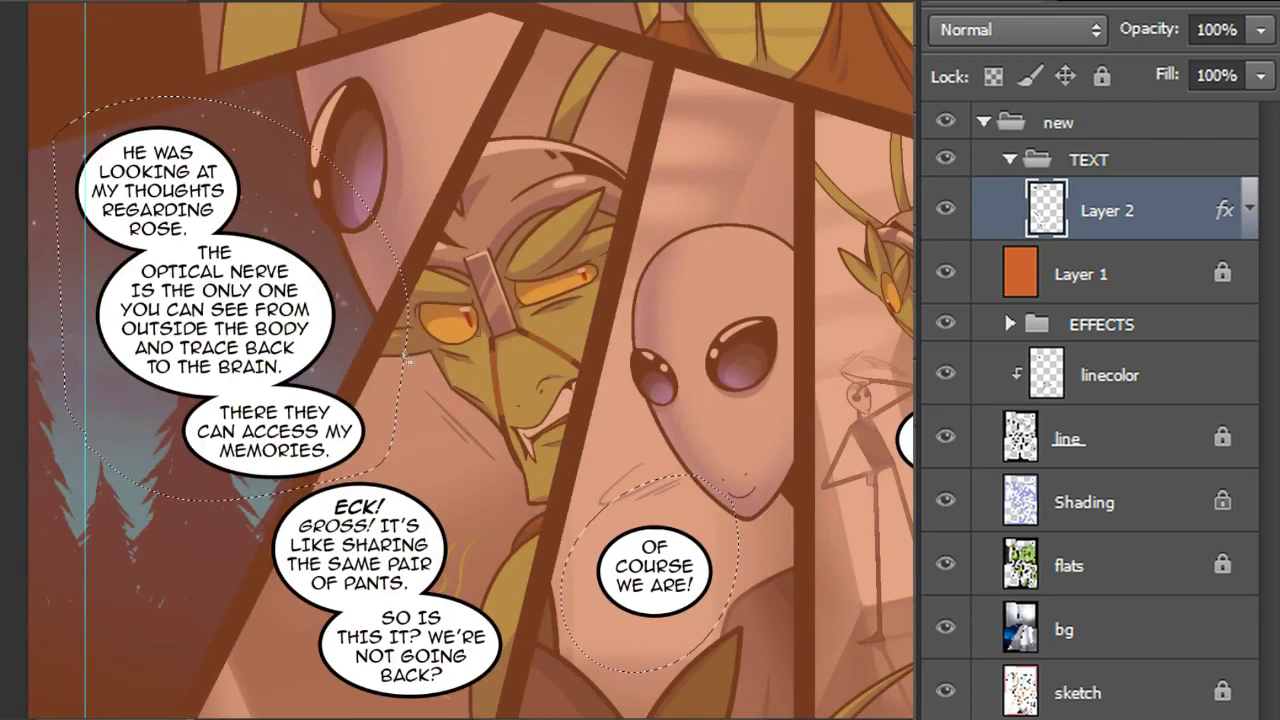
{"action": "right_click", "coordinate": [320, 268]}
{"action": "left_click", "coordinate": [385, 405]}
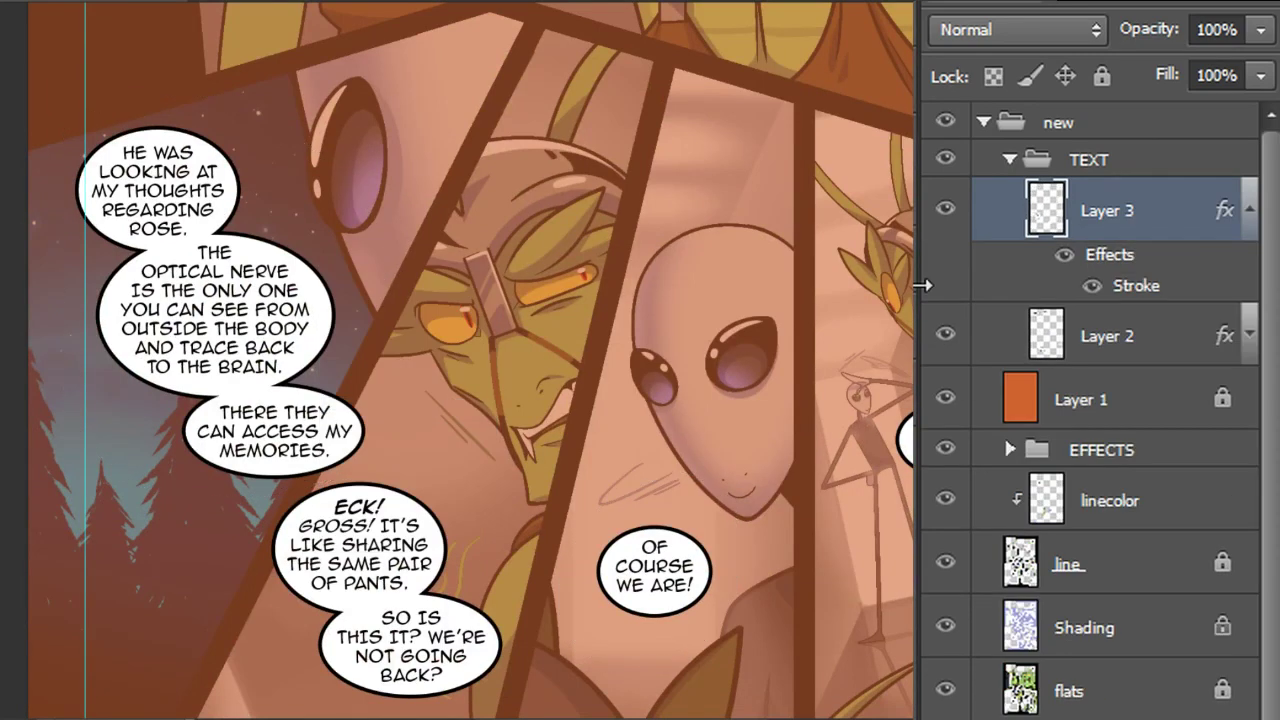
Invert the colours of the balloons on Layer 3 to white lettering on black, and apply a Levels adjustment
{"action": "key", "text": "ctrl+i"}
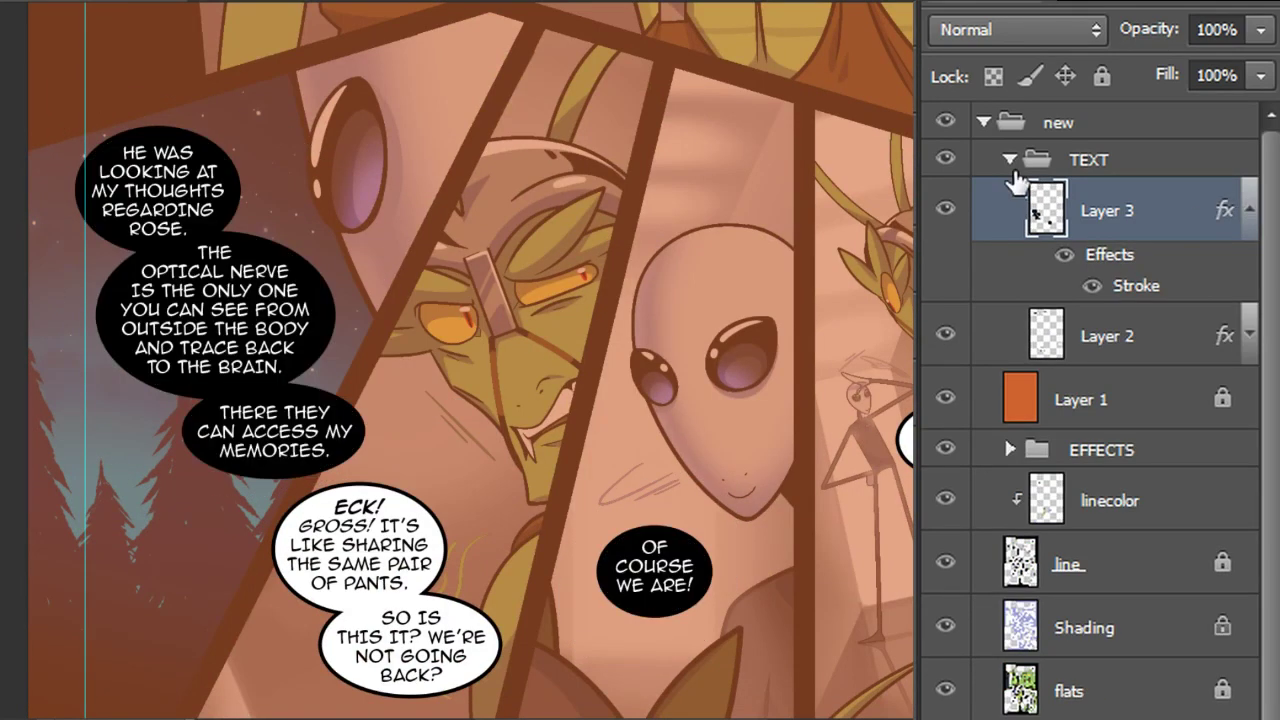
{"action": "key", "text": "ctrl+l"}
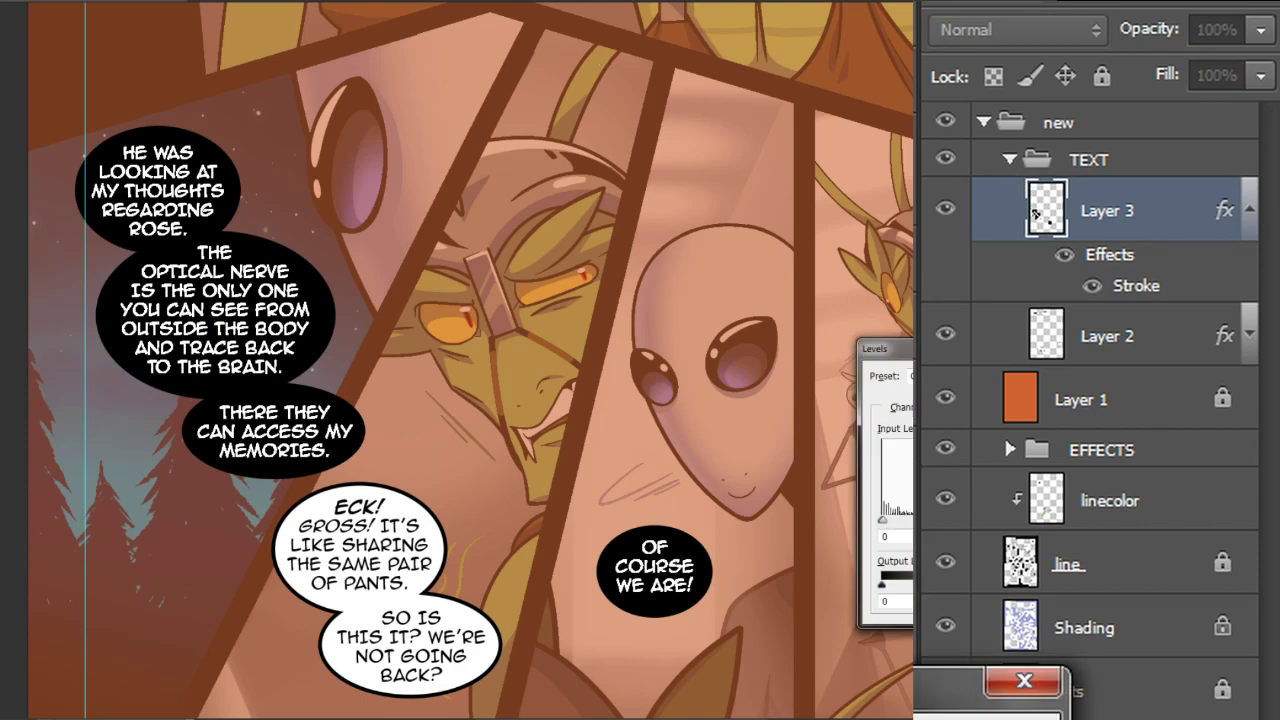
{"action": "key", "text": "Return"}
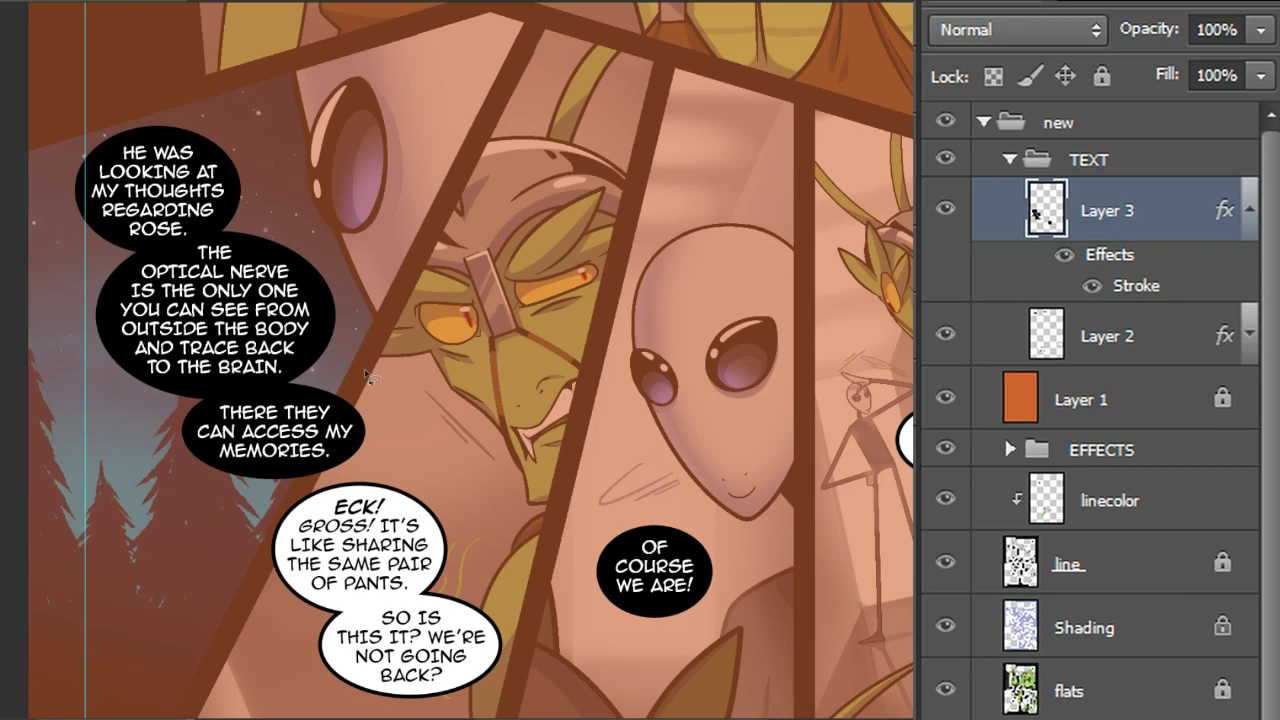
Change the outline stroke on Layer 3's black balloons to white, keeping it 10 px outside, and collapse the layer's effects
{"action": "double_click", "coordinate": [1163, 236]}
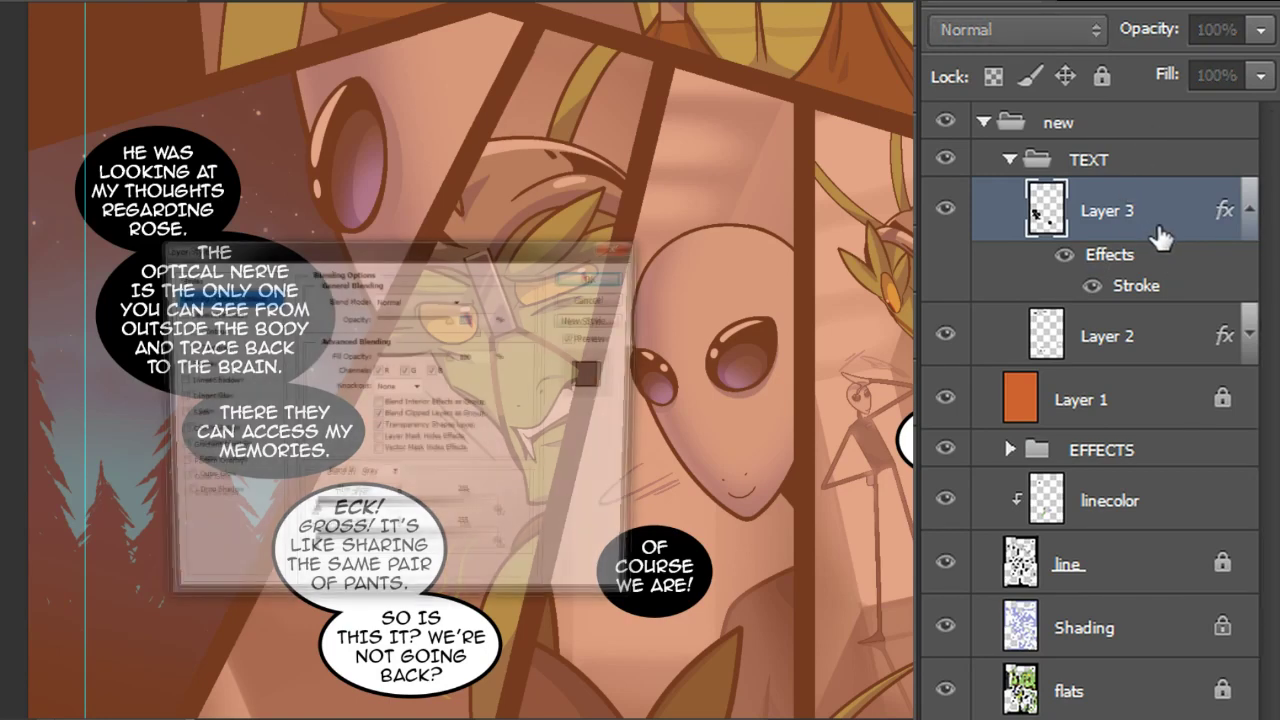
{"action": "left_click", "coordinate": [210, 364]}
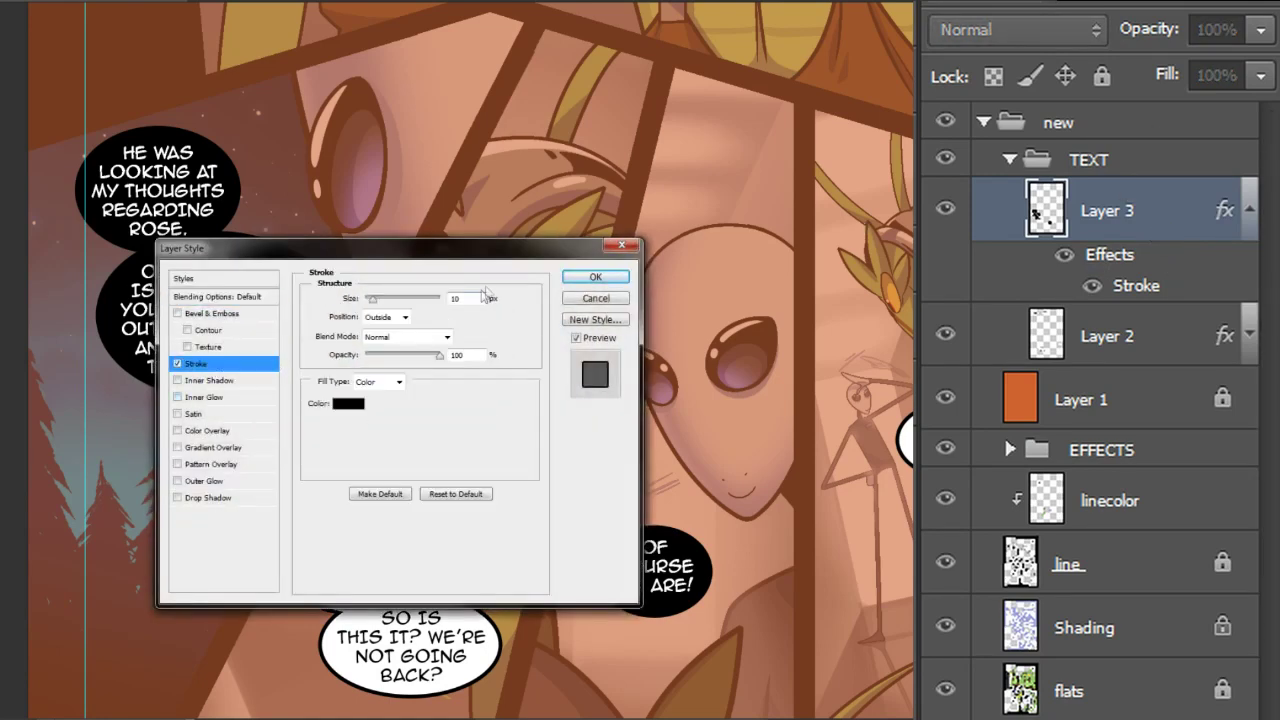
{"action": "left_click", "coordinate": [350, 404]}
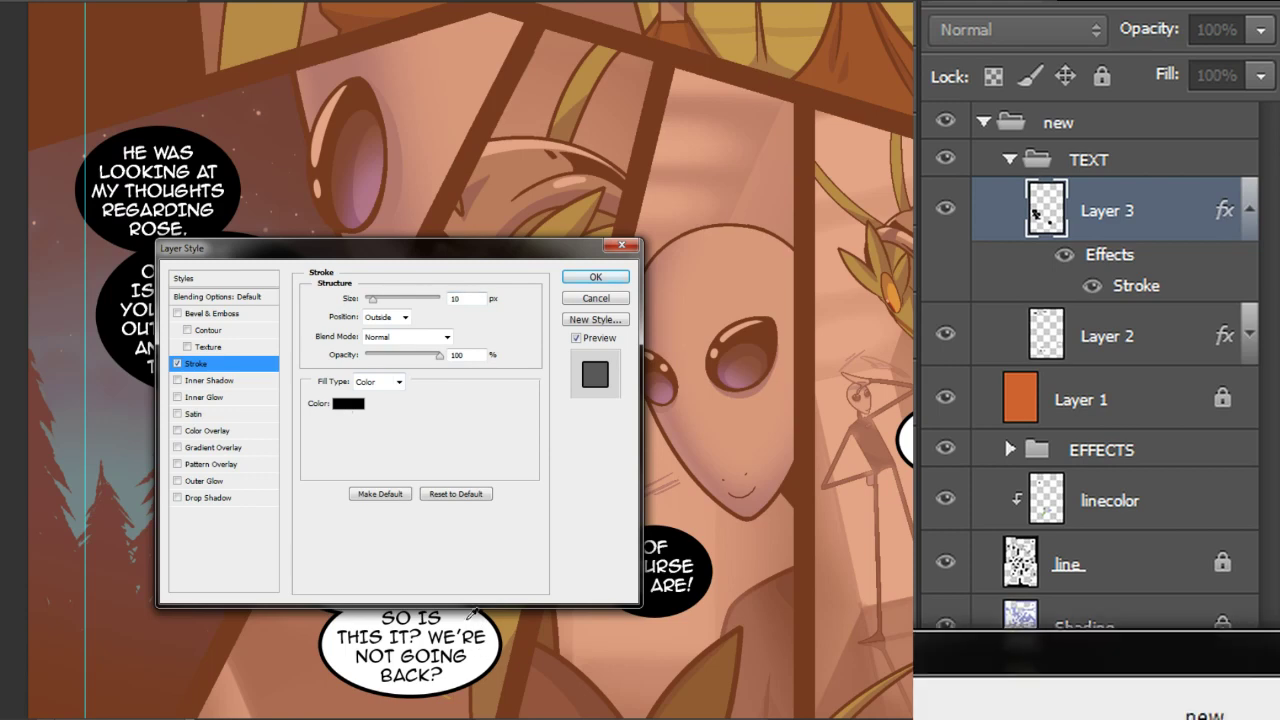
{"action": "left_click", "coordinate": [465, 619]}
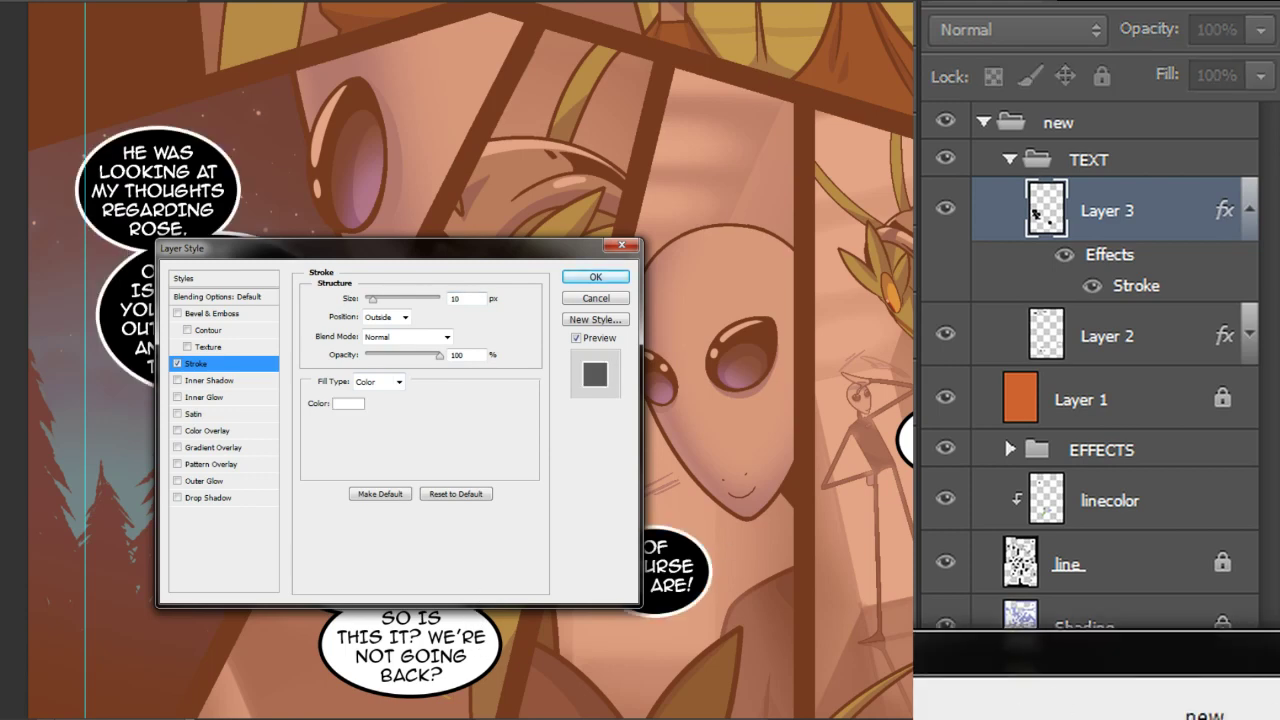
{"action": "left_click", "coordinate": [595, 277]}
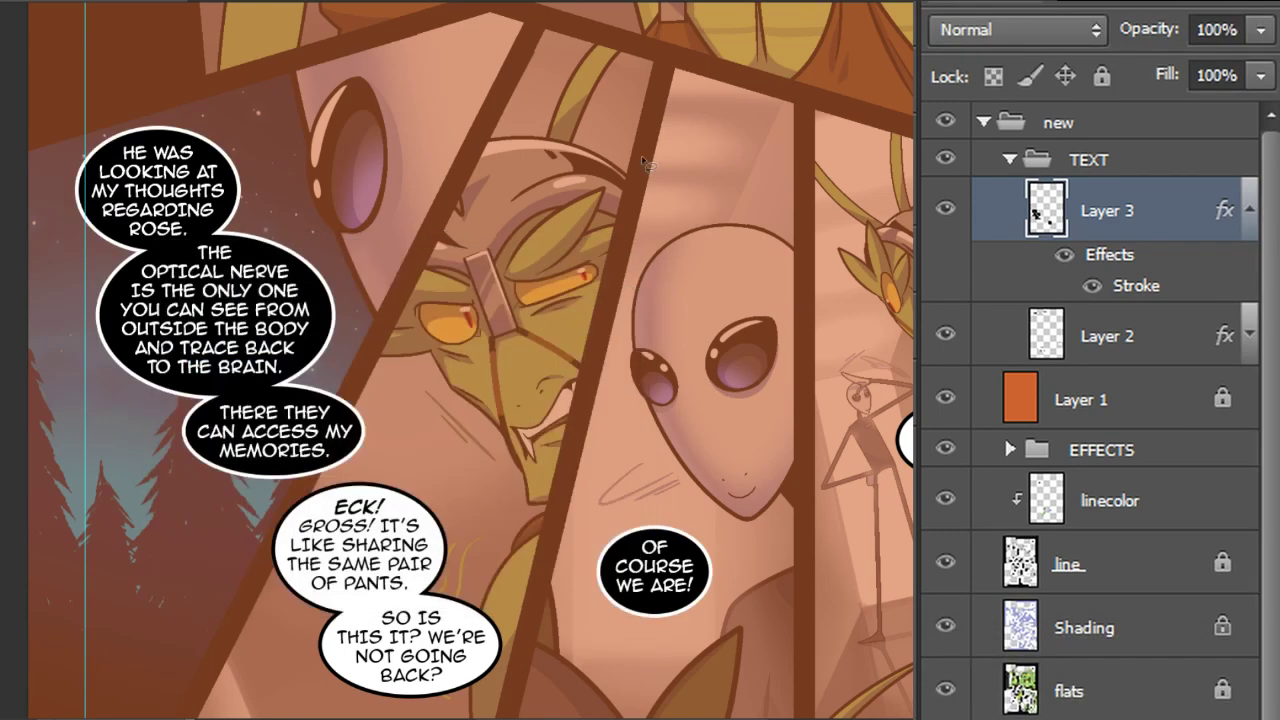
{"action": "left_click", "coordinate": [1250, 214]}
Rename the black balloon layer "hue" and the white balloon layer "q"
{"action": "double_click", "coordinate": [1126, 213]}
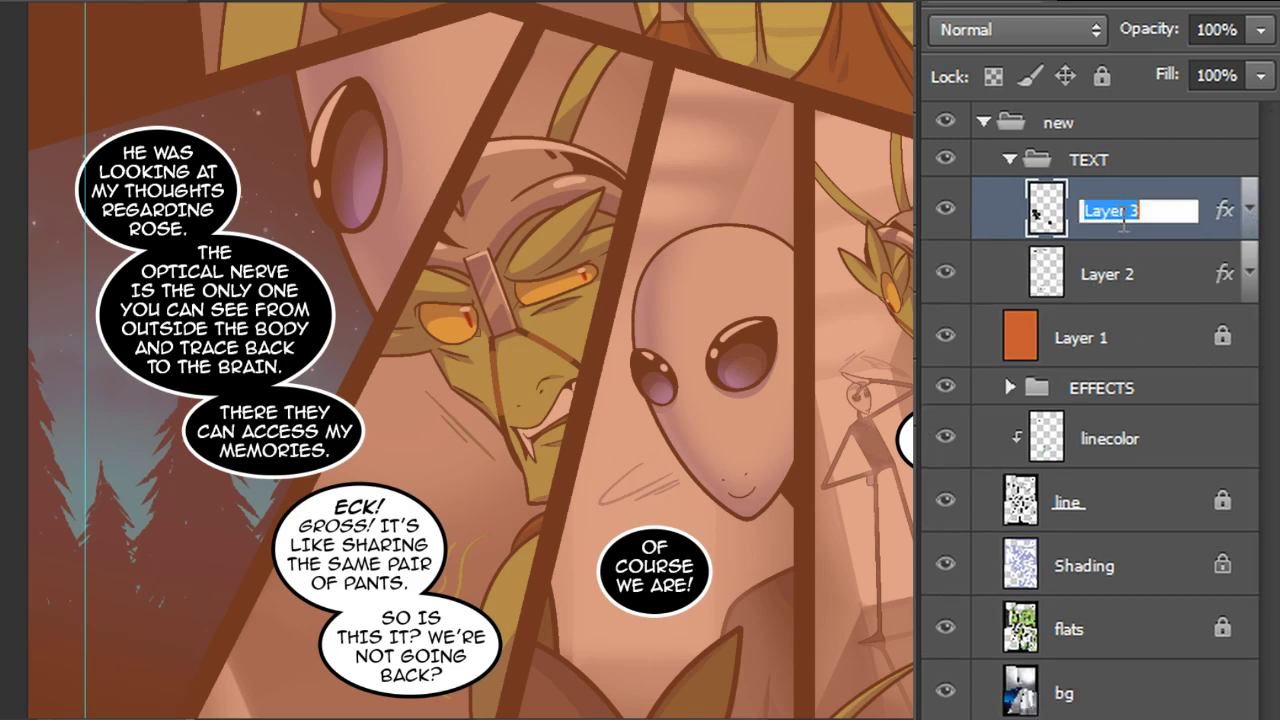
{"action": "type", "text": "hue"}
{"action": "key", "text": "Return"}
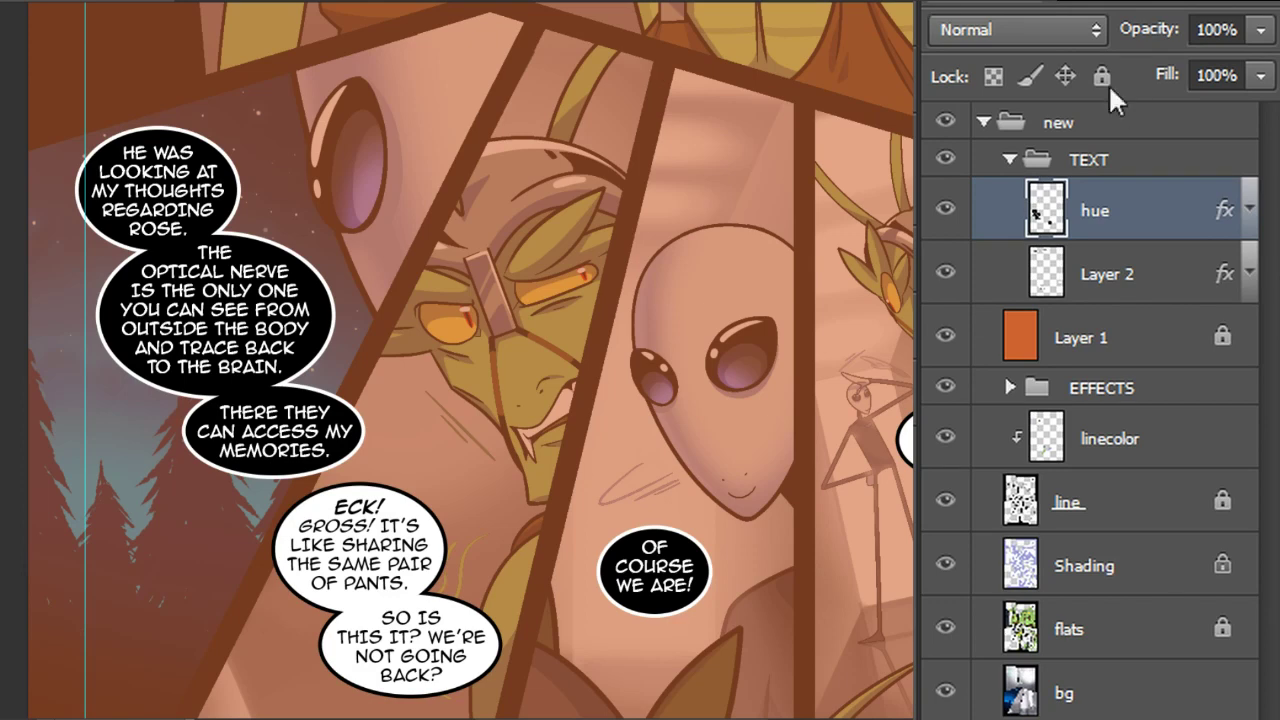
{"action": "double_click", "coordinate": [1108, 274]}
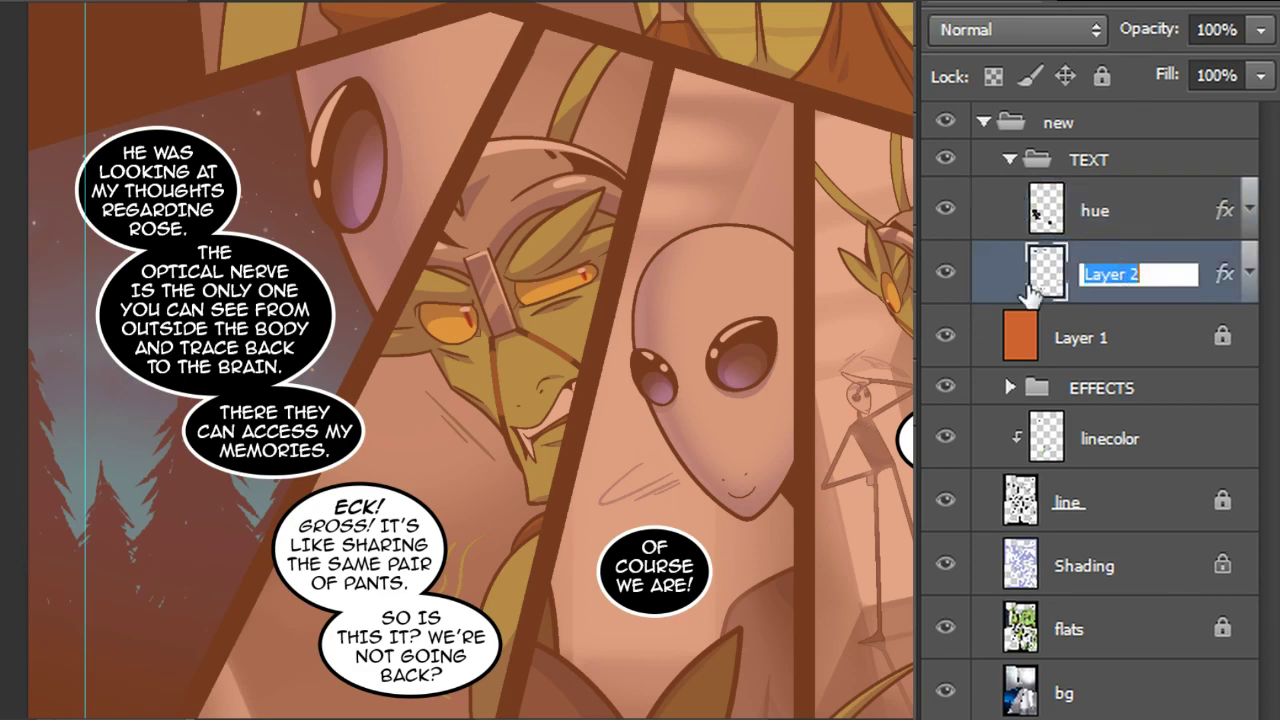
{"action": "type", "text": "q"}
{"action": "key", "text": "Return"}
Delete the orange tint layer, Layer 1
{"action": "left_click", "coordinate": [1120, 338]}
{"action": "key", "text": "shift+5"}
{"action": "key", "text": "shift+7"}
{"action": "left_click_drag", "start_coordinate": [1170, 338], "coordinate": [1240, 719]}
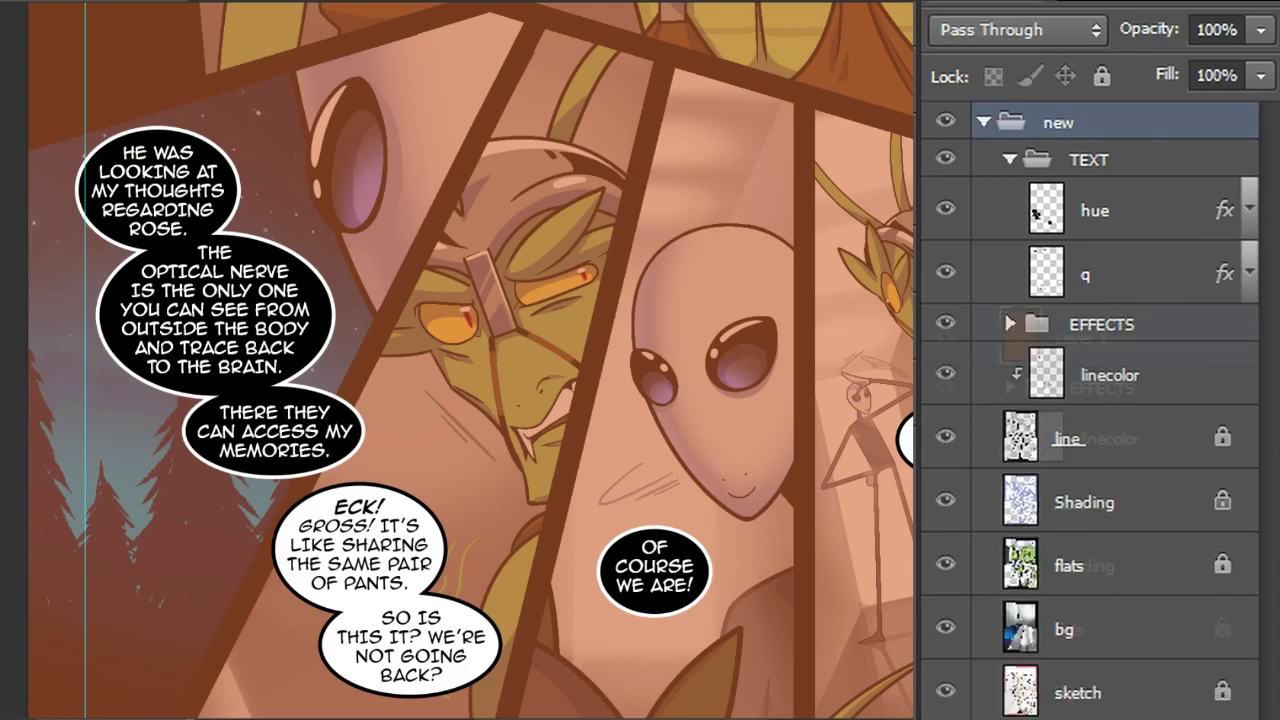
Select the "HE'S JUST DOING WHAT HE THINKS IS RIGHT" balloon on layer q and move it slightly up and right
{"action": "left_click_drag", "start_coordinate": [640, 450], "coordinate": [640, 700]}
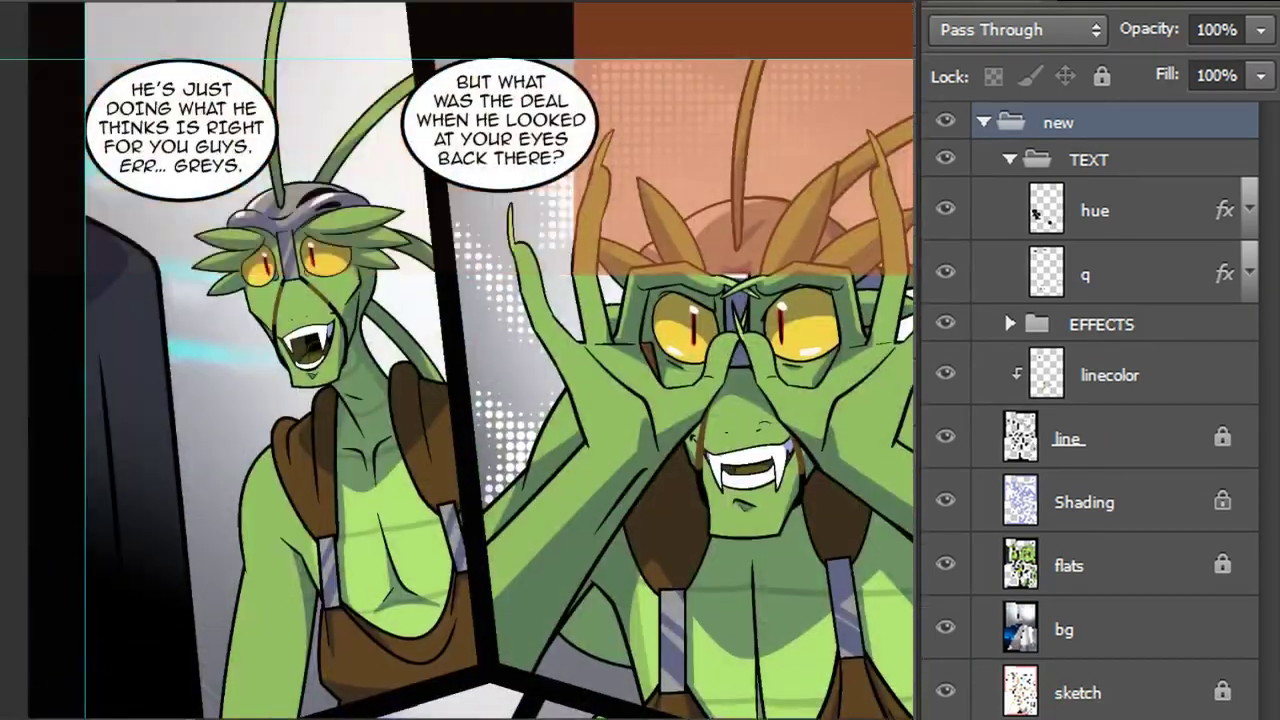
{"action": "key", "text": "ctrl+;"}
{"action": "left_click_drag", "start_coordinate": [46, 36], "coordinate": [412, 248]}
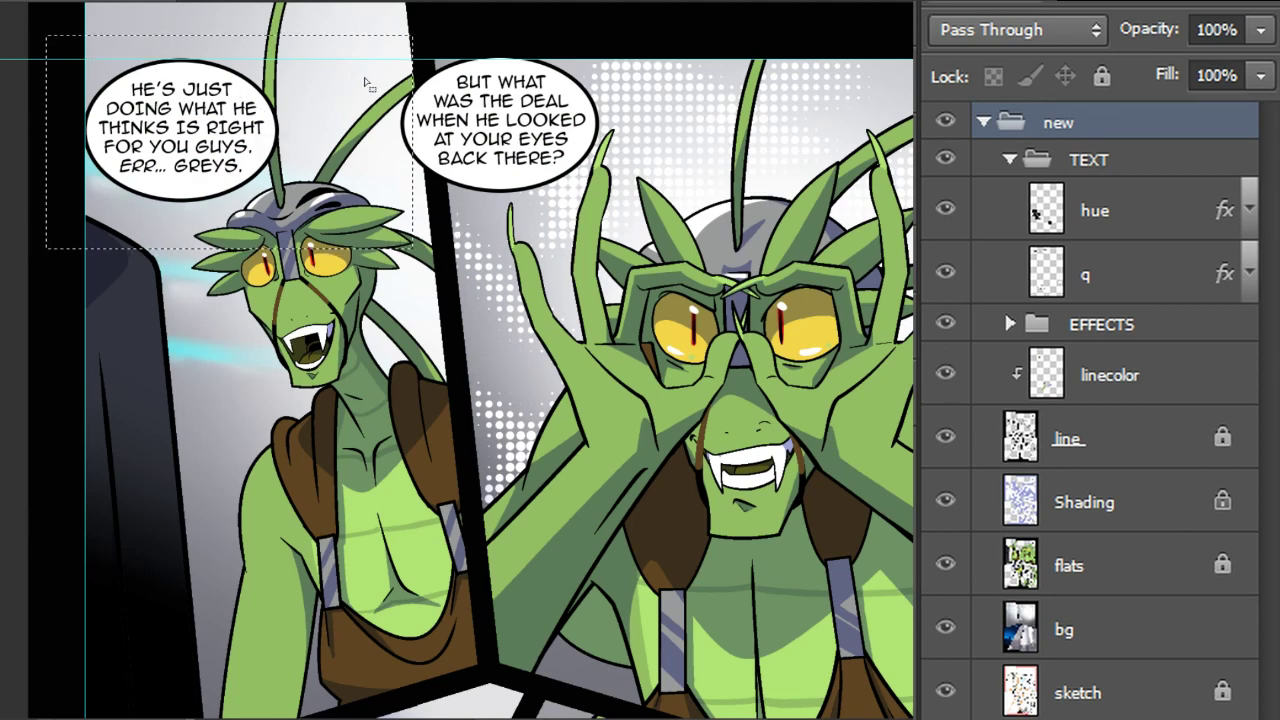
{"action": "left_click_drag", "start_coordinate": [362, 31], "coordinate": [596, 352]}
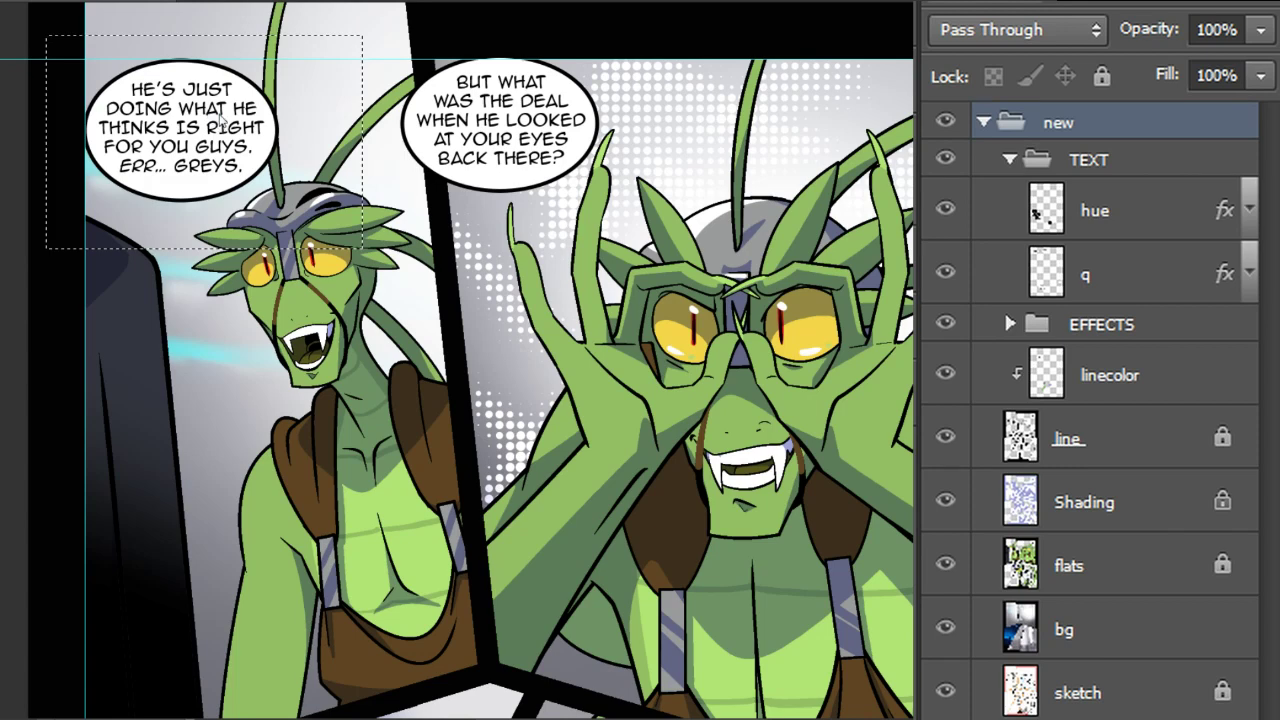
{"action": "left_click", "coordinate": [220, 118]}
{"action": "left_click", "coordinate": [714, 246]}
{"action": "left_click", "coordinate": [1130, 272]}
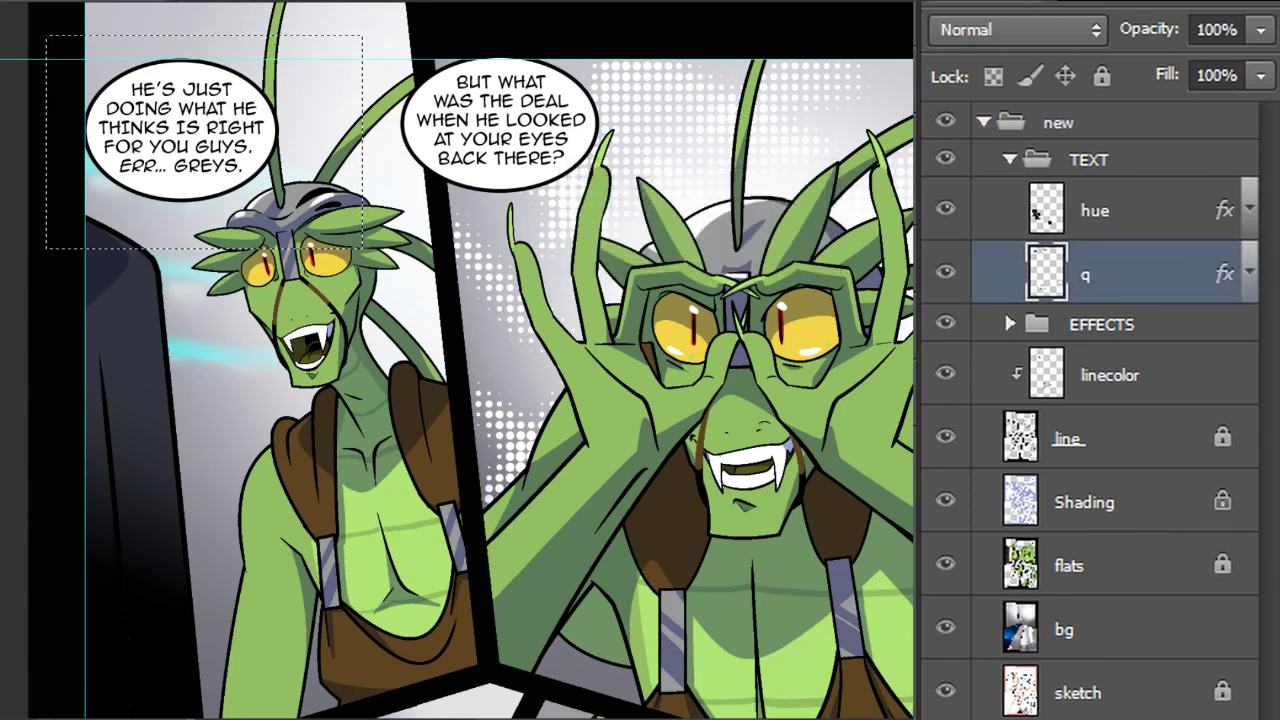
{"action": "left_click_drag", "start_coordinate": [200, 145], "coordinate": [218, 133]}
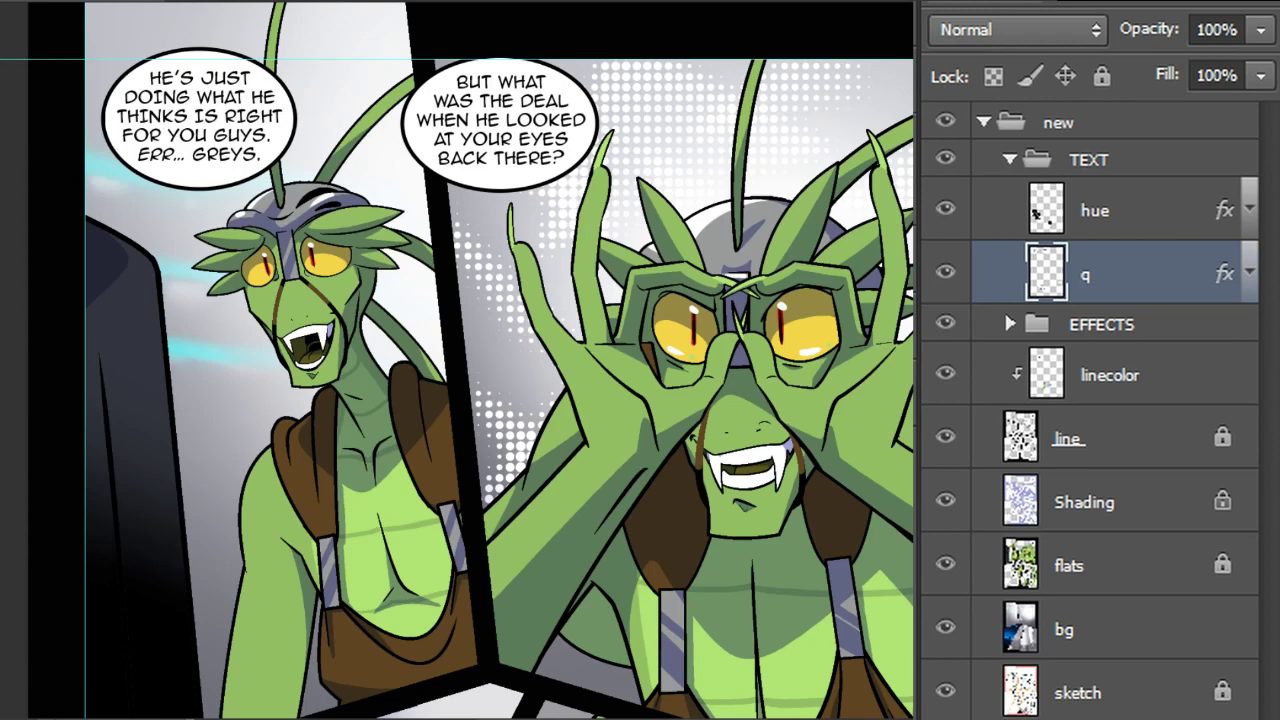
Select the "BUT WHAT WAS THE DEAL" balloon and shift it slightly down and right, inside its panel's border
{"action": "left_click_drag", "start_coordinate": [375, 17], "coordinate": [694, 273]}
{"action": "left_click_drag", "start_coordinate": [511, 107], "coordinate": [612, 140]}
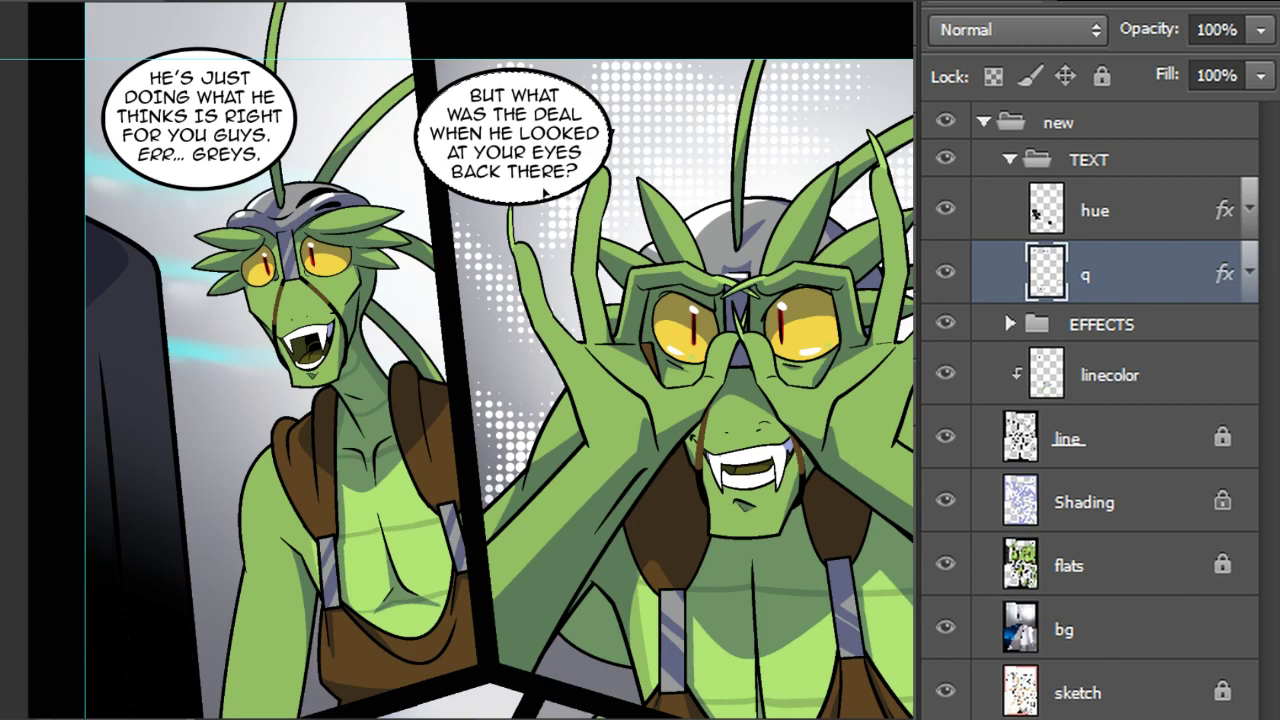
{"action": "left_click_drag", "start_coordinate": [552, 180], "coordinate": [558, 174]}
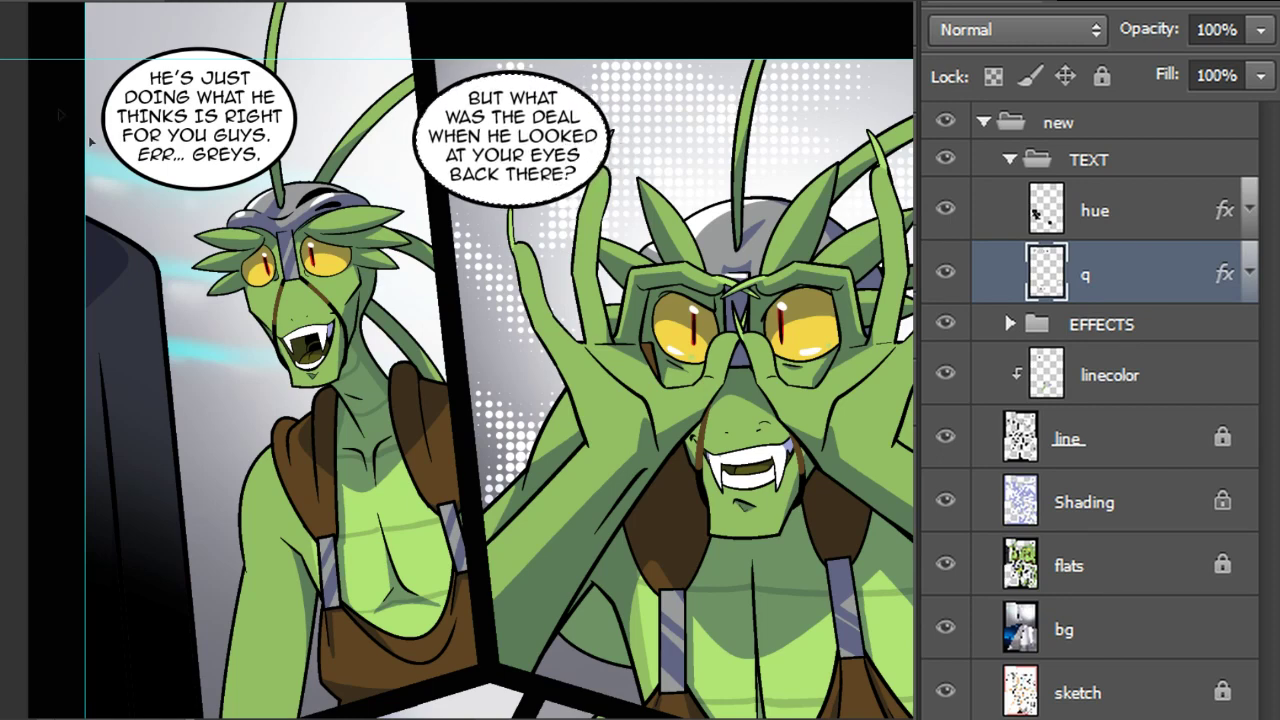
Draw a short tail with the Polygonal Lasso beneath the "HE'S JUST DOING" balloon and fill it white
{"action": "right_click", "coordinate": [0, 70]}
{"action": "left_click", "coordinate": [18, 74]}
{"action": "left_click", "coordinate": [207, 167]}
{"action": "left_click_drag", "start_coordinate": [237, 206], "coordinate": [228, 180]}
{"action": "left_click", "coordinate": [2, 2]}
{"action": "left_click", "coordinate": [121, 344]}
{"action": "left_click", "coordinate": [58, 25]}
{"action": "left_click_drag", "start_coordinate": [240, 200], "coordinate": [203, 197]}
Add a white tail below the "BUT WHAT WAS THE DEAL" balloon, angled down toward the green character, and deselect
{"action": "left_click_drag", "start_coordinate": [537, 197], "coordinate": [556, 241]}
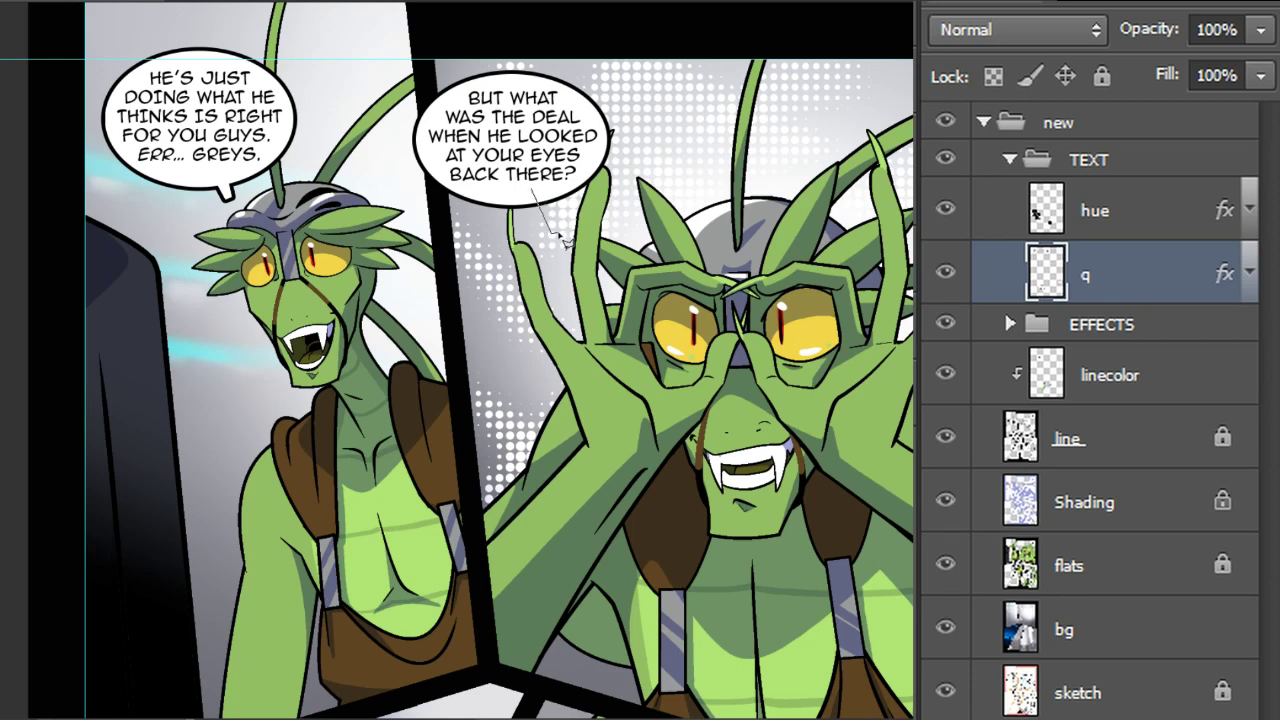
{"action": "key", "text": "ctrl+z"}
{"action": "key", "text": "alt+BackSpace"}
{"action": "key", "text": "ctrl+d"}
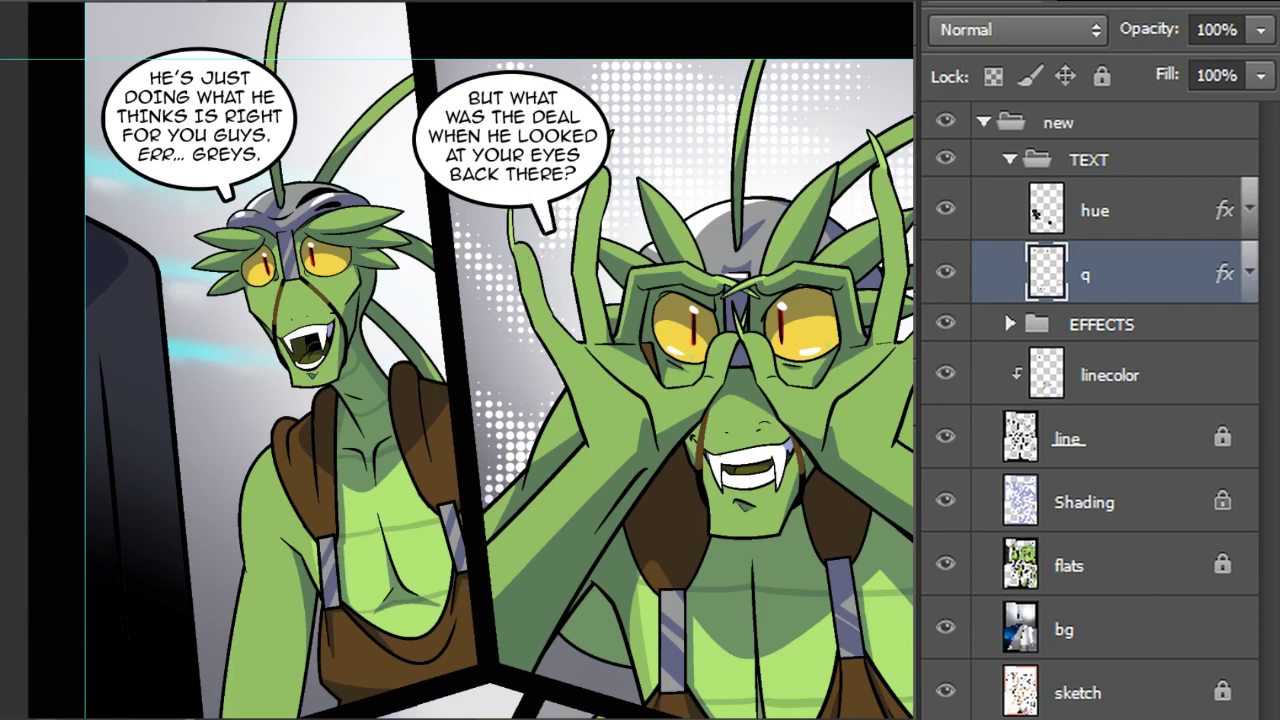
Add a white tail to the "ECK!" balloon, pointing up and right toward the green character's mouth
{"action": "scroll", "coordinate": [612, 318], "scroll_direction": "down", "scroll_amount": 10}
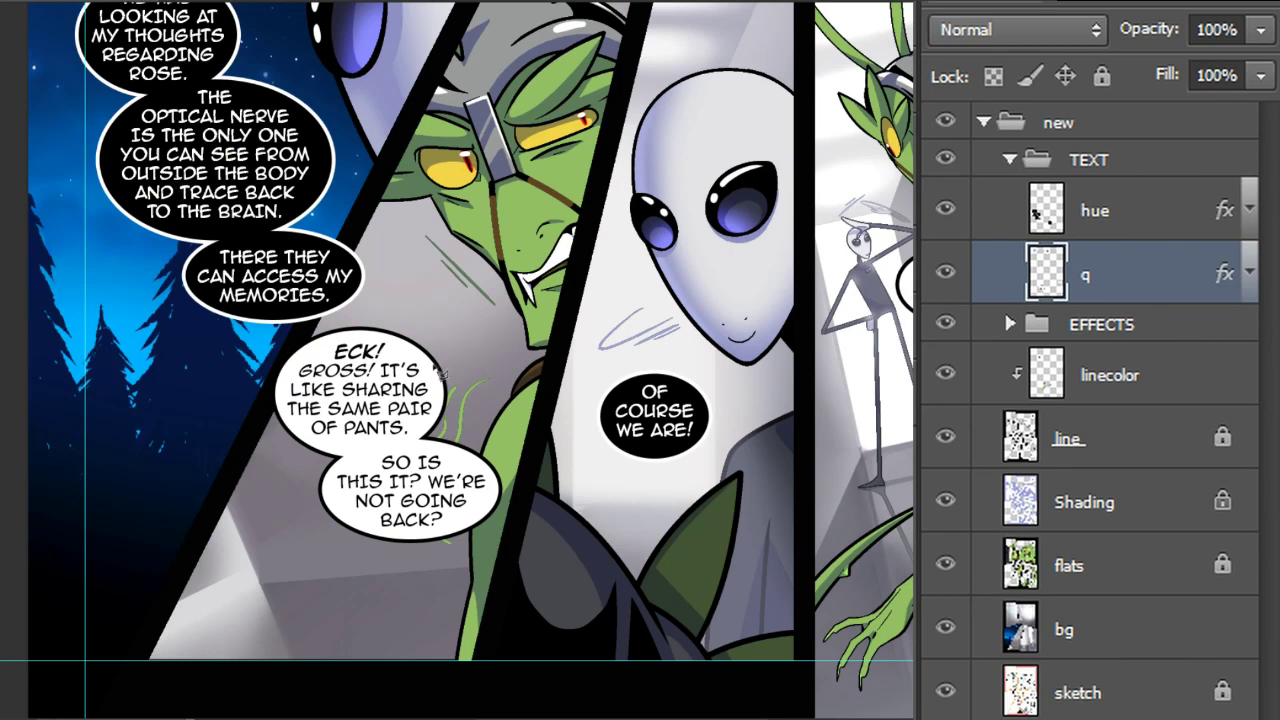
{"action": "left_click", "coordinate": [372, 390]}
{"action": "left_click_drag", "start_coordinate": [458, 341], "coordinate": [427, 358]}
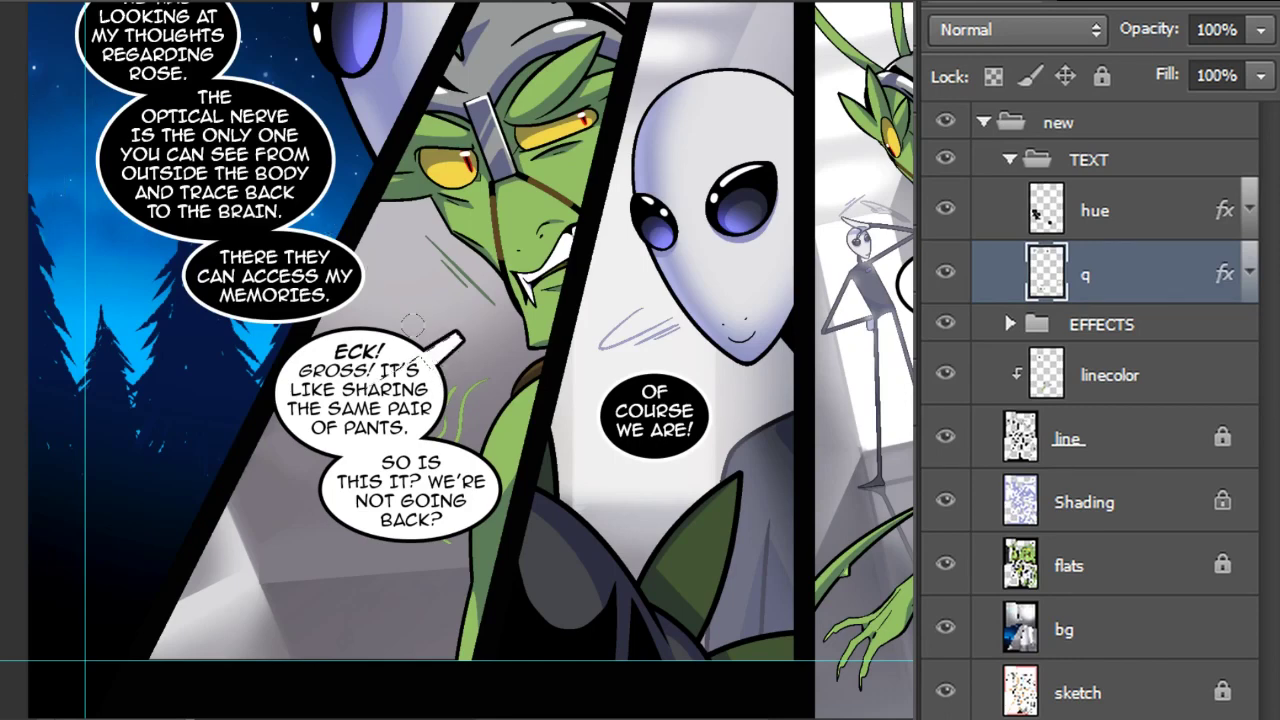
{"action": "key", "text": "ctrl+d"}
On the hue layer, add a black tail to the "HE WAS LOOKING AT MY THOUGHTS" balloon, pointing right toward the grey alien
{"action": "scroll", "coordinate": [737, 265], "scroll_direction": "up", "scroll_amount": 3}
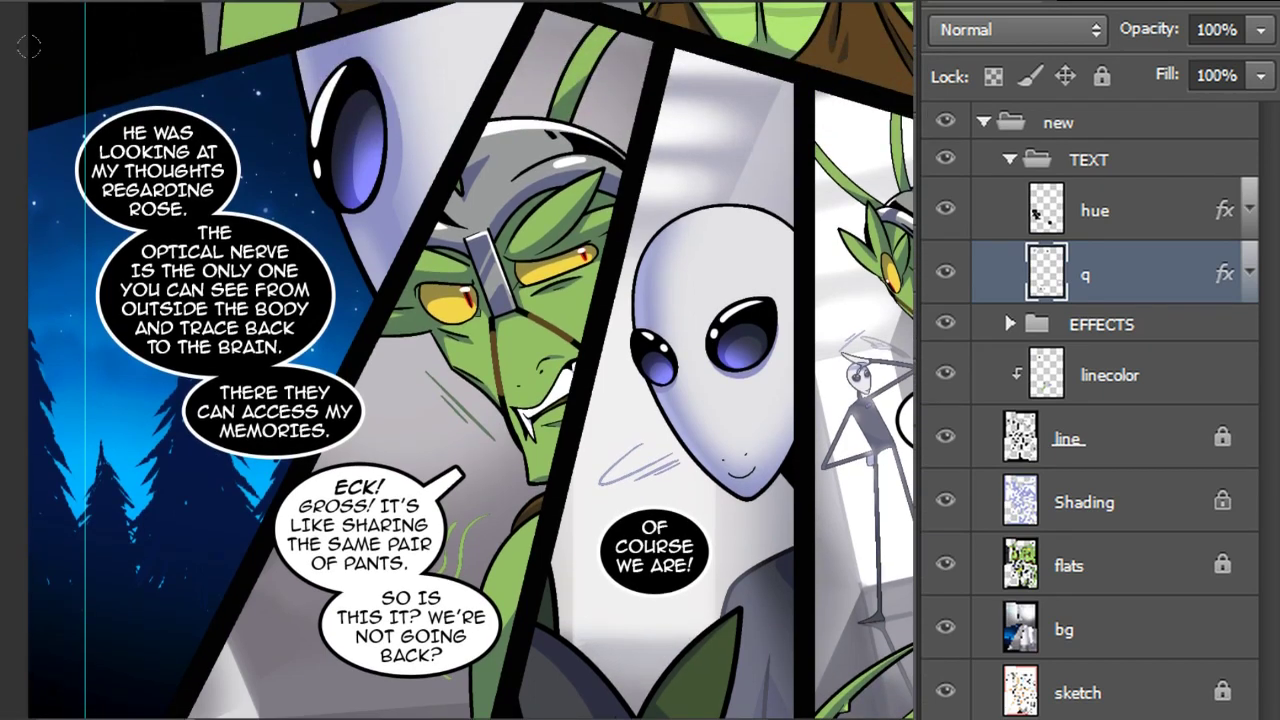
{"action": "left_click", "coordinate": [1155, 205]}
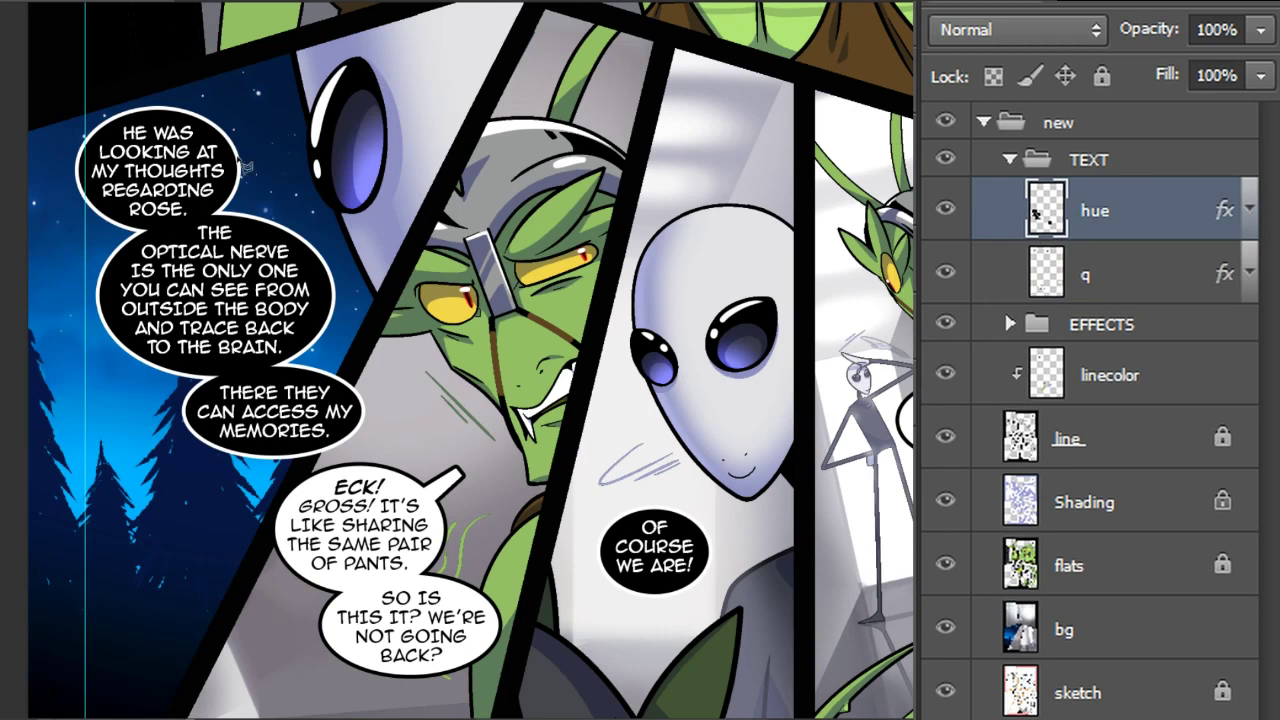
{"action": "left_click", "coordinate": [205, 156]}
{"action": "left_click_drag", "start_coordinate": [280, 163], "coordinate": [241, 168]}
{"action": "double_click", "coordinate": [231, 163]}
{"action": "left_click", "coordinate": [272, 143], "text": "alt"}
{"action": "left_click", "coordinate": [278, 179]}
{"action": "left_click", "coordinate": [292, 175]}
{"action": "left_click", "coordinate": [291, 149]}
{"action": "left_click", "coordinate": [273, 143]}
{"action": "mouse_move", "coordinate": [240, 157]}
{"action": "left_mouse_down"}
{"action": "mouse_move", "coordinate": [242, 168]}
{"action": "mouse_move", "coordinate": [253, 143]}
{"action": "left_mouse_up"}
{"action": "key", "text": "alt+BackSpace"}
{"action": "key", "text": "ctrl+d"}
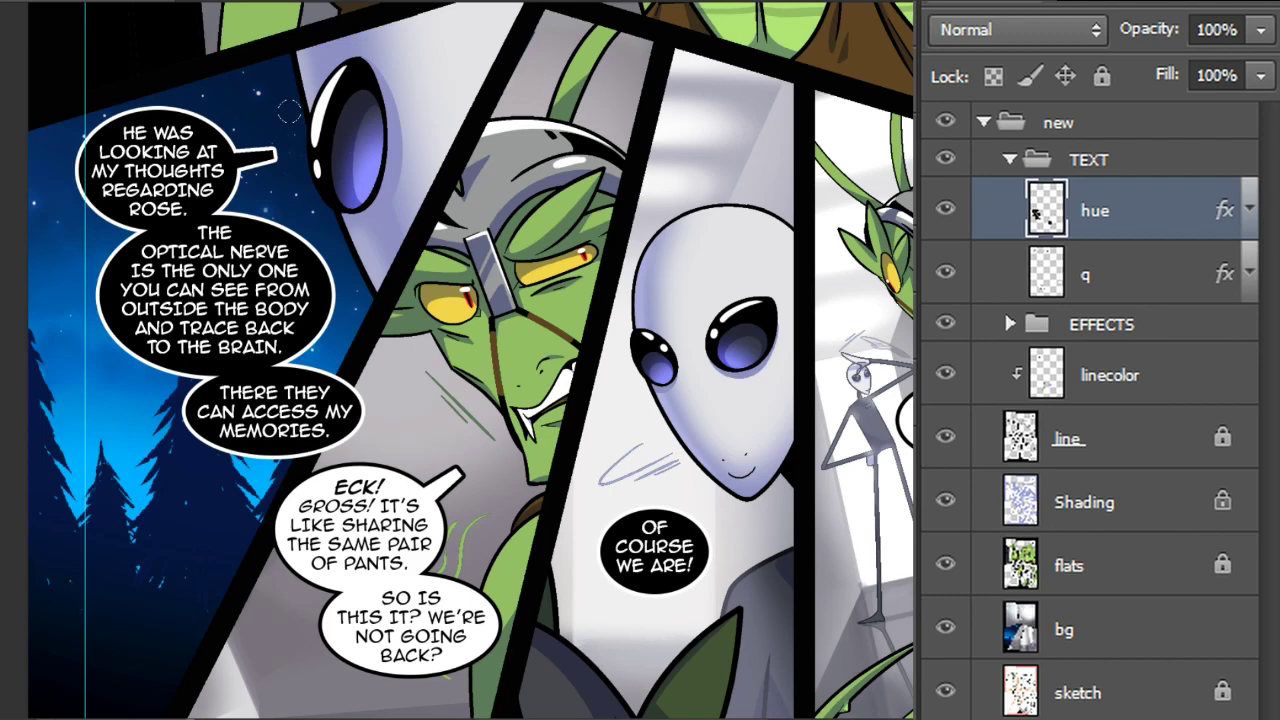
Add a black tail to the "OF COURSE WE ARE!" balloon, pointing up toward the grey alien above it
{"action": "left_click_drag", "start_coordinate": [650, 431], "coordinate": [622, 296]}
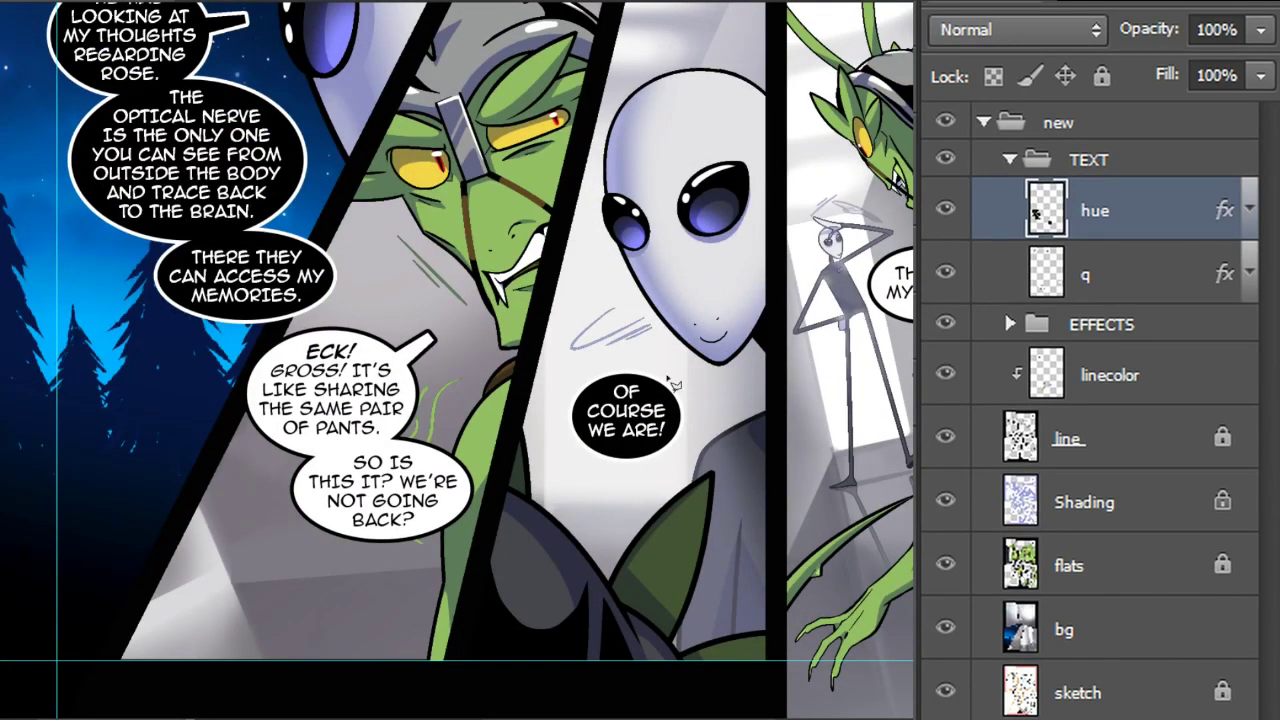
{"action": "left_click", "coordinate": [619, 409]}
{"action": "mouse_move", "coordinate": [662, 361]}
{"action": "left_mouse_down"}
{"action": "mouse_move", "coordinate": [658, 400]}
{"action": "mouse_move", "coordinate": [640, 395]}
{"action": "mouse_move", "coordinate": [641, 353]}
{"action": "mouse_move", "coordinate": [630, 355]}
{"action": "left_mouse_up"}
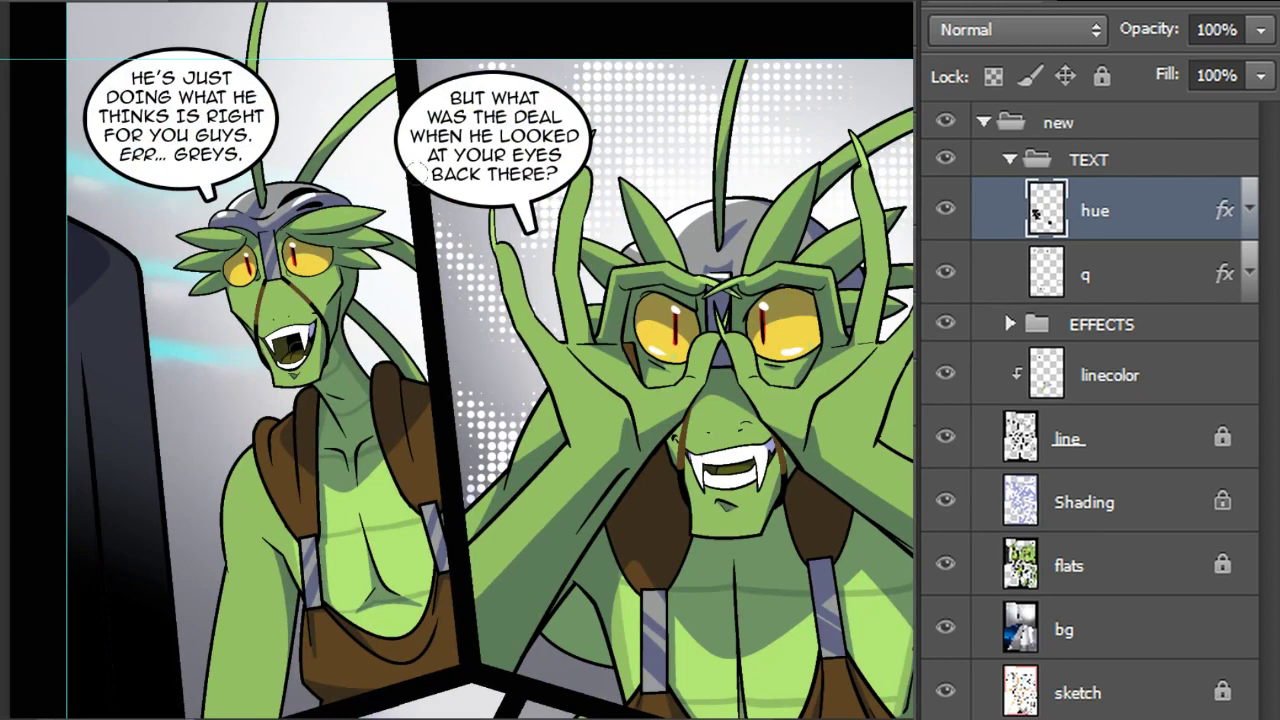
Lasso the fingers around the "BUT WHAT WAS THE DEAL" balloon, unlock the flats layer, and copy the selection to a new layer
{"action": "left_click", "coordinate": [2, 55]}
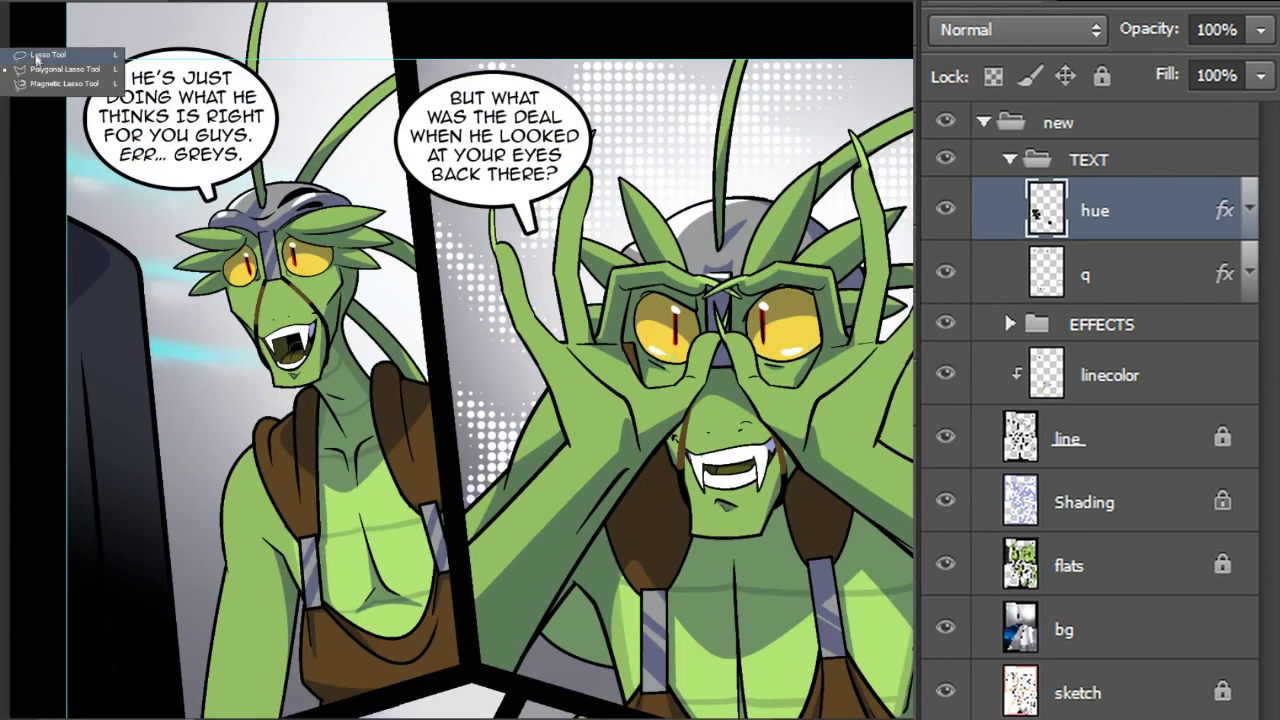
{"action": "left_click", "coordinate": [1111, 562]}
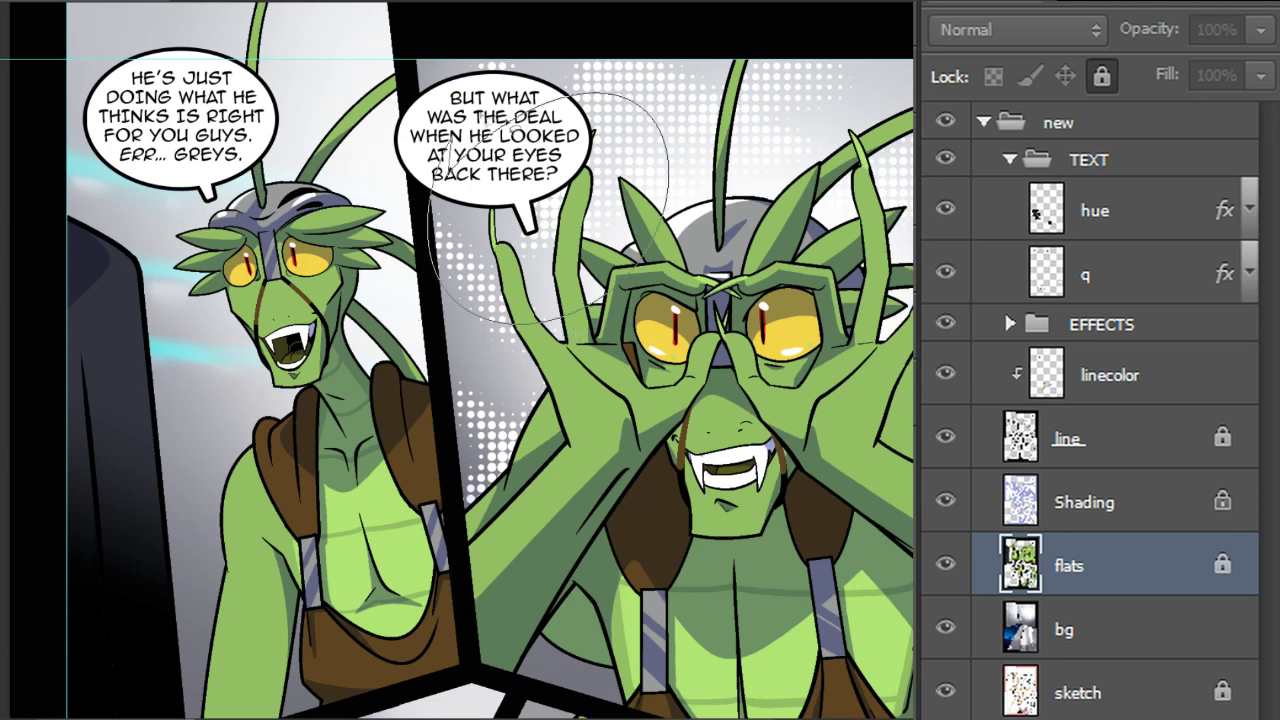
{"action": "right_click", "coordinate": [643, 228]}
{"action": "left_click", "coordinate": [700, 352]}
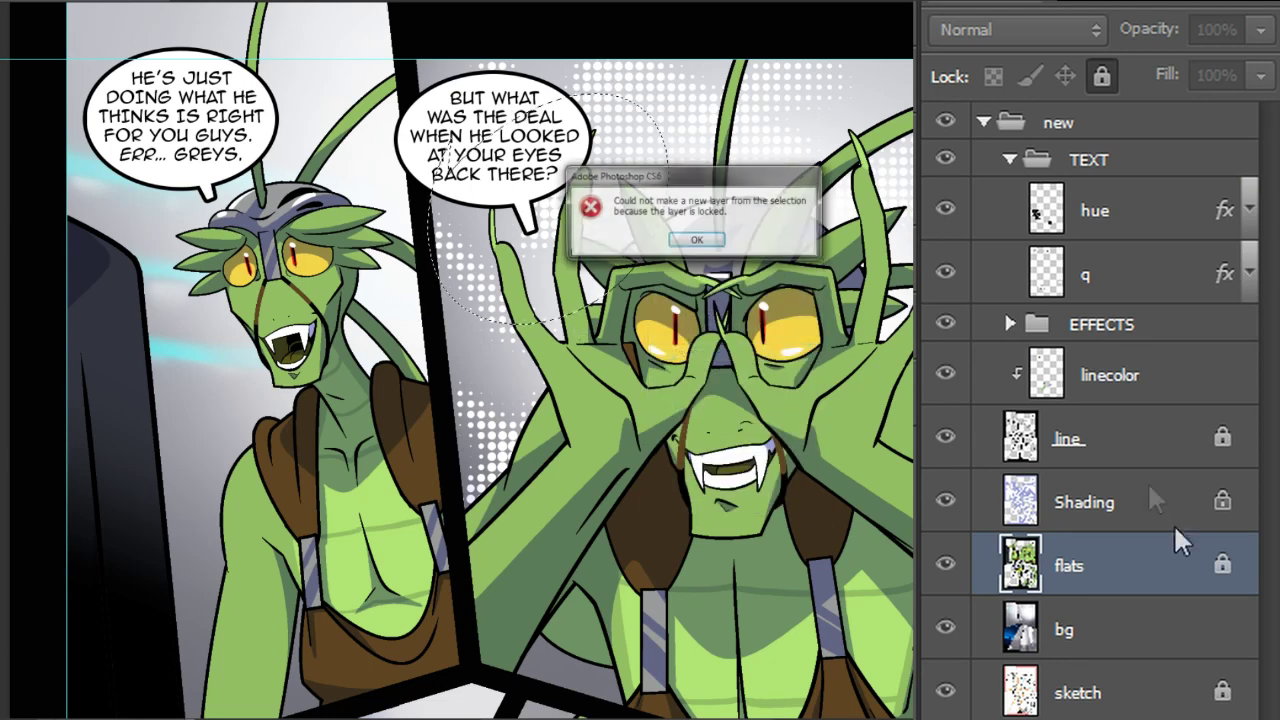
{"action": "left_click", "coordinate": [697, 238]}
{"action": "left_click", "coordinate": [1101, 76]}
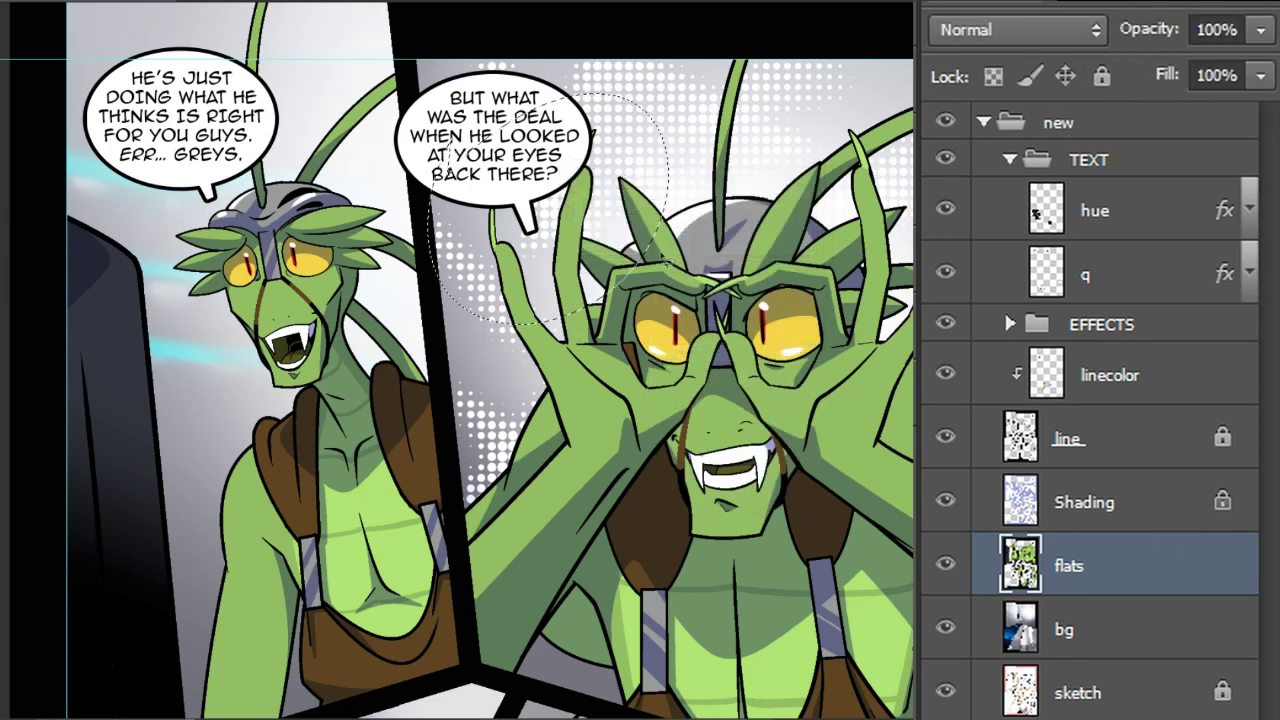
{"action": "right_click", "coordinate": [610, 250]}
{"action": "left_click", "coordinate": [704, 326]}
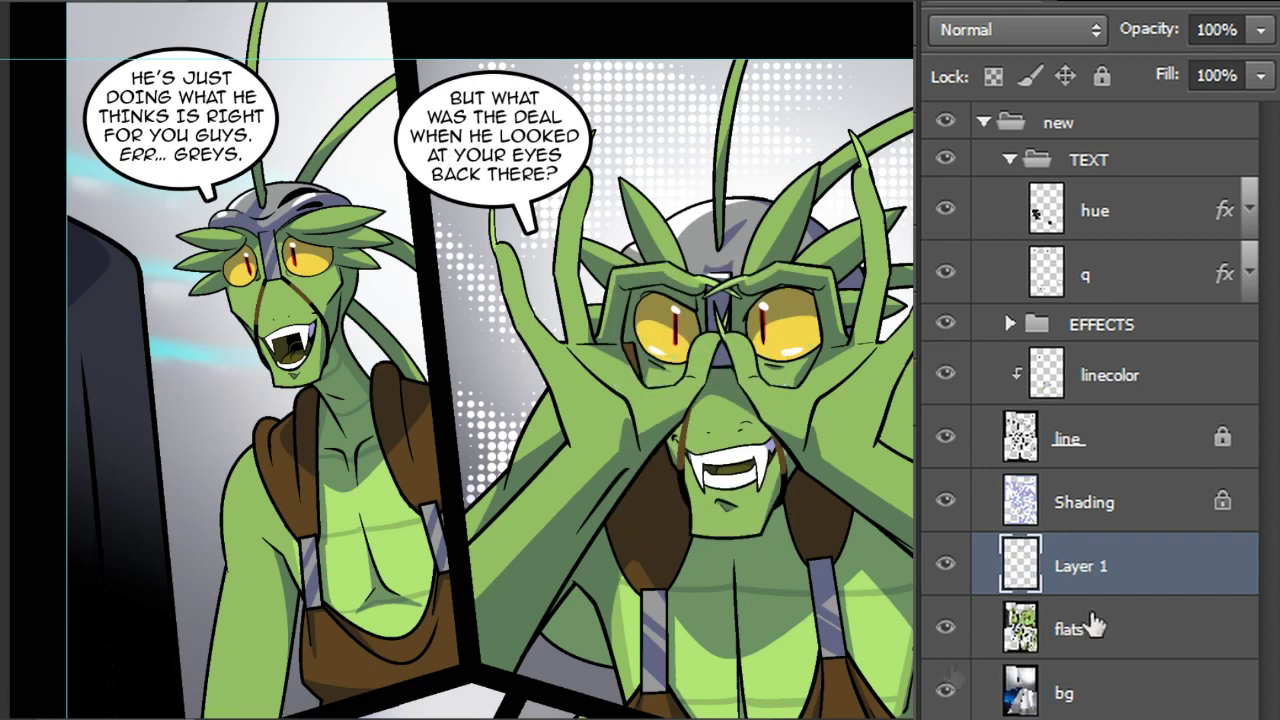
Place the copied finger layer above layer q so the fingers overlap the balloon, and clean up around the balloon's tail
{"action": "left_click_drag", "start_coordinate": [1123, 571], "coordinate": [1145, 242]}
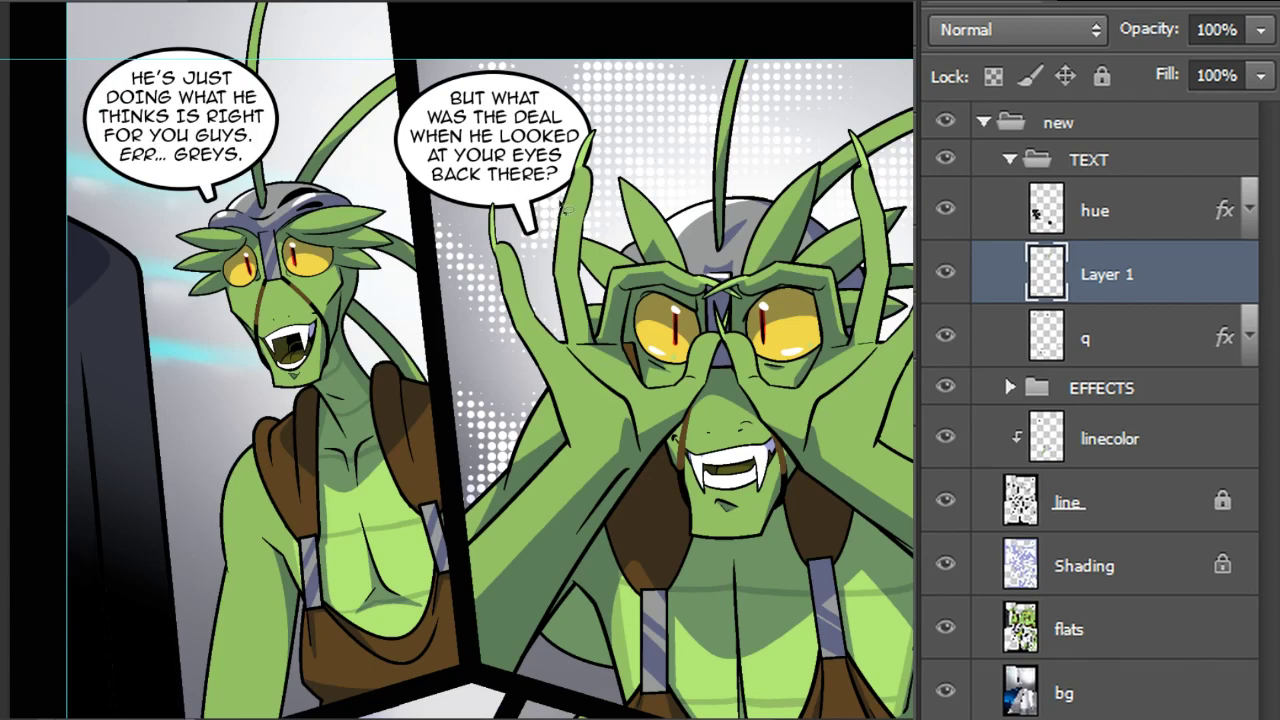
{"action": "mouse_move", "coordinate": [641, 160]}
{"action": "left_mouse_down"}
{"action": "mouse_move", "coordinate": [641, 423]}
{"action": "mouse_move", "coordinate": [440, 274]}
{"action": "left_mouse_up"}
{"action": "mouse_move", "coordinate": [516, 245]}
{"action": "left_mouse_down"}
{"action": "mouse_move", "coordinate": [556, 222]}
{"action": "mouse_move", "coordinate": [583, 225]}
{"action": "left_mouse_up"}
{"action": "key", "text": "ctrl+d"}
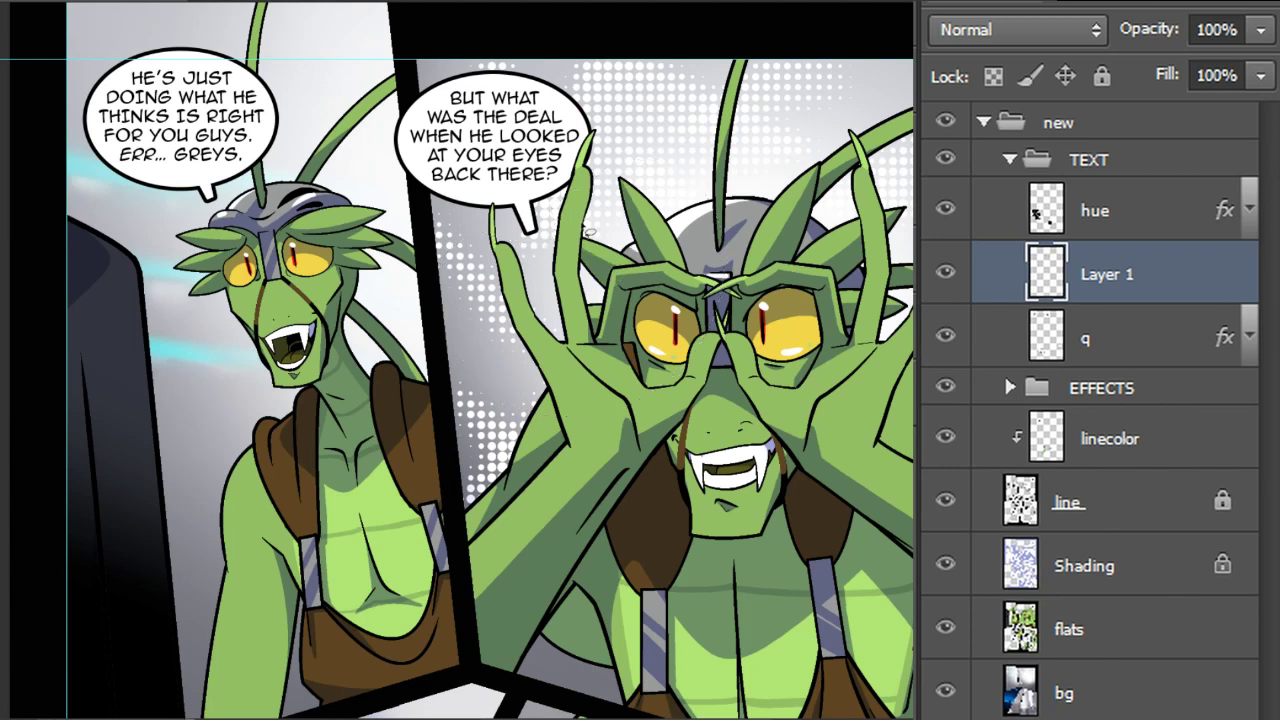
Rename the copied finger layer "block"
{"action": "double_click", "coordinate": [1106, 276]}
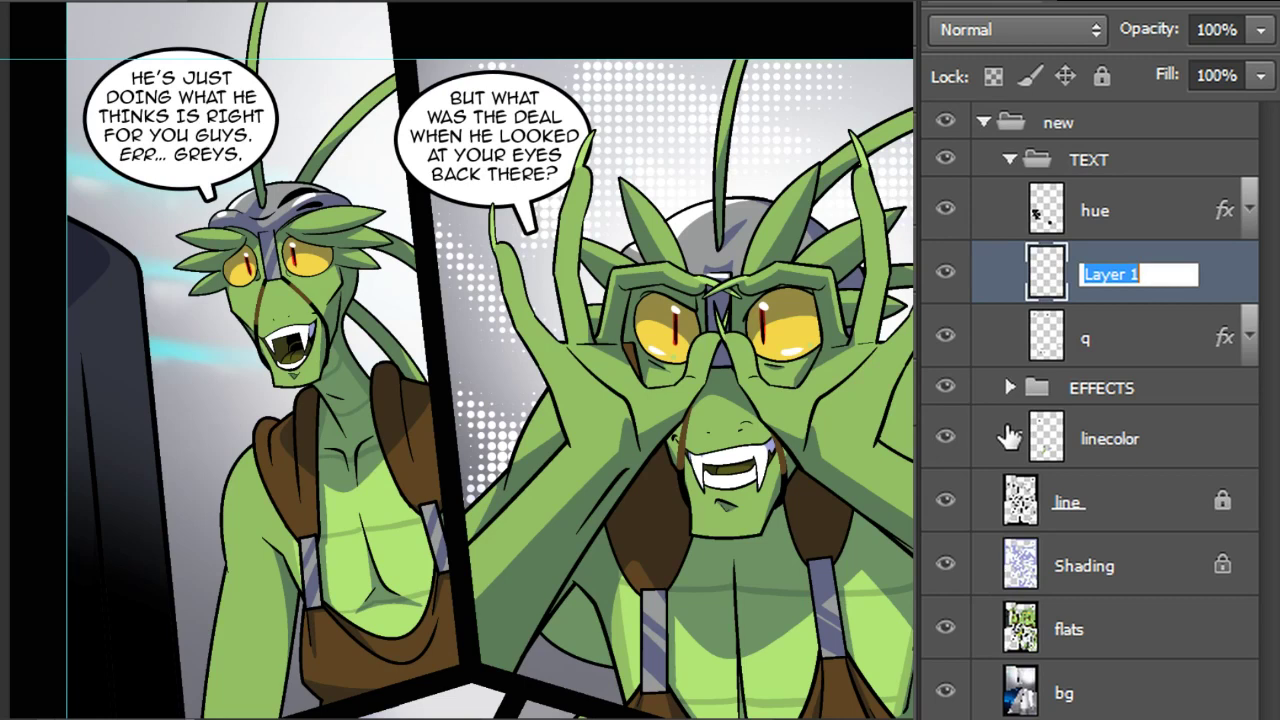
{"action": "type", "text": "block"}
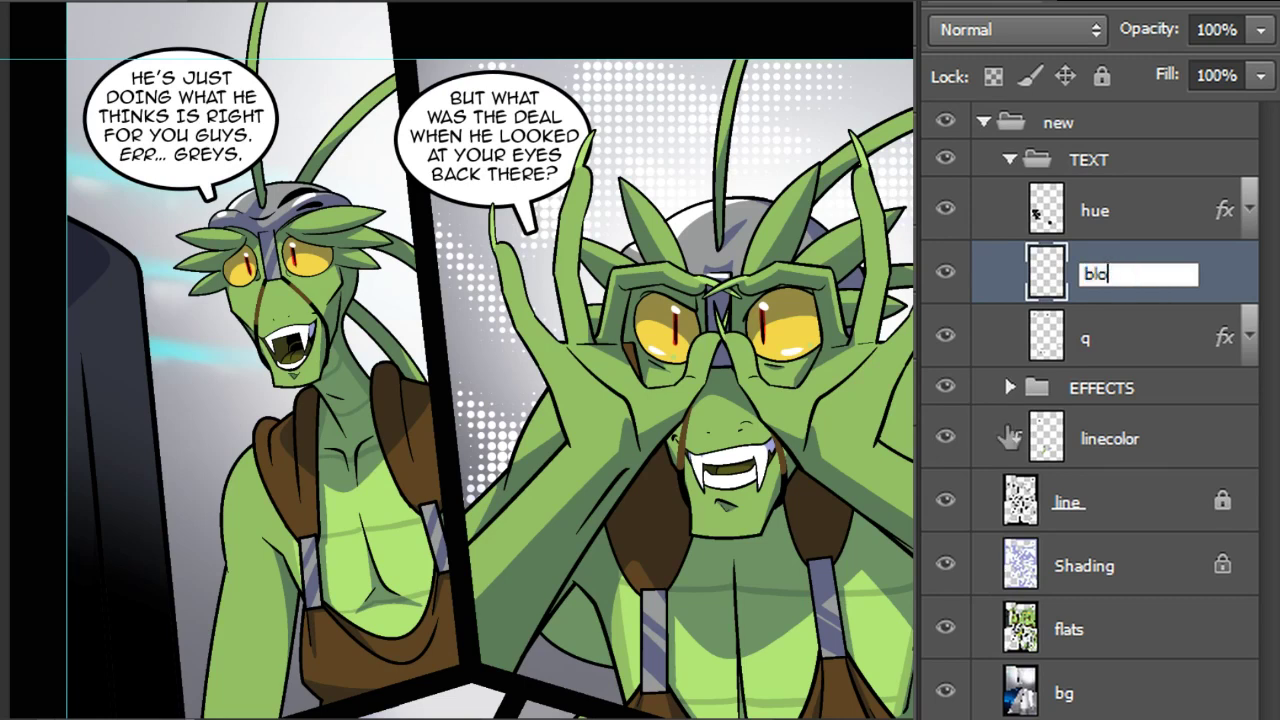
{"action": "key", "text": "Return"}
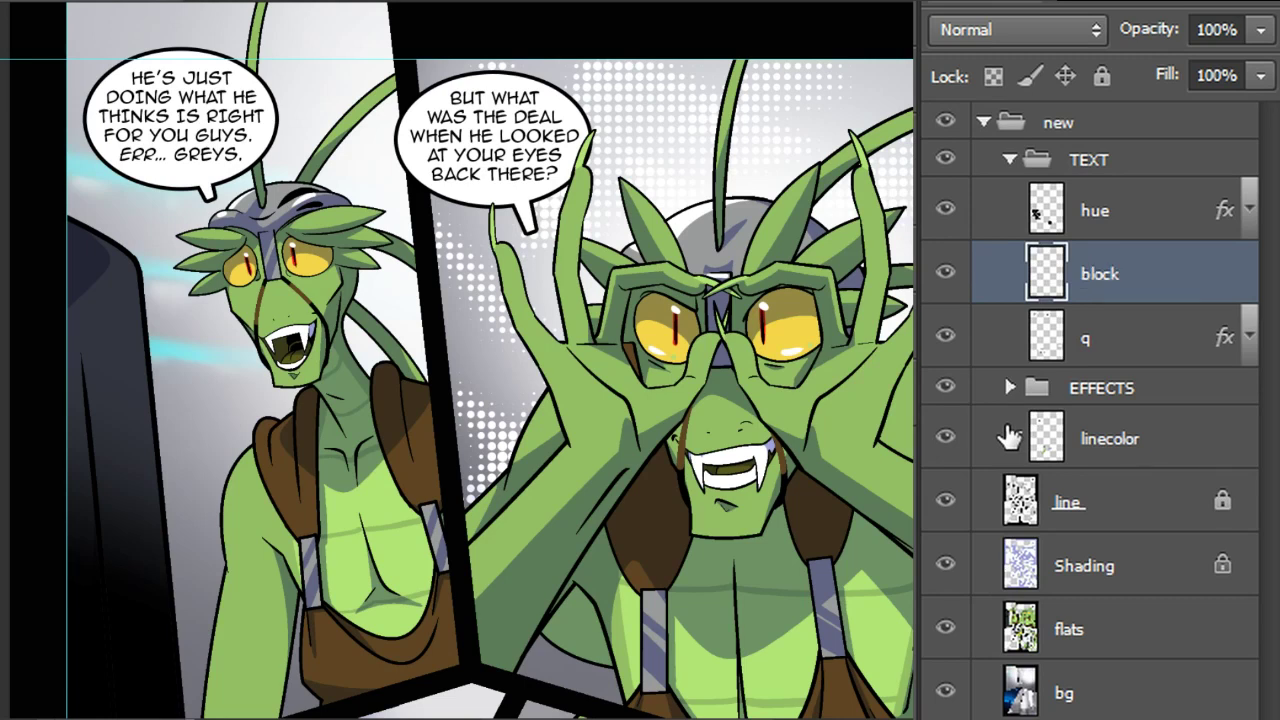
Collapse the TEXT group and add a new empty layer above it for hand-drawn lettering
{"action": "left_click", "coordinate": [1008, 160]}
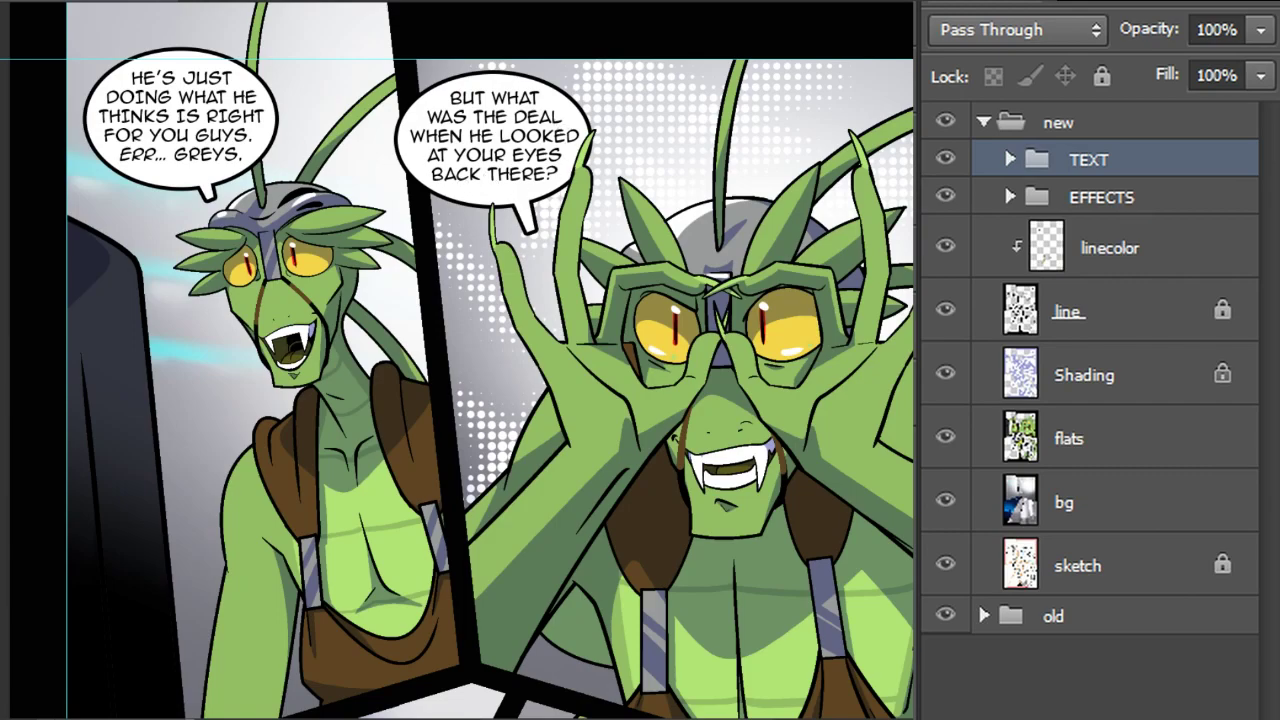
{"action": "scroll", "coordinate": [670, 278], "scroll_direction": "down", "scroll_amount": 8}
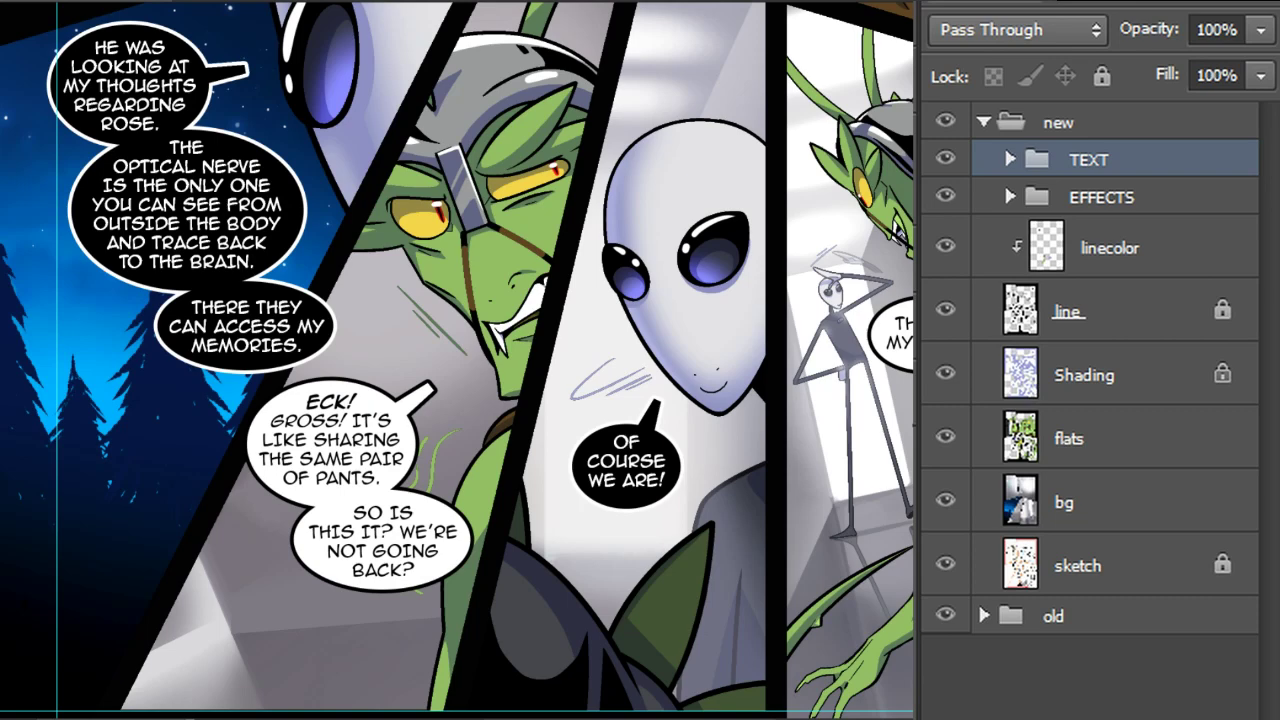
{"action": "scroll", "coordinate": [523, 355], "scroll_direction": "up", "scroll_amount": 5}
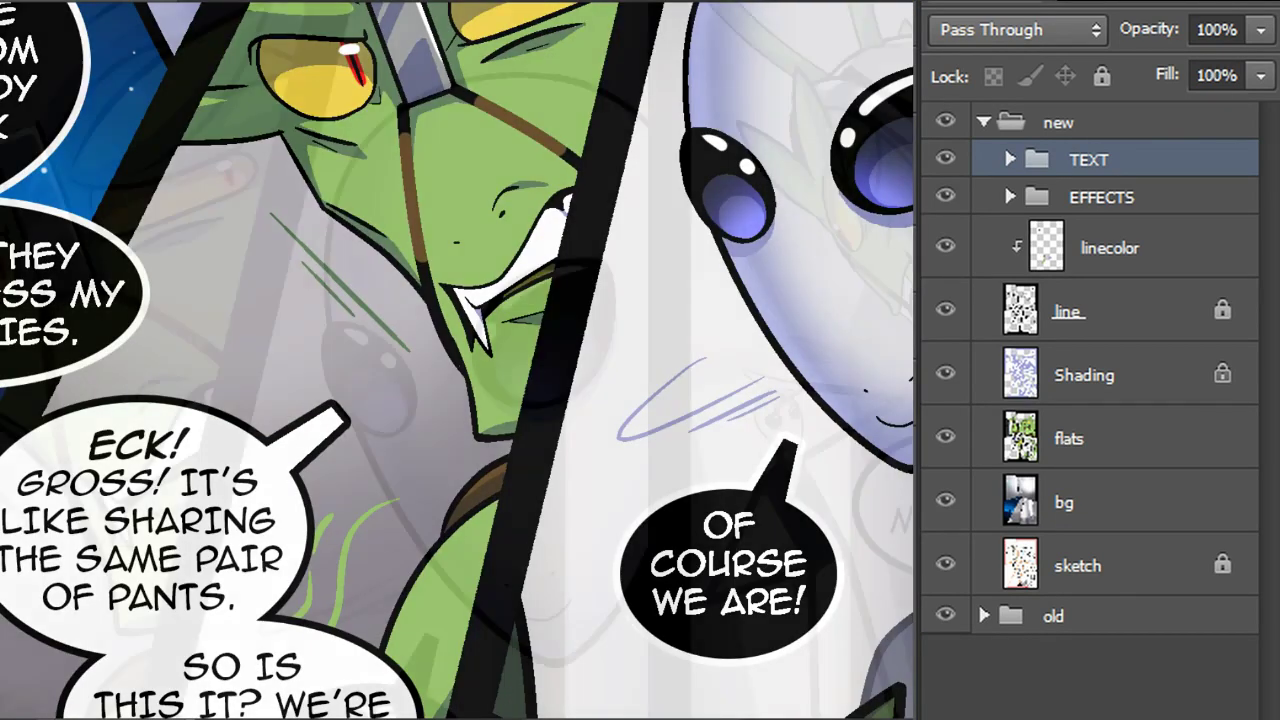
{"action": "left_click_drag", "start_coordinate": [660, 300], "coordinate": [184, 320]}
{"action": "key", "text": "ctrl+shift+alt+n"}
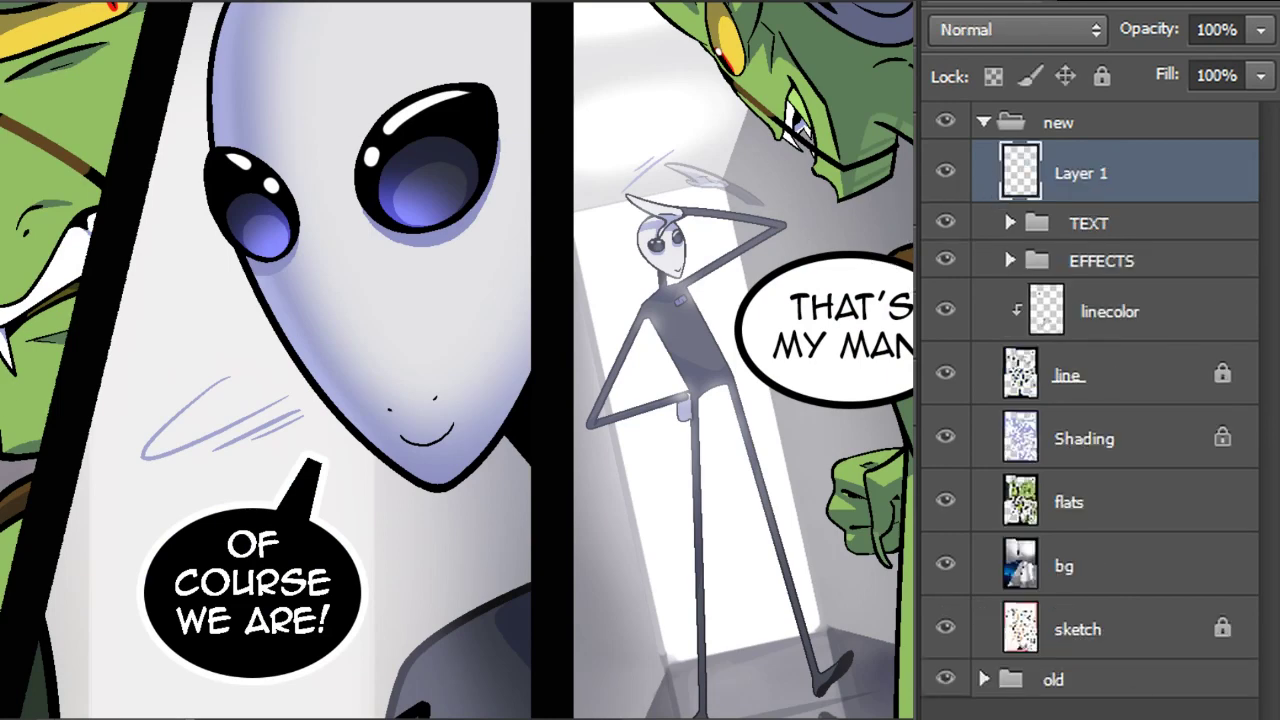
Replace the current brush presets with the Calligraphic Brushes set and choose its 20 px brush
{"action": "key", "text": "F5"}
{"action": "left_click", "coordinate": [162, 20]}
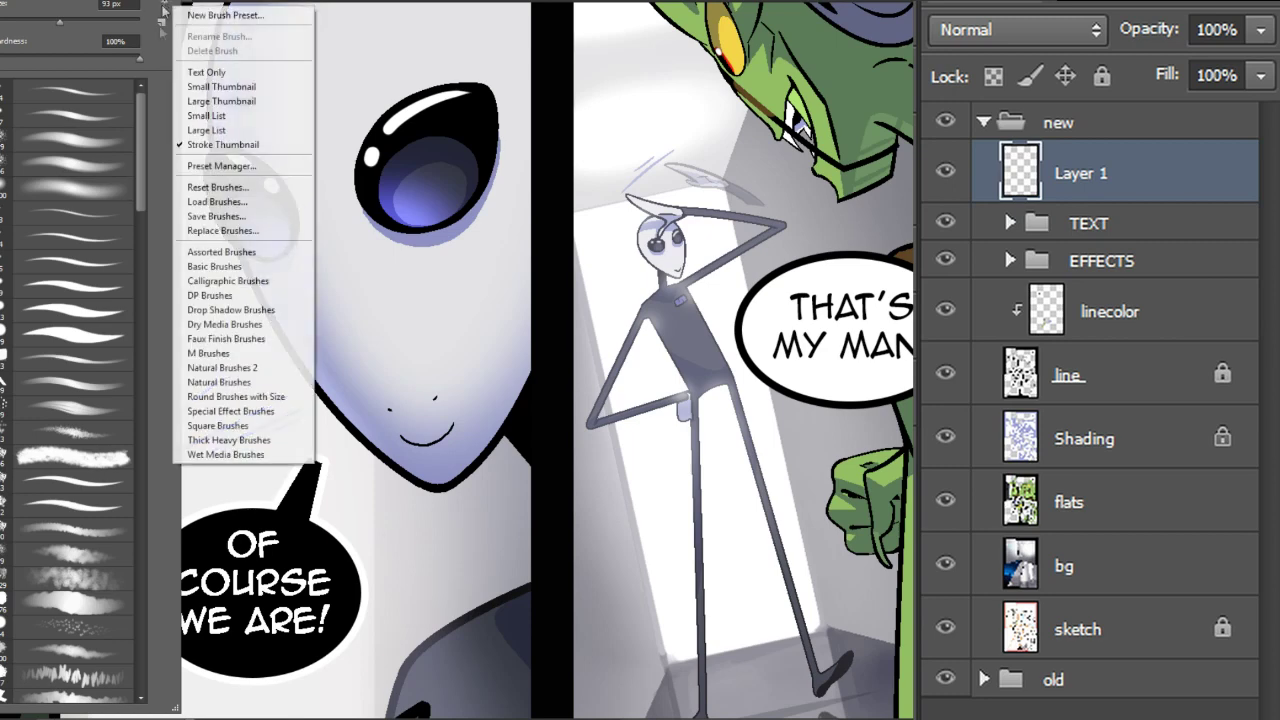
{"action": "left_click", "coordinate": [262, 281]}
{"action": "left_click", "coordinate": [646, 240]}
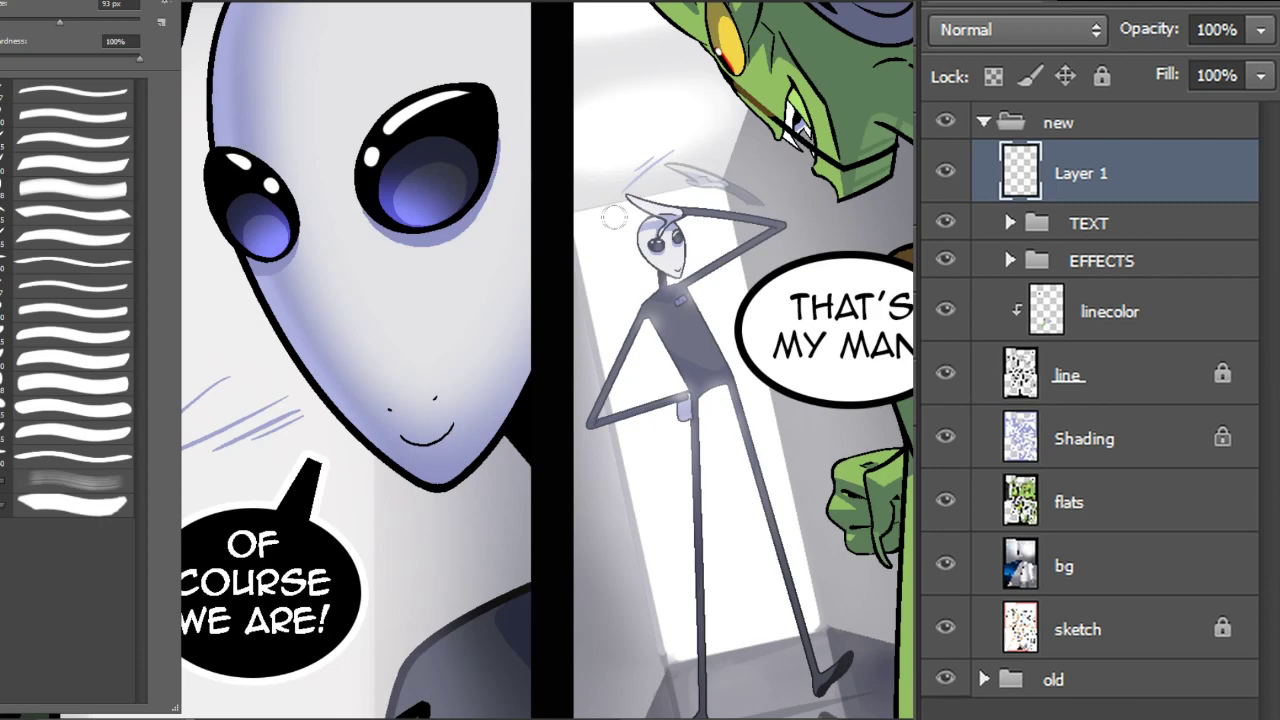
{"action": "left_click", "coordinate": [82, 360]}
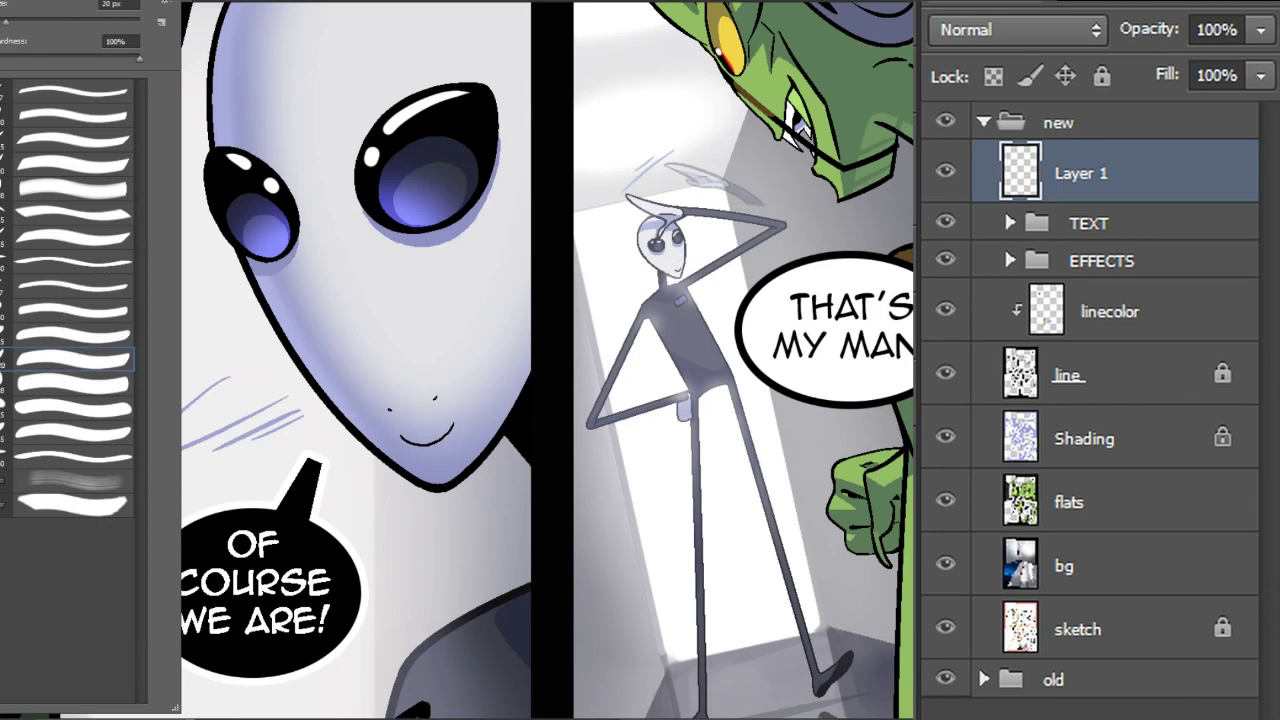
{"action": "left_click", "coordinate": [885, 552]}
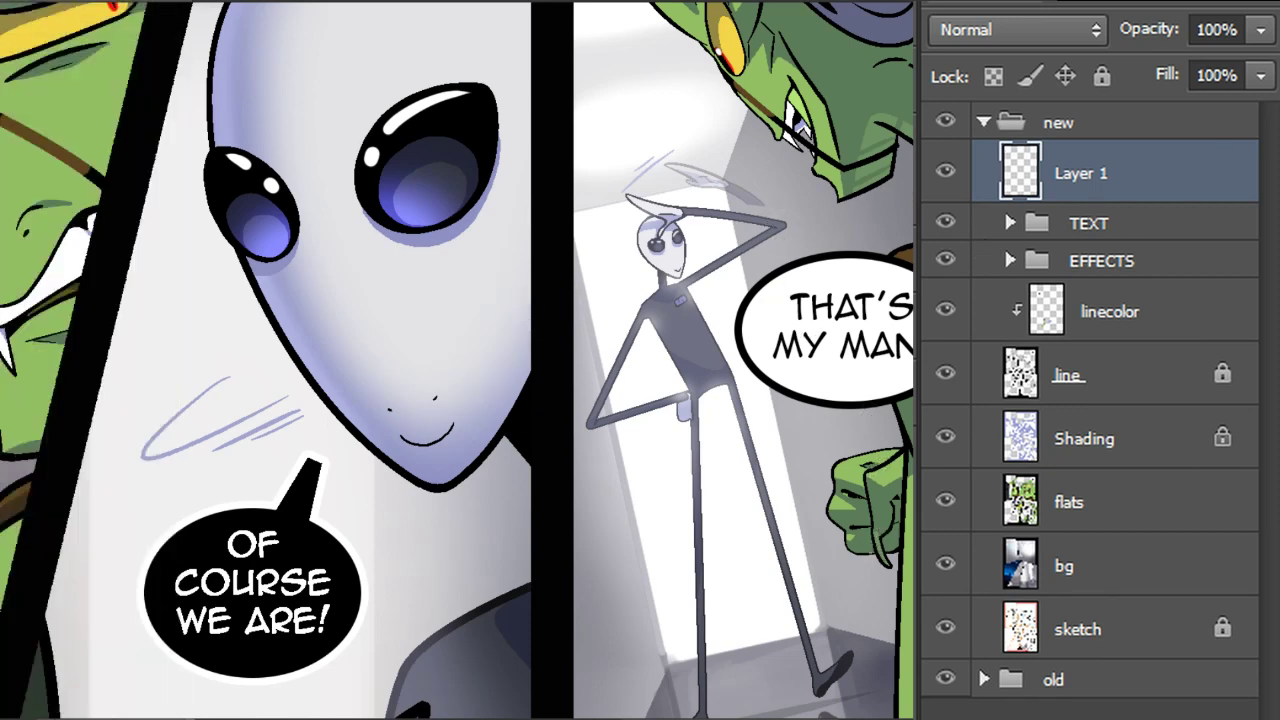
{"action": "left_click", "coordinate": [373, 276]}
{"action": "left_click", "coordinate": [397, 406], "text": "shift"}
{"action": "key", "text": "ctrl+z"}
{"action": "key", "text": "ctrl+z"}
{"action": "key", "text": "ctrl+z"}
Switch to Lazy Nezumi Pro, set the position smoothing amount to 35, and save the preset
{"action": "left_click", "coordinate": [950, 718]}
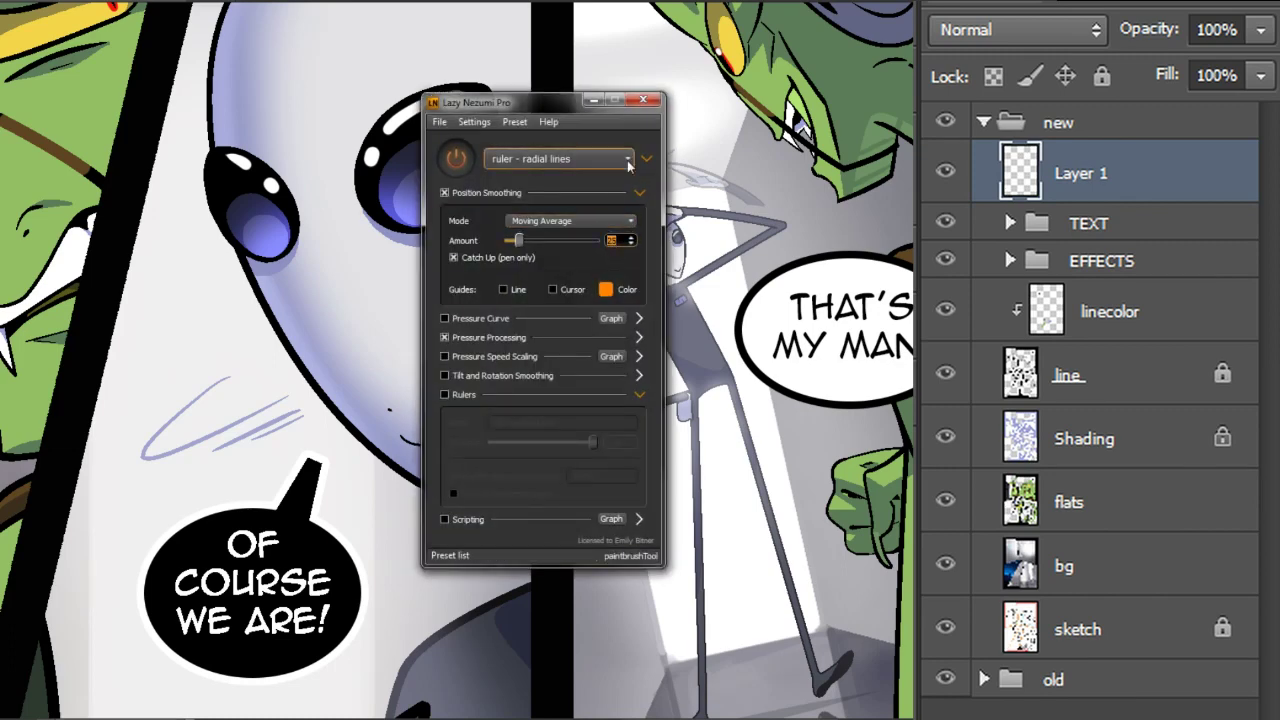
{"action": "left_click_drag", "start_coordinate": [528, 104], "coordinate": [519, 109]}
{"action": "type", "text": "35"}
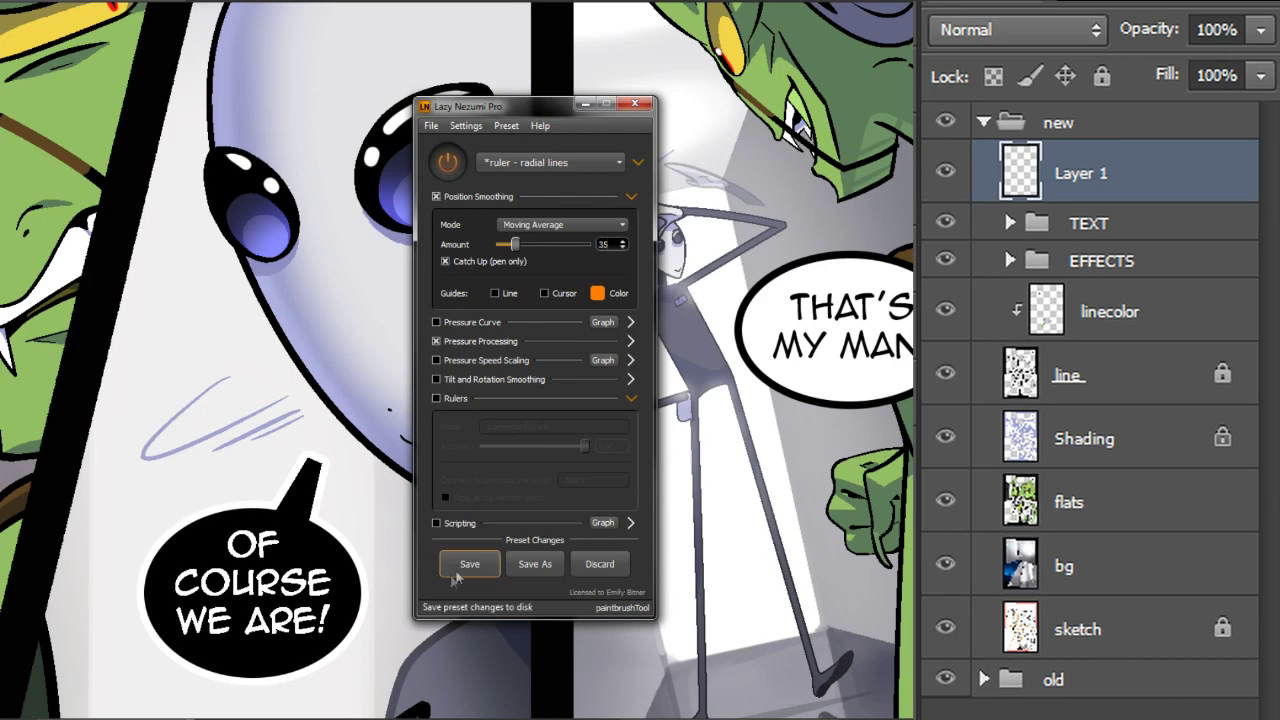
{"action": "left_click", "coordinate": [451, 576]}
{"action": "left_click", "coordinate": [634, 103]}
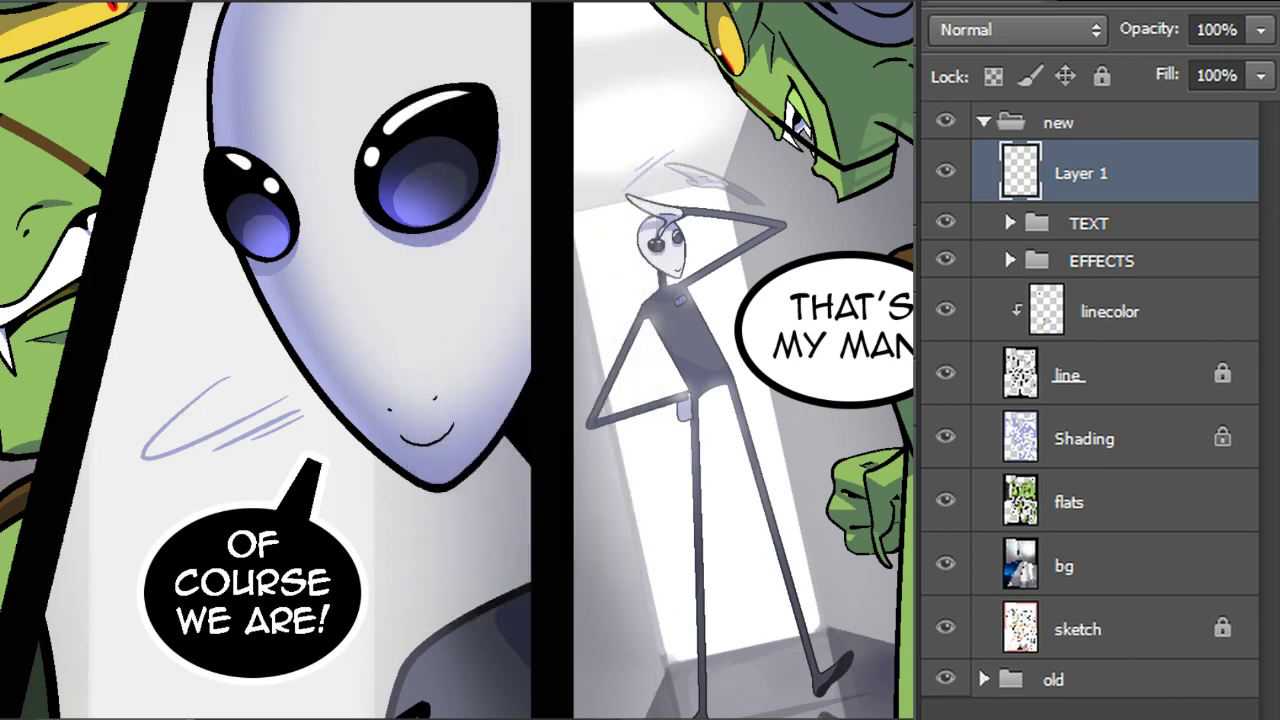
Hand-letter "HA!" in orange-red on the new layer, over the large grey alien's face
{"action": "left_click_drag", "start_coordinate": [368, 282], "coordinate": [390, 352]}
{"action": "mouse_move", "coordinate": [398, 266]}
{"action": "left_mouse_down"}
{"action": "mouse_move", "coordinate": [428, 347]}
{"action": "mouse_move", "coordinate": [410, 310]}
{"action": "left_mouse_up"}
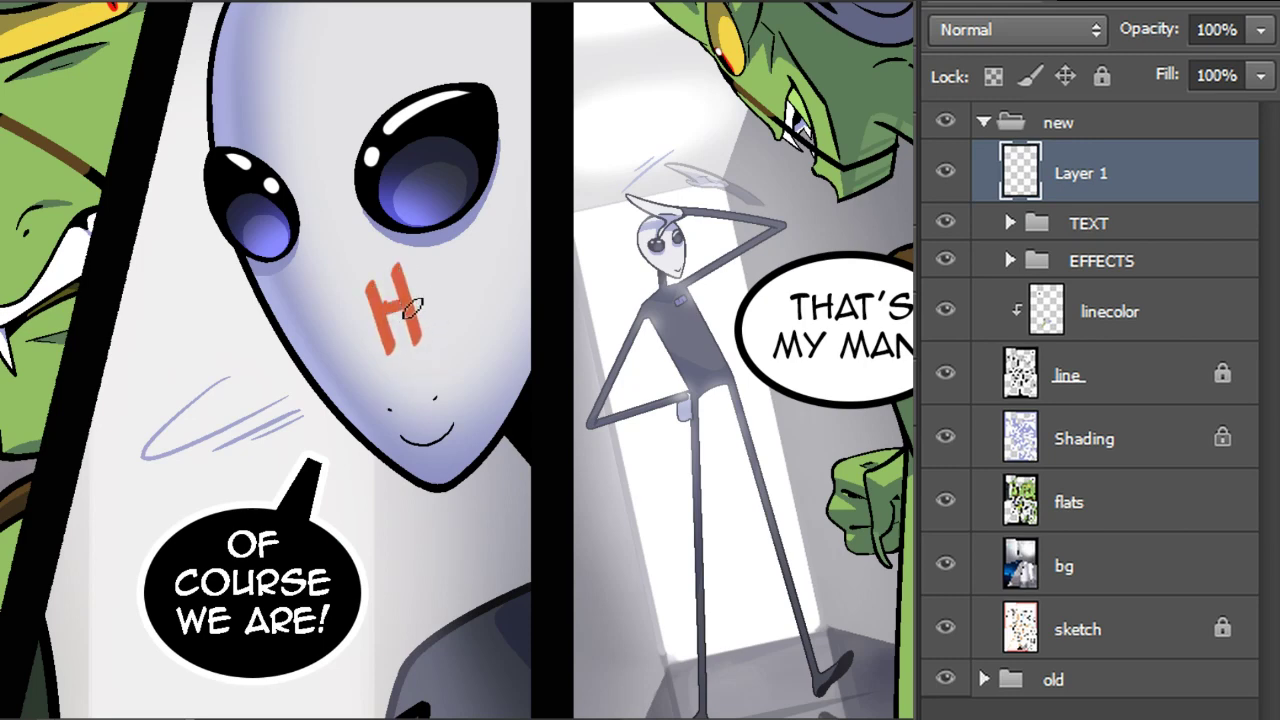
{"action": "key", "text": "ctrl+z"}
{"action": "mouse_move", "coordinate": [381, 315]}
{"action": "left_mouse_down"}
{"action": "mouse_move", "coordinate": [442, 293]}
{"action": "mouse_move", "coordinate": [452, 322]}
{"action": "mouse_move", "coordinate": [448, 309]}
{"action": "left_mouse_up"}
{"action": "left_click_drag", "start_coordinate": [456, 256], "coordinate": [461, 290]}
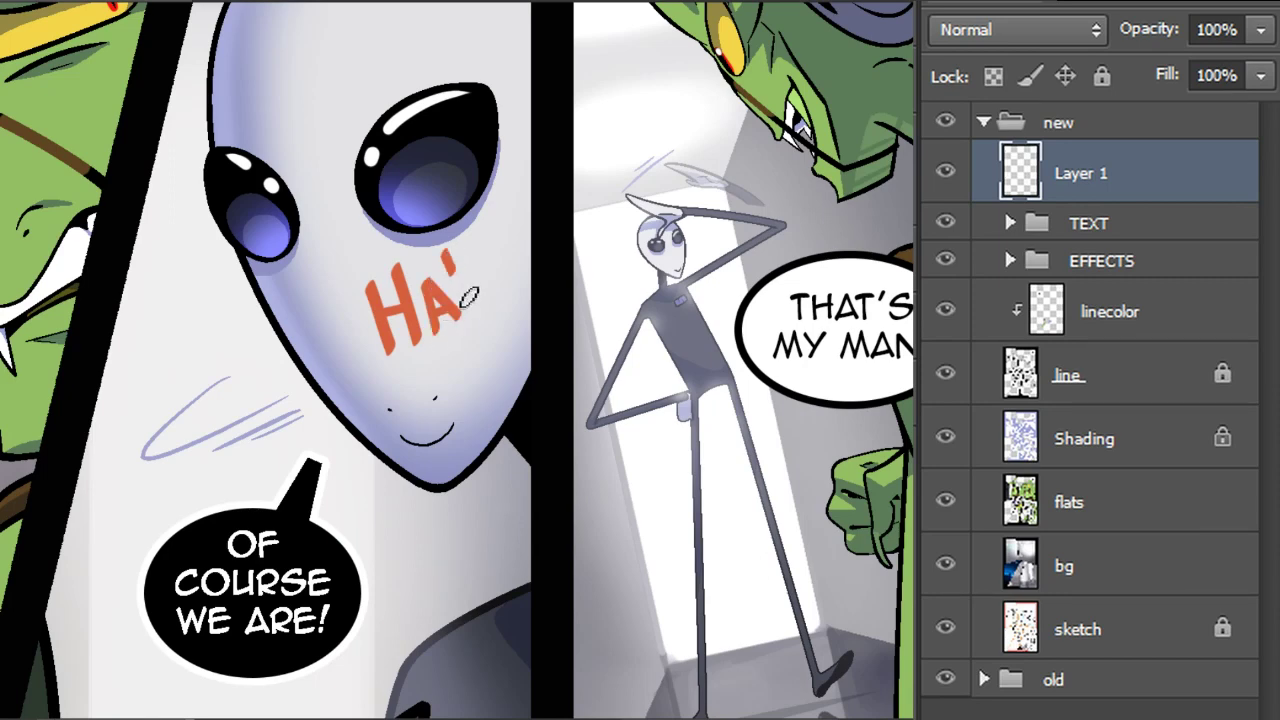
{"action": "left_click", "coordinate": [461, 304]}
Transform the "HA!" lettering to make it slightly narrower and rotate it a little
{"action": "key", "text": "ctrl+t"}
{"action": "left_click_drag", "start_coordinate": [473, 360], "coordinate": [460, 360]}
{"action": "left_click_drag", "start_coordinate": [372, 301], "coordinate": [377, 289]}
{"action": "key", "text": "Return"}
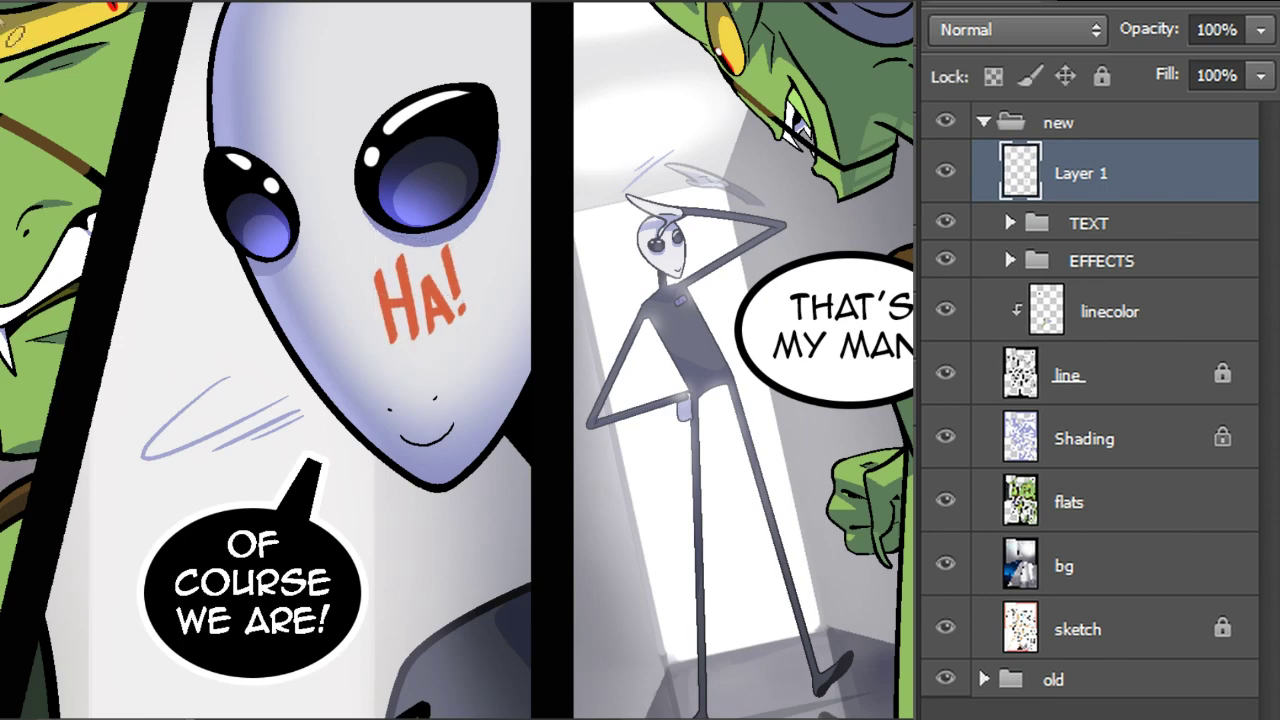
Move "HA!" onto the upper-left edge of the "THAT'S MY MAN" balloon and transform it to tilt there
{"action": "left_click_drag", "start_coordinate": [486, 277], "coordinate": [866, 226]}
{"action": "key", "text": "ctrl+t"}
{"action": "left_click_drag", "start_coordinate": [817, 197], "coordinate": [795, 195]}
{"action": "key", "text": "Return"}
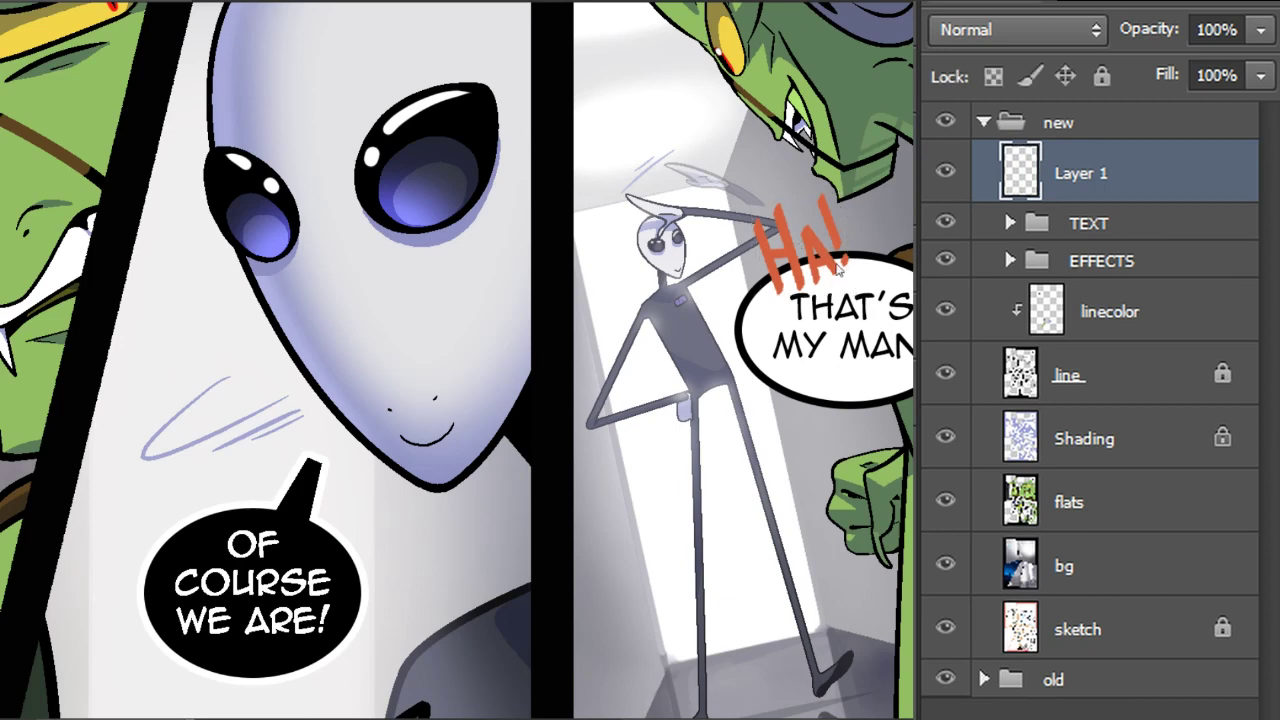
{"action": "left_click_drag", "start_coordinate": [833, 255], "coordinate": [810, 268]}
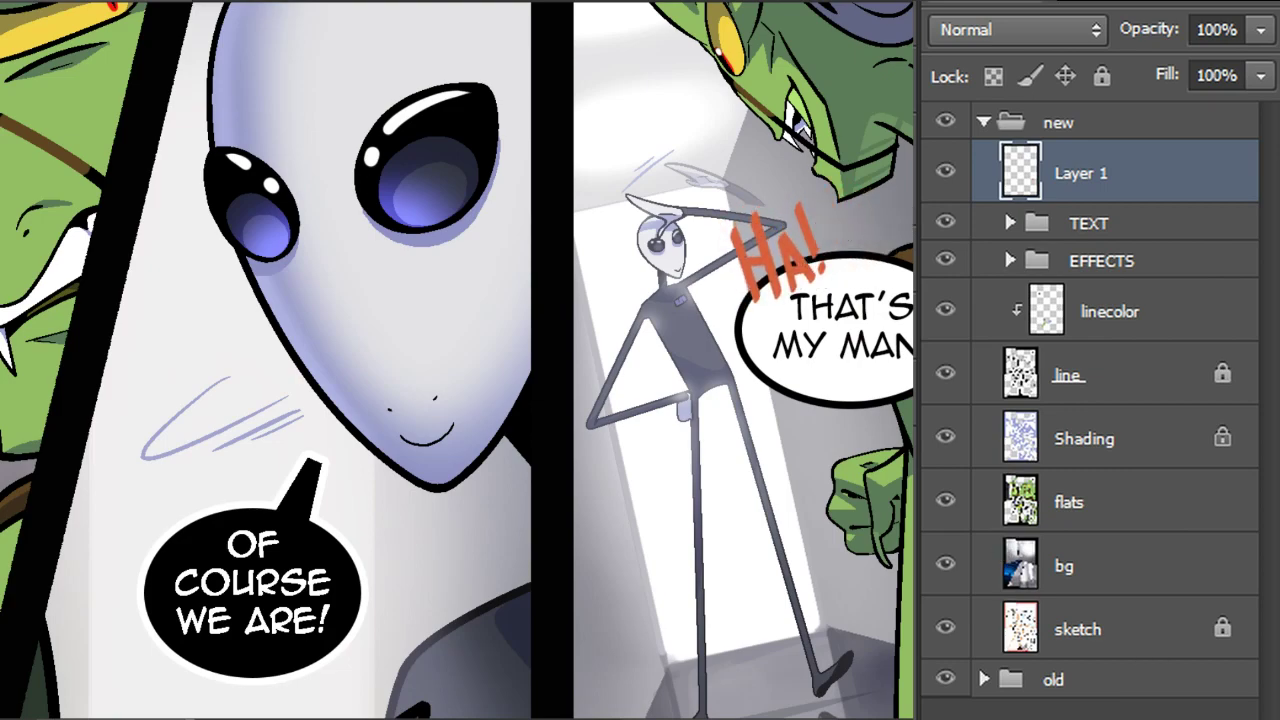
Add a 3 px black outside stroke to the "HA!" layer
{"action": "scroll", "coordinate": [457, 360], "scroll_direction": "down", "scroll_amount": 1}
{"action": "scroll", "coordinate": [457, 360], "scroll_direction": "up", "scroll_amount": 4}
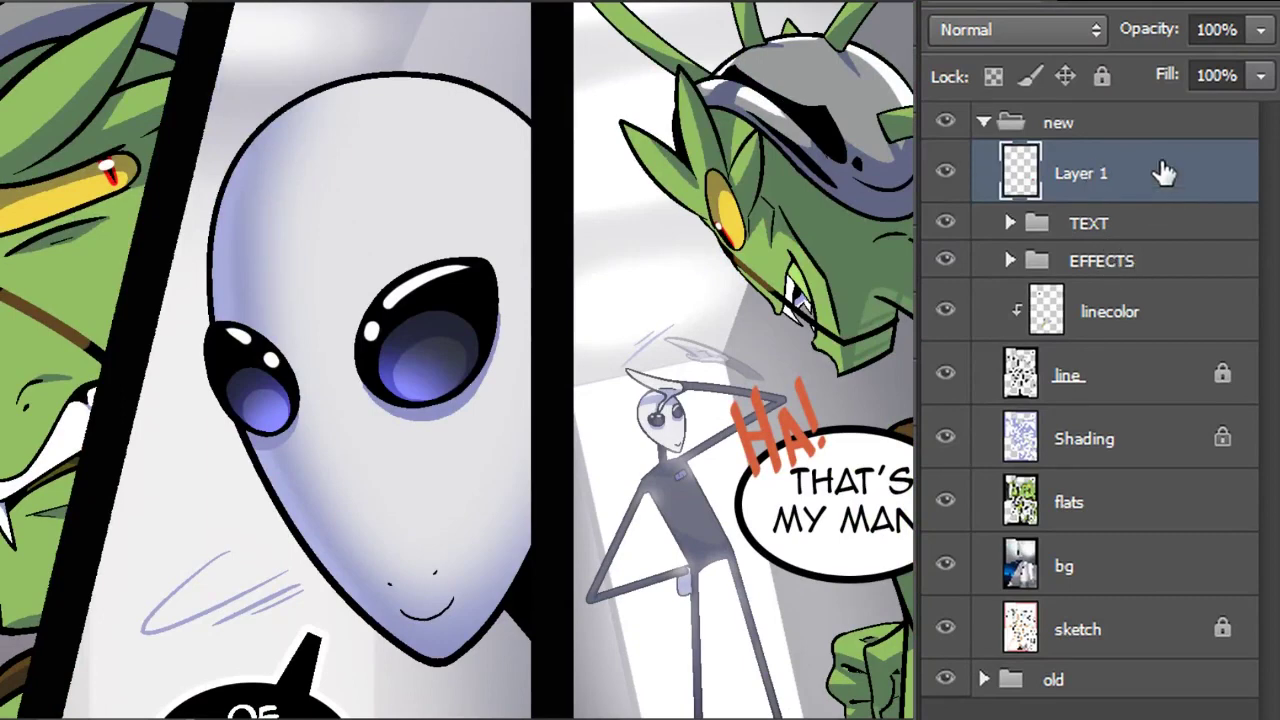
{"action": "double_click", "coordinate": [1160, 186]}
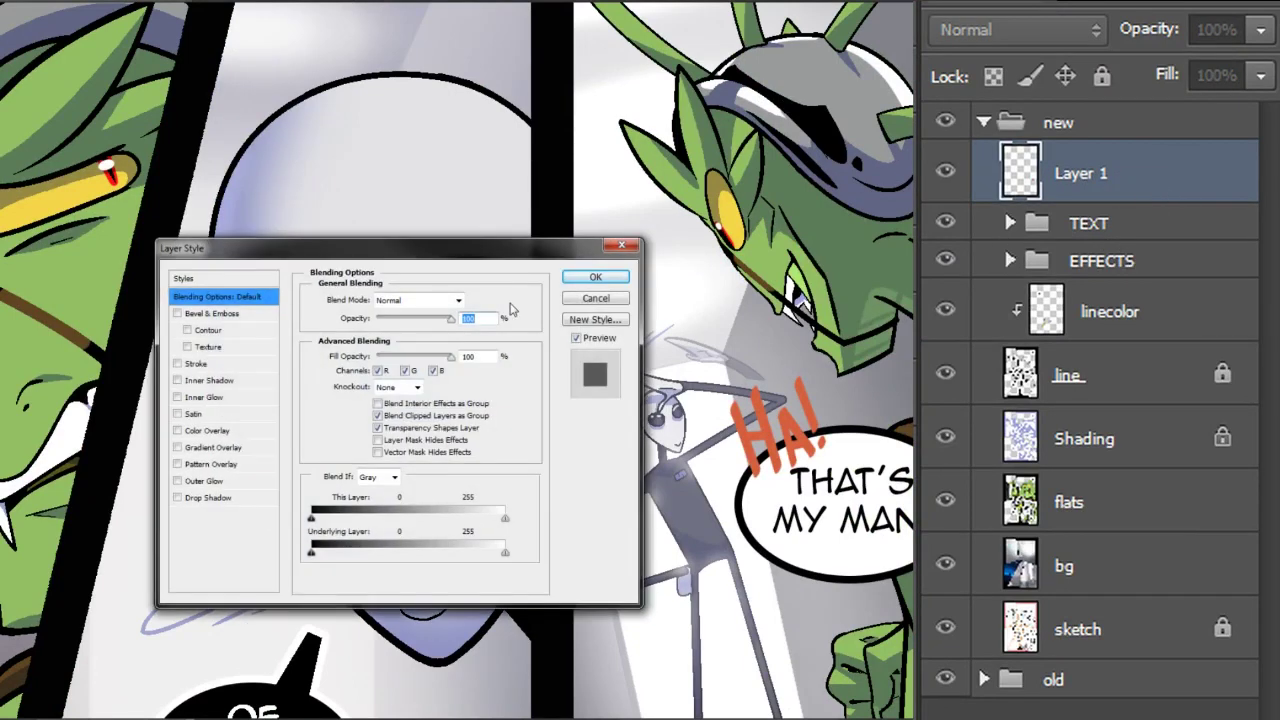
{"action": "left_click", "coordinate": [198, 364]}
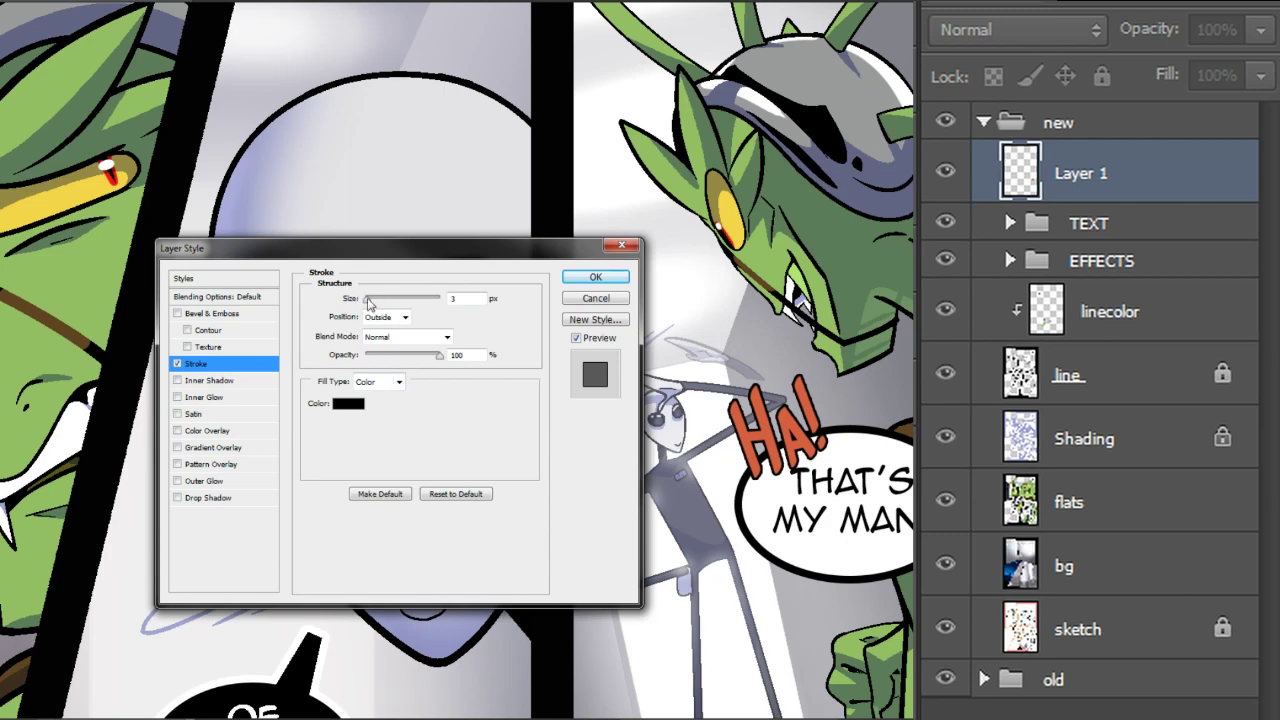
Add a white Outer Glow to "HA!" with Normal blending, 100% opacity, 100% spread and 10 px size
{"action": "left_click", "coordinate": [205, 481]}
{"action": "left_click", "coordinate": [447, 302]}
{"action": "left_click", "coordinate": [422, 315]}
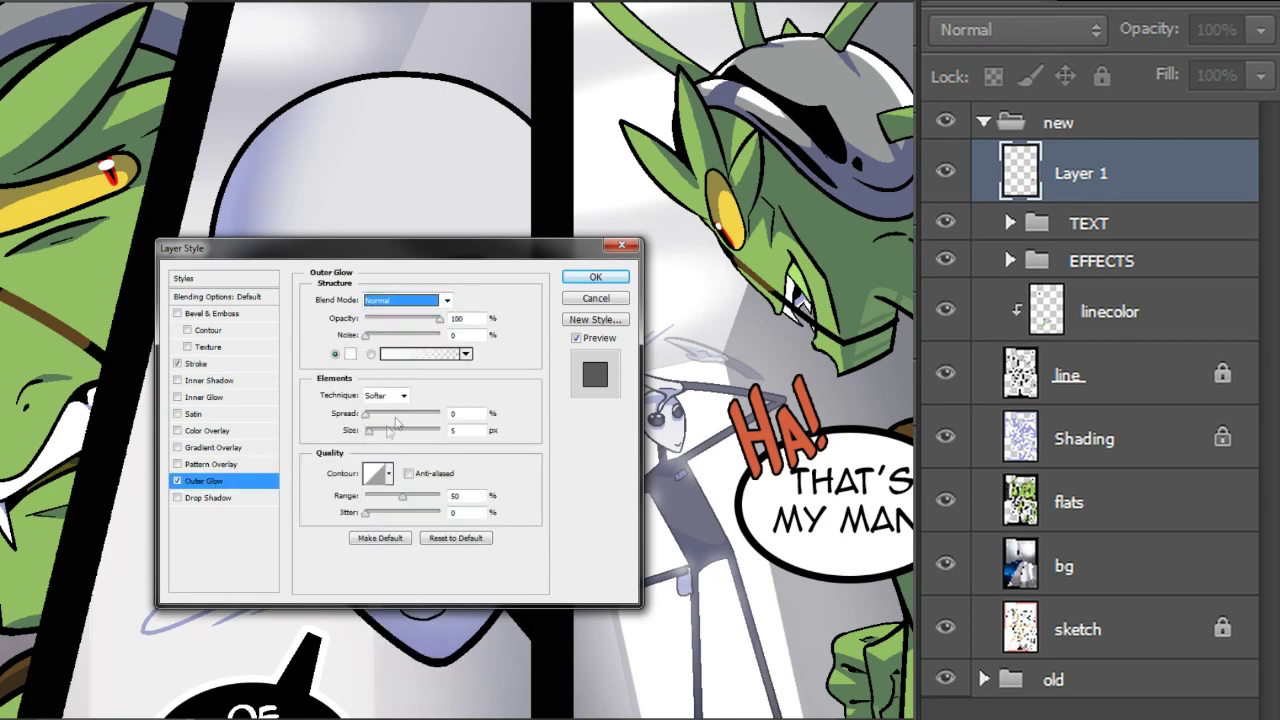
{"action": "left_click_drag", "start_coordinate": [369, 431], "coordinate": [562, 418]}
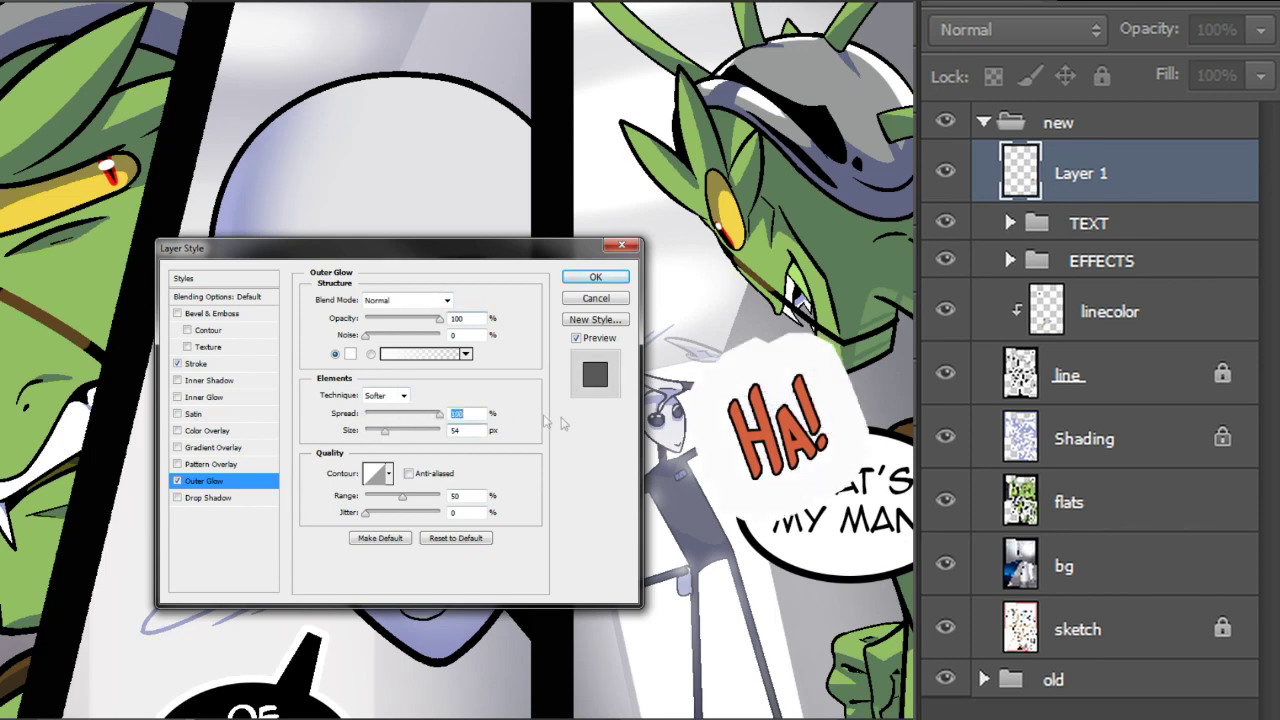
{"action": "left_click_drag", "start_coordinate": [402, 441], "coordinate": [372, 437]}
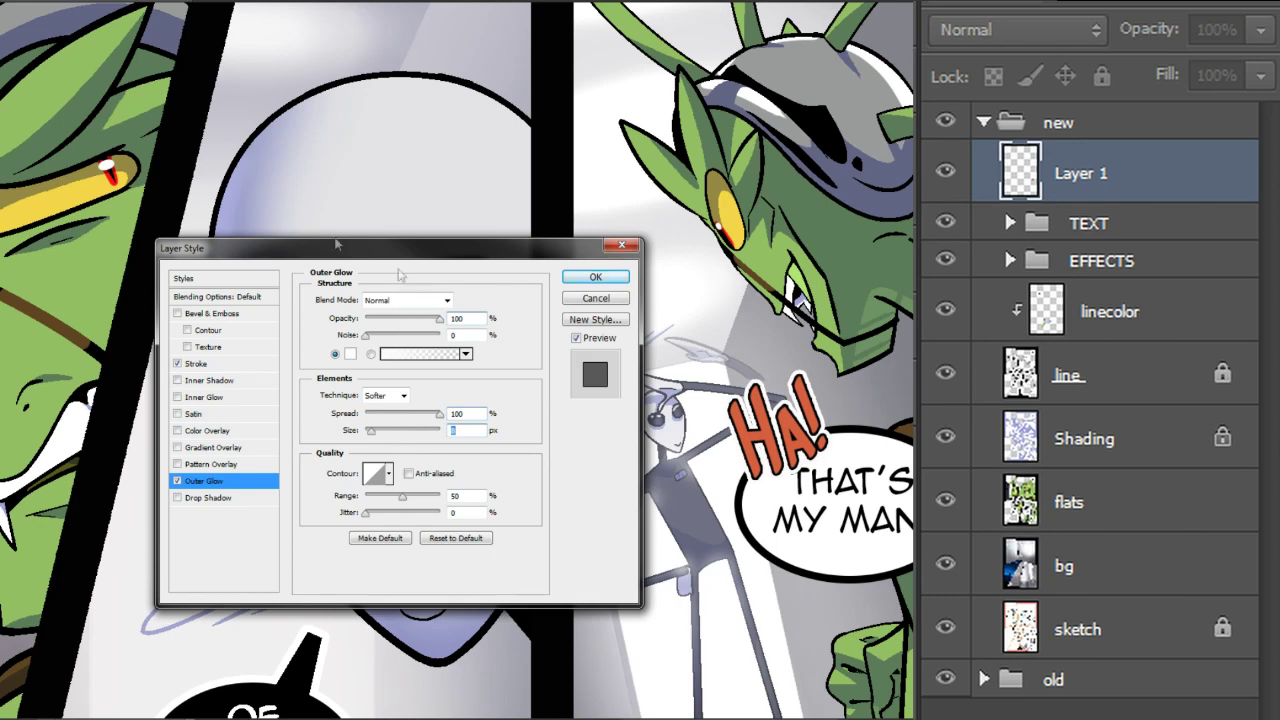
{"action": "type", "text": "10"}
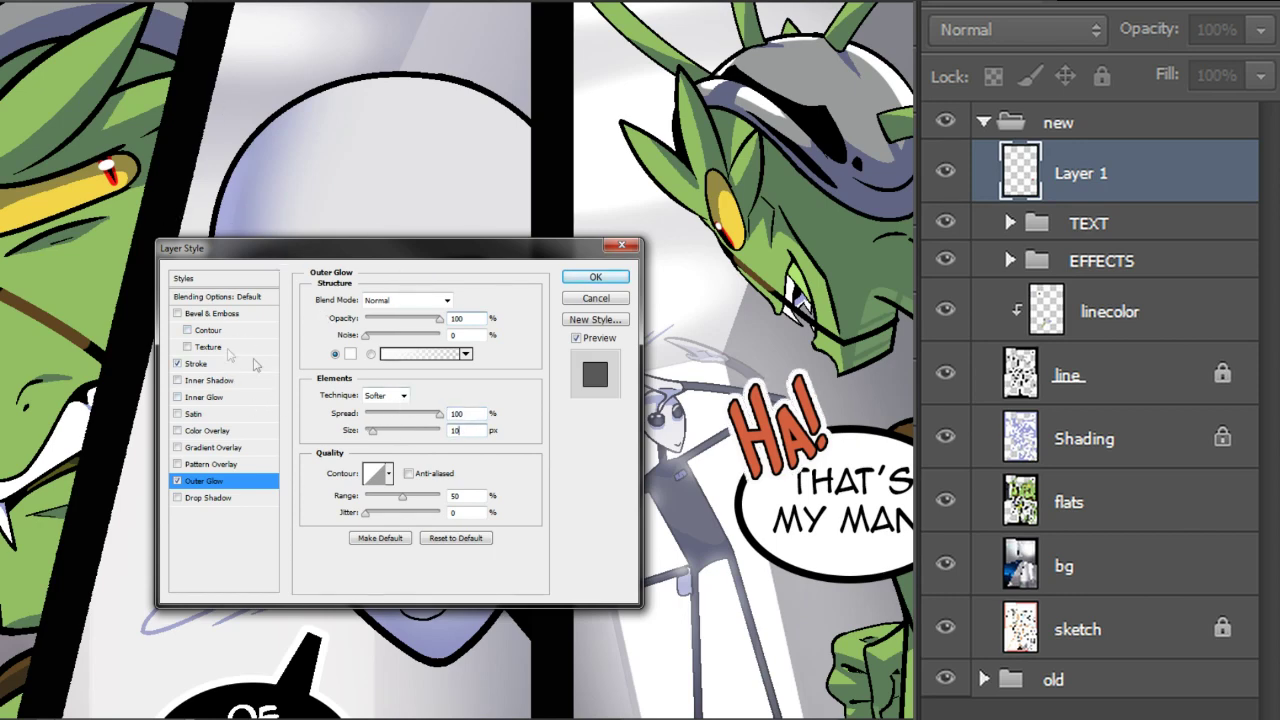
Add a black-to-white linear Gradient Overlay to "HA!" in Overlay mode and apply the layer style
{"action": "left_click", "coordinate": [240, 450]}
{"action": "left_click", "coordinate": [418, 300]}
{"action": "left_click", "coordinate": [416, 499]}
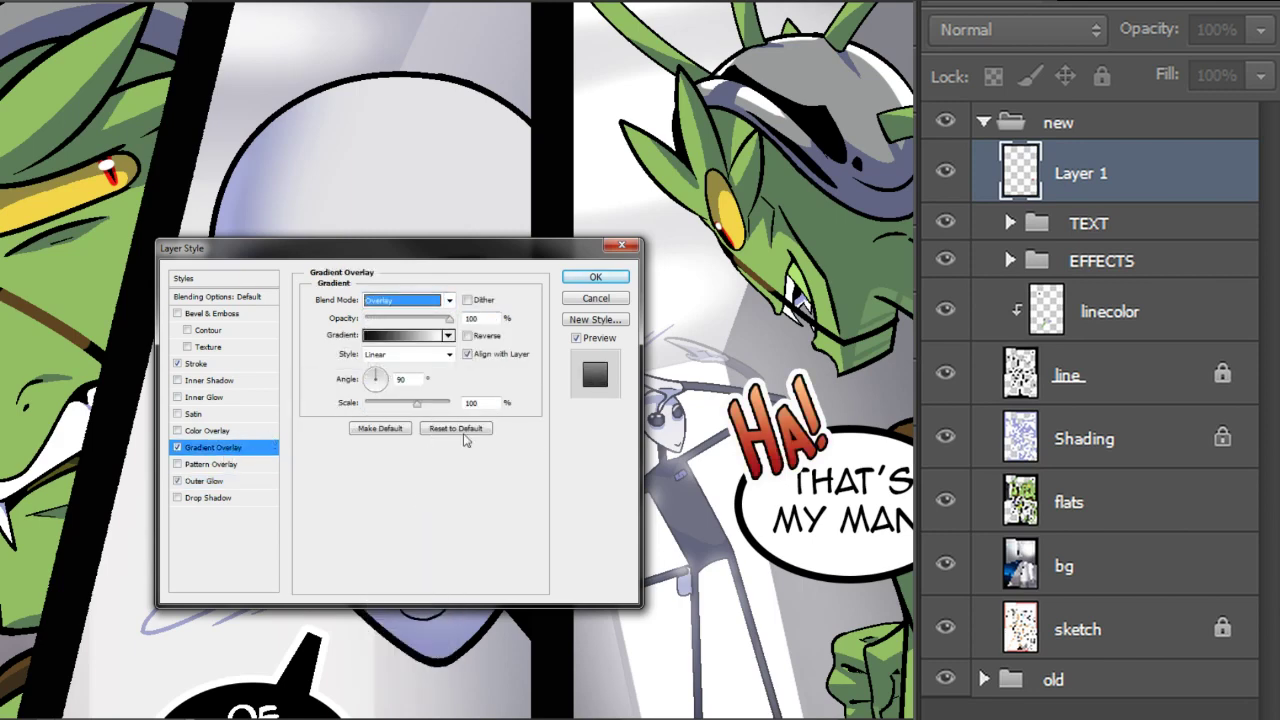
{"action": "left_click_drag", "start_coordinate": [377, 381], "coordinate": [383, 402]}
{"action": "left_click_drag", "start_coordinate": [448, 319], "coordinate": [458, 322]}
{"action": "left_click", "coordinate": [595, 277]}
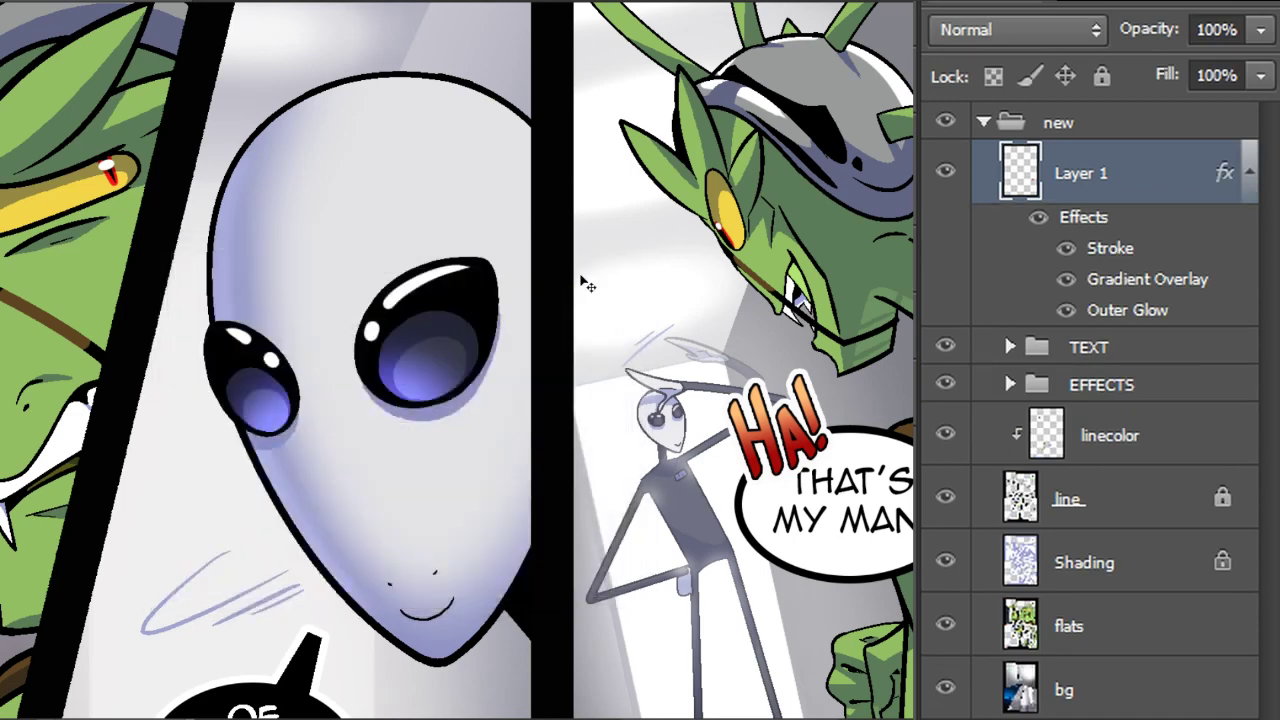
Raise the "HA!" lettering's saturation to +100 and lower its lightness slightly with Hue/Saturation
{"action": "key", "text": "ctrl+u"}
{"action": "left_click_drag", "start_coordinate": [816, 283], "coordinate": [890, 284]}
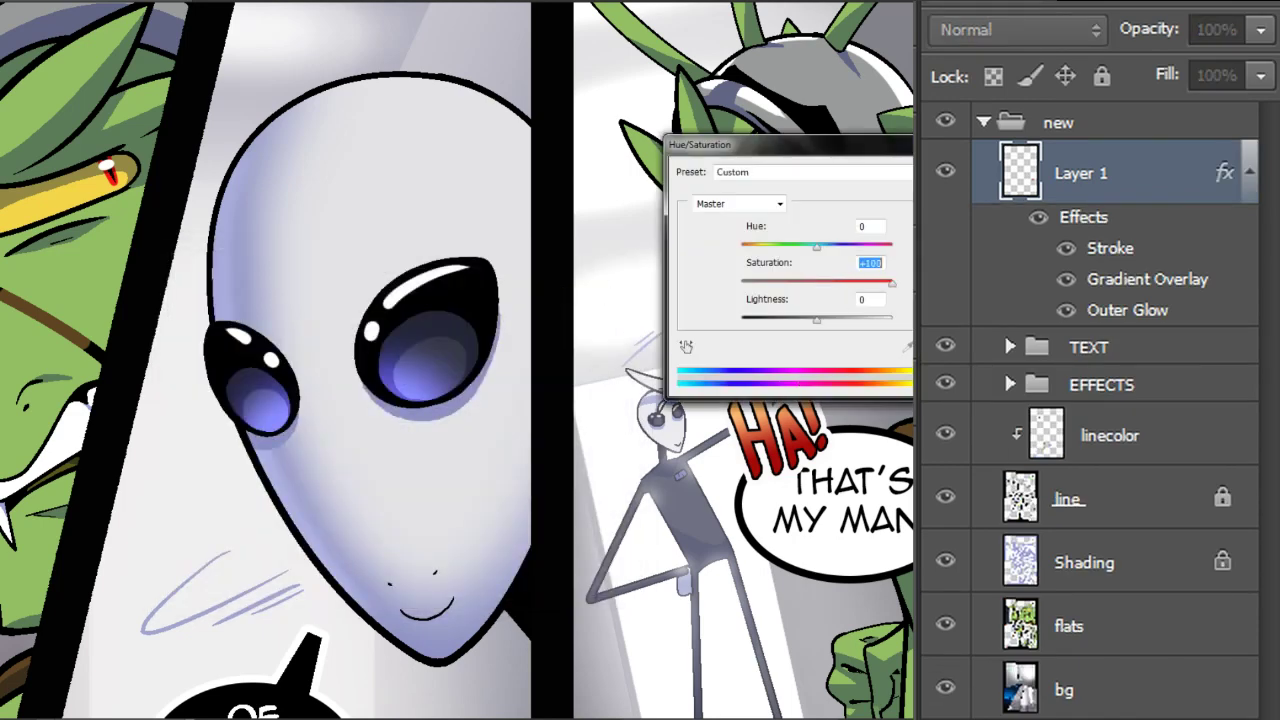
{"action": "mouse_move", "coordinate": [820, 322]}
{"action": "left_mouse_down"}
{"action": "mouse_move", "coordinate": [831, 323]}
{"action": "mouse_move", "coordinate": [812, 324]}
{"action": "left_mouse_up"}
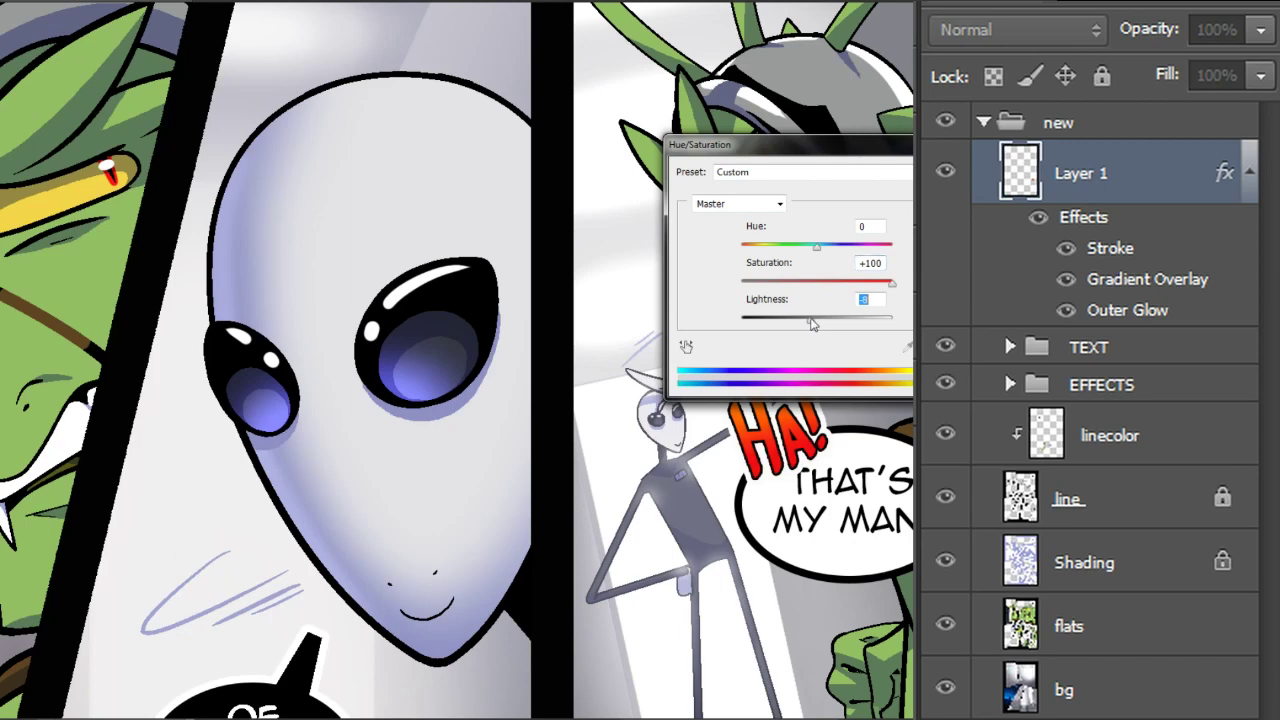
{"action": "key", "text": "Return"}
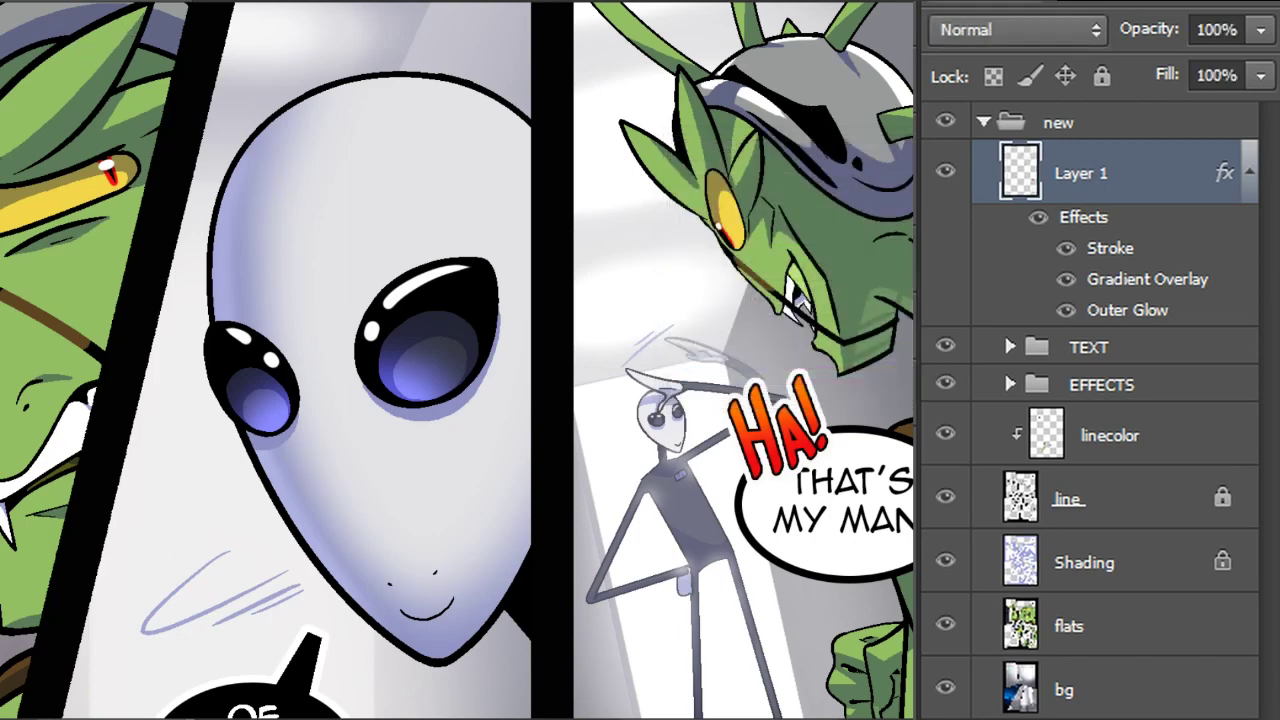
Replace the loaded brush presets with the ThundercakesMod brush file
{"action": "key", "text": "F5"}
{"action": "left_click", "coordinate": [162, 18]}
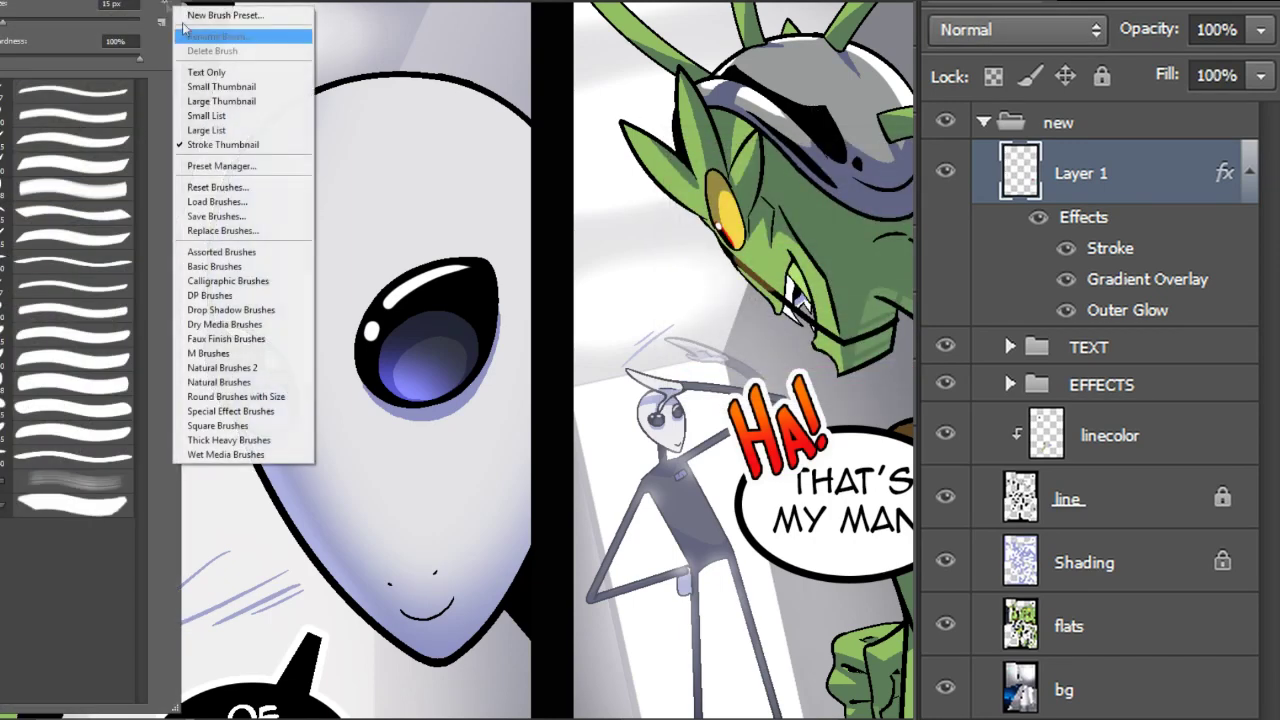
{"action": "left_click", "coordinate": [270, 238]}
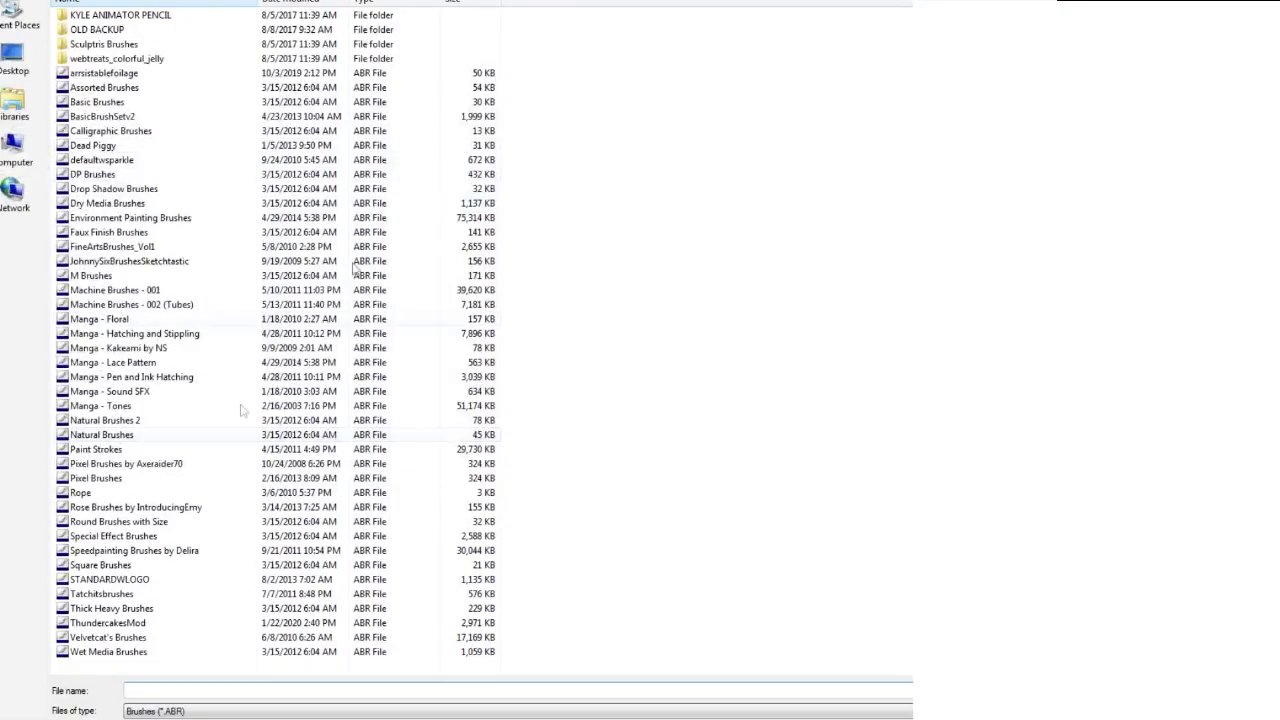
{"action": "left_click", "coordinate": [163, 624]}
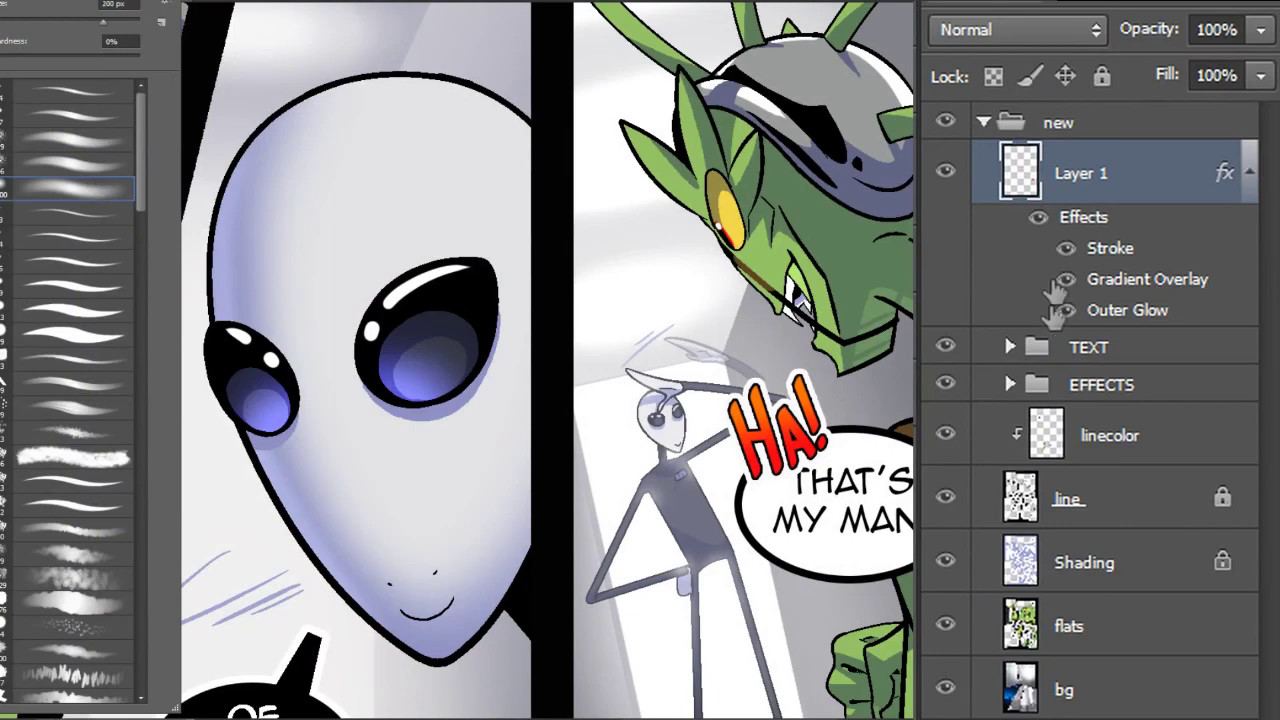
Lock the layer's transparent pixels, brush soft yellow over the upper part of "HA!", and compare before and after
{"action": "left_click", "coordinate": [993, 76]}
{"action": "key", "text": "F5"}
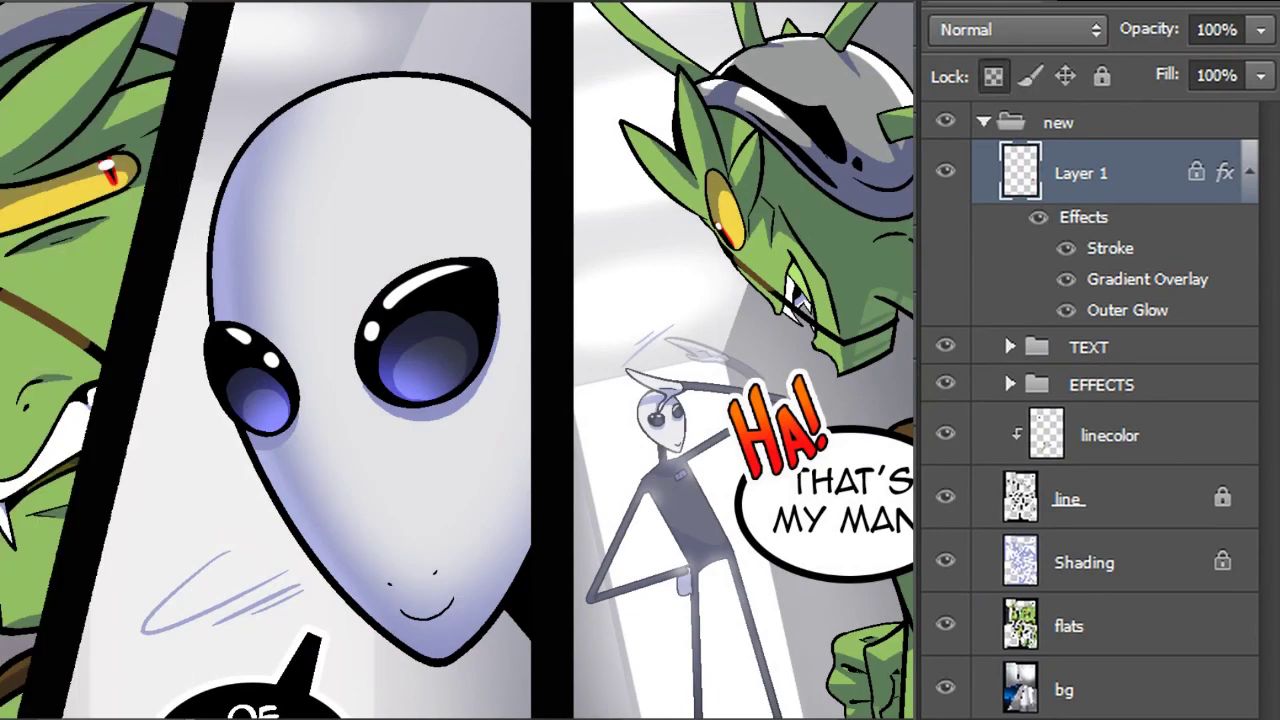
{"action": "mouse_move", "coordinate": [748, 405]}
{"action": "left_mouse_down"}
{"action": "mouse_move", "coordinate": [804, 390]}
{"action": "mouse_move", "coordinate": [750, 424]}
{"action": "left_mouse_up"}
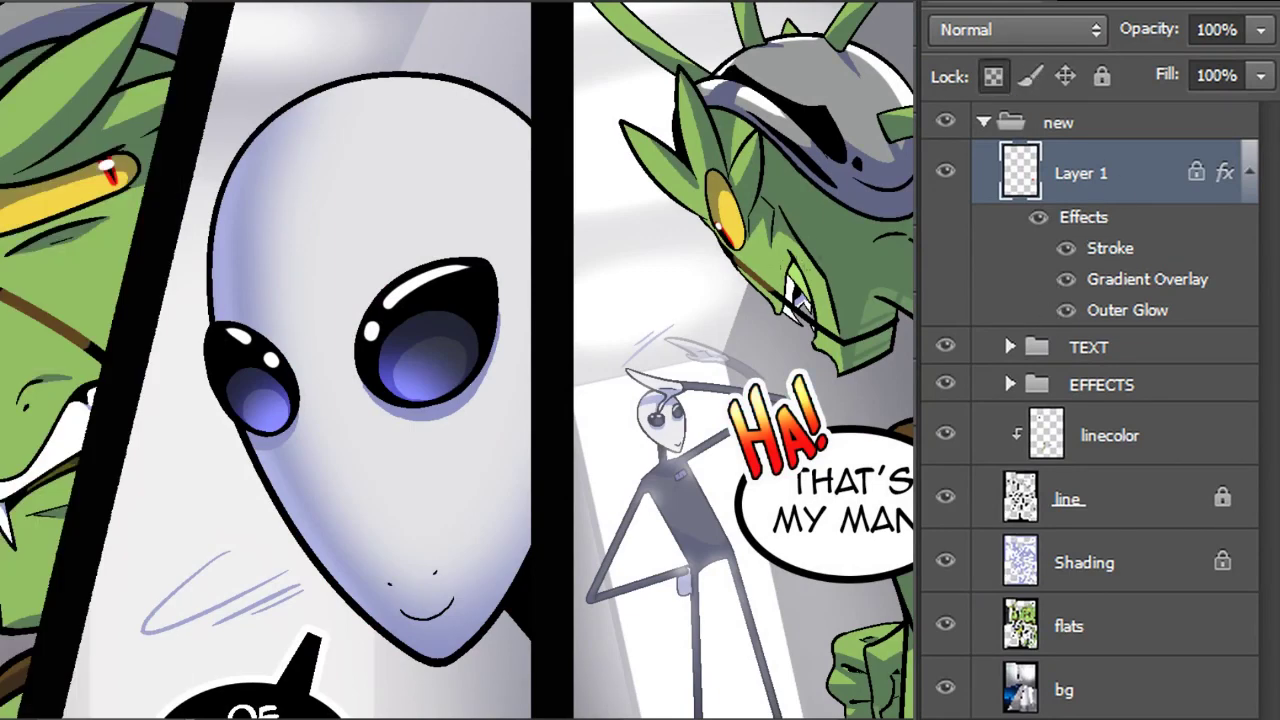
{"action": "key", "text": "ctrl+alt+z"}
{"action": "key", "text": "ctrl+alt+z"}
{"action": "key", "text": "ctrl+shift+z"}
{"action": "key", "text": "ctrl+shift+z"}
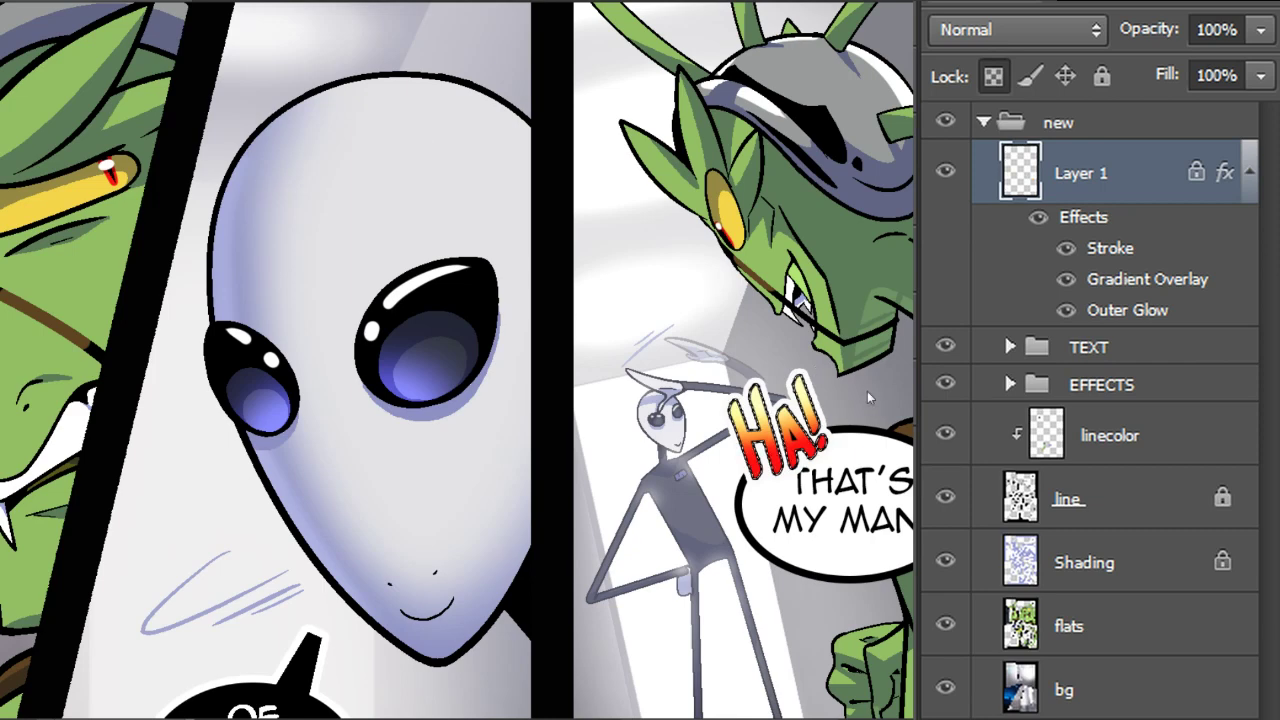
{"action": "scroll", "coordinate": [266, 360], "scroll_direction": "down", "scroll_amount": 2}
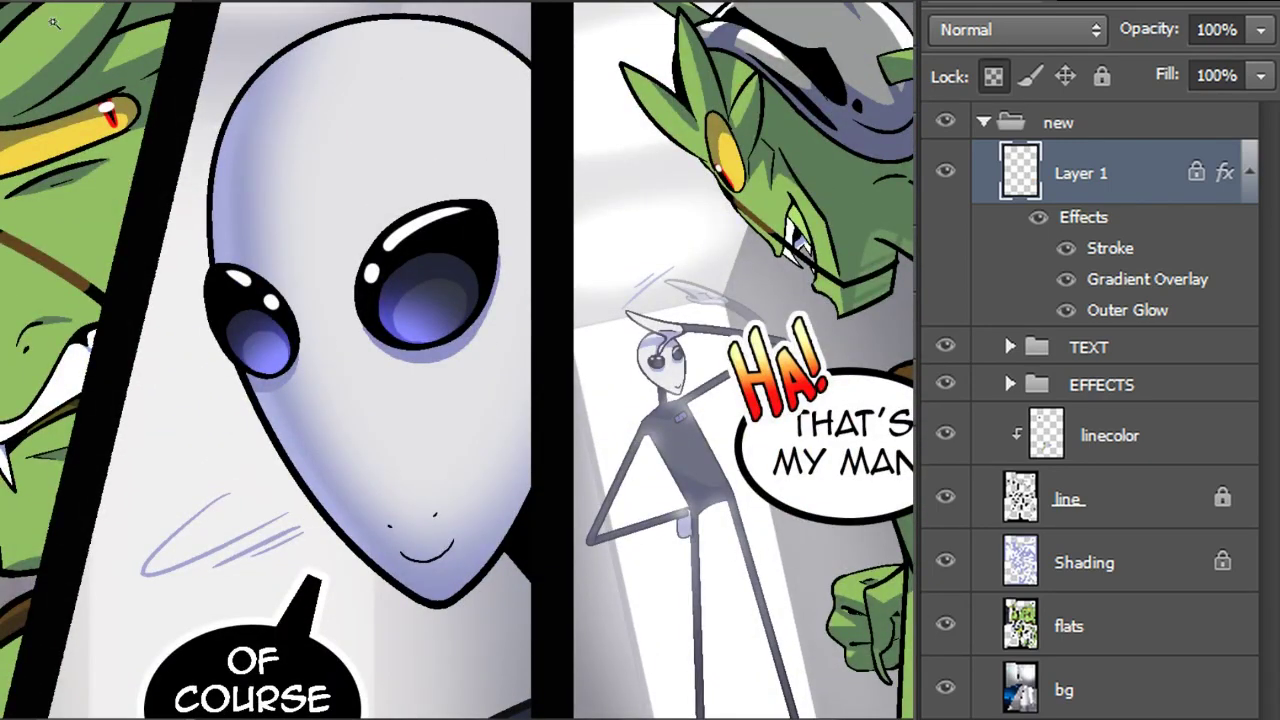
Scale the "HA!" lettering down slightly and place it on the upper-left edge of the "That's my man!" balloon
{"action": "key", "text": "ctrl+t"}
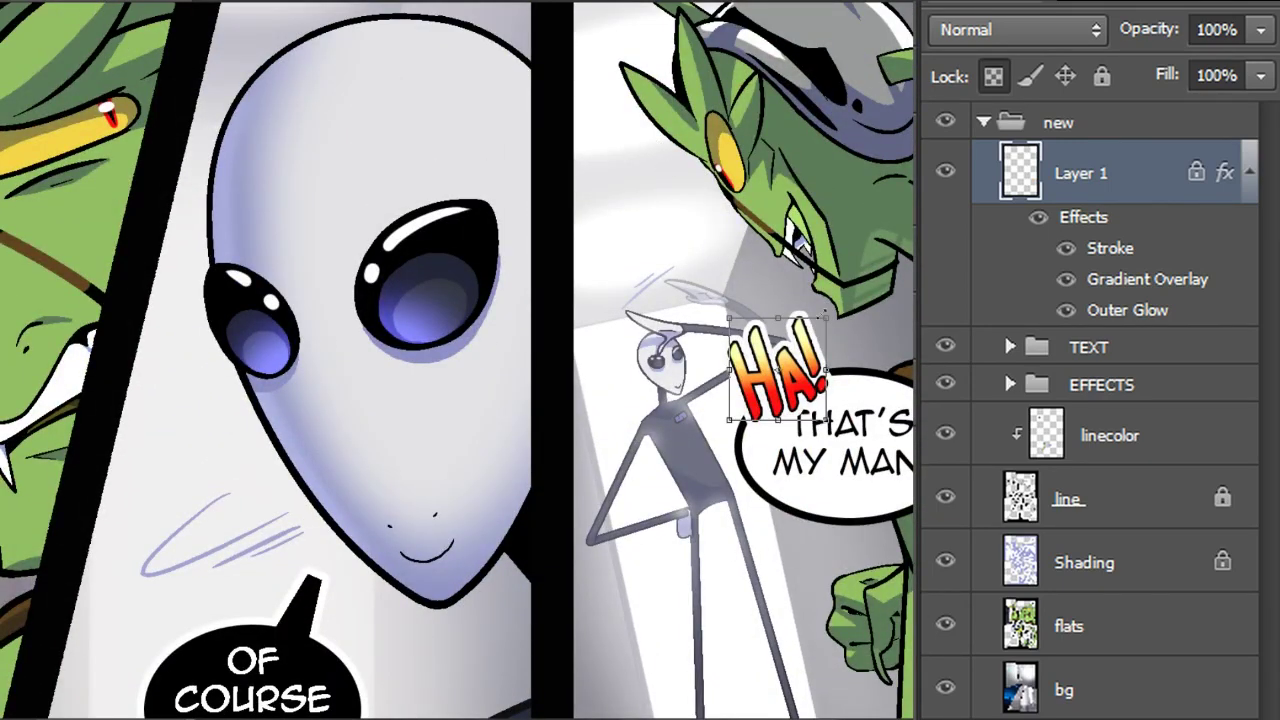
{"action": "mouse_move", "coordinate": [828, 319]}
{"action": "left_mouse_down"}
{"action": "mouse_move", "coordinate": [808, 338]}
{"action": "mouse_move", "coordinate": [838, 313]}
{"action": "left_mouse_up"}
{"action": "key", "text": "Return"}
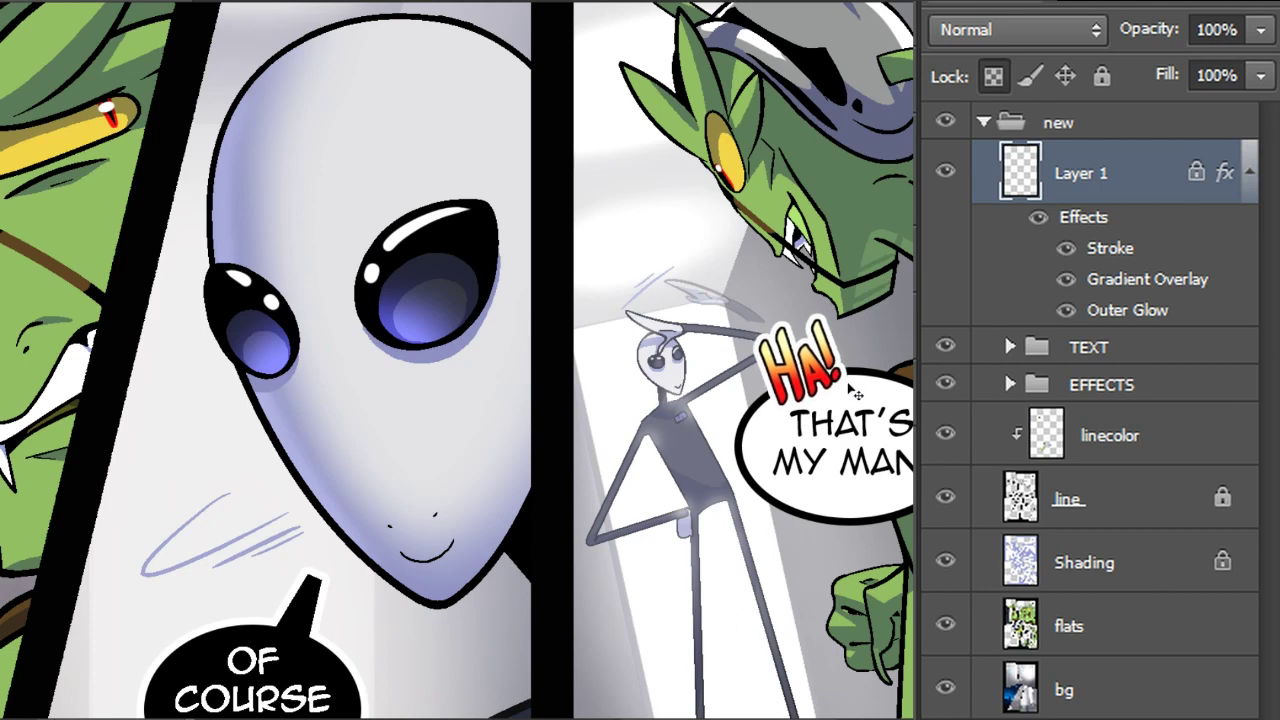
Move the "HA!" layer into the TEXT group directly above the q layer and merge it down into q
{"action": "left_click", "coordinate": [1030, 347]}
{"action": "left_click", "coordinate": [1115, 182]}
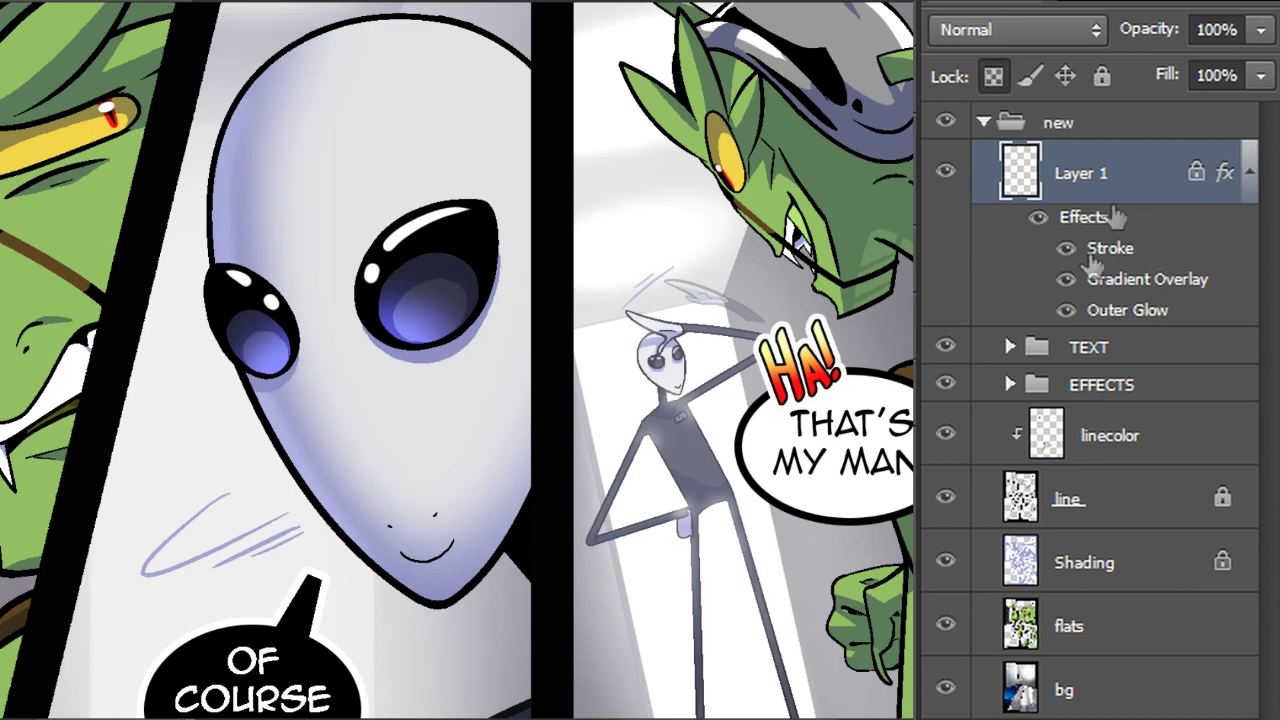
{"action": "left_click", "coordinate": [1010, 347]}
{"action": "left_click_drag", "start_coordinate": [1160, 148], "coordinate": [1045, 548]}
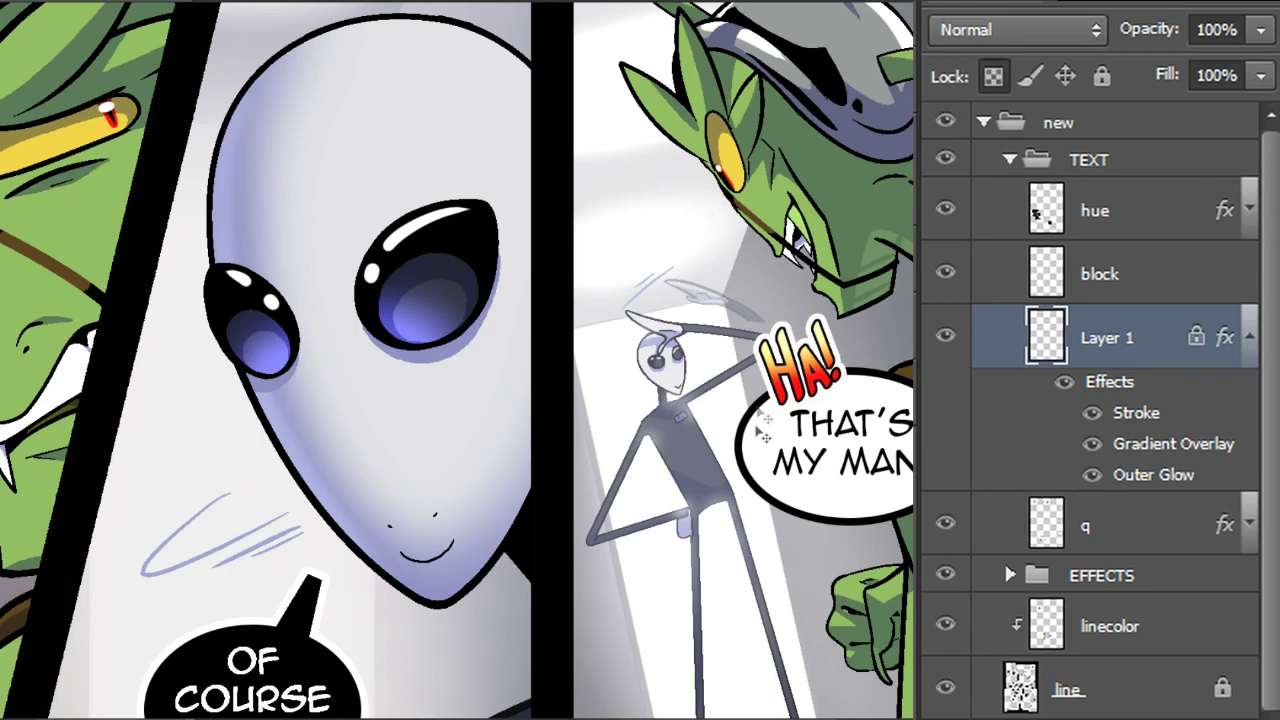
{"action": "left_click", "coordinate": [1250, 337]}
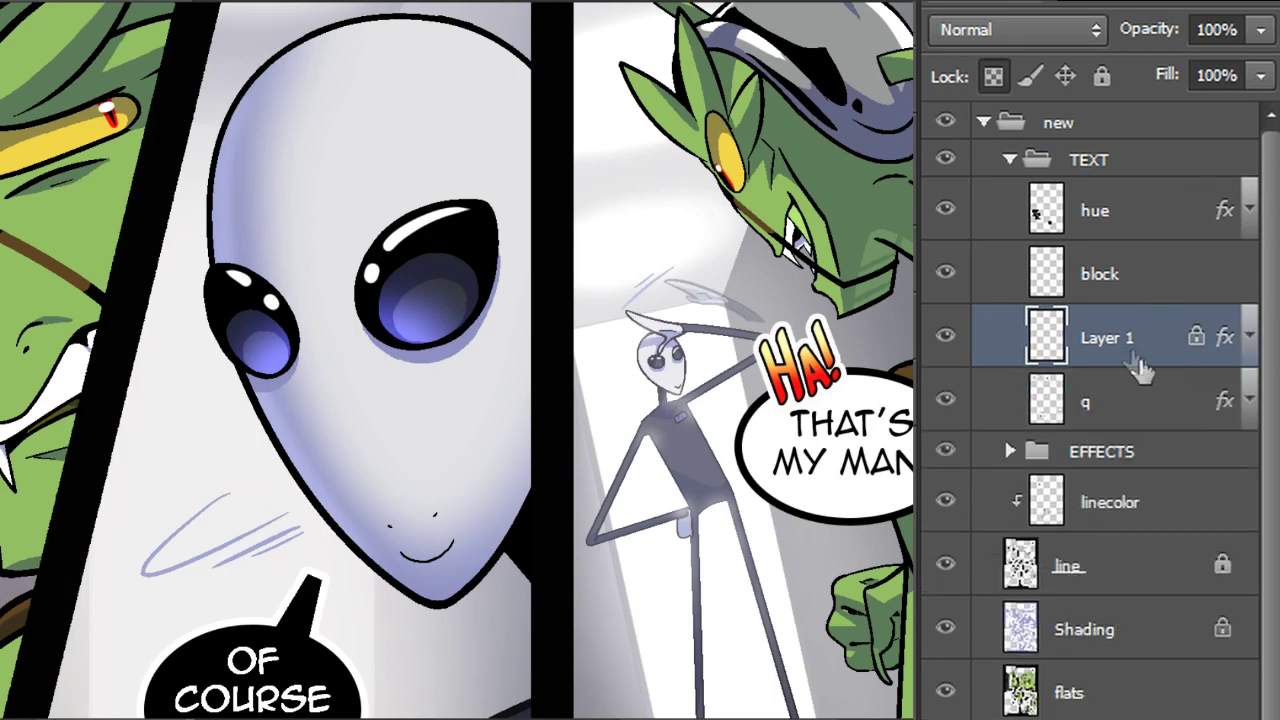
{"action": "key", "text": "Delete"}
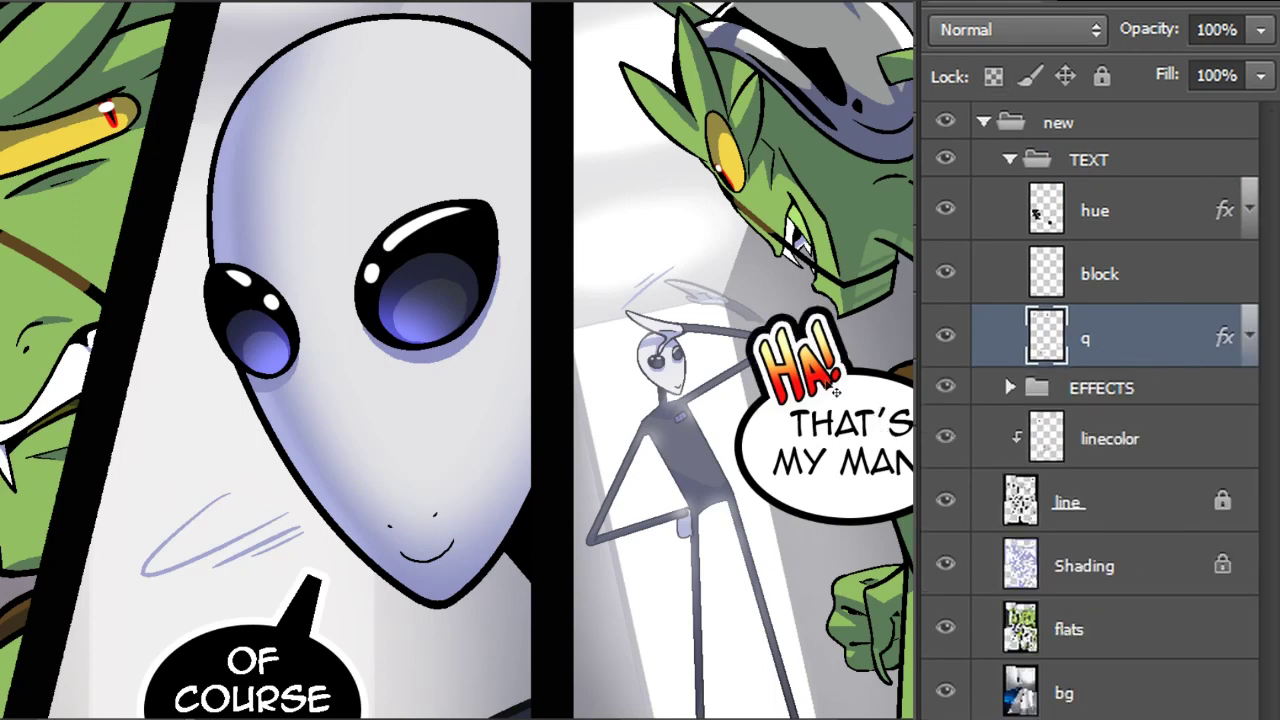
Select the "That's my man!" balloon with its "HA!" lettering, nudge it slightly down and right, and show the guides
{"action": "scroll", "coordinate": [457, 360], "scroll_direction": "up", "scroll_amount": 1}
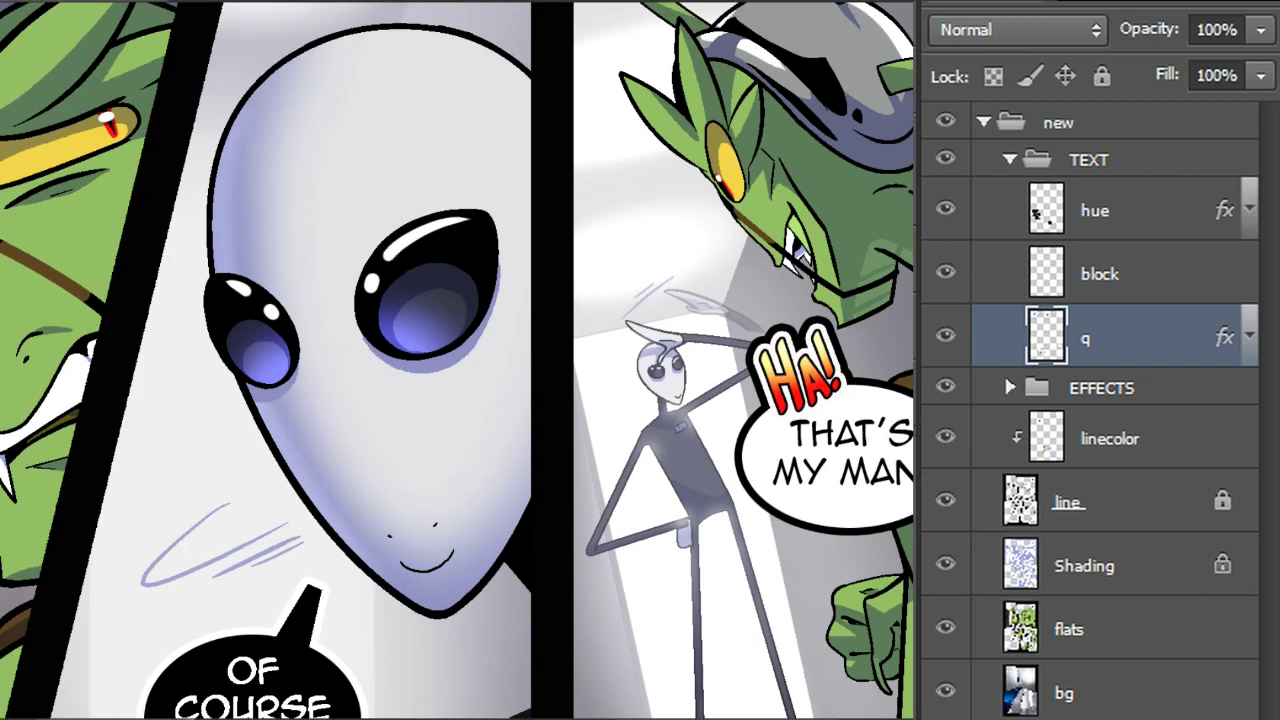
{"action": "left_click_drag", "start_coordinate": [770, 718], "coordinate": [890, 718]}
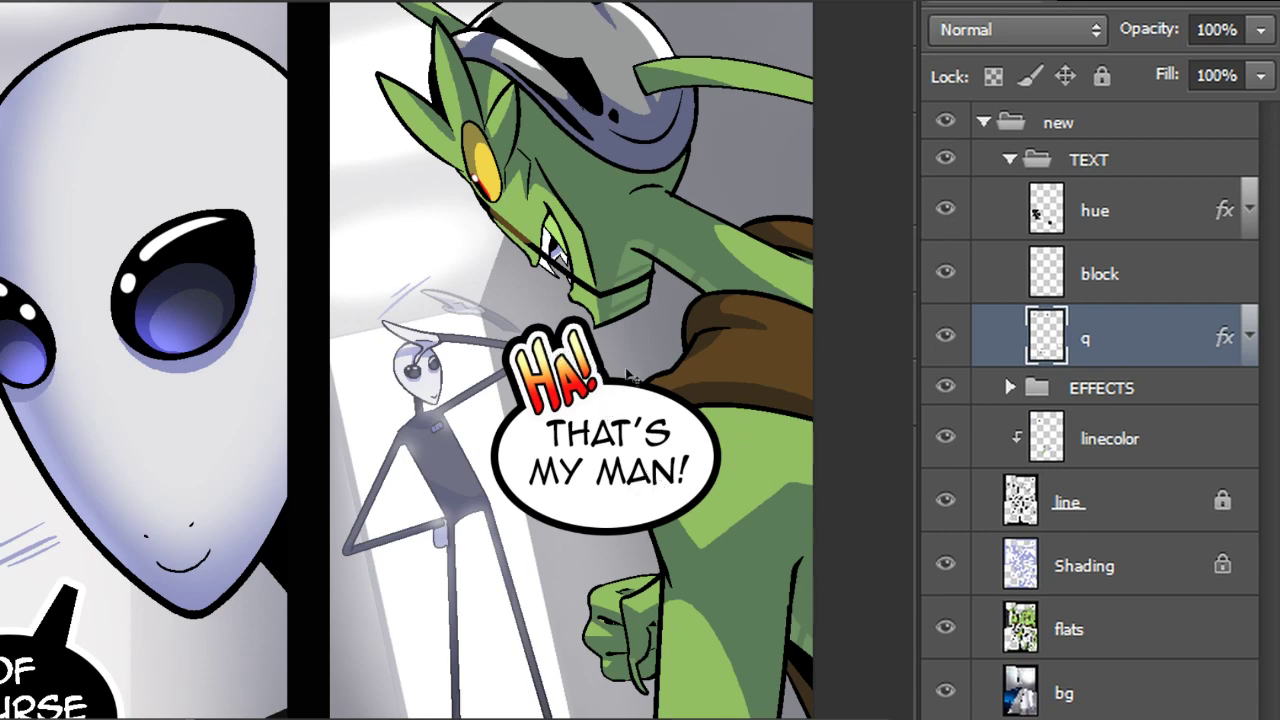
{"action": "left_click_drag", "start_coordinate": [384, 236], "coordinate": [808, 648]}
{"action": "left_click_drag", "start_coordinate": [634, 436], "coordinate": [645, 460]}
{"action": "key", "text": "ctrl+semicolon"}
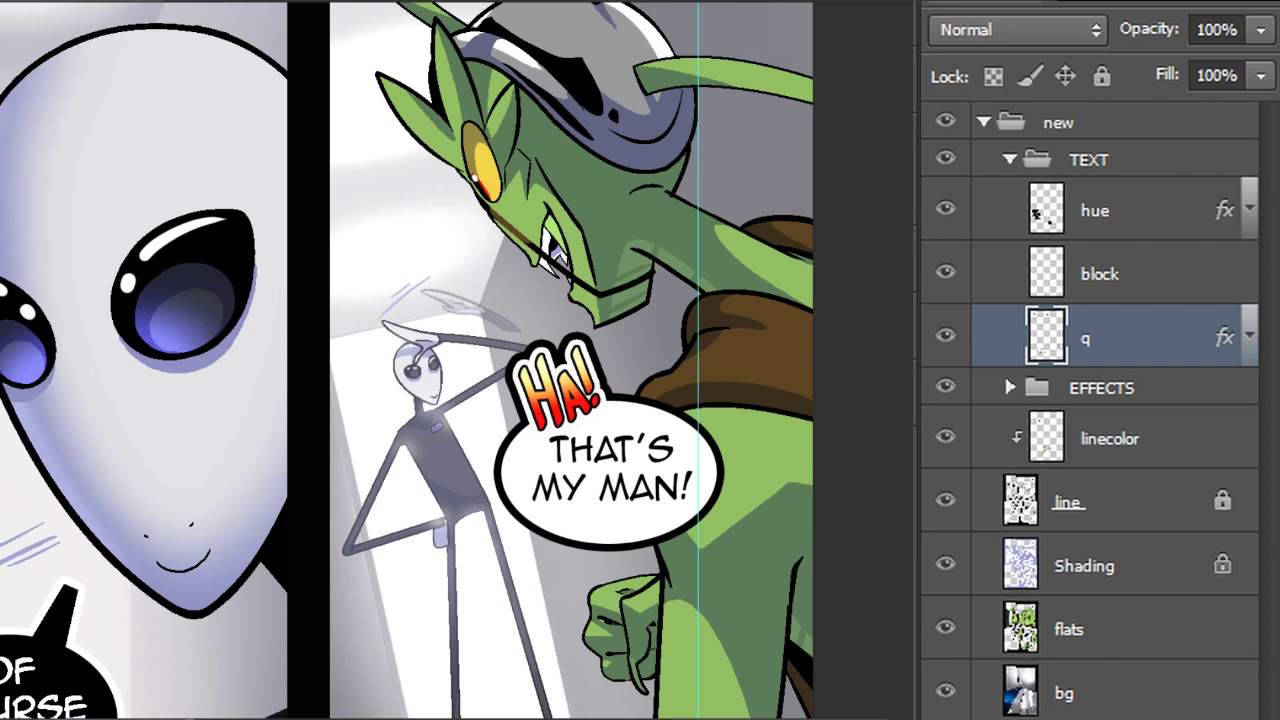
Brush three short emphasis strokes beside the green character's mouth on the shines layer, lock its transparent pixels, and recolor them red
{"action": "left_click", "coordinate": [28, 2]}
{"action": "left_click", "coordinate": [105, 343]}
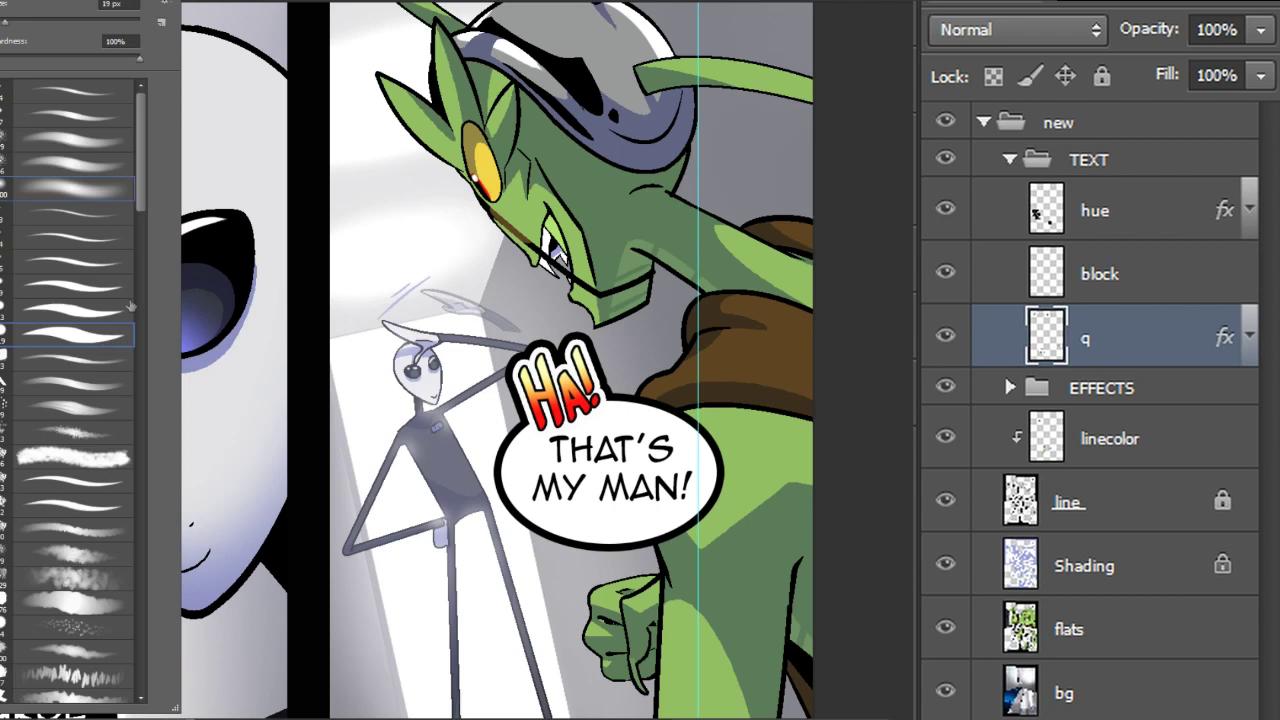
{"action": "left_click", "coordinate": [1011, 388]}
{"action": "left_click", "coordinate": [1120, 693]}
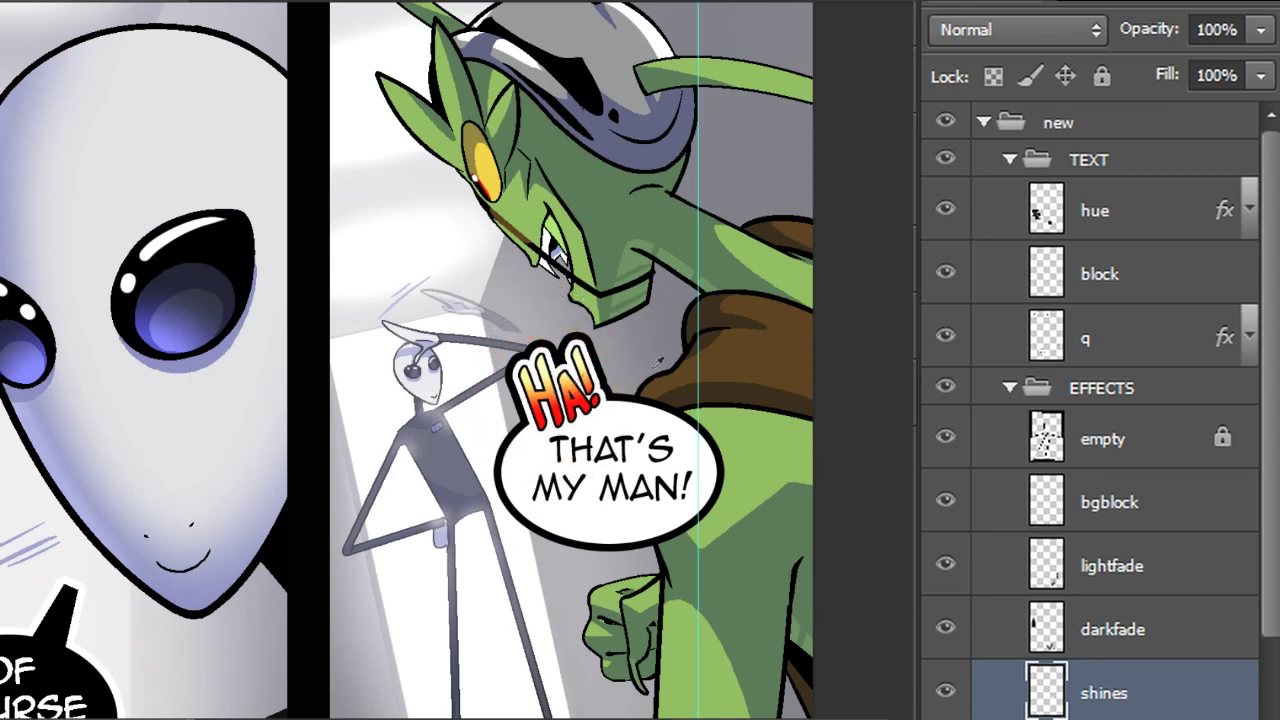
{"action": "left_click_drag", "start_coordinate": [529, 301], "coordinate": [545, 290]}
{"action": "left_click", "coordinate": [549, 299]}
{"action": "left_click", "coordinate": [993, 77]}
{"action": "mouse_move", "coordinate": [540, 322]}
{"action": "left_mouse_down"}
{"action": "mouse_move", "coordinate": [549, 281]}
{"action": "mouse_move", "coordinate": [558, 320]}
{"action": "left_mouse_up"}
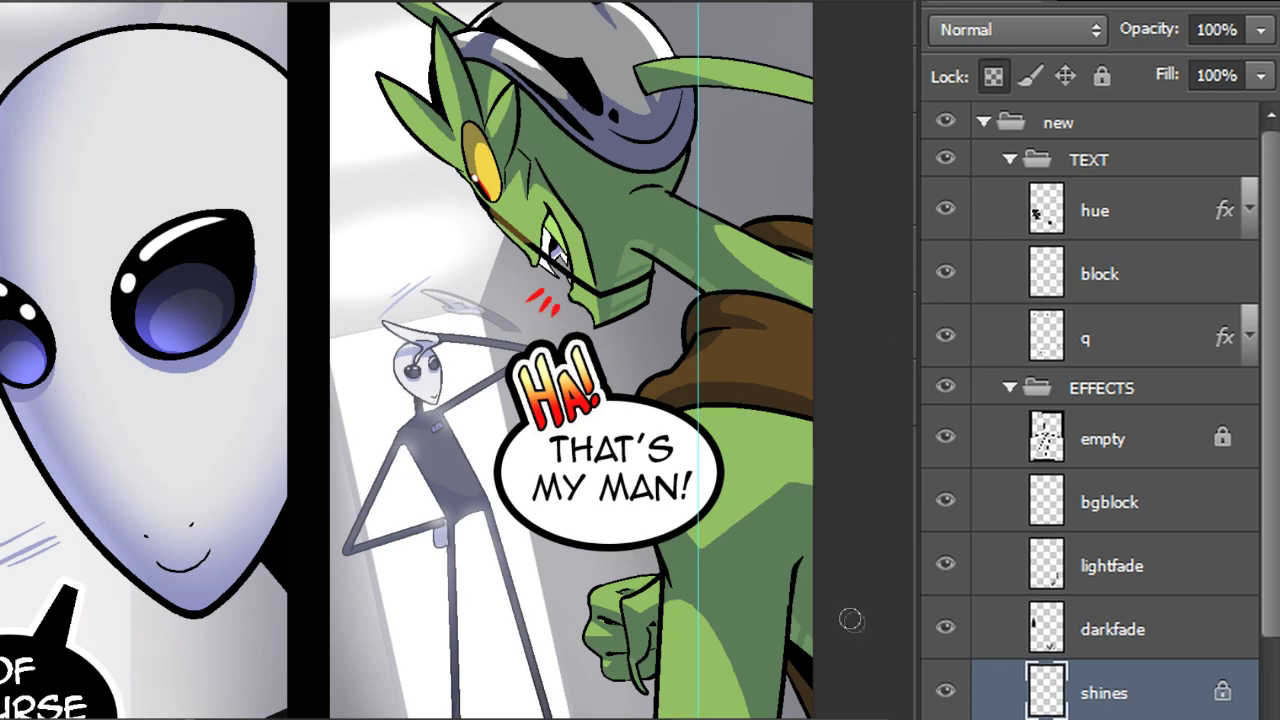
Crop the page to its canvas bounds and hide the guides
{"action": "key", "text": "ctrl+minus"}
{"action": "key", "text": "ctrl+minus"}
{"action": "key", "text": "ctrl+minus"}
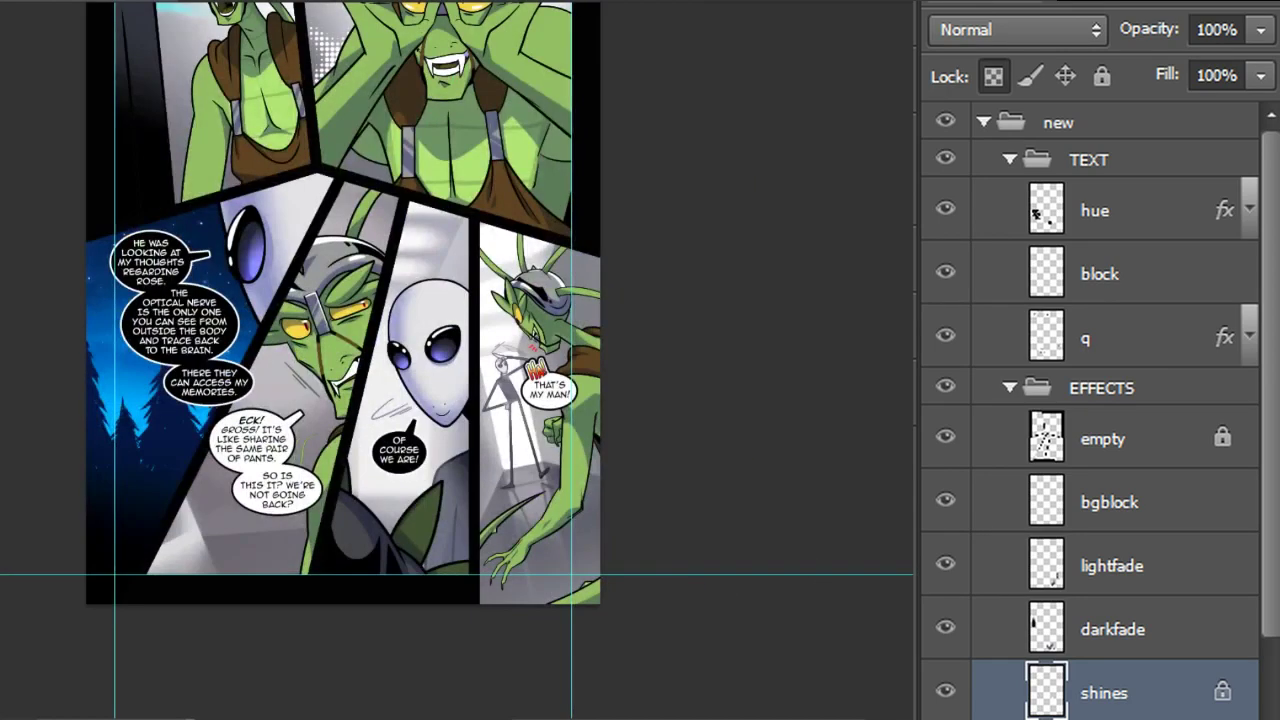
{"action": "key", "text": "ctrl+t"}
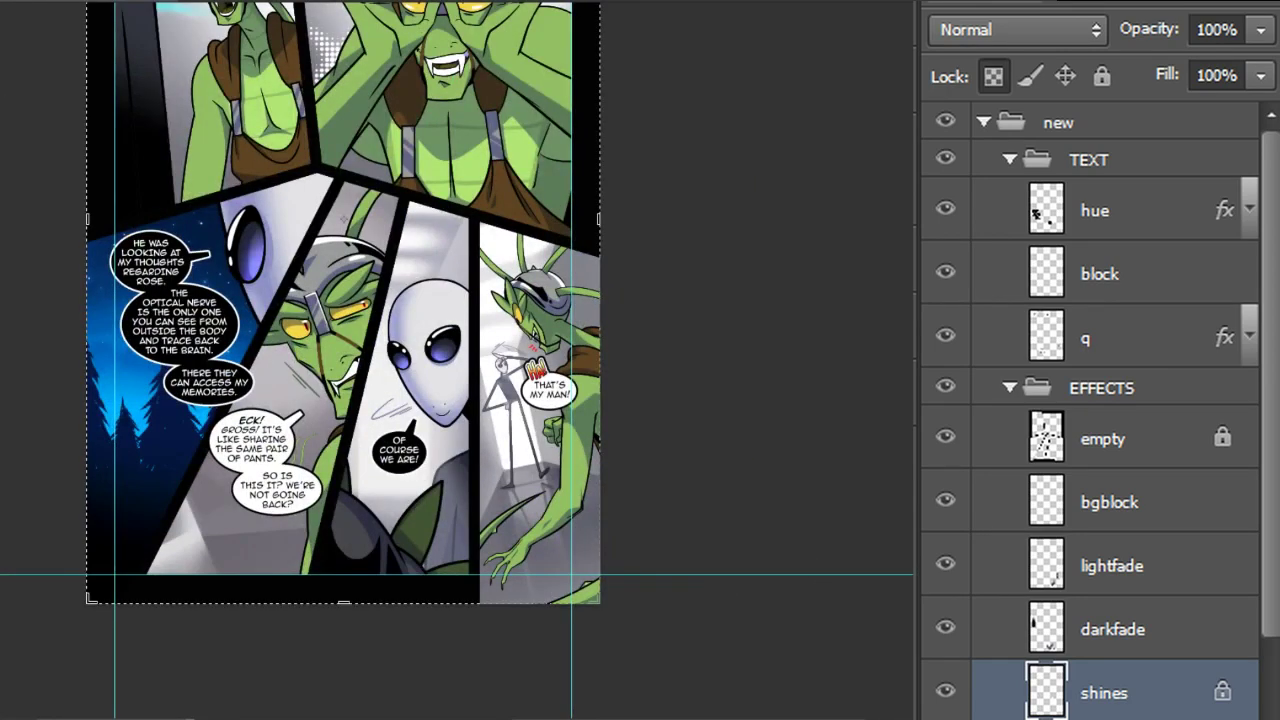
{"action": "key", "text": "Return"}
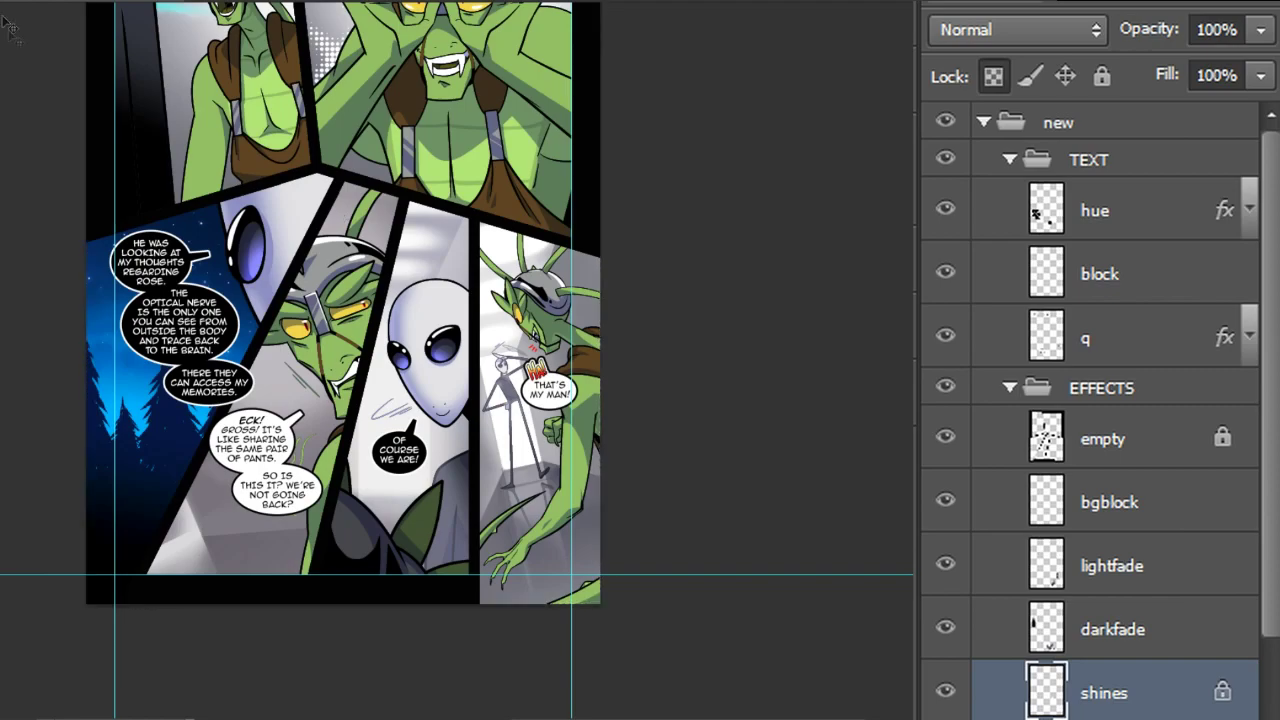
{"action": "key", "text": "ctrl+semicolon"}
Collapse the EFFECTS and TEXT layer groups
{"action": "left_click_drag", "start_coordinate": [443, 300], "coordinate": [484, 470]}
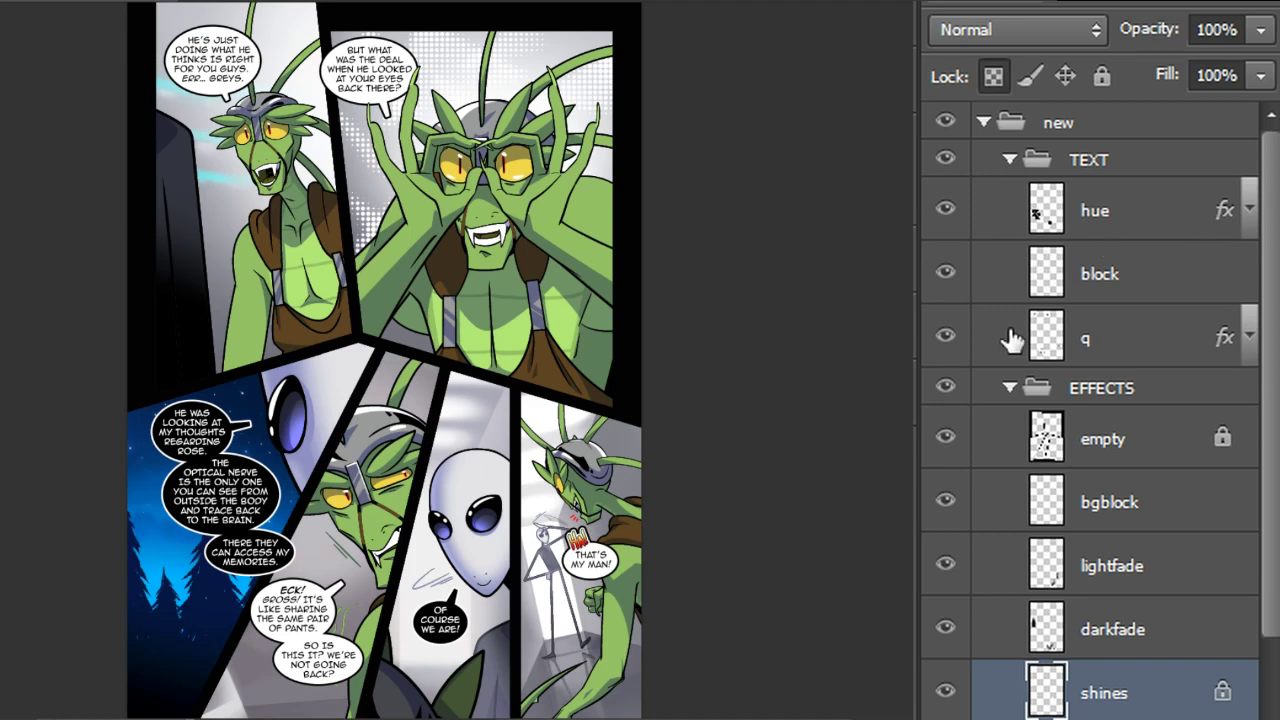
{"action": "left_click", "coordinate": [1010, 390]}
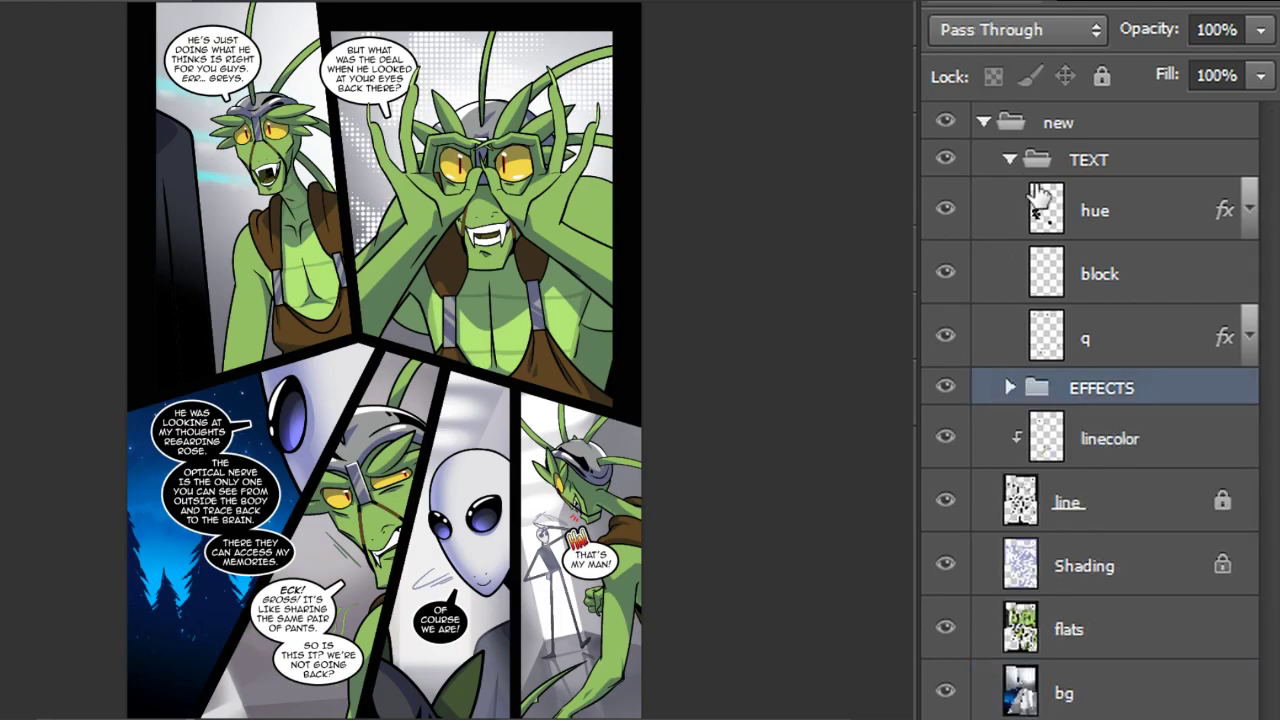
{"action": "left_click", "coordinate": [1011, 161]}
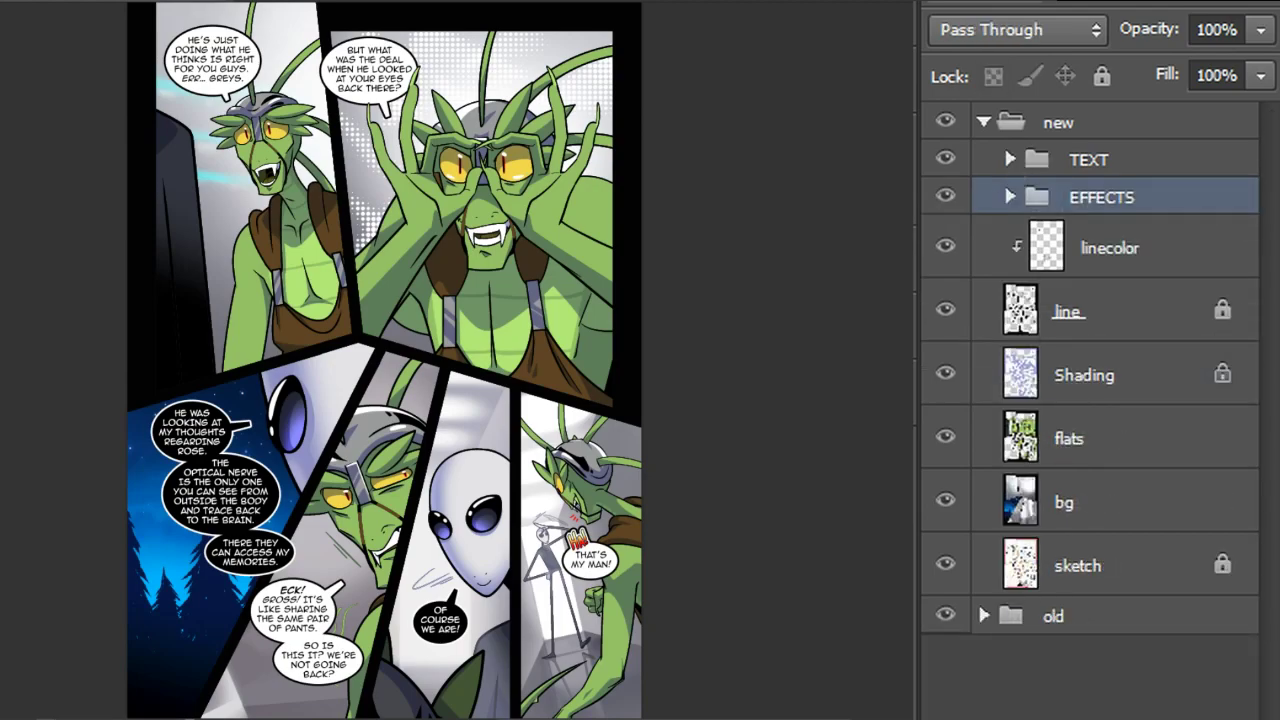
{"action": "left_click_drag", "start_coordinate": [400, 400], "coordinate": [560, 344]}
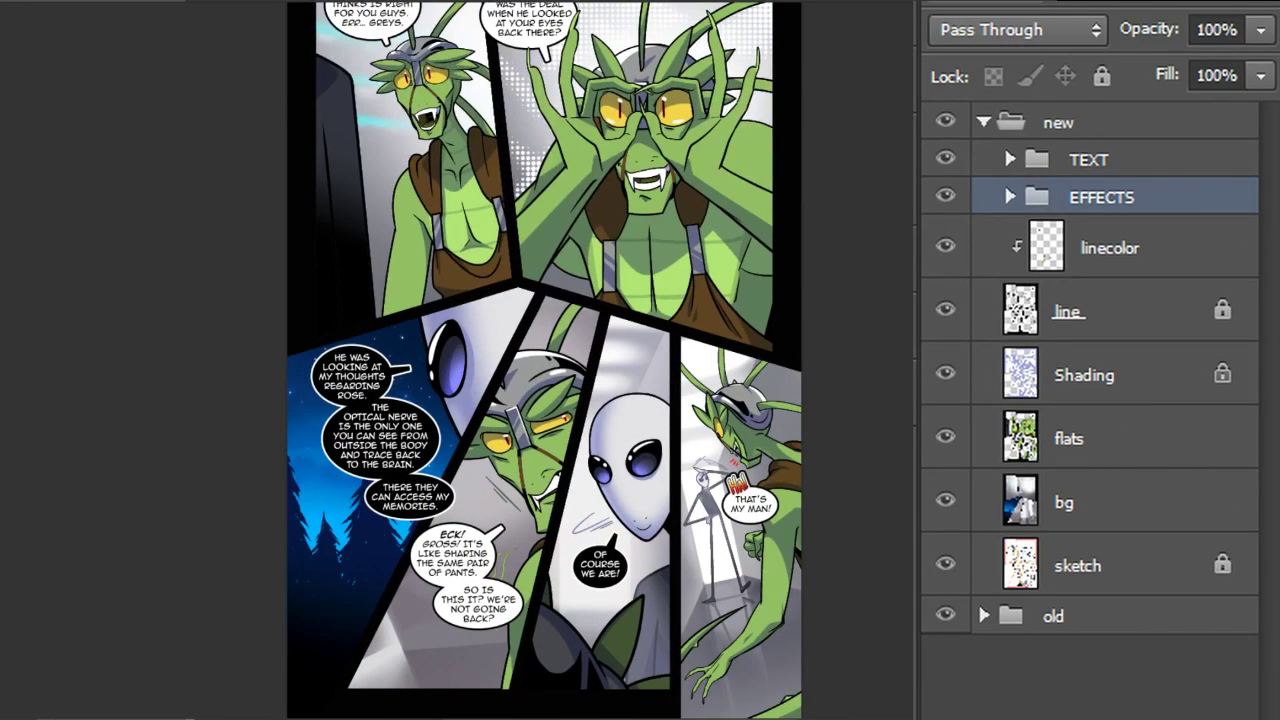
Select the entire page, crop it to the canvas edges, and clear the selection
{"action": "key", "text": "ctrl+0"}
{"action": "key", "text": "ctrl+a"}
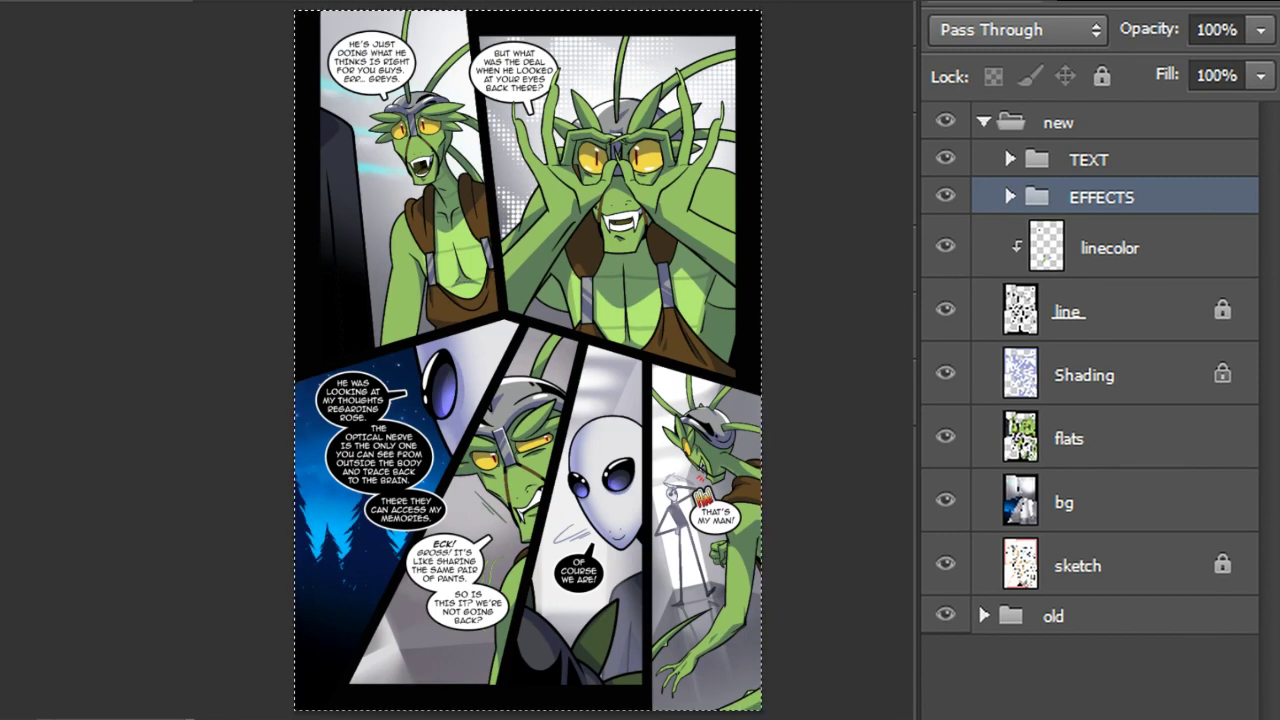
{"action": "key", "text": "ctrl+t"}
{"action": "key", "text": "Return"}
{"action": "key", "text": "Return"}
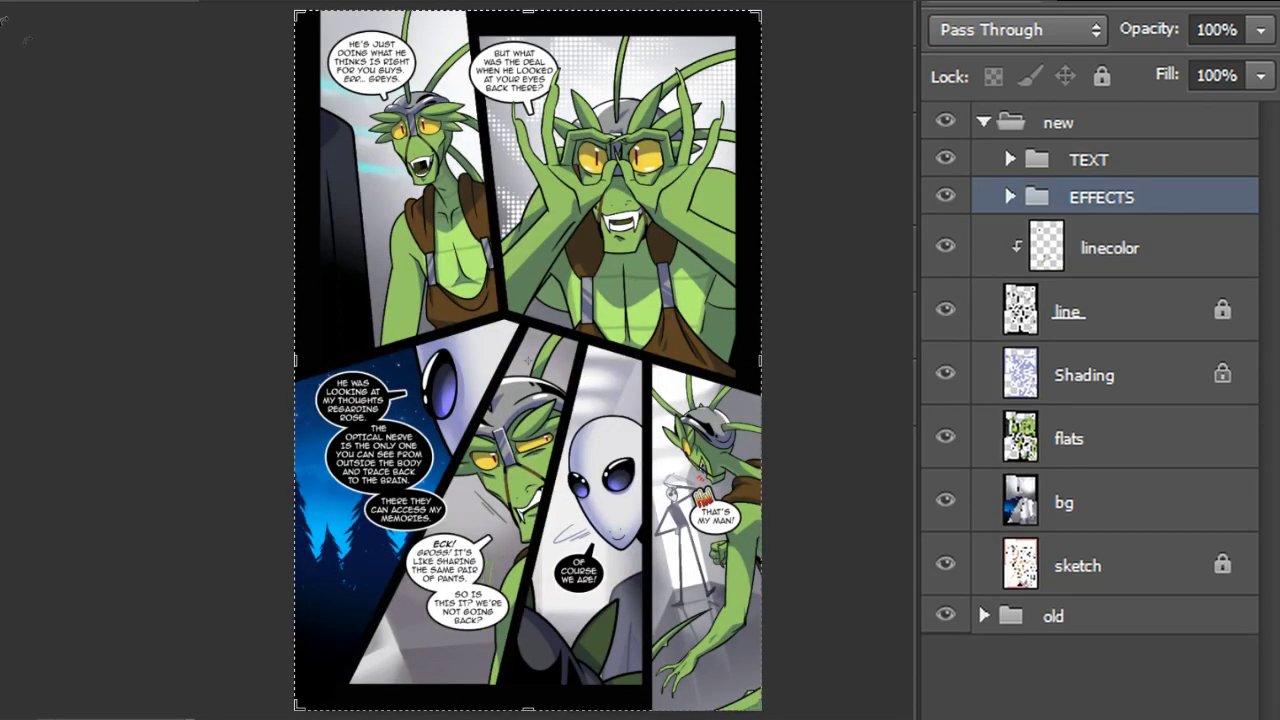
{"action": "left_click", "coordinate": [1, 17]}
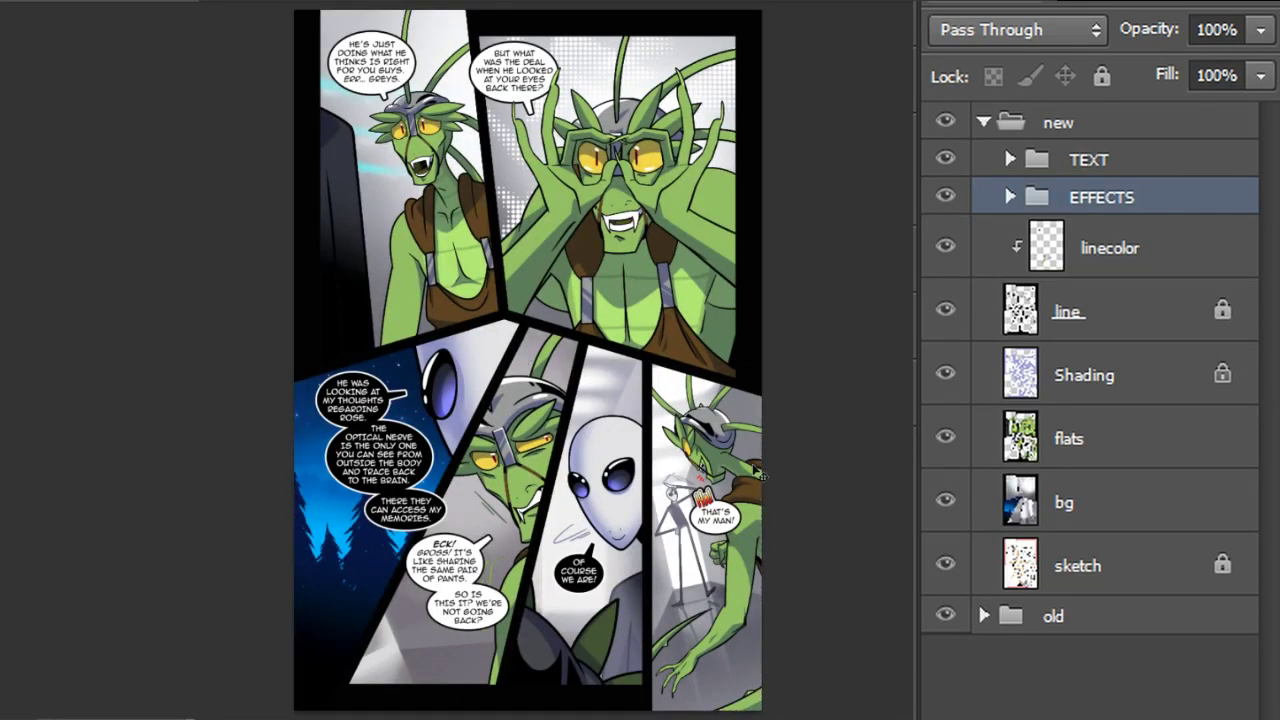
Compare the redrawn page with the old version by repeatedly toggling the visibility of the new group
{"action": "left_click", "coordinate": [945, 122]}
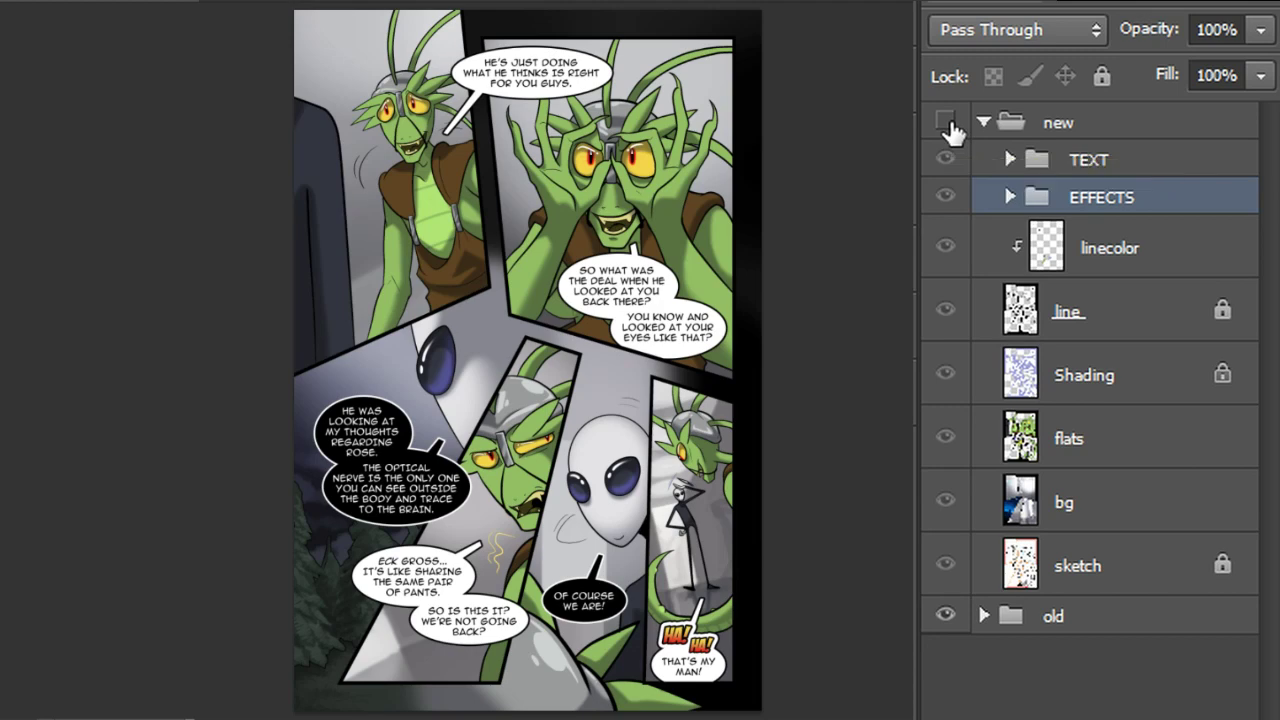
{"action": "left_click", "coordinate": [948, 124]}
{"action": "left_click", "coordinate": [948, 124]}
{"action": "left_click", "coordinate": [948, 124]}
{"action": "left_click", "coordinate": [946, 122]}
{"action": "left_click", "coordinate": [948, 124]}
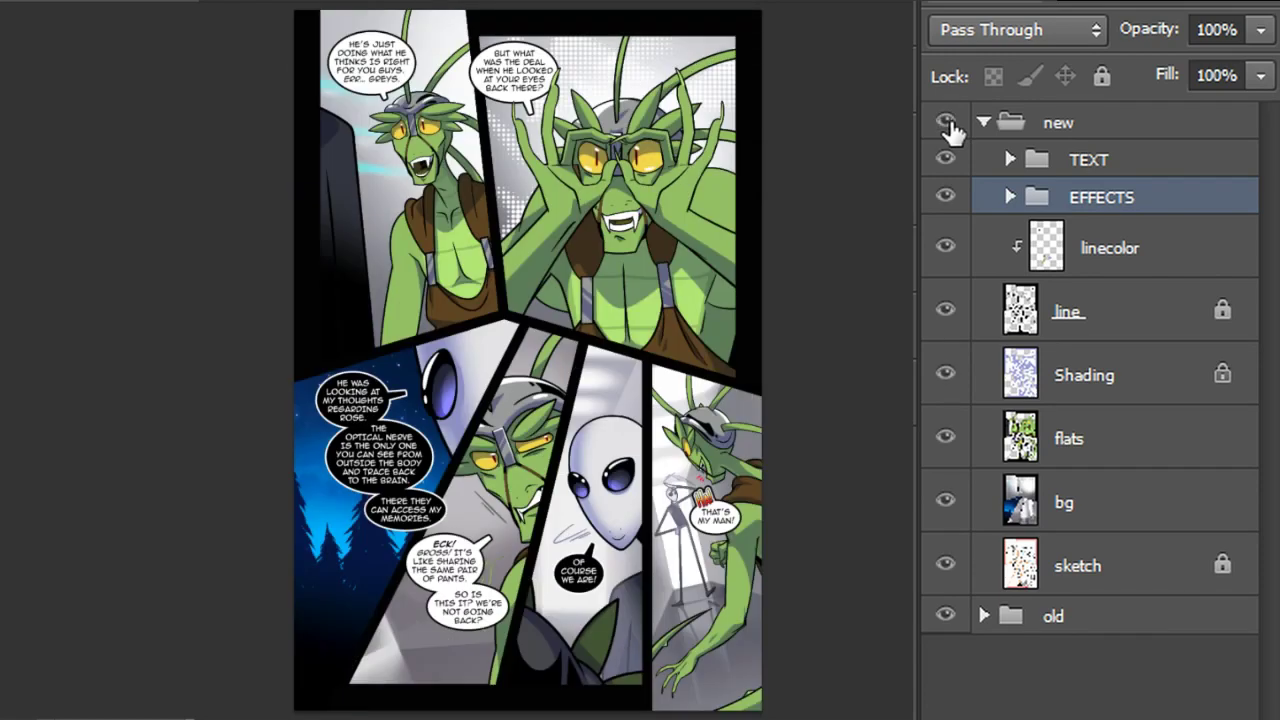
{"action": "left_click", "coordinate": [948, 124]}
{"action": "left_click", "coordinate": [948, 124]}
{"action": "left_click", "coordinate": [948, 124]}
{"action": "left_click", "coordinate": [948, 124]}
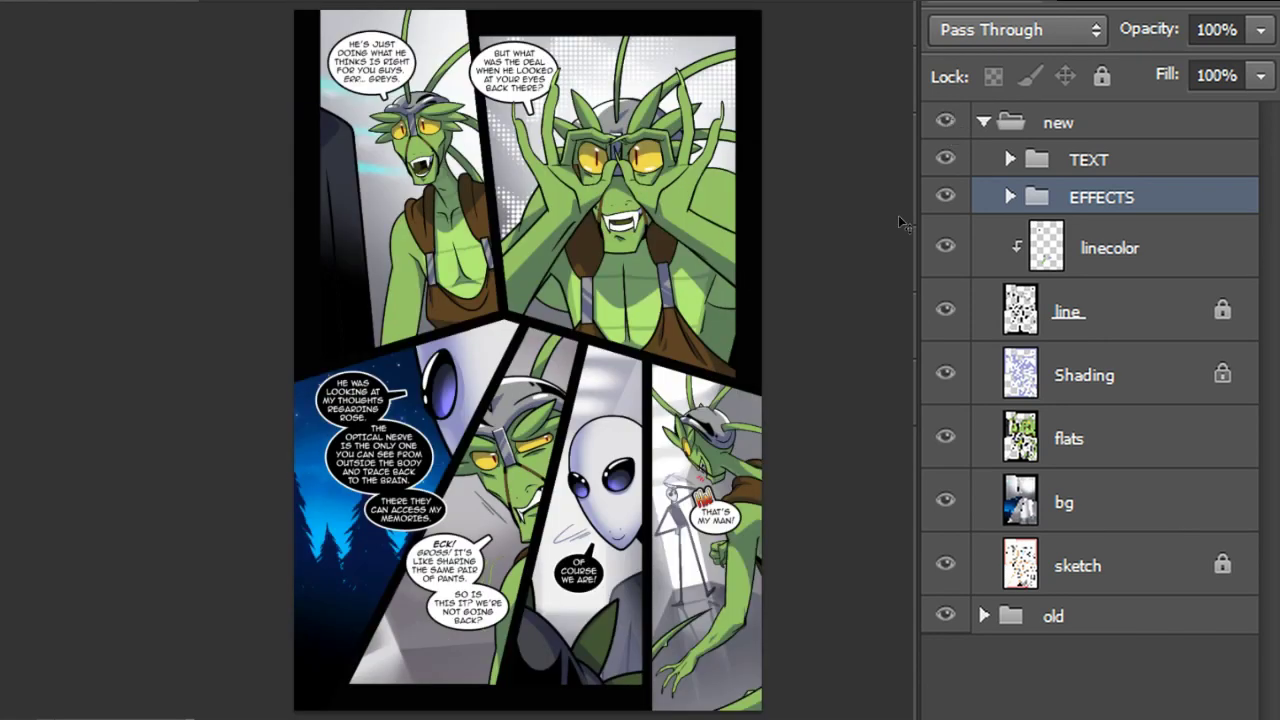